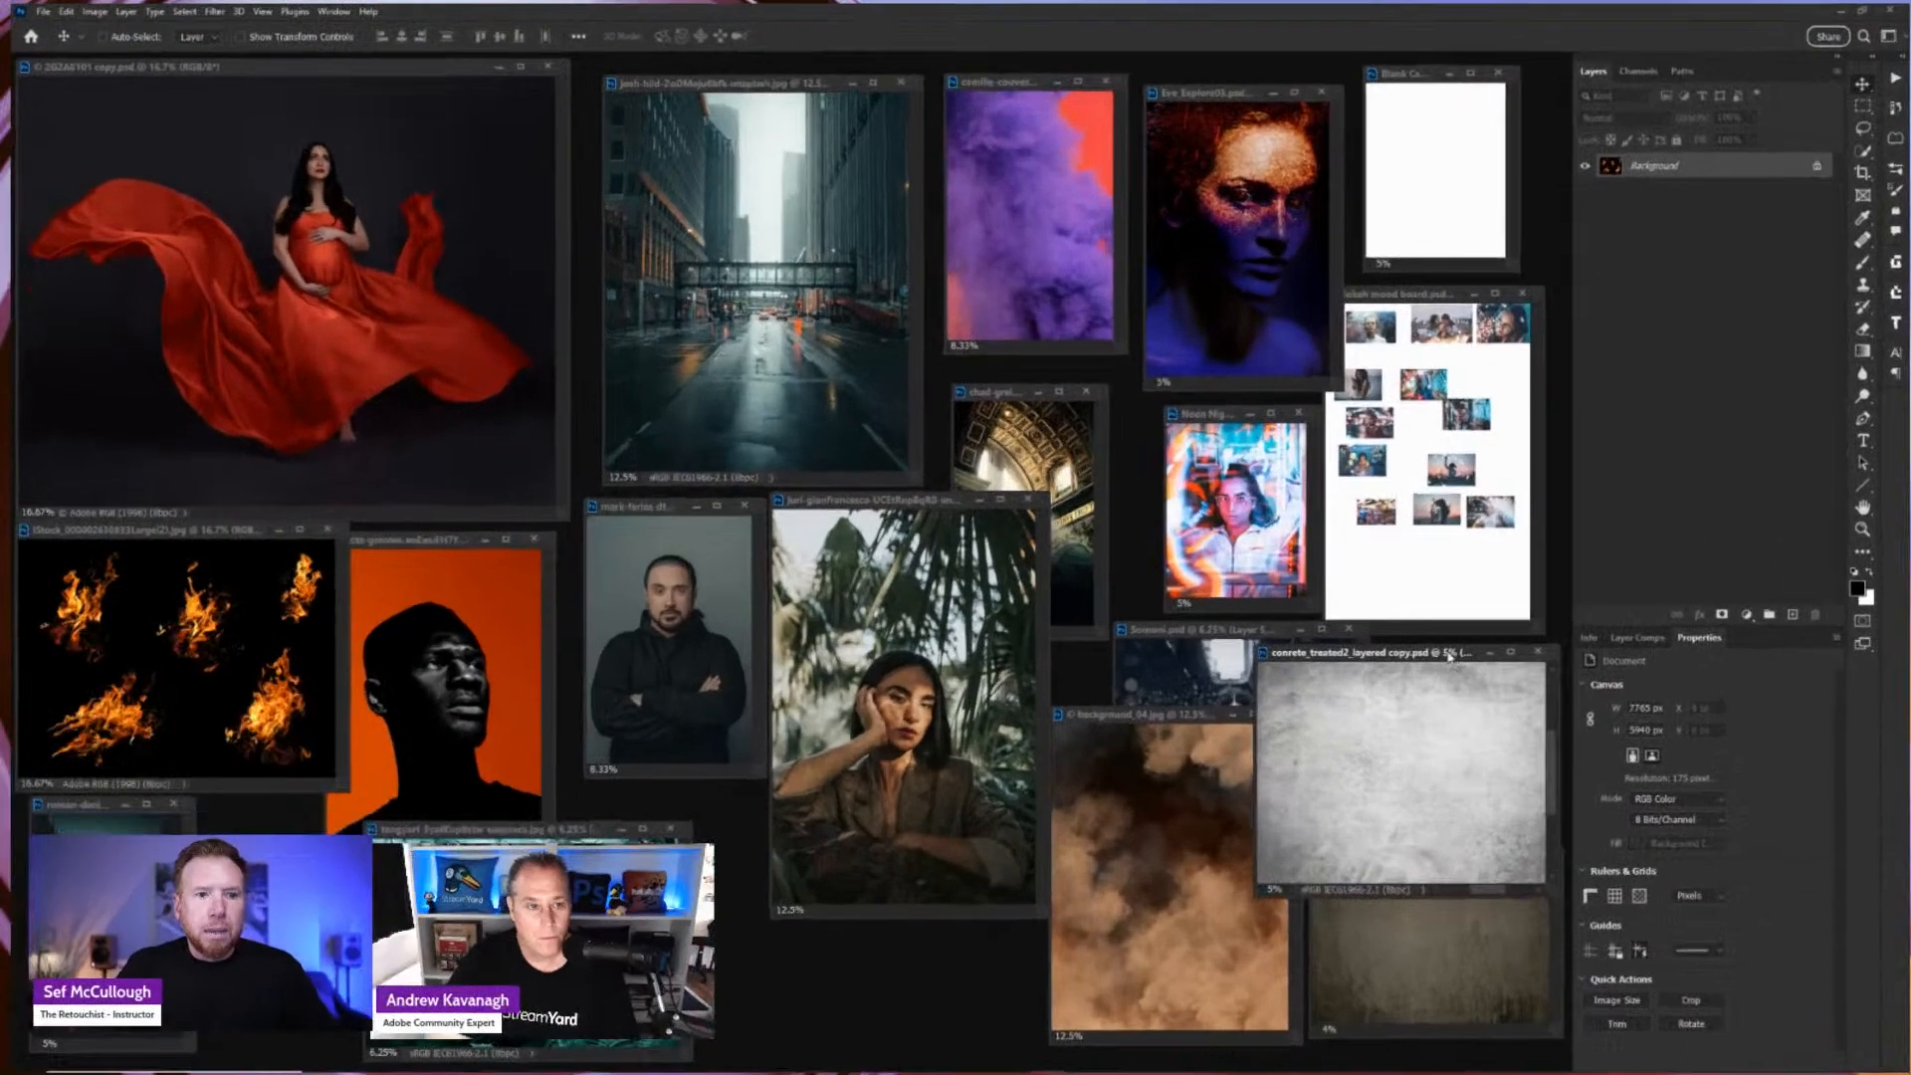
Examine the concrete texture image enlarged among the open documents, and set its reduced window aside.
{"action": "left_click_drag", "start_coordinate": [1564, 627], "coordinate": [1082, 371]}
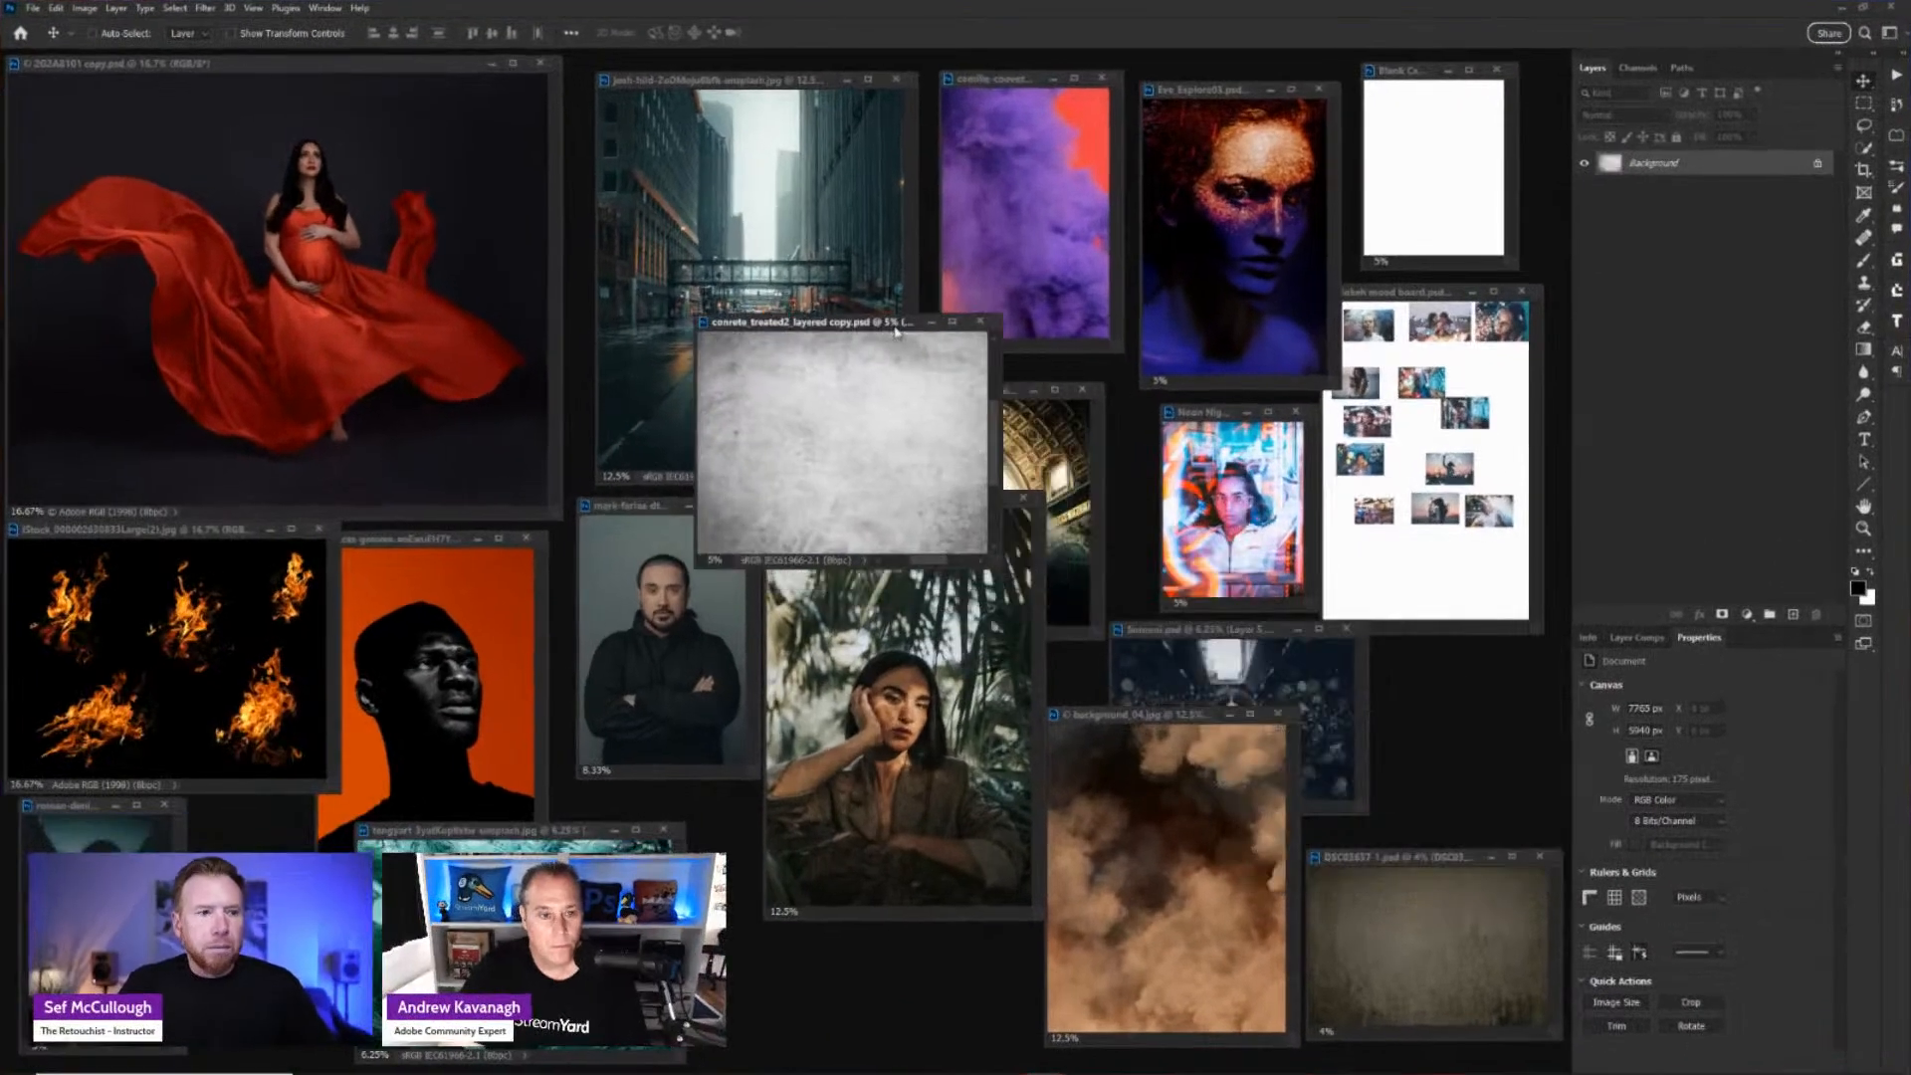
{"action": "key", "text": "ctrl+plus"}
{"action": "key", "text": "ctrl+plus"}
{"action": "key", "text": "ctrl+plus"}
{"action": "key", "text": "ctrl+plus"}
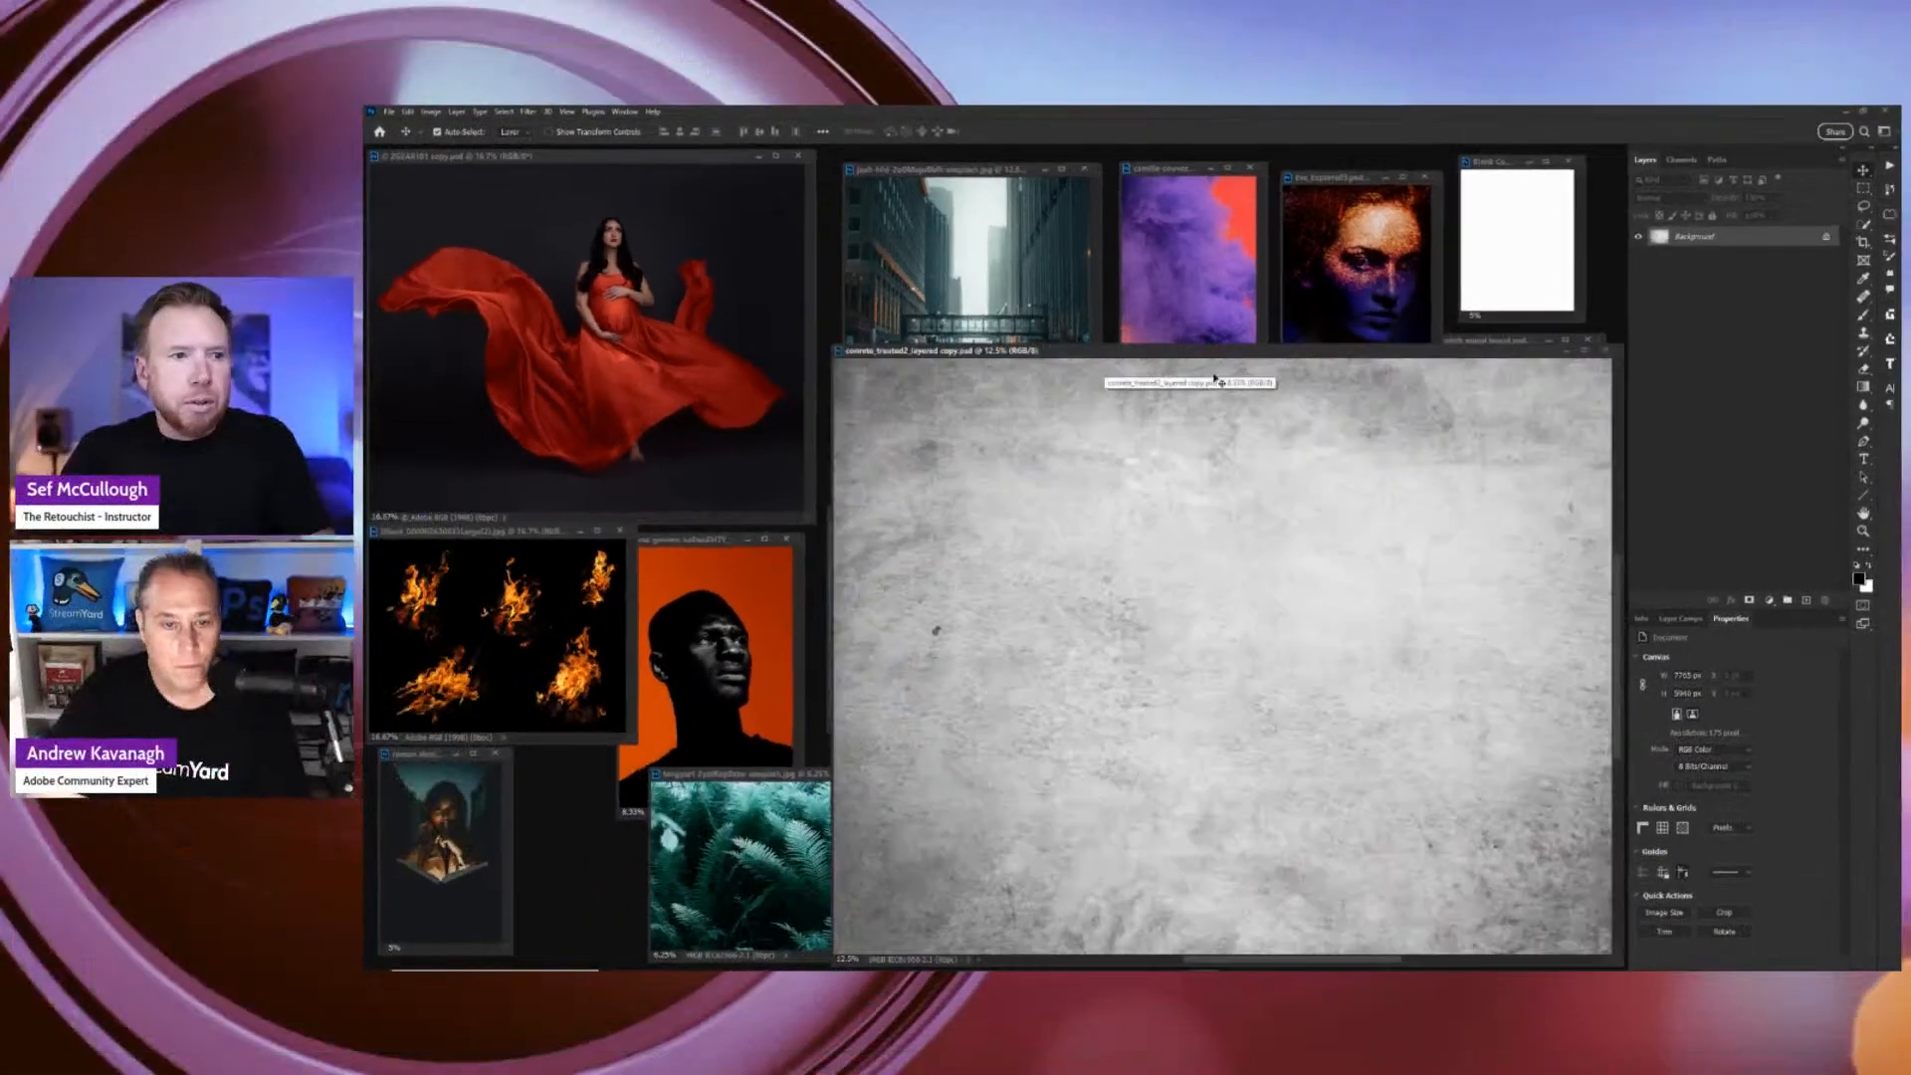
{"action": "key", "text": "ctrl+minus"}
{"action": "left_click_drag", "start_coordinate": [1266, 359], "coordinate": [1354, 356]}
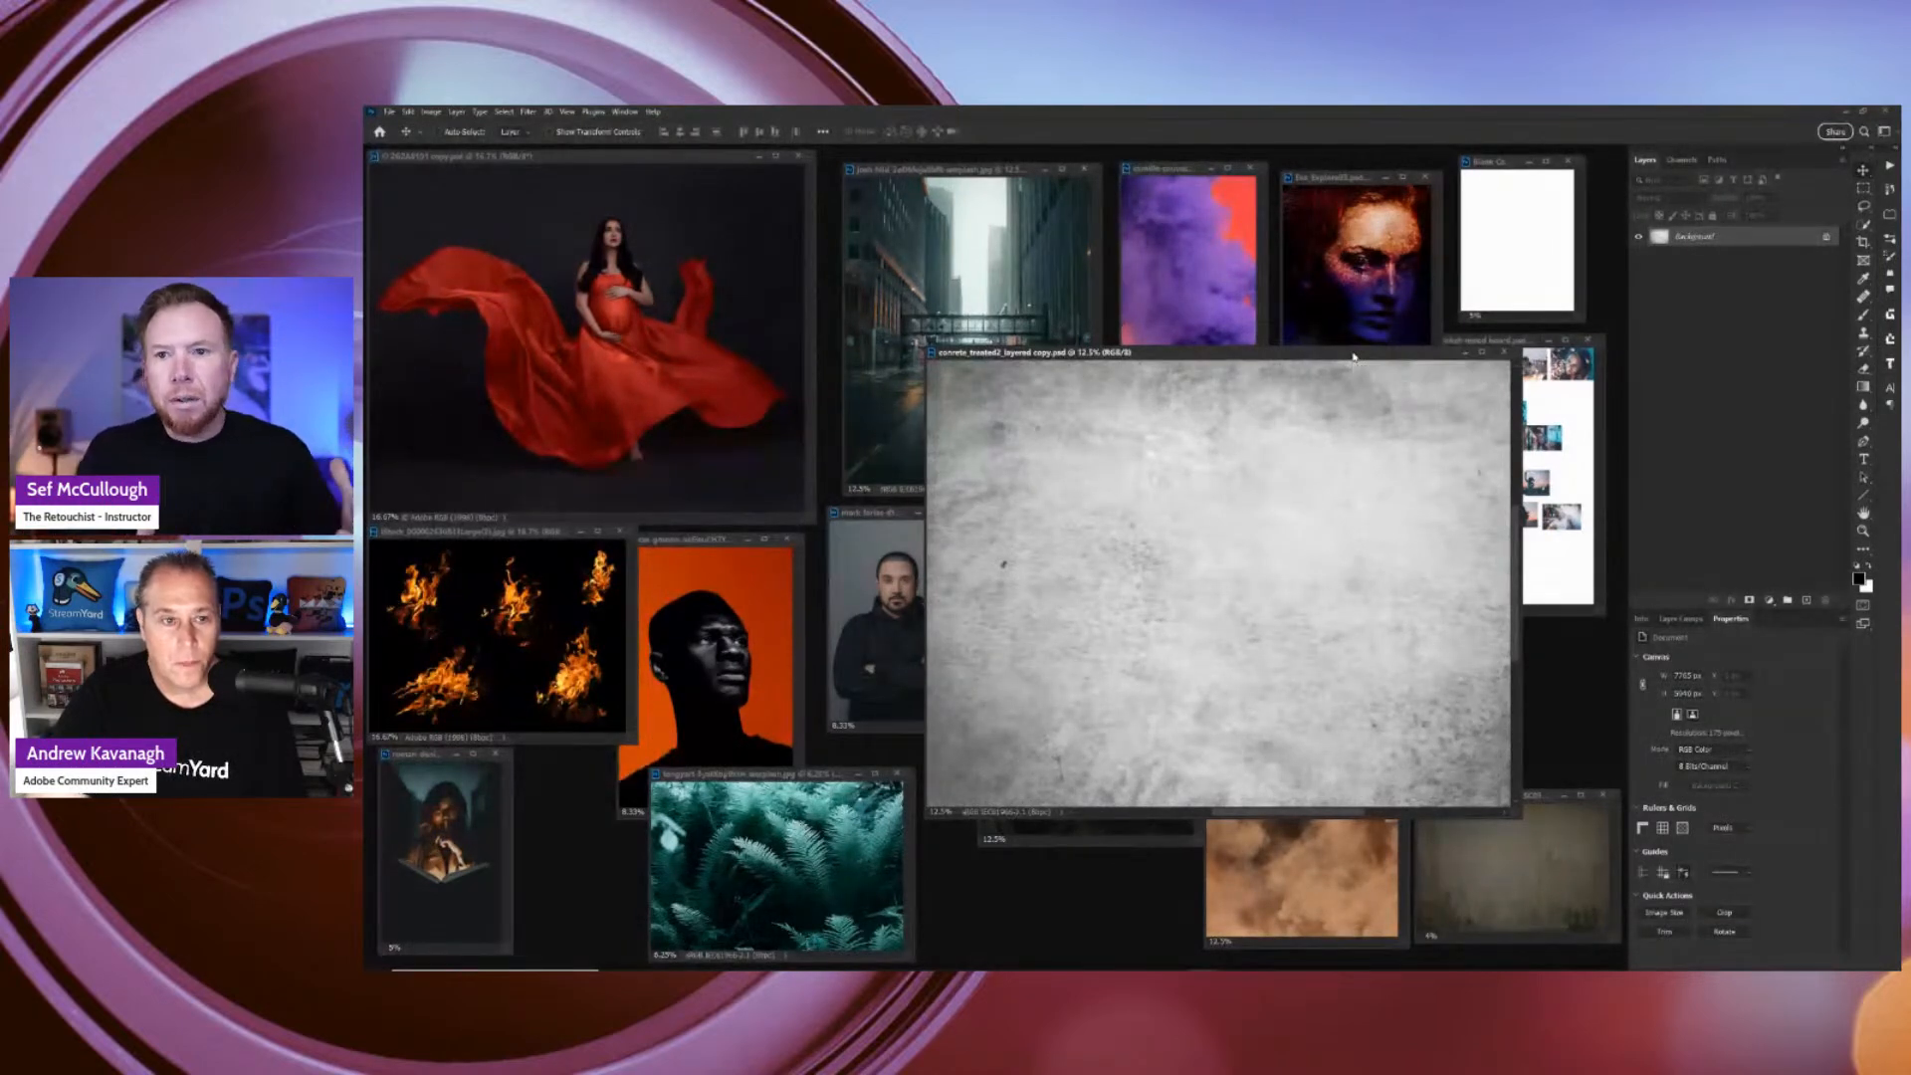
{"action": "key", "text": "ctrl+minus"}
{"action": "key", "text": "ctrl+minus"}
{"action": "key", "text": "ctrl+minus"}
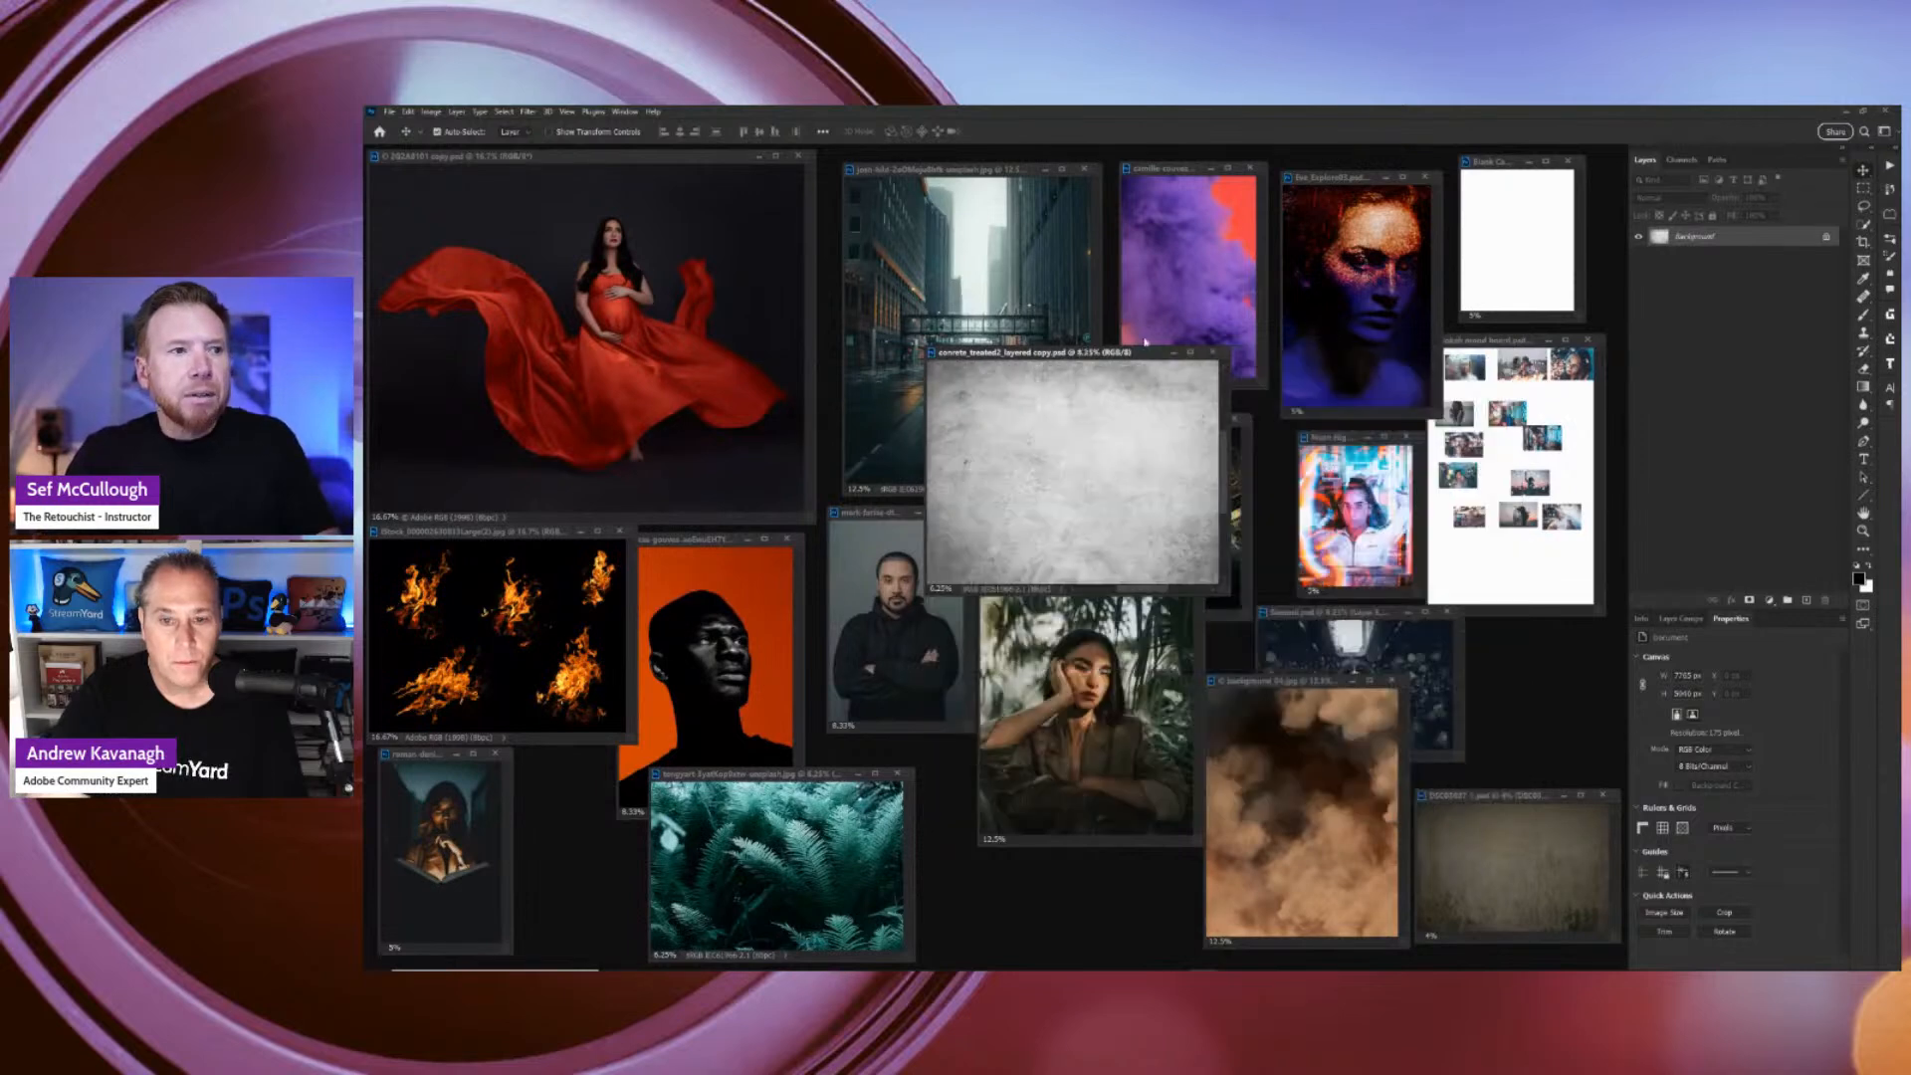
{"action": "left_click_drag", "start_coordinate": [1064, 361], "coordinate": [1446, 511]}
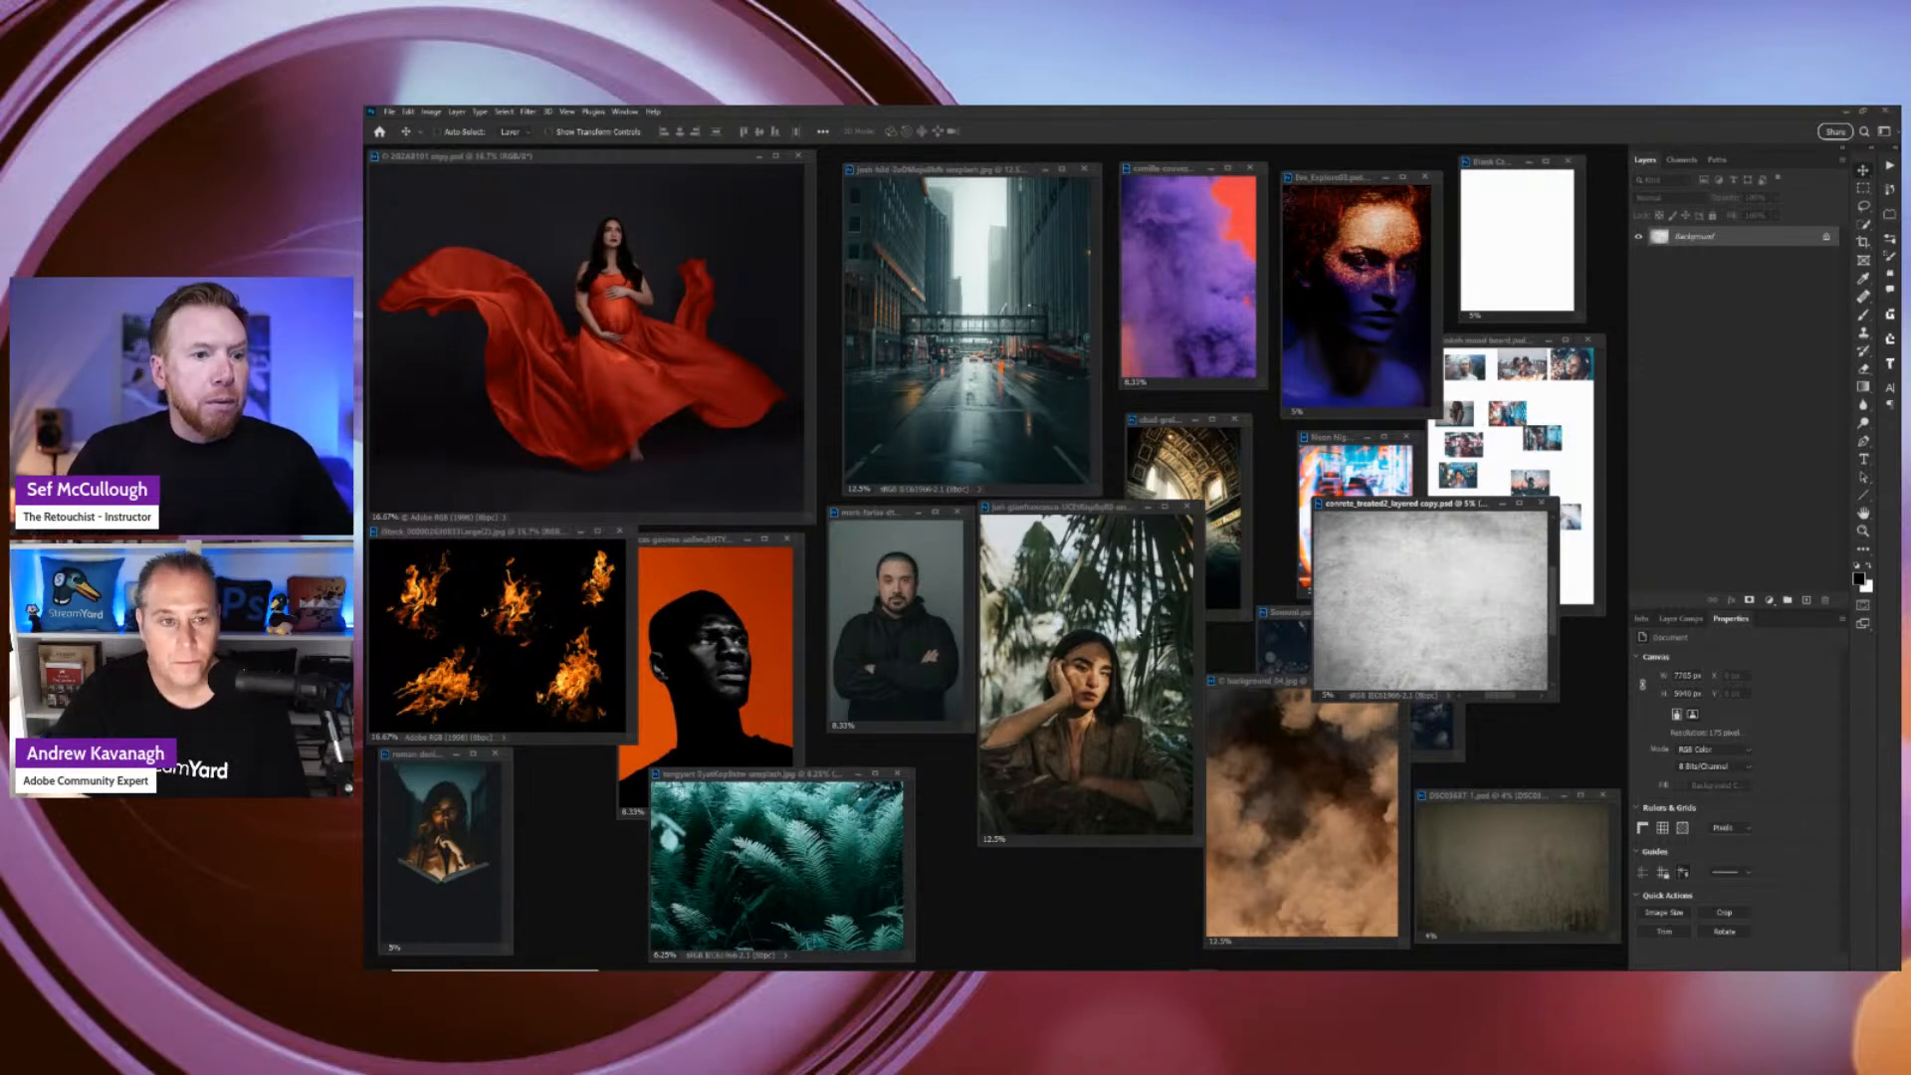
Set the background_04.jpg window aside and enlarge the church interior image to 25% in the middle of the workspace.
{"action": "left_click_drag", "start_coordinate": [1244, 689], "coordinate": [1384, 439]}
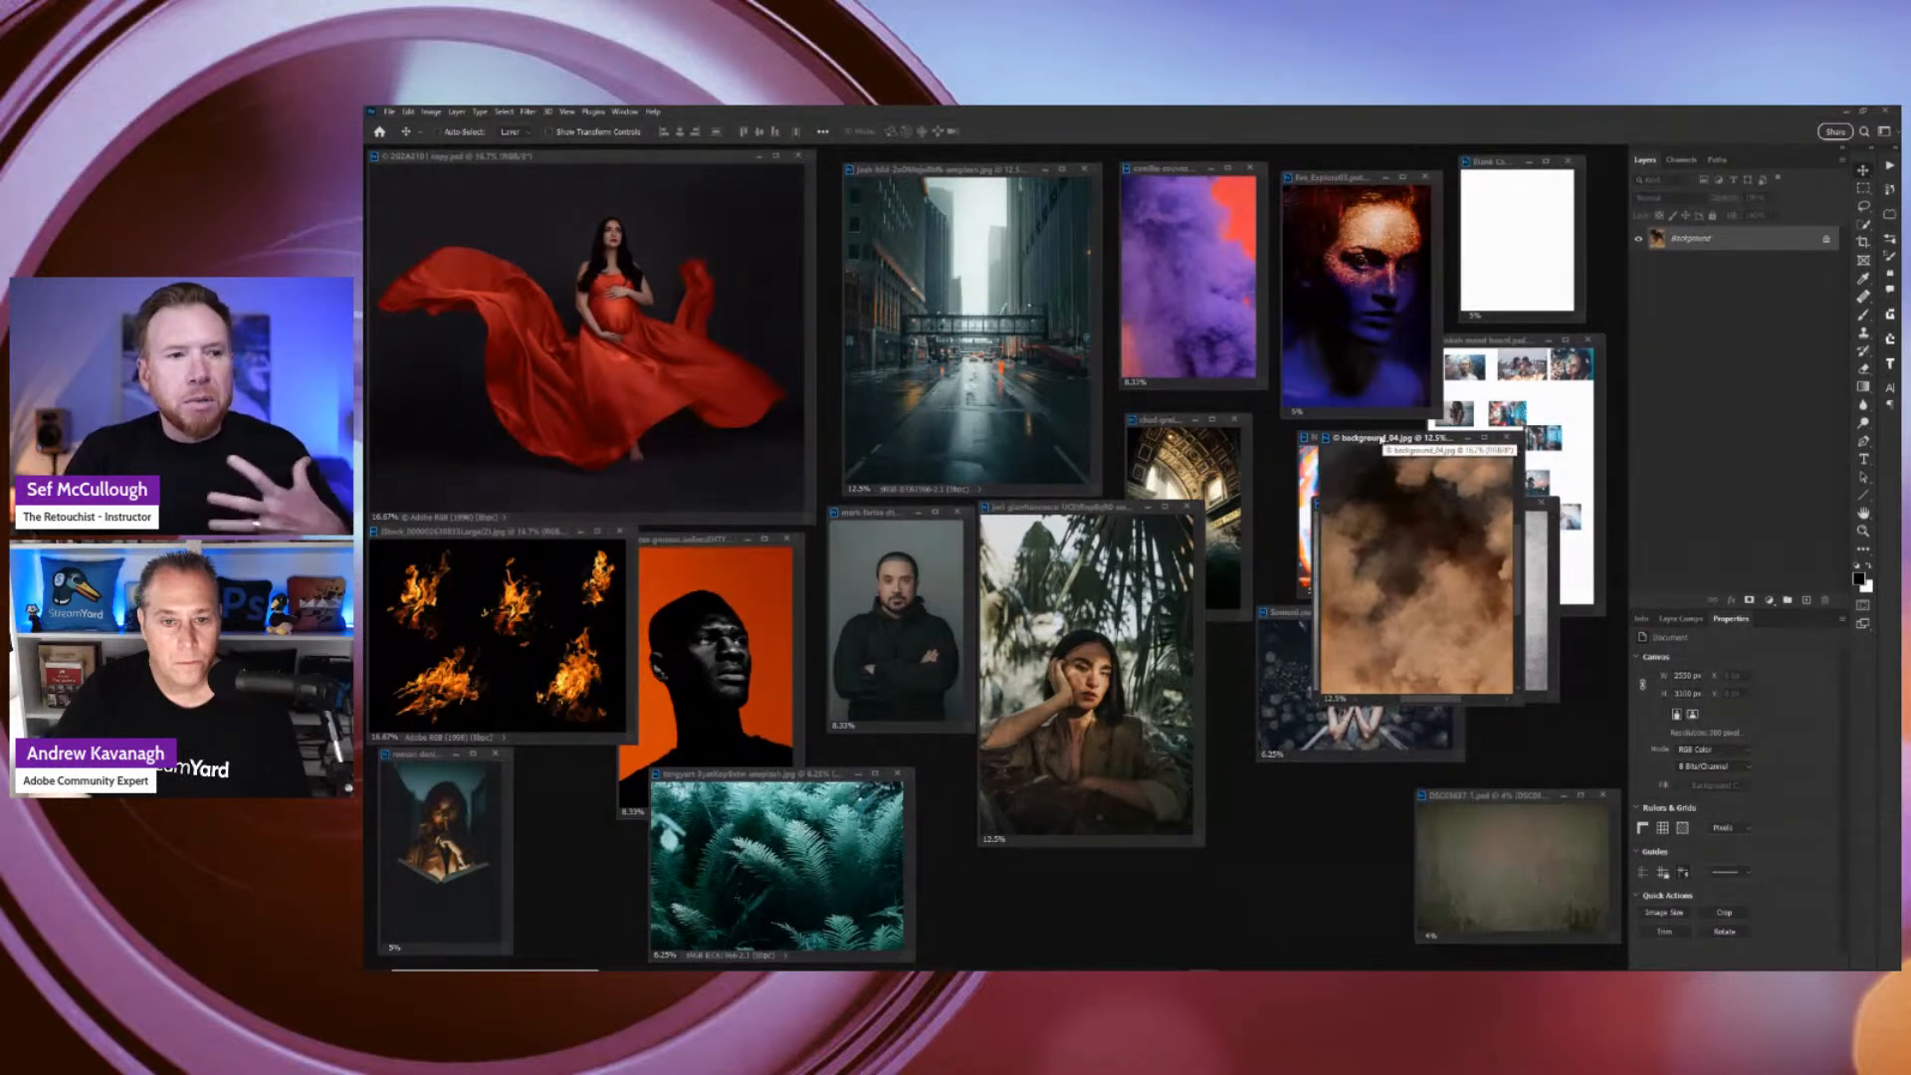
{"action": "left_click", "coordinate": [1163, 423]}
{"action": "left_click_drag", "start_coordinate": [1163, 423], "coordinate": [756, 220]}
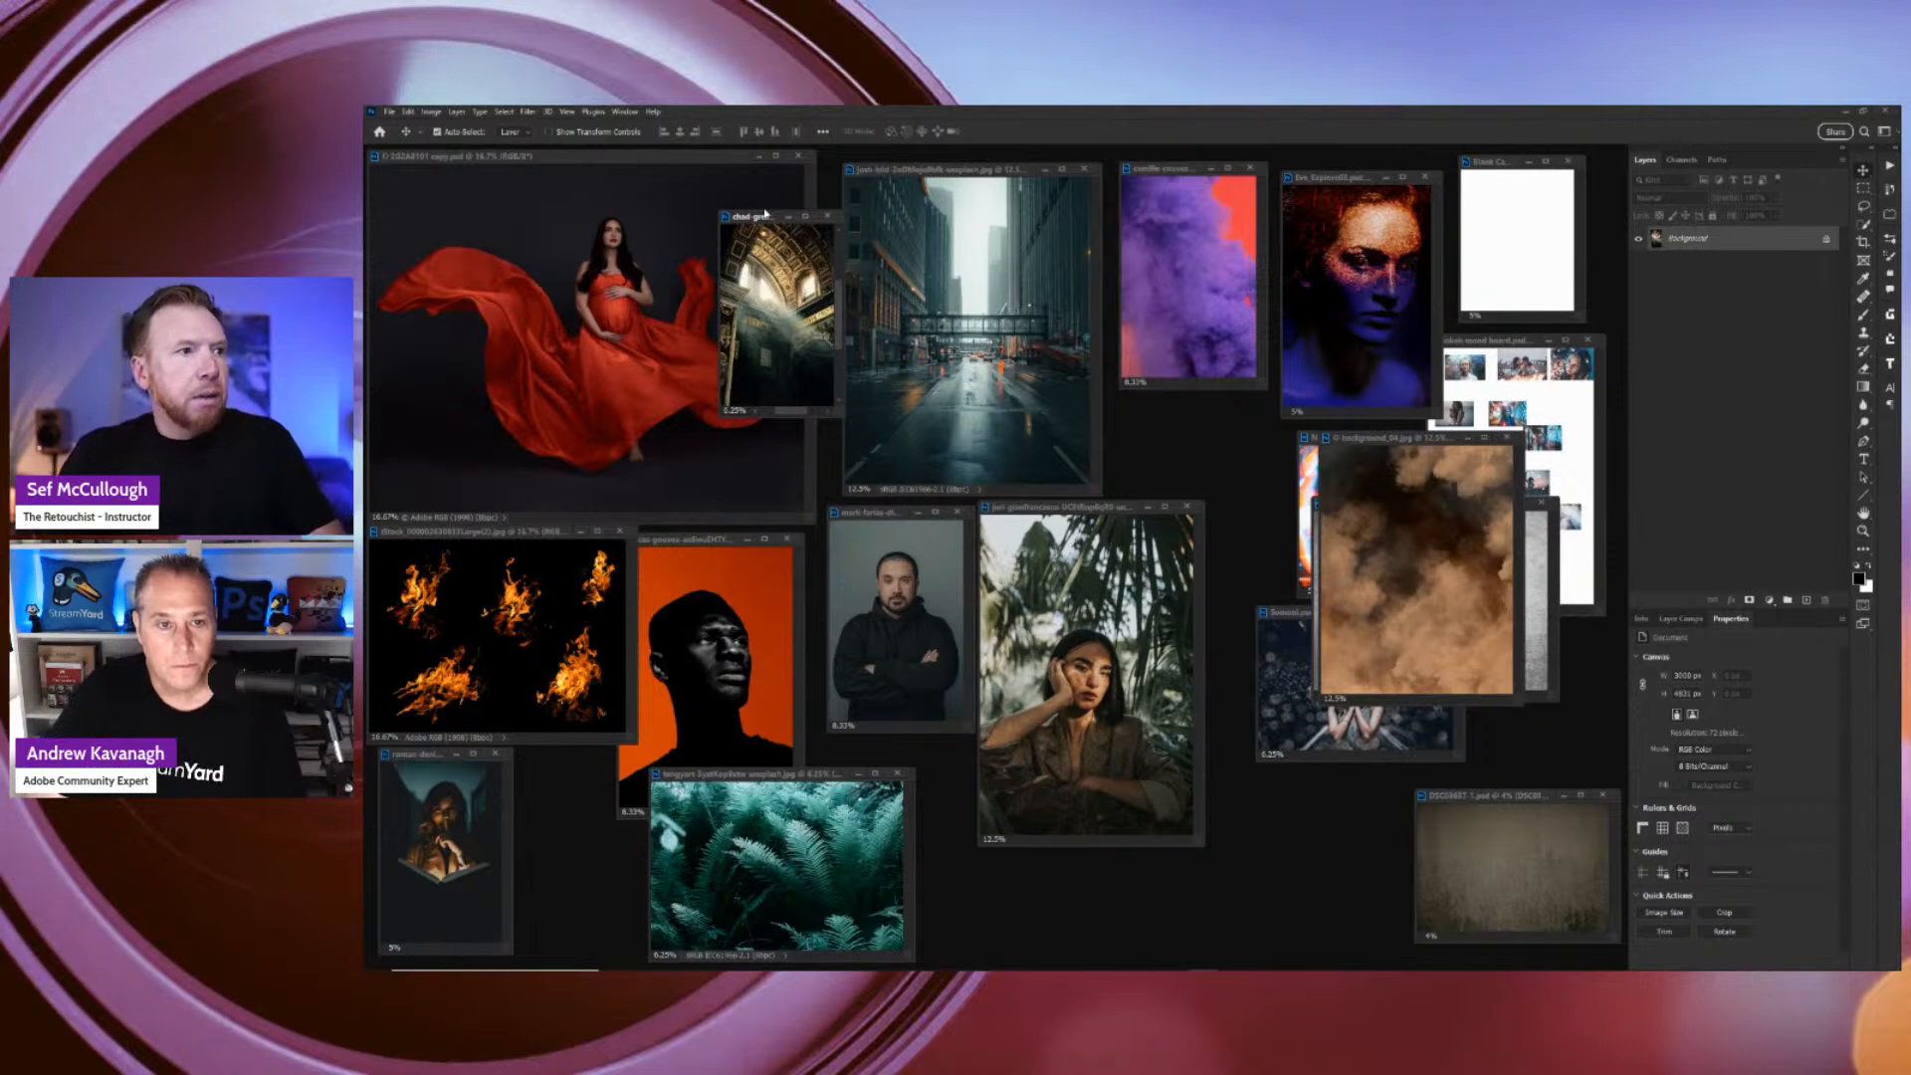
{"action": "key", "text": "ctrl+plus"}
{"action": "key", "text": "ctrl+plus"}
{"action": "key", "text": "ctrl+plus"}
{"action": "key", "text": "ctrl+plus"}
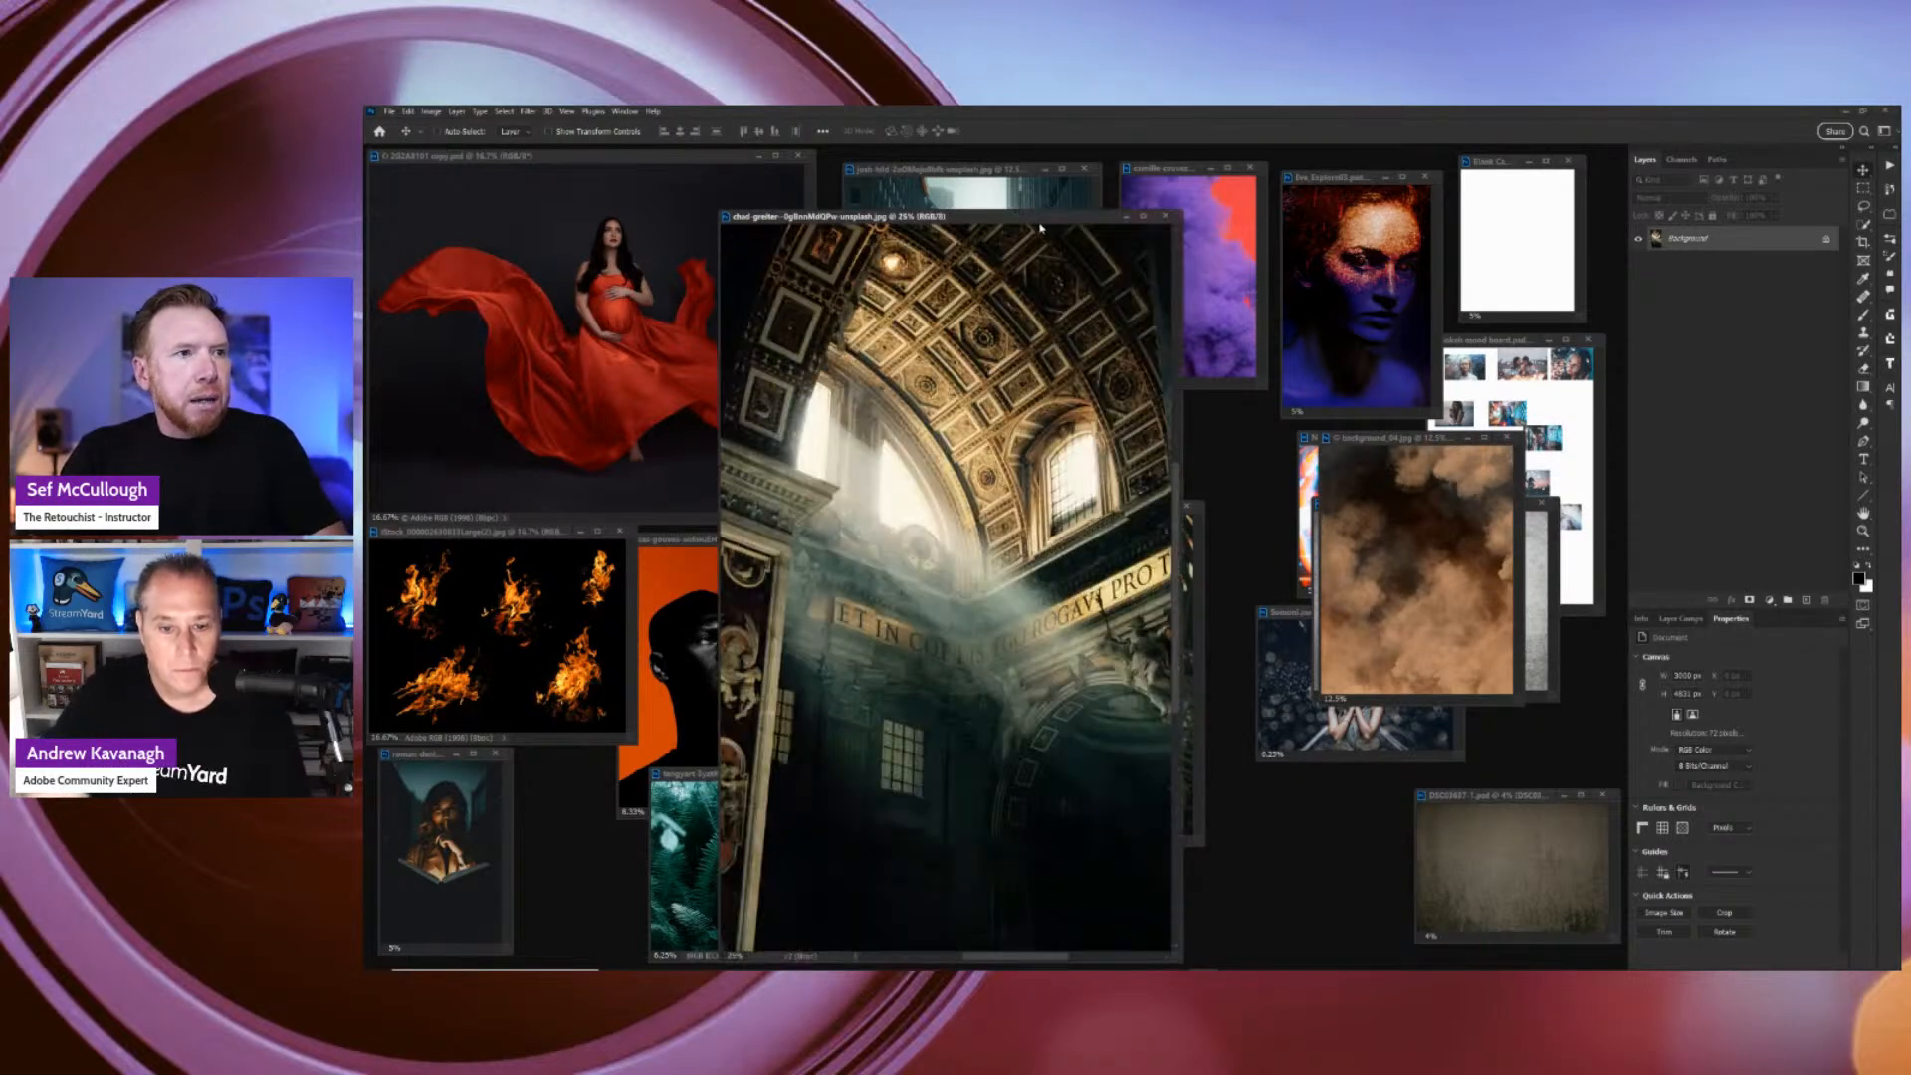
{"action": "left_click_drag", "start_coordinate": [1041, 228], "coordinate": [1083, 185]}
Enlarge the background_04.jpg smoke image to 25% and place its window beside the church interior image.
{"action": "left_click", "coordinate": [1423, 443]}
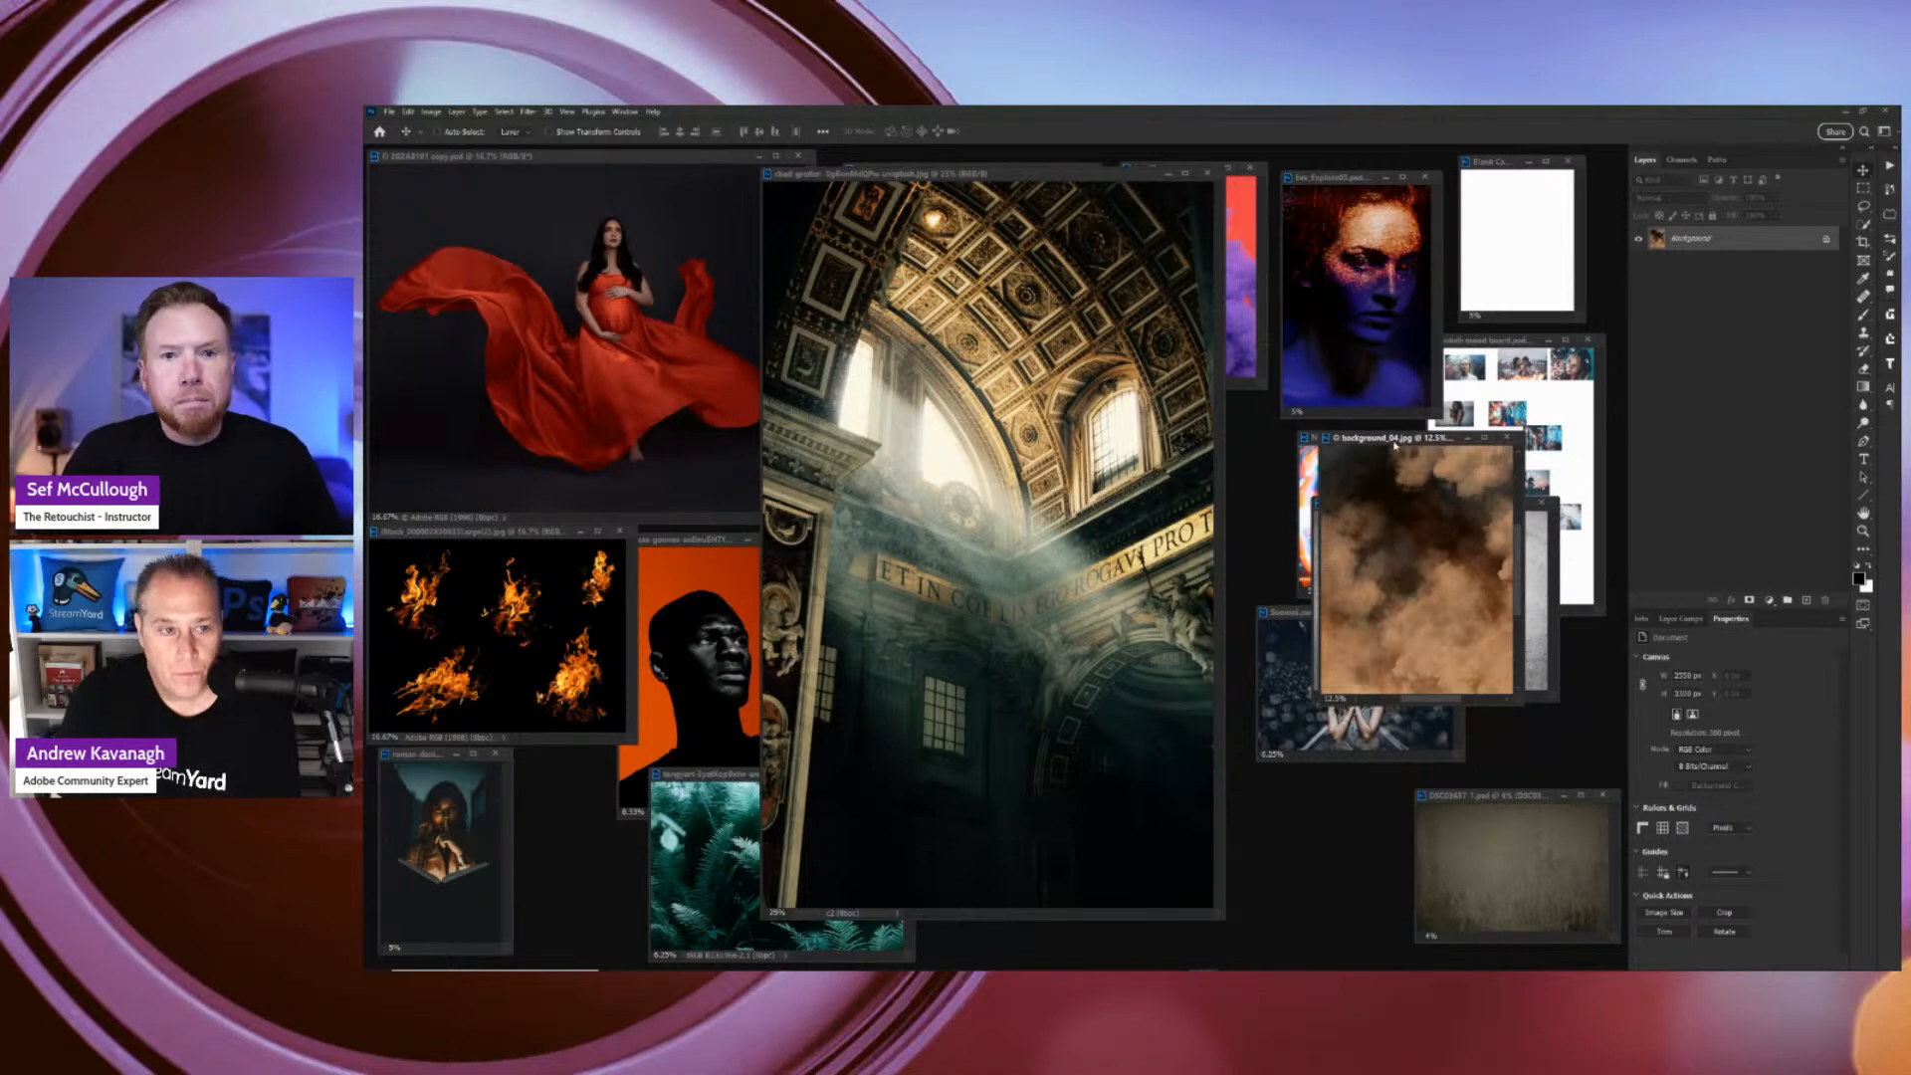
{"action": "left_click_drag", "start_coordinate": [1395, 445], "coordinate": [1362, 227]}
{"action": "key", "text": "ctrl+plus"}
{"action": "key", "text": "ctrl+plus"}
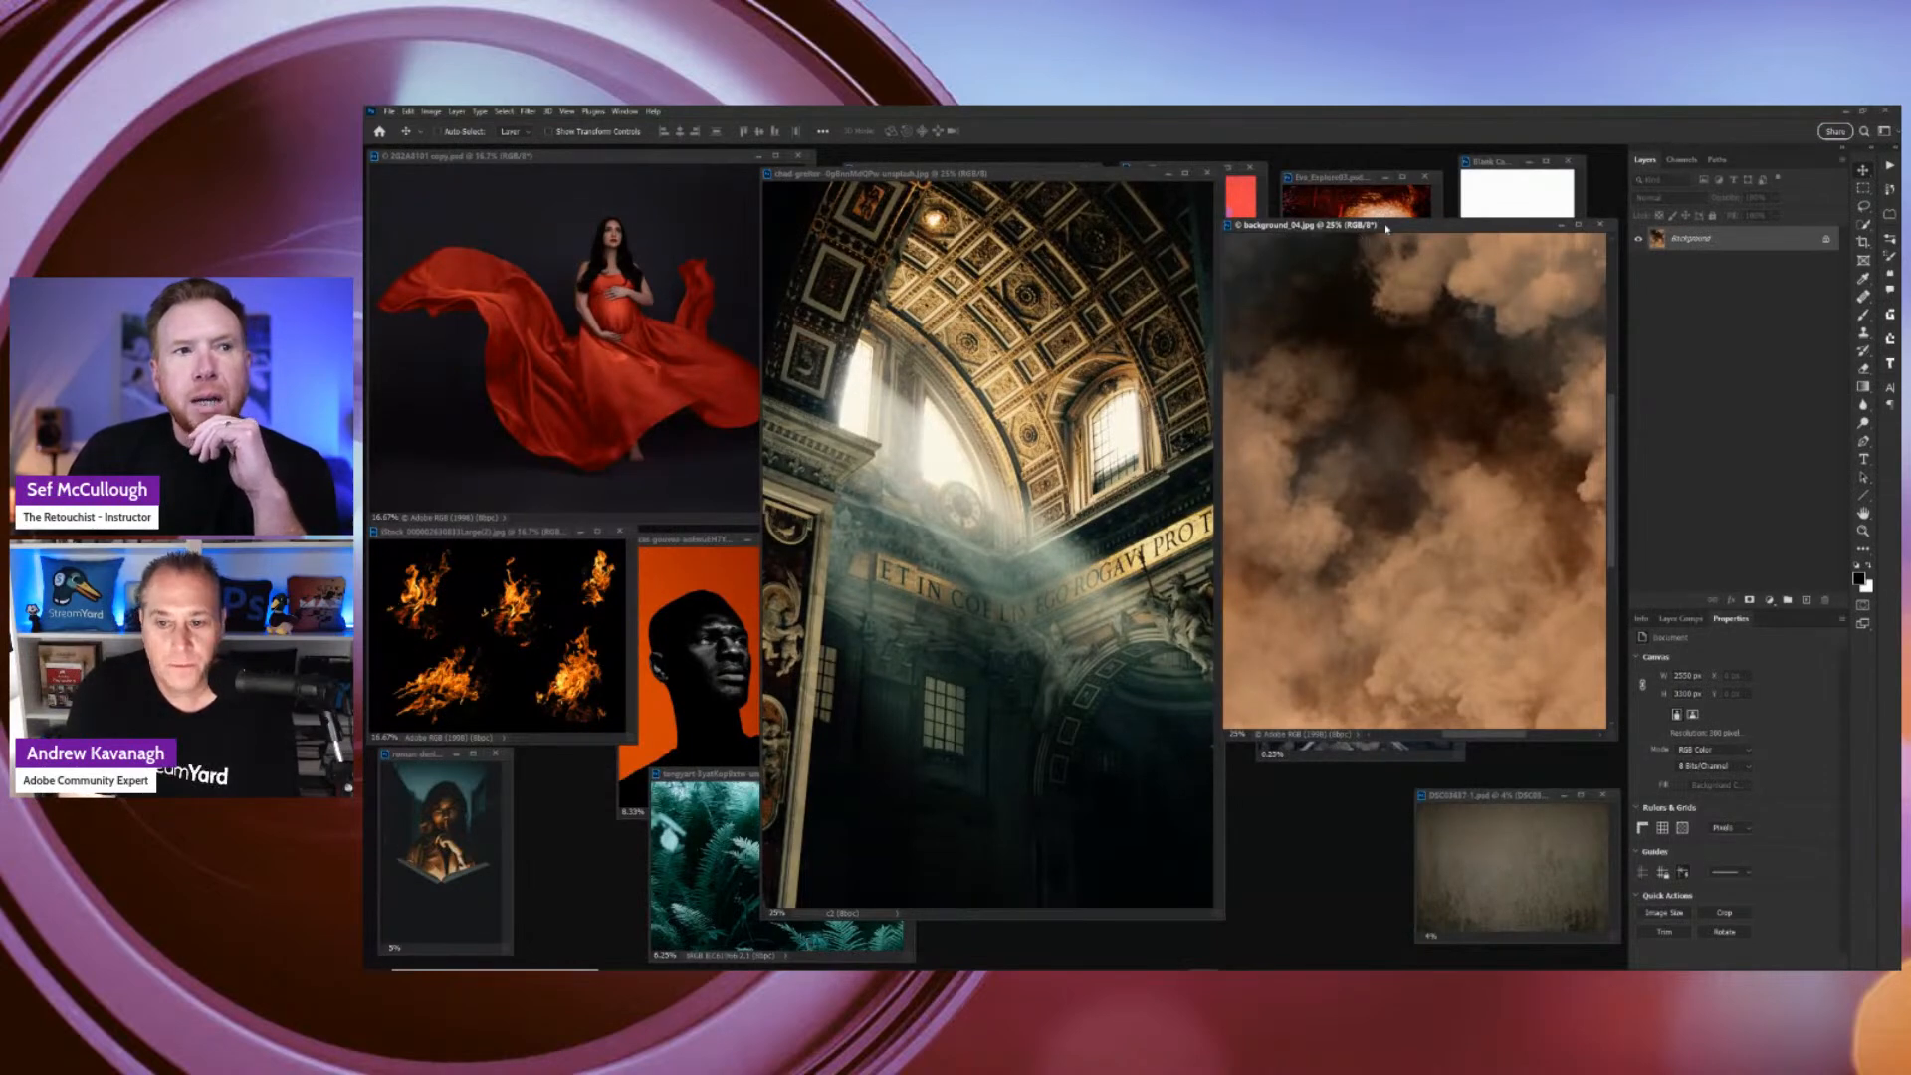
{"action": "left_click_drag", "start_coordinate": [1386, 228], "coordinate": [1381, 216]}
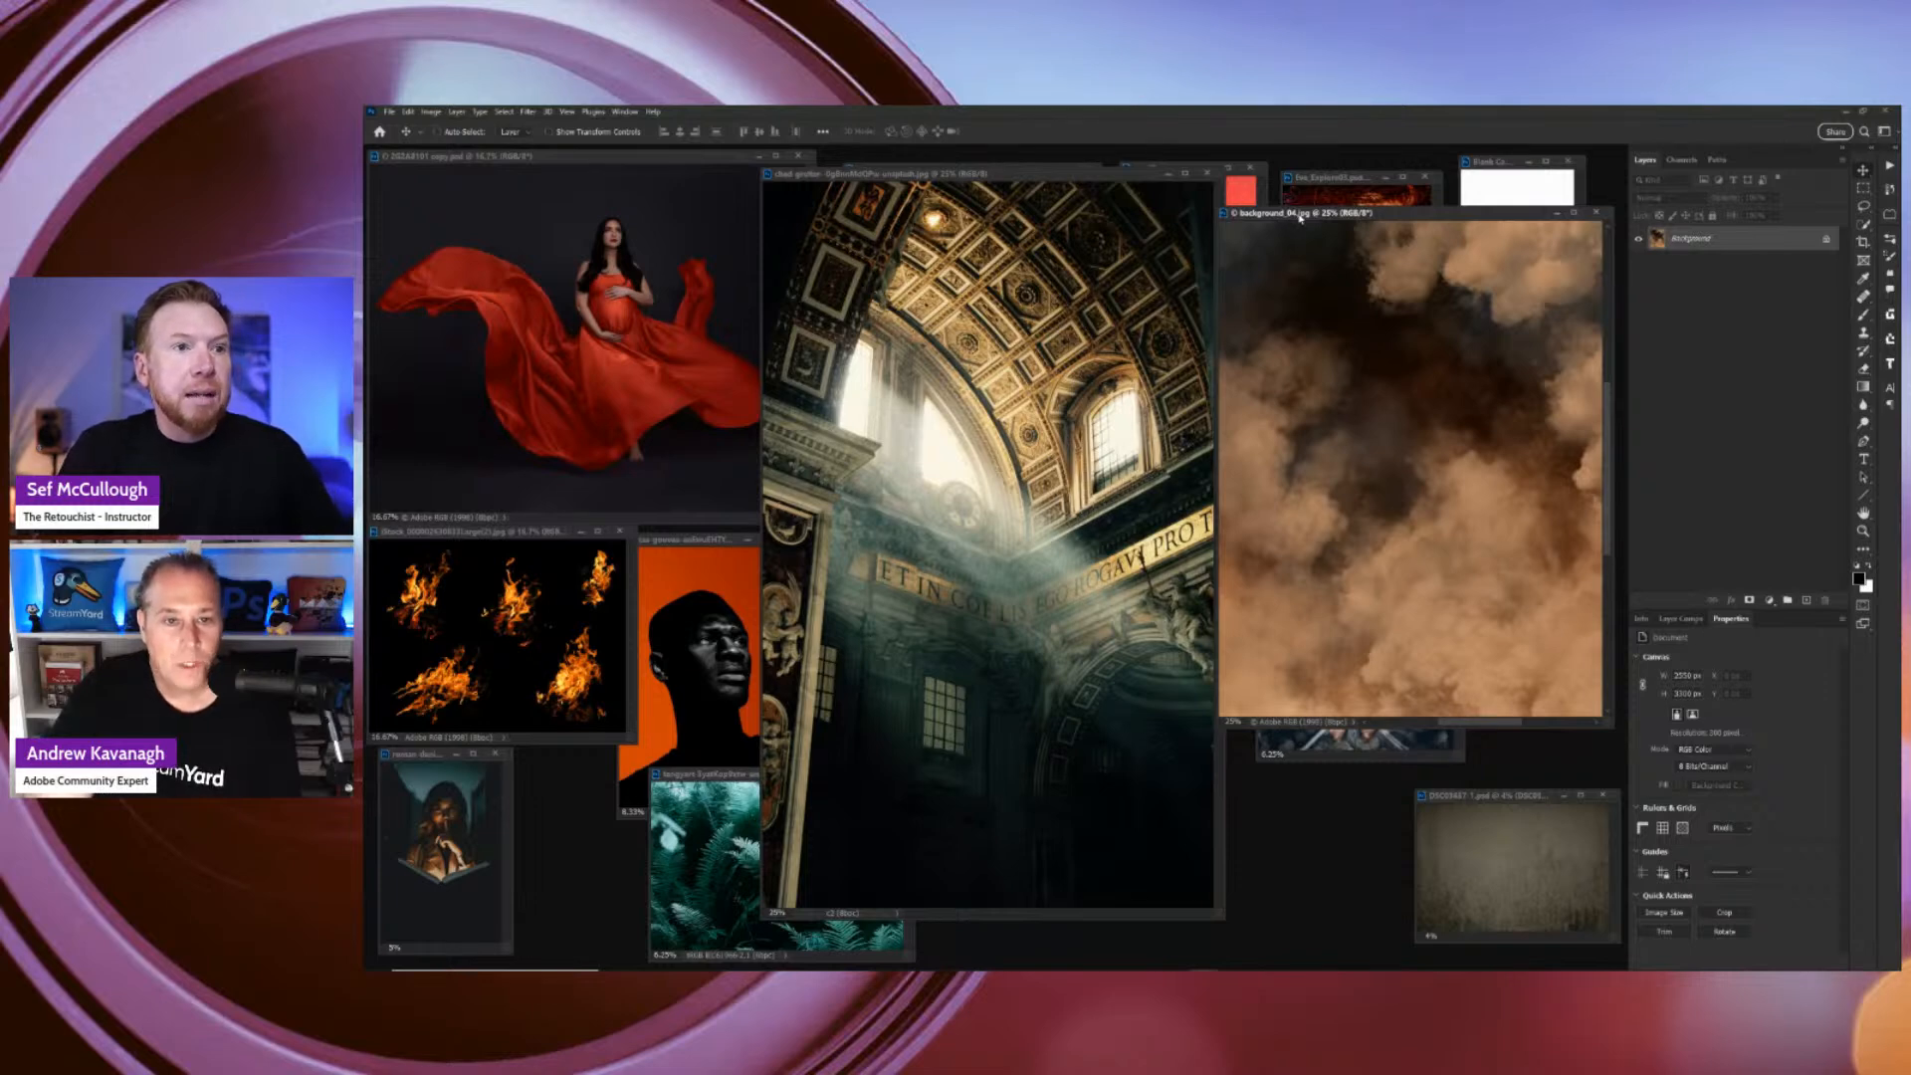
{"action": "left_click_drag", "start_coordinate": [1300, 217], "coordinate": [1288, 205]}
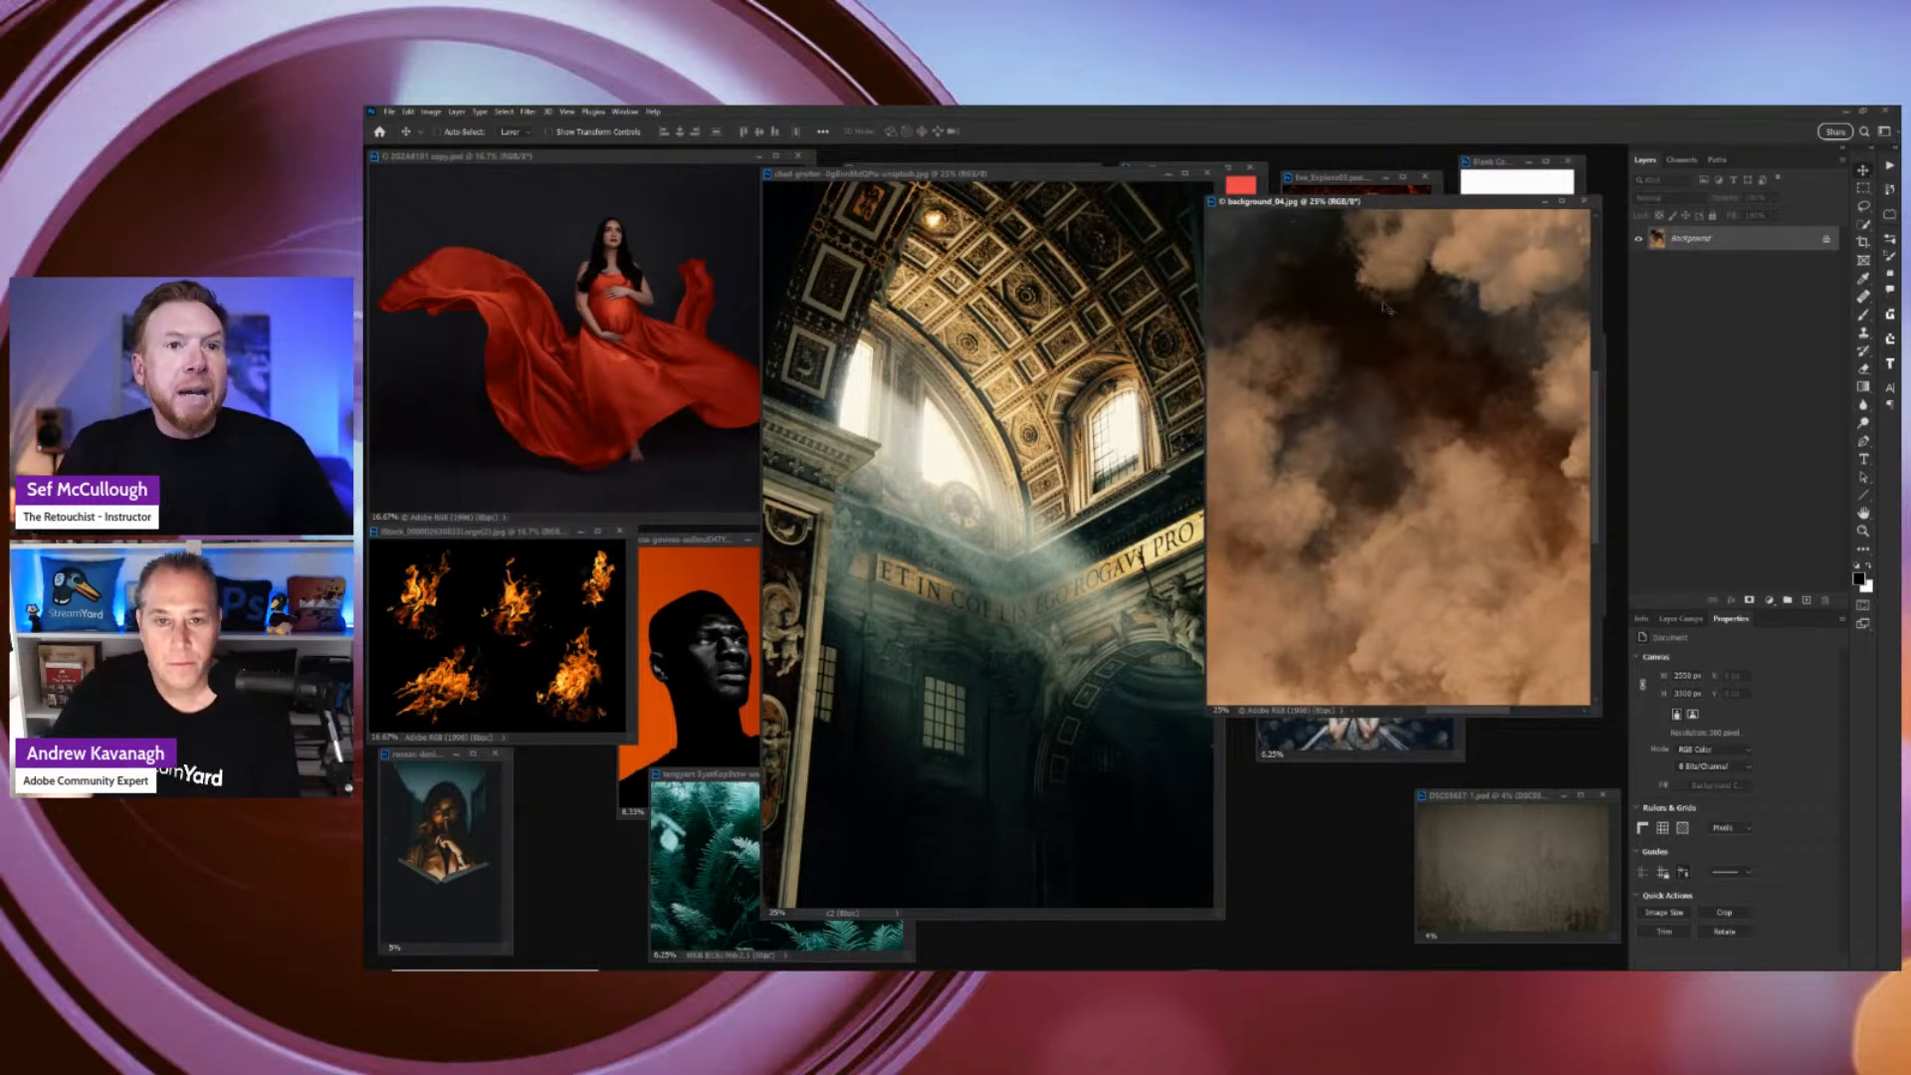
Copy the smoke image onto the church interior as a new layer, converting its colors, and view that document in full-screen mode.
{"action": "left_click_drag", "start_coordinate": [1393, 309], "coordinate": [1138, 345]}
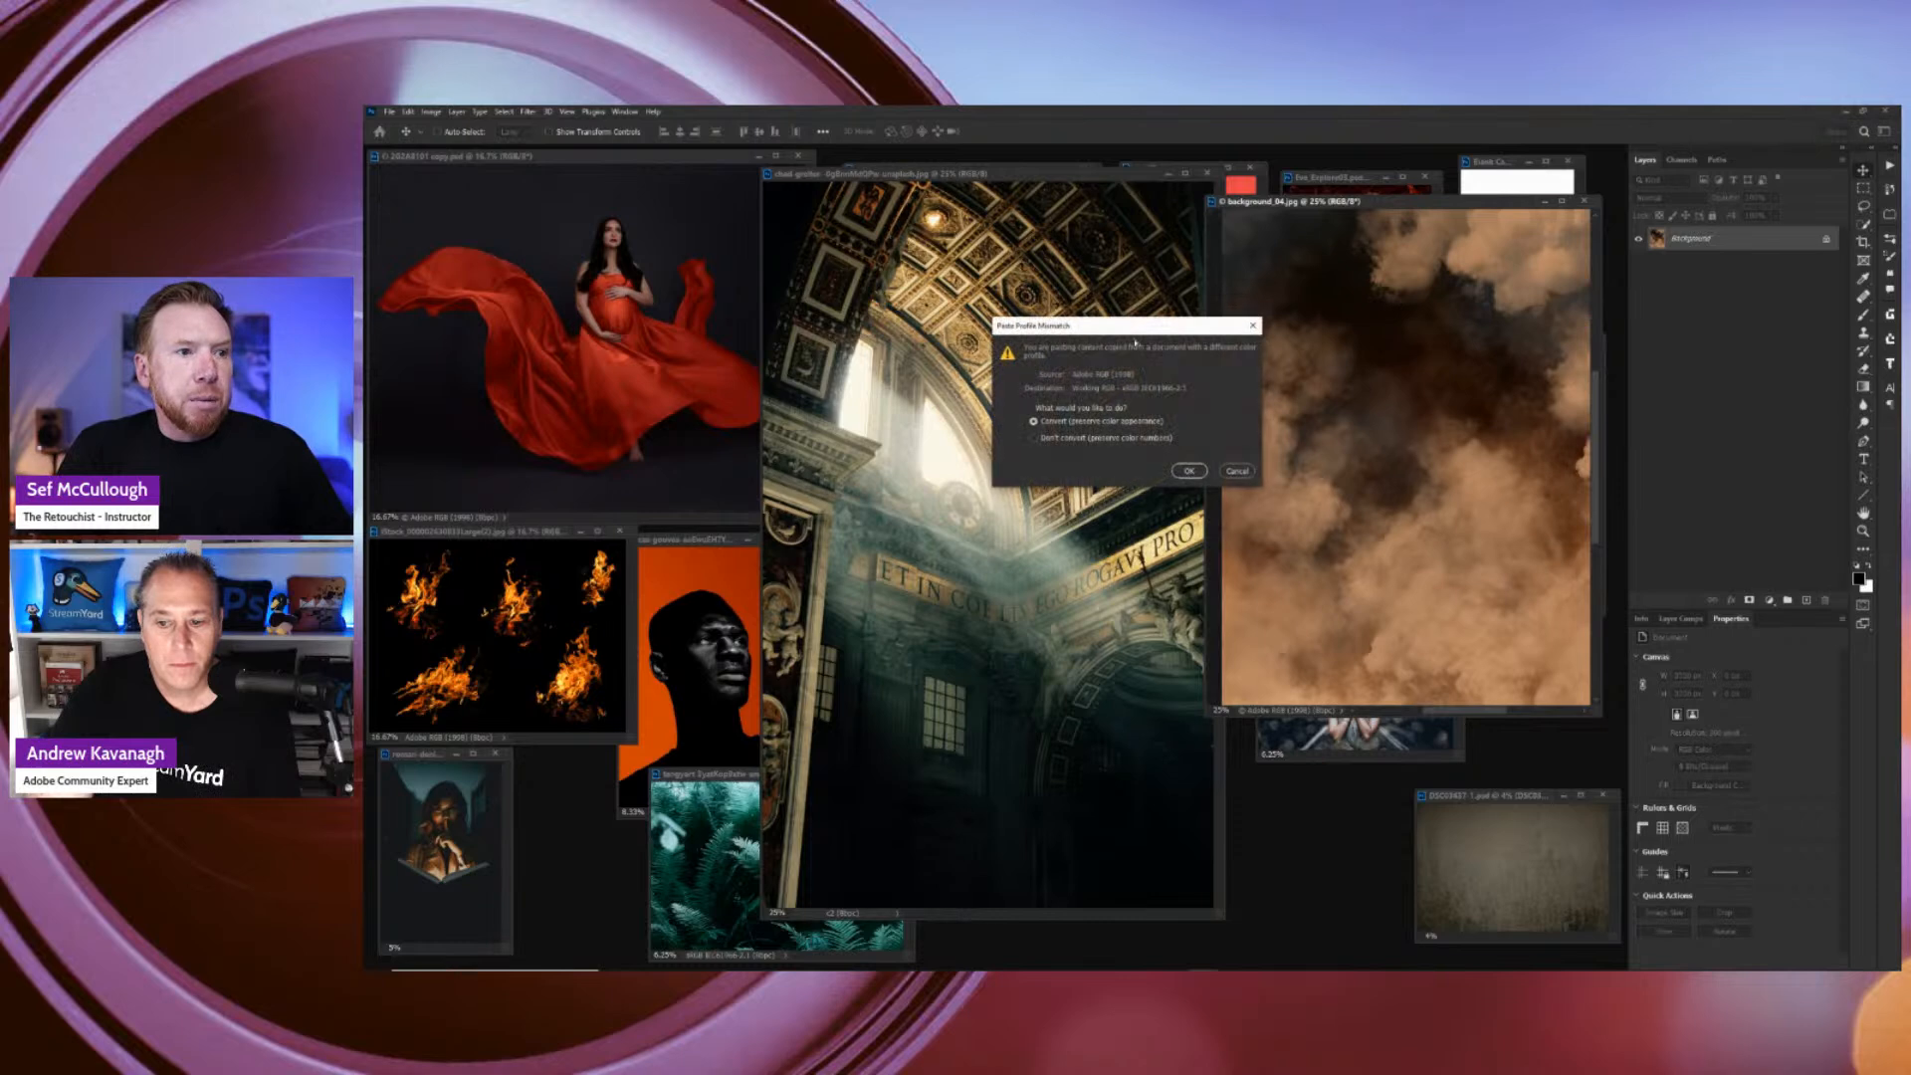
{"action": "left_click", "coordinate": [1192, 474]}
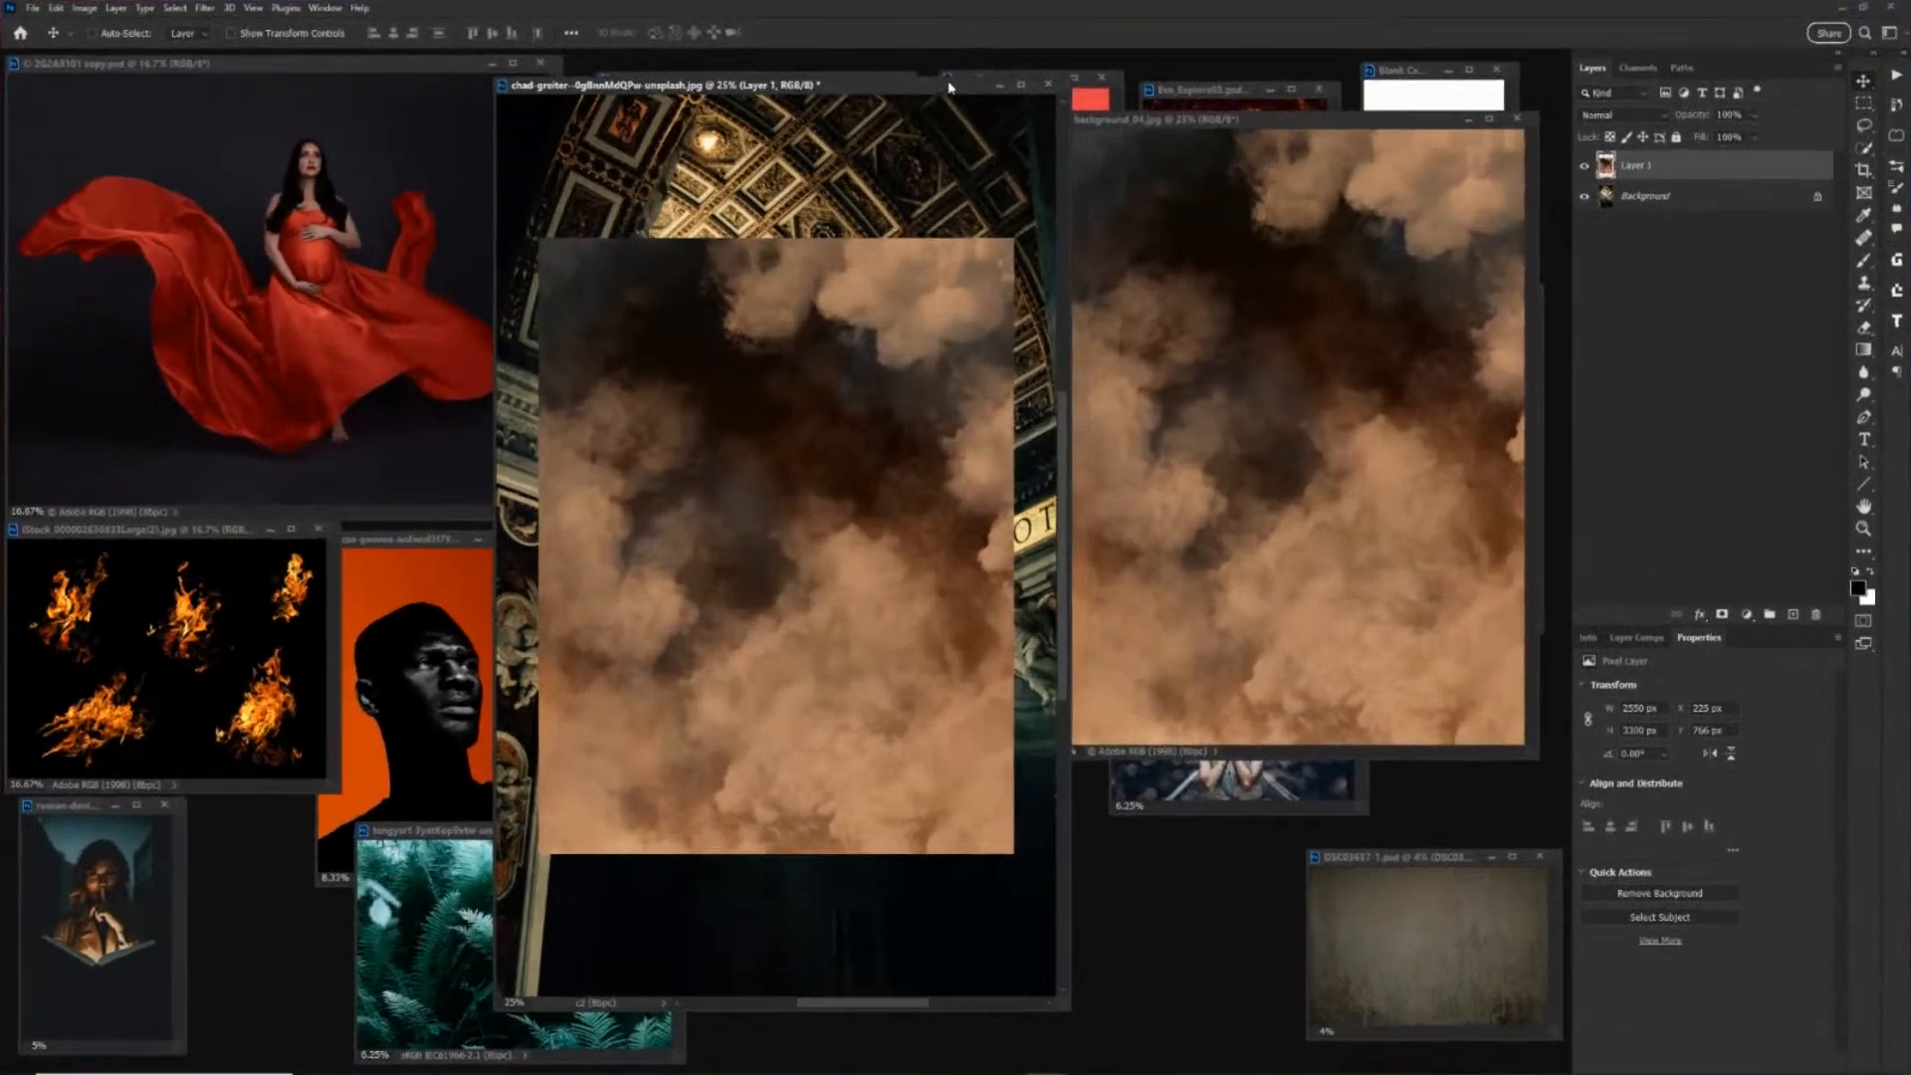
{"action": "left_click_drag", "start_coordinate": [1023, 122], "coordinate": [991, 117]}
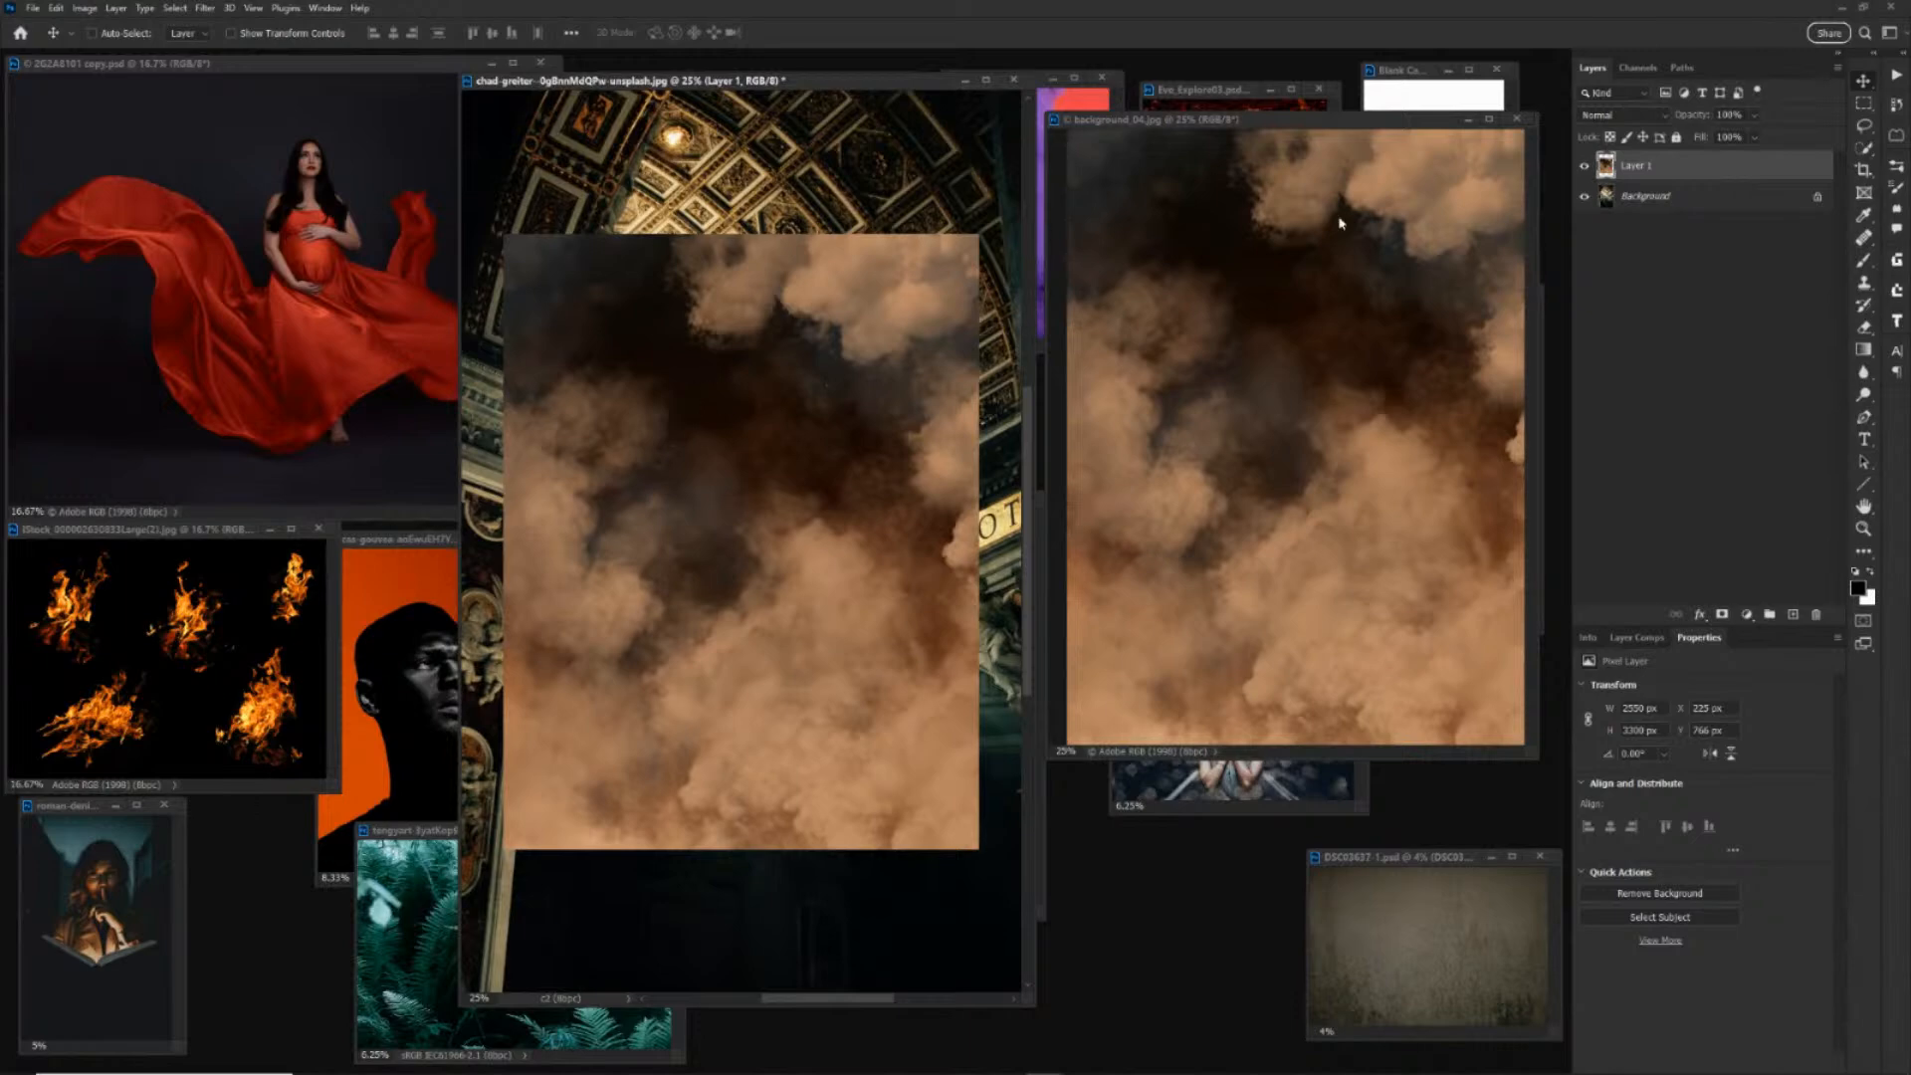
{"action": "left_click_drag", "start_coordinate": [892, 84], "coordinate": [1128, 81]}
{"action": "key", "text": "f"}
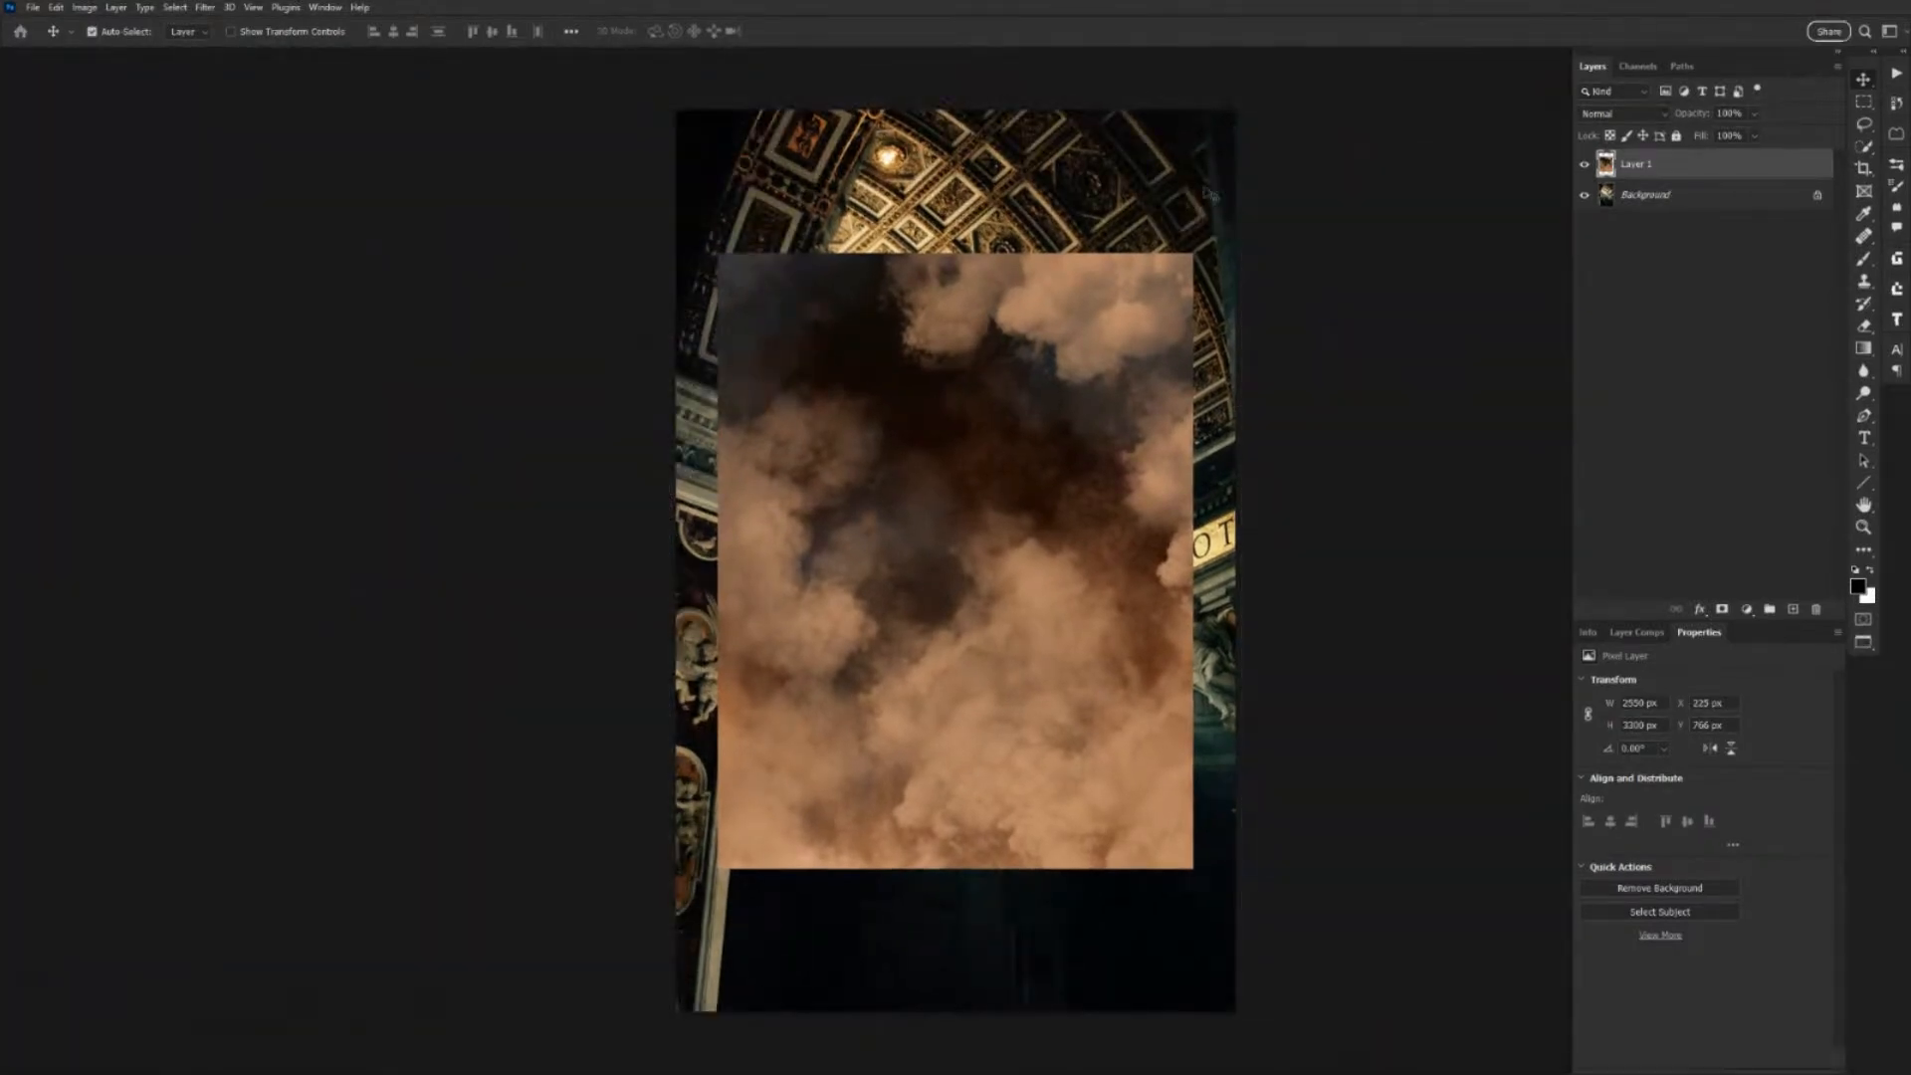
Compare the church interior with and without the smoke layer and preview the blend modes available for it.
{"action": "left_click", "coordinate": [1586, 165]}
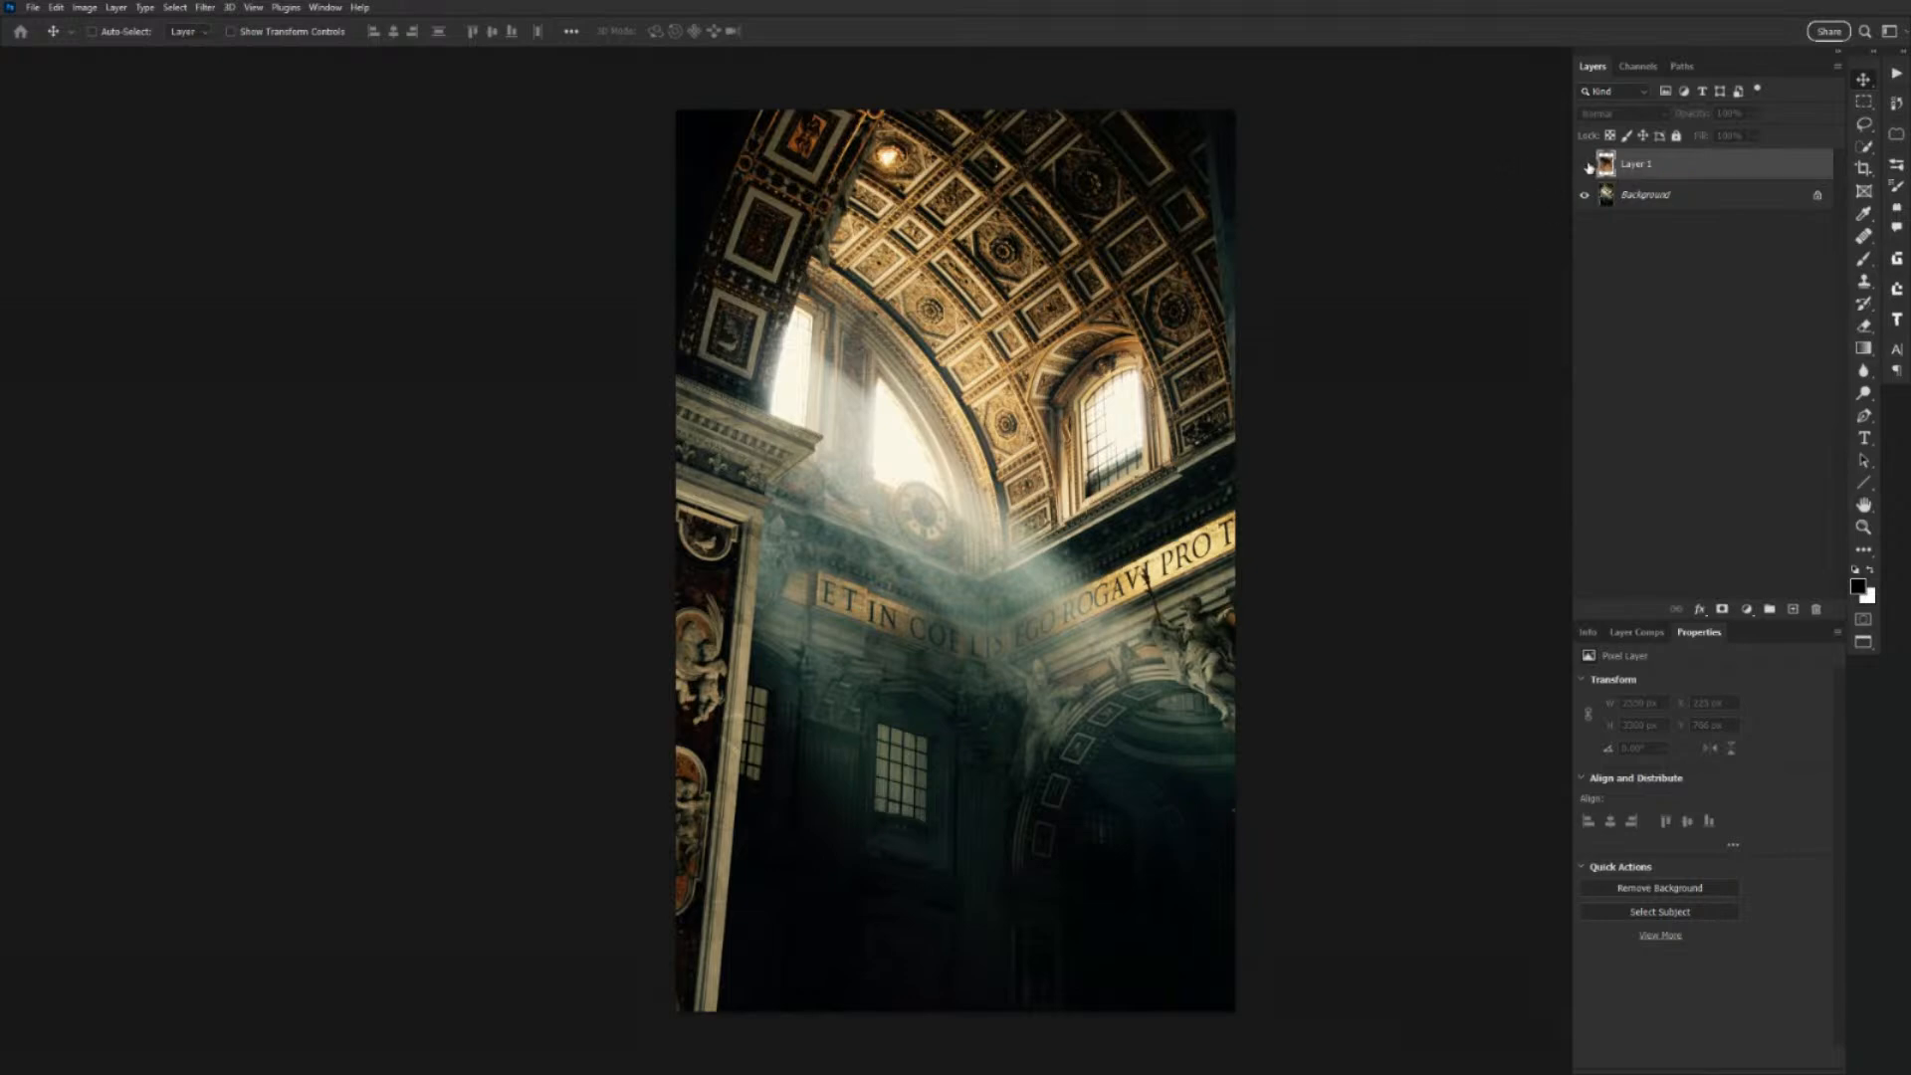
{"action": "left_click", "coordinate": [1586, 165]}
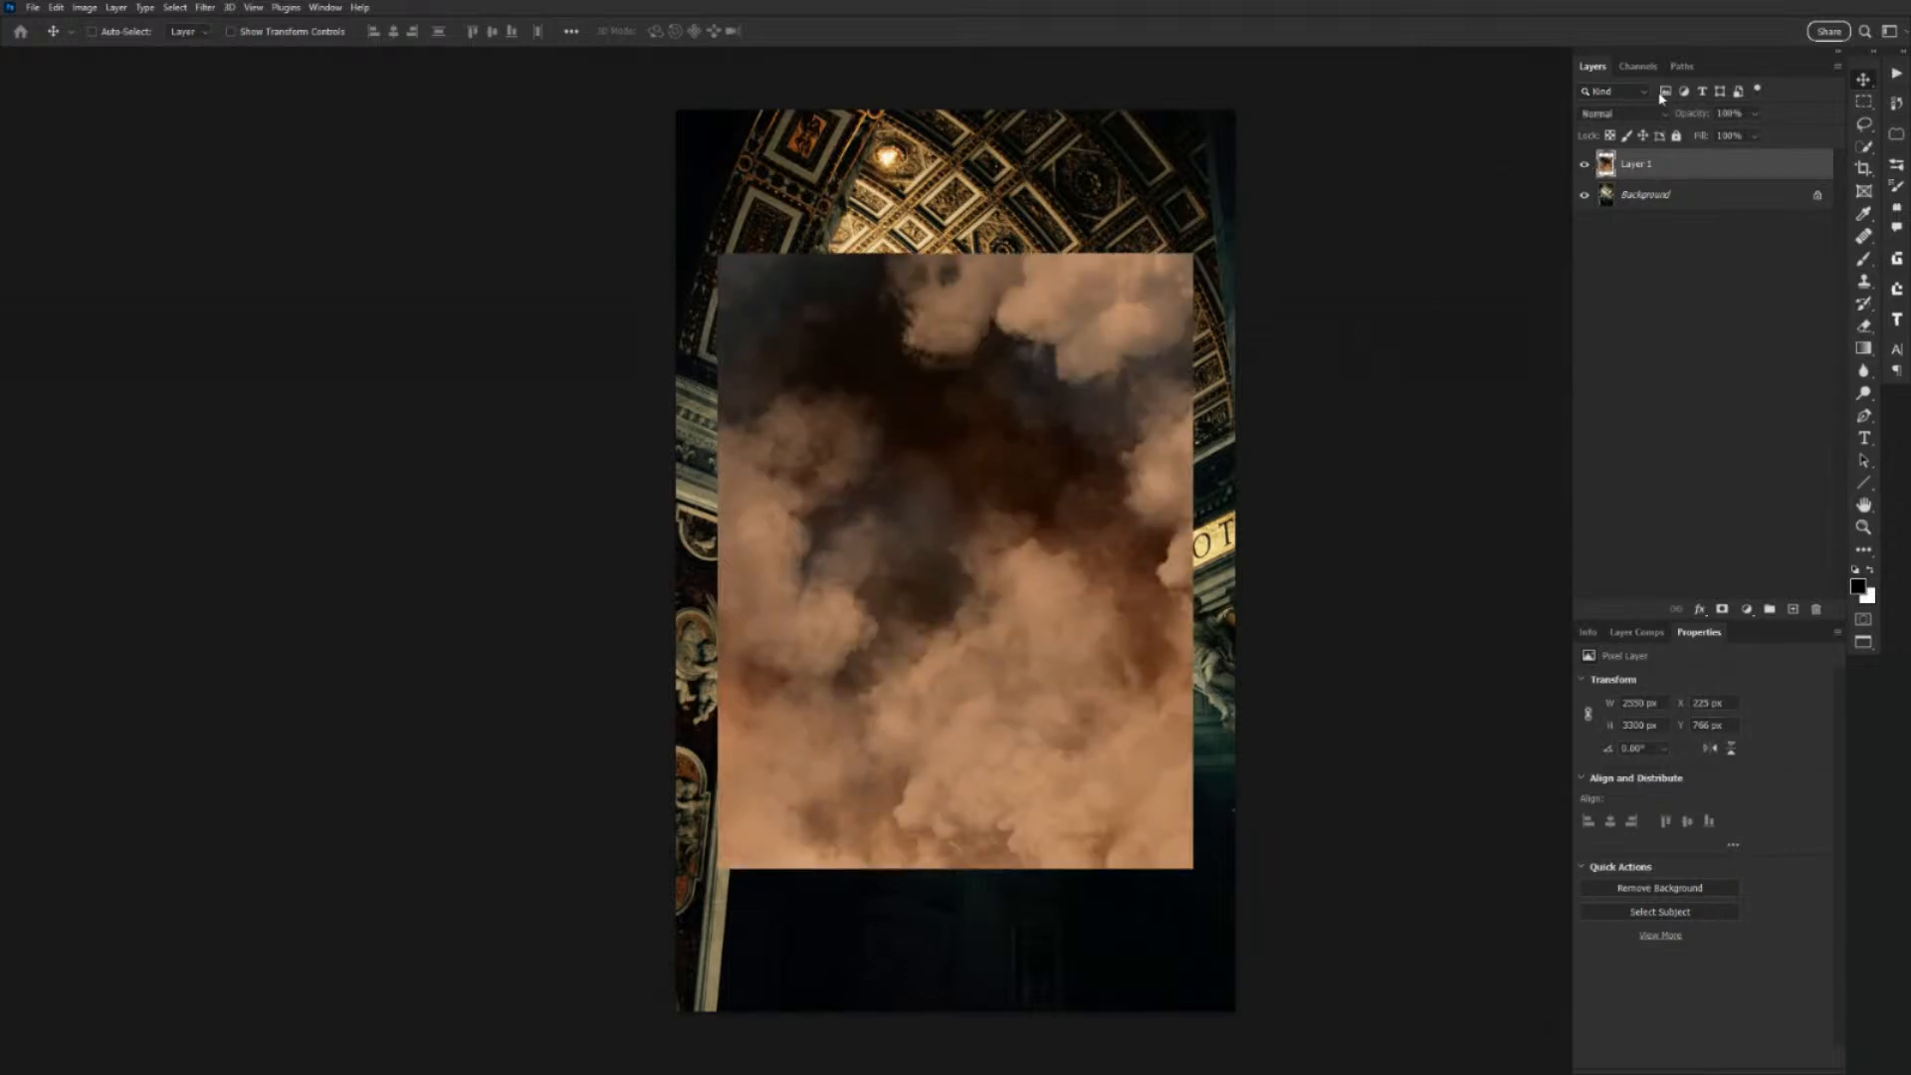
{"action": "left_click", "coordinate": [1664, 115]}
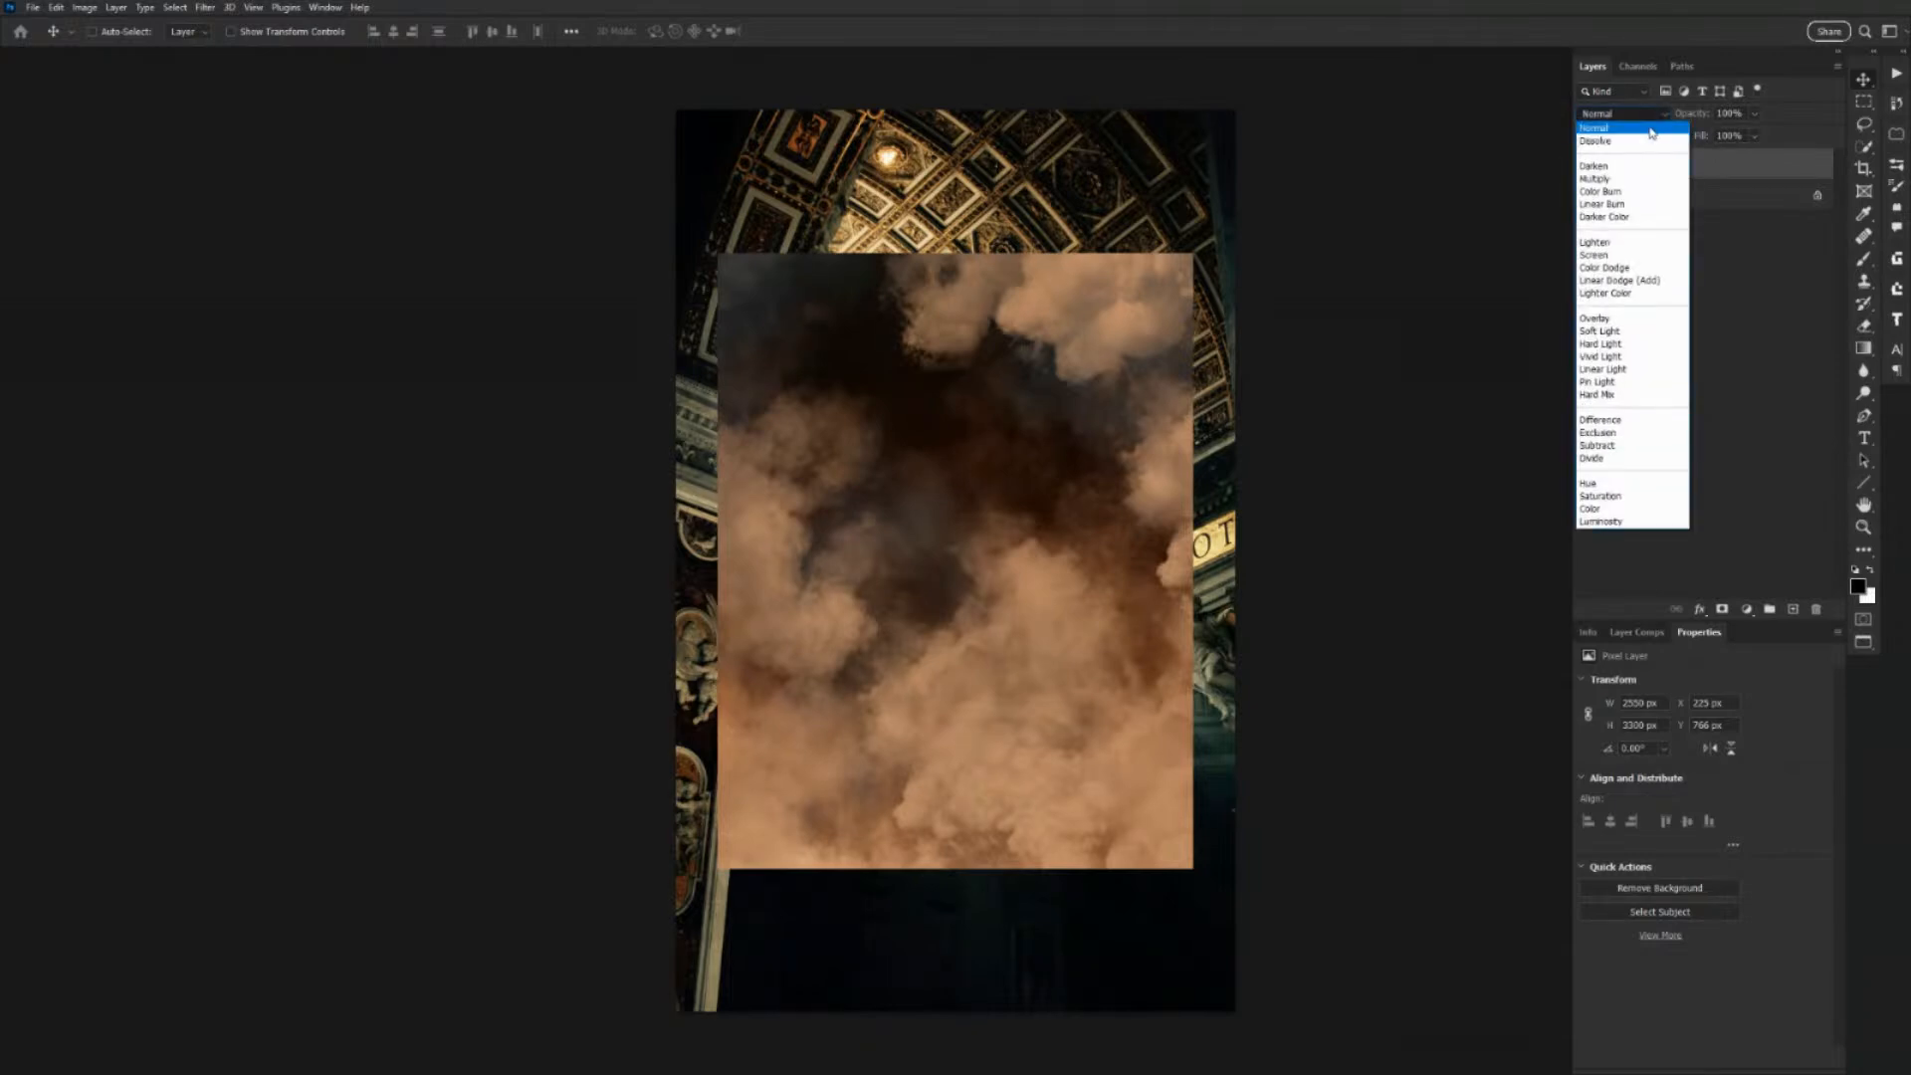
{"action": "left_click", "coordinate": [1650, 129]}
{"action": "left_click", "coordinate": [1645, 116]}
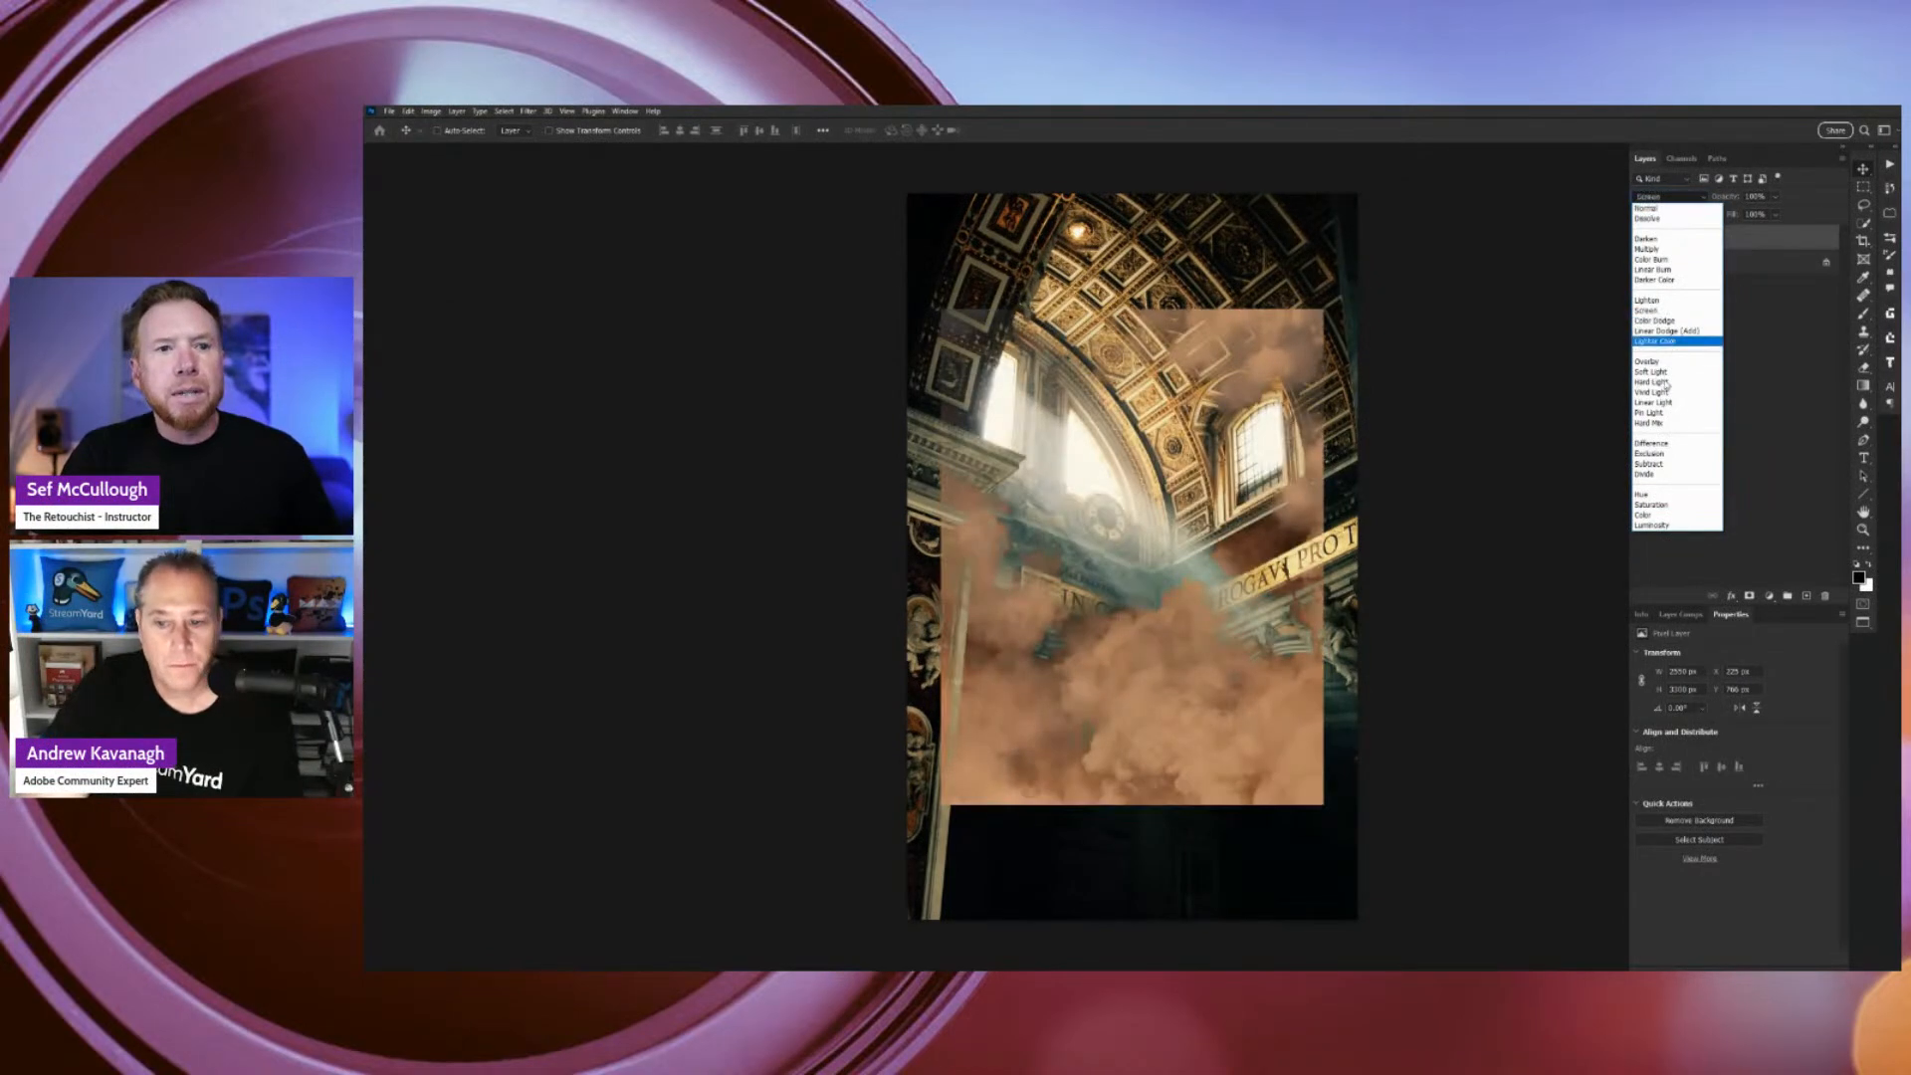
{"action": "left_click", "coordinate": [1657, 210]}
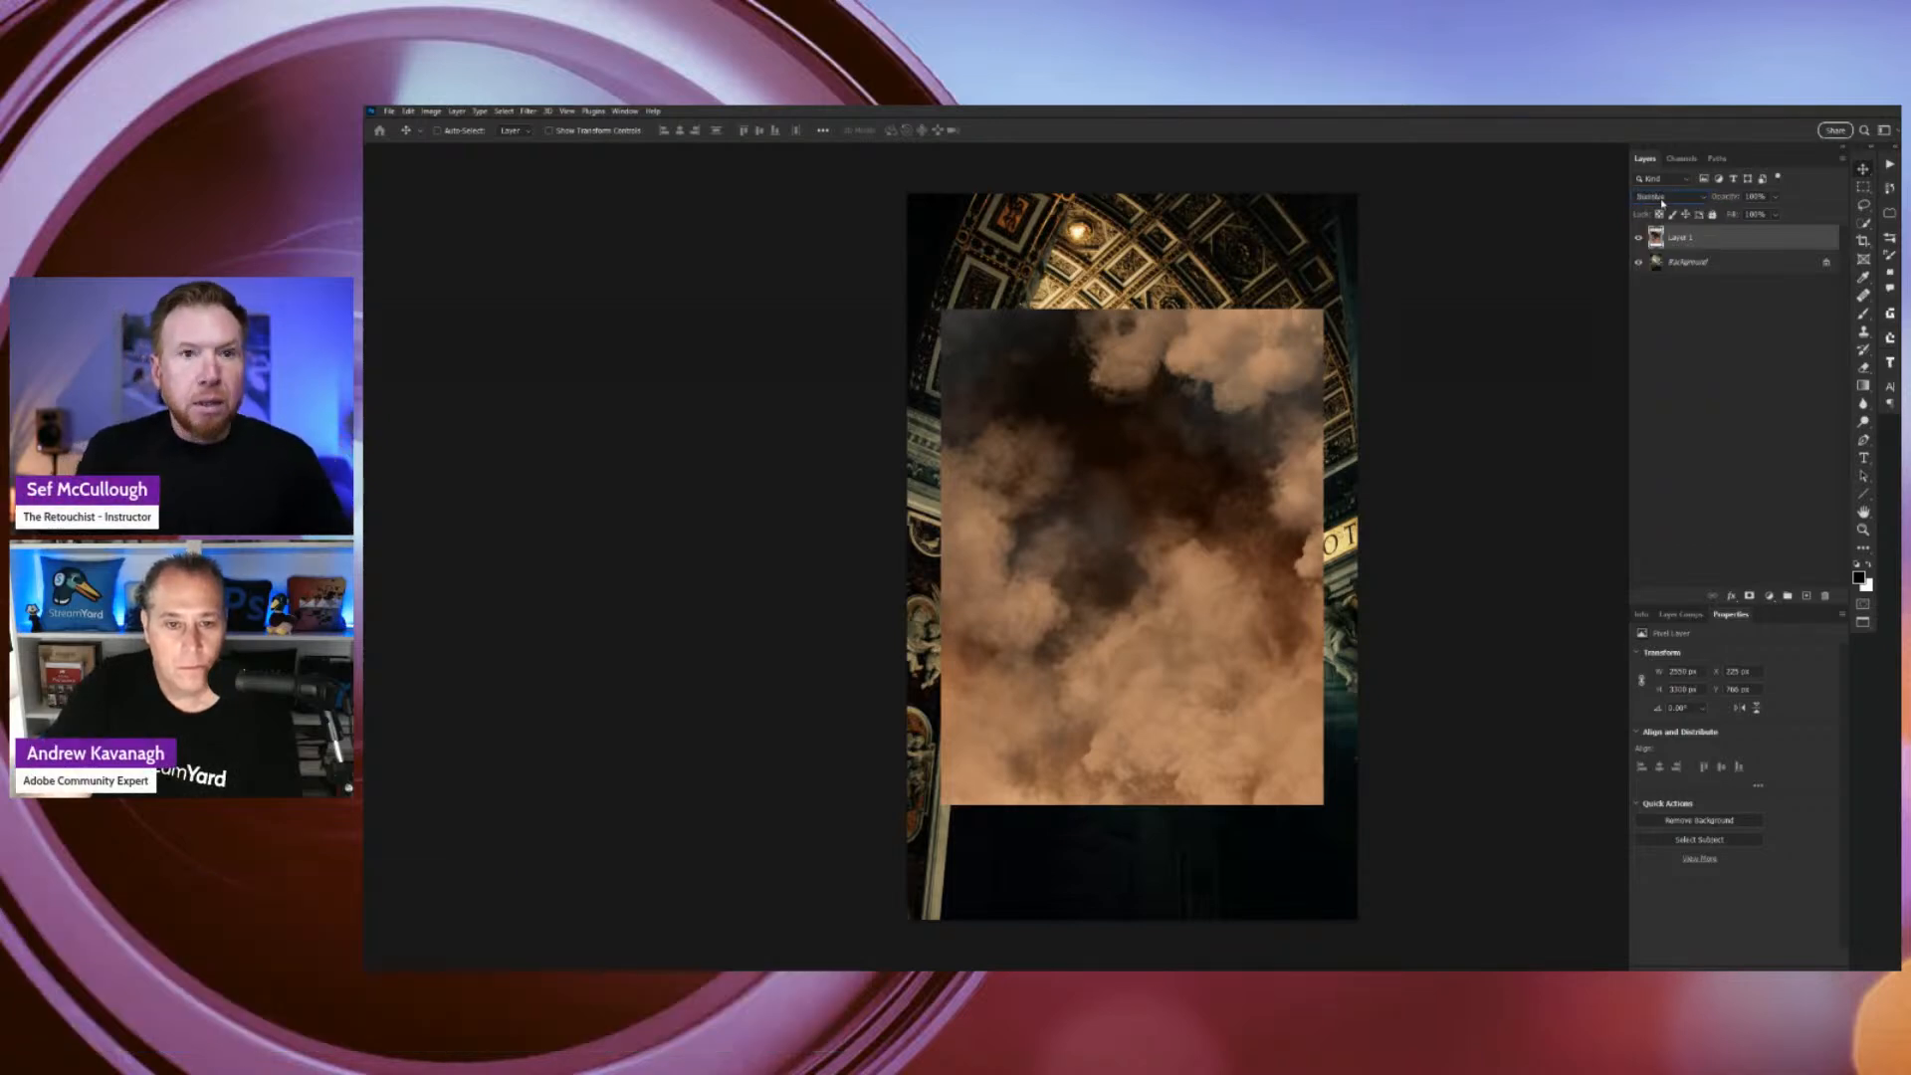
Cycle the smoke layer through Multiply, Color Burn and Darker Color, and settle on the Screen blend mode.
{"action": "scroll", "coordinate": [1662, 203], "scroll_direction": "down", "scroll_amount": 2}
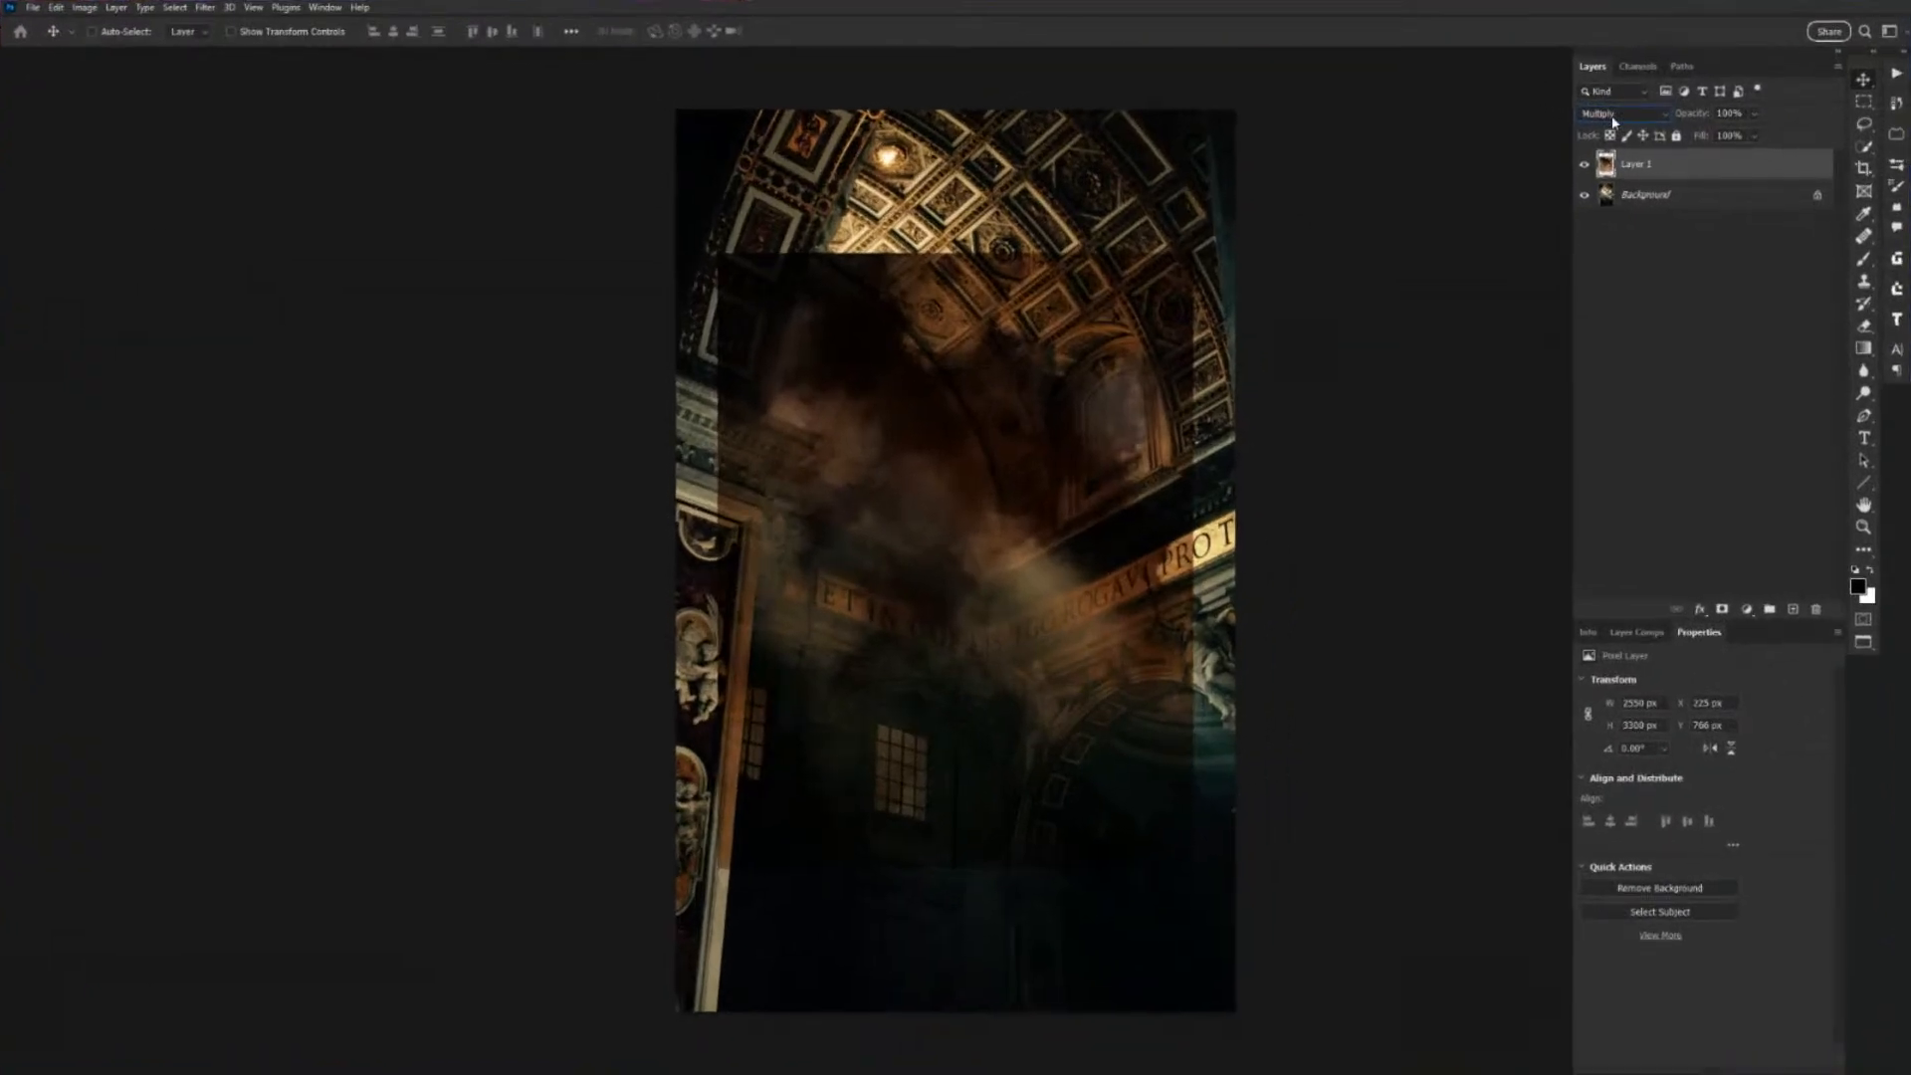
{"action": "scroll", "coordinate": [1663, 204], "scroll_direction": "down", "scroll_amount": 2}
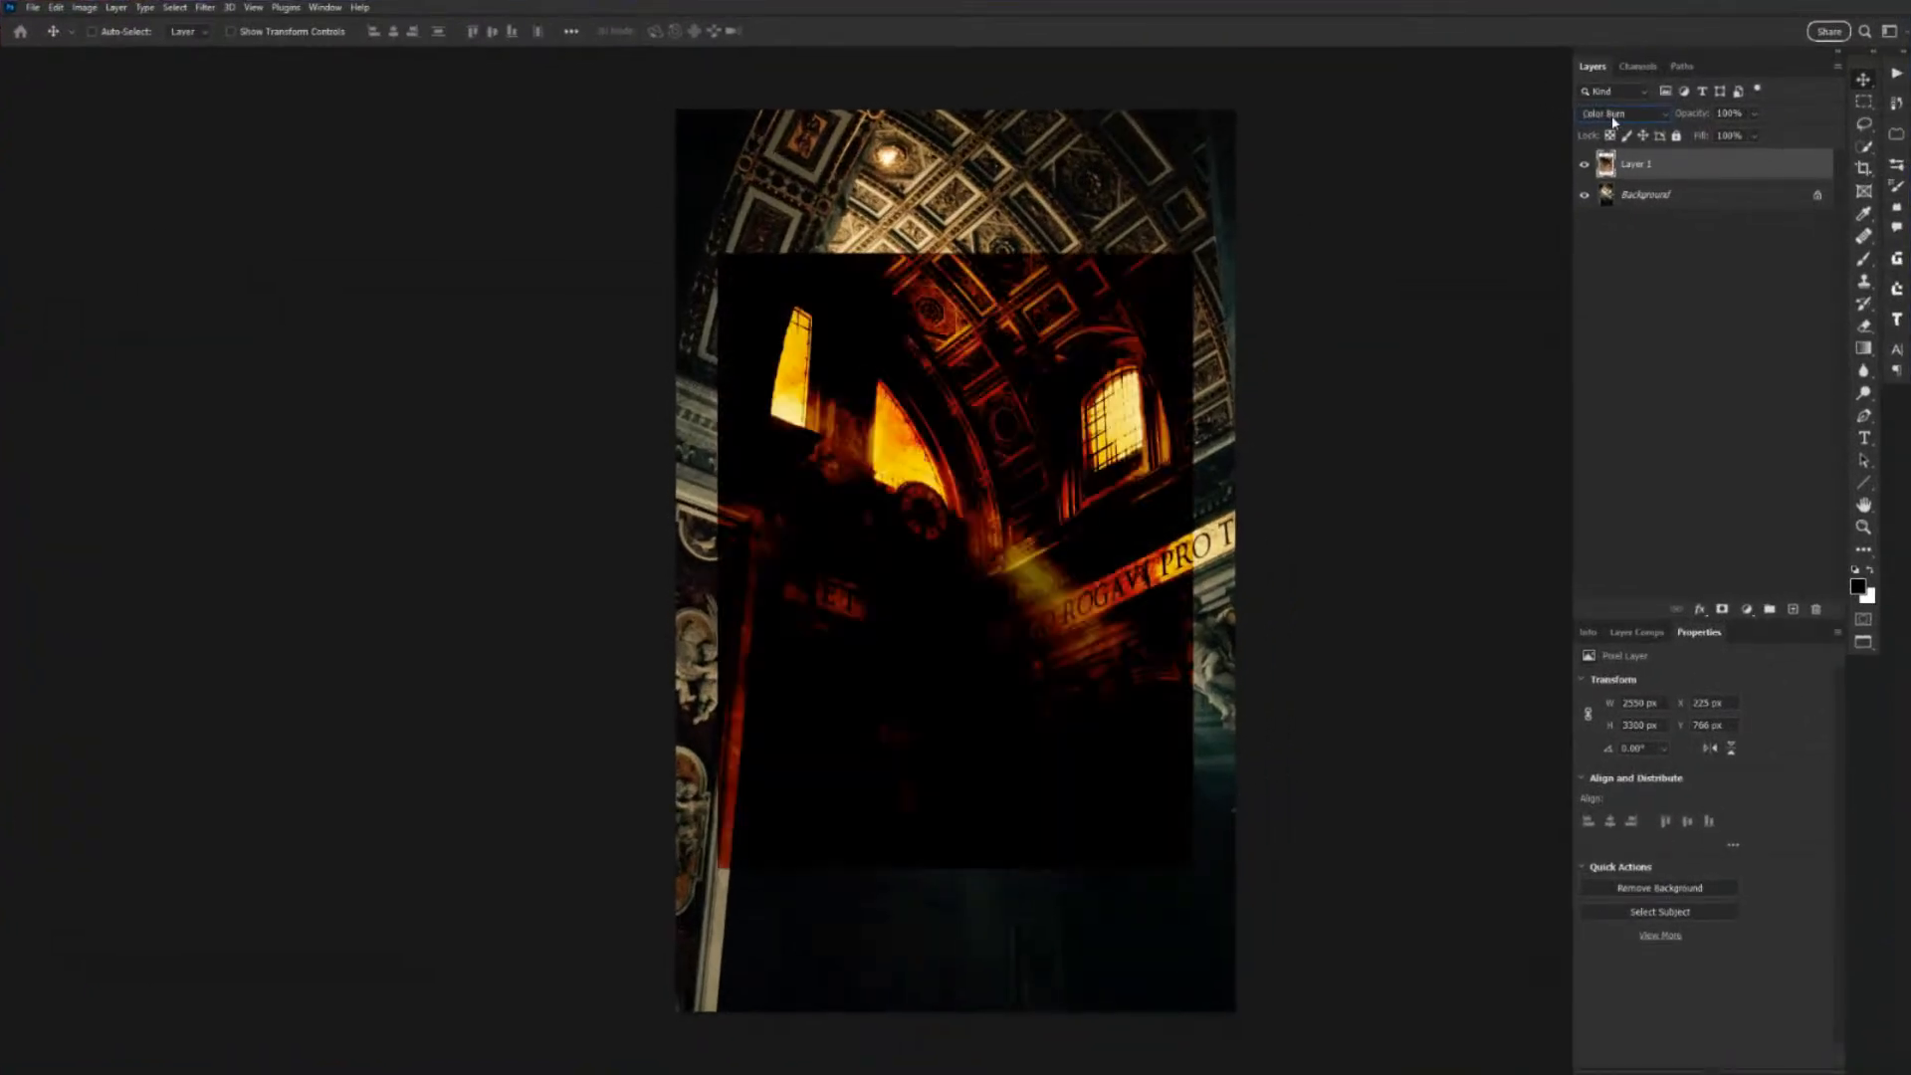
{"action": "scroll", "coordinate": [1614, 121], "scroll_direction": "down", "scroll_amount": 1}
{"action": "scroll", "coordinate": [1615, 121], "scroll_direction": "down", "scroll_amount": 1}
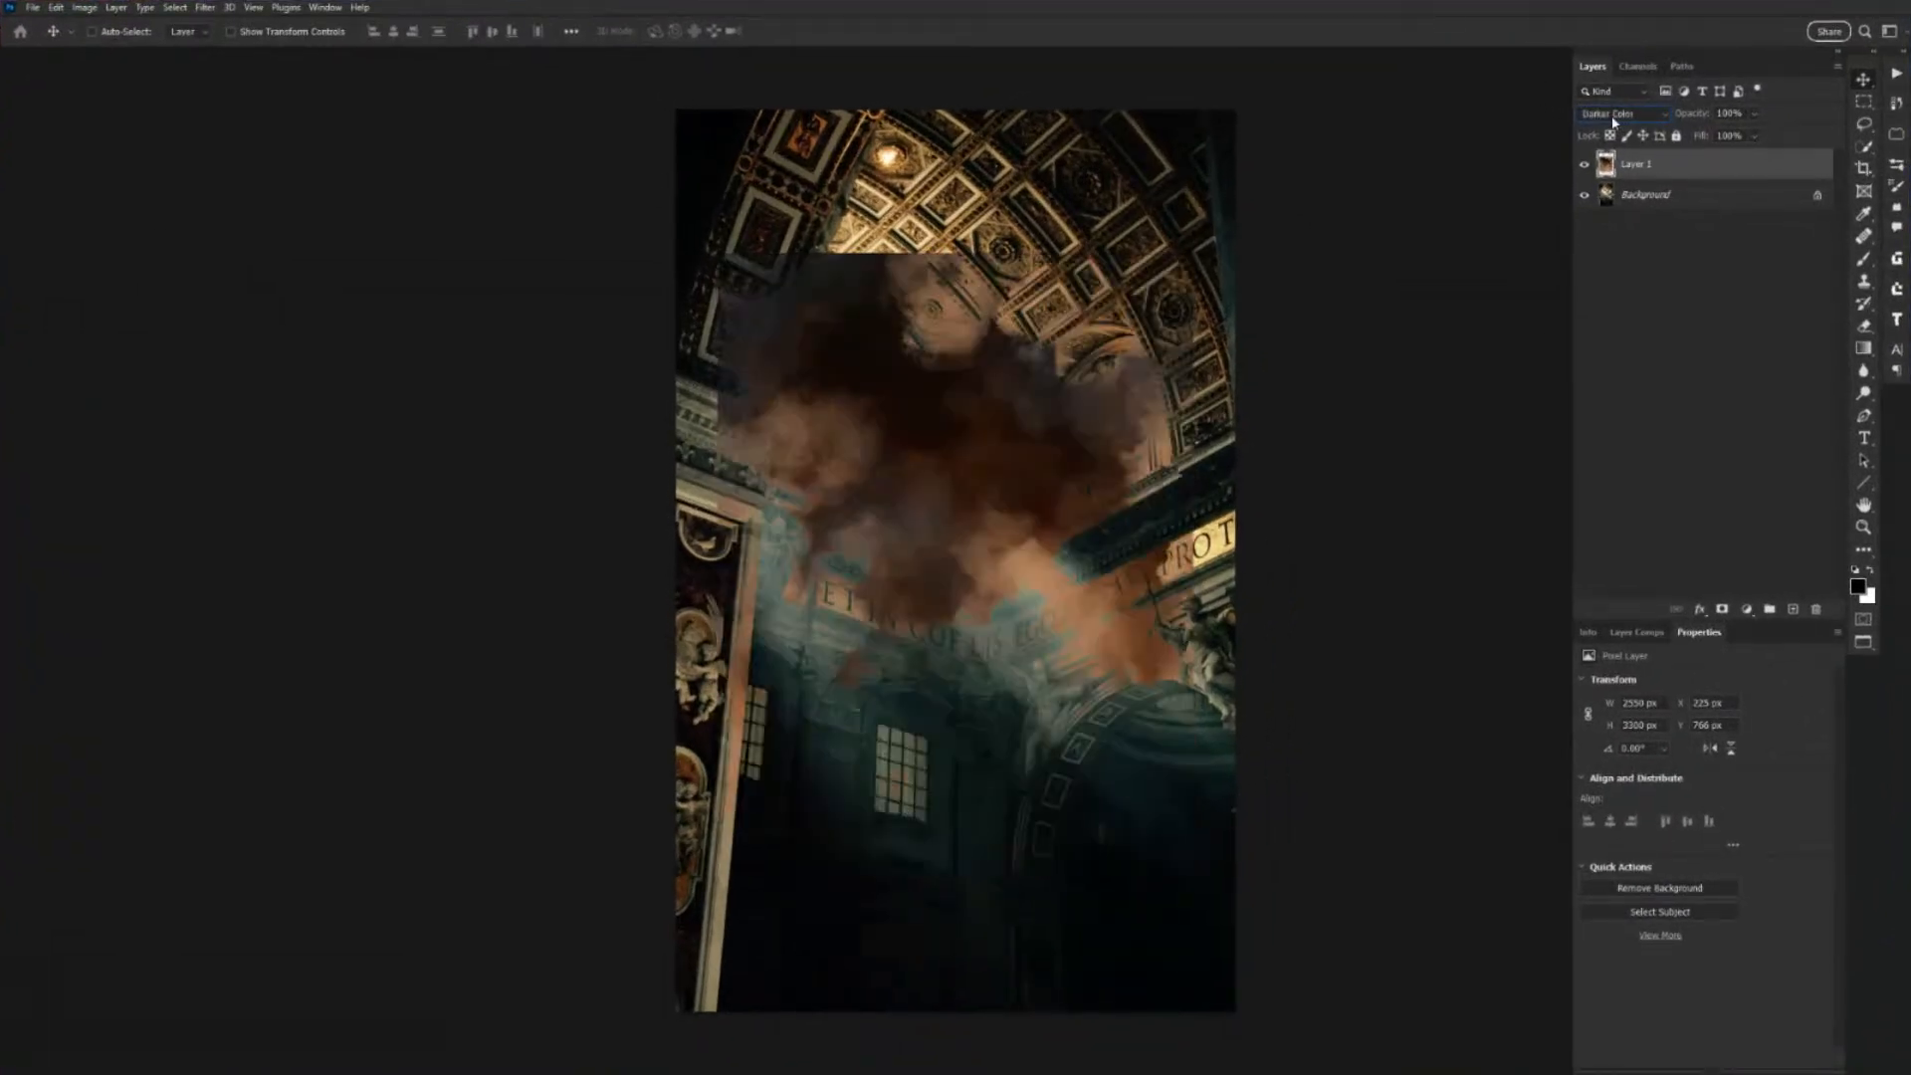
{"action": "scroll", "coordinate": [1615, 121], "scroll_direction": "down", "scroll_amount": 1}
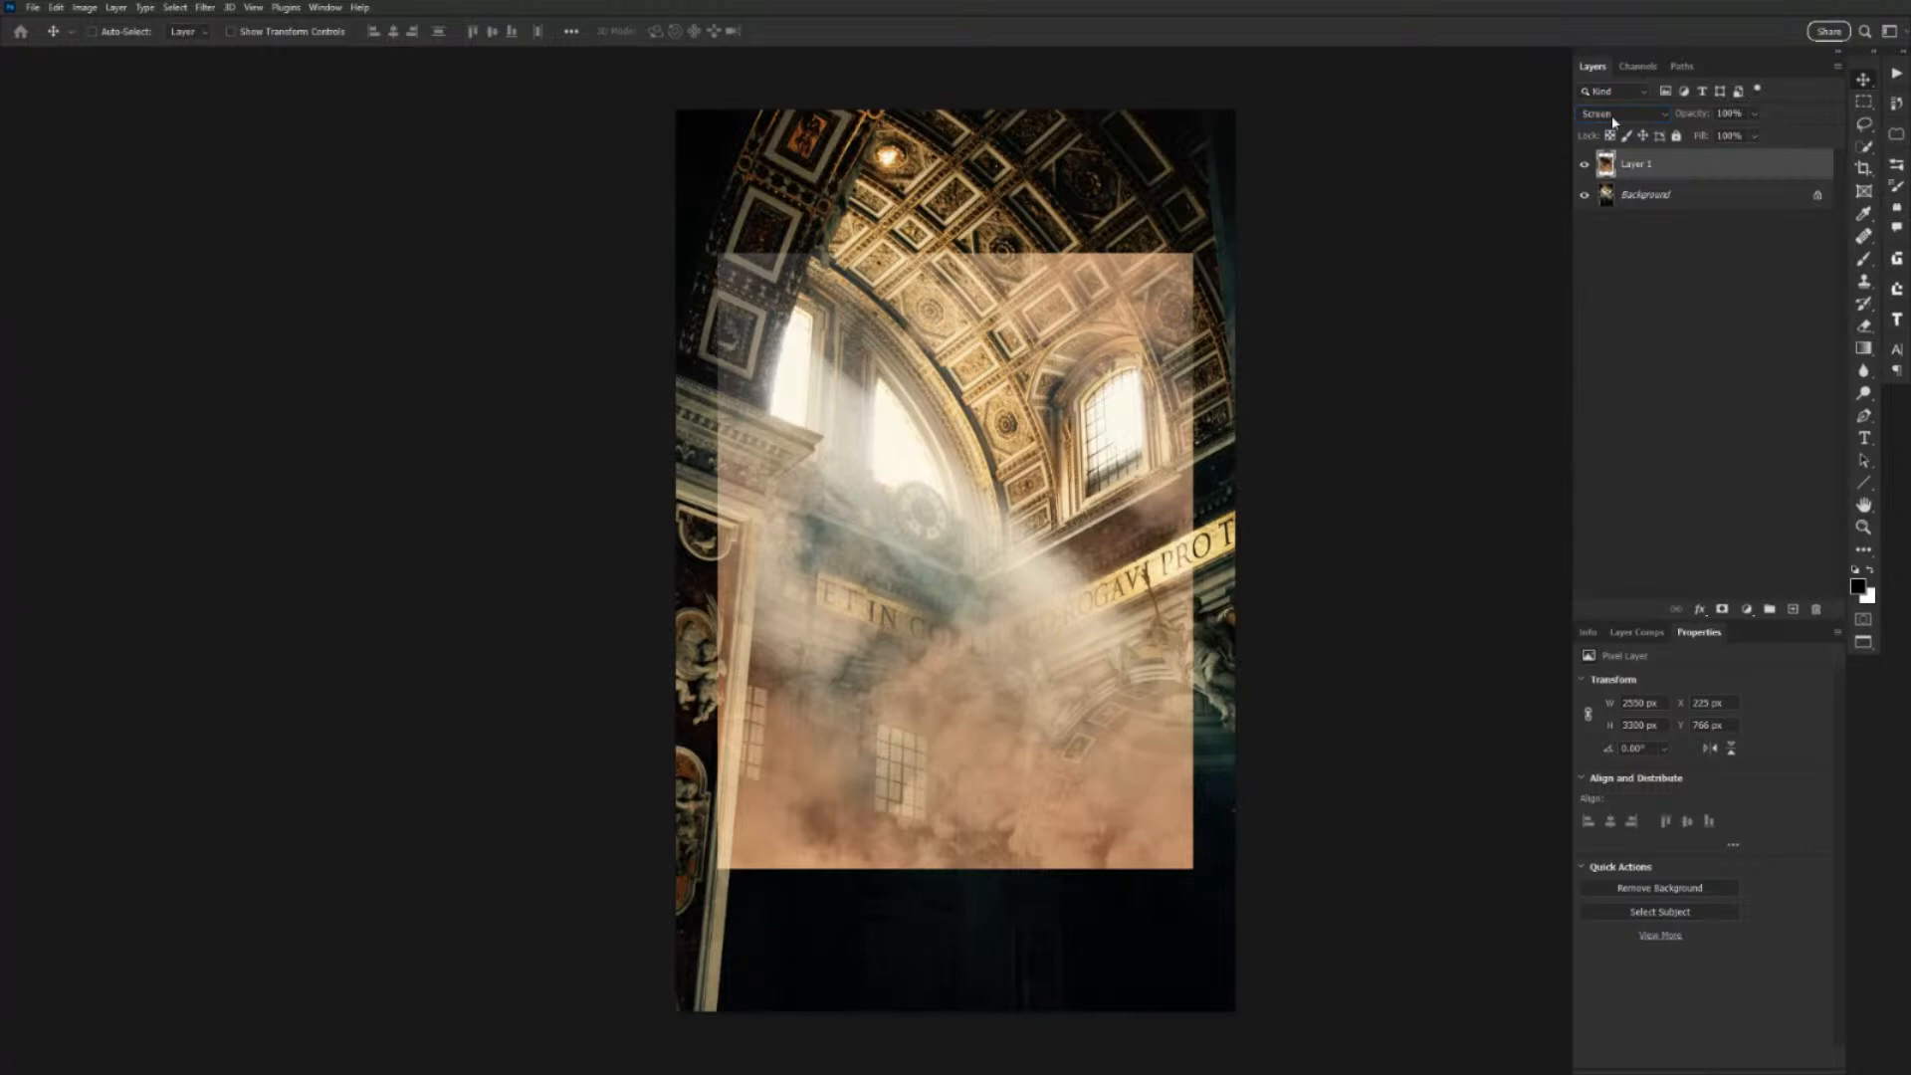
Scale the smoke layer up with Free Transform to about 4252 × 5502 px so that it extends beyond the church image.
{"action": "key", "text": "ctrl+t"}
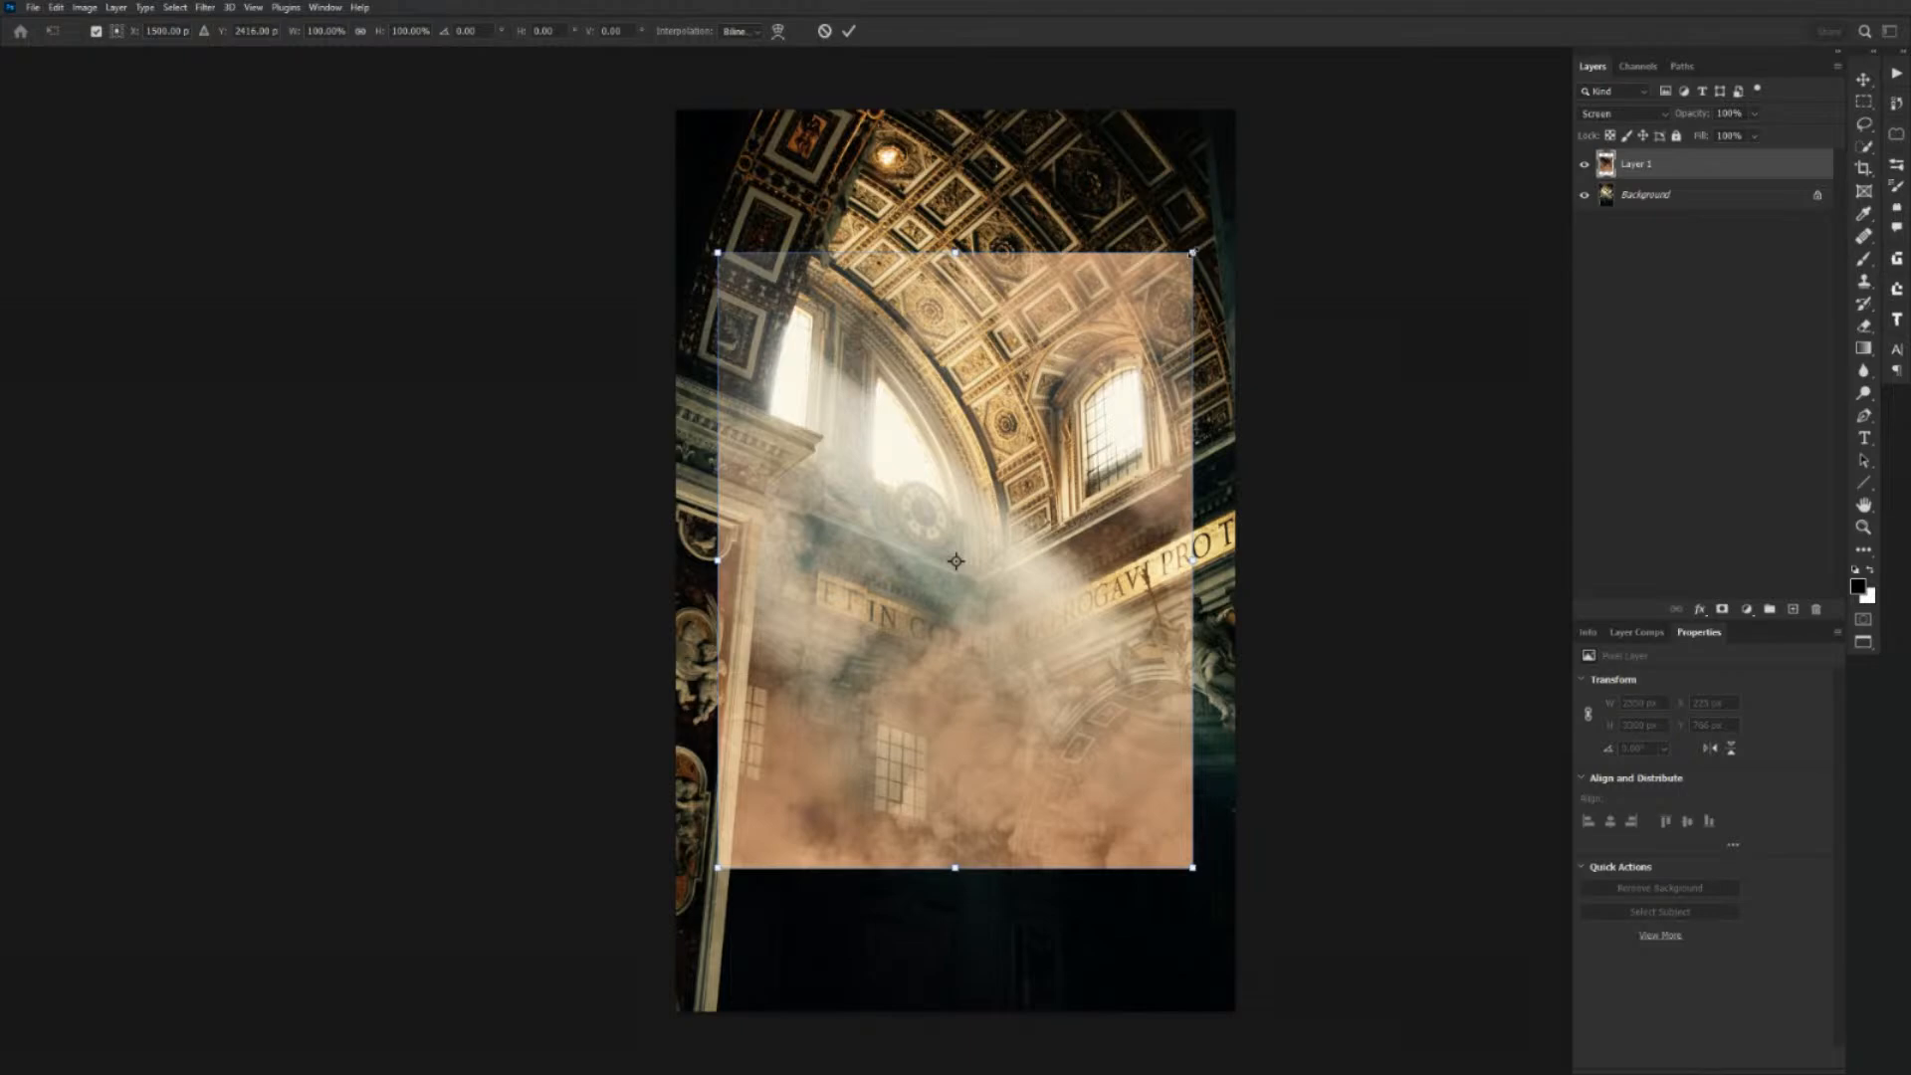
{"action": "left_click_drag", "start_coordinate": [1193, 253], "coordinate": [1297, 89]}
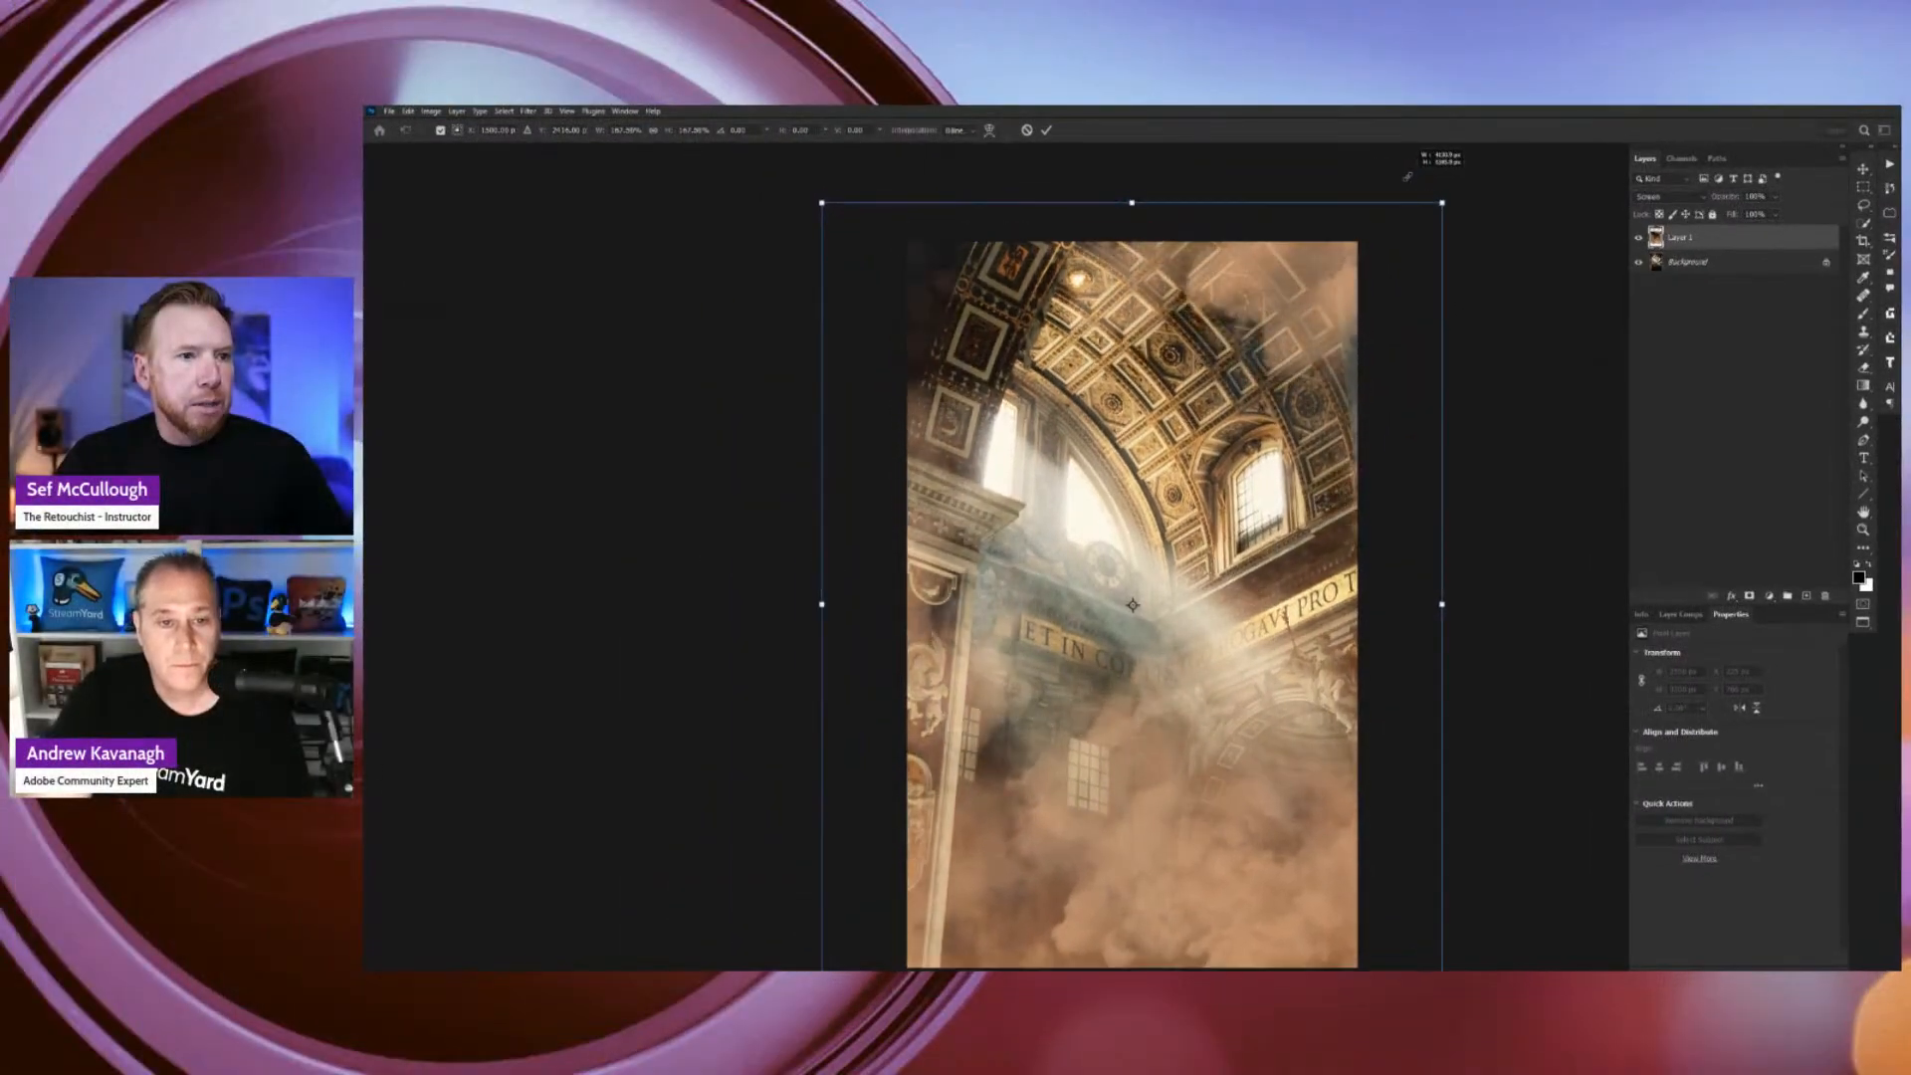
{"action": "left_click_drag", "start_coordinate": [1408, 177], "coordinate": [1370, 280]}
{"action": "left_click_drag", "start_coordinate": [1296, 584], "coordinate": [1301, 394]}
{"action": "left_click_drag", "start_coordinate": [1192, 671], "coordinate": [1174, 675]}
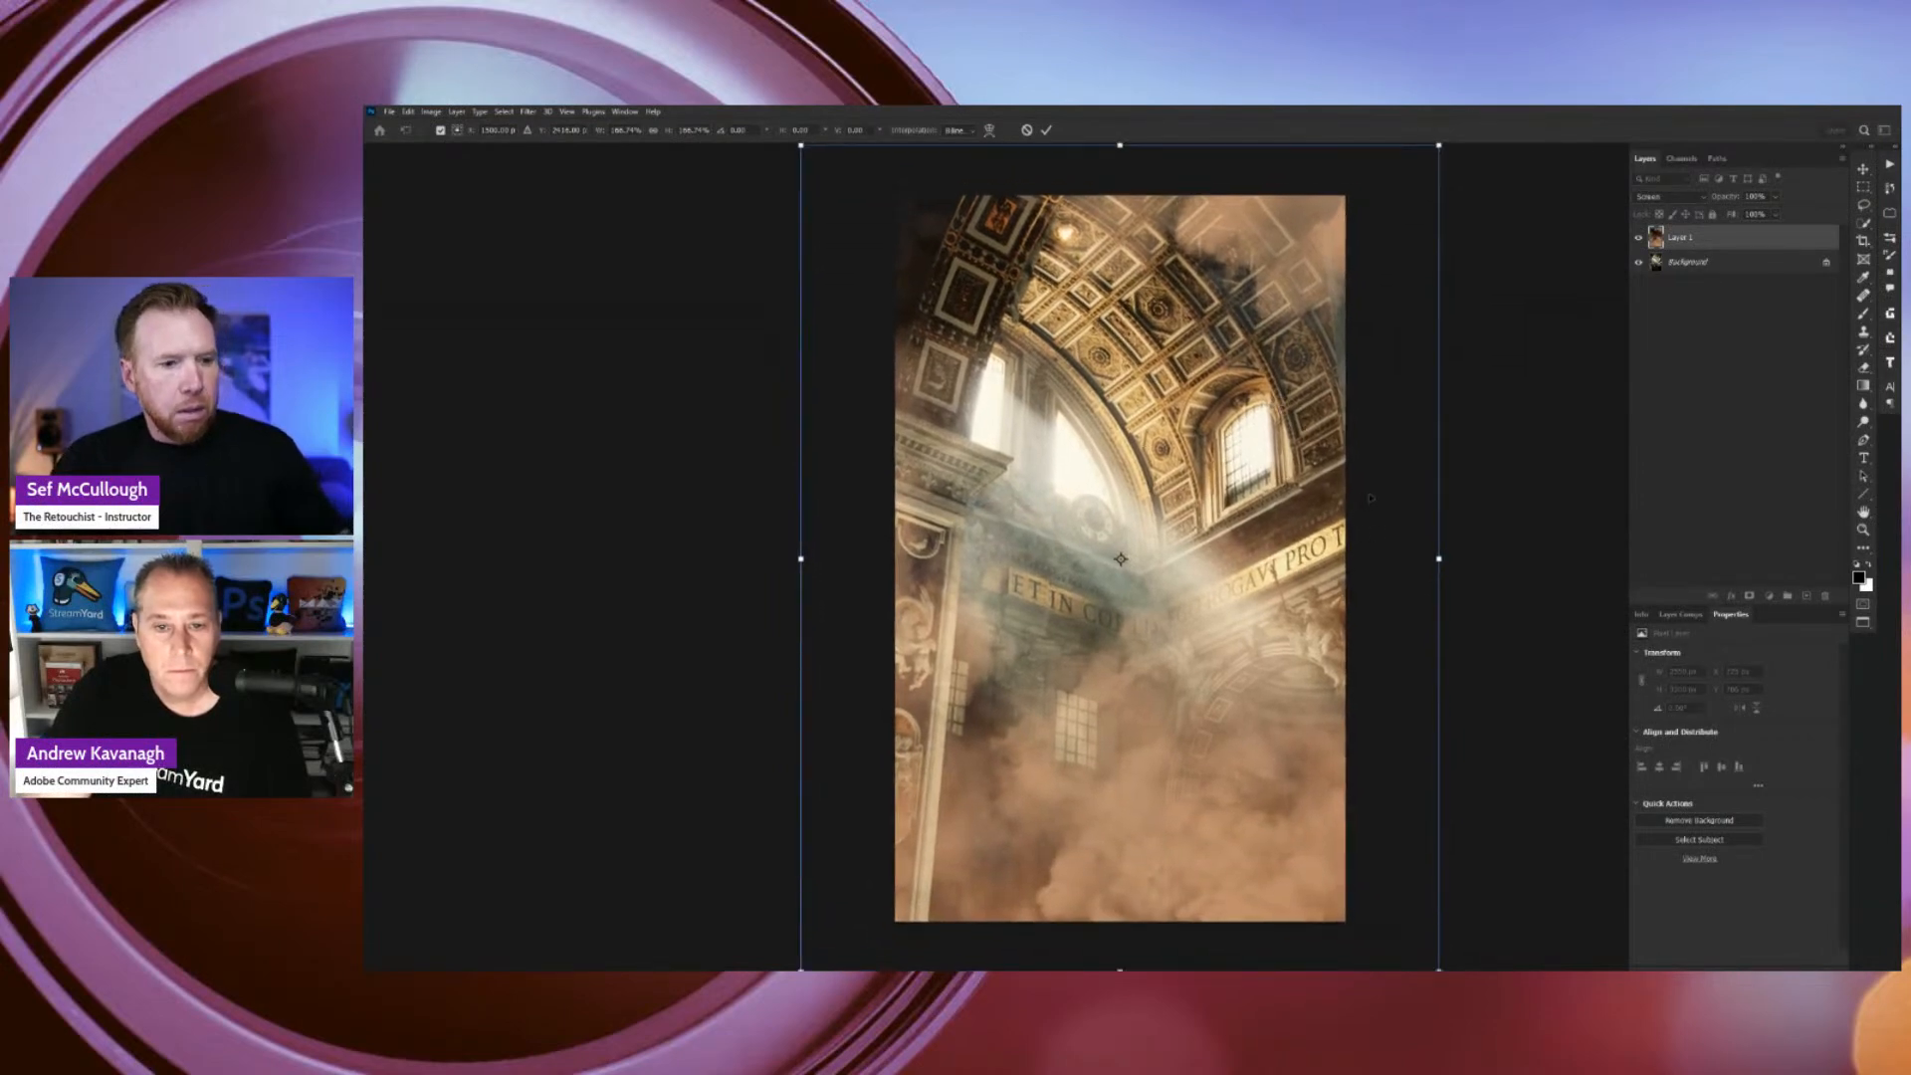
{"action": "key", "text": "Return"}
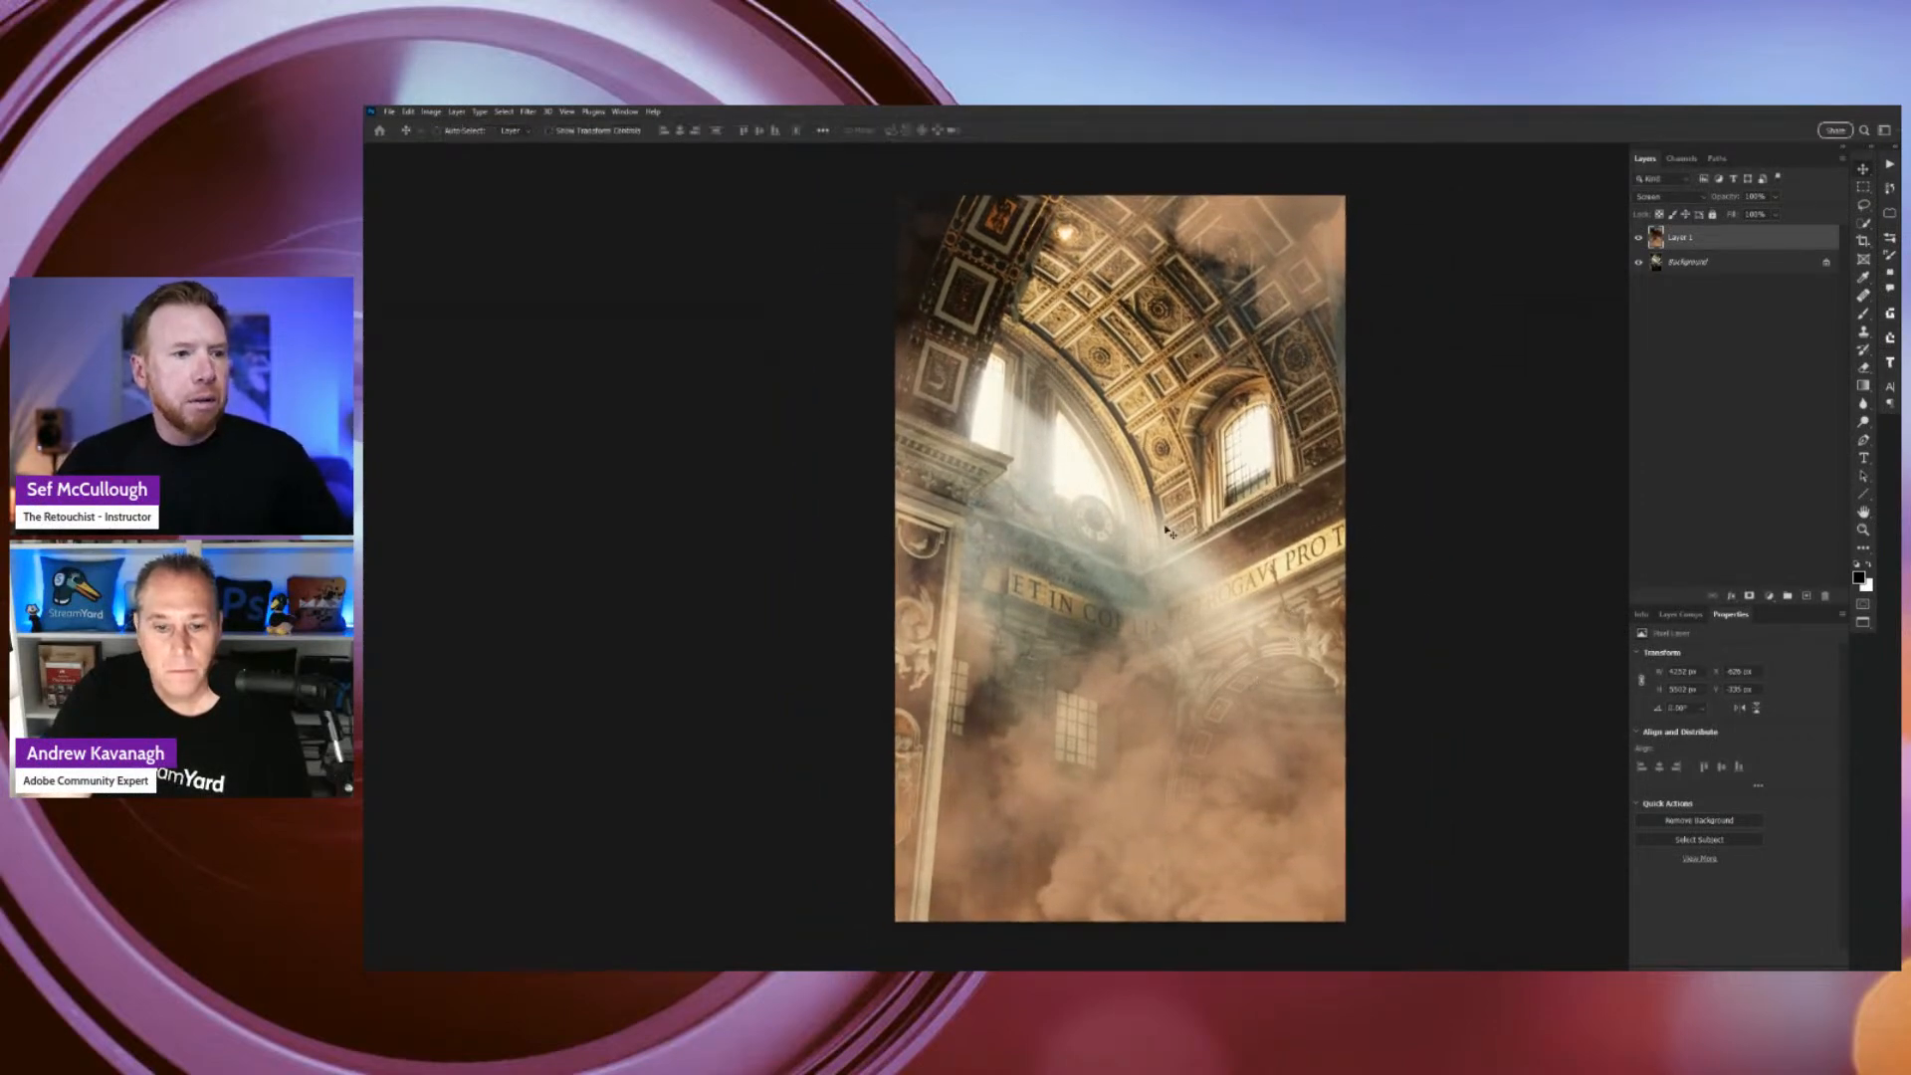
Try different positions for the smoke layer and place it so it covers the whole church image, densest across the lower half.
{"action": "left_click_drag", "start_coordinate": [1246, 468], "coordinate": [1246, 530]}
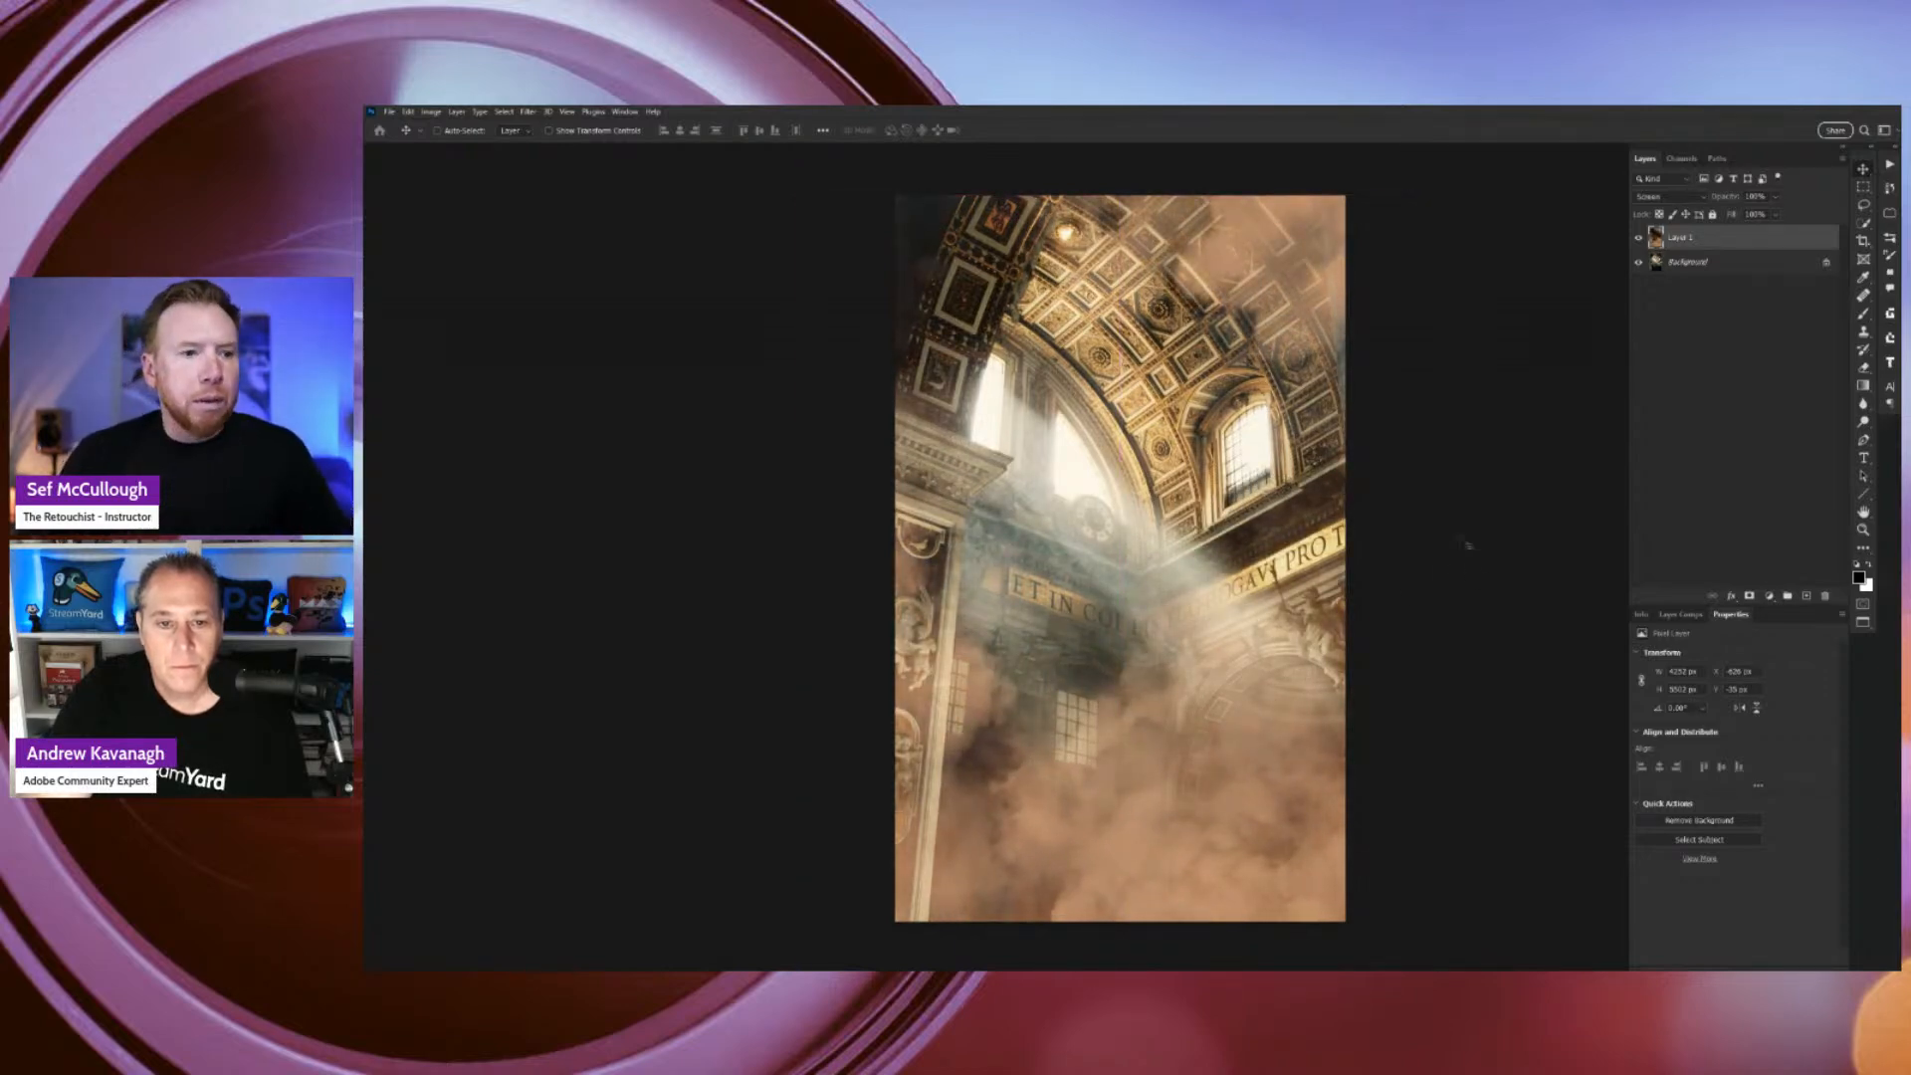
{"action": "left_click_drag", "start_coordinate": [1296, 400], "coordinate": [1199, 400]}
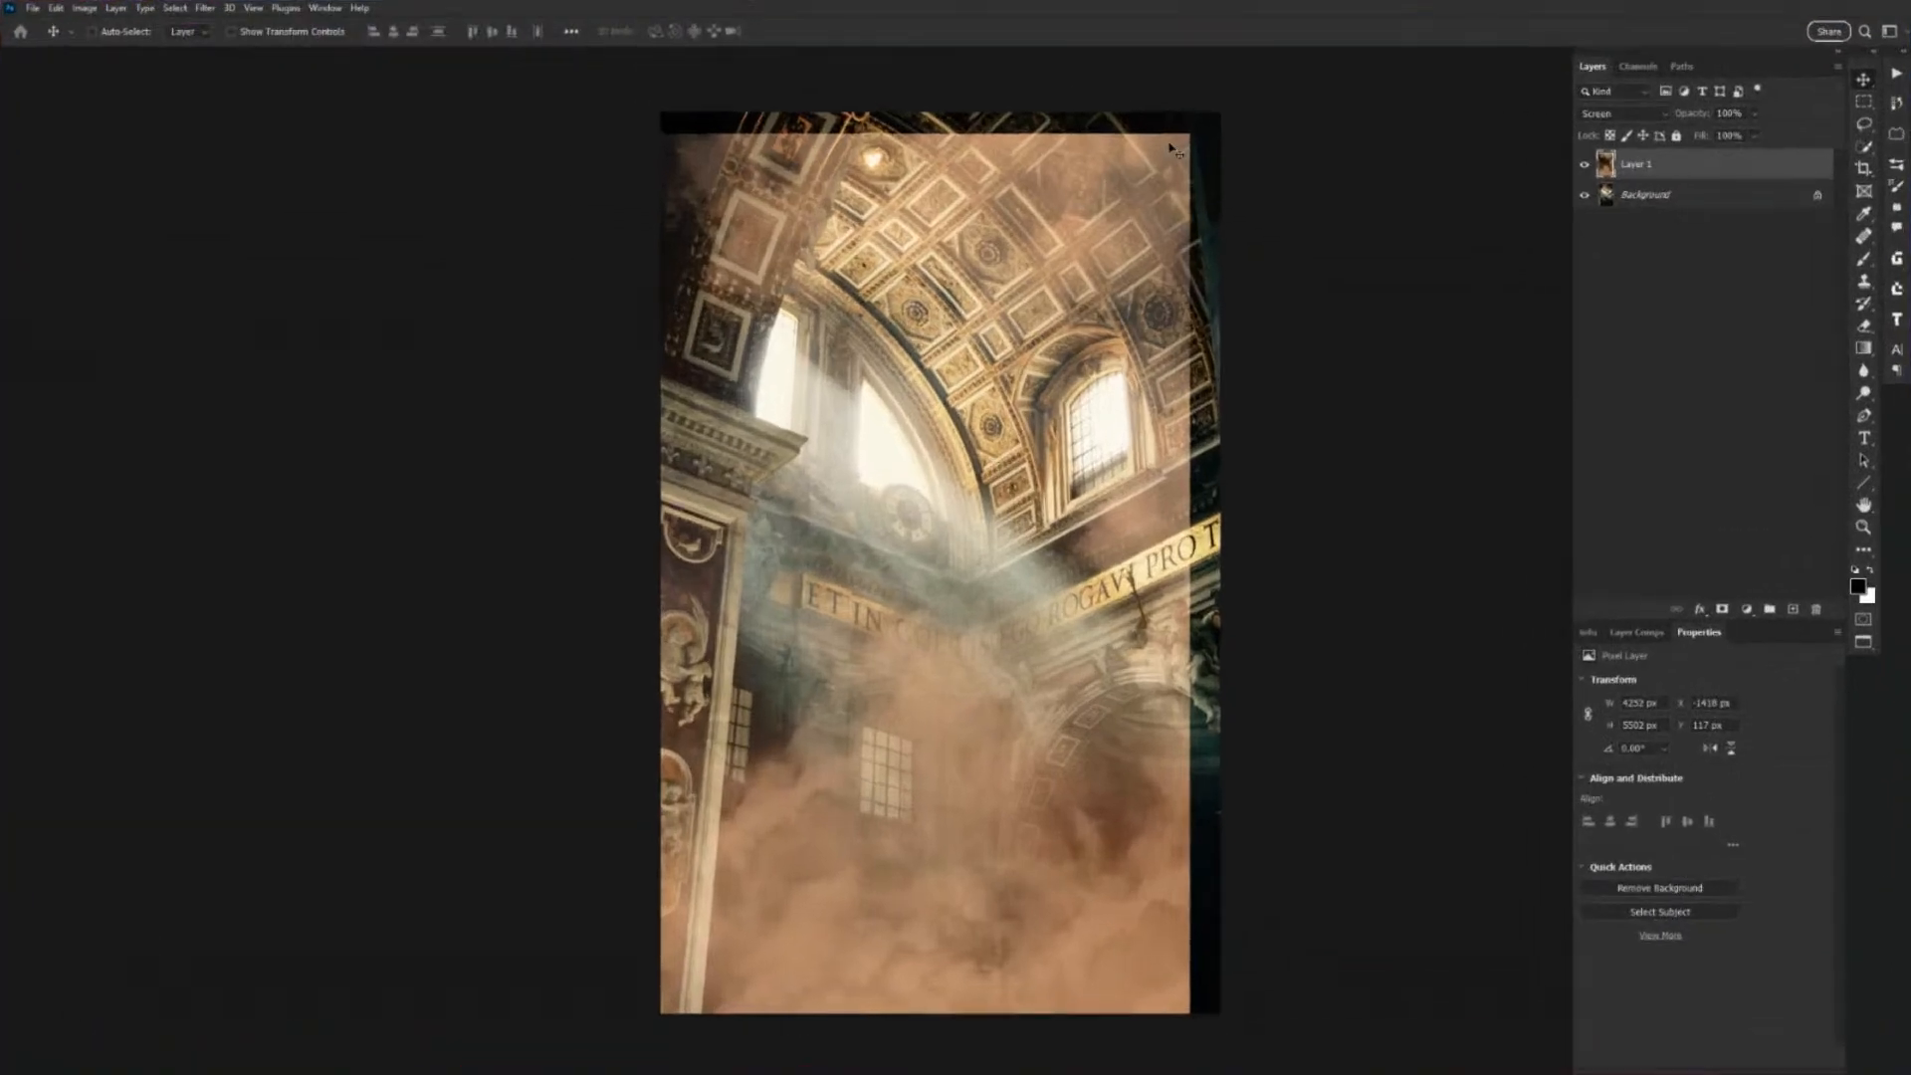
{"action": "left_click_drag", "start_coordinate": [1095, 378], "coordinate": [956, 399]}
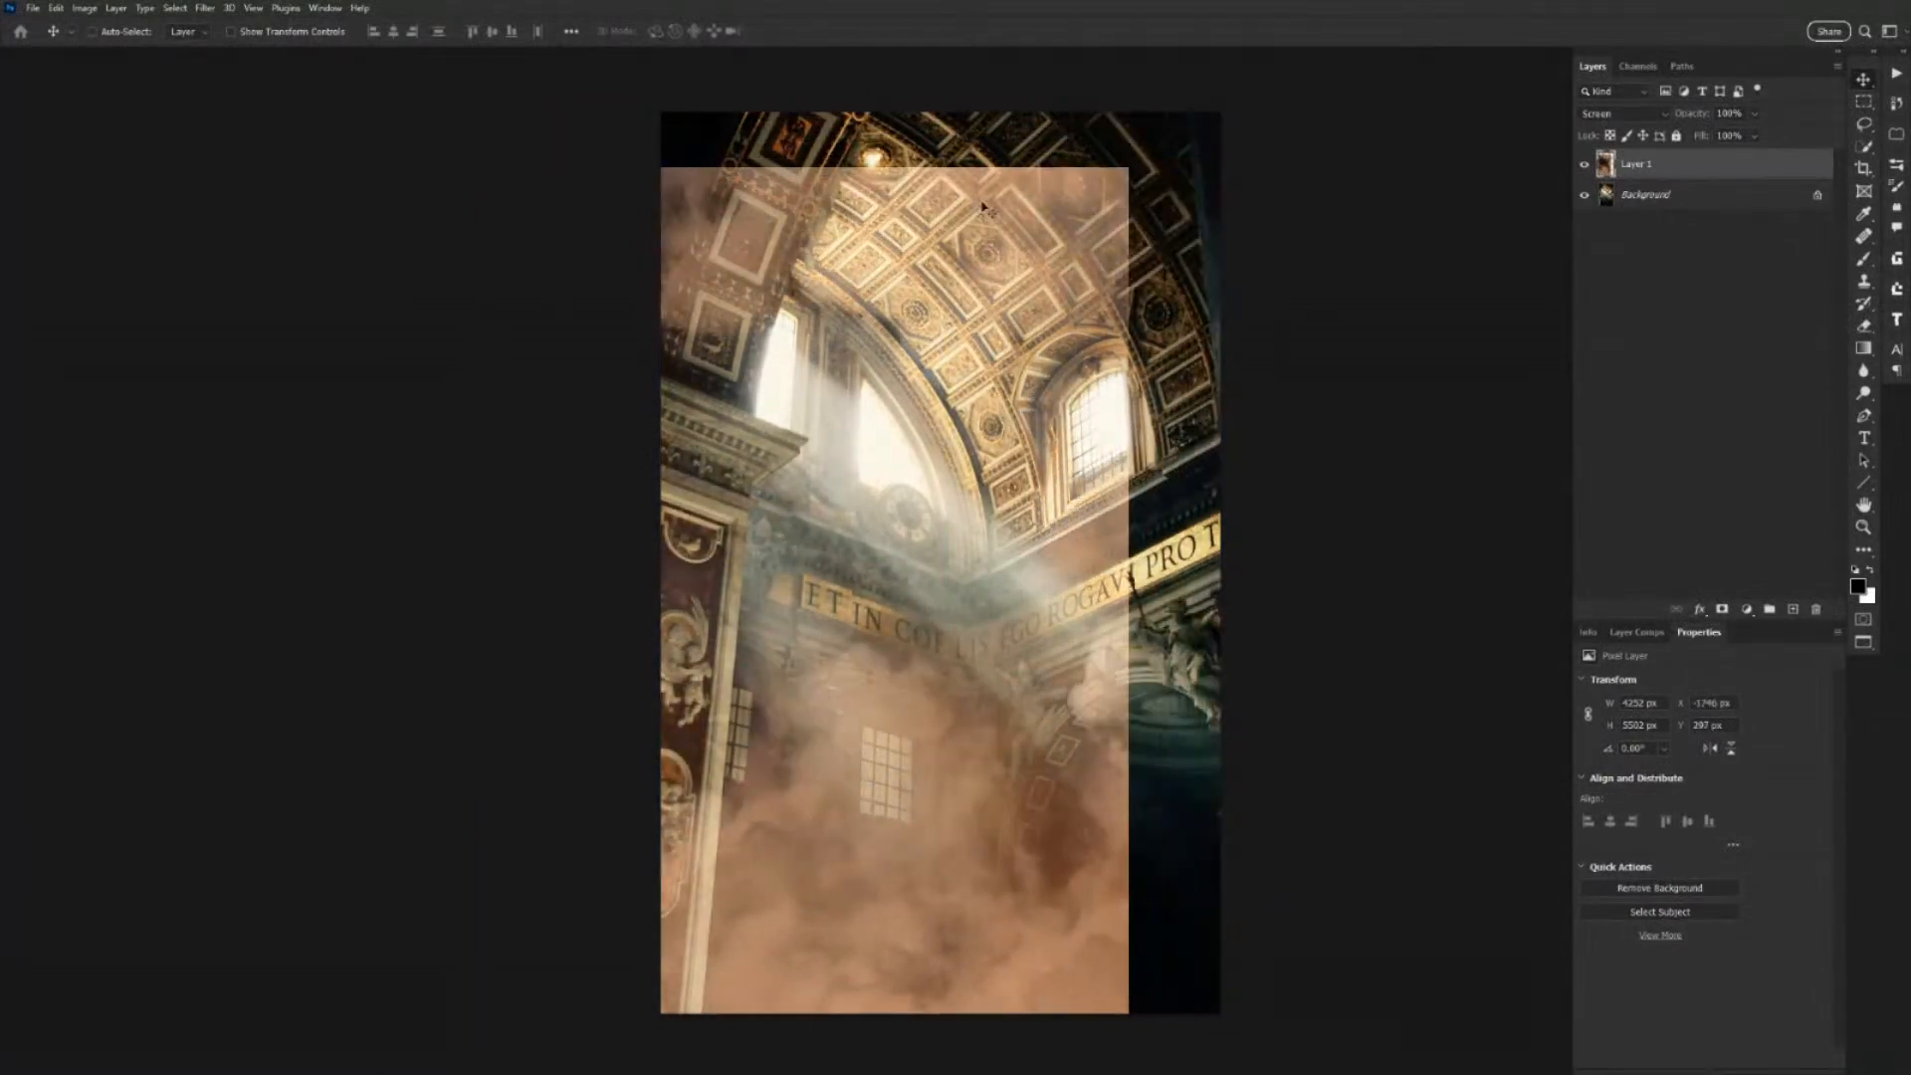
{"action": "left_click_drag", "start_coordinate": [1010, 711], "coordinate": [1177, 654]}
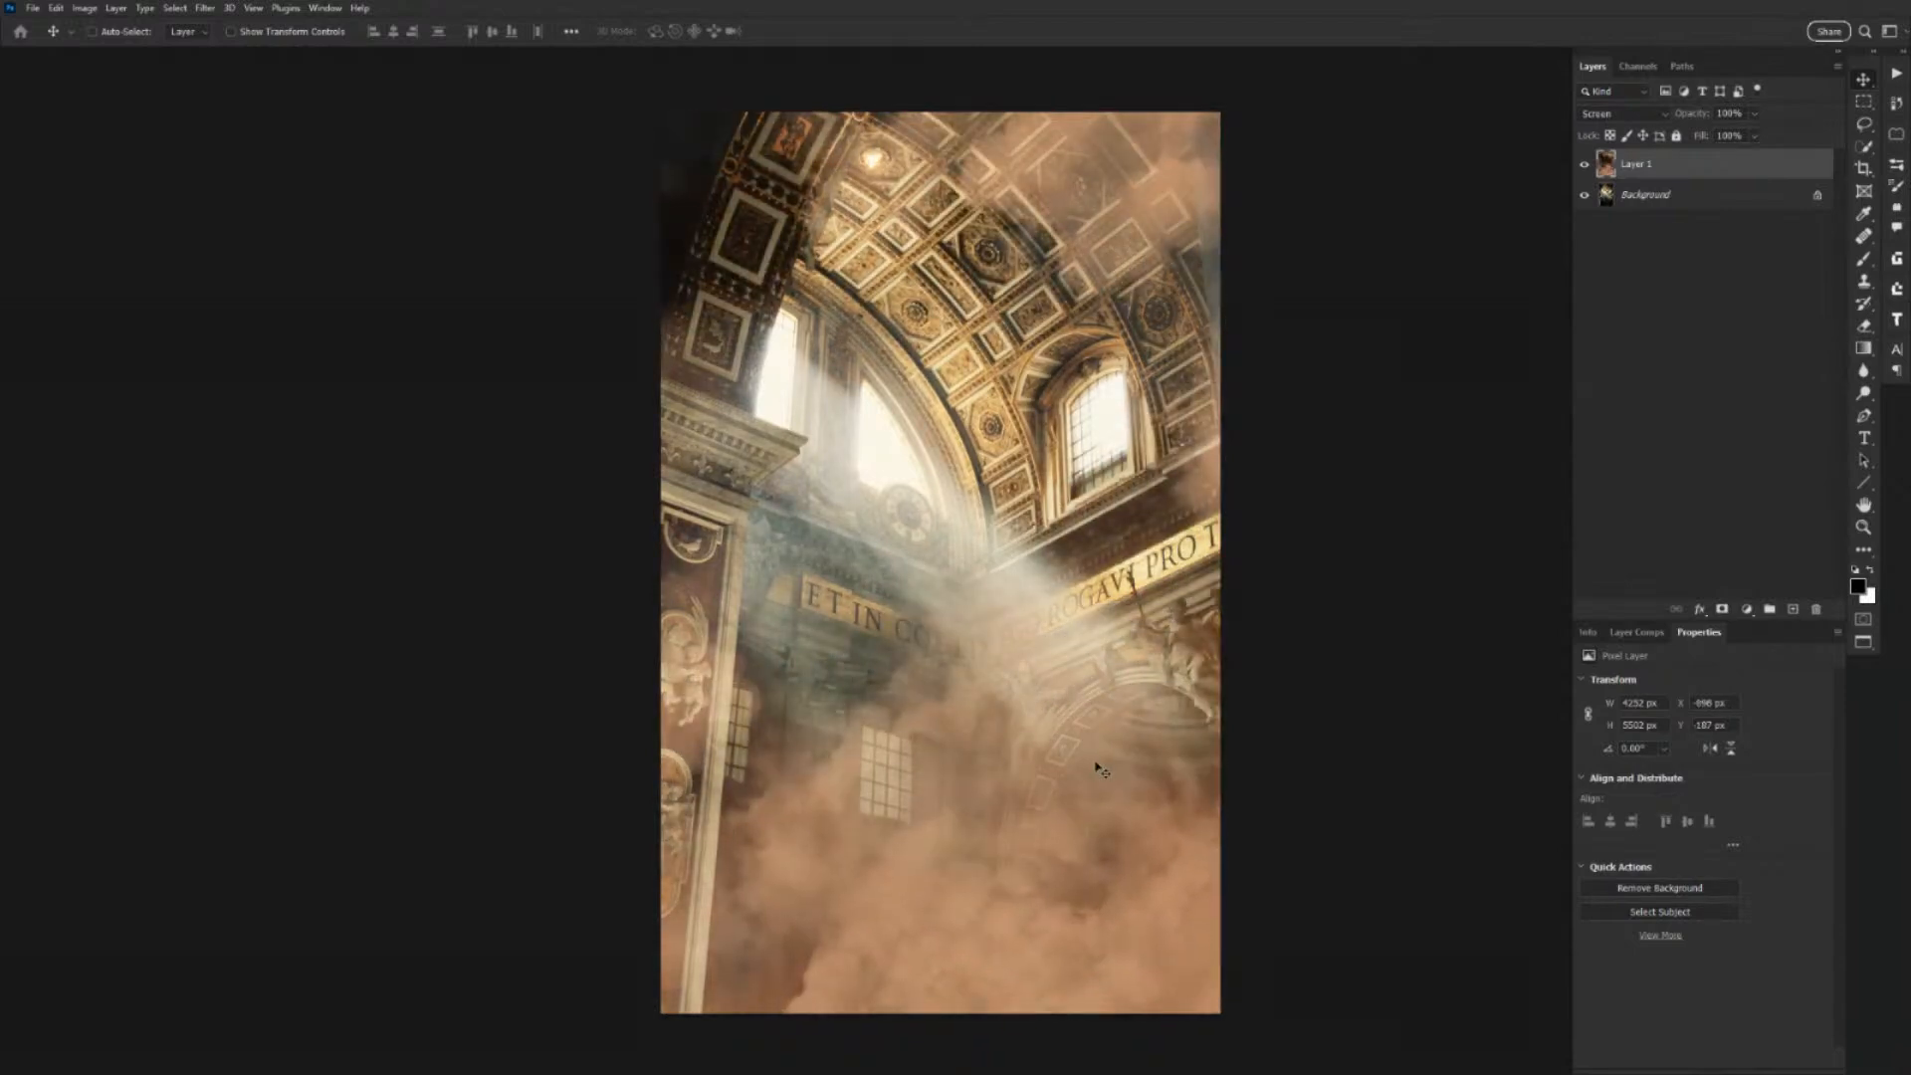
{"action": "left_click_drag", "start_coordinate": [1101, 770], "coordinate": [1102, 764]}
{"action": "left_click_drag", "start_coordinate": [1125, 441], "coordinate": [1176, 324]}
{"action": "left_click_drag", "start_coordinate": [1114, 577], "coordinate": [1108, 595]}
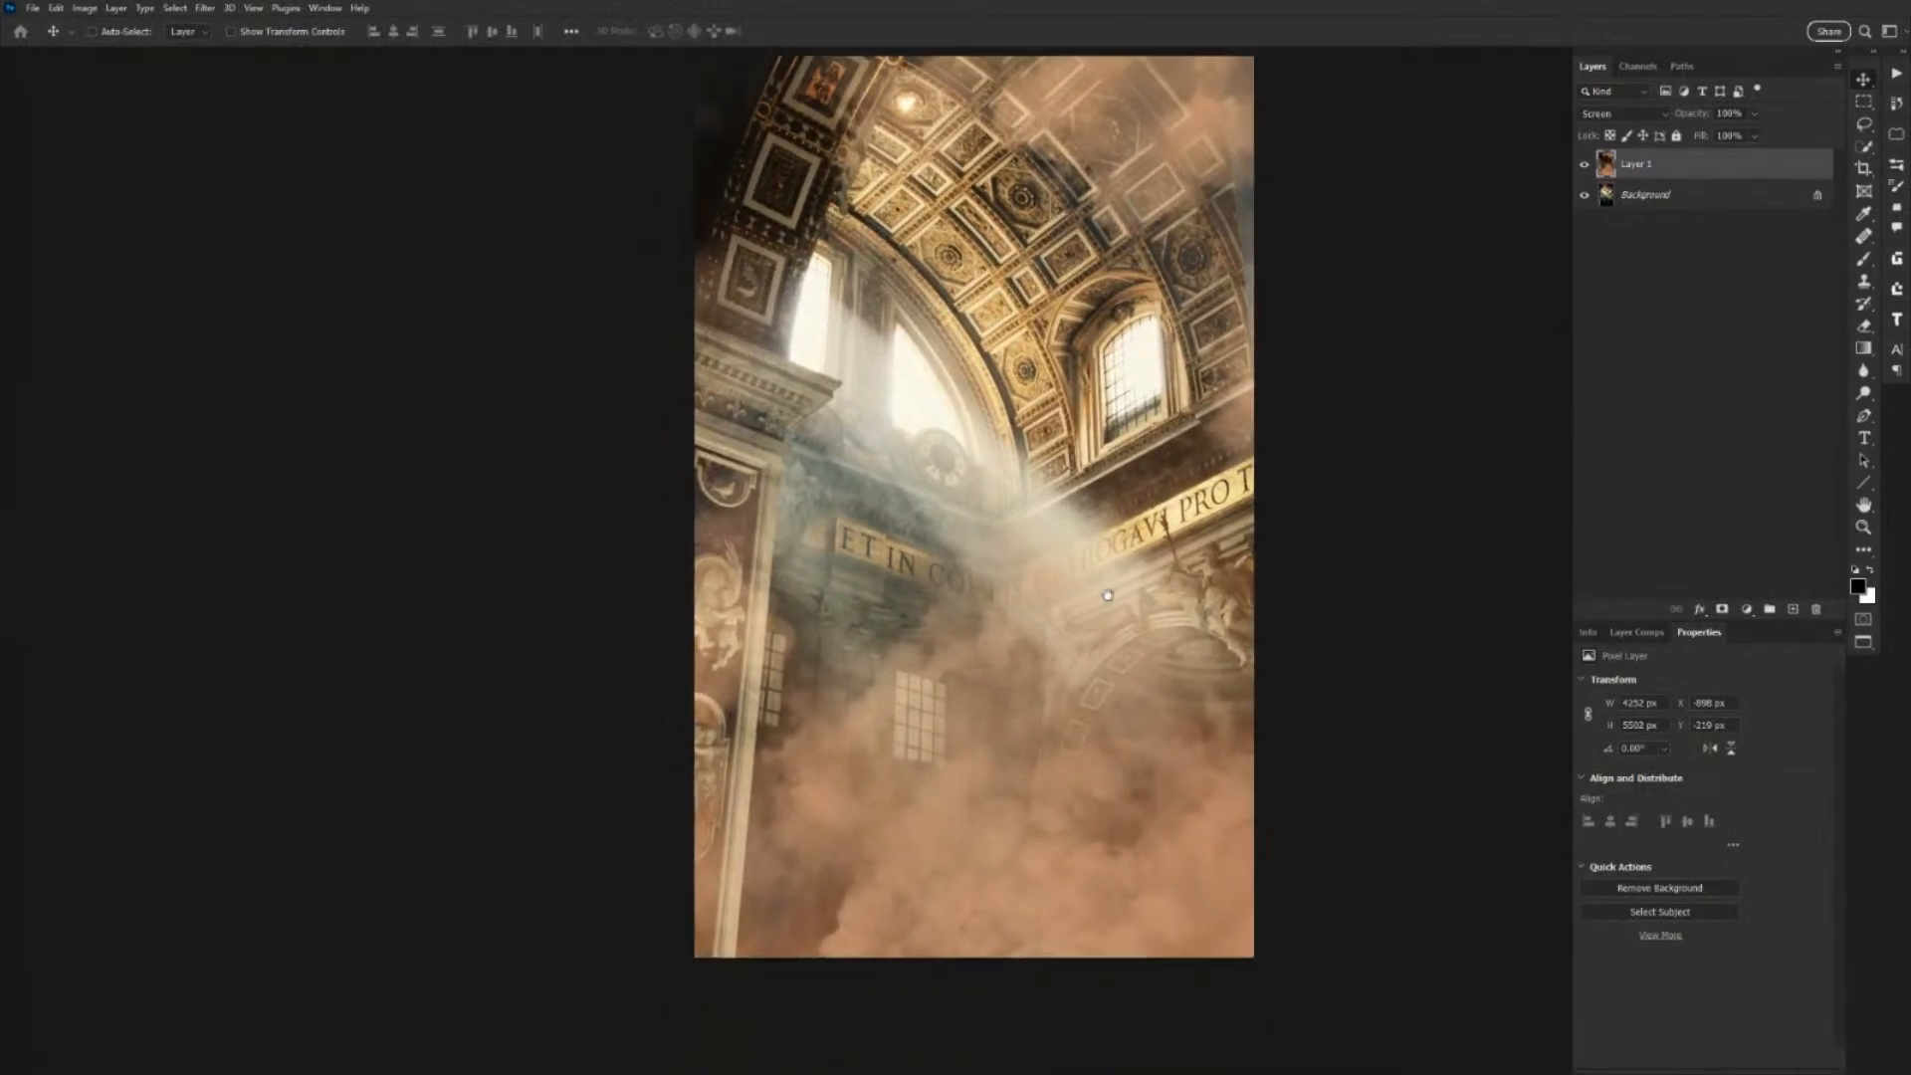
{"action": "left_click_drag", "start_coordinate": [1203, 514], "coordinate": [1174, 571]}
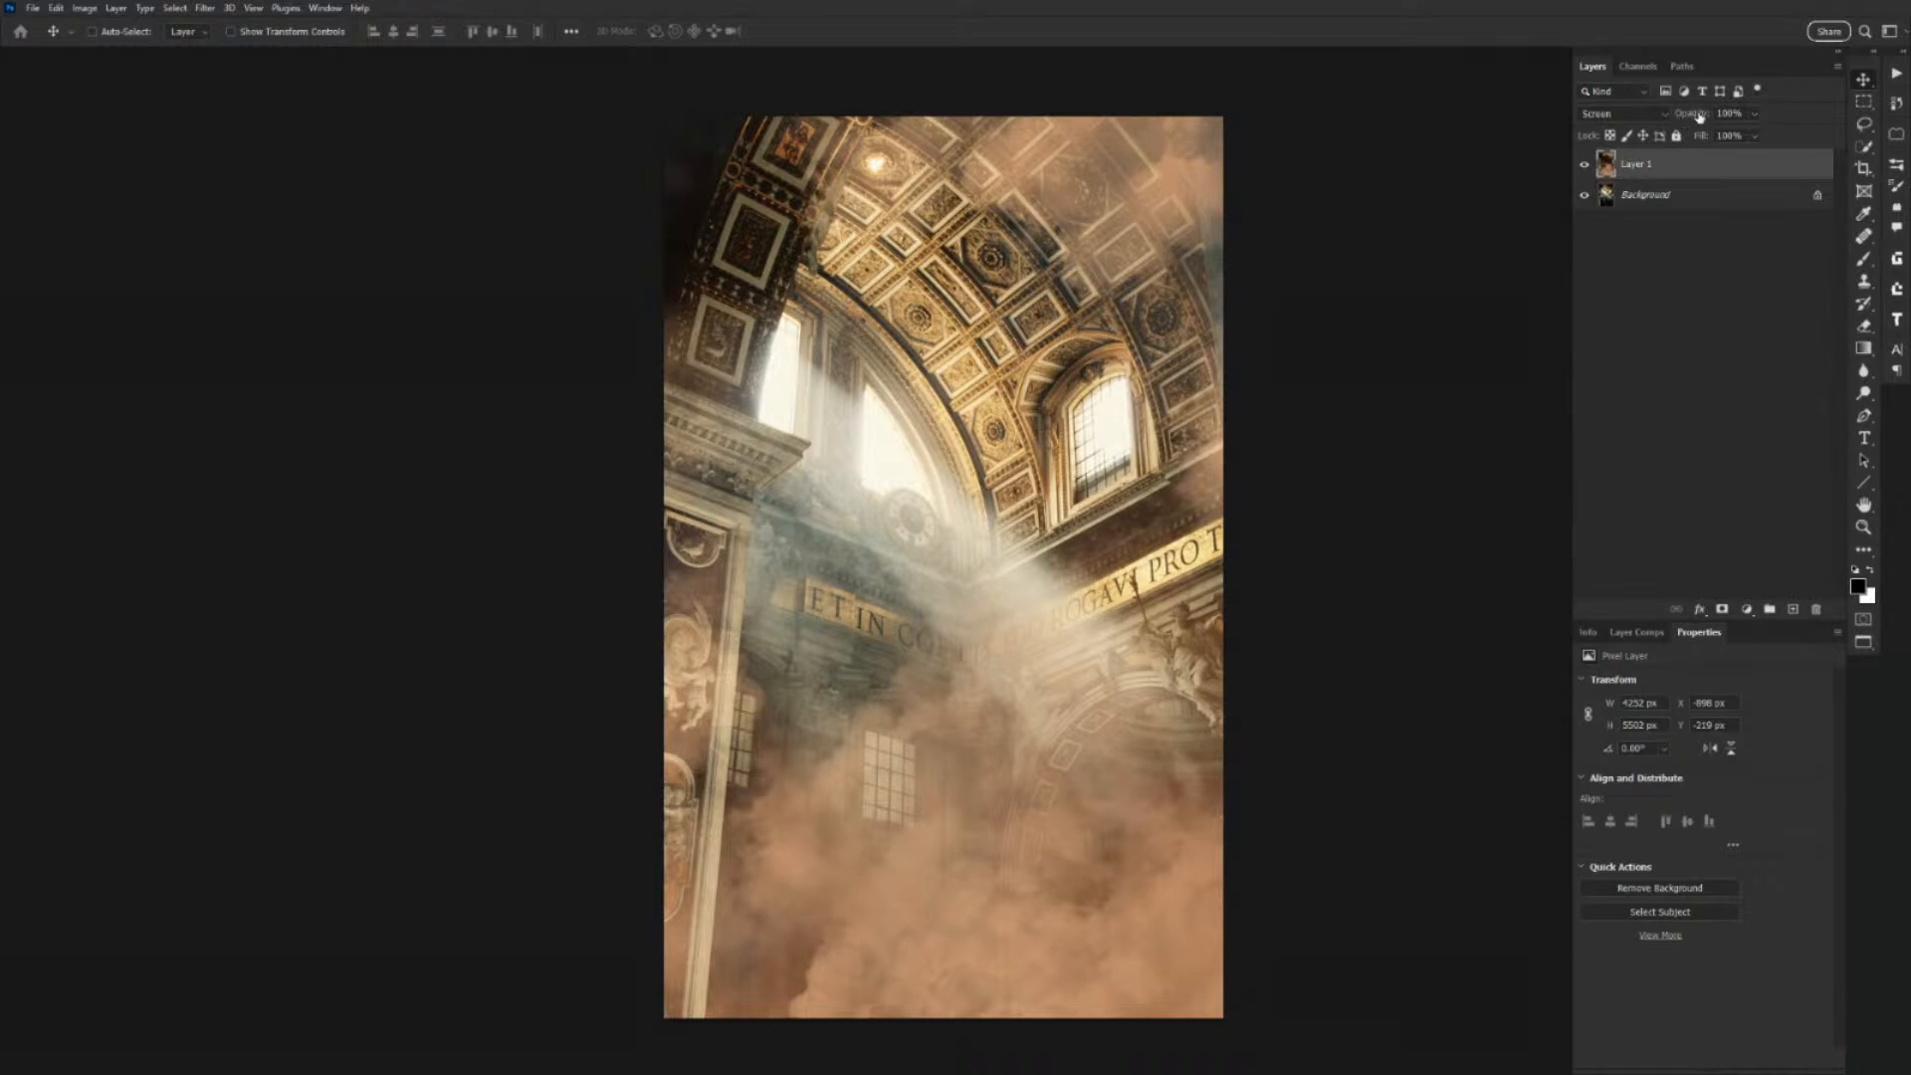
Duplicate the smoke layer and change the copy's blend mode to Multiply.
{"action": "left_click_drag", "start_coordinate": [1699, 117], "coordinate": [1797, 130]}
{"action": "key", "text": "ctrl+j"}
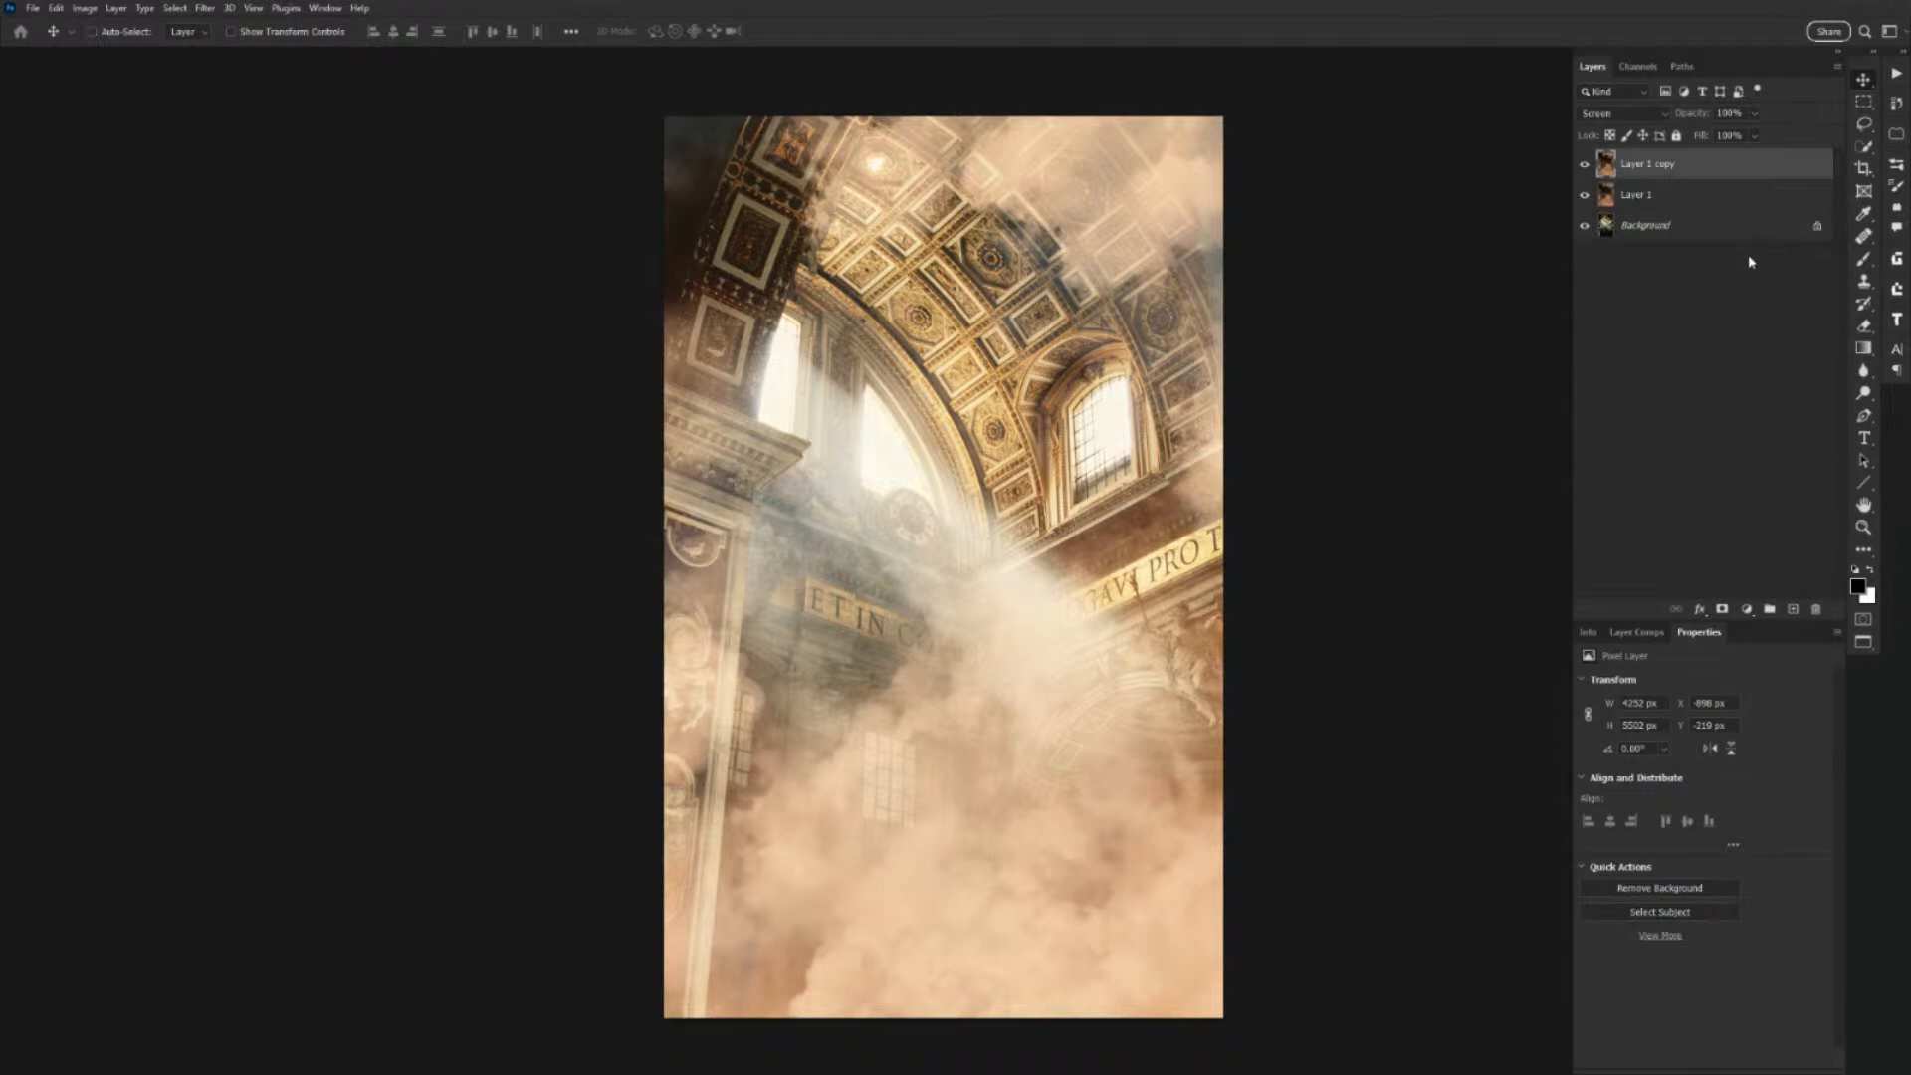
{"action": "left_click", "coordinate": [1632, 115]}
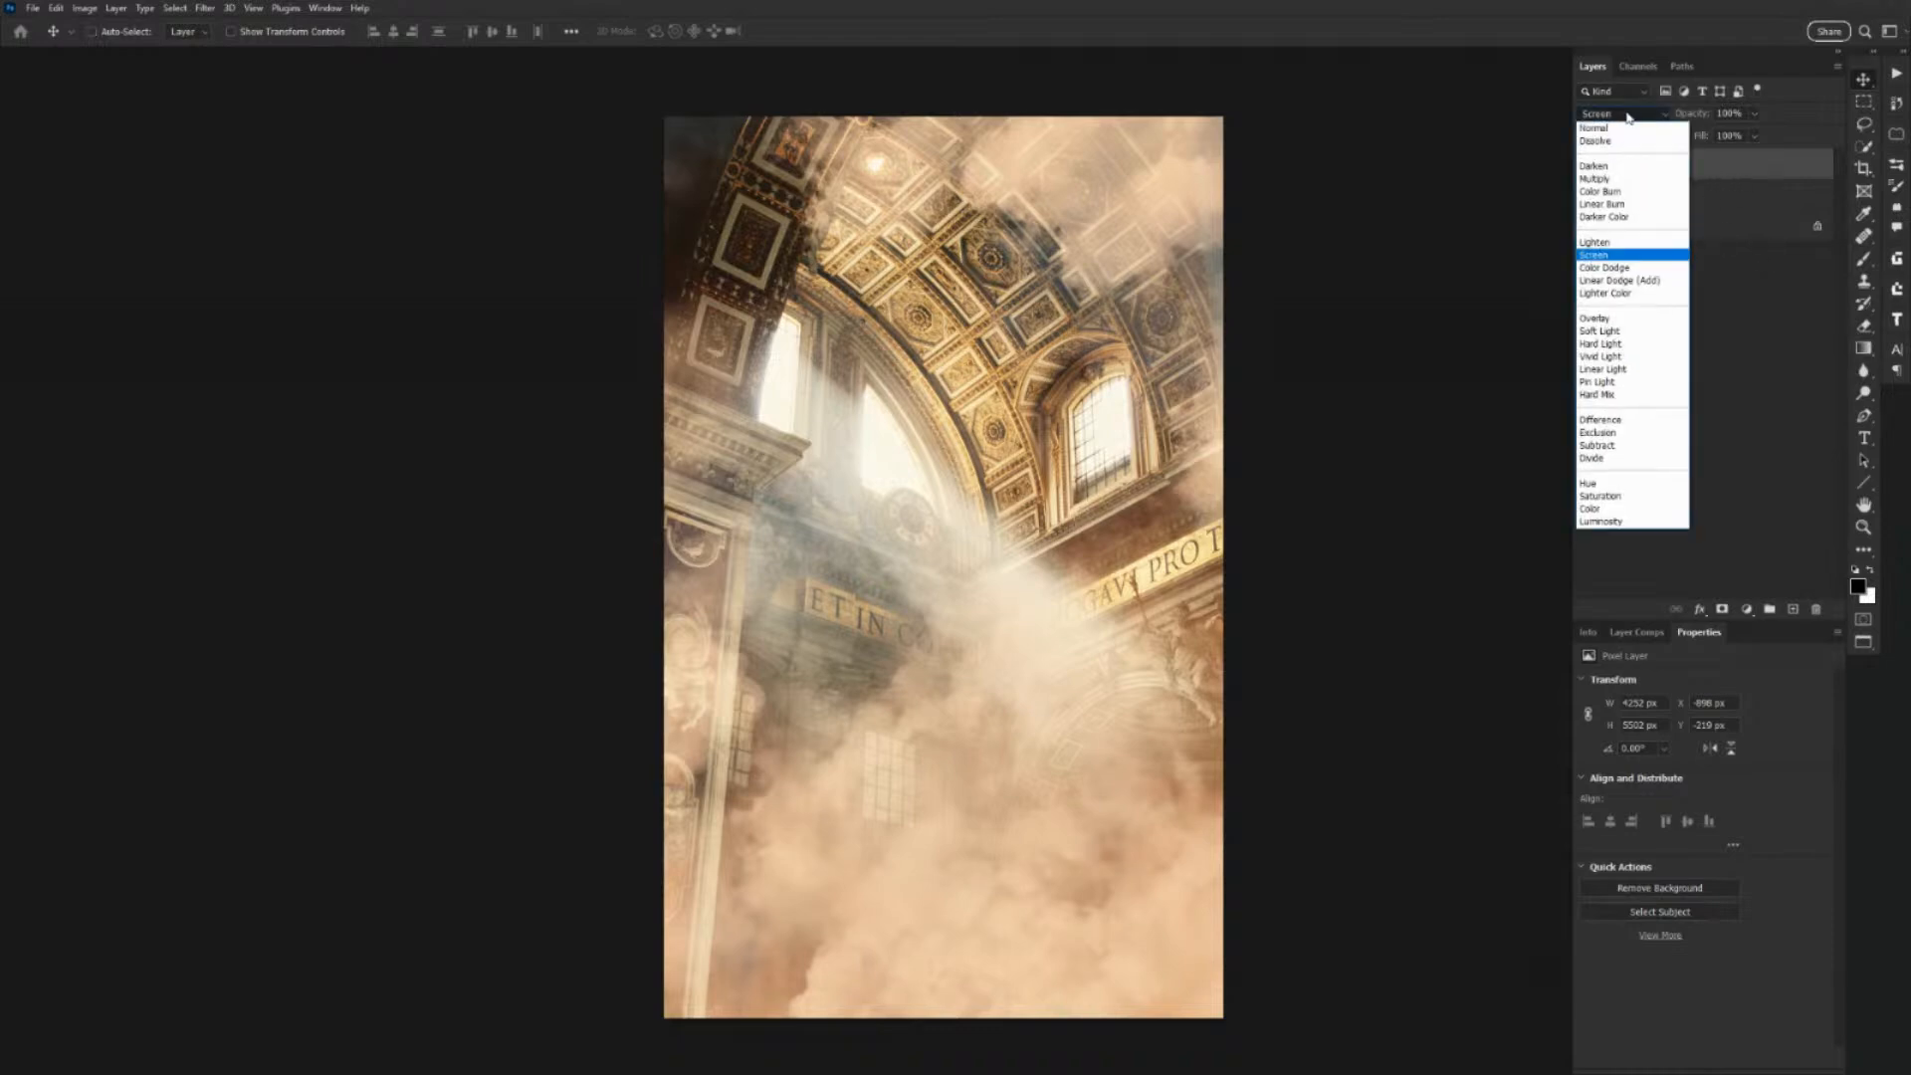
{"action": "left_click", "coordinate": [1612, 166]}
{"action": "key", "text": "Down"}
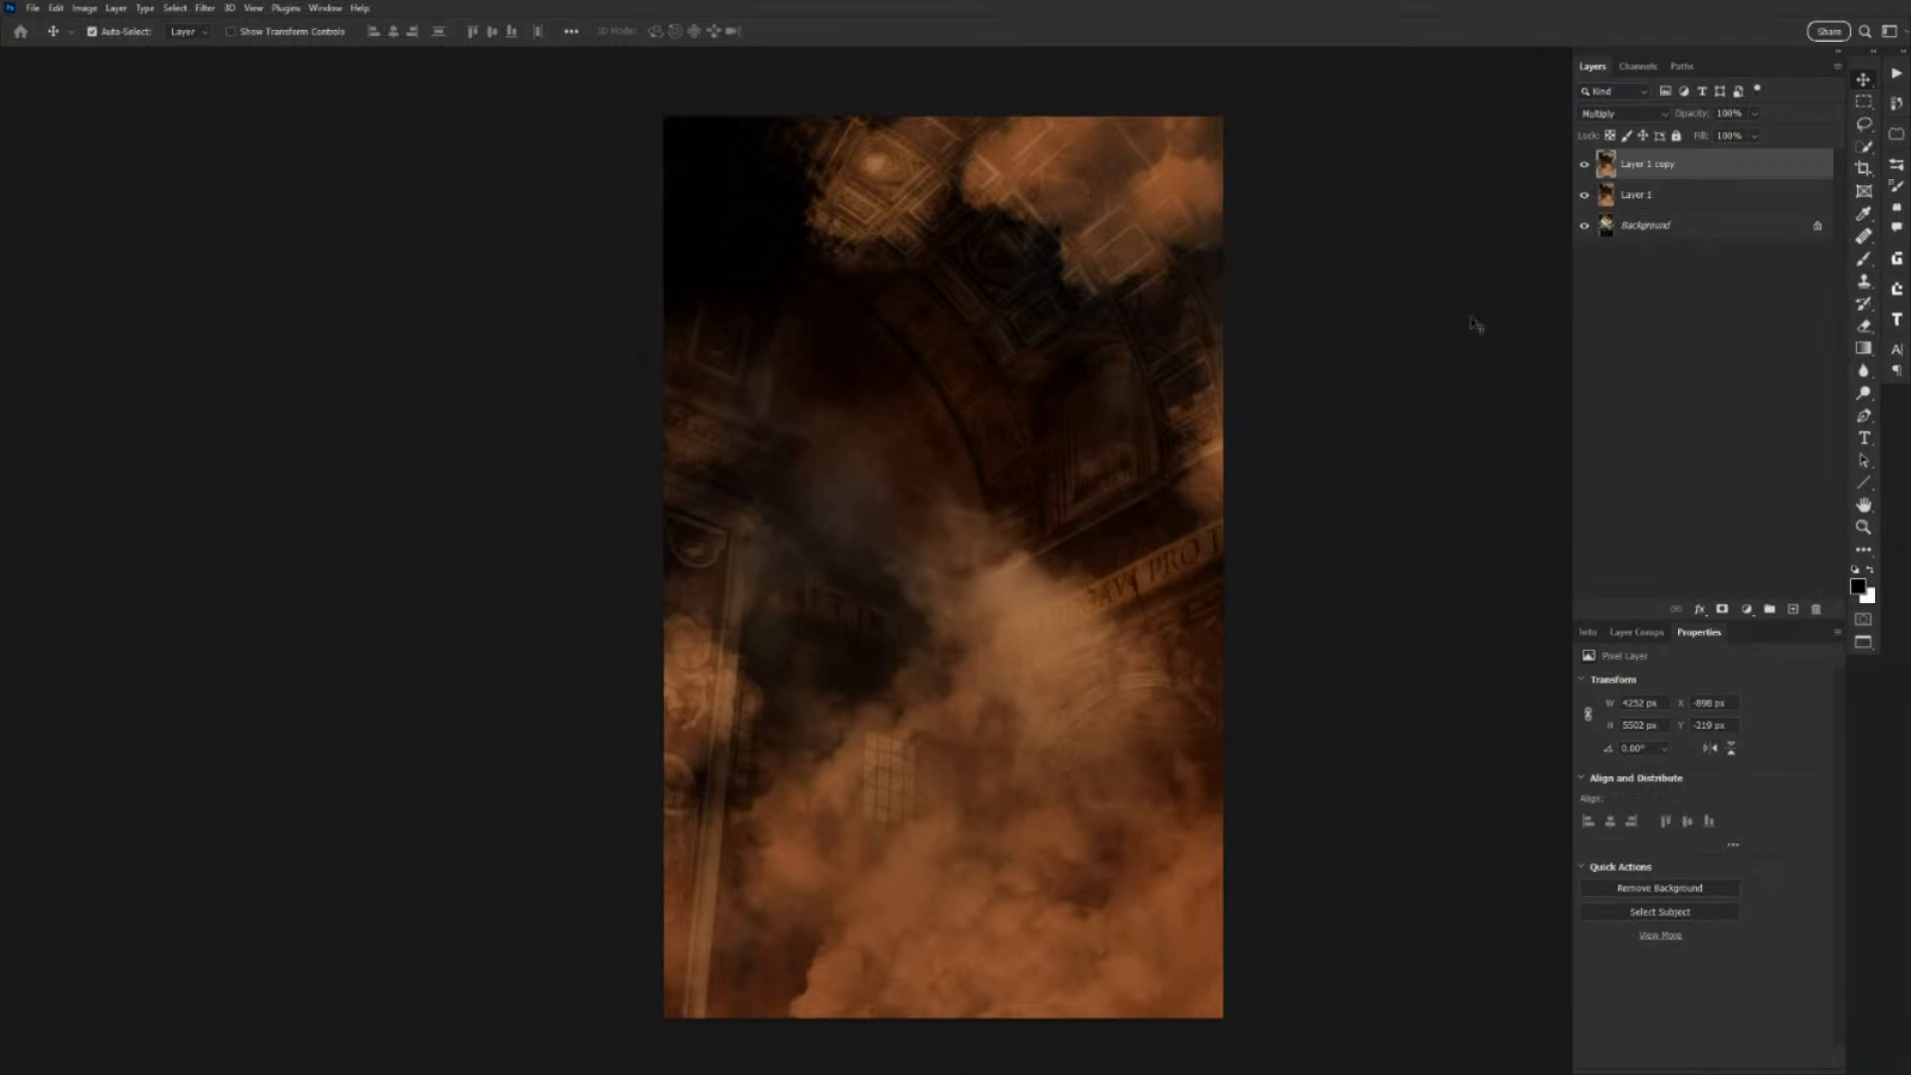
Flip the smoke copy vertically with Free Transform and reposition it over the church interior.
{"action": "key", "text": "ctrl+t"}
{"action": "right_click", "coordinate": [1146, 440]}
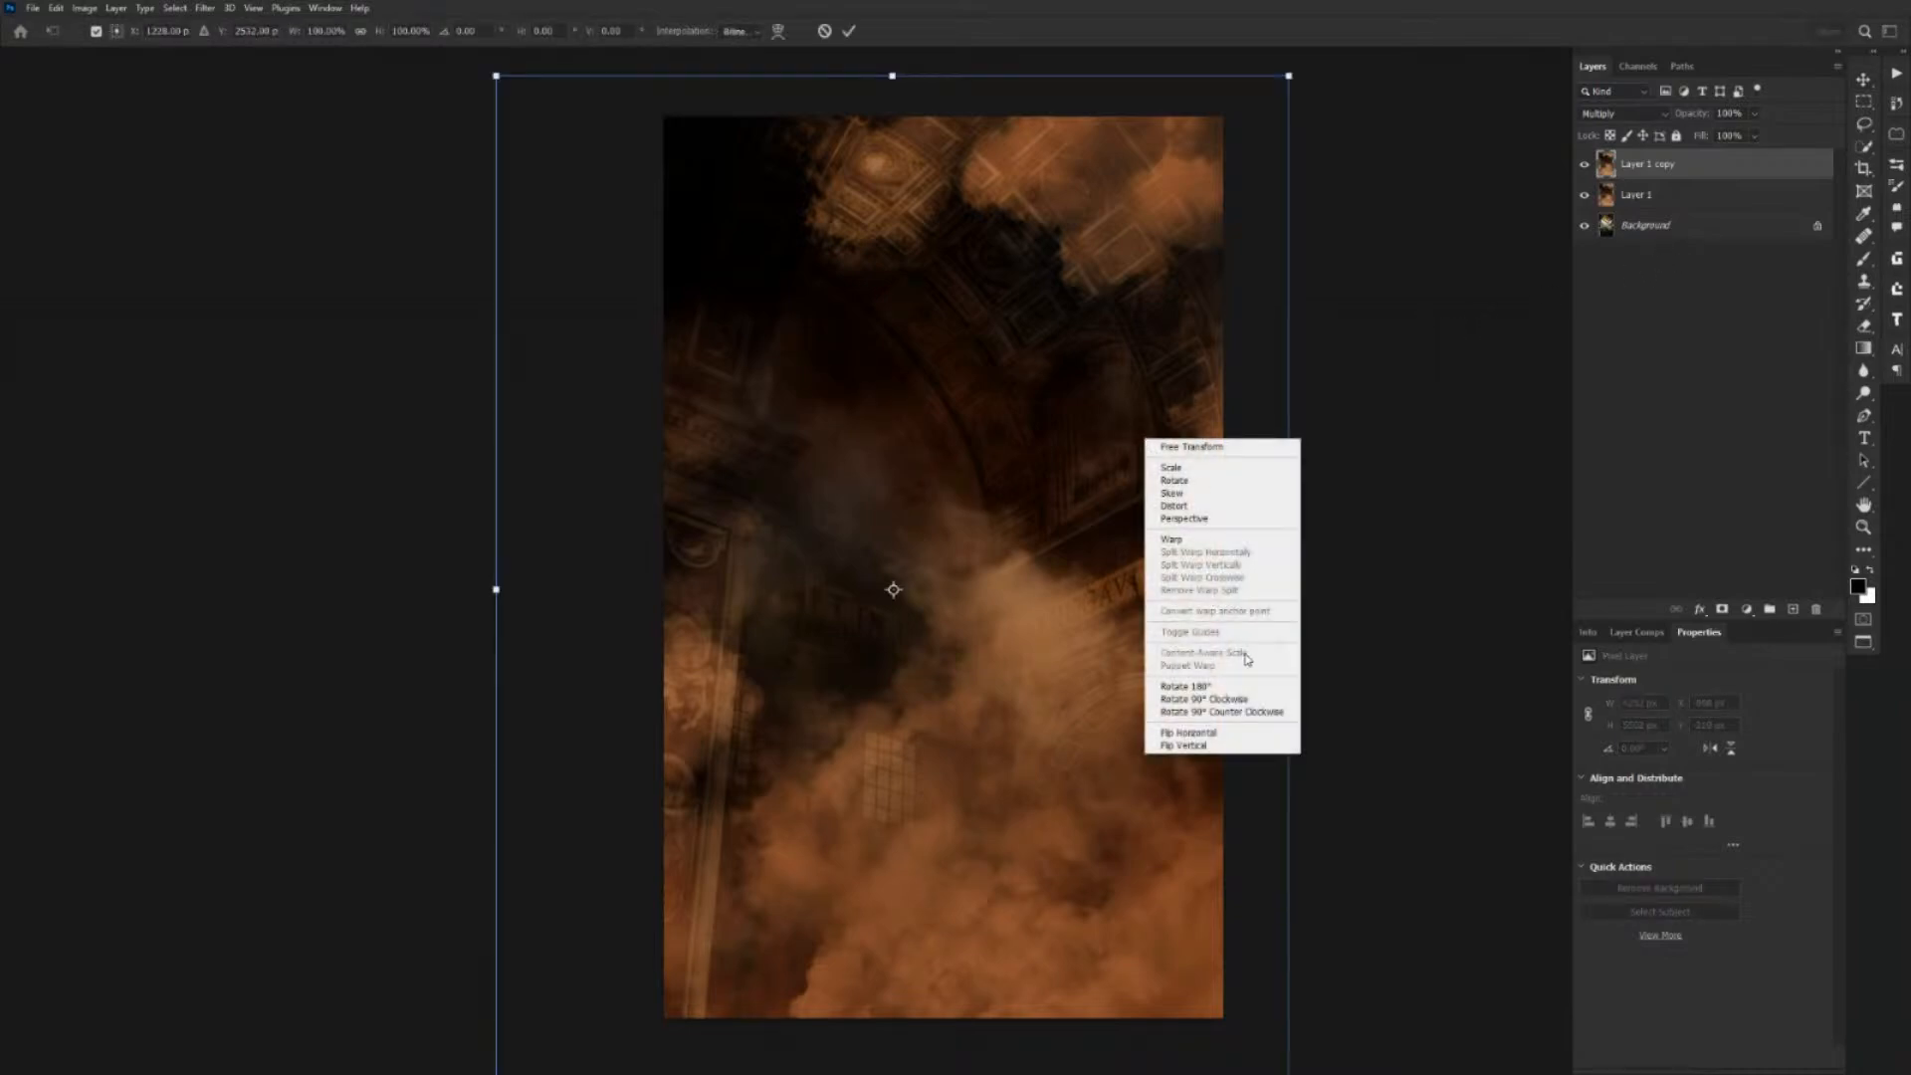
{"action": "left_click", "coordinate": [1230, 745]}
{"action": "key", "text": "Return"}
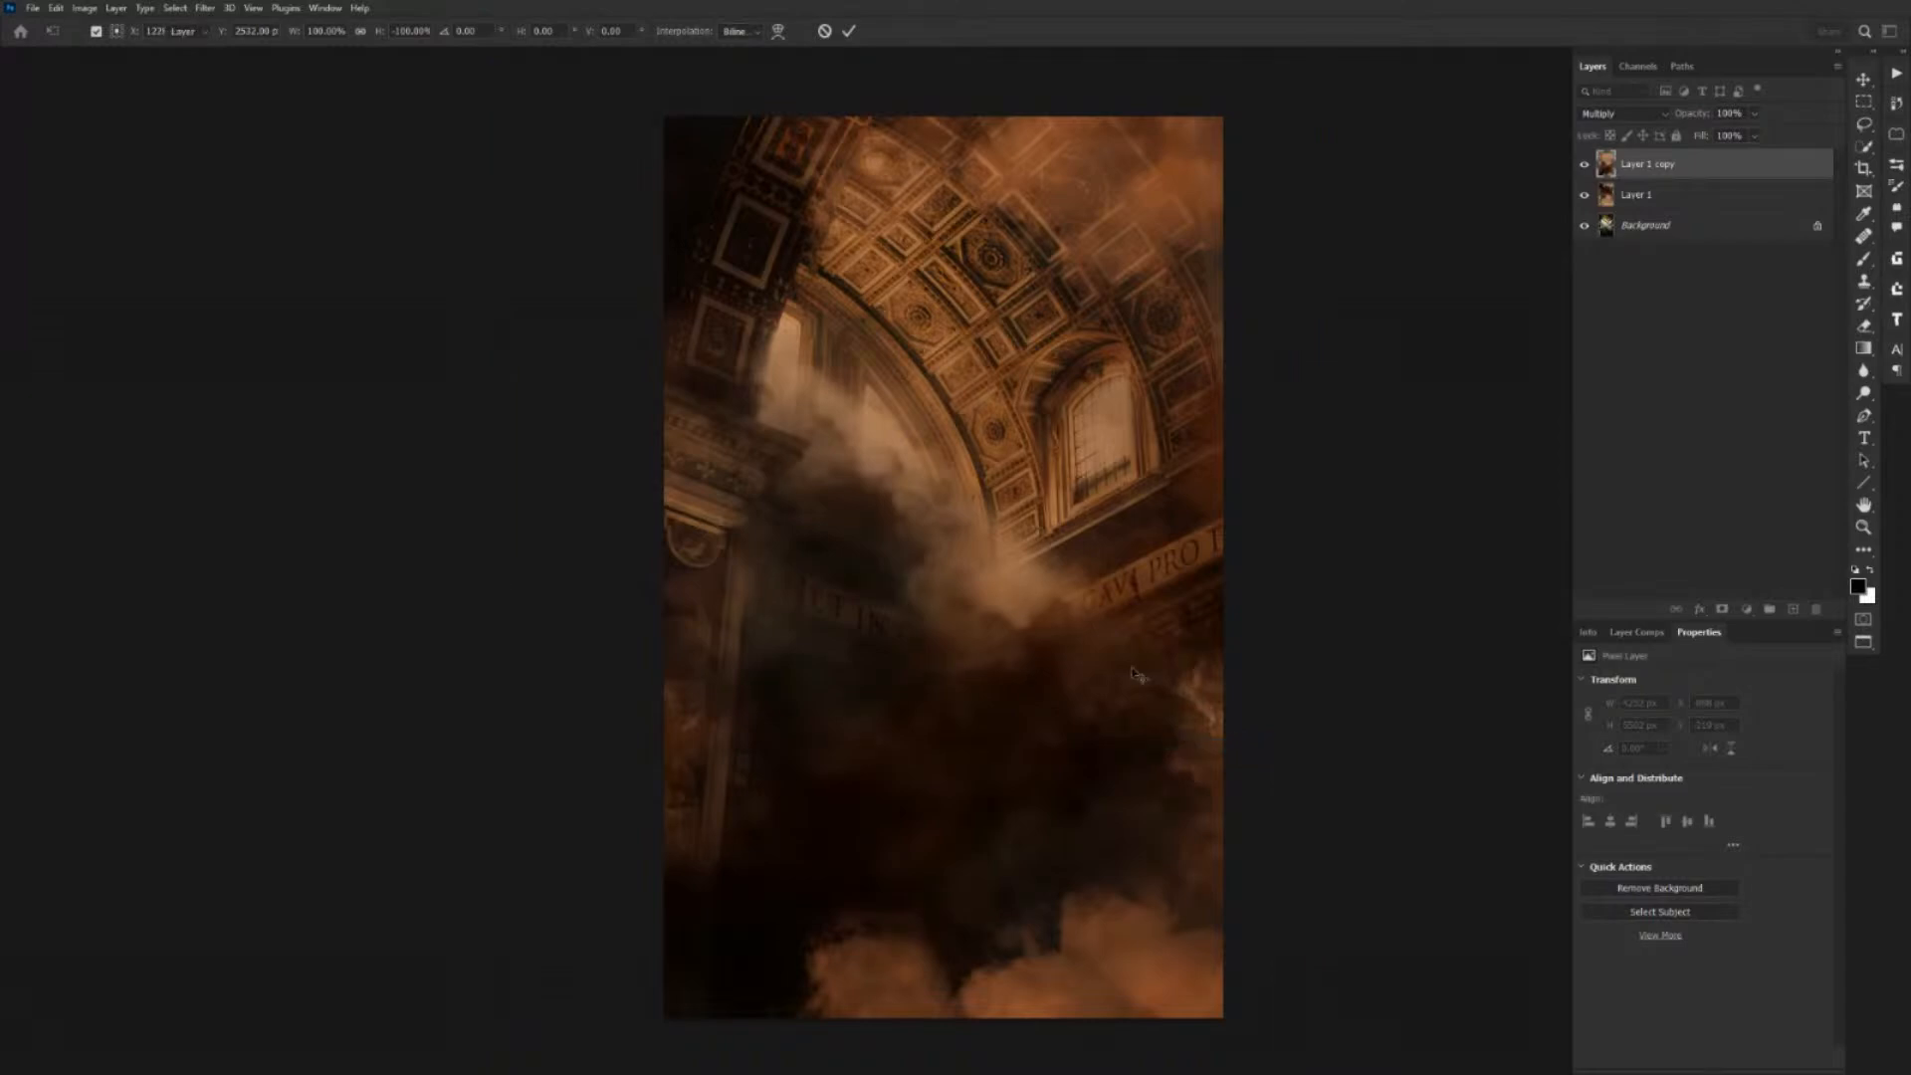
{"action": "left_click_drag", "start_coordinate": [1152, 665], "coordinate": [1091, 741]}
{"action": "left_click_drag", "start_coordinate": [1242, 702], "coordinate": [1264, 652]}
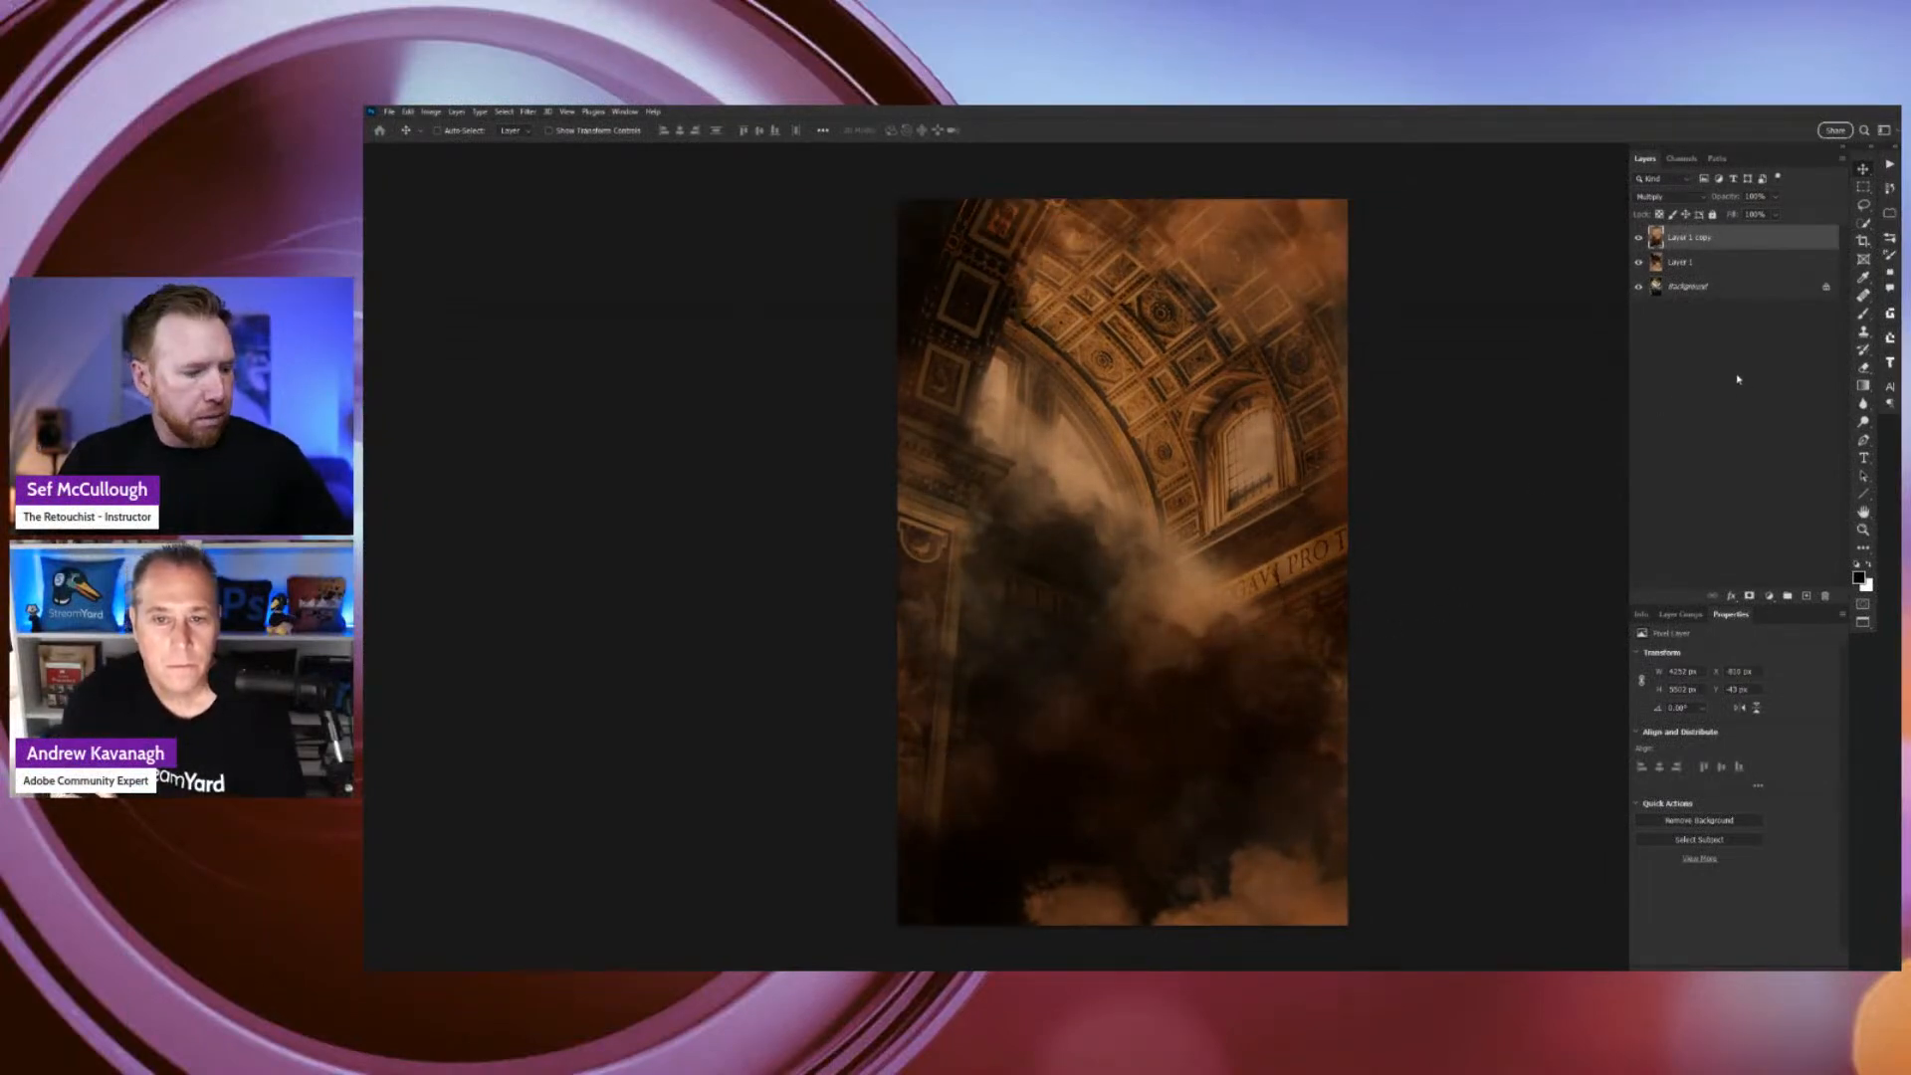
Lower the smoke copy's opacity to 60% and check the composite in full screen mode.
{"action": "key", "text": "6"}
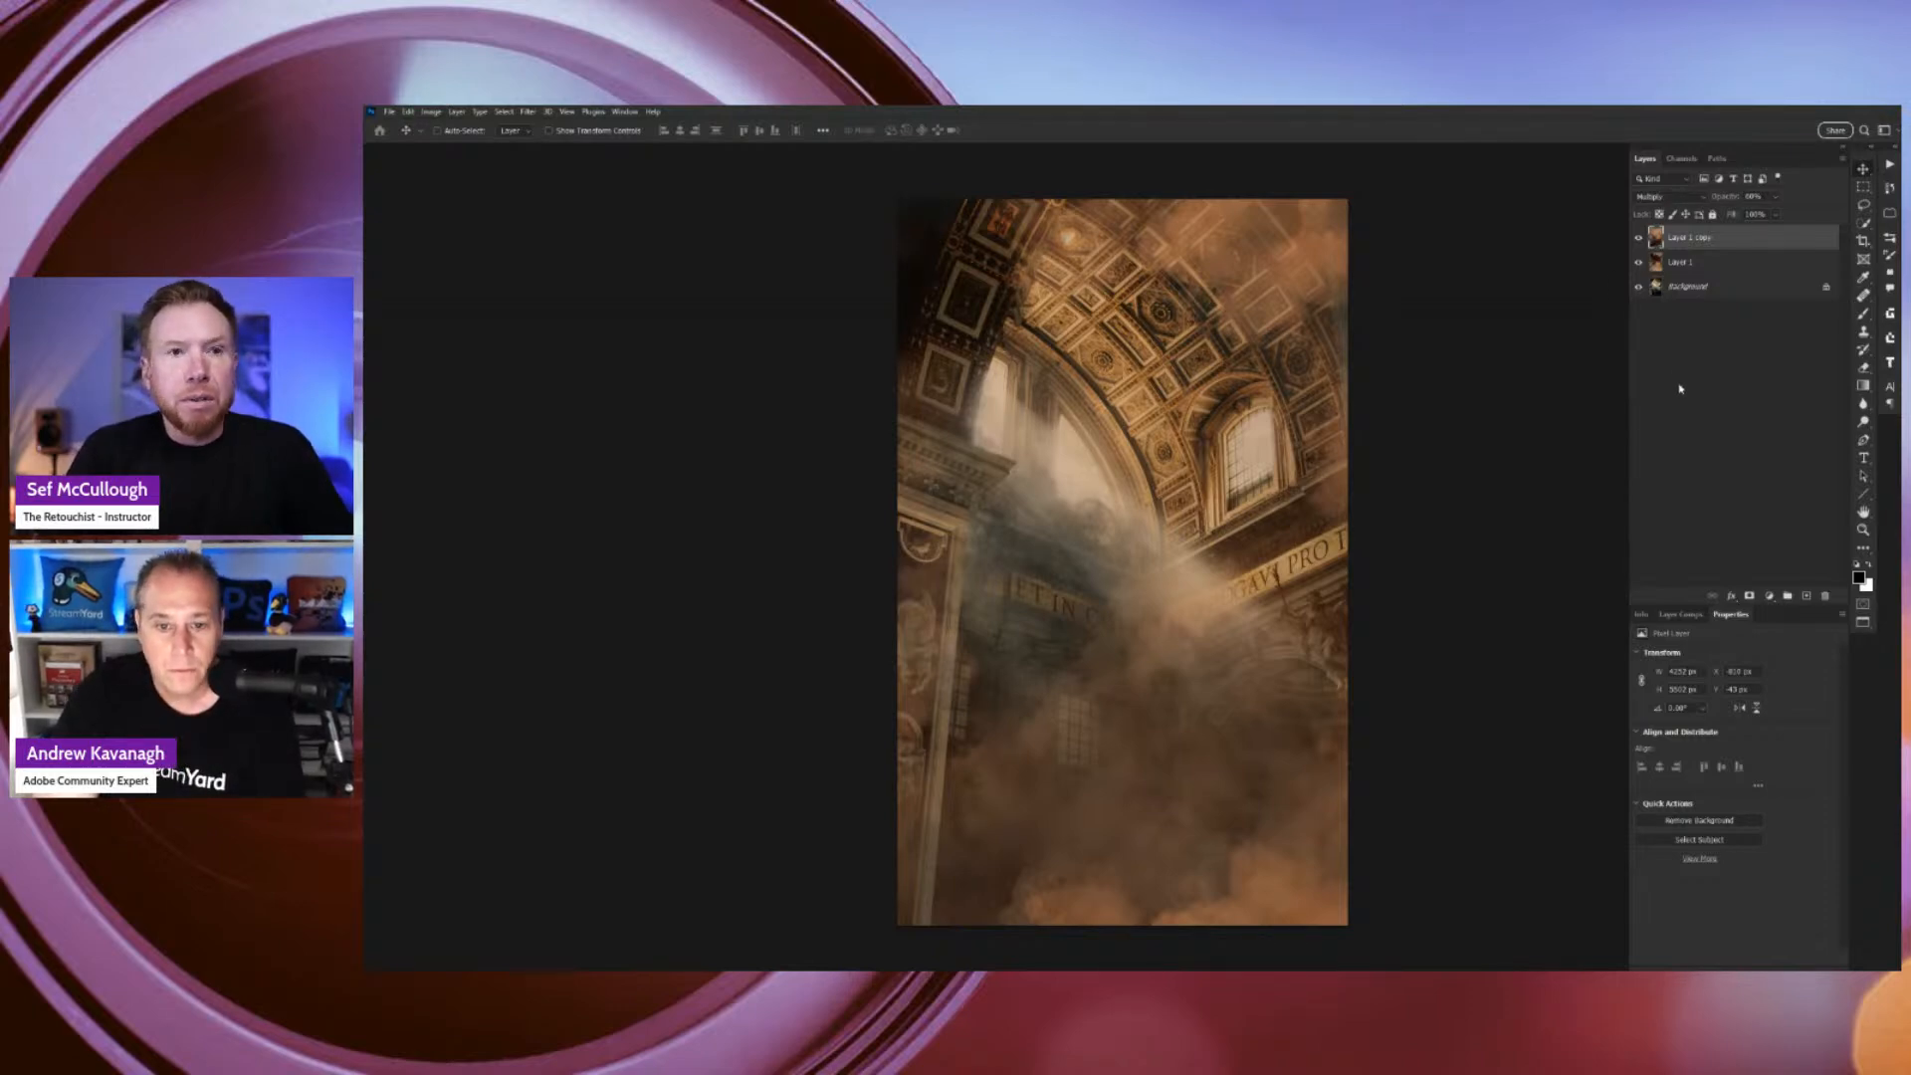
{"action": "key", "text": "f"}
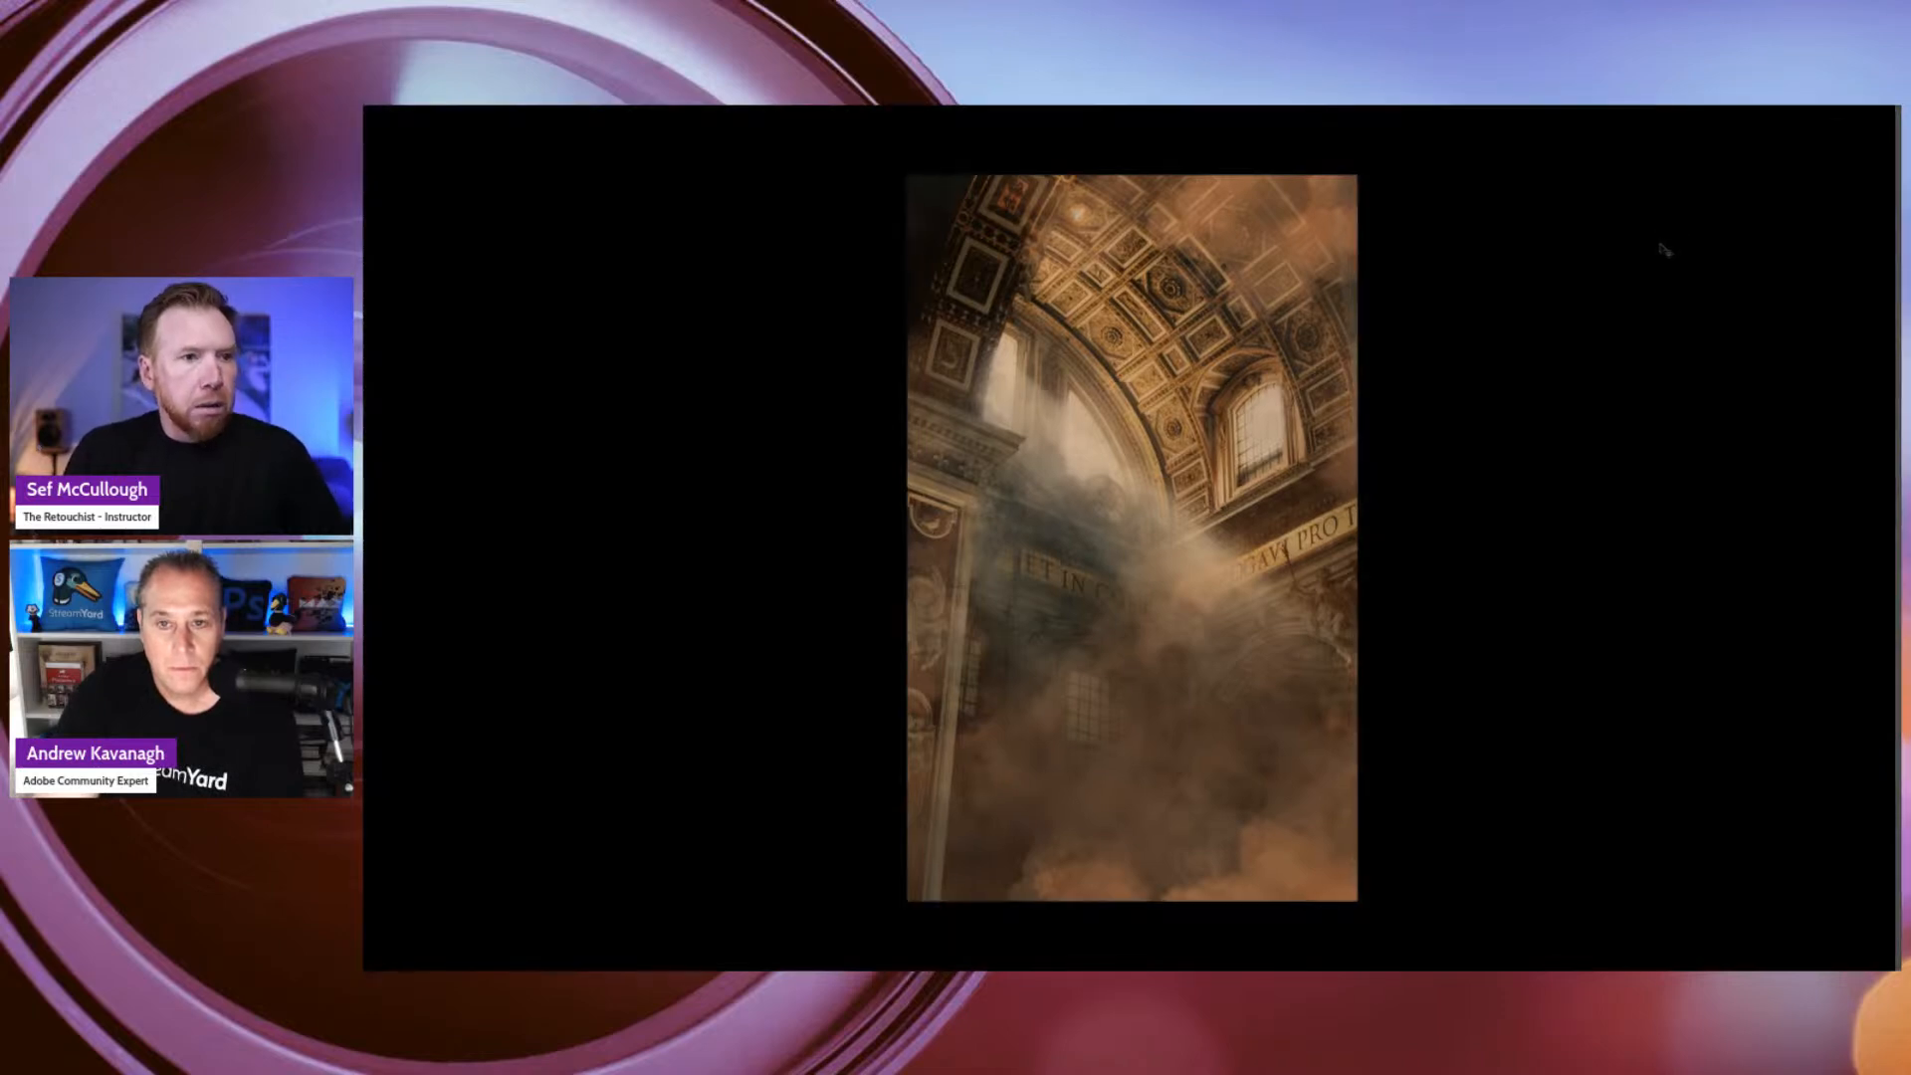
{"action": "key", "text": "f"}
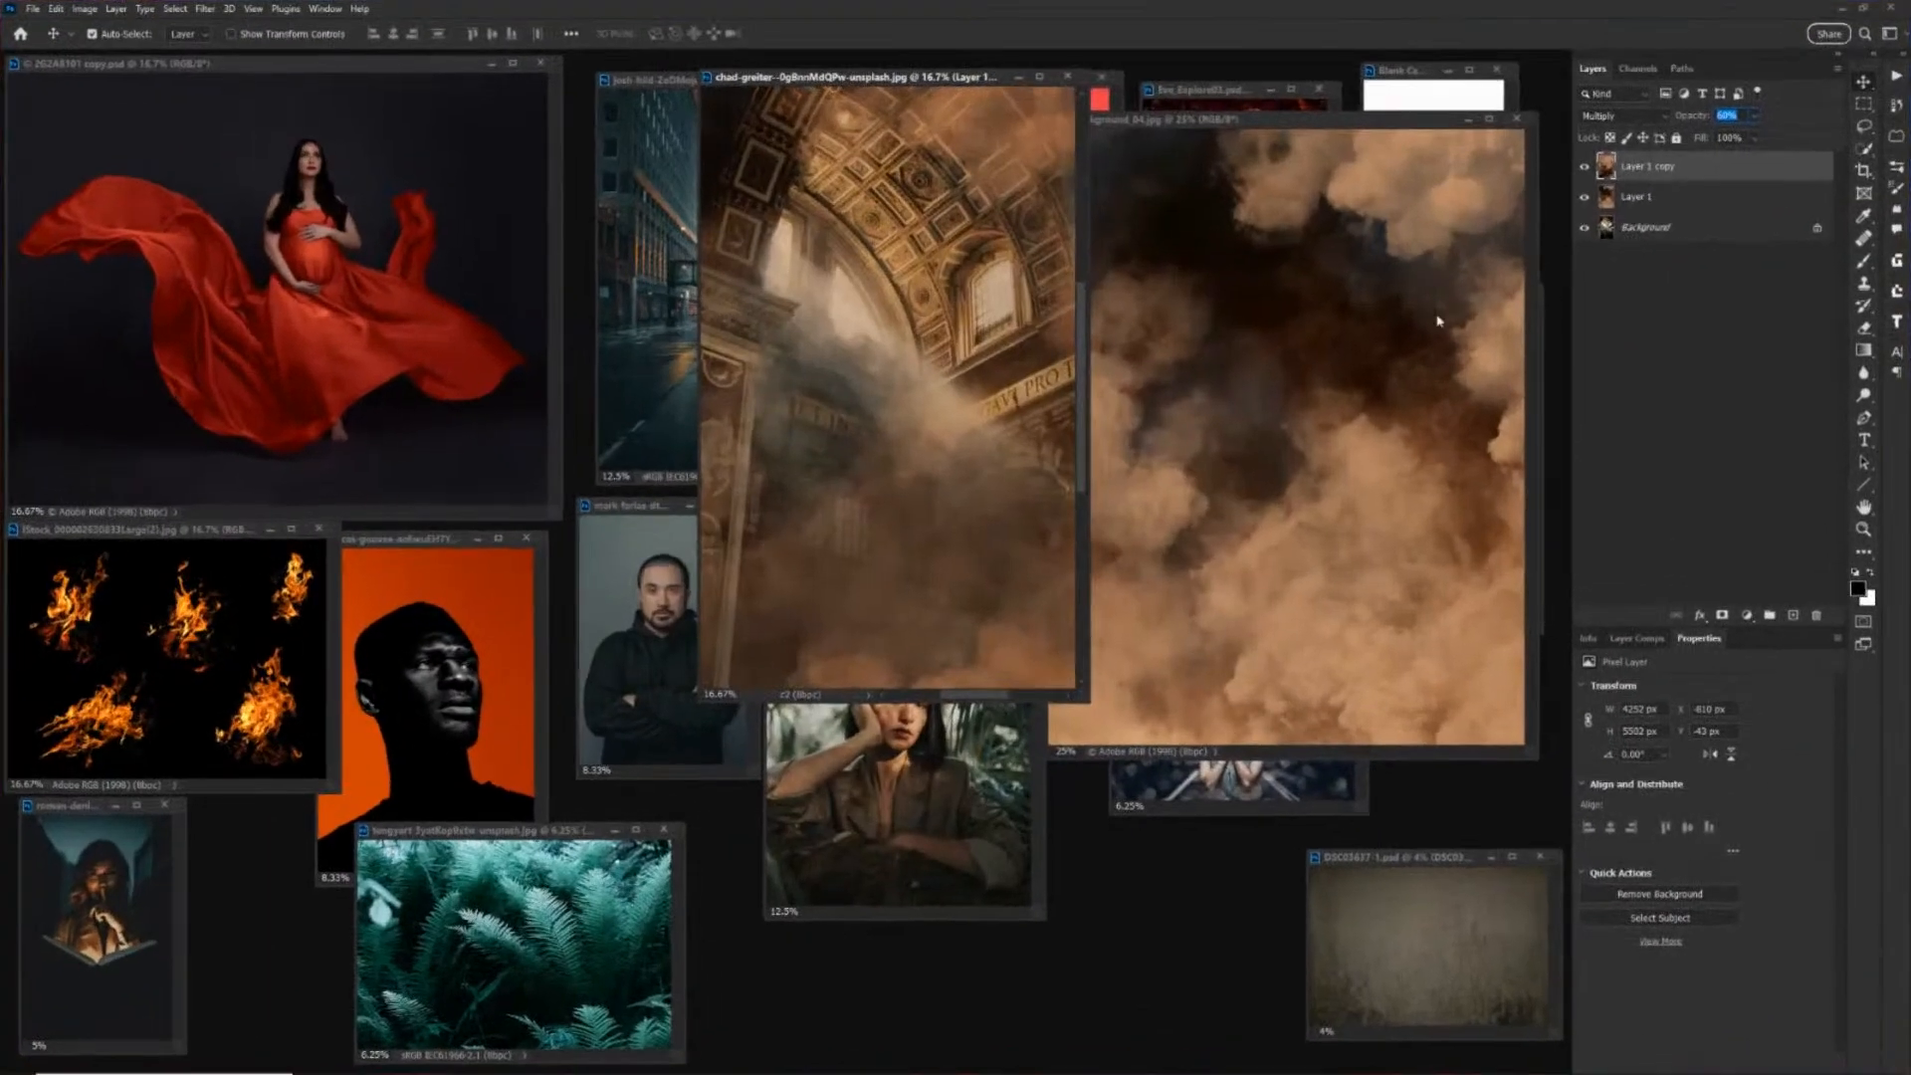
Move the church window aside and bring the portrait of the man in the black hoodie forward at 16.67% zoom.
{"action": "left_click_drag", "start_coordinate": [880, 83], "coordinate": [1304, 488]}
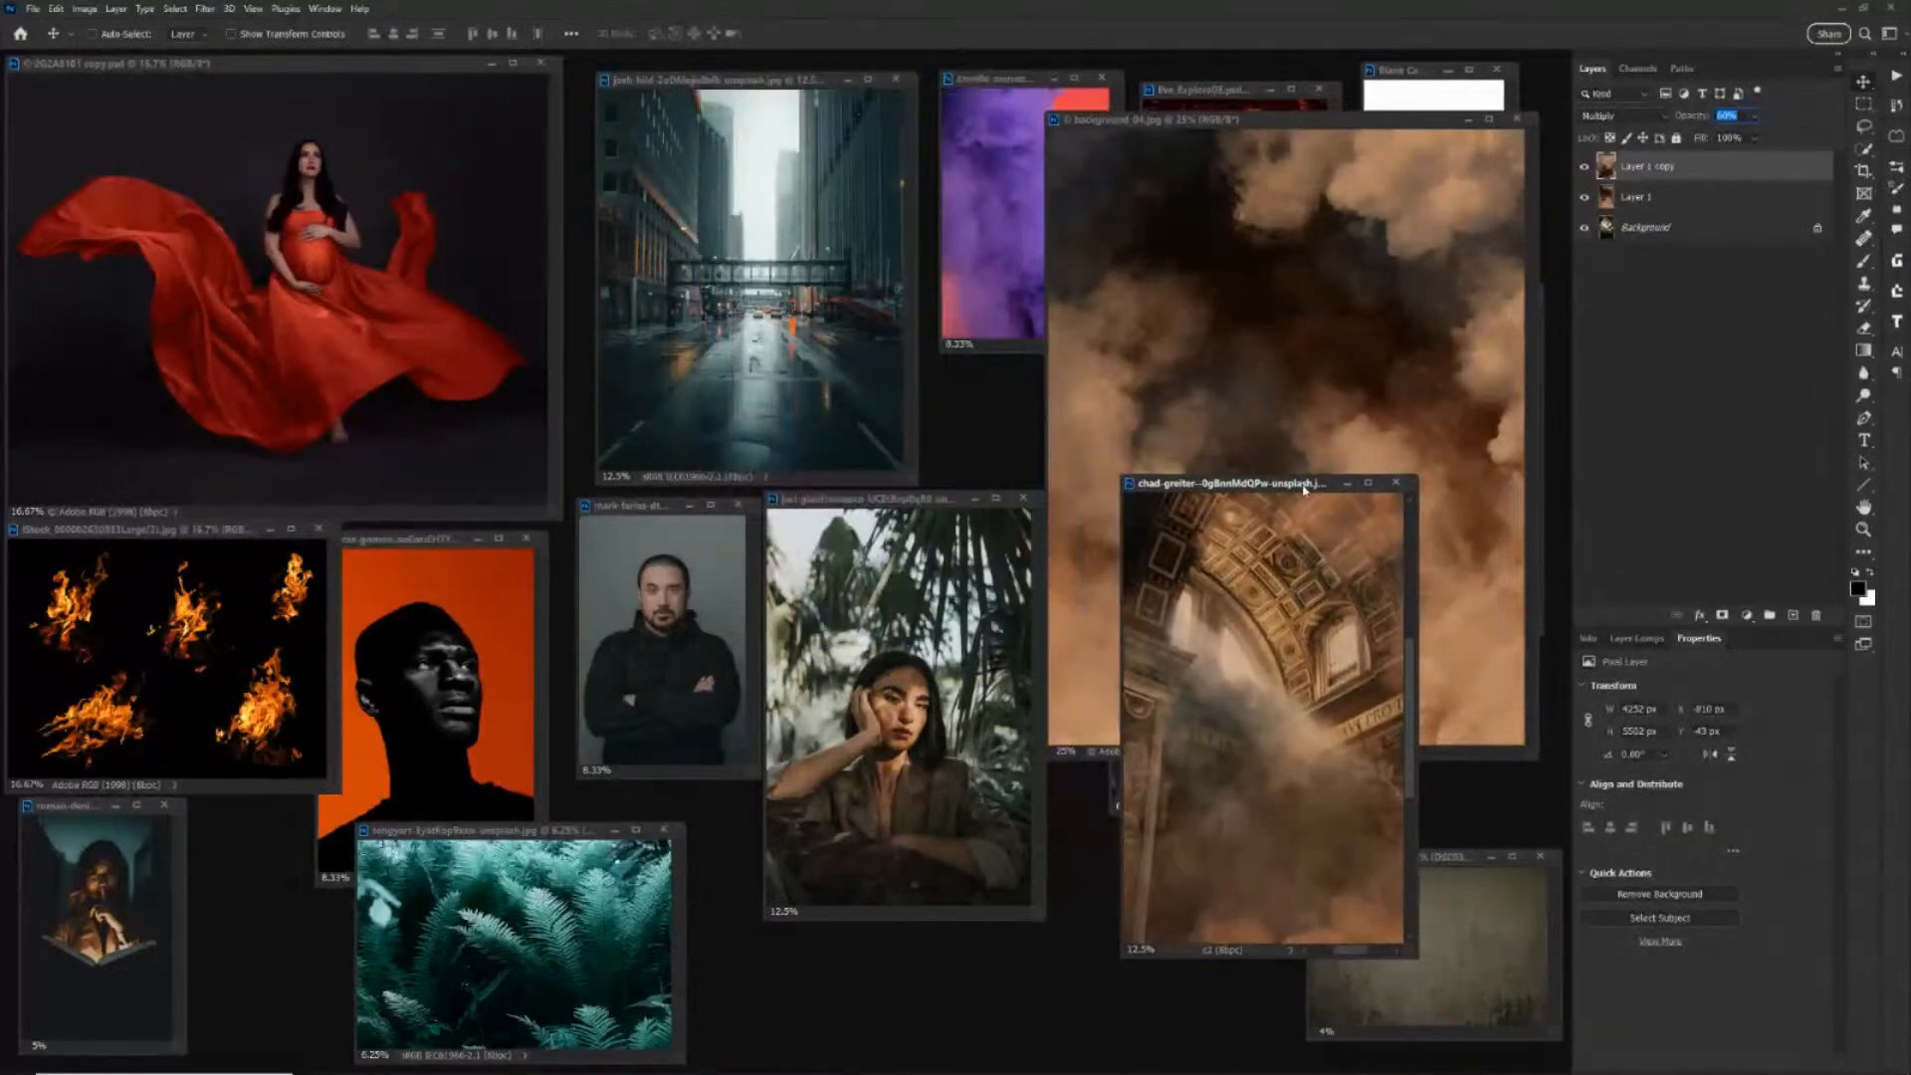
{"action": "left_click", "coordinate": [652, 514]}
{"action": "key", "text": "ctrl+plus"}
{"action": "key", "text": "ctrl+plus"}
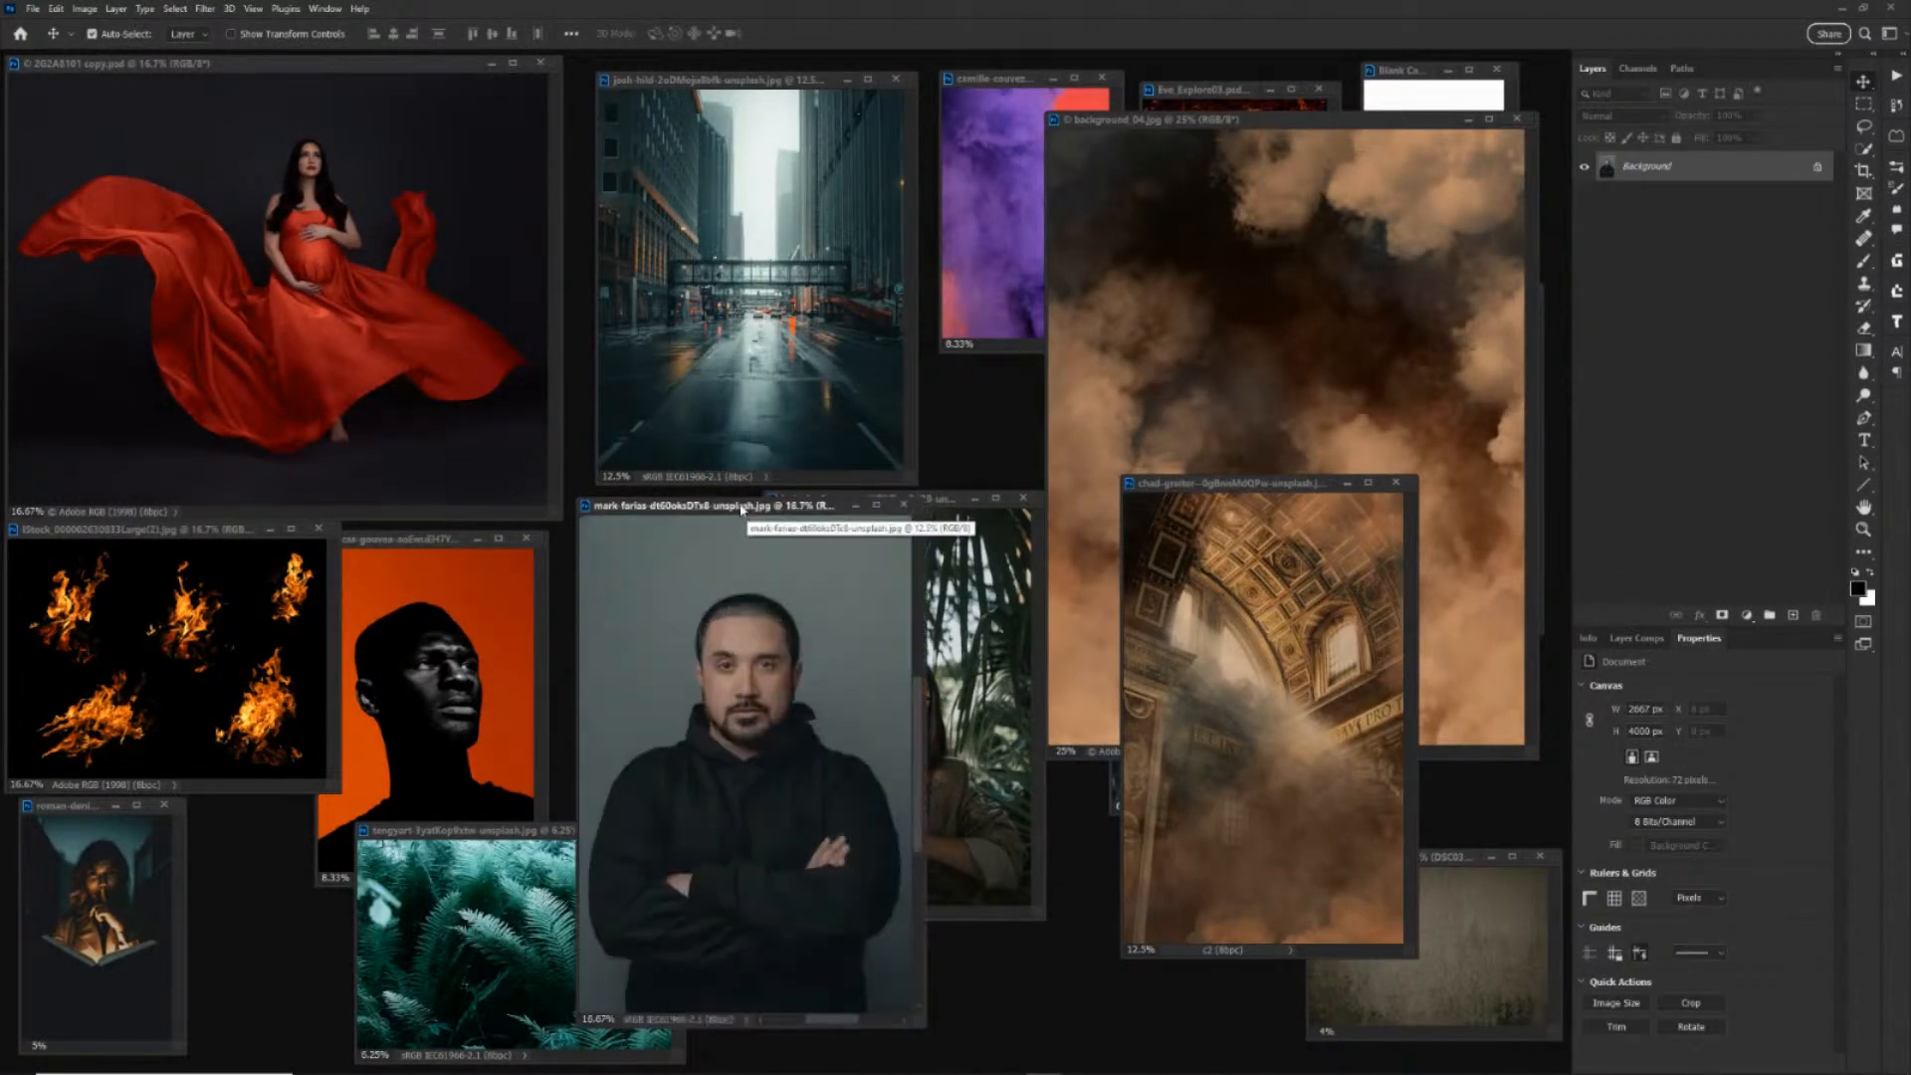
{"action": "left_click_drag", "start_coordinate": [662, 508], "coordinate": [500, 176]}
{"action": "key", "text": "ctrl+plus"}
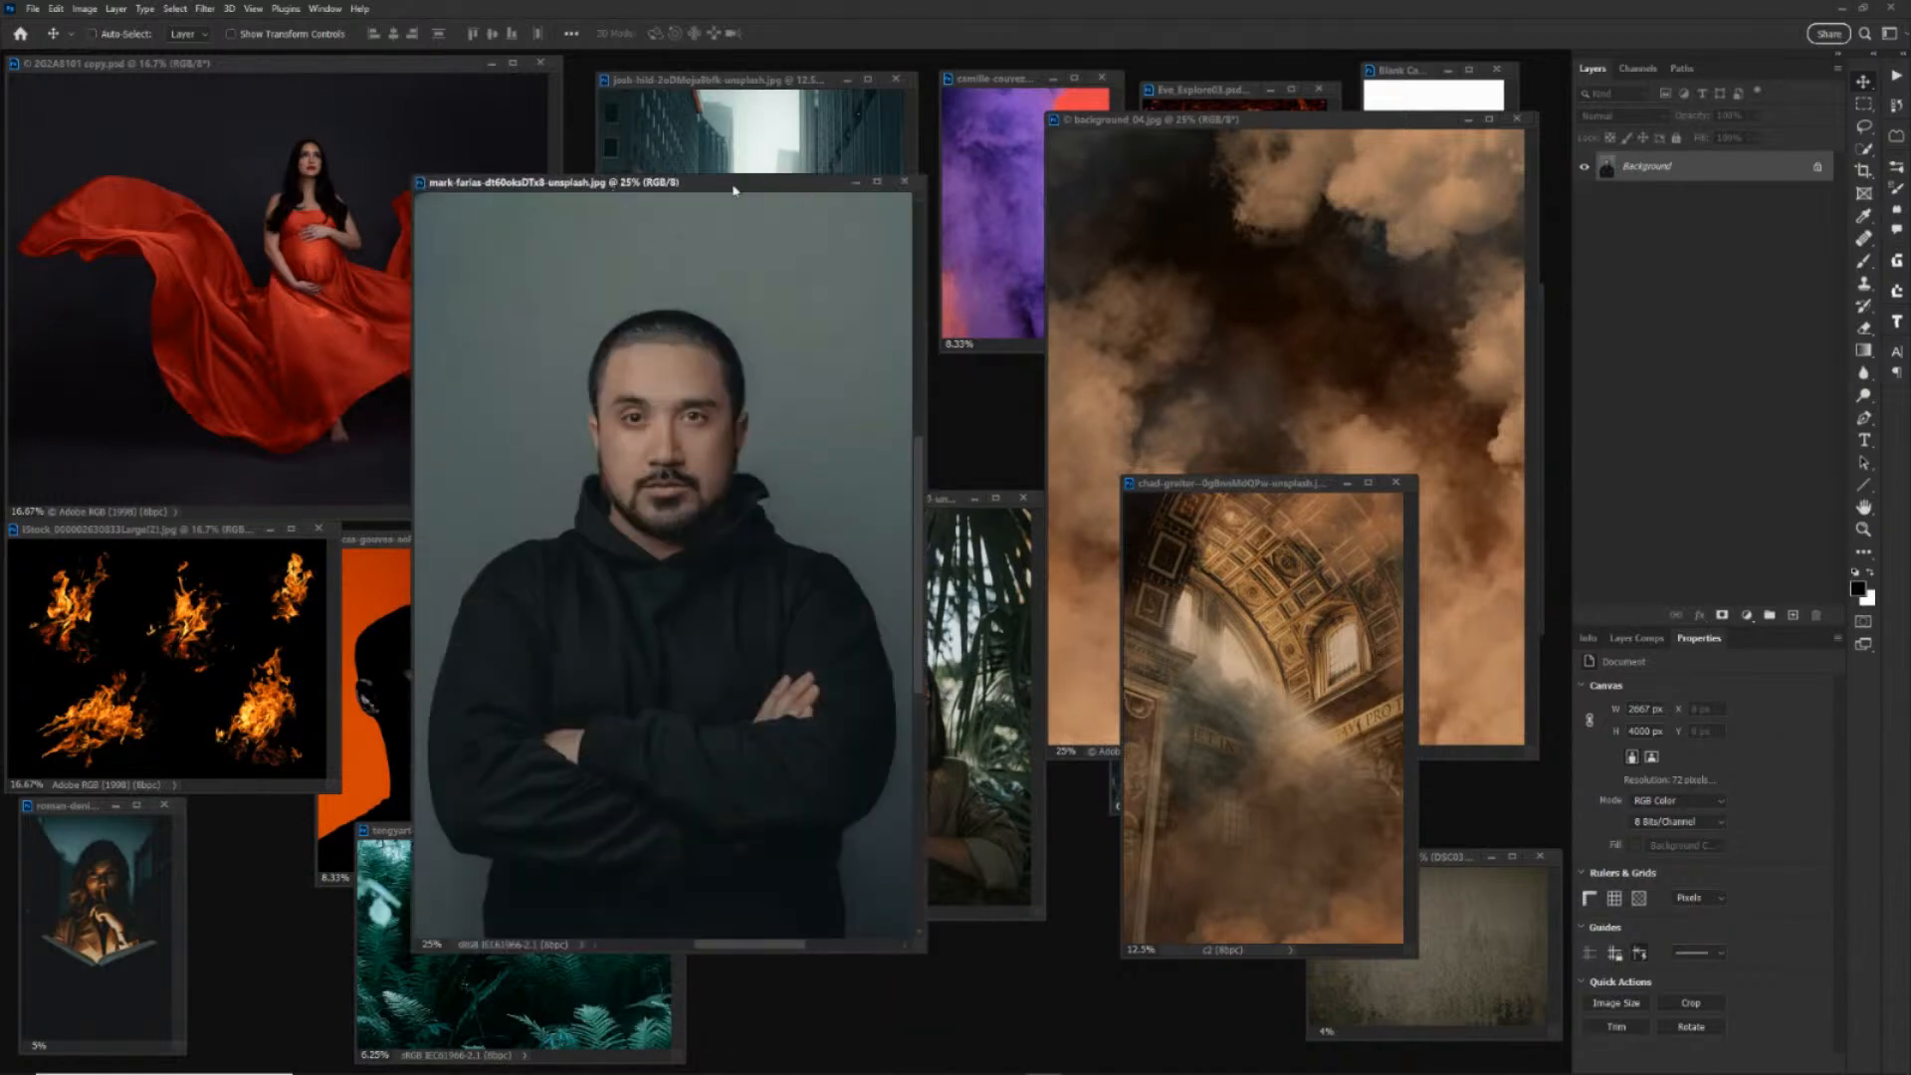
{"action": "mouse_move", "coordinate": [733, 189]}
{"action": "left_mouse_down"}
{"action": "mouse_move", "coordinate": [1051, 169]}
{"action": "mouse_move", "coordinate": [743, 167]}
{"action": "left_mouse_up"}
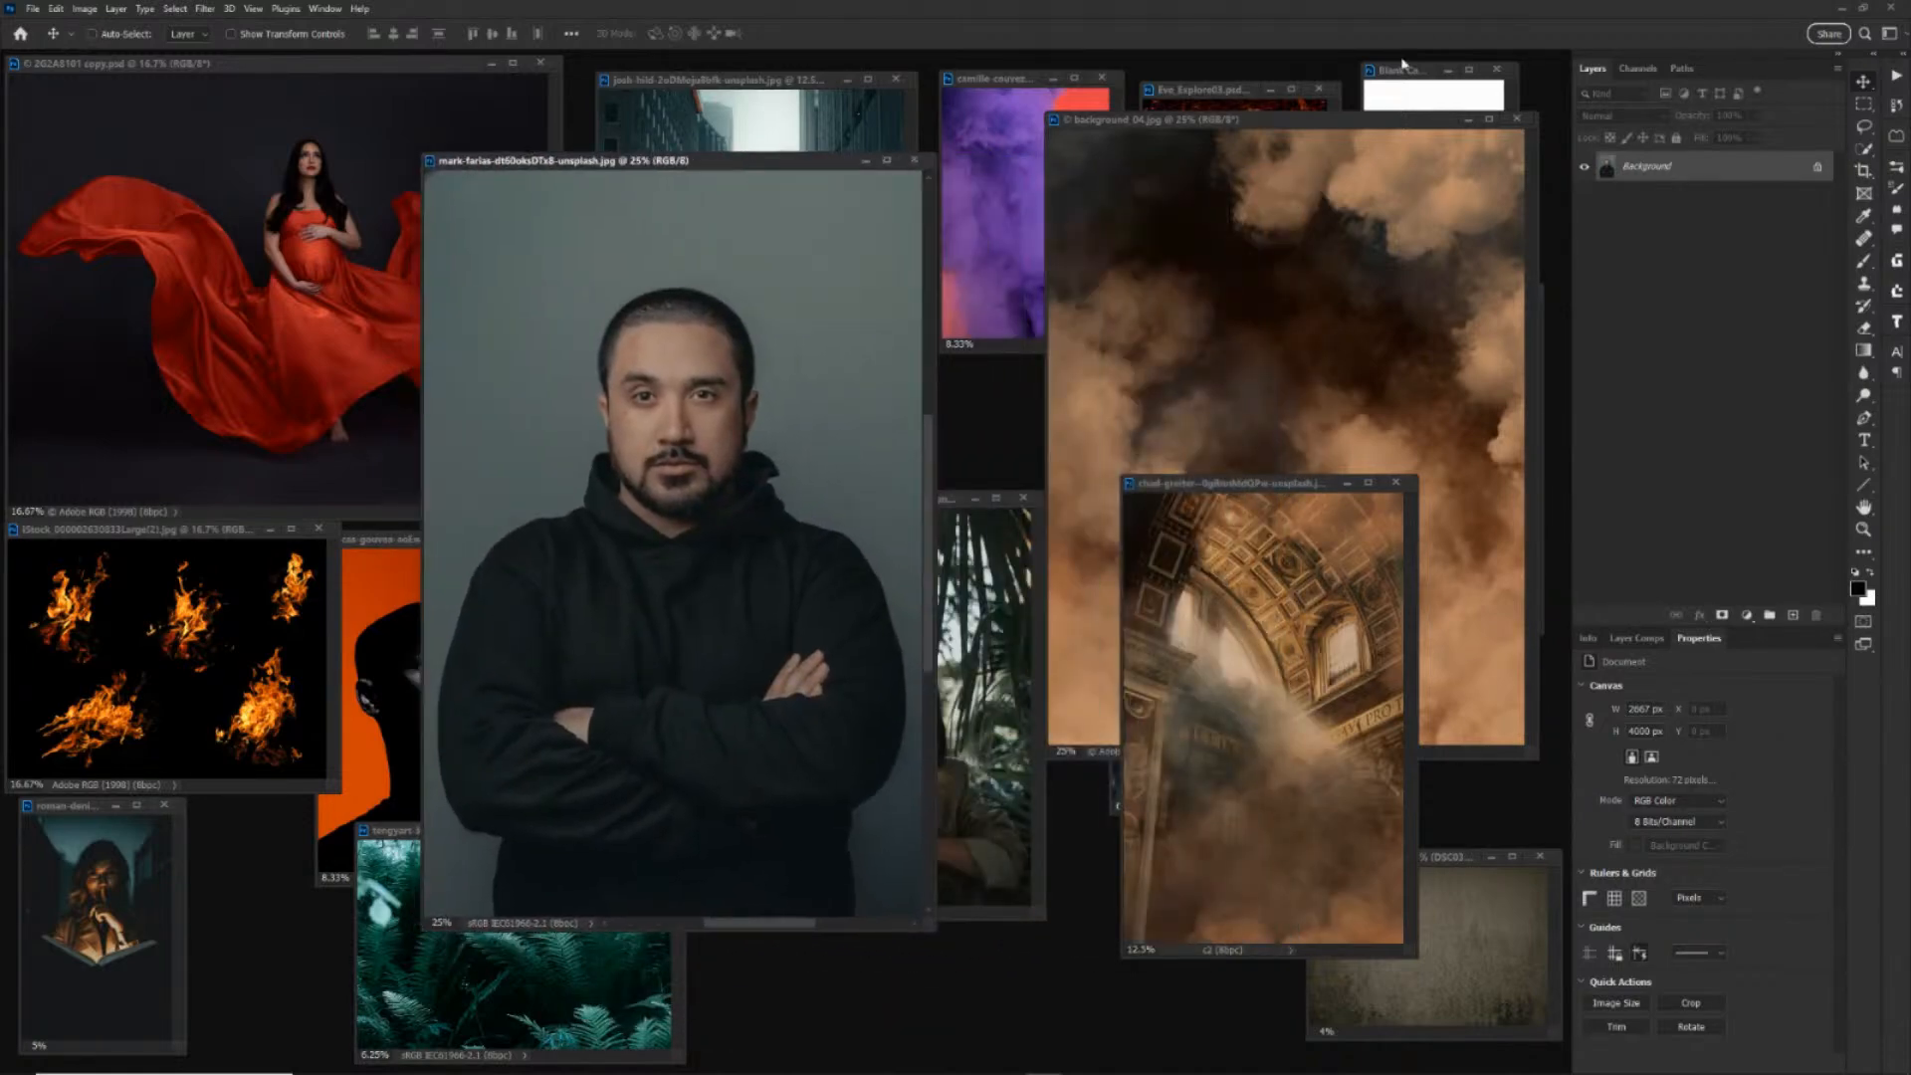
{"action": "key", "text": "ctrl+minus"}
{"action": "key", "text": "ctrl+minus"}
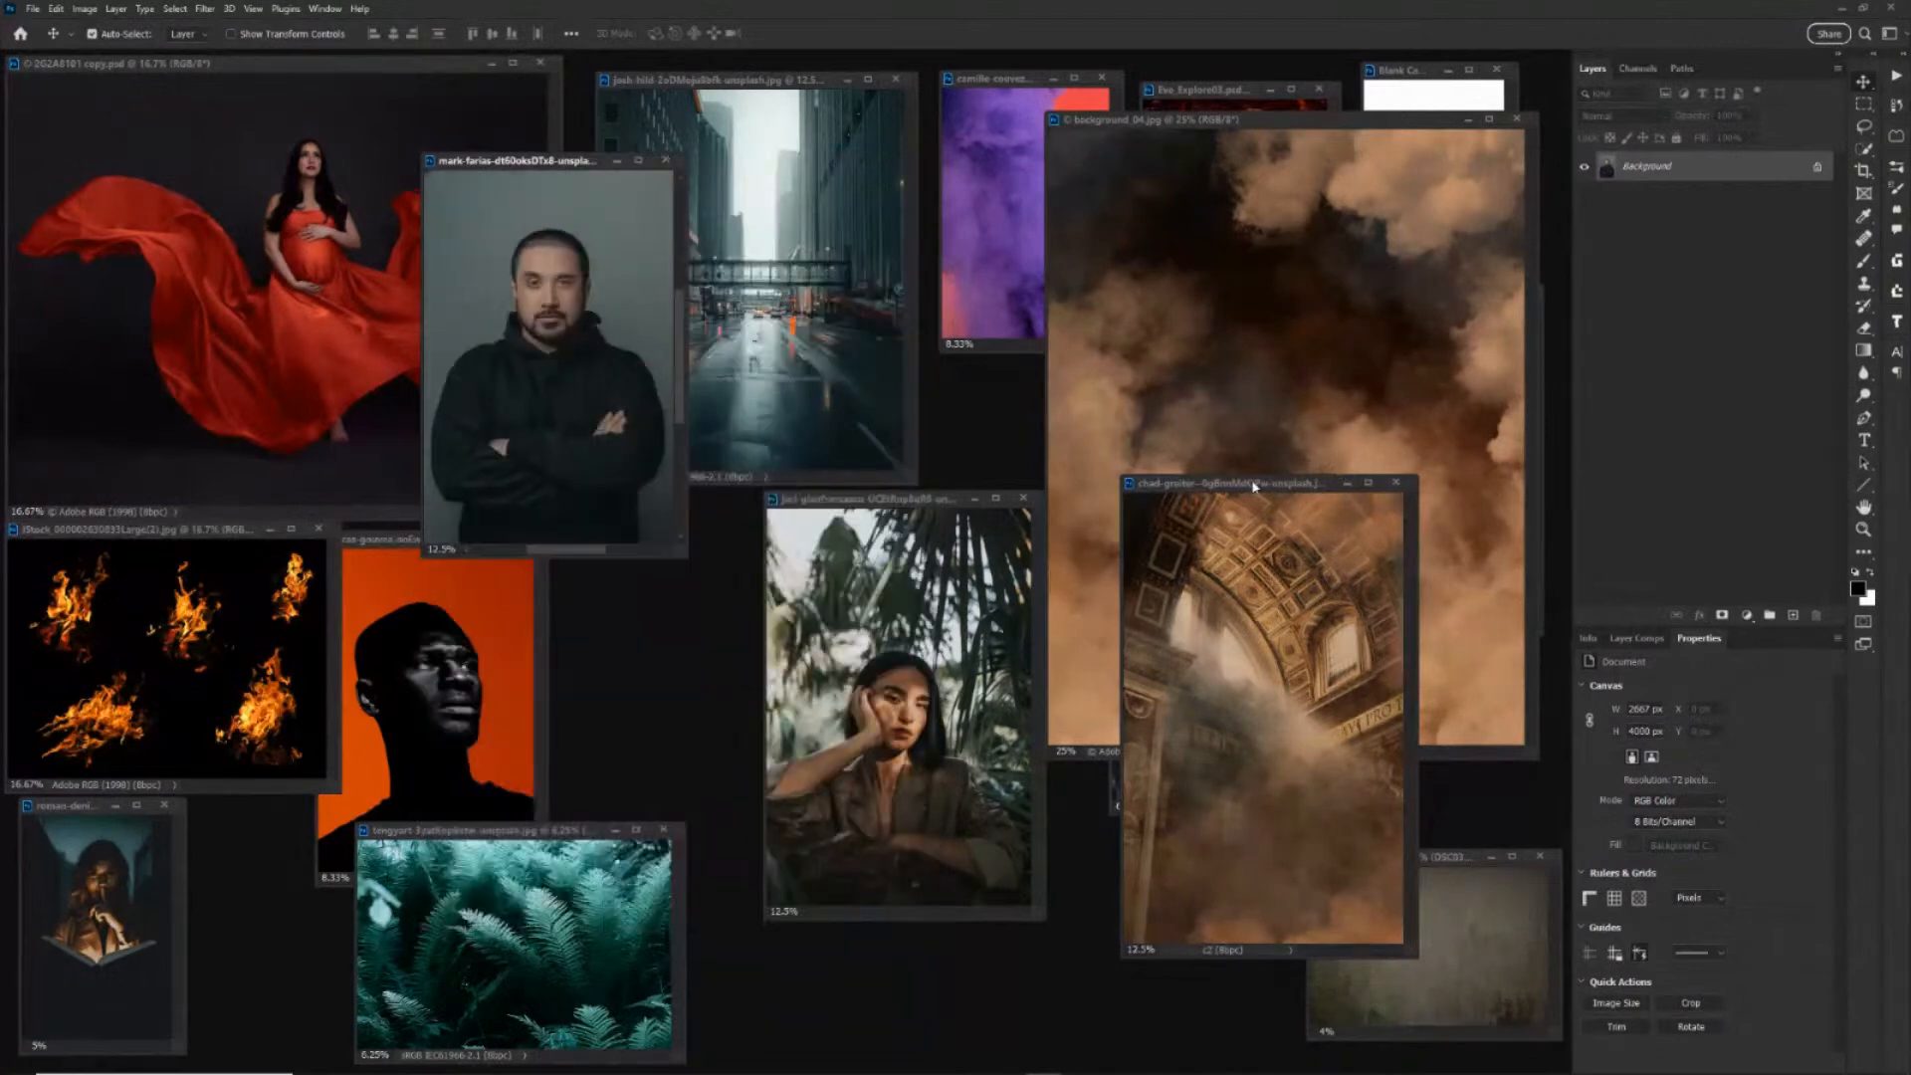
{"action": "key", "text": "ctrl+plus"}
Shrink the church window to 6.25% and the smoke image window to 8.33% to uncover the other documents.
{"action": "left_click", "coordinate": [1257, 486]}
{"action": "key", "text": "ctrl+minus"}
{"action": "key", "text": "ctrl+minus"}
{"action": "left_click", "coordinate": [1228, 117]}
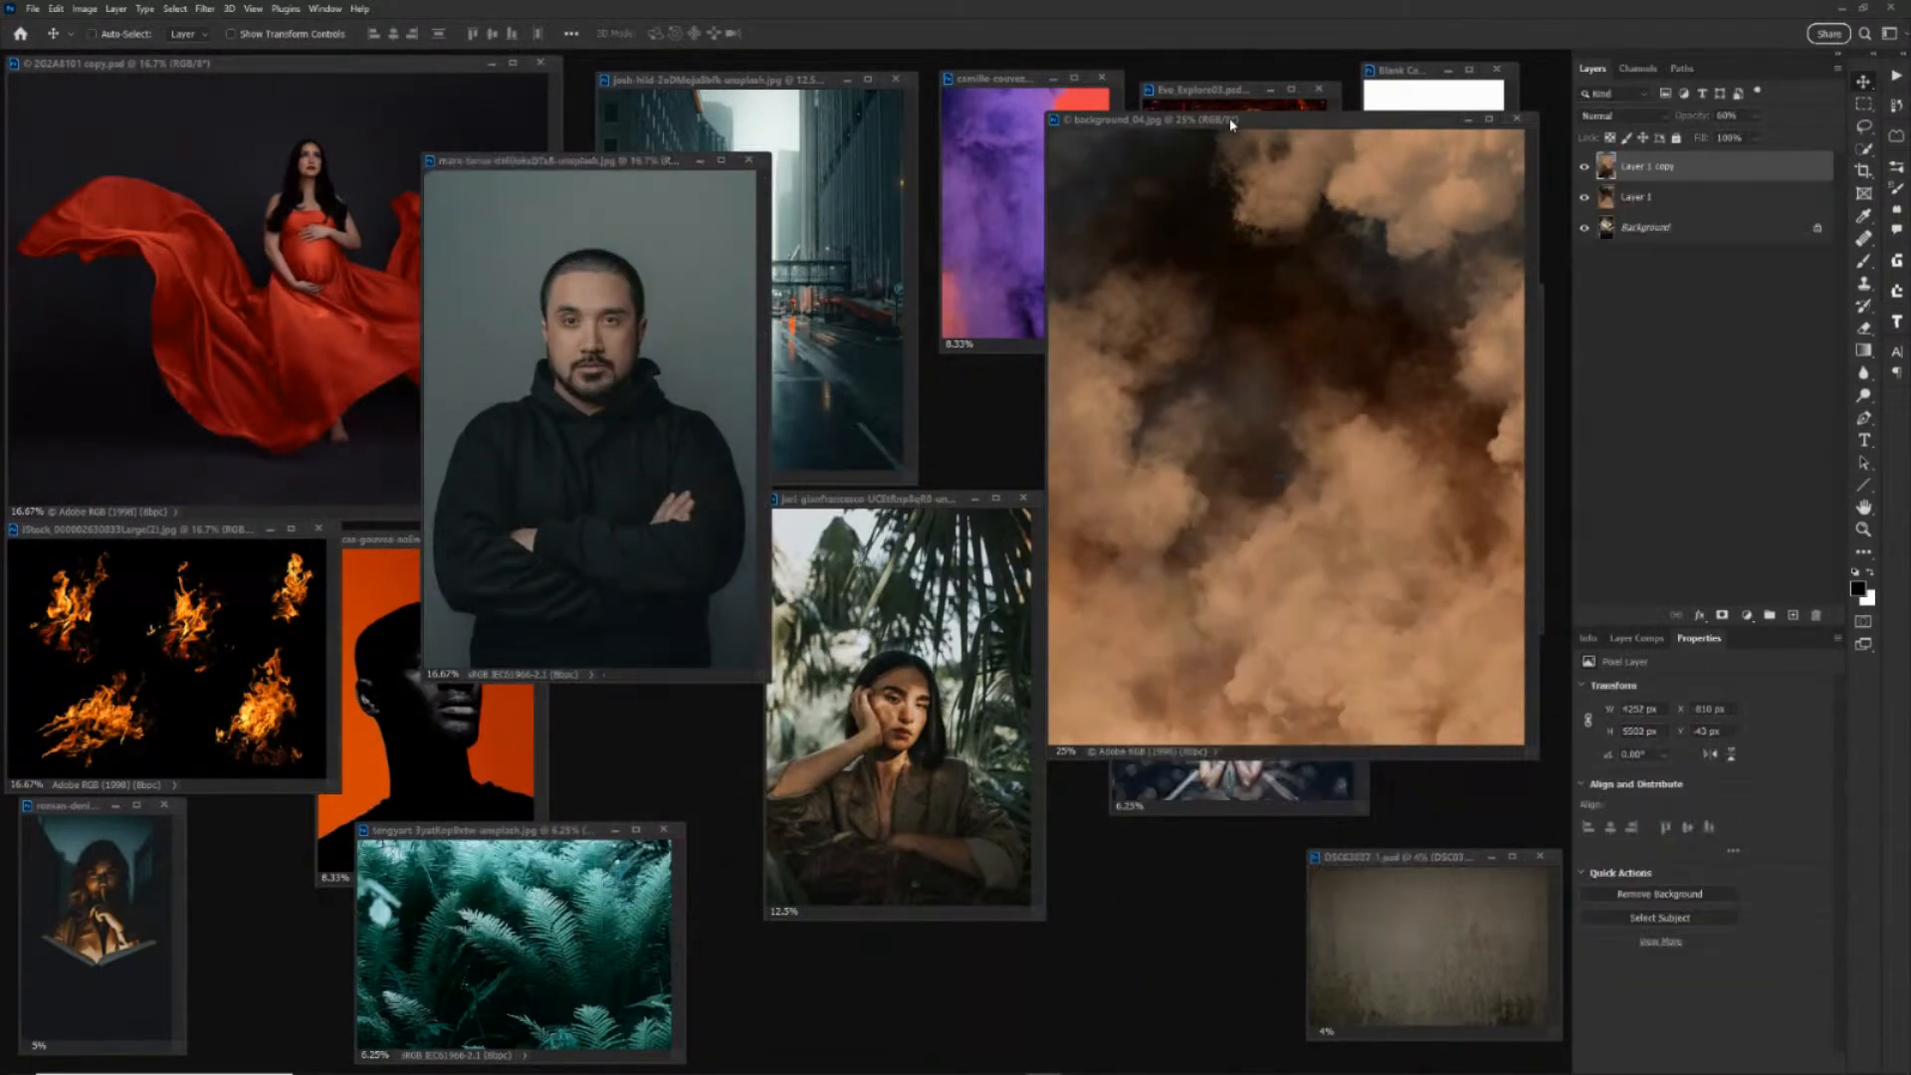
{"action": "key", "text": "ctrl+minus"}
{"action": "key", "text": "ctrl+minus"}
{"action": "key", "text": "ctrl+minus"}
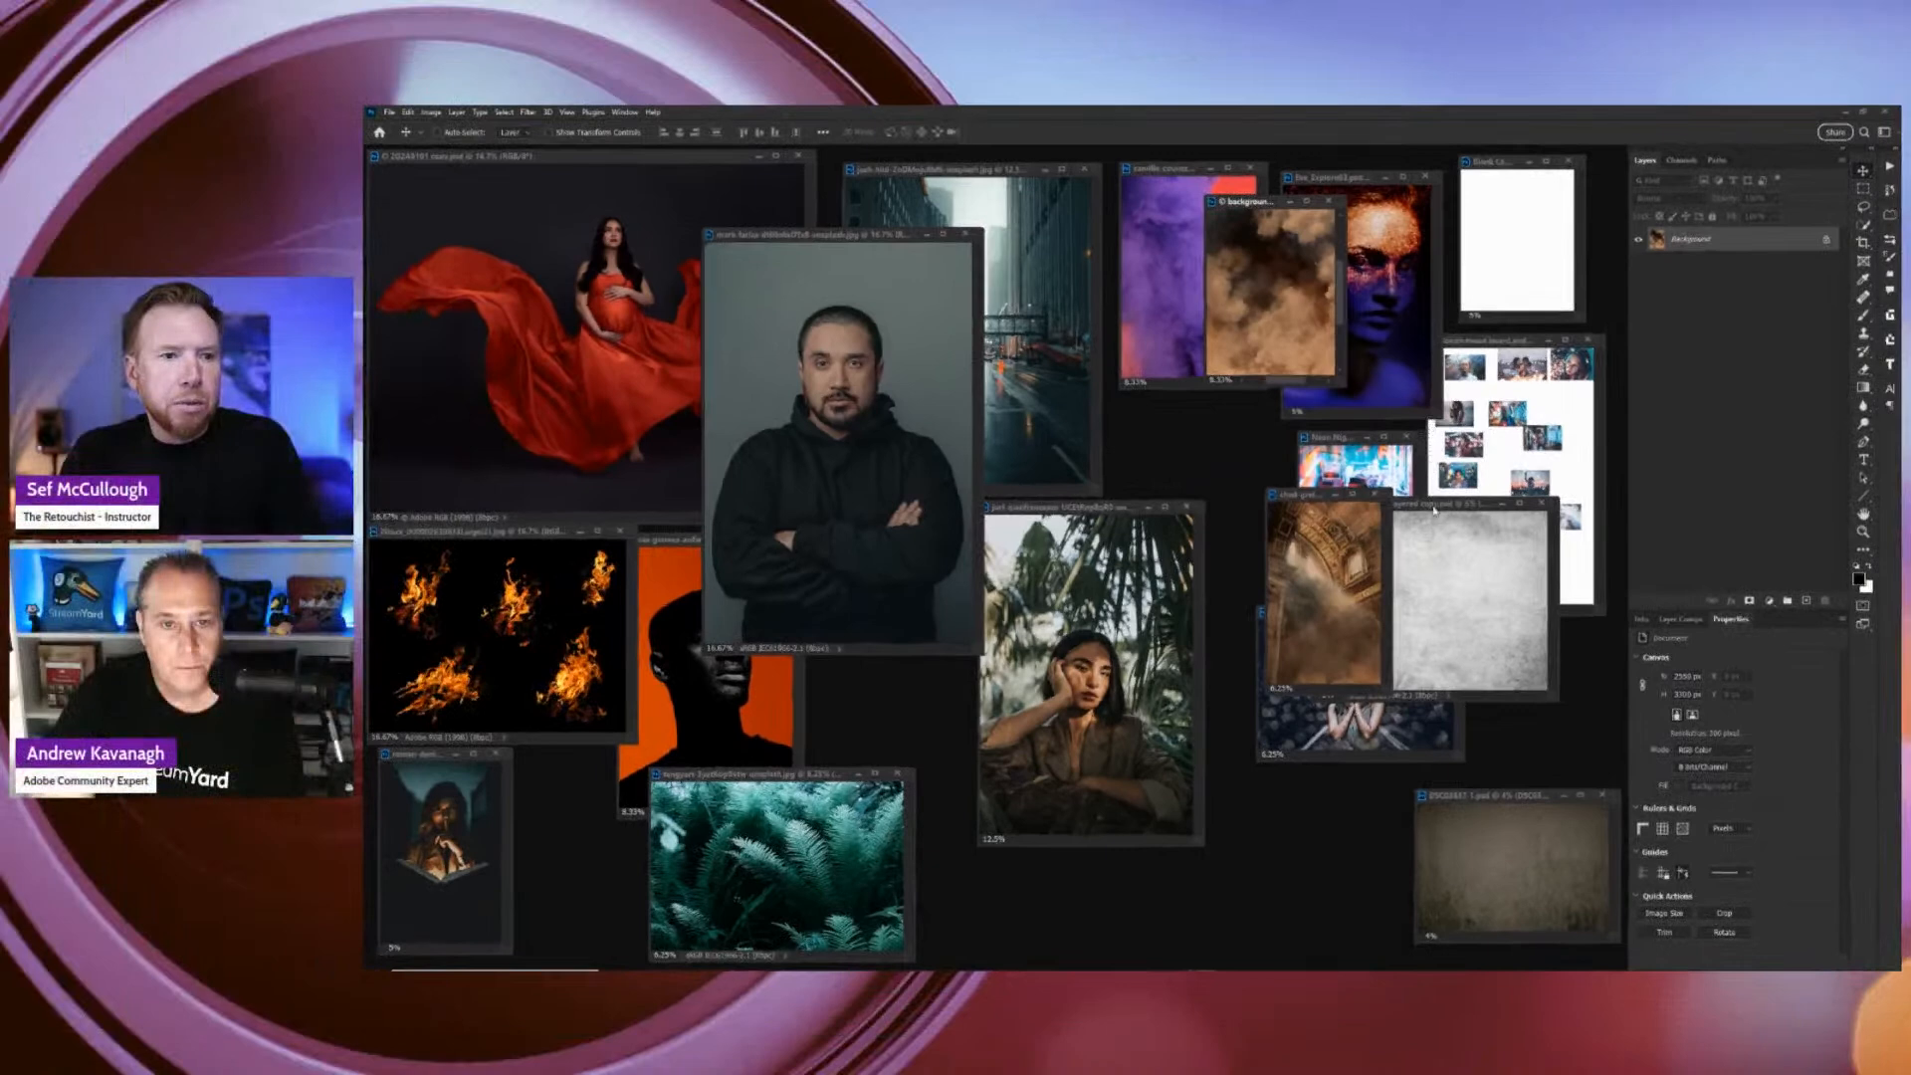
Bring the grey concrete texture document beside the hoodie portrait and copy the texture into the portrait as a new layer.
{"action": "left_click_drag", "start_coordinate": [1296, 494], "coordinate": [1235, 461]}
{"action": "left_click_drag", "start_coordinate": [1359, 476], "coordinate": [1170, 289]}
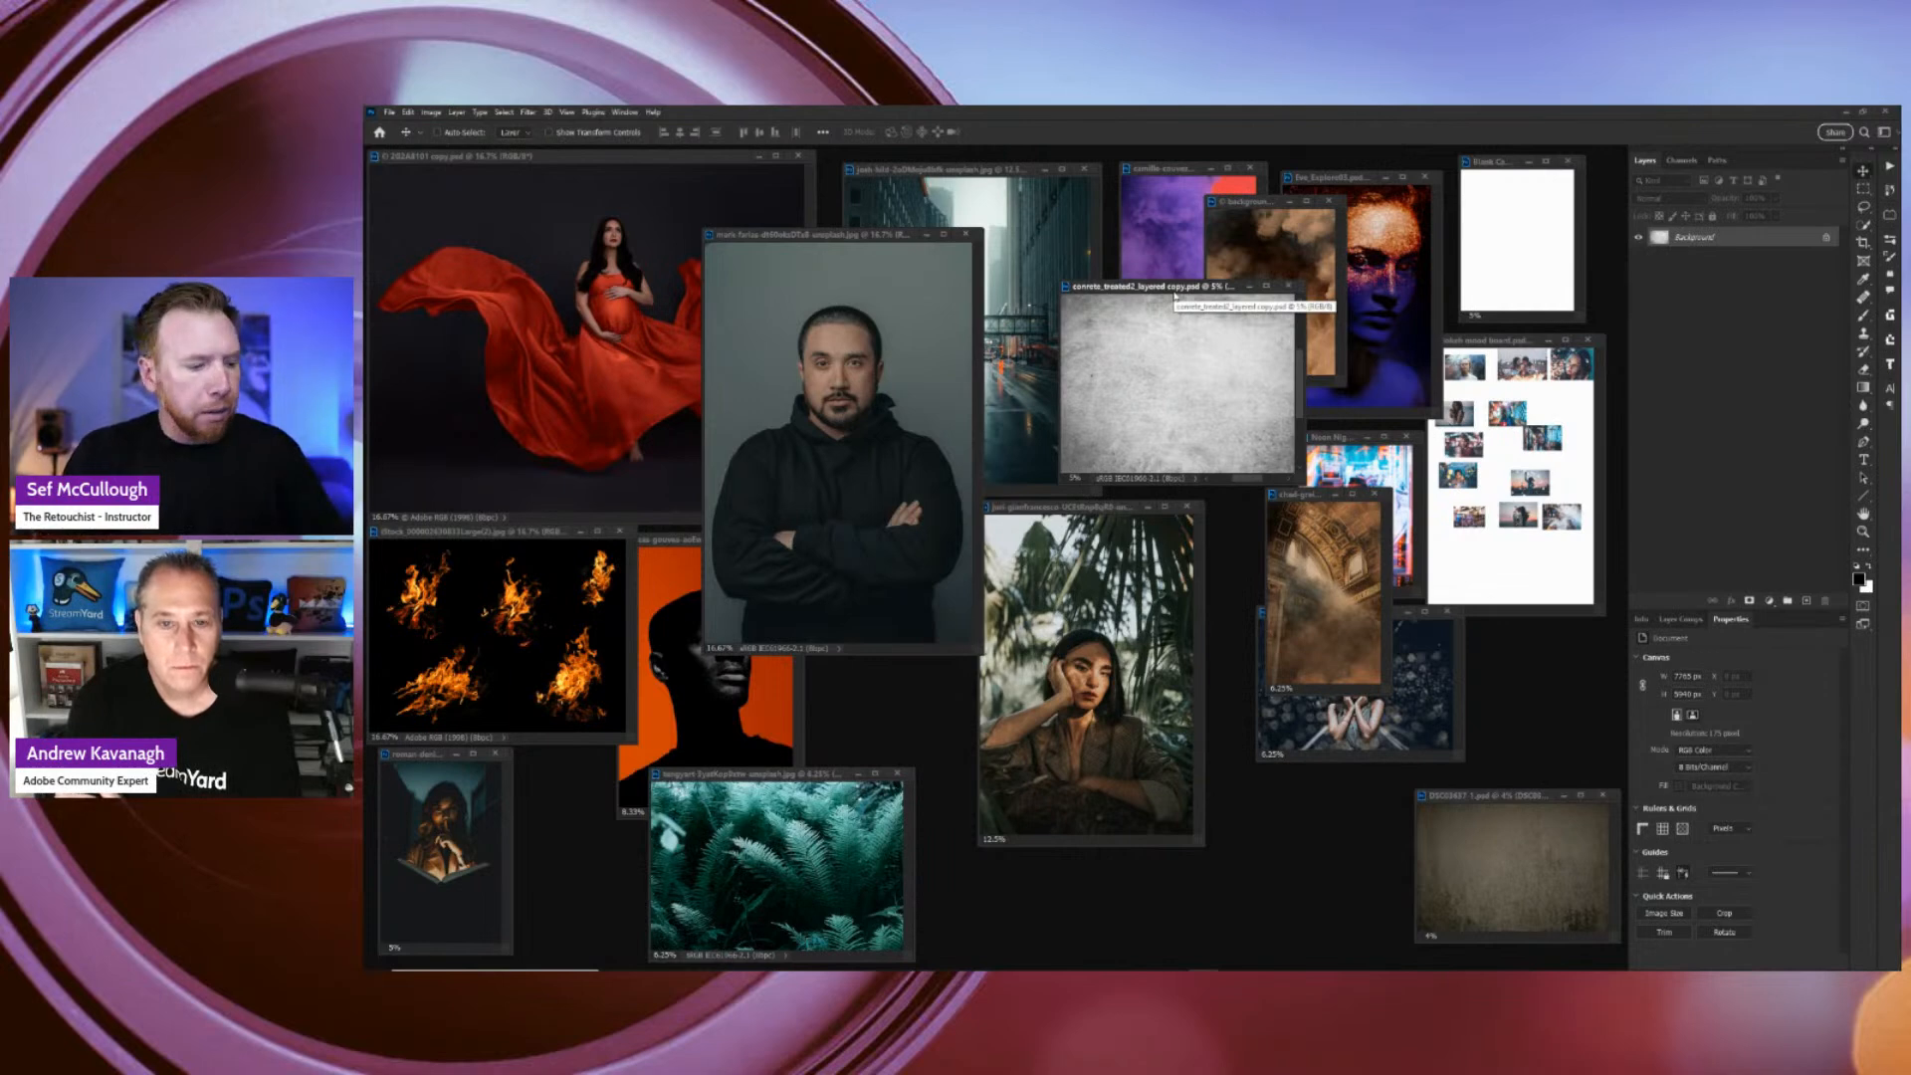
{"action": "left_click_drag", "start_coordinate": [1179, 387], "coordinate": [868, 402]}
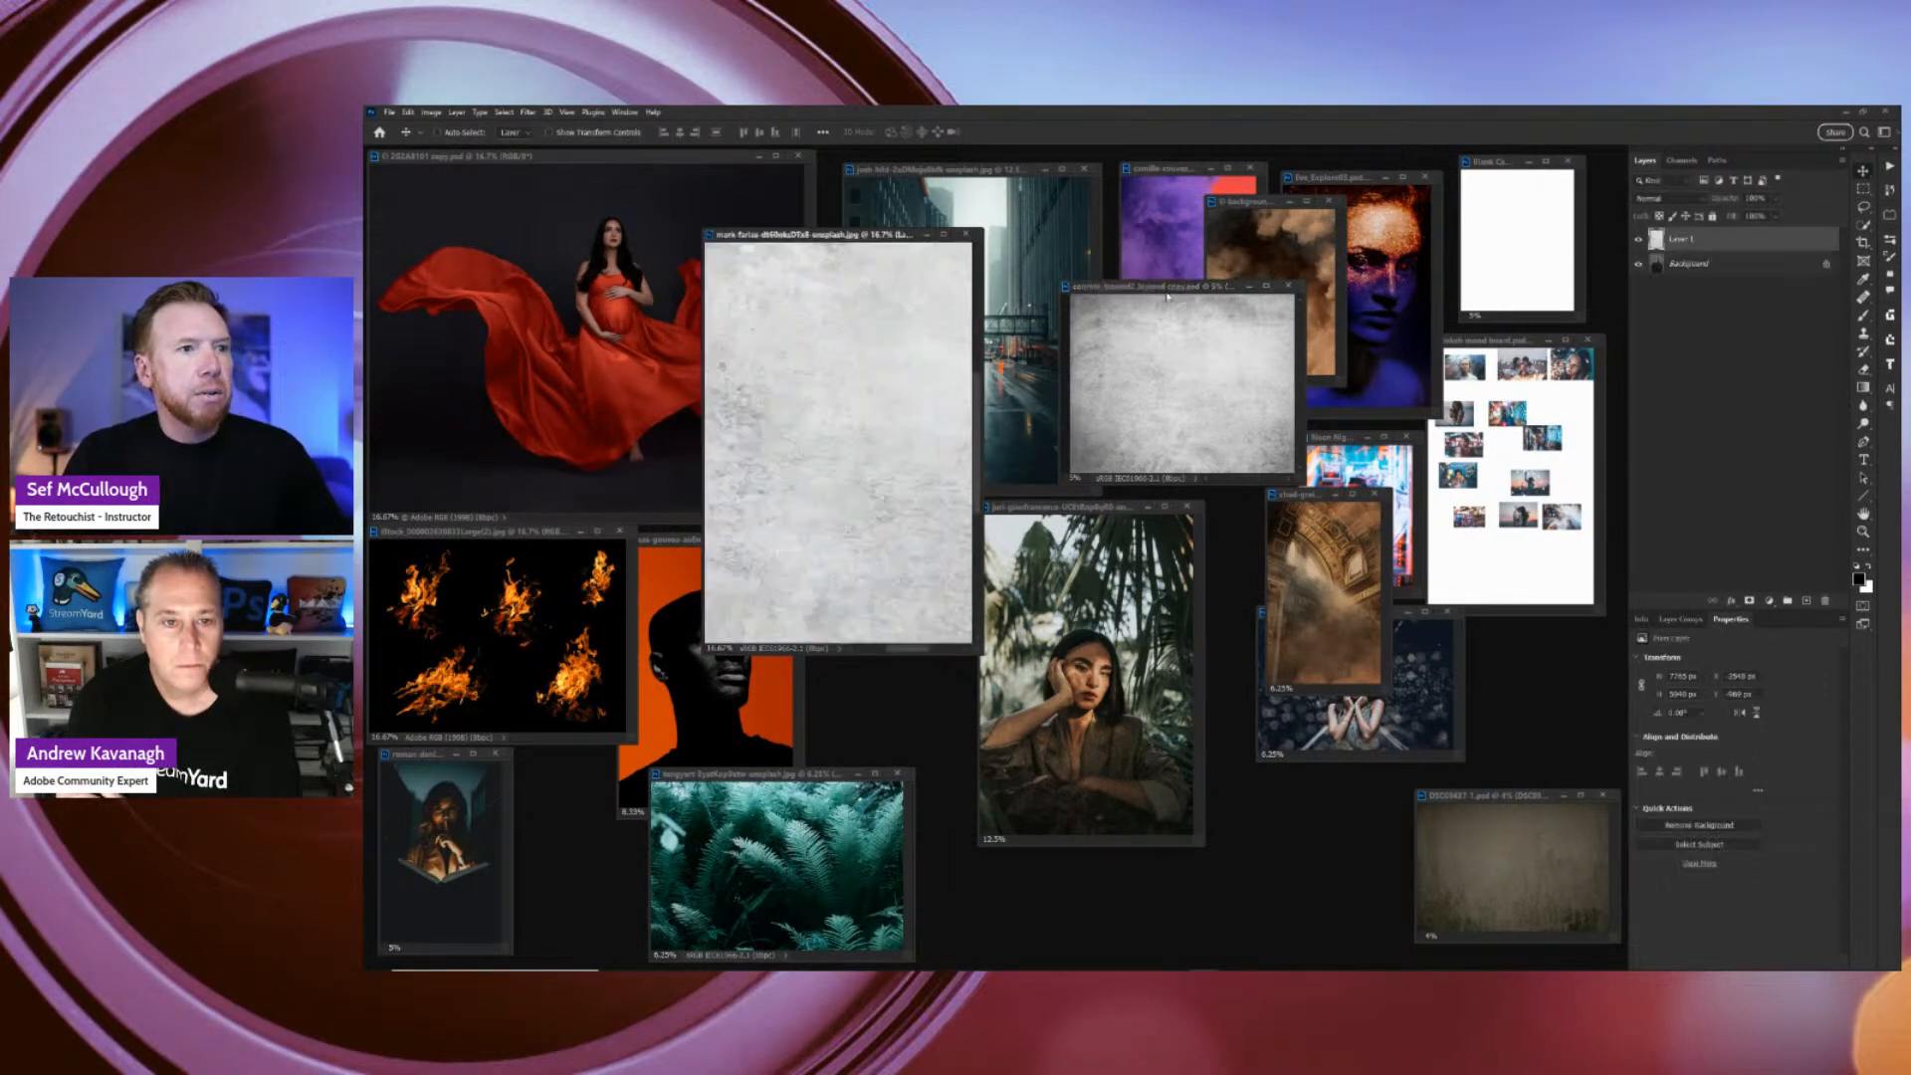
{"action": "left_click_drag", "start_coordinate": [1182, 286], "coordinate": [1309, 304]}
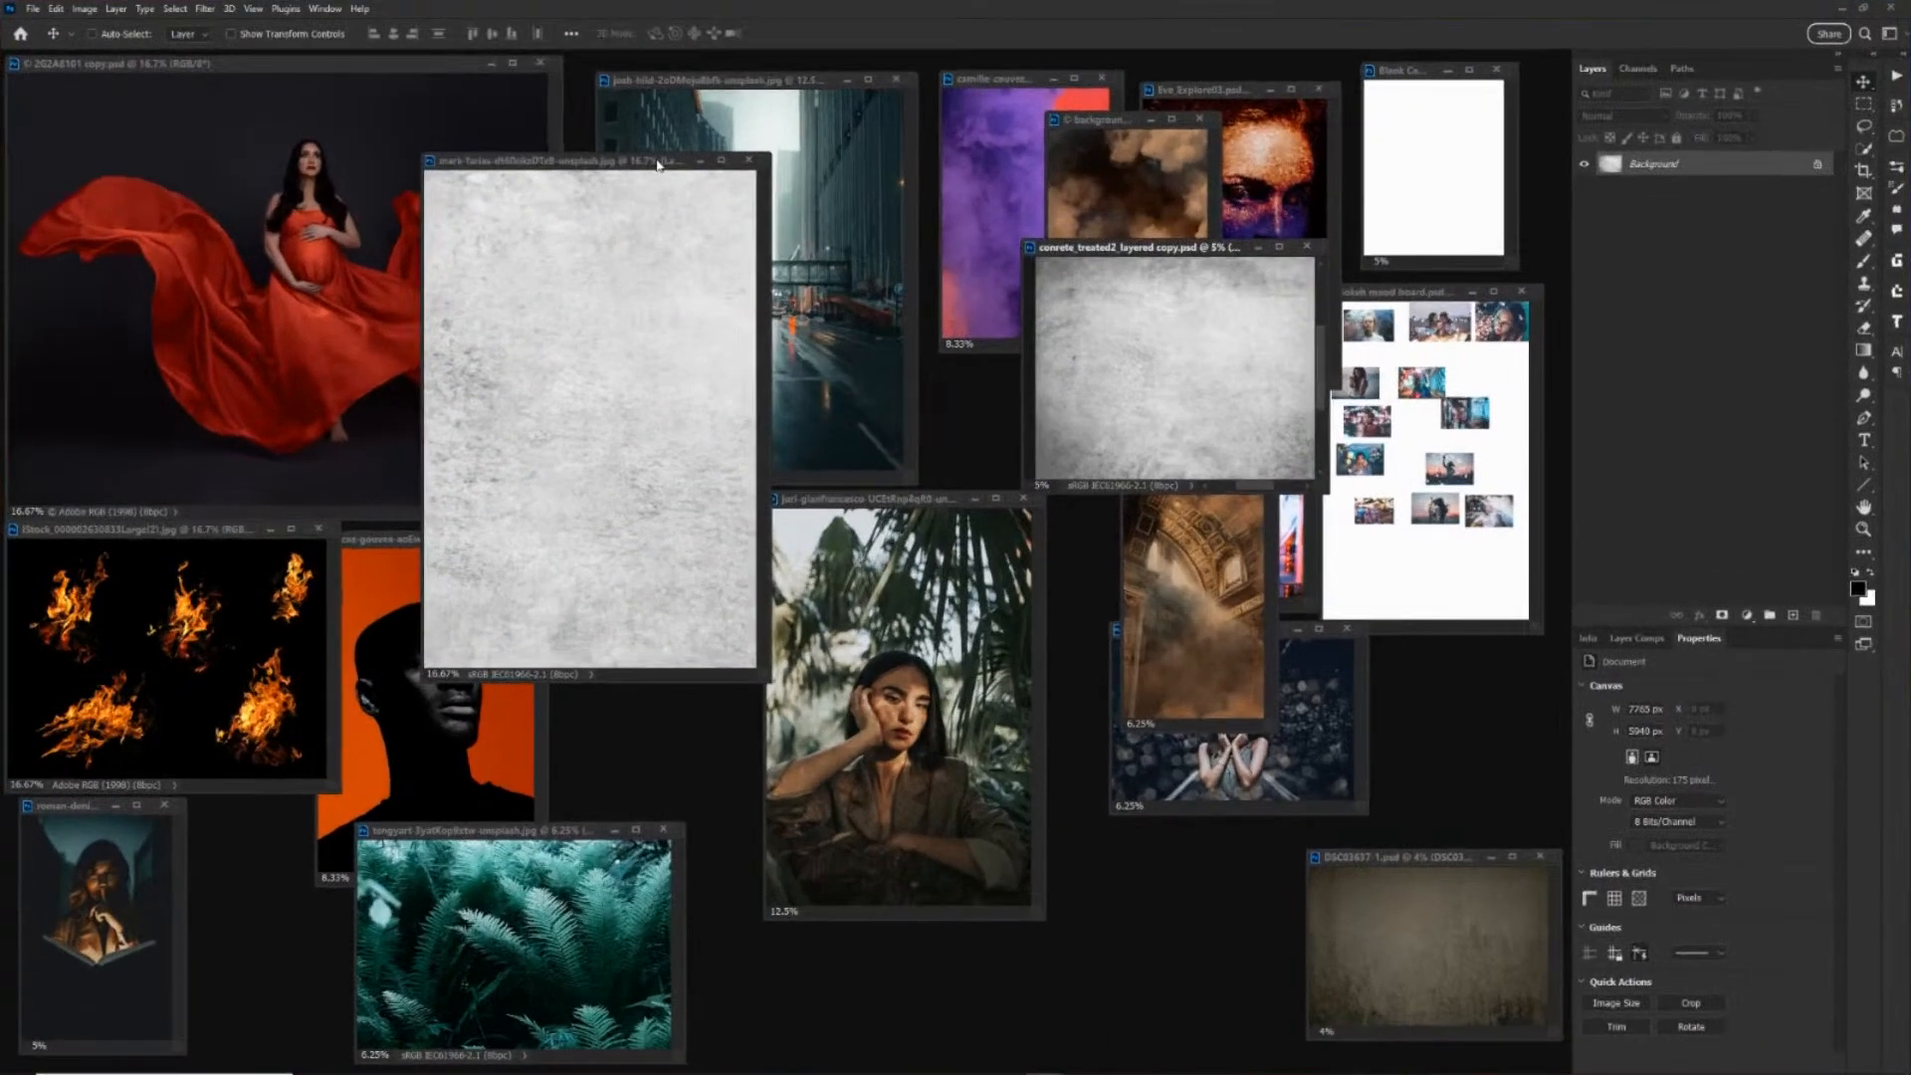
Enlarge the portrait document on a plain backdrop and compare it with and without the concrete texture layer.
{"action": "left_click", "coordinate": [894, 239]}
{"action": "key", "text": "ctrl+plus"}
{"action": "key", "text": "ctrl+plus"}
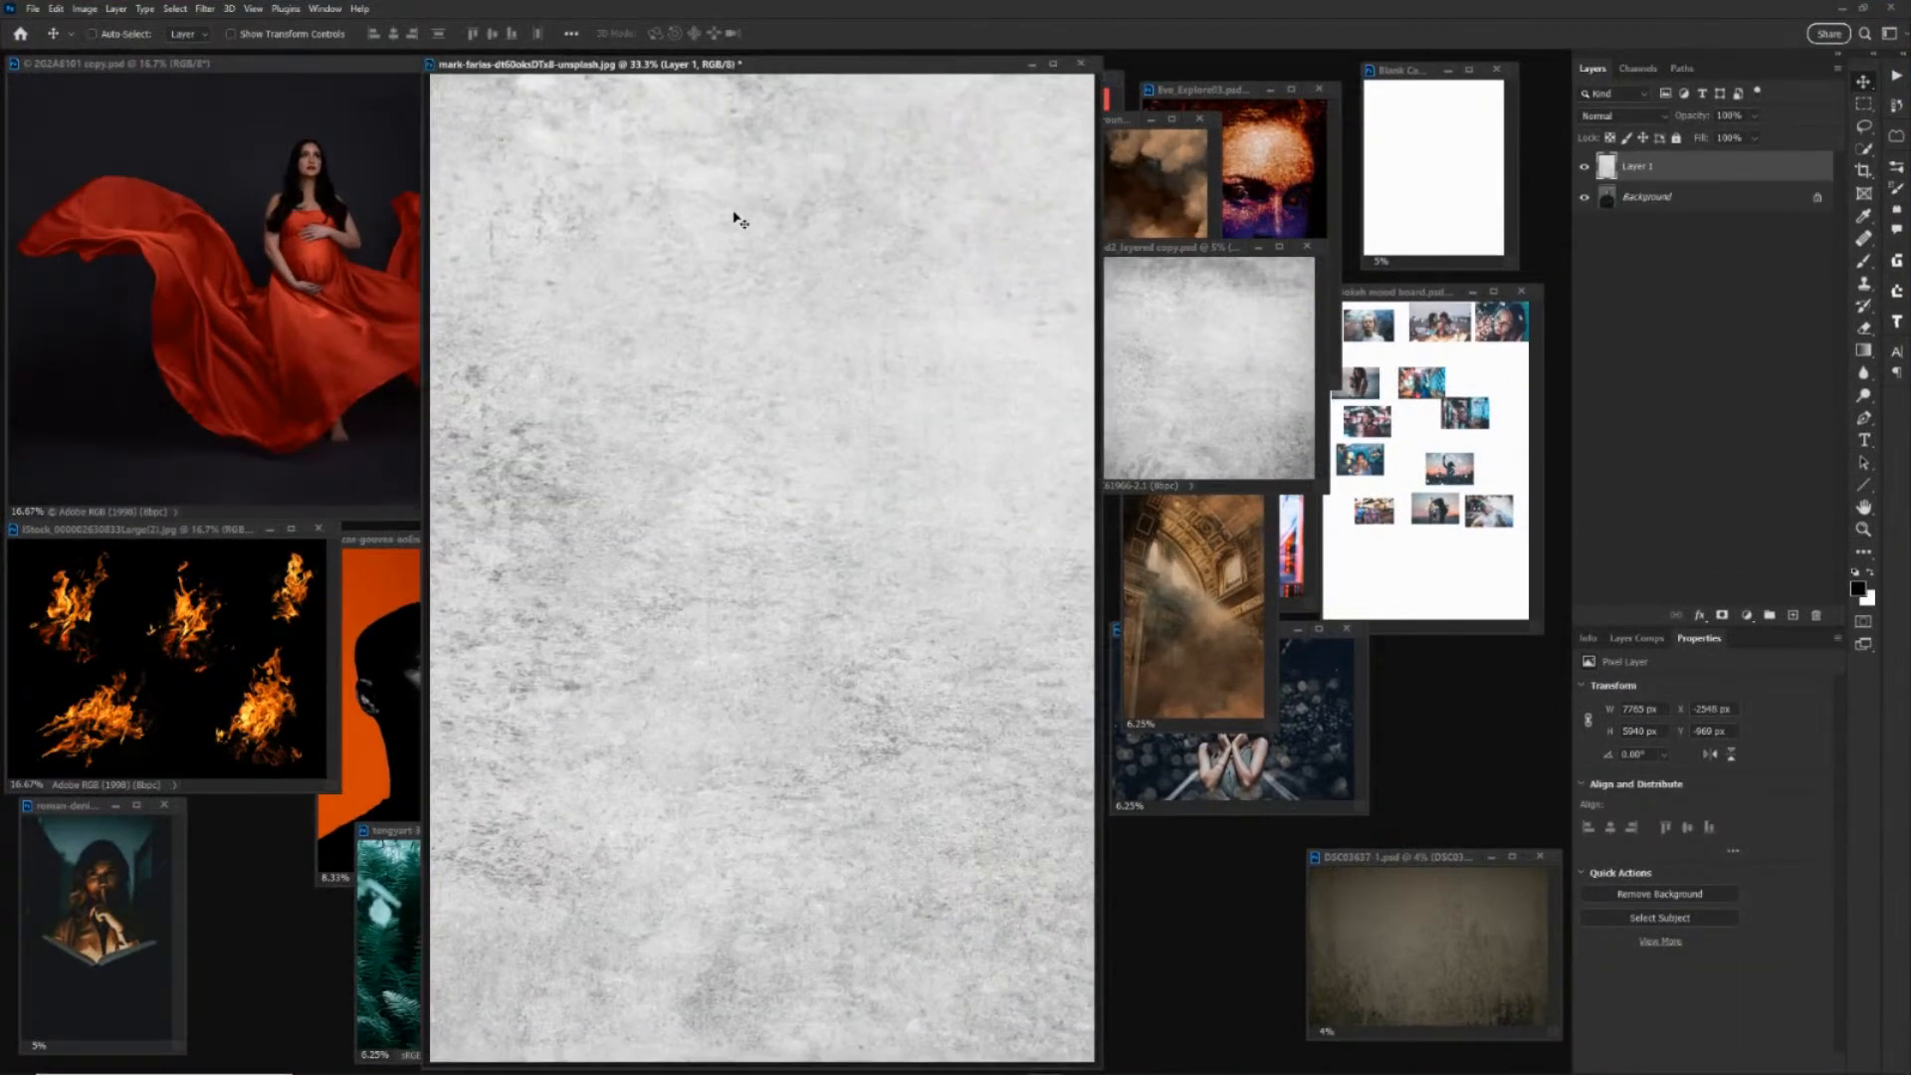
{"action": "key", "text": "f"}
{"action": "left_click", "coordinate": [1585, 167]}
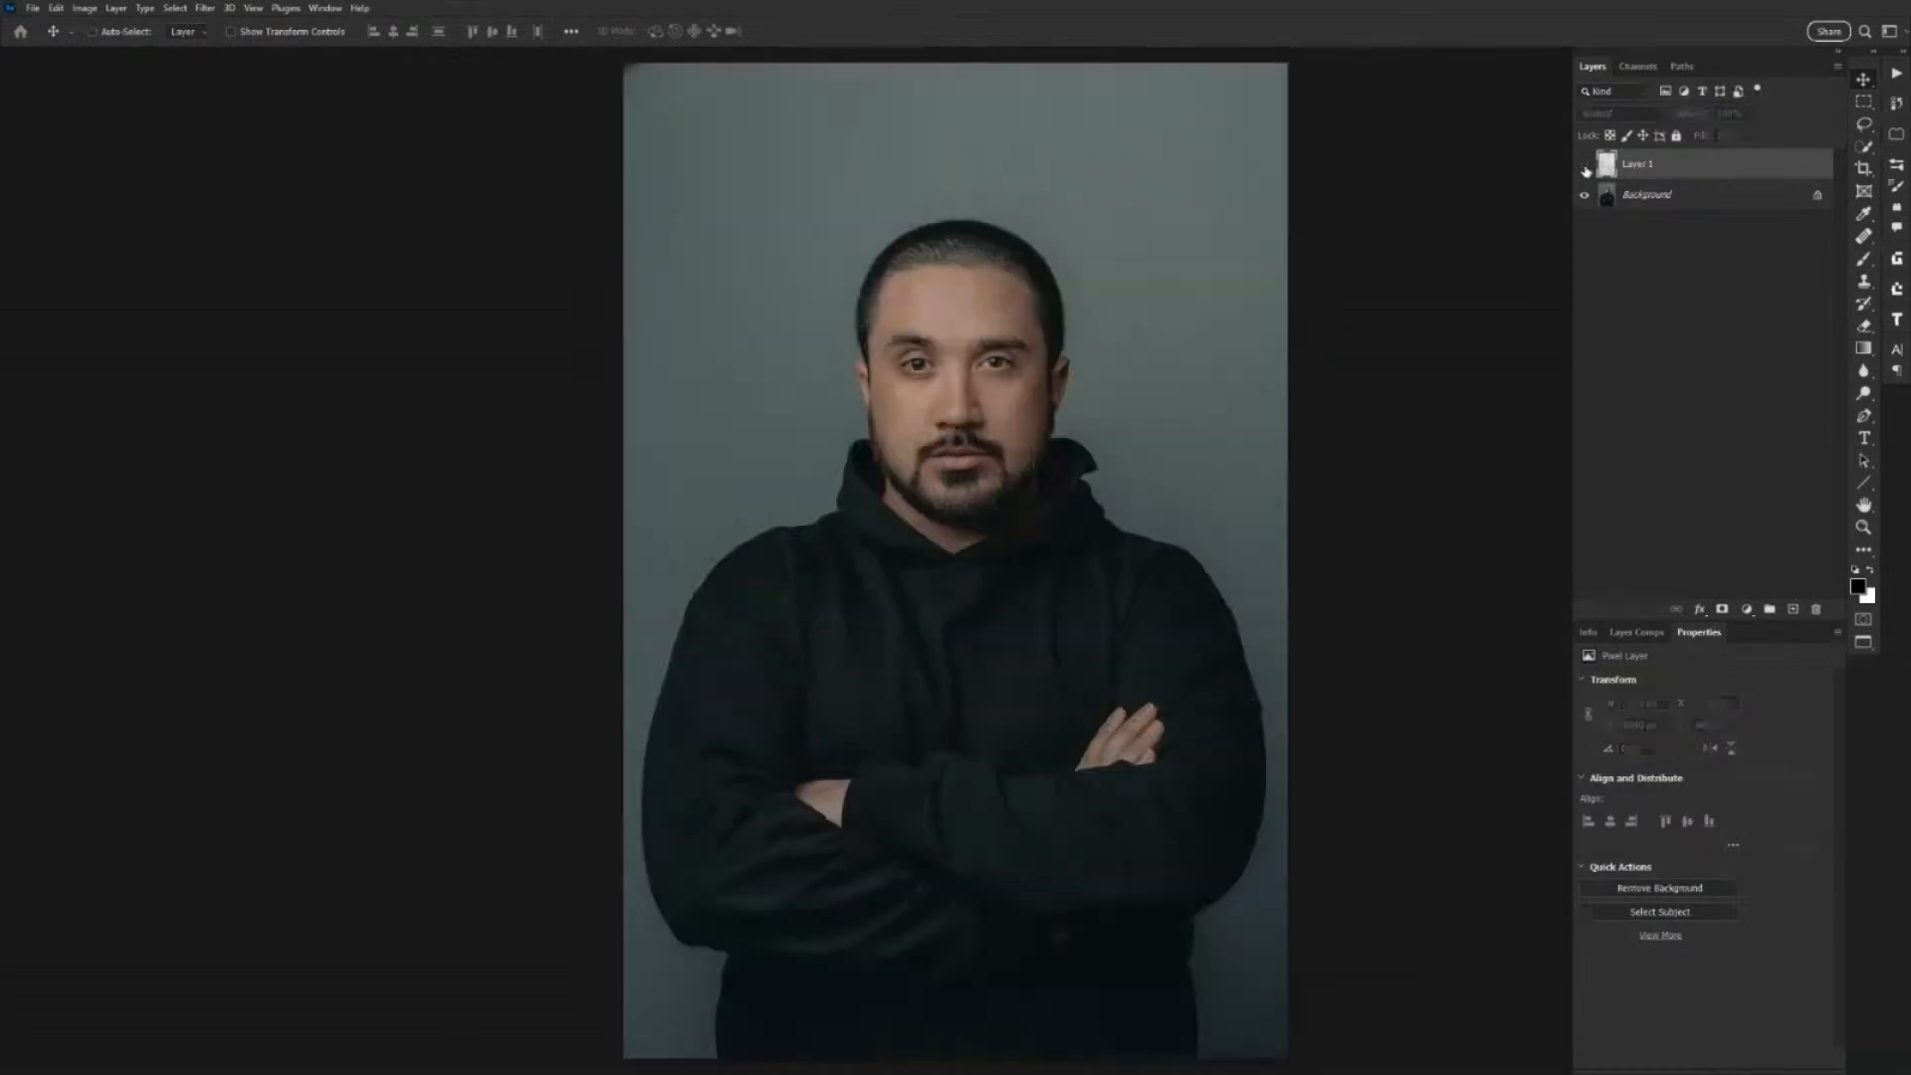
{"action": "left_click", "coordinate": [1586, 167]}
Cycle the concrete texture layer through Darken, Linear Burn, Darker Color and Screen, and settle on the Overlay blend mode.
{"action": "left_click", "coordinate": [1654, 116]}
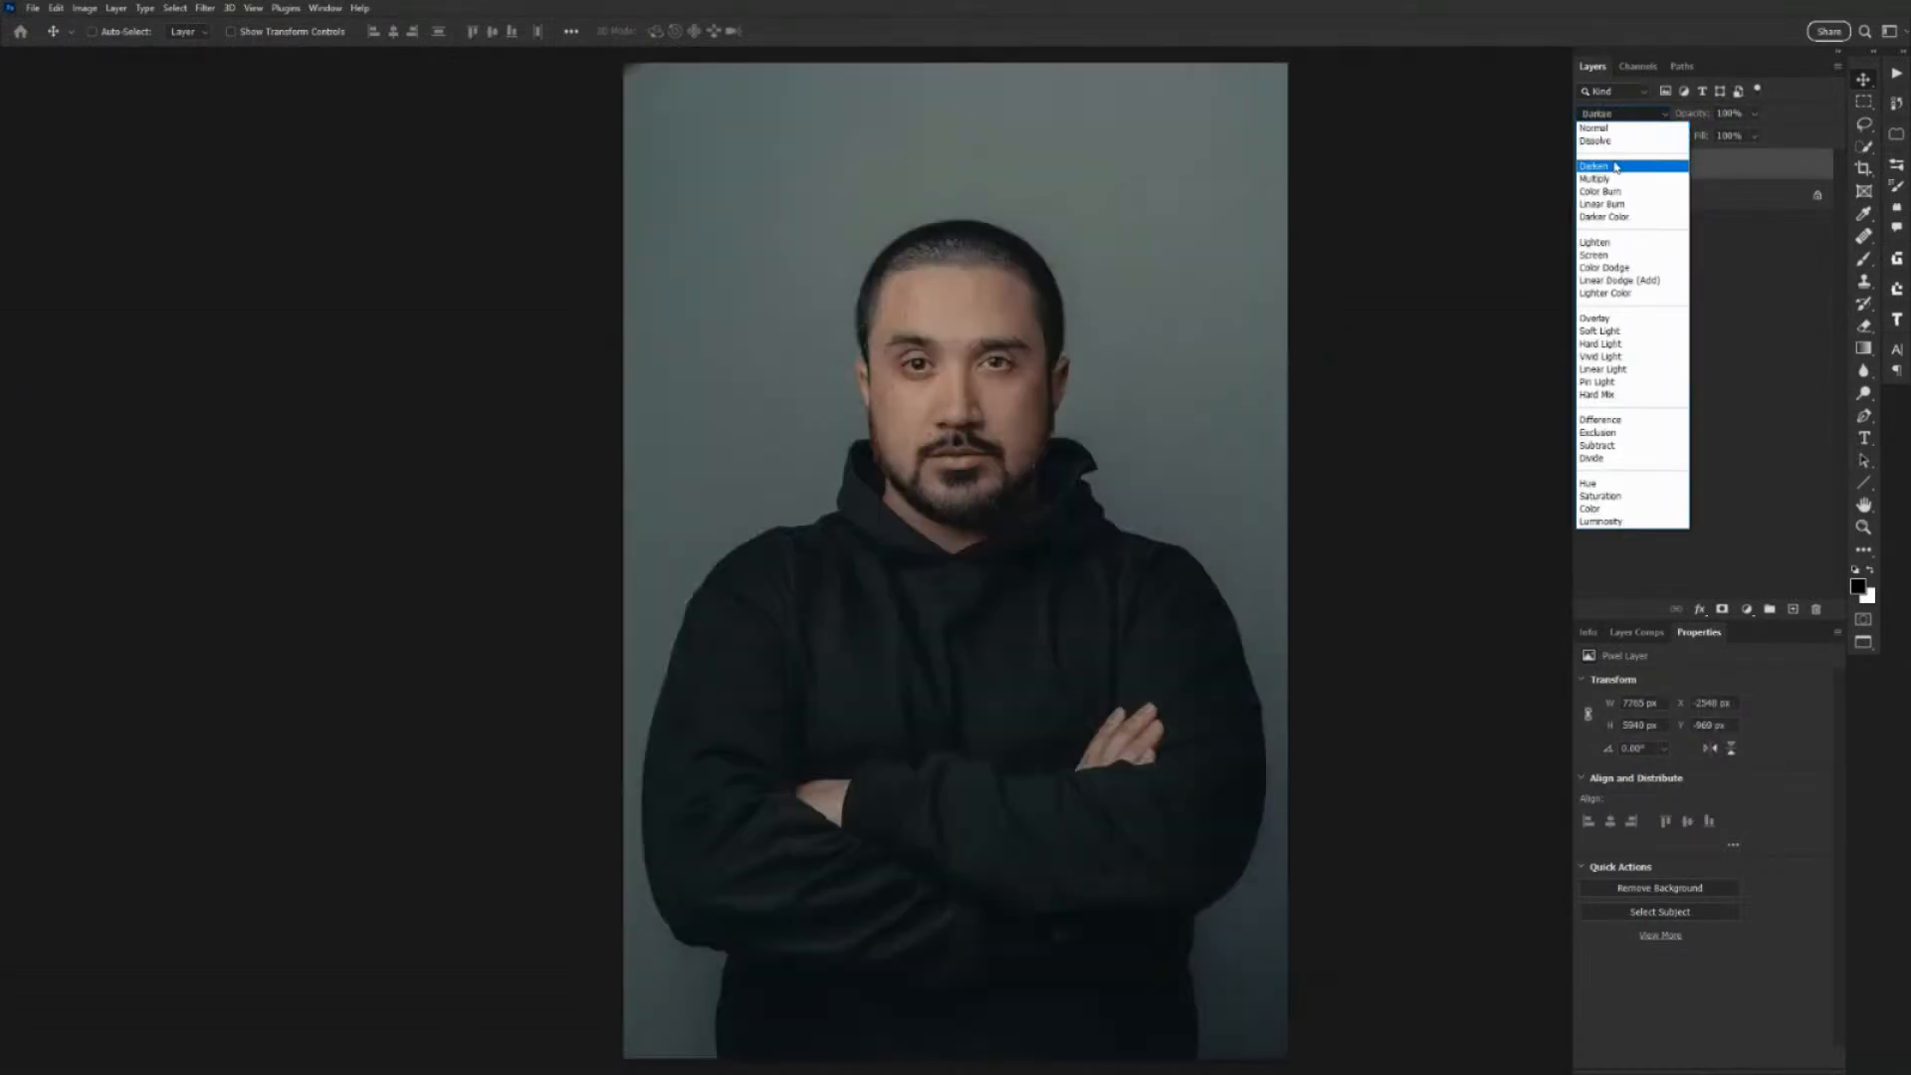
{"action": "left_click", "coordinate": [1619, 165]}
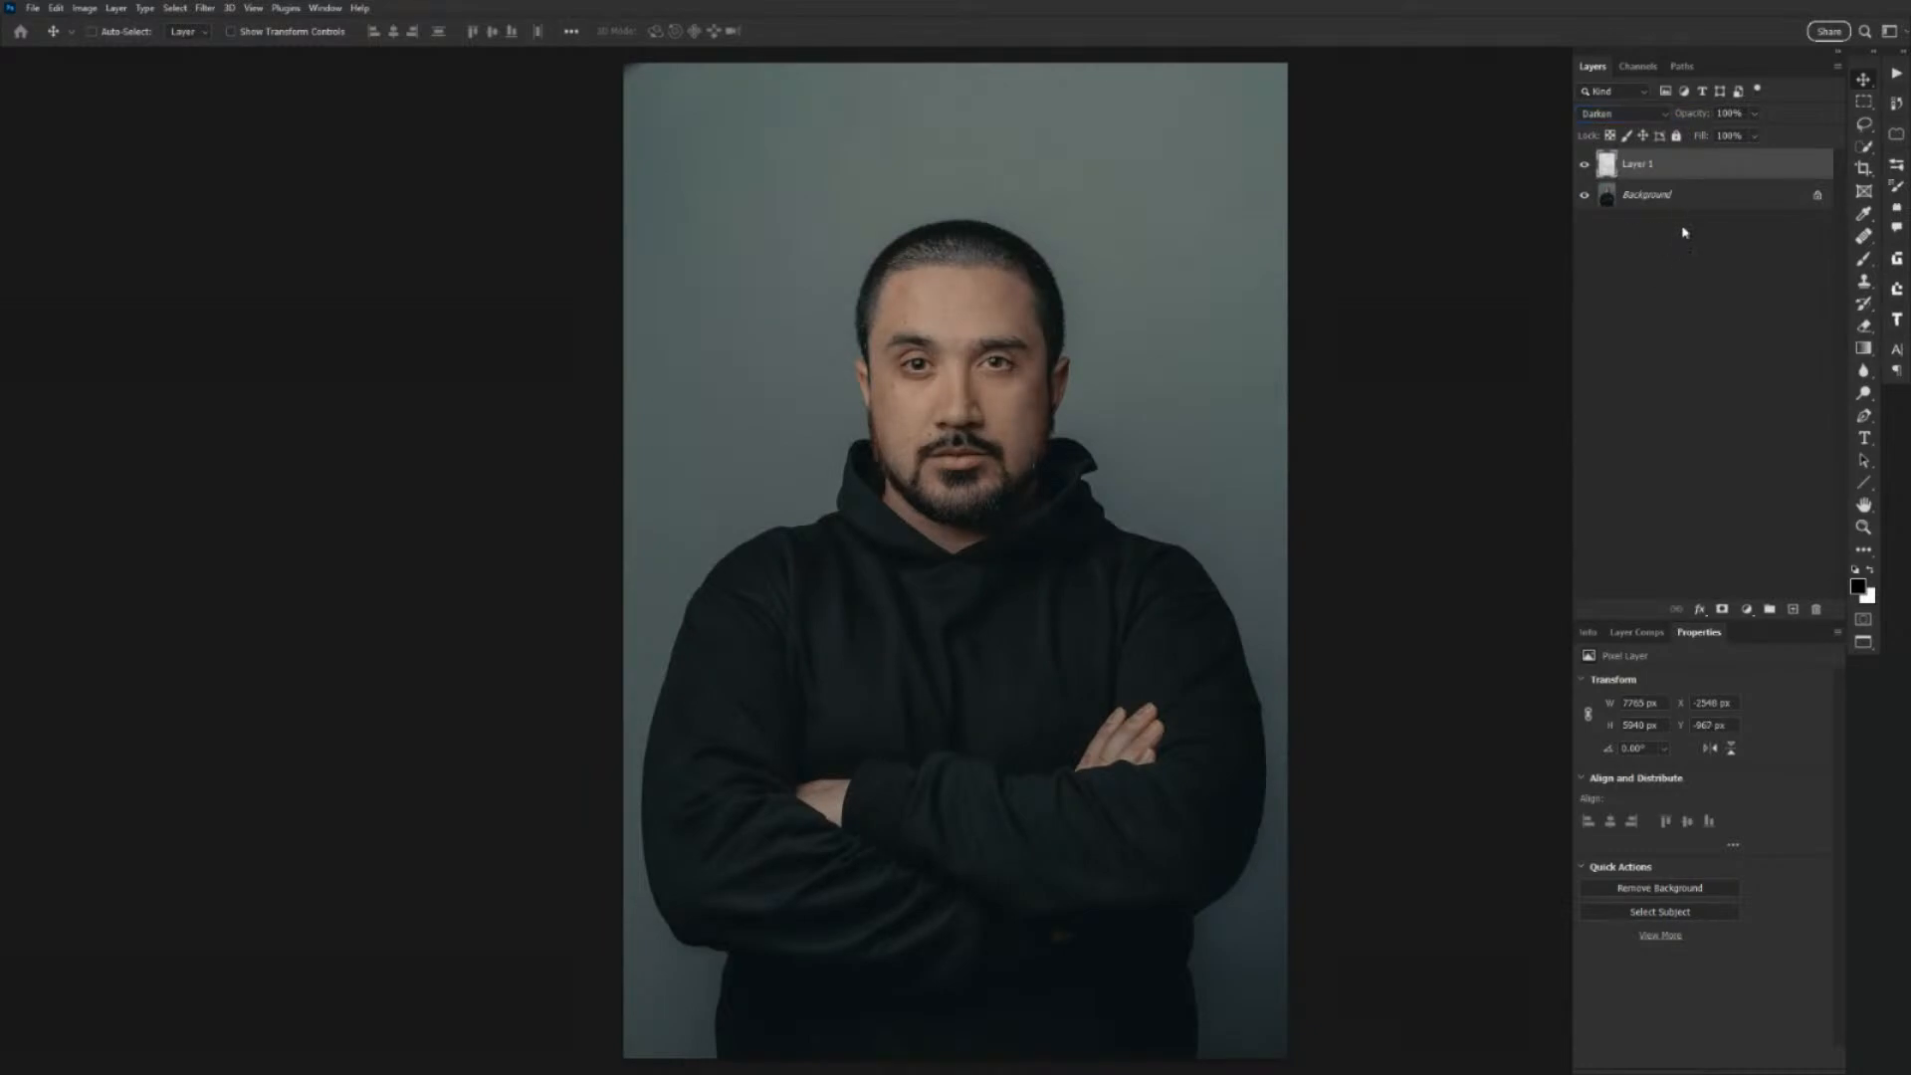
{"action": "left_click", "coordinate": [1633, 117]}
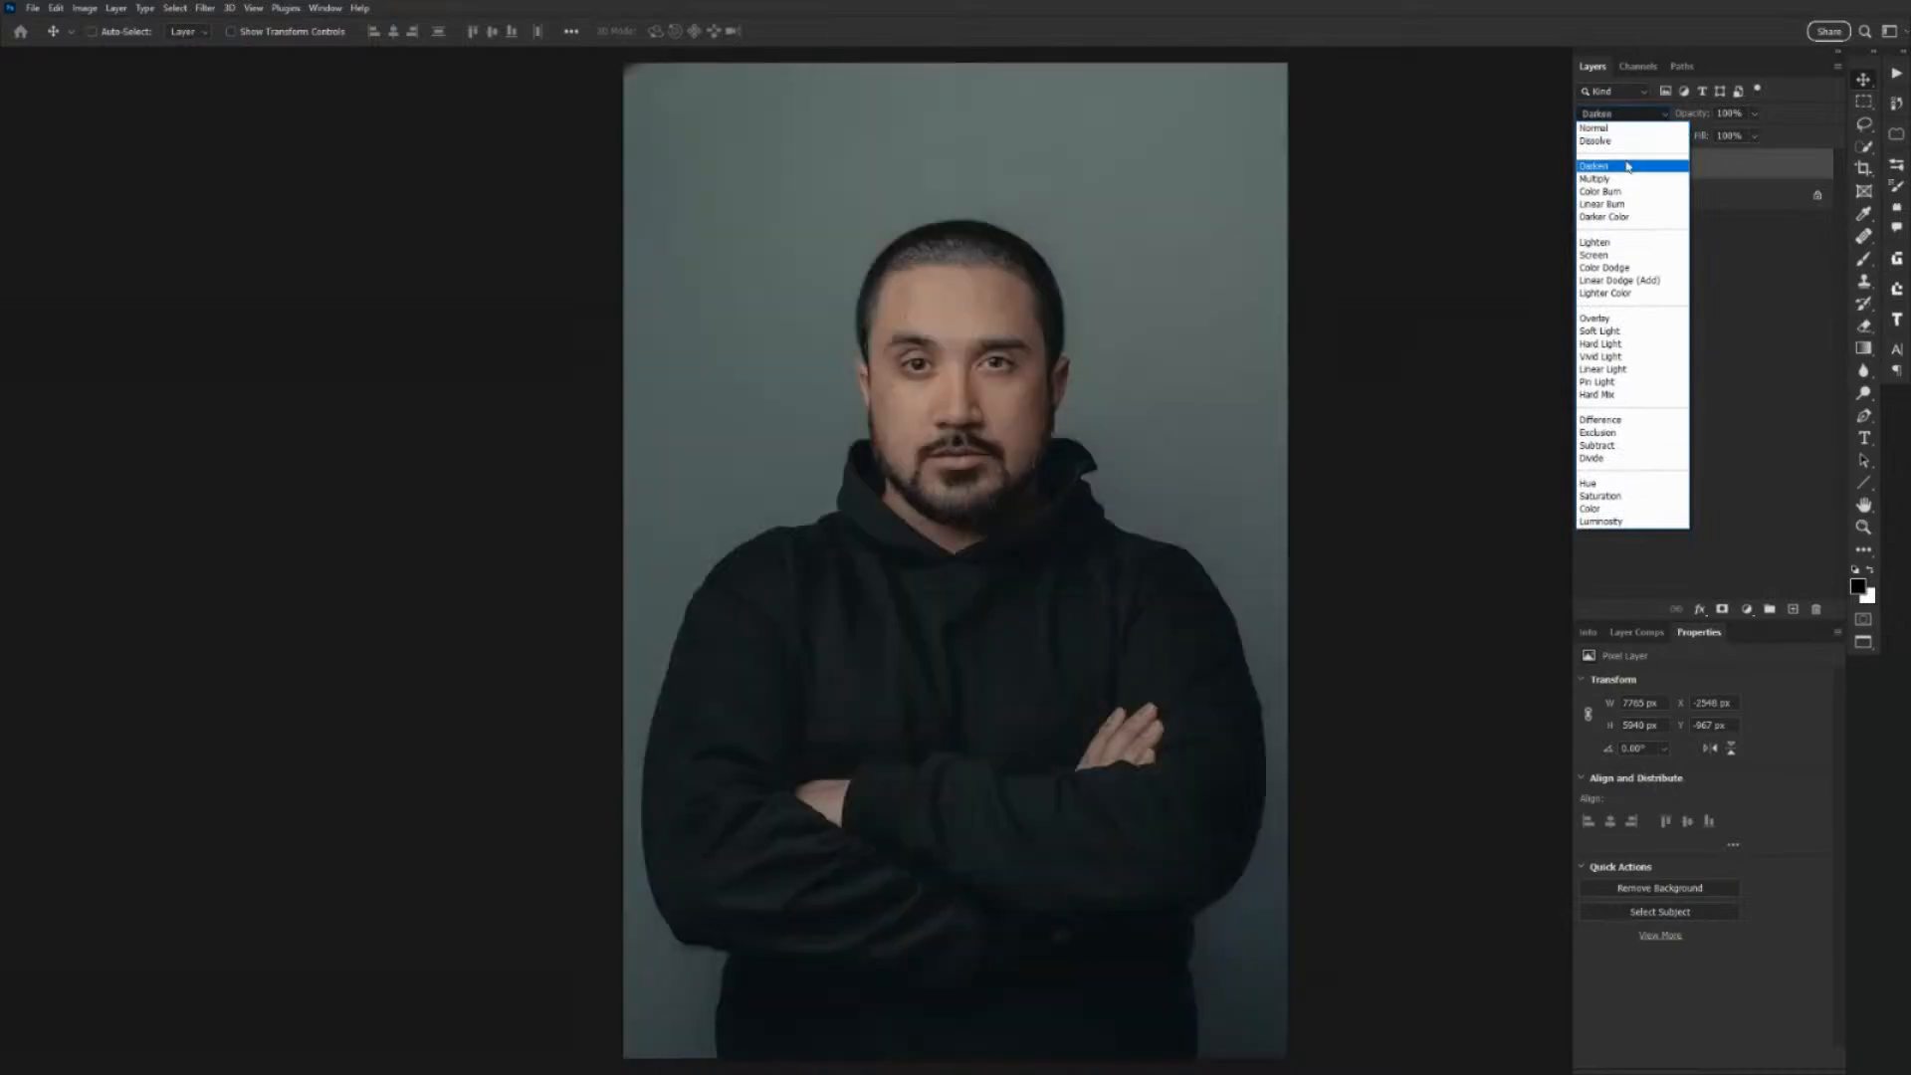
{"action": "left_click", "coordinate": [1627, 165]}
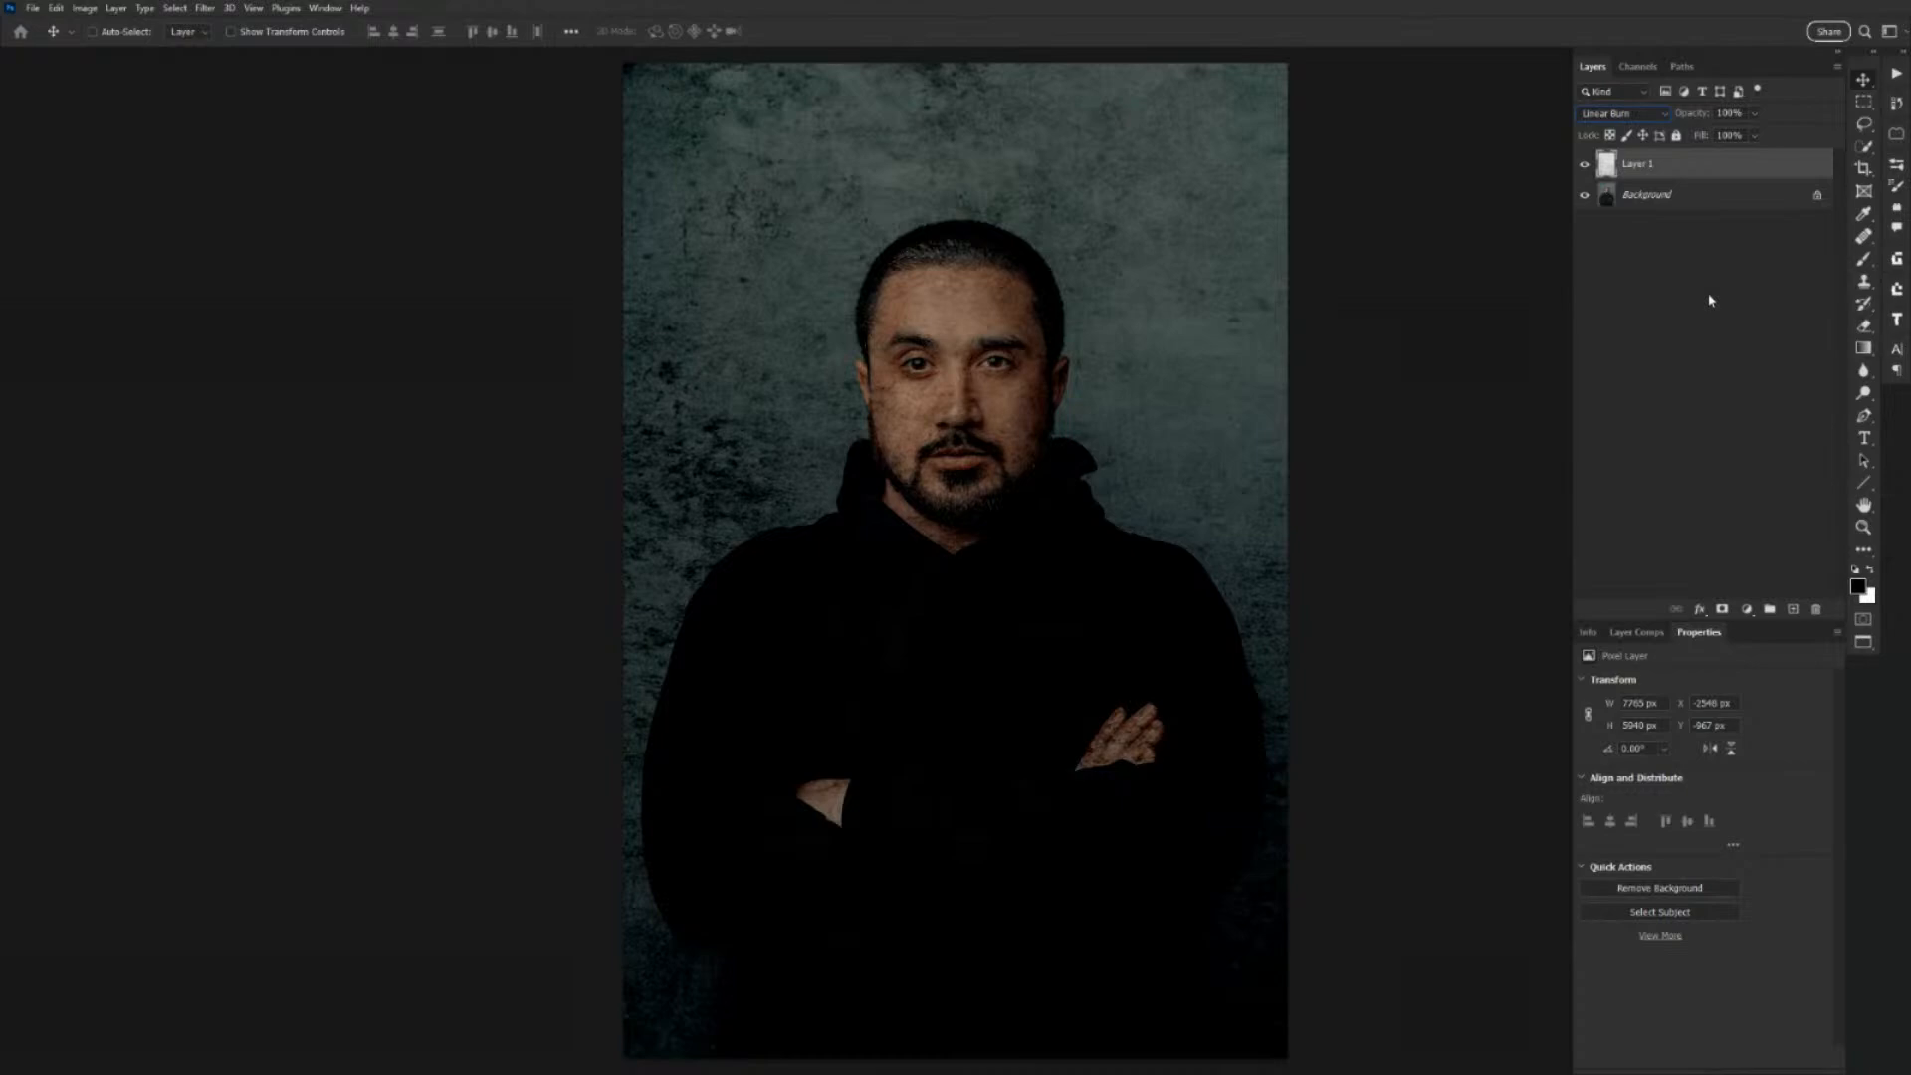
{"action": "key", "text": "Down"}
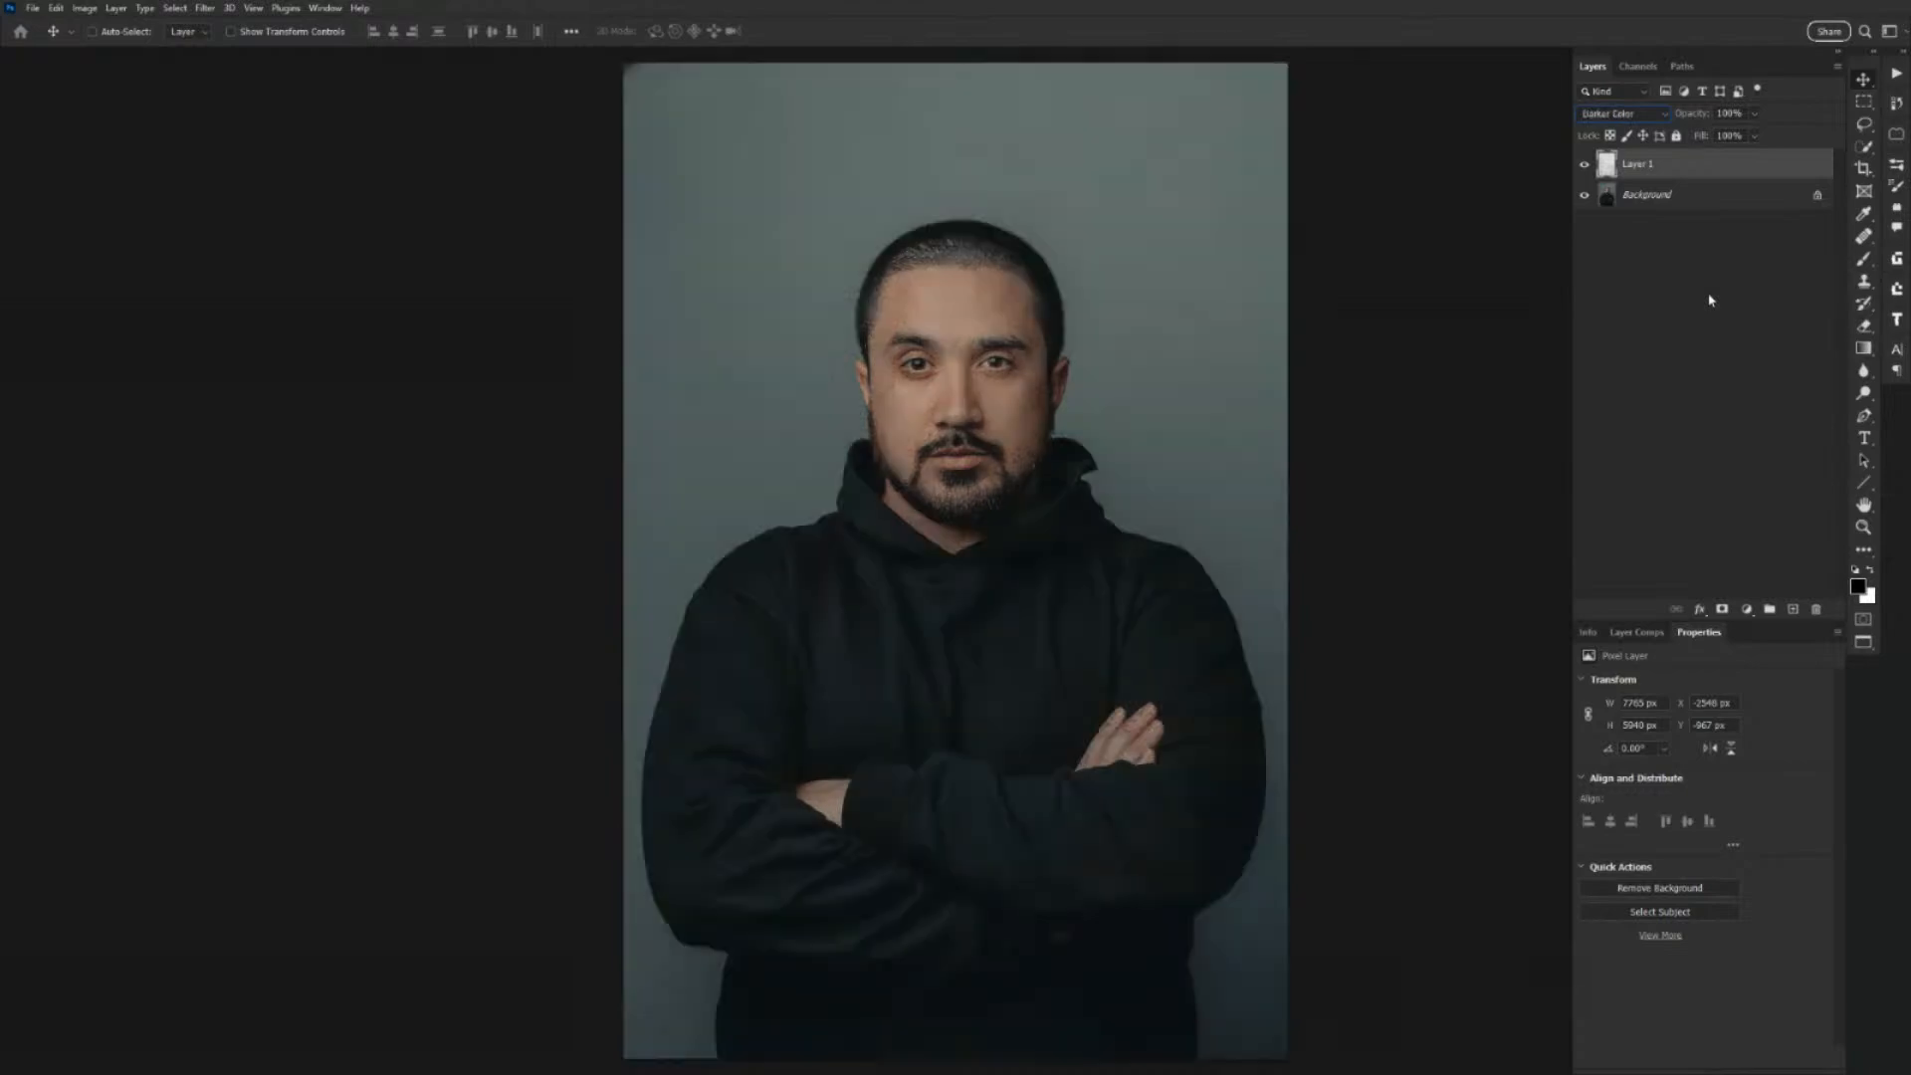
{"action": "key", "text": "Down"}
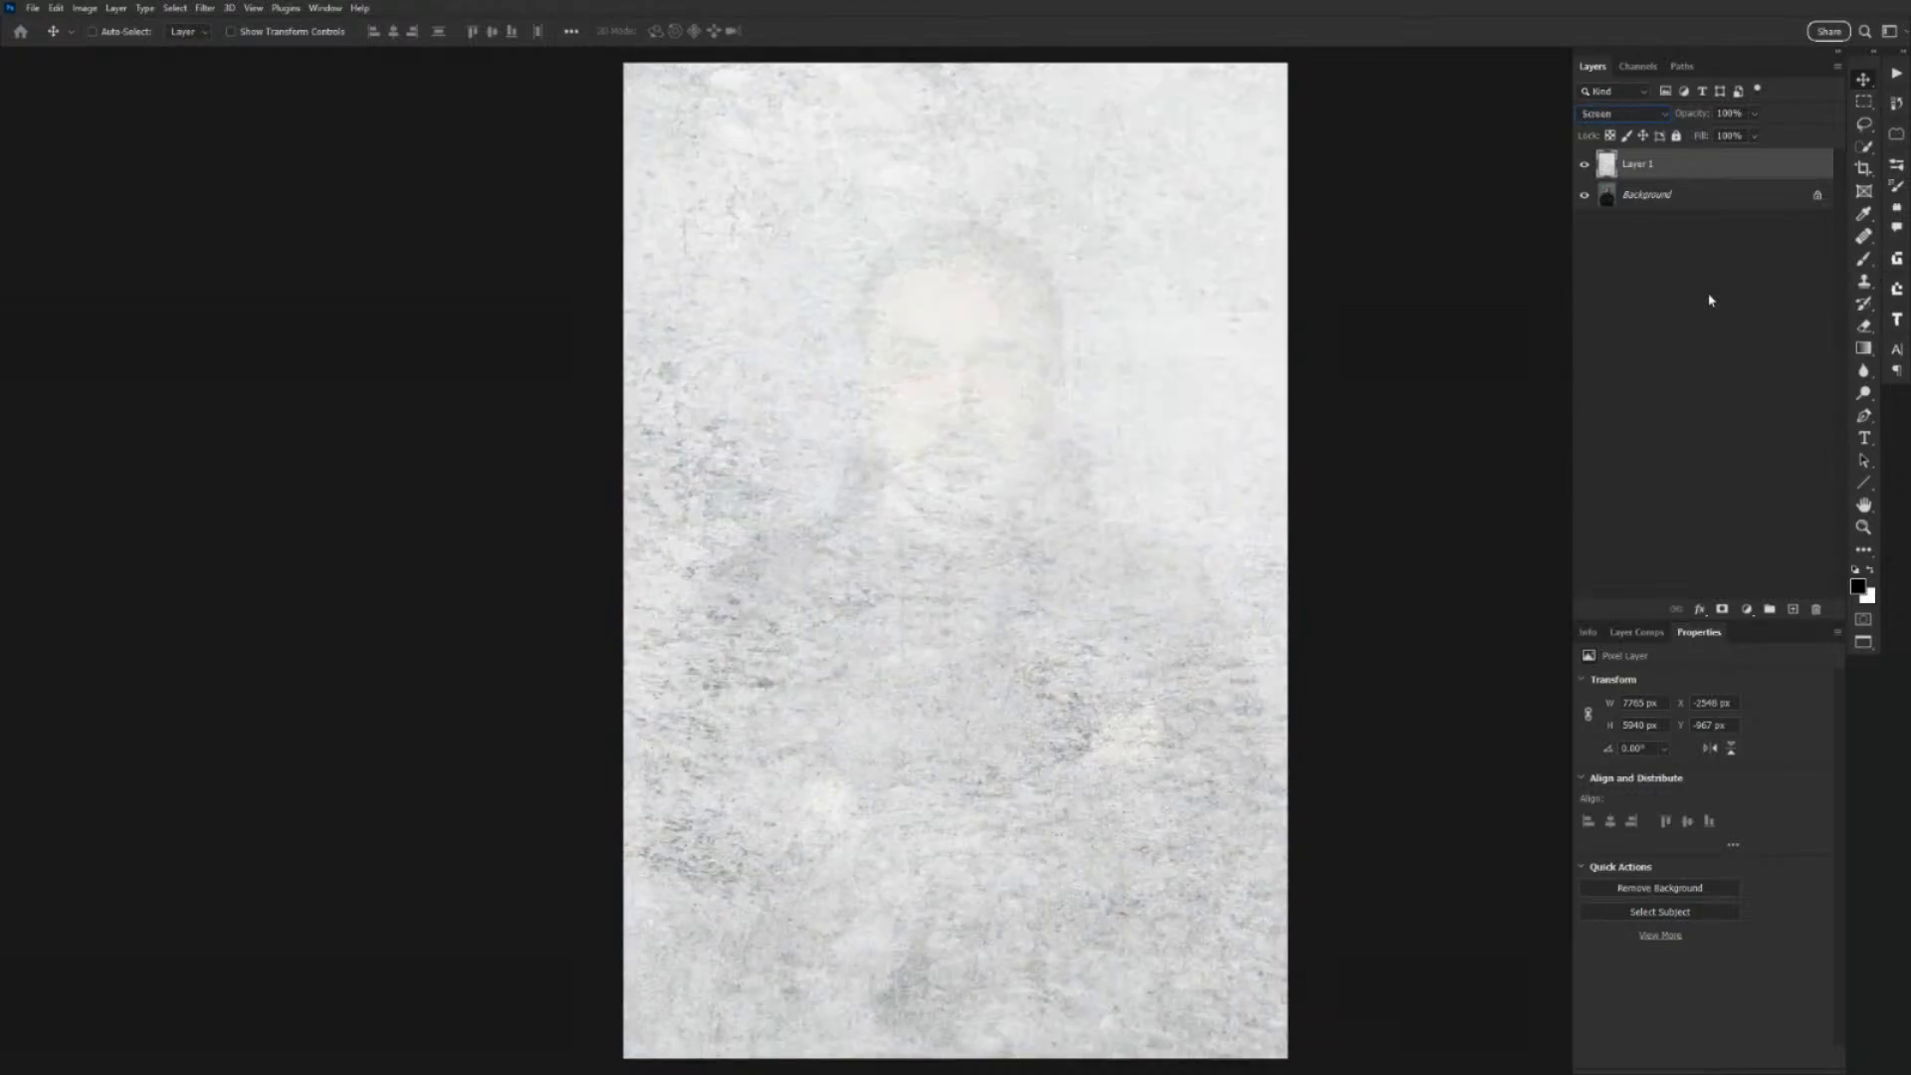
{"action": "key", "text": "Down"}
{"action": "key", "text": "Down"}
{"action": "key", "text": "Down"}
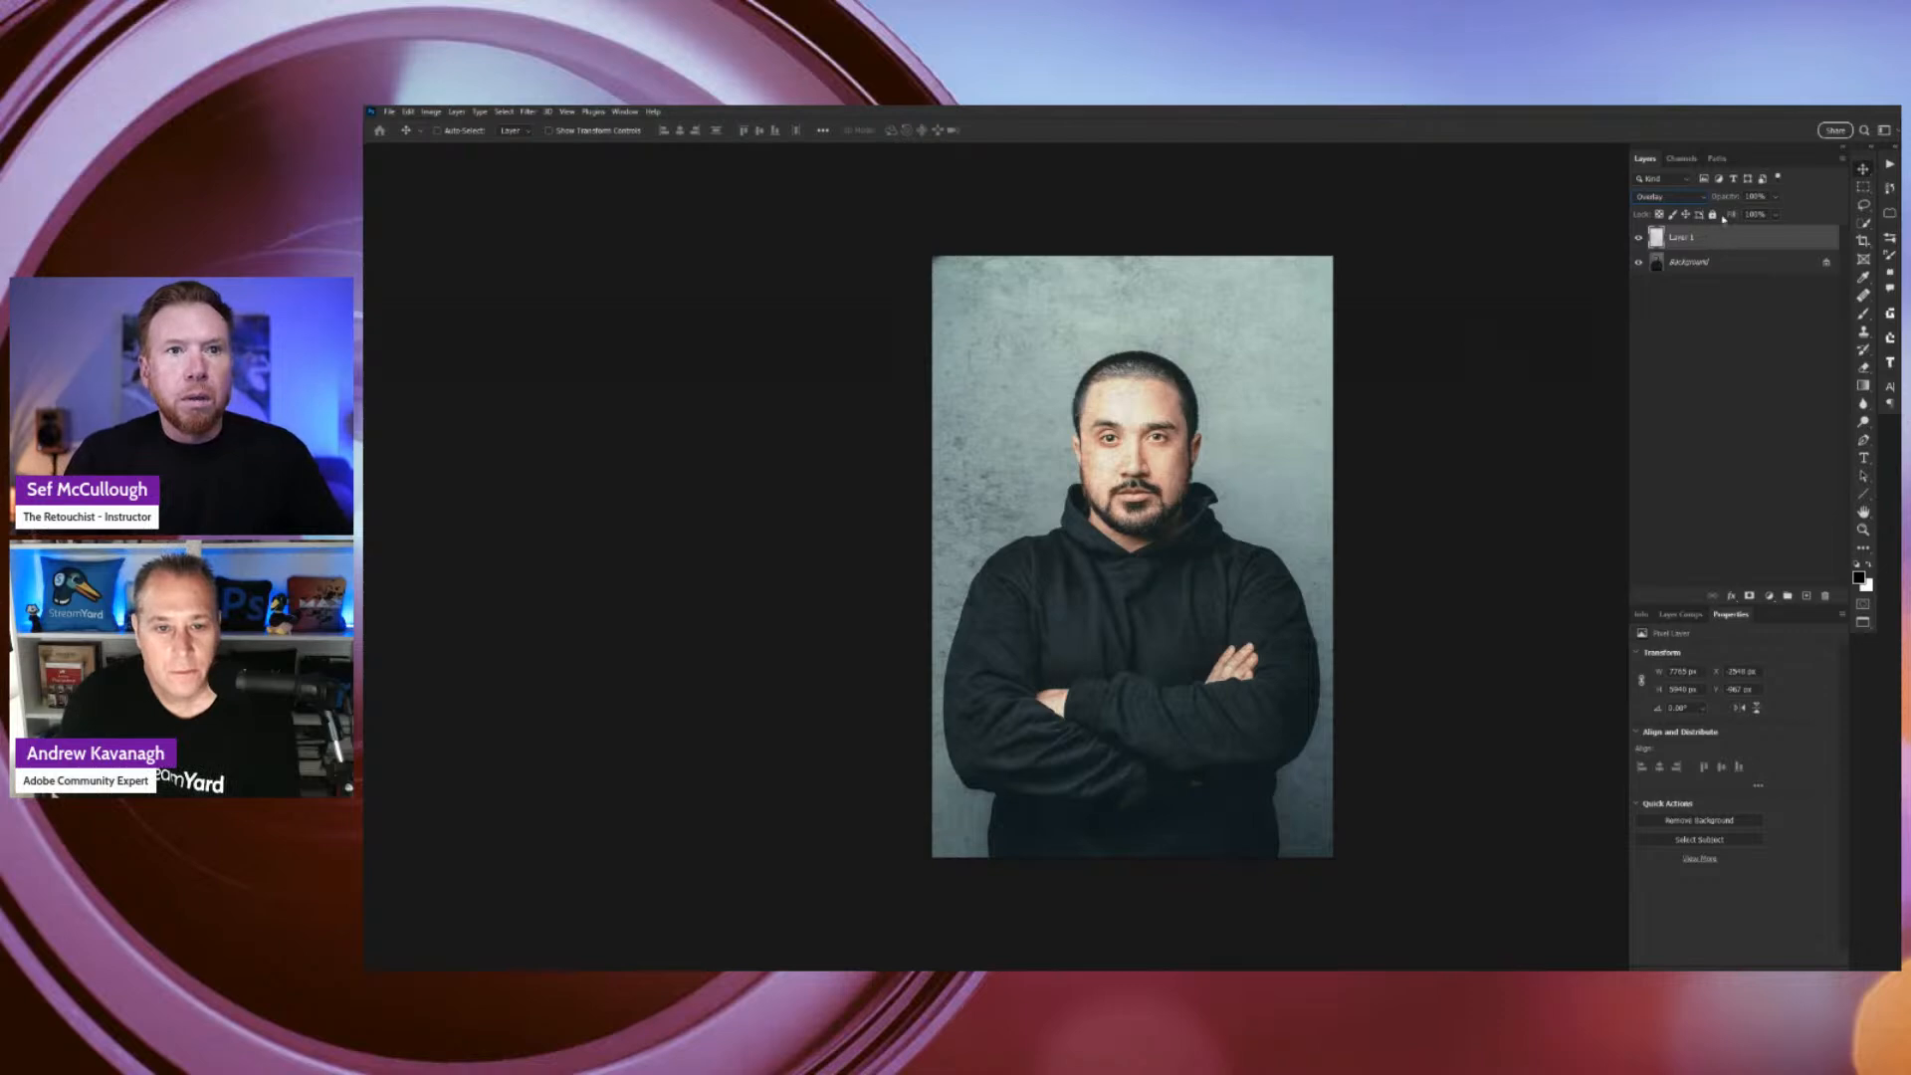
Step the texture layer's blend mode back to Color Dodge for comparison and return it to Overlay.
{"action": "key", "text": "shift+minus"}
{"action": "key", "text": "shift+minus"}
{"action": "key", "text": "shift+minus"}
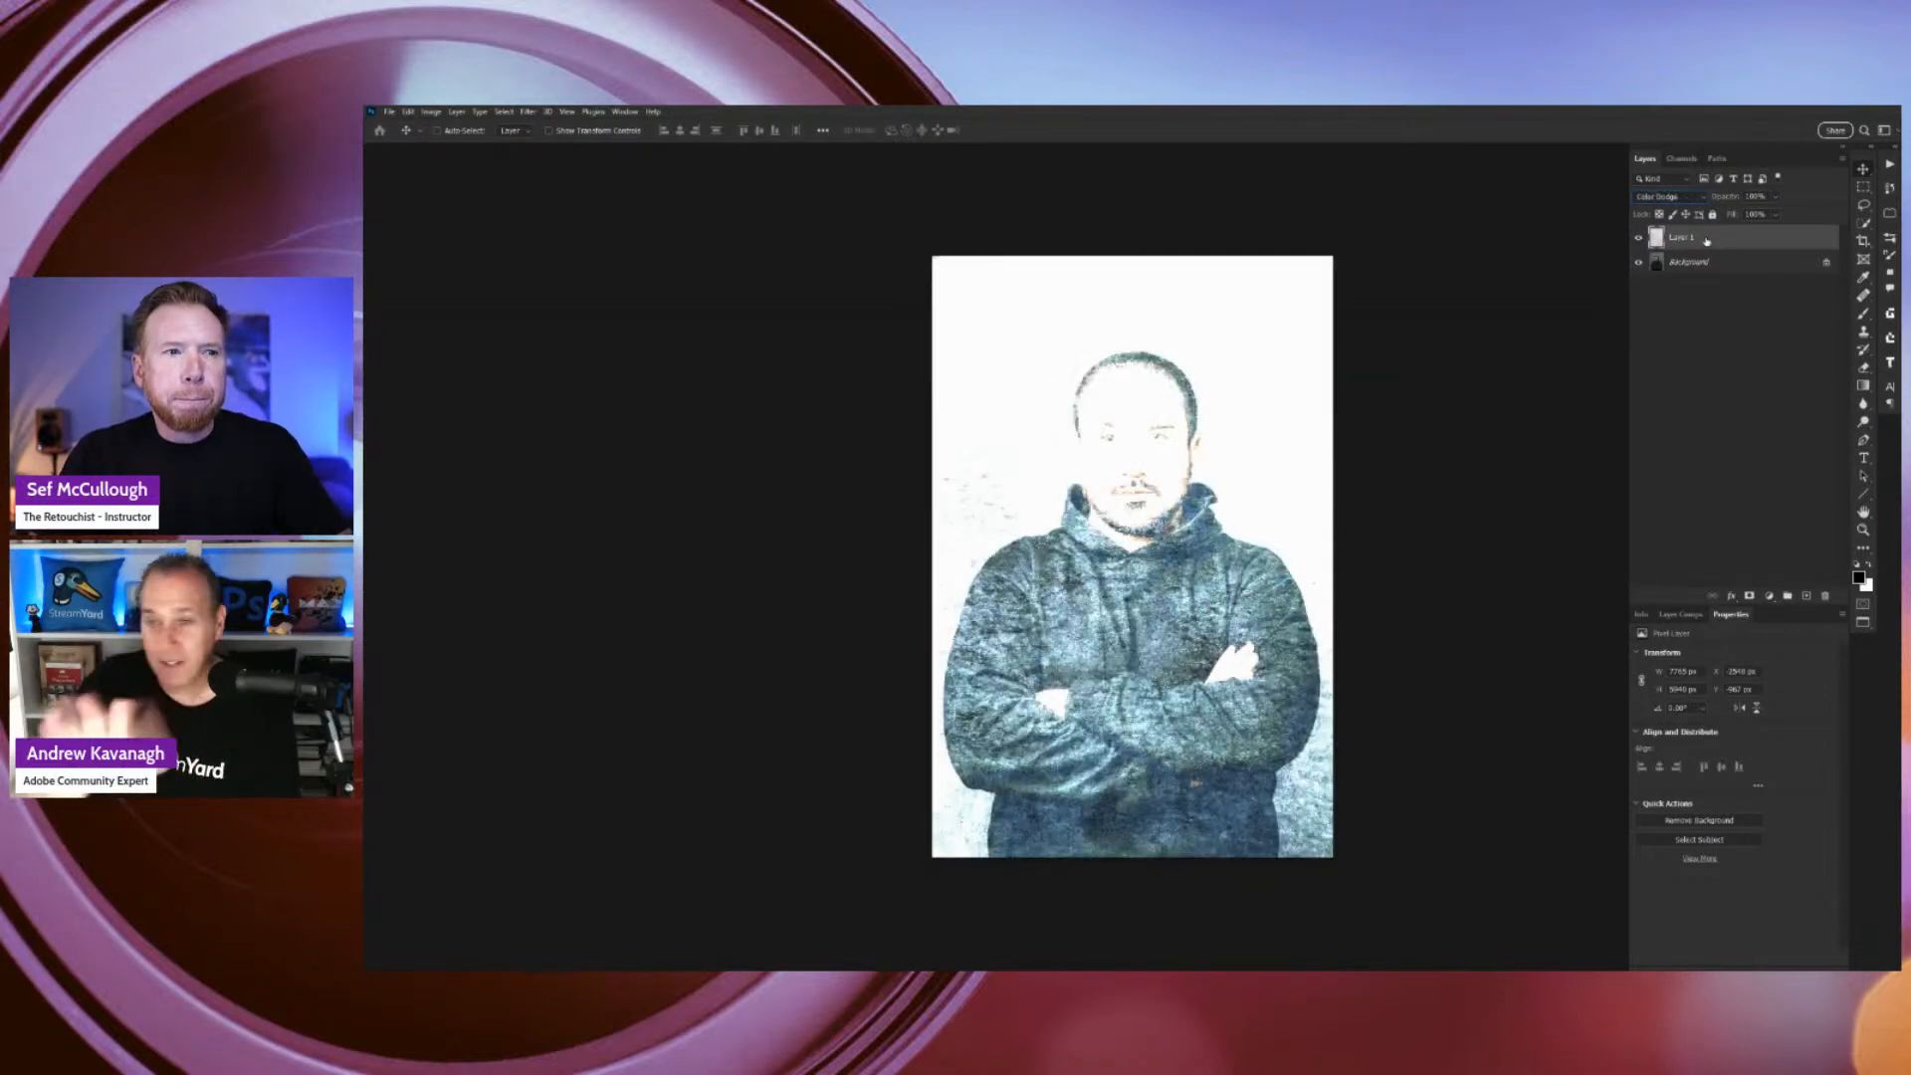
{"action": "key", "text": "shift+plus"}
{"action": "key", "text": "shift+plus"}
{"action": "key", "text": "shift+plus"}
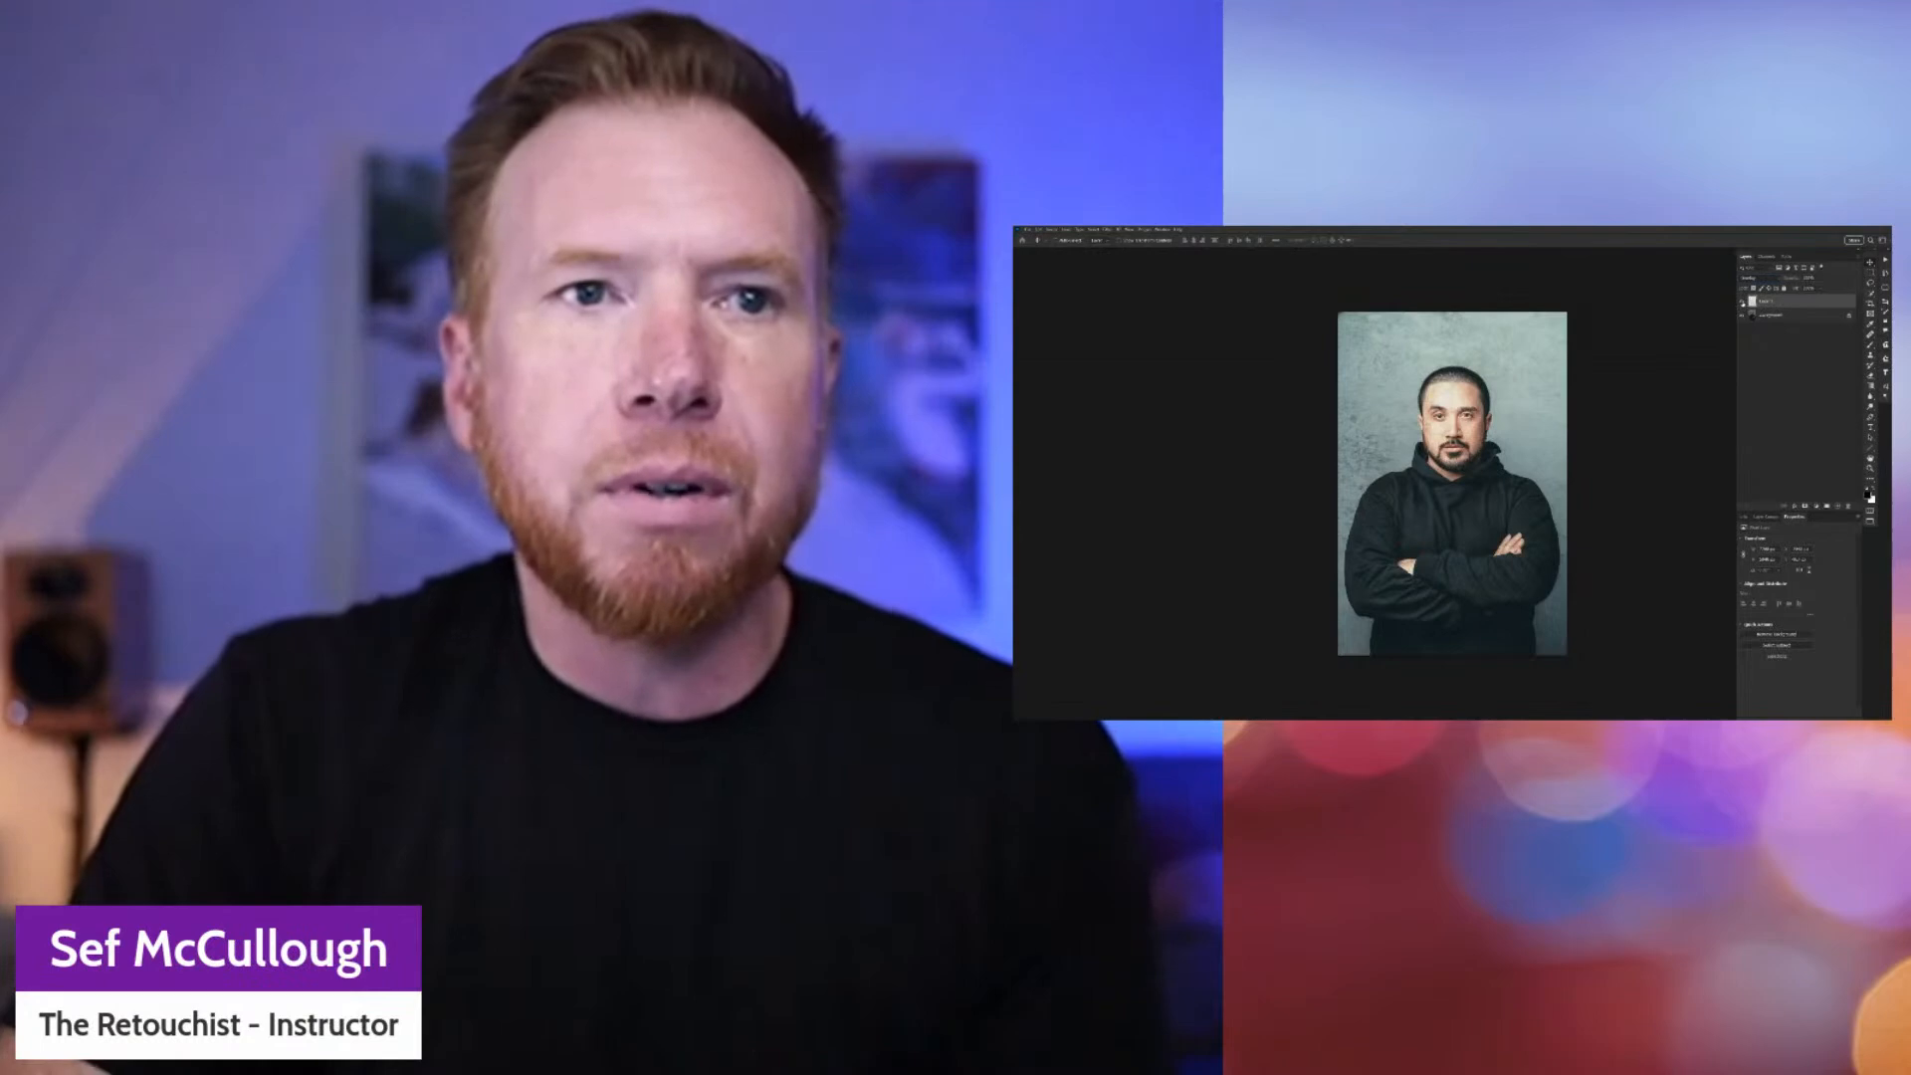
Compare the hoodie portrait with and without the Overlay concrete texture by switching the layer's visibility.
{"action": "left_click", "coordinate": [1742, 301]}
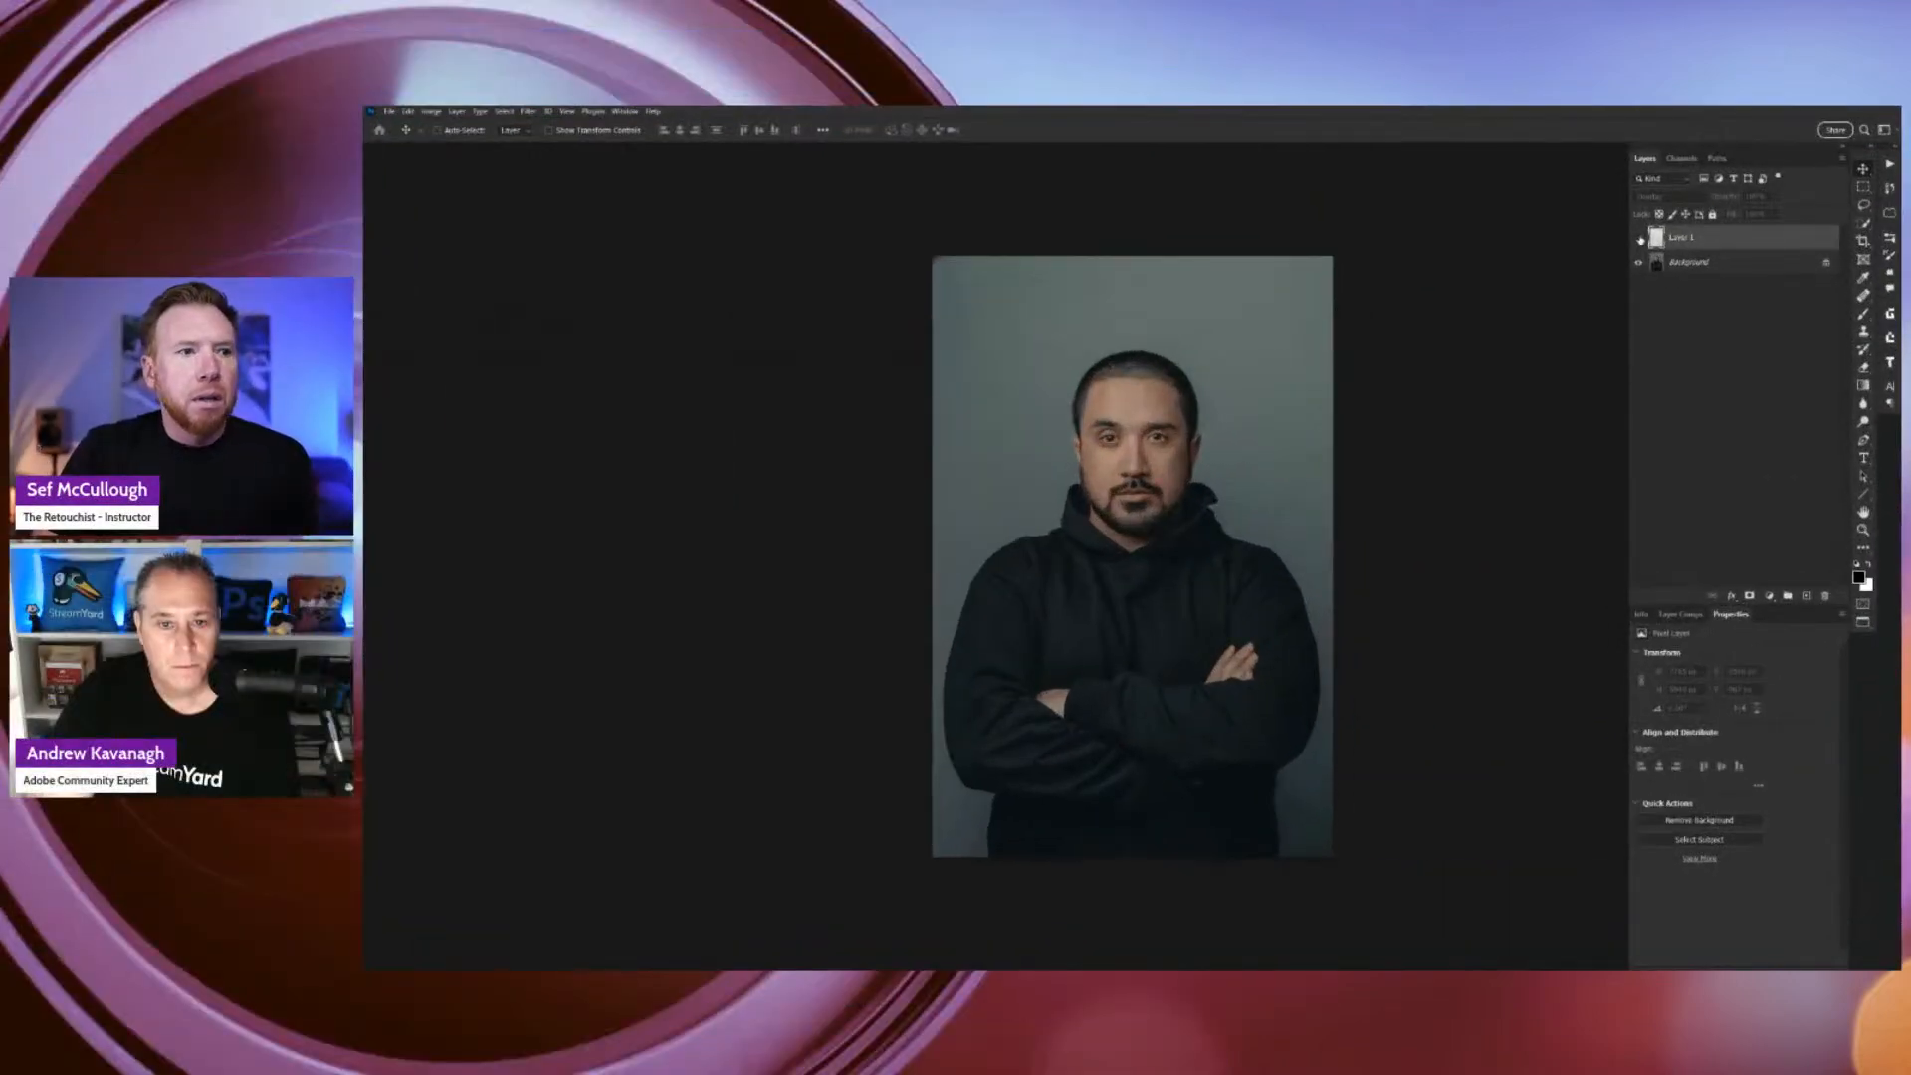
{"action": "left_click", "coordinate": [1641, 239]}
{"action": "left_click", "coordinate": [1641, 239]}
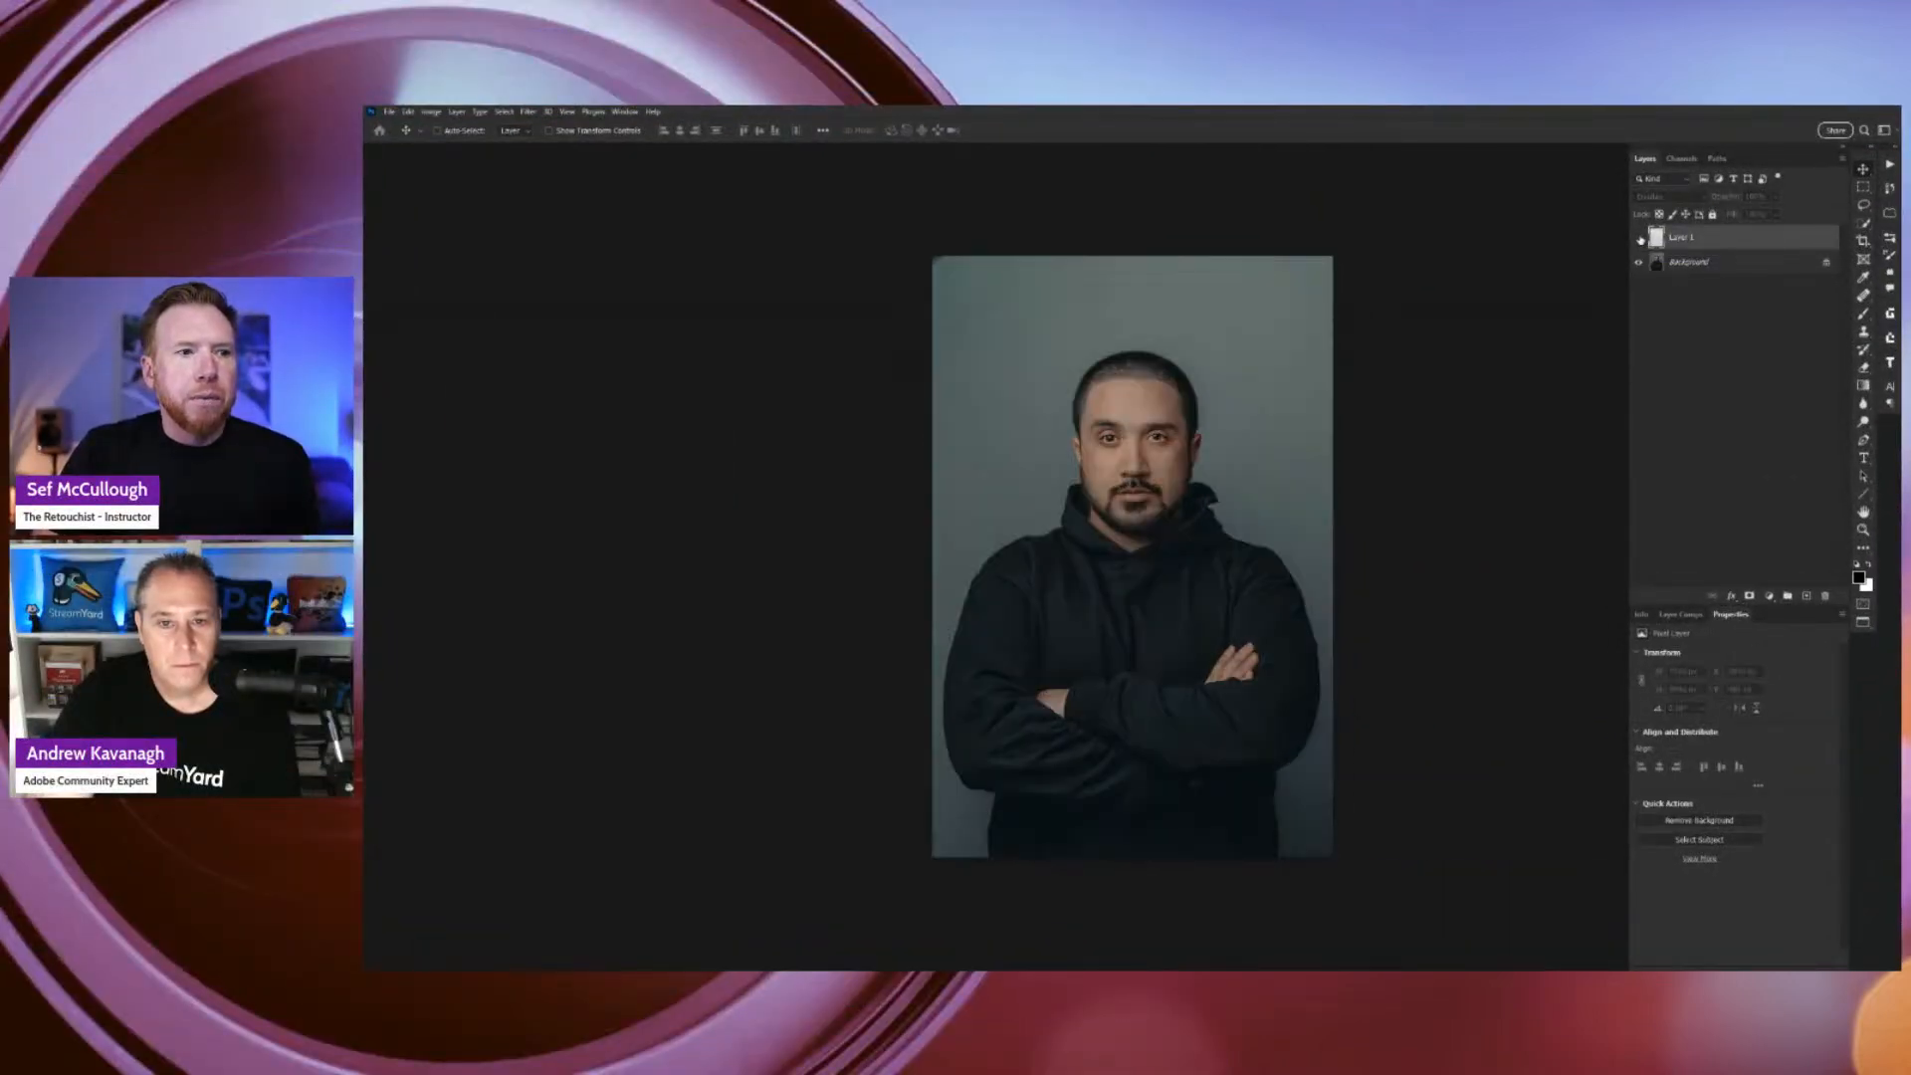
{"action": "left_click", "coordinate": [1641, 239]}
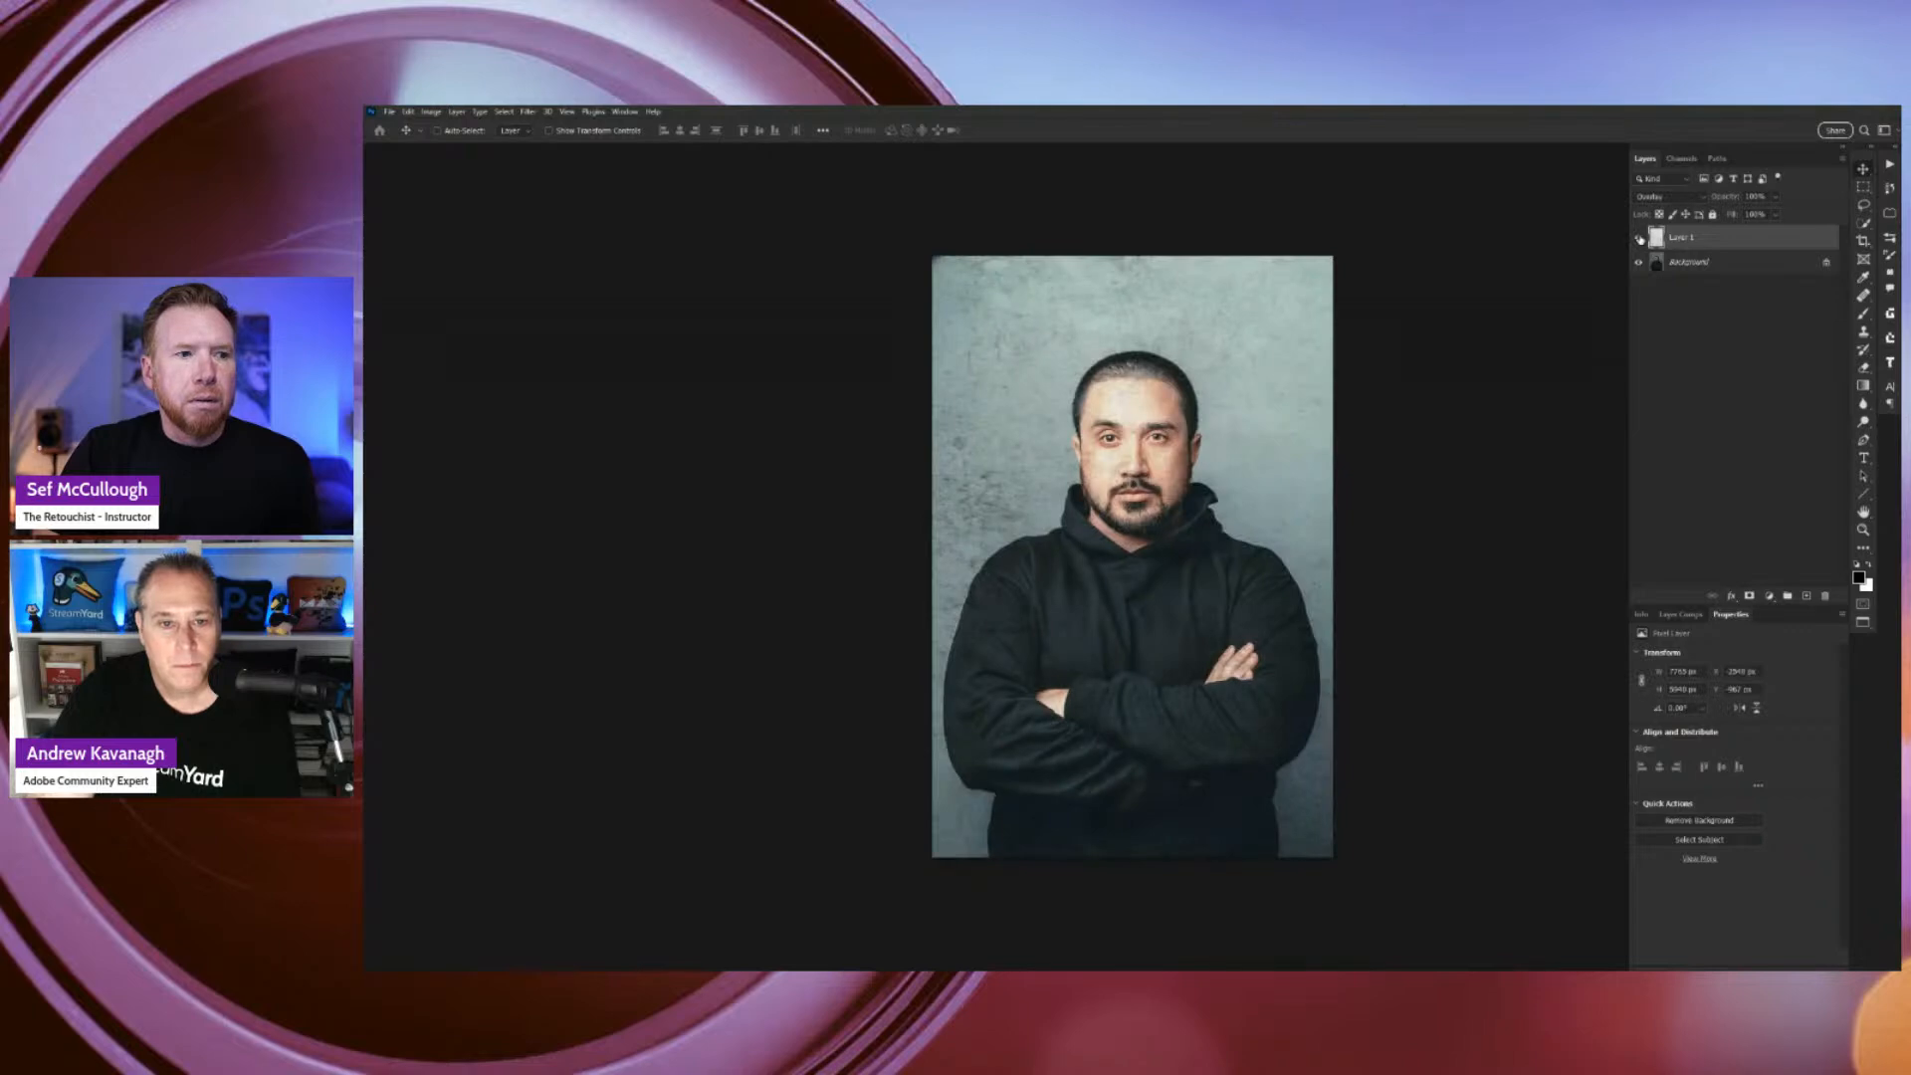
{"action": "left_click", "coordinate": [1642, 239]}
{"action": "left_click", "coordinate": [1641, 239]}
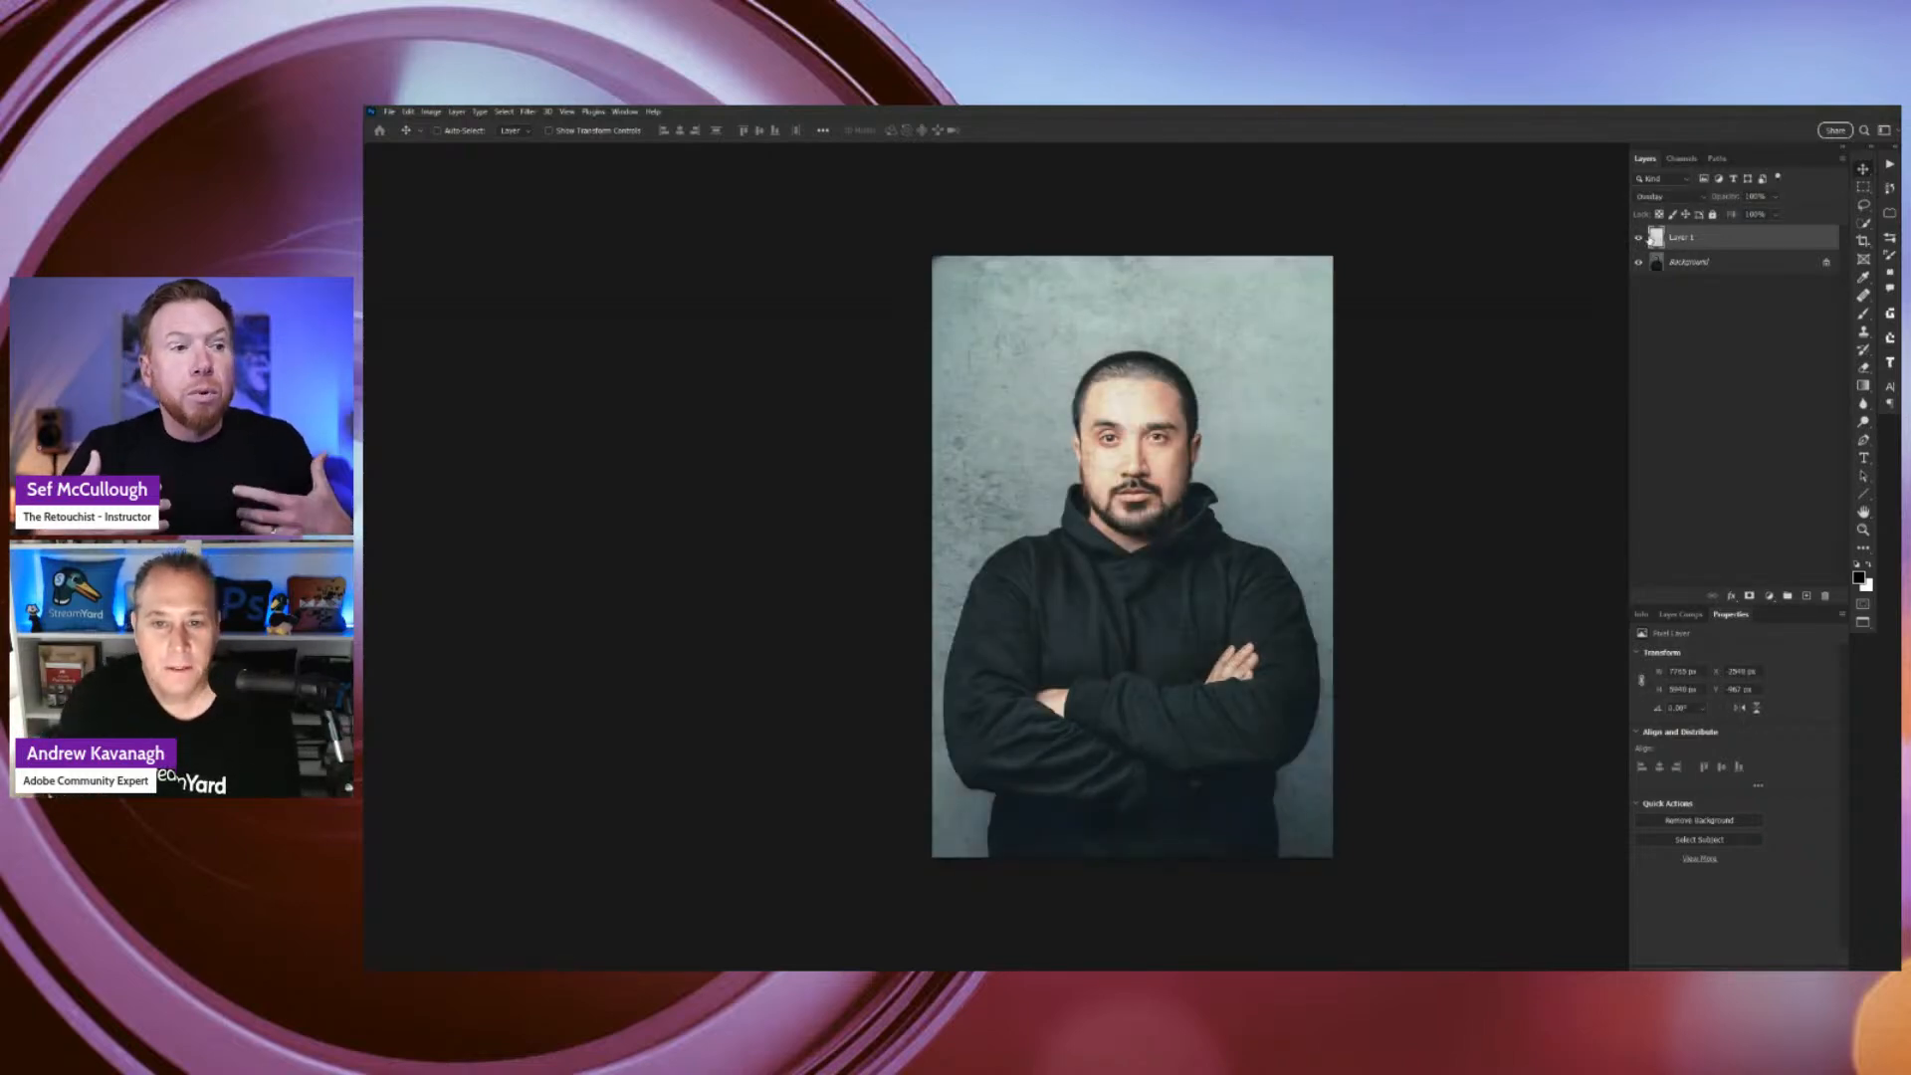
Set the concrete texture layer's blend mode to Multiply and add a layer mask to it.
{"action": "left_click", "coordinate": [1692, 198]}
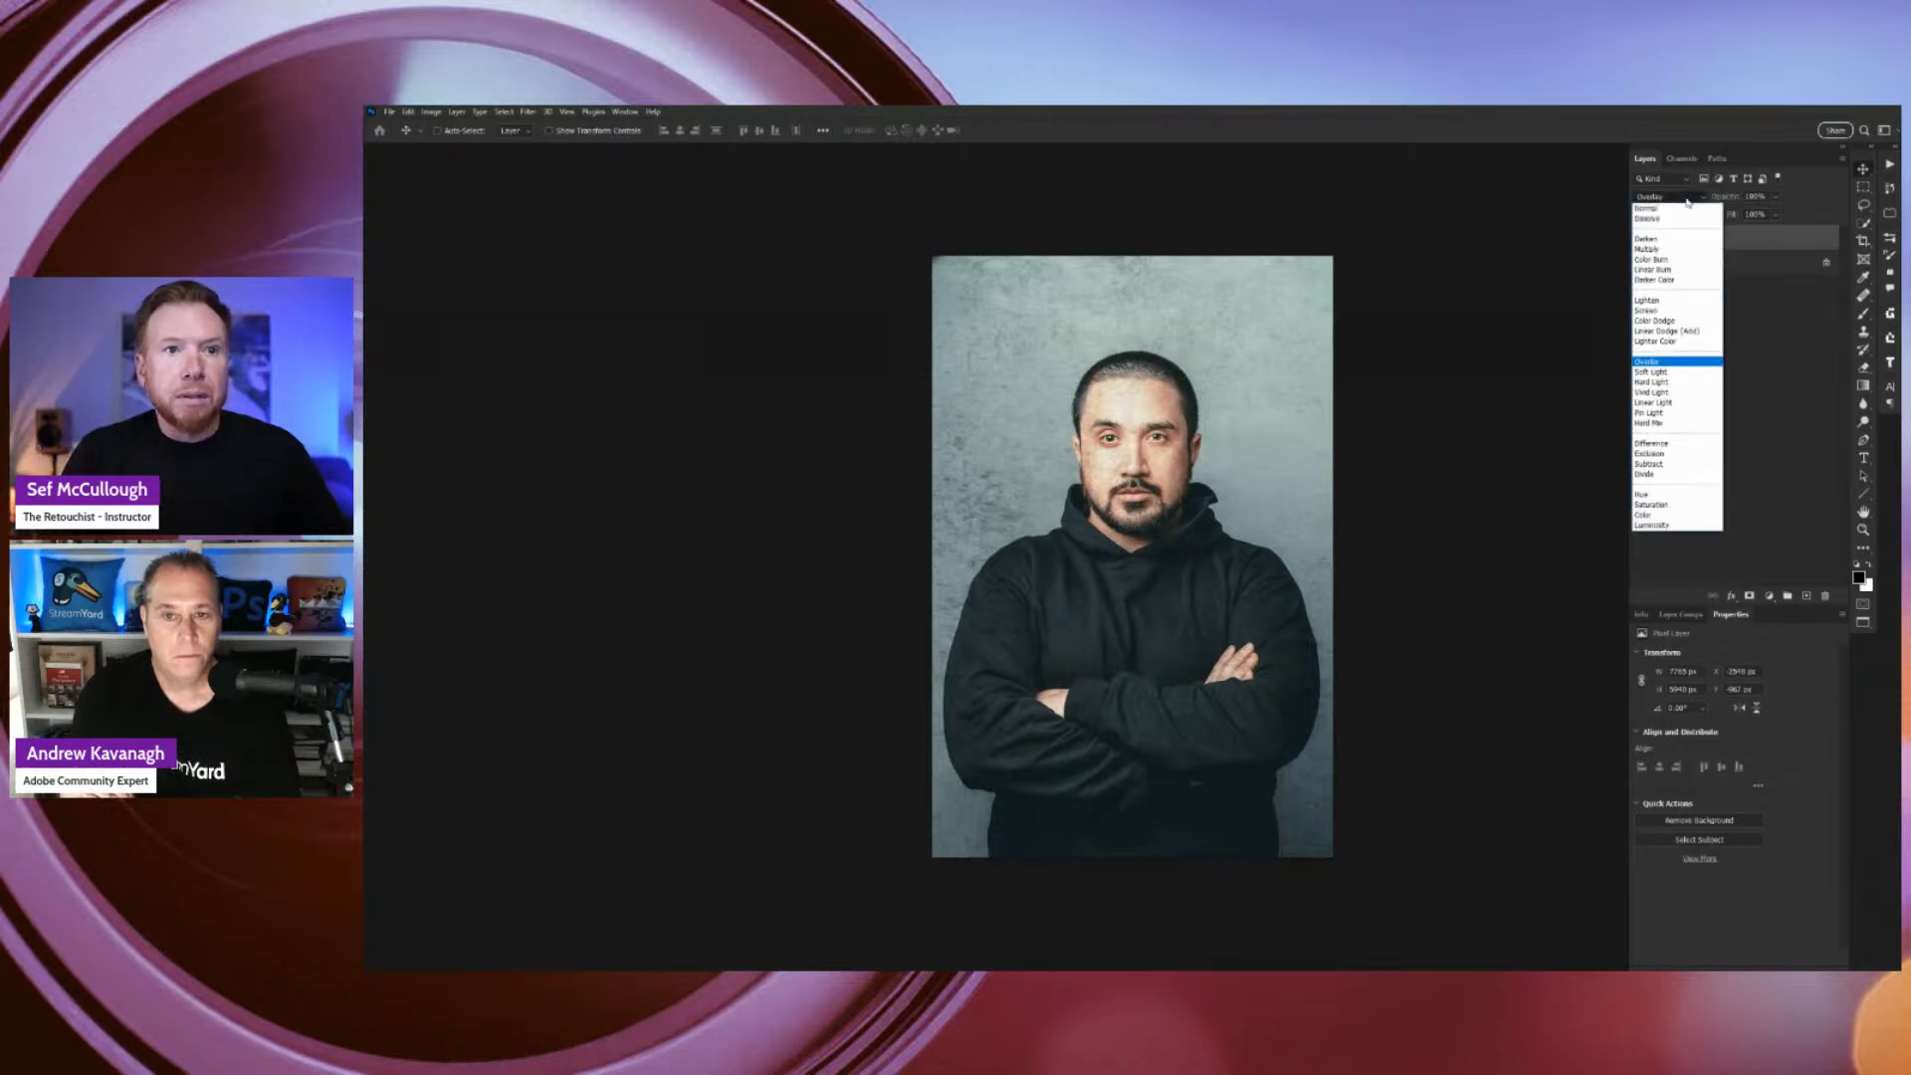
{"action": "left_click", "coordinate": [1675, 252]}
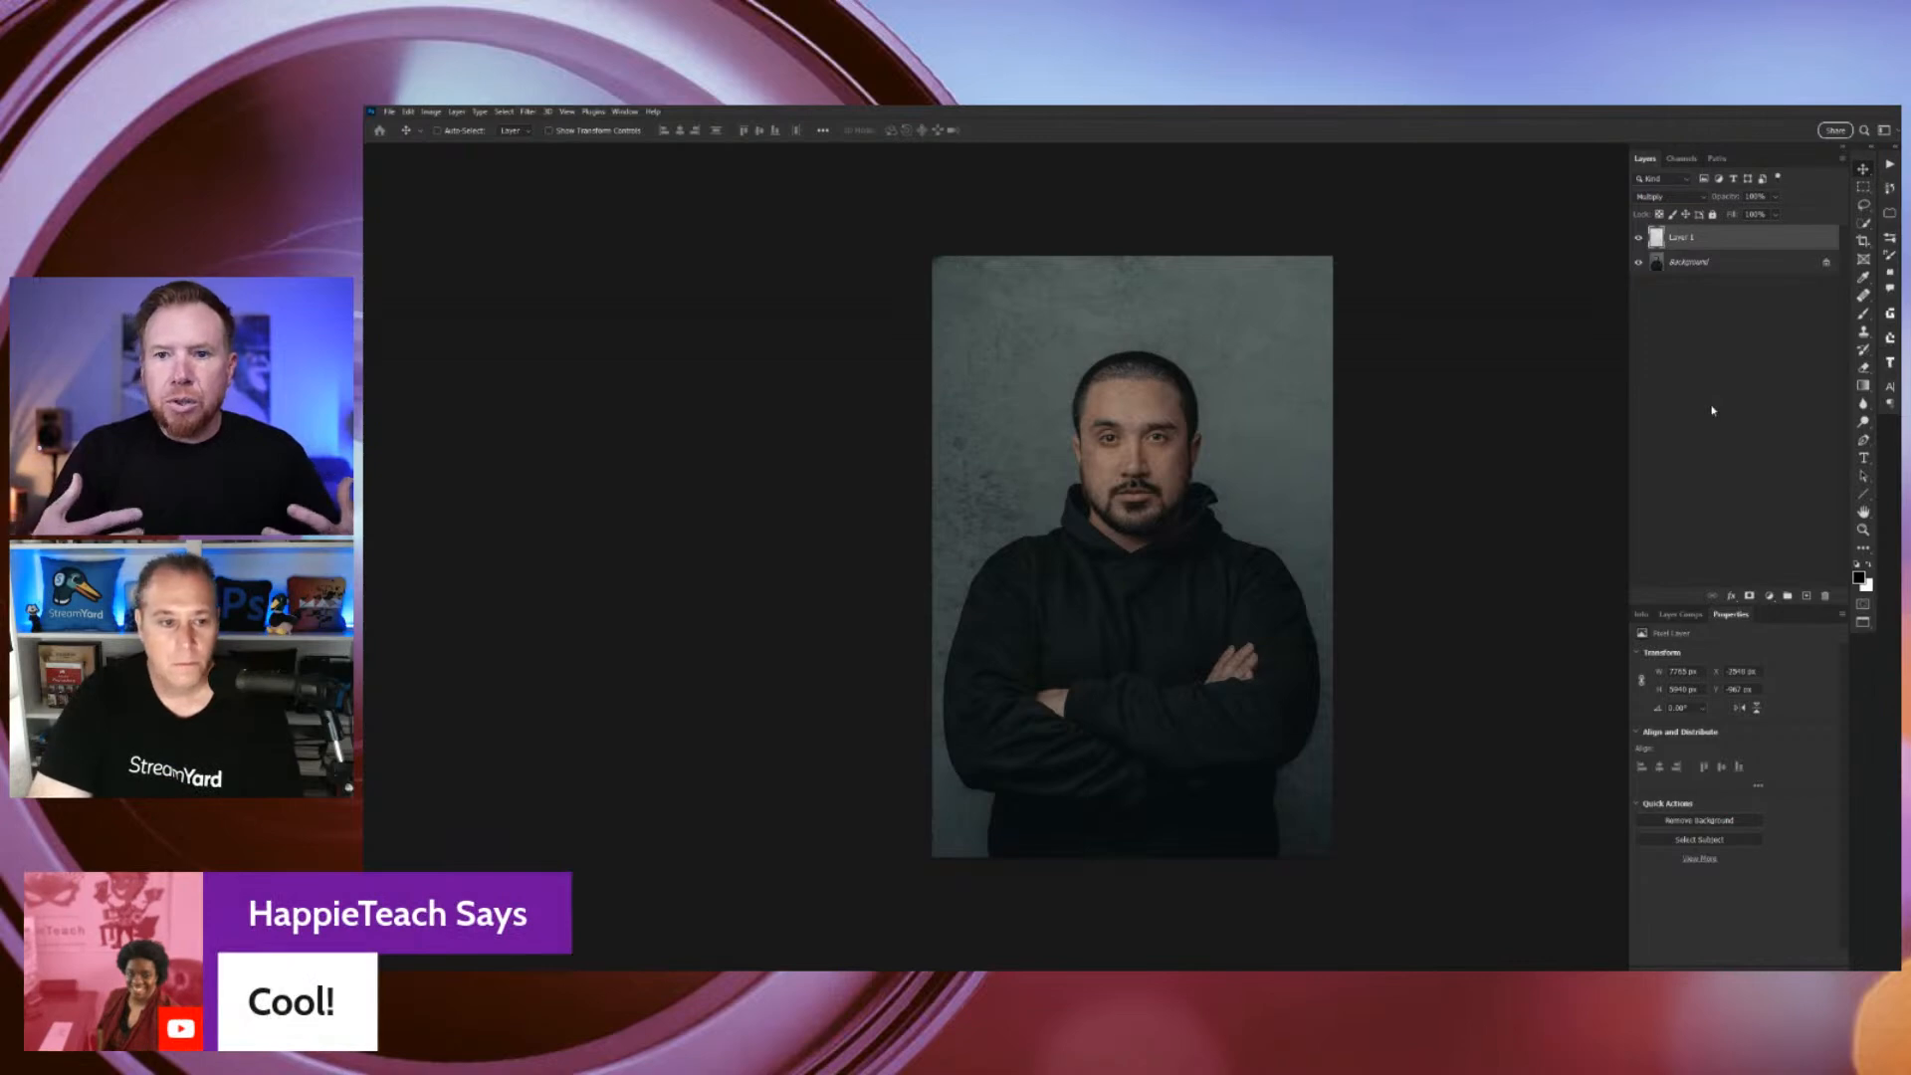
{"action": "left_click", "coordinate": [1749, 596]}
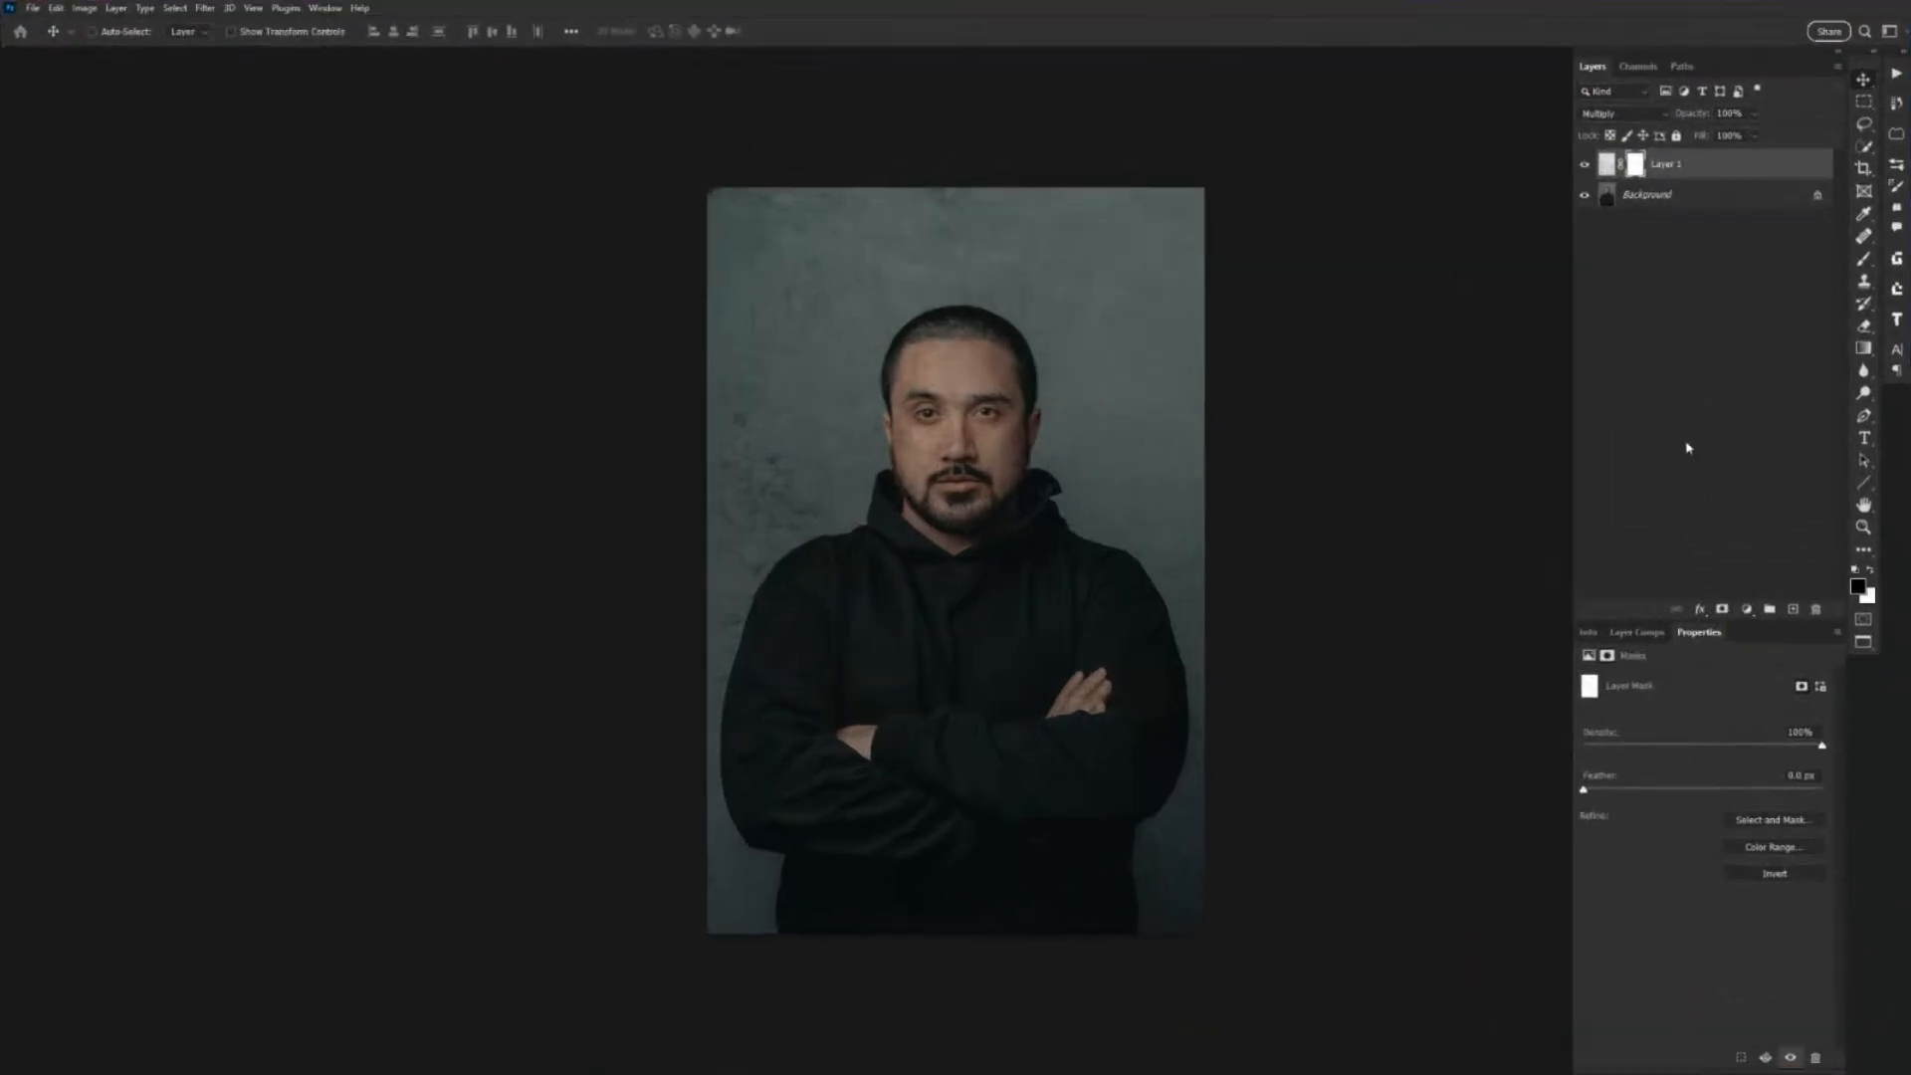
Choose the Soft Round brush from the basic brush set for painting on the mask.
{"action": "key", "text": "b"}
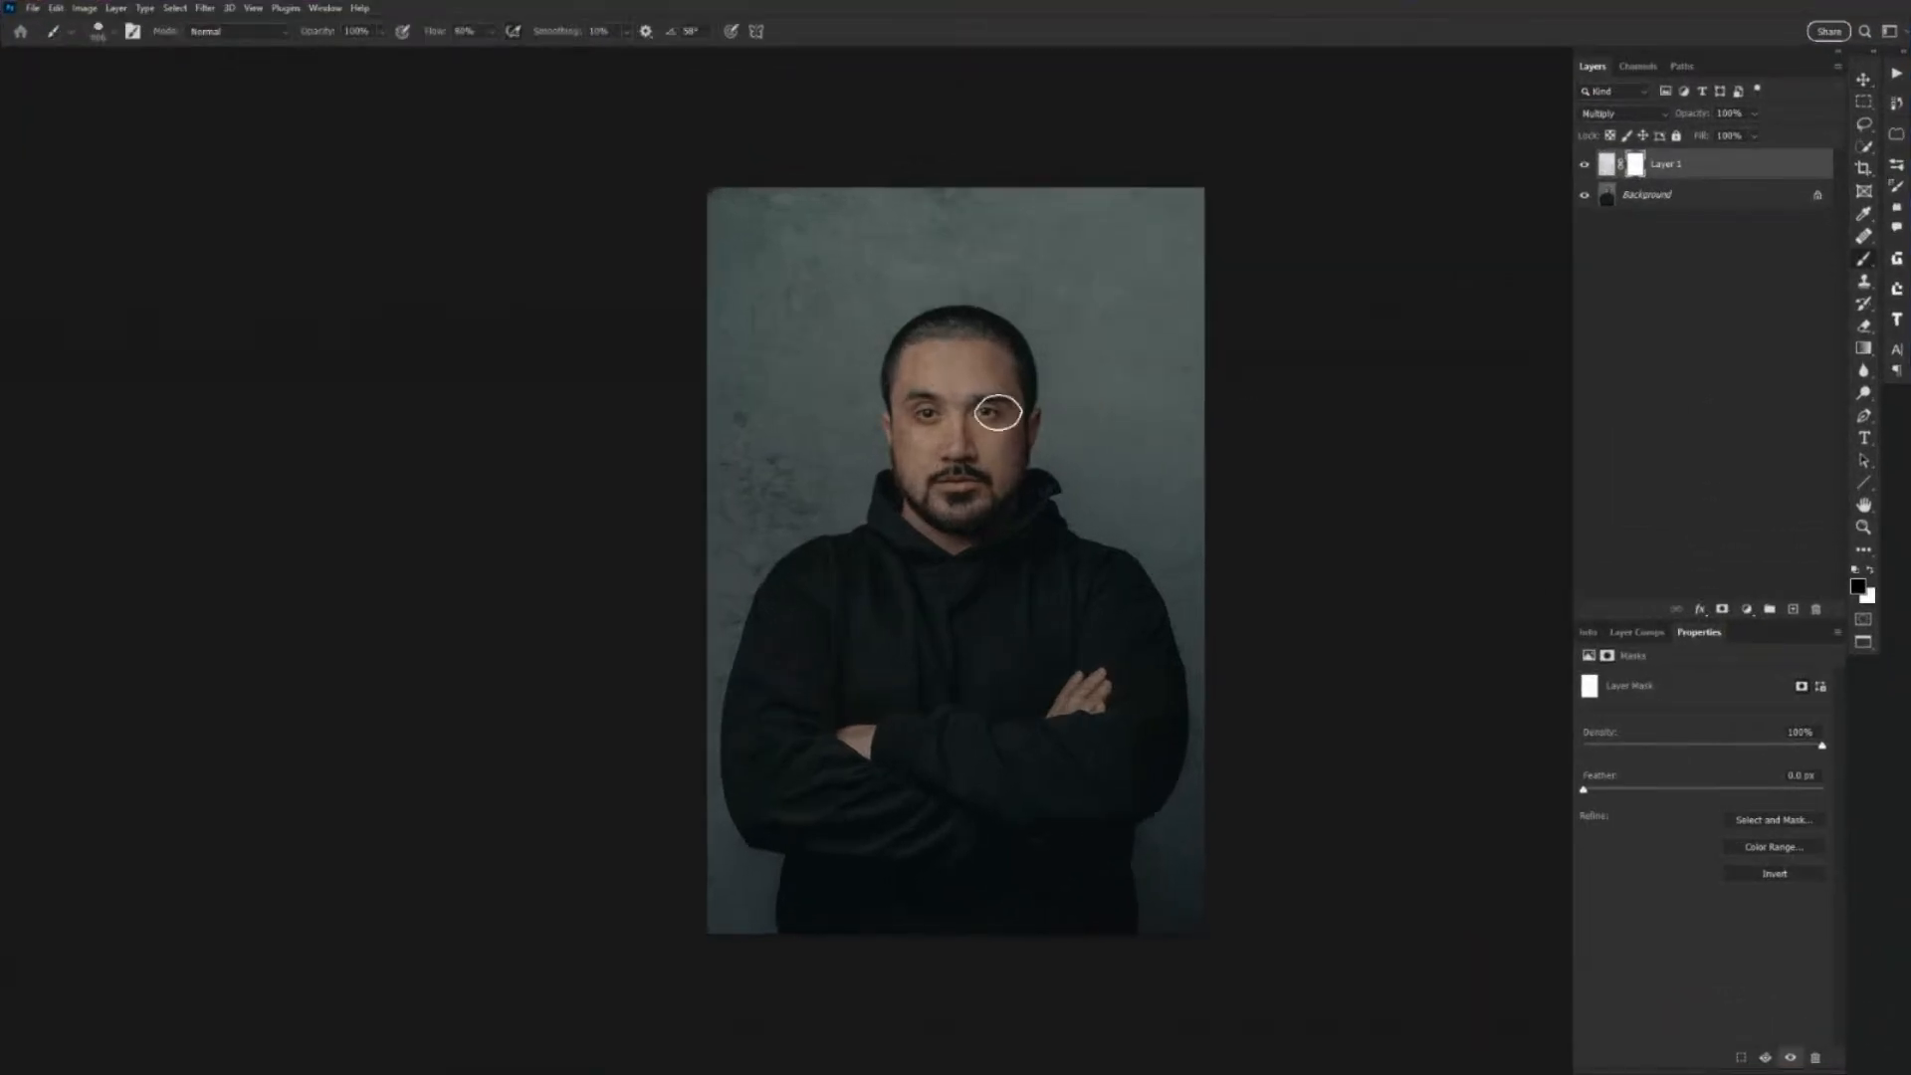
{"action": "right_click", "coordinate": [998, 411]}
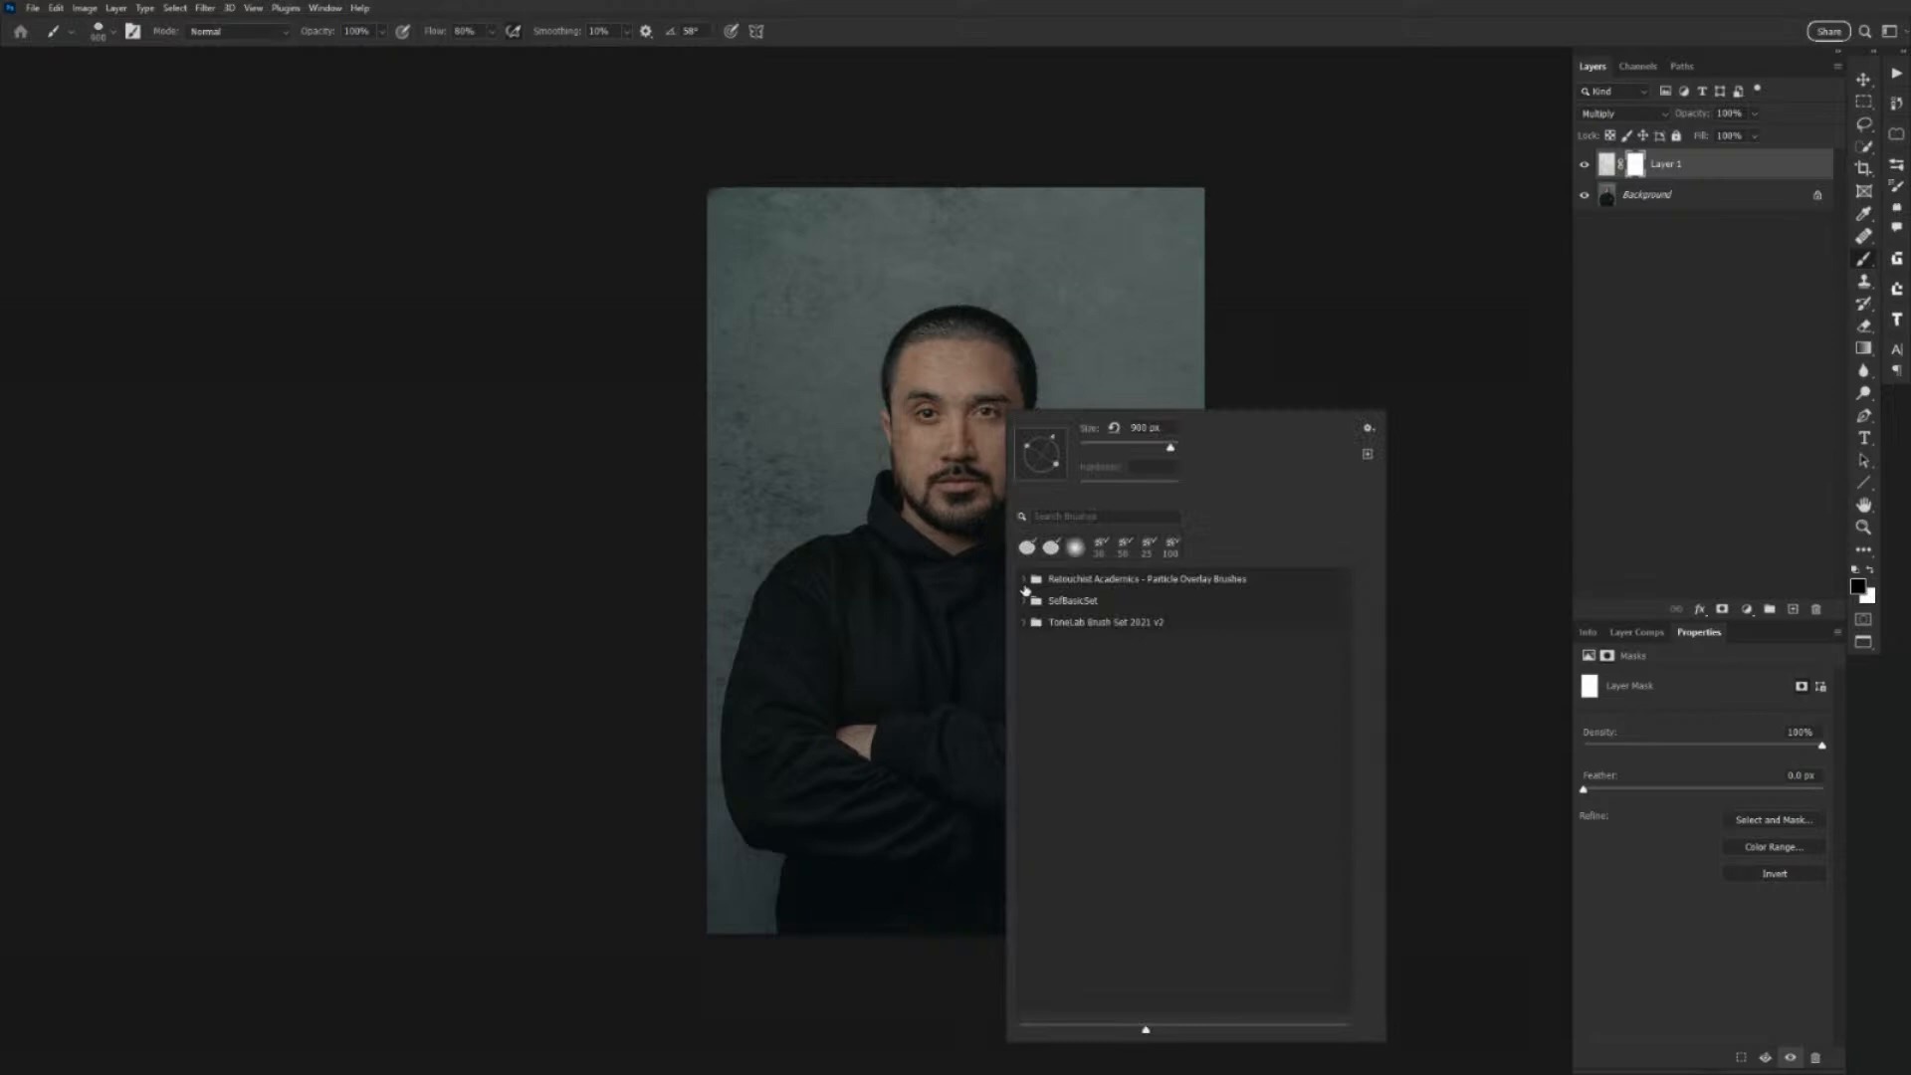
{"action": "left_click", "coordinate": [1026, 601]}
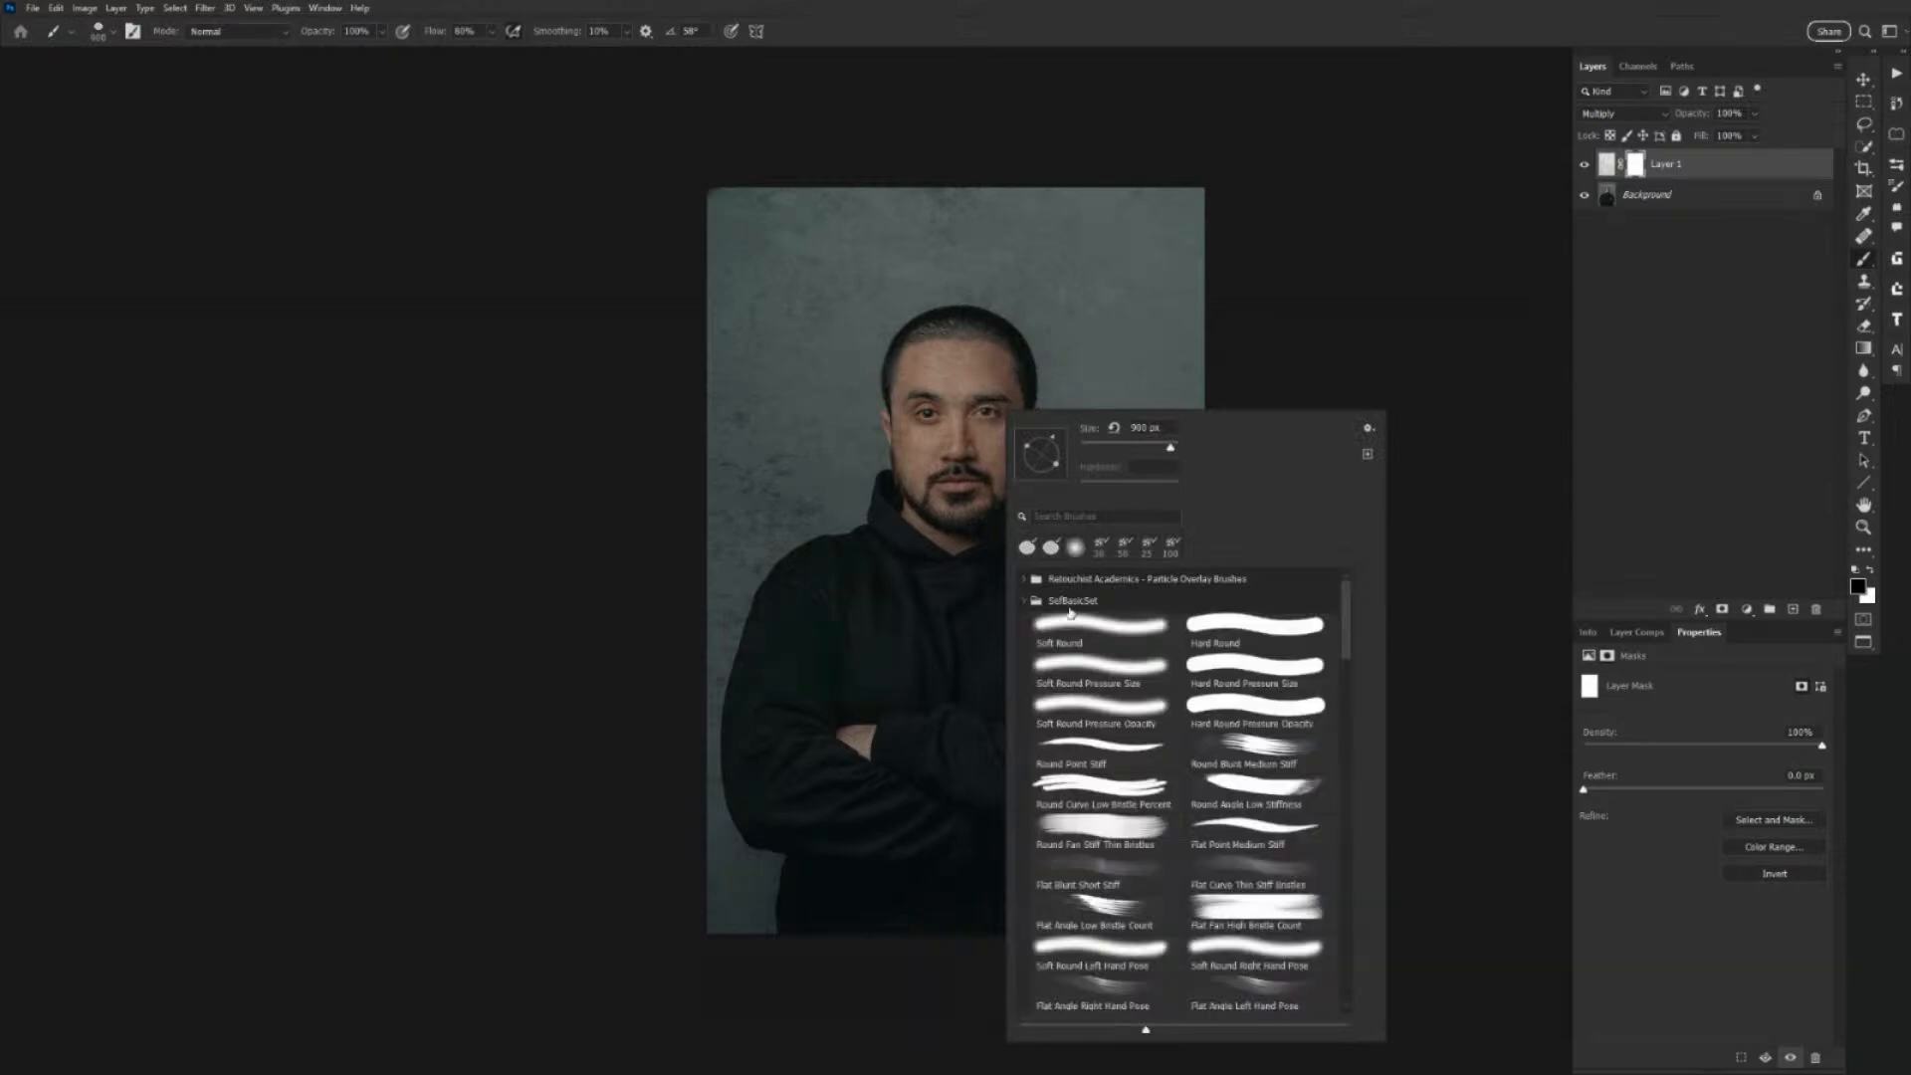
{"action": "left_click", "coordinate": [1127, 627]}
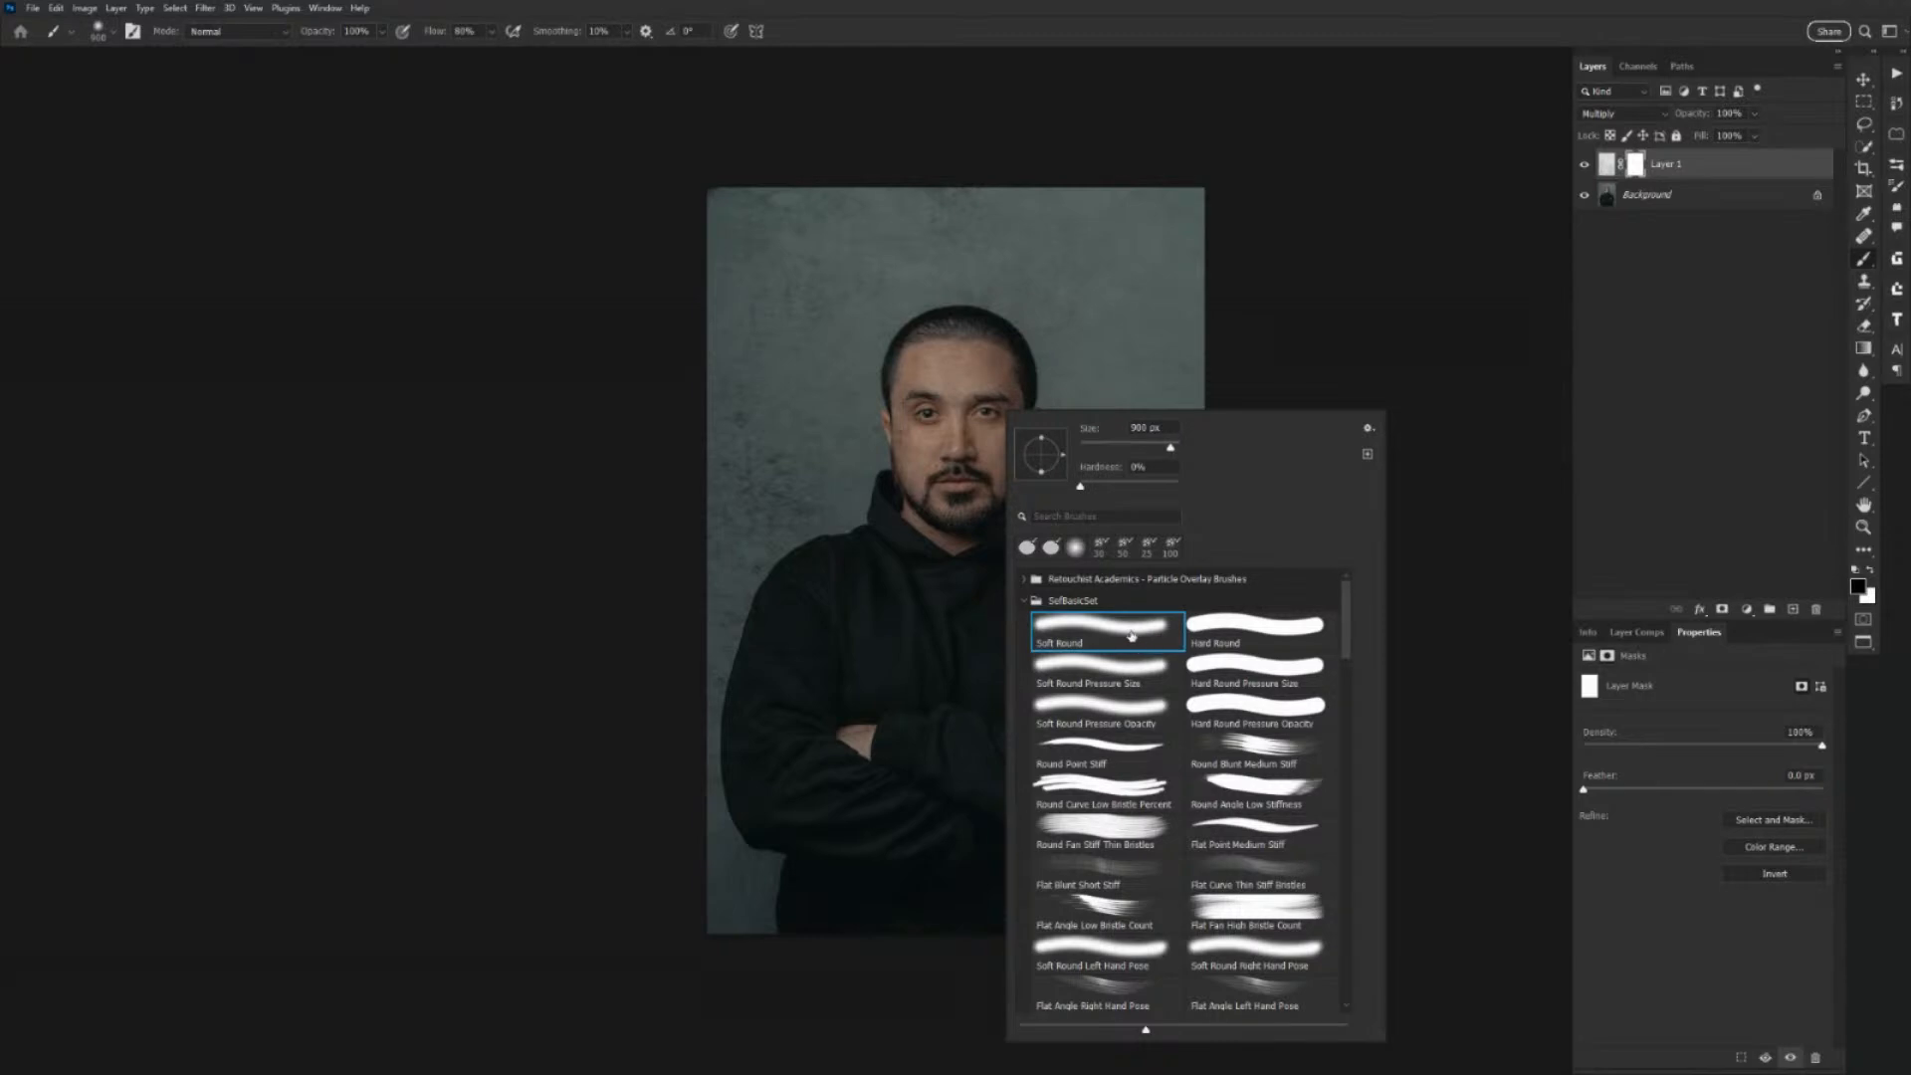
{"action": "key", "text": "Return"}
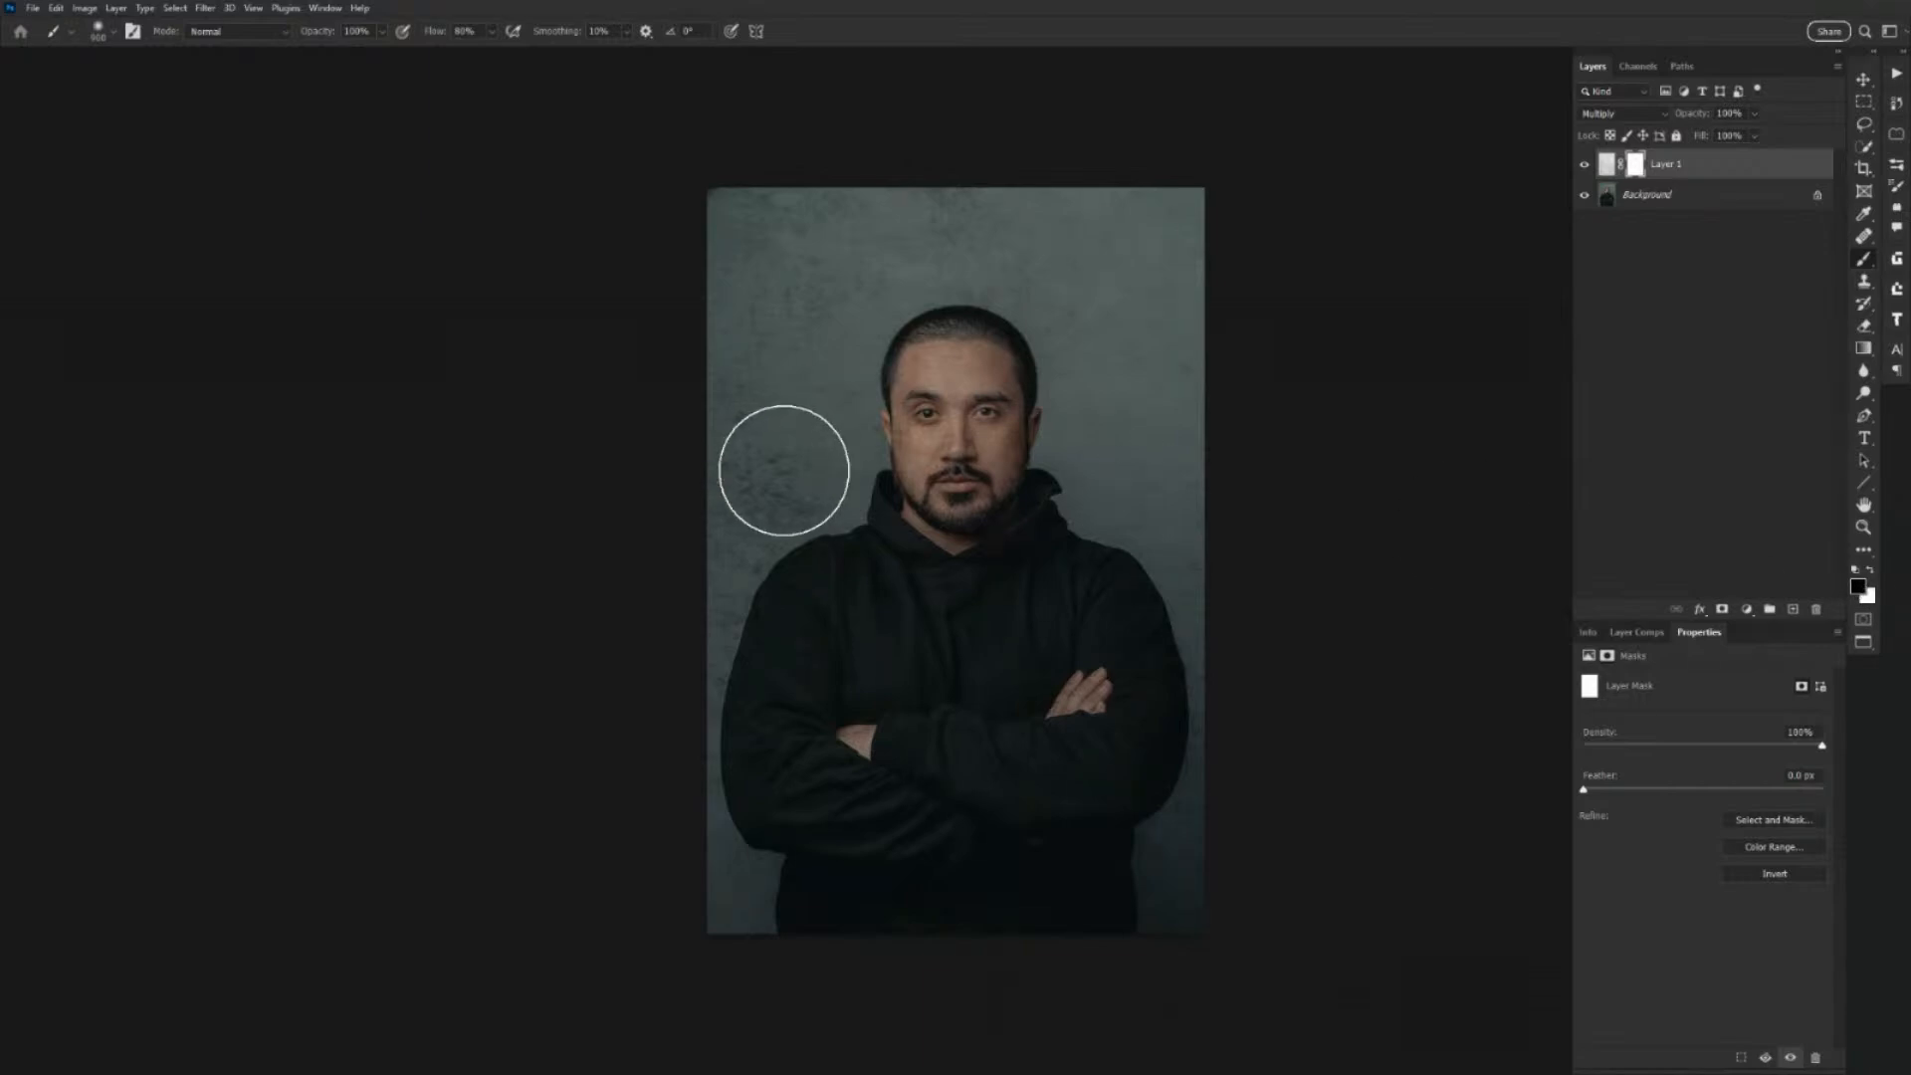
Paint black on the texture layer's mask over the man's face and torso with a much larger brush at 50% opacity.
{"action": "key", "text": "bracketright"}
{"action": "key", "text": "bracketright"}
{"action": "key", "text": "bracketright"}
{"action": "key", "text": "bracketright"}
{"action": "key", "text": "bracketright"}
{"action": "key", "text": "bracketright"}
{"action": "key", "text": "bracketright"}
{"action": "key", "text": "bracketright"}
{"action": "key", "text": "bracketright"}
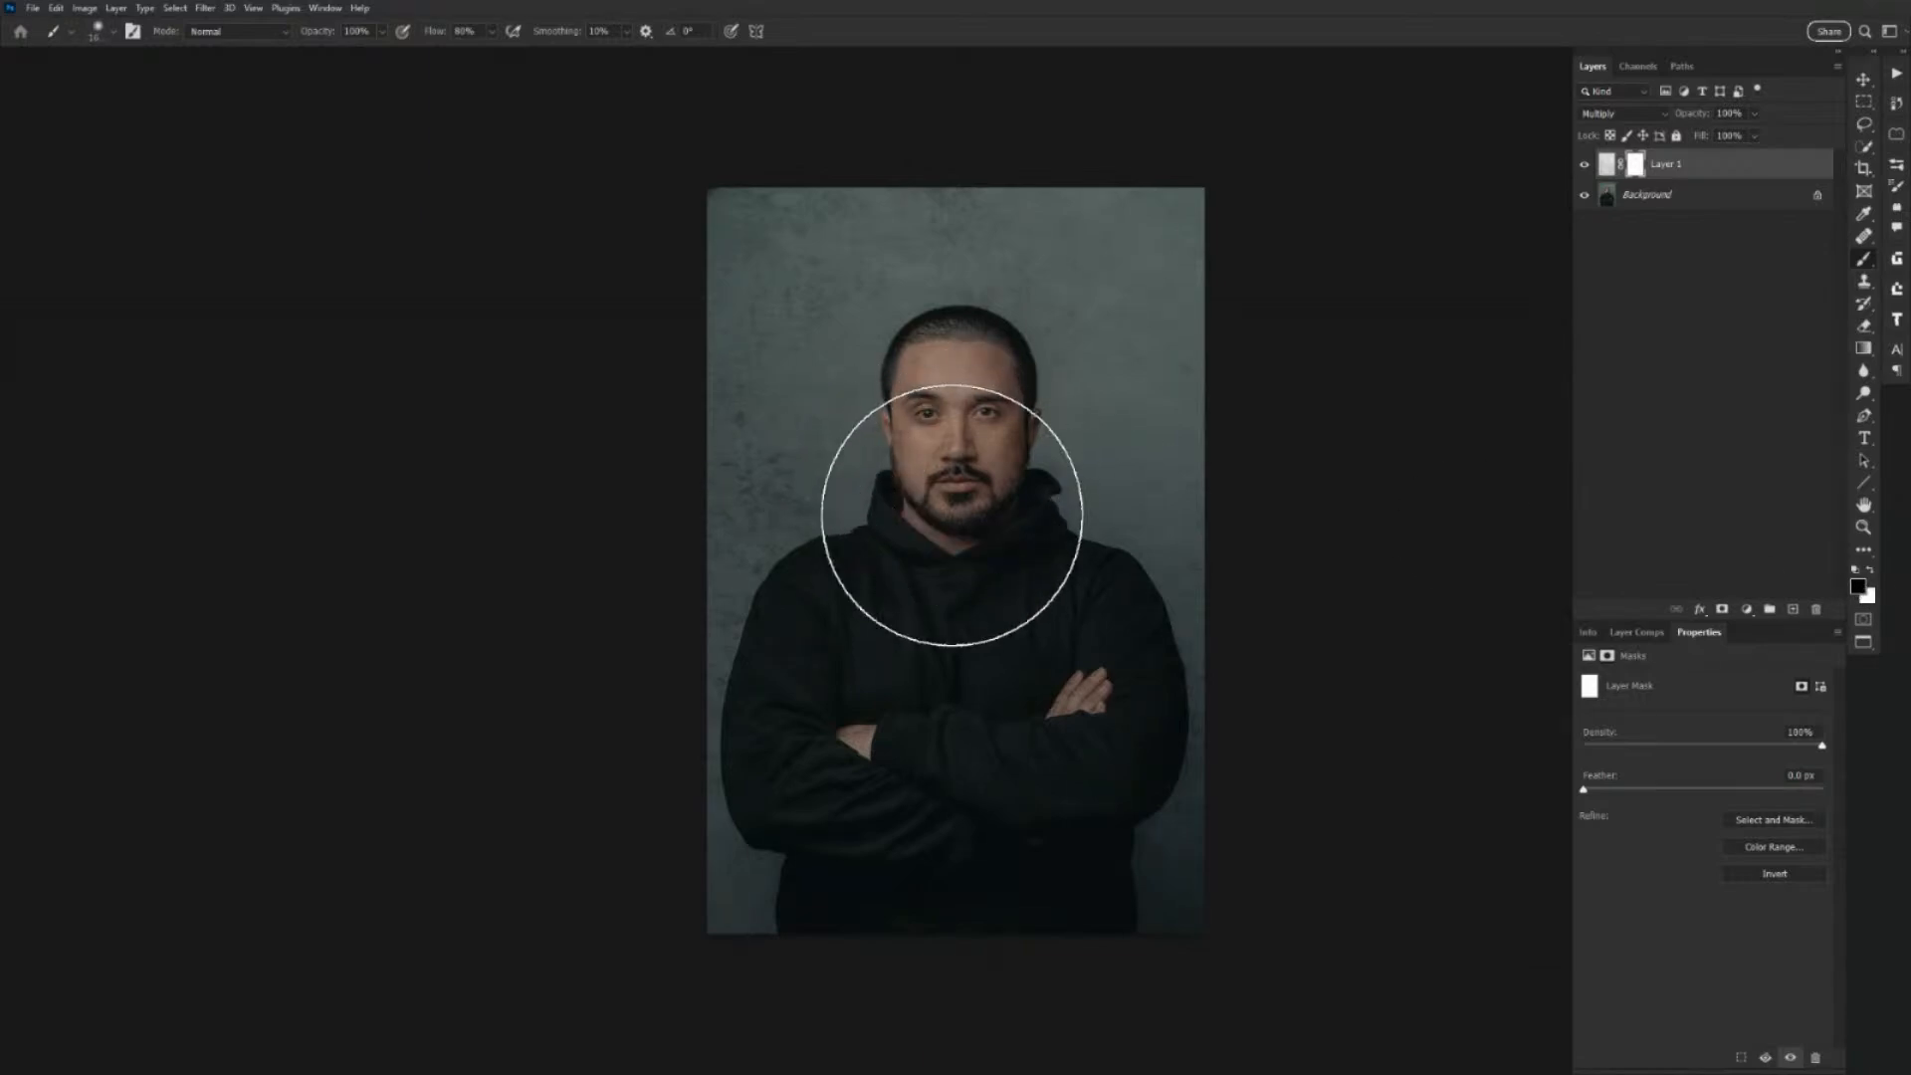
{"action": "key", "text": "bracketright"}
{"action": "key", "text": "bracketright"}
{"action": "key", "text": "bracketright"}
{"action": "key", "text": "bracketright"}
{"action": "key", "text": "bracketright"}
{"action": "key", "text": "bracketright"}
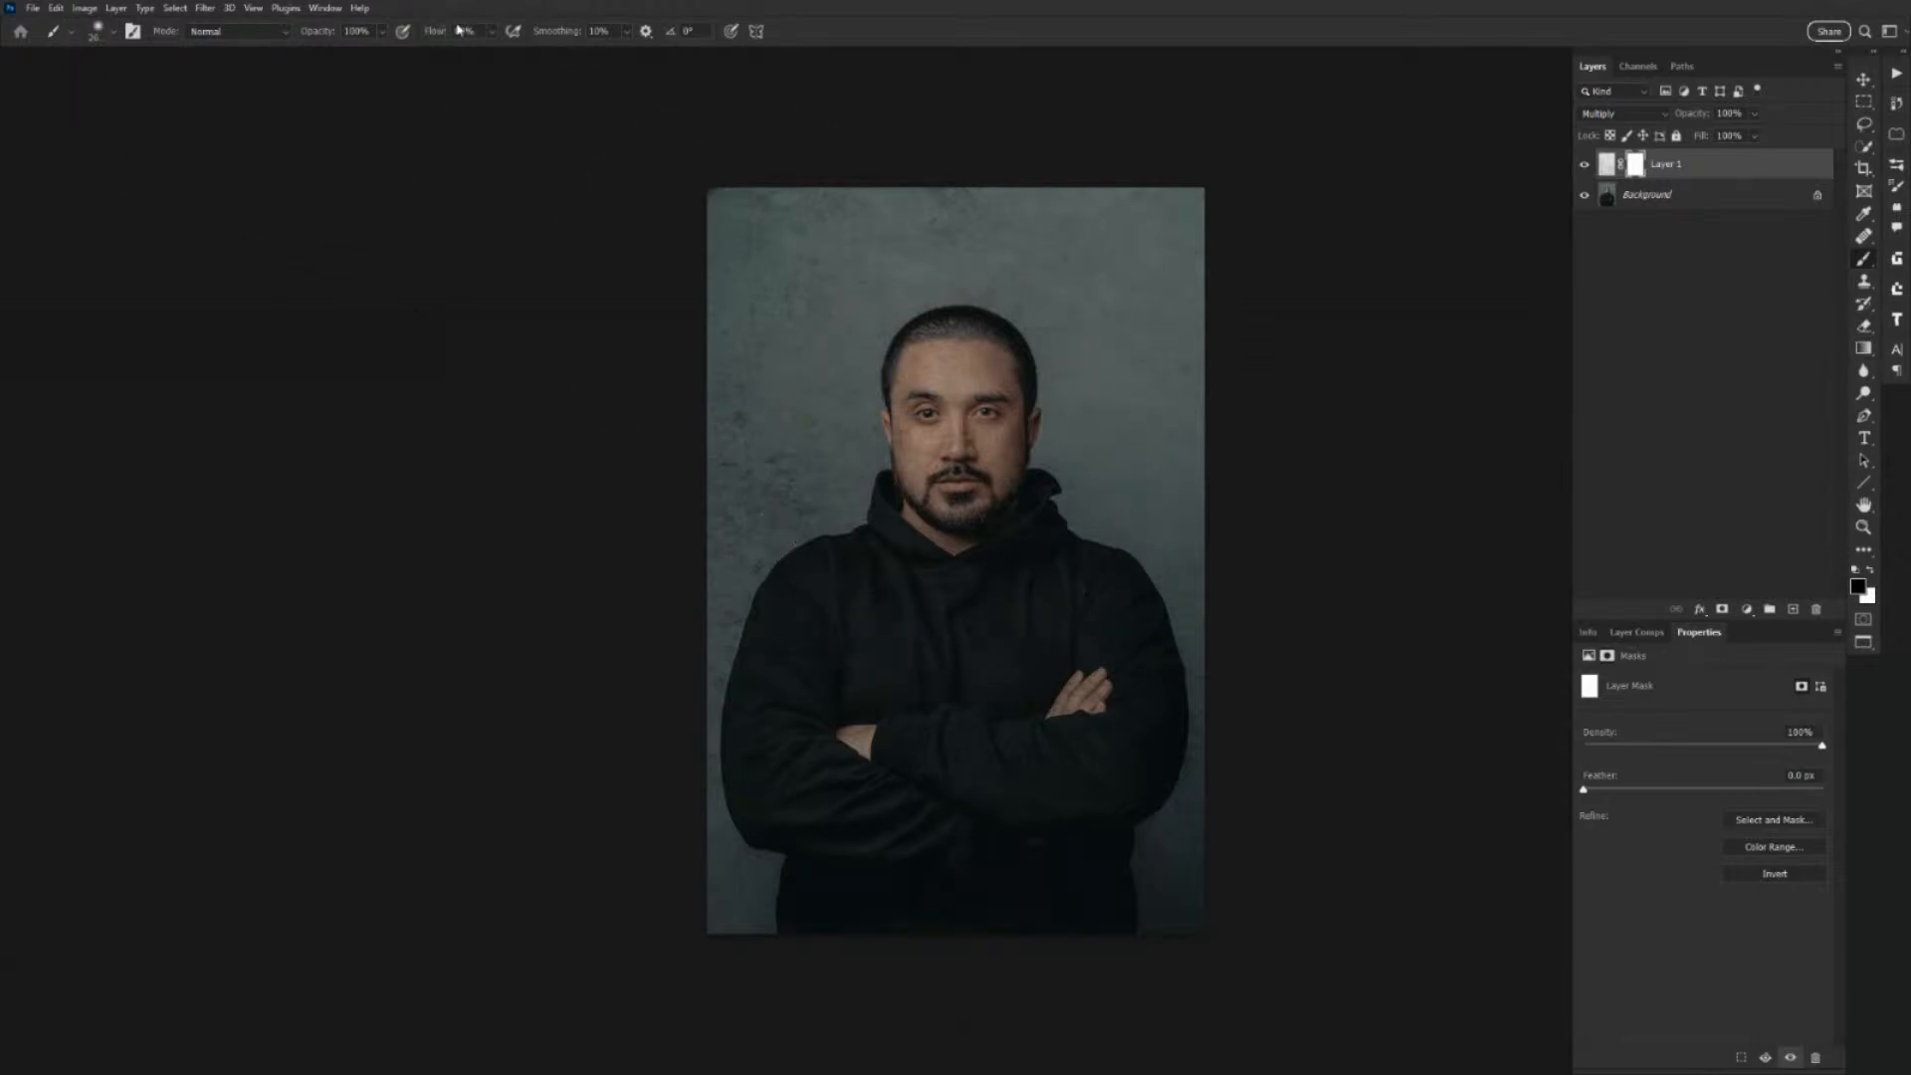
{"action": "left_click_drag", "start_coordinate": [331, 35], "coordinate": [295, 46]}
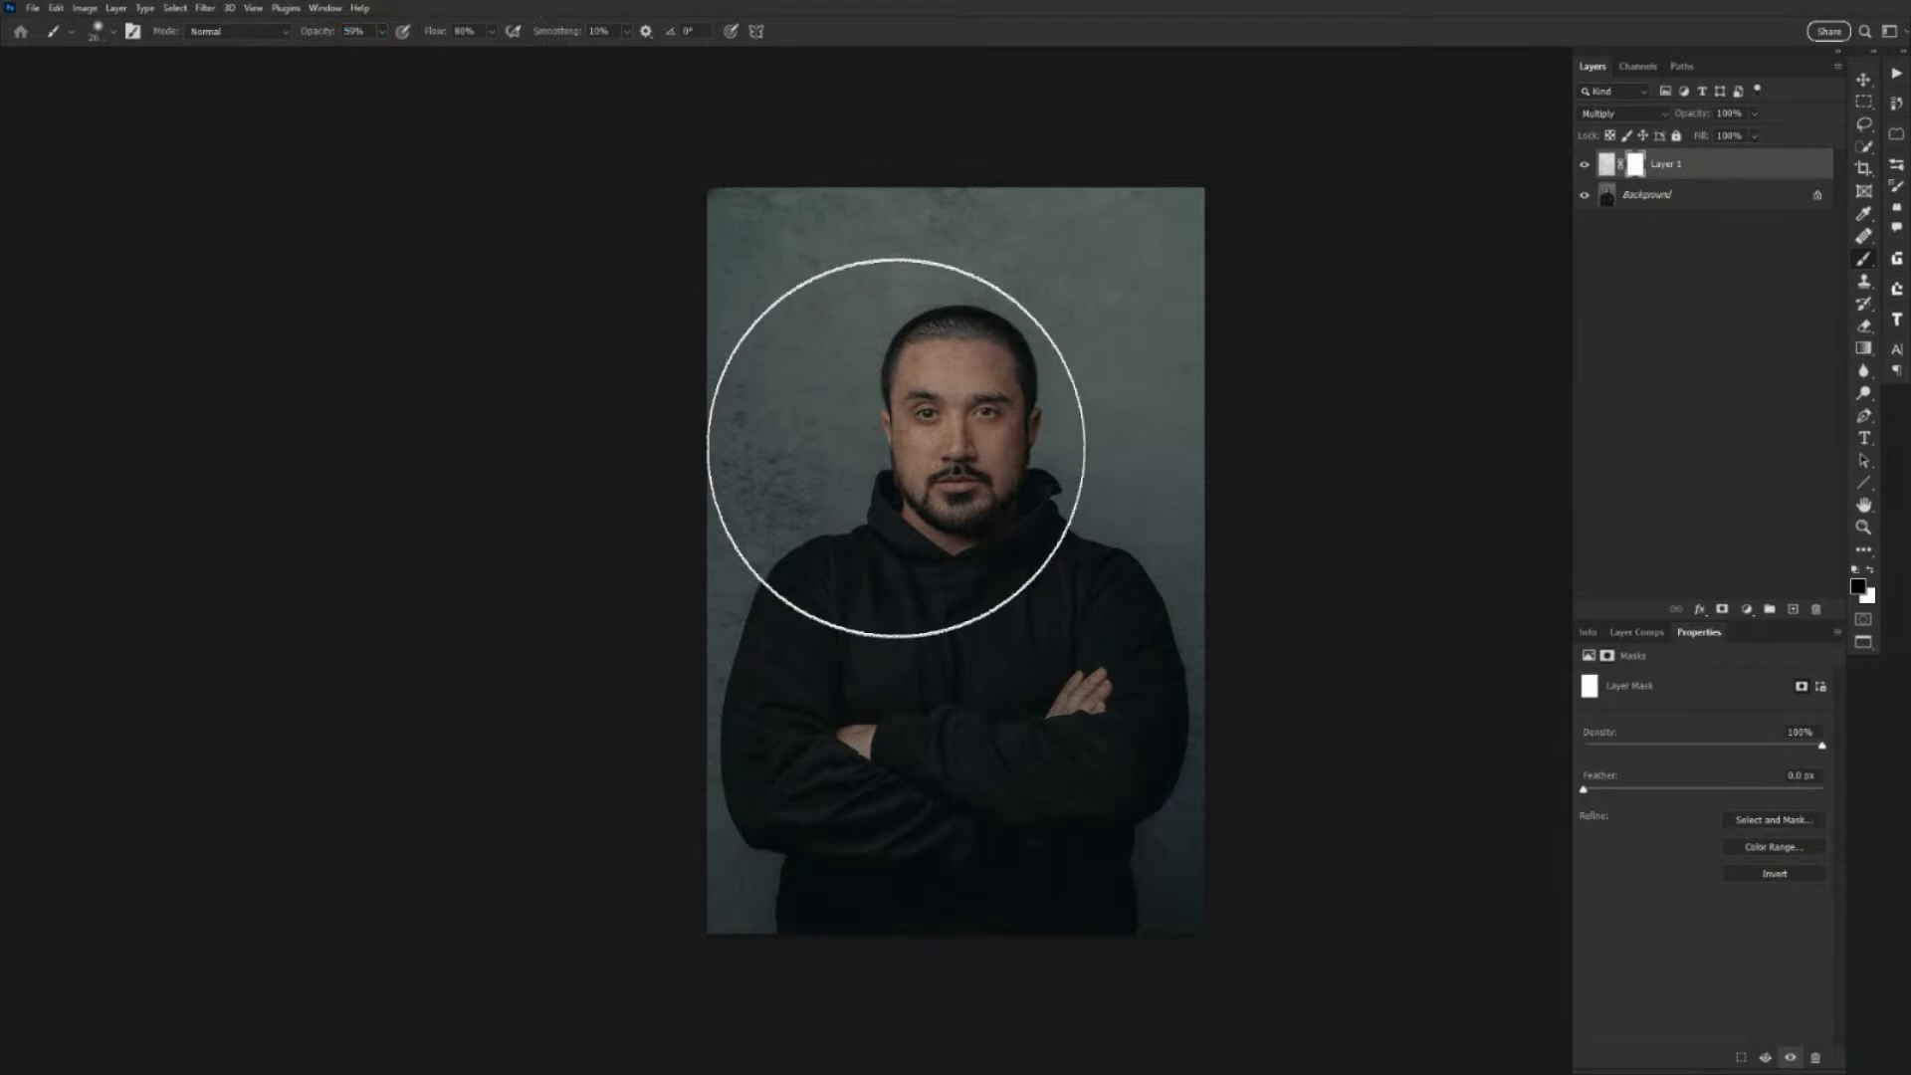
{"action": "mouse_move", "coordinate": [970, 459]}
{"action": "left_mouse_down"}
{"action": "mouse_move", "coordinate": [926, 563]}
{"action": "mouse_move", "coordinate": [929, 743]}
{"action": "left_mouse_up"}
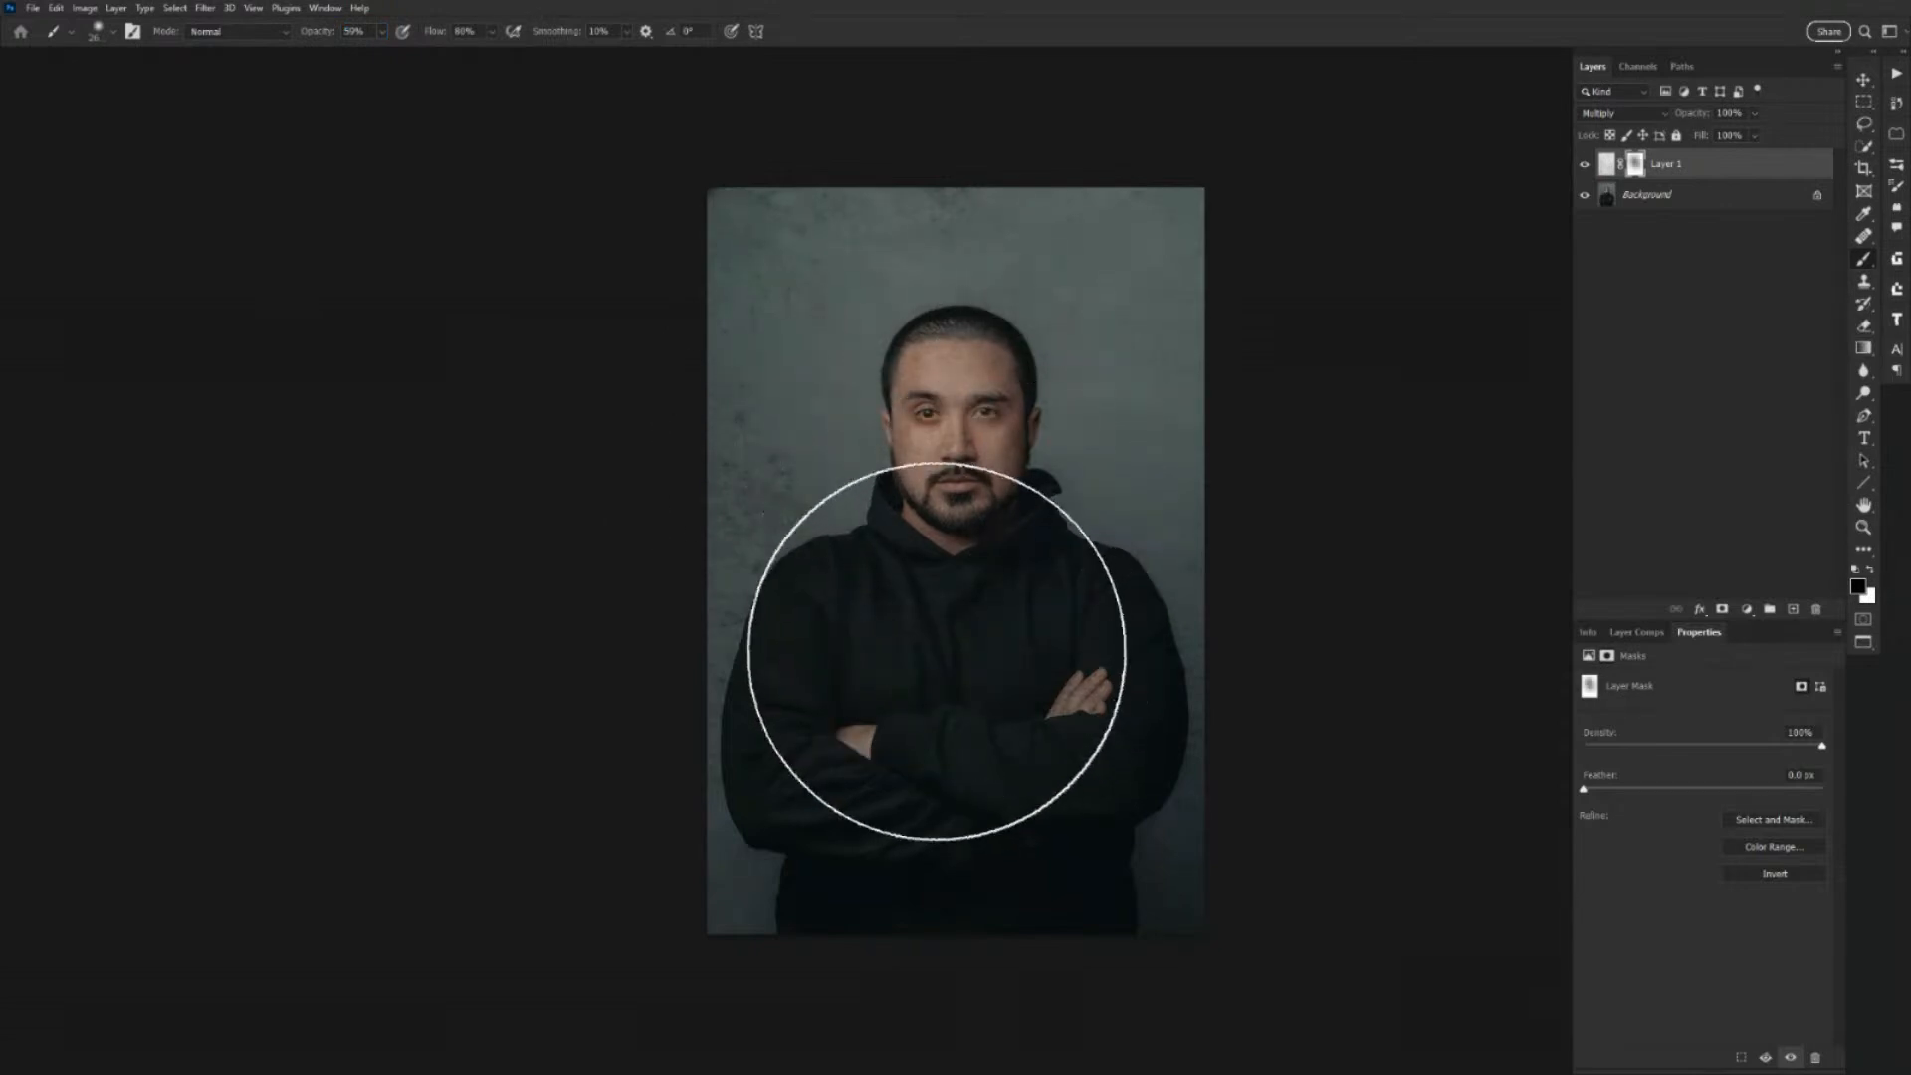
{"action": "key", "text": "bracketleft"}
{"action": "mouse_move", "coordinate": [853, 549]}
{"action": "left_mouse_down"}
{"action": "mouse_move", "coordinate": [789, 554]}
{"action": "mouse_move", "coordinate": [959, 619]}
{"action": "left_mouse_up"}
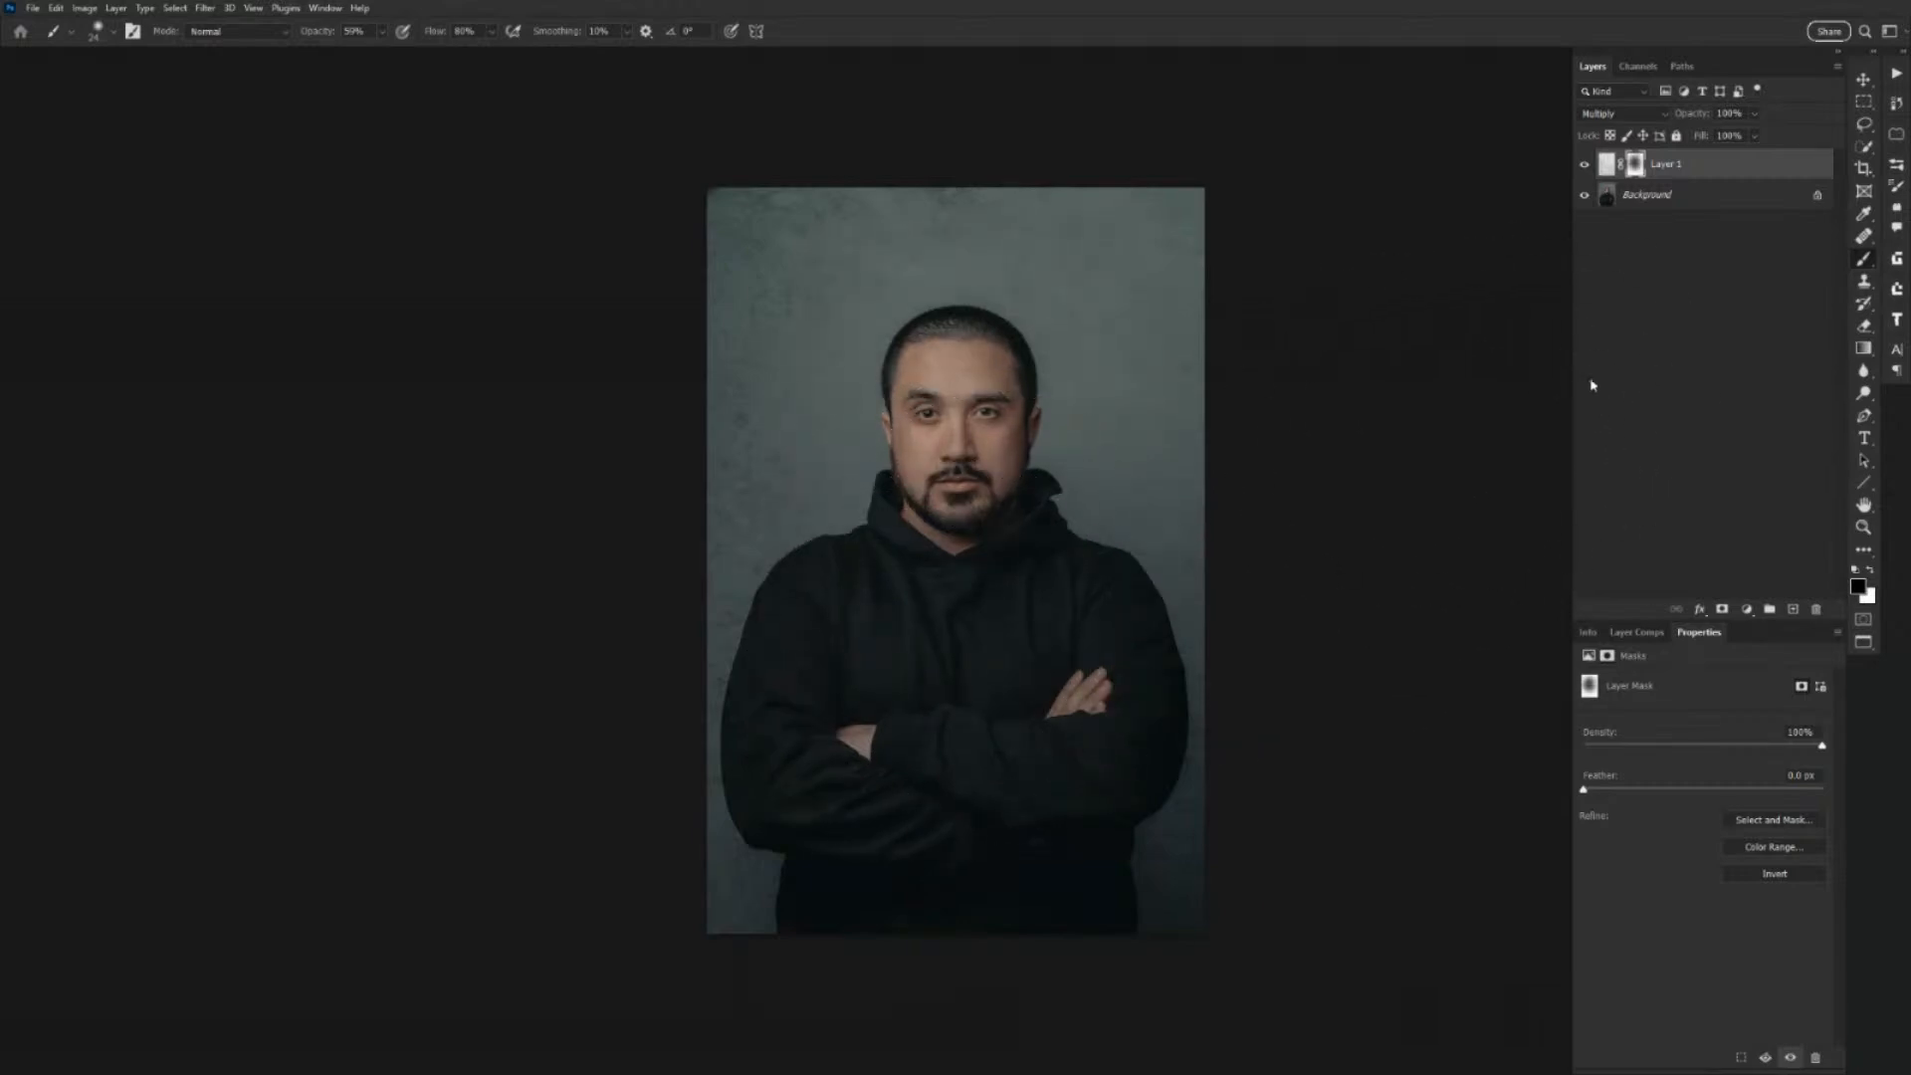
Inspect the painted layer mask on its own and compare the portrait with the mask disabled and enabled.
{"action": "left_click", "coordinate": [1633, 167], "text": "alt"}
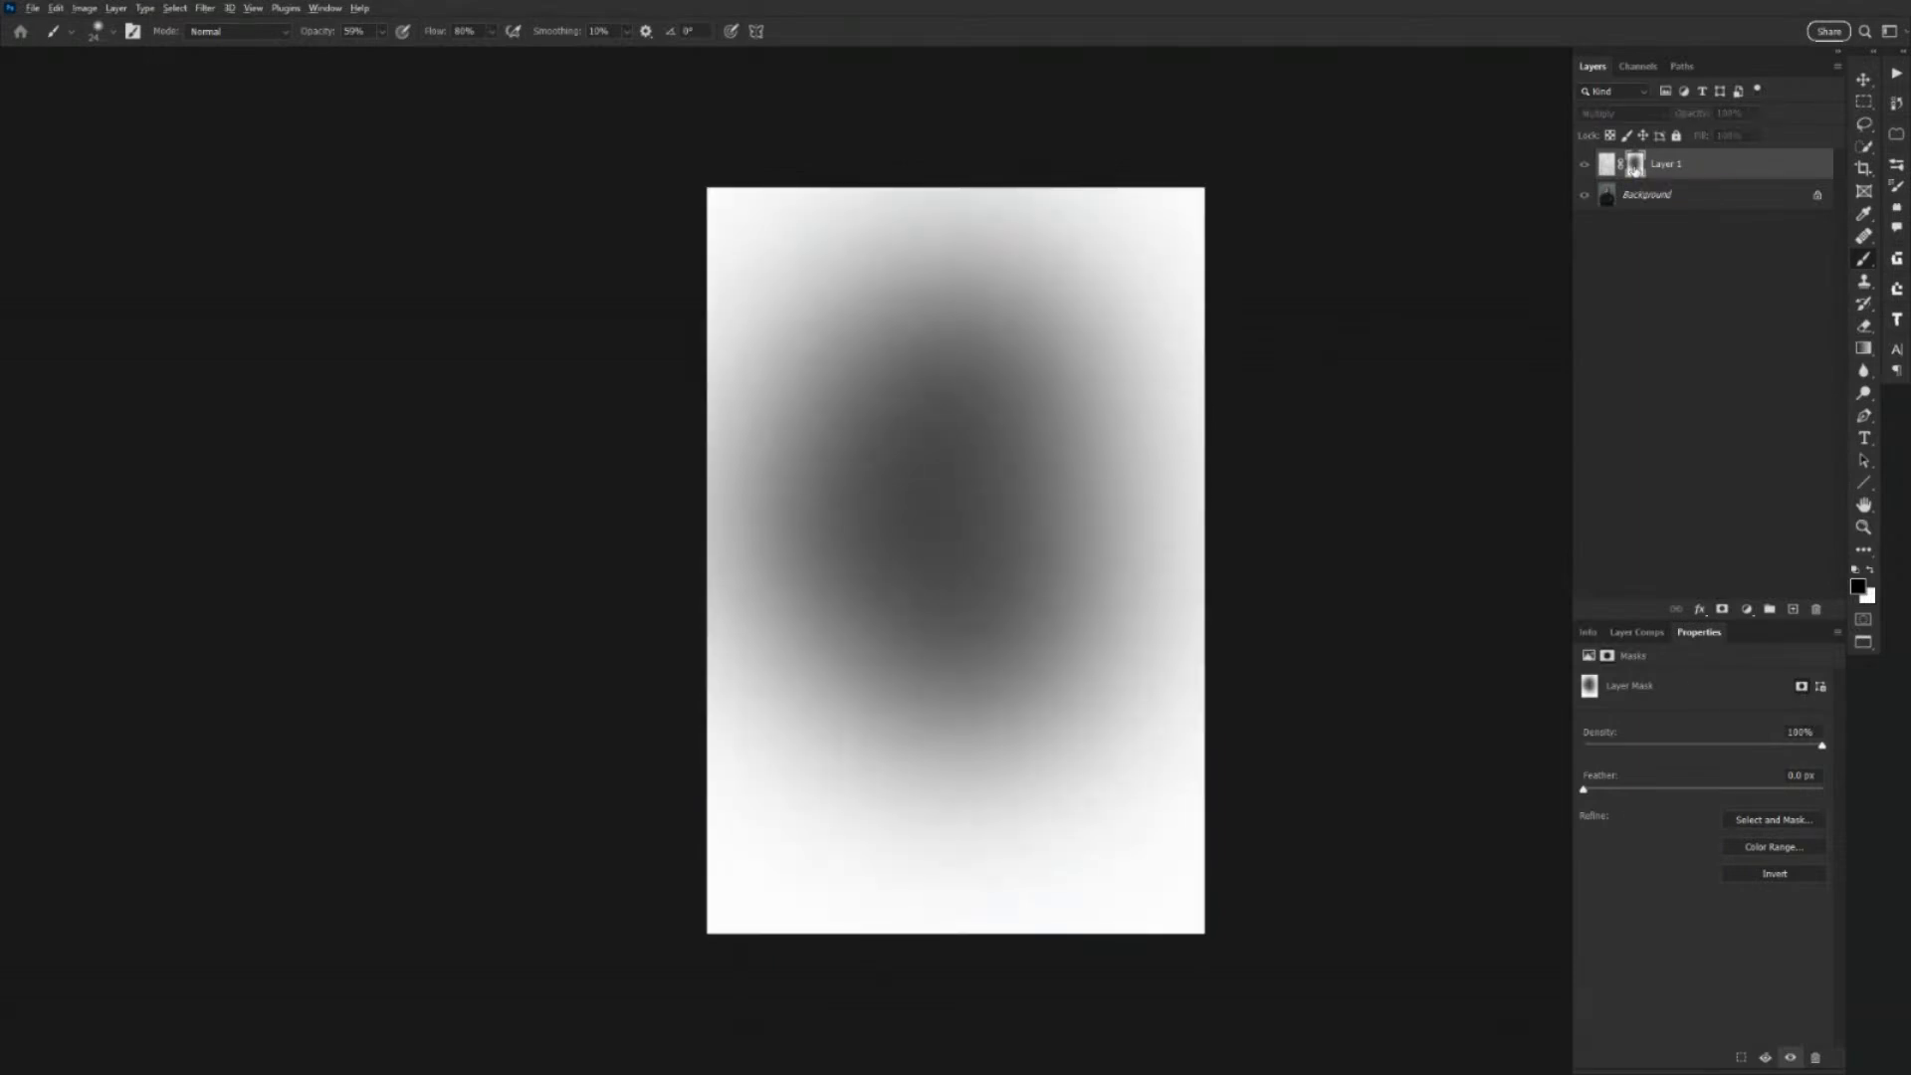
{"action": "left_click", "coordinate": [1633, 167], "text": "alt"}
{"action": "left_click", "coordinate": [1634, 167], "text": "shift"}
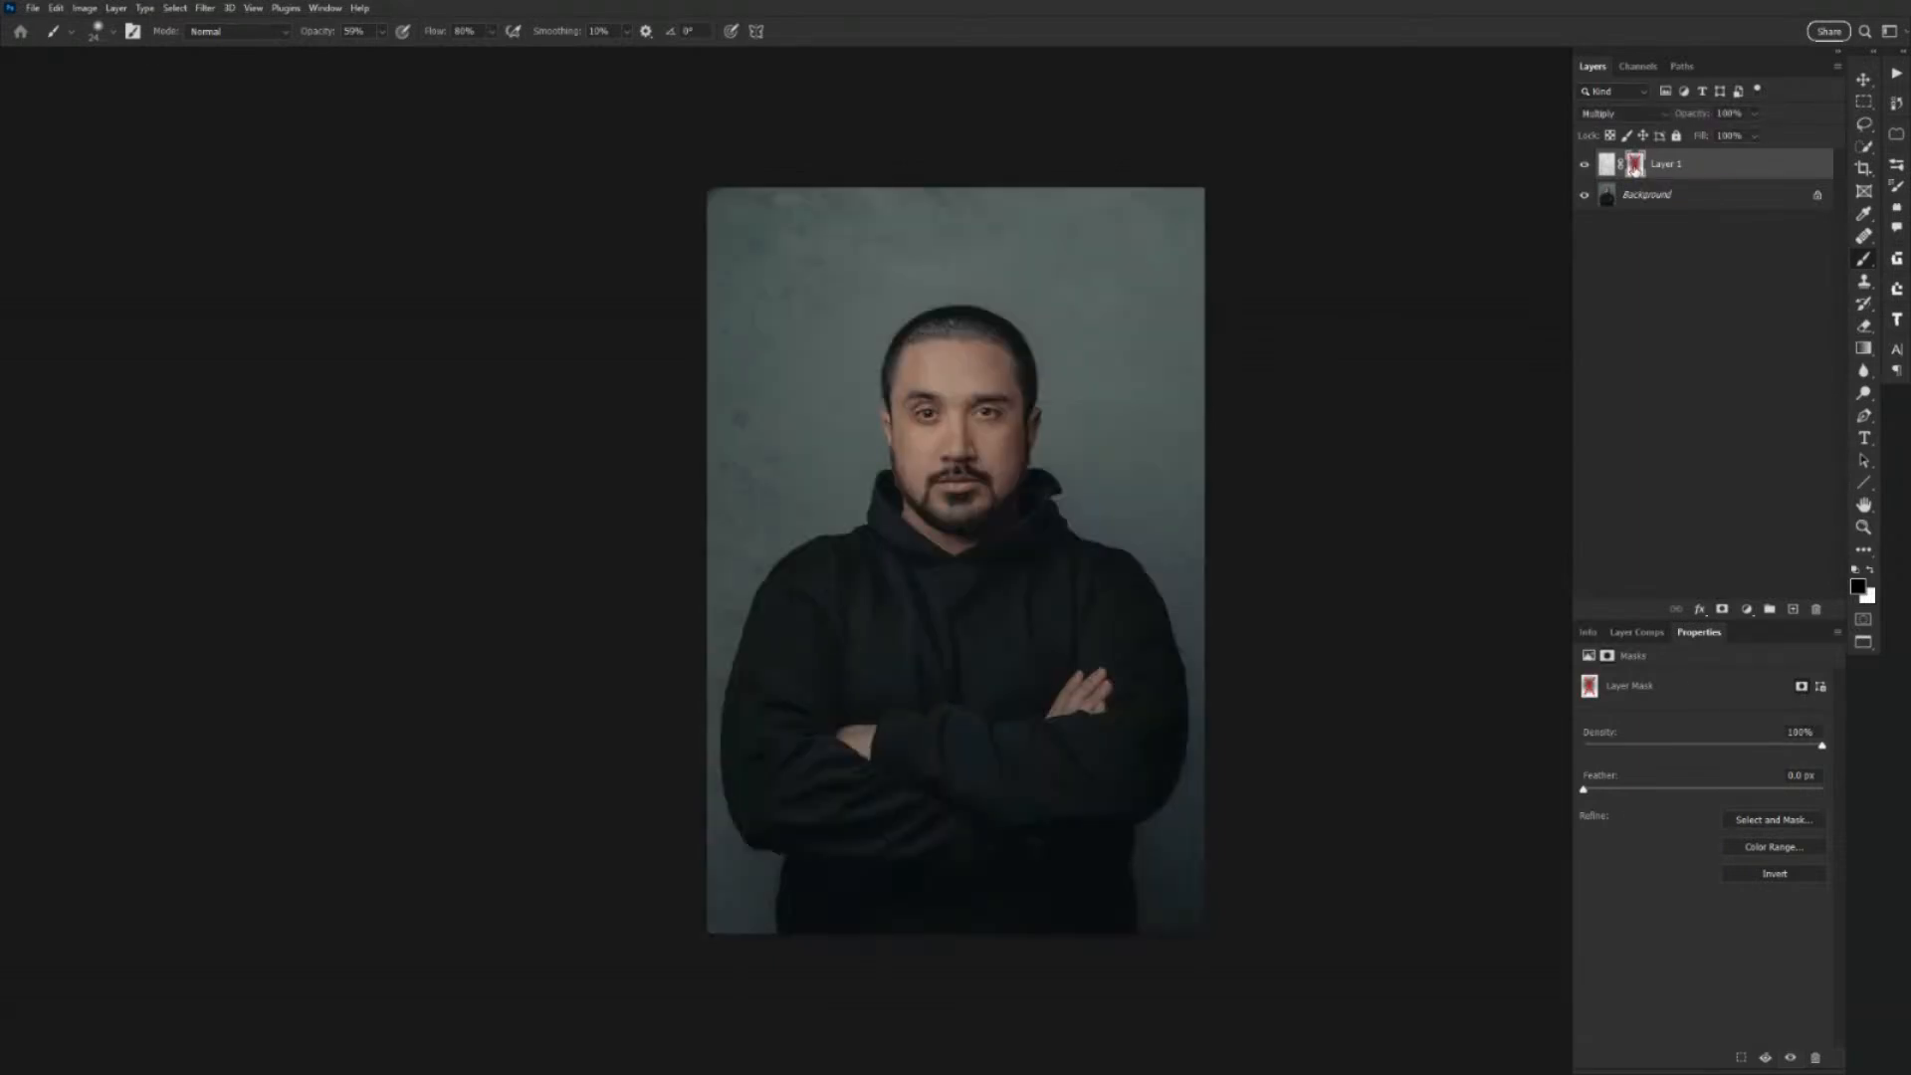
{"action": "left_click", "coordinate": [1634, 167], "text": "shift"}
Compare the portrait with and without the masked Multiply texture layer and view the result full screen.
{"action": "left_click", "coordinate": [1586, 166]}
{"action": "left_click", "coordinate": [1588, 166]}
{"action": "left_click", "coordinate": [1587, 167]}
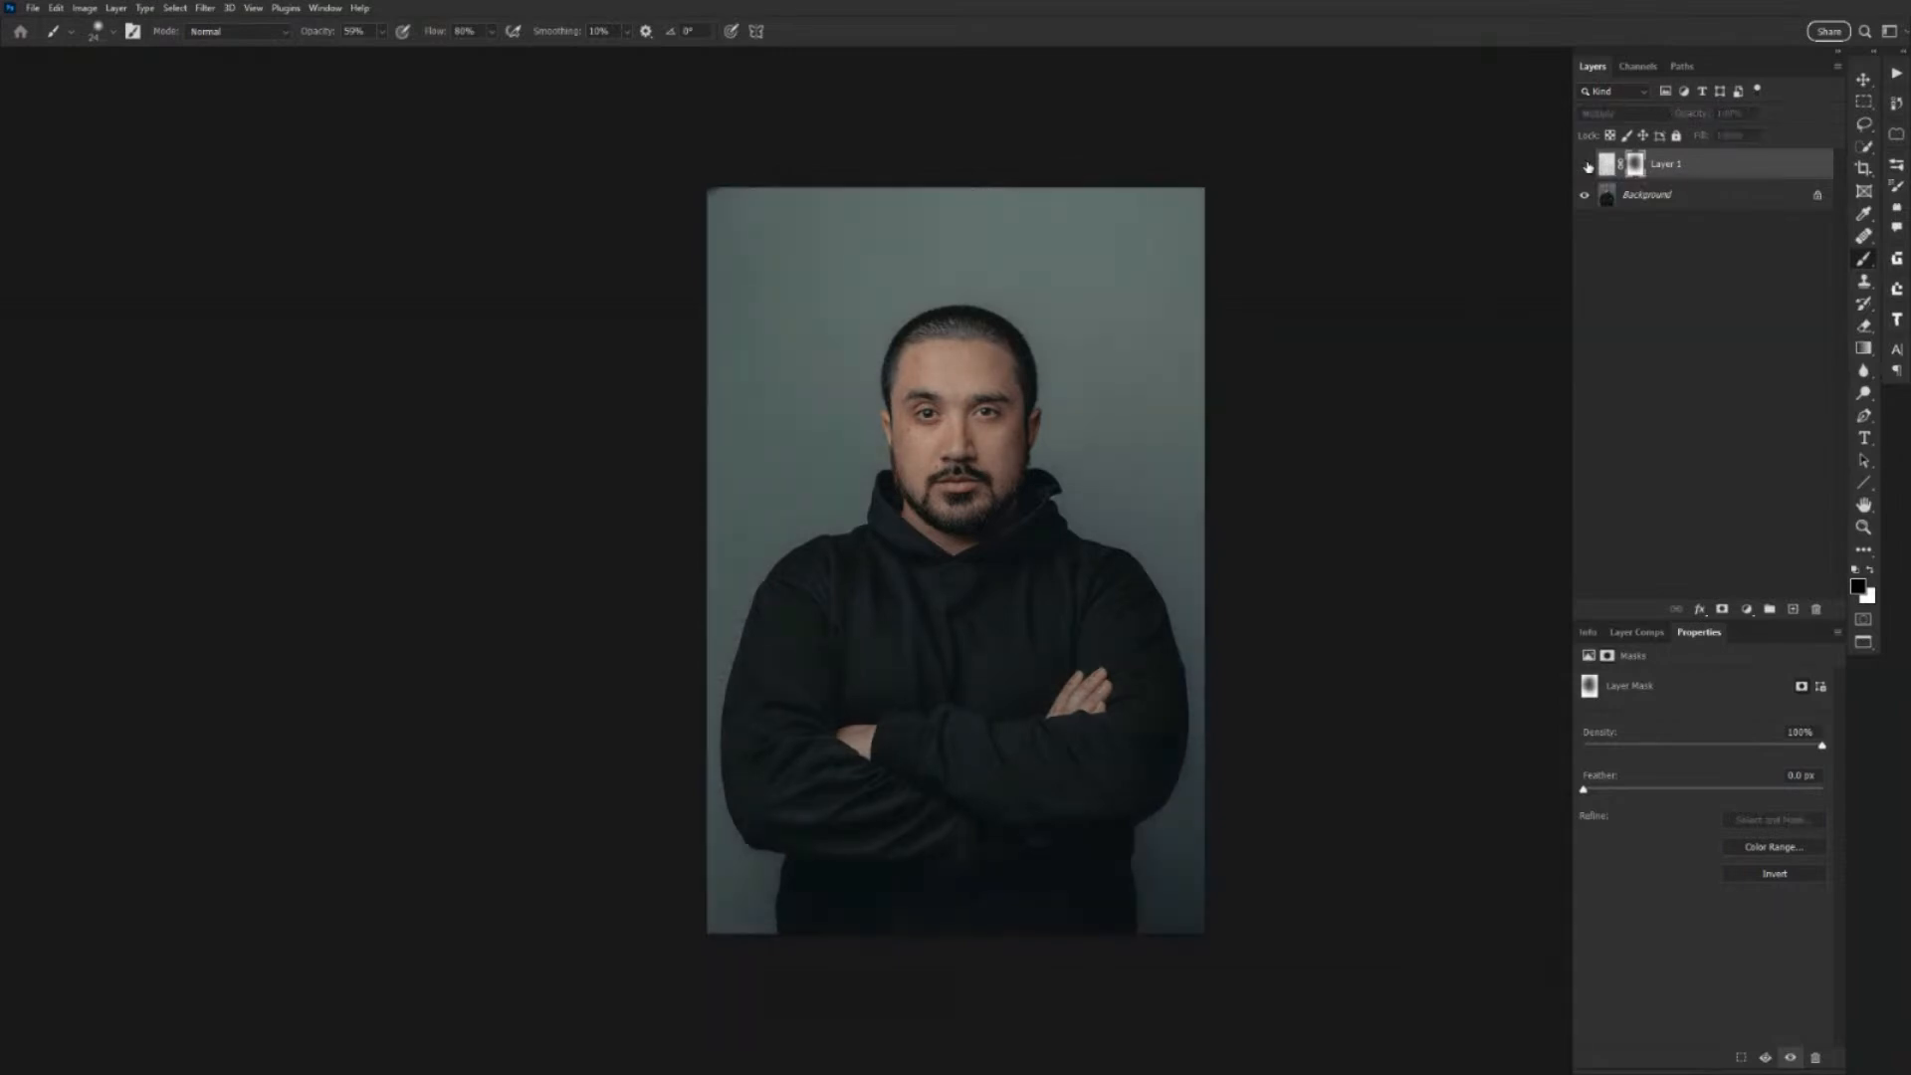
{"action": "left_click", "coordinate": [1588, 166]}
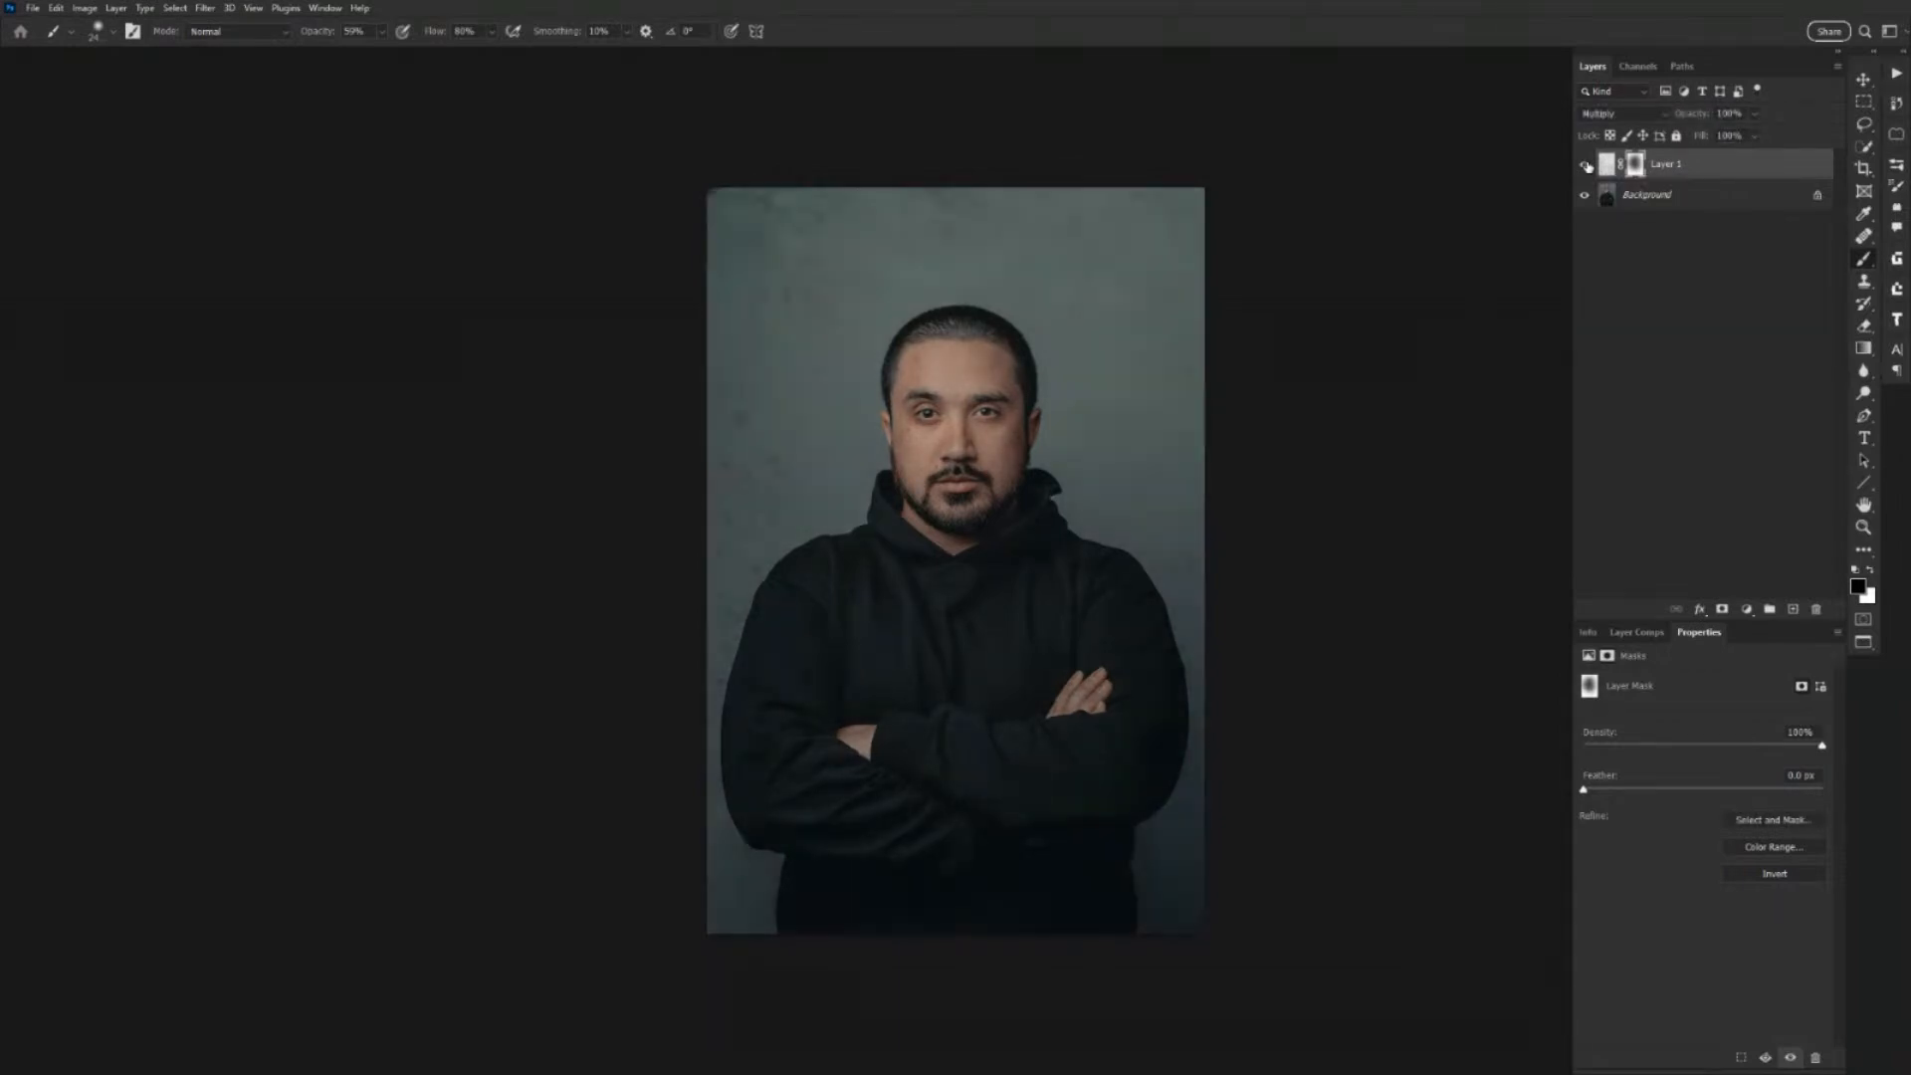
{"action": "key", "text": "f"}
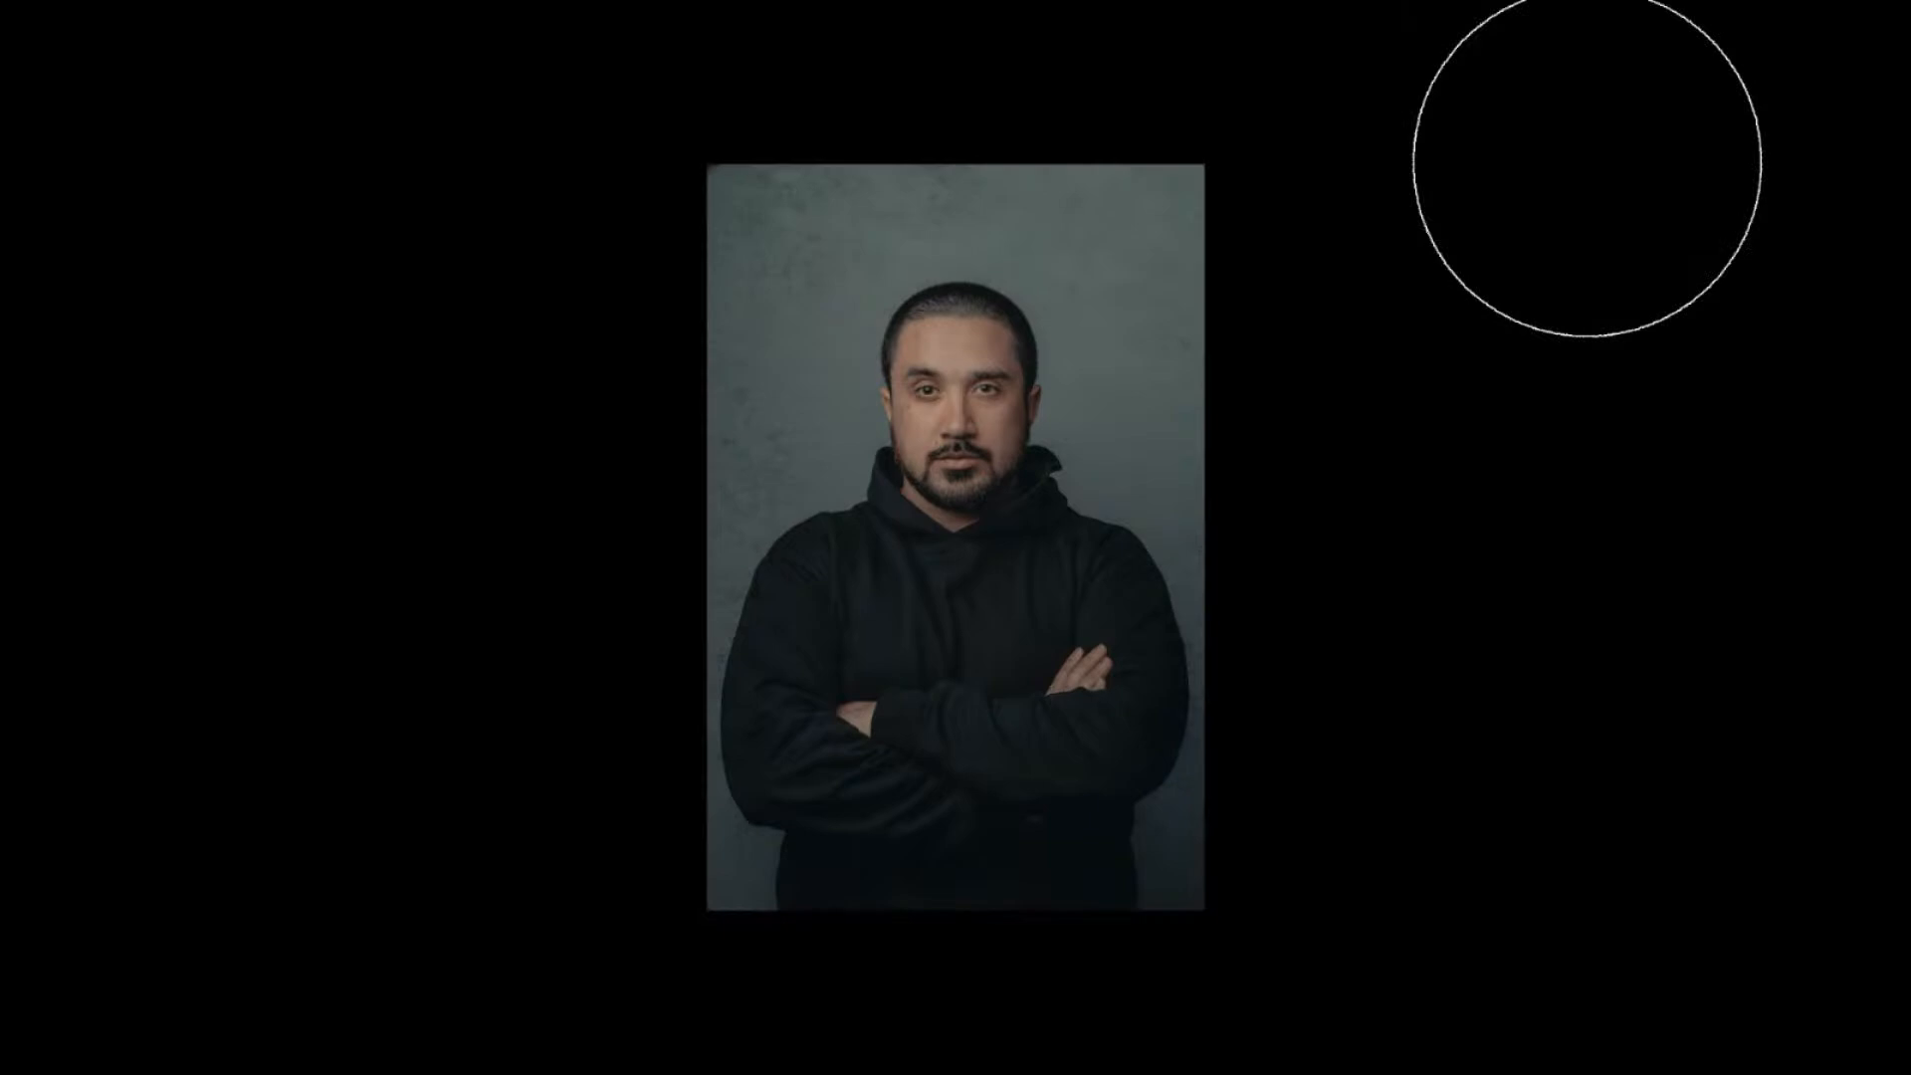
Return the hoodie portrait to a floating window, shrink it and place it among the other open images.
{"action": "key", "text": "f"}
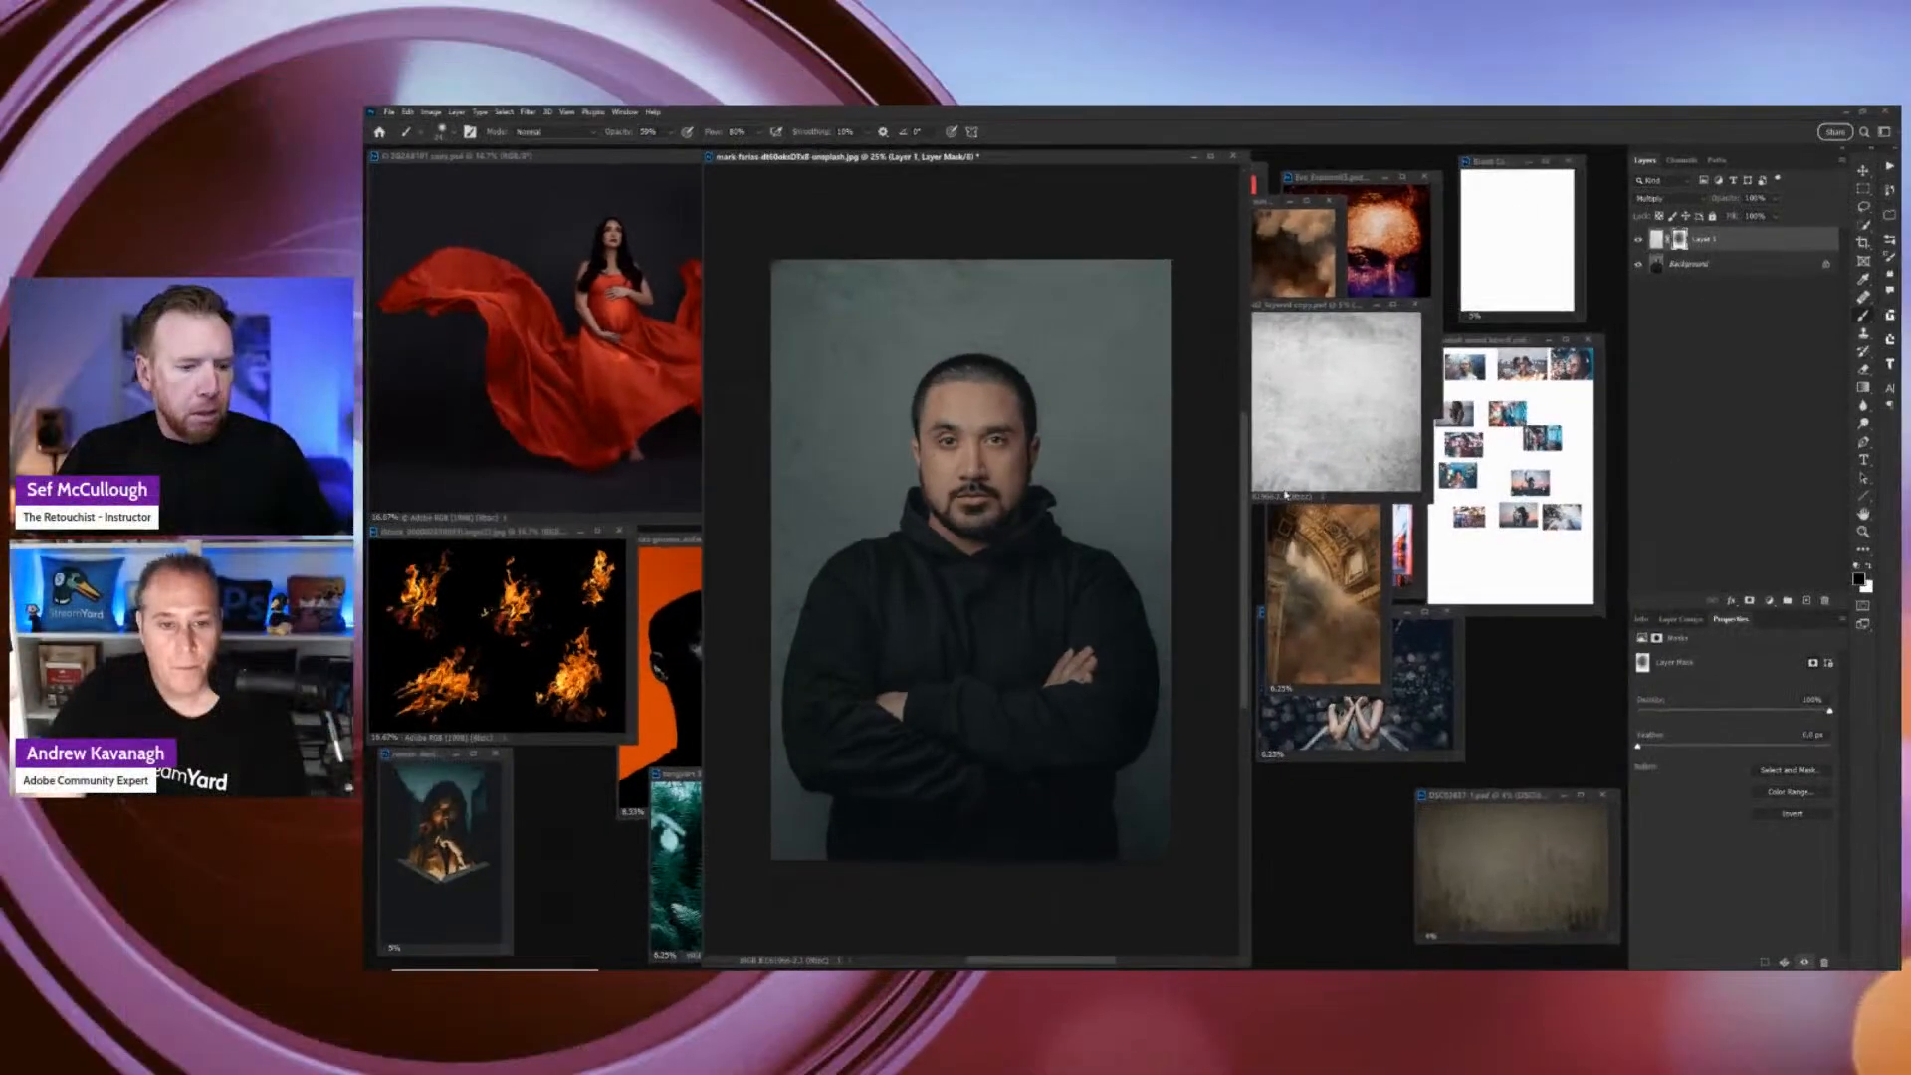
{"action": "key", "text": "ctrl+minus"}
{"action": "left_click_drag", "start_coordinate": [846, 159], "coordinate": [1040, 305]}
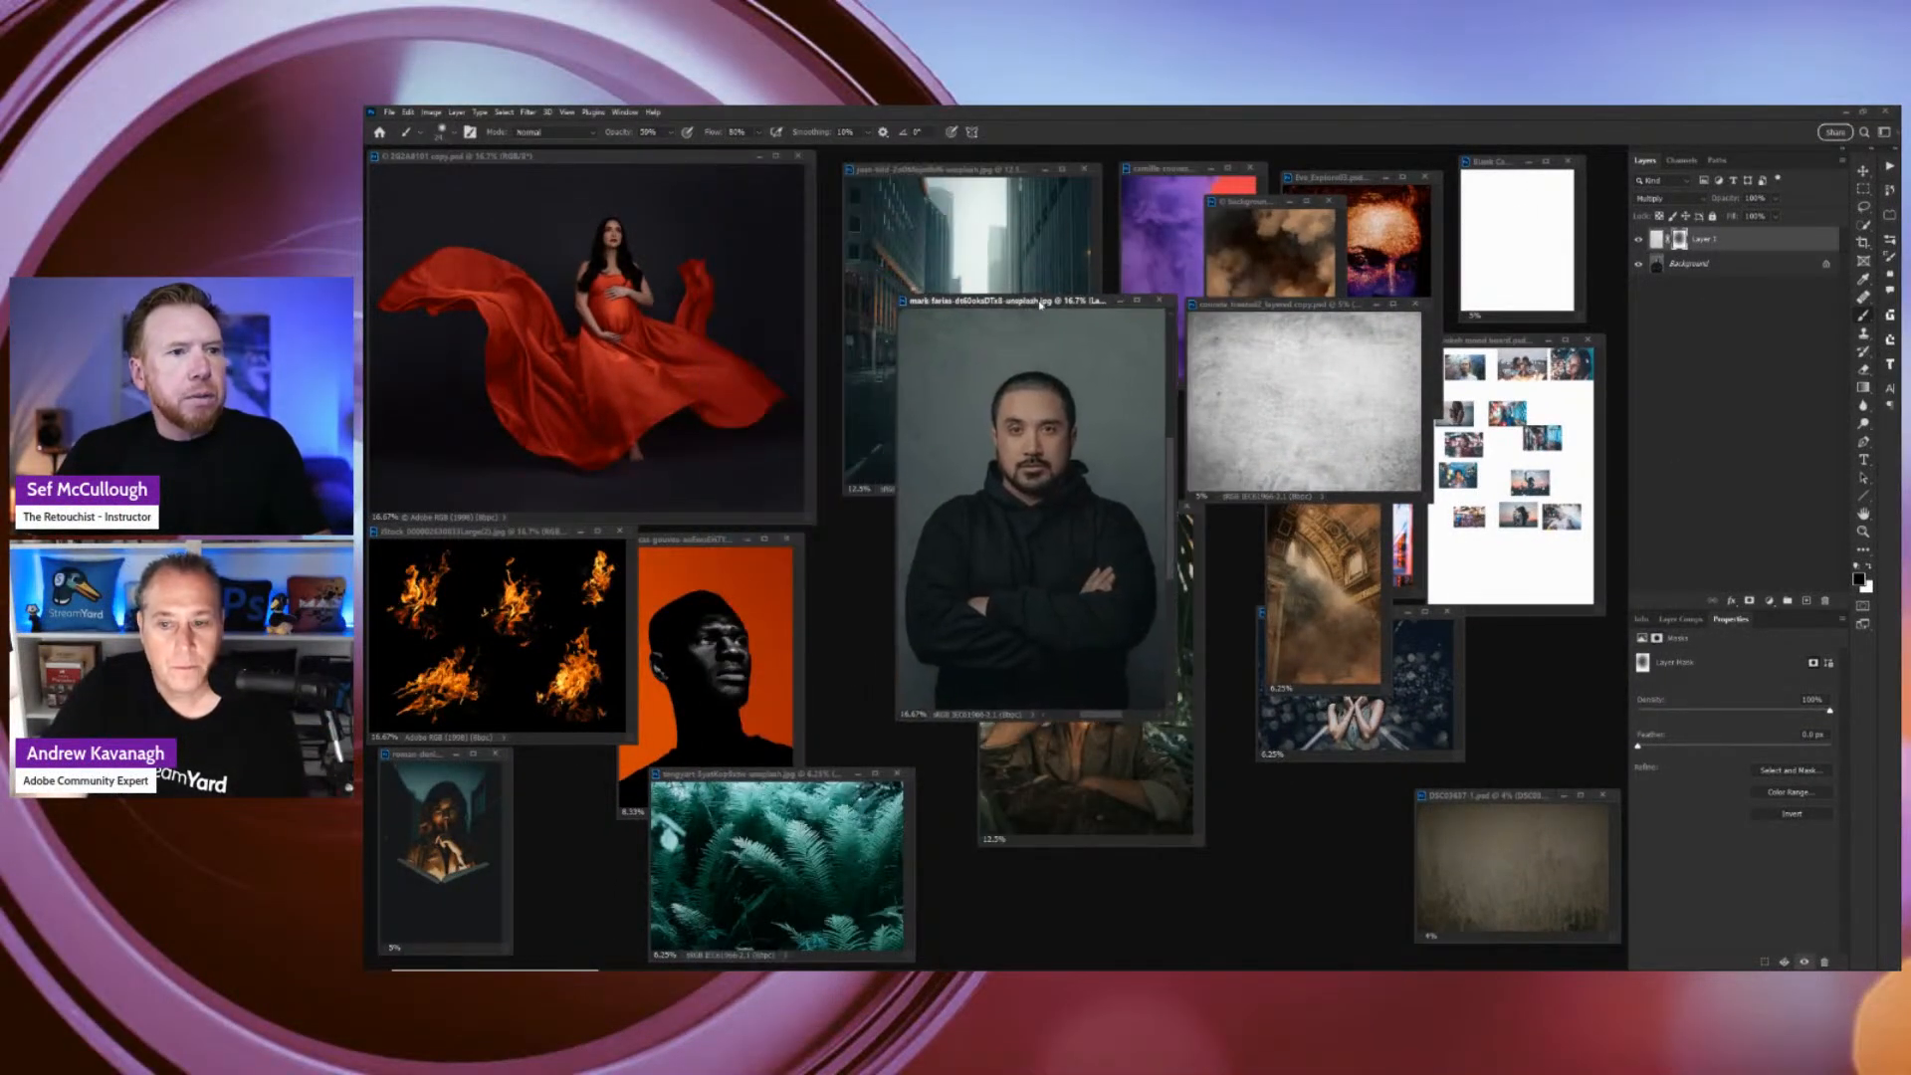
{"action": "key", "text": "ctrl+minus"}
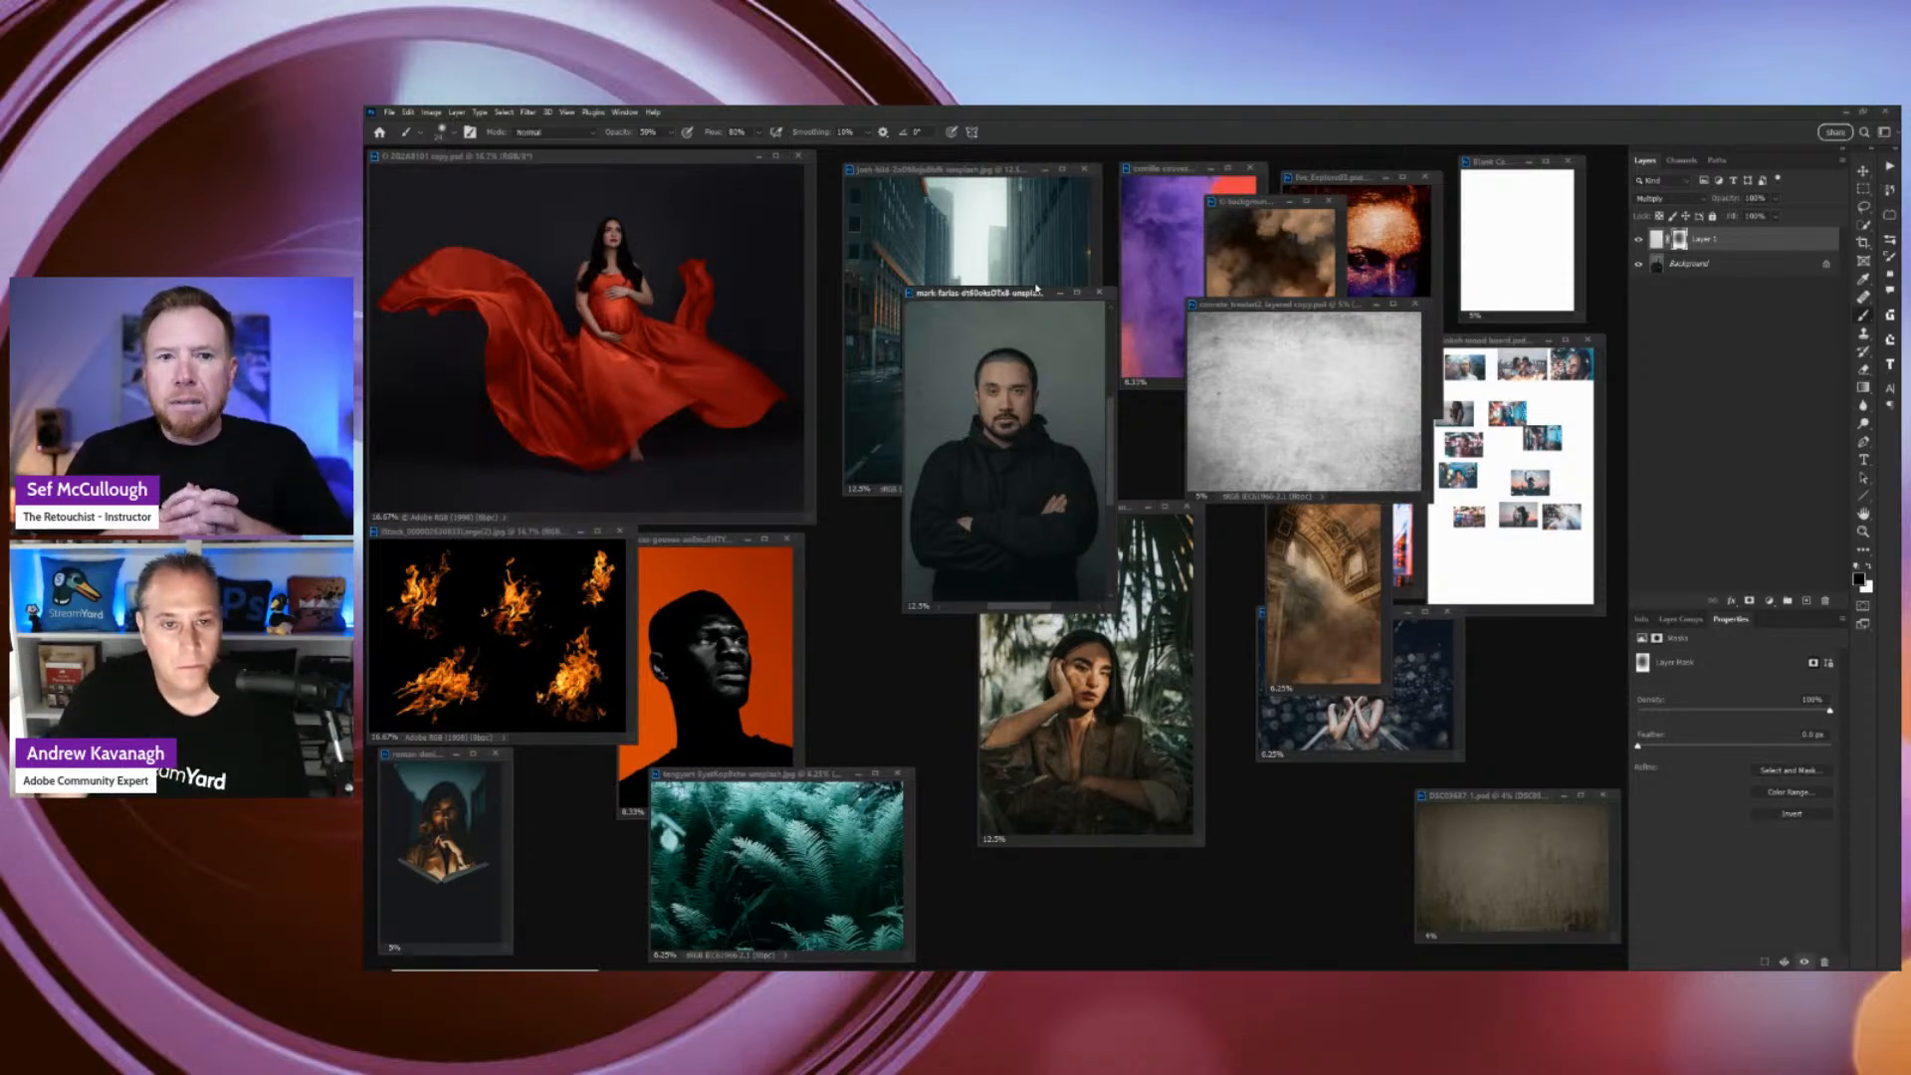
Bring the red and blue glitter-face portrait document forward, enlarge it and show it alone on the plain backdrop.
{"action": "left_click", "coordinate": [1356, 181]}
{"action": "left_click_drag", "start_coordinate": [1369, 181], "coordinate": [945, 218]}
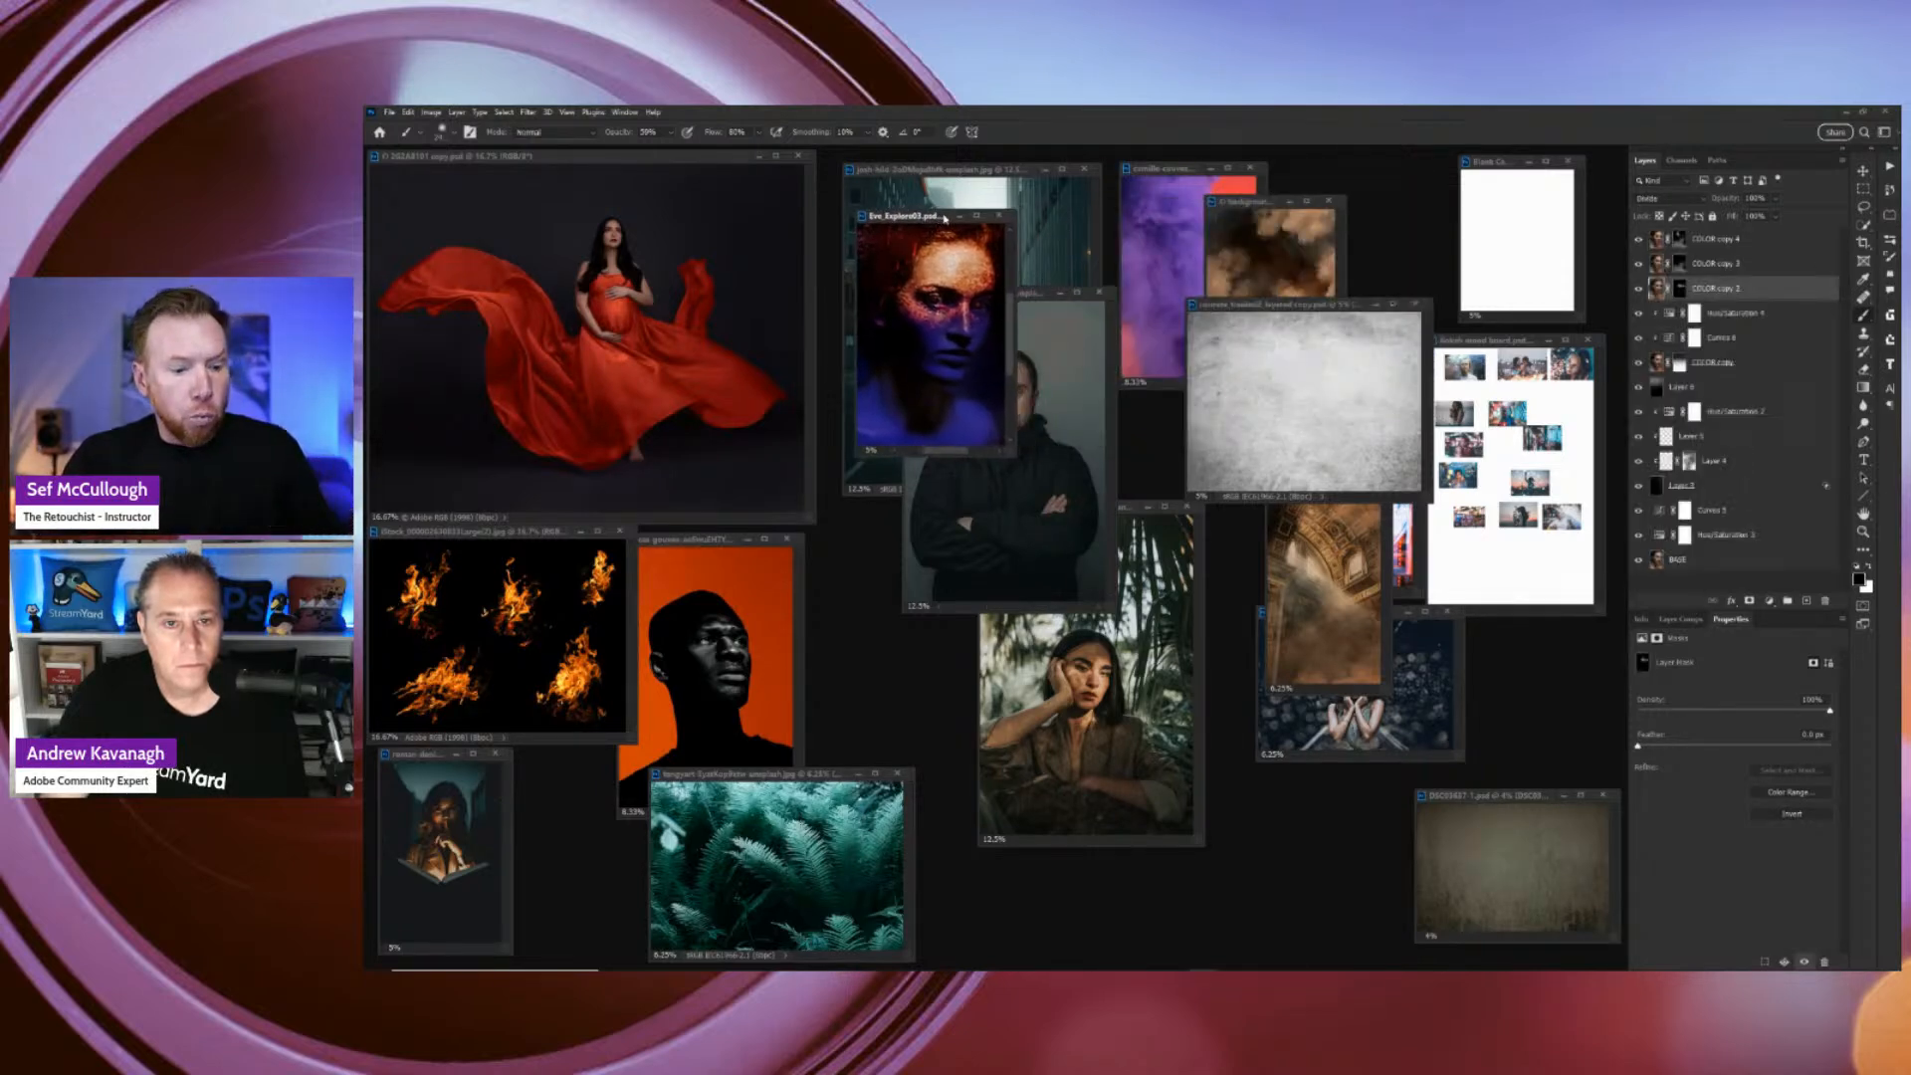
{"action": "key", "text": "ctrl+plus"}
{"action": "key", "text": "ctrl+plus"}
{"action": "key", "text": "ctrl+plus"}
{"action": "left_click_drag", "start_coordinate": [1061, 219], "coordinate": [1013, 194]}
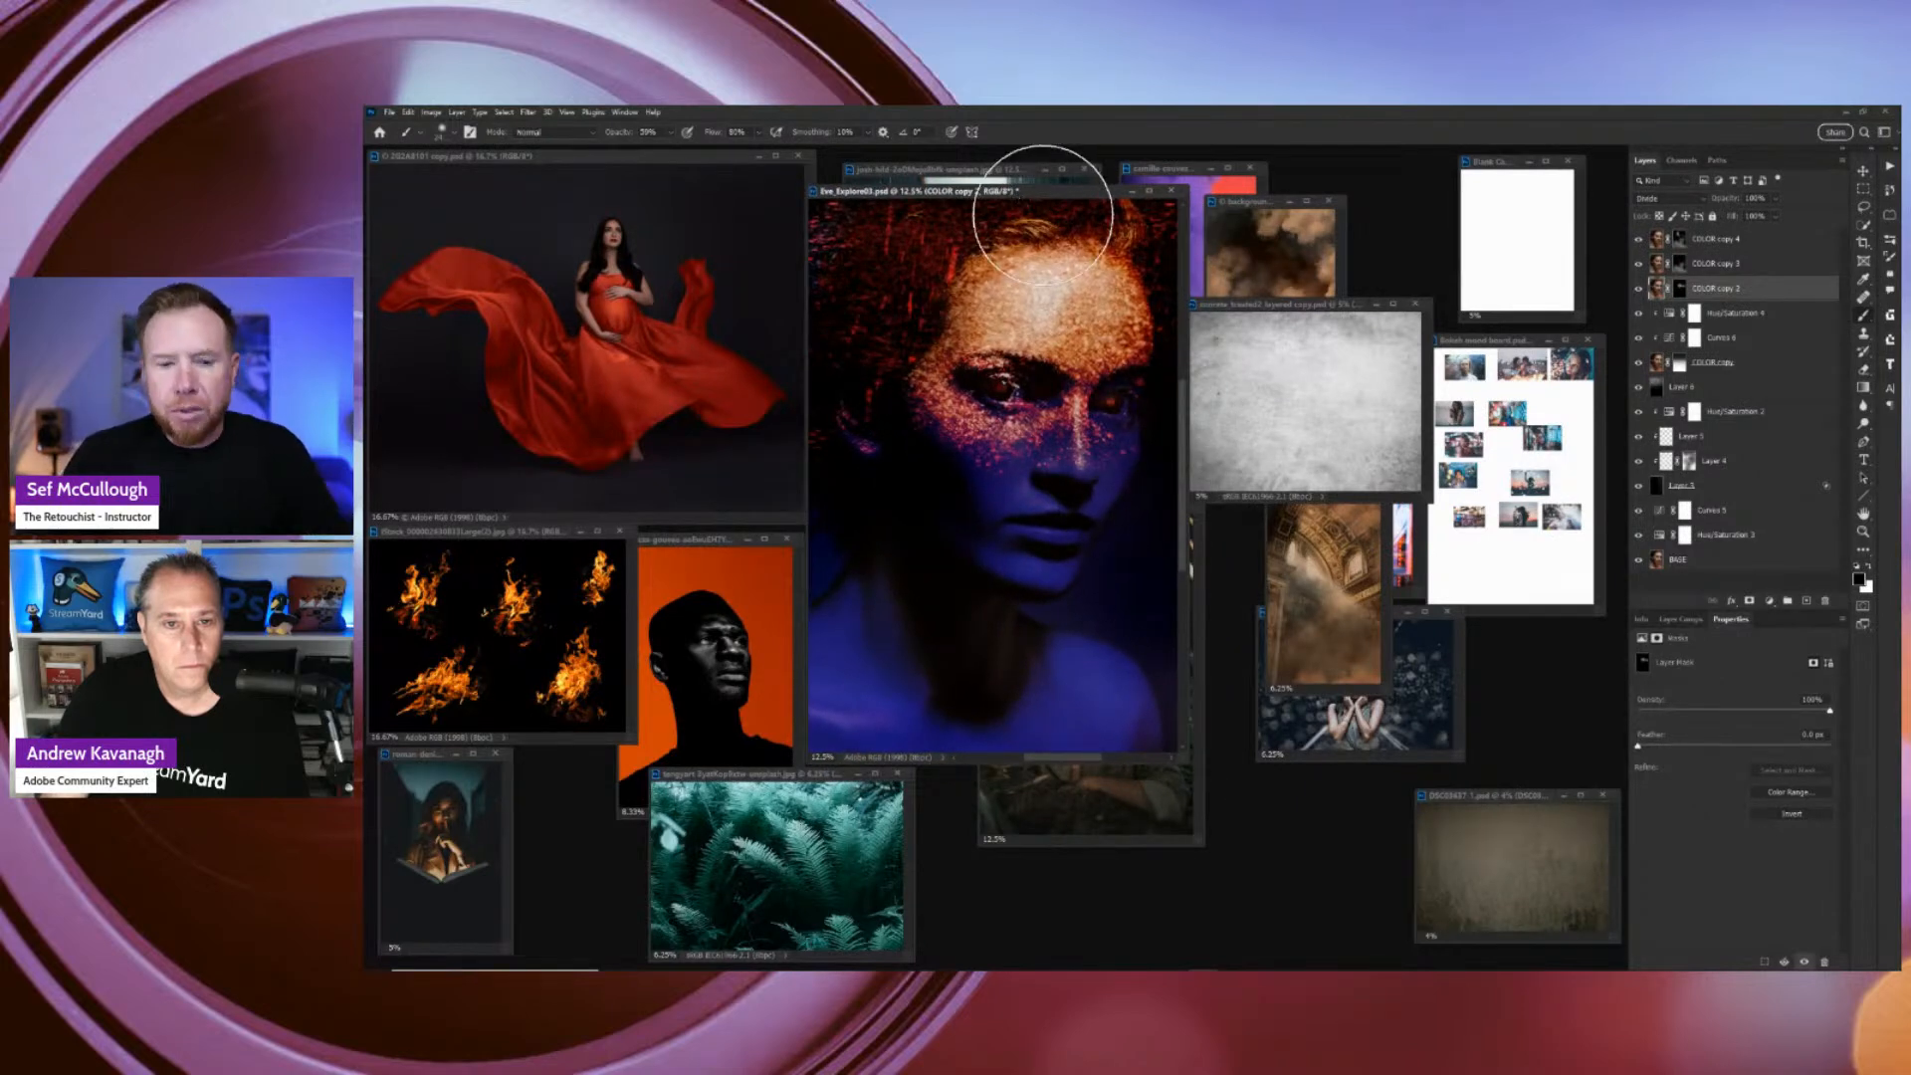
{"action": "key", "text": "f"}
{"action": "key", "text": "ctrl+plus"}
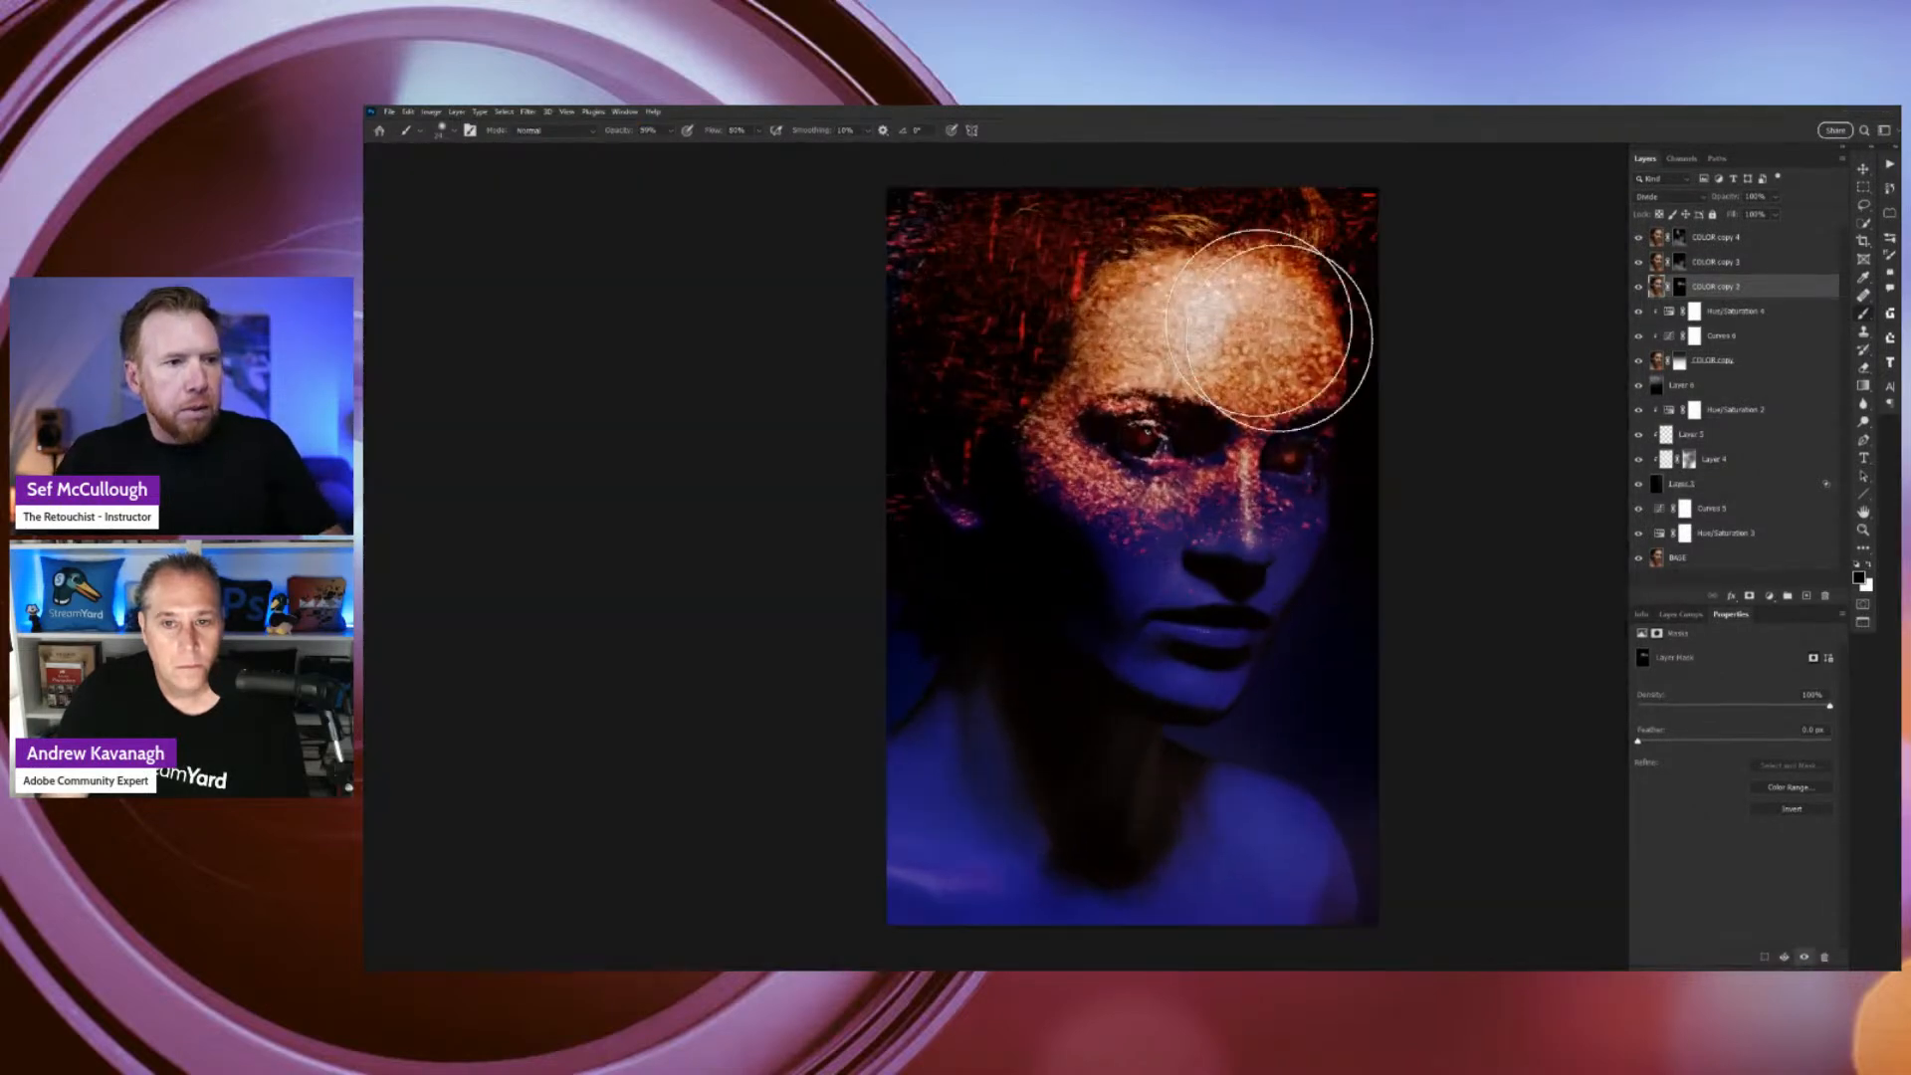
{"action": "left_click_drag", "start_coordinate": [1237, 517], "coordinate": [1201, 513]}
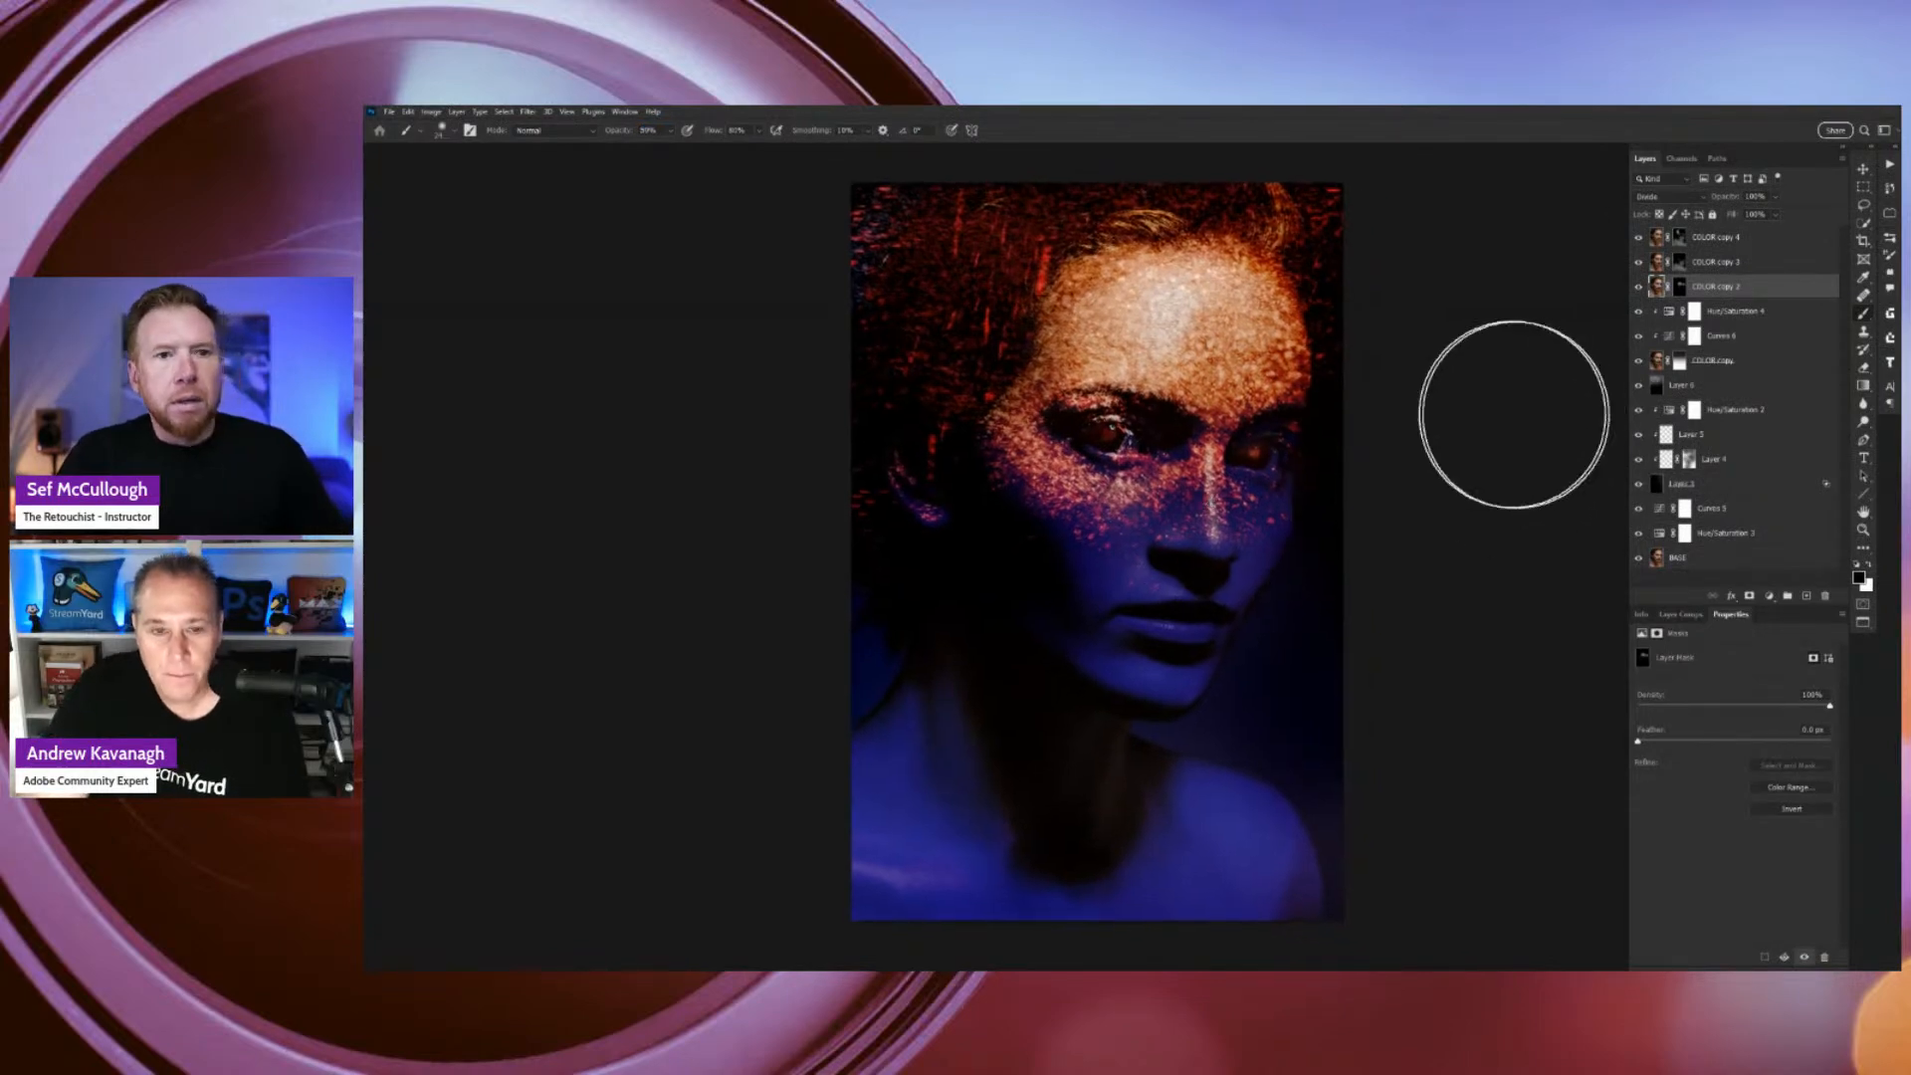
Show only the BASE layer, and rebuild the composite by revealing Hue/Saturation 3, Curves 5 and the three particle layers above.
{"action": "key", "text": "v"}
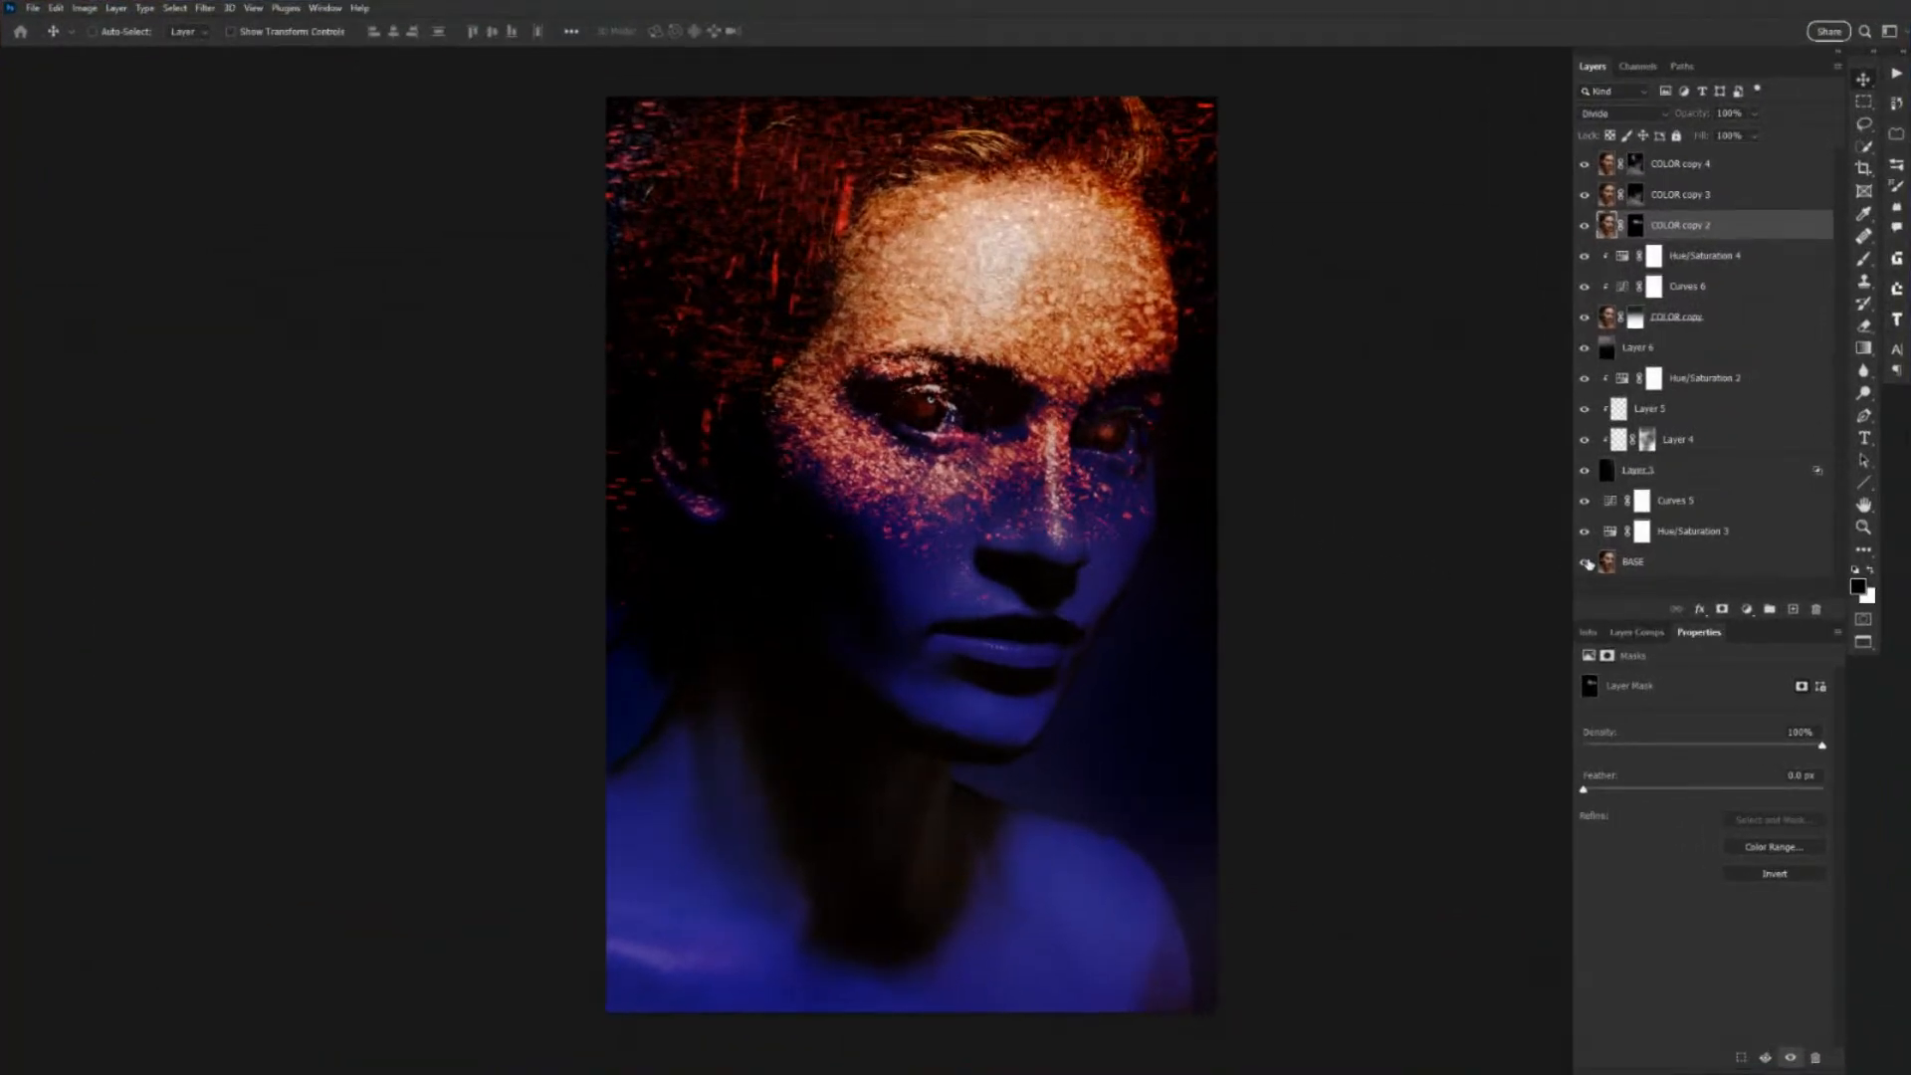
{"action": "left_click", "coordinate": [1586, 562], "text": "alt"}
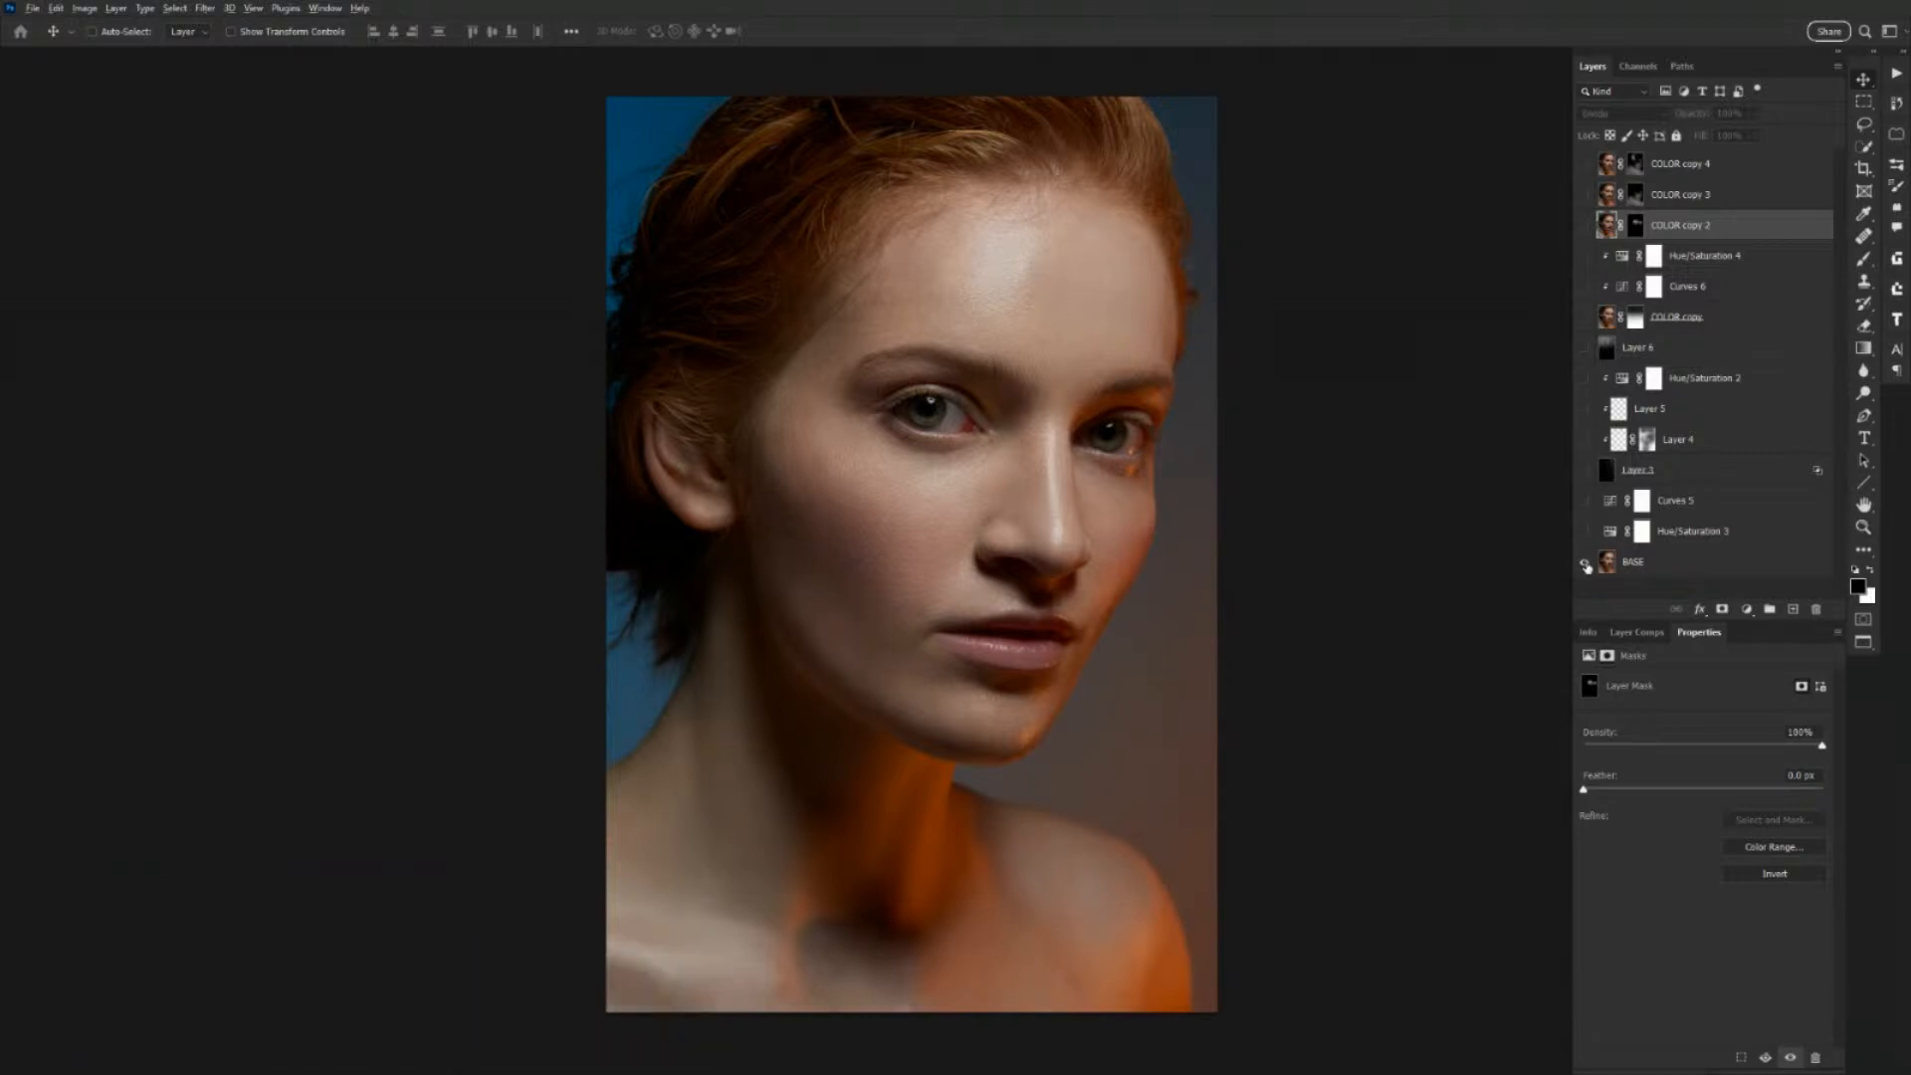
{"action": "left_click", "coordinate": [1587, 501]}
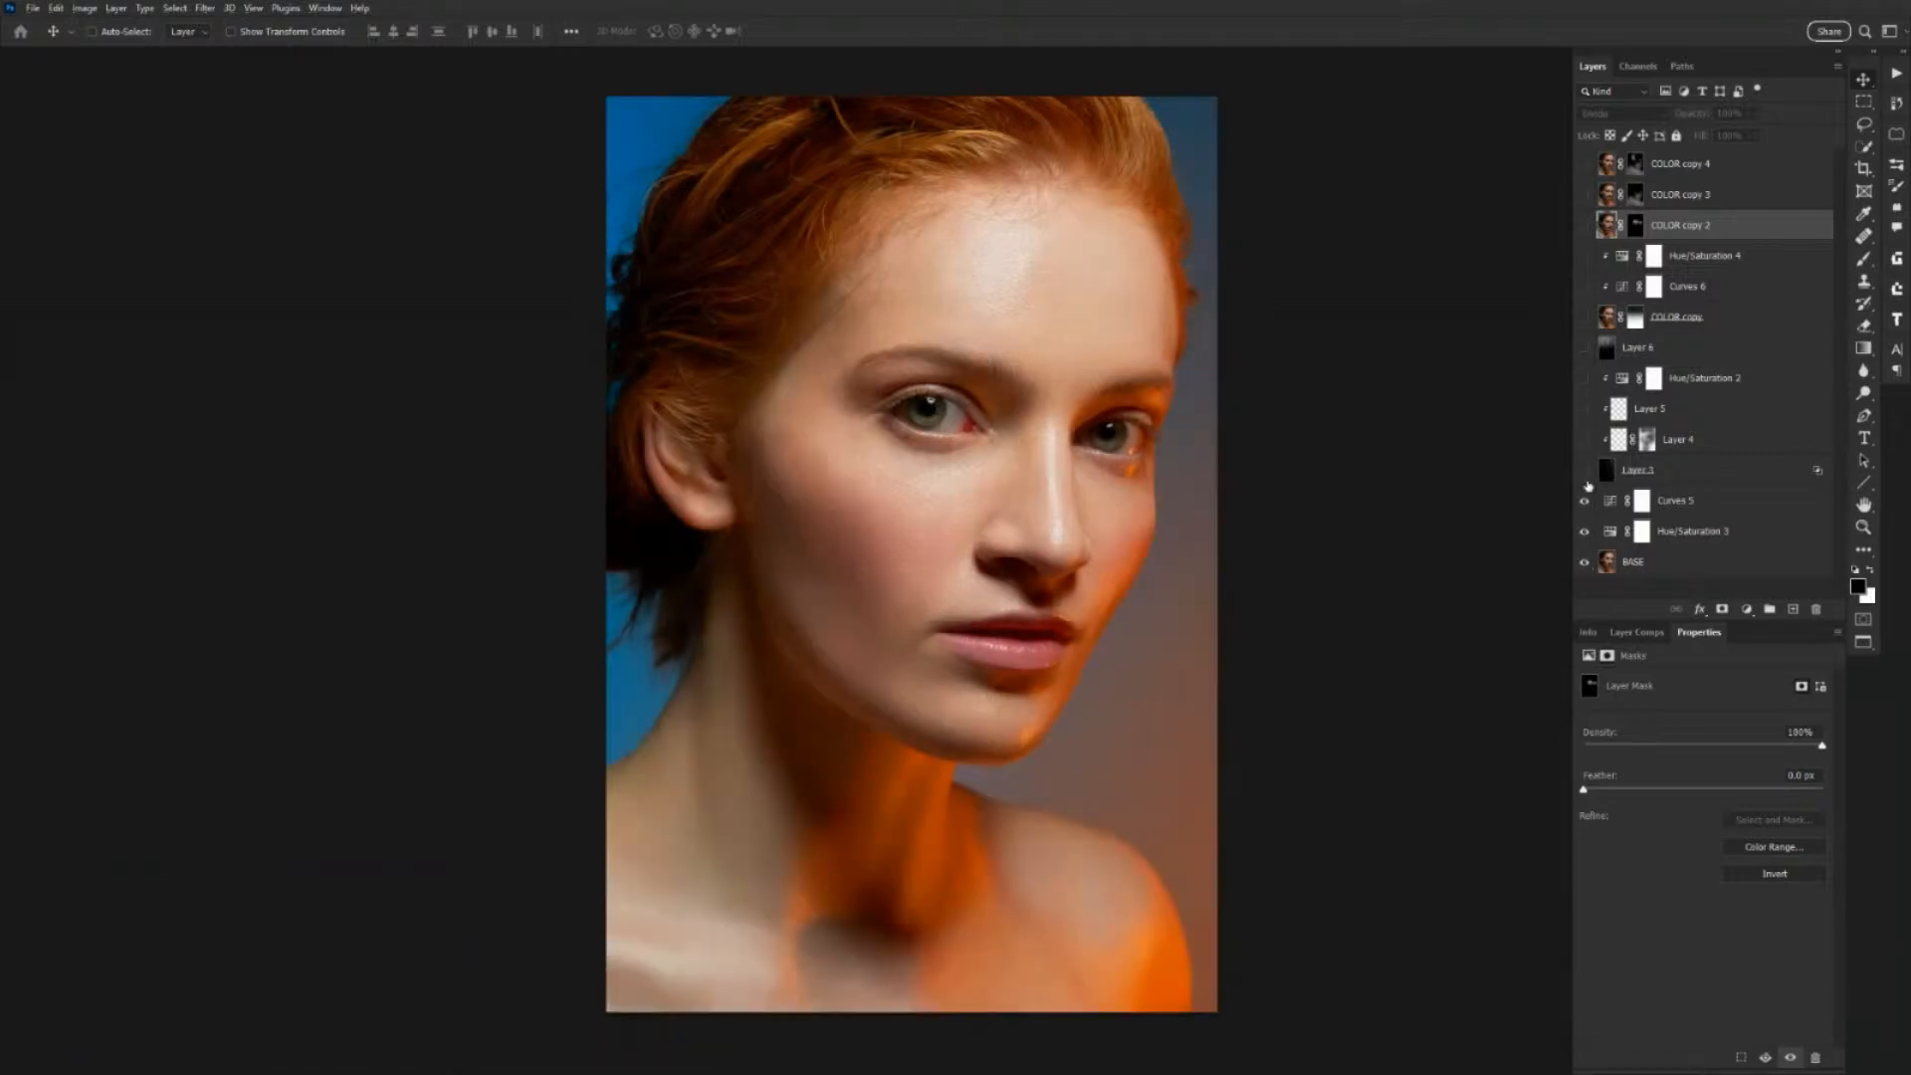
{"action": "left_click", "coordinate": [1585, 471]}
{"action": "left_click", "coordinate": [1586, 440]}
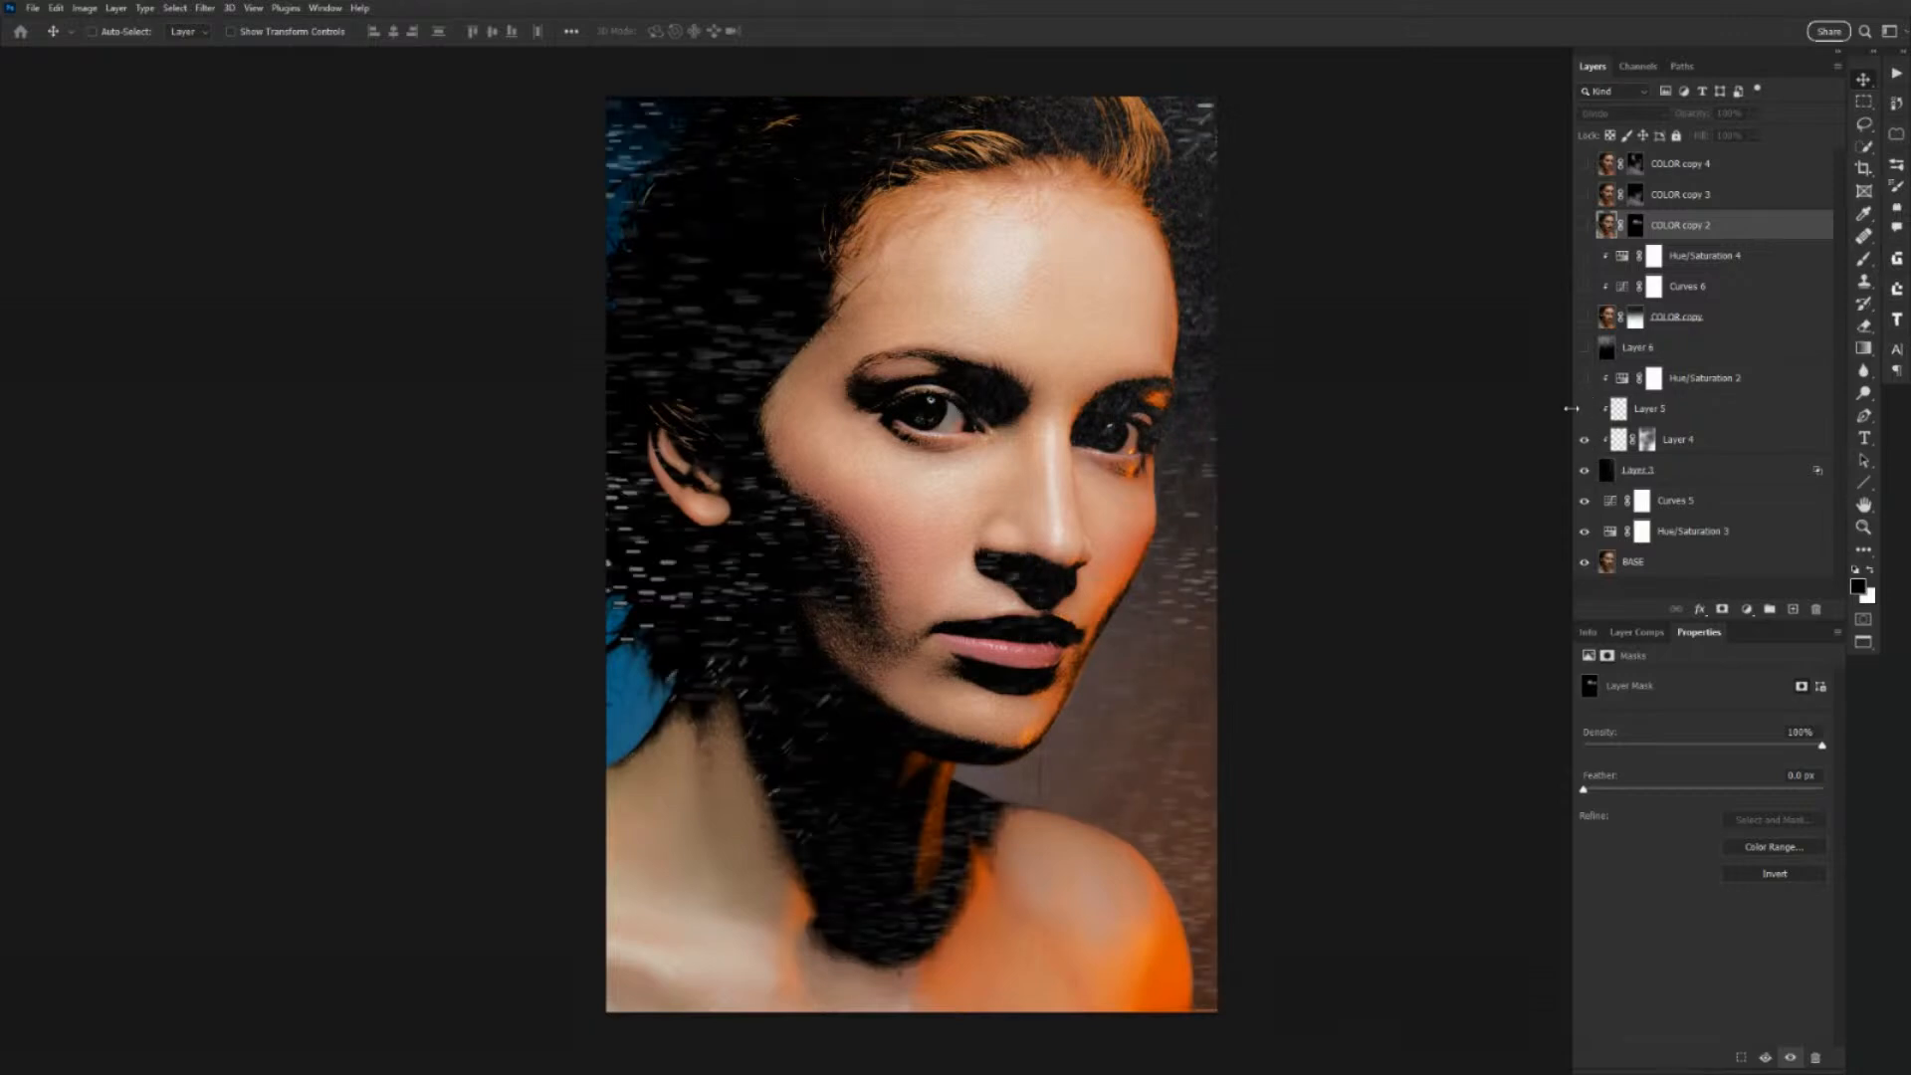
{"action": "left_click", "coordinate": [1585, 409]}
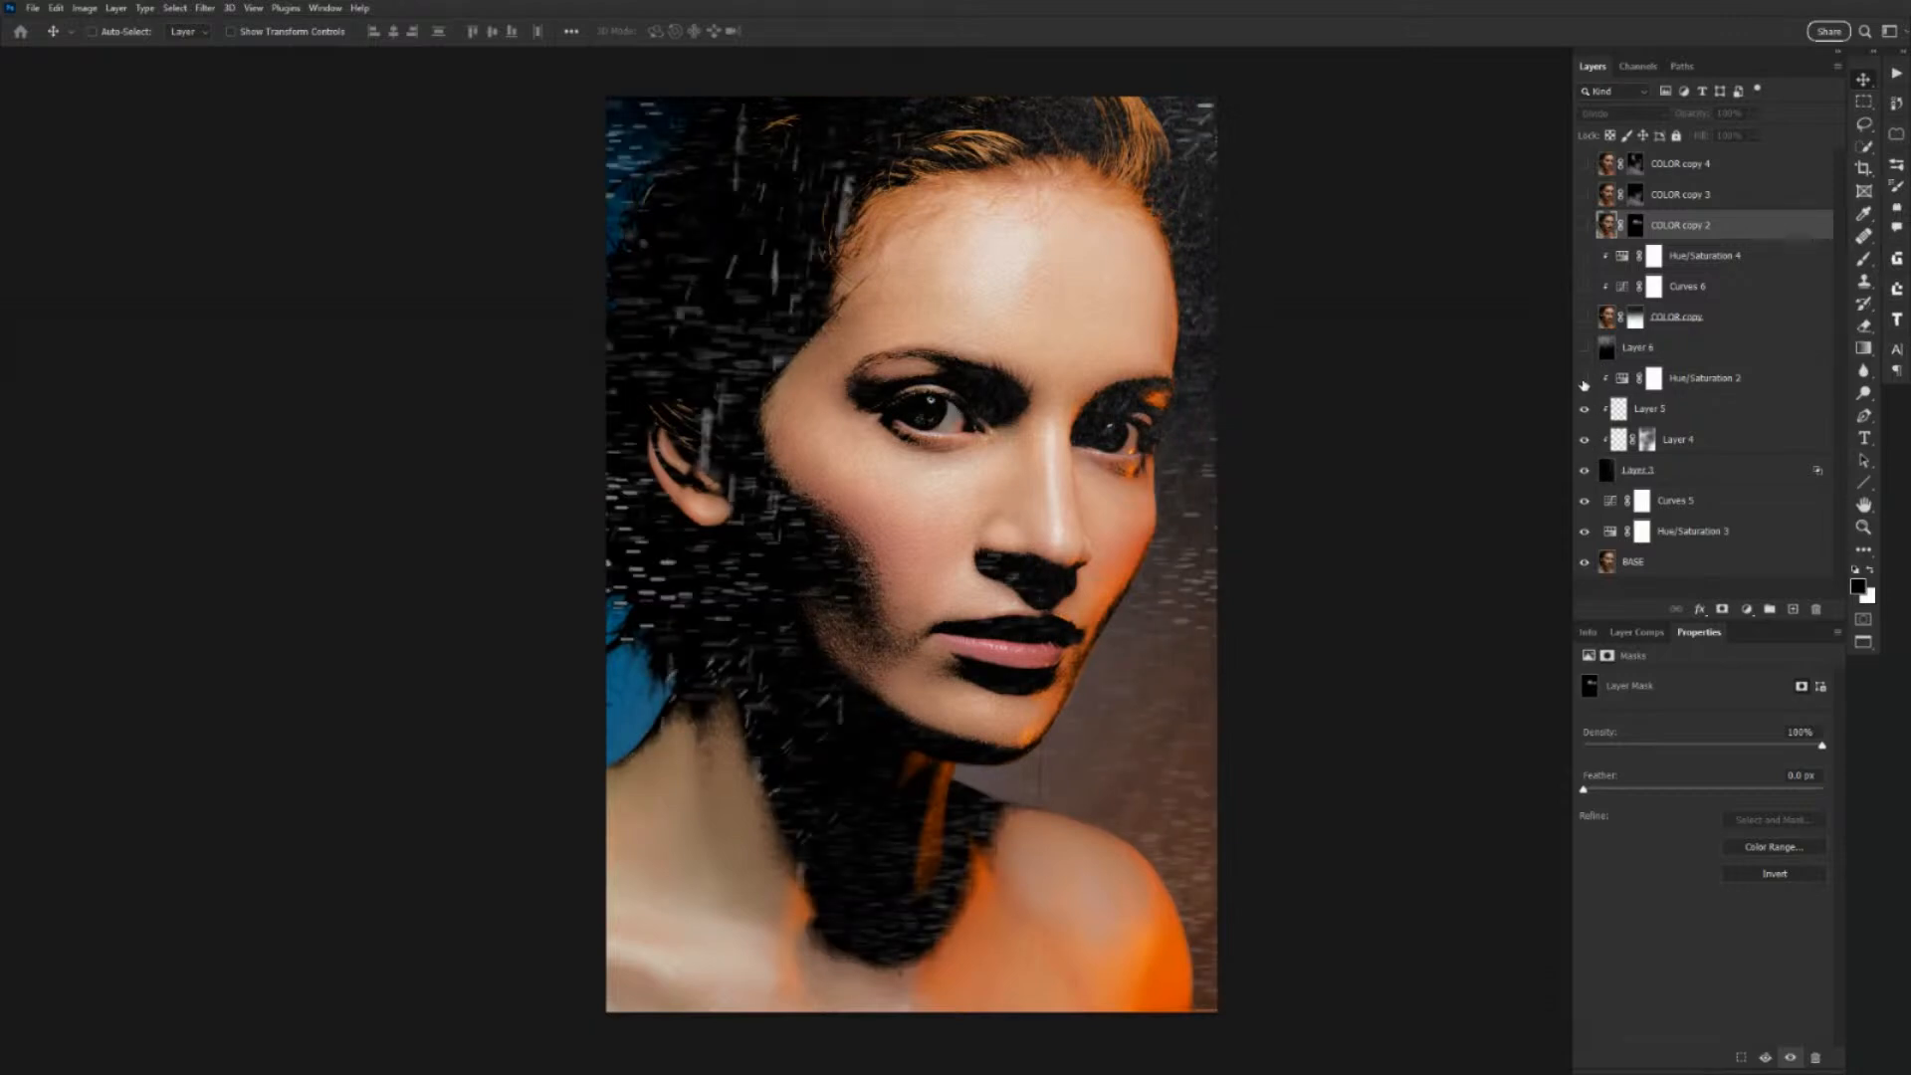
Continue revealing the composite upward through Hue/Saturation 2, Layer 6, COLOR copy, Curves 6 and Hue/Saturation 4.
{"action": "left_click", "coordinate": [1585, 379]}
{"action": "left_click", "coordinate": [1586, 348]}
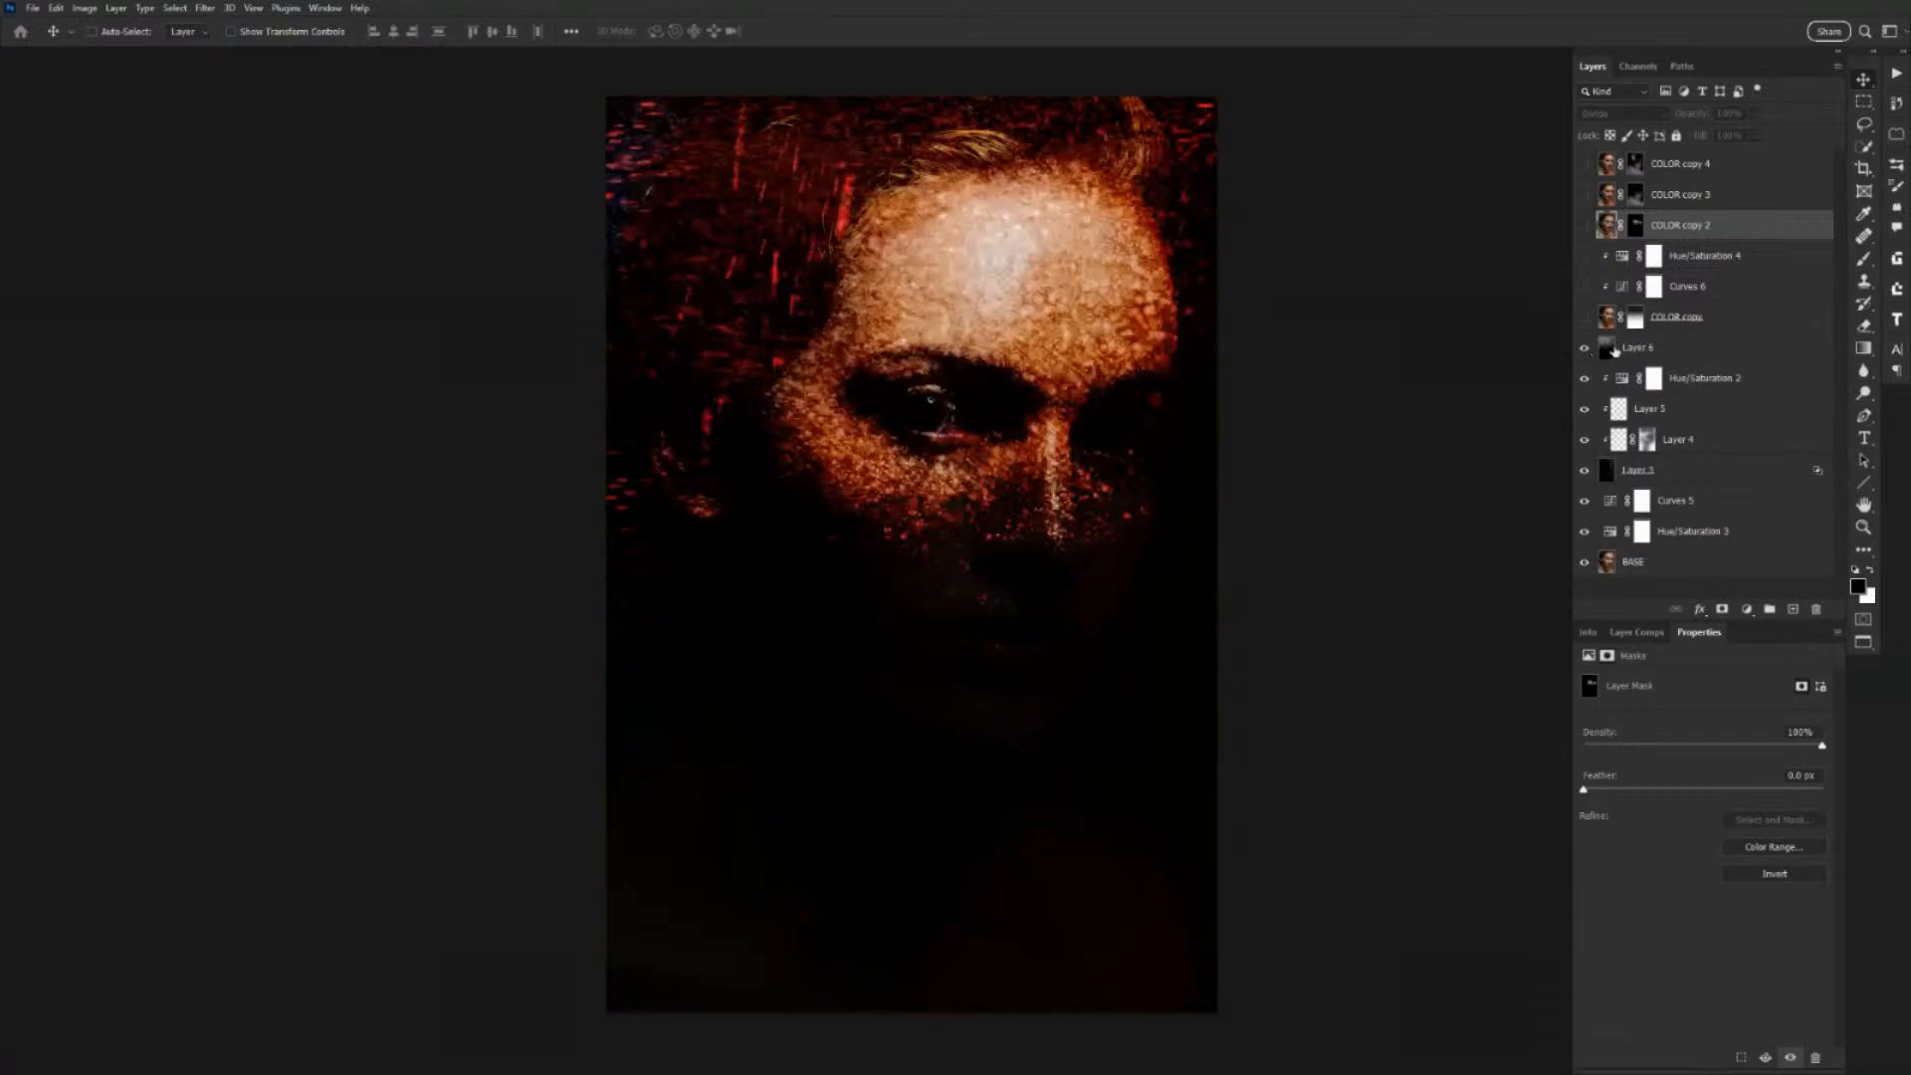
{"action": "left_click", "coordinate": [1584, 318]}
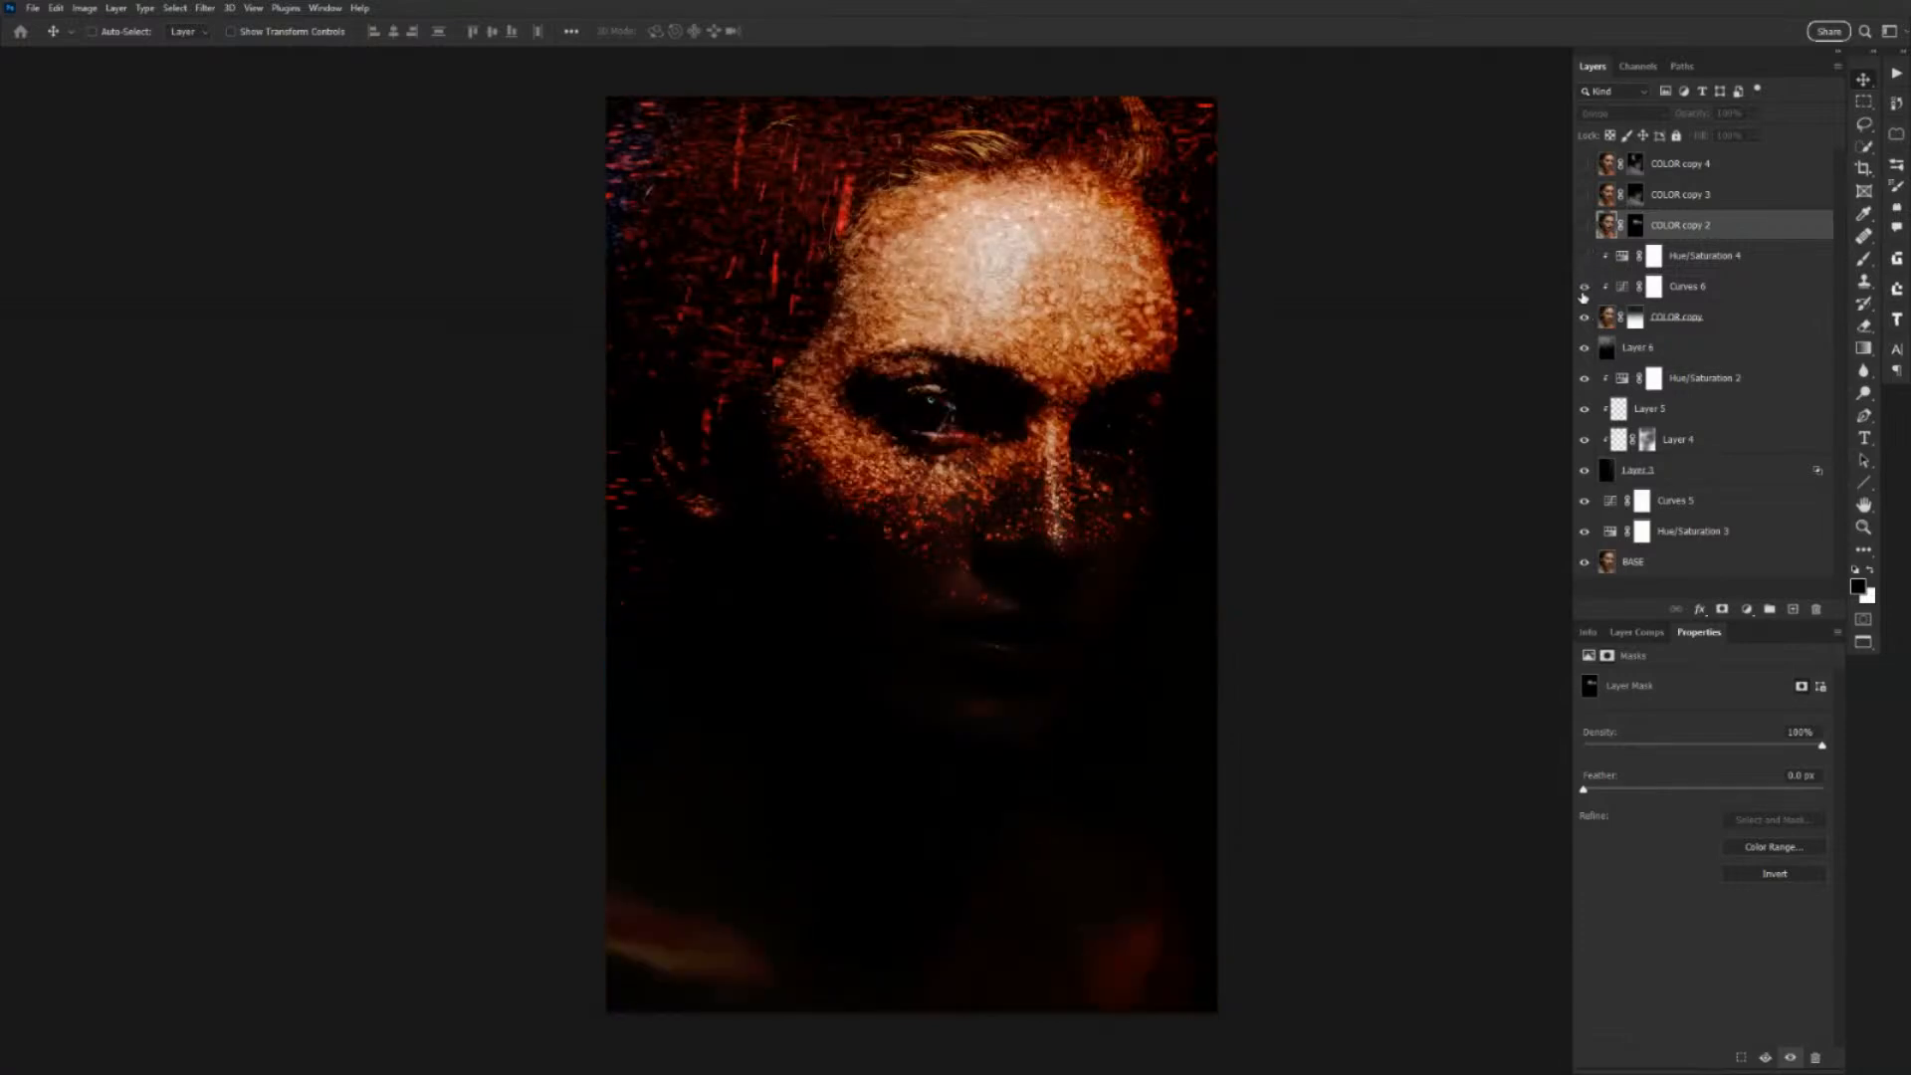
{"action": "left_click", "coordinate": [1586, 258]}
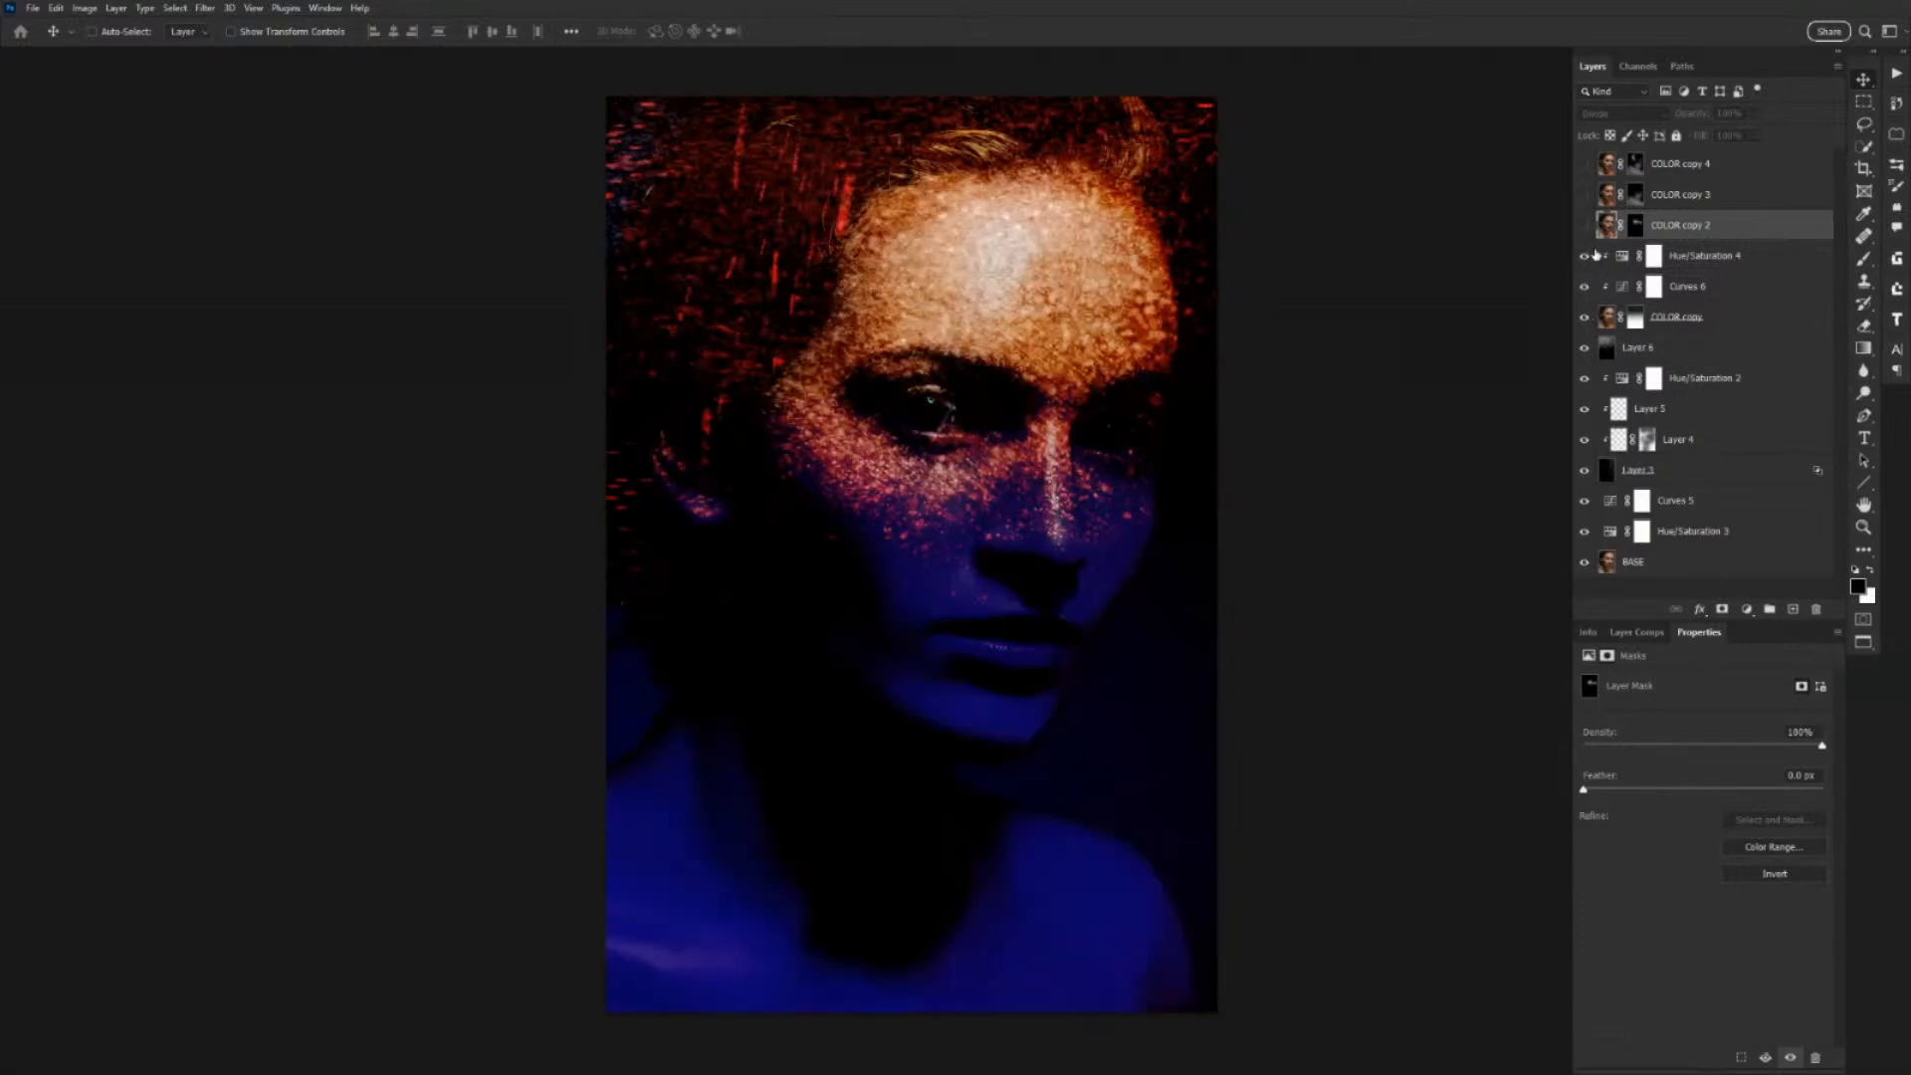
Reveal the COLOR copy 2 layer and toggle it off and on to compare its Divide effect on the eyes up close.
{"action": "left_click", "coordinate": [1585, 227]}
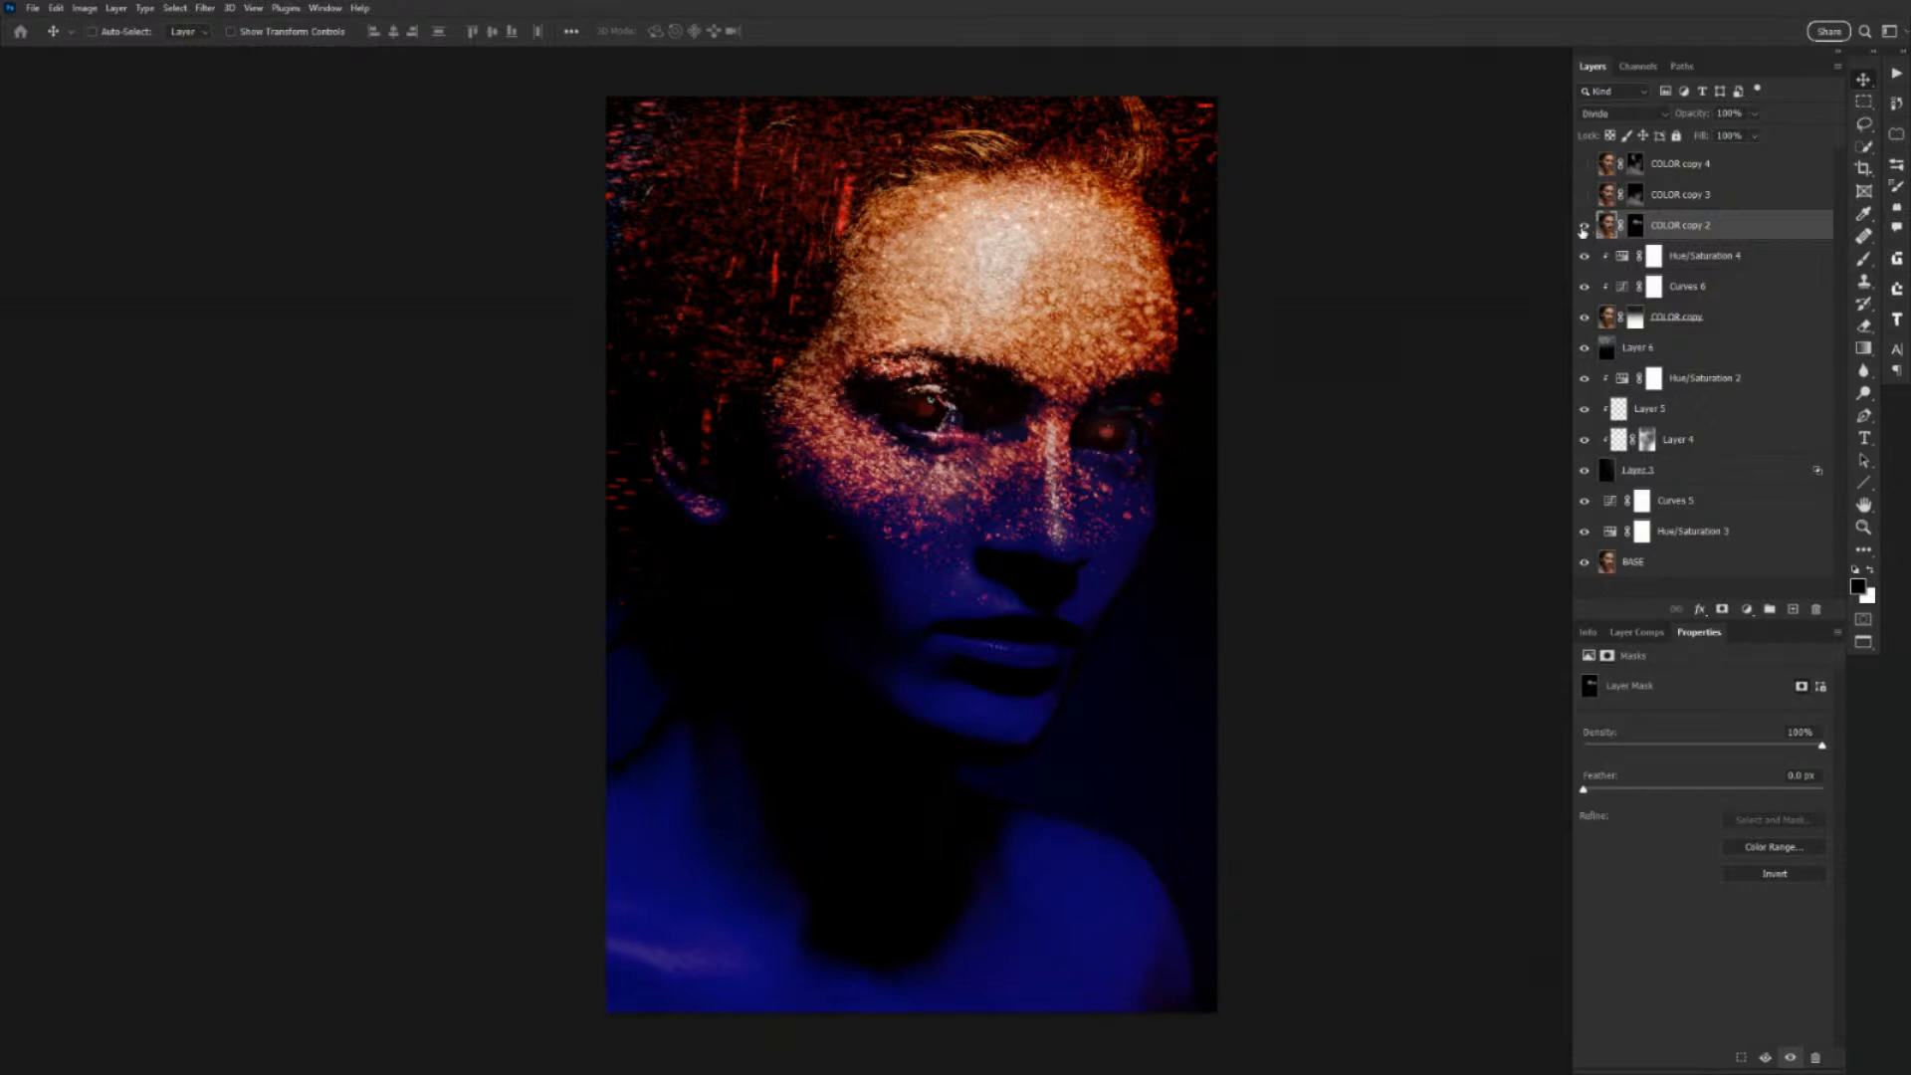
{"action": "left_click", "coordinate": [1584, 229]}
{"action": "key", "text": "ctrl+plus"}
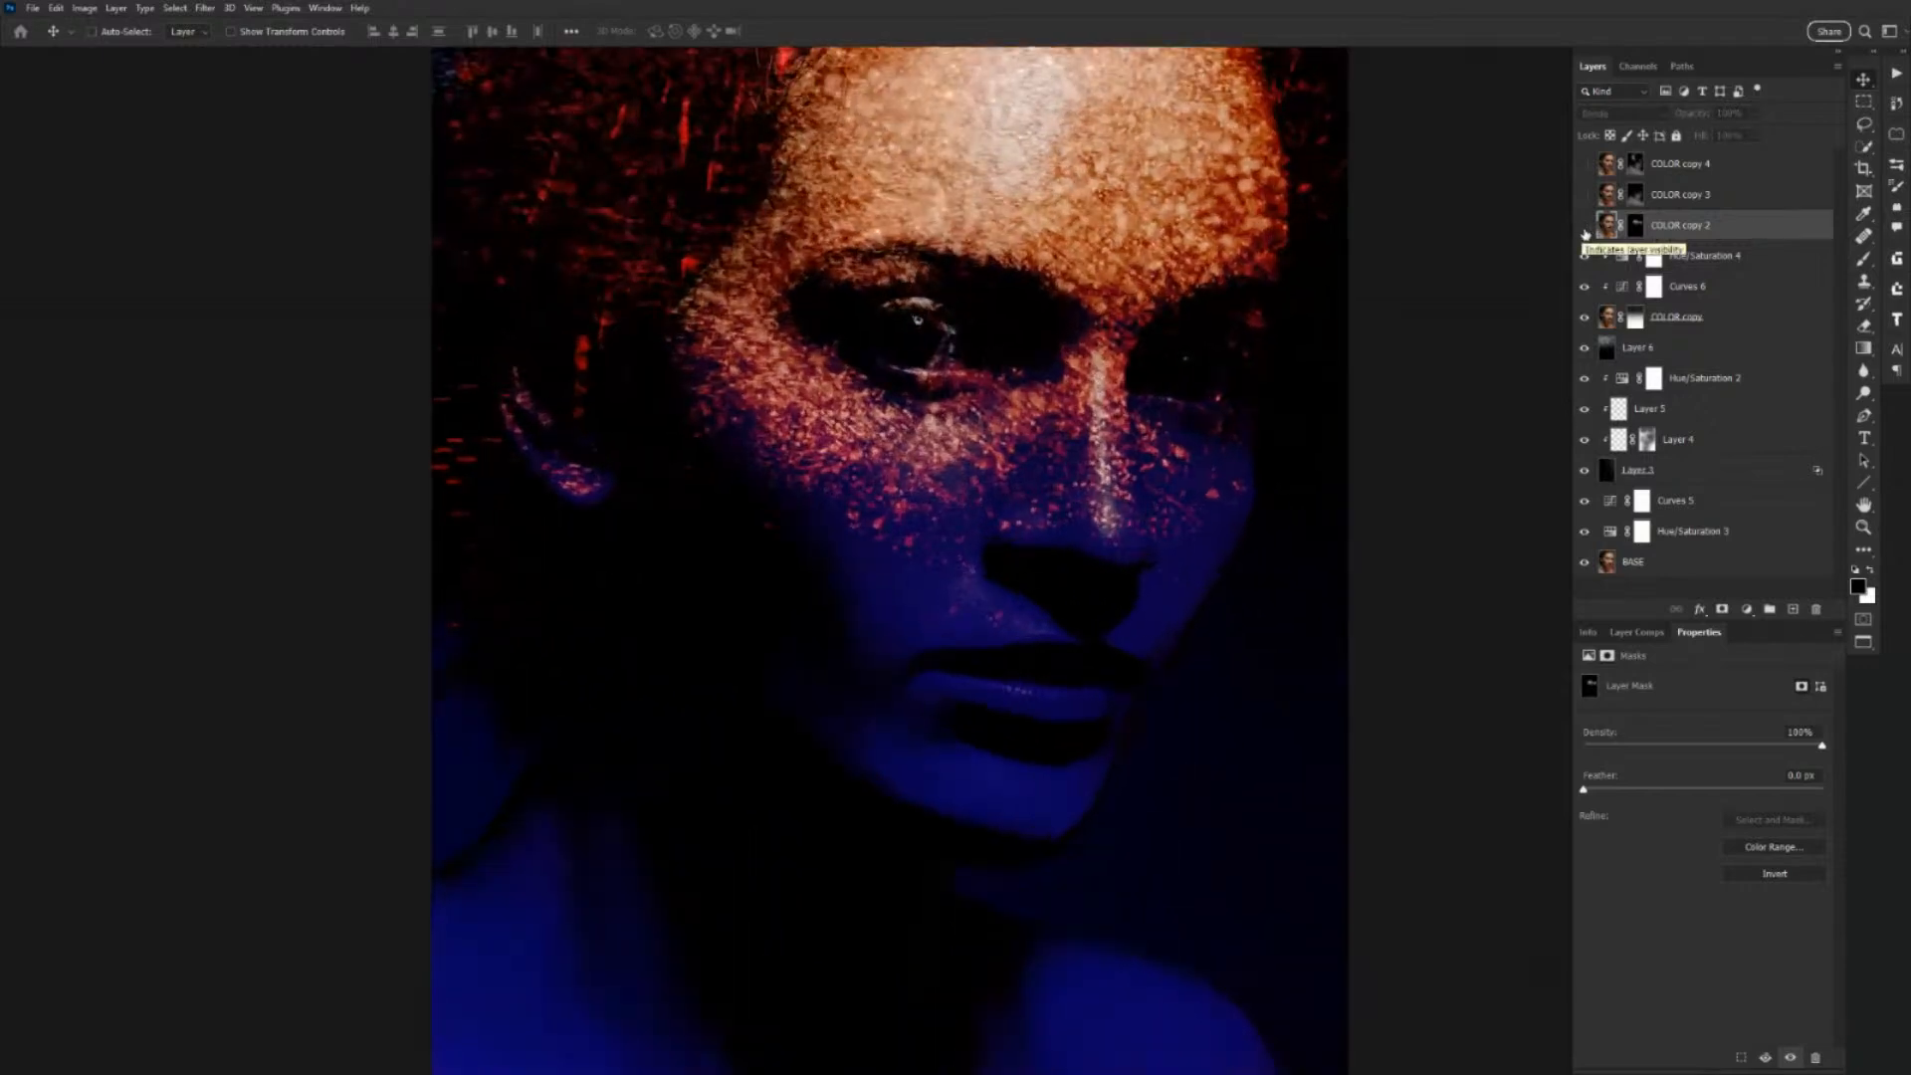
{"action": "left_click", "coordinate": [1586, 227]}
{"action": "left_click", "coordinate": [1584, 226]}
{"action": "left_click", "coordinate": [1583, 227]}
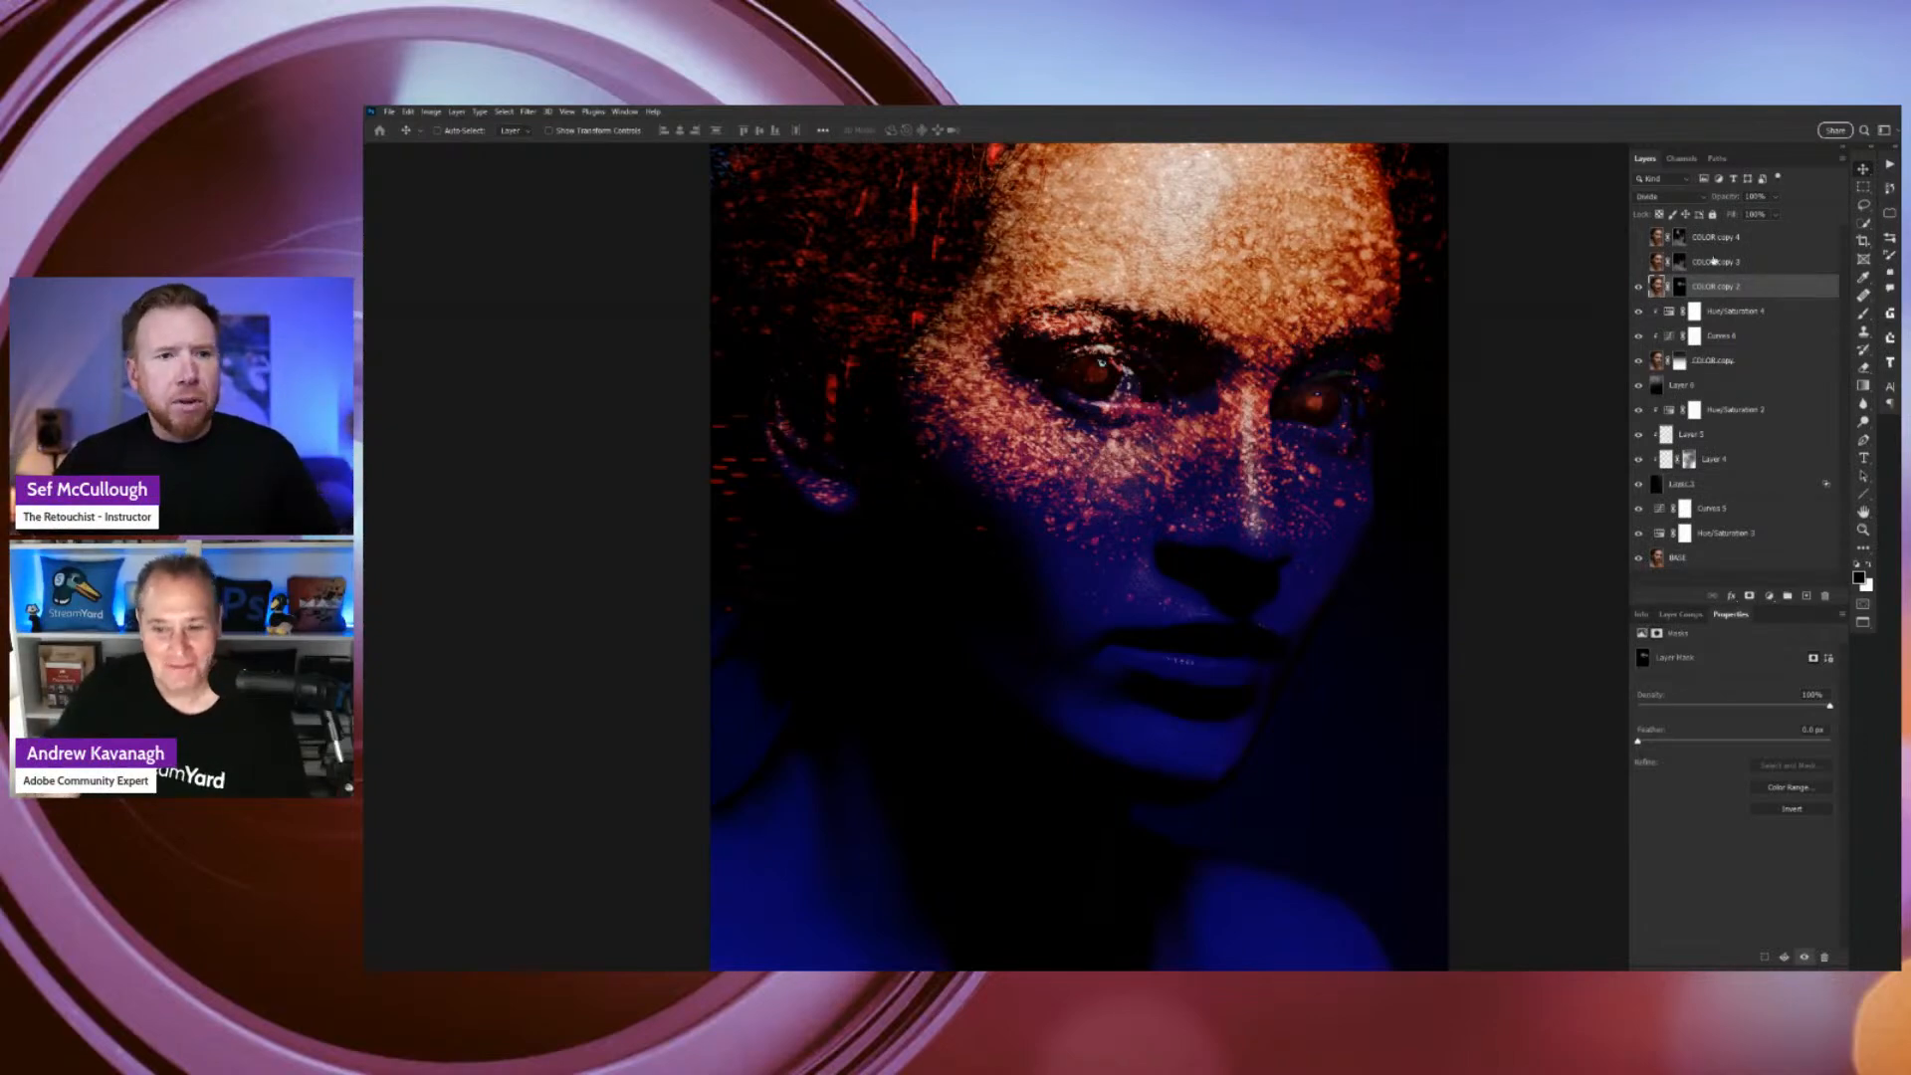
Reveal COLOR copy 3 and COLOR copy 4, and view the whole finished glitter-face composite full screen on black.
{"action": "left_click", "coordinate": [1638, 262]}
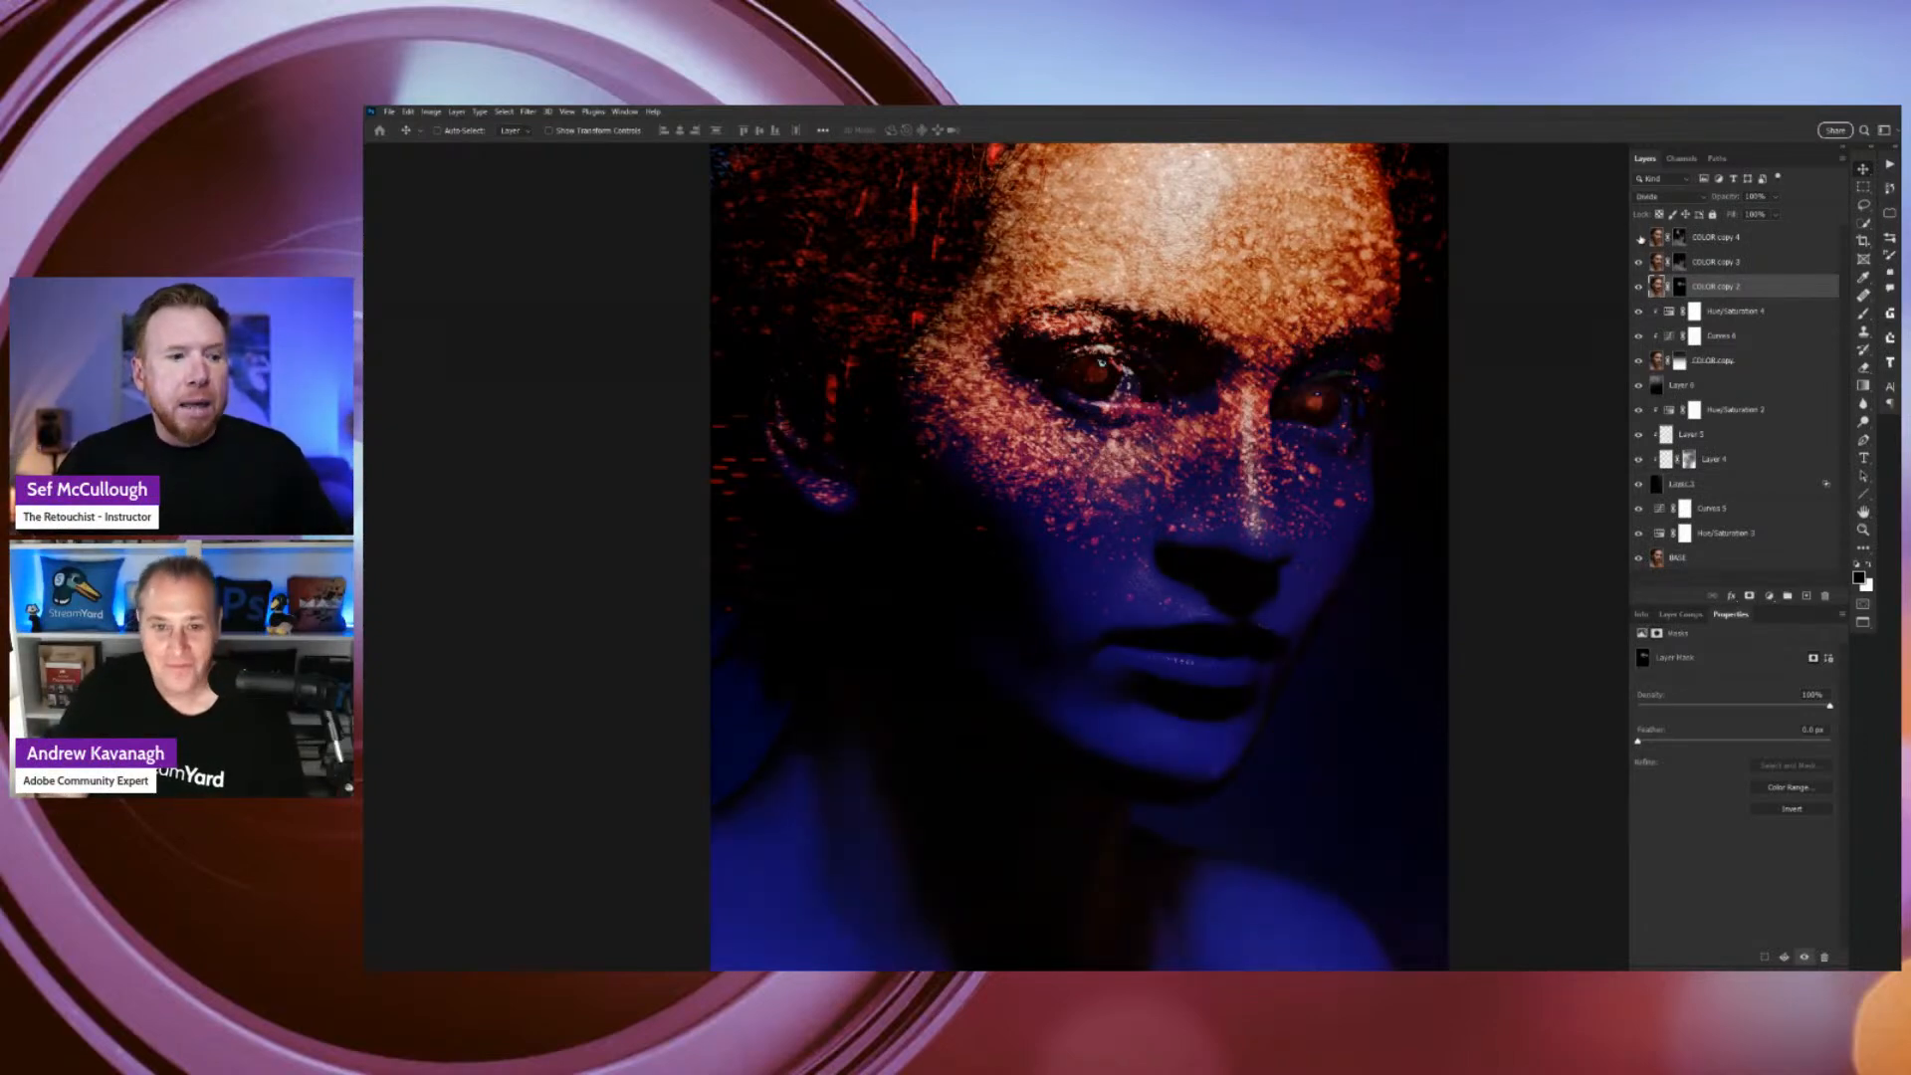
{"action": "left_click", "coordinate": [1639, 238]}
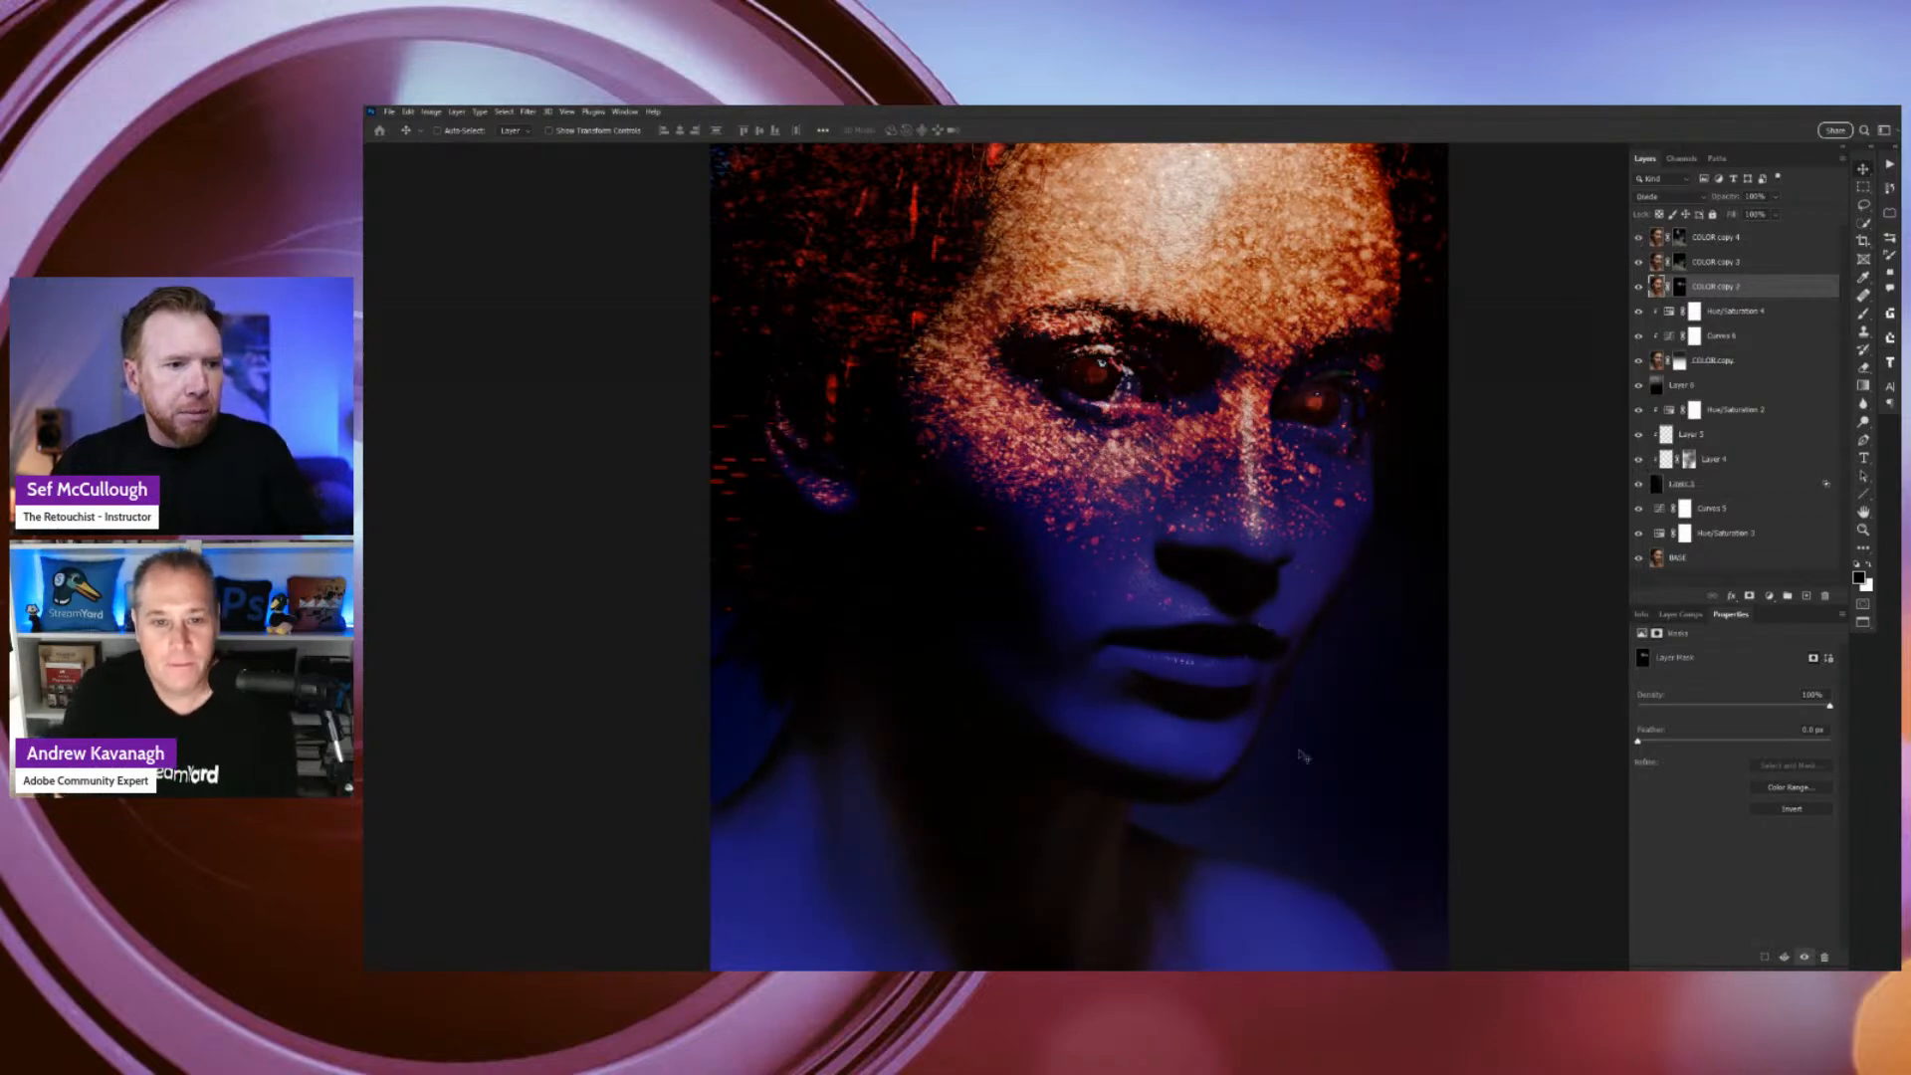
{"action": "left_click_drag", "start_coordinate": [1138, 791], "coordinate": [1280, 548]}
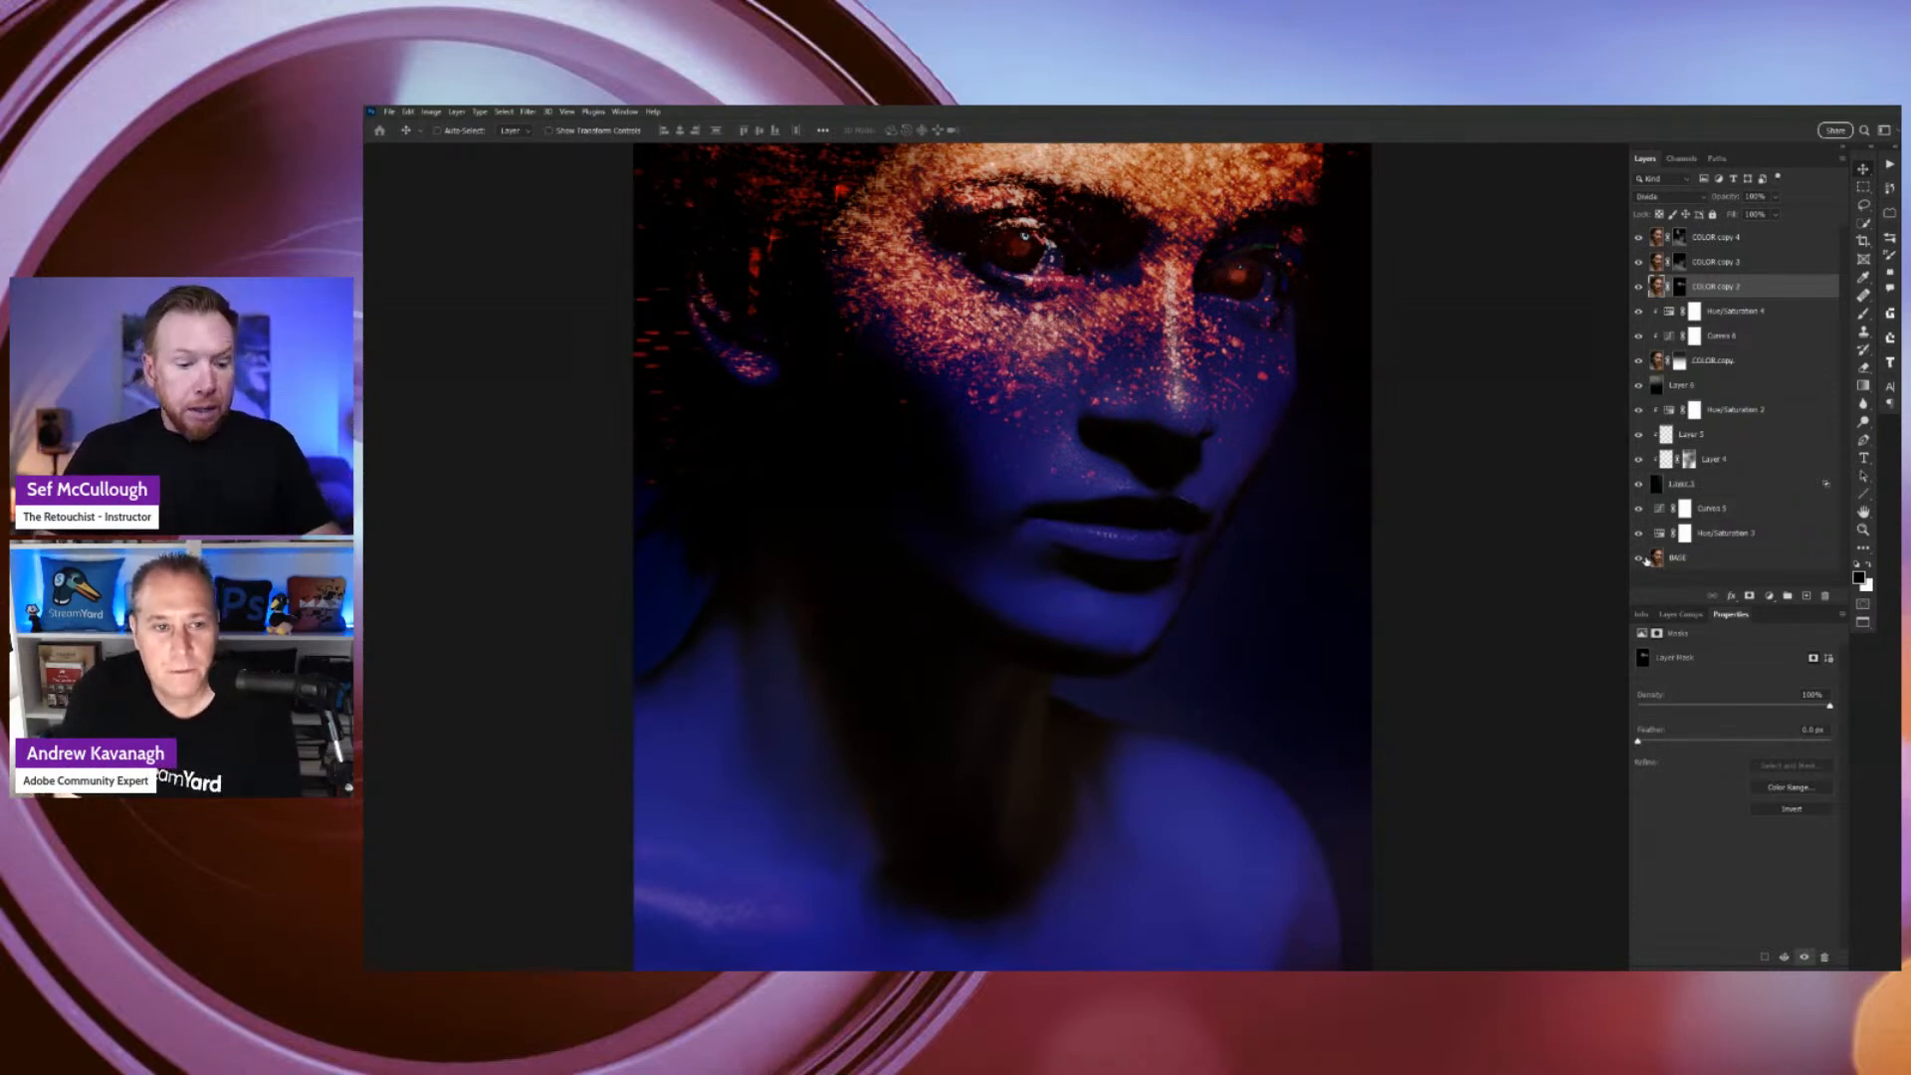
{"action": "key", "text": "ctrl+minus"}
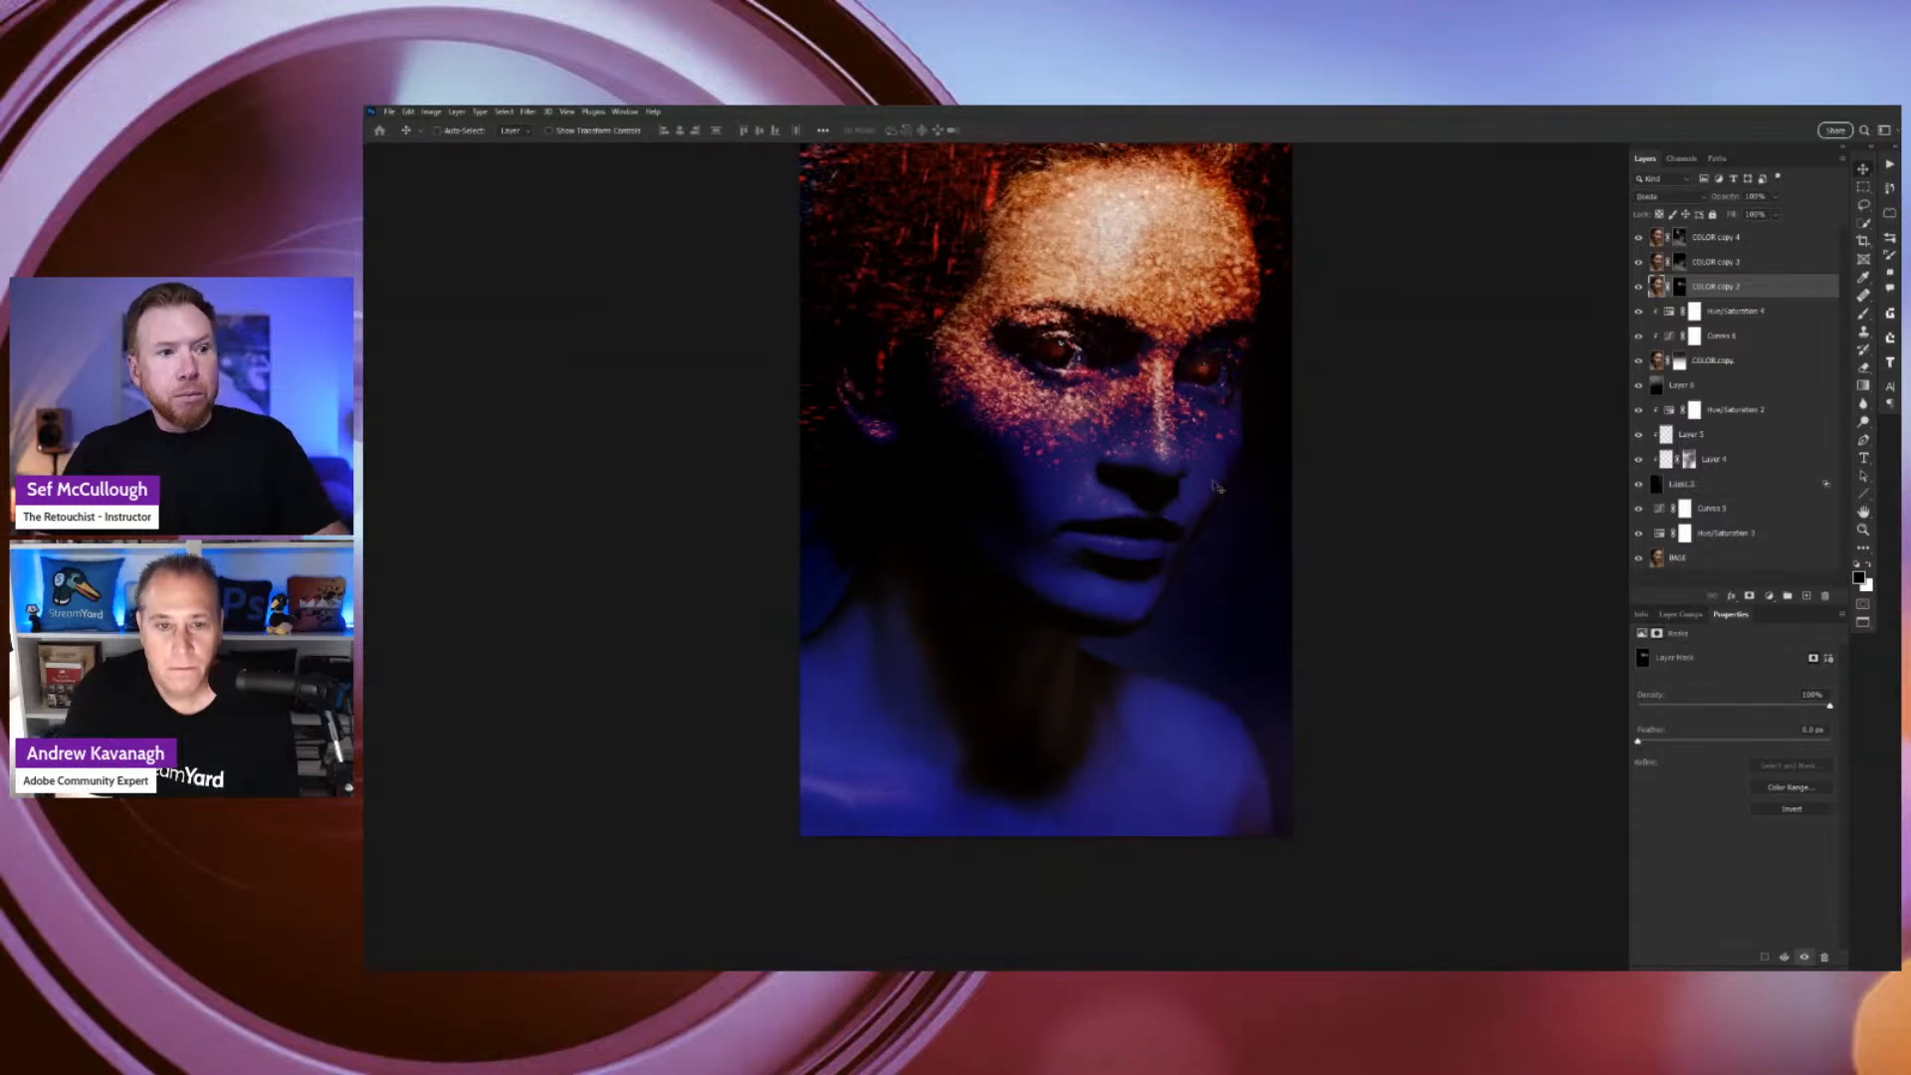
{"action": "left_click_drag", "start_coordinate": [1228, 471], "coordinate": [1296, 546]}
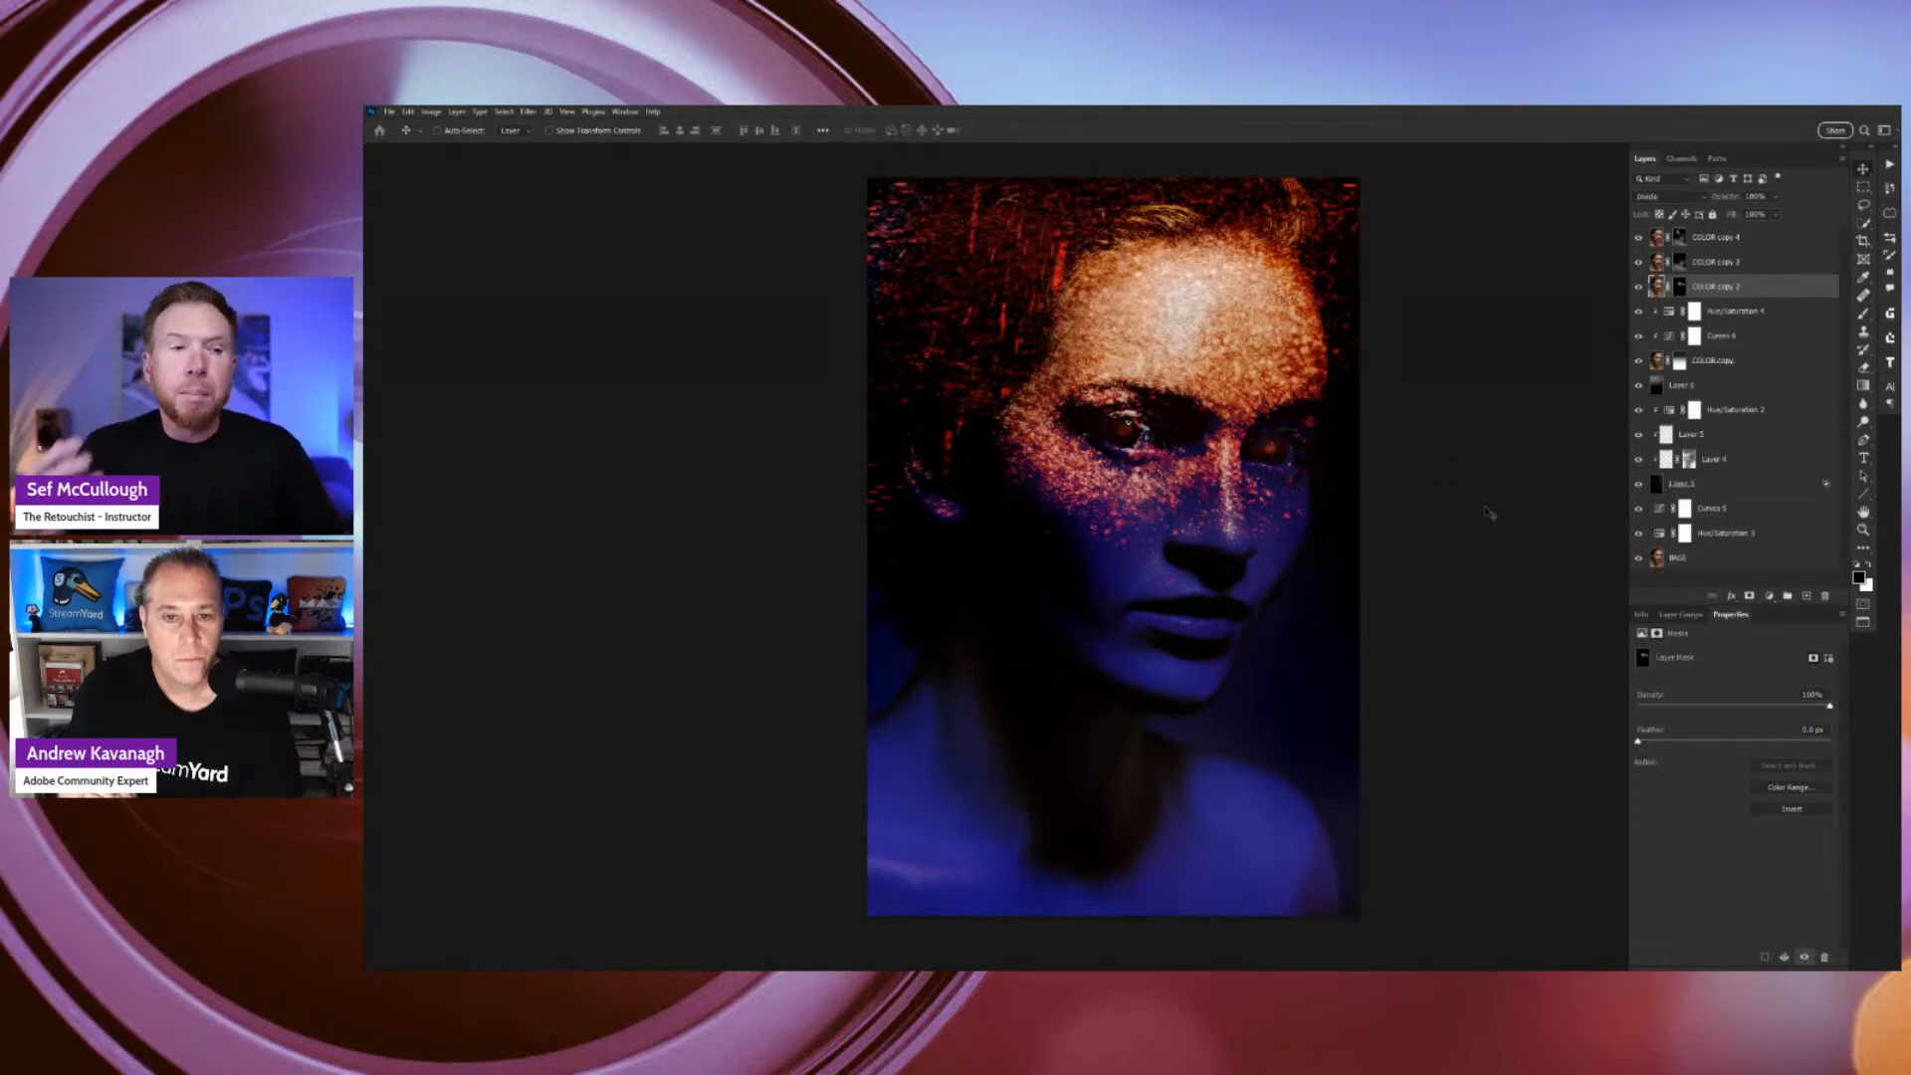
{"action": "key", "text": "f"}
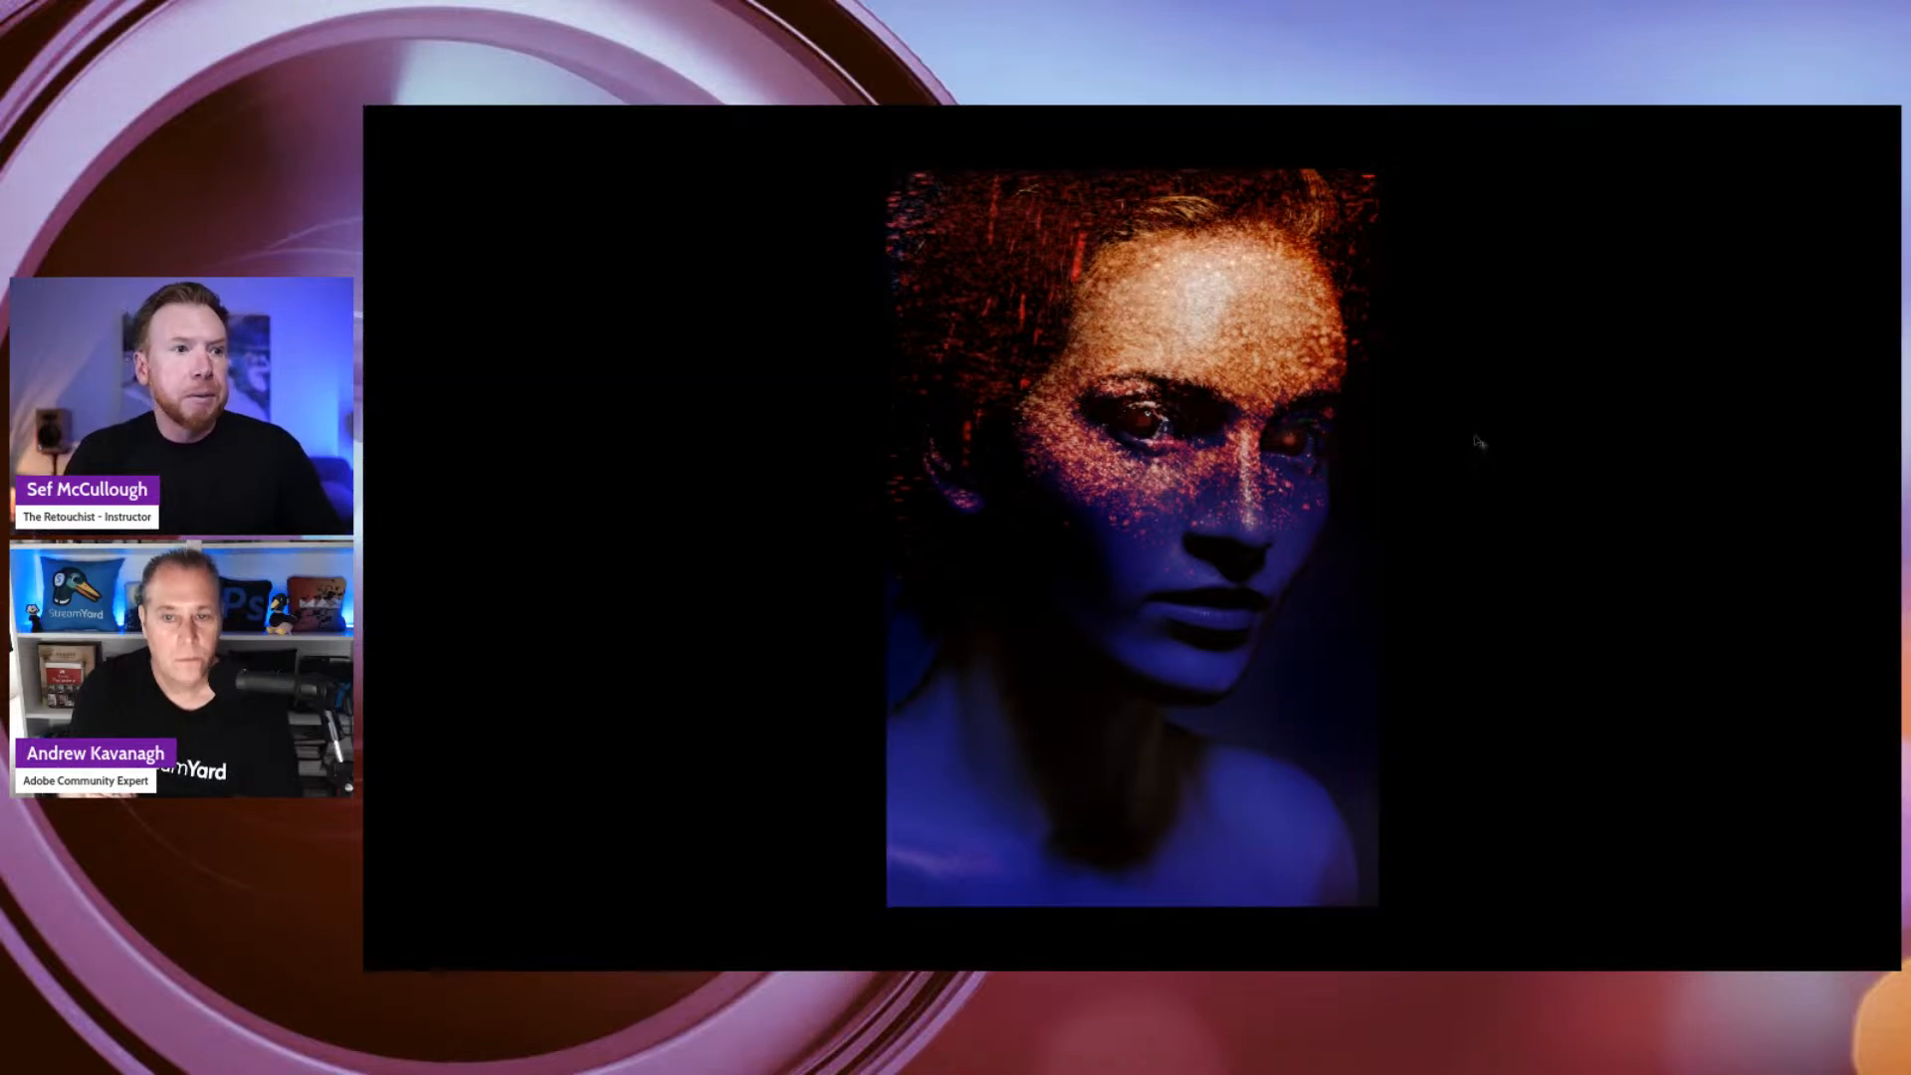
Return the glitter-face composite to a floating window, shrink it and place it beside the concrete texture document.
{"action": "key", "text": "f"}
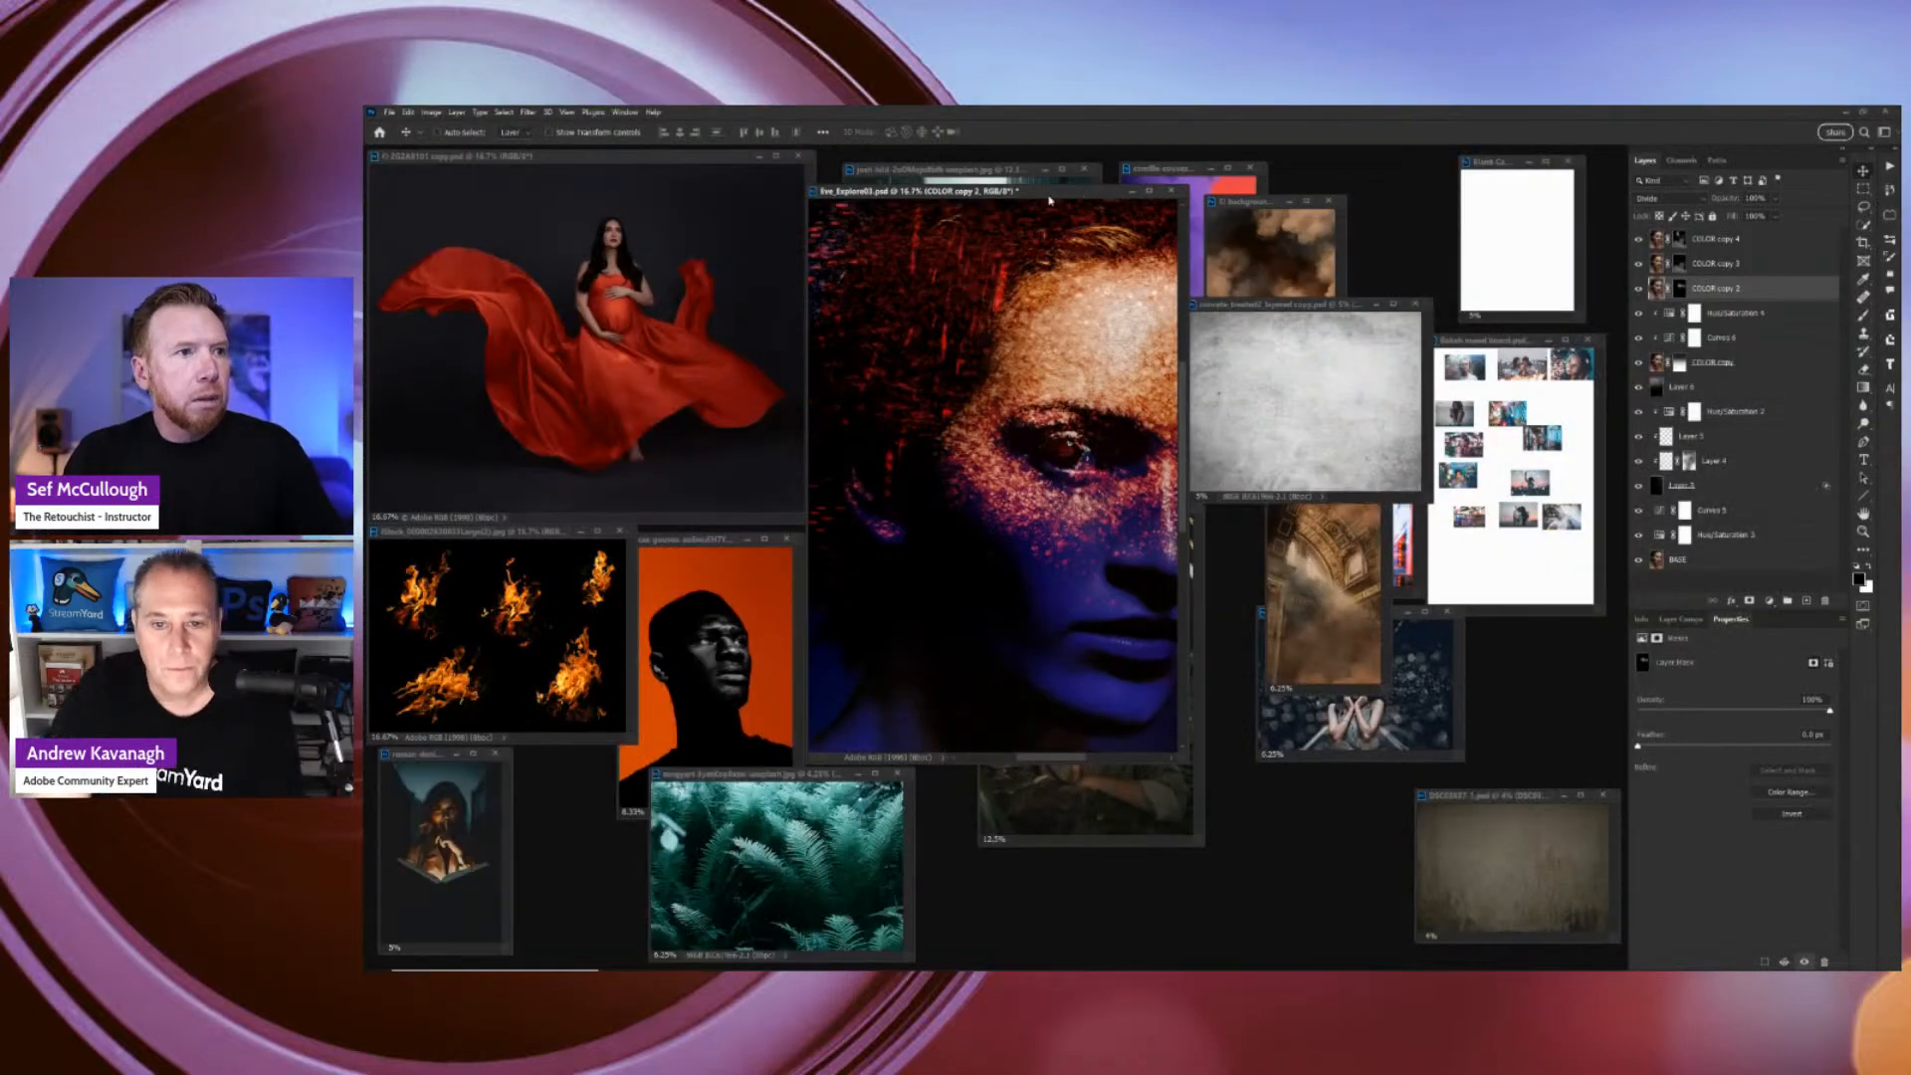
{"action": "left_click_drag", "start_coordinate": [1083, 191], "coordinate": [1150, 235]}
{"action": "key", "text": "ctrl+minus"}
{"action": "key", "text": "ctrl+minus"}
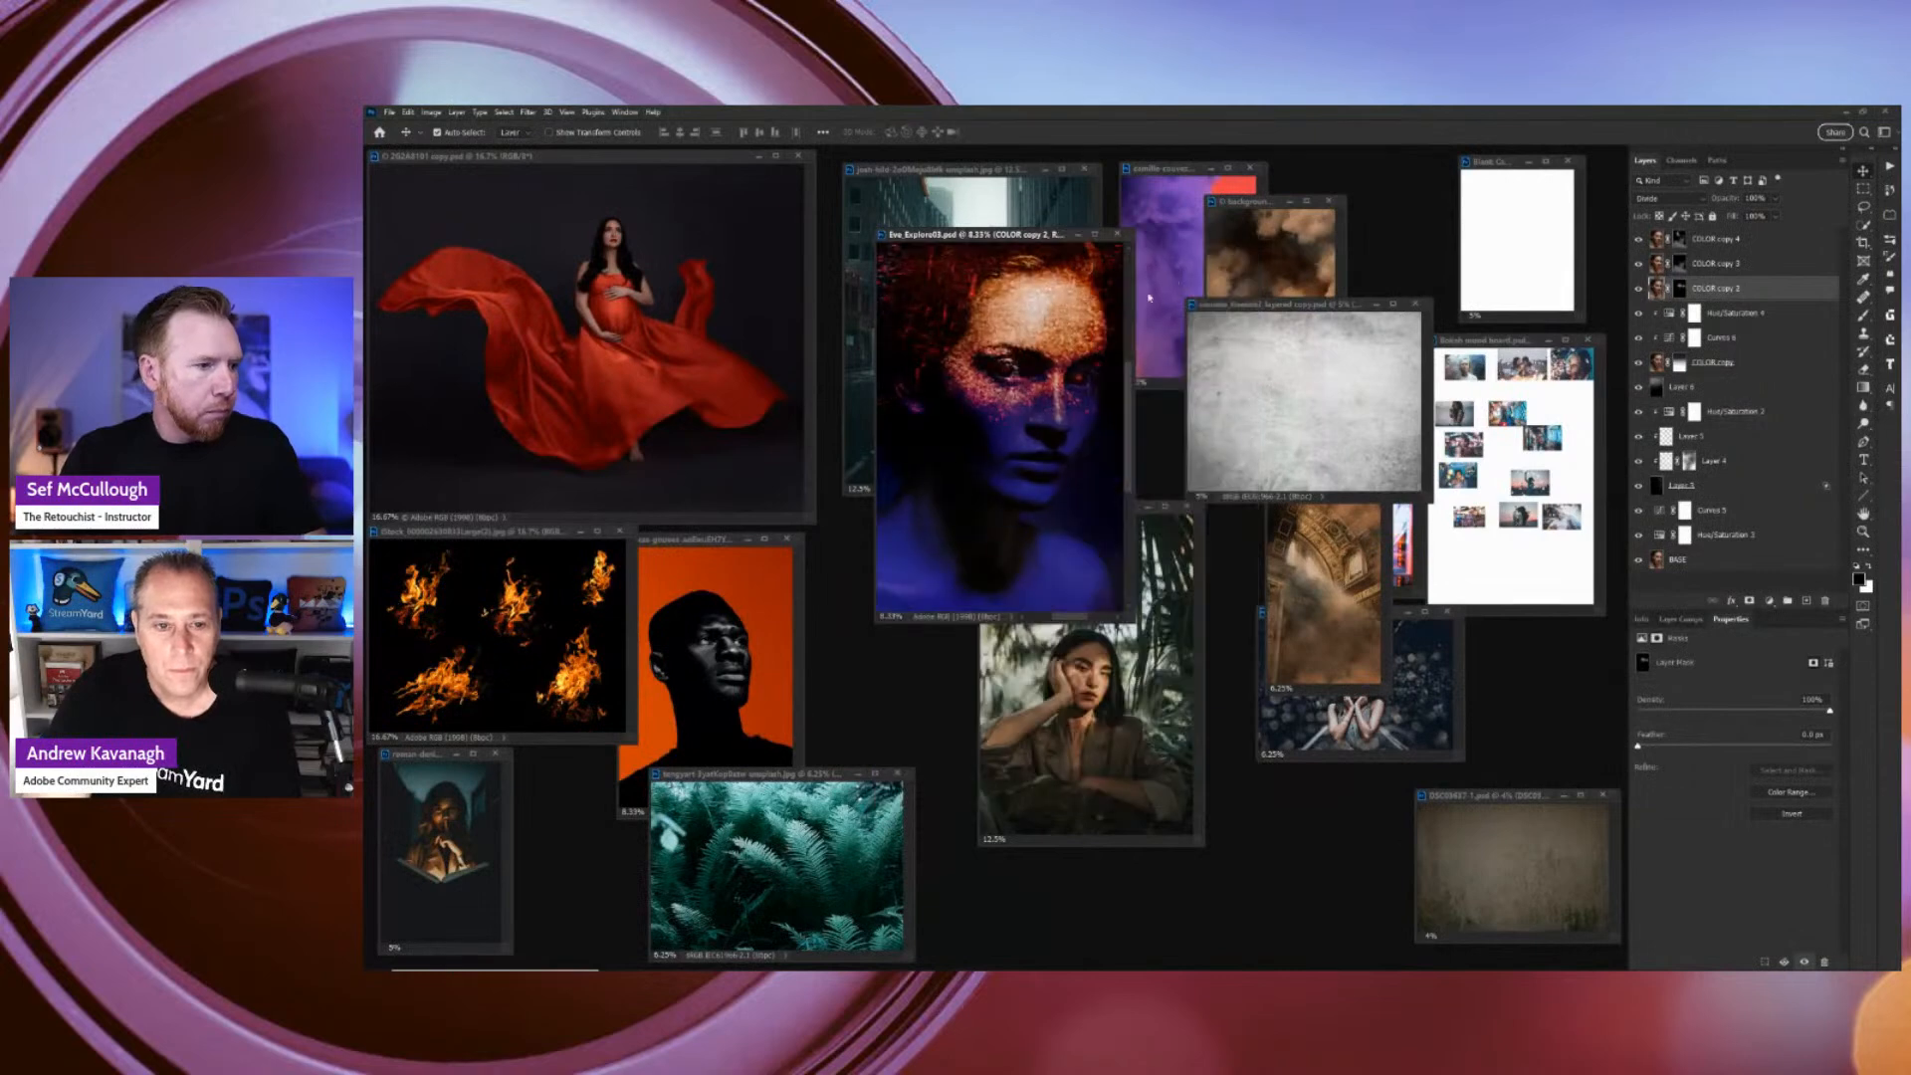
{"action": "left_click_drag", "start_coordinate": [1029, 239], "coordinate": [1514, 198]}
{"action": "key", "text": "ctrl+minus"}
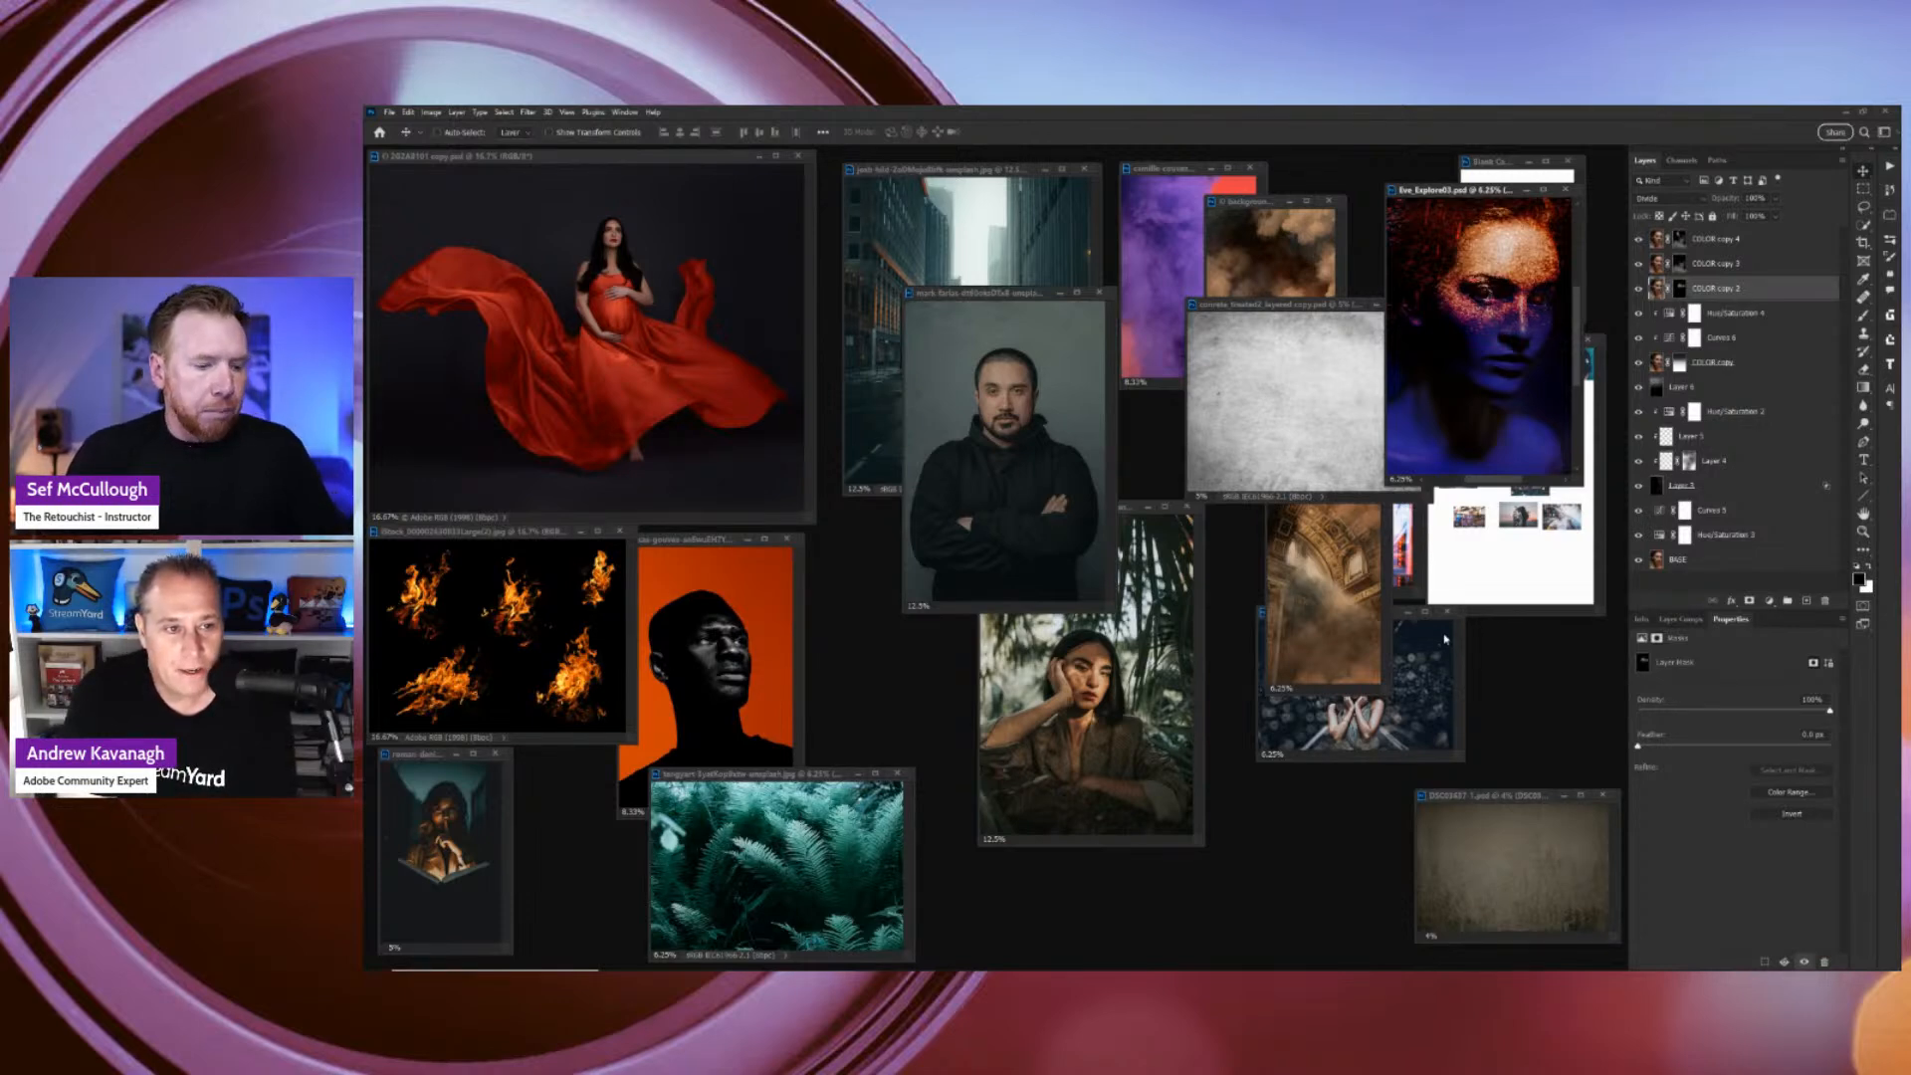
Bring the fire stock image forward, enlarge it to 50% and duplicate its Background layer.
{"action": "left_click", "coordinate": [526, 532]}
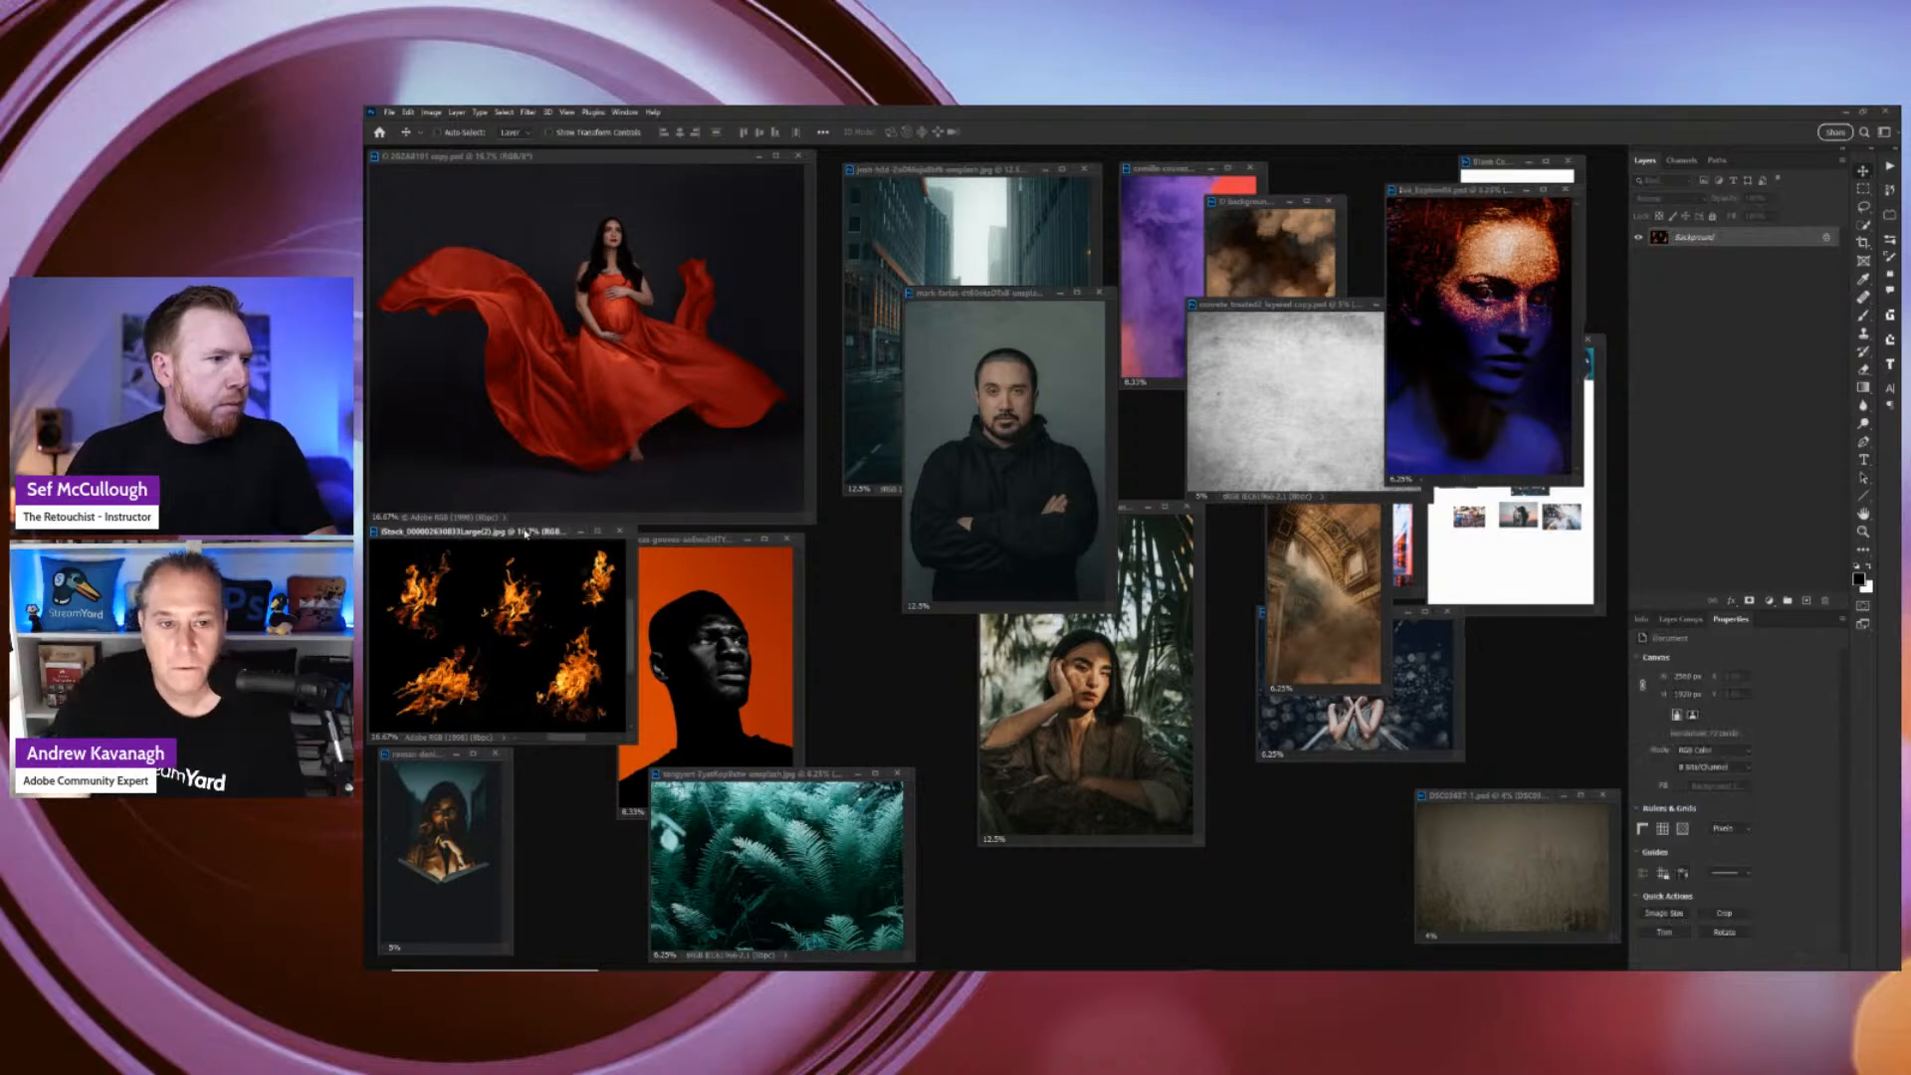
{"action": "left_click_drag", "start_coordinate": [525, 533], "coordinate": [879, 245]}
{"action": "key", "text": "ctrl+plus"}
{"action": "key", "text": "ctrl+plus"}
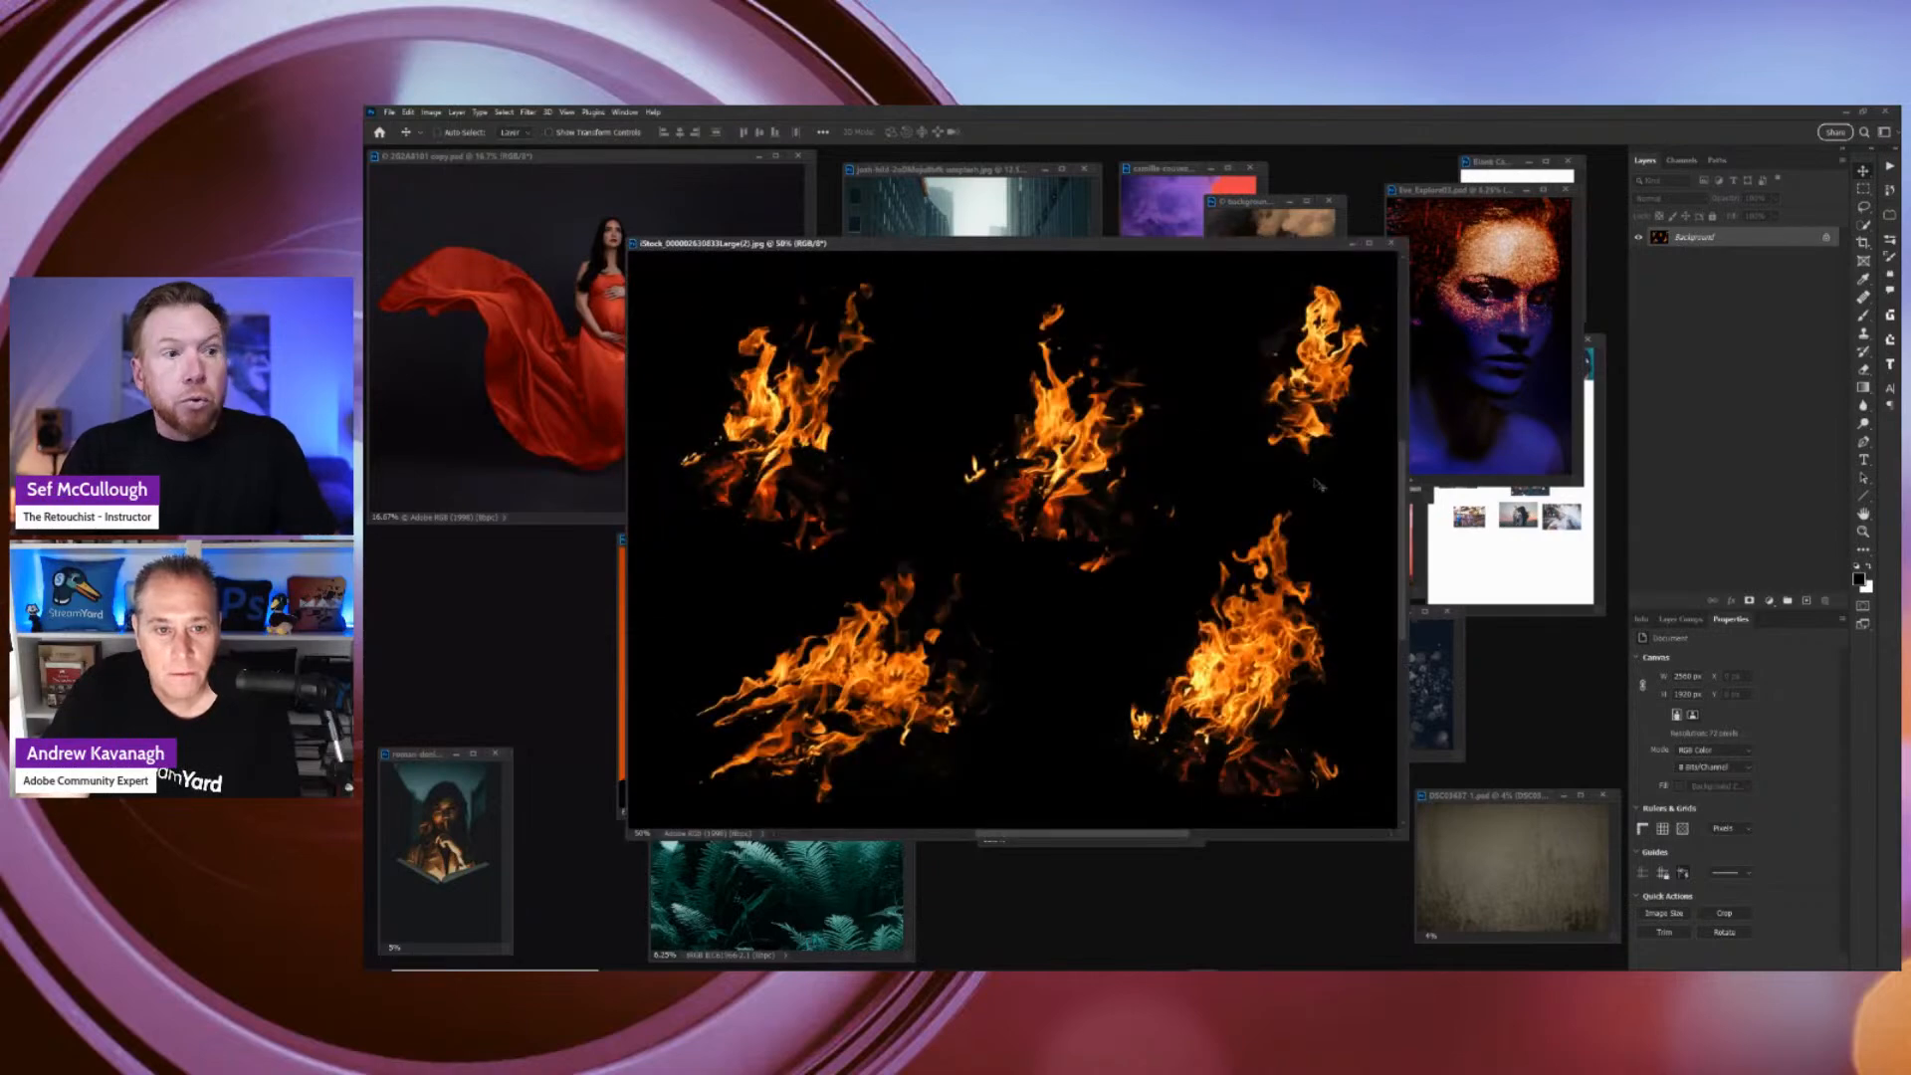
{"action": "key", "text": "ctrl+j"}
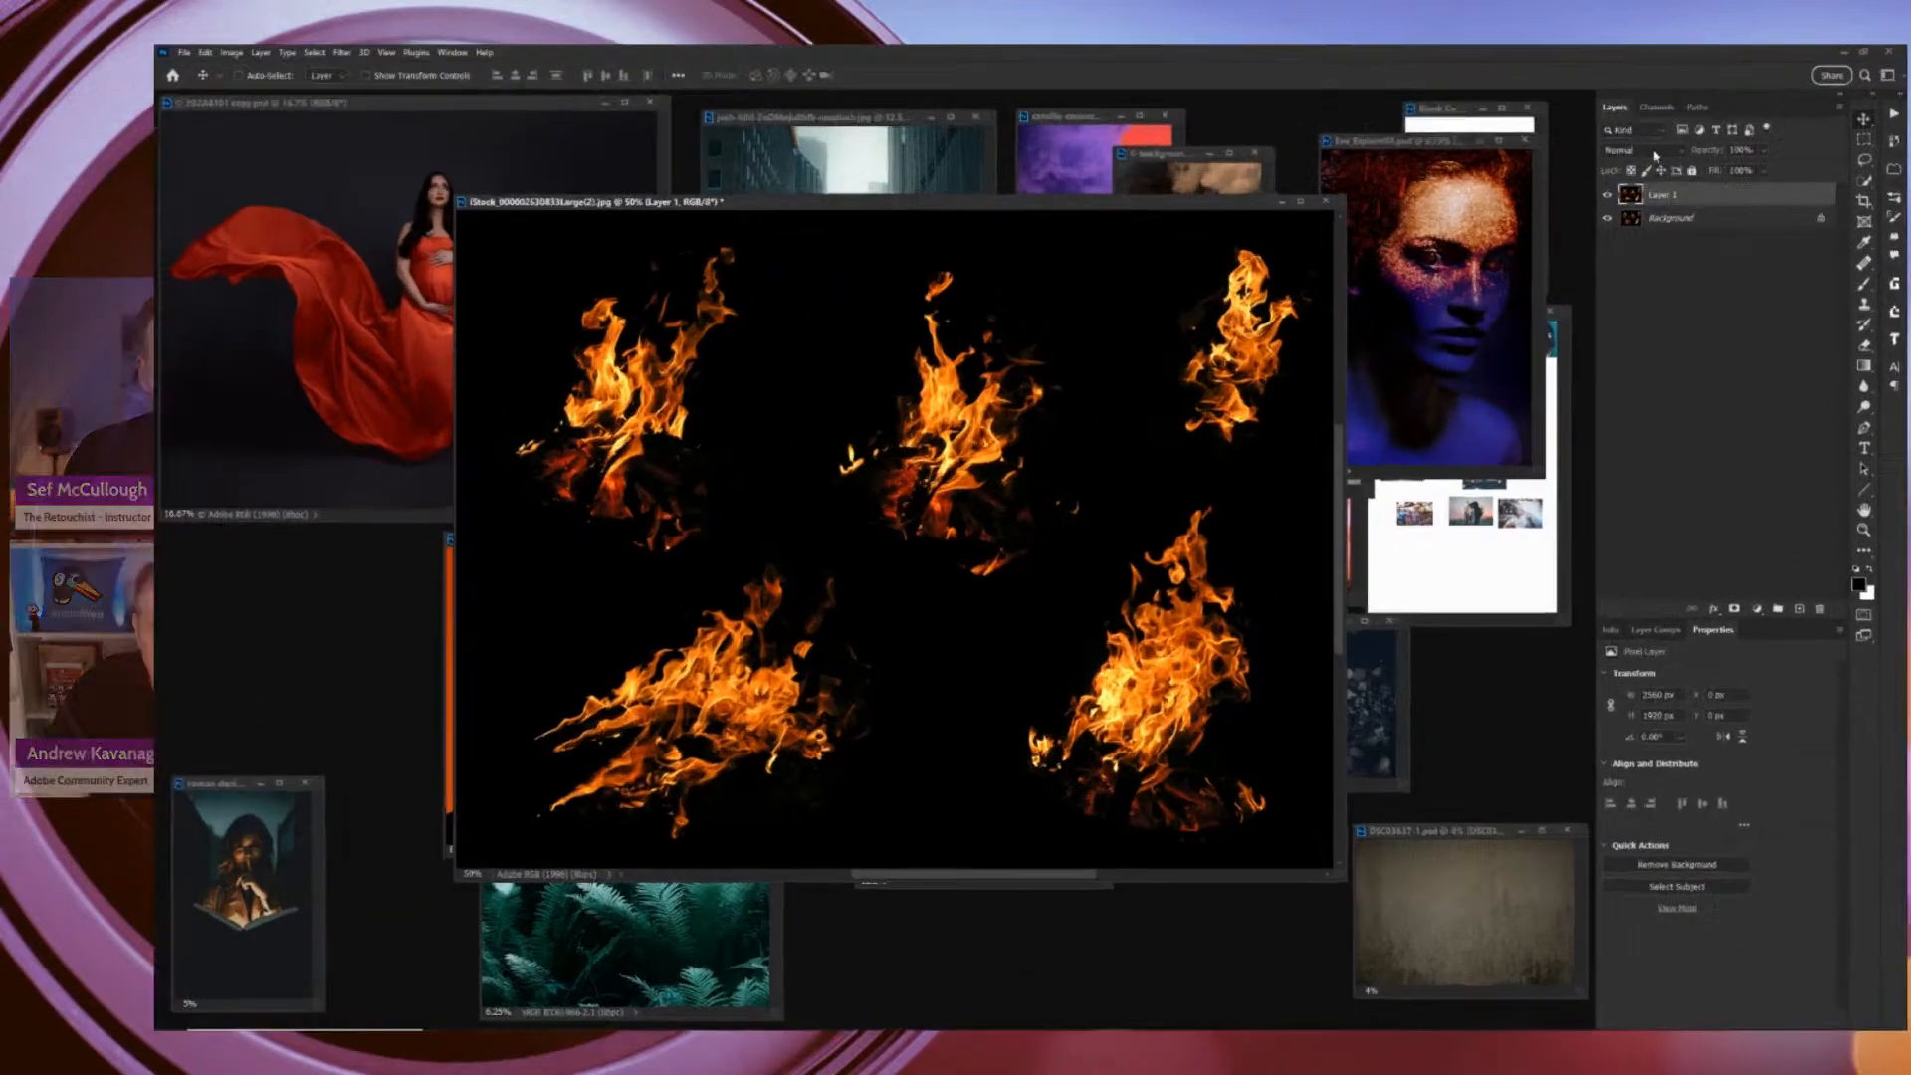
Try the Overlay blend mode on the duplicate fire layer and offset it from the flames beneath.
{"action": "left_click", "coordinate": [1655, 152]}
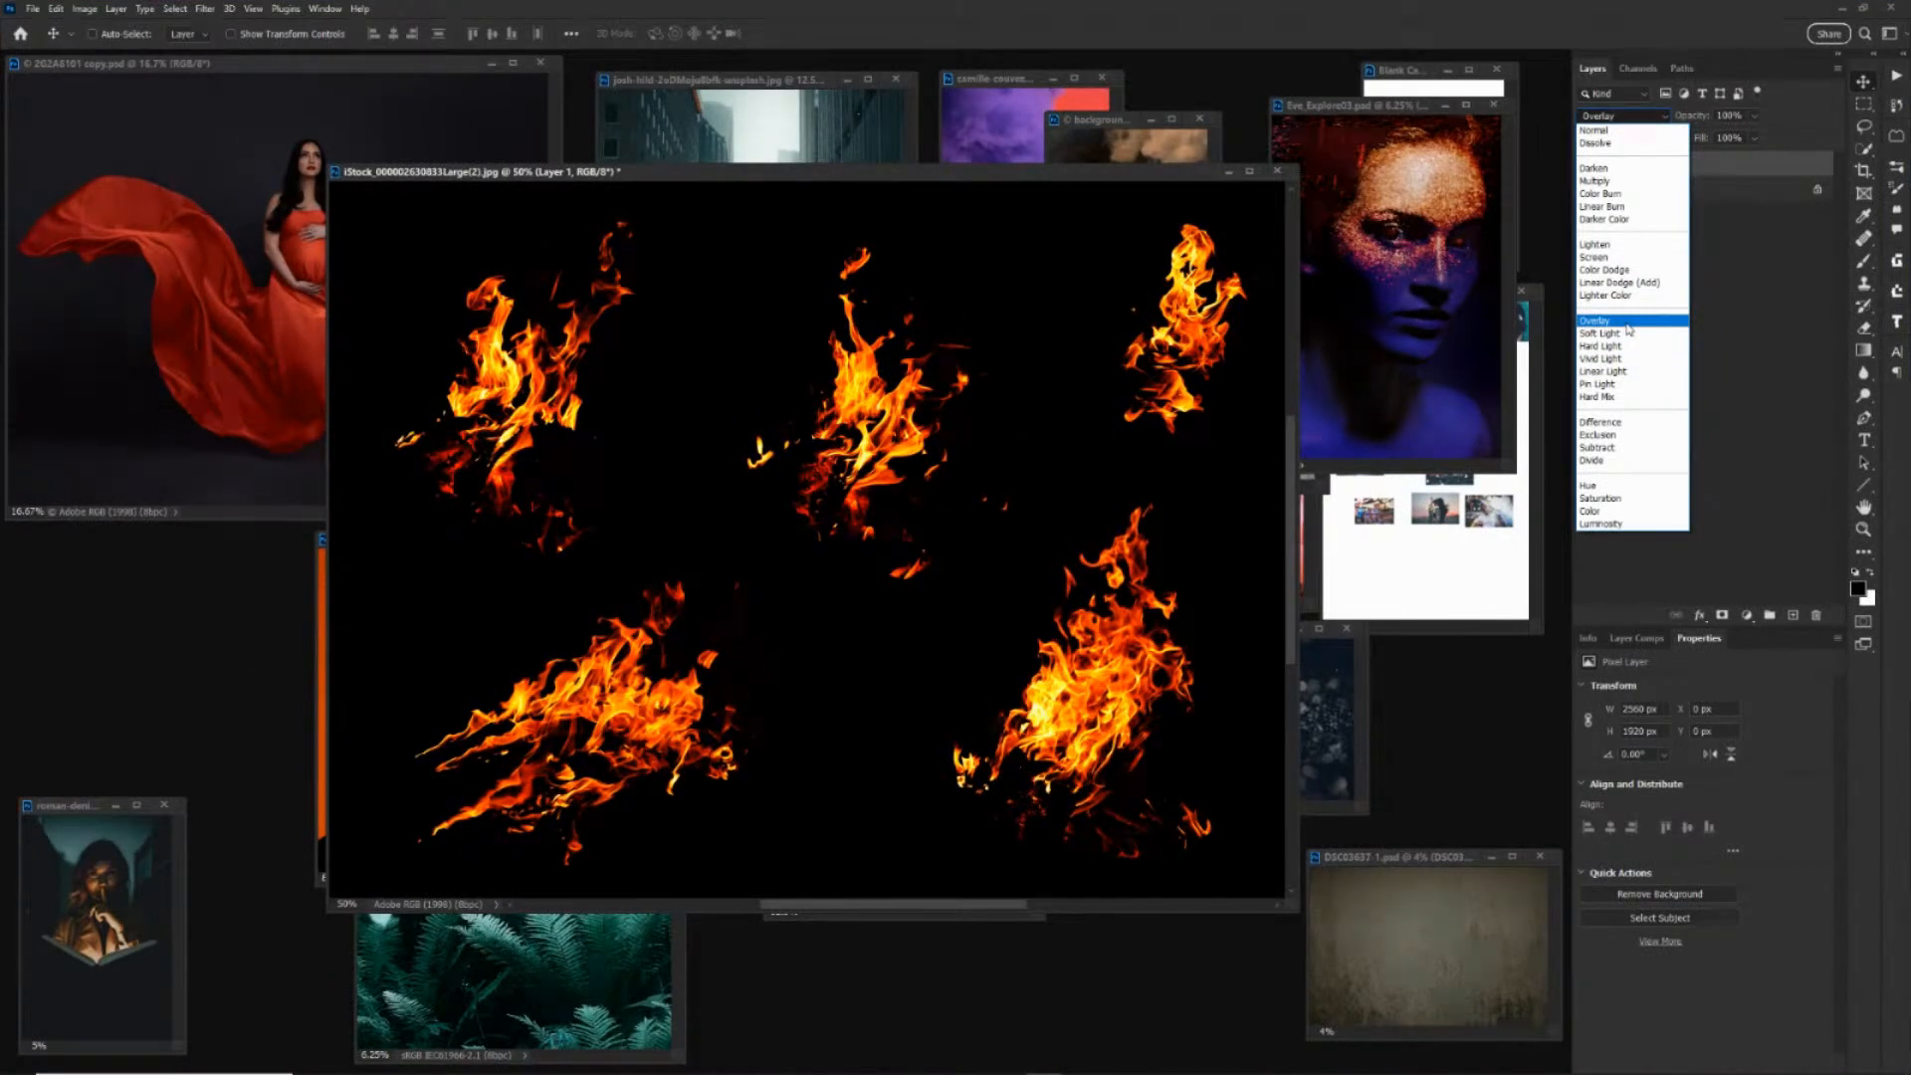
{"action": "left_click", "coordinate": [1628, 322]}
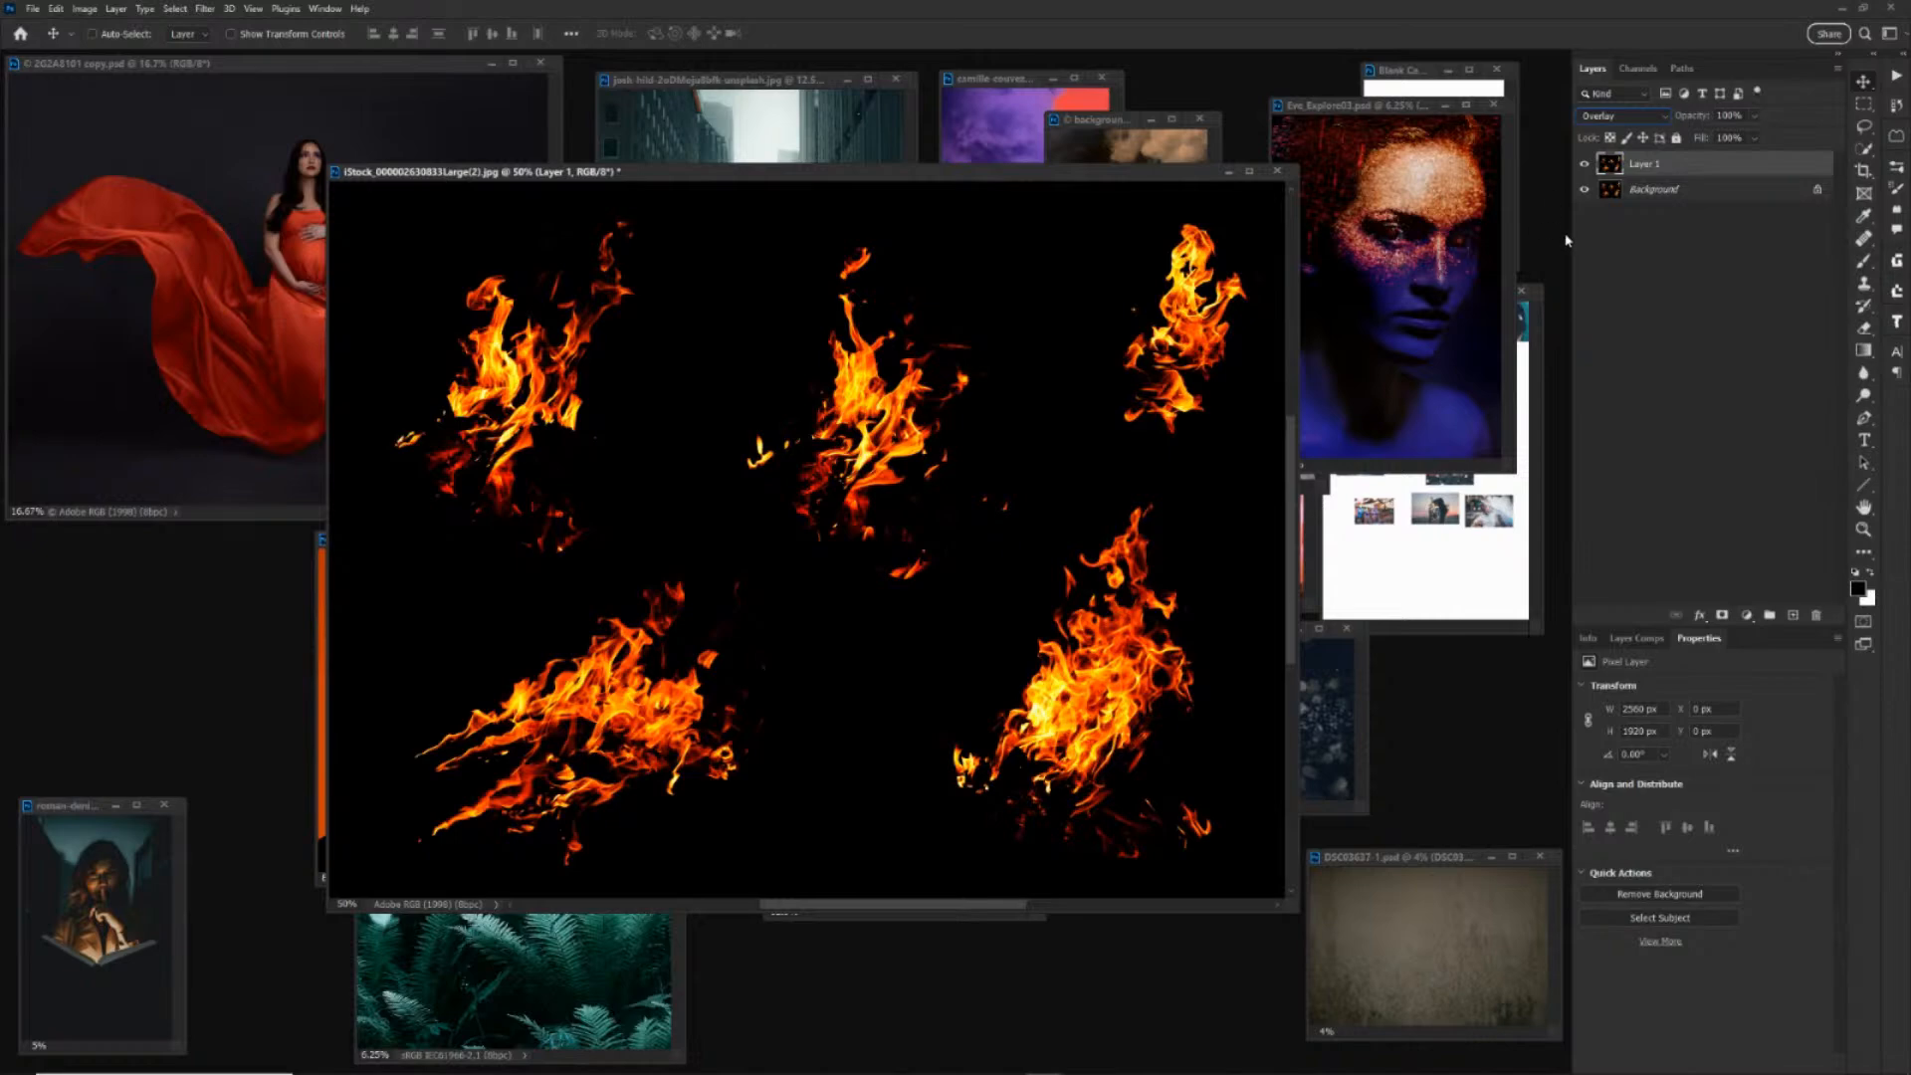
{"action": "left_click_drag", "start_coordinate": [1107, 407], "coordinate": [982, 362]}
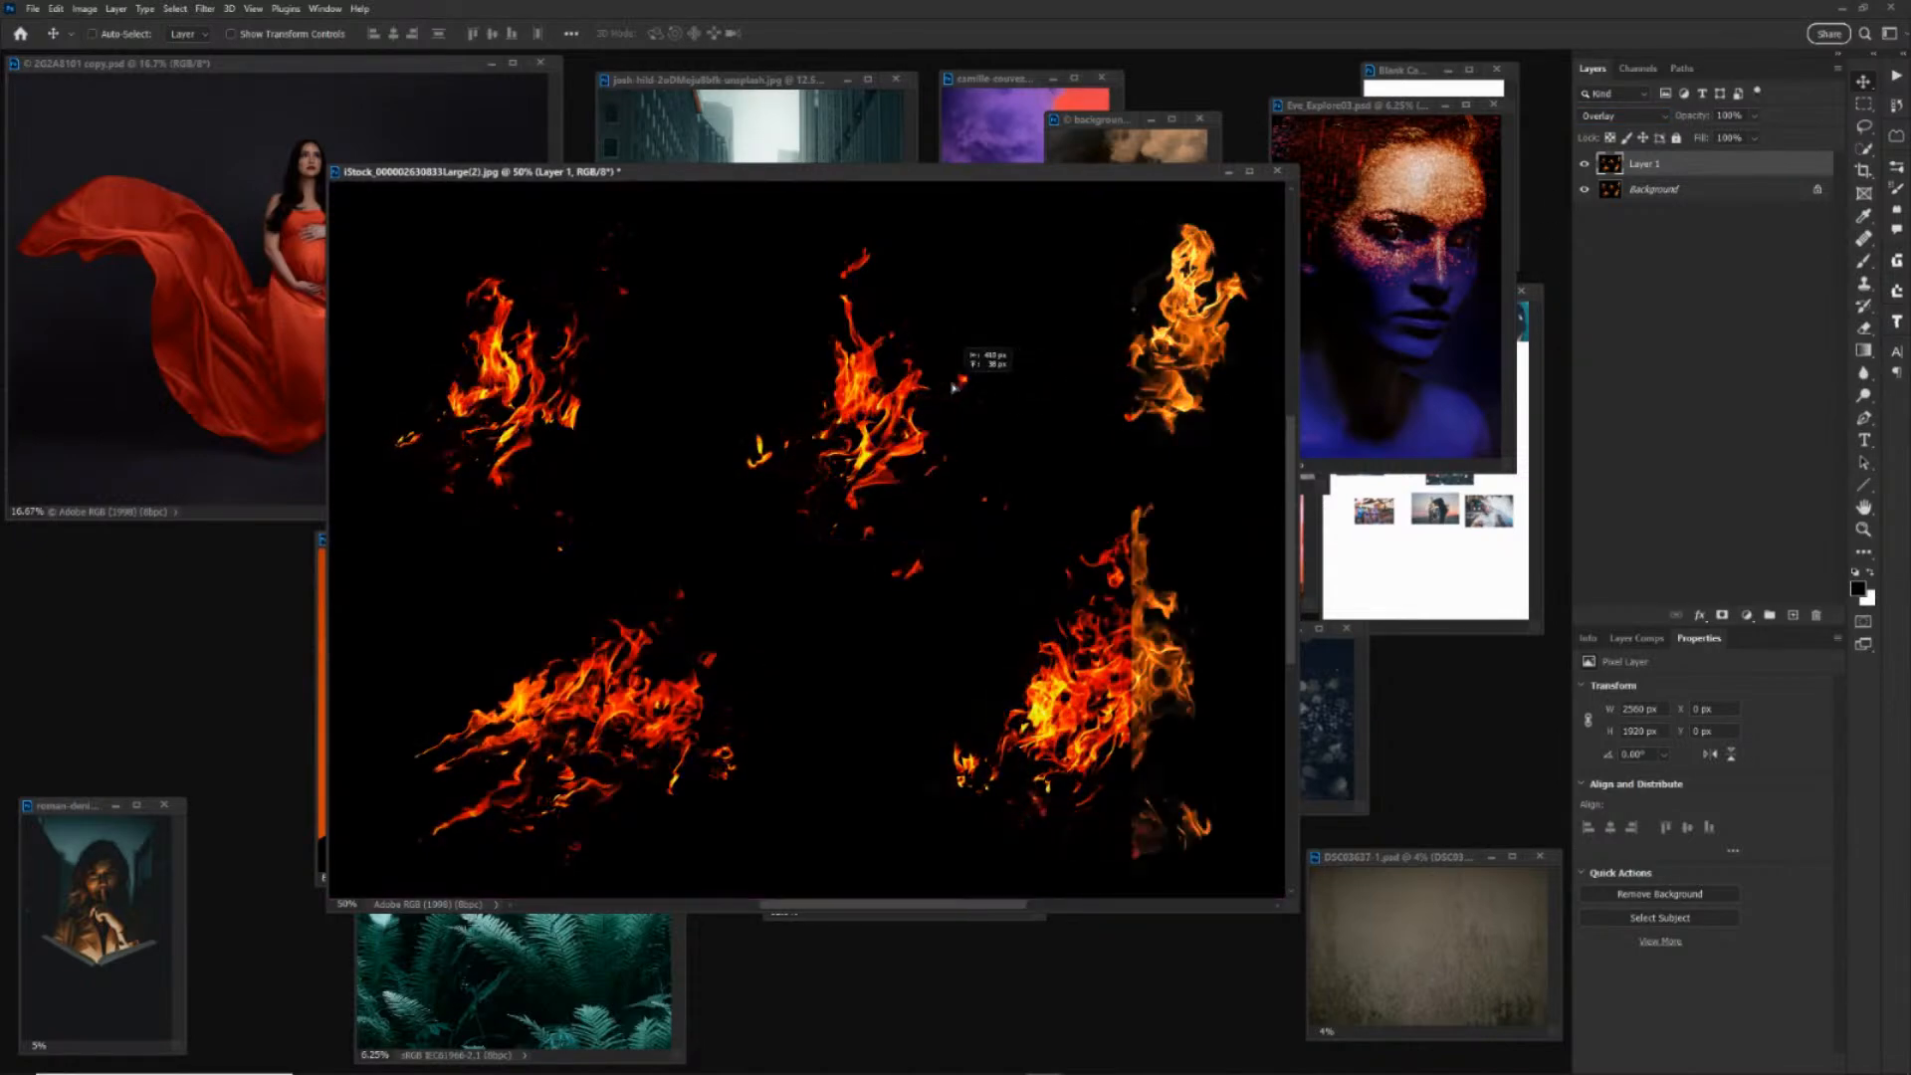
Compare Screen with Lighten on the duplicate fire layer, leave it on Lighten and shift it to overlap the original flames.
{"action": "left_click", "coordinate": [1647, 96]}
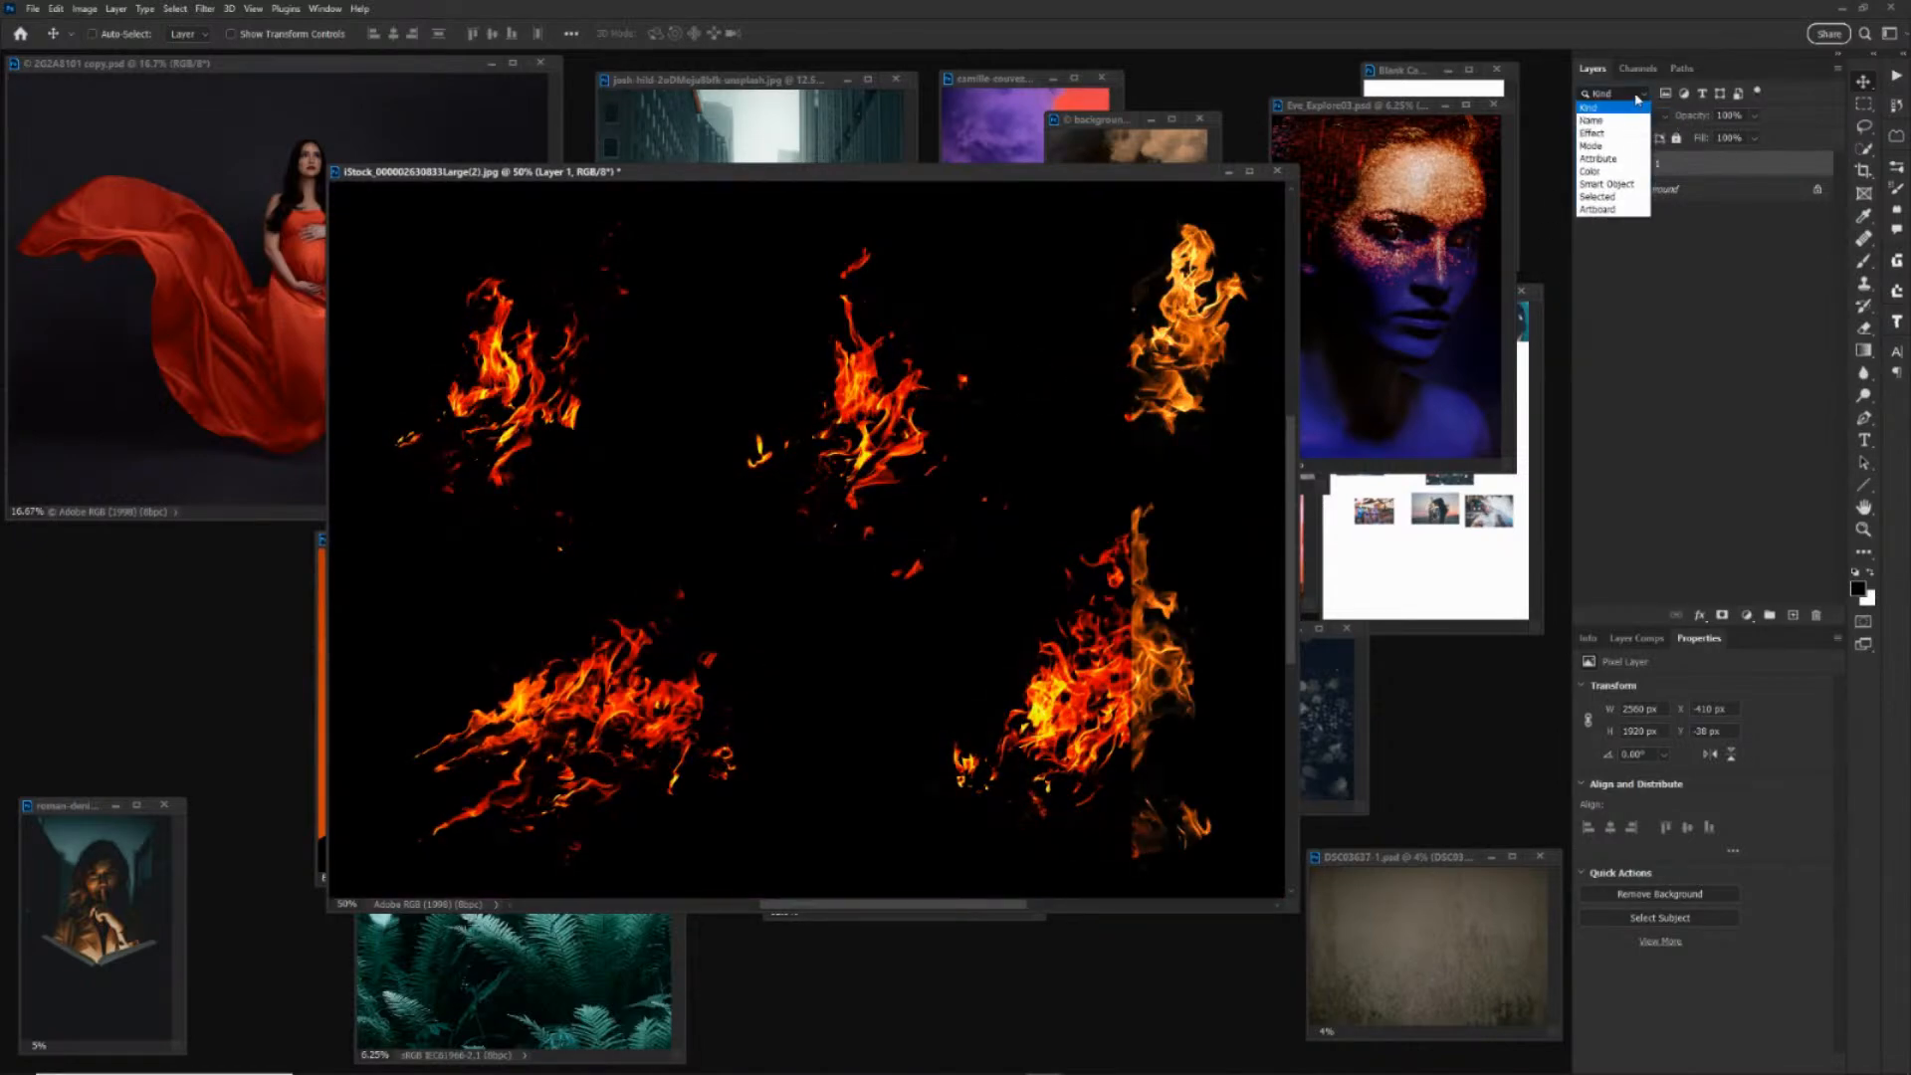
{"action": "left_click", "coordinate": [1674, 159]}
{"action": "left_click", "coordinate": [1634, 117]}
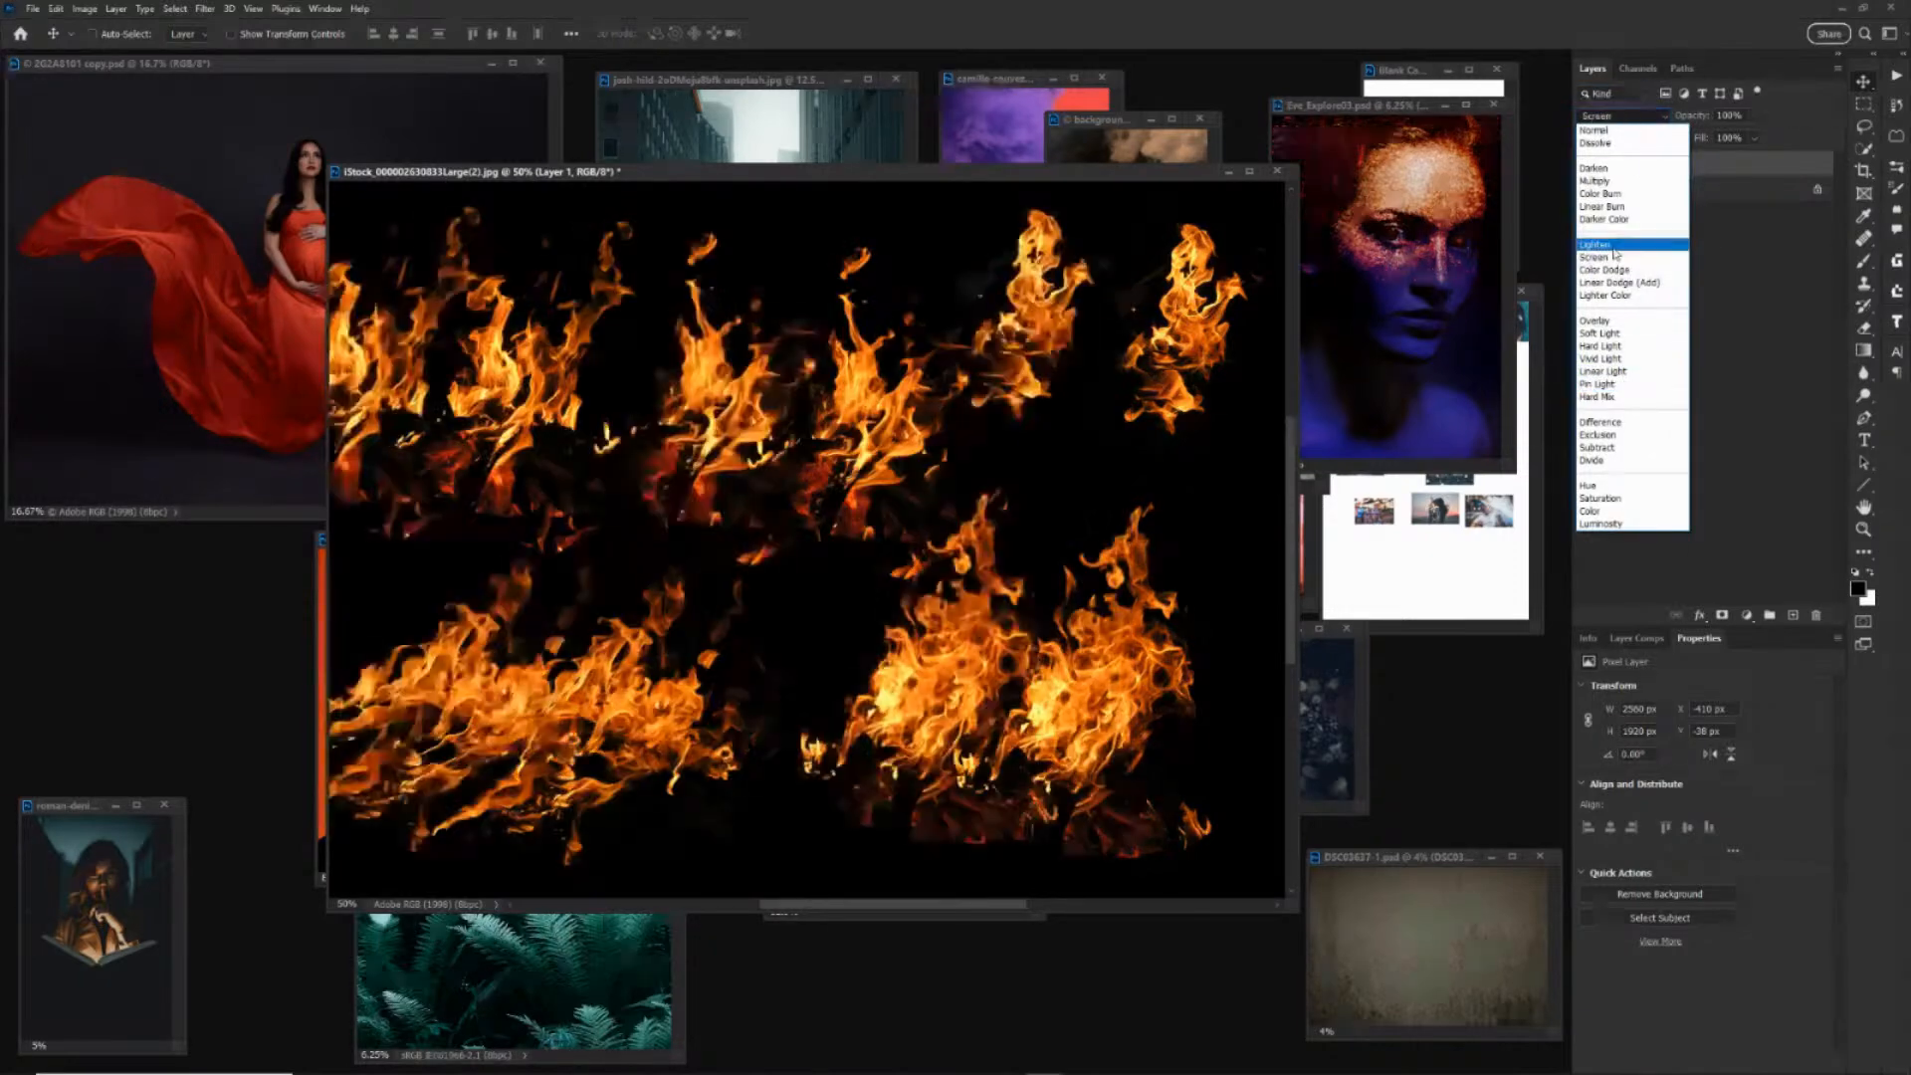
{"action": "left_click", "coordinate": [1643, 243]}
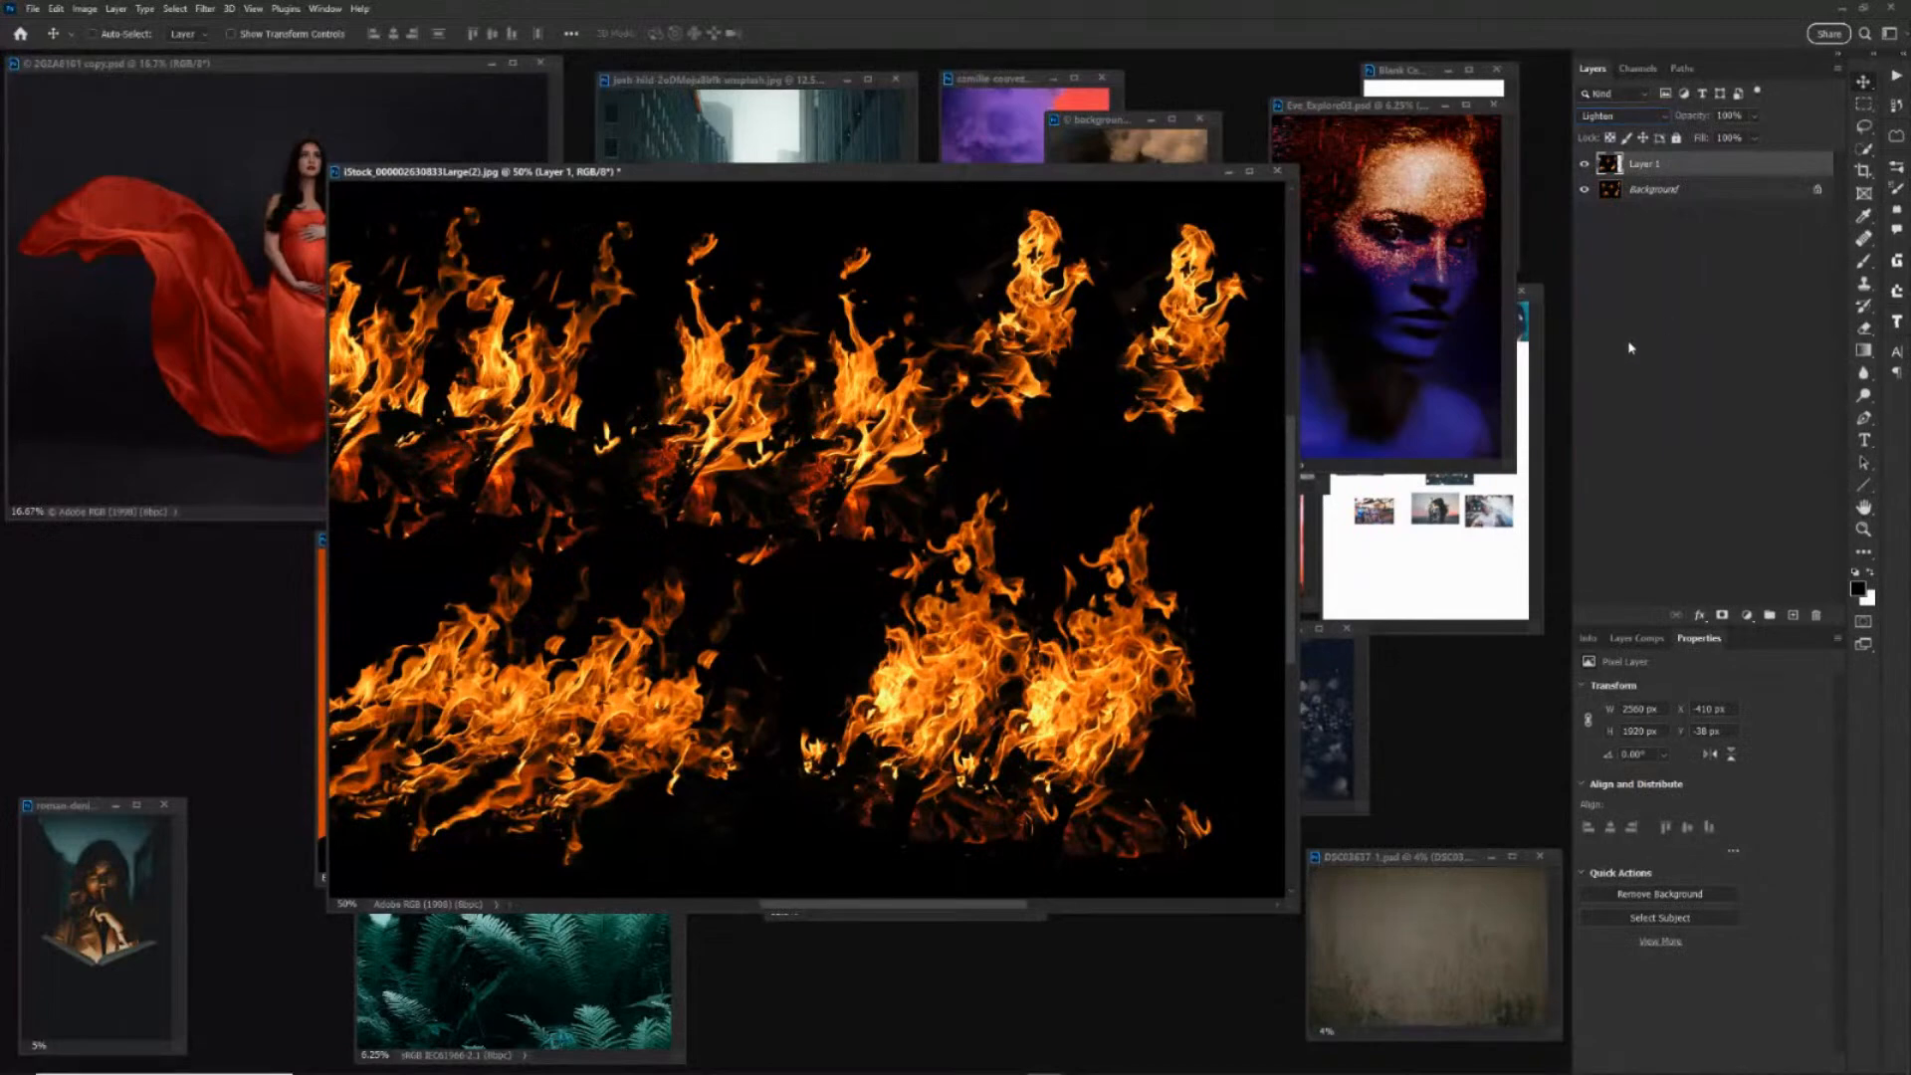
{"action": "left_click_drag", "start_coordinate": [874, 464], "coordinate": [797, 460]}
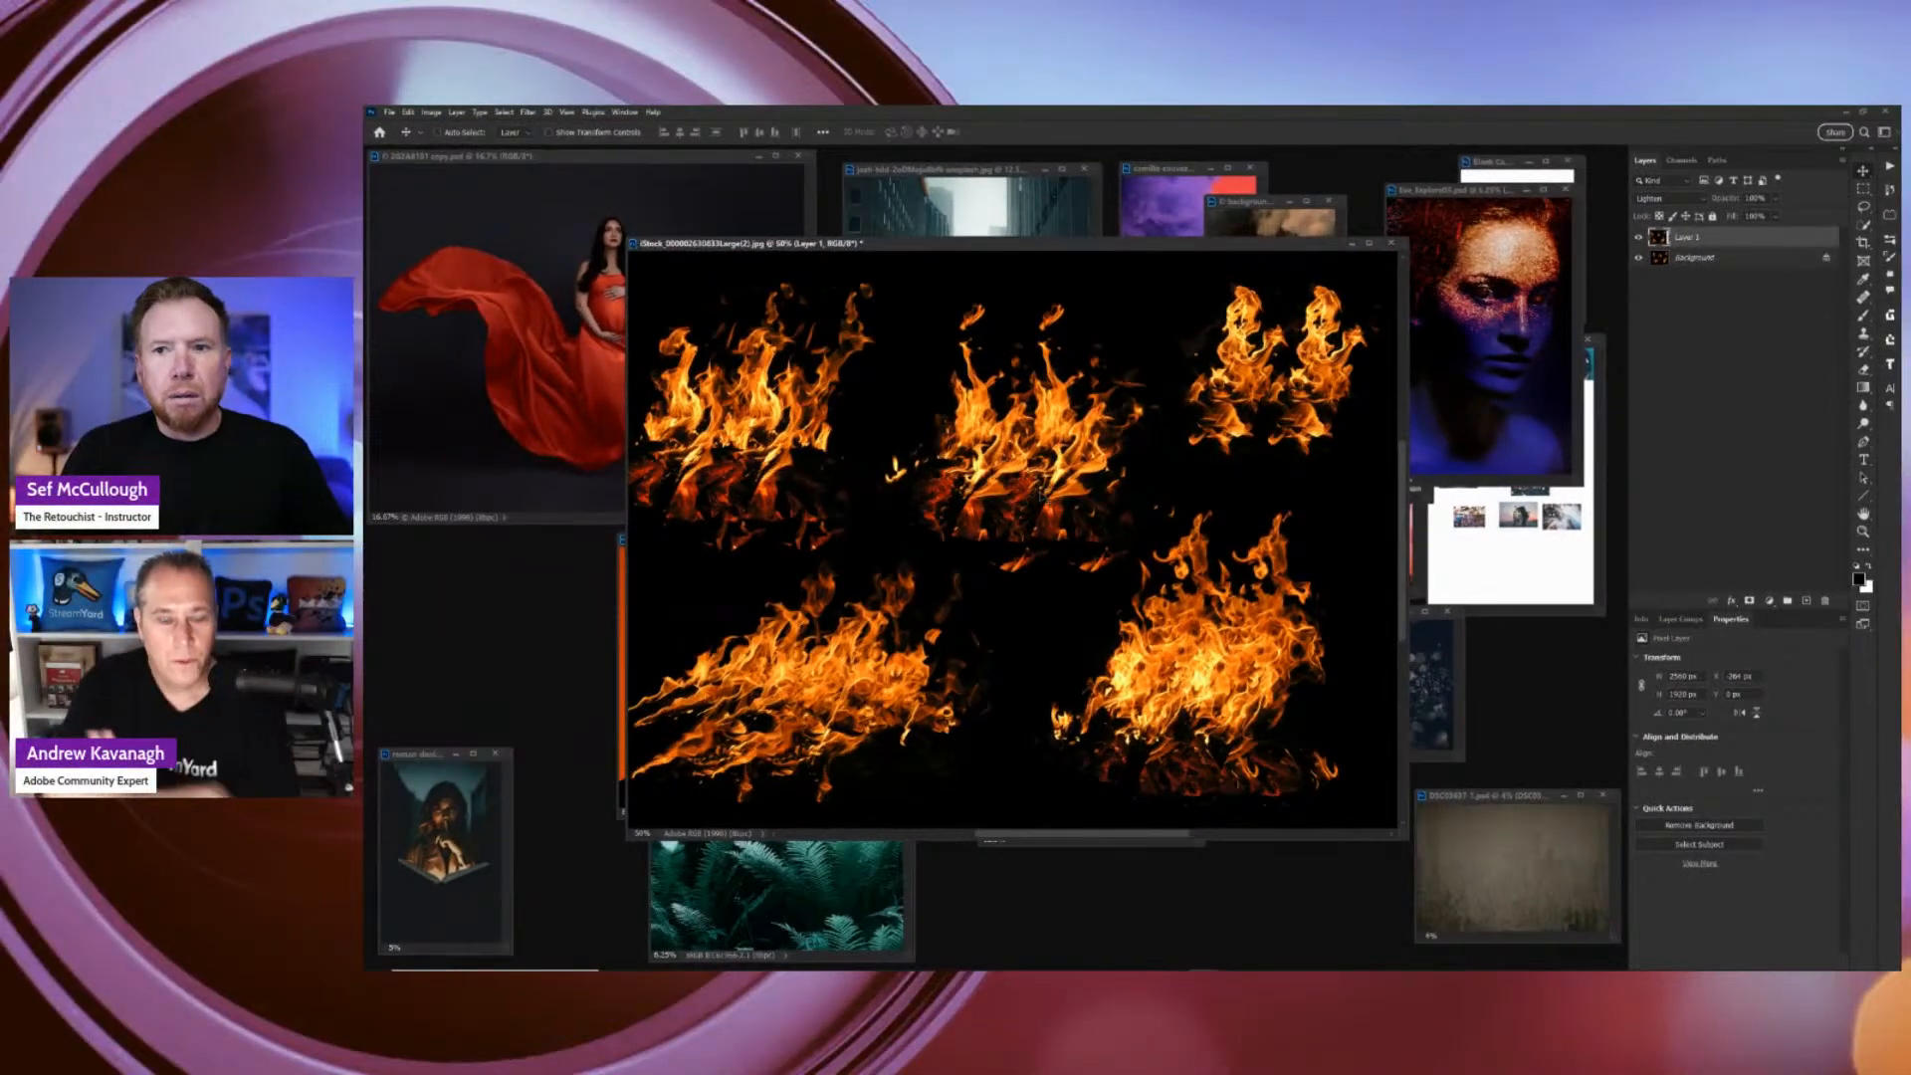
{"action": "left_click_drag", "start_coordinate": [1043, 496], "coordinate": [1096, 501]}
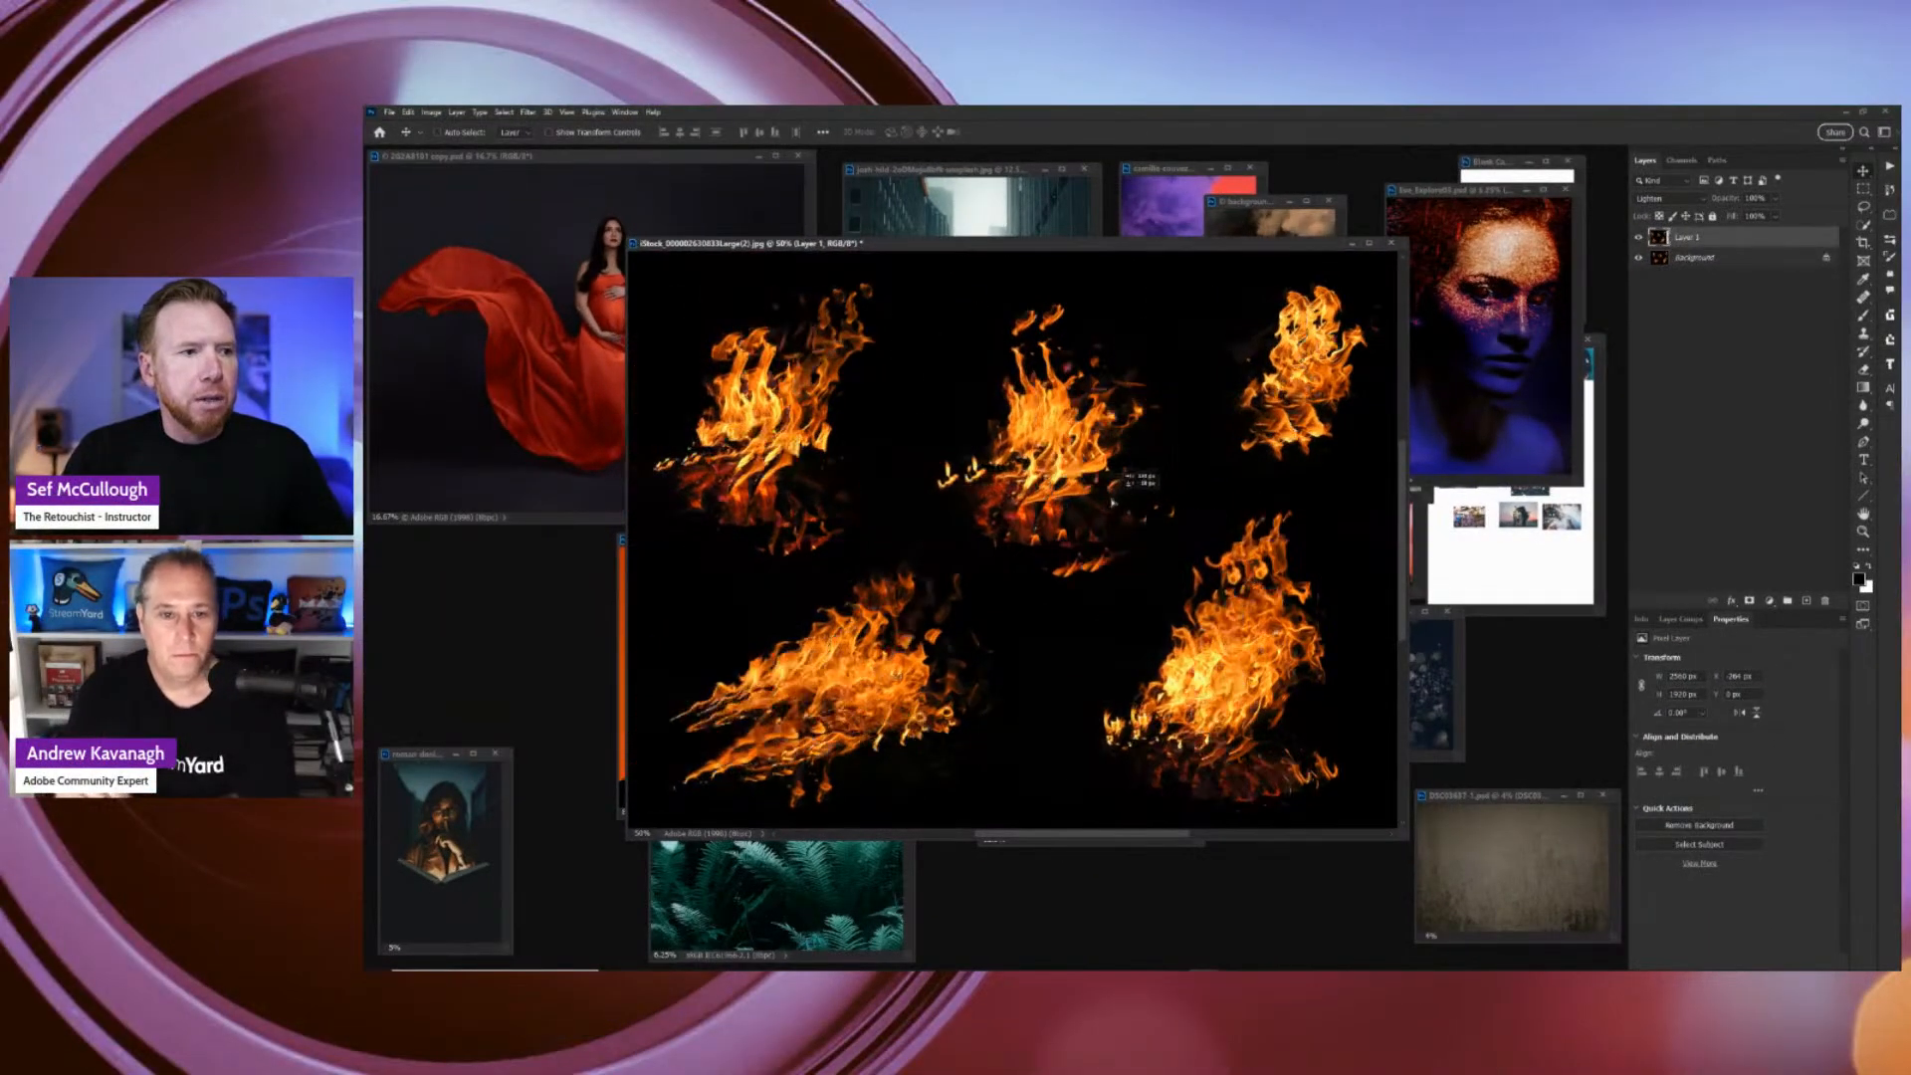
Hide the shifted fire layer, duplicate the Background layer again and desaturate the new copy.
{"action": "left_click", "coordinate": [1638, 237]}
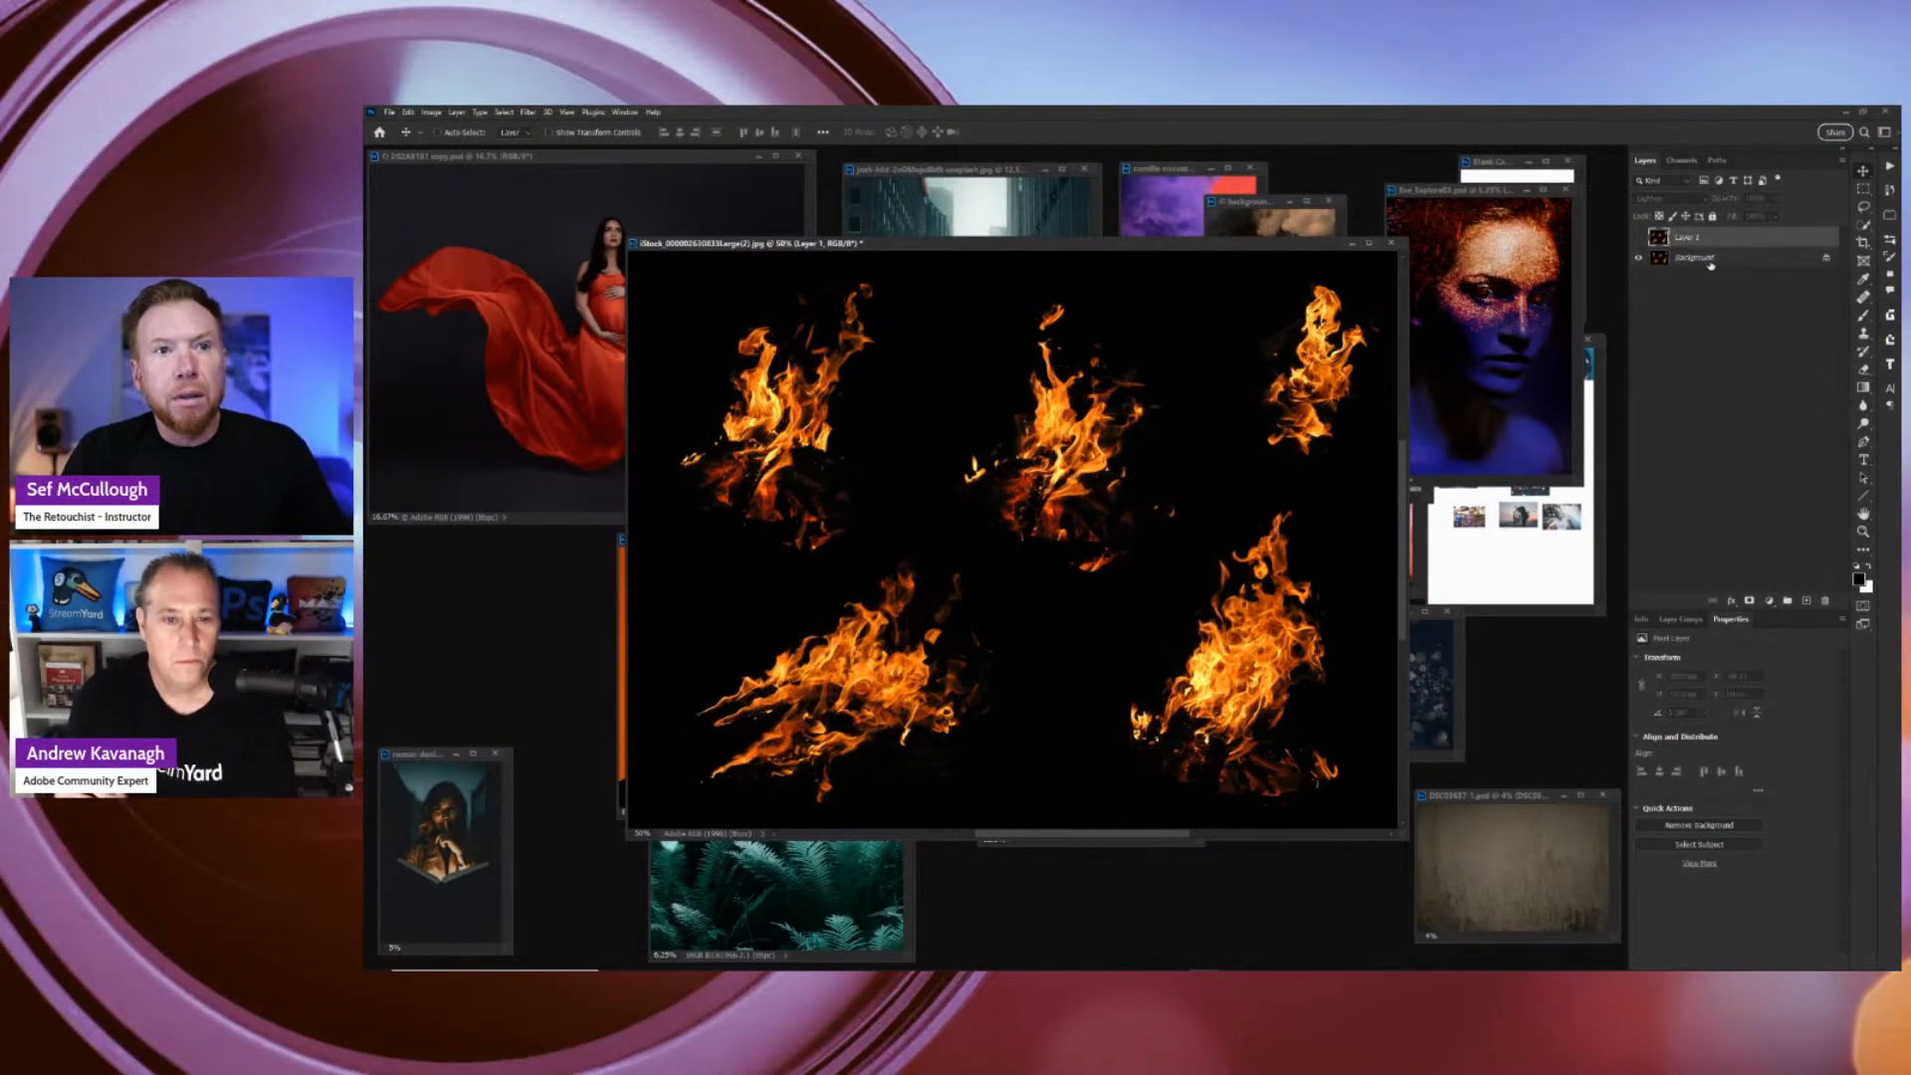
{"action": "left_click", "coordinate": [1722, 257]}
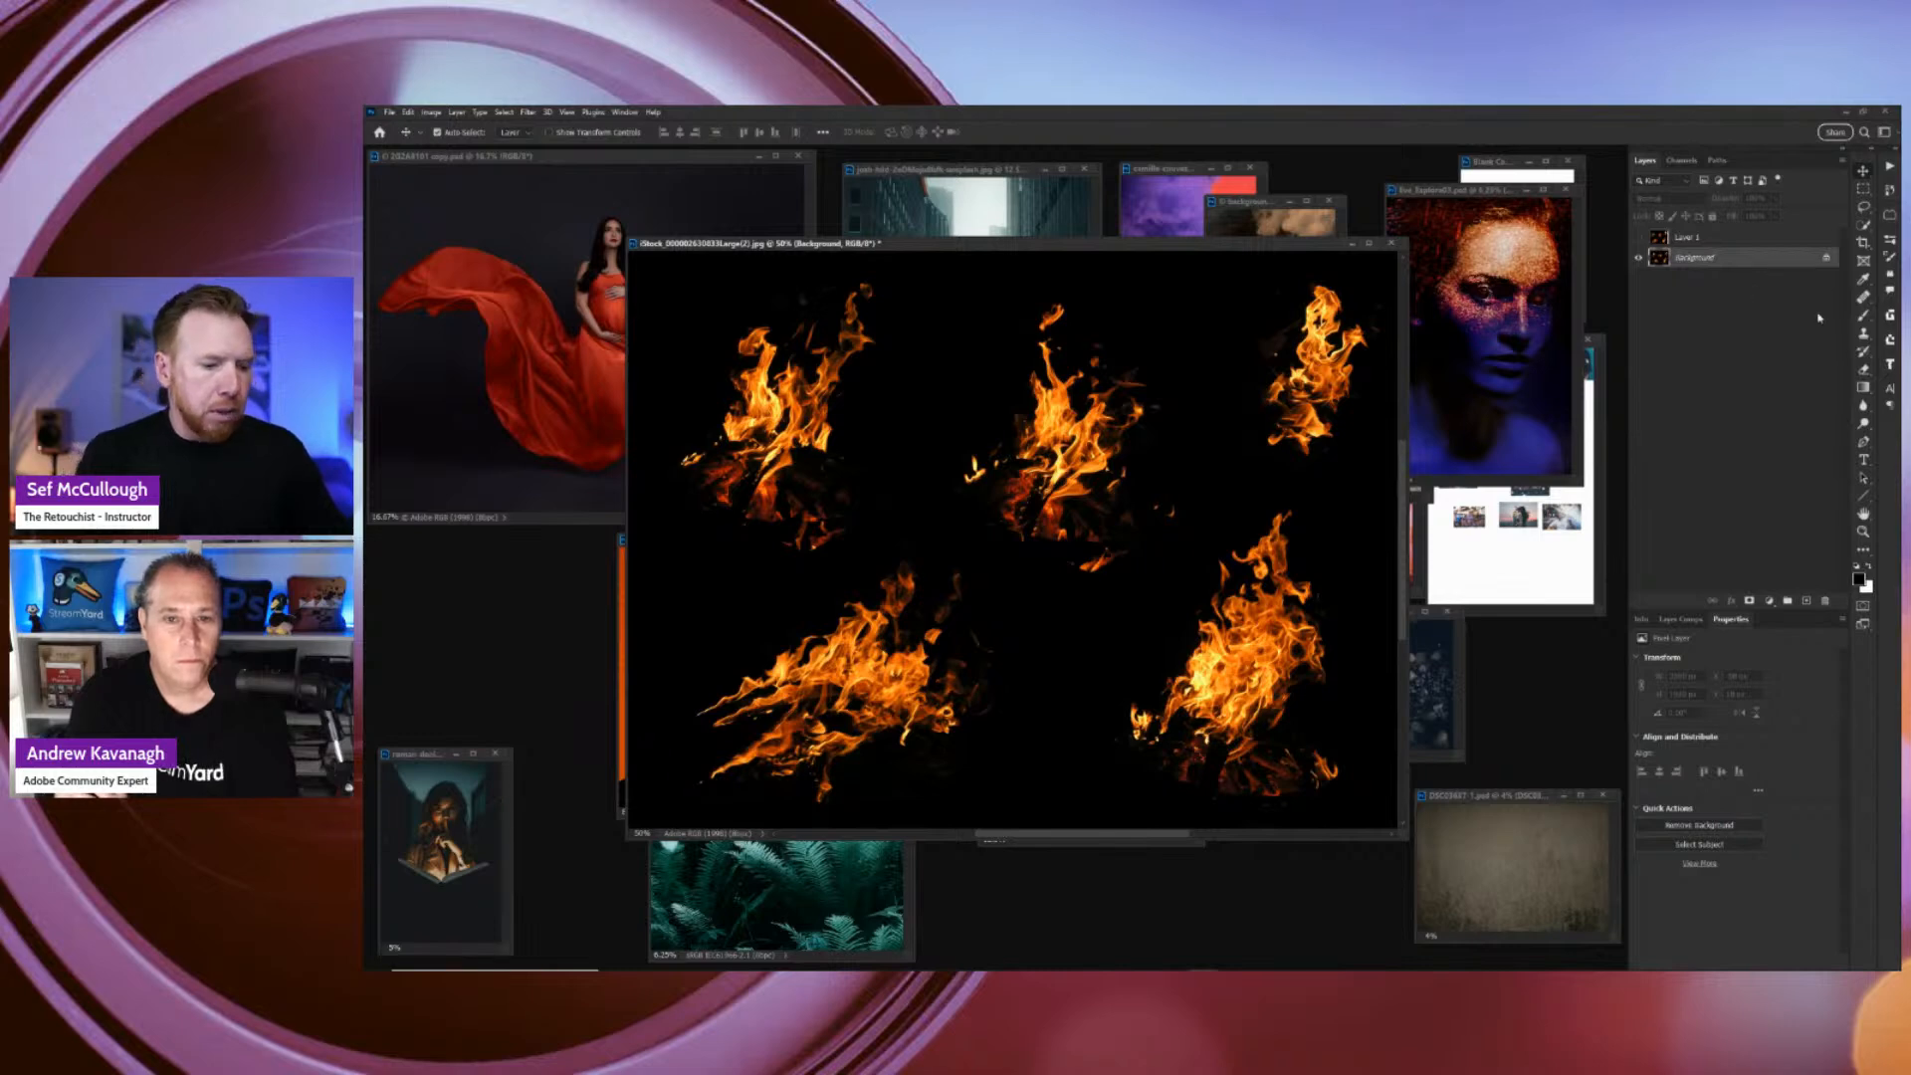
{"action": "key", "text": "ctrl+j"}
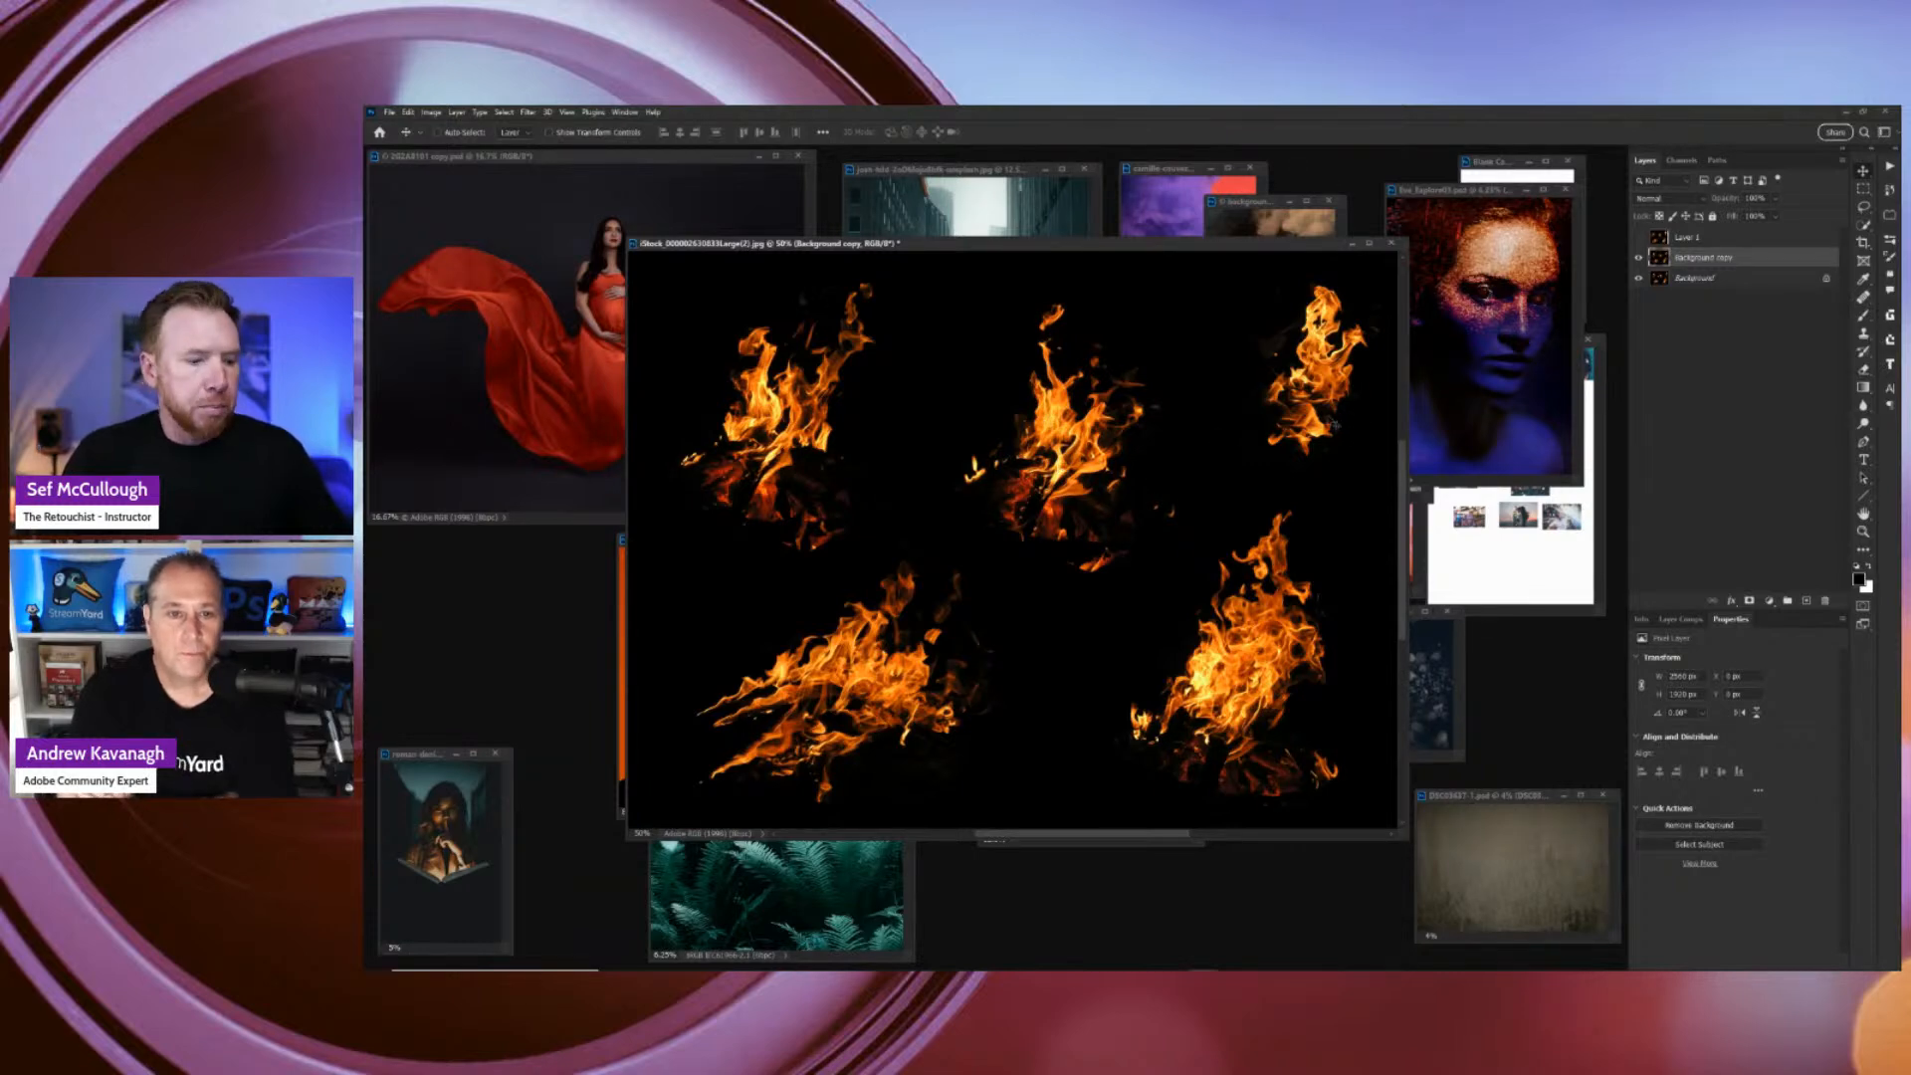
{"action": "key", "text": "ctrl"}
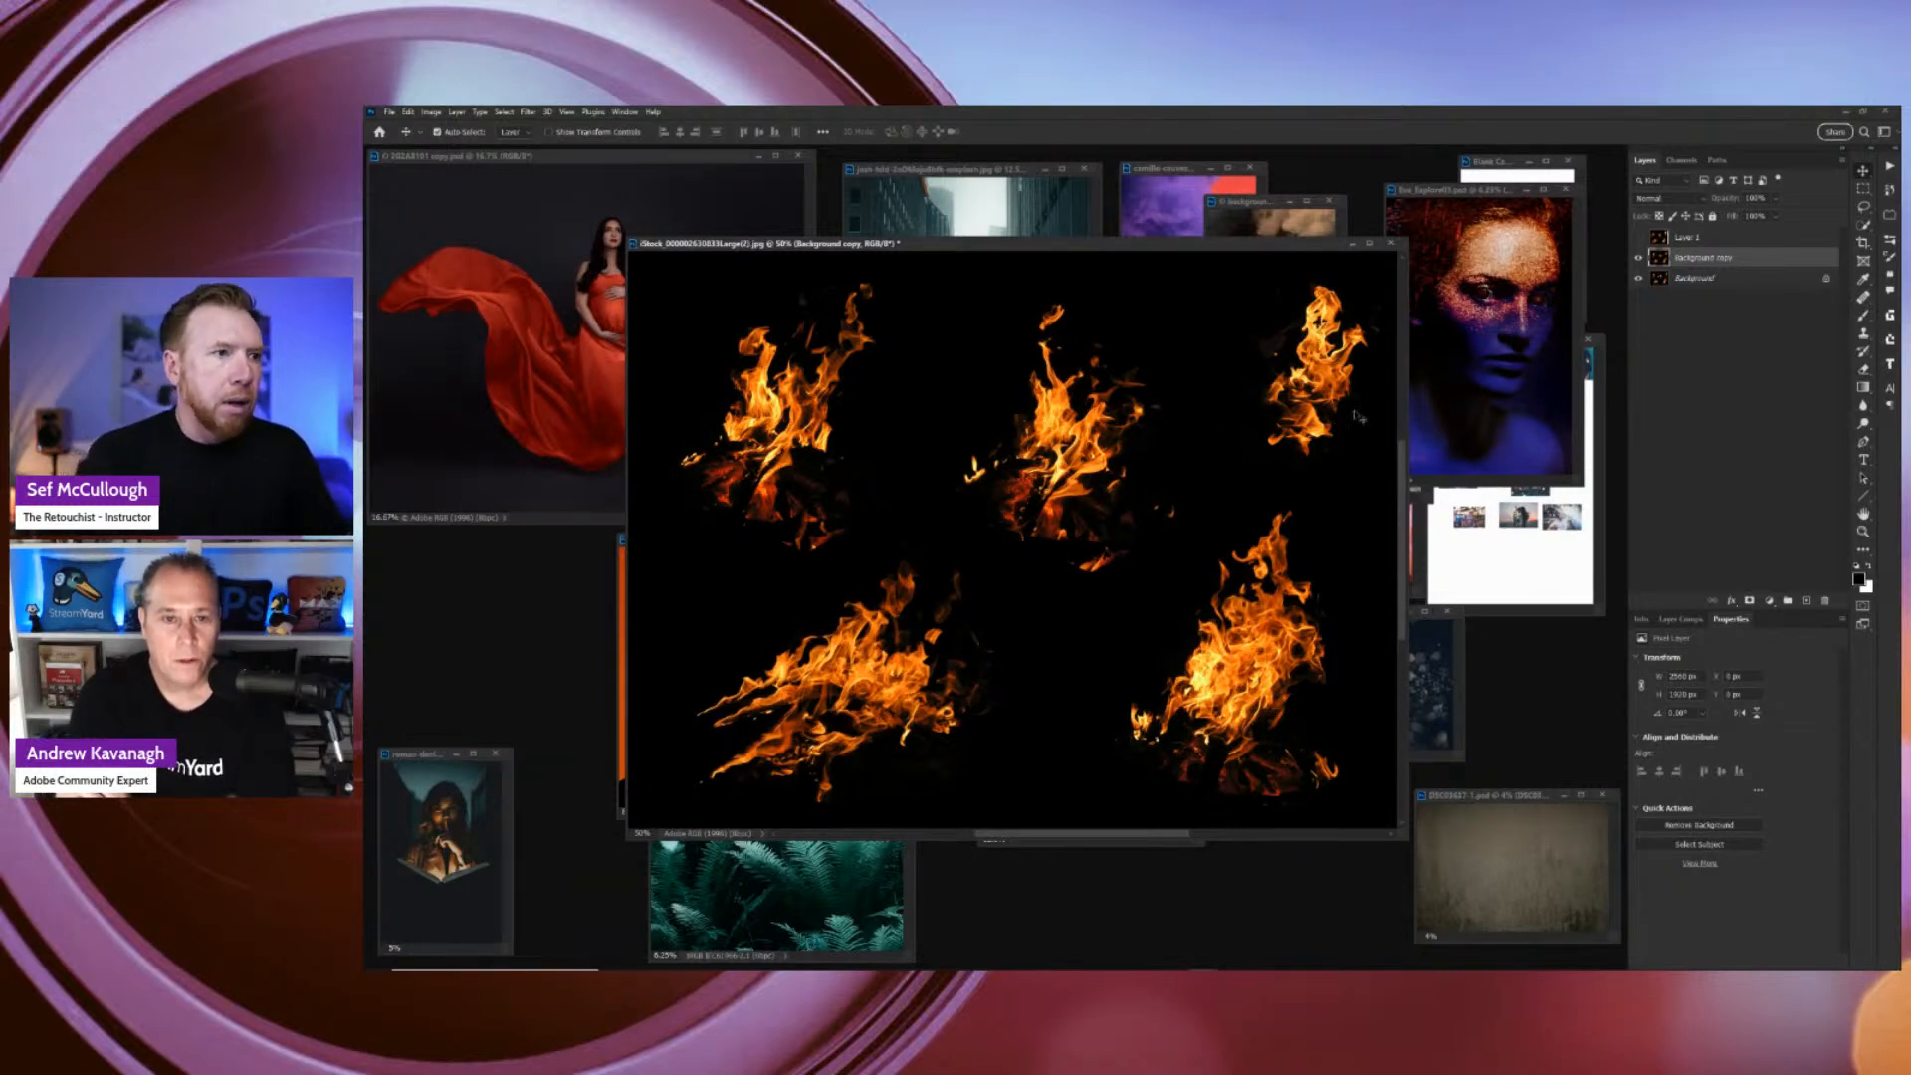
{"action": "key", "text": "ctrl+shift+u"}
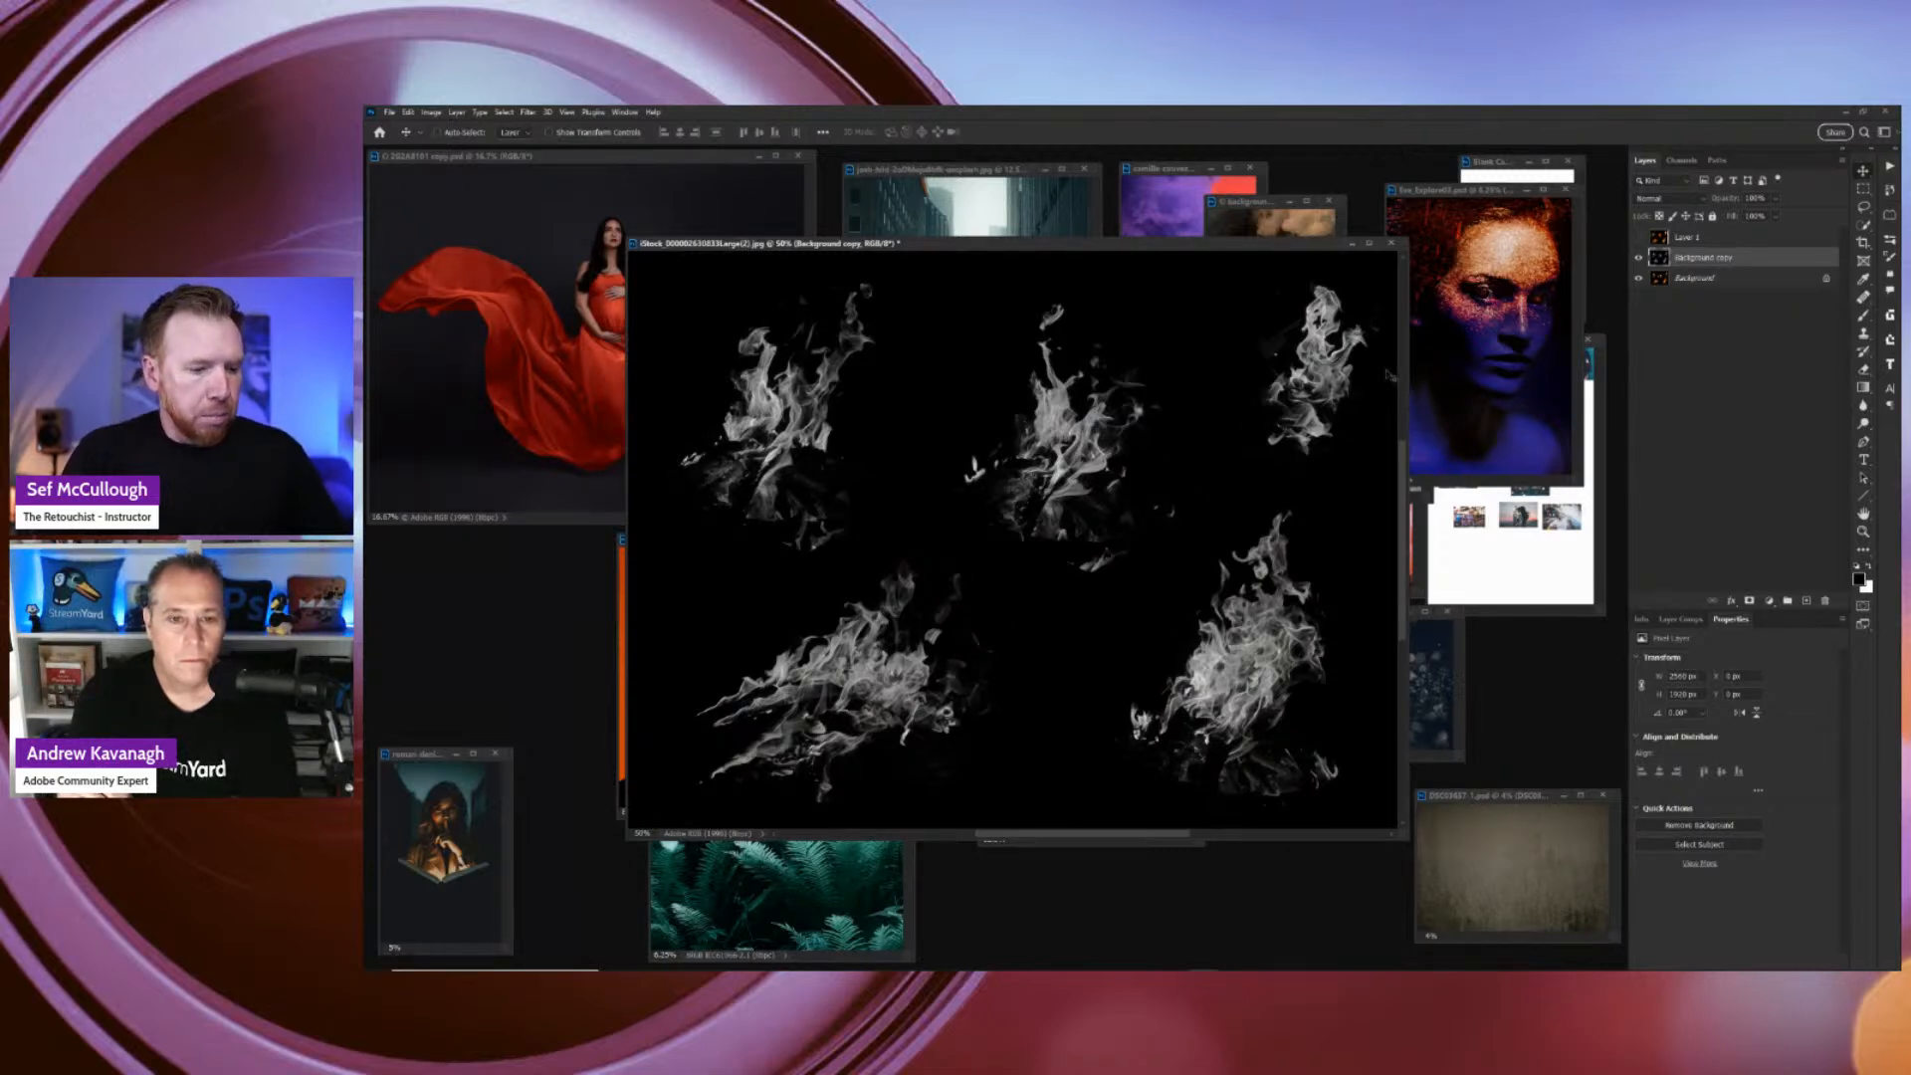
Lasso the upper middle flame, fill everything outside it with black, and invert the selection back to that flame.
{"action": "key", "text": "l"}
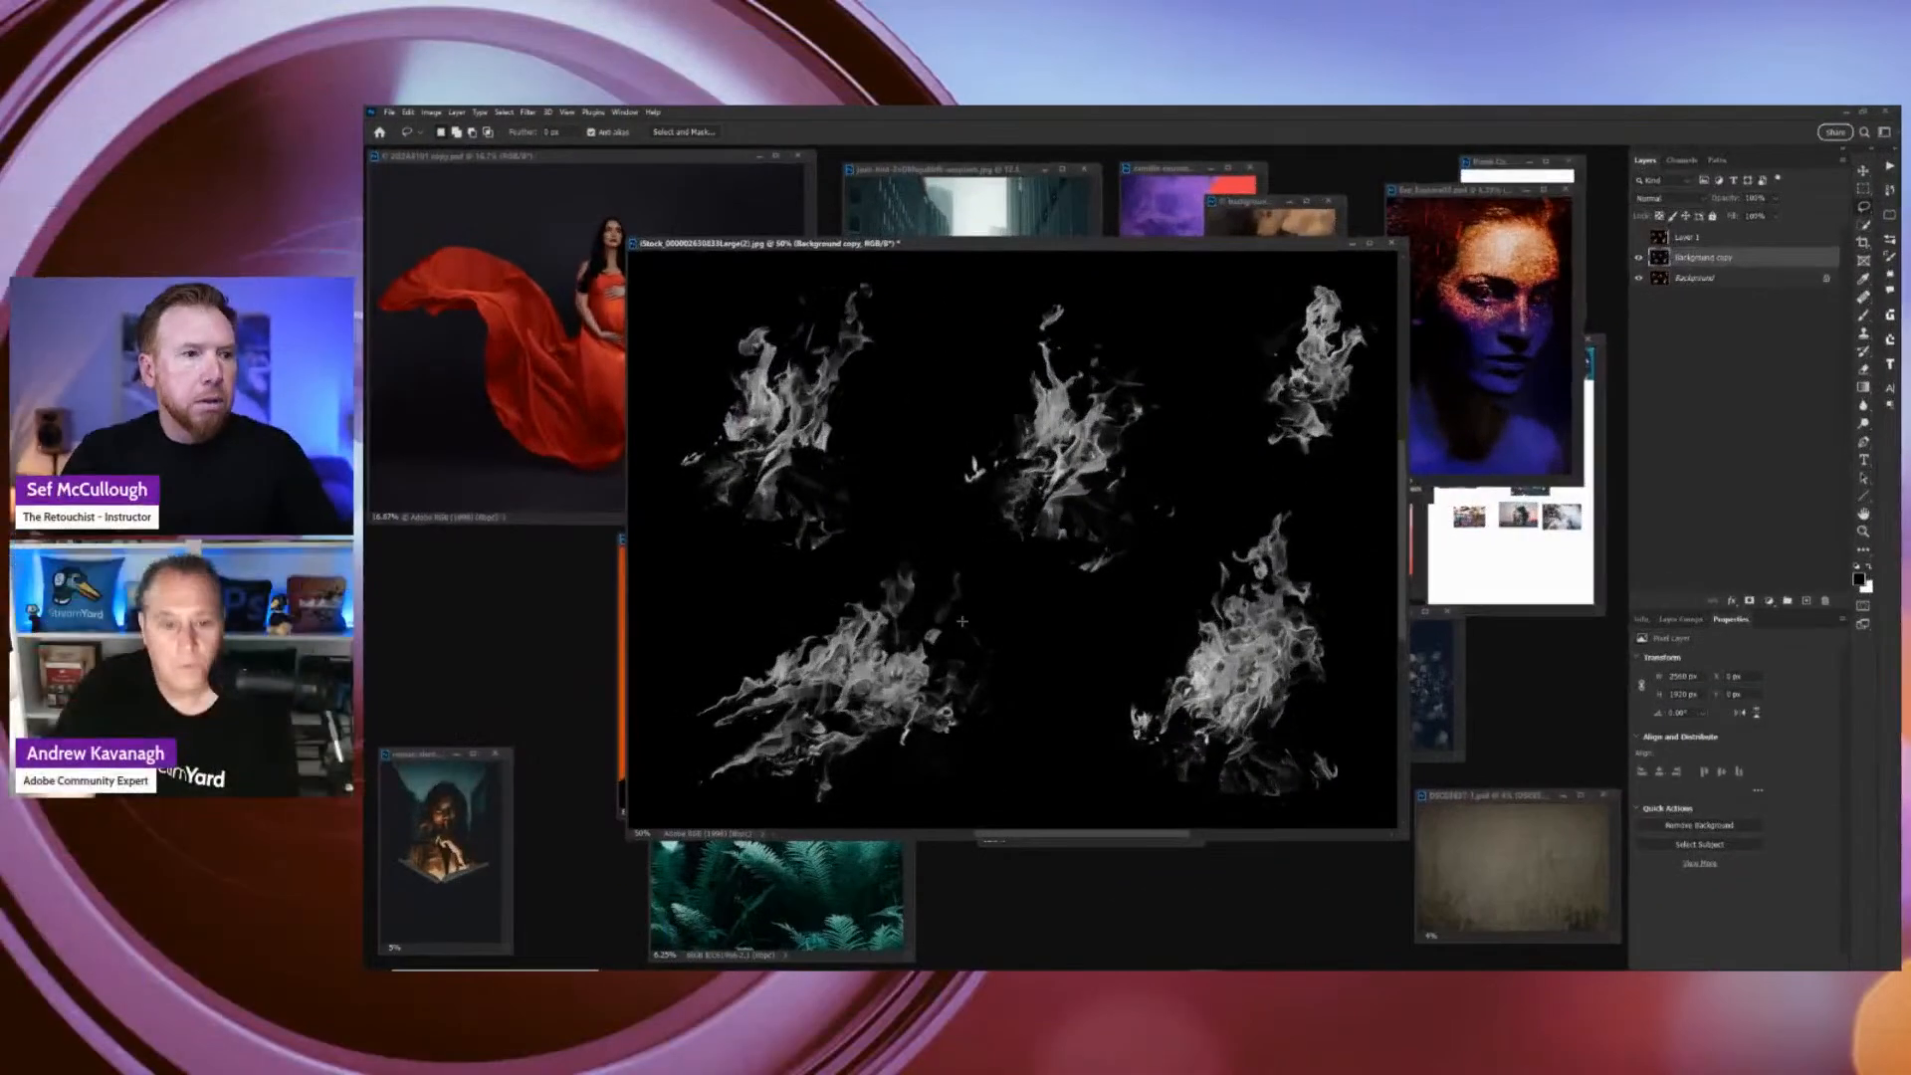
{"action": "mouse_move", "coordinate": [1133, 577]}
{"action": "left_mouse_down"}
{"action": "mouse_move", "coordinate": [1191, 423]}
{"action": "mouse_move", "coordinate": [1186, 337]}
{"action": "mouse_move", "coordinate": [1082, 282]}
{"action": "mouse_move", "coordinate": [978, 324]}
{"action": "mouse_move", "coordinate": [925, 467]}
{"action": "mouse_move", "coordinate": [967, 553]}
{"action": "mouse_move", "coordinate": [1062, 585]}
{"action": "mouse_move", "coordinate": [1134, 584]}
{"action": "left_mouse_up"}
{"action": "key", "text": "ctrl+shift+i"}
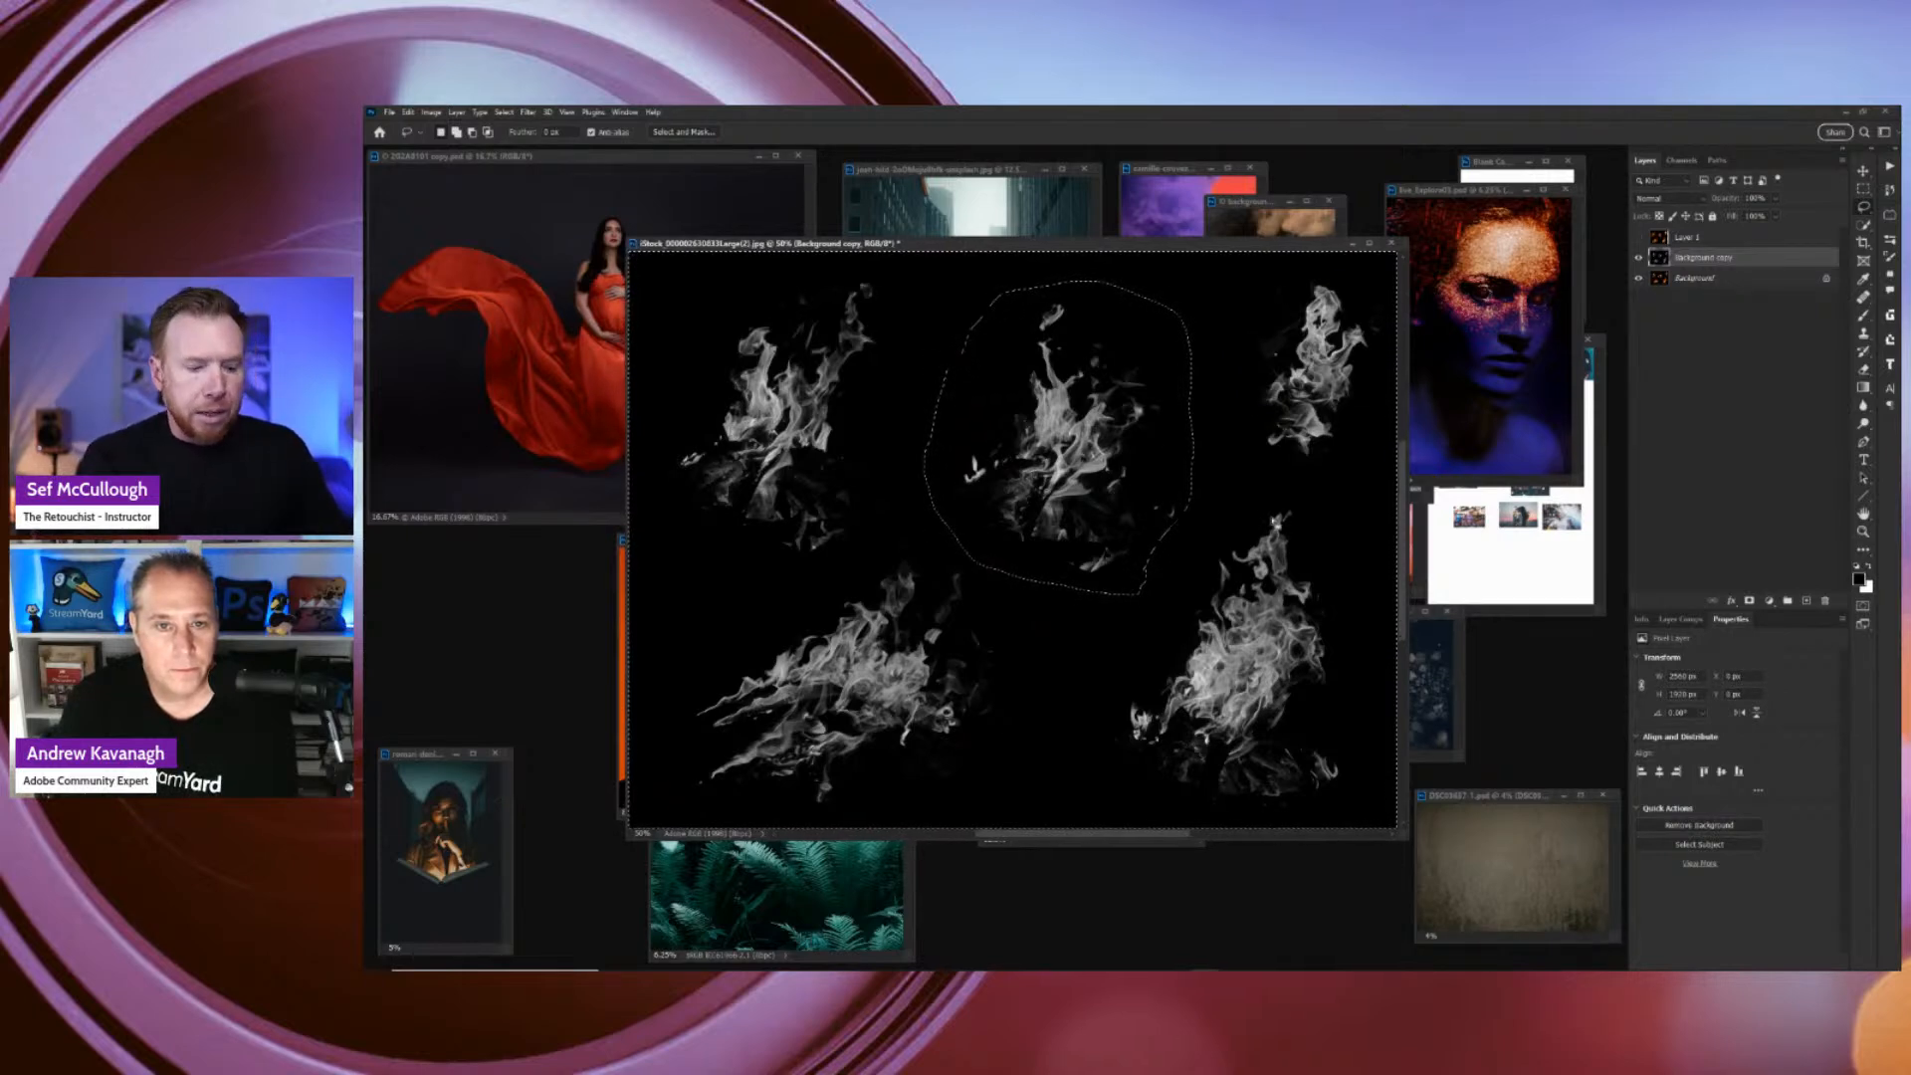
{"action": "key", "text": "alt+BackSpace"}
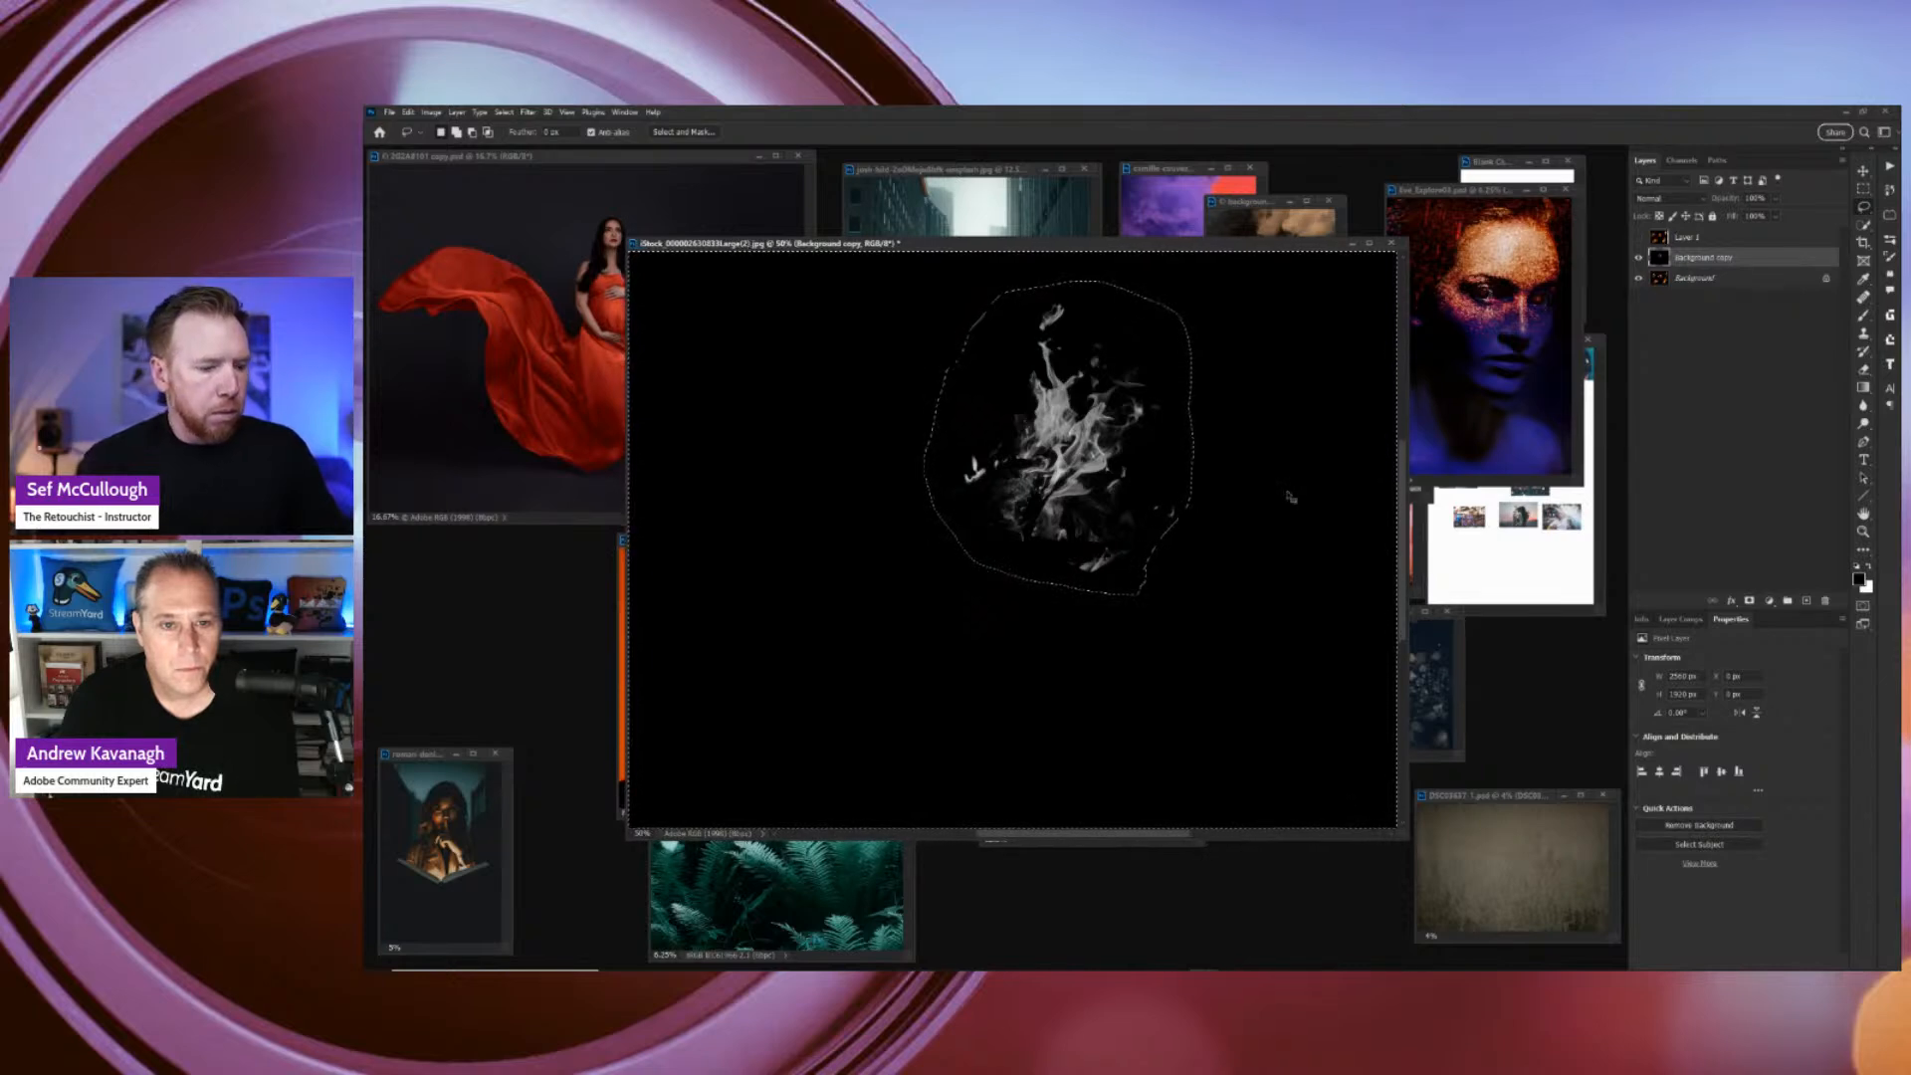
{"action": "key", "text": "ctrl+shift+i"}
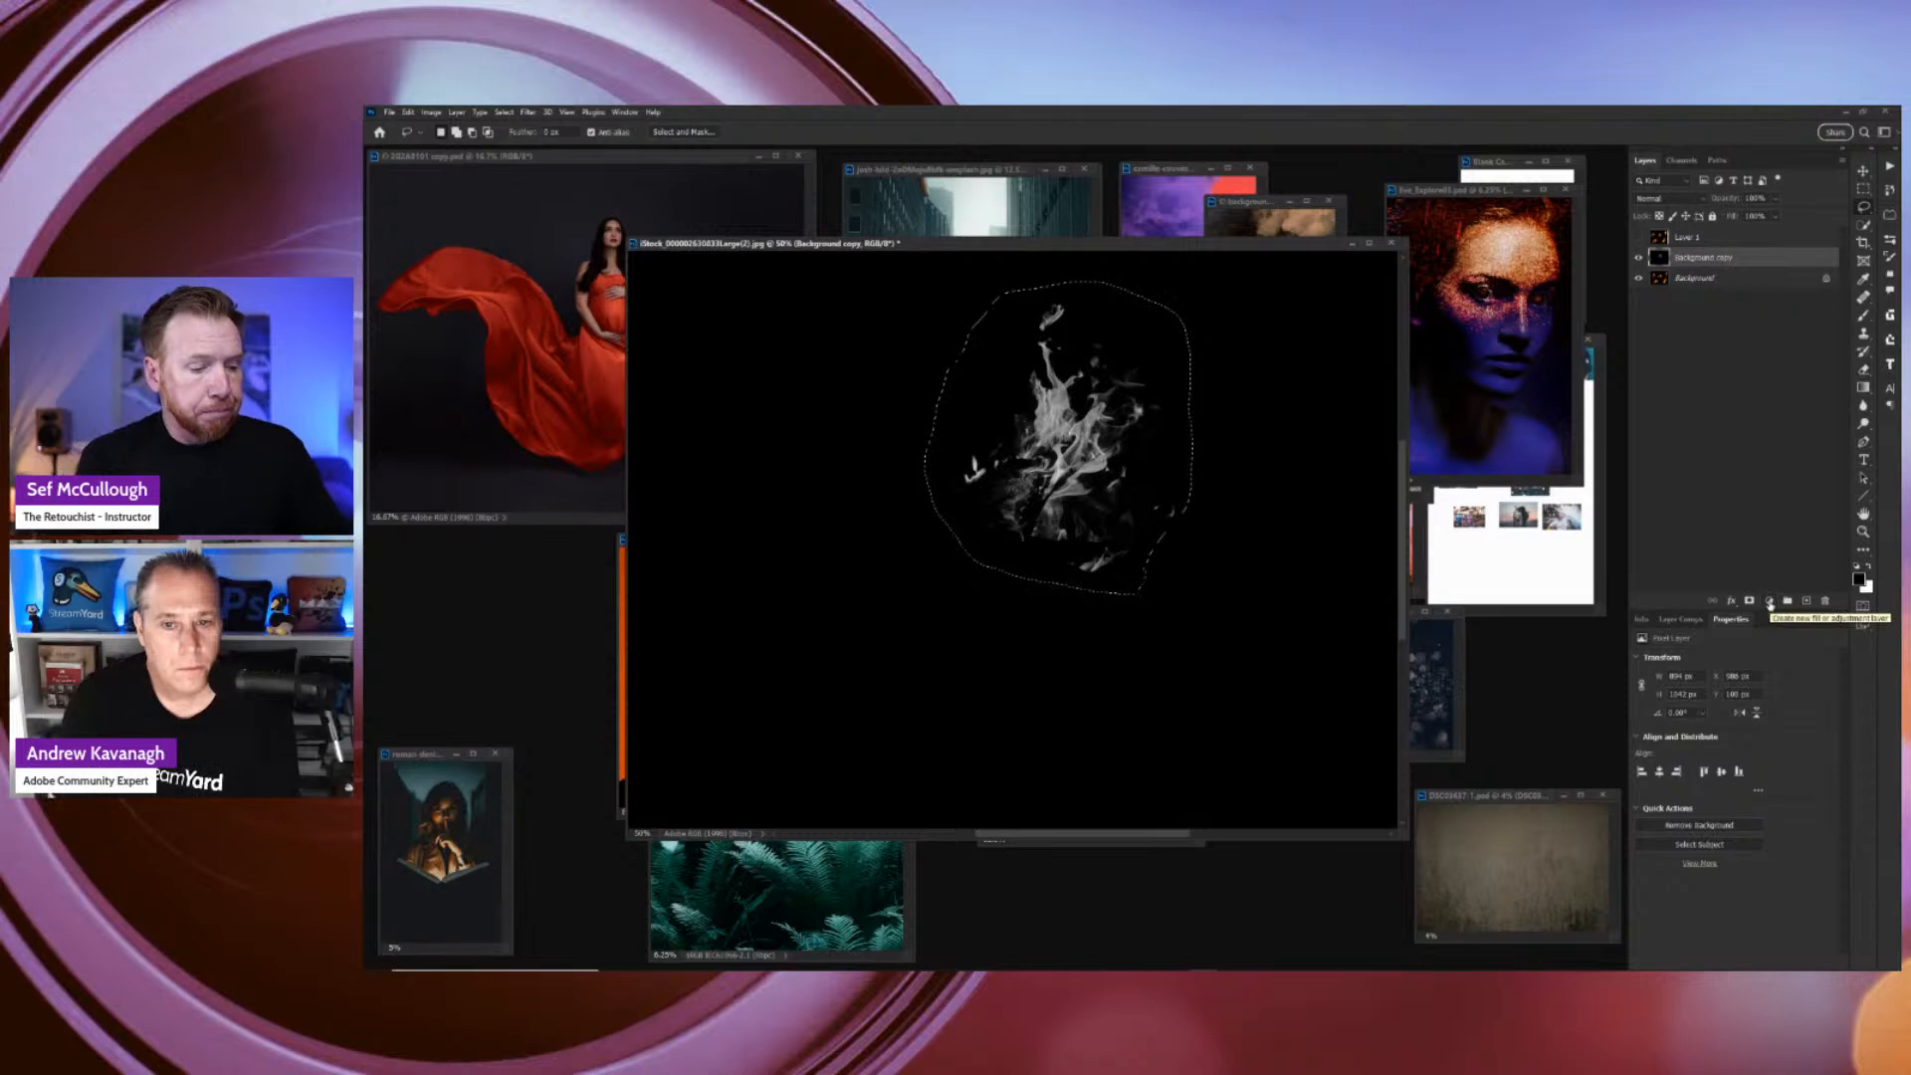
Increase the greyscale flame's contrast with Curves, moving the white point and black point inward.
{"action": "key", "text": "ctrl+m"}
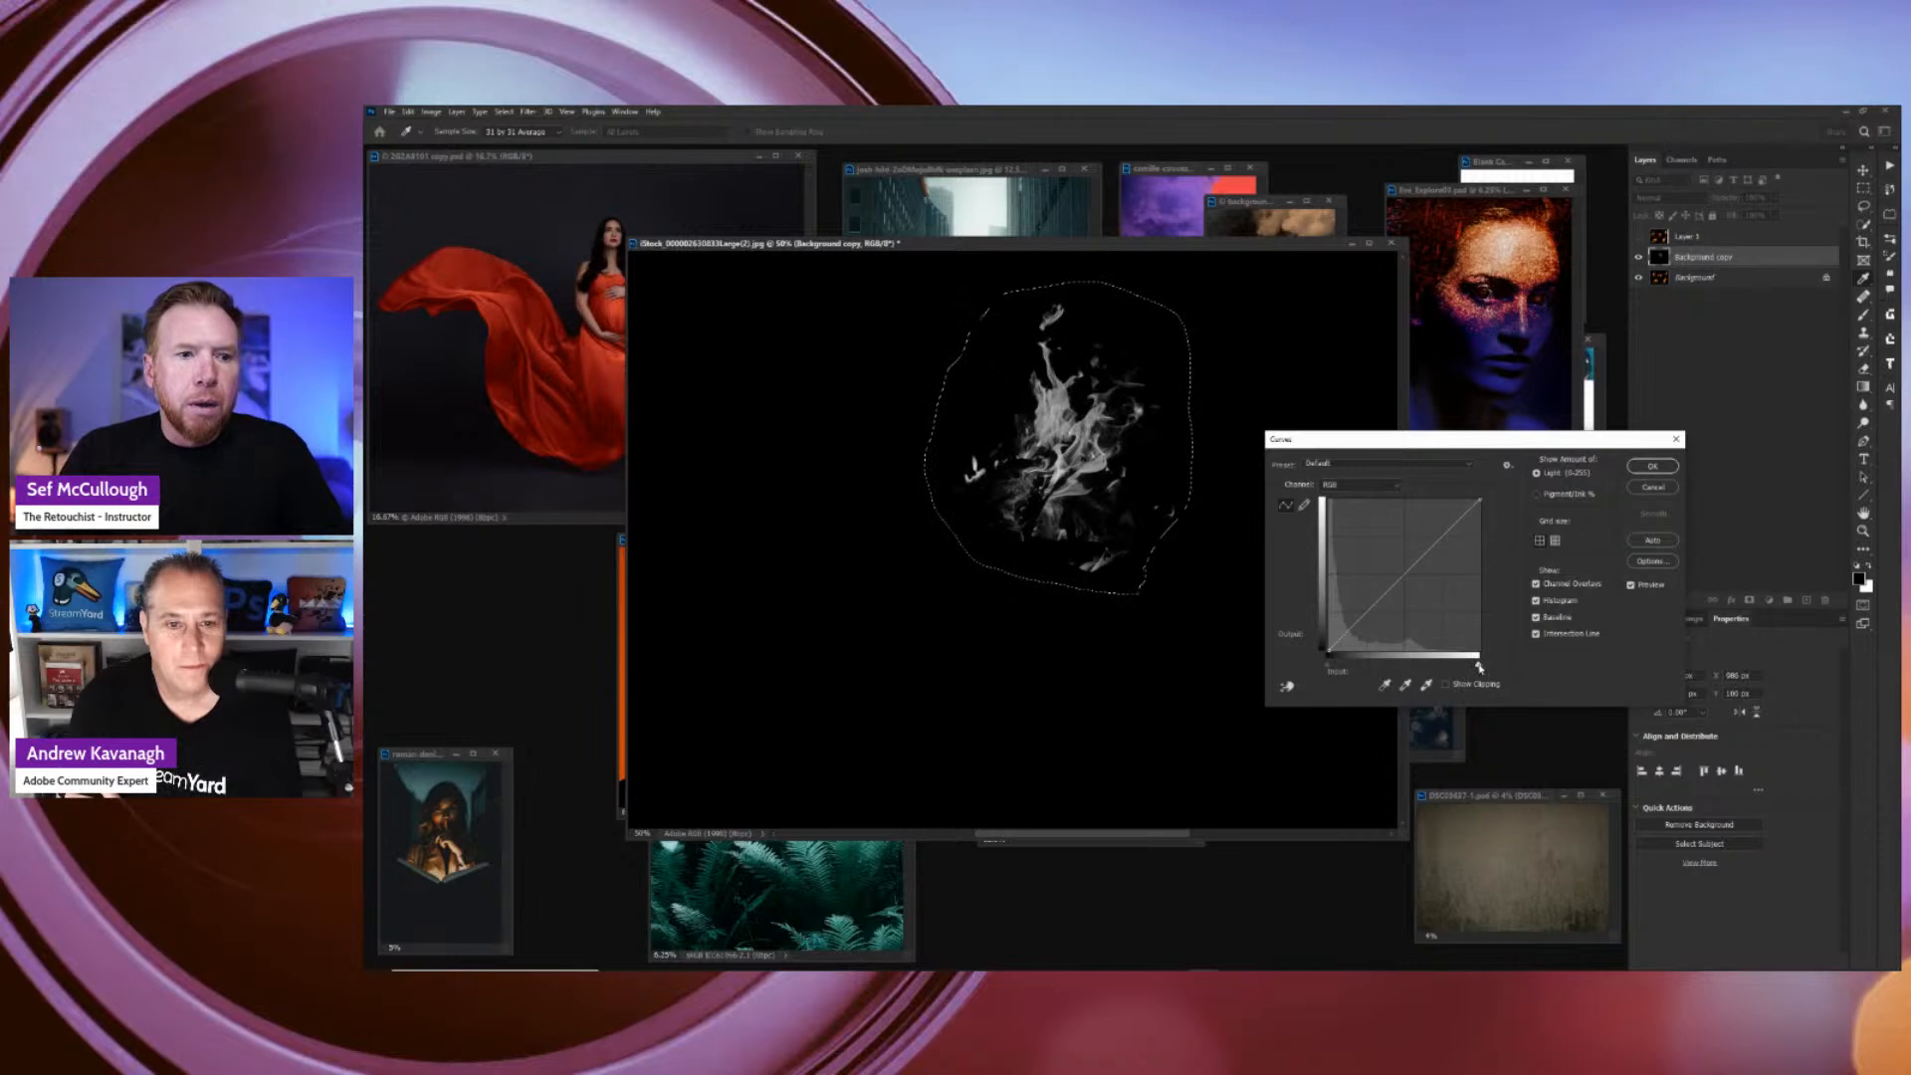
{"action": "left_click_drag", "start_coordinate": [1479, 668], "coordinate": [1453, 667]}
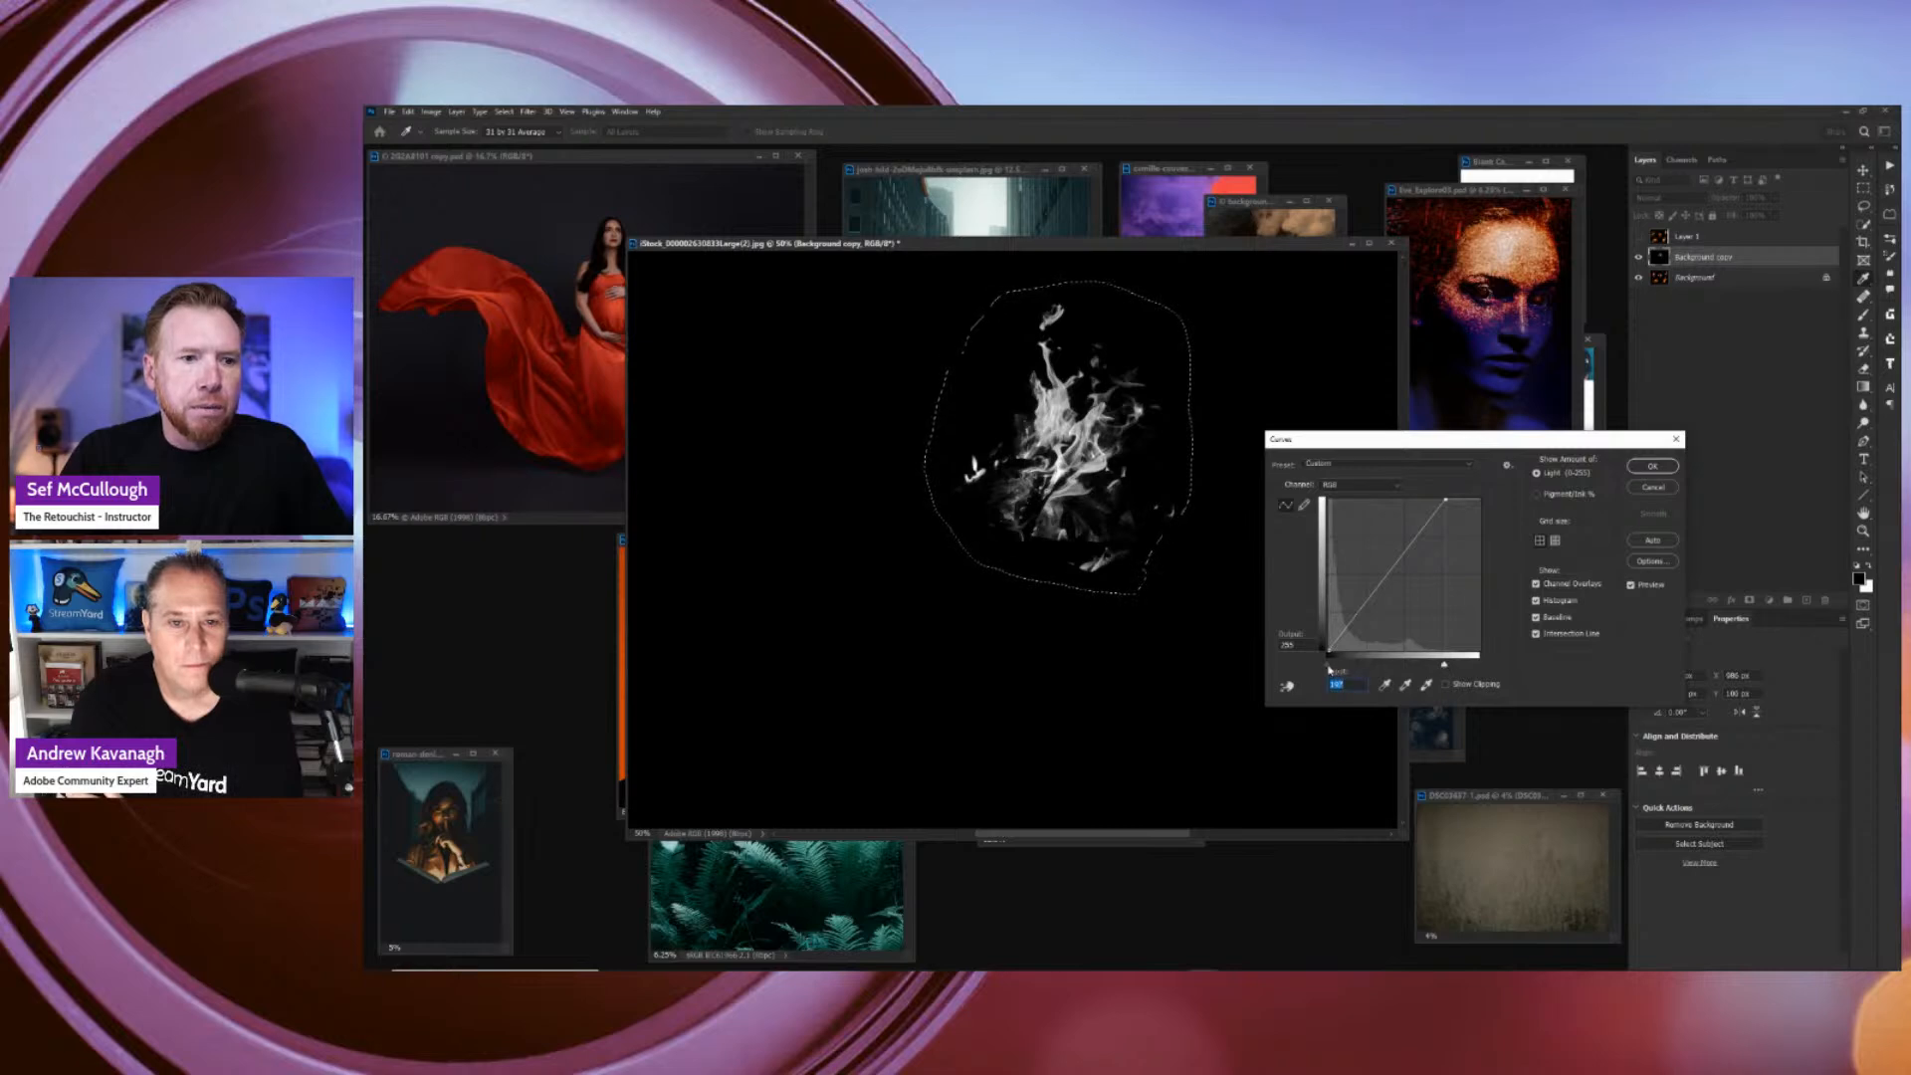
{"action": "left_click_drag", "start_coordinate": [1331, 668], "coordinate": [1333, 671]}
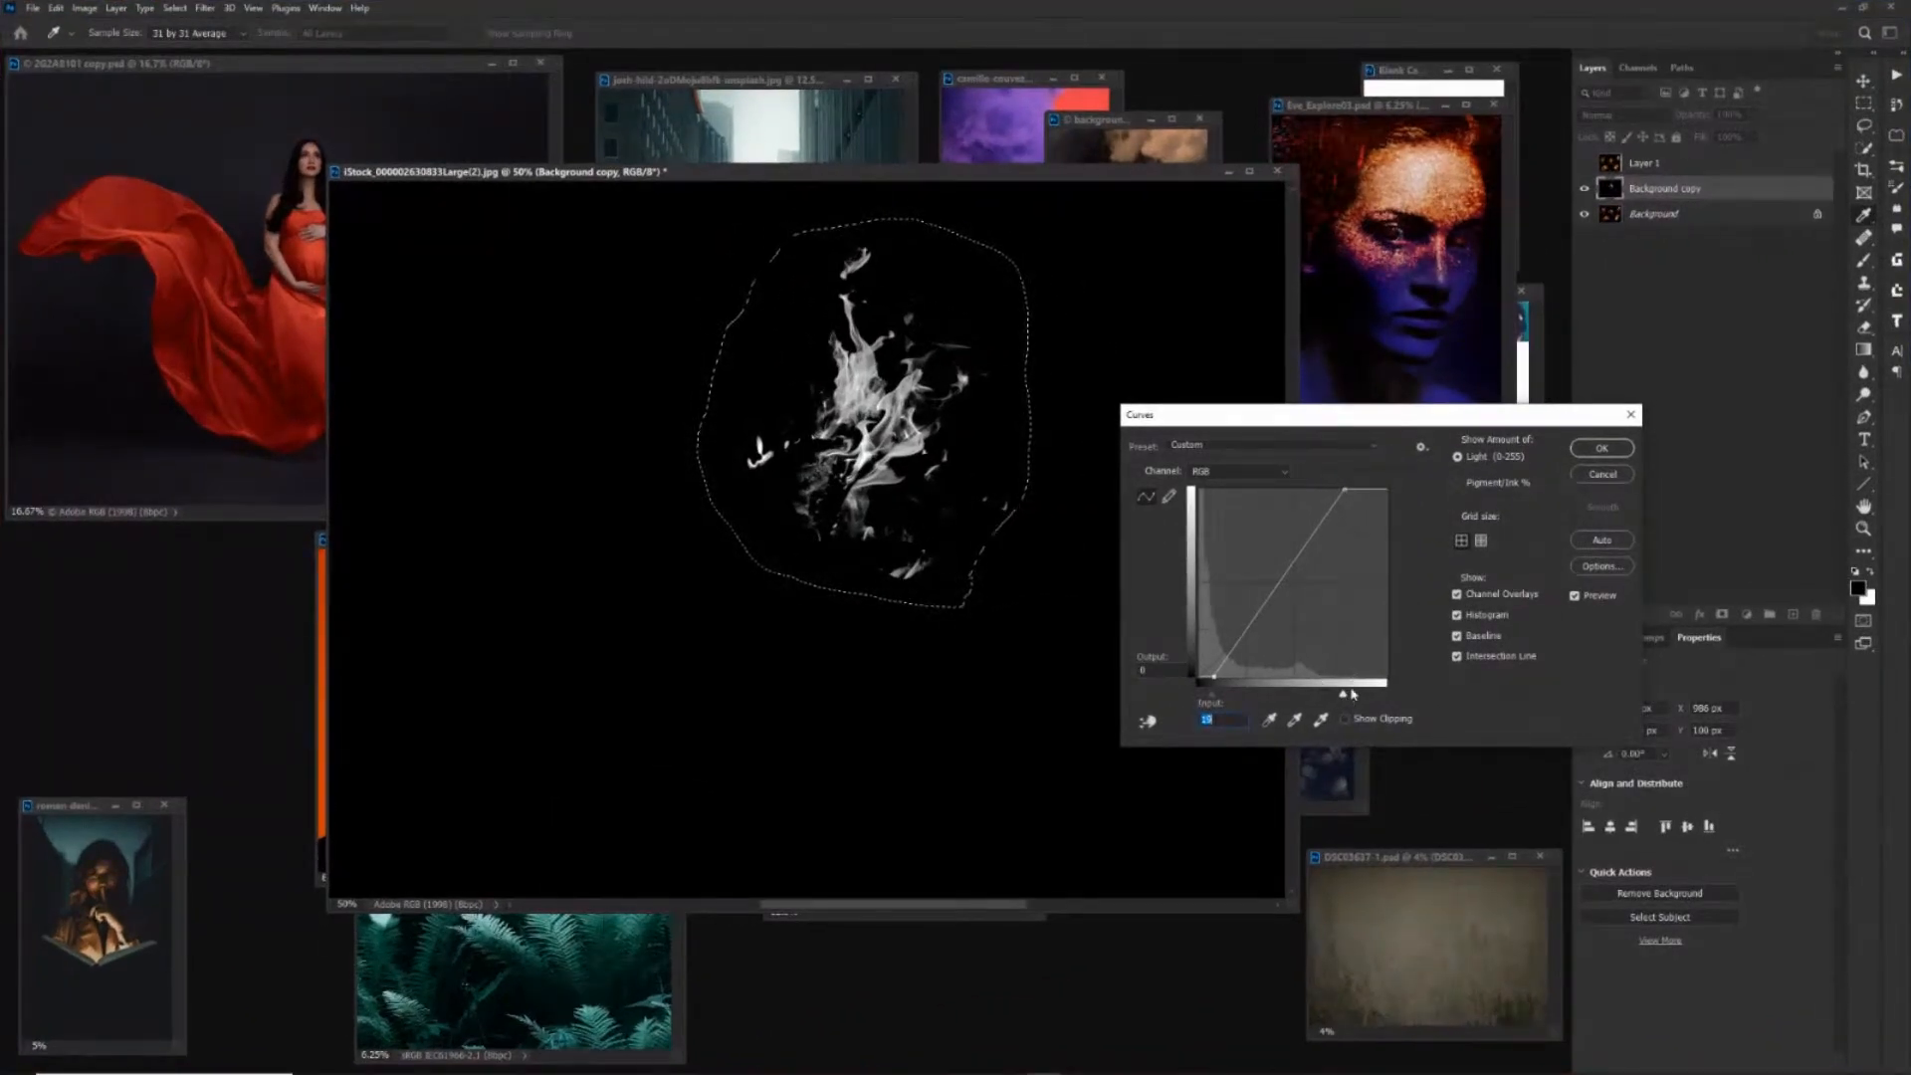
{"action": "left_click", "coordinate": [1601, 448]}
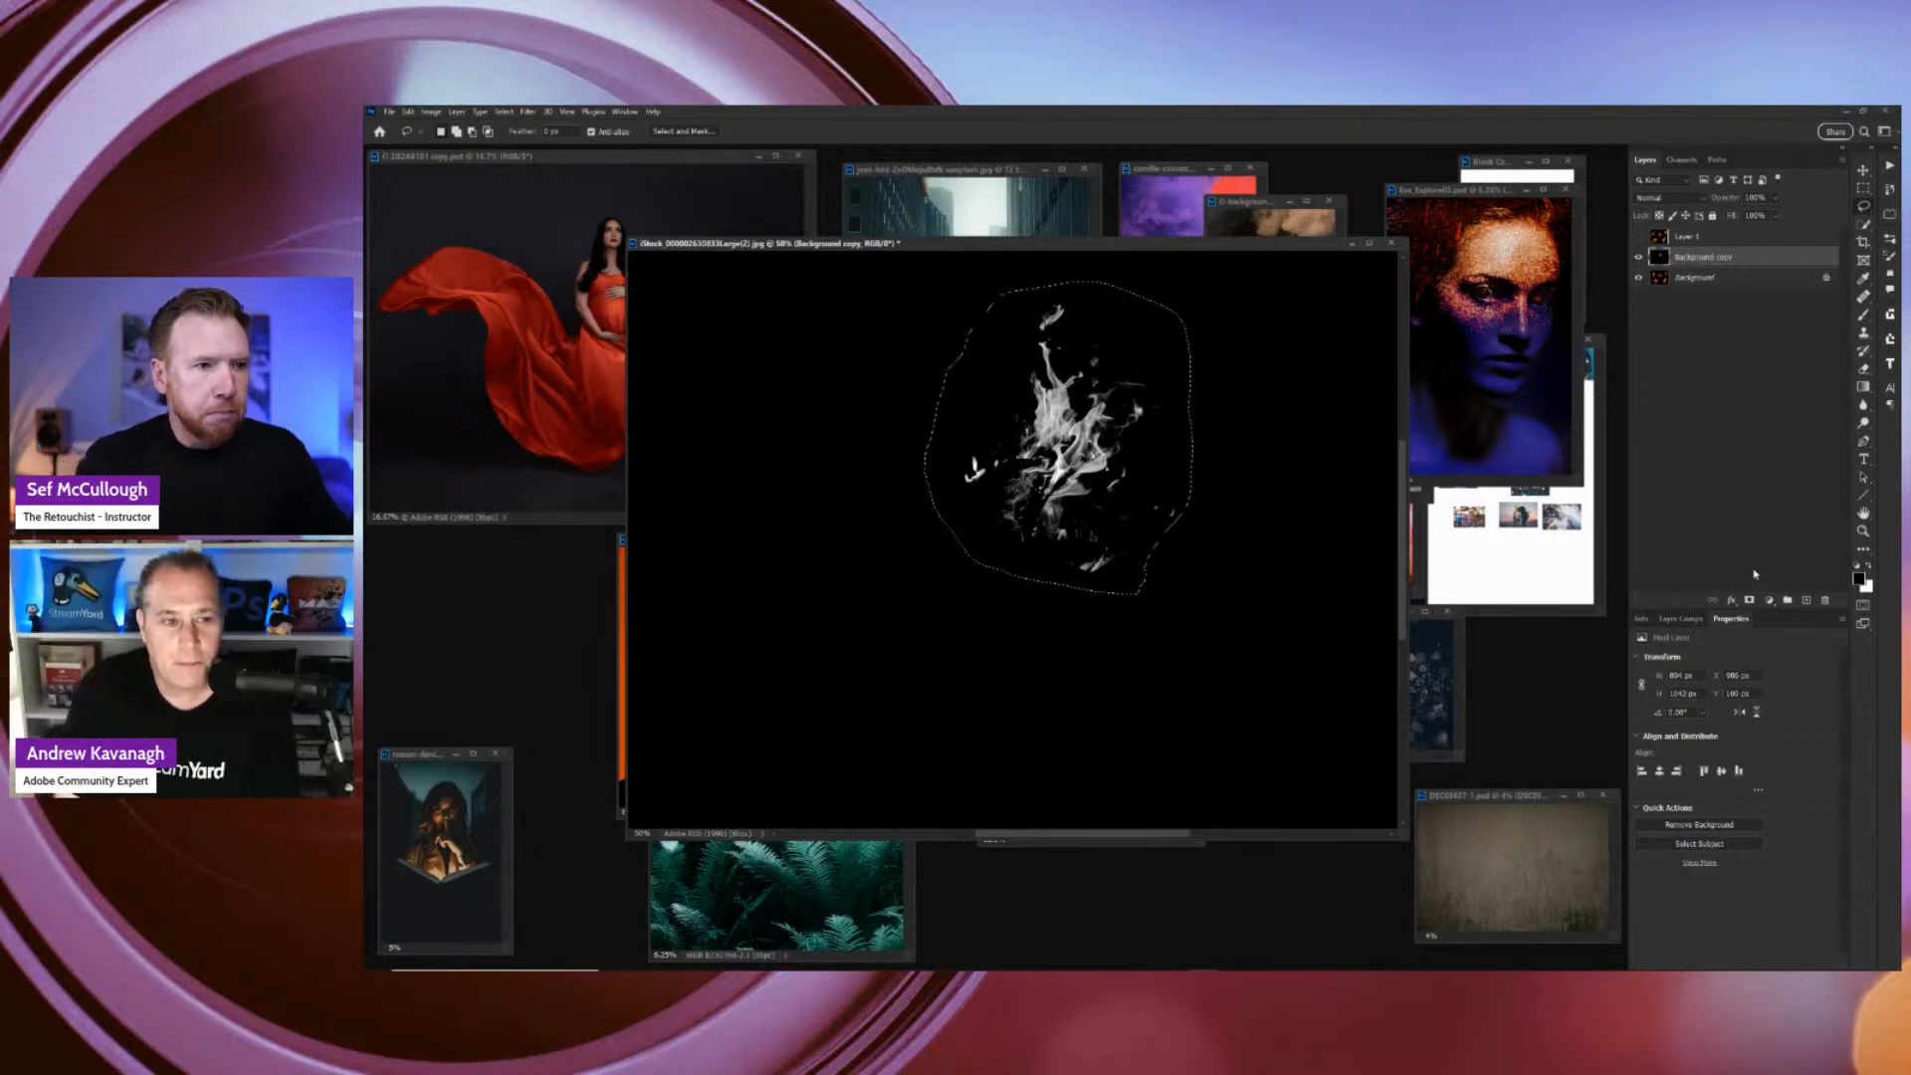
{"action": "key", "text": "ctrl+m"}
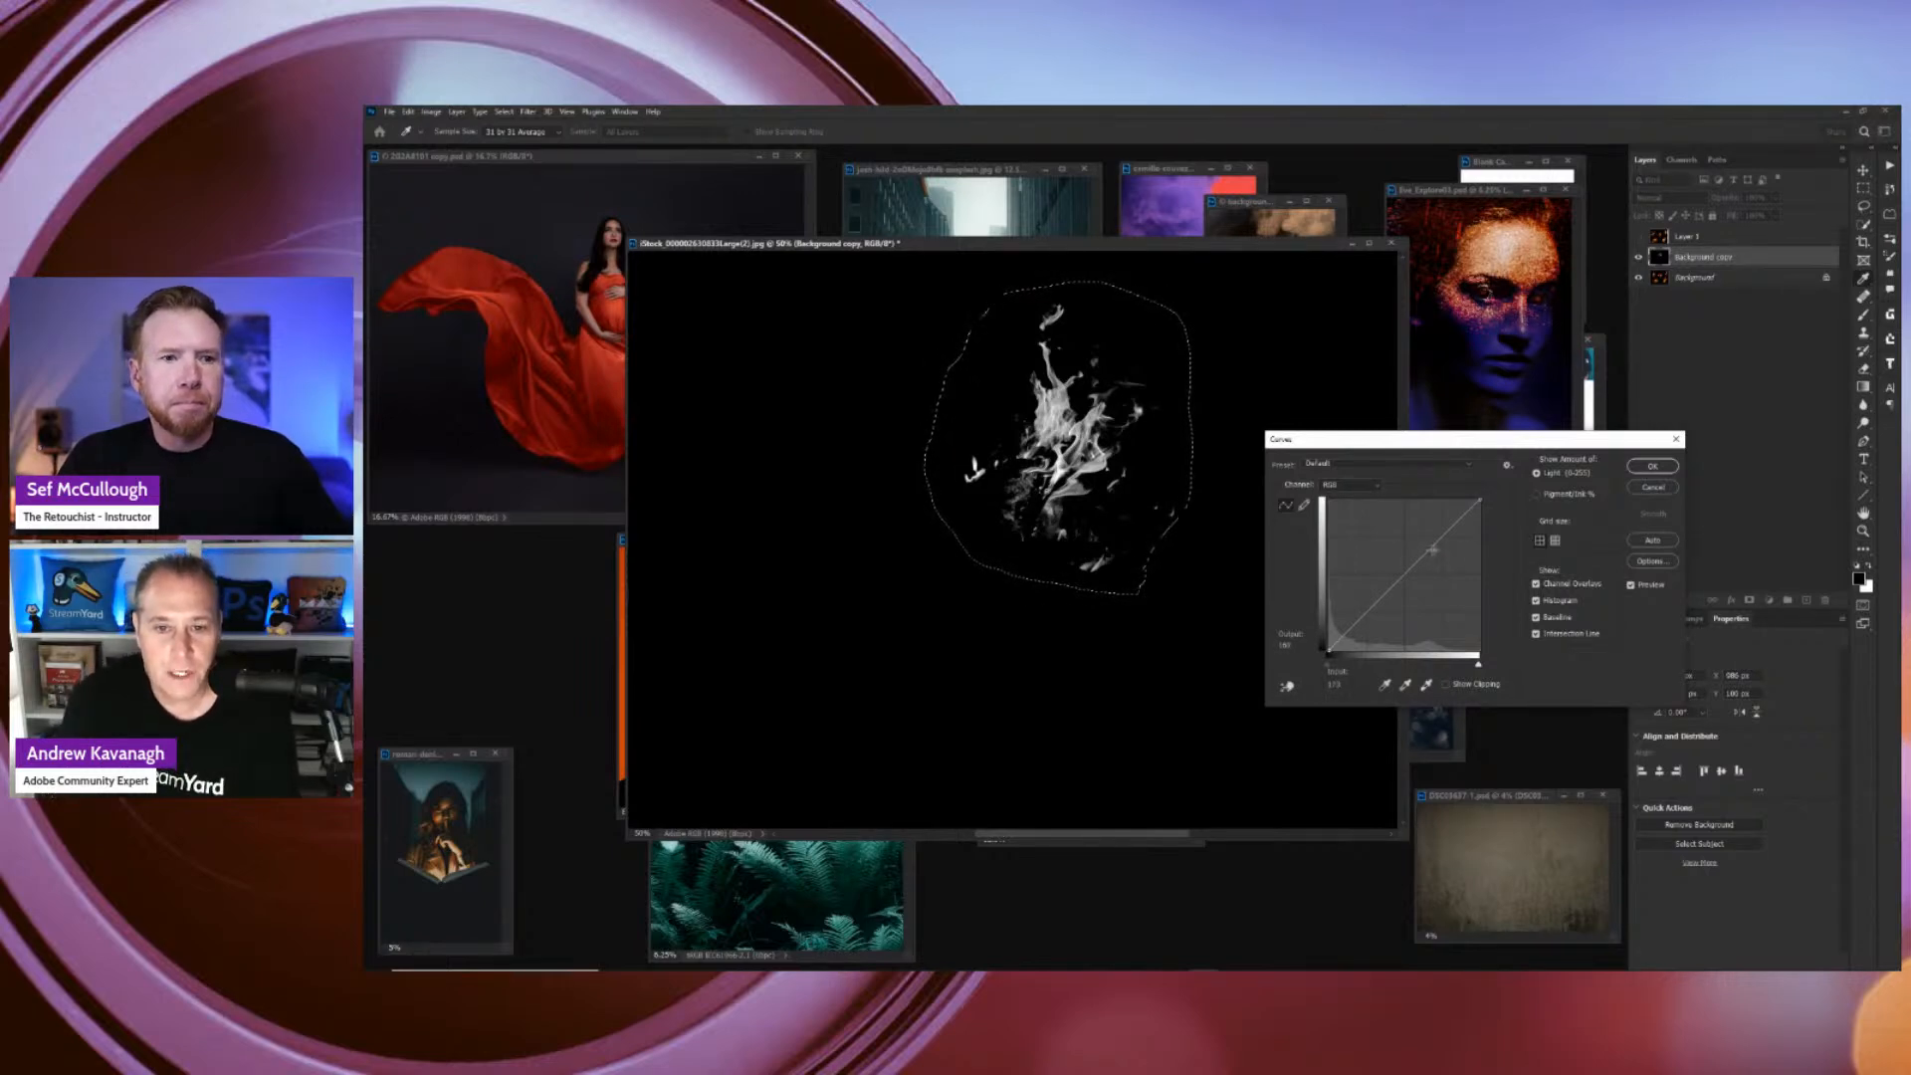
{"action": "left_click", "coordinate": [1655, 487]}
Paint out the stray wisps below and beside the flame with a much smaller black brush, and deselect.
{"action": "key", "text": "b"}
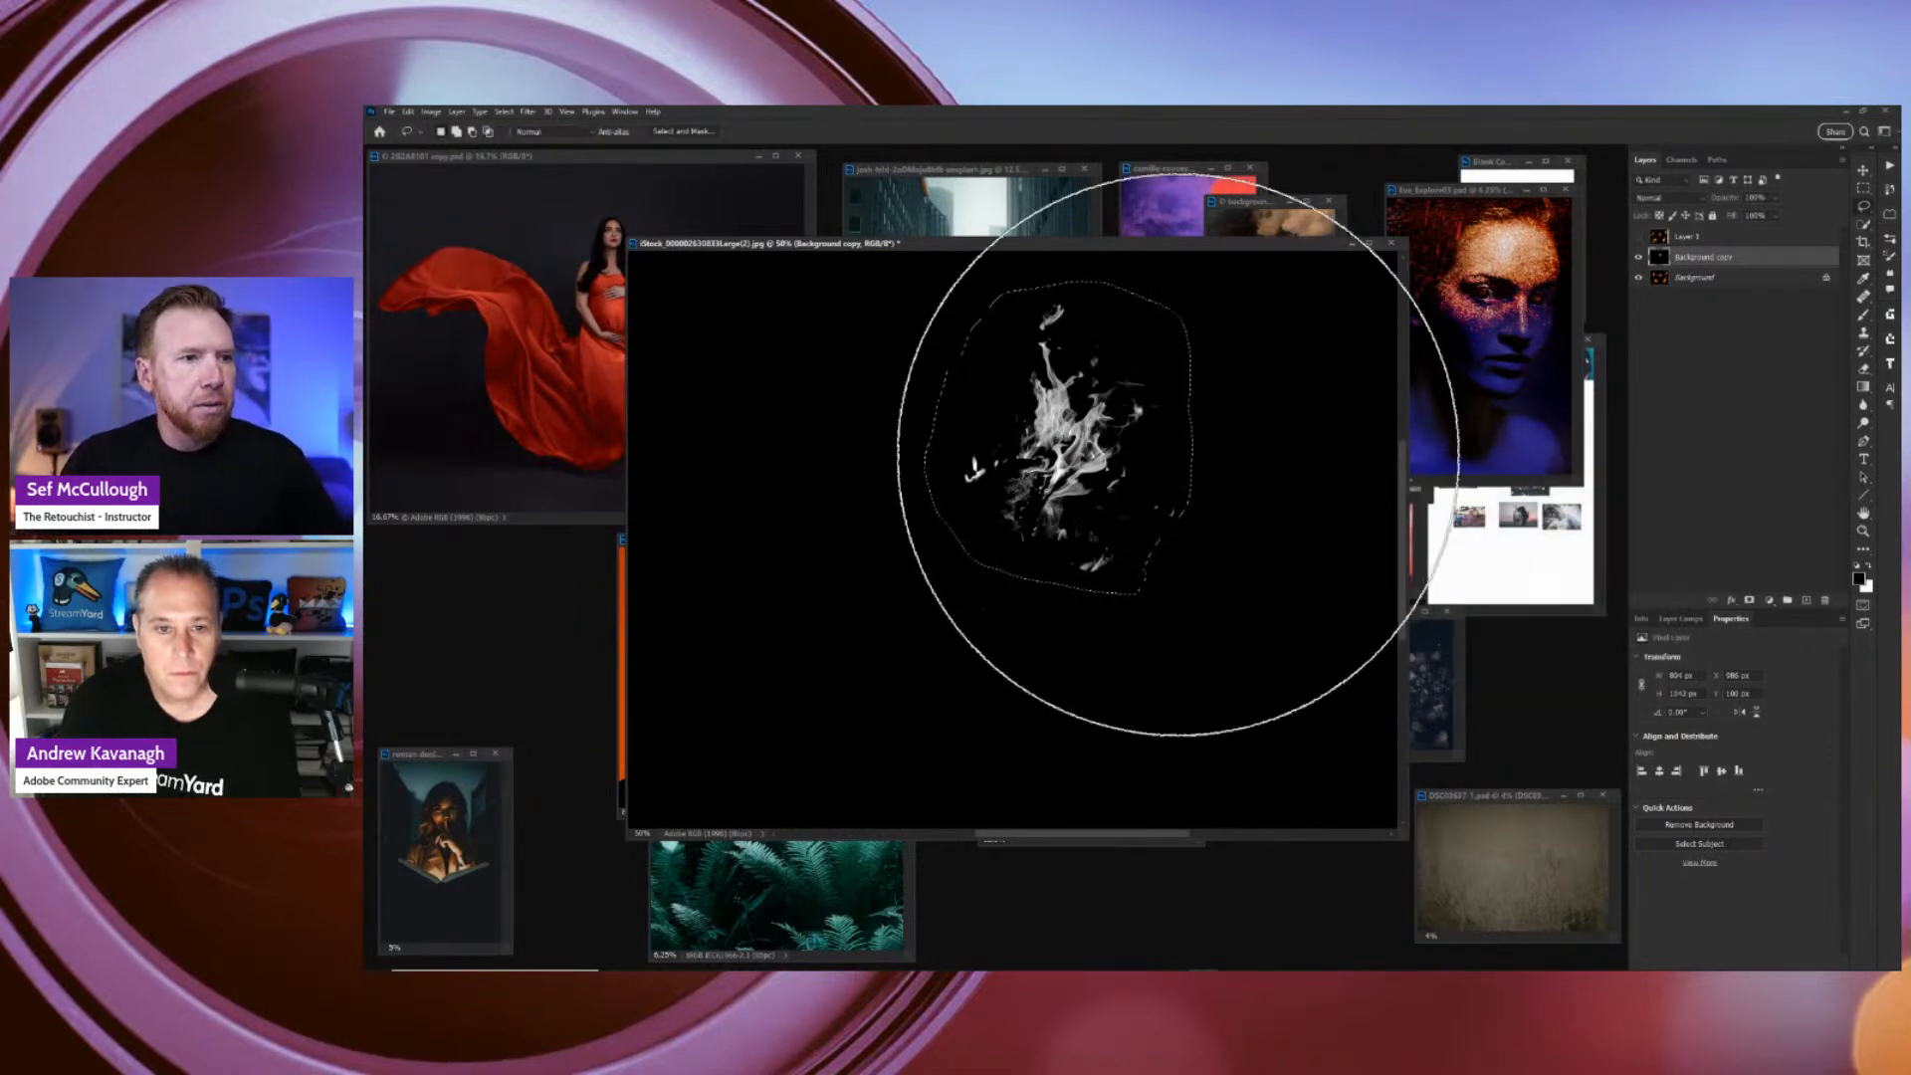
{"action": "key", "text": "bracketleft"}
{"action": "key", "text": "bracketleft"}
{"action": "key", "text": "bracketleft"}
{"action": "key", "text": "bracketleft"}
{"action": "key", "text": "bracketleft"}
{"action": "key", "text": "bracketleft"}
{"action": "key", "text": "bracketleft"}
{"action": "key", "text": "bracketleft"}
{"action": "key", "text": "bracketleft"}
{"action": "key", "text": "bracketleft"}
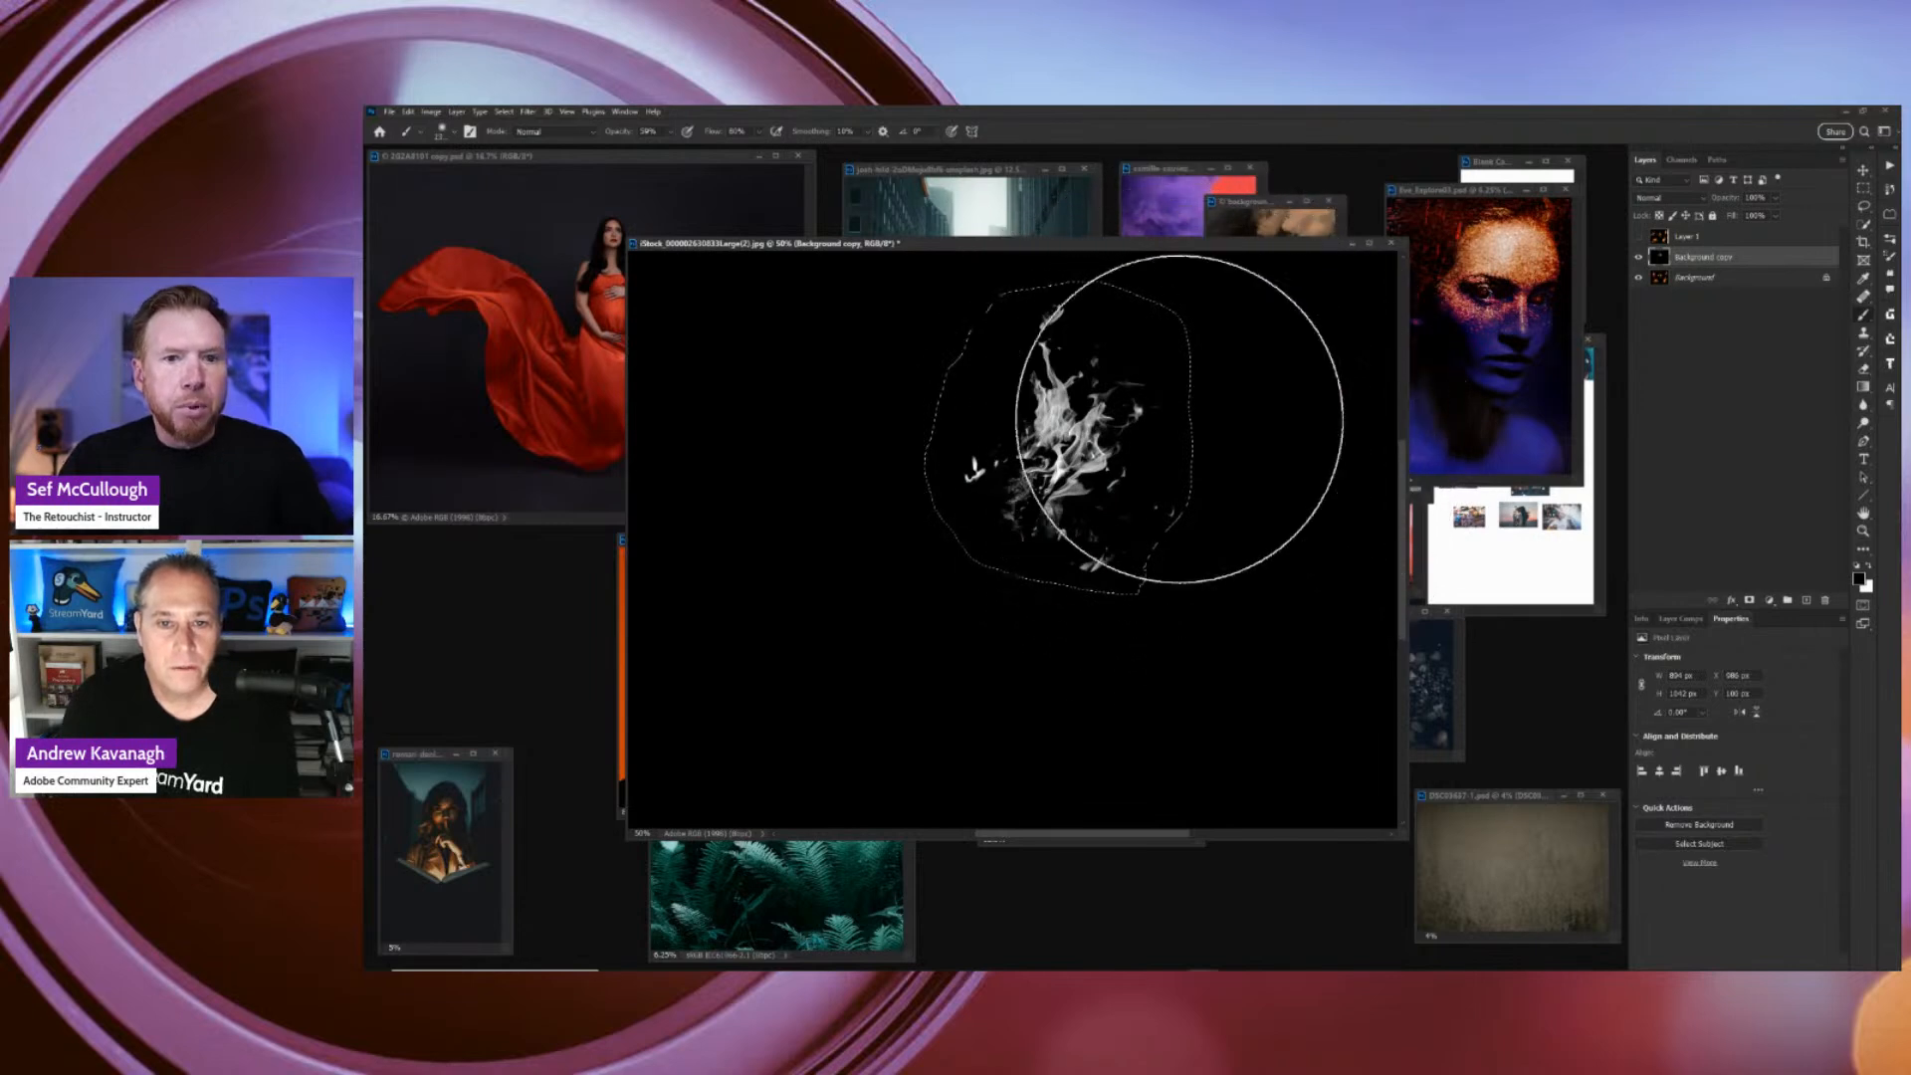
{"action": "key", "text": "bracketleft"}
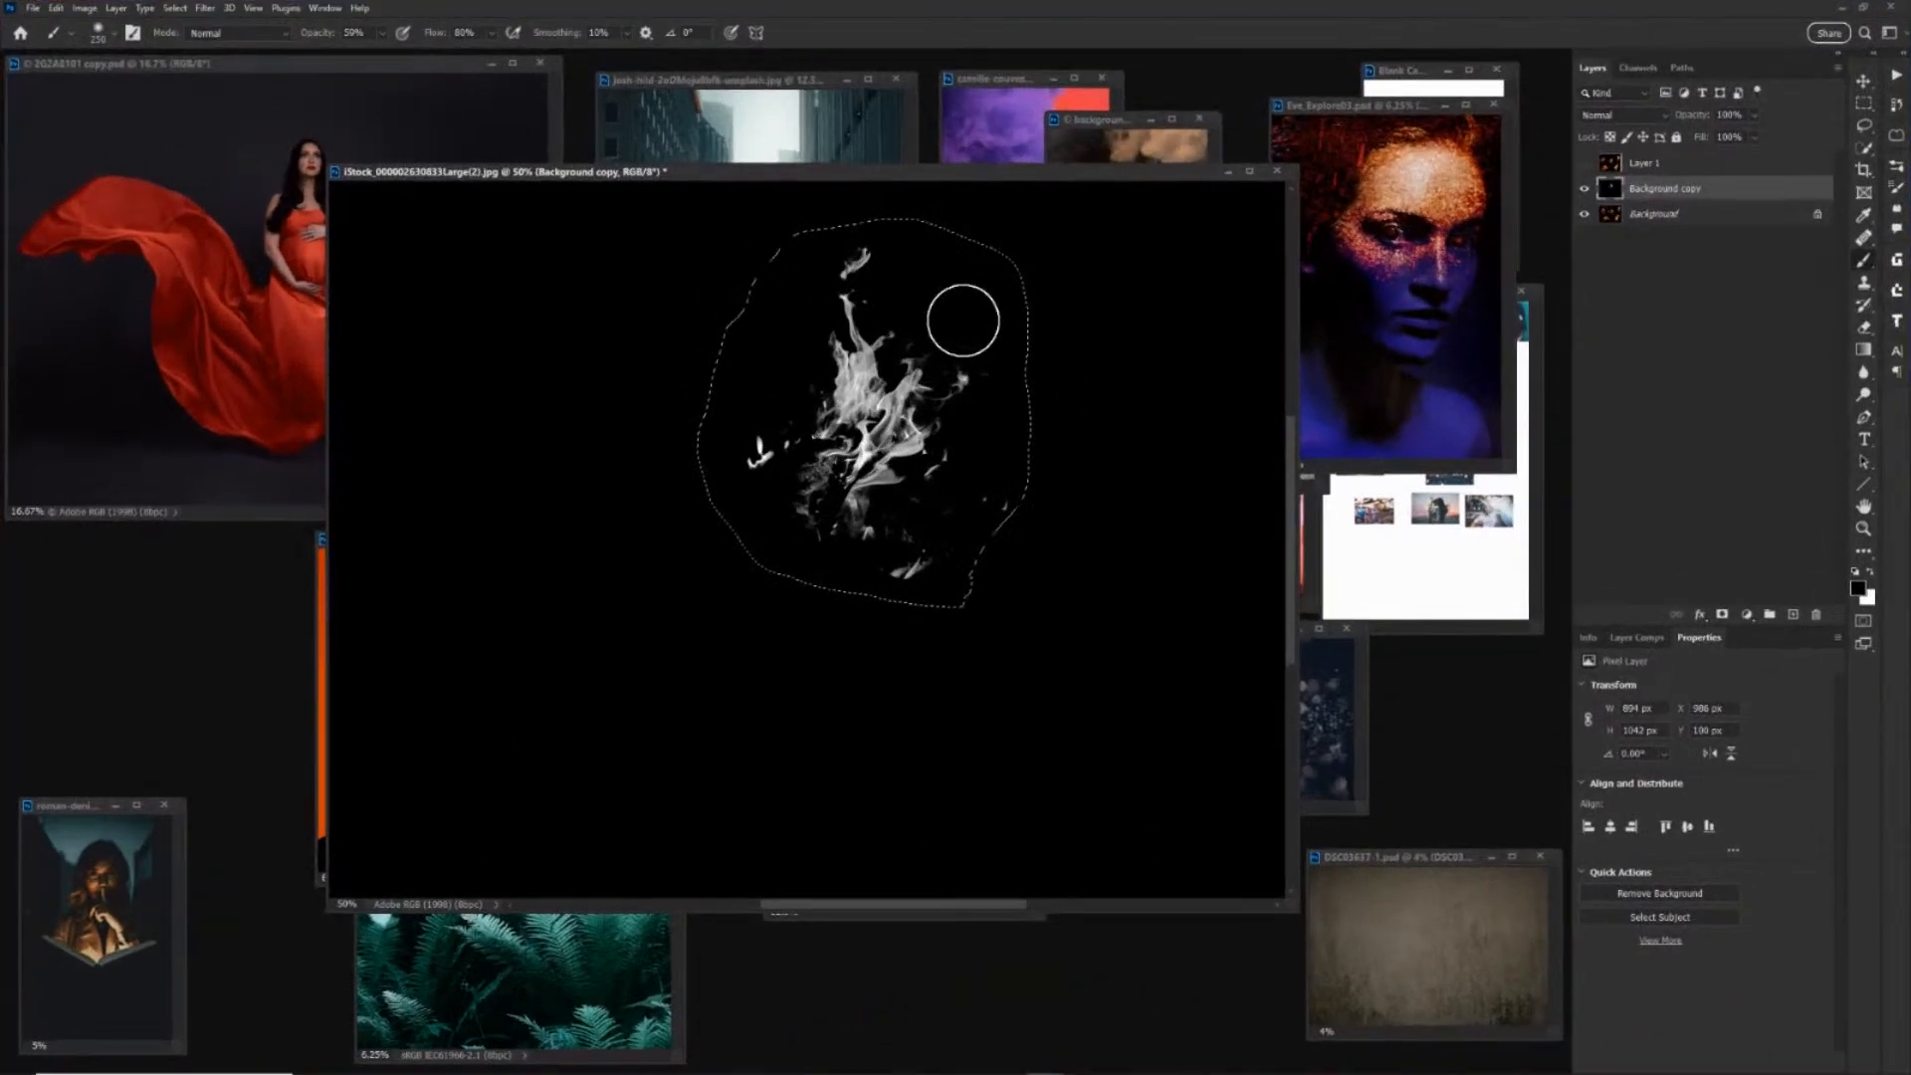
{"action": "key", "text": "bracketleft"}
{"action": "key", "text": "bracketleft"}
{"action": "left_click", "coordinate": [1002, 510]}
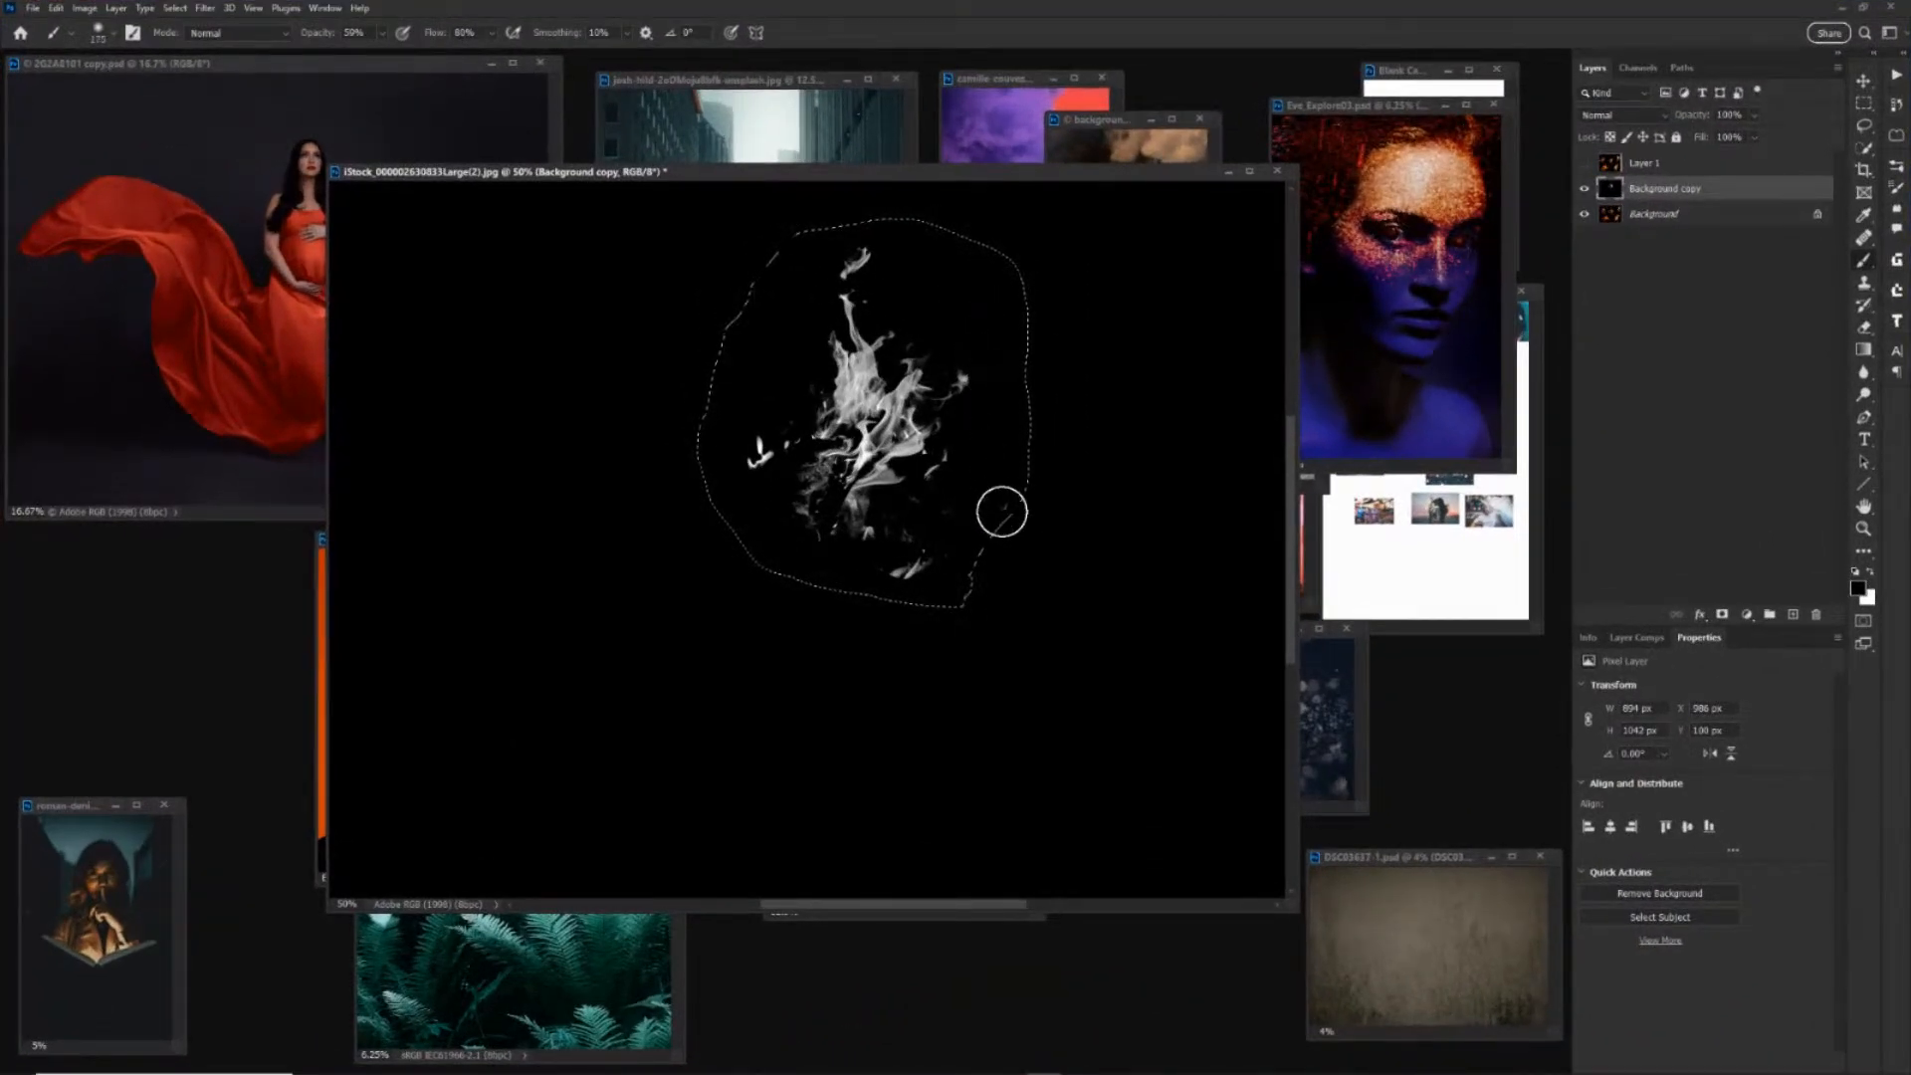
{"action": "mouse_move", "coordinate": [945, 583]}
{"action": "left_mouse_down"}
{"action": "mouse_move", "coordinate": [900, 580]}
{"action": "mouse_move", "coordinate": [912, 571]}
{"action": "left_mouse_up"}
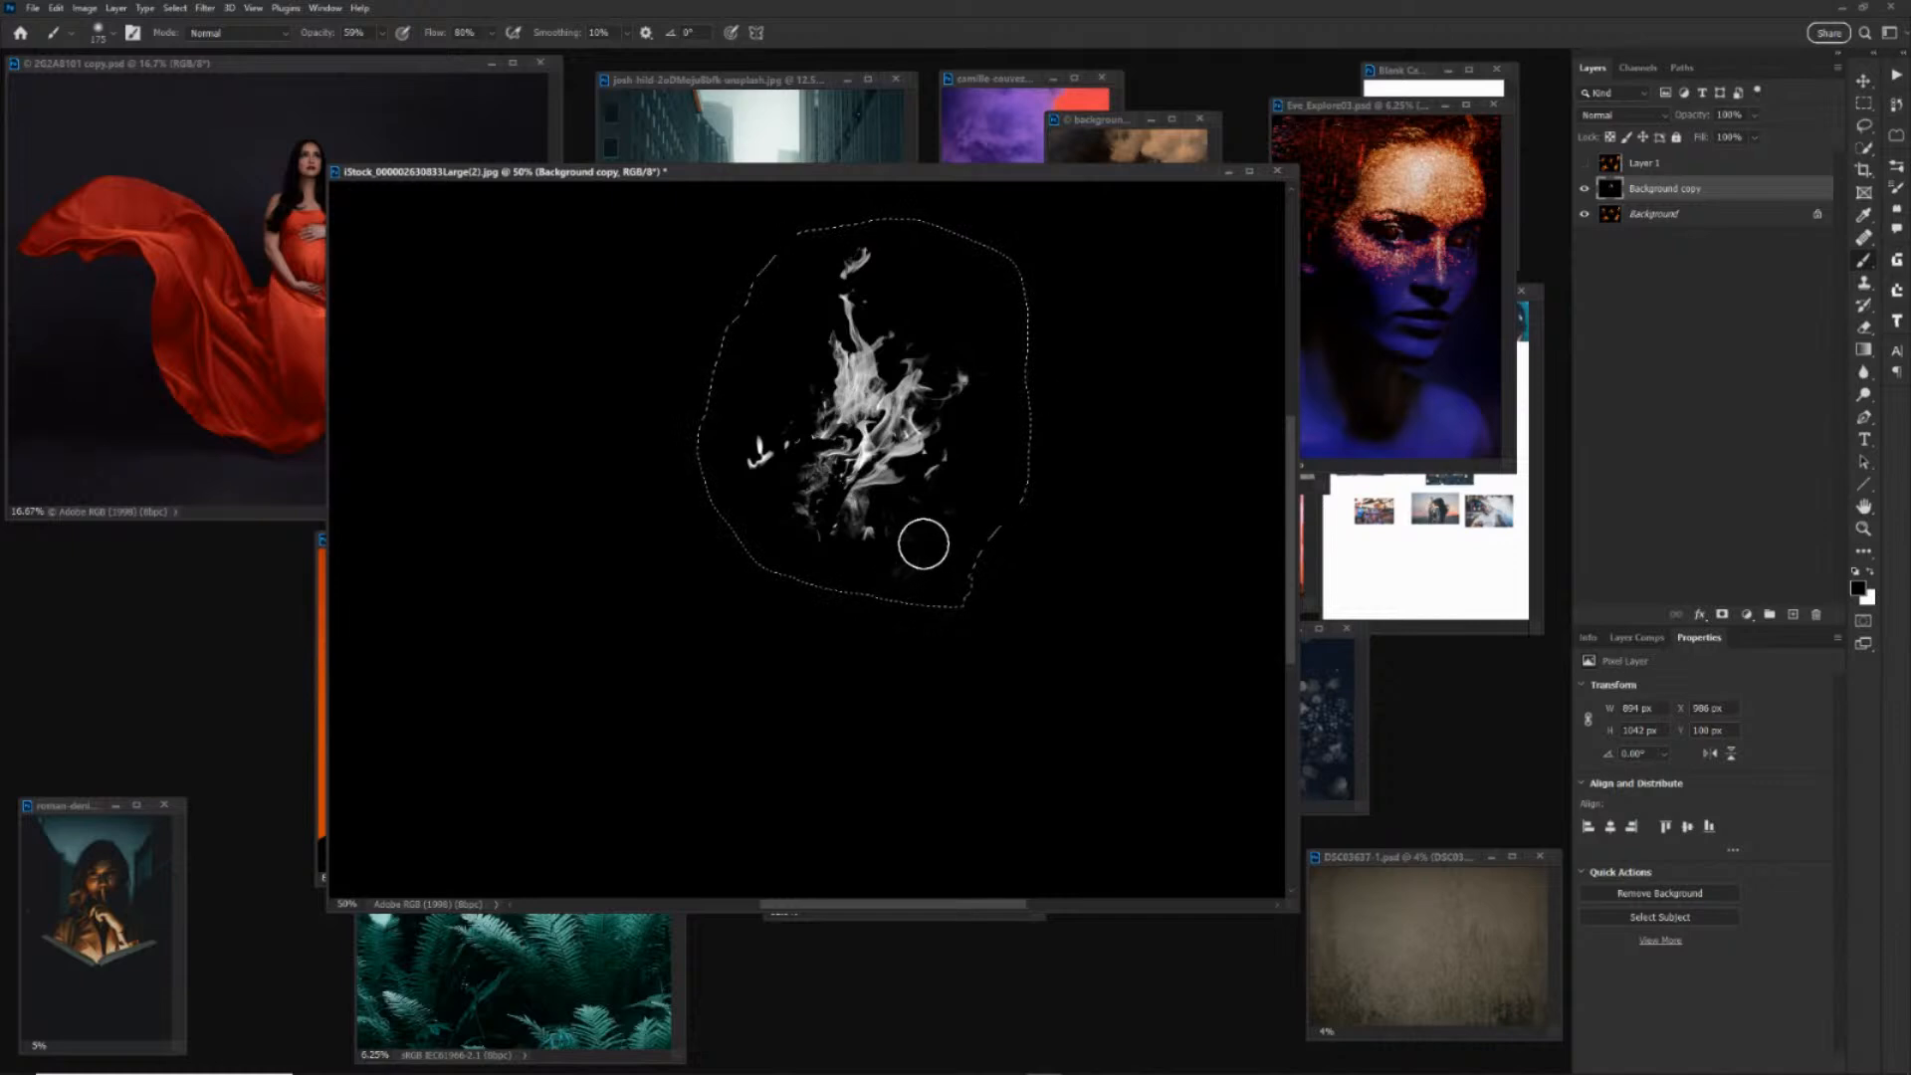
{"action": "key", "text": "ctrl+d"}
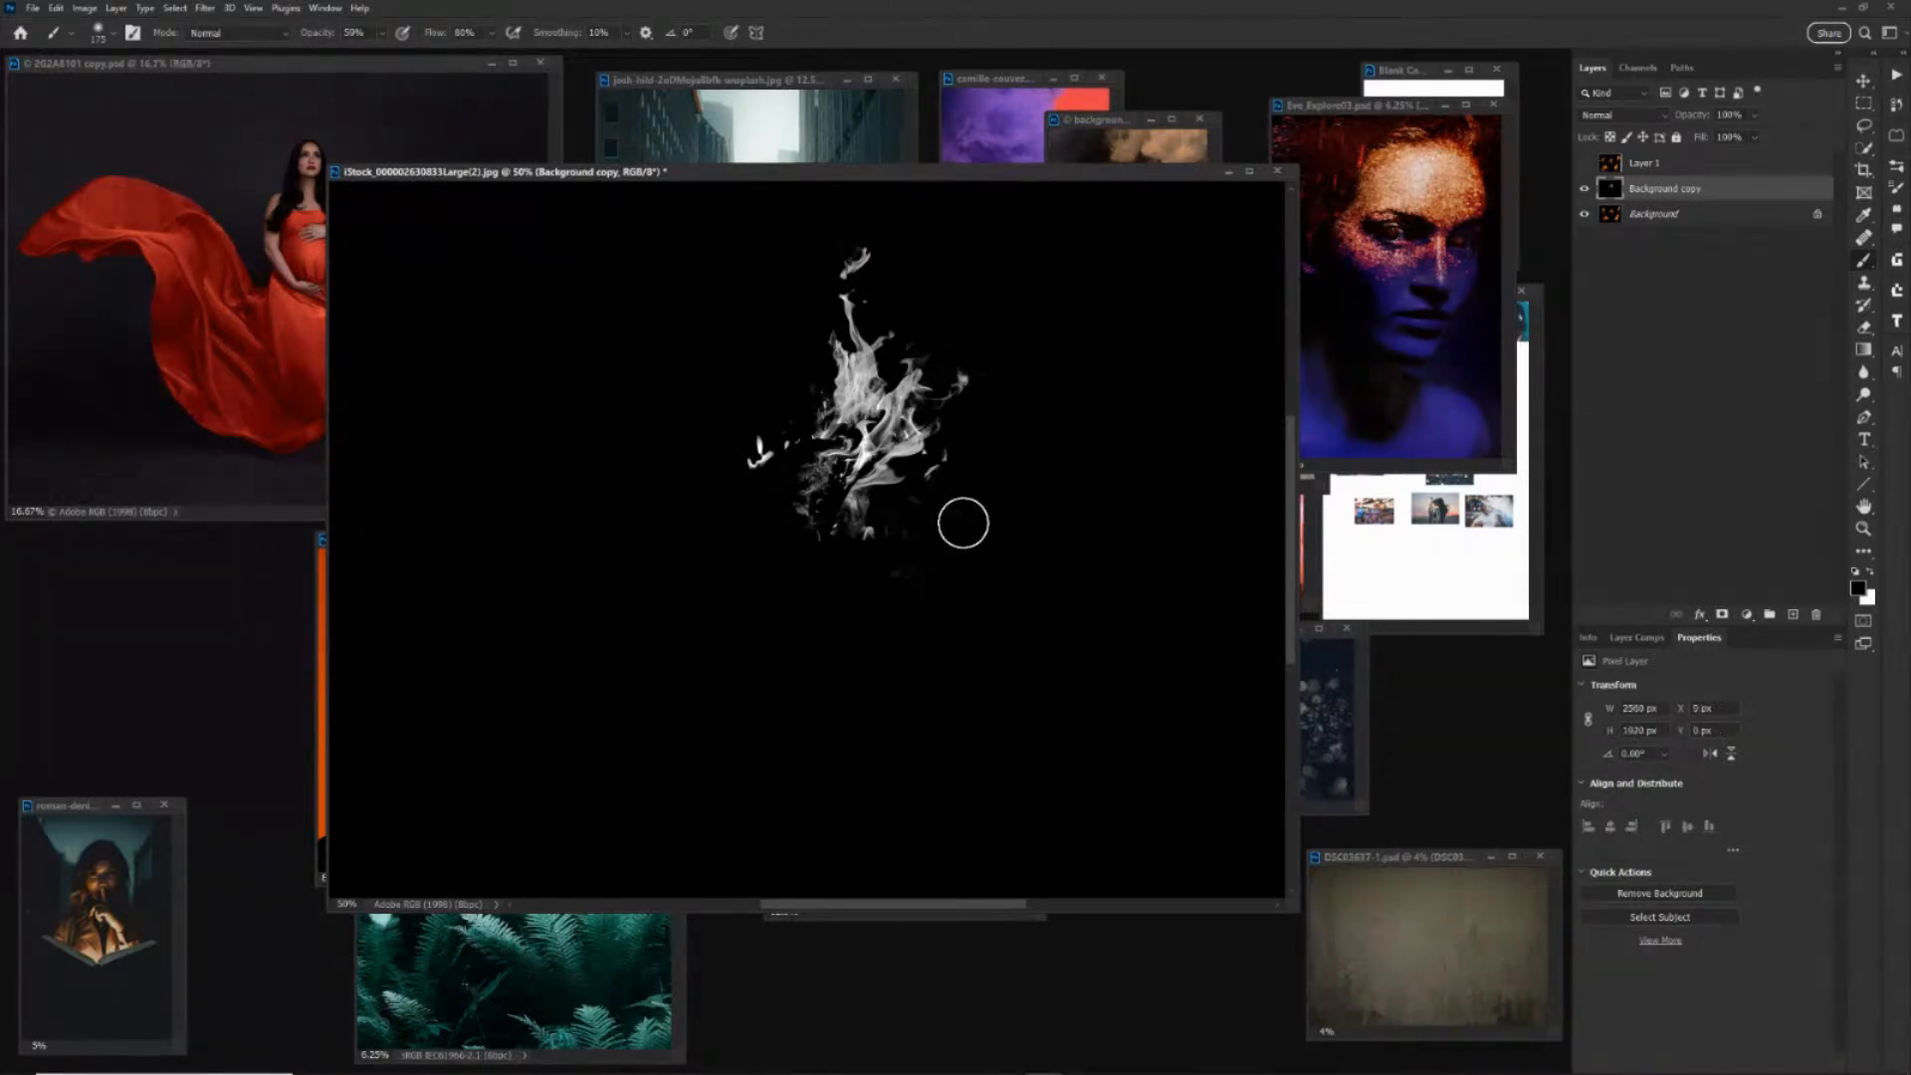
Paint out the remaining stray bits beside, below and above the flame in black, and invert the layer's tones.
{"action": "key", "text": "ctrl+plus"}
{"action": "mouse_move", "coordinate": [1072, 555]}
{"action": "left_mouse_down"}
{"action": "mouse_move", "coordinate": [973, 576]}
{"action": "mouse_move", "coordinate": [1039, 563]}
{"action": "mouse_move", "coordinate": [1021, 569]}
{"action": "mouse_move", "coordinate": [1049, 624]}
{"action": "mouse_move", "coordinate": [1074, 552]}
{"action": "mouse_move", "coordinate": [1127, 531]}
{"action": "mouse_move", "coordinate": [1069, 549]}
{"action": "left_mouse_up"}
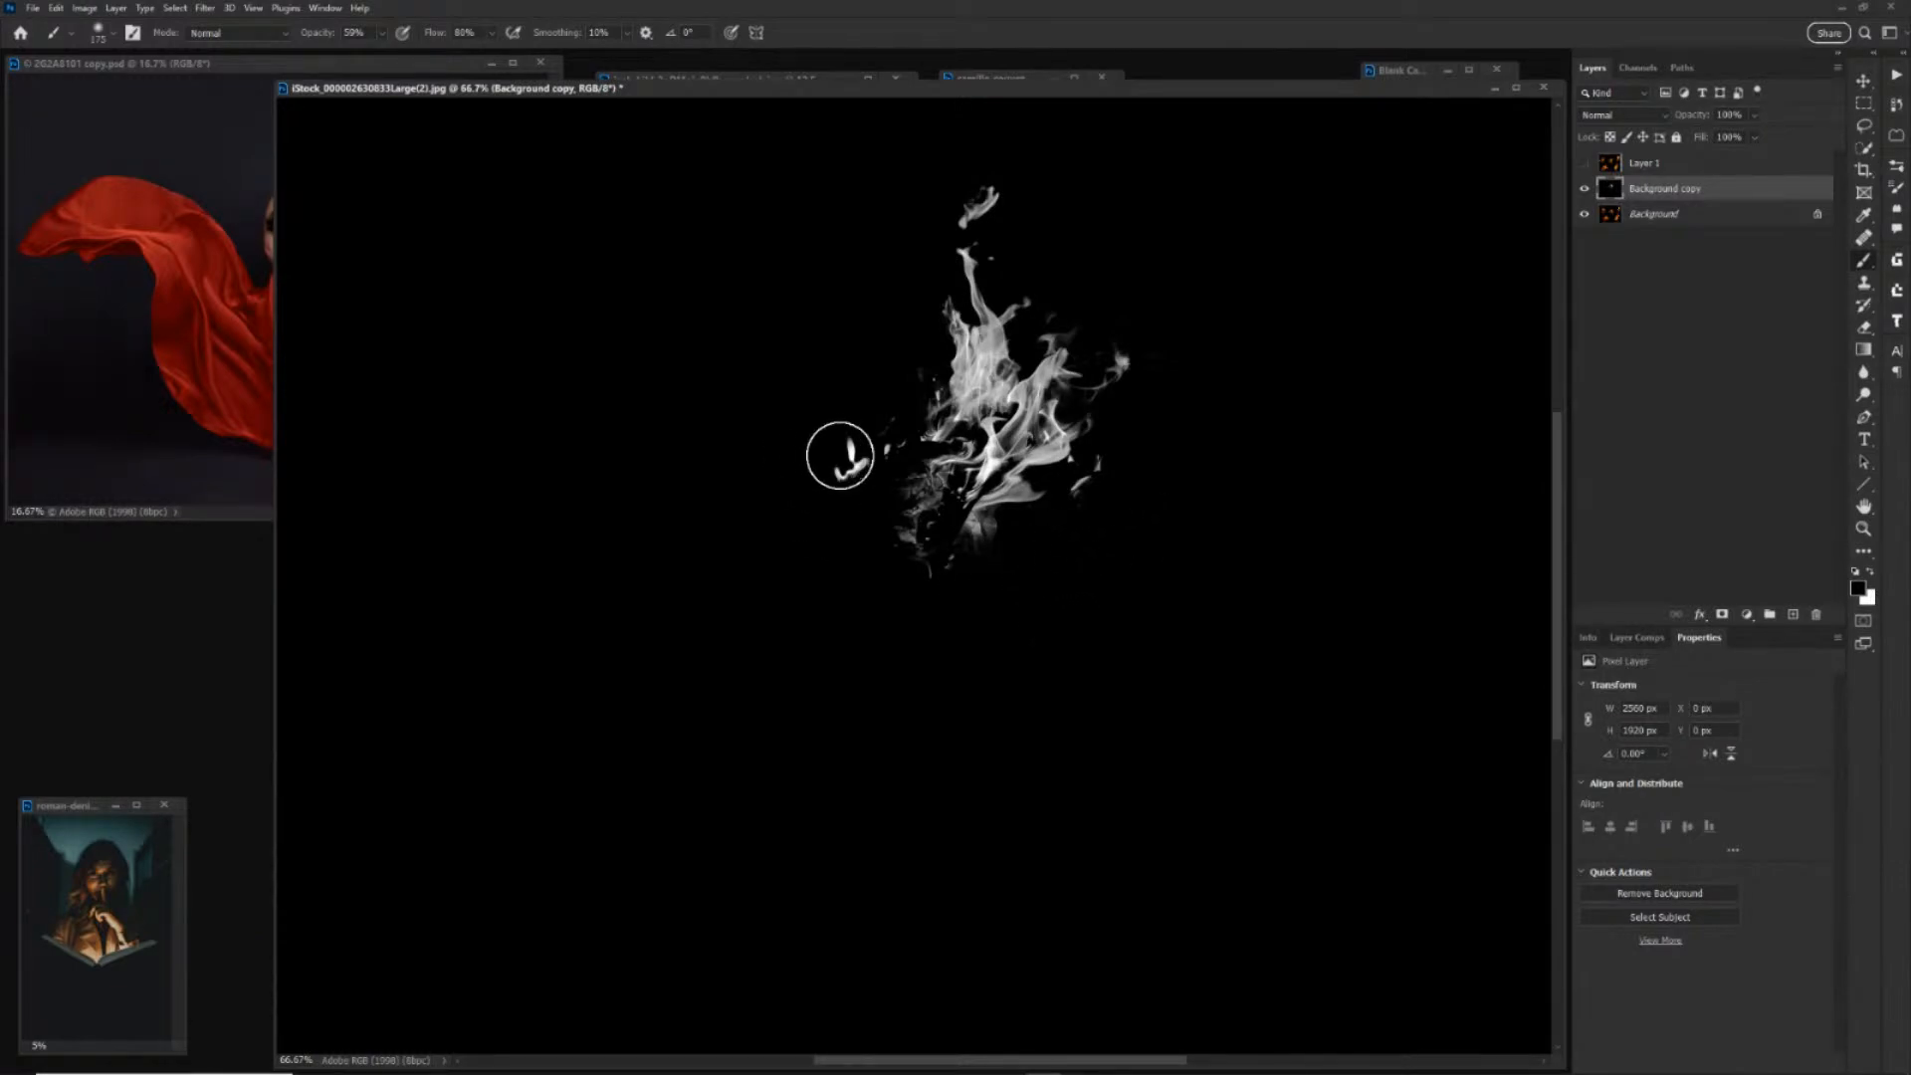
{"action": "mouse_move", "coordinate": [845, 452]}
{"action": "left_mouse_down"}
{"action": "mouse_move", "coordinate": [845, 469]}
{"action": "mouse_move", "coordinate": [866, 454]}
{"action": "left_mouse_up"}
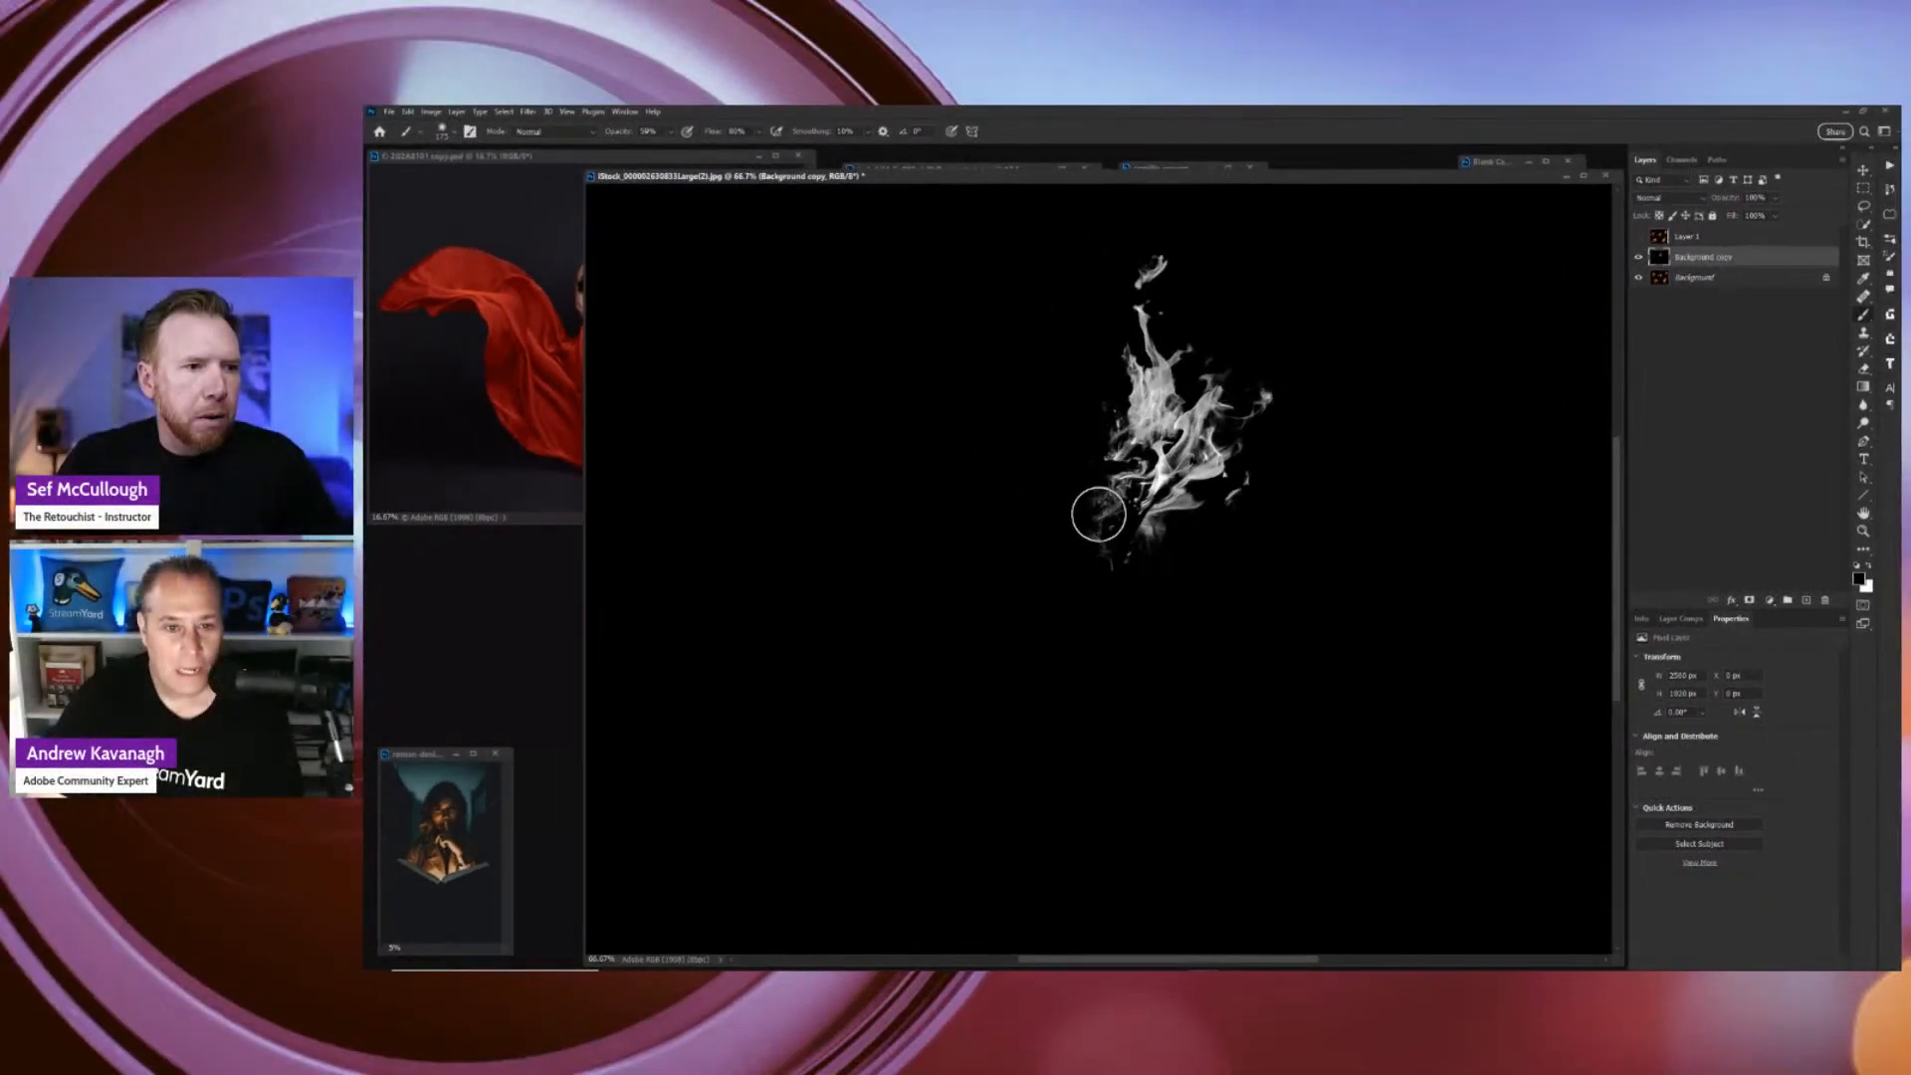
{"action": "mouse_move", "coordinate": [1099, 514]}
{"action": "left_mouse_down"}
{"action": "mouse_move", "coordinate": [1098, 547]}
{"action": "mouse_move", "coordinate": [1144, 548]}
{"action": "left_mouse_up"}
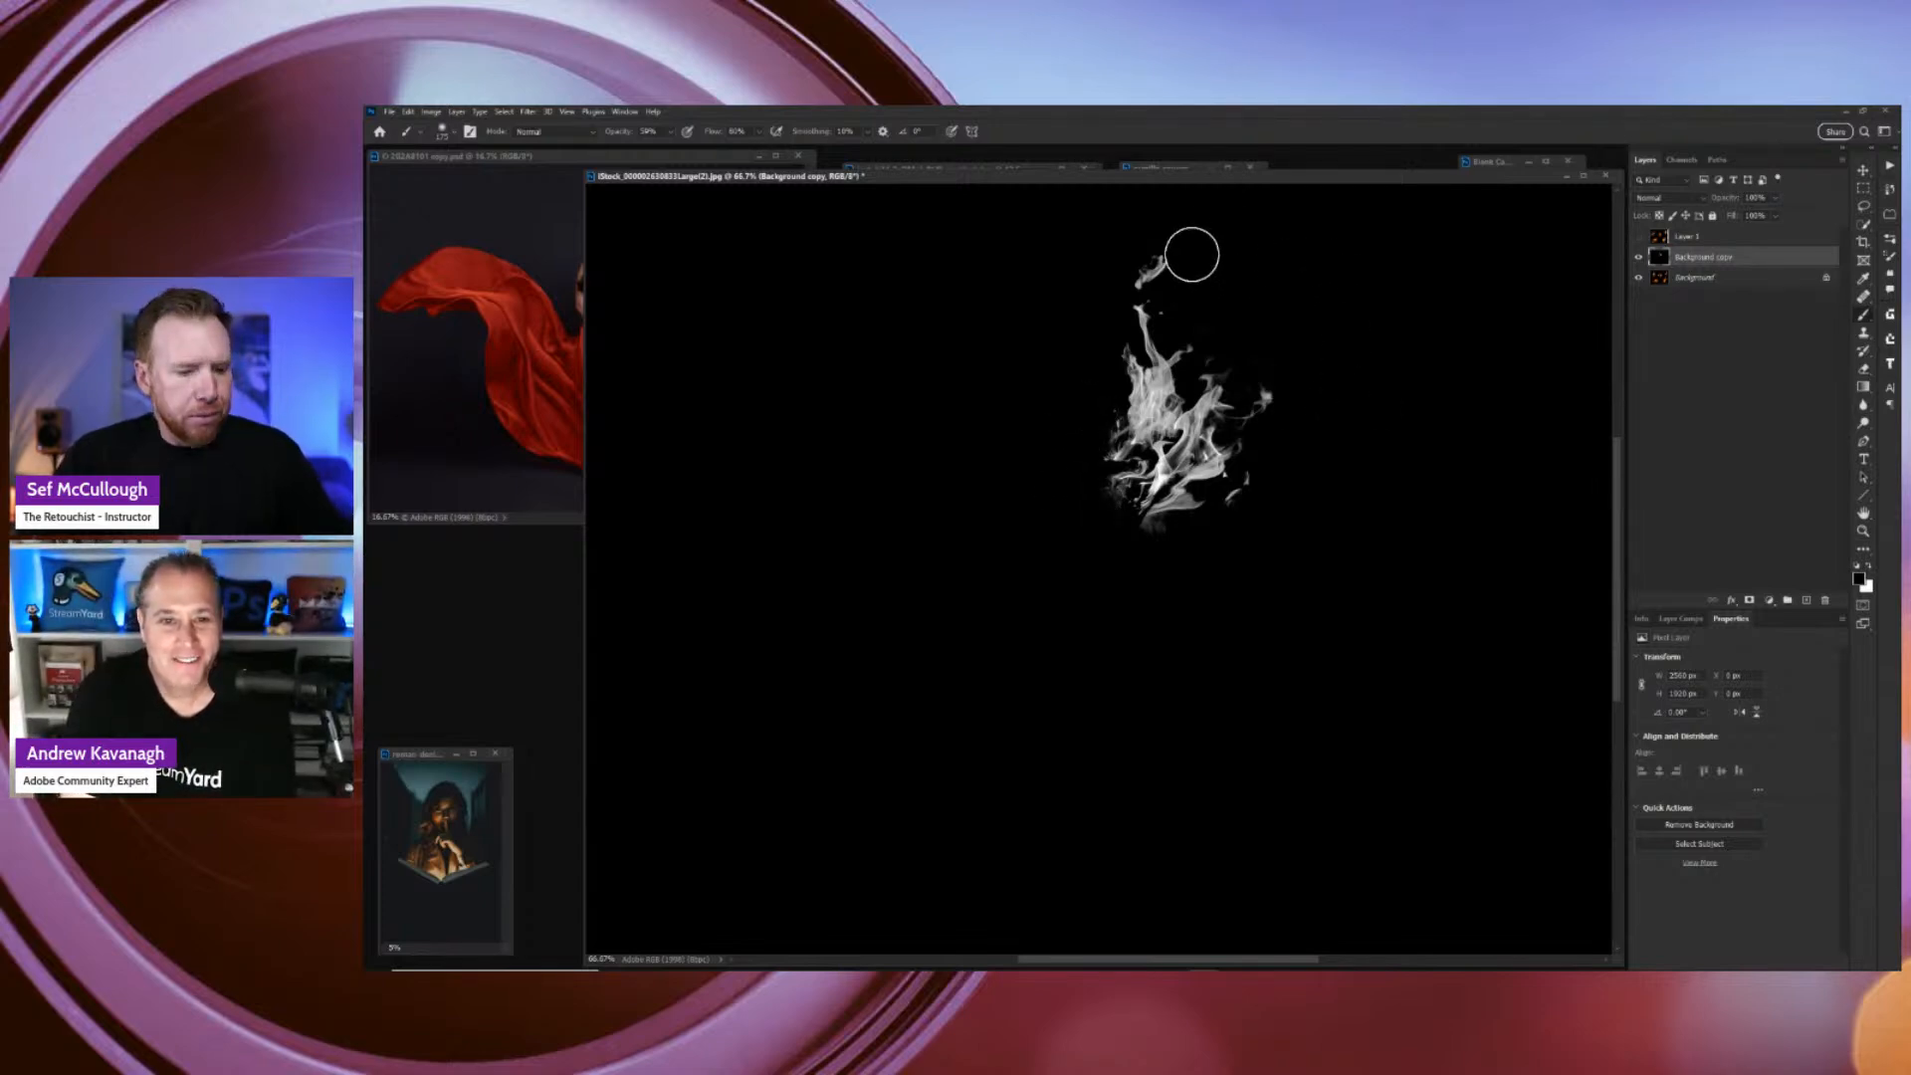
{"action": "key", "text": "bracketleft"}
{"action": "key", "text": "bracketleft"}
{"action": "key", "text": "bracketleft"}
{"action": "key", "text": "bracketleft"}
{"action": "left_click_drag", "start_coordinate": [1164, 261], "coordinate": [1122, 286]}
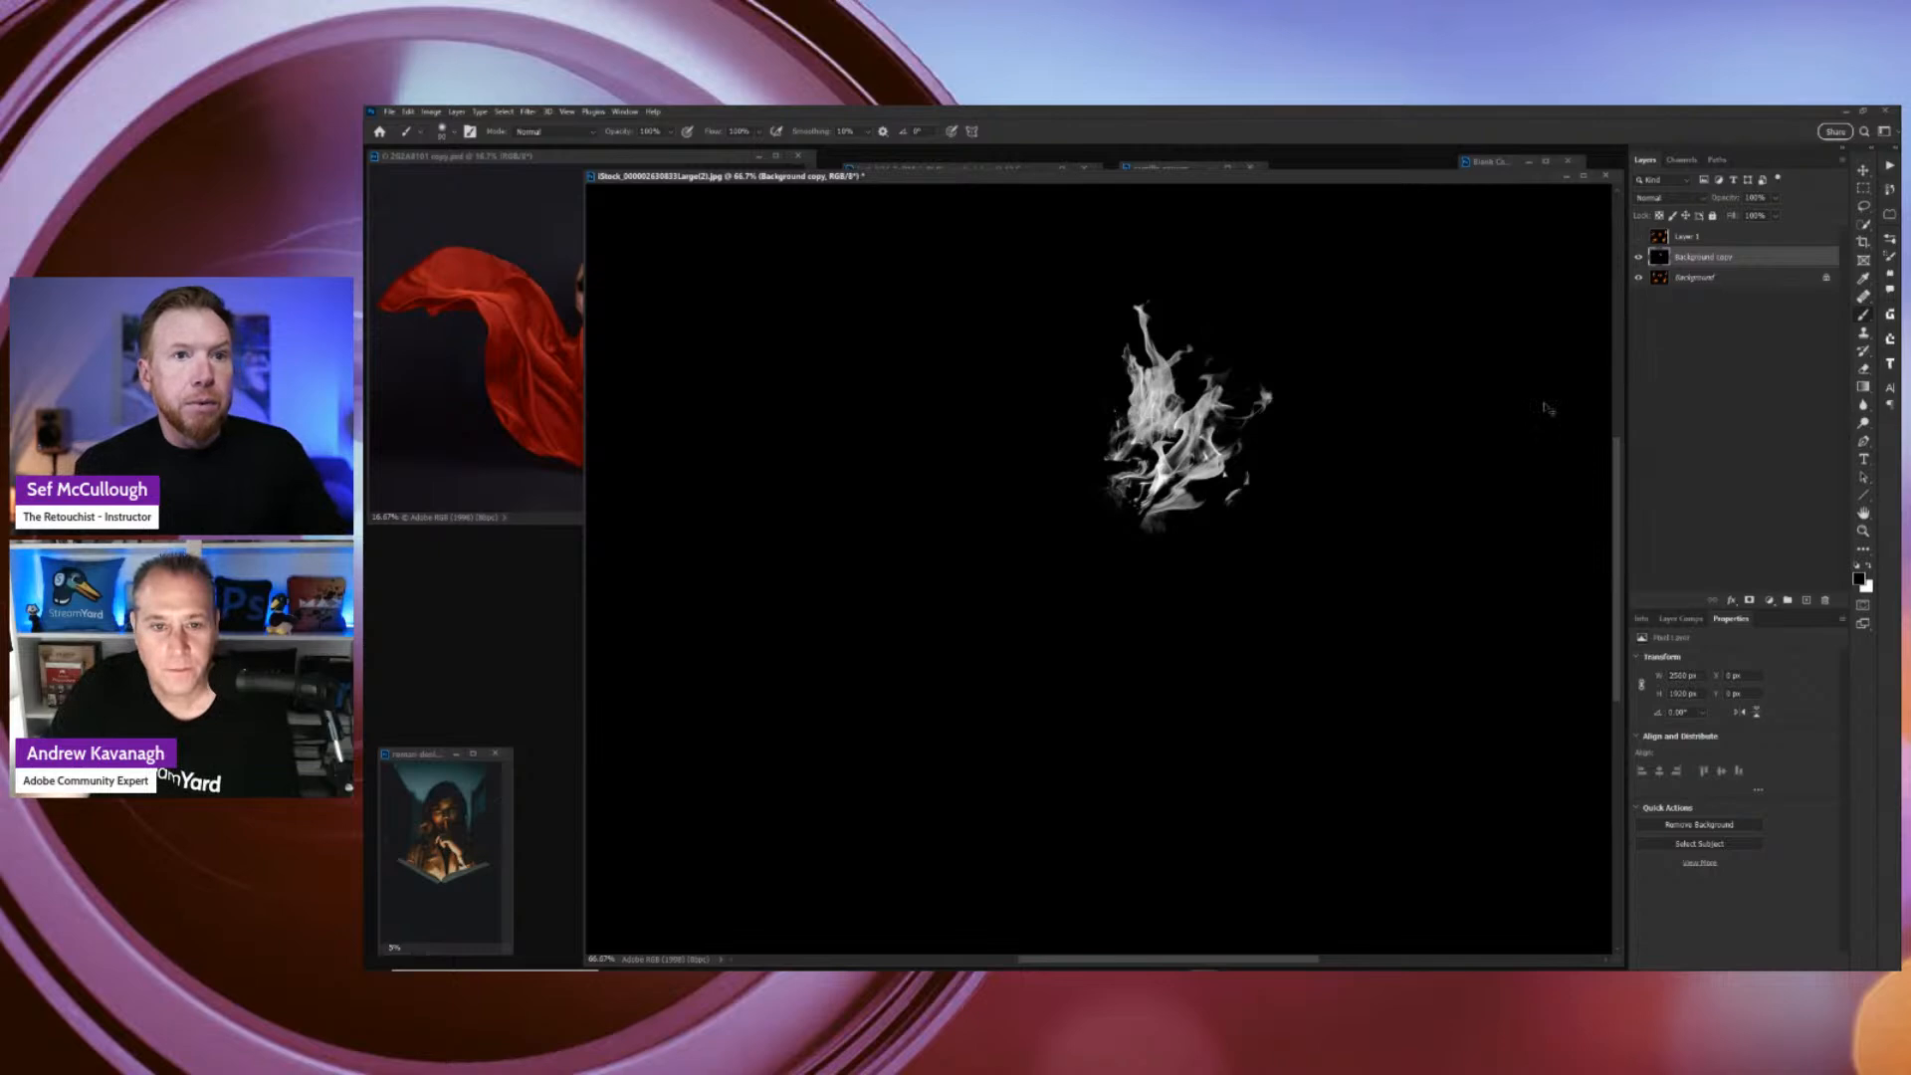
{"action": "key", "text": "ctrl+i"}
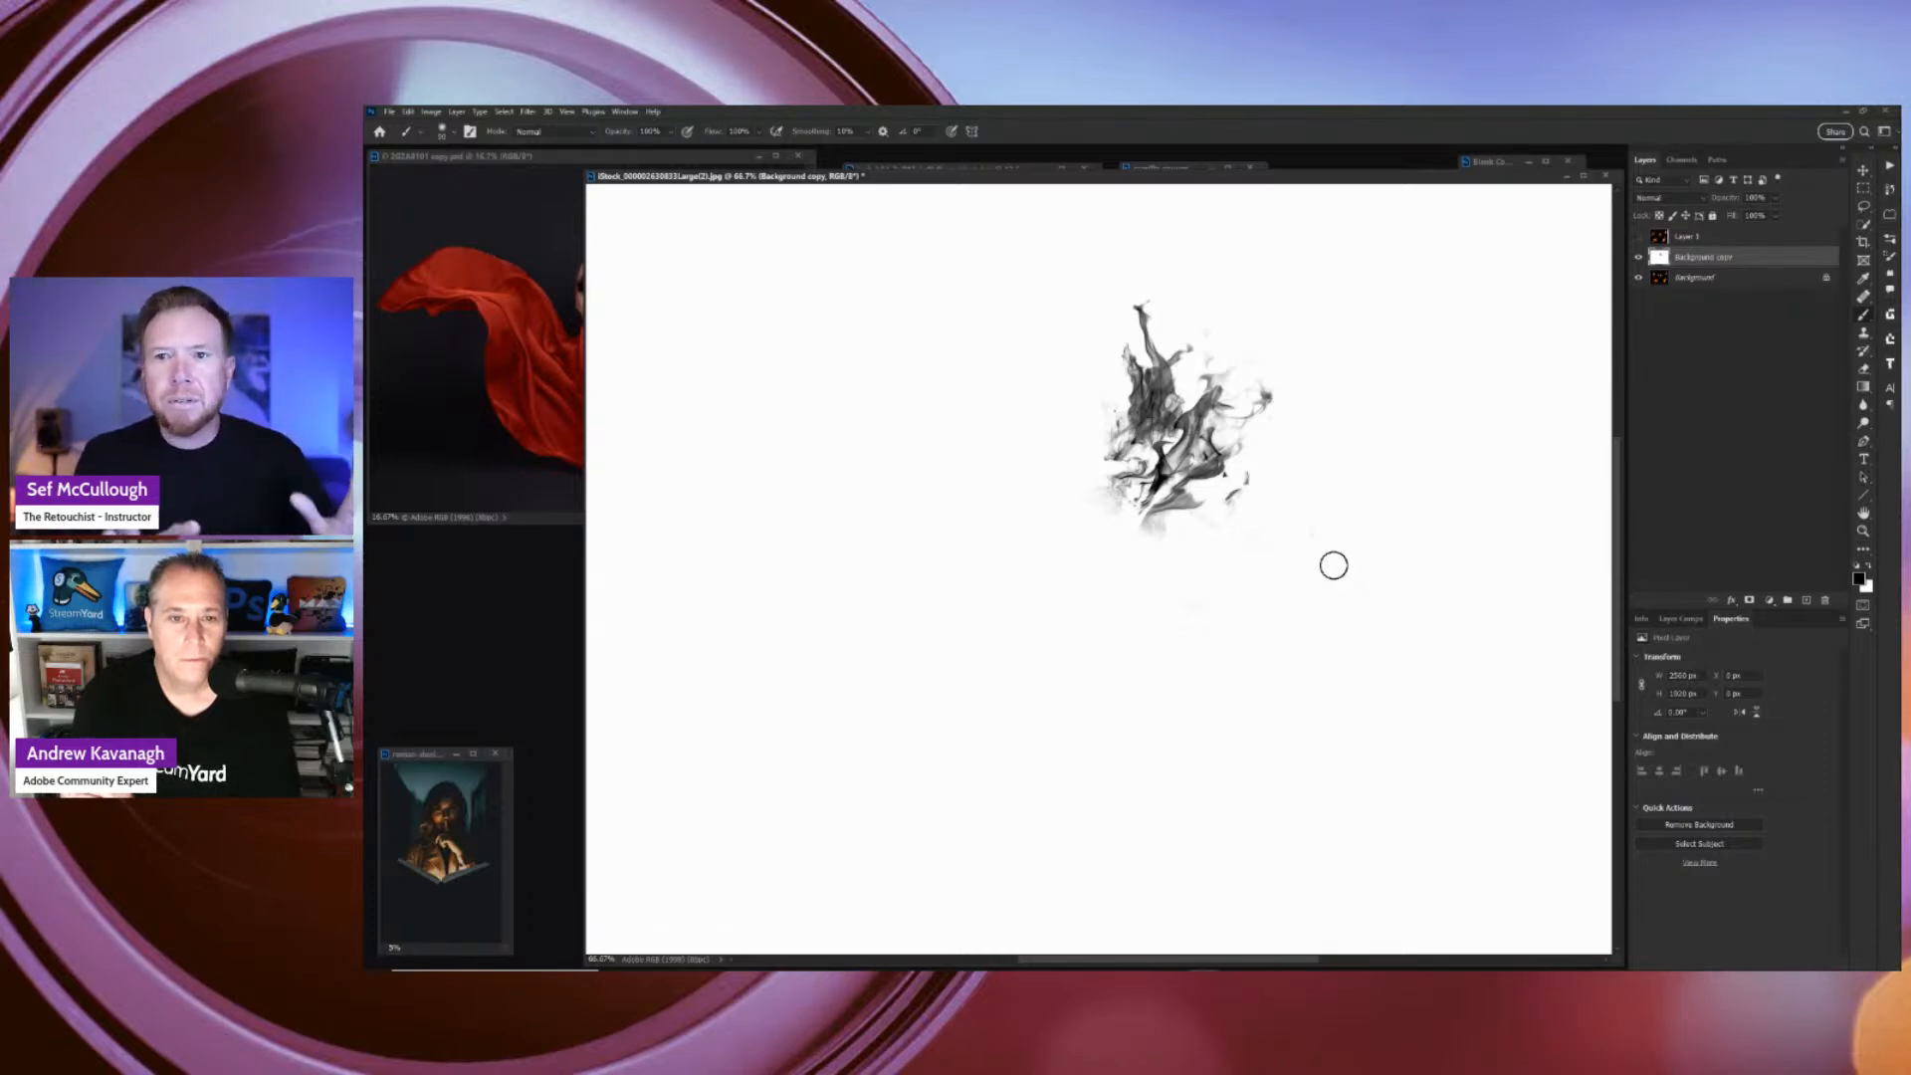
{"action": "key", "text": "l"}
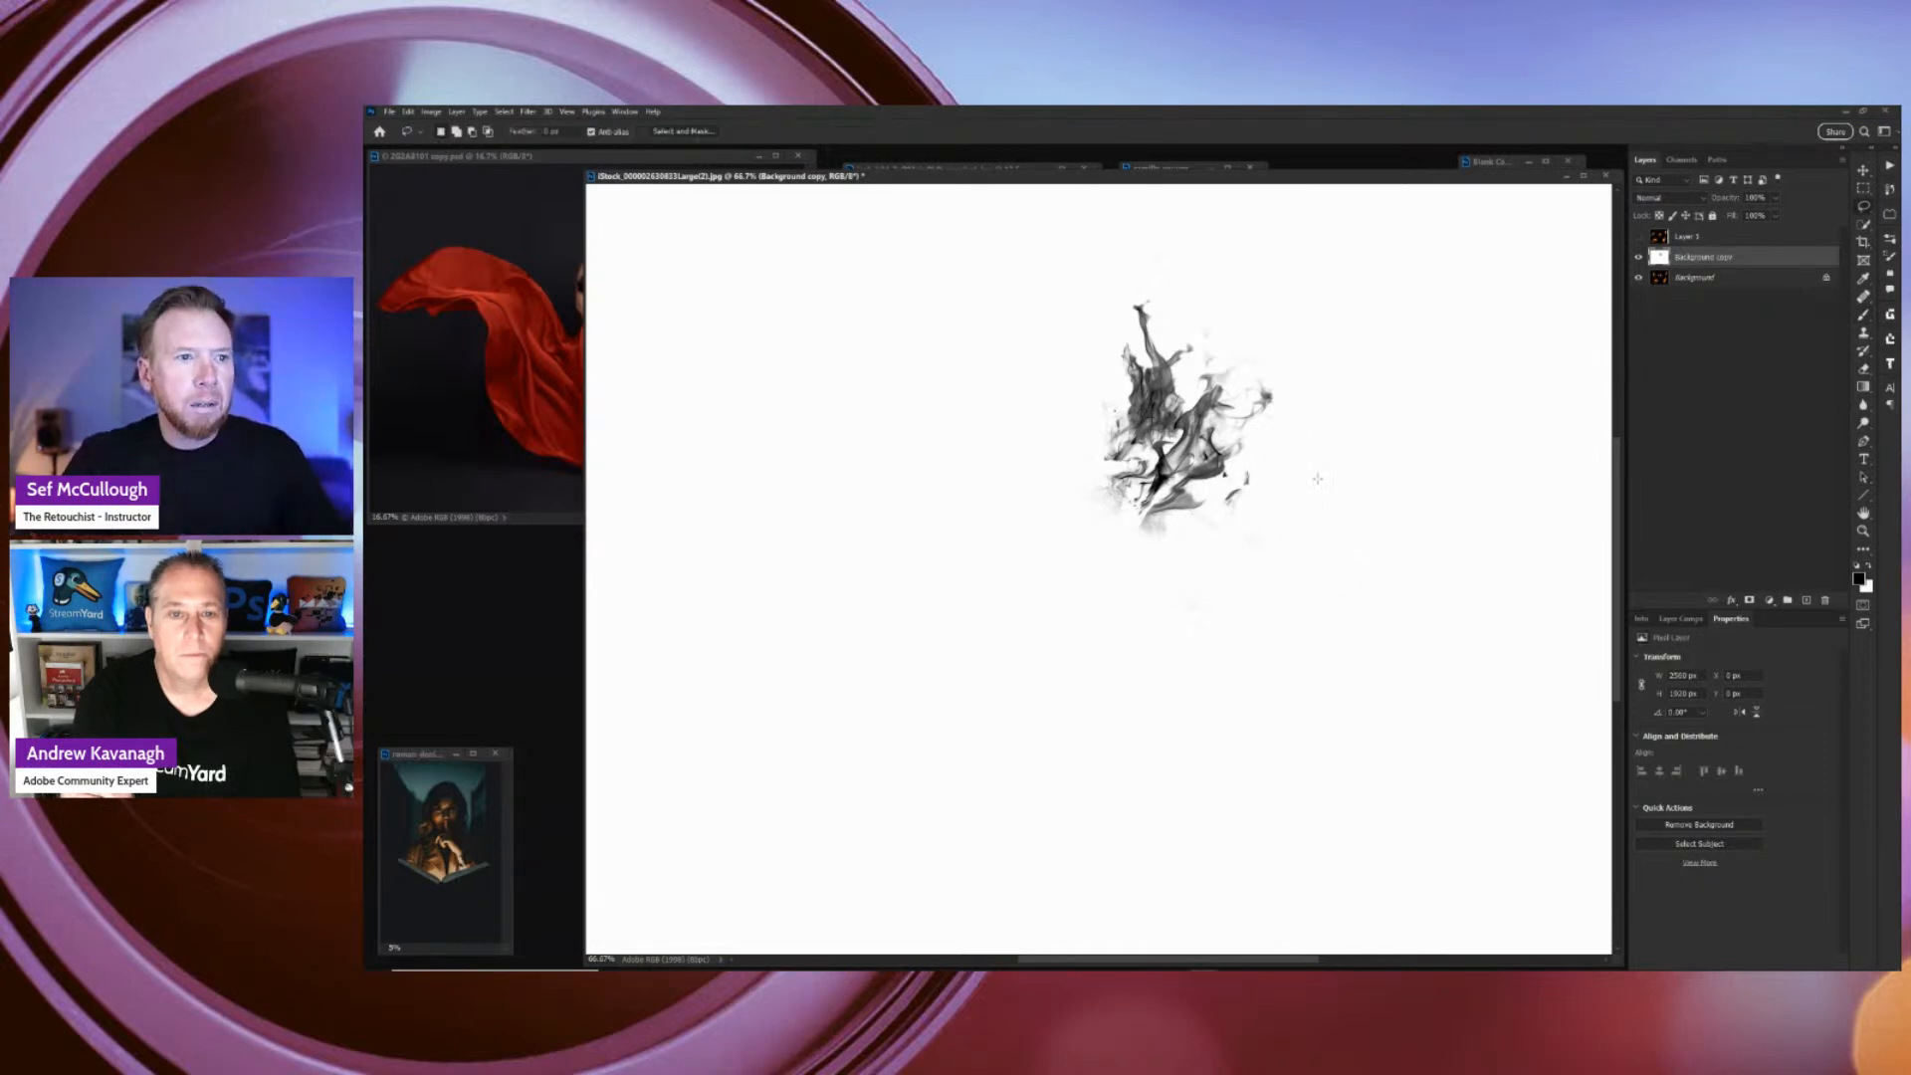
{"action": "left_click_drag", "start_coordinate": [1203, 555], "coordinate": [1302, 404]}
{"action": "key", "text": "ctrl+d"}
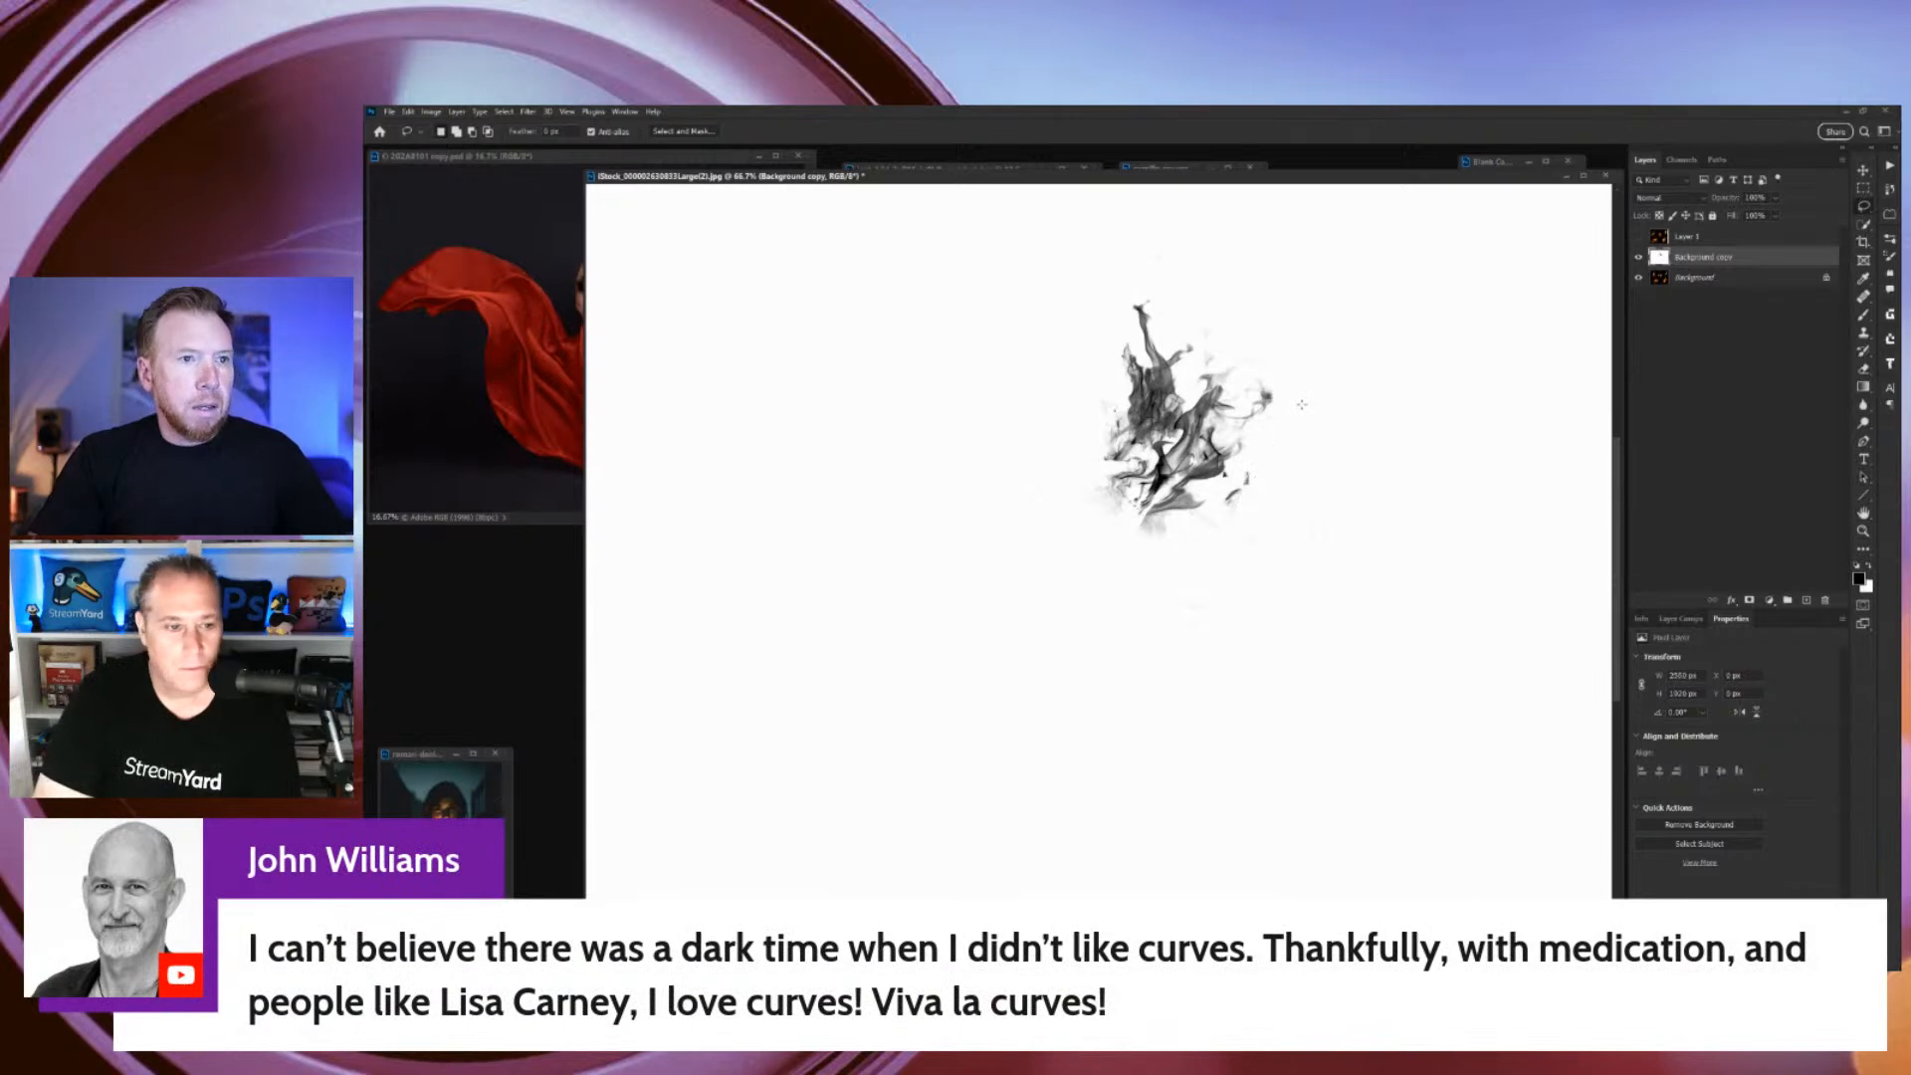
Marquee-select a square area around the dark flame and define it as a brush preset named FIRE.
{"action": "key", "text": "m"}
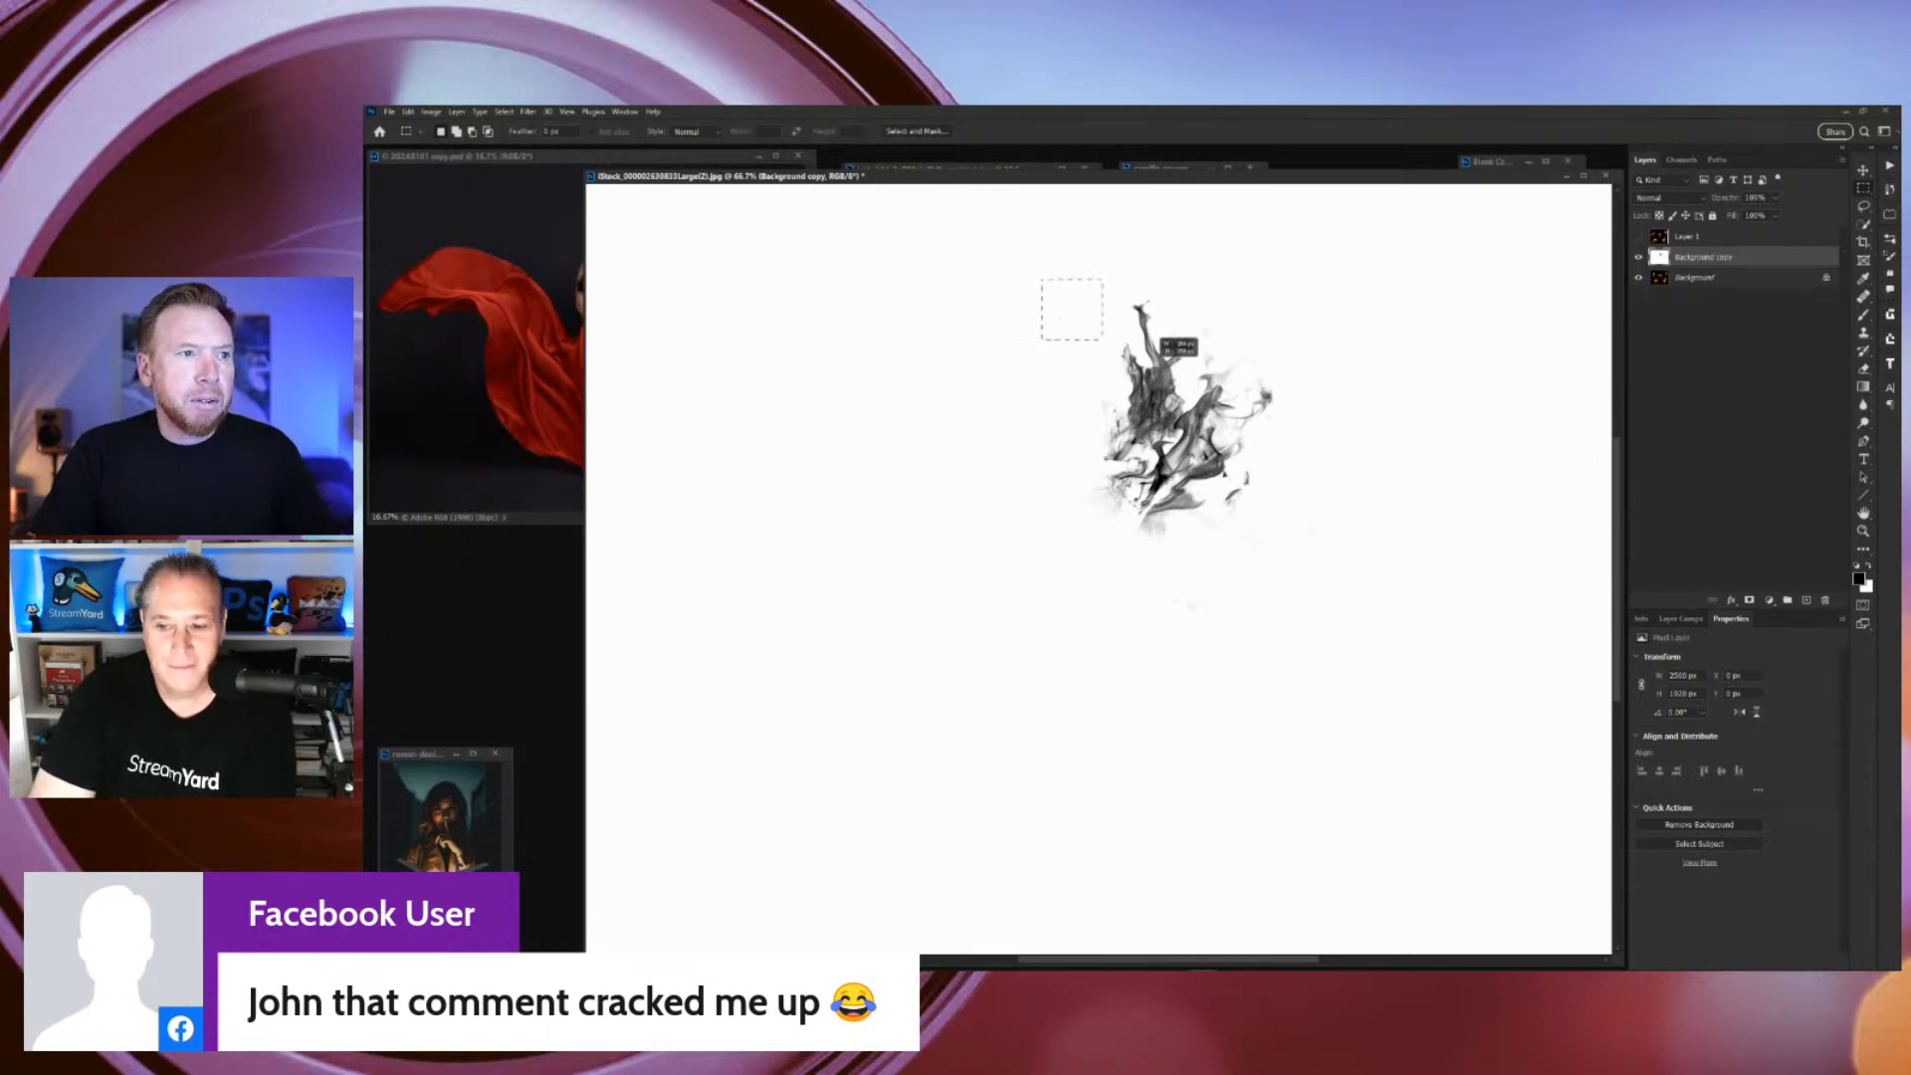
{"action": "left_click_drag", "start_coordinate": [1150, 353], "coordinate": [1314, 566]}
{"action": "left_click_drag", "start_coordinate": [1245, 483], "coordinate": [1252, 489]}
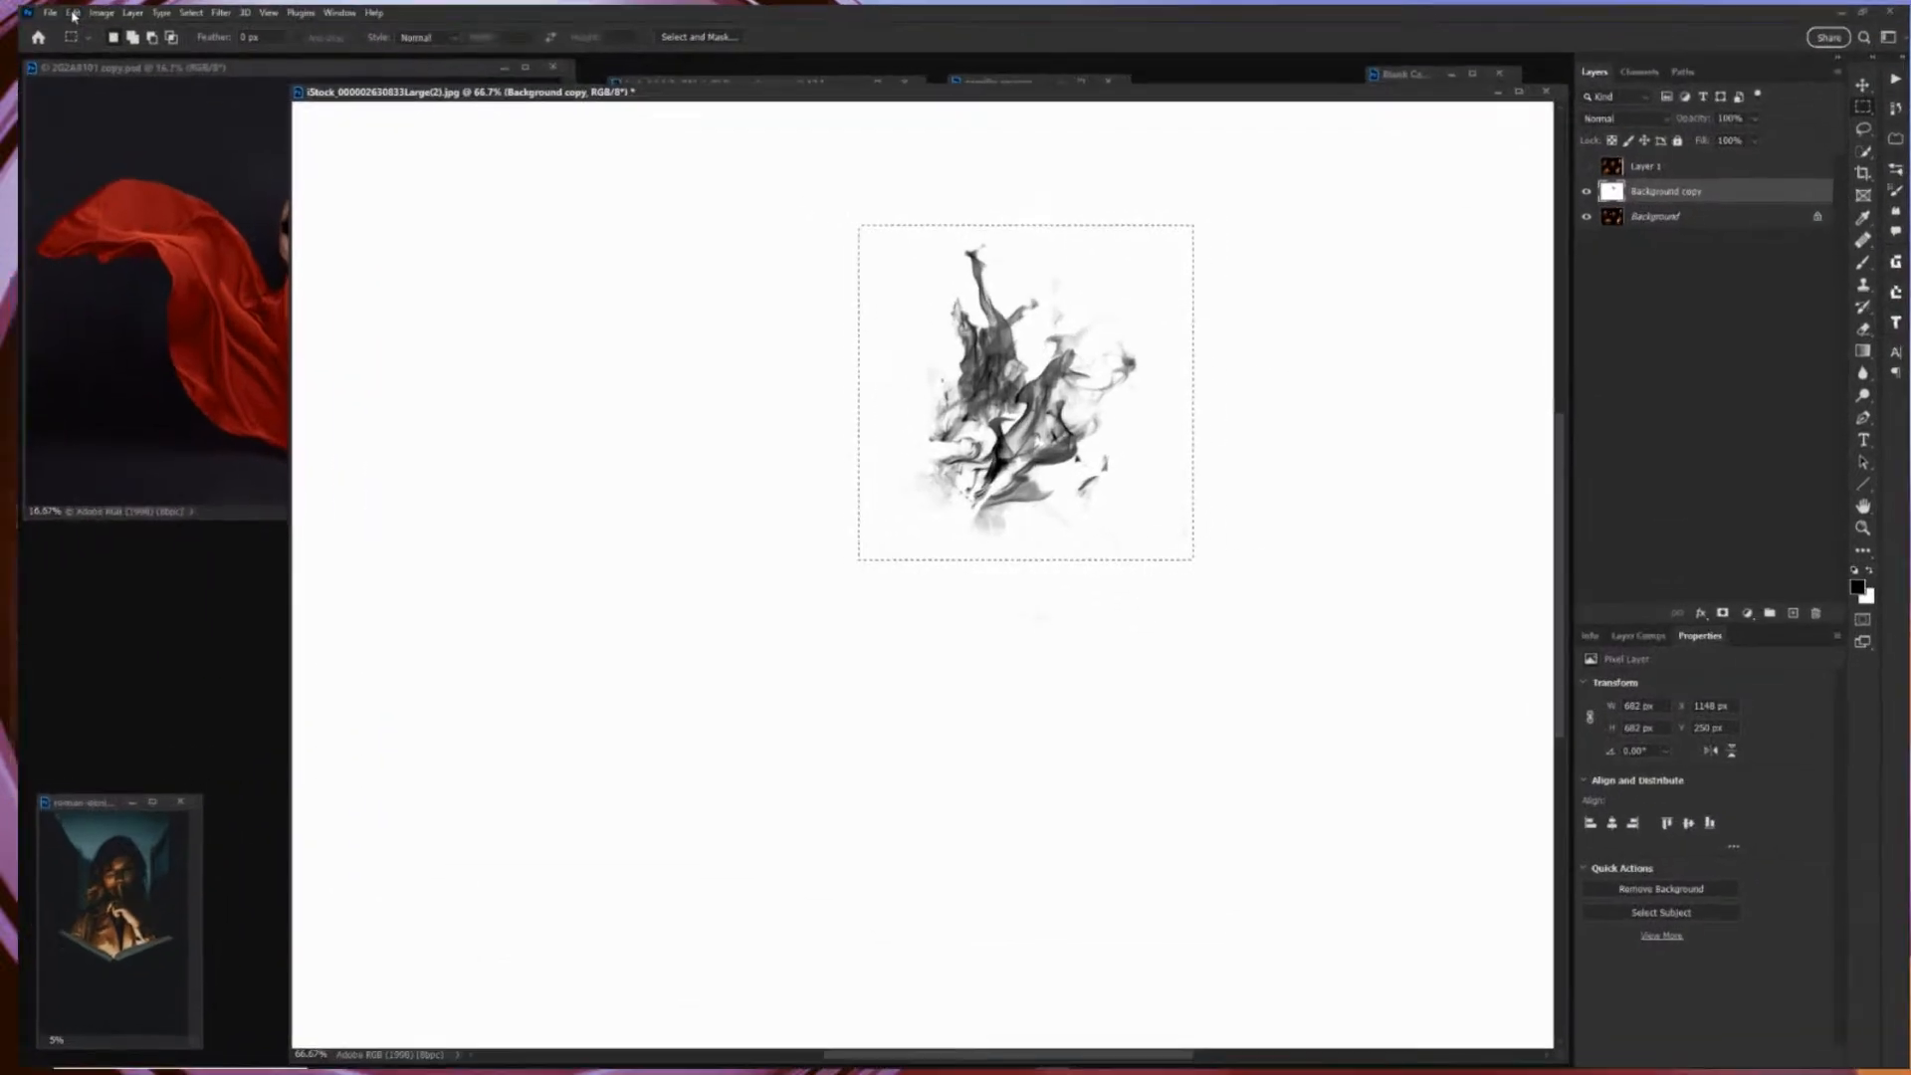
{"action": "left_click", "coordinate": [410, 111]}
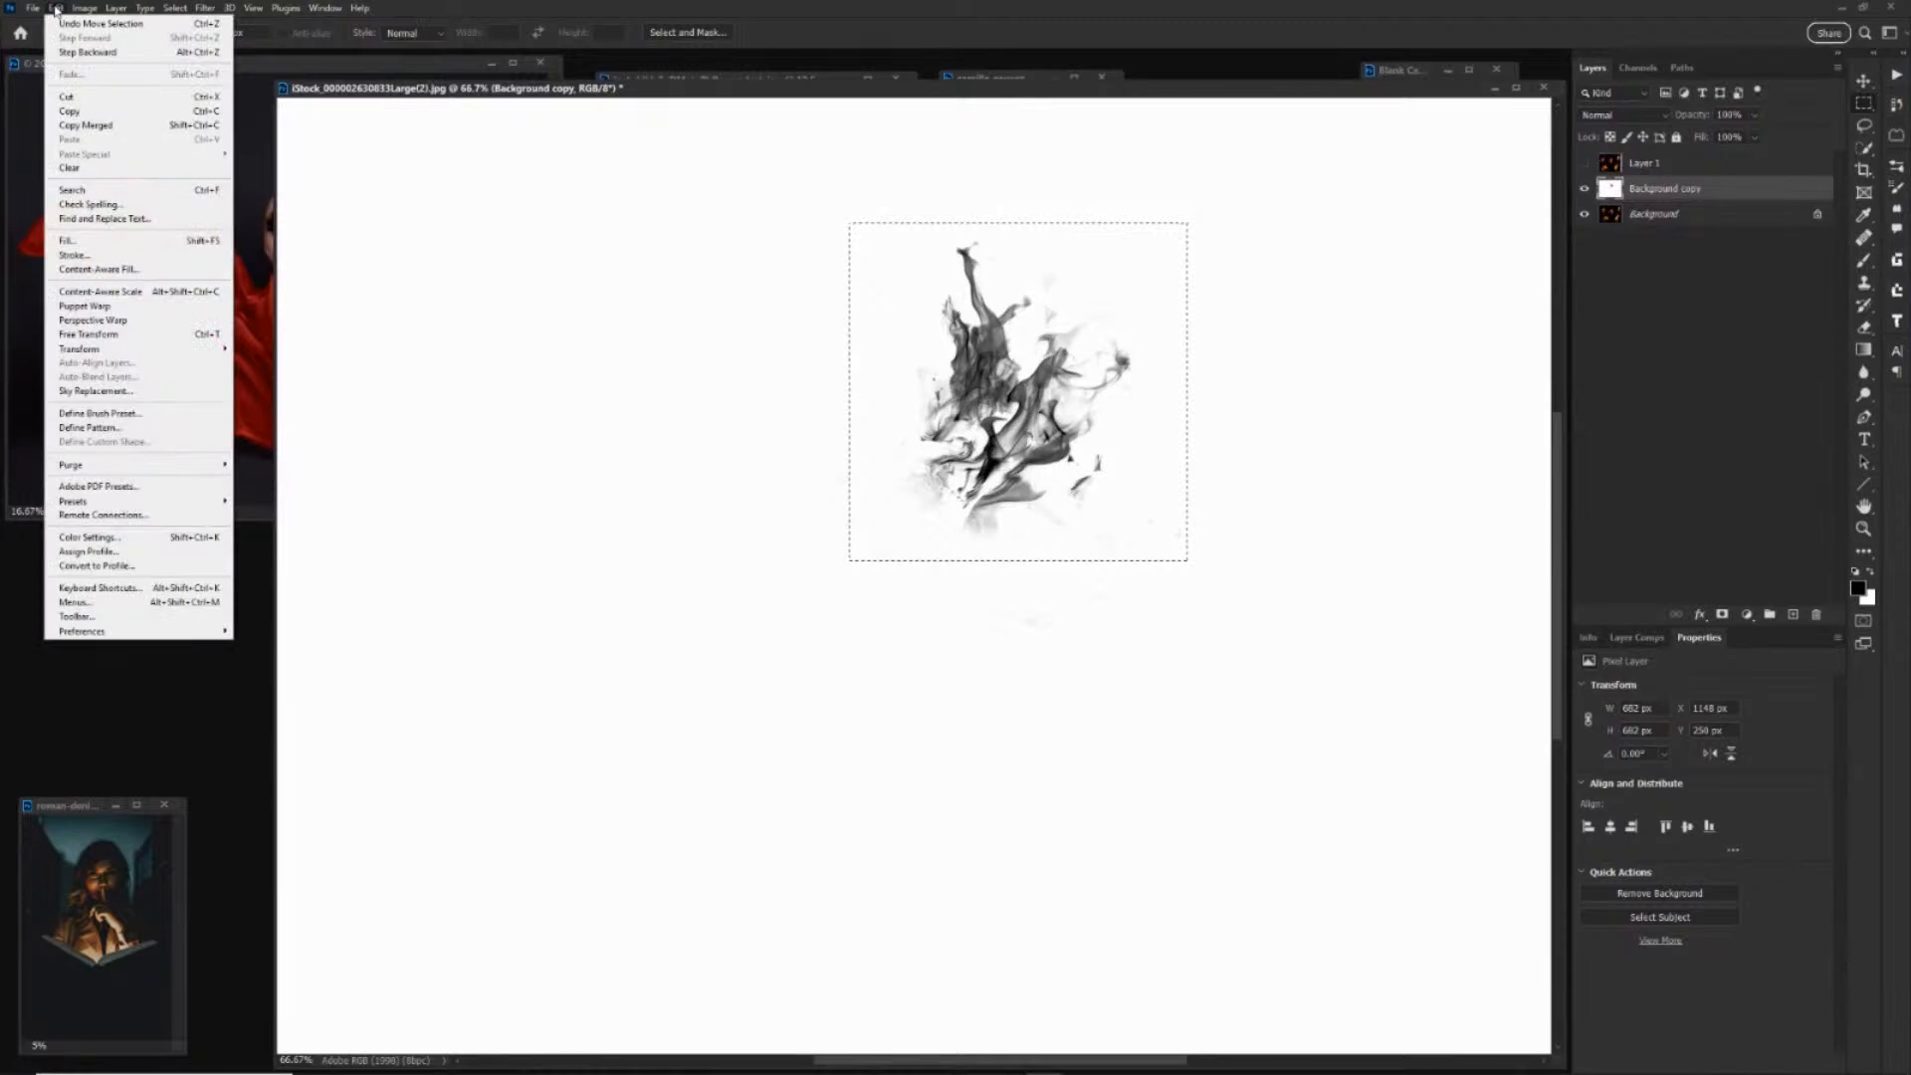
{"action": "left_click", "coordinate": [137, 417]}
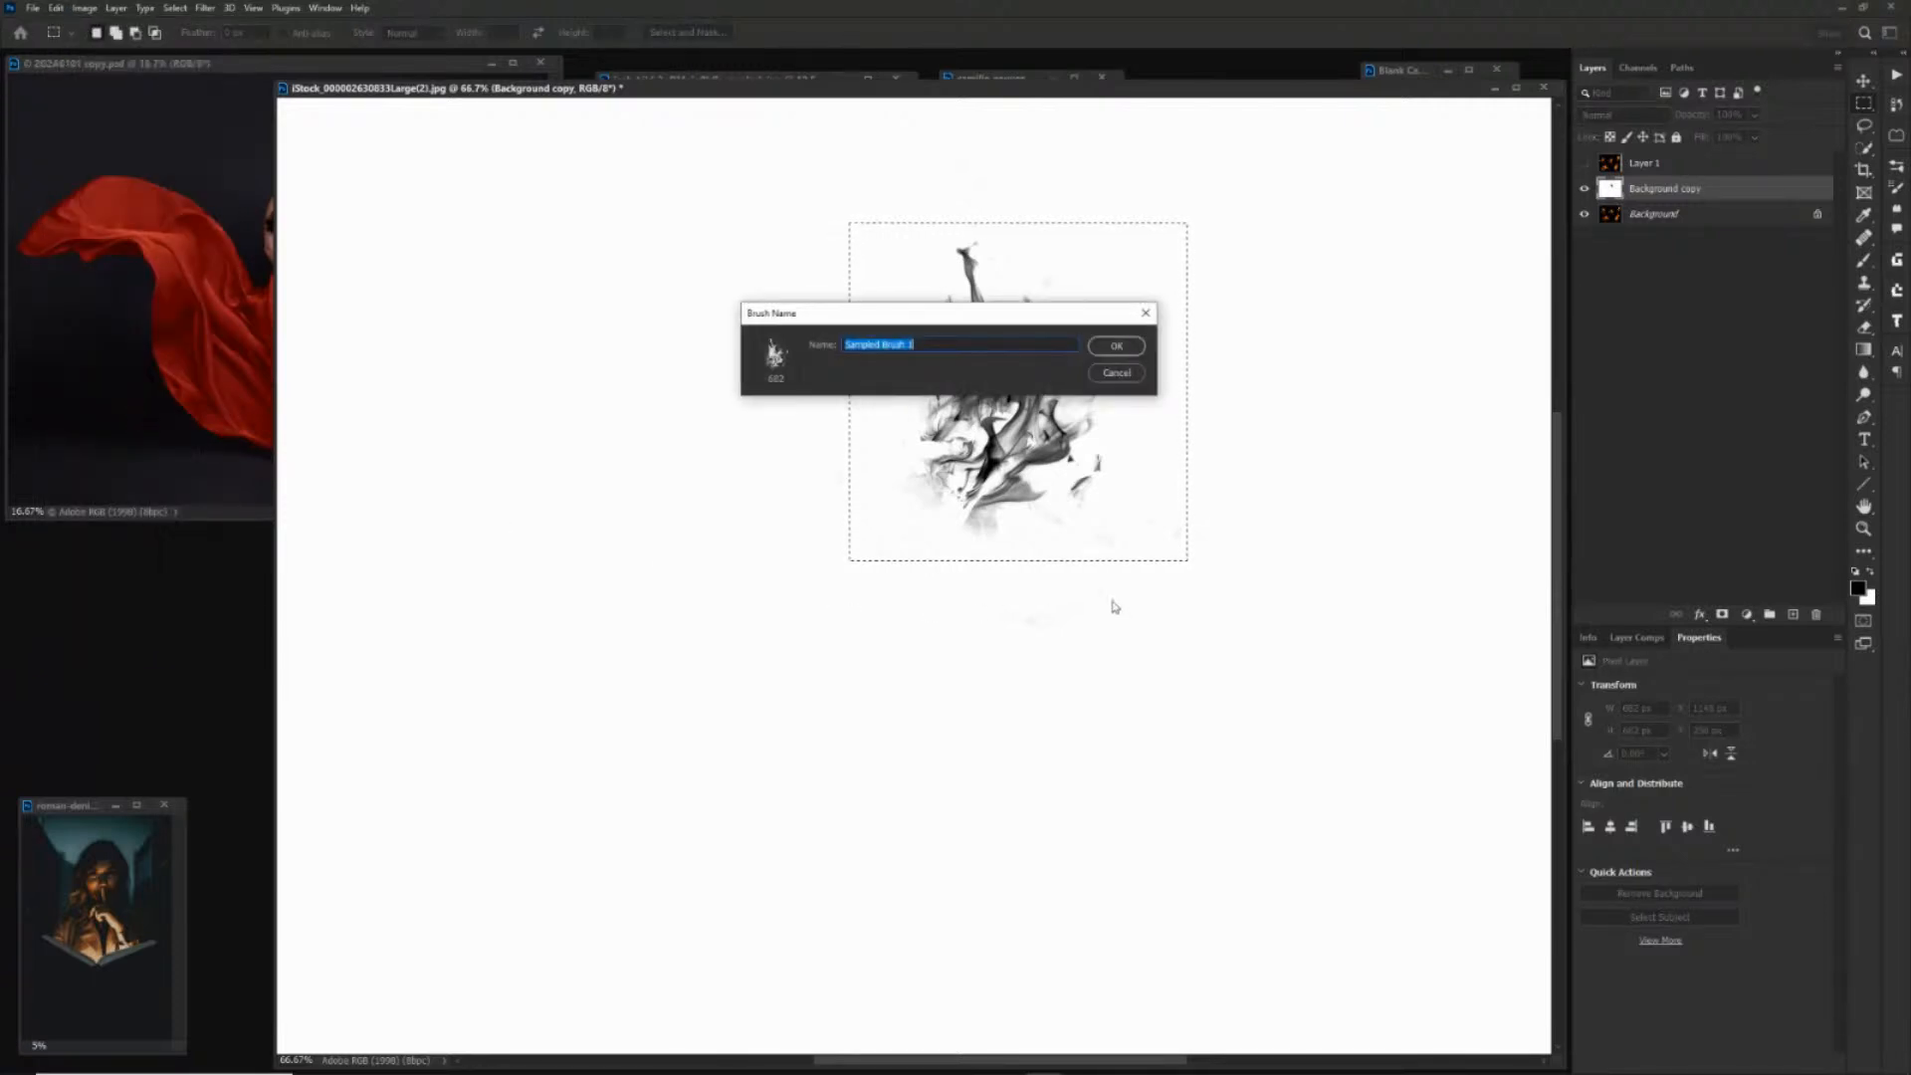
{"action": "type", "text": "FIRE"}
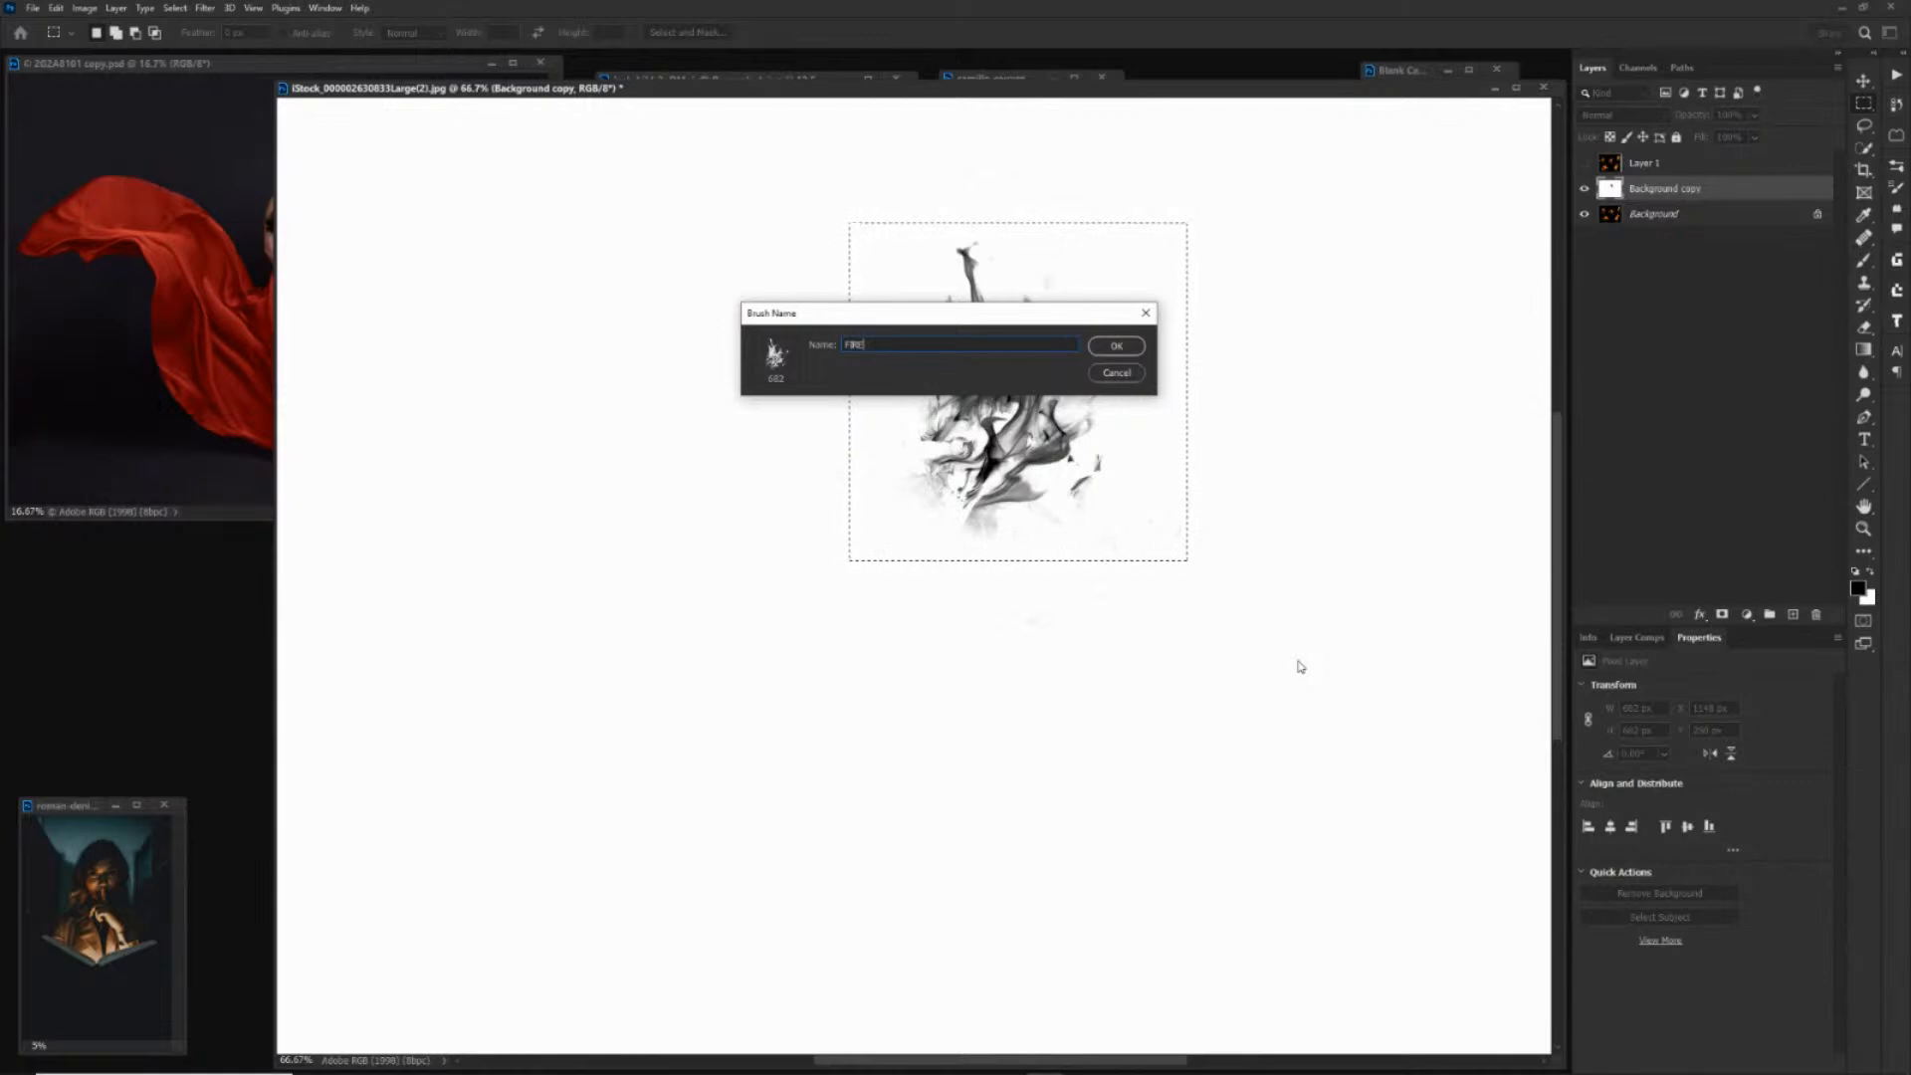
{"action": "key", "text": "Return"}
Deselect the flame, add a new layer above Layer 1 and fill it with white for brush testing.
{"action": "key", "text": "b"}
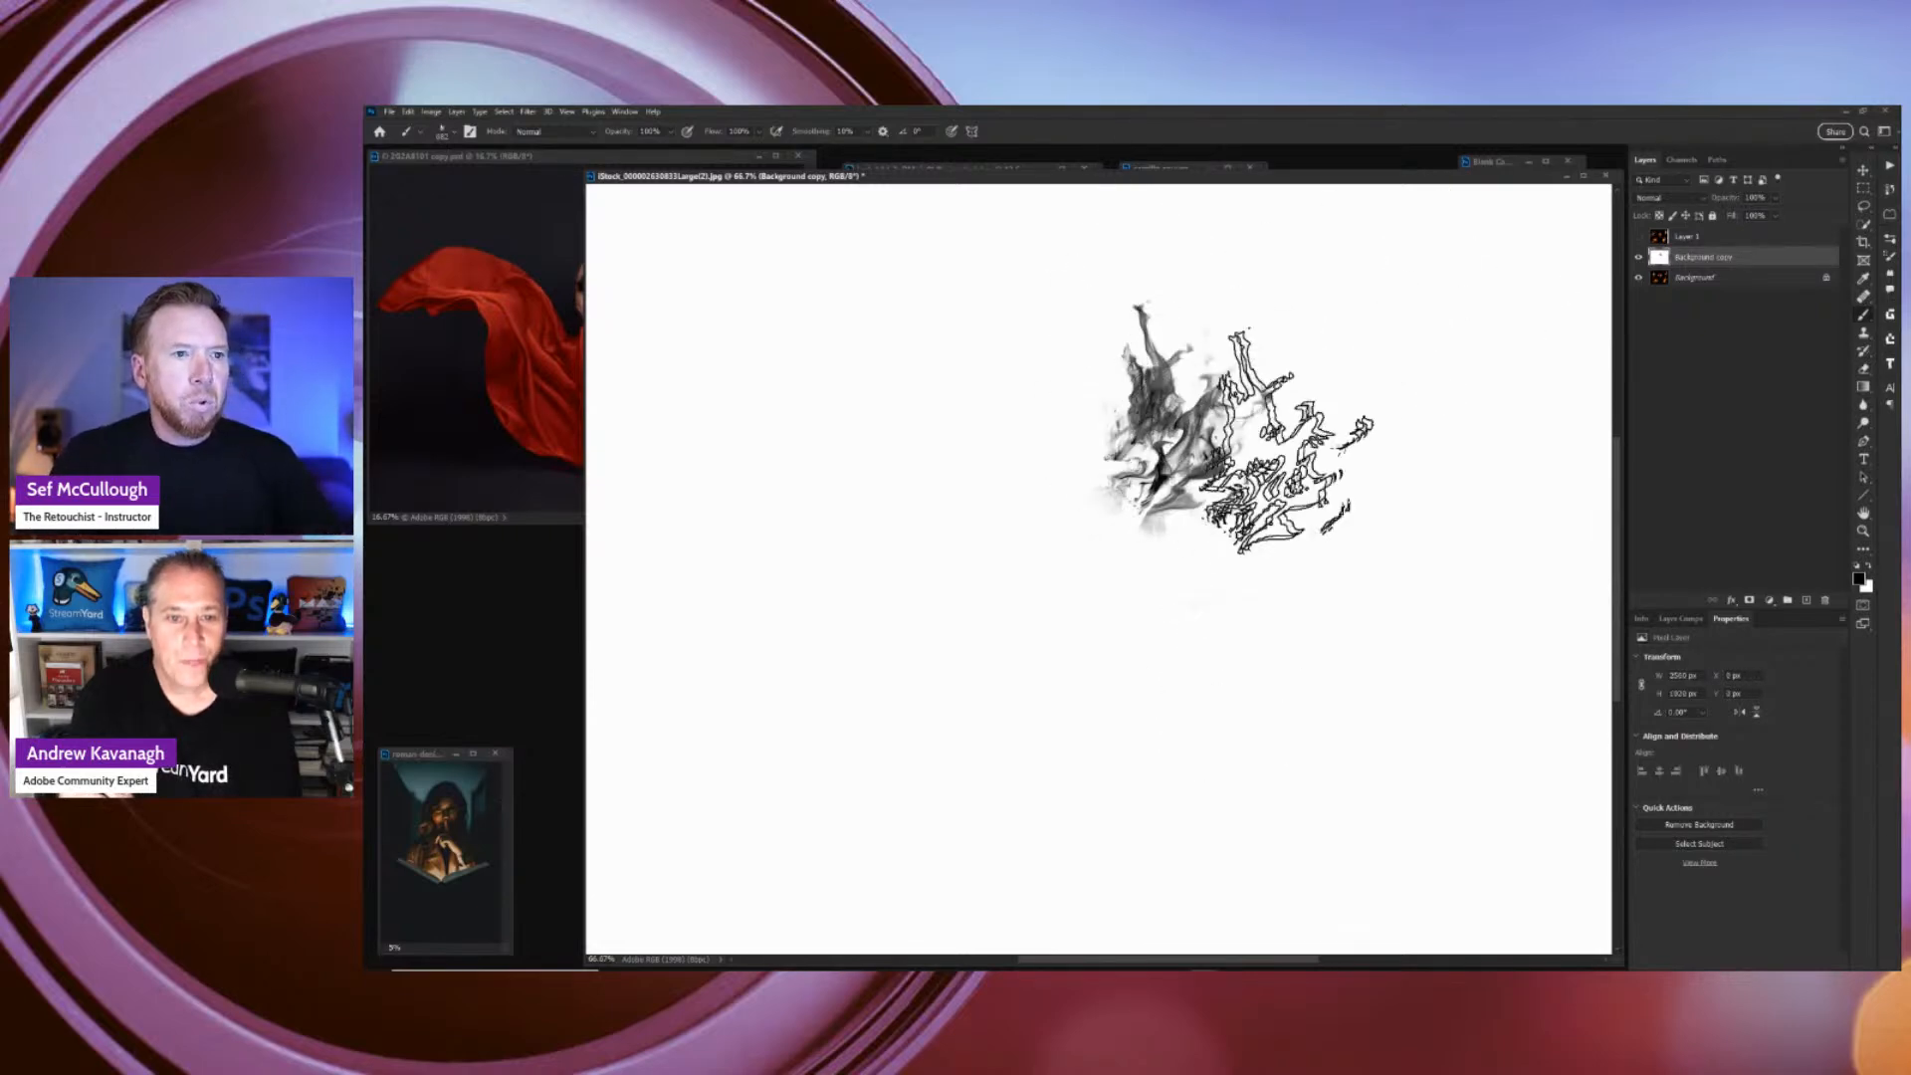
{"action": "key", "text": "ctrl+d"}
{"action": "key", "text": "ctrl+minus"}
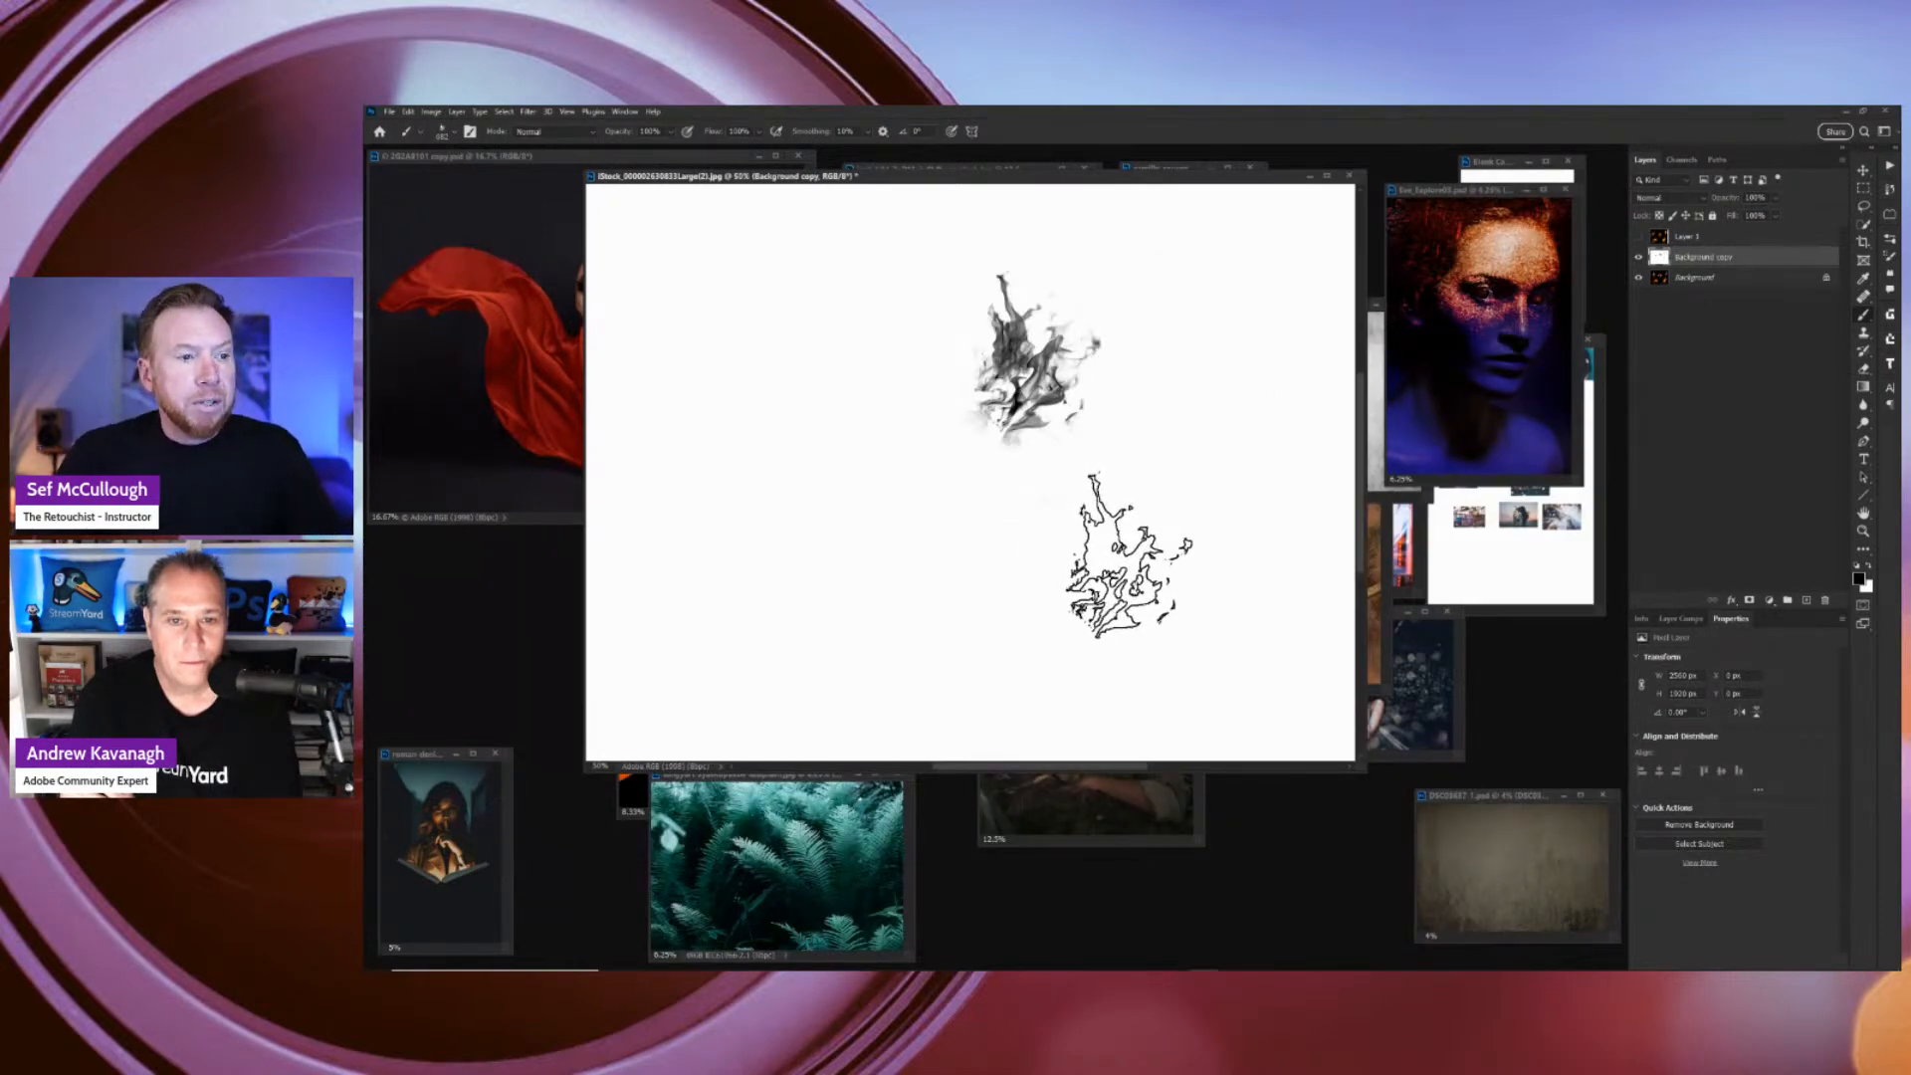
{"action": "left_click", "coordinate": [1743, 240]}
{"action": "left_click", "coordinate": [1807, 601]}
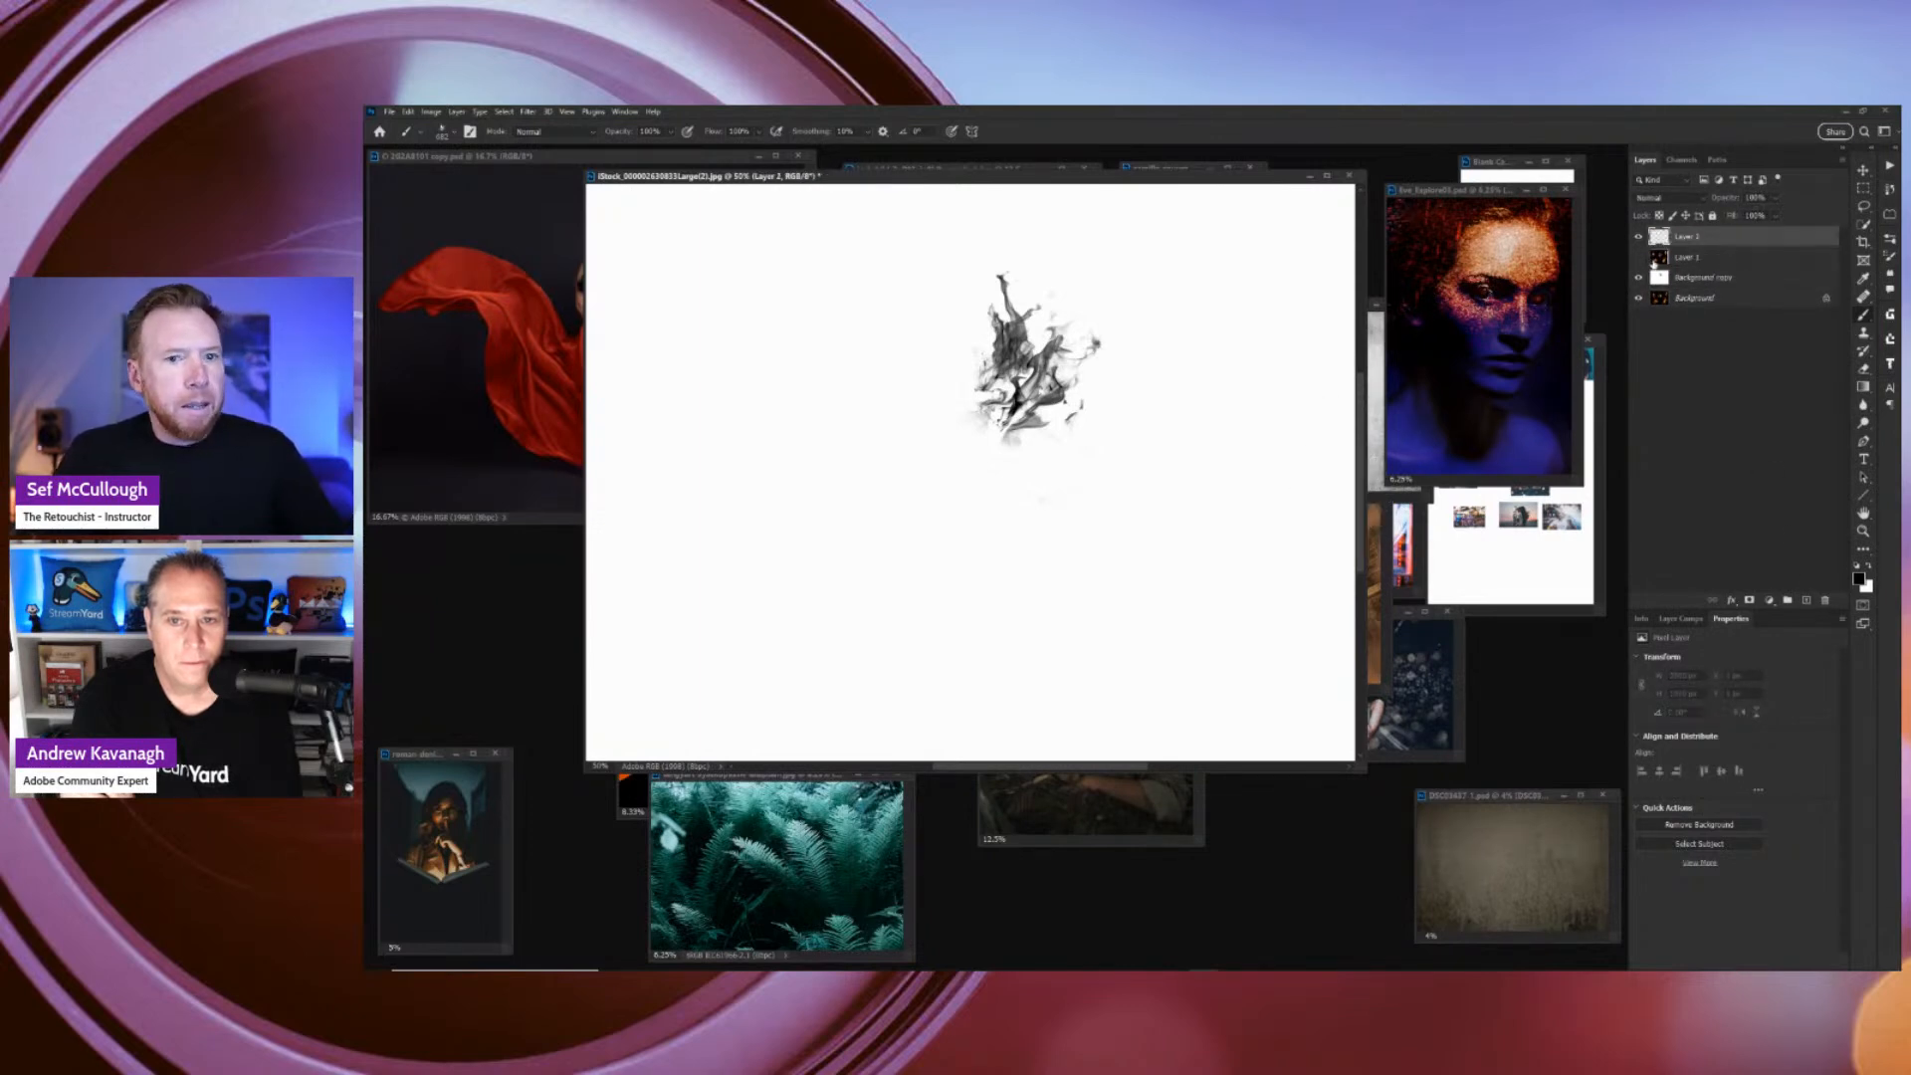
{"action": "key", "text": "ctrl+BackSpace"}
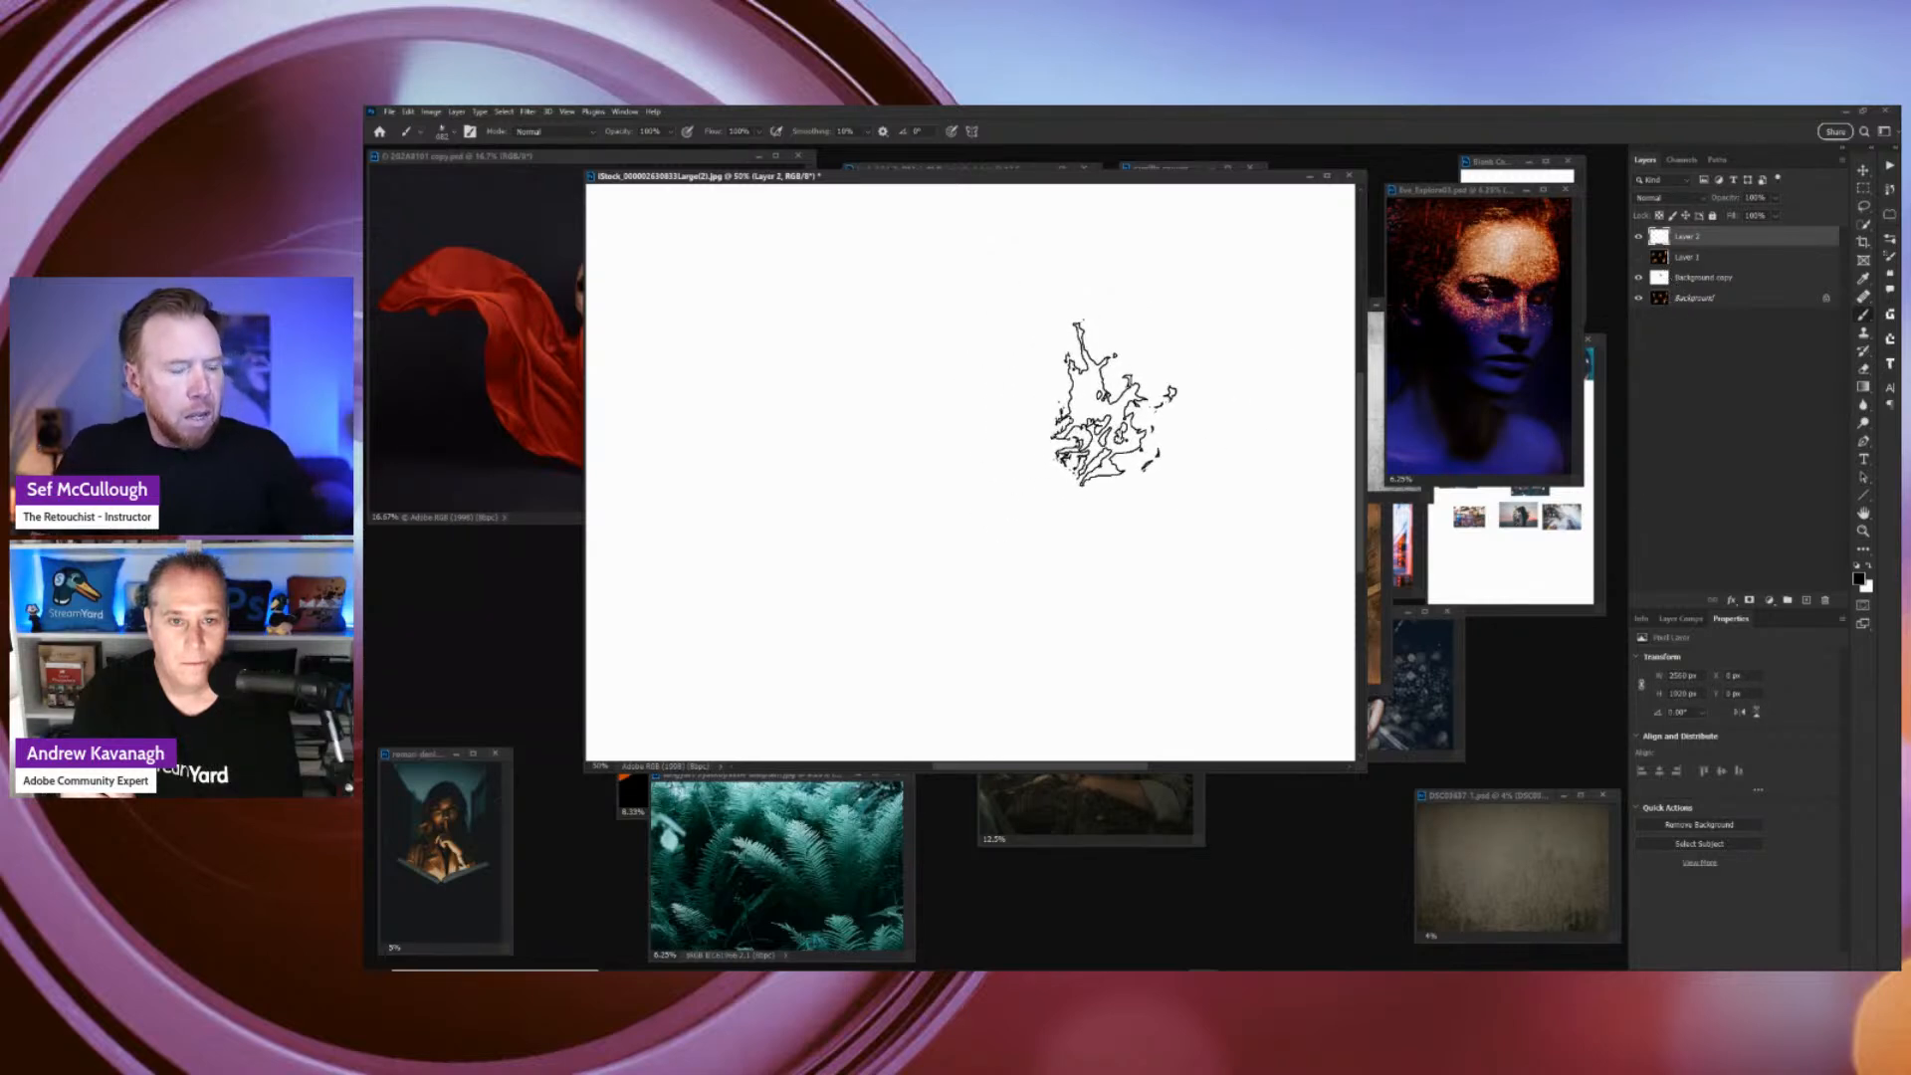
Test the fire brush on the white layer with an undone stroke and several single and overlapping black flame stamps.
{"action": "mouse_move", "coordinate": [1174, 368]}
{"action": "left_mouse_down"}
{"action": "mouse_move", "coordinate": [829, 483]}
{"action": "mouse_move", "coordinate": [876, 533]}
{"action": "left_mouse_up"}
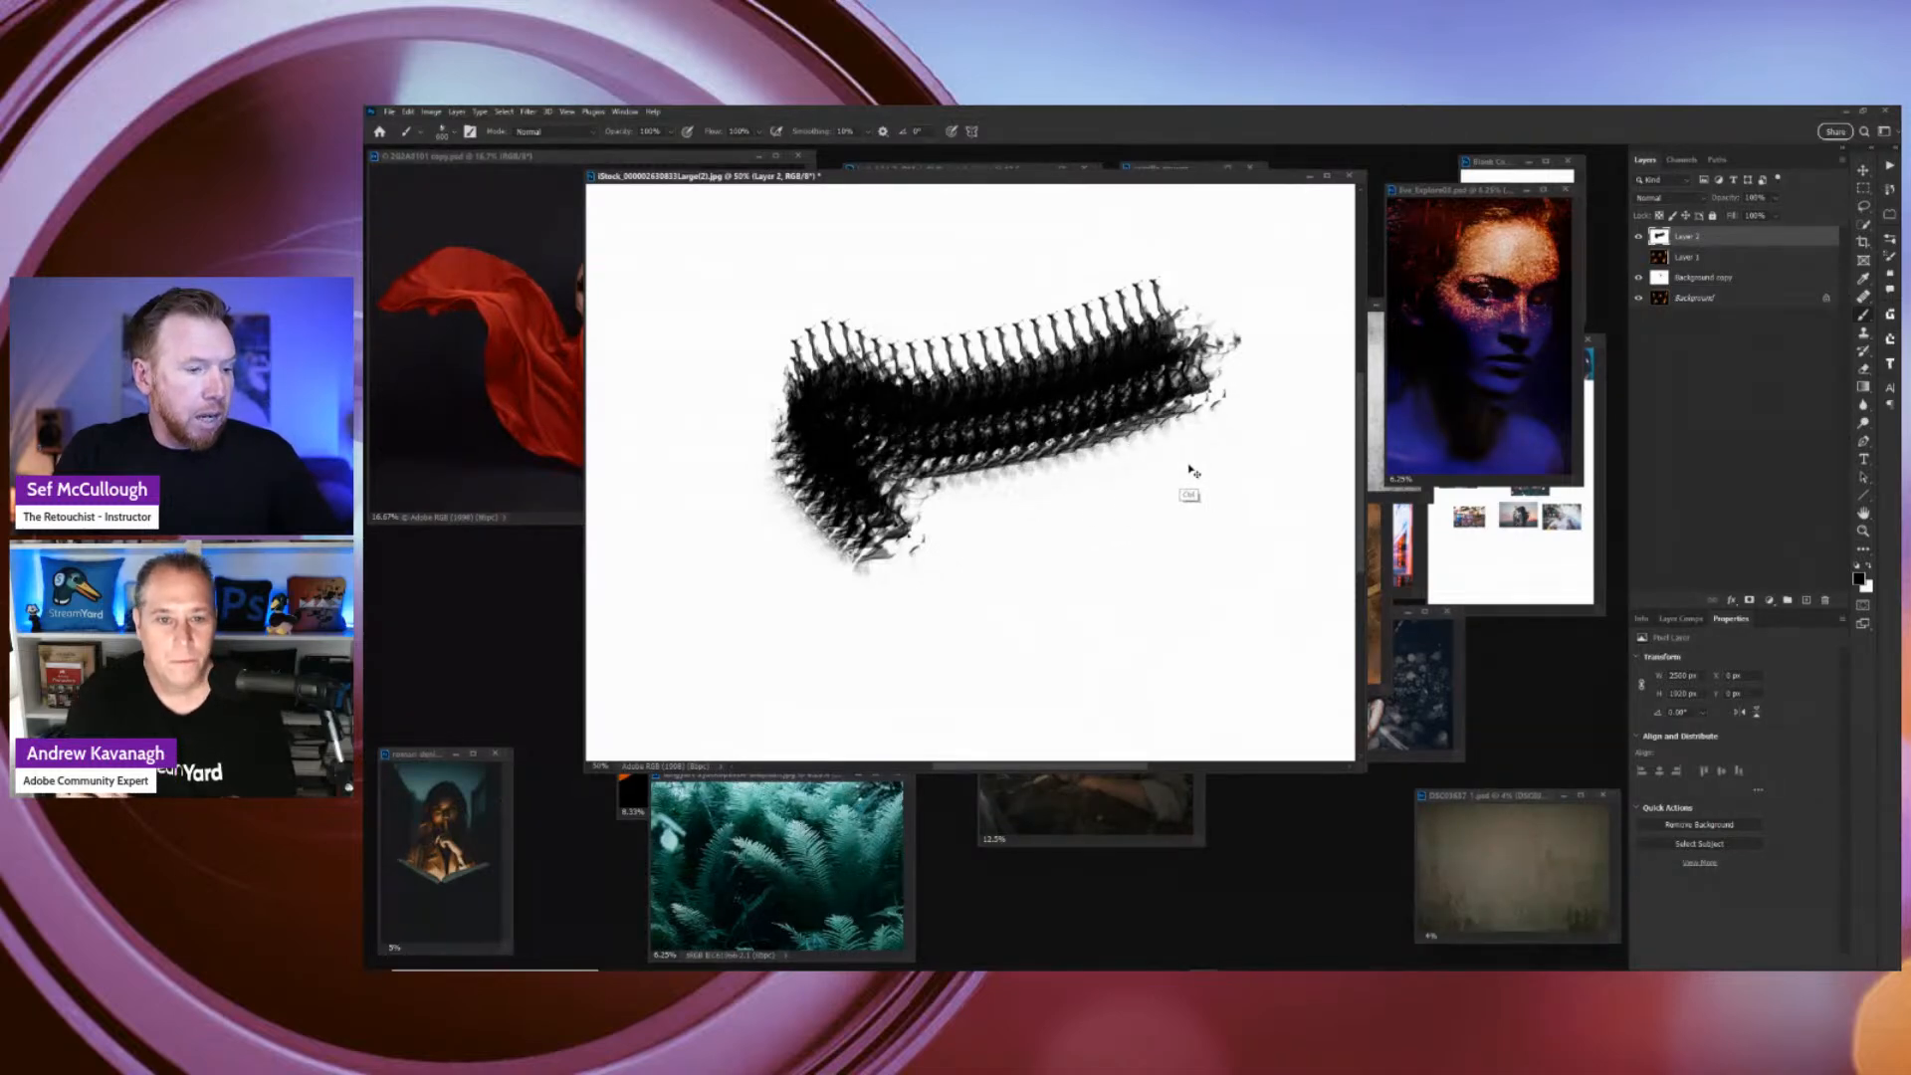
{"action": "key", "text": "ctrl+z"}
{"action": "left_click", "coordinate": [1153, 429]}
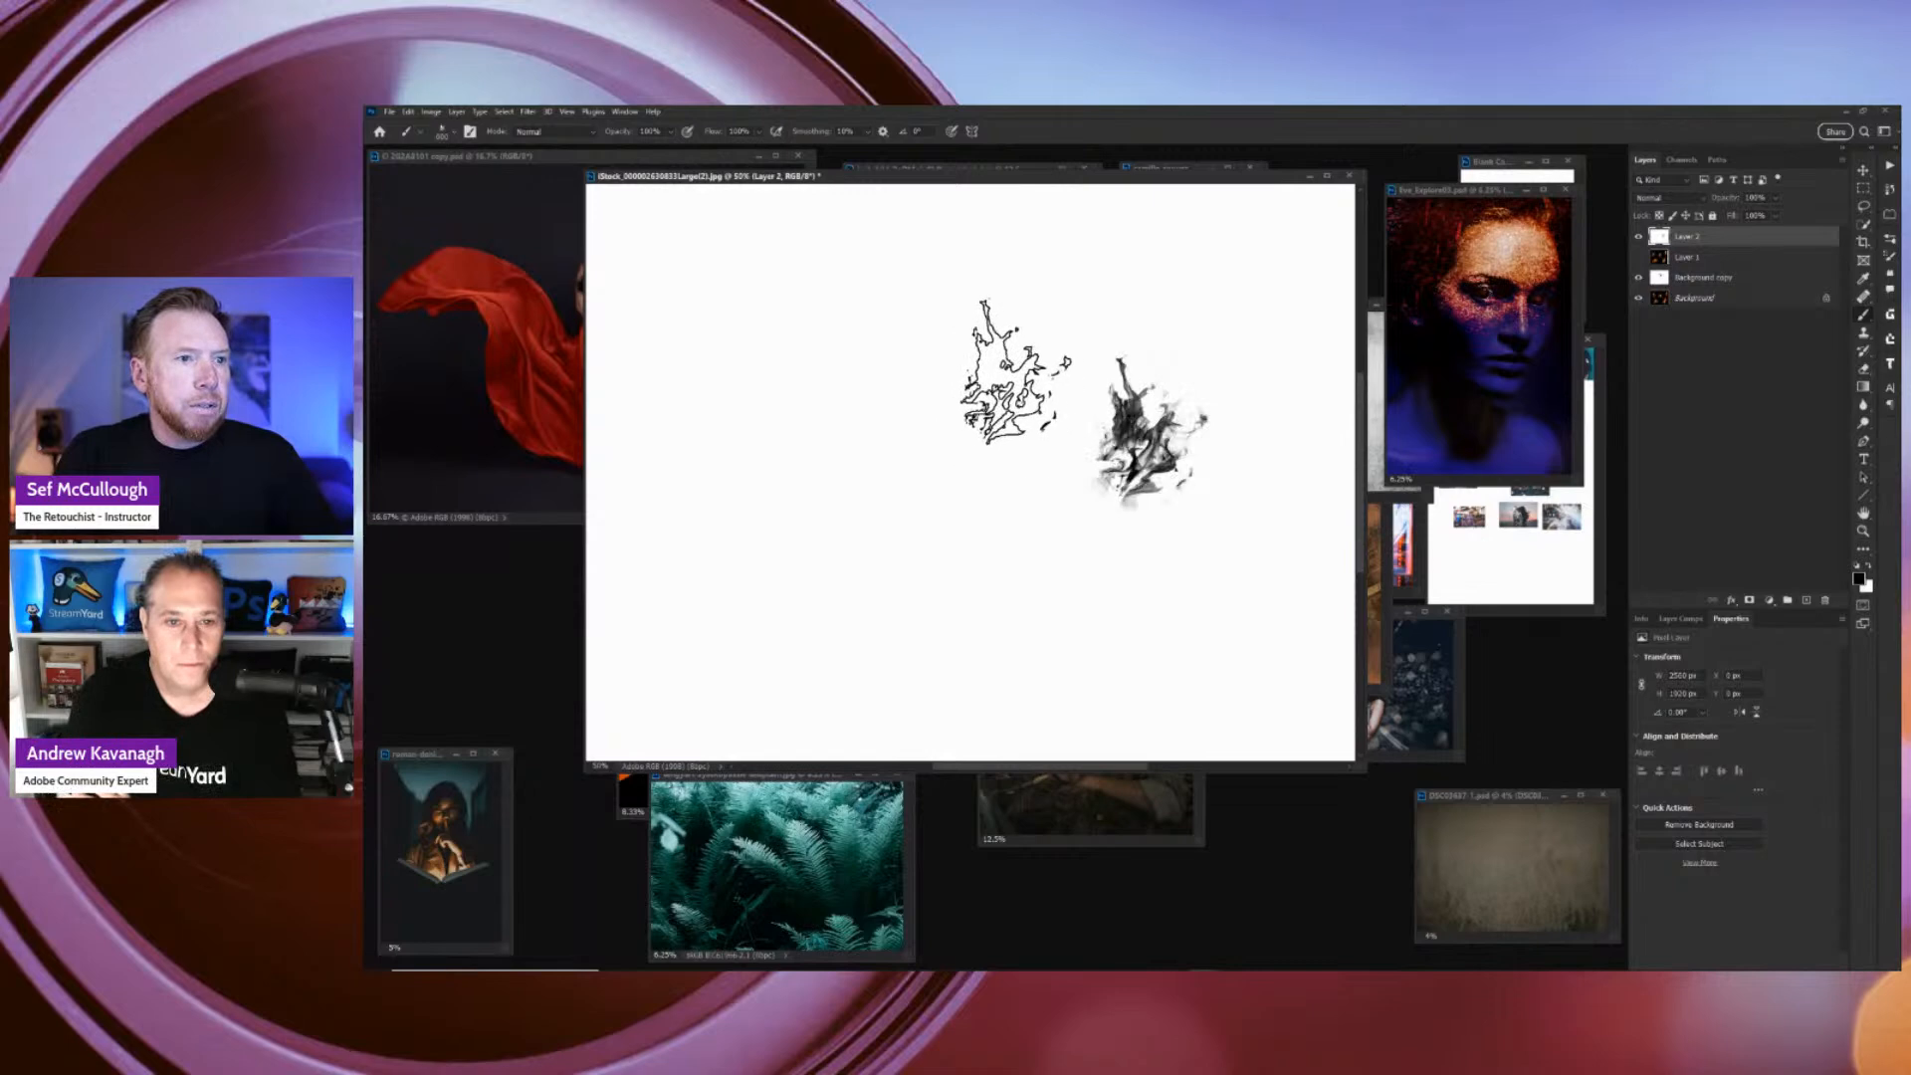
{"action": "left_click", "coordinate": [786, 337]}
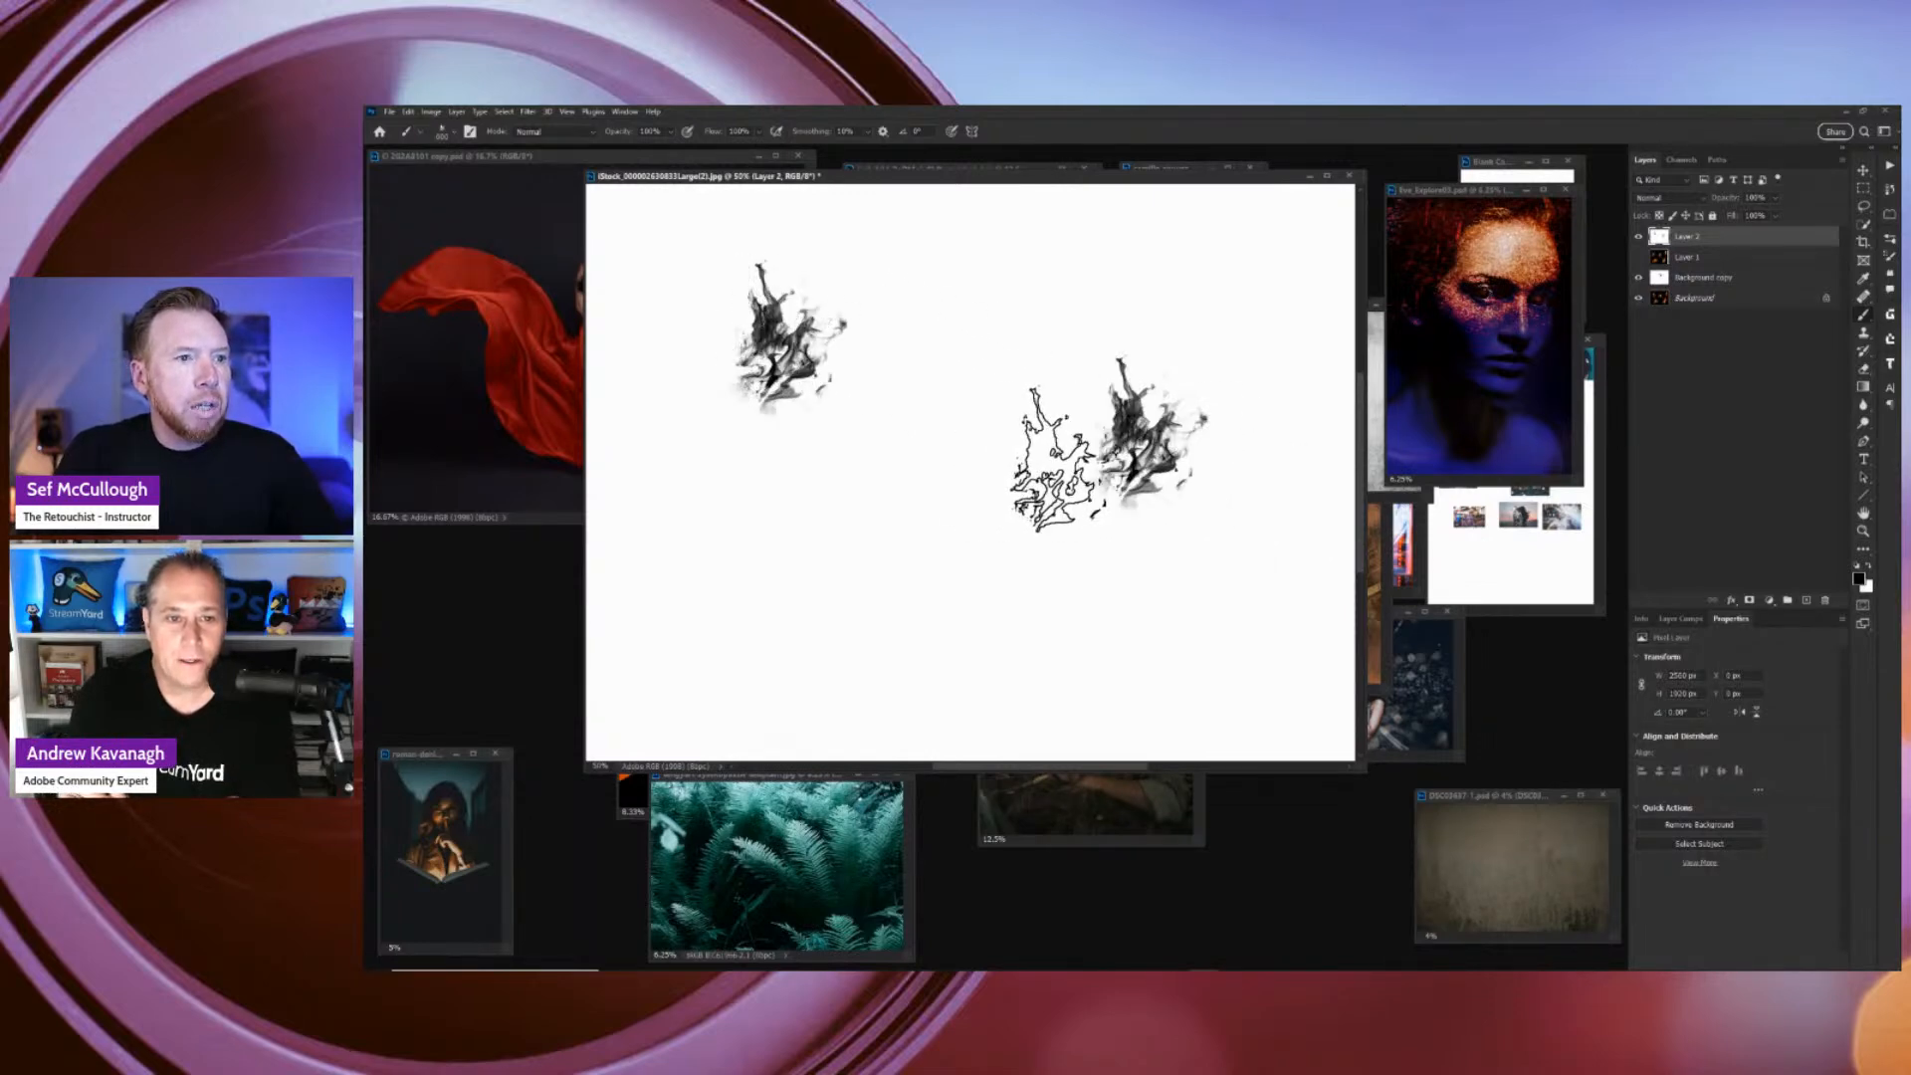
{"action": "left_click", "coordinate": [1102, 459]}
{"action": "left_click", "coordinate": [1200, 474]}
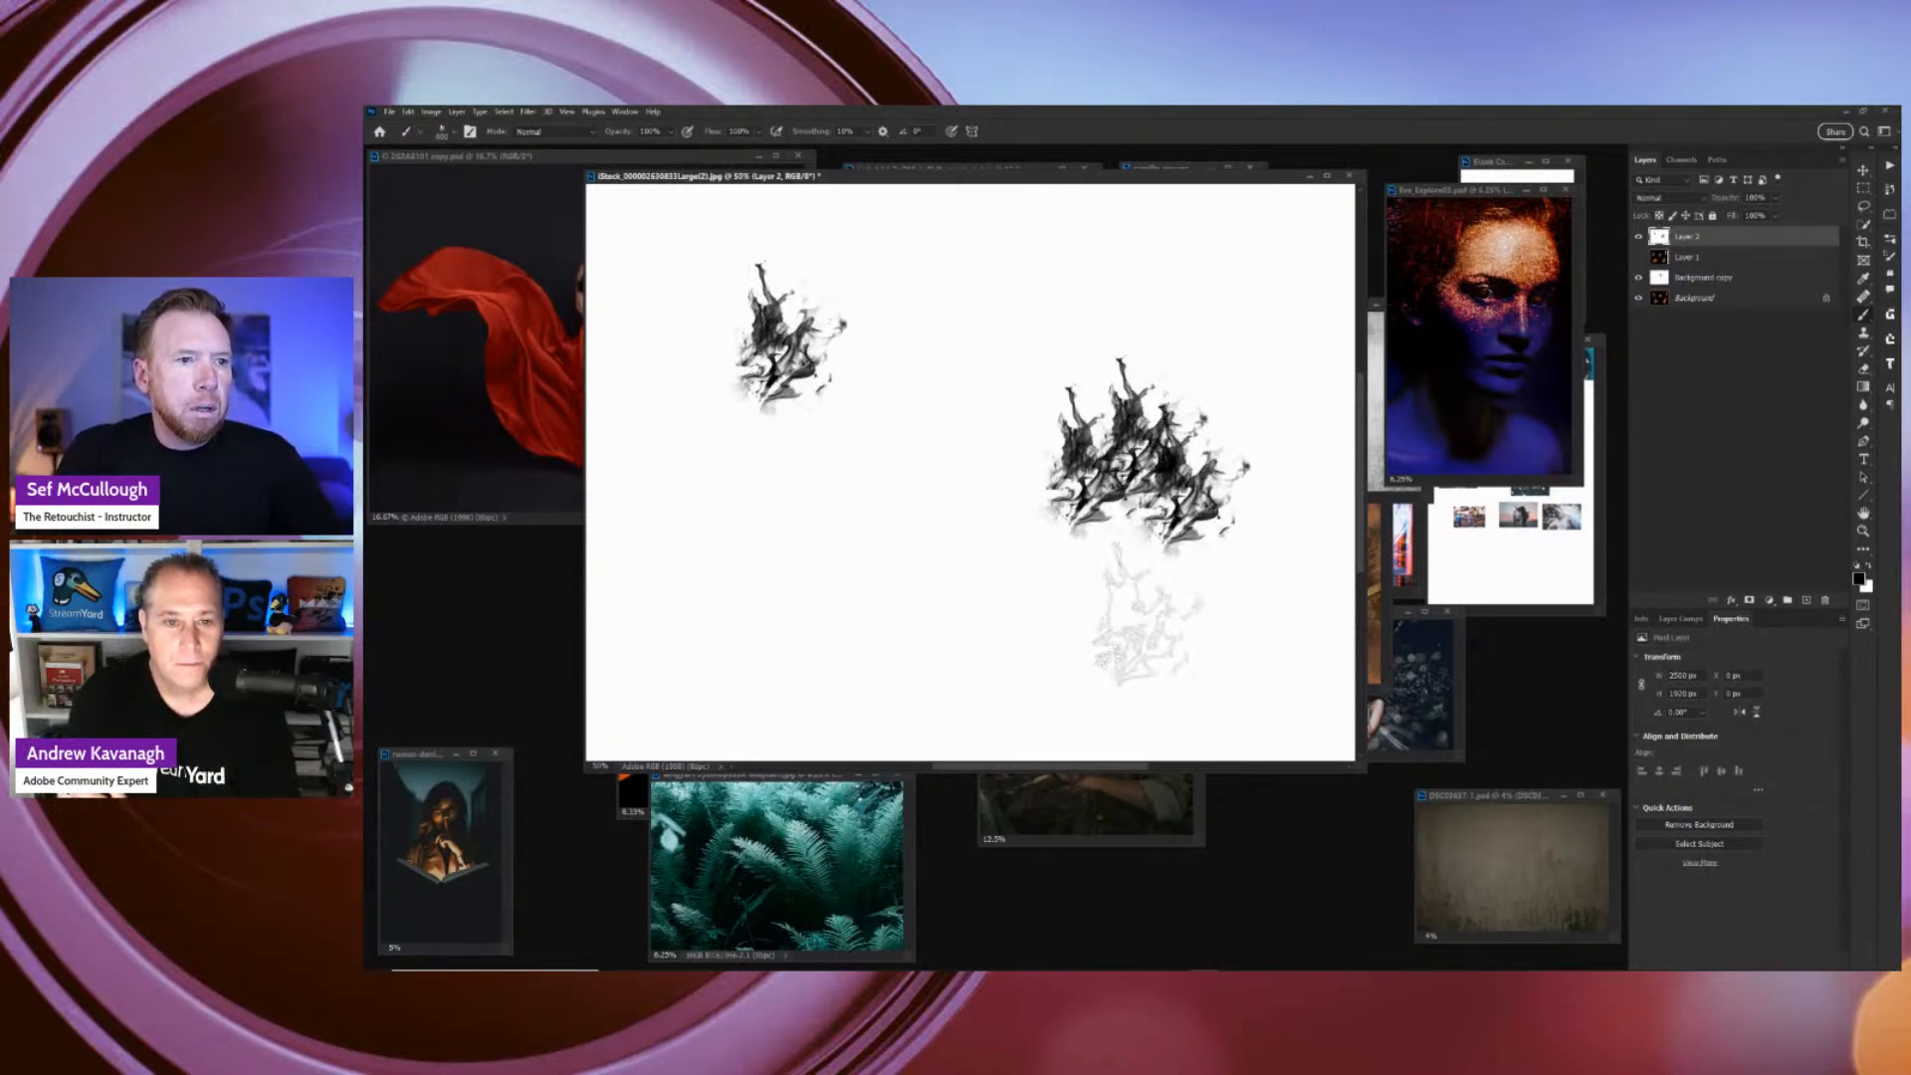
{"action": "left_click", "coordinate": [1030, 498]}
{"action": "left_click", "coordinate": [1116, 524]}
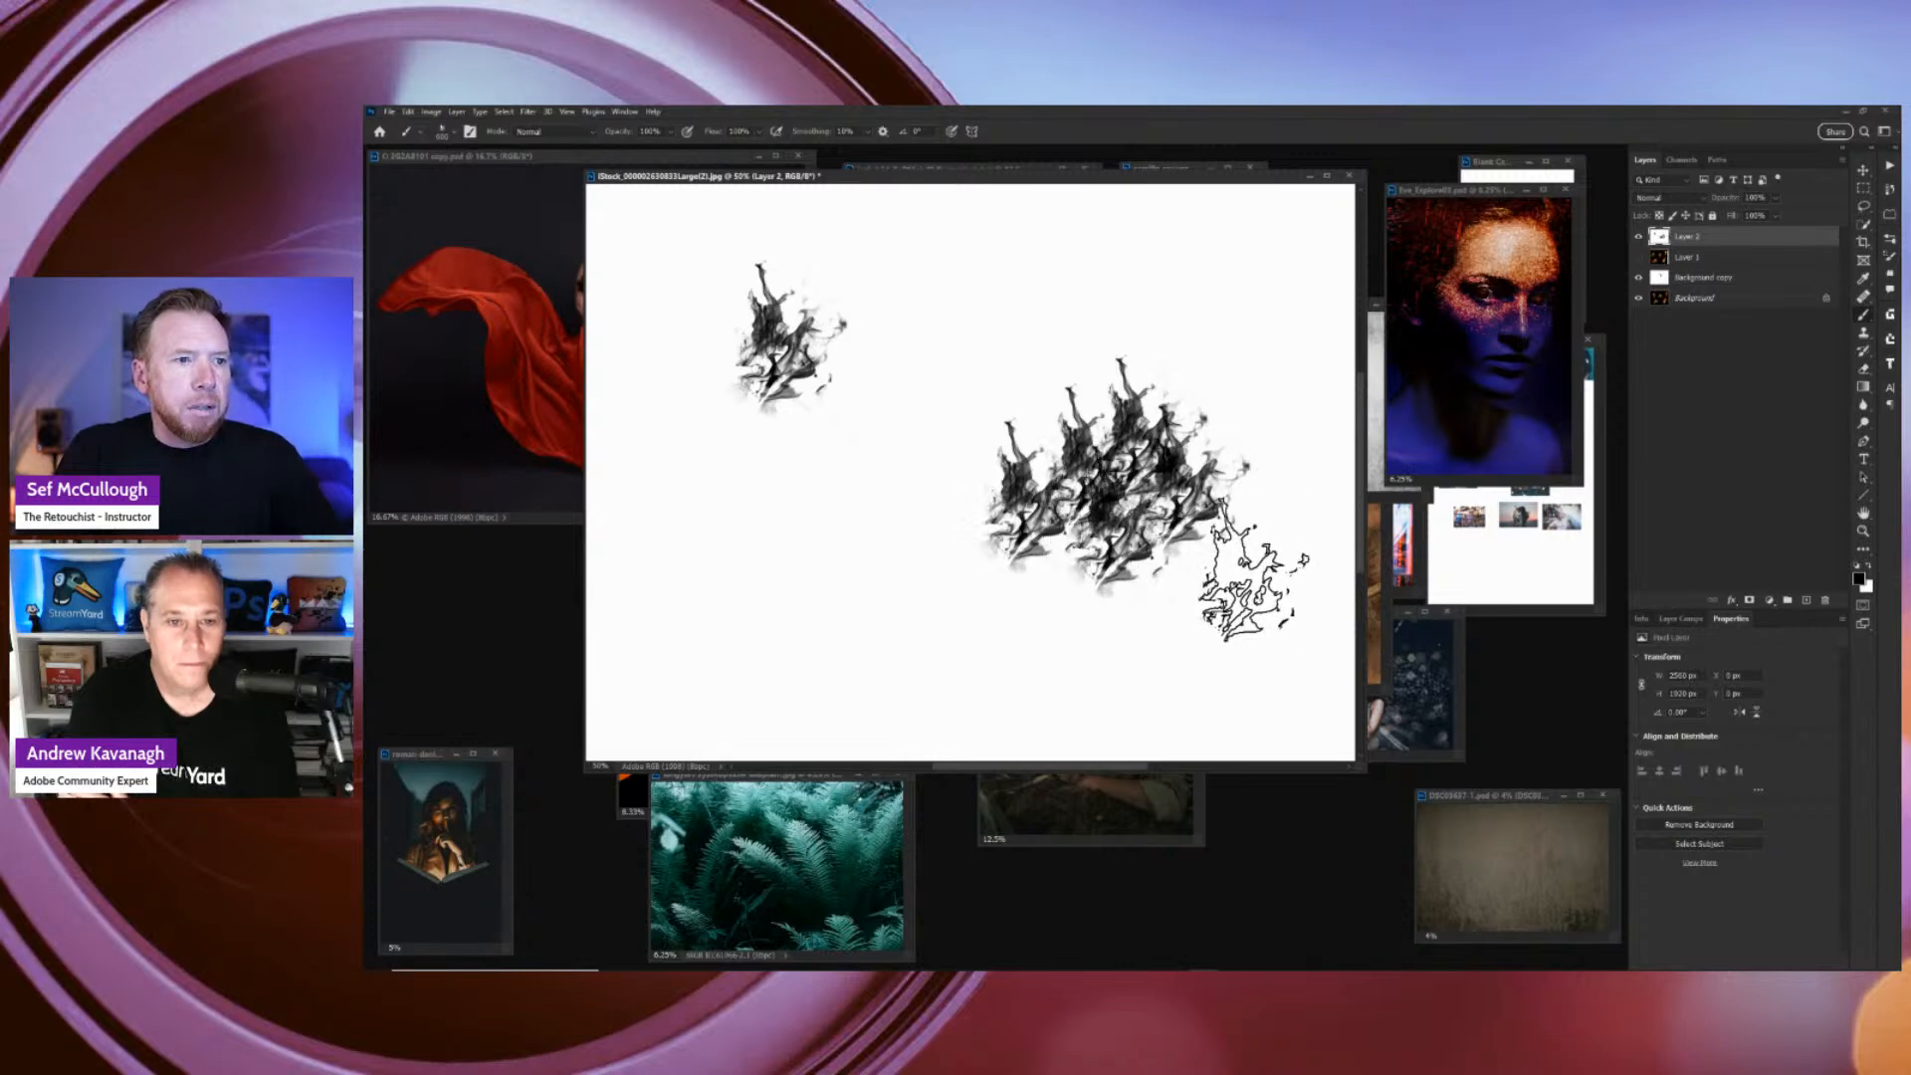
{"action": "left_click", "coordinate": [1216, 529]}
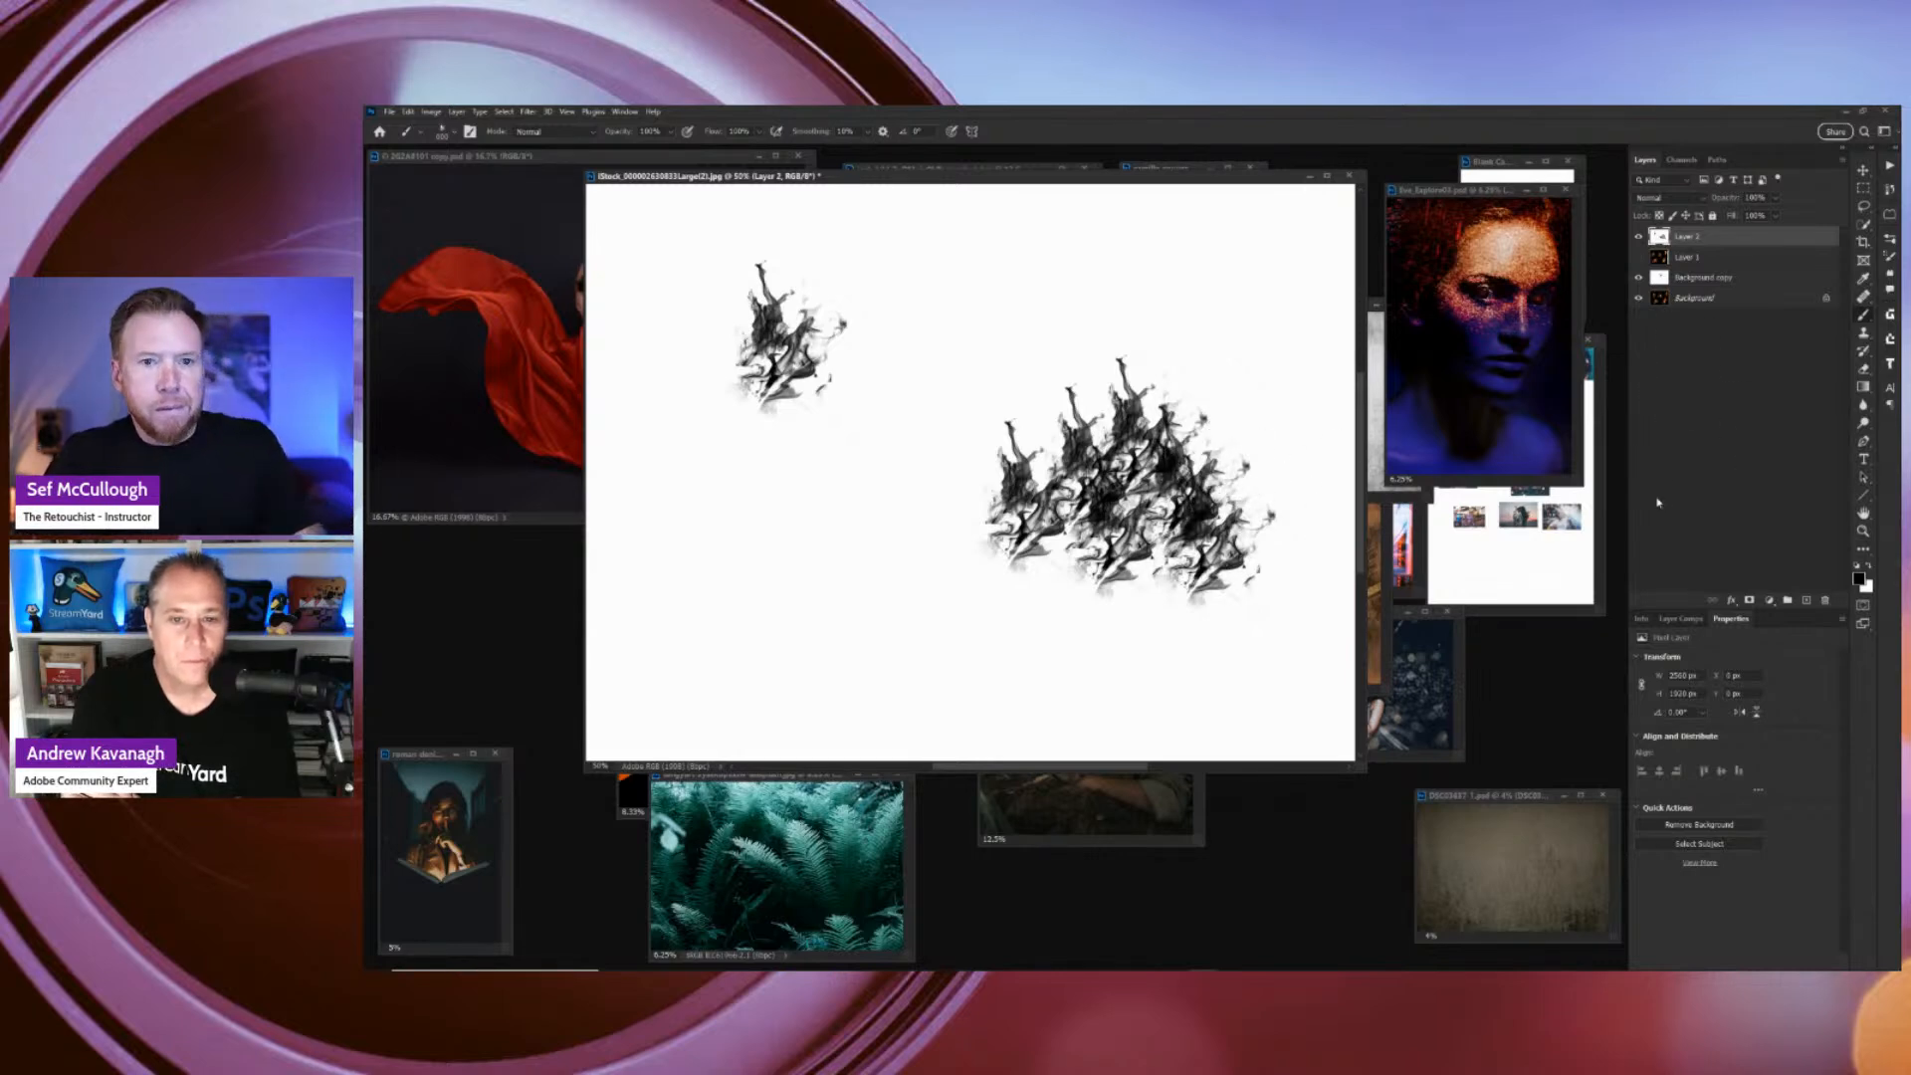
Fill the test layer with black and set the foreground colour to a vivid orange-red.
{"action": "key", "text": "alt+BackSpace"}
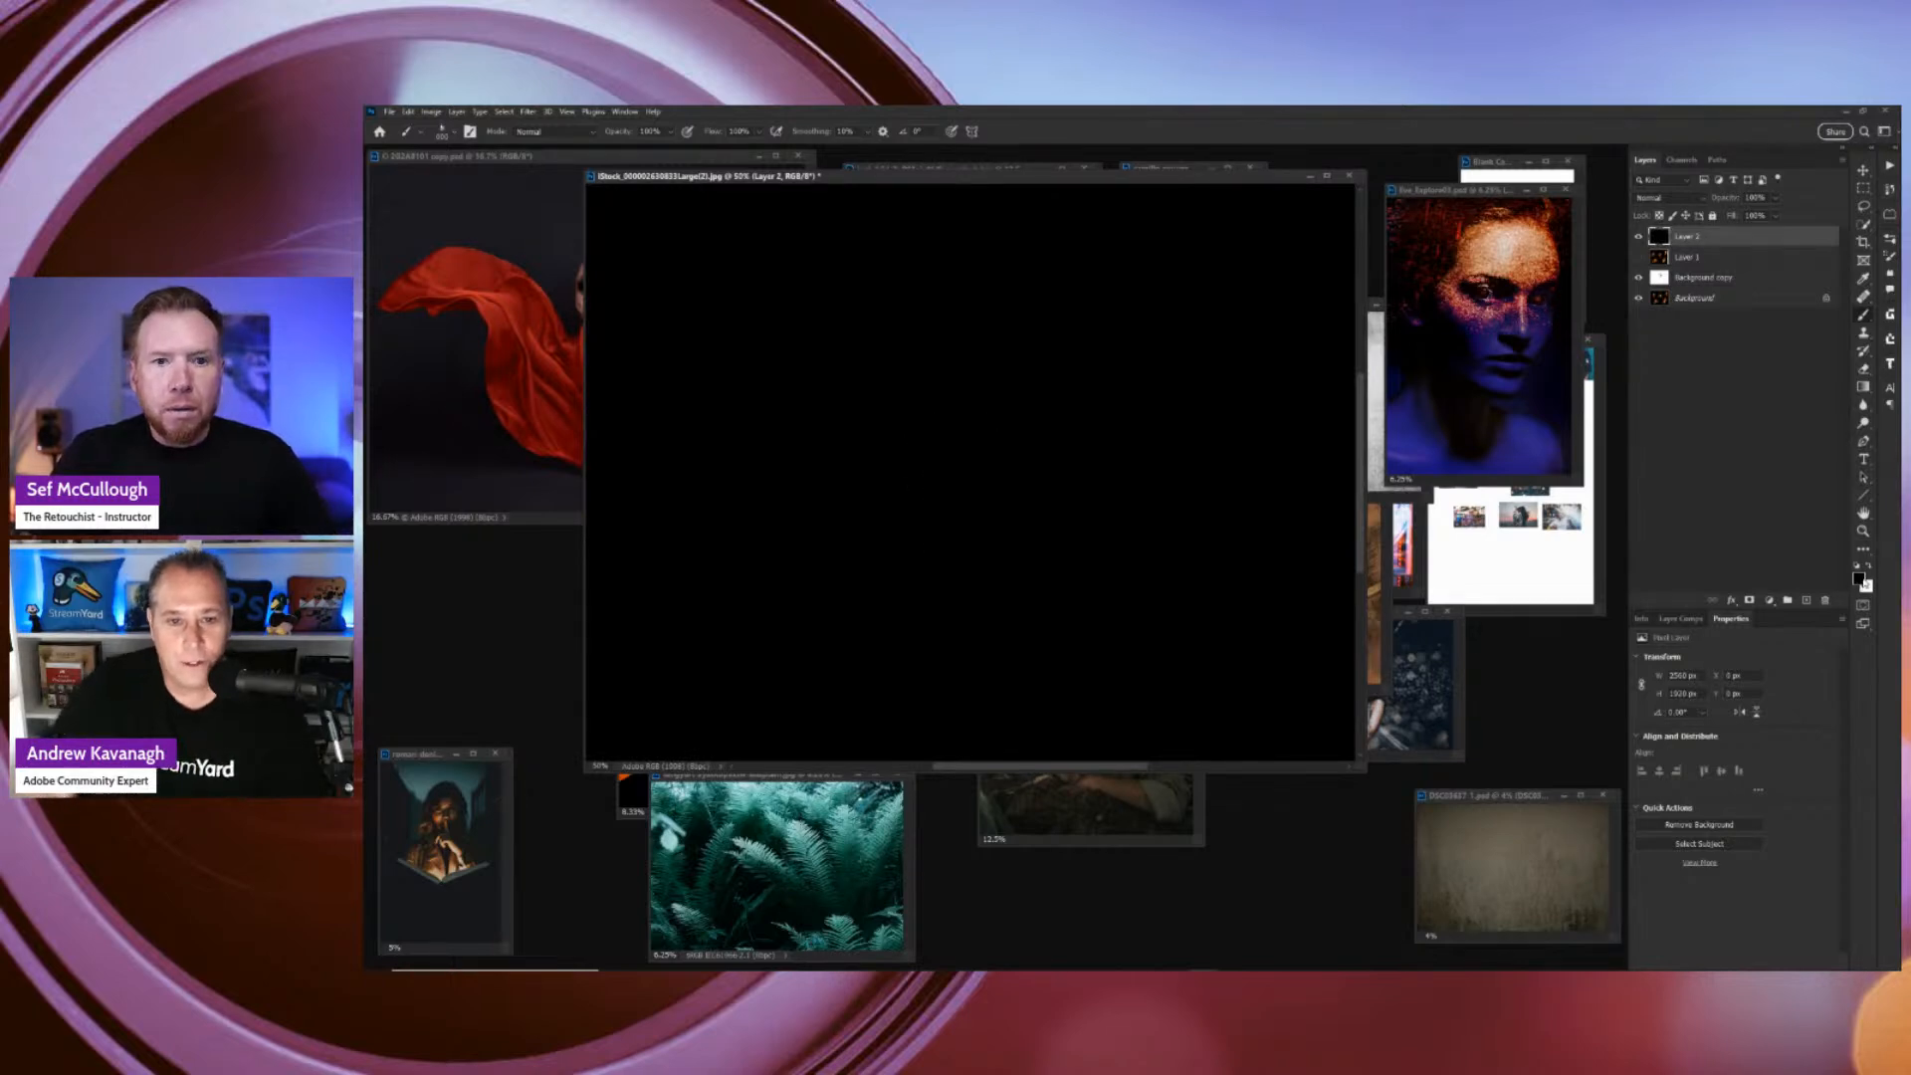
{"action": "left_click", "coordinate": [1858, 577]}
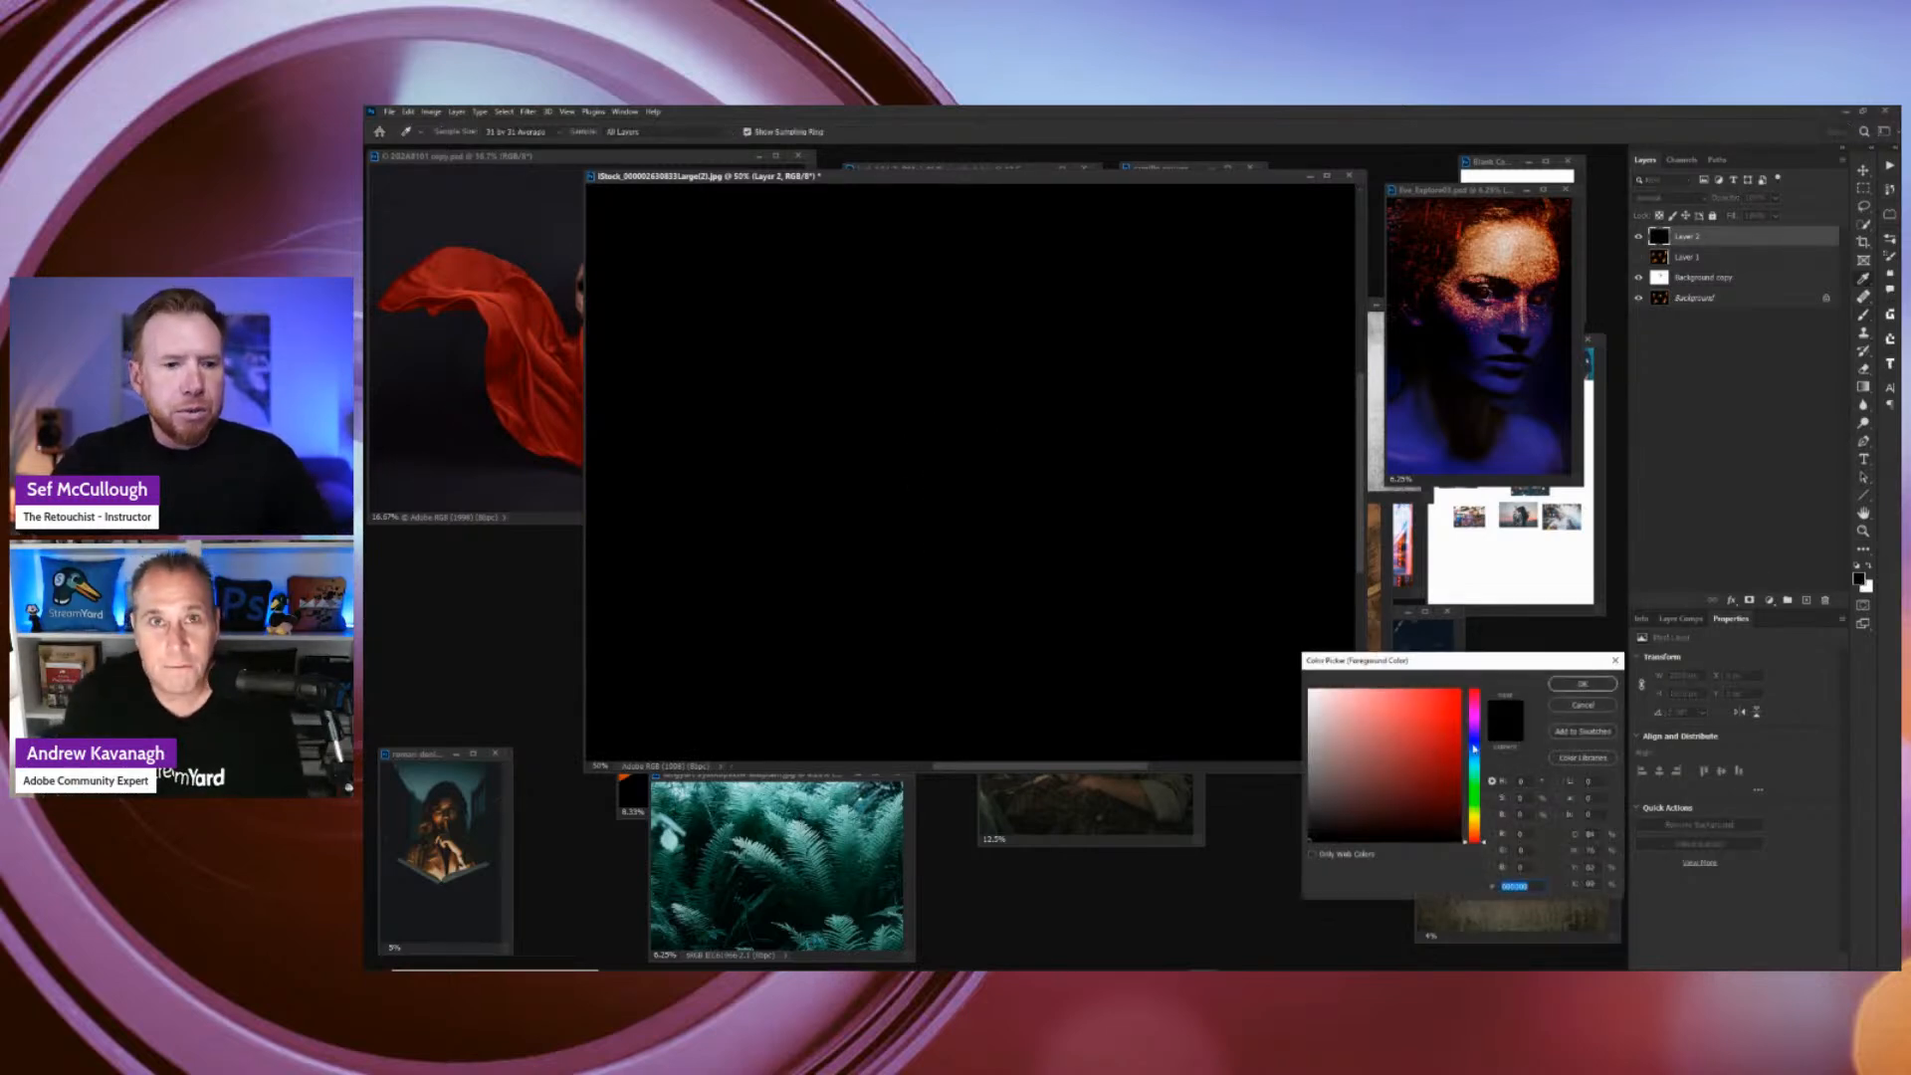
{"action": "left_click_drag", "start_coordinate": [1484, 843], "coordinate": [1484, 836]}
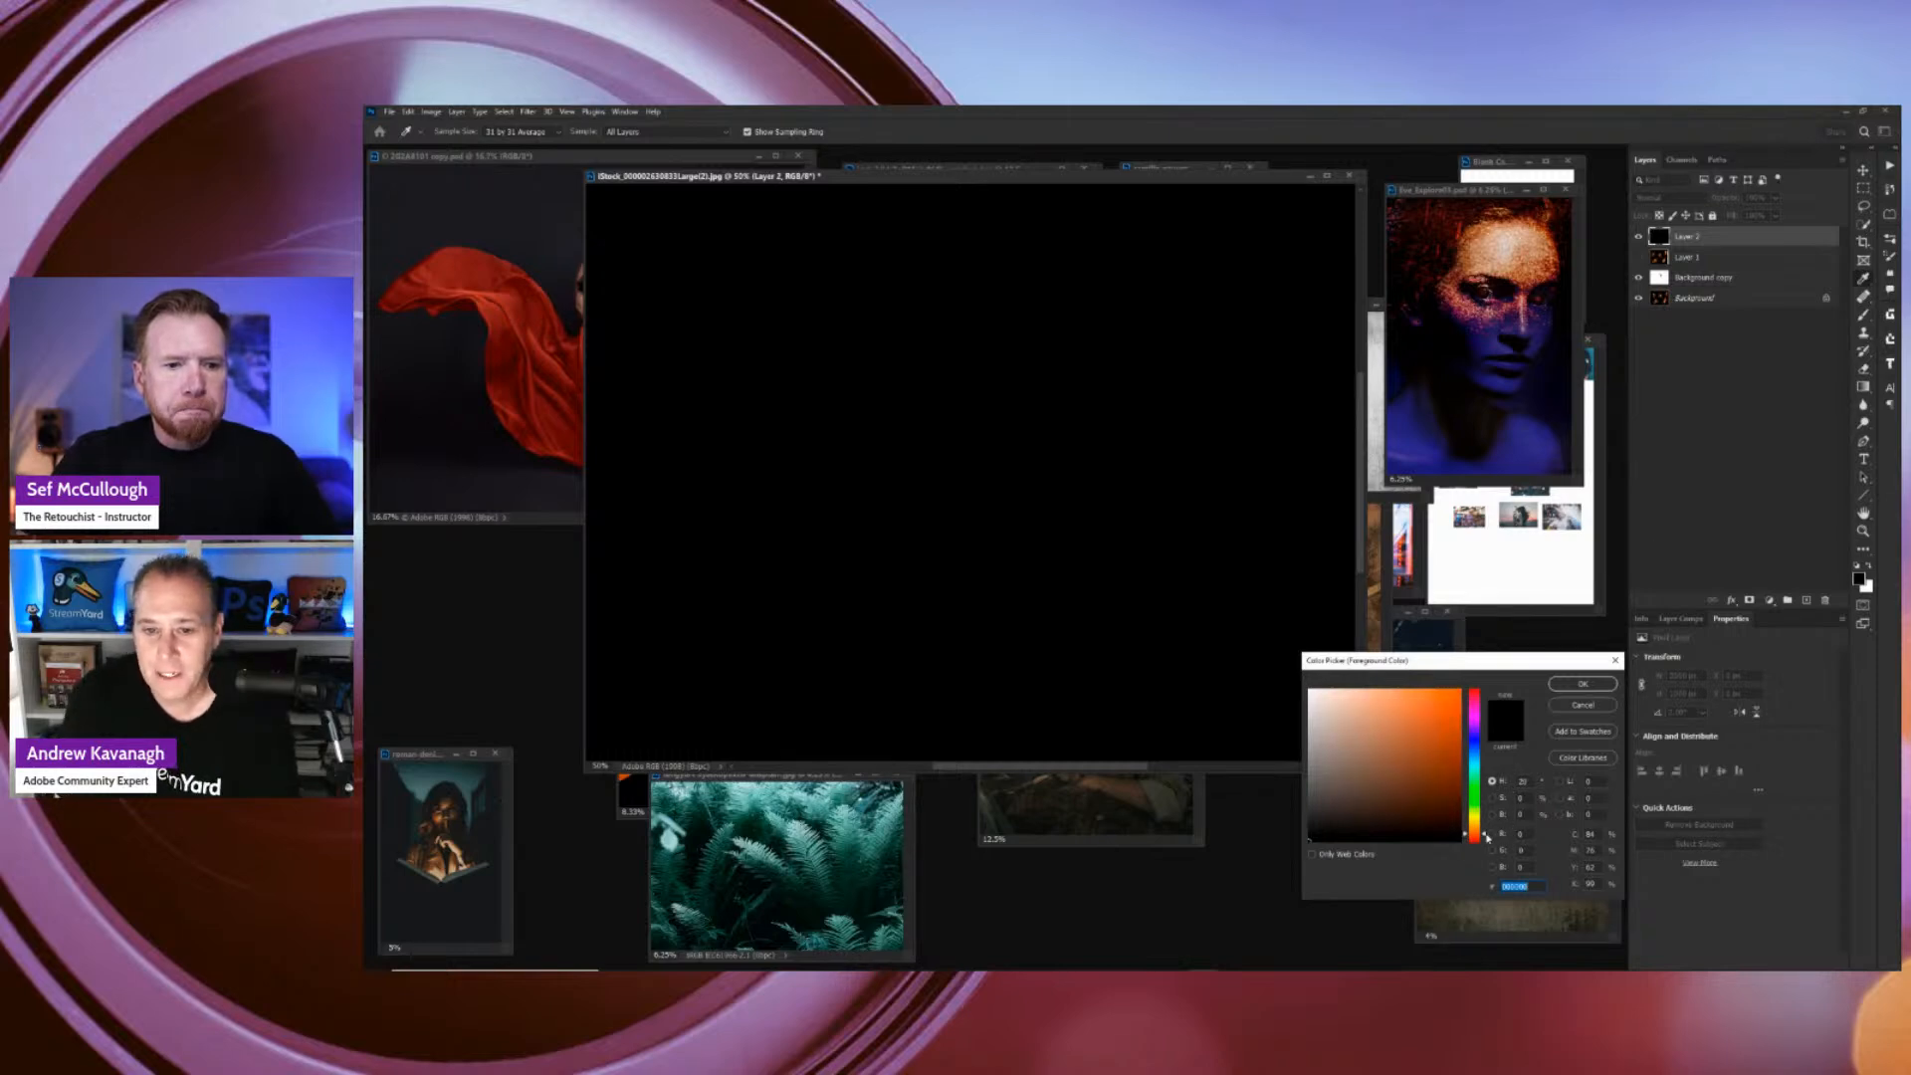
{"action": "left_click_drag", "start_coordinate": [1433, 741], "coordinate": [1457, 713]}
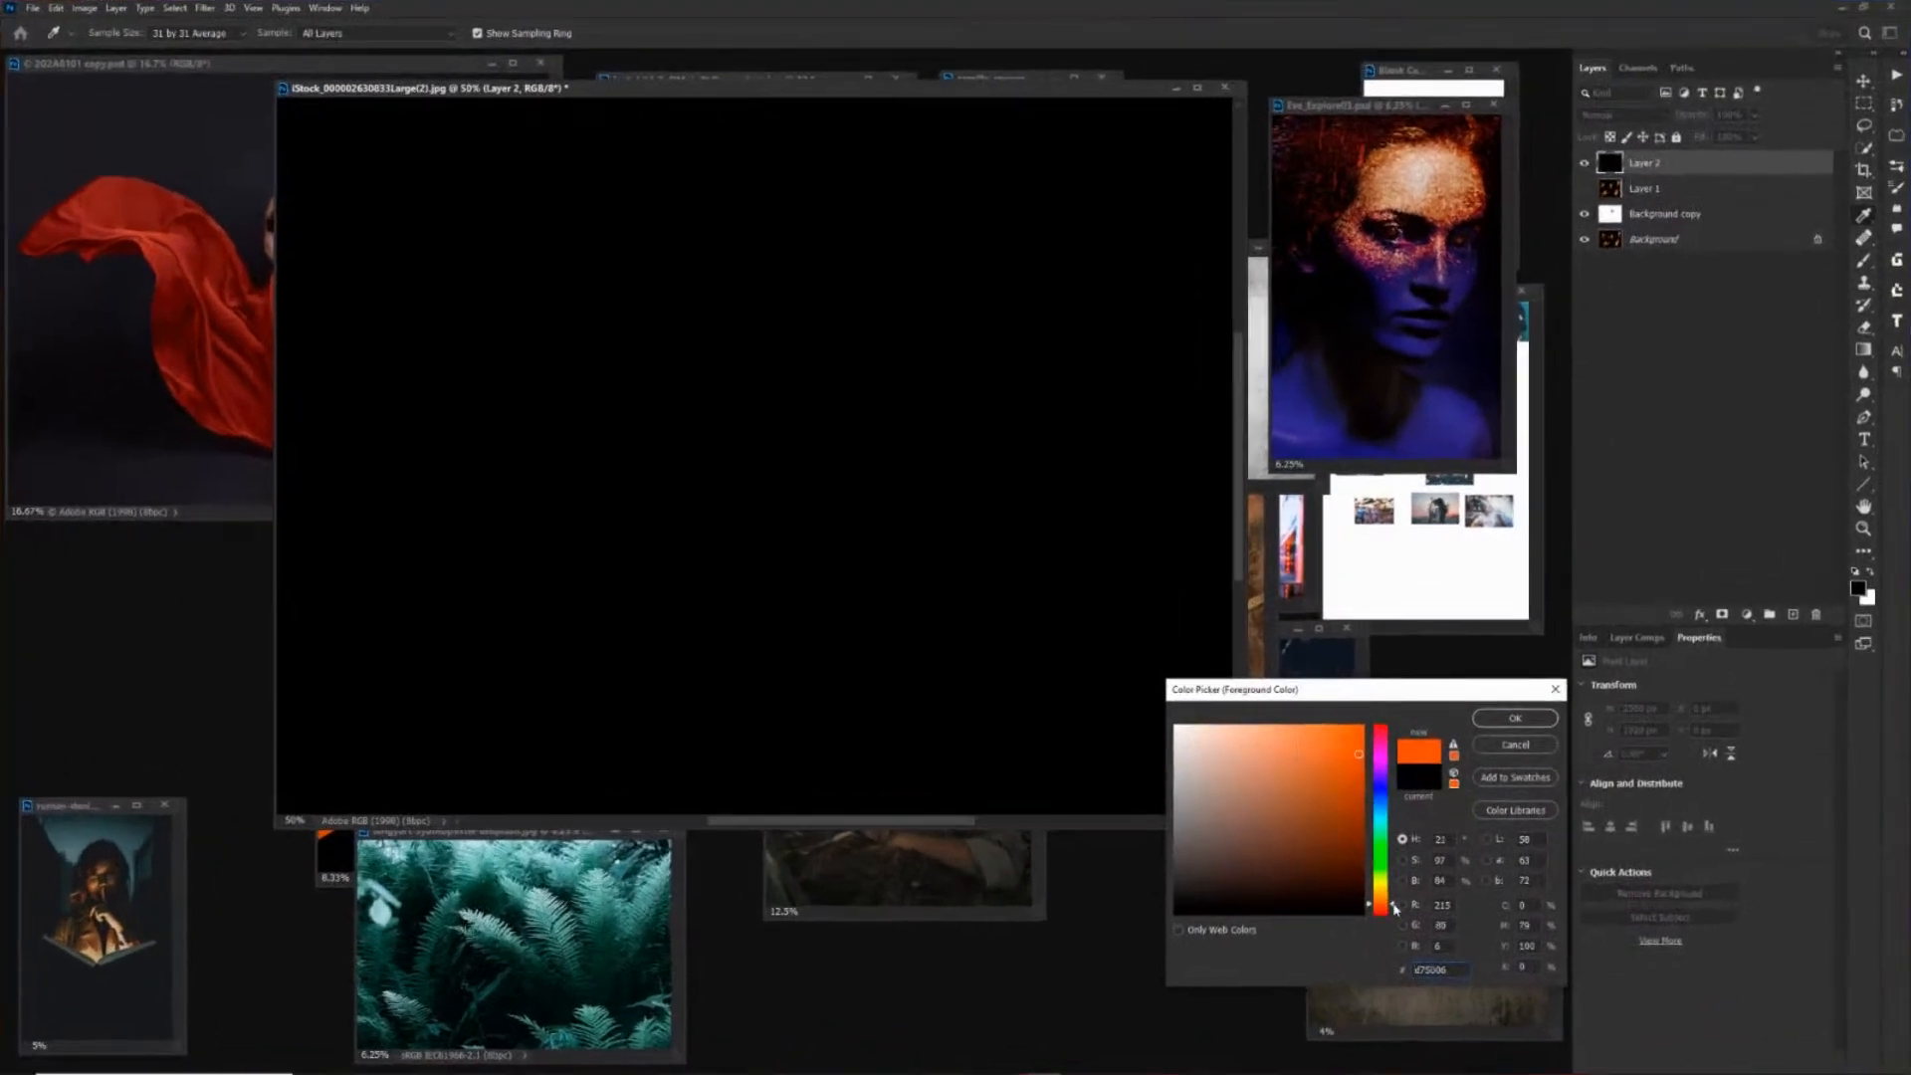
{"action": "left_click_drag", "start_coordinate": [1401, 907], "coordinate": [1396, 916]}
{"action": "left_click", "coordinate": [1500, 722]}
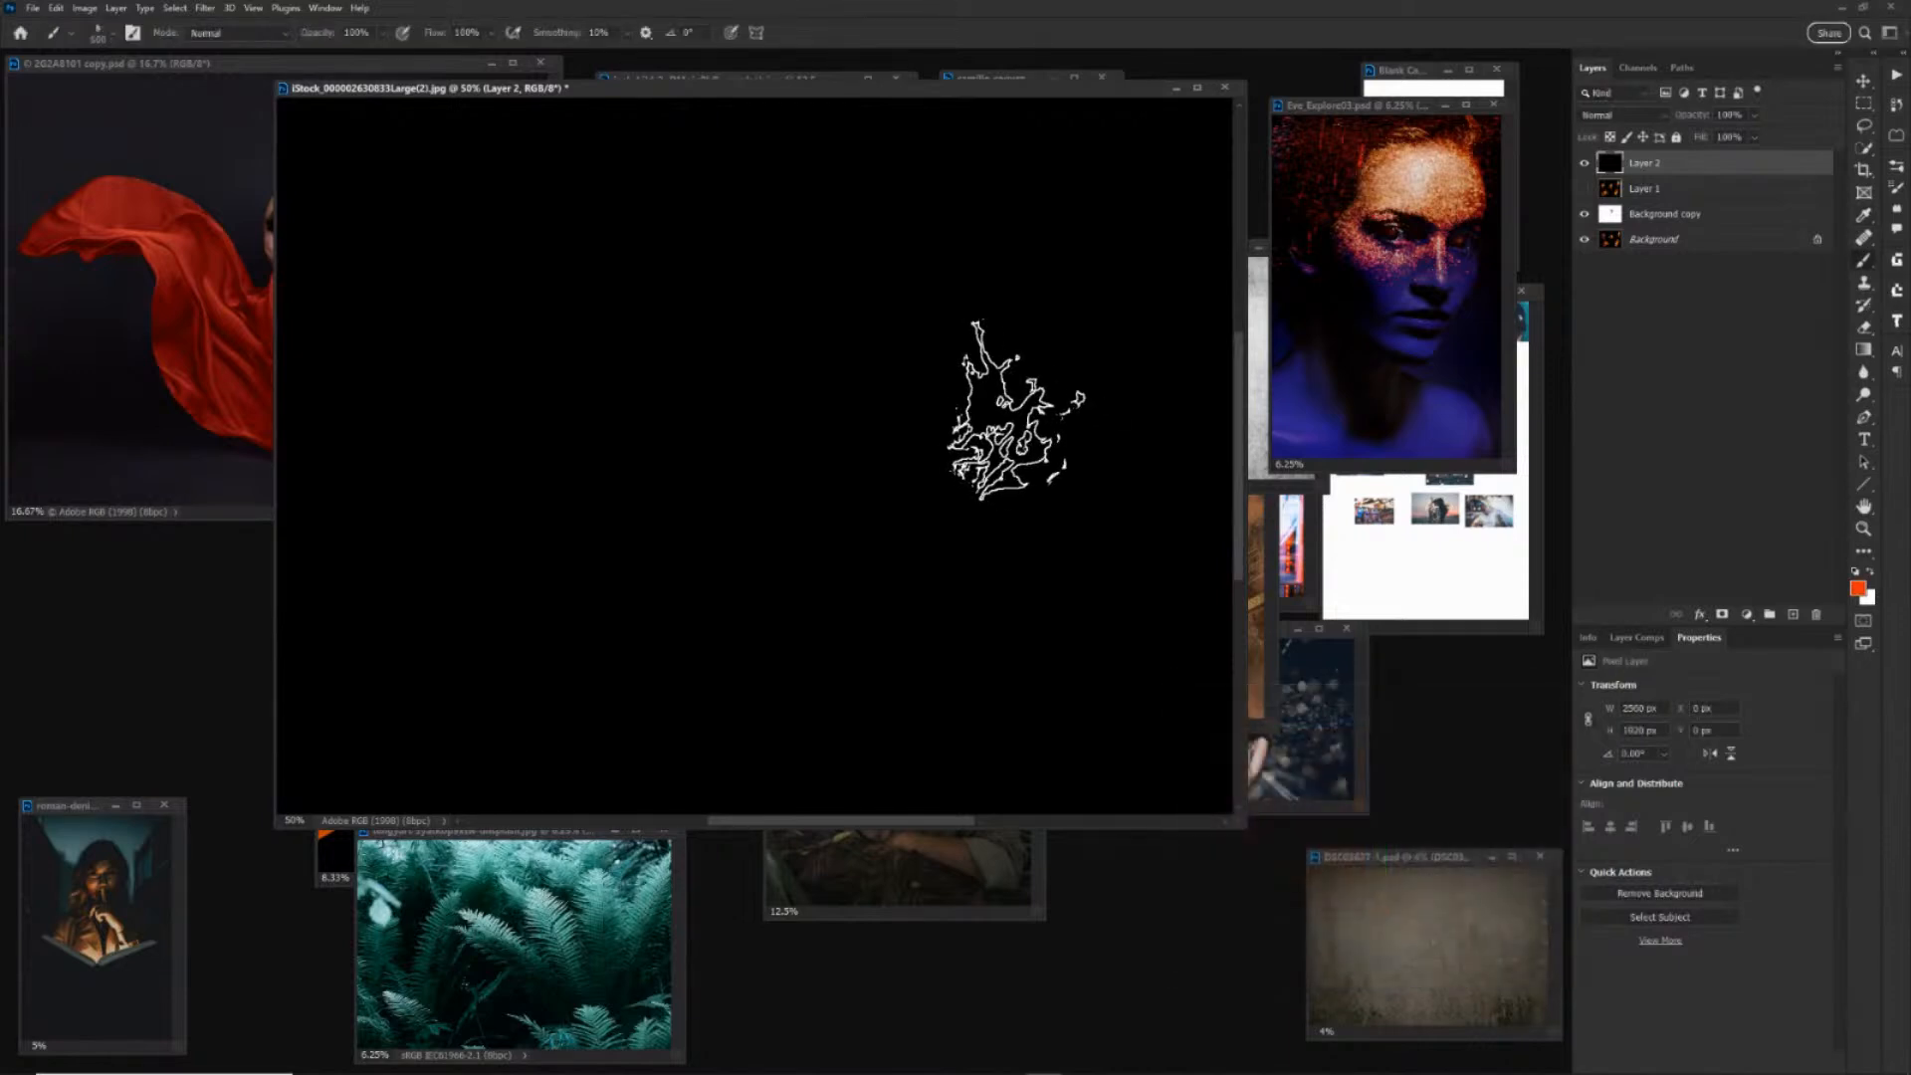
Stamp four separate orange-red flames in a row across the upper half of the black layer.
{"action": "left_click", "coordinate": [954, 374]}
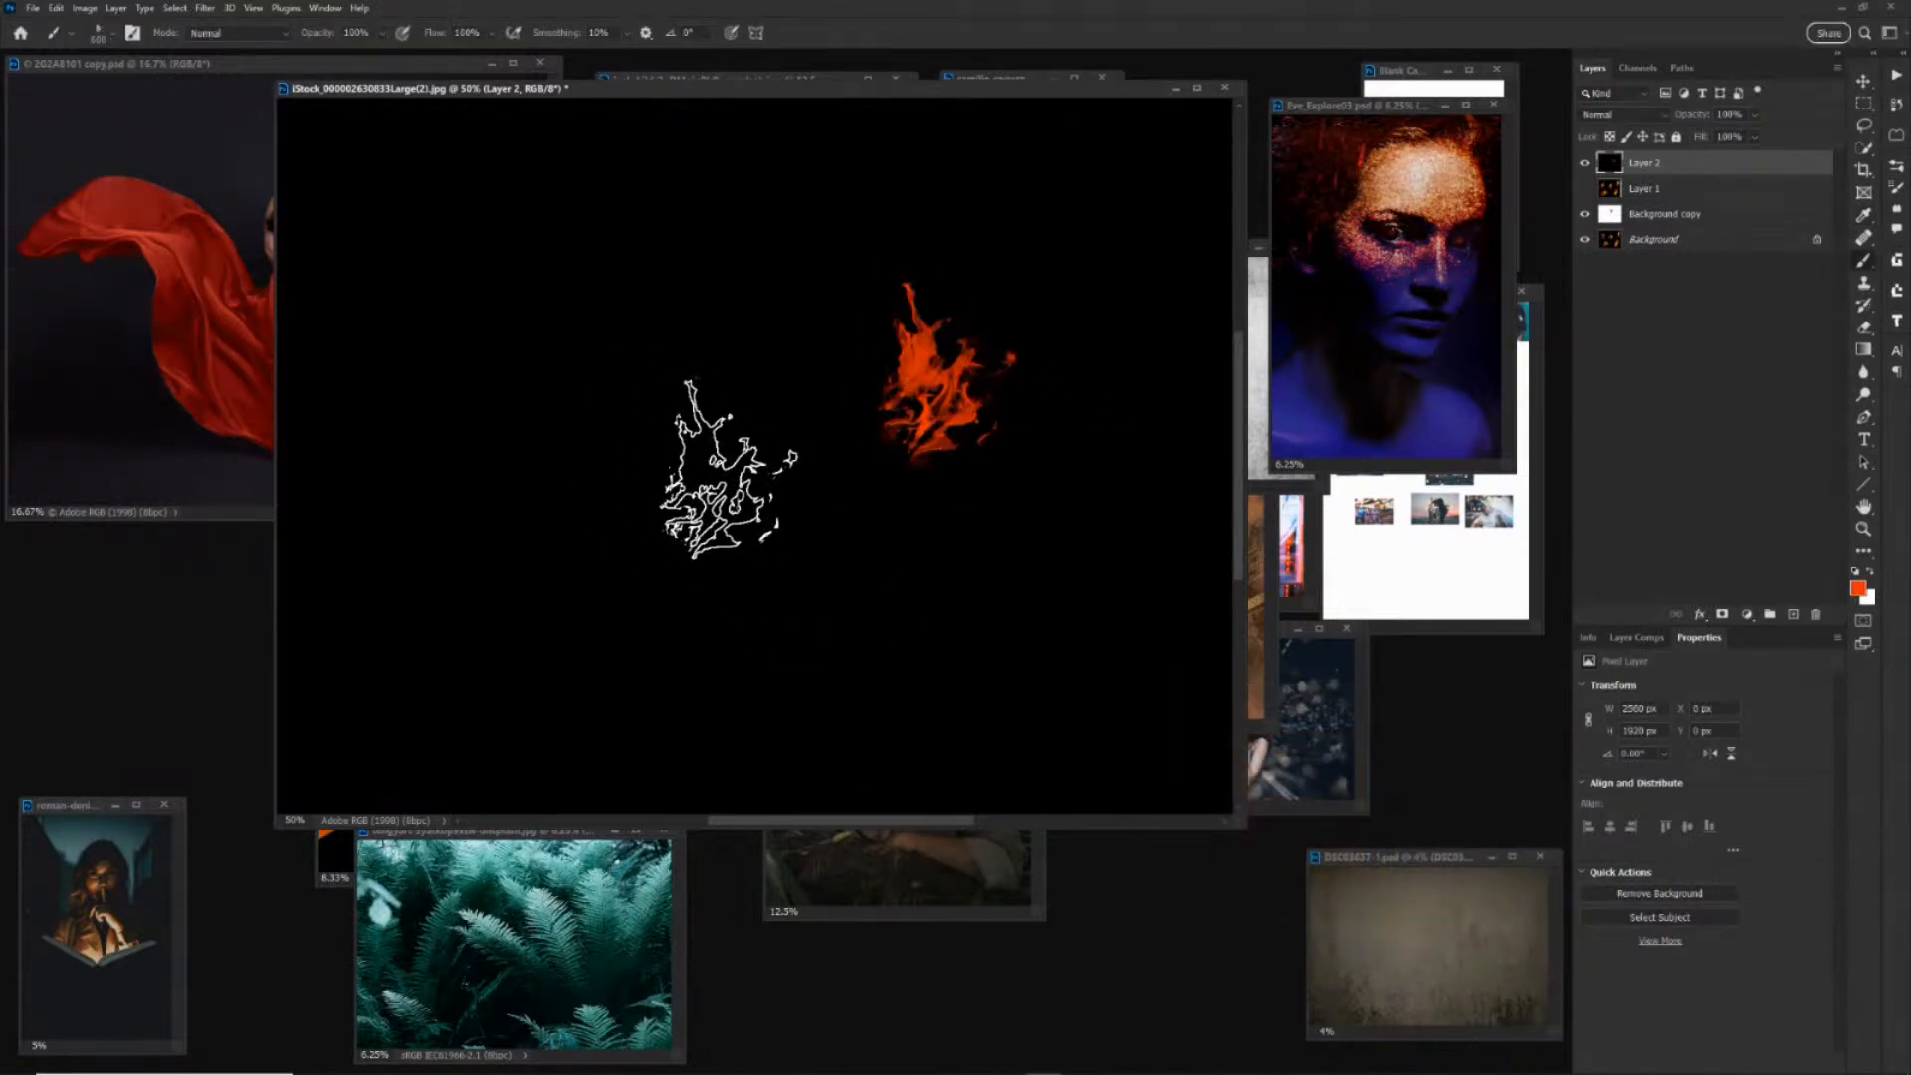
{"action": "left_click", "coordinate": [796, 398]}
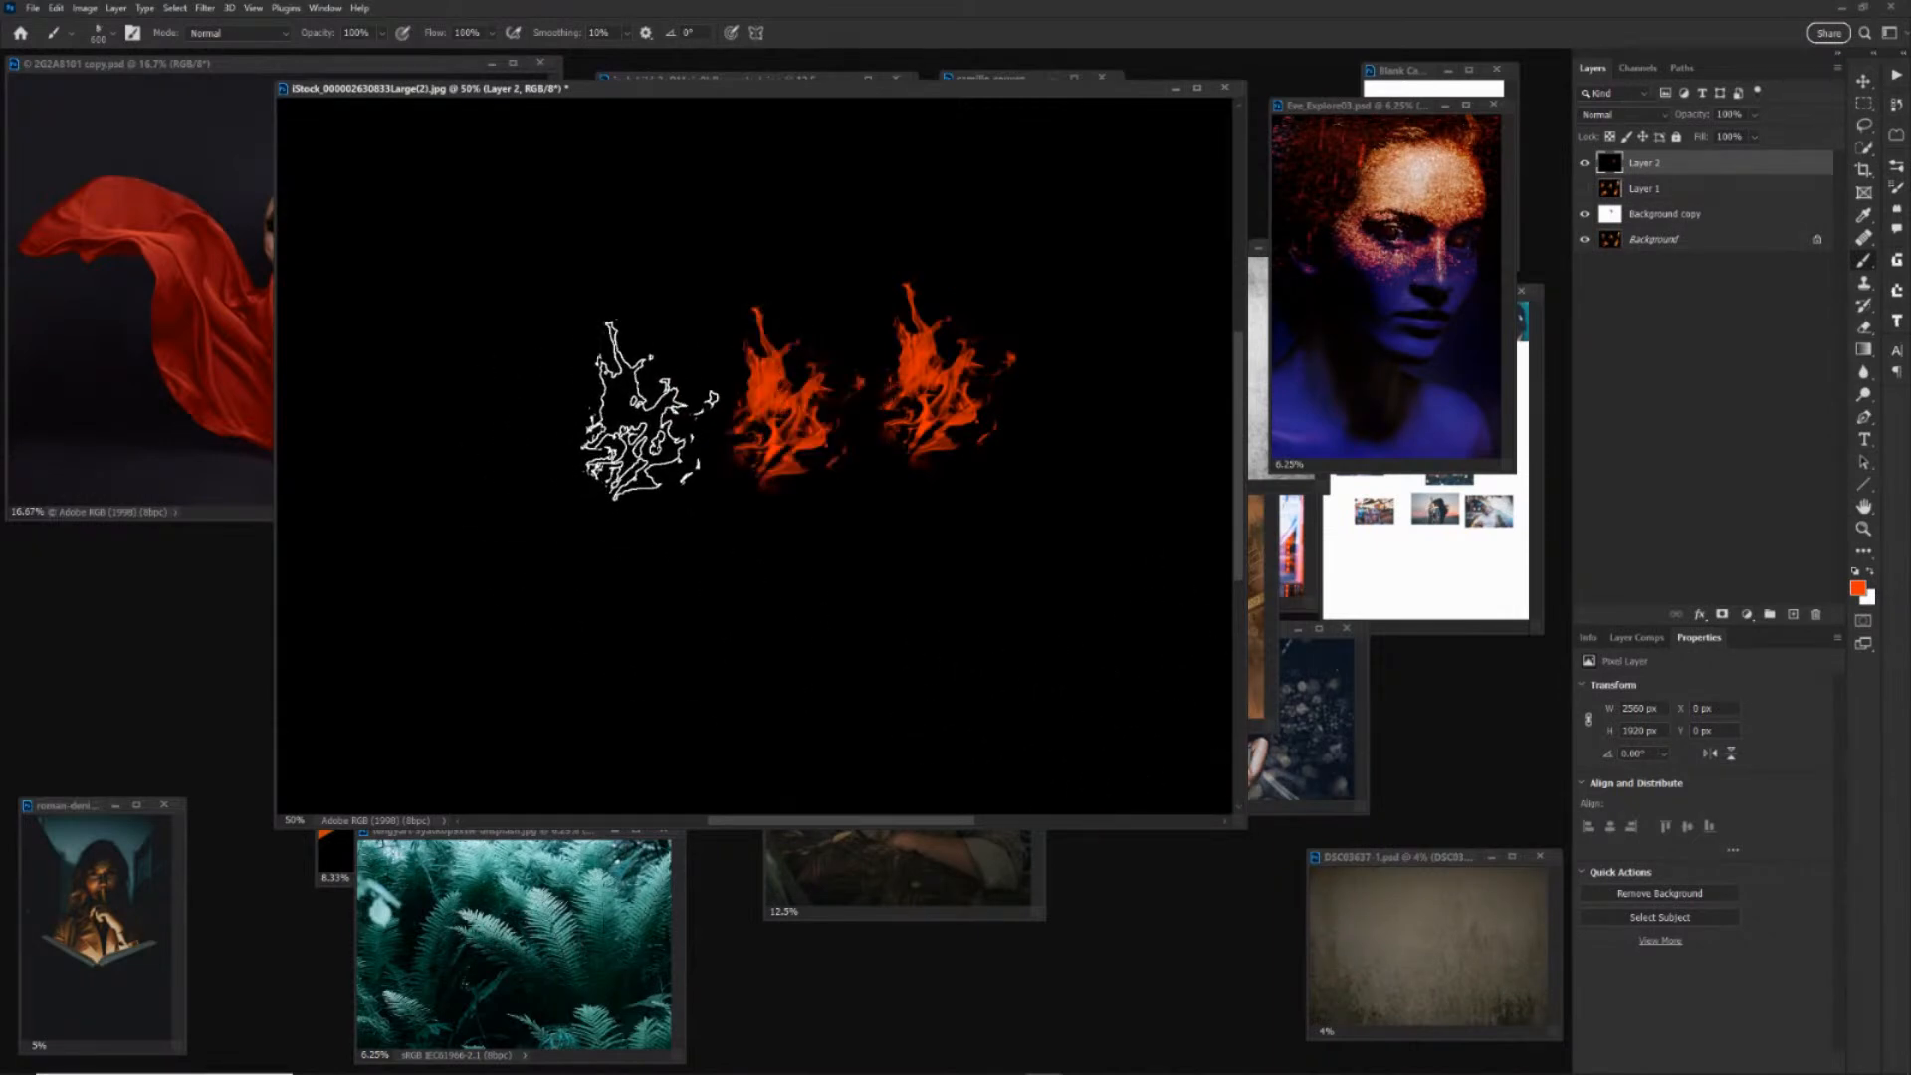
{"action": "left_click", "coordinate": [652, 393]}
{"action": "left_click", "coordinate": [543, 364]}
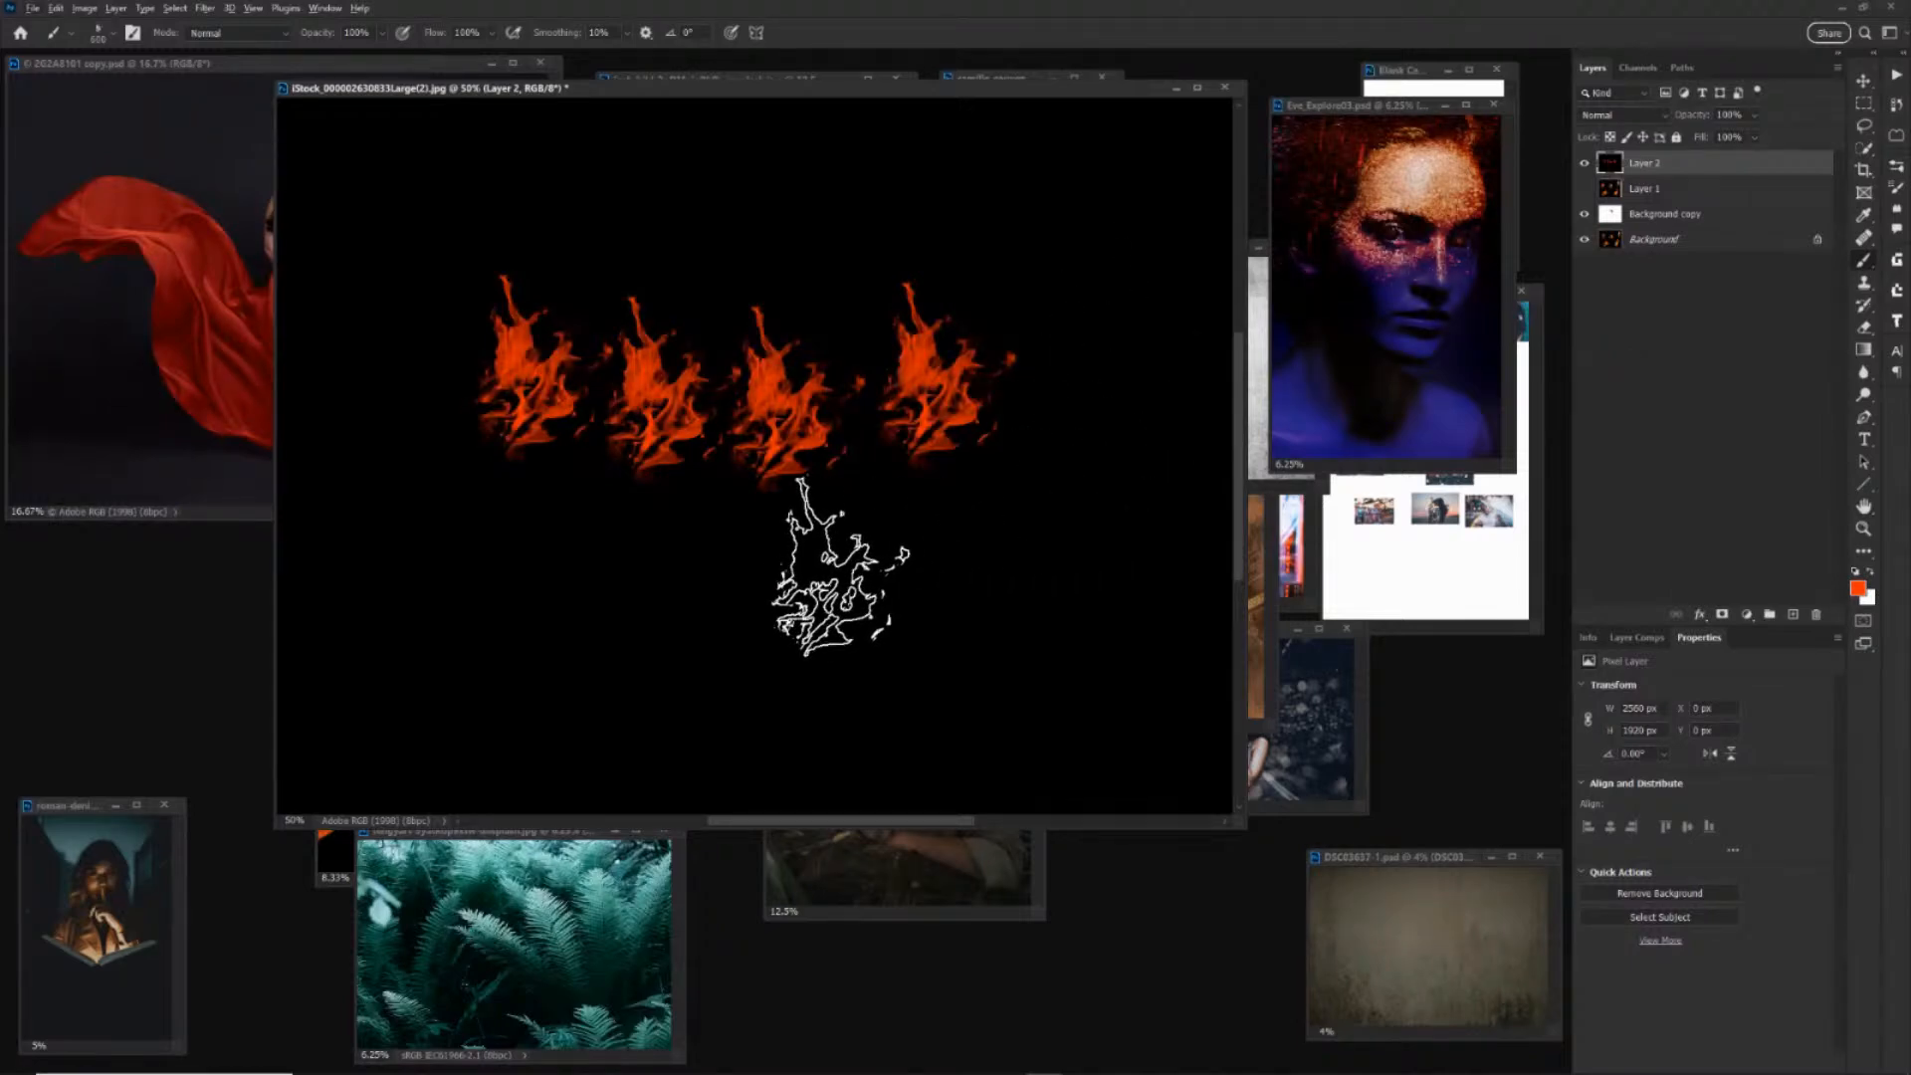
Try smaller and larger fire brush sizes, and stamp one much larger orange-red flame over the middle of the row.
{"action": "key", "text": "]"}
{"action": "key", "text": "]"}
{"action": "key", "text": "]"}
{"action": "key", "text": "]"}
{"action": "key", "text": "]"}
{"action": "key", "text": "]"}
{"action": "key", "text": "]"}
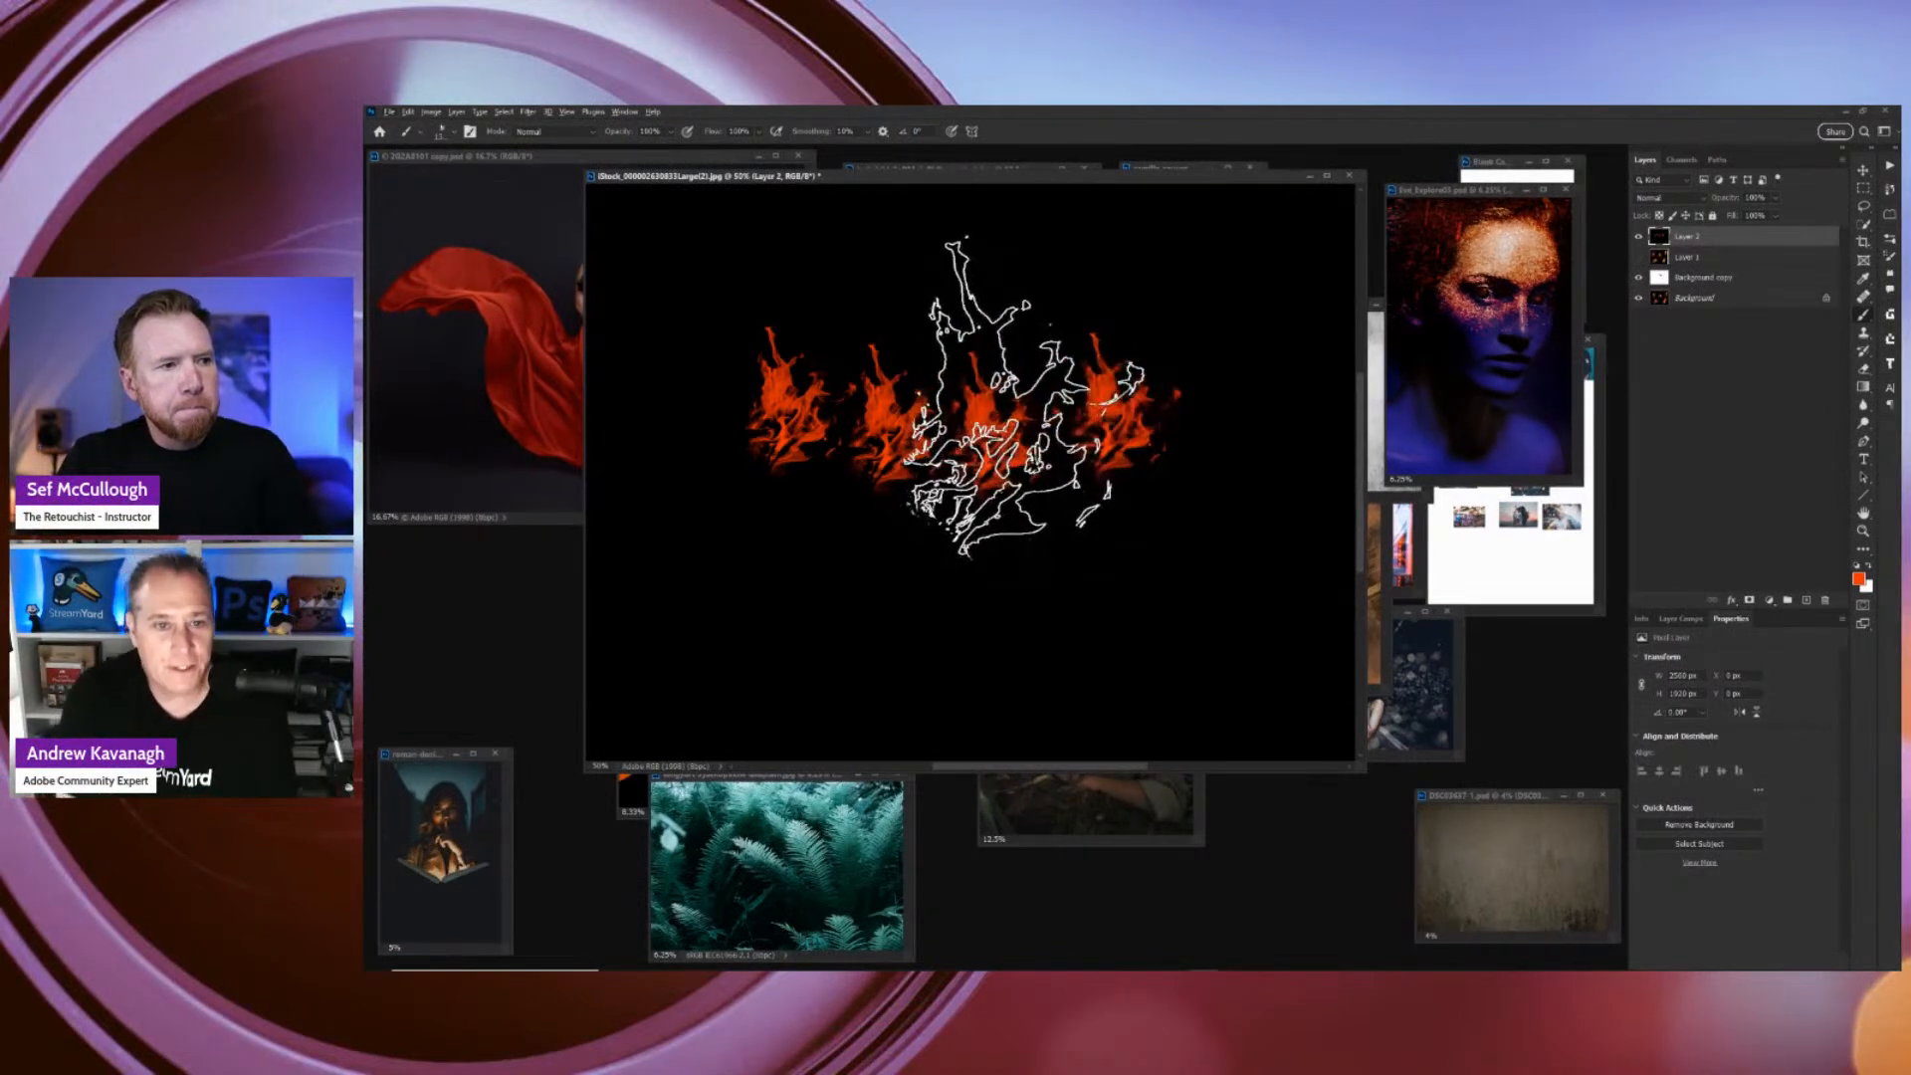
{"action": "key", "text": "["}
{"action": "key", "text": "["}
{"action": "key", "text": "["}
{"action": "key", "text": "["}
{"action": "key", "text": "["}
{"action": "key", "text": "["}
{"action": "key", "text": "["}
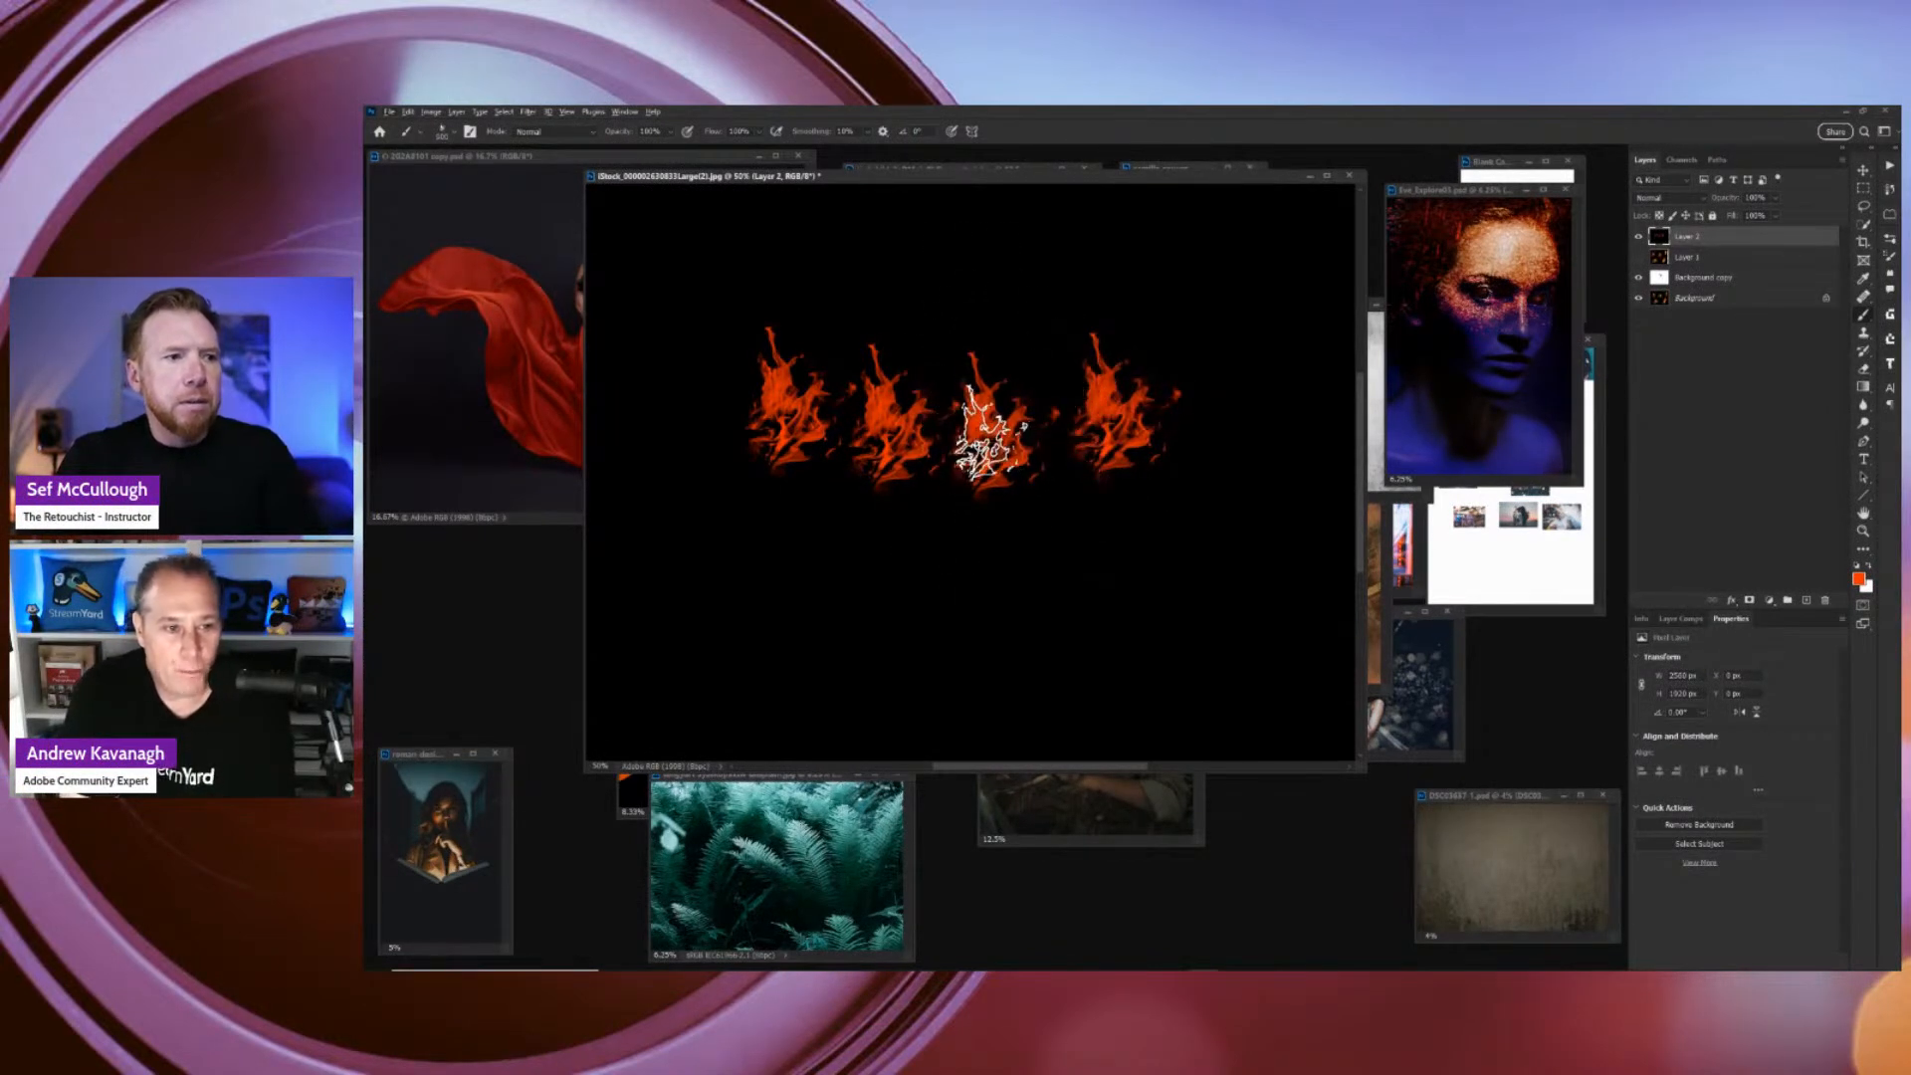
{"action": "key", "text": "]"}
{"action": "key", "text": "]"}
{"action": "key", "text": "]"}
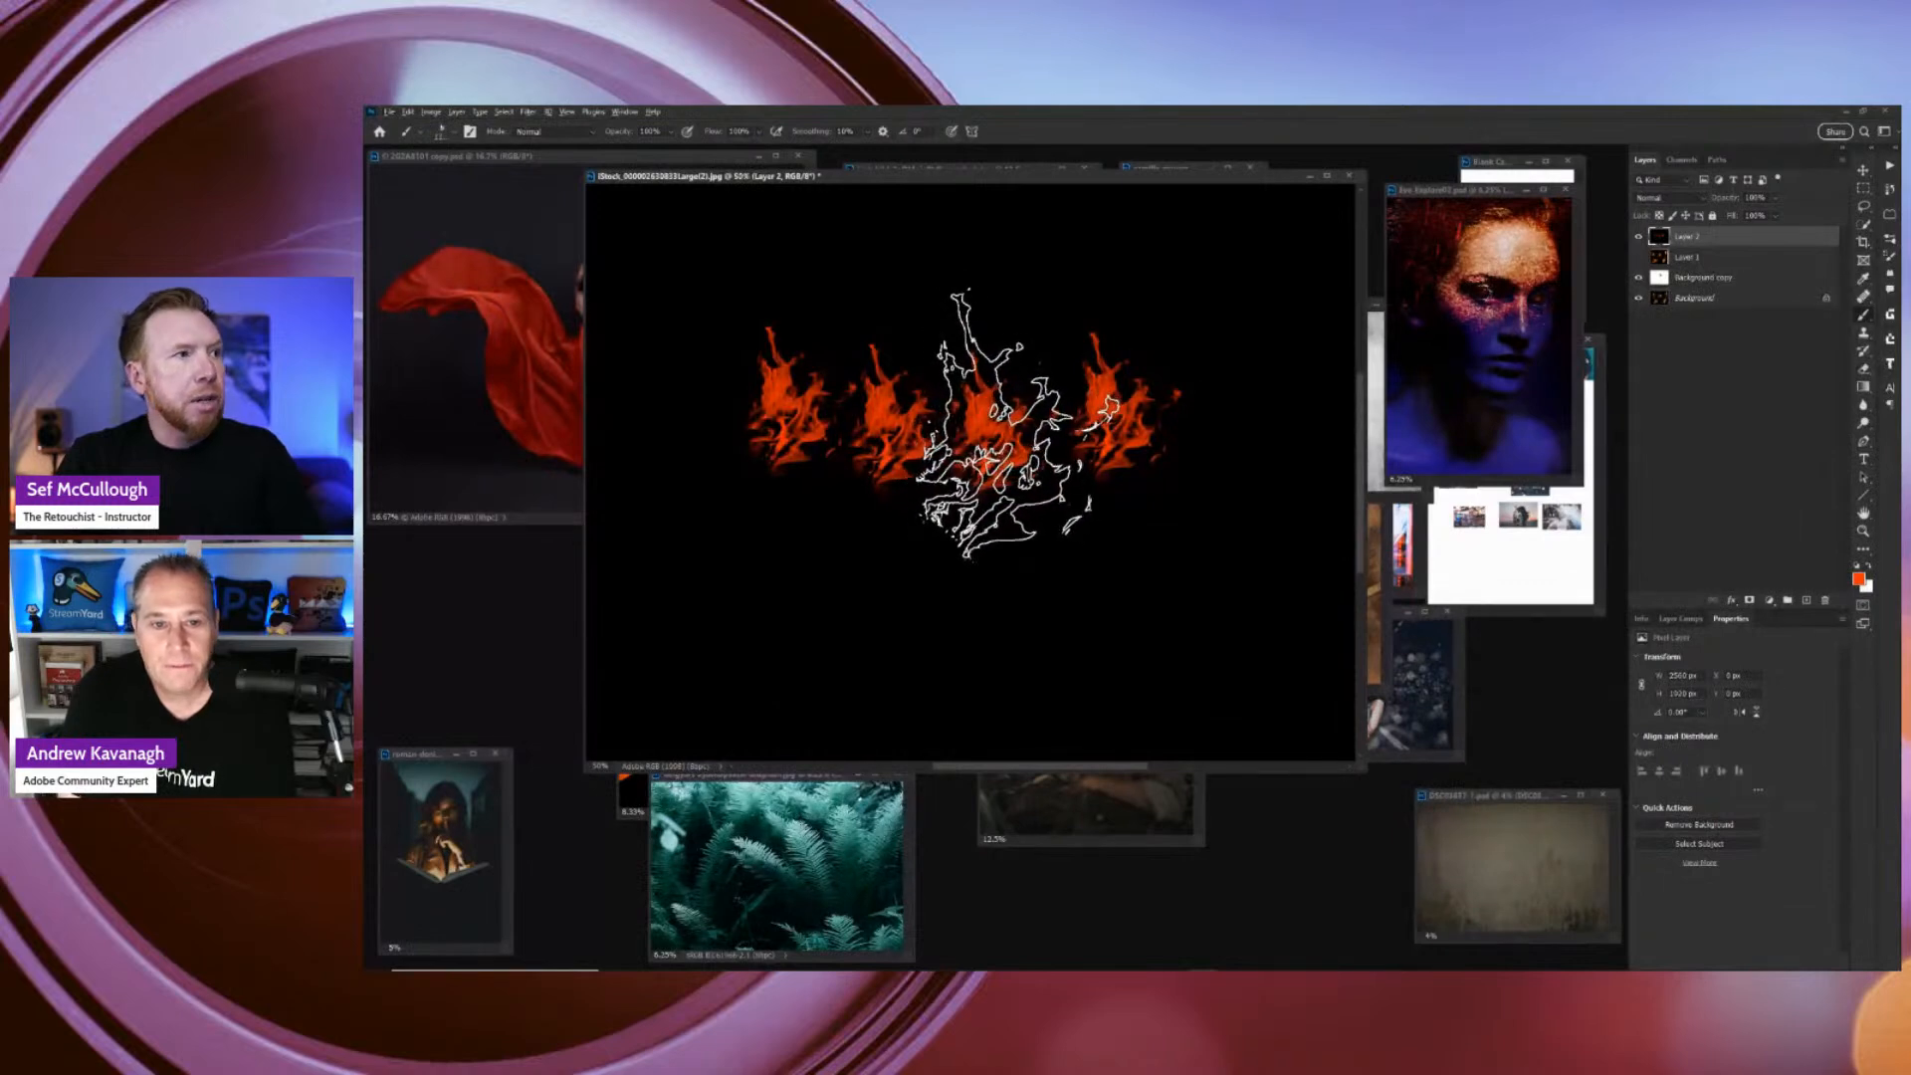
{"action": "key", "text": "]"}
{"action": "key", "text": "]"}
{"action": "key", "text": "]"}
{"action": "key", "text": "]"}
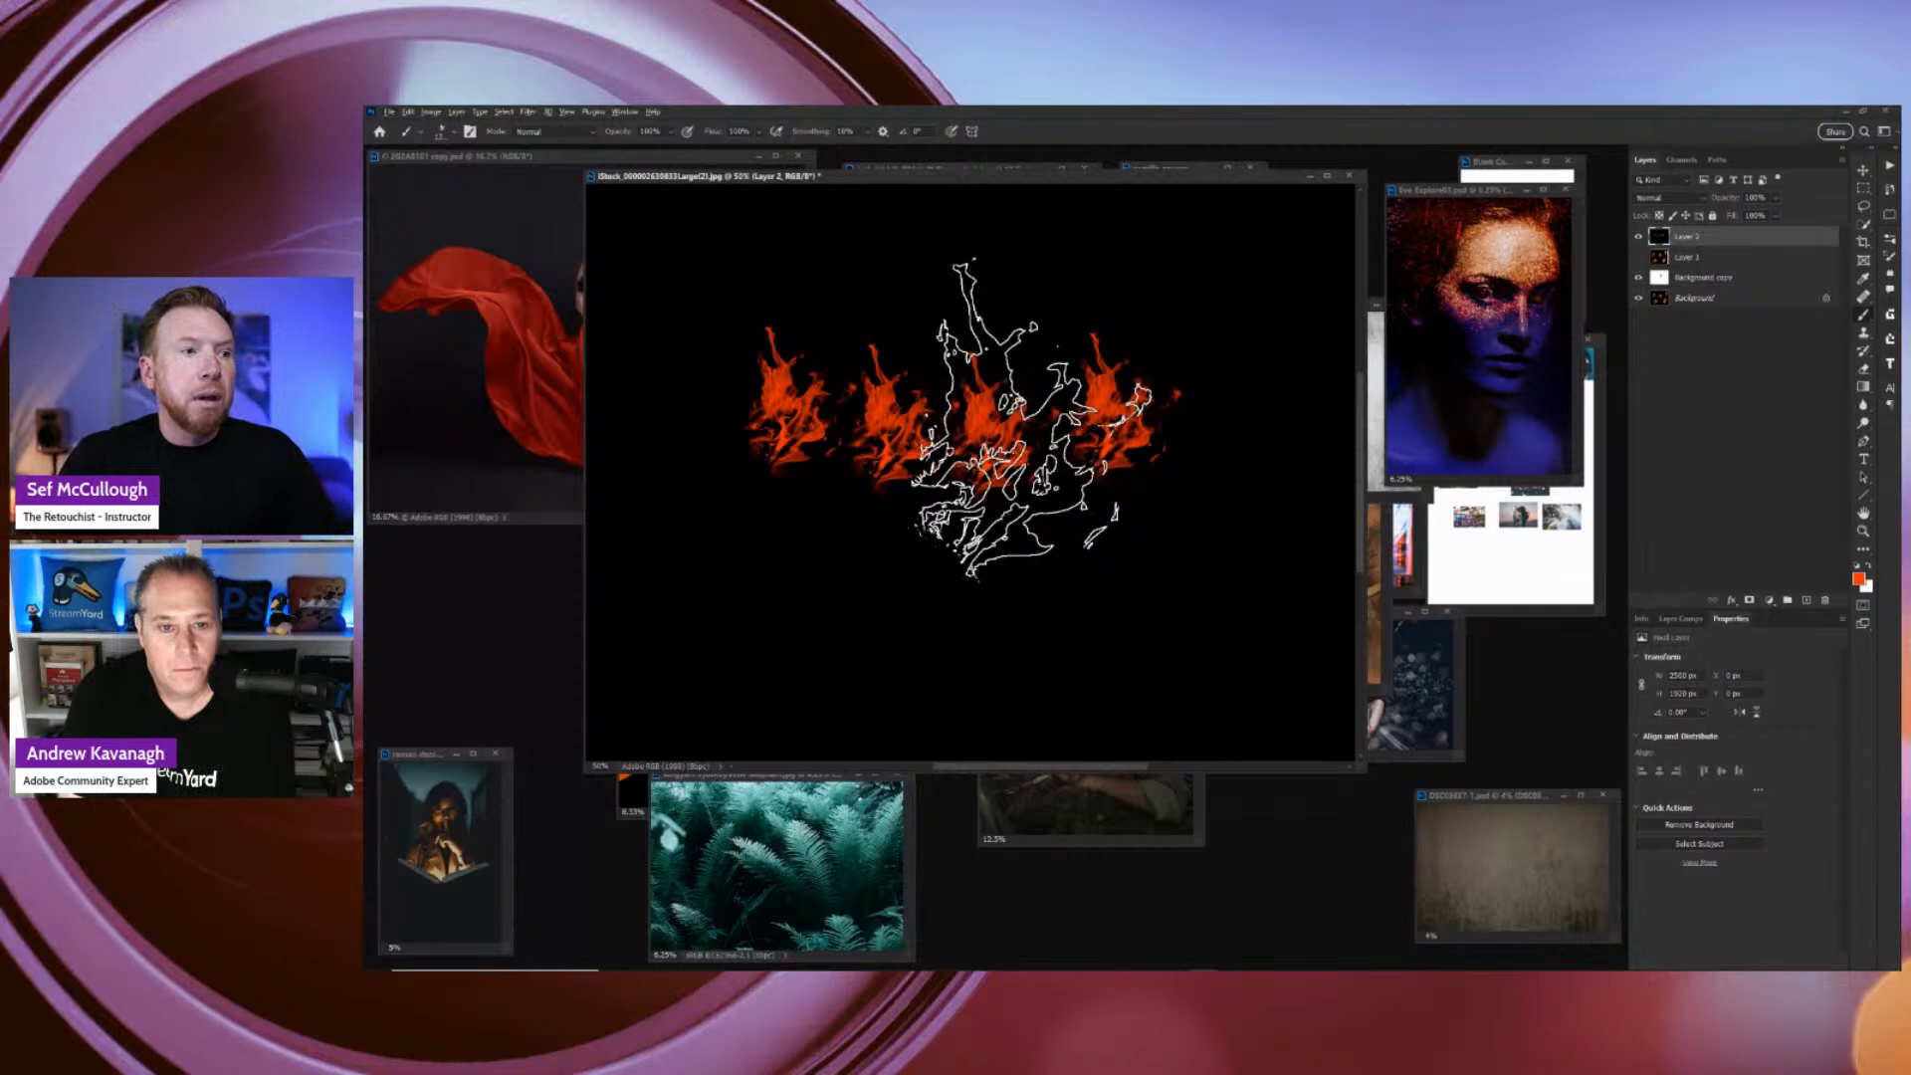
{"action": "left_click", "coordinate": [995, 418]}
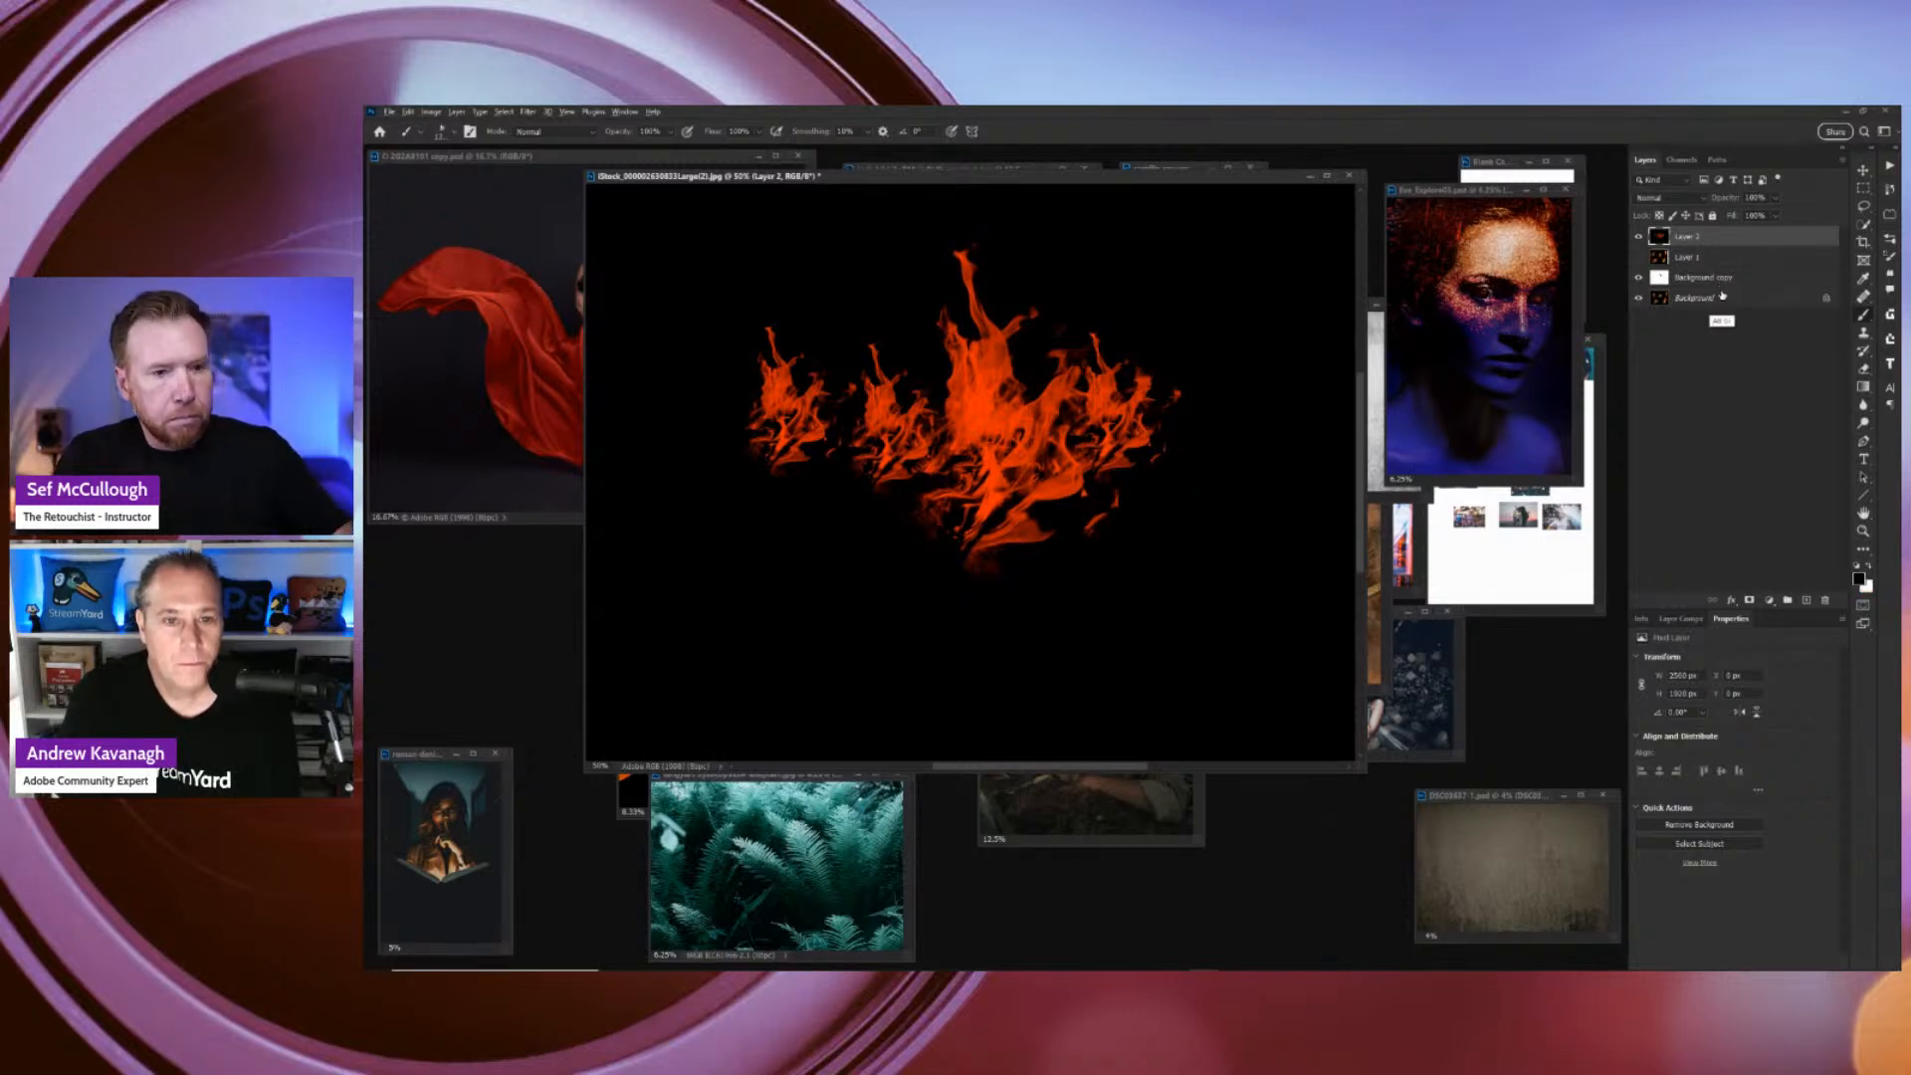
Refill the test layer with black and set the foreground colour to red, keeping black as the background colour.
{"action": "key", "text": "alt+BackSpace"}
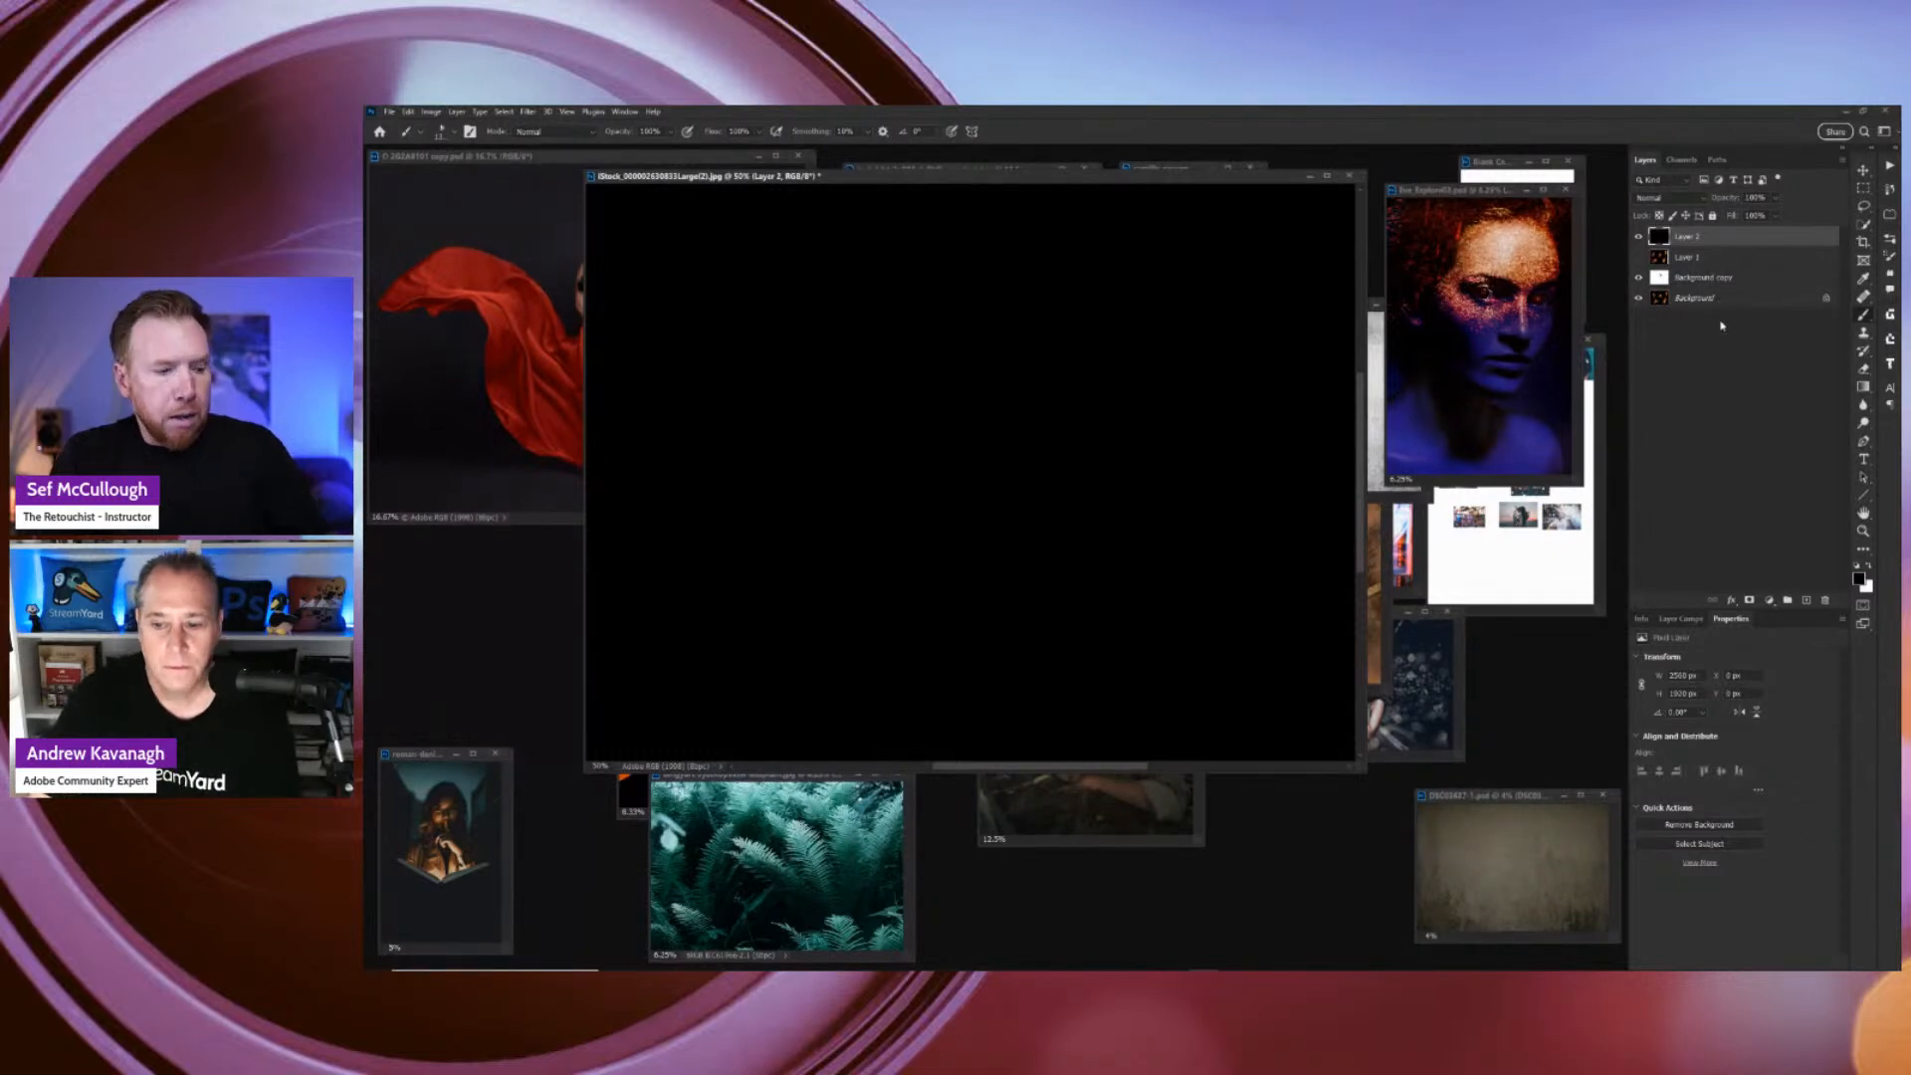
{"action": "left_click", "coordinate": [1862, 581]}
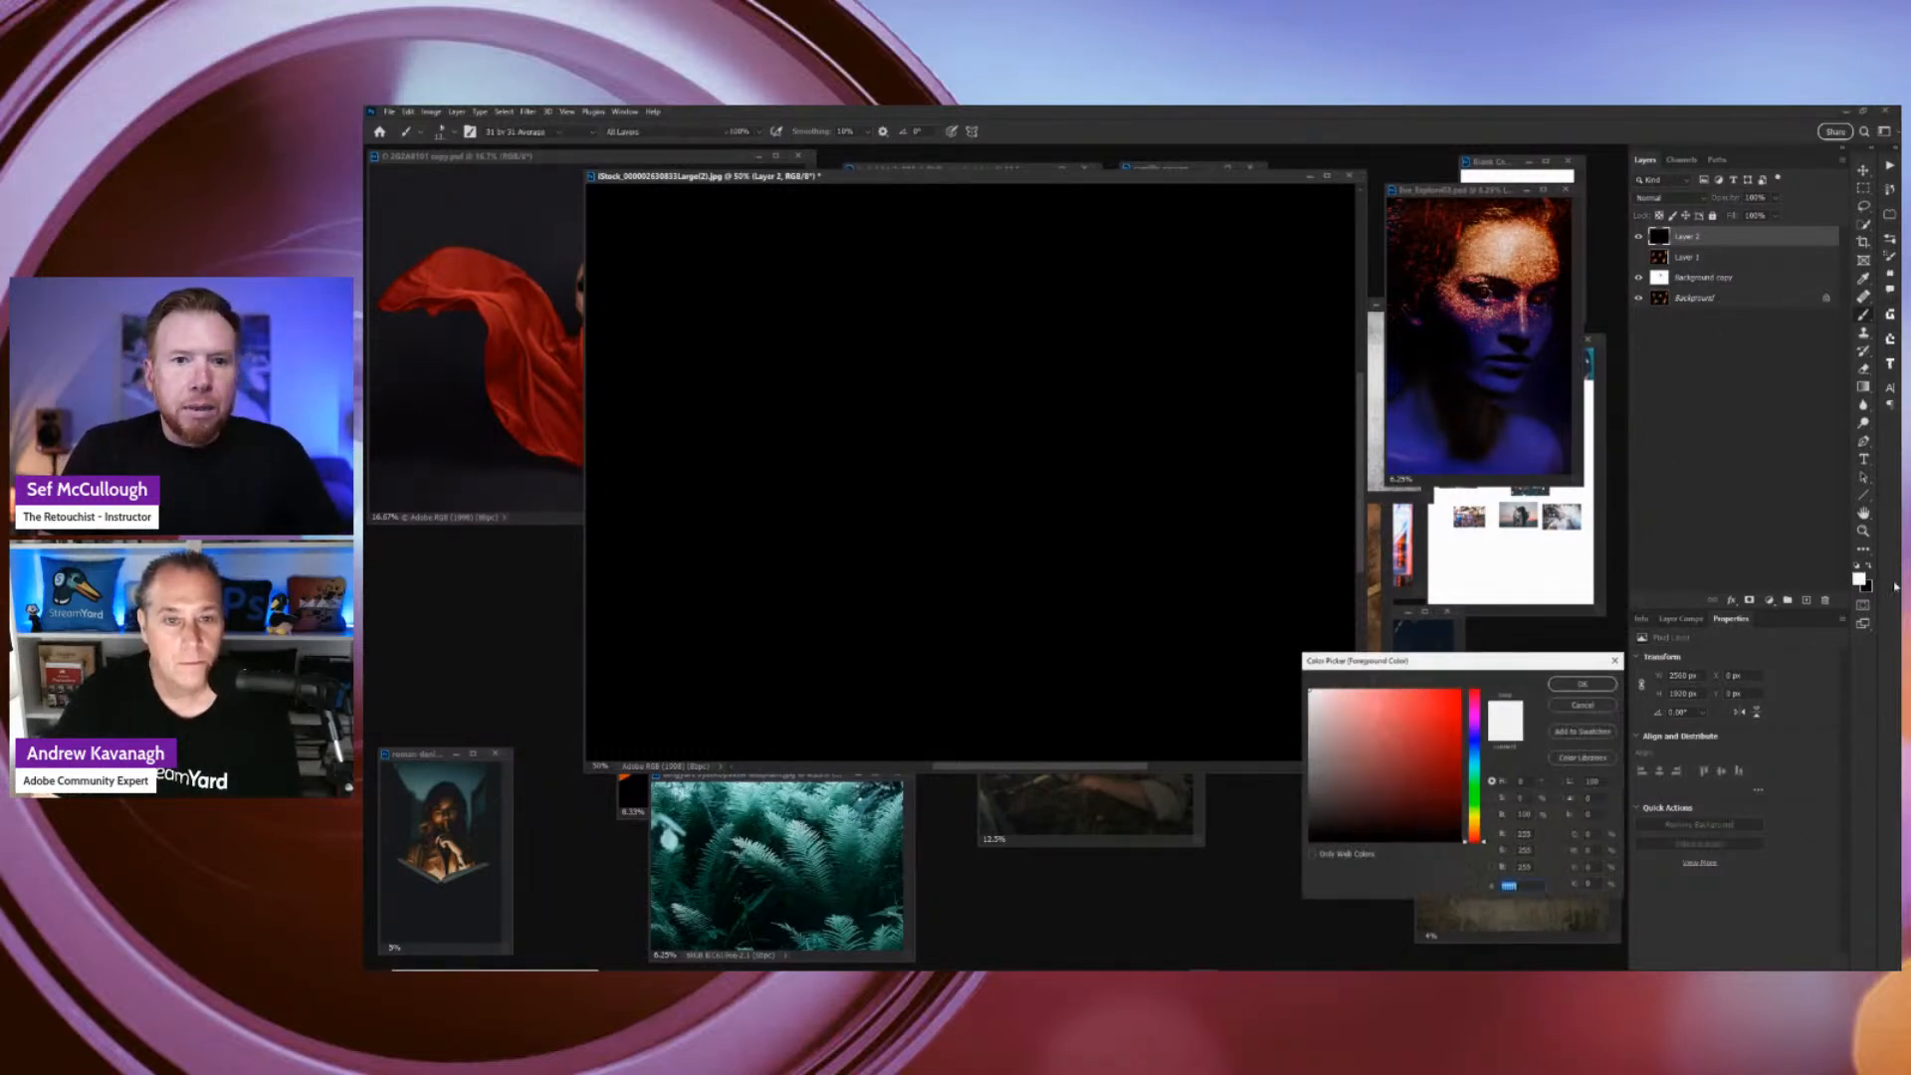
{"action": "left_click_drag", "start_coordinate": [1435, 745], "coordinate": [1474, 733]}
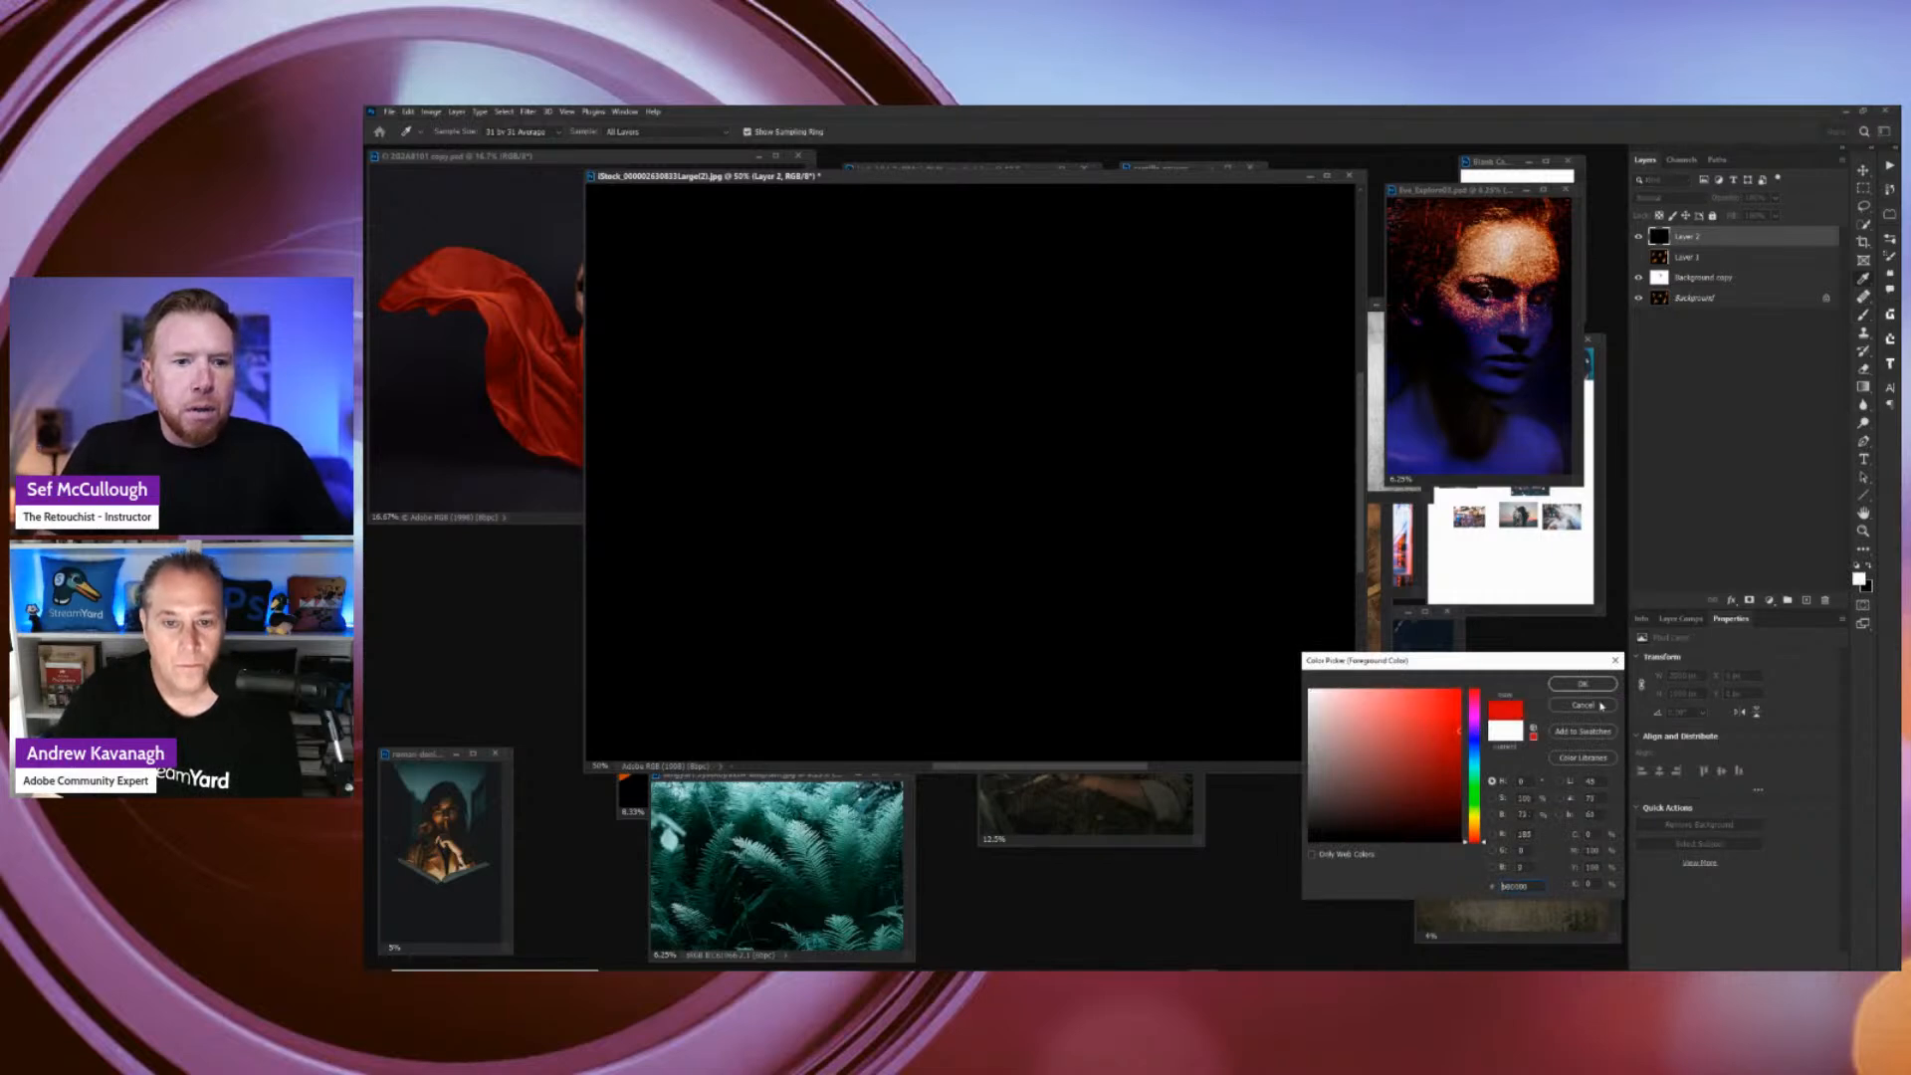
{"action": "left_click", "coordinate": [1570, 692]}
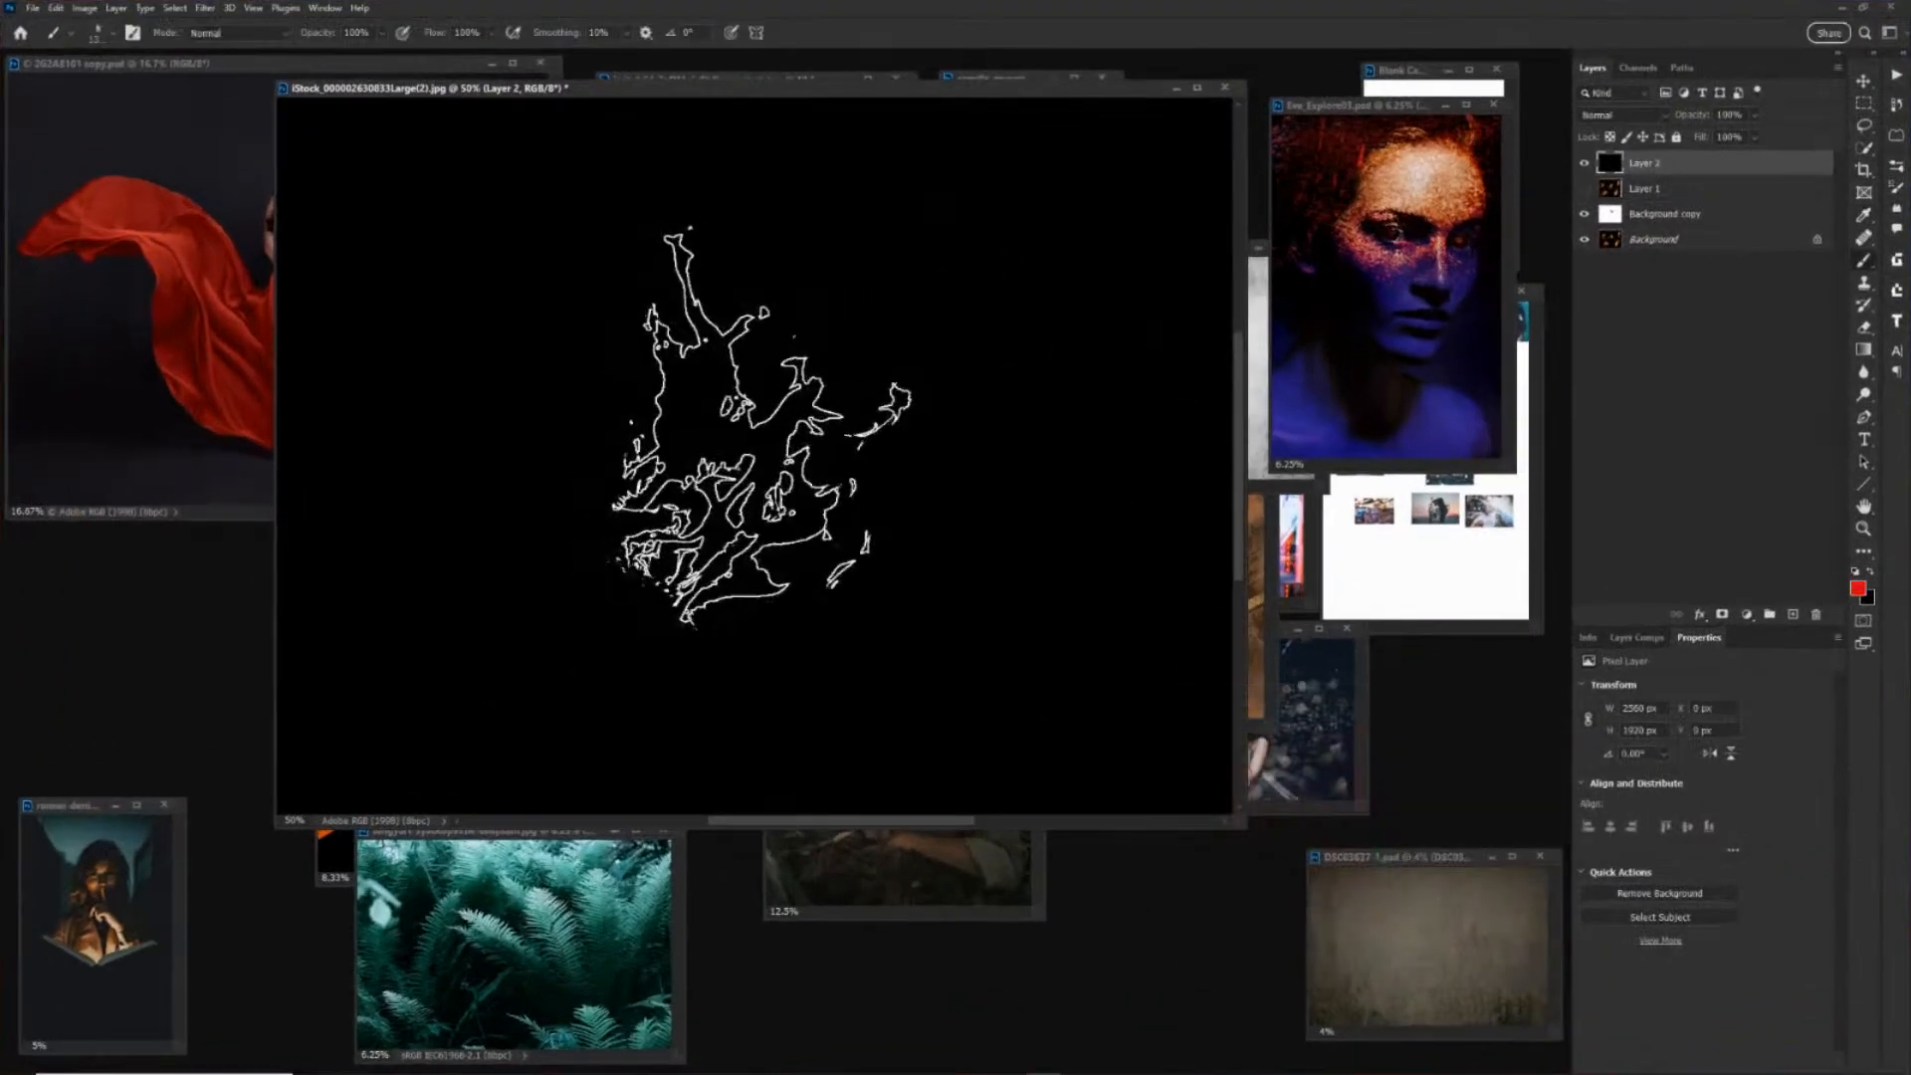
Enlarge the fire brush slightly and stamp one large red flame near the centre of the black layer.
{"action": "key", "text": "bracketright"}
{"action": "key", "text": "bracketright"}
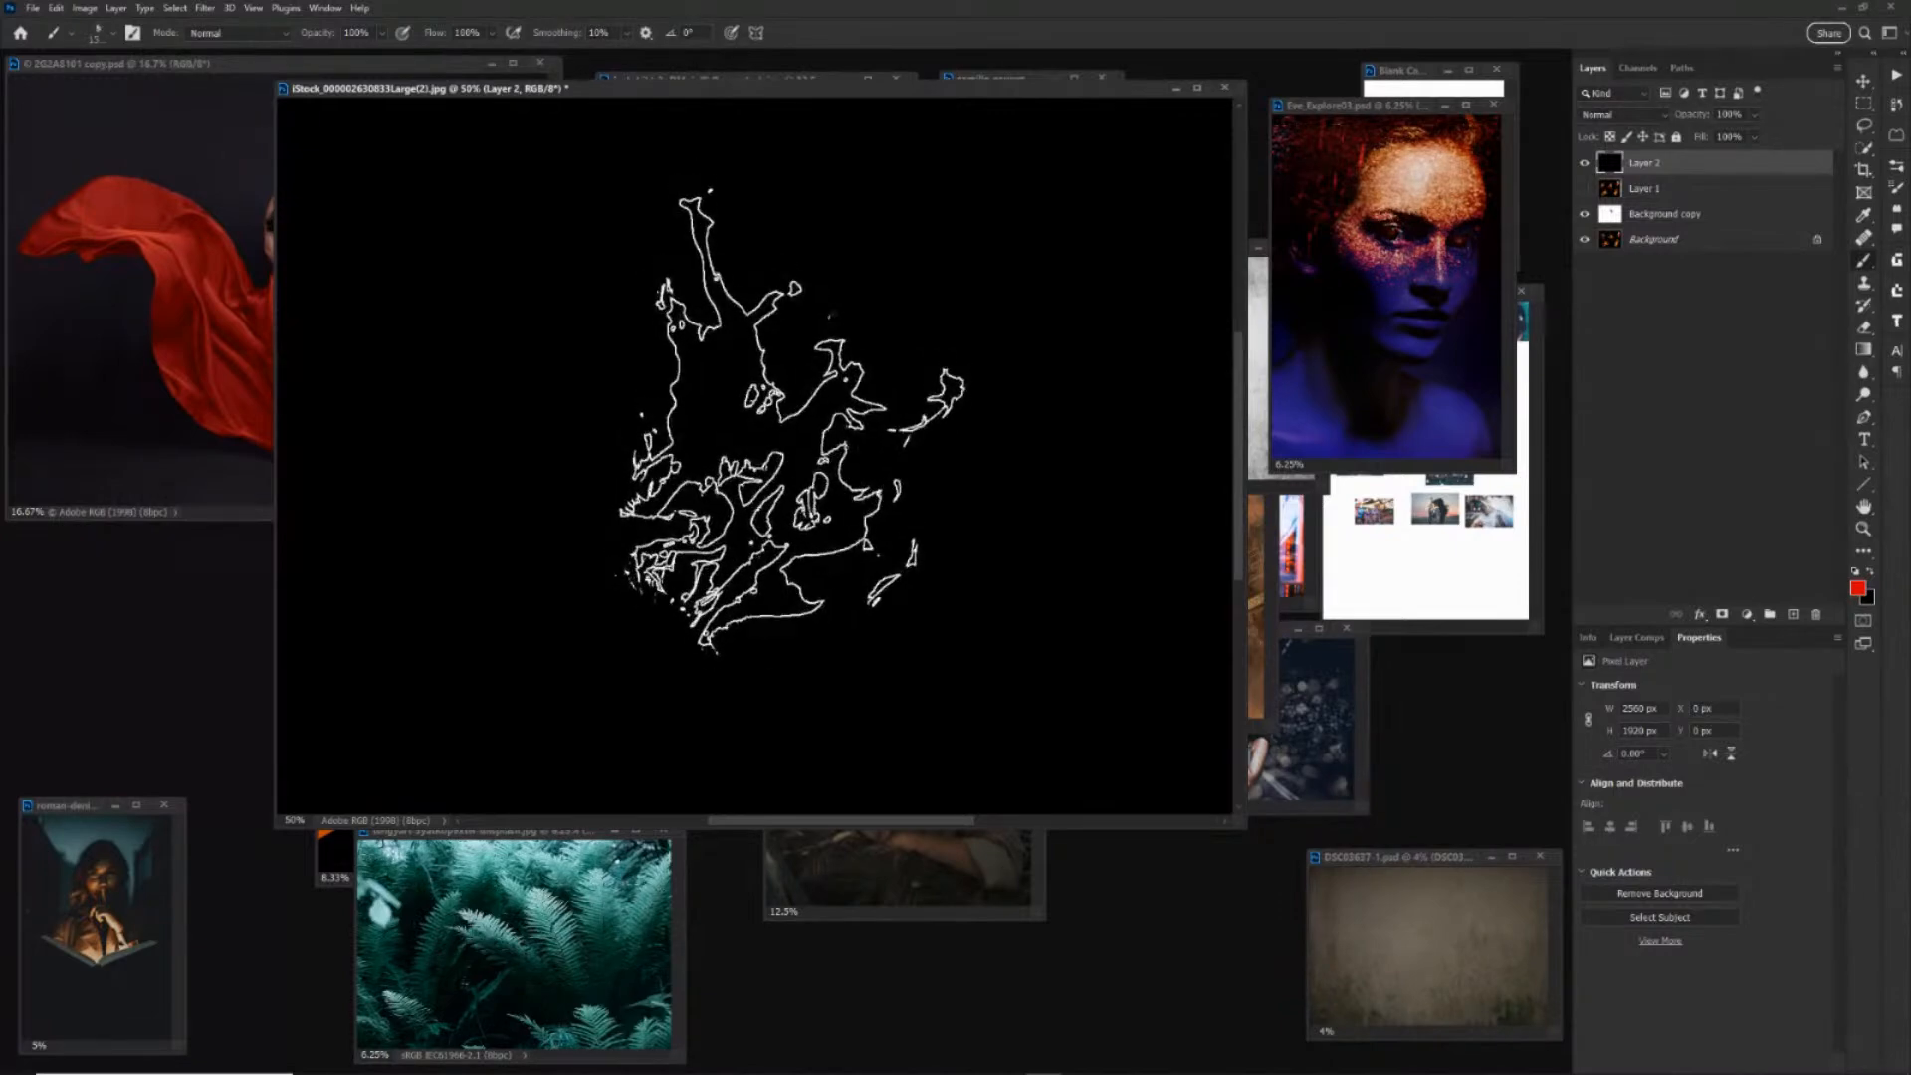
{"action": "left_click", "coordinate": [796, 418]}
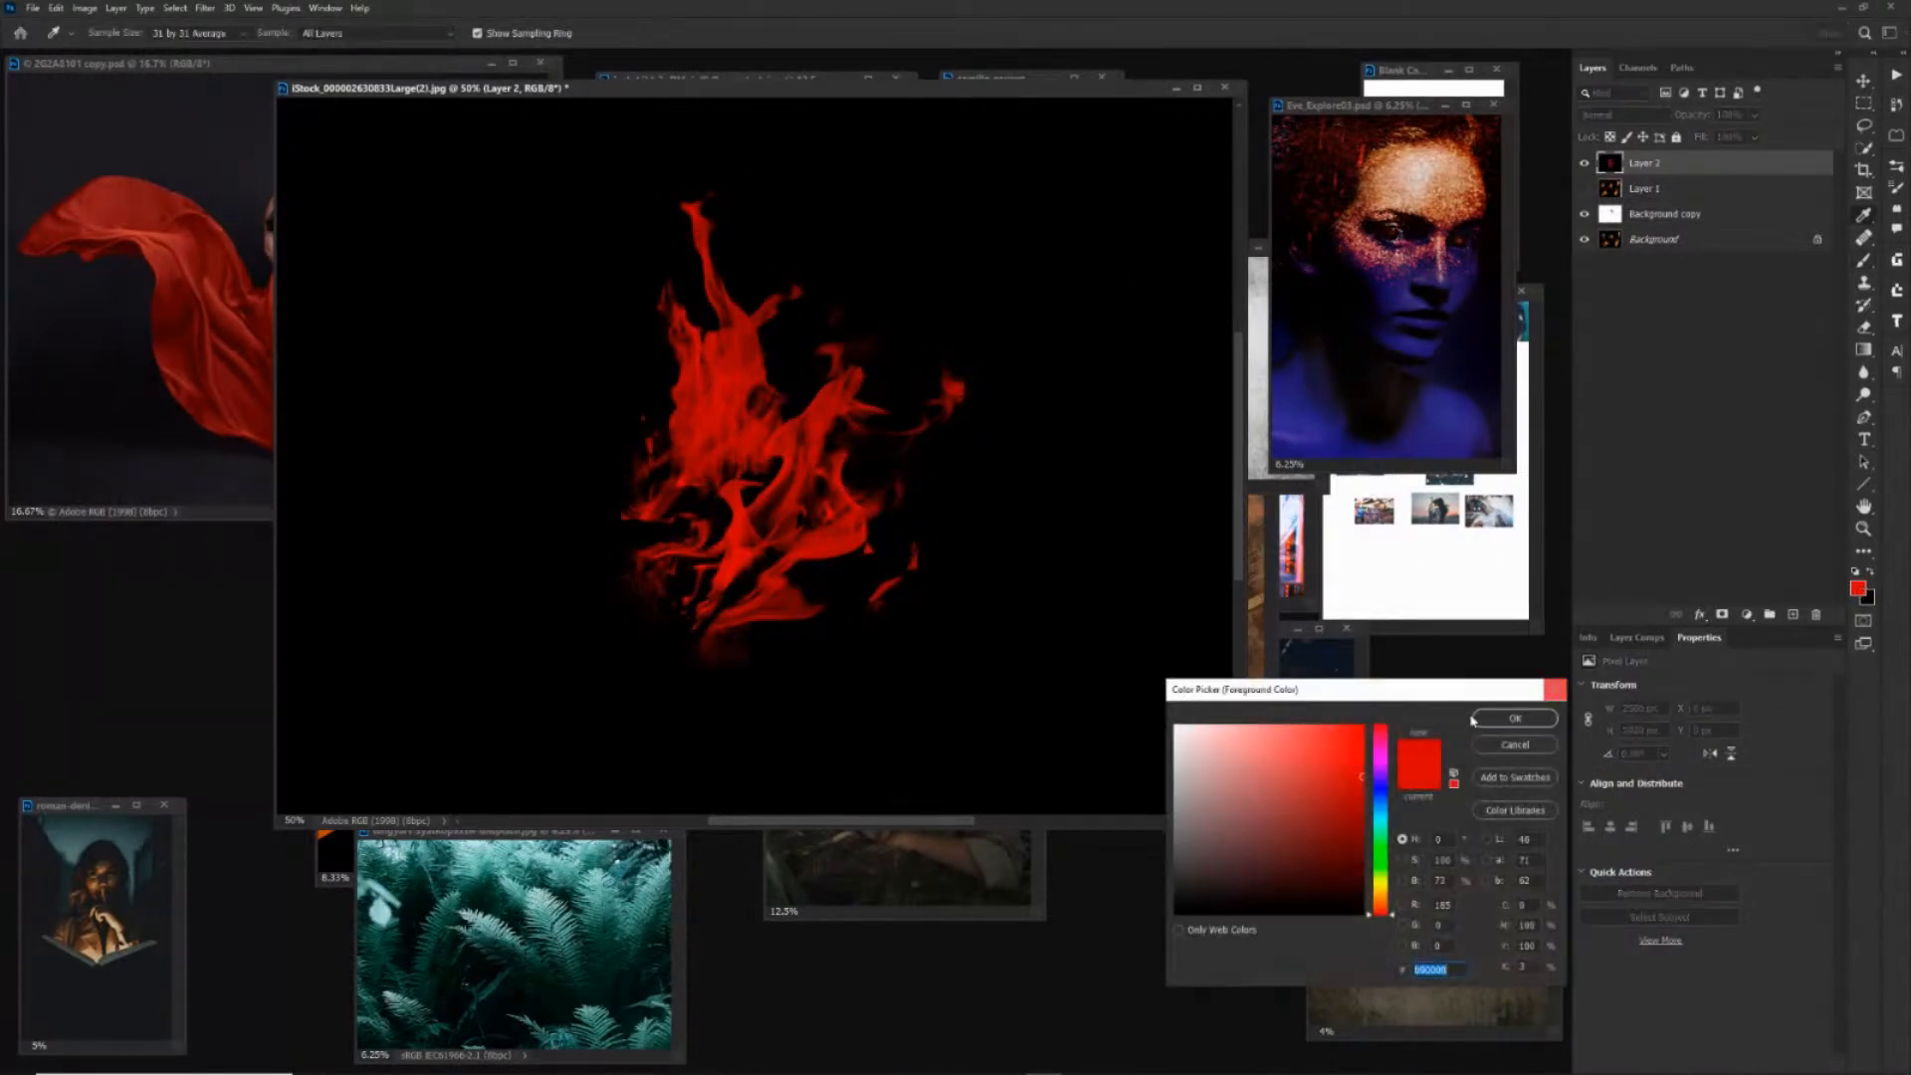
Change the foreground colour to orange and lower the brush opacity to about 48%.
{"action": "left_click", "coordinate": [1393, 902]}
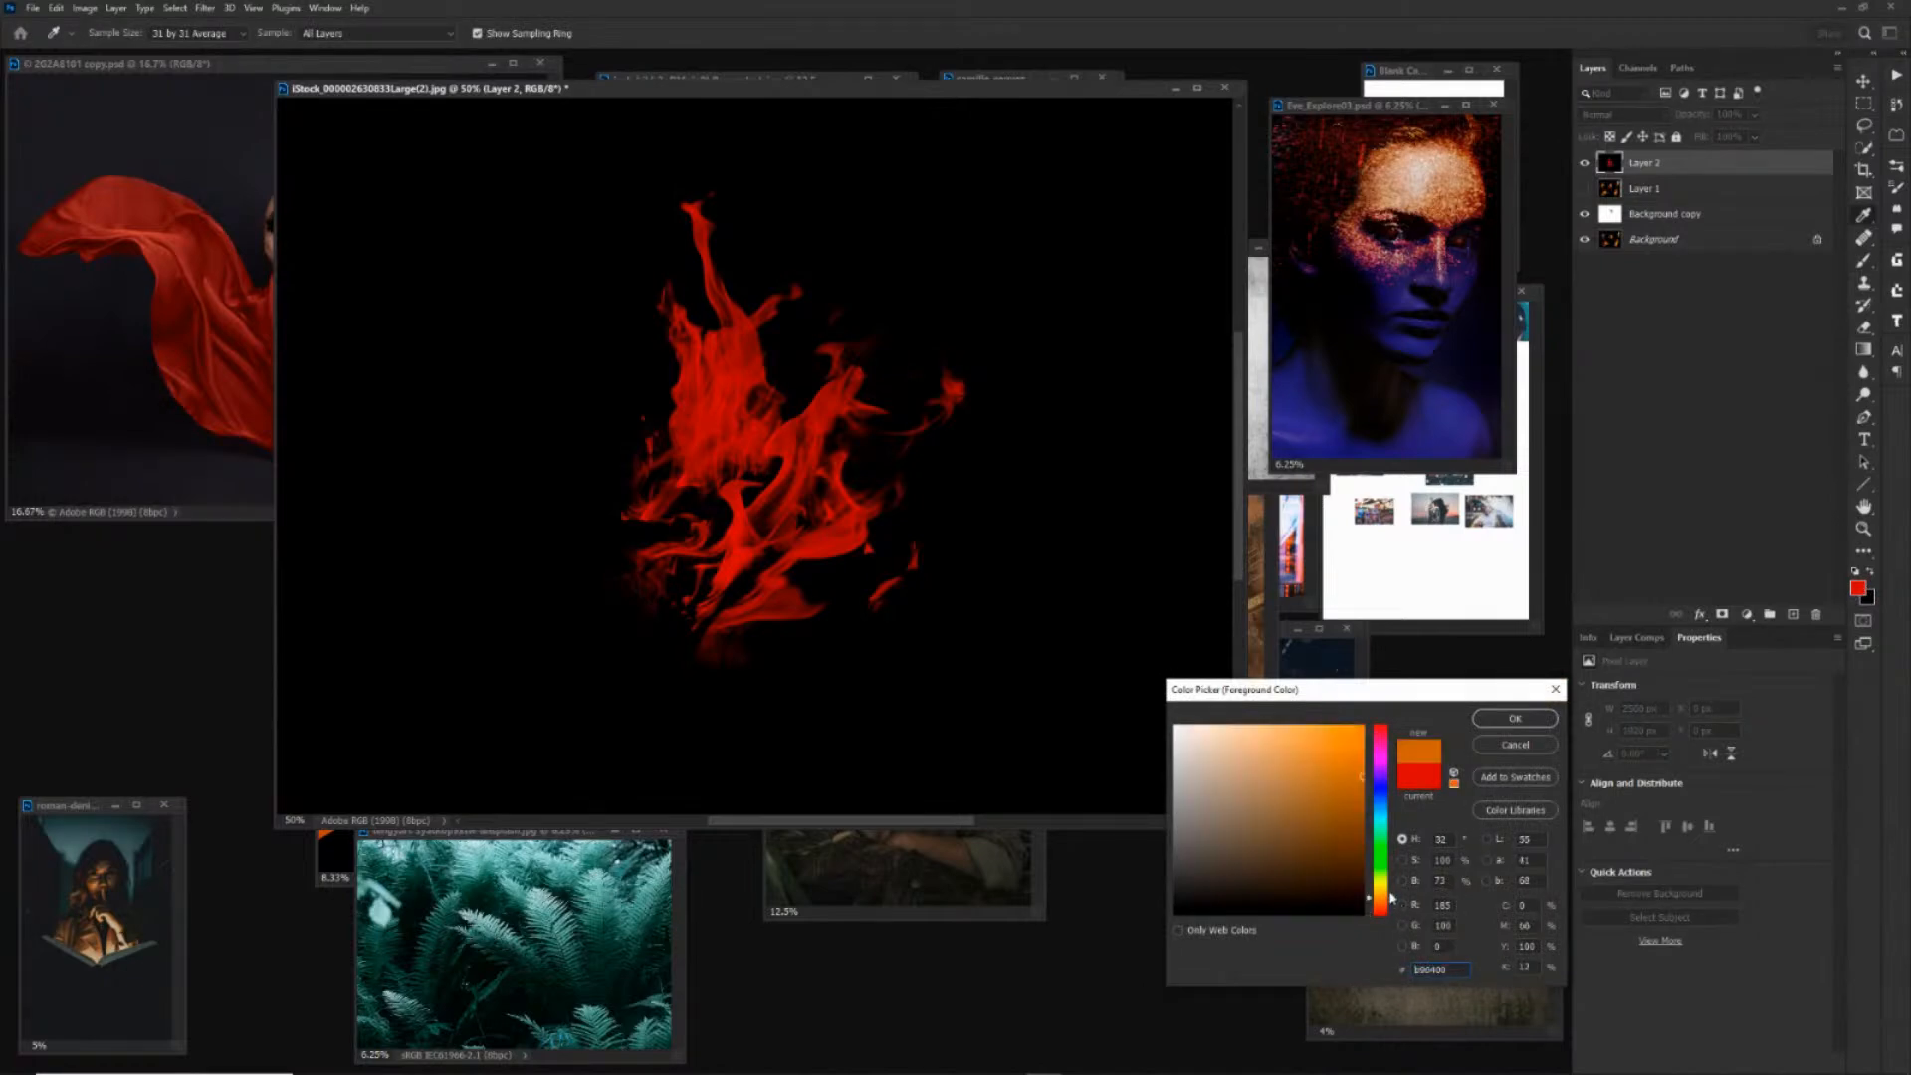
{"action": "left_click", "coordinate": [1515, 718]}
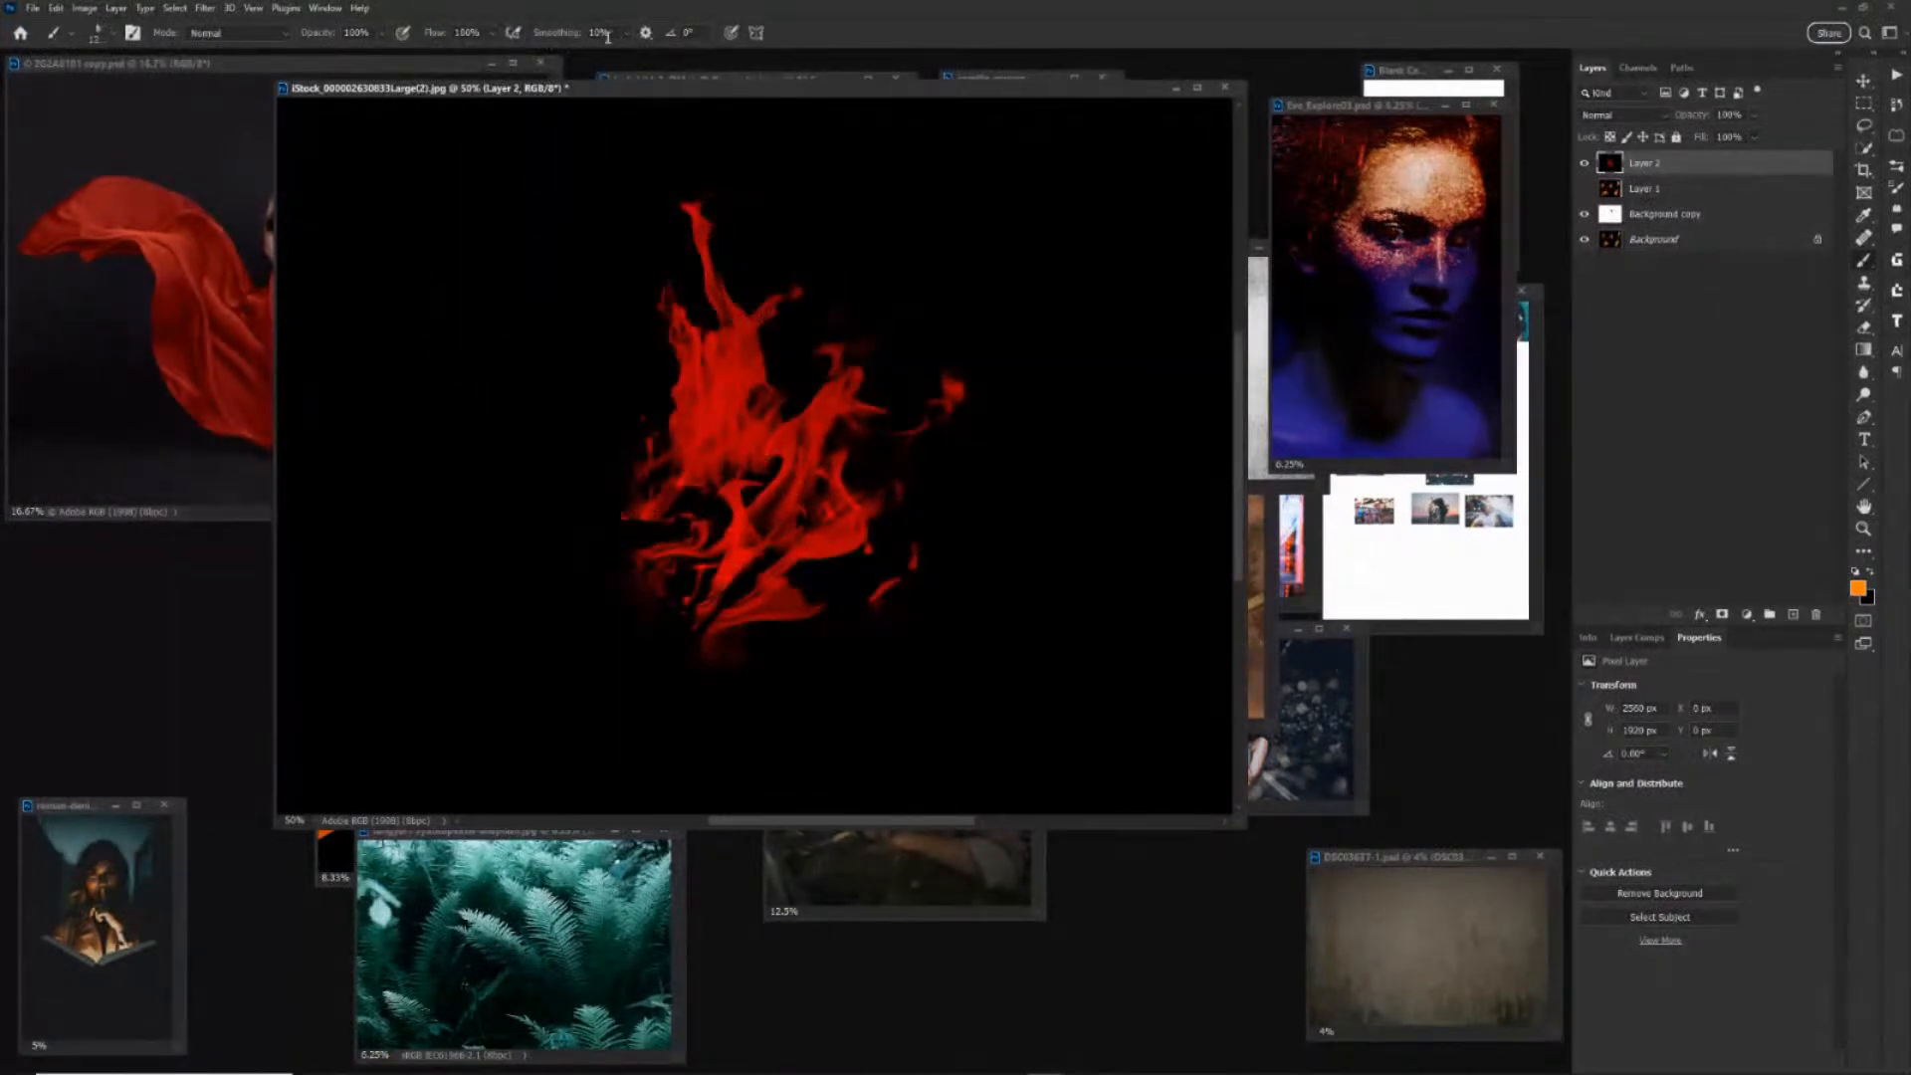
{"action": "left_click_drag", "start_coordinate": [330, 34], "coordinate": [309, 34]}
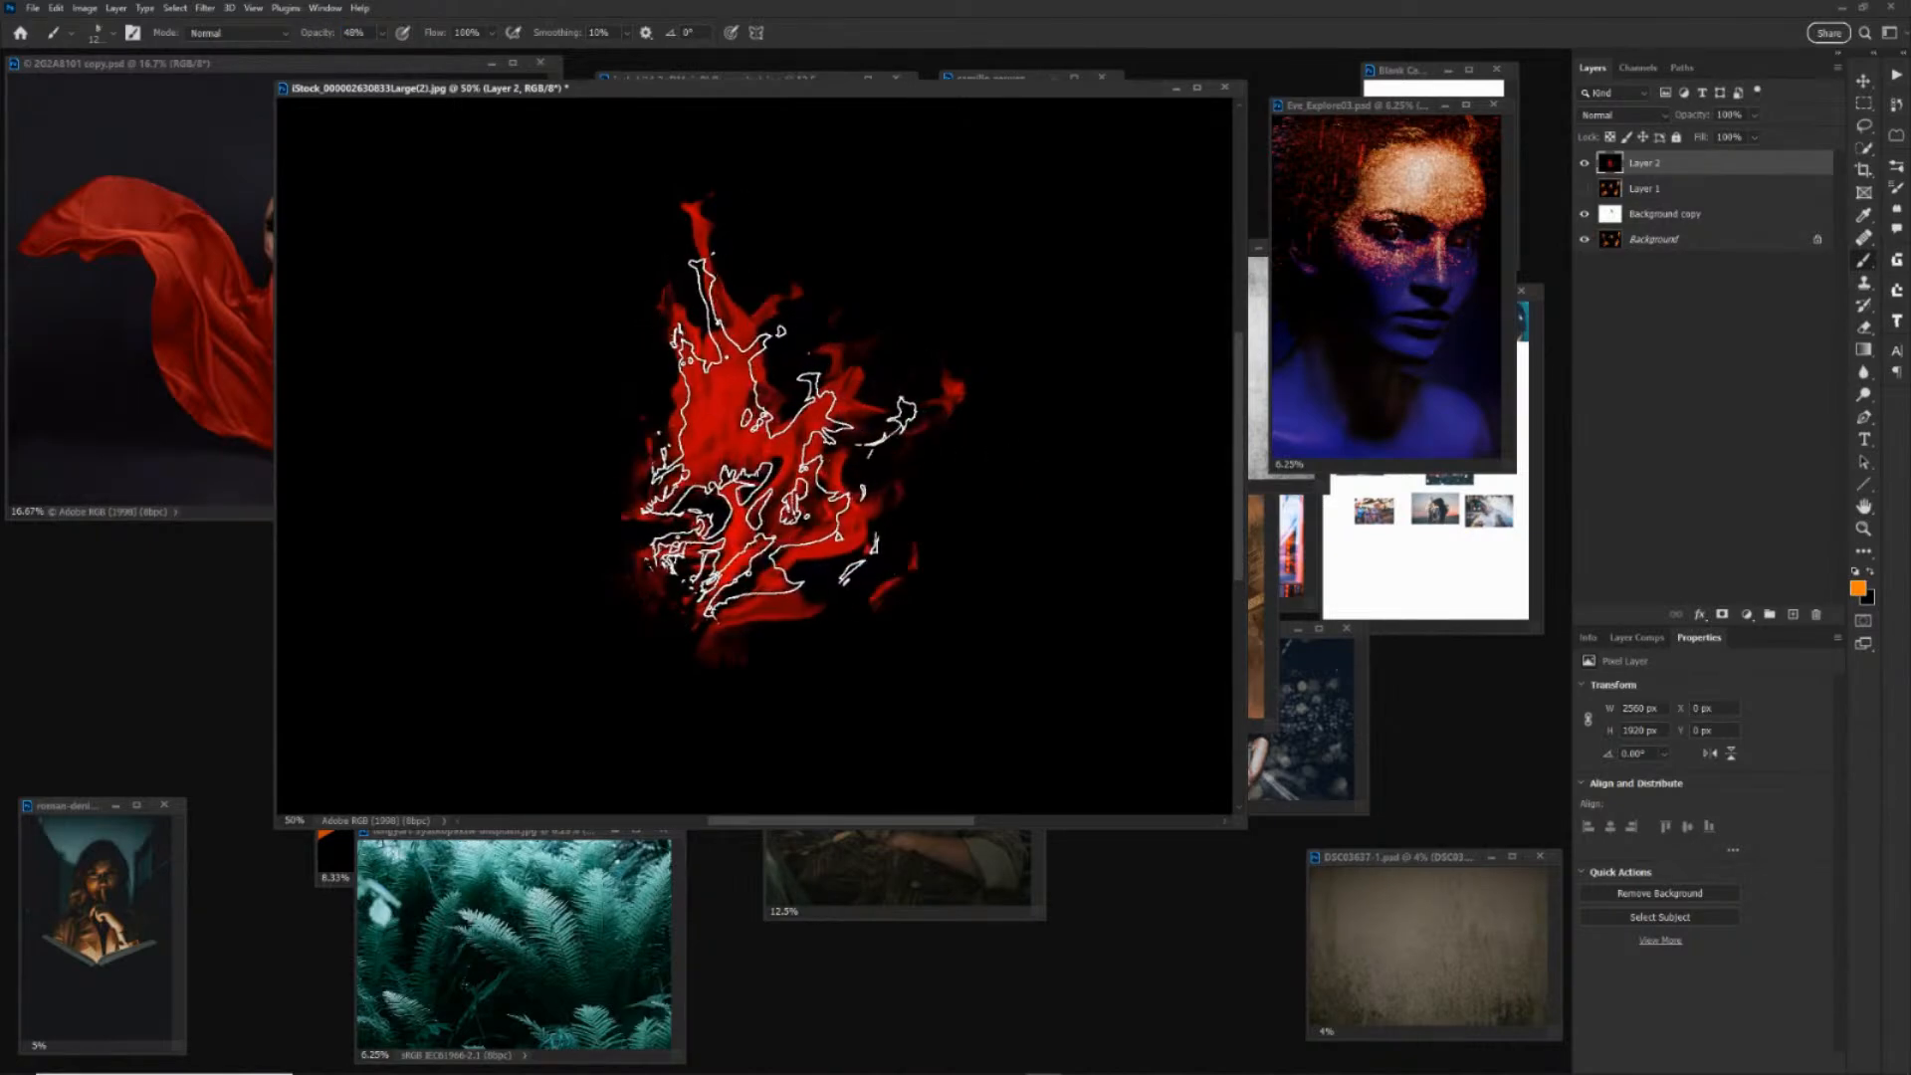
Layer a semi-transparent orange flame over the large red one, plus a smaller orange flame at its core.
{"action": "left_click", "coordinate": [774, 441]}
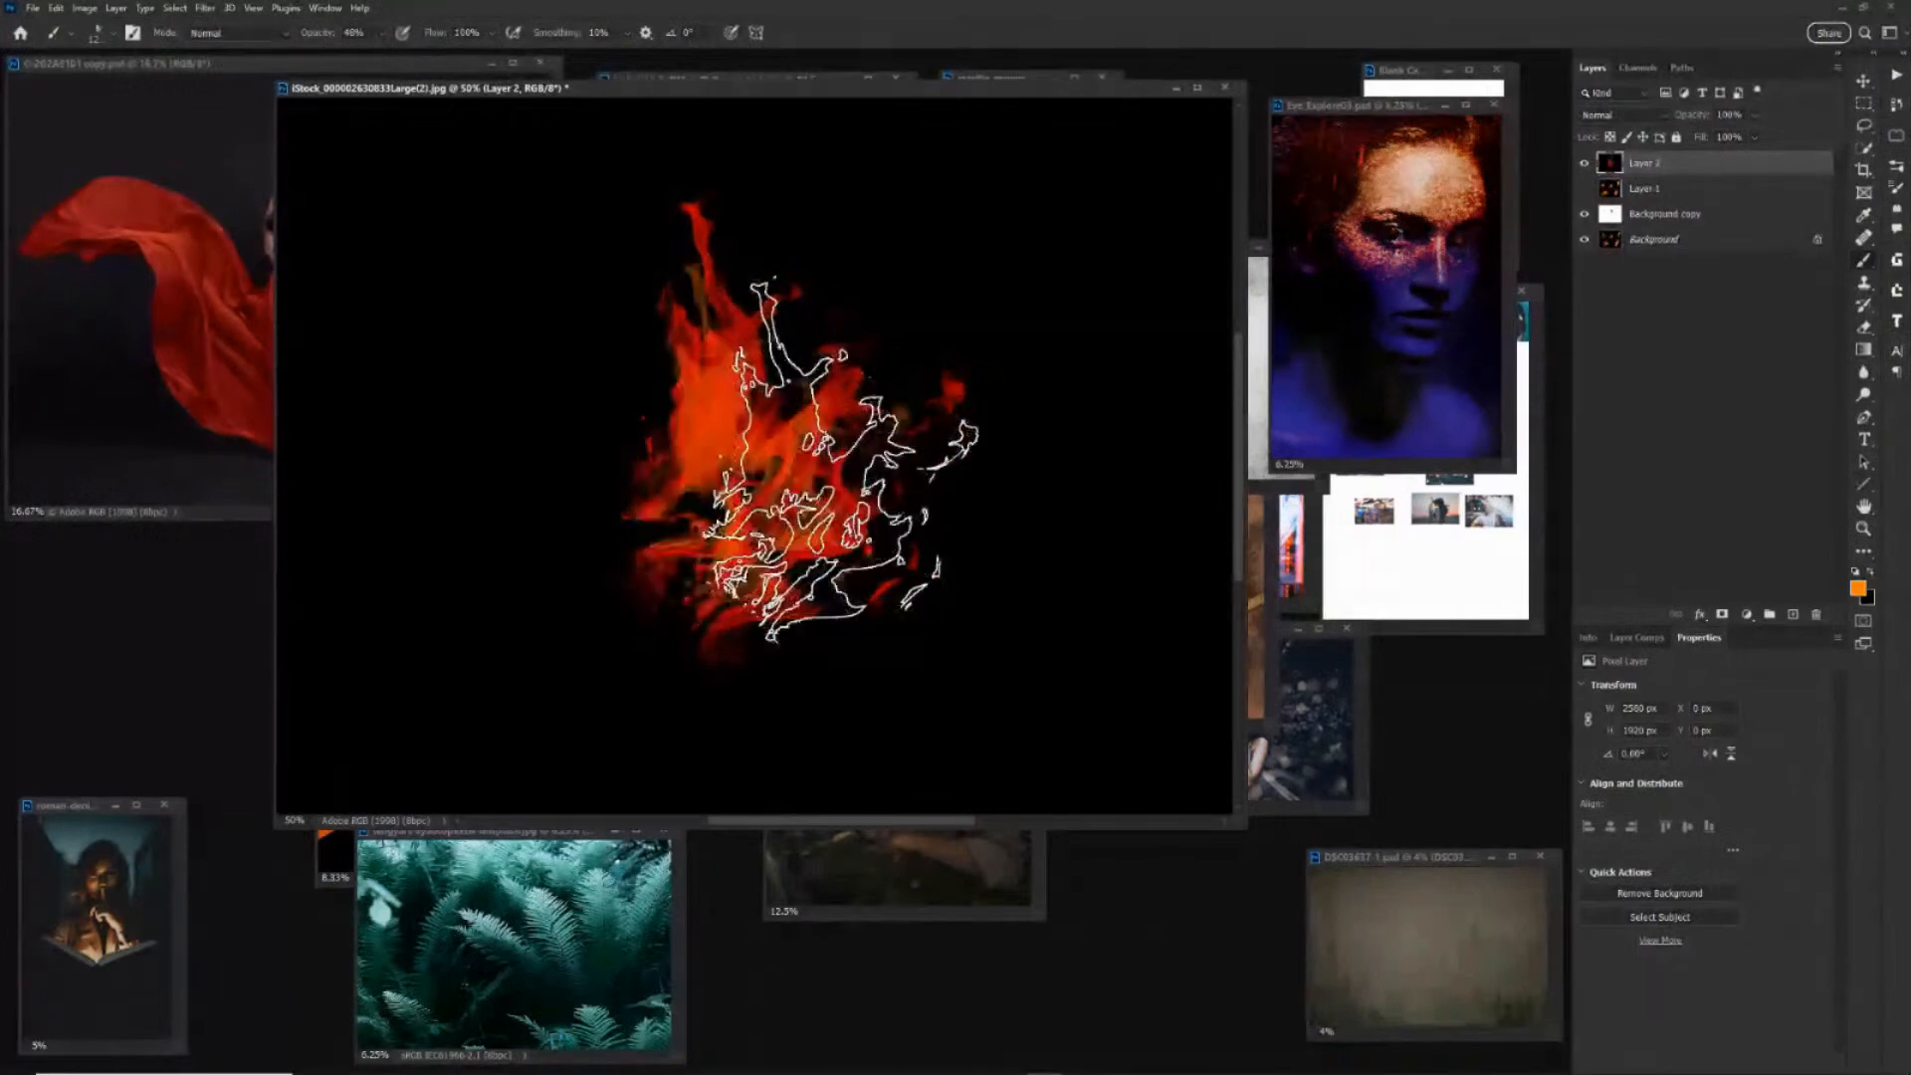
{"action": "key", "text": "bracketleft"}
{"action": "key", "text": "bracketleft"}
{"action": "key", "text": "bracketleft"}
{"action": "key", "text": "bracketleft"}
{"action": "key", "text": "bracketleft"}
{"action": "key", "text": "bracketleft"}
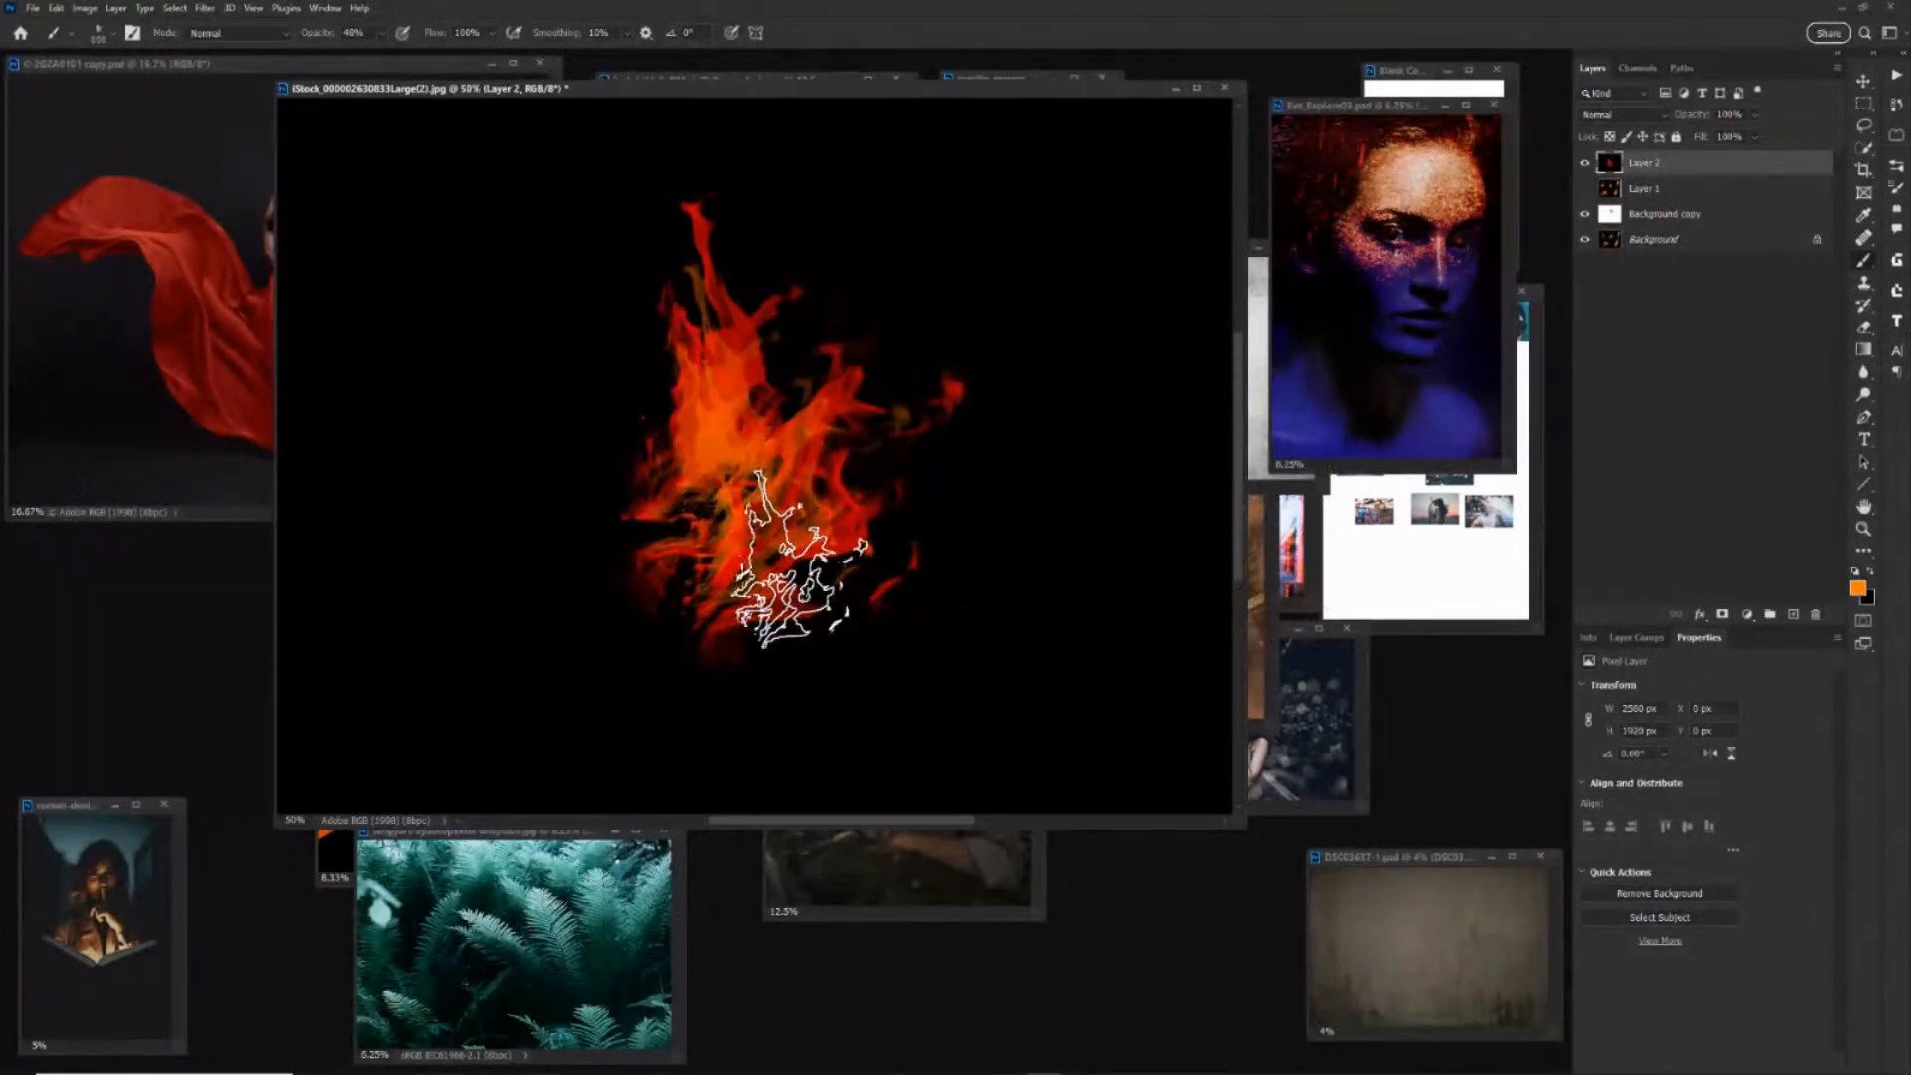
{"action": "key", "text": "bracketleft"}
{"action": "left_click", "coordinate": [749, 470]}
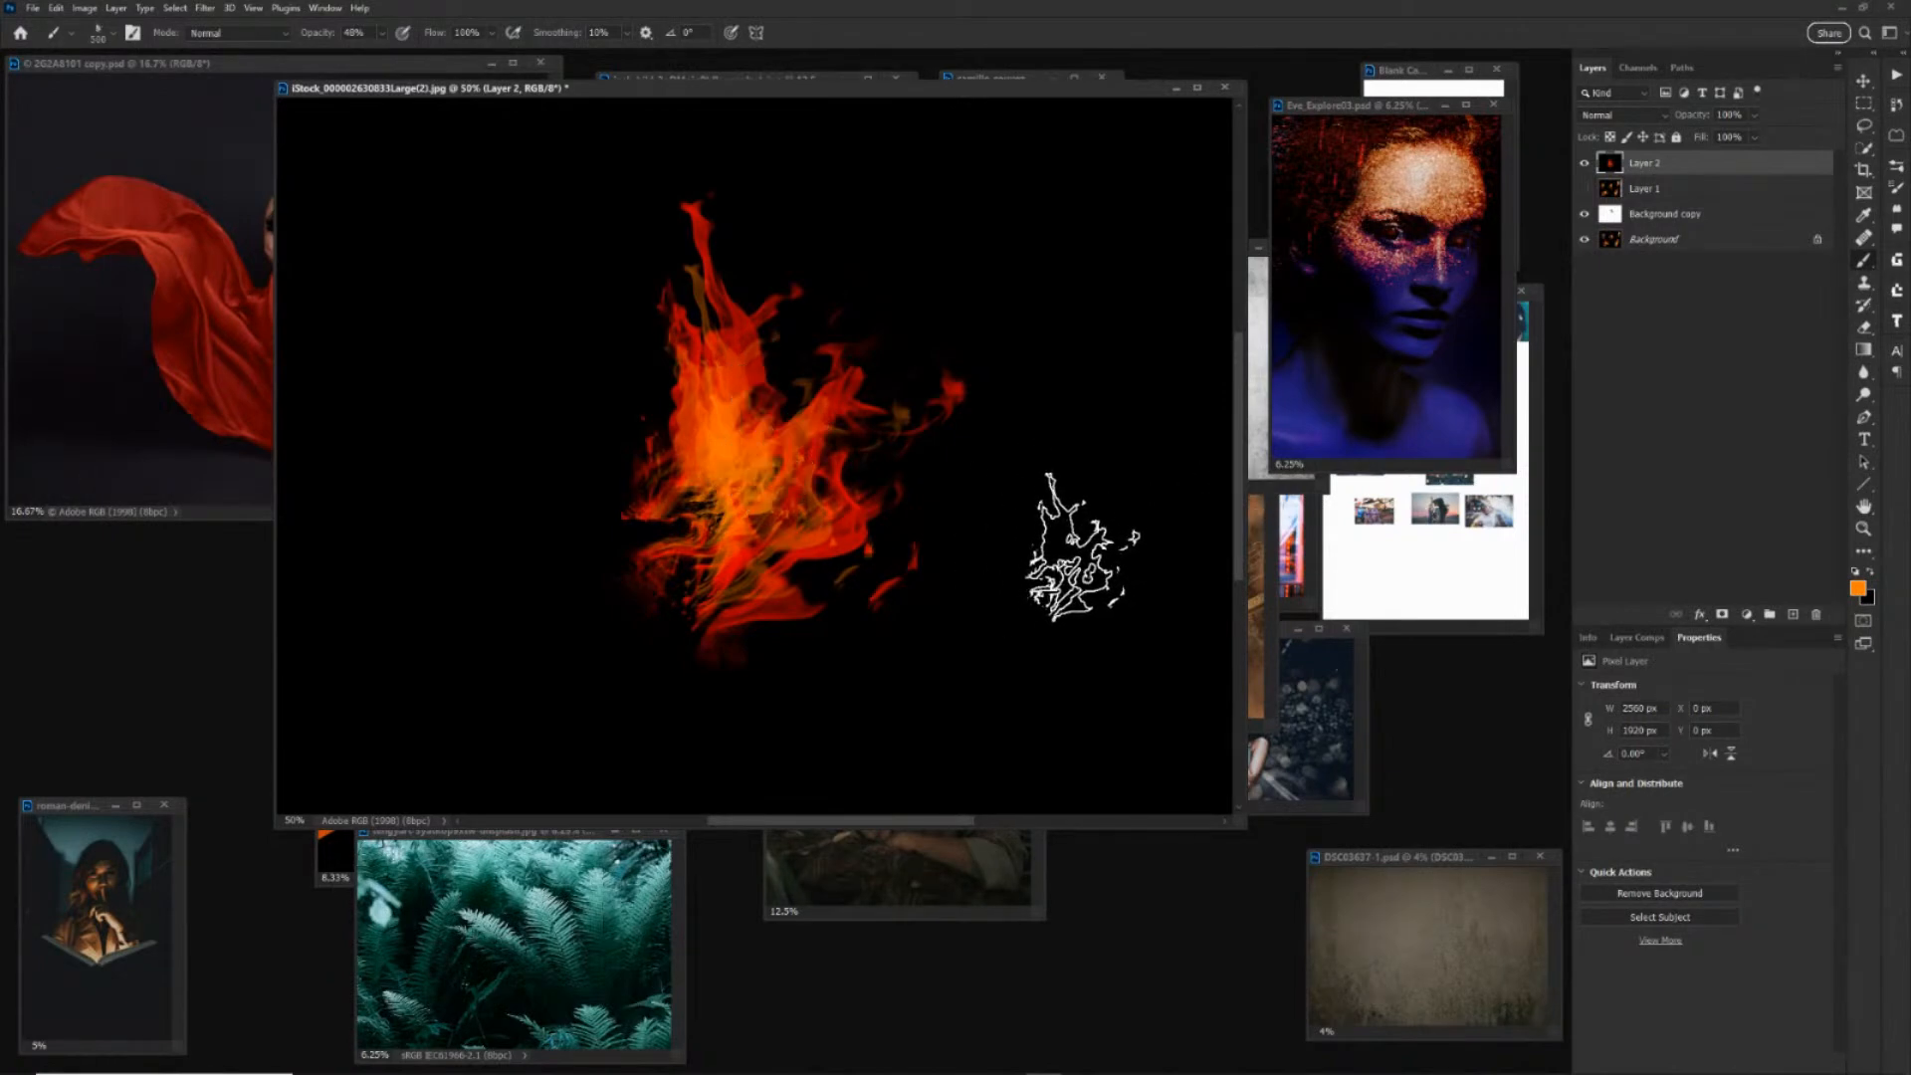
Enlarge the fire brush to 1000 px and open the Brush Settings, floating them beside the painted flame.
{"action": "key", "text": "bracketright"}
{"action": "key", "text": "bracketright"}
{"action": "key", "text": "bracketright"}
{"action": "key", "text": "bracketright"}
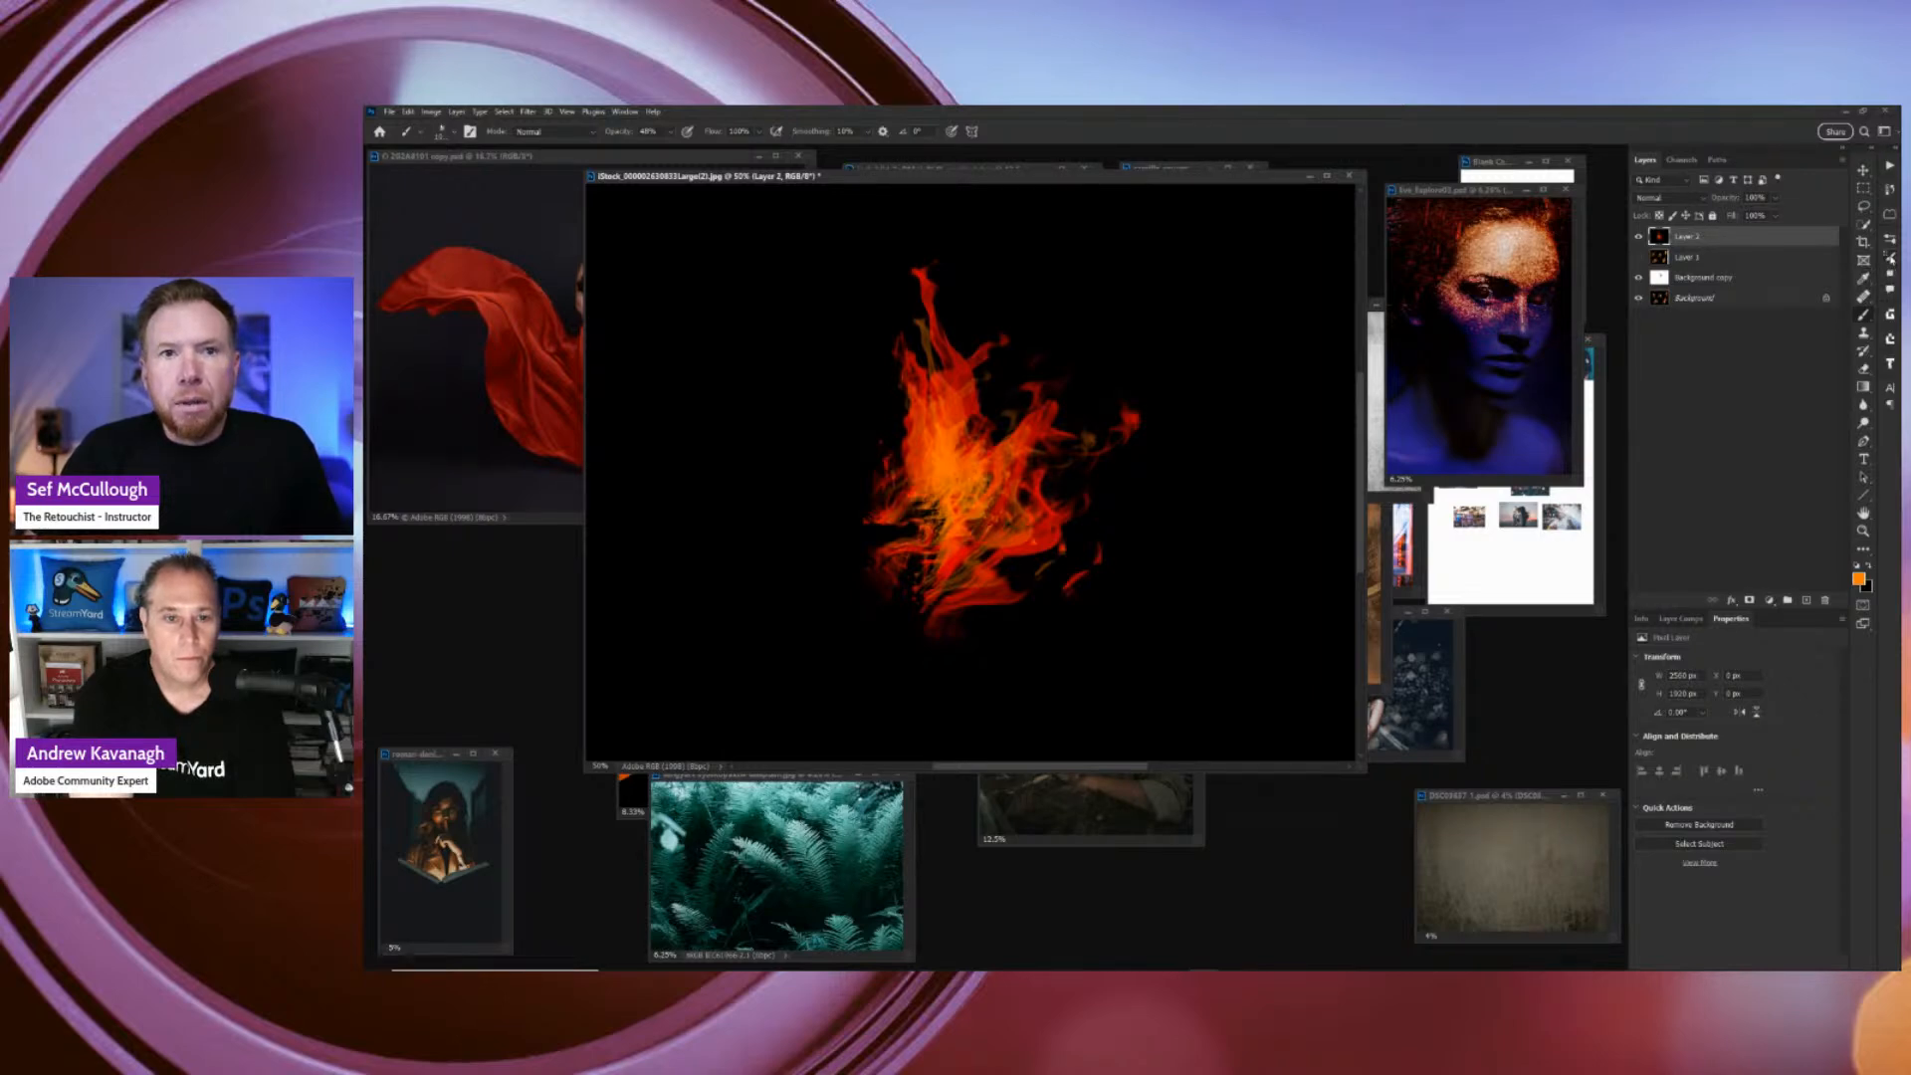
{"action": "left_click", "coordinate": [637, 112]}
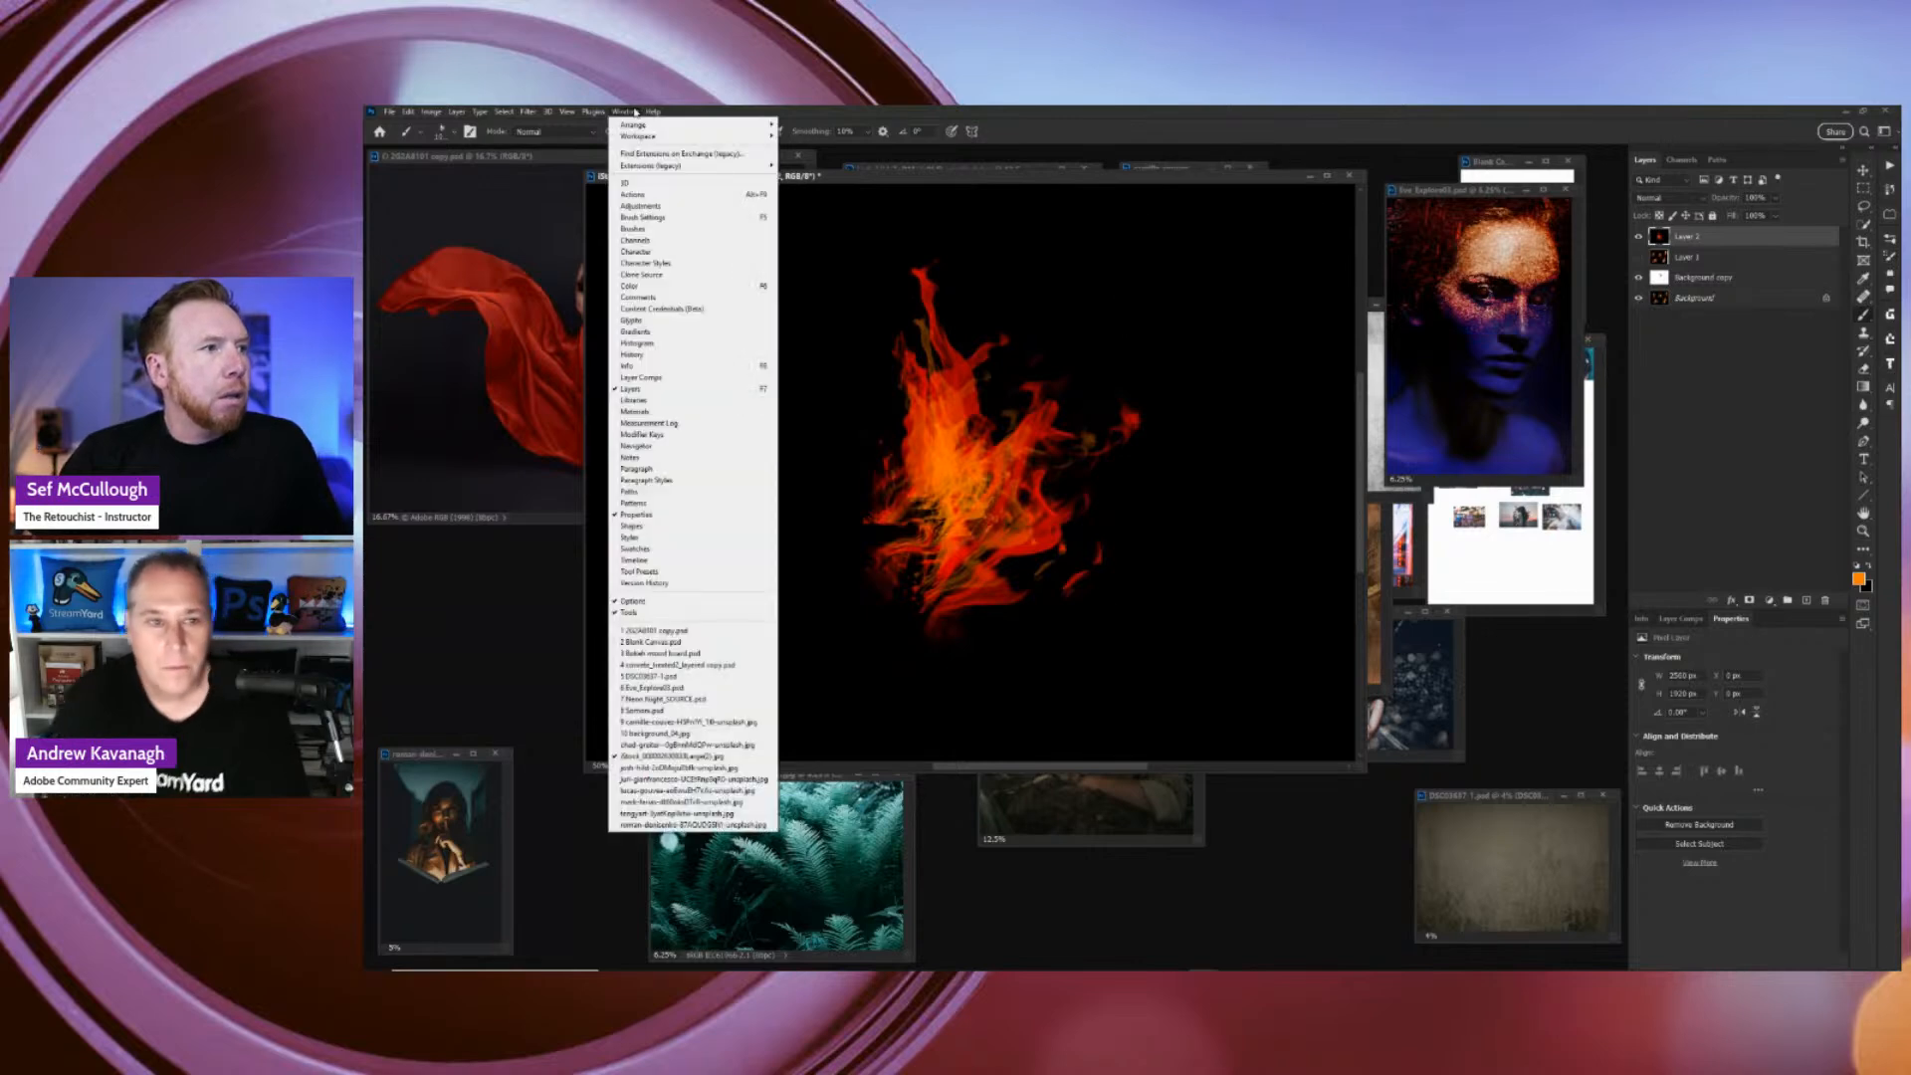
{"action": "left_click", "coordinate": [656, 218]}
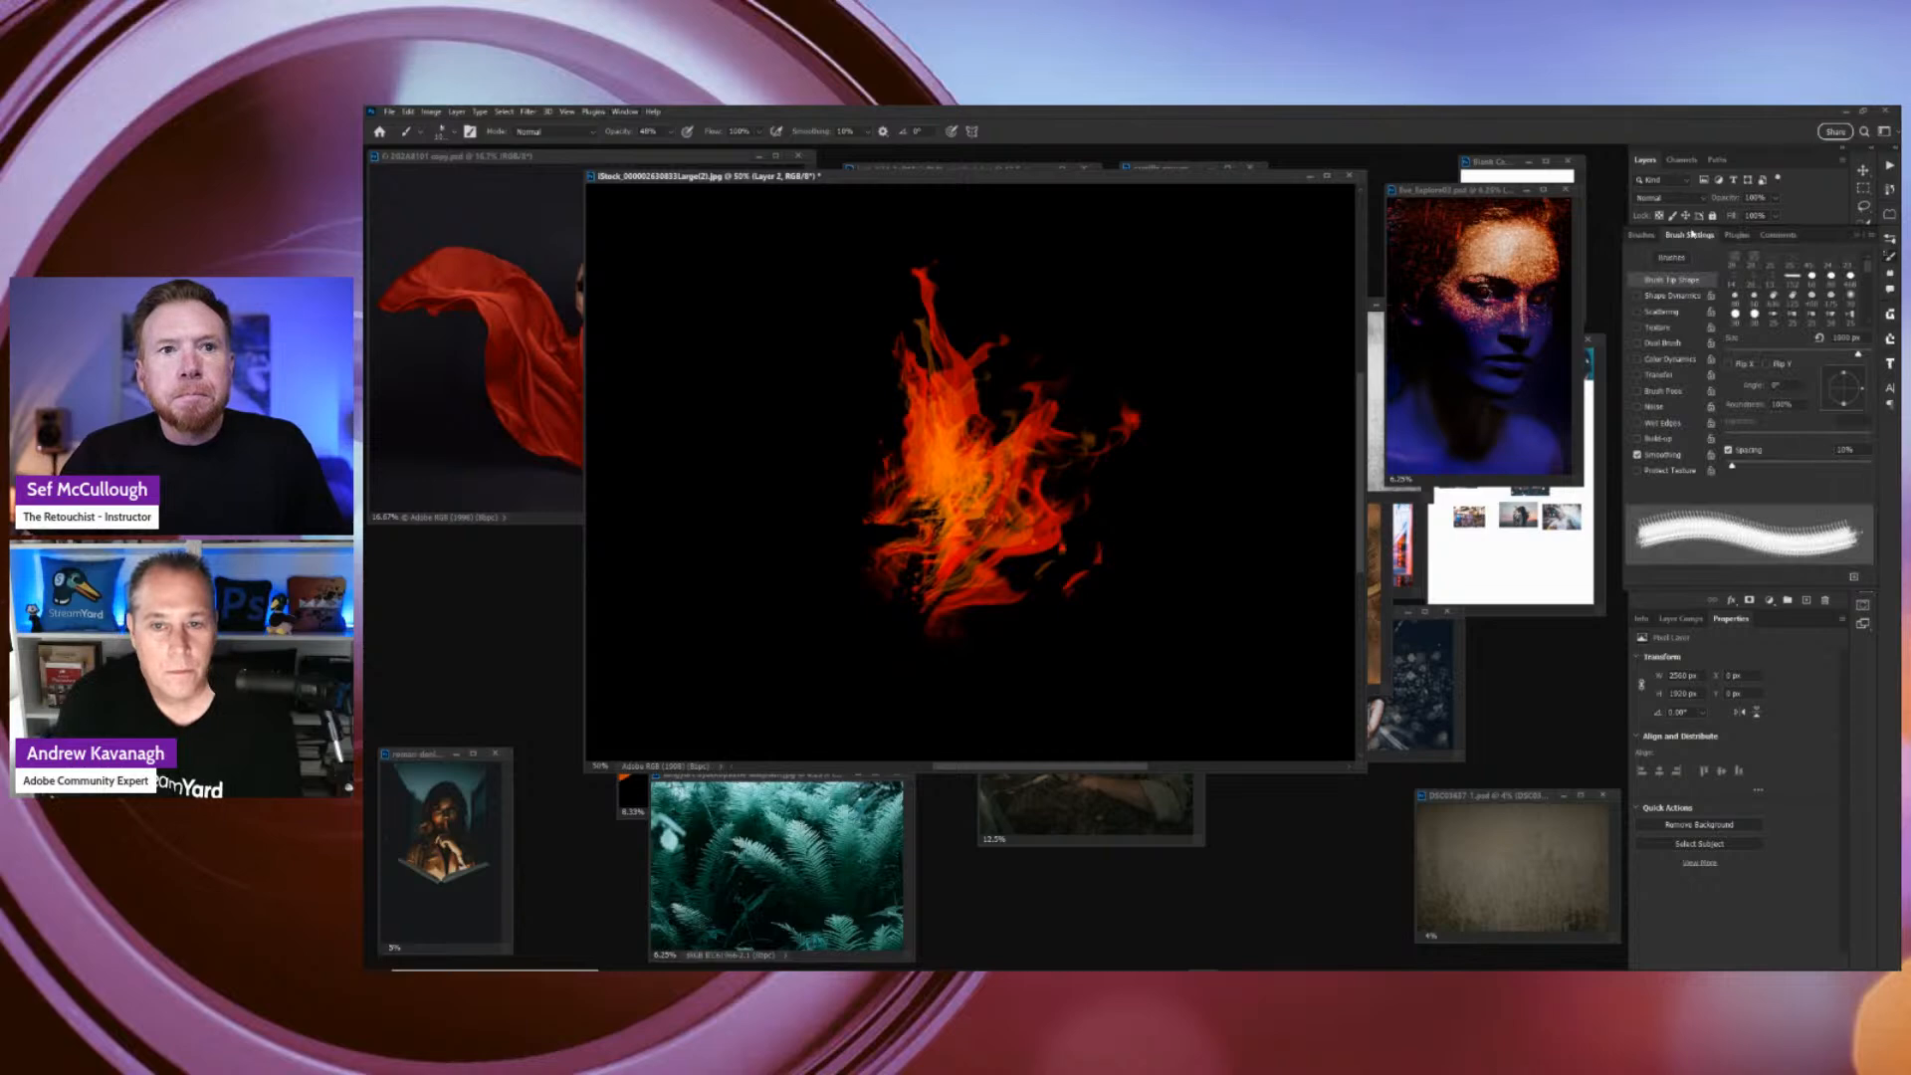
{"action": "left_click_drag", "start_coordinate": [1689, 235], "coordinate": [1324, 252]}
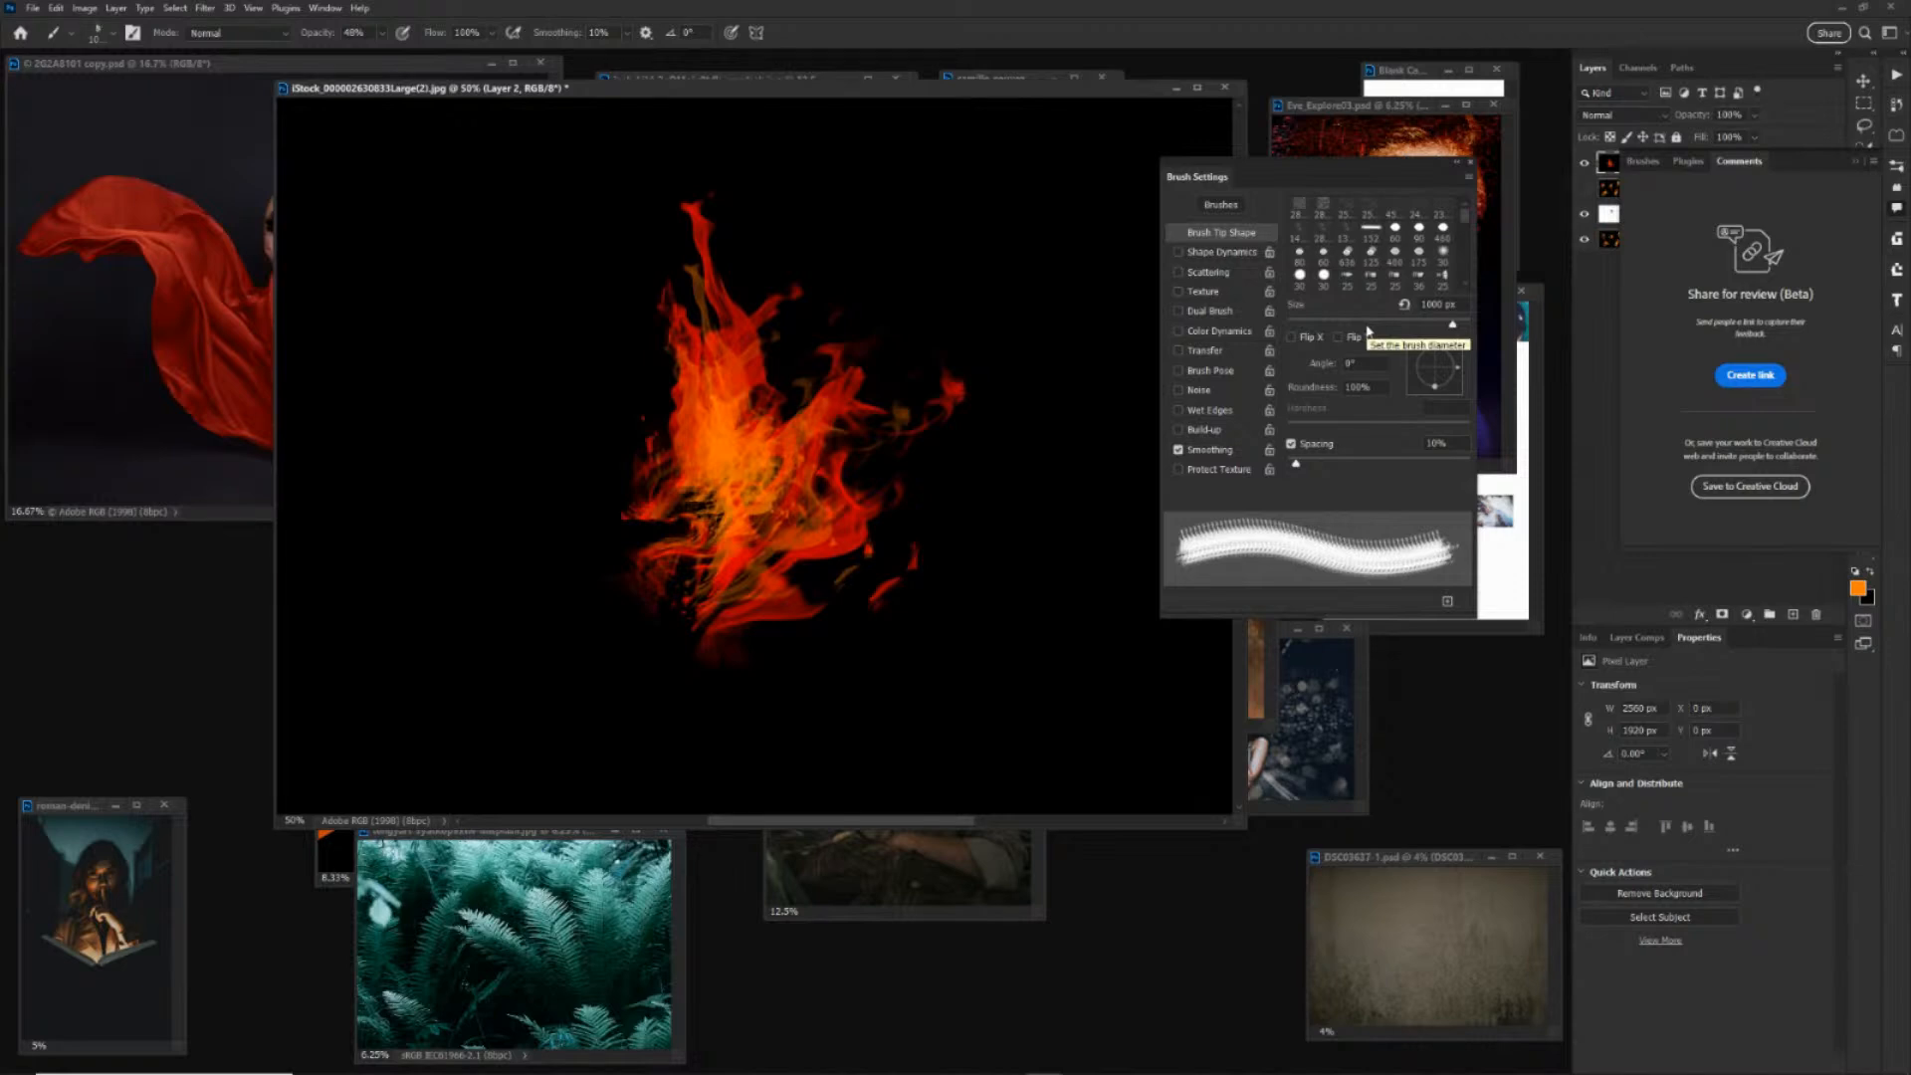
Clear the painted flame with a black fill and stamp one upright orange flame in the canvas's upper right area.
{"action": "key", "text": "ctrl+BackSpace"}
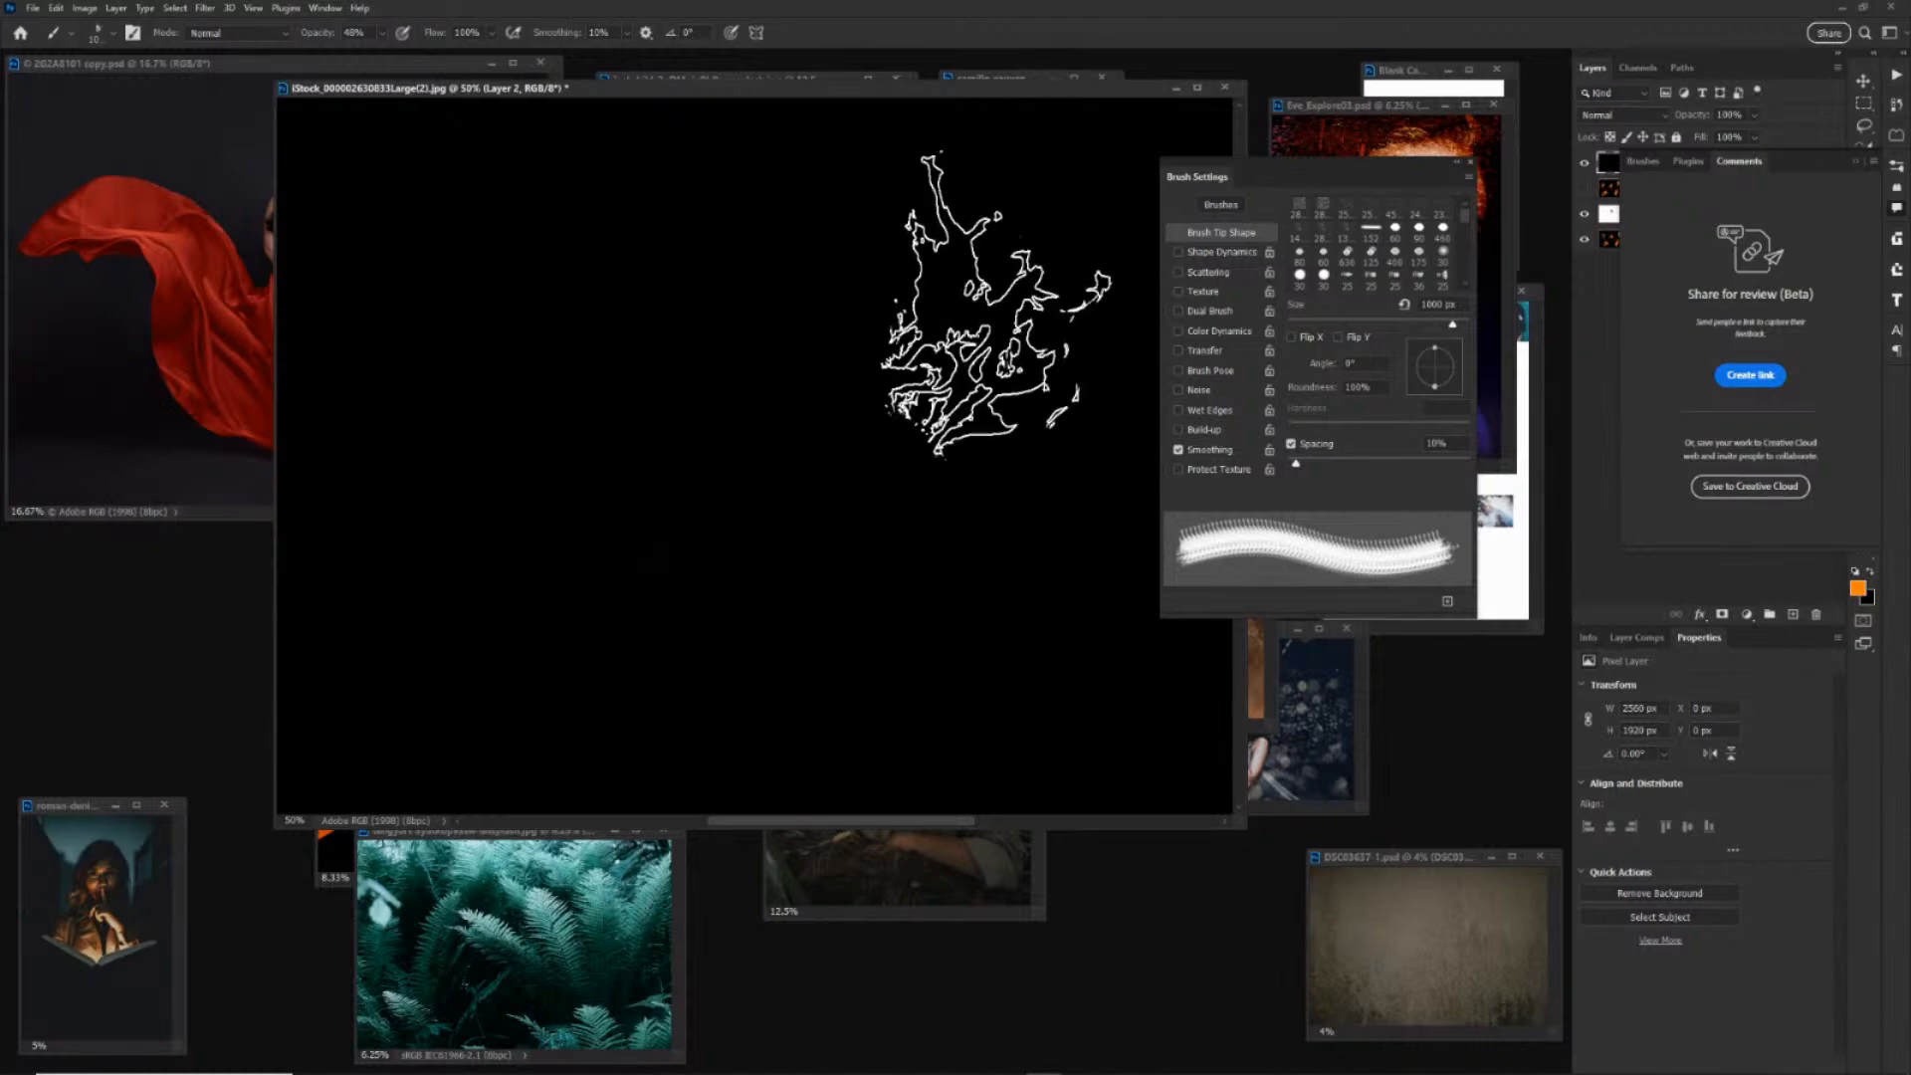
{"action": "left_click", "coordinate": [977, 304]}
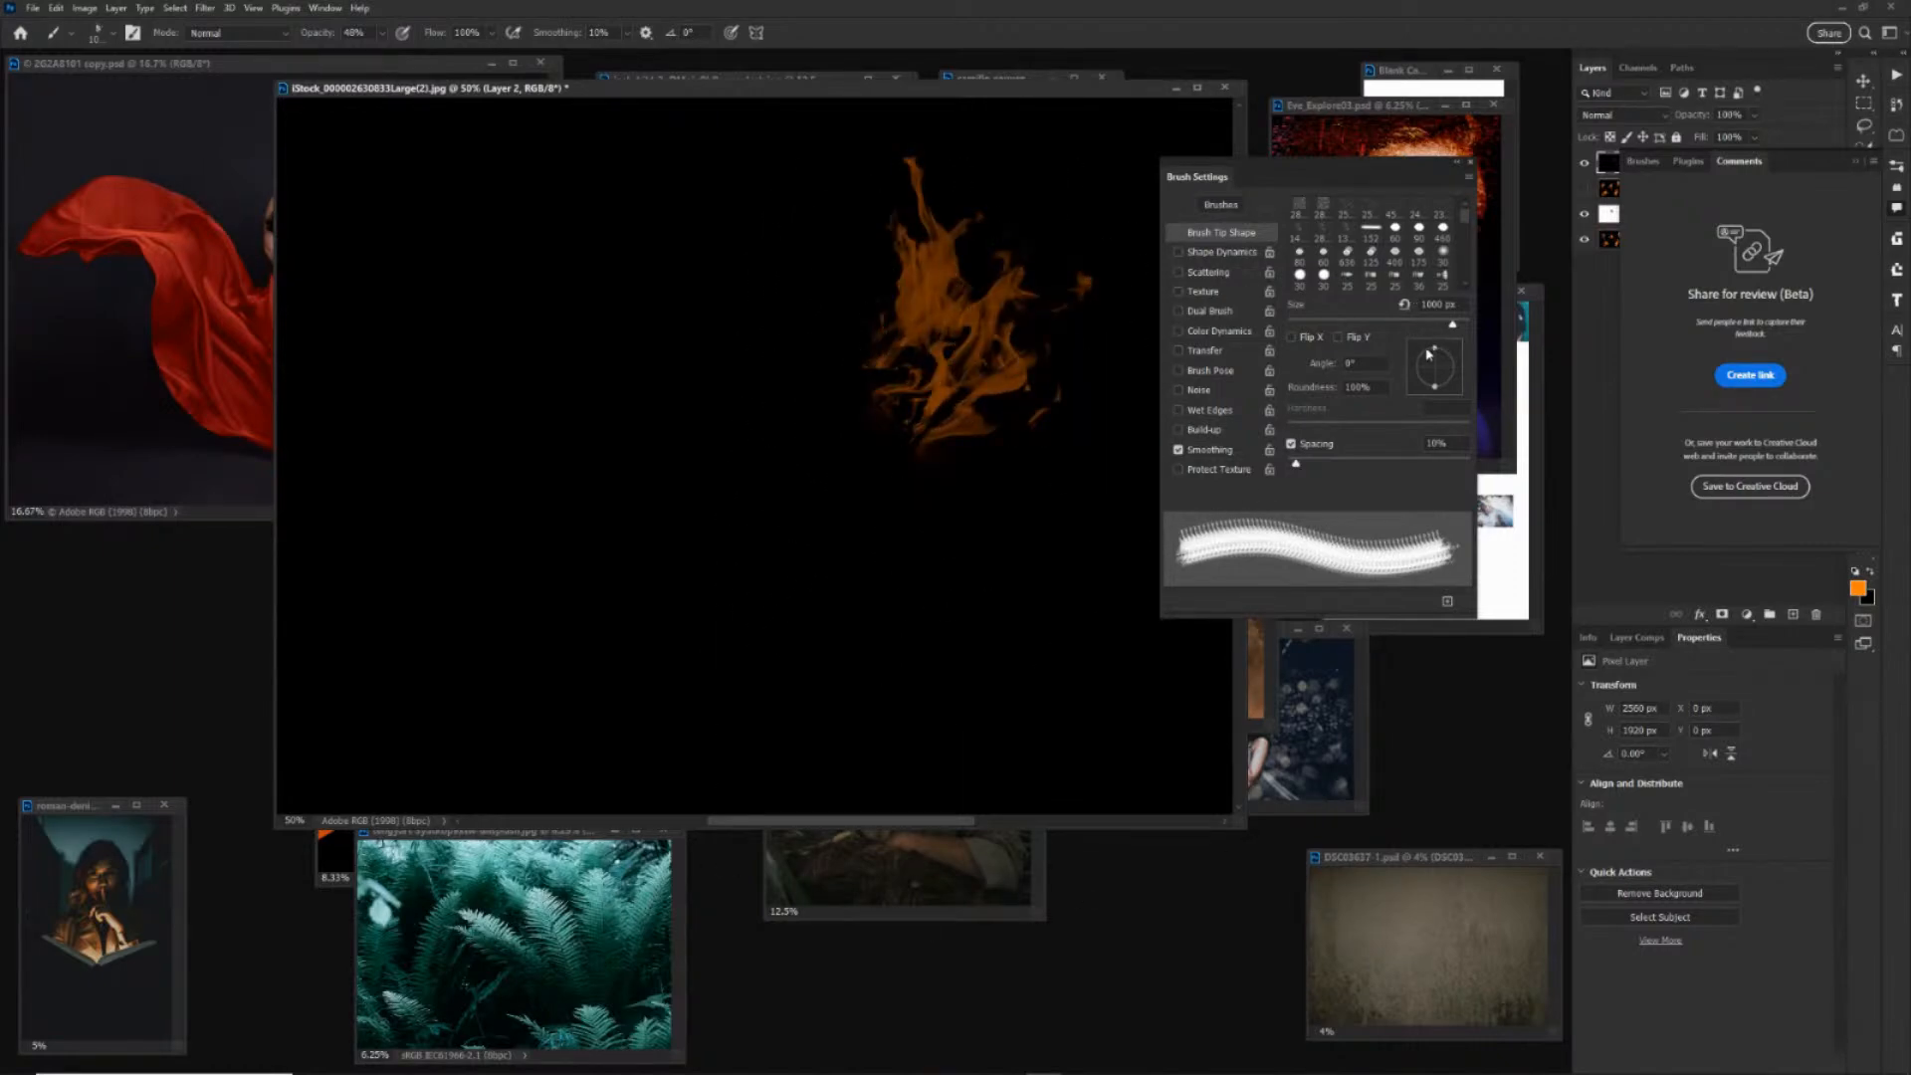
Rotate the fire brush tip to 47° and 84°, stamping one orange flame at each angle to the left of the upright one.
{"action": "left_click_drag", "start_coordinate": [1462, 373], "coordinate": [1452, 347]}
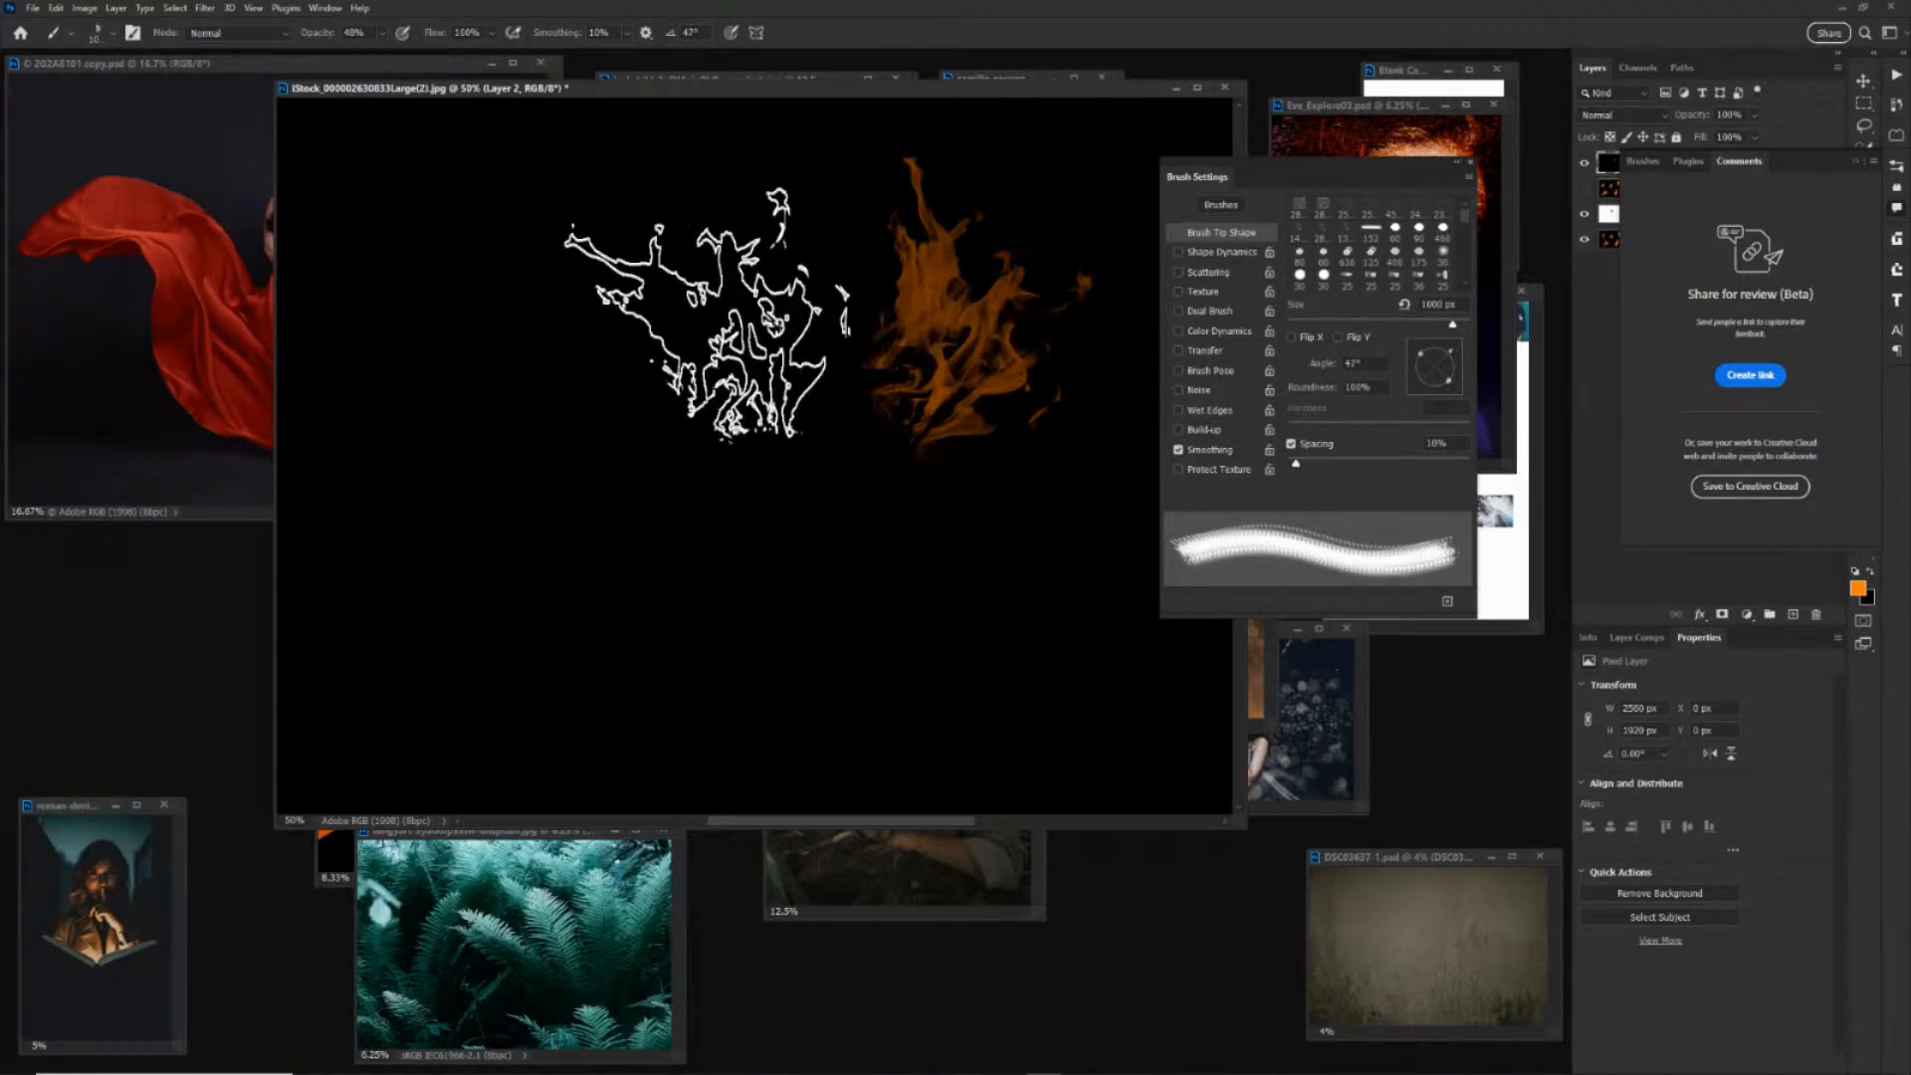
{"action": "left_click", "coordinate": [697, 329]}
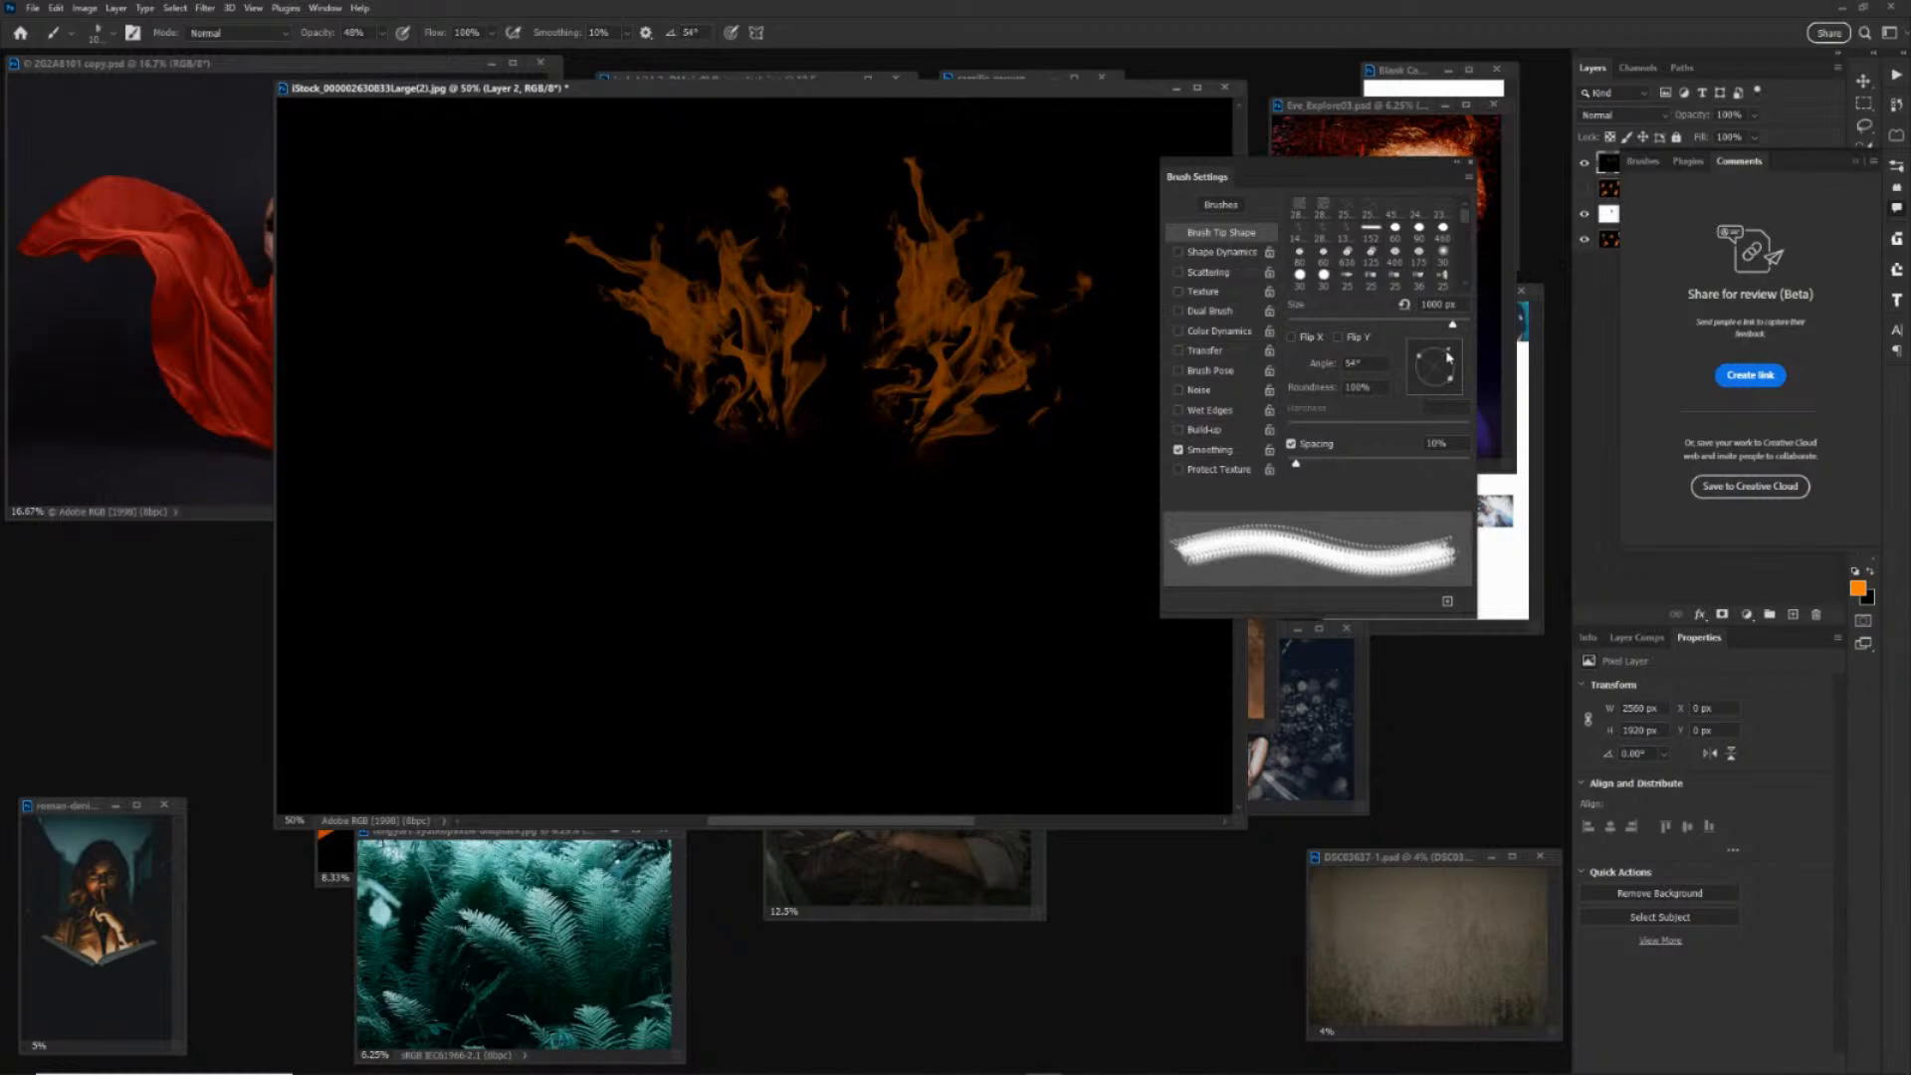
{"action": "left_click_drag", "start_coordinate": [1449, 356], "coordinate": [1439, 349]}
{"action": "left_click", "coordinate": [528, 488]}
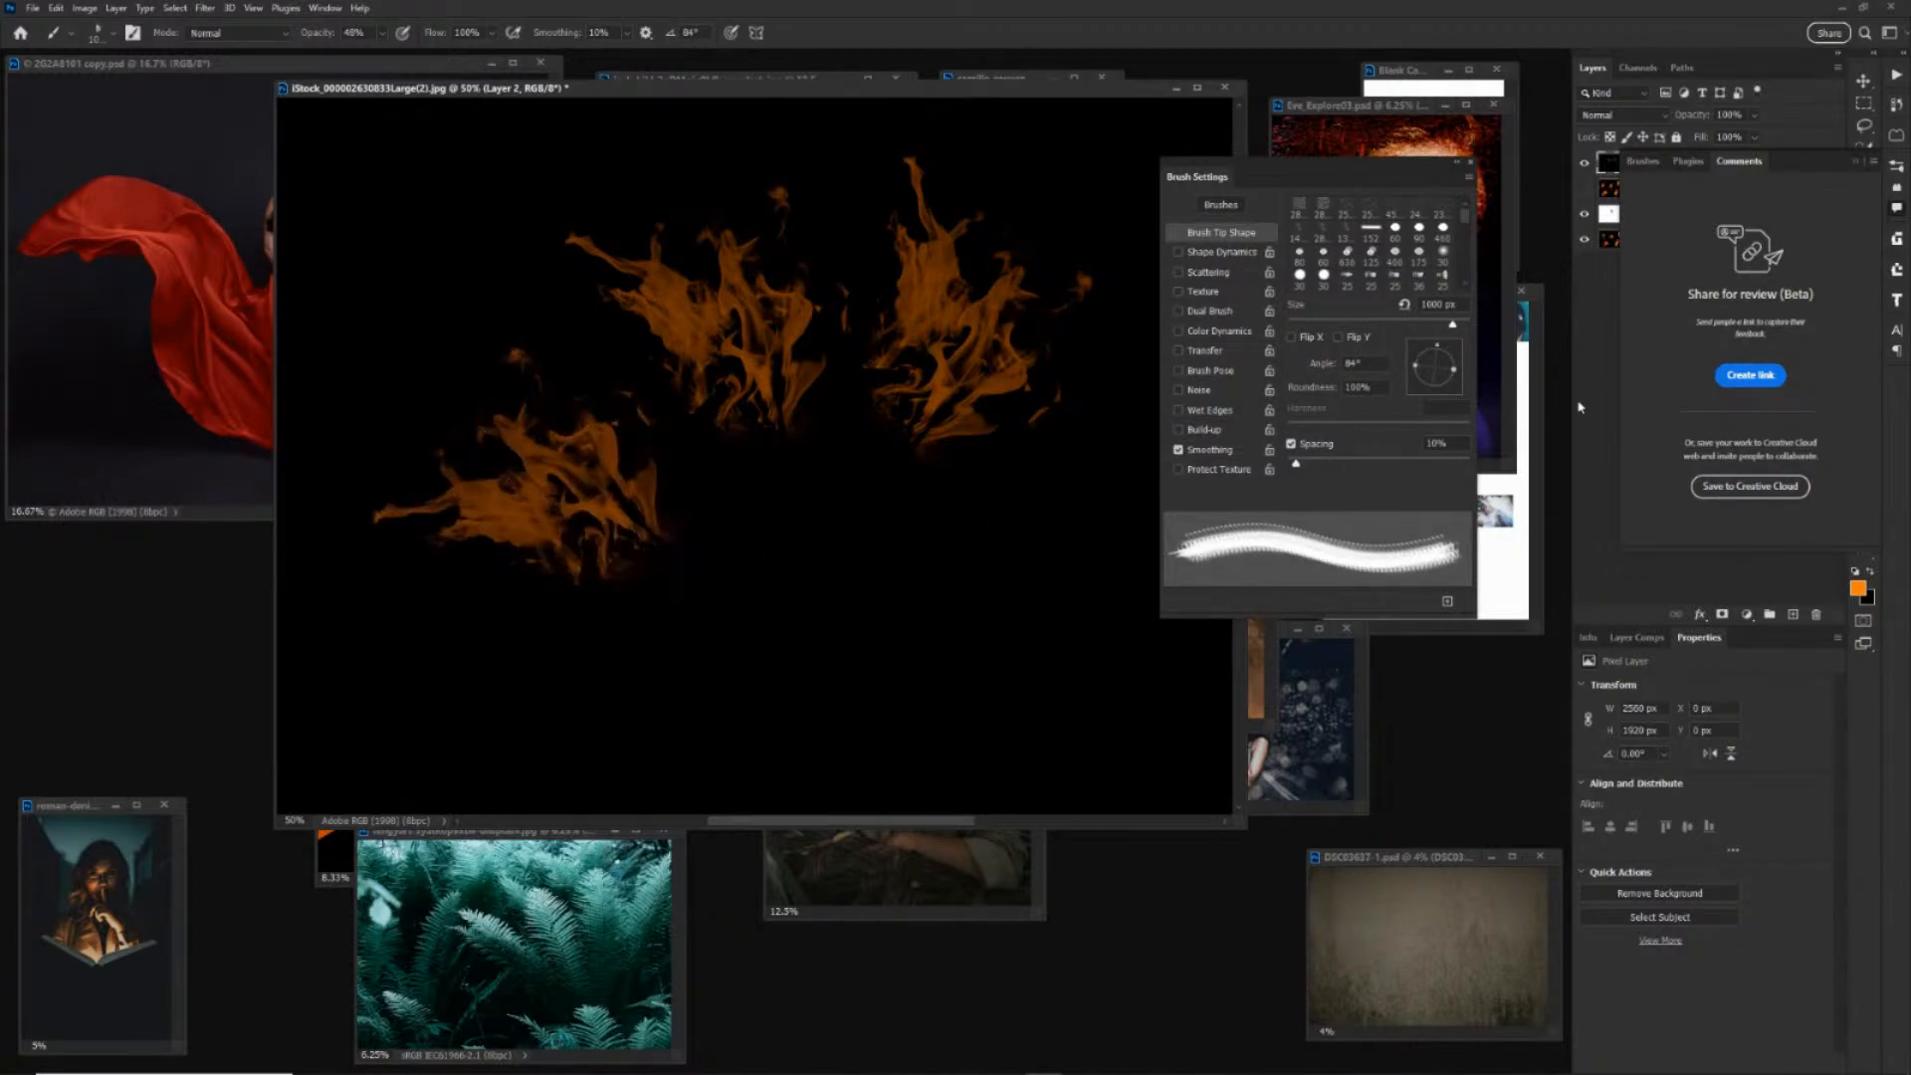
{"action": "key", "text": "v"}
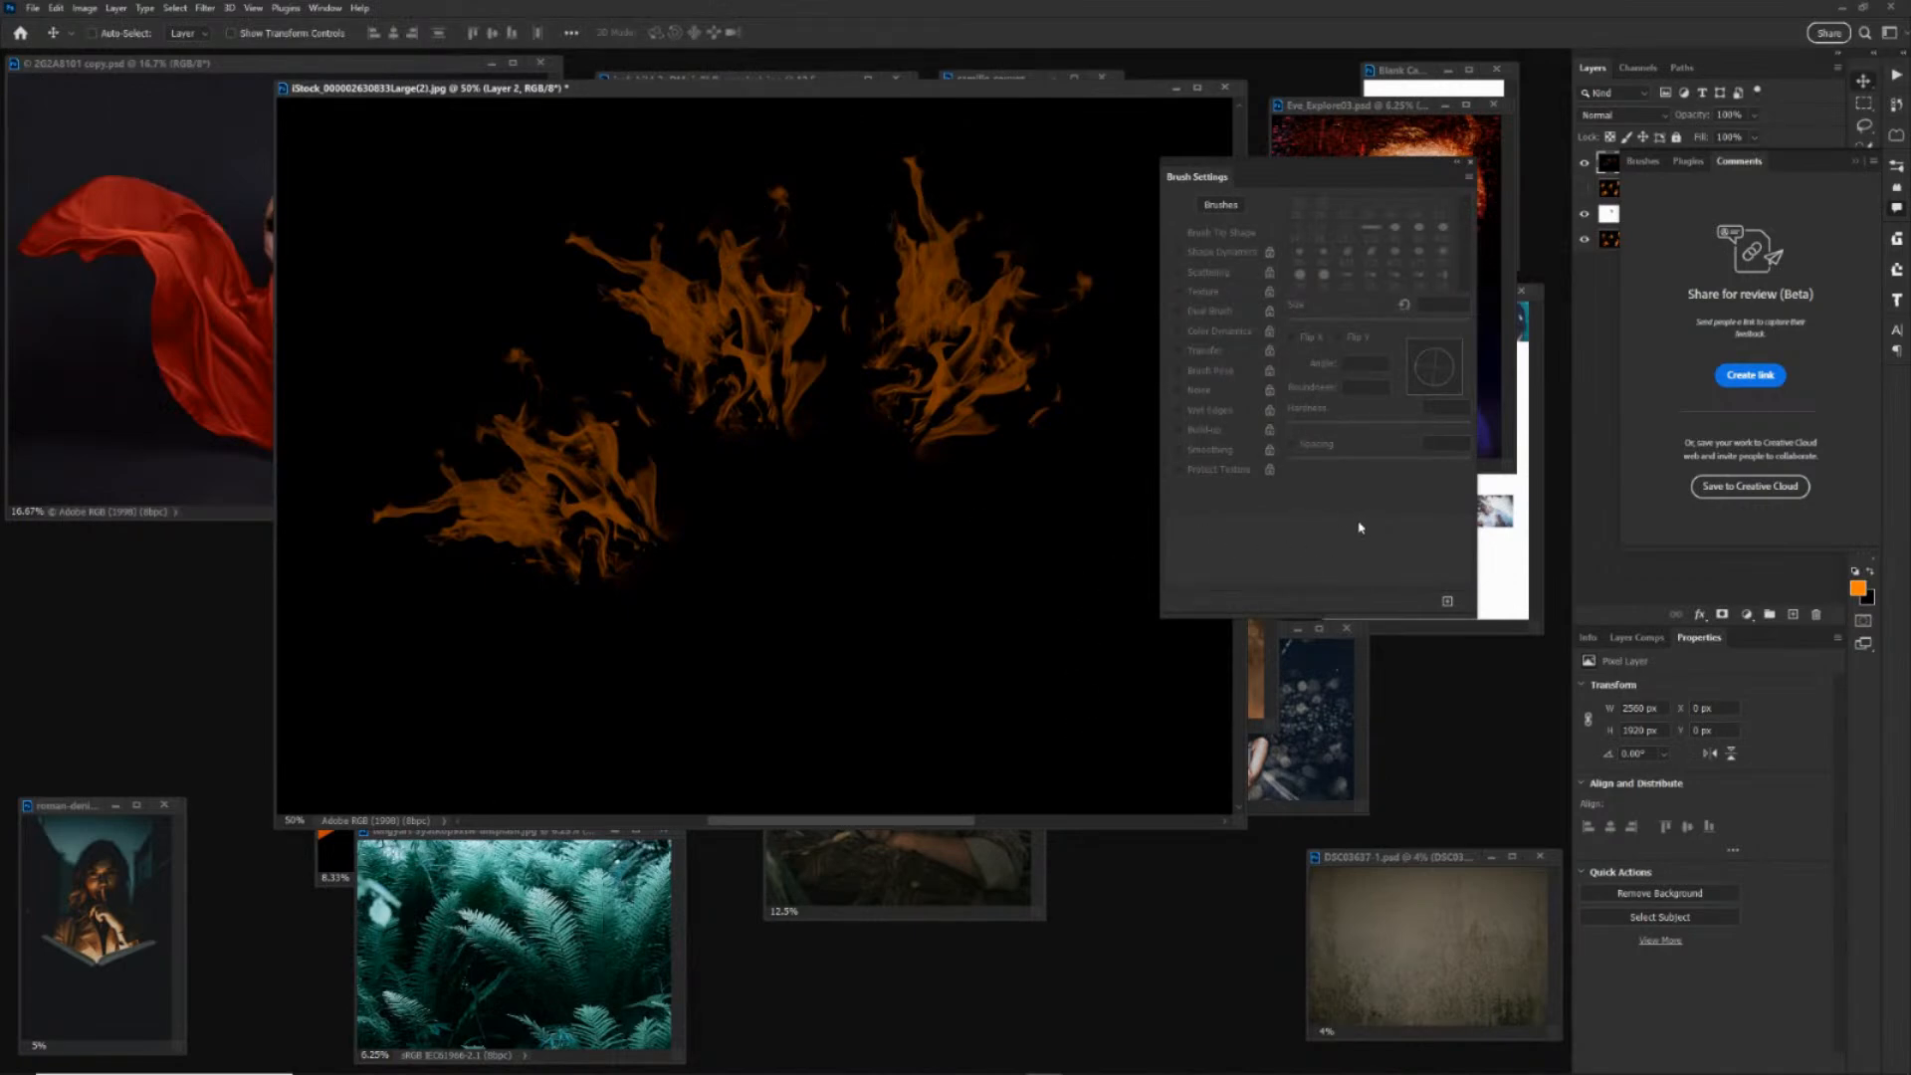
Set the fire brush to 100% opacity and stamp one bright orange flame in the canvas's lower right area.
{"action": "key", "text": "b"}
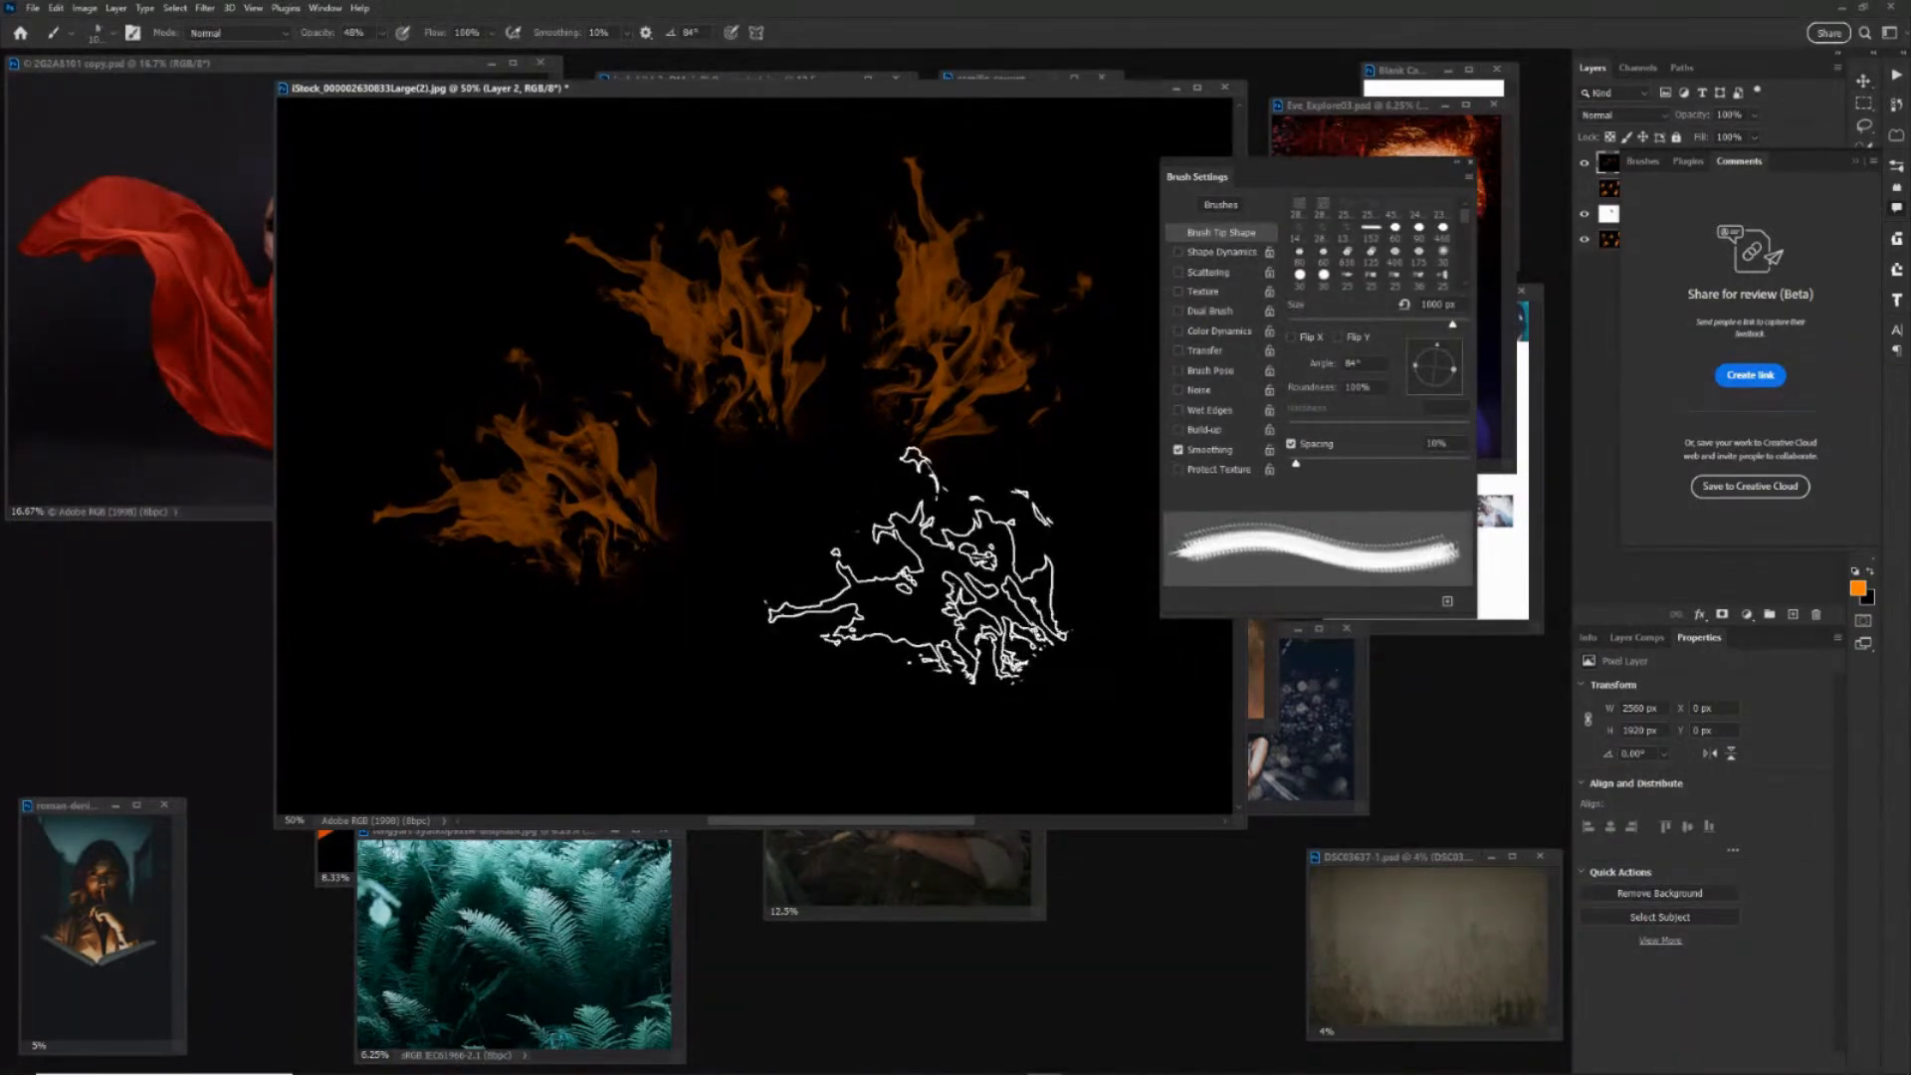
{"action": "key", "text": "0"}
{"action": "left_click", "coordinate": [841, 567]}
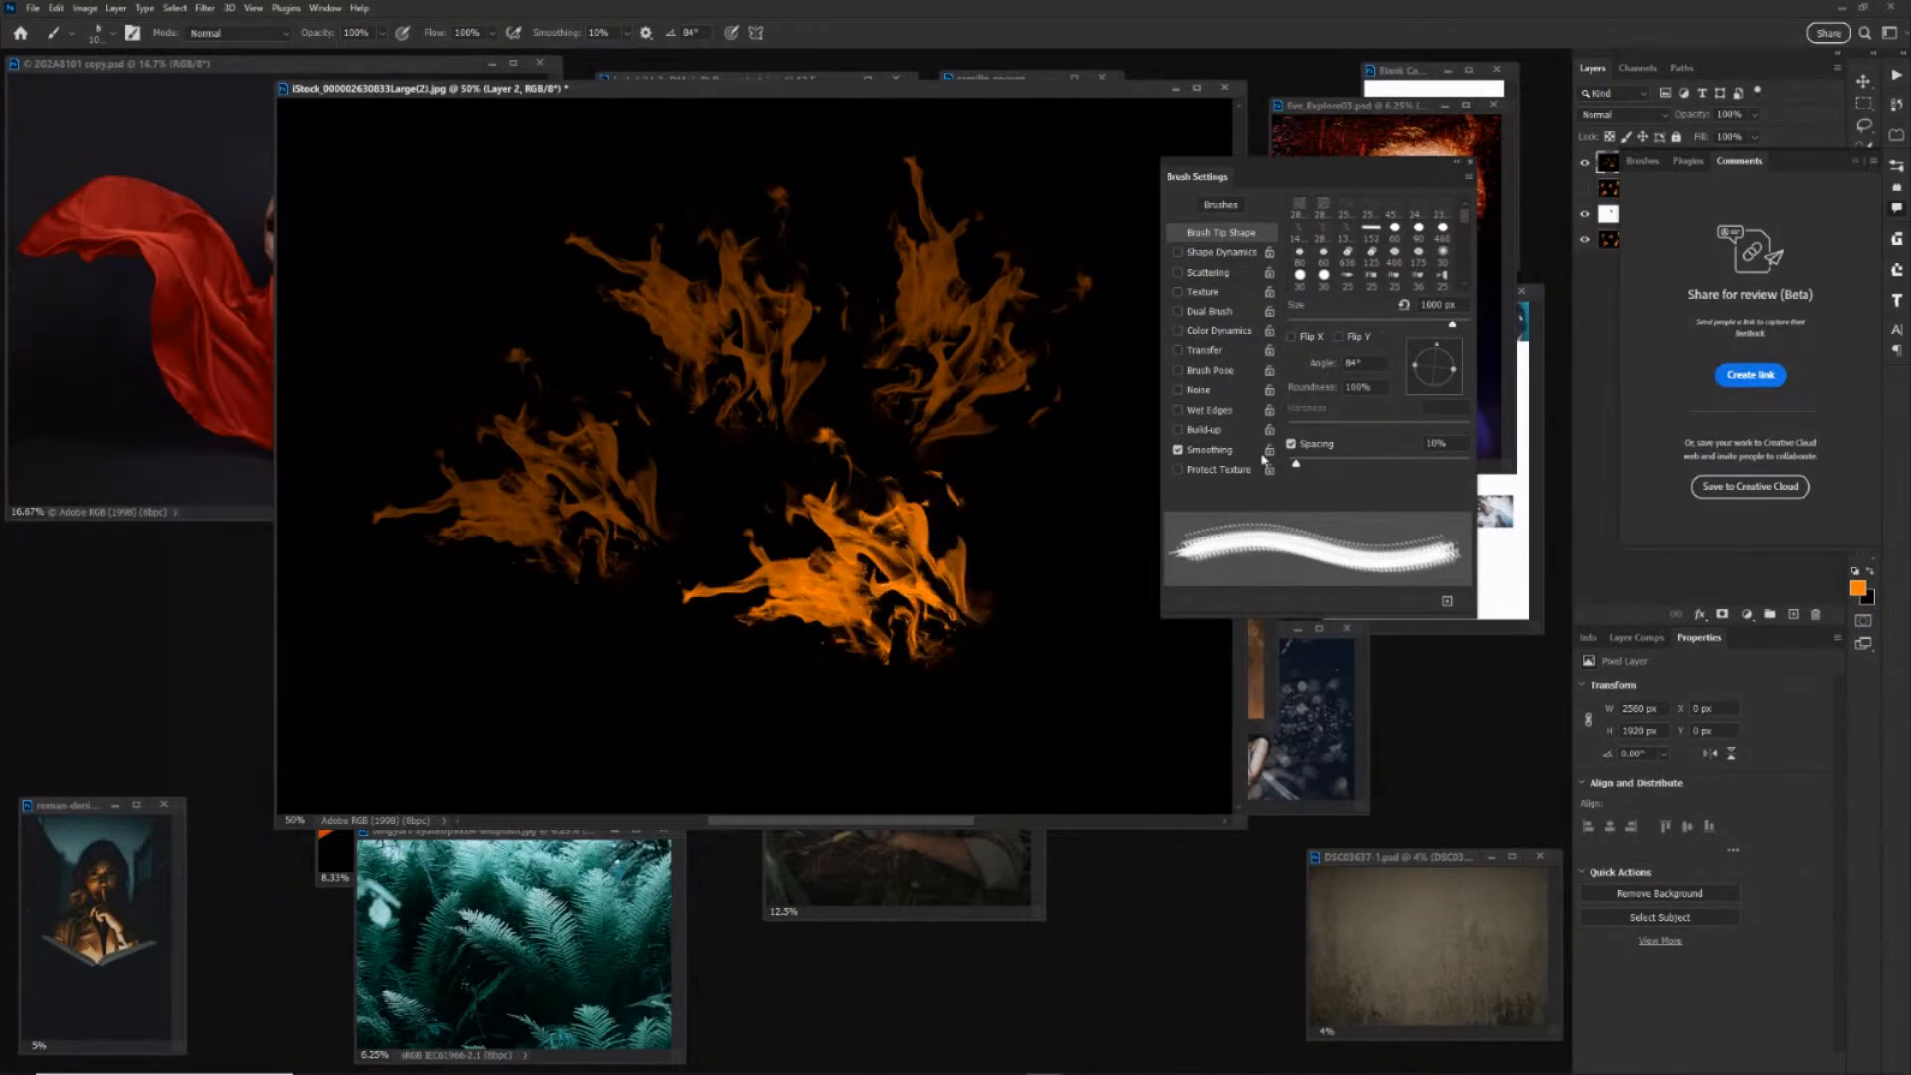
Set the fire brush's spacing to 67% and angle to 0°, and paint a stroke of three separate flames on the cleared canvas.
{"action": "left_click_drag", "start_coordinate": [1297, 467], "coordinate": [1349, 465]}
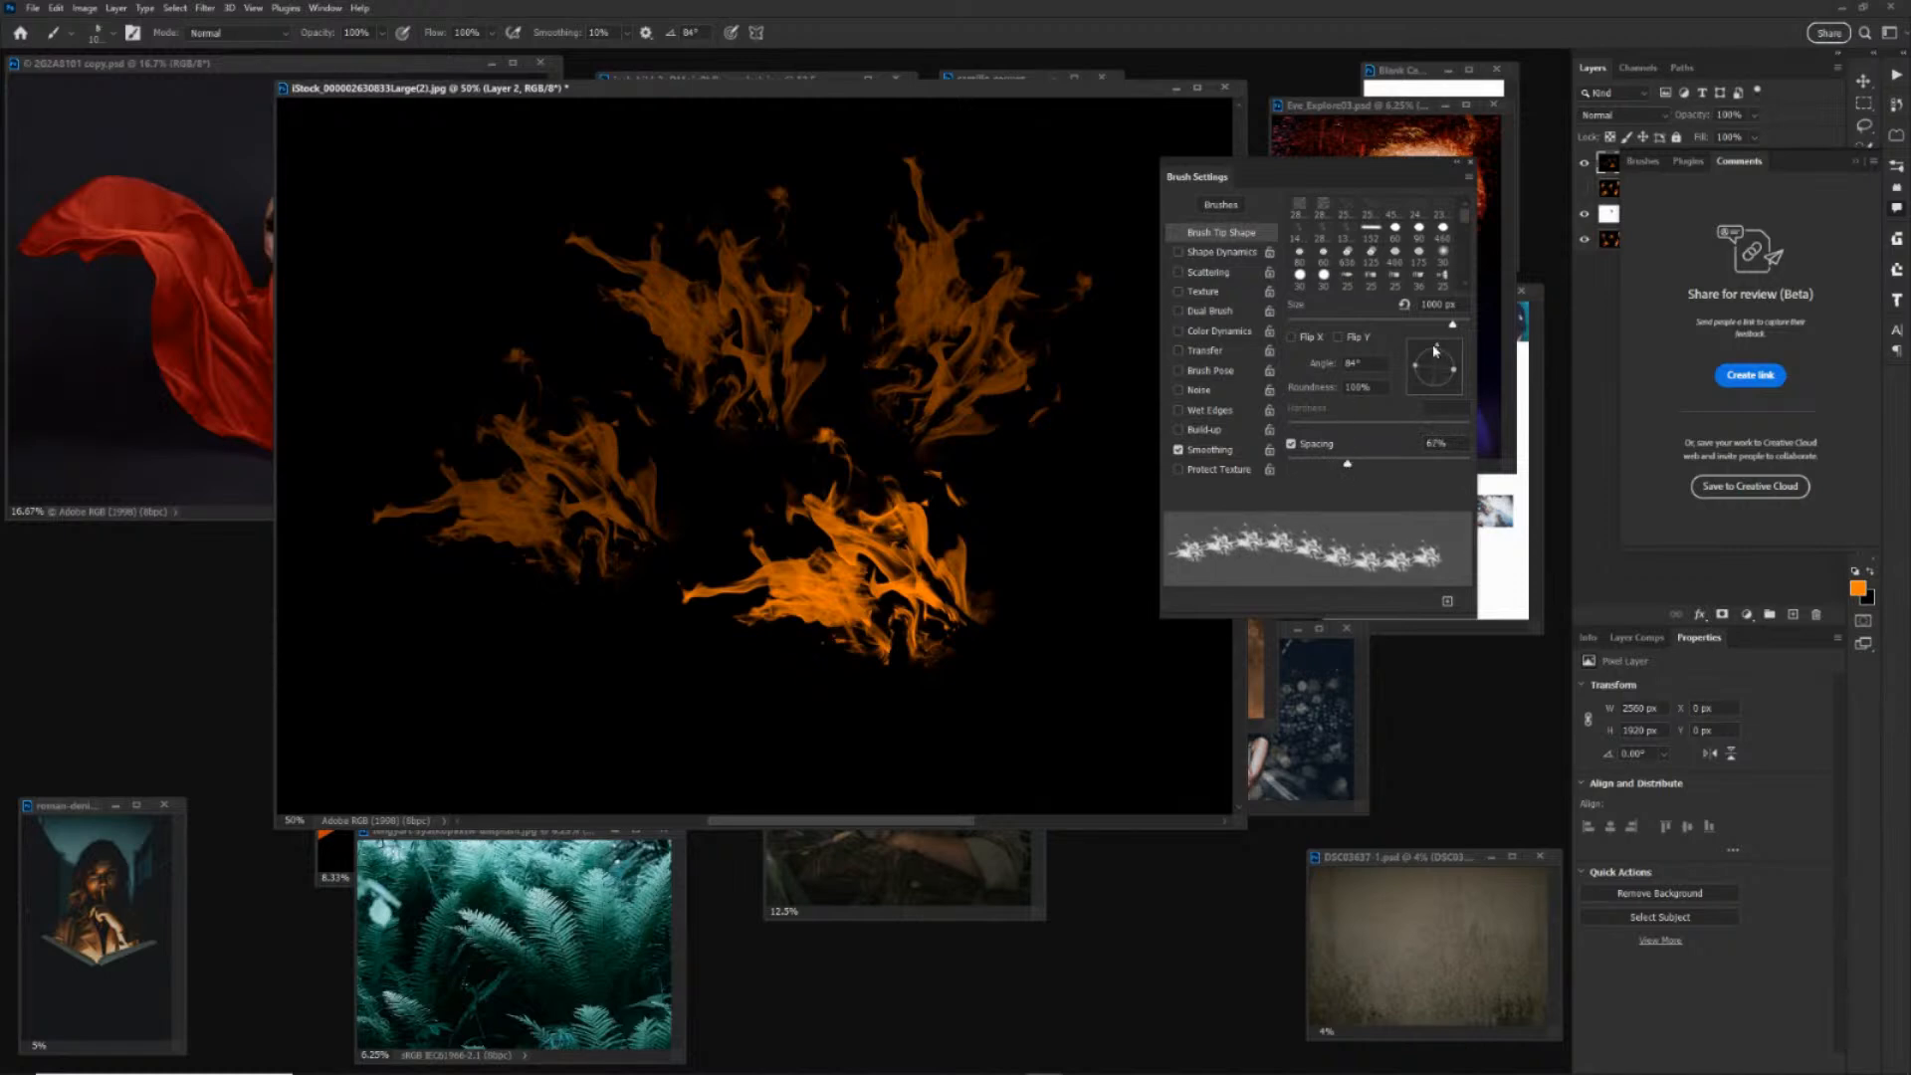
{"action": "left_click_drag", "start_coordinate": [1438, 350], "coordinate": [1460, 374]}
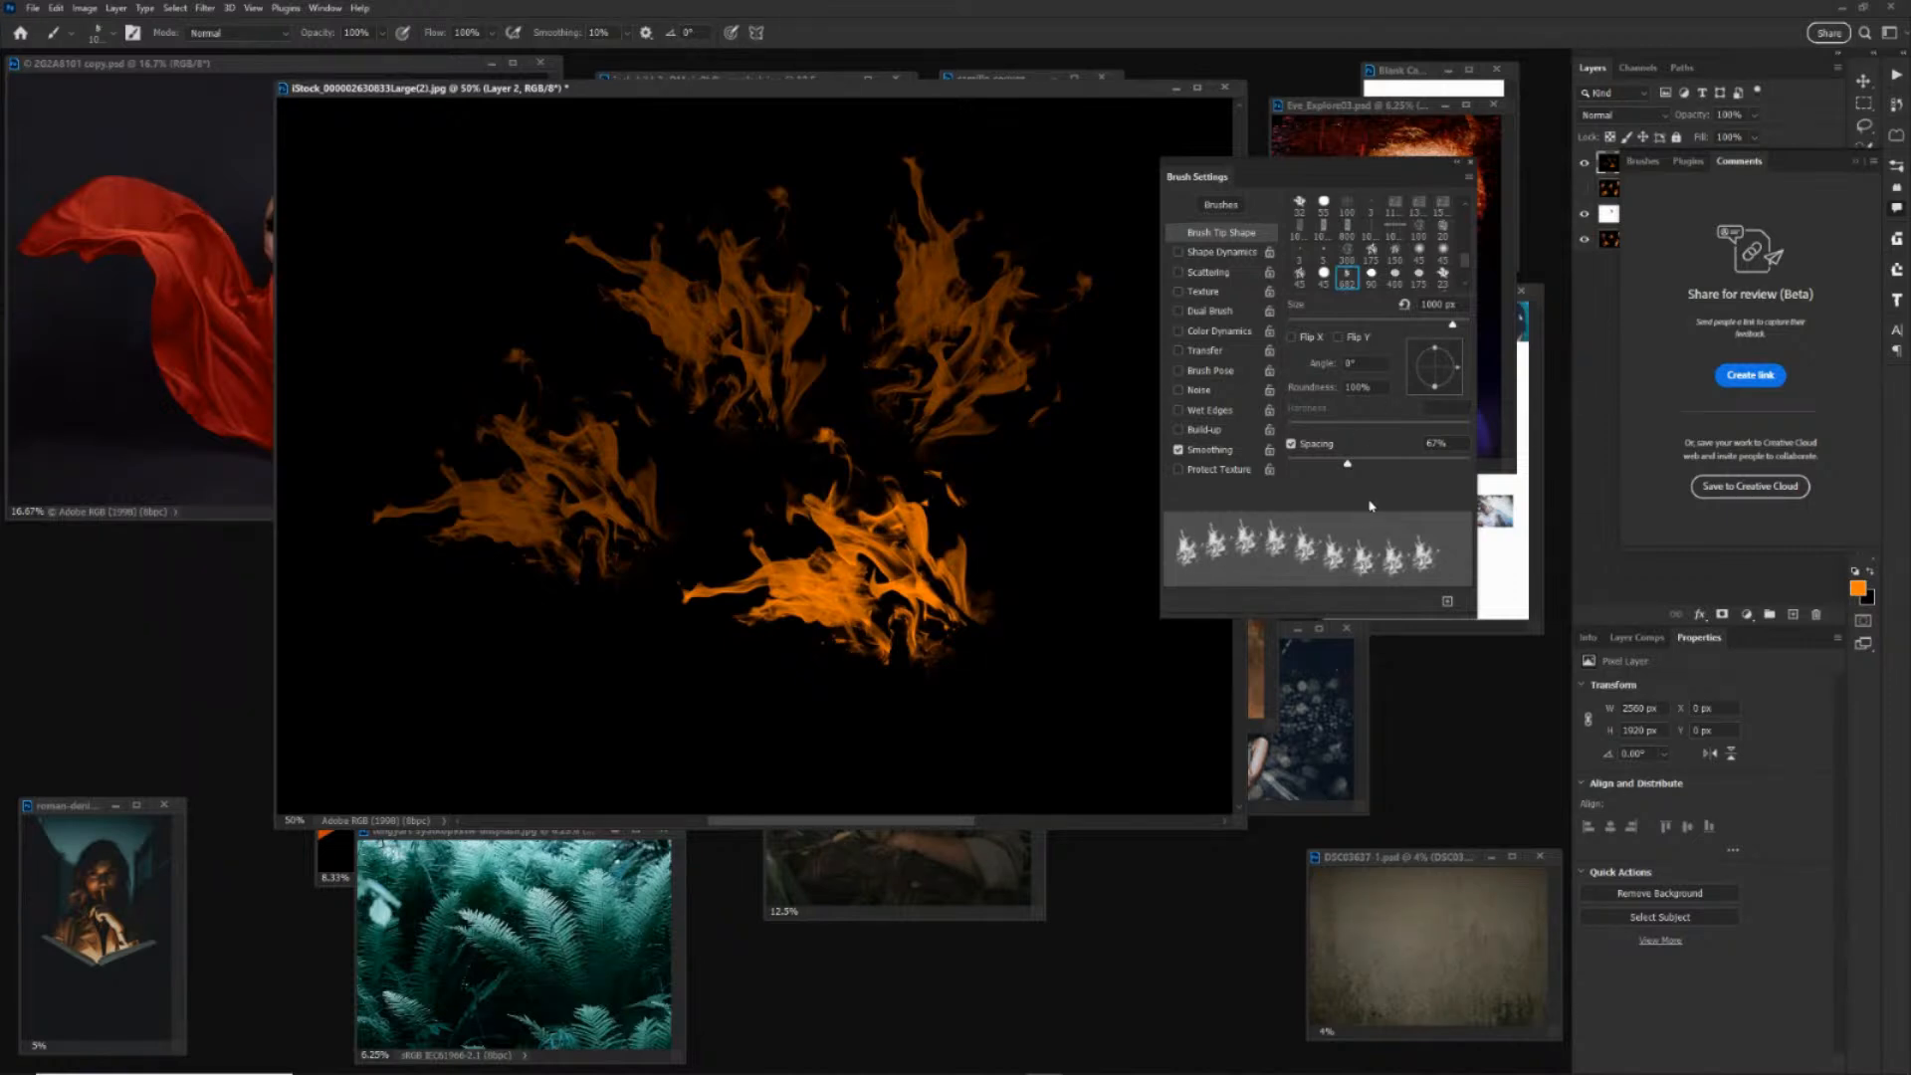
{"action": "key", "text": "ctrl+z"}
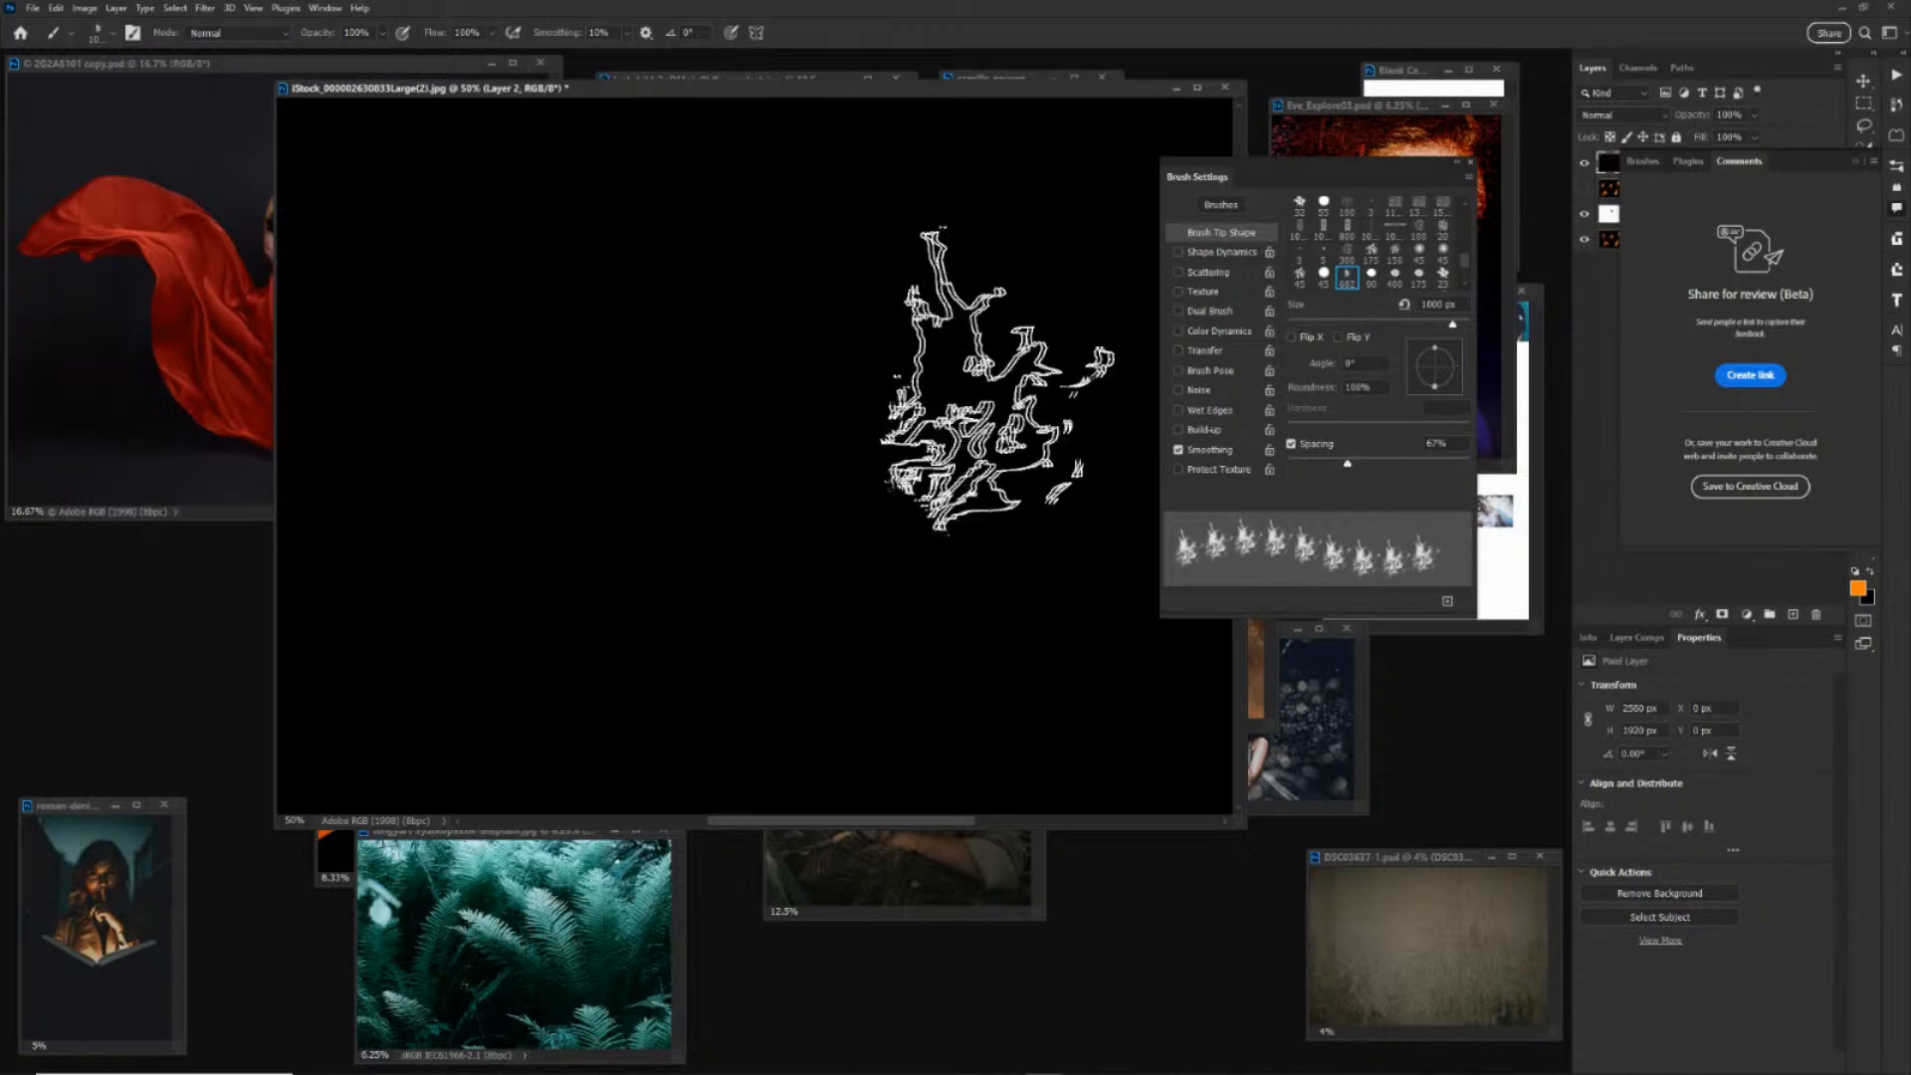
{"action": "mouse_move", "coordinate": [960, 391]}
{"action": "left_mouse_down"}
{"action": "mouse_move", "coordinate": [625, 407]}
{"action": "mouse_move", "coordinate": [551, 437]}
{"action": "mouse_move", "coordinate": [486, 536]}
{"action": "left_mouse_up"}
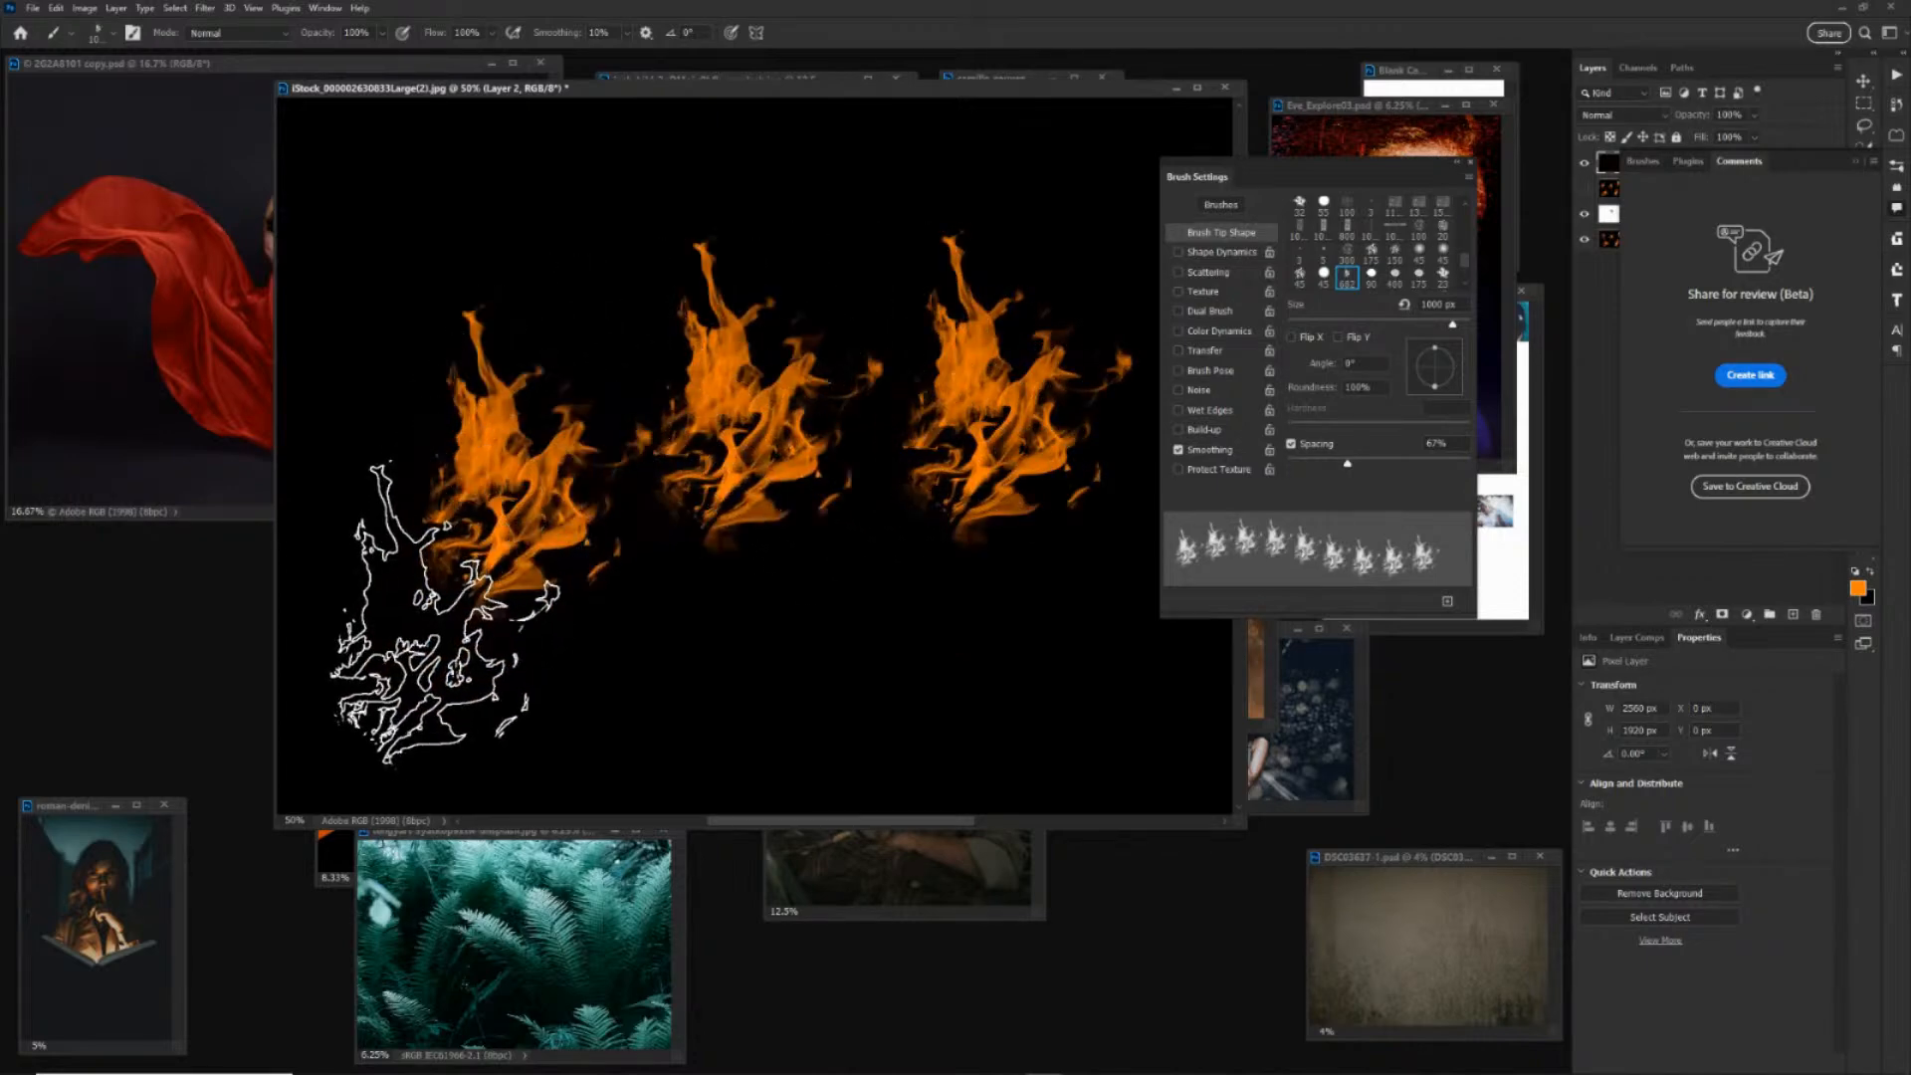
Reduce the fire brush to 400 px and paint a row of small orange flames below the three large ones.
{"action": "key", "text": "bracketleft"}
{"action": "key", "text": "bracketleft"}
{"action": "key", "text": "bracketleft"}
{"action": "key", "text": "bracketleft"}
{"action": "key", "text": "bracketleft"}
{"action": "key", "text": "bracketleft"}
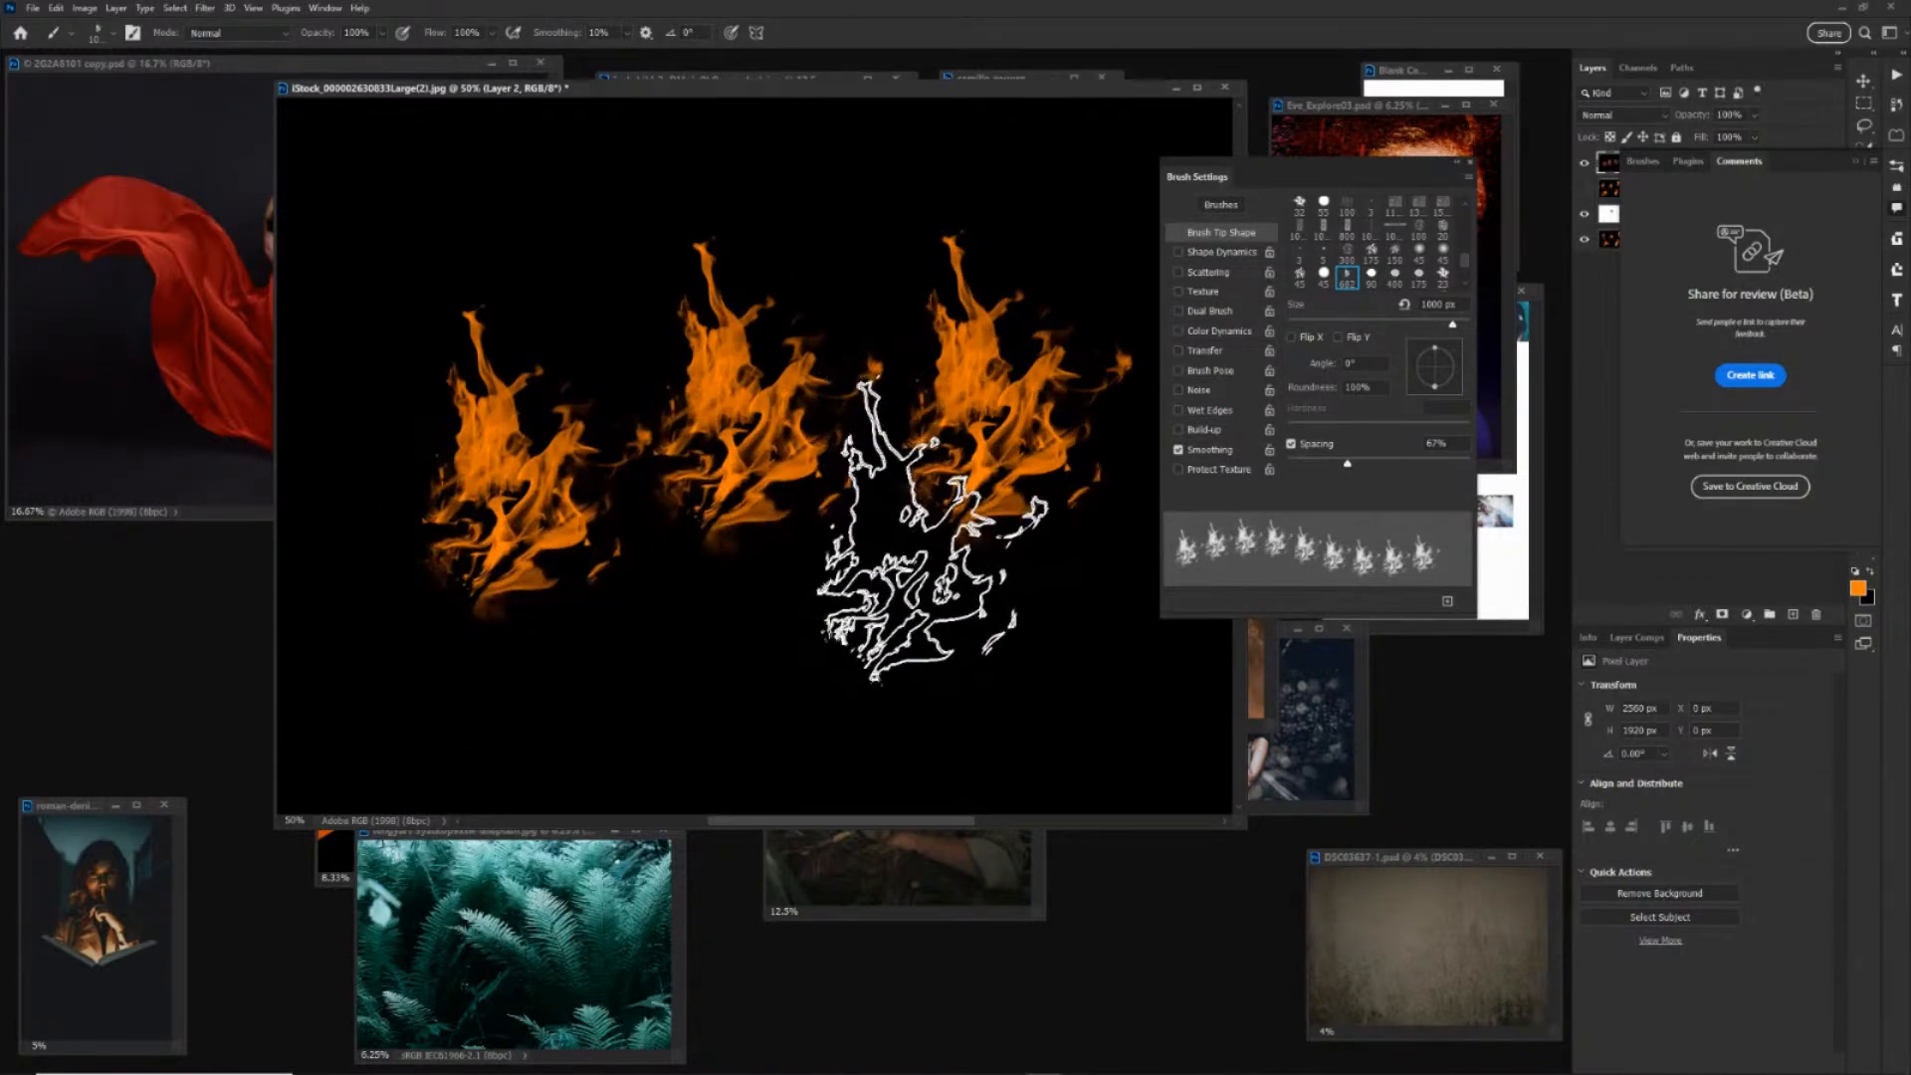
{"action": "mouse_move", "coordinate": [1070, 652]}
{"action": "left_mouse_down"}
{"action": "mouse_move", "coordinate": [754, 677]}
{"action": "mouse_move", "coordinate": [414, 760]}
{"action": "left_mouse_up"}
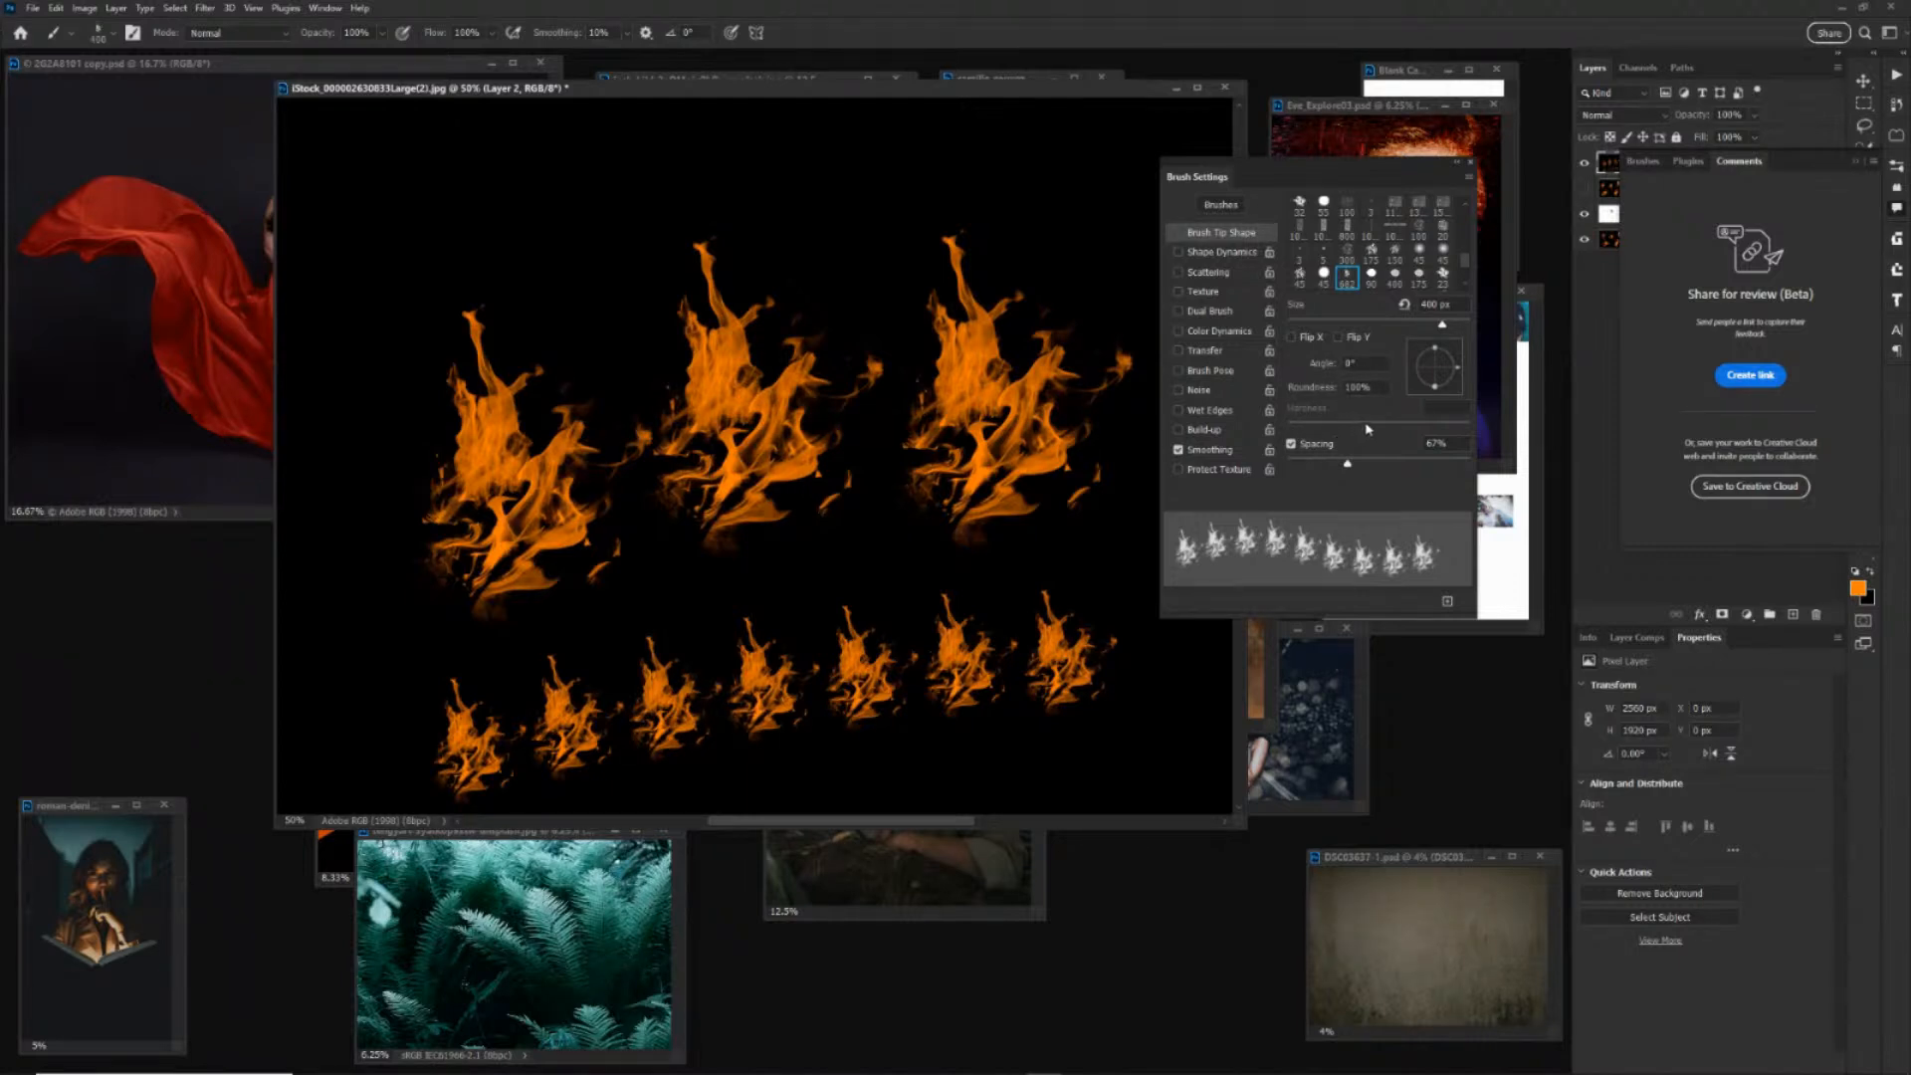
Clear the canvas to black and enable Shape Dynamics with 56% size jitter, trying it with a winding flame stroke that is undone.
{"action": "key", "text": "ctrl+BackSpace"}
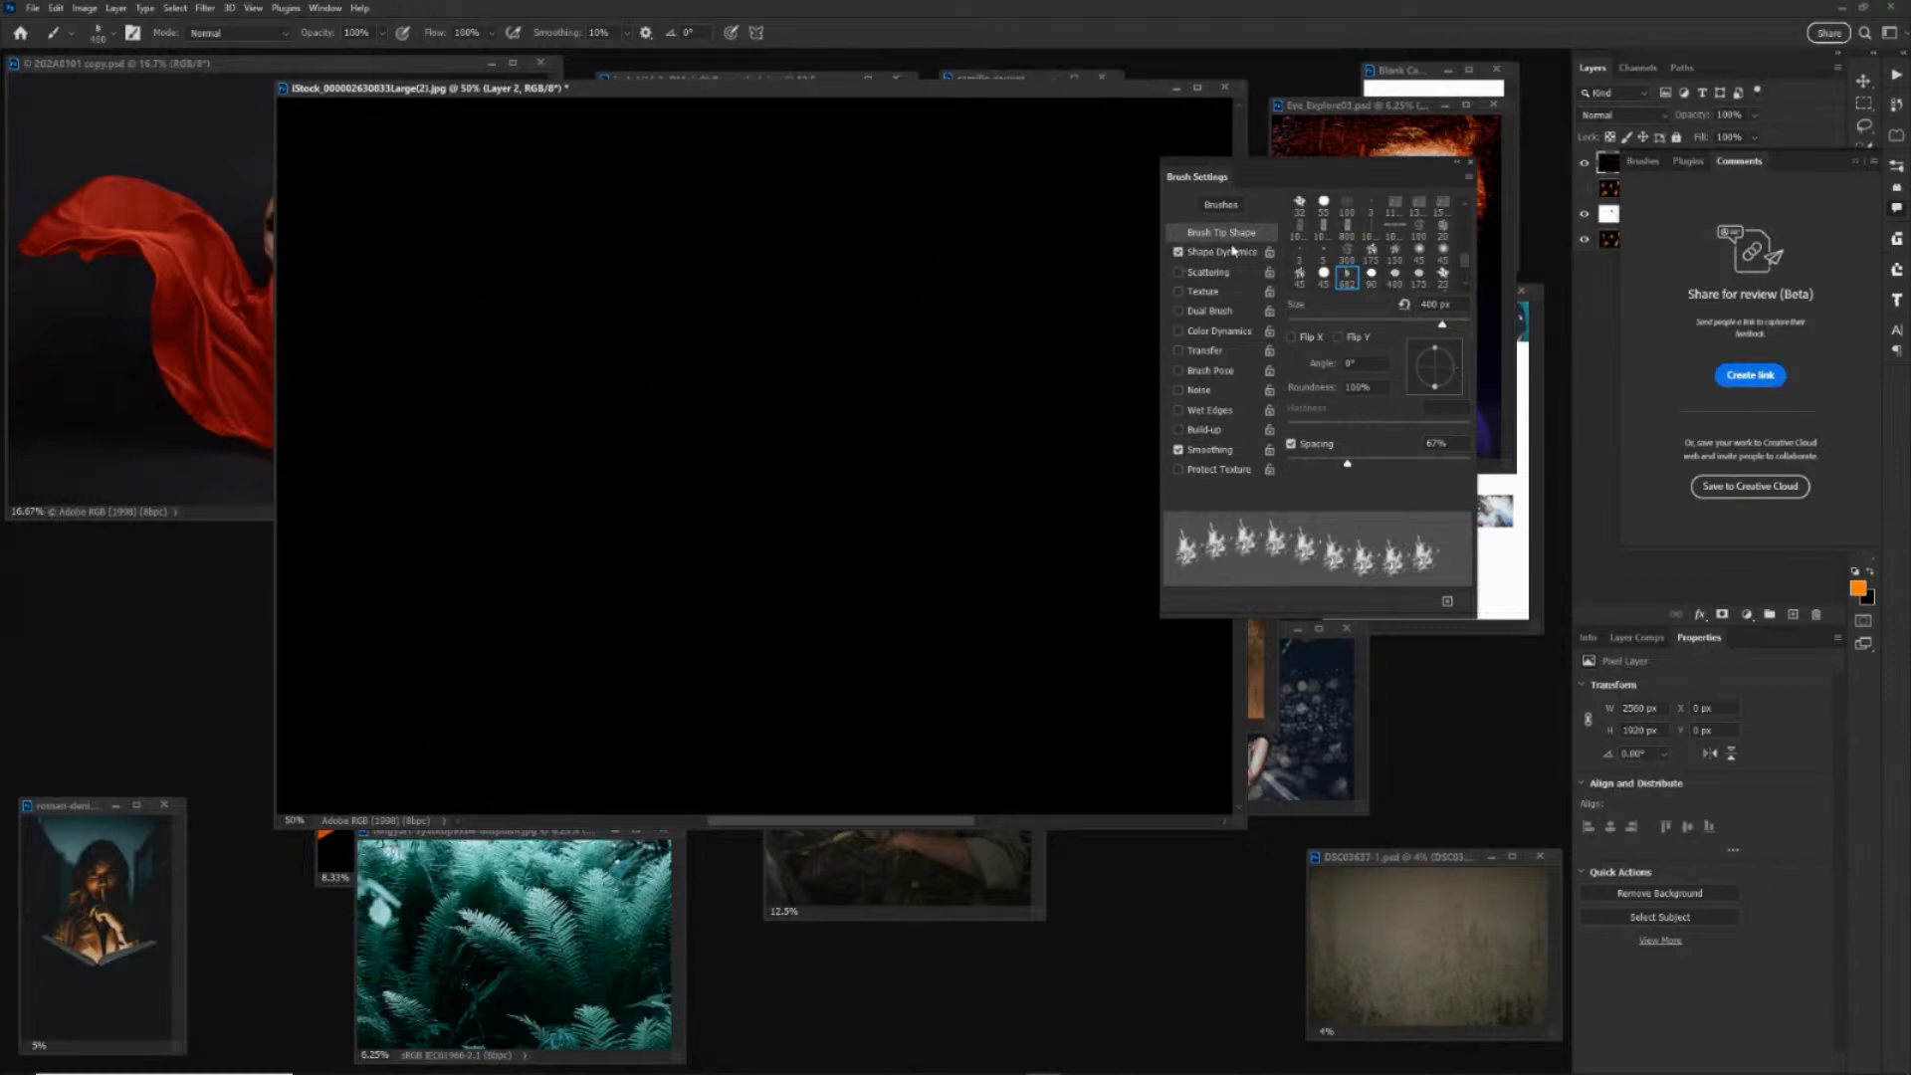
{"action": "left_click", "coordinate": [1223, 252]}
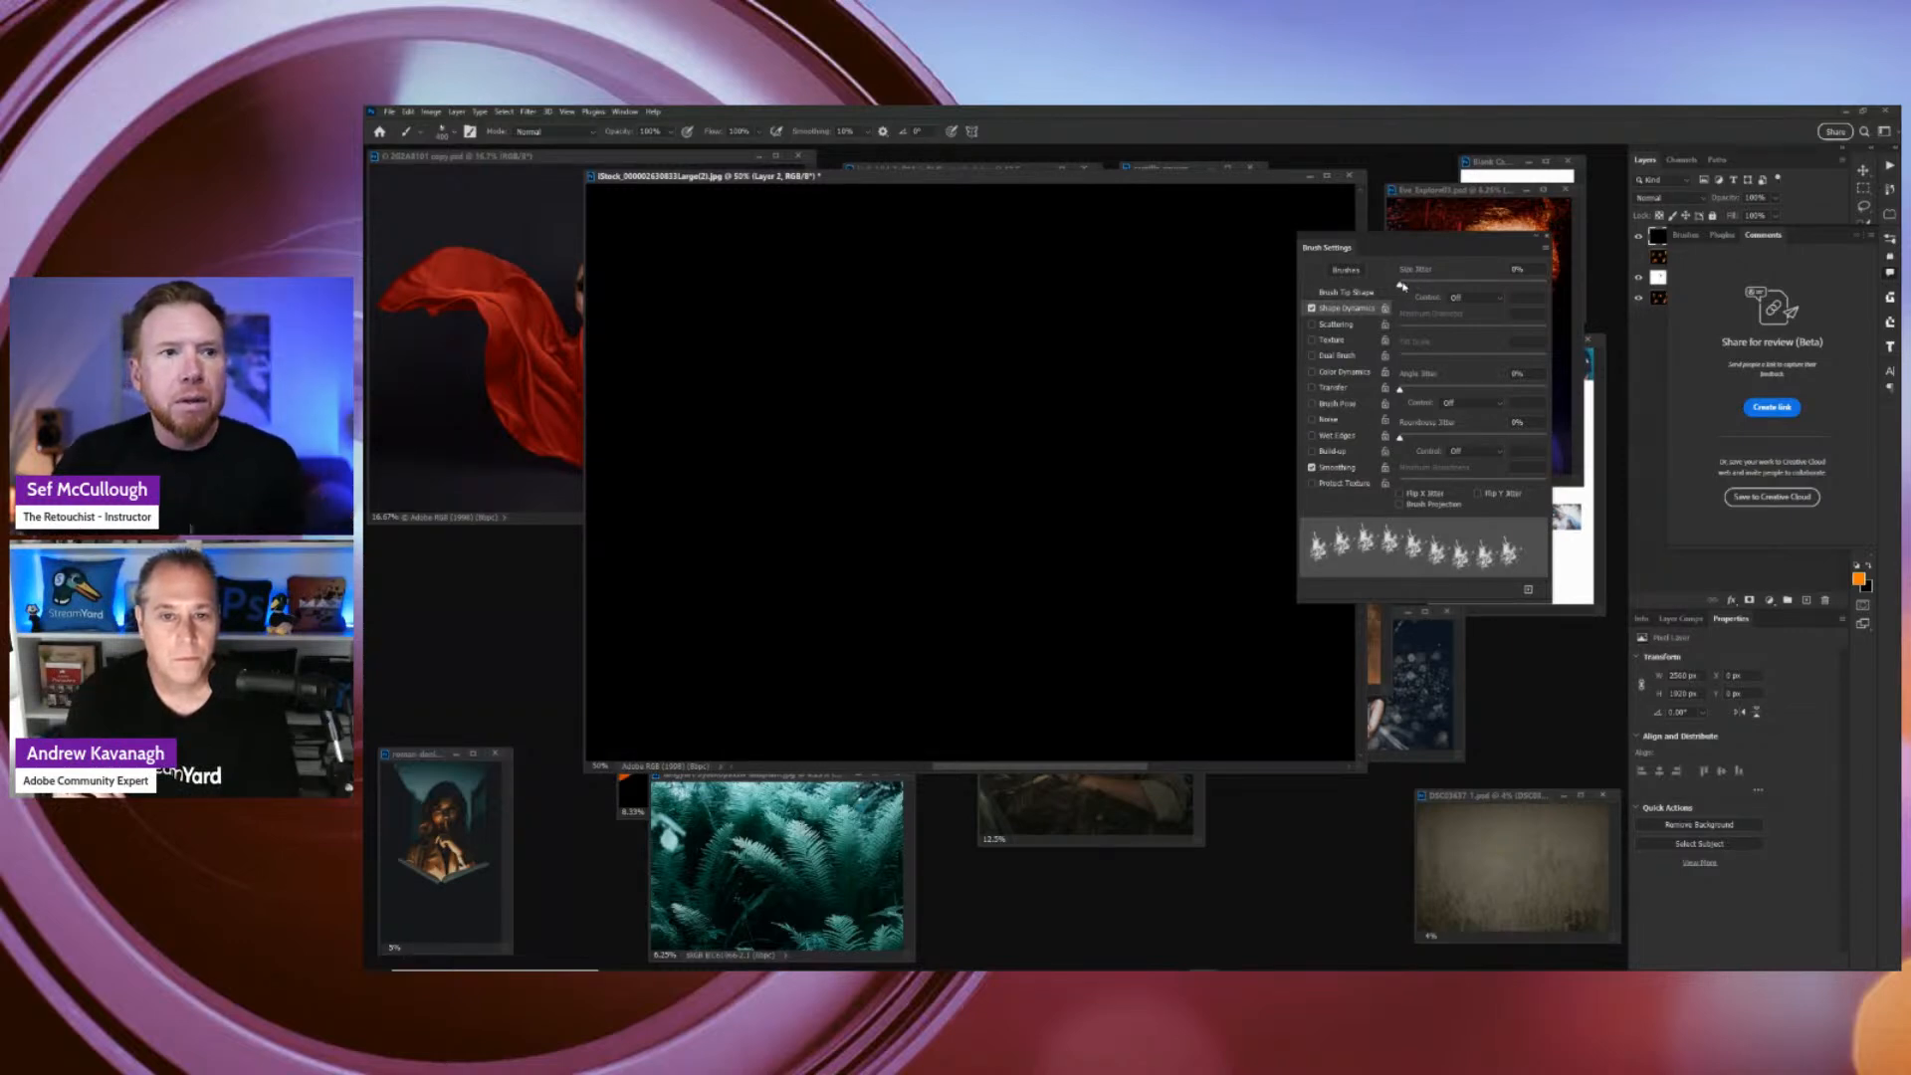
{"action": "left_click_drag", "start_coordinate": [1402, 286], "coordinate": [1483, 279]}
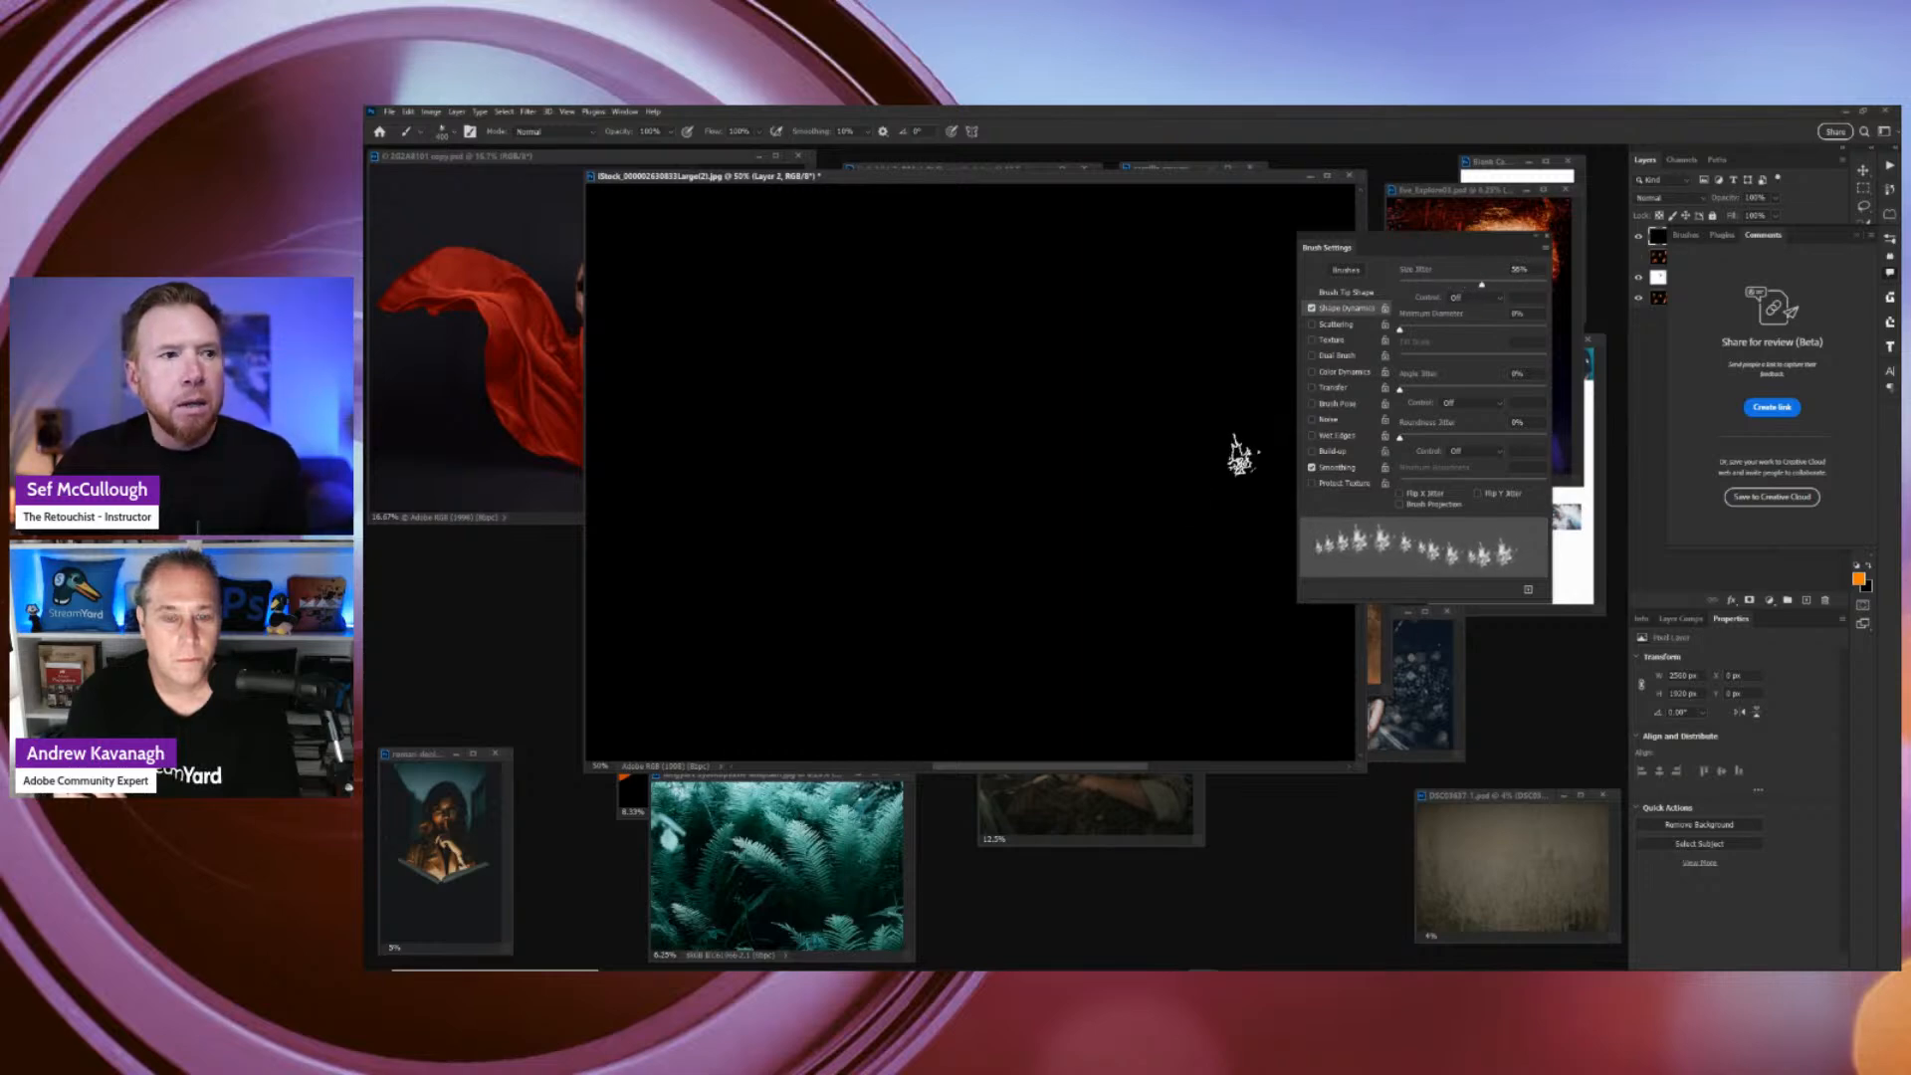
{"action": "mouse_move", "coordinate": [1222, 420]}
{"action": "left_mouse_down"}
{"action": "mouse_move", "coordinate": [966, 417]}
{"action": "mouse_move", "coordinate": [847, 366]}
{"action": "mouse_move", "coordinate": [750, 397]}
{"action": "mouse_move", "coordinate": [871, 488]}
{"action": "mouse_move", "coordinate": [784, 584]}
{"action": "mouse_move", "coordinate": [683, 615]}
{"action": "mouse_move", "coordinate": [820, 681]}
{"action": "mouse_move", "coordinate": [1113, 628]}
{"action": "mouse_move", "coordinate": [1180, 649]}
{"action": "left_mouse_up"}
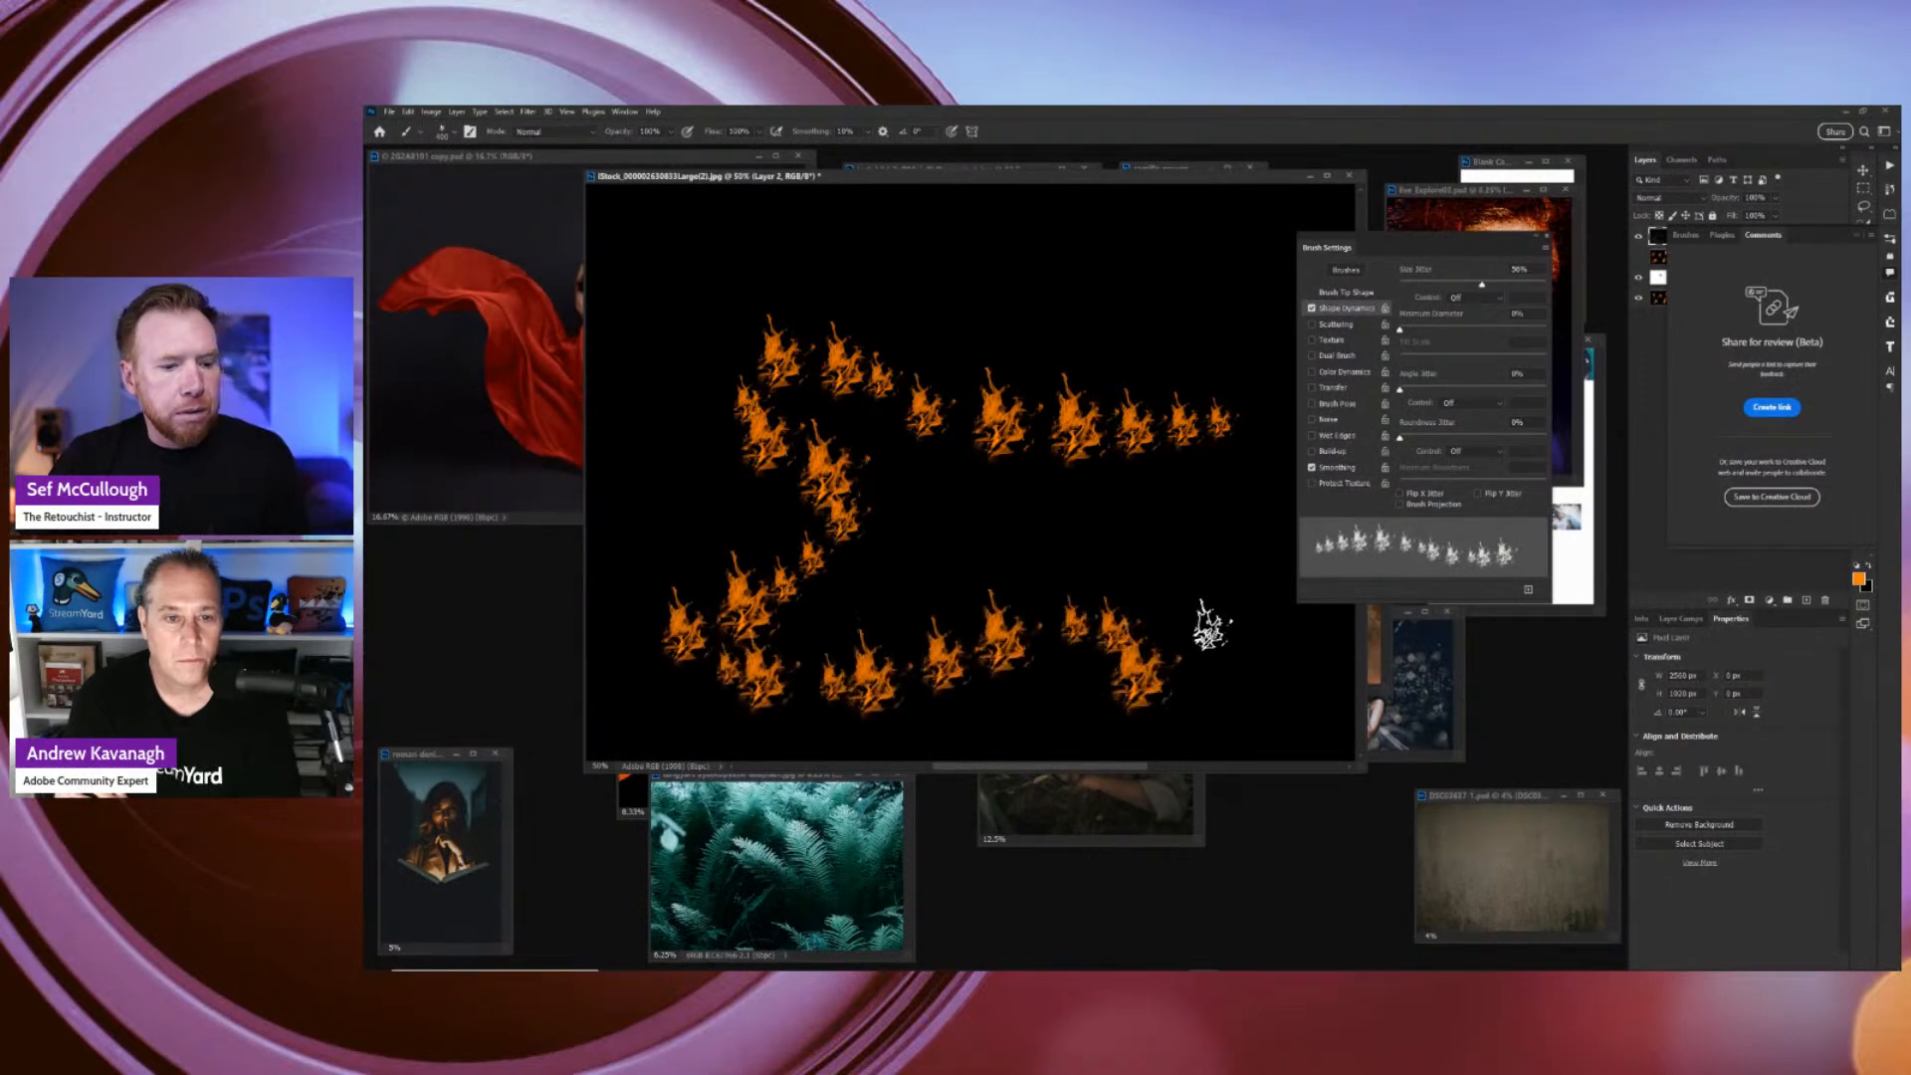
{"action": "key", "text": "ctrl+z"}
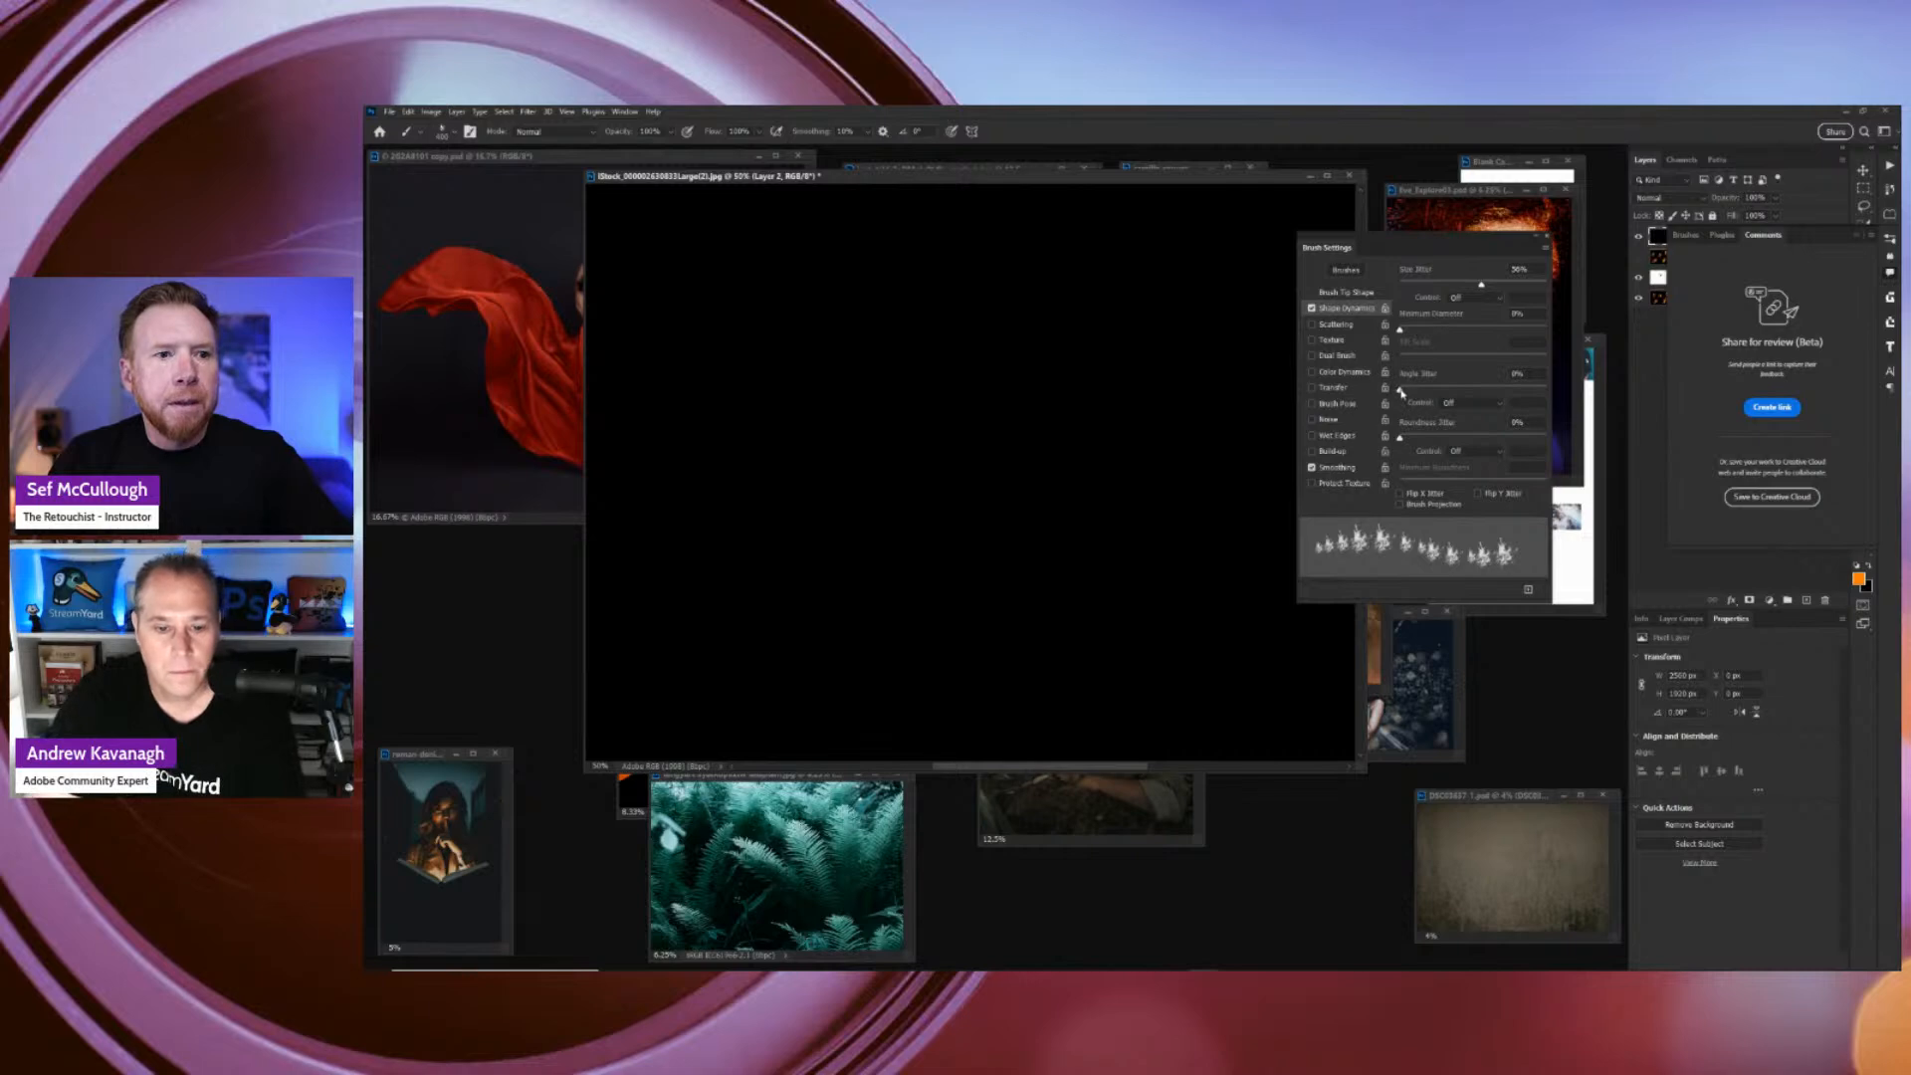
Set the brush's angle jitter to 14% and try it with a flame stroke across the canvas, undoing the stroke.
{"action": "left_click_drag", "start_coordinate": [1400, 390], "coordinate": [1407, 390]}
{"action": "left_click_drag", "start_coordinate": [1298, 354], "coordinate": [1309, 350]}
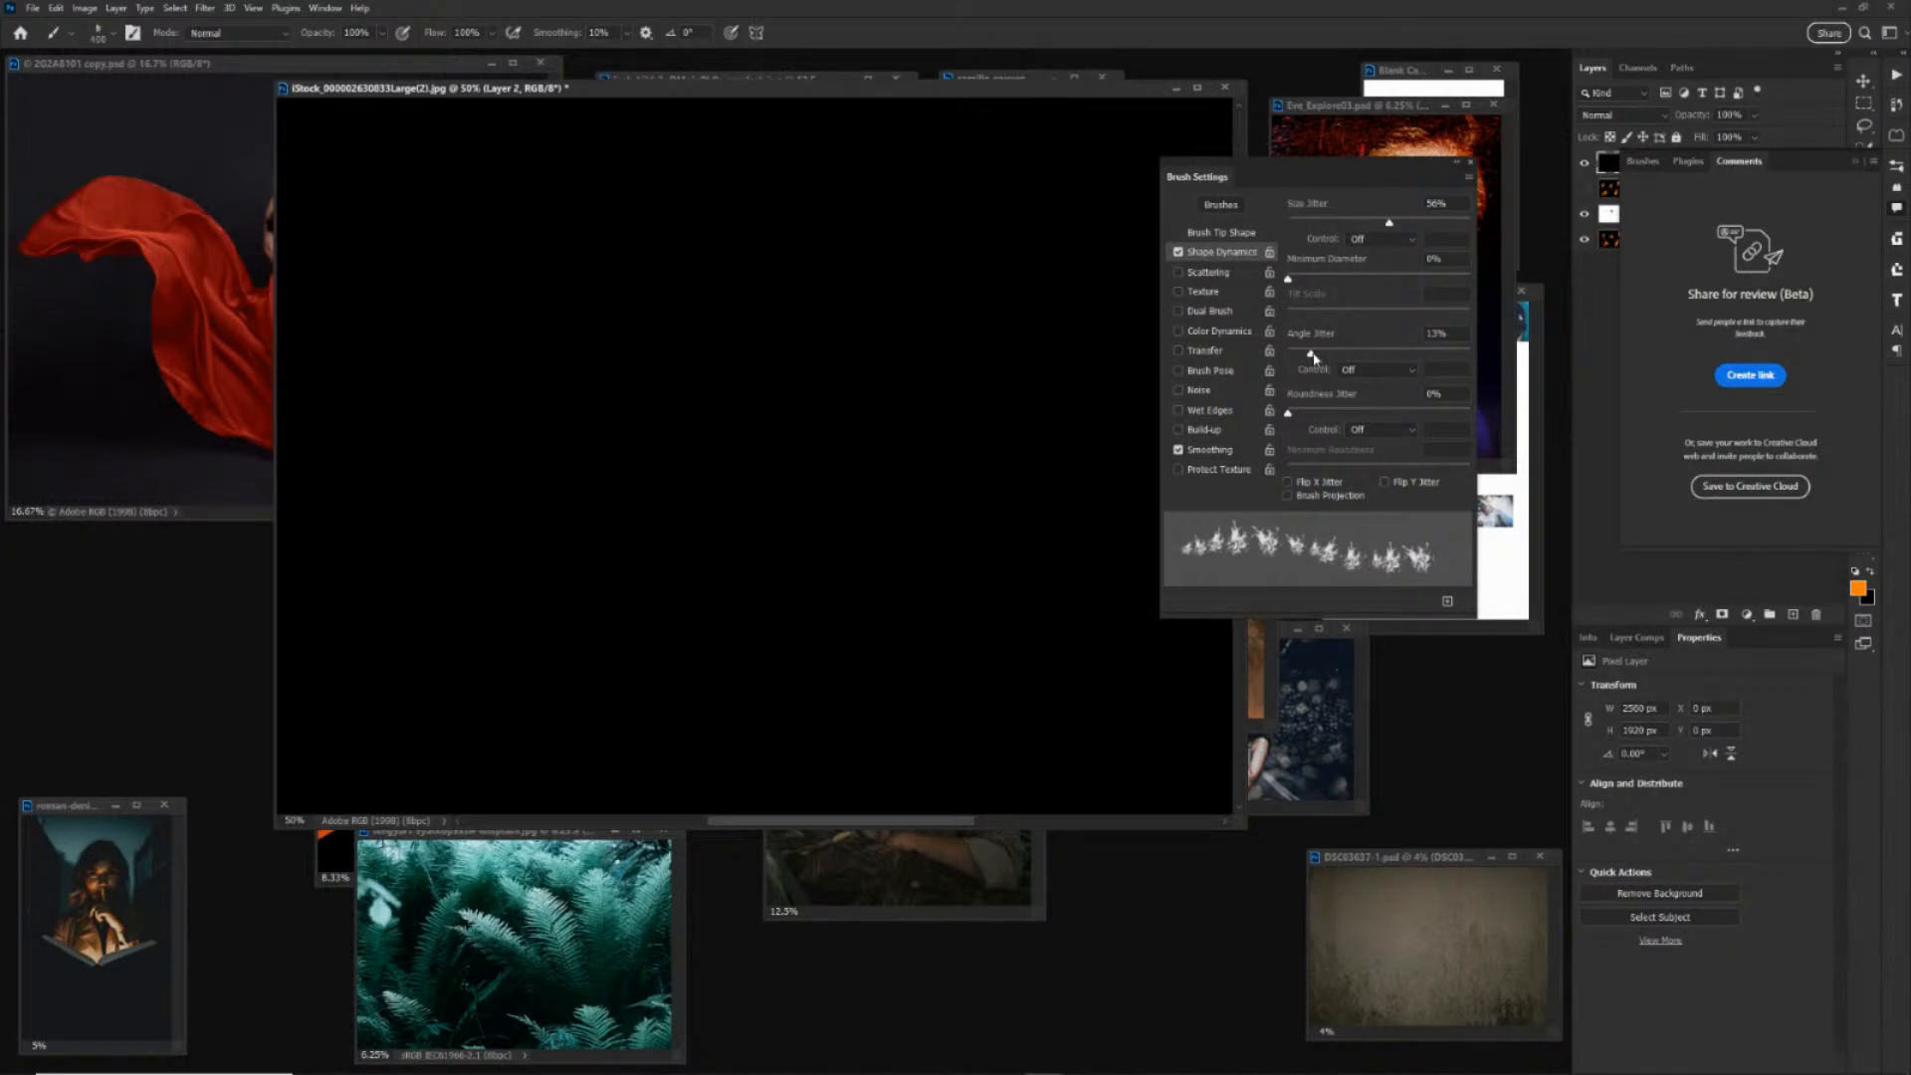
{"action": "left_click_drag", "start_coordinate": [1312, 355], "coordinate": [1313, 356]}
{"action": "mouse_move", "coordinate": [955, 418]}
{"action": "left_mouse_down"}
{"action": "mouse_move", "coordinate": [503, 373]}
{"action": "mouse_move", "coordinate": [515, 430]}
{"action": "mouse_move", "coordinate": [983, 522]}
{"action": "mouse_move", "coordinate": [993, 455]}
{"action": "mouse_move", "coordinate": [467, 388]}
{"action": "left_mouse_up"}
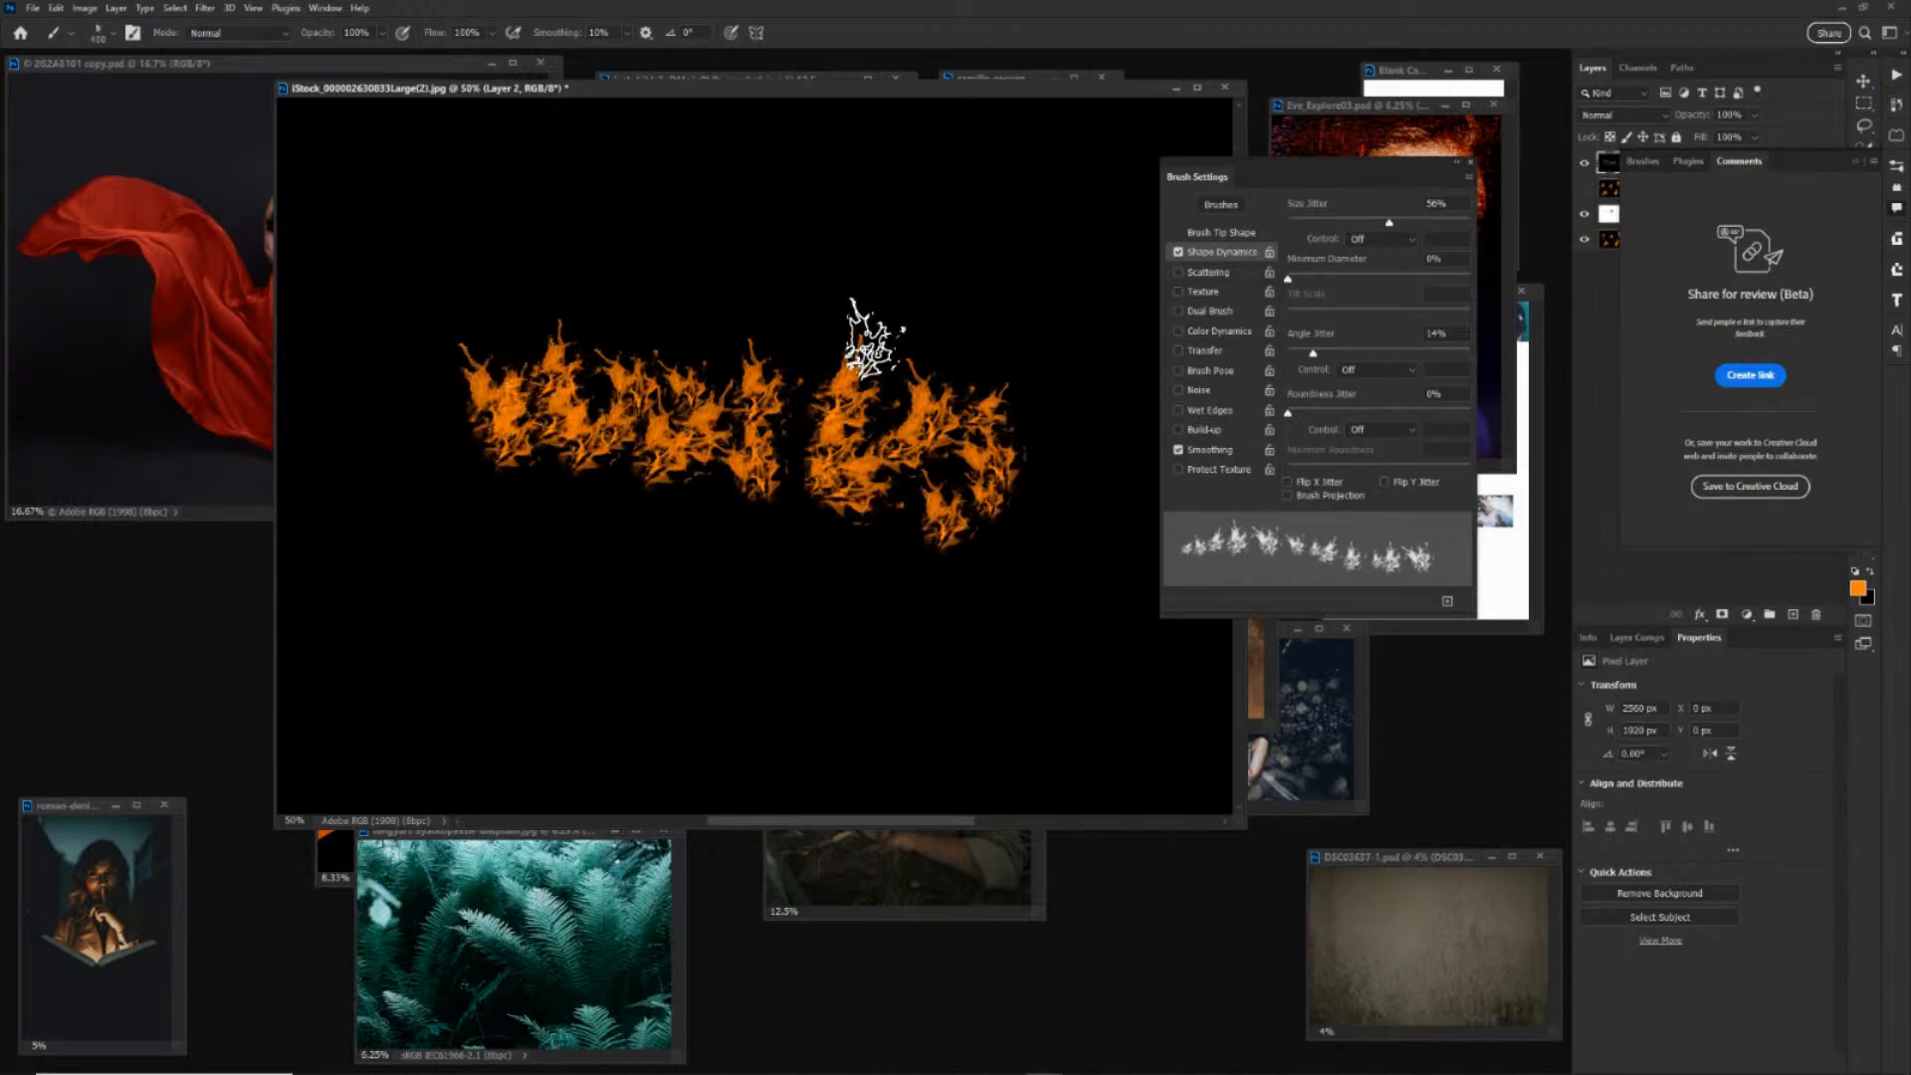
{"action": "key", "text": "ctrl+z"}
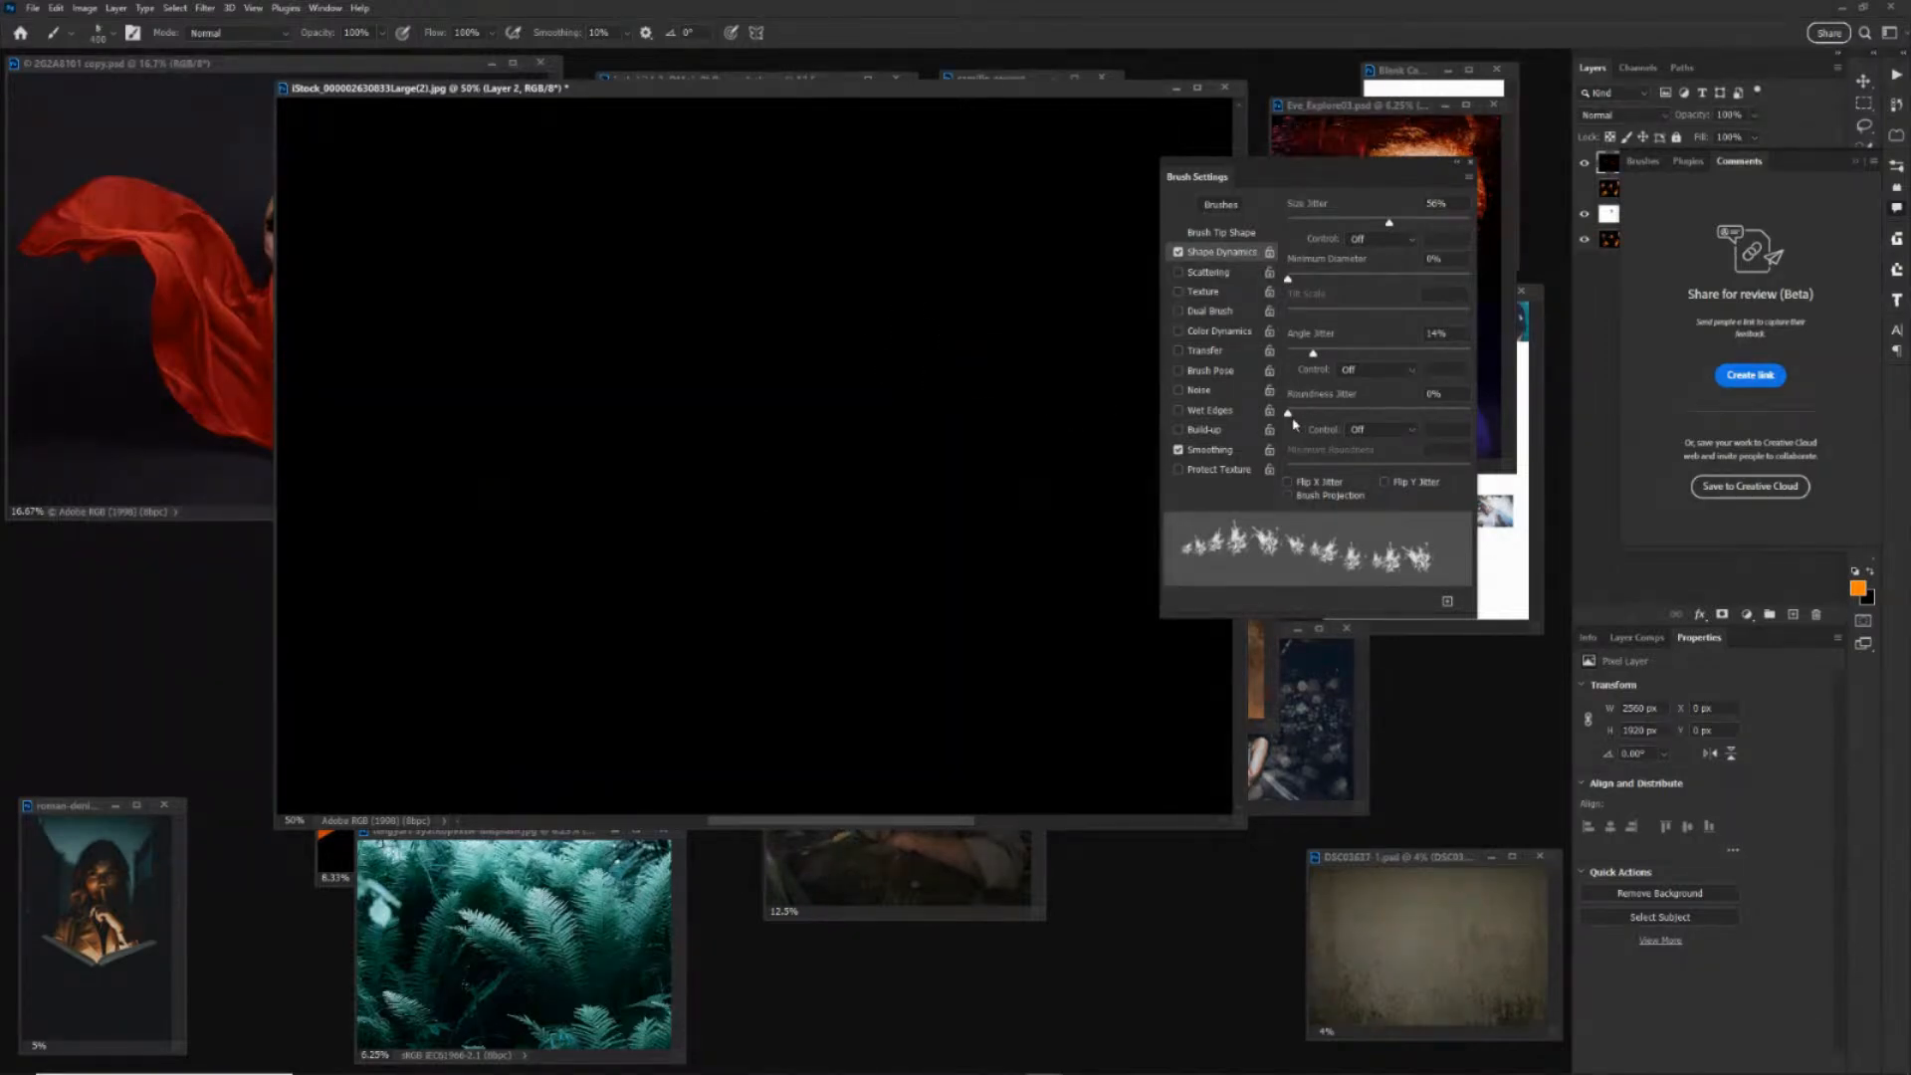
Set the brush's roundness jitter to 30% and enlarge the fire brush.
{"action": "left_click_drag", "start_coordinate": [1289, 415], "coordinate": [1311, 415]}
{"action": "left_click_drag", "start_coordinate": [761, 387], "coordinate": [791, 376]}
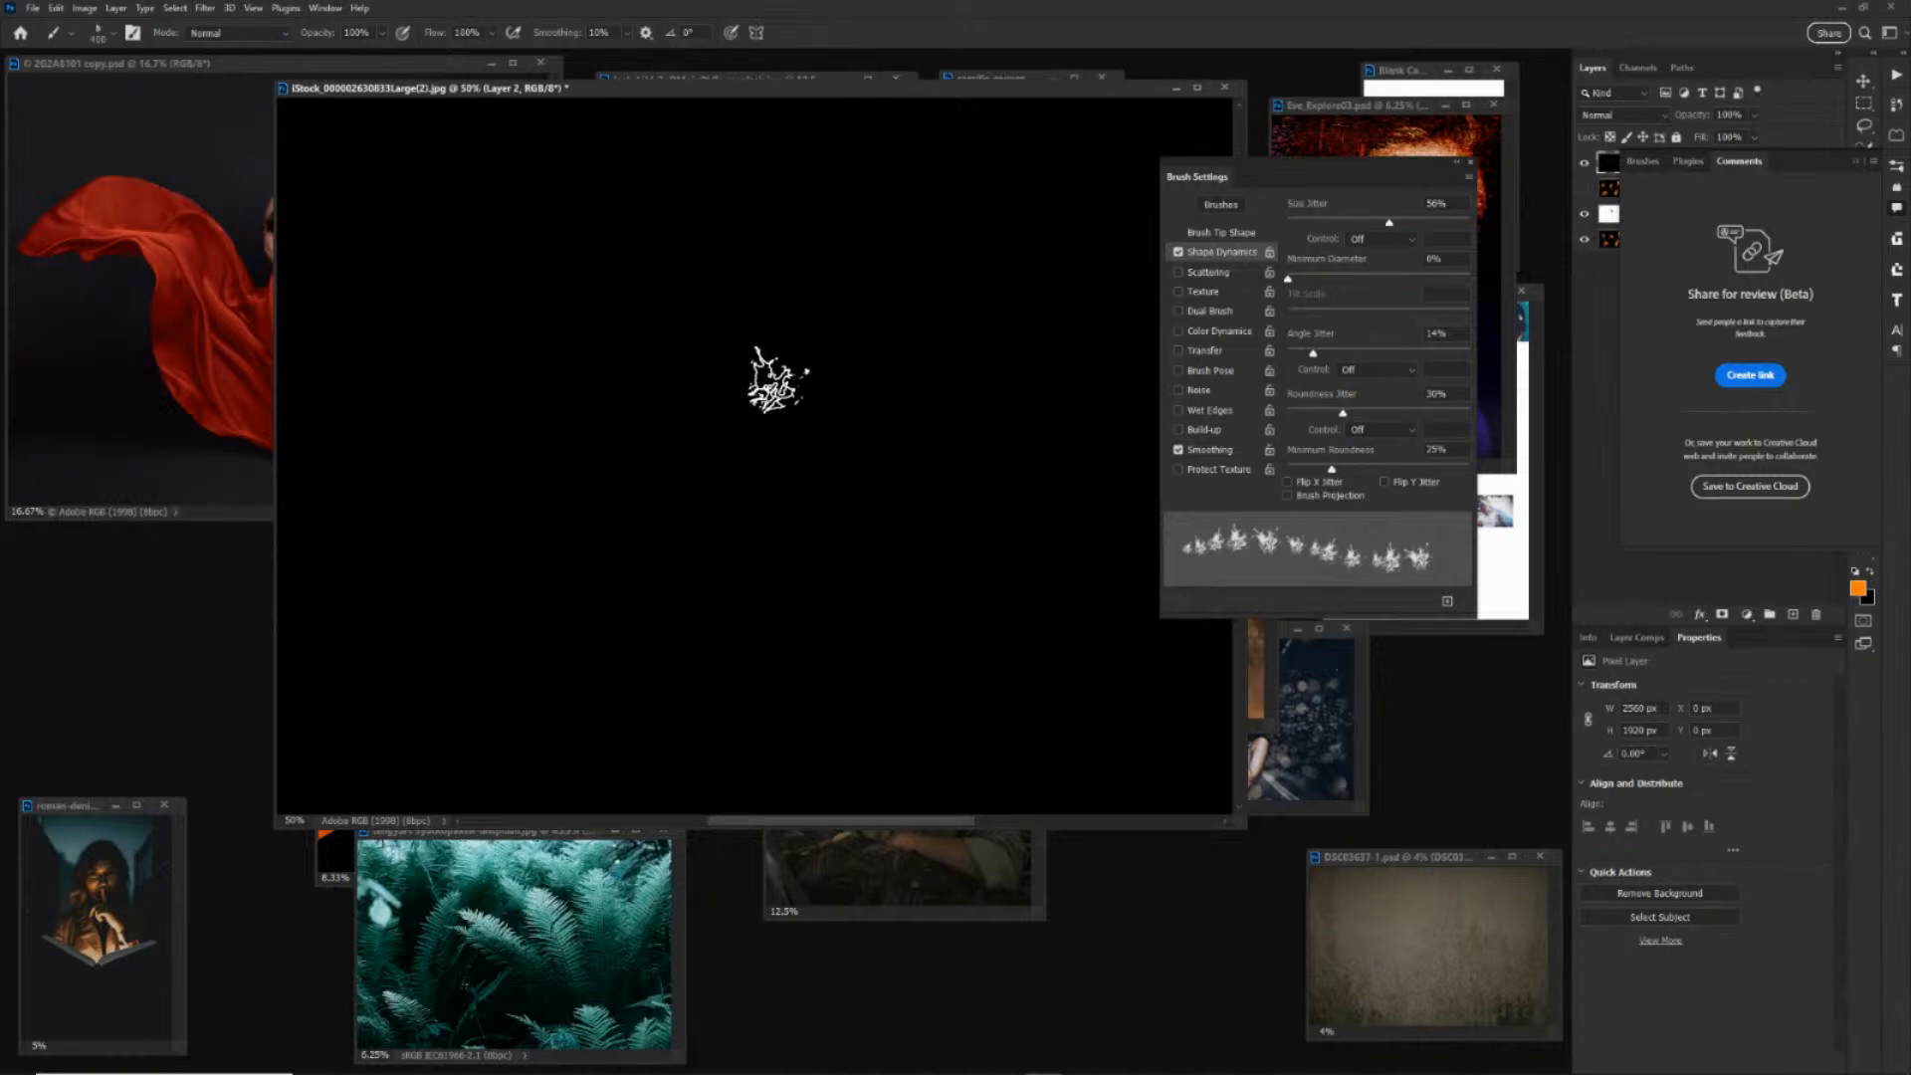
{"action": "key", "text": "bracketright"}
{"action": "key", "text": "bracketright"}
{"action": "key", "text": "bracketright"}
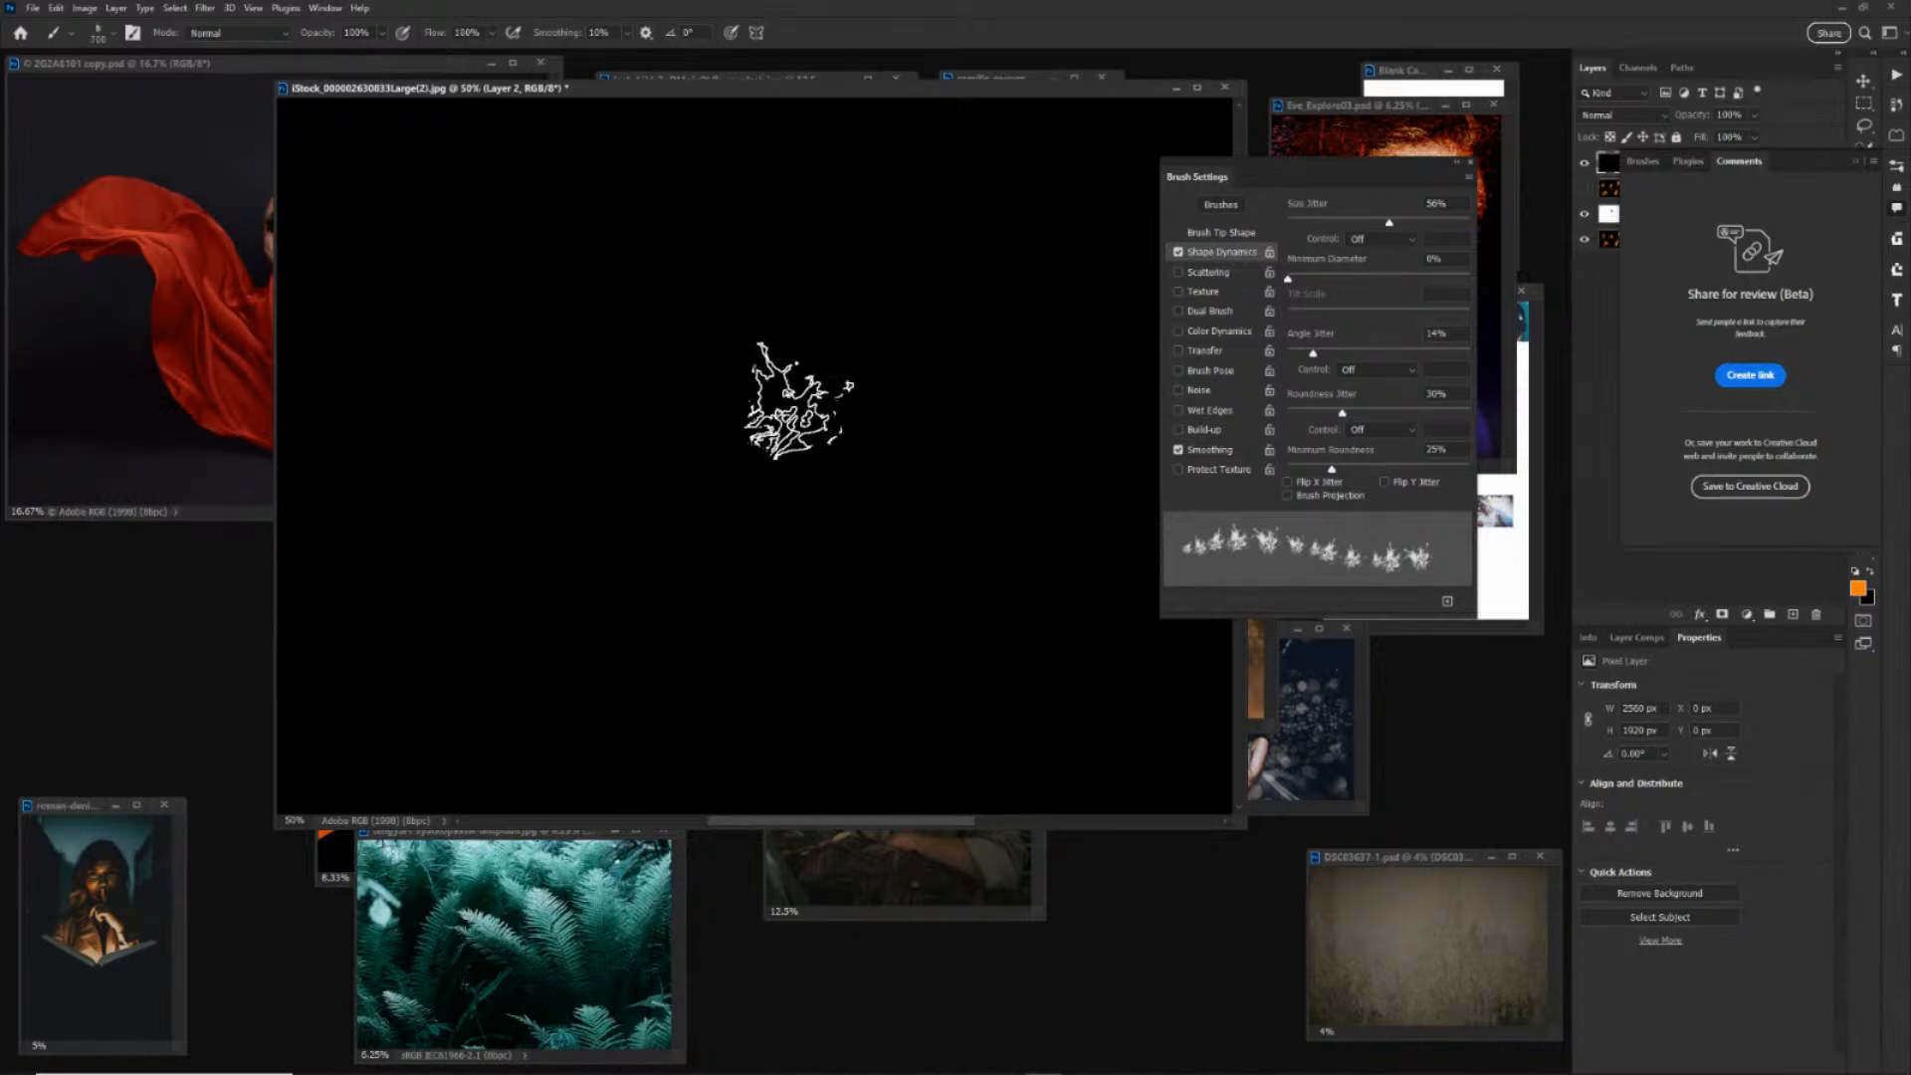
{"action": "key", "text": "bracketright"}
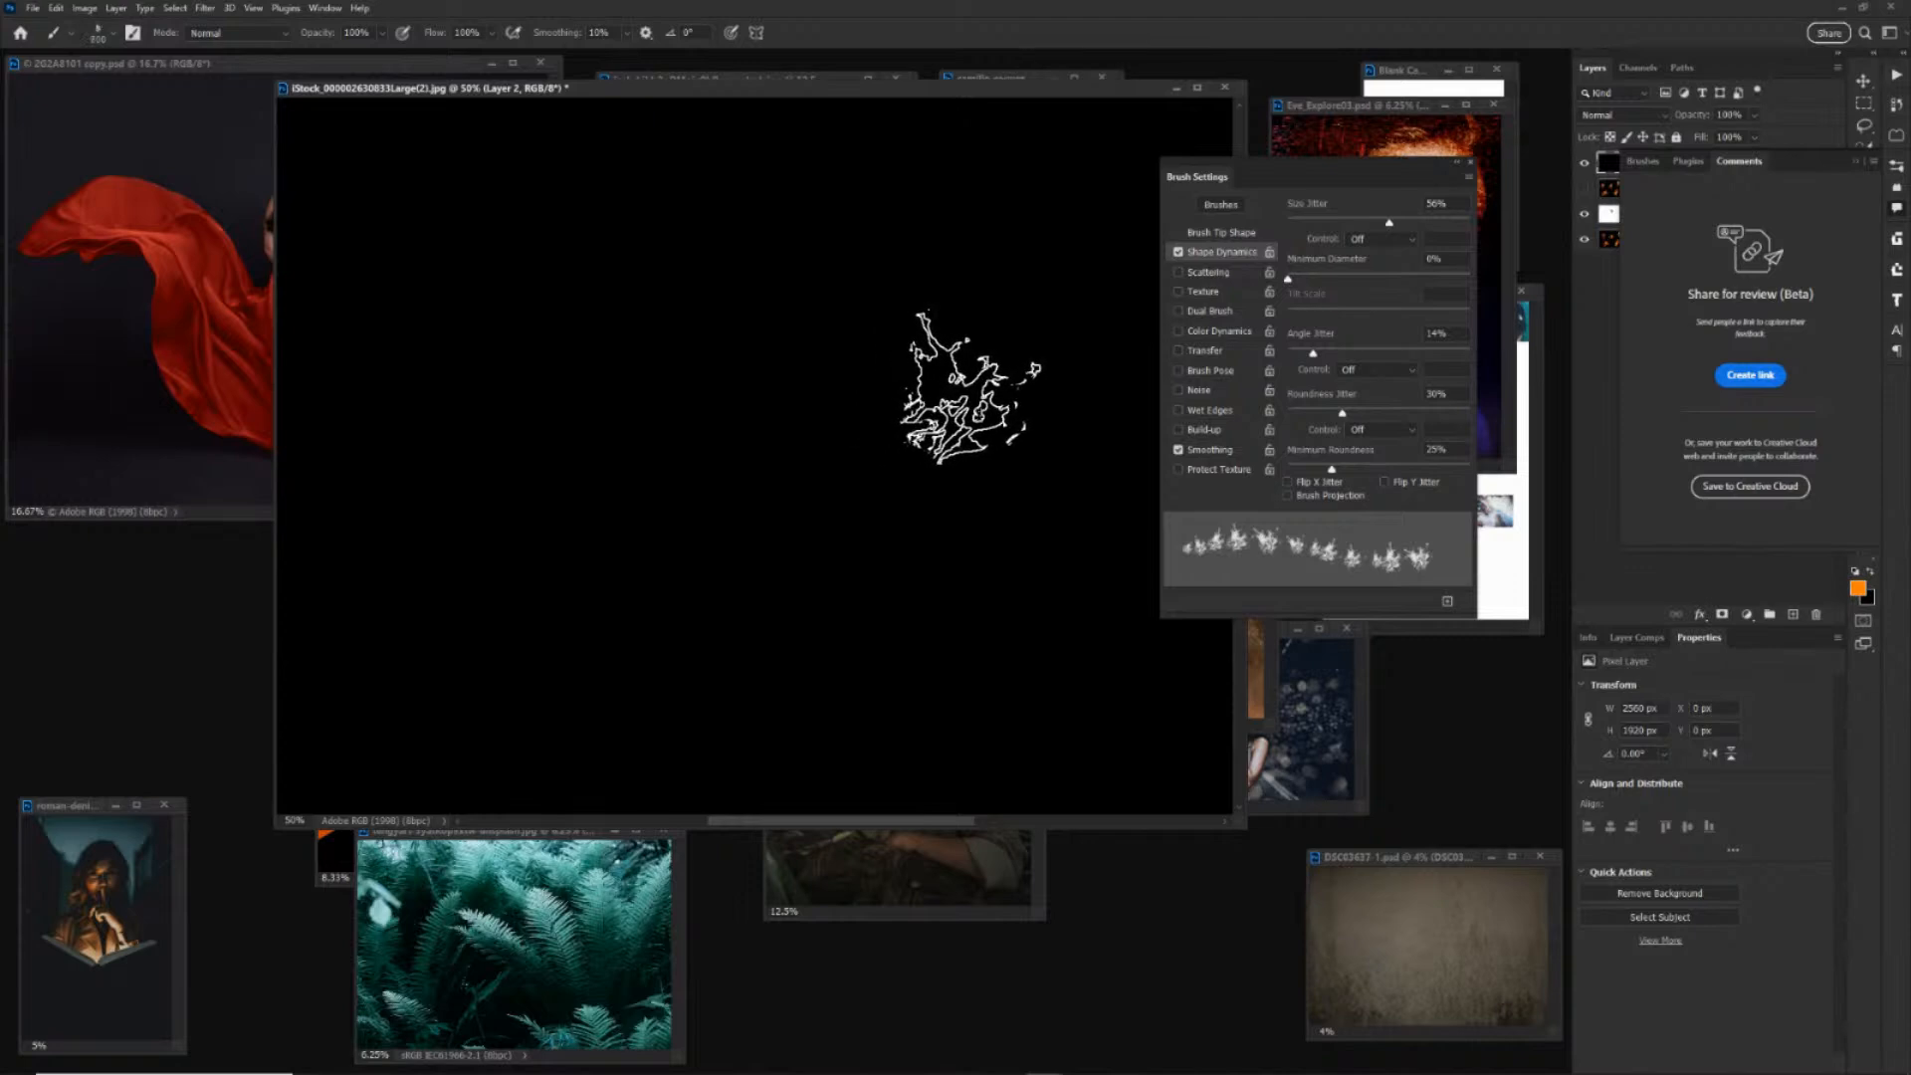
Change the foreground colour to red #e71202 and paint a dense mass of overlapping flames across the middle of the canvas.
{"action": "left_click", "coordinate": [1859, 589]}
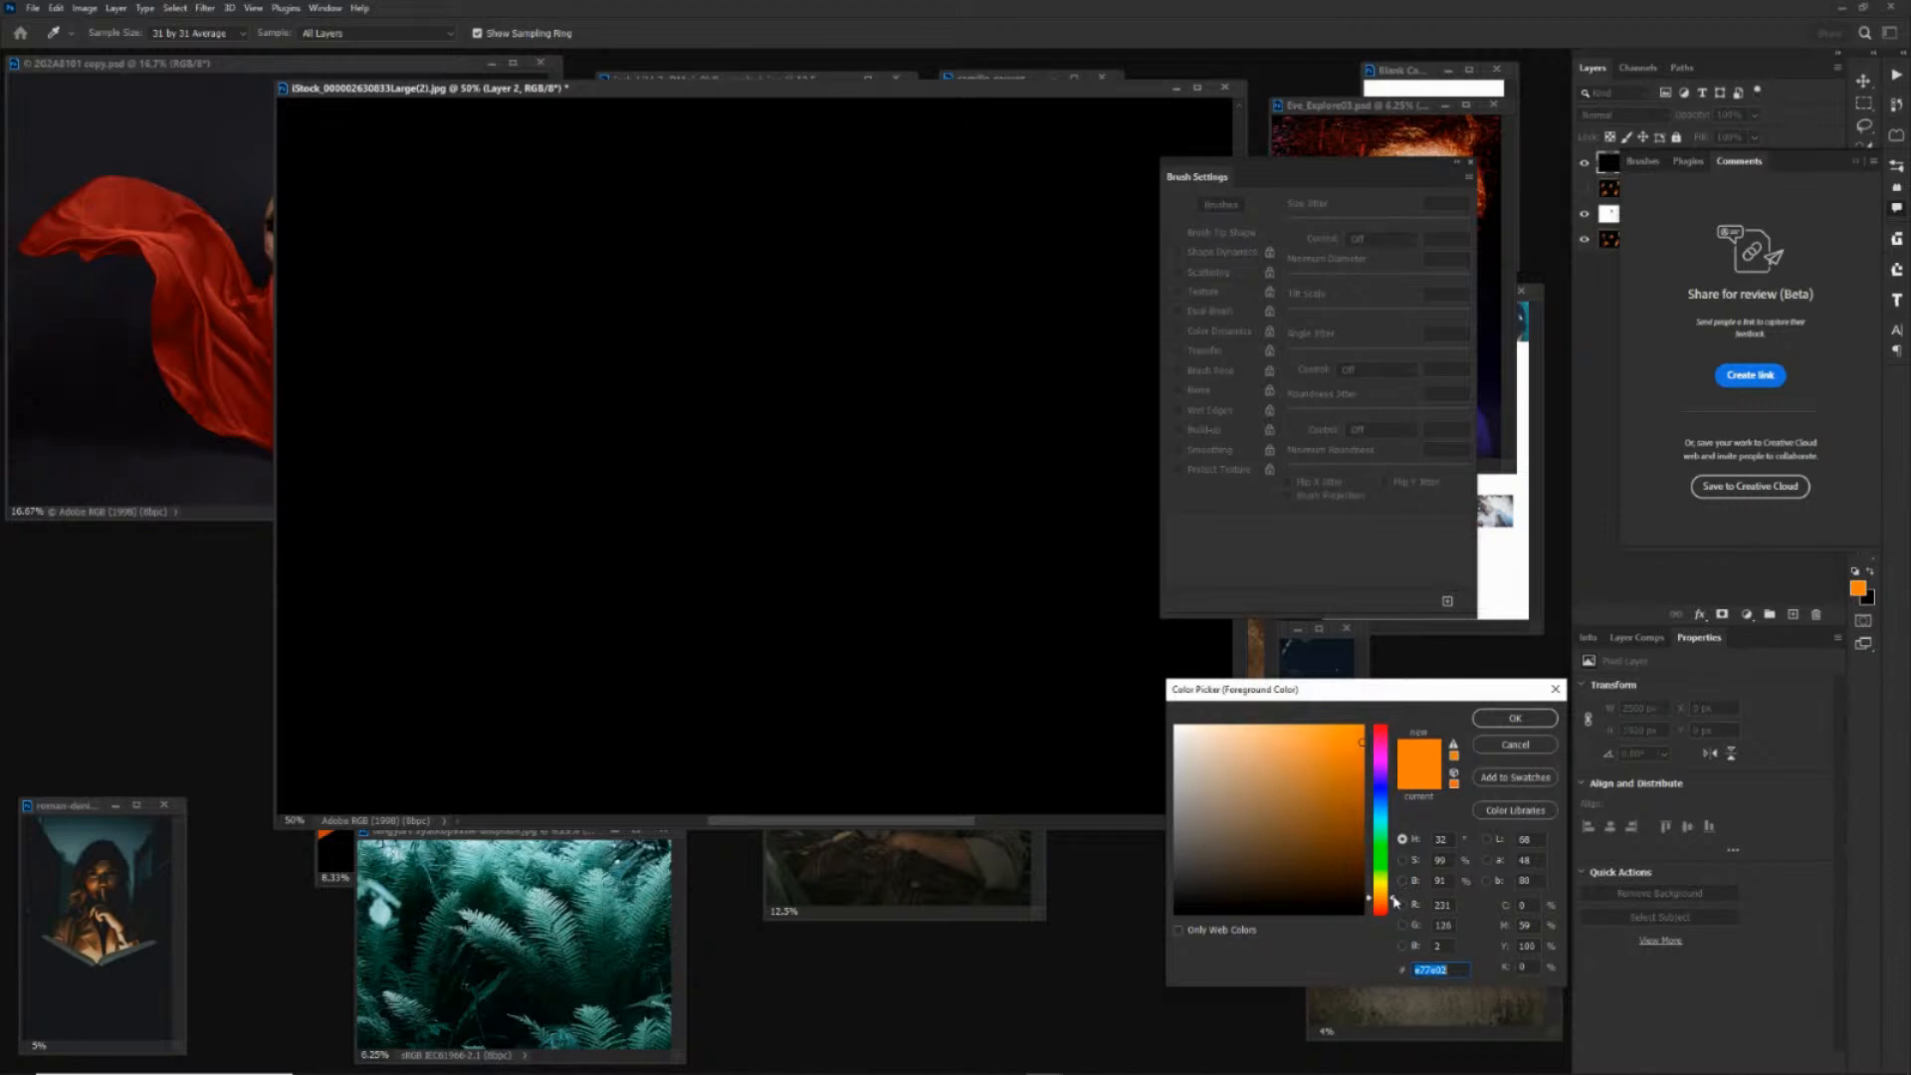
{"action": "left_click_drag", "start_coordinate": [1395, 901], "coordinate": [1398, 916]}
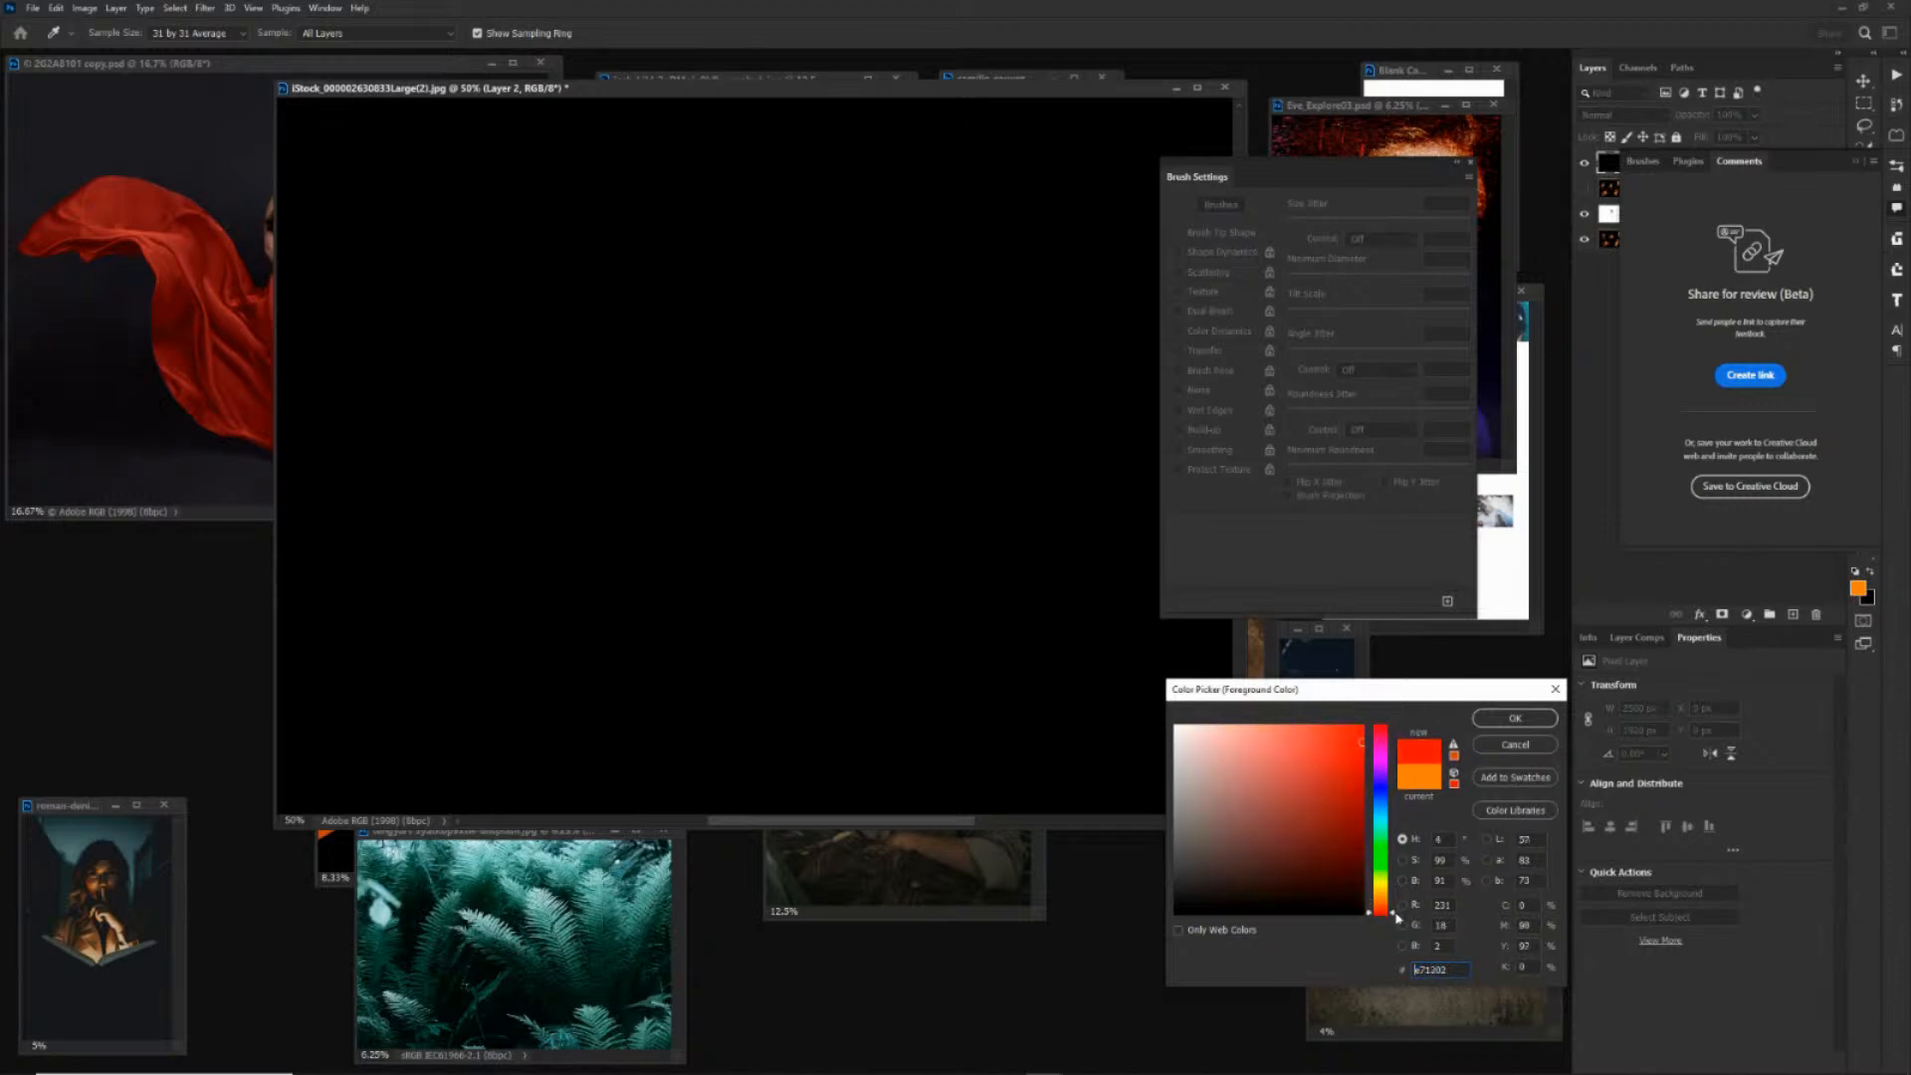
{"action": "left_click", "coordinate": [1514, 719]}
{"action": "key", "text": "b"}
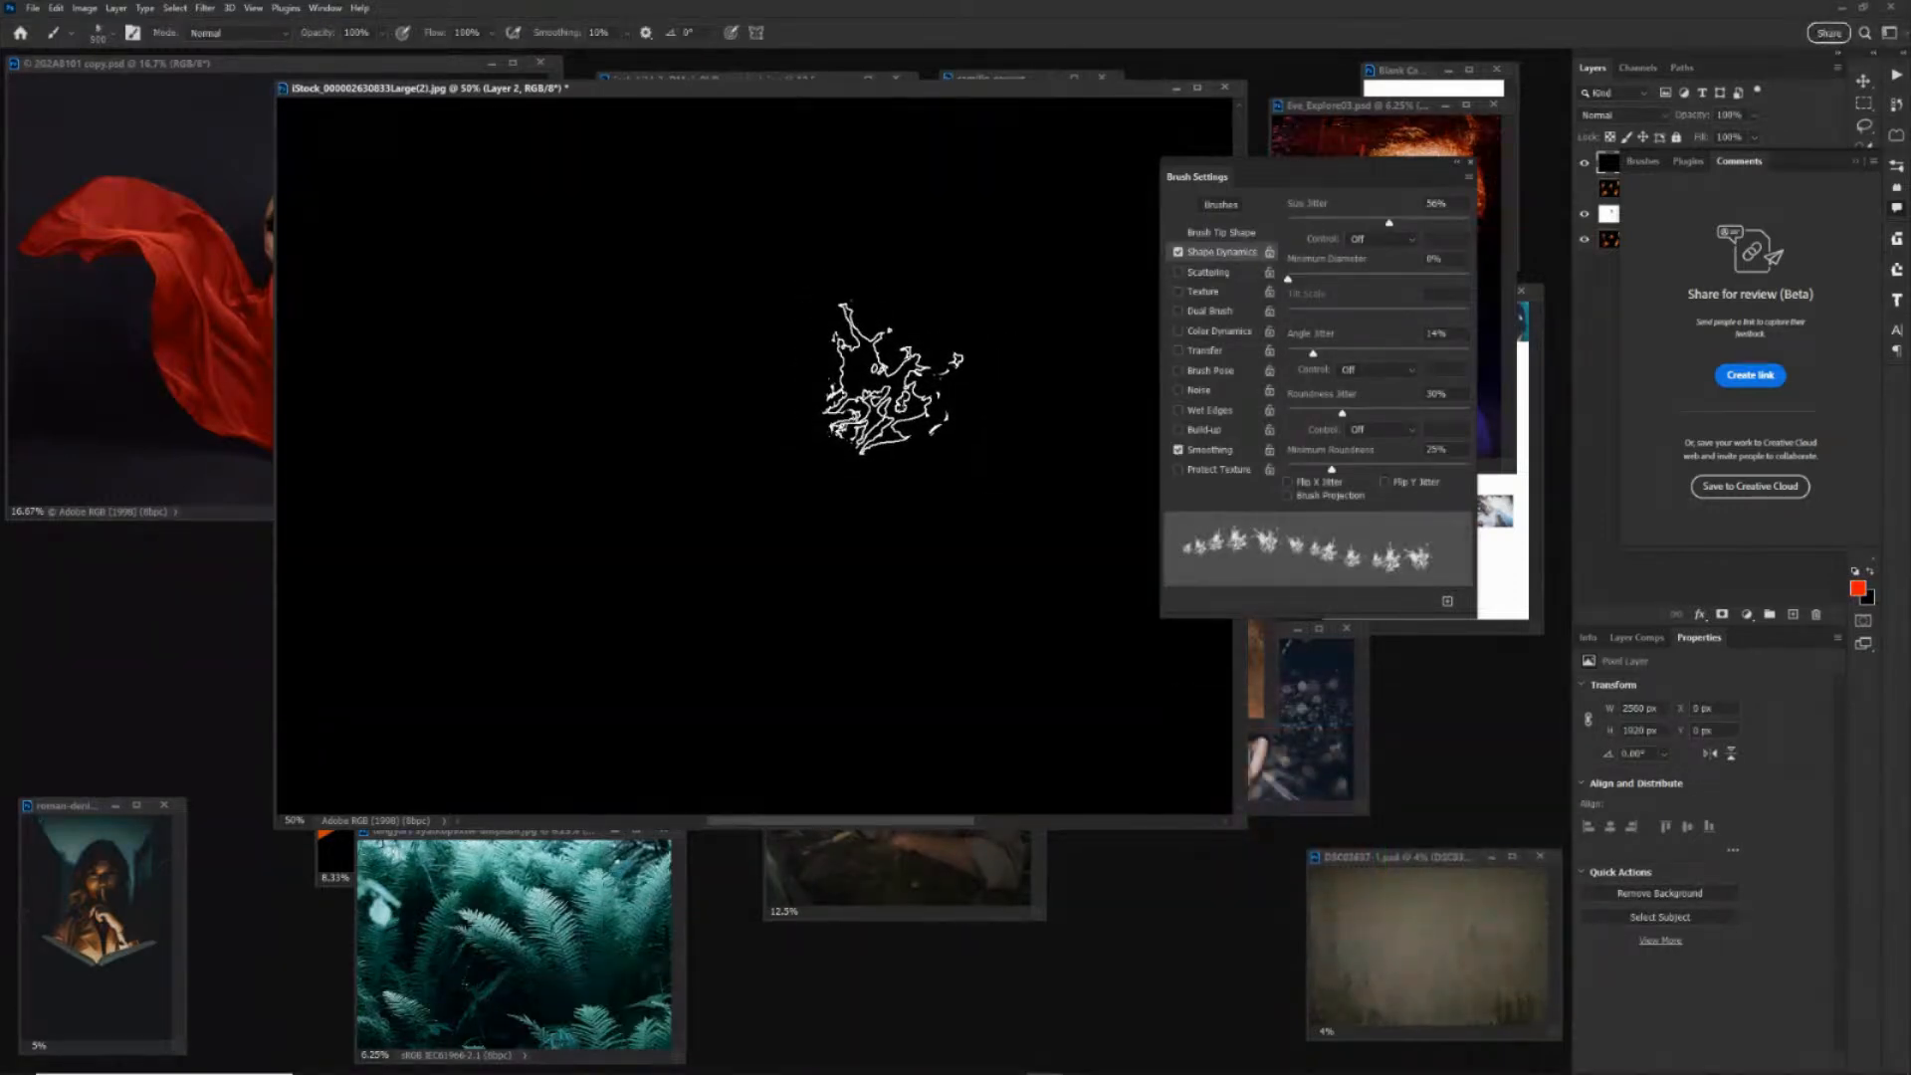
{"action": "left_click", "coordinate": [1013, 412]}
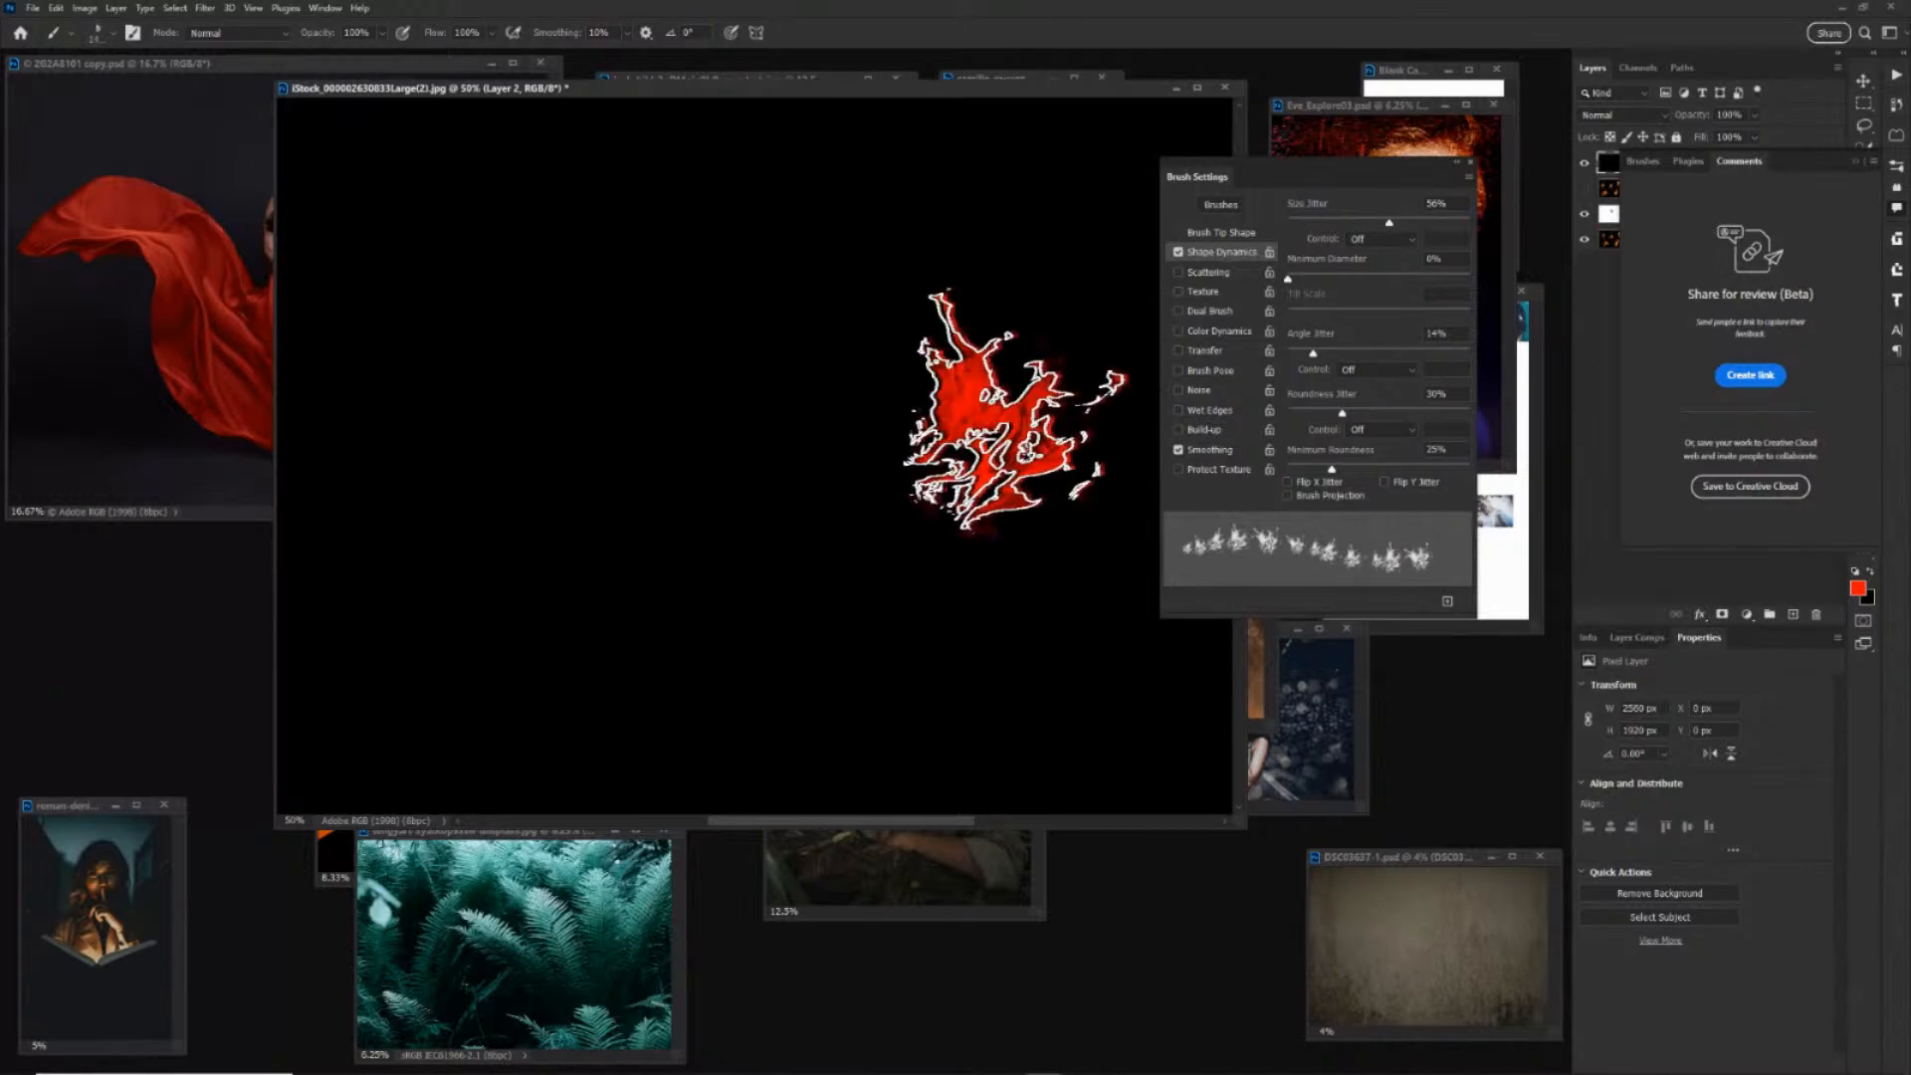
{"action": "mouse_move", "coordinate": [1013, 412]}
{"action": "left_mouse_down"}
{"action": "mouse_move", "coordinate": [807, 406]}
{"action": "mouse_move", "coordinate": [743, 358]}
{"action": "mouse_move", "coordinate": [673, 343]}
{"action": "mouse_move", "coordinate": [577, 360]}
{"action": "mouse_move", "coordinate": [548, 430]}
{"action": "mouse_move", "coordinate": [615, 468]}
{"action": "mouse_move", "coordinate": [1009, 508]}
{"action": "mouse_move", "coordinate": [926, 467]}
{"action": "mouse_move", "coordinate": [673, 472]}
{"action": "mouse_move", "coordinate": [624, 437]}
{"action": "mouse_move", "coordinate": [713, 447]}
{"action": "mouse_move", "coordinate": [946, 342]}
{"action": "mouse_move", "coordinate": [728, 422]}
{"action": "mouse_move", "coordinate": [648, 417]}
{"action": "mouse_move", "coordinate": [1002, 551]}
{"action": "mouse_move", "coordinate": [908, 538]}
{"action": "left_mouse_up"}
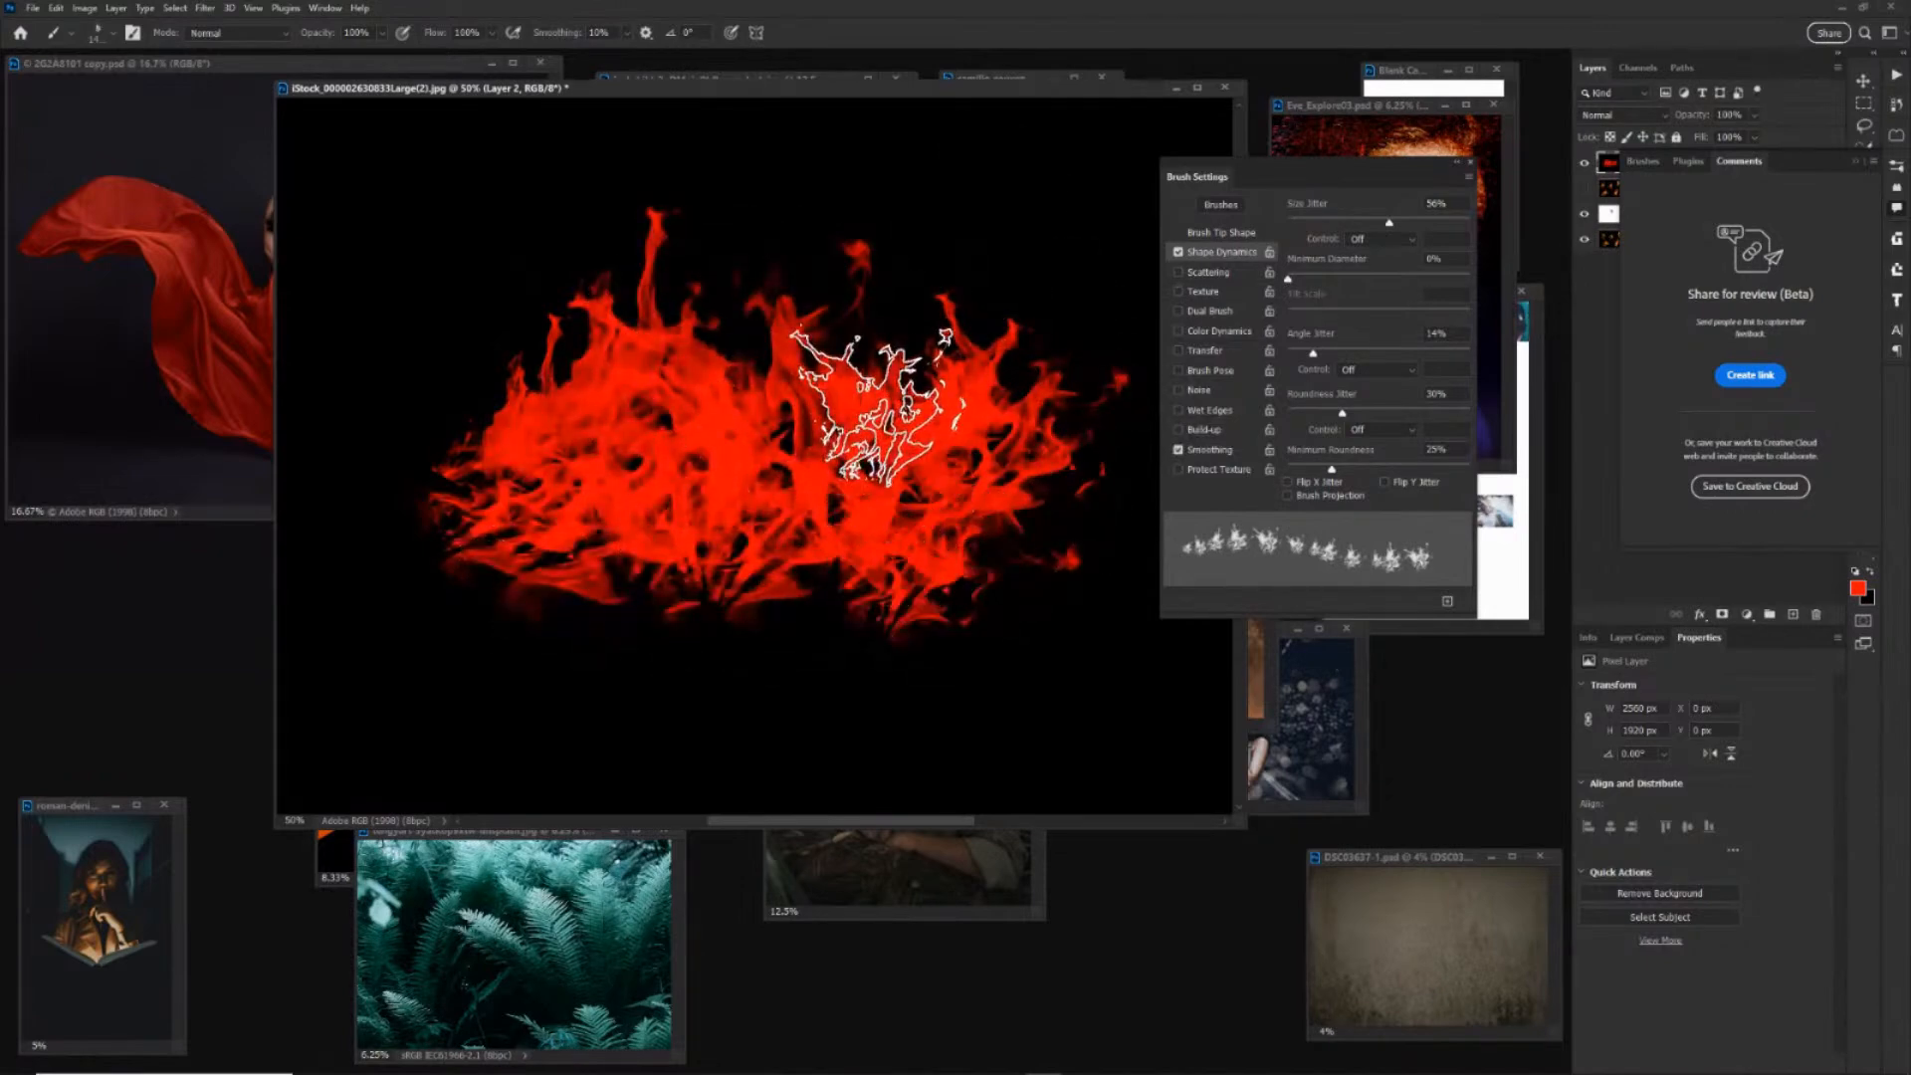
{"action": "mouse_move", "coordinate": [757, 493]}
{"action": "left_mouse_down"}
{"action": "mouse_move", "coordinate": [691, 534]}
{"action": "mouse_move", "coordinate": [883, 546]}
{"action": "mouse_move", "coordinate": [853, 439]}
{"action": "left_mouse_up"}
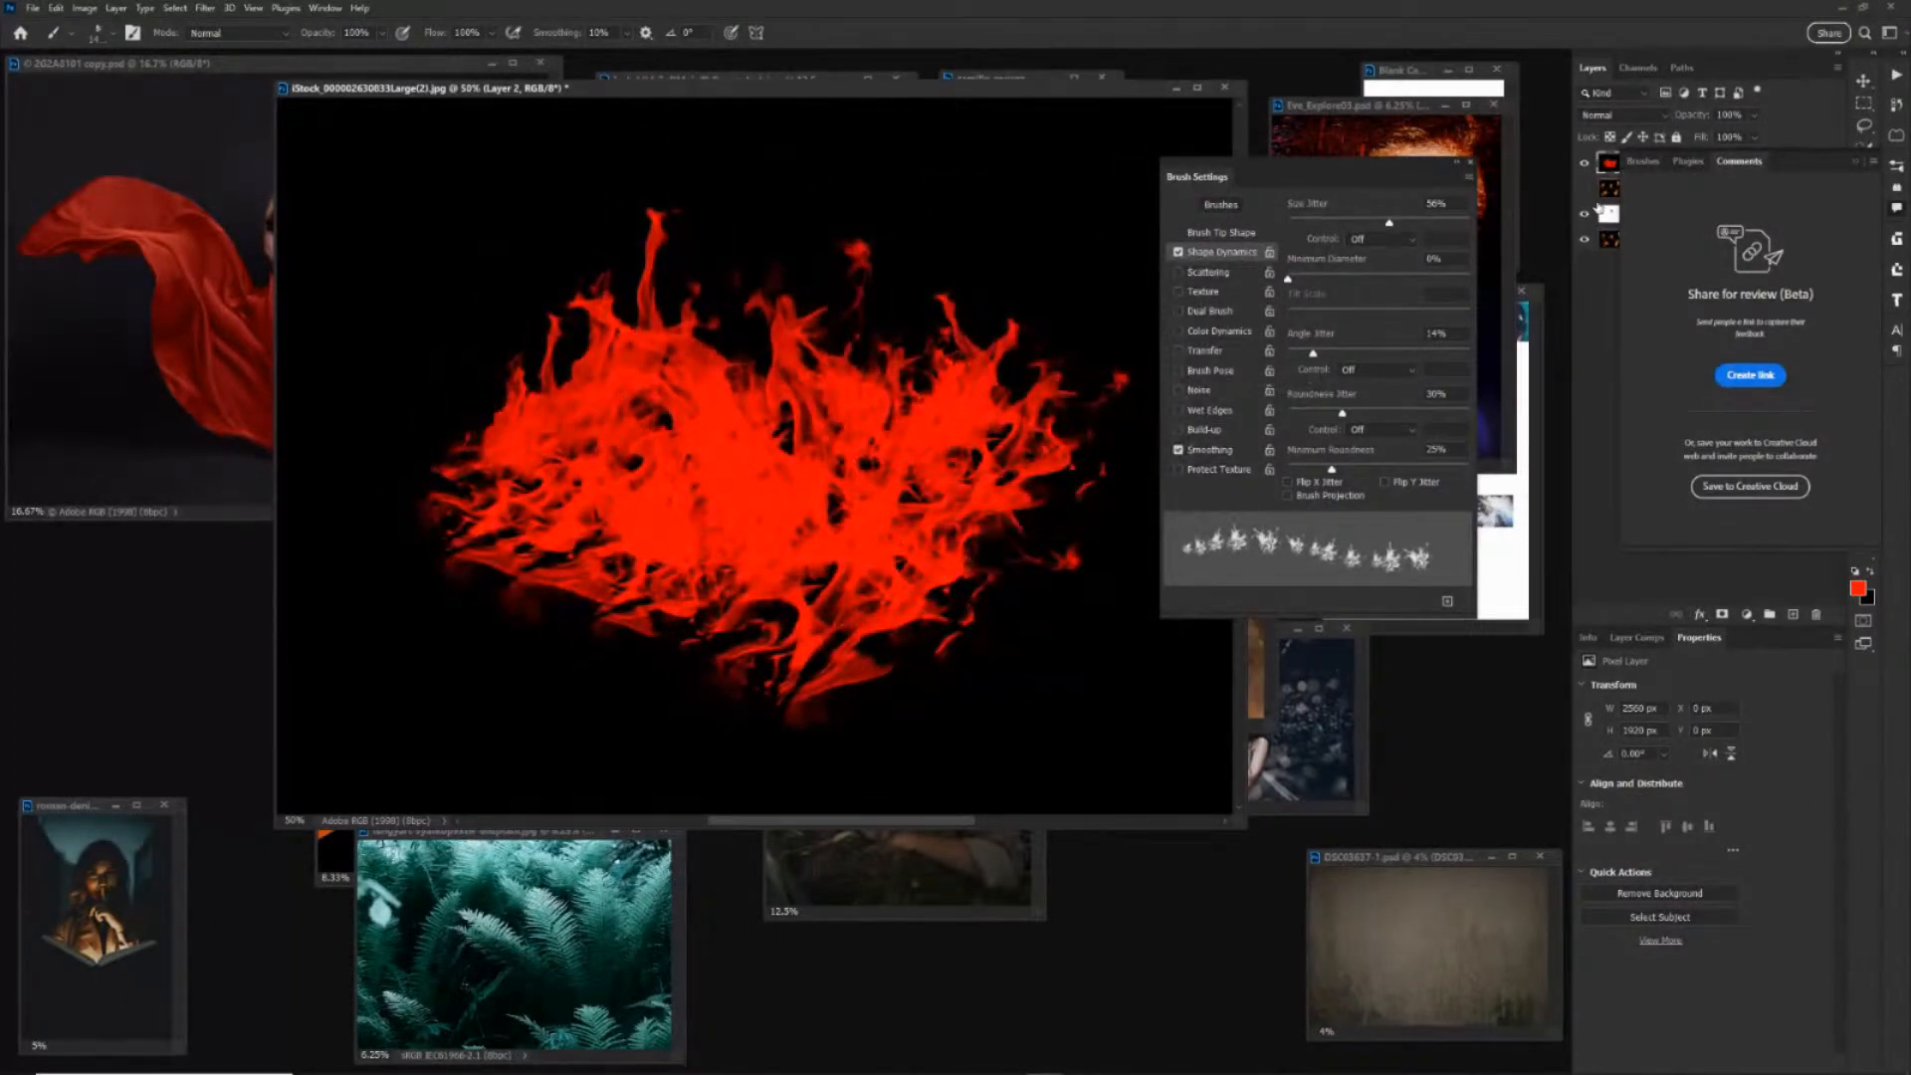
Copy the red flame layer into the orange-background portrait document, accepting the paste profile mismatch.
{"action": "left_click_drag", "start_coordinate": [1294, 168], "coordinate": [1508, 405]}
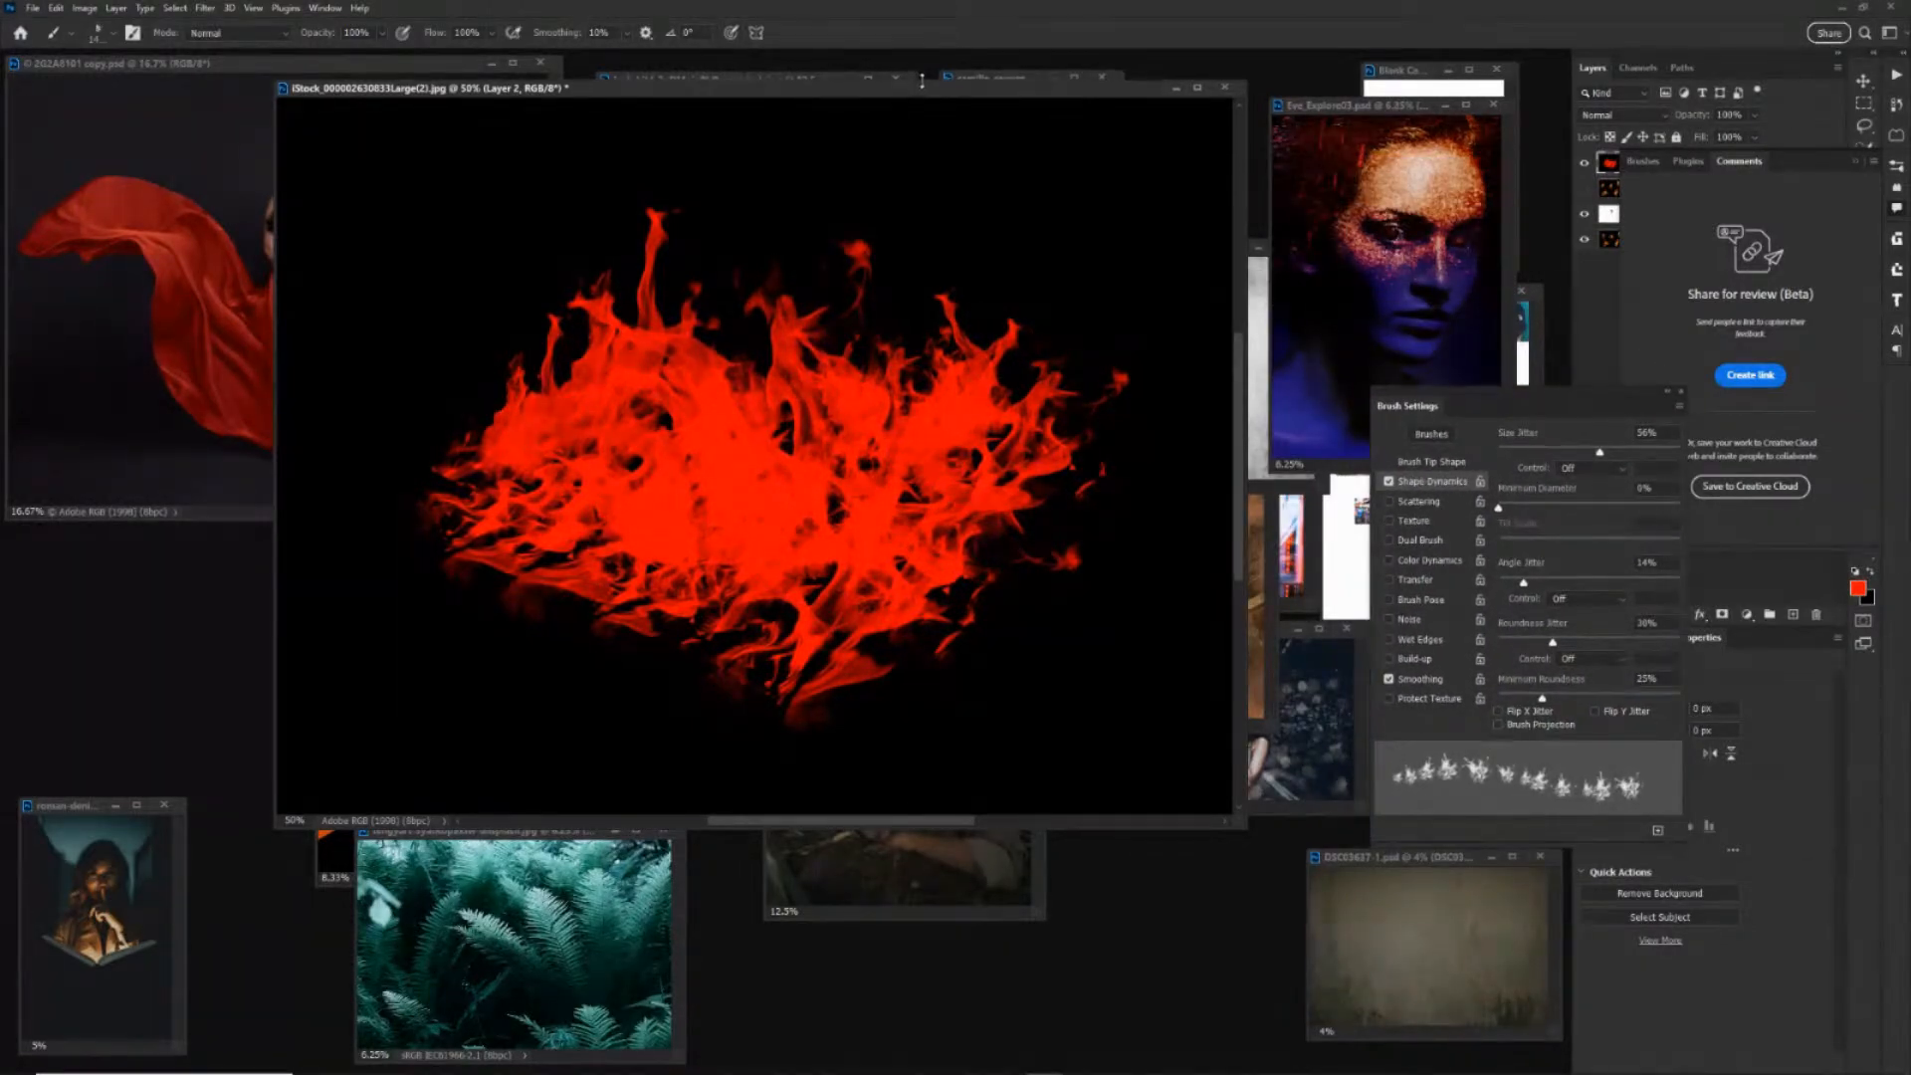
{"action": "key", "text": "ctrl+minus"}
{"action": "key", "text": "ctrl+minus"}
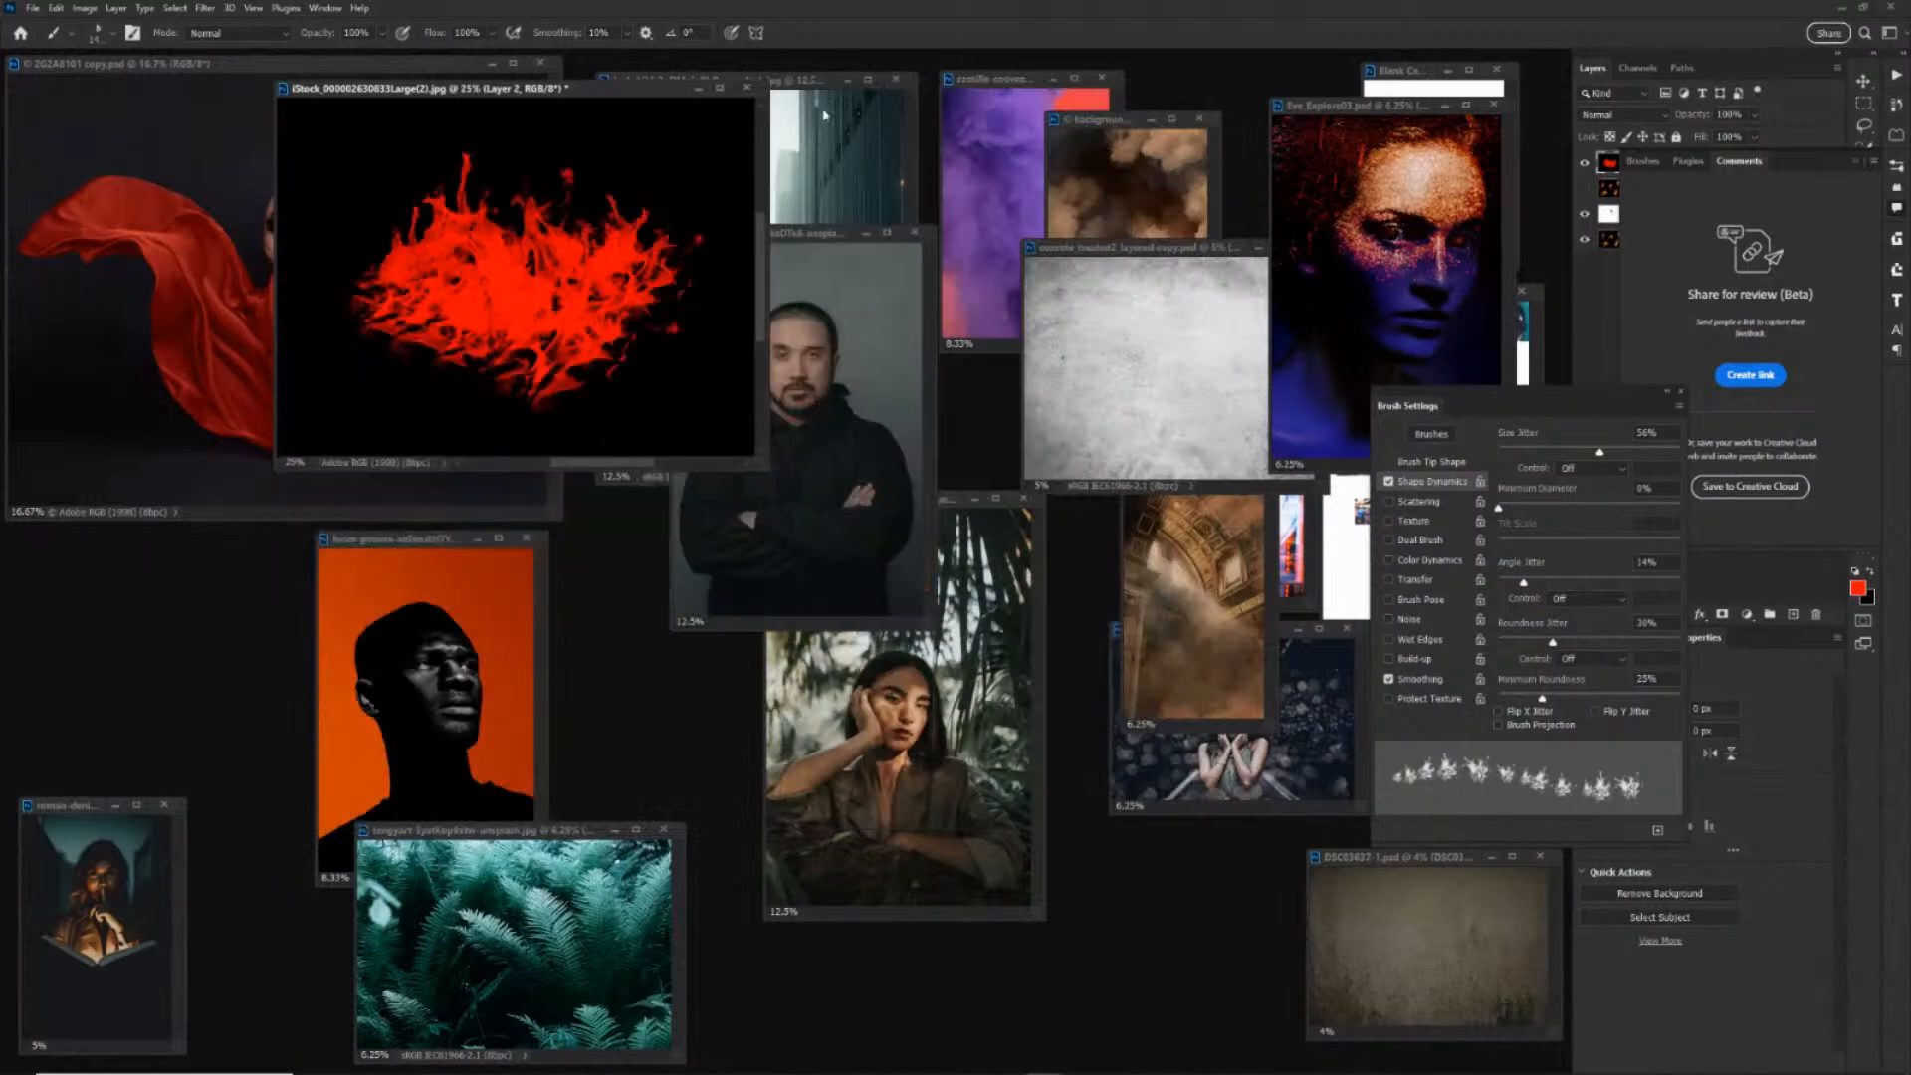
{"action": "left_click_drag", "start_coordinate": [581, 89], "coordinate": [864, 218]}
{"action": "key", "text": "v"}
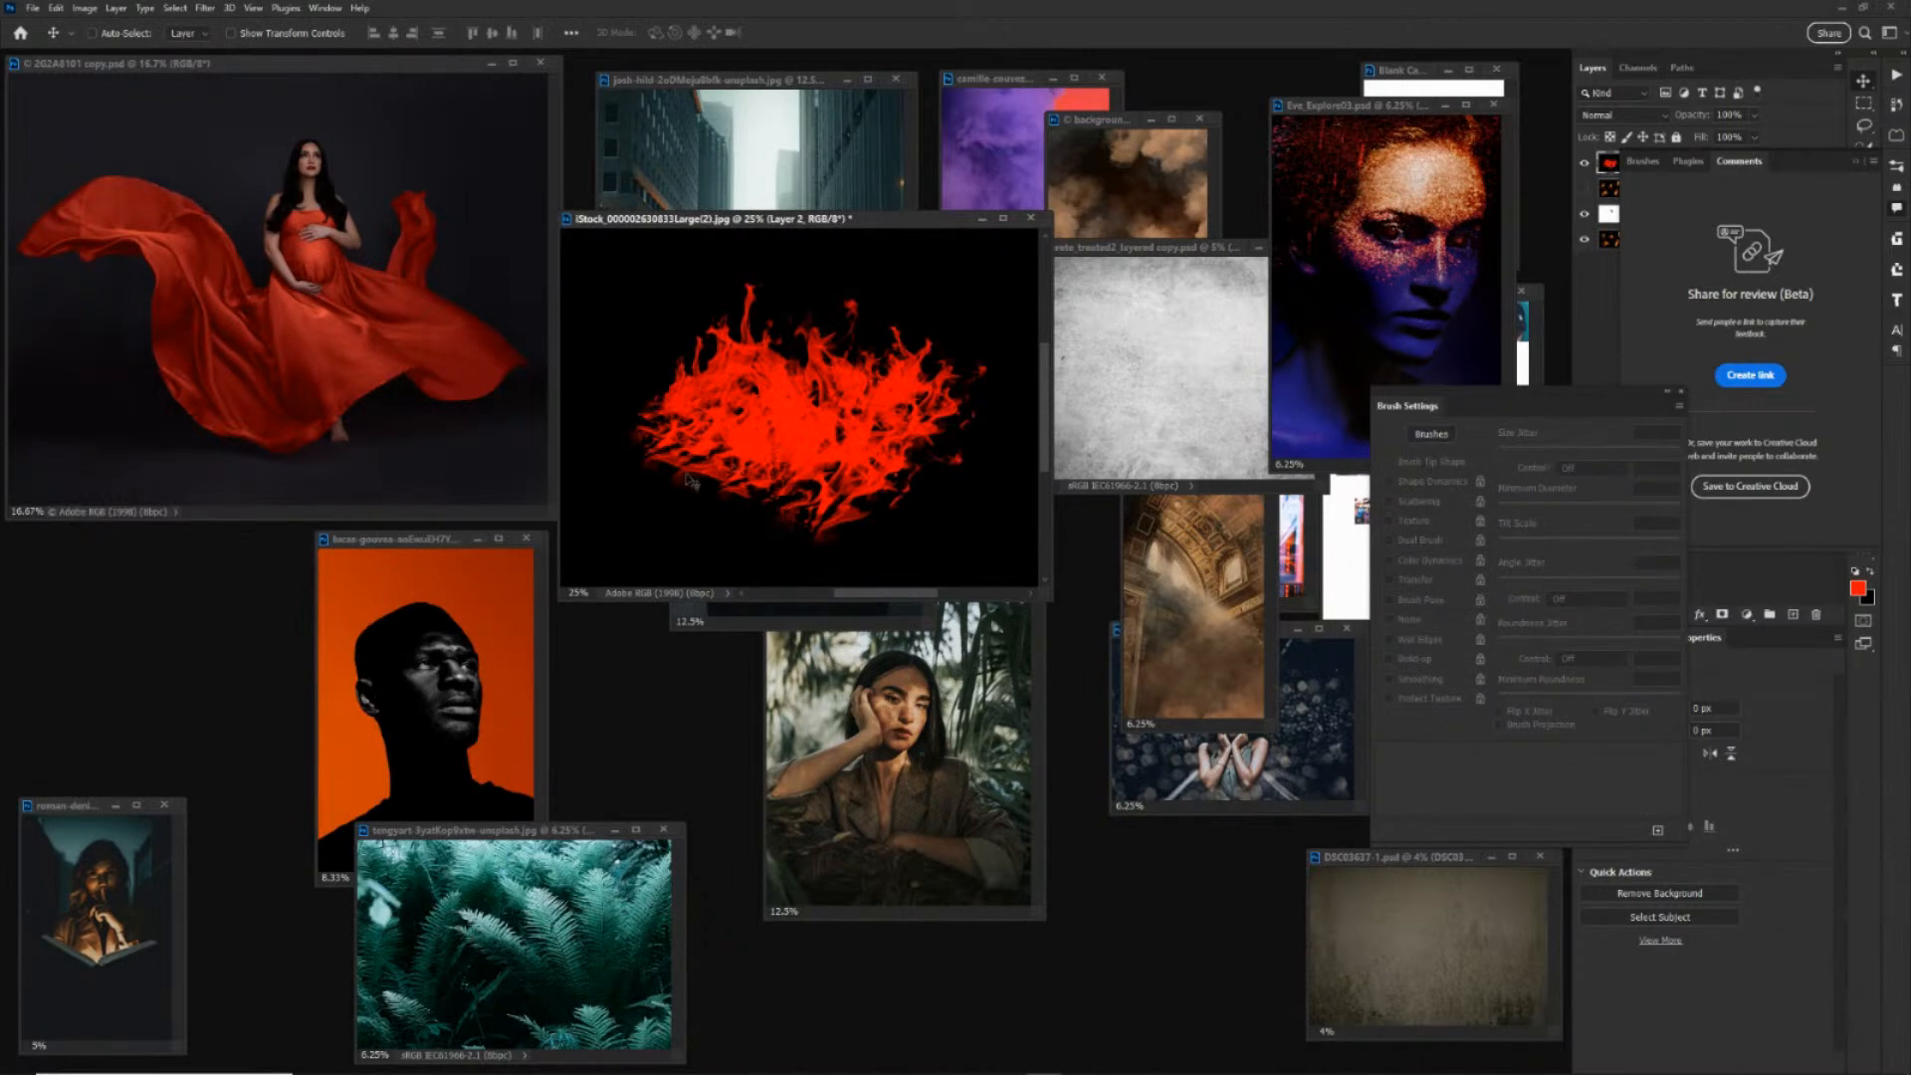
{"action": "left_click_drag", "start_coordinate": [687, 481], "coordinate": [431, 763]}
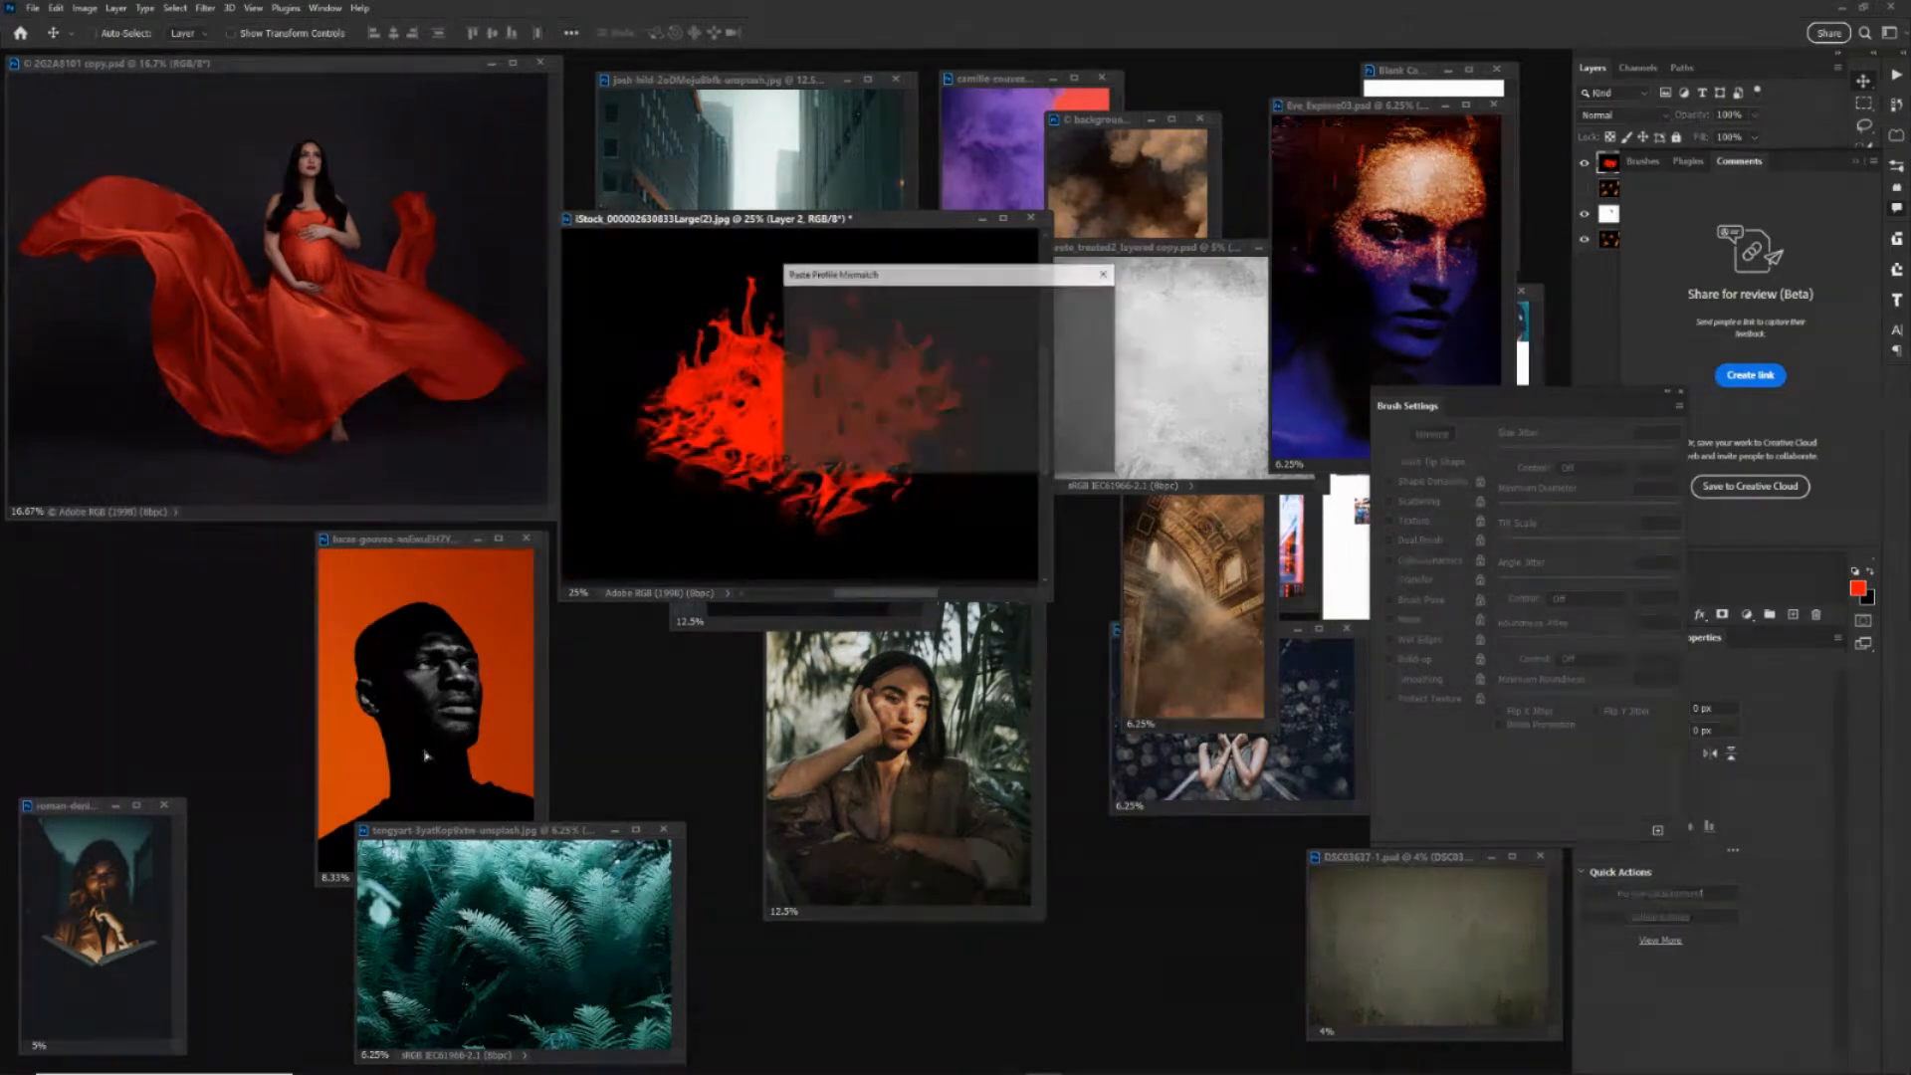
{"action": "left_click", "coordinate": [1025, 454]}
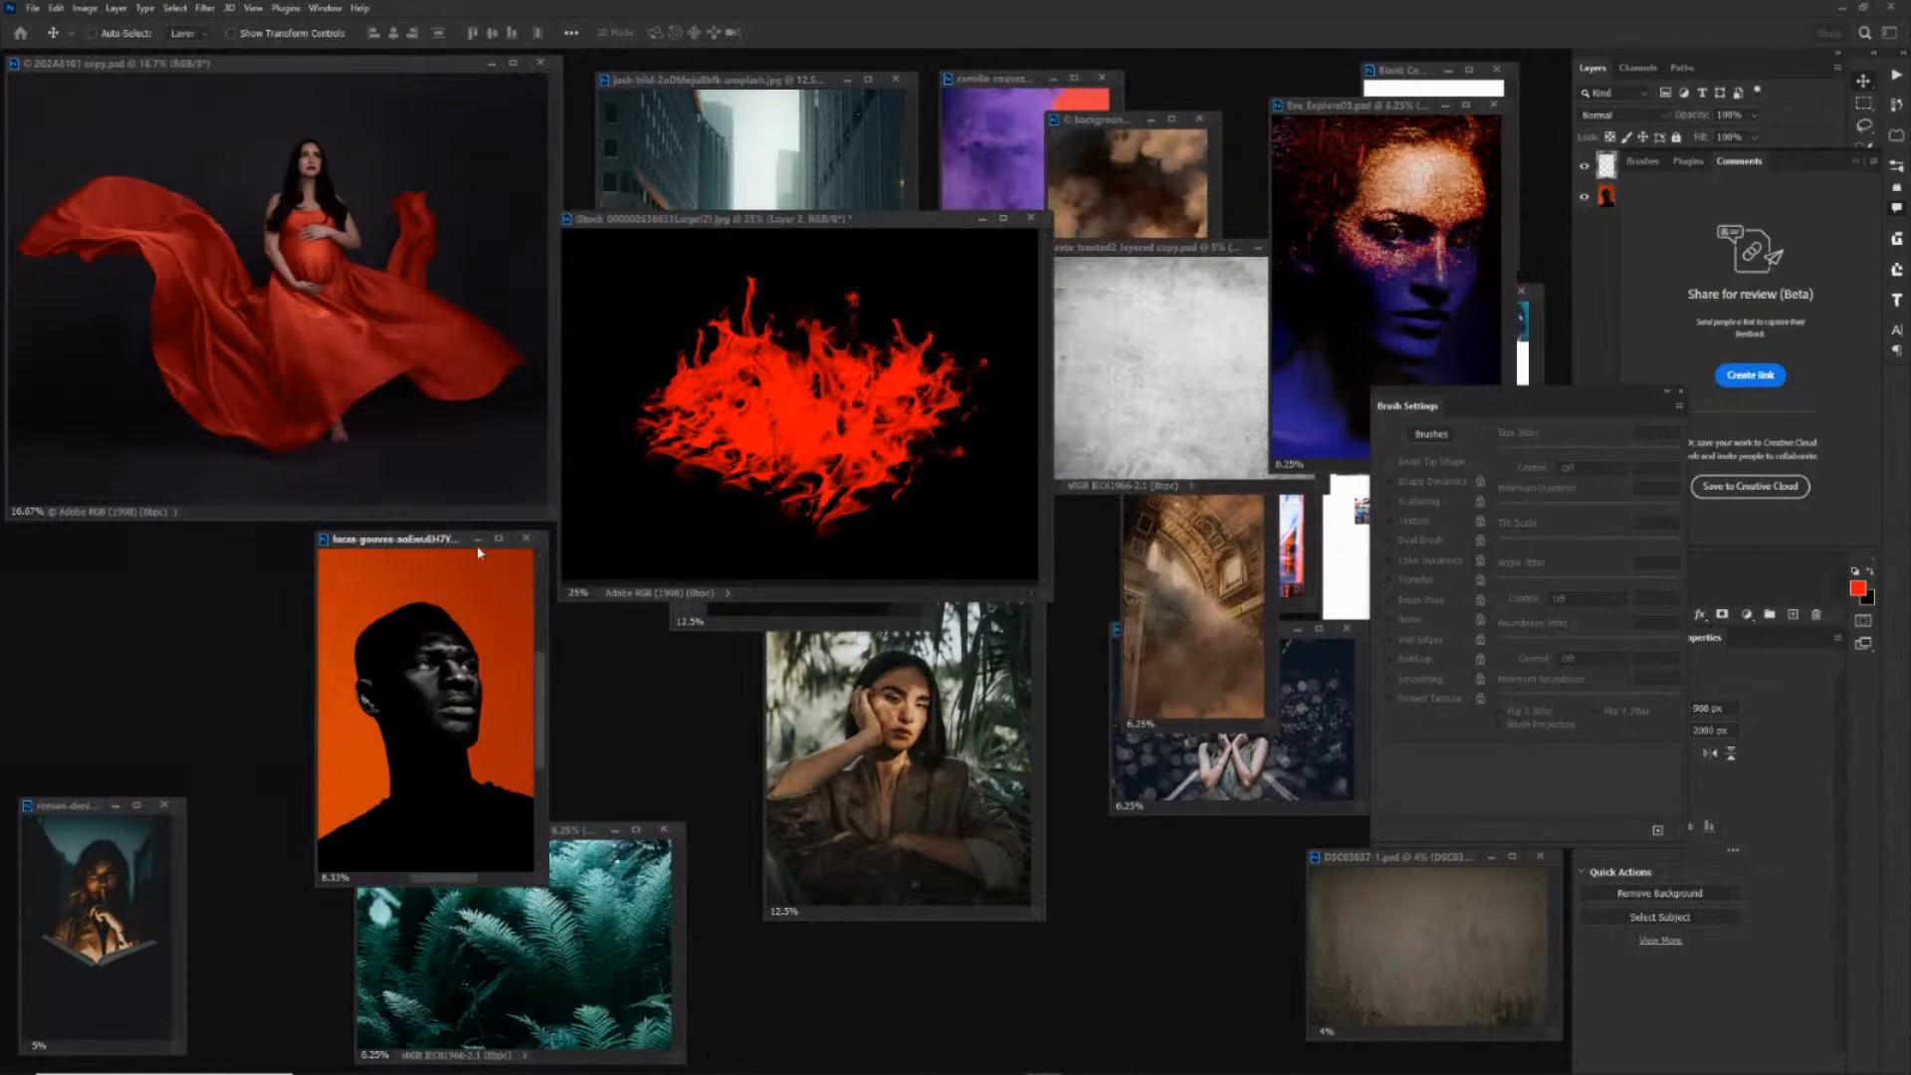
Place the portrait document beside the red-dress image and enlarge it to 25% zoom.
{"action": "left_click_drag", "start_coordinate": [460, 547], "coordinate": [773, 305]}
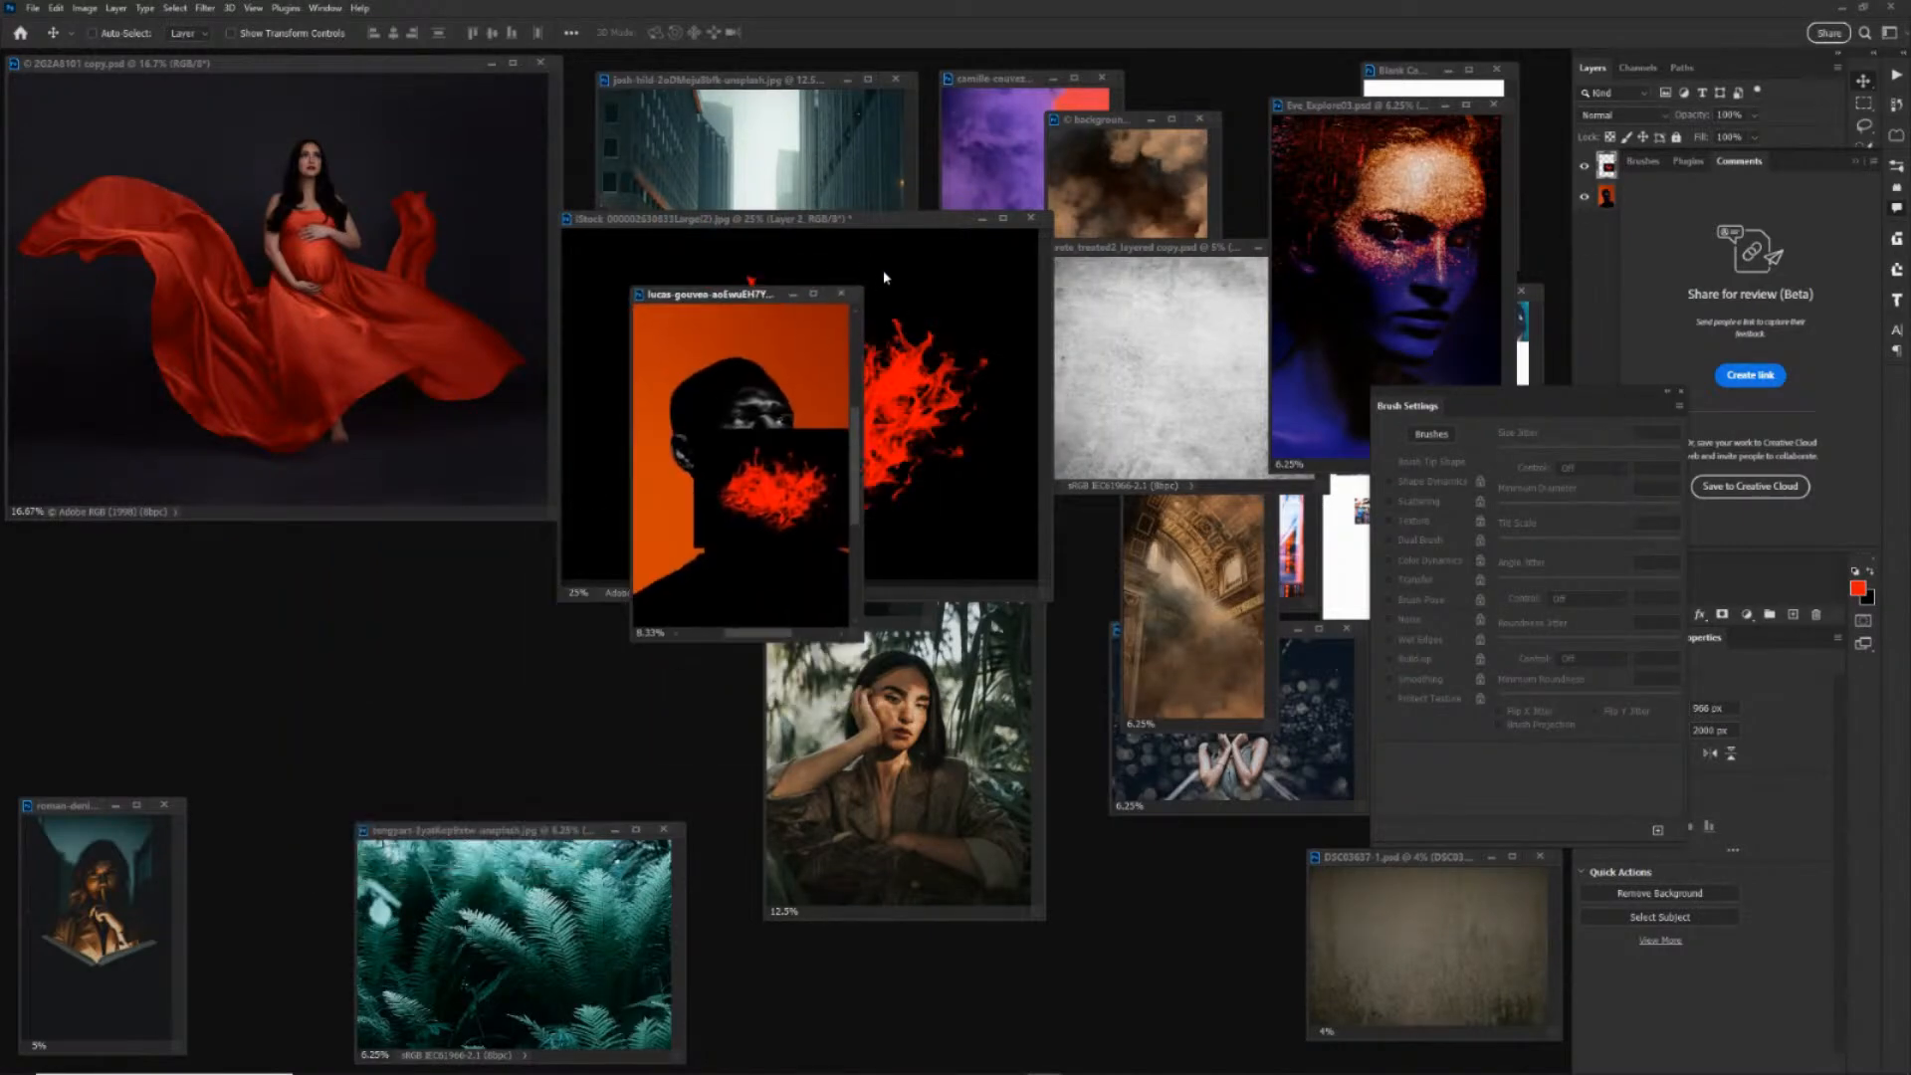
{"action": "key", "text": "ctrl+plus"}
{"action": "key", "text": "ctrl+plus"}
{"action": "key", "text": "ctrl+plus"}
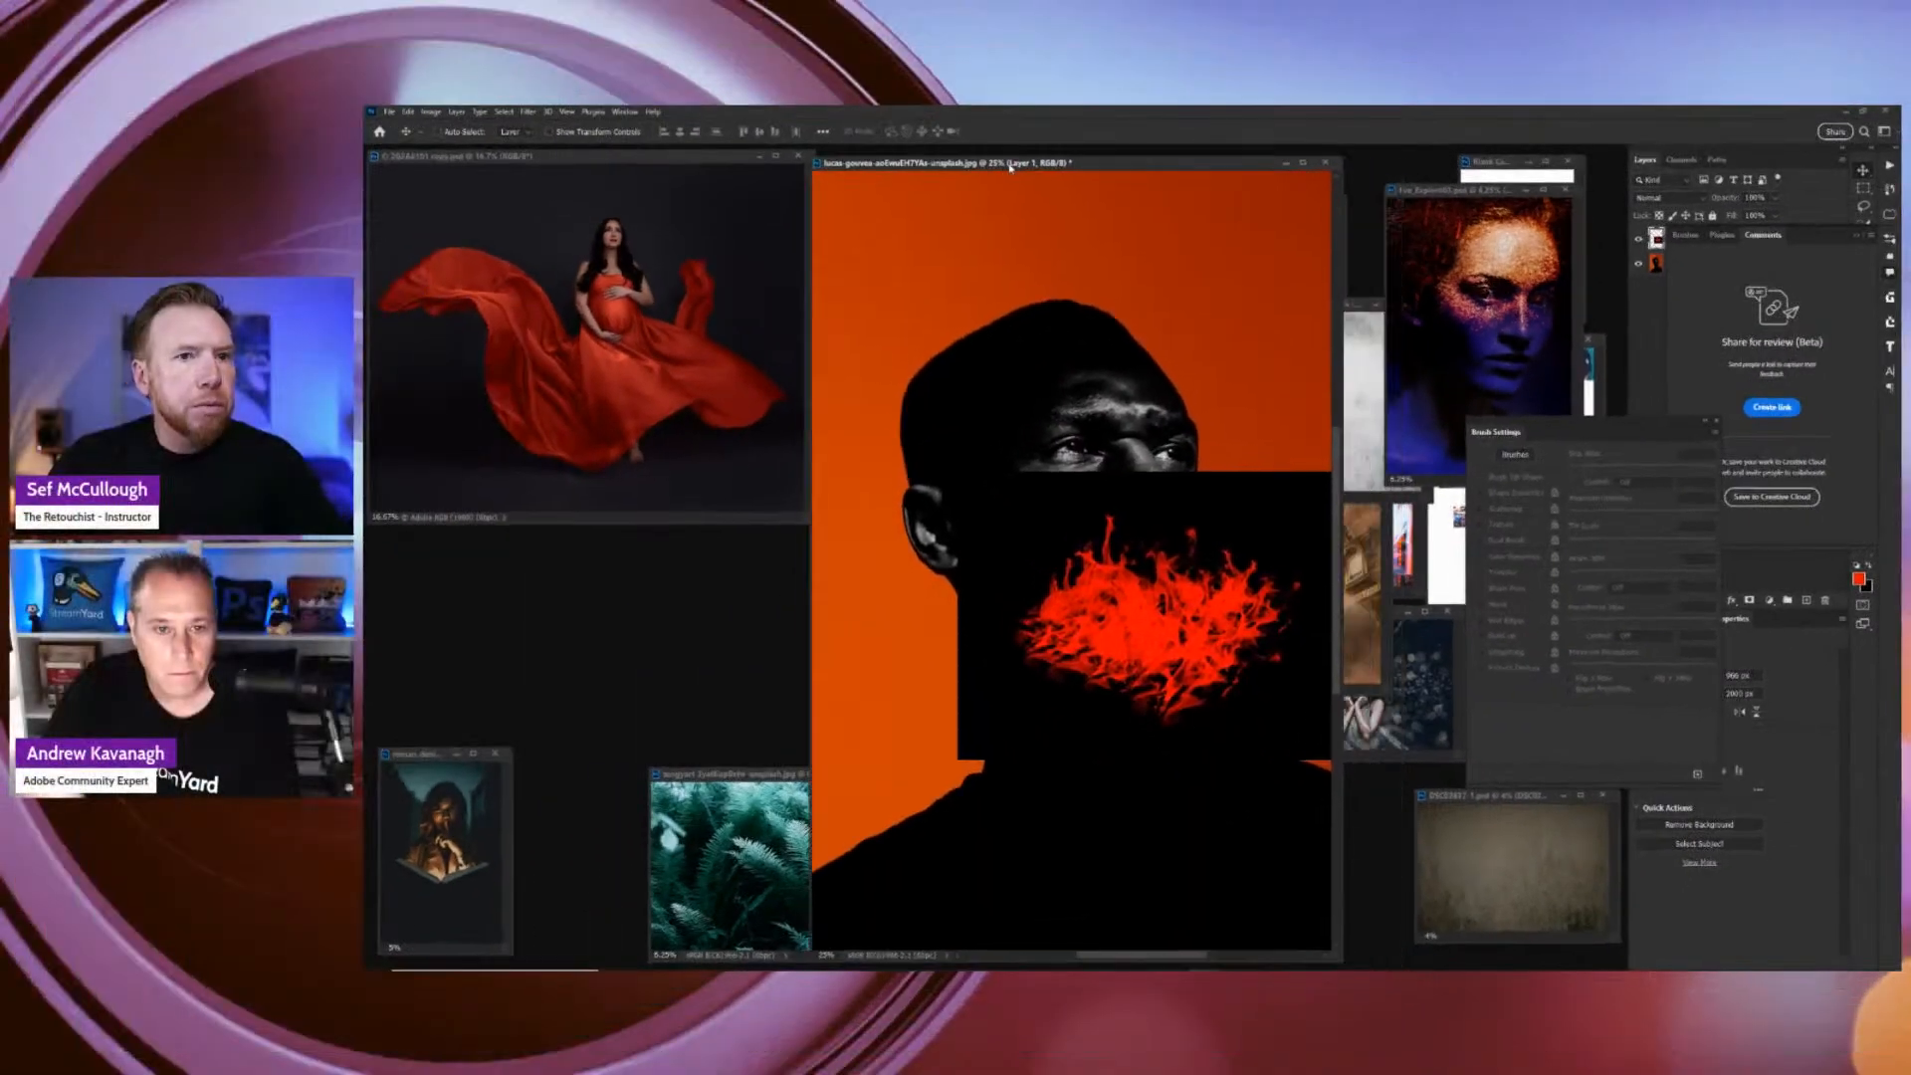
{"action": "left_click_drag", "start_coordinate": [1010, 167], "coordinate": [1011, 159]}
Put away the floating brush settings and the comments area to uncover the portrait's layer list.
{"action": "mouse_move", "coordinate": [1522, 433]}
{"action": "left_mouse_down"}
{"action": "mouse_move", "coordinate": [1887, 278]}
{"action": "mouse_move", "coordinate": [1836, 246]}
{"action": "left_mouse_up"}
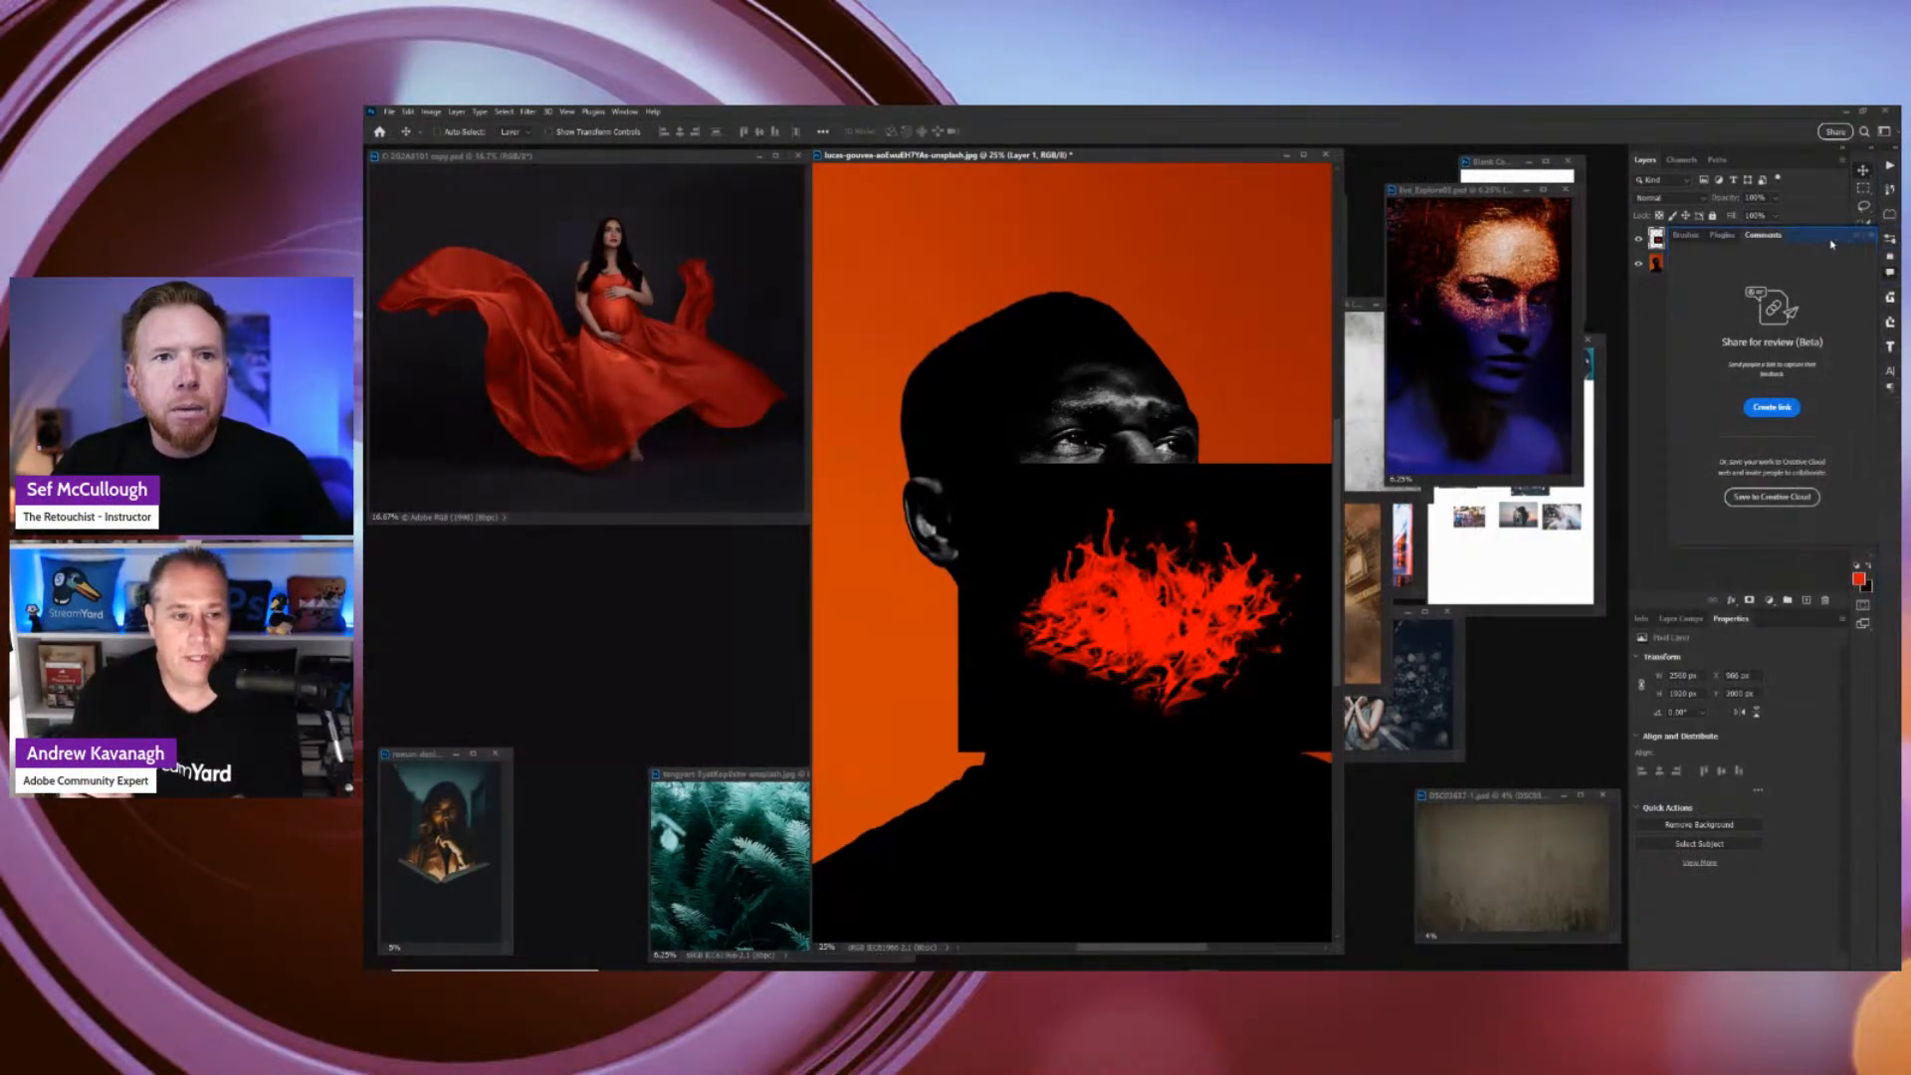
{"action": "left_click", "coordinate": [1891, 251]}
{"action": "left_click", "coordinate": [1890, 244]}
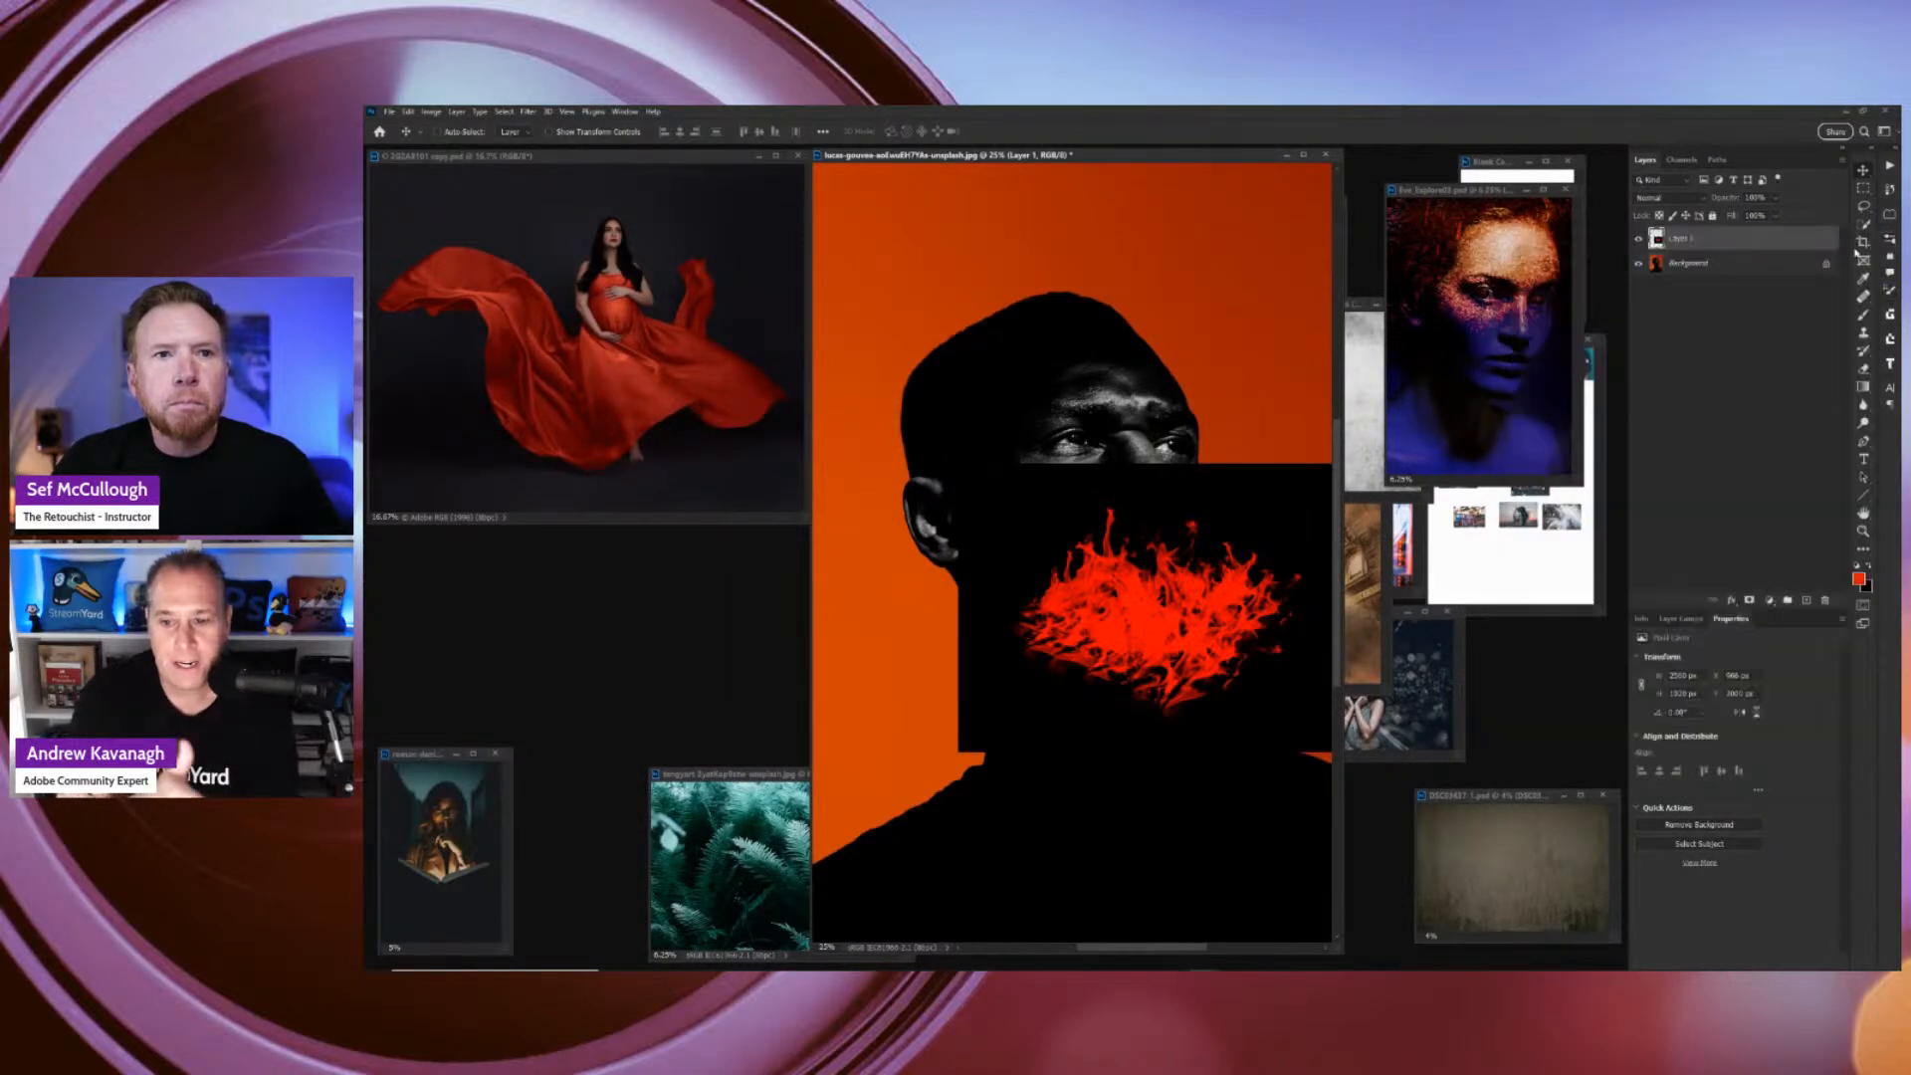
Compare the darkening and lightening blend modes on the flame layer and set it to Screen.
{"action": "left_click", "coordinate": [1687, 200]}
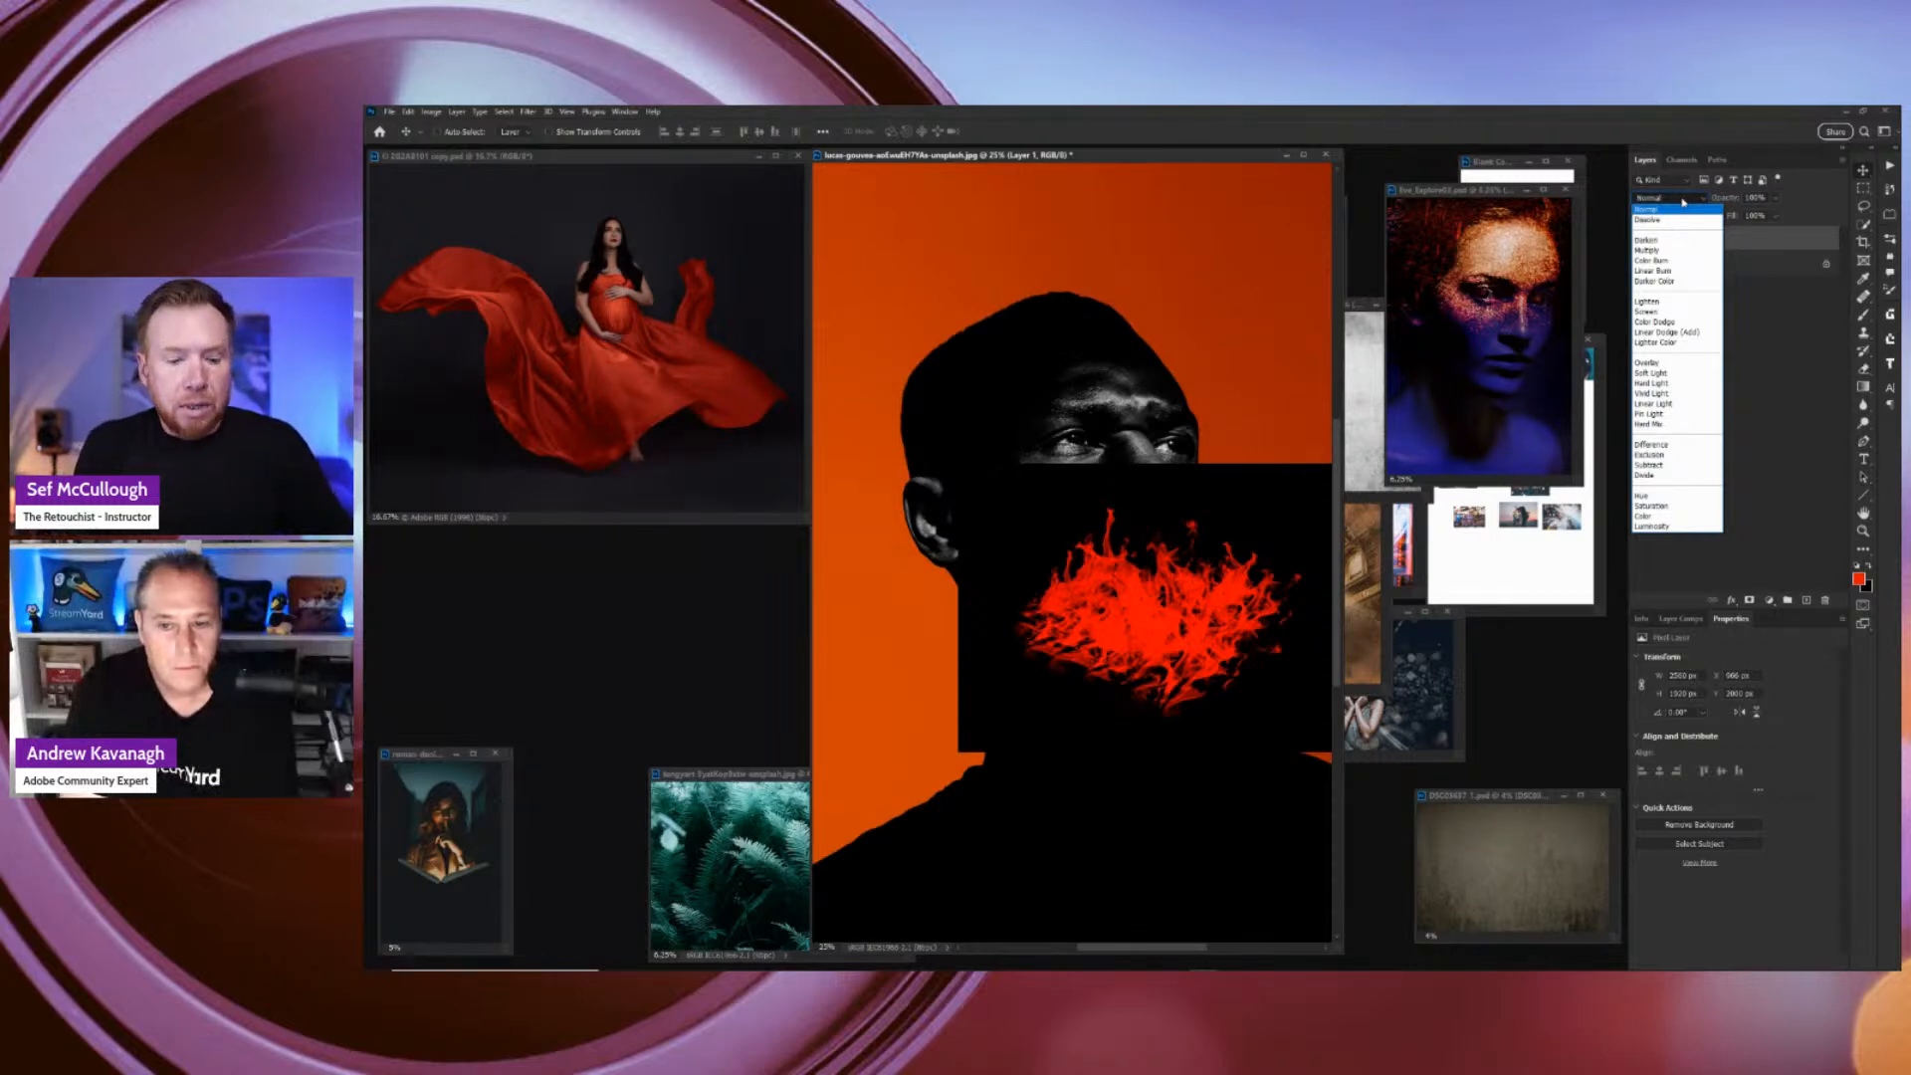
{"action": "key", "text": "Down"}
{"action": "key", "text": "Down"}
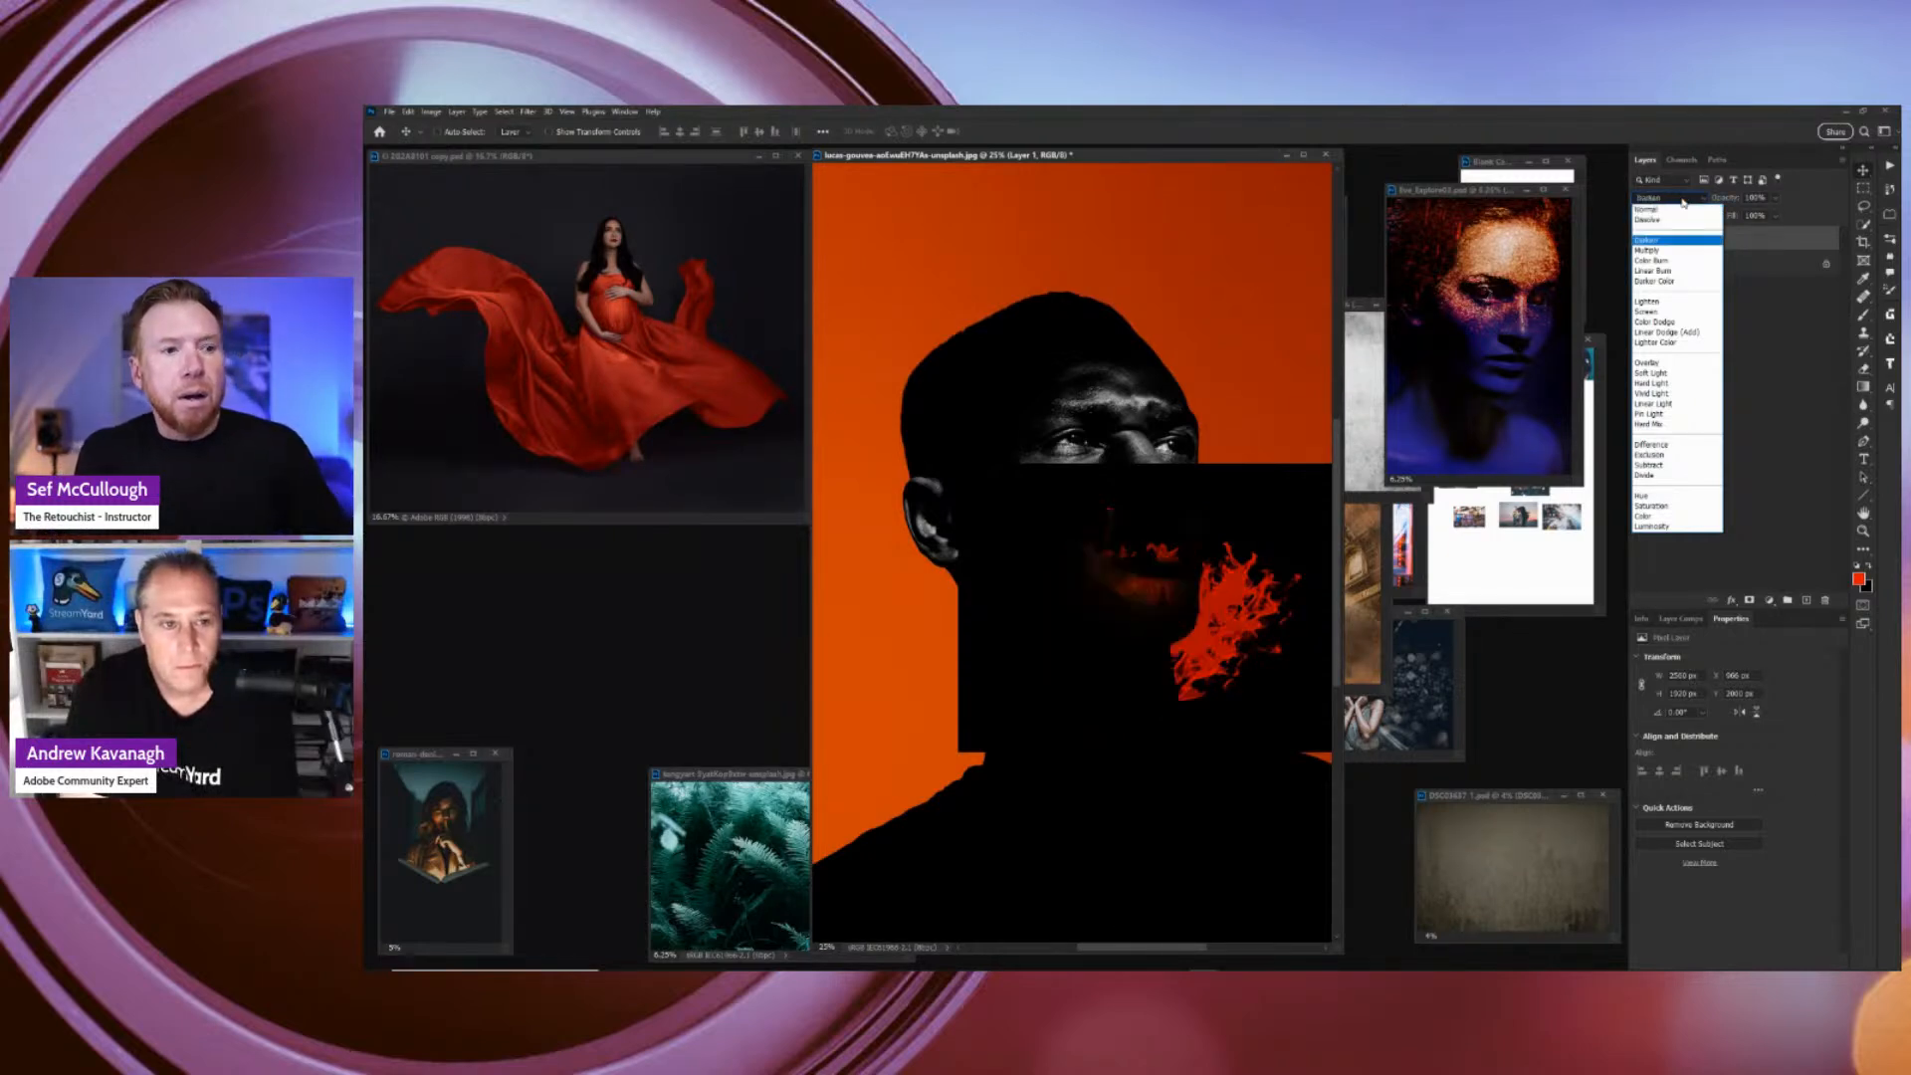
{"action": "key", "text": "Down"}
{"action": "key", "text": "Down"}
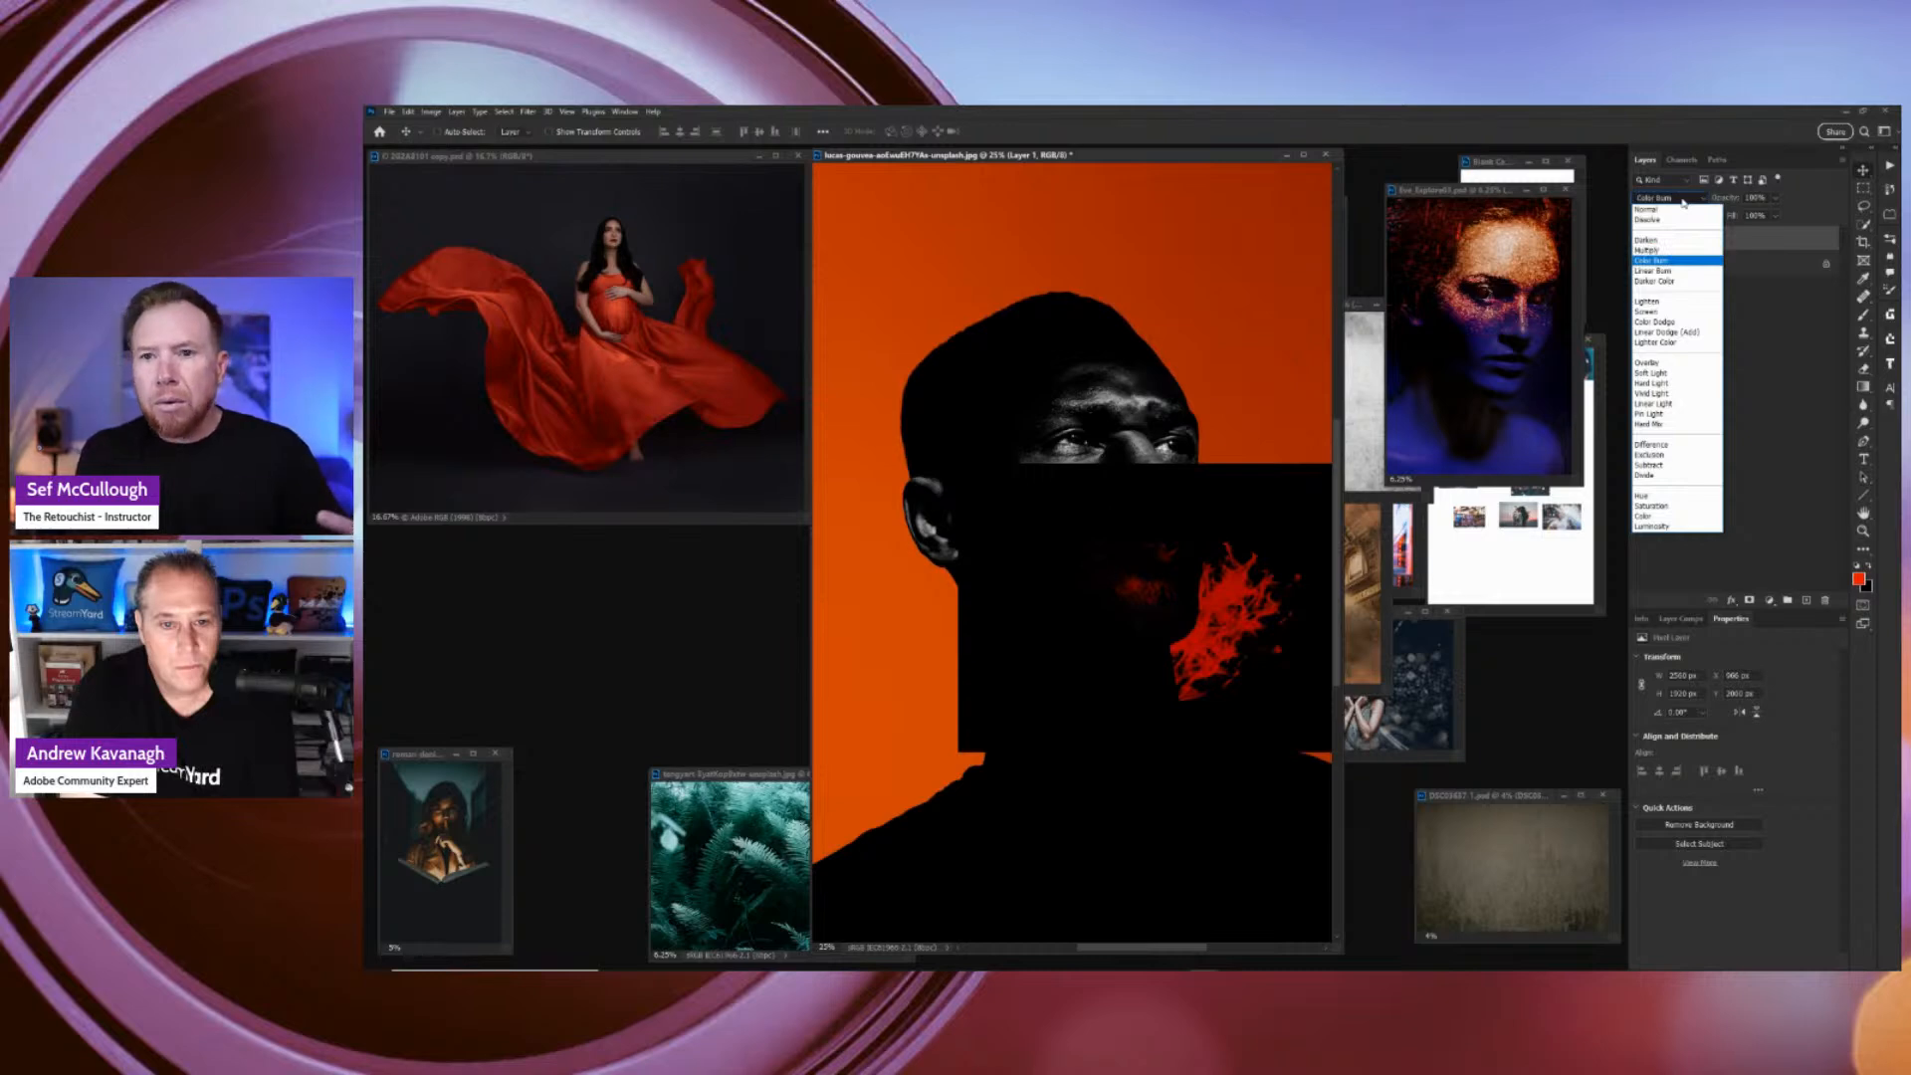
{"action": "key", "text": "Down"}
{"action": "key", "text": "Down"}
{"action": "key", "text": "Down"}
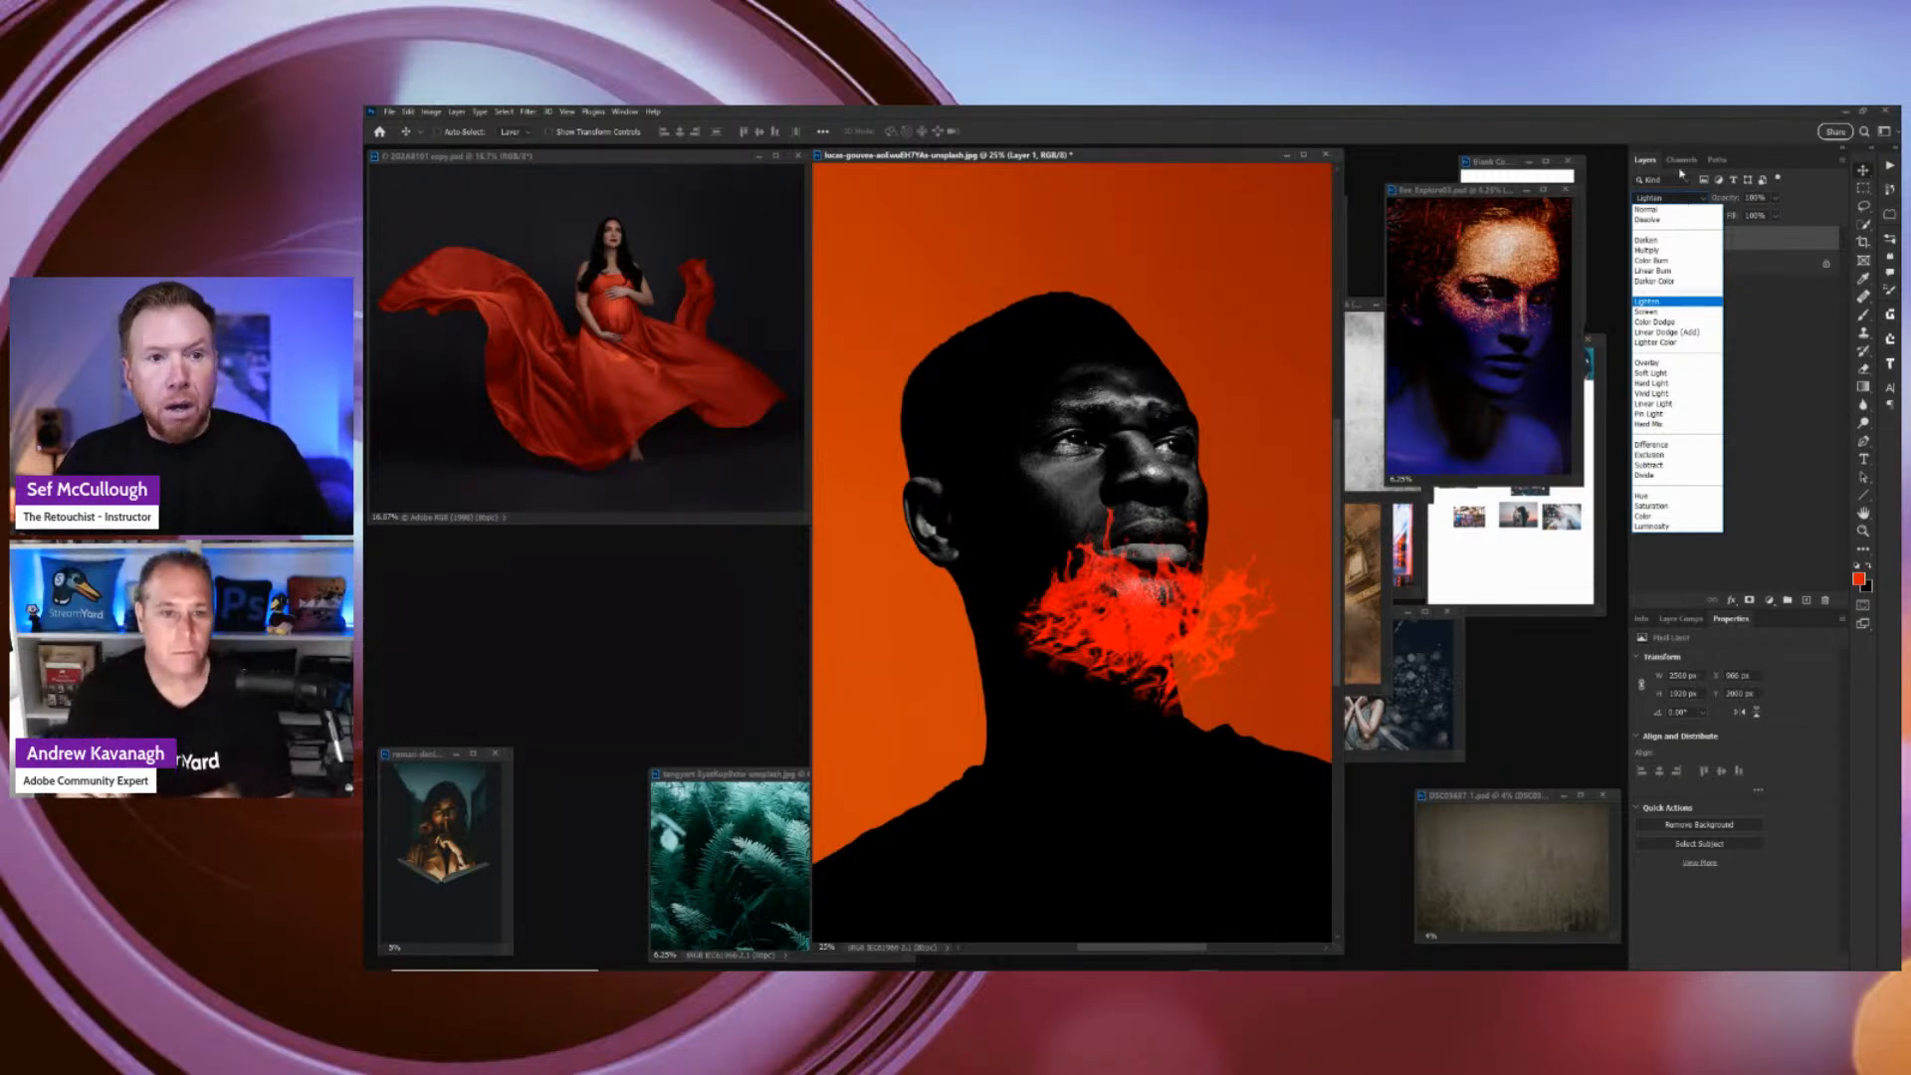
{"action": "key", "text": "Down"}
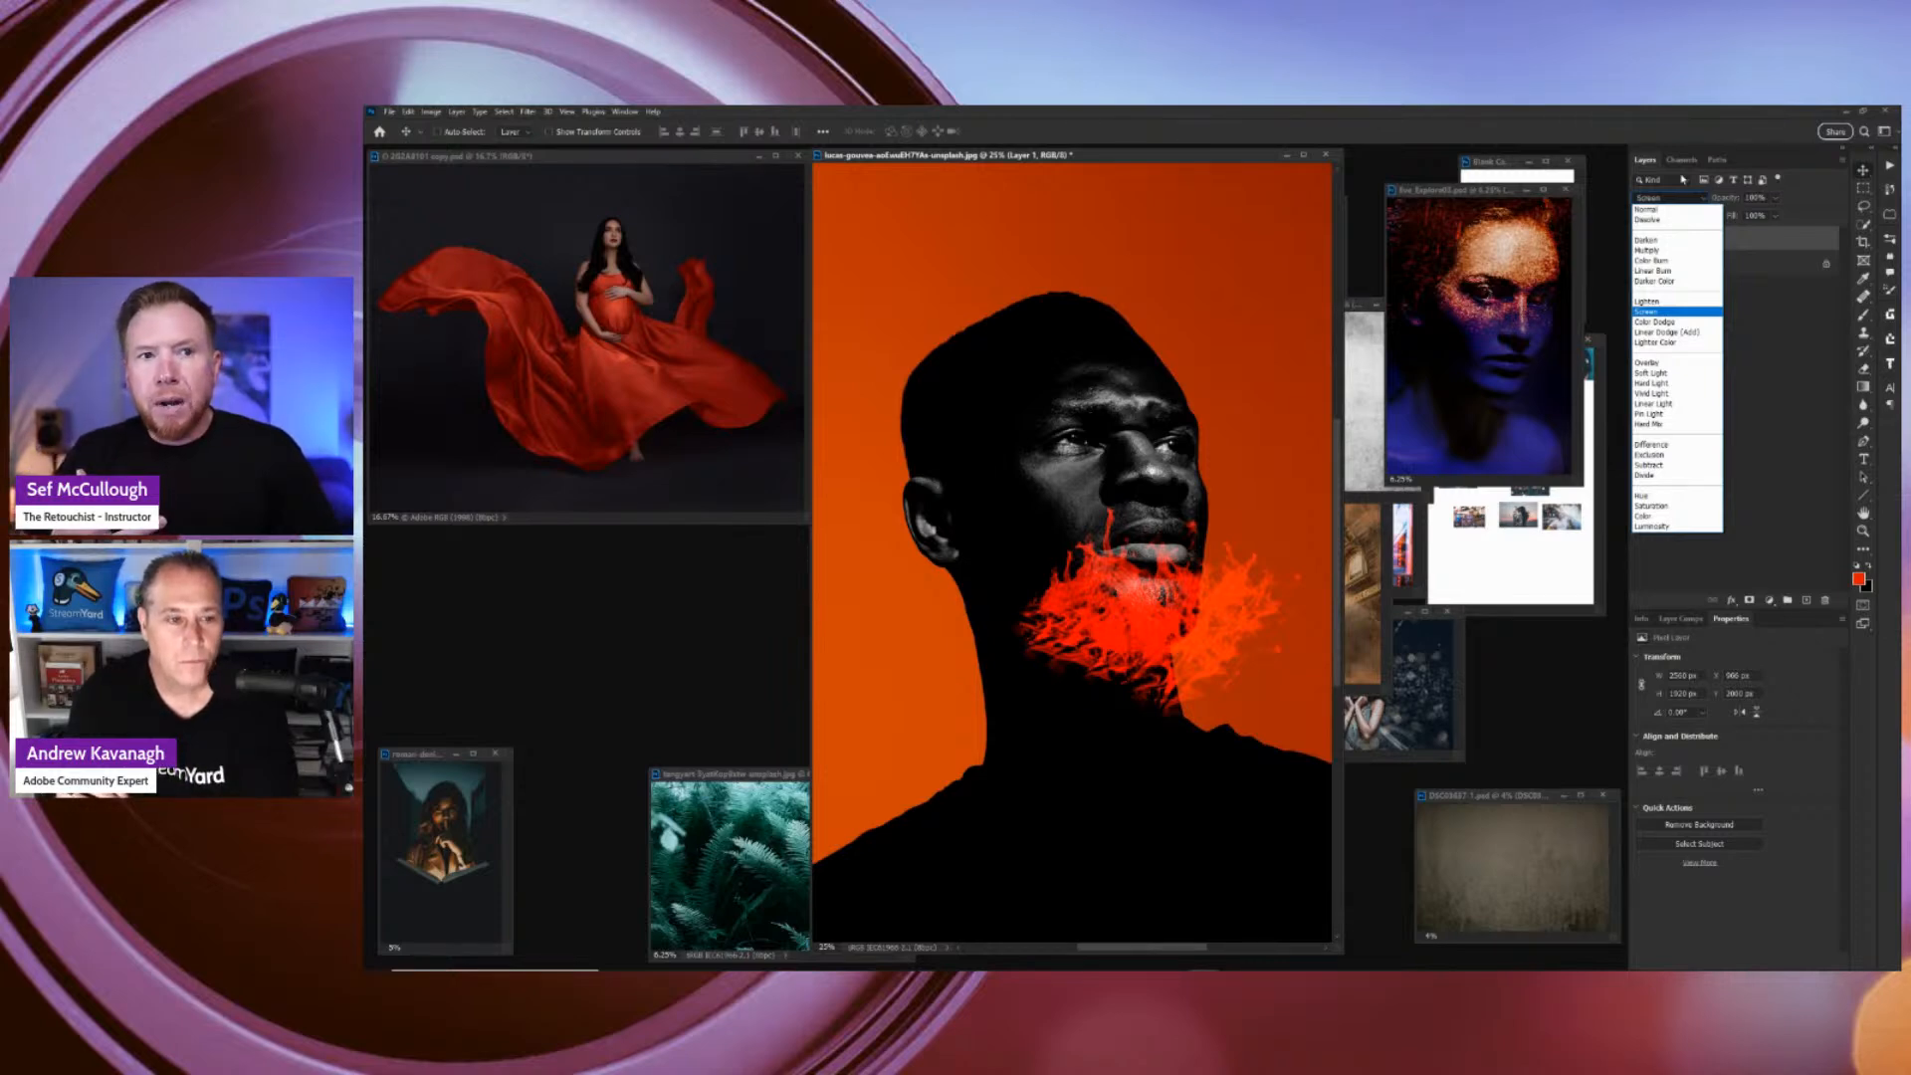
{"action": "key", "text": "Down"}
{"action": "key", "text": "Down"}
{"action": "key", "text": "Down"}
{"action": "key", "text": "Down"}
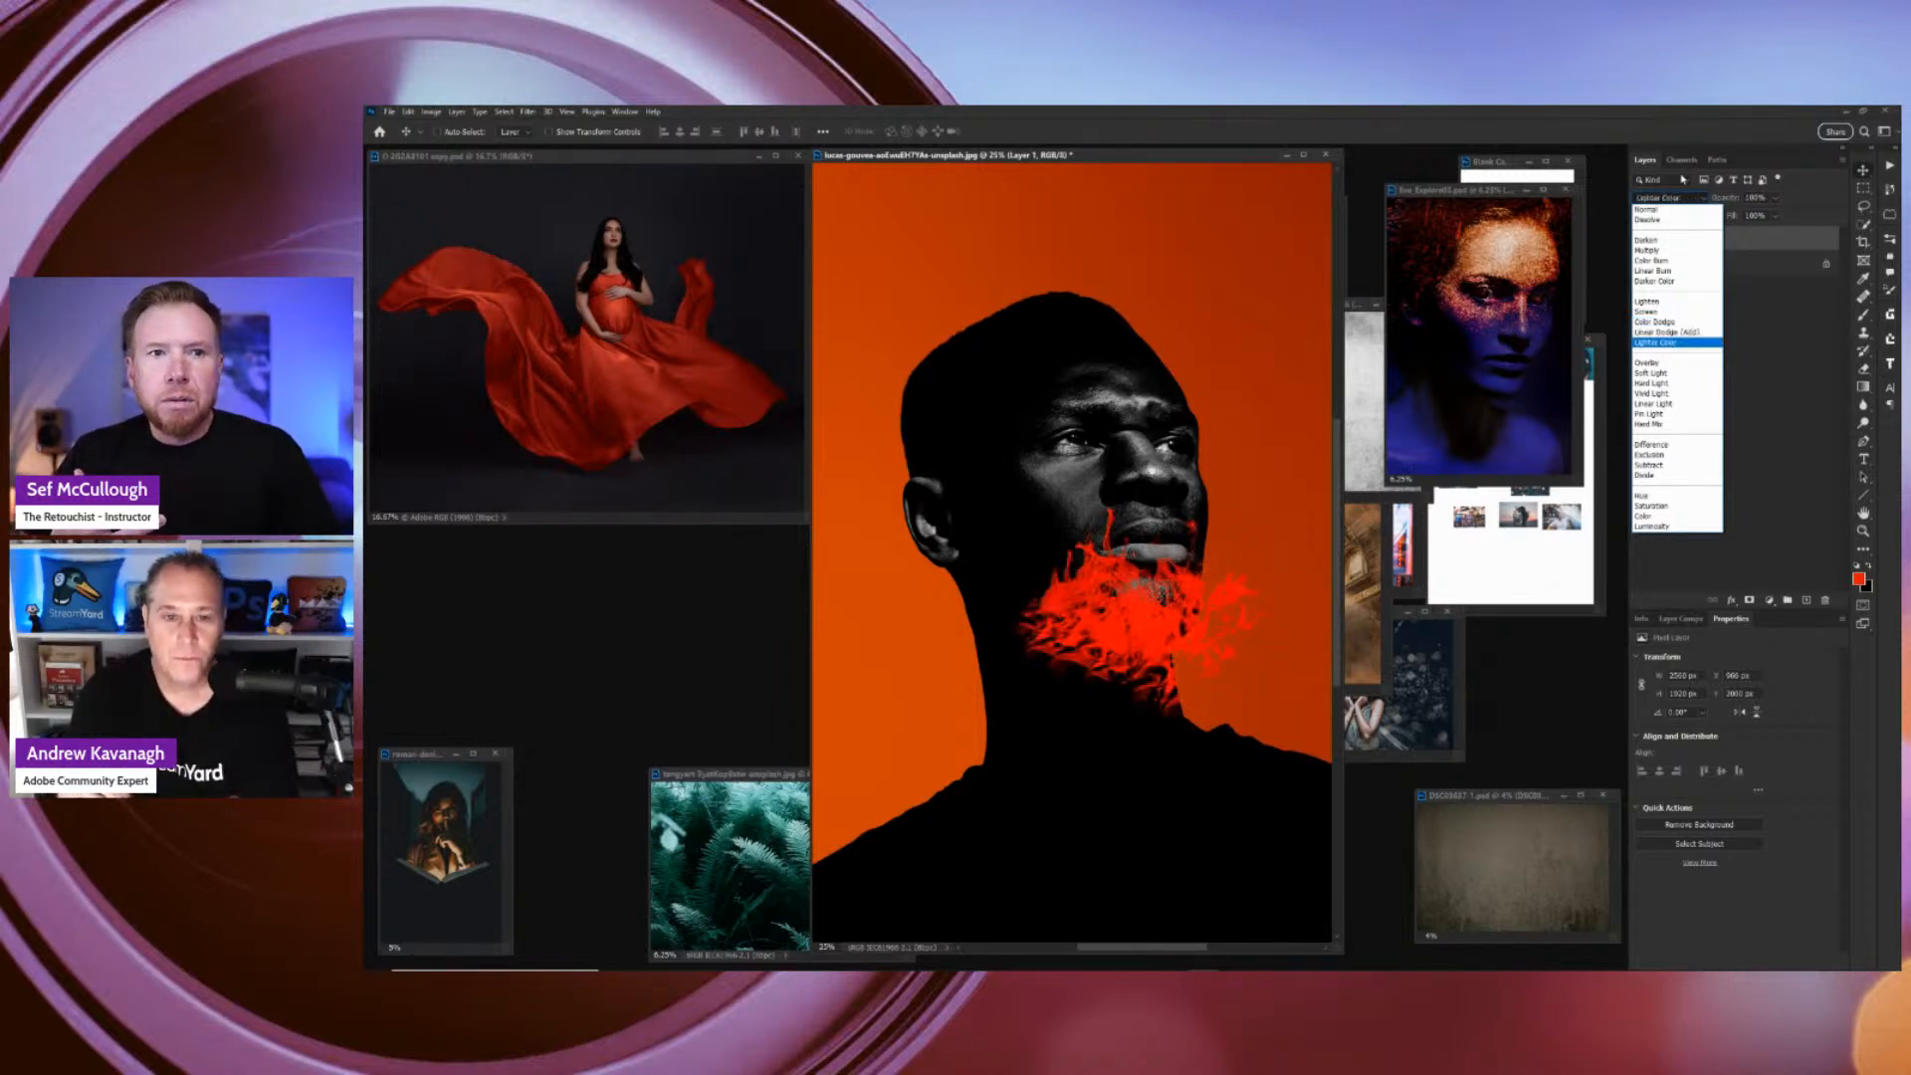
{"action": "key", "text": "Up"}
{"action": "key", "text": "Up"}
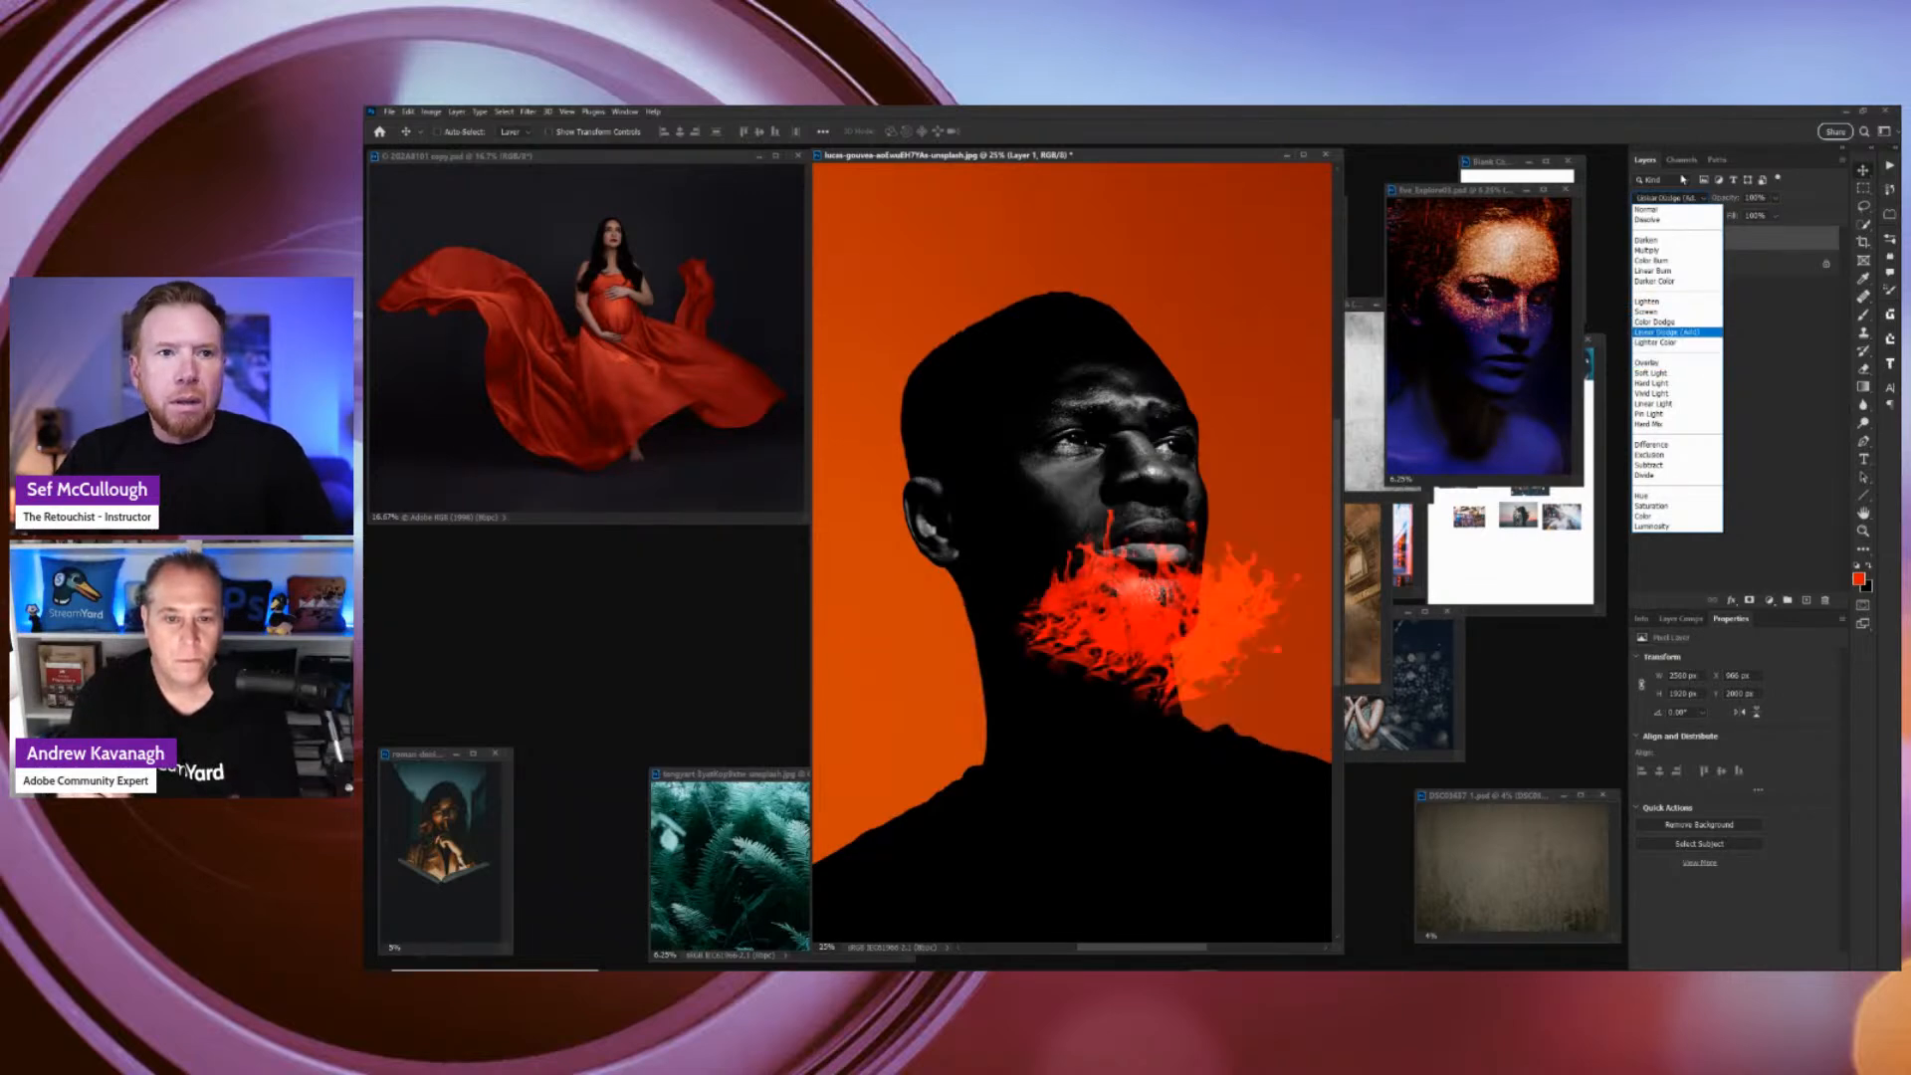
{"action": "key", "text": "Up"}
{"action": "key", "text": "Up"}
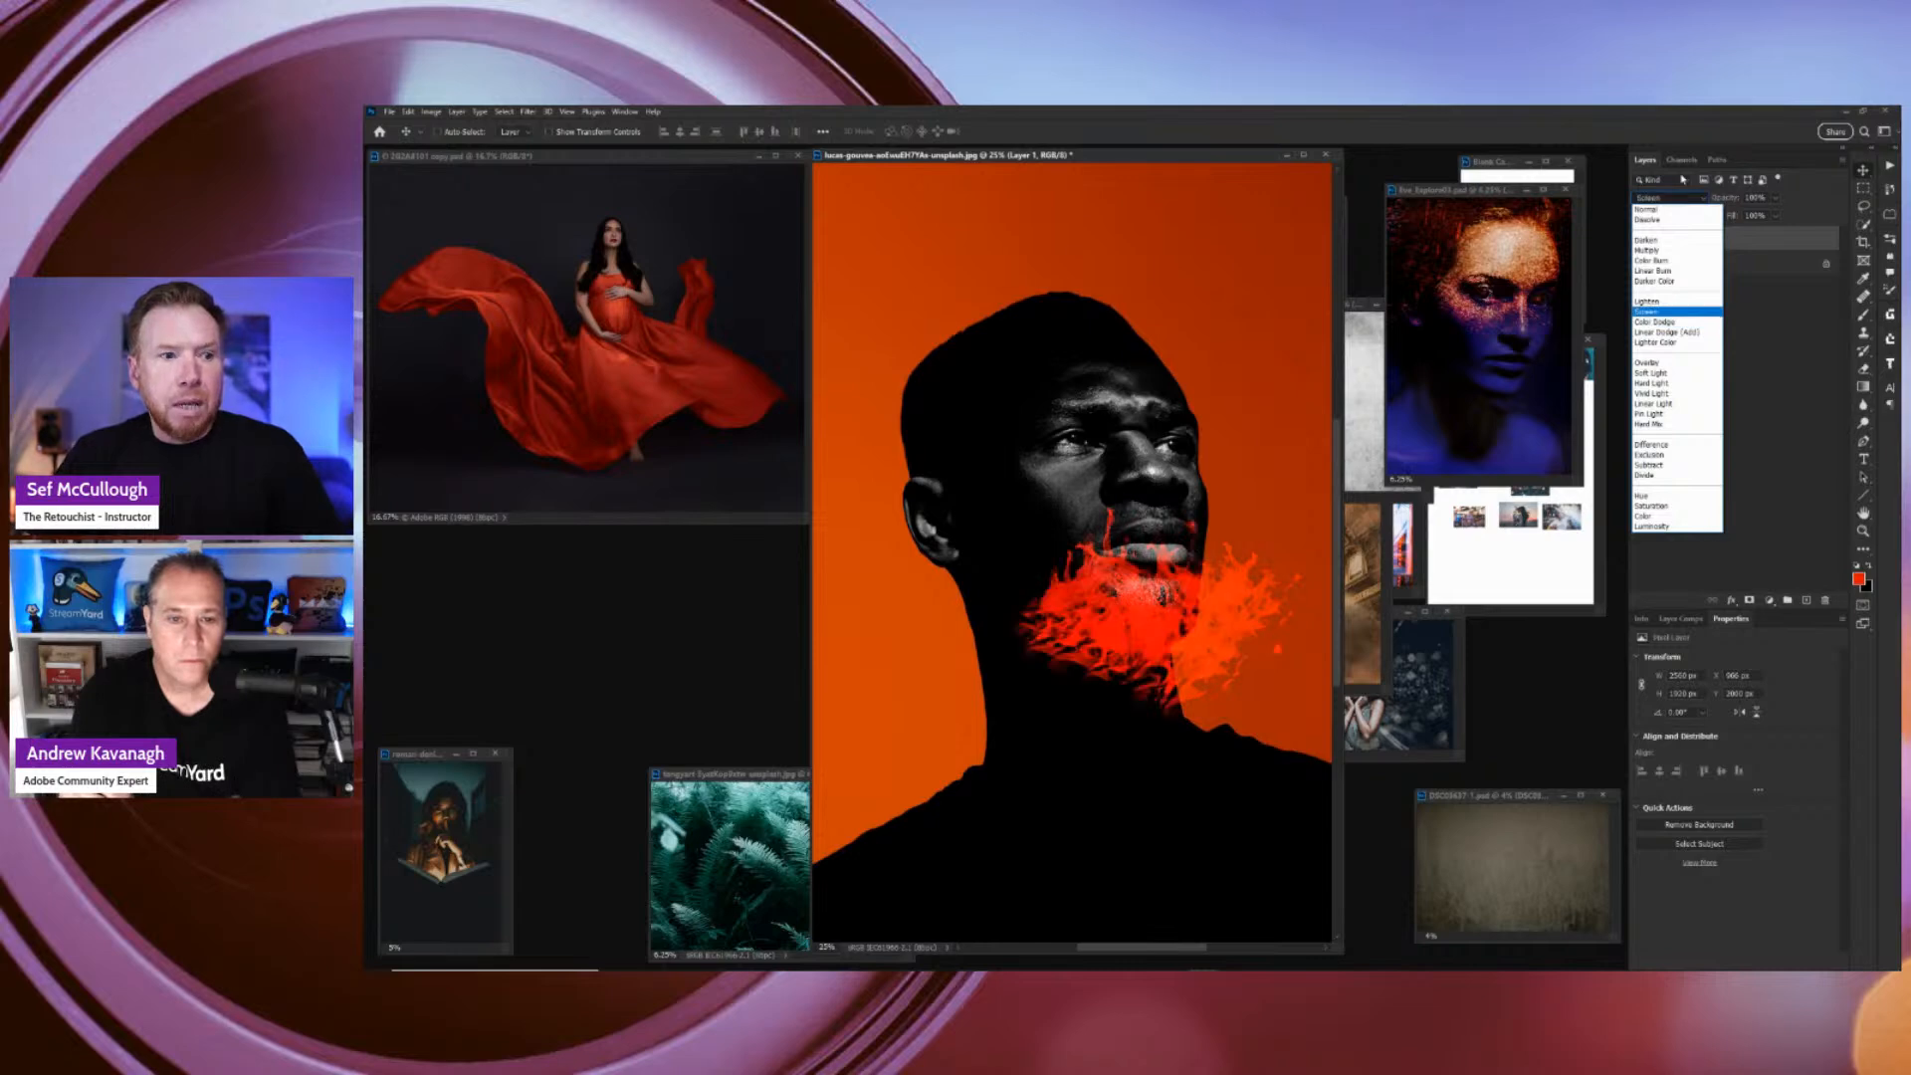
{"action": "key", "text": "Return"}
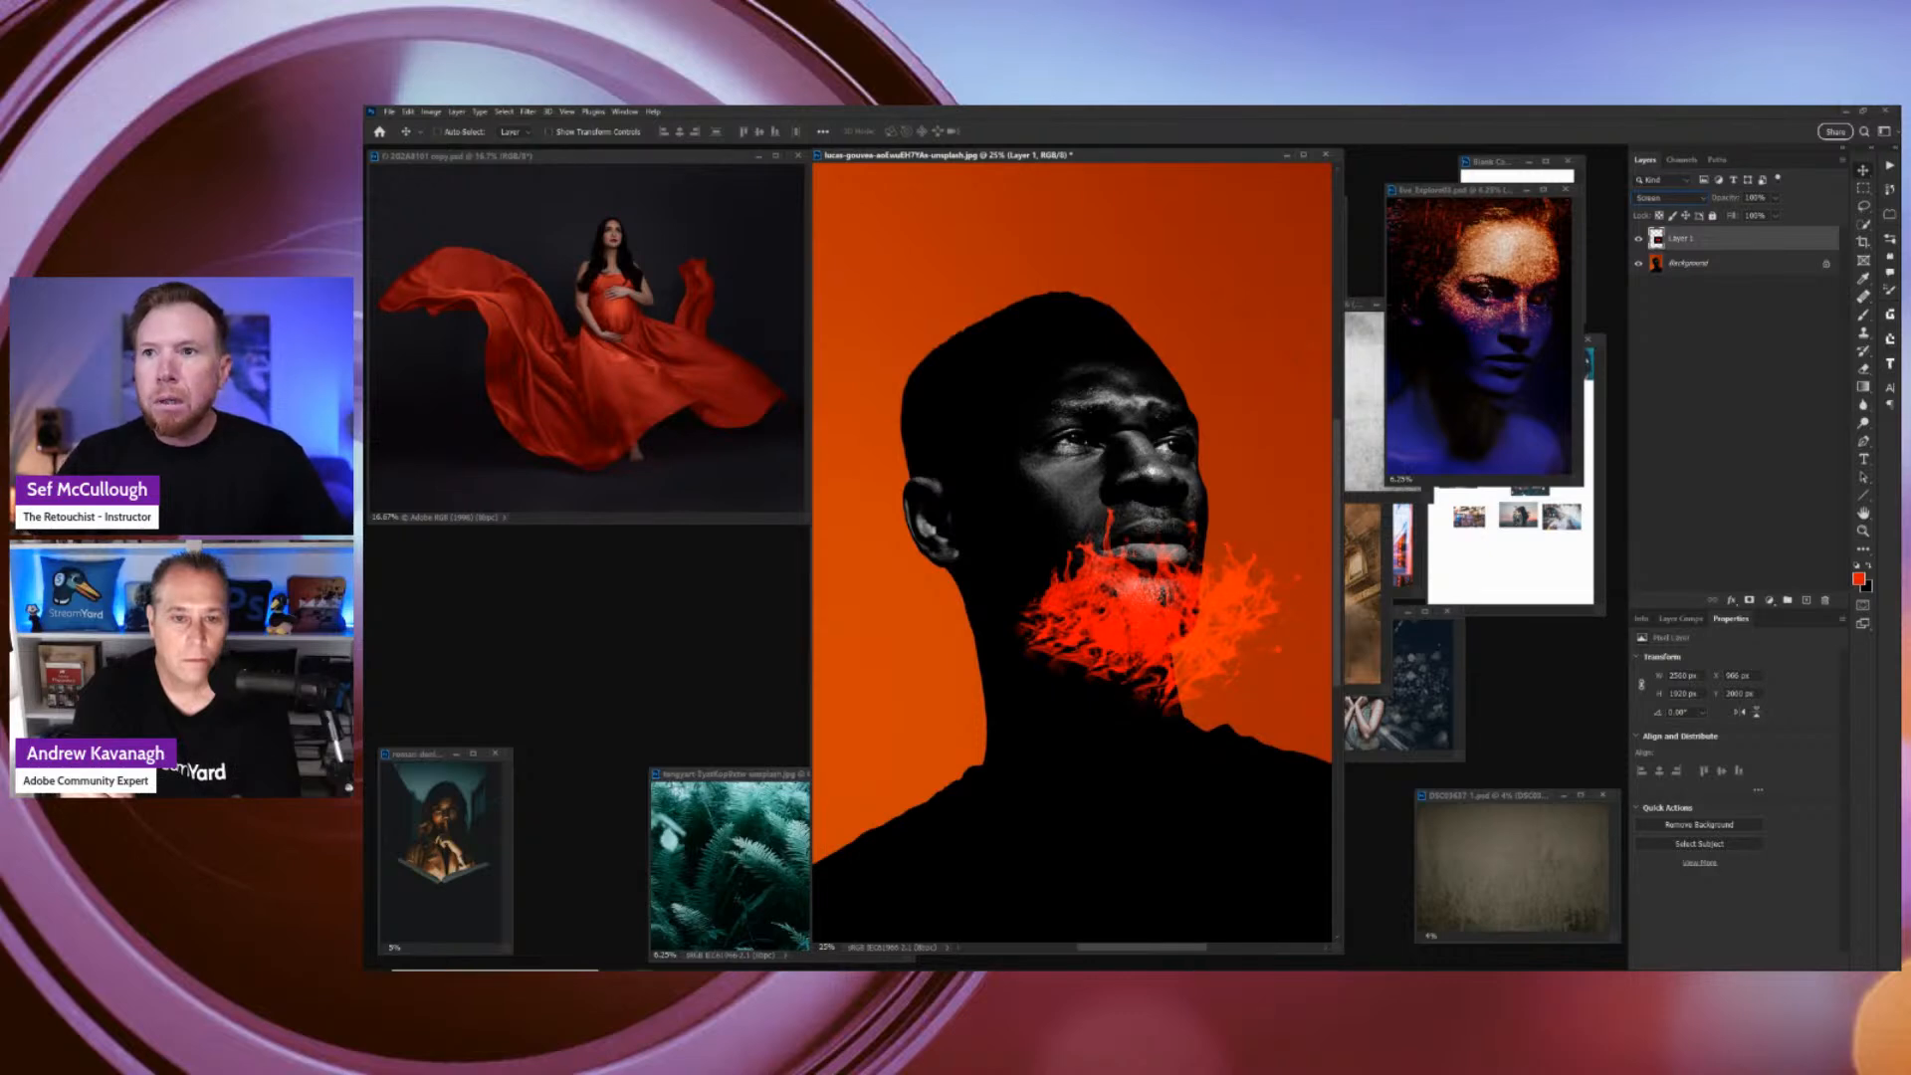
Enlarge the flame layer to about twice its size and position it across the man's shoulders and lower neck.
{"action": "left_click_drag", "start_coordinate": [1172, 157], "coordinate": [1180, 158]}
{"action": "key", "text": "f"}
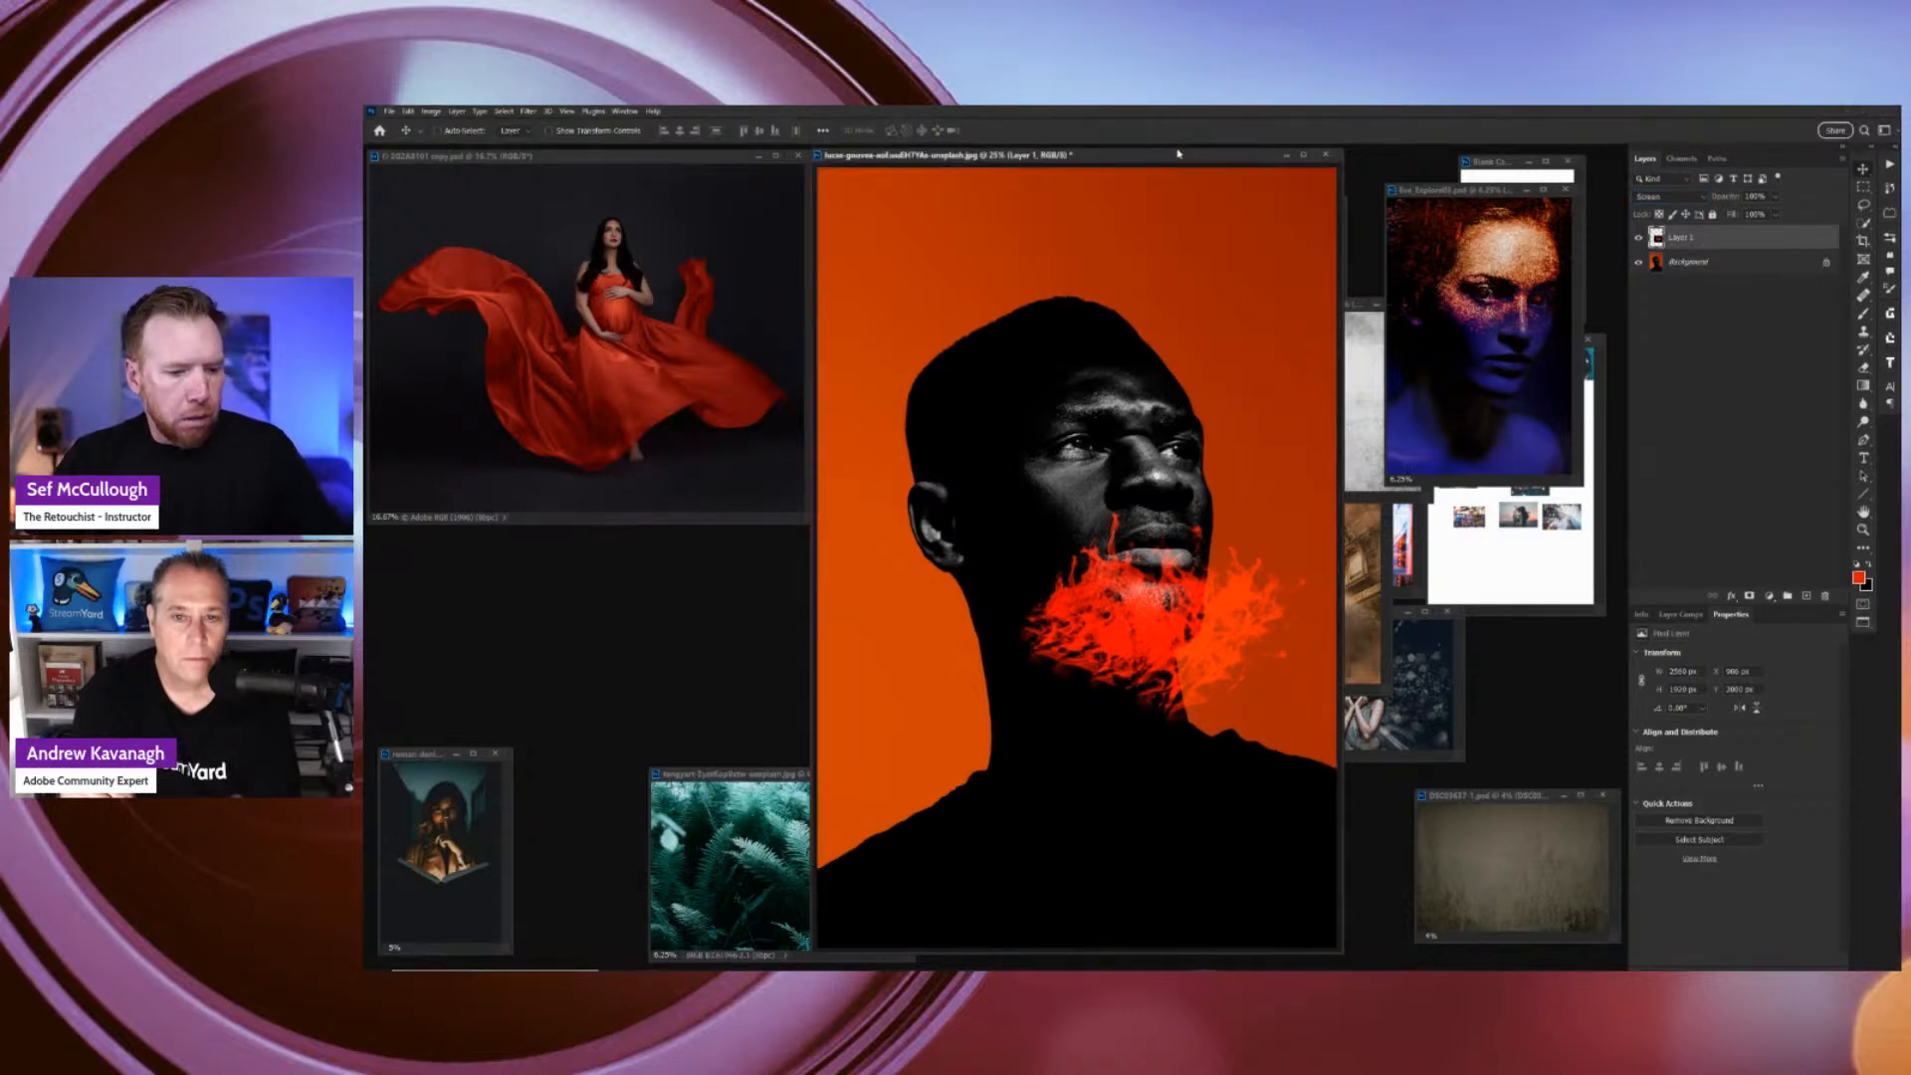
{"action": "key", "text": "ctrl+minus"}
{"action": "key", "text": "ctrl+t"}
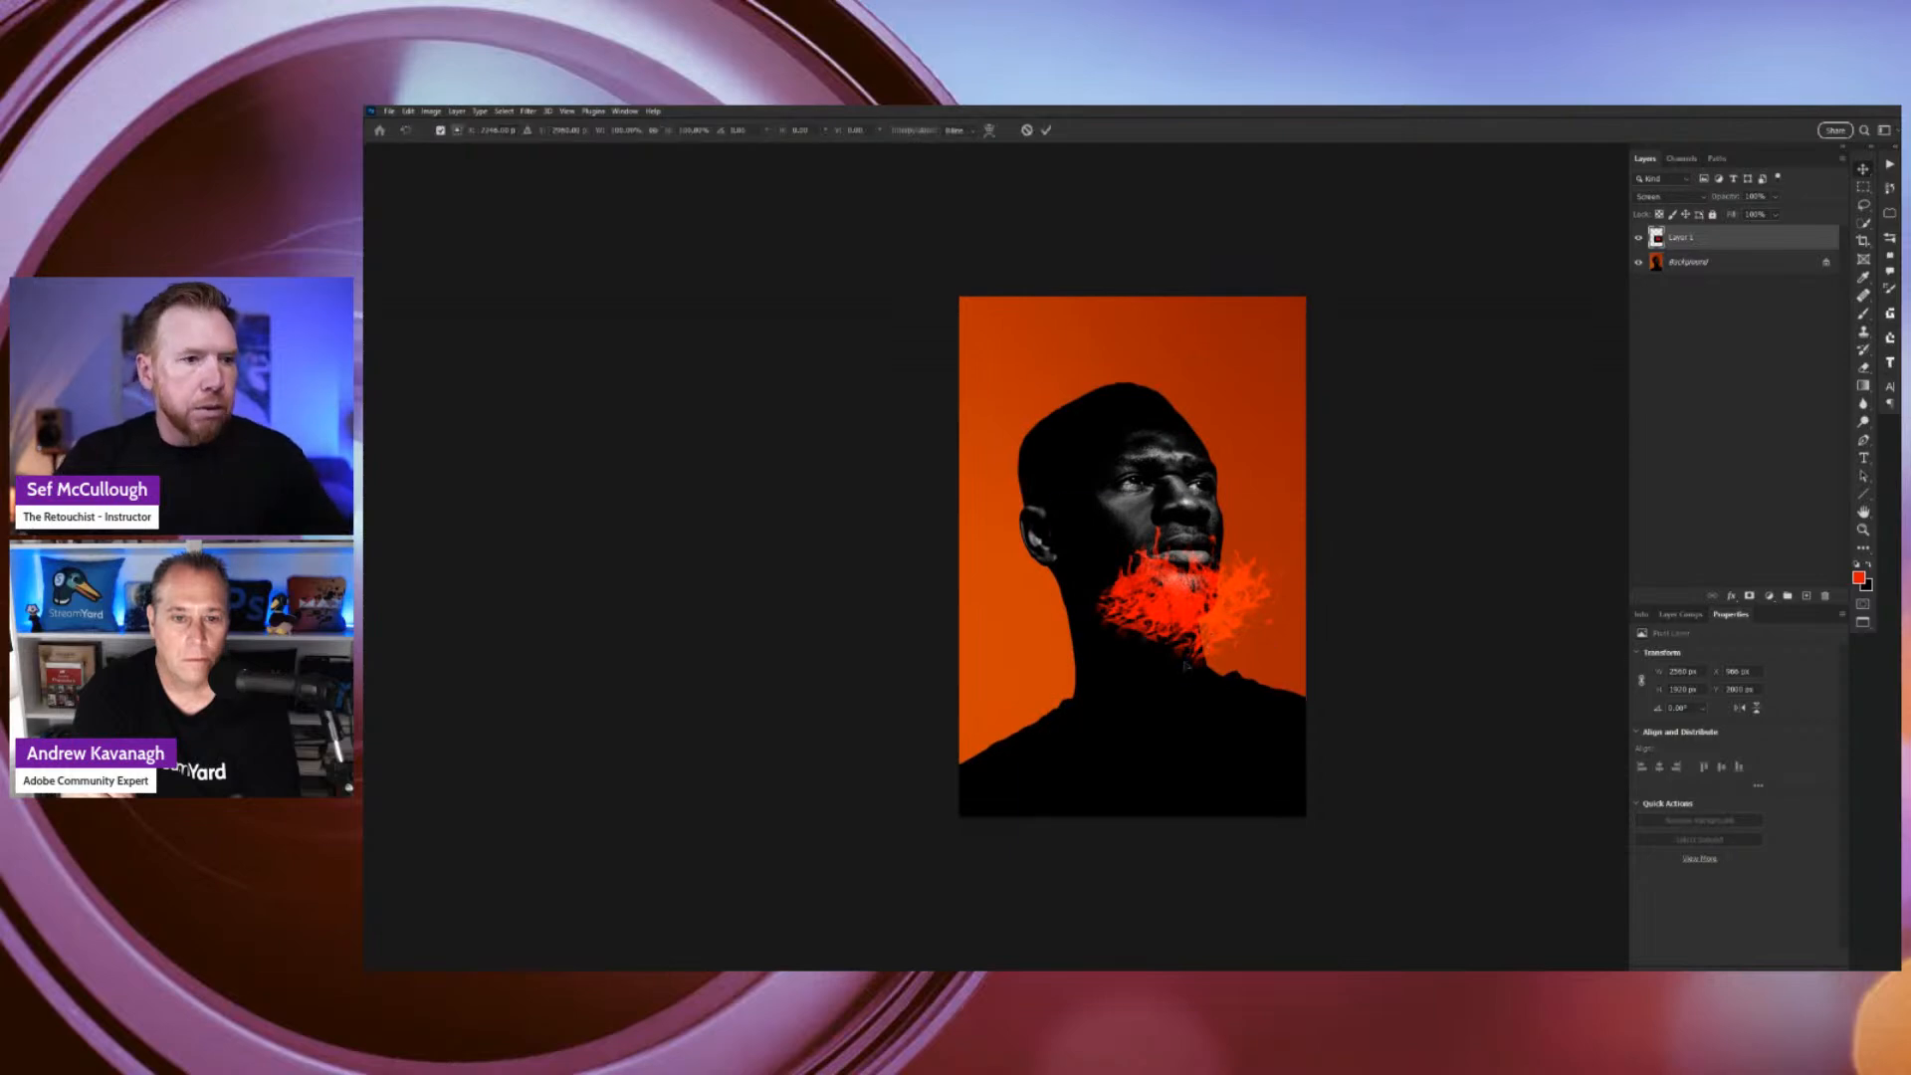
{"action": "left_click_drag", "start_coordinate": [1210, 627], "coordinate": [1255, 819]}
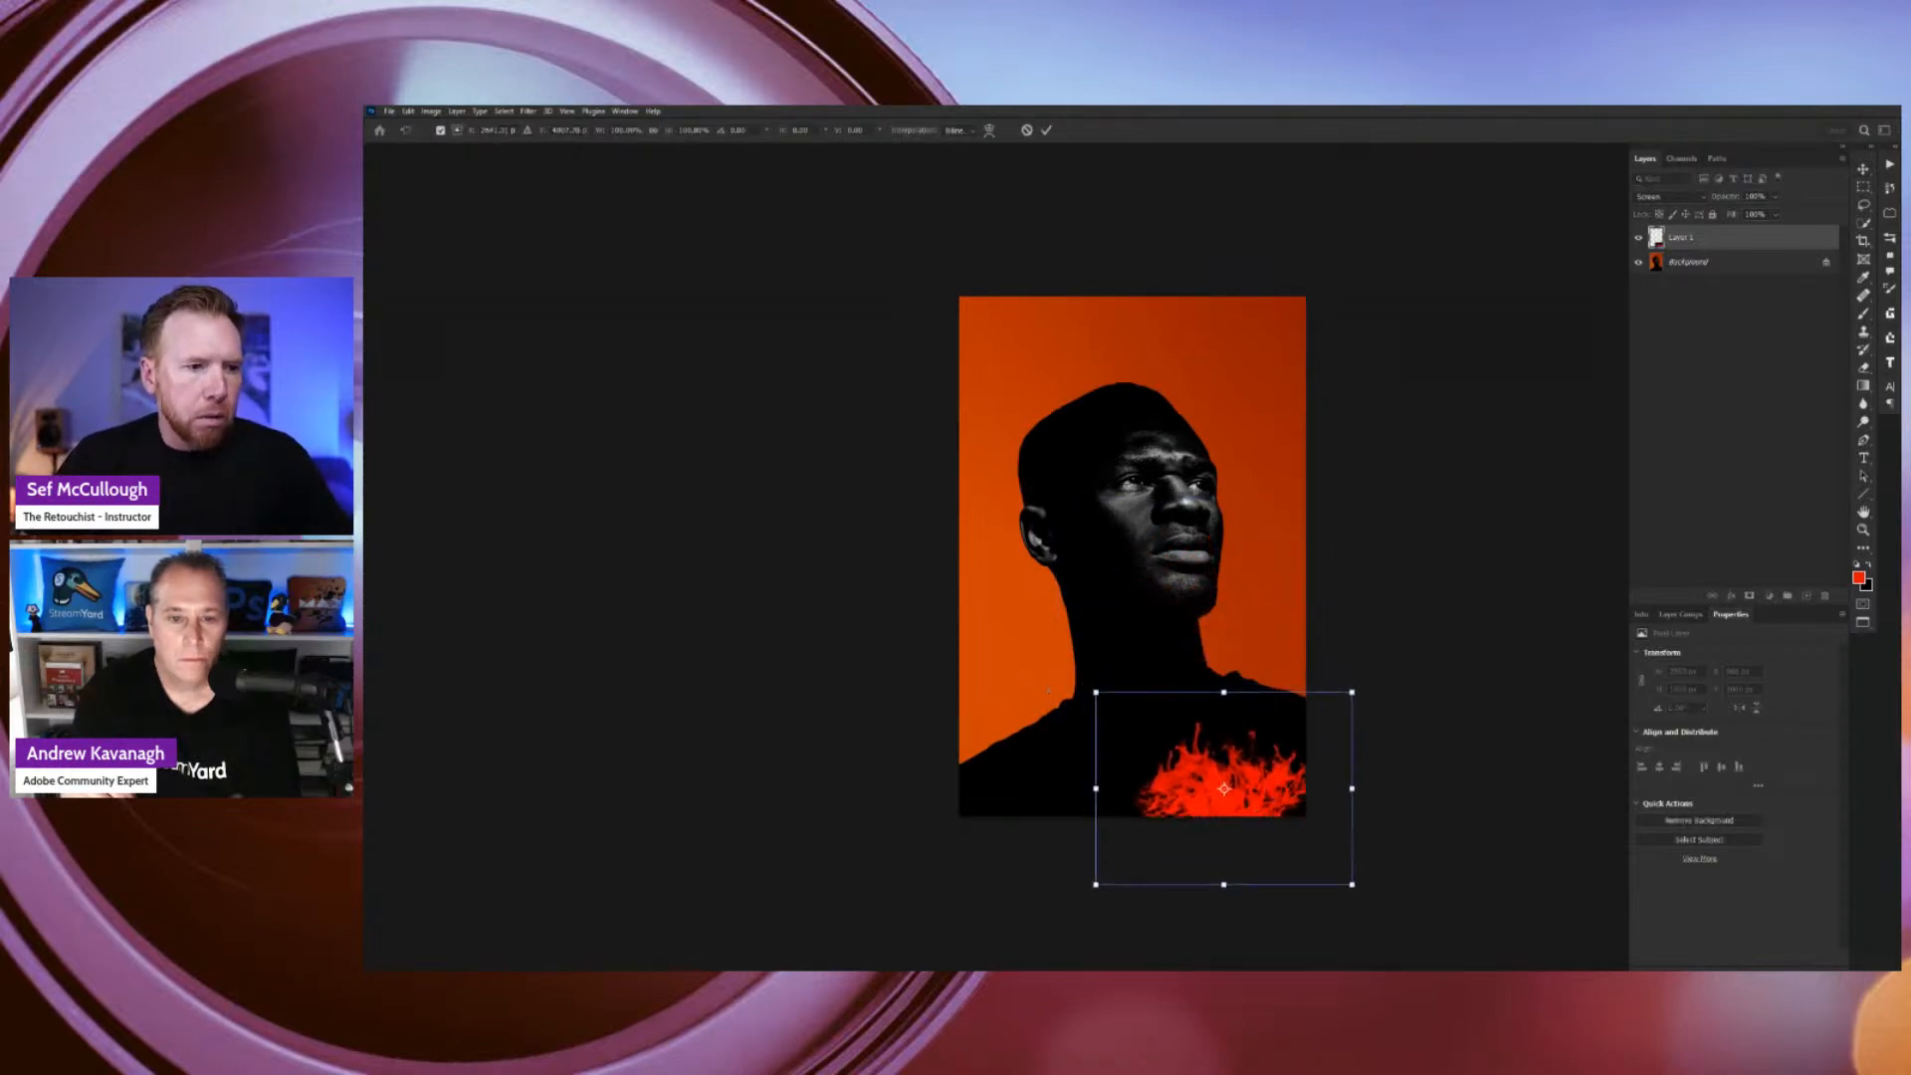
{"action": "left_click_drag", "start_coordinate": [1094, 690], "coordinate": [862, 533]}
{"action": "mouse_move", "coordinate": [1181, 705]}
{"action": "left_mouse_down"}
{"action": "mouse_move", "coordinate": [1222, 765]}
{"action": "mouse_move", "coordinate": [1211, 721]}
{"action": "left_mouse_up"}
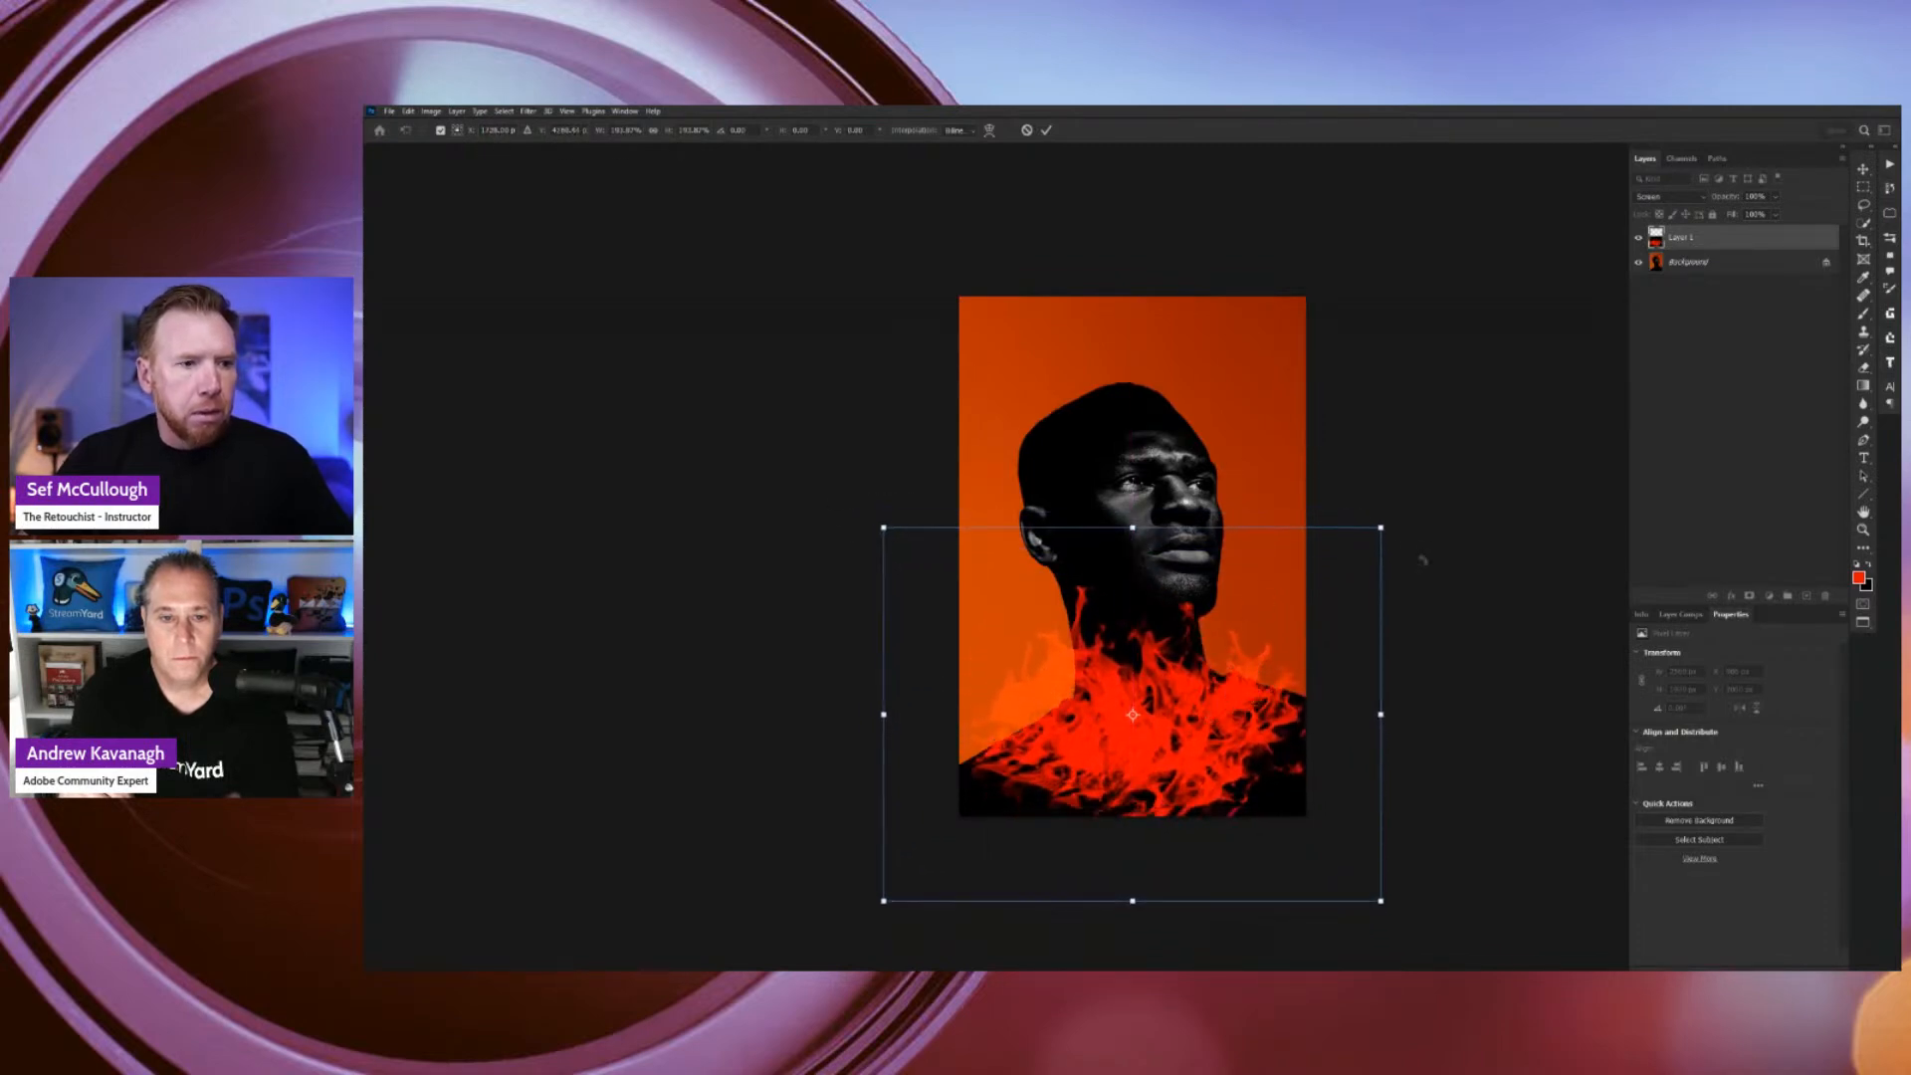
{"action": "left_click_drag", "start_coordinate": [1383, 525], "coordinate": [1427, 497]}
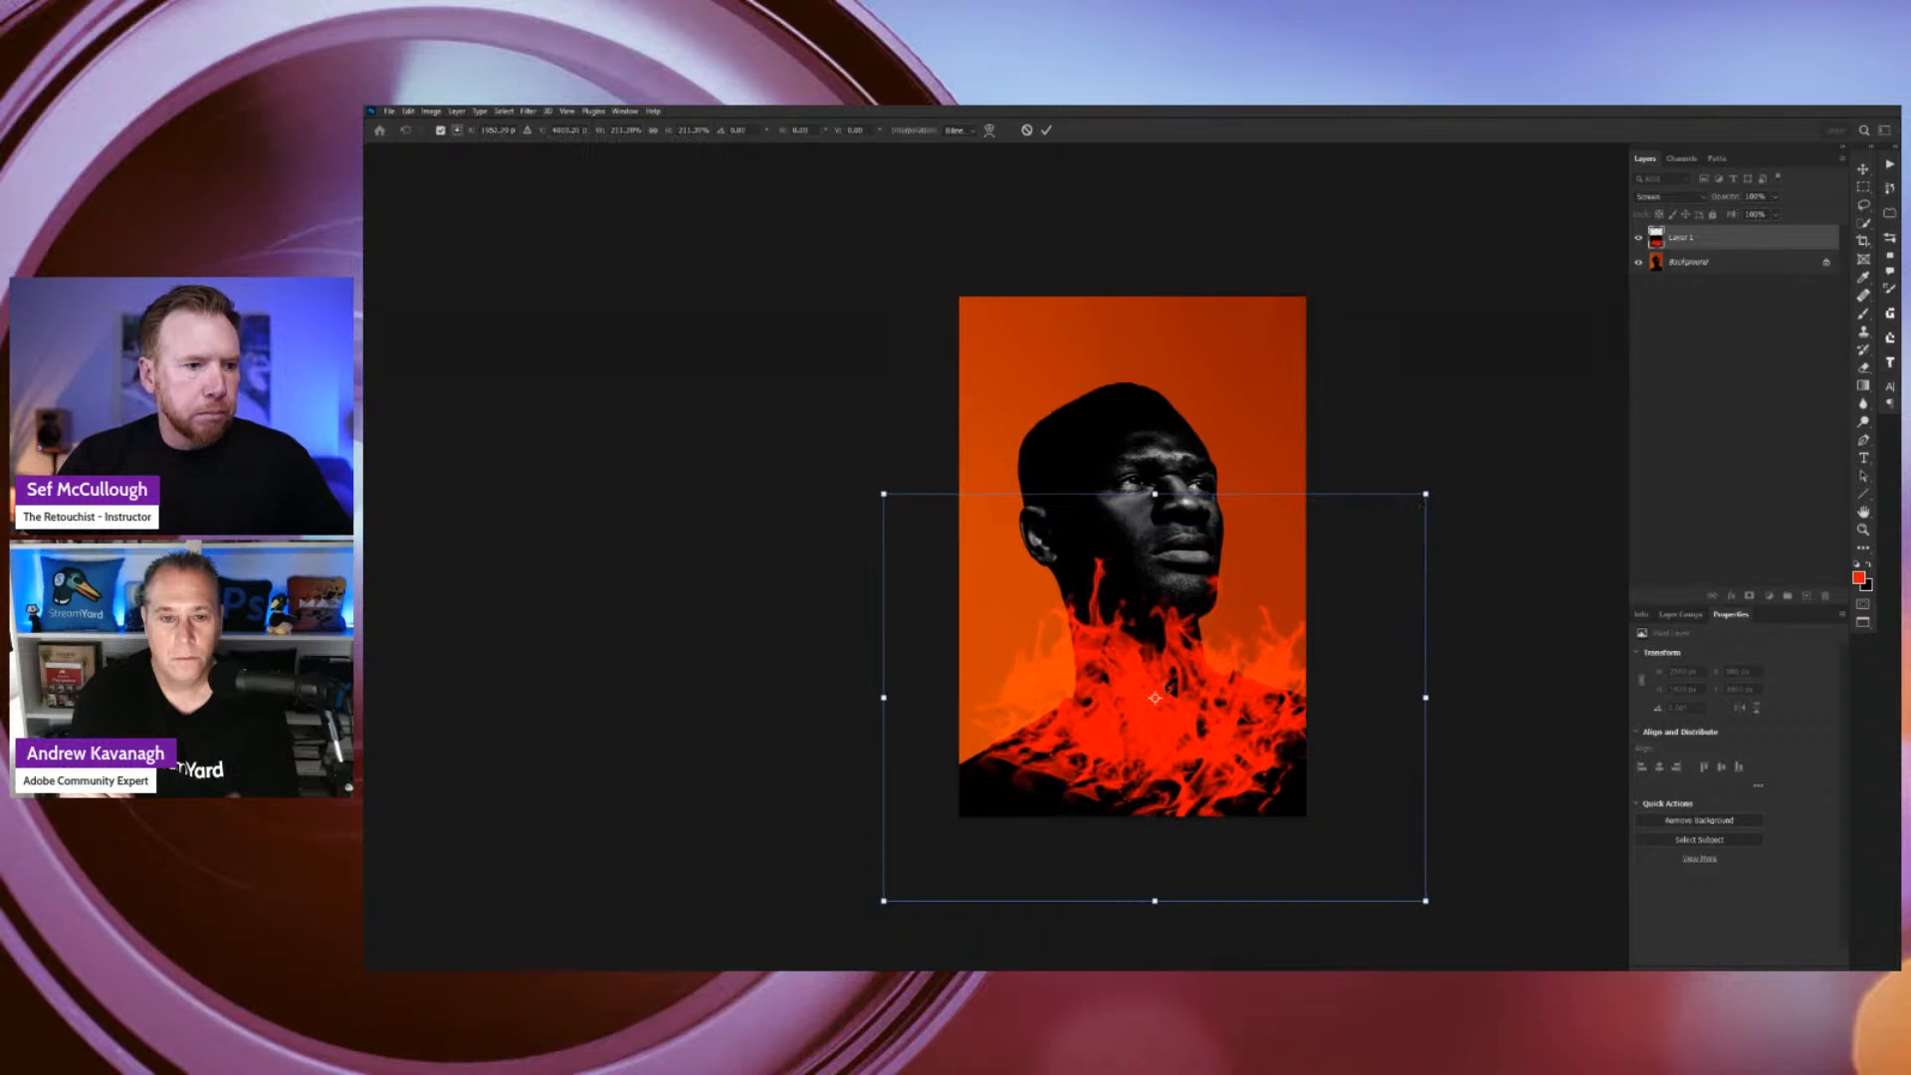
{"action": "left_click_drag", "start_coordinate": [1172, 682], "coordinate": [1164, 694]}
{"action": "key", "text": "Return"}
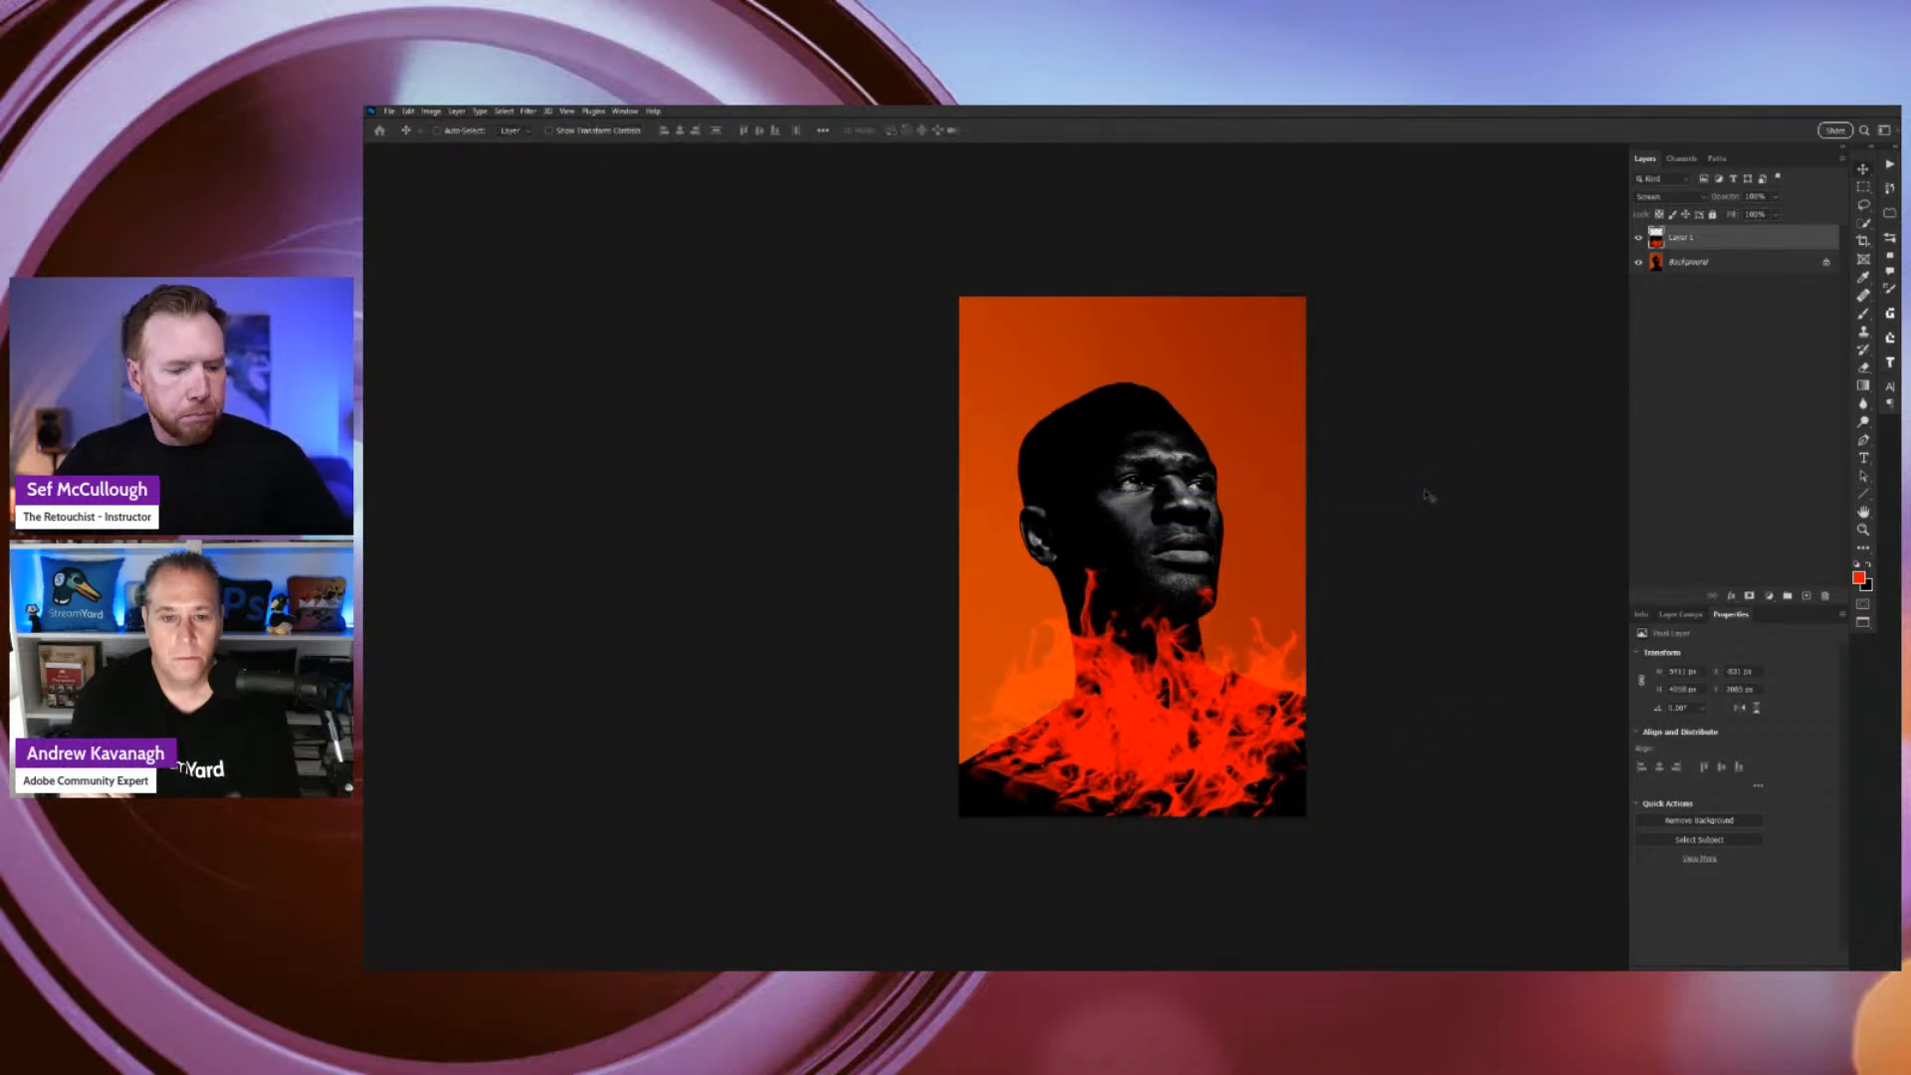
{"action": "key", "text": "ctrl+minus"}
{"action": "key", "text": "ctrl+plus"}
{"action": "key", "text": "ctrl+plus"}
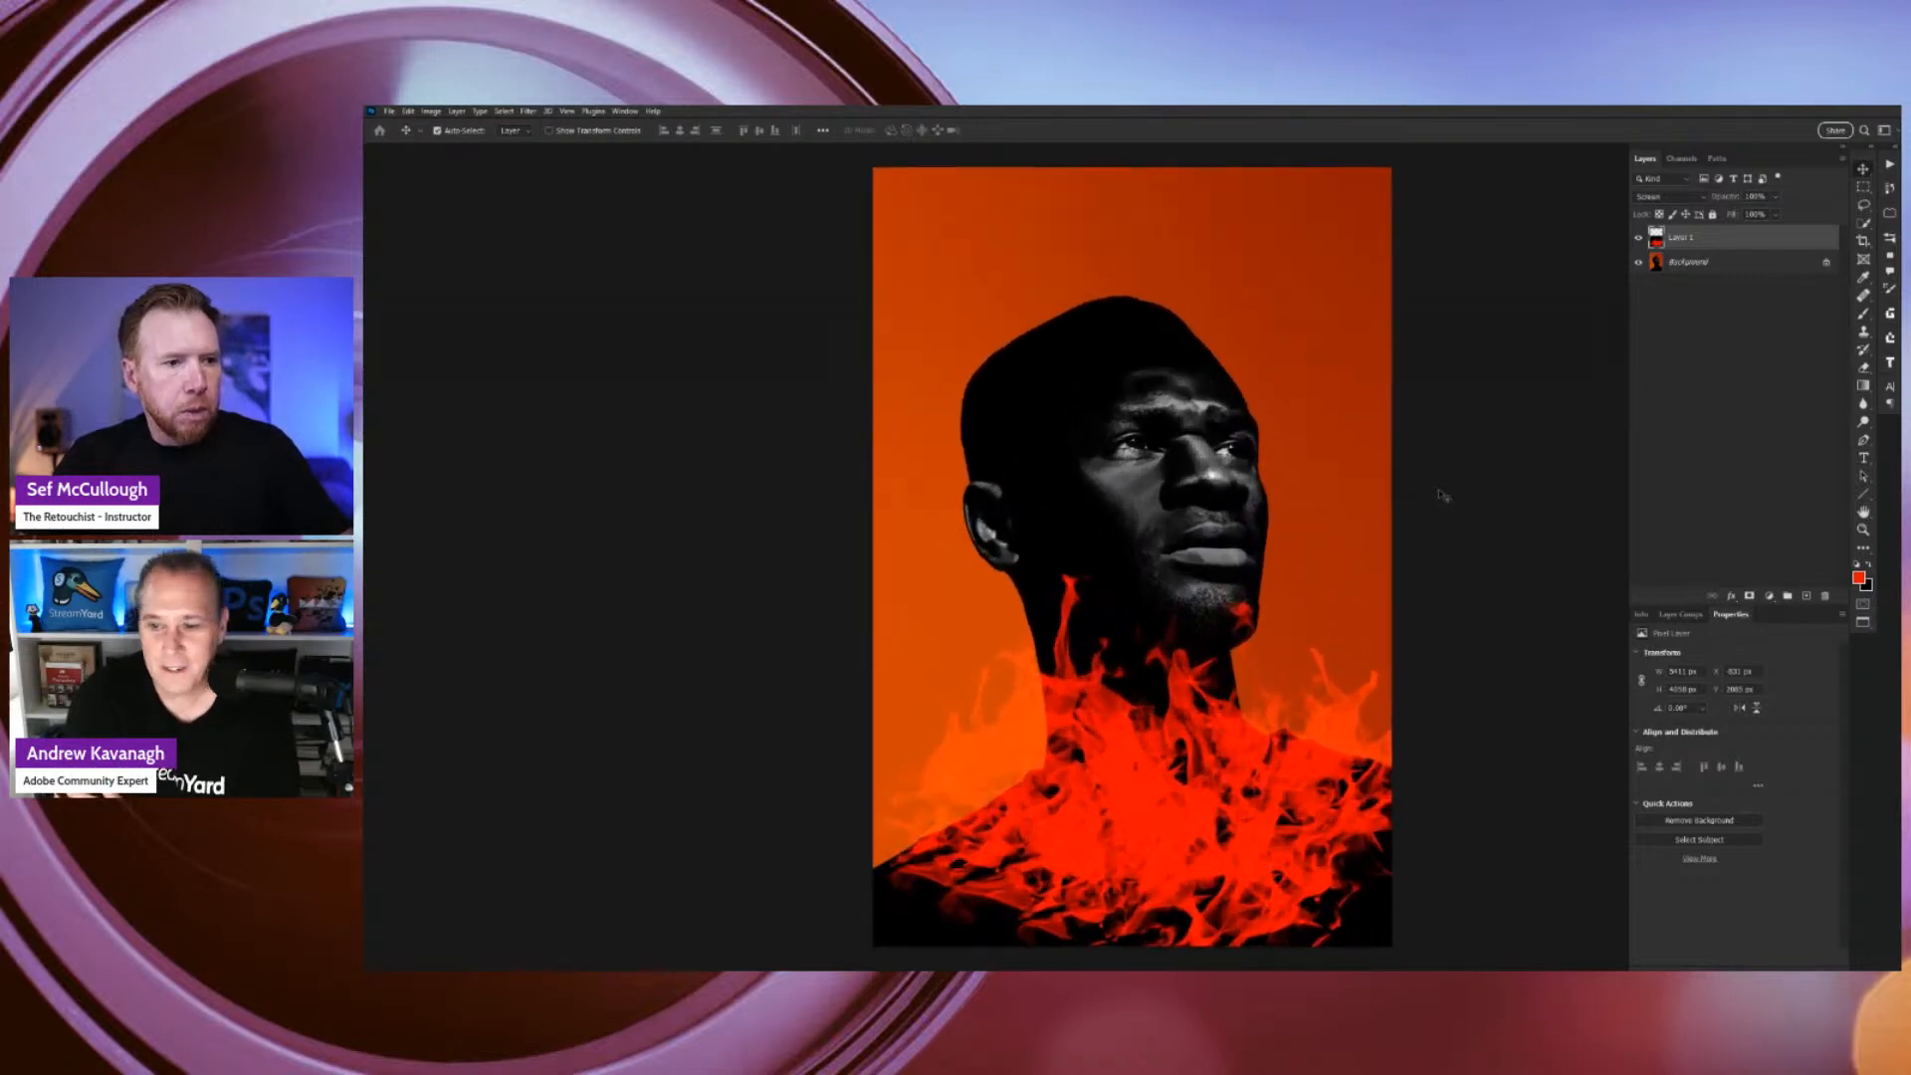
Return to the floating document windows and place the portrait at 12.5% zoom partly over the red-dress image.
{"action": "key", "text": "ctrl+minus"}
{"action": "key", "text": "ctrl+minus"}
{"action": "key", "text": "f"}
{"action": "key", "text": "f"}
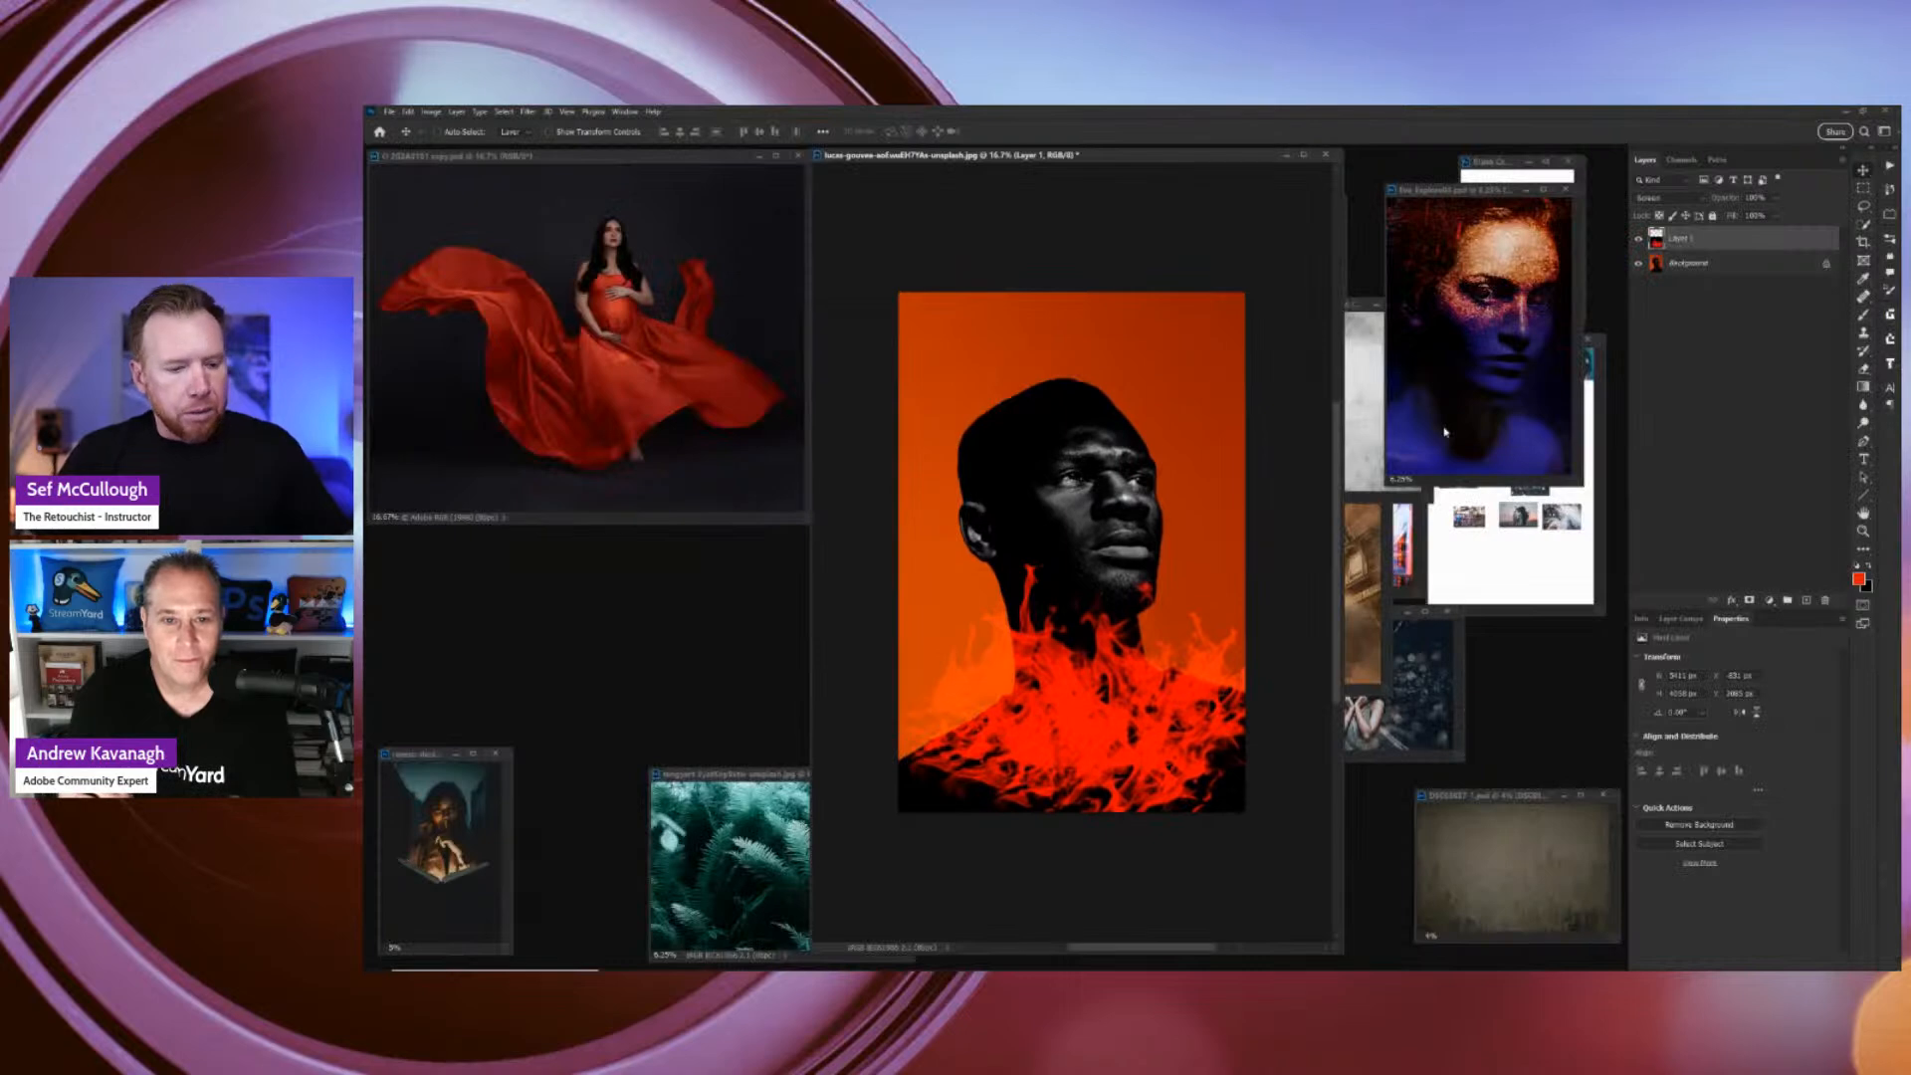
{"action": "key", "text": "ctrl+minus"}
{"action": "key", "text": "ctrl+plus"}
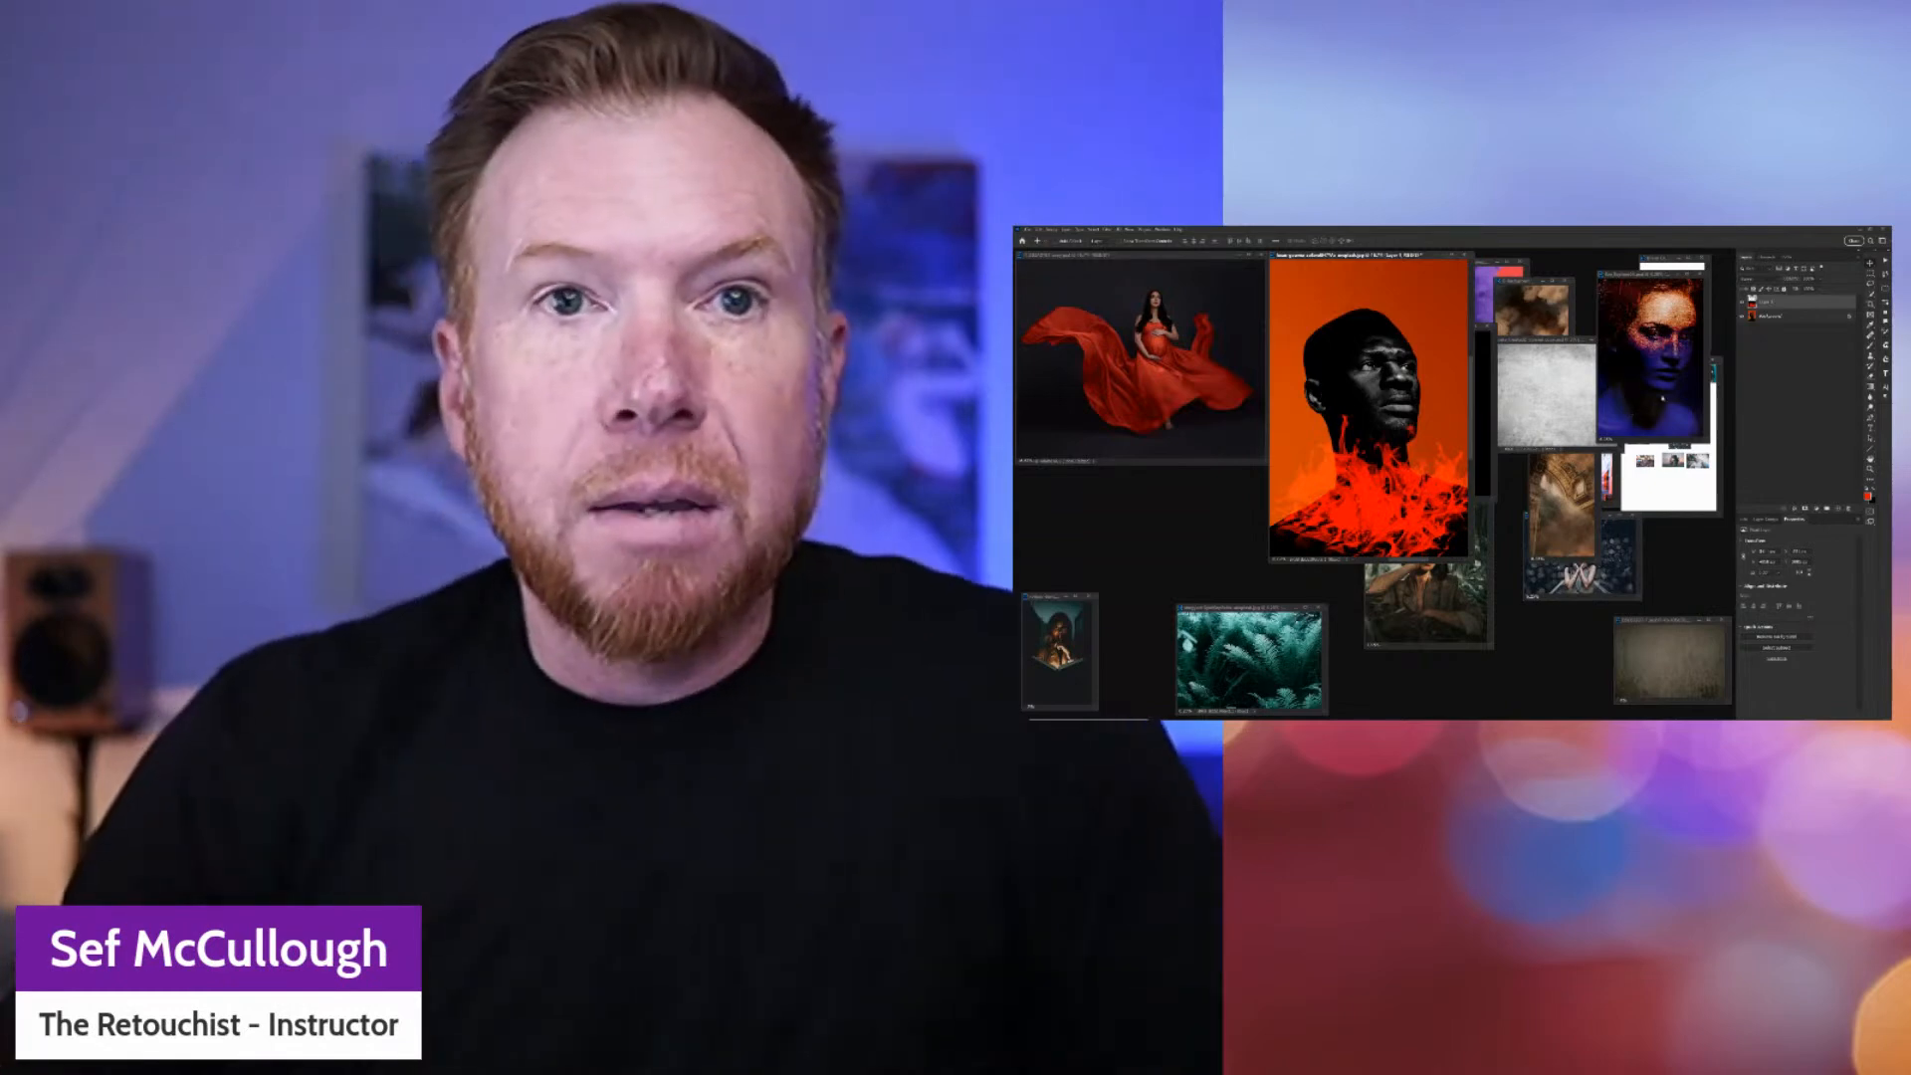
{"action": "left_click_drag", "start_coordinate": [1400, 258], "coordinate": [1271, 315]}
{"action": "key", "text": "ctrl+minus"}
{"action": "left_click_drag", "start_coordinate": [814, 246], "coordinate": [677, 314]}
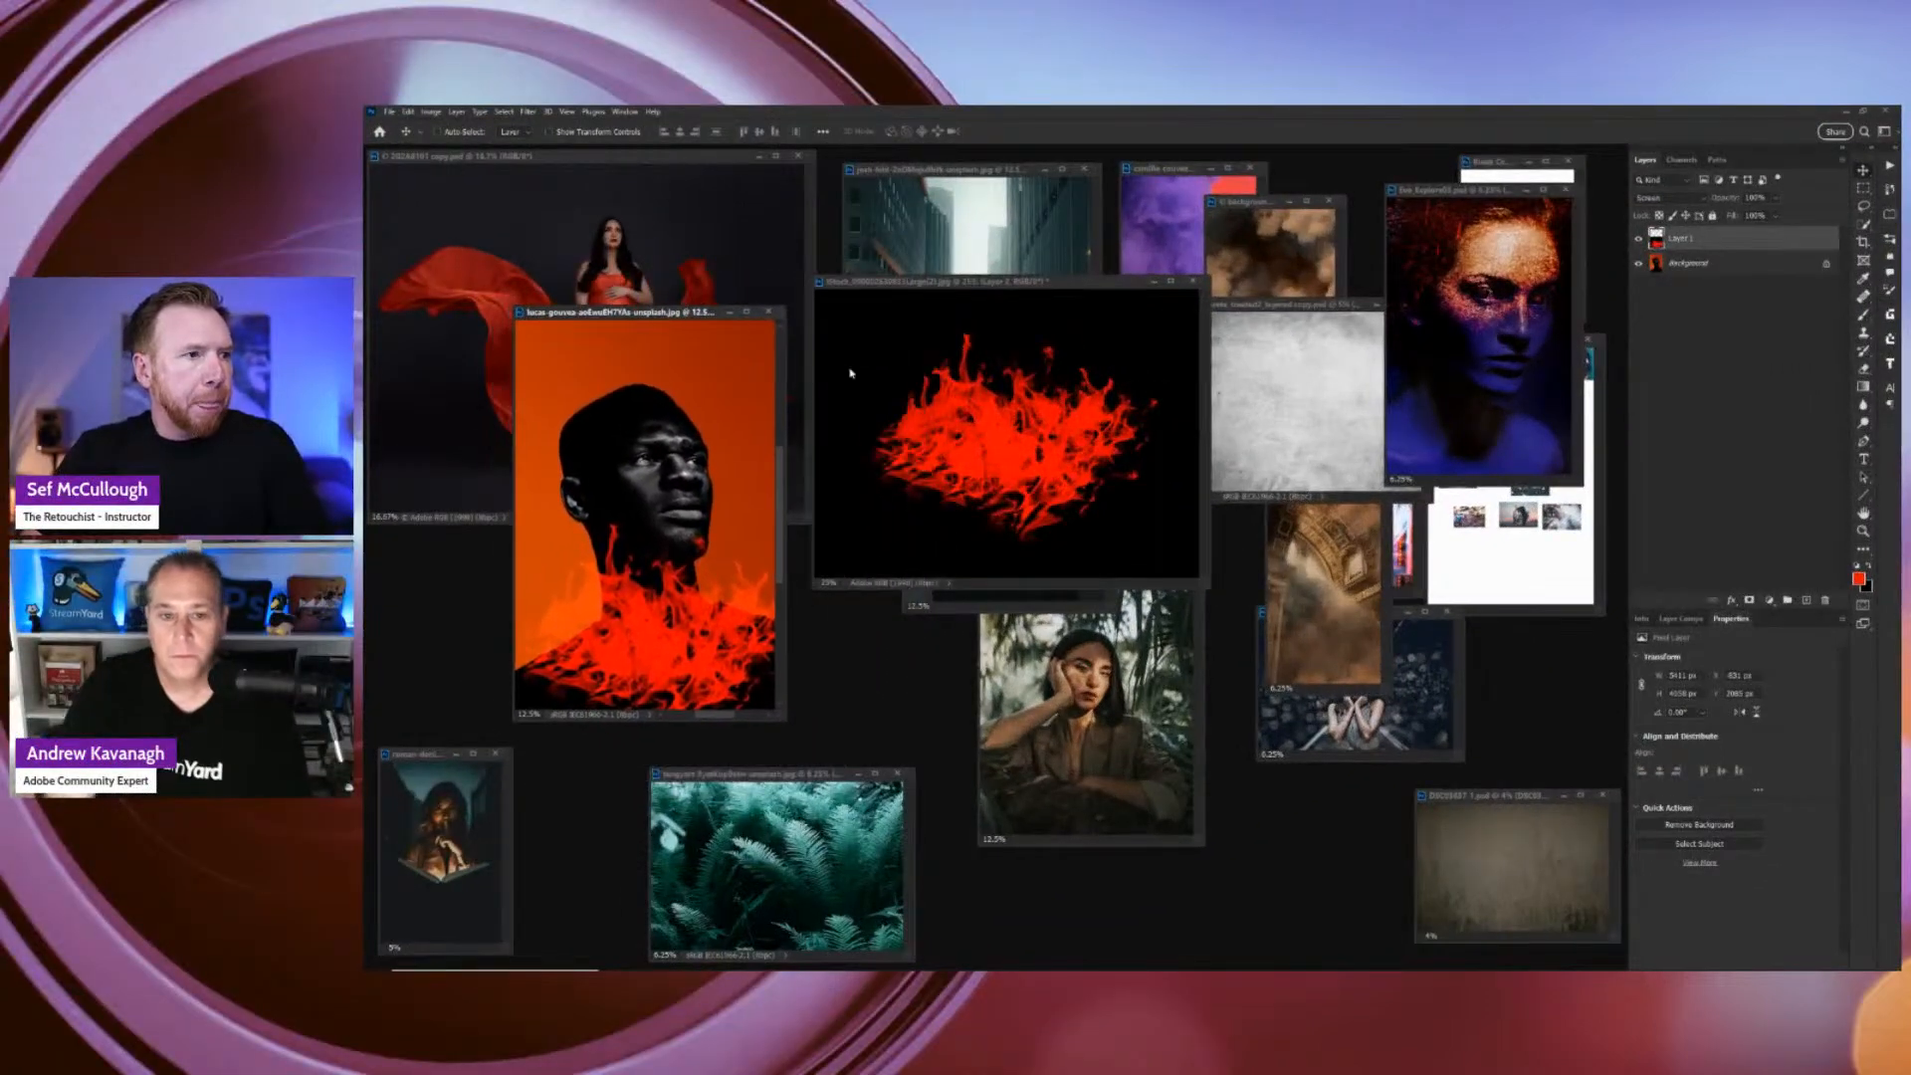
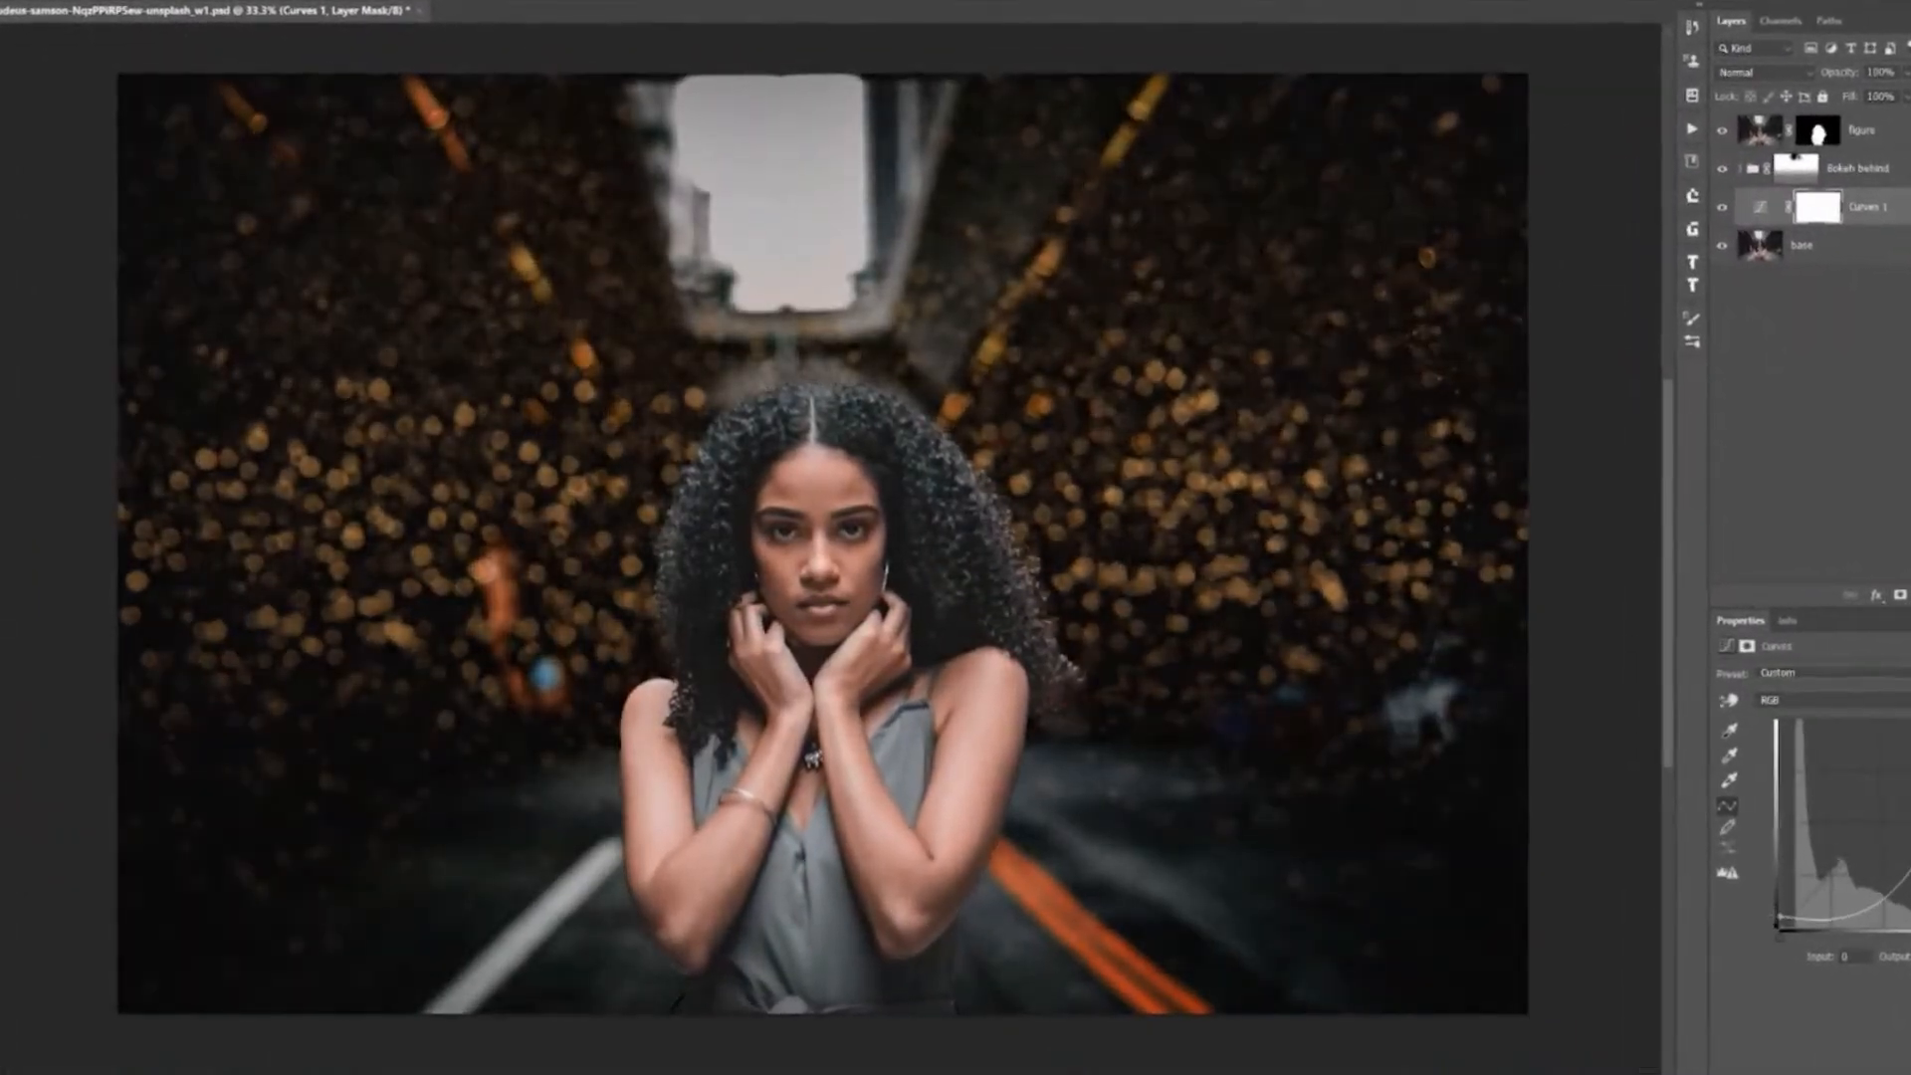
Mask the Curves 1 adjustment away from the bright opening between the buildings.
{"action": "mouse_move", "coordinate": [657, 239]}
{"action": "left_mouse_down"}
{"action": "mouse_move", "coordinate": [792, 194]}
{"action": "mouse_move", "coordinate": [883, 103]}
{"action": "left_mouse_up"}
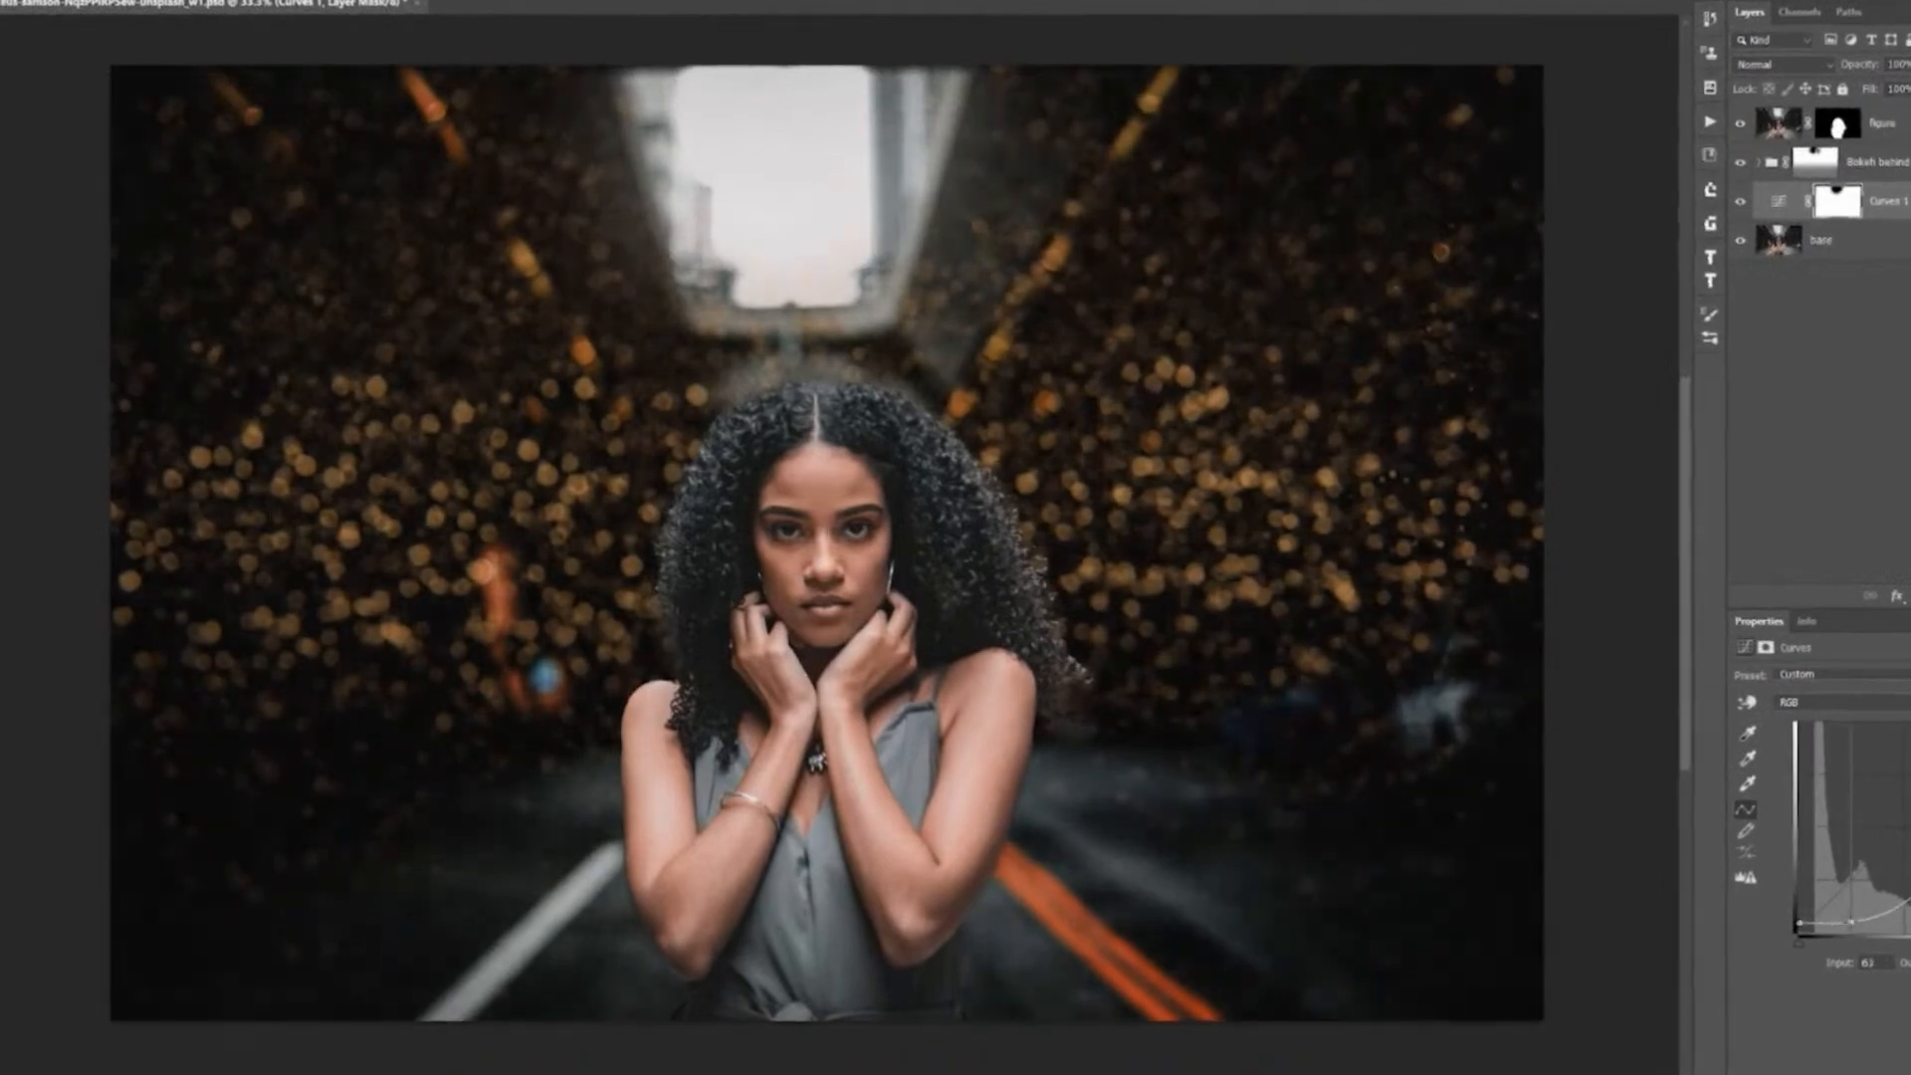
Turn the particle brush tip to a near-vertical angle and reduce its size to 700 px.
{"action": "key", "text": "F5"}
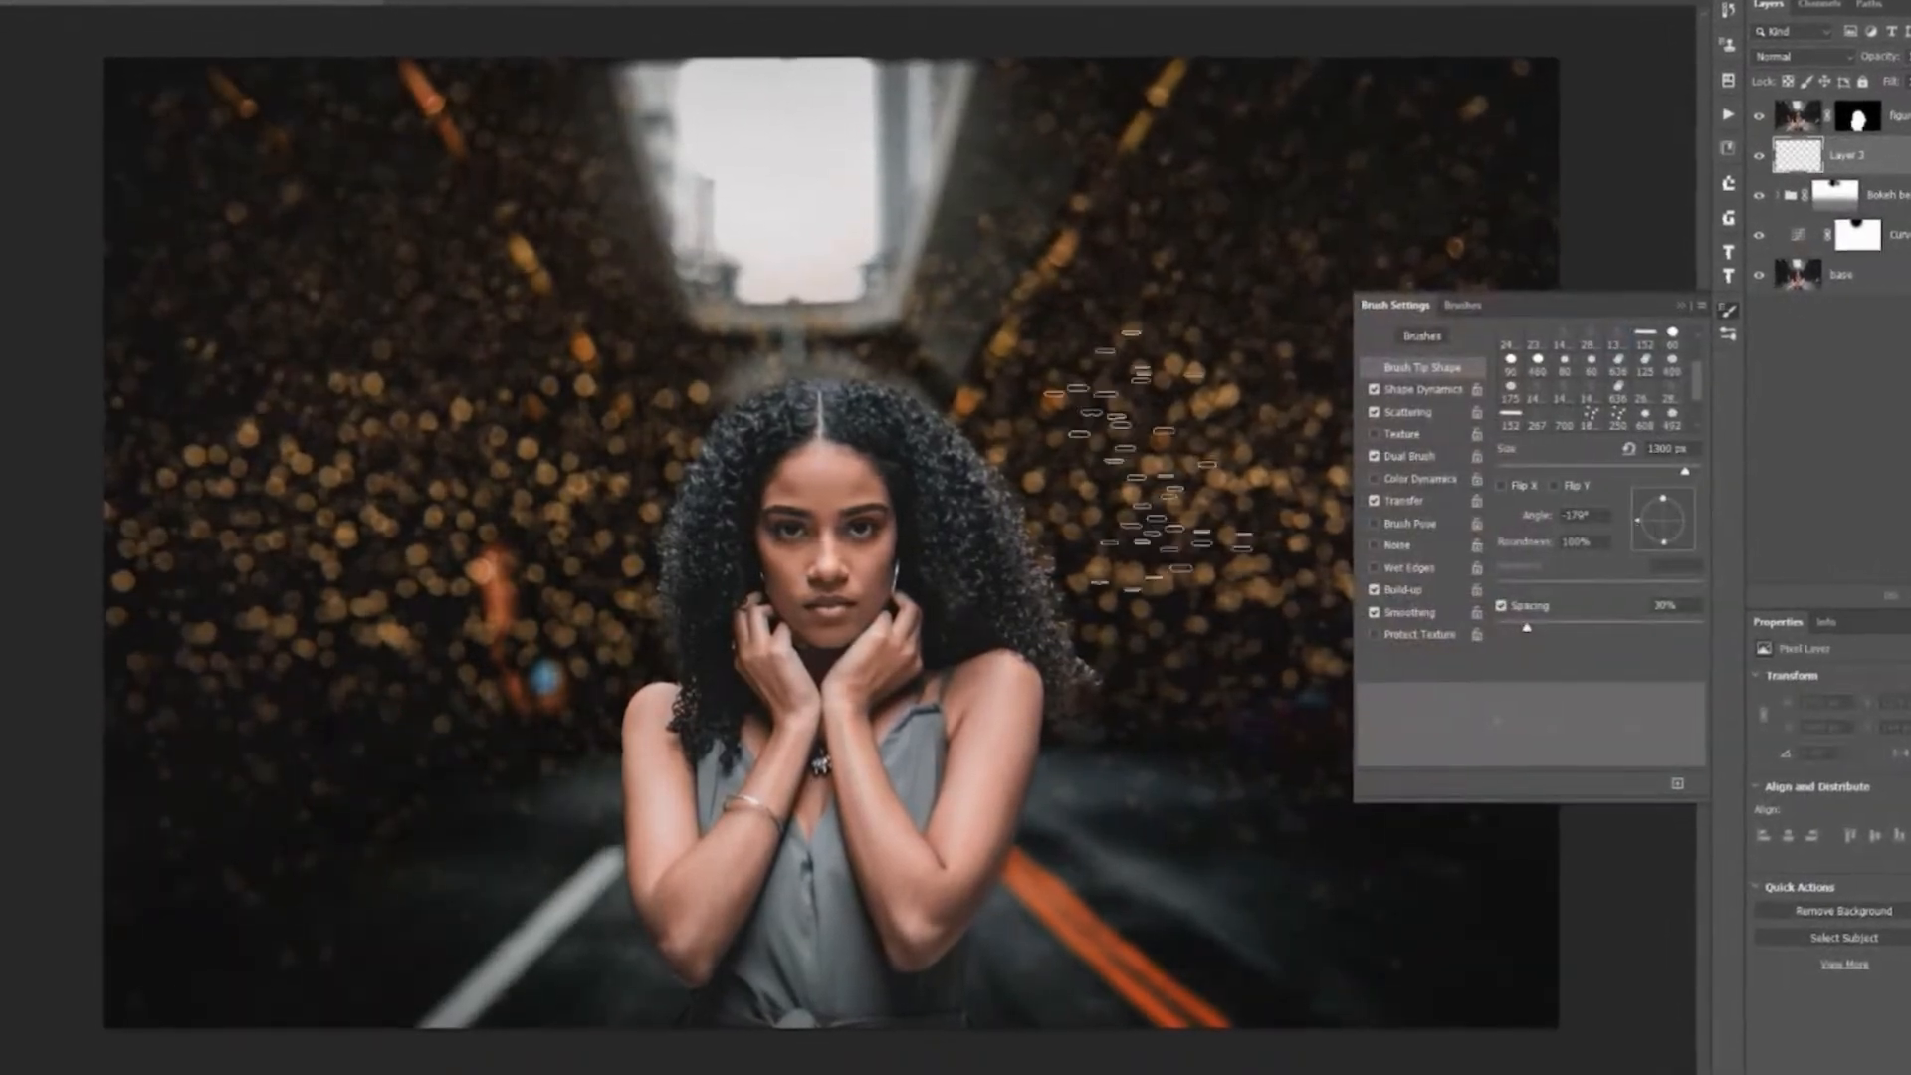
{"action": "left_click_drag", "start_coordinate": [1642, 542], "coordinate": [1659, 544]}
{"action": "key", "text": "bracketleft"}
{"action": "key", "text": "bracketleft"}
{"action": "key", "text": "bracketleft"}
{"action": "key", "text": "bracketleft"}
{"action": "key", "text": "bracketleft"}
{"action": "key", "text": "bracketleft"}
{"action": "key", "text": "bracketleft"}
{"action": "key", "text": "bracketleft"}
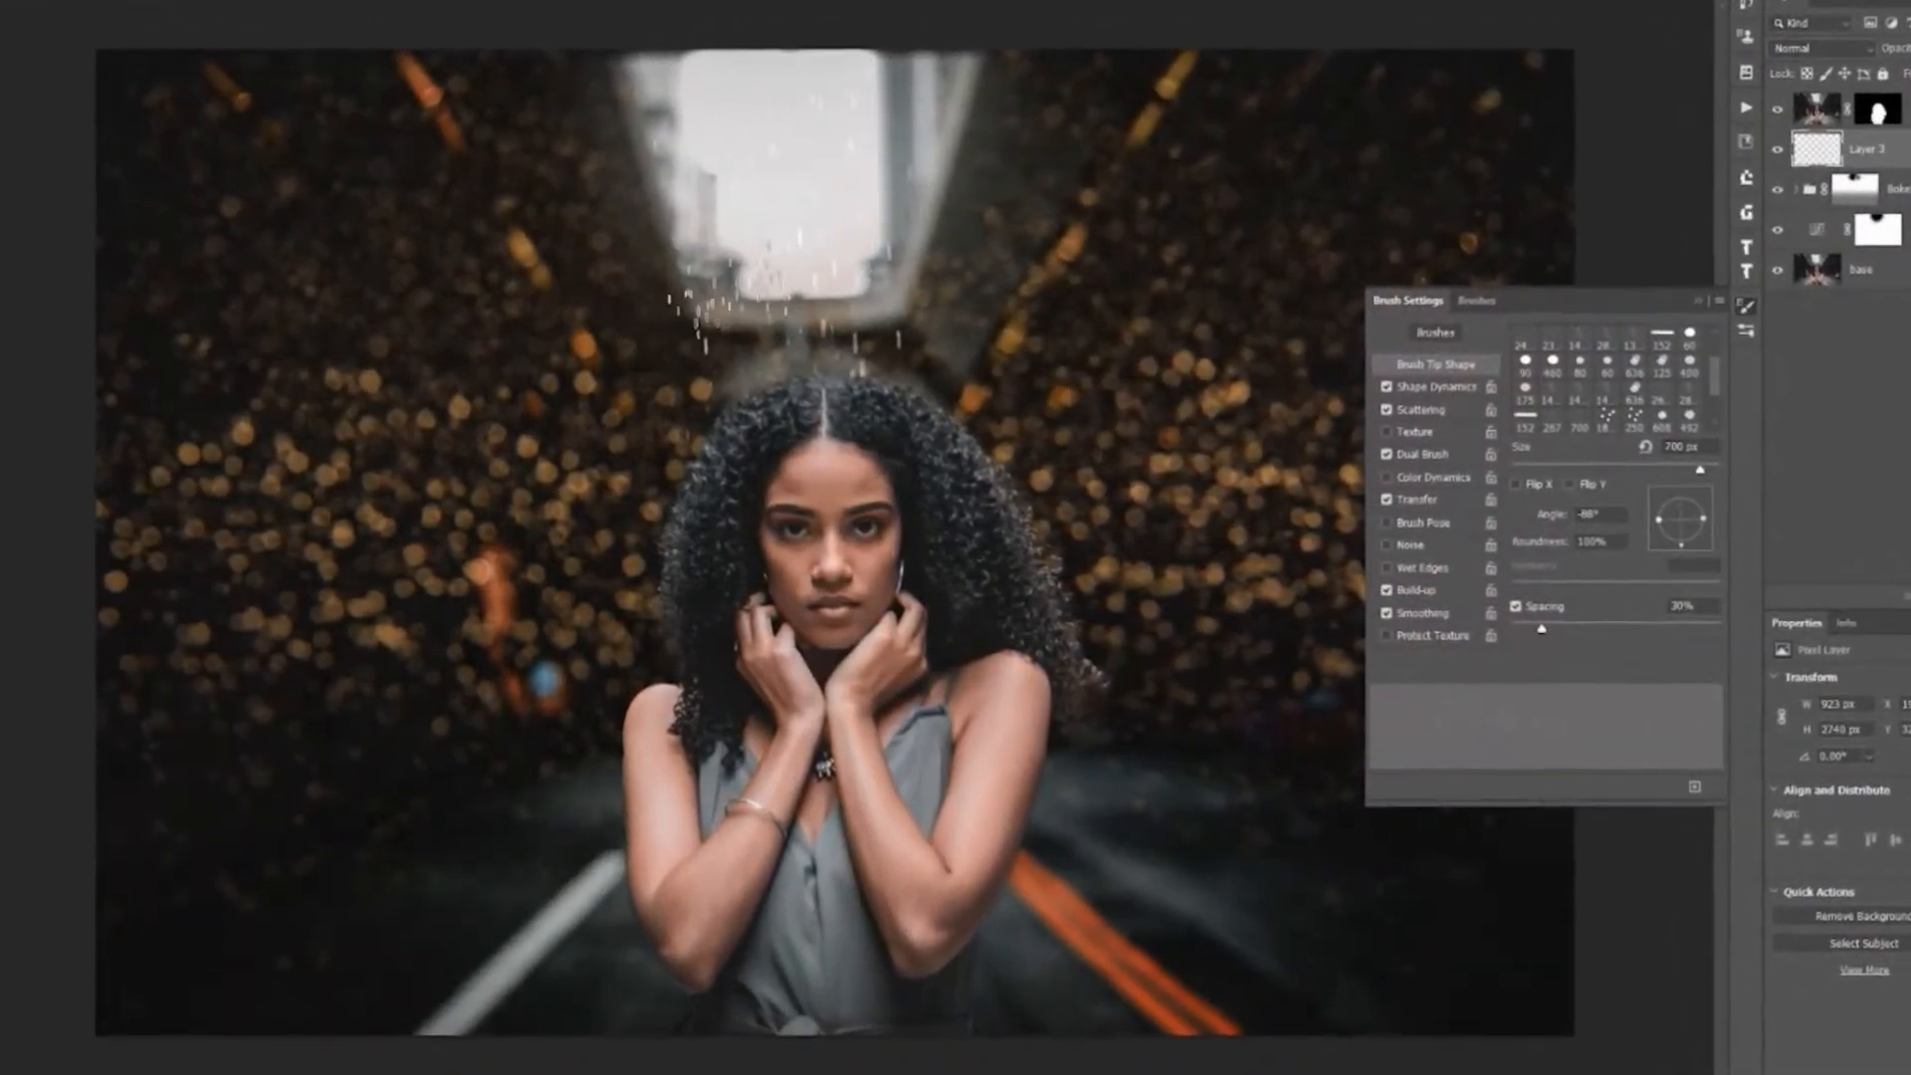
Paint falling specks around the bright opening and above the woman's head, and apply a Motion Blur at 90°.
{"action": "left_click", "coordinate": [802, 292]}
{"action": "key", "text": "bracketright"}
{"action": "key", "text": "bracketright"}
{"action": "key", "text": "bracketright"}
{"action": "key", "text": "bracketright"}
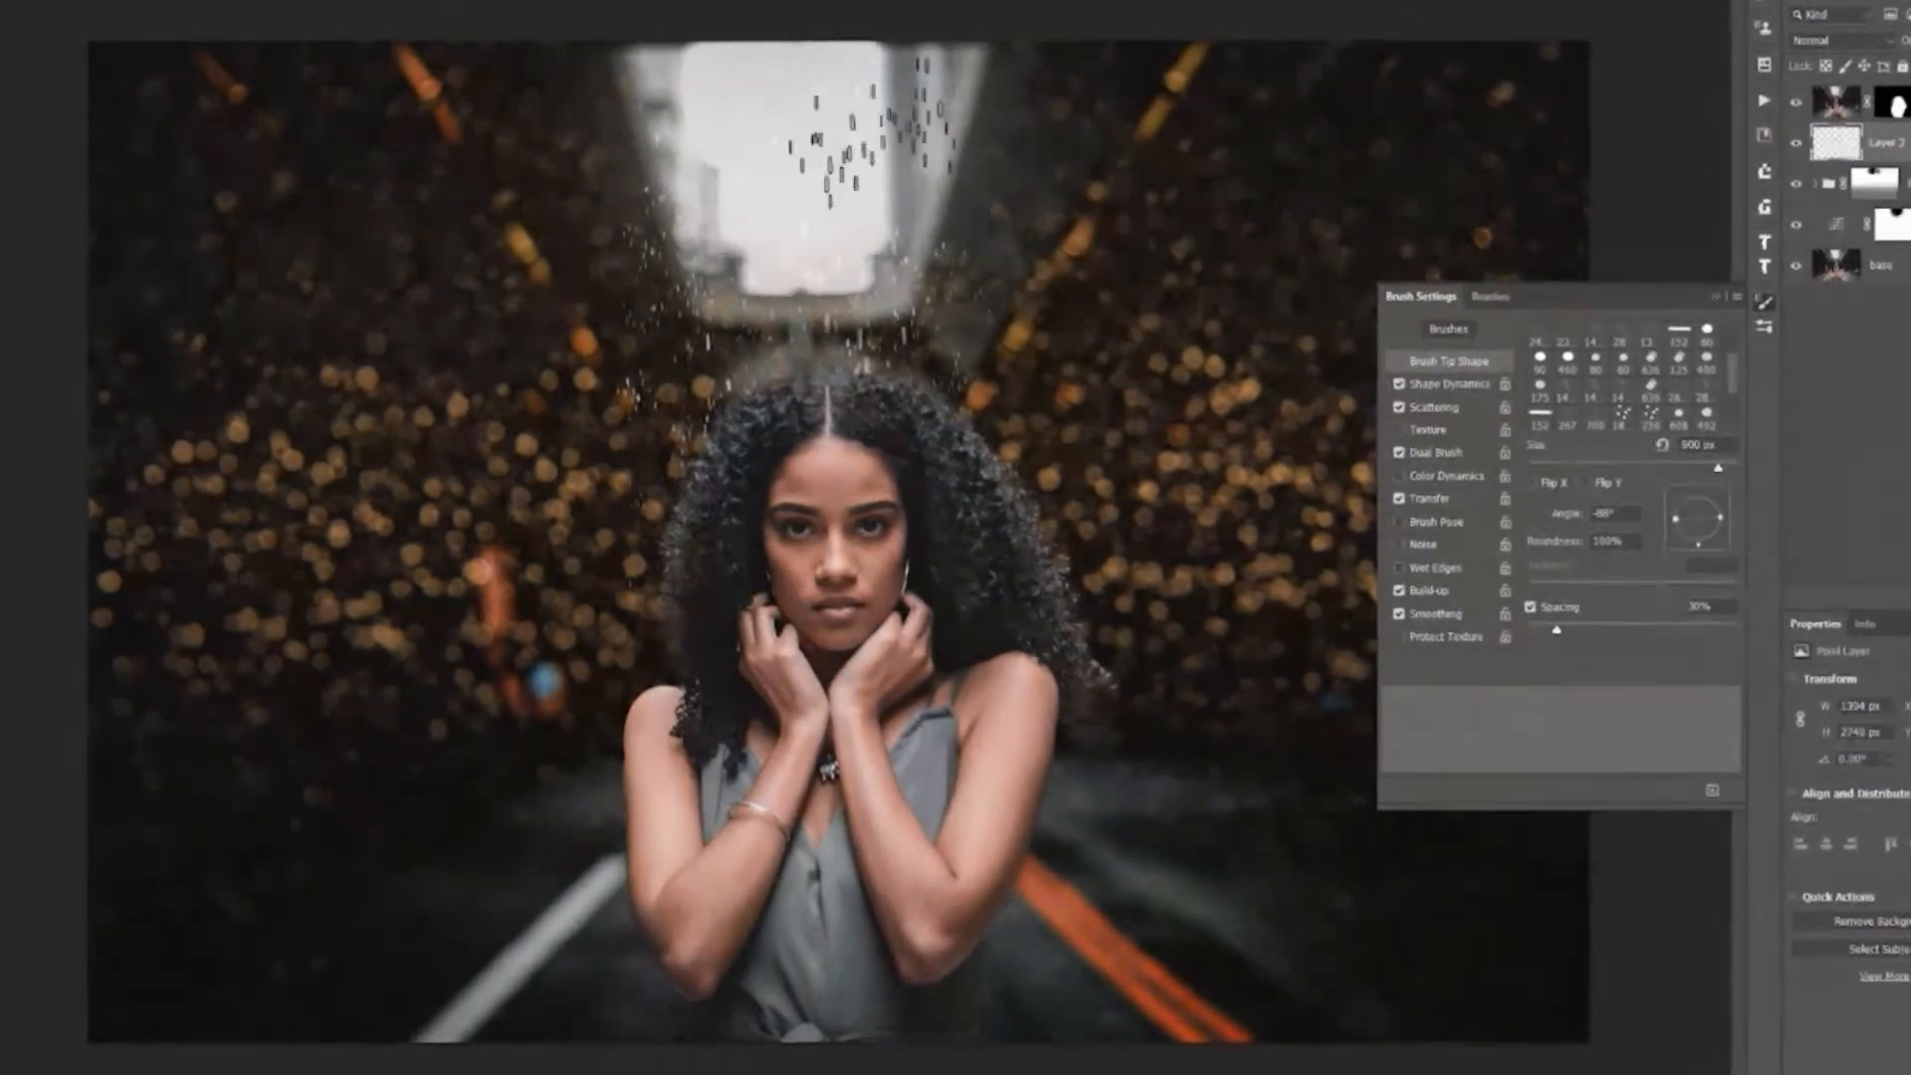
{"action": "left_click", "coordinate": [975, 276]}
{"action": "left_click", "coordinate": [642, 369]}
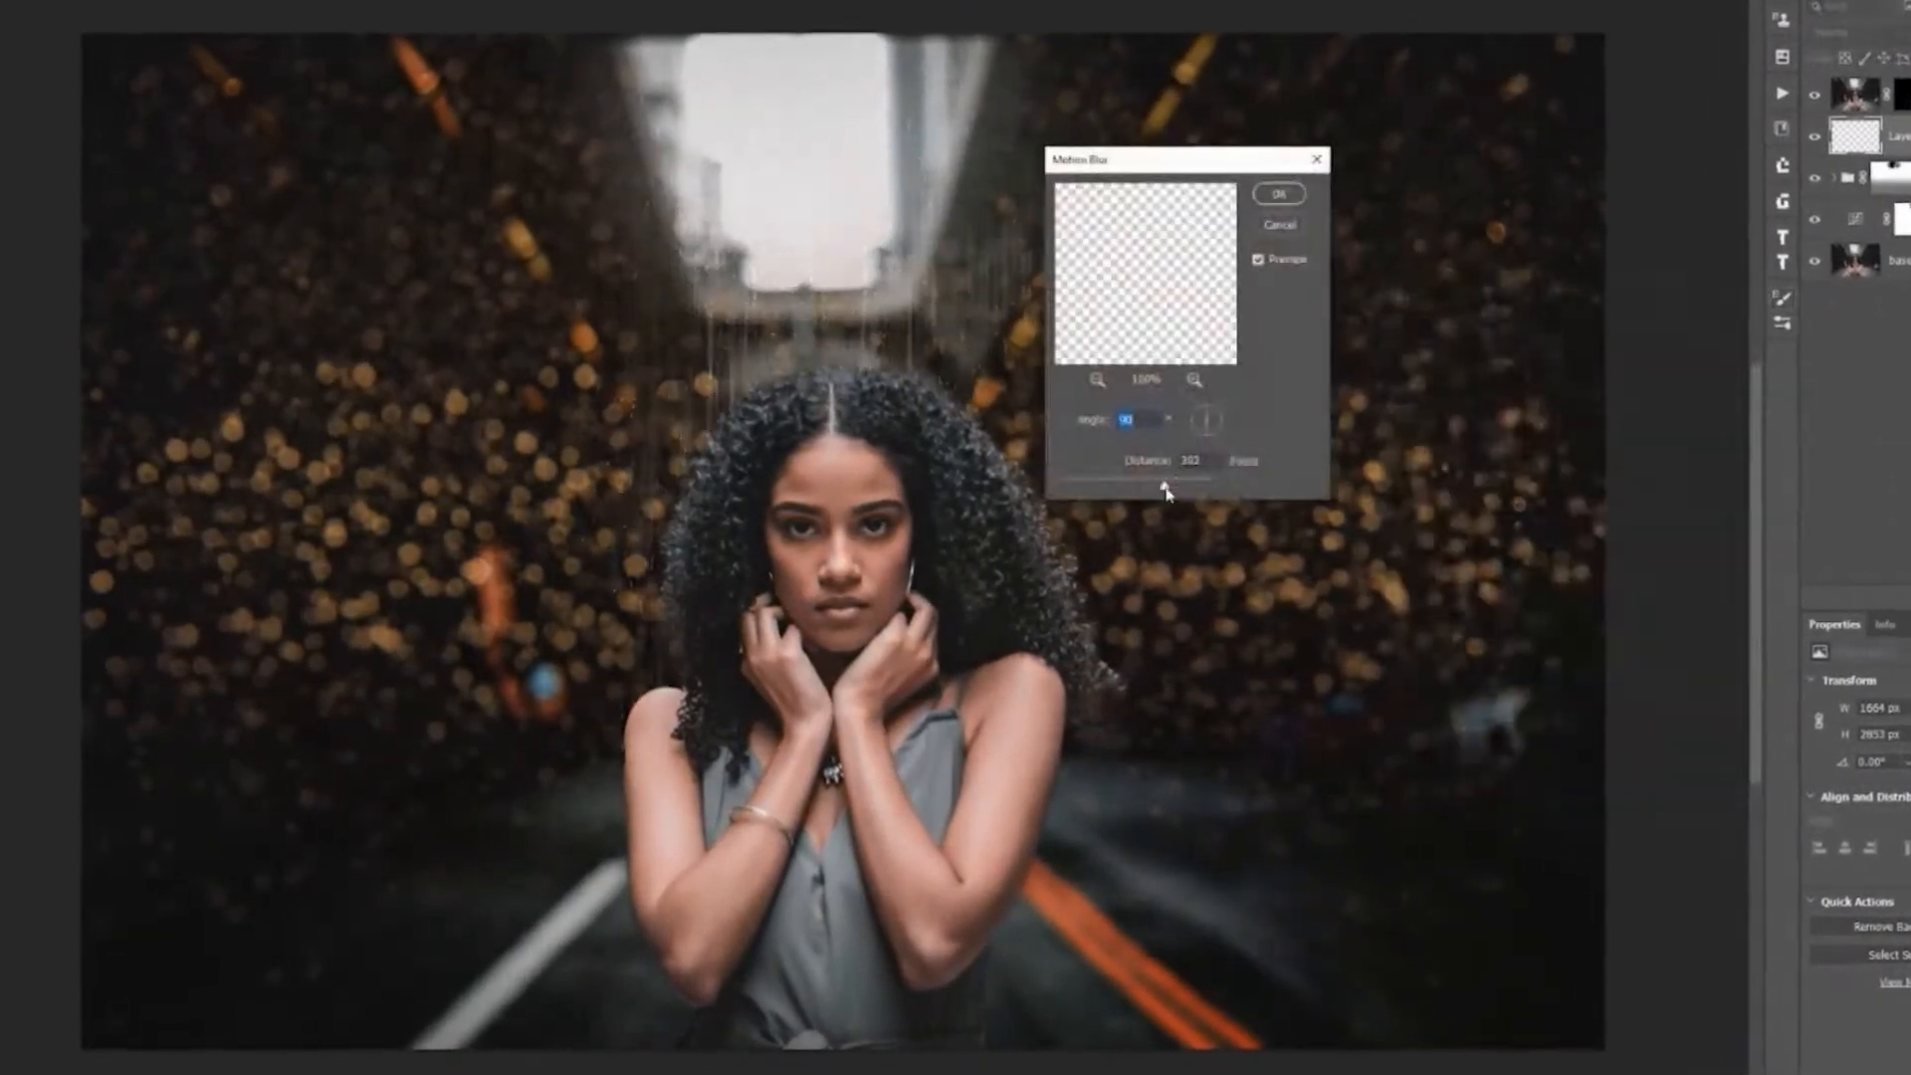
{"action": "key", "text": "Return"}
Transform the rain streak layer and mask its streaks beside the bright opening and the woman's hair.
{"action": "key", "text": "ctrl+t"}
{"action": "mouse_move", "coordinate": [1053, 920]}
{"action": "left_mouse_down"}
{"action": "mouse_move", "coordinate": [1174, 886]}
{"action": "mouse_move", "coordinate": [1195, 907]}
{"action": "left_mouse_up"}
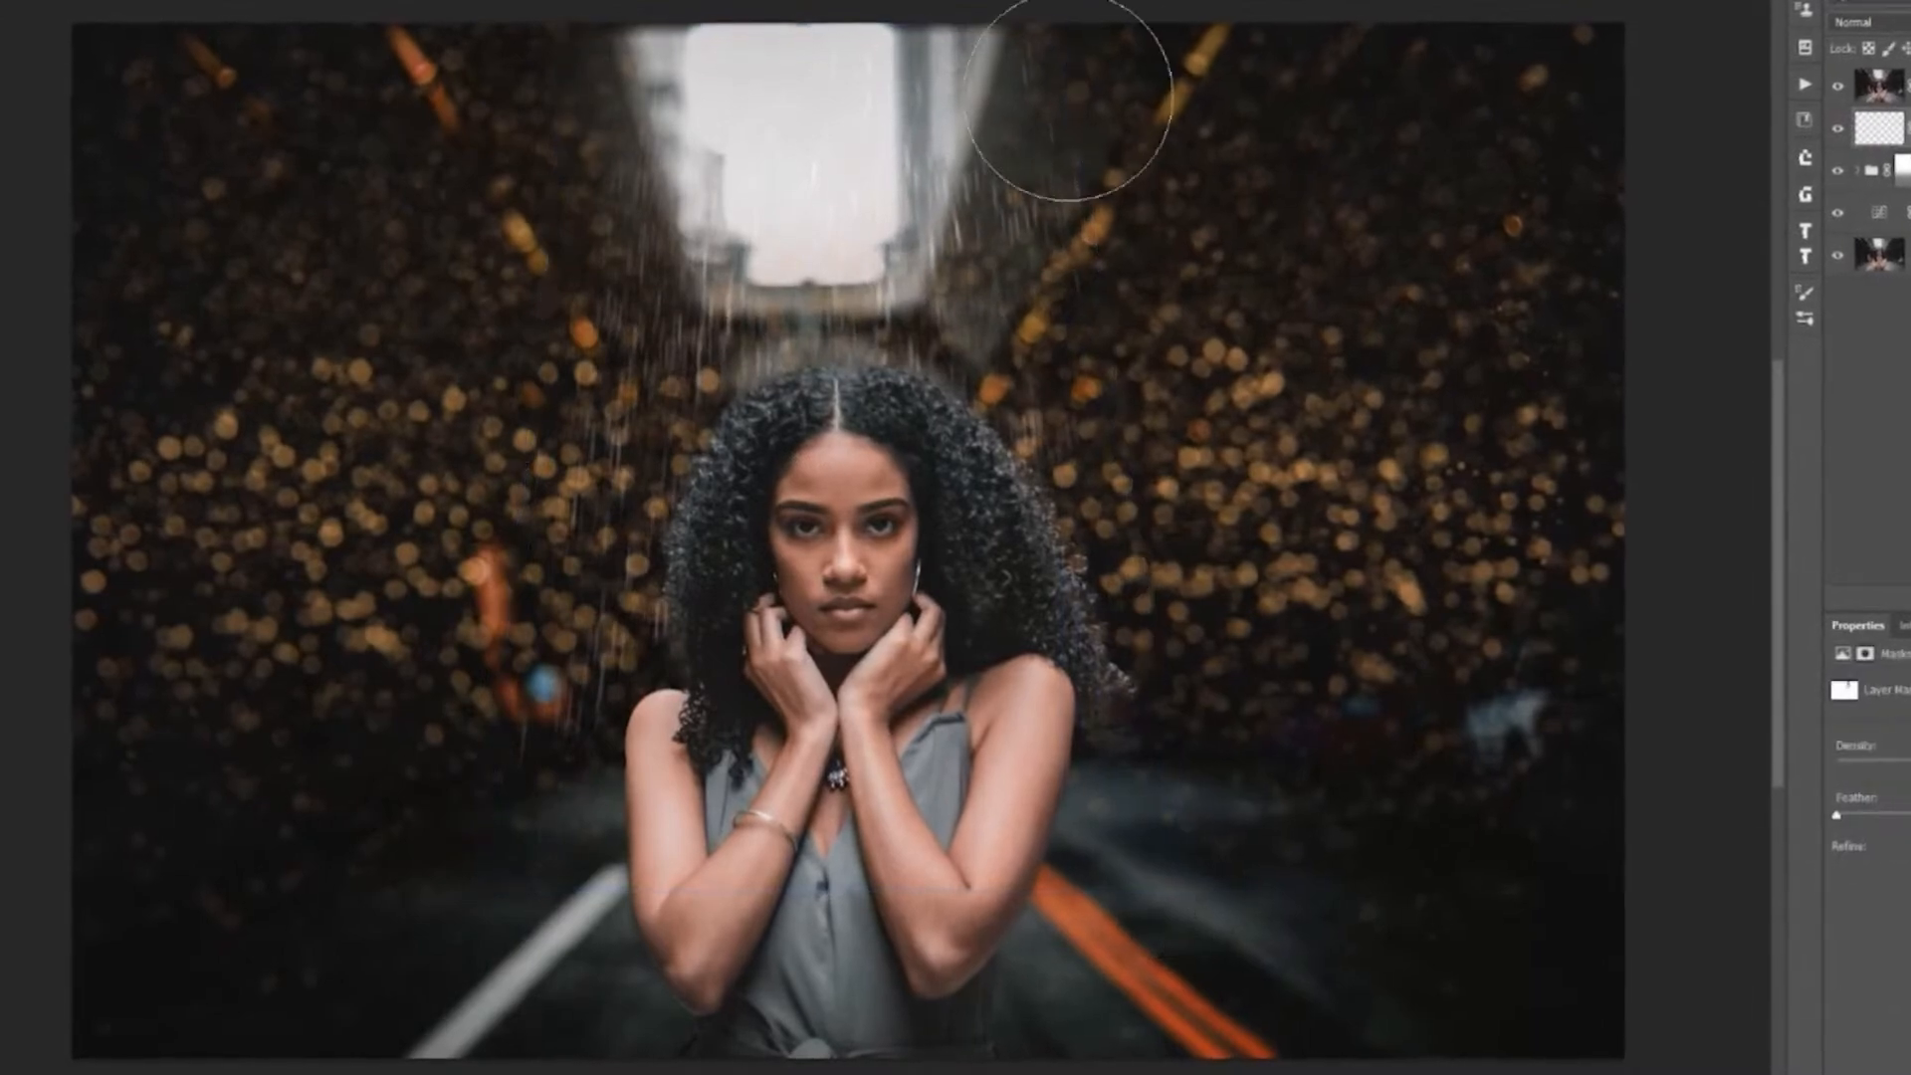
{"action": "left_click_drag", "start_coordinate": [1071, 97], "coordinate": [1053, 386]}
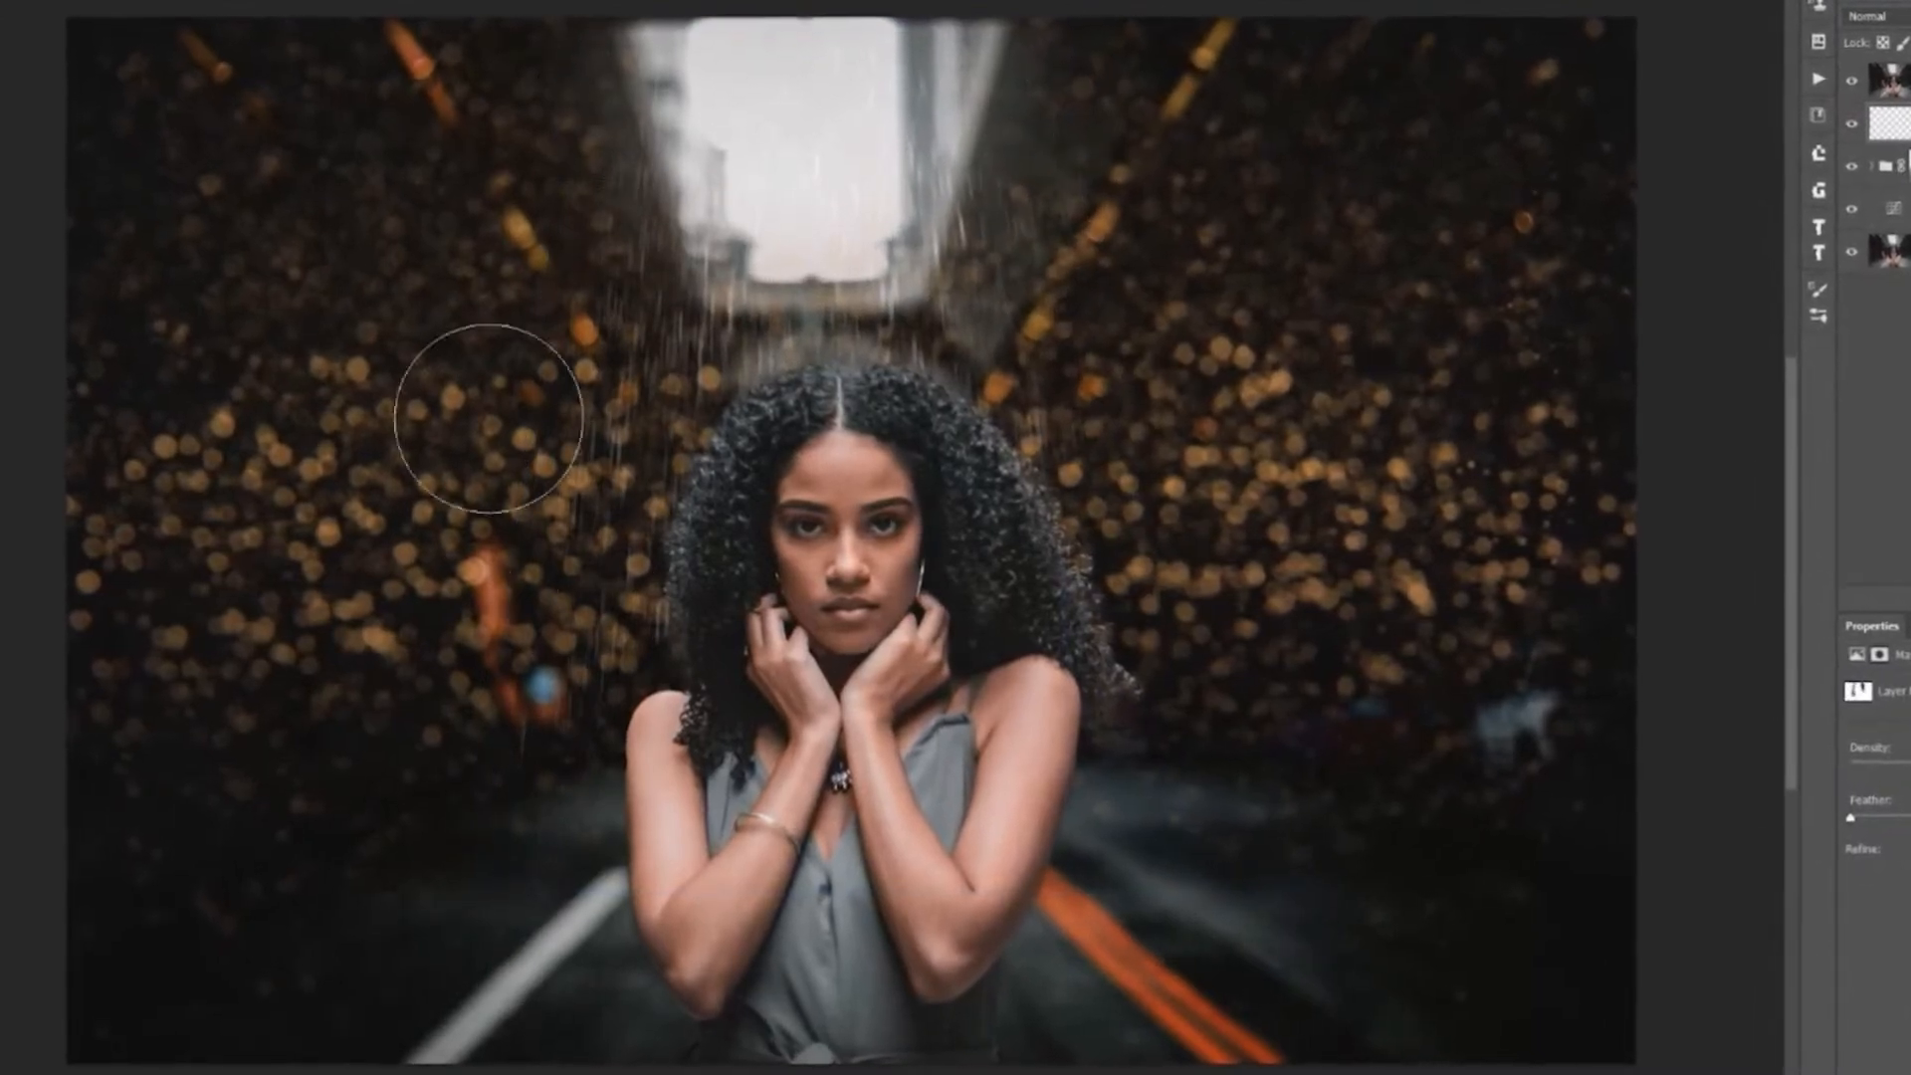
Stamp large translucent bokeh circles across the whole scene on a new layer above the figure.
{"action": "left_click", "coordinate": [1581, 534]}
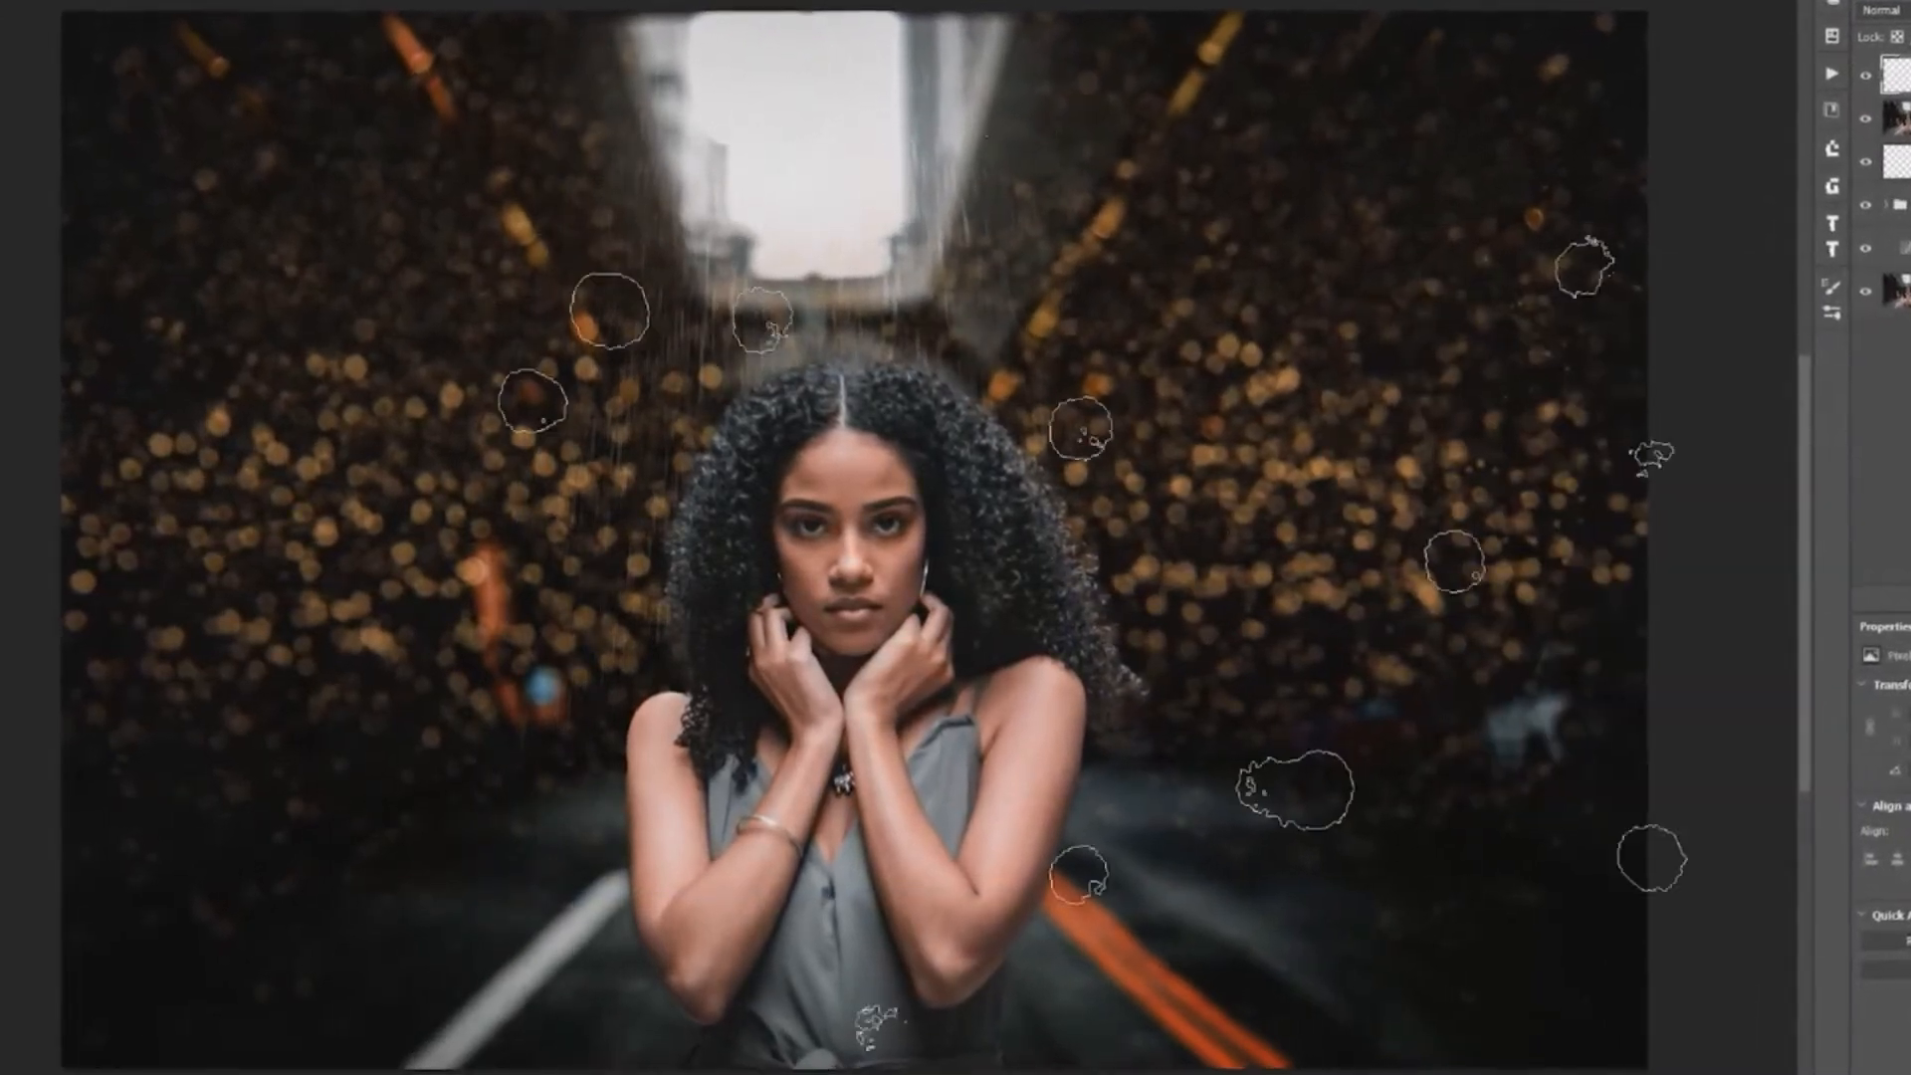
{"action": "left_click", "coordinate": [536, 689]}
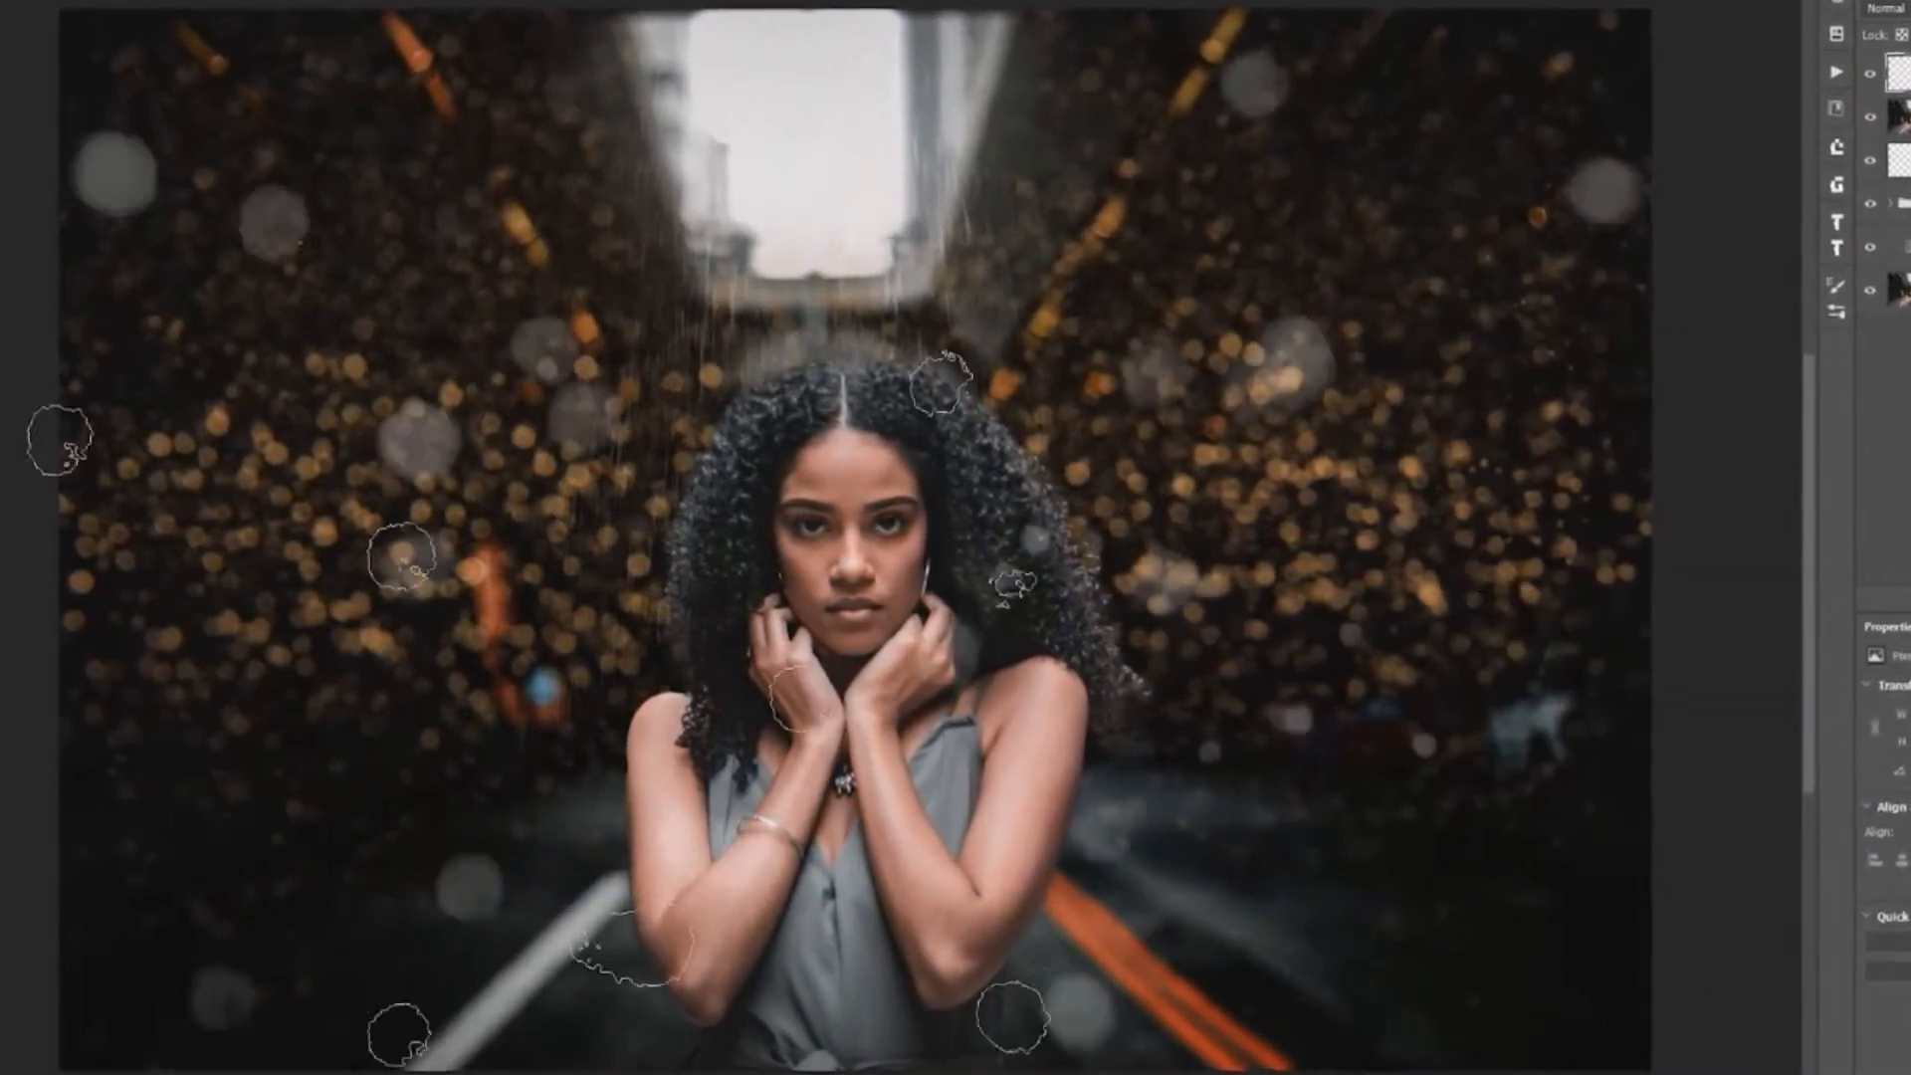
{"action": "key", "text": "ctrl+minus"}
{"action": "key", "text": "ctrl+minus"}
{"action": "left_click", "coordinate": [657, 724]}
{"action": "left_click", "coordinate": [340, 707]}
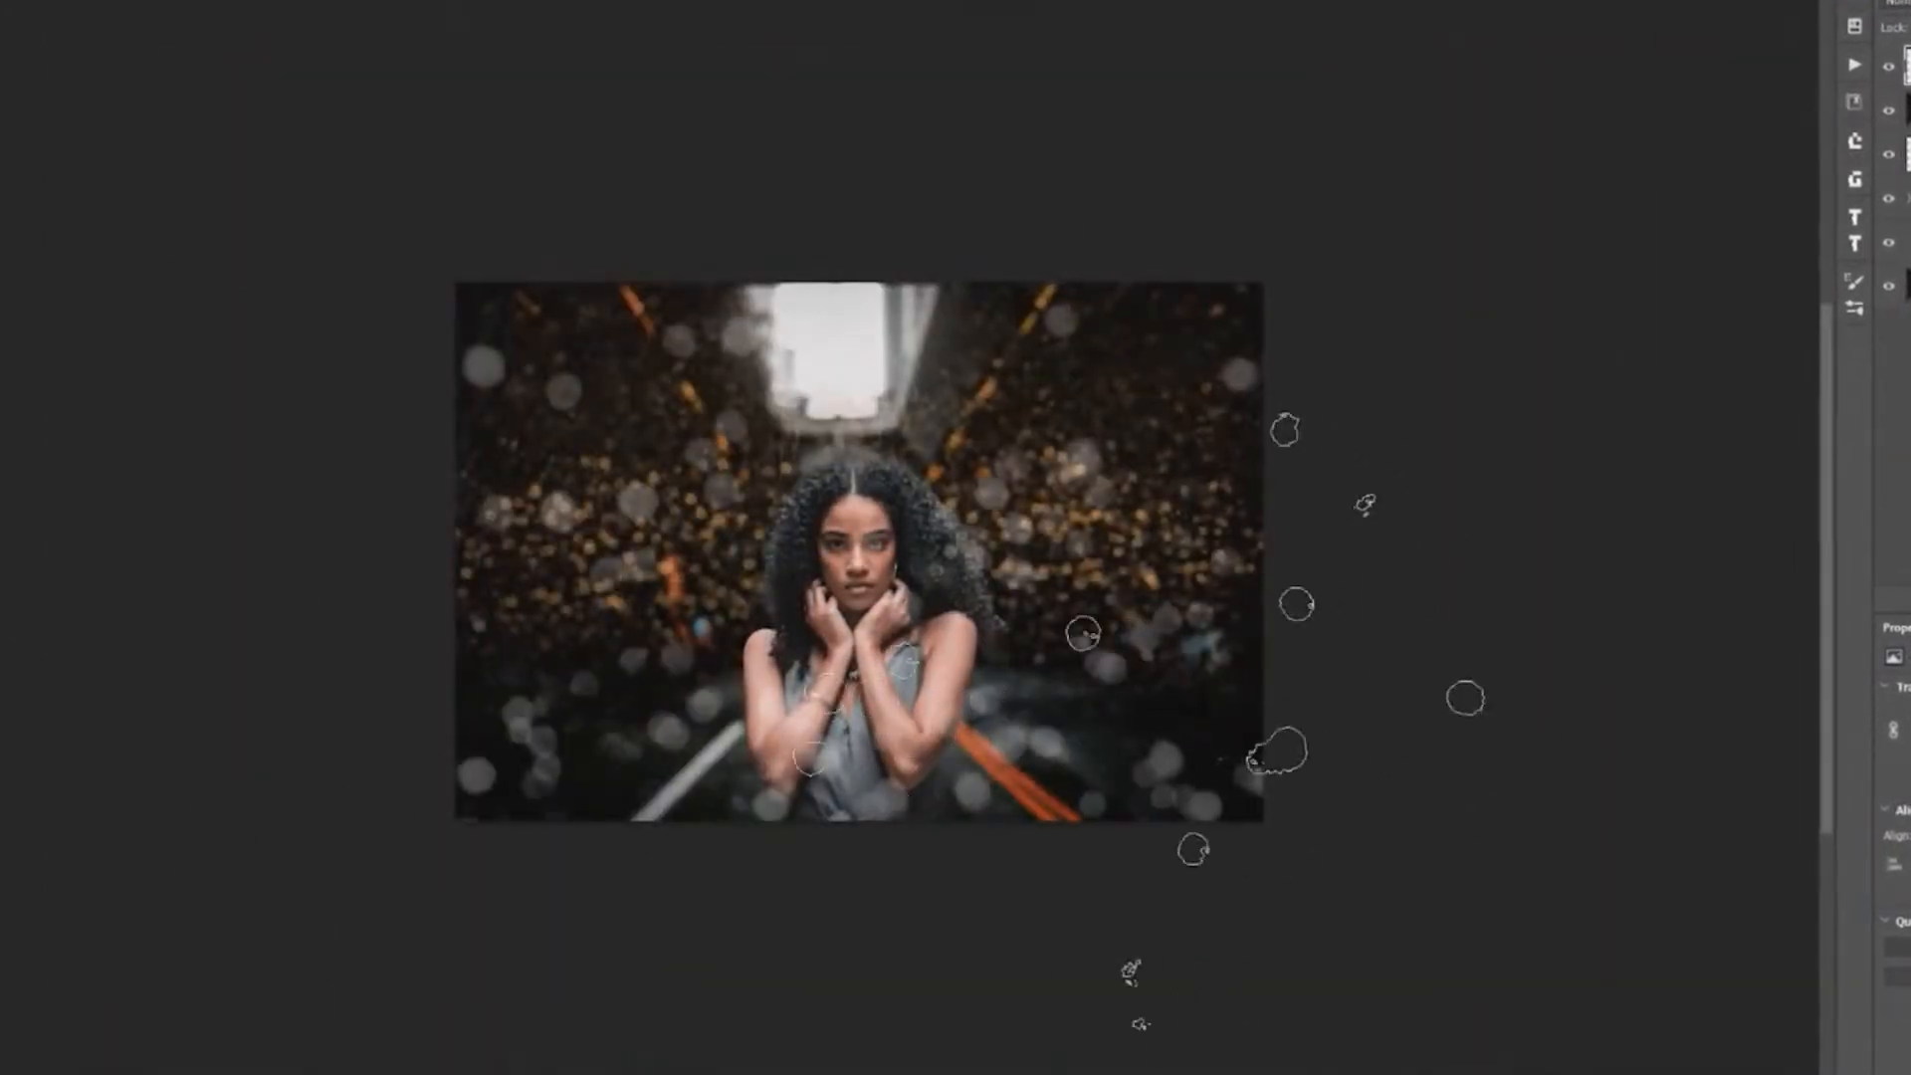
{"action": "left_click", "coordinate": [1120, 717]}
Shrink and rotate the bokeh brush and stamp additional circles near the image's edge.
{"action": "key", "text": "bracketleft"}
{"action": "key", "text": "bracketleft"}
{"action": "key", "text": "bracketleft"}
{"action": "key", "text": "bracketleft"}
{"action": "key", "text": "bracketleft"}
{"action": "key", "text": "shift+Right"}
{"action": "key", "text": "shift+Right"}
{"action": "left_click", "coordinate": [326, 782]}
Choose the Bokeh Field Sparser Tight brush from the Particle Pack and stamp it beside the woman.
{"action": "left_click", "coordinate": [1850, 309]}
{"action": "left_click", "coordinate": [1649, 481]}
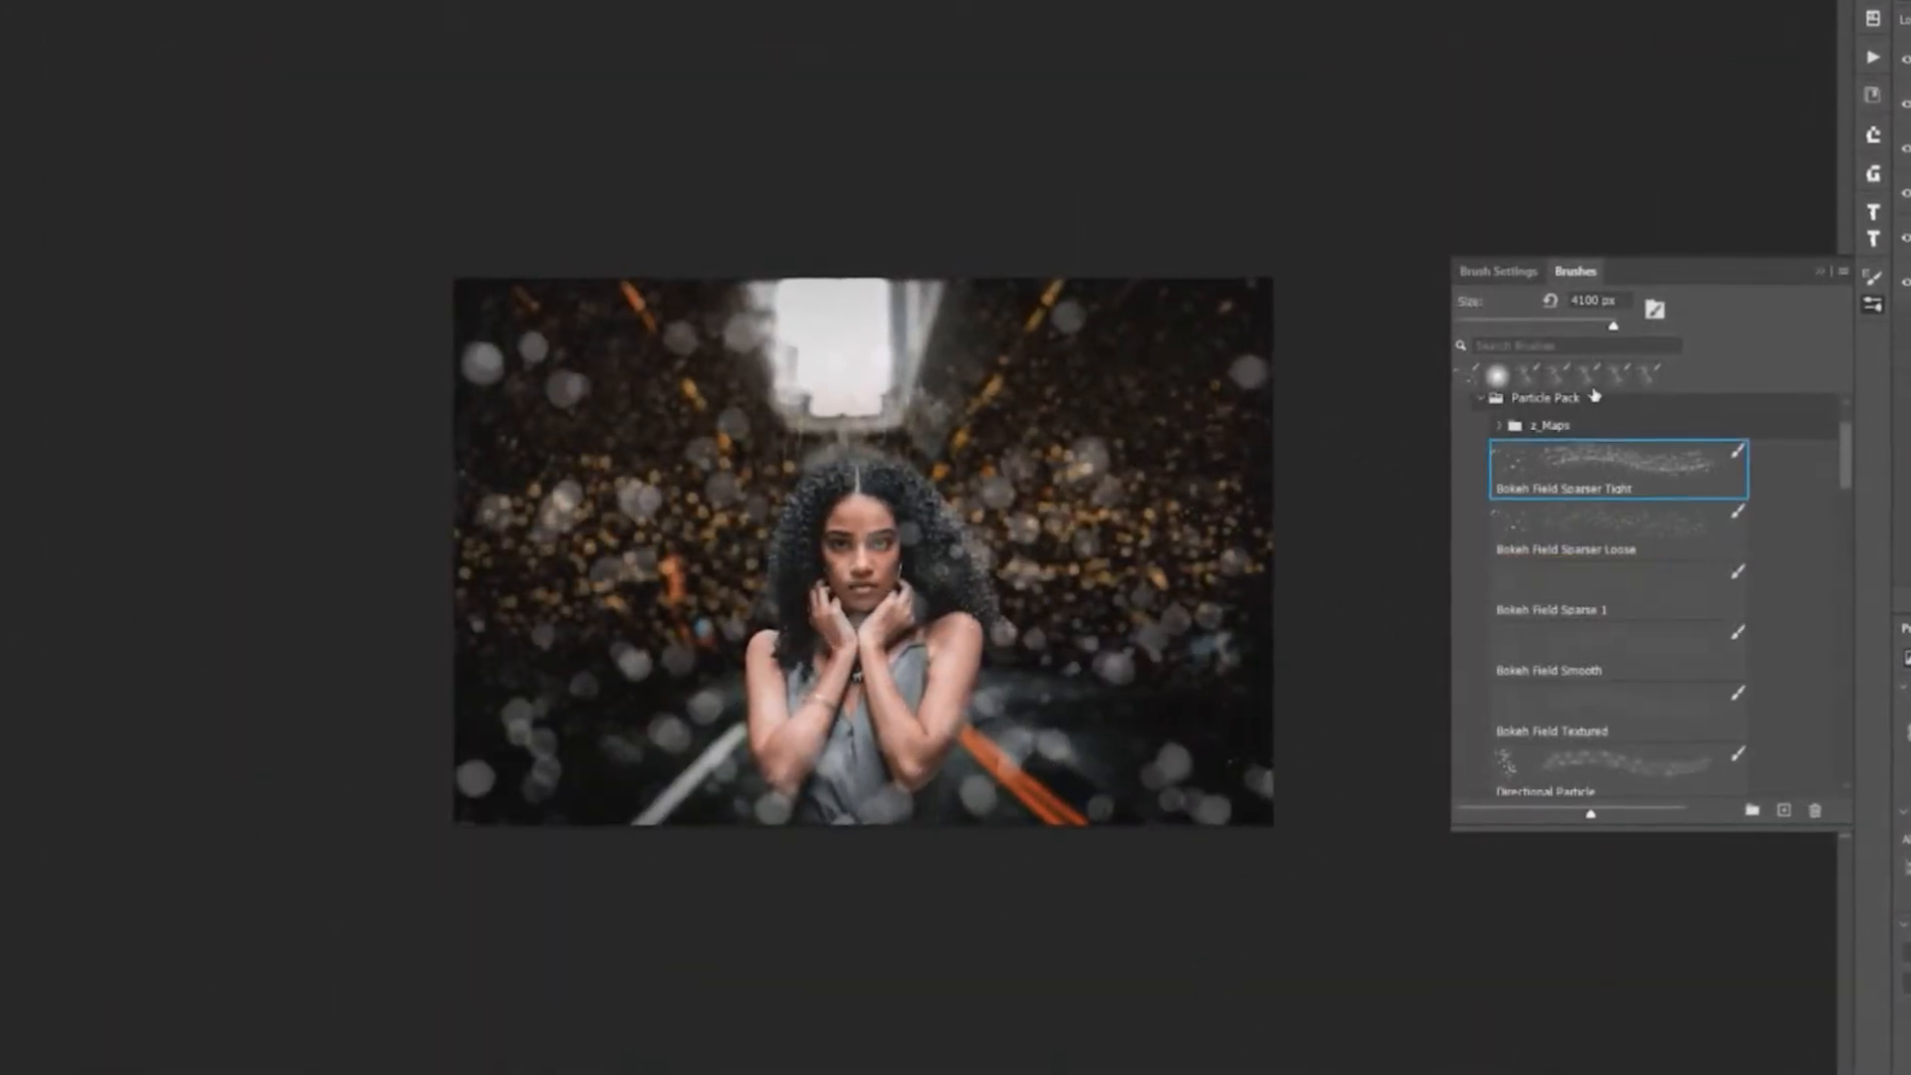
{"action": "left_click", "coordinate": [996, 637]}
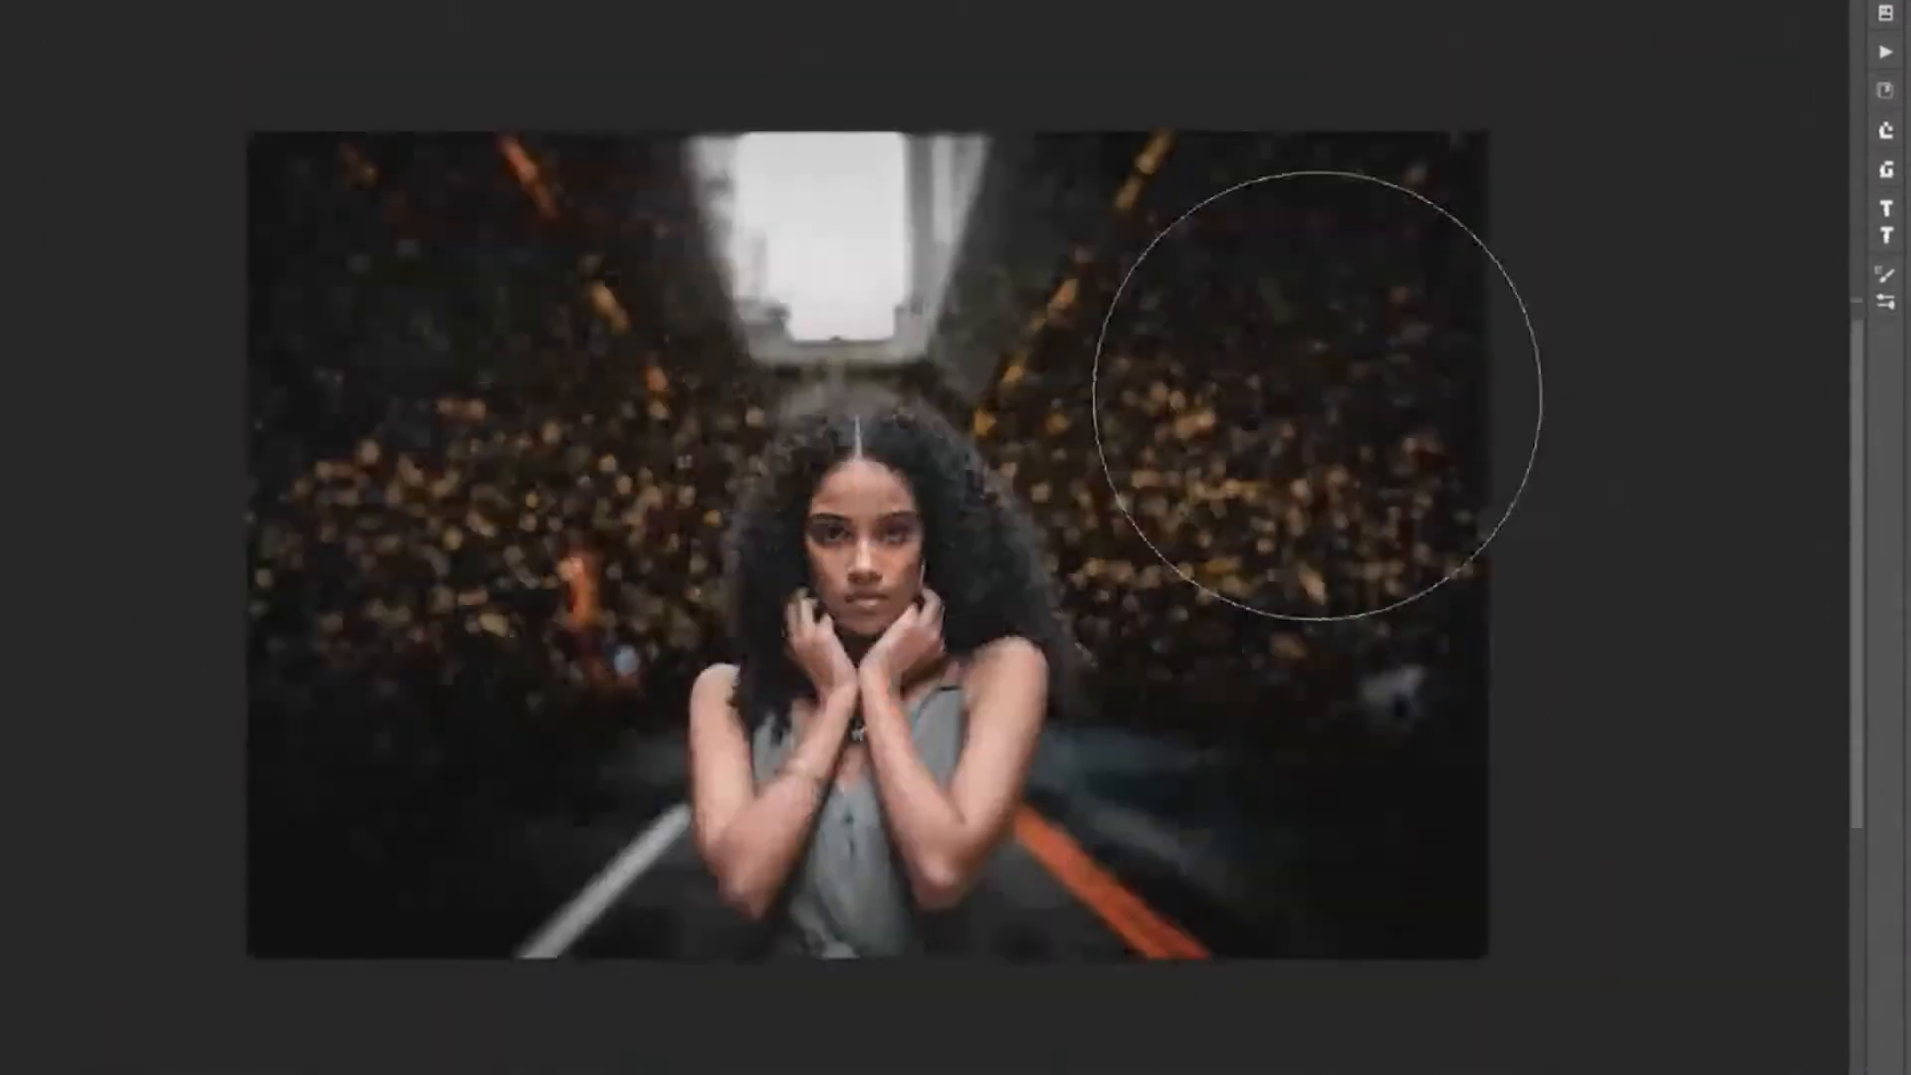
Brush over the background around the woman and toward the image's corners with a round brush, reducing its size between strokes.
{"action": "mouse_move", "coordinate": [1317, 396]}
{"action": "left_mouse_down"}
{"action": "mouse_move", "coordinate": [990, 868]}
{"action": "mouse_move", "coordinate": [737, 926]}
{"action": "left_mouse_up"}
{"action": "key", "text": "bracketleft"}
{"action": "key", "text": "bracketleft"}
{"action": "left_click_drag", "start_coordinate": [551, 670], "coordinate": [443, 496]}
{"action": "key", "text": "bracketleft"}
{"action": "mouse_move", "coordinate": [1384, 195]}
{"action": "left_mouse_down"}
{"action": "mouse_move", "coordinate": [1401, 175]}
{"action": "mouse_move", "coordinate": [1555, 326]}
{"action": "mouse_move", "coordinate": [1341, 163]}
{"action": "left_mouse_up"}
{"action": "left_click_drag", "start_coordinate": [1444, 751], "coordinate": [1374, 1021]}
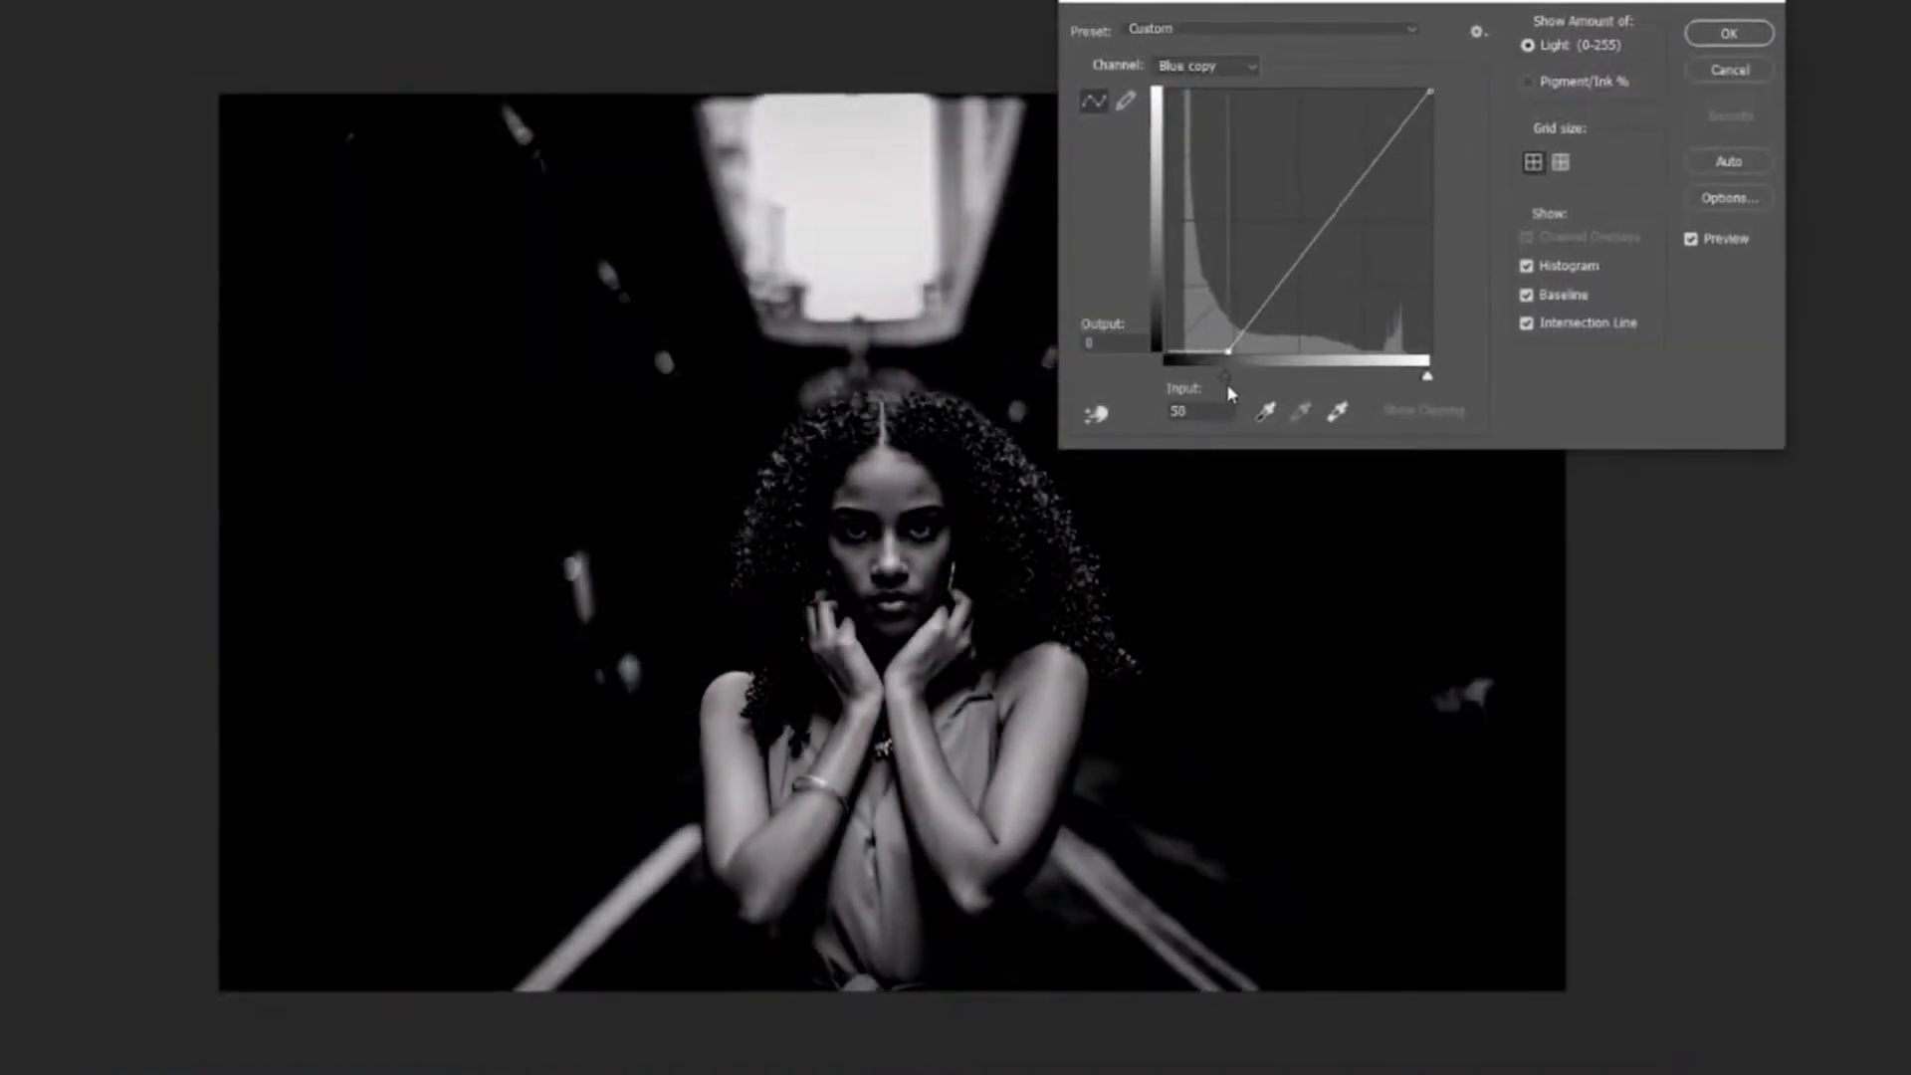
Darken the Blue copy channel's midtones with Curves and brush over the dark background beside the woman.
{"action": "left_click_drag", "start_coordinate": [1323, 199], "coordinate": [1324, 265]}
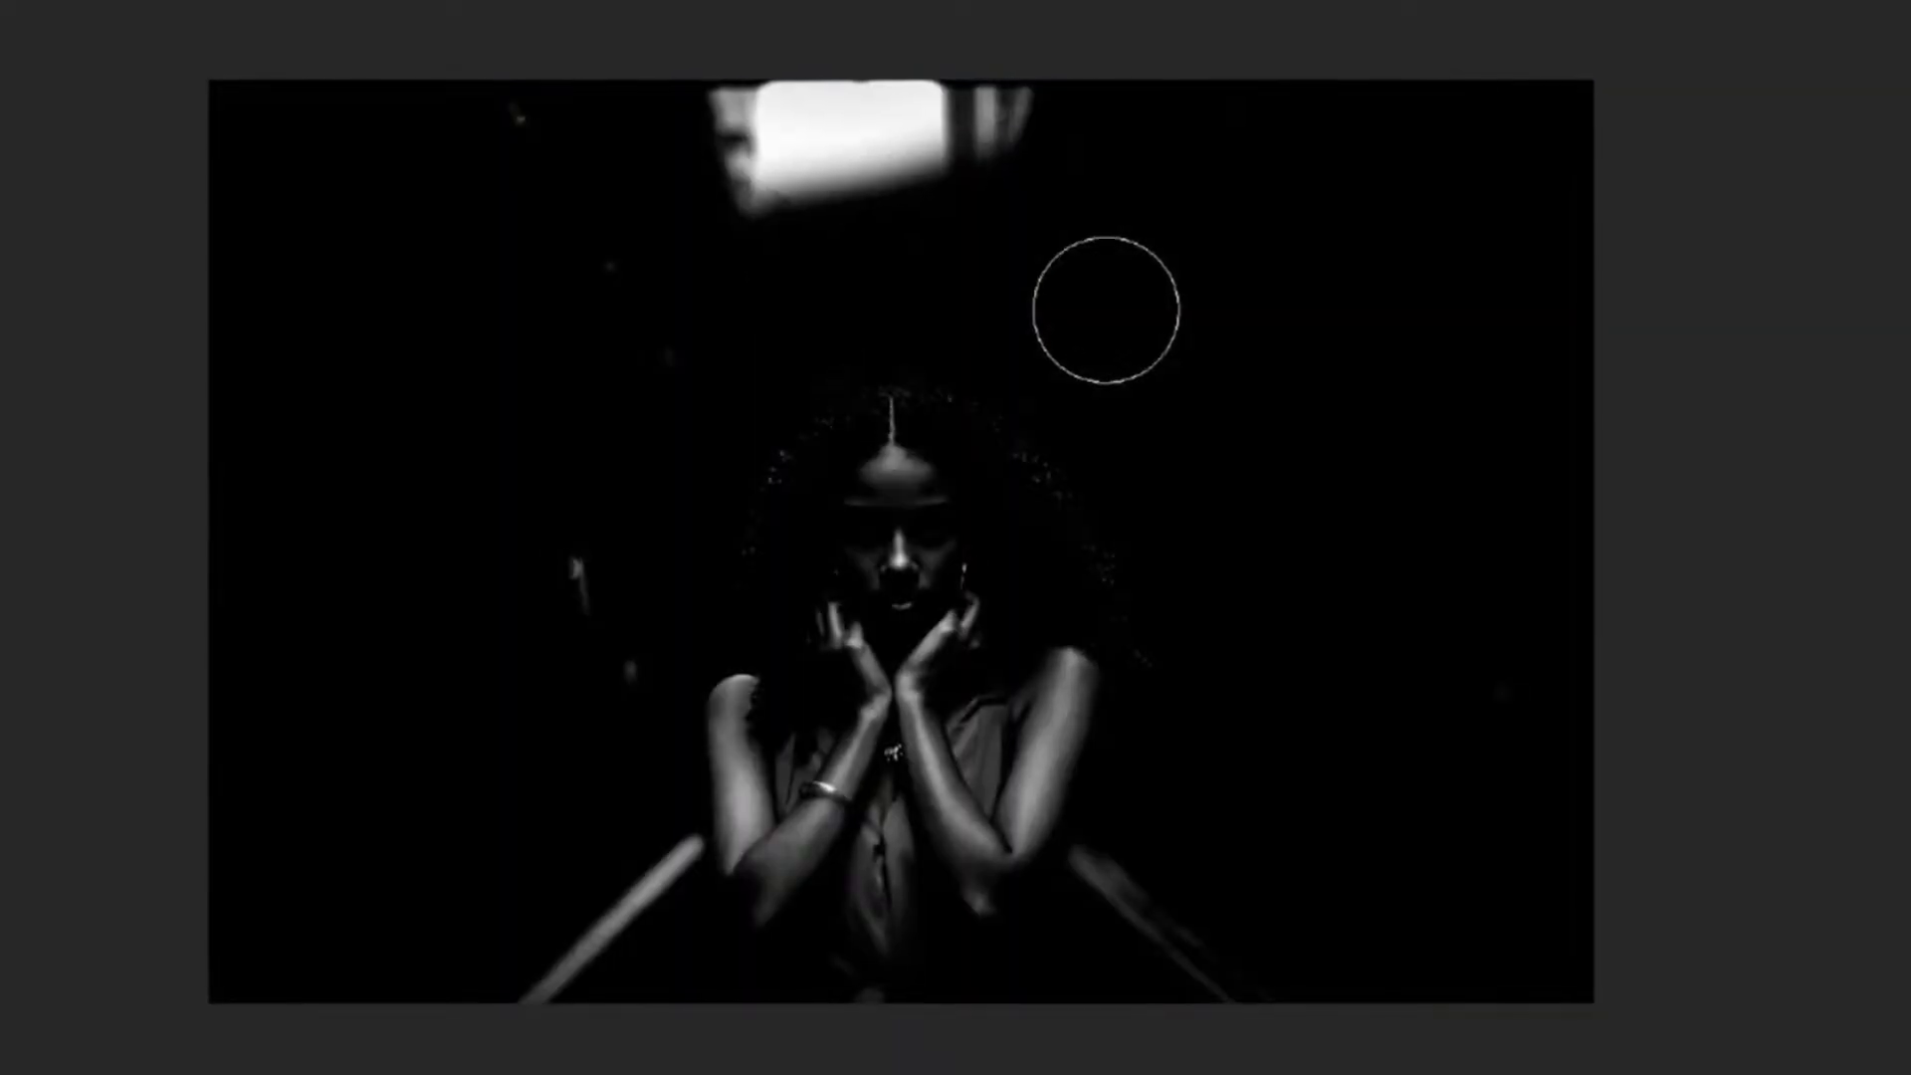
{"action": "mouse_move", "coordinate": [1105, 307]}
{"action": "left_mouse_down"}
{"action": "mouse_move", "coordinate": [665, 815]}
{"action": "mouse_move", "coordinate": [1114, 822]}
{"action": "mouse_move", "coordinate": [1566, 610]}
{"action": "left_mouse_up"}
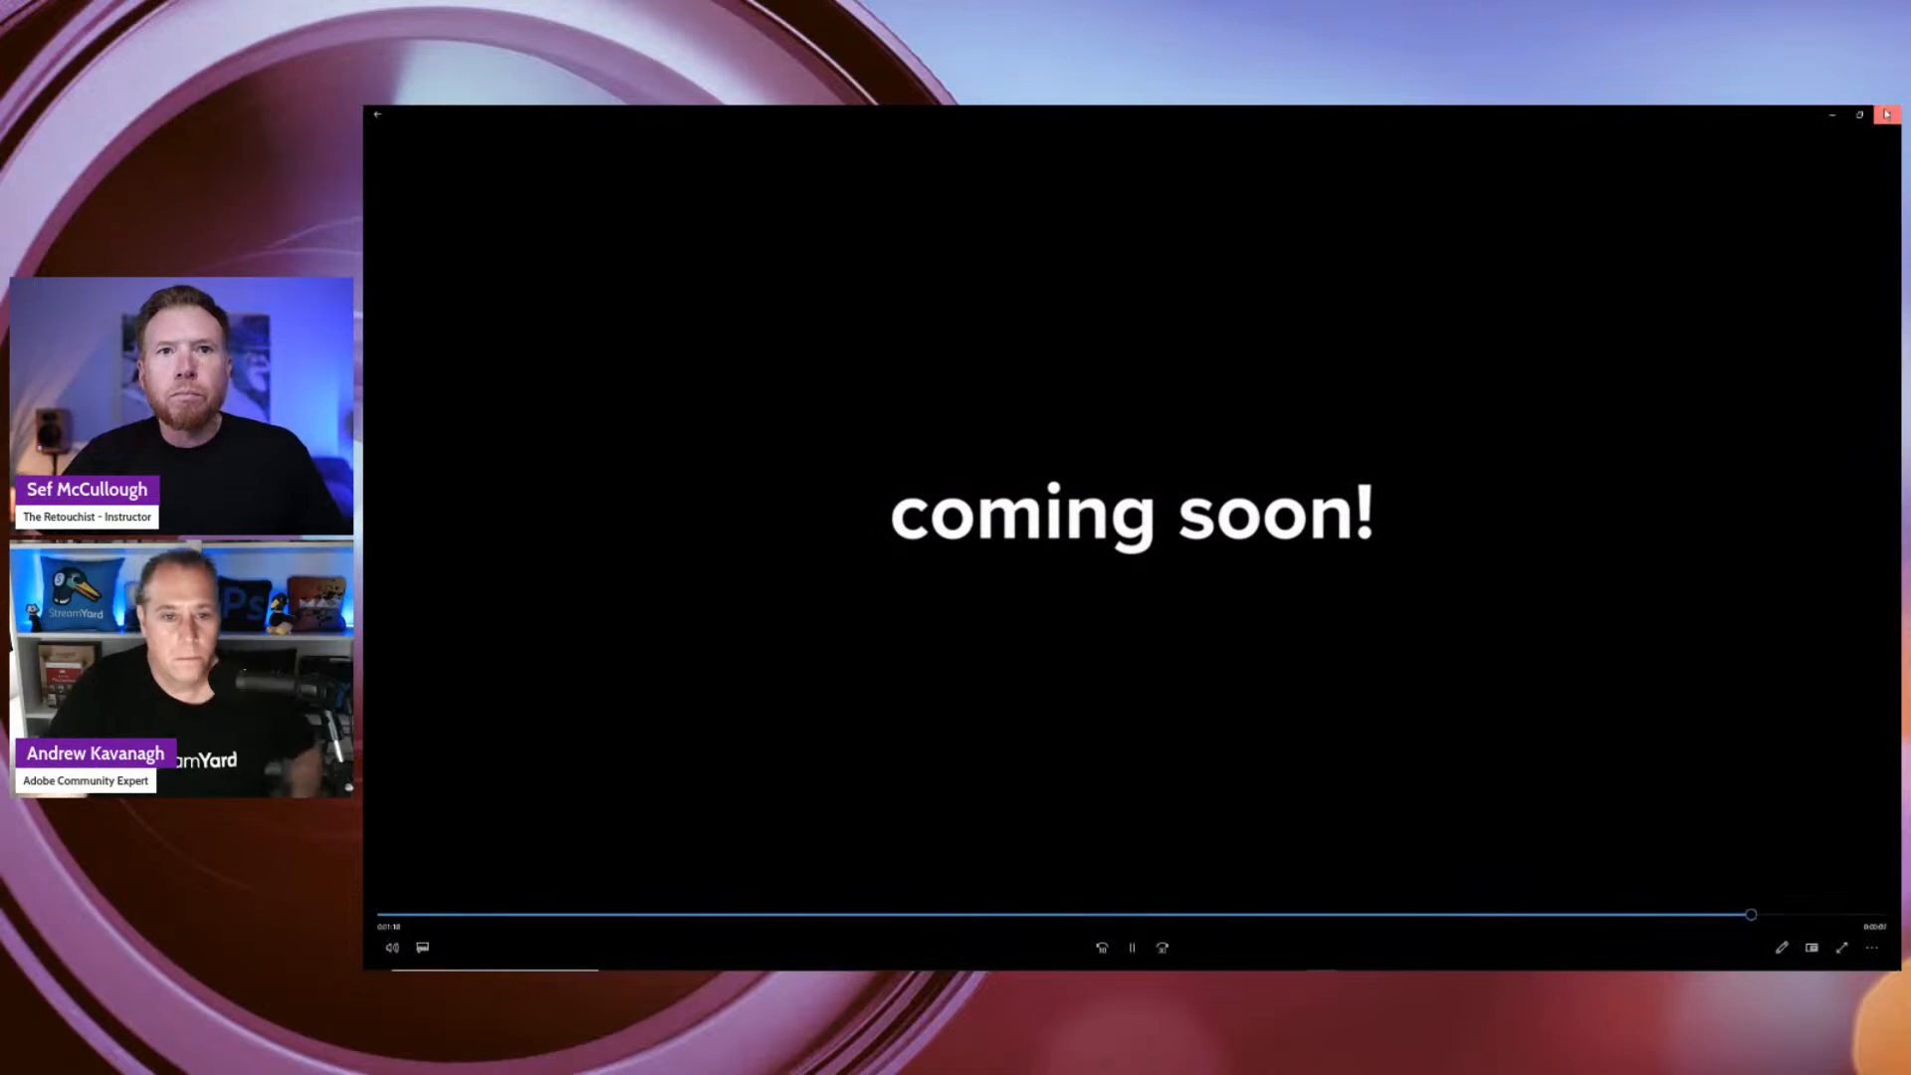
Close the video player, bring the Somoni.psd street portrait to the front of the workspace and enlarge its view to 16.7%.
{"action": "left_click", "coordinate": [1889, 115]}
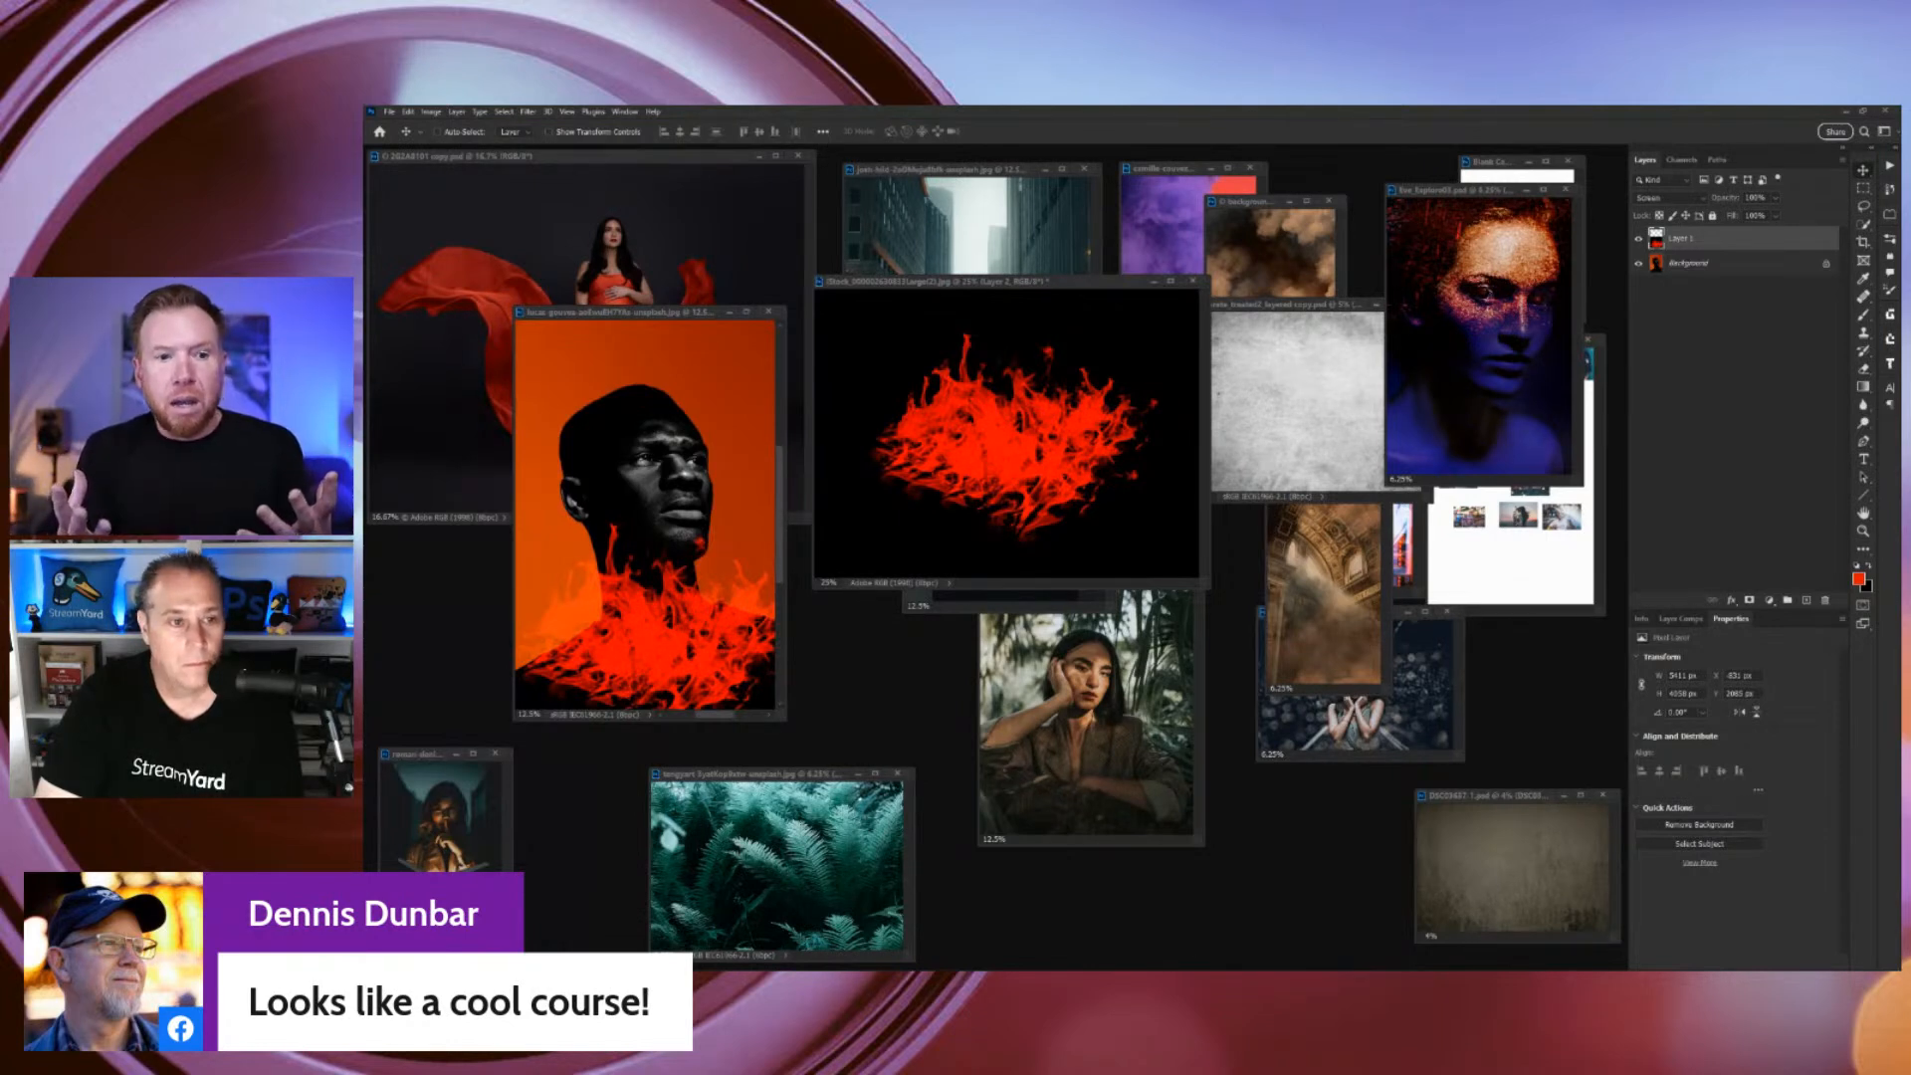
{"action": "left_click", "coordinate": [1459, 666]}
{"action": "left_click_drag", "start_coordinate": [1344, 614], "coordinate": [891, 443]}
{"action": "key", "text": "ctrl+plus"}
{"action": "key", "text": "ctrl+plus"}
{"action": "key", "text": "ctrl+plus"}
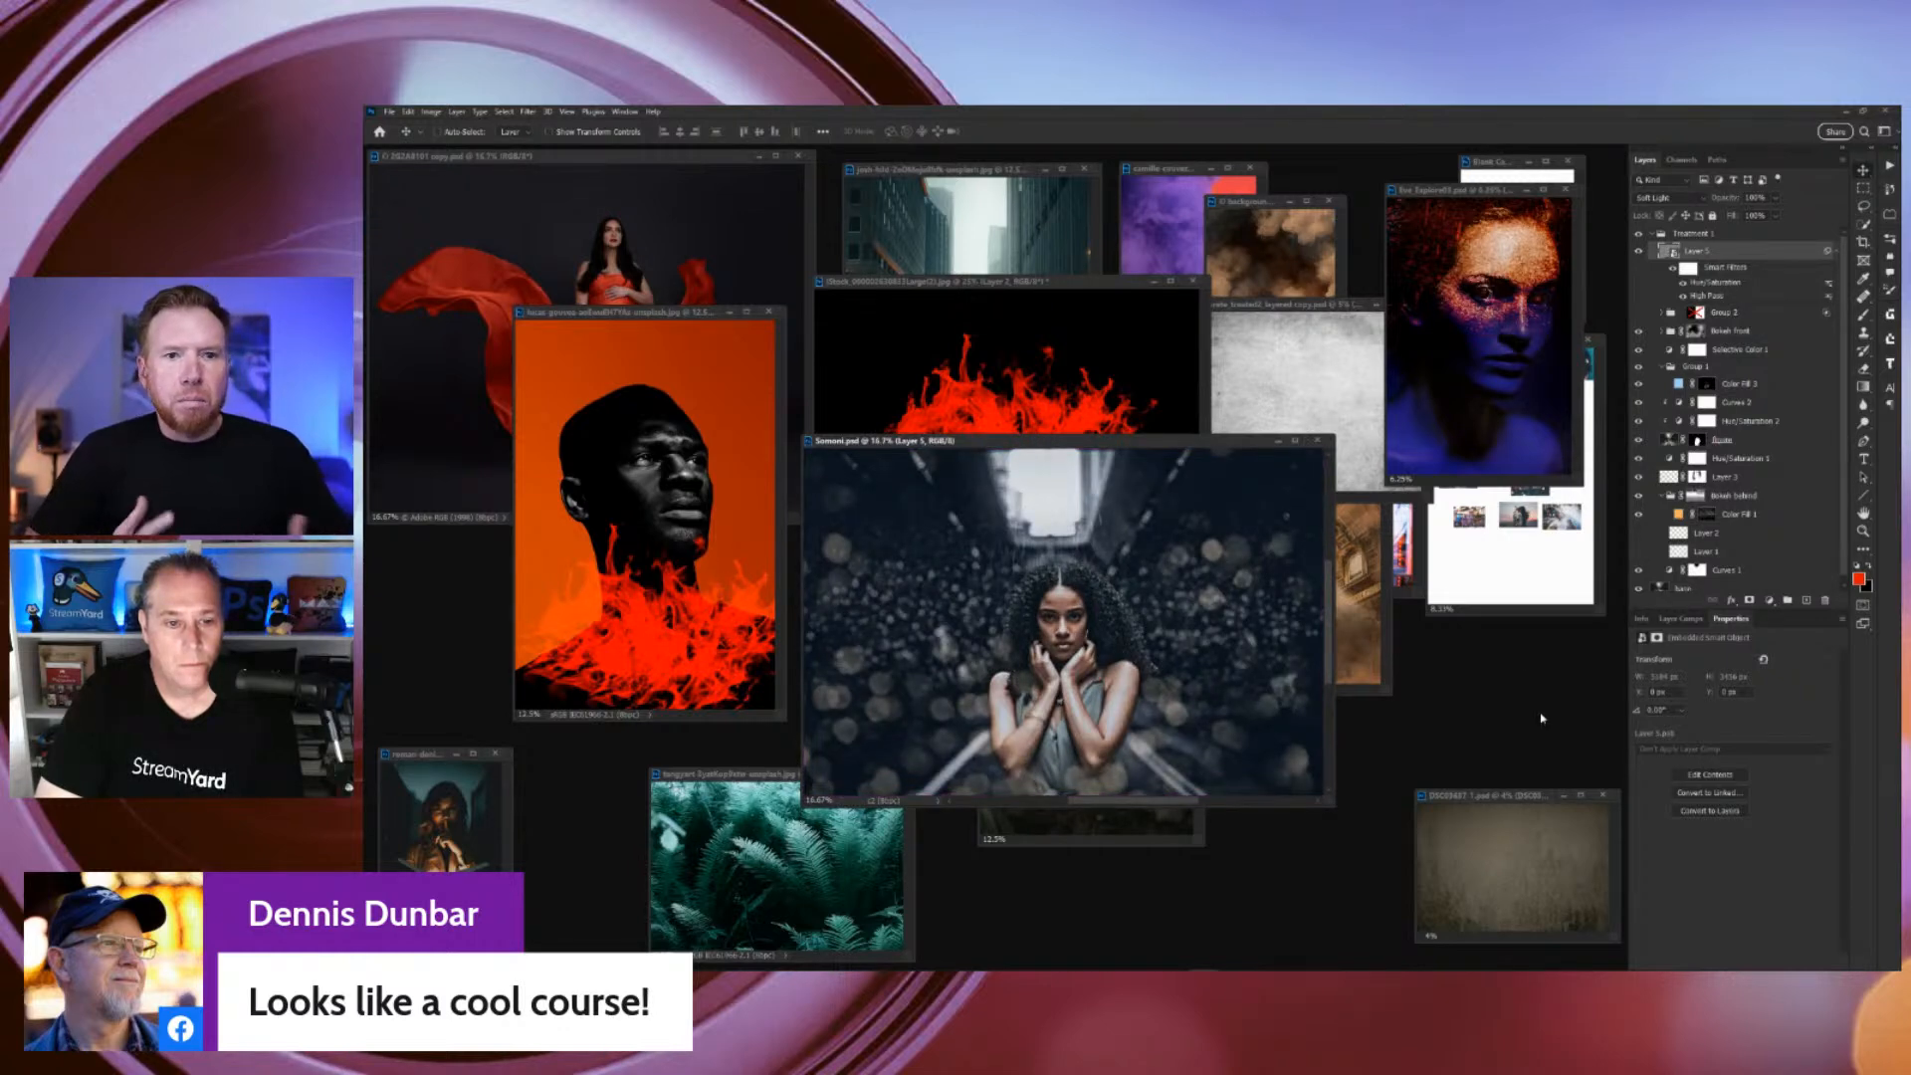
Collapse Group 1 and inspect the bokeh pattern in the Color Fill 1 layer mask on its own, returning to the full image.
{"action": "left_click", "coordinate": [1663, 367]}
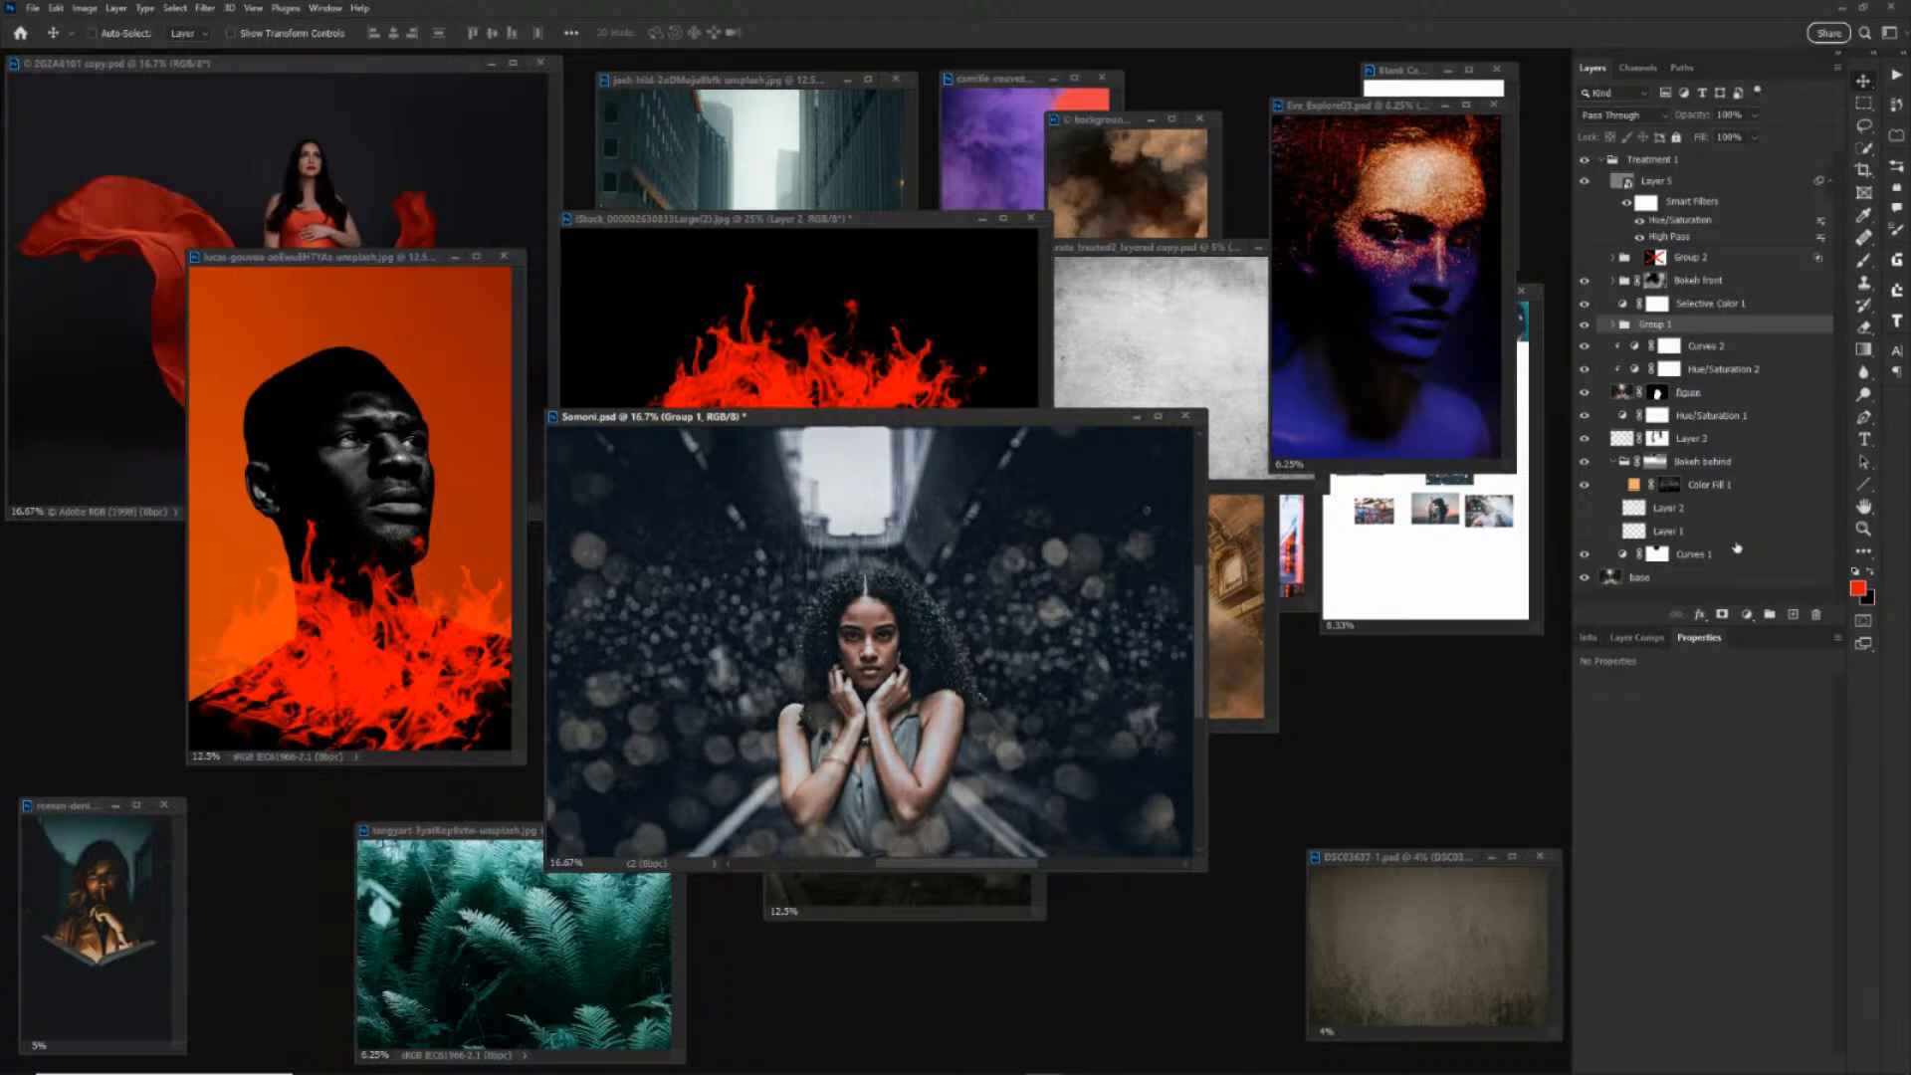
{"action": "left_click", "coordinate": [1671, 486], "text": "alt"}
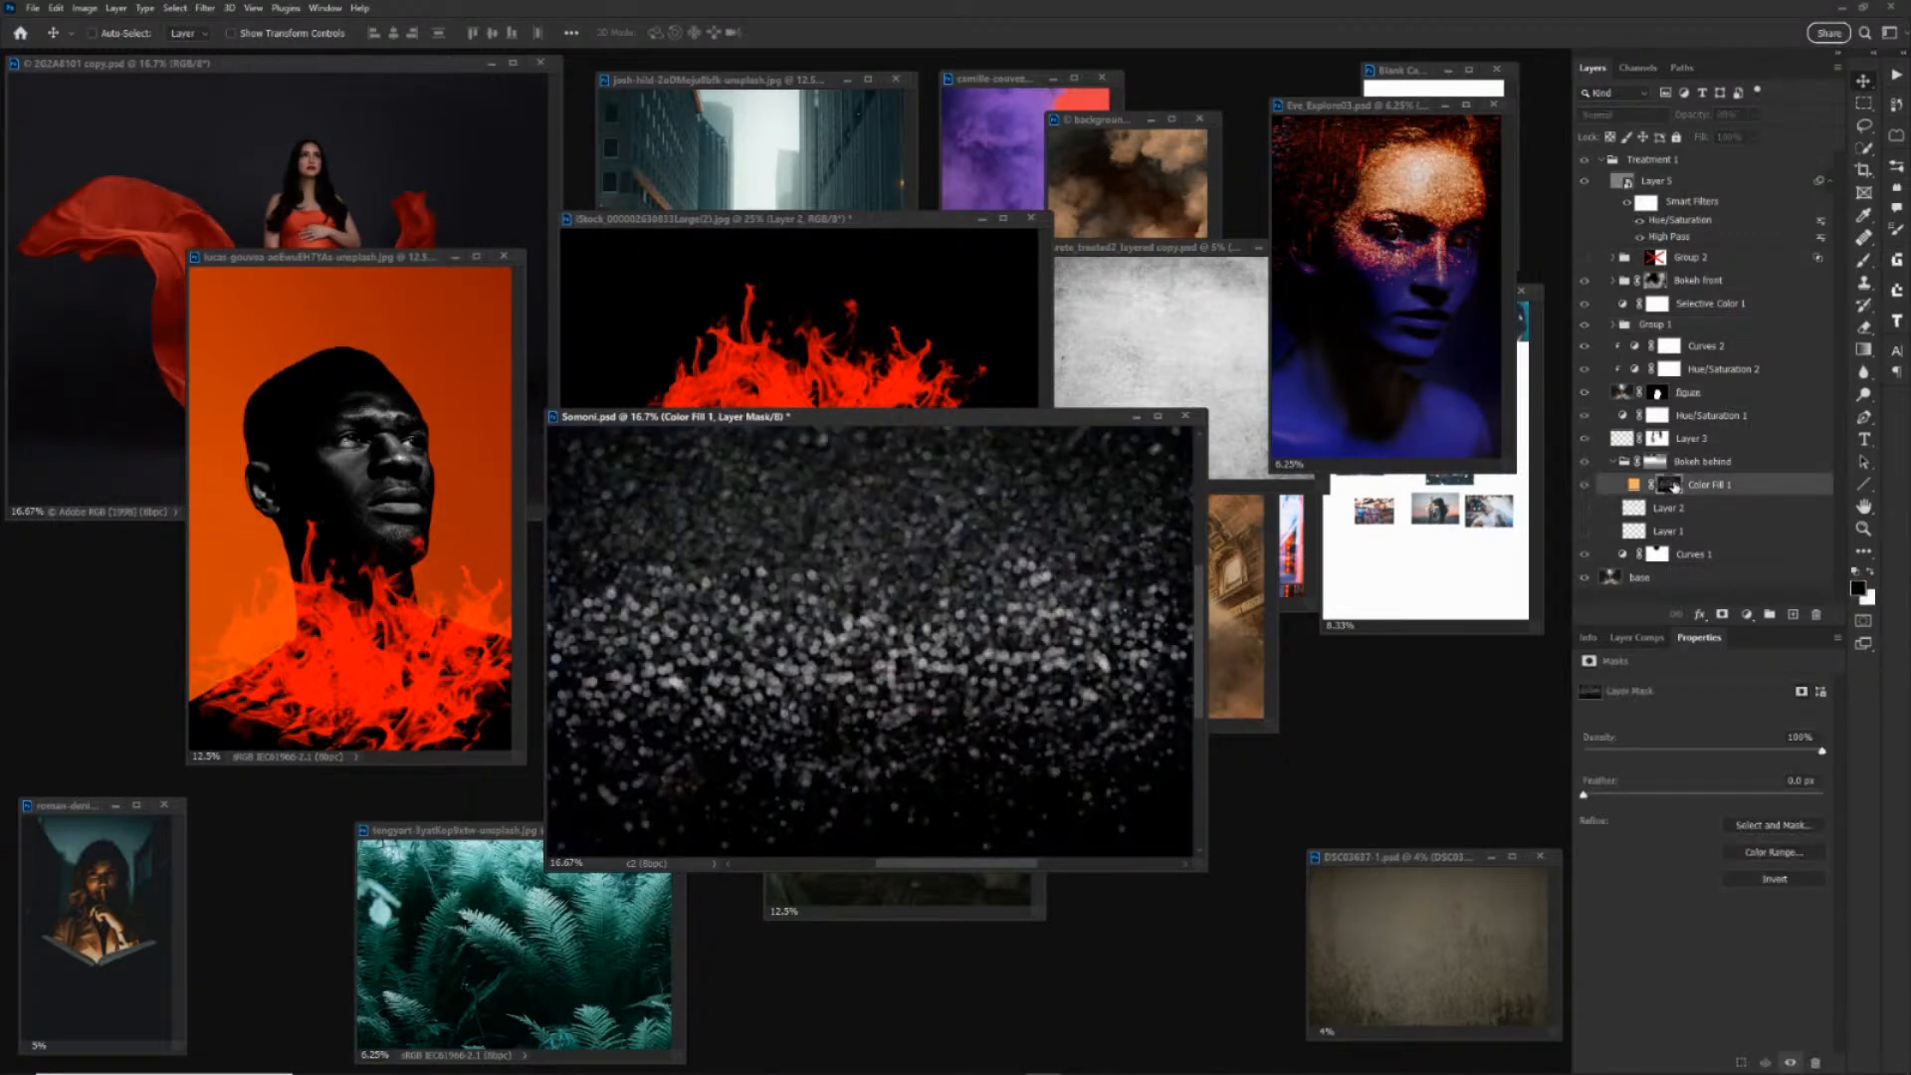
{"action": "left_click", "coordinate": [1671, 486], "text": "alt"}
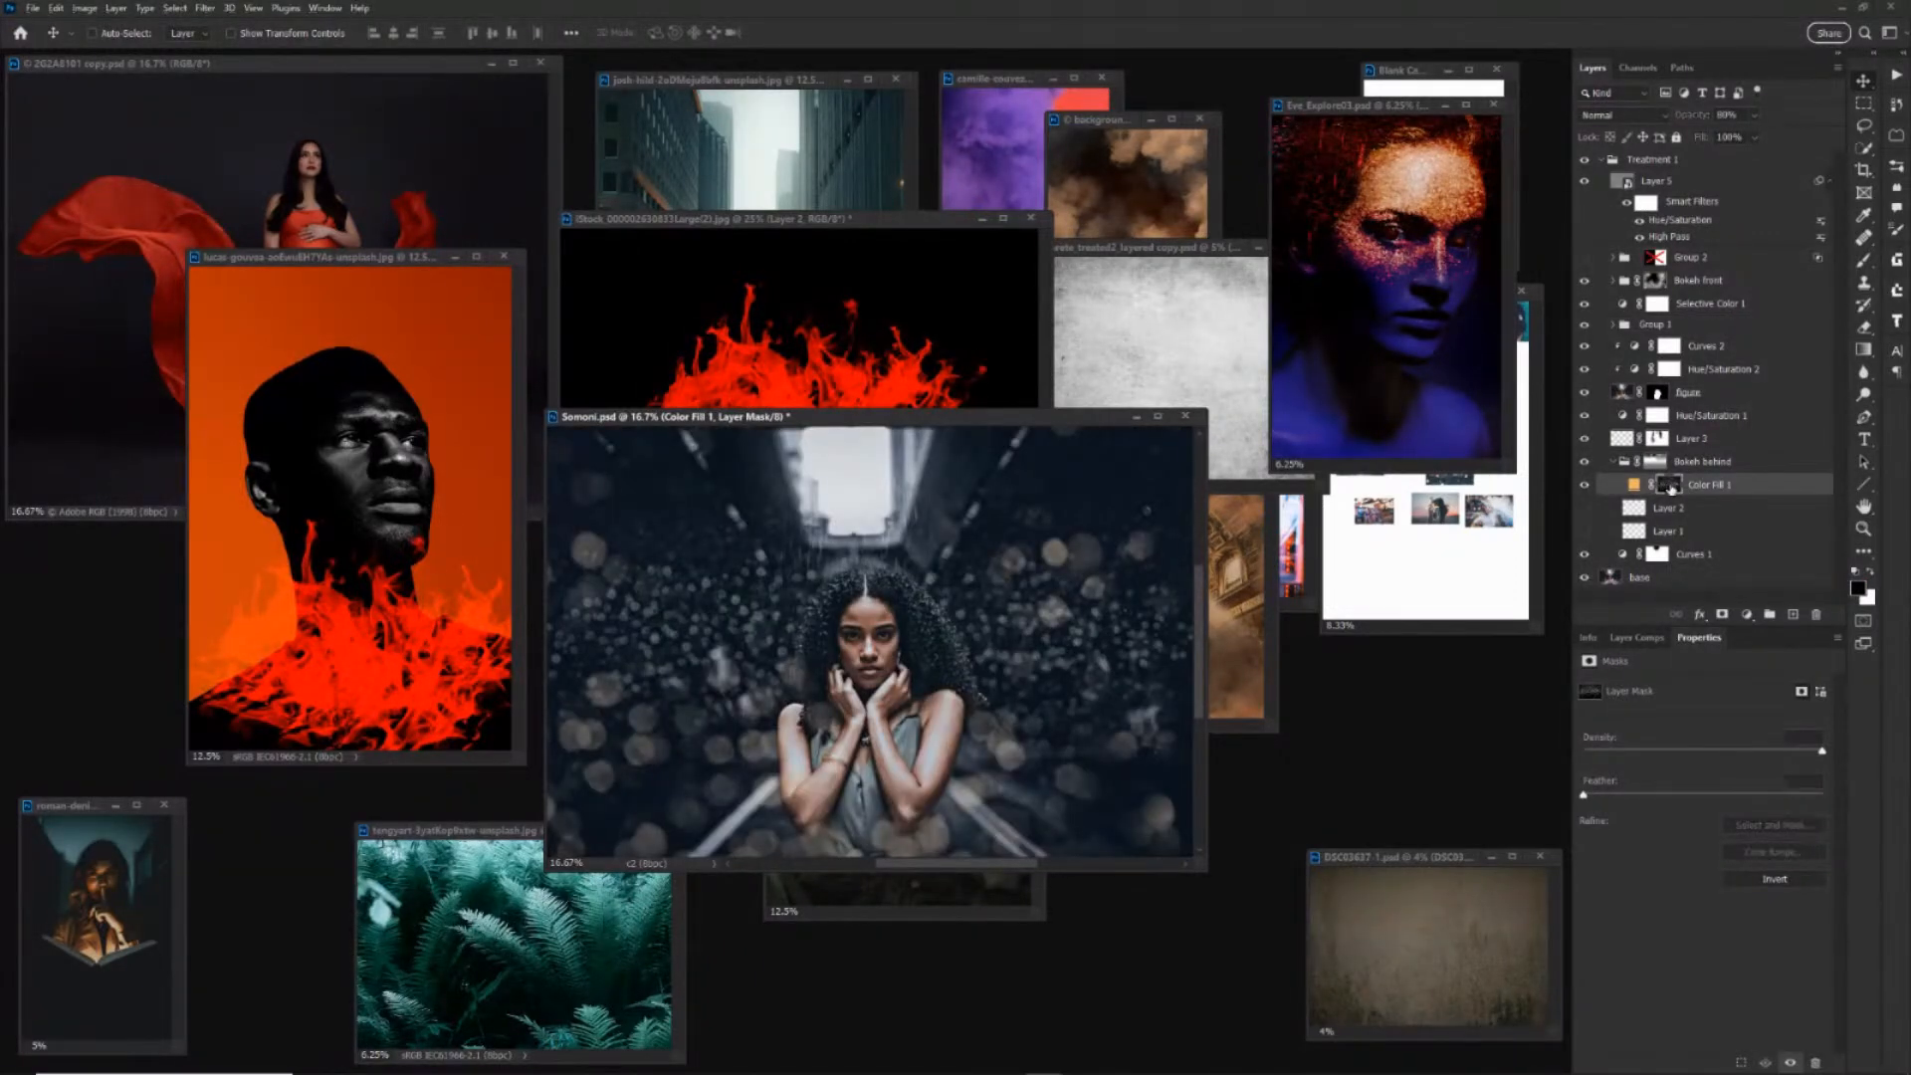
{"action": "left_click", "coordinate": [1671, 485], "text": "alt"}
{"action": "left_click", "coordinate": [1671, 486], "text": "alt"}
Enlarge the street portrait to 25%, reposition its window and collapse the Bokeh behind group.
{"action": "key", "text": "ctrl+plus"}
{"action": "left_click_drag", "start_coordinate": [1209, 415], "coordinate": [1047, 167]}
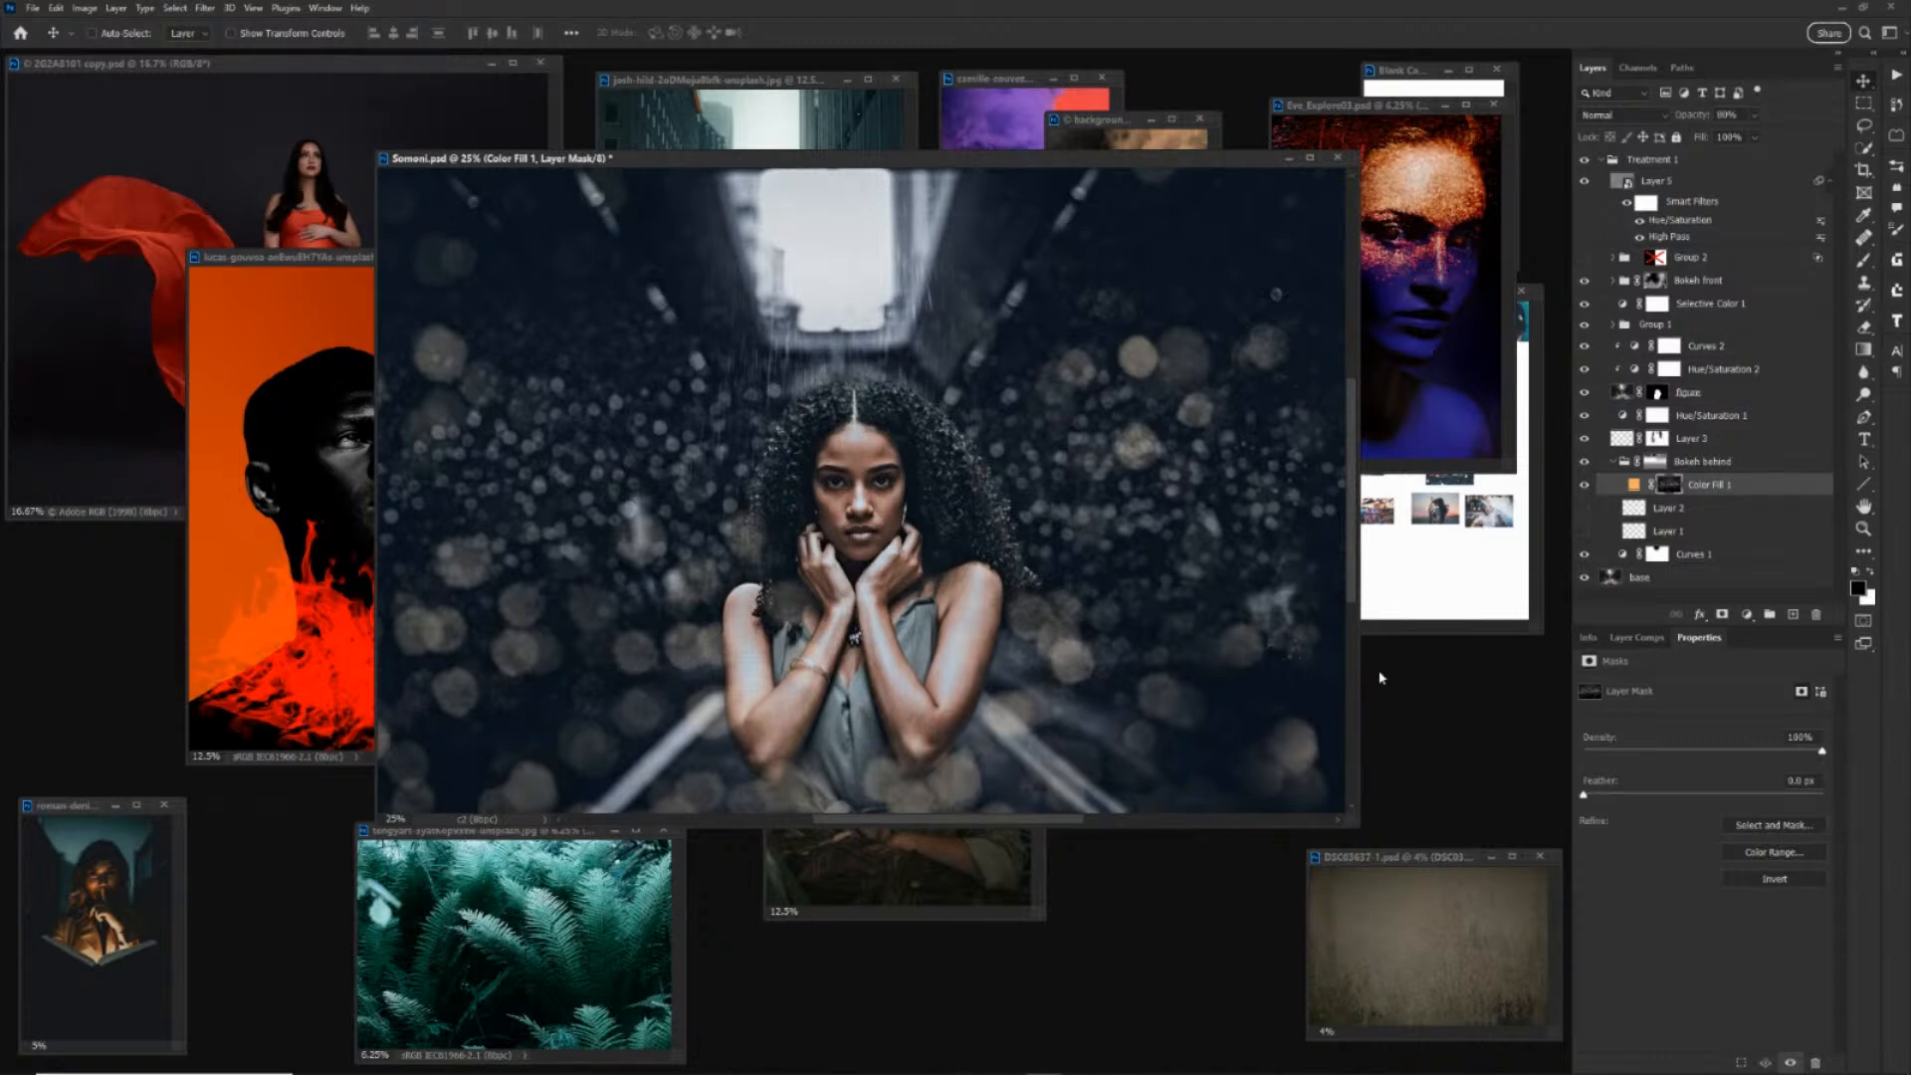
{"action": "left_click", "coordinate": [1613, 462]}
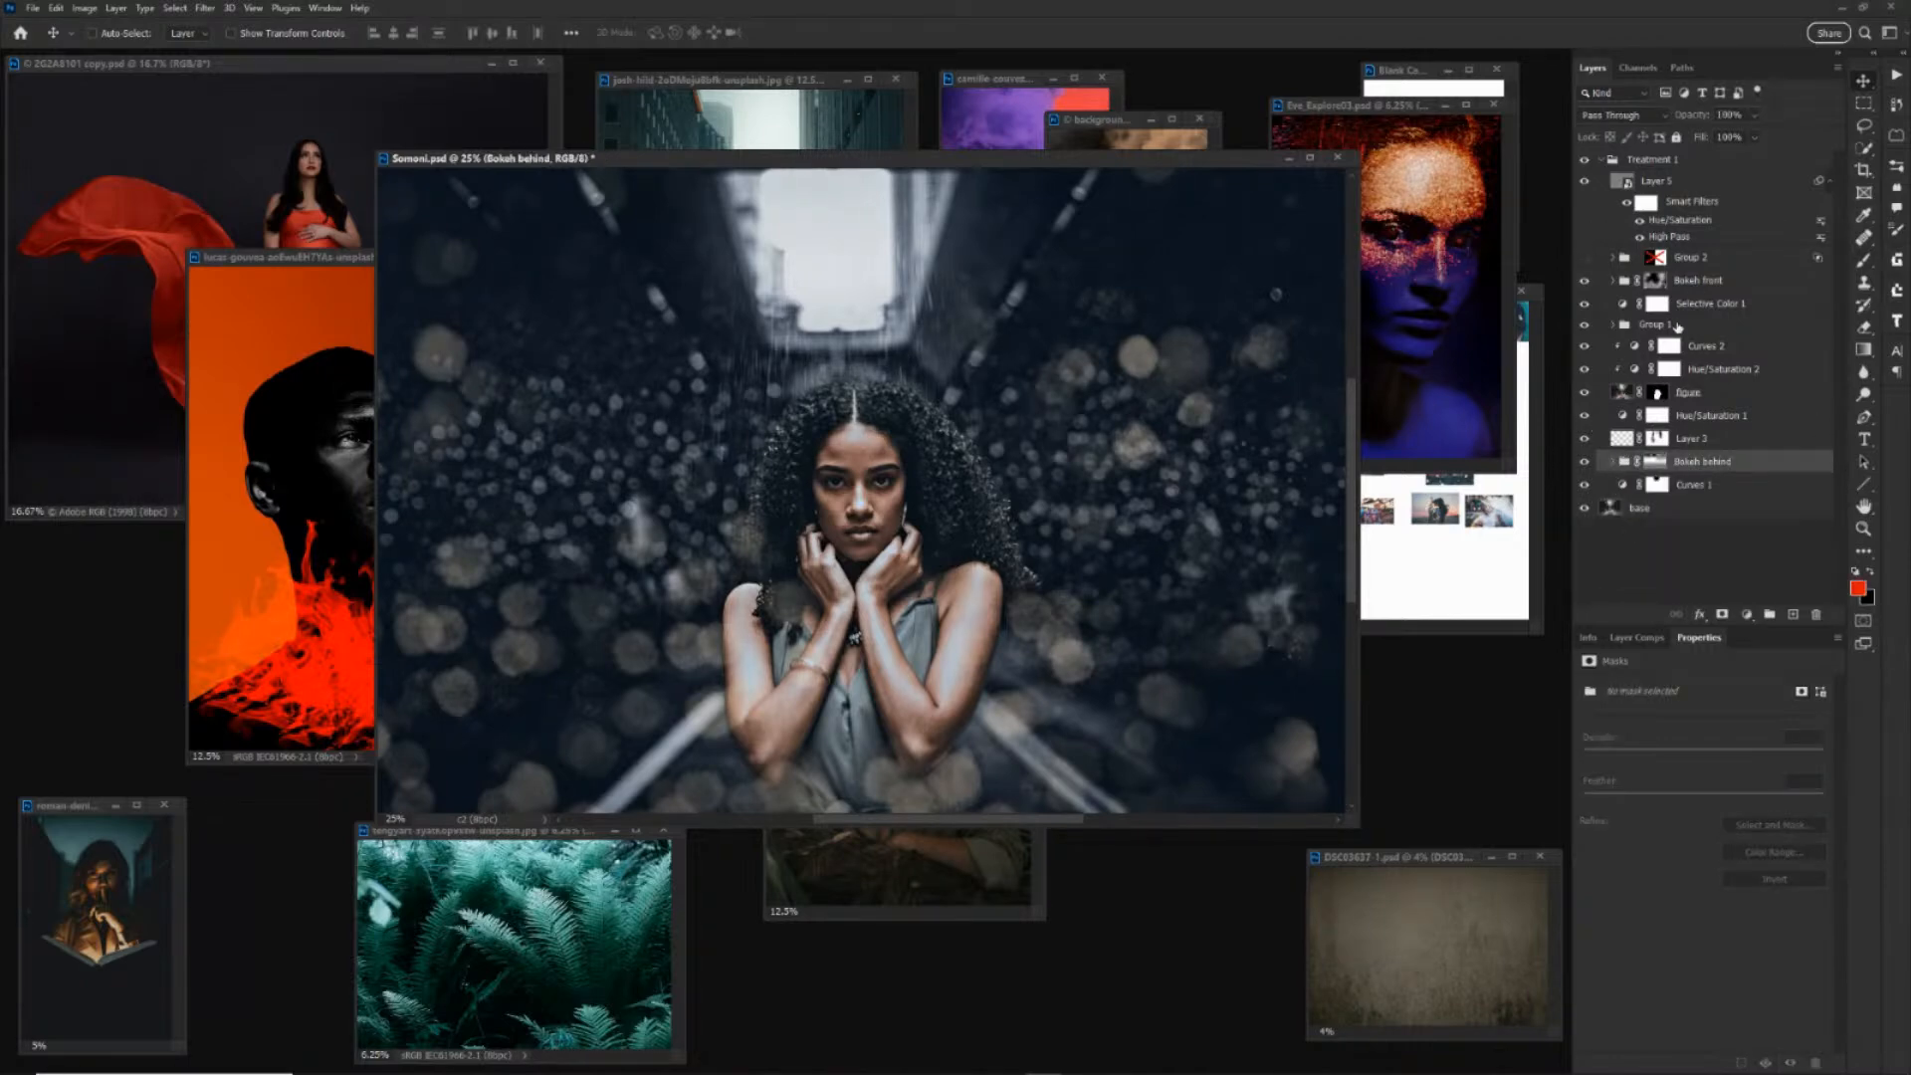
Reduce the street portrait's view to 8.33% and park its window in the free area beside the other images.
{"action": "left_click_drag", "start_coordinate": [1118, 163], "coordinate": [1185, 215]}
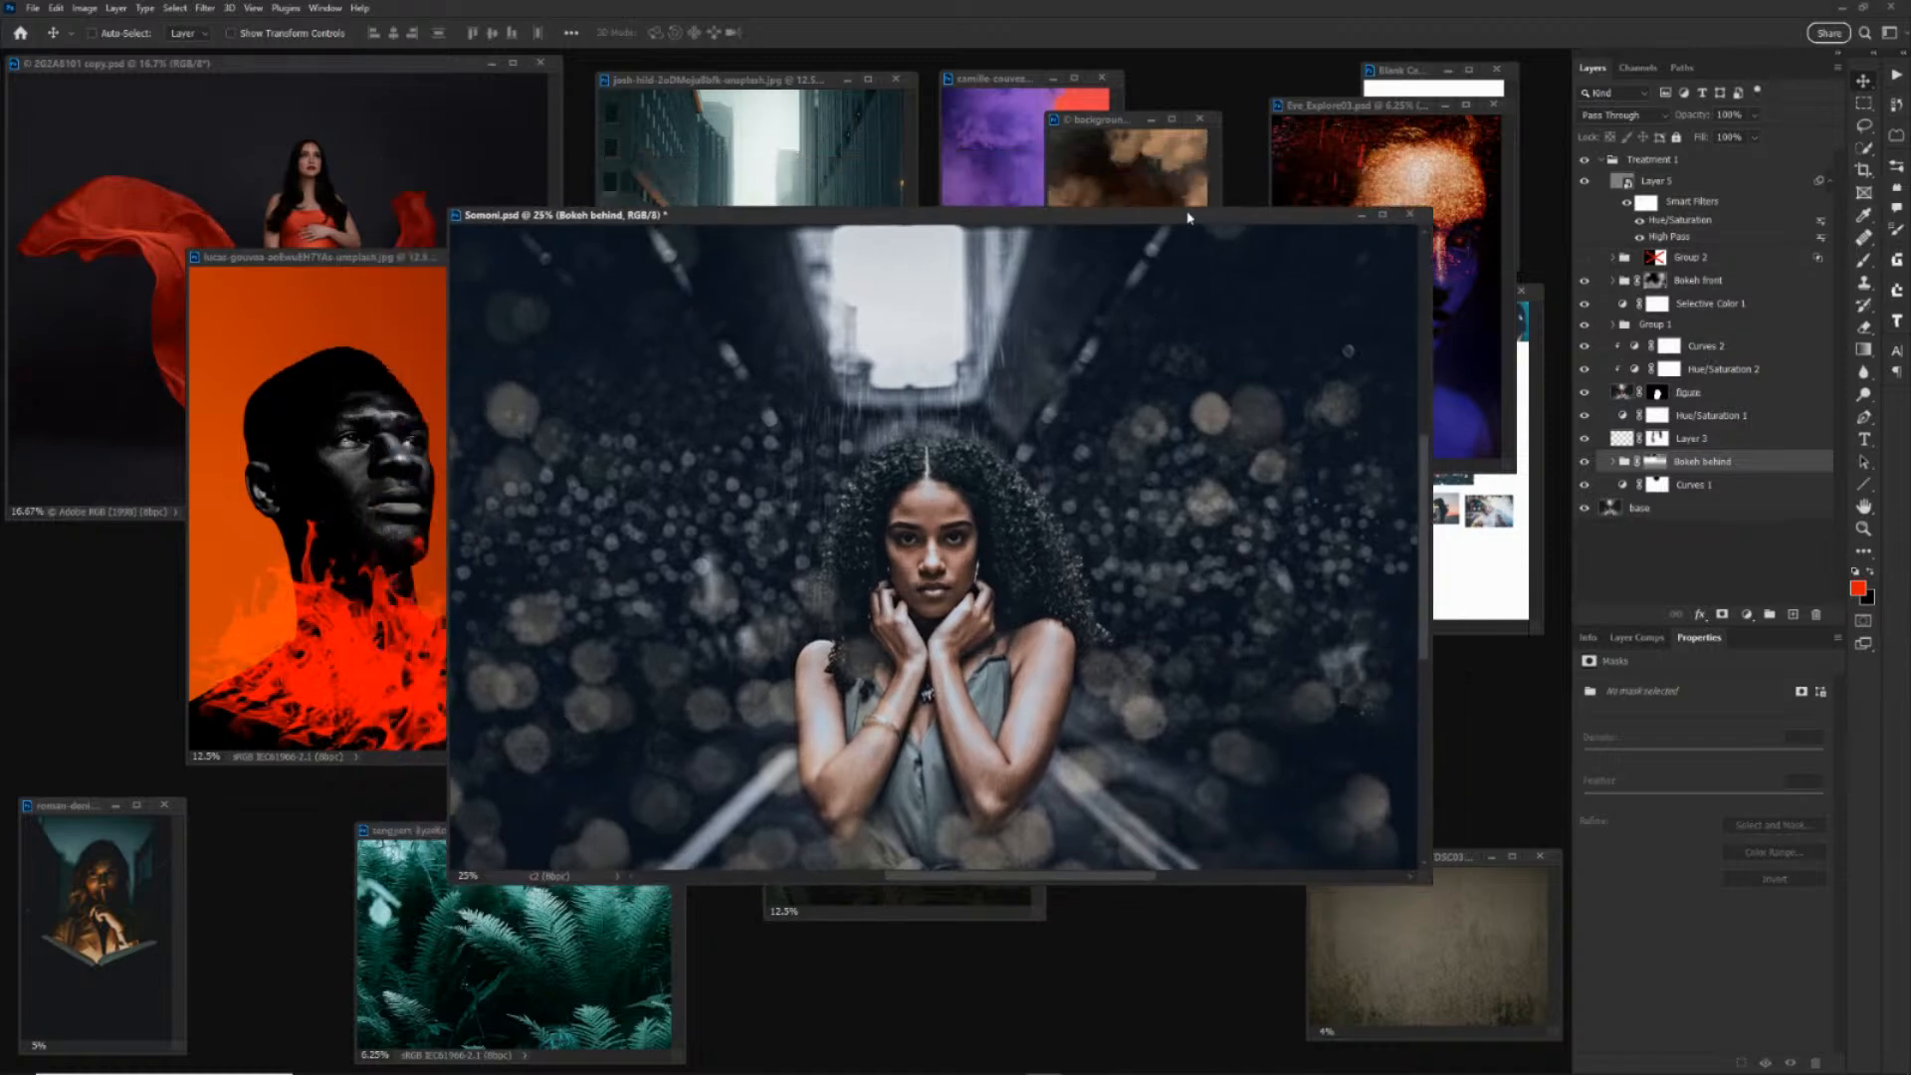
{"action": "key", "text": "ctrl+minus"}
{"action": "key", "text": "ctrl+minus"}
{"action": "key", "text": "ctrl+minus"}
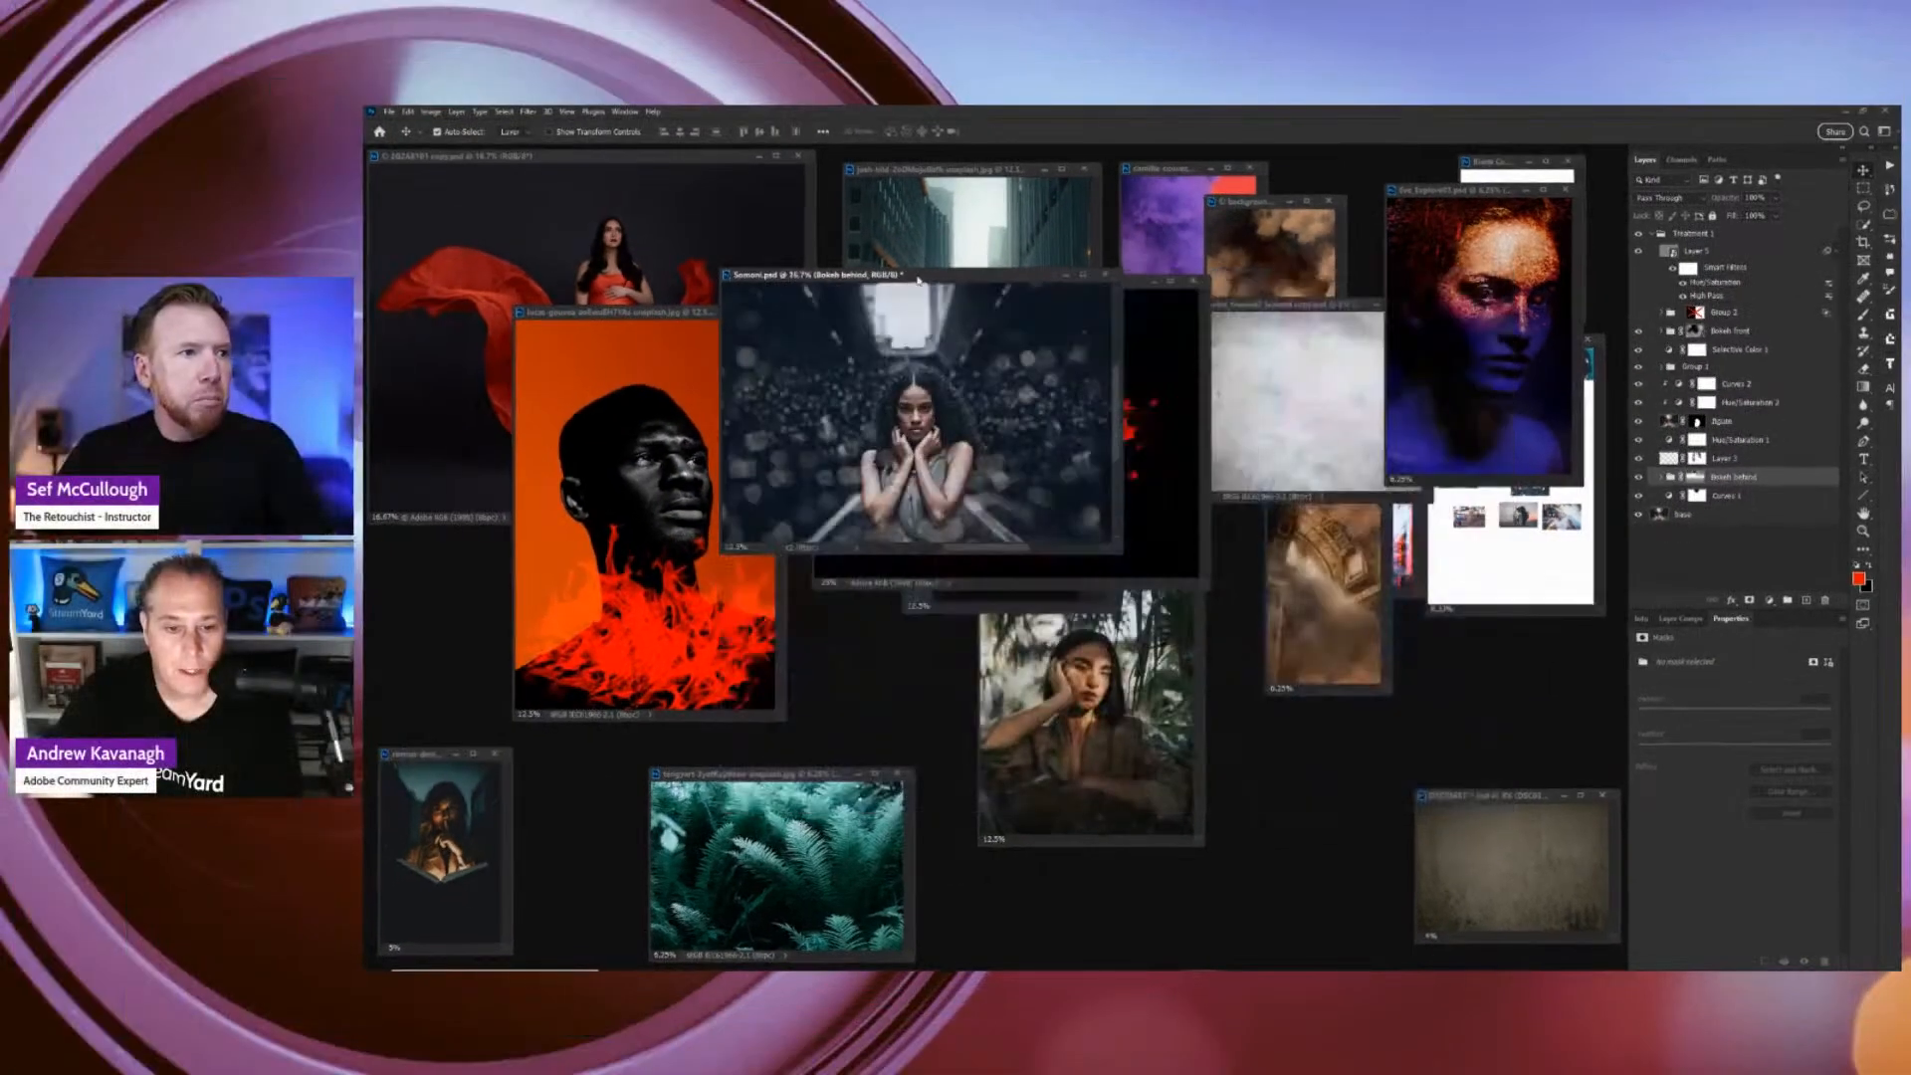
{"action": "left_click_drag", "start_coordinate": [893, 276], "coordinate": [1405, 735]}
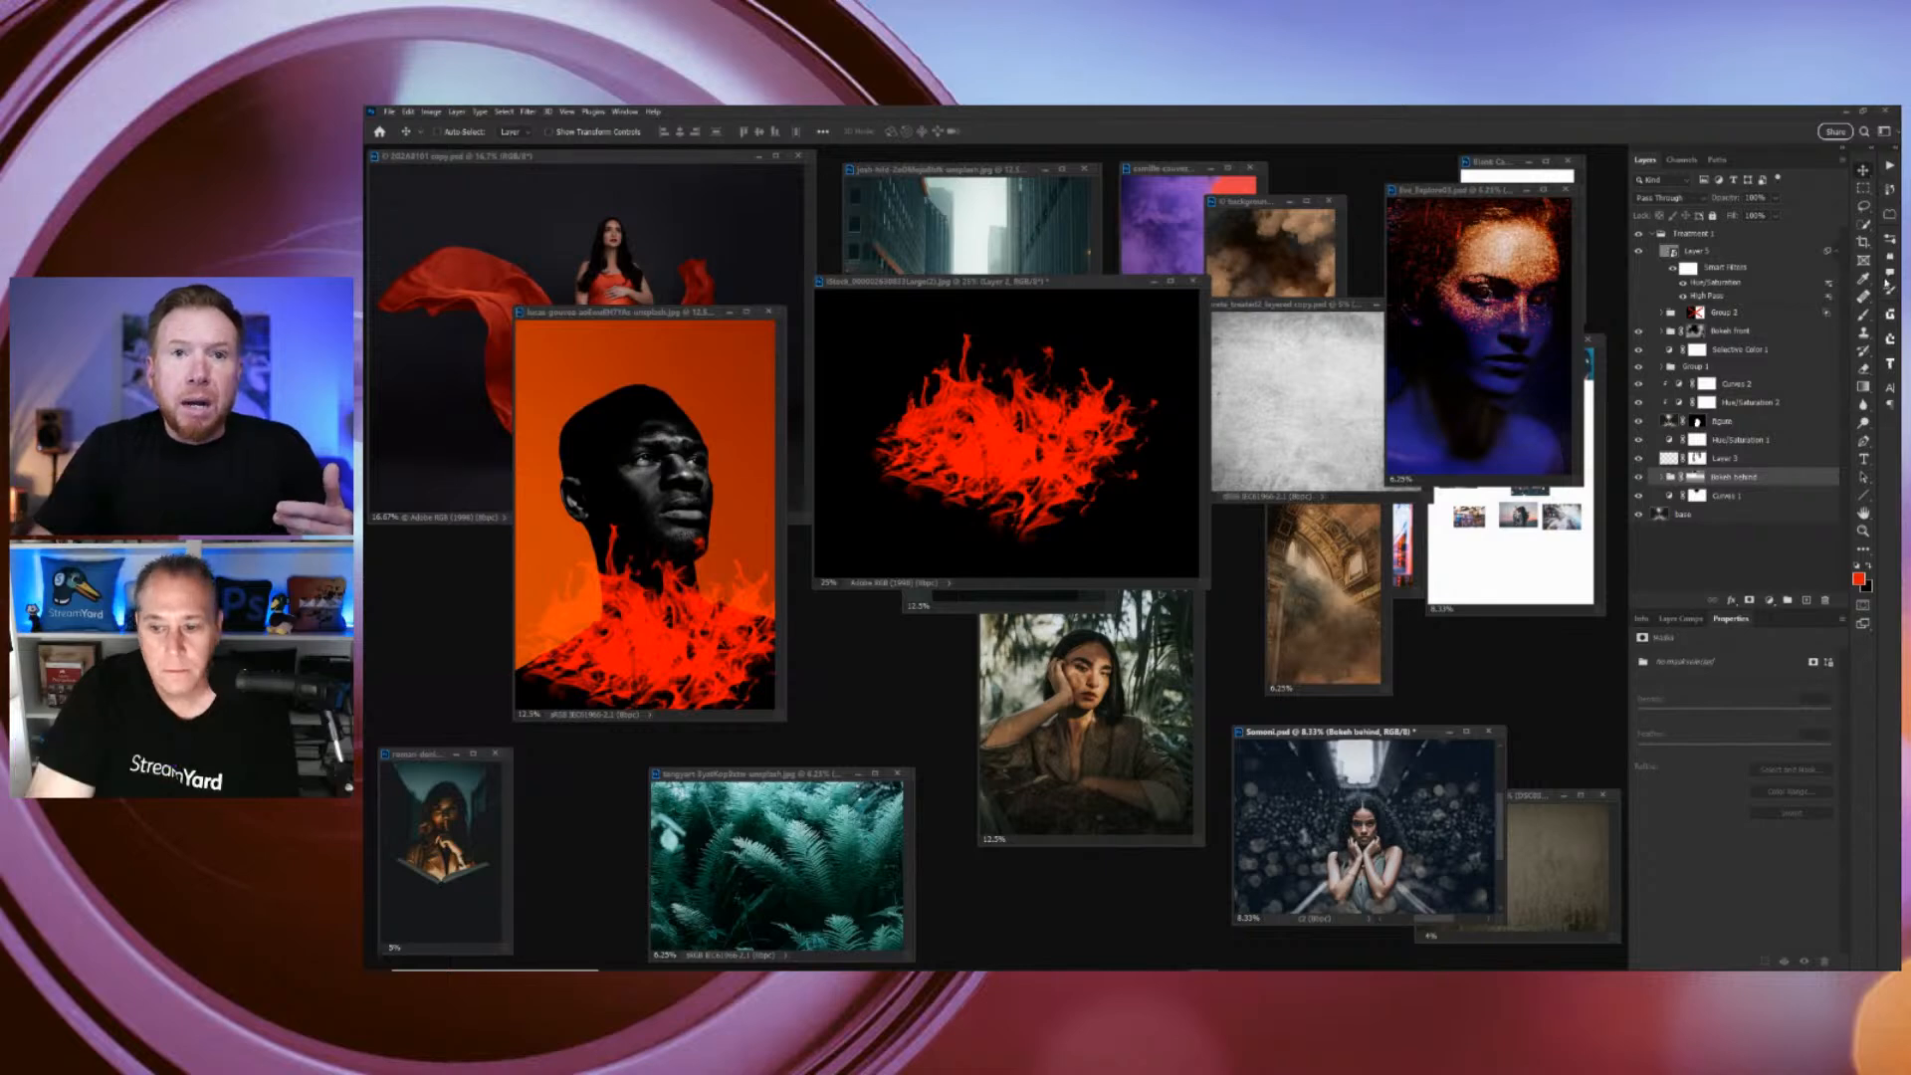
Display the Particle Overlay Brushes in a separate floating Brushes panel and collapse the remaining Brush Settings.
{"action": "left_click", "coordinate": [1892, 242]}
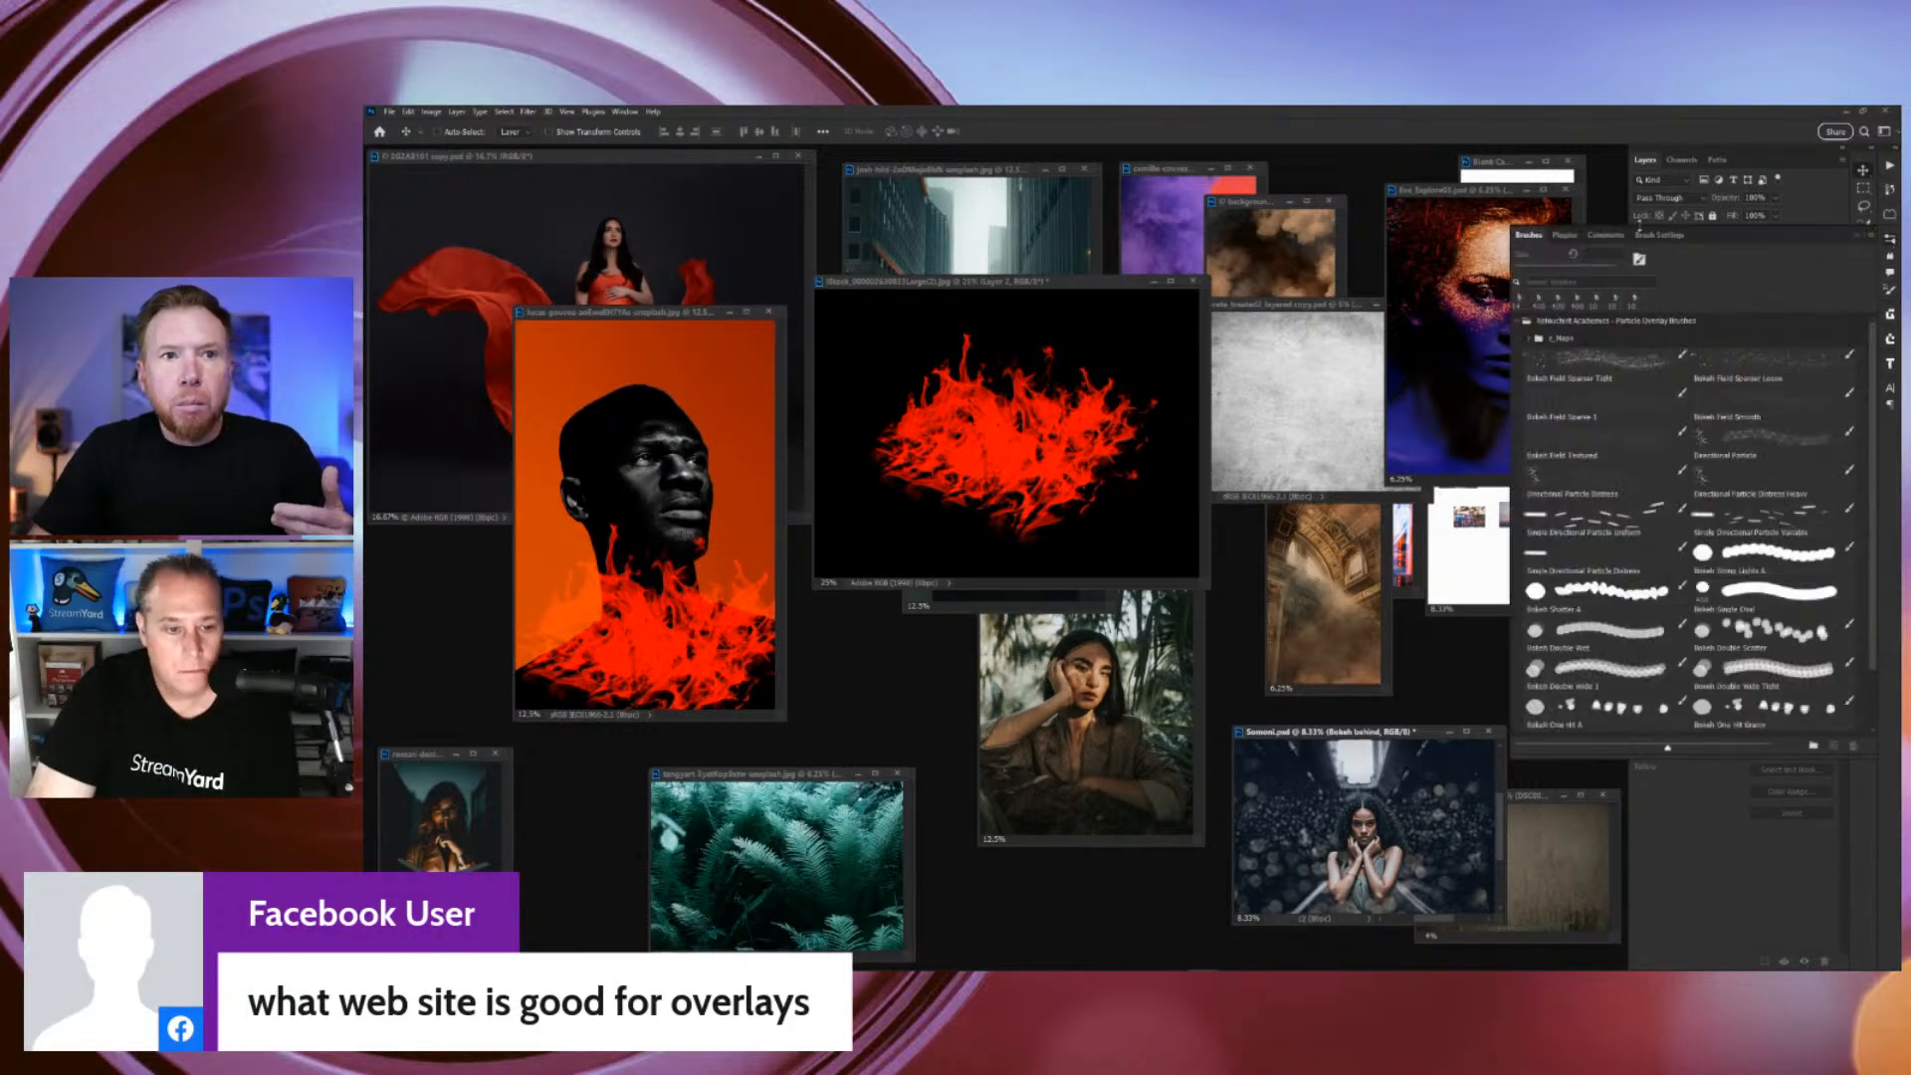
{"action": "left_click_drag", "start_coordinate": [1529, 236], "coordinate": [1058, 247]}
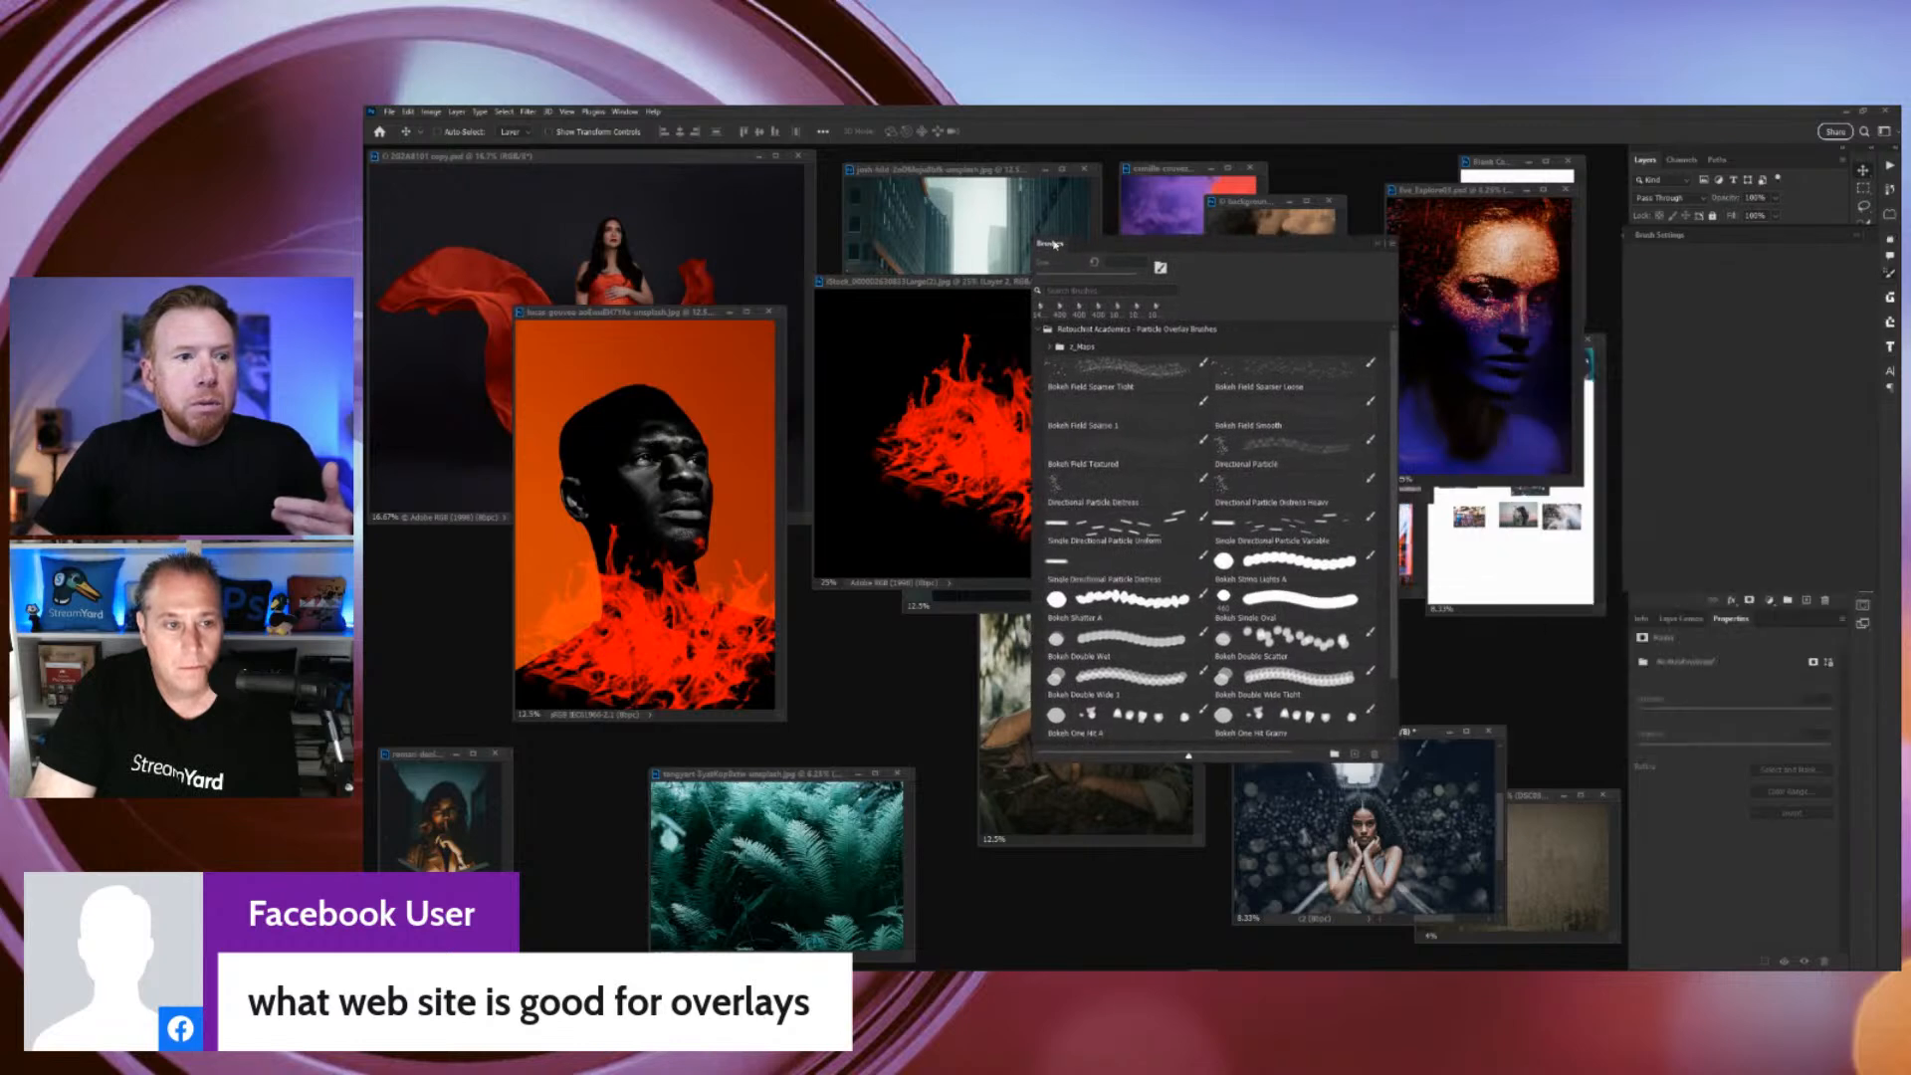
{"action": "left_click", "coordinate": [1890, 274]}
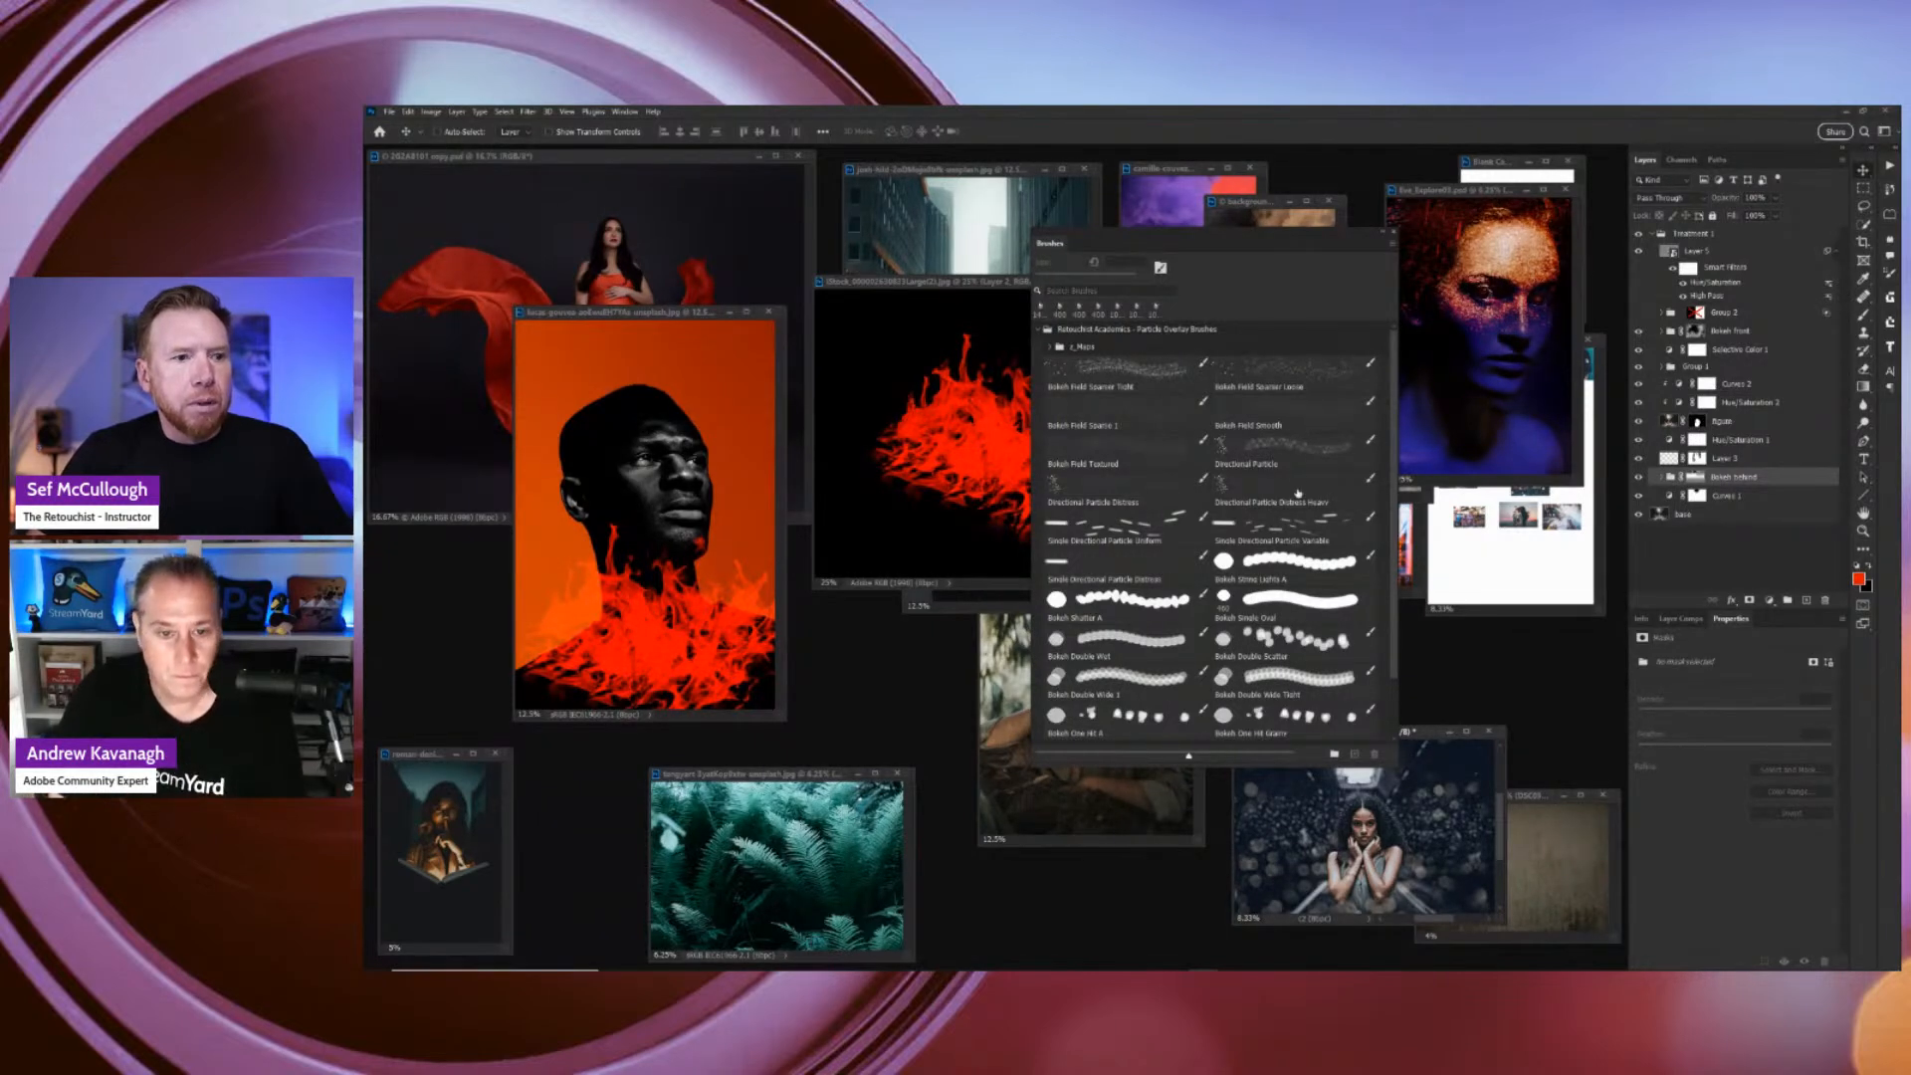
{"action": "mouse_move", "coordinate": [1237, 238]}
{"action": "left_mouse_down"}
{"action": "mouse_move", "coordinate": [1270, 247]}
{"action": "mouse_move", "coordinate": [1044, 221]}
{"action": "mouse_move", "coordinate": [1109, 212]}
{"action": "mouse_move", "coordinate": [1354, 292]}
{"action": "mouse_move", "coordinate": [1240, 308]}
{"action": "left_mouse_up"}
Bring the Blank Canvas.psd document forward, enlarge it to 16.7% and arrange it beside the brush list.
{"action": "left_click_drag", "start_coordinate": [1496, 161], "coordinate": [745, 281]}
{"action": "key", "text": "ctrl+plus"}
{"action": "key", "text": "ctrl+plus"}
{"action": "key", "text": "ctrl+plus"}
{"action": "key", "text": "ctrl+plus"}
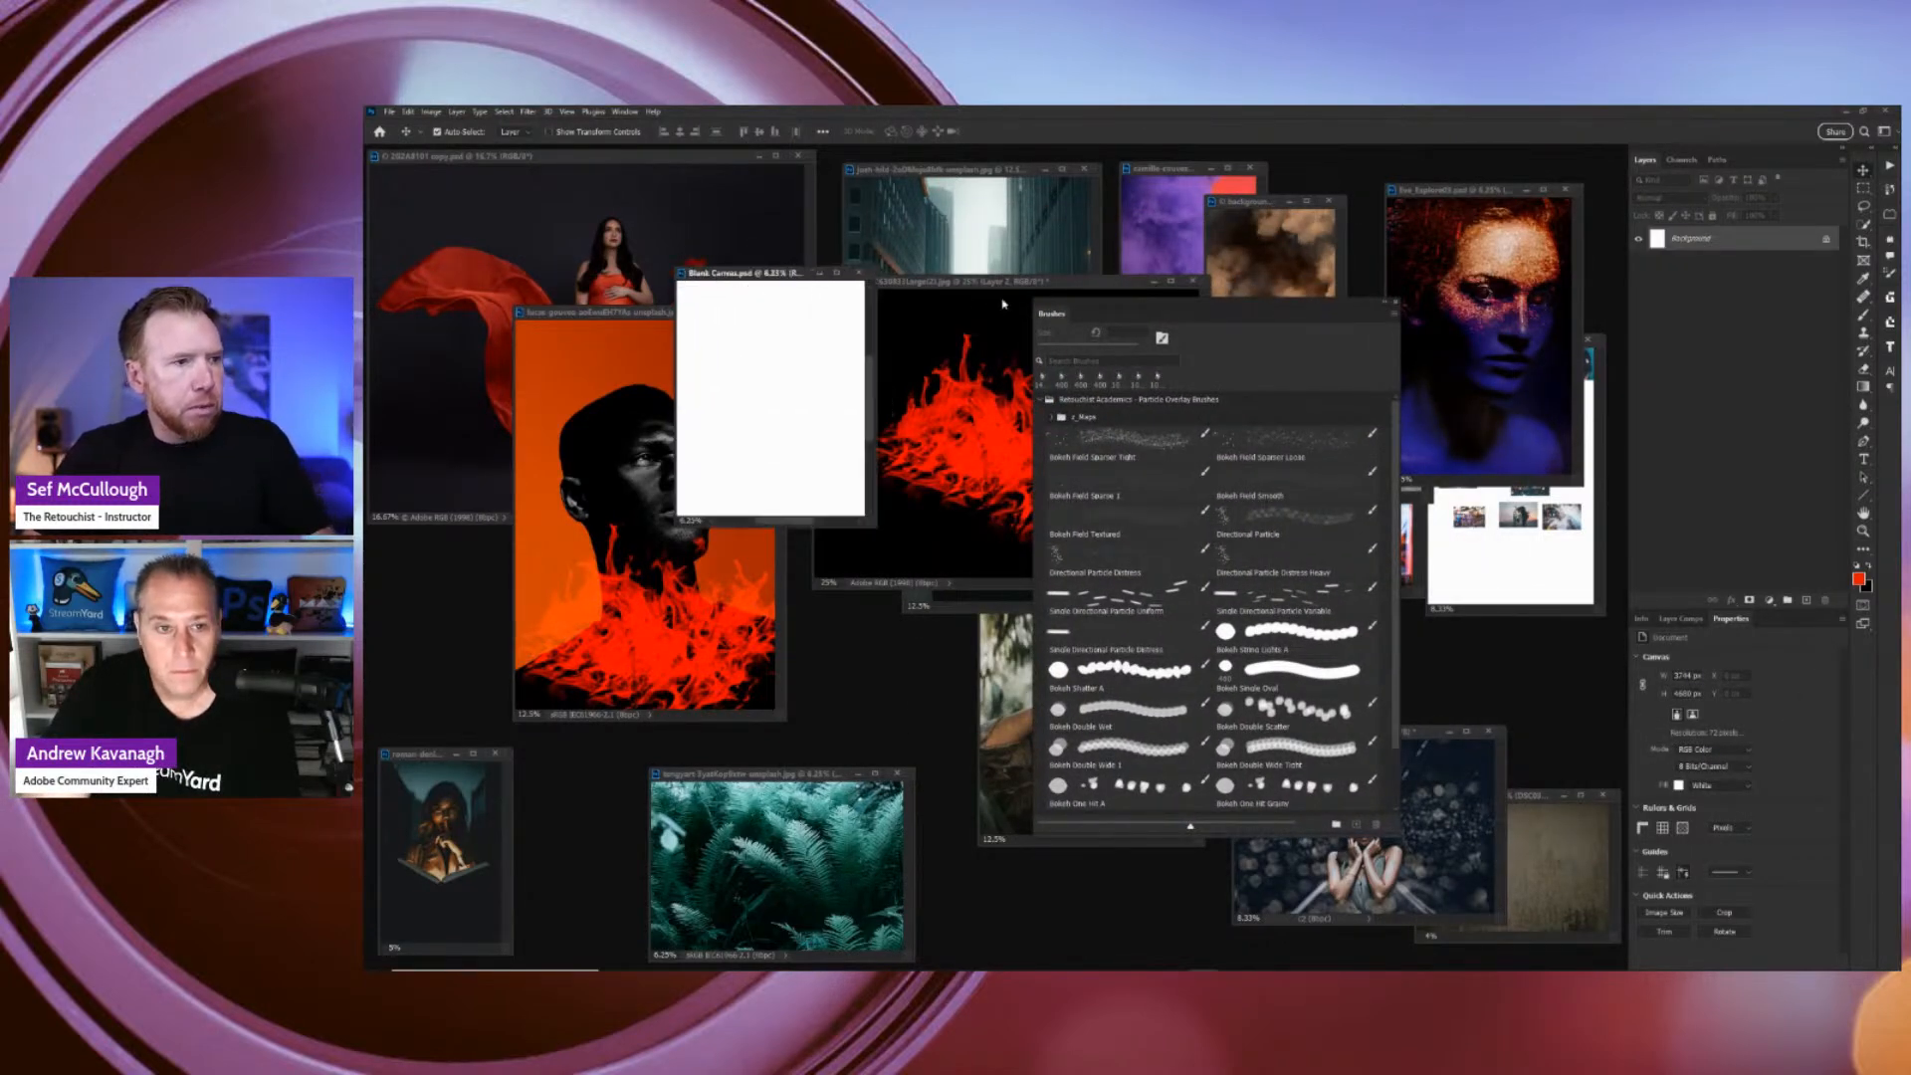
{"action": "left_click_drag", "start_coordinate": [1187, 311], "coordinate": [1320, 219]}
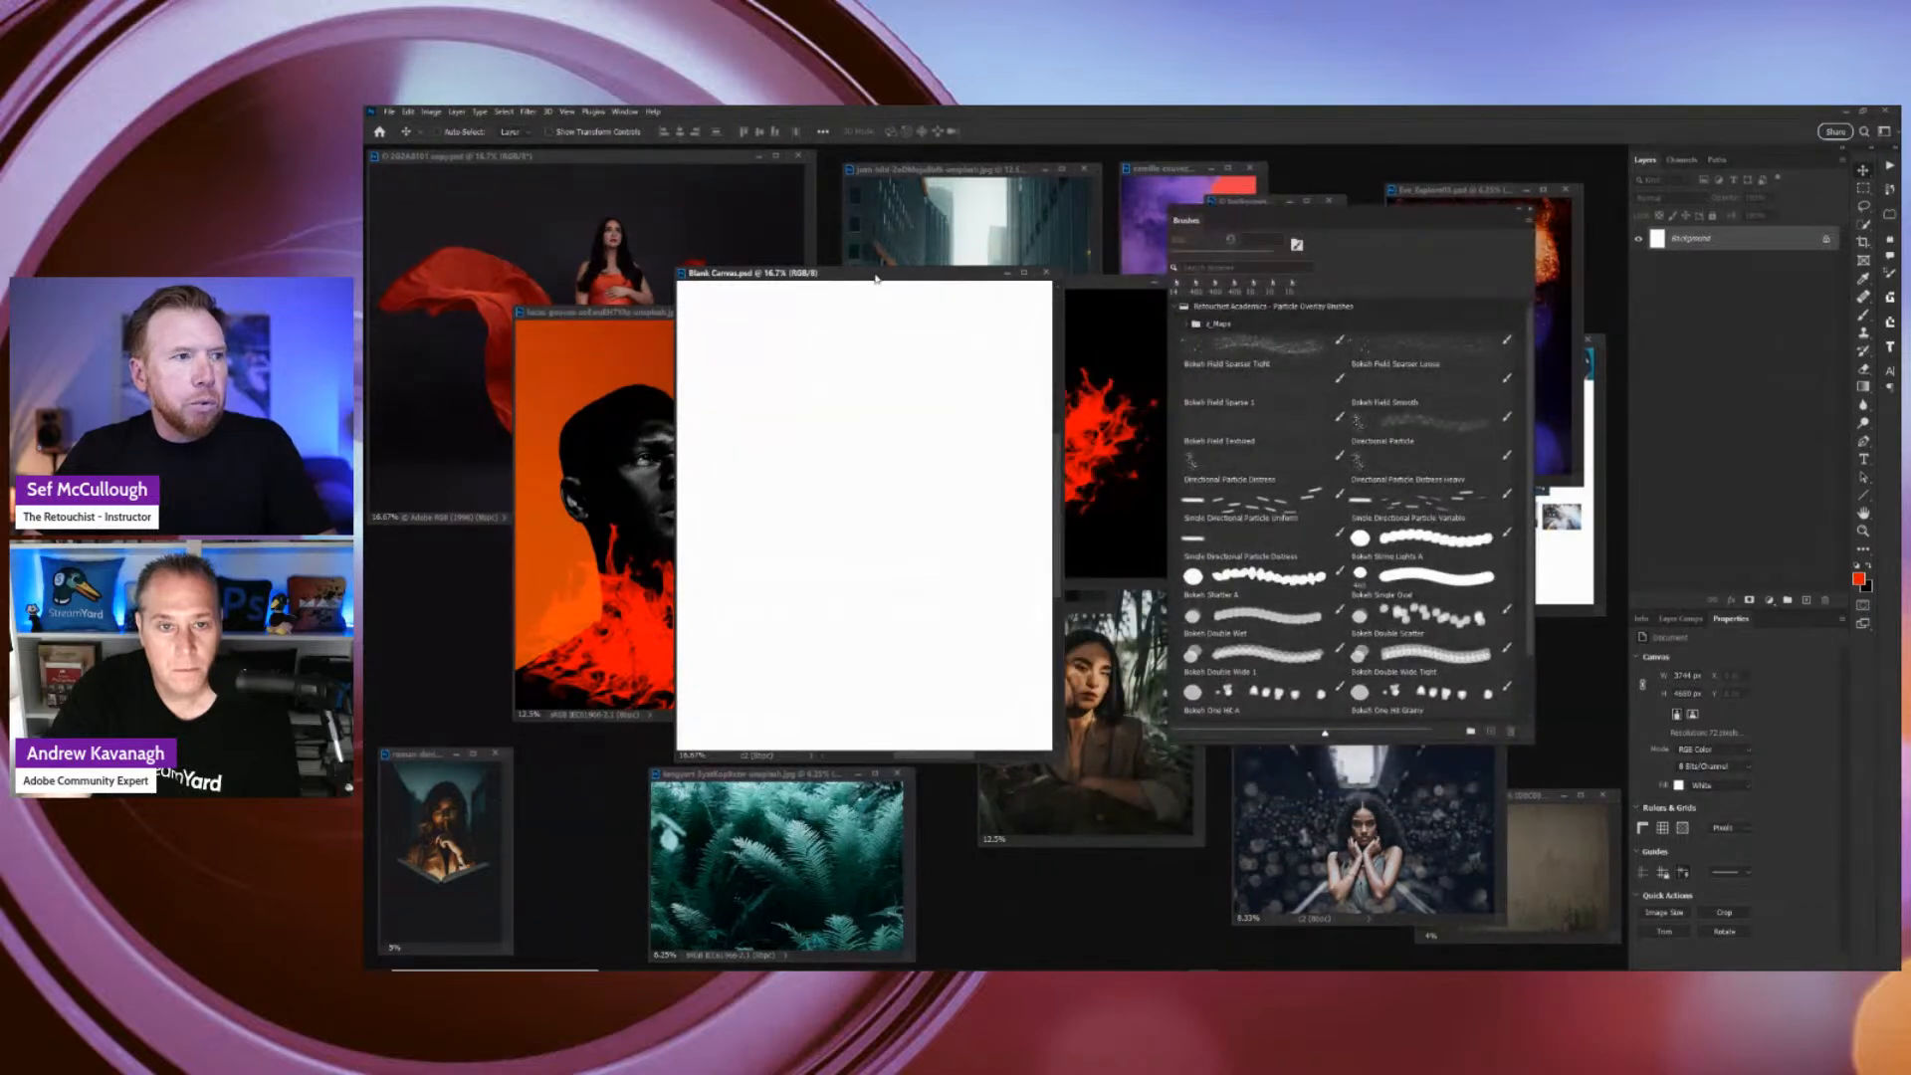
{"action": "left_click_drag", "start_coordinate": [876, 279], "coordinate": [910, 241]}
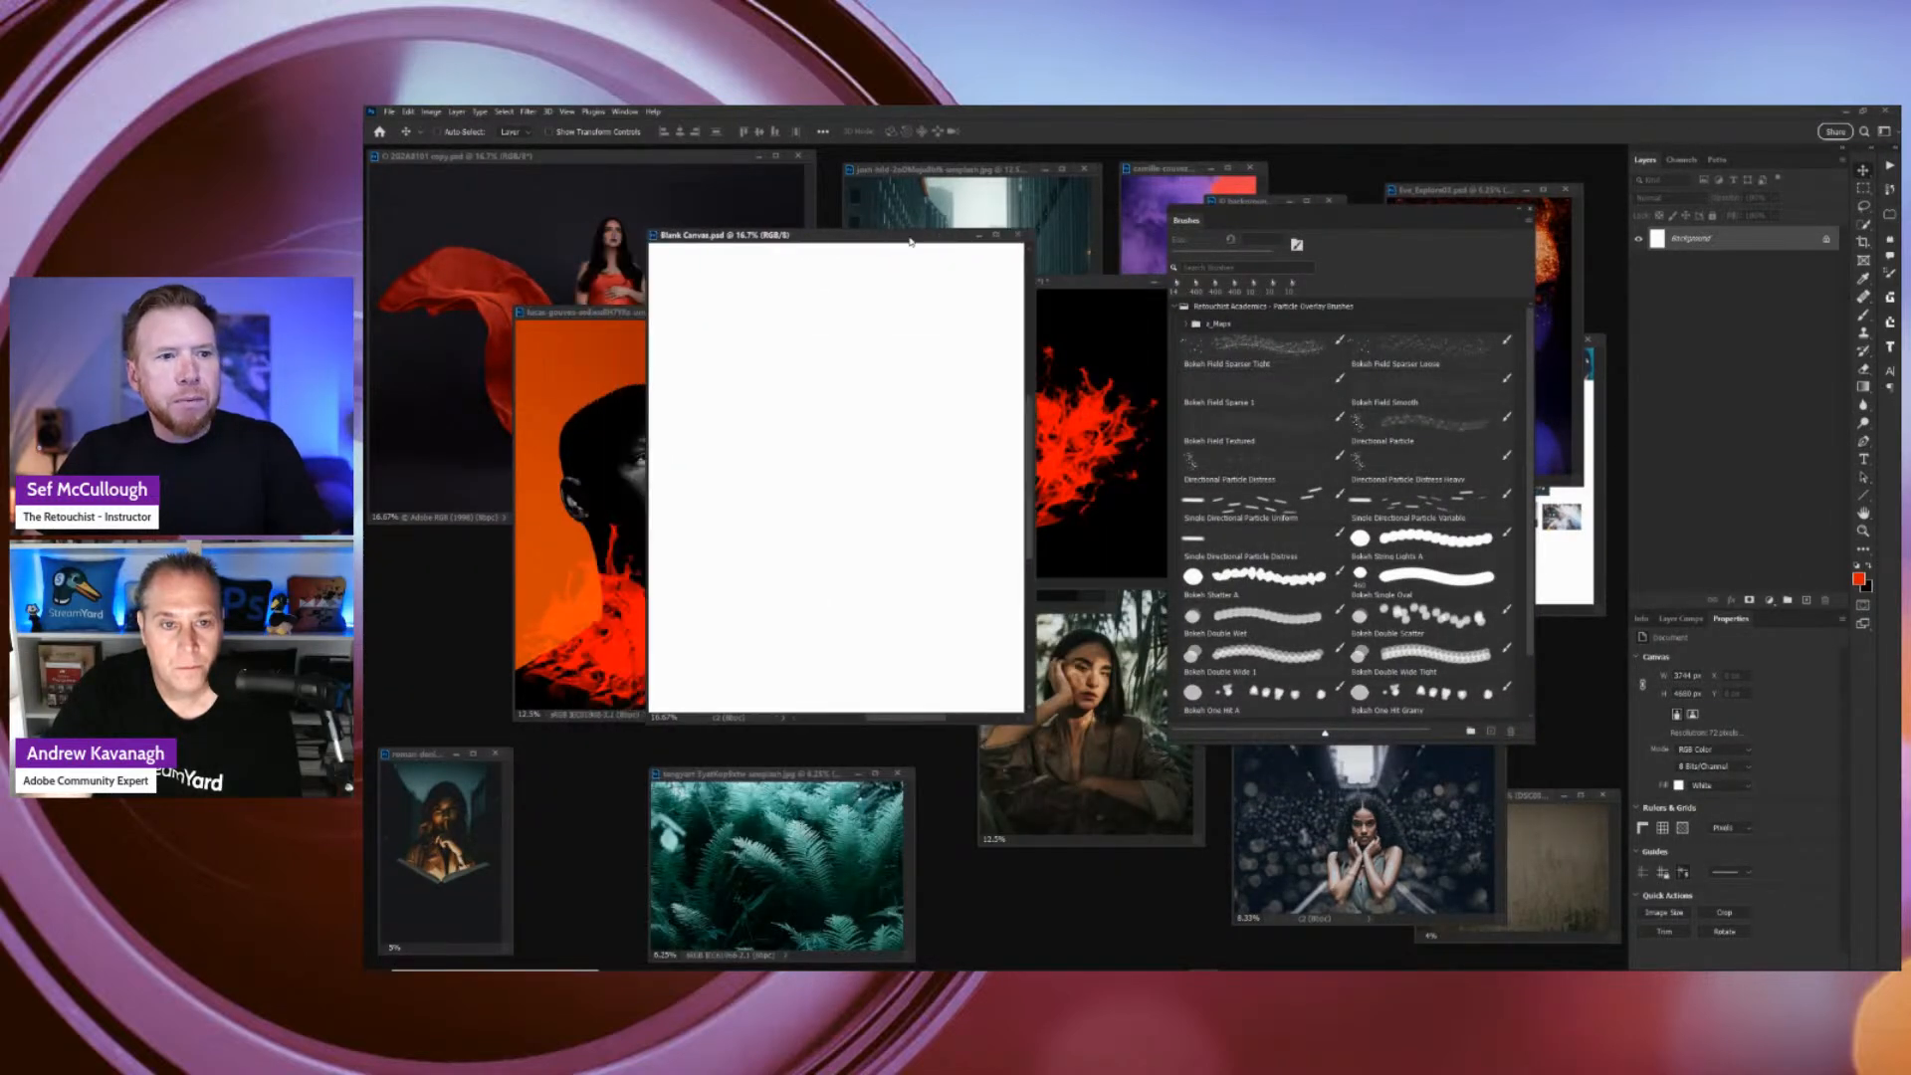
Choose the Bokeh Field Sparser Tight brush, paint red test particles across the blank canvas and undo them.
{"action": "left_click", "coordinate": [1285, 341]}
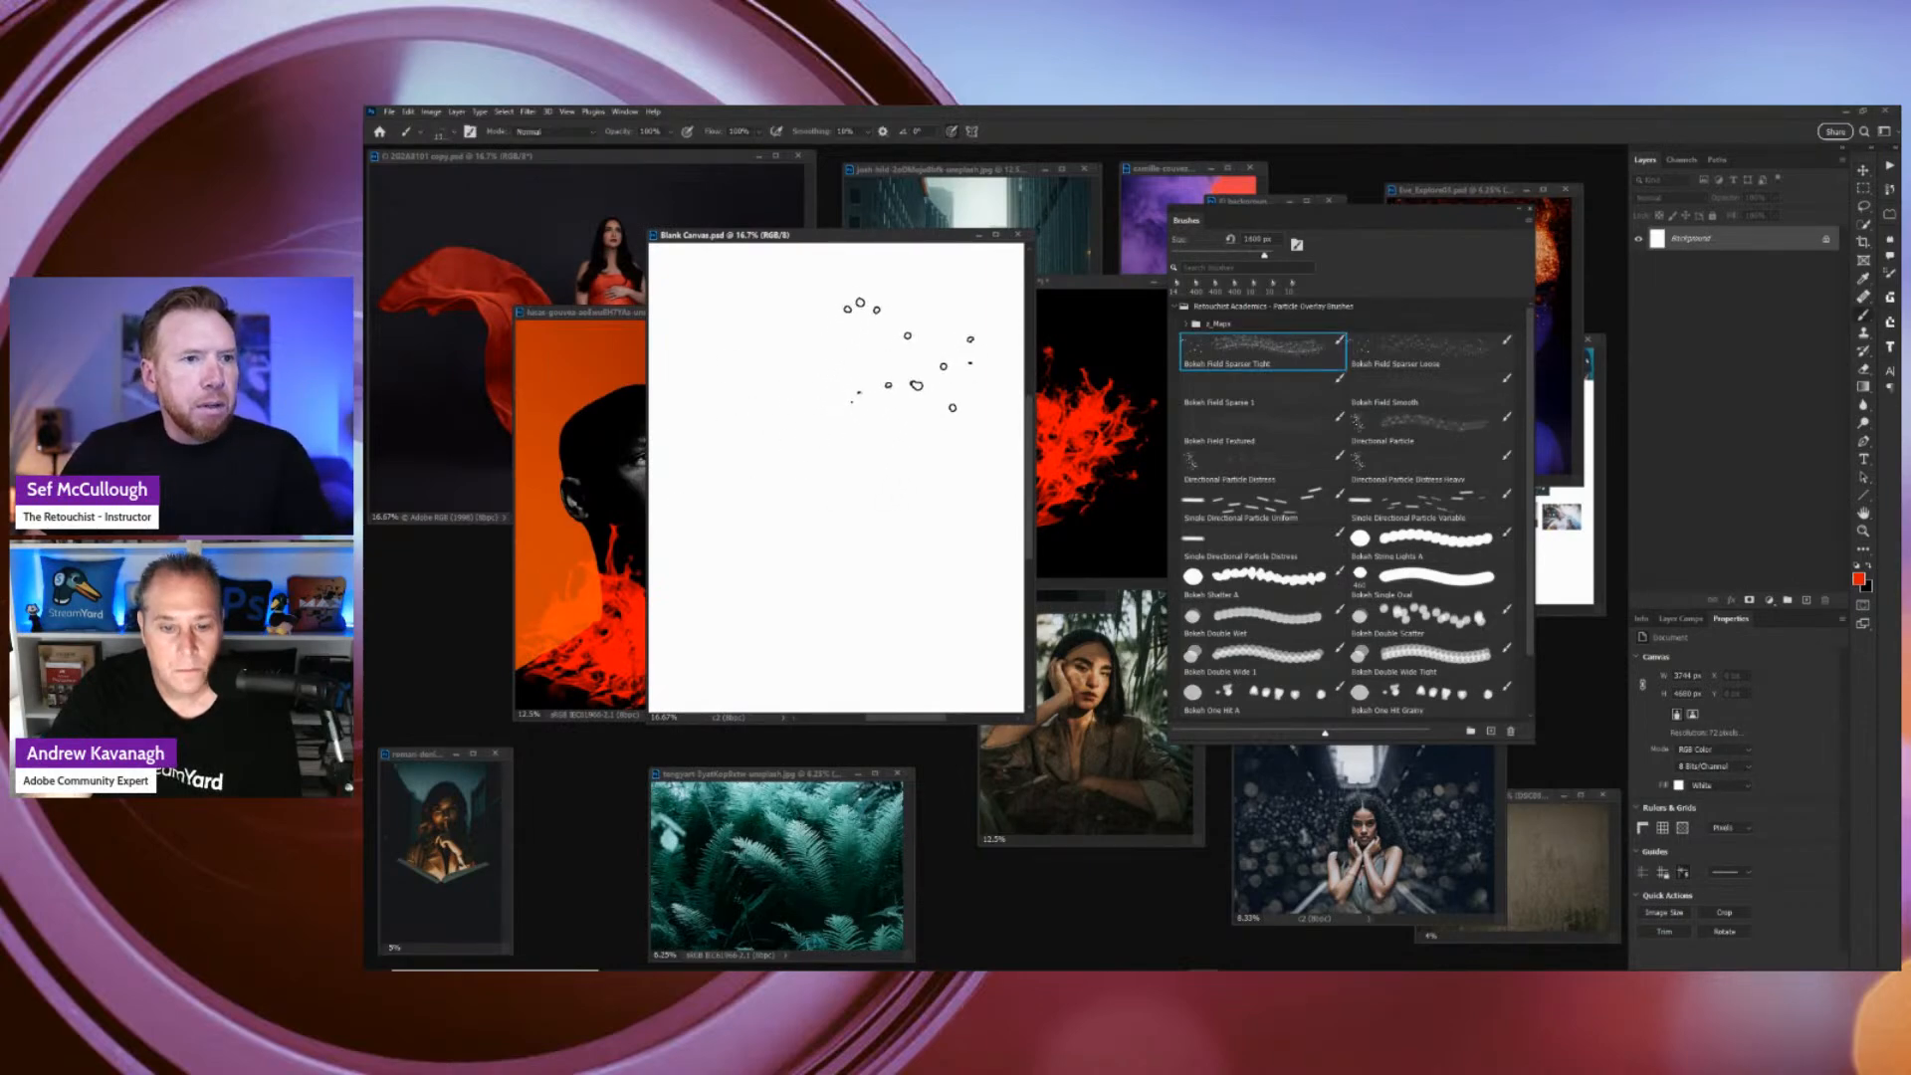
{"action": "mouse_move", "coordinate": [894, 353]}
{"action": "left_mouse_down"}
{"action": "mouse_move", "coordinate": [808, 495]}
{"action": "mouse_move", "coordinate": [855, 448]}
{"action": "left_mouse_up"}
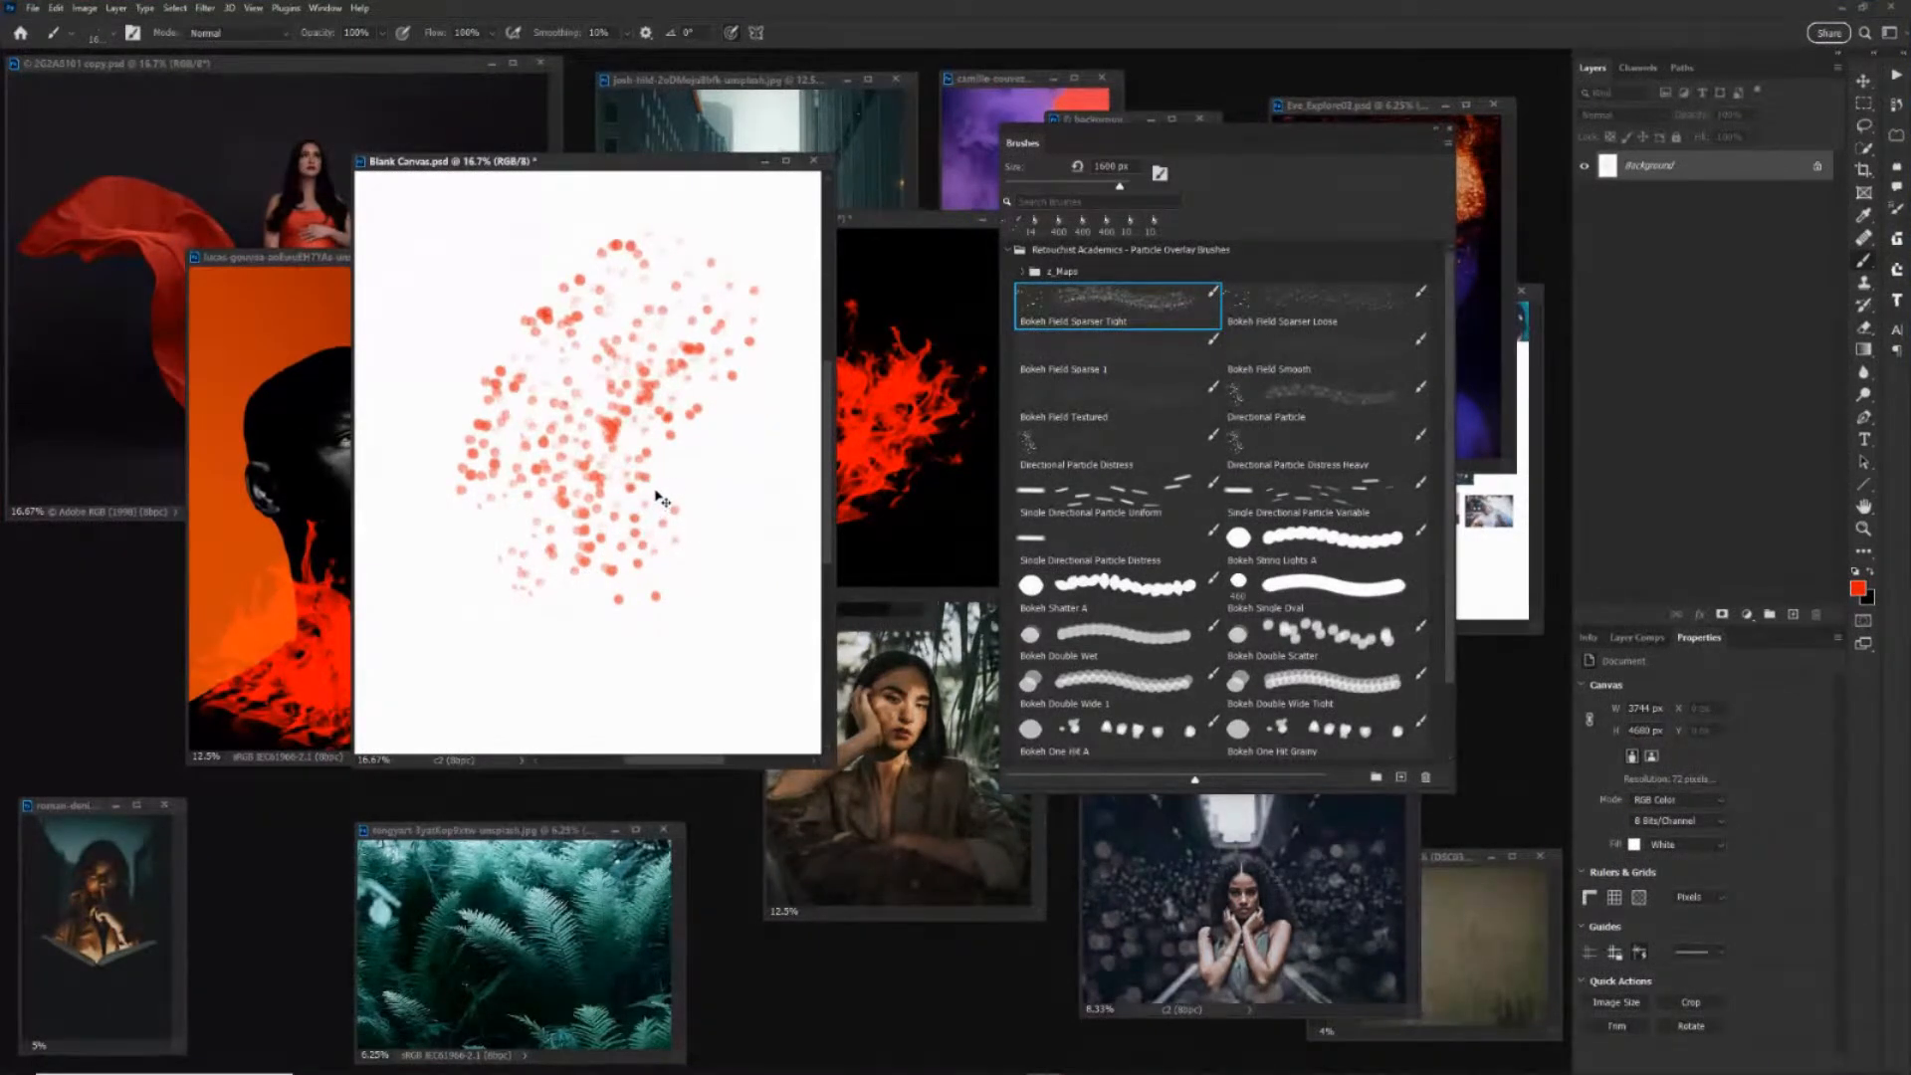
{"action": "key", "text": "ctrl+z"}
{"action": "key", "text": "ctrl+z"}
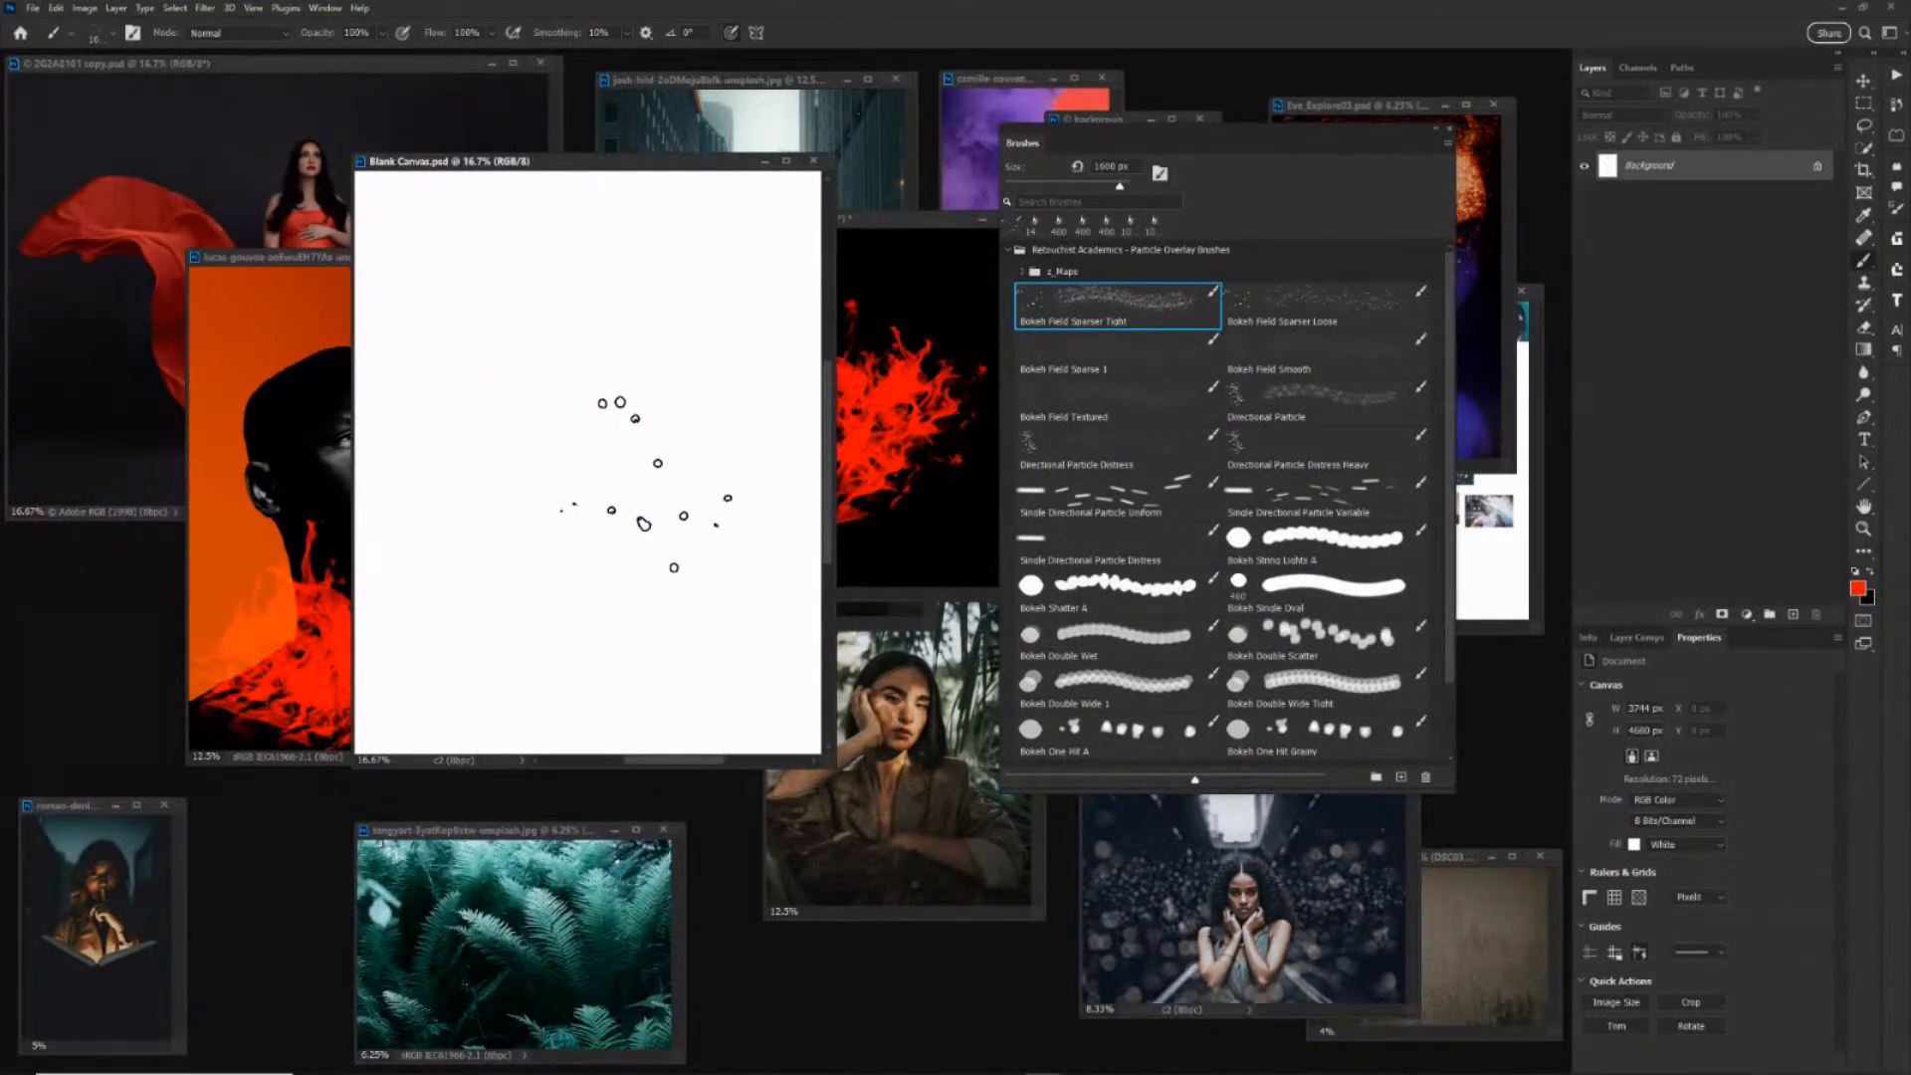
Test the Bokeh Field Sparser Tight brush in black at 1800 px on the blank canvas and undo the strokes.
{"action": "key", "text": "x"}
{"action": "key", "text": "bracketright"}
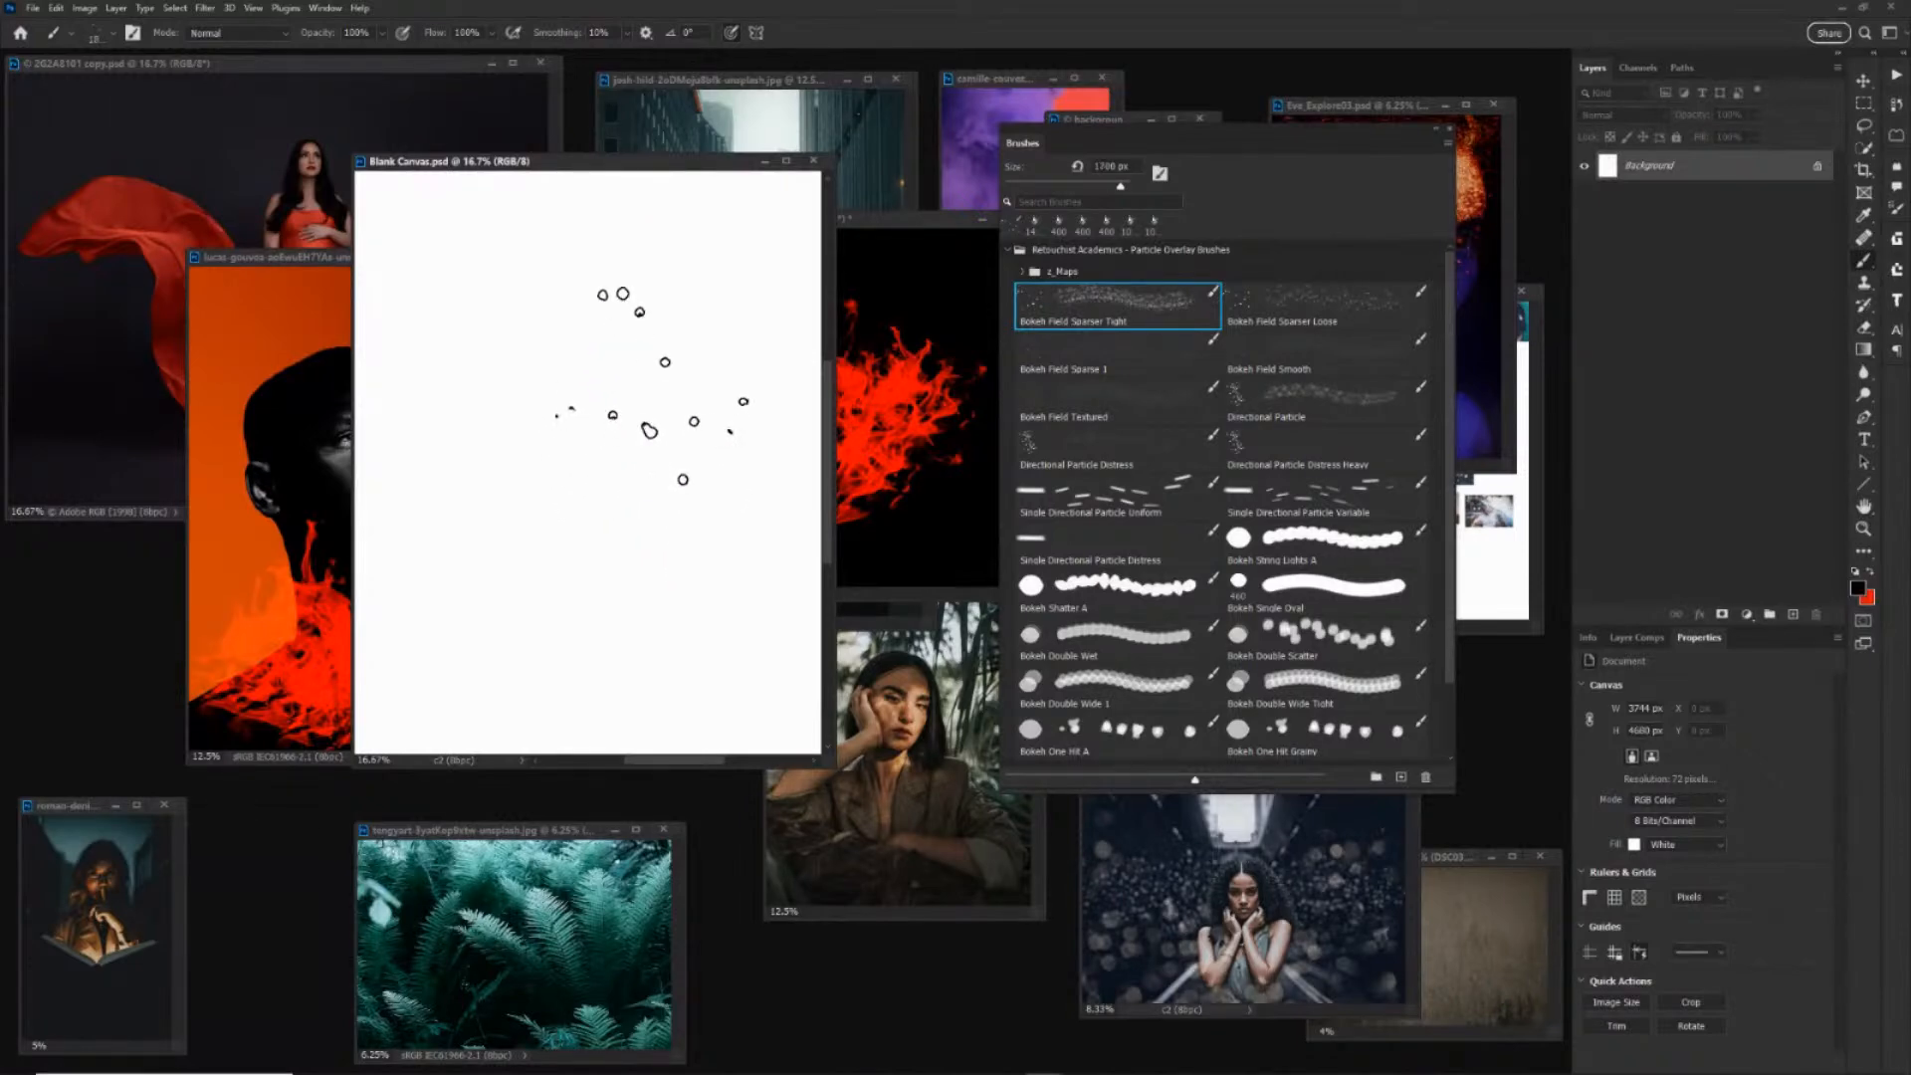
{"action": "mouse_move", "coordinate": [653, 382]}
{"action": "left_mouse_down"}
{"action": "mouse_move", "coordinate": [576, 444]}
{"action": "mouse_move", "coordinate": [533, 546]}
{"action": "mouse_move", "coordinate": [680, 596]}
{"action": "mouse_move", "coordinate": [621, 596]}
{"action": "mouse_move", "coordinate": [501, 493]}
{"action": "mouse_move", "coordinate": [617, 398]}
{"action": "left_mouse_up"}
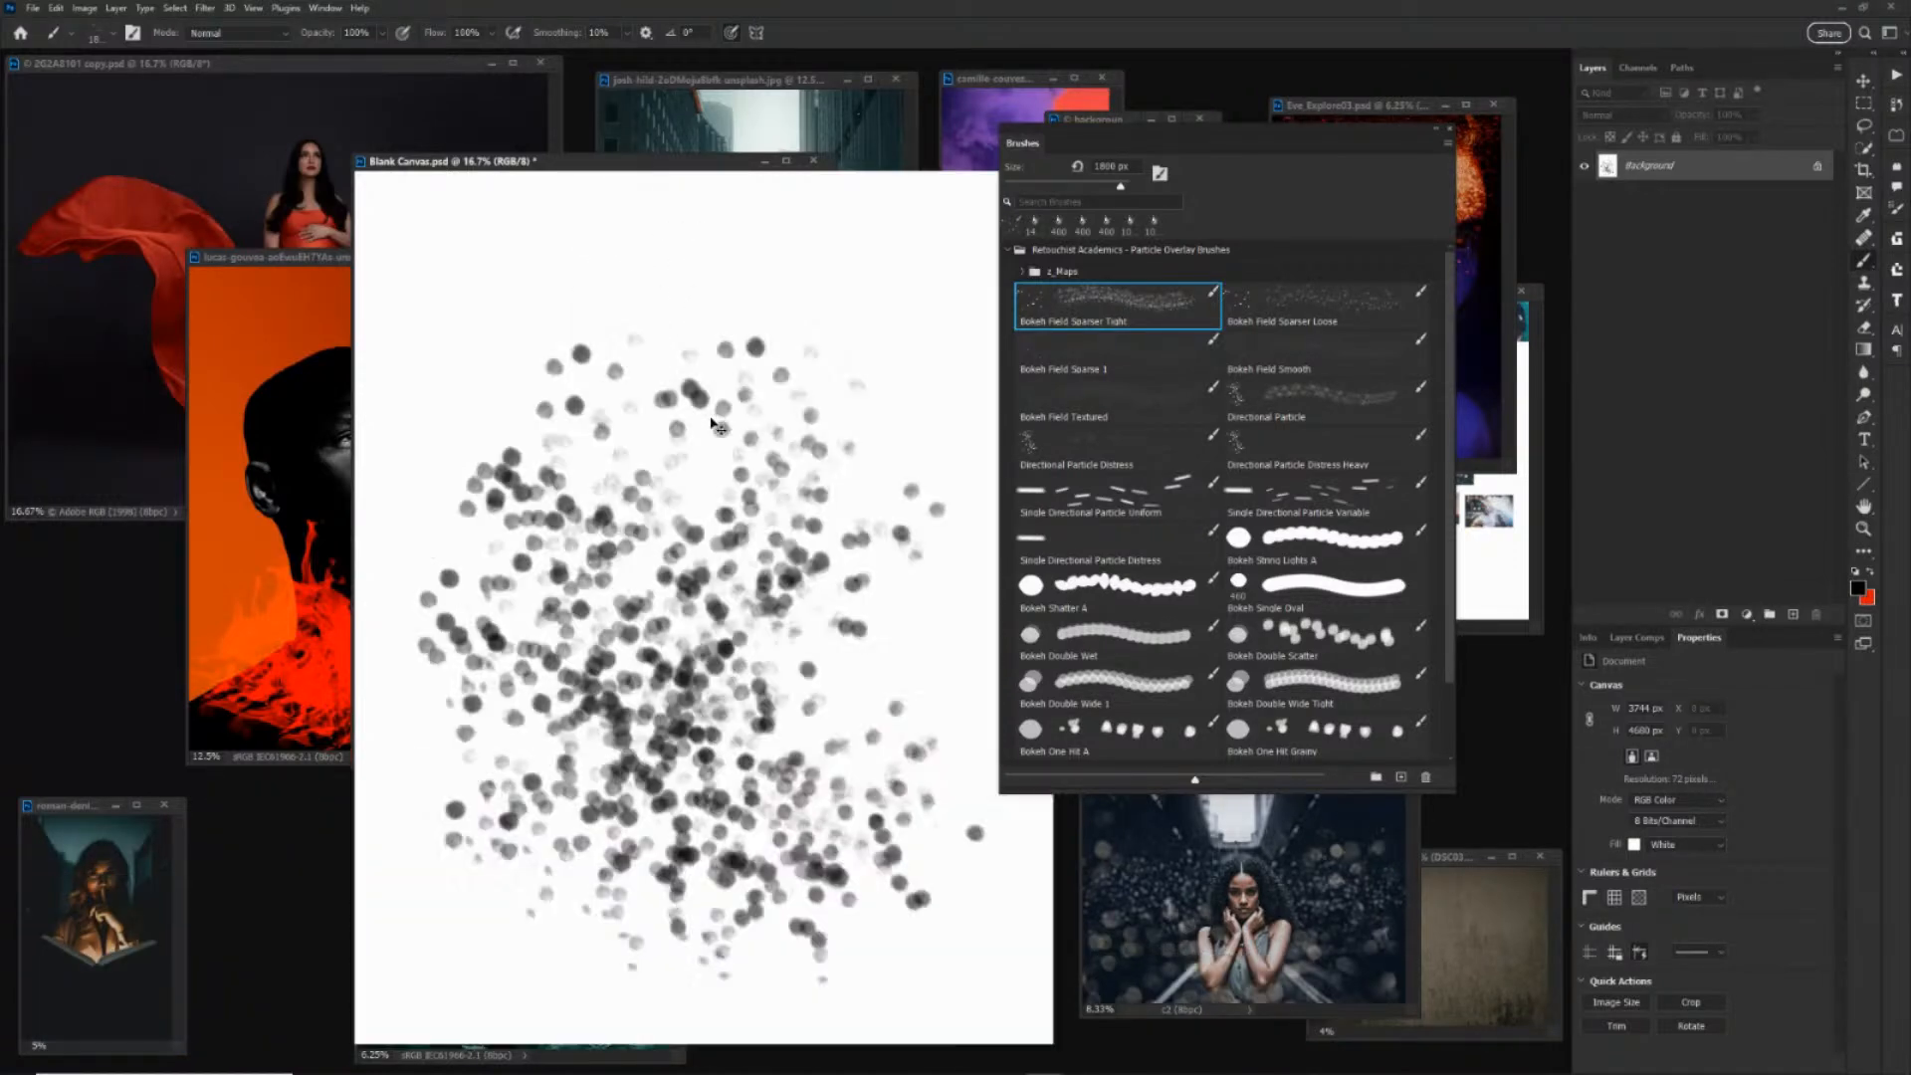
{"action": "key", "text": "ctrl+plus"}
{"action": "mouse_move", "coordinate": [779, 167]}
{"action": "left_mouse_down"}
{"action": "mouse_move", "coordinate": [617, 100]}
{"action": "mouse_move", "coordinate": [656, 89]}
{"action": "left_mouse_up"}
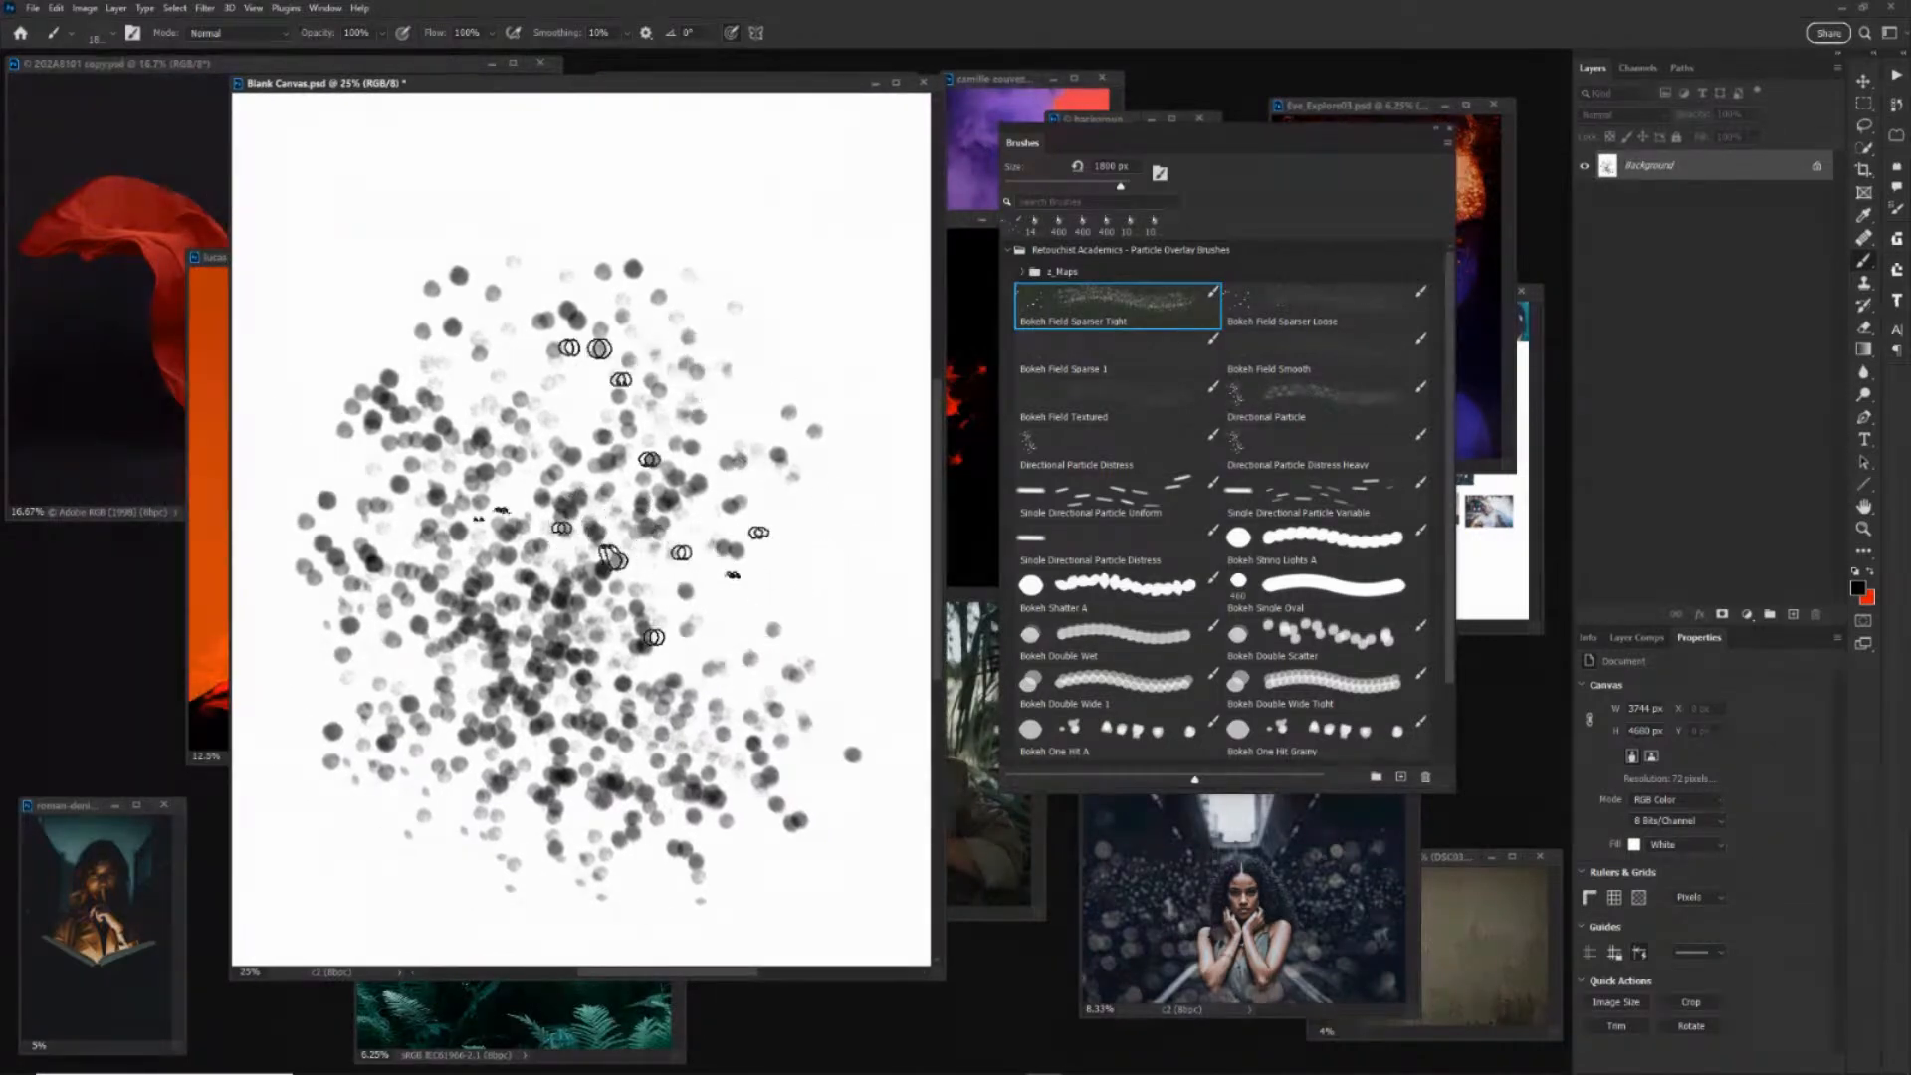
{"action": "key", "text": "ctrl+z"}
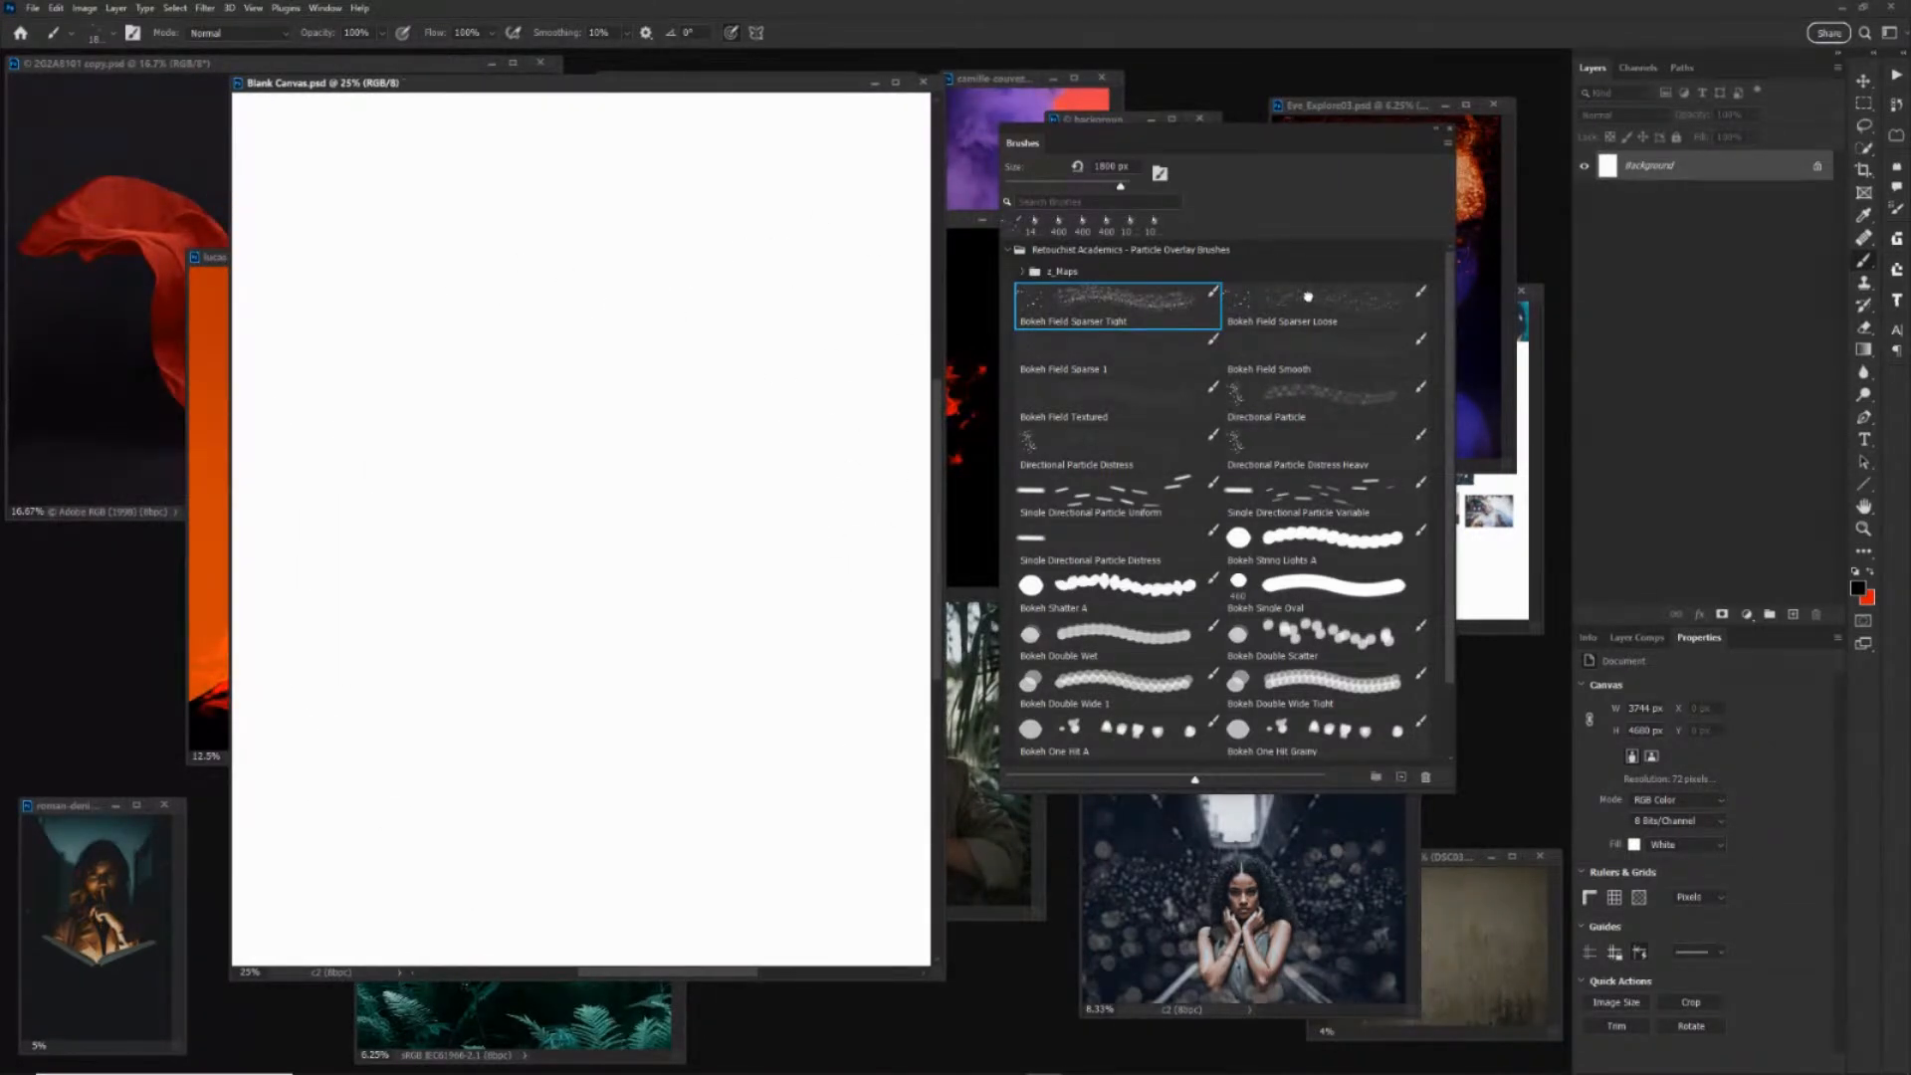
Compare the Bokeh Field Sparser Loose and Bokeh Field Sparser Tight brushes with black test strokes on the canvas, and undo them.
{"action": "left_click", "coordinate": [1308, 297]}
{"action": "mouse_move", "coordinate": [650, 314]}
{"action": "left_mouse_down"}
{"action": "mouse_move", "coordinate": [512, 434]}
{"action": "mouse_move", "coordinate": [516, 594]}
{"action": "mouse_move", "coordinate": [602, 709]}
{"action": "left_mouse_up"}
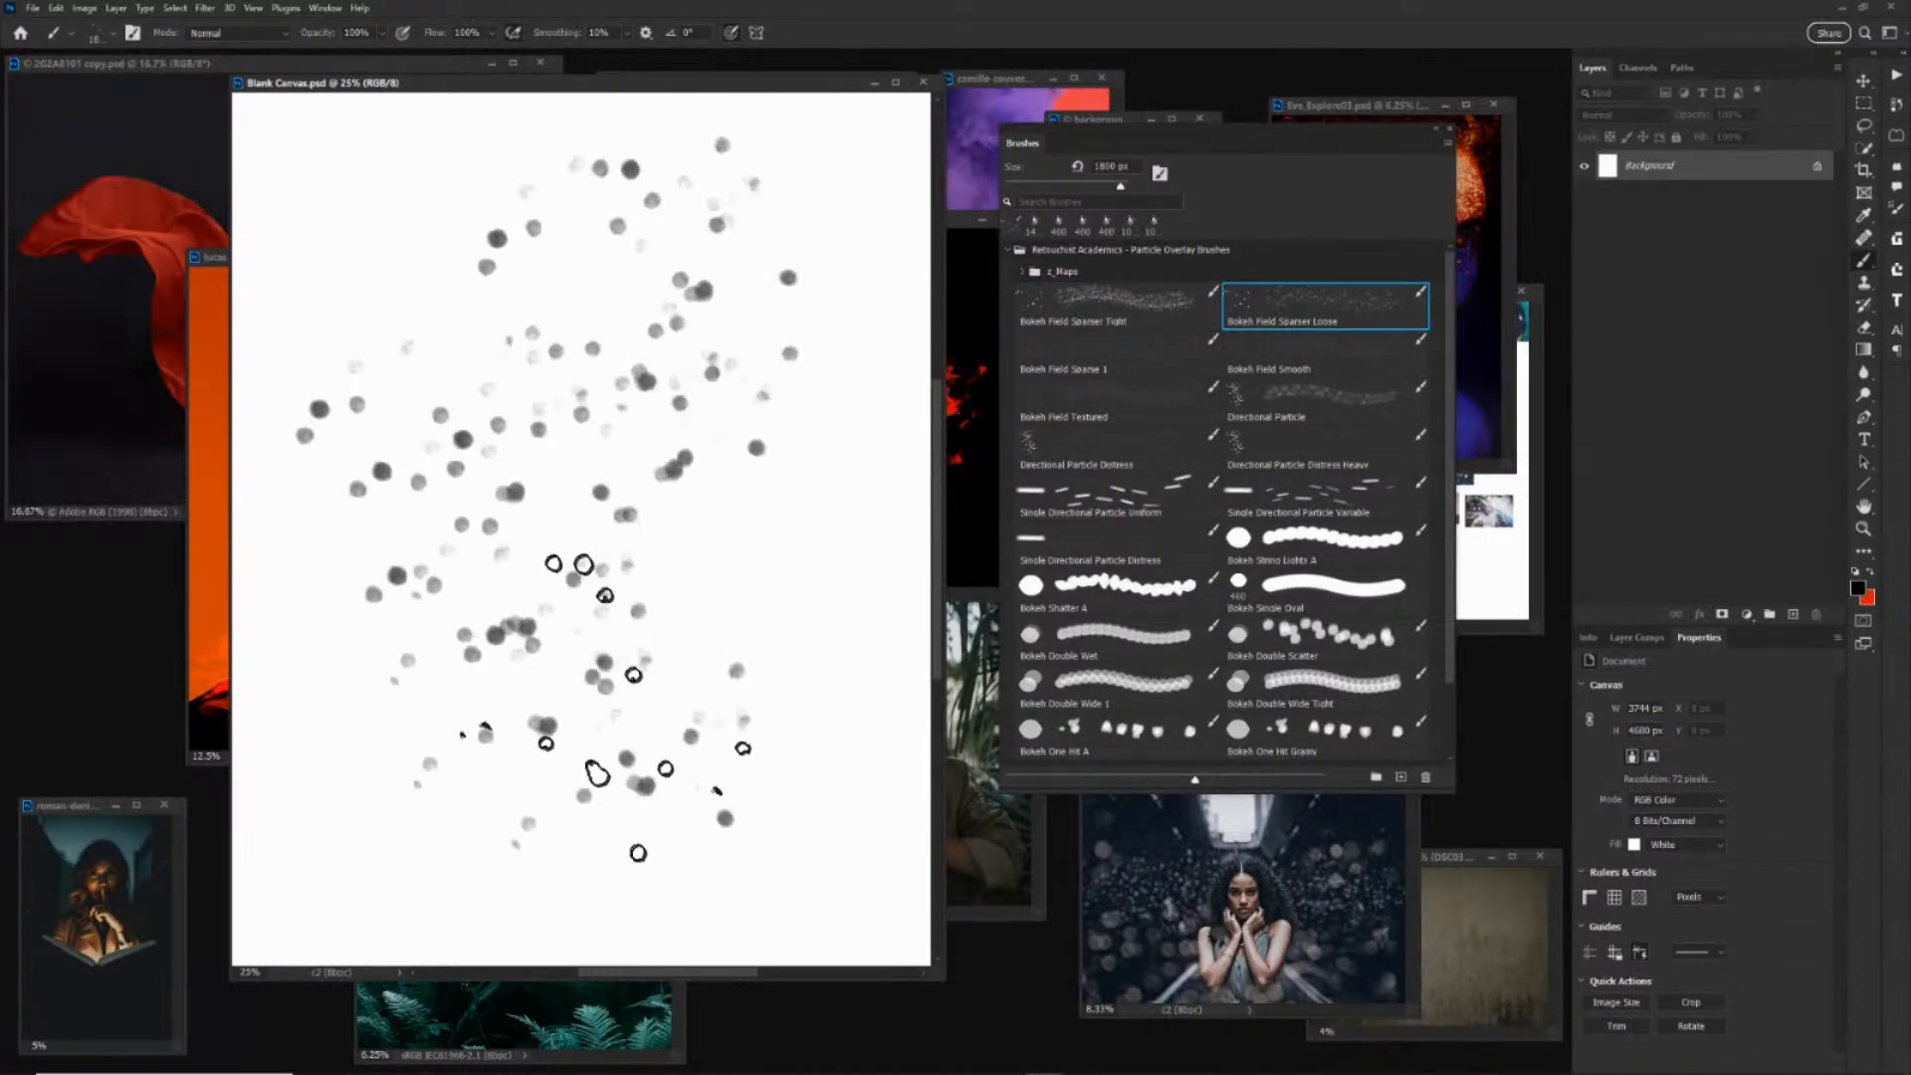
{"action": "left_click", "coordinate": [1142, 299]}
{"action": "mouse_move", "coordinate": [597, 318]}
{"action": "left_mouse_down"}
{"action": "mouse_move", "coordinate": [543, 343]}
{"action": "mouse_move", "coordinate": [587, 341]}
{"action": "mouse_move", "coordinate": [581, 625]}
{"action": "left_mouse_up"}
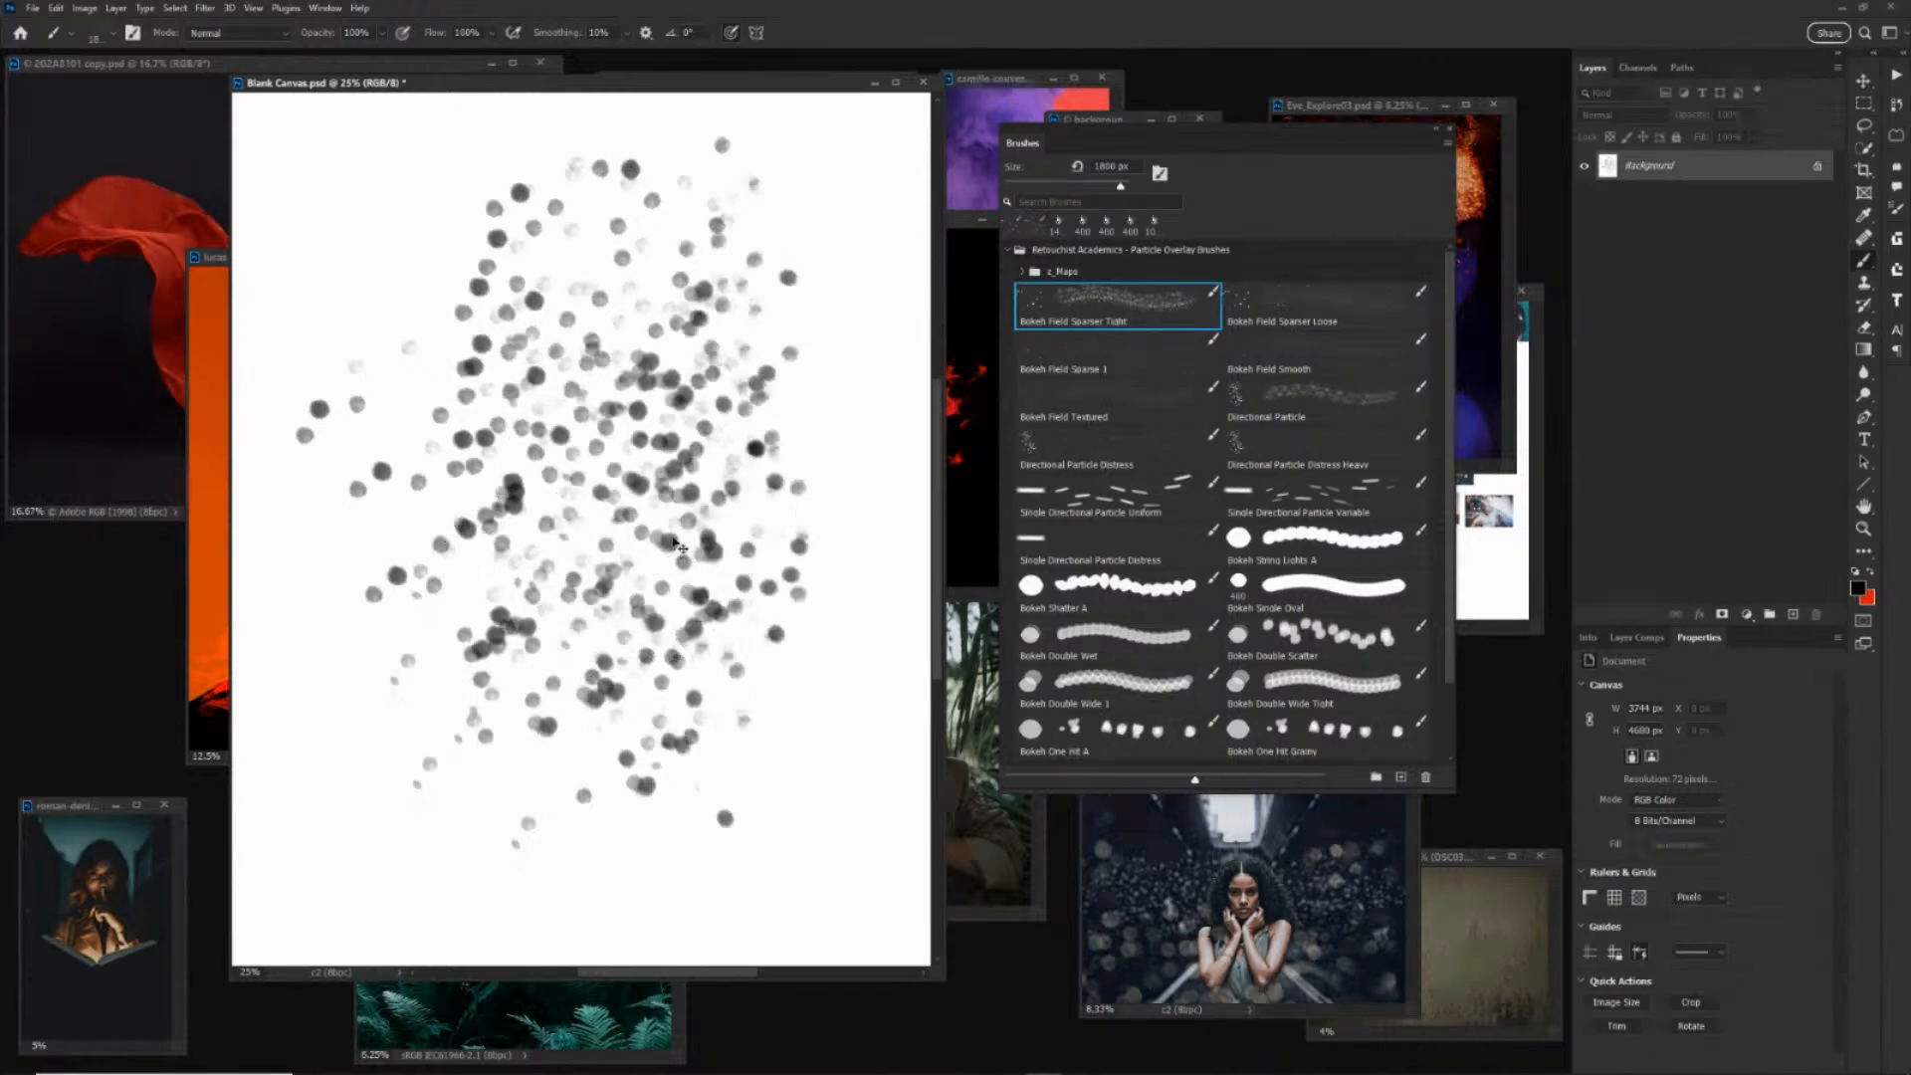
{"action": "key", "text": "ctrl+z"}
{"action": "key", "text": "ctrl+shift+z"}
{"action": "key", "text": "ctrl+z"}
{"action": "key", "text": "ctrl+z"}
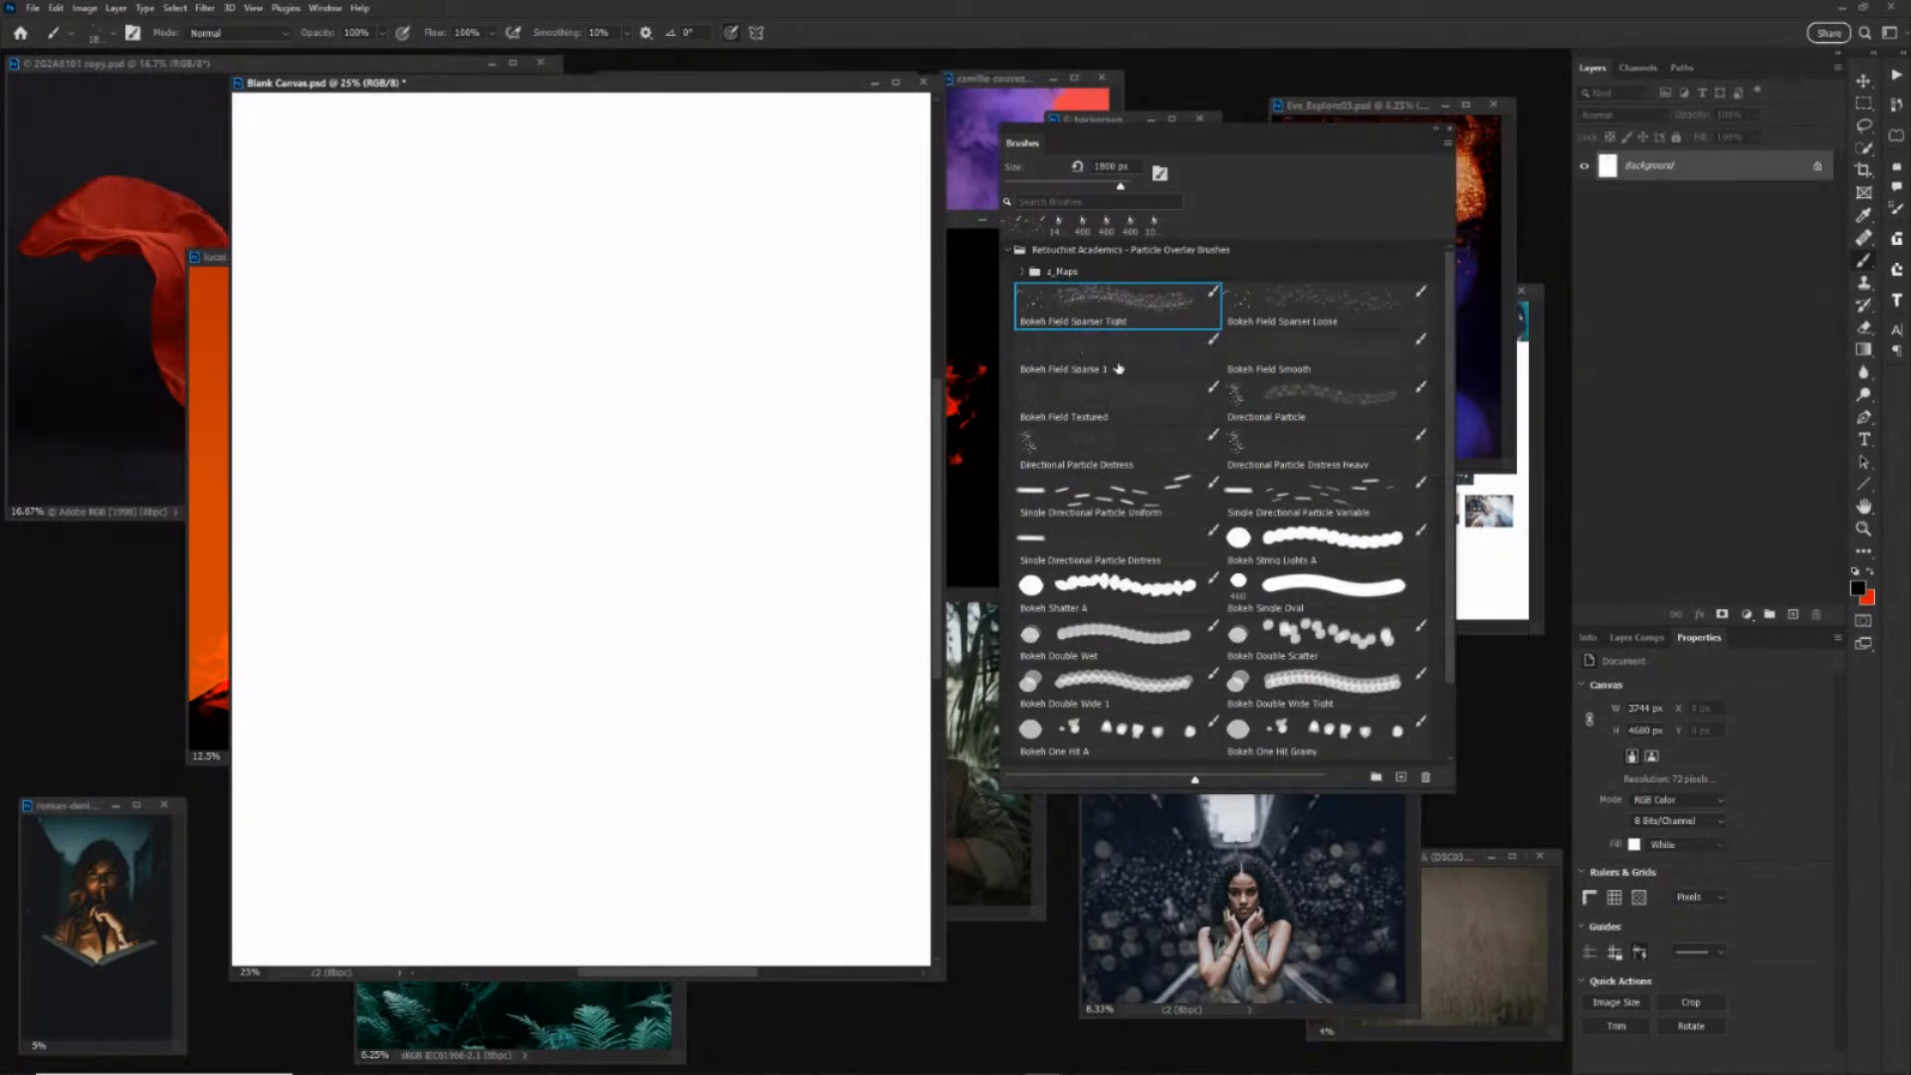
Paint two horizontal bands of dashes across the canvas with the Directional Particle brush.
{"action": "left_click", "coordinate": [1291, 403]}
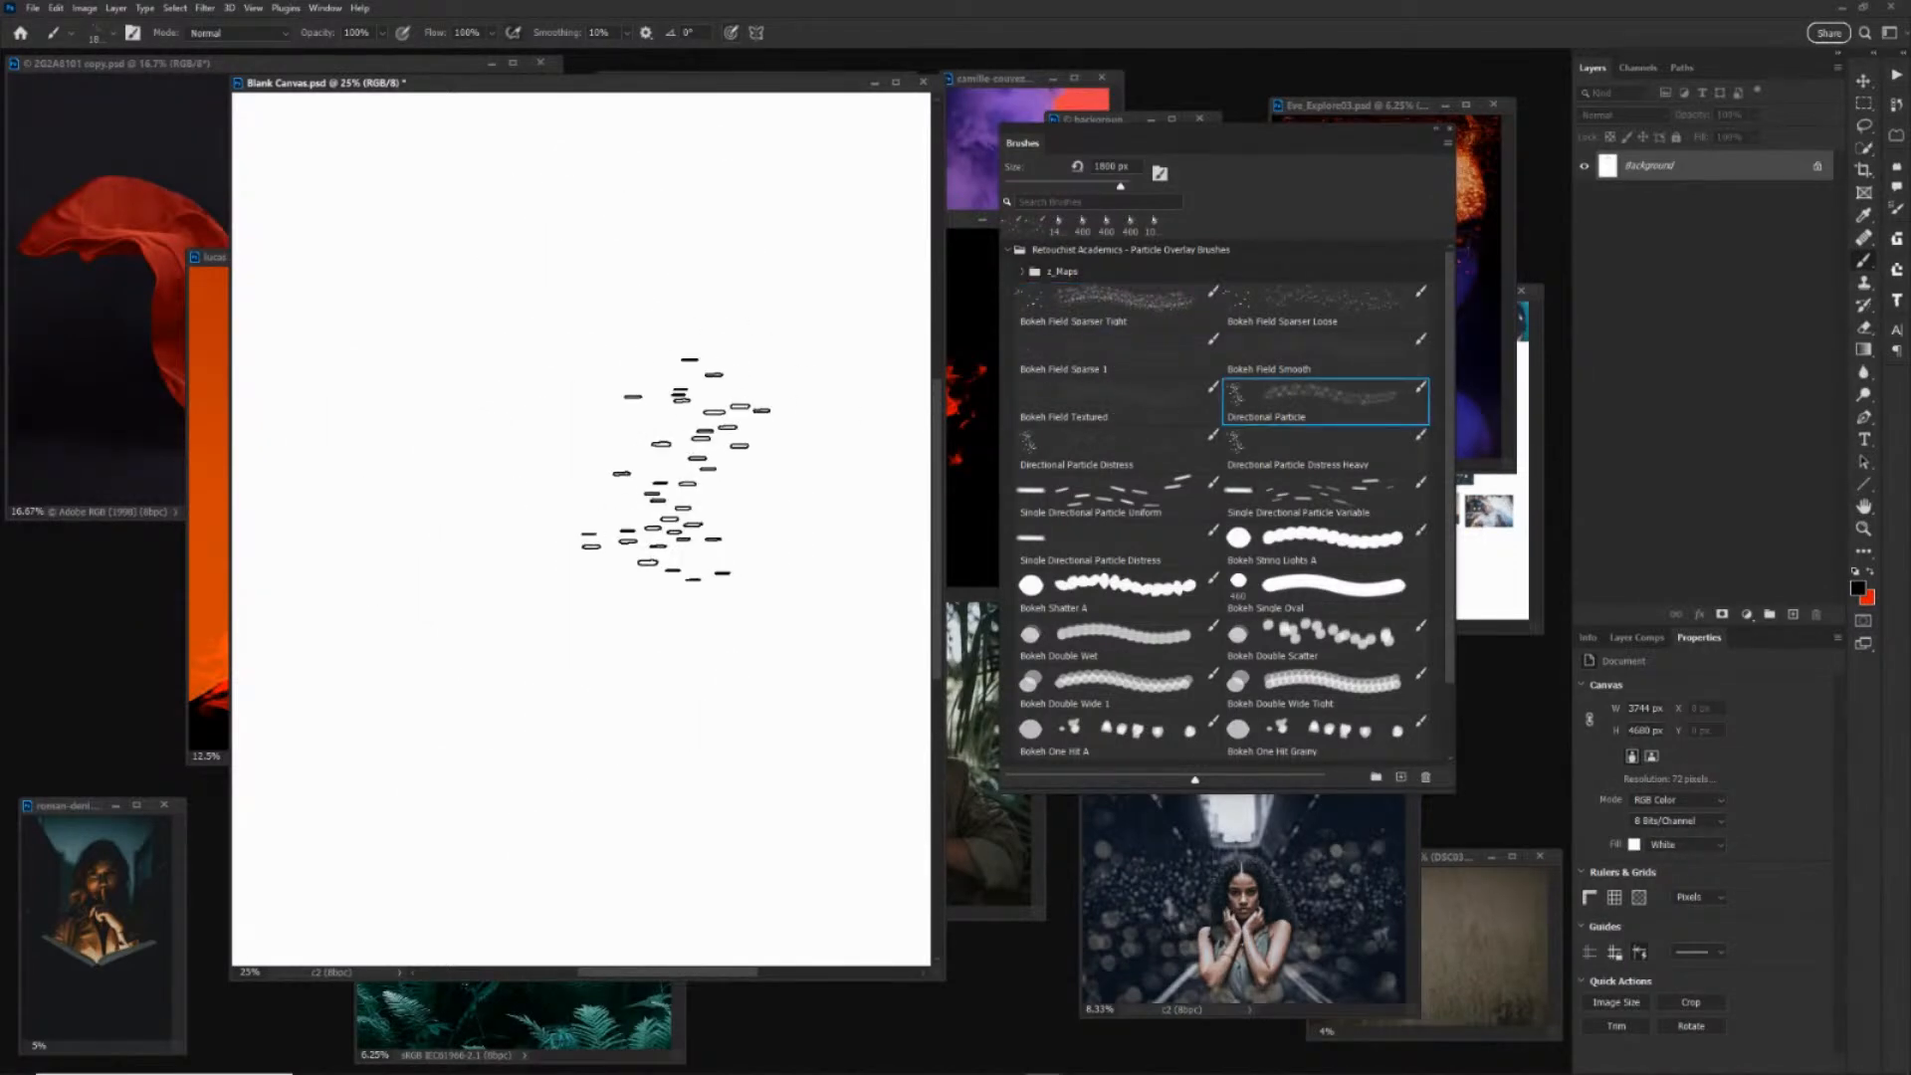
{"action": "left_click_drag", "start_coordinate": [790, 456], "coordinate": [218, 466]}
{"action": "left_click_drag", "start_coordinate": [814, 569], "coordinate": [231, 583]}
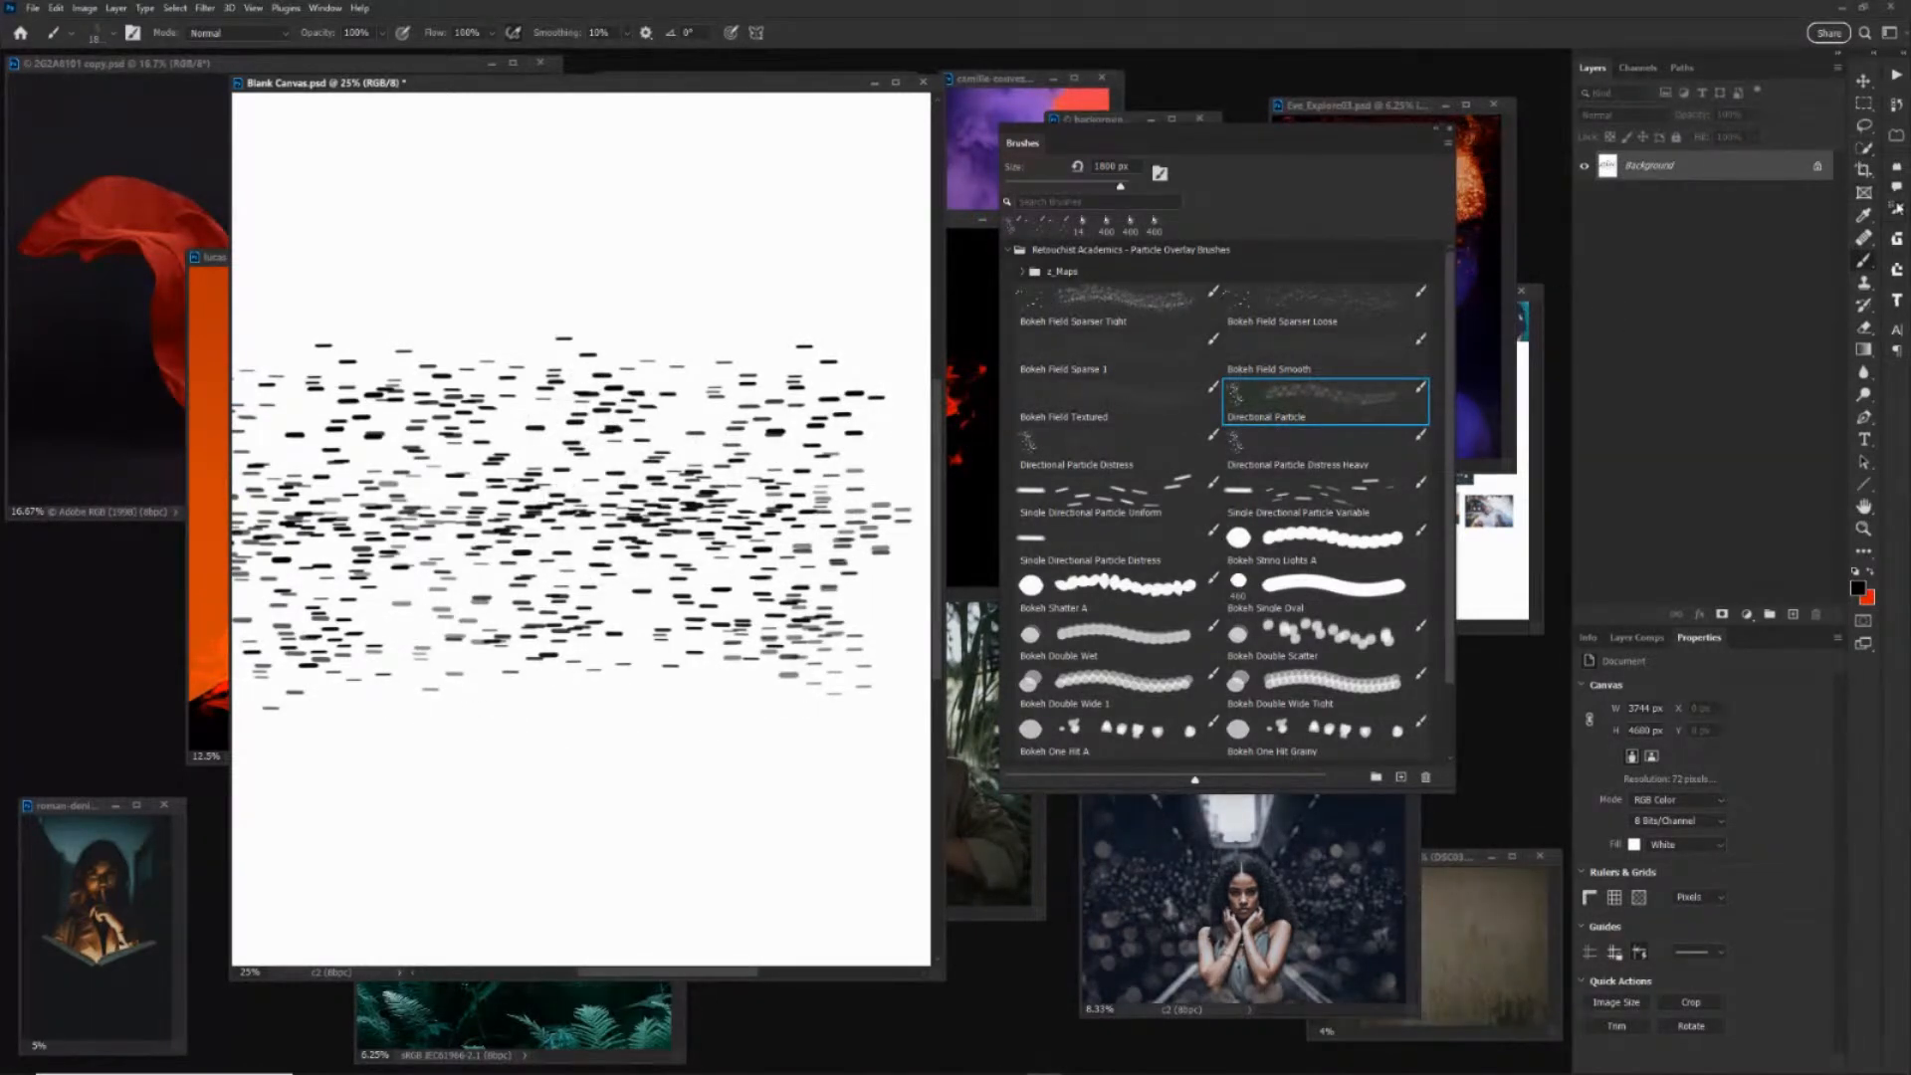
Set the Directional Particle brush's tip angle to 66° and paint two steep diagonal bands of dashes down the canvas.
{"action": "left_click", "coordinate": [1898, 209]}
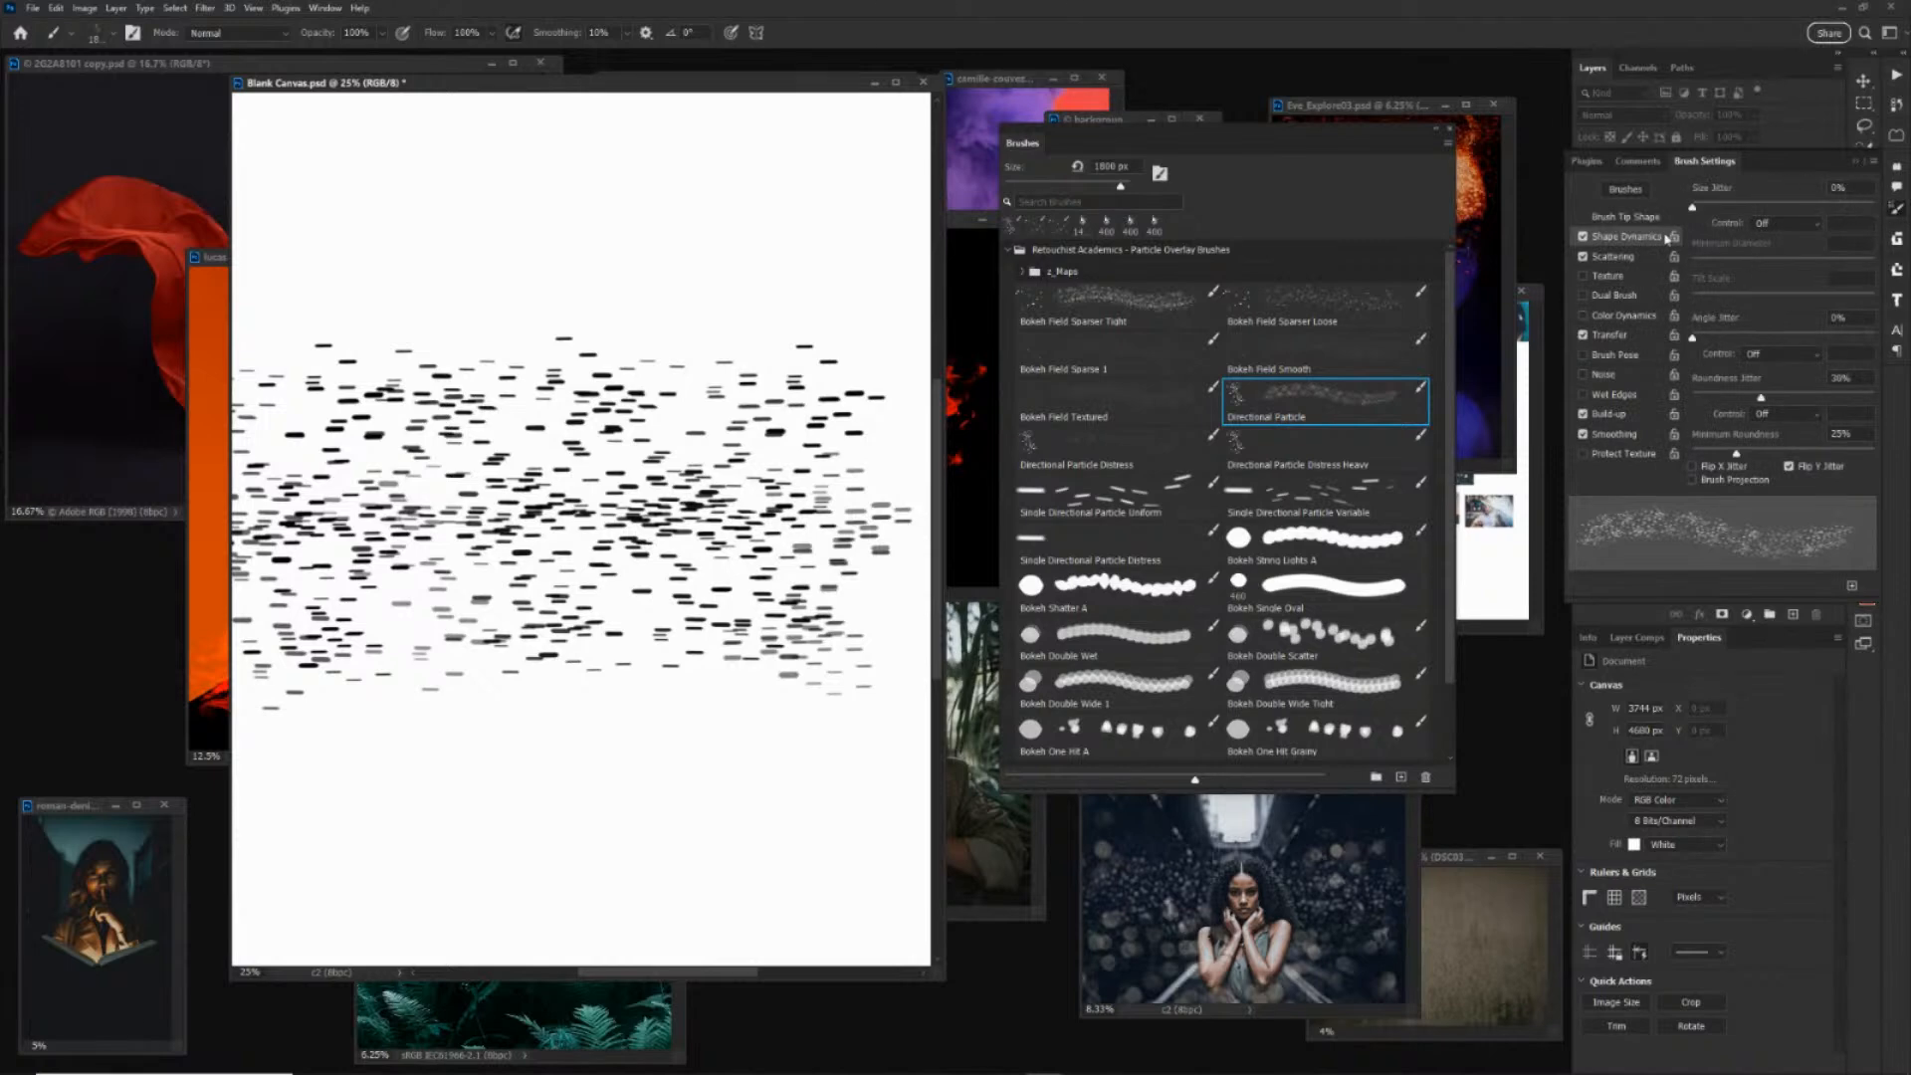
{"action": "left_click", "coordinate": [1654, 218]}
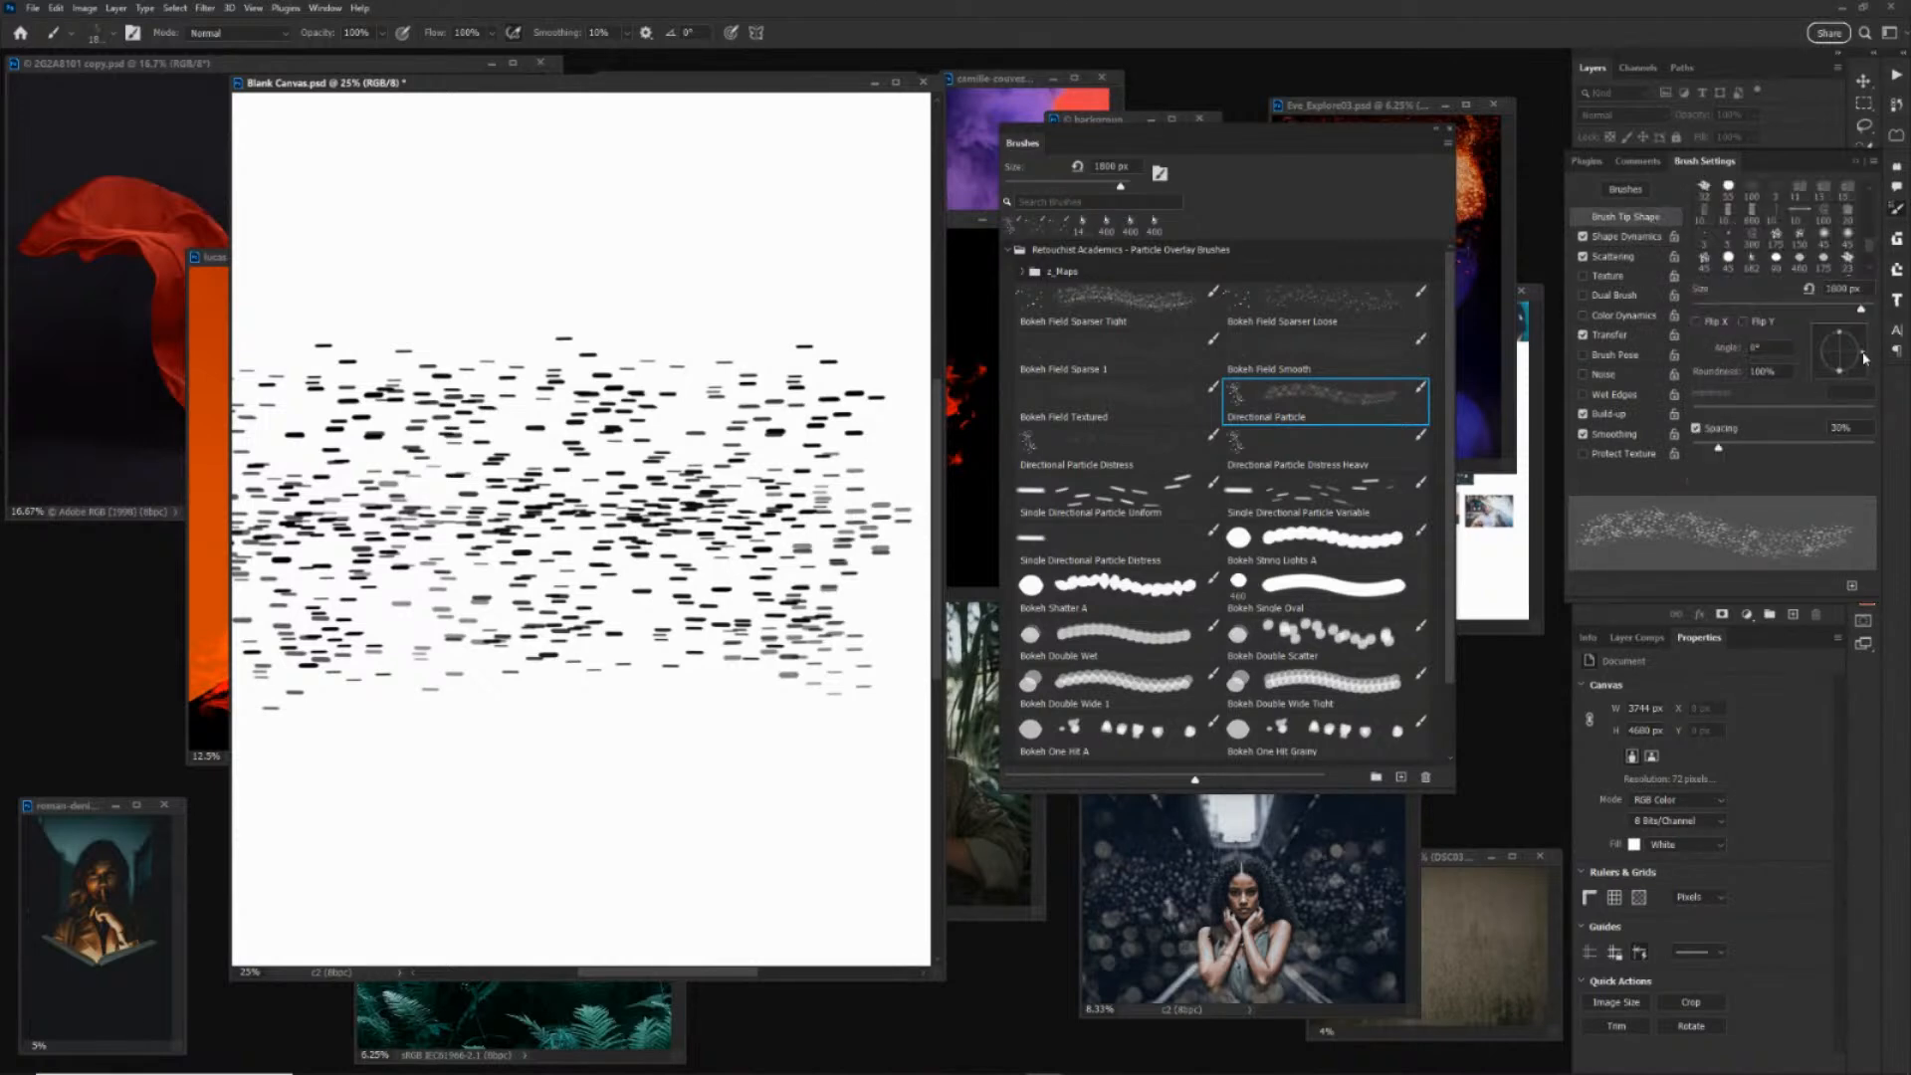
{"action": "left_click_drag", "start_coordinate": [1862, 345], "coordinate": [1852, 333]}
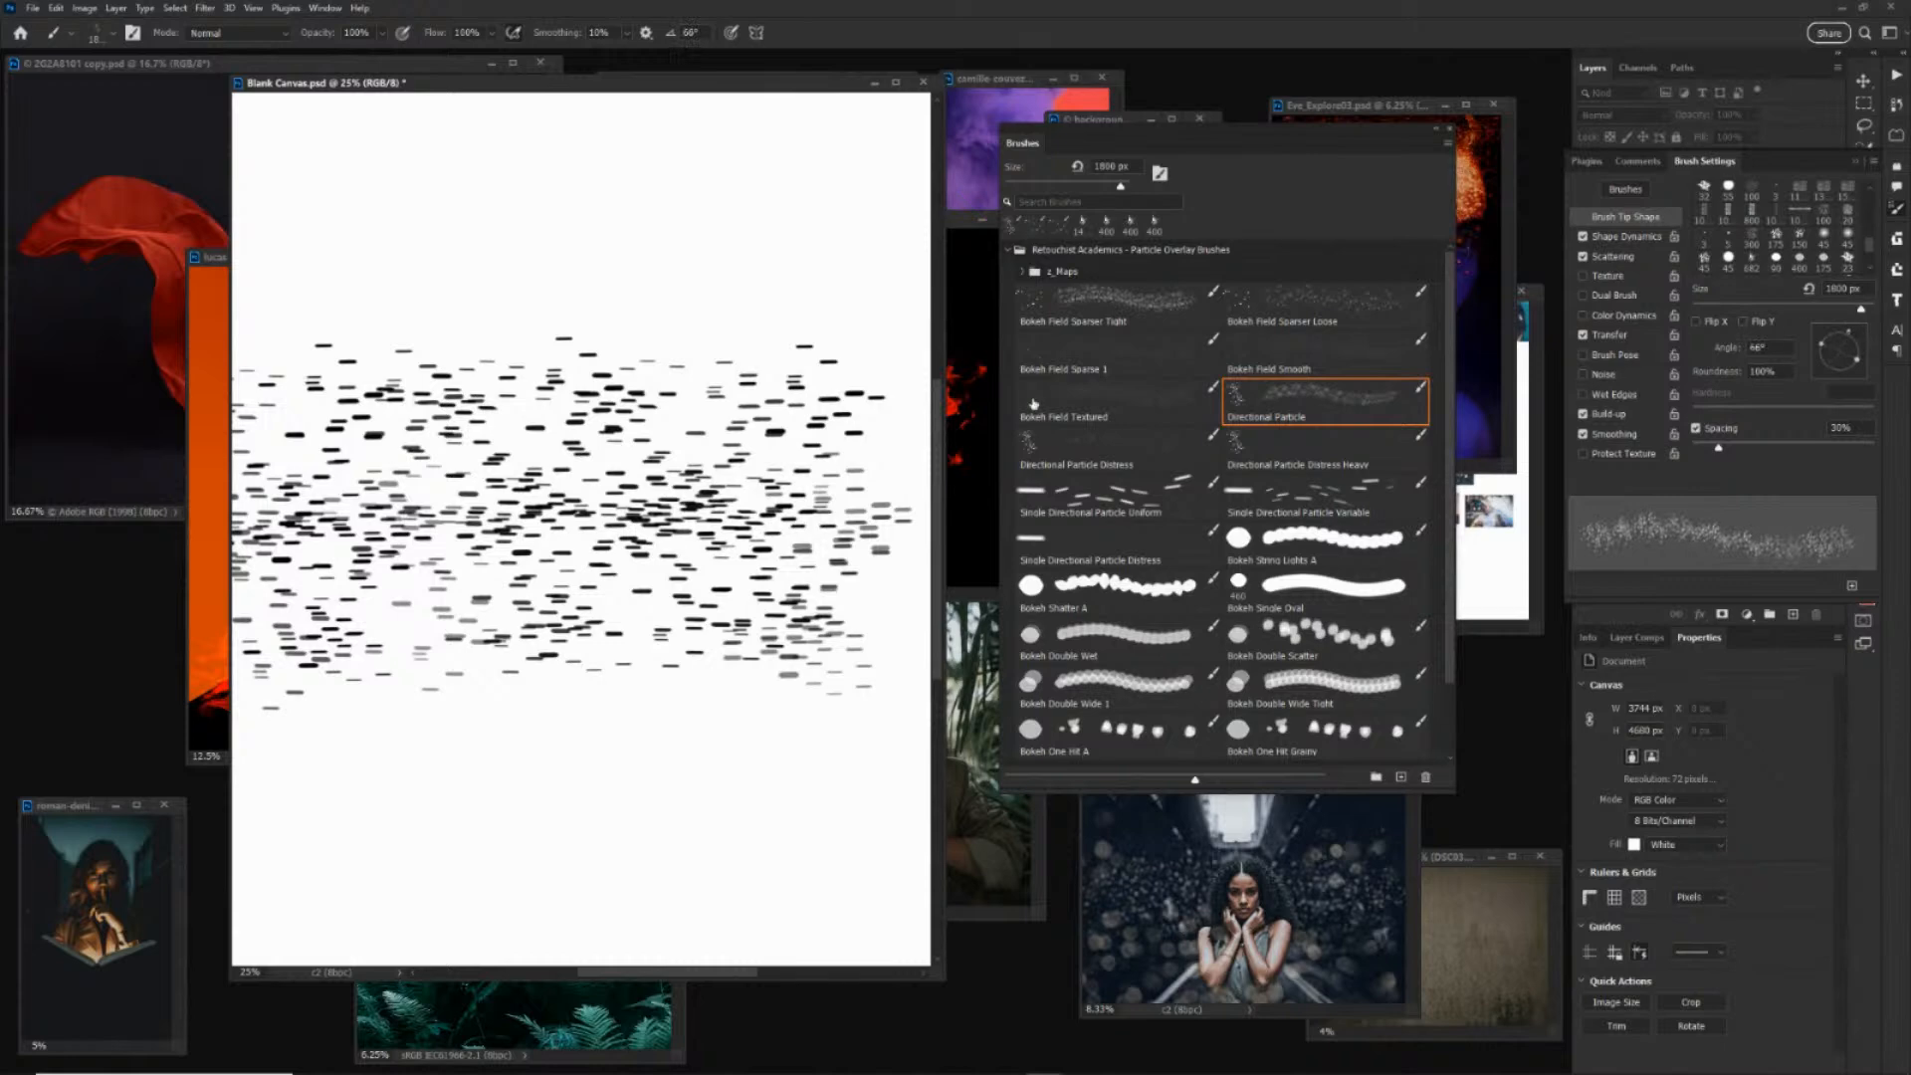
{"action": "left_click_drag", "start_coordinate": [786, 221], "coordinate": [577, 931]}
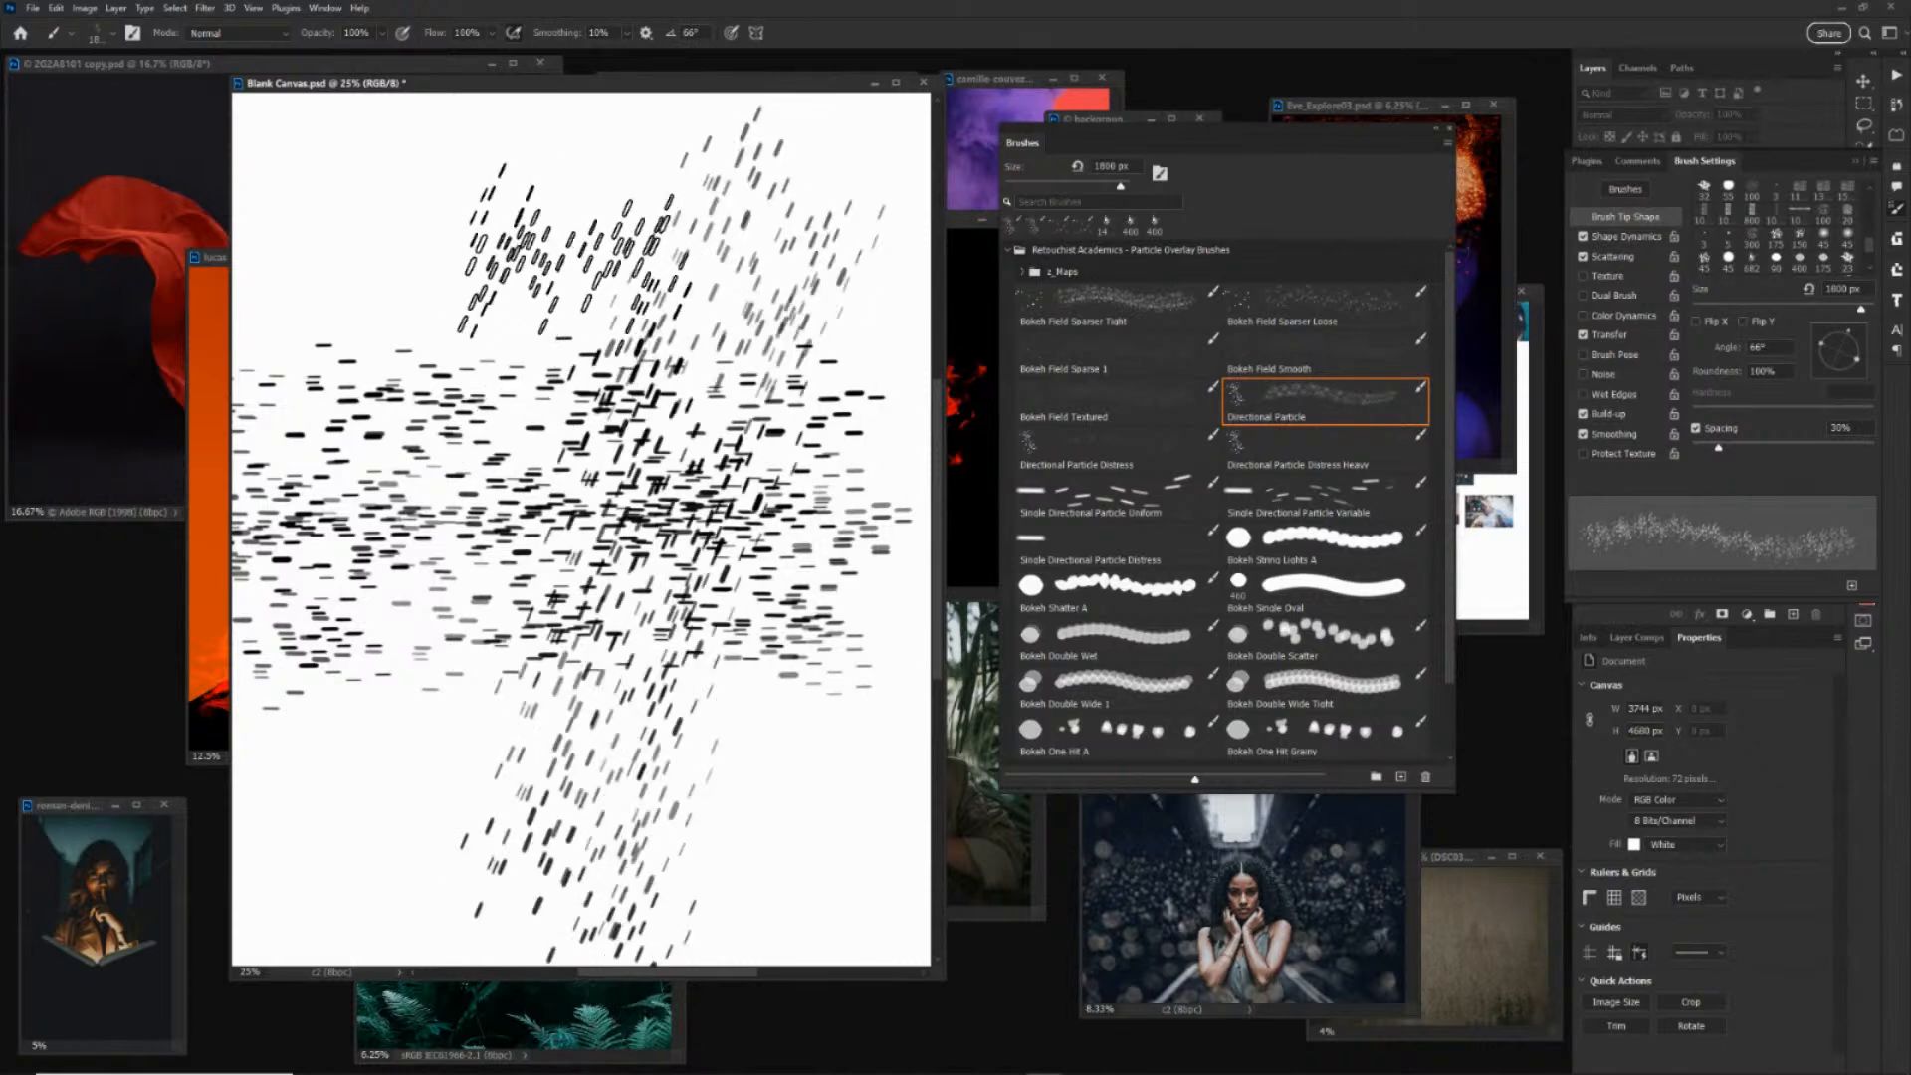
{"action": "left_click_drag", "start_coordinate": [572, 249], "coordinate": [328, 847]}
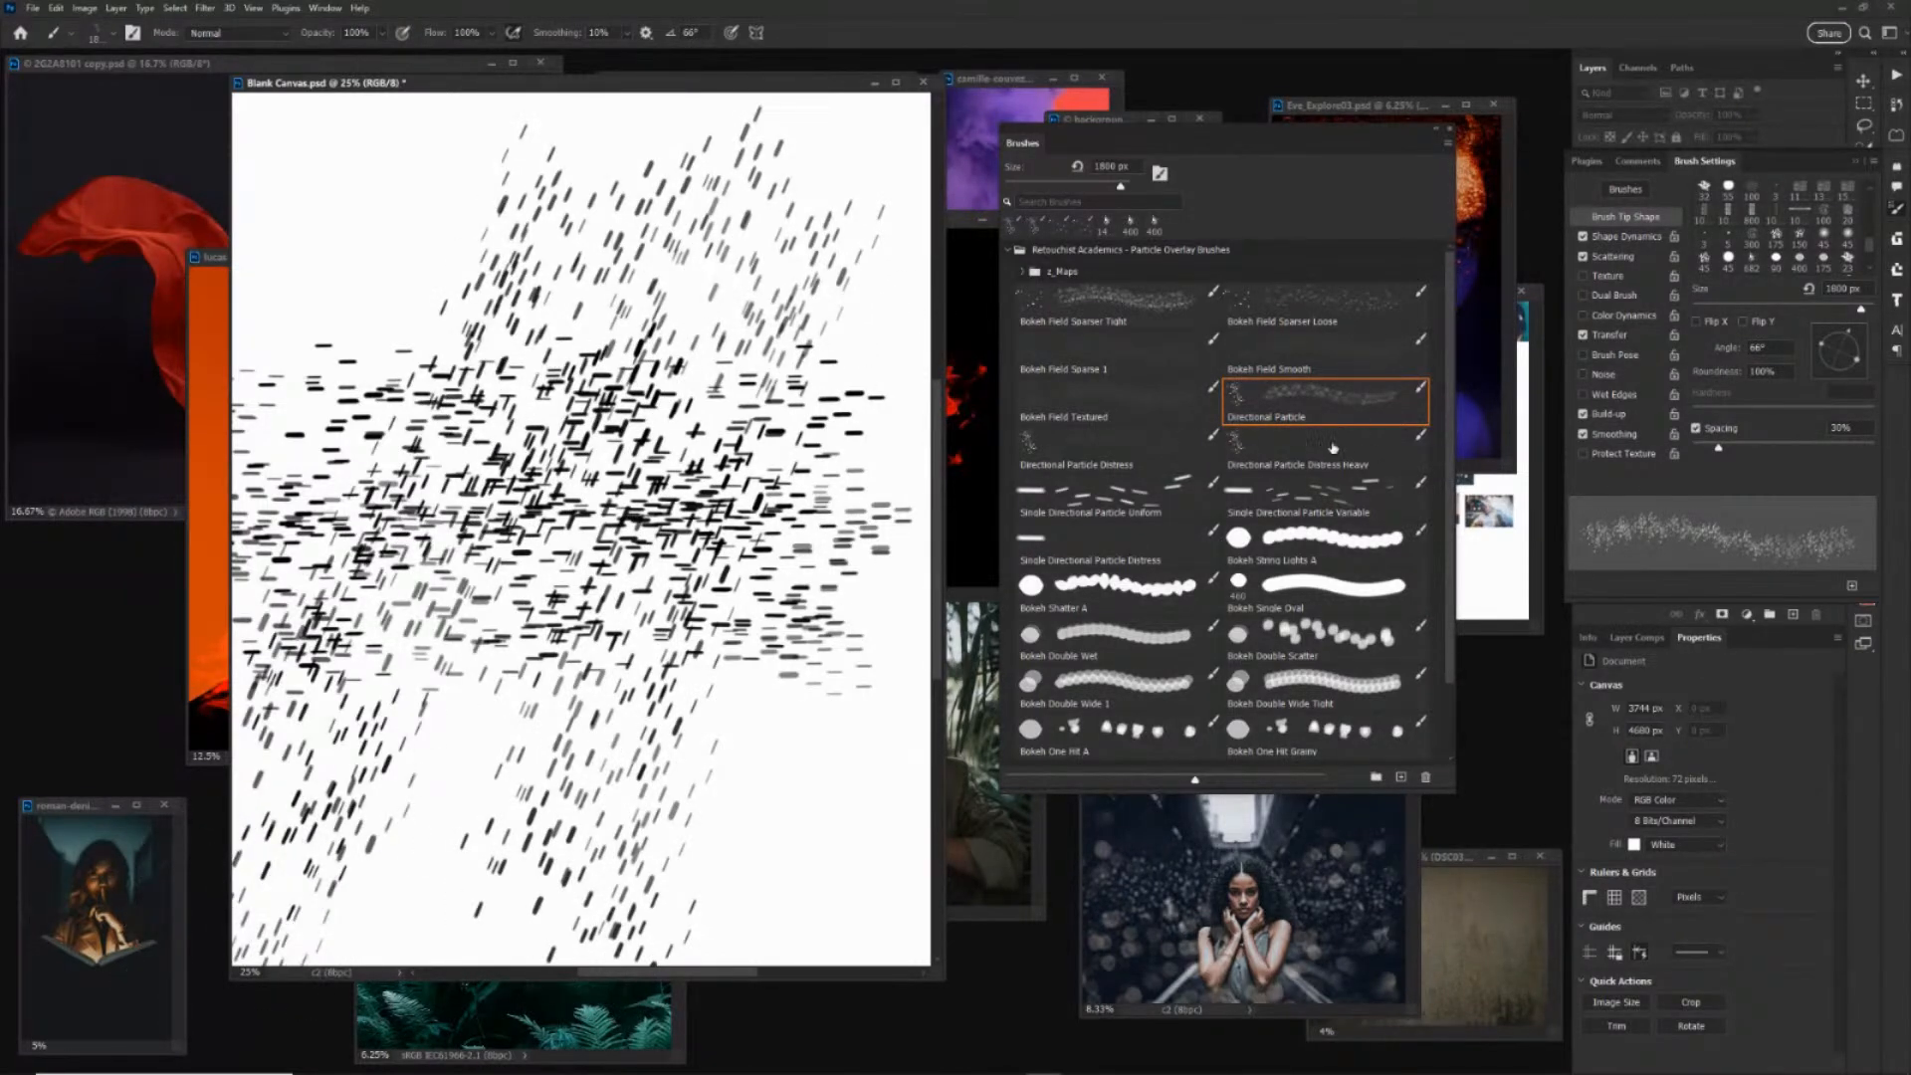
Select the Single Directional Particle Uniform brush at 1300 px and clear the canvas to white.
{"action": "left_click", "coordinate": [1132, 503]}
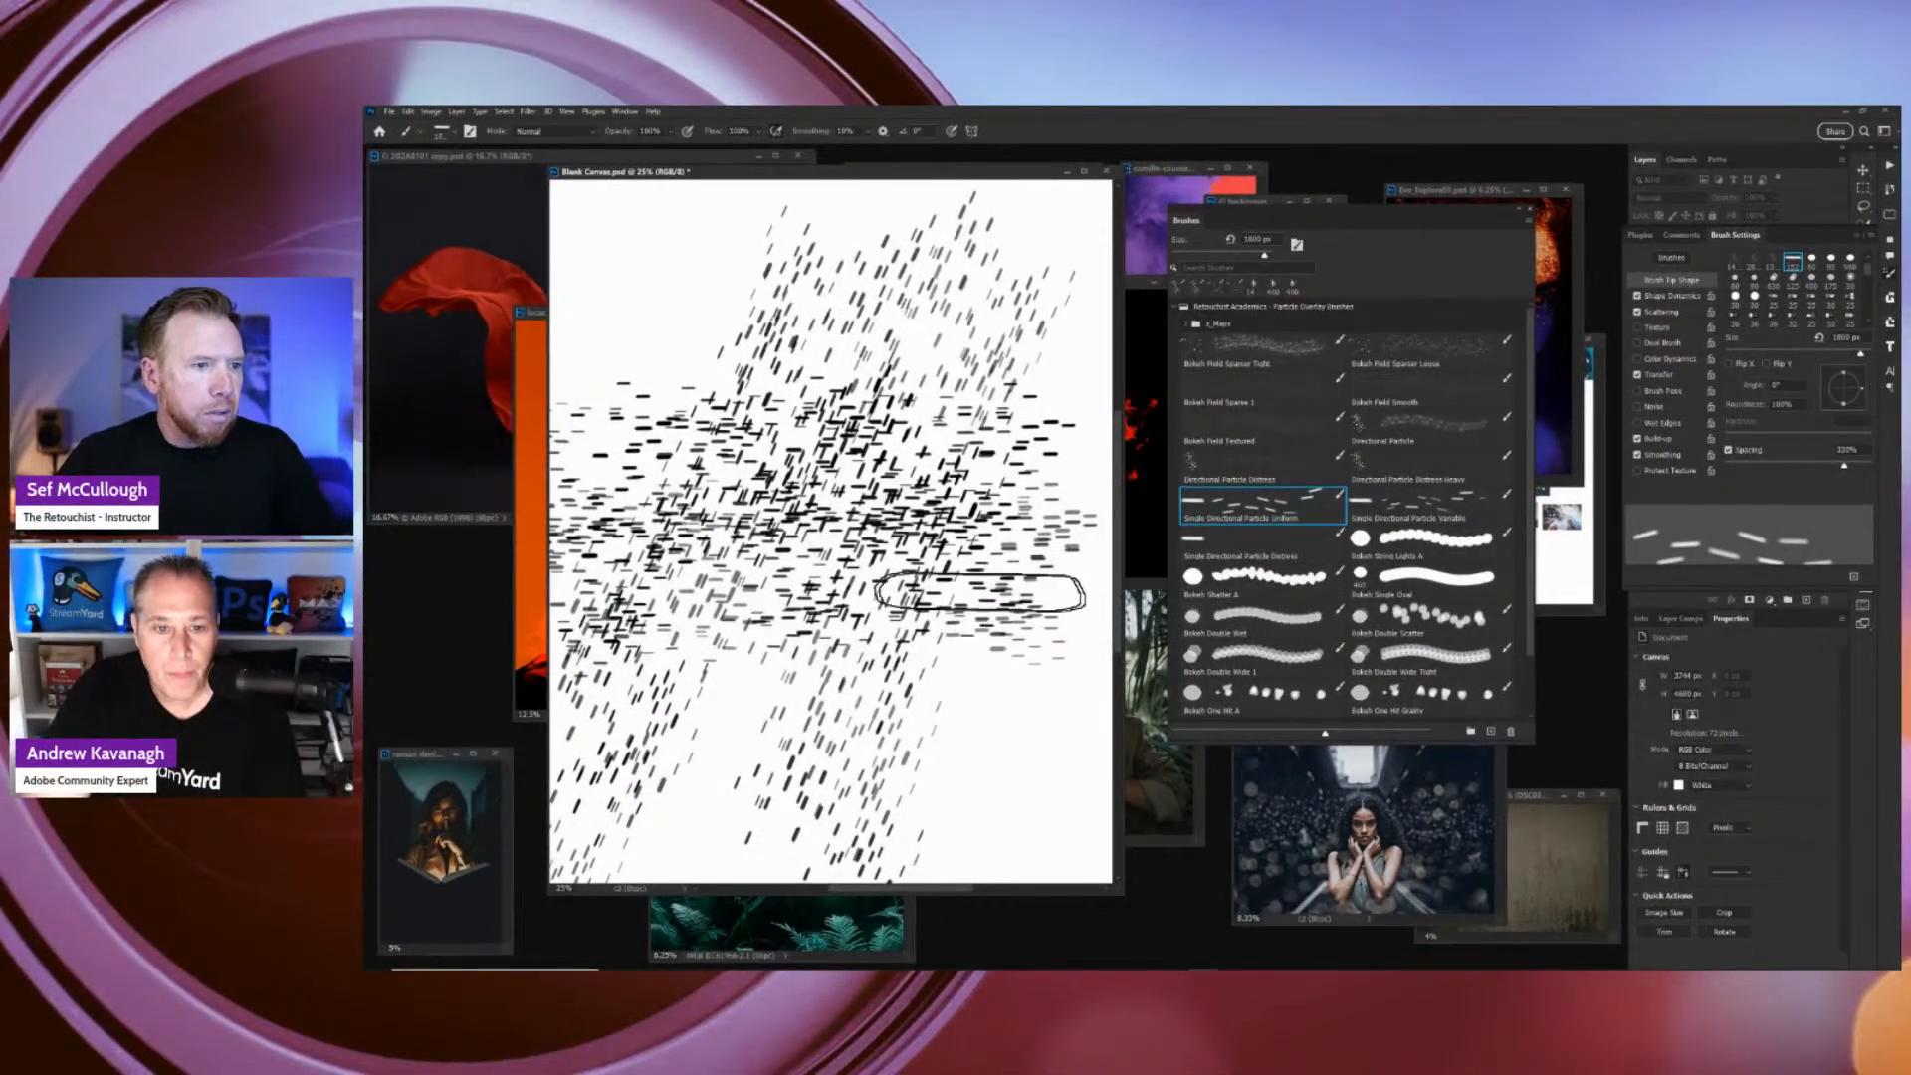
{"action": "key", "text": "bracketleft"}
{"action": "key", "text": "bracketleft"}
{"action": "key", "text": "bracketleft"}
{"action": "key", "text": "bracketleft"}
{"action": "key", "text": "bracketleft"}
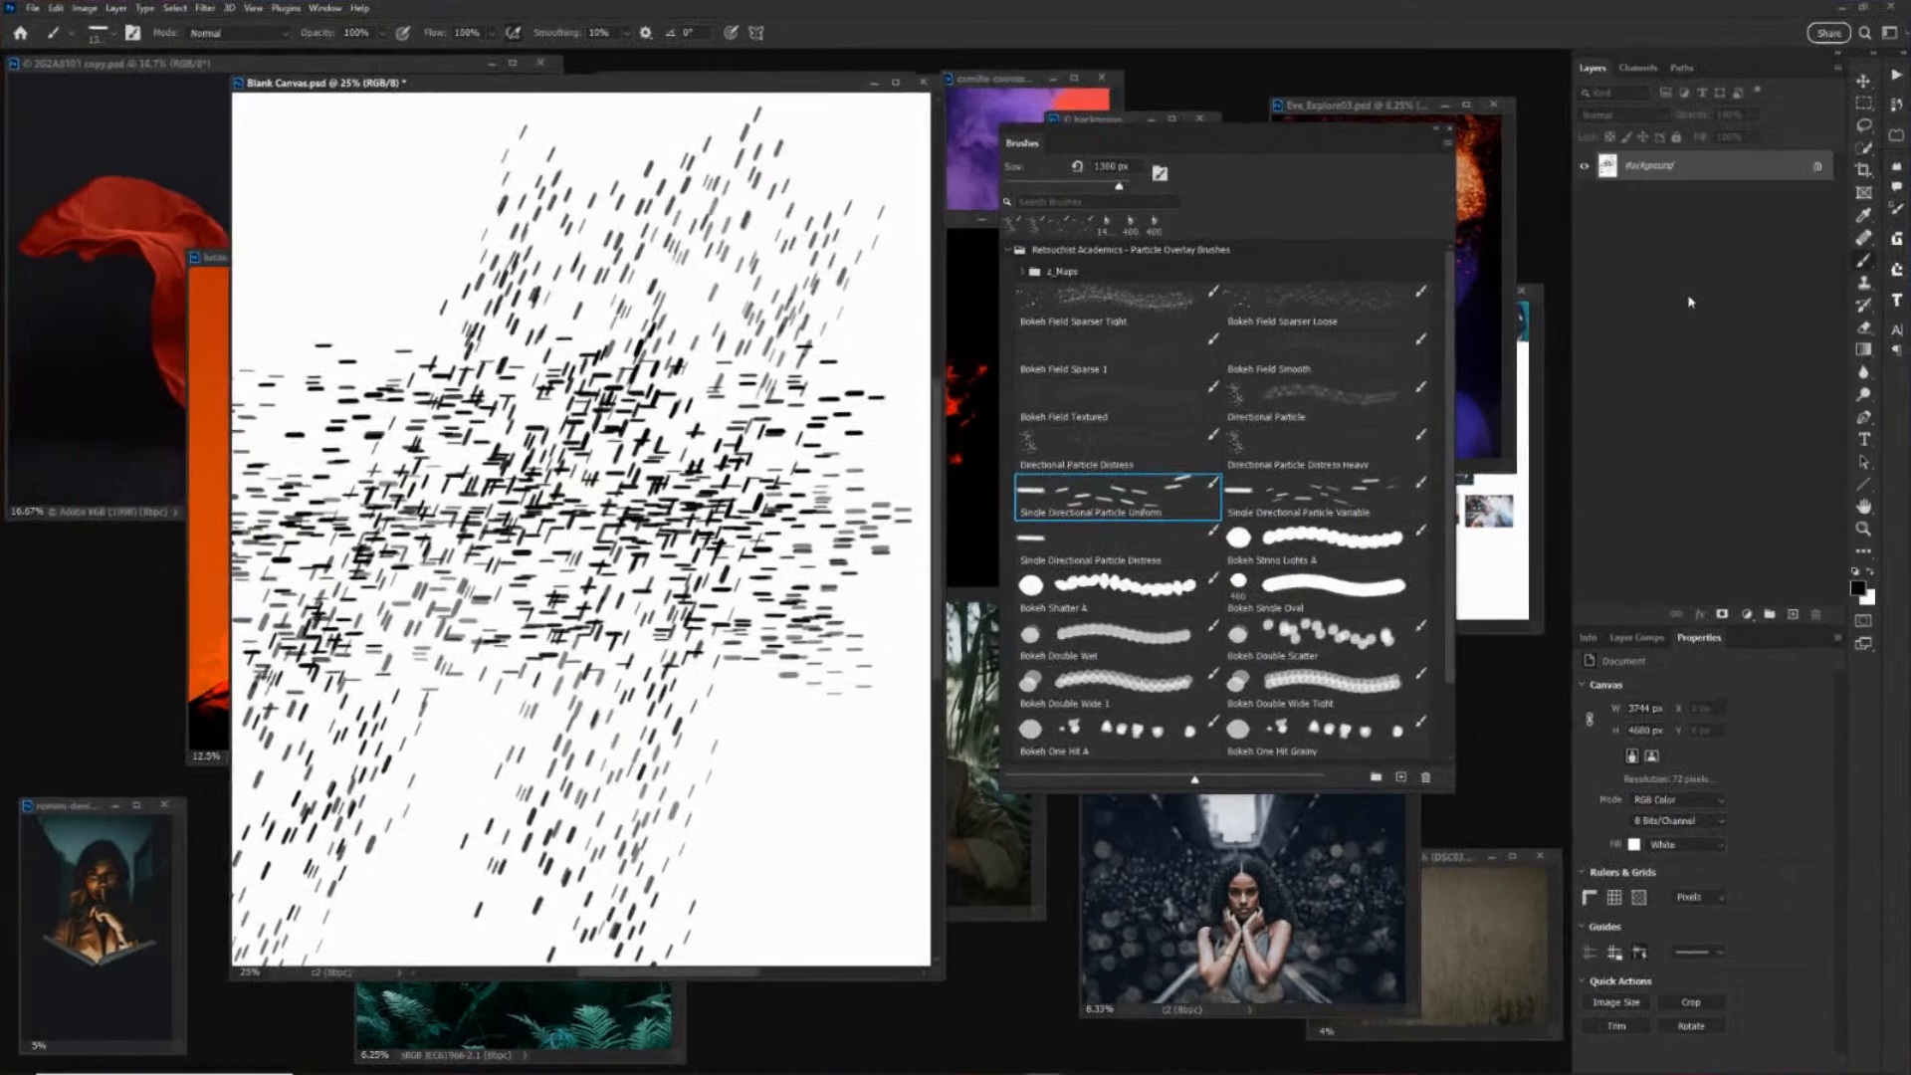
{"action": "key", "text": "ctrl+z"}
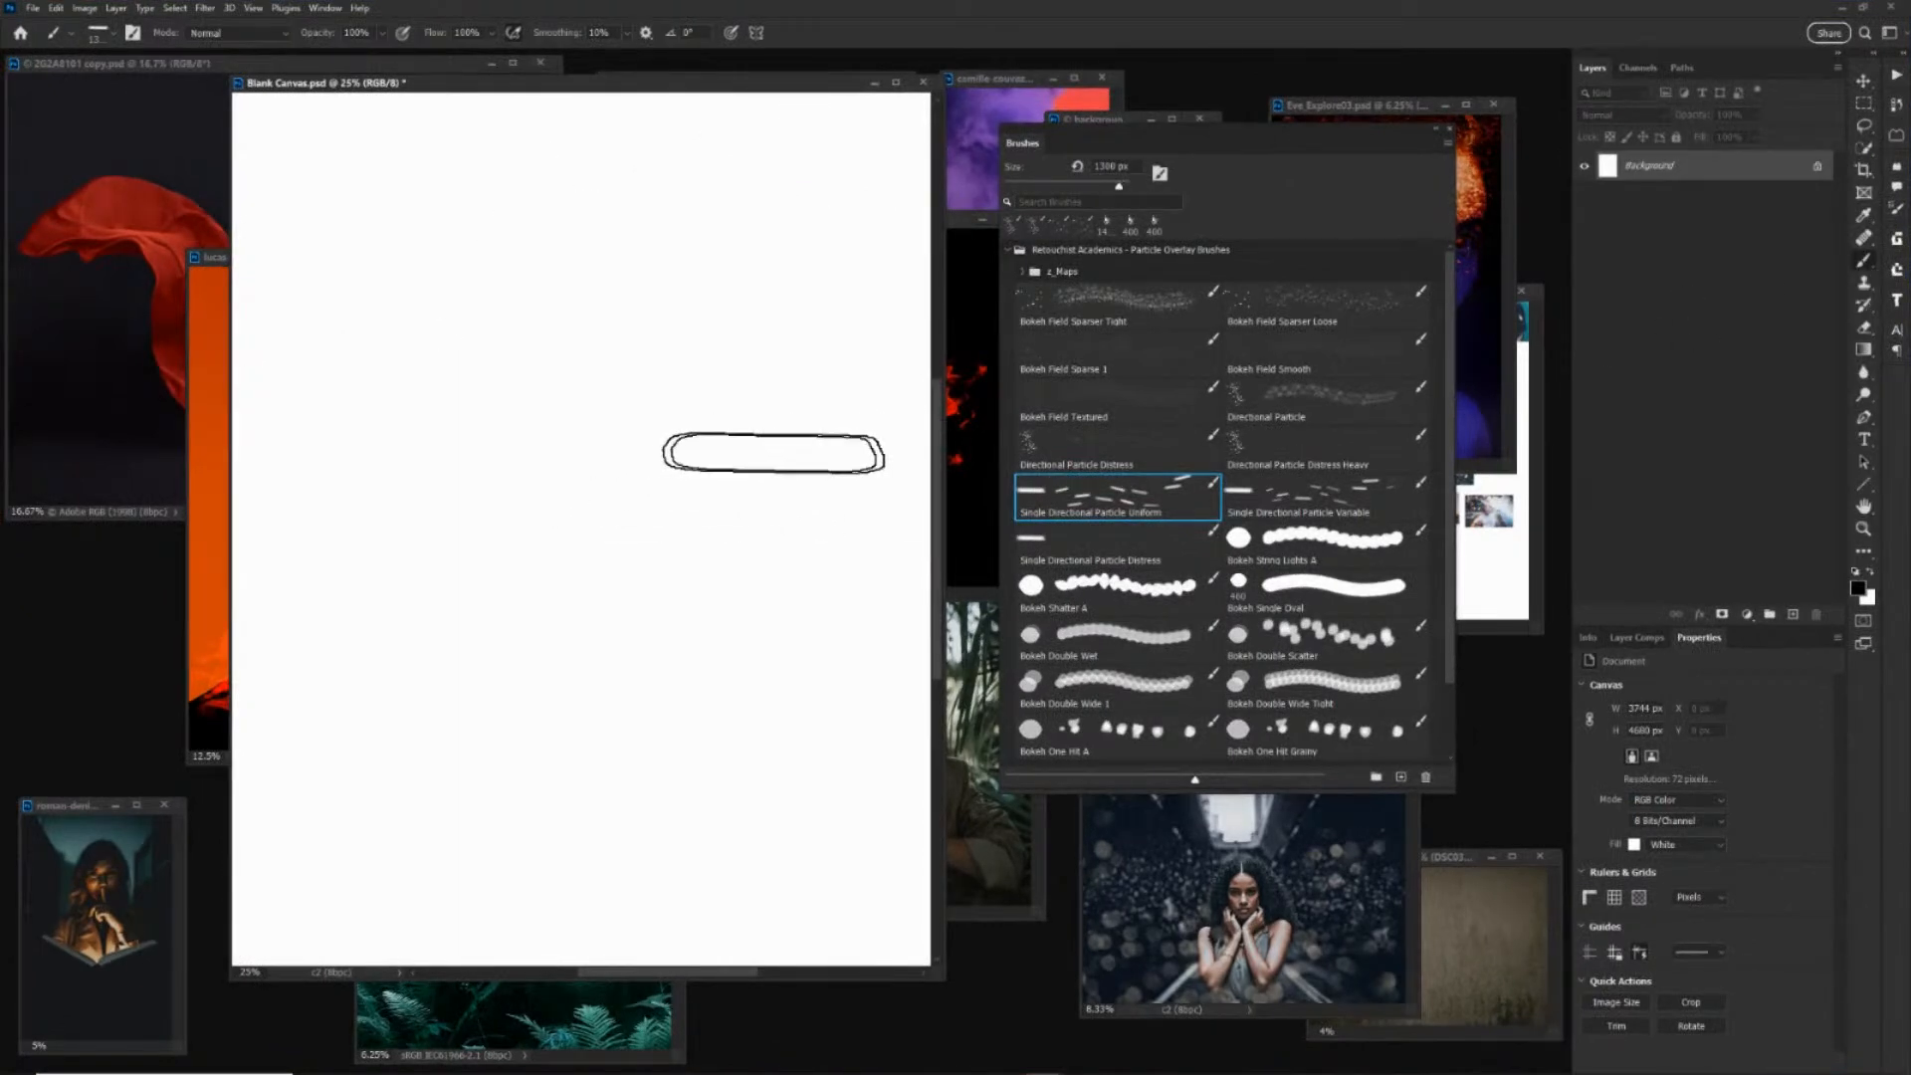
Reduce the brush size to 1000 px and paint a few large single dashes on the canvas.
{"action": "key", "text": "bracketleft"}
{"action": "key", "text": "bracketleft"}
{"action": "key", "text": "bracketleft"}
{"action": "left_click", "coordinate": [769, 451]}
{"action": "left_click_drag", "start_coordinate": [769, 451], "coordinate": [395, 469]}
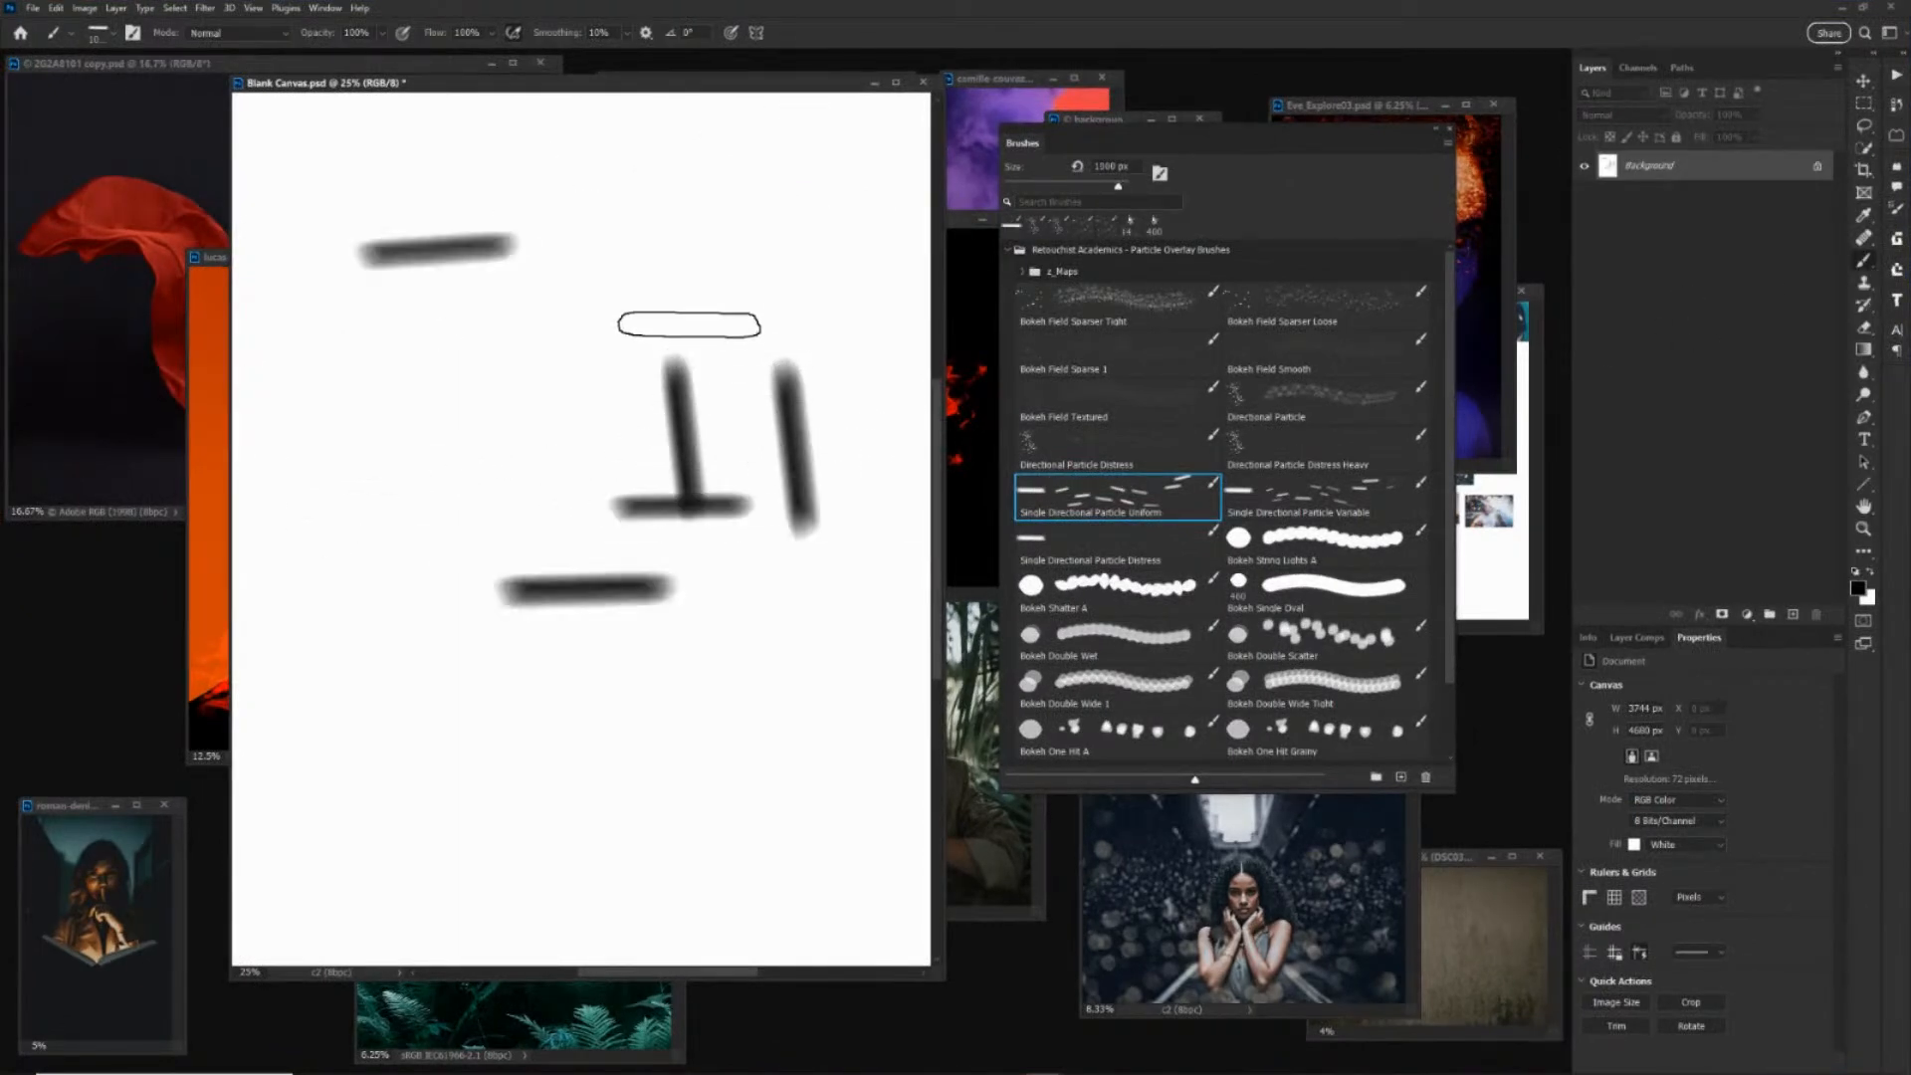
Reduce the brush size to 500 px and paint smaller dashes following curved strokes over the canvas.
{"action": "key", "text": "bracketleft"}
{"action": "key", "text": "bracketleft"}
{"action": "key", "text": "bracketleft"}
{"action": "key", "text": "bracketleft"}
{"action": "key", "text": "bracketleft"}
{"action": "left_click_drag", "start_coordinate": [789, 205], "coordinate": [403, 672]}
{"action": "mouse_move", "coordinate": [673, 423]}
{"action": "left_mouse_down"}
{"action": "mouse_move", "coordinate": [542, 196]}
{"action": "mouse_move", "coordinate": [537, 912]}
{"action": "mouse_move", "coordinate": [661, 866]}
{"action": "mouse_move", "coordinate": [694, 294]}
{"action": "mouse_move", "coordinate": [448, 726]}
{"action": "mouse_move", "coordinate": [648, 811]}
{"action": "mouse_move", "coordinate": [311, 439]}
{"action": "mouse_move", "coordinate": [583, 363]}
{"action": "left_mouse_up"}
Clear the canvas to white and paint dashes across it with the Single Directional Particle Variable brush at 500 px.
{"action": "left_click", "coordinate": [1354, 485]}
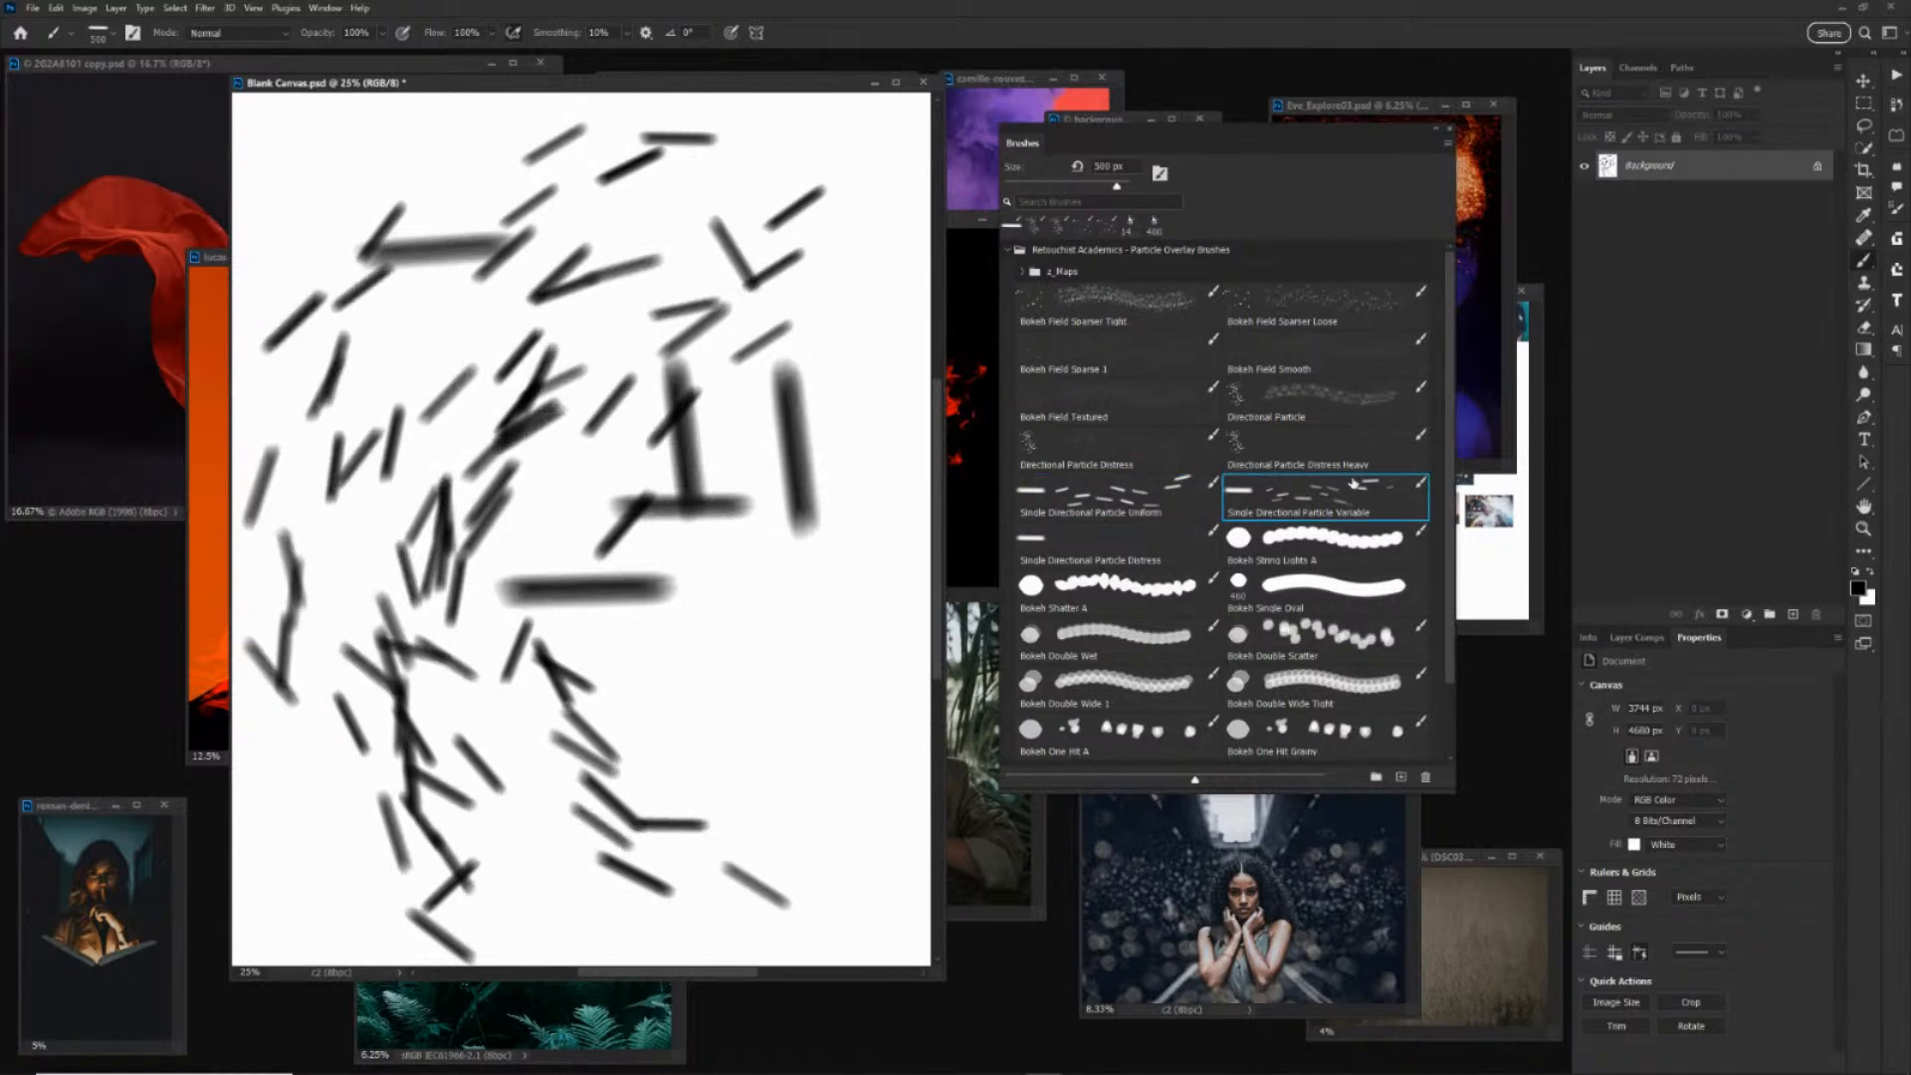
{"action": "key", "text": "ctrl+BackSpace"}
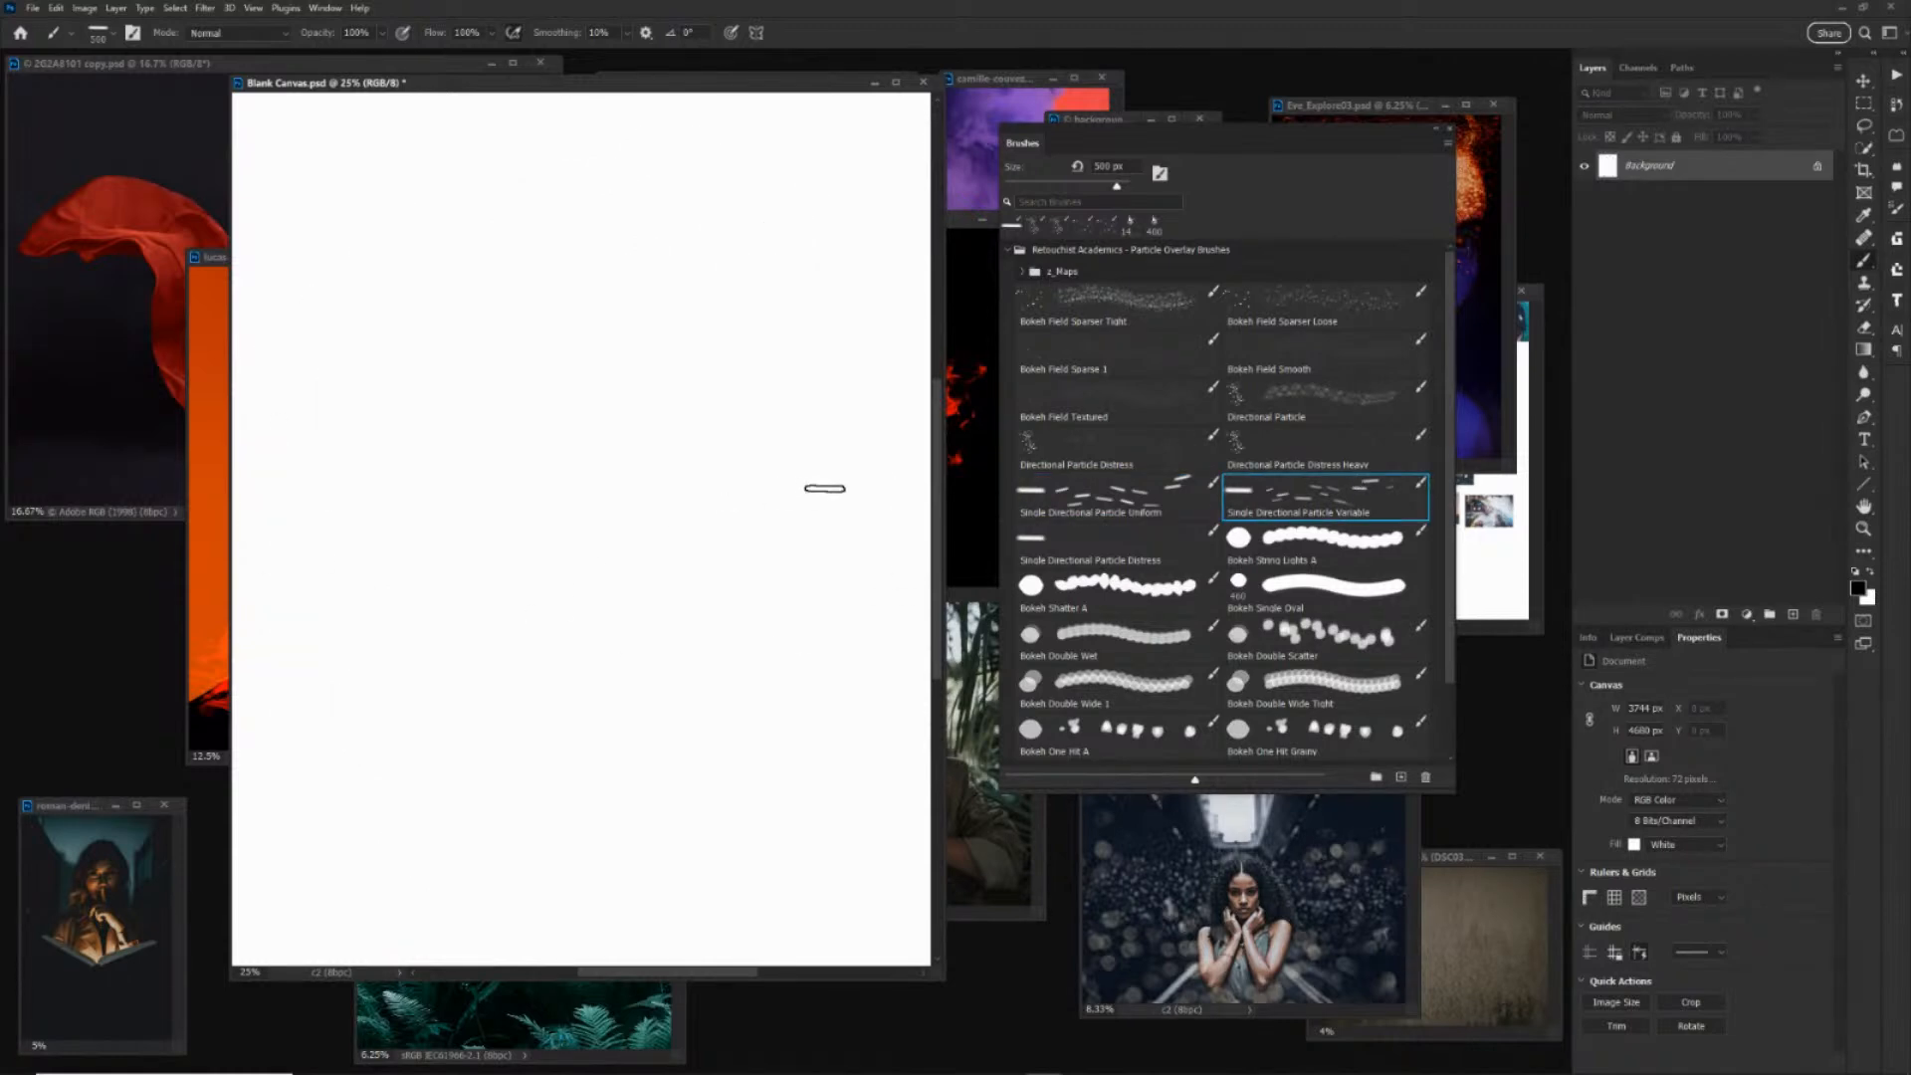
{"action": "mouse_move", "coordinate": [825, 488]}
{"action": "left_mouse_down"}
{"action": "mouse_move", "coordinate": [626, 580]}
{"action": "mouse_move", "coordinate": [687, 550]}
{"action": "mouse_move", "coordinate": [428, 526]}
{"action": "mouse_move", "coordinate": [866, 431]}
{"action": "mouse_move", "coordinate": [229, 493]}
{"action": "mouse_move", "coordinate": [679, 503]}
{"action": "mouse_move", "coordinate": [693, 607]}
{"action": "left_mouse_up"}
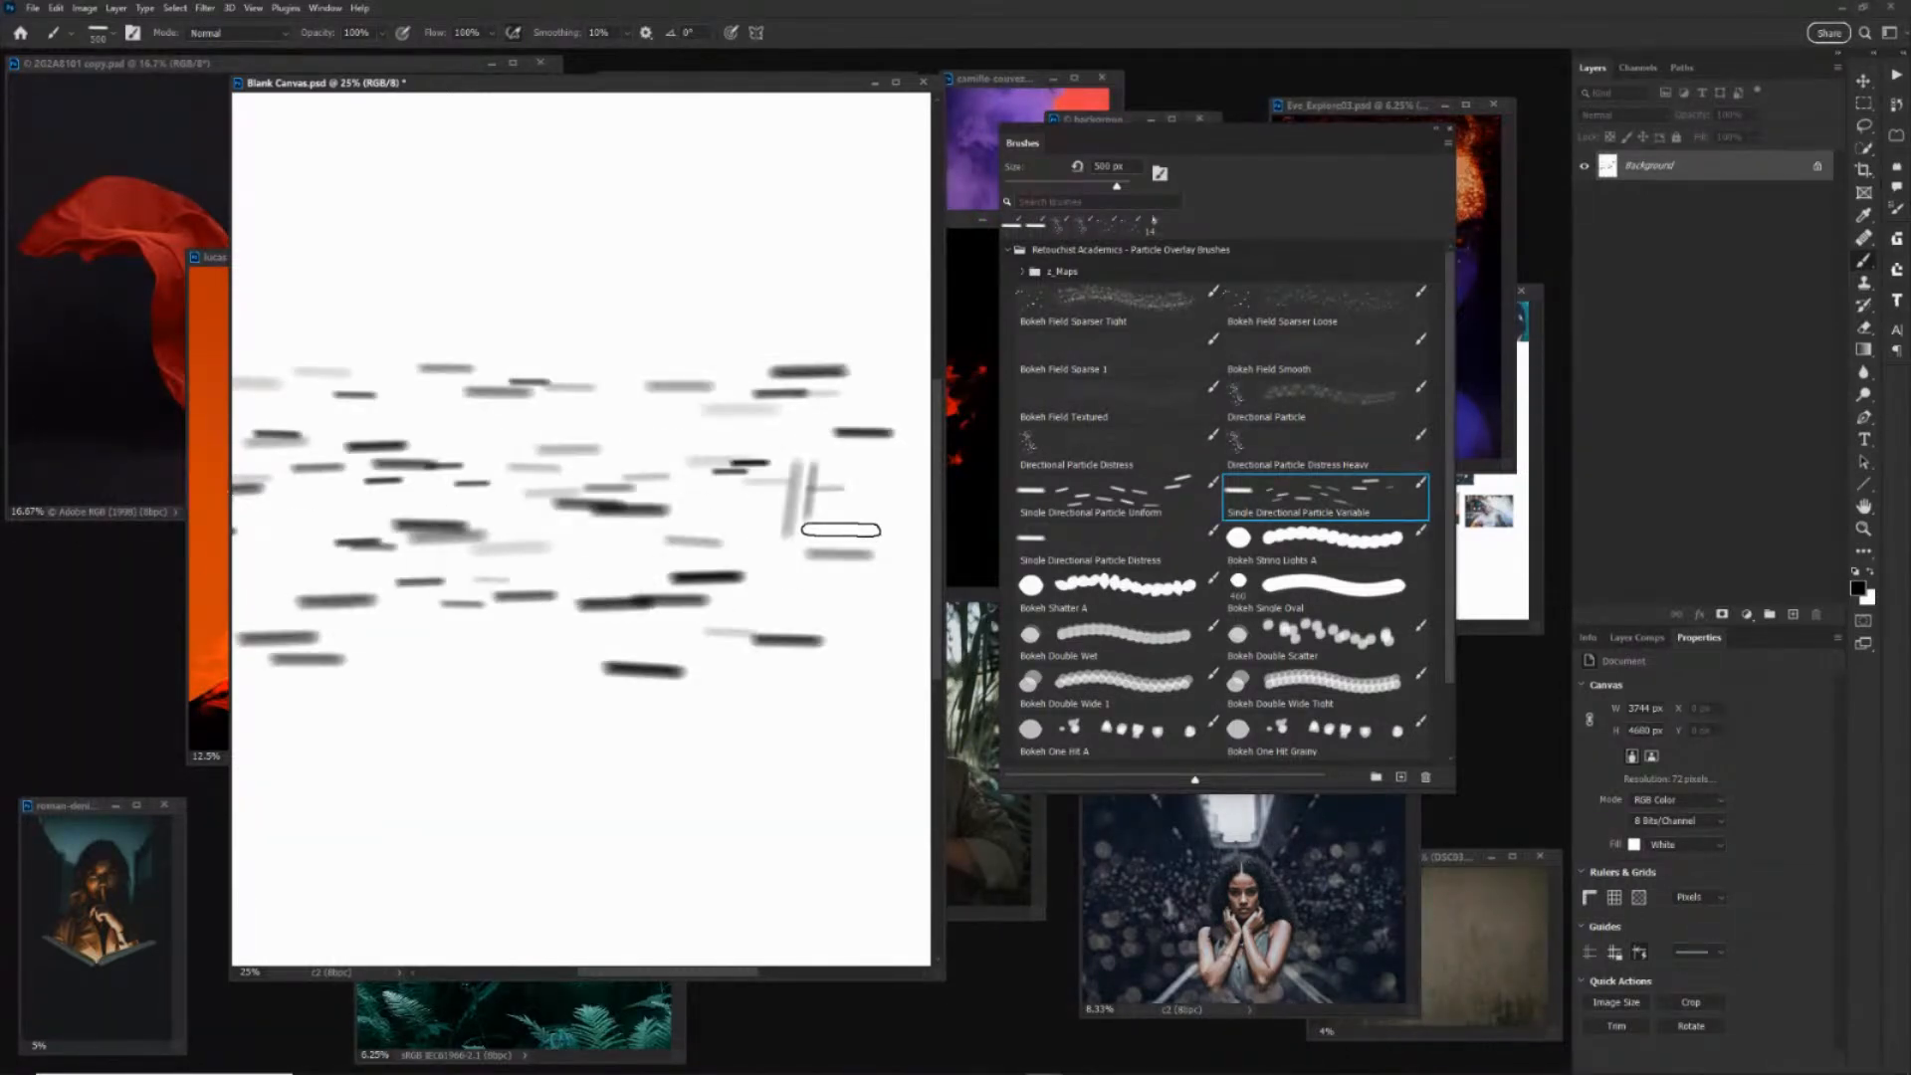
Paint a C-shaped strand with the Bokeh String Lights A brush and a winding strand with the Bokeh Double Wet brush.
{"action": "key", "text": "period"}
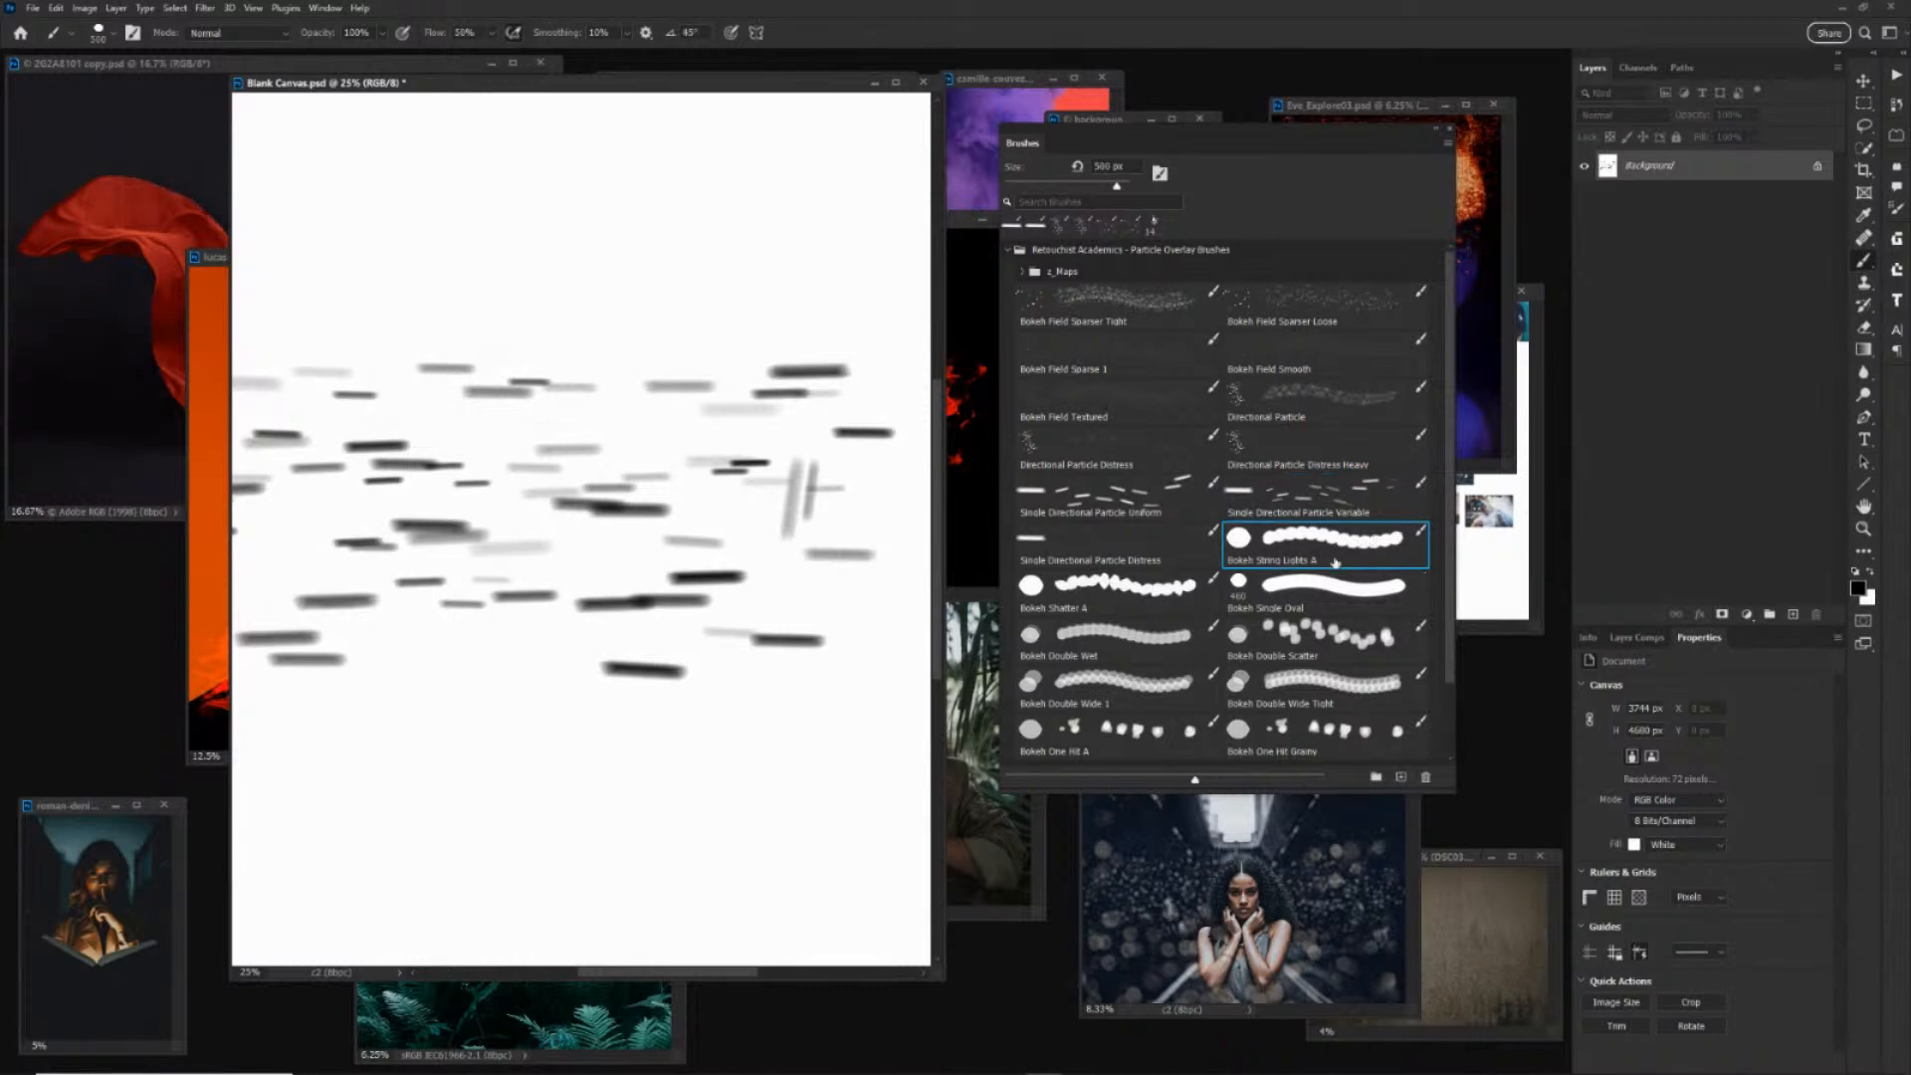
{"action": "mouse_move", "coordinate": [801, 219]}
{"action": "left_mouse_down"}
{"action": "mouse_move", "coordinate": [683, 242]}
{"action": "mouse_move", "coordinate": [766, 826]}
{"action": "left_mouse_up"}
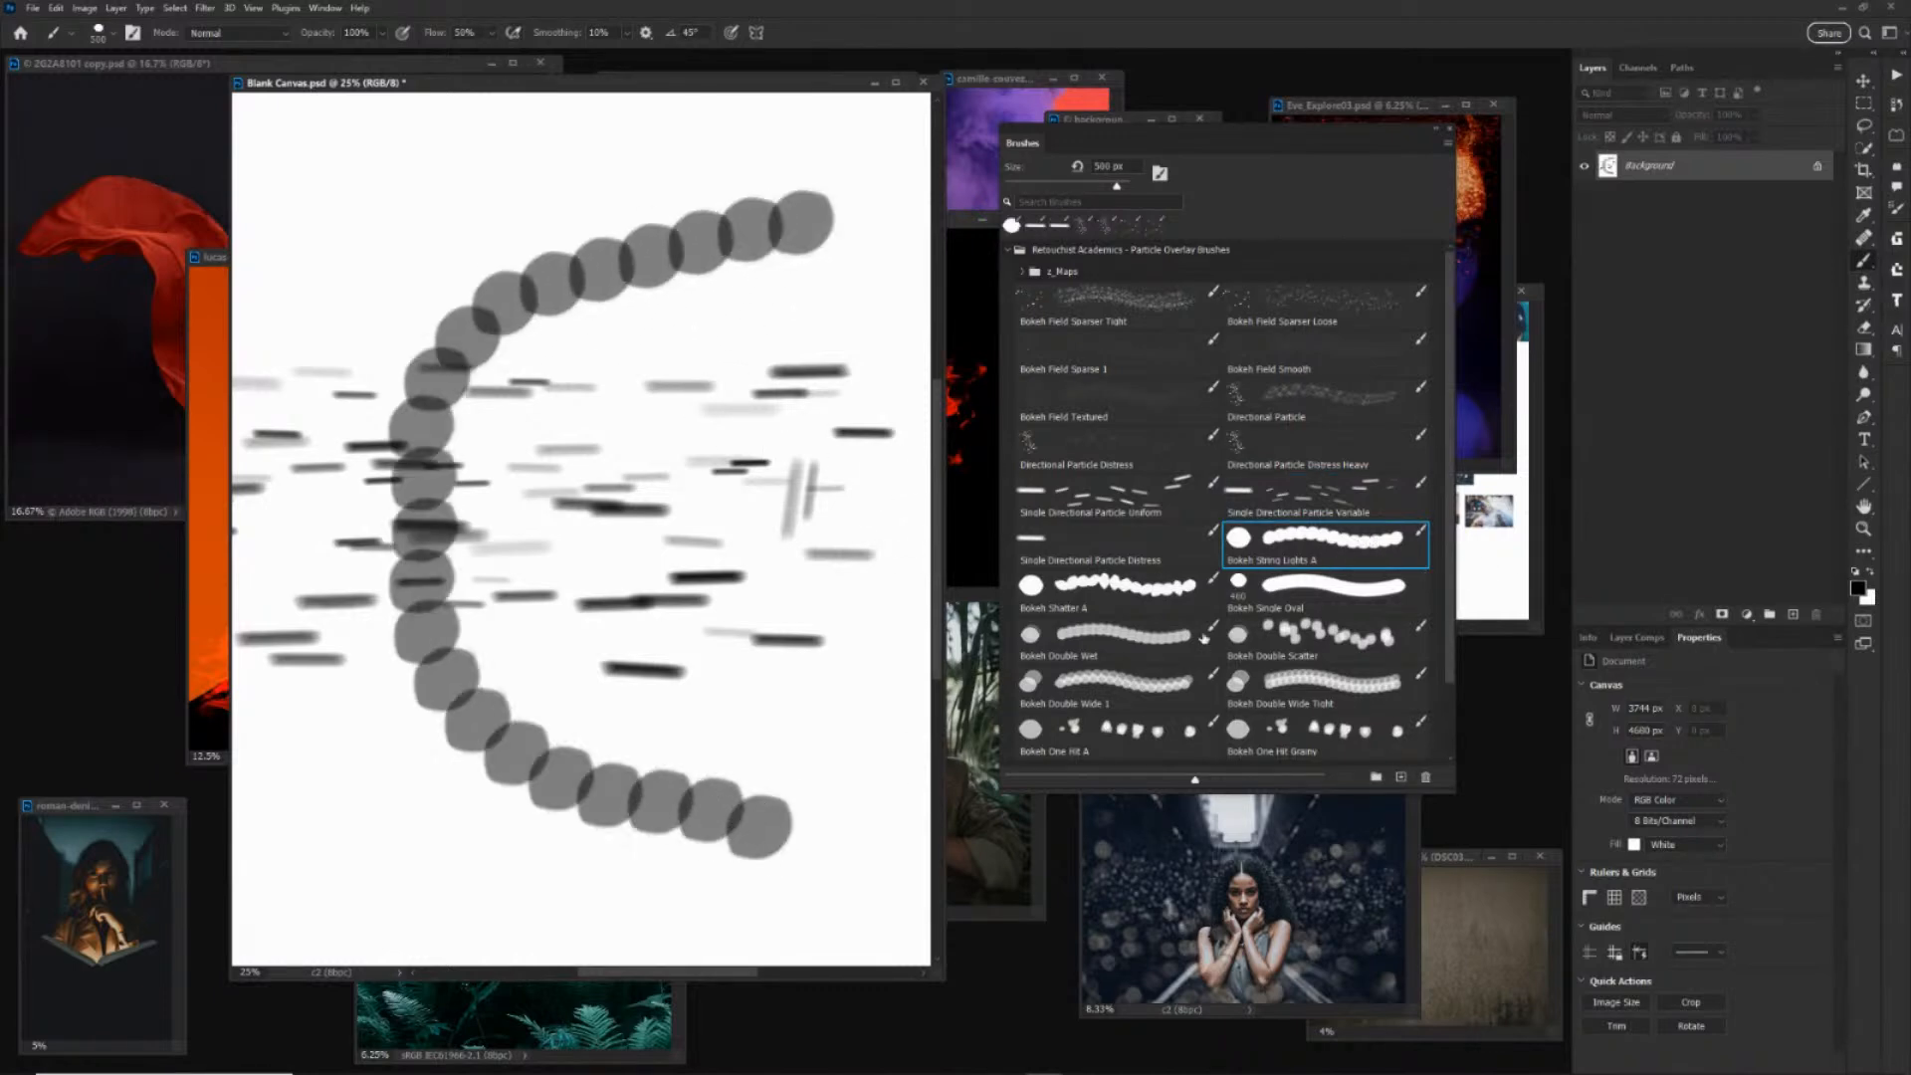
{"action": "left_click", "coordinate": [1135, 640]}
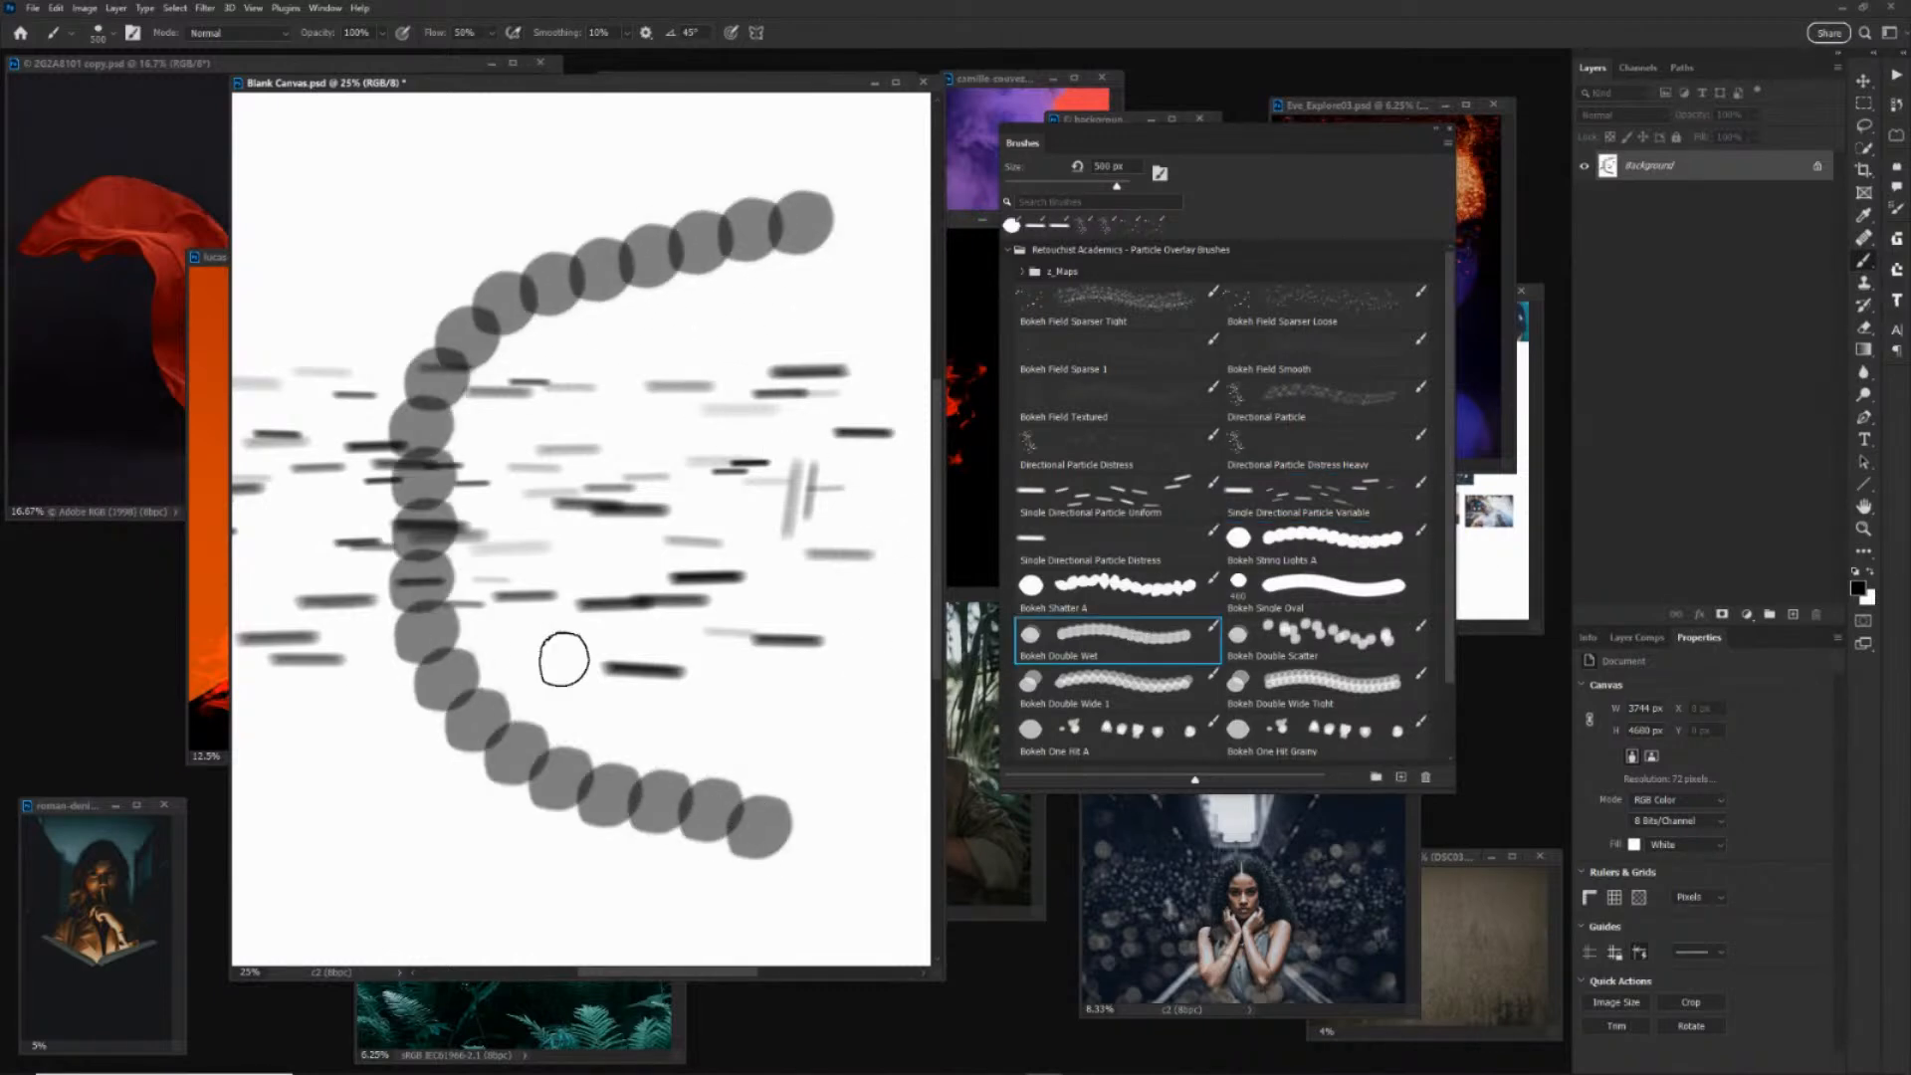
{"action": "mouse_move", "coordinate": [844, 709]}
{"action": "left_mouse_down"}
{"action": "mouse_move", "coordinate": [640, 482]}
{"action": "mouse_move", "coordinate": [319, 324]}
{"action": "mouse_move", "coordinate": [655, 639]}
{"action": "mouse_move", "coordinate": [362, 633]}
{"action": "mouse_move", "coordinate": [473, 697]}
{"action": "left_mouse_up"}
Paint scattered circles with the Bokeh Double Scatter brush and a diagonal strand with the Bokeh Double Wide 1 brush.
{"action": "left_click", "coordinate": [1329, 637]}
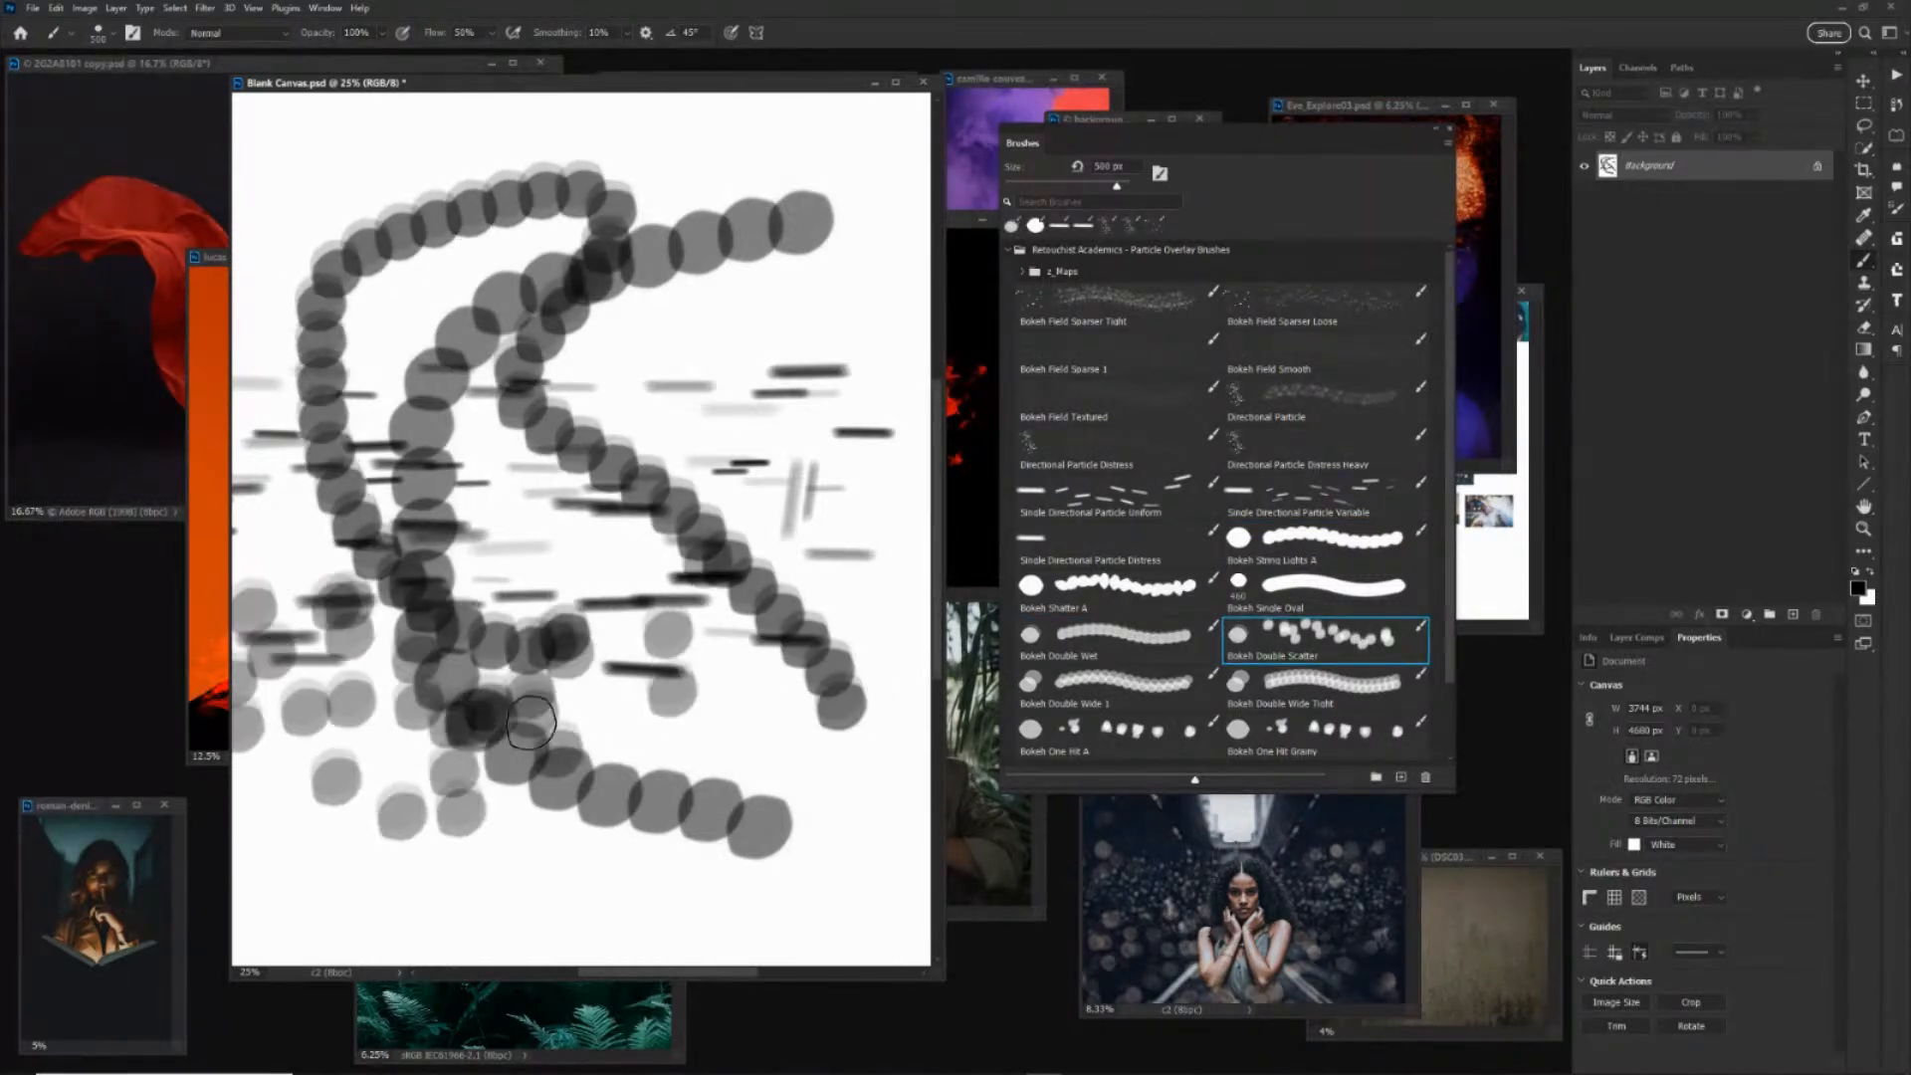
{"action": "left_click", "coordinate": [1120, 687]}
{"action": "left_click_drag", "start_coordinate": [762, 398], "coordinate": [343, 722]}
Put the floating brush list away and park the Blank Canvas document, zoomed out to 6.25%, below the white contact sheet.
{"action": "key", "text": "ctrl+minus"}
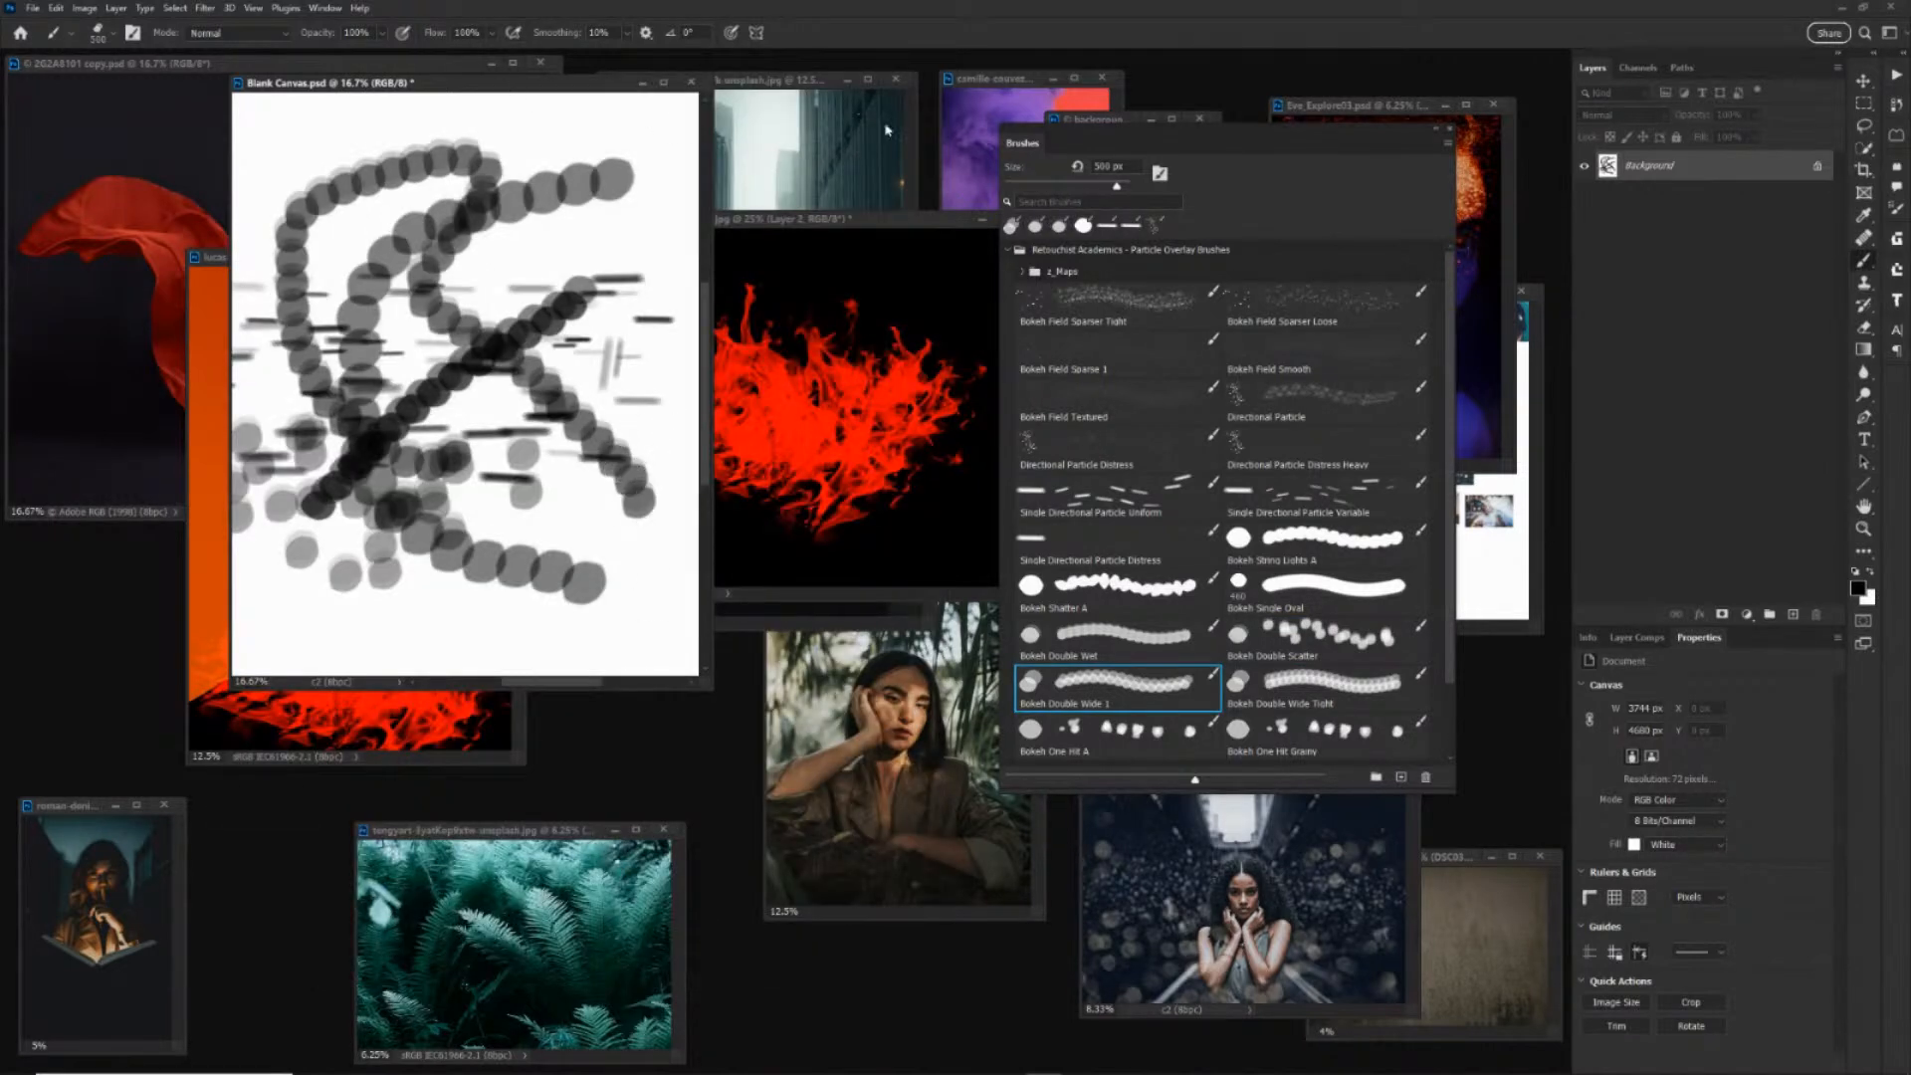
{"action": "left_click_drag", "start_coordinate": [1023, 147], "coordinate": [1900, 331]}
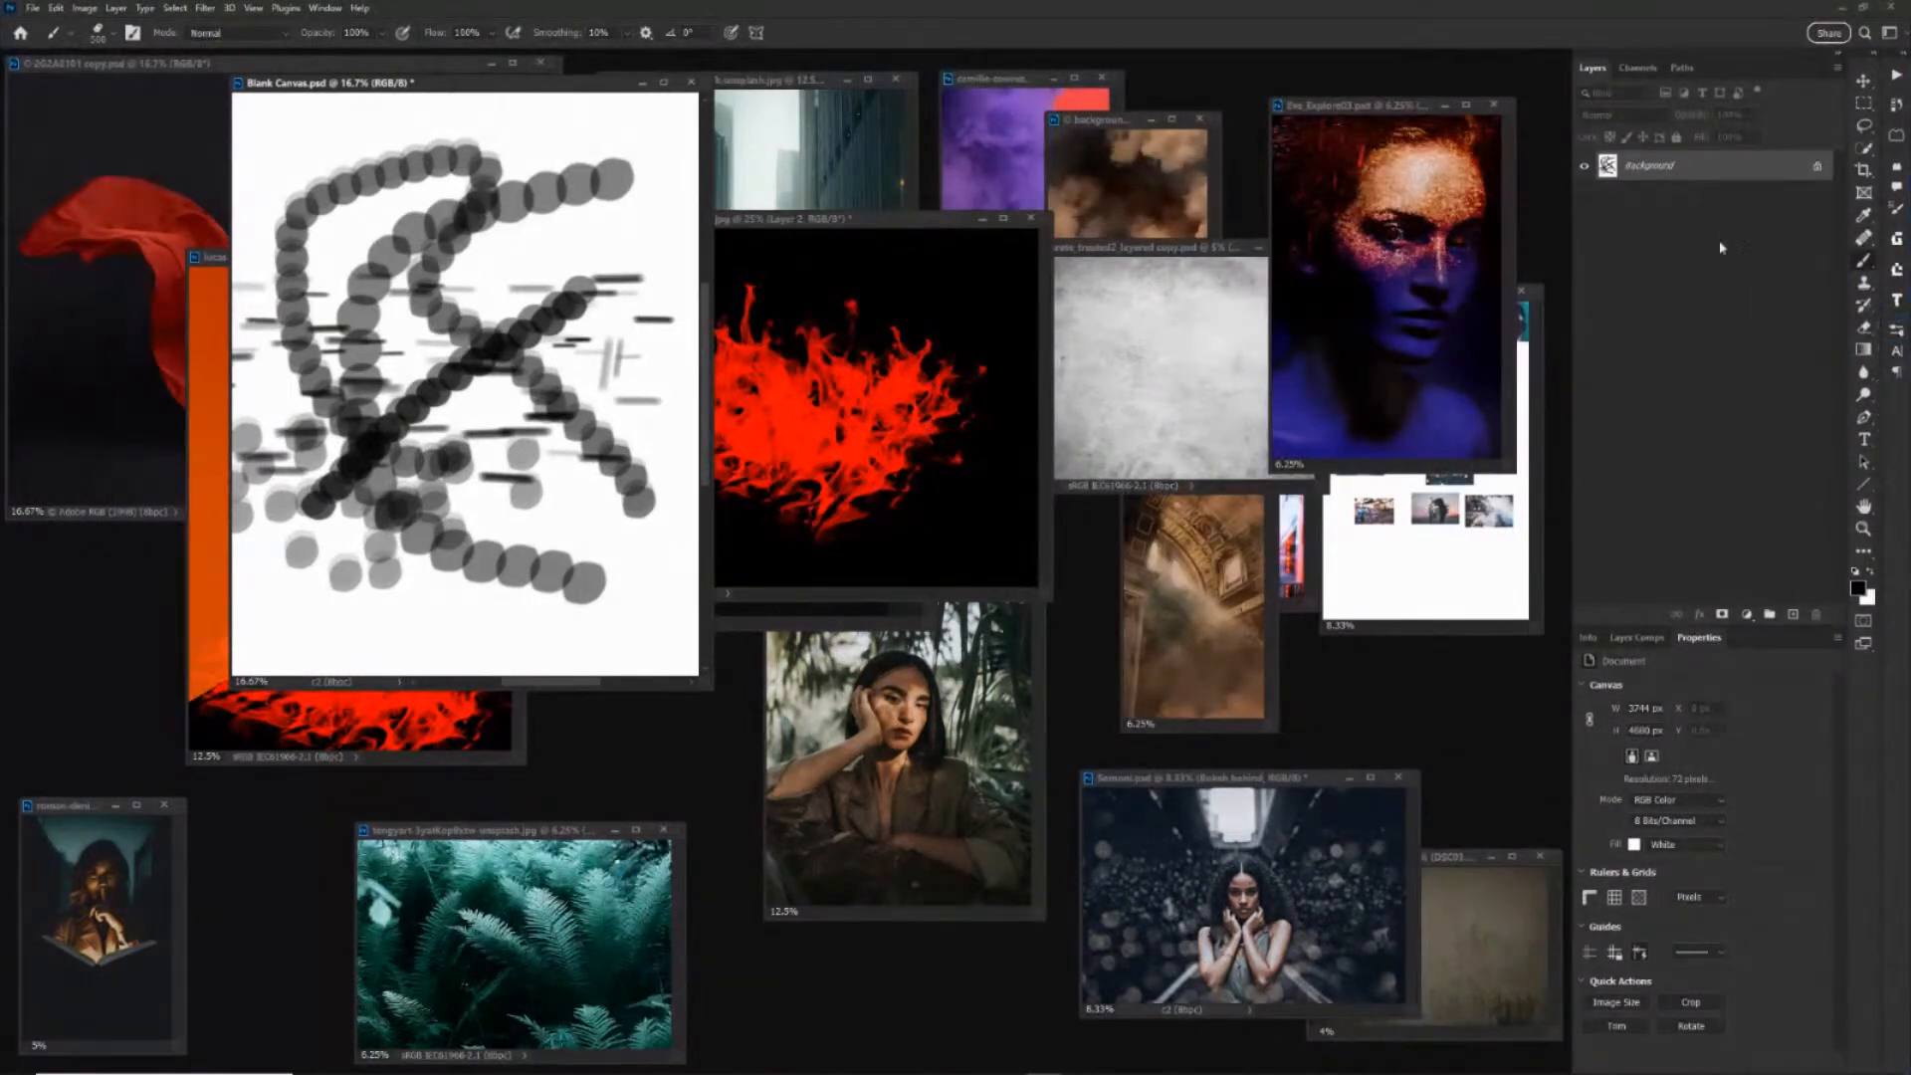
{"action": "left_click_drag", "start_coordinate": [517, 88], "coordinate": [1088, 149]}
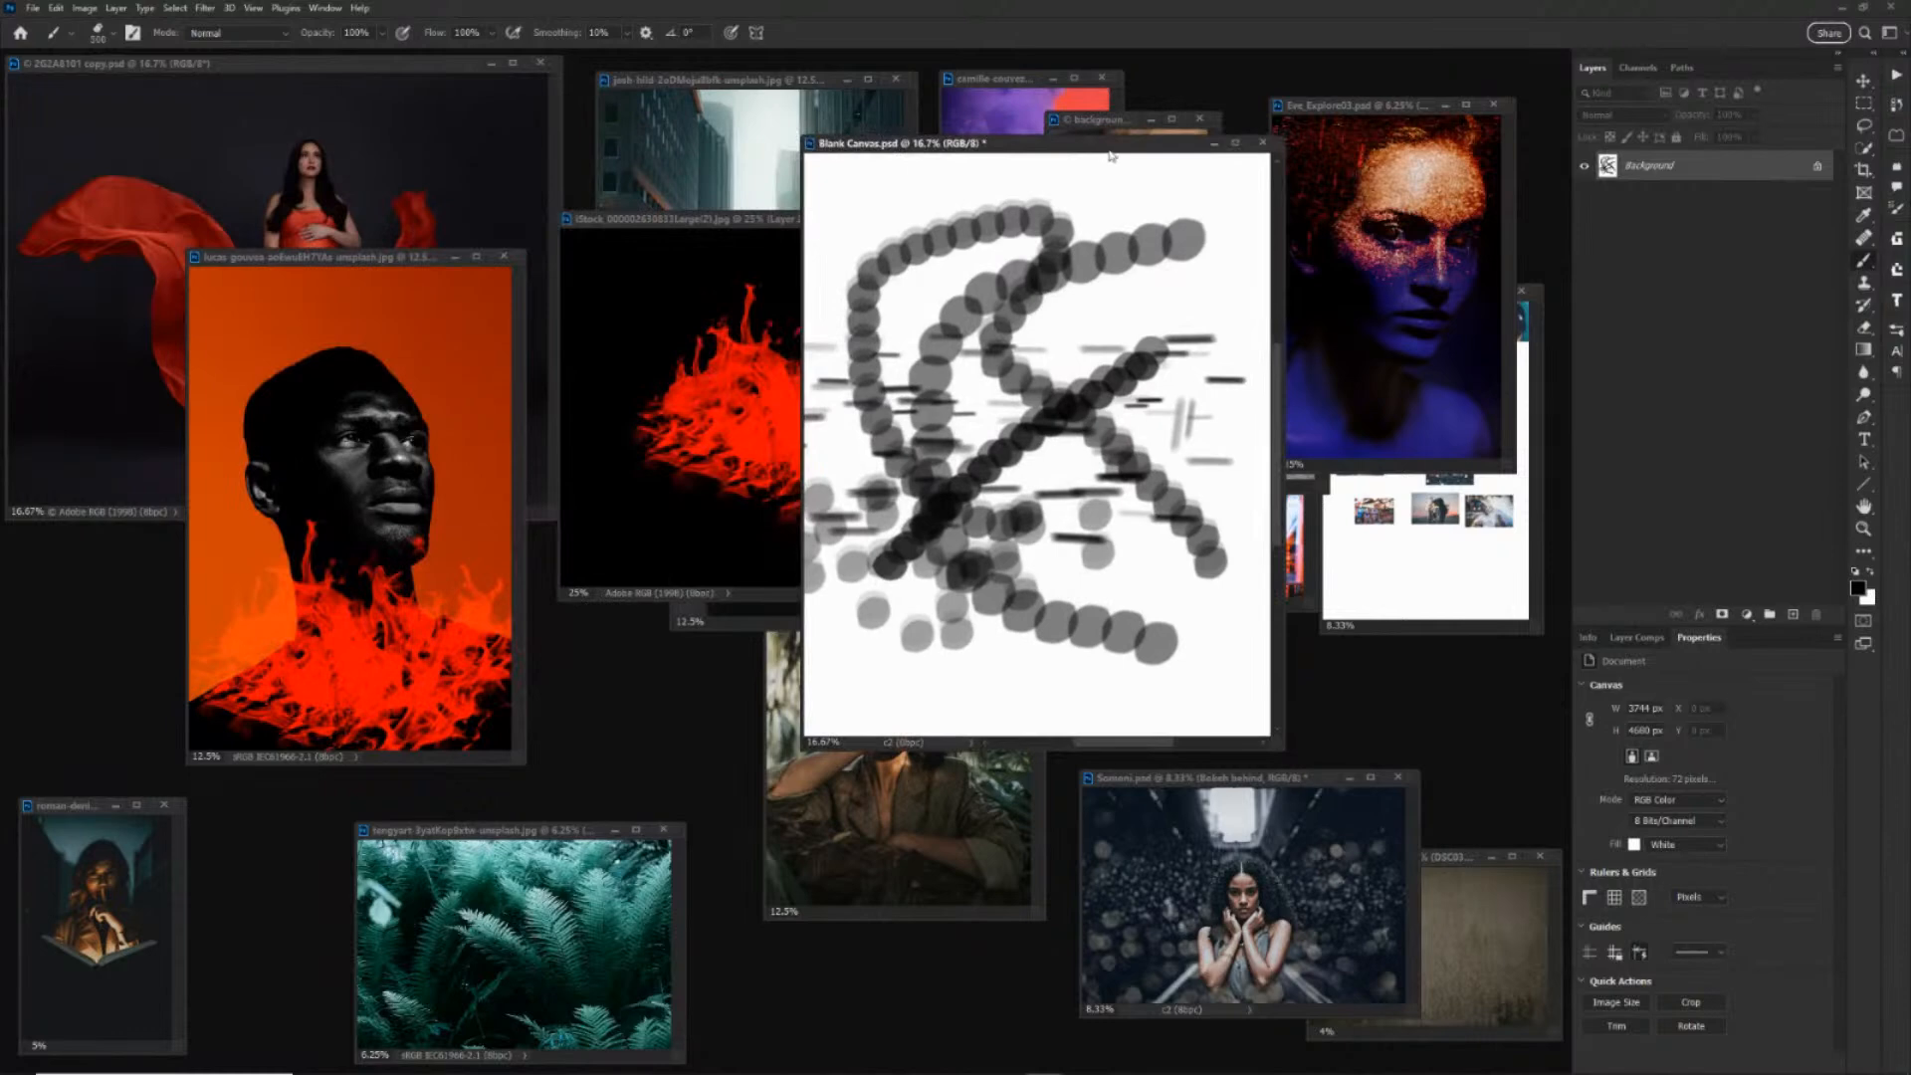
{"action": "key", "text": "ctrl+minus"}
{"action": "key", "text": "ctrl+minus"}
{"action": "key", "text": "ctrl+minus"}
{"action": "left_click_drag", "start_coordinate": [872, 144], "coordinate": [1386, 523]}
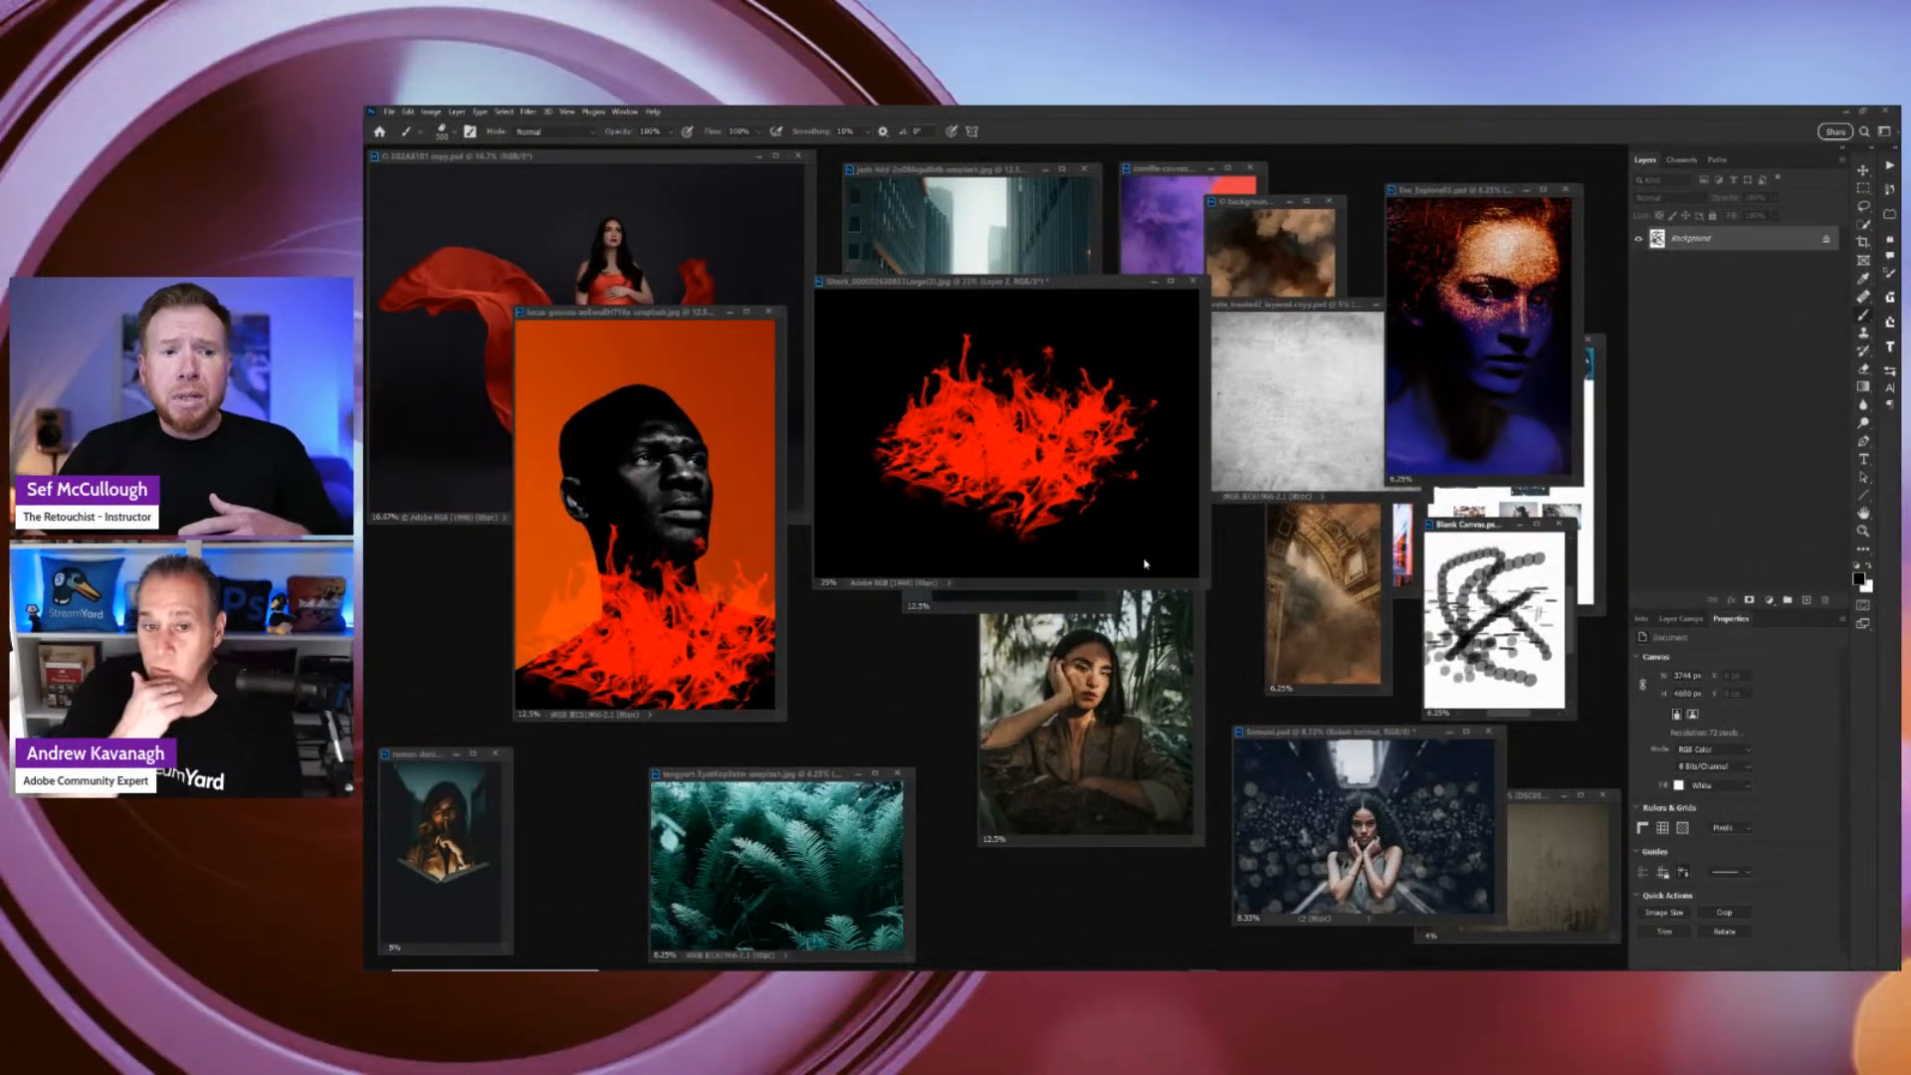
Reposition the orange flame portrait window and move the red fire image over the red dress photo.
{"action": "left_click_drag", "start_coordinate": [669, 307], "coordinate": [847, 403]}
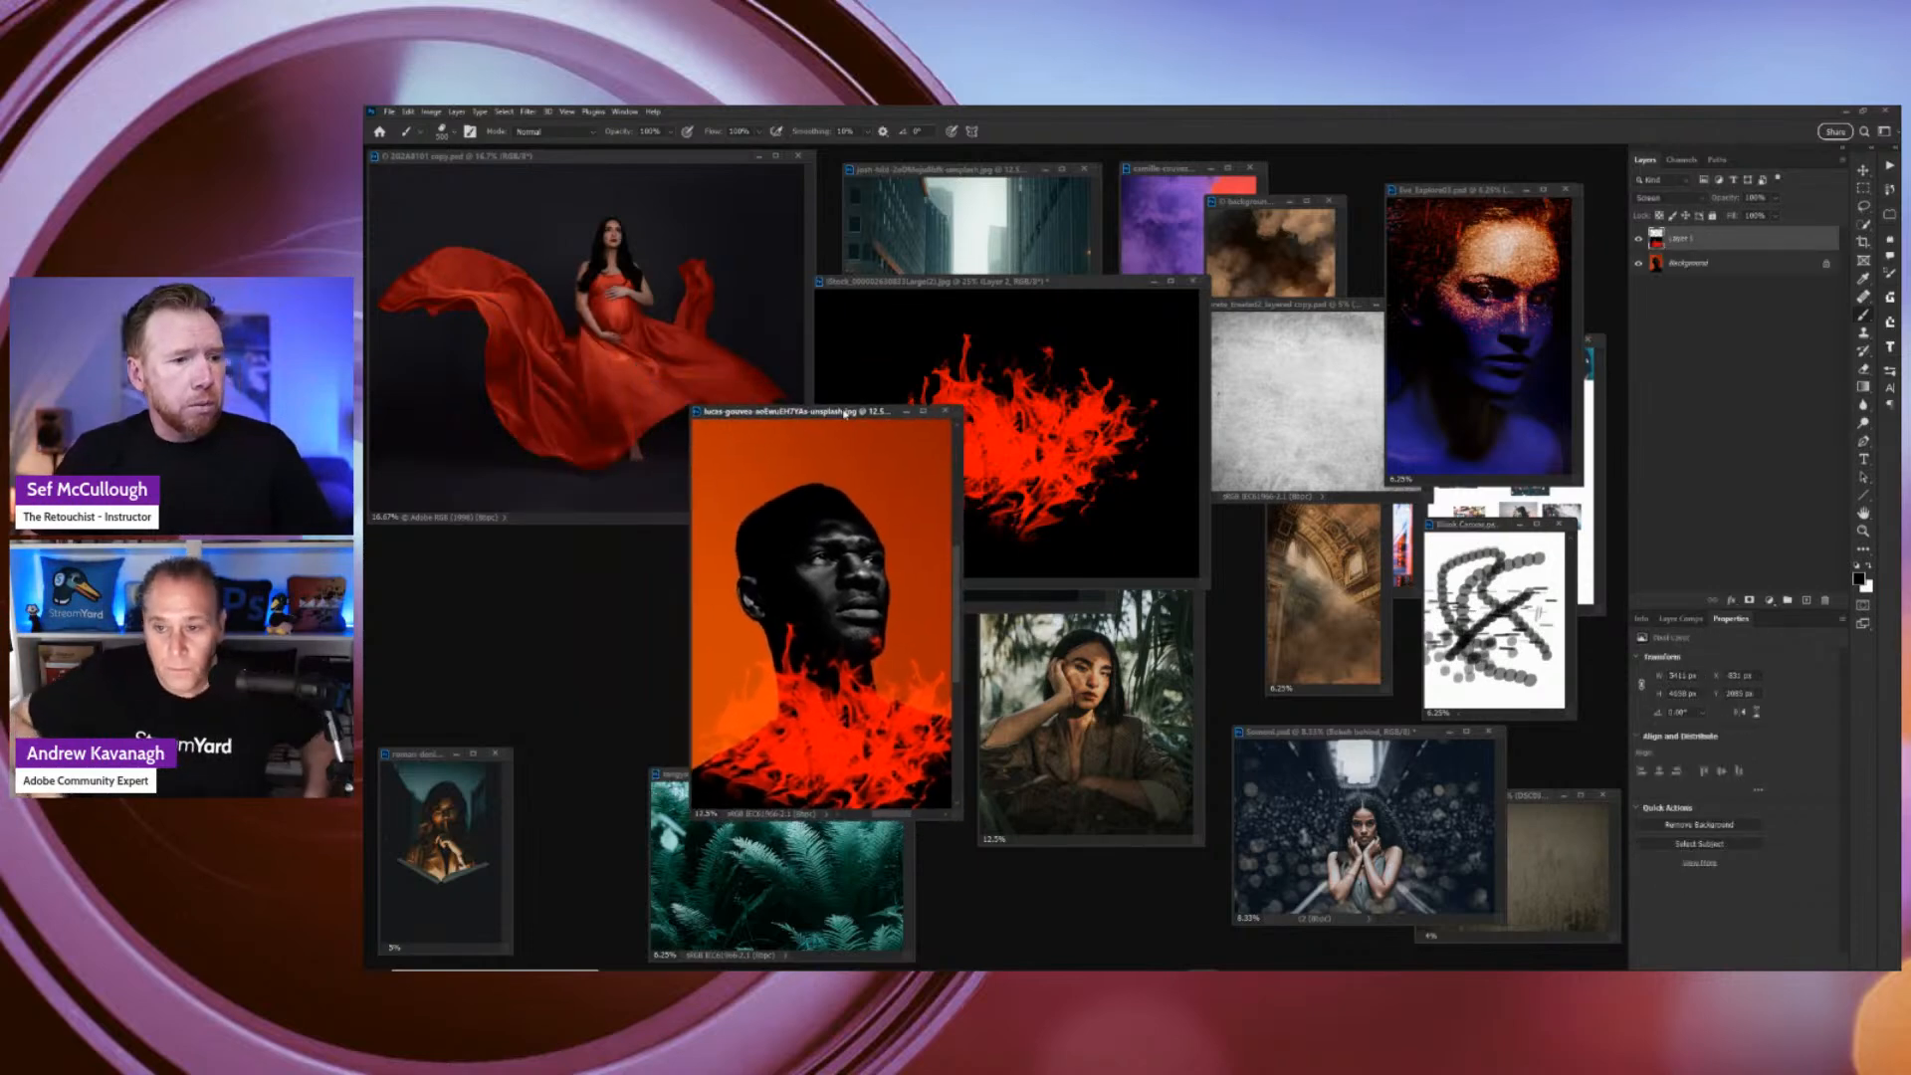
{"action": "left_click", "coordinate": [825, 398]}
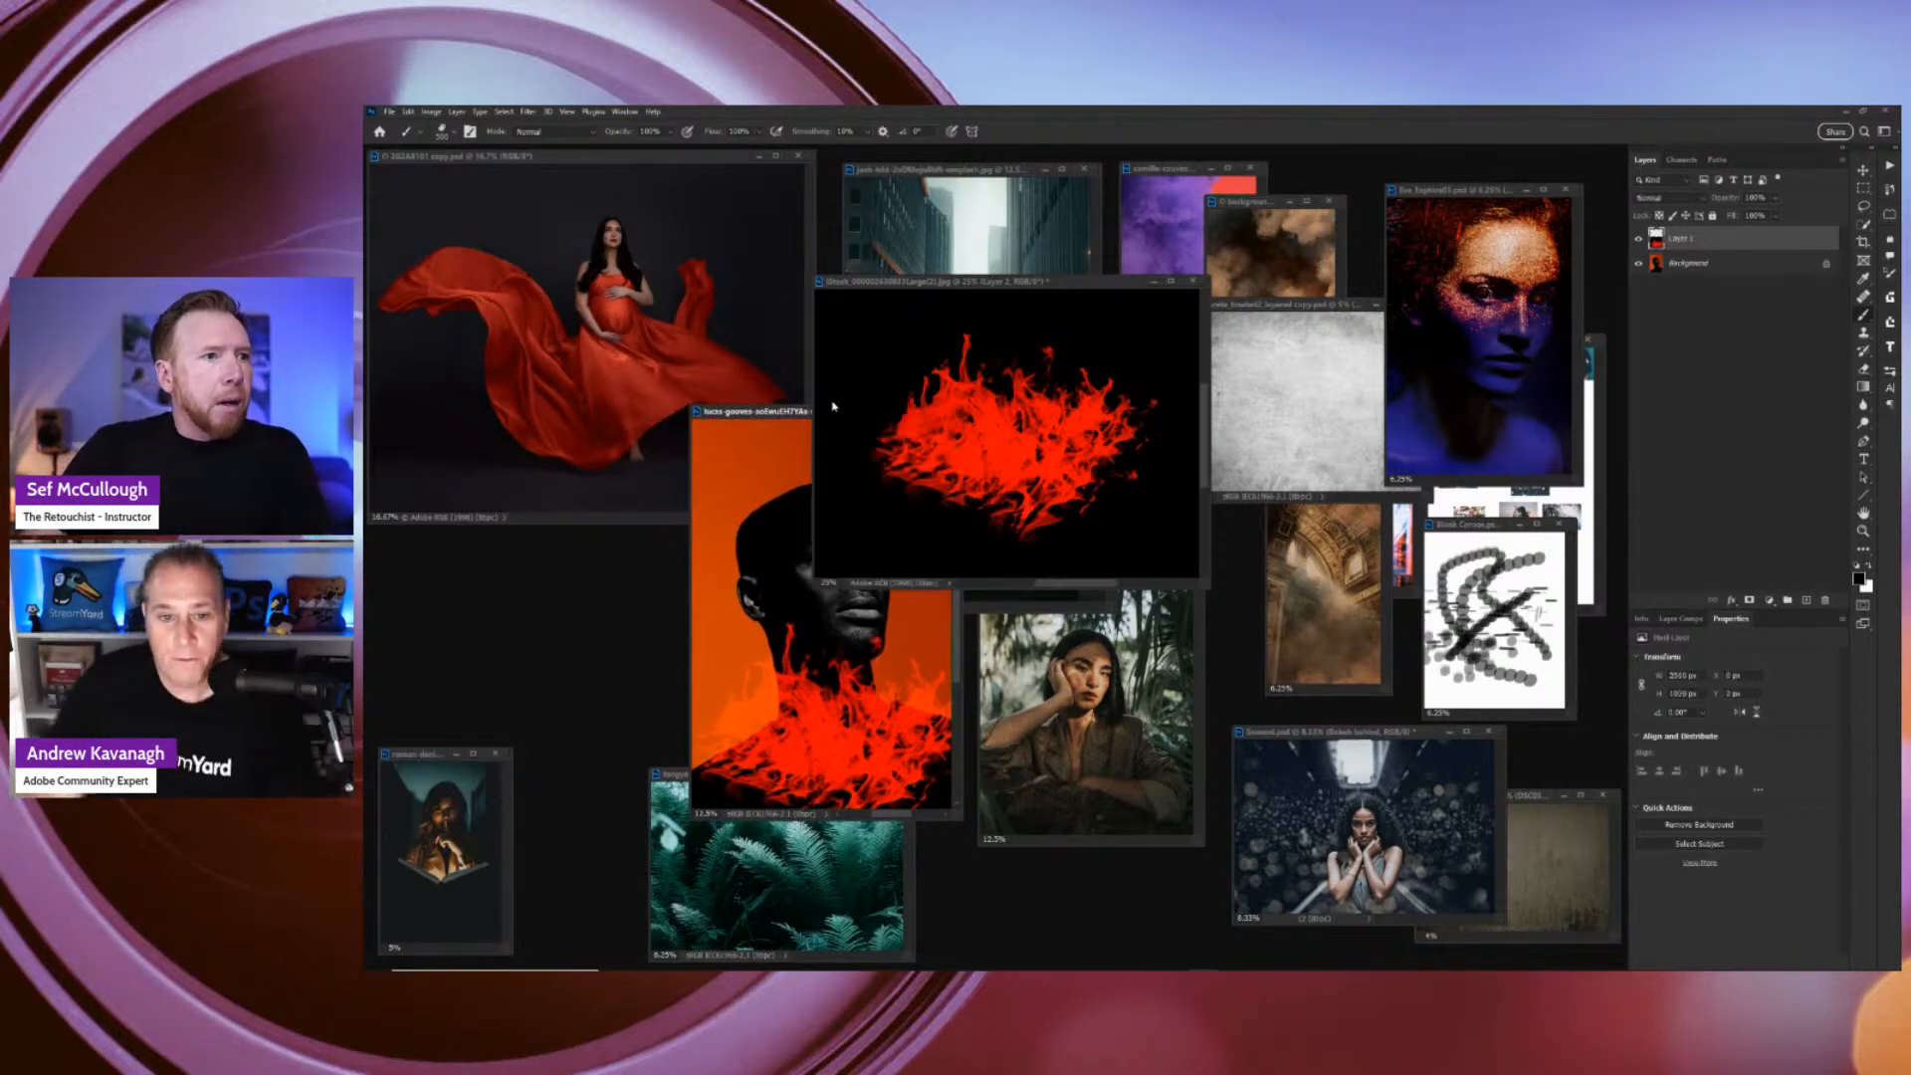
{"action": "left_click_drag", "start_coordinate": [772, 414], "coordinate": [640, 431]}
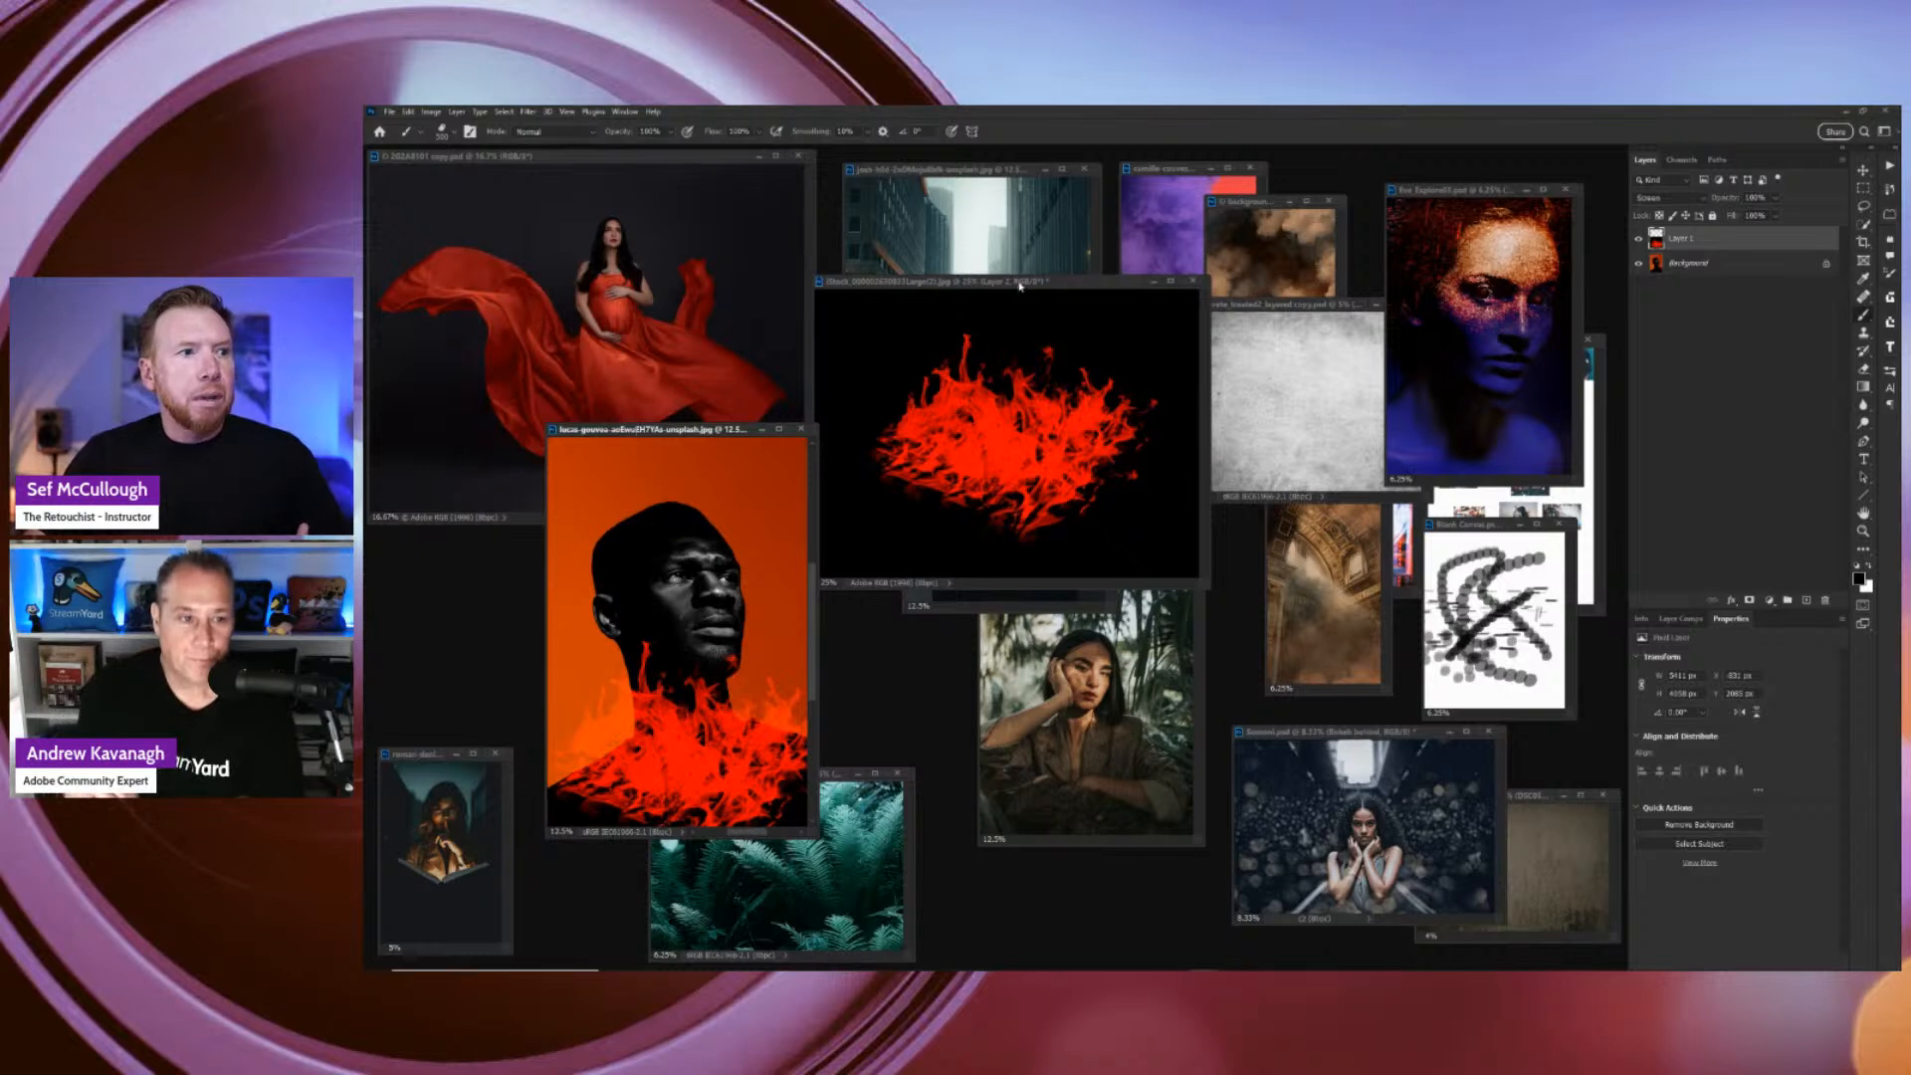
{"action": "left_click_drag", "start_coordinate": [1020, 285], "coordinate": [617, 224]}
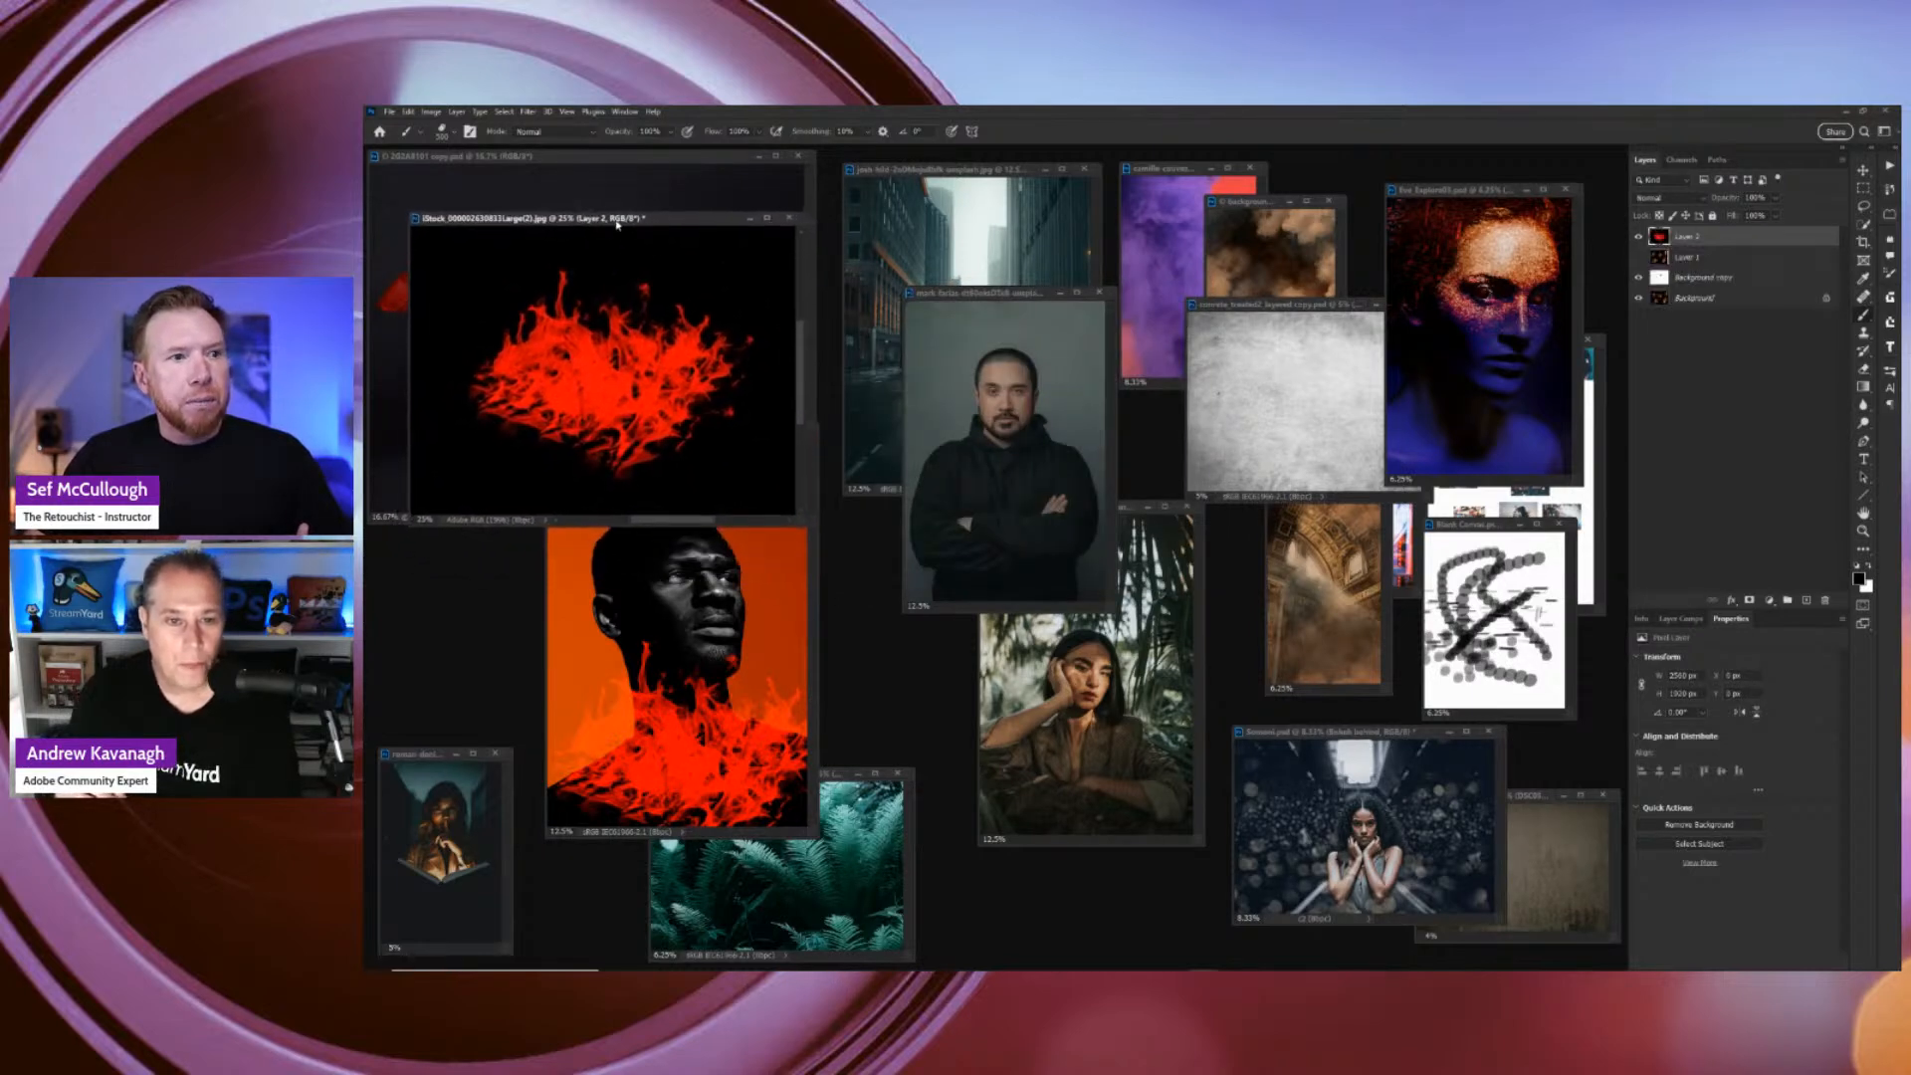
Move the blue and orange face portrait farther into the corner at a smaller zoom, and shift the concrete texture window over the bokeh portrait.
{"action": "left_click", "coordinate": [1479, 192]}
{"action": "left_click_drag", "start_coordinate": [1479, 192], "coordinate": [1531, 164]}
{"action": "key", "text": "ctrl+minus"}
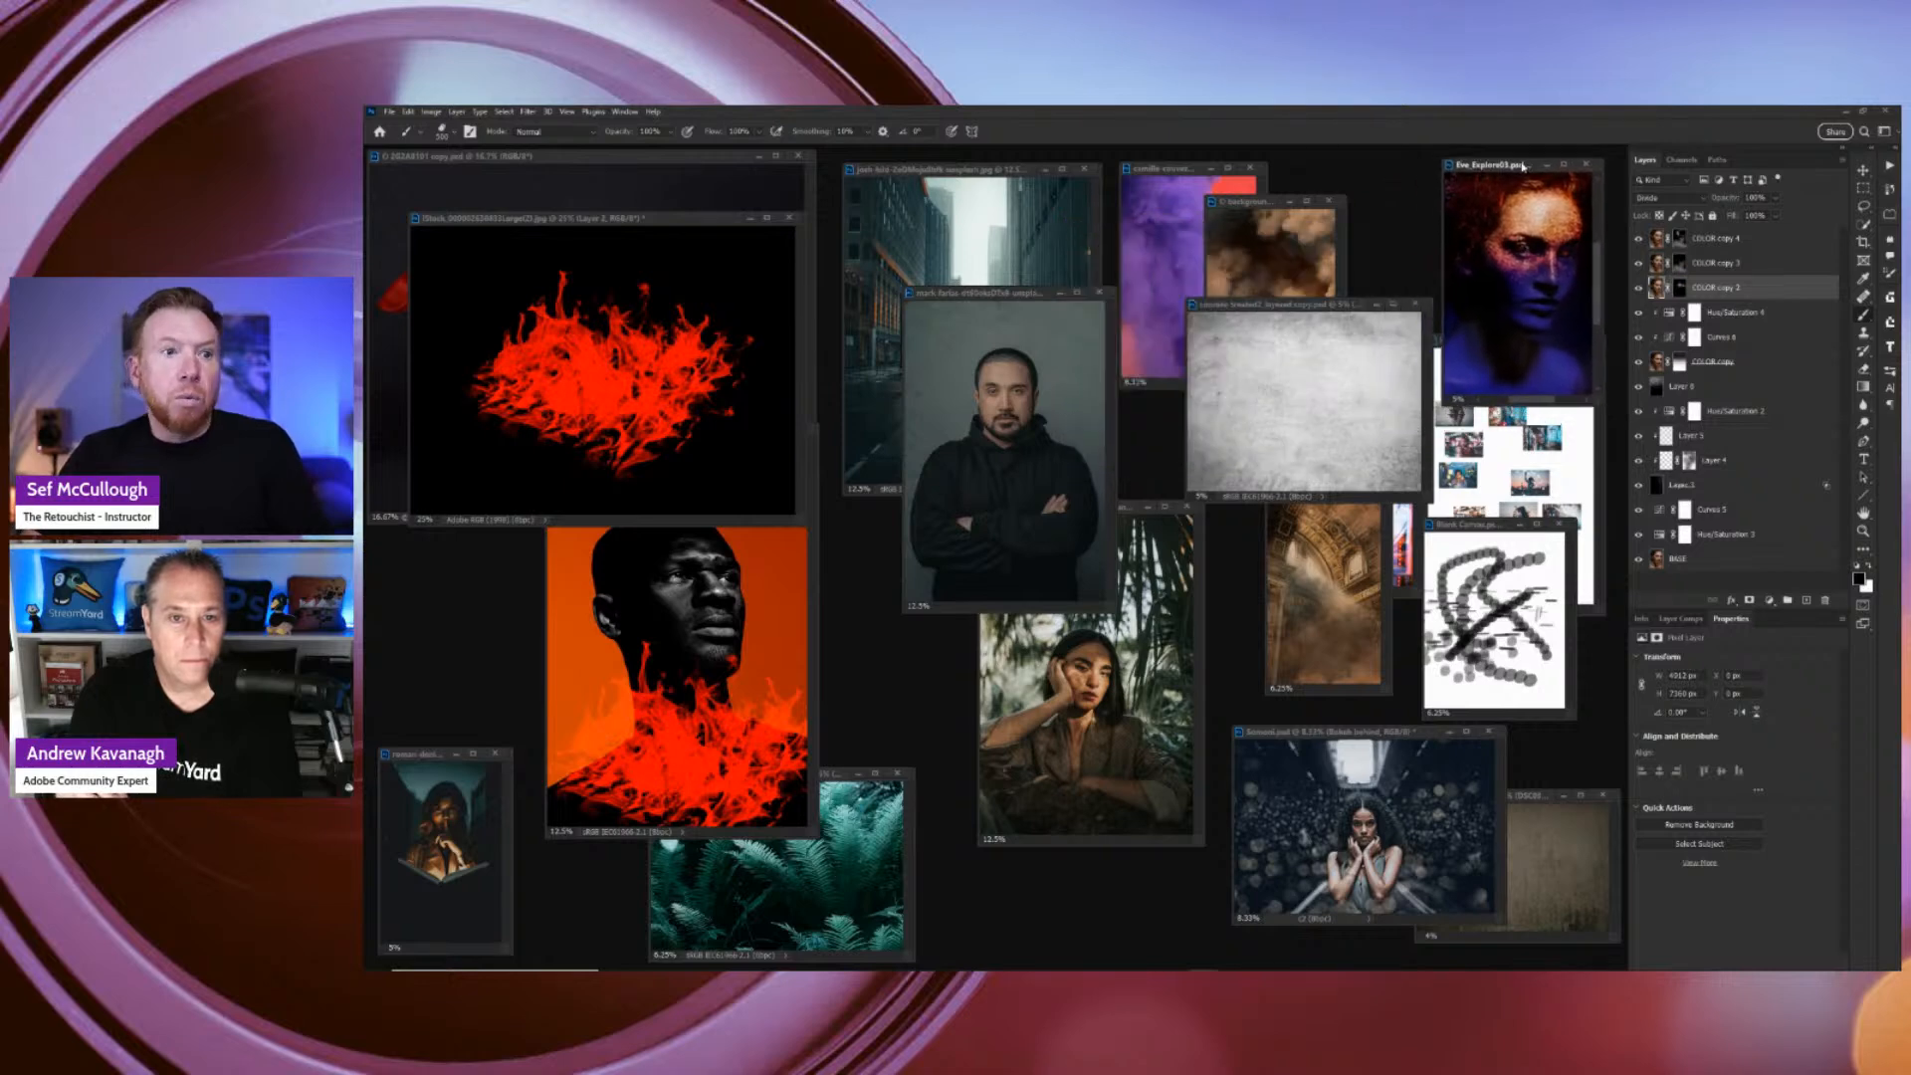
{"action": "left_click_drag", "start_coordinate": [1316, 309], "coordinate": [1402, 652]}
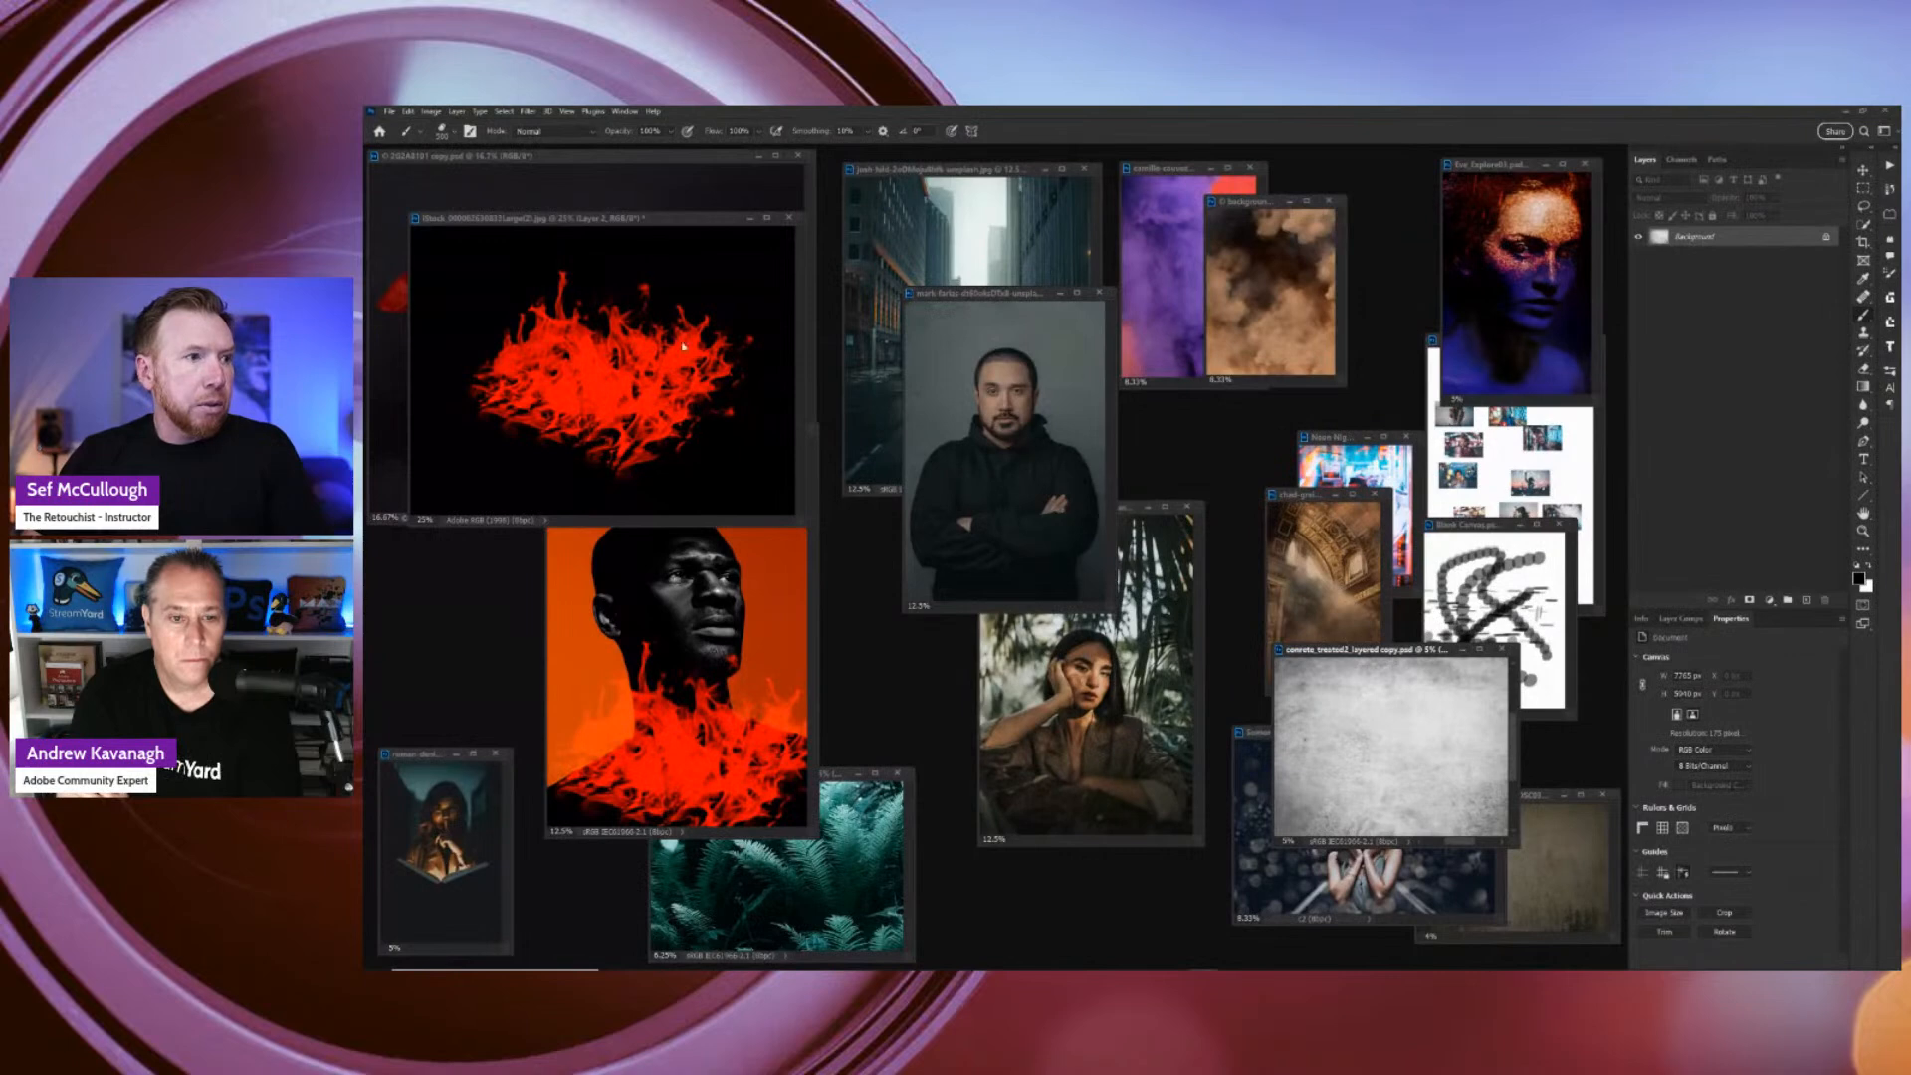
Toggle the red fire image's layers to review the original flames, and park its window at 12.5% below the smoke texture.
{"action": "left_click_drag", "start_coordinate": [643, 226], "coordinate": [1136, 277]}
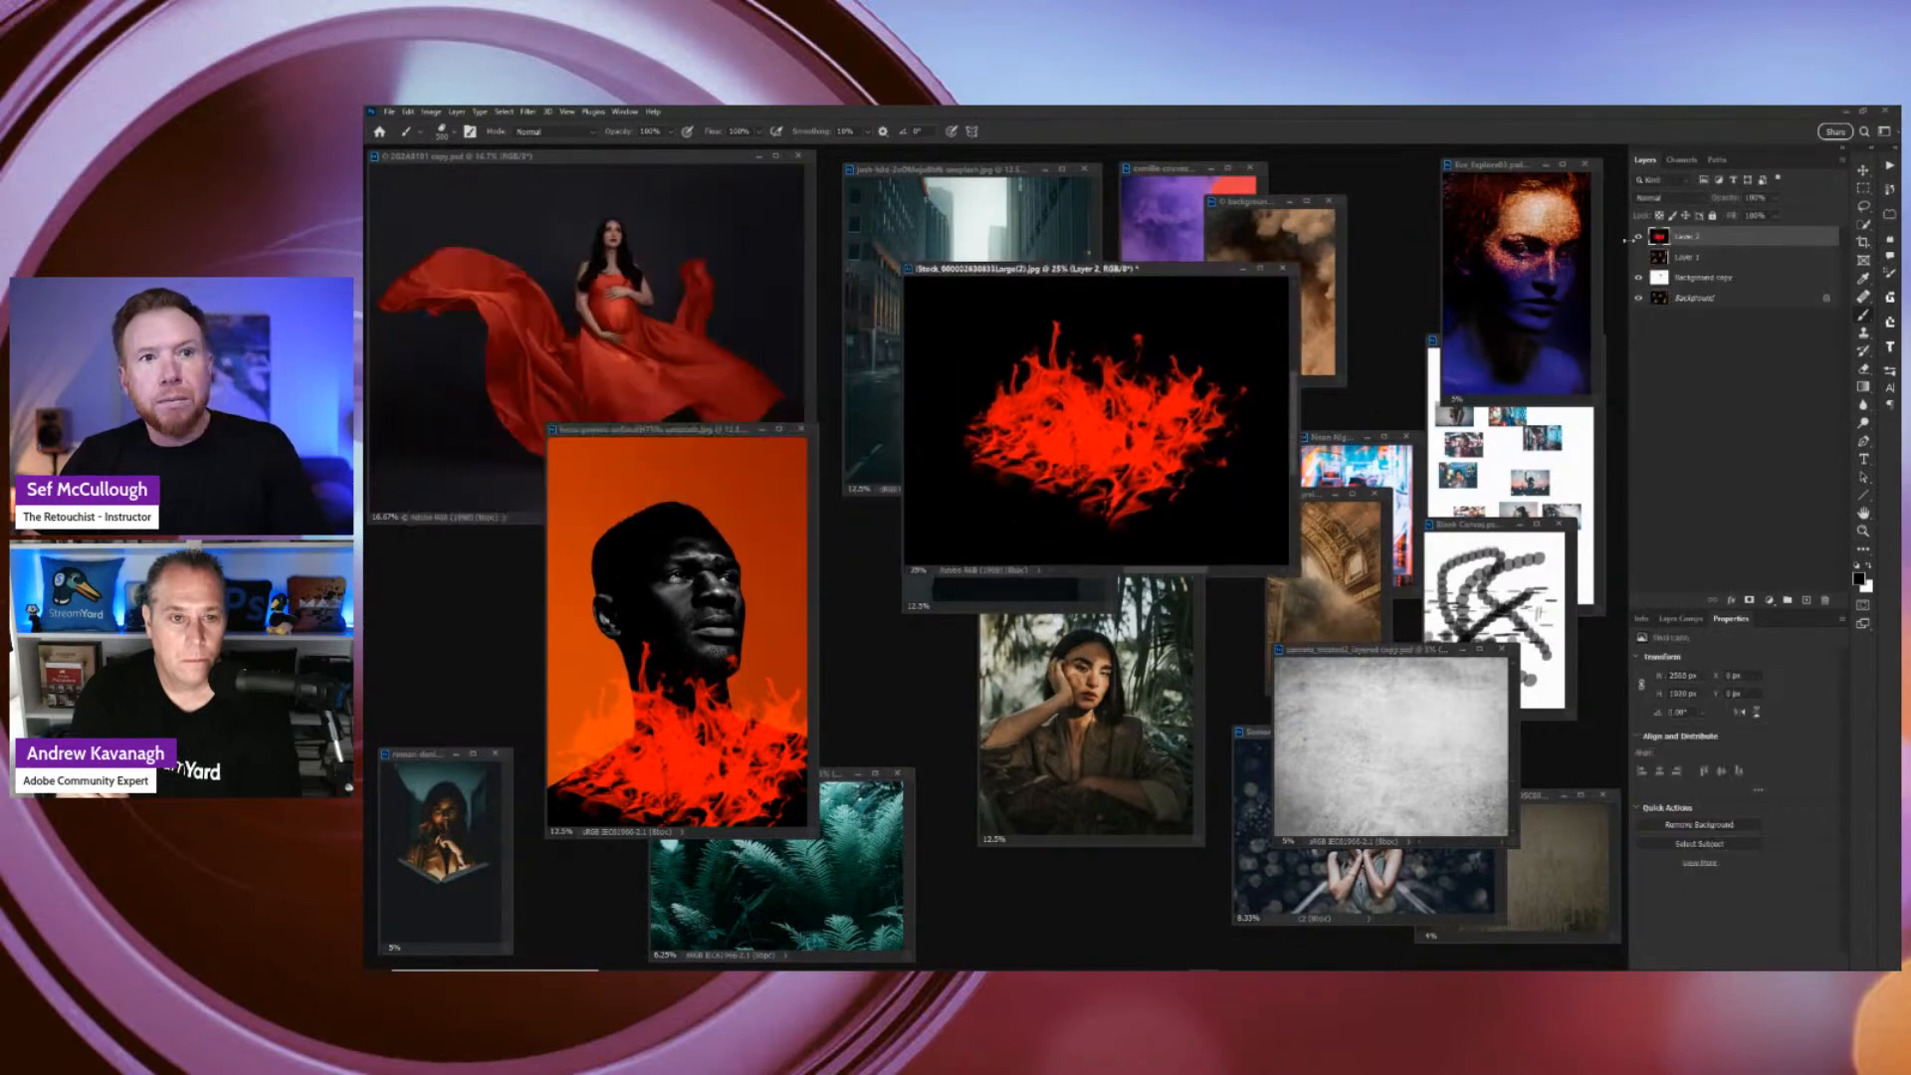
{"action": "left_click", "coordinate": [1638, 278]}
{"action": "left_click", "coordinate": [1638, 279]}
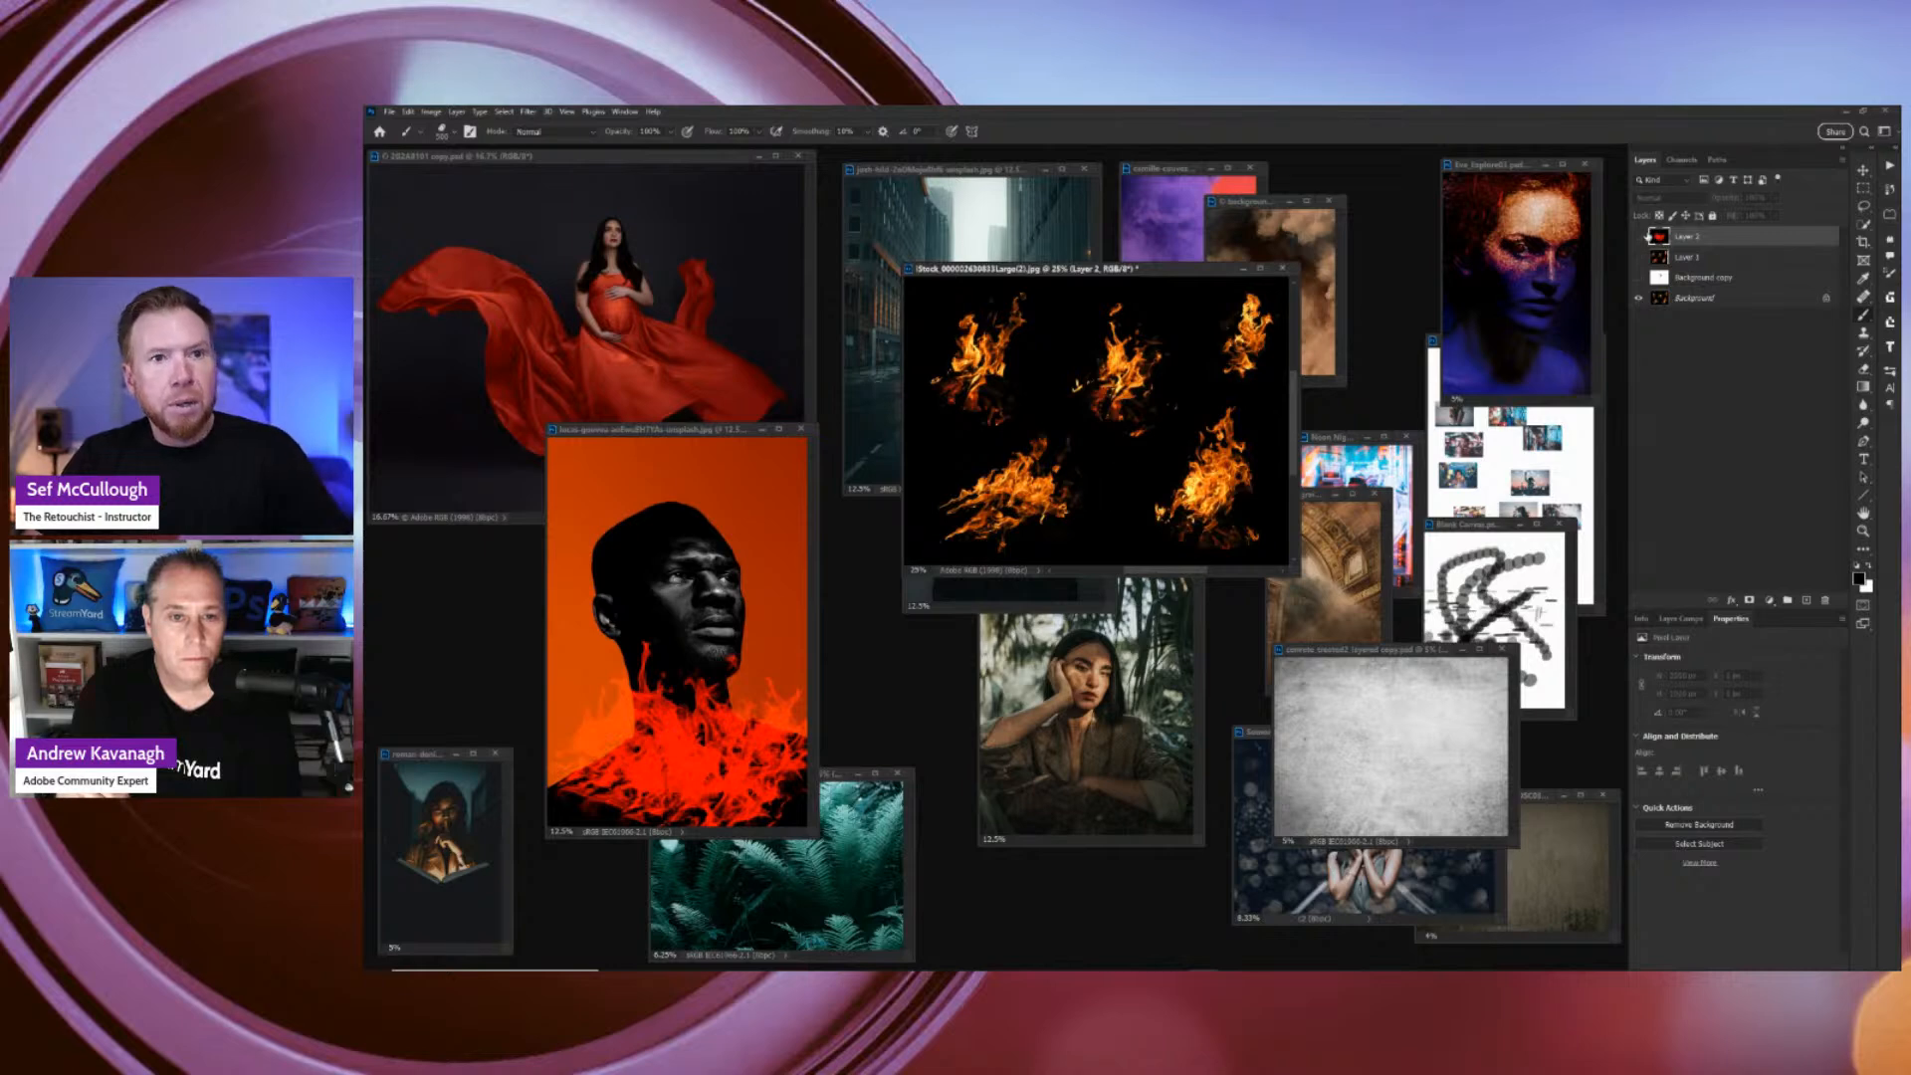
{"action": "left_click", "coordinate": [1639, 277]}
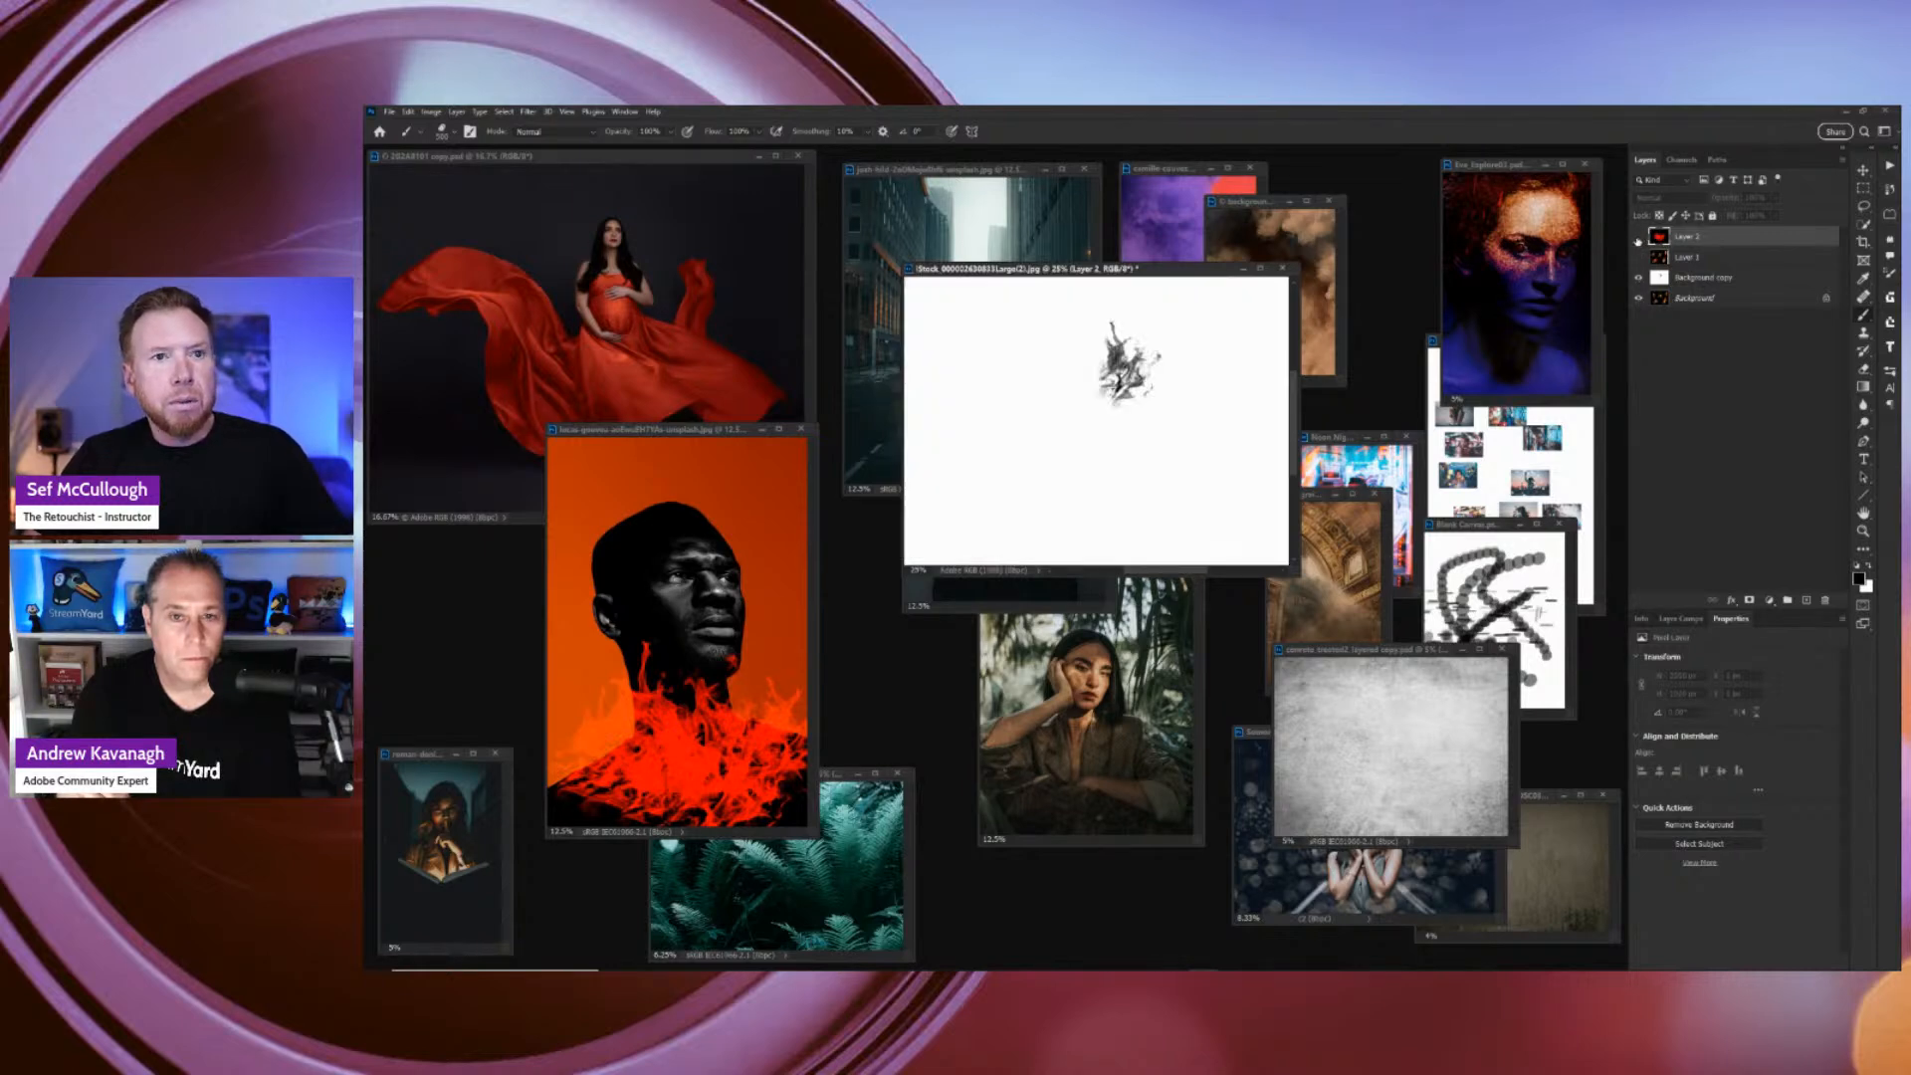
{"action": "left_click", "coordinate": [1639, 239]}
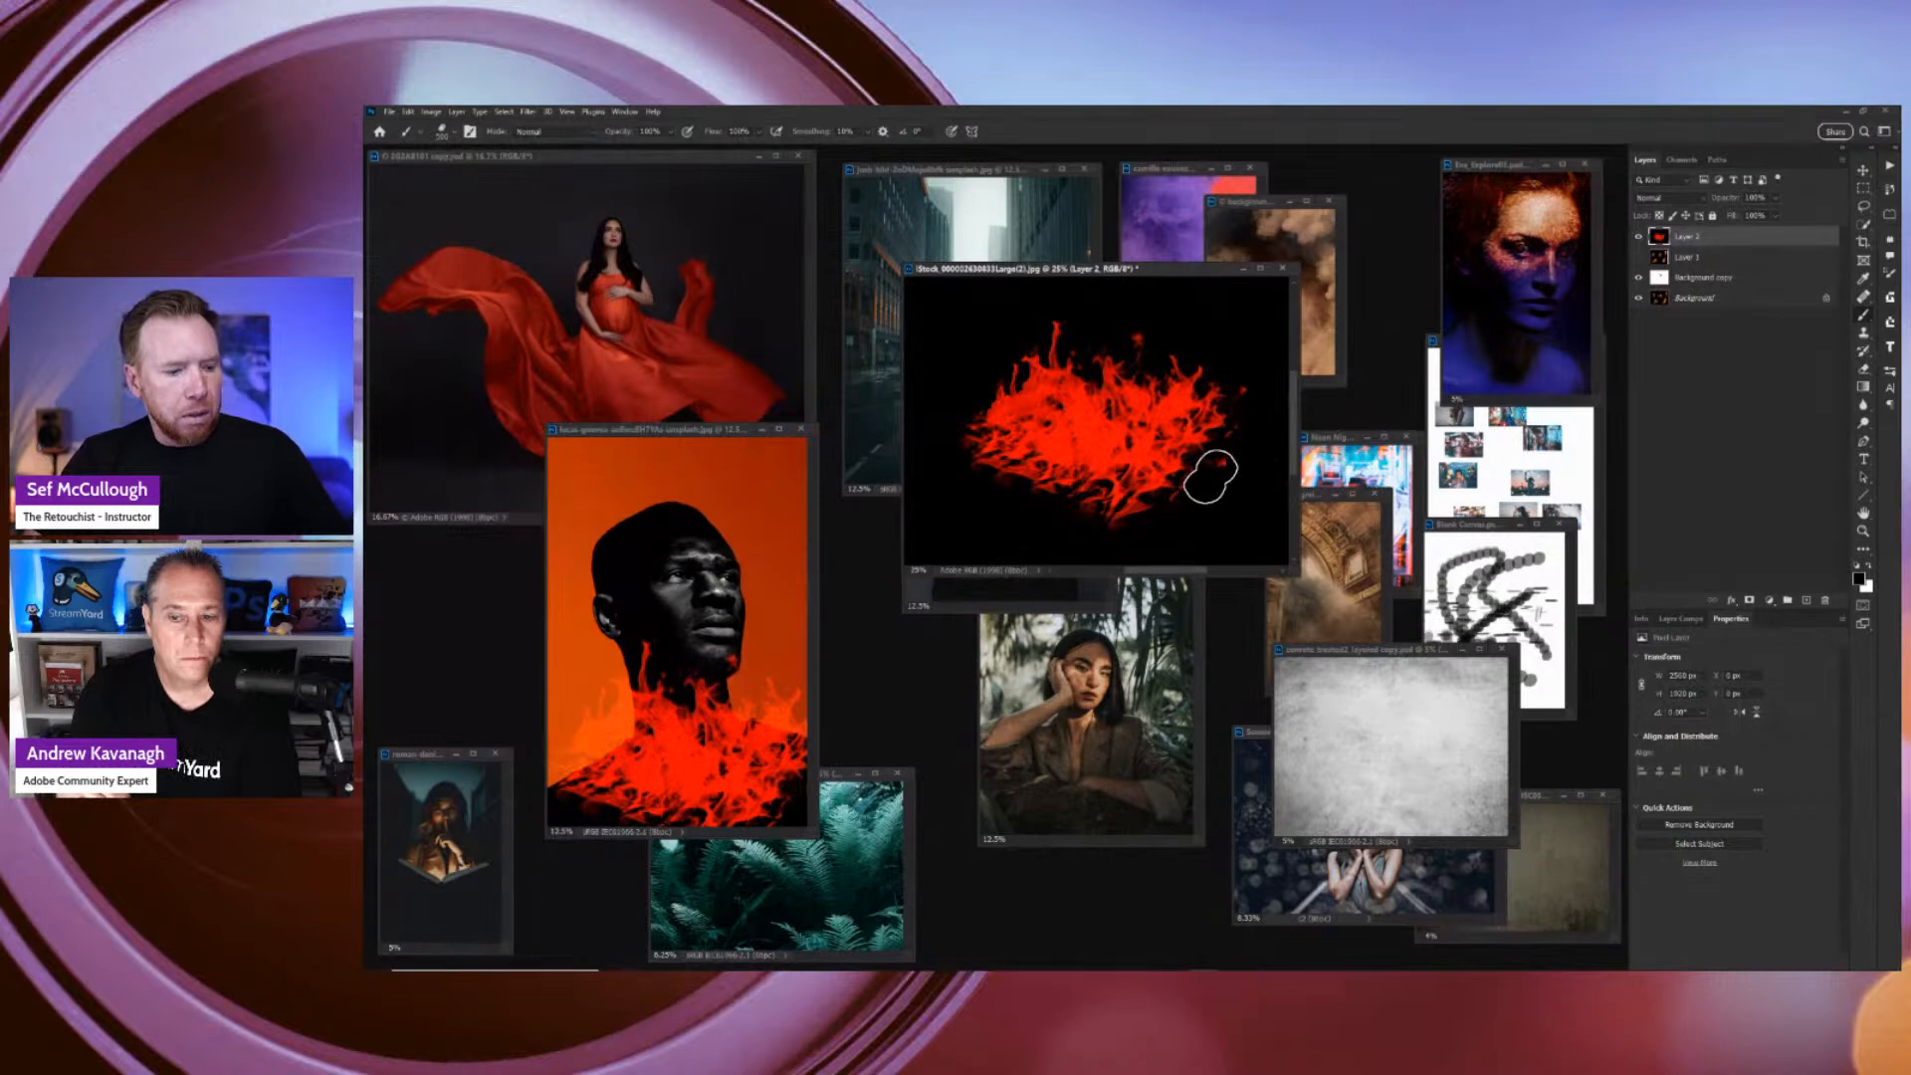
{"action": "key", "text": "ctrl+minus"}
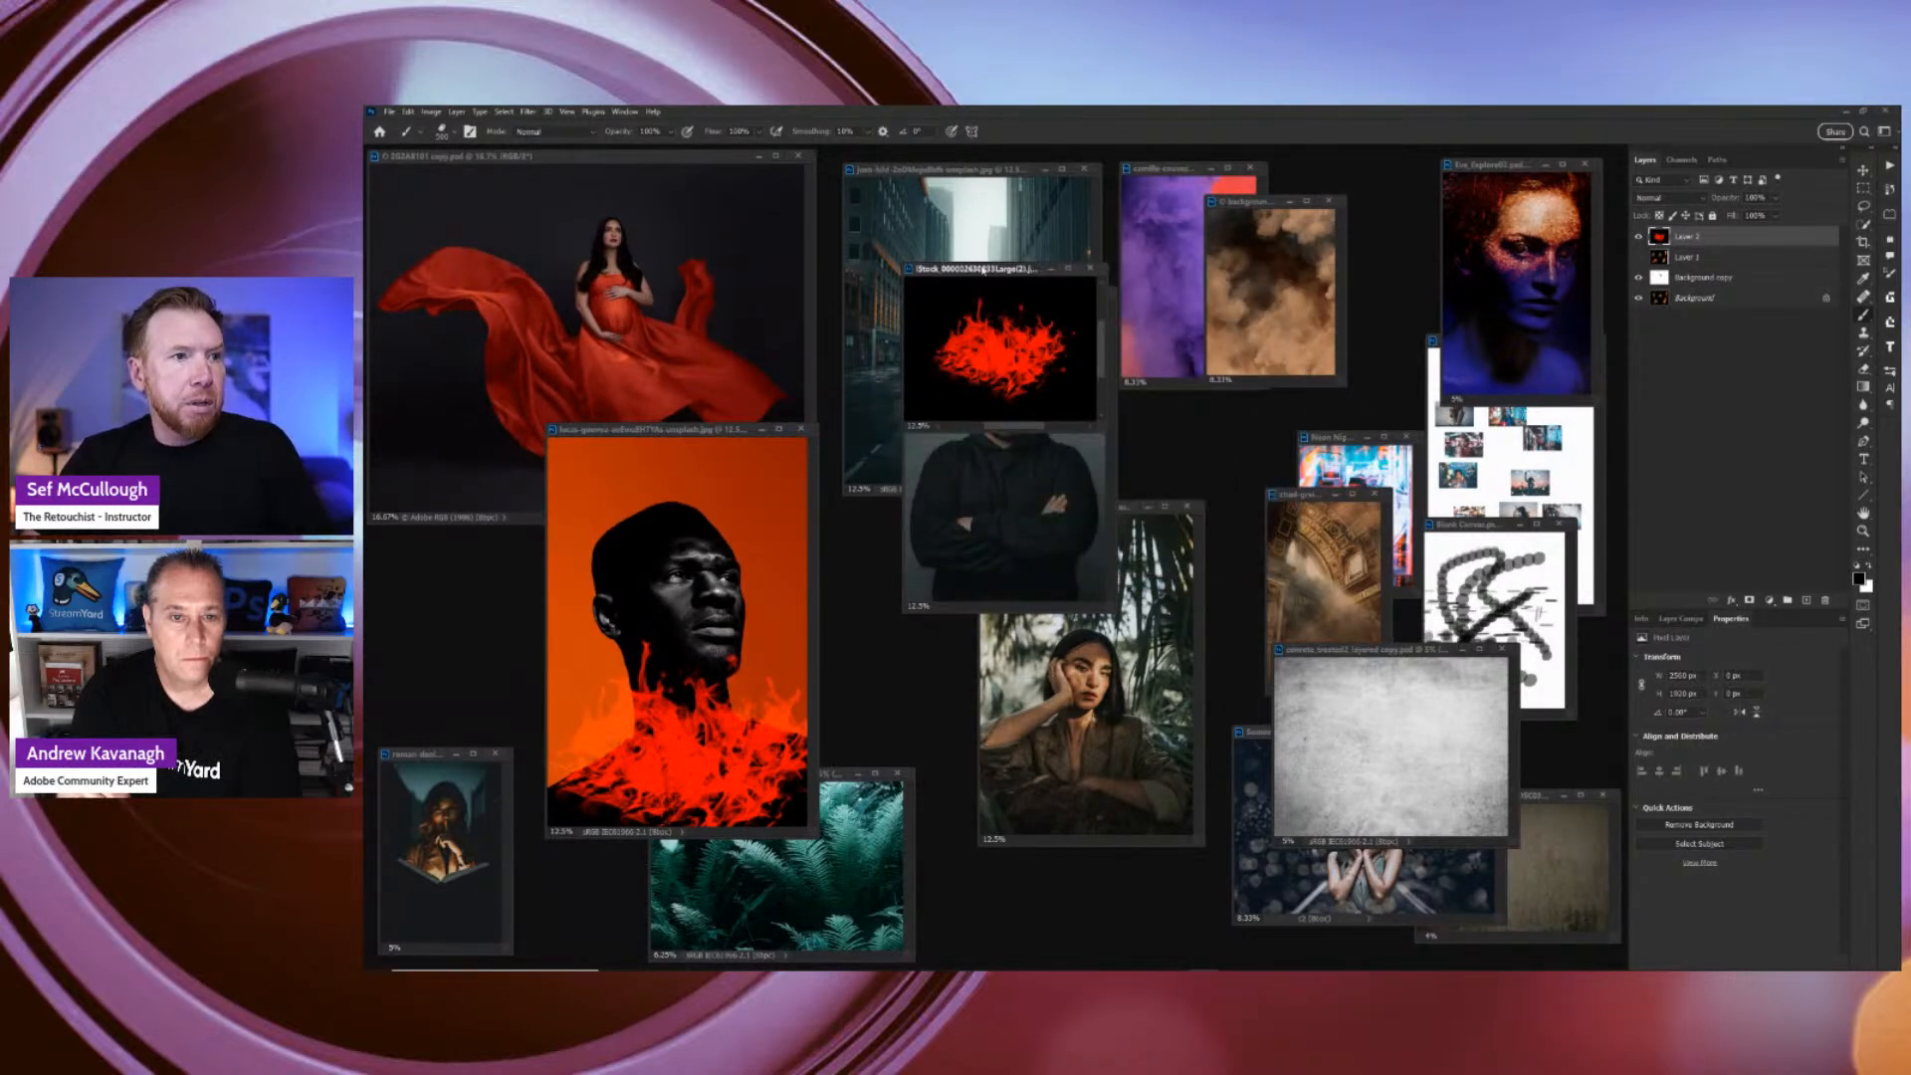
{"action": "left_click_drag", "start_coordinate": [983, 269], "coordinate": [1225, 340]}
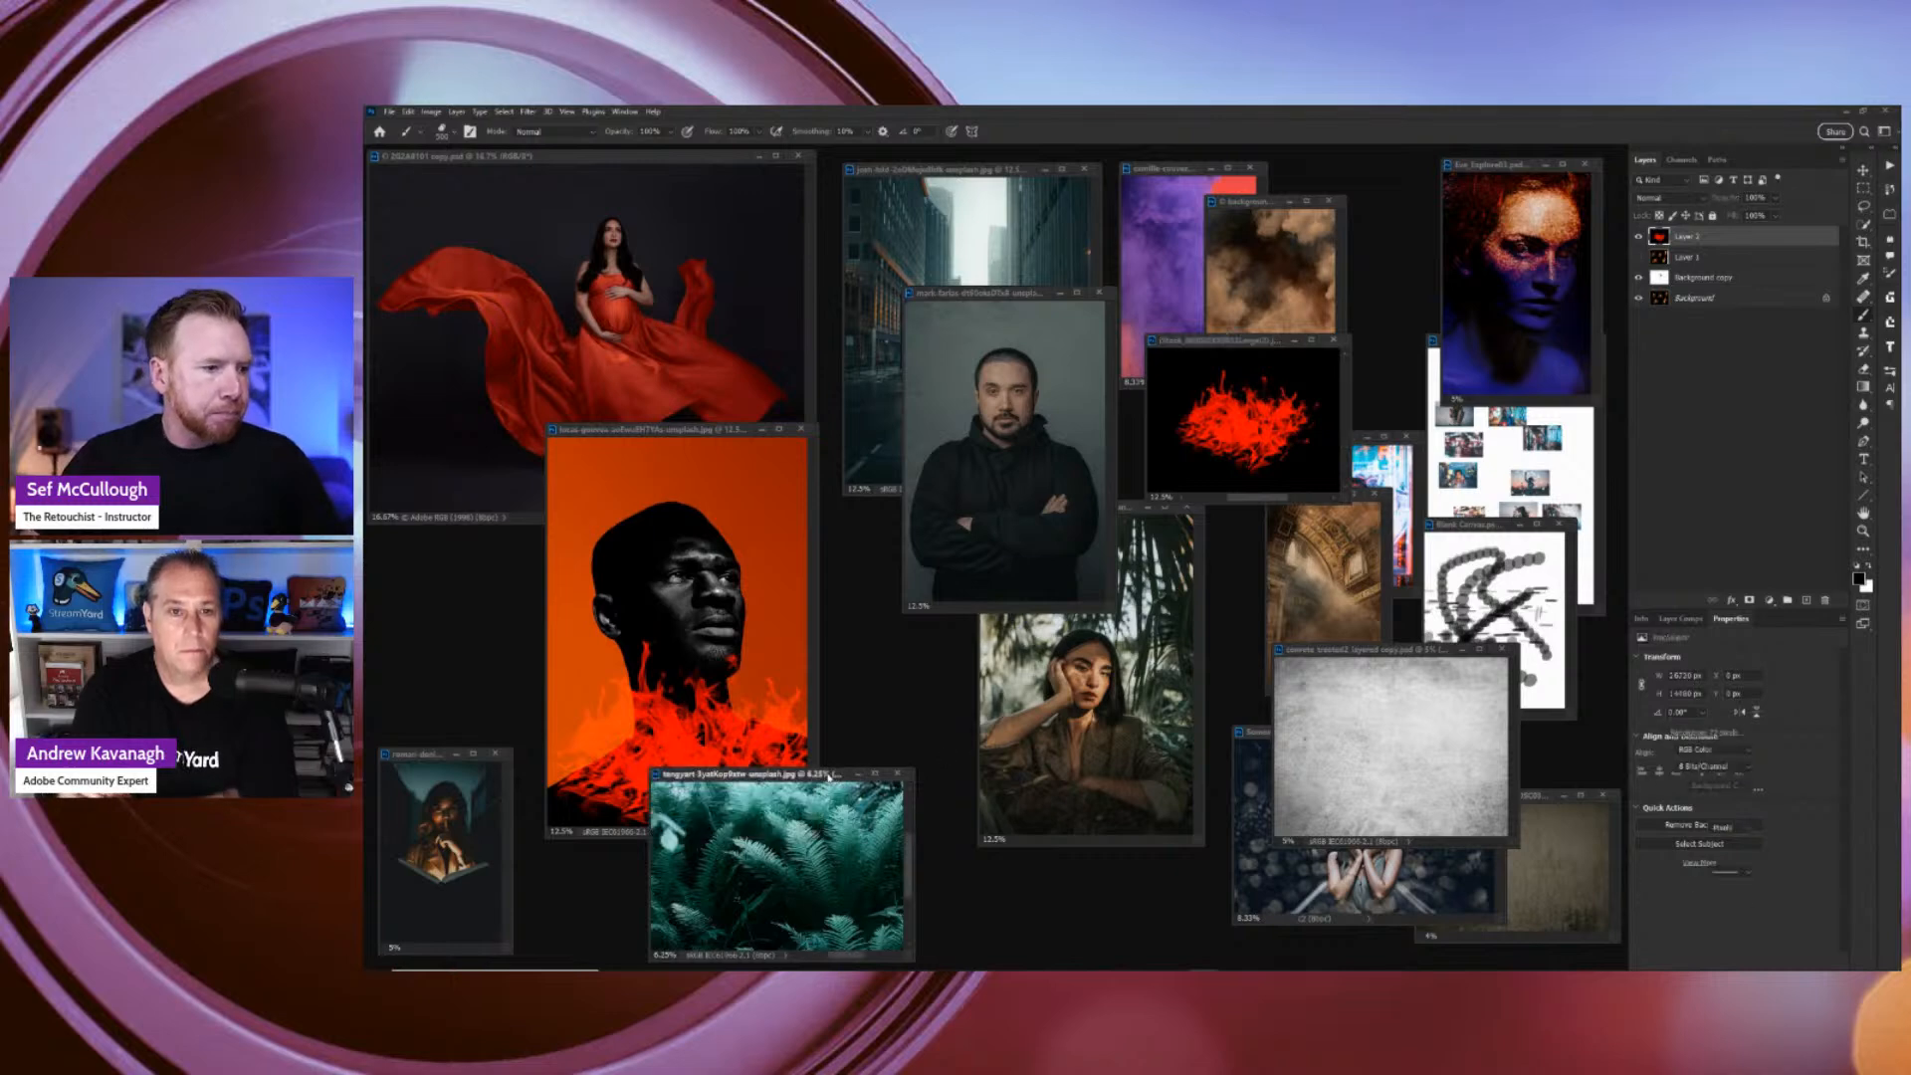
Move the fern photo window to the middle of the workspace and enlarge it to 16.67%.
{"action": "left_click_drag", "start_coordinate": [836, 771], "coordinate": [943, 400]}
{"action": "key", "text": "ctrl+plus"}
{"action": "key", "text": "ctrl+plus"}
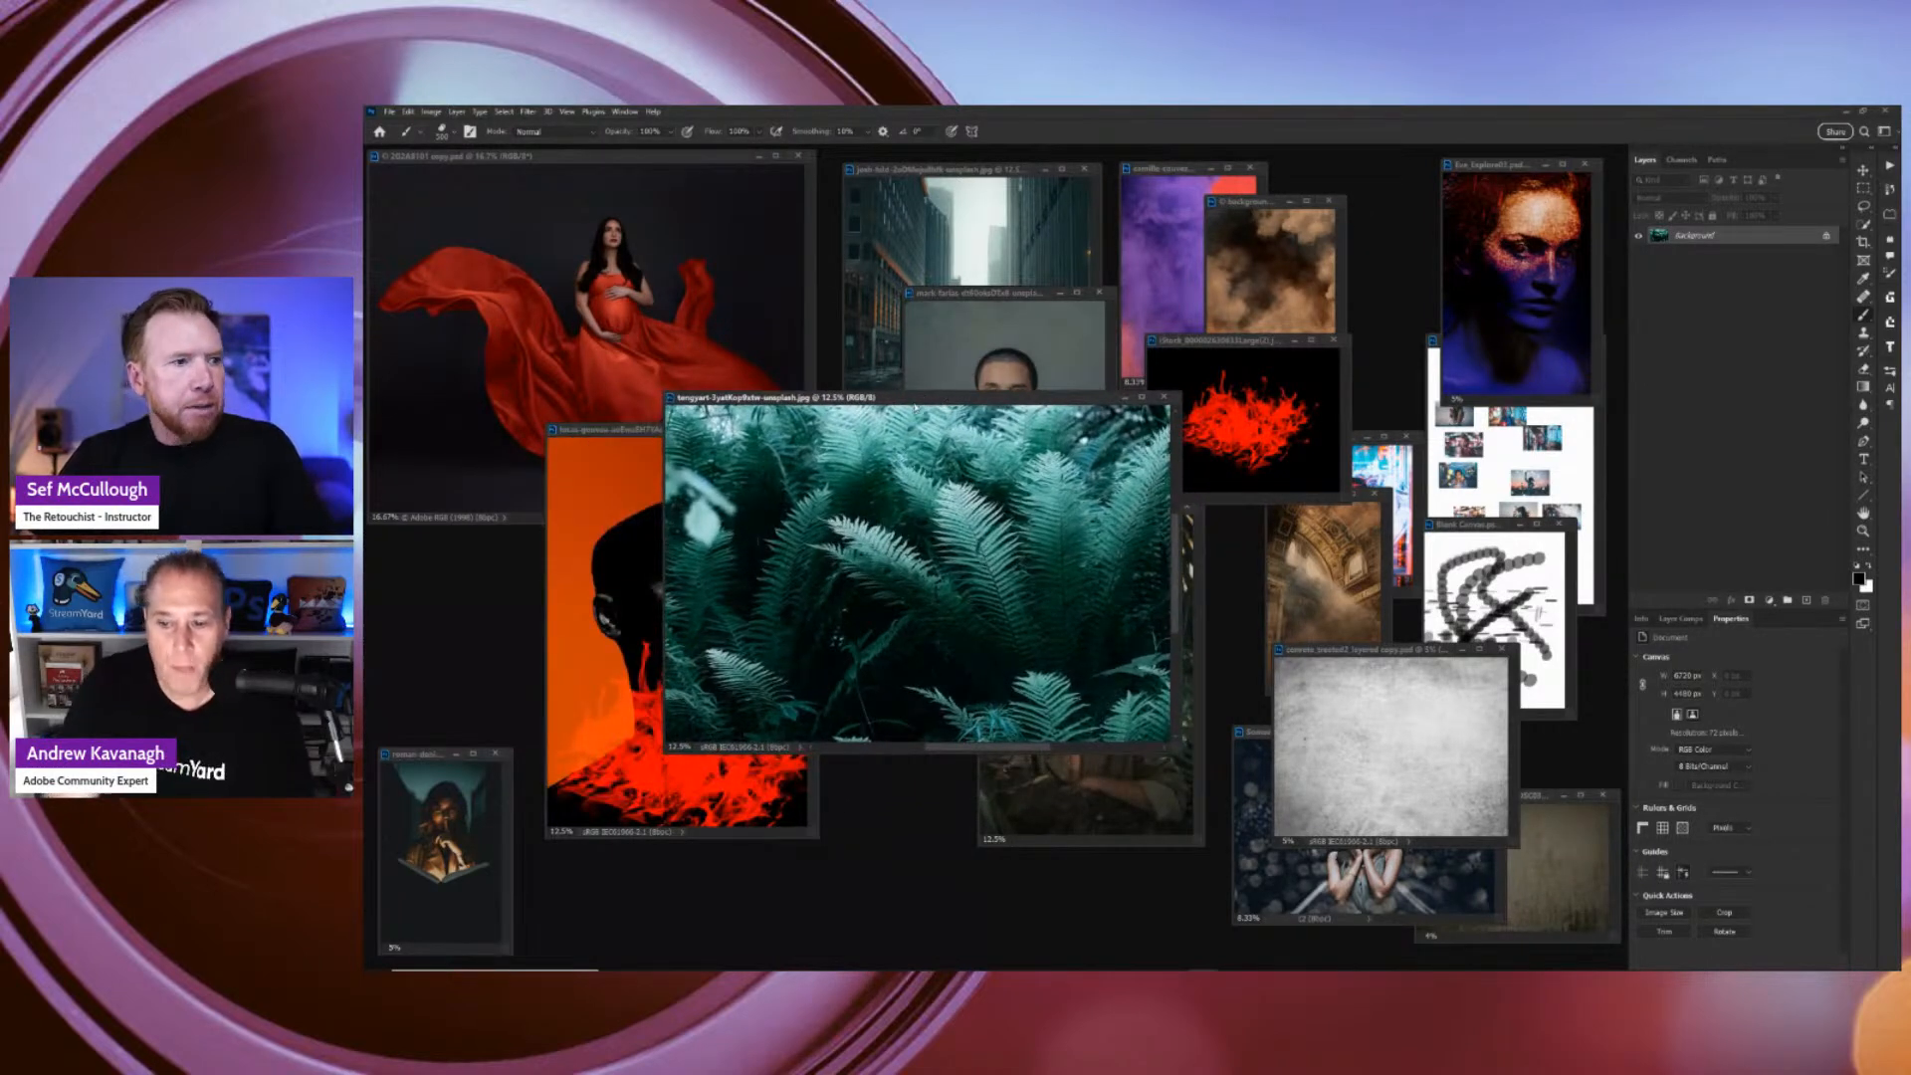
{"action": "left_click_drag", "start_coordinate": [913, 400], "coordinate": [941, 521]}
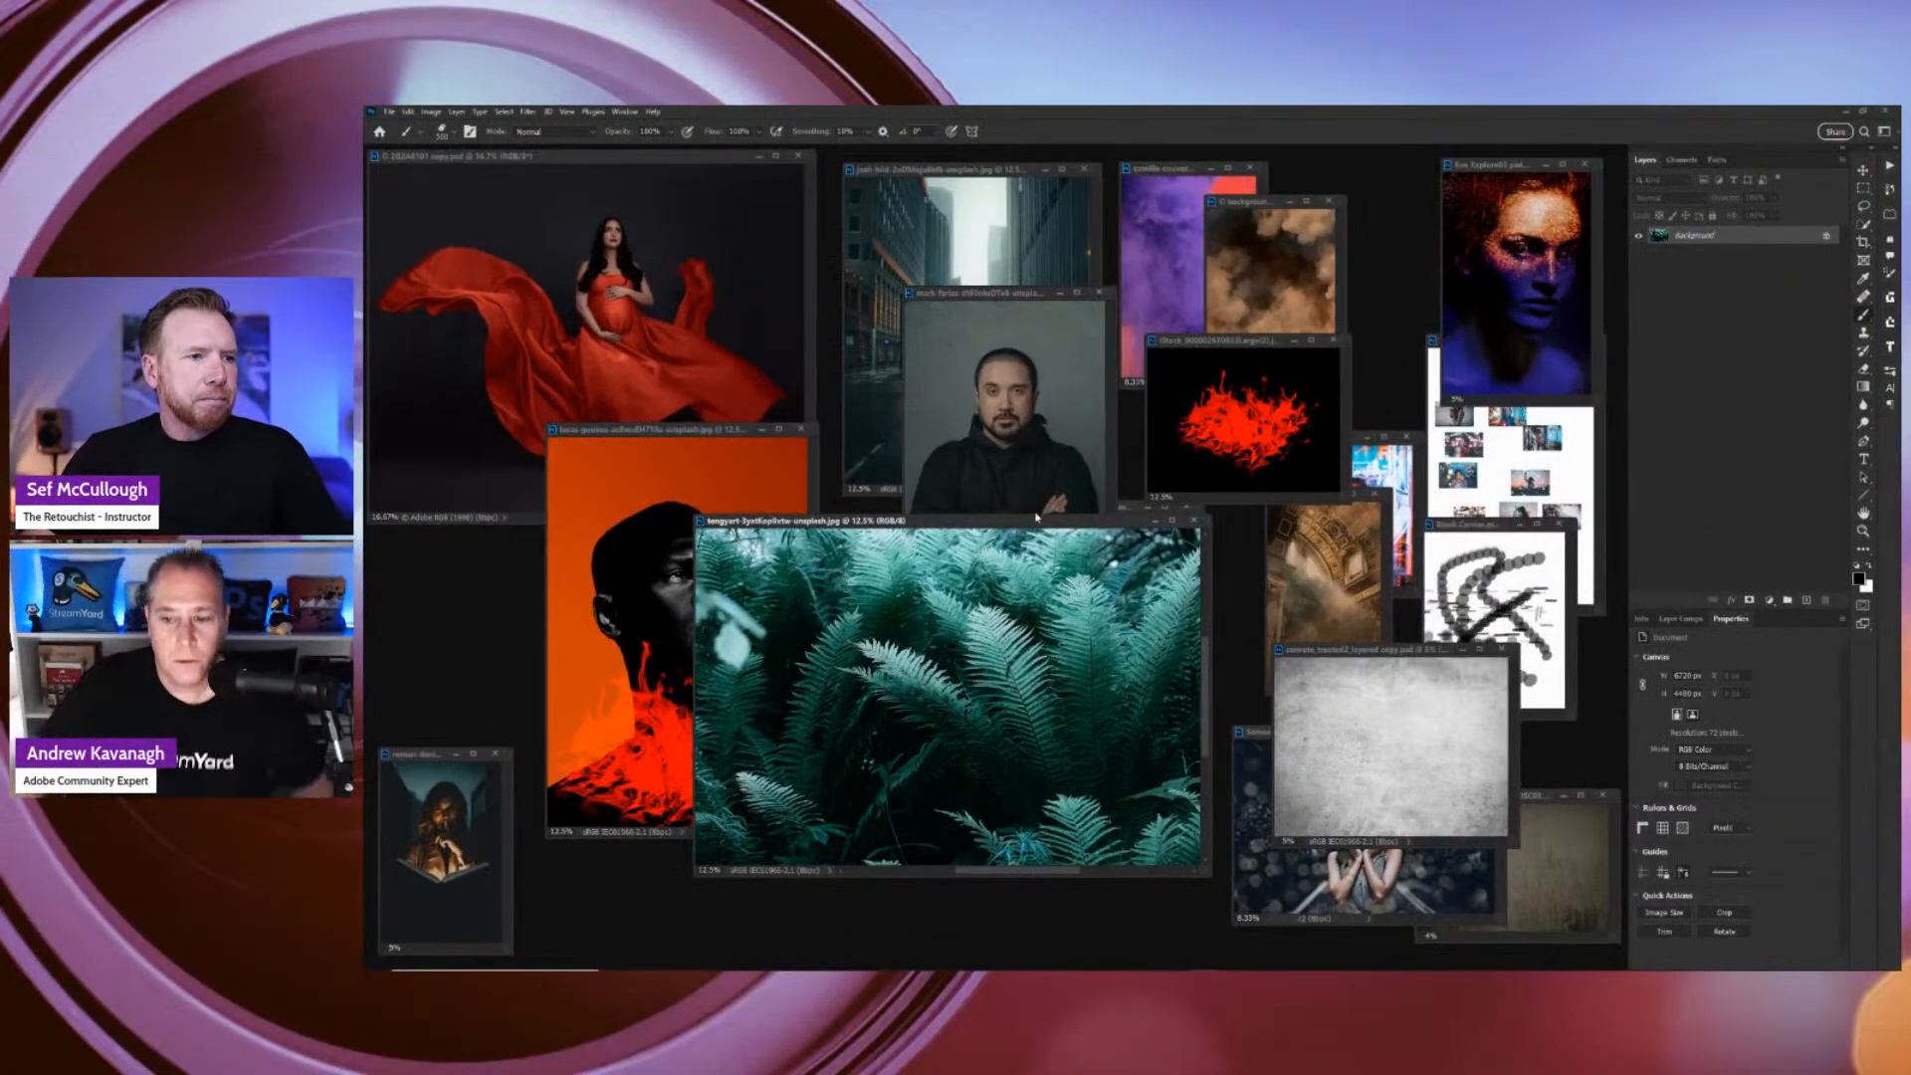
{"action": "left_click_drag", "start_coordinate": [760, 527], "coordinate": [651, 374]}
{"action": "key", "text": "ctrl+plus"}
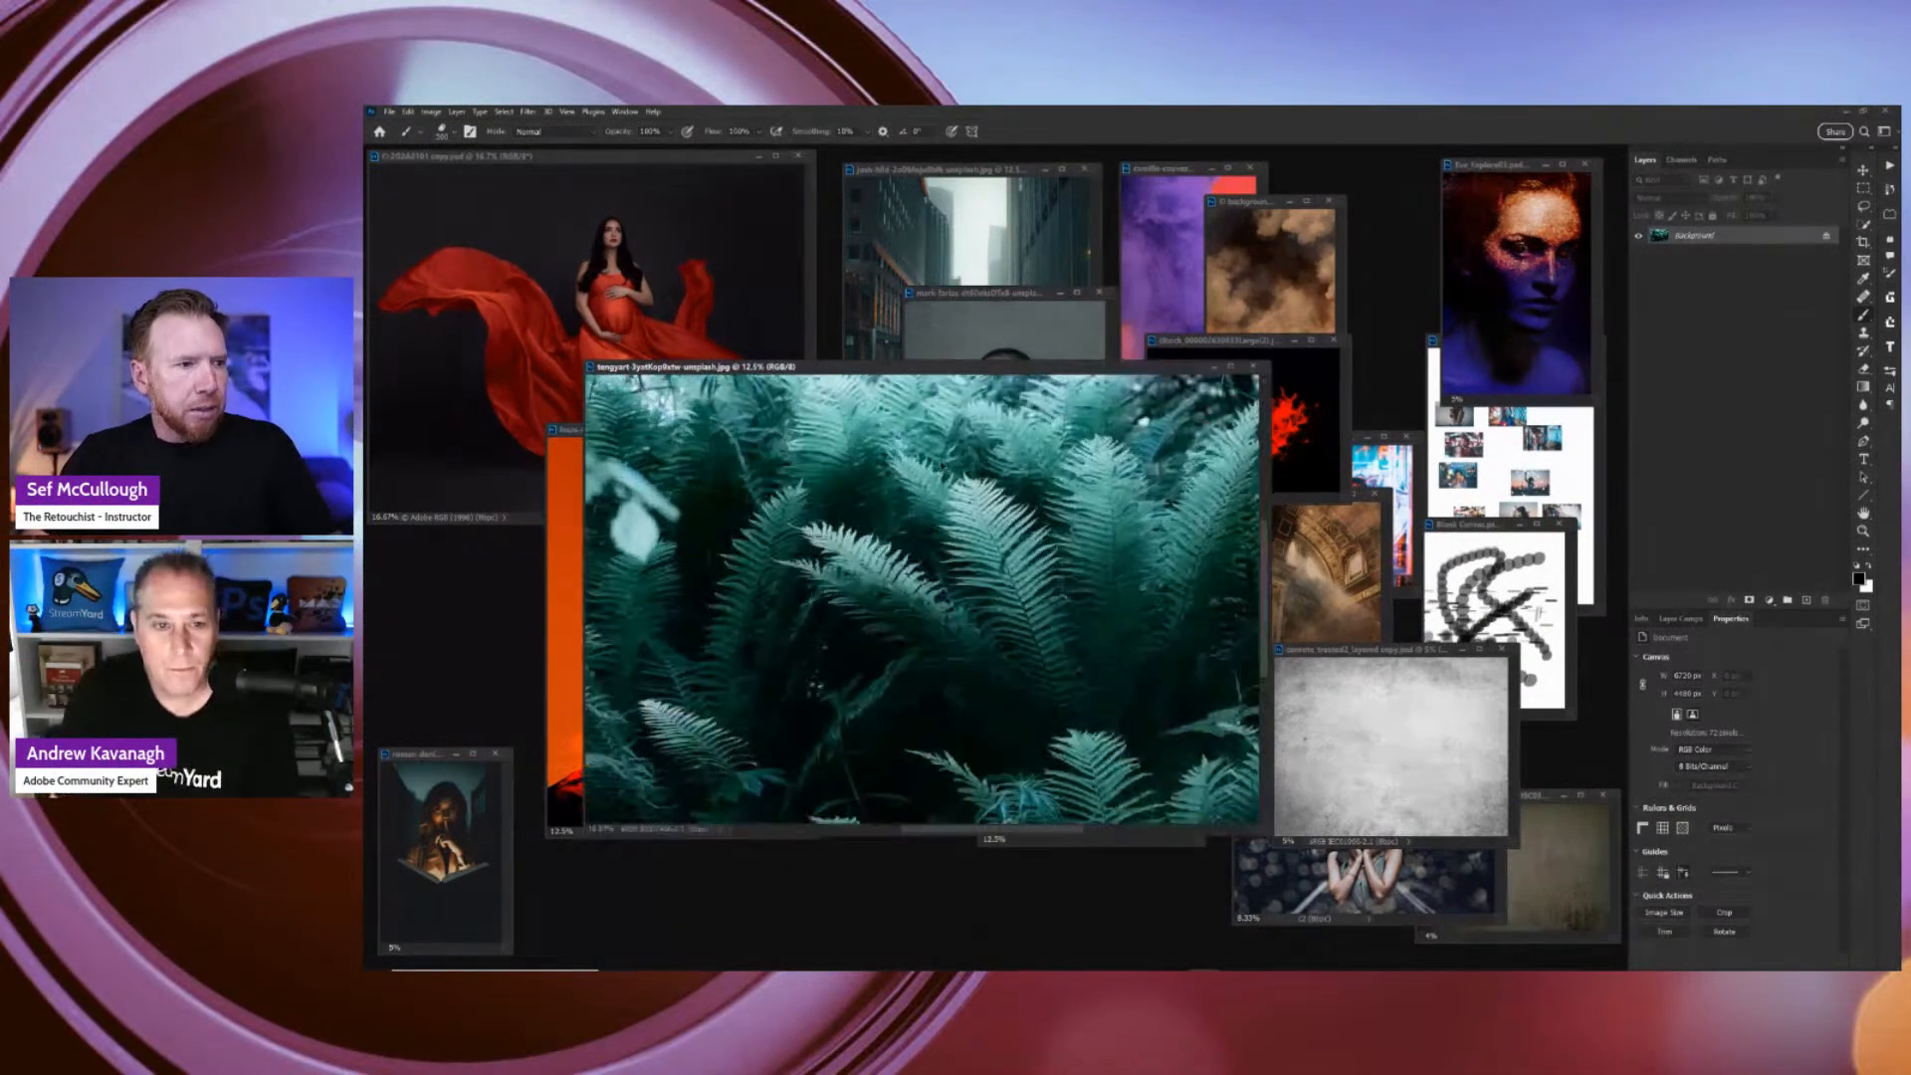
{"action": "key", "text": "ctrl+plus"}
{"action": "left_click_drag", "start_coordinate": [1054, 268], "coordinate": [972, 204]}
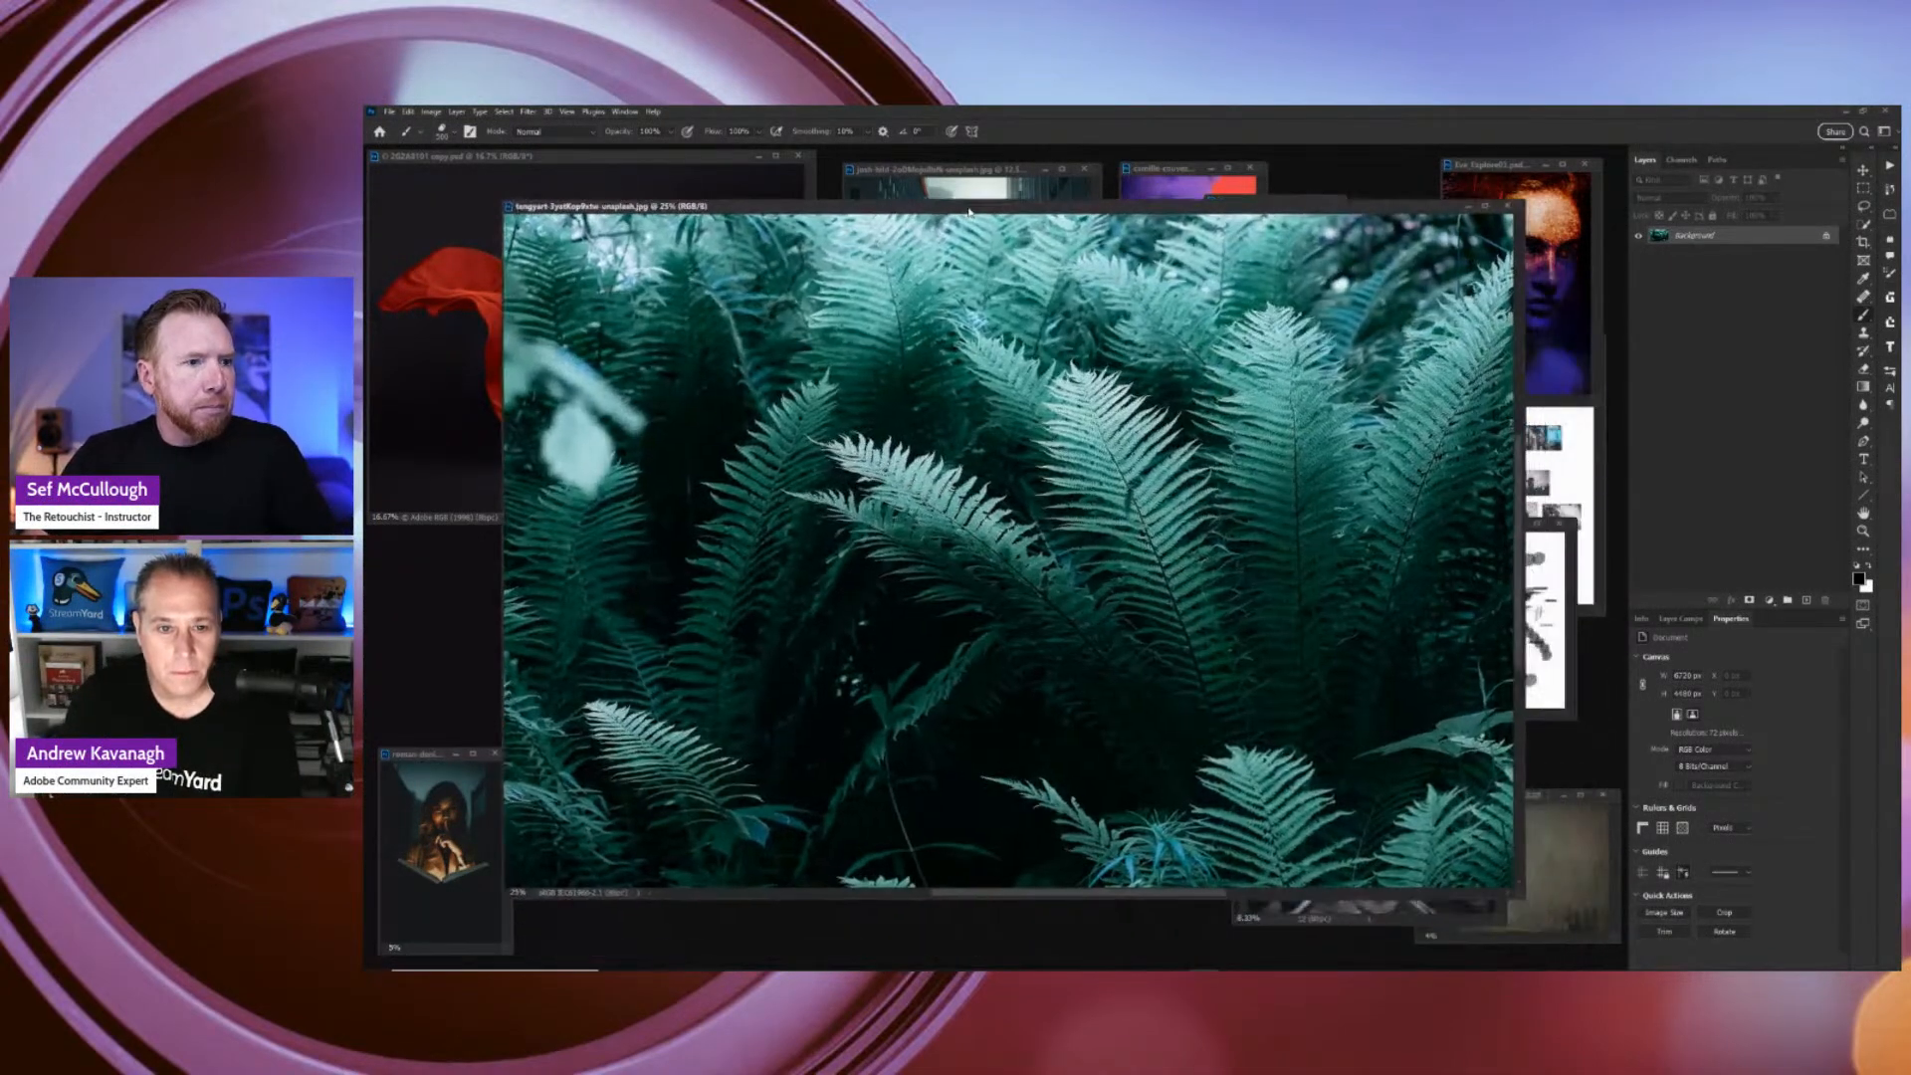
{"action": "key", "text": "ctrl+minus"}
Duplicate the fern photo's background layer and desaturate the copy.
{"action": "key", "text": "v"}
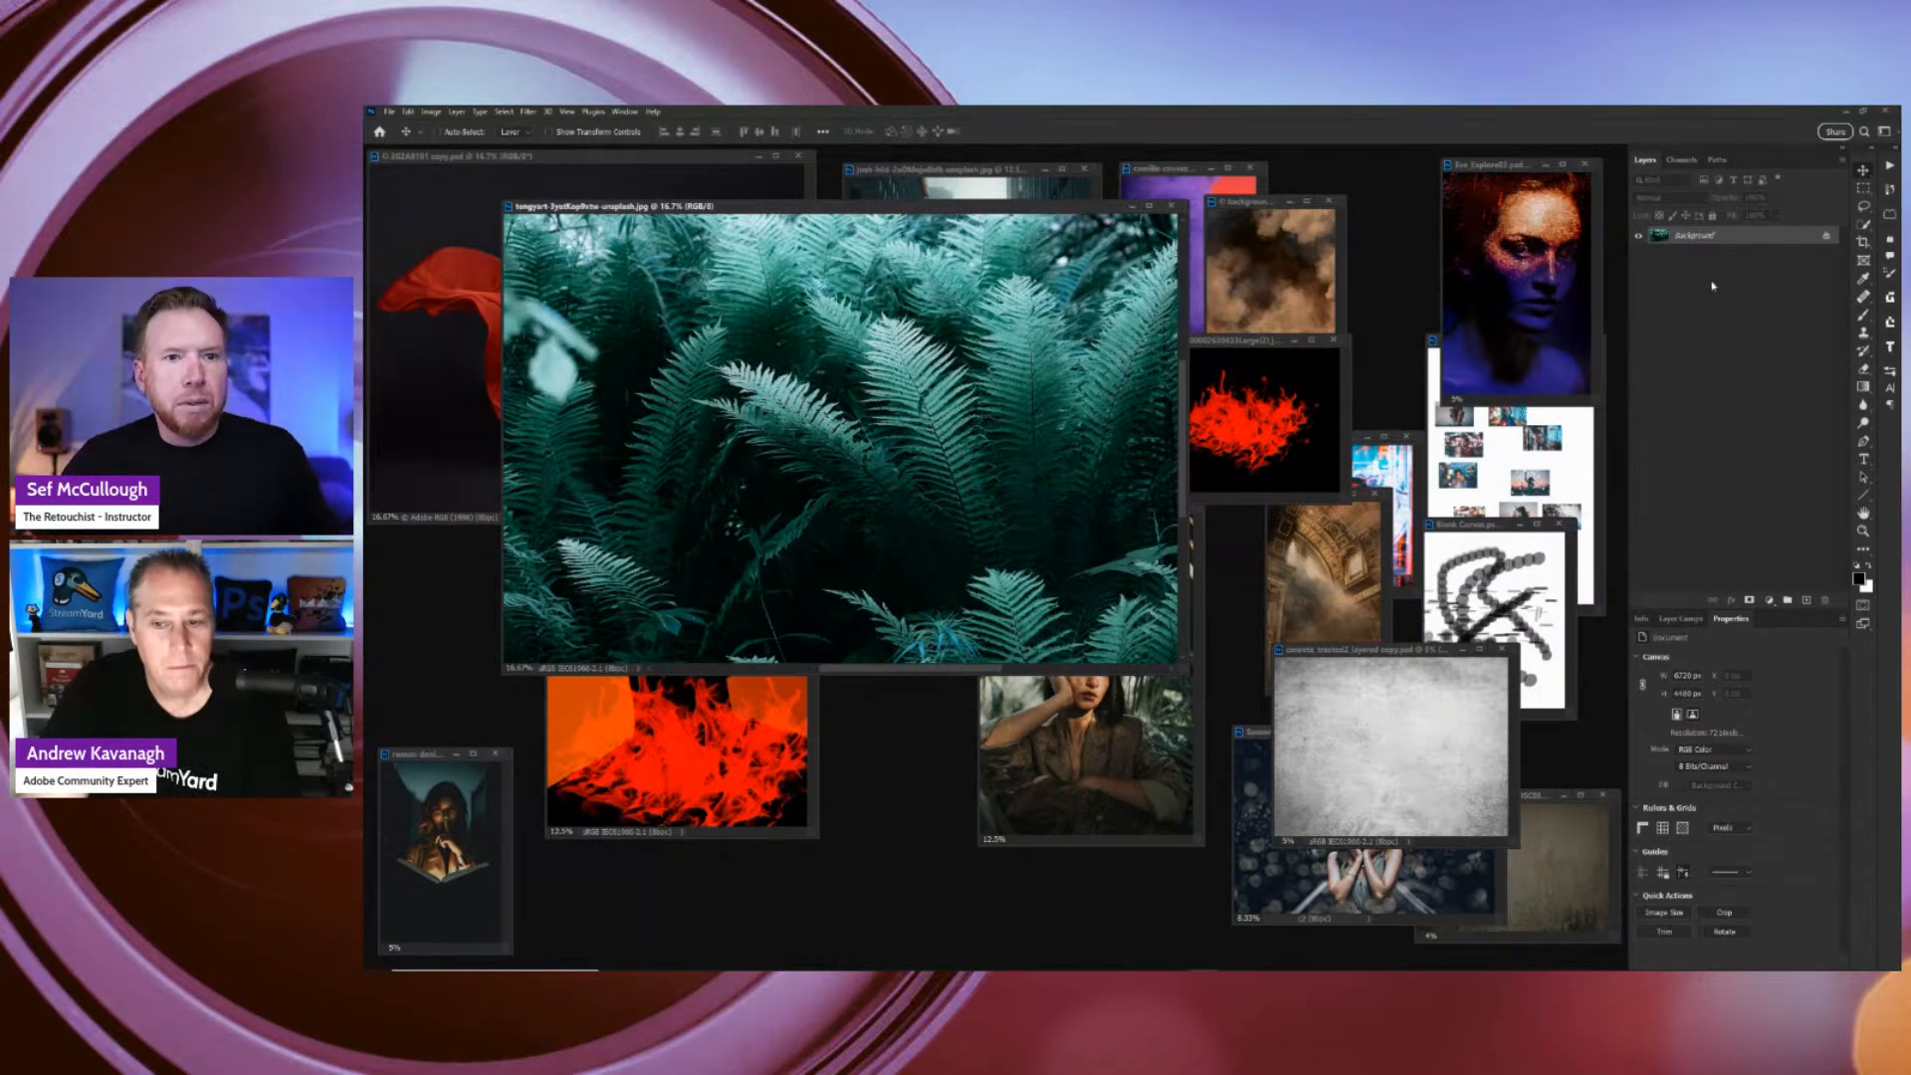
{"action": "key", "text": "ctrl+j"}
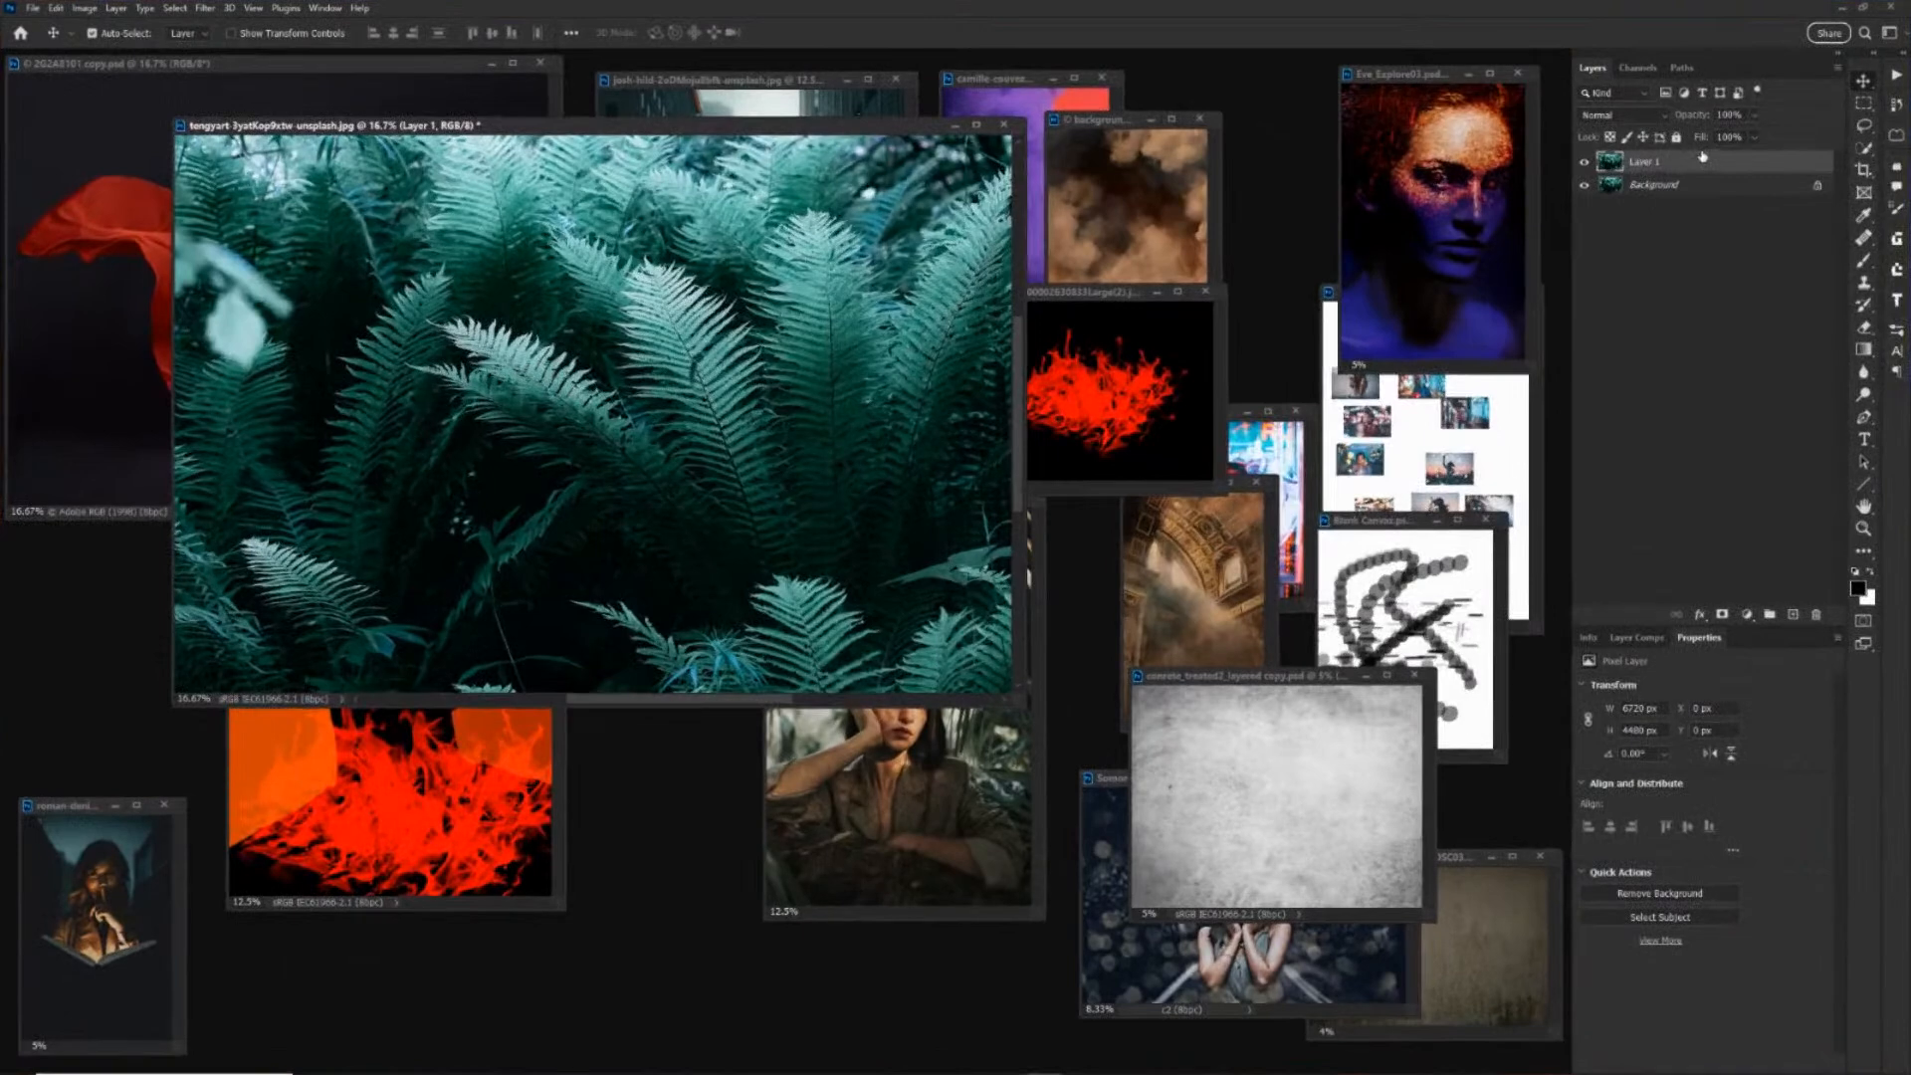
{"action": "key", "text": "ctrl+shift+u"}
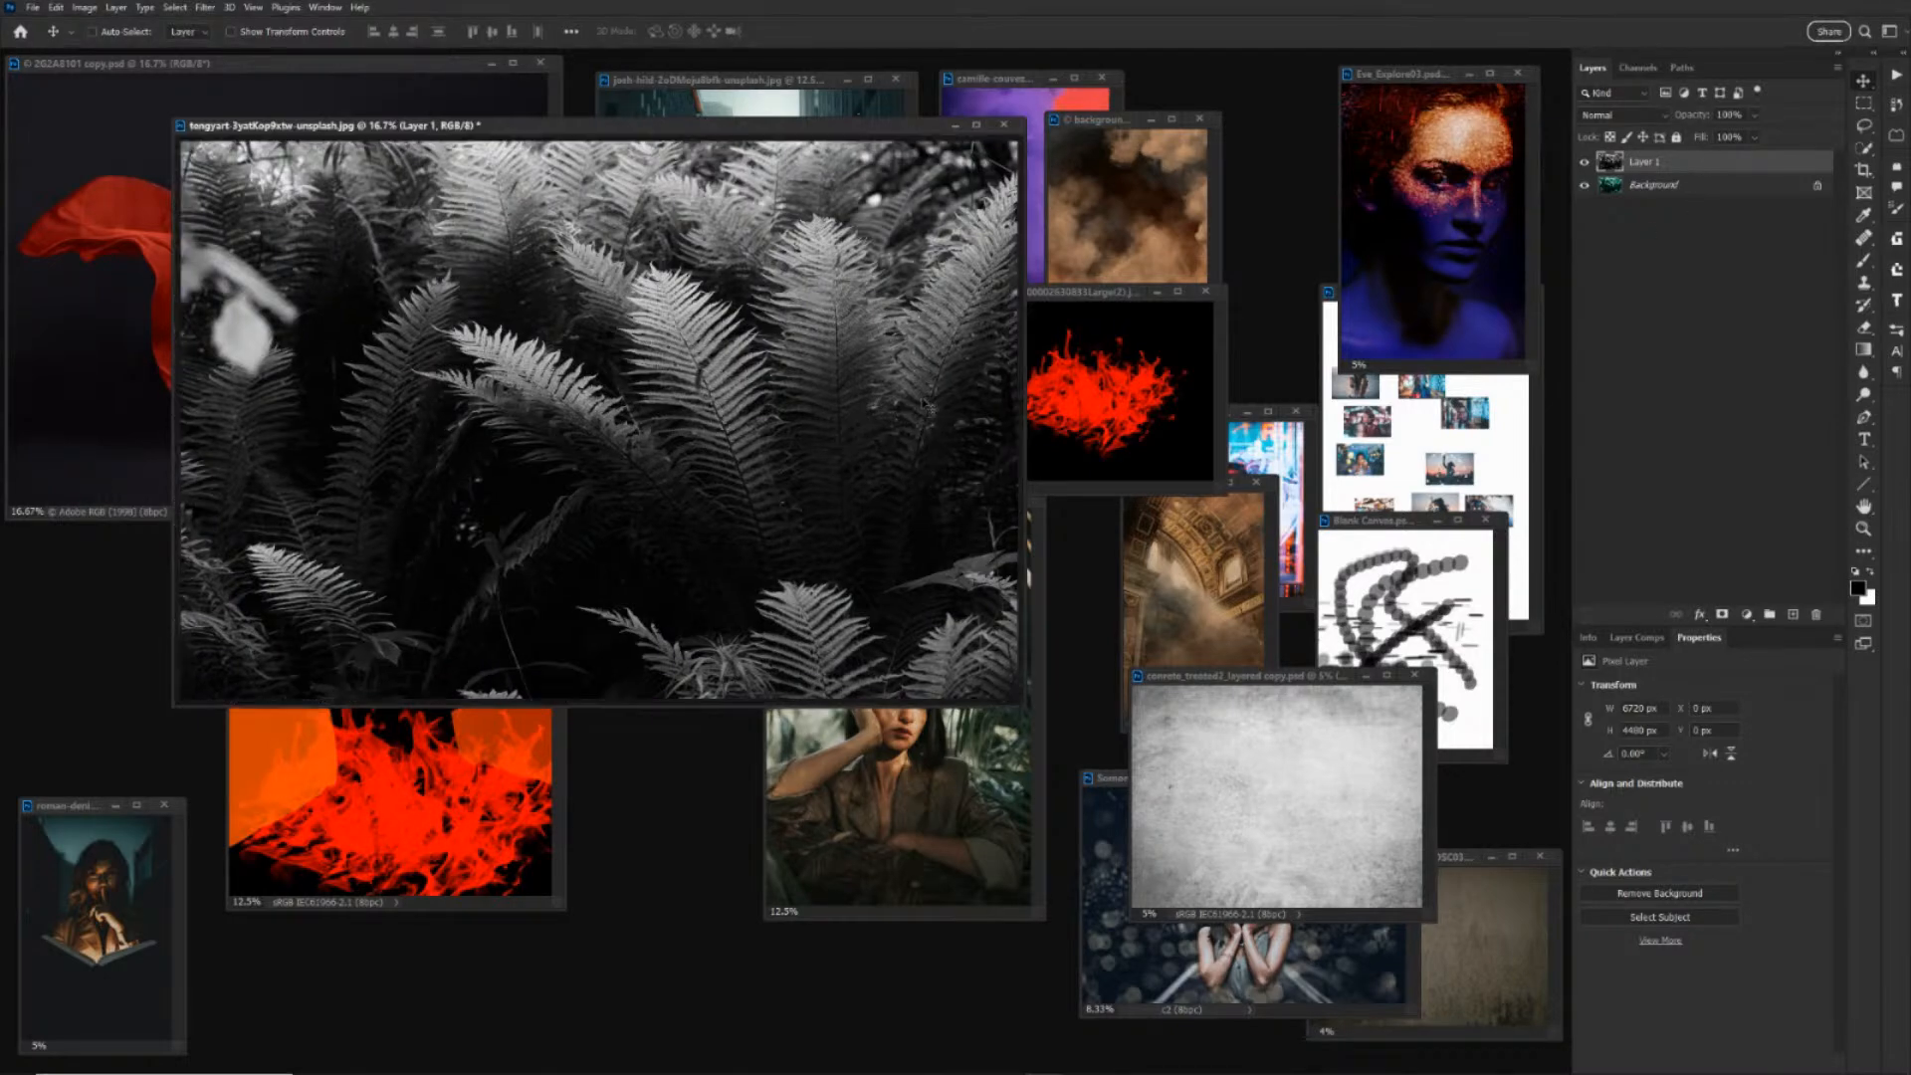
Show the fern image full screen and outline the three bright central fronds with a loose freehand Lasso selection.
{"action": "key", "text": "f"}
{"action": "key", "text": "ctrl+equal"}
{"action": "key", "text": "ctrl+equal"}
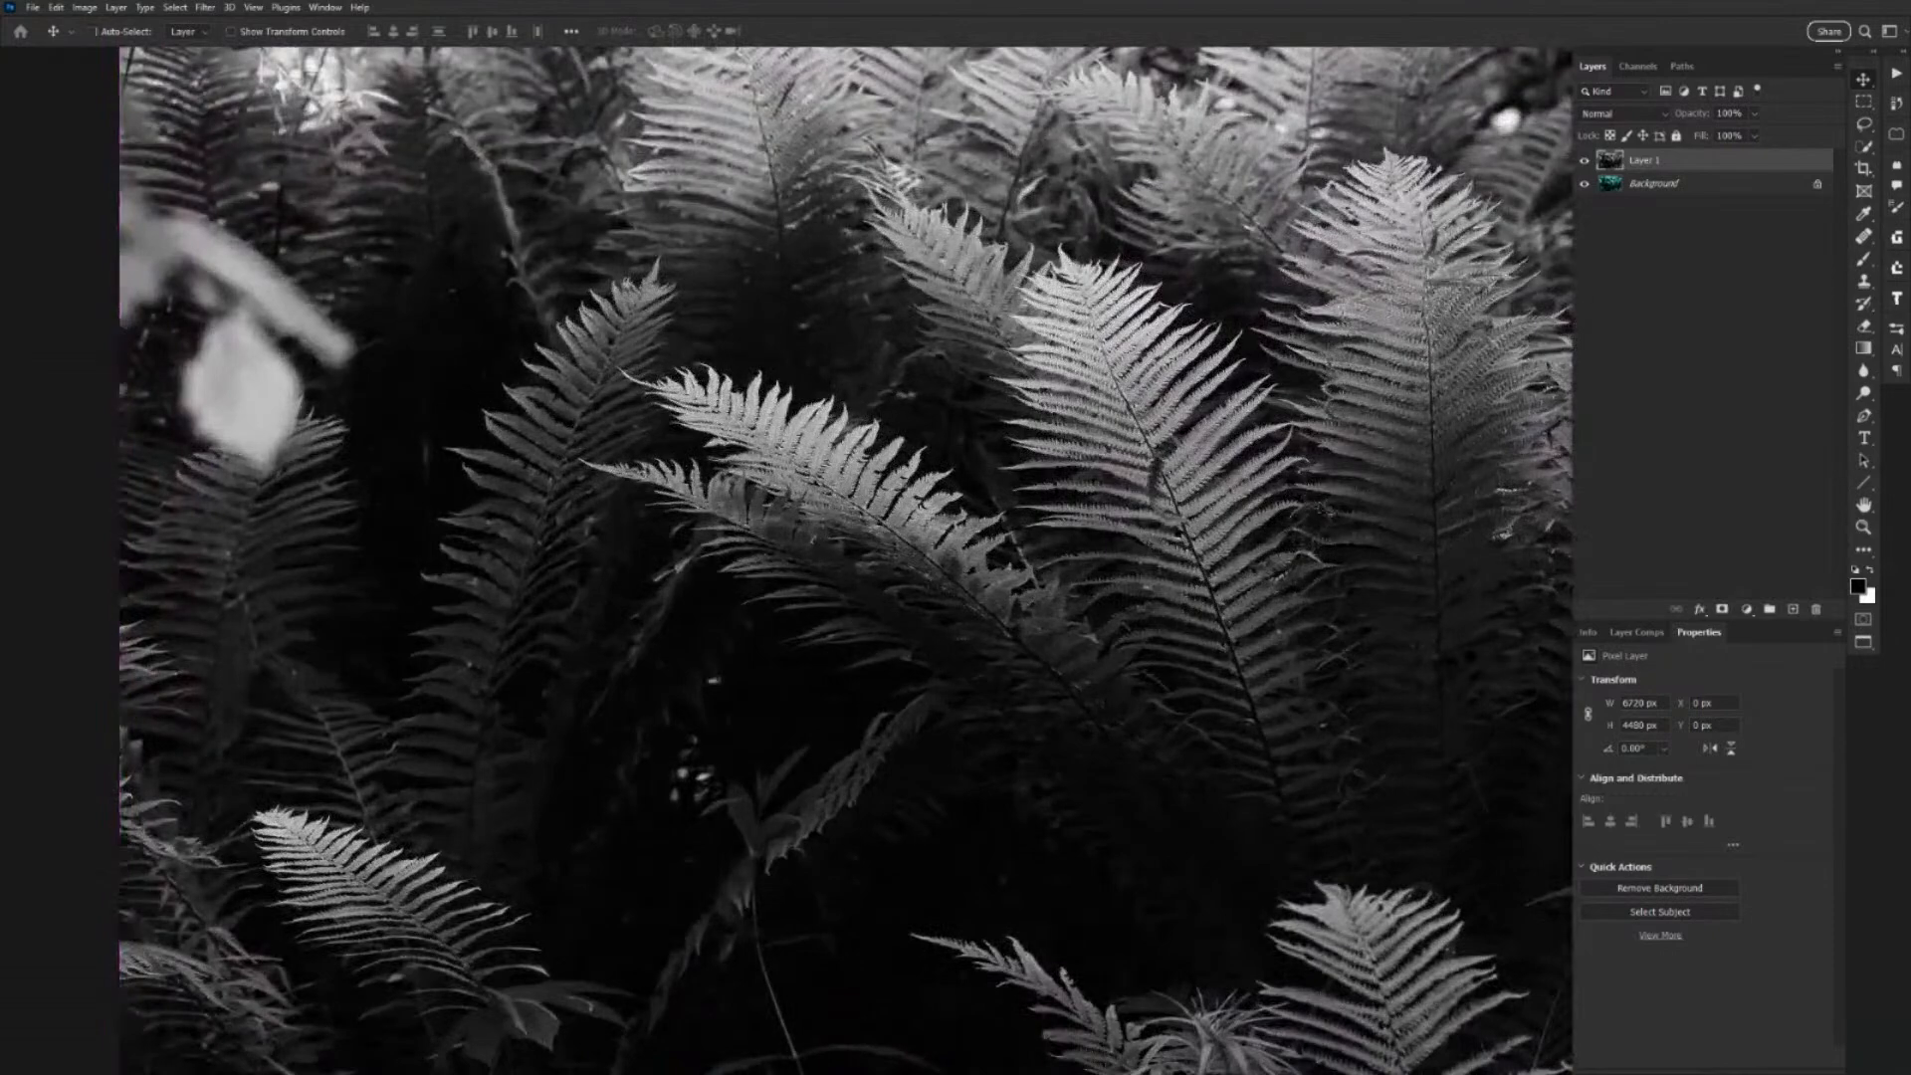
{"action": "left_click_drag", "start_coordinate": [1319, 480], "coordinate": [992, 520]}
{"action": "left_click_drag", "start_coordinate": [1194, 499], "coordinate": [1052, 567]}
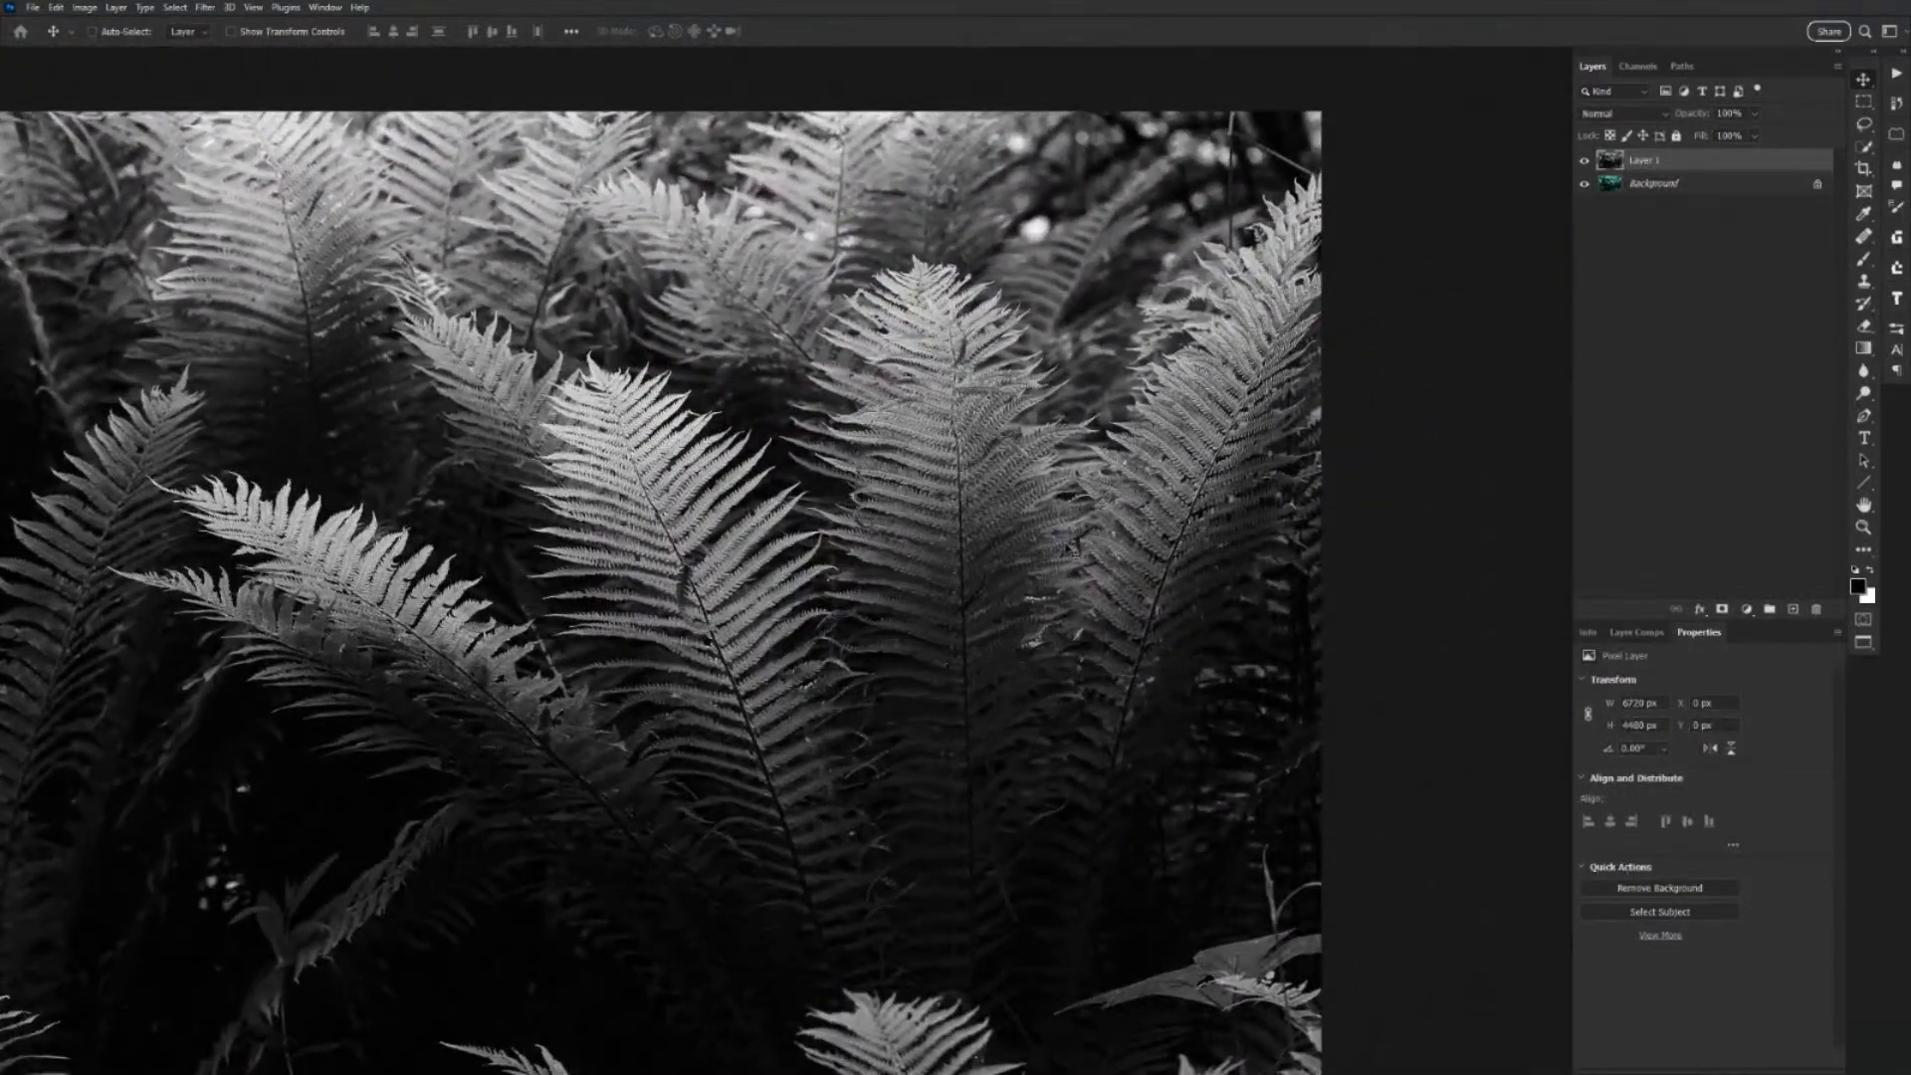
{"action": "key", "text": "ctrl+equal"}
{"action": "left_click_drag", "start_coordinate": [618, 577], "coordinate": [1055, 391]}
{"action": "left_click_drag", "start_coordinate": [1182, 401], "coordinate": [1097, 488]}
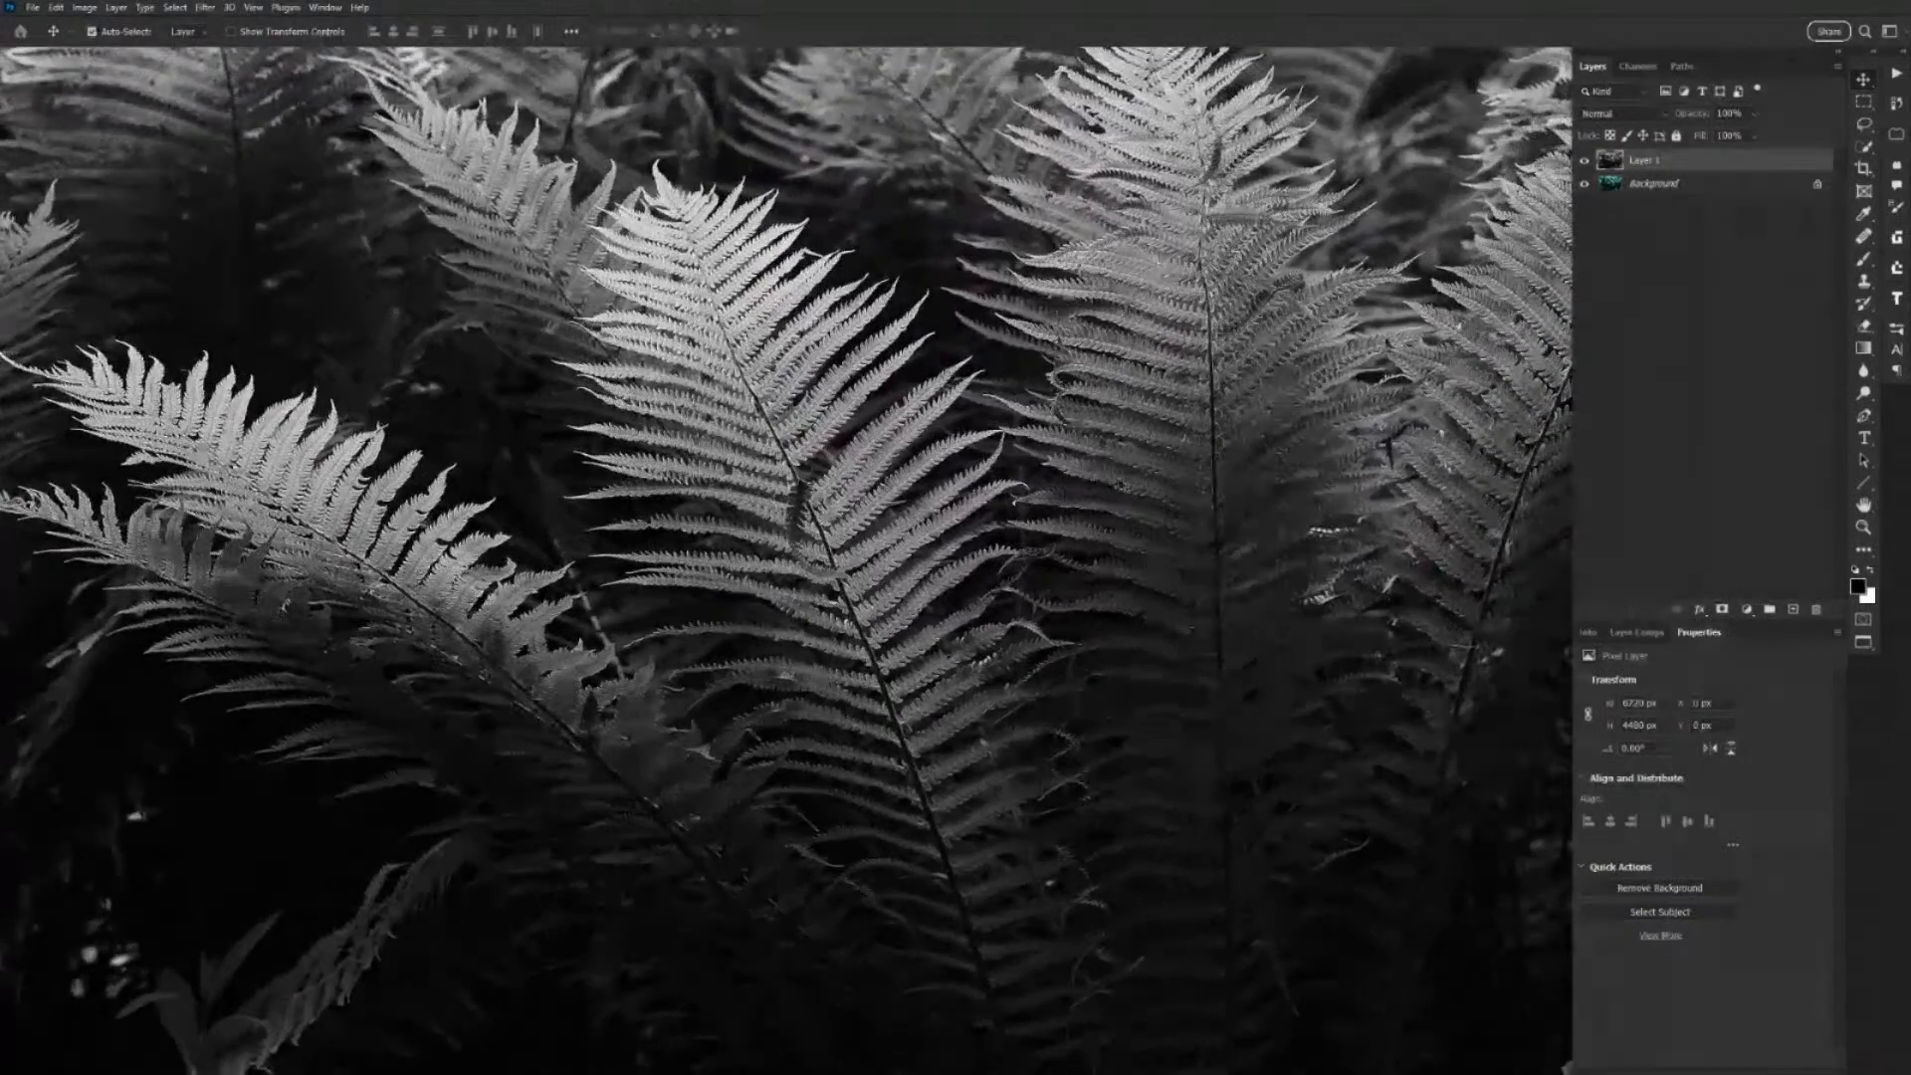
{"action": "key", "text": "ctrl+minus"}
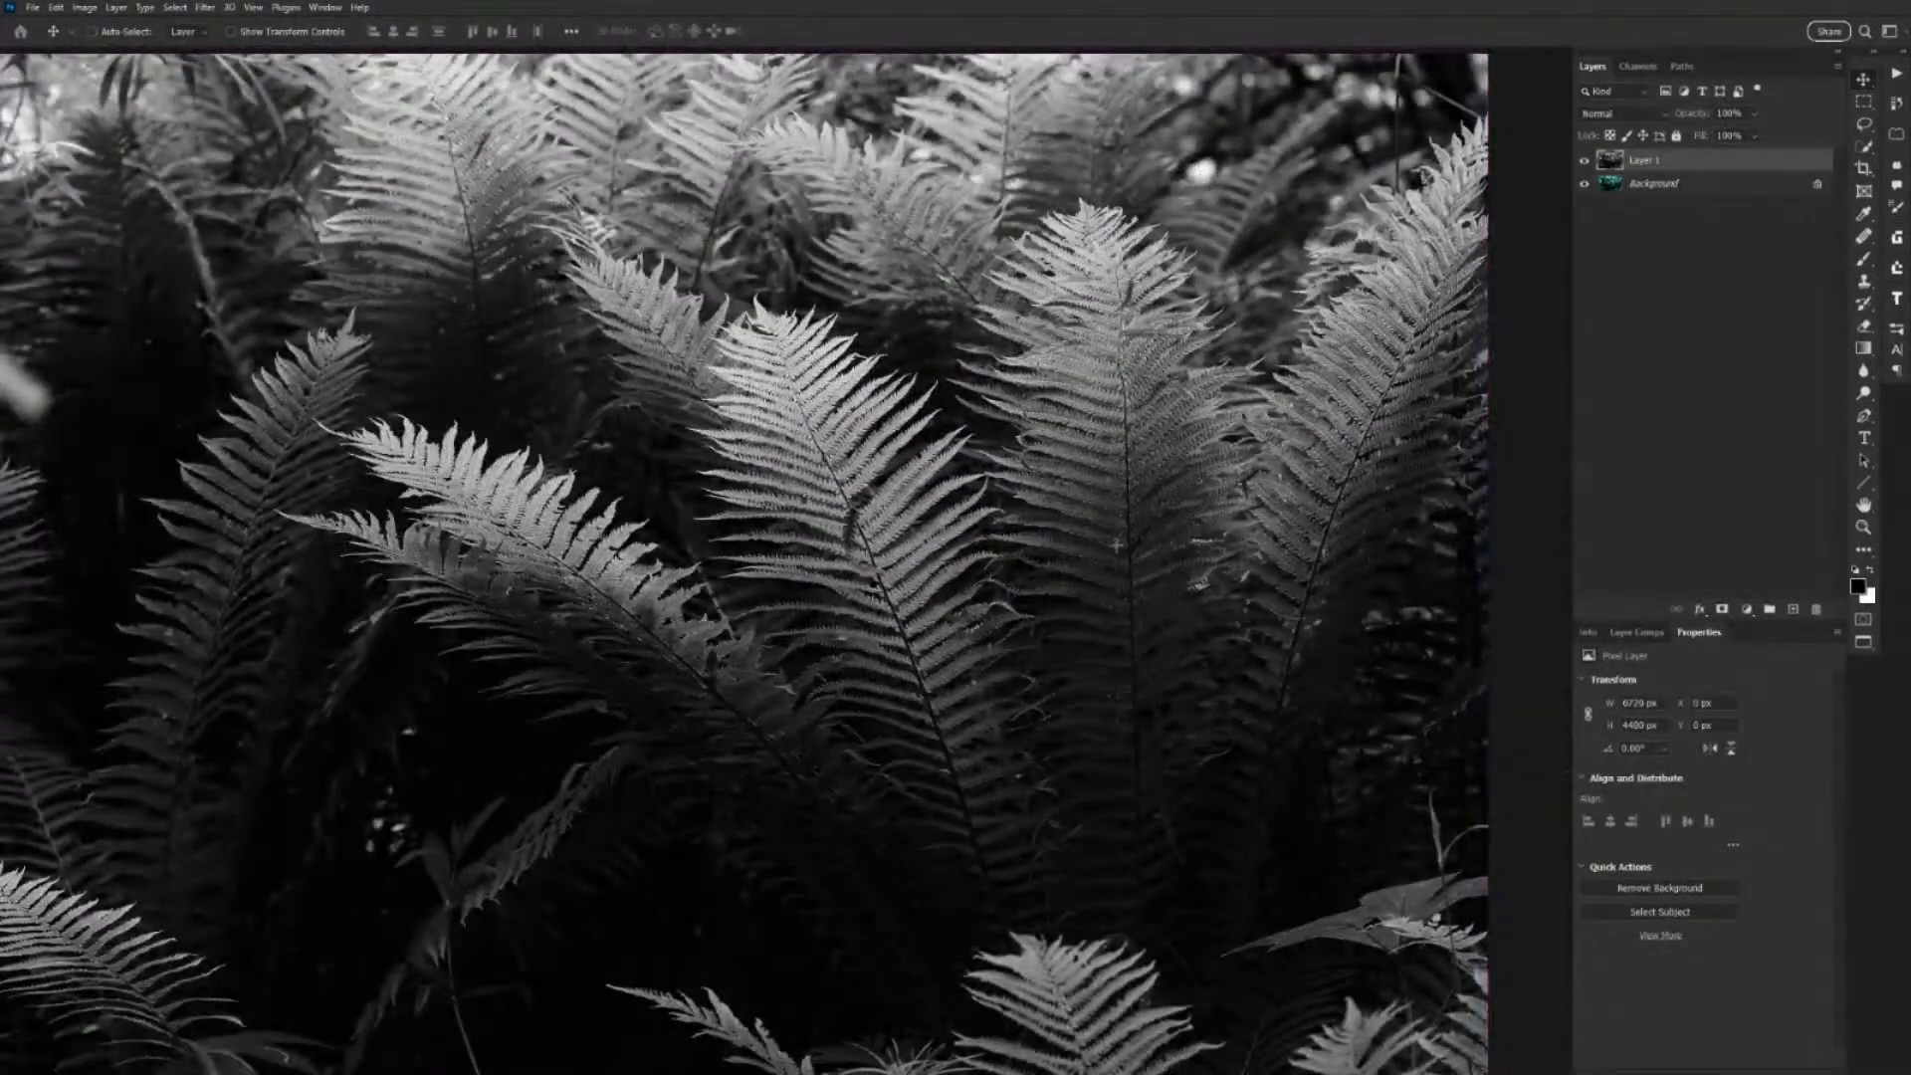
{"action": "key", "text": "l"}
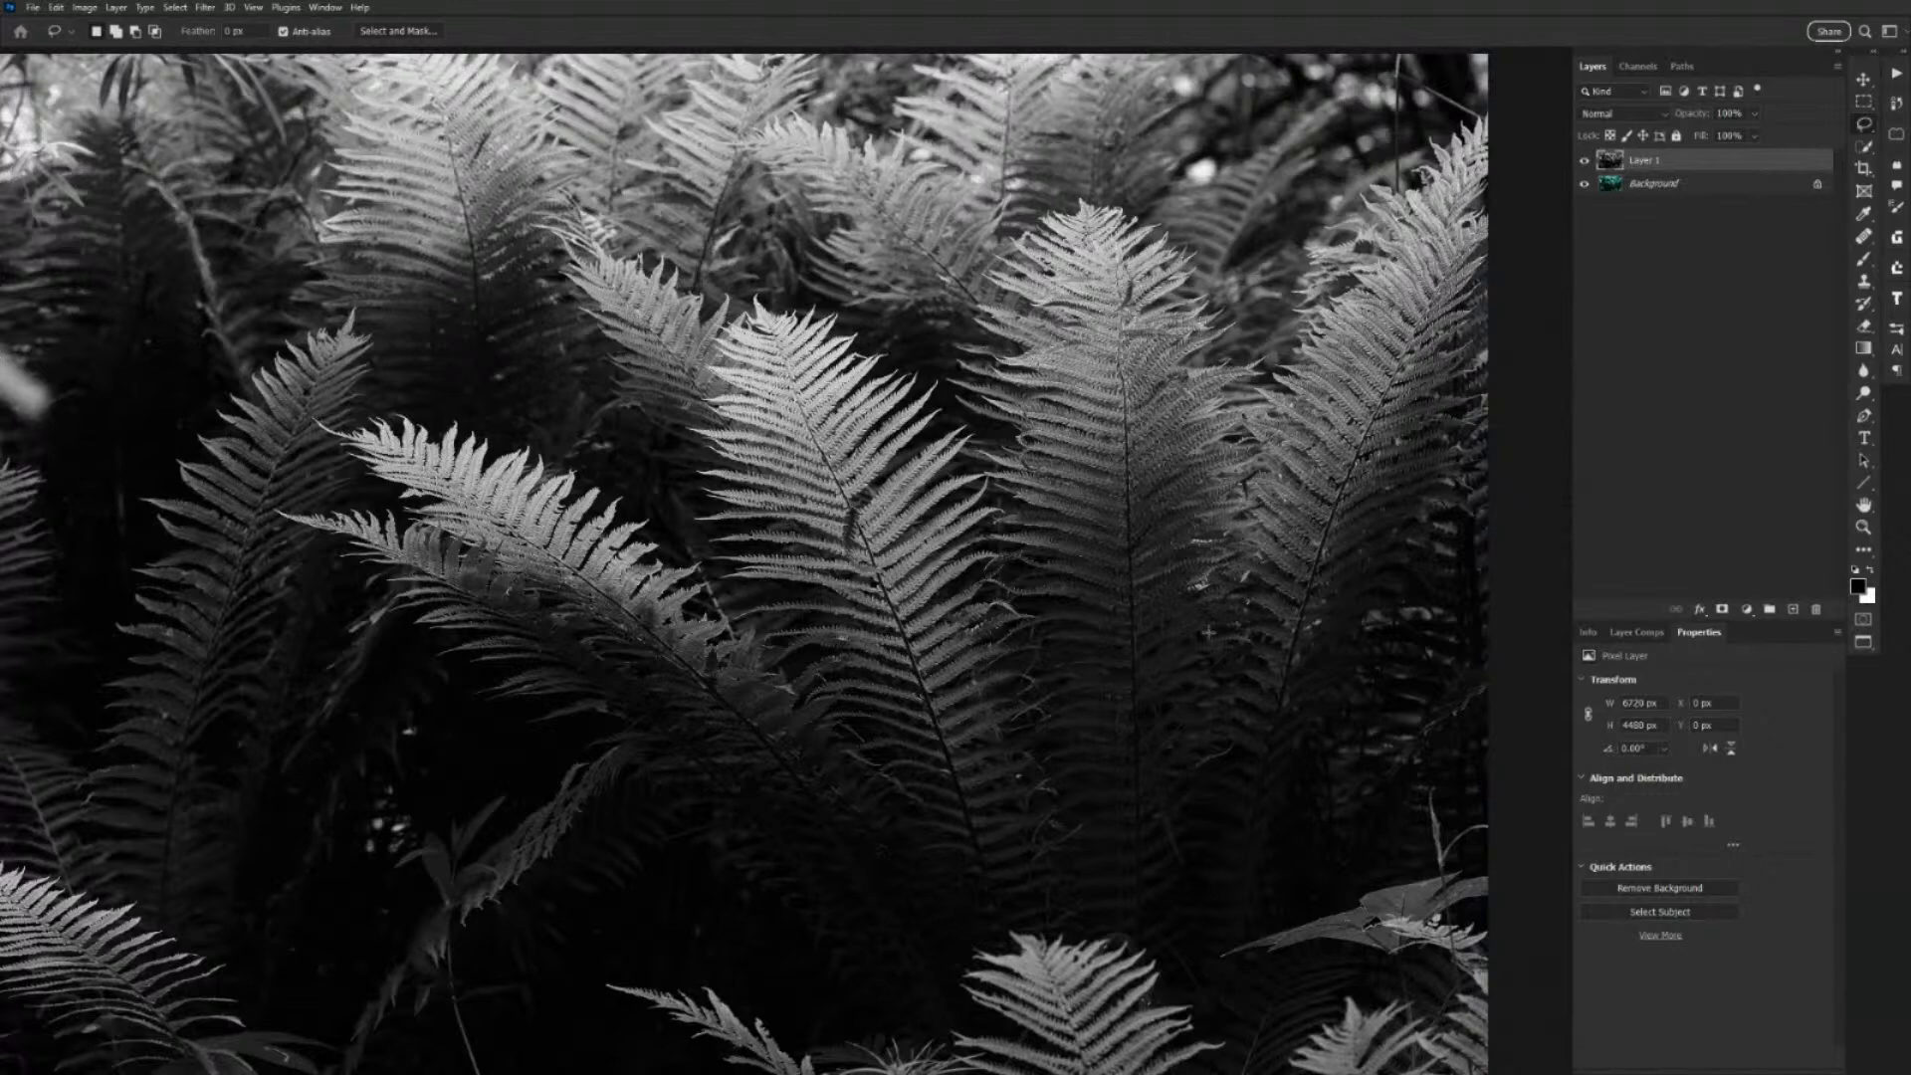
{"action": "left_click_drag", "start_coordinate": [1211, 598], "coordinate": [1260, 454]}
{"action": "mouse_move", "coordinate": [1257, 333]}
{"action": "left_mouse_down"}
{"action": "mouse_move", "coordinate": [1137, 191]}
{"action": "mouse_move", "coordinate": [1025, 211]}
{"action": "left_mouse_up"}
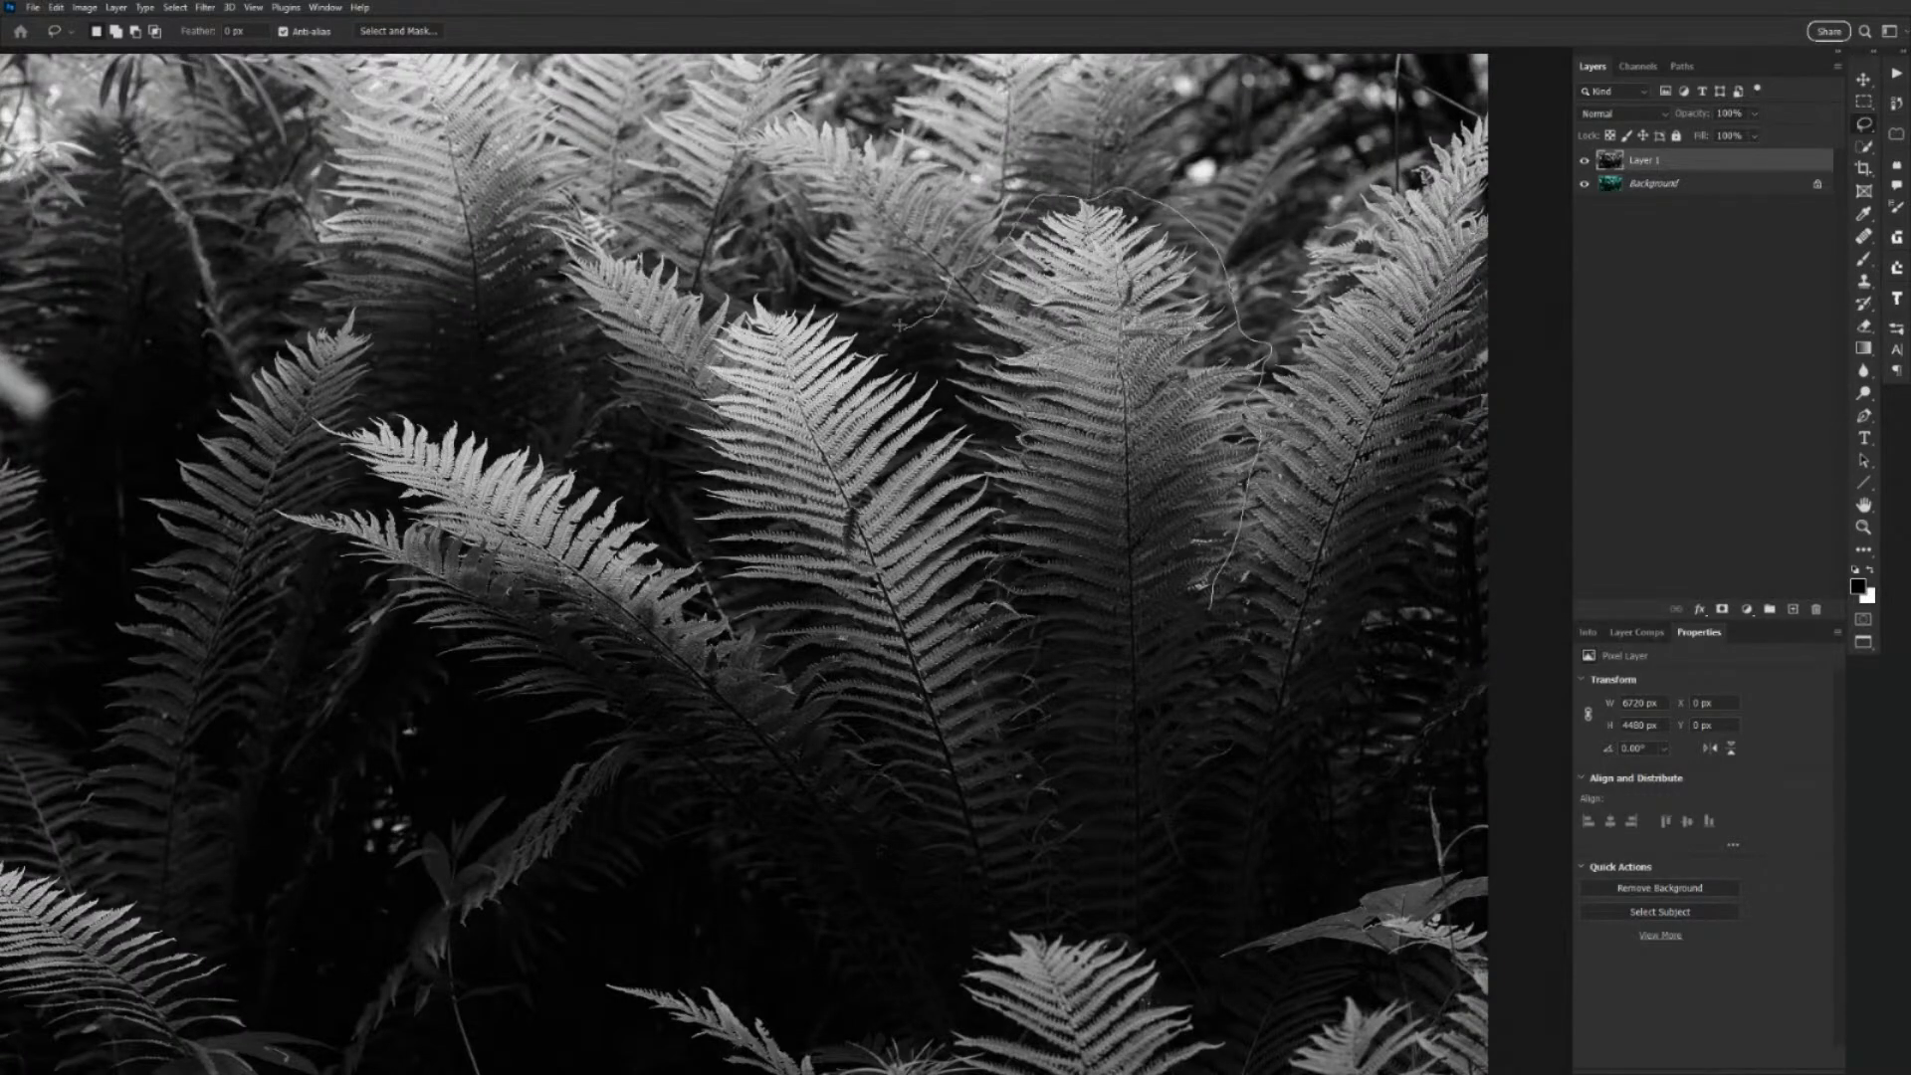
{"action": "mouse_move", "coordinate": [899, 325]}
{"action": "left_mouse_down"}
{"action": "mouse_move", "coordinate": [733, 280]}
{"action": "mouse_move", "coordinate": [685, 434]}
{"action": "mouse_move", "coordinate": [684, 518]}
{"action": "mouse_move", "coordinate": [499, 394]}
{"action": "mouse_move", "coordinate": [346, 386]}
{"action": "left_mouse_up"}
{"action": "mouse_move", "coordinate": [338, 475]}
{"action": "left_mouse_down"}
{"action": "mouse_move", "coordinate": [283, 495]}
{"action": "mouse_move", "coordinate": [289, 569]}
{"action": "mouse_move", "coordinate": [513, 748]}
{"action": "mouse_move", "coordinate": [970, 858]}
{"action": "mouse_move", "coordinate": [1083, 735]}
{"action": "mouse_move", "coordinate": [1190, 683]}
{"action": "mouse_move", "coordinate": [1257, 602]}
{"action": "left_mouse_up"}
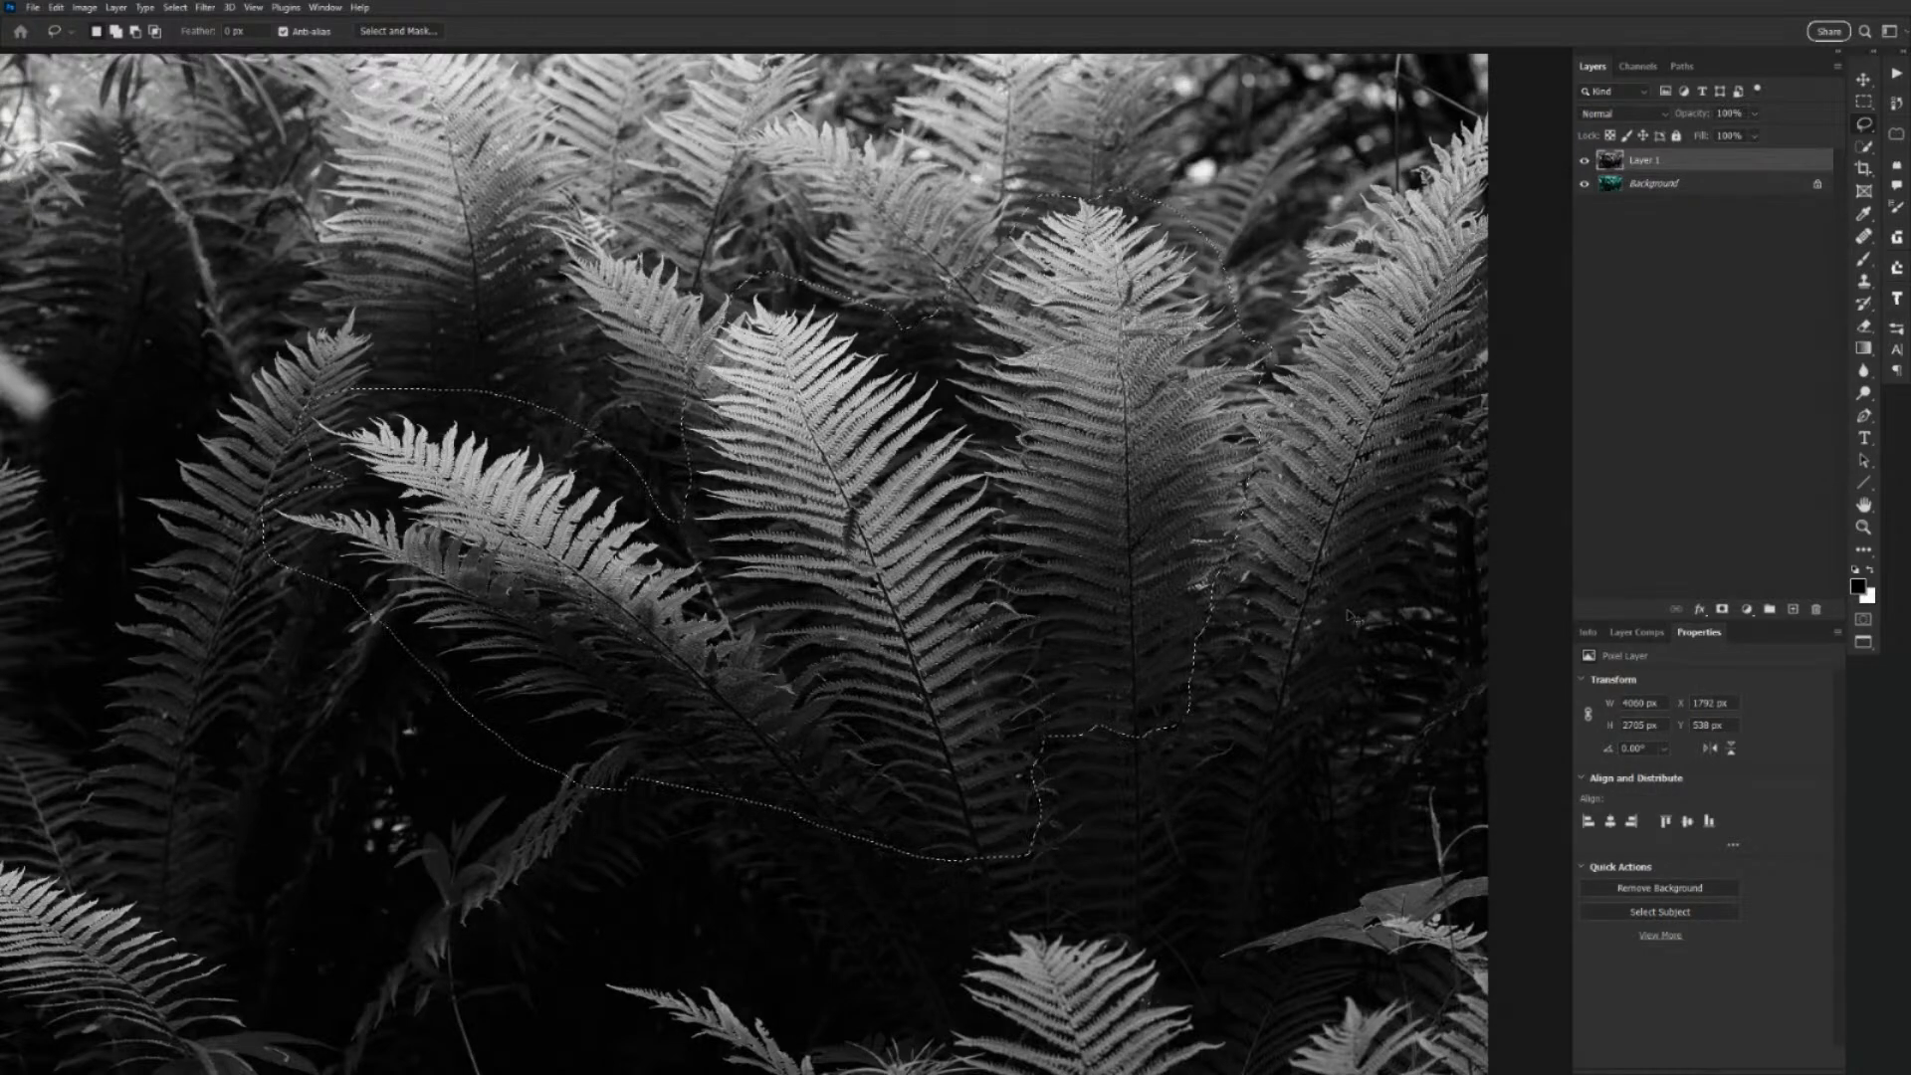
Invert the frond selection, fill everything around the fronds with black, and deselect.
{"action": "key", "text": "ctrl+shift+i"}
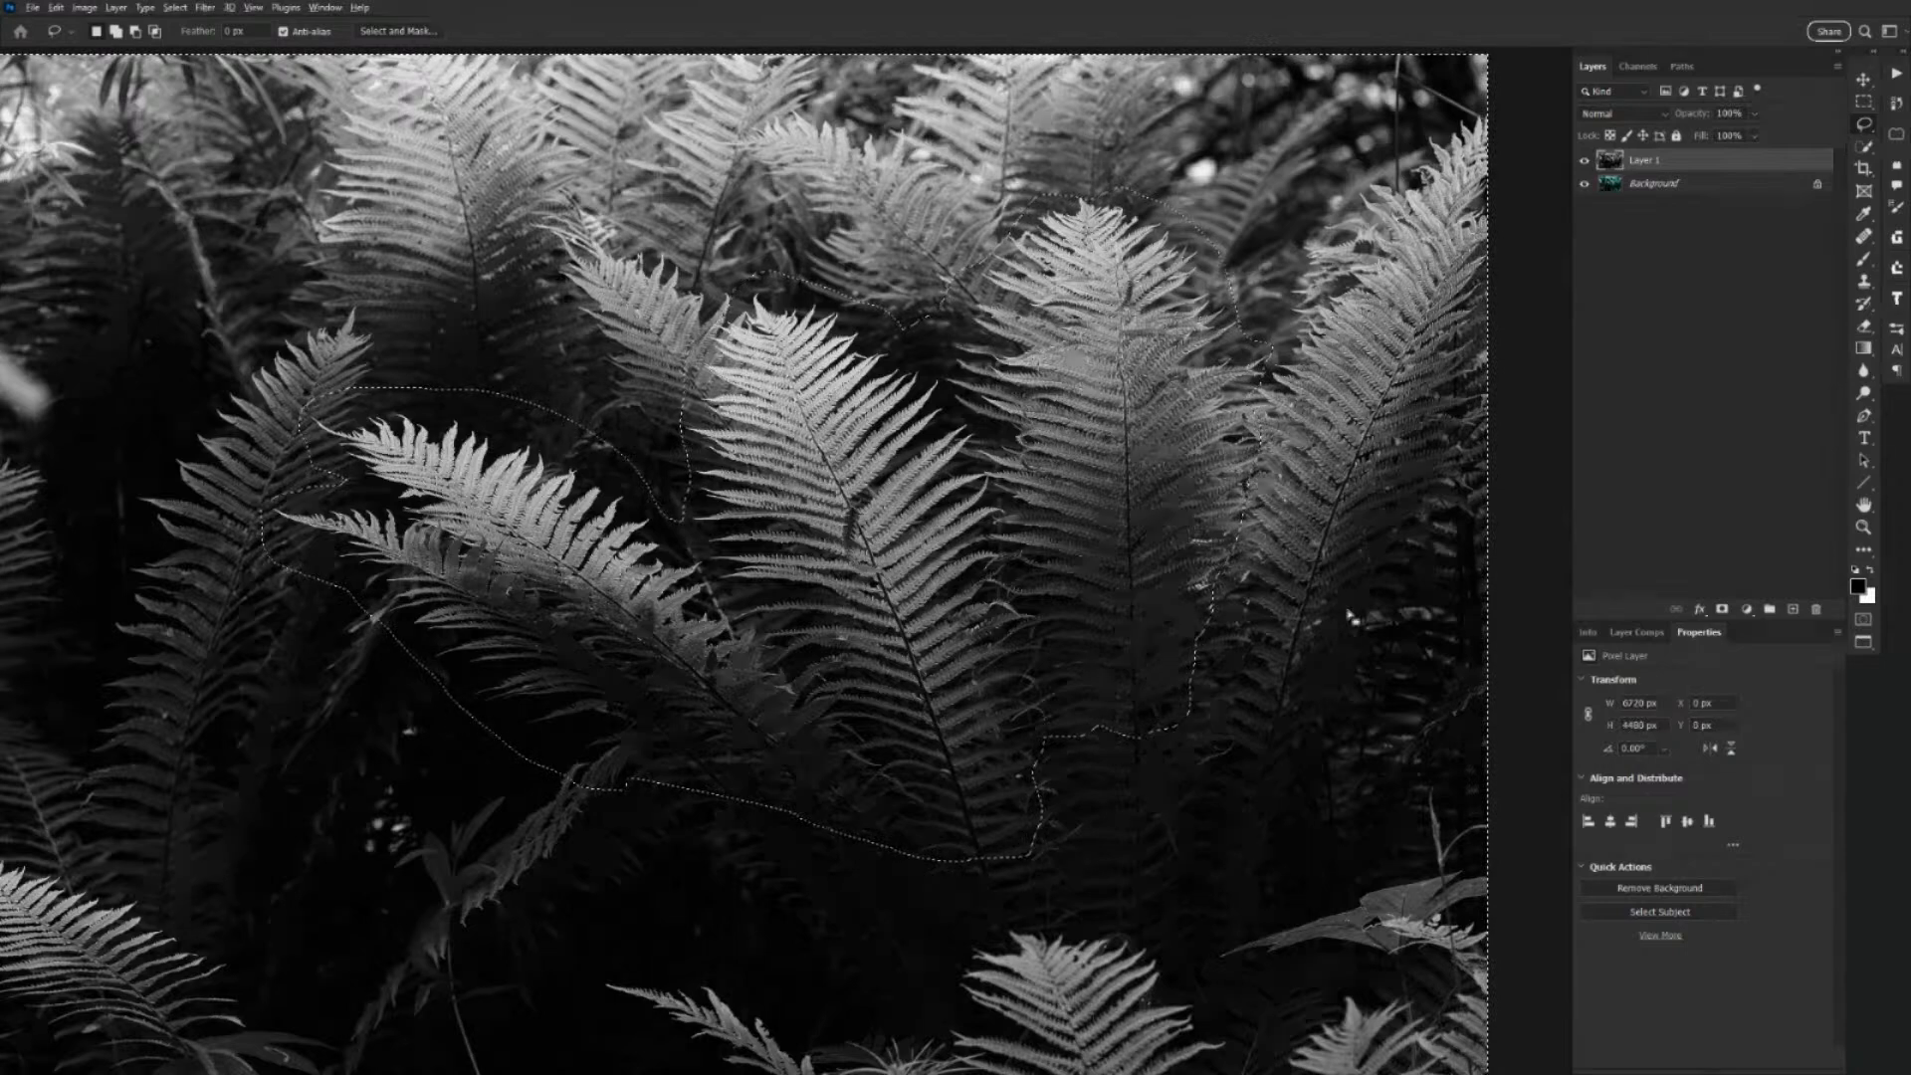
{"action": "key", "text": "alt+BackSpace"}
{"action": "key", "text": "ctrl+d"}
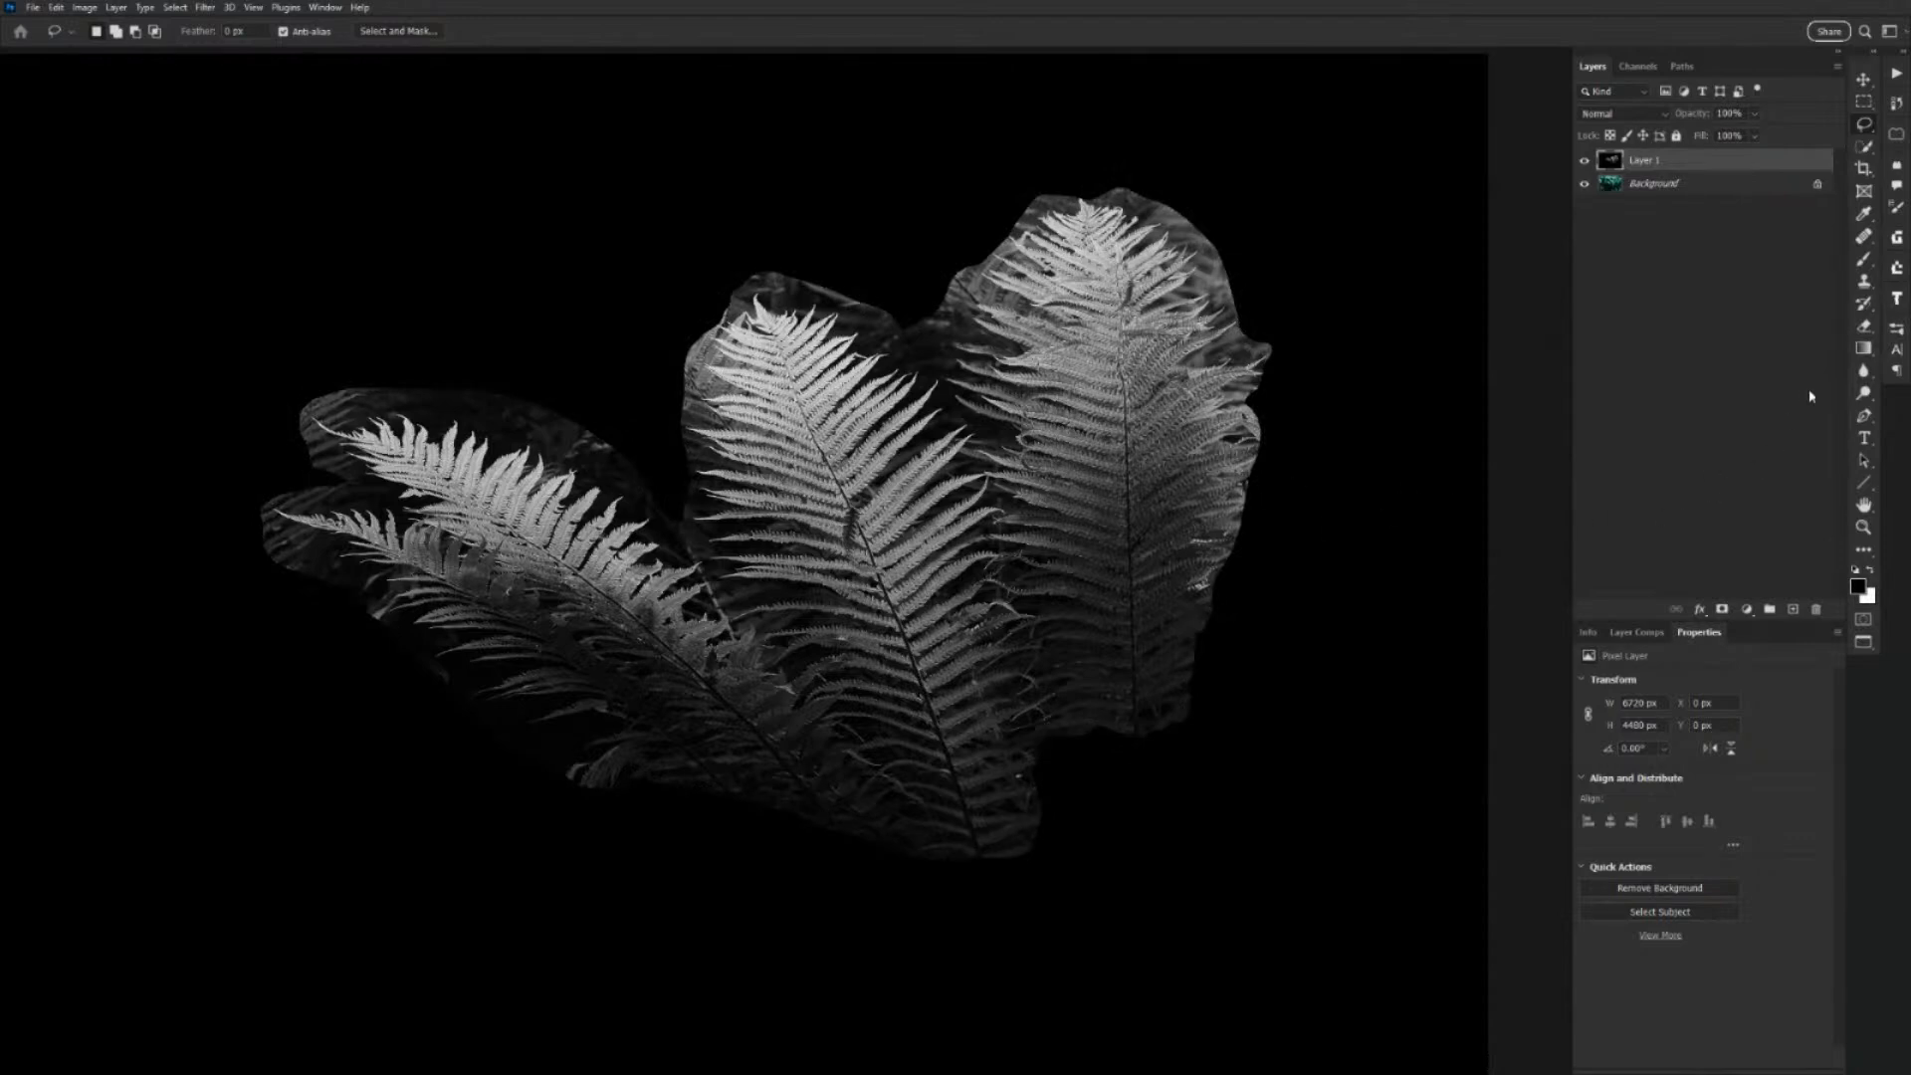
Set up the Burn tool with a larger brush and its range set to Shadows.
{"action": "left_click", "coordinate": [1868, 396]}
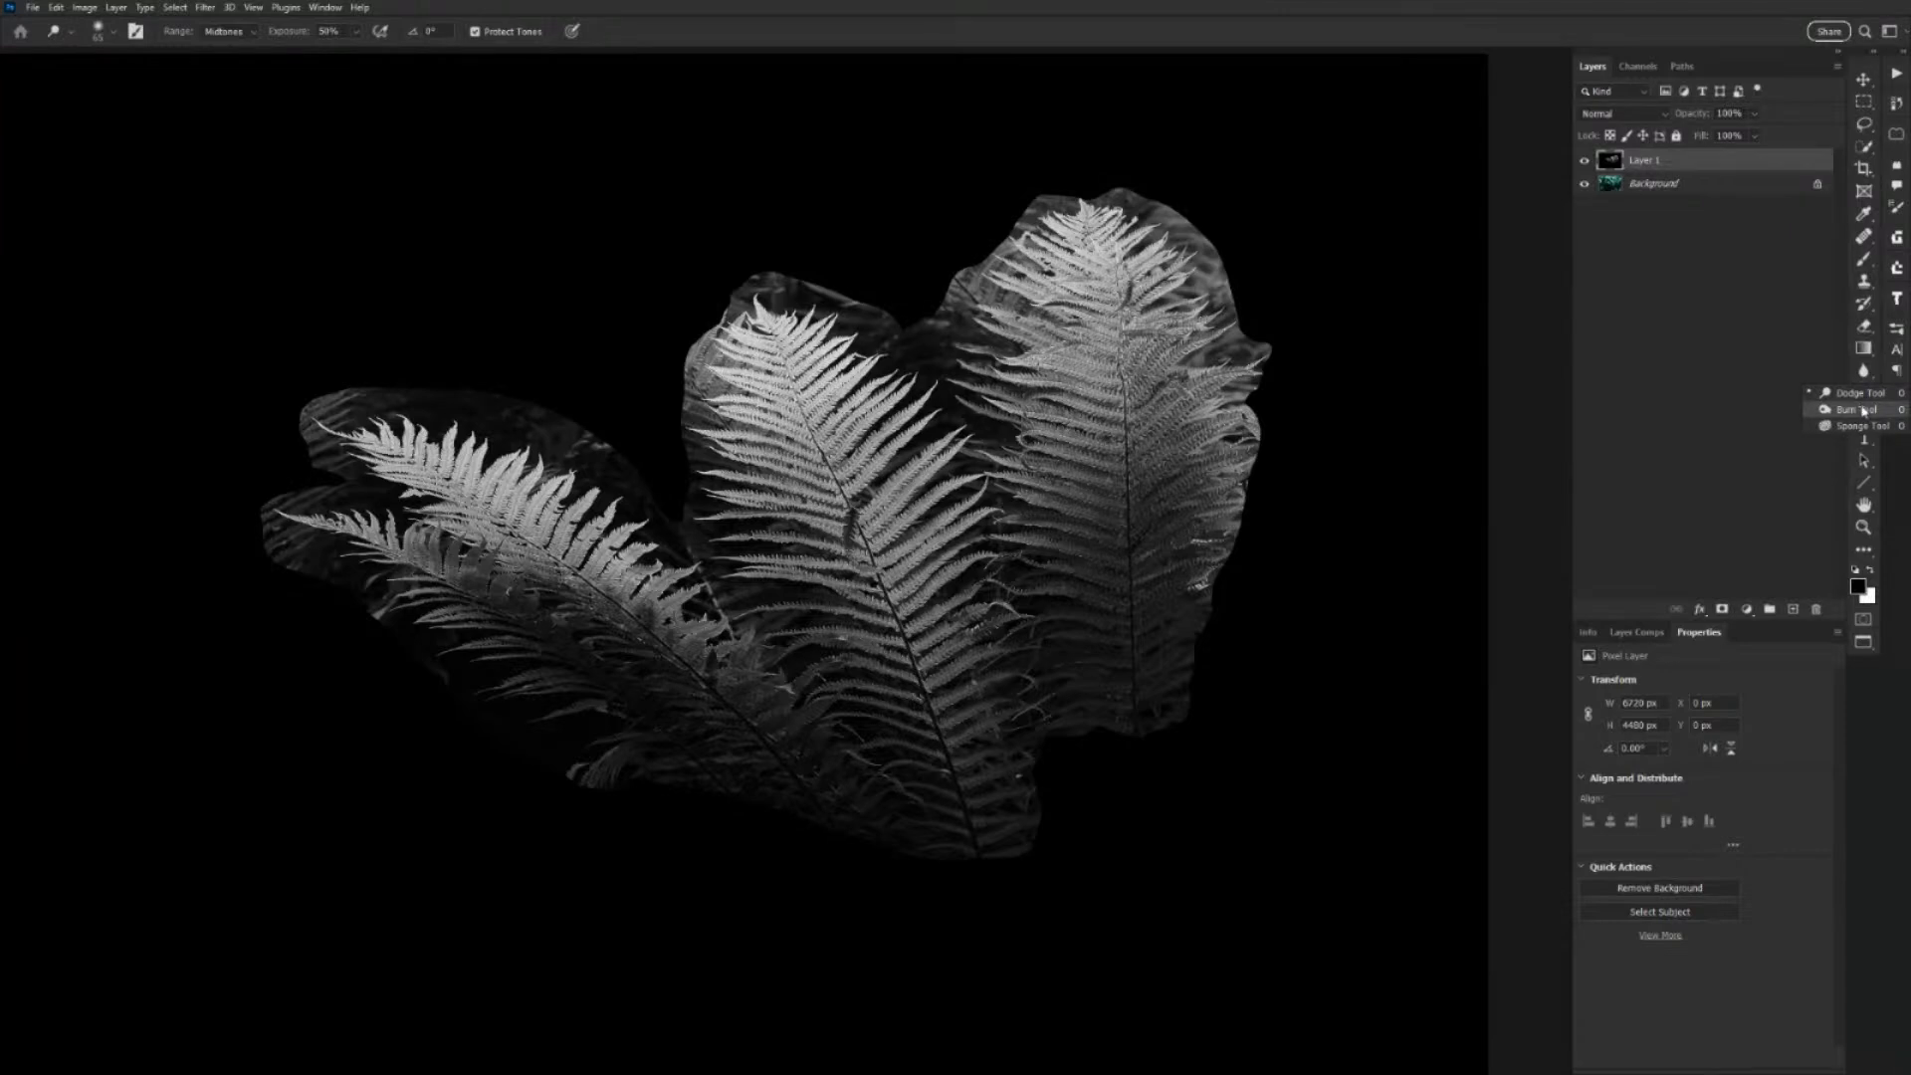
{"action": "left_click", "coordinate": [1855, 409]}
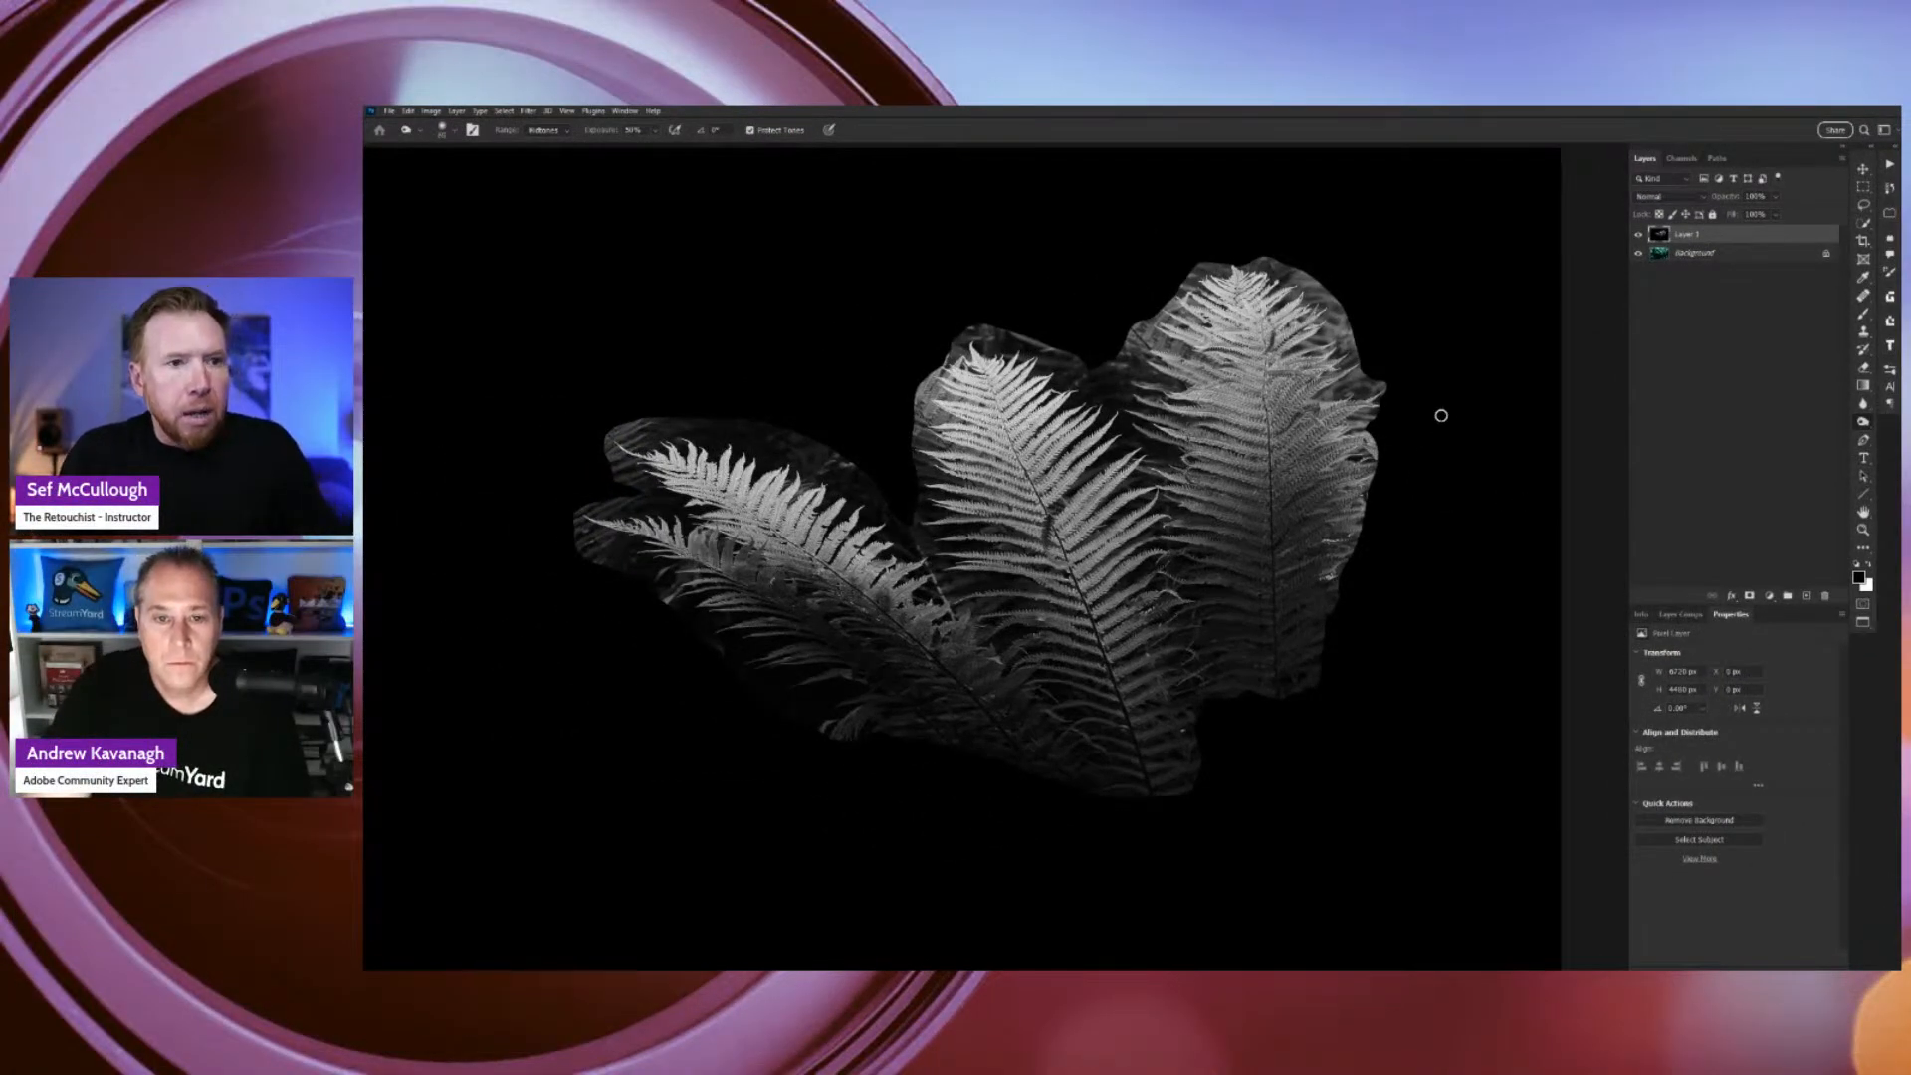
{"action": "key", "text": "bracketright"}
{"action": "key", "text": "bracketright"}
{"action": "key", "text": "bracketright"}
{"action": "key", "text": "bracketright"}
{"action": "key", "text": "bracketright"}
{"action": "key", "text": "bracketright"}
{"action": "key", "text": "bracketright"}
{"action": "key", "text": "bracketright"}
{"action": "key", "text": "bracketright"}
{"action": "key", "text": "bracketright"}
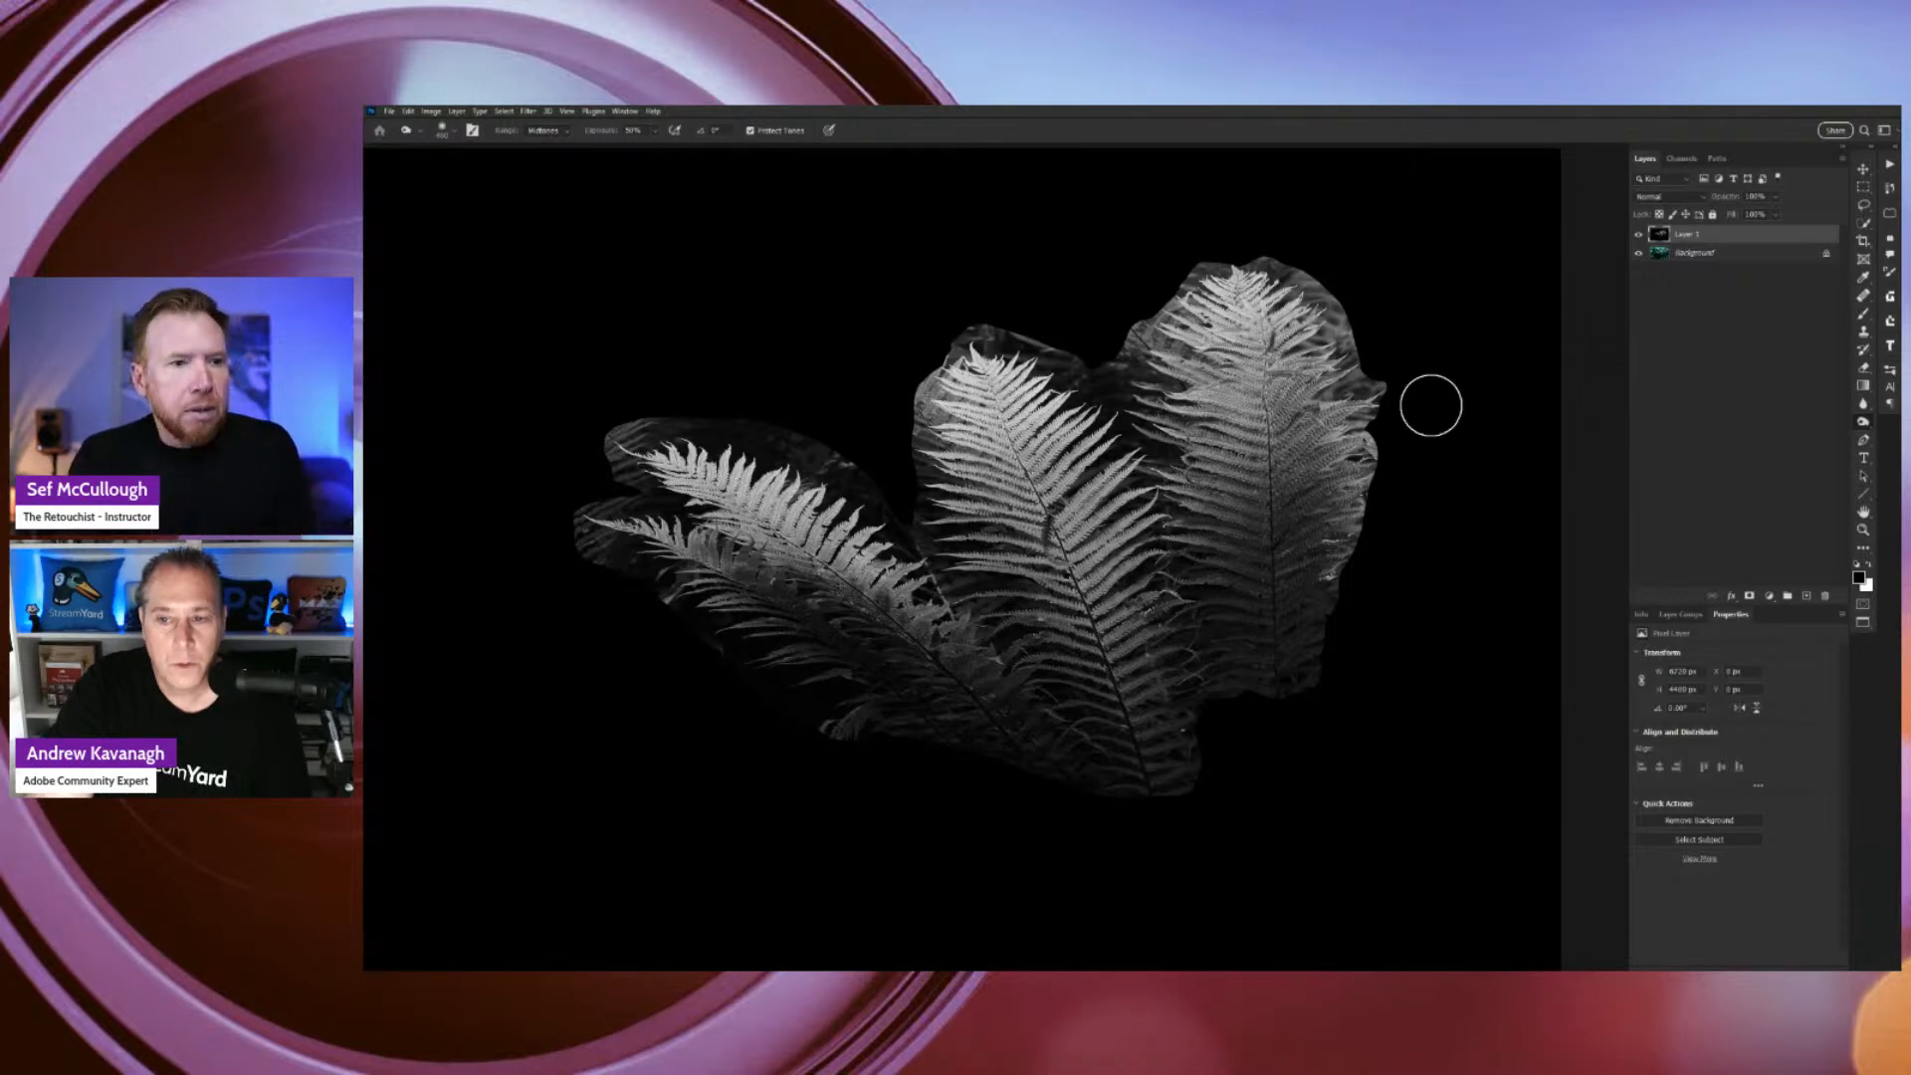
{"action": "key", "text": "]"}
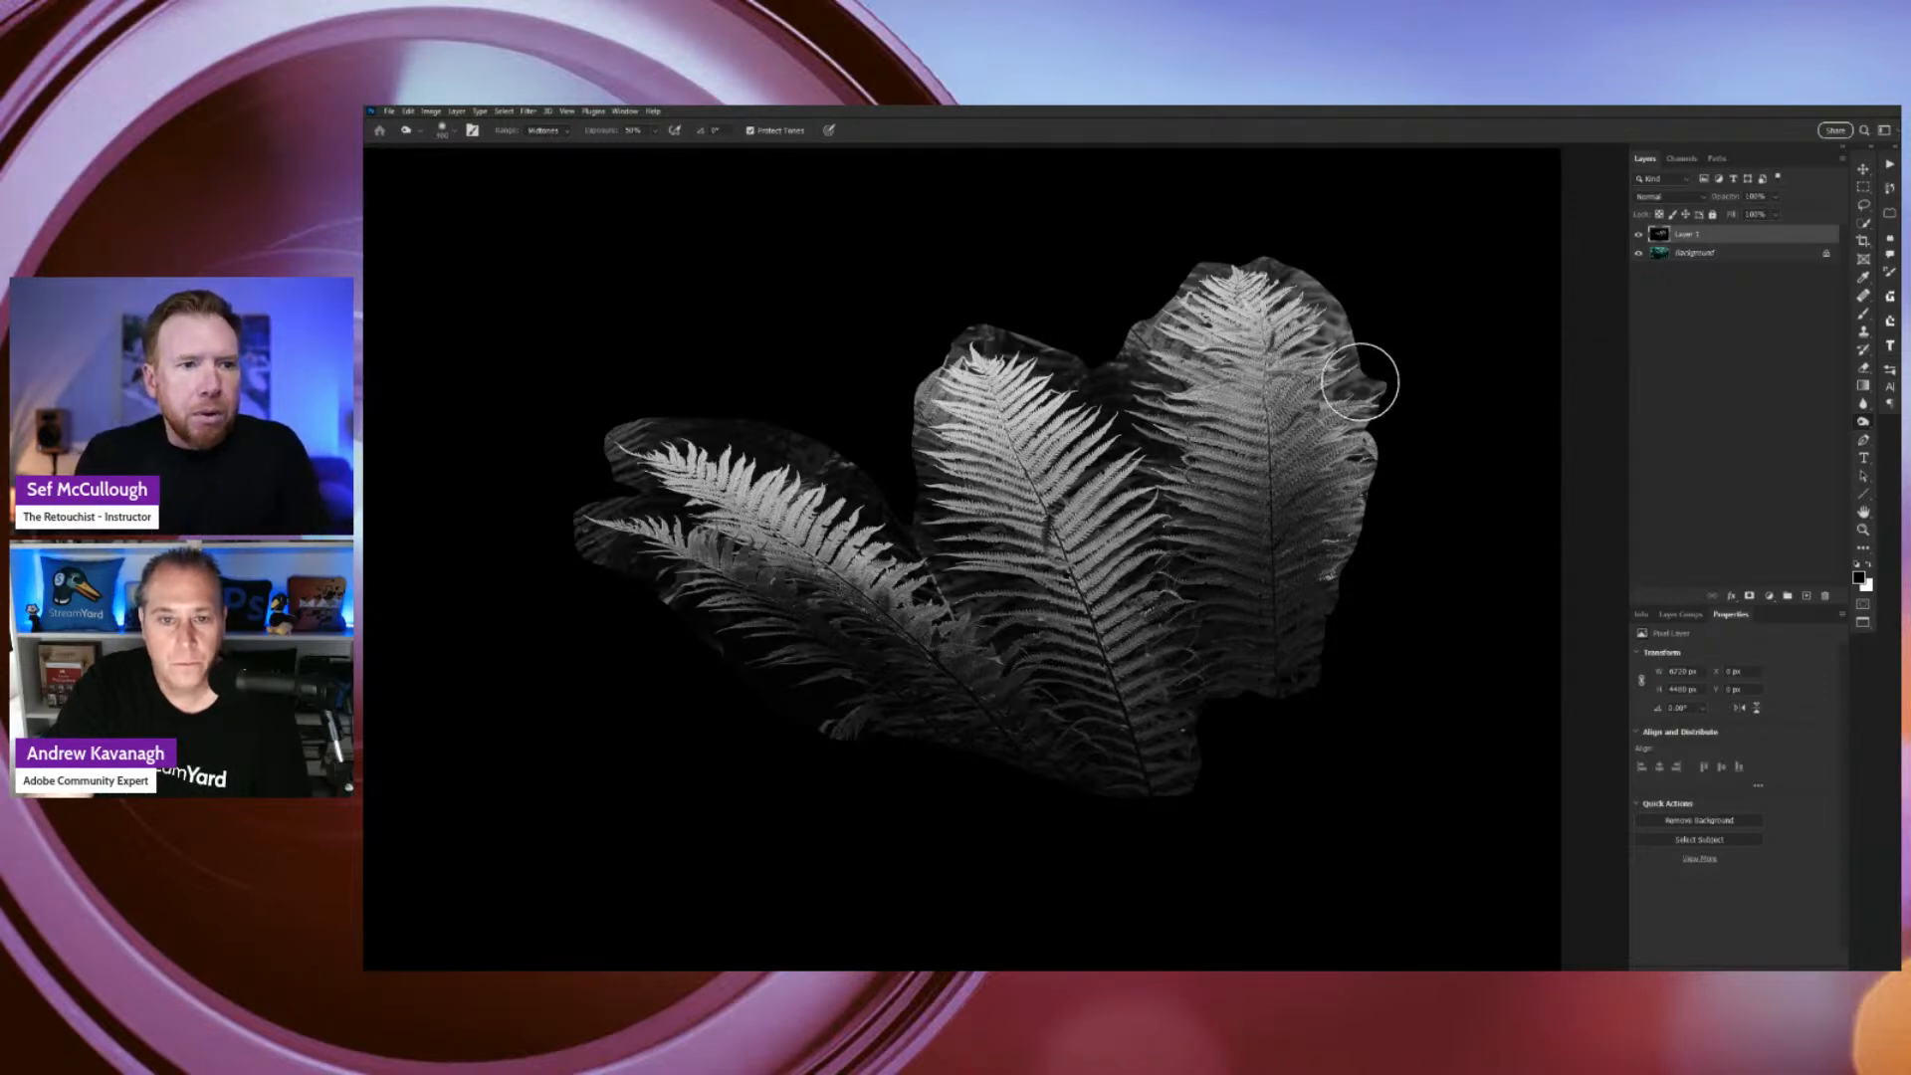
{"action": "key", "text": "["}
{"action": "key", "text": "["}
{"action": "key", "text": "["}
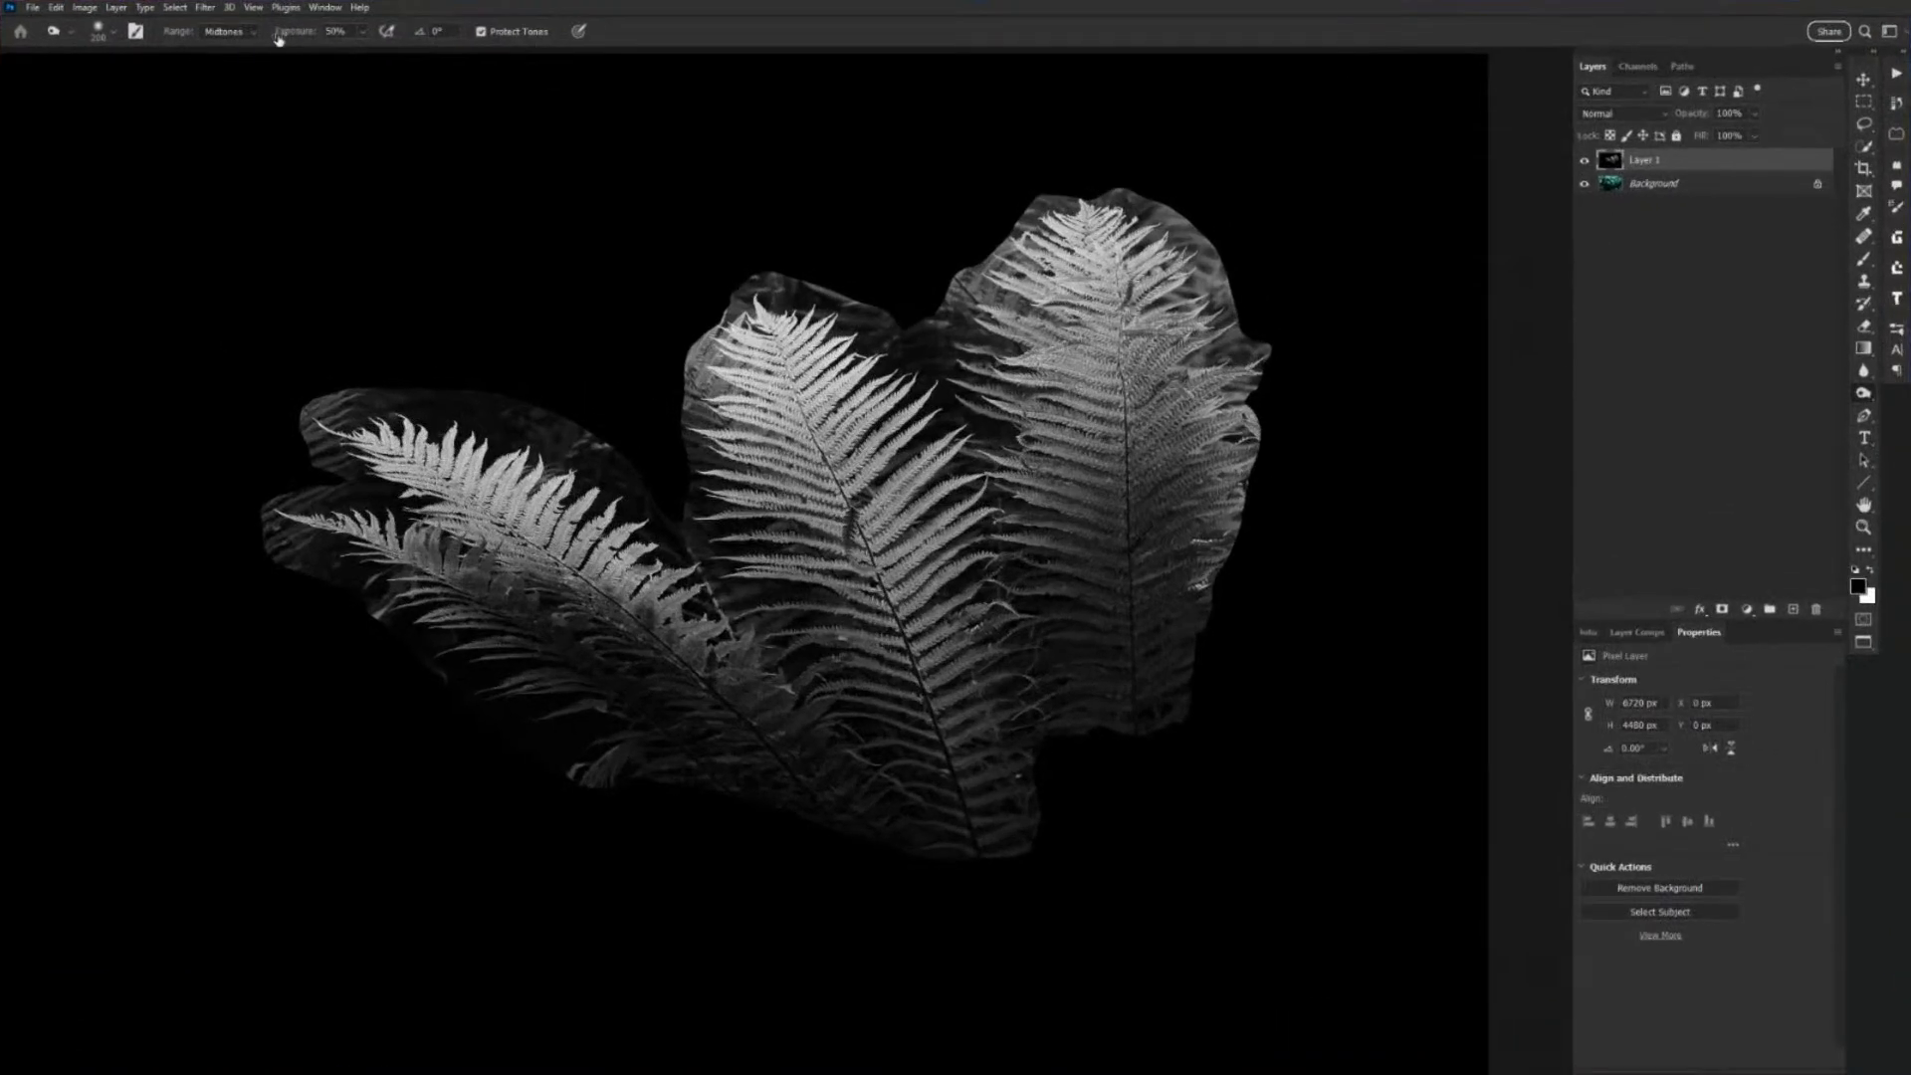
{"action": "left_click", "coordinate": [550, 130]}
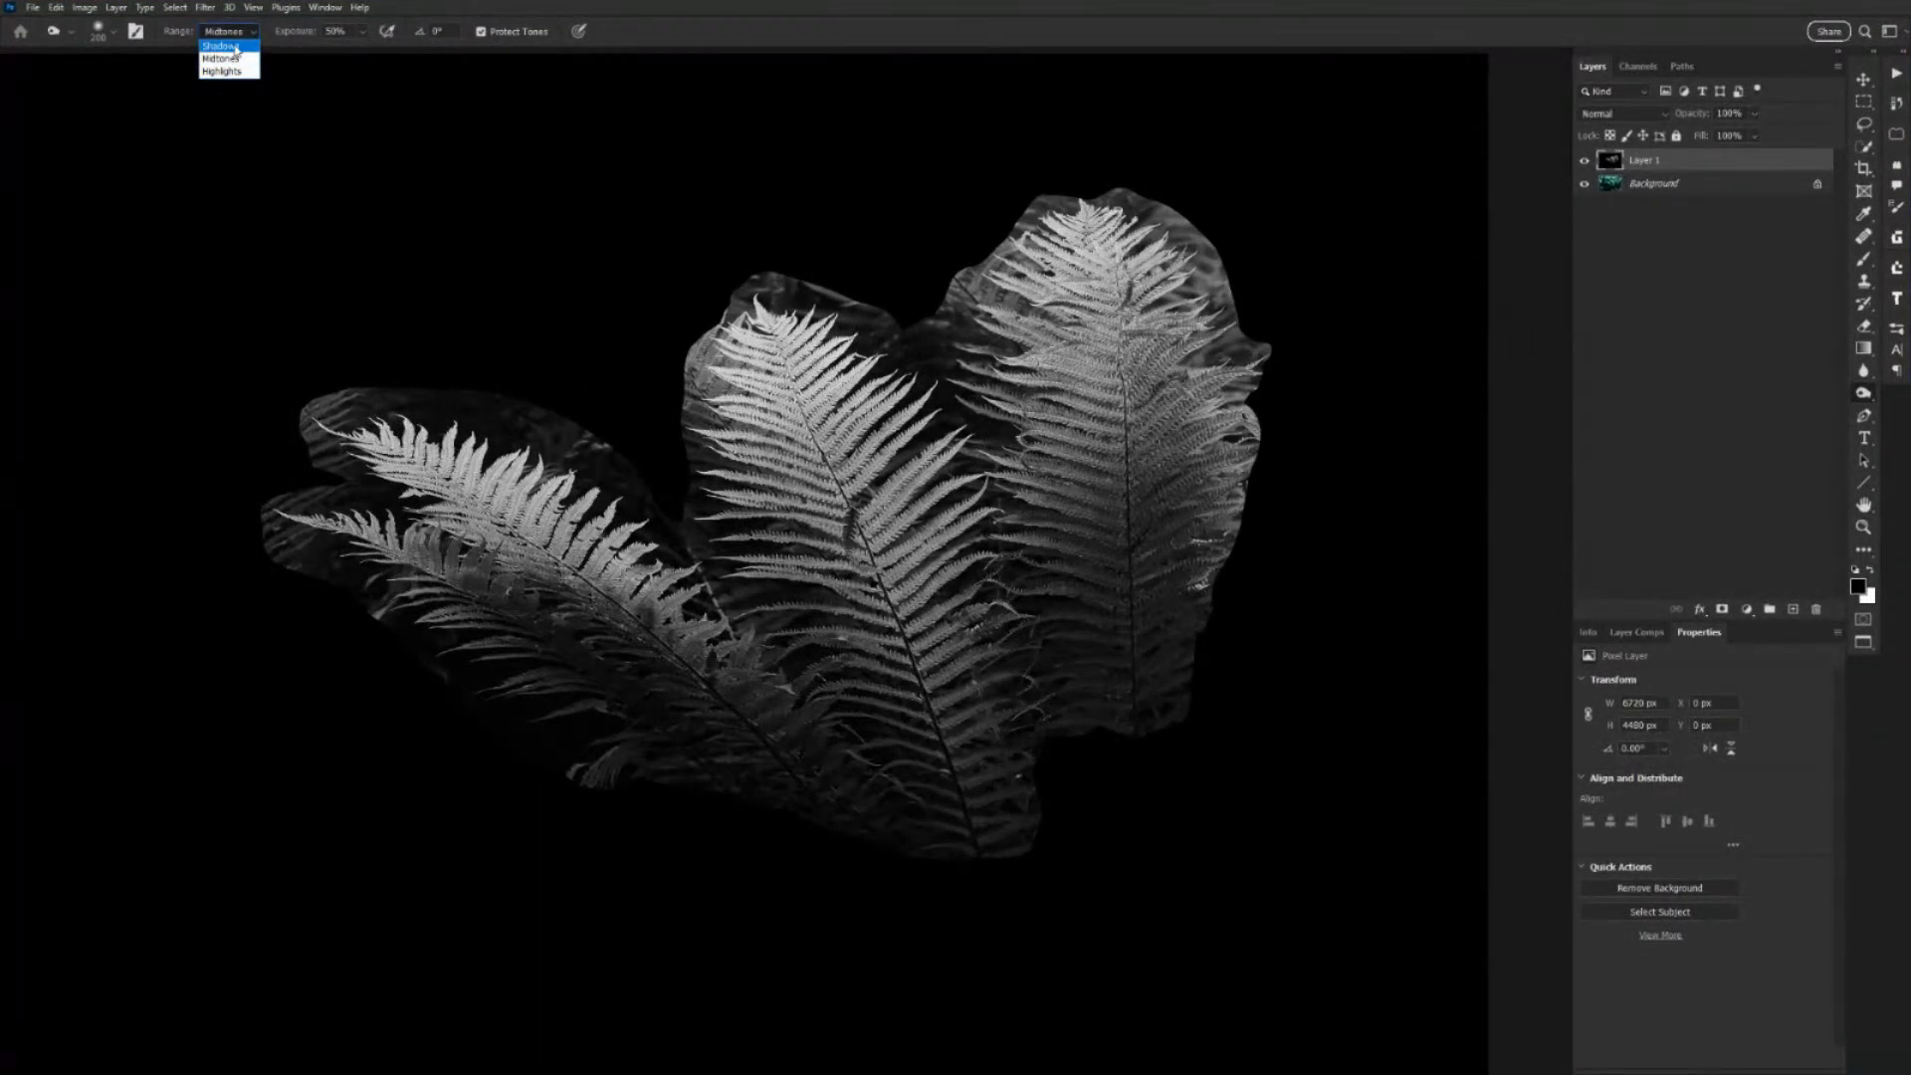
{"action": "left_click", "coordinate": [235, 46]}
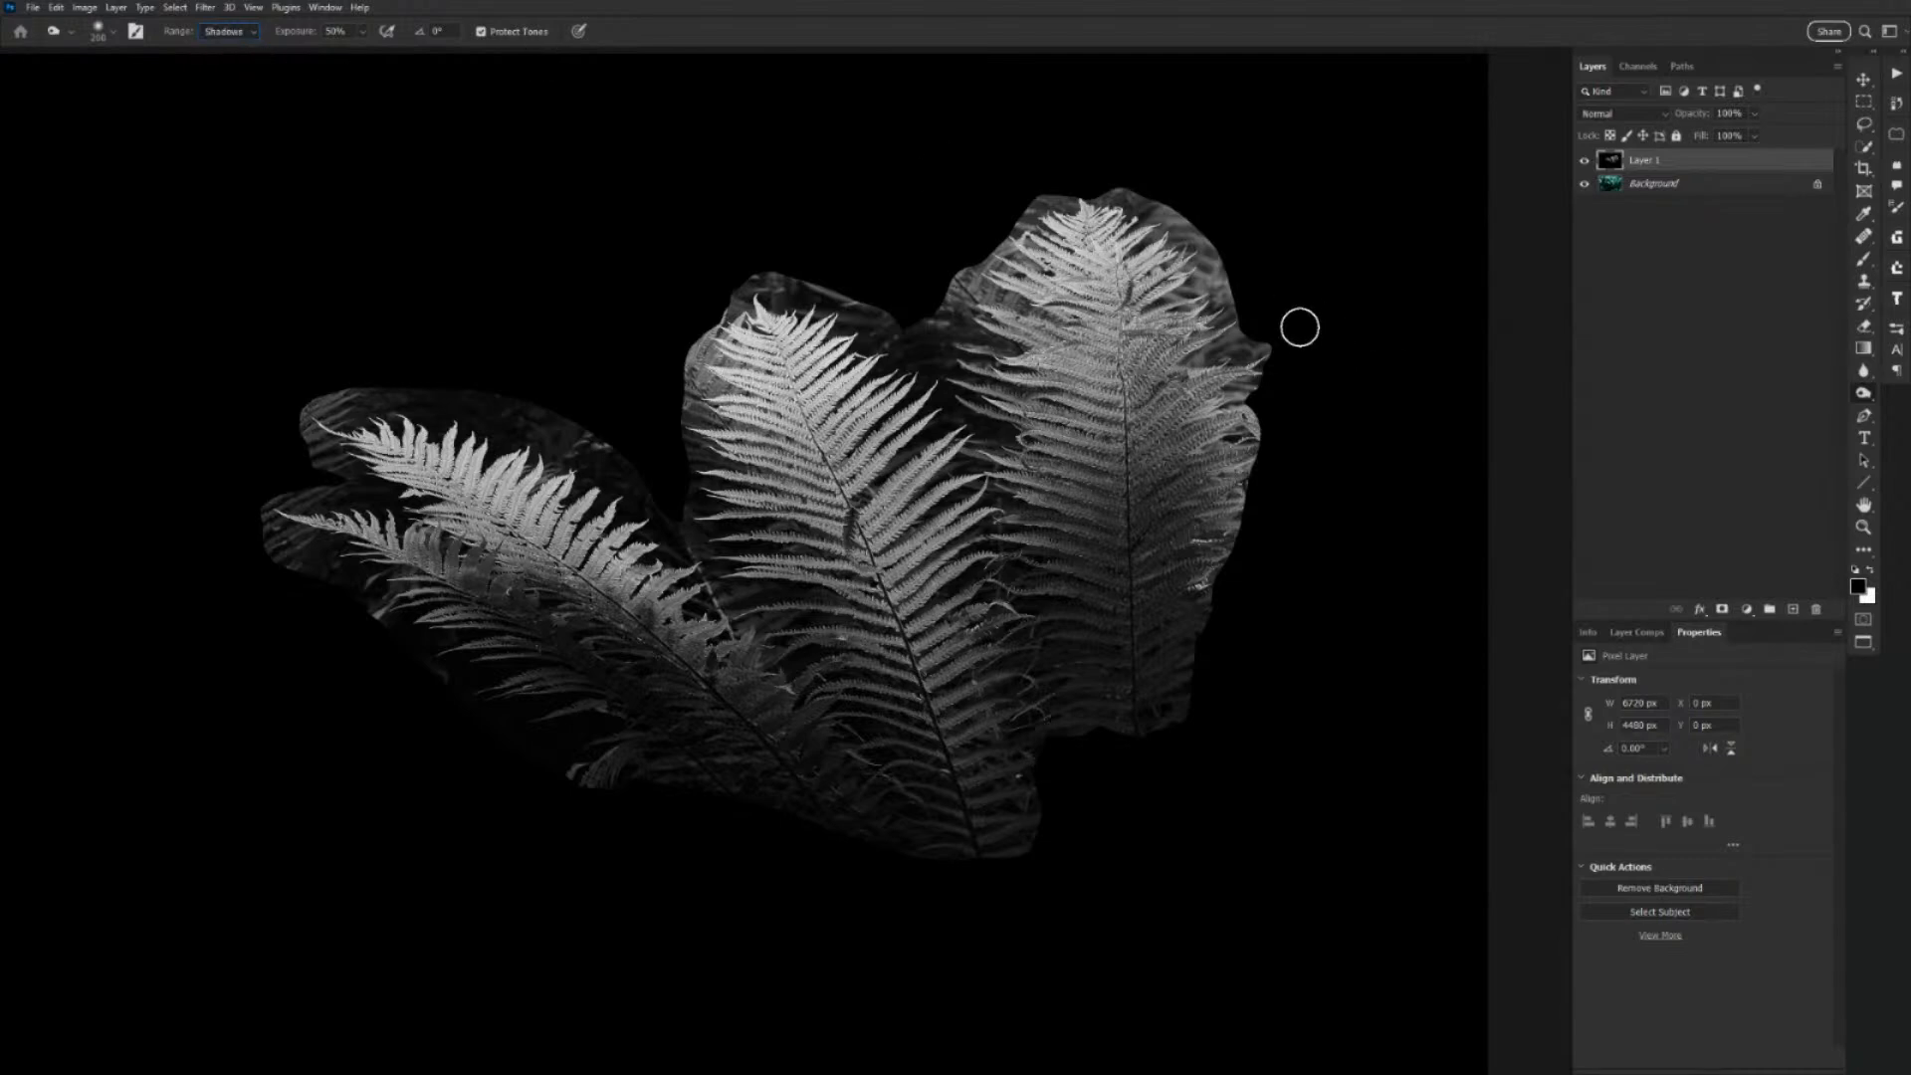
Burn the grey background remnants around the tip and sides of the rightmost frond to black.
{"action": "mouse_move", "coordinate": [1300, 328]}
{"action": "left_mouse_down"}
{"action": "mouse_move", "coordinate": [1199, 356]}
{"action": "mouse_move", "coordinate": [1290, 328]}
{"action": "mouse_move", "coordinate": [1235, 308]}
{"action": "mouse_move", "coordinate": [1262, 280]}
{"action": "mouse_move", "coordinate": [1227, 293]}
{"action": "mouse_move", "coordinate": [1243, 272]}
{"action": "mouse_move", "coordinate": [1204, 275]}
{"action": "left_mouse_up"}
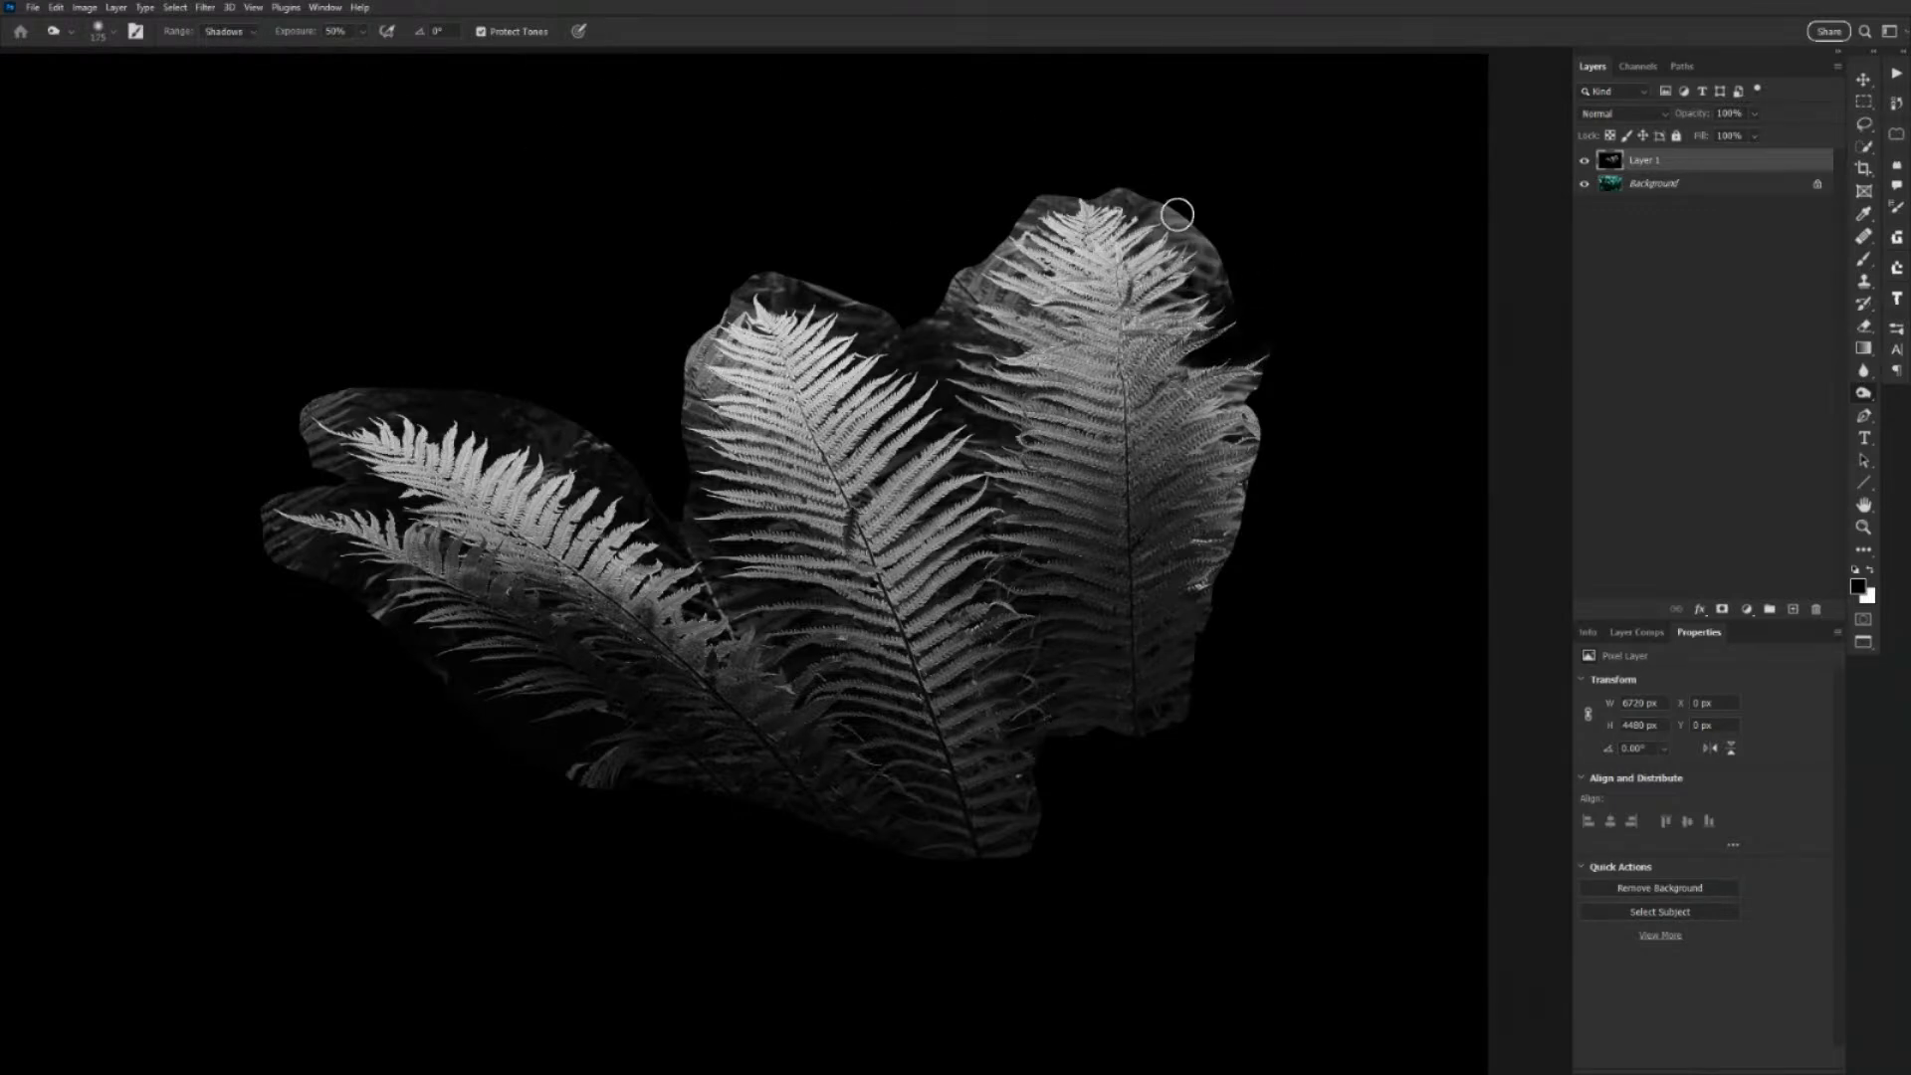
{"action": "mouse_move", "coordinate": [1210, 267]}
{"action": "left_mouse_down"}
{"action": "mouse_move", "coordinate": [1173, 293]}
{"action": "mouse_move", "coordinate": [1191, 287]}
{"action": "mouse_move", "coordinate": [1190, 235]}
{"action": "mouse_move", "coordinate": [1232, 280]}
{"action": "mouse_move", "coordinate": [1223, 258]}
{"action": "mouse_move", "coordinate": [1206, 279]}
{"action": "mouse_move", "coordinate": [1162, 244]}
{"action": "mouse_move", "coordinate": [1212, 204]}
{"action": "mouse_move", "coordinate": [1142, 214]}
{"action": "mouse_move", "coordinate": [1170, 231]}
{"action": "mouse_move", "coordinate": [1105, 193]}
{"action": "left_mouse_up"}
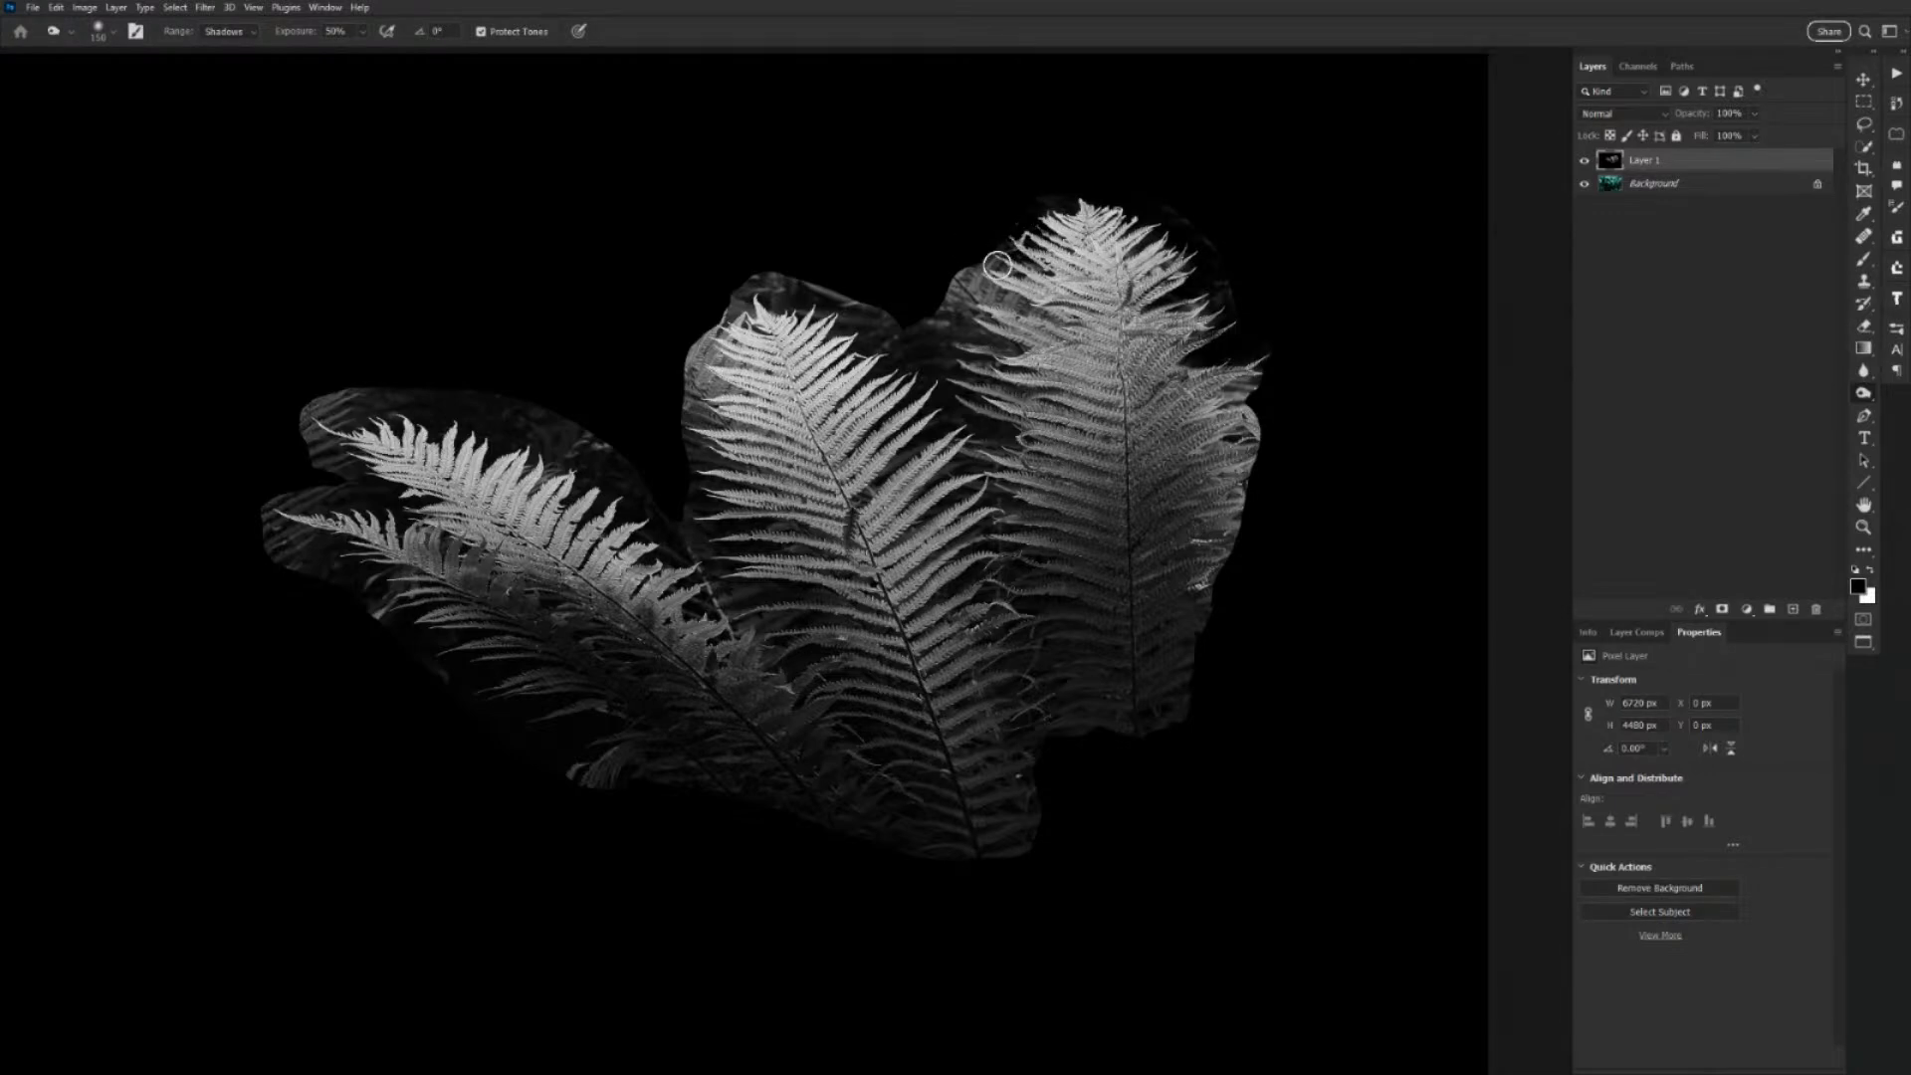
{"action": "mouse_move", "coordinate": [954, 260]}
{"action": "left_mouse_down"}
{"action": "mouse_move", "coordinate": [1040, 315]}
{"action": "mouse_move", "coordinate": [926, 284]}
{"action": "mouse_move", "coordinate": [988, 337]}
{"action": "left_mouse_up"}
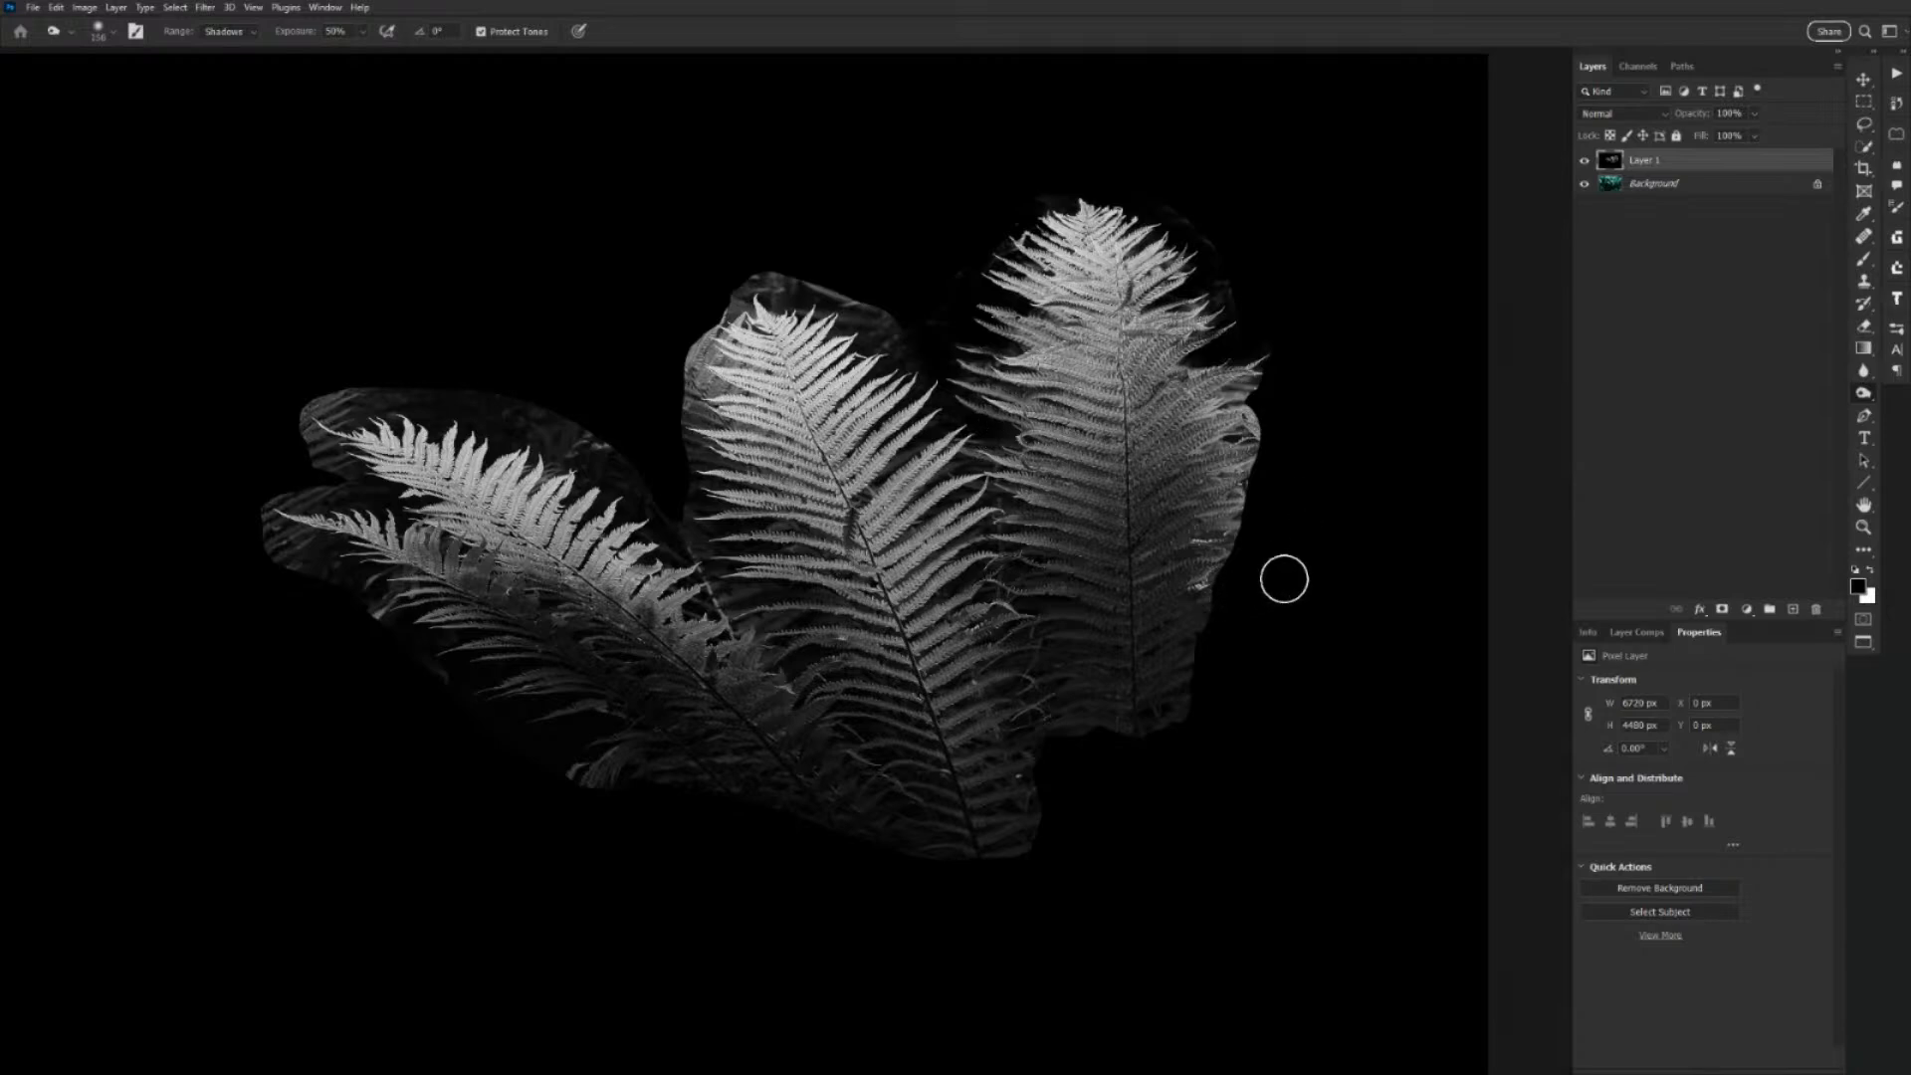
{"action": "mouse_move", "coordinate": [1246, 444]}
{"action": "left_mouse_down"}
{"action": "mouse_move", "coordinate": [1284, 413]}
{"action": "mouse_move", "coordinate": [1288, 447]}
{"action": "mouse_move", "coordinate": [1238, 516]}
{"action": "mouse_move", "coordinate": [1275, 517]}
{"action": "mouse_move", "coordinate": [1236, 566]}
{"action": "mouse_move", "coordinate": [1307, 489]}
{"action": "mouse_move", "coordinate": [1266, 484]}
{"action": "mouse_move", "coordinate": [1321, 417]}
{"action": "mouse_move", "coordinate": [1296, 388]}
{"action": "mouse_move", "coordinate": [1230, 390]}
{"action": "mouse_move", "coordinate": [1309, 356]}
{"action": "mouse_move", "coordinate": [1205, 221]}
{"action": "left_mouse_up"}
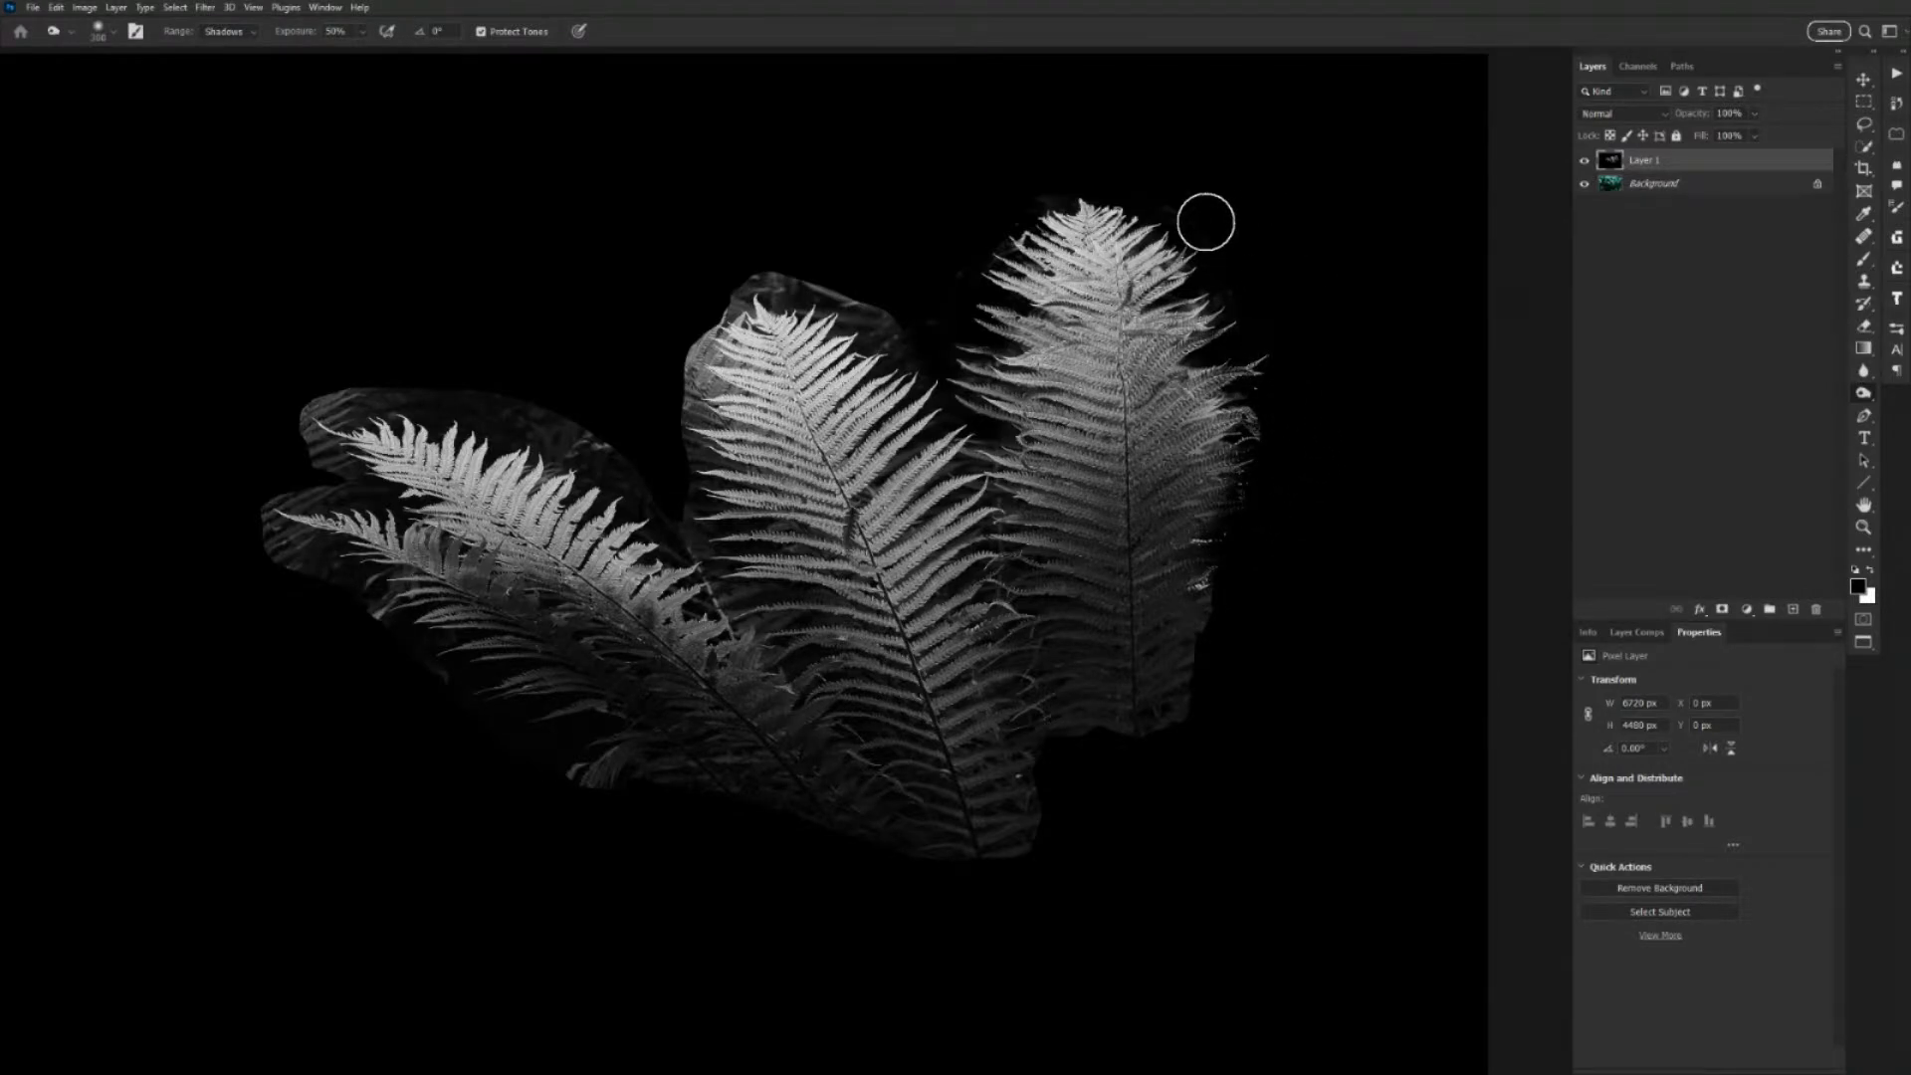
Enlarge the Burn brush and darken the lower edges of all three fronds, from the rightmost frond's base to the leftmost frond's tip.
{"action": "key", "text": "bracketright"}
{"action": "key", "text": "bracketright"}
{"action": "key", "text": "bracketright"}
{"action": "key", "text": "bracketright"}
{"action": "key", "text": "bracketright"}
{"action": "key", "text": "bracketright"}
{"action": "key", "text": "bracketright"}
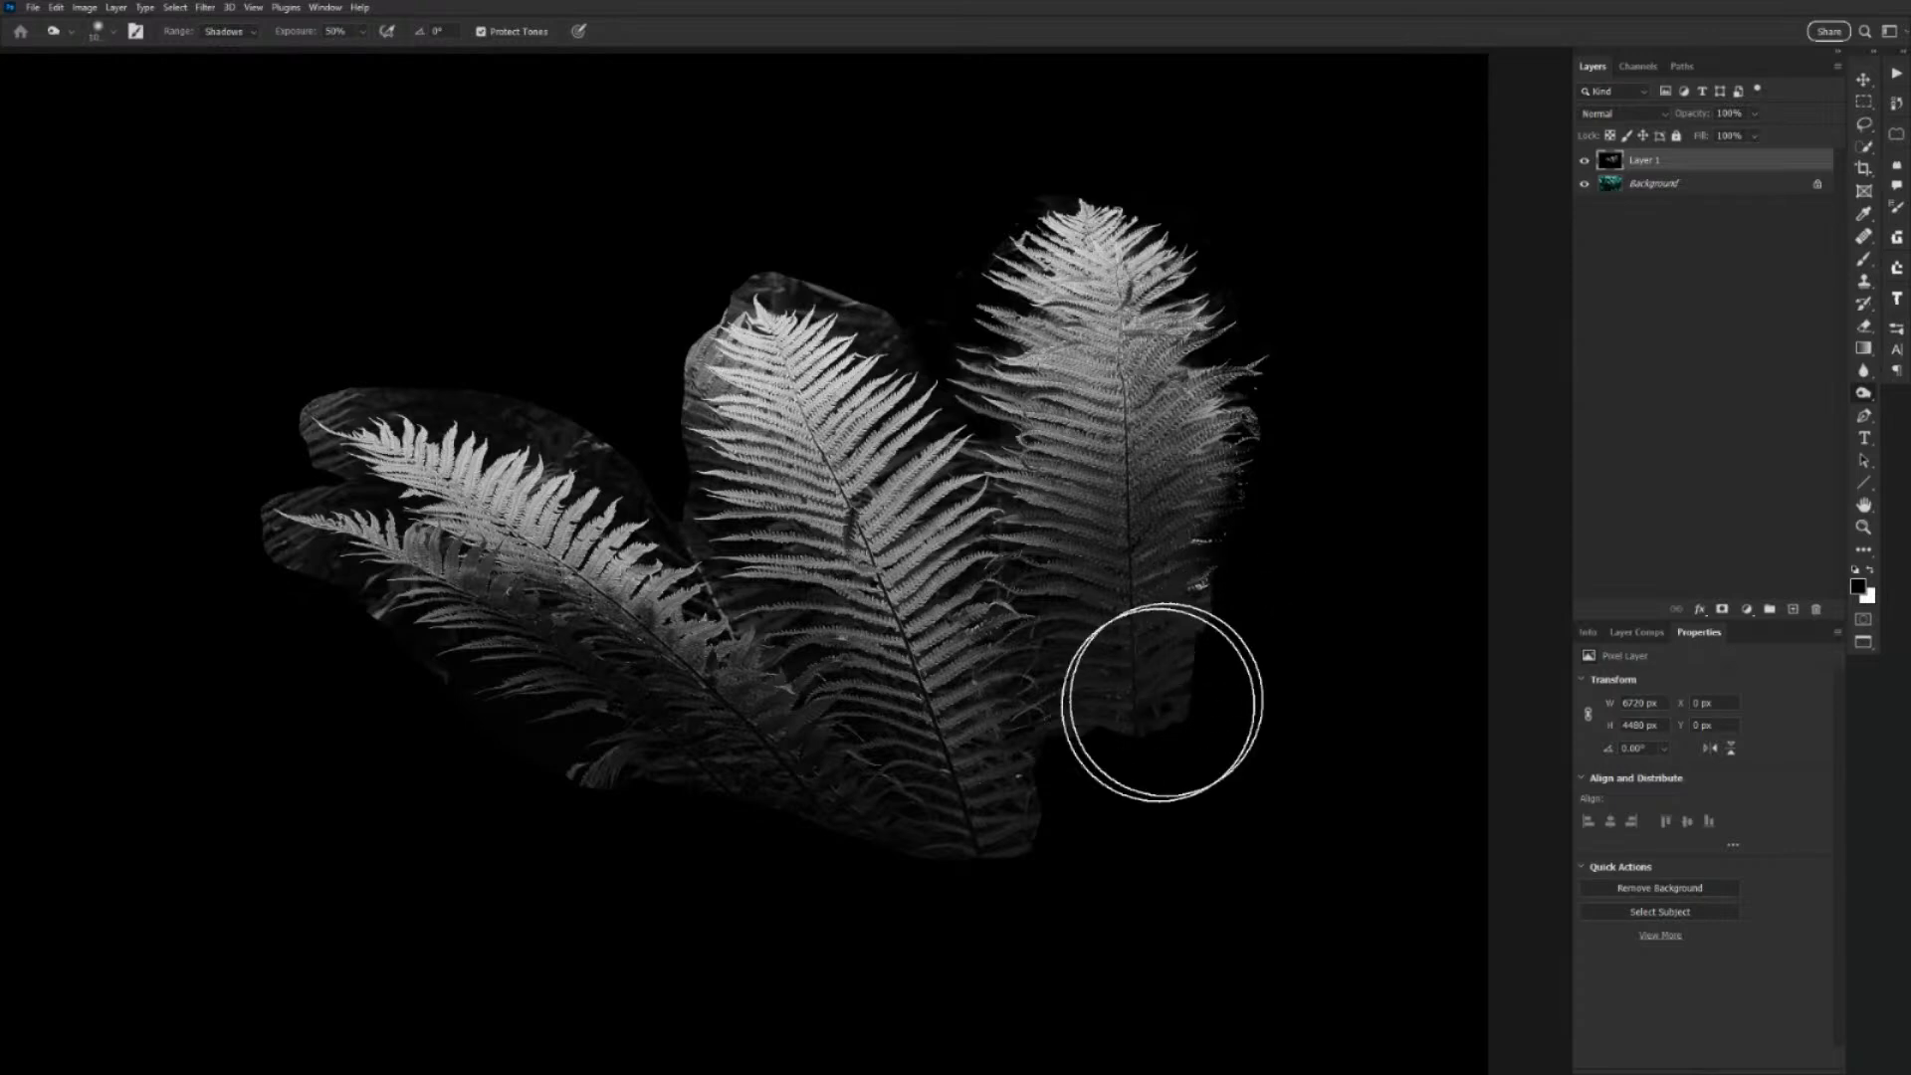
{"action": "mouse_move", "coordinate": [1162, 702]}
{"action": "left_mouse_down"}
{"action": "mouse_move", "coordinate": [1114, 713]}
{"action": "mouse_move", "coordinate": [1231, 588]}
{"action": "mouse_move", "coordinate": [1067, 511]}
{"action": "mouse_move", "coordinate": [1144, 634]}
{"action": "mouse_move", "coordinate": [1118, 671]}
{"action": "mouse_move", "coordinate": [1141, 698]}
{"action": "mouse_move", "coordinate": [1037, 725]}
{"action": "mouse_move", "coordinate": [1061, 738]}
{"action": "mouse_move", "coordinate": [998, 831]}
{"action": "mouse_move", "coordinate": [841, 762]}
{"action": "mouse_move", "coordinate": [972, 831]}
{"action": "mouse_move", "coordinate": [999, 797]}
{"action": "mouse_move", "coordinate": [833, 811]}
{"action": "mouse_move", "coordinate": [680, 777]}
{"action": "mouse_move", "coordinate": [762, 818]}
{"action": "mouse_move", "coordinate": [372, 675]}
{"action": "mouse_move", "coordinate": [606, 775]}
{"action": "mouse_move", "coordinate": [487, 731]}
{"action": "mouse_move", "coordinate": [451, 696]}
{"action": "mouse_move", "coordinate": [507, 732]}
{"action": "mouse_move", "coordinate": [374, 644]}
{"action": "mouse_move", "coordinate": [434, 676]}
{"action": "mouse_move", "coordinate": [399, 635]}
{"action": "mouse_move", "coordinate": [258, 565]}
{"action": "mouse_move", "coordinate": [230, 517]}
{"action": "mouse_move", "coordinate": [283, 542]}
{"action": "left_mouse_up"}
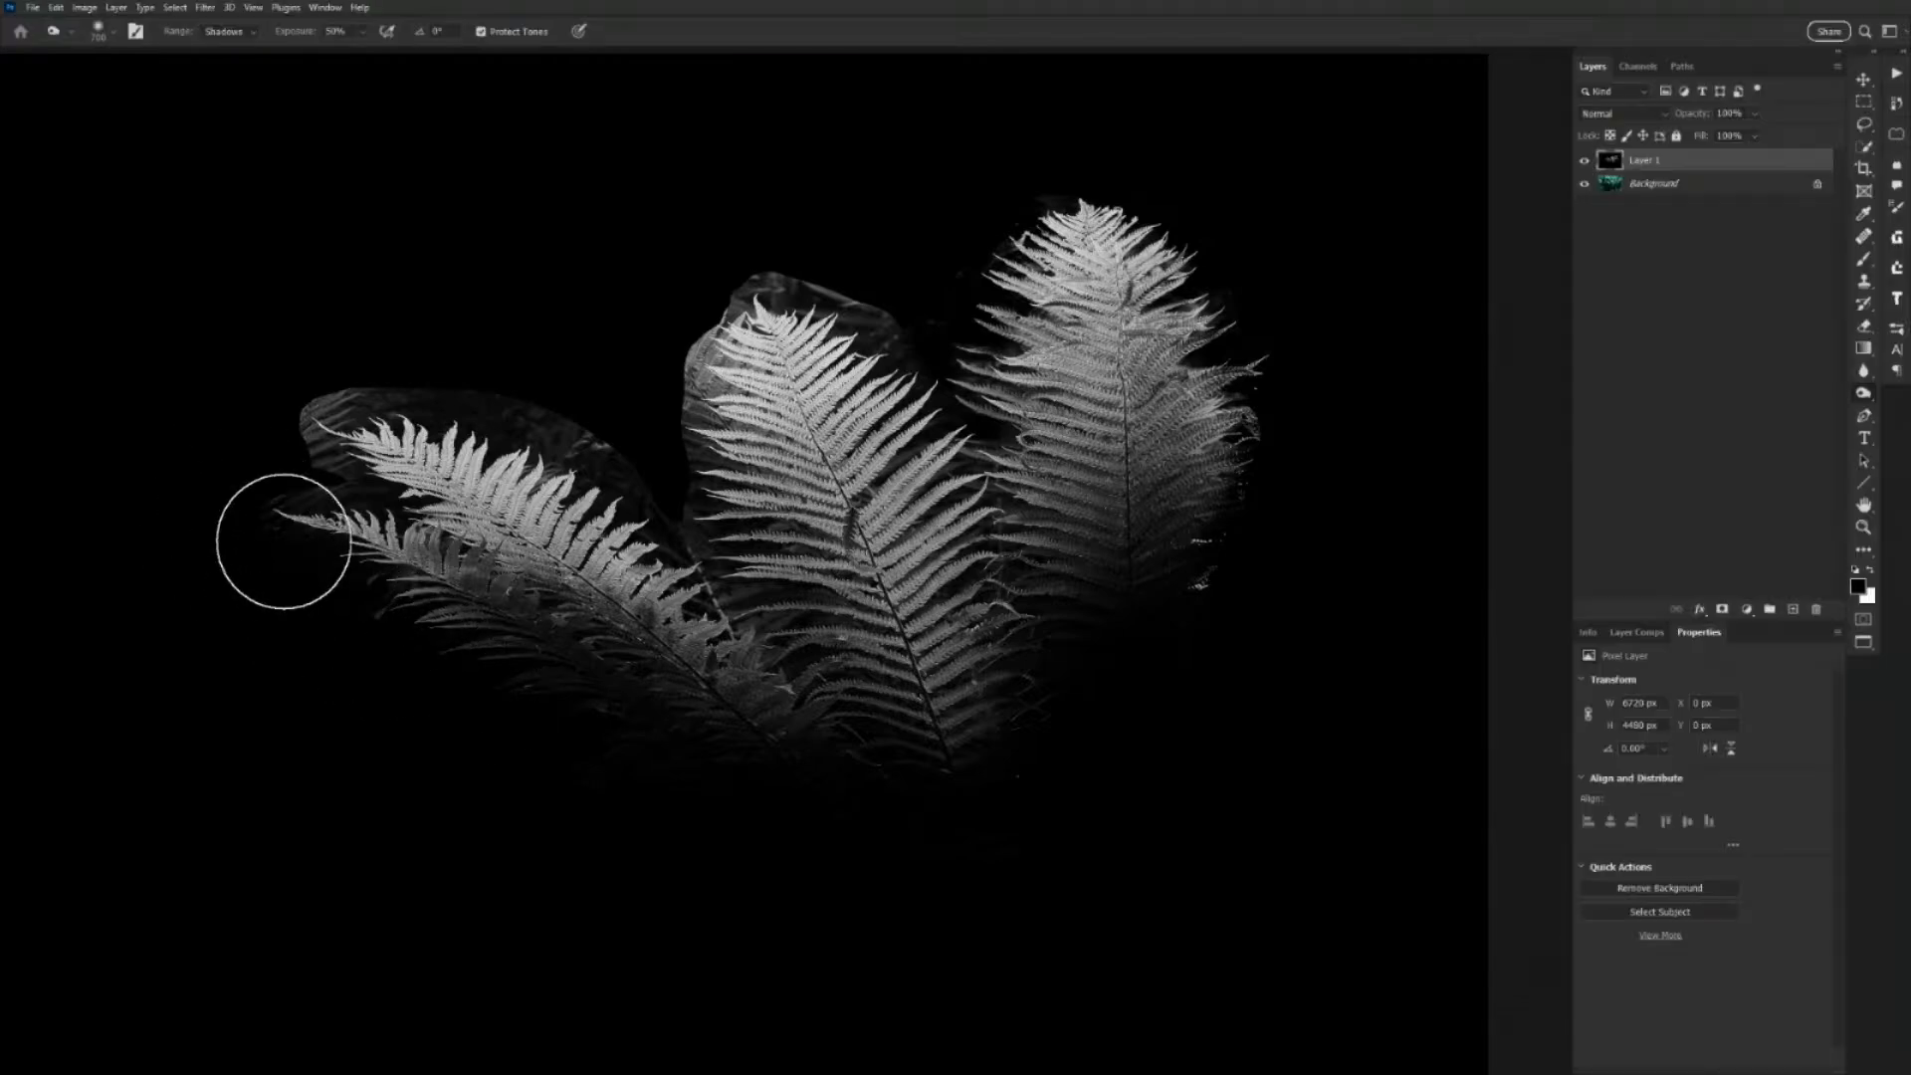
Burn the grey background remnants around the leftmost frond to black with a smaller brush.
{"action": "key", "text": "bracketleft"}
{"action": "key", "text": "bracketleft"}
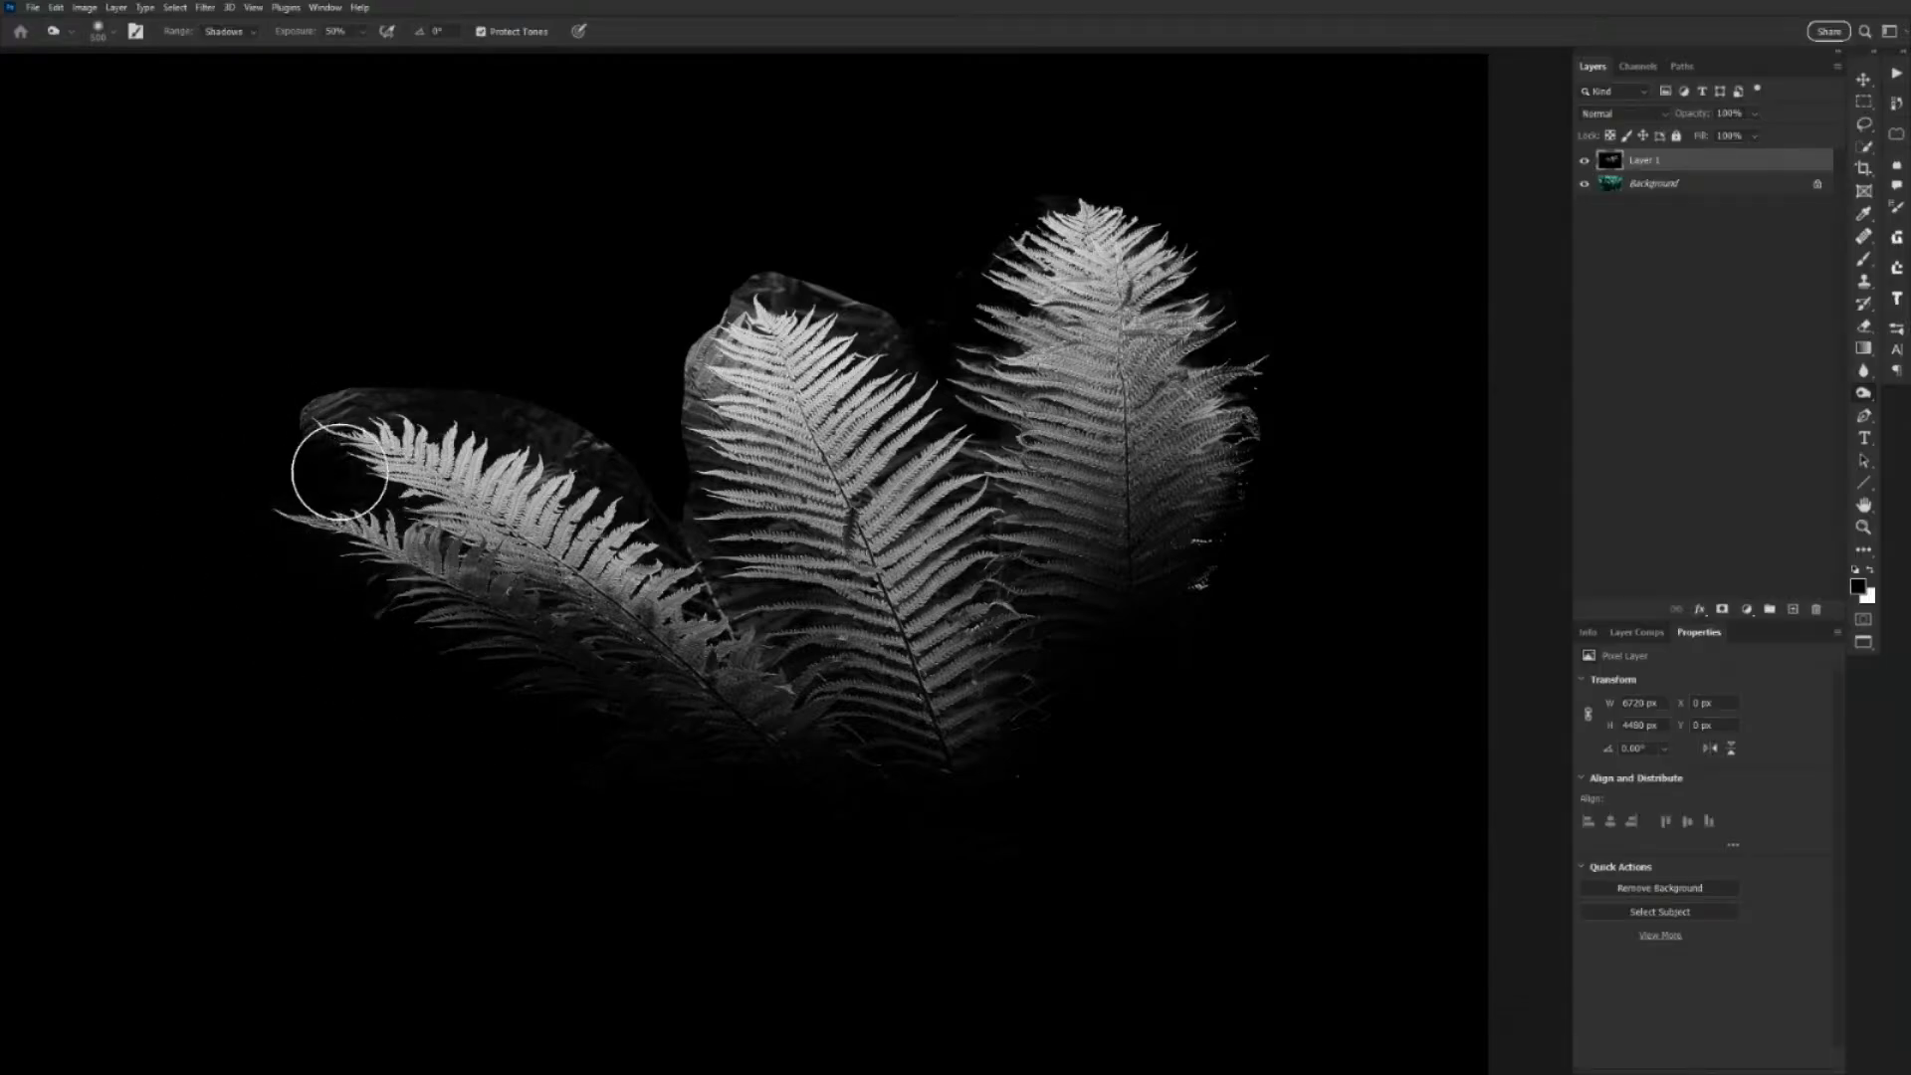
{"action": "mouse_move", "coordinate": [340, 472]}
{"action": "left_mouse_down"}
{"action": "mouse_move", "coordinate": [402, 407]}
{"action": "mouse_move", "coordinate": [275, 415]}
{"action": "mouse_move", "coordinate": [362, 389]}
{"action": "mouse_move", "coordinate": [278, 404]}
{"action": "mouse_move", "coordinate": [295, 460]}
{"action": "mouse_move", "coordinate": [264, 511]}
{"action": "mouse_move", "coordinate": [397, 588]}
{"action": "mouse_move", "coordinate": [282, 475]}
{"action": "mouse_move", "coordinate": [339, 486]}
{"action": "mouse_move", "coordinate": [519, 406]}
{"action": "mouse_move", "coordinate": [441, 391]}
{"action": "mouse_move", "coordinate": [626, 451]}
{"action": "mouse_move", "coordinate": [432, 366]}
{"action": "mouse_move", "coordinate": [678, 488]}
{"action": "mouse_move", "coordinate": [674, 449]}
{"action": "mouse_move", "coordinate": [633, 442]}
{"action": "mouse_move", "coordinate": [674, 466]}
{"action": "mouse_move", "coordinate": [654, 503]}
{"action": "mouse_move", "coordinate": [706, 563]}
{"action": "mouse_move", "coordinate": [664, 446]}
{"action": "mouse_move", "coordinate": [719, 466]}
{"action": "mouse_move", "coordinate": [656, 425]}
{"action": "mouse_move", "coordinate": [659, 498]}
{"action": "mouse_move", "coordinate": [724, 604]}
{"action": "mouse_move", "coordinate": [696, 592]}
{"action": "mouse_move", "coordinate": [799, 579]}
{"action": "mouse_move", "coordinate": [737, 622]}
{"action": "mouse_move", "coordinate": [732, 593]}
{"action": "mouse_move", "coordinate": [837, 629]}
{"action": "mouse_move", "coordinate": [796, 627]}
{"action": "mouse_move", "coordinate": [833, 654]}
{"action": "mouse_move", "coordinate": [890, 640]}
{"action": "mouse_move", "coordinate": [729, 605]}
{"action": "left_mouse_up"}
Burn away the background remnants around the middle frond's tip and sides with a smaller brush, and enlarge the brush again.
{"action": "key", "text": "bracketleft"}
{"action": "key", "text": "bracketleft"}
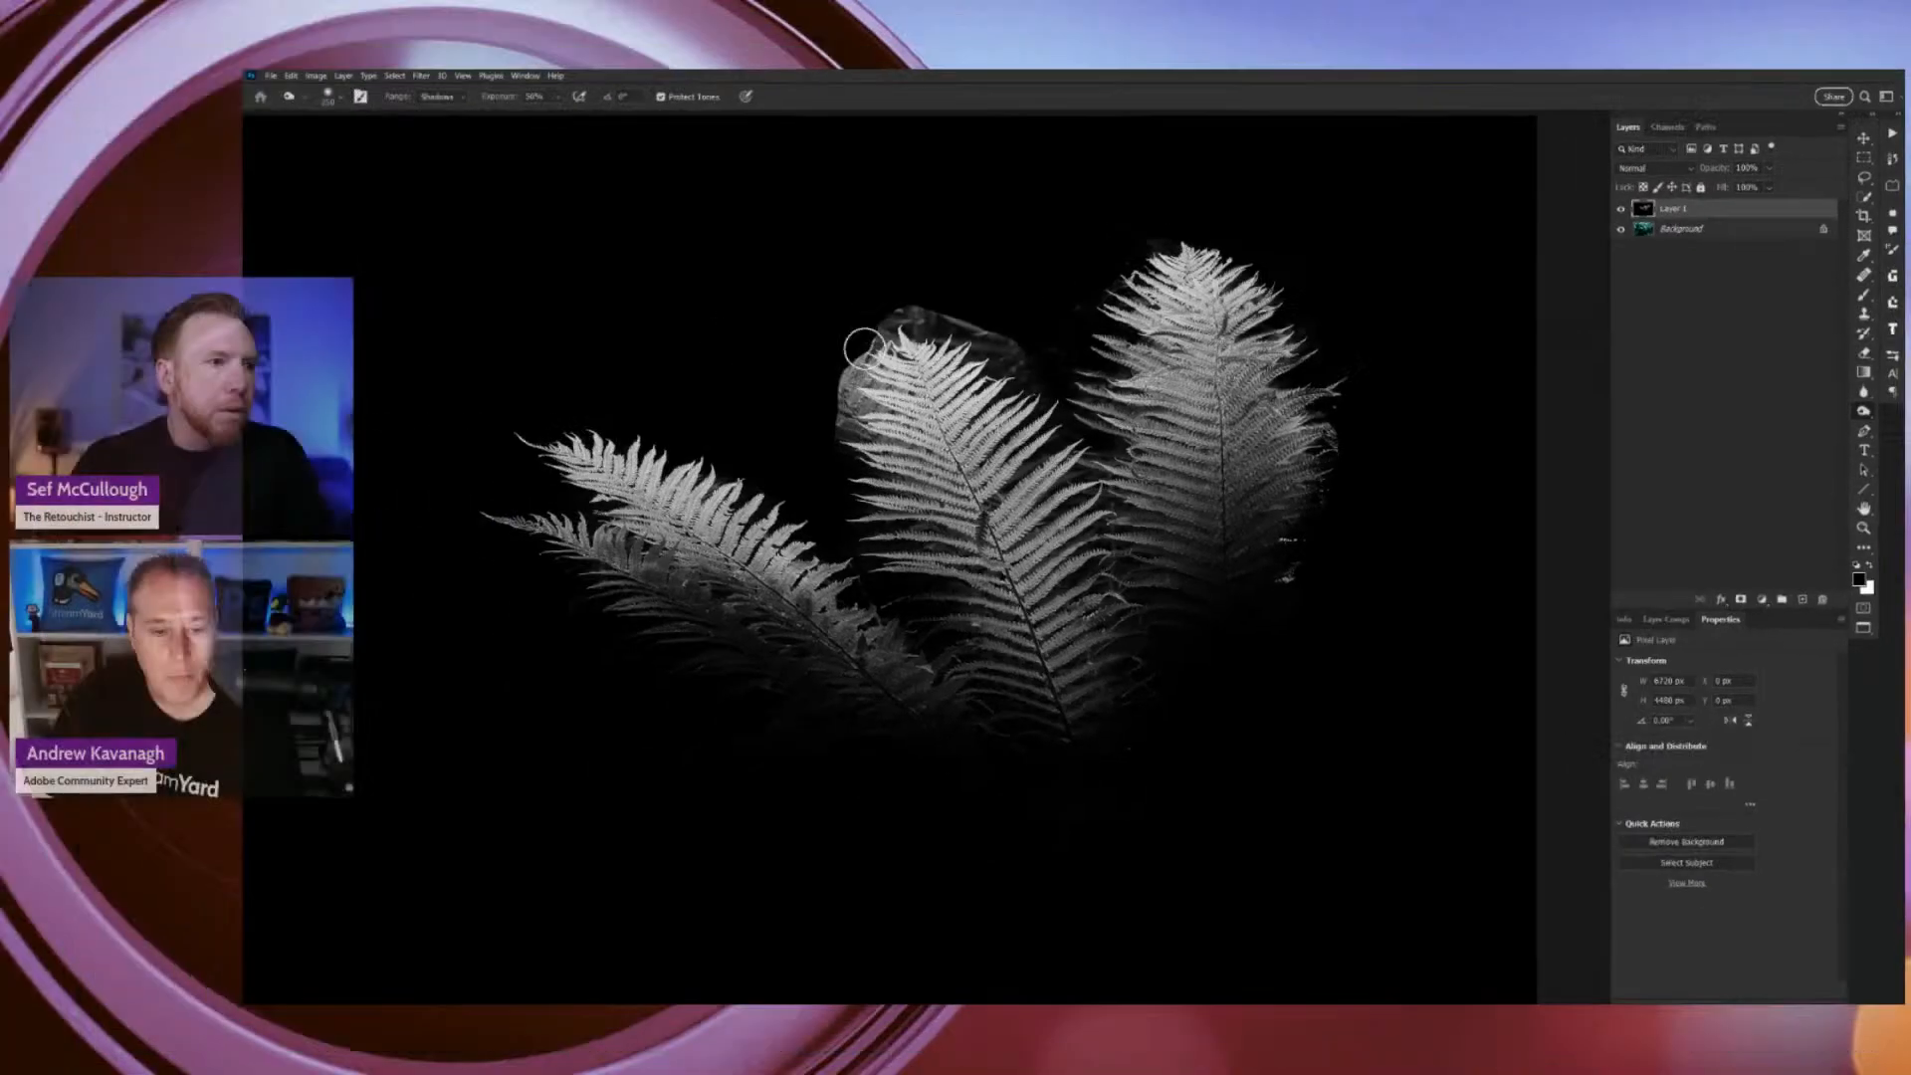
{"action": "mouse_move", "coordinate": [864, 349]}
{"action": "left_mouse_down"}
{"action": "mouse_move", "coordinate": [920, 379]}
{"action": "mouse_move", "coordinate": [920, 436]}
{"action": "mouse_move", "coordinate": [944, 353]}
{"action": "mouse_move", "coordinate": [935, 392]}
{"action": "mouse_move", "coordinate": [927, 378]}
{"action": "mouse_move", "coordinate": [921, 401]}
{"action": "mouse_move", "coordinate": [970, 327]}
{"action": "mouse_move", "coordinate": [923, 380]}
{"action": "left_mouse_up"}
{"action": "mouse_move", "coordinate": [1008, 331]}
{"action": "left_mouse_down"}
{"action": "mouse_move", "coordinate": [977, 333]}
{"action": "mouse_move", "coordinate": [1118, 388]}
{"action": "mouse_move", "coordinate": [952, 337]}
{"action": "mouse_move", "coordinate": [955, 353]}
{"action": "left_mouse_up"}
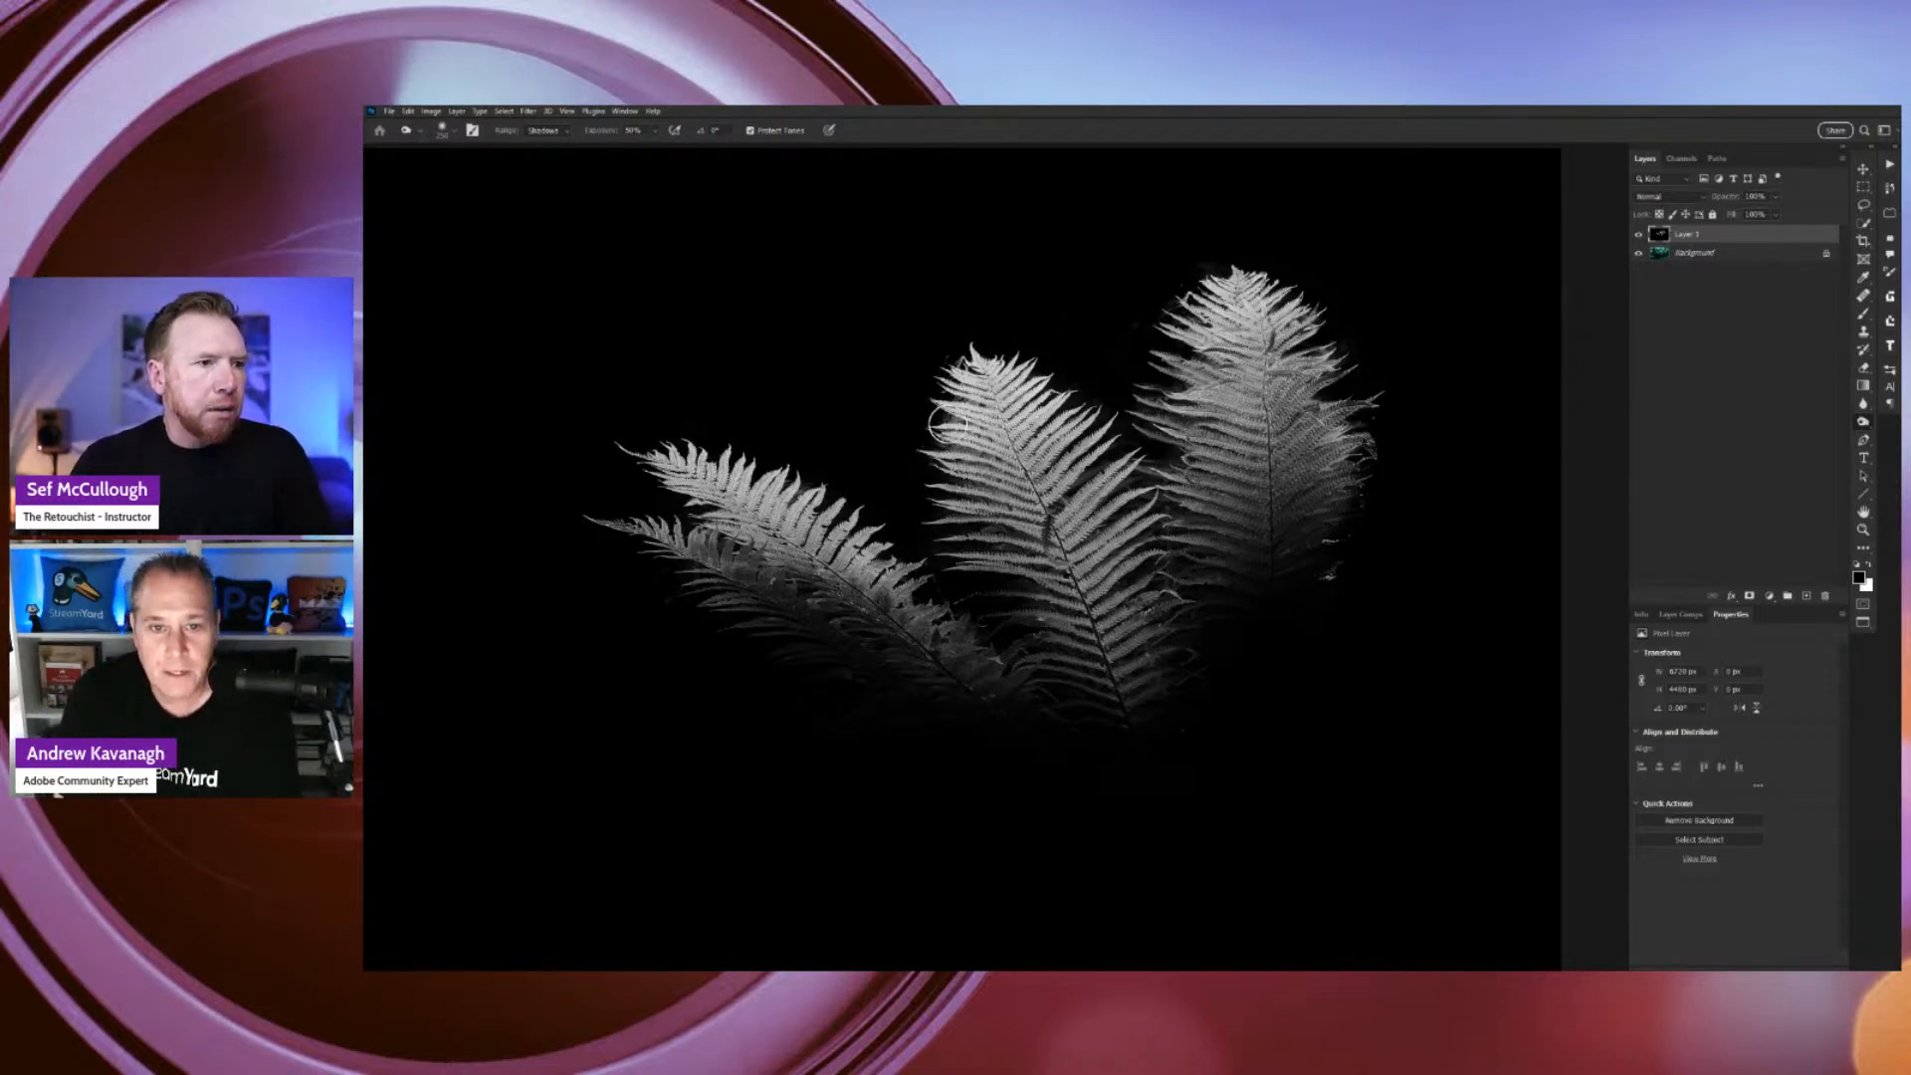
{"action": "mouse_move", "coordinate": [923, 437]}
{"action": "left_mouse_down"}
{"action": "mouse_move", "coordinate": [986, 475]}
{"action": "mouse_move", "coordinate": [906, 467]}
{"action": "mouse_move", "coordinate": [882, 487]}
{"action": "mouse_move", "coordinate": [928, 523]}
{"action": "mouse_move", "coordinate": [972, 513]}
{"action": "mouse_move", "coordinate": [938, 543]}
{"action": "mouse_move", "coordinate": [919, 526]}
{"action": "mouse_move", "coordinate": [1016, 531]}
{"action": "mouse_move", "coordinate": [987, 399]}
{"action": "mouse_move", "coordinate": [1006, 501]}
{"action": "left_mouse_up"}
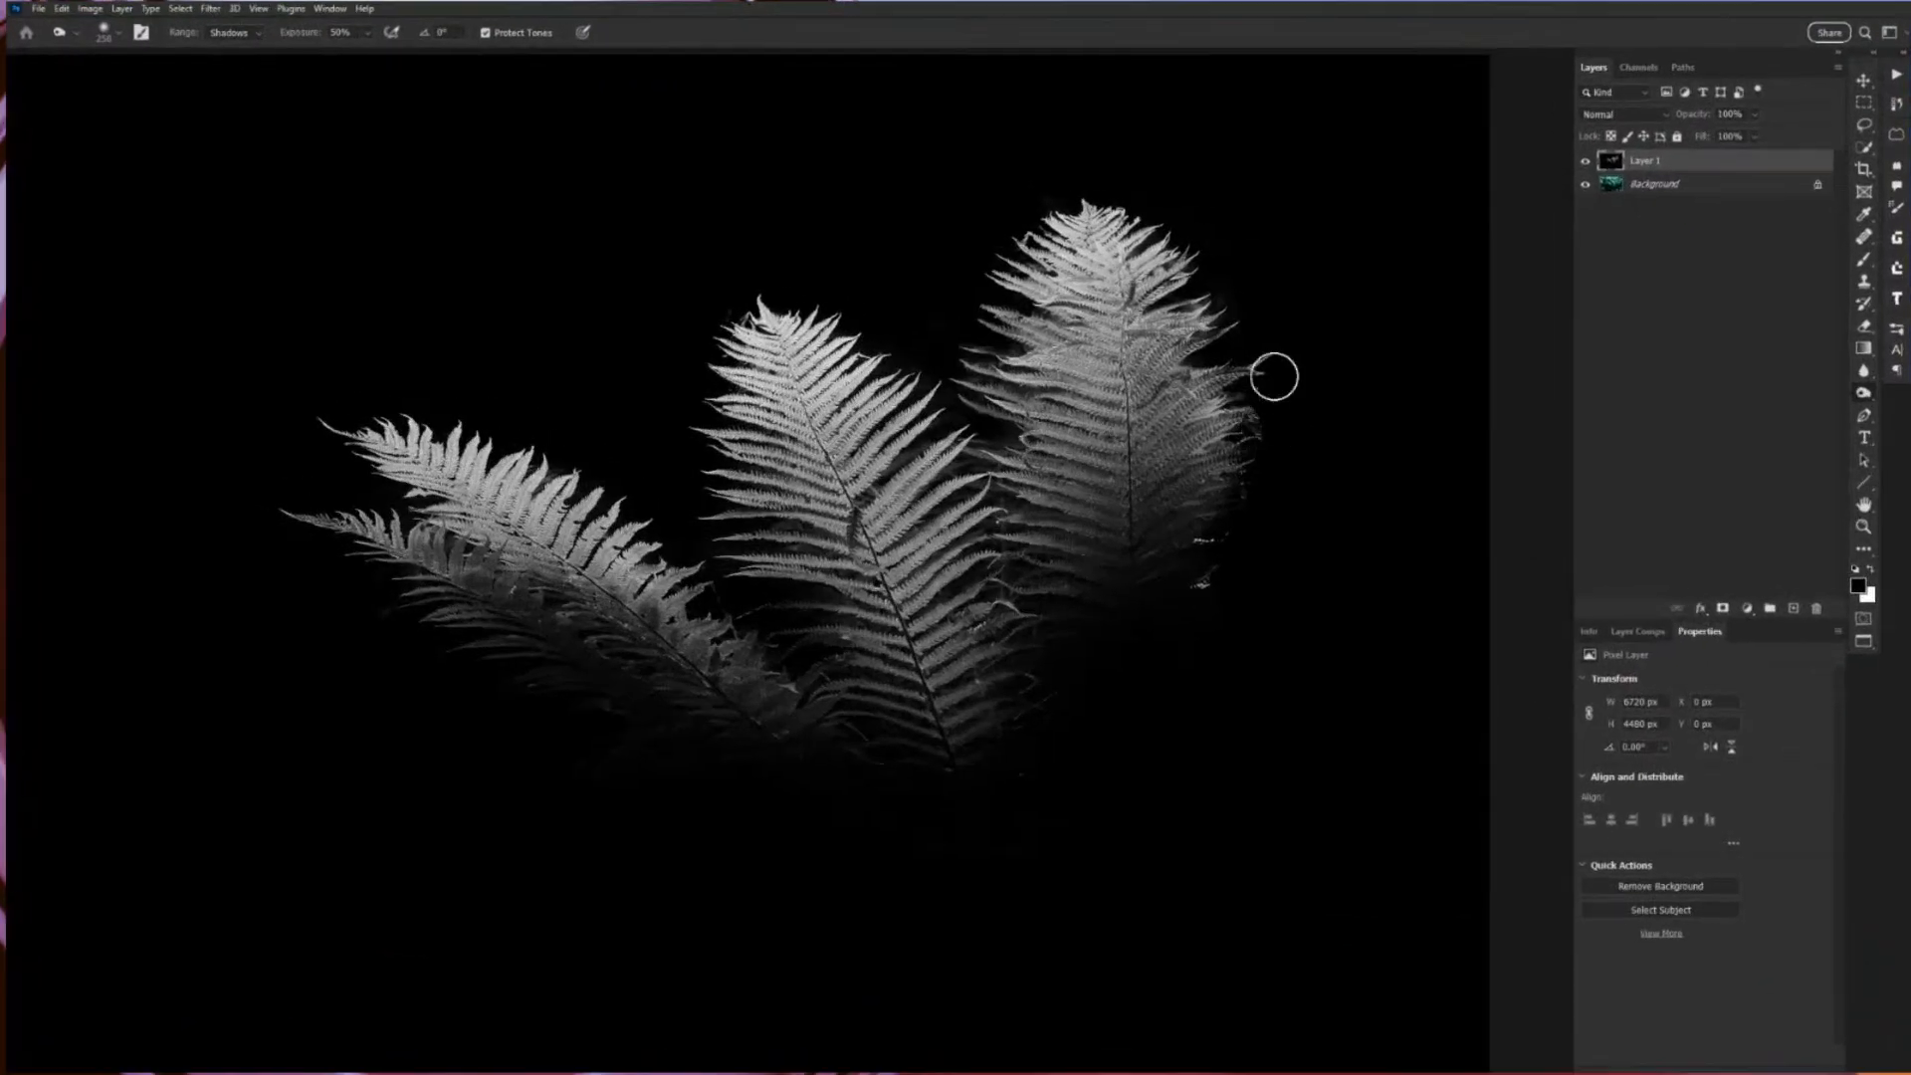
{"action": "key", "text": "bracketright"}
{"action": "key", "text": "bracketright"}
{"action": "key", "text": "bracketright"}
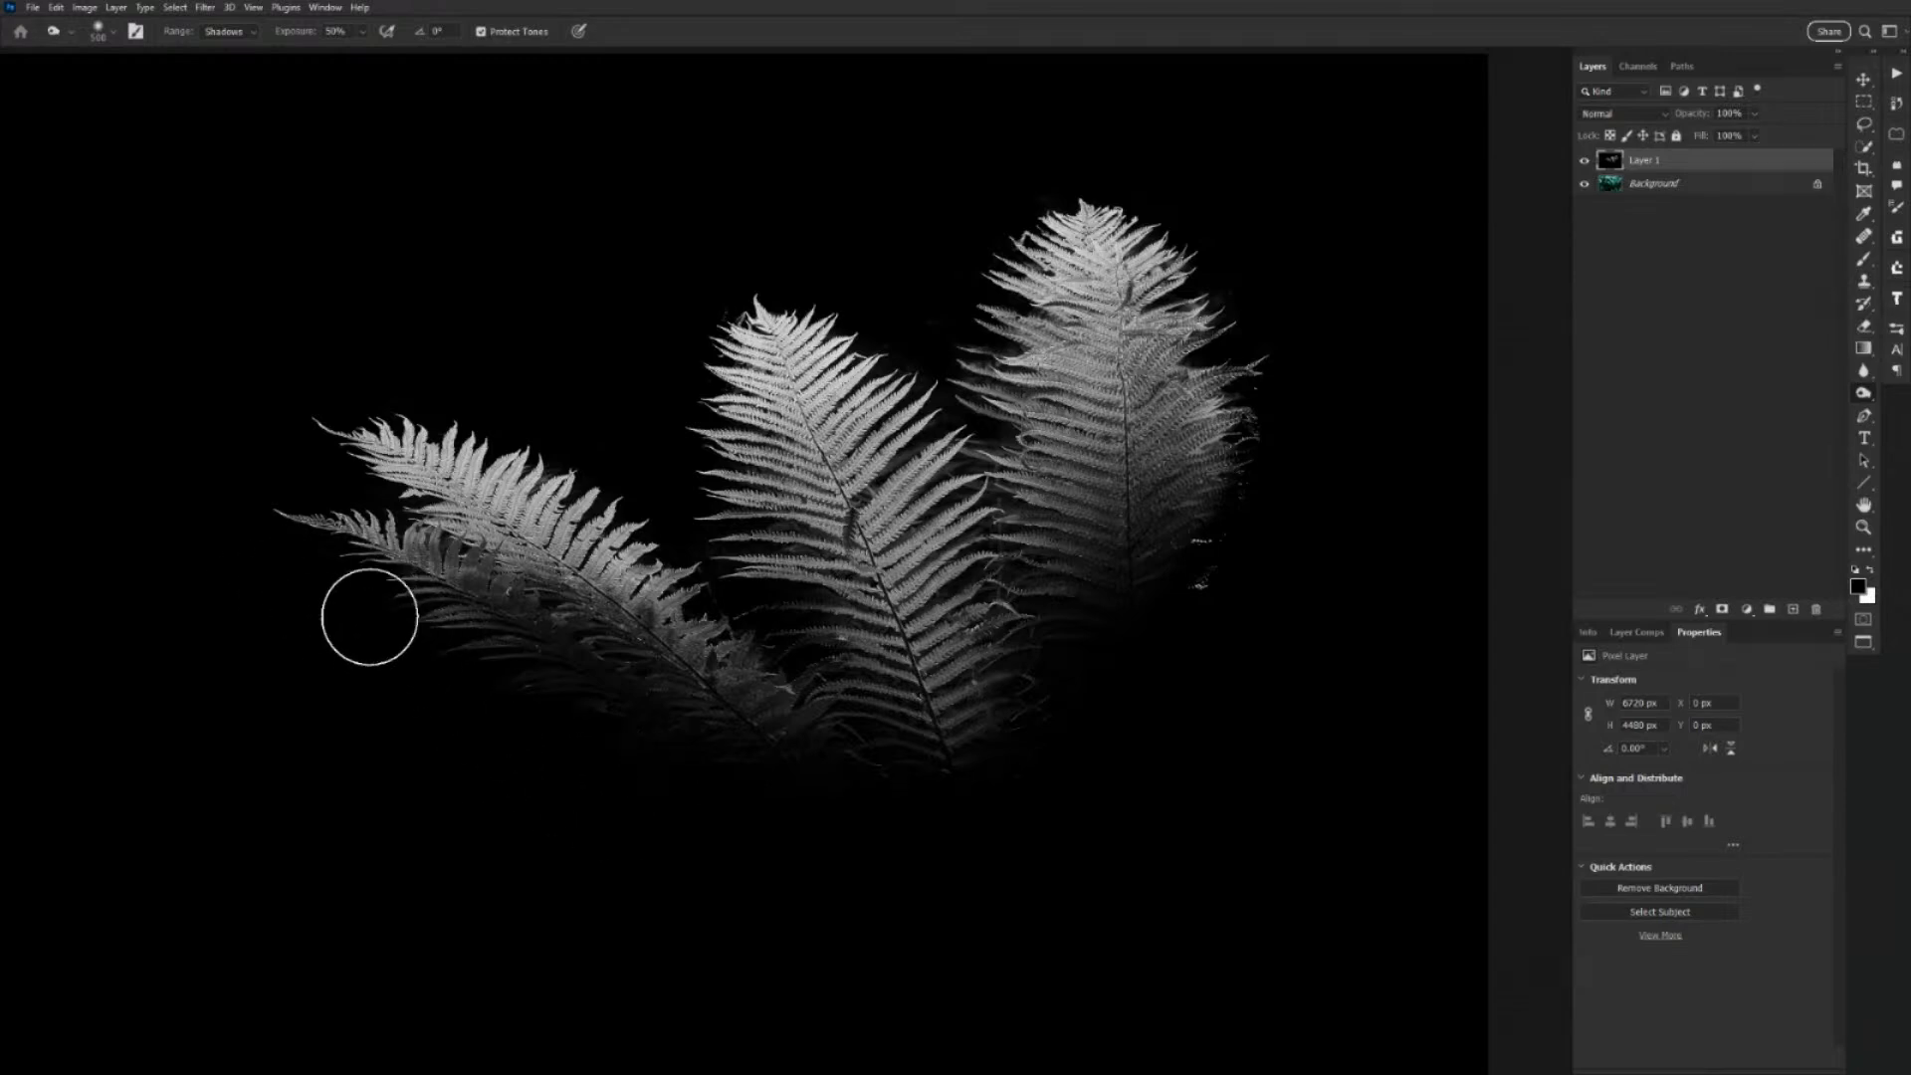
Brighten the fronds with the Dodge tool, using a much larger brush and the range set to Highlights.
{"action": "right_click", "coordinate": [1865, 395]}
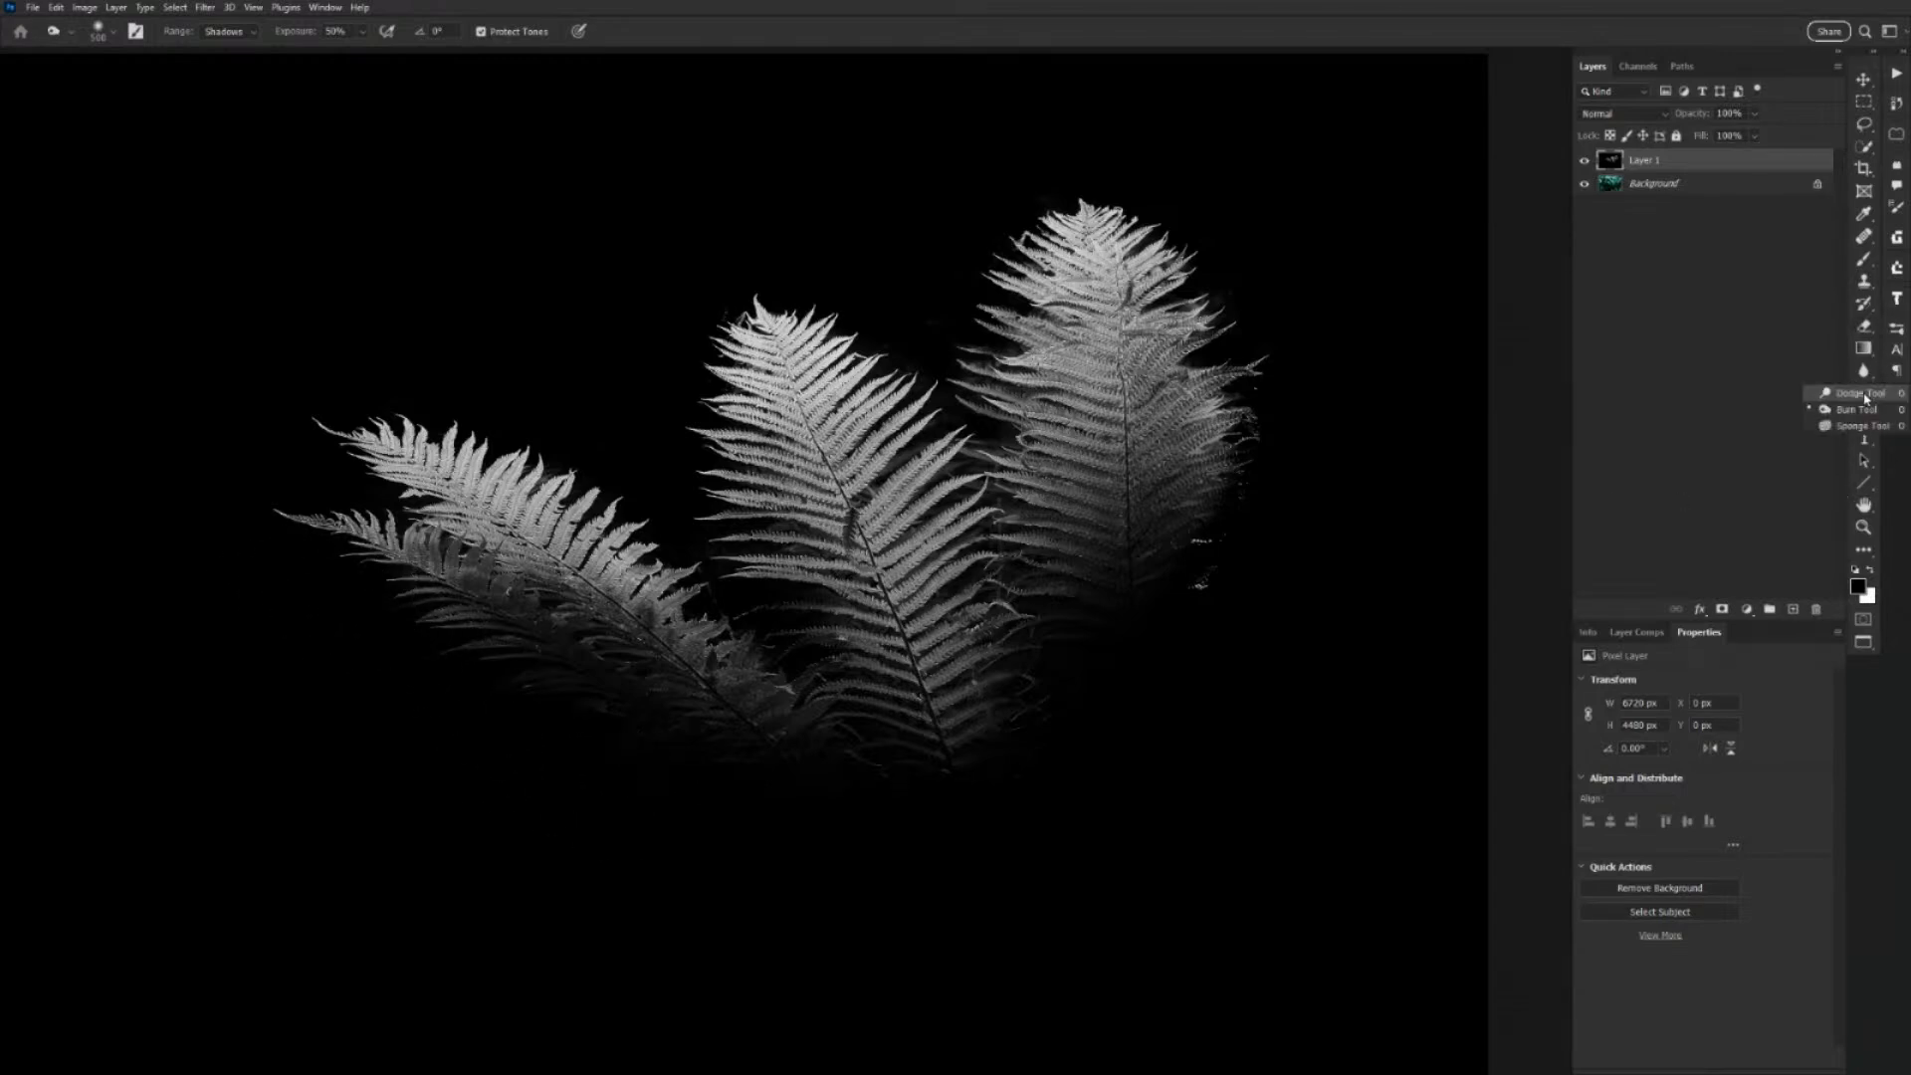
{"action": "left_click", "coordinate": [1857, 394]}
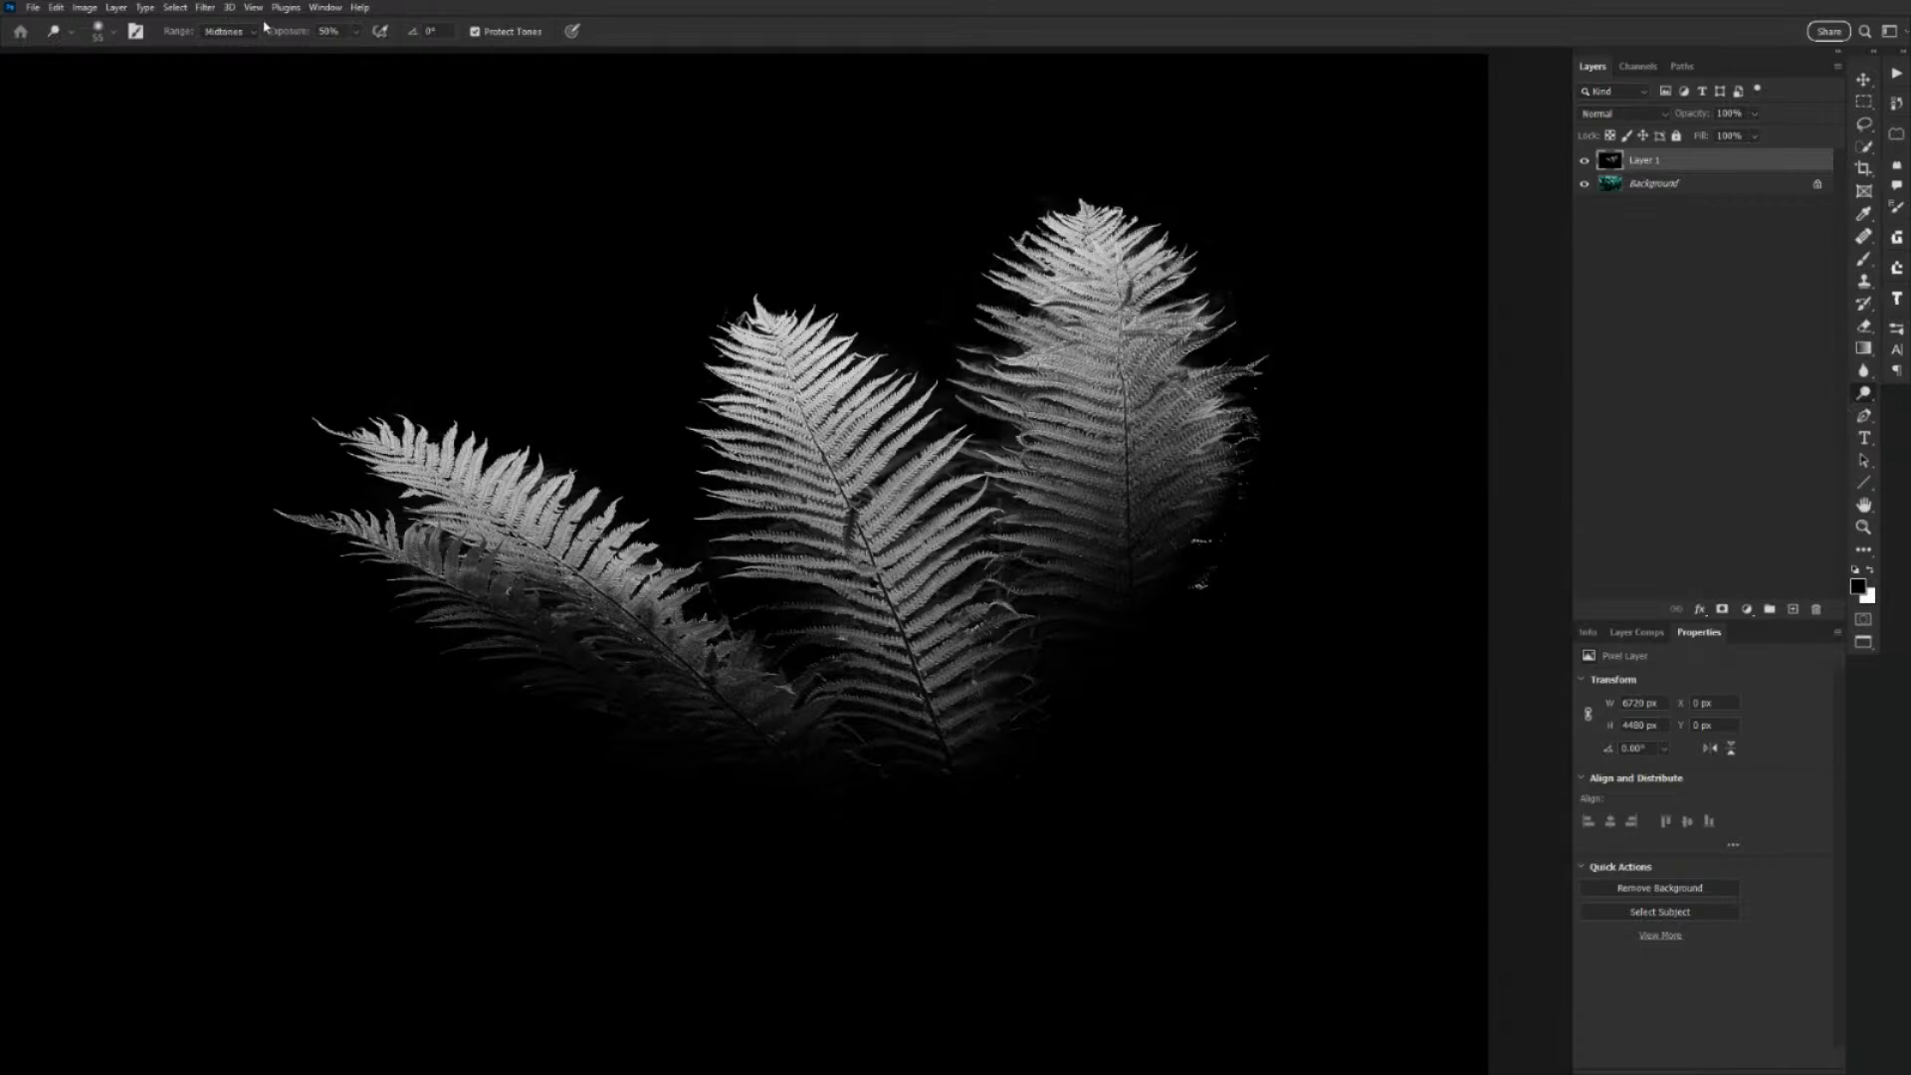
{"action": "left_click", "coordinate": [234, 32]}
{"action": "left_click", "coordinate": [221, 71]}
{"action": "key", "text": "bracketright"}
{"action": "key", "text": "bracketright"}
{"action": "key", "text": "bracketright"}
{"action": "key", "text": "bracketright"}
{"action": "key", "text": "bracketright"}
{"action": "key", "text": "bracketright"}
{"action": "key", "text": "bracketright"}
{"action": "key", "text": "bracketright"}
{"action": "key", "text": "bracketright"}
{"action": "key", "text": "bracketright"}
{"action": "key", "text": "bracketright"}
{"action": "key", "text": "bracketright"}
{"action": "key", "text": "bracketright"}
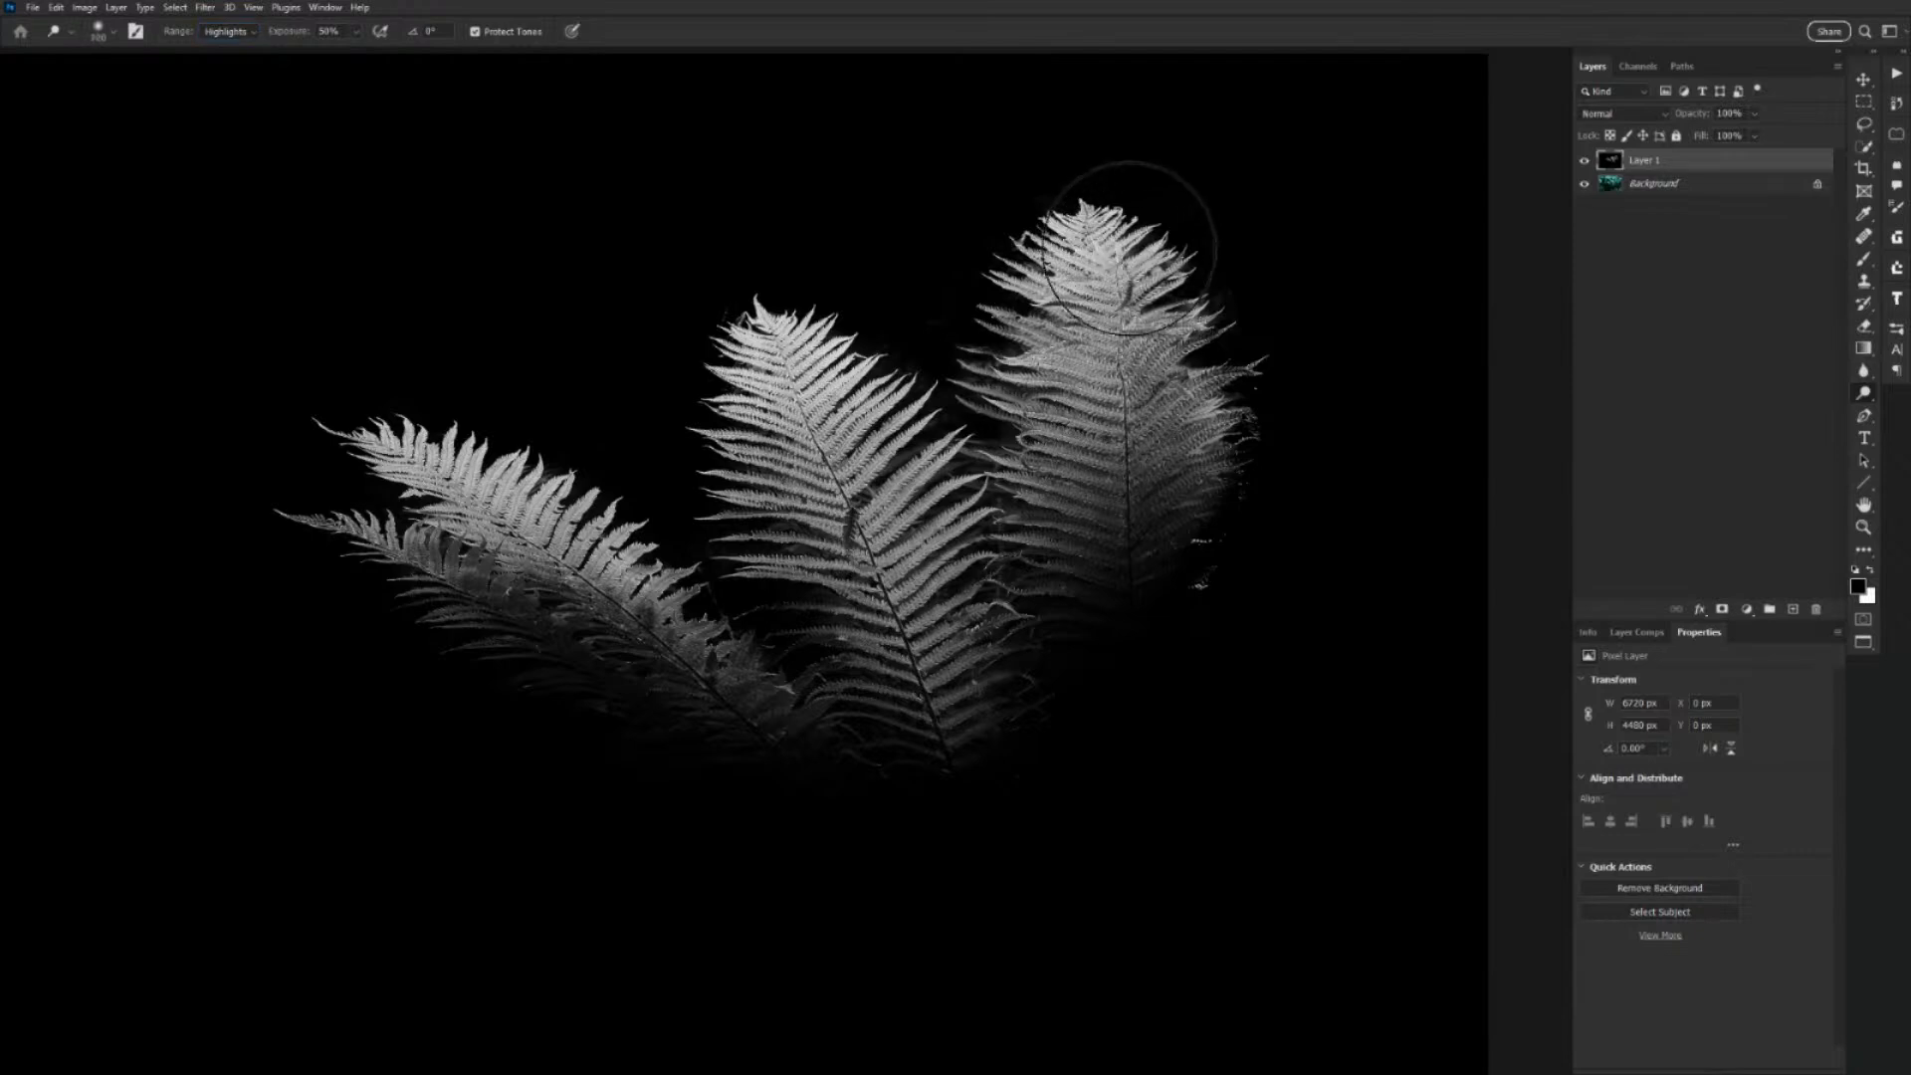
{"action": "mouse_move", "coordinate": [1095, 273]}
{"action": "left_mouse_down"}
{"action": "mouse_move", "coordinate": [1079, 334]}
{"action": "mouse_move", "coordinate": [1111, 357]}
{"action": "mouse_move", "coordinate": [1083, 398]}
{"action": "mouse_move", "coordinate": [1112, 404]}
{"action": "mouse_move", "coordinate": [1208, 406]}
{"action": "mouse_move", "coordinate": [1199, 342]}
{"action": "mouse_move", "coordinate": [1117, 256]}
{"action": "mouse_move", "coordinate": [1261, 318]}
{"action": "mouse_move", "coordinate": [806, 361]}
{"action": "mouse_move", "coordinate": [806, 341]}
{"action": "mouse_move", "coordinate": [809, 493]}
{"action": "mouse_move", "coordinate": [941, 557]}
{"action": "mouse_move", "coordinate": [942, 586]}
{"action": "mouse_move", "coordinate": [501, 436]}
{"action": "mouse_move", "coordinate": [476, 499]}
{"action": "mouse_move", "coordinate": [420, 467]}
{"action": "mouse_move", "coordinate": [556, 505]}
{"action": "mouse_move", "coordinate": [574, 539]}
{"action": "mouse_move", "coordinate": [551, 519]}
{"action": "mouse_move", "coordinate": [639, 559]}
{"action": "mouse_move", "coordinate": [414, 553]}
{"action": "mouse_move", "coordinate": [558, 579]}
{"action": "mouse_move", "coordinate": [522, 579]}
{"action": "mouse_move", "coordinate": [625, 574]}
{"action": "mouse_move", "coordinate": [903, 512]}
{"action": "mouse_move", "coordinate": [768, 382]}
{"action": "mouse_move", "coordinate": [792, 489]}
{"action": "mouse_move", "coordinate": [1050, 467]}
{"action": "mouse_move", "coordinate": [1130, 240]}
{"action": "mouse_move", "coordinate": [1085, 250]}
{"action": "mouse_move", "coordinate": [1185, 597]}
{"action": "mouse_move", "coordinate": [1251, 541]}
{"action": "mouse_move", "coordinate": [1114, 436]}
{"action": "mouse_move", "coordinate": [1137, 423]}
{"action": "mouse_move", "coordinate": [1222, 473]}
{"action": "mouse_move", "coordinate": [1145, 453]}
{"action": "mouse_move", "coordinate": [1140, 380]}
{"action": "mouse_move", "coordinate": [1164, 546]}
{"action": "mouse_move", "coordinate": [1122, 716]}
{"action": "mouse_move", "coordinate": [1367, 699]}
{"action": "left_mouse_up"}
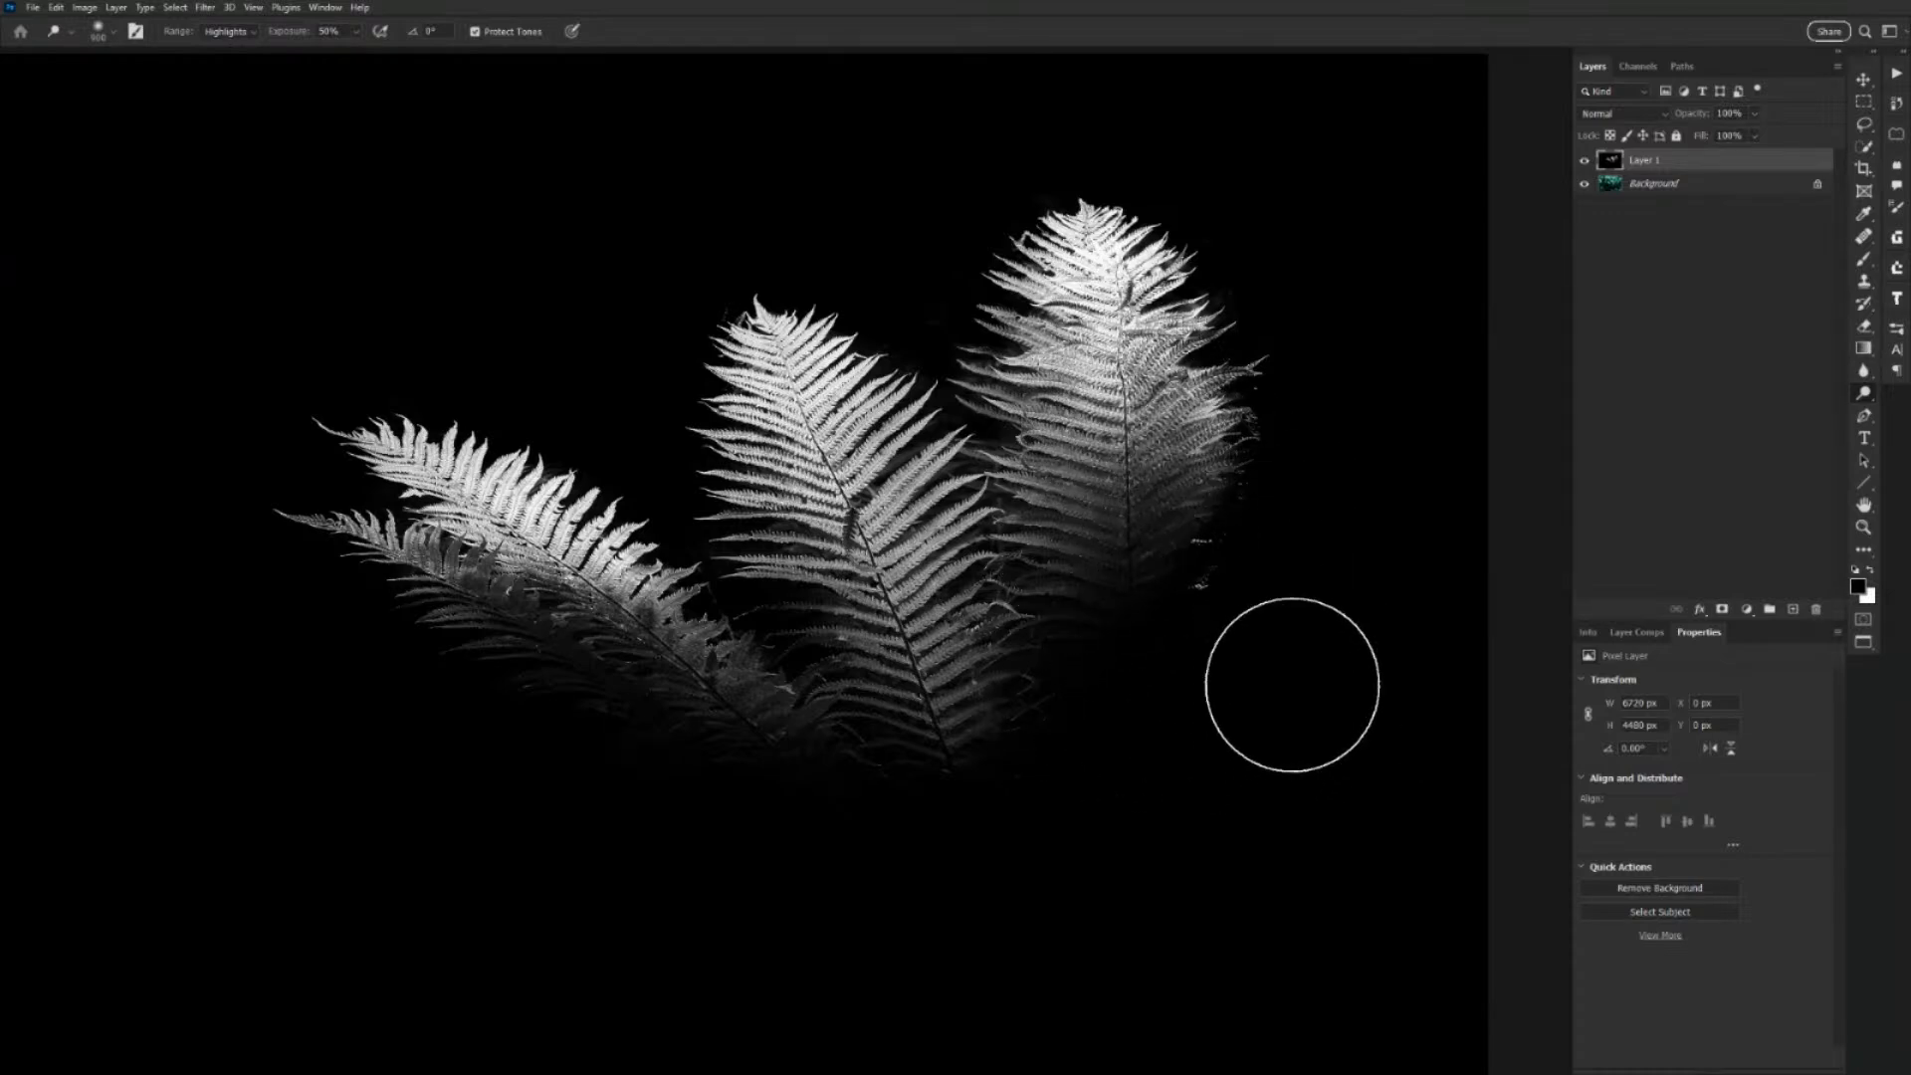
Duplicate Layer 1 and invert the copy to dark fronds on white.
{"action": "key", "text": "v"}
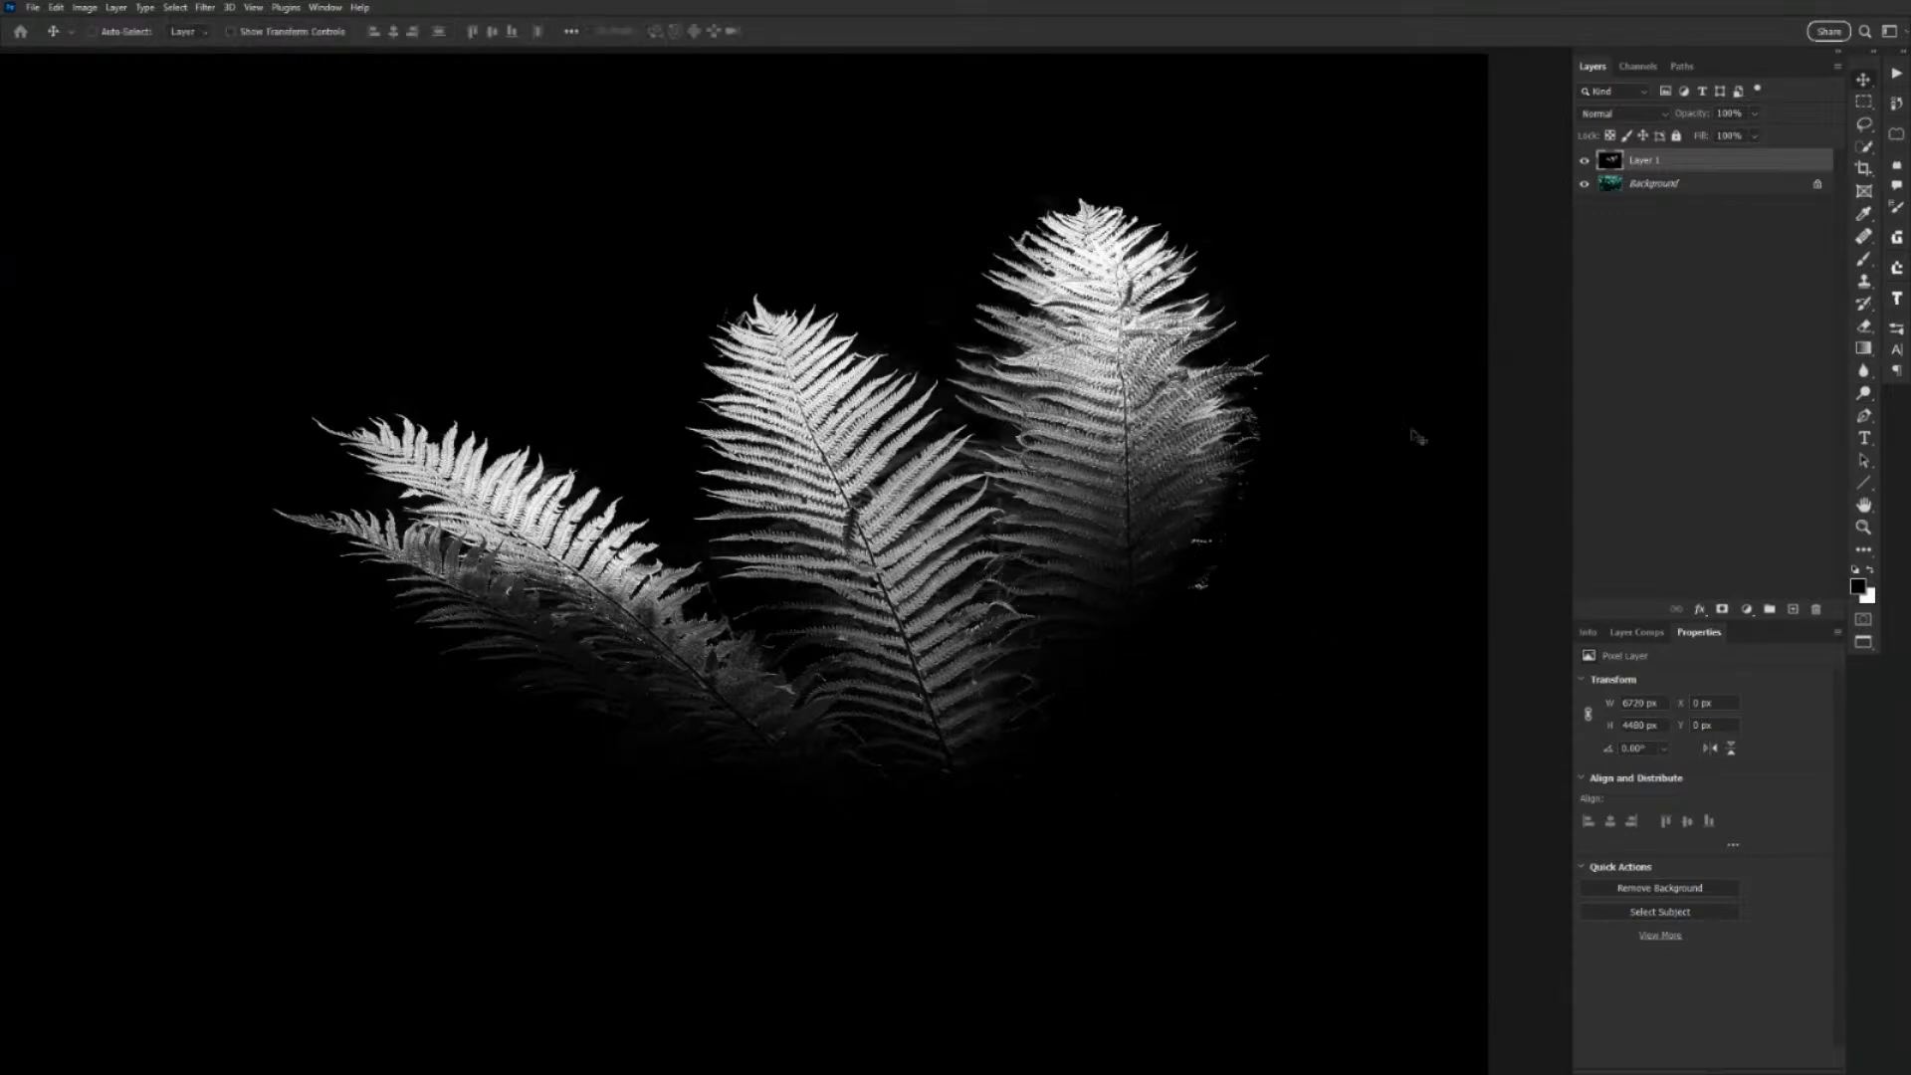
{"action": "key", "text": "ctrl+minus"}
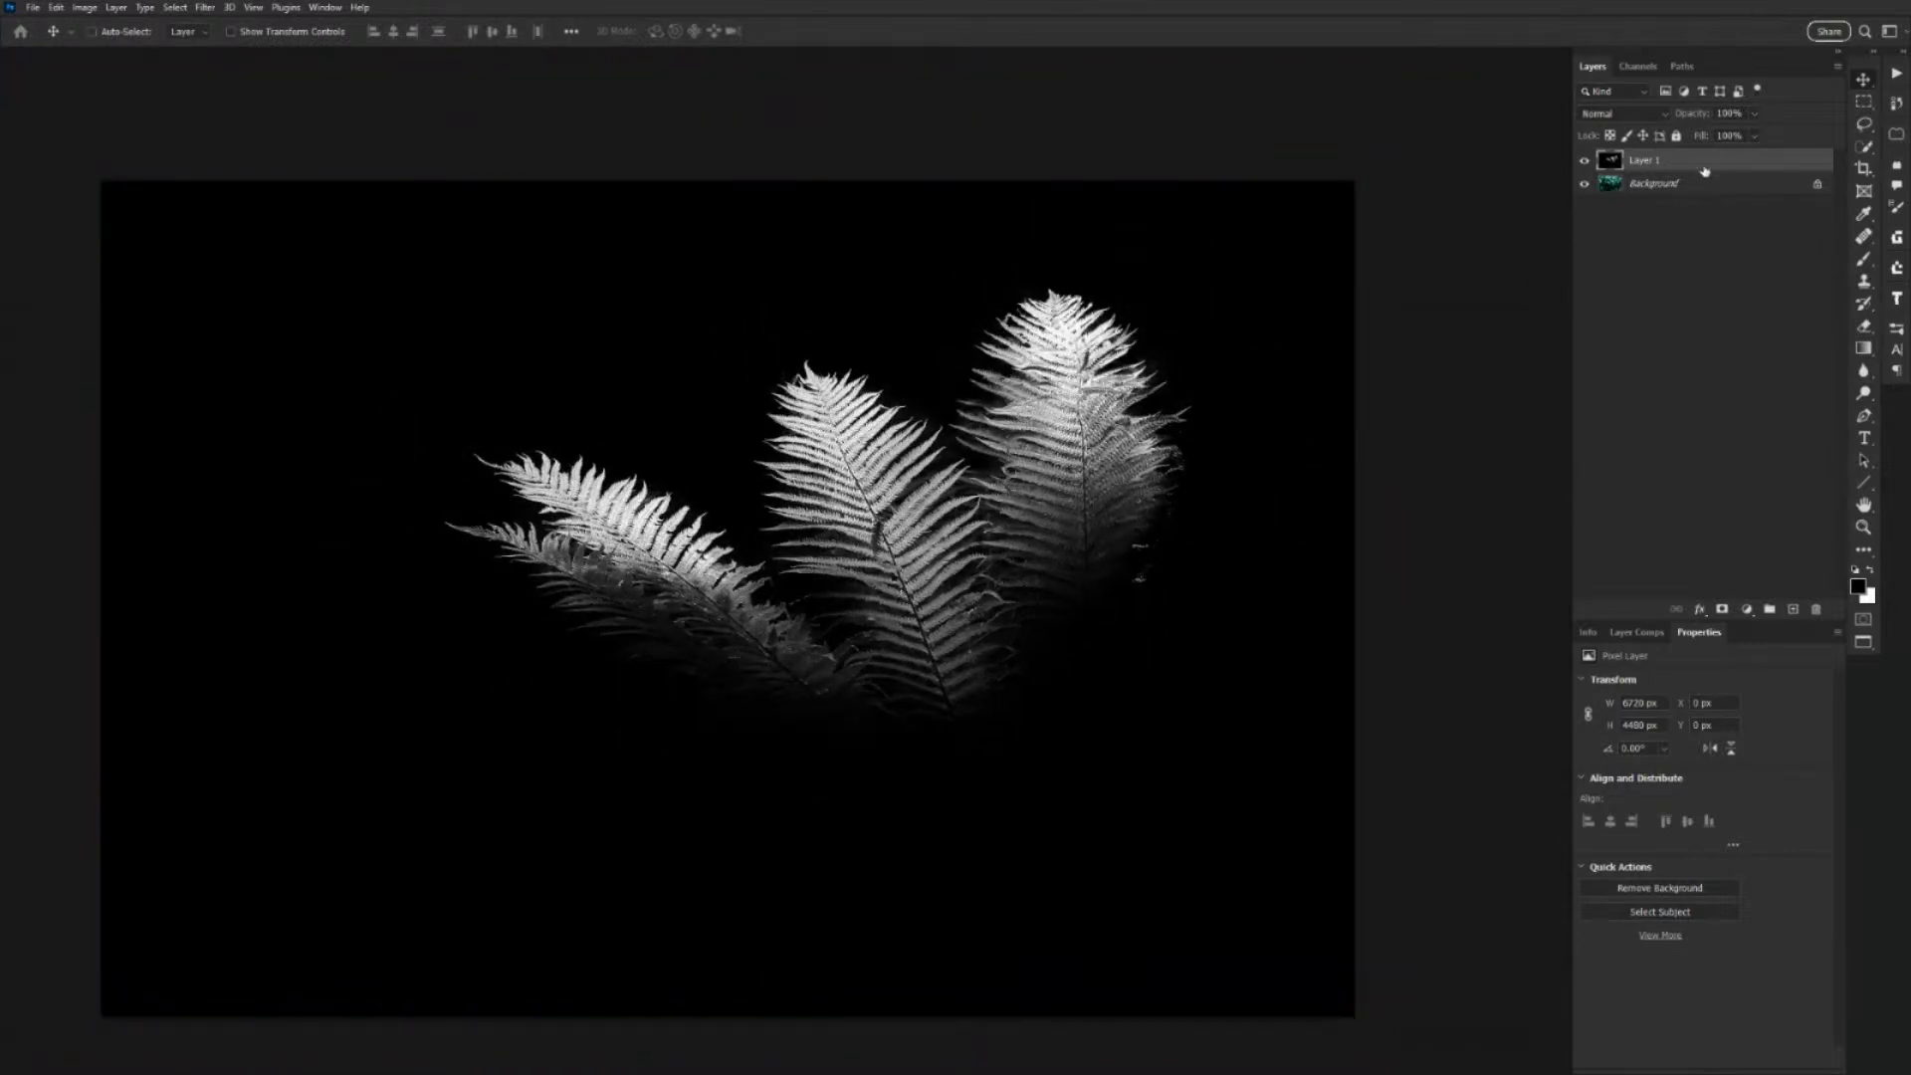
{"action": "key", "text": "ctrl+j"}
{"action": "key", "text": "ctrl+i"}
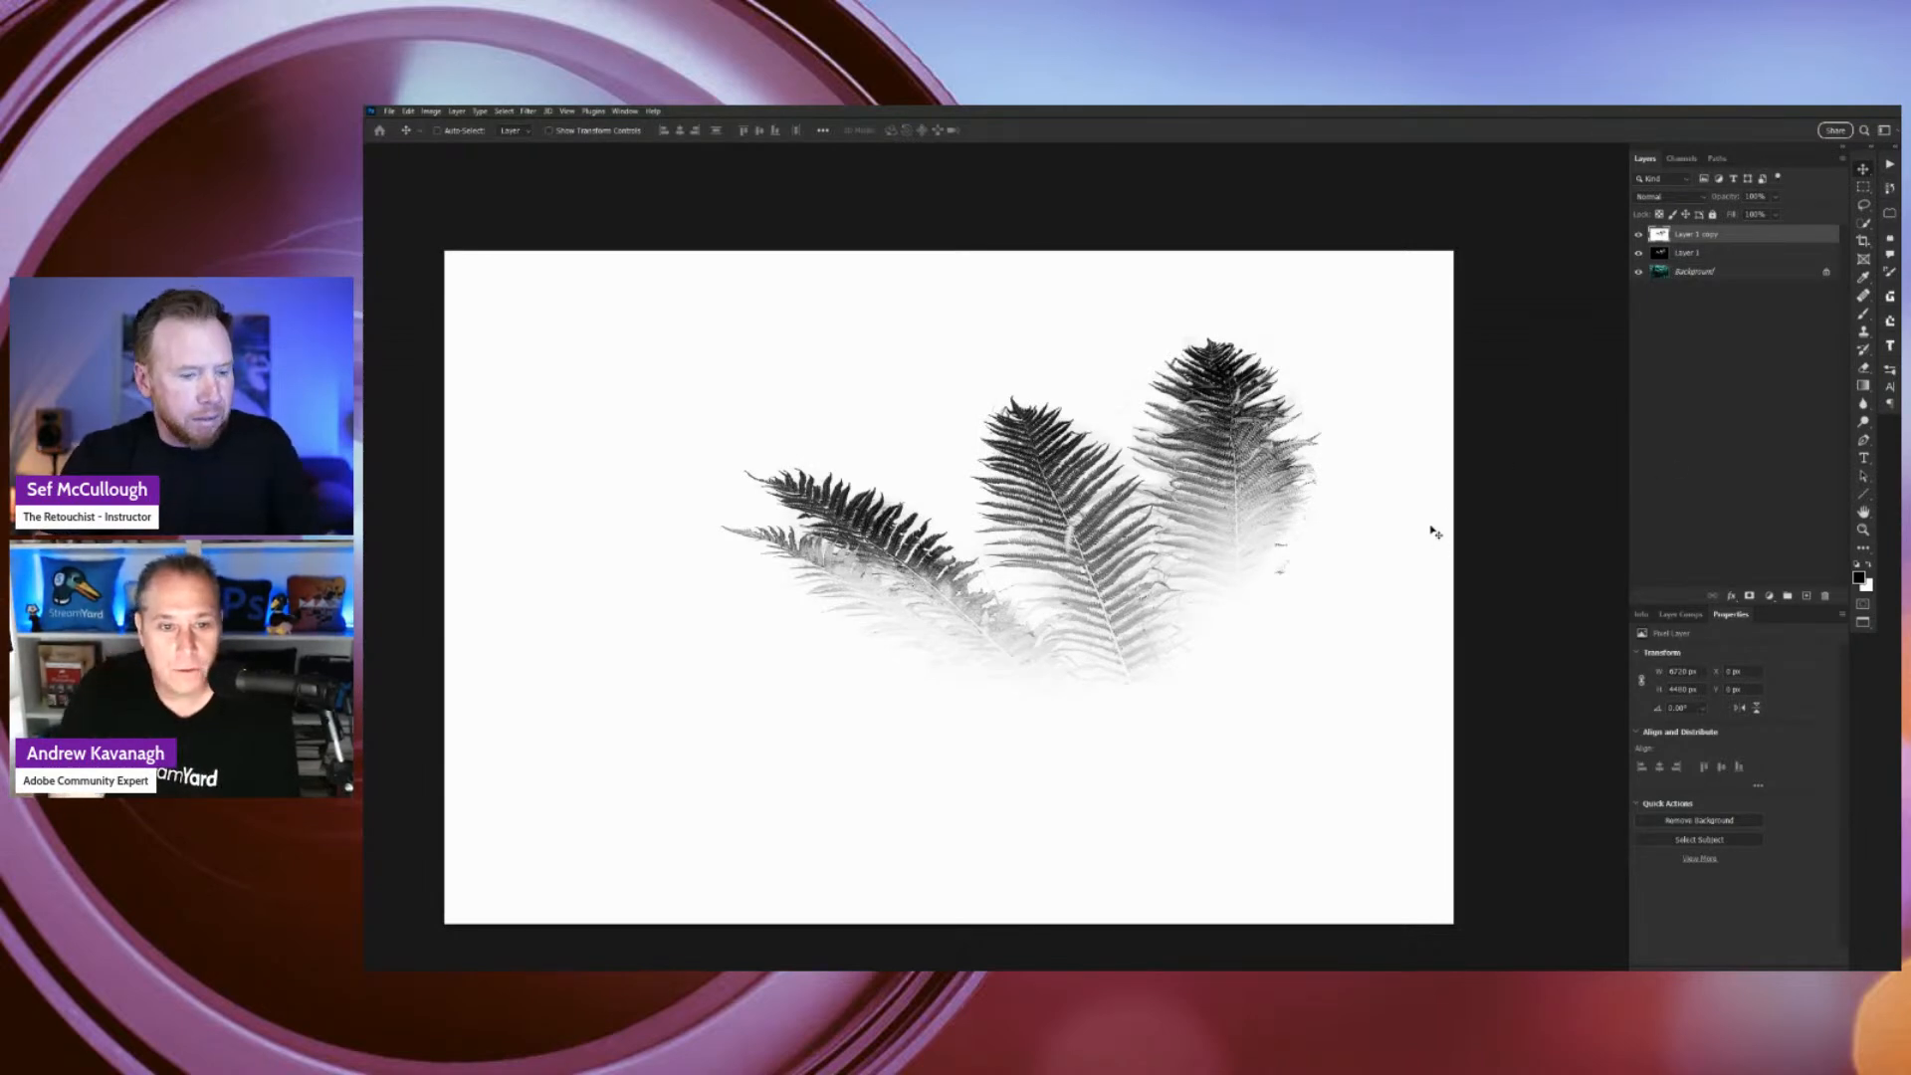
Invert the copy back to light fronds on black and position a square marquee selection around all three fronds.
{"action": "key", "text": "m"}
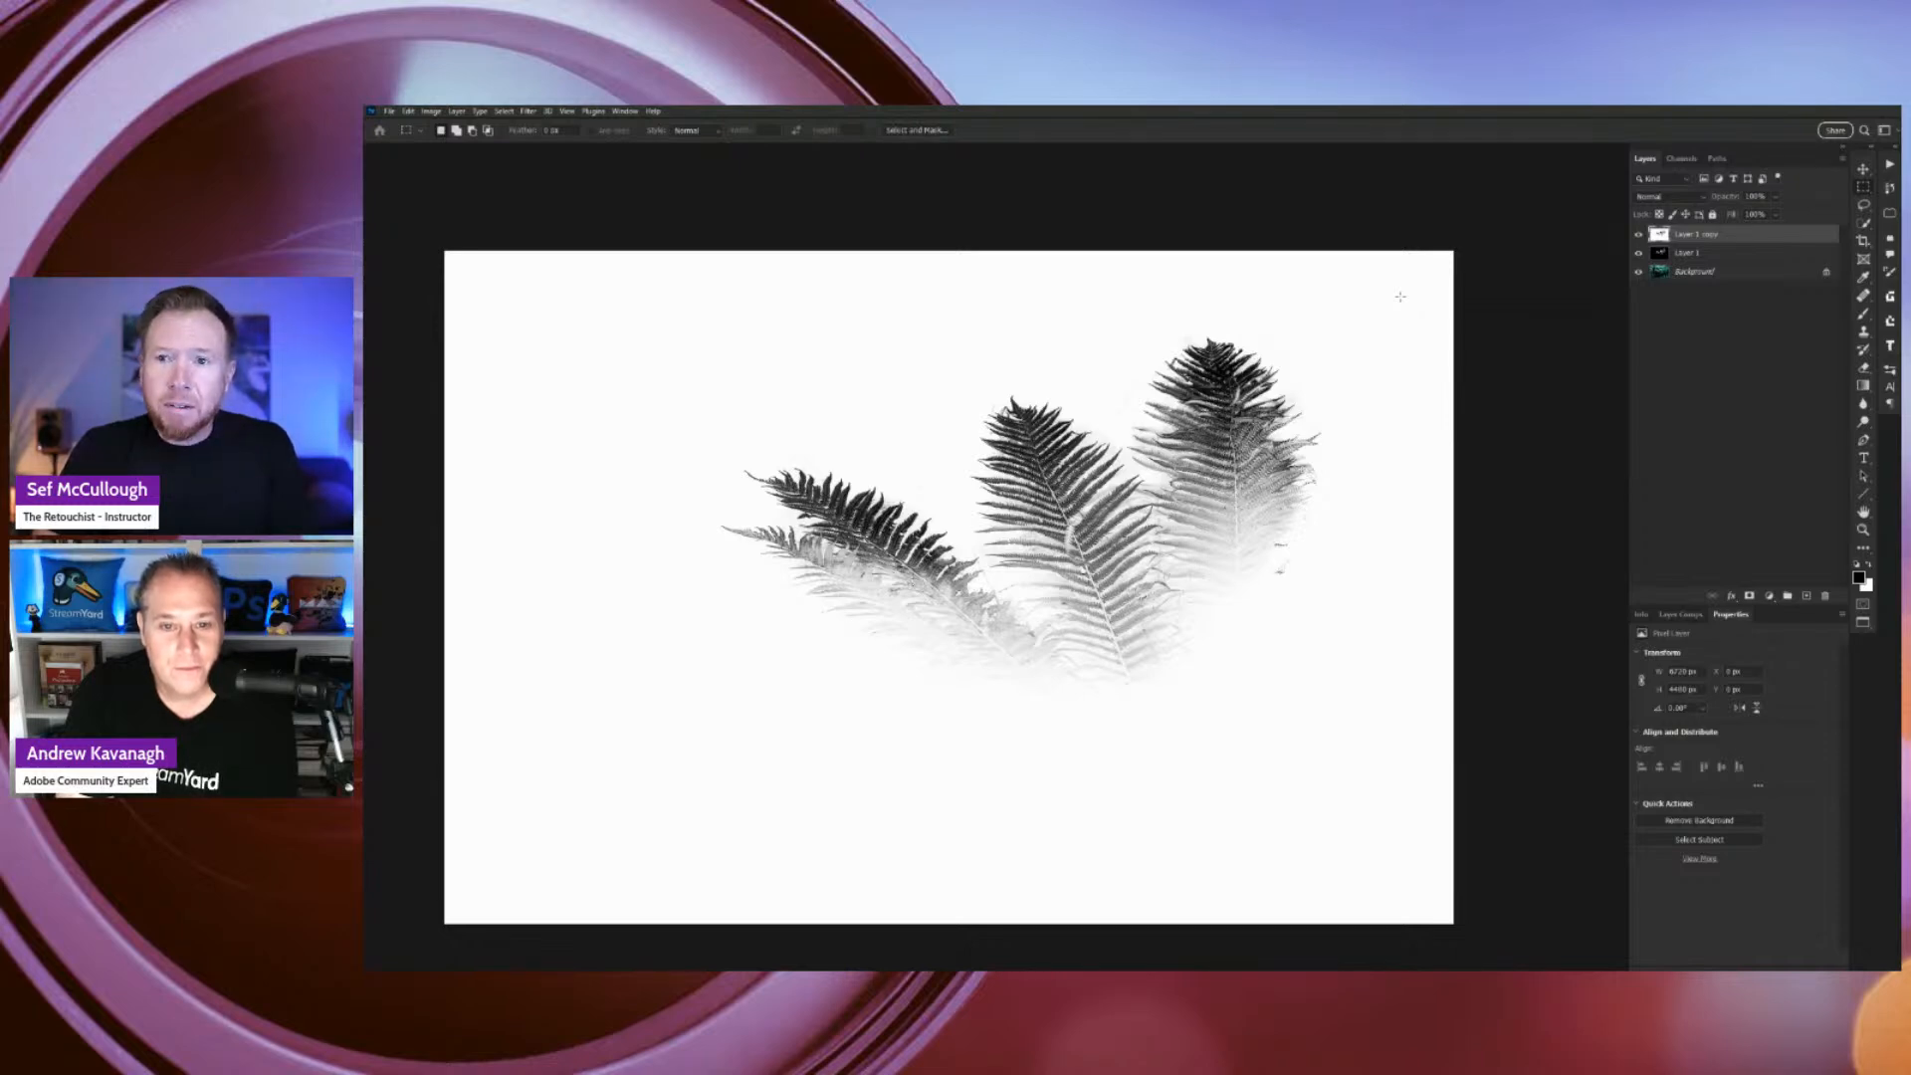
{"action": "key", "text": "ctrl+i"}
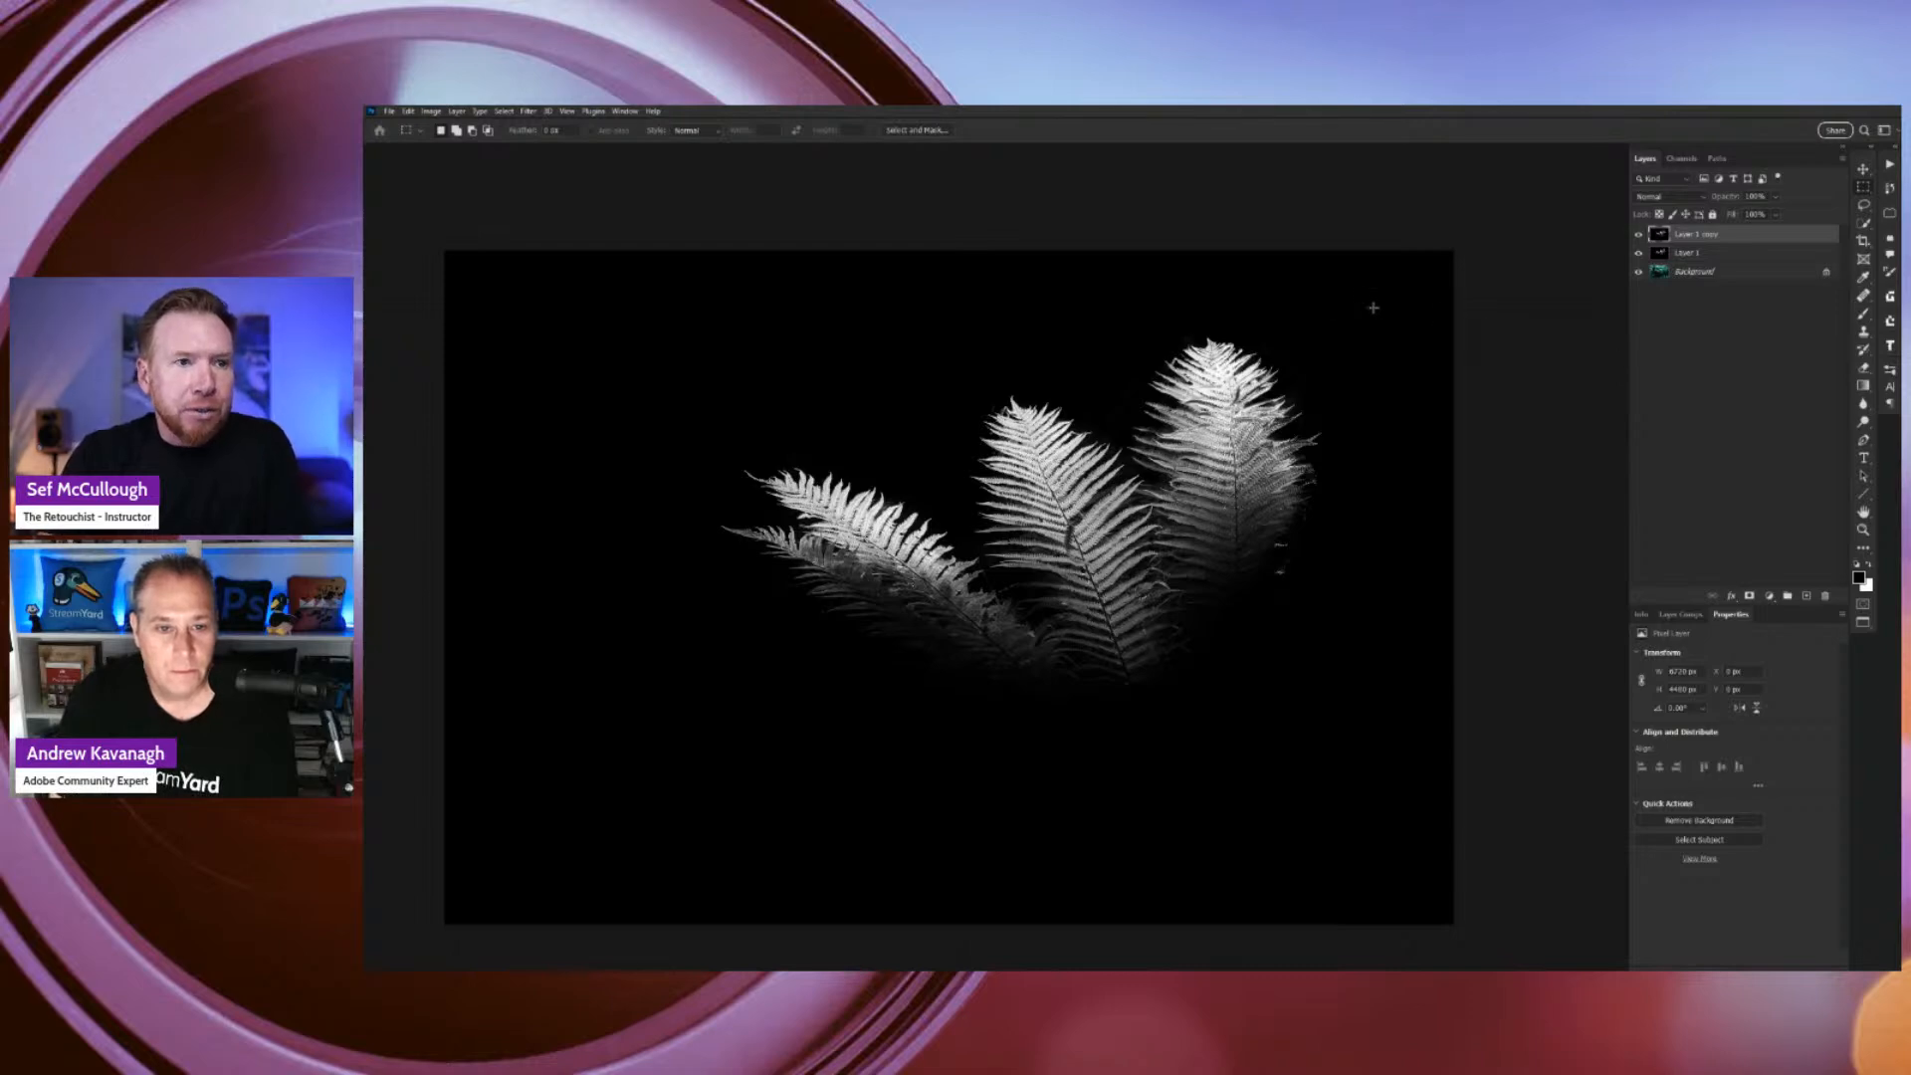
{"action": "left_click_drag", "start_coordinate": [1408, 293], "coordinate": [565, 913]}
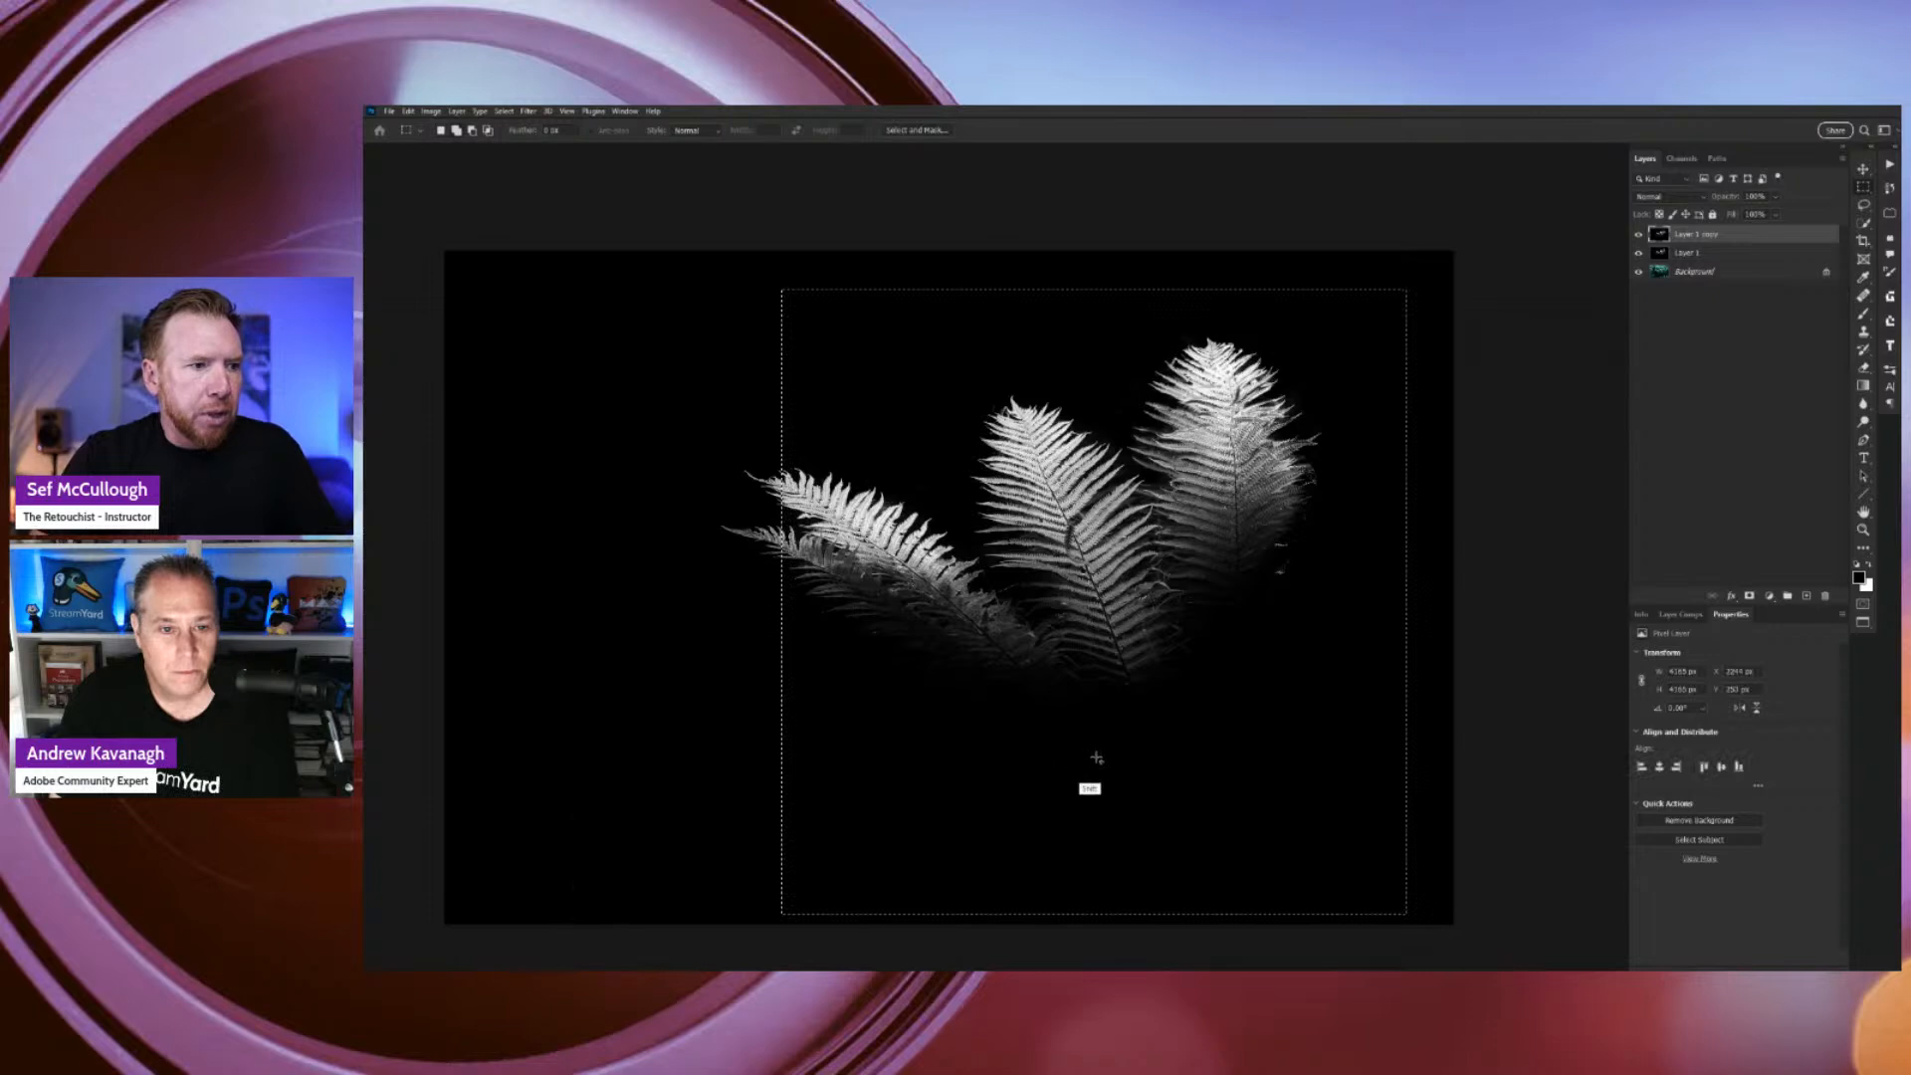
{"action": "left_click_drag", "start_coordinate": [1131, 767], "coordinate": [1053, 727]}
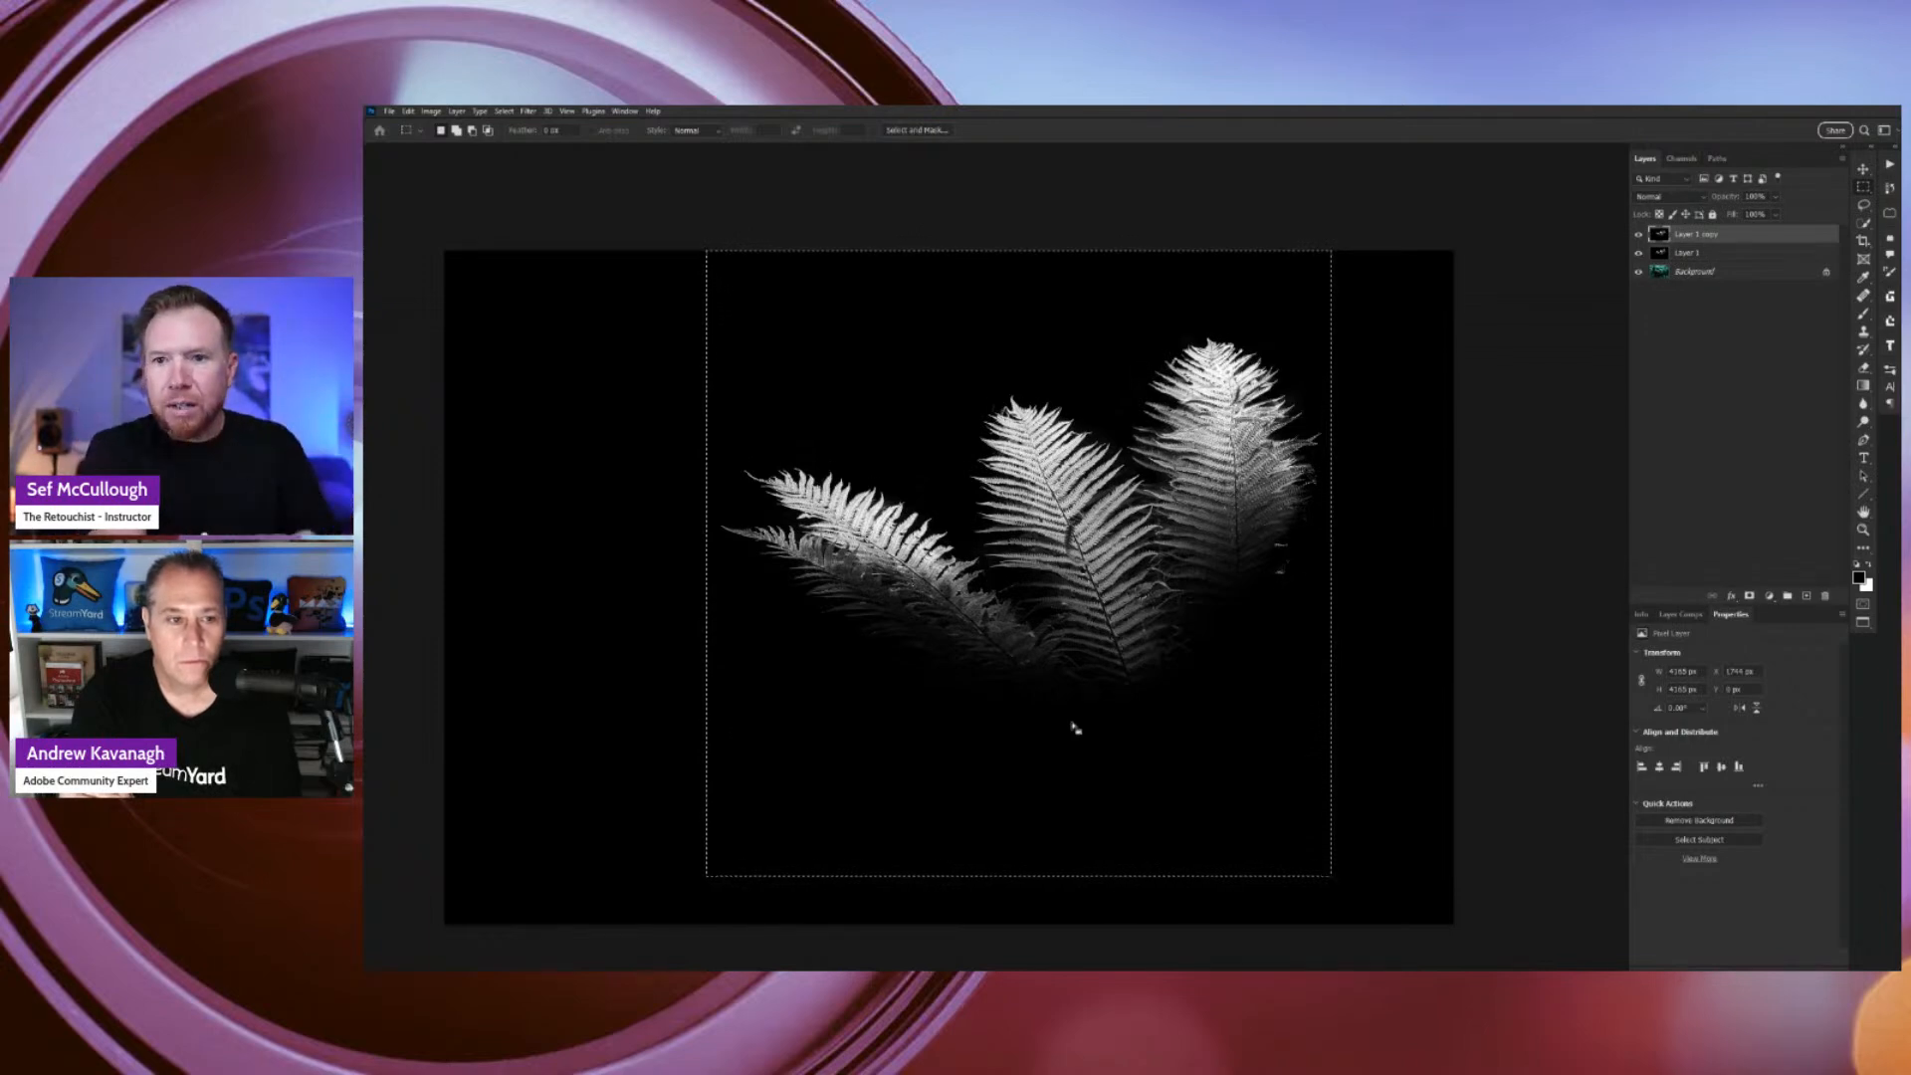
Define a named brush preset from the square selection of light fronds on black.
{"action": "left_click", "coordinate": [408, 110]}
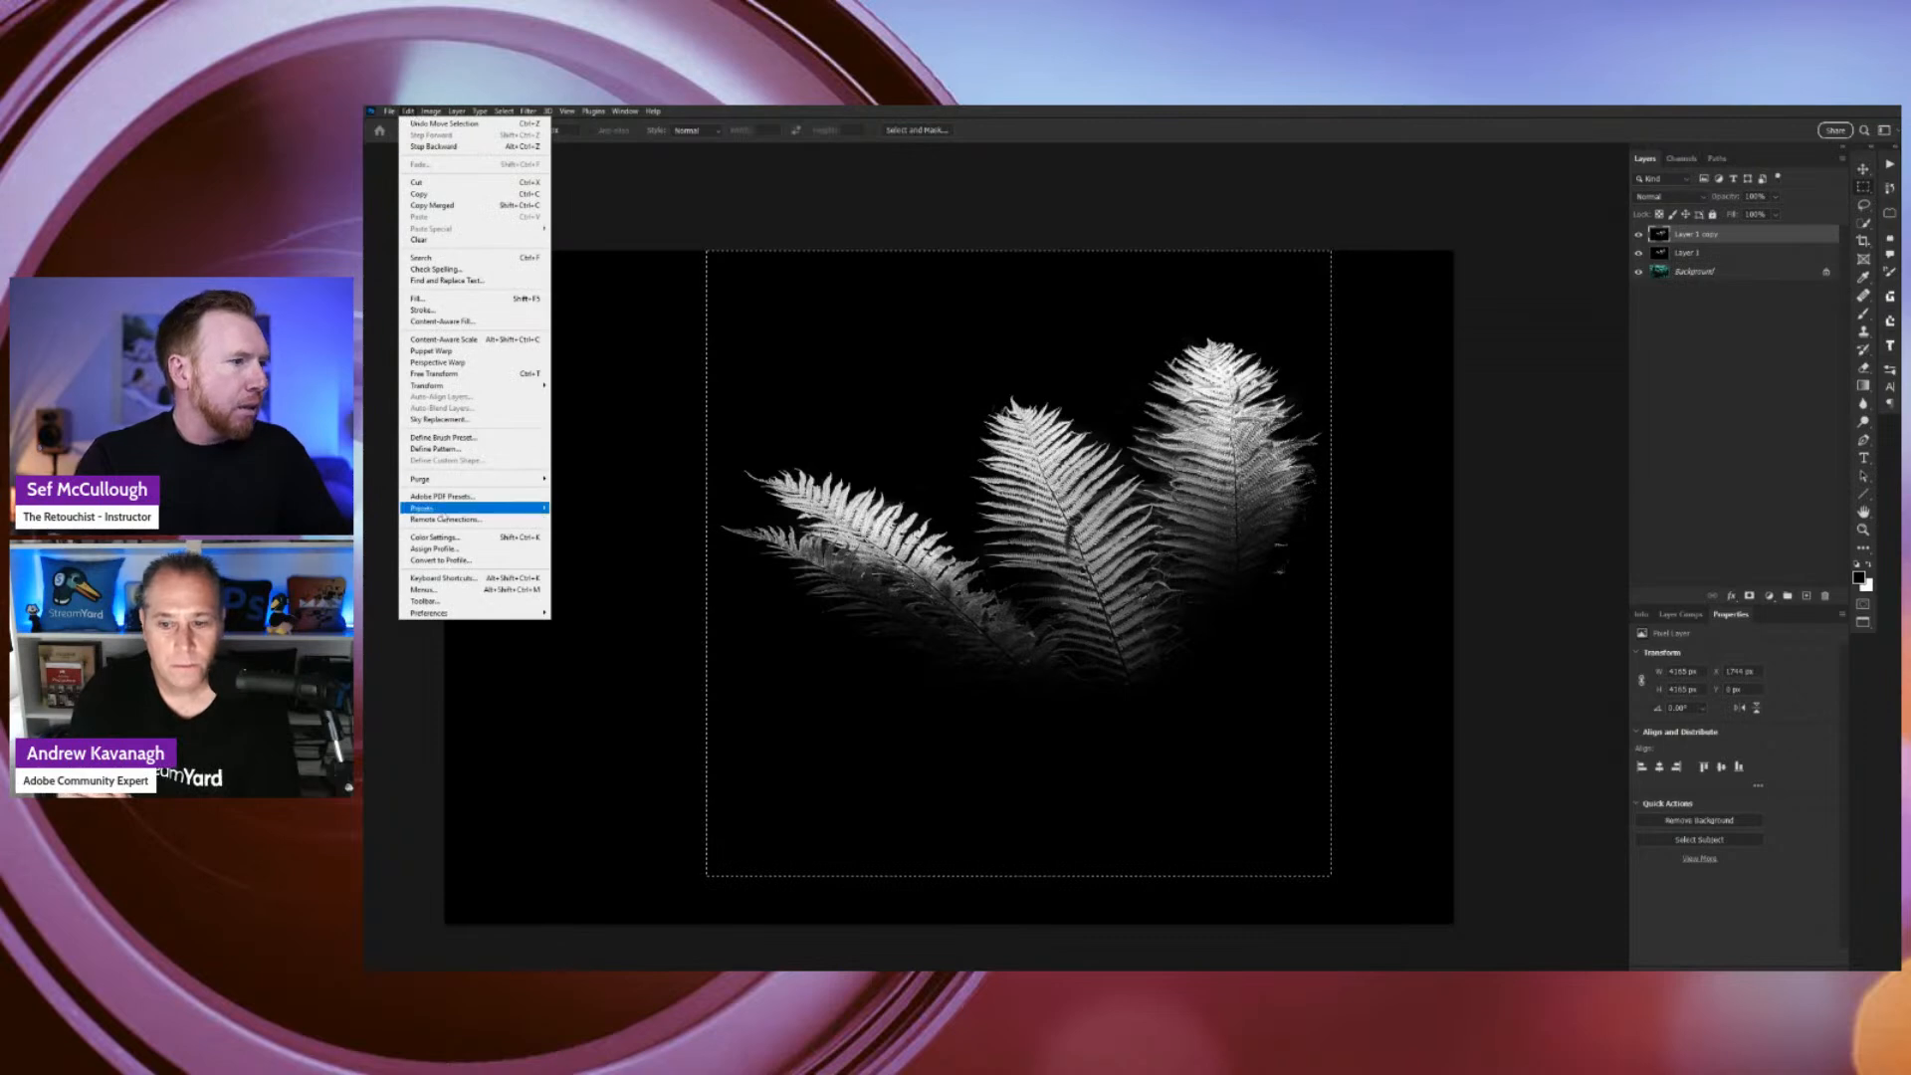
{"action": "left_click", "coordinate": [463, 439]}
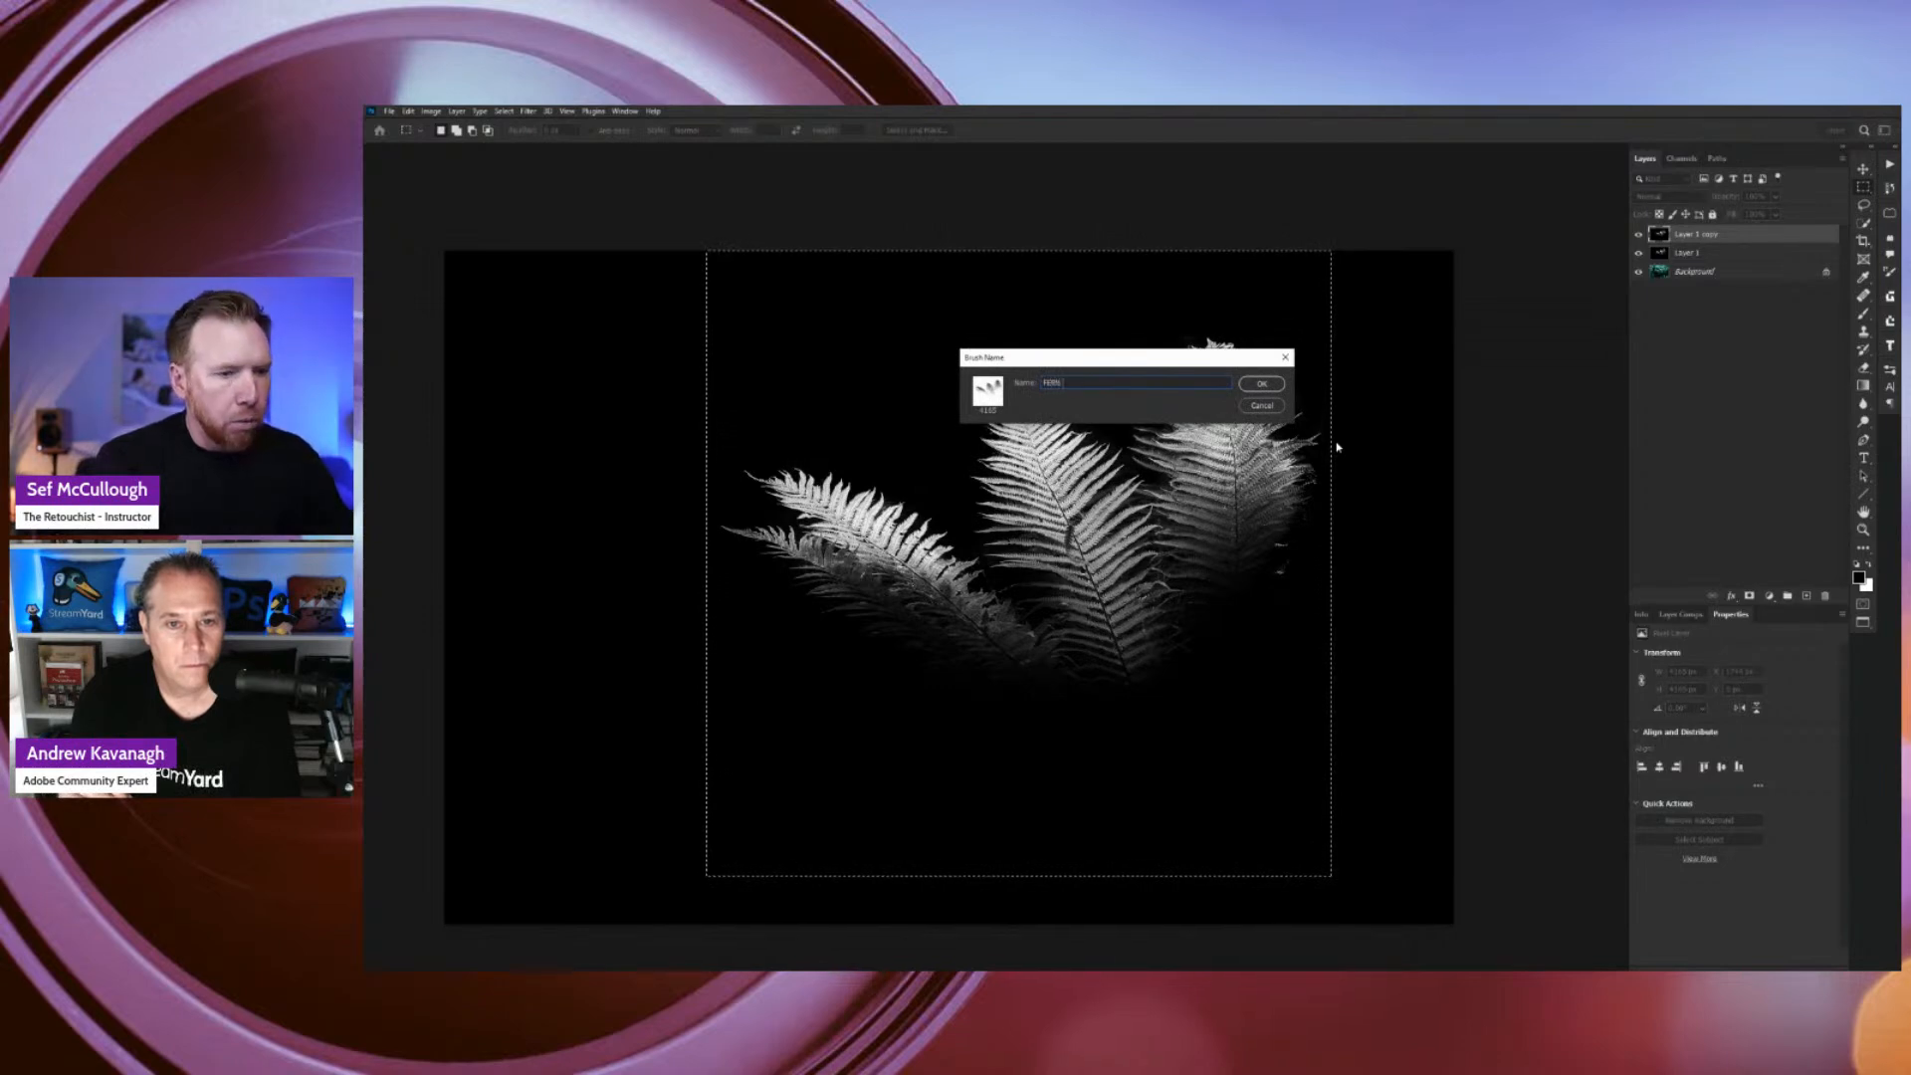
{"action": "key", "text": "Return"}
Prepare the fern brush for testing on a new layer, clearing the selection and reducing the brush size considerably.
{"action": "key", "text": "b"}
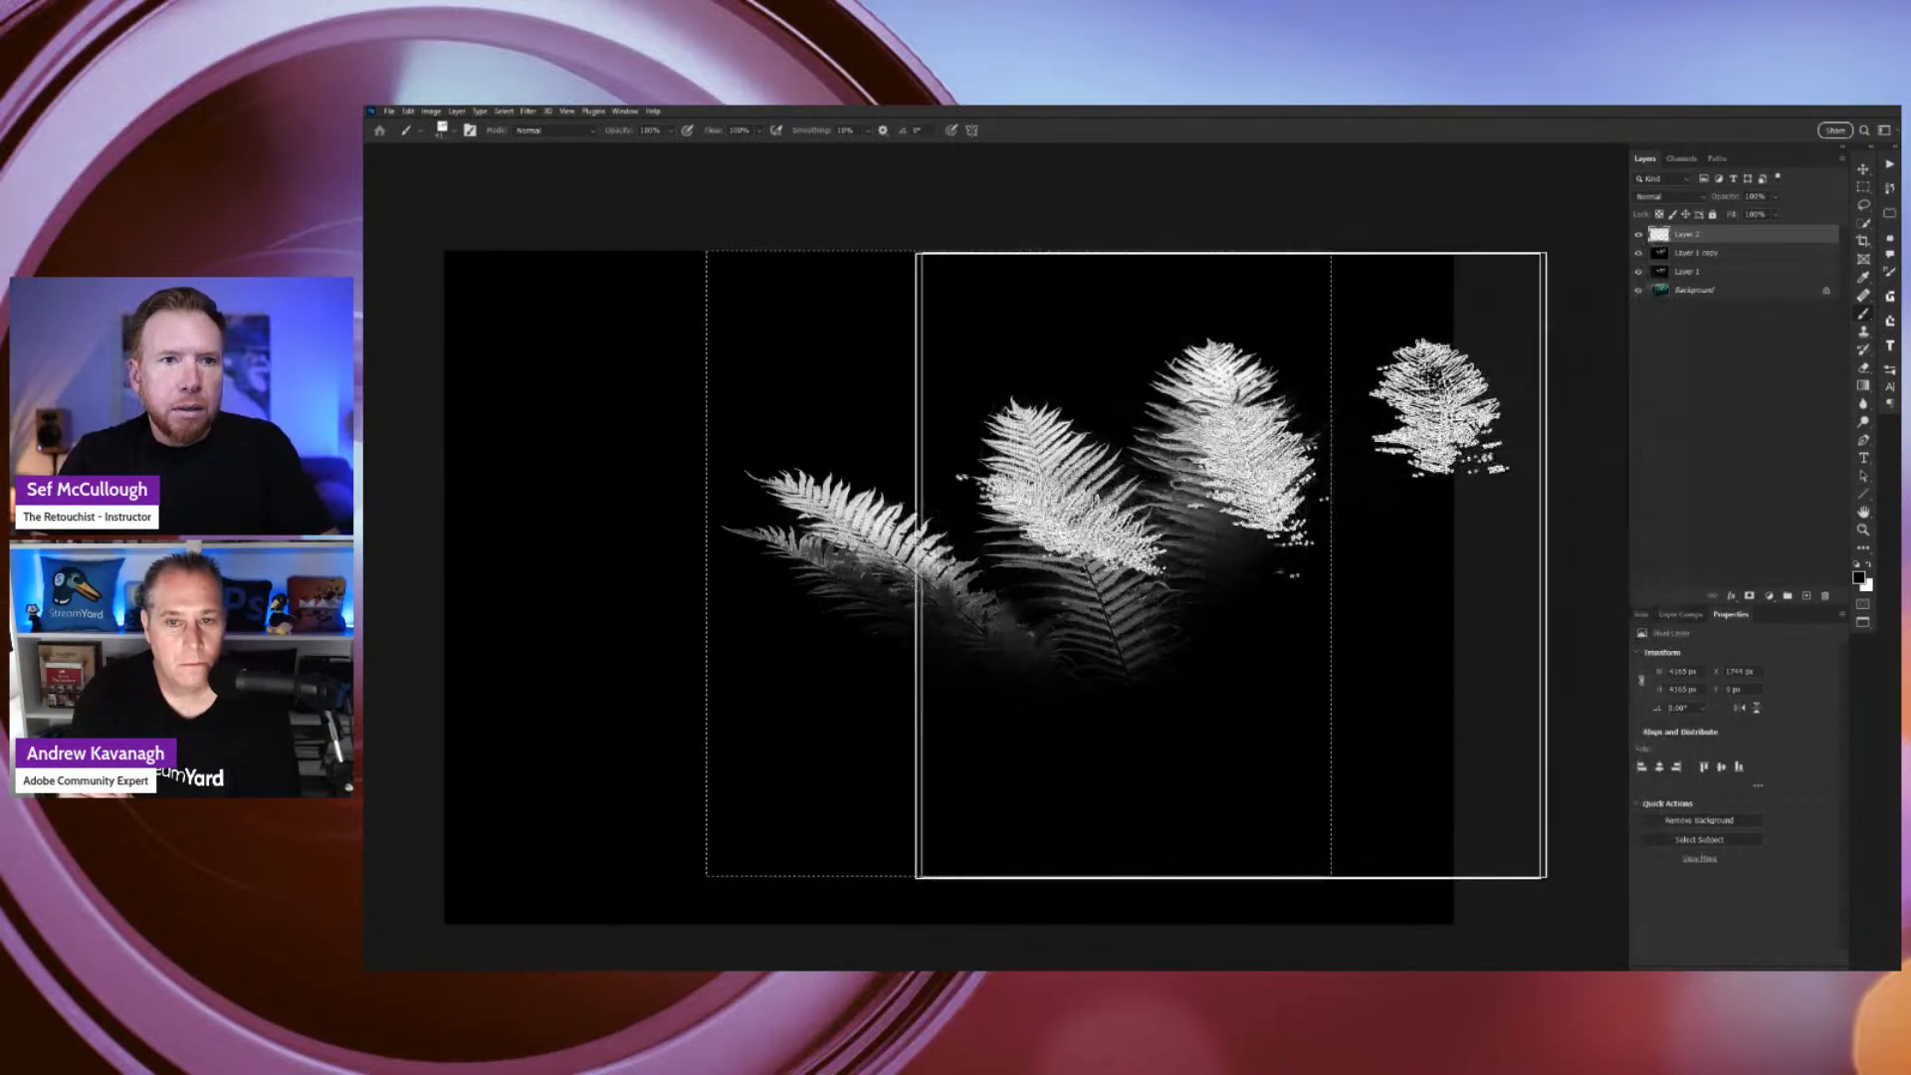
{"action": "key", "text": "ctrl+d"}
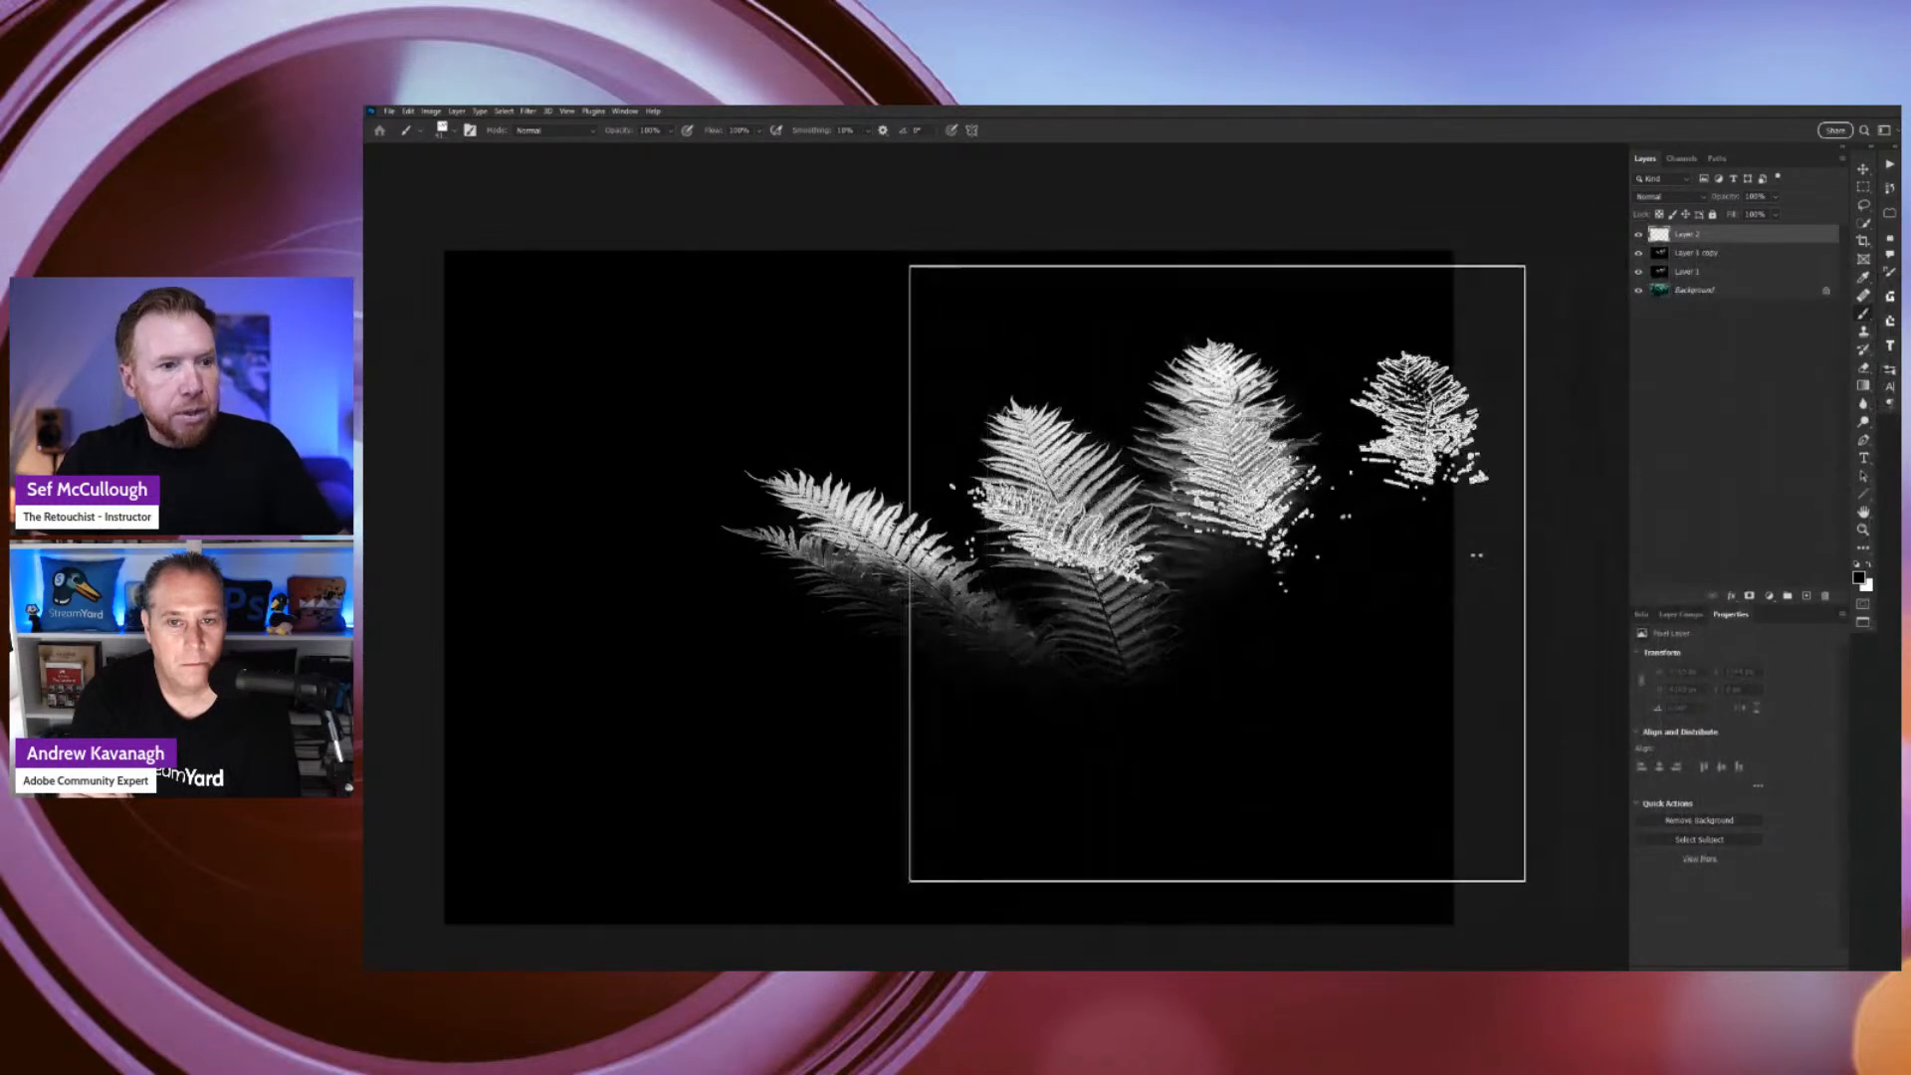
{"action": "key", "text": "bracketleft"}
{"action": "key", "text": "bracketleft"}
{"action": "key", "text": "bracketleft"}
{"action": "key", "text": "bracketleft"}
{"action": "key", "text": "bracketleft"}
{"action": "key", "text": "bracketleft"}
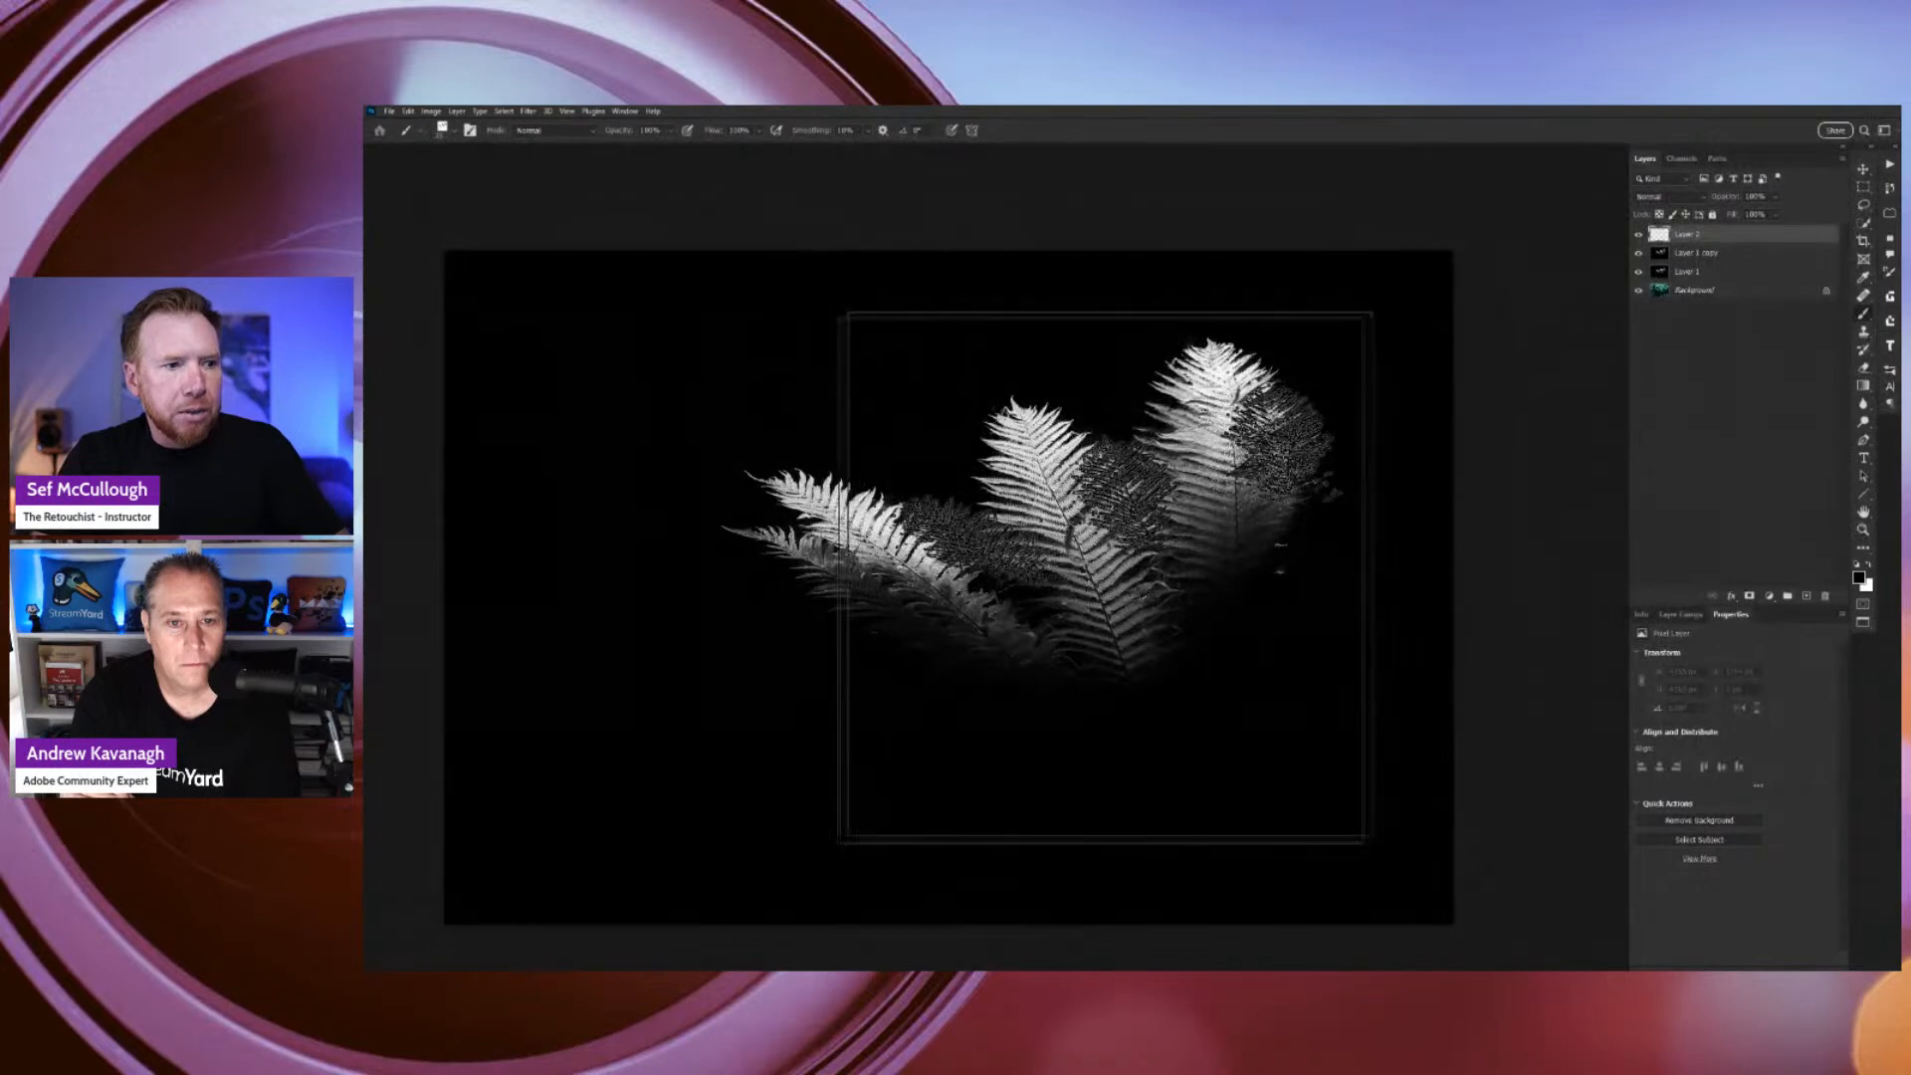
{"action": "key", "text": "bracketleft"}
{"action": "key", "text": "bracketleft"}
{"action": "key", "text": "bracketleft"}
{"action": "key", "text": "bracketleft"}
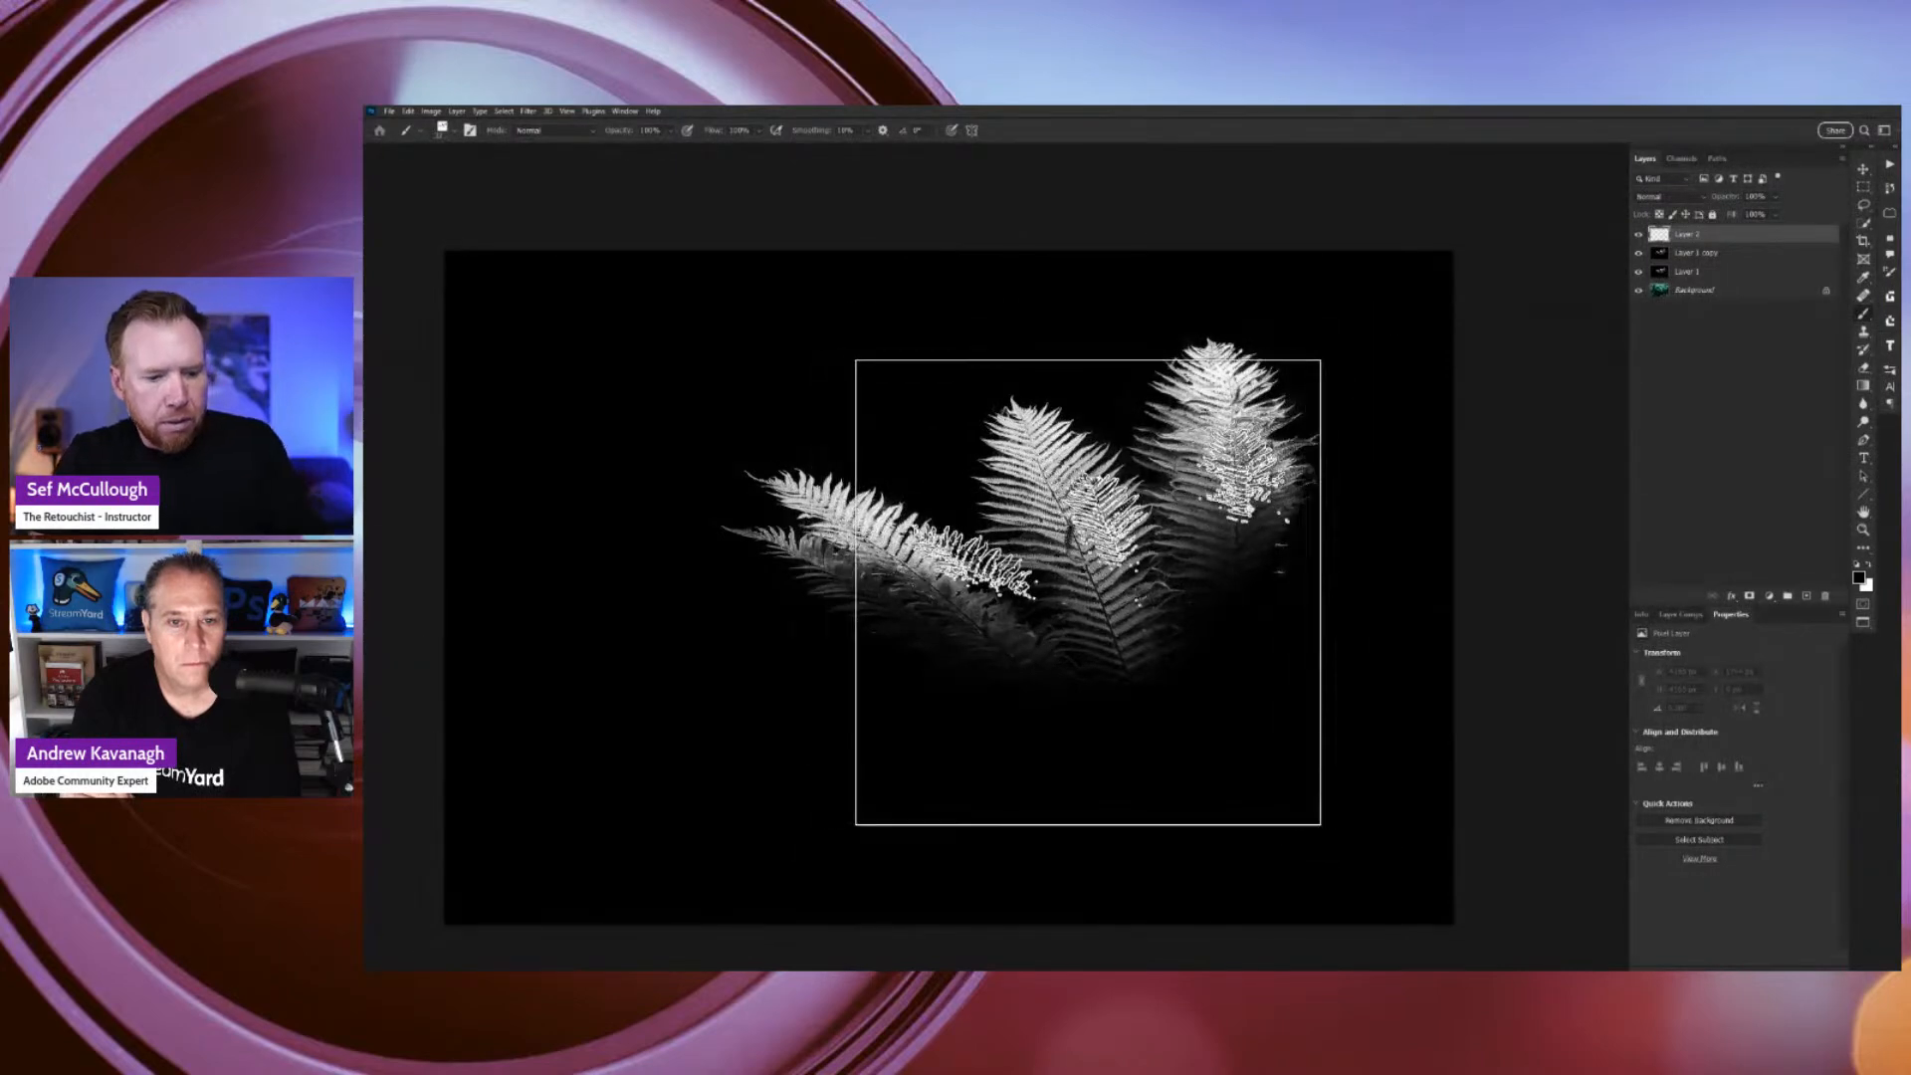
Fill the new layer with white and stamp the fern brush in black at three different sizes.
{"action": "key", "text": "ctrl+minus"}
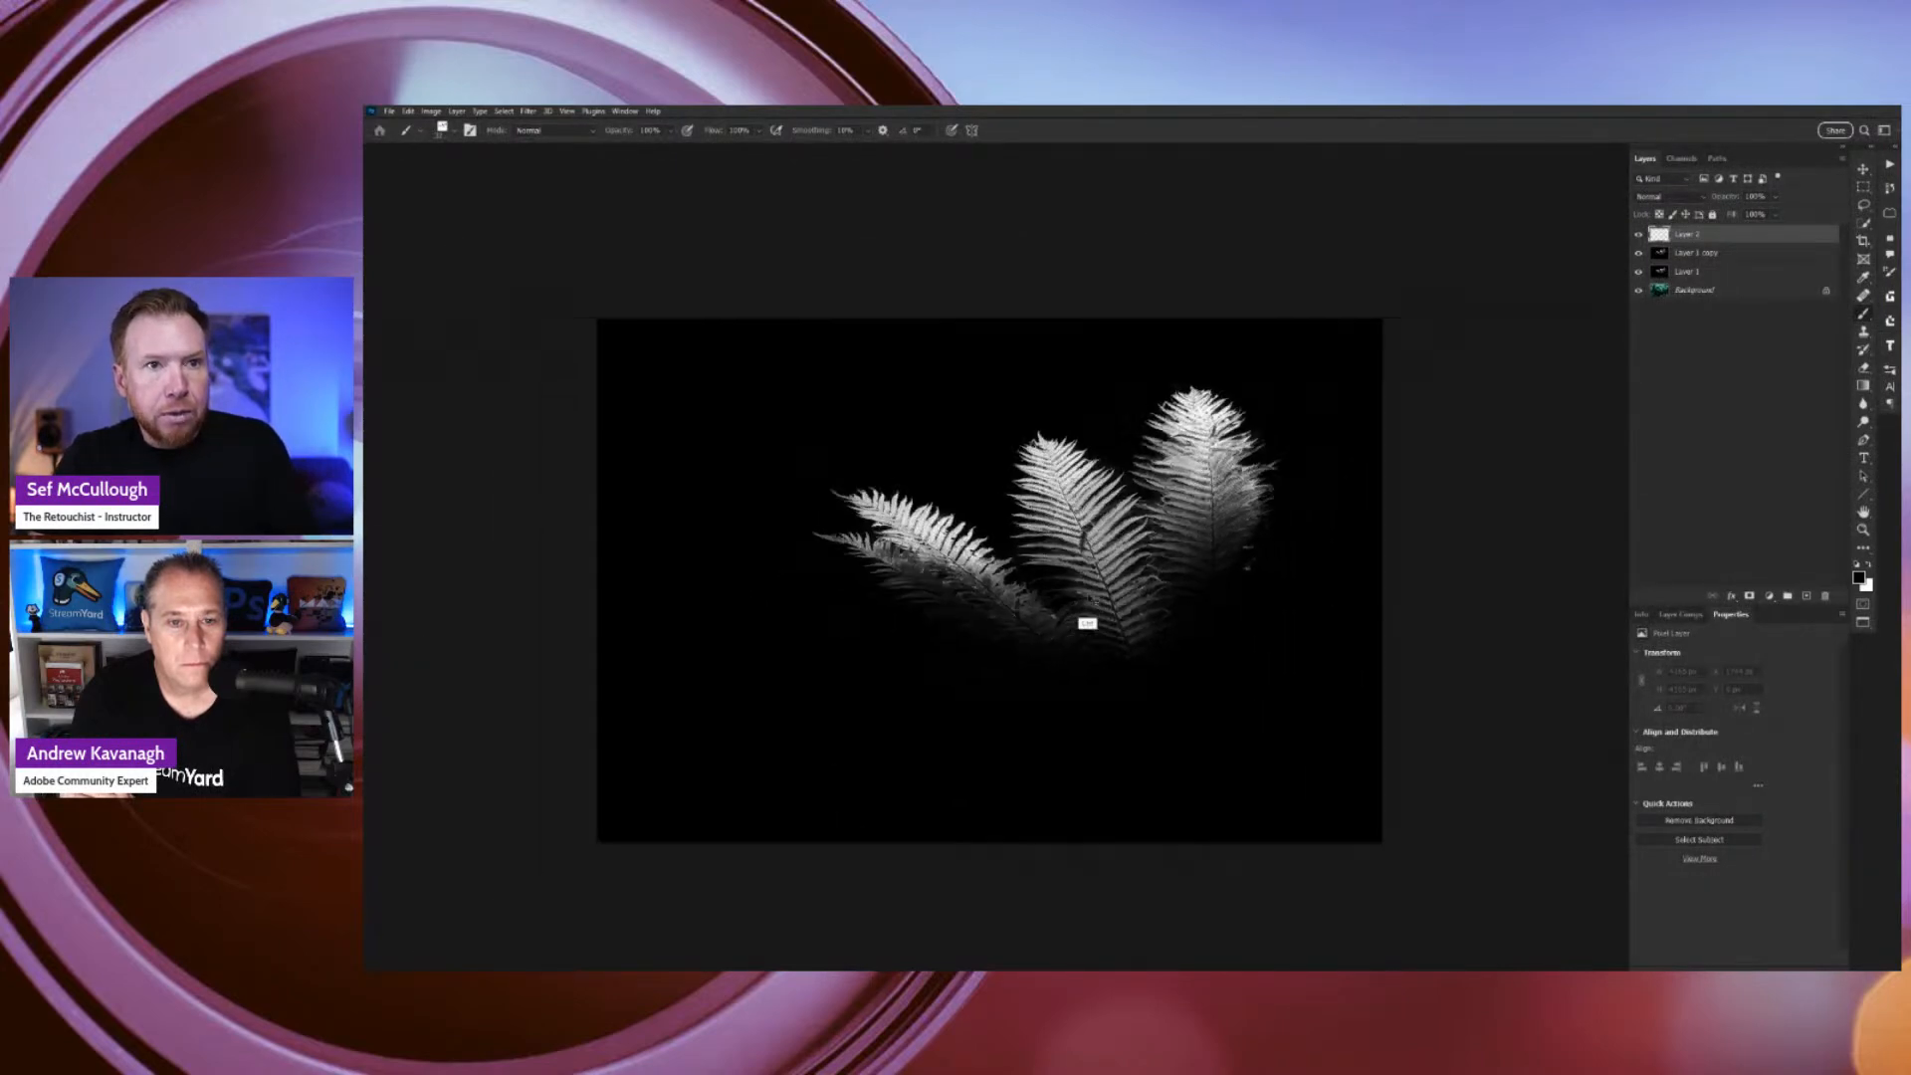
{"action": "key", "text": "ctrl+minus"}
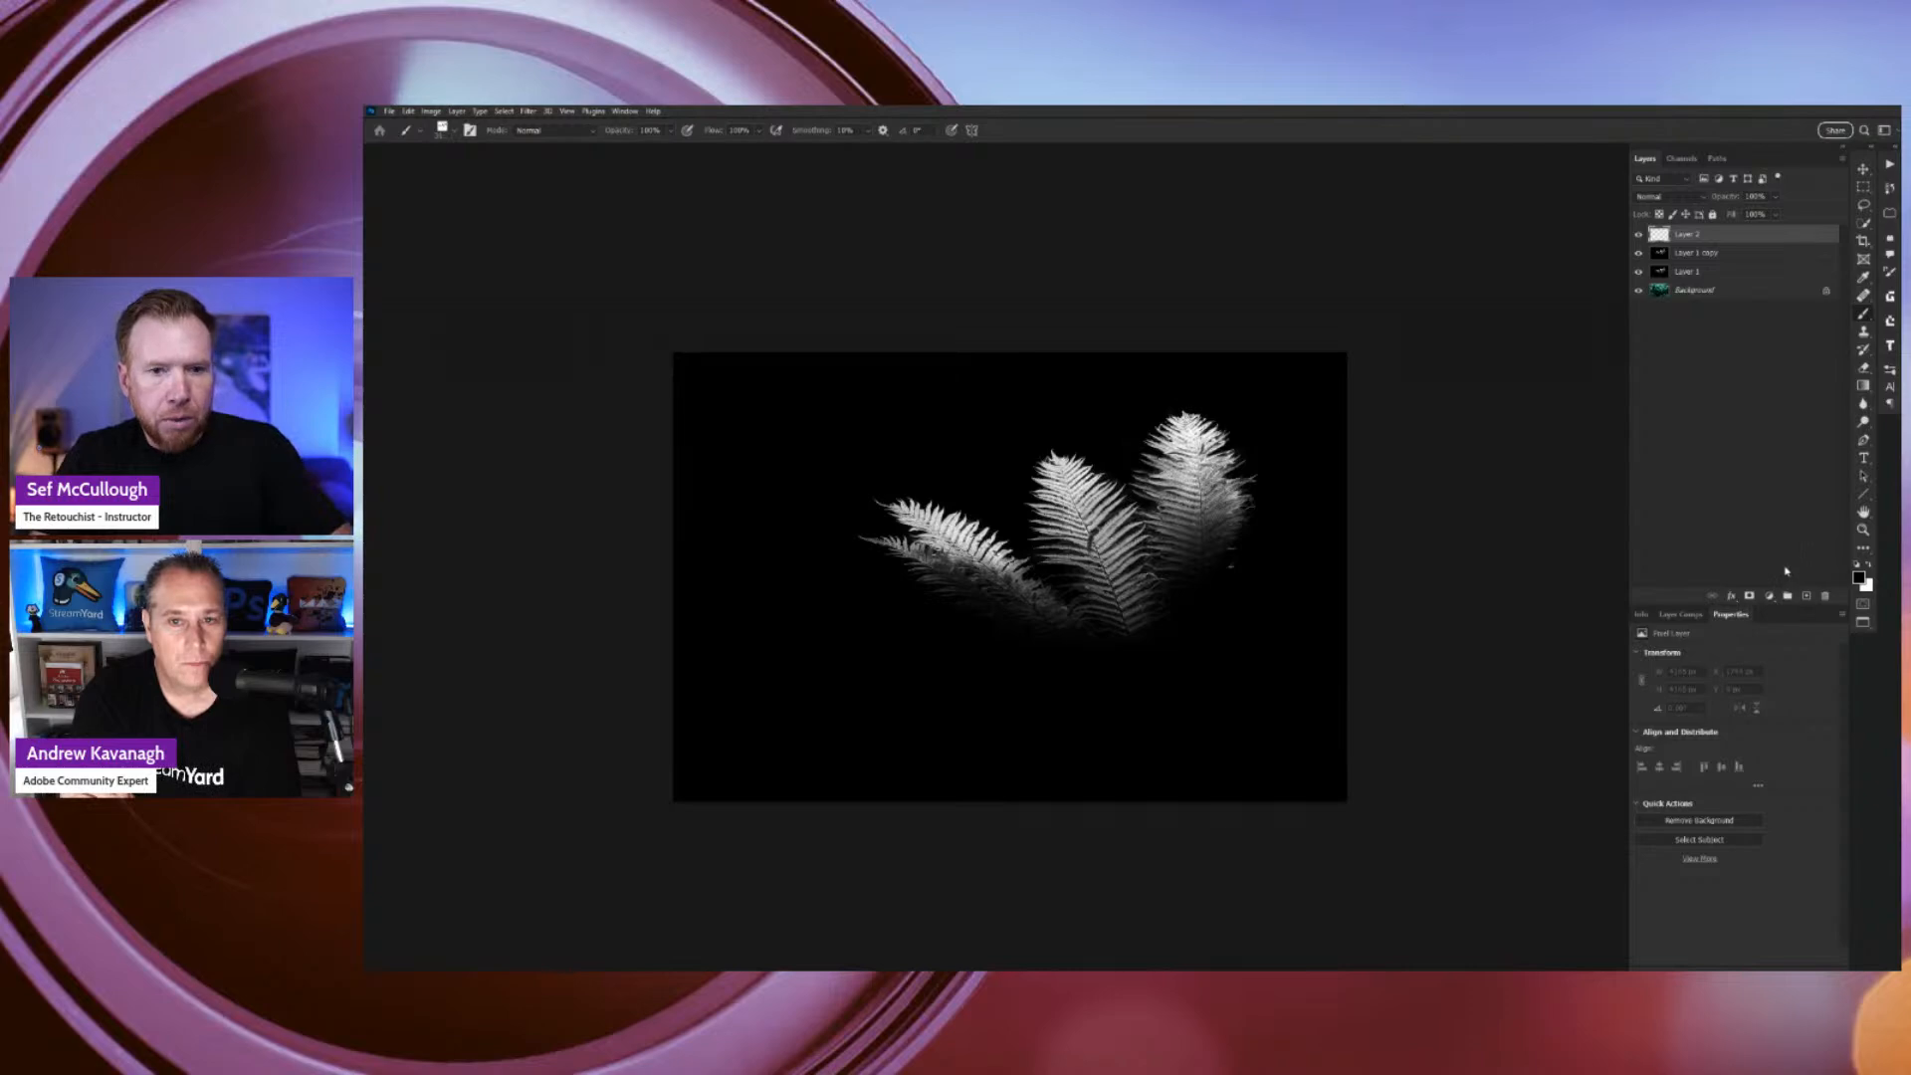
{"action": "key", "text": "alt+BackSpace"}
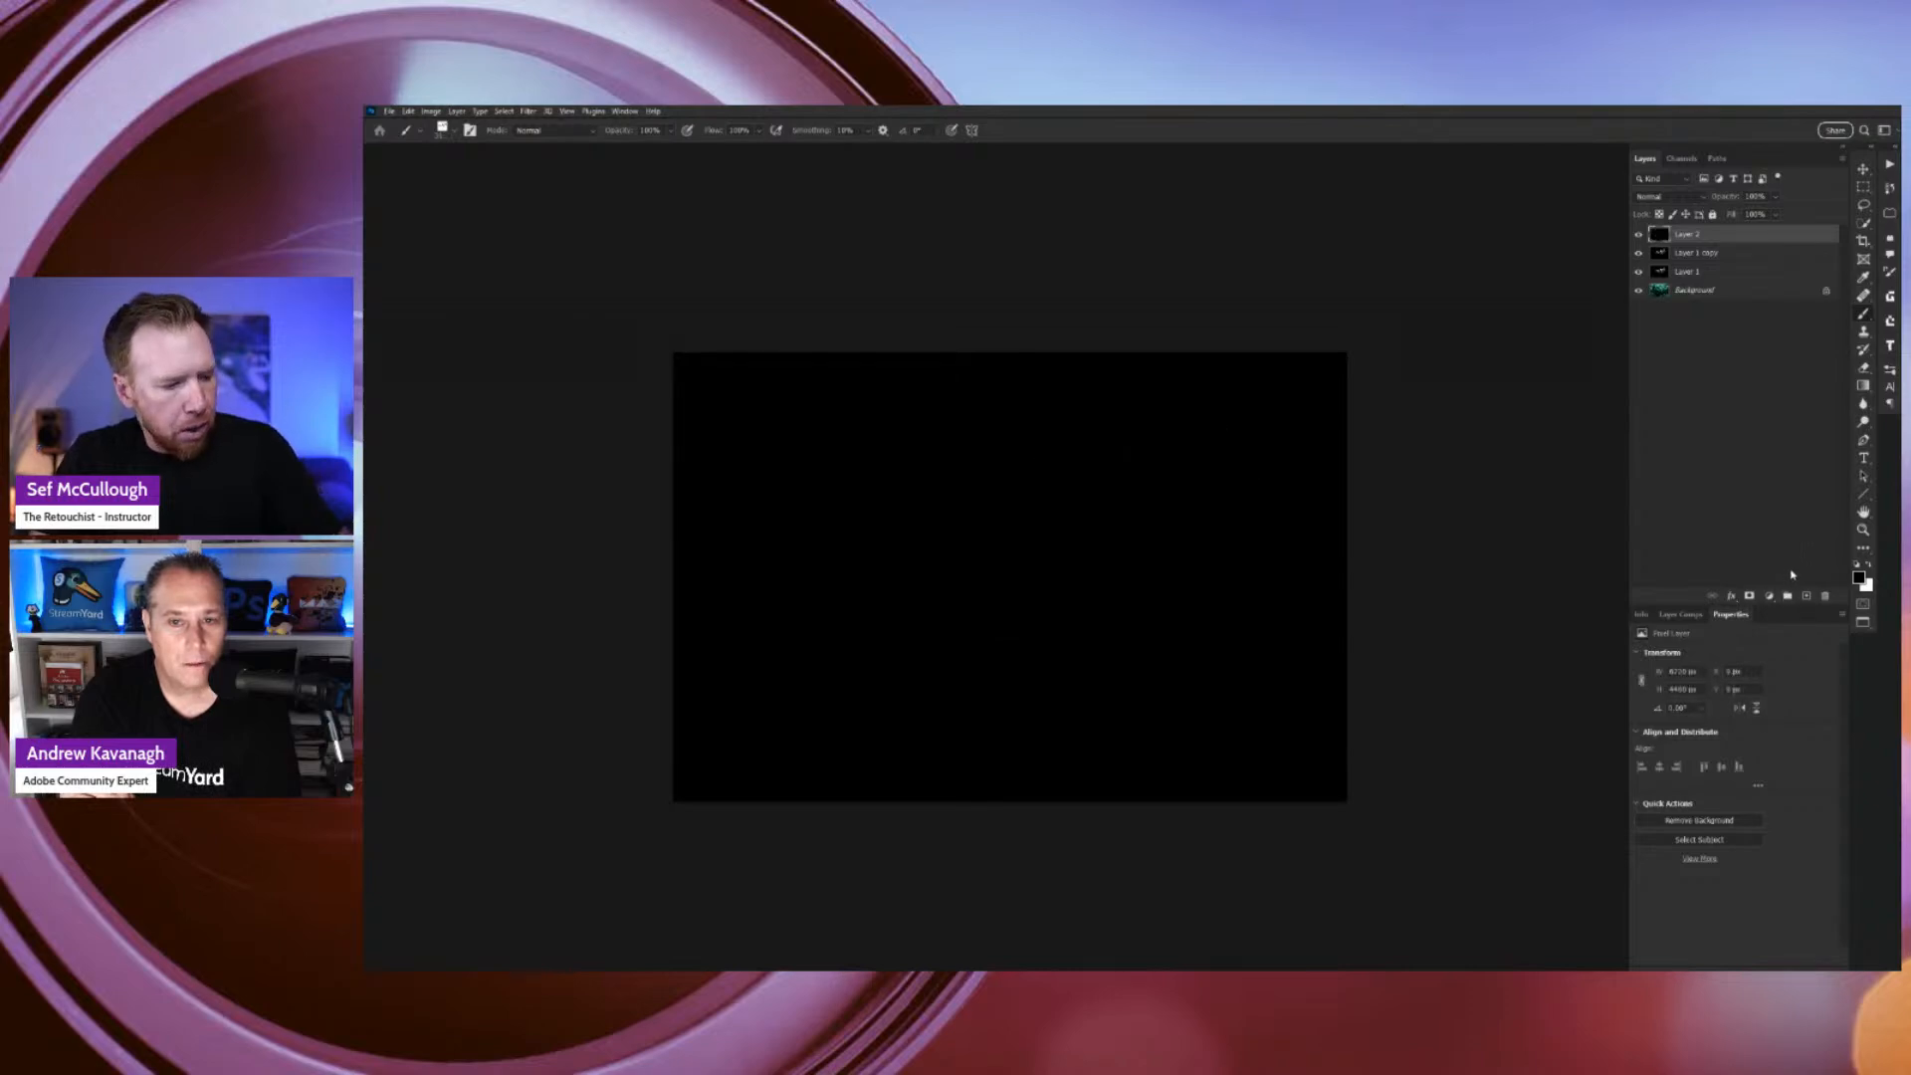
{"action": "key", "text": "ctrl+z"}
{"action": "key", "text": "ctrl+BackSpace"}
{"action": "key", "text": "ctrl+v"}
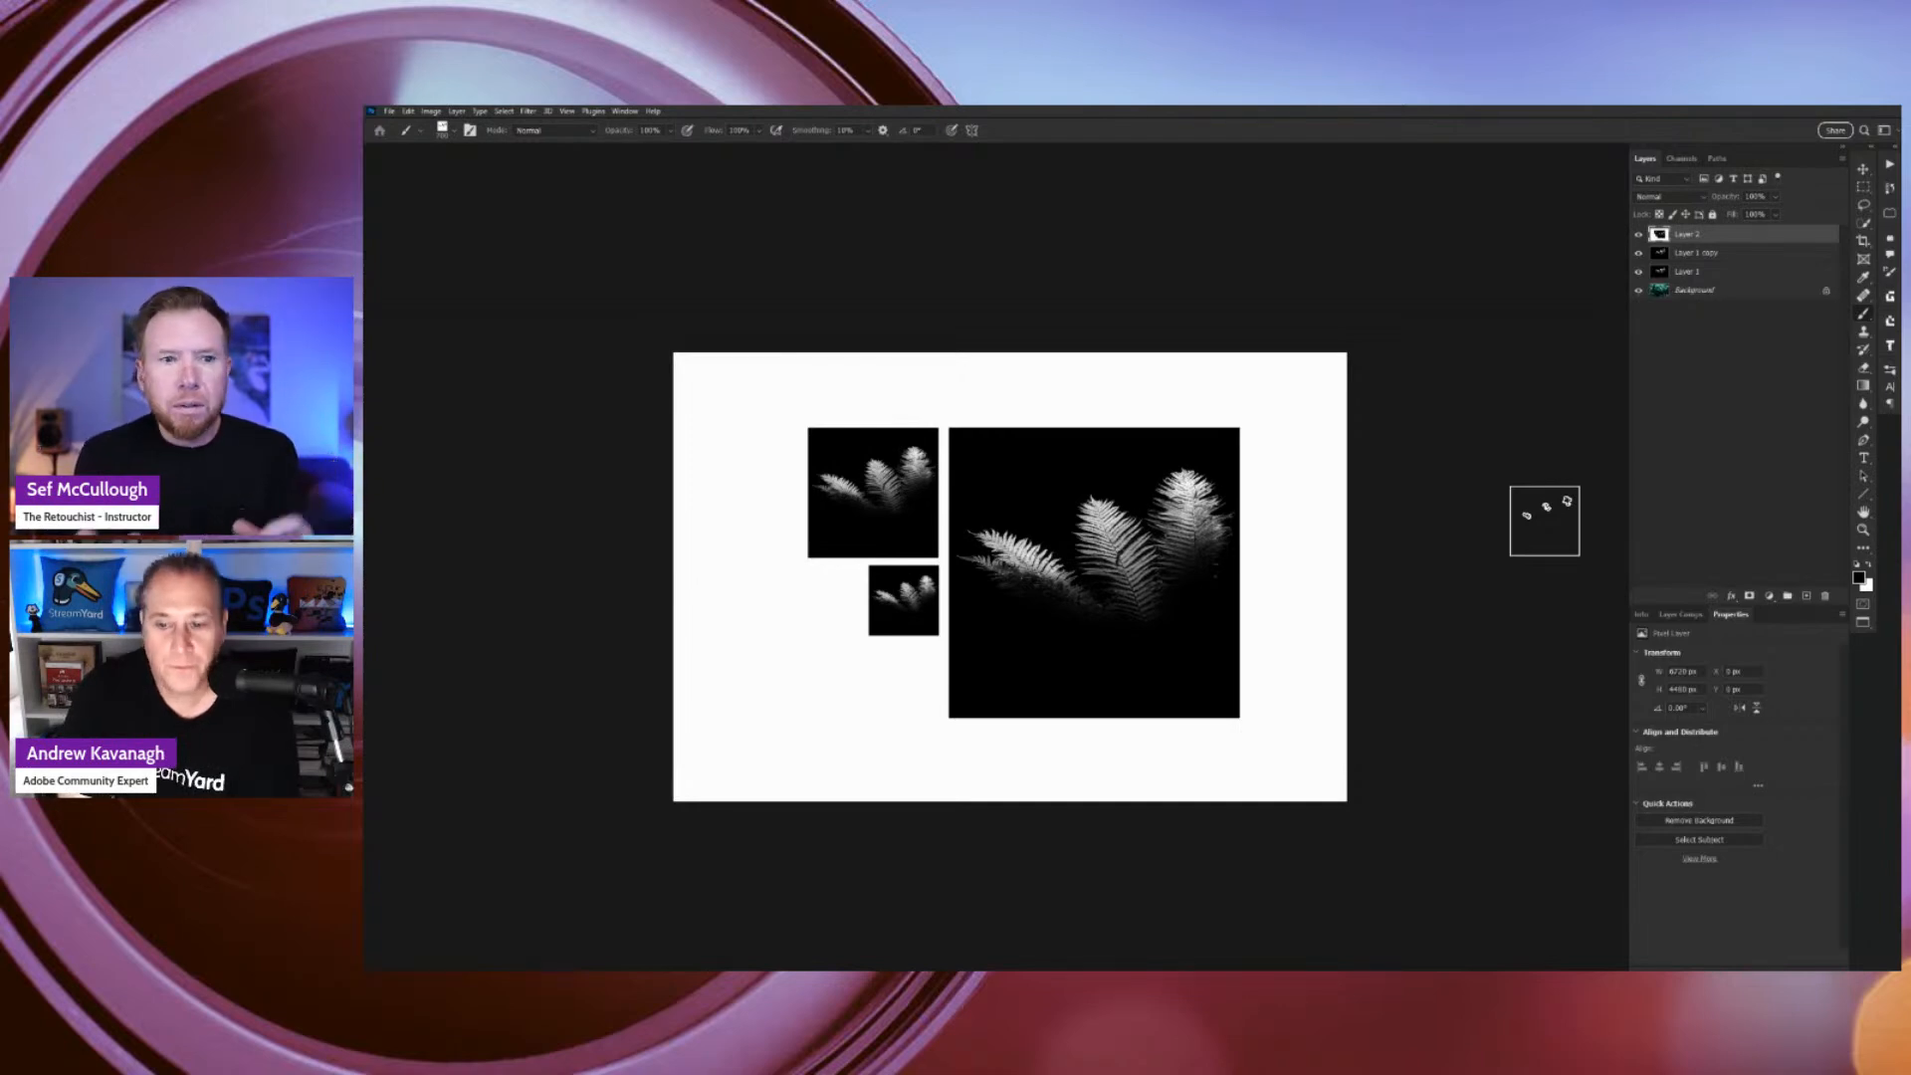
Hide the stamped test layer and invert Layer 1 copy to dark fronds on white.
{"action": "left_click", "coordinate": [1639, 235]}
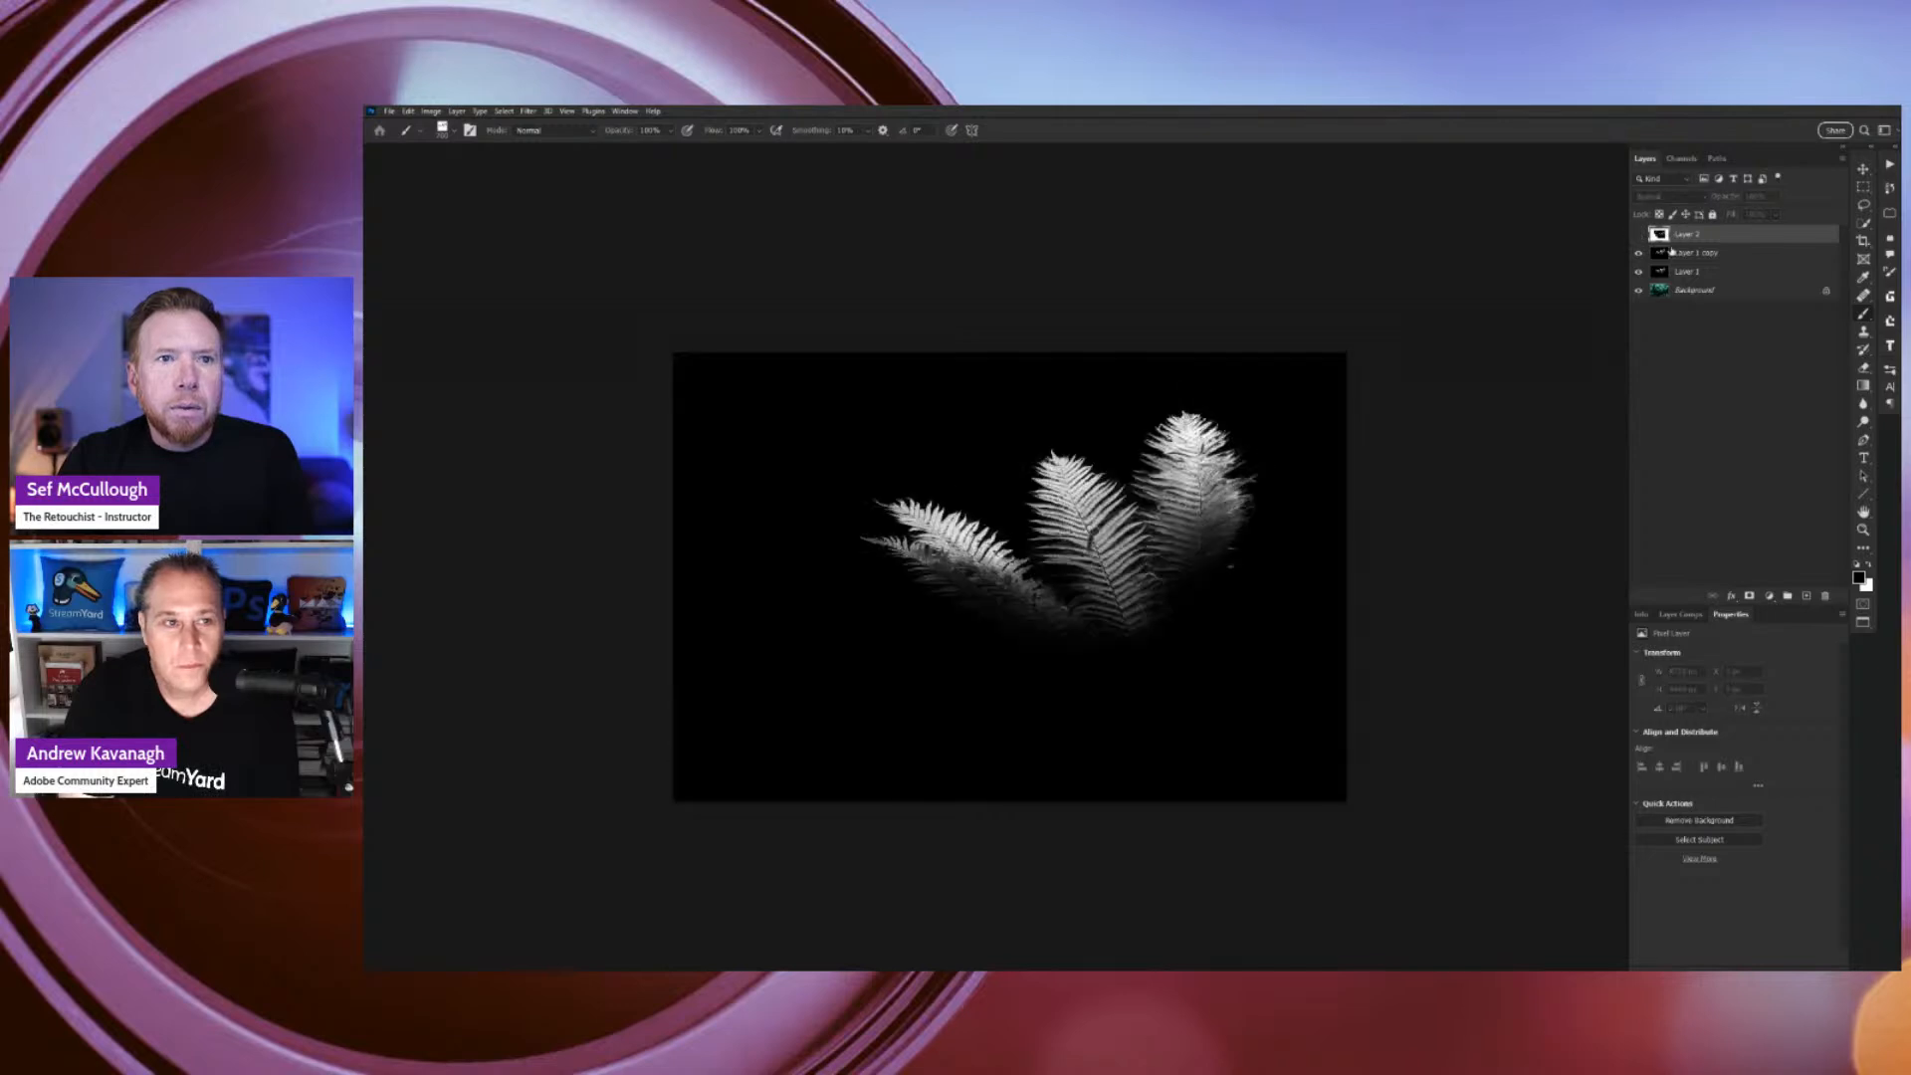
{"action": "left_click", "coordinate": [1686, 253]}
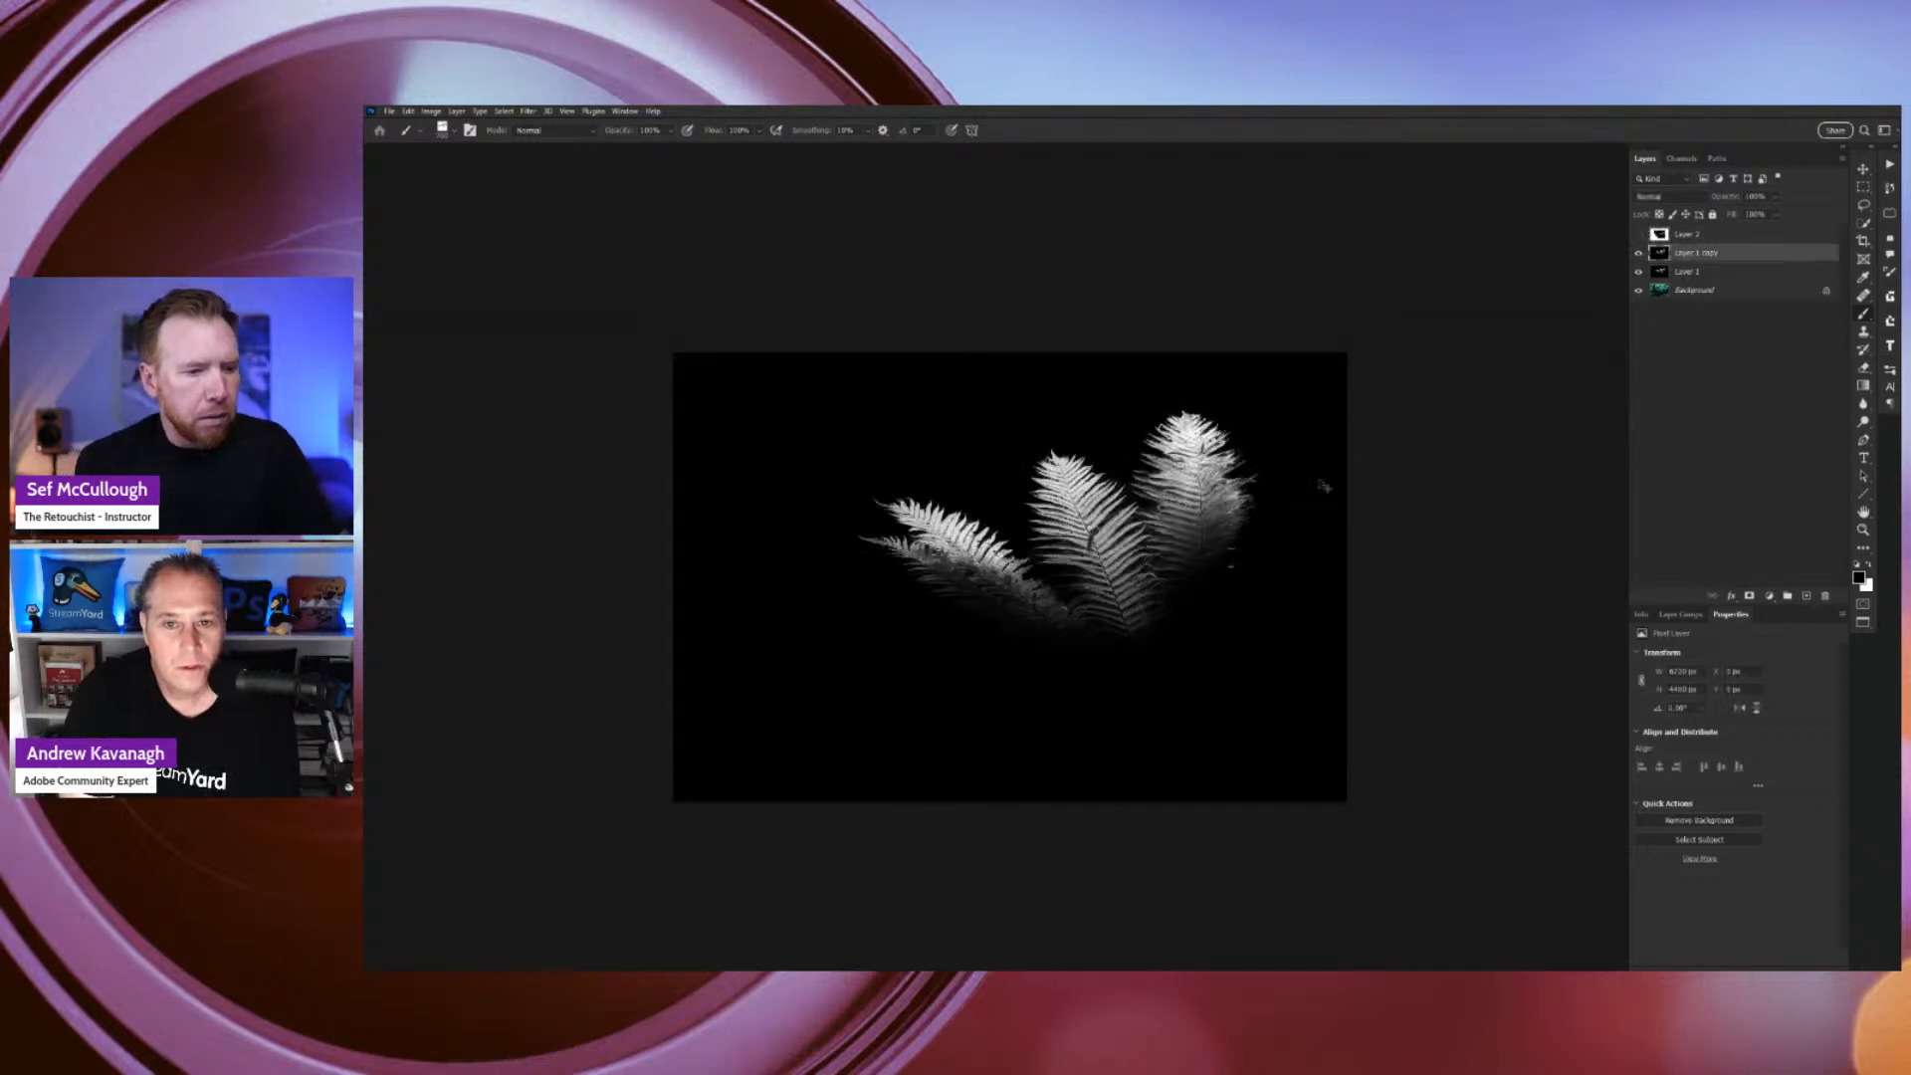
{"action": "key", "text": "ctrl+i"}
Place a square marquee around the dark fronds and transform the selection larger so it encloses the leftmost frond's tip.
{"action": "key", "text": "m"}
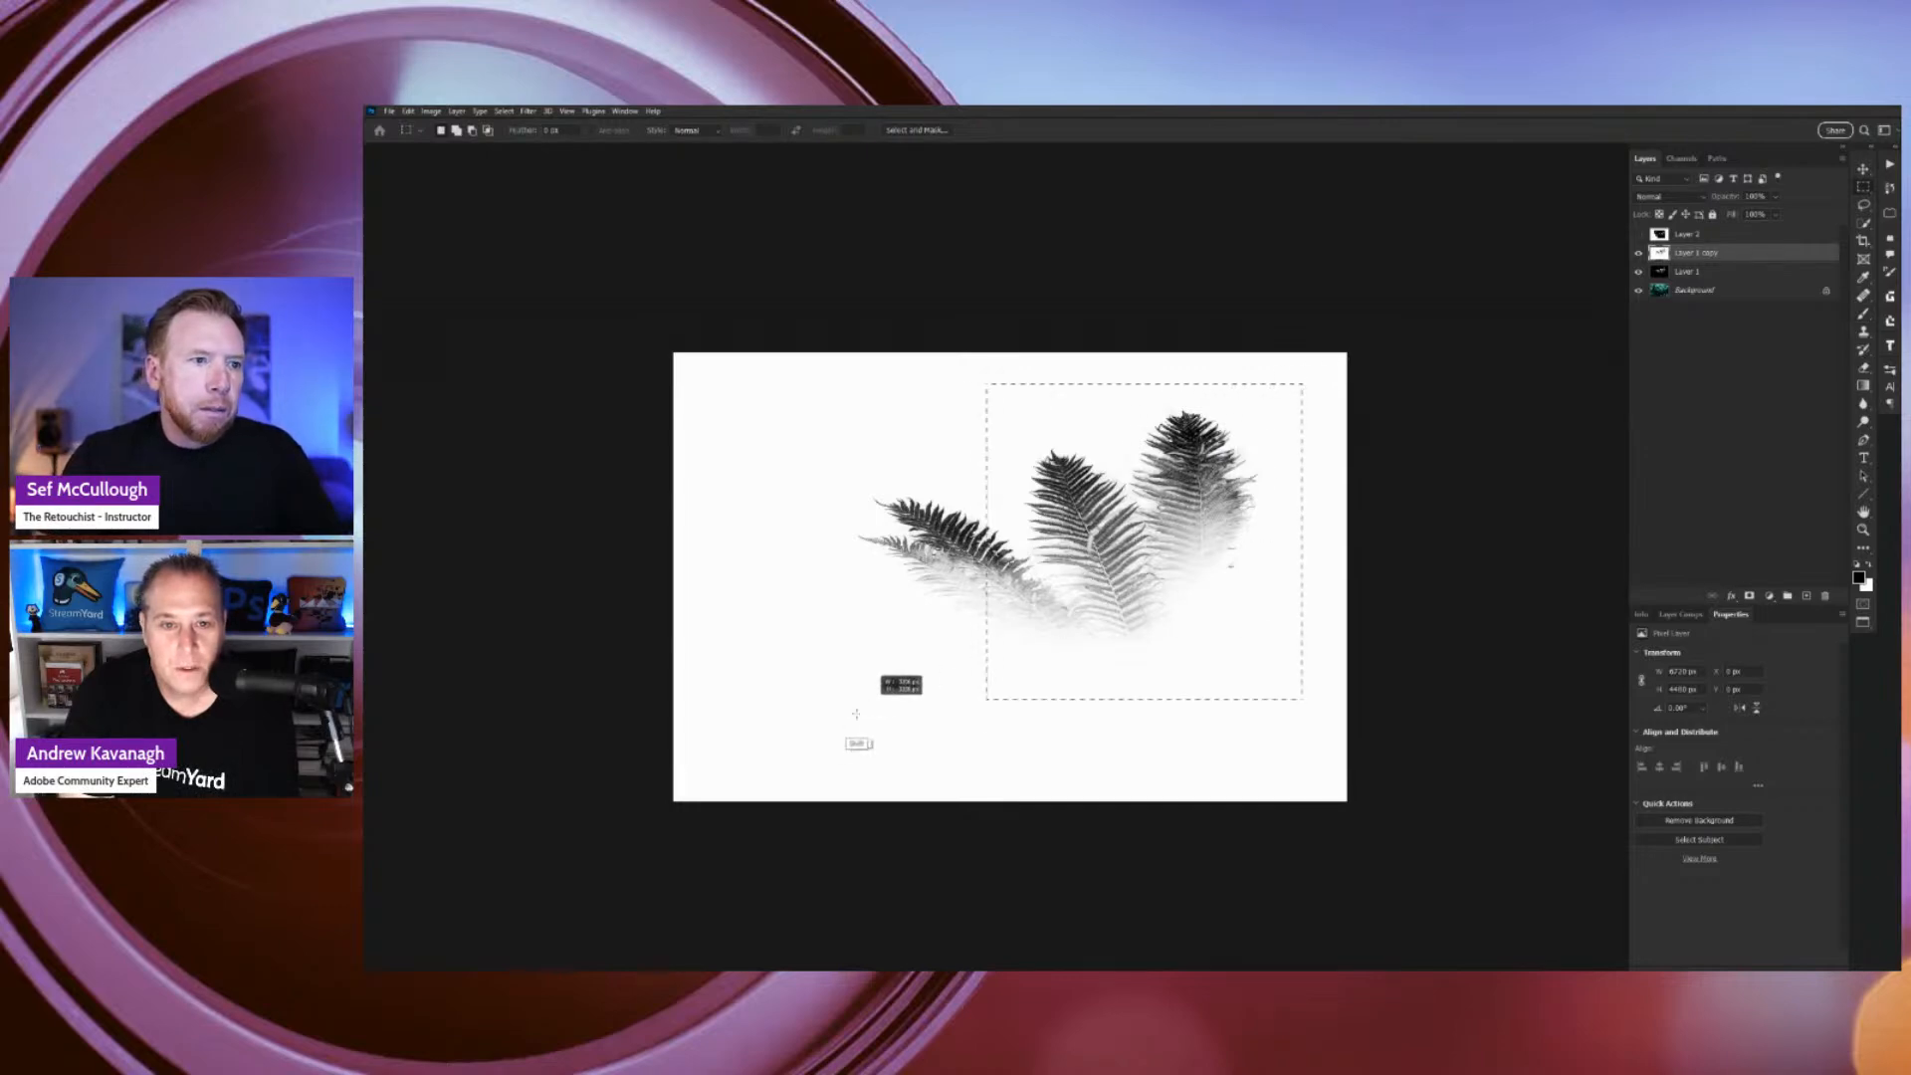
{"action": "left_click_drag", "start_coordinate": [856, 714], "coordinate": [802, 786]}
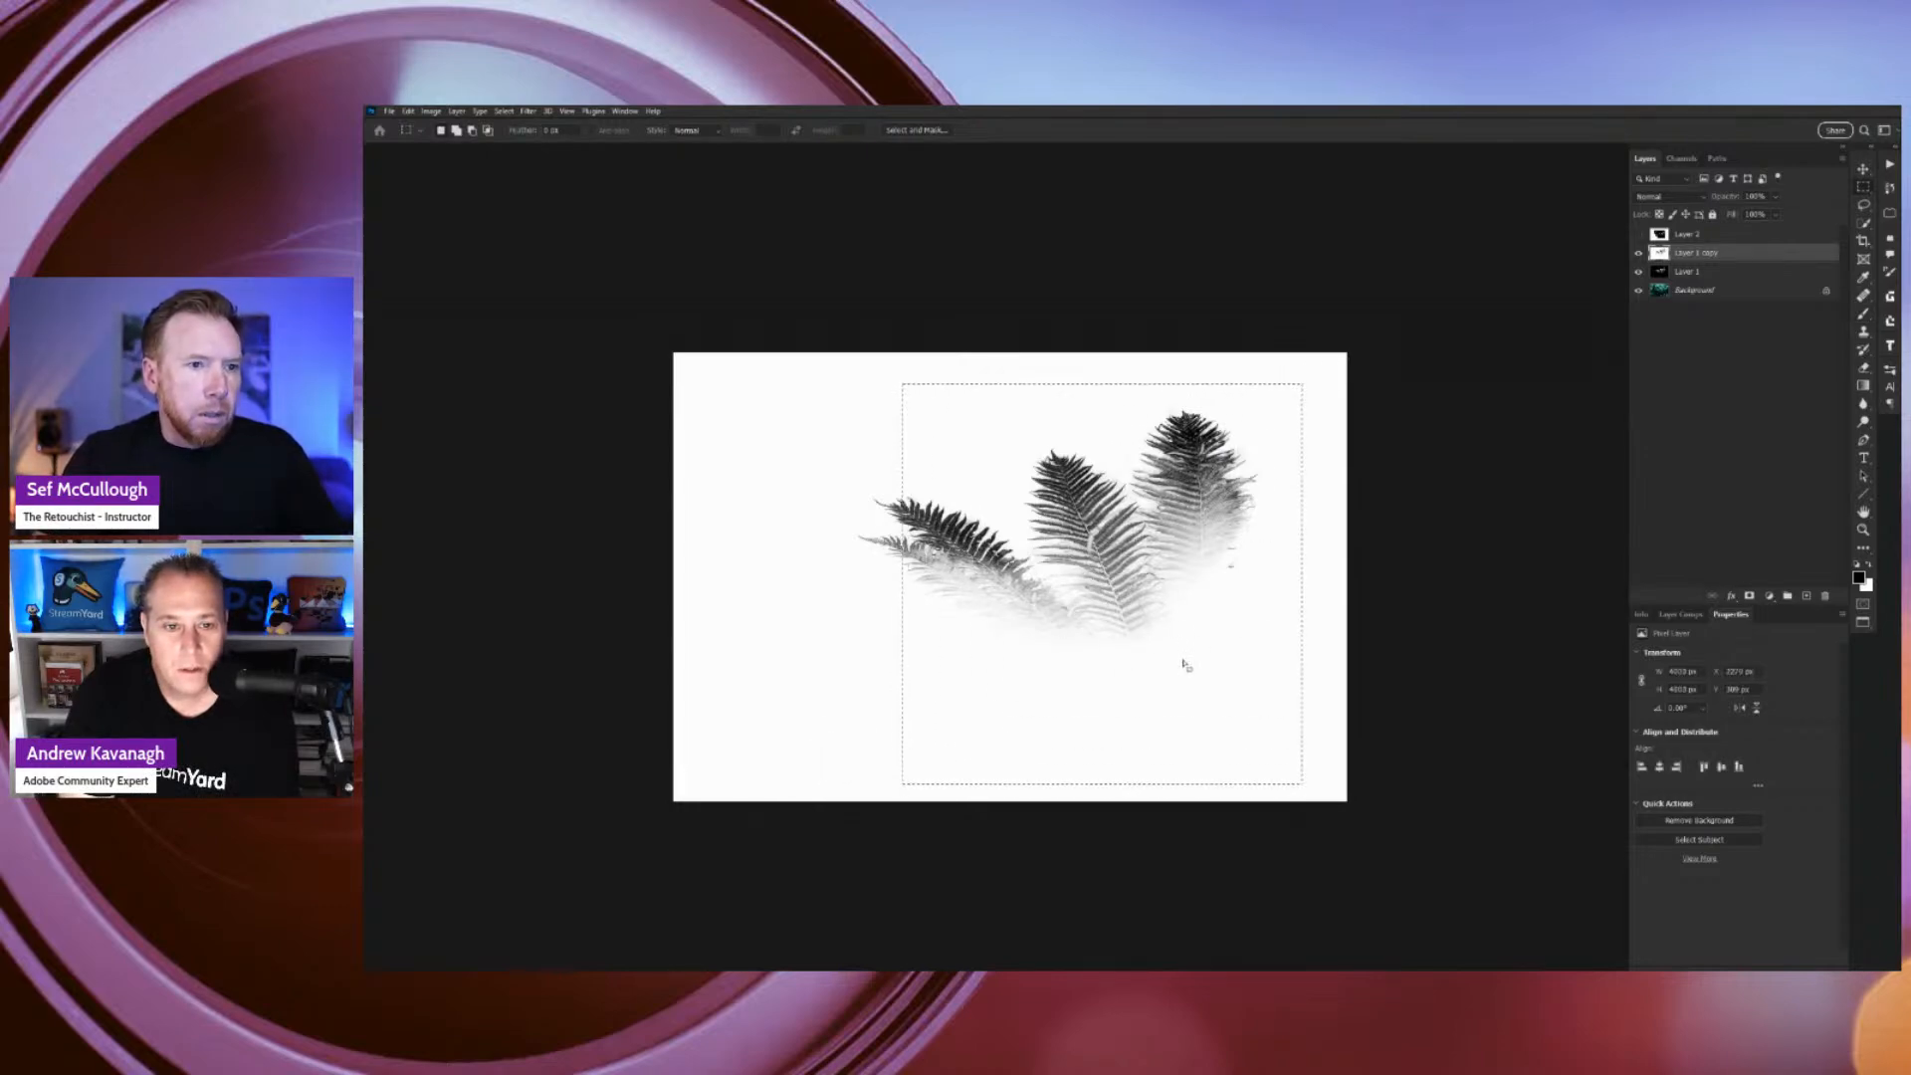
{"action": "left_click_drag", "start_coordinate": [1186, 665], "coordinate": [1149, 665]}
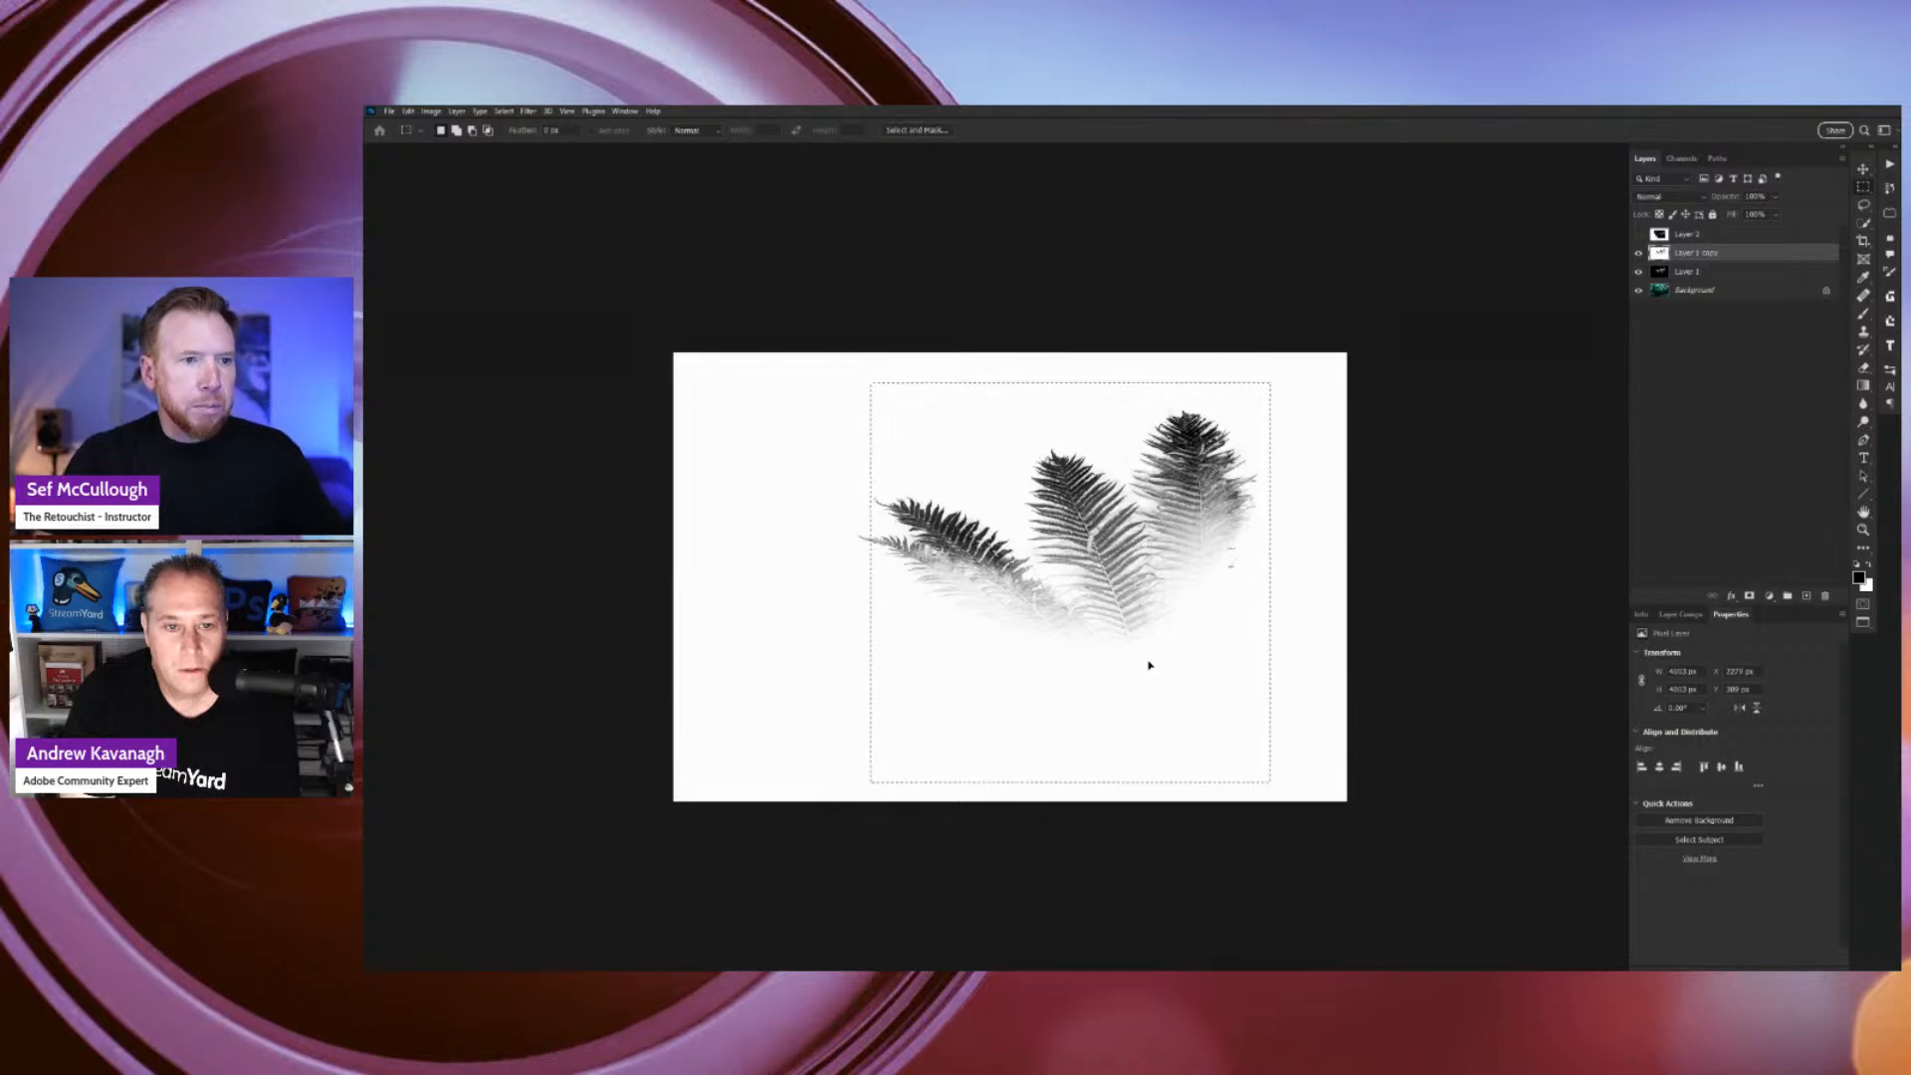
{"action": "right_click", "coordinate": [1012, 662]}
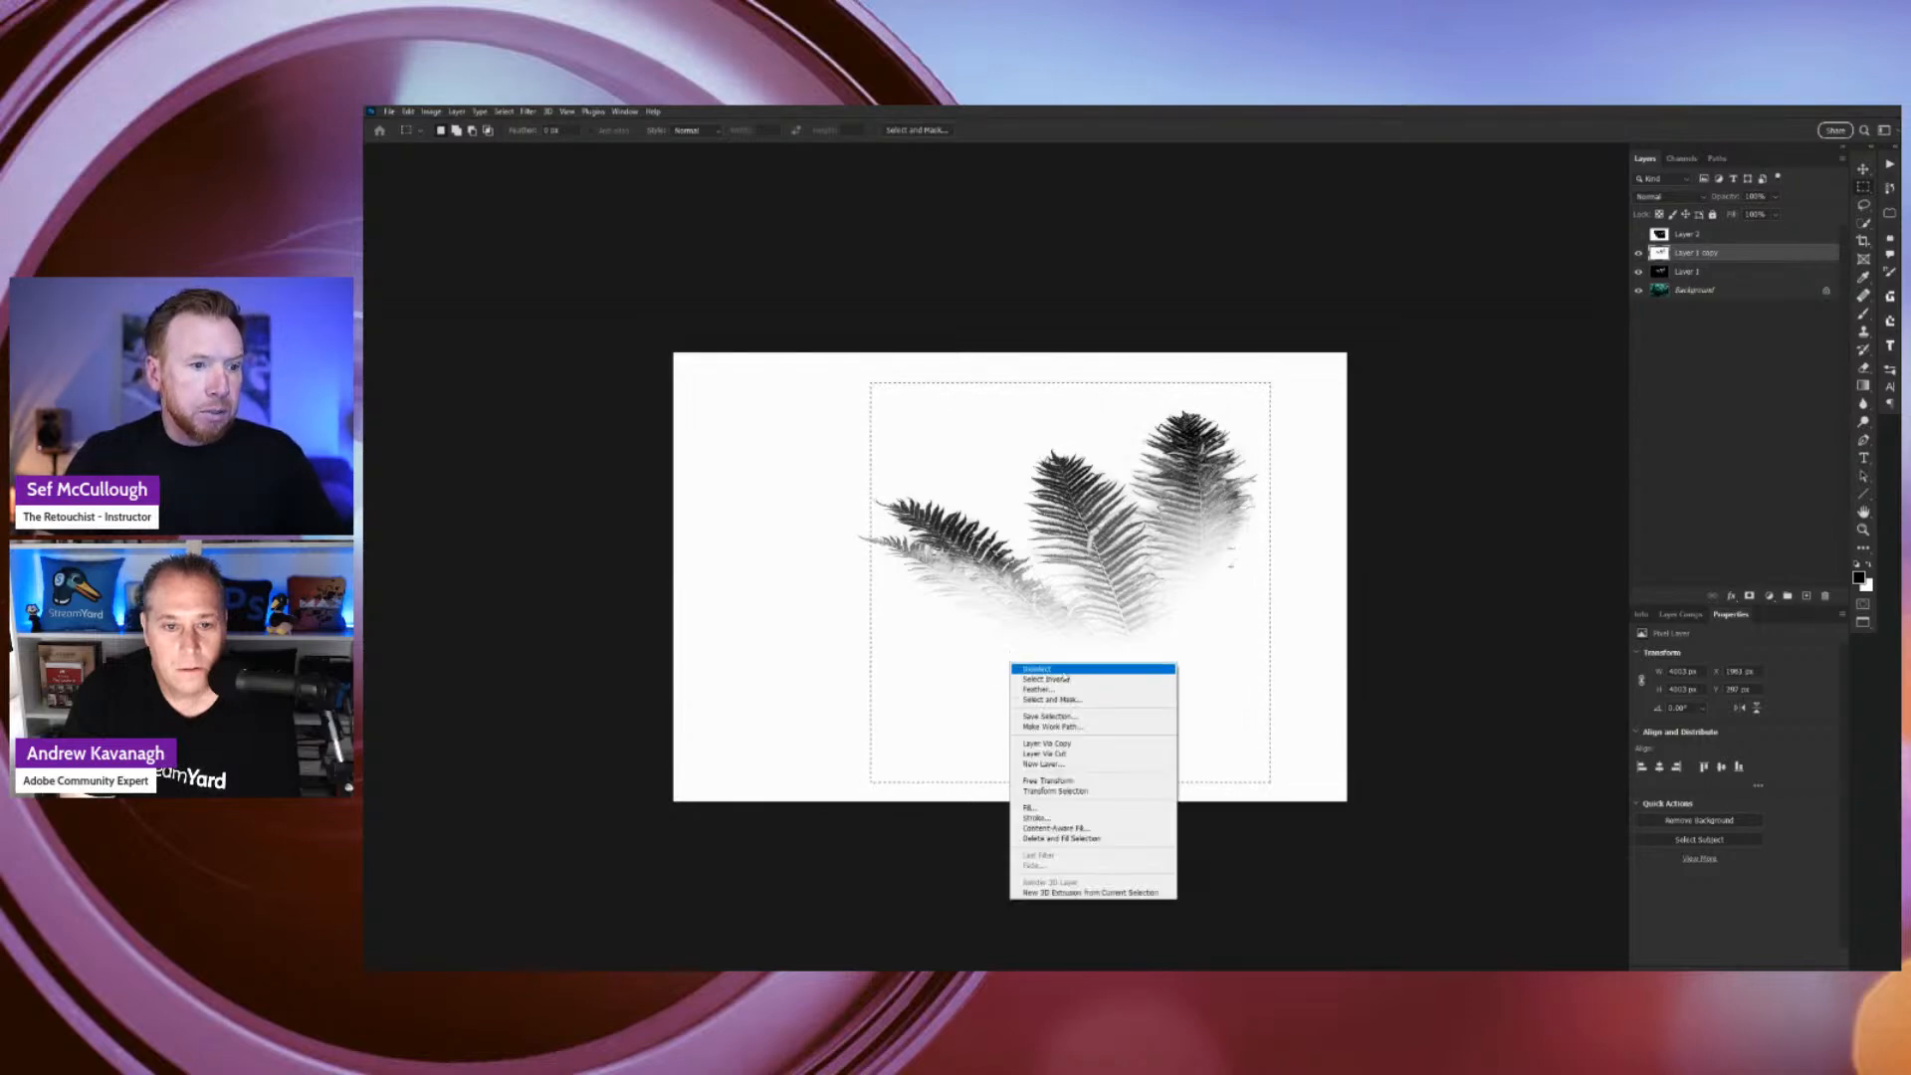
{"action": "left_click", "coordinate": [1078, 783]}
{"action": "left_click_drag", "start_coordinate": [866, 381], "coordinate": [851, 364]}
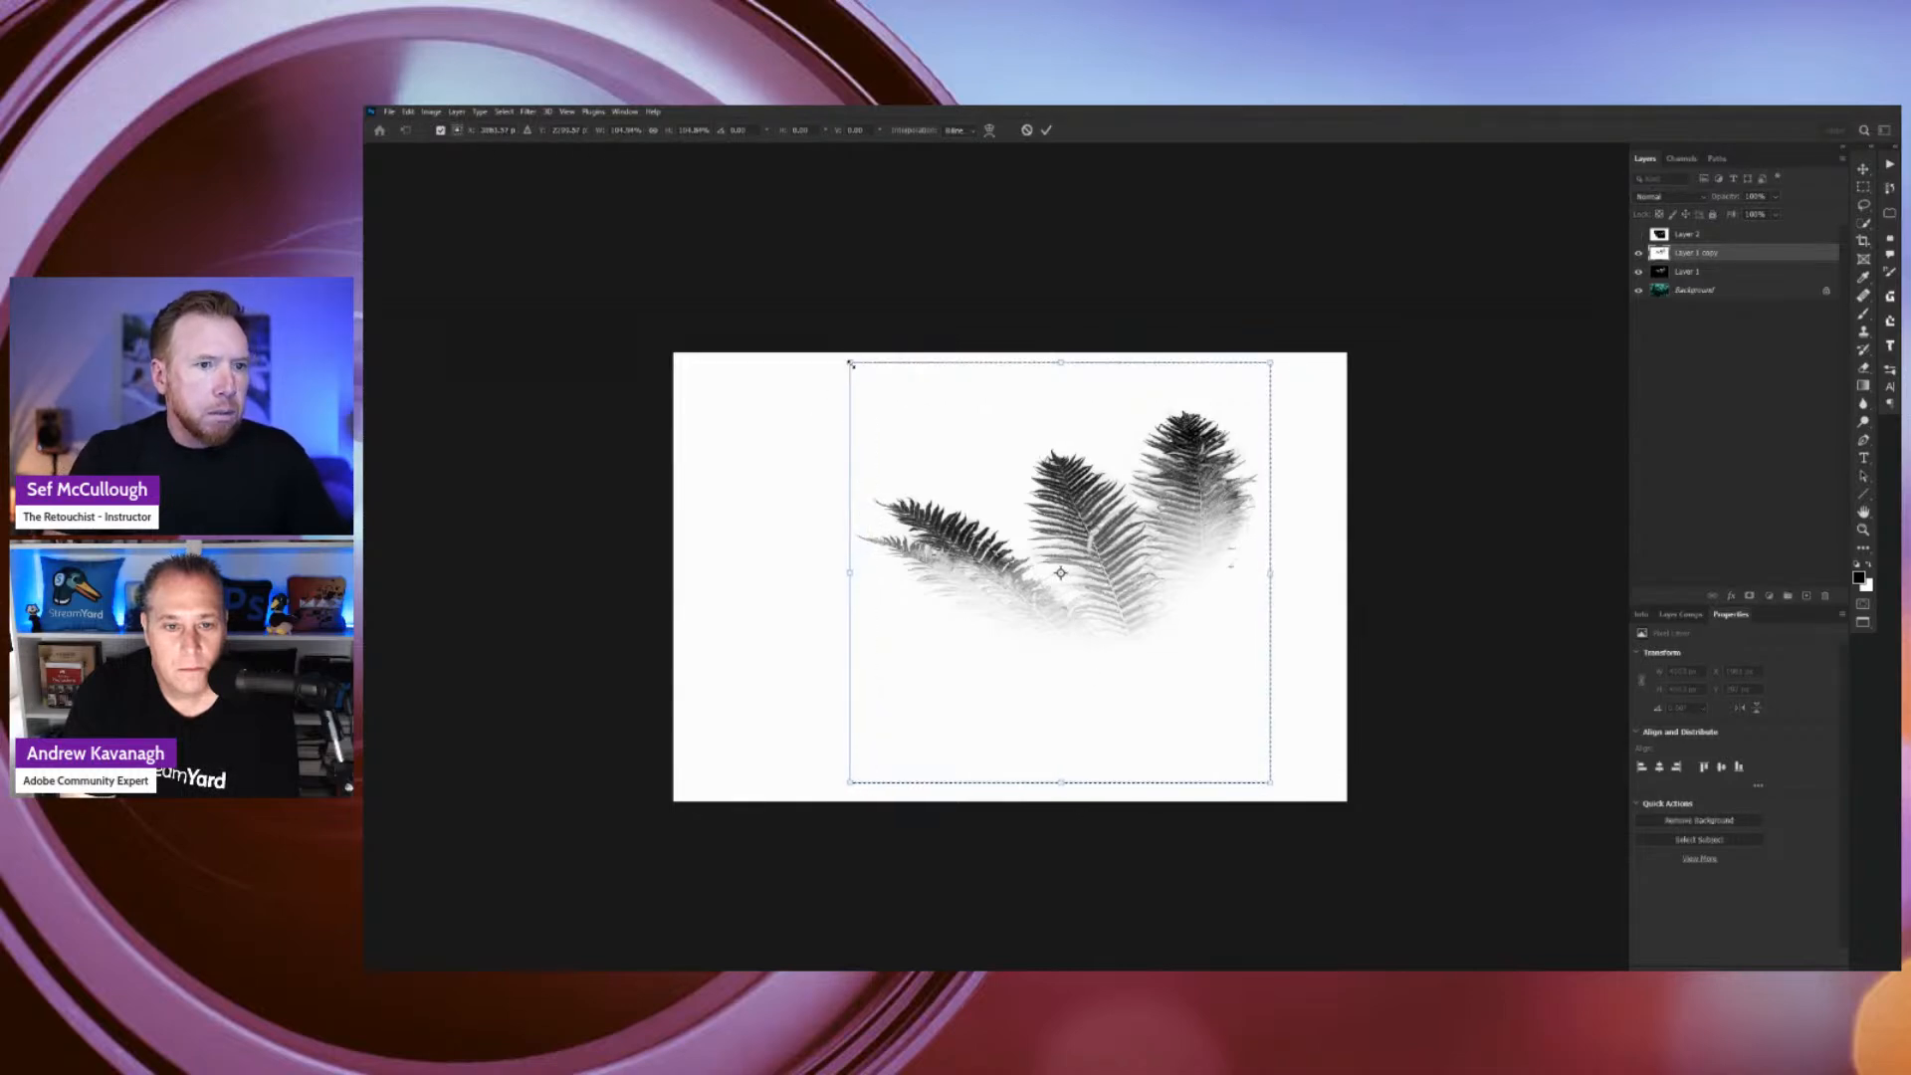
{"action": "key", "text": "Return"}
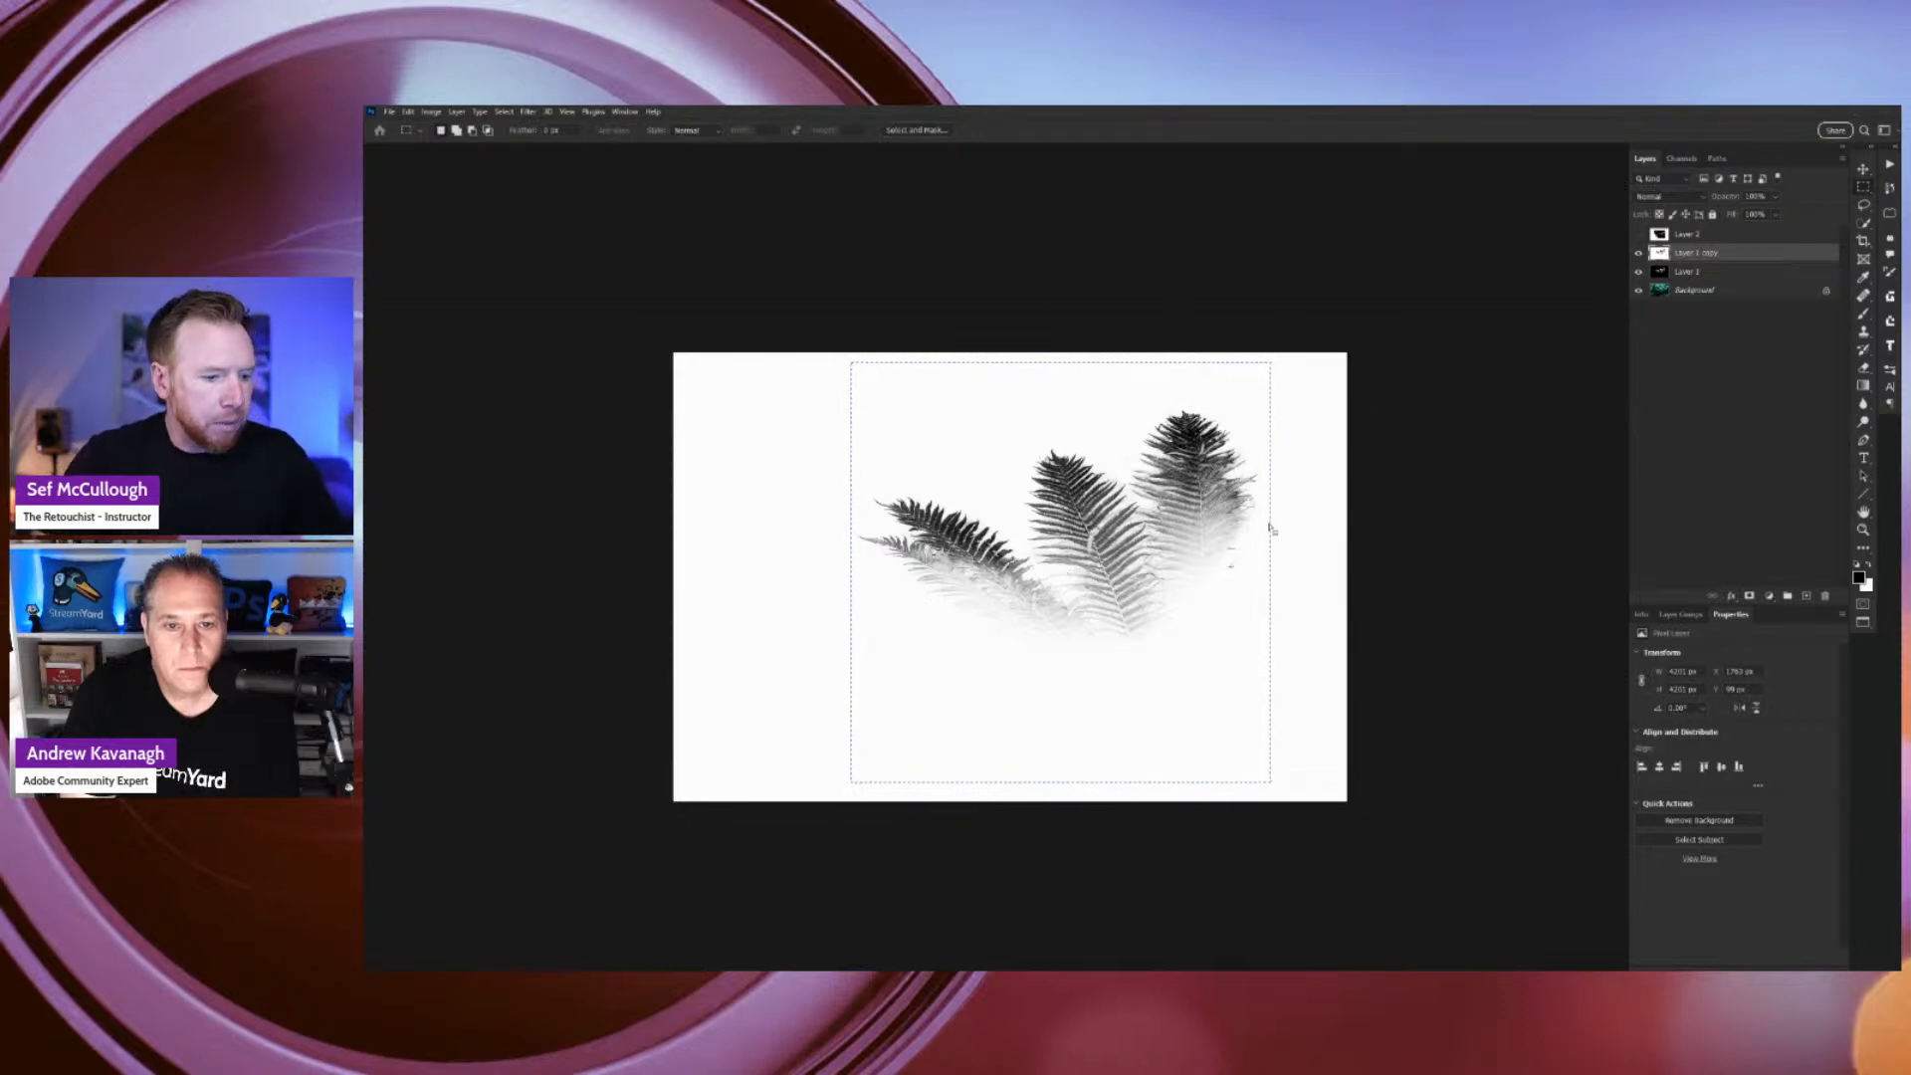
Define a brush preset named FERN 2 from the selected dark fronds on white.
{"action": "left_click", "coordinate": [408, 110]}
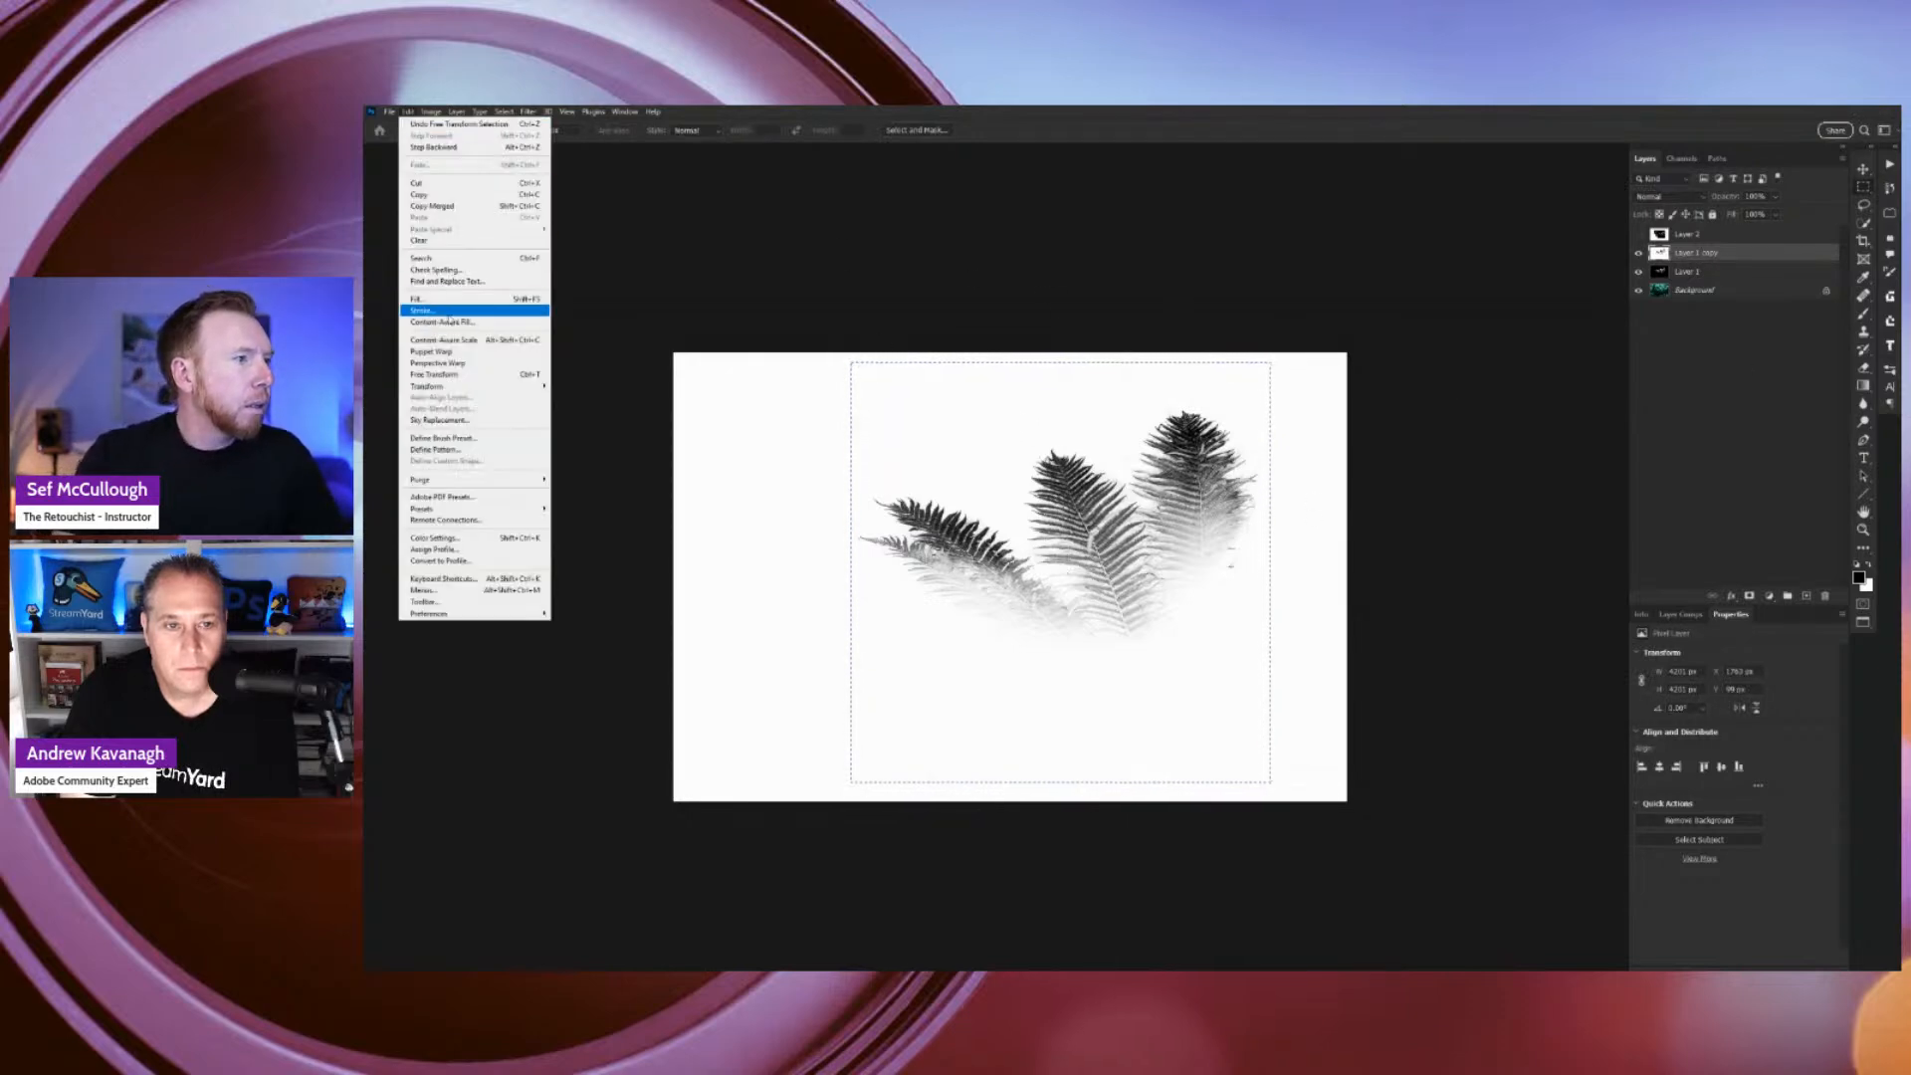
{"action": "left_click", "coordinate": [482, 437]}
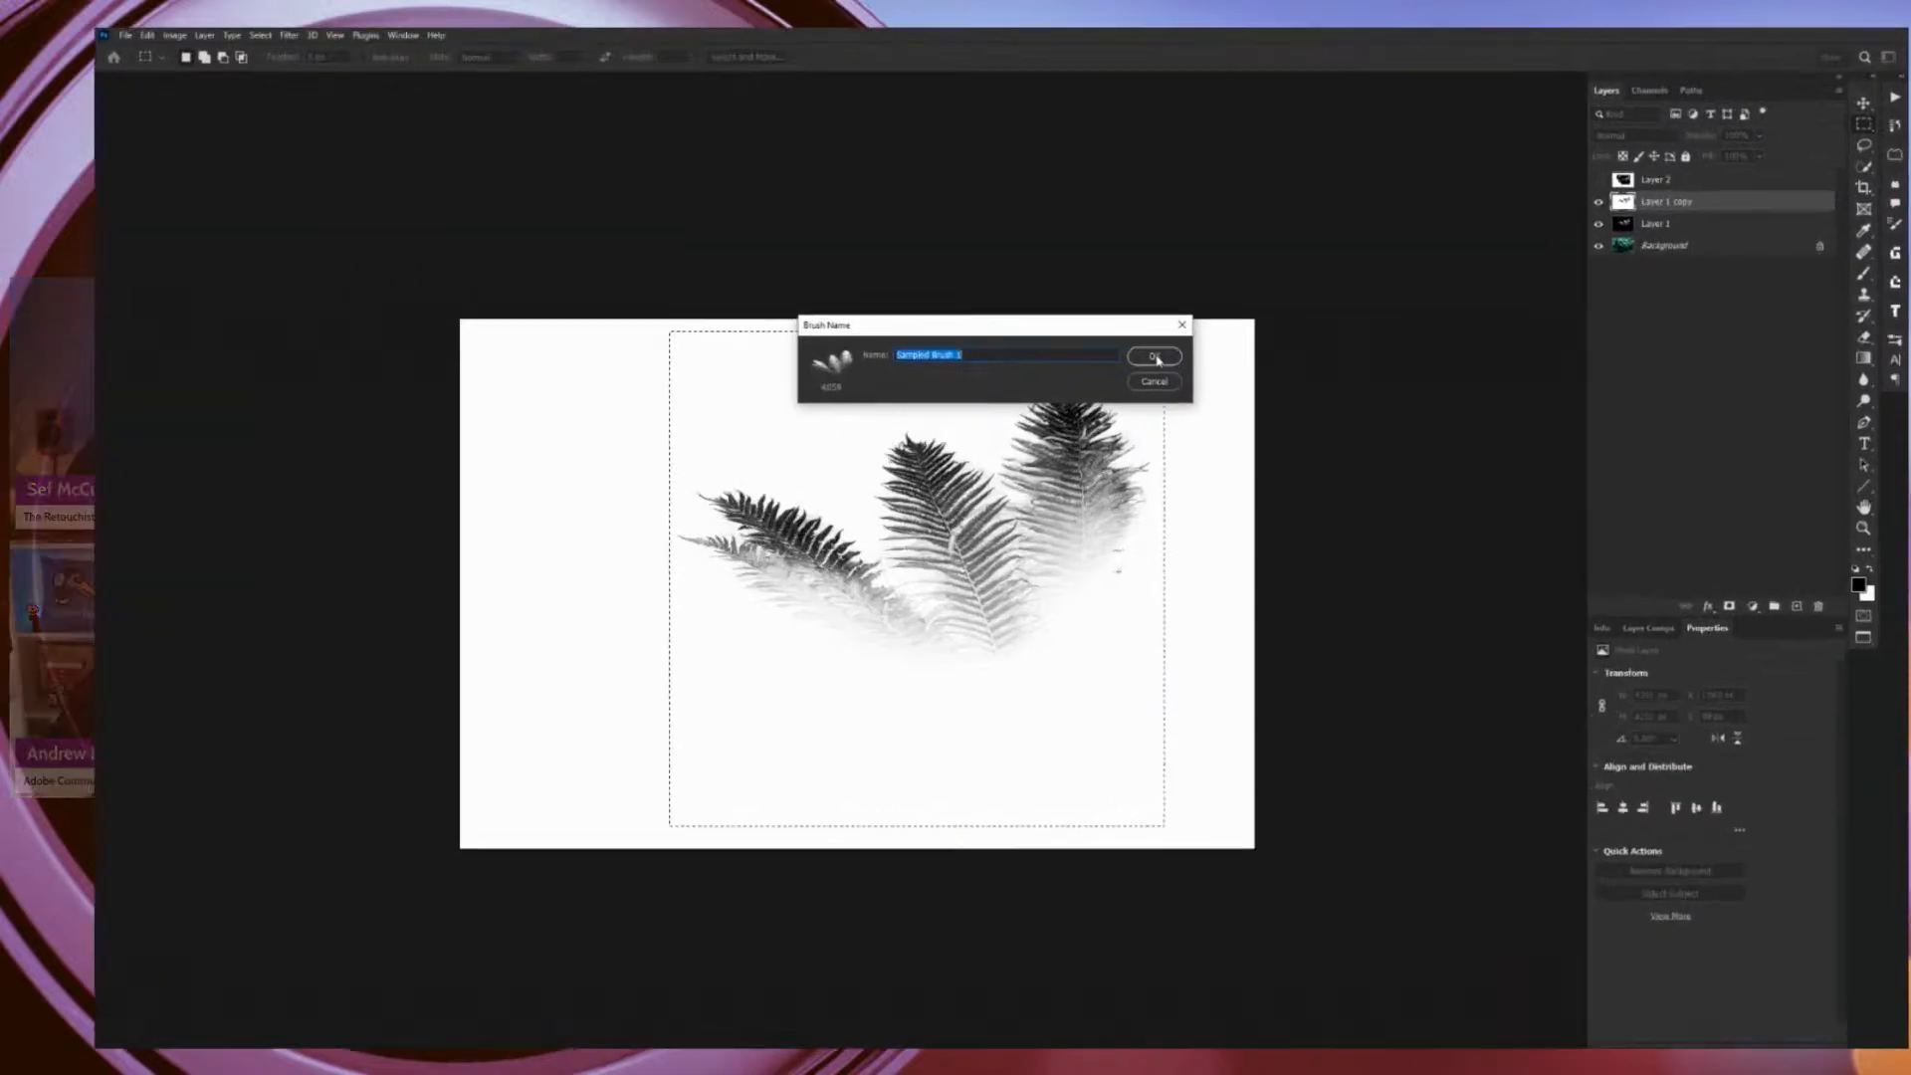
{"action": "type", "text": "FERN 2"}
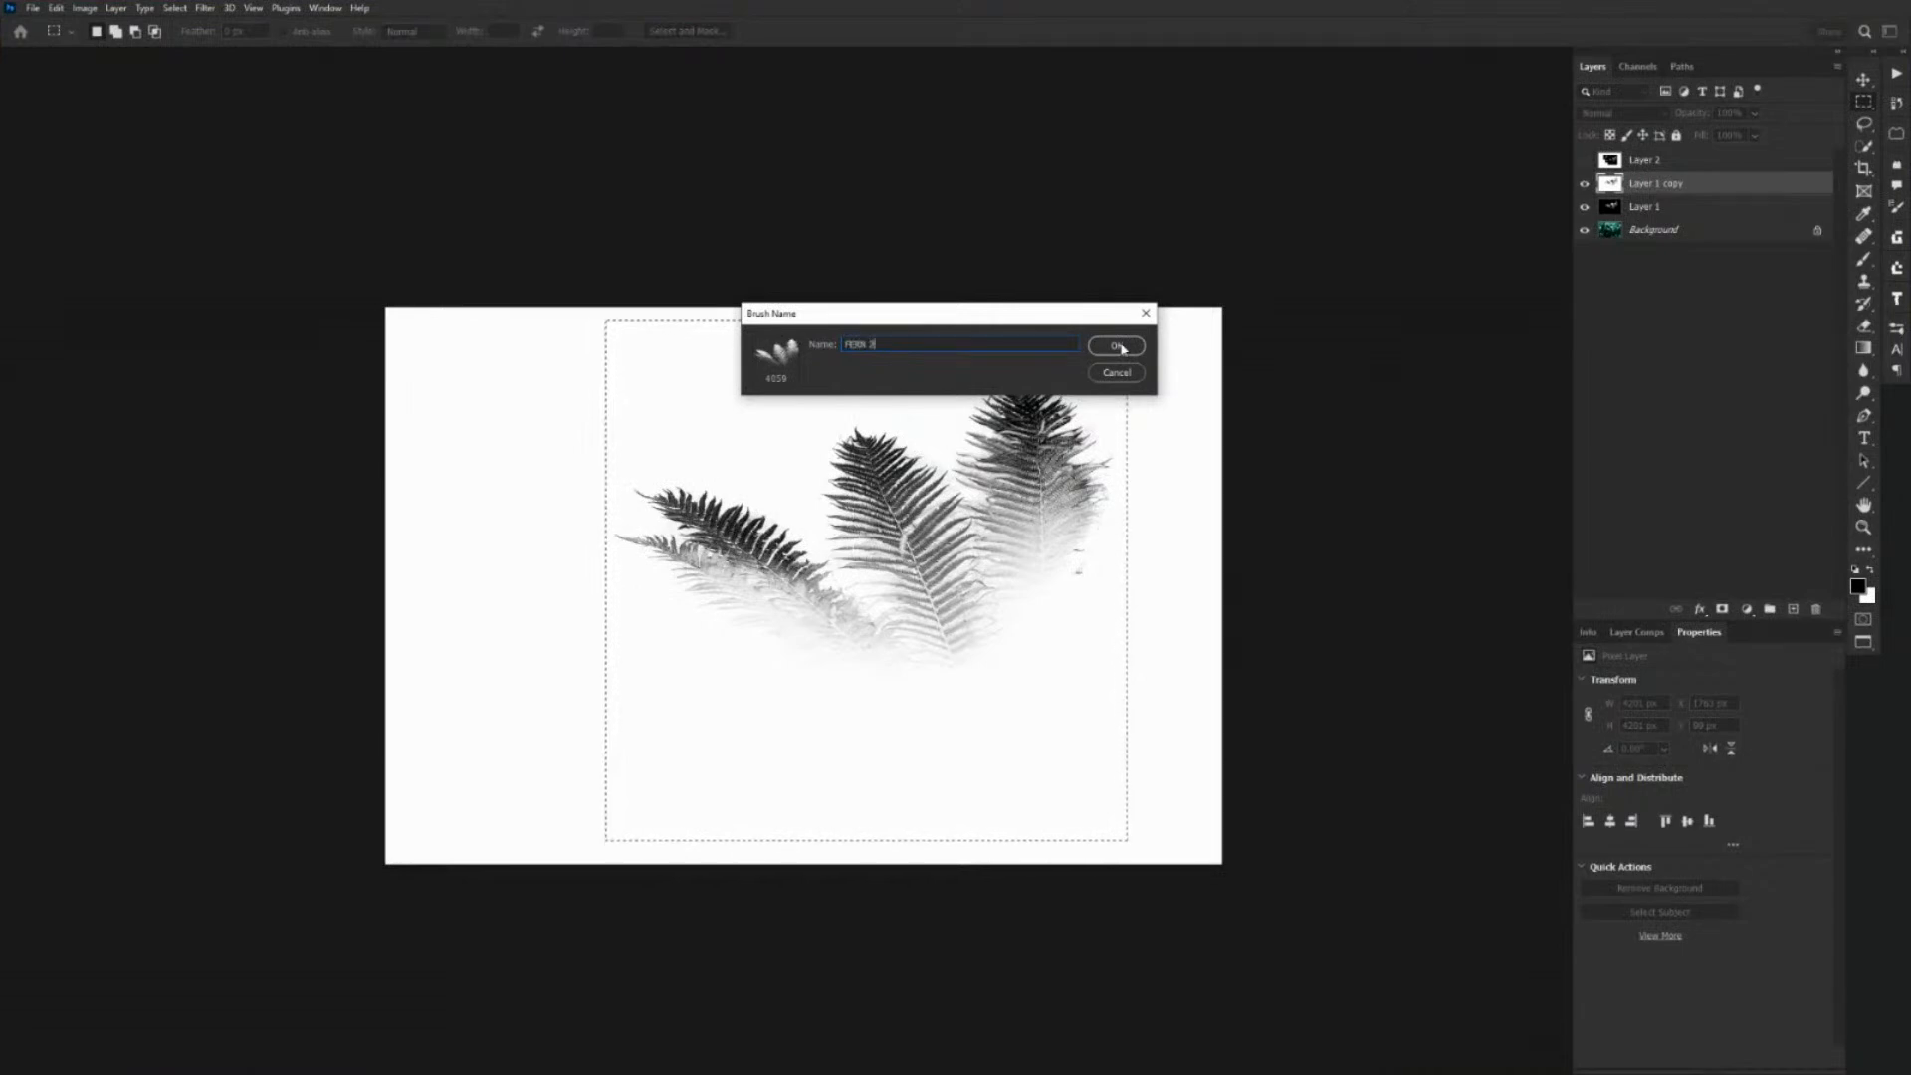
{"action": "left_click", "coordinate": [1121, 348]}
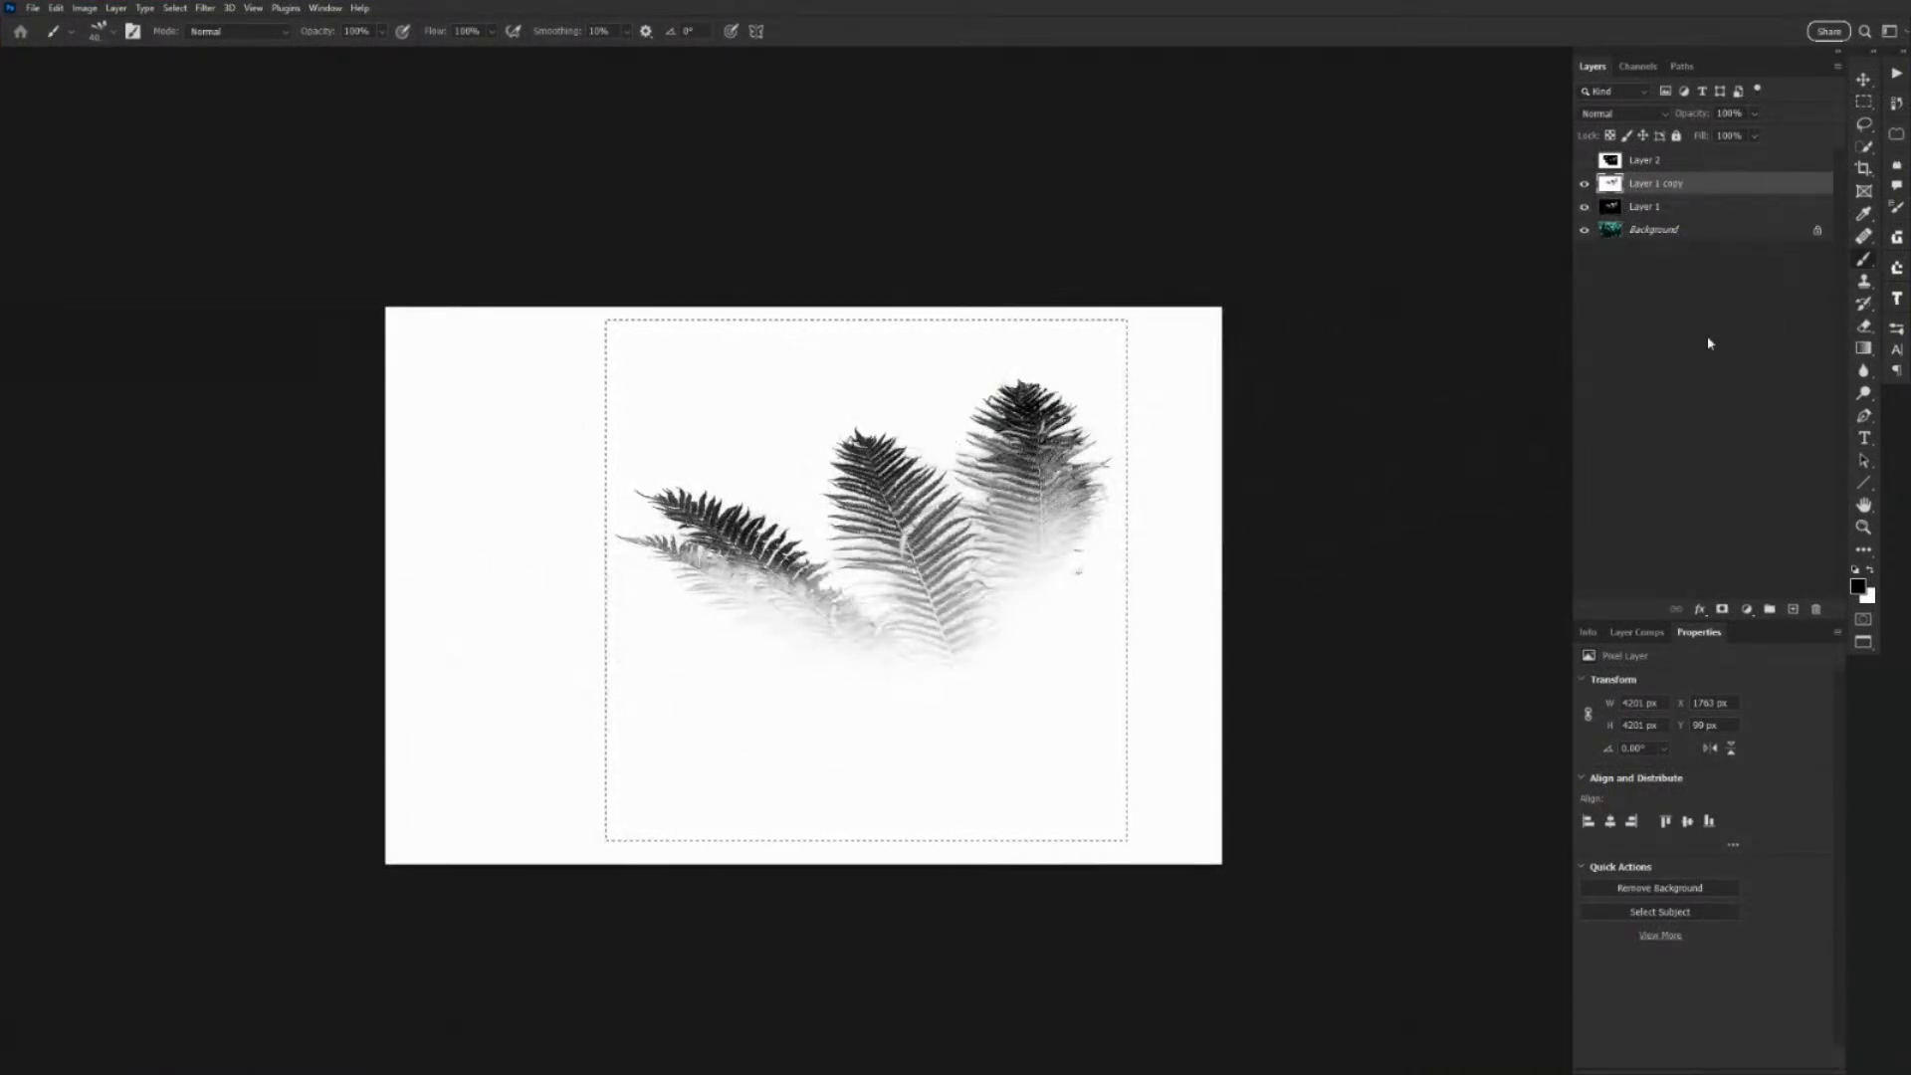
Add a new layer above Layer 1 copy, clear the selection and fill the layer with white.
{"action": "left_click", "coordinate": [1793, 608]}
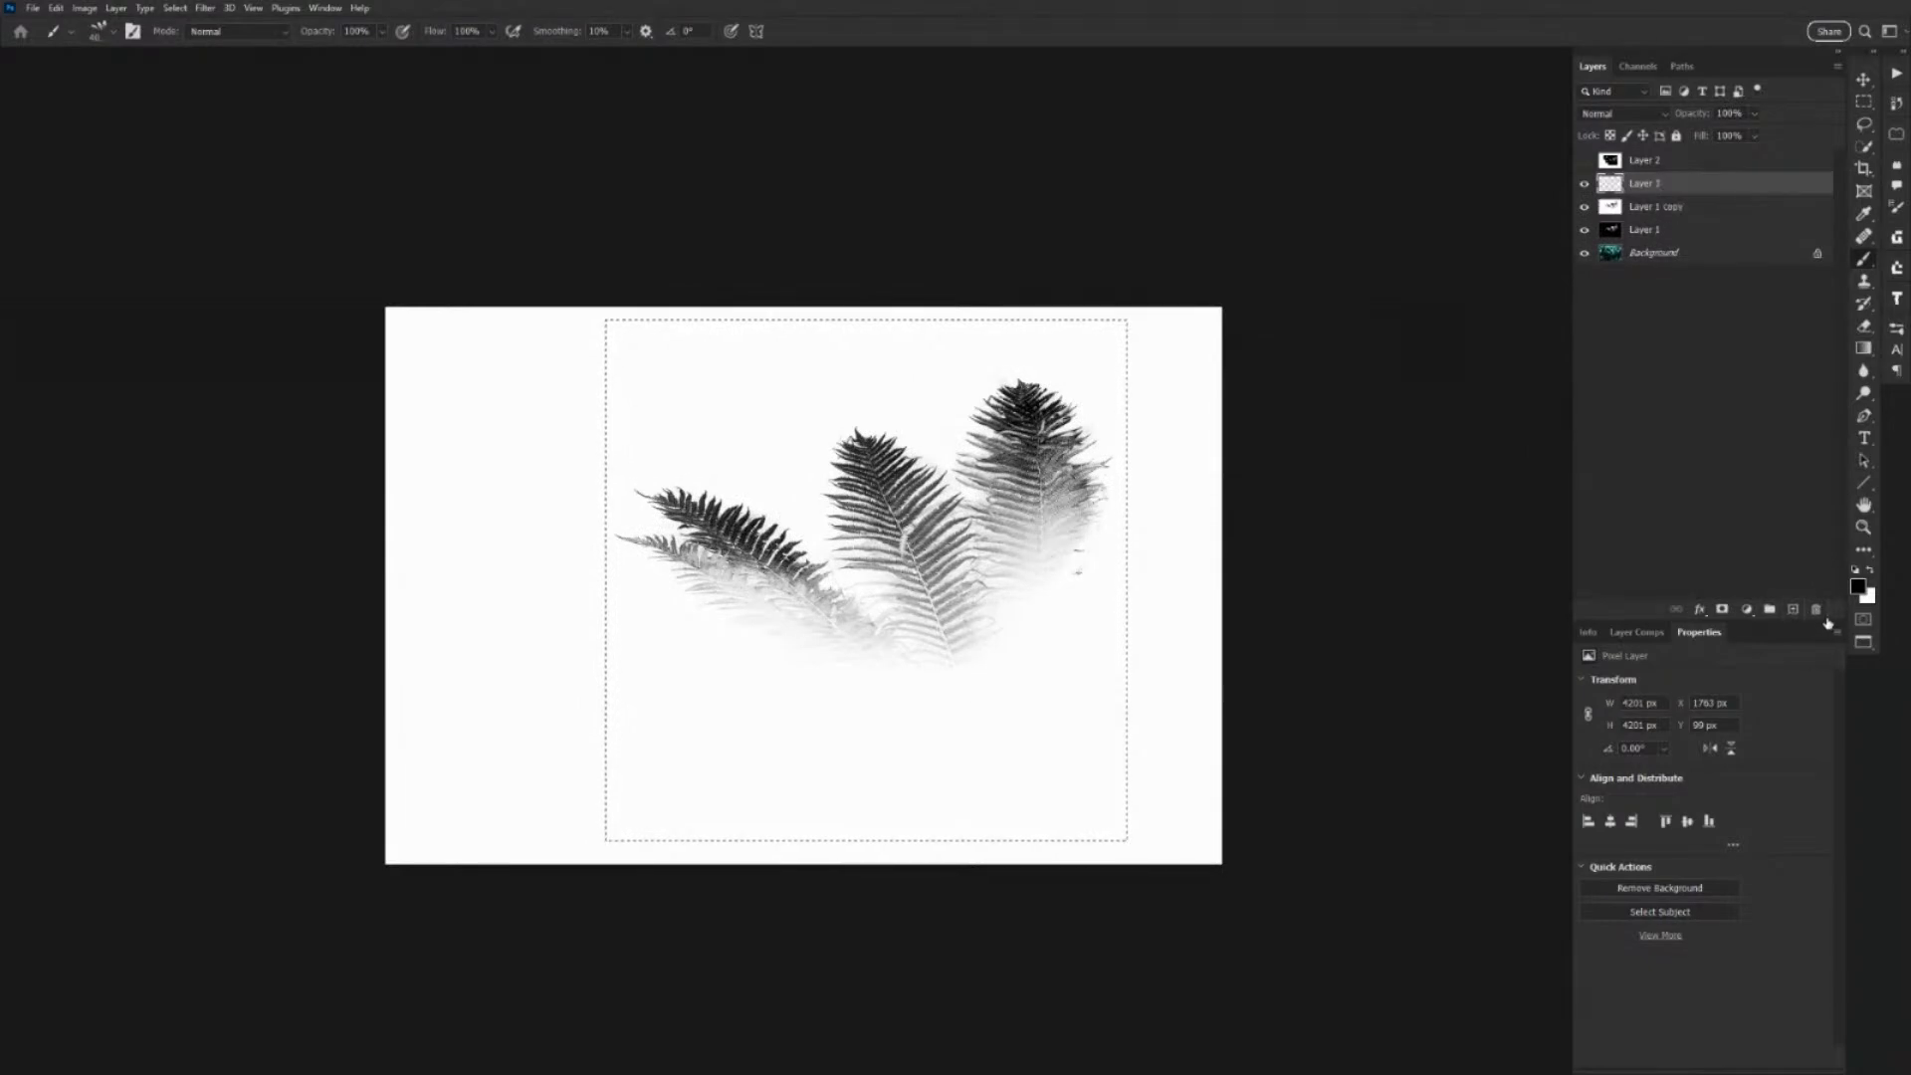
{"action": "key", "text": "ctrl+d"}
{"action": "key", "text": "ctrl+BackSpace"}
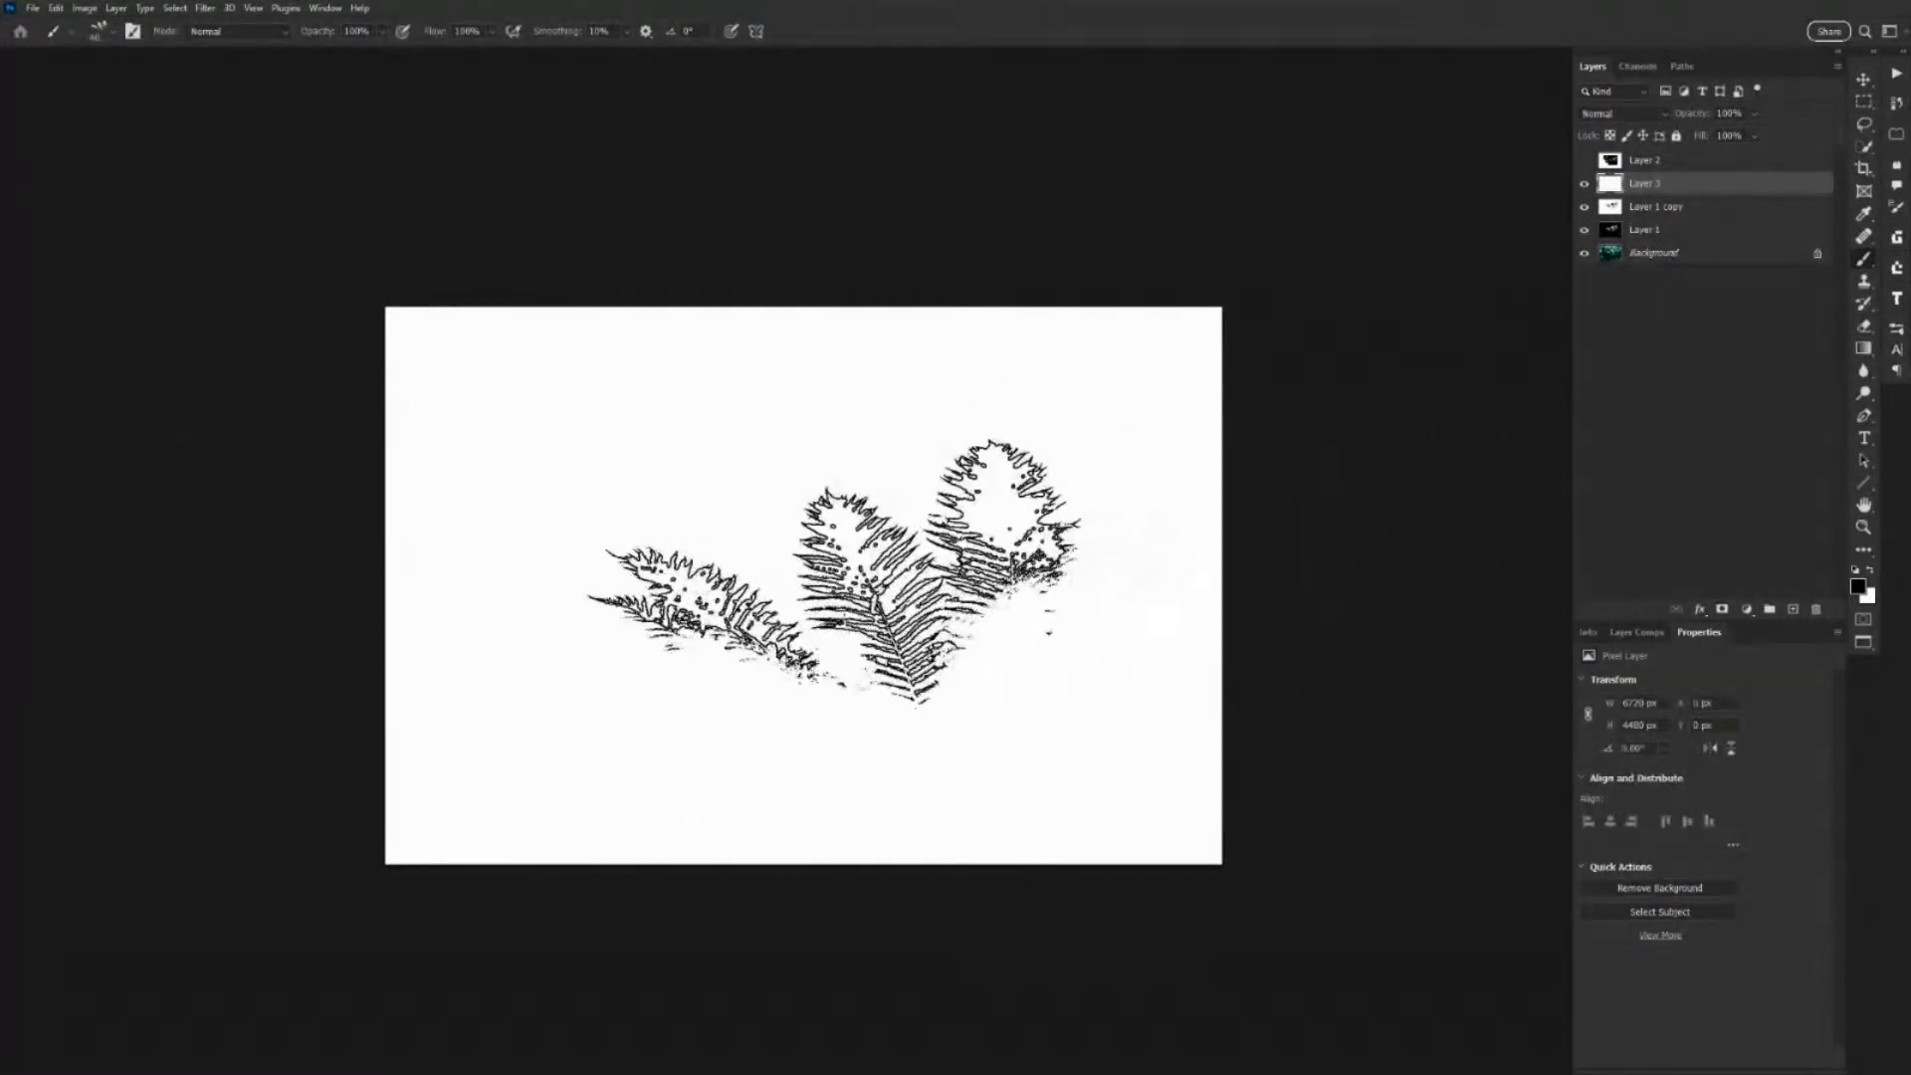
Reduce the new fern brush's size to 1200 px.
{"action": "key", "text": "["}
{"action": "key", "text": "["}
{"action": "key", "text": "["}
{"action": "key", "text": "["}
{"action": "key", "text": "["}
{"action": "key", "text": "["}
{"action": "key", "text": "["}
{"action": "key", "text": "["}
{"action": "key", "text": "["}
{"action": "key", "text": "["}
{"action": "key", "text": "["}
{"action": "key", "text": "["}
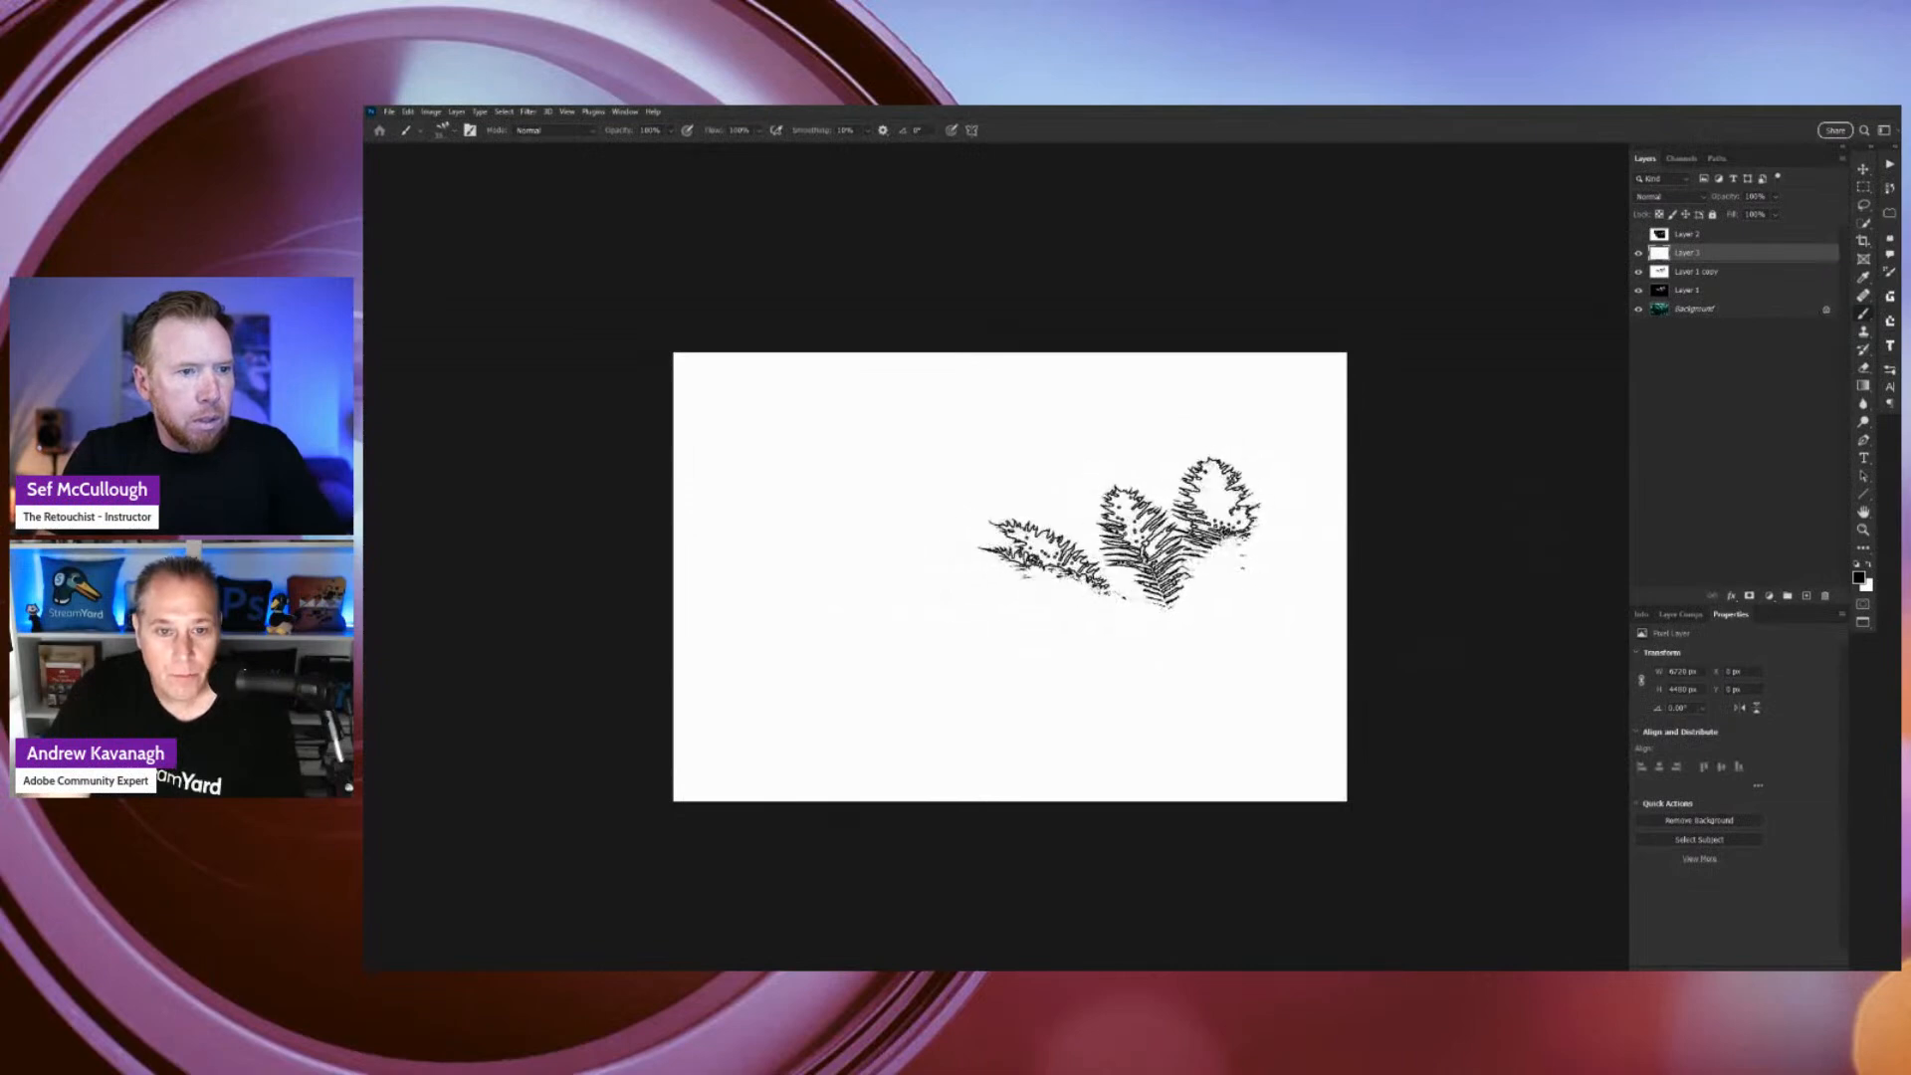
{"action": "key", "text": "["}
{"action": "key", "text": "["}
{"action": "key", "text": "["}
{"action": "key", "text": "["}
{"action": "key", "text": "["}
{"action": "key", "text": "["}
{"action": "key", "text": "["}
{"action": "key", "text": "["}
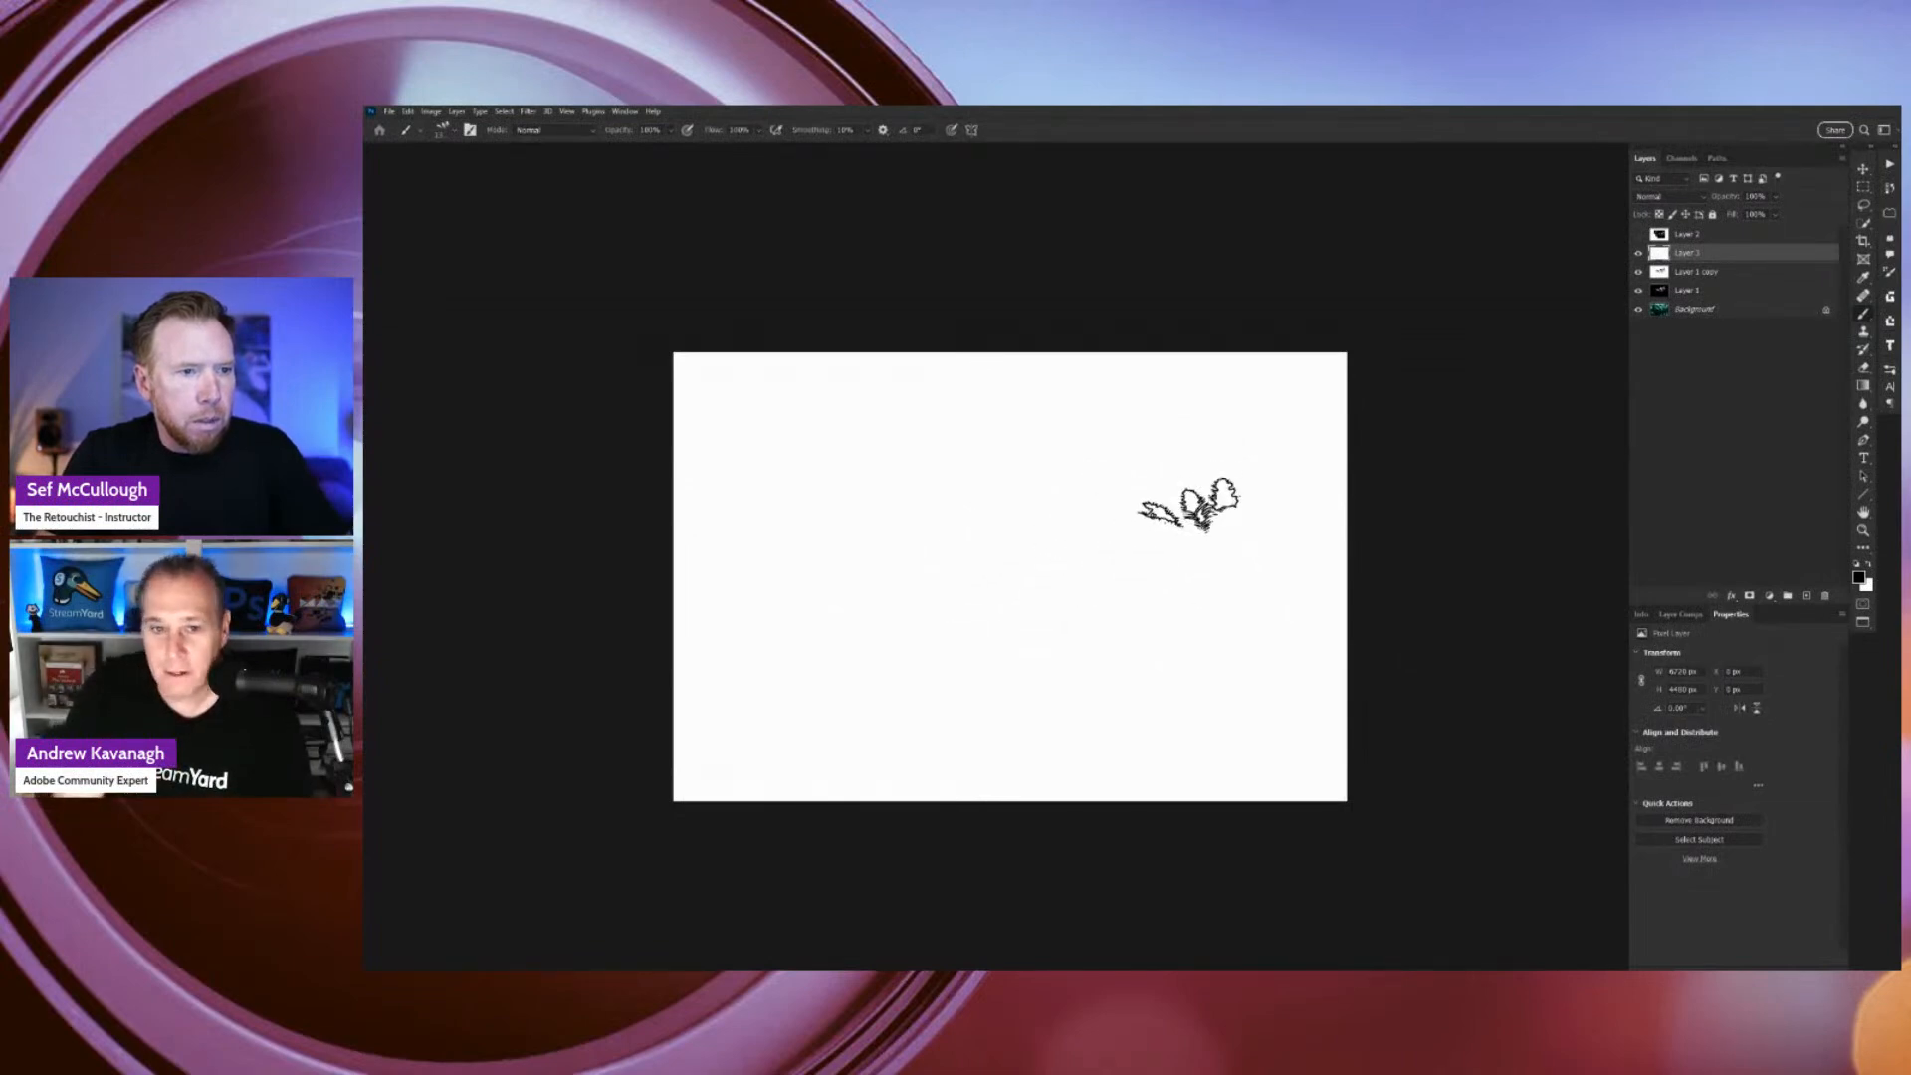
Test the fern brush with a continuous stroke and separate black stamps, and clear the marks by refilling the layer with white.
{"action": "mouse_move", "coordinate": [1189, 503]}
{"action": "left_mouse_down"}
{"action": "mouse_move", "coordinate": [1147, 569]}
{"action": "mouse_move", "coordinate": [1124, 566]}
{"action": "mouse_move", "coordinate": [1205, 543]}
{"action": "mouse_move", "coordinate": [1144, 562]}
{"action": "mouse_move", "coordinate": [956, 532]}
{"action": "left_mouse_up"}
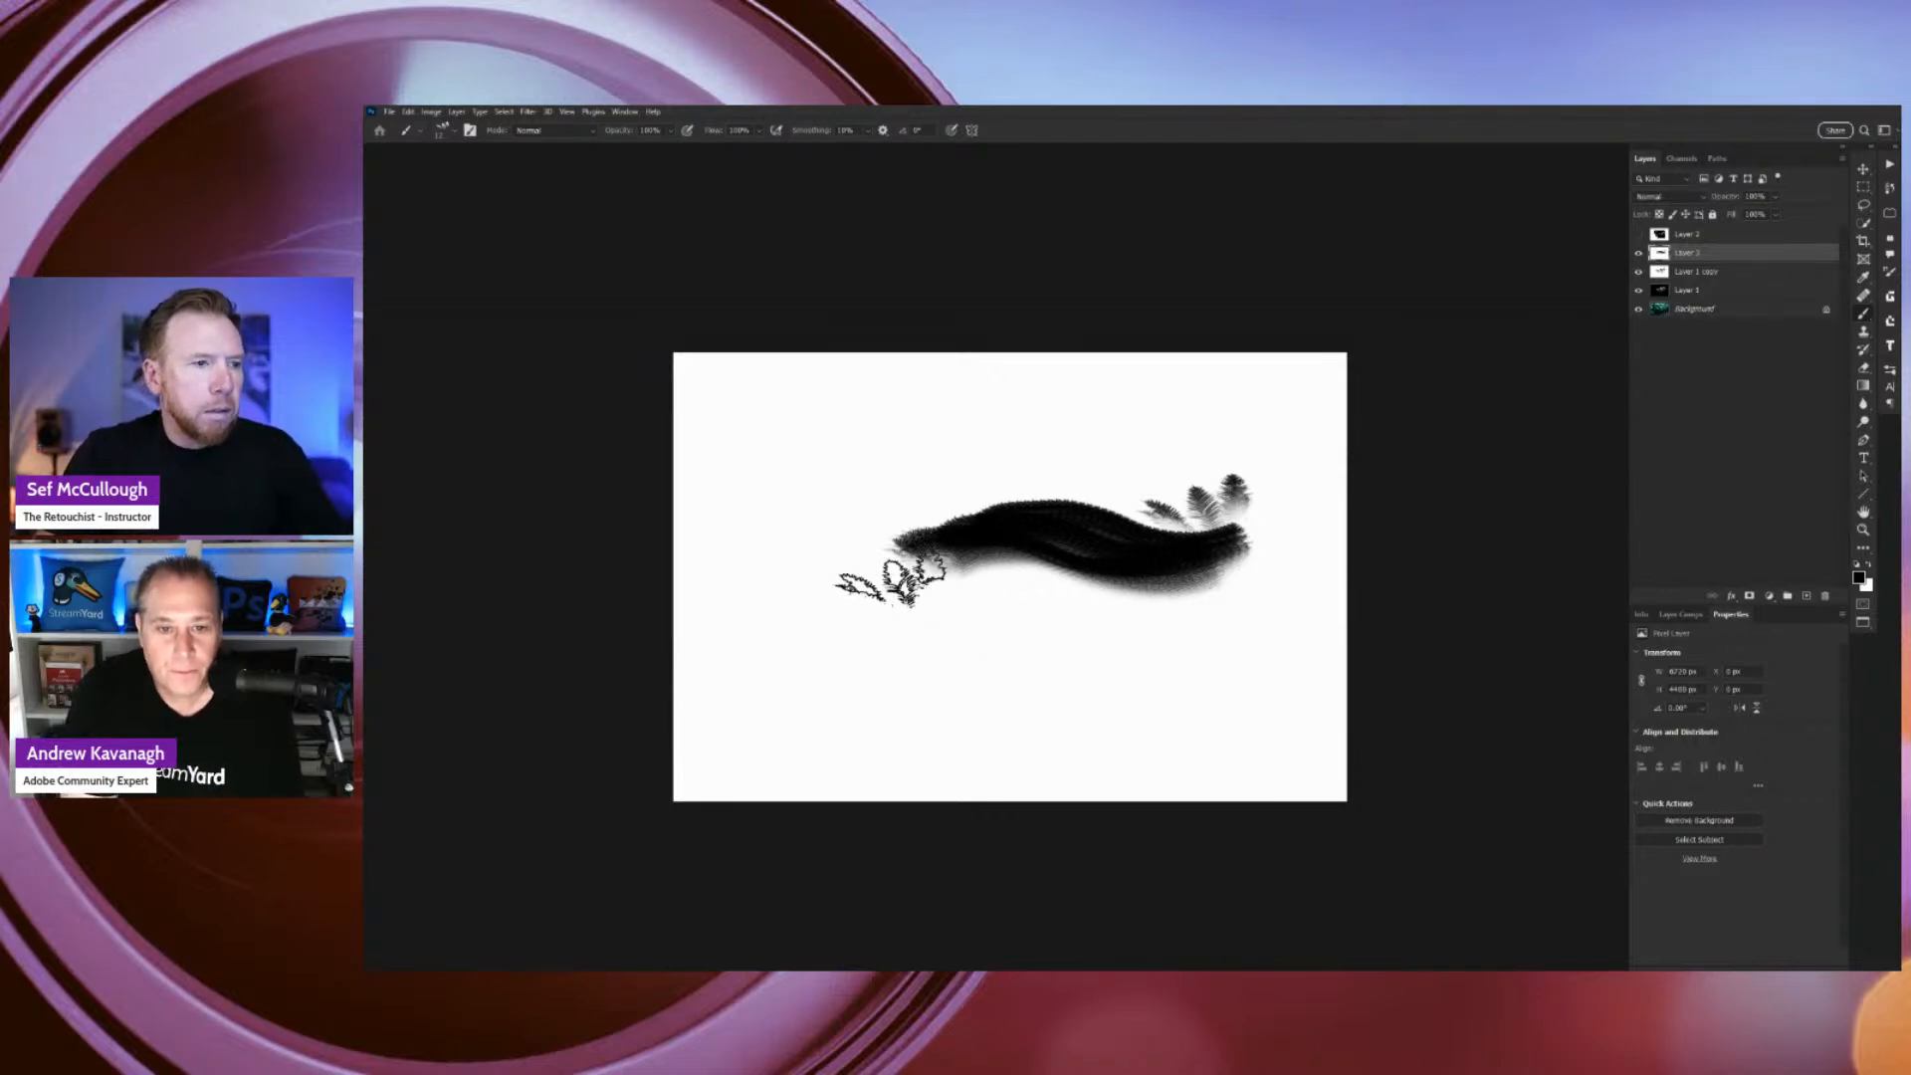
{"action": "key", "text": "ctrl+z"}
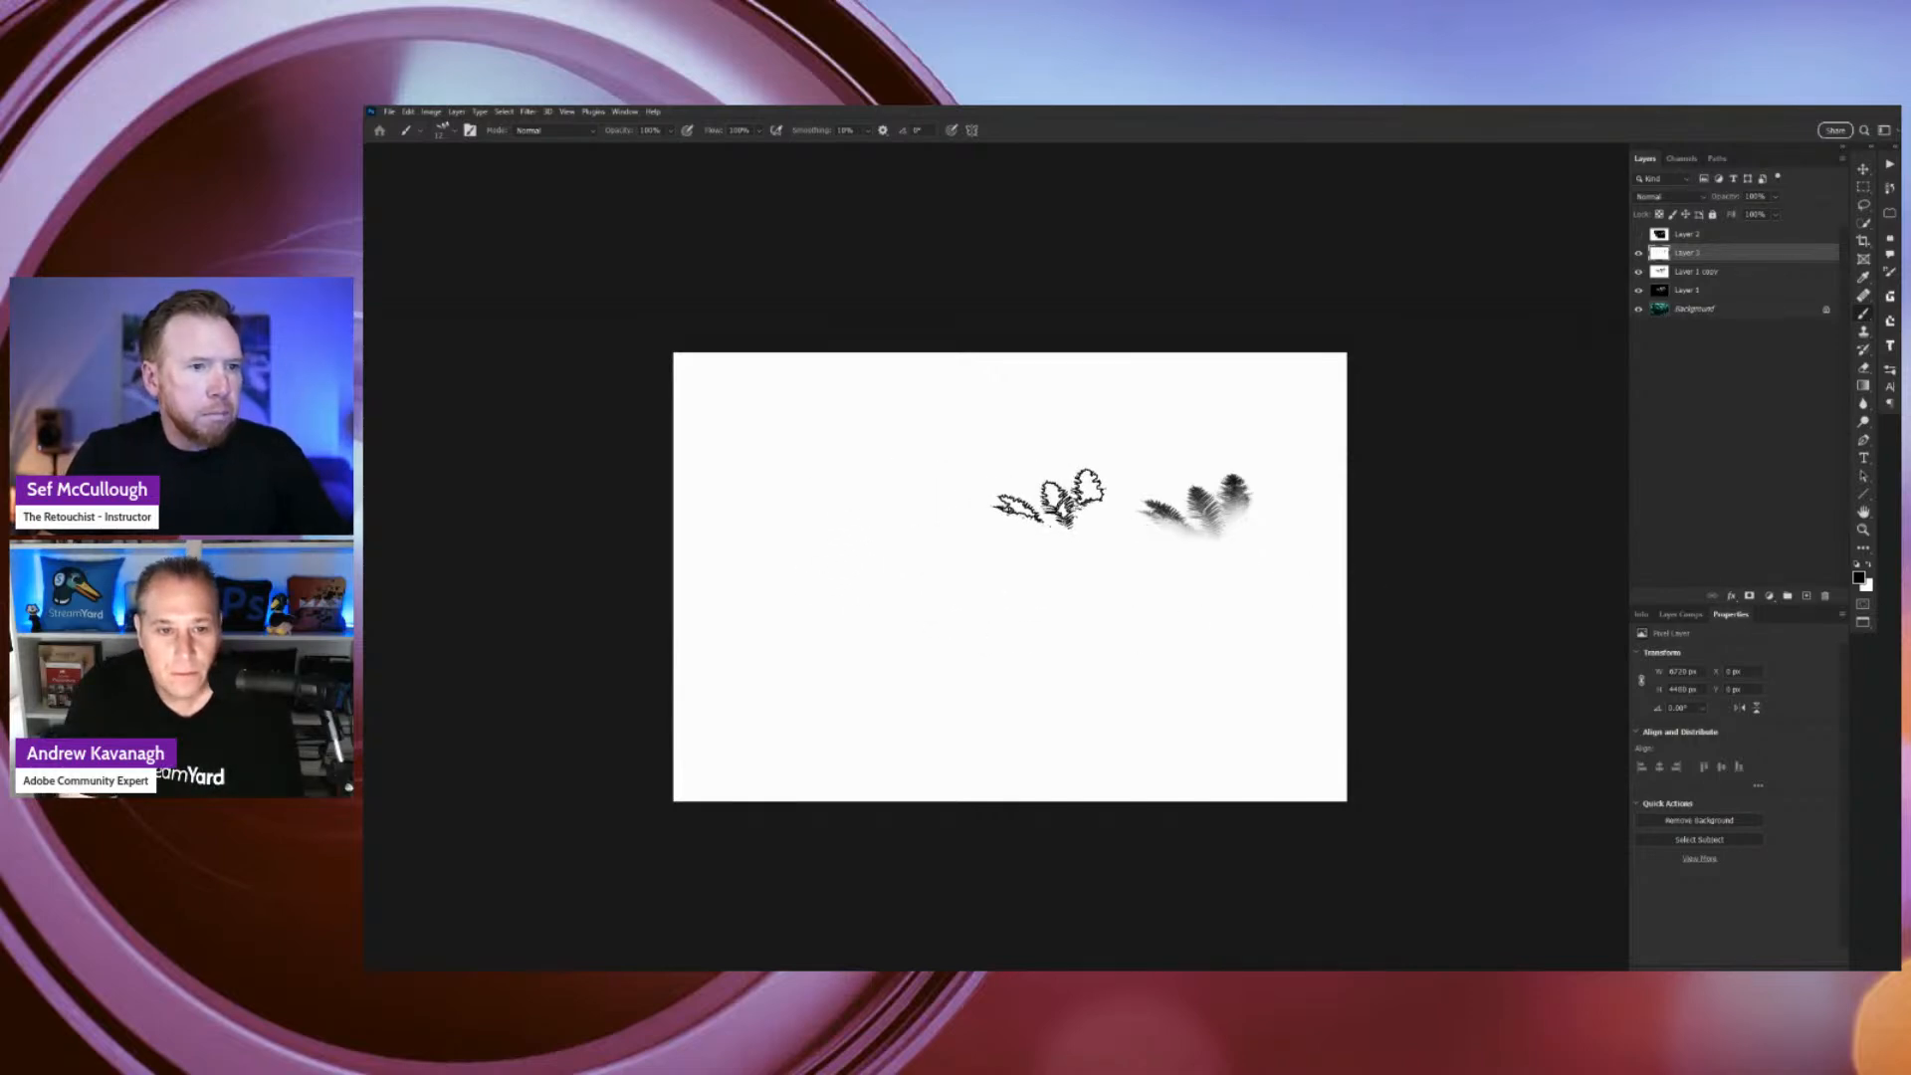
{"action": "left_click", "coordinate": [1060, 578]}
{"action": "left_click", "coordinate": [1208, 576]}
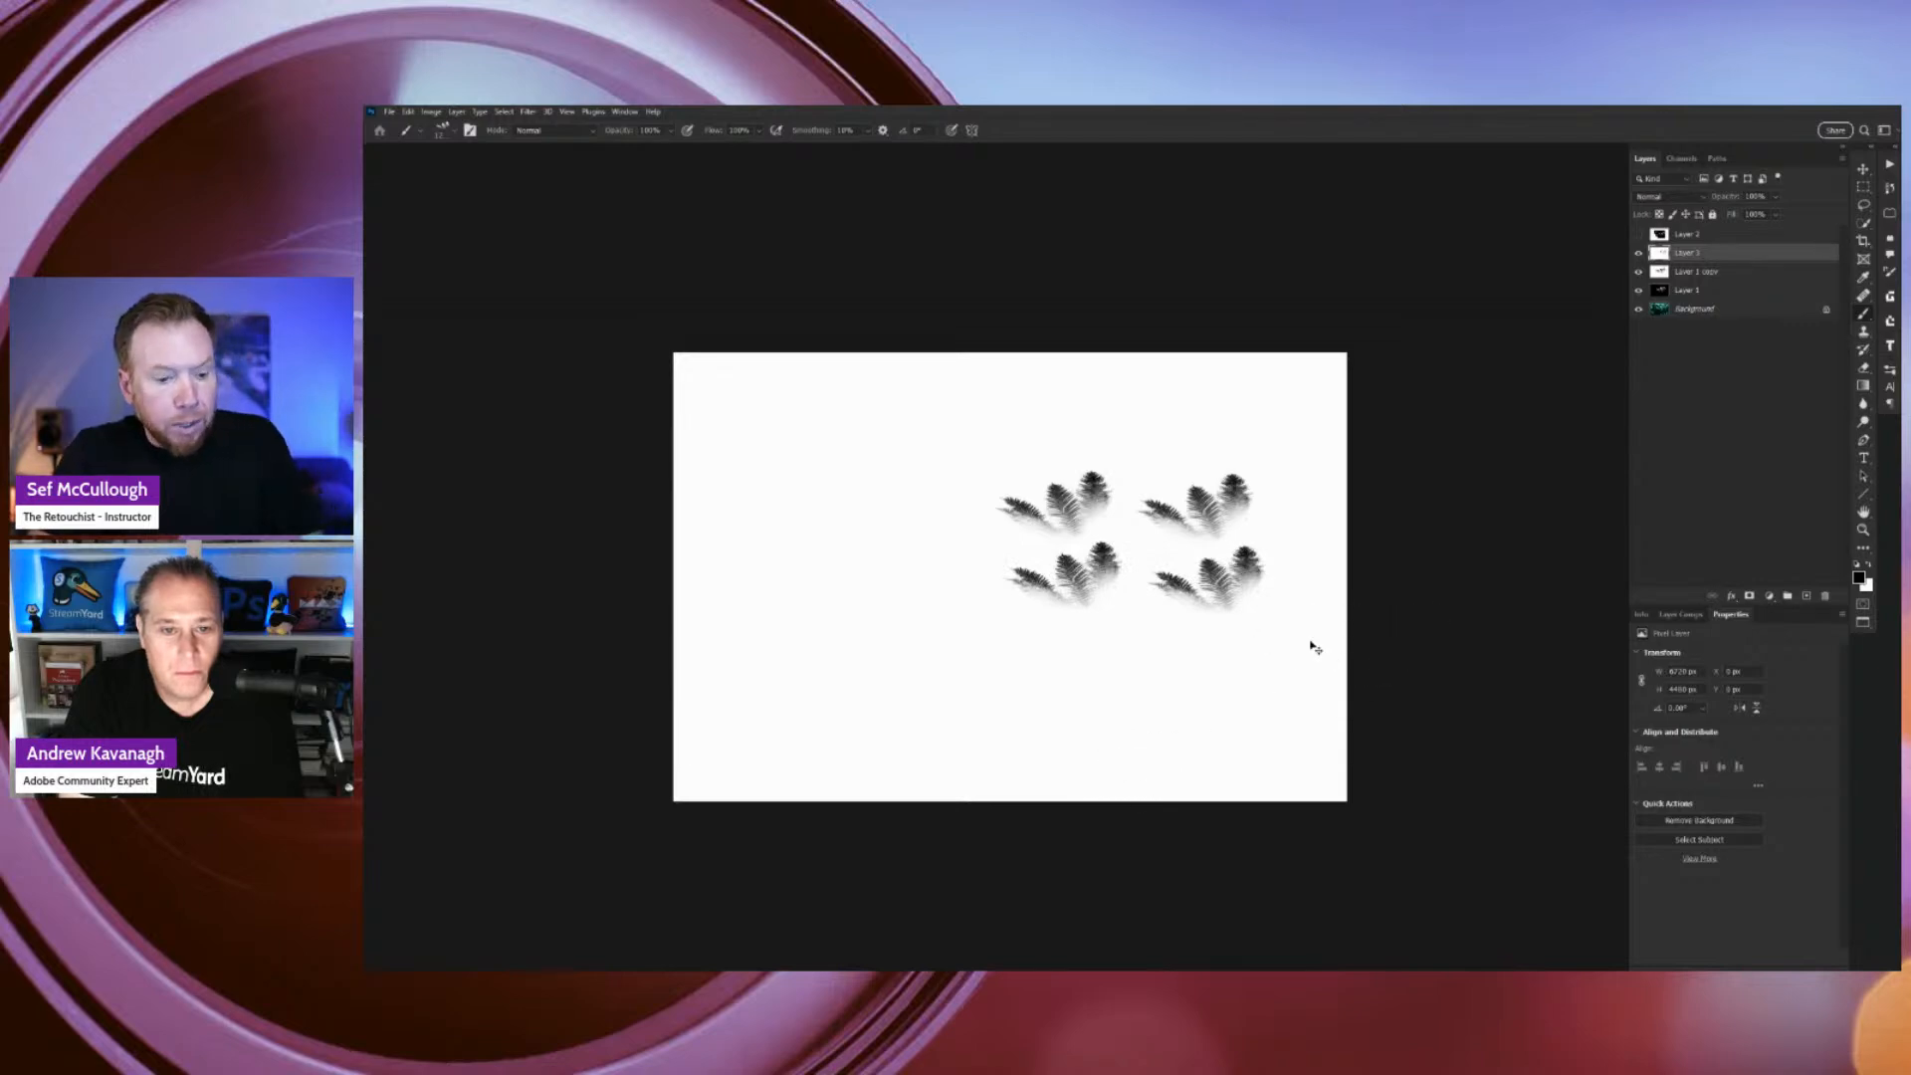
{"action": "key", "text": "ctrl+BackSpace"}
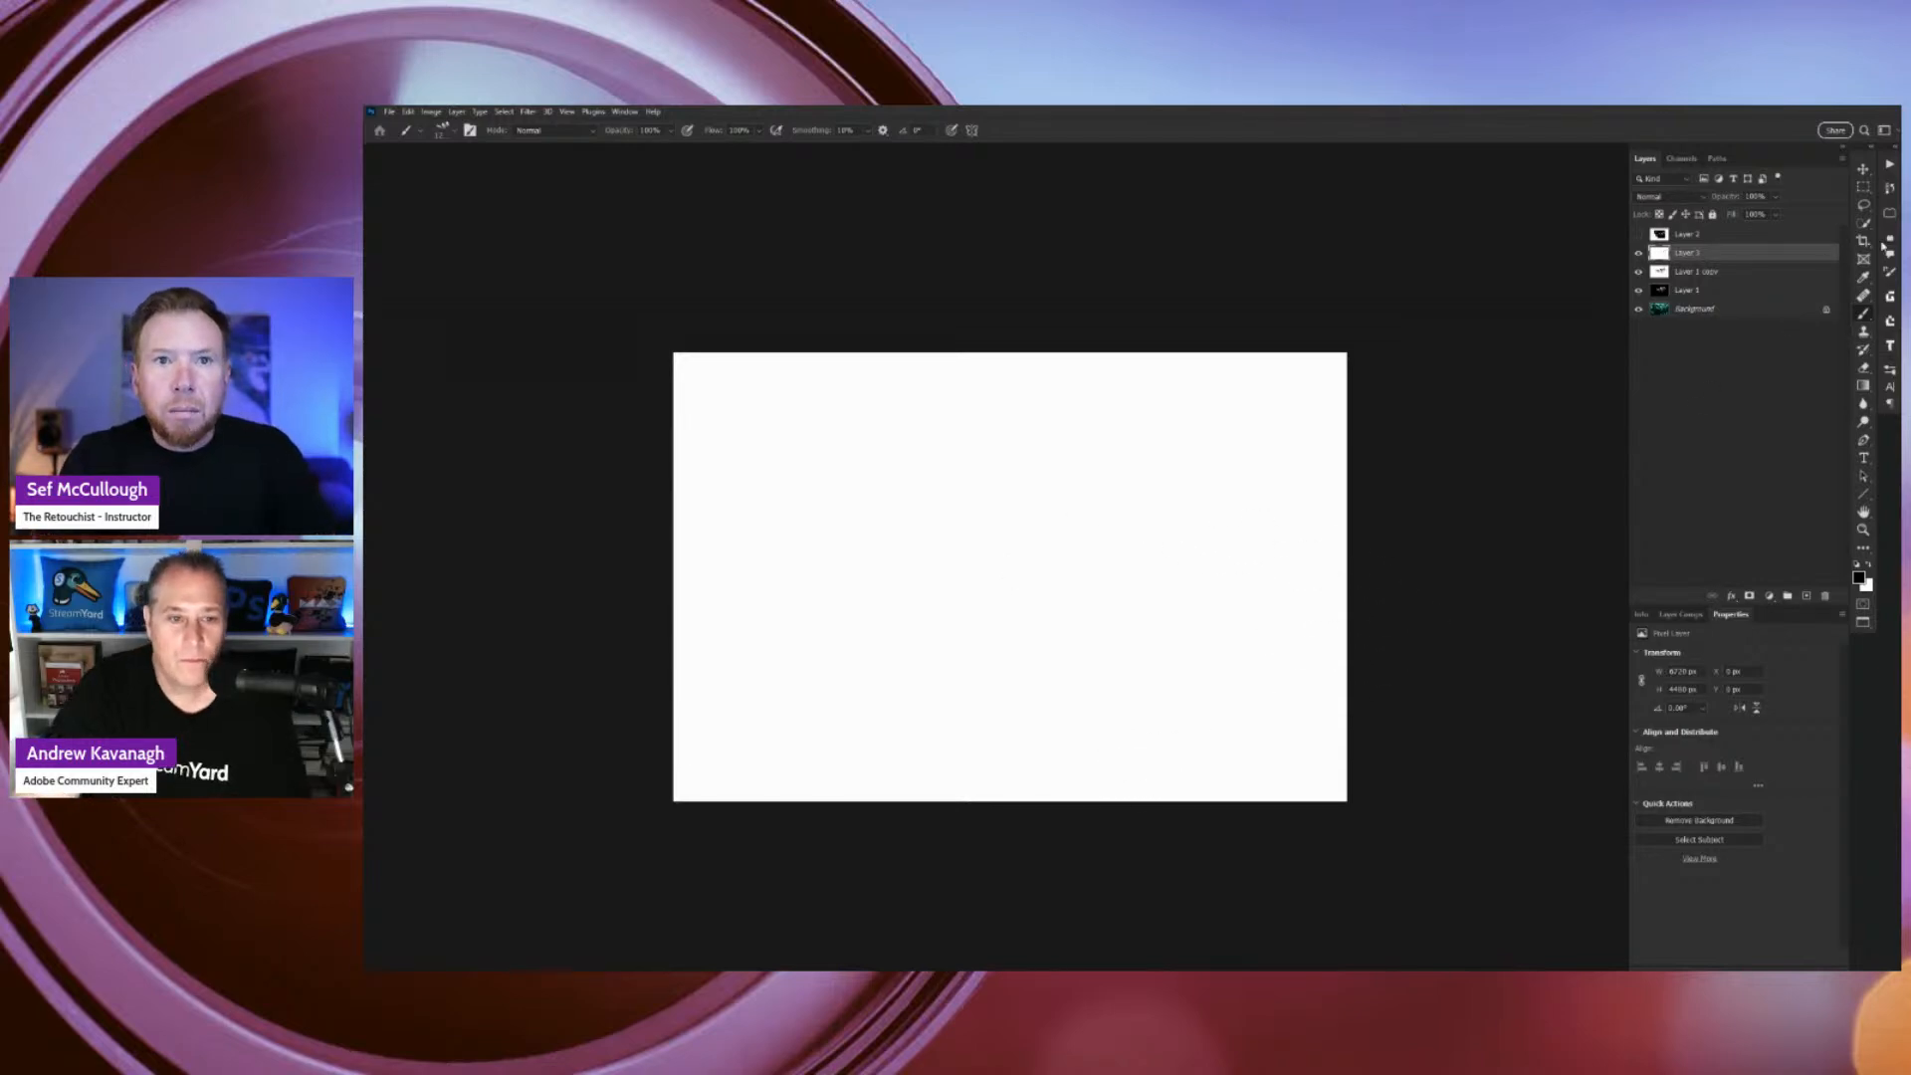
Float the Brush Settings beside the canvas and increase the fern brush tip's spacing so individual fronds separate along the stroke.
{"action": "left_click", "coordinate": [1892, 274]}
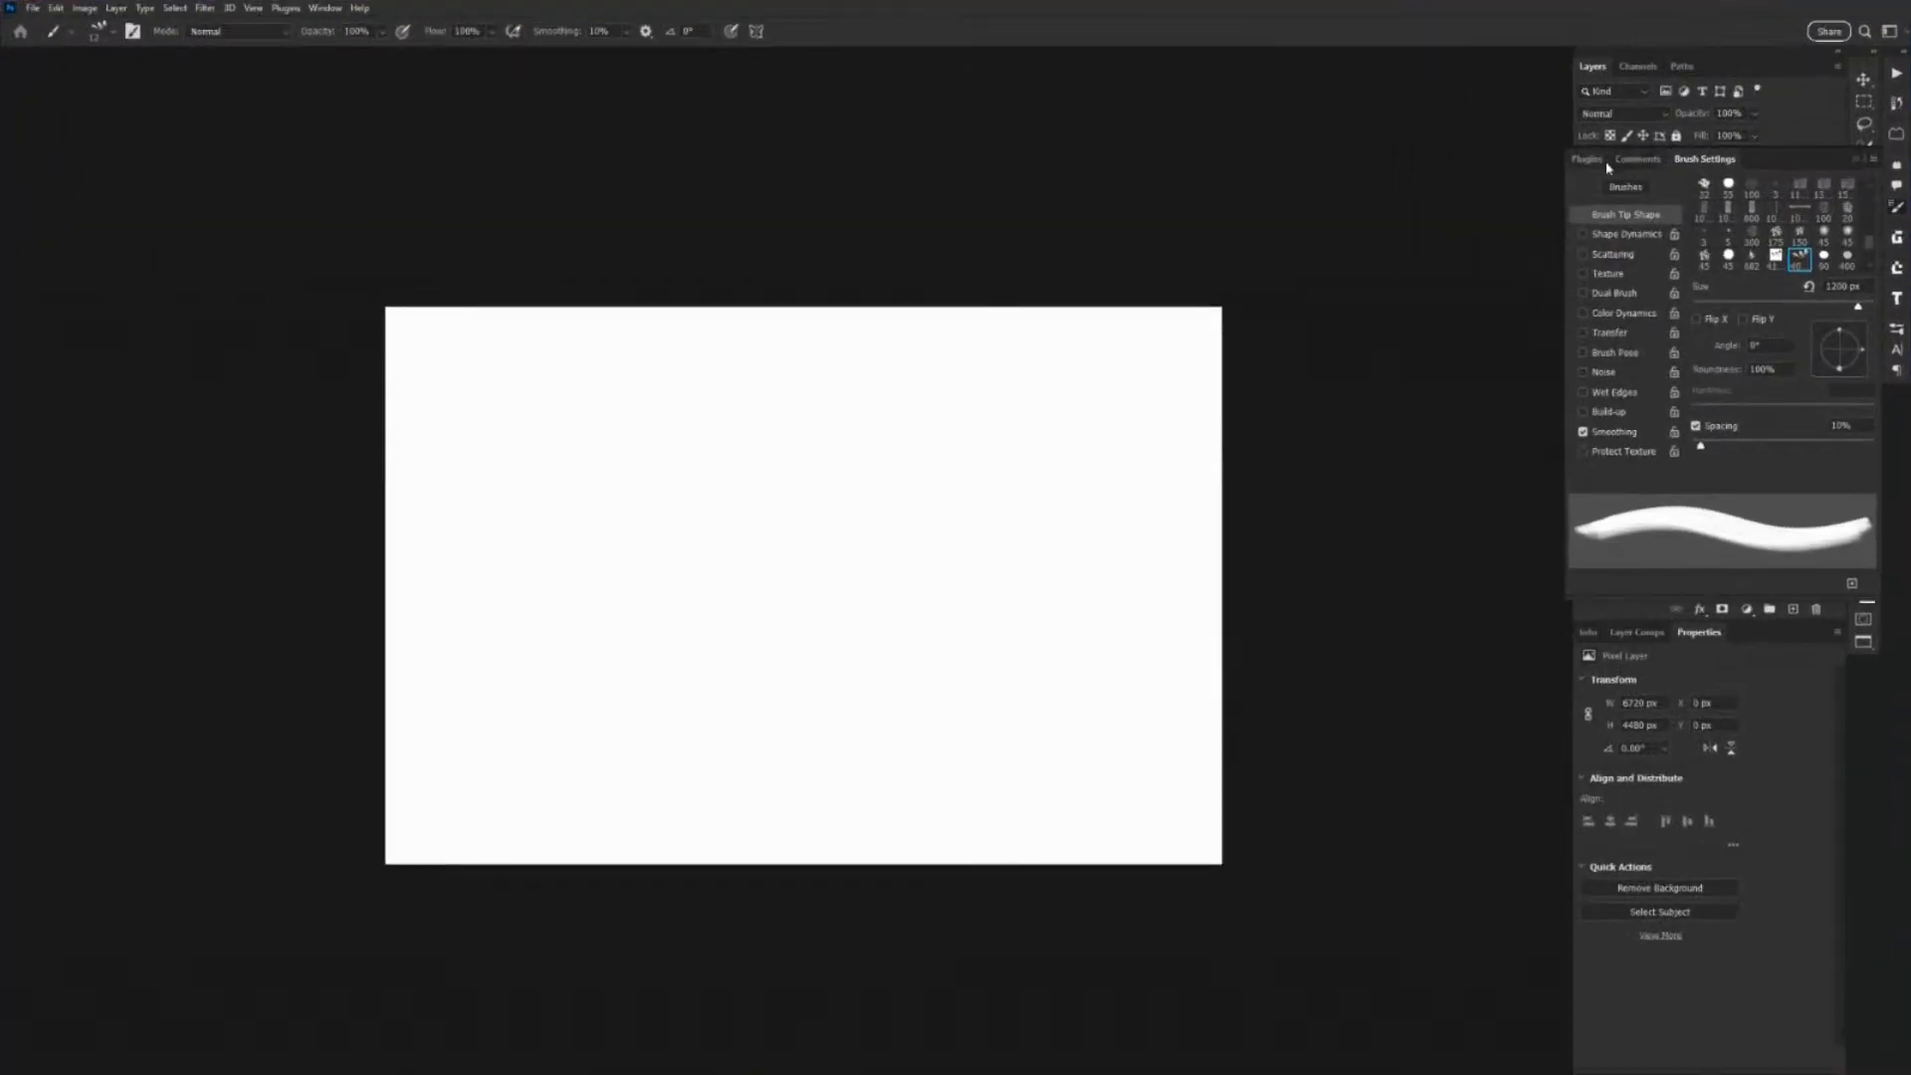
{"action": "mouse_move", "coordinate": [1709, 160]}
{"action": "left_mouse_down"}
{"action": "mouse_move", "coordinate": [1382, 199]}
{"action": "mouse_move", "coordinate": [1204, 185]}
{"action": "left_mouse_up"}
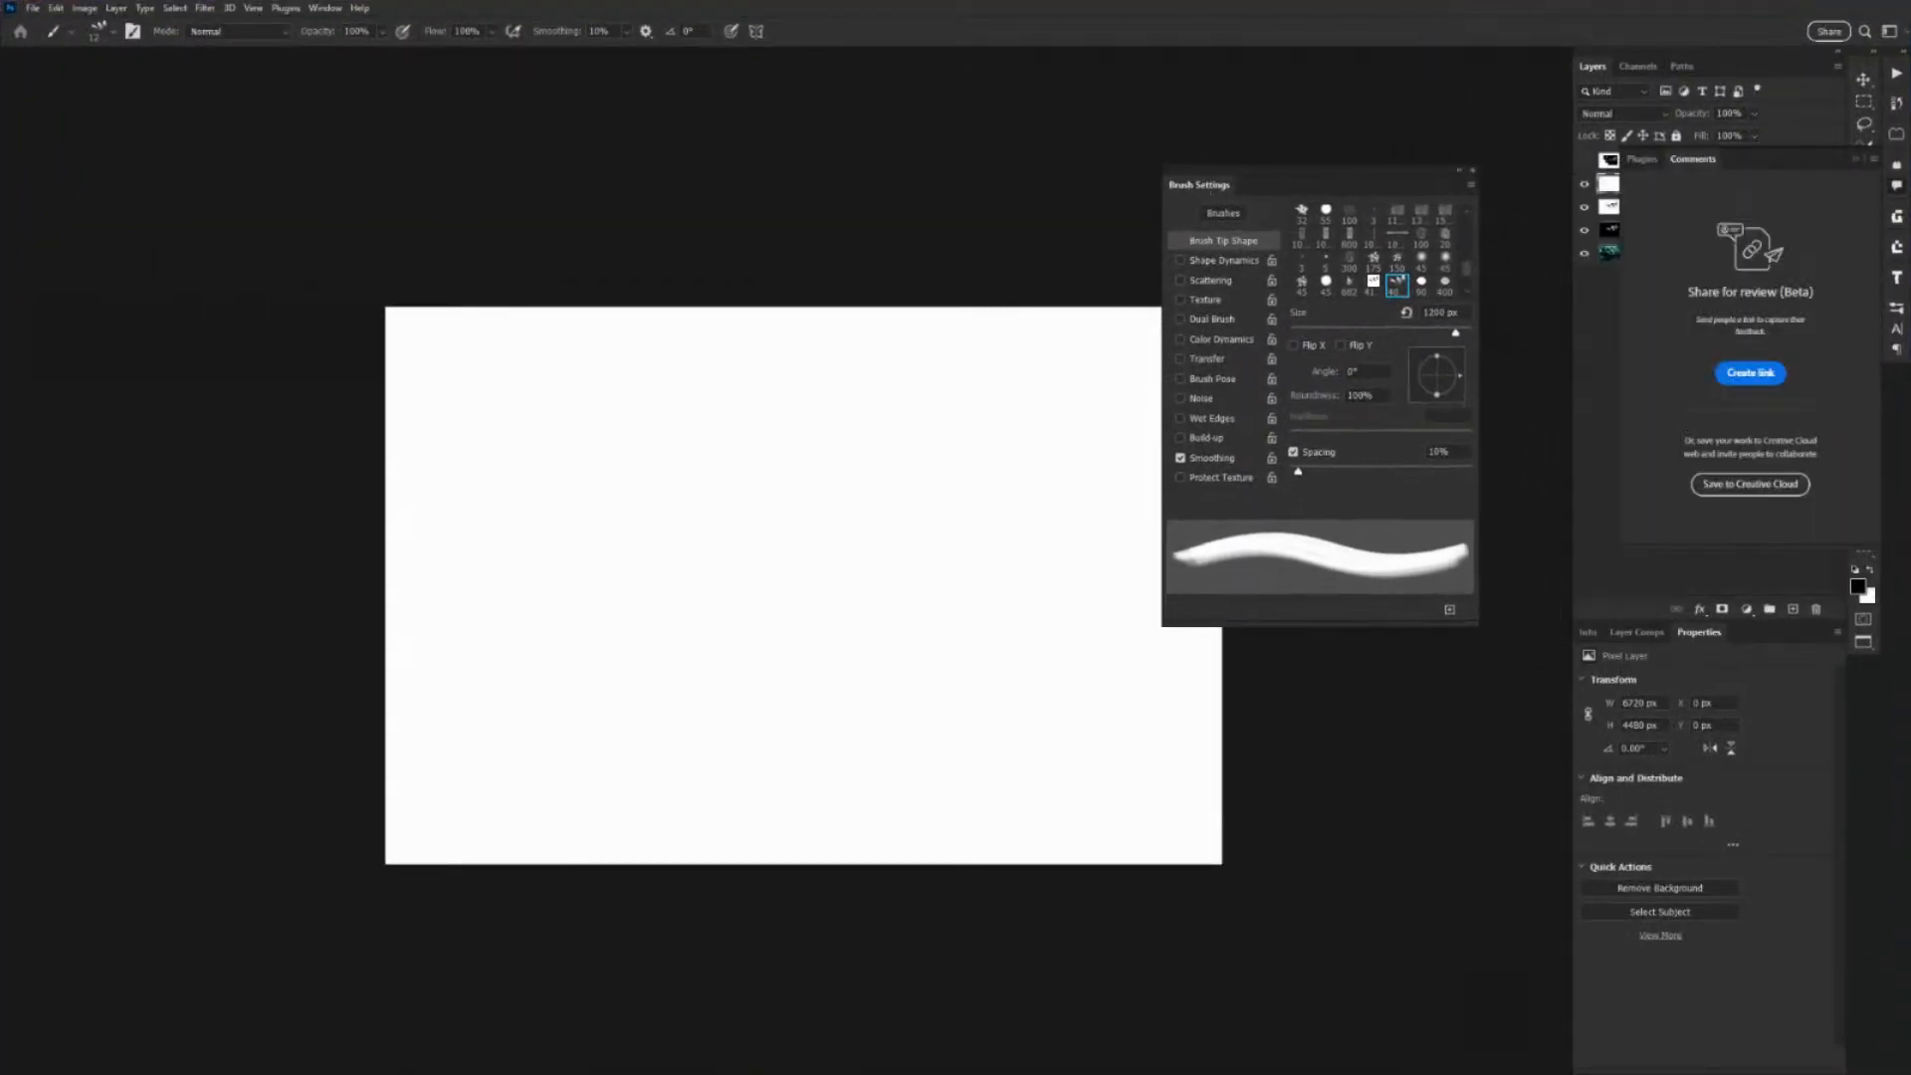
{"action": "left_click", "coordinate": [1896, 189]}
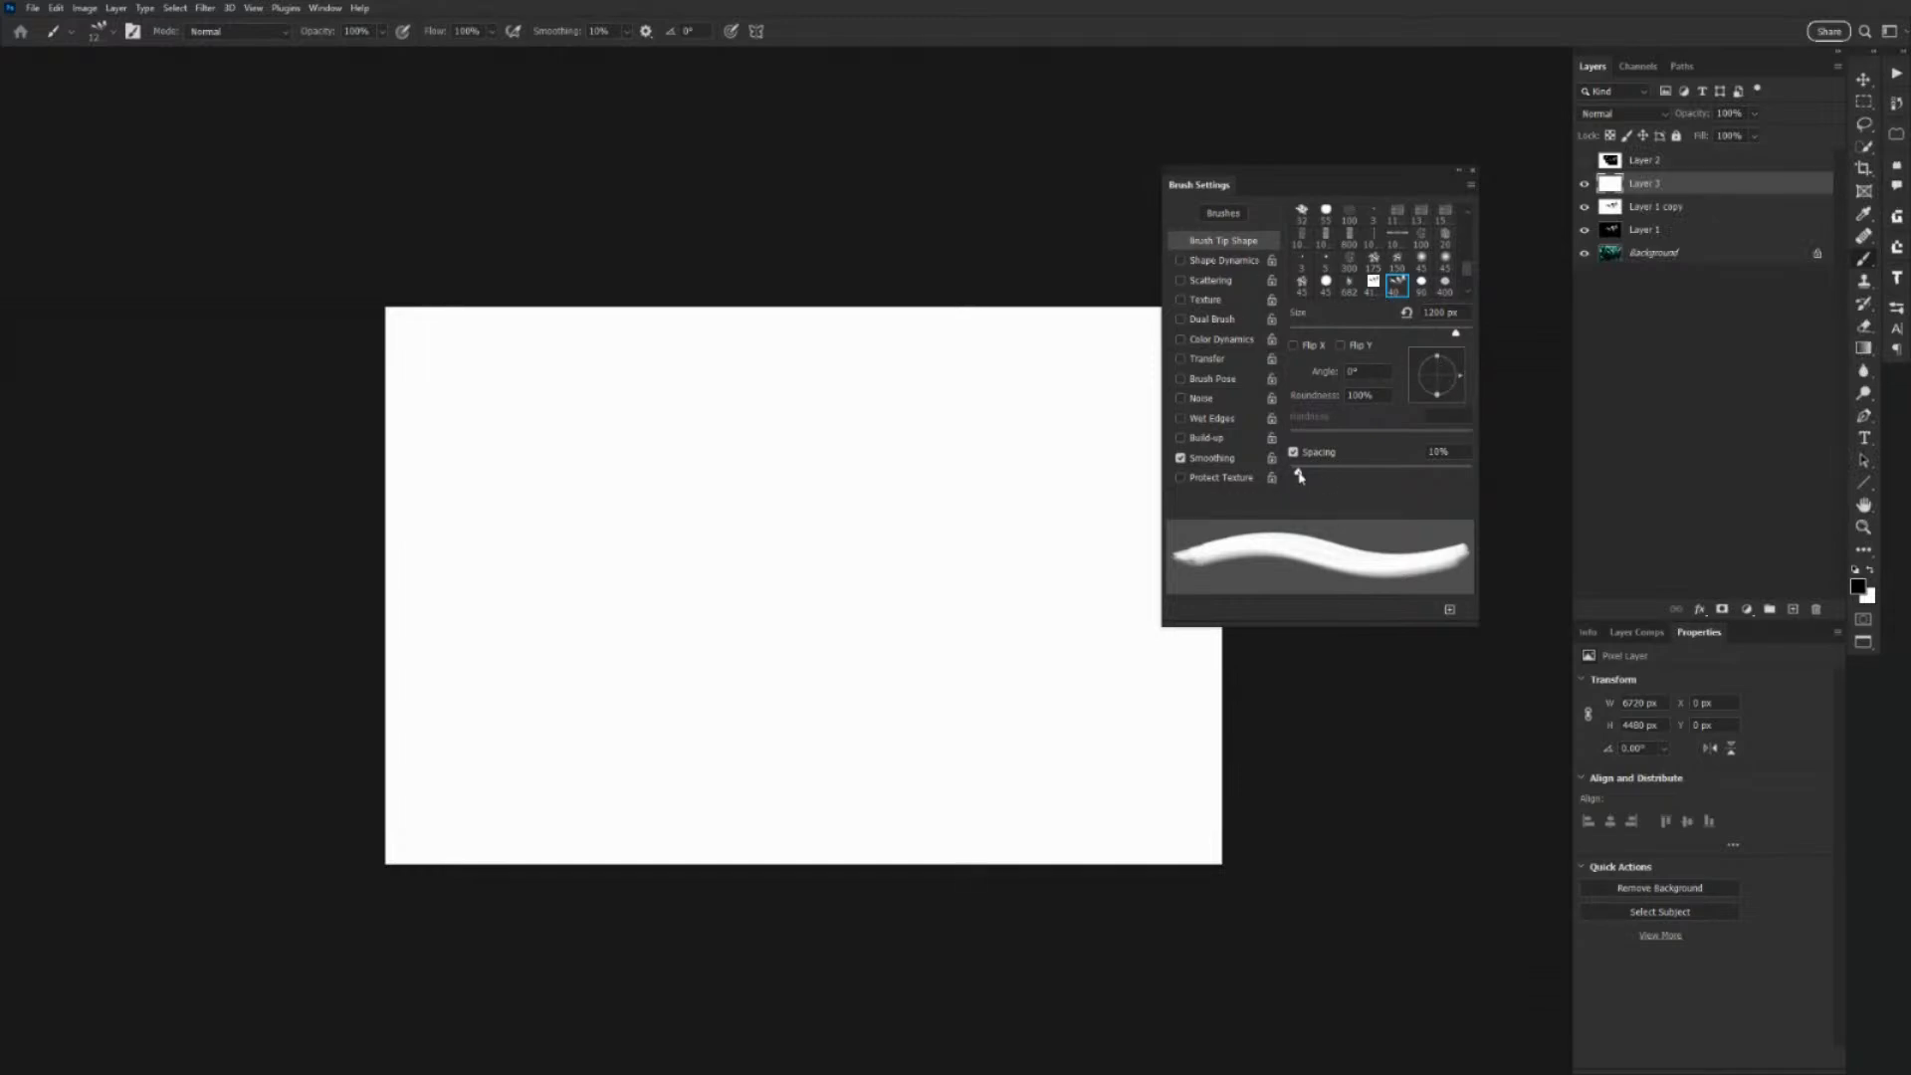
{"action": "left_click_drag", "start_coordinate": [1314, 477], "coordinate": [1326, 476]}
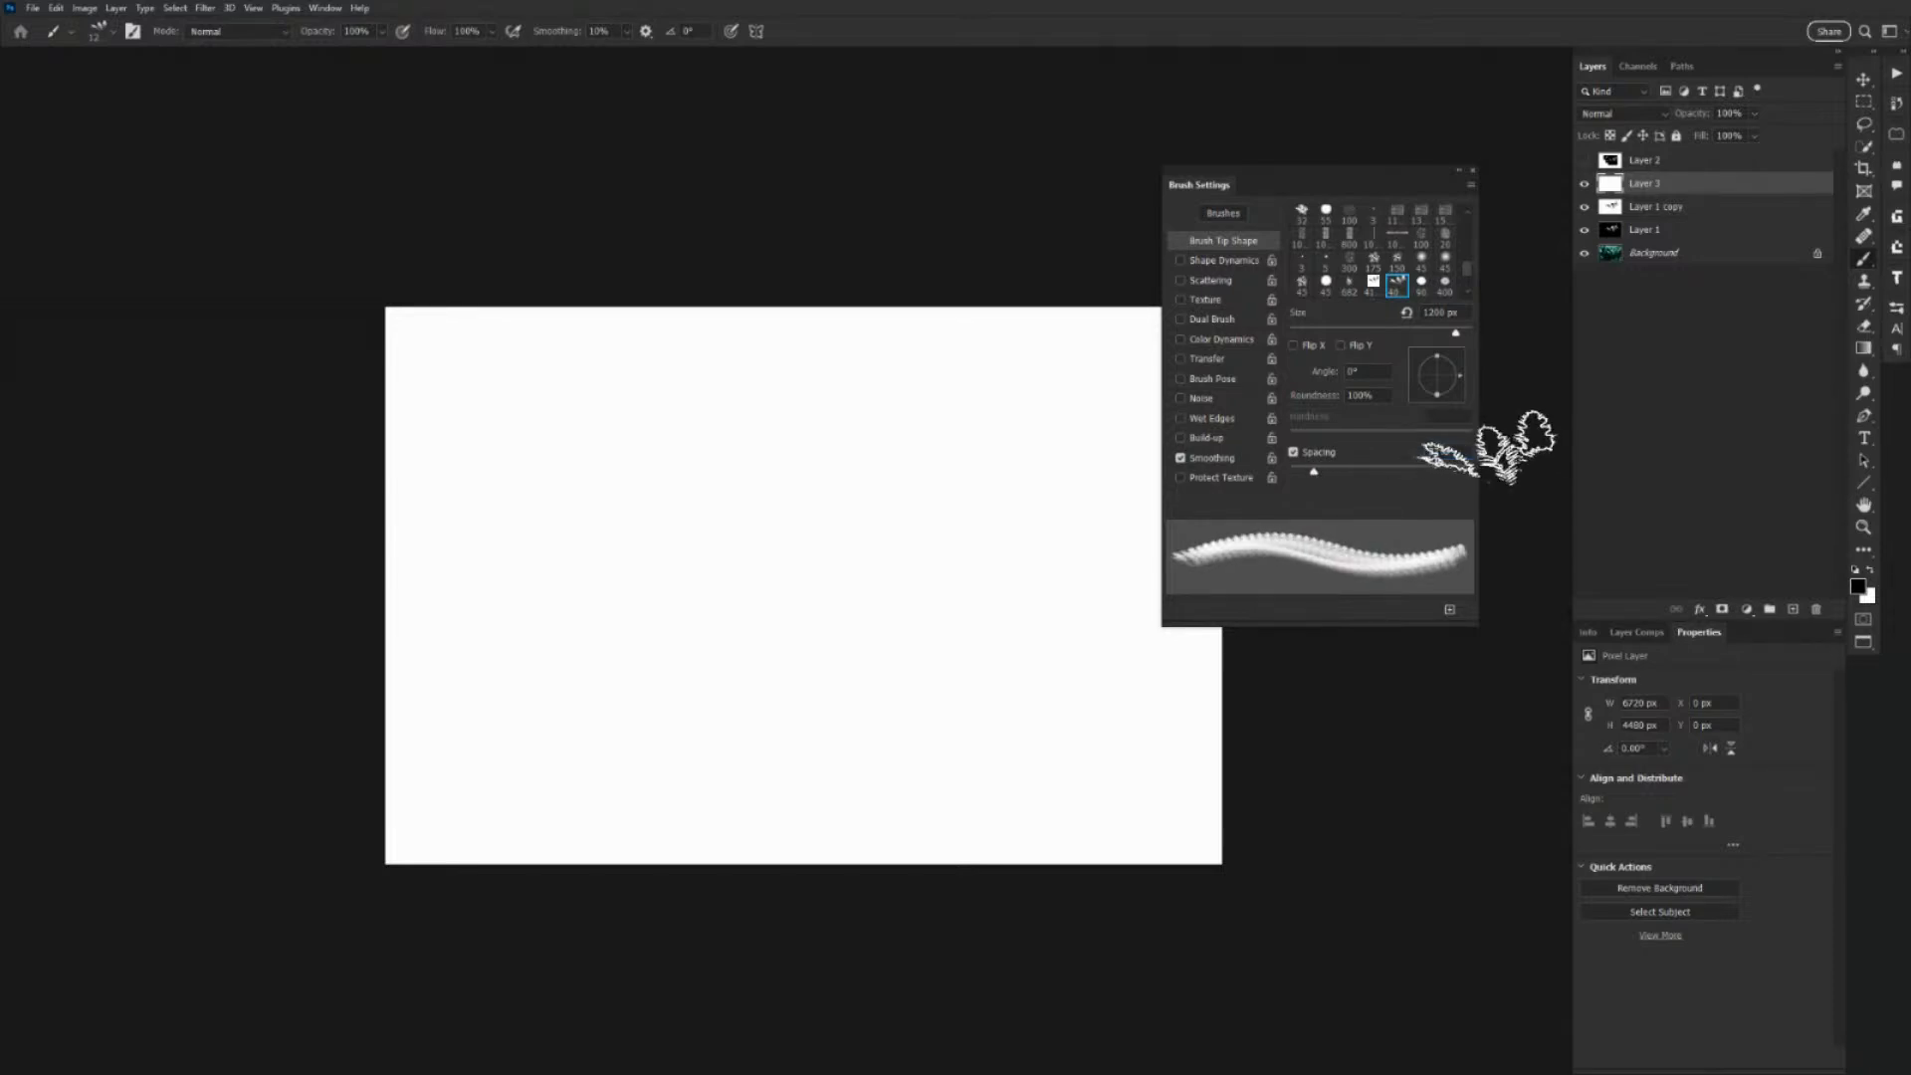
{"action": "key", "text": "shift+Up"}
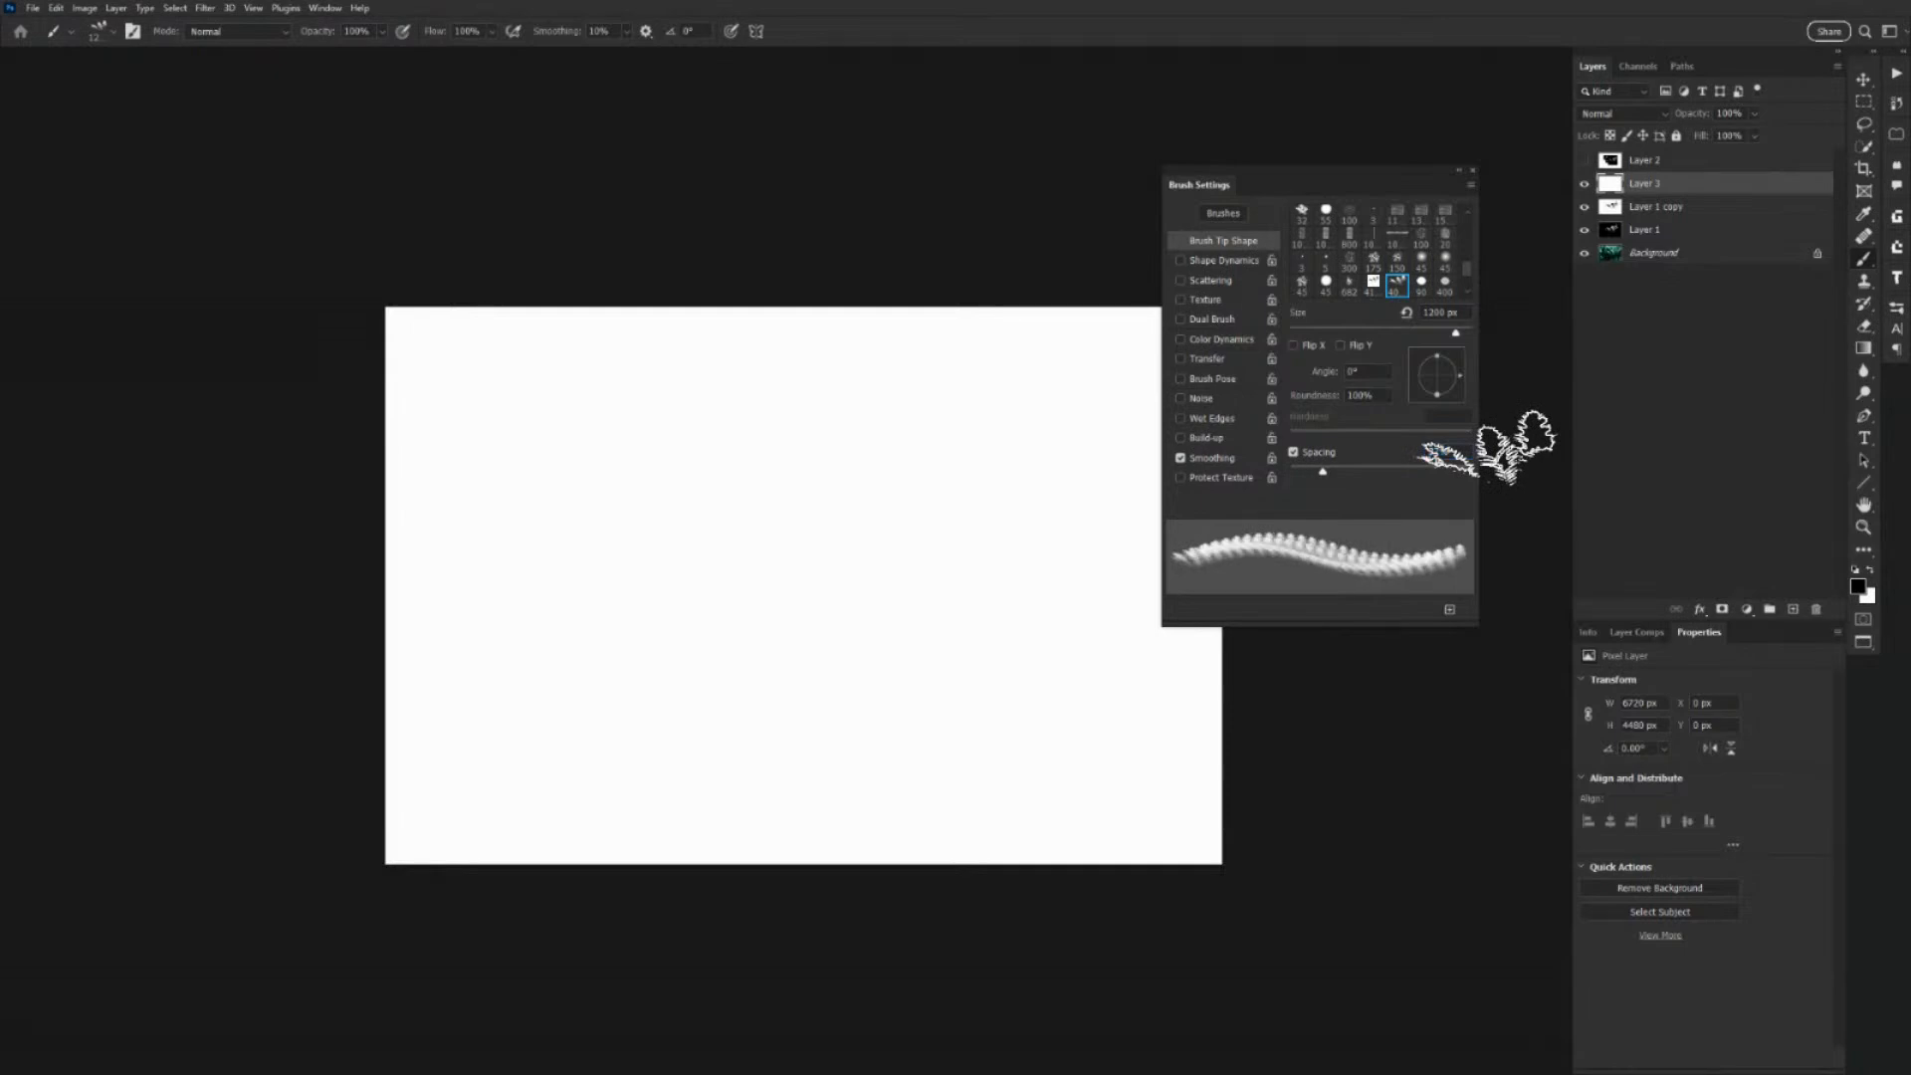
Enable Shape Dynamics with 21% size jitter, 6% angle jitter and 21% roundness jitter.
{"action": "left_click", "coordinate": [1239, 261]}
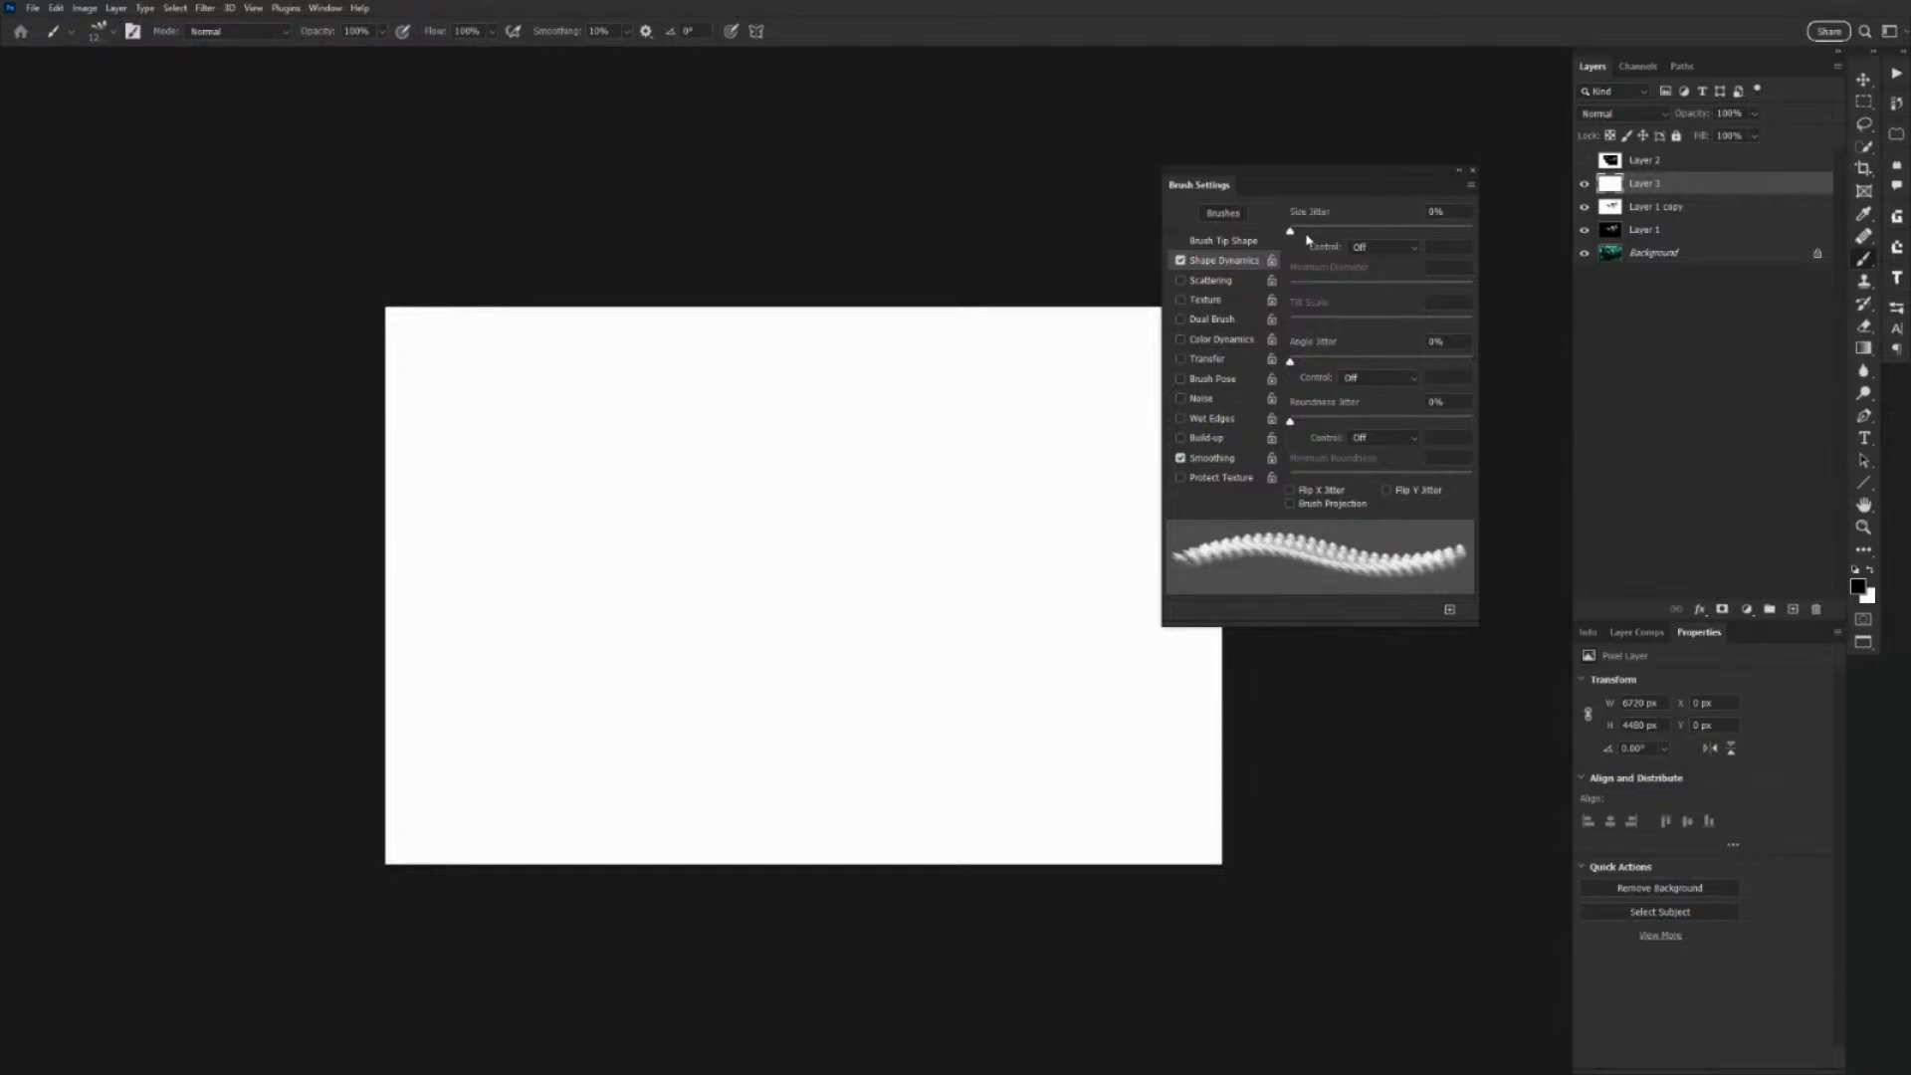
{"action": "left_click_drag", "start_coordinate": [1291, 234], "coordinate": [1332, 233]}
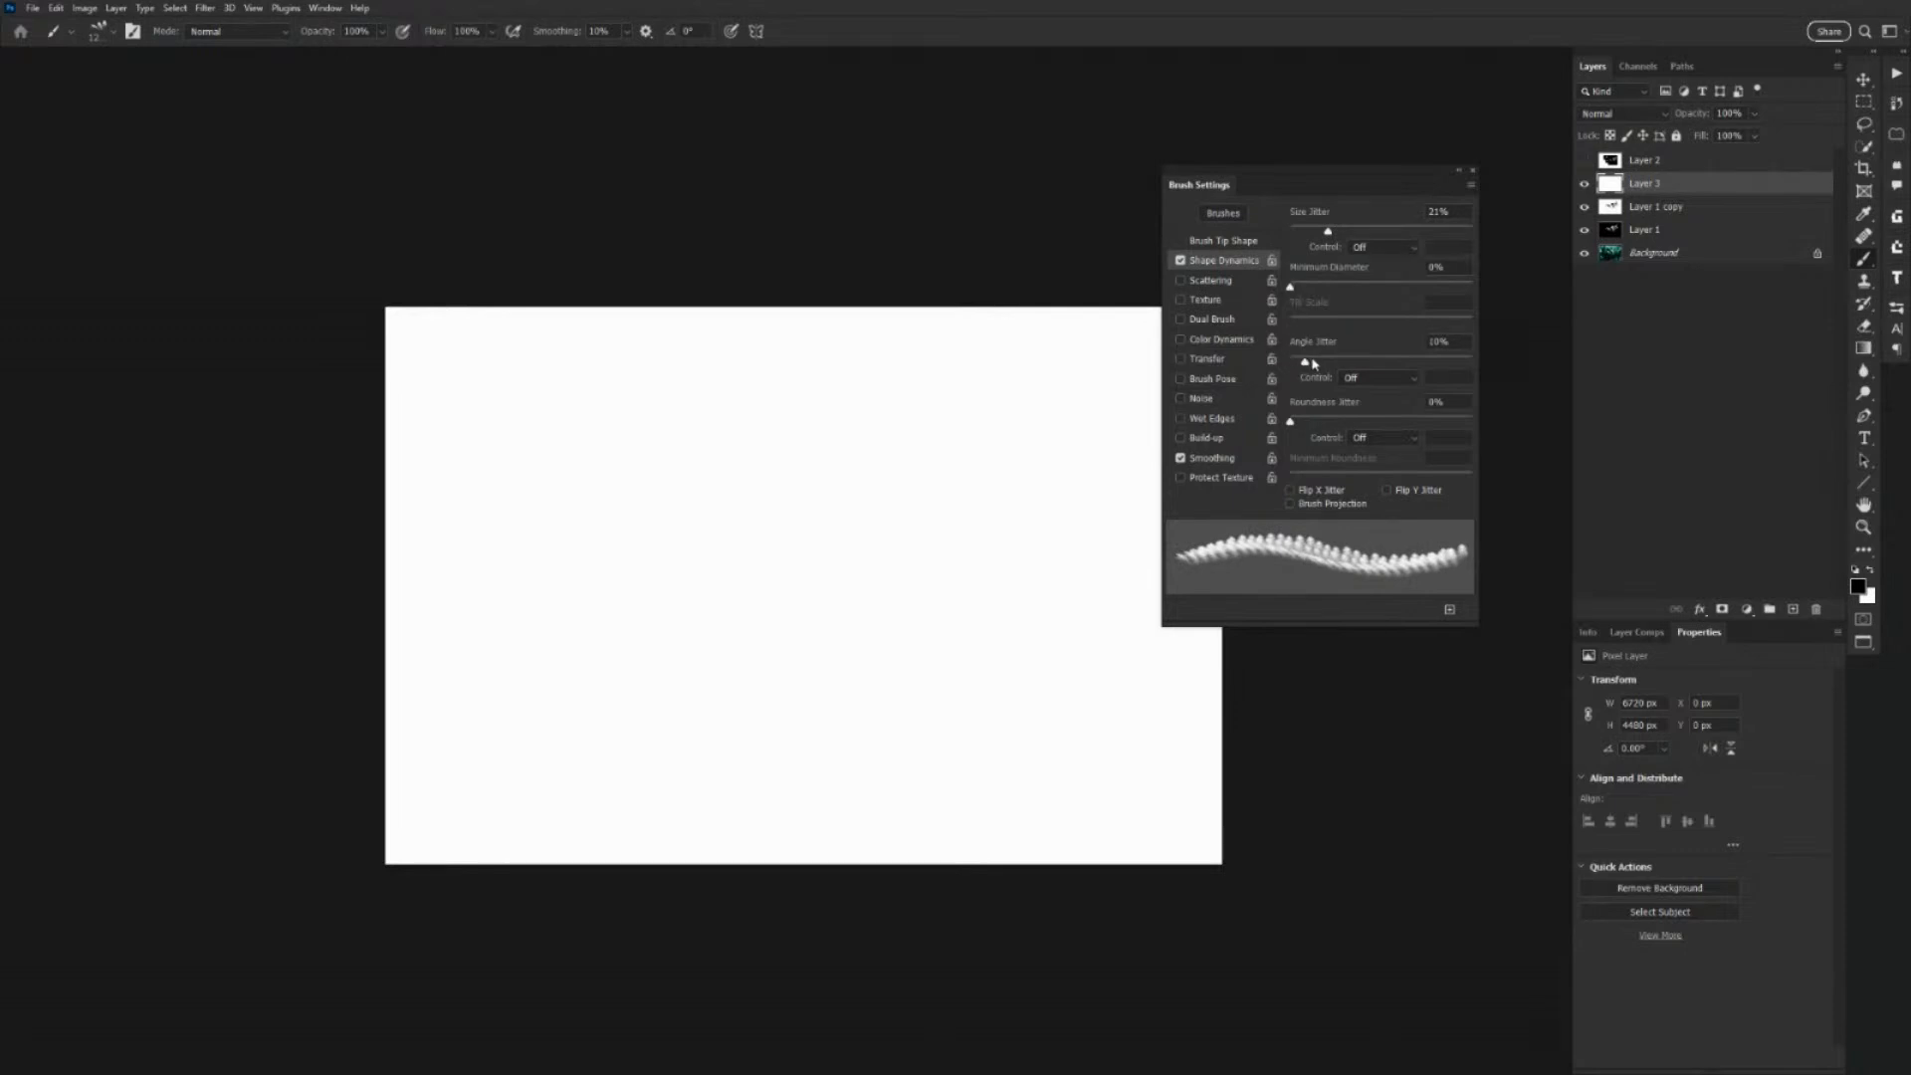
{"action": "mouse_move", "coordinate": [1313, 364]}
{"action": "left_mouse_down"}
{"action": "mouse_move", "coordinate": [1334, 364]}
{"action": "mouse_move", "coordinate": [1306, 365]}
{"action": "left_mouse_up"}
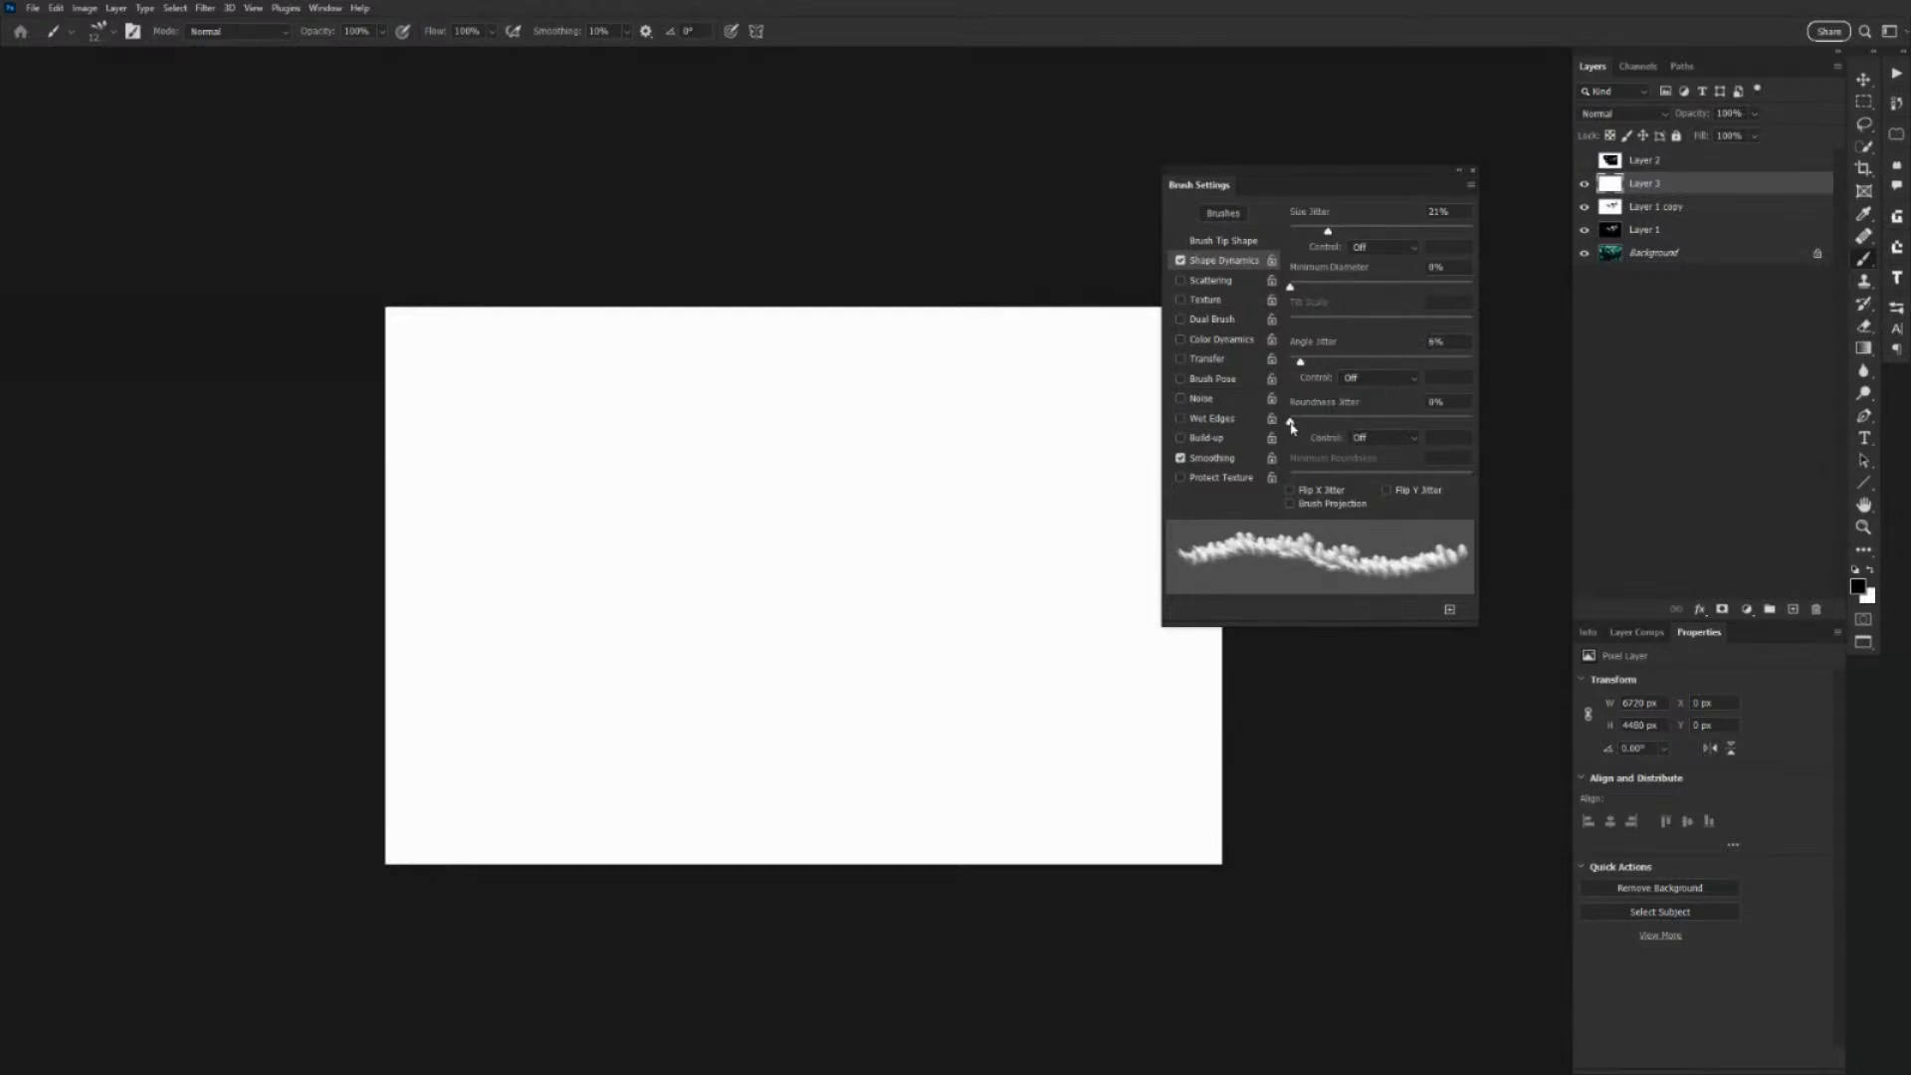
{"action": "left_click_drag", "start_coordinate": [1292, 427], "coordinate": [1433, 445]}
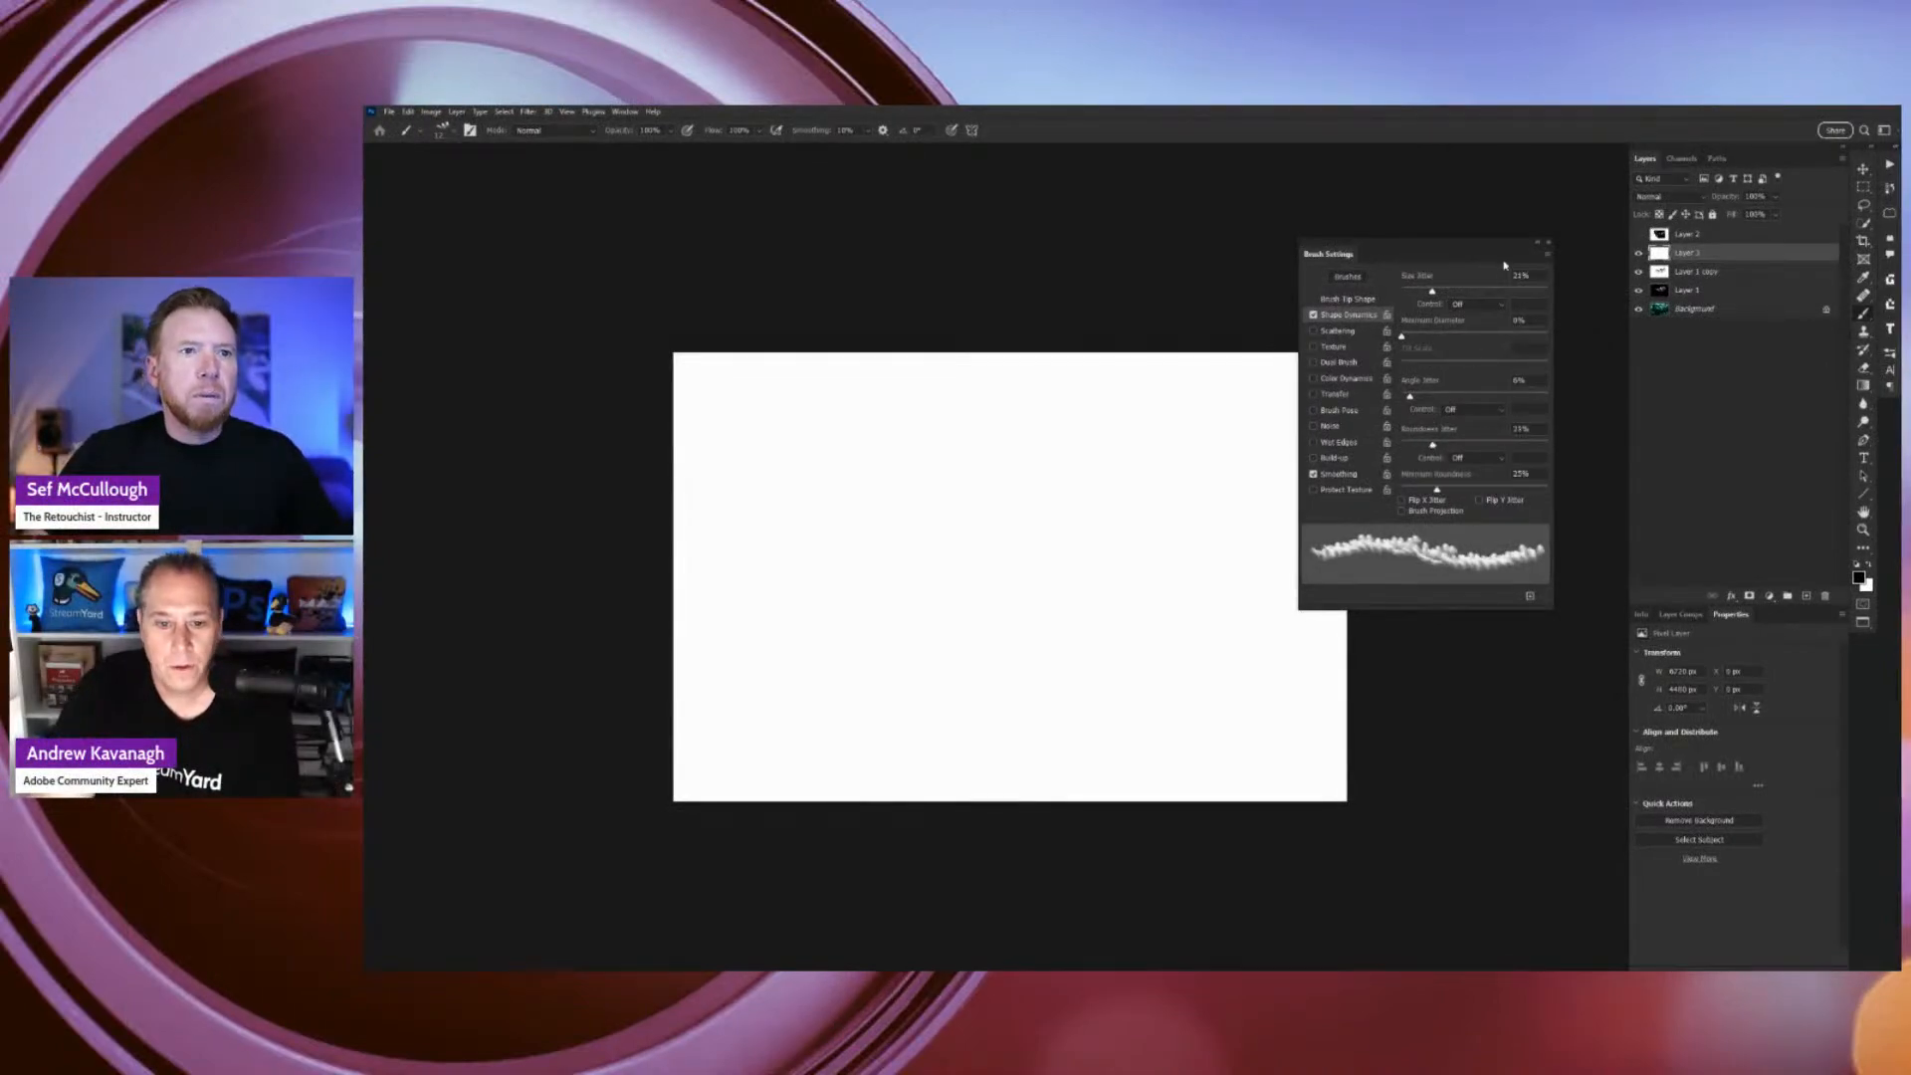
Move the brush settings clear of the canvas and paint a horizontal band of small black ferns across the middle of the white layer.
{"action": "left_click_drag", "start_coordinate": [1406, 245], "coordinate": [1468, 241]}
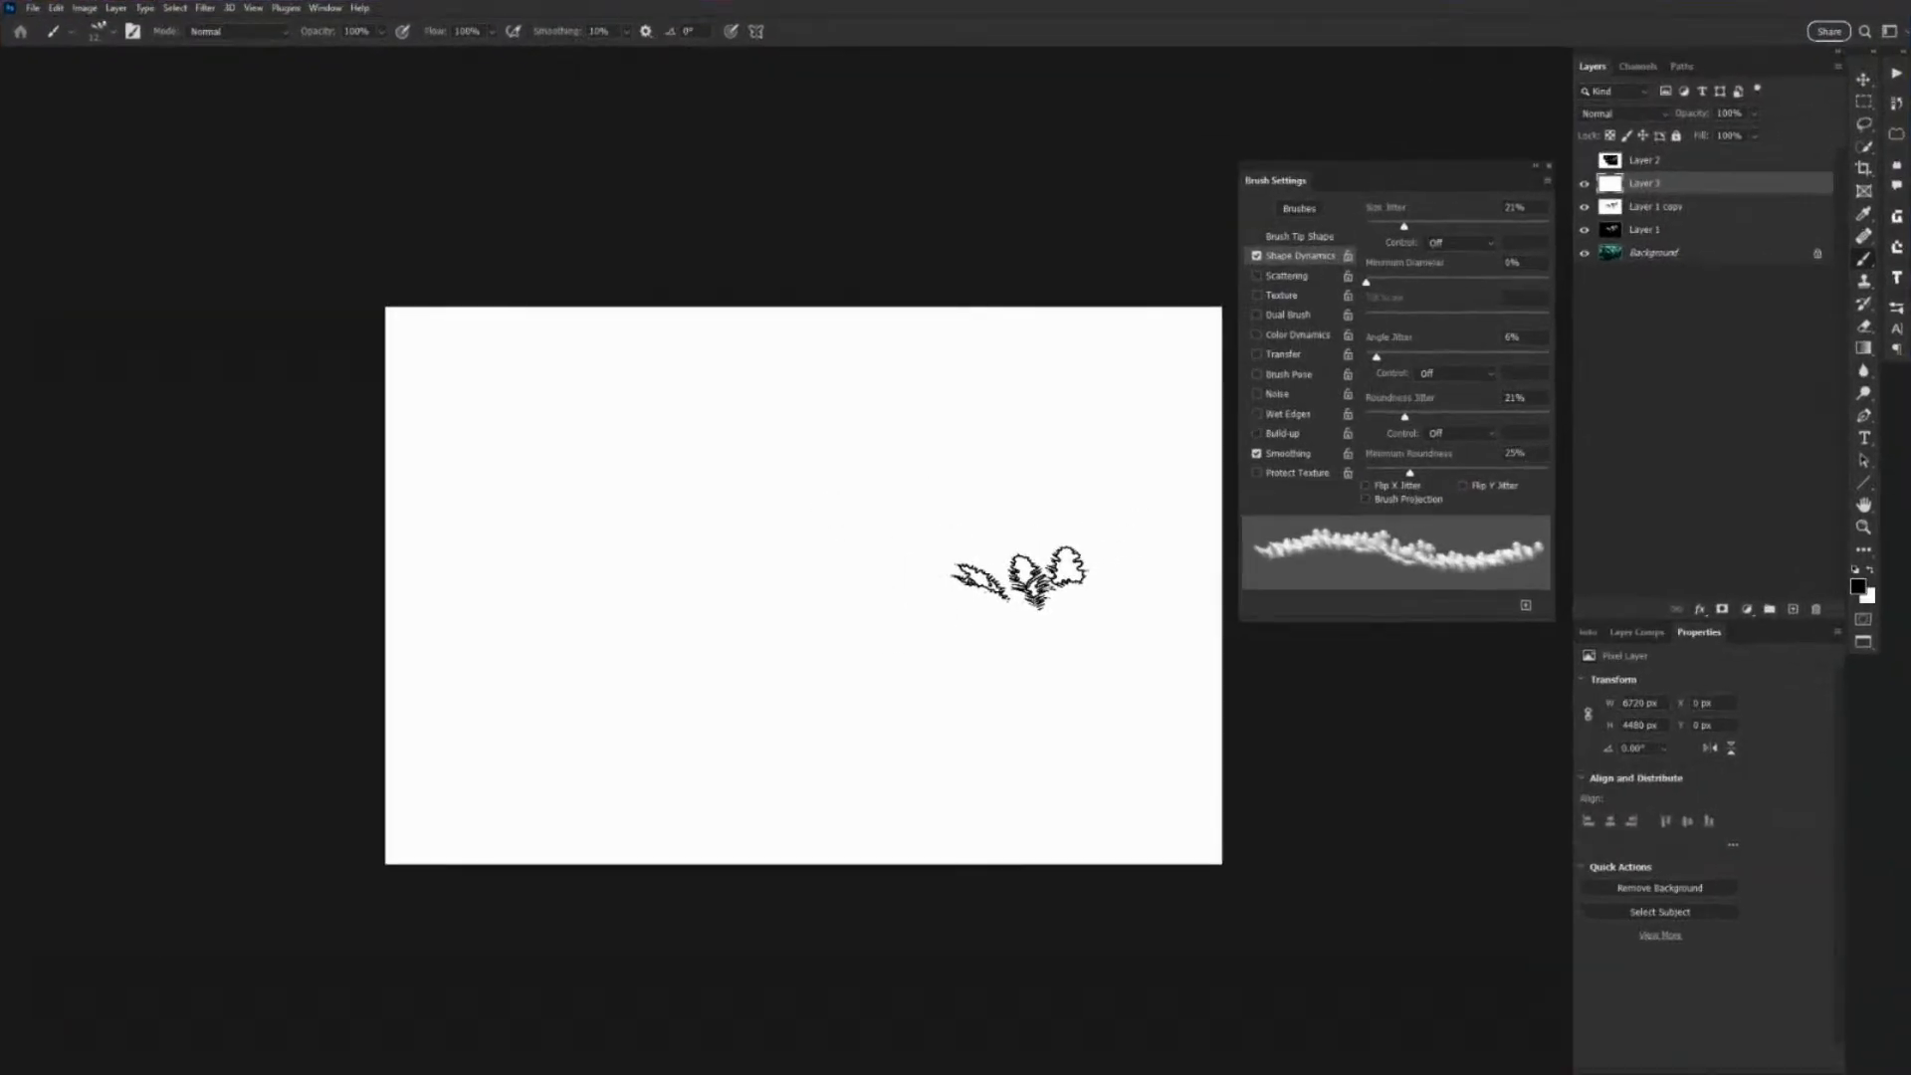
{"action": "left_click_drag", "start_coordinate": [1052, 583], "coordinate": [933, 577]}
{"action": "left_click_drag", "start_coordinate": [789, 580], "coordinate": [816, 583]}
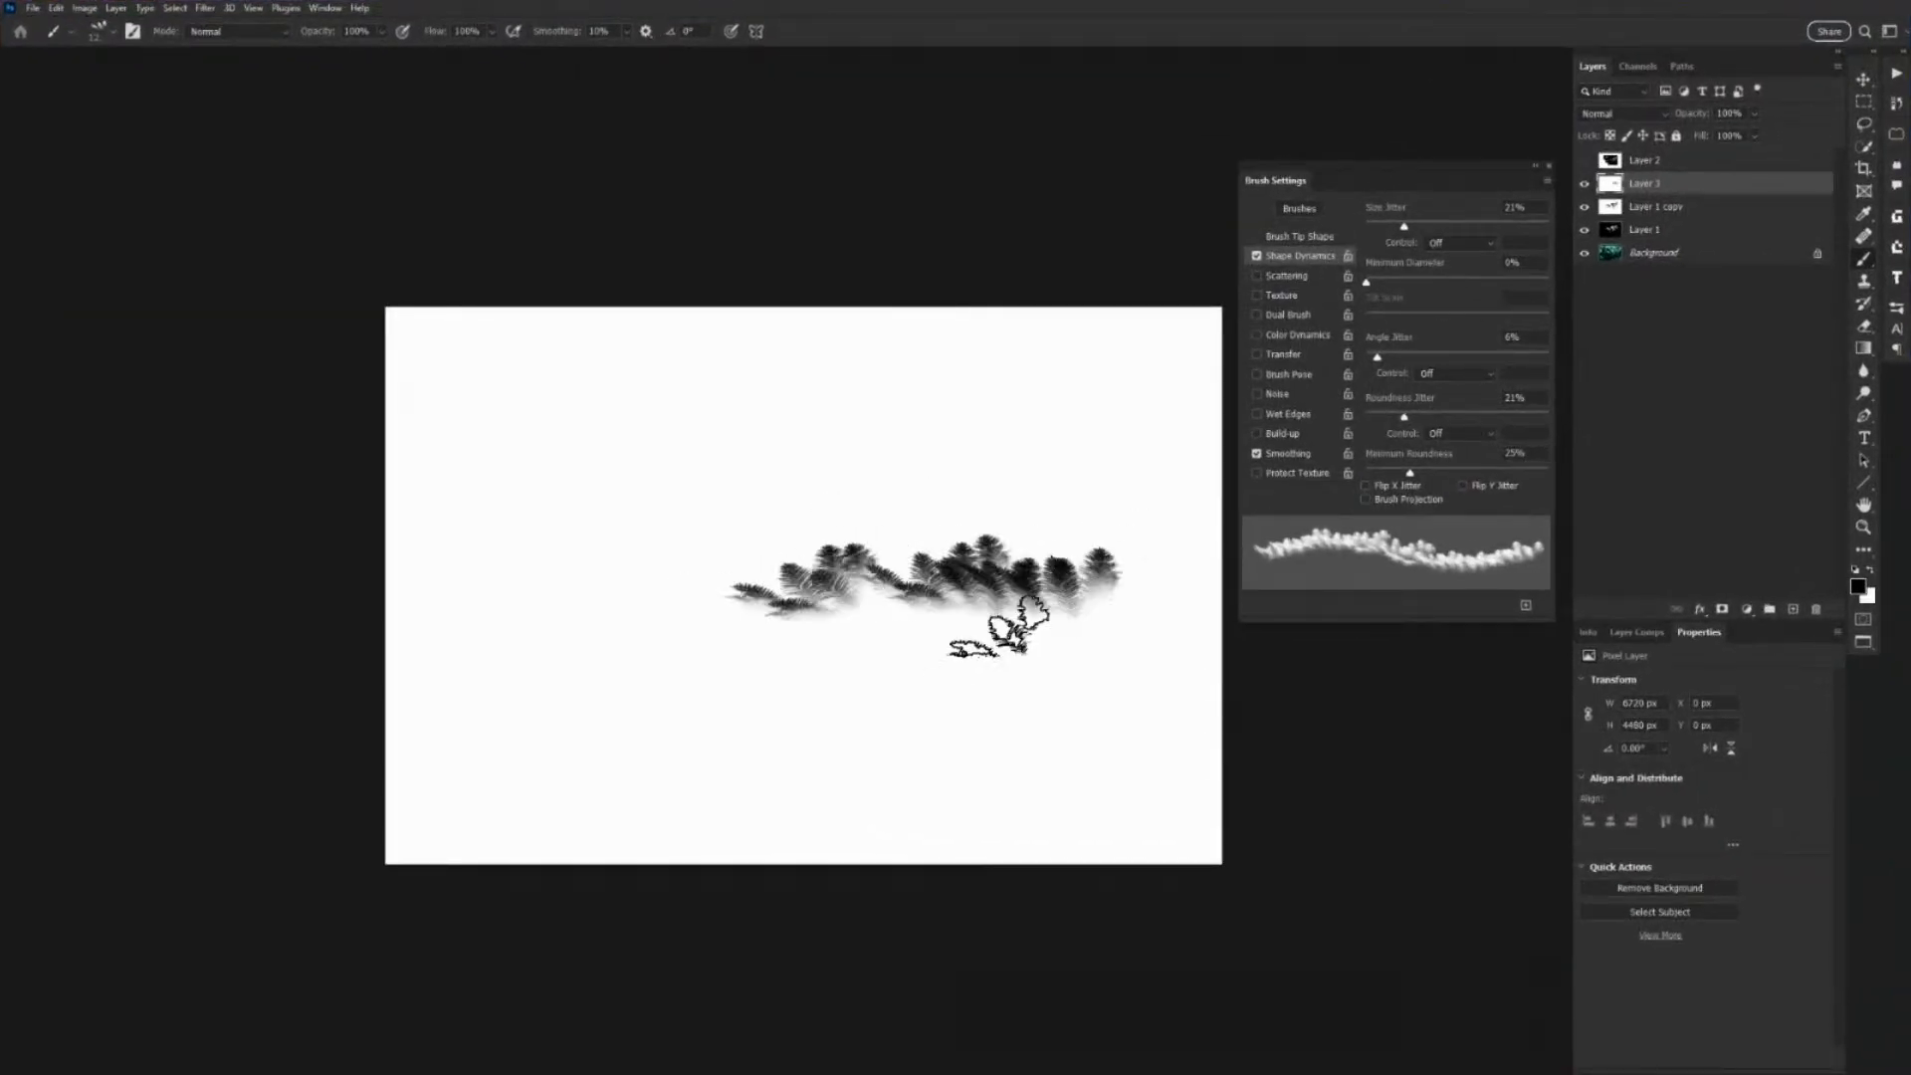
{"action": "left_click", "coordinate": [853, 597]}
{"action": "left_click_drag", "start_coordinate": [1032, 624], "coordinate": [950, 614]}
{"action": "left_click", "coordinate": [928, 594]}
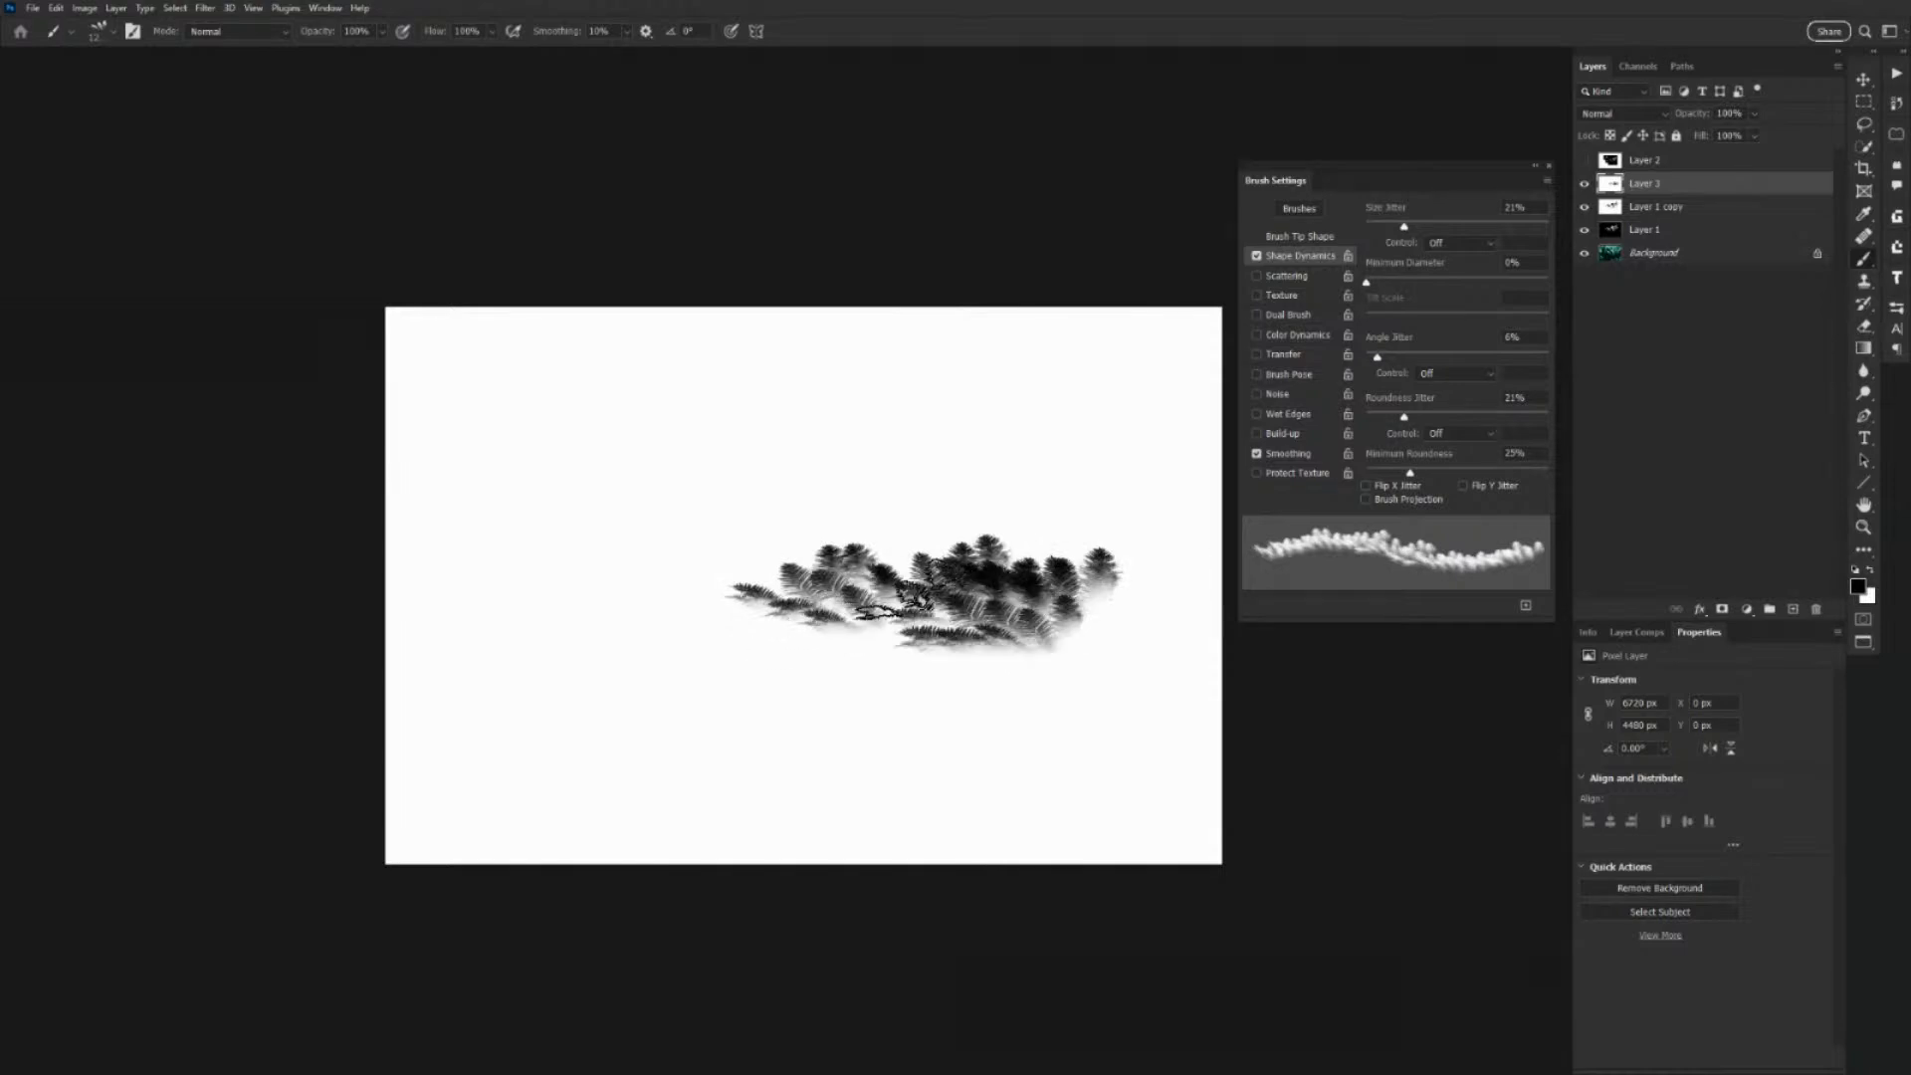
{"action": "left_click", "coordinate": [896, 575]}
{"action": "left_click", "coordinate": [837, 607]}
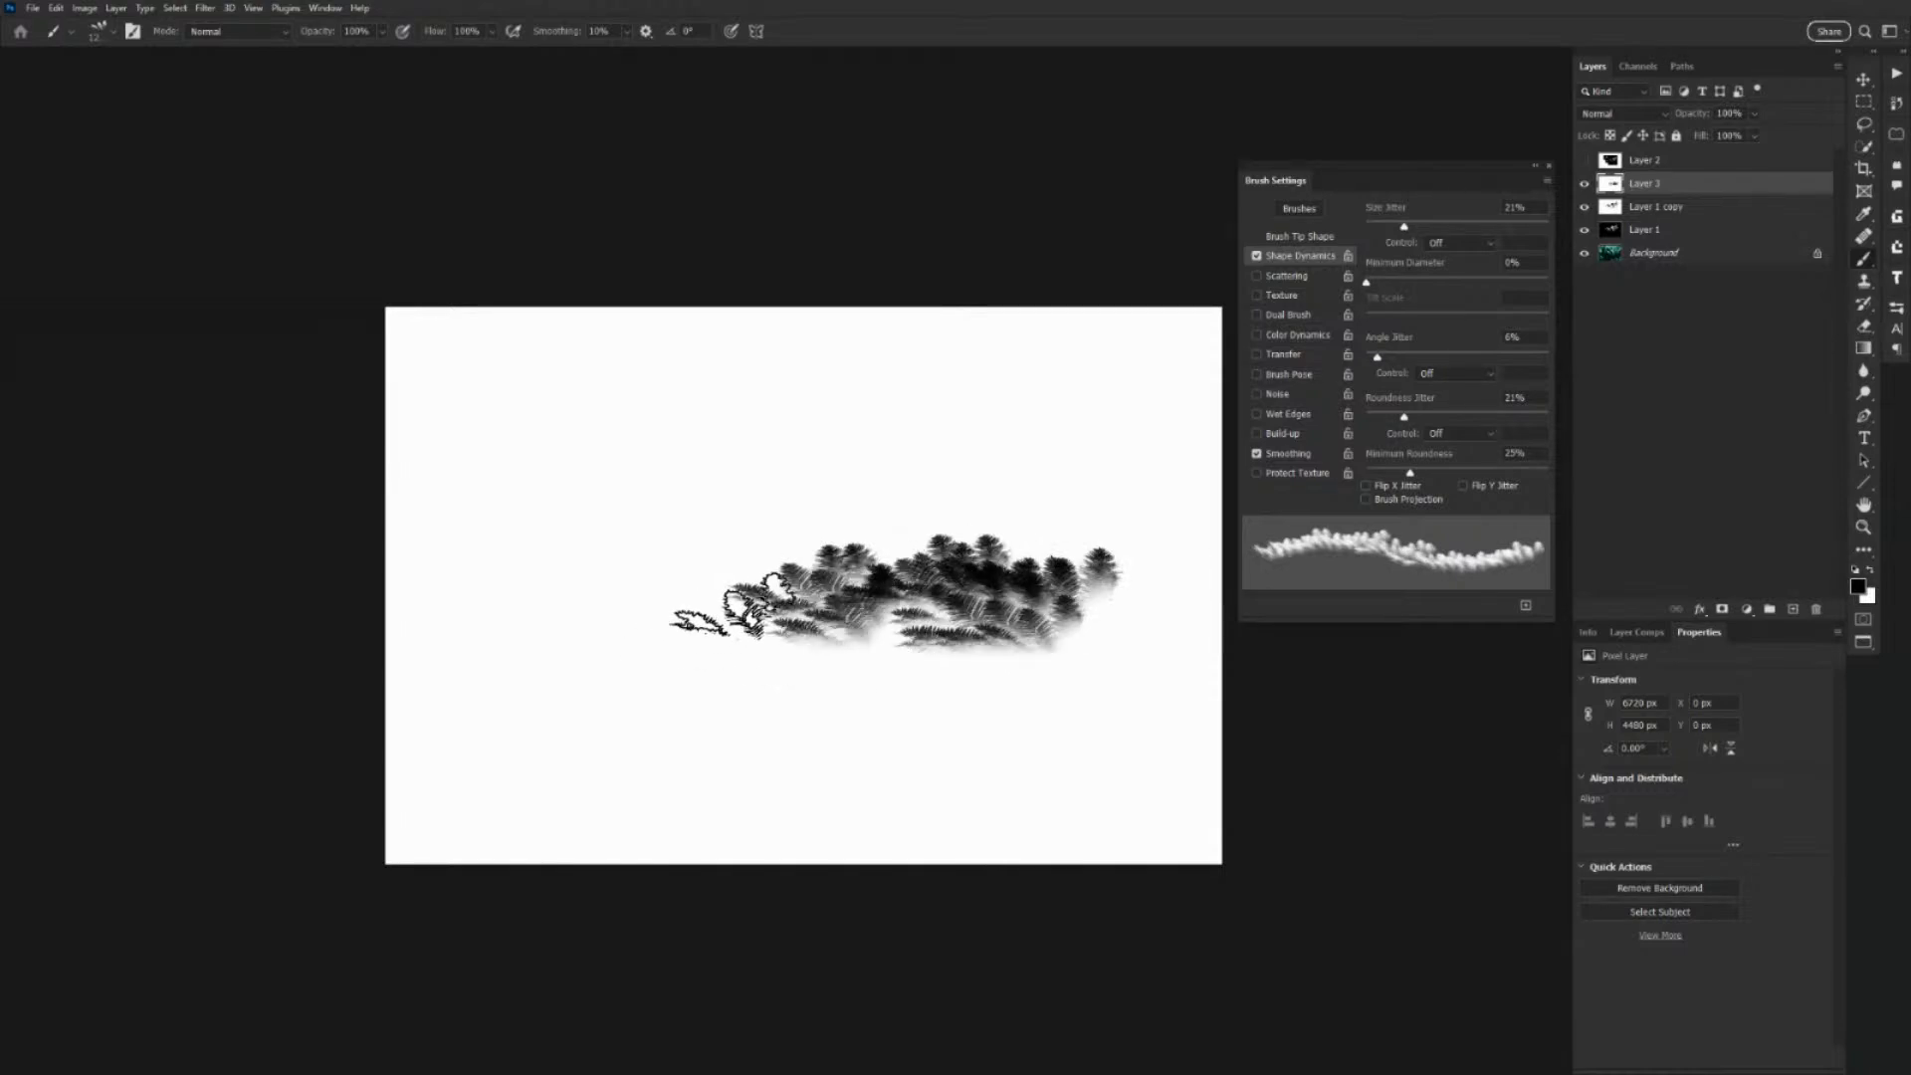
{"action": "left_click", "coordinate": [732, 606]}
{"action": "left_click", "coordinate": [660, 584]}
{"action": "left_click", "coordinate": [683, 615]}
{"action": "left_click", "coordinate": [596, 611]}
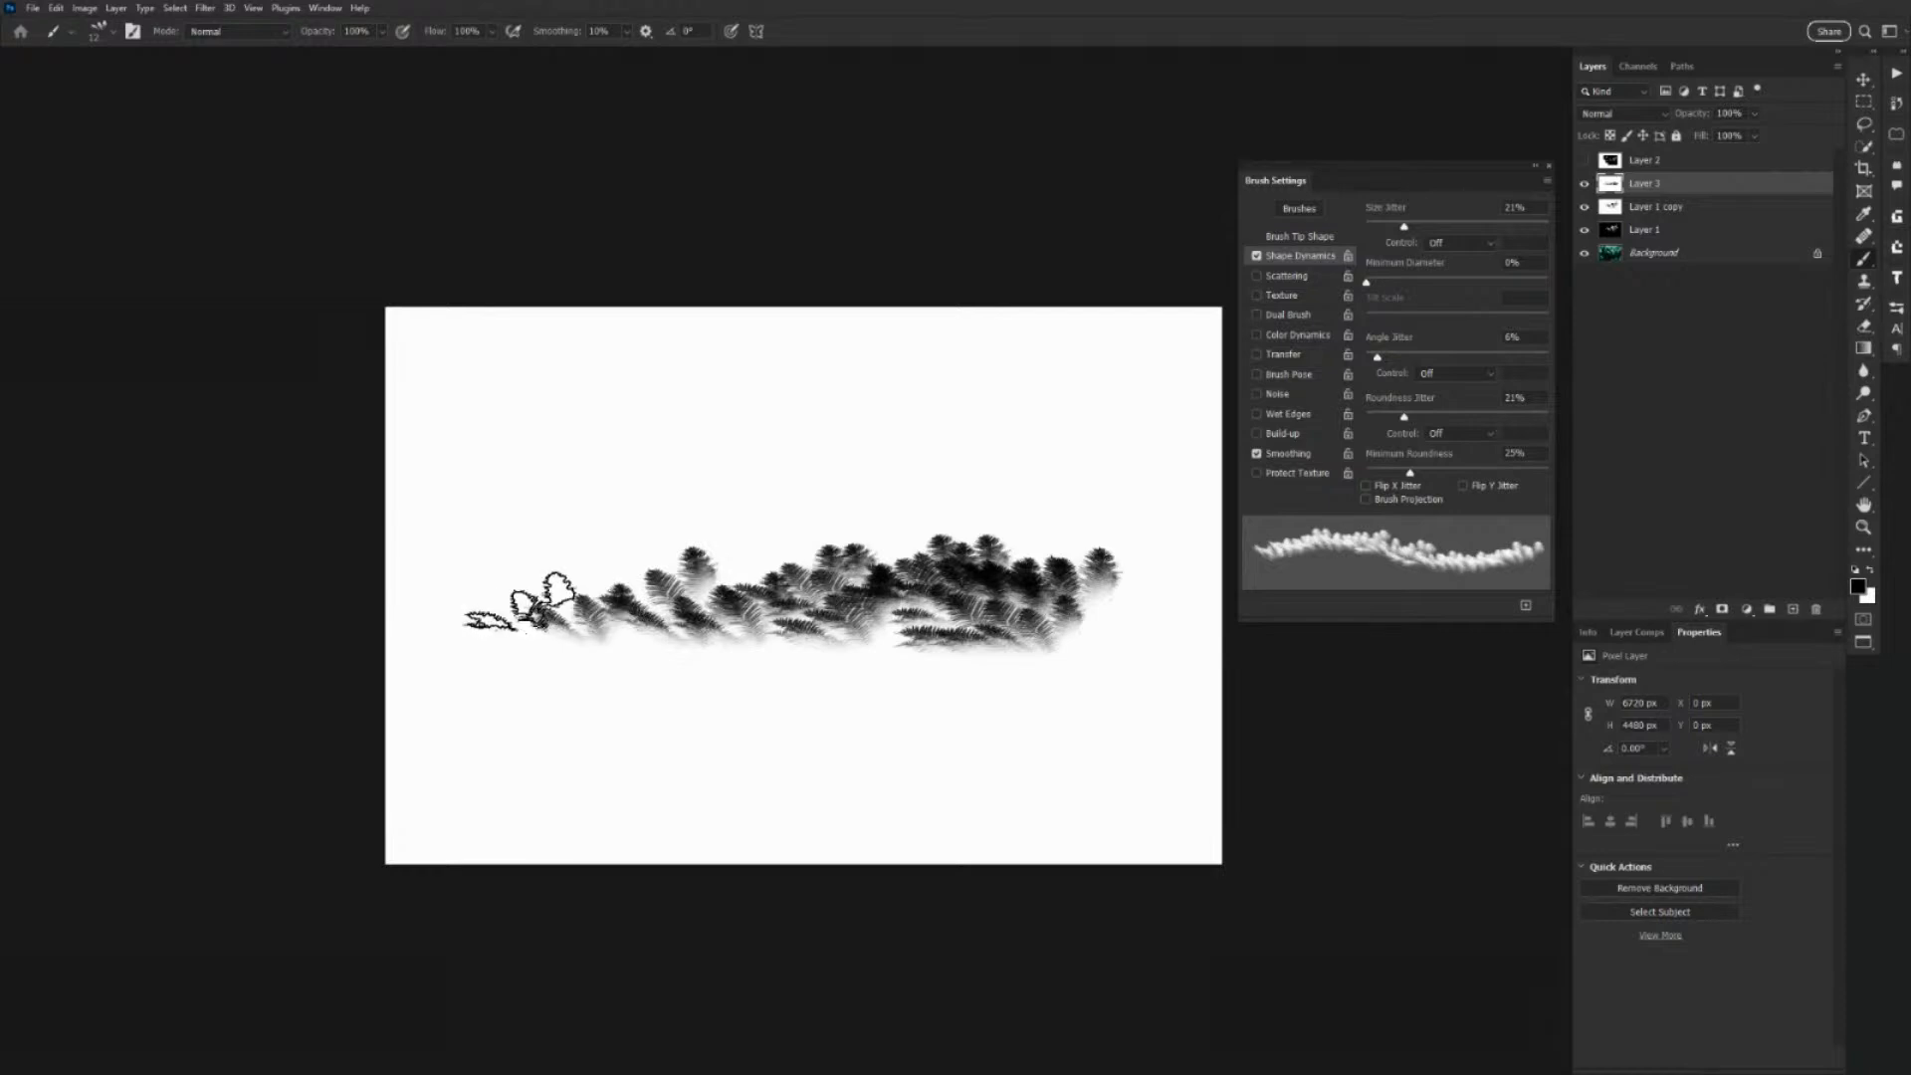
{"action": "left_click", "coordinate": [523, 608]}
{"action": "left_click", "coordinate": [612, 597]}
{"action": "left_click", "coordinate": [717, 602]}
{"action": "left_click", "coordinate": [796, 552]}
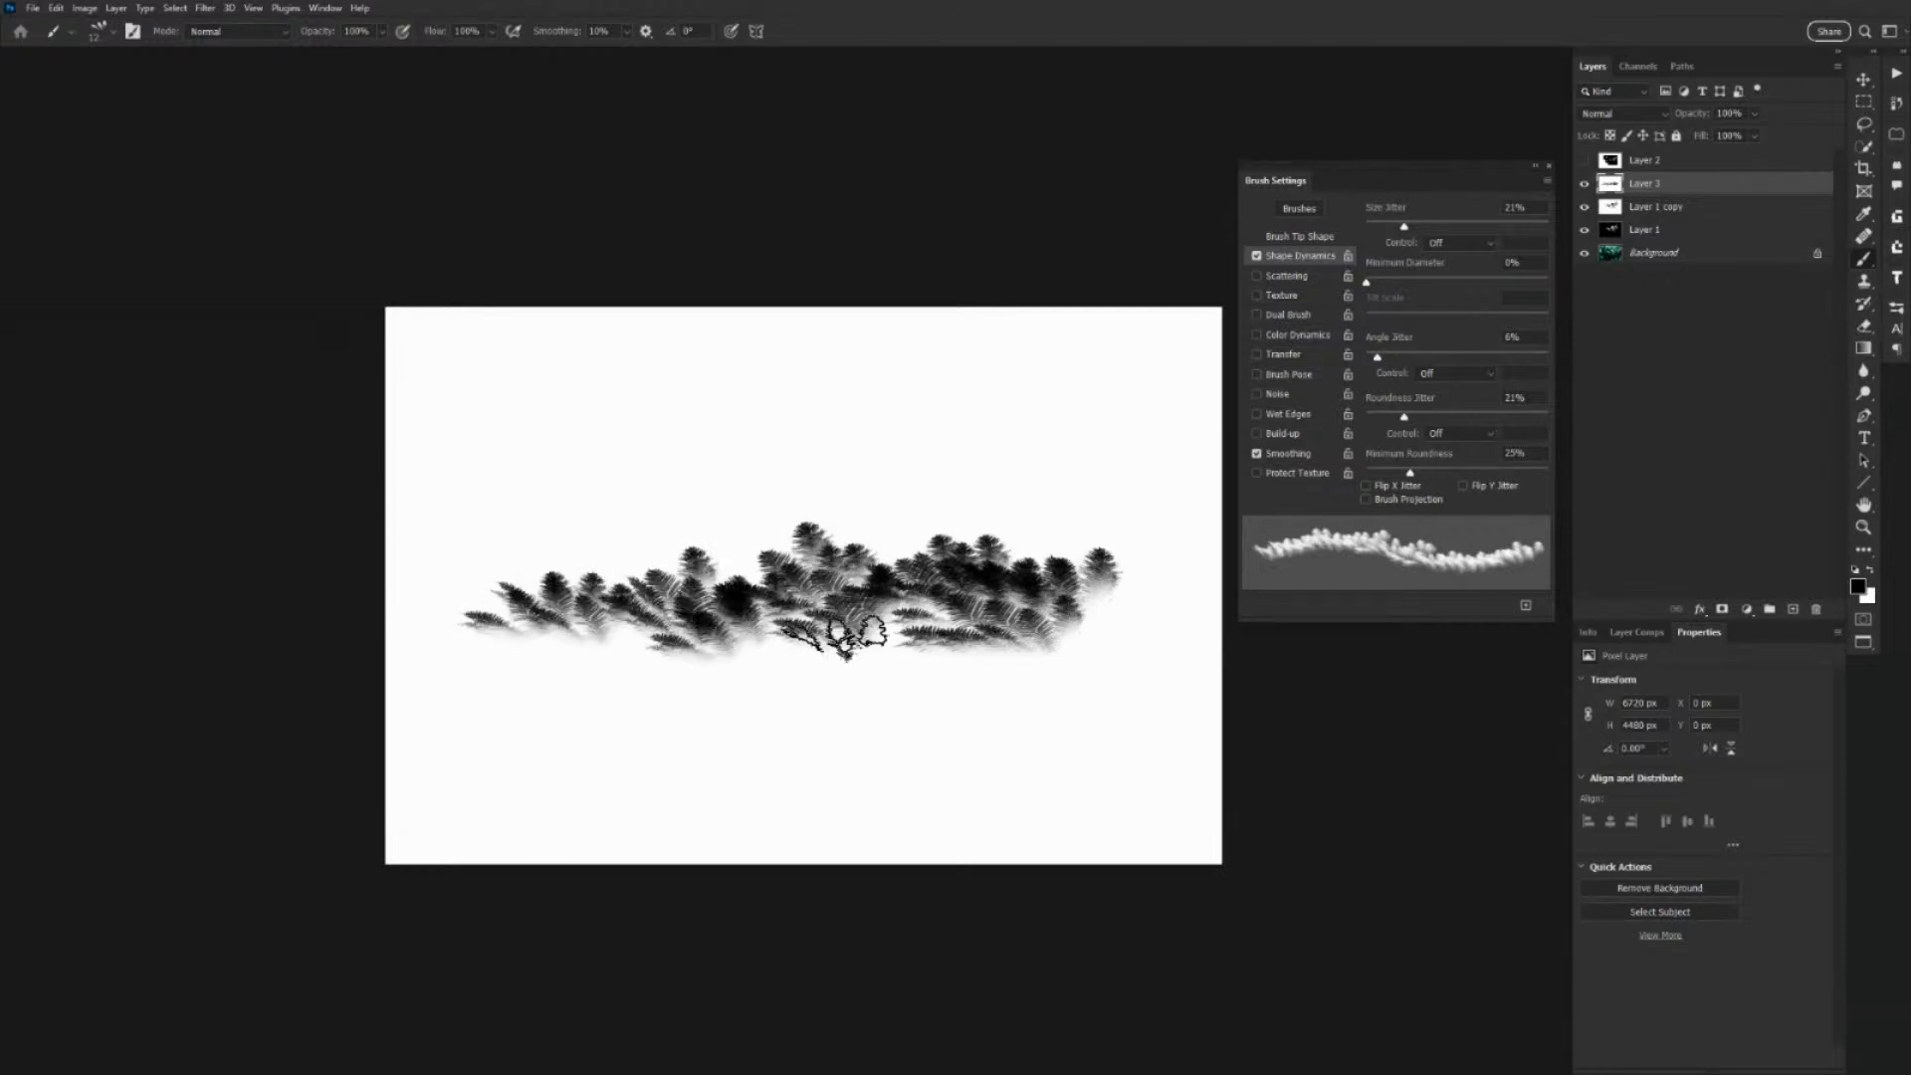
{"action": "left_click", "coordinate": [895, 655]}
{"action": "left_click", "coordinate": [971, 642]}
{"action": "left_click", "coordinate": [1090, 607]}
{"action": "left_click", "coordinate": [1140, 589]}
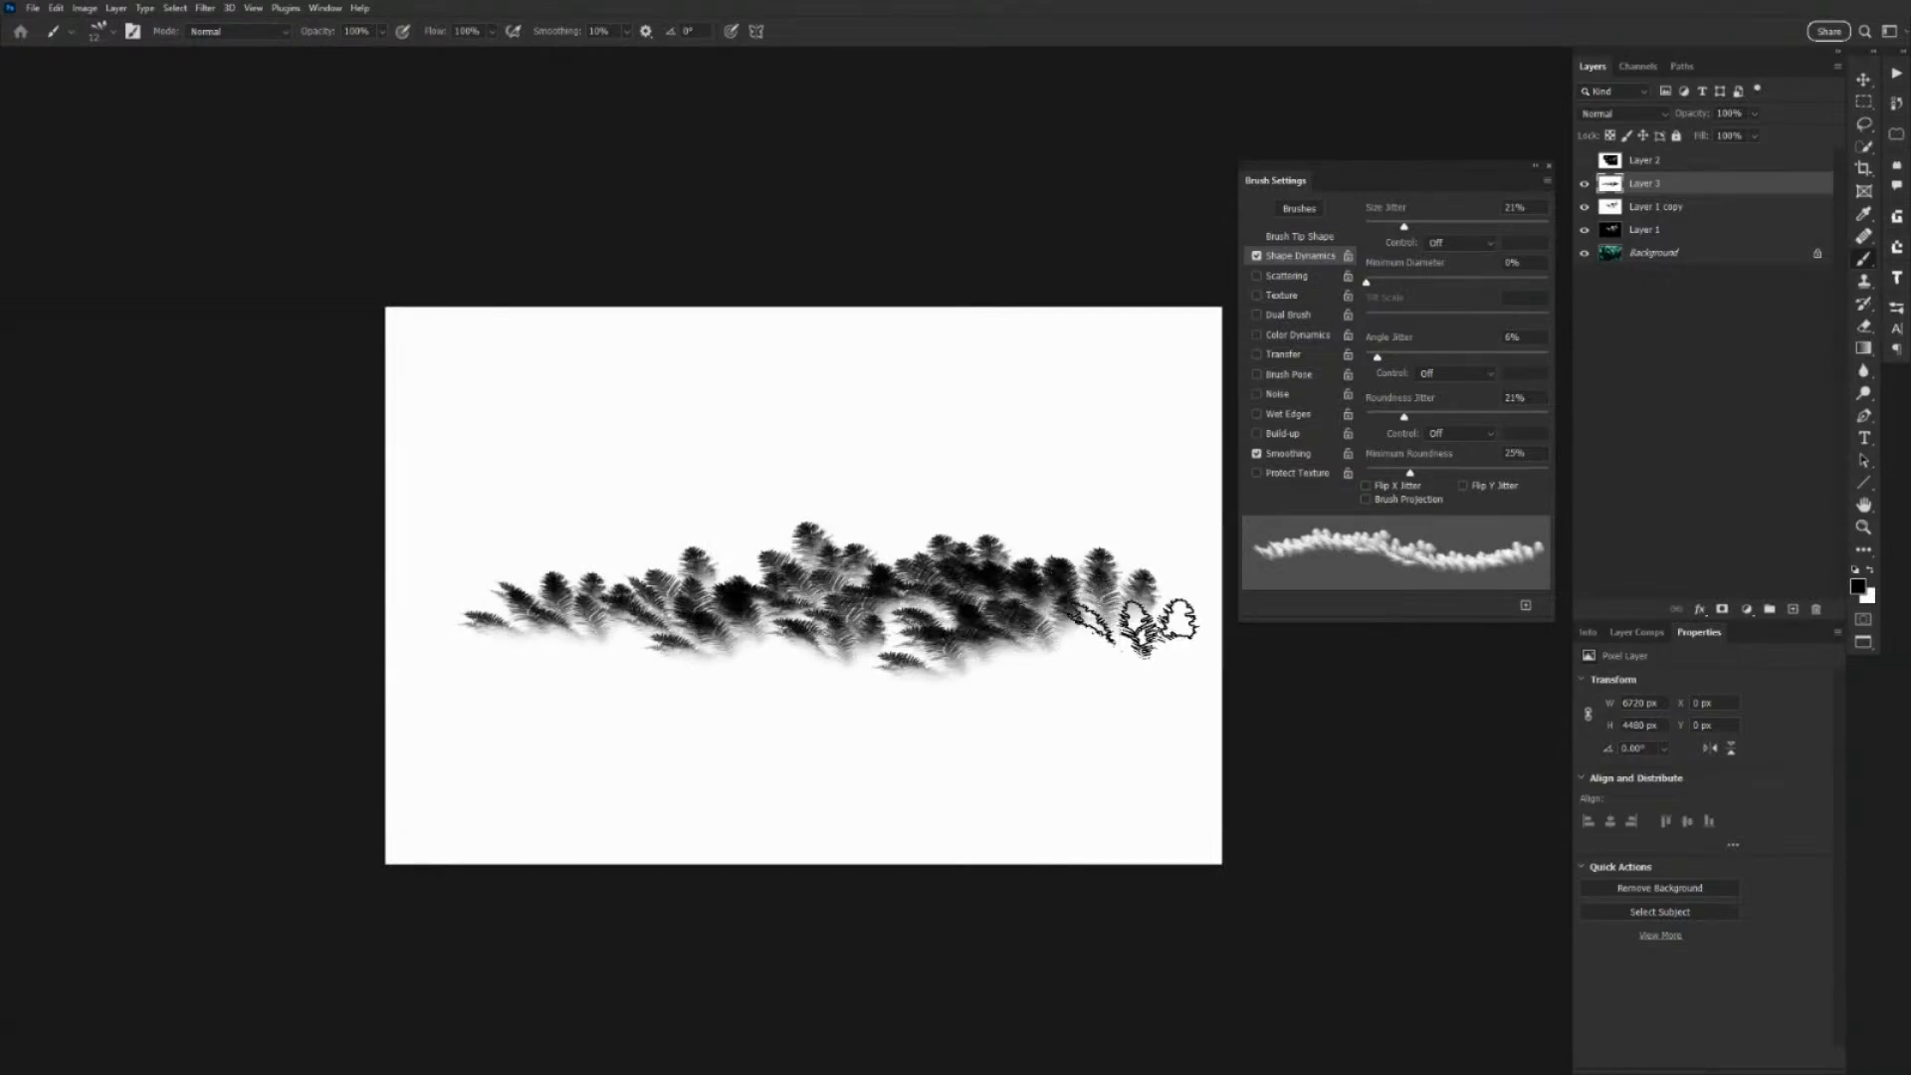
{"action": "left_click", "coordinate": [1135, 626]}
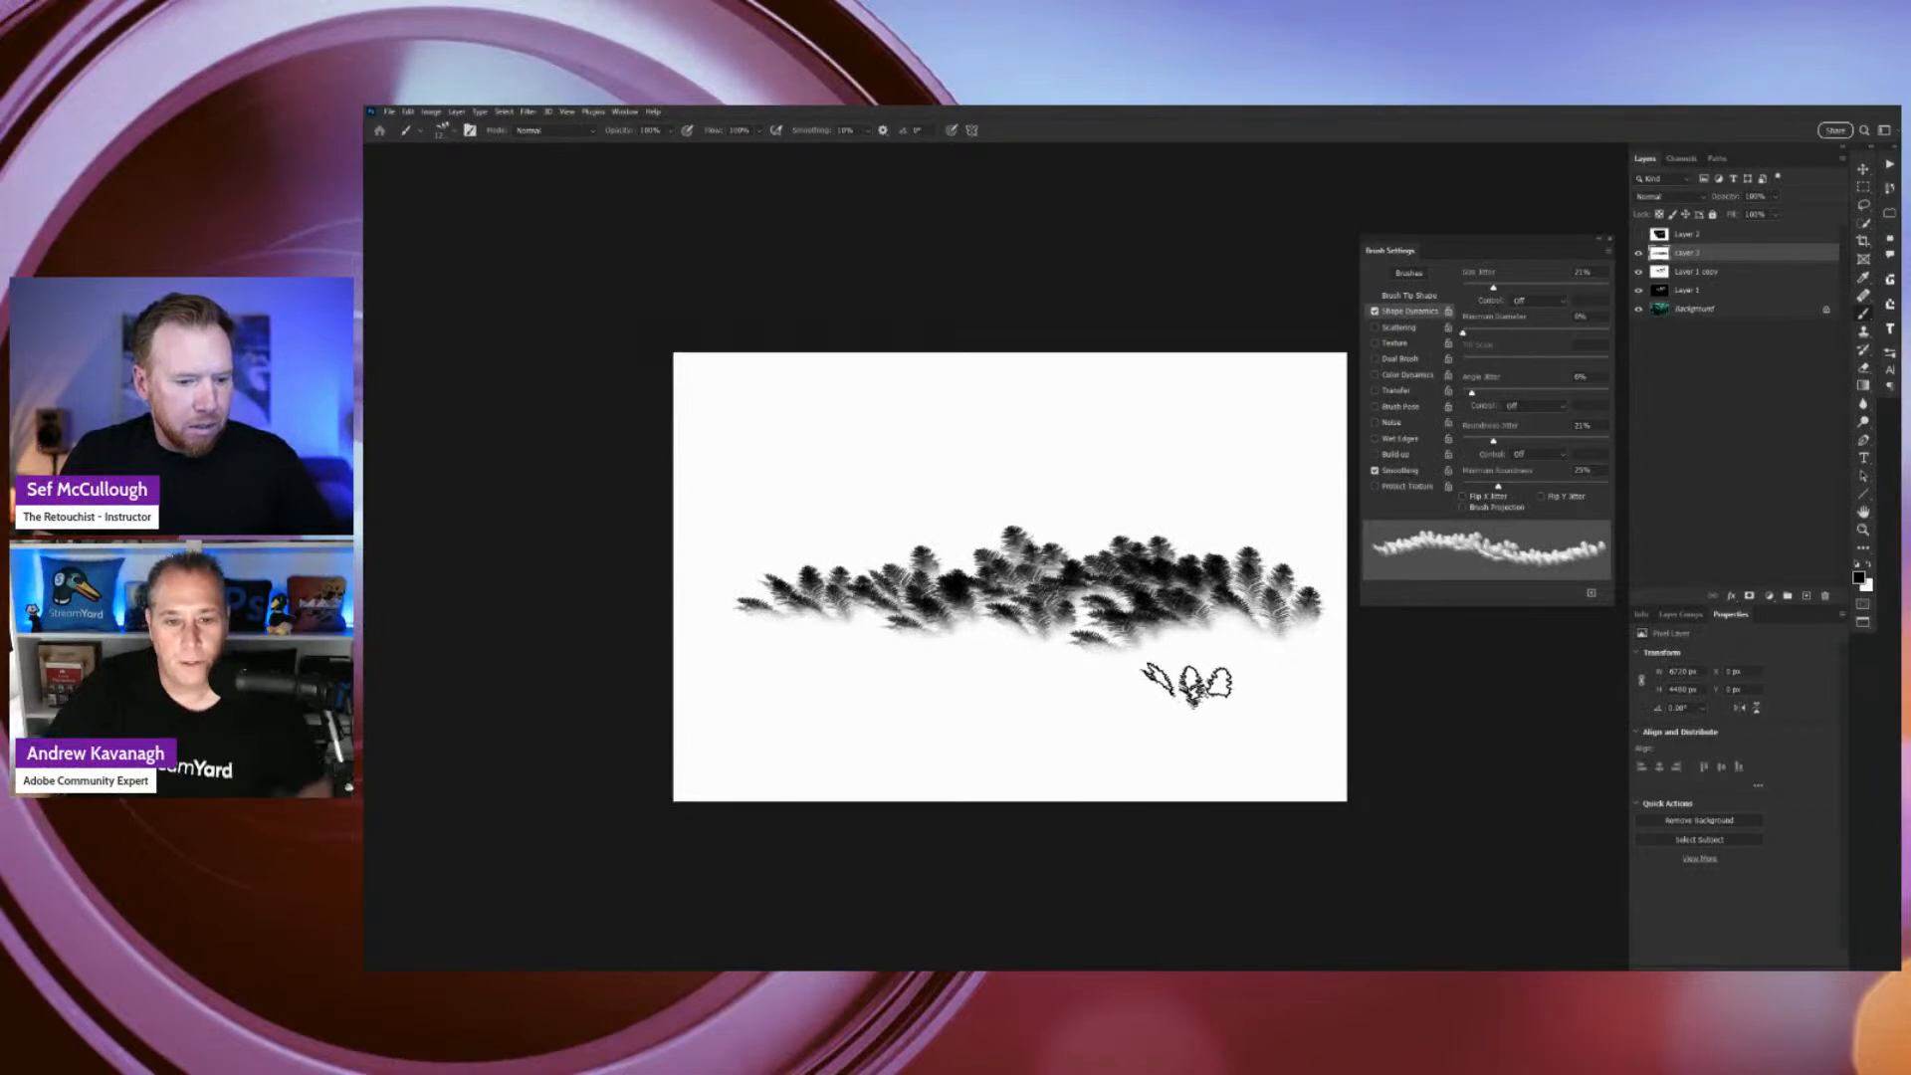
Enlarge the fern brush and paint a dense foreground of large black ferns along the bottom edge of the canvas.
{"action": "key", "text": "bracketright"}
{"action": "key", "text": "bracketright"}
{"action": "key", "text": "bracketright"}
{"action": "key", "text": "bracketright"}
{"action": "key", "text": "bracketright"}
{"action": "key", "text": "bracketright"}
{"action": "key", "text": "bracketright"}
{"action": "key", "text": "bracketright"}
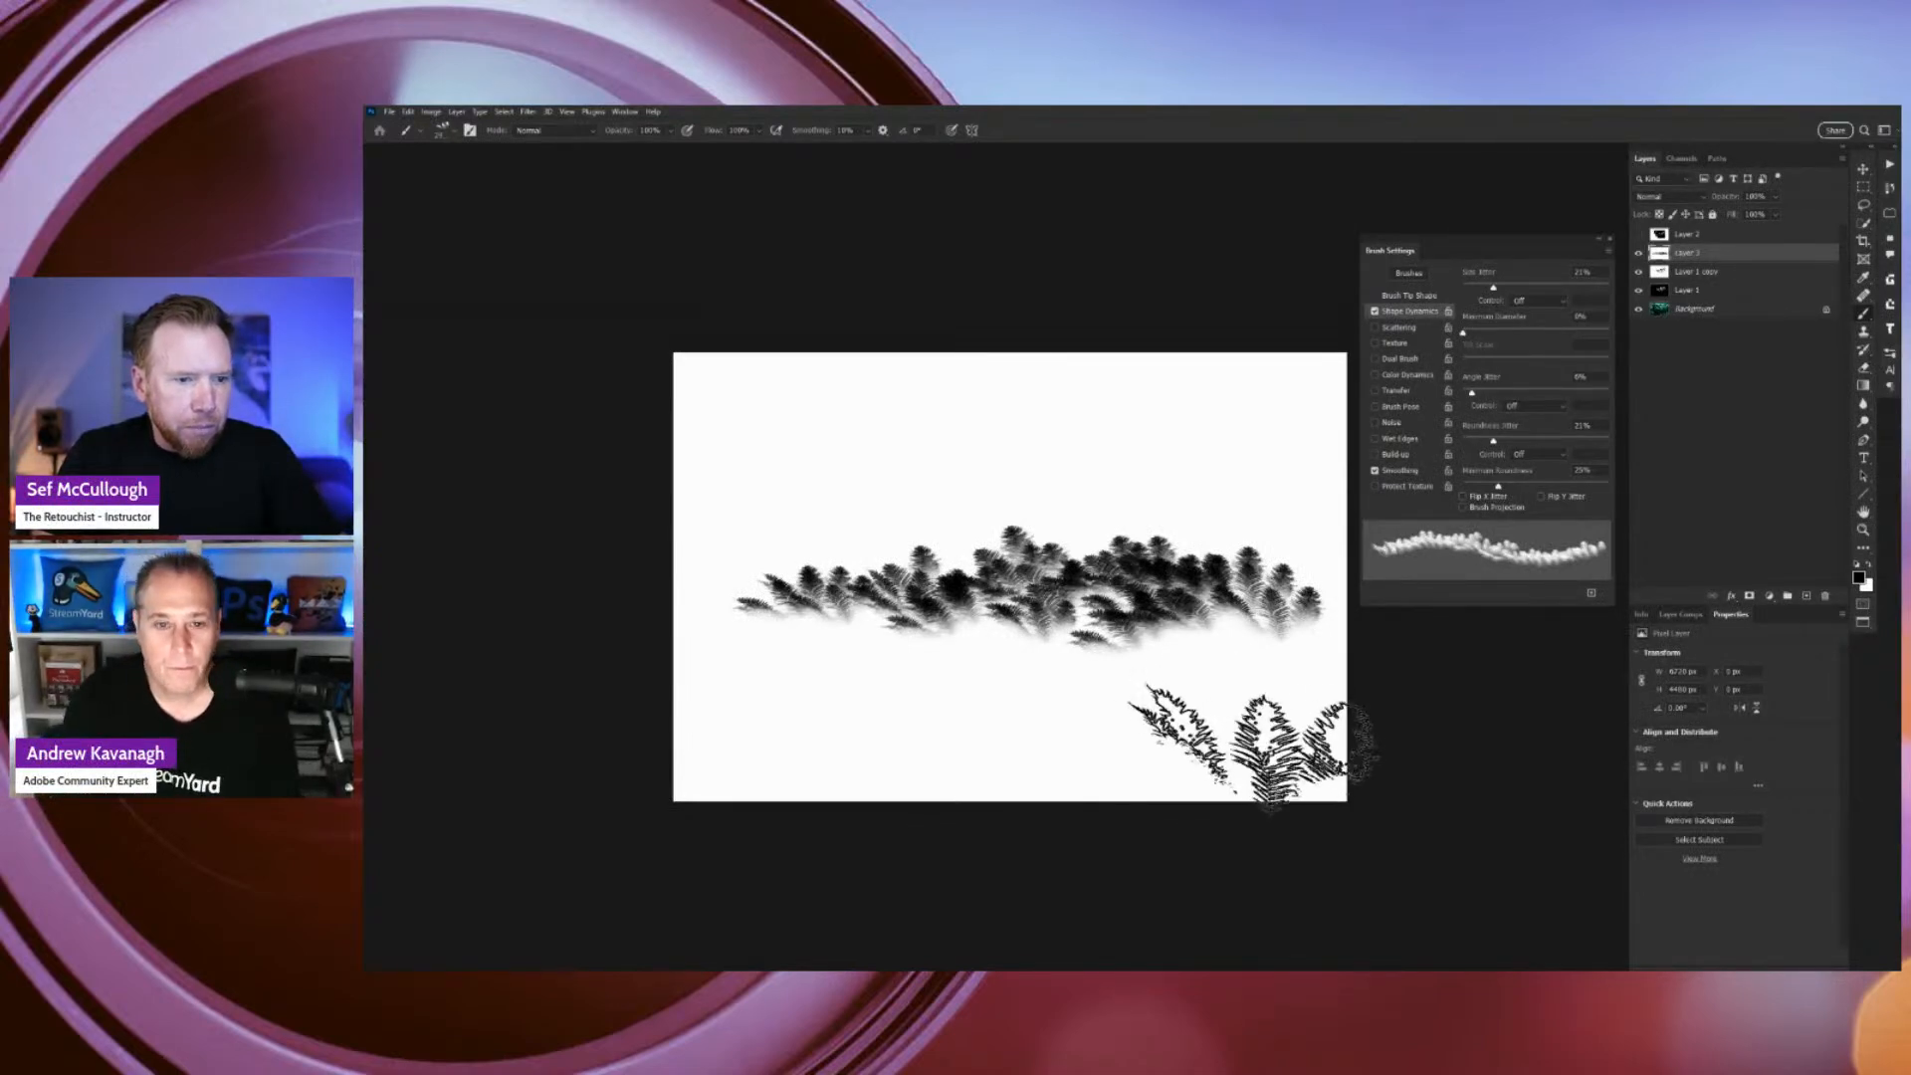
{"action": "key", "text": "bracketright"}
{"action": "key", "text": "bracketright"}
{"action": "key", "text": "bracketright"}
{"action": "key", "text": "bracketright"}
{"action": "mouse_move", "coordinate": [1005, 756]}
{"action": "left_mouse_down"}
{"action": "mouse_move", "coordinate": [1344, 751]}
{"action": "mouse_move", "coordinate": [1184, 786]}
{"action": "left_mouse_up"}
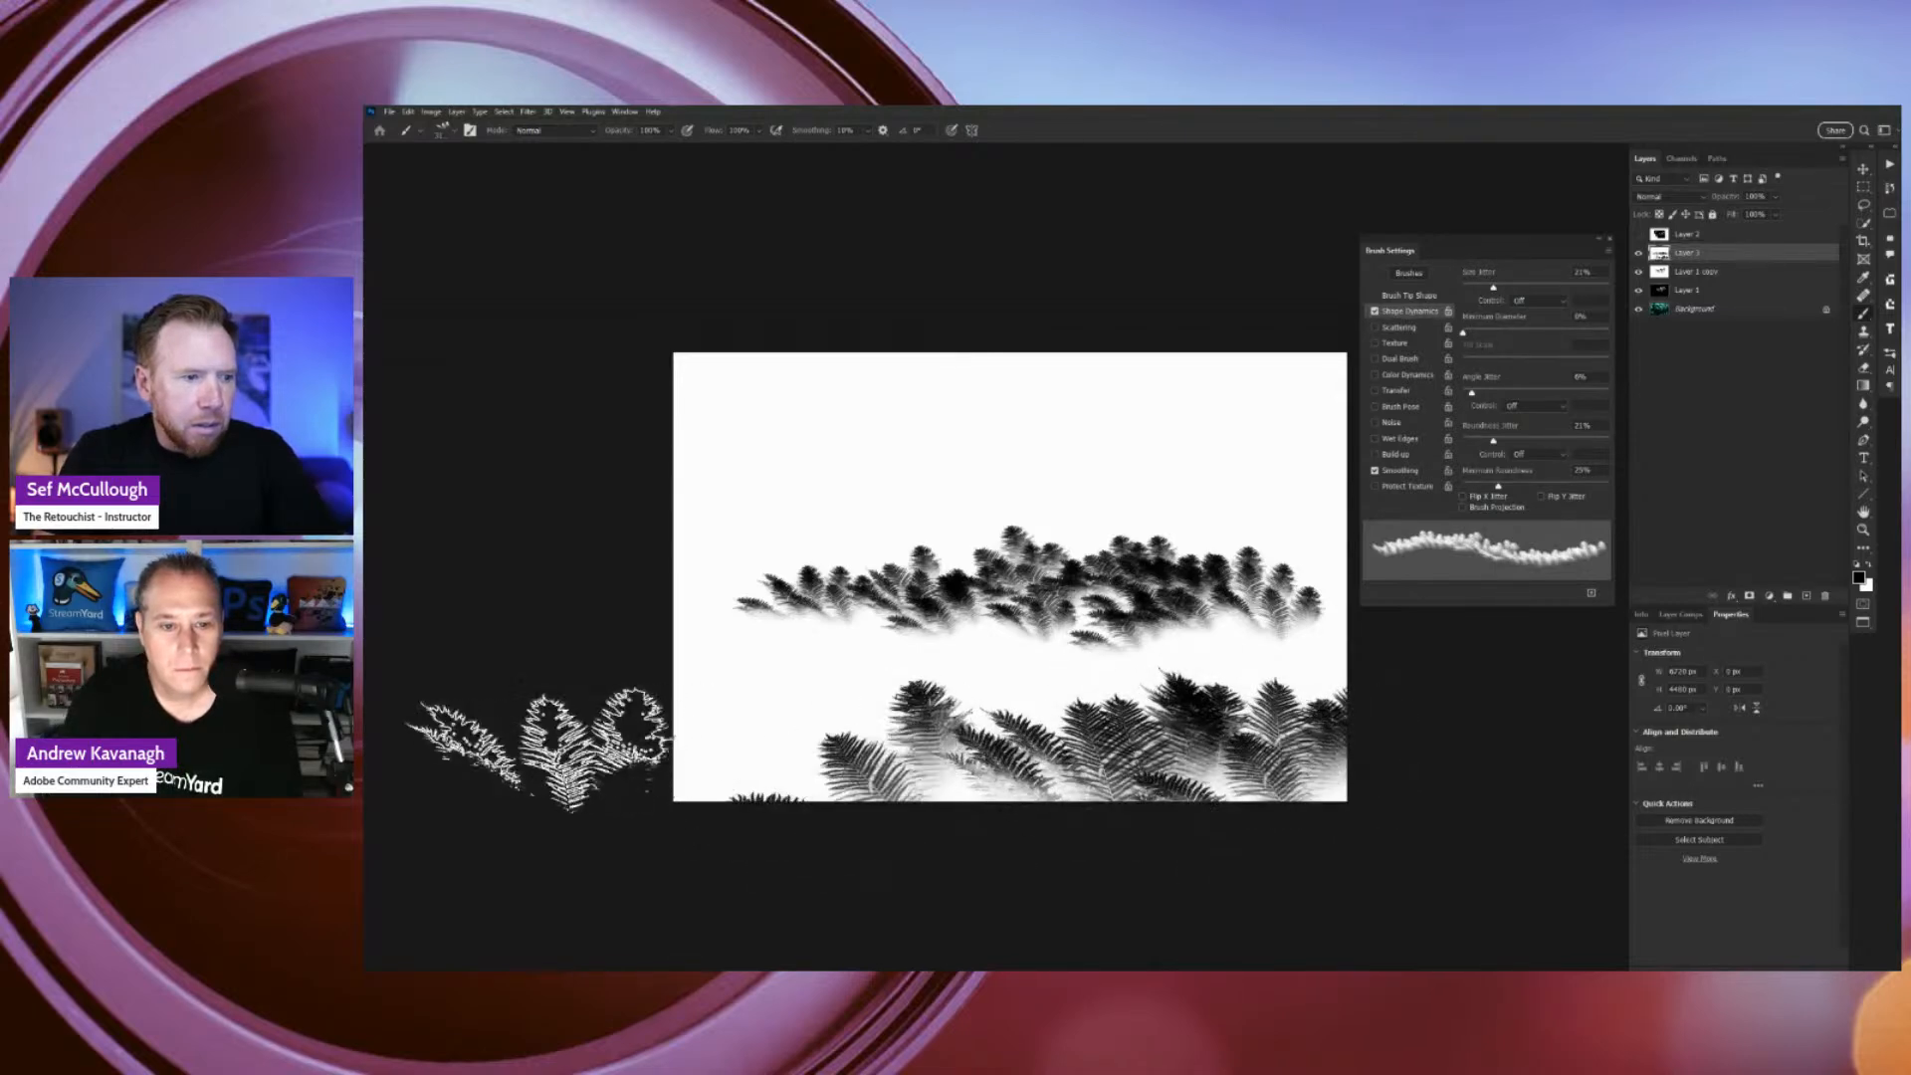
{"action": "left_click_drag", "start_coordinate": [682, 759], "coordinate": [716, 717]}
{"action": "mouse_move", "coordinate": [618, 667]}
{"action": "left_mouse_down"}
{"action": "mouse_move", "coordinate": [853, 704]}
{"action": "mouse_move", "coordinate": [981, 810]}
{"action": "mouse_move", "coordinate": [1237, 789]}
{"action": "mouse_move", "coordinate": [1174, 796]}
{"action": "left_mouse_up"}
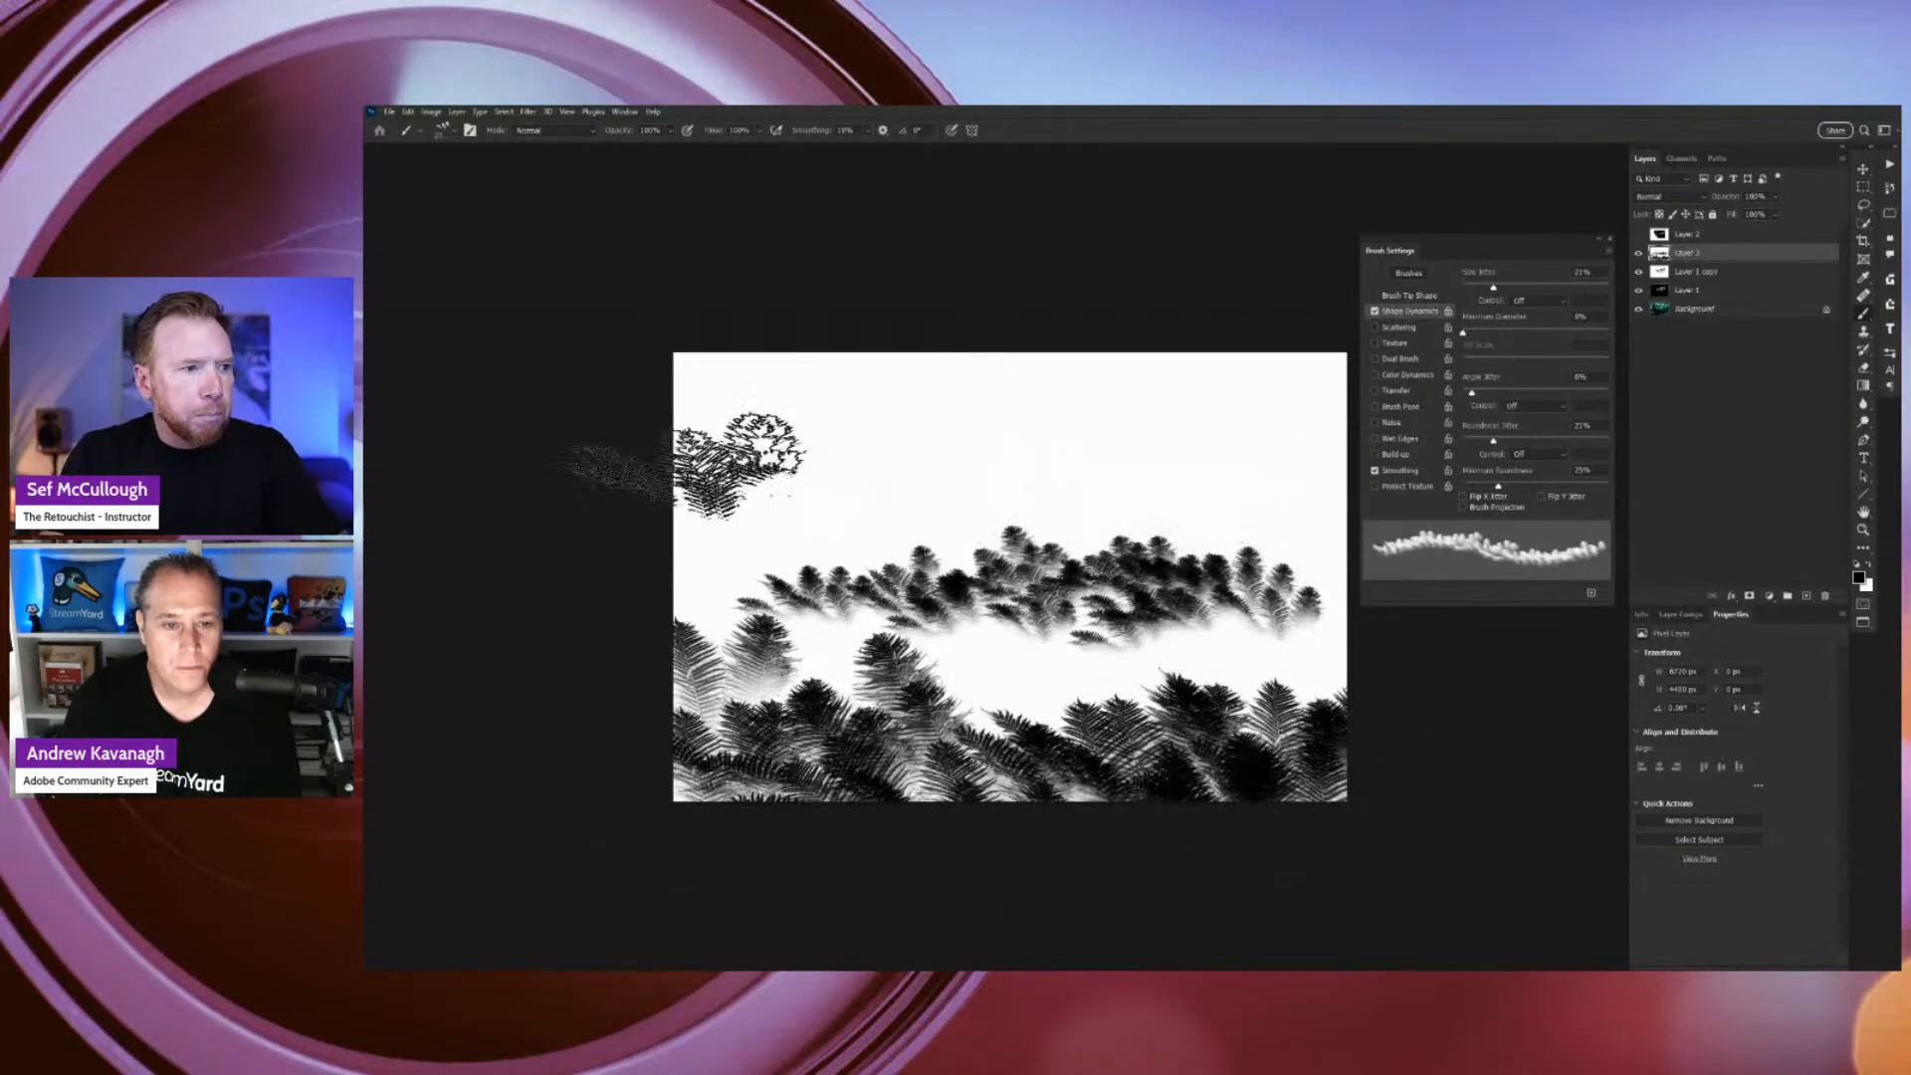
Shrink the fern brush for distant foliage and set its opacity to 34%.
{"action": "key", "text": "bracketleft"}
{"action": "key", "text": "bracketleft"}
{"action": "key", "text": "bracketleft"}
{"action": "key", "text": "bracketleft"}
{"action": "key", "text": "bracketleft"}
{"action": "key", "text": "bracketleft"}
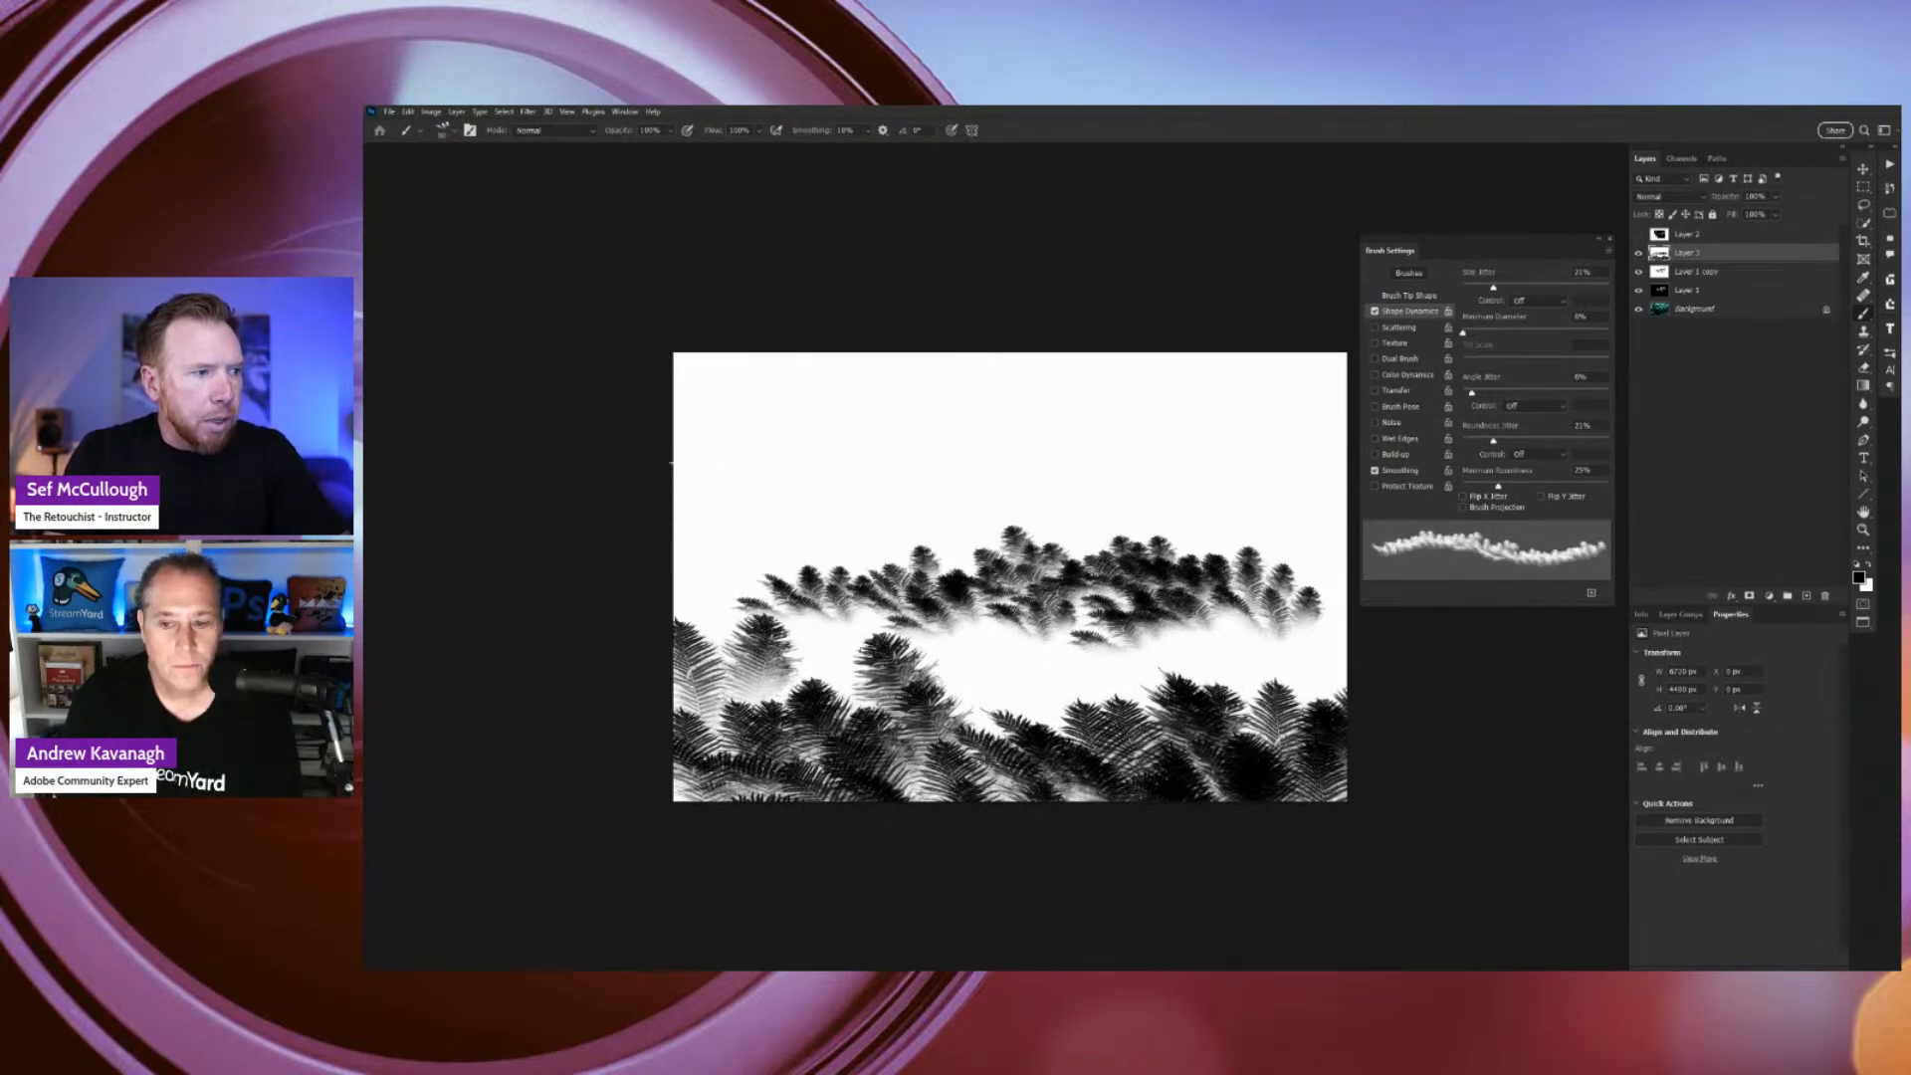
{"action": "key", "text": "bracketright"}
{"action": "key", "text": "bracketright"}
{"action": "key", "text": "bracketright"}
{"action": "key", "text": "bracketright"}
{"action": "key", "text": "bracketright"}
{"action": "key", "text": "bracketright"}
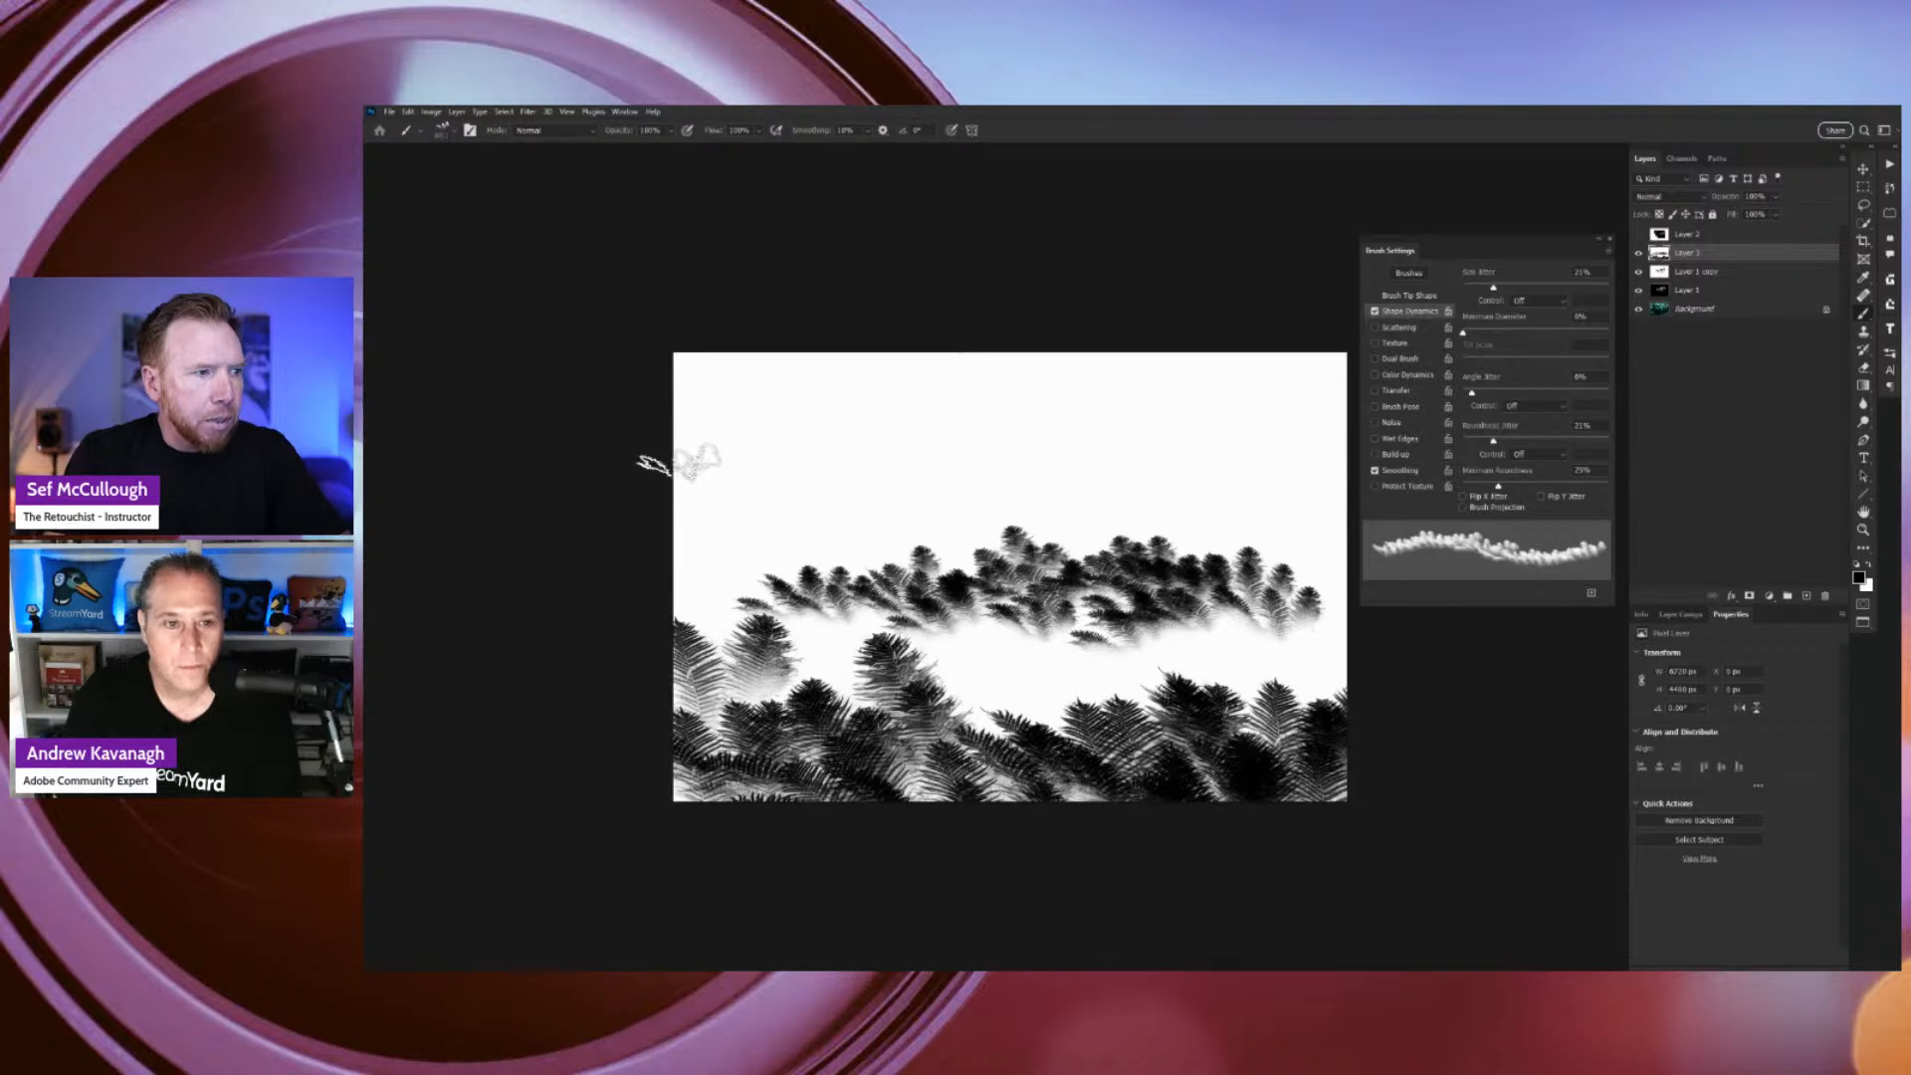
{"action": "key", "text": "bracketleft"}
{"action": "key", "text": "bracketleft"}
{"action": "key", "text": "bracketleft"}
{"action": "key", "text": "bracketleft"}
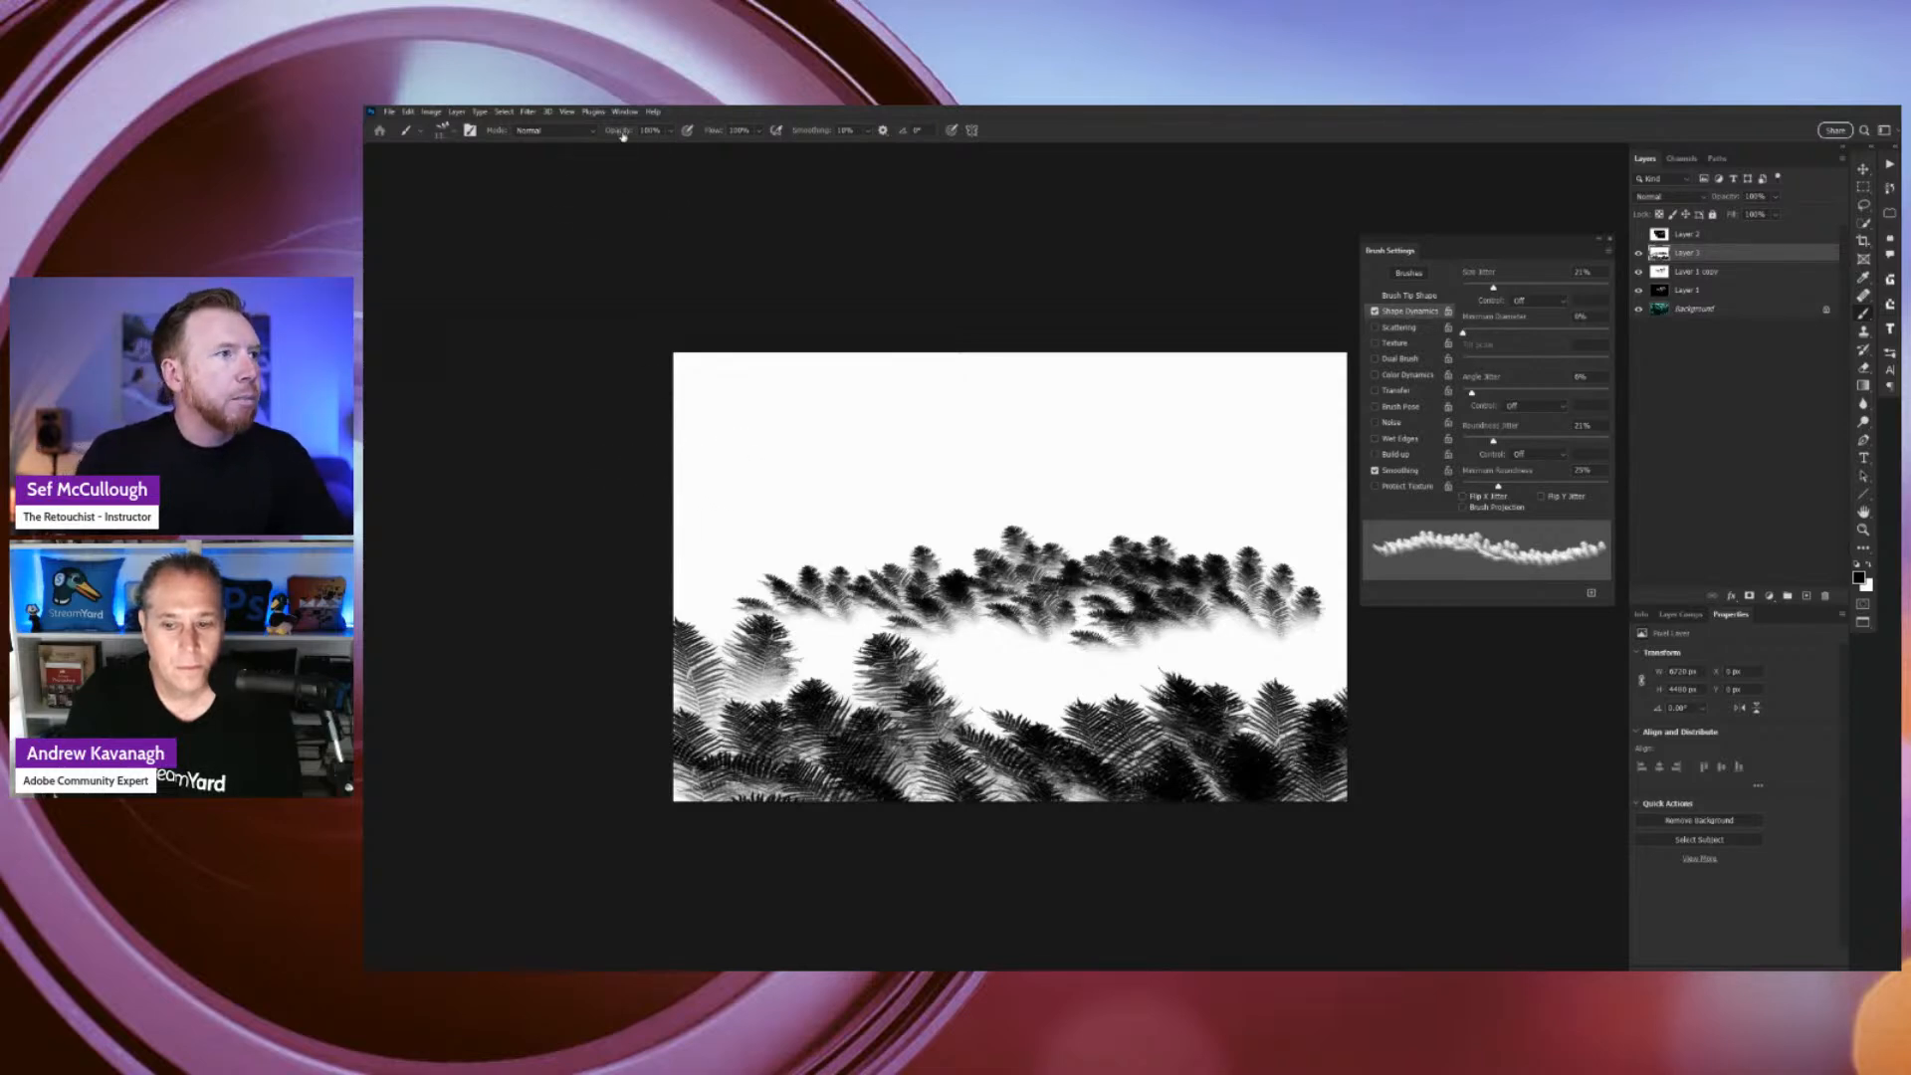
{"action": "type", "text": "34"}
{"action": "key", "text": "Return"}
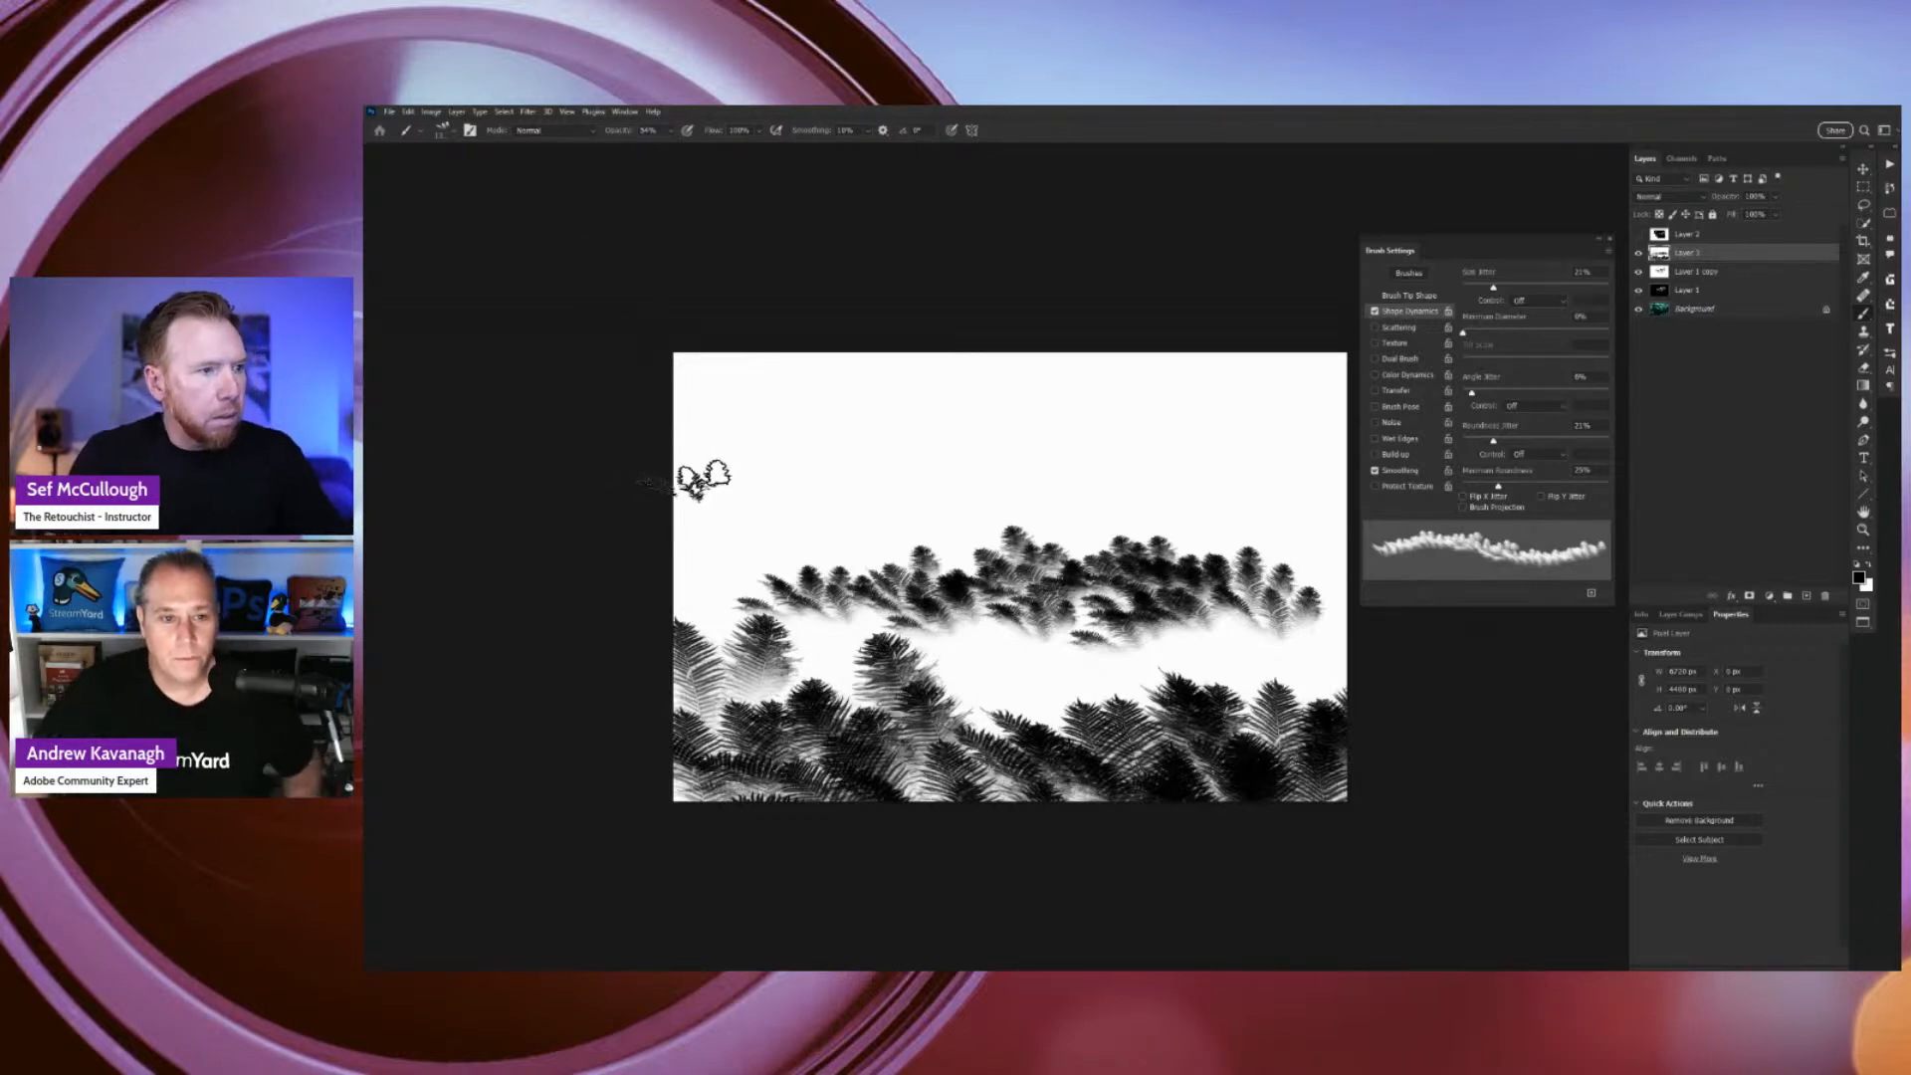
Try a short faint row of ferns at the canvas's left edge, above the middle band, and undo the strokes.
{"action": "mouse_move", "coordinate": [697, 480]}
{"action": "left_mouse_down"}
{"action": "mouse_move", "coordinate": [737, 476]}
{"action": "mouse_move", "coordinate": [761, 500]}
{"action": "left_mouse_up"}
{"action": "left_click", "coordinate": [761, 498]}
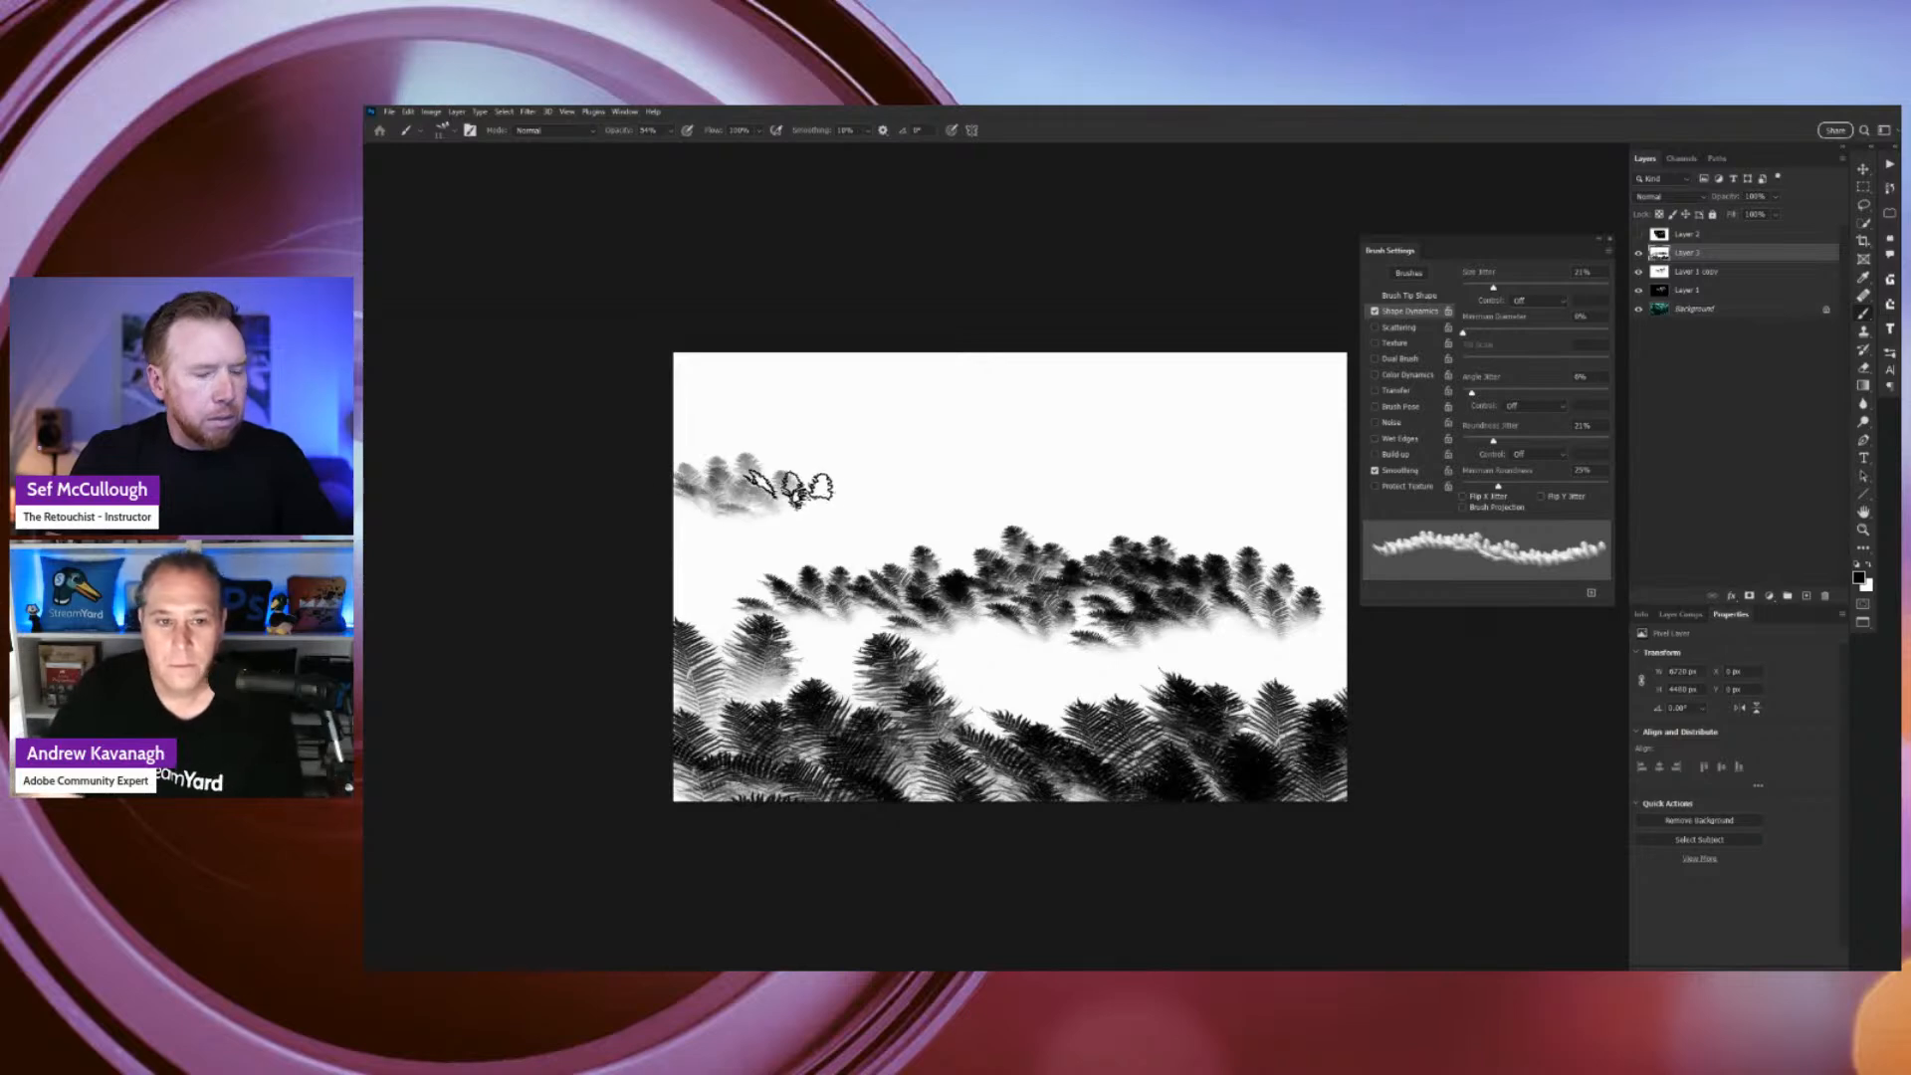
{"action": "key", "text": "ctrl+z"}
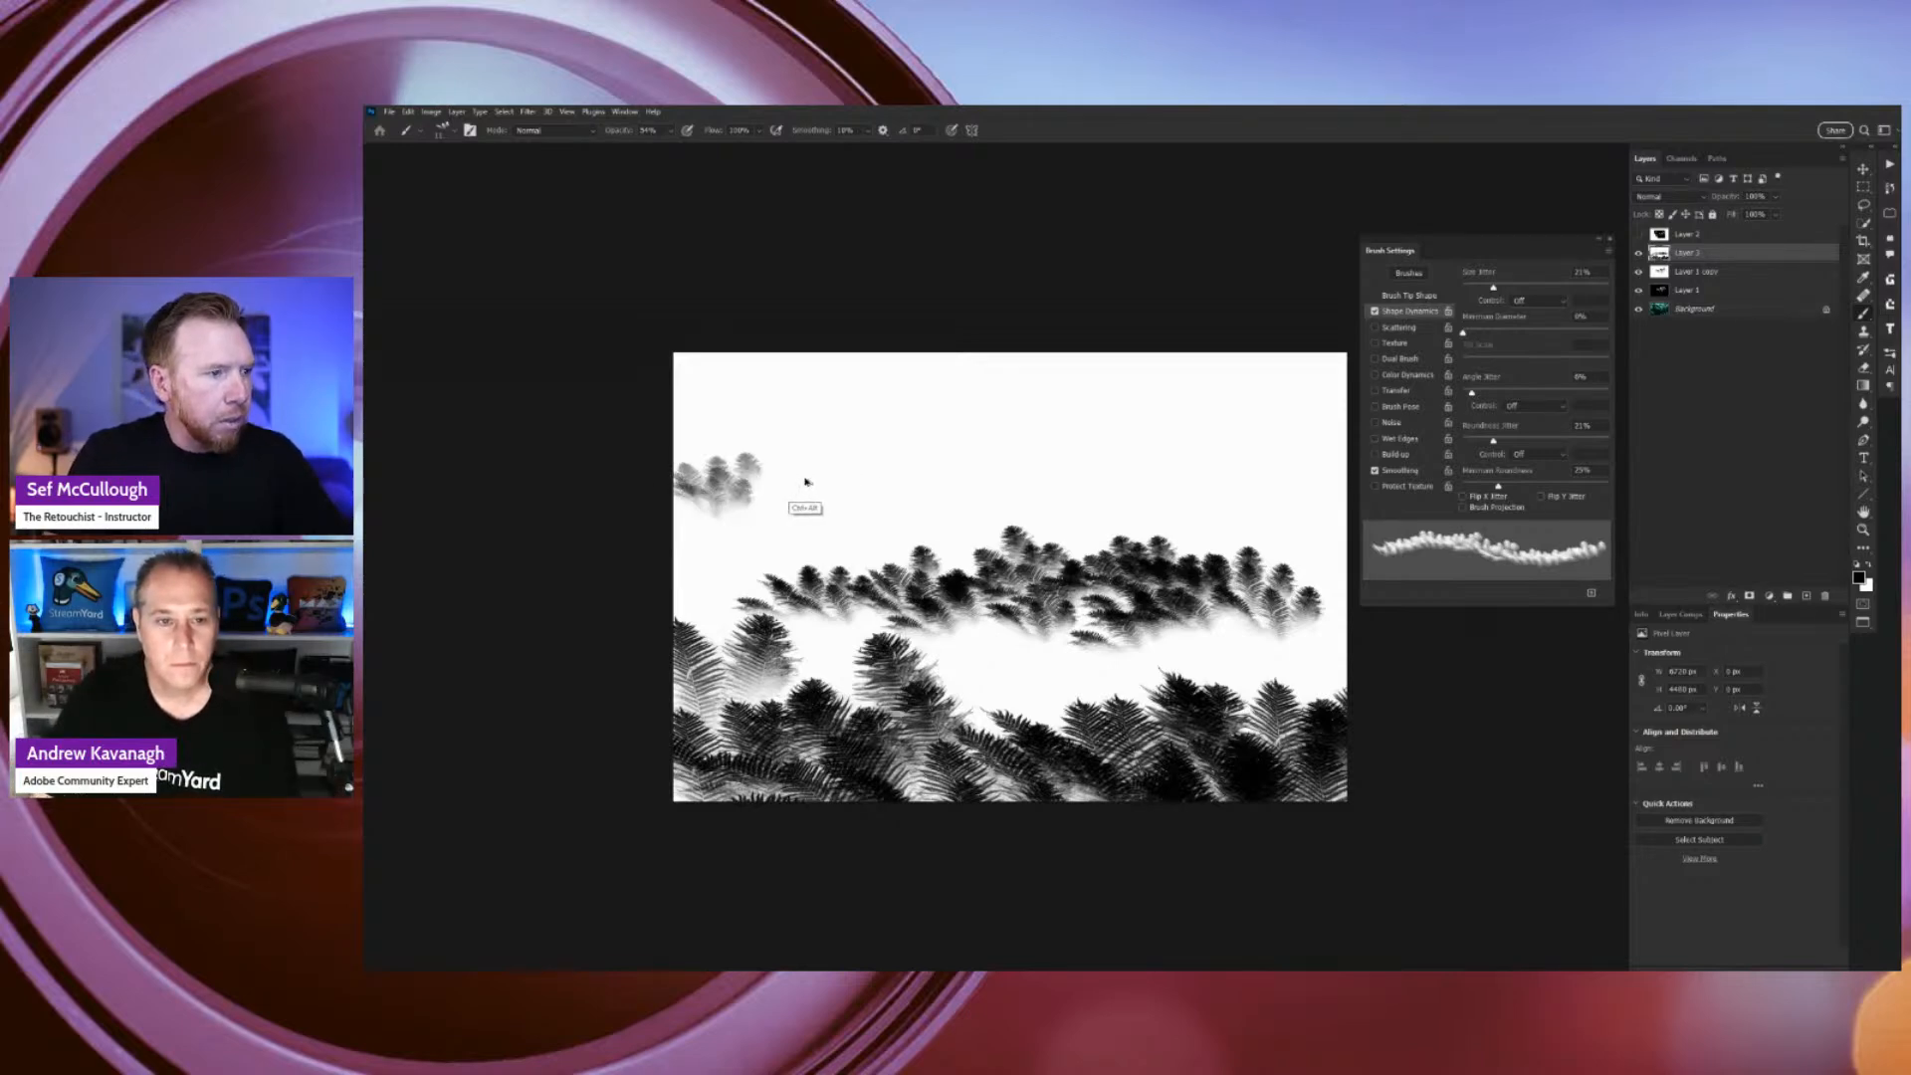
{"action": "key", "text": "ctrl+z"}
{"action": "key", "text": "ctrl+z"}
{"action": "key", "text": "ctrl+z"}
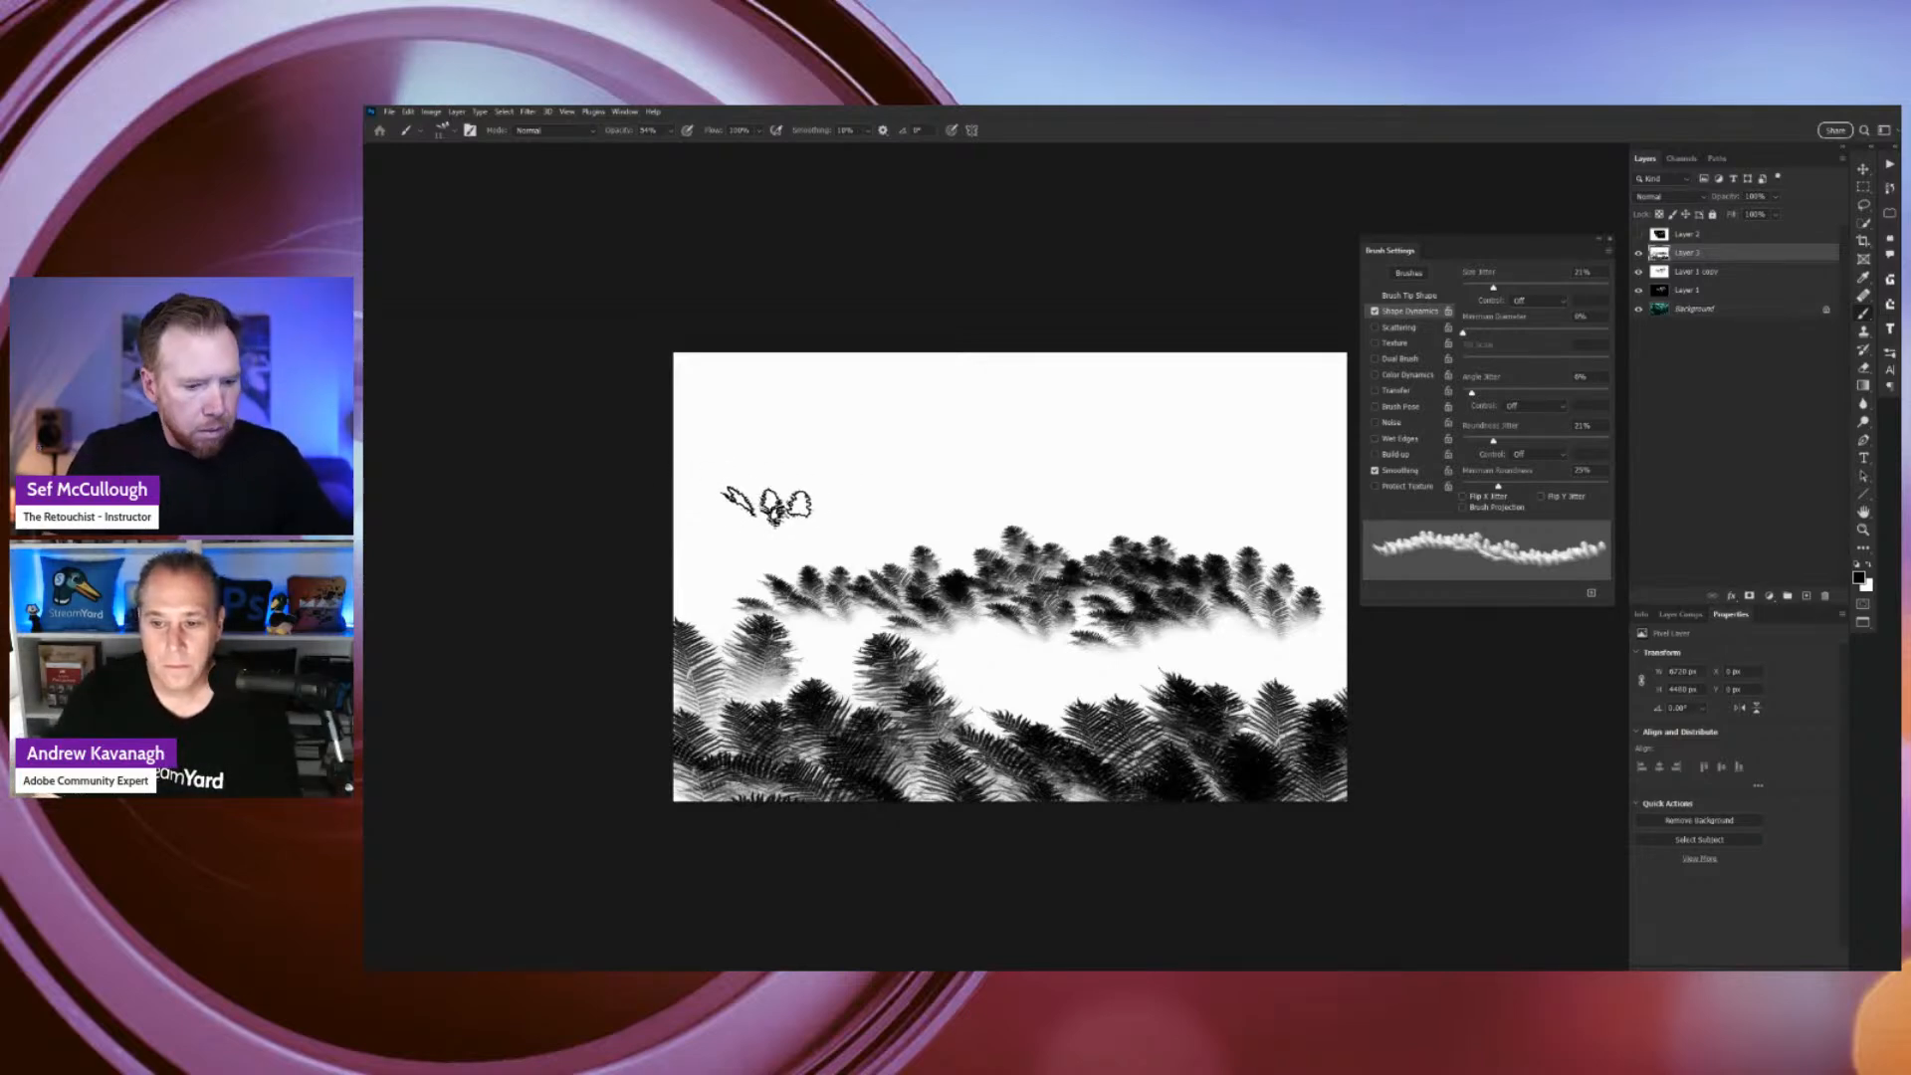
Reduce the fern brush further and paint a faint row of tiny distant ferns from the canvas's left edge, above the middle band.
{"action": "key", "text": "bracketleft"}
{"action": "key", "text": "bracketleft"}
{"action": "key", "text": "bracketleft"}
{"action": "key", "text": "bracketleft"}
{"action": "key", "text": "bracketleft"}
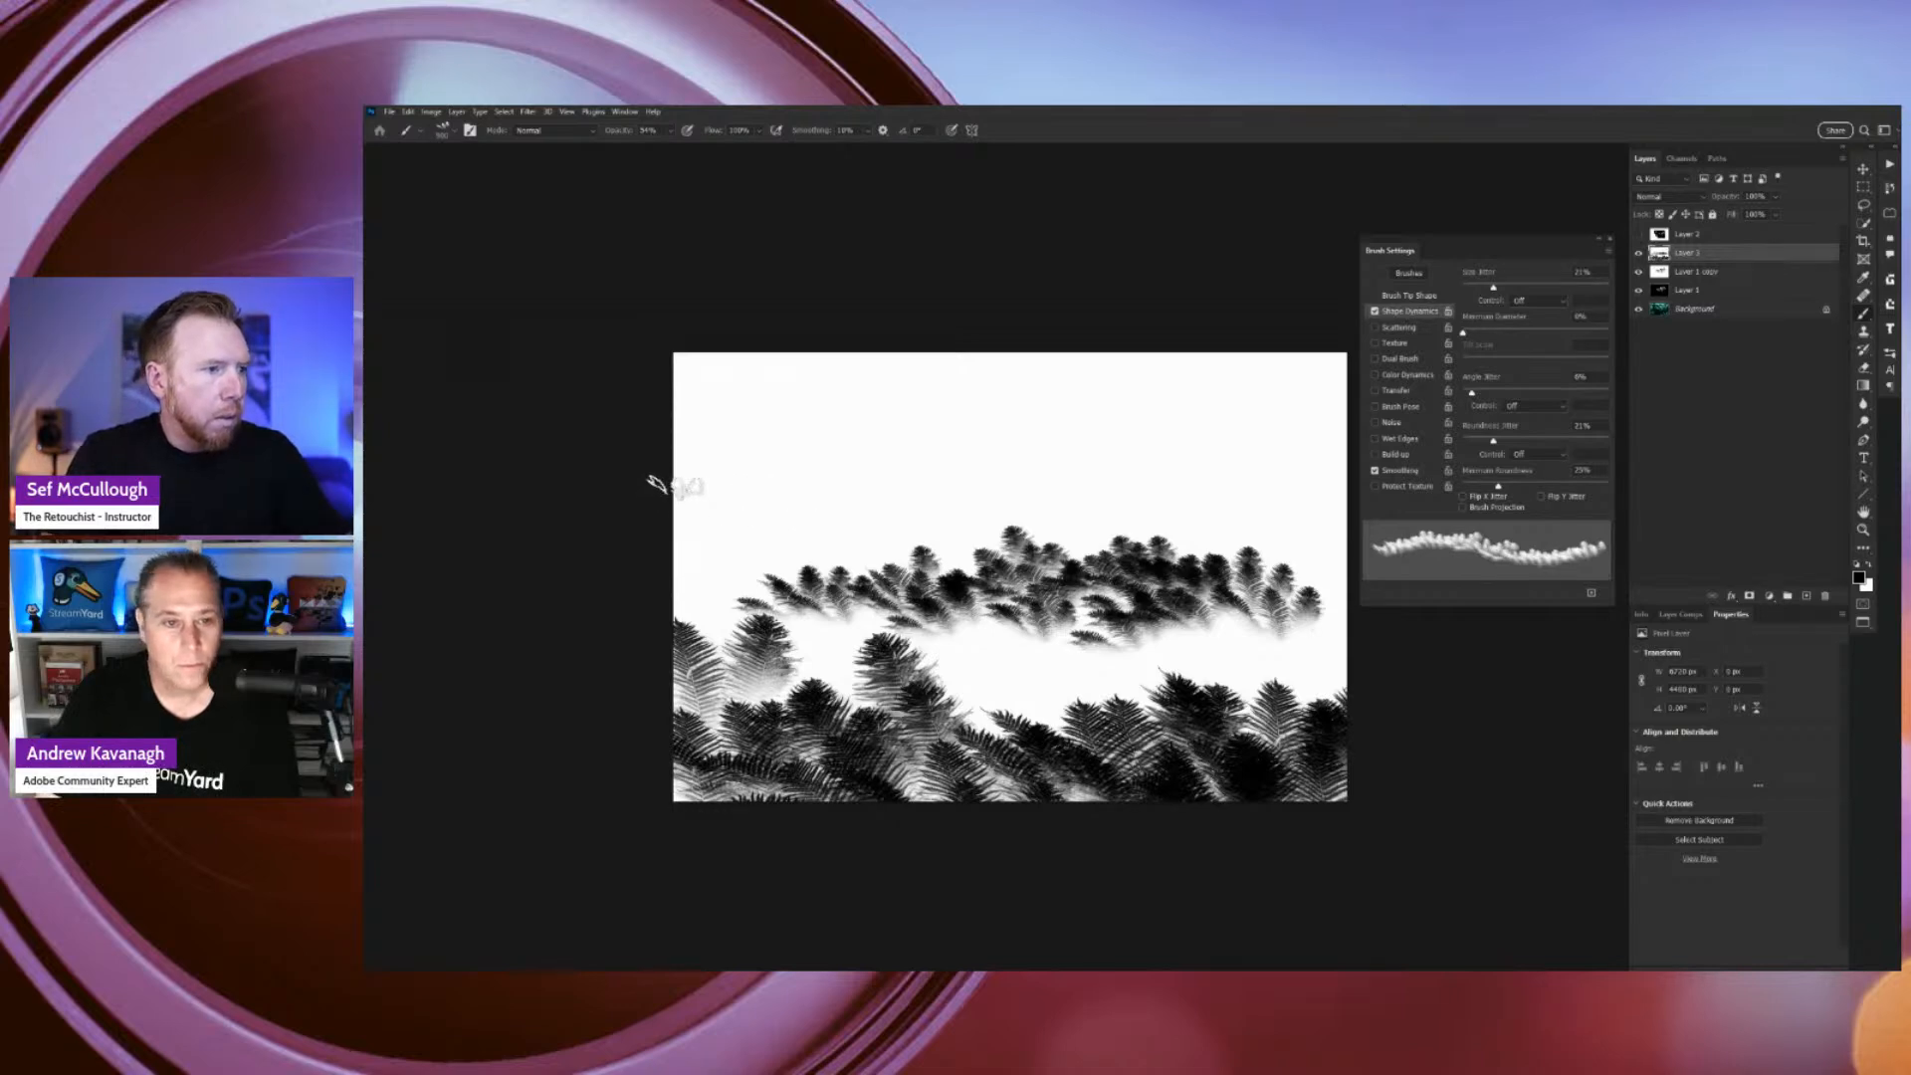
{"action": "left_click_drag", "start_coordinate": [675, 485], "coordinate": [732, 480]}
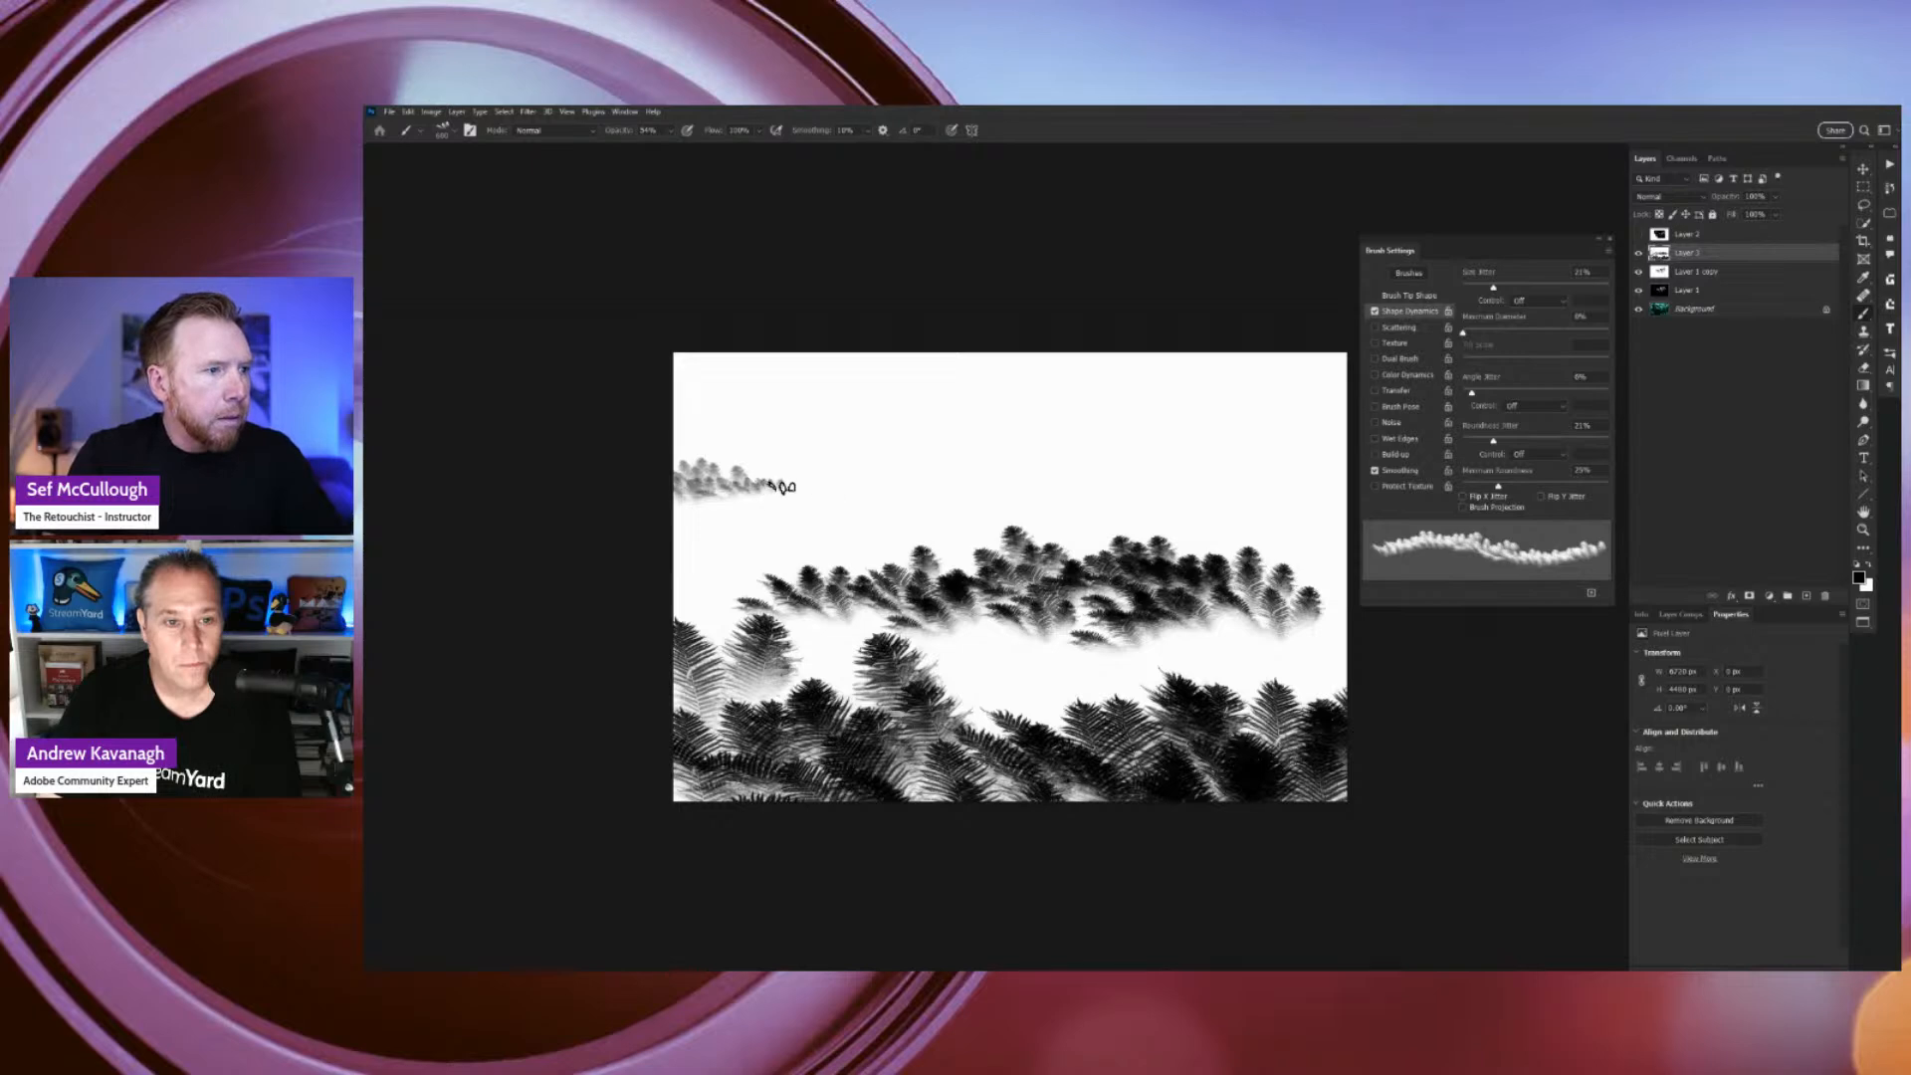
{"action": "mouse_move", "coordinate": [782, 480]}
{"action": "left_mouse_down"}
{"action": "mouse_move", "coordinate": [1036, 485]}
{"action": "mouse_move", "coordinate": [905, 482]}
{"action": "left_mouse_up"}
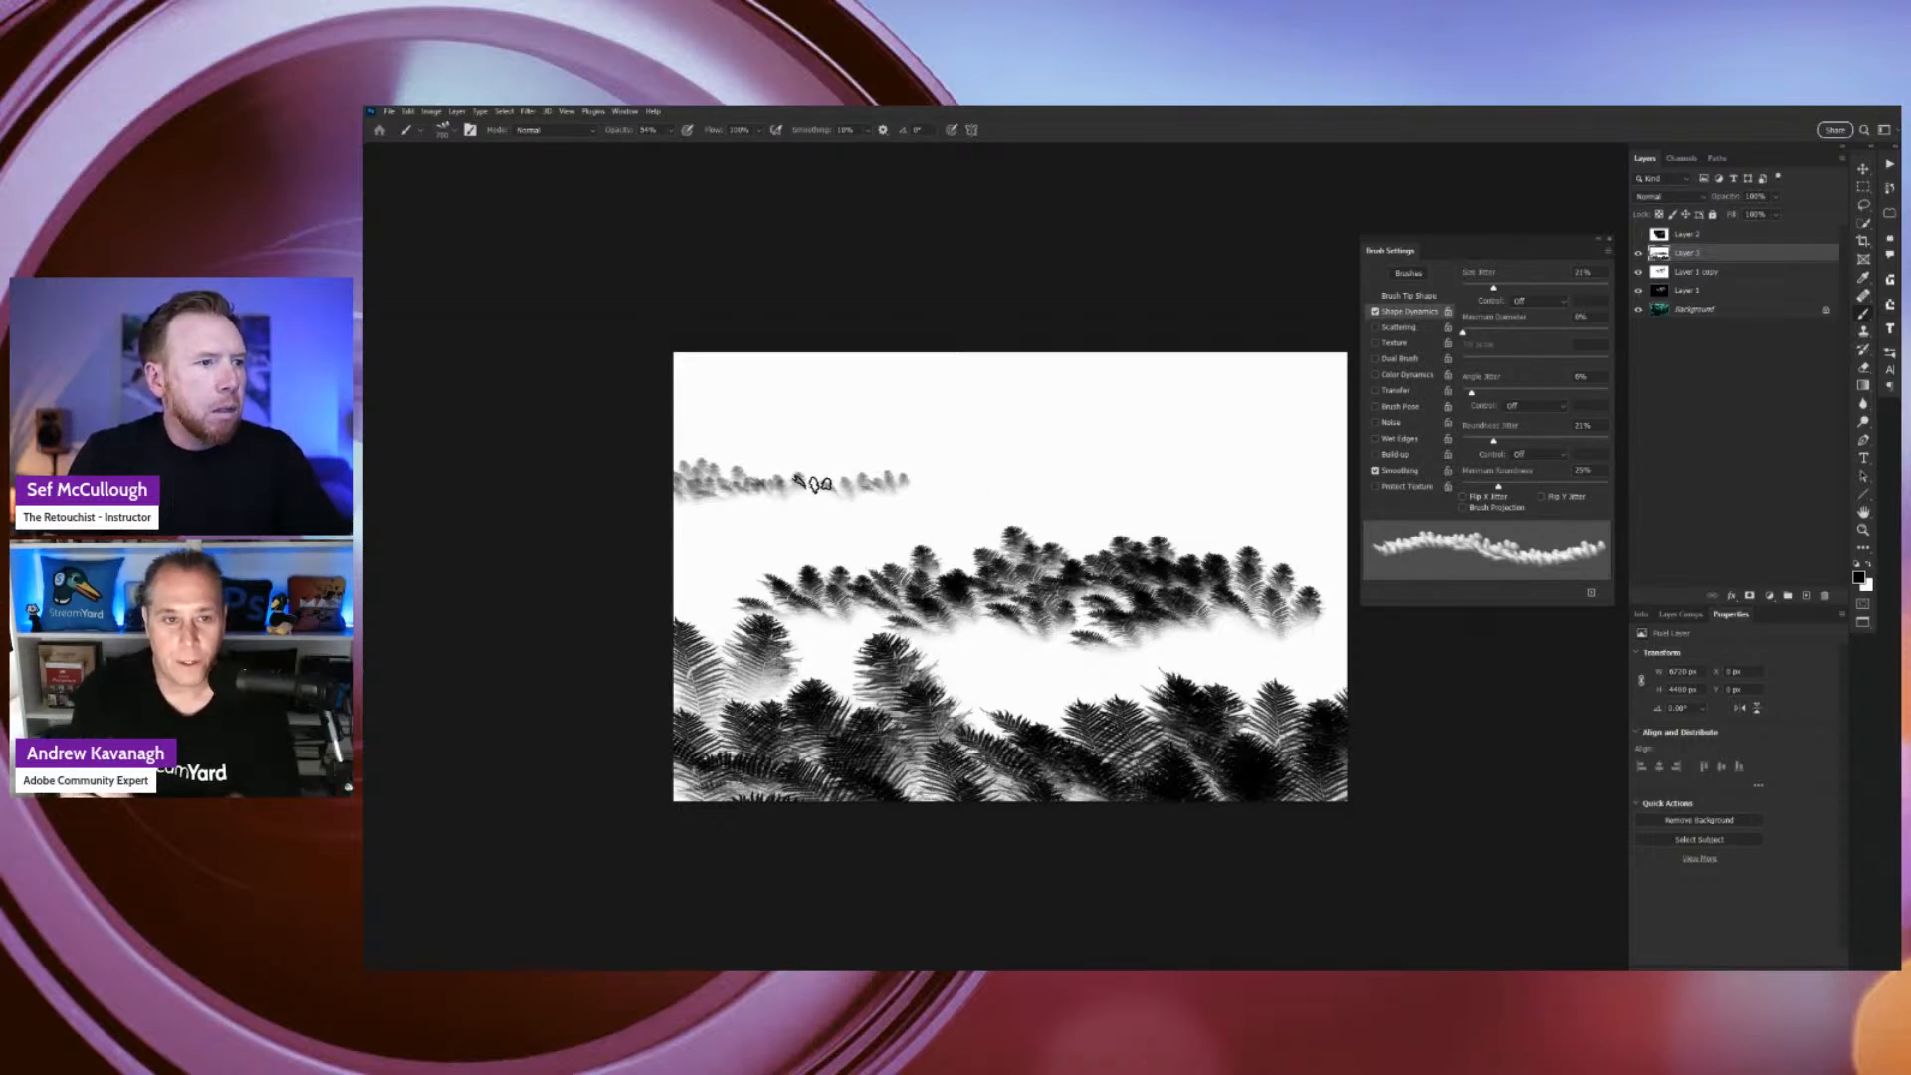
{"action": "left_click_drag", "start_coordinate": [752, 504], "coordinate": [702, 510]}
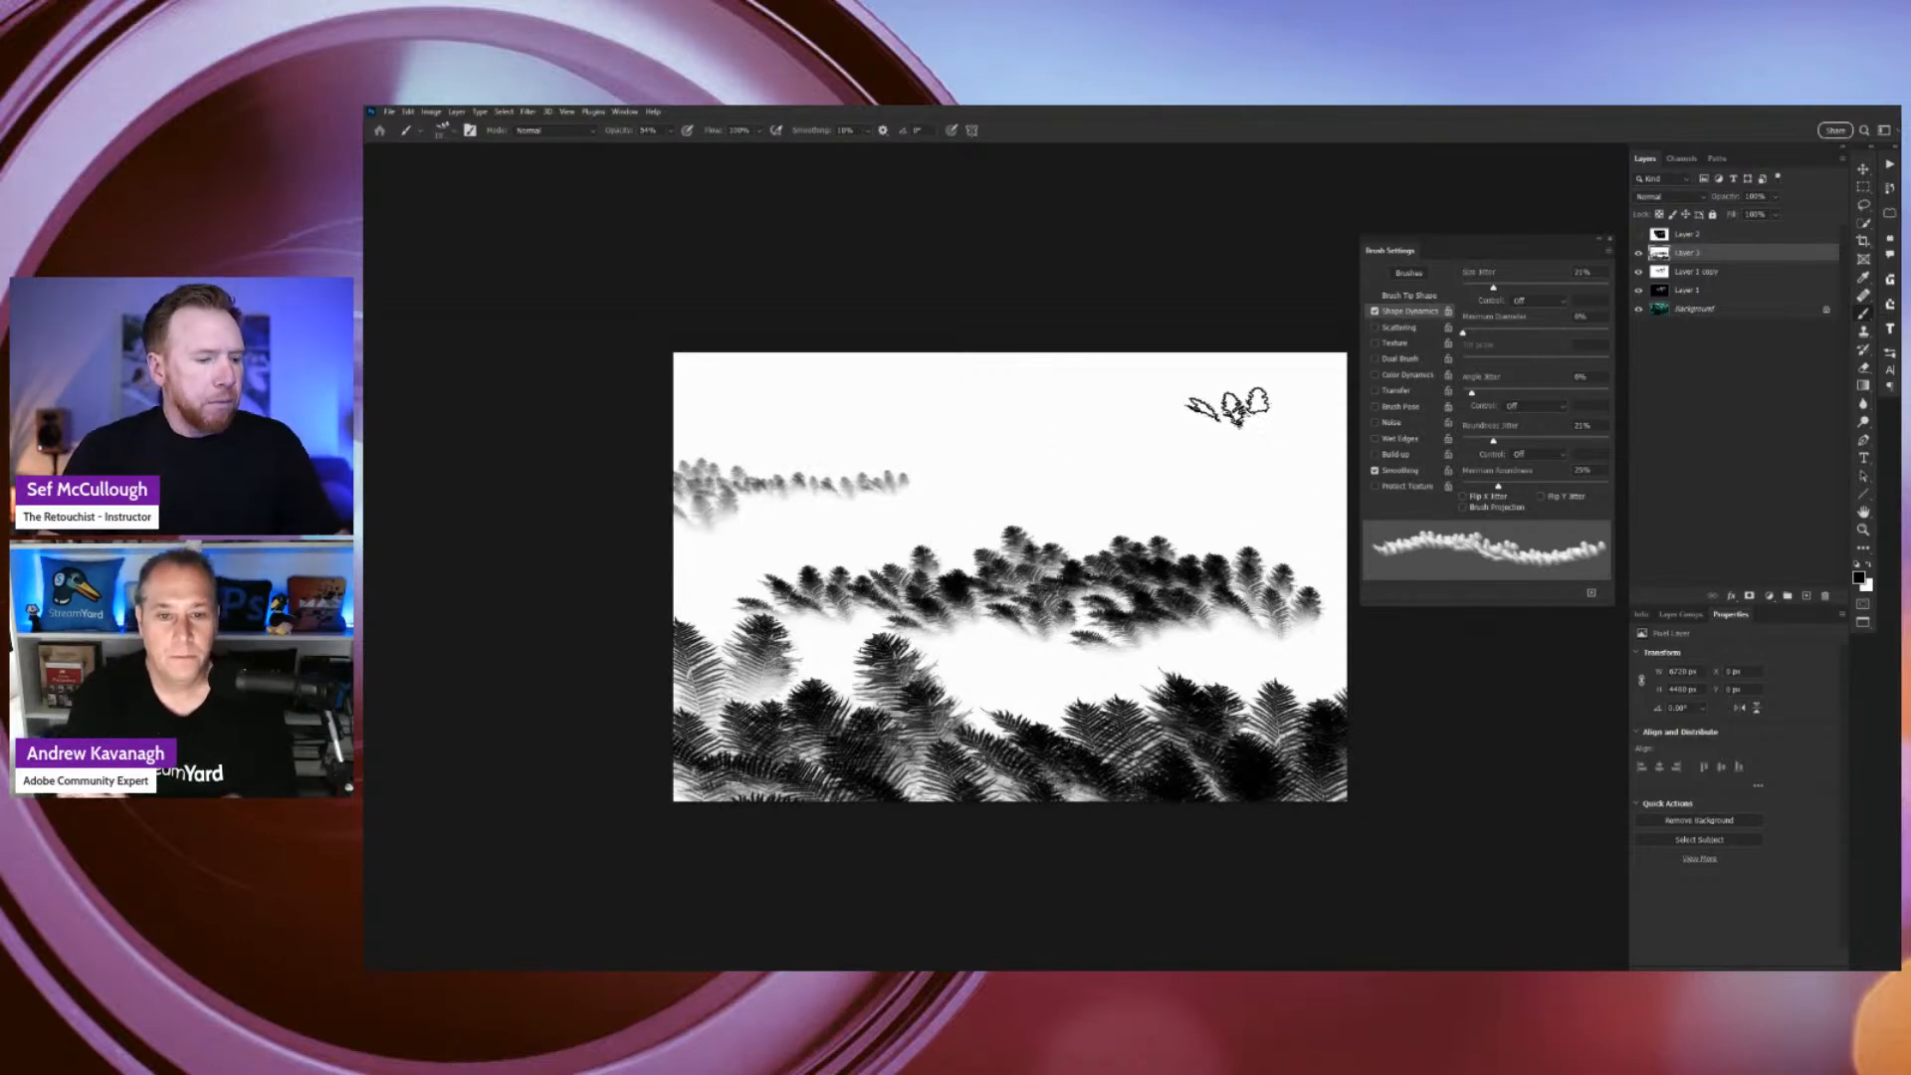
Return to the floating document windows, shrink and move the fern painting aside, and bring forward the portrait of the woman among palm leaves.
{"action": "key", "text": "f"}
{"action": "key", "text": "f"}
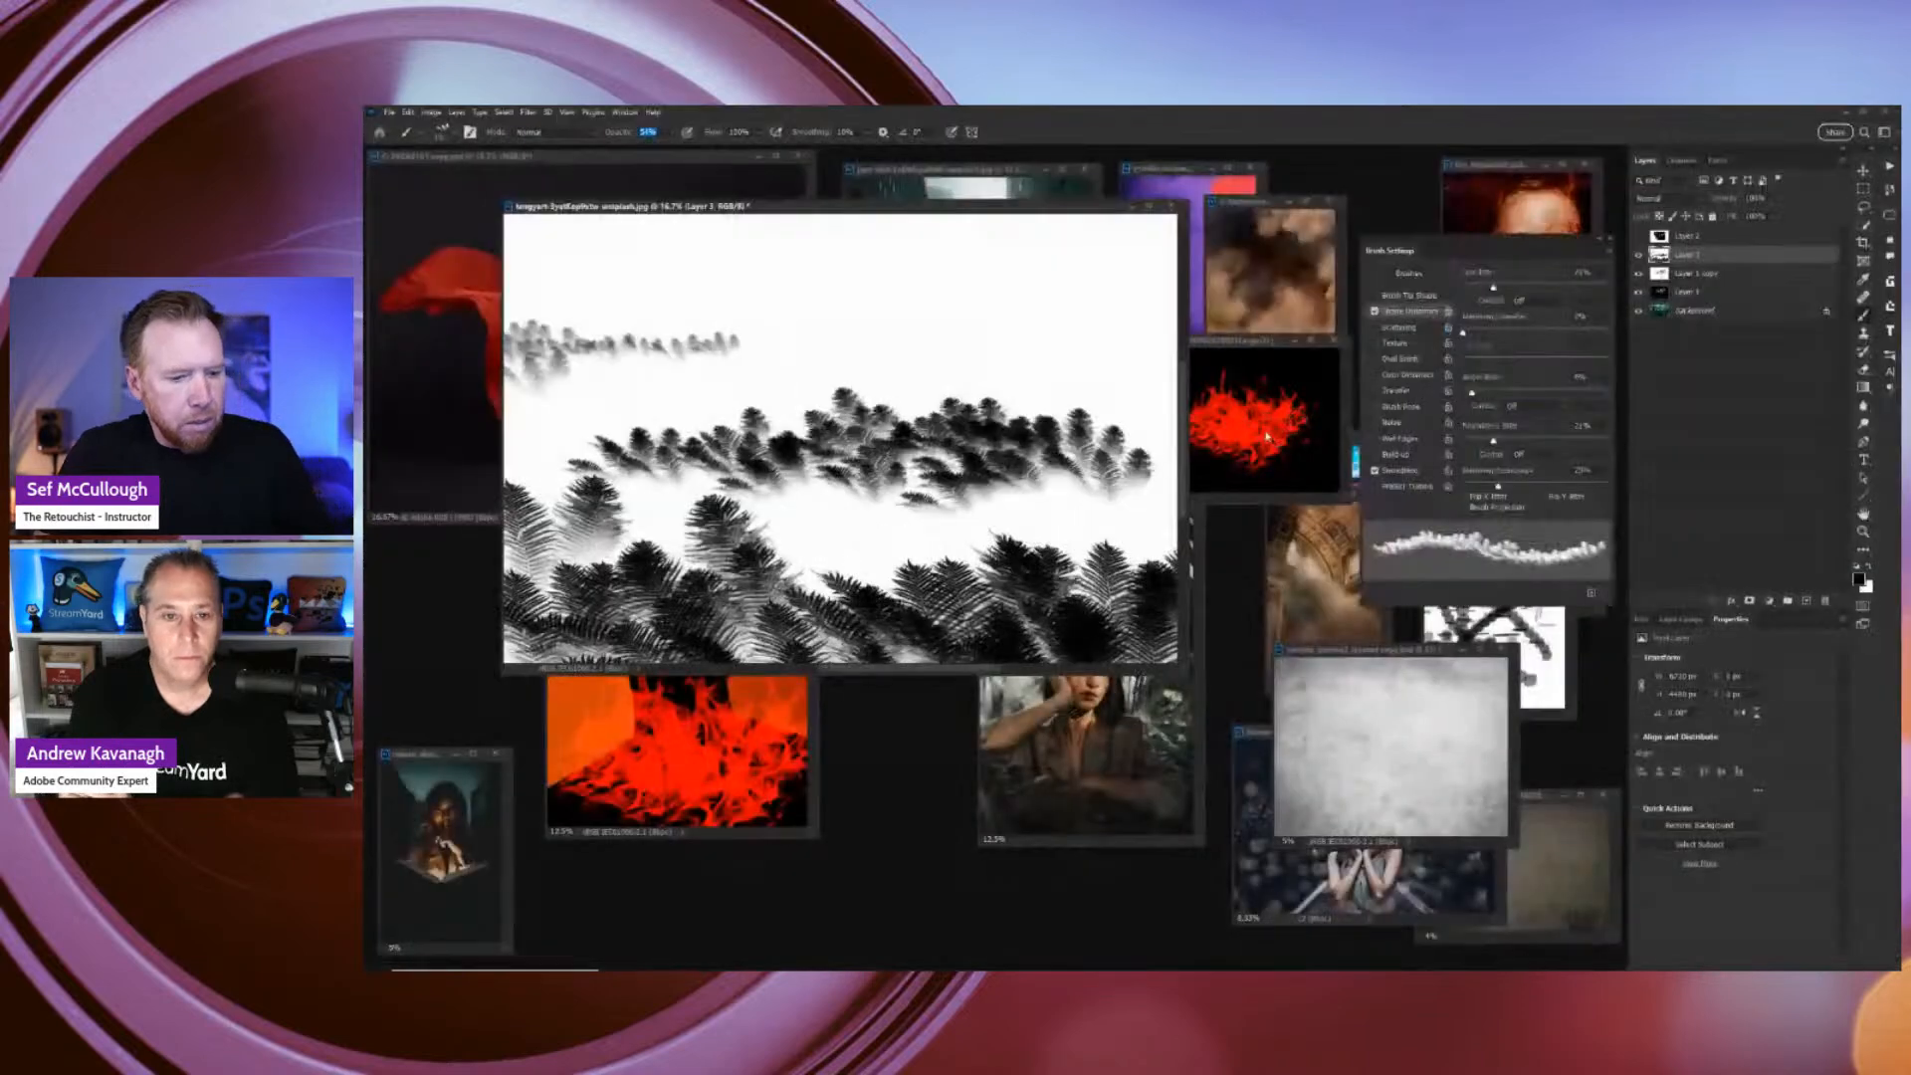
{"action": "key", "text": "ctrl+minus"}
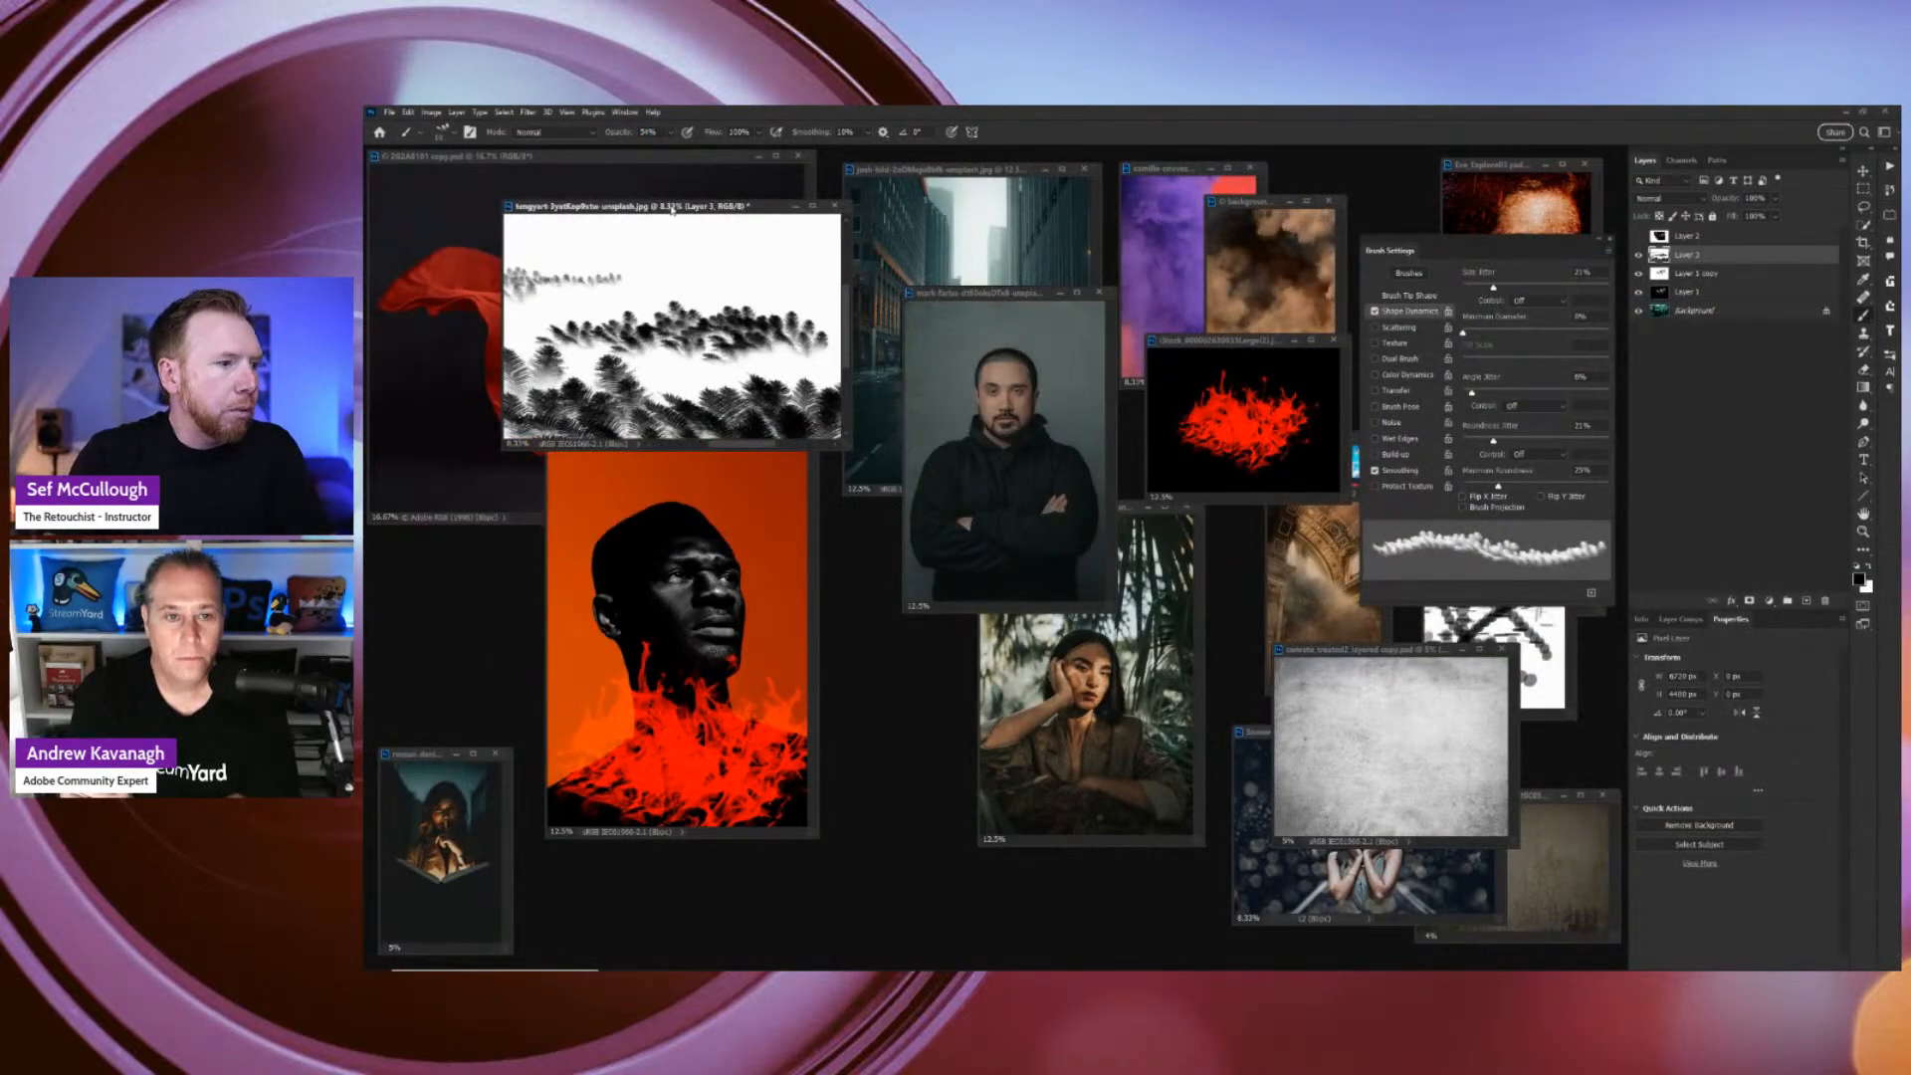
{"action": "left_click_drag", "start_coordinate": [672, 209], "coordinate": [568, 381]}
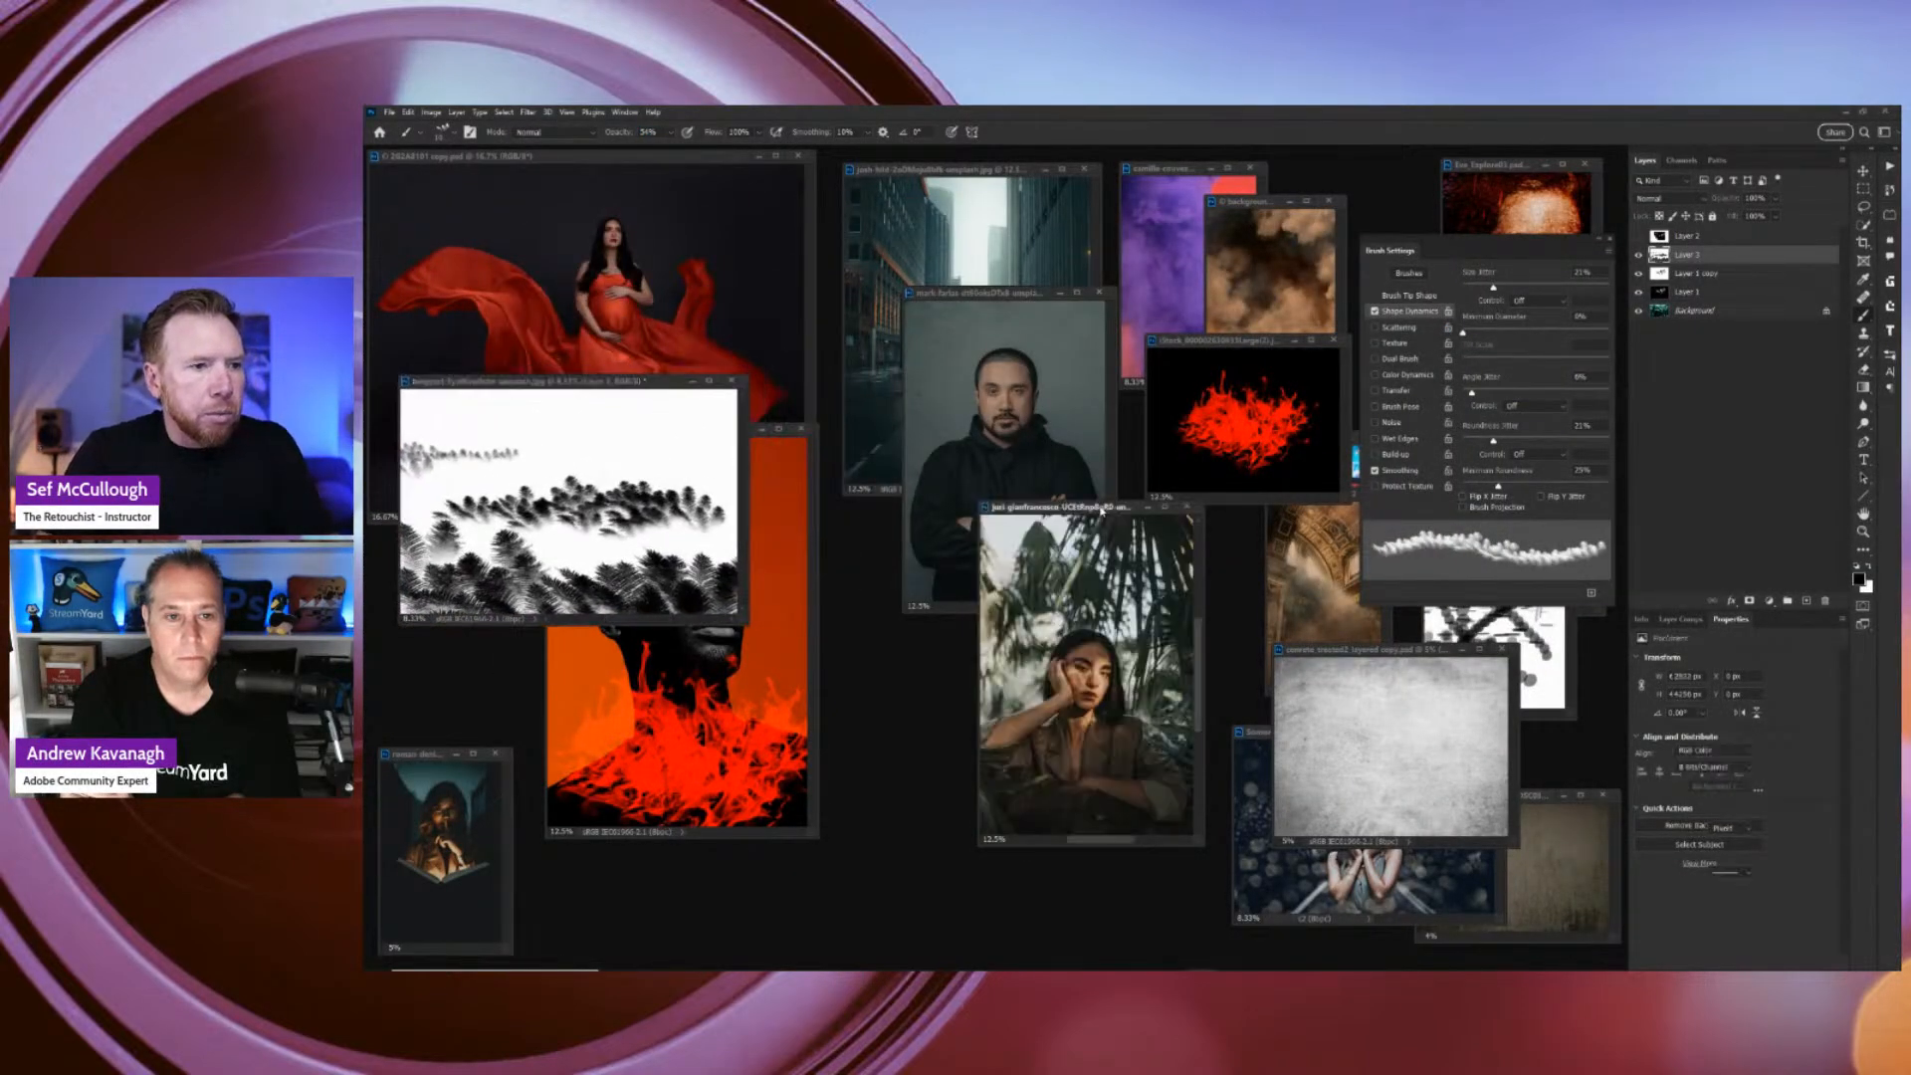
{"action": "left_click_drag", "start_coordinate": [1128, 512], "coordinate": [682, 221]}
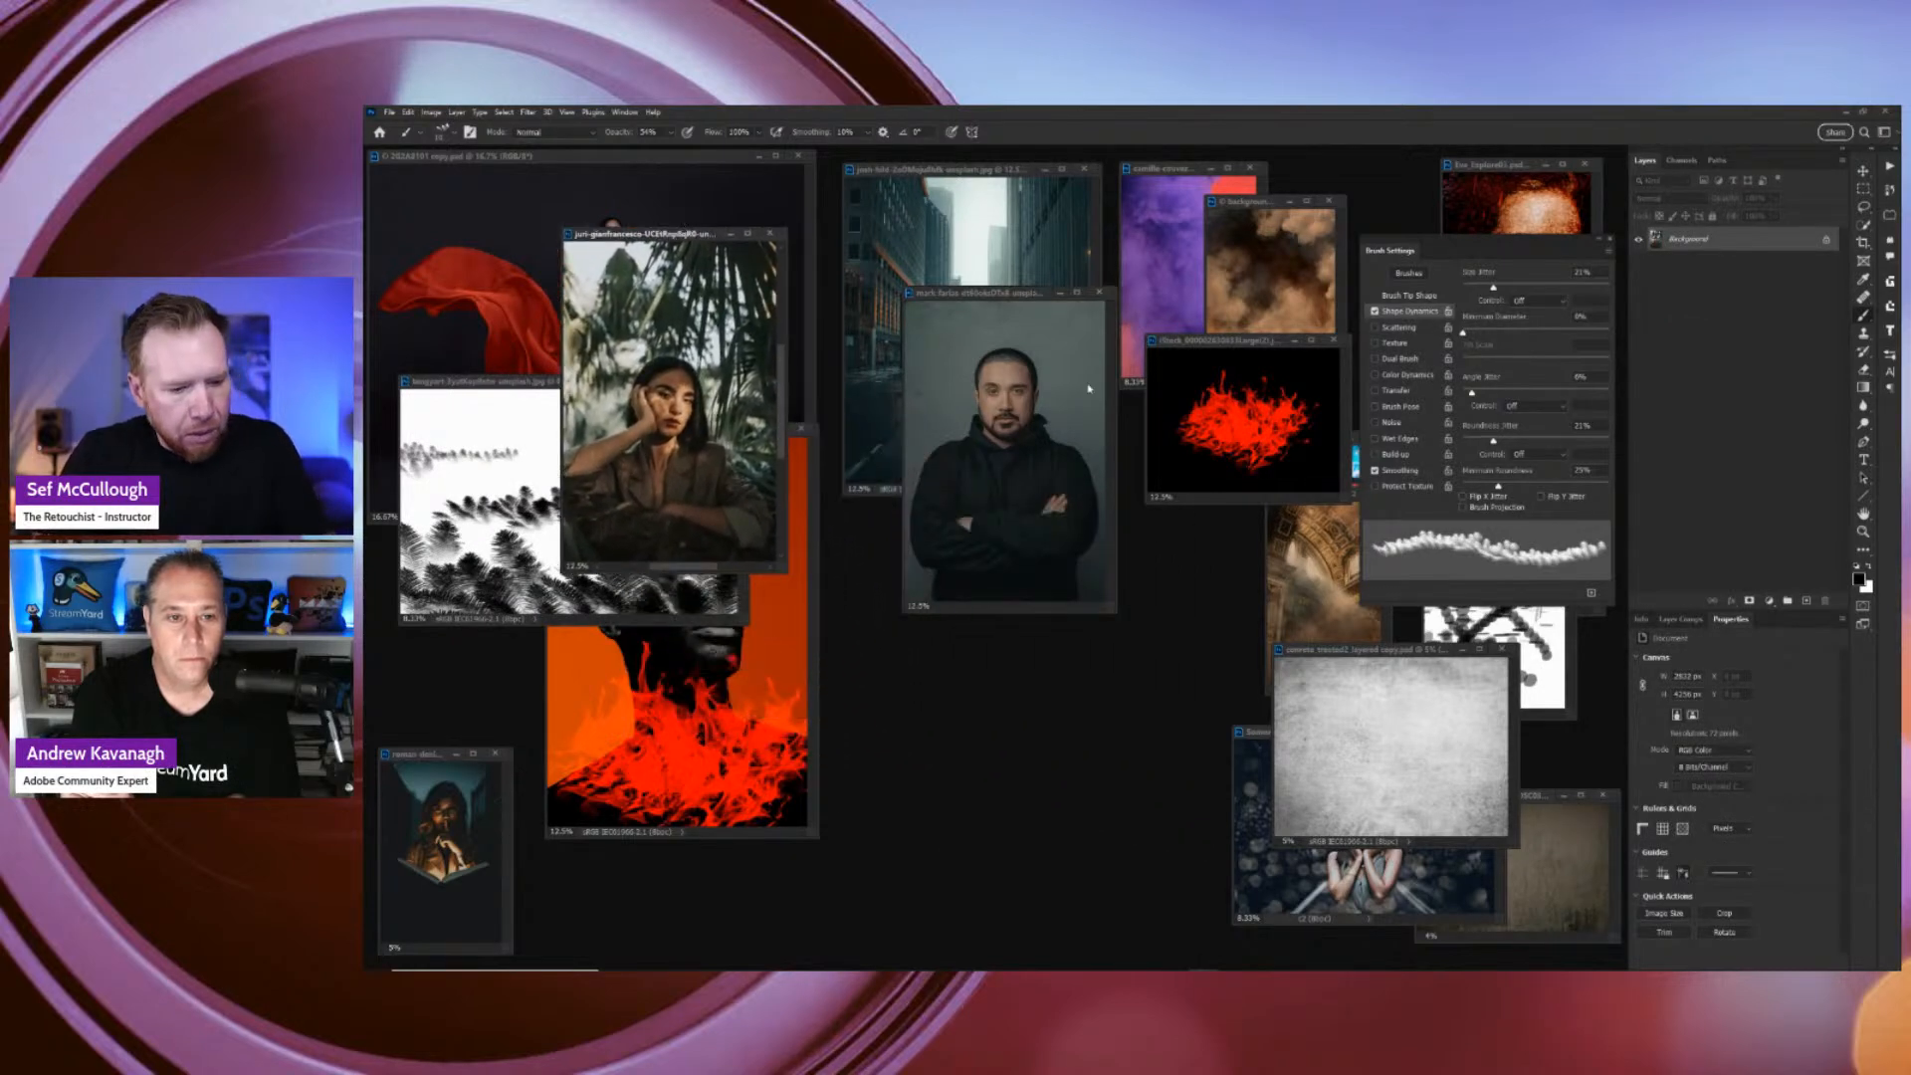
Enlarge the palm-leaf portrait, show it alone in full-screen mode and centre it in the workspace.
{"action": "key", "text": "ctrl+plus"}
{"action": "key", "text": "ctrl+plus"}
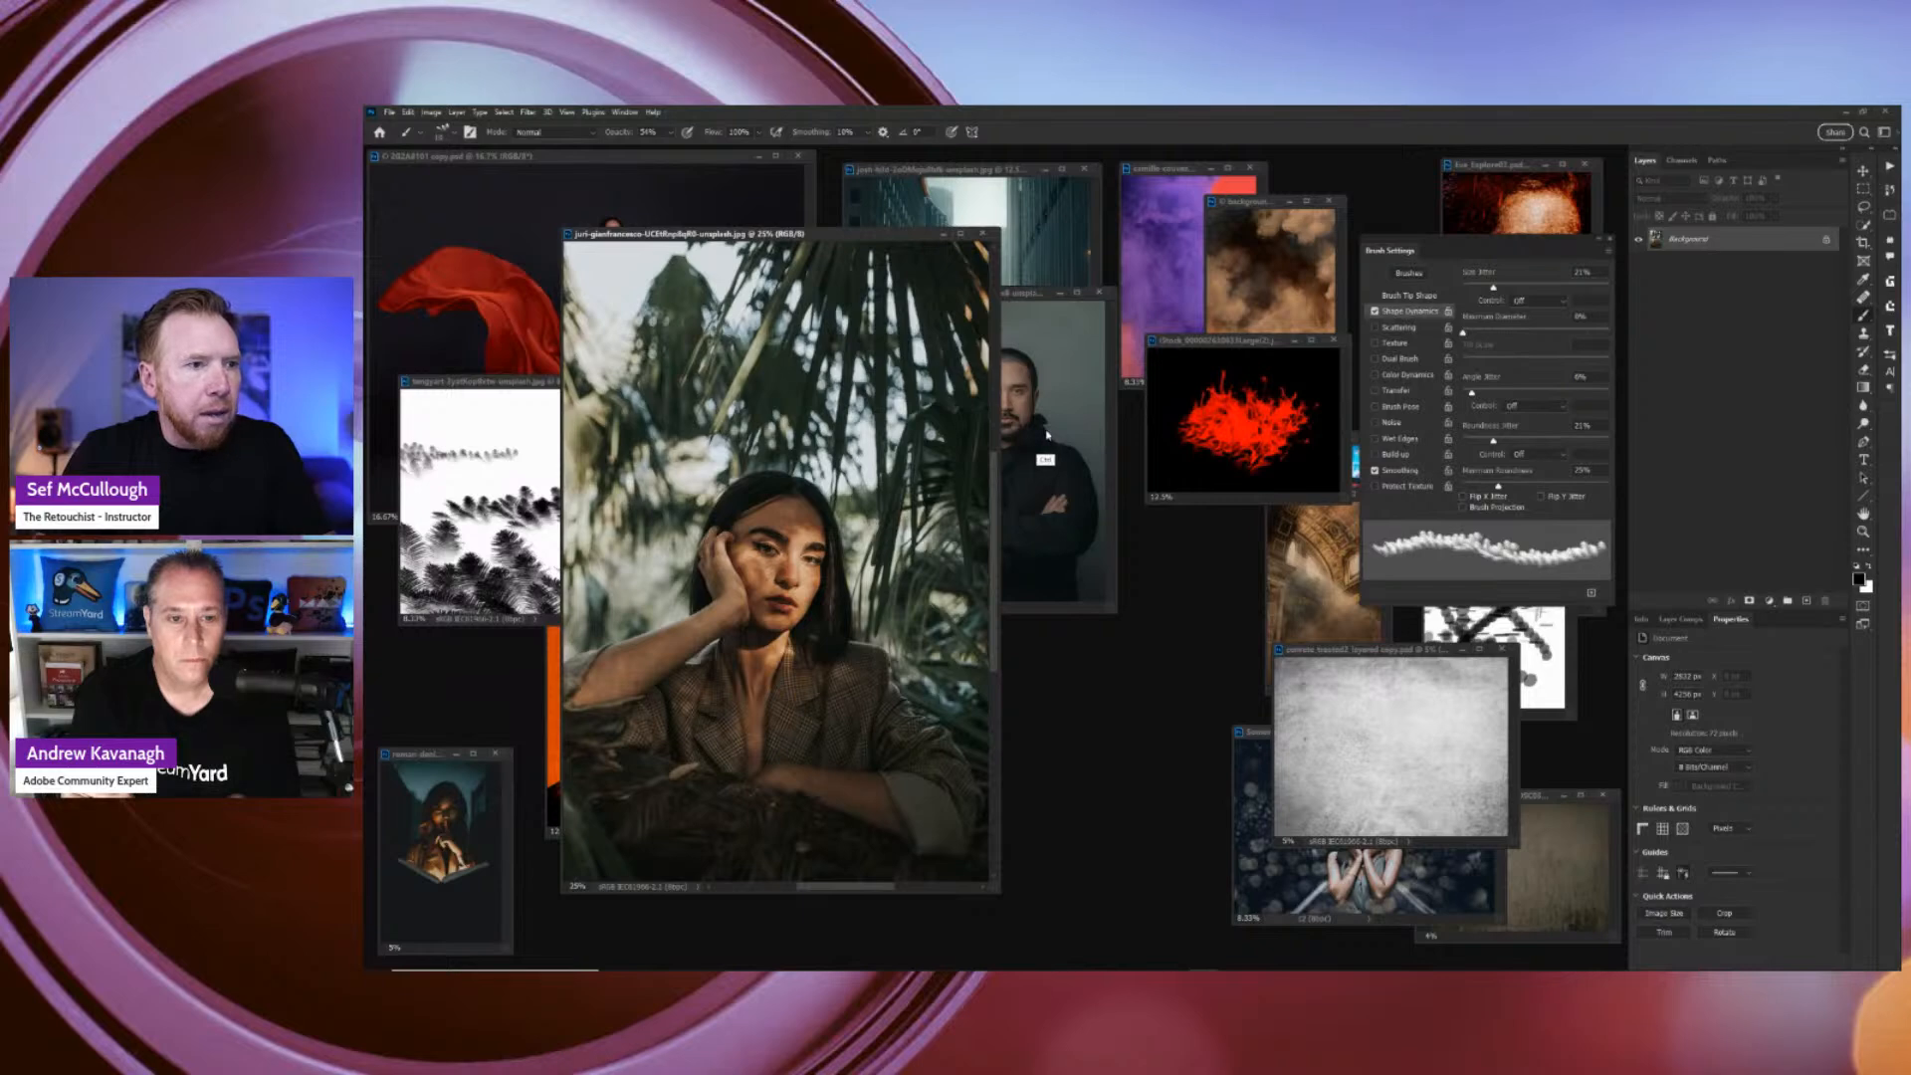
{"action": "key", "text": "ctrl+plus"}
{"action": "key", "text": "f"}
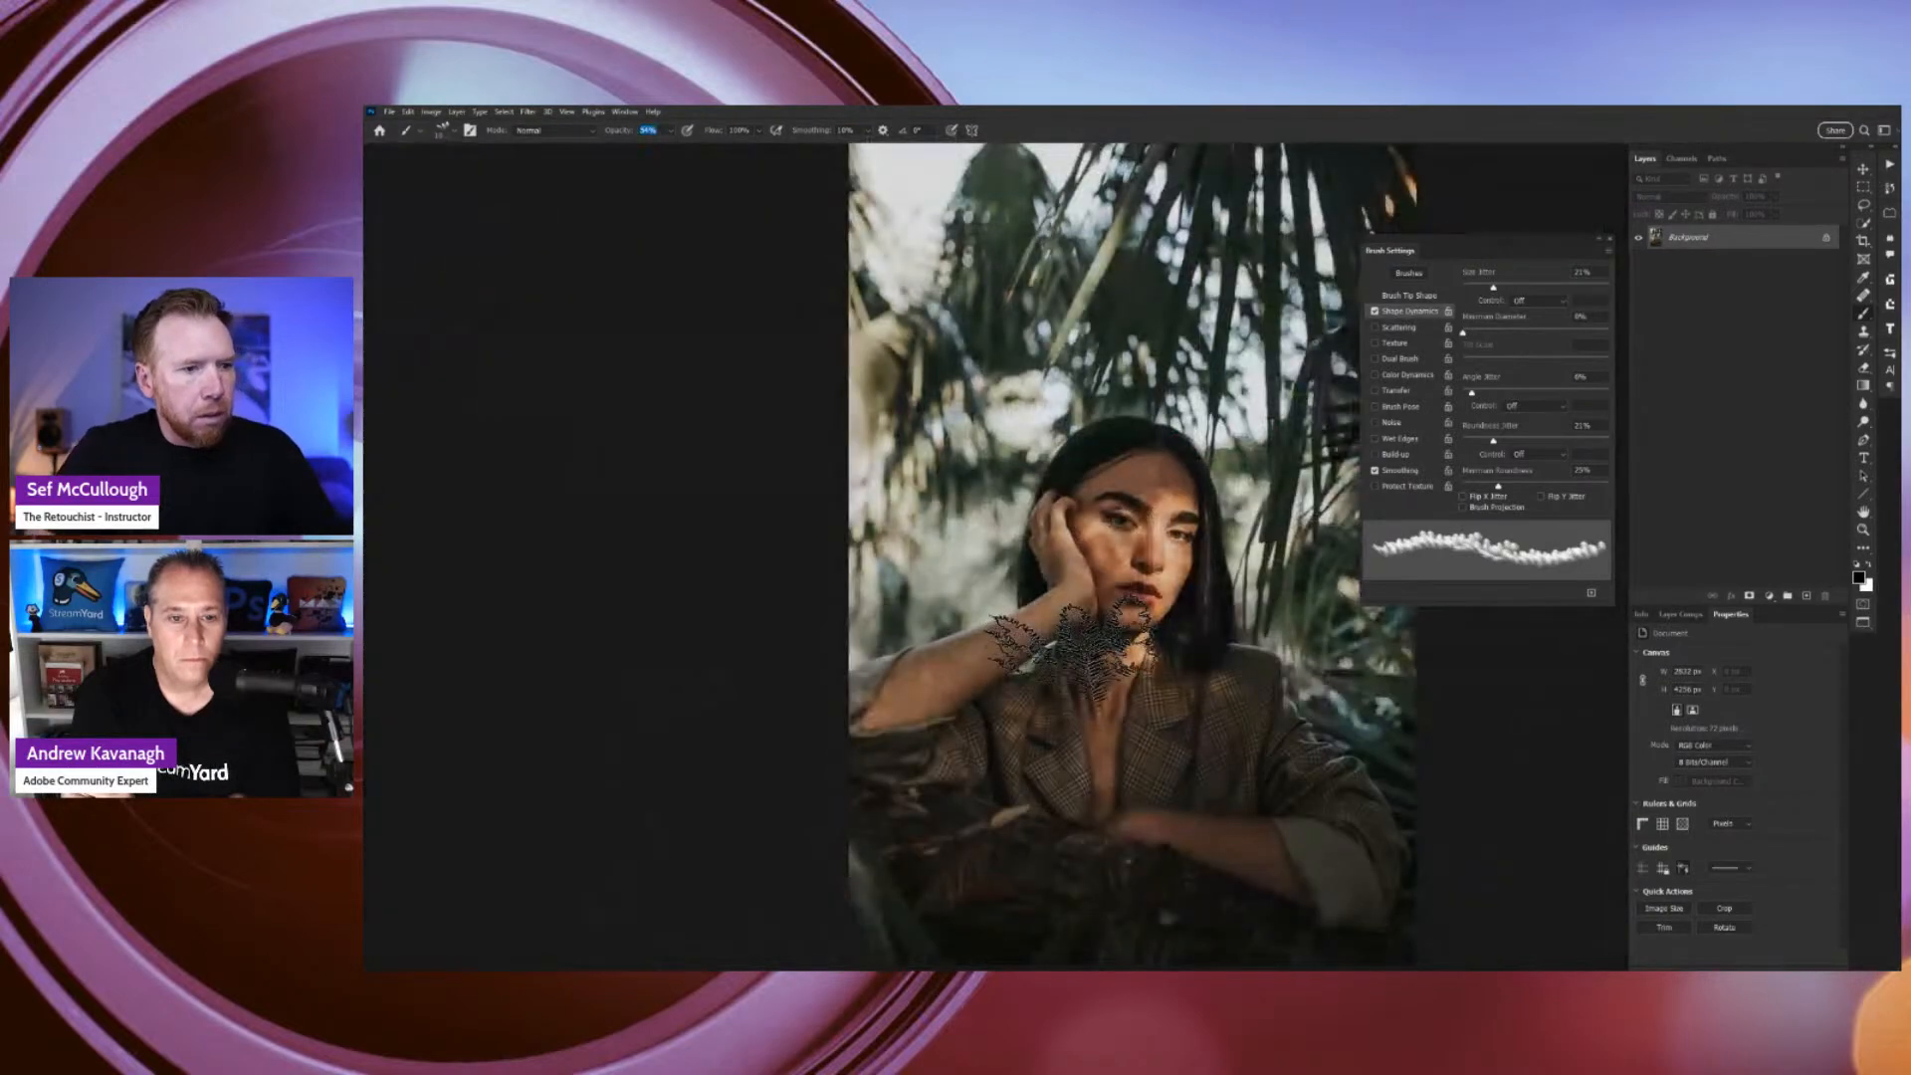
{"action": "left_click_drag", "start_coordinate": [1256, 713], "coordinate": [1105, 608]}
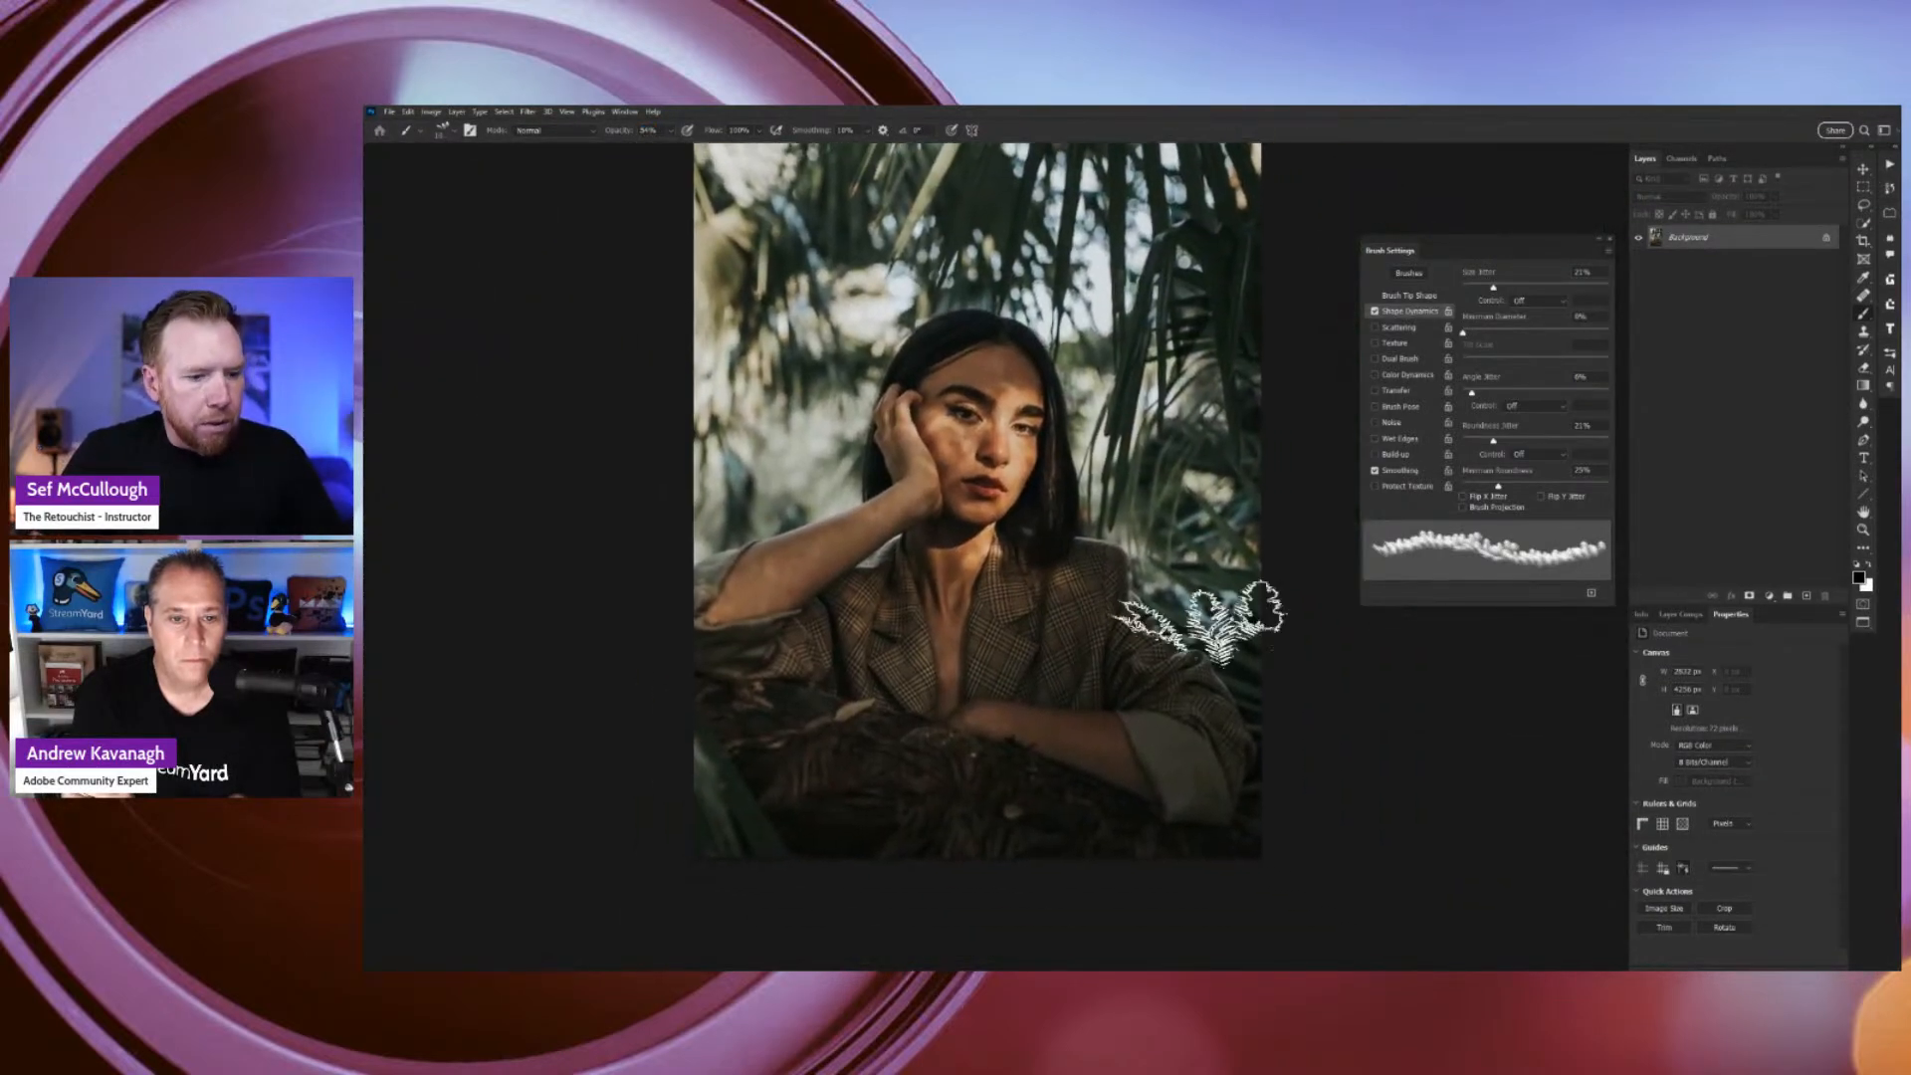
Enlarge the fern brush and add a blank layer above the portrait background.
{"action": "key", "text": "bracketright"}
{"action": "key", "text": "bracketright"}
{"action": "key", "text": "bracketright"}
{"action": "key", "text": "bracketright"}
{"action": "key", "text": "bracketright"}
{"action": "key", "text": "bracketright"}
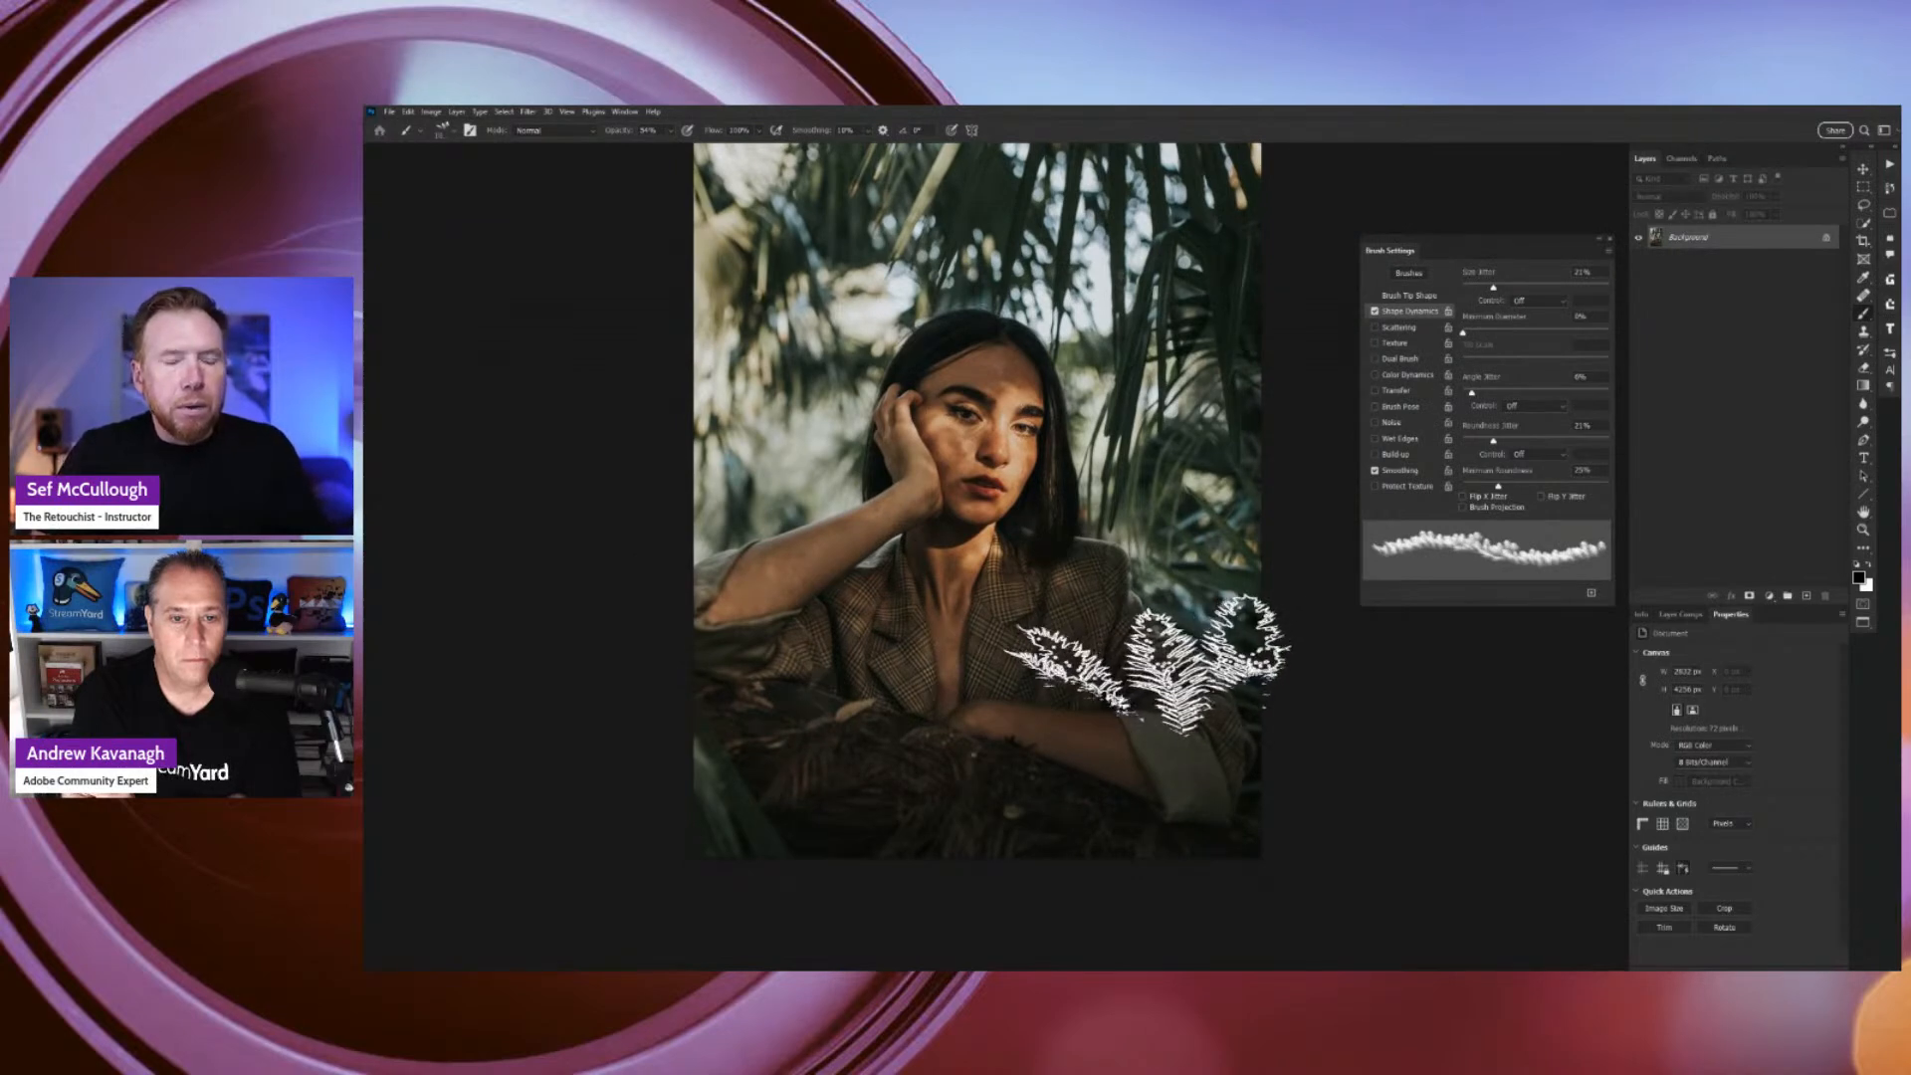
{"action": "left_click", "coordinate": [1806, 597]}
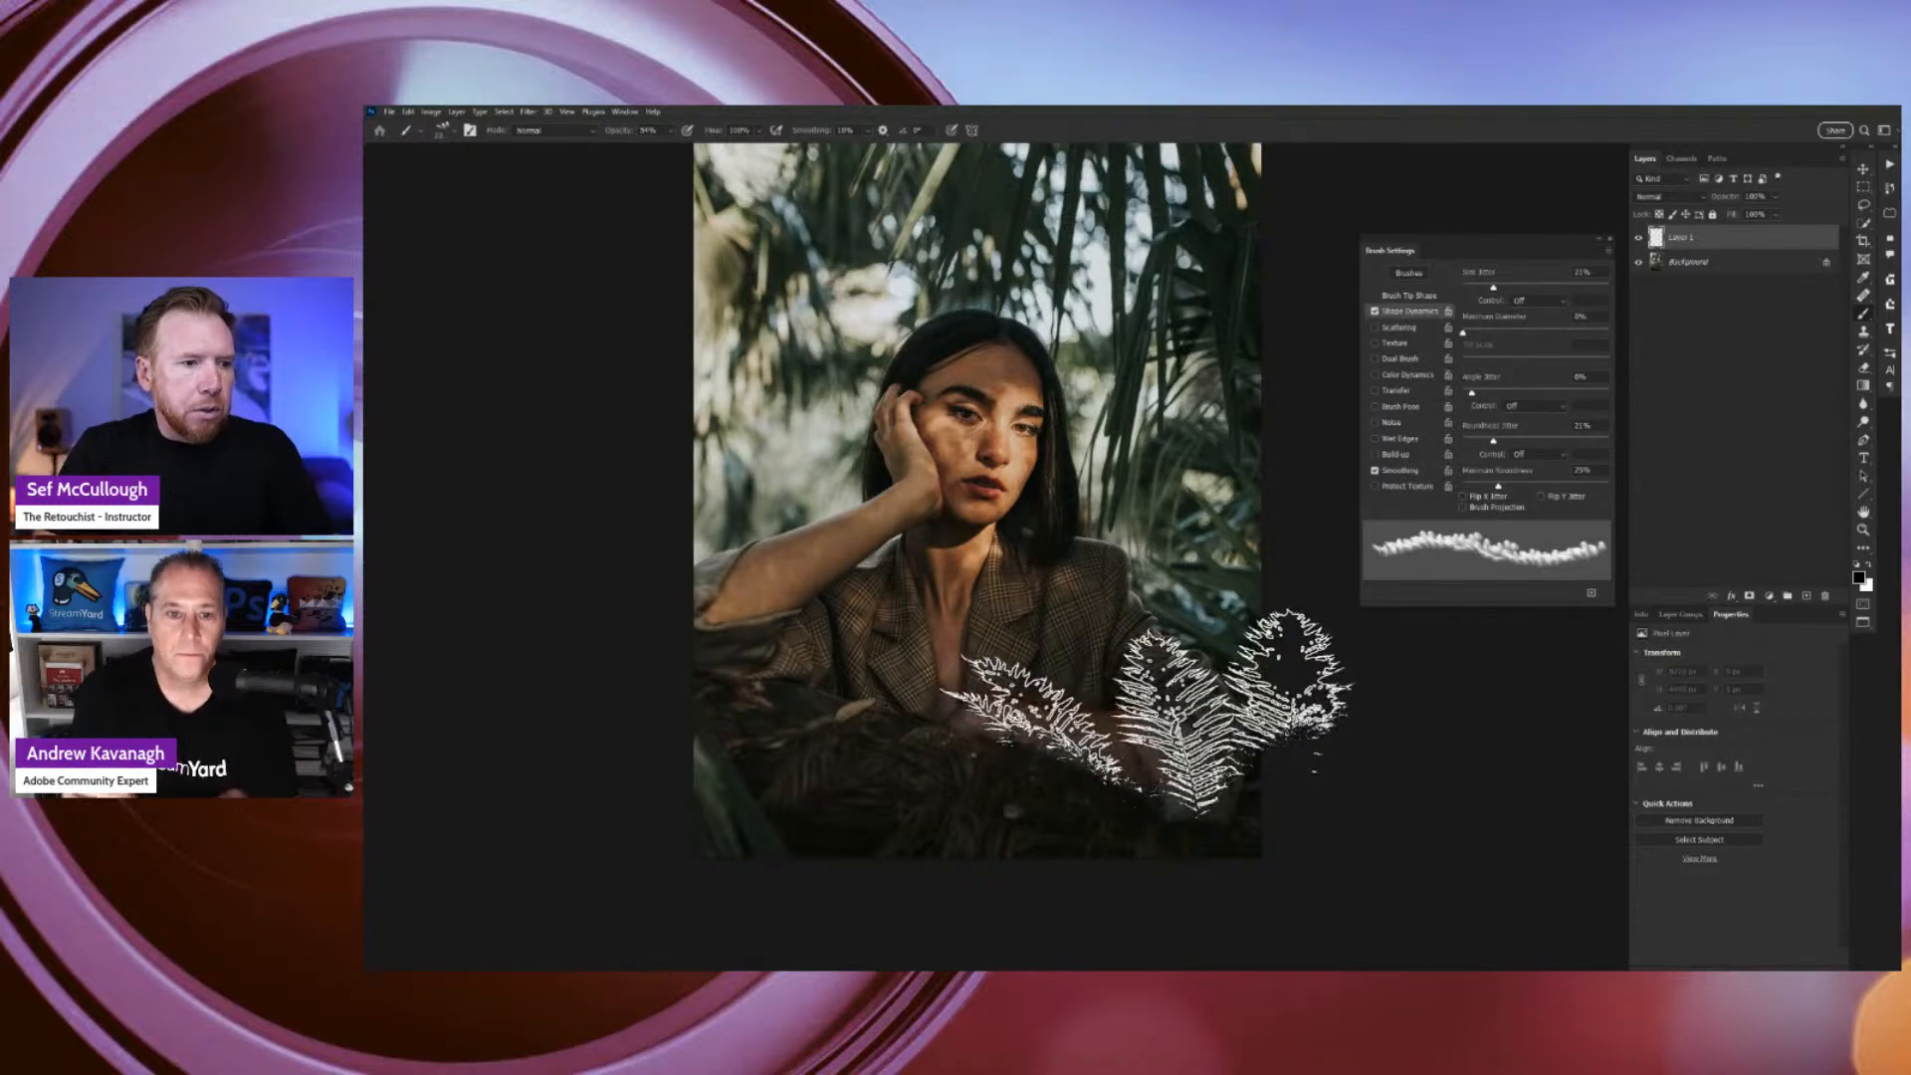
Undo a trial black fern stroke and paint overlapping white ferns across the lower part of the portrait.
{"action": "left_click", "coordinate": [742, 692]}
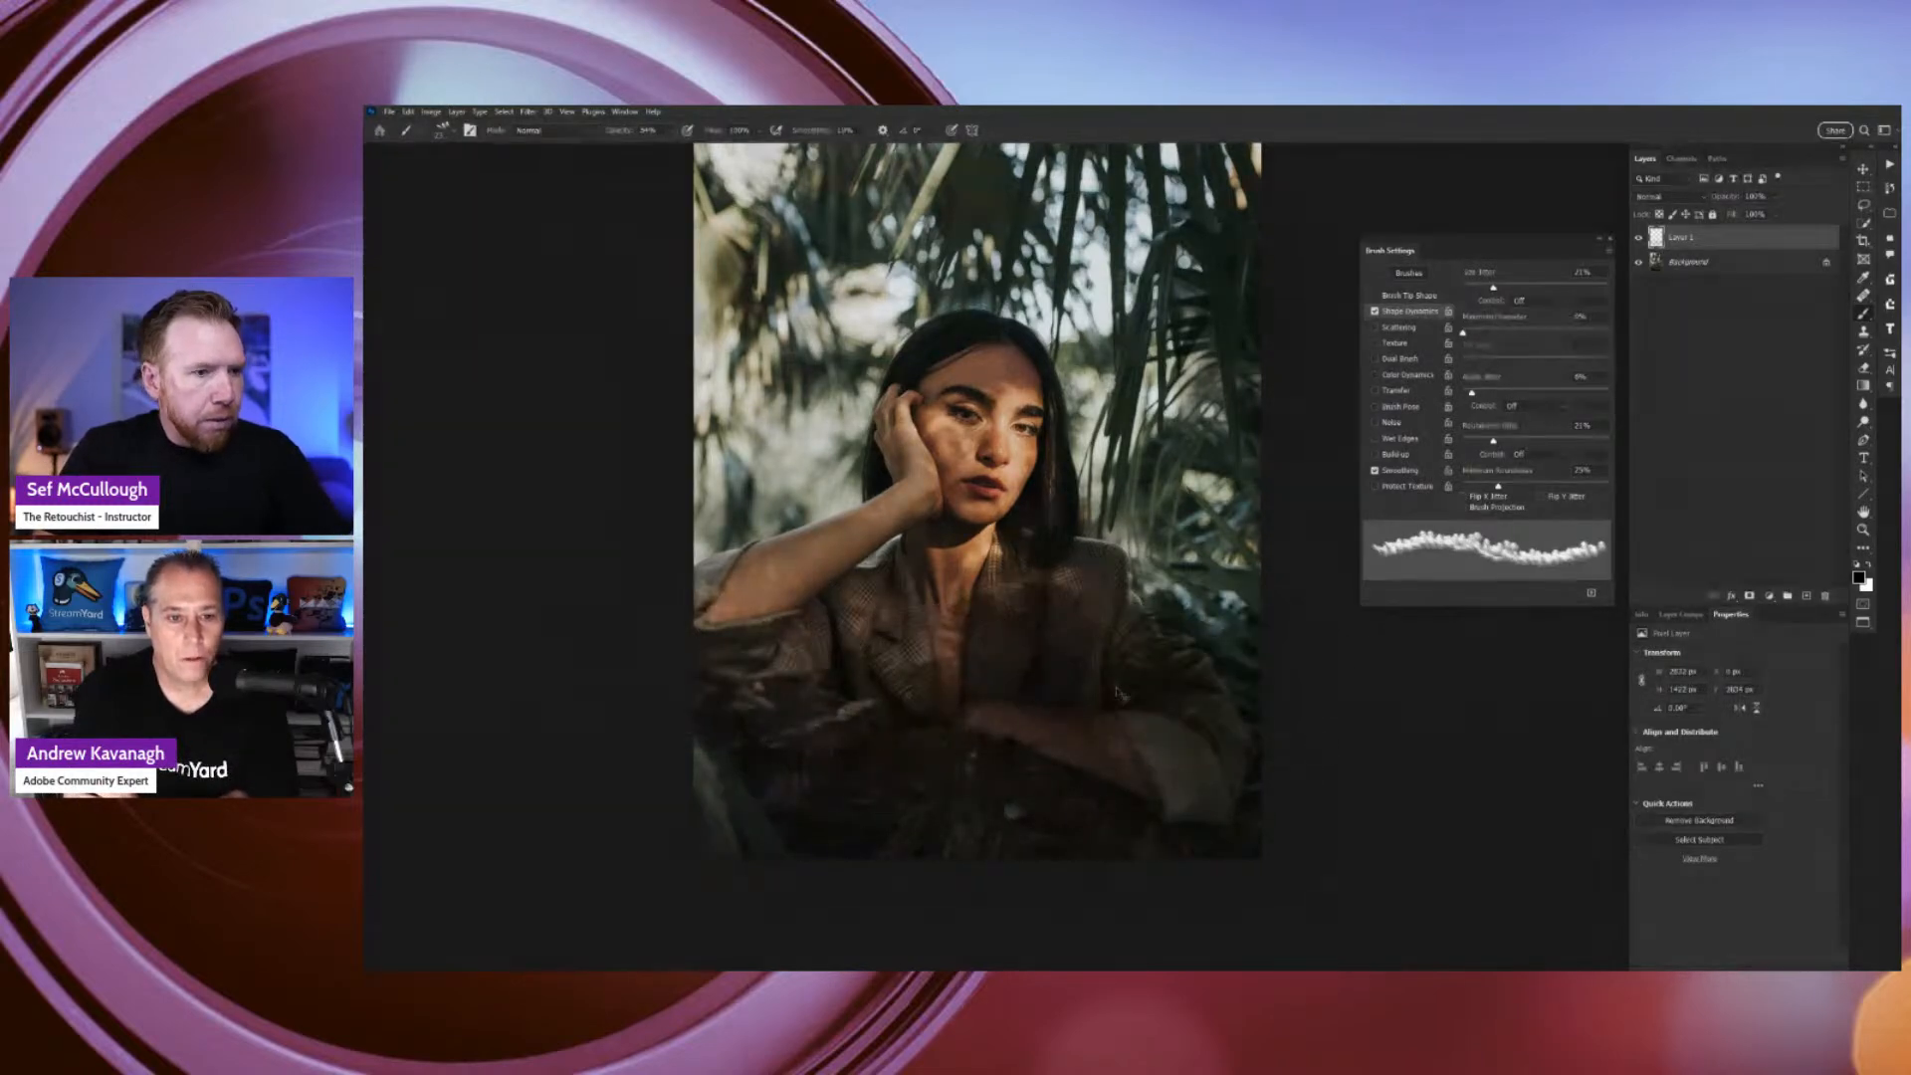
{"action": "key", "text": "ctrl+z"}
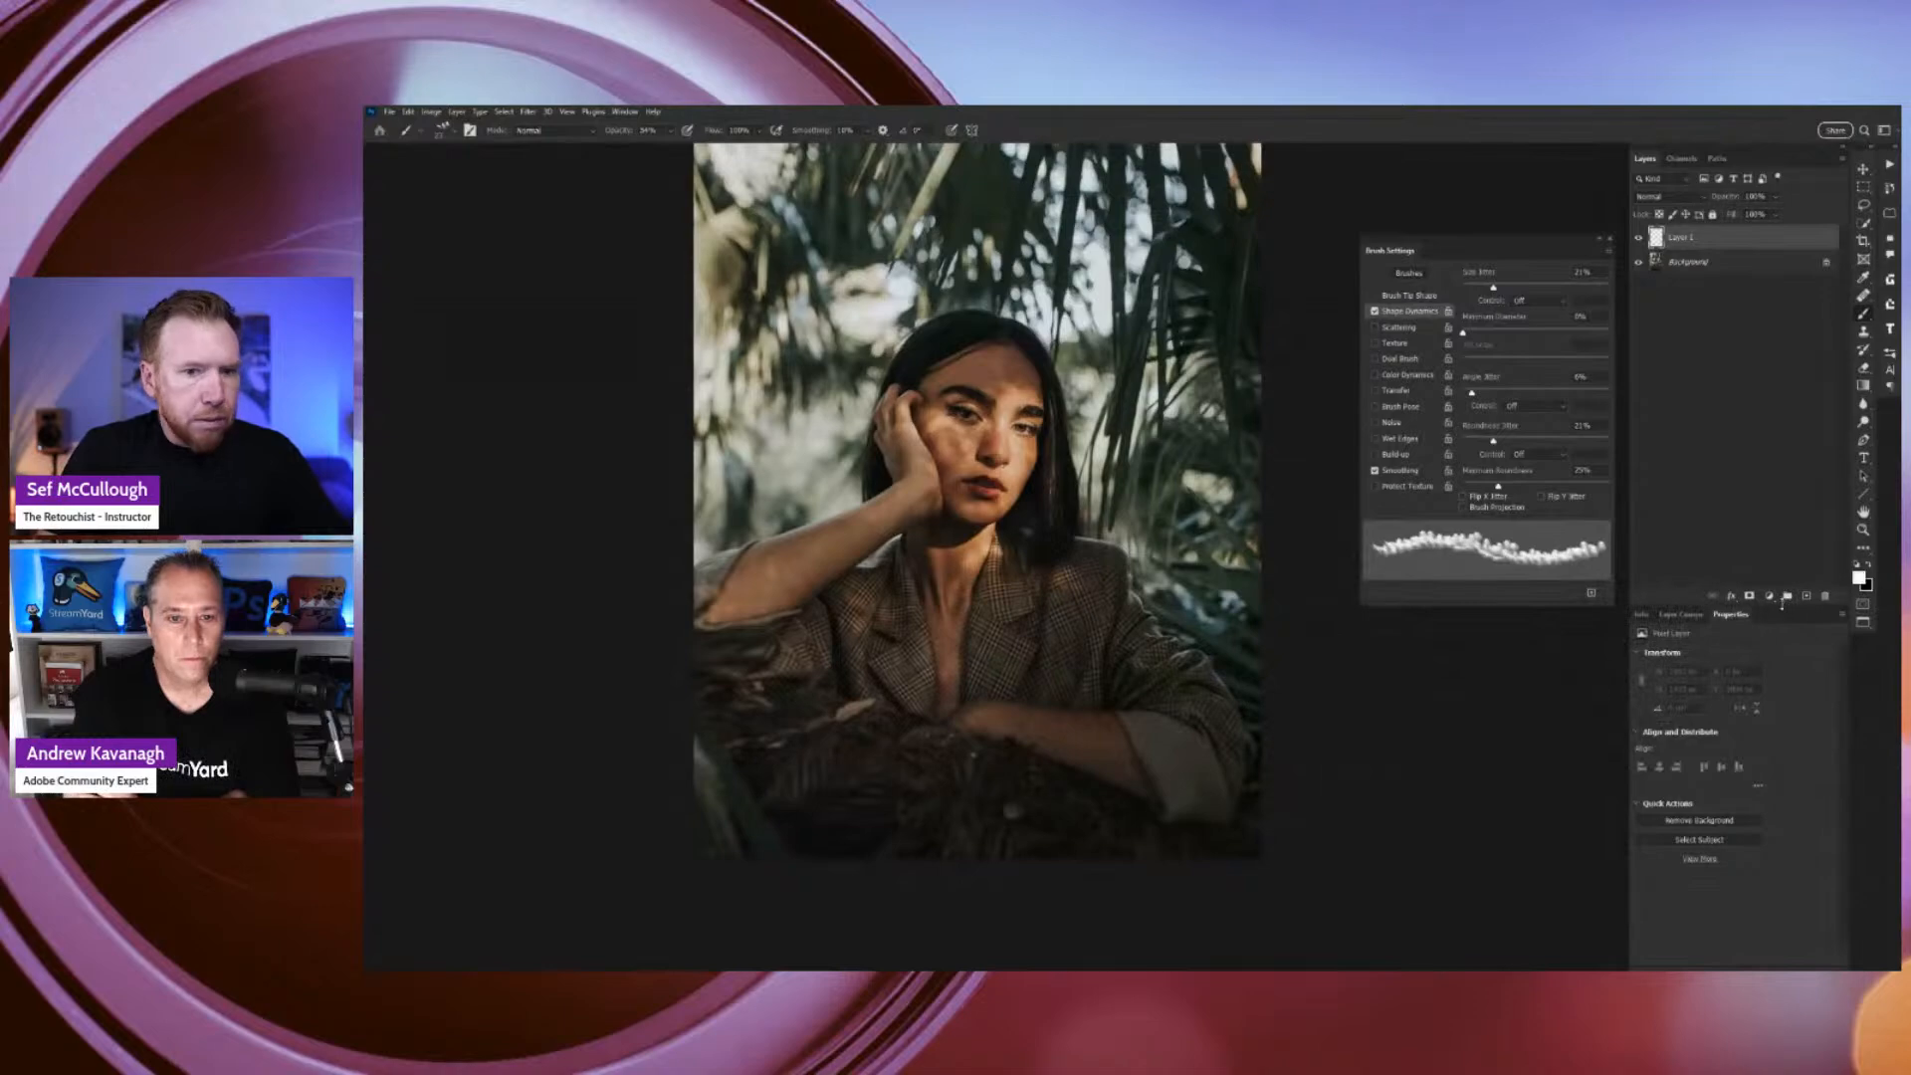
{"action": "mouse_move", "coordinate": [1125, 657]}
{"action": "left_mouse_down"}
{"action": "mouse_move", "coordinate": [752, 692]}
{"action": "mouse_move", "coordinate": [628, 728]}
{"action": "mouse_move", "coordinate": [685, 779]}
{"action": "mouse_move", "coordinate": [1226, 815]}
{"action": "mouse_move", "coordinate": [799, 853]}
{"action": "mouse_move", "coordinate": [951, 787]}
{"action": "left_mouse_up"}
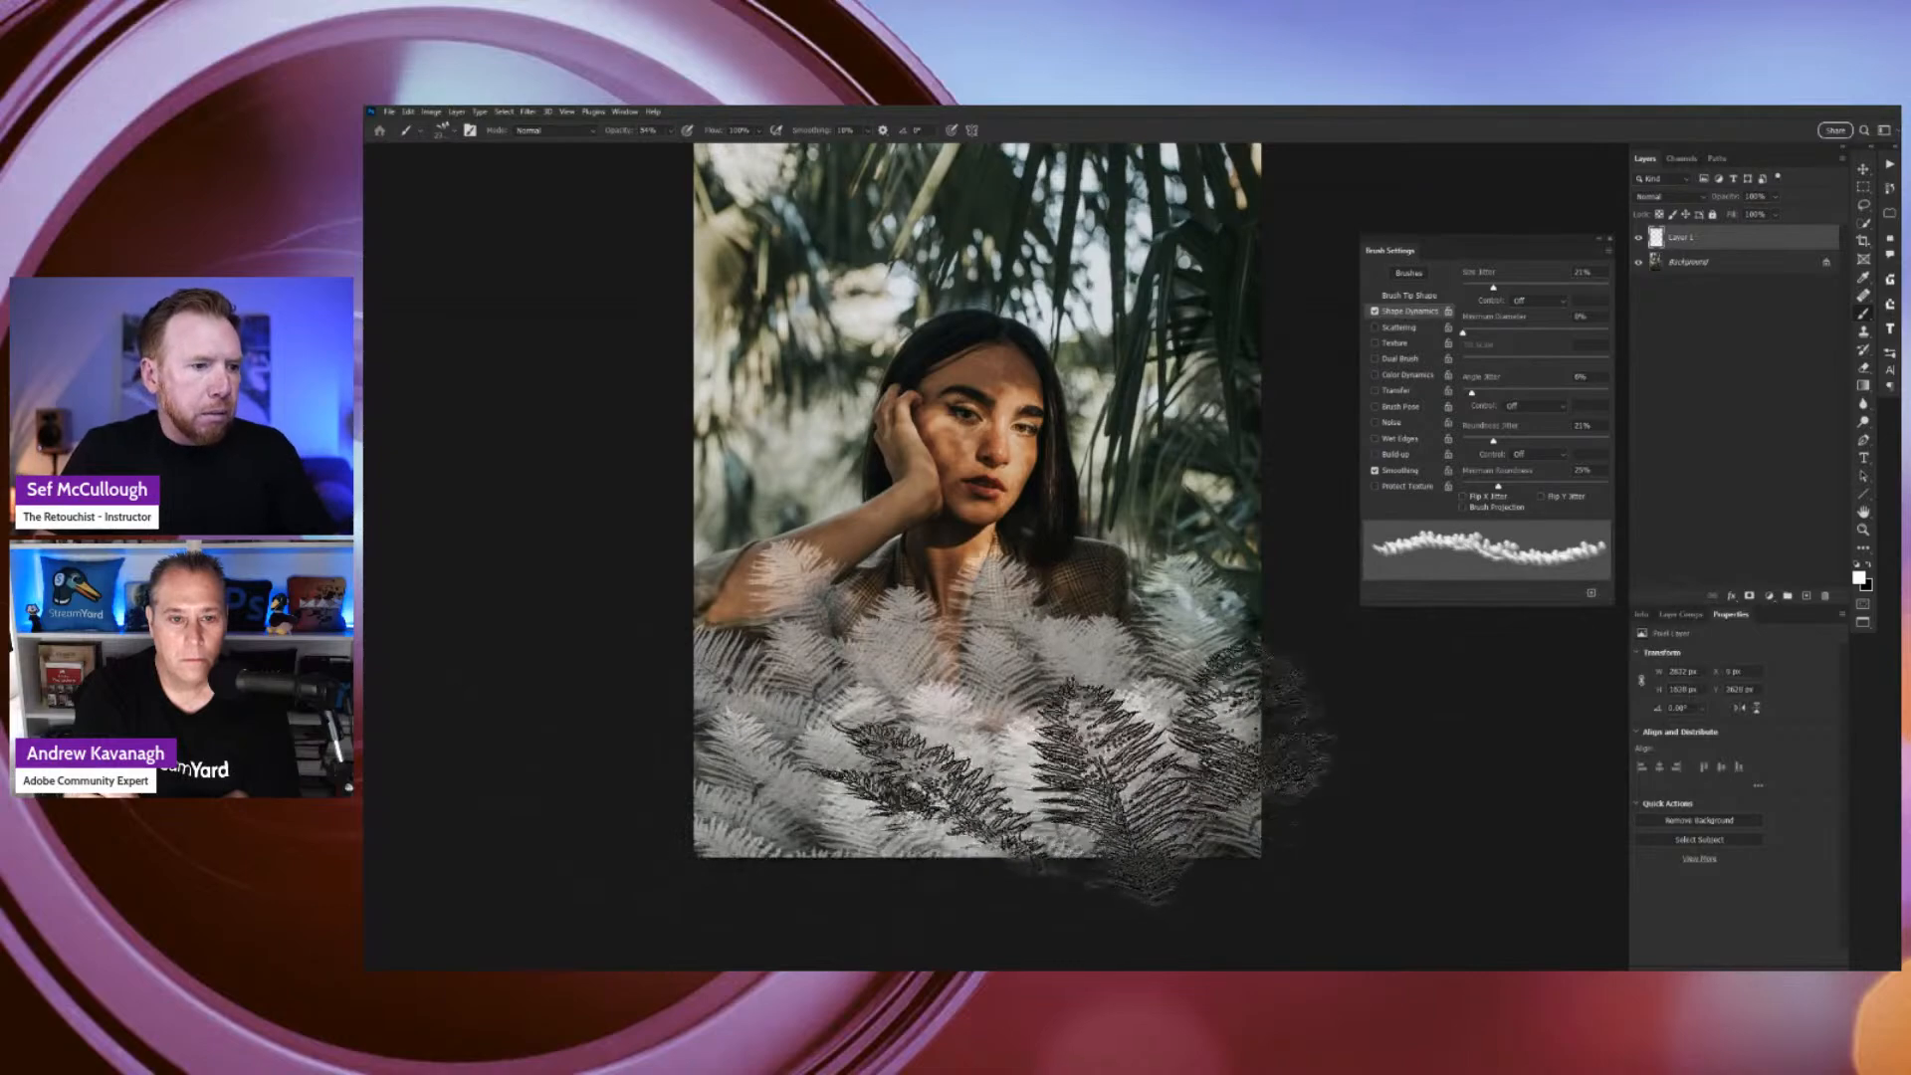
Add a second blank layer above the white ferns, try a fern stroke on it and undo that stroke.
{"action": "left_click", "coordinate": [1806, 596]}
{"action": "left_click_drag", "start_coordinate": [756, 687], "coordinate": [1134, 598]}
{"action": "key", "text": "ctrl+z"}
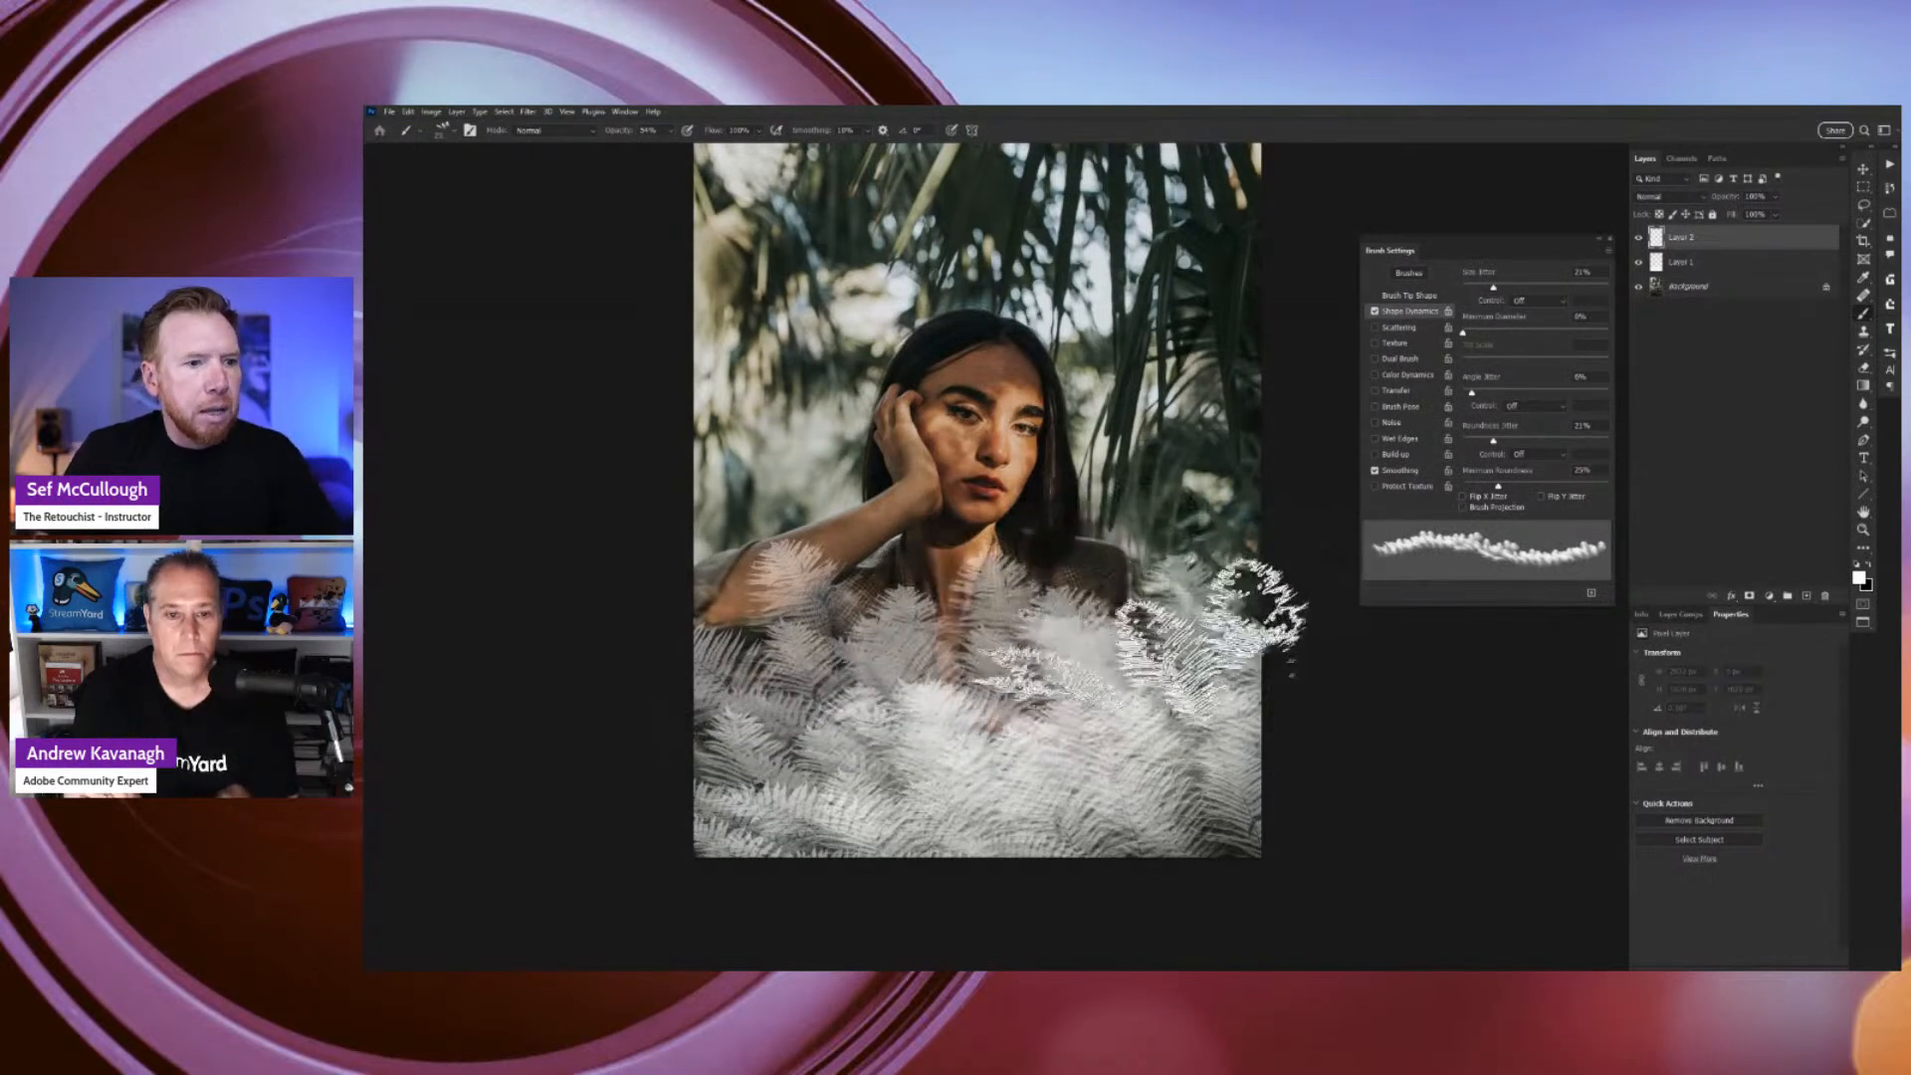
Lower the opacity of the first fern layer, Layer 1, to 60%.
{"action": "left_click", "coordinate": [1760, 262]}
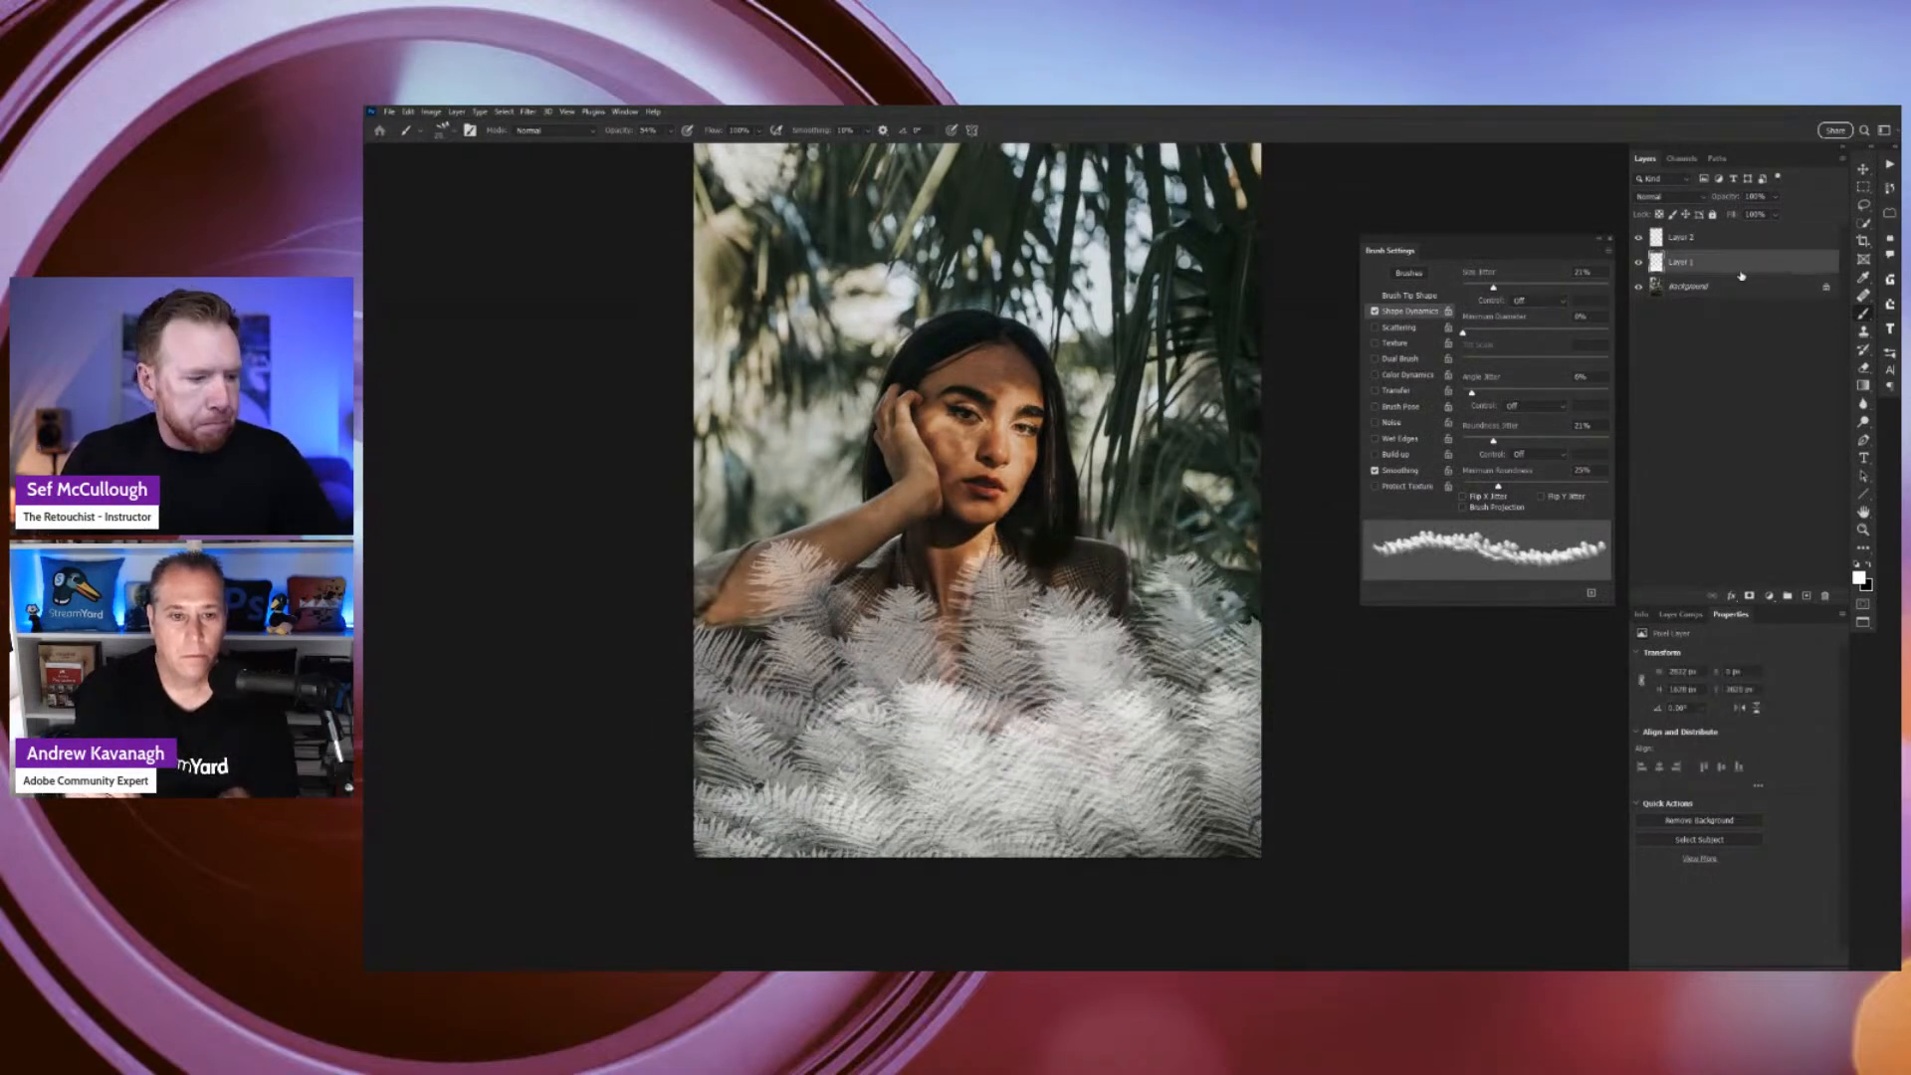
{"action": "key", "text": "v"}
{"action": "key", "text": "6"}
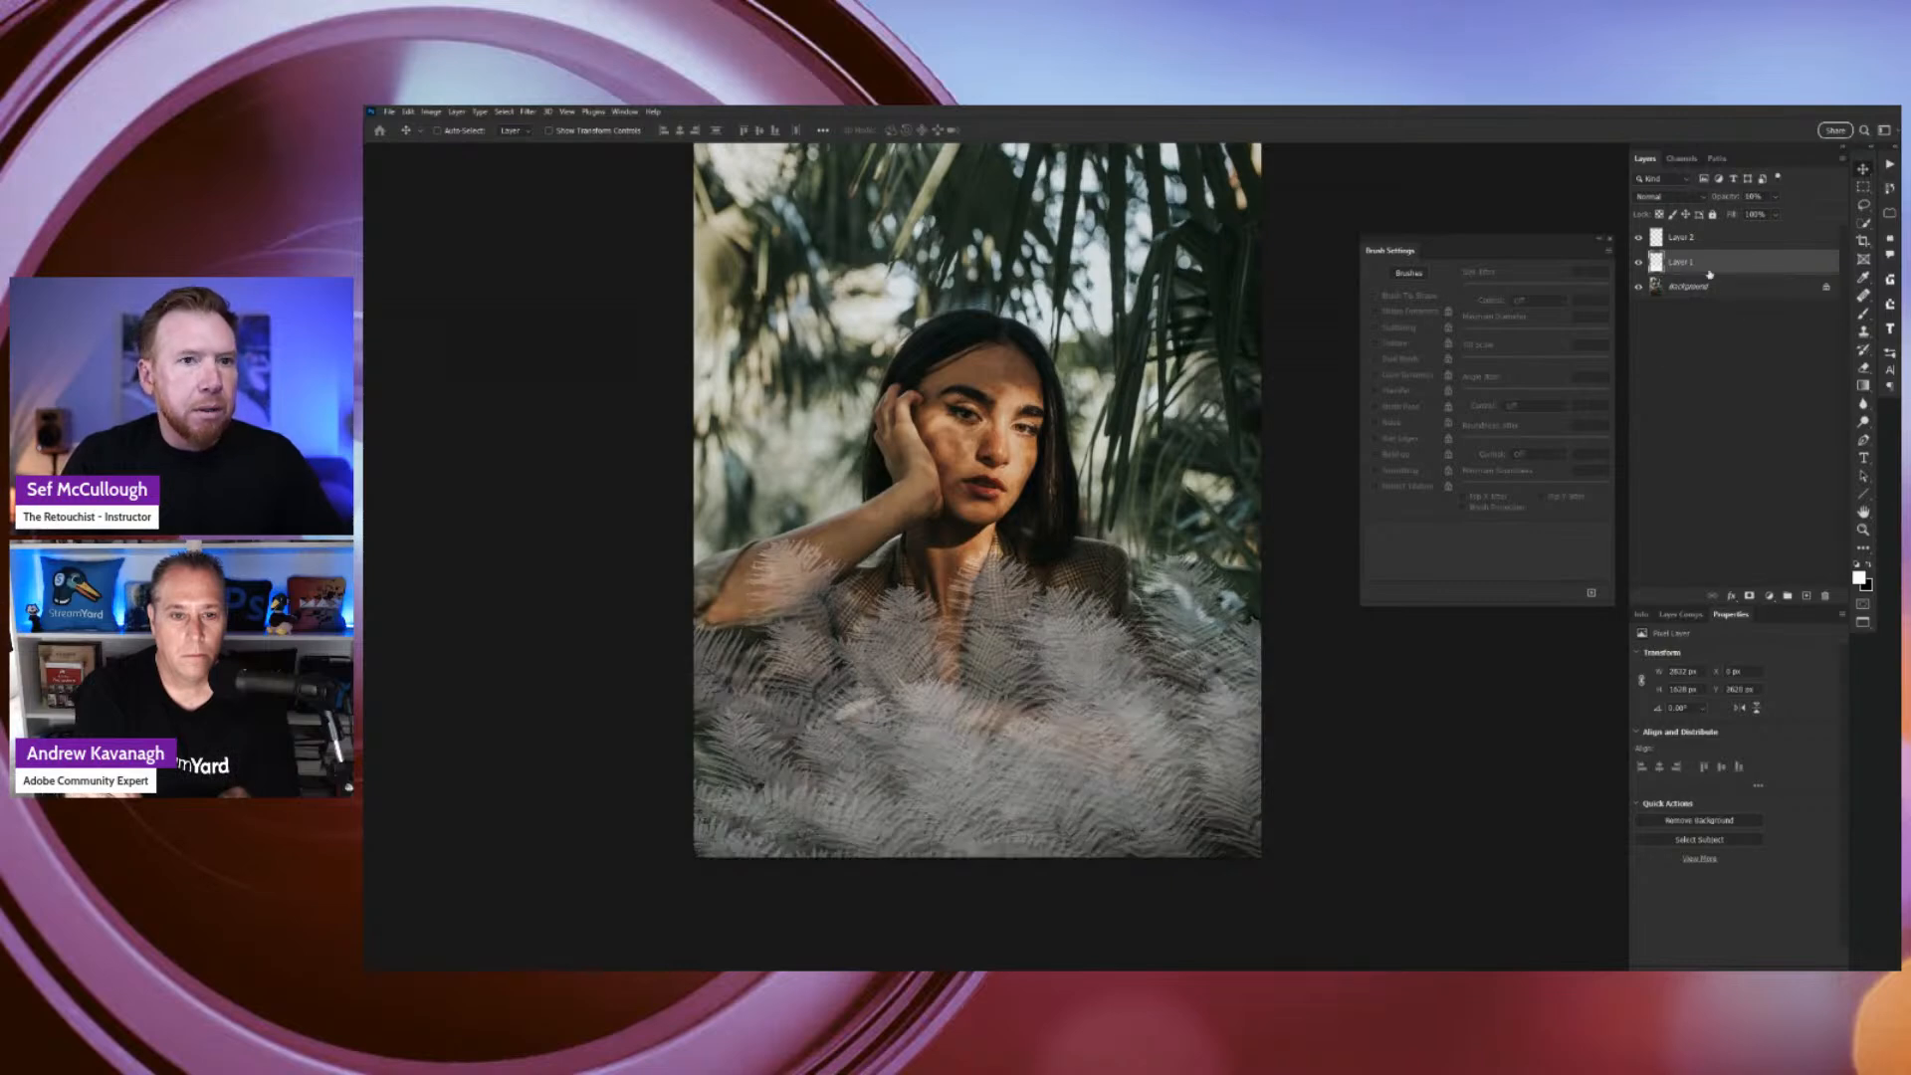
Paint a brighter band of smaller white ferns along the portrait's bottom edge on Layer 2 and reduce the brush size.
{"action": "left_click", "coordinate": [1690, 239]}
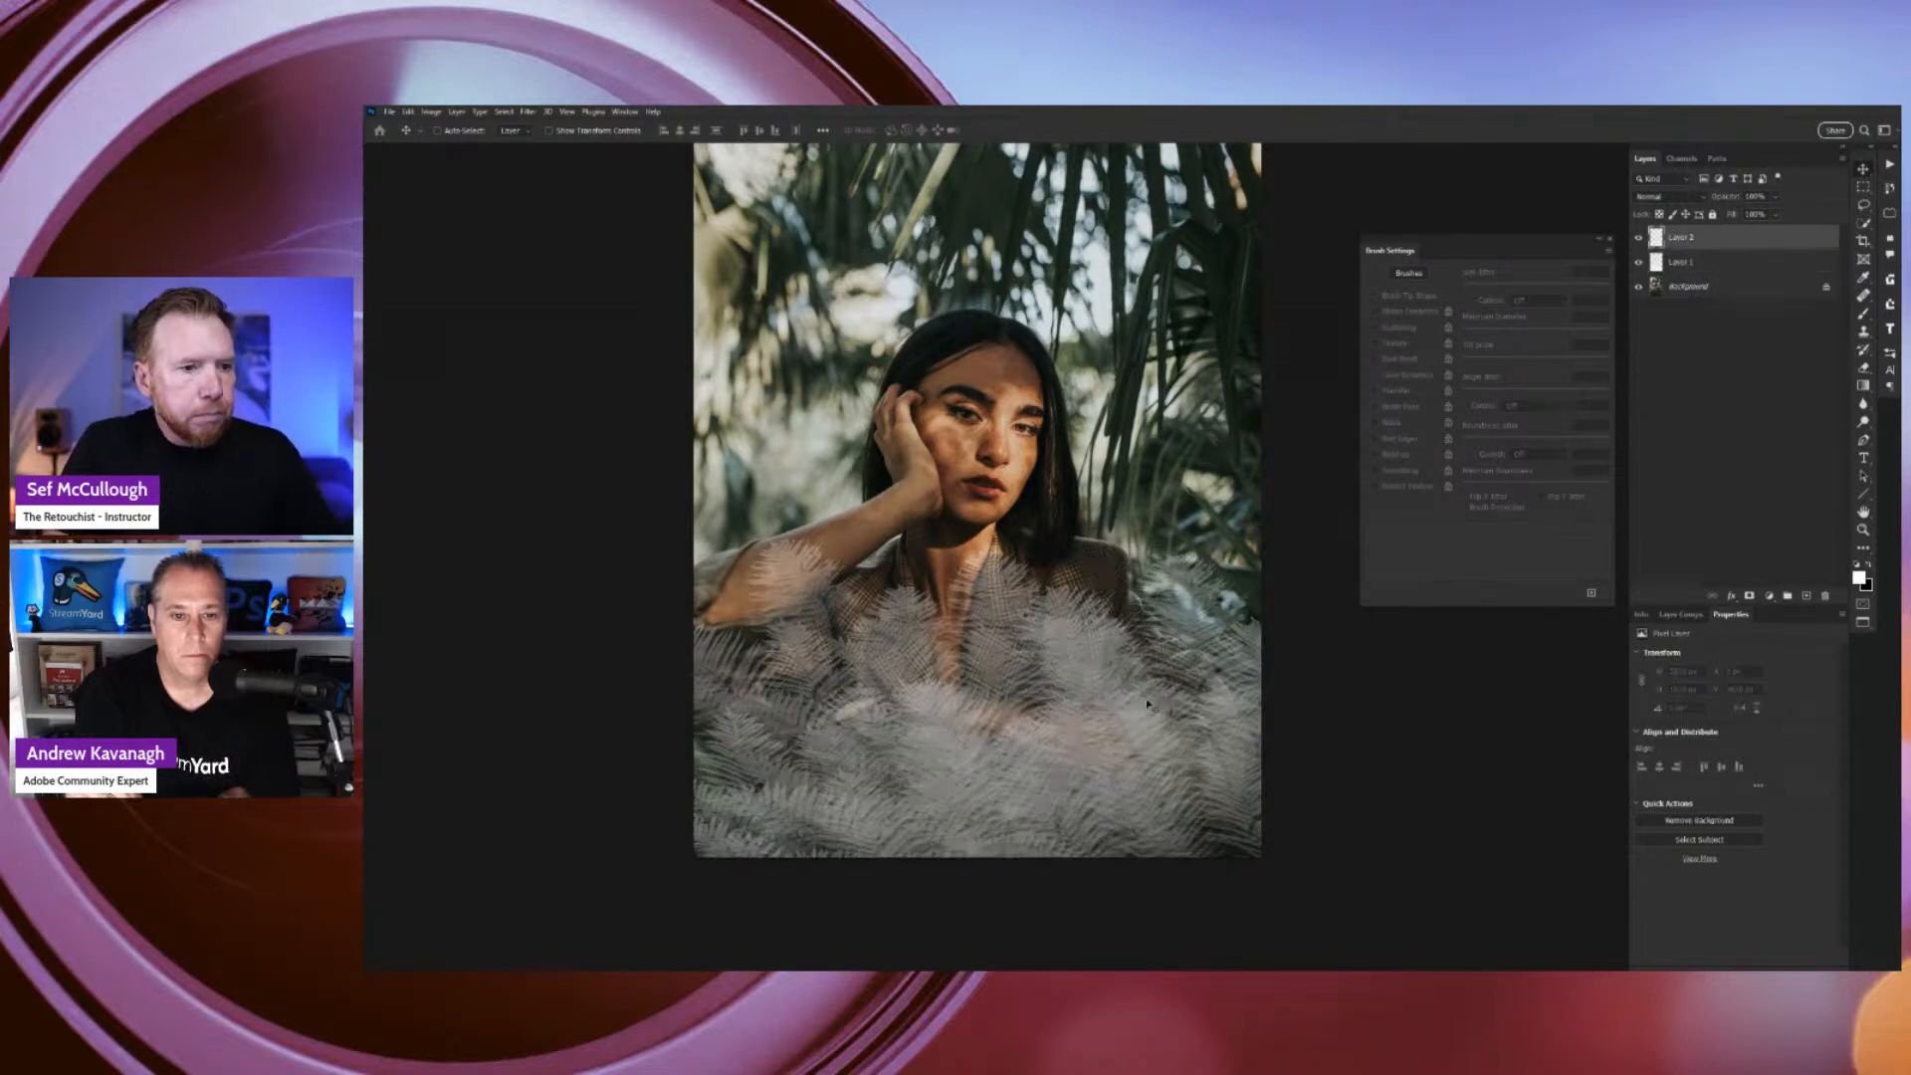
{"action": "key", "text": "b"}
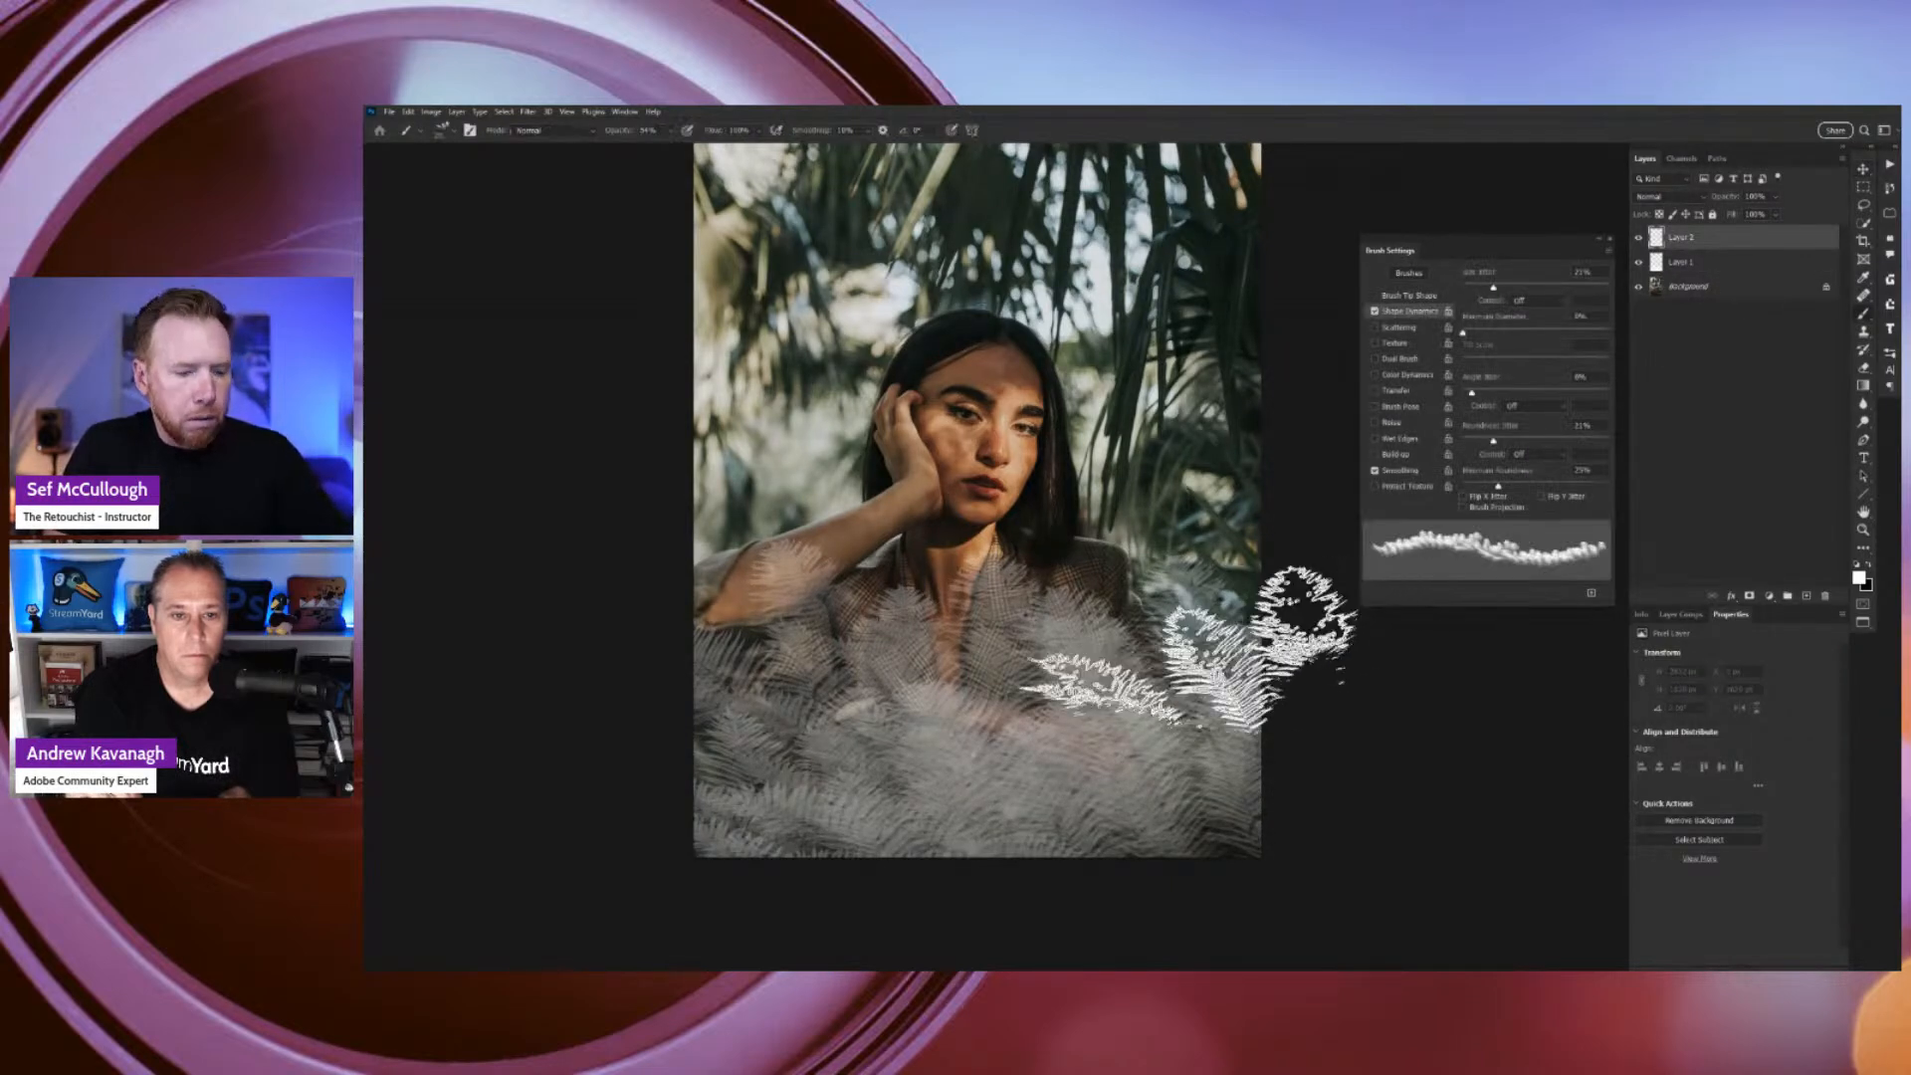
{"action": "mouse_move", "coordinate": [1155, 761]}
{"action": "left_mouse_down"}
{"action": "mouse_move", "coordinate": [1238, 746]}
{"action": "mouse_move", "coordinate": [930, 767]}
{"action": "mouse_move", "coordinate": [674, 823]}
{"action": "left_mouse_up"}
{"action": "left_click_drag", "start_coordinate": [876, 832], "coordinate": [1152, 832]}
{"action": "key", "text": "bracketleft"}
{"action": "key", "text": "bracketleft"}
{"action": "key", "text": "bracketleft"}
{"action": "key", "text": "bracketleft"}
{"action": "key", "text": "bracketleft"}
{"action": "key", "text": "bracketleft"}
{"action": "key", "text": "bracketleft"}
{"action": "key", "text": "bracketleft"}
{"action": "key", "text": "bracketleft"}
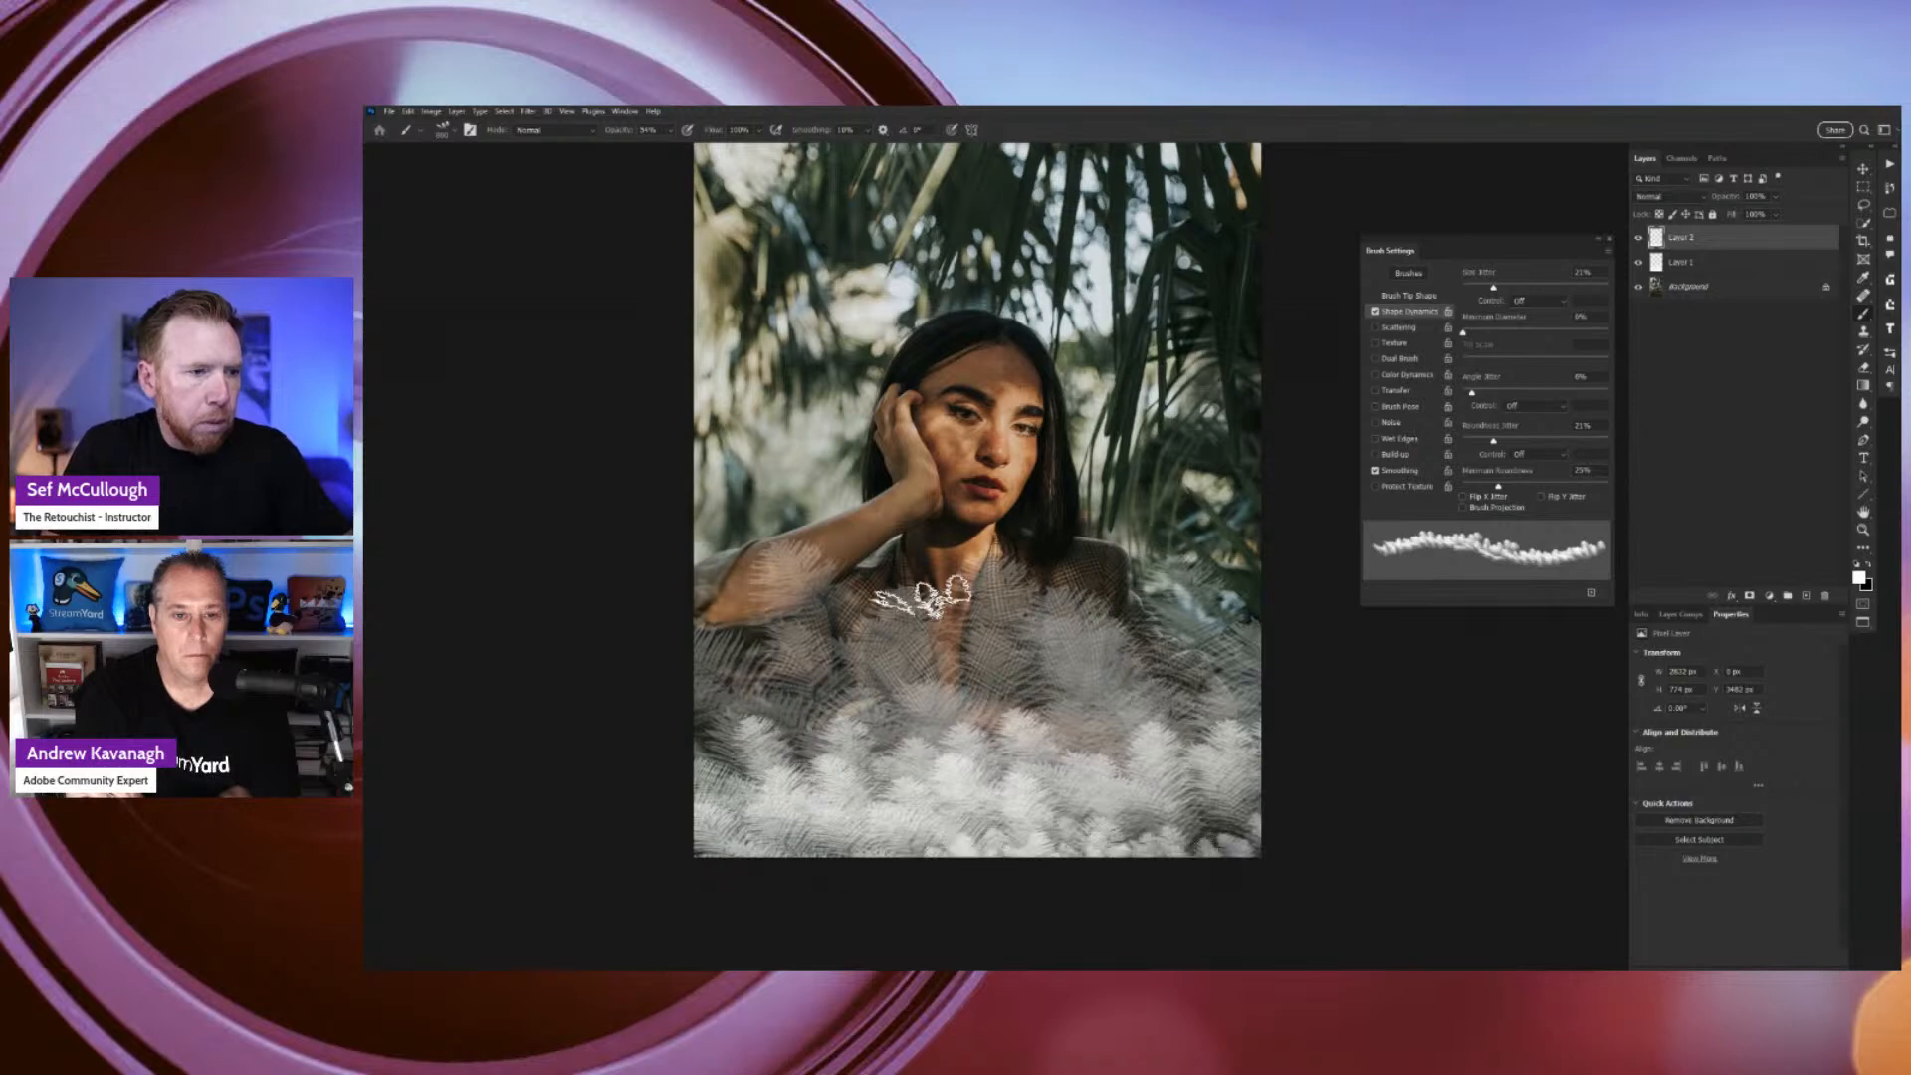
{"action": "mouse_move", "coordinate": [996, 607]}
{"action": "left_mouse_down"}
{"action": "mouse_move", "coordinate": [1145, 597]}
{"action": "mouse_move", "coordinate": [1245, 557]}
{"action": "left_mouse_up"}
Enlarge the fern brush to giant fronds and paint them in white over the woman and the background on Layer 2.
{"action": "key", "text": "bracketright"}
{"action": "key", "text": "bracketright"}
{"action": "key", "text": "bracketright"}
{"action": "key", "text": "bracketright"}
{"action": "key", "text": "bracketright"}
{"action": "key", "text": "bracketright"}
{"action": "key", "text": "bracketright"}
{"action": "key", "text": "bracketright"}
{"action": "key", "text": "bracketright"}
{"action": "key", "text": "bracketright"}
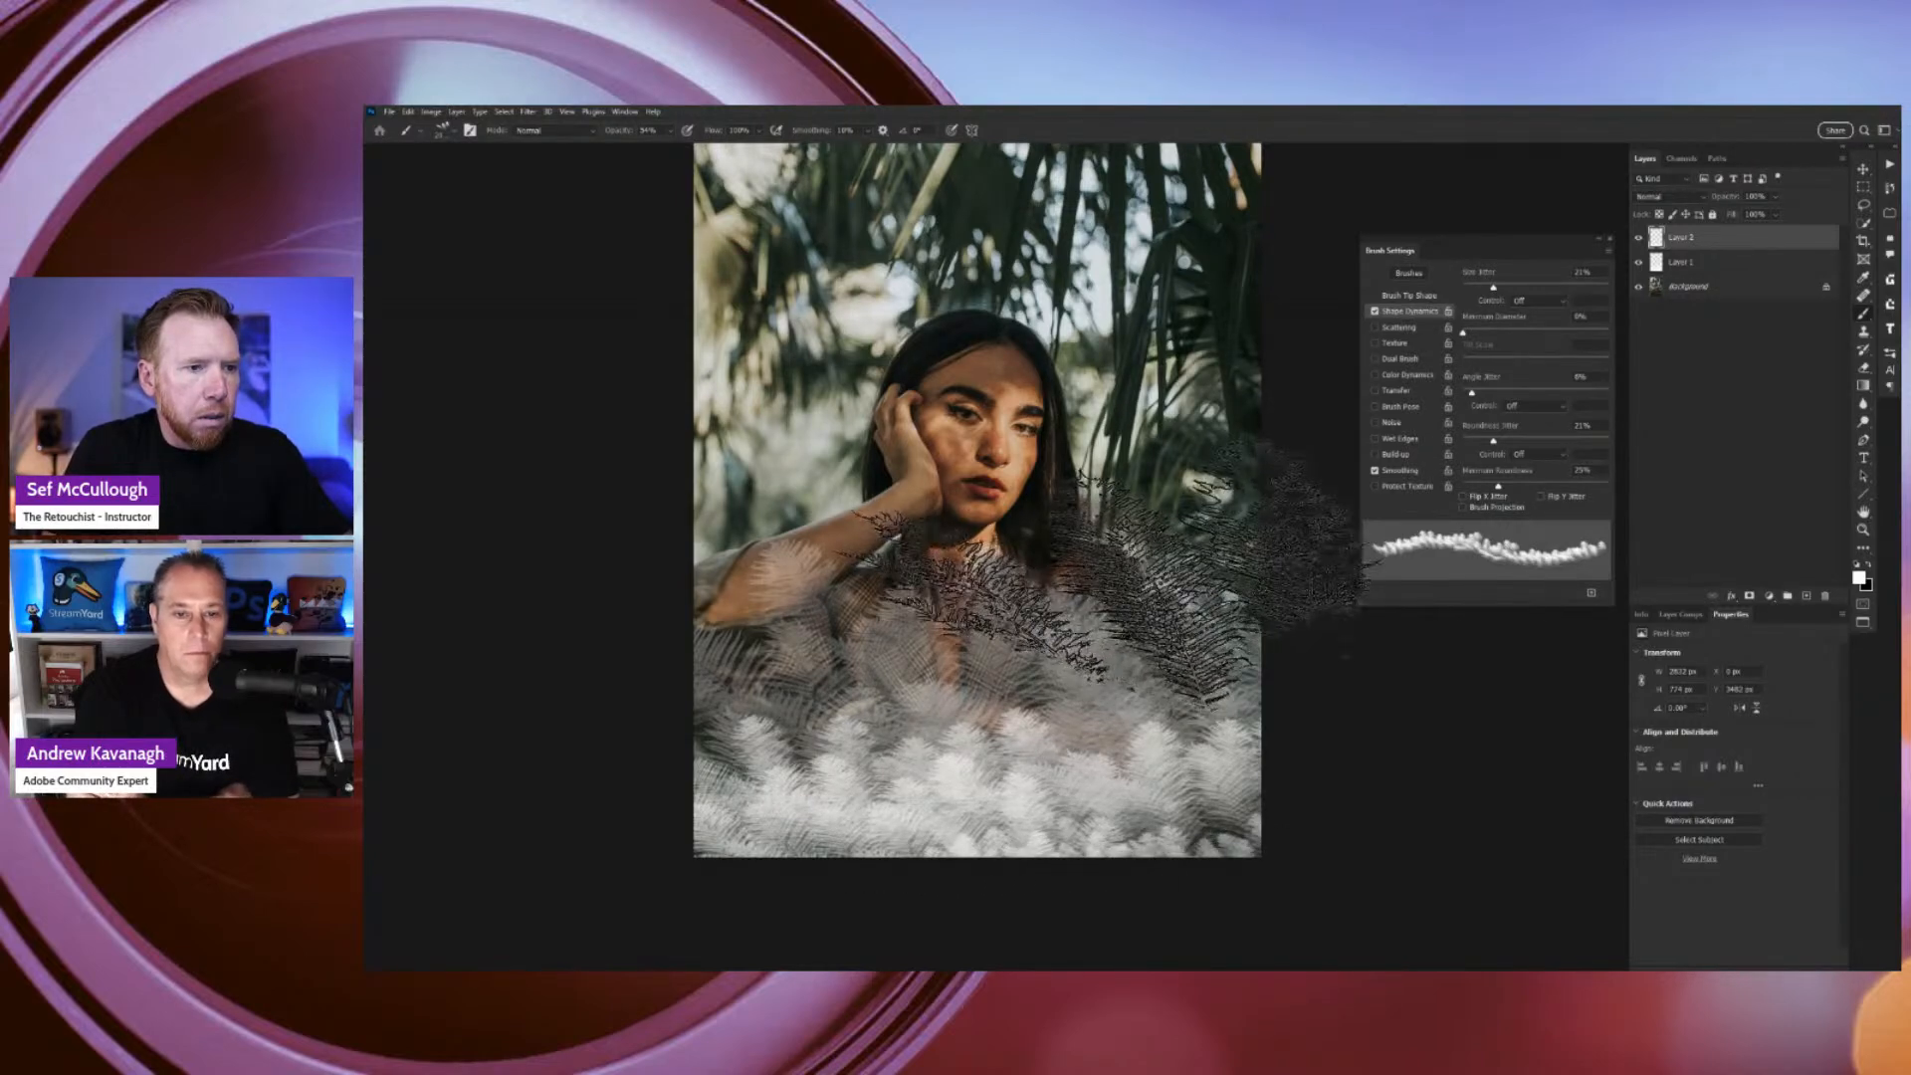
{"action": "key", "text": "bracketright"}
{"action": "key", "text": "bracketright"}
{"action": "key", "text": "bracketright"}
{"action": "key", "text": "bracketright"}
{"action": "key", "text": "bracketright"}
{"action": "key", "text": "bracketright"}
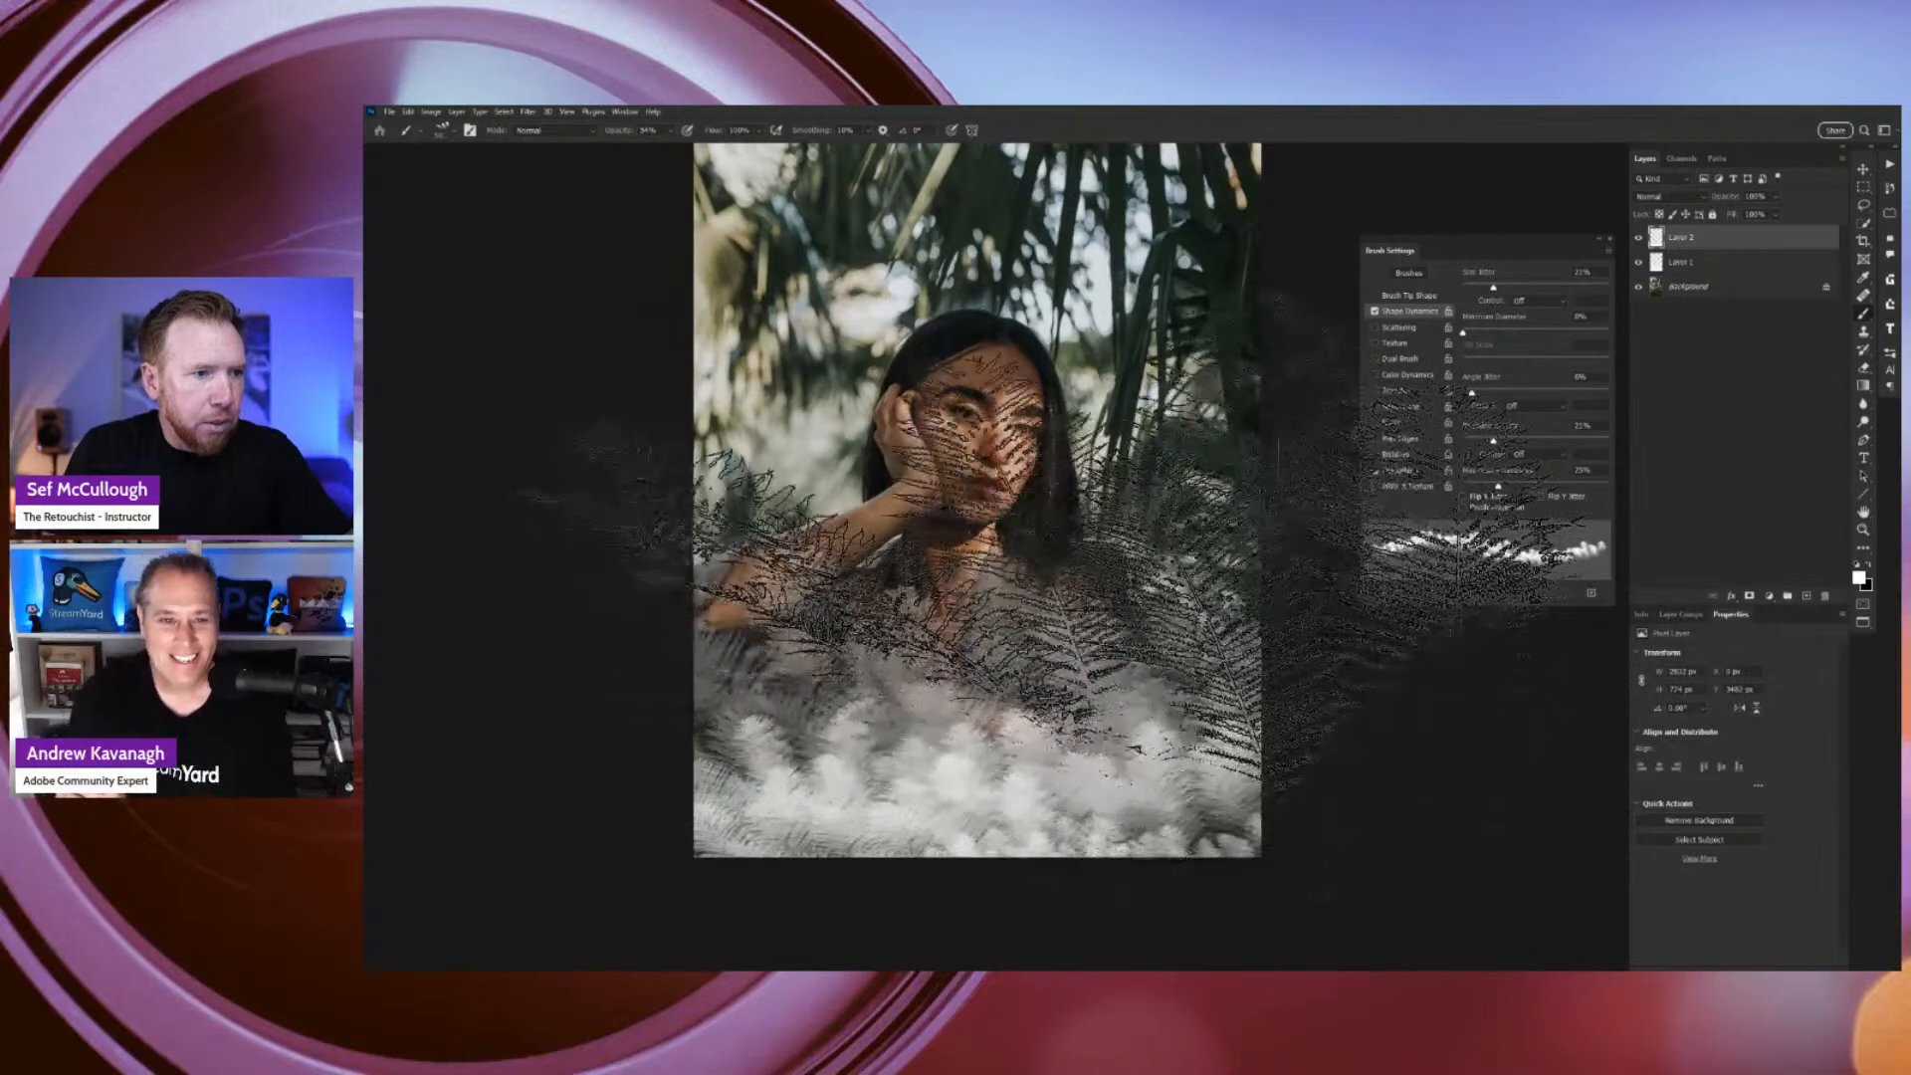
{"action": "mouse_move", "coordinate": [995, 543]}
{"action": "left_mouse_down"}
{"action": "mouse_move", "coordinate": [1030, 627]}
{"action": "mouse_move", "coordinate": [985, 537]}
{"action": "mouse_move", "coordinate": [981, 557]}
{"action": "left_mouse_up"}
{"action": "left_click", "coordinate": [965, 456]}
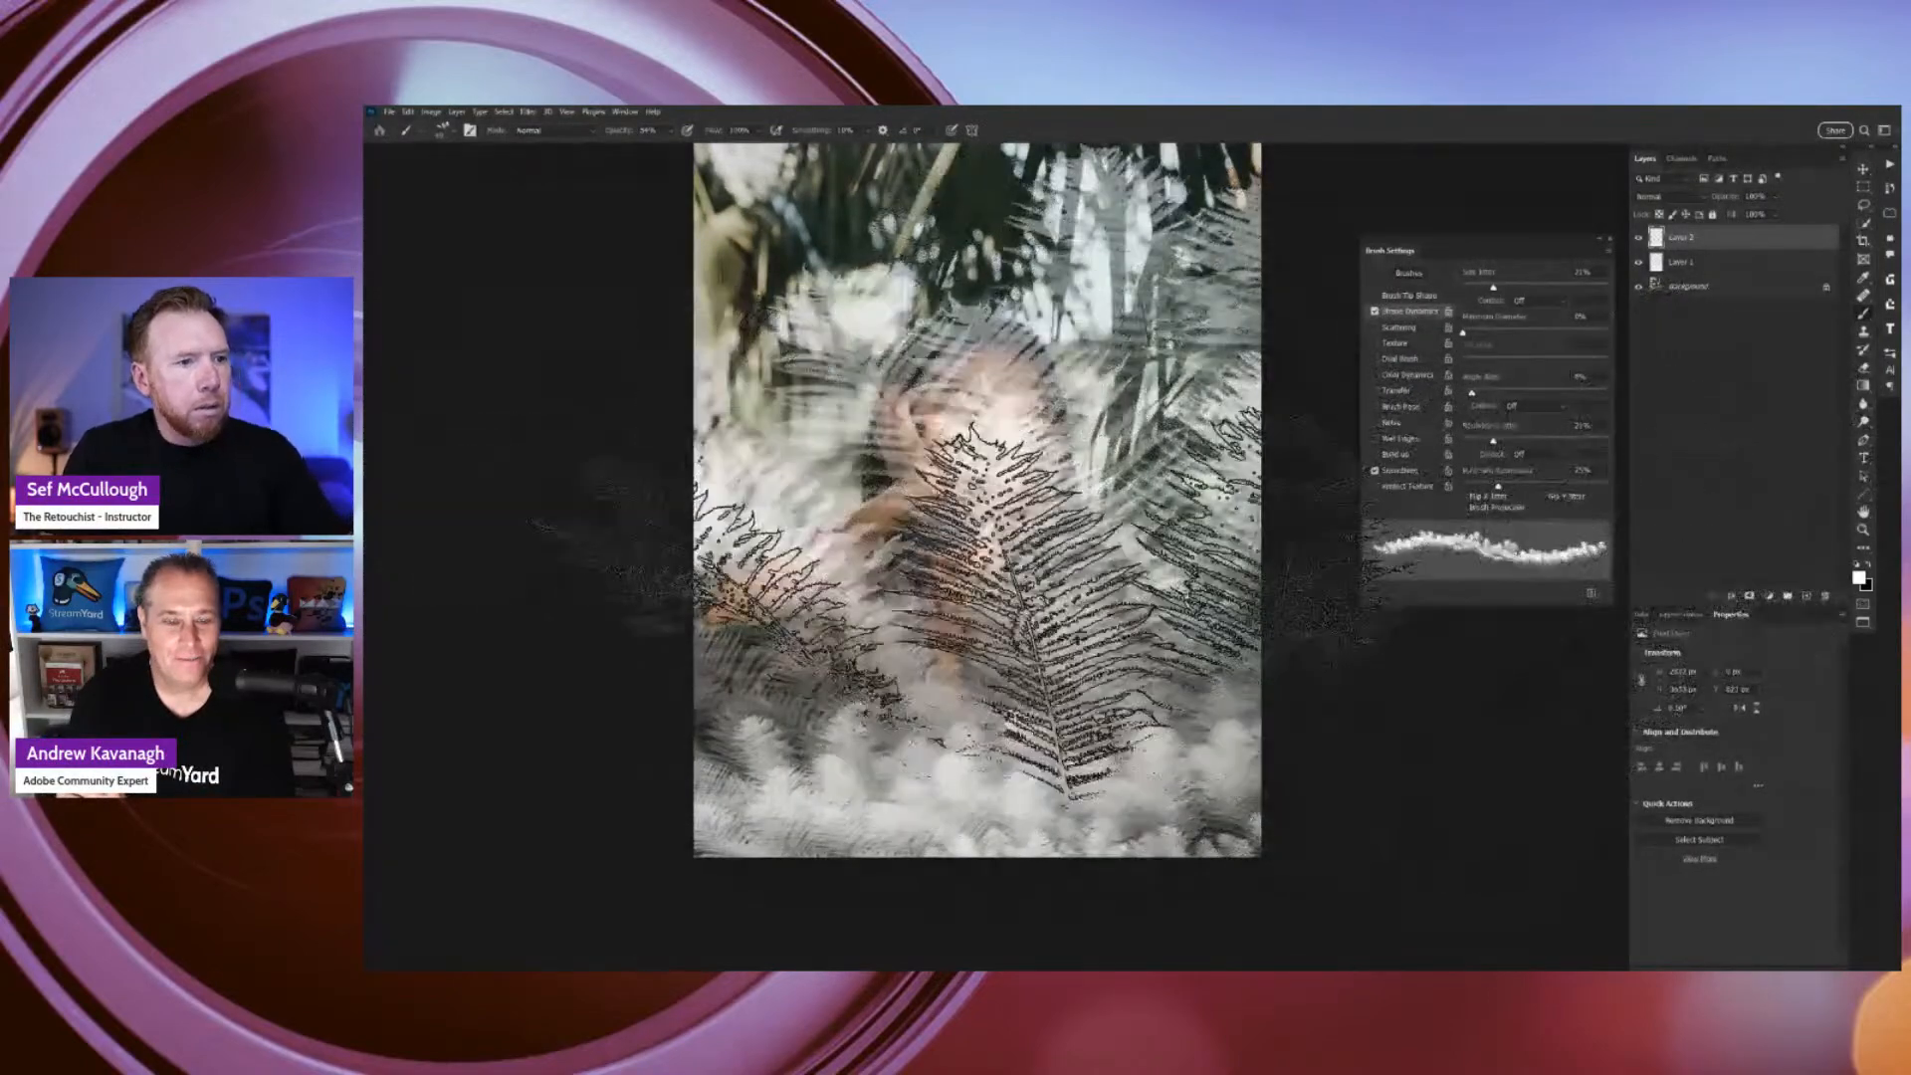
Reposition the view of the portrait and set Layer 2's blend mode to Darken.
{"action": "key", "text": "v"}
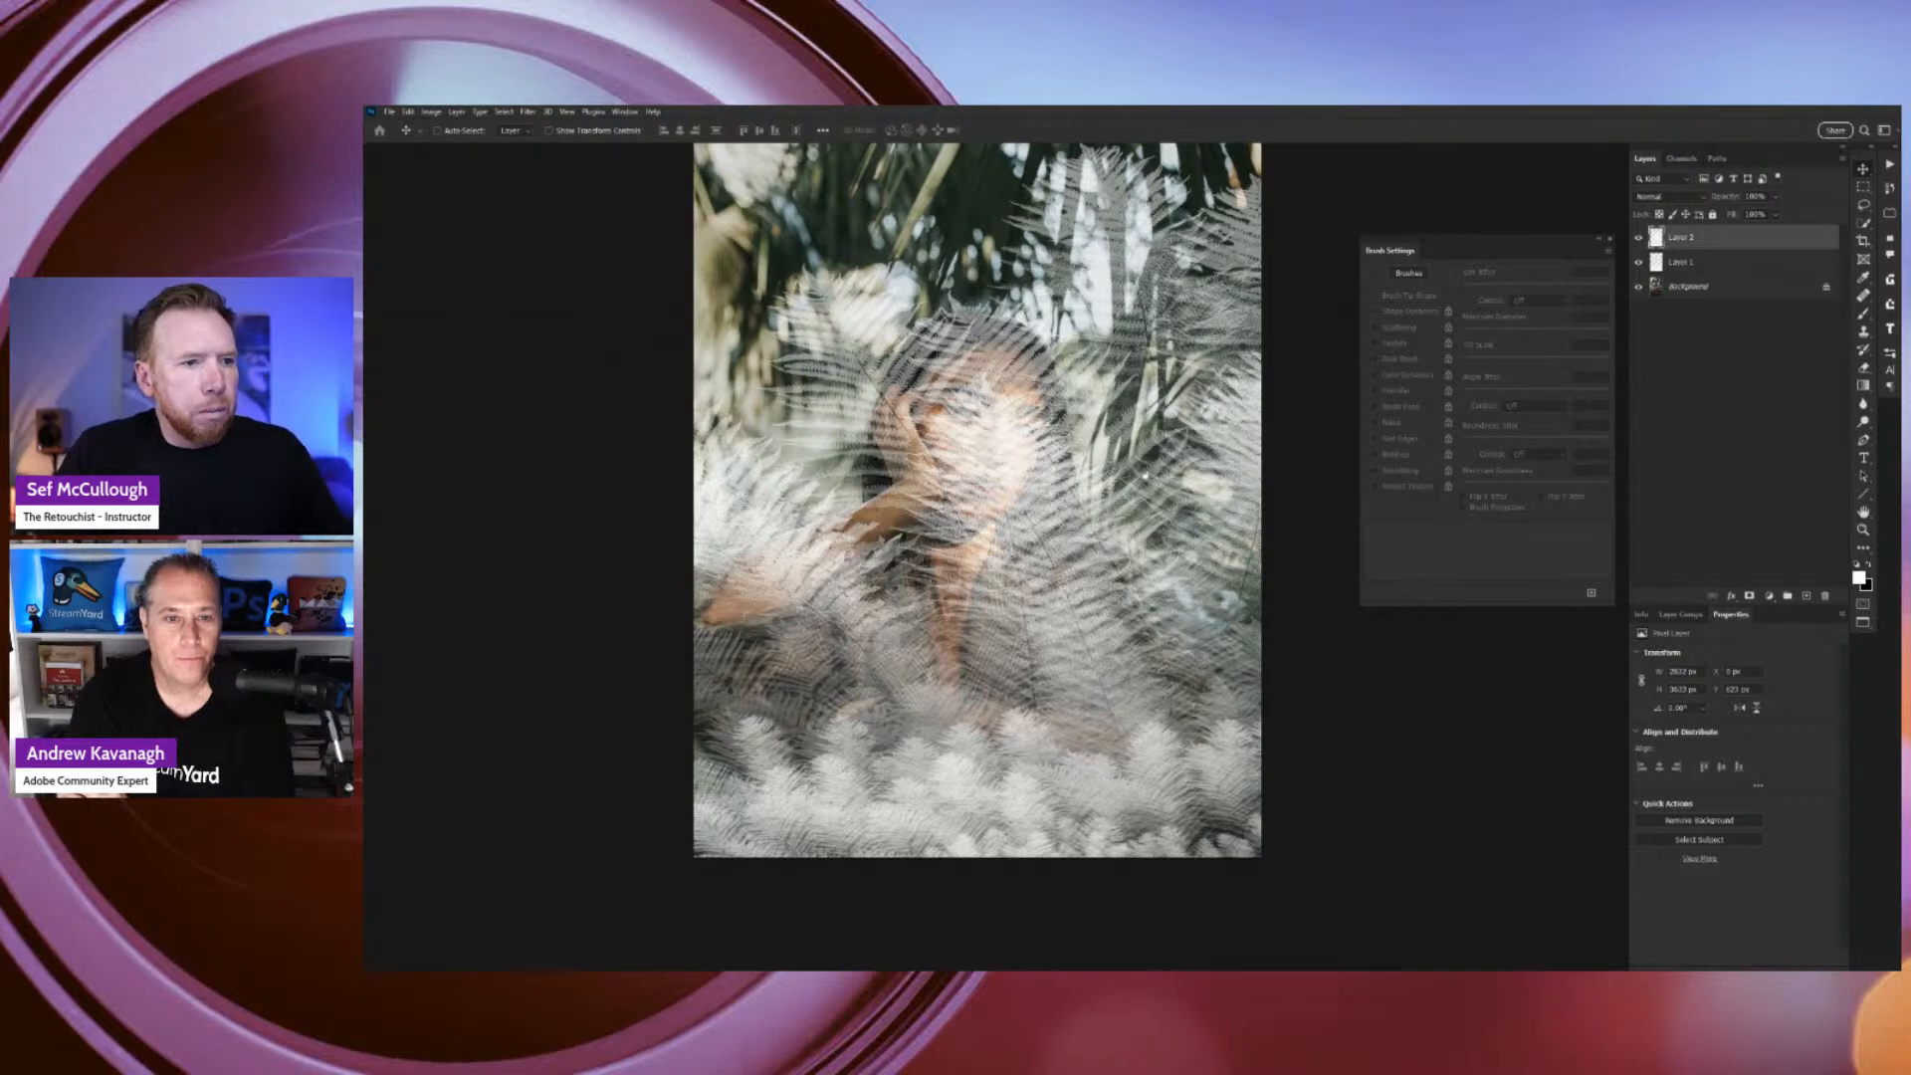
{"action": "left_click_drag", "start_coordinate": [1144, 475], "coordinate": [1129, 578]}
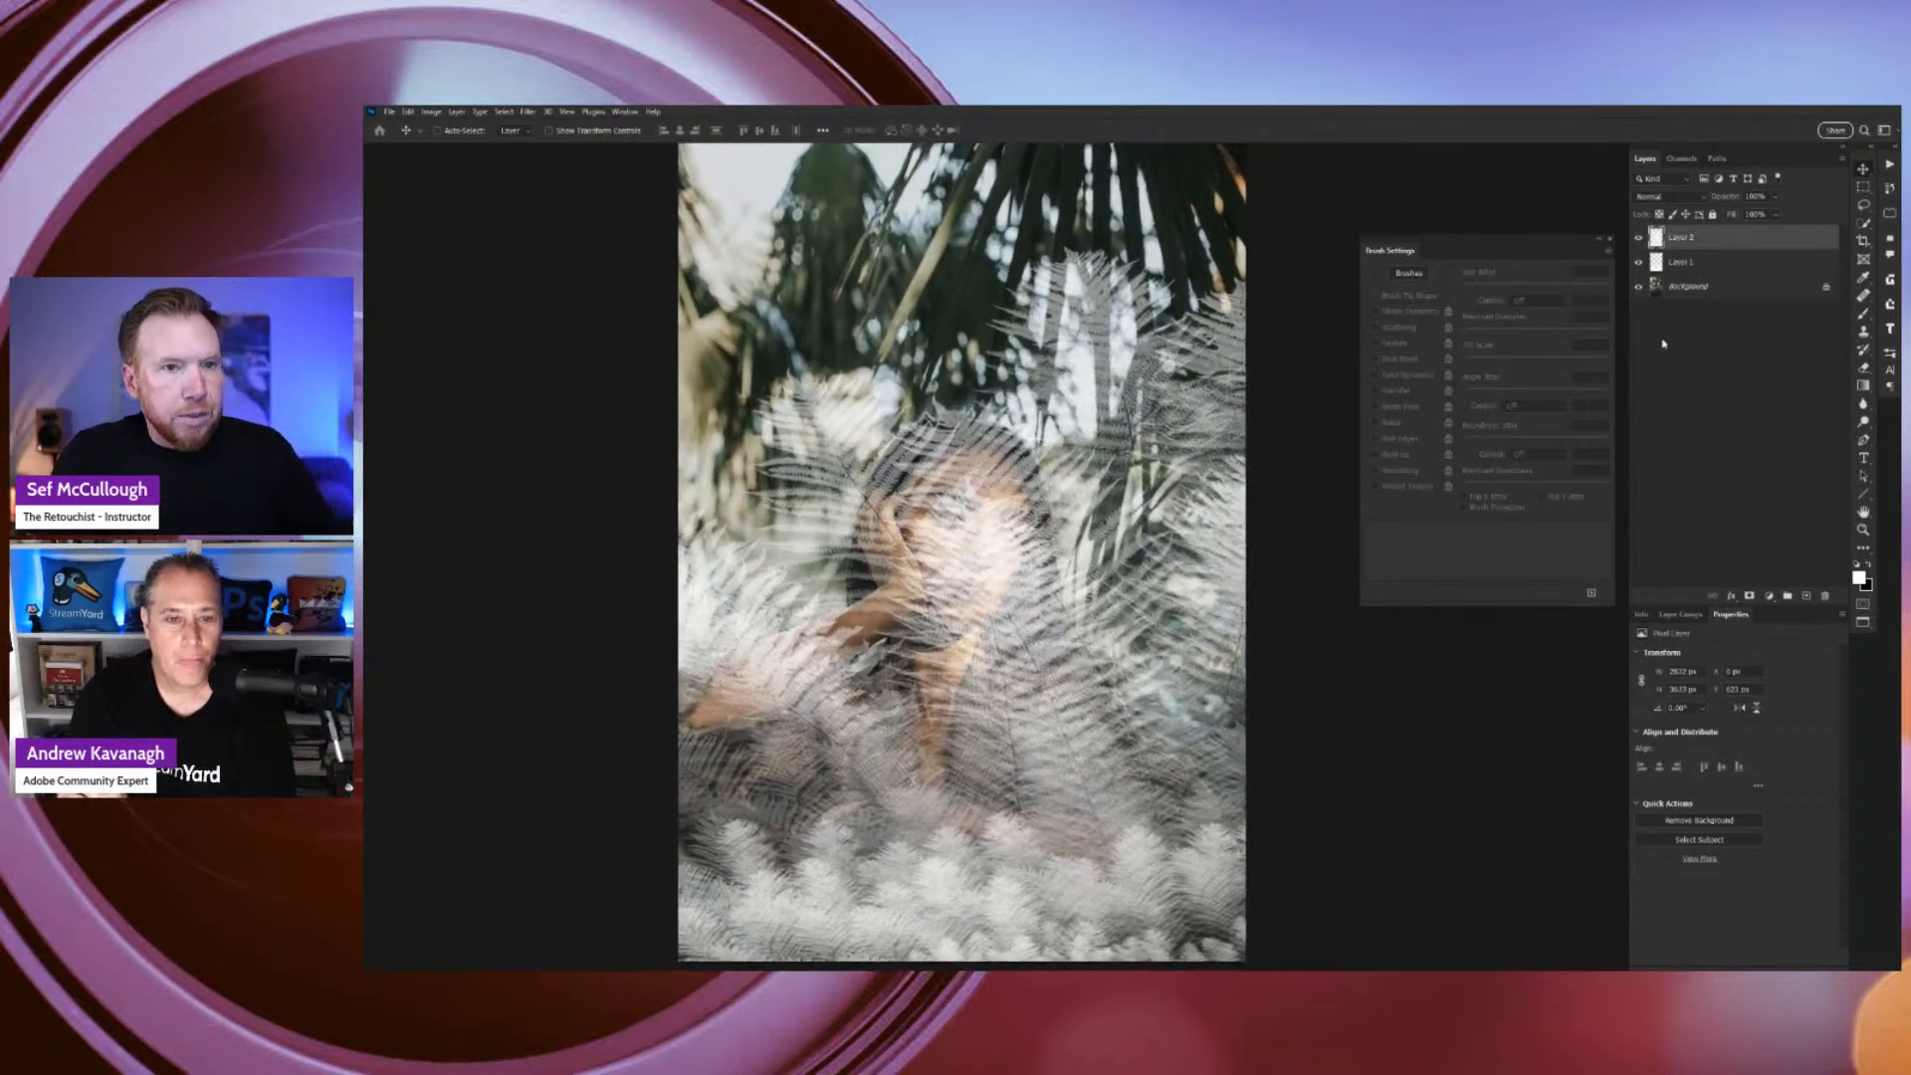
{"action": "left_click", "coordinate": [1689, 199]}
{"action": "left_click", "coordinate": [1660, 242]}
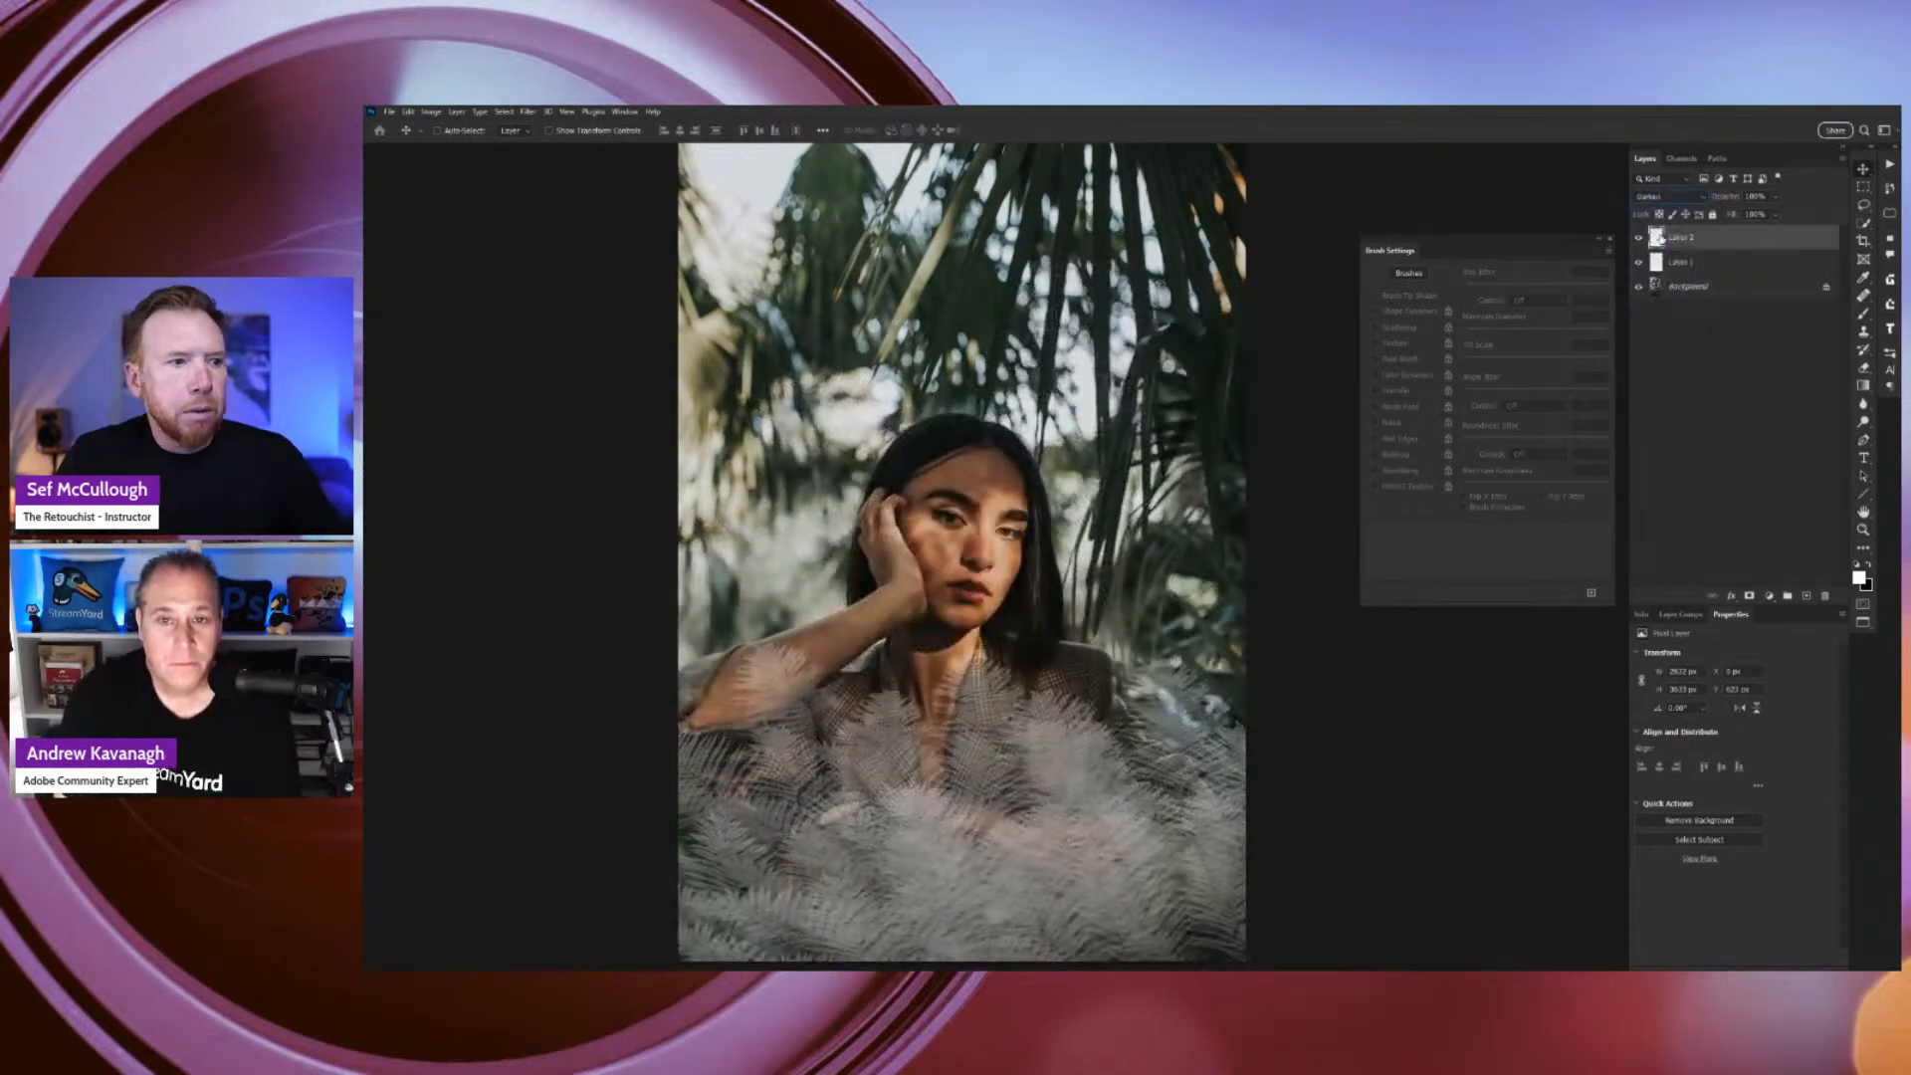
Try further blend modes on Layer 2, including Linear Burn, Color Dodge, Overlay, Hard Mix and Difference.
{"action": "key", "text": "shift+plus"}
{"action": "key", "text": "shift+plus"}
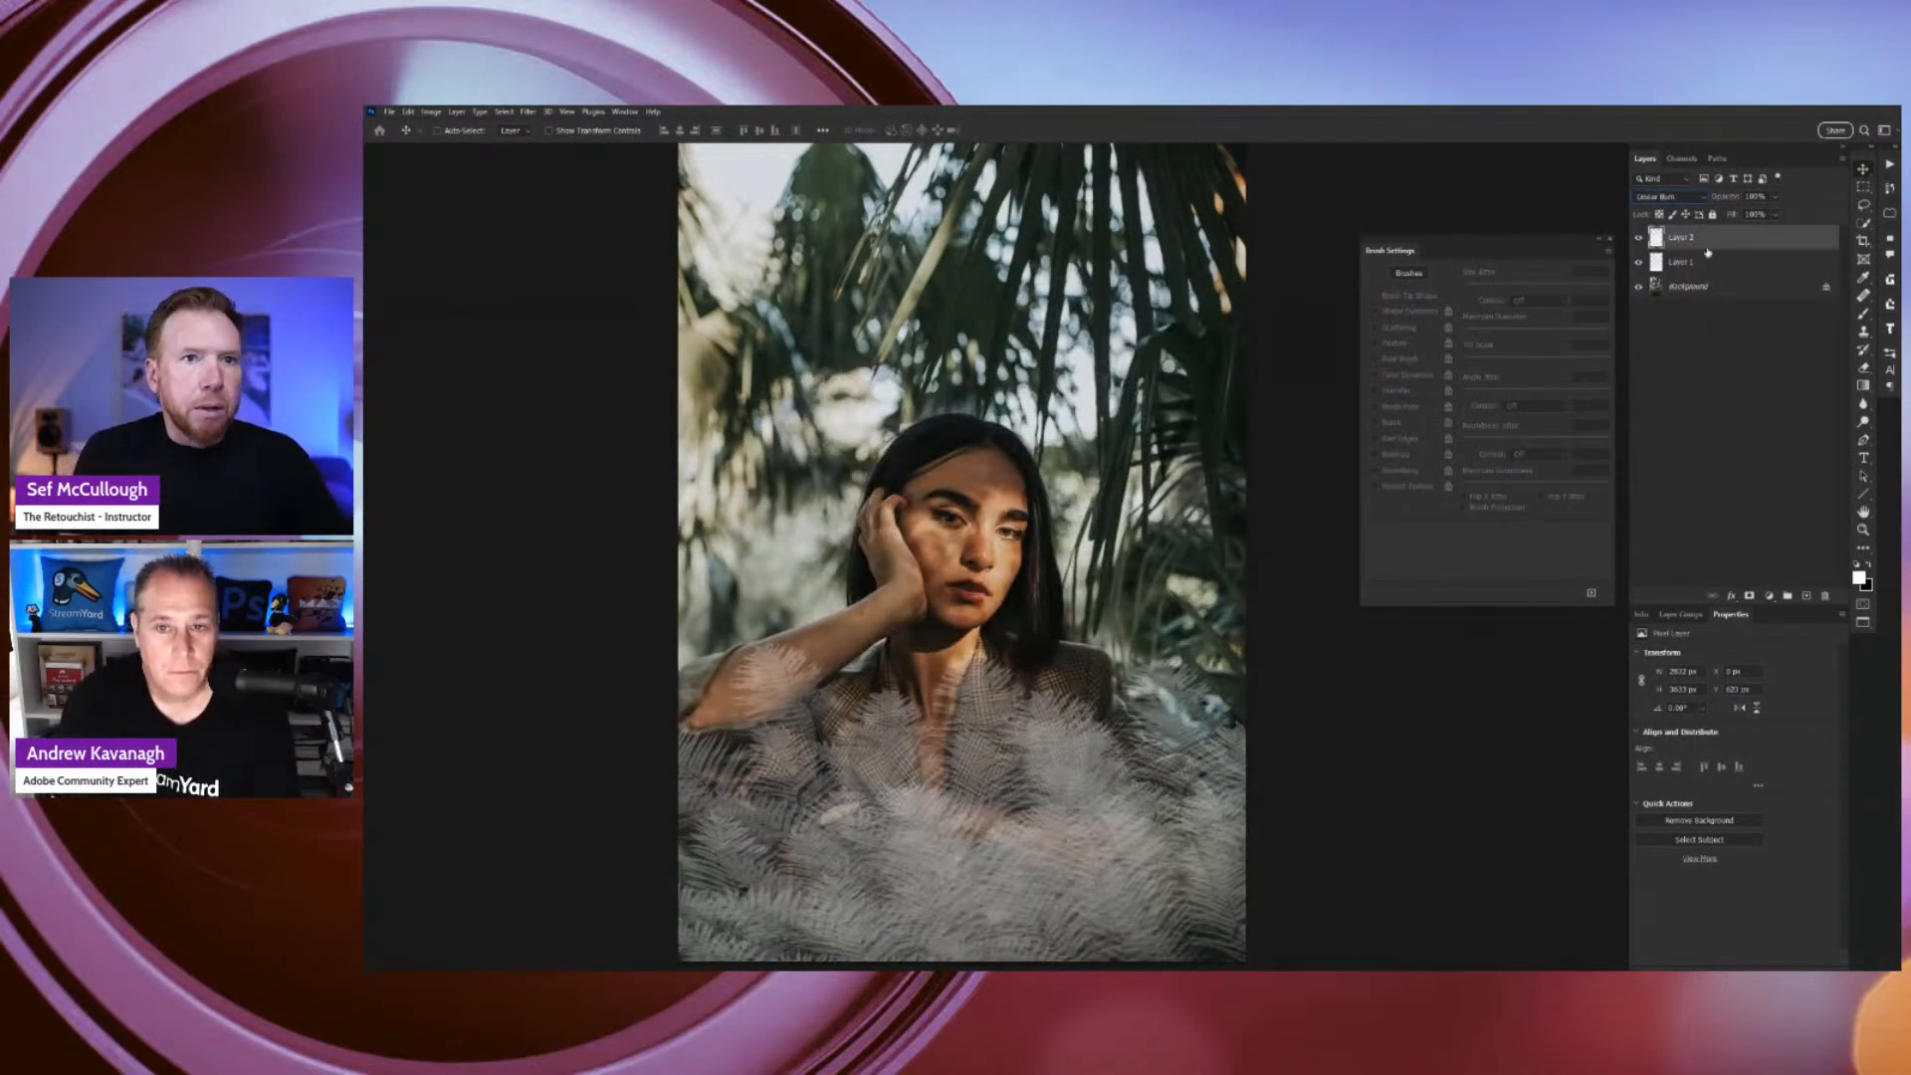
{"action": "key", "text": "shift+plus"}
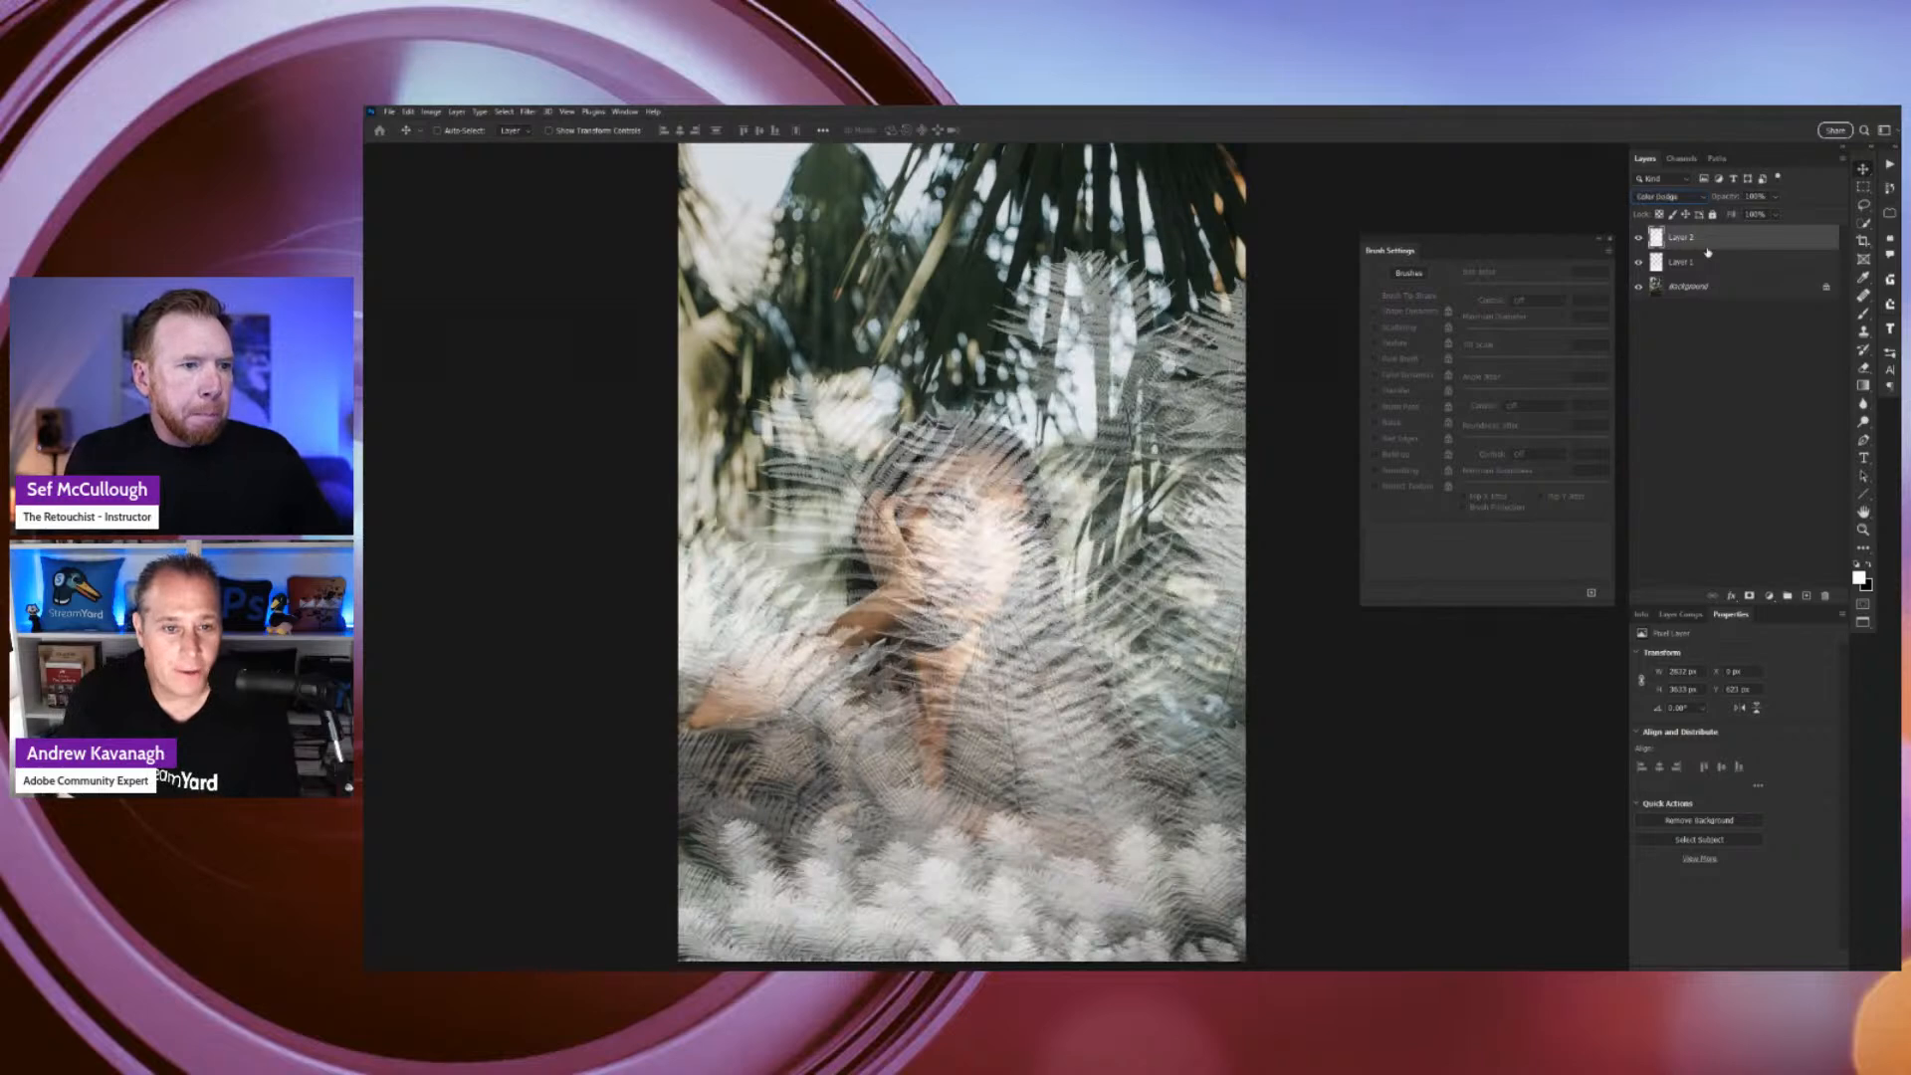
{"action": "key", "text": "shift+plus"}
{"action": "key", "text": "shift+plus"}
{"action": "key", "text": "shift+plus"}
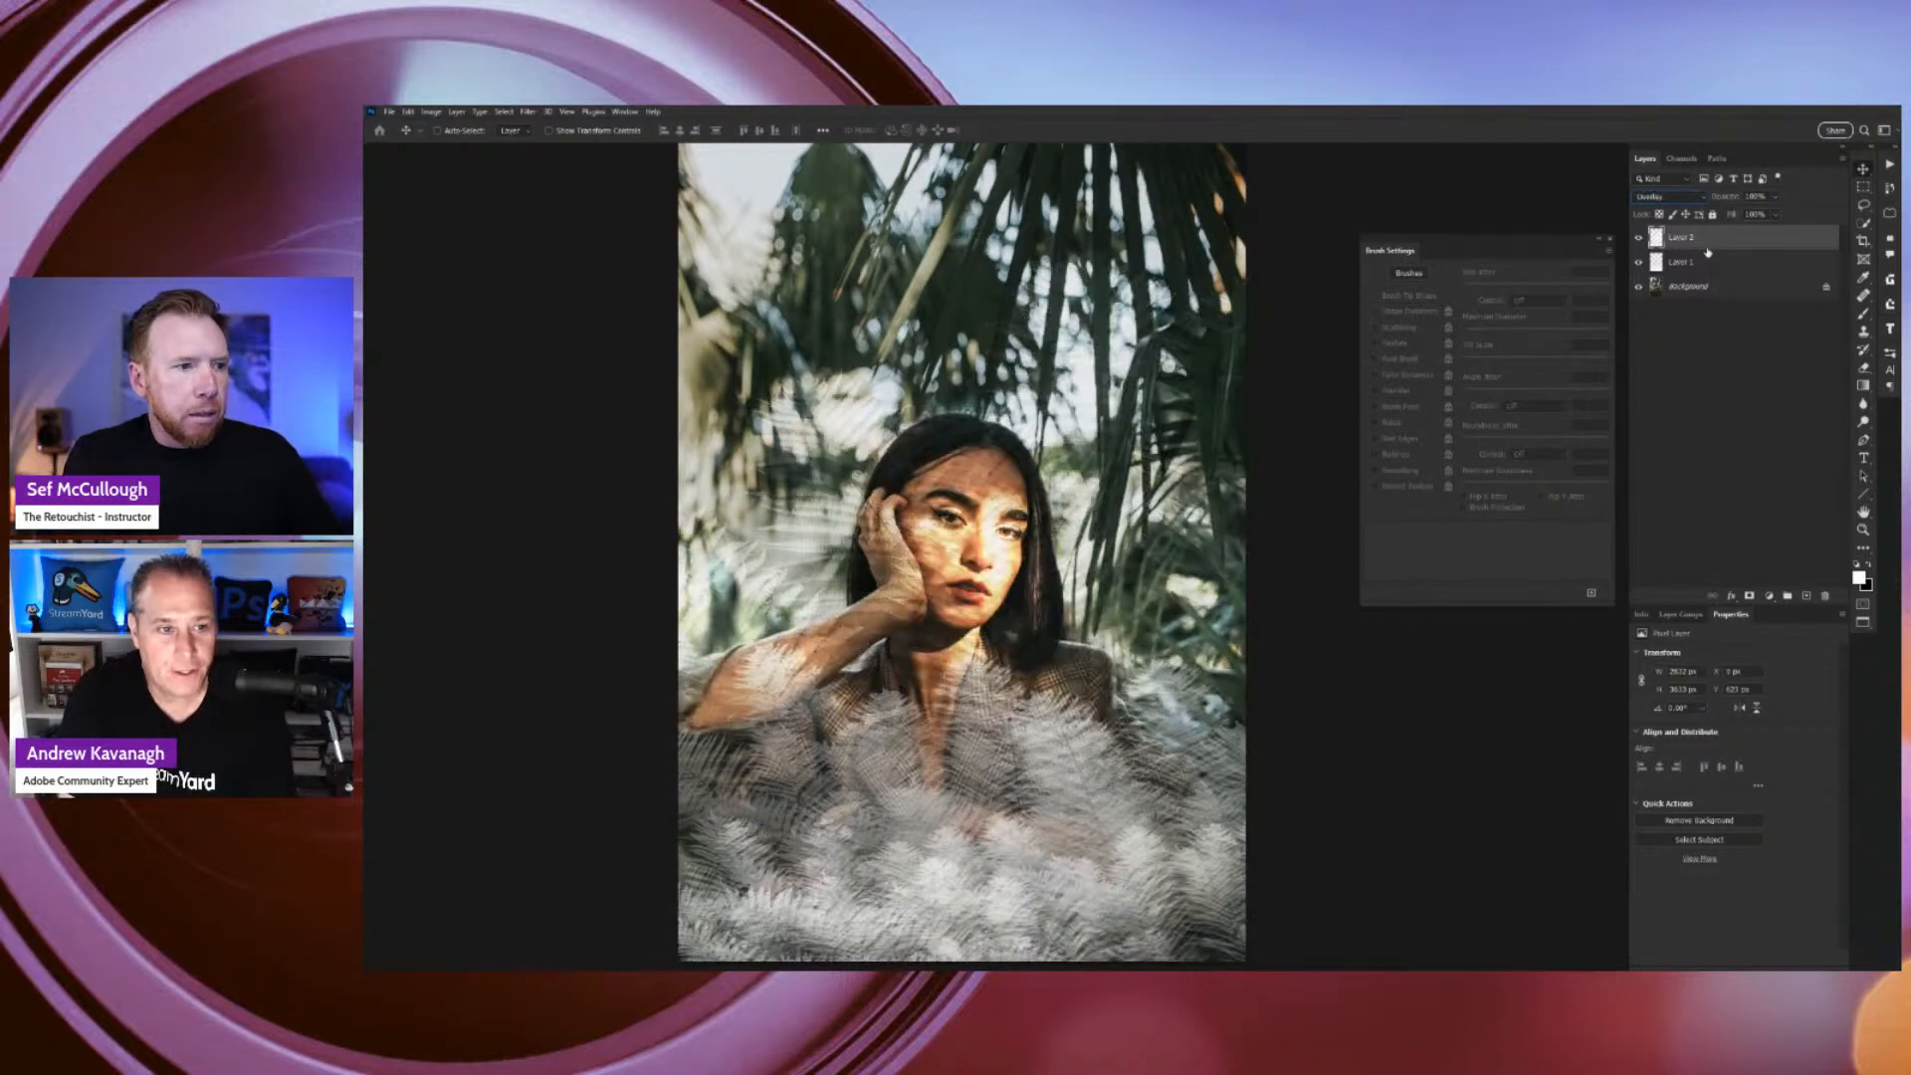
{"action": "key", "text": "shift+plus"}
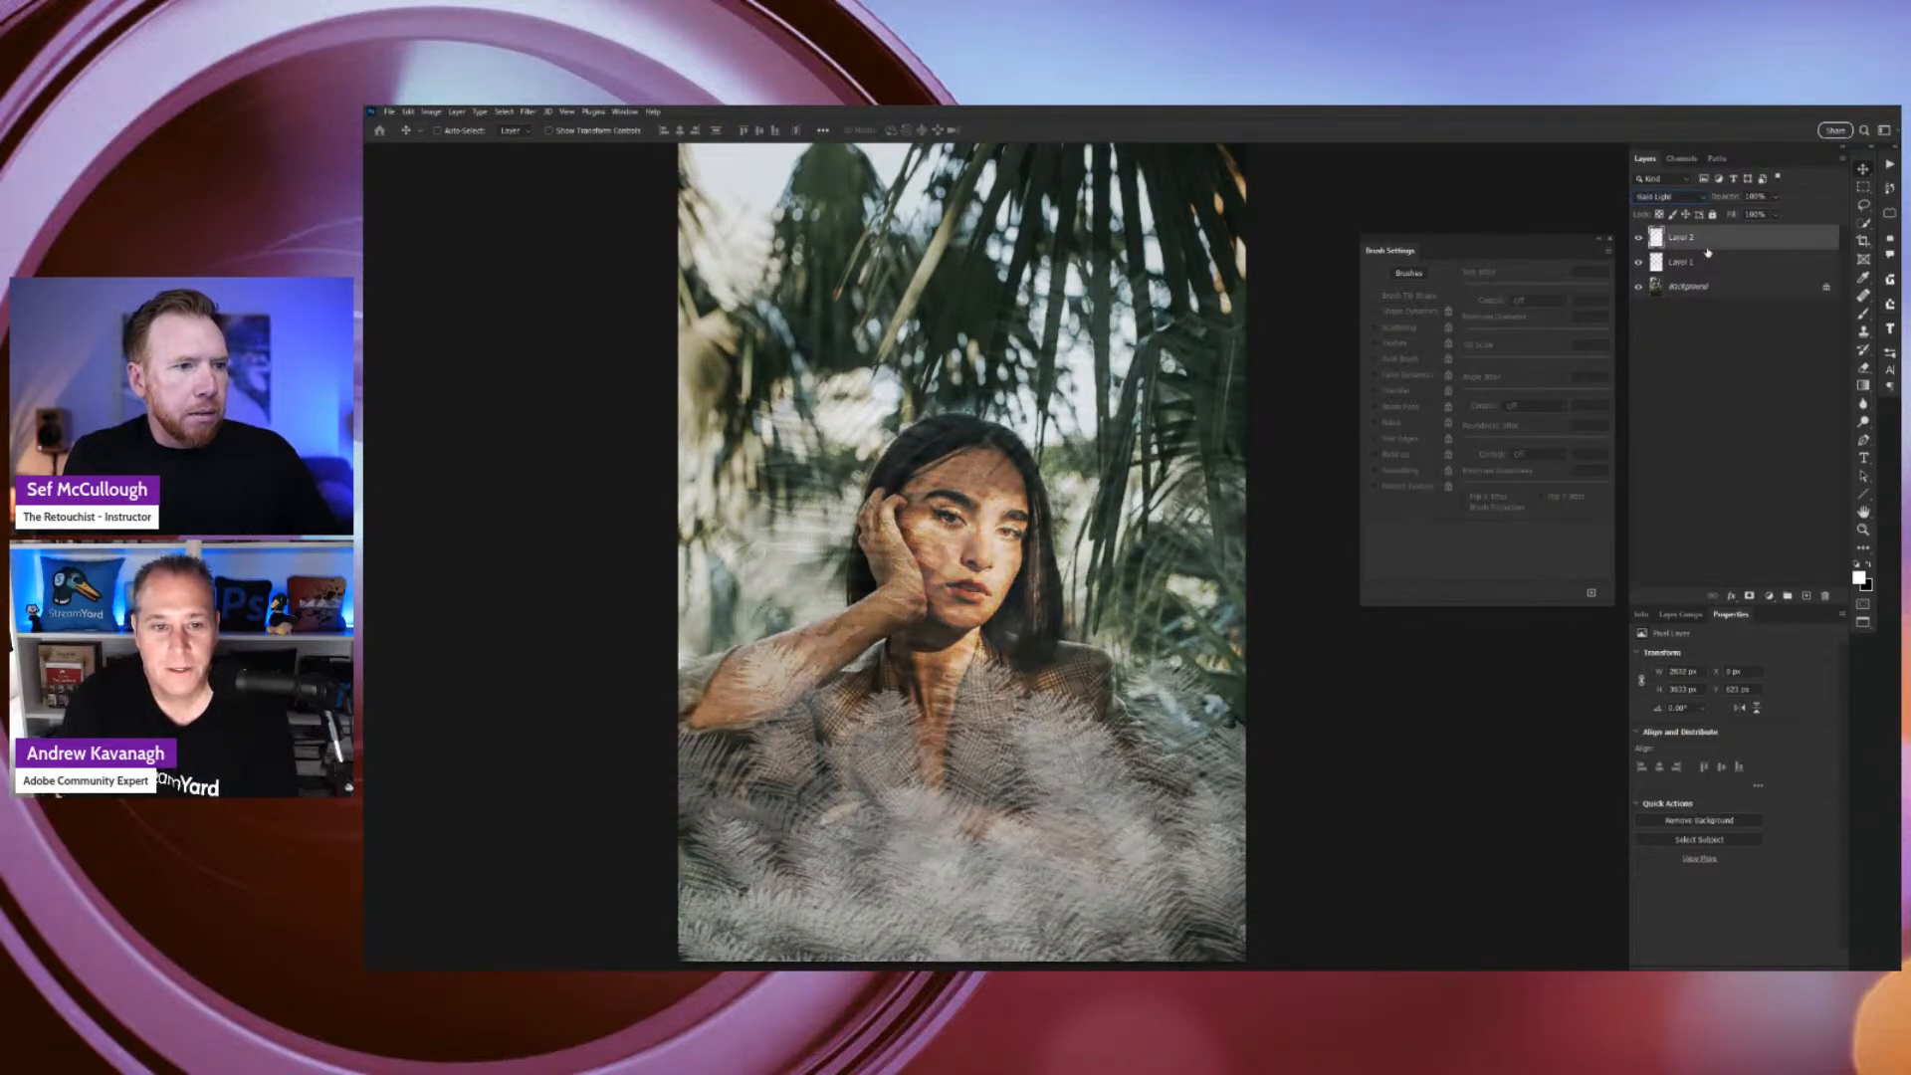
{"action": "key", "text": "shift+plus"}
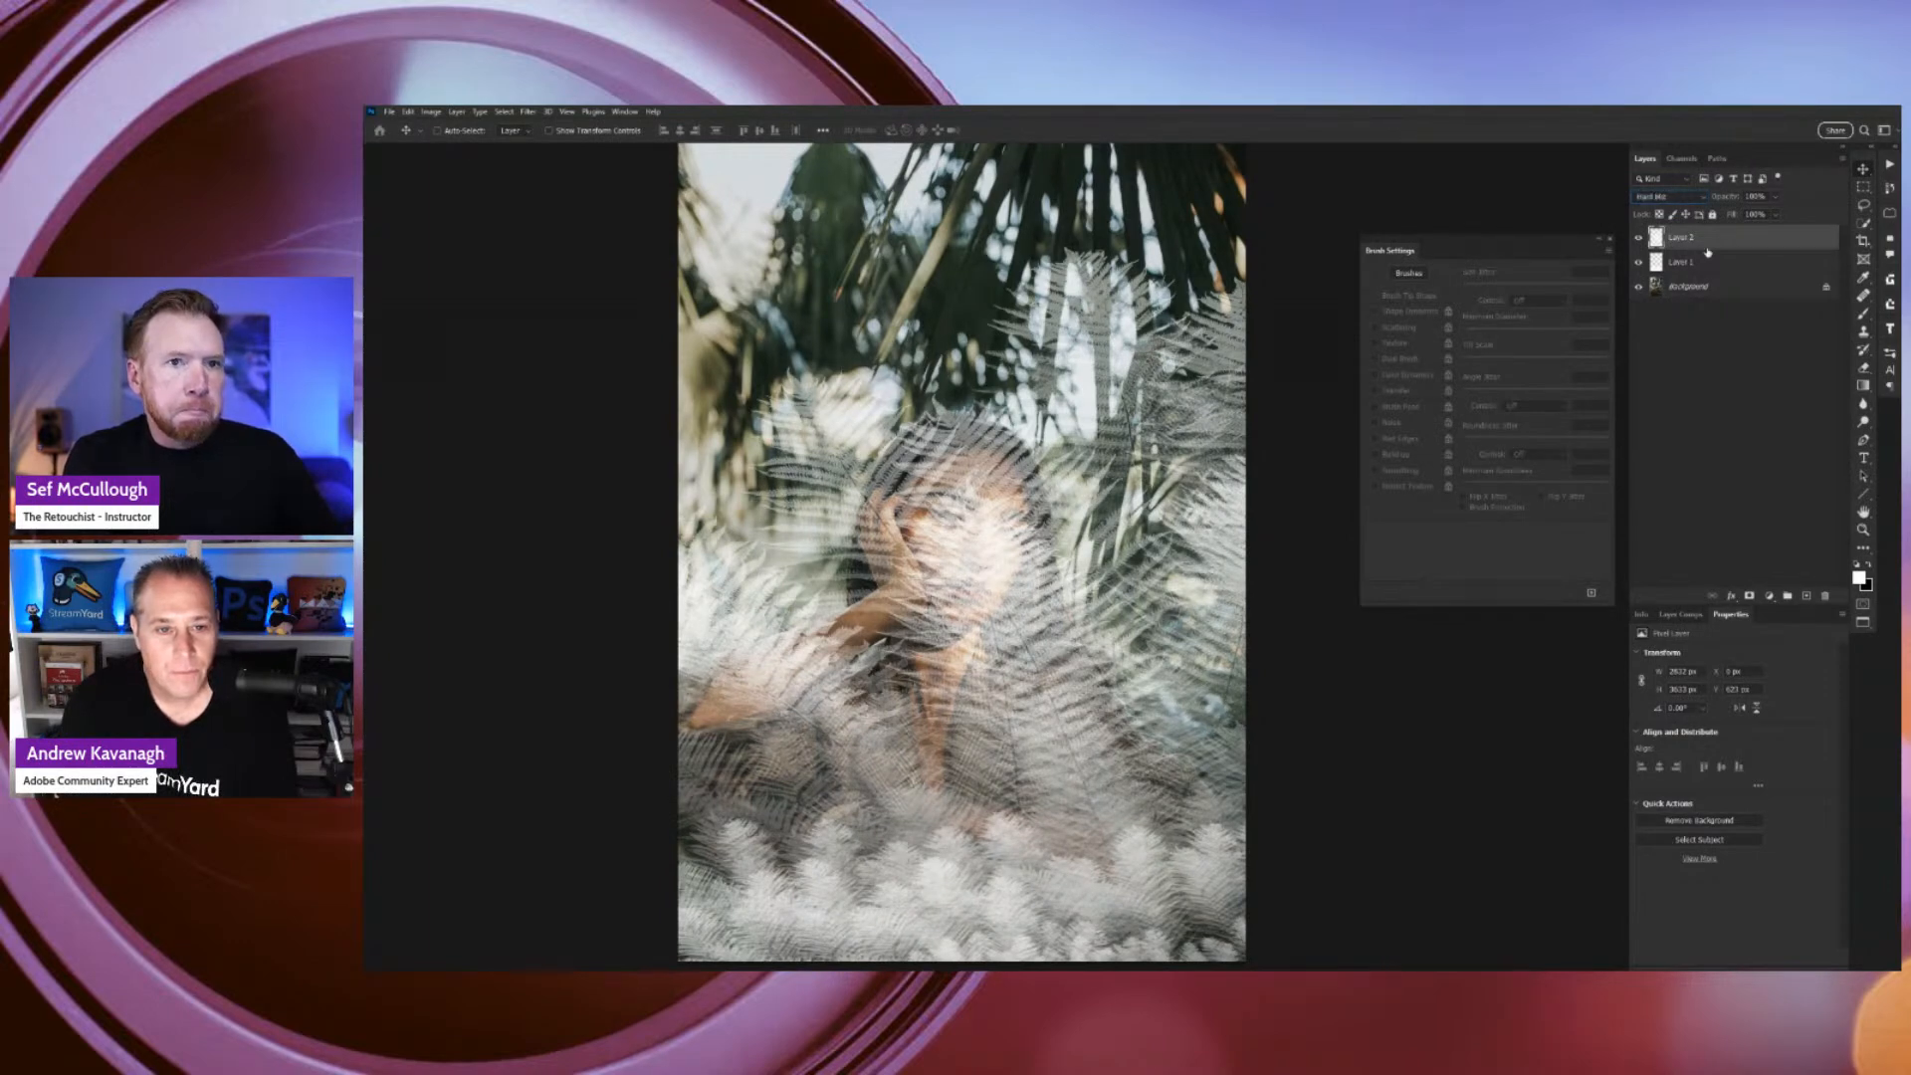
{"action": "key", "text": "shift+plus"}
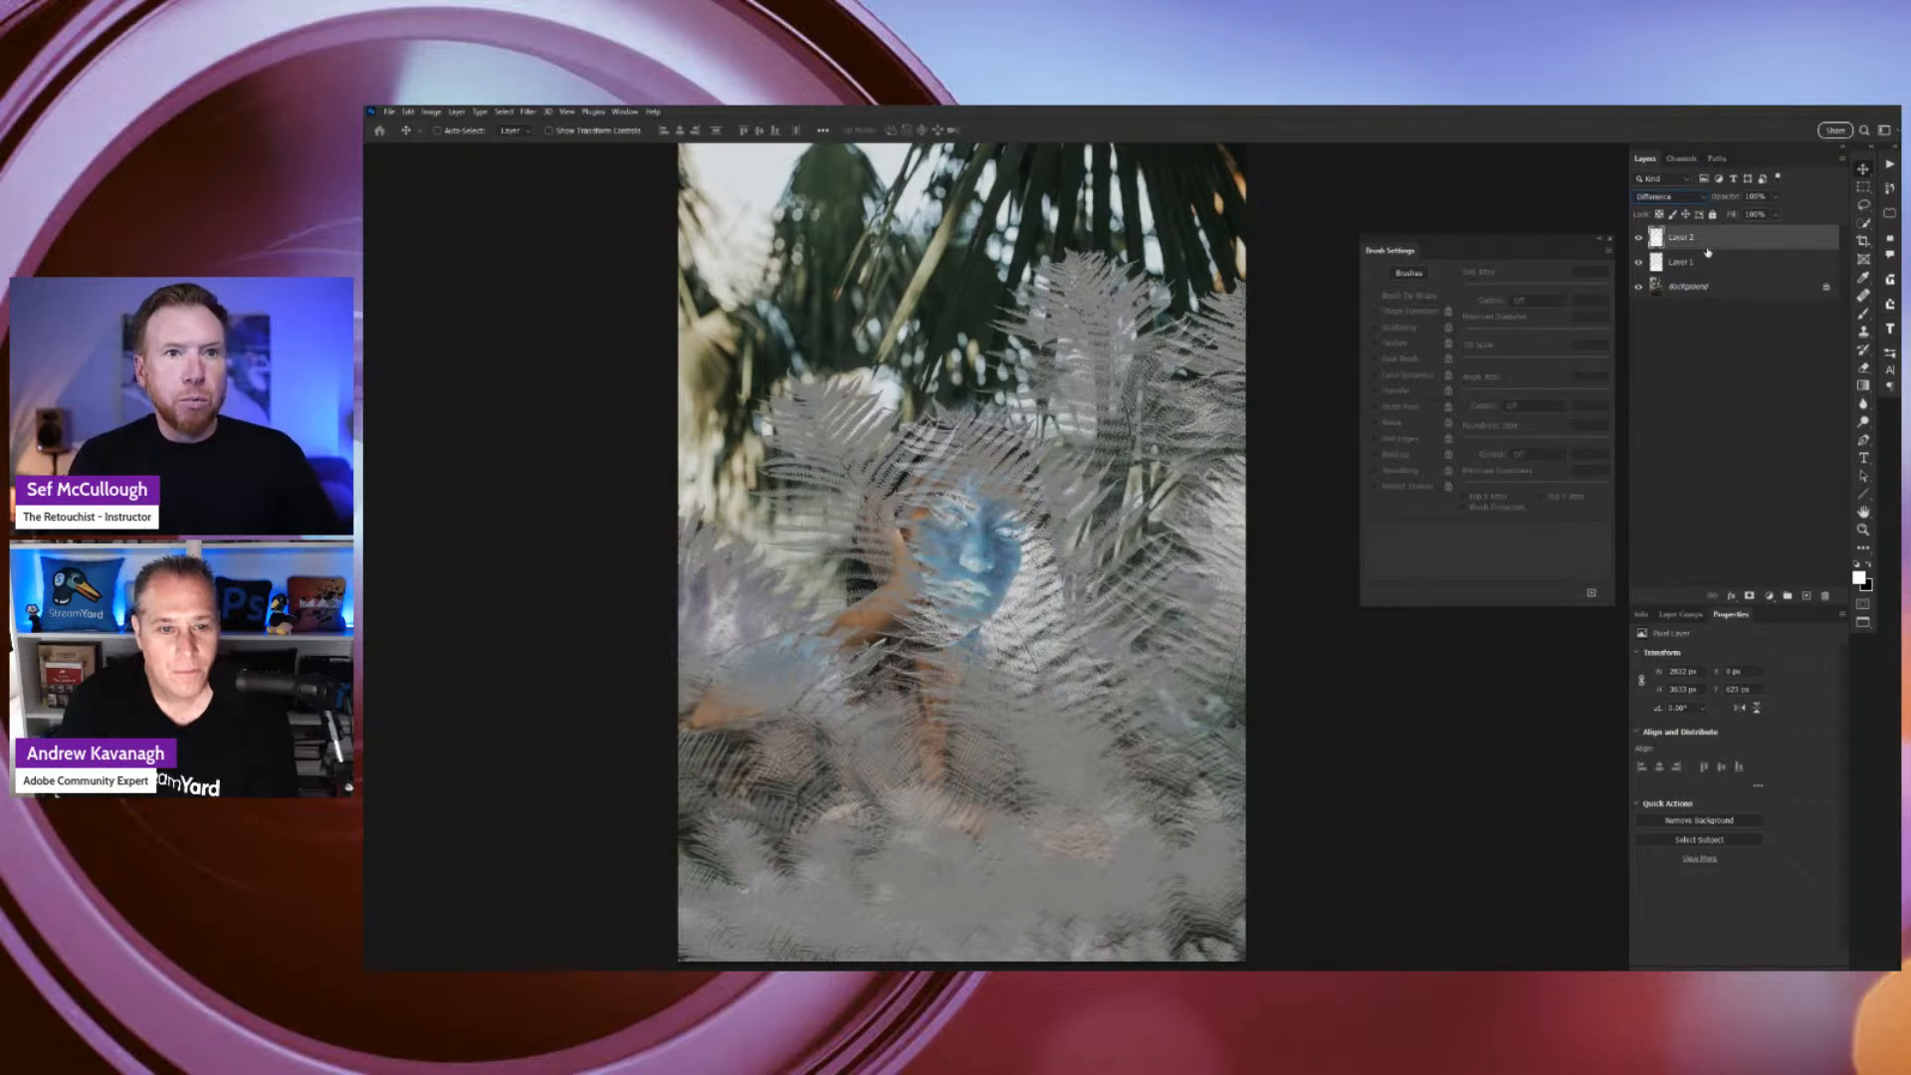
{"action": "key", "text": "ctrl+j"}
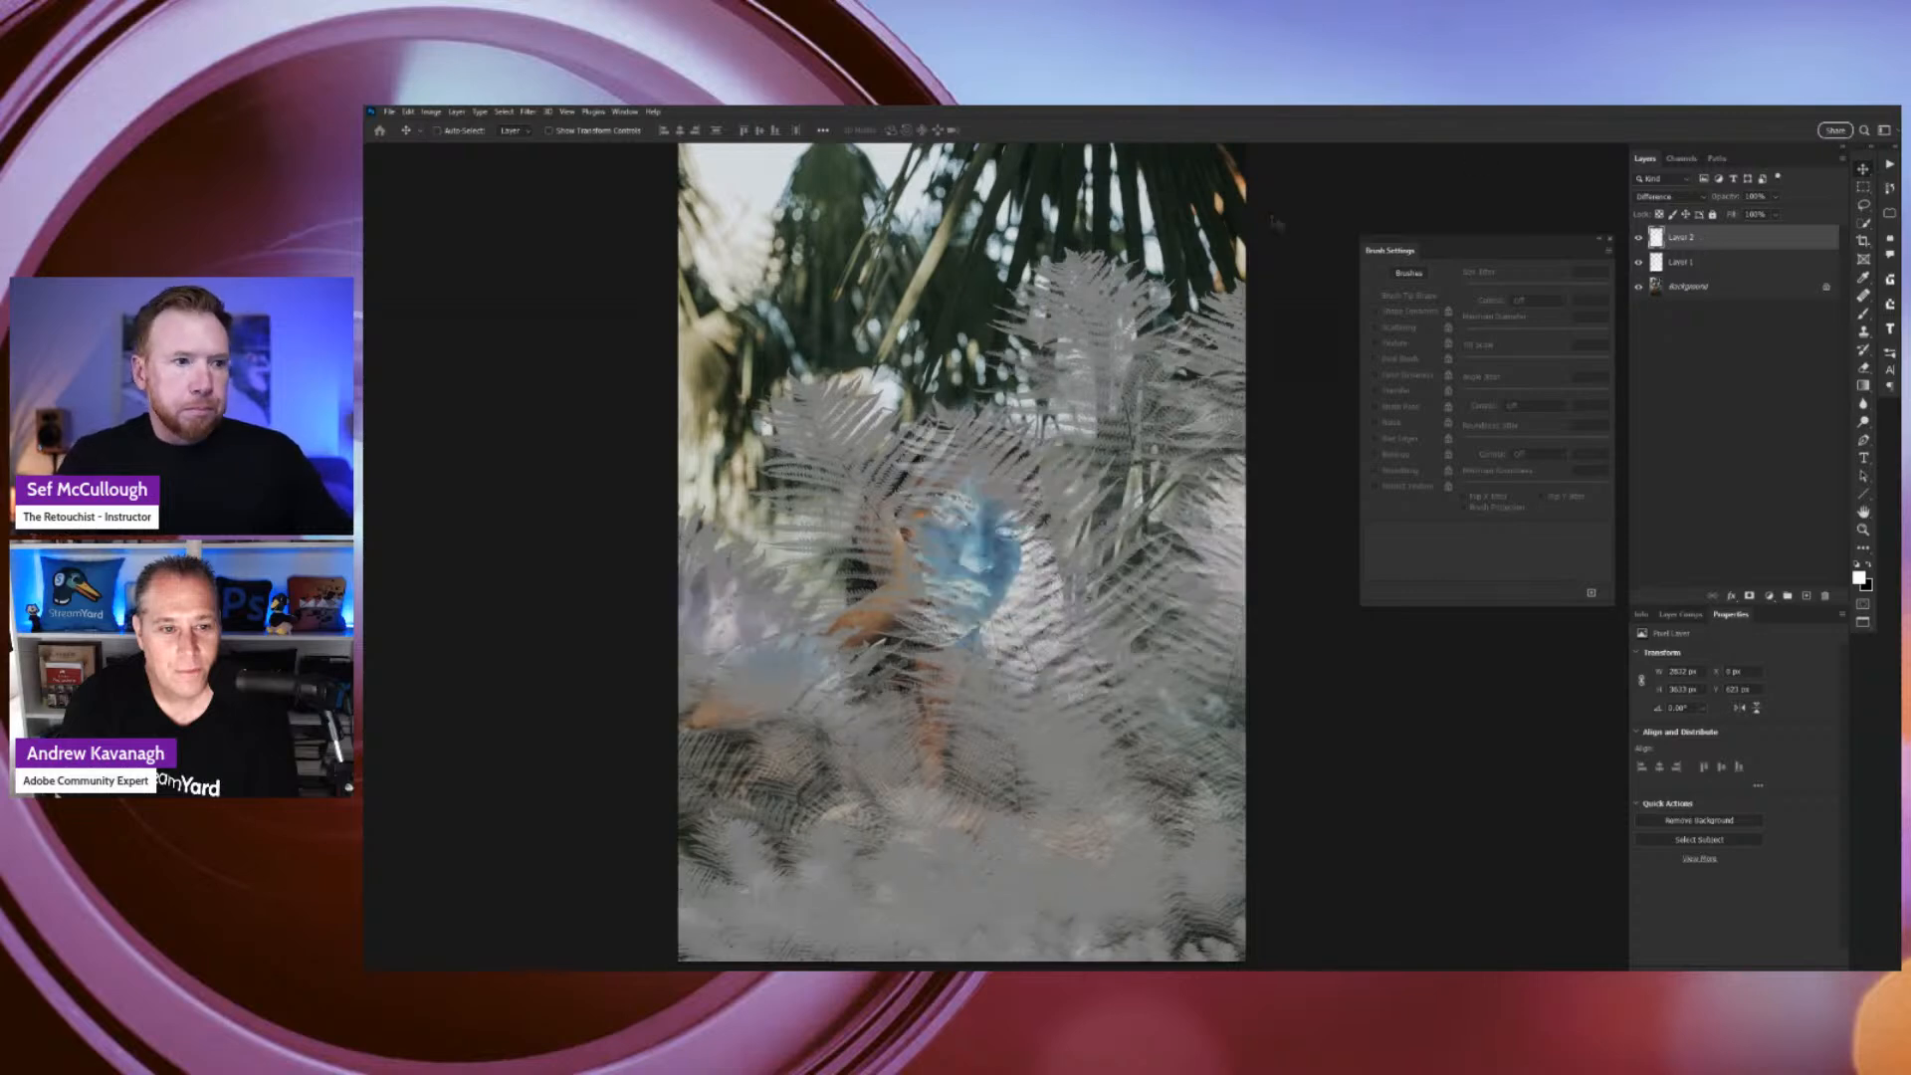
Try the Exclusion and Subtract blend modes on Layer 2 and return it to Normal.
{"action": "left_click", "coordinate": [1692, 197]}
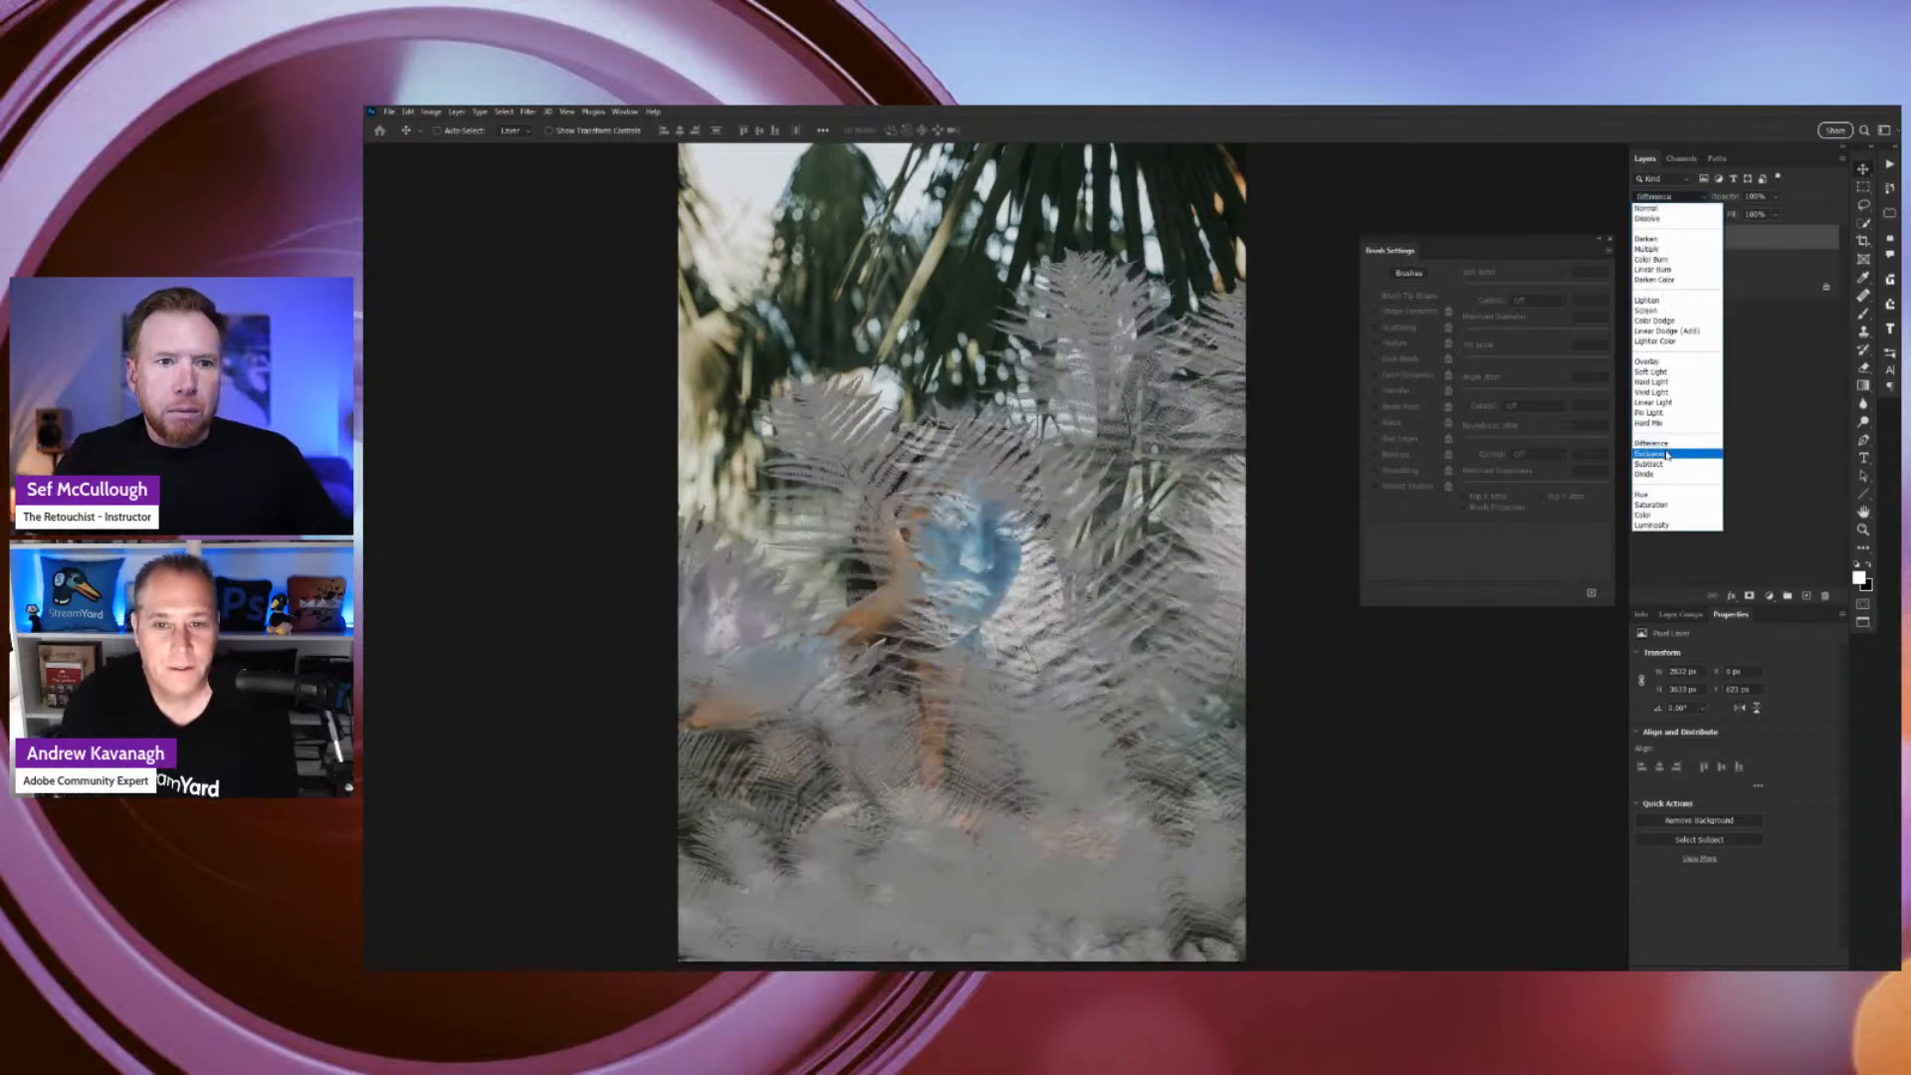
{"action": "left_click", "coordinate": [1682, 454]}
{"action": "key", "text": "Down"}
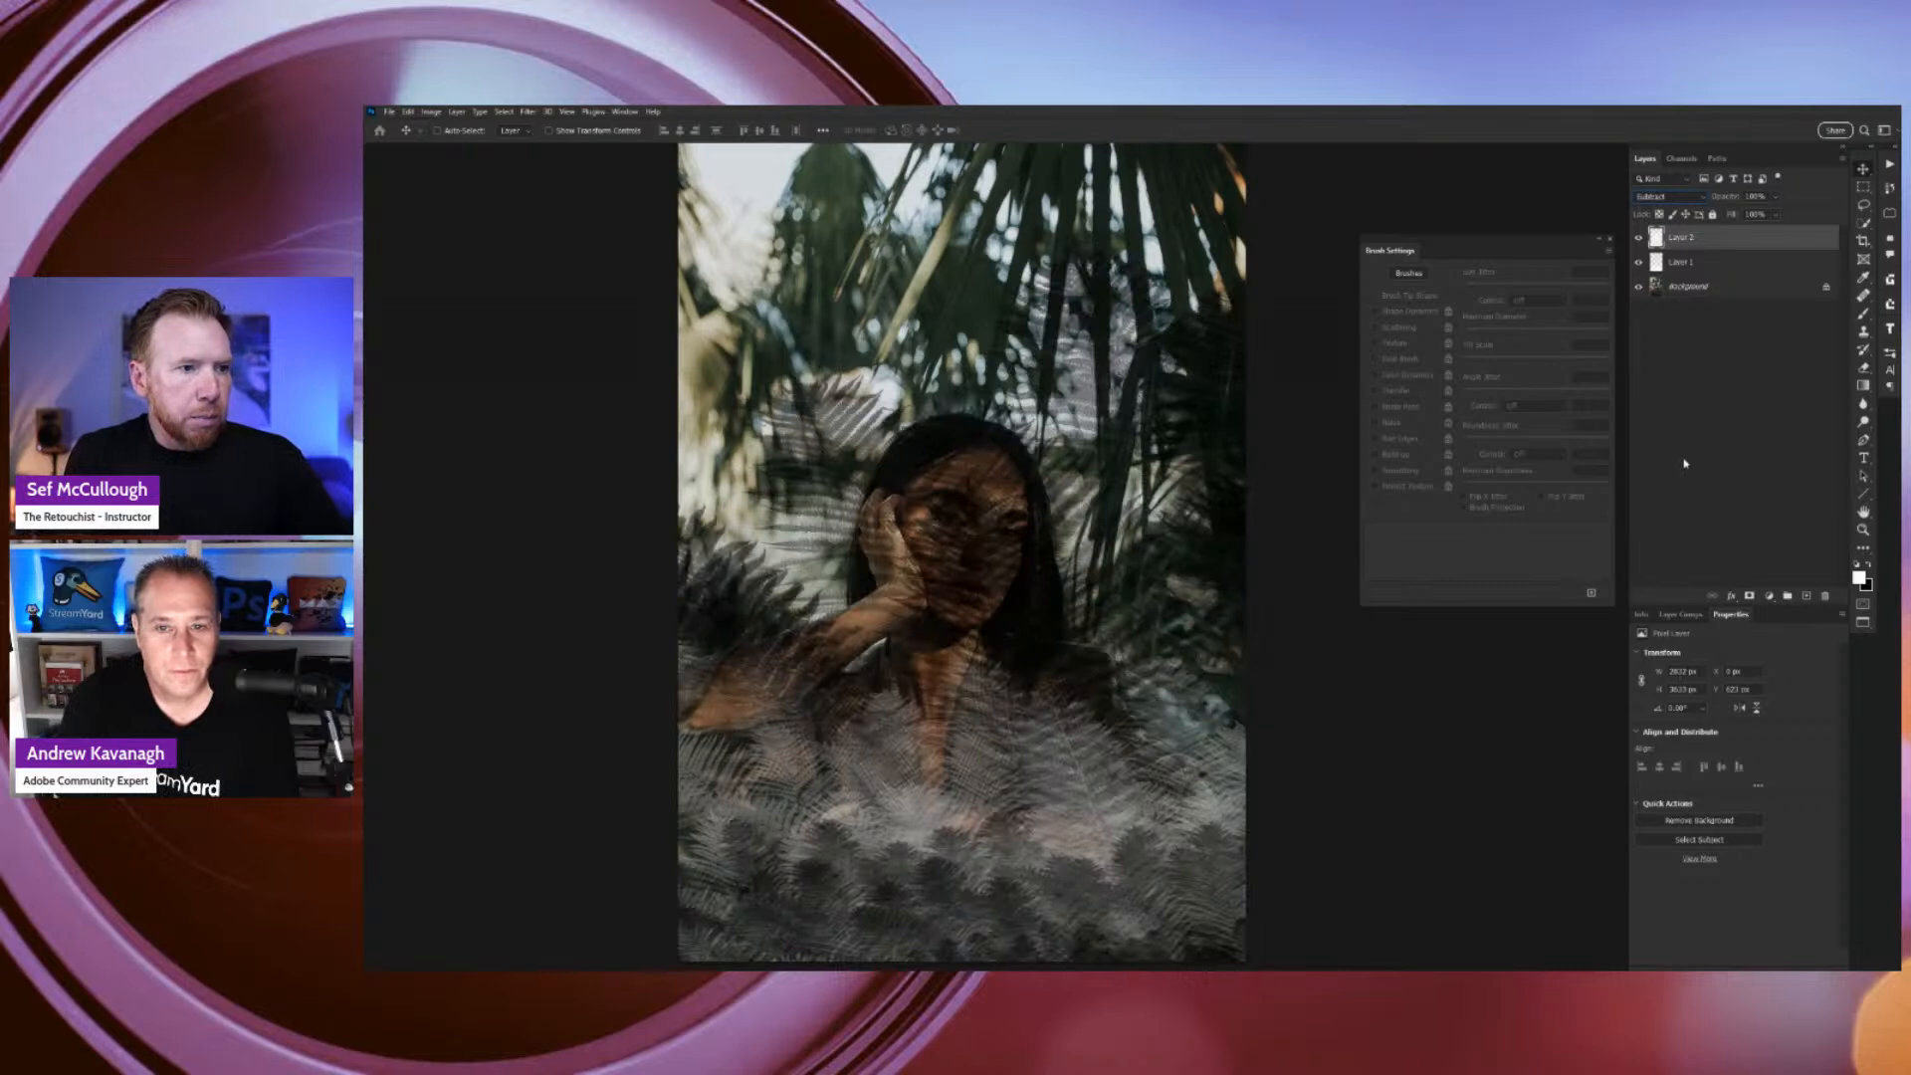
{"action": "key", "text": "Down"}
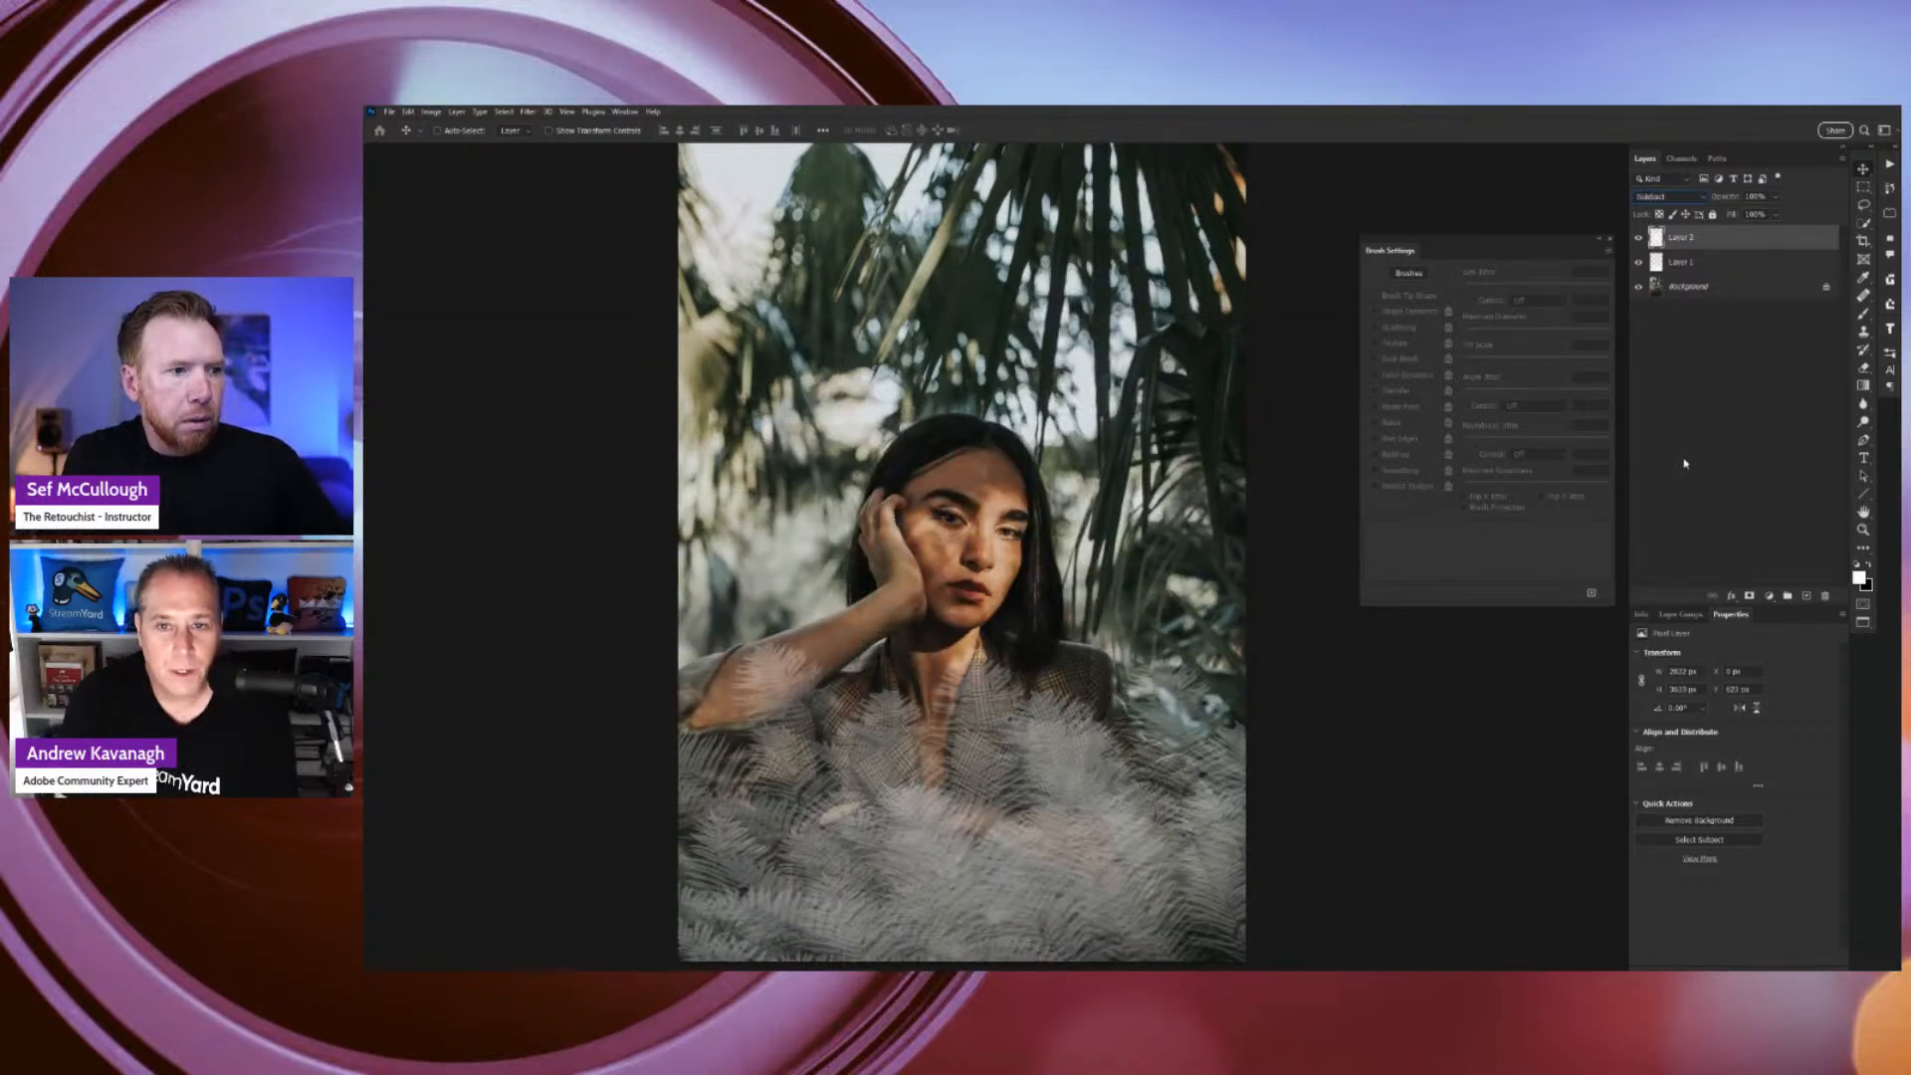
{"action": "key", "text": "Up"}
{"action": "key", "text": "Up"}
{"action": "key", "text": "Up"}
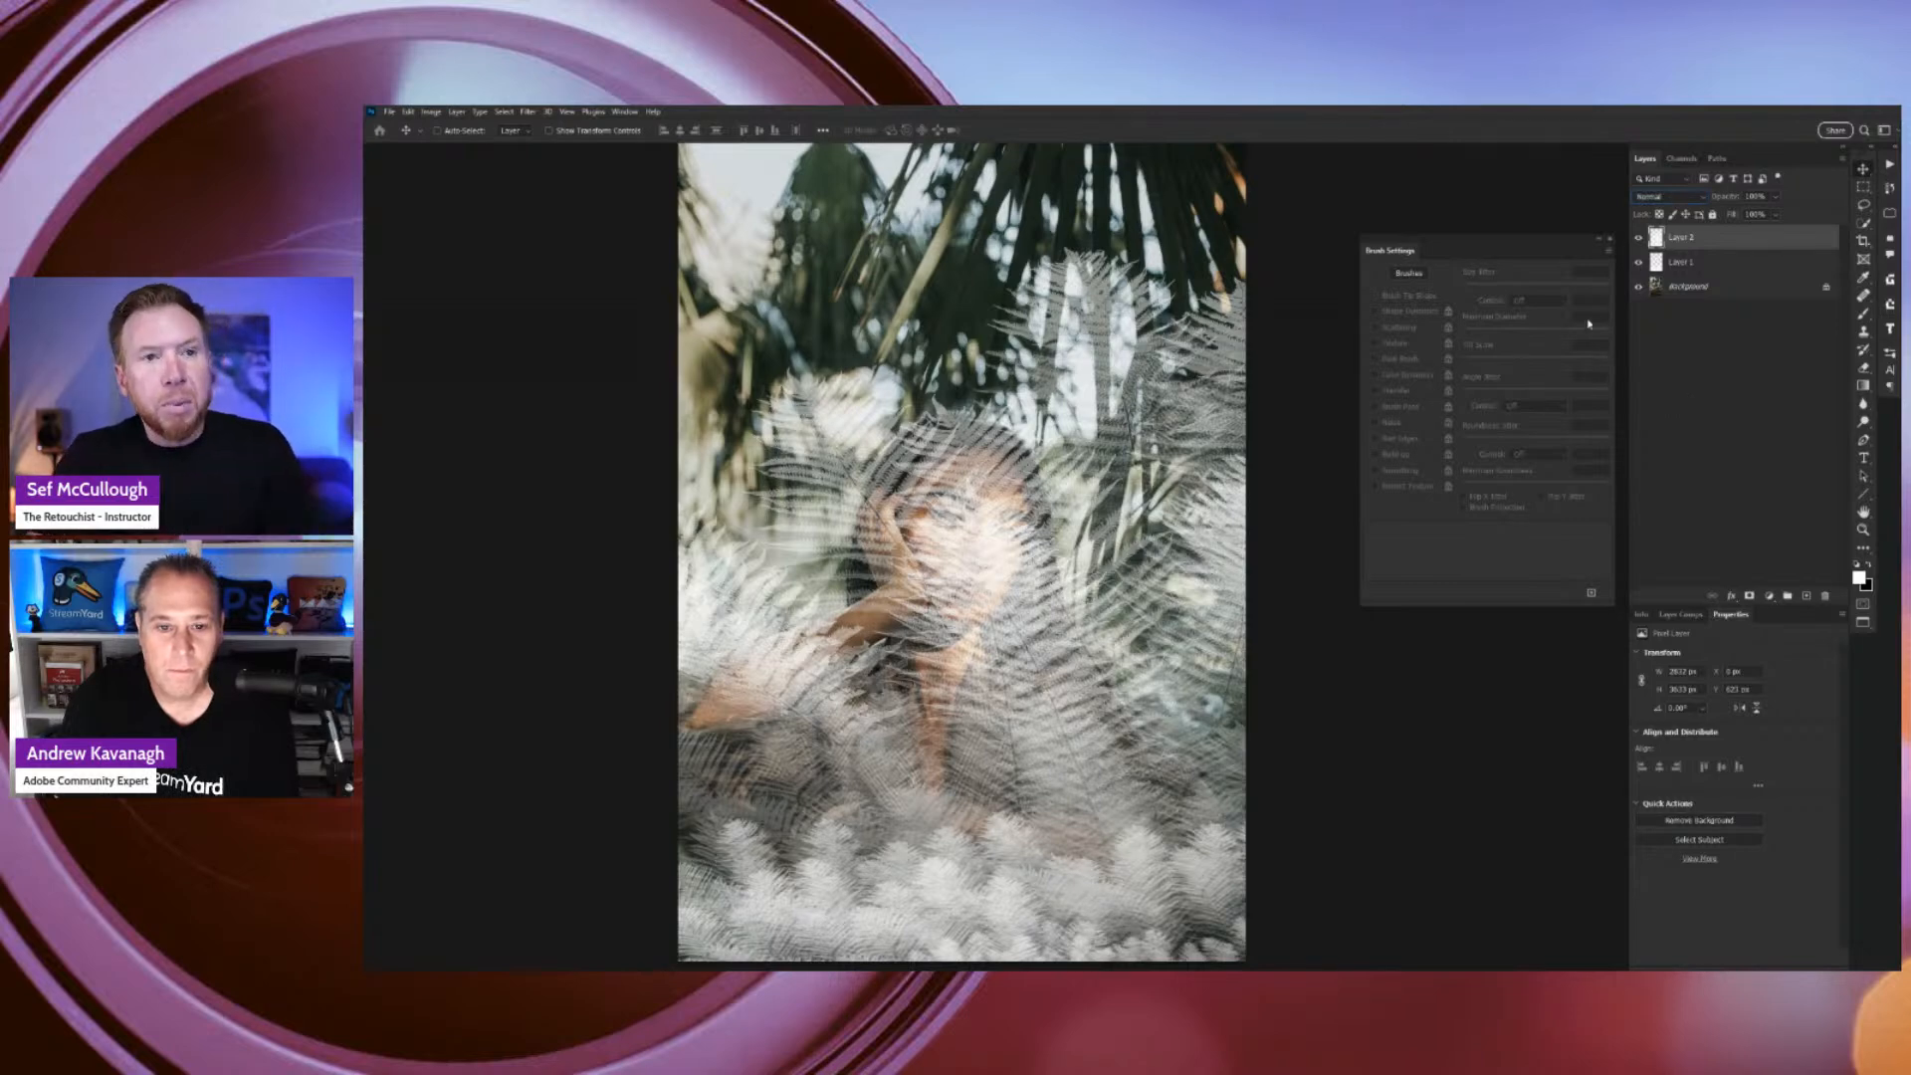
Load Layer 2's ferns as a selection, hide both fern layers and add a Curves adjustment layer masked to the ferns.
{"action": "left_click", "coordinate": [1657, 240], "text": "ctrl"}
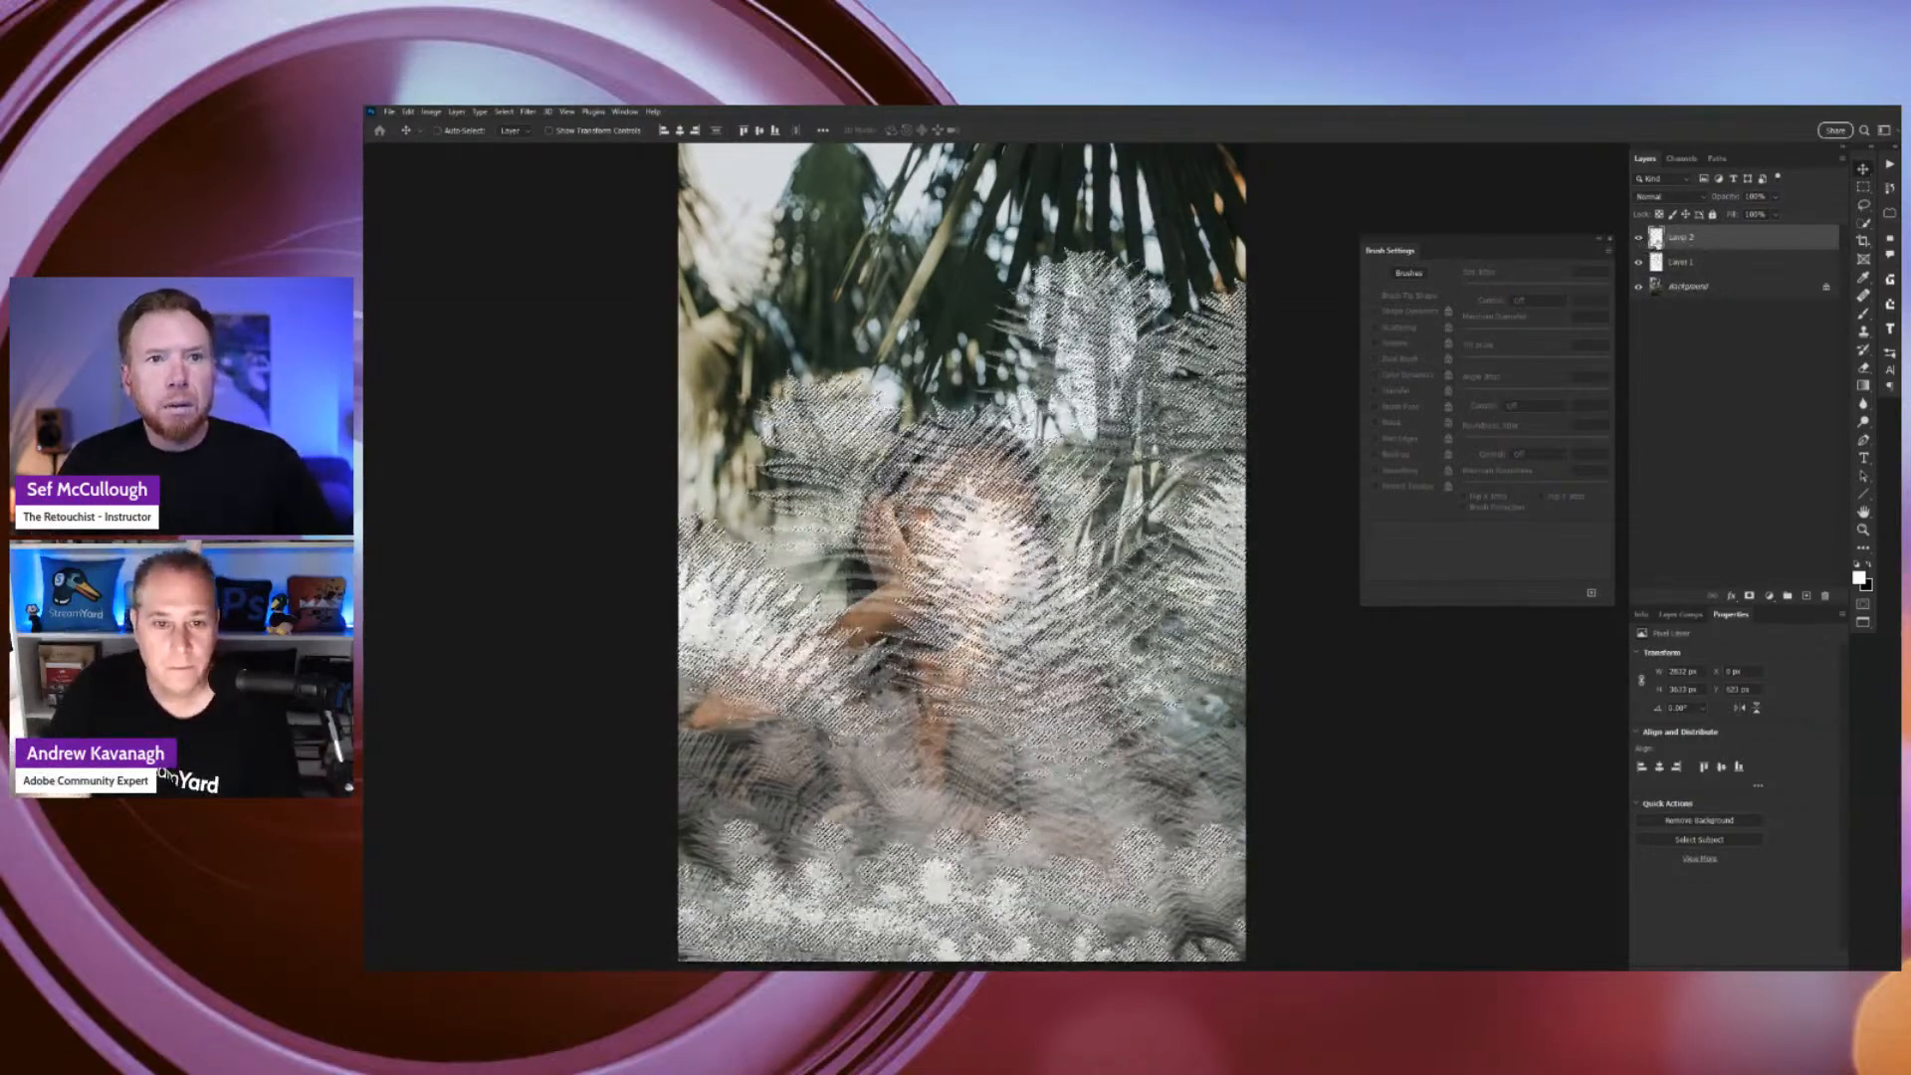
{"action": "left_click", "coordinate": [1639, 264]}
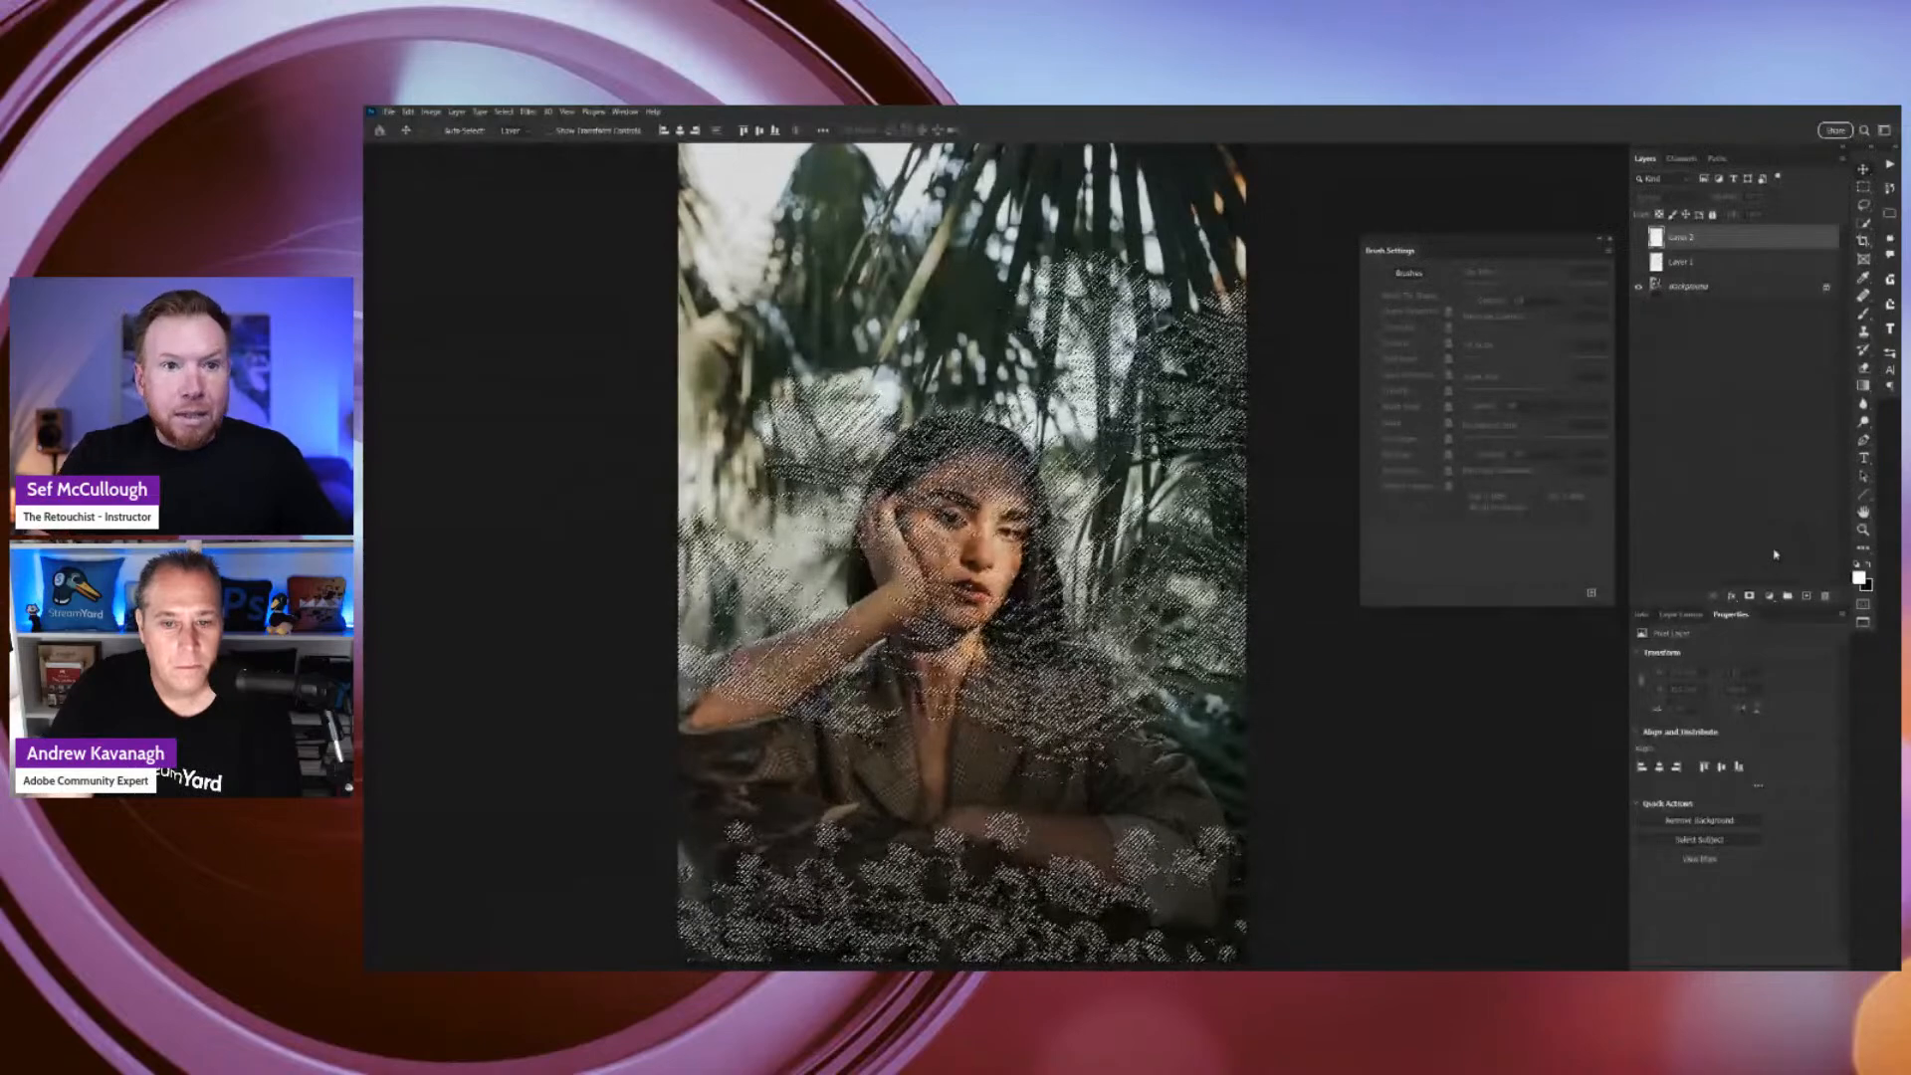
{"action": "left_click", "coordinate": [1772, 596]}
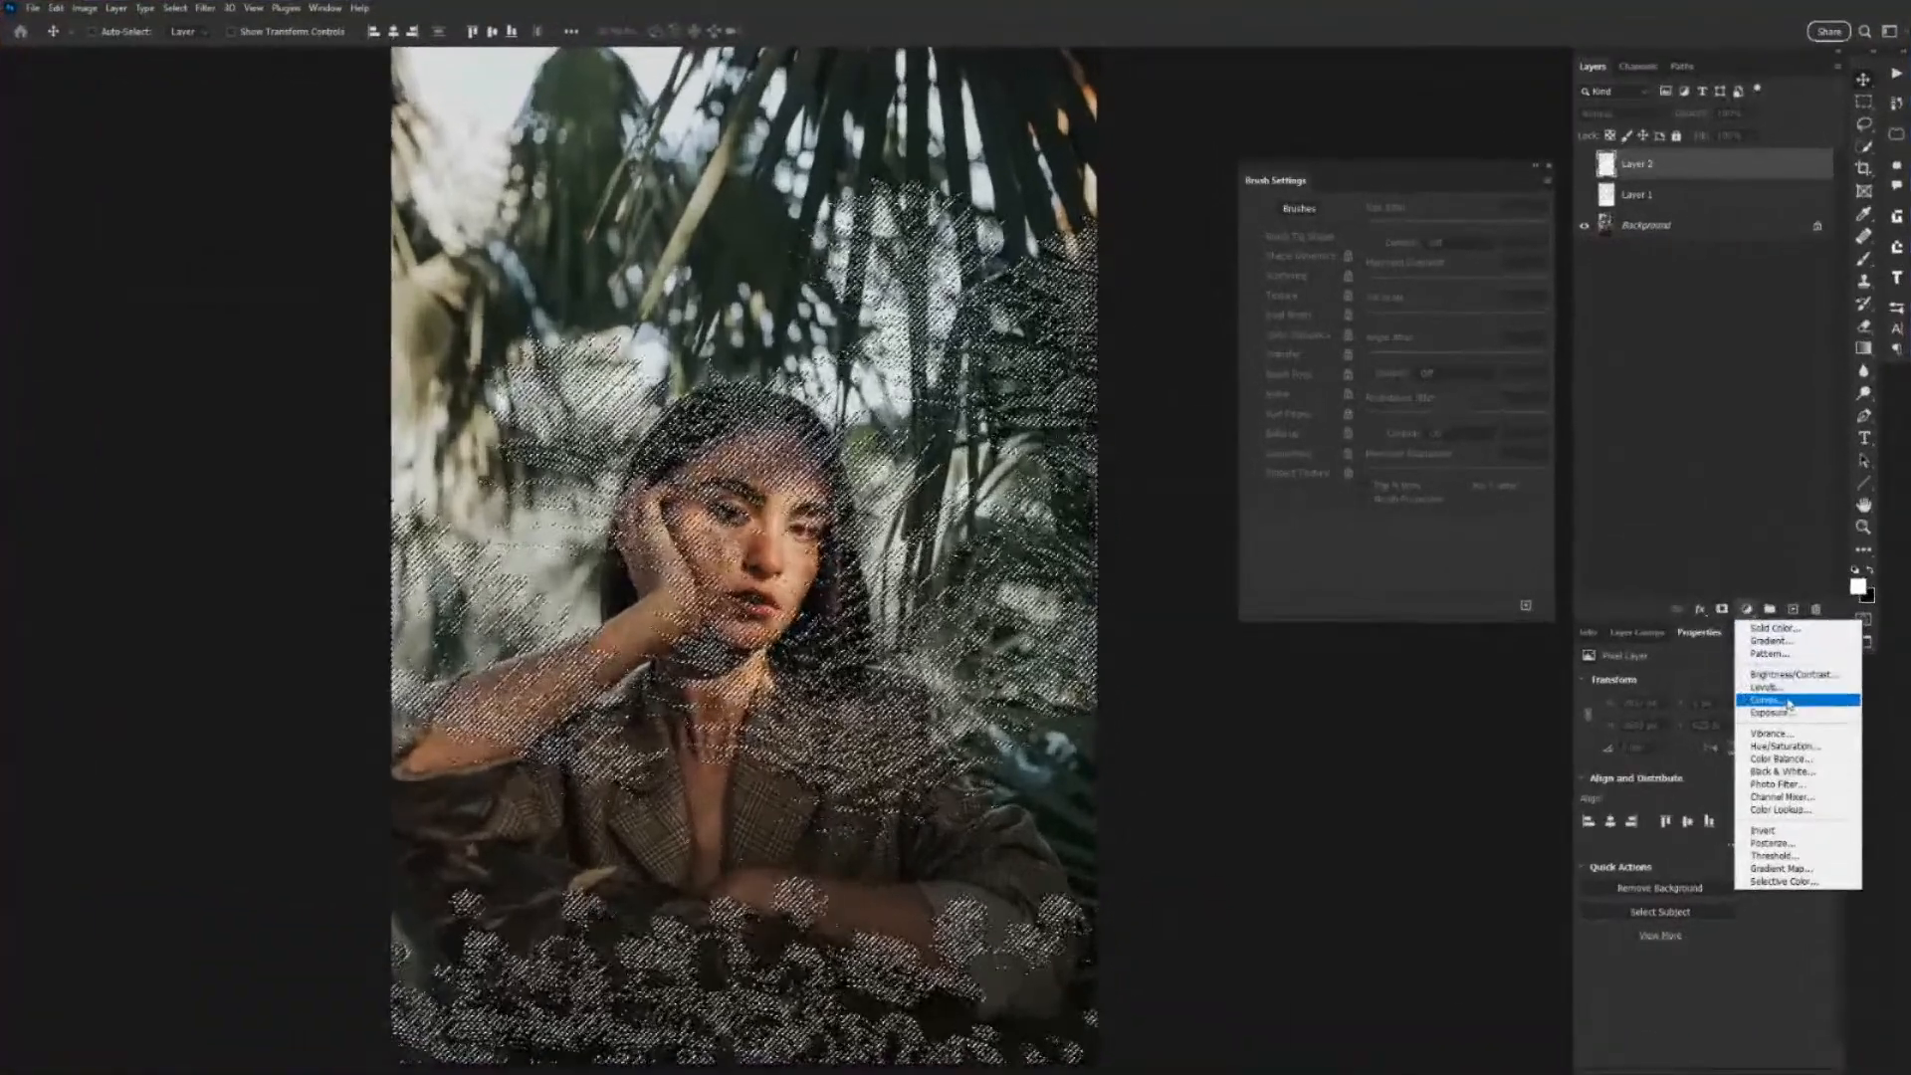
{"action": "left_click", "coordinate": [1787, 678]}
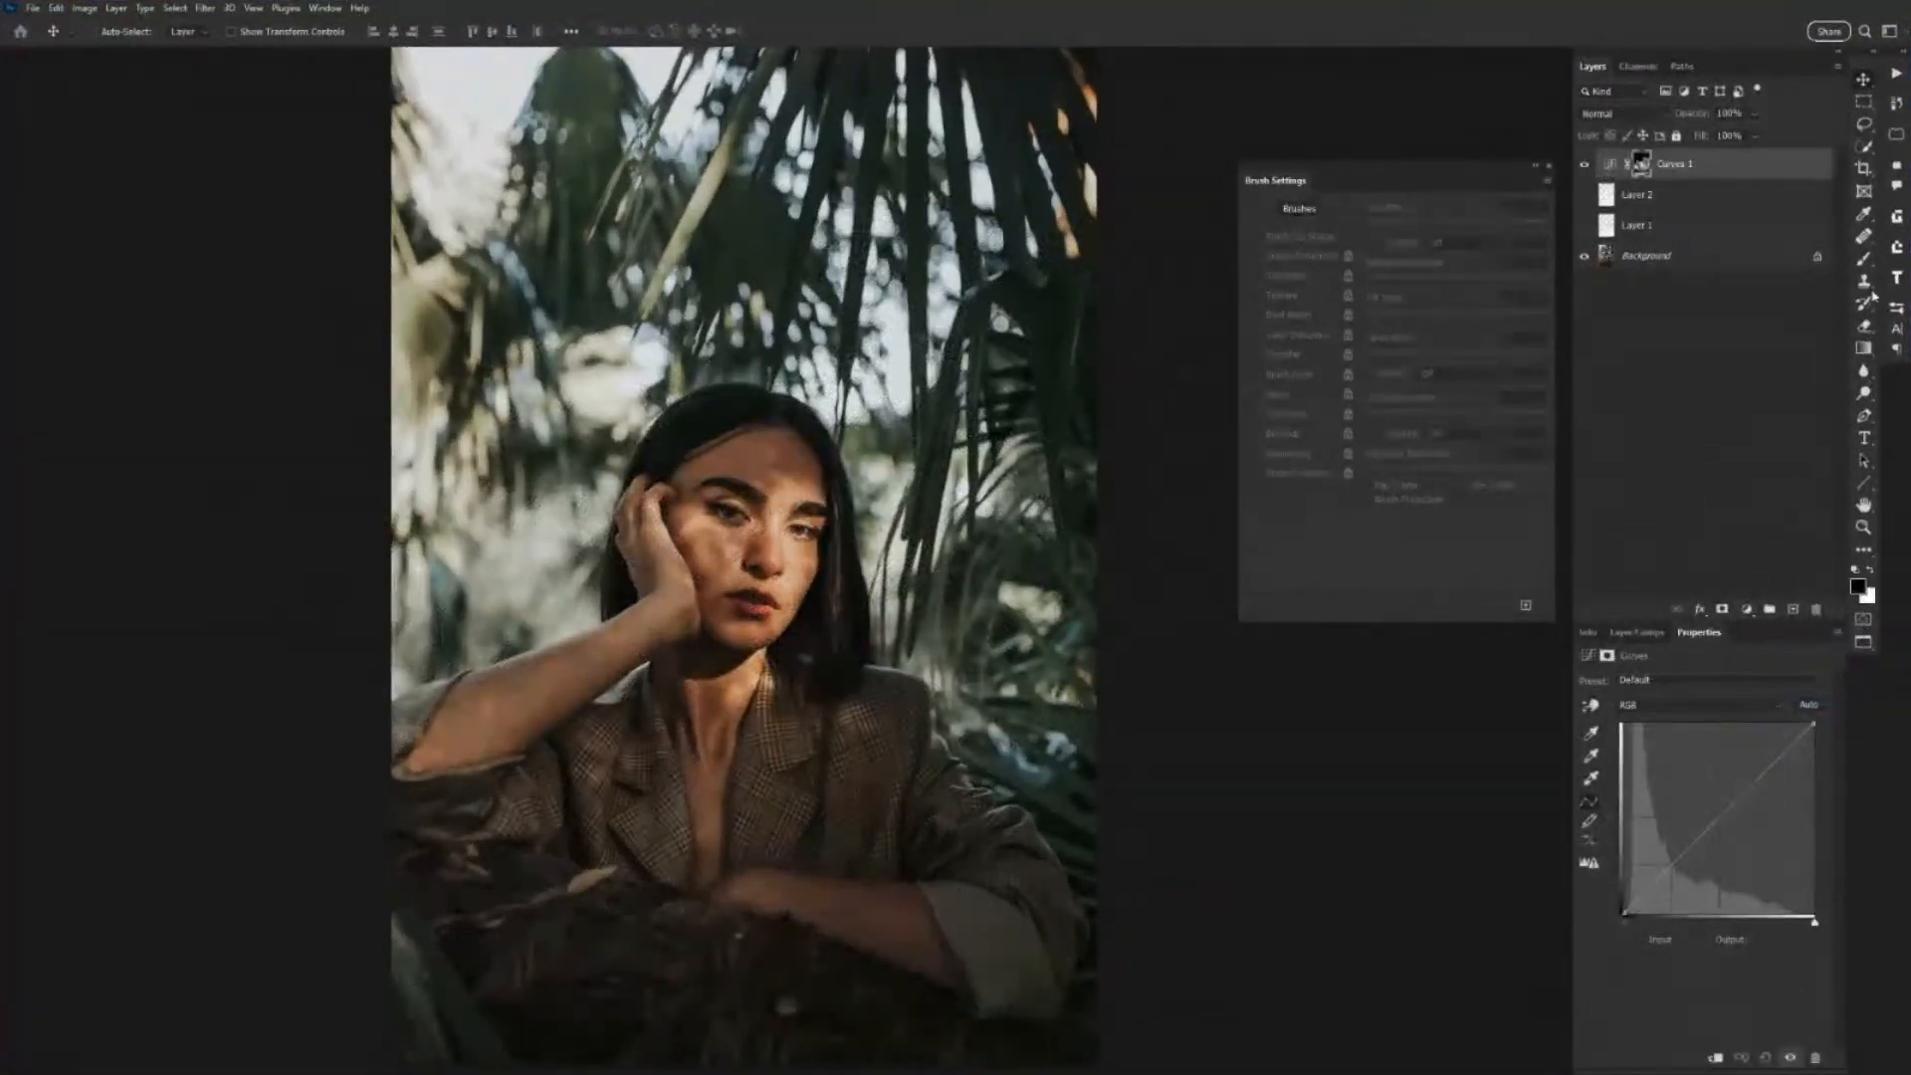
View the Curves layer's fern mask on its own and return to the image and curve settings.
{"action": "left_click", "coordinate": [1641, 164], "text": "alt"}
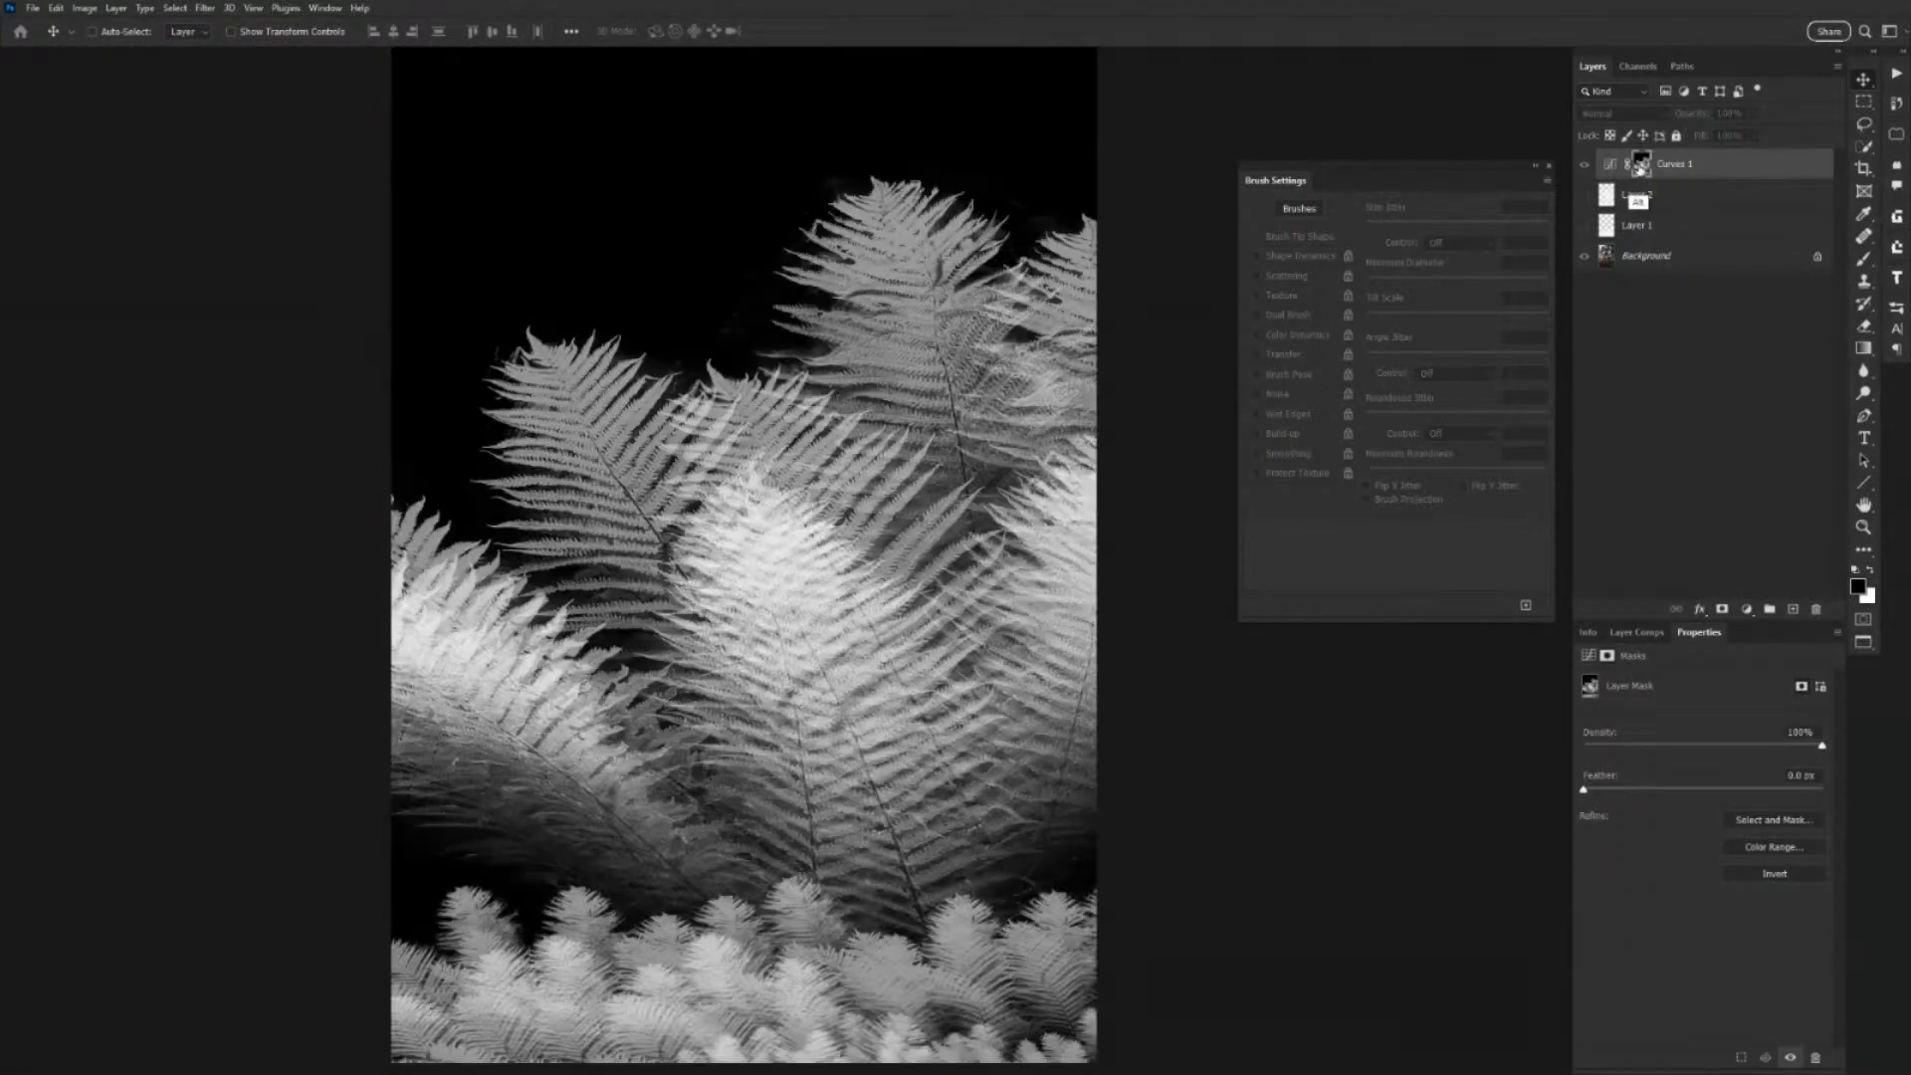
{"action": "left_click", "coordinate": [1640, 166], "text": "alt"}
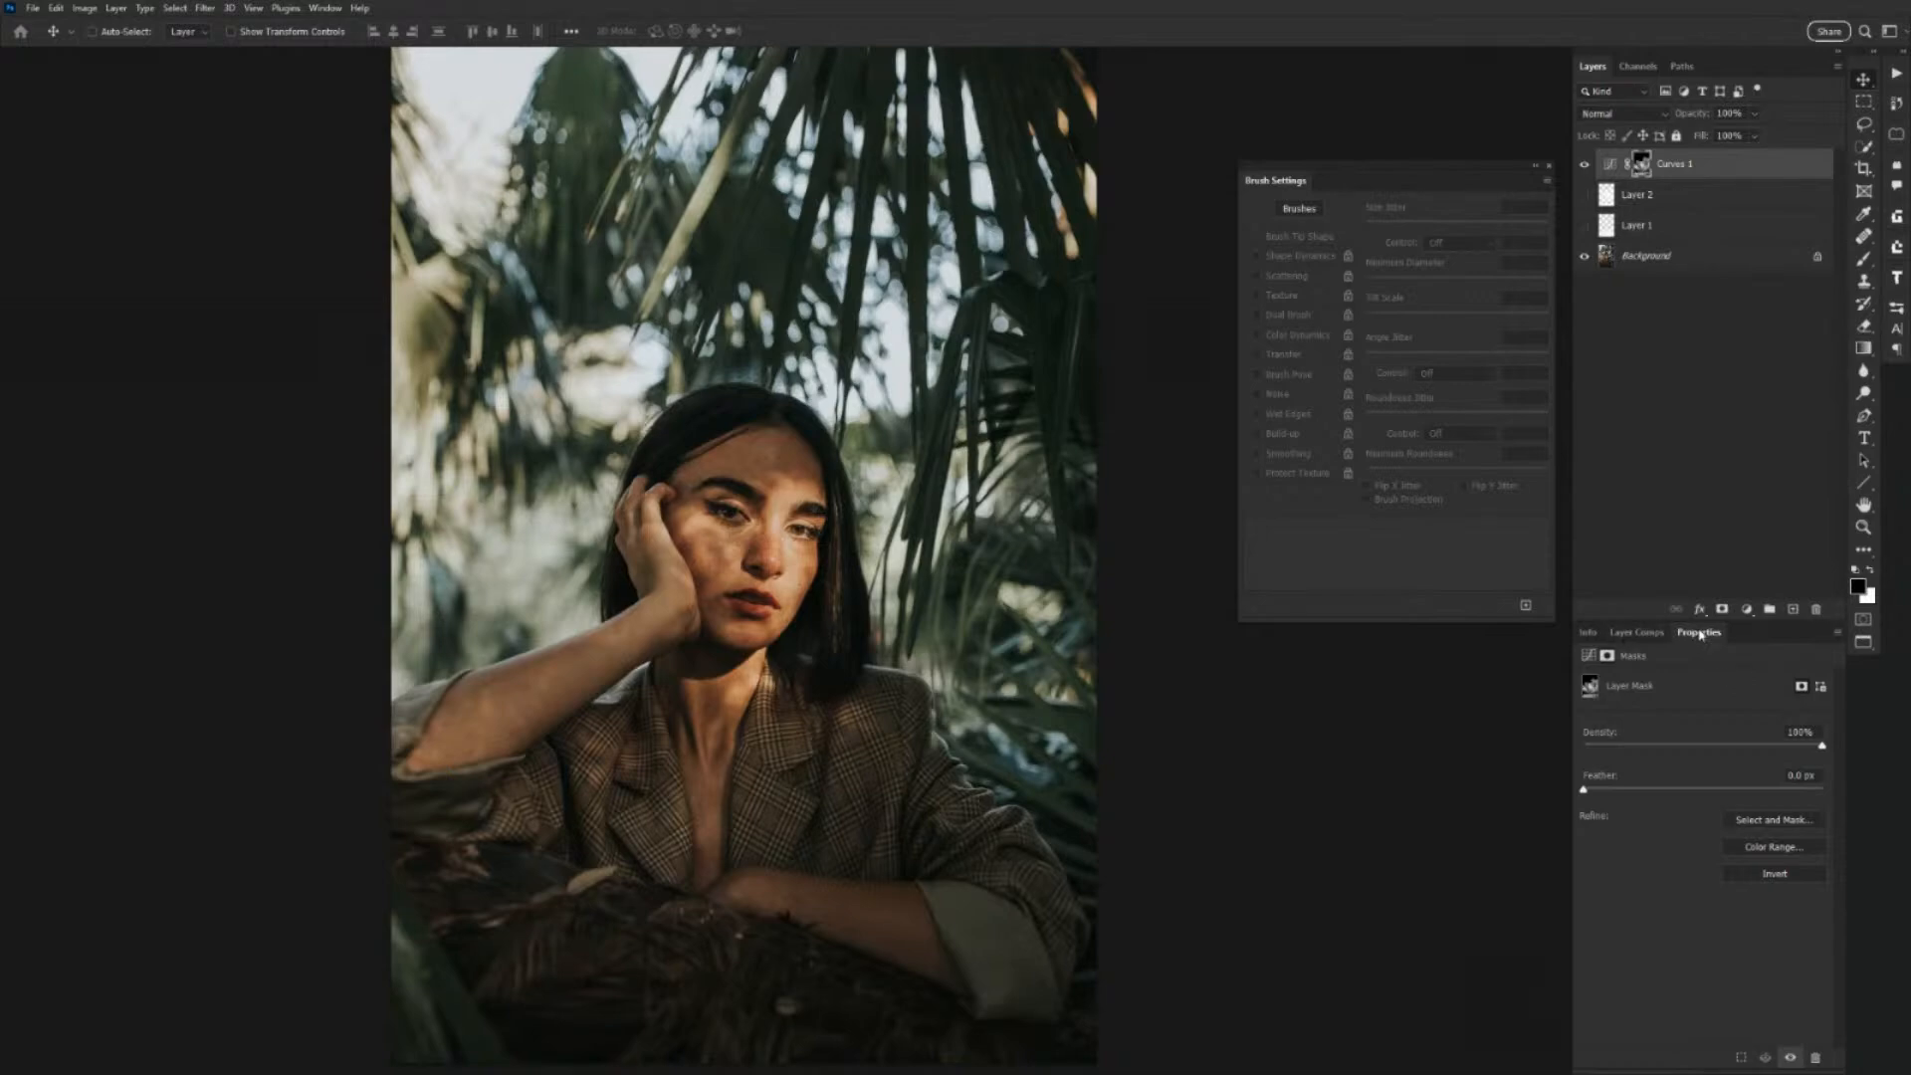
{"action": "left_click", "coordinate": [1702, 168]}
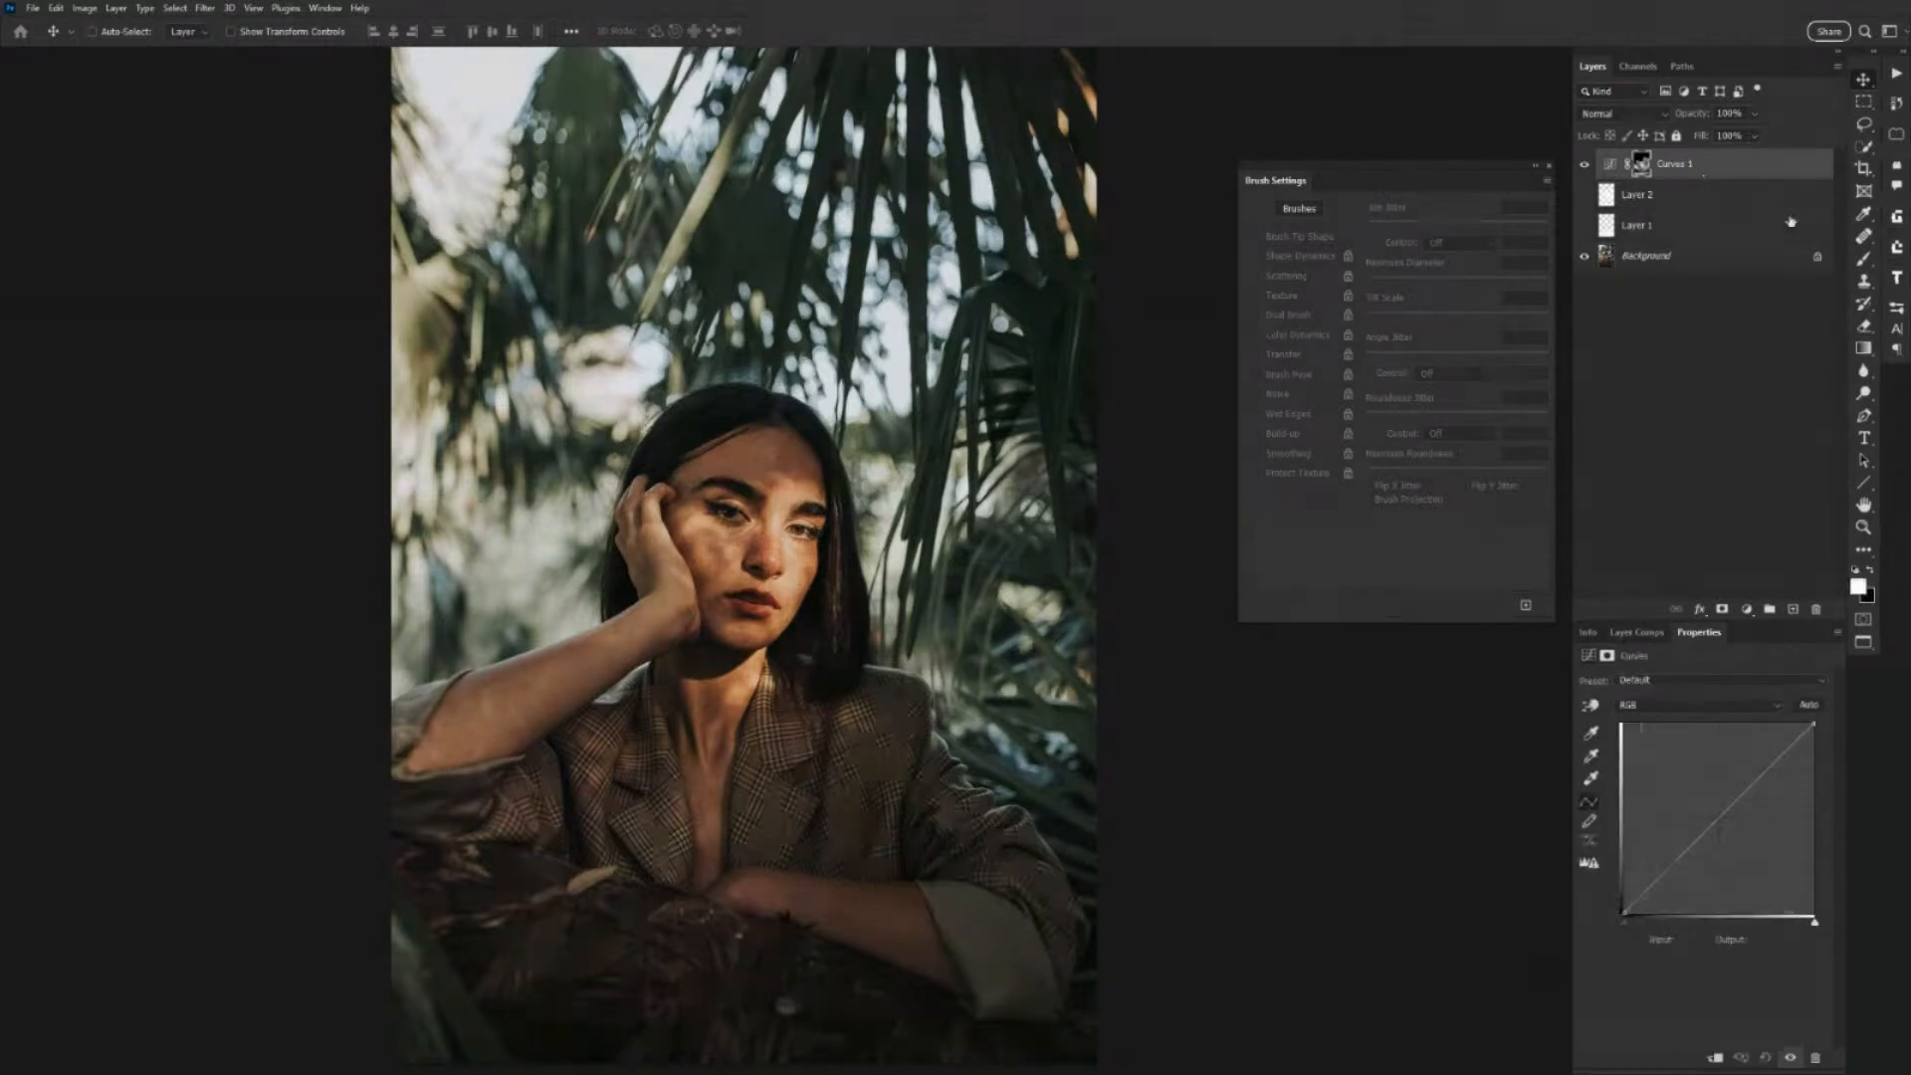
Try a high-contrast curve on the fern-masked Curves layer by raising the midtones and moving the black point inward to input 52.
{"action": "left_click_drag", "start_coordinate": [1729, 811], "coordinate": [1685, 798]}
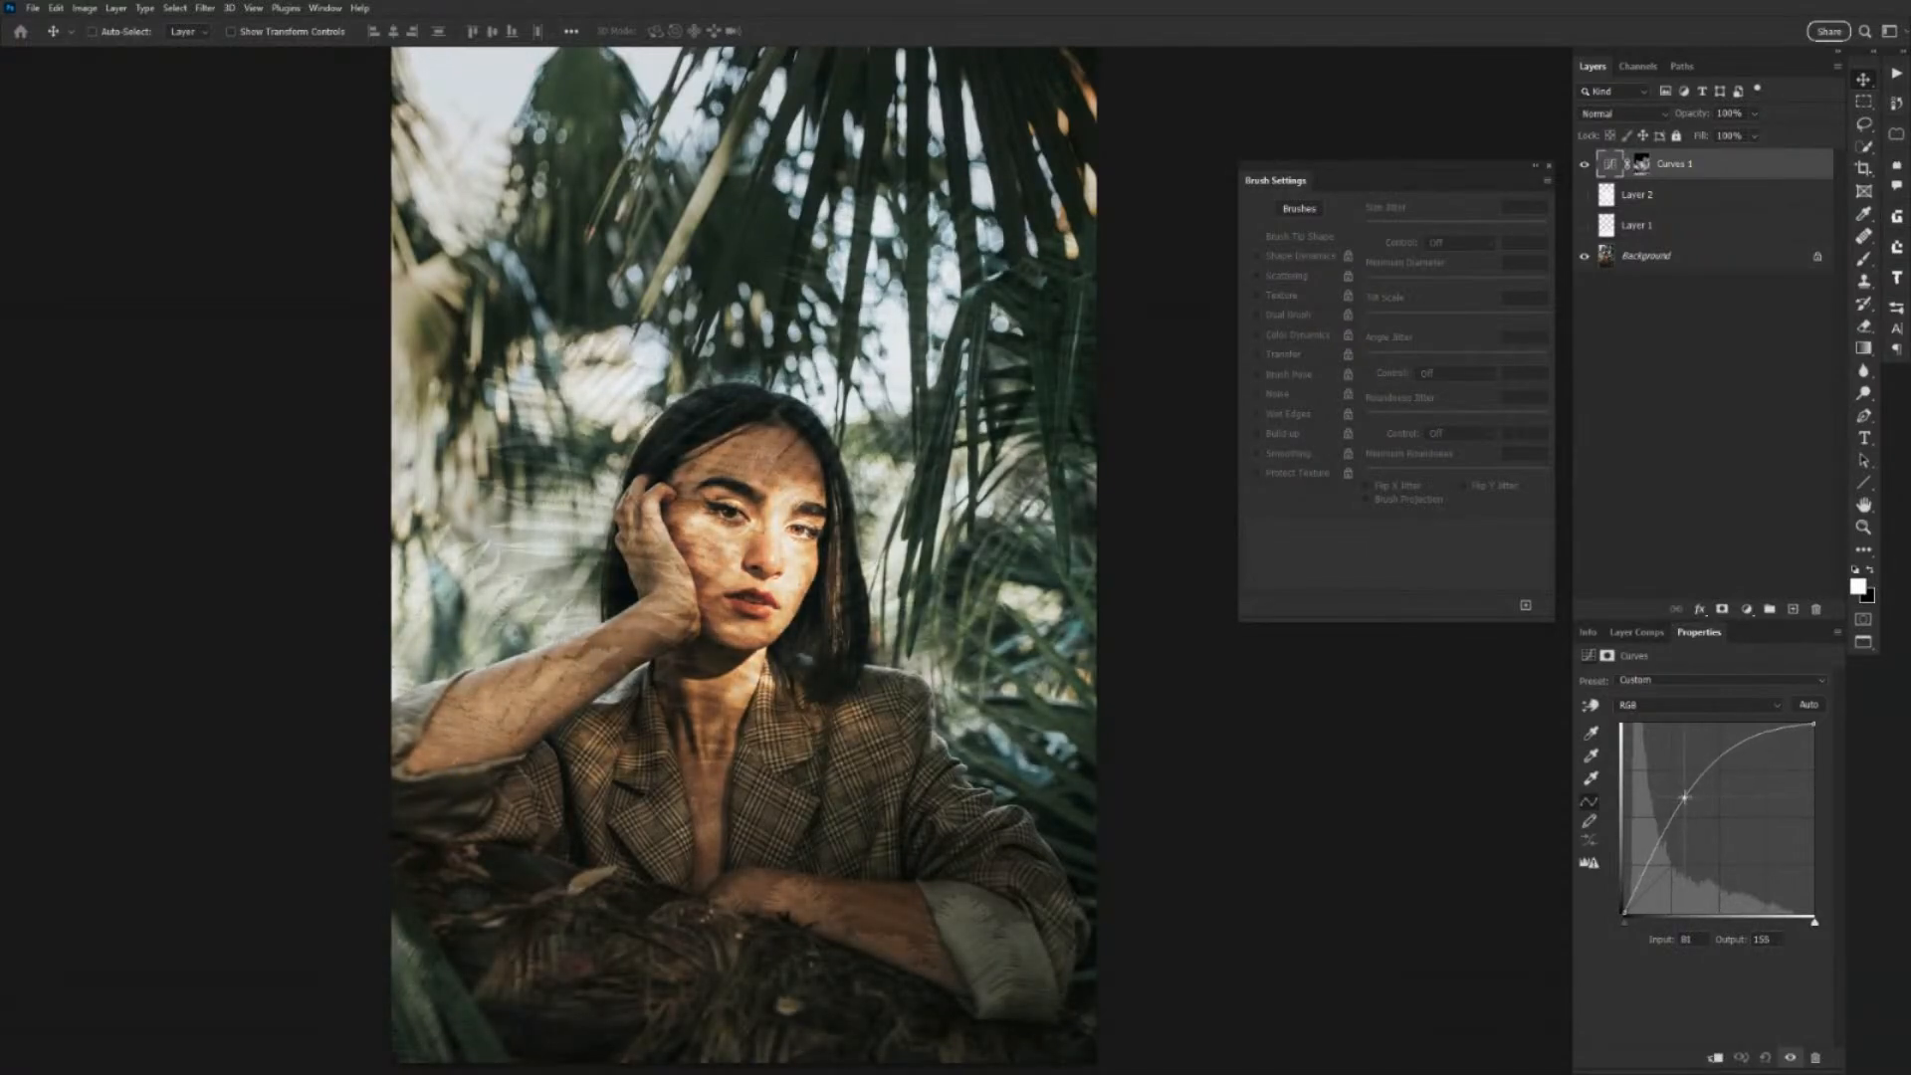
{"action": "left_click_drag", "start_coordinate": [1625, 912], "coordinate": [1662, 913]}
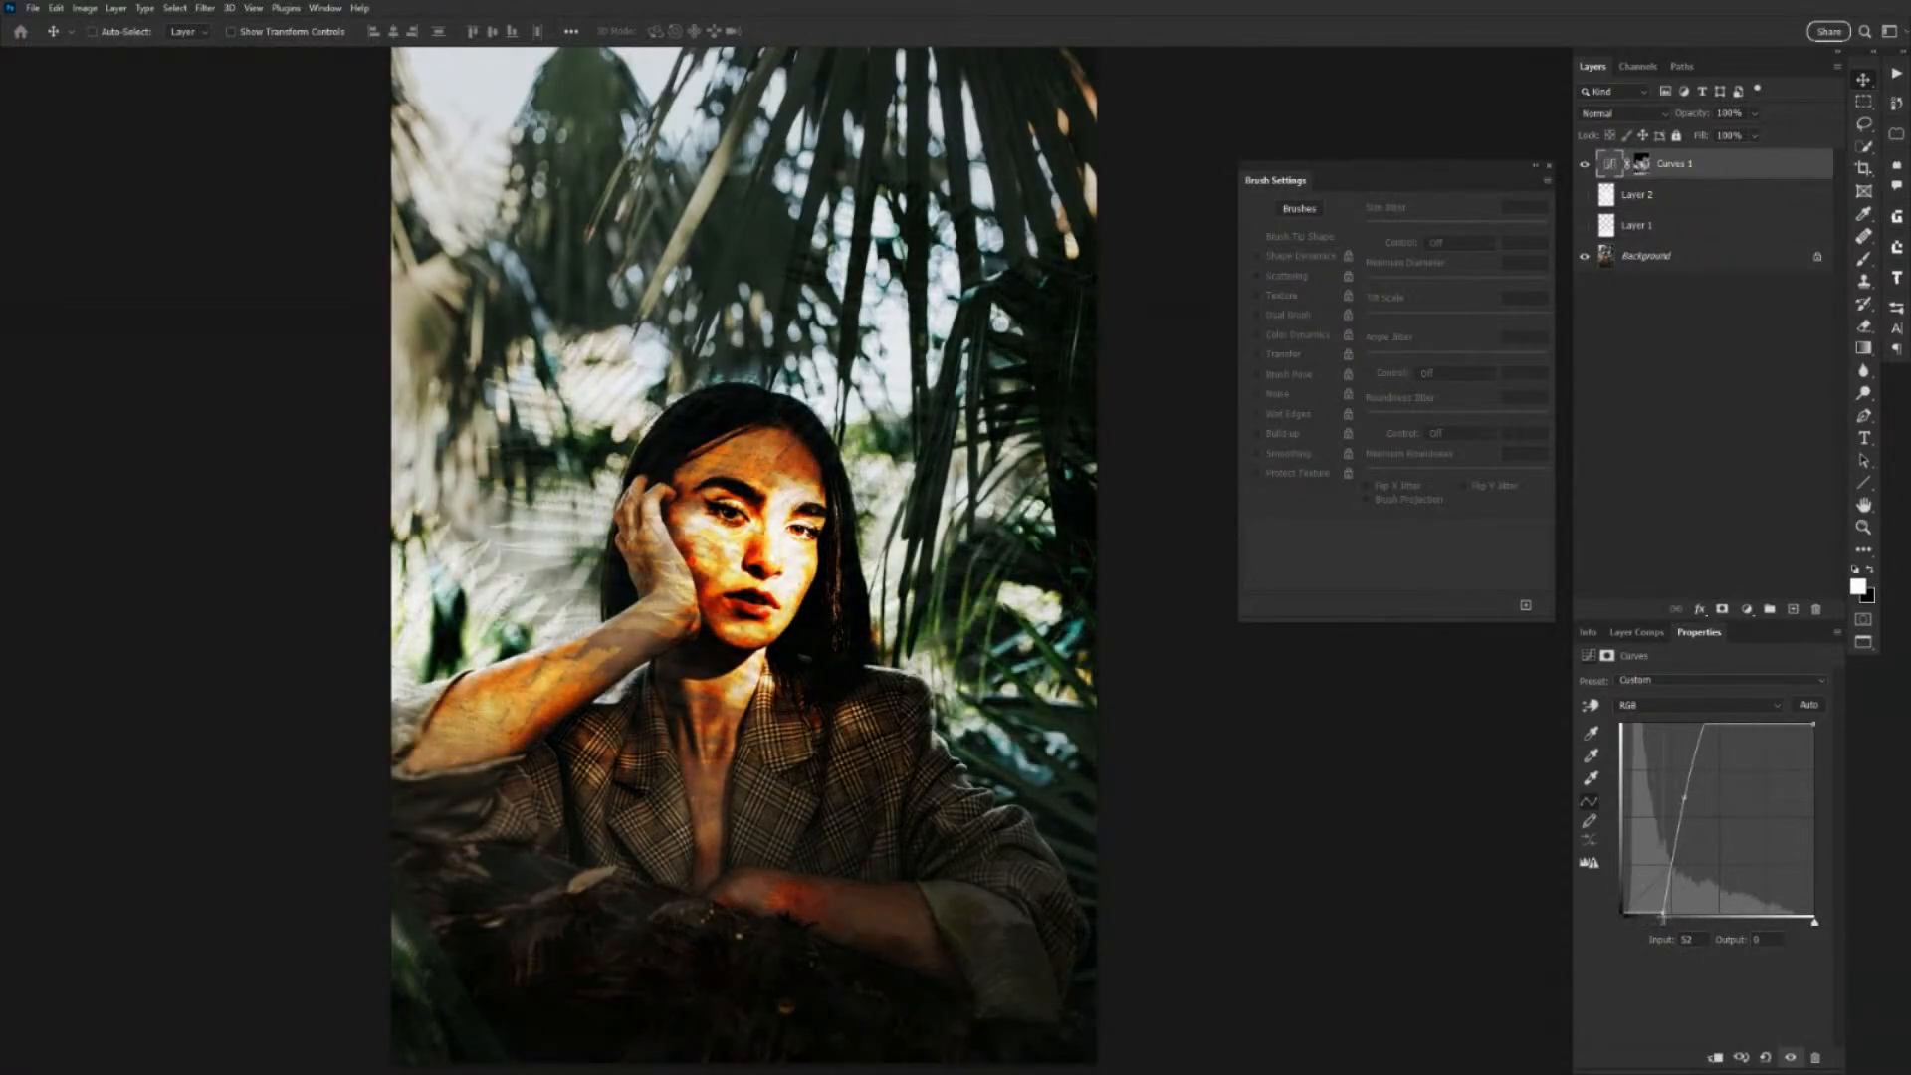
{"action": "mouse_move", "coordinate": [1683, 798]}
{"action": "left_mouse_down"}
{"action": "mouse_move", "coordinate": [1705, 788]}
{"action": "mouse_move", "coordinate": [1764, 838]}
{"action": "mouse_move", "coordinate": [1710, 815]}
{"action": "left_mouse_up"}
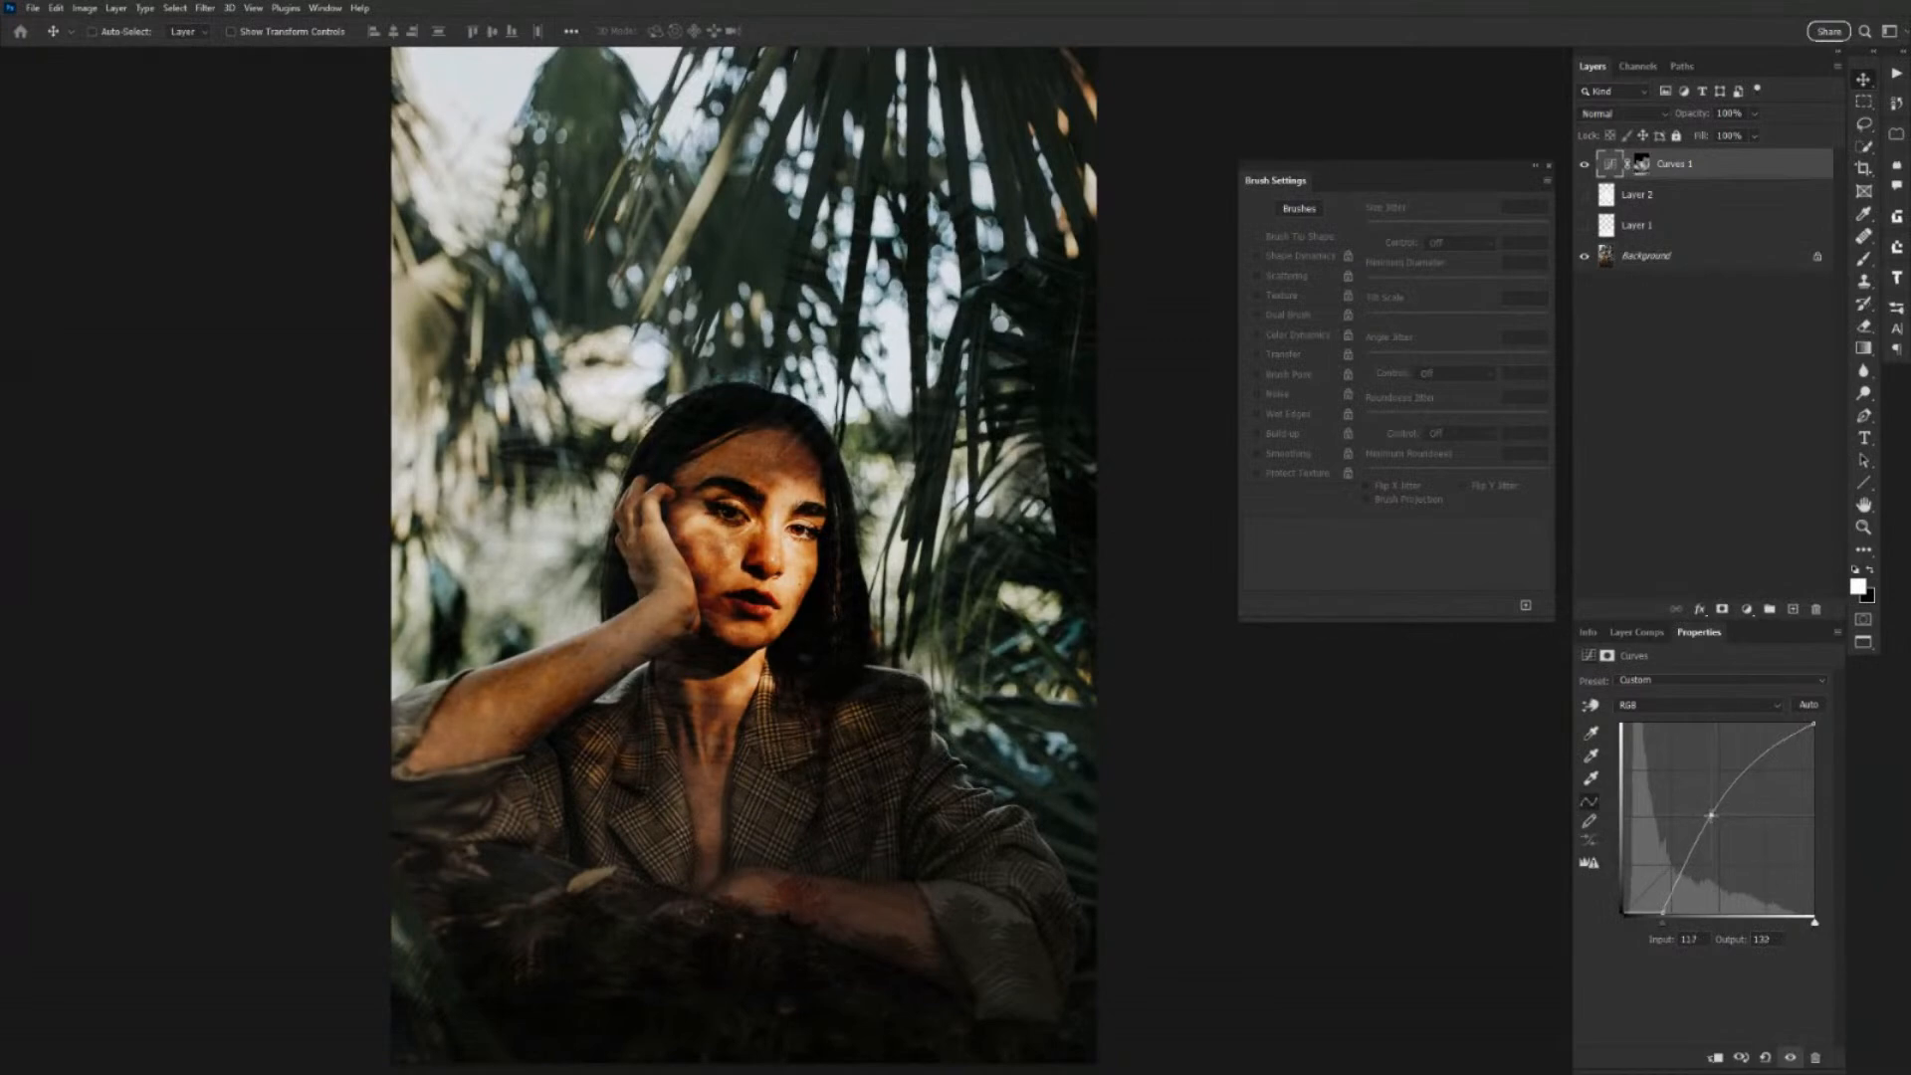
Lift the curve's black point to fade the shadows inside the ferns and fine-tune an upper-midtone point on the curve.
{"action": "left_click_drag", "start_coordinate": [1663, 909], "coordinate": [1597, 847]}
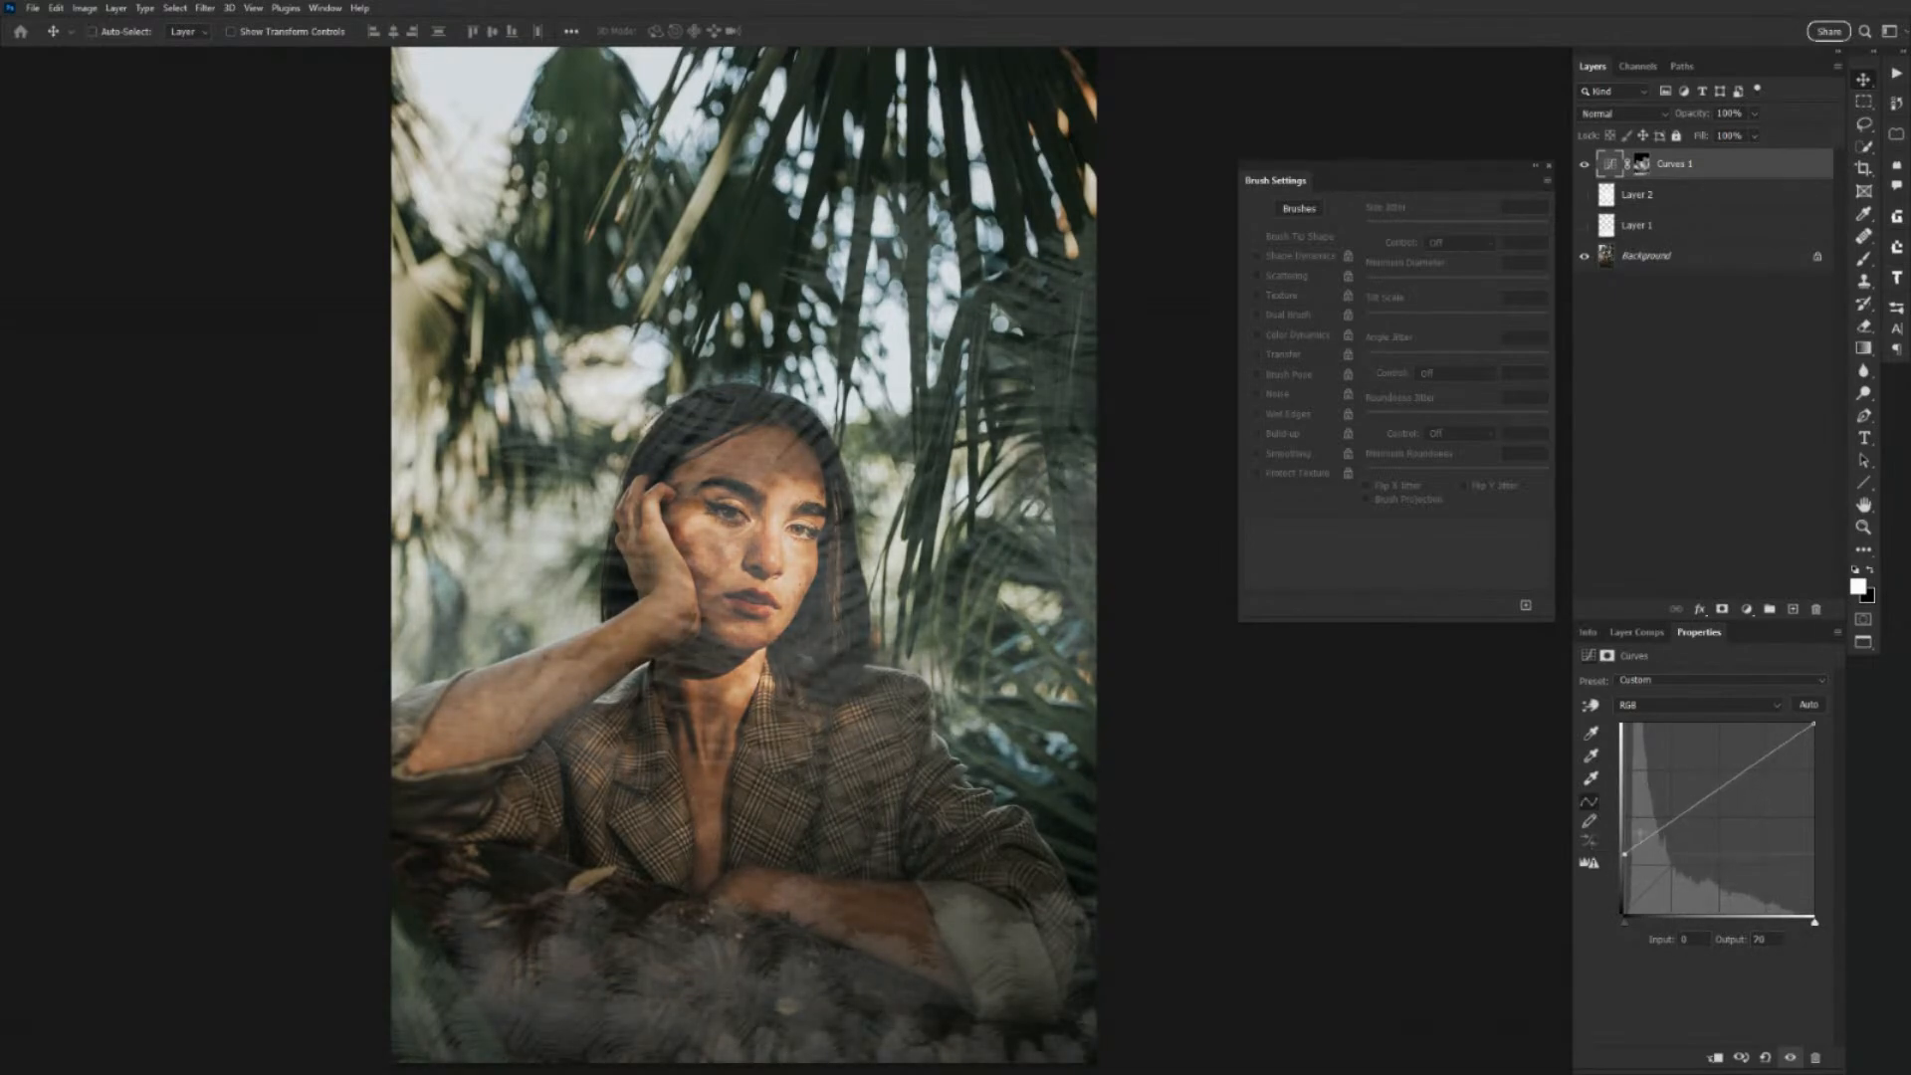
{"action": "left_click_drag", "start_coordinate": [1733, 775], "coordinate": [1738, 784]}
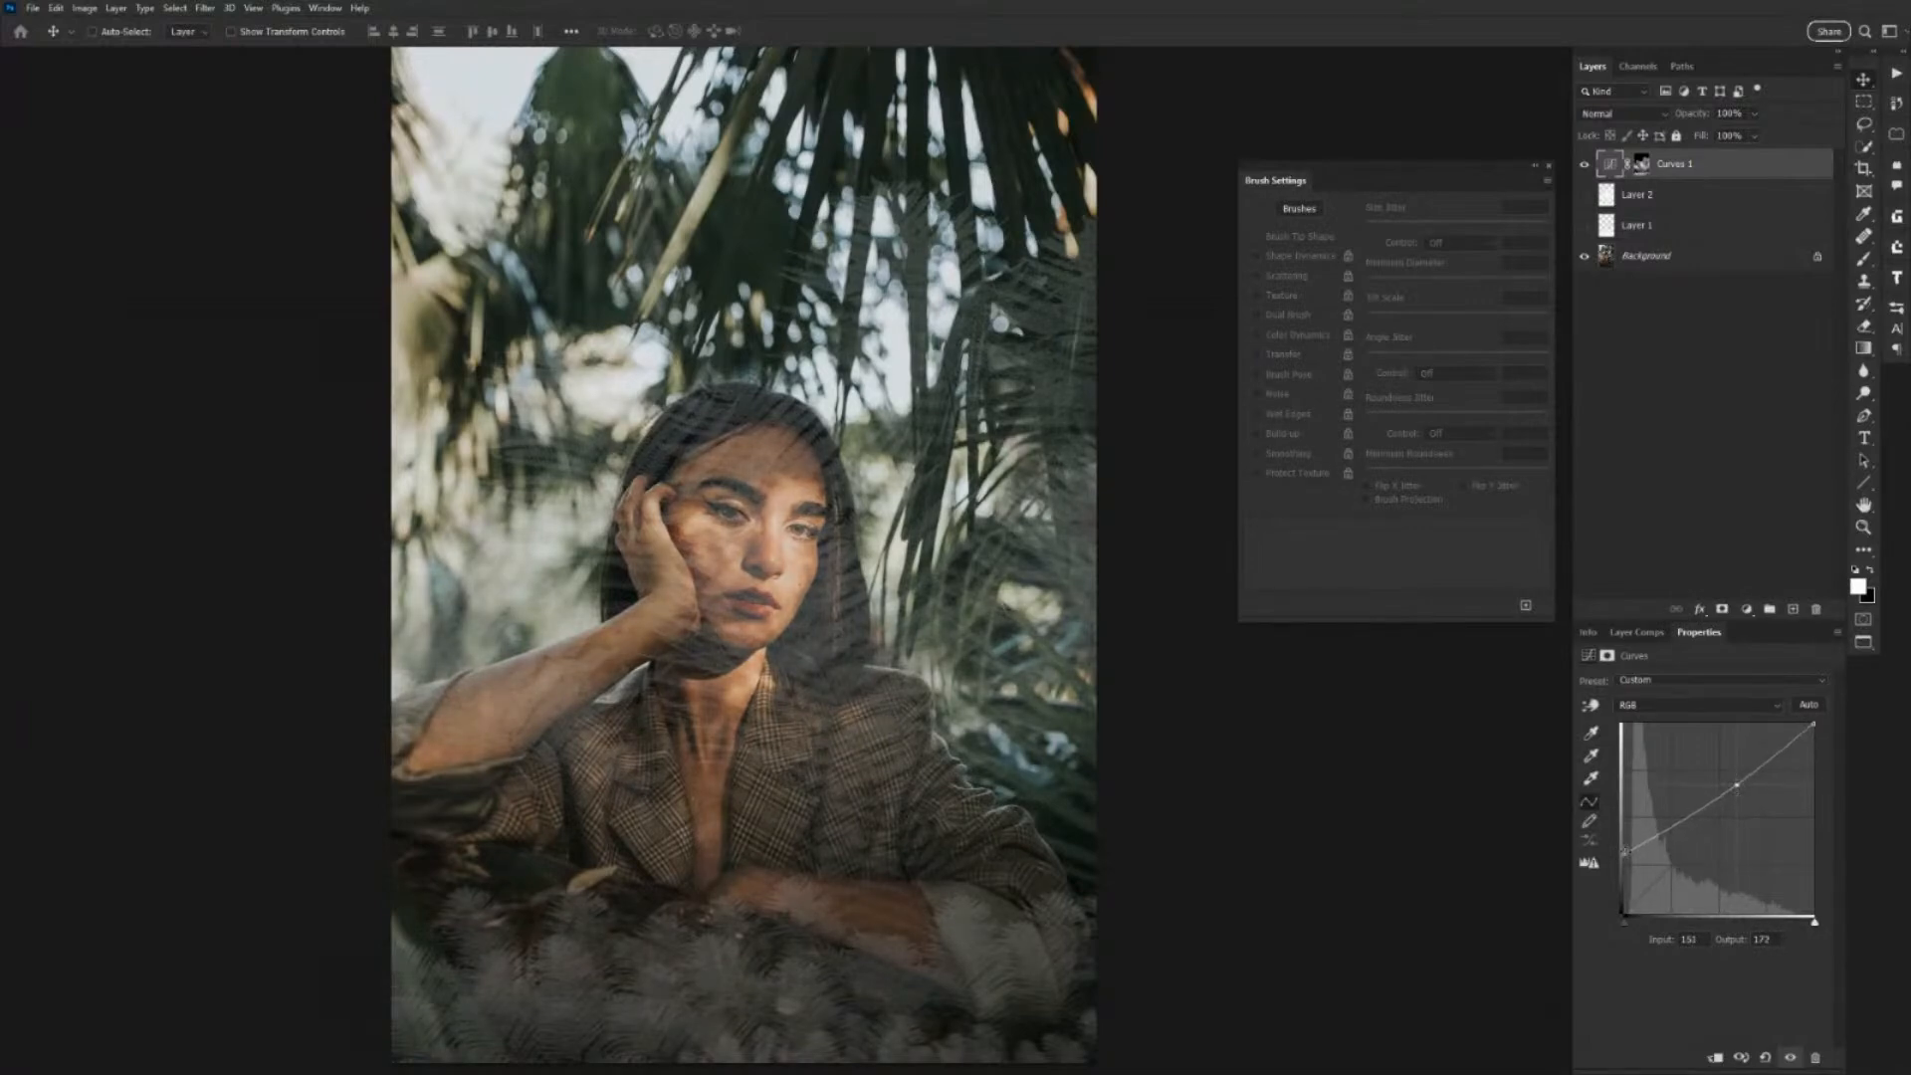
{"action": "mouse_move", "coordinate": [1624, 853]}
{"action": "left_mouse_down"}
{"action": "mouse_move", "coordinate": [1597, 832]}
{"action": "mouse_move", "coordinate": [1593, 849]}
{"action": "left_mouse_up"}
Load the Curves layer's fern mask as a selection and add a Hue/Saturation adjustment layer from it.
{"action": "left_click", "coordinate": [1642, 164], "text": "ctrl"}
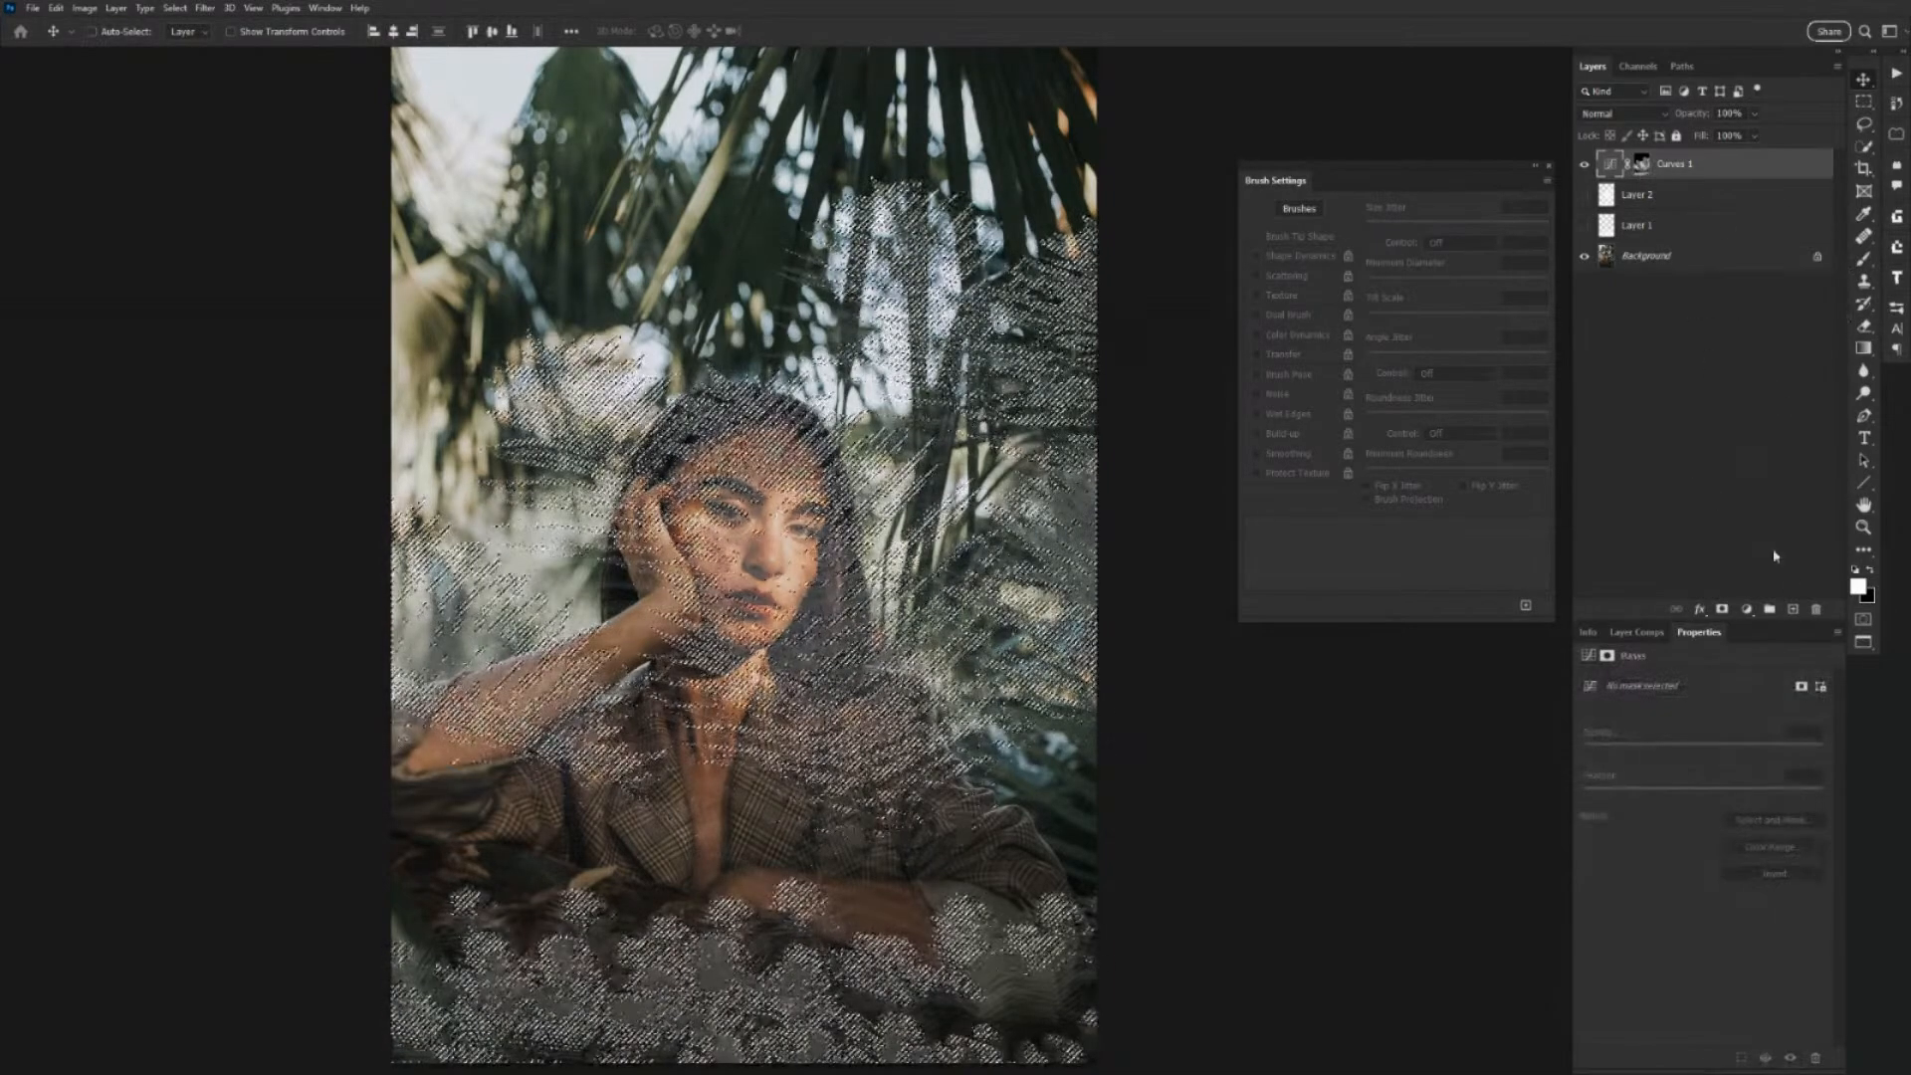
{"action": "left_click", "coordinate": [1746, 609]}
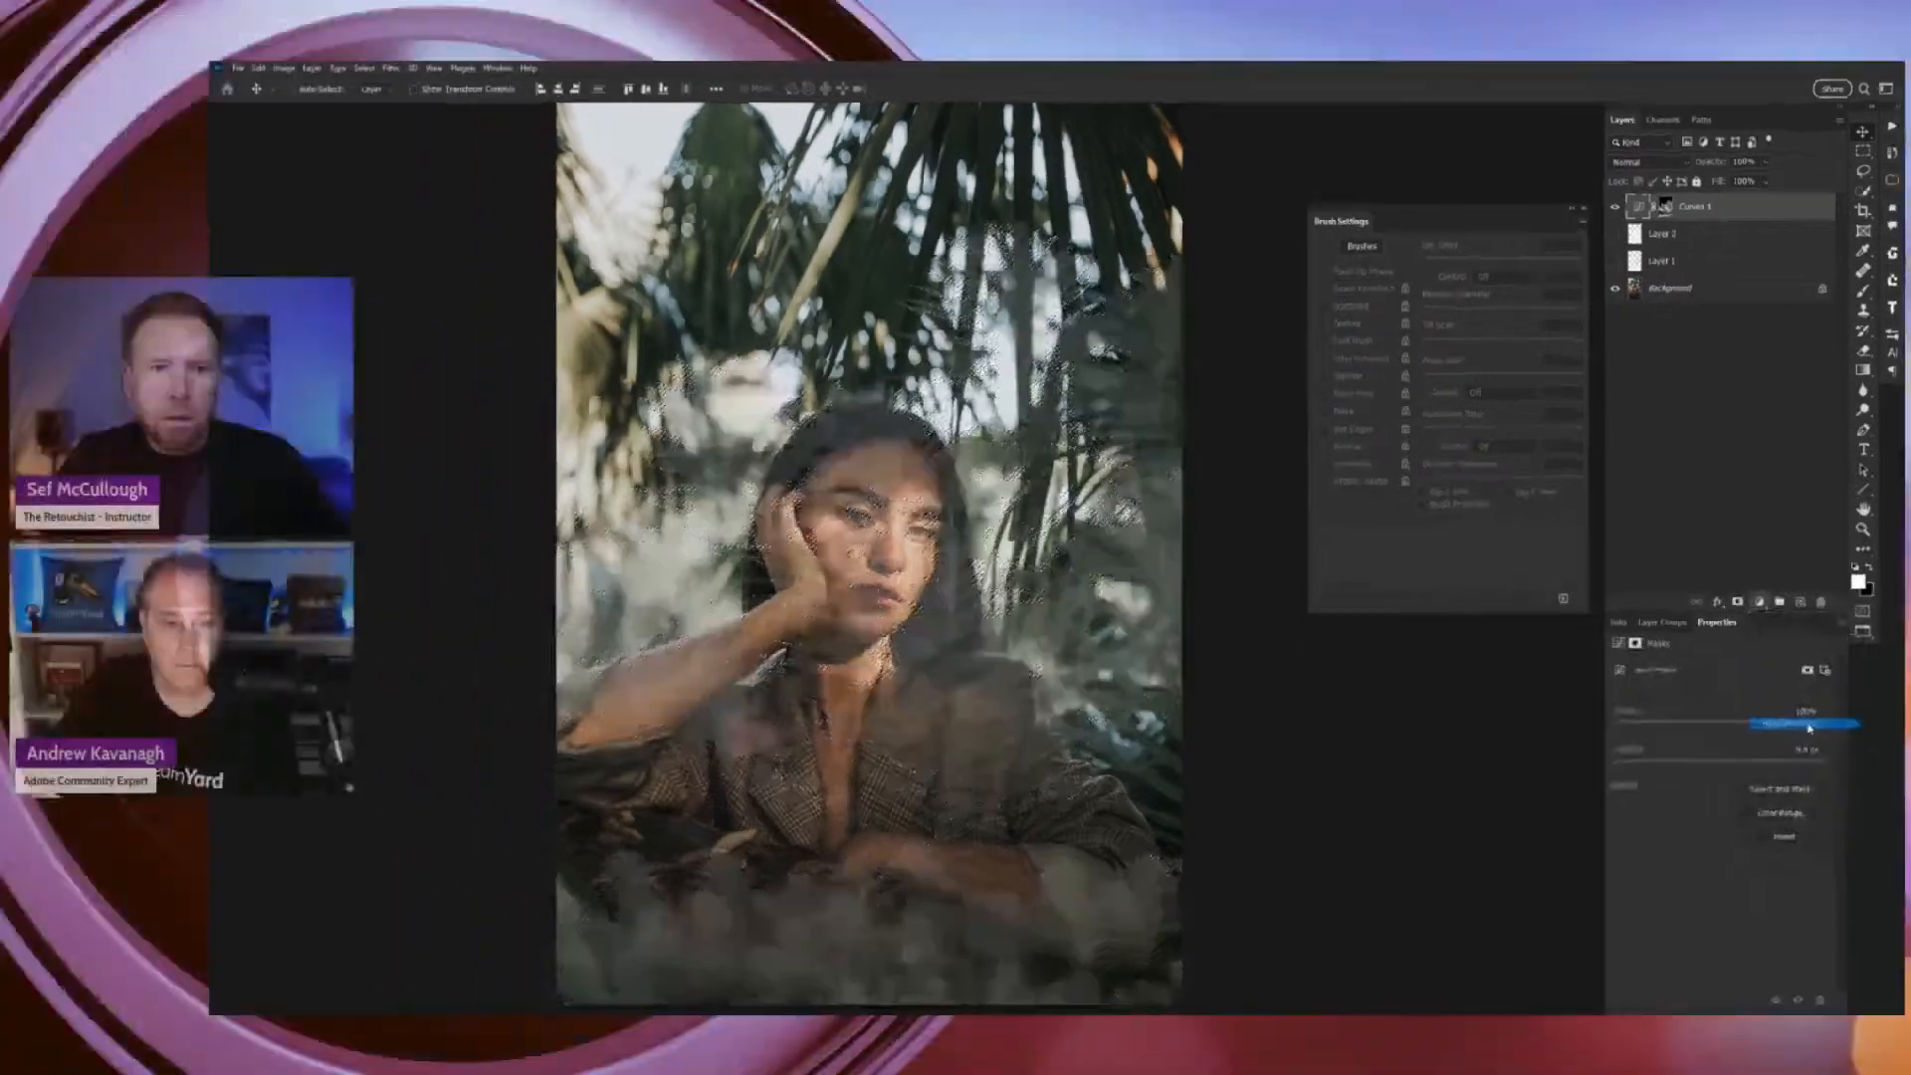
{"action": "left_click", "coordinate": [1810, 726]}
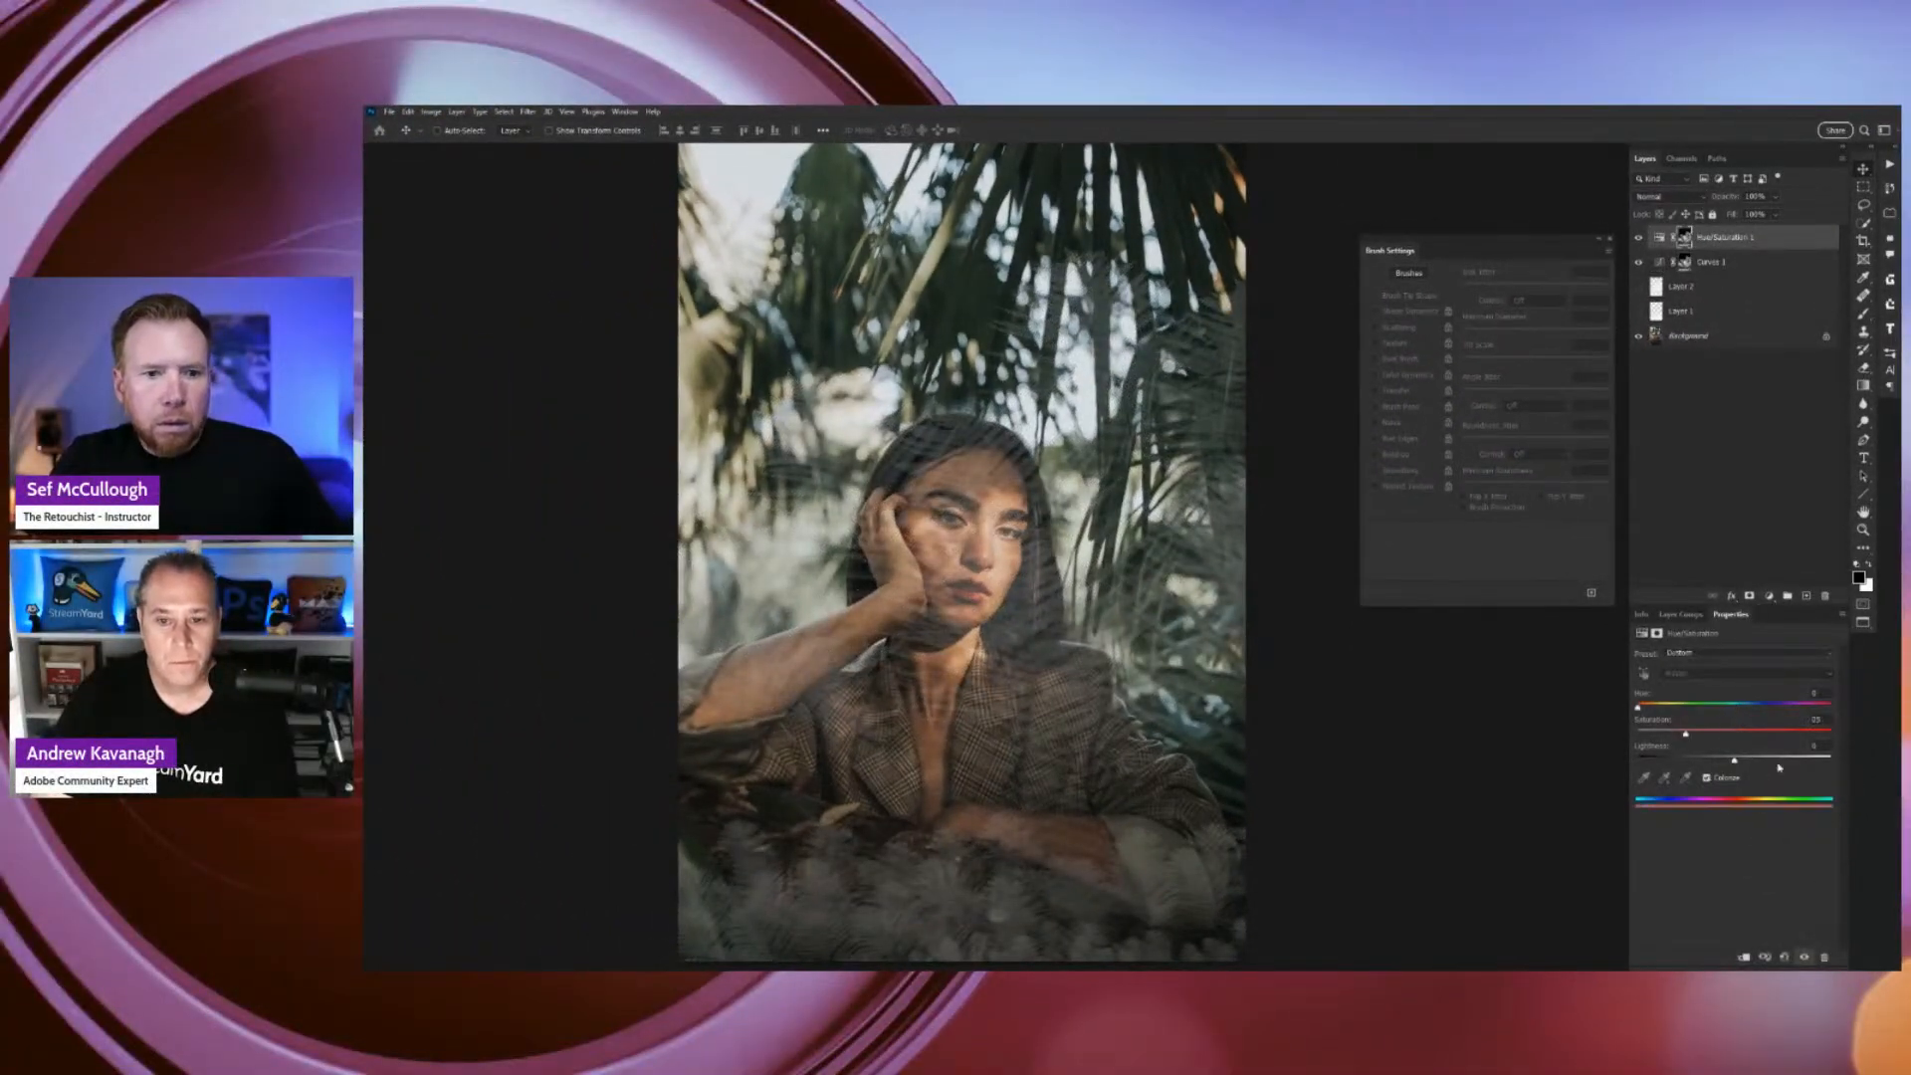
Try colorizing the fern area blue with a hue of about 209 and increased saturation.
{"action": "left_click", "coordinate": [1706, 778]}
{"action": "left_click_drag", "start_coordinate": [1686, 733], "coordinate": [1754, 733]}
{"action": "left_click_drag", "start_coordinate": [1639, 709], "coordinate": [1701, 734]}
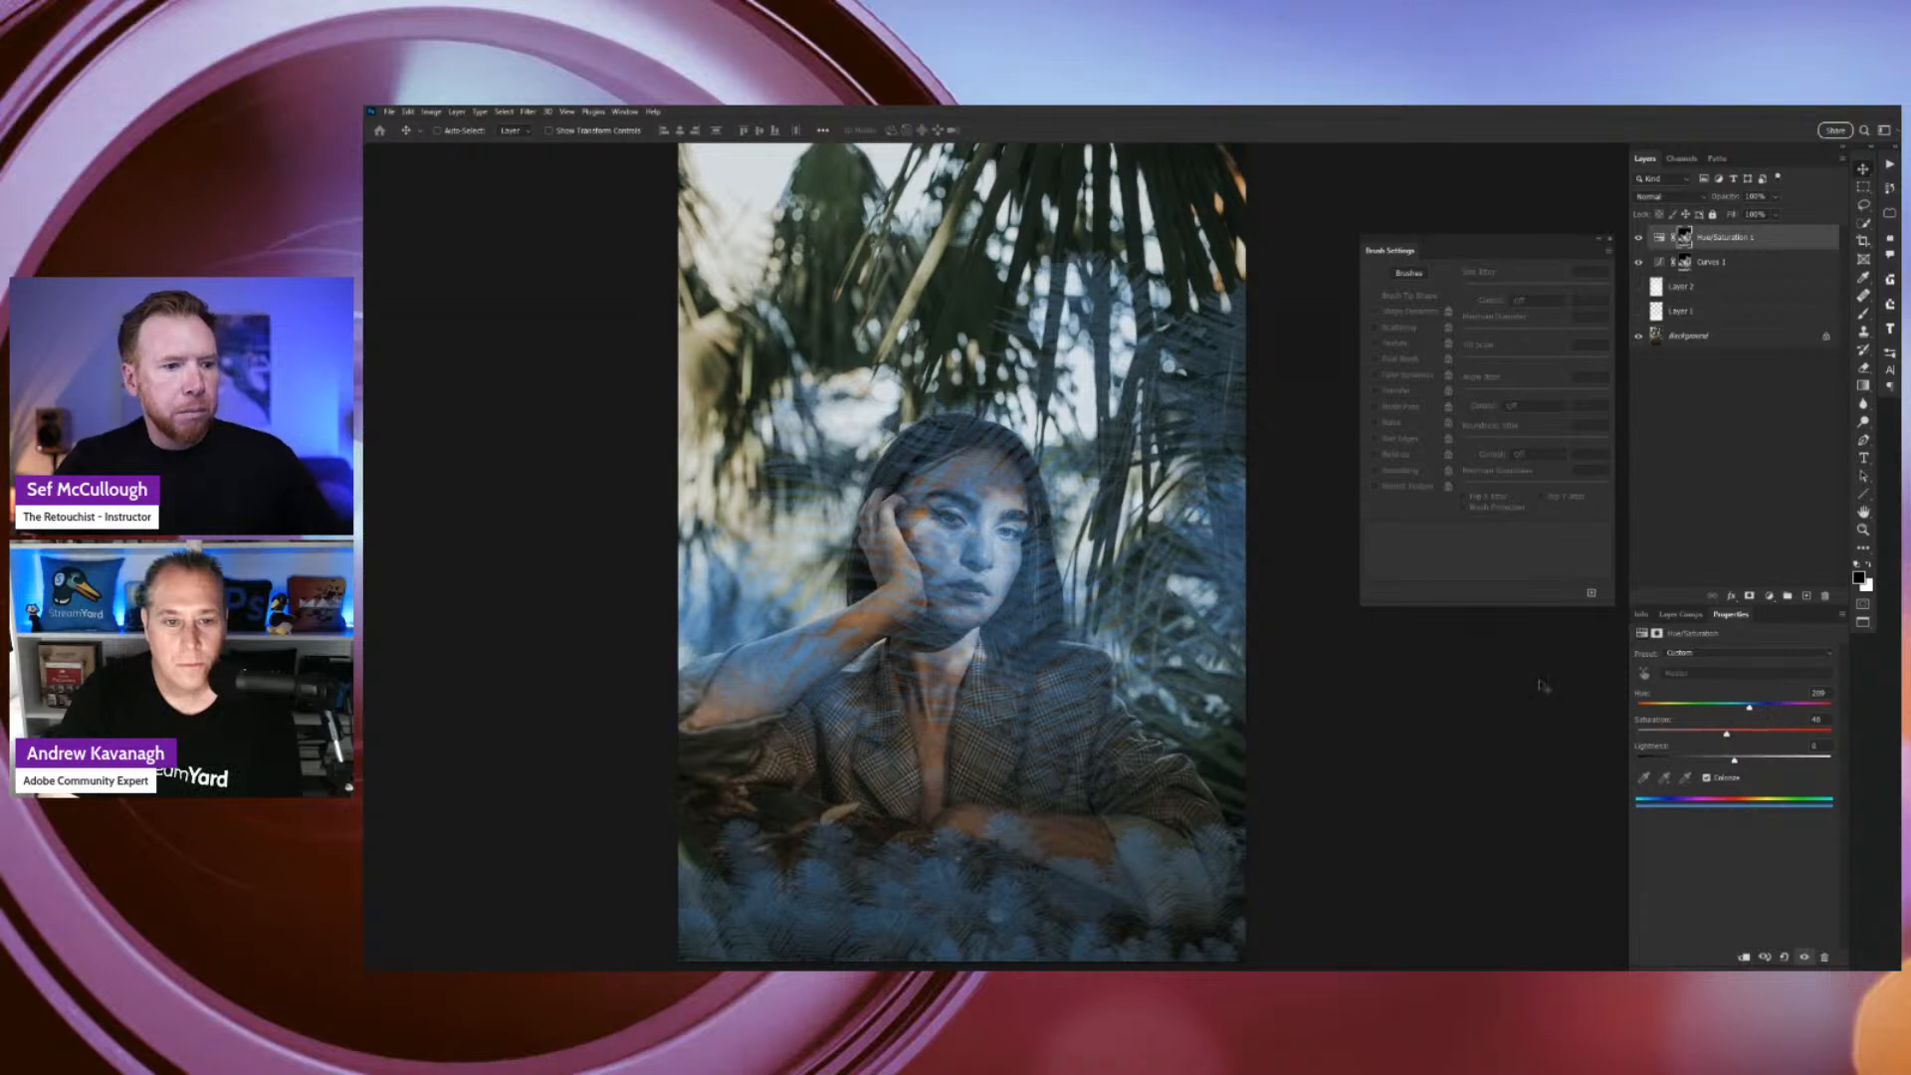
Turn off Colorize and shift the ferns' hue to about +171 with saturation at about +71.
{"action": "left_click", "coordinate": [1708, 778]}
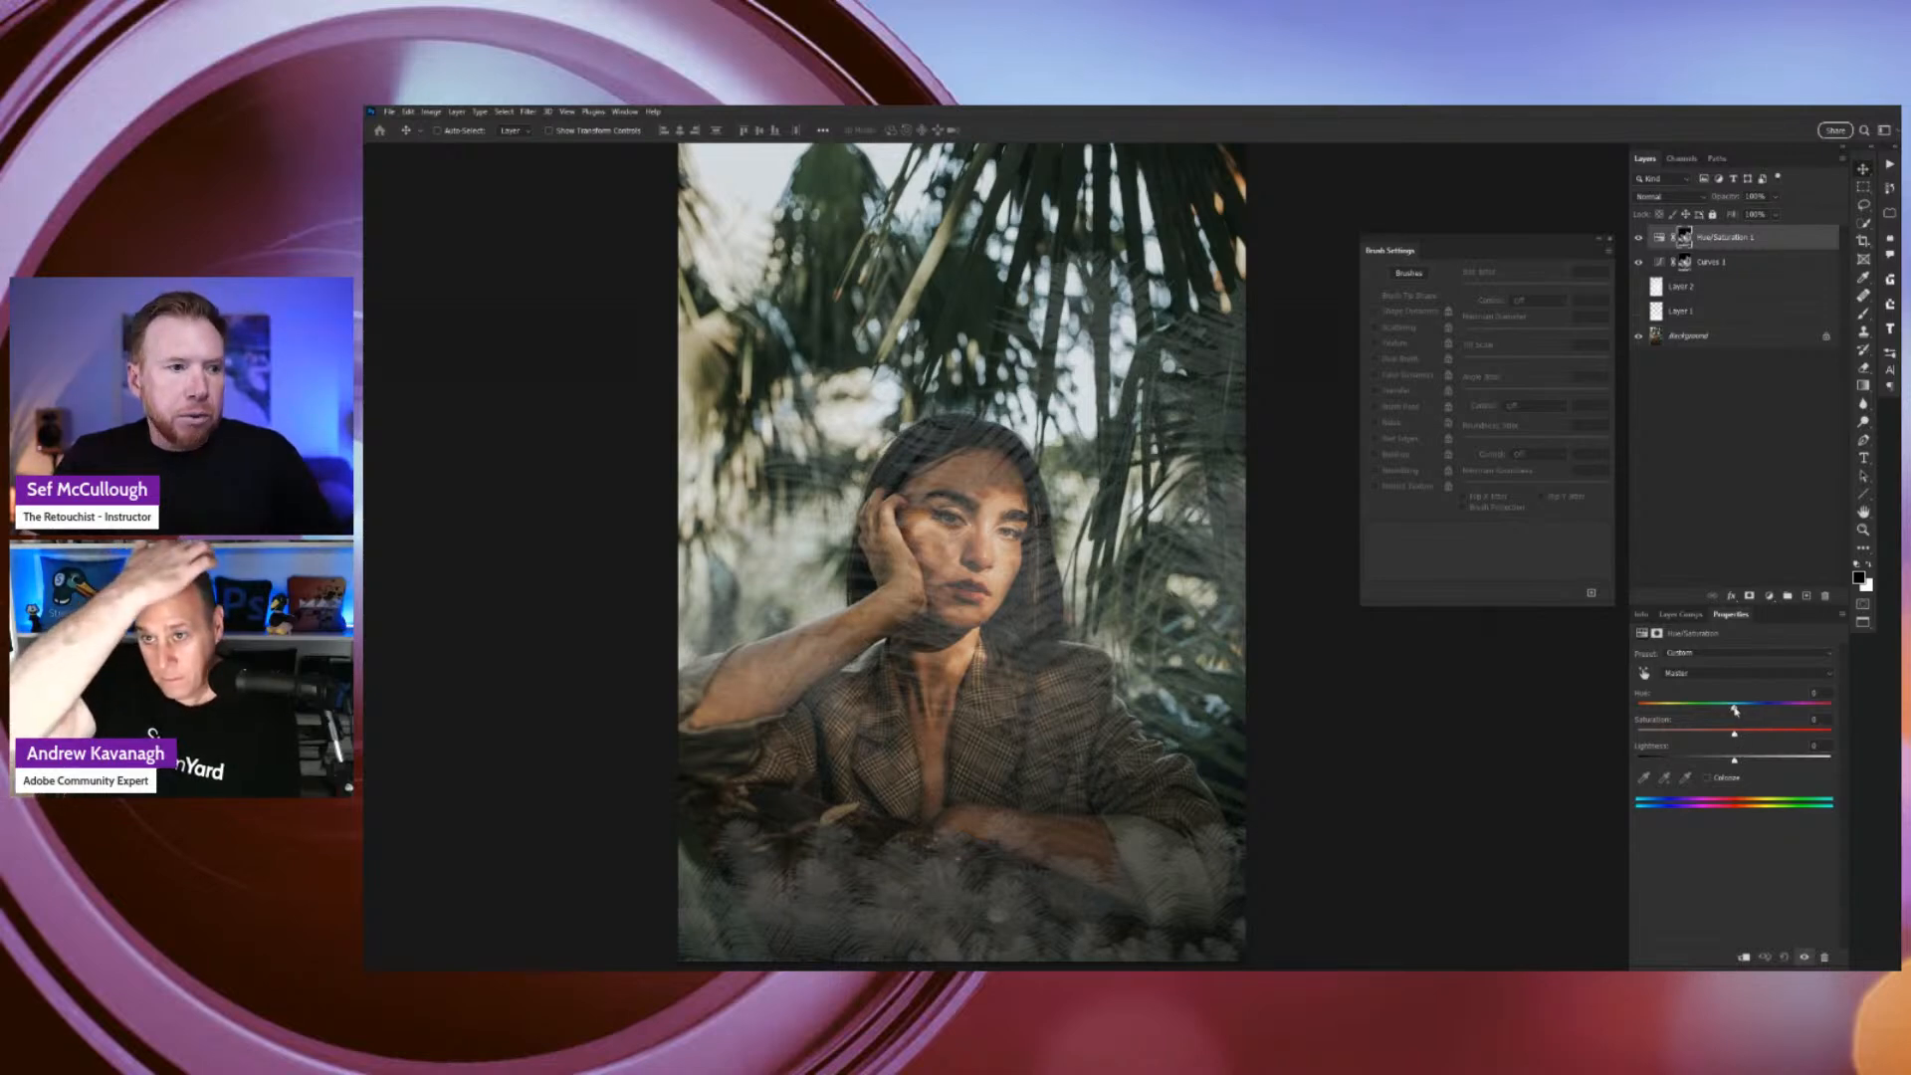
{"action": "left_click_drag", "start_coordinate": [1736, 710], "coordinate": [1823, 711]}
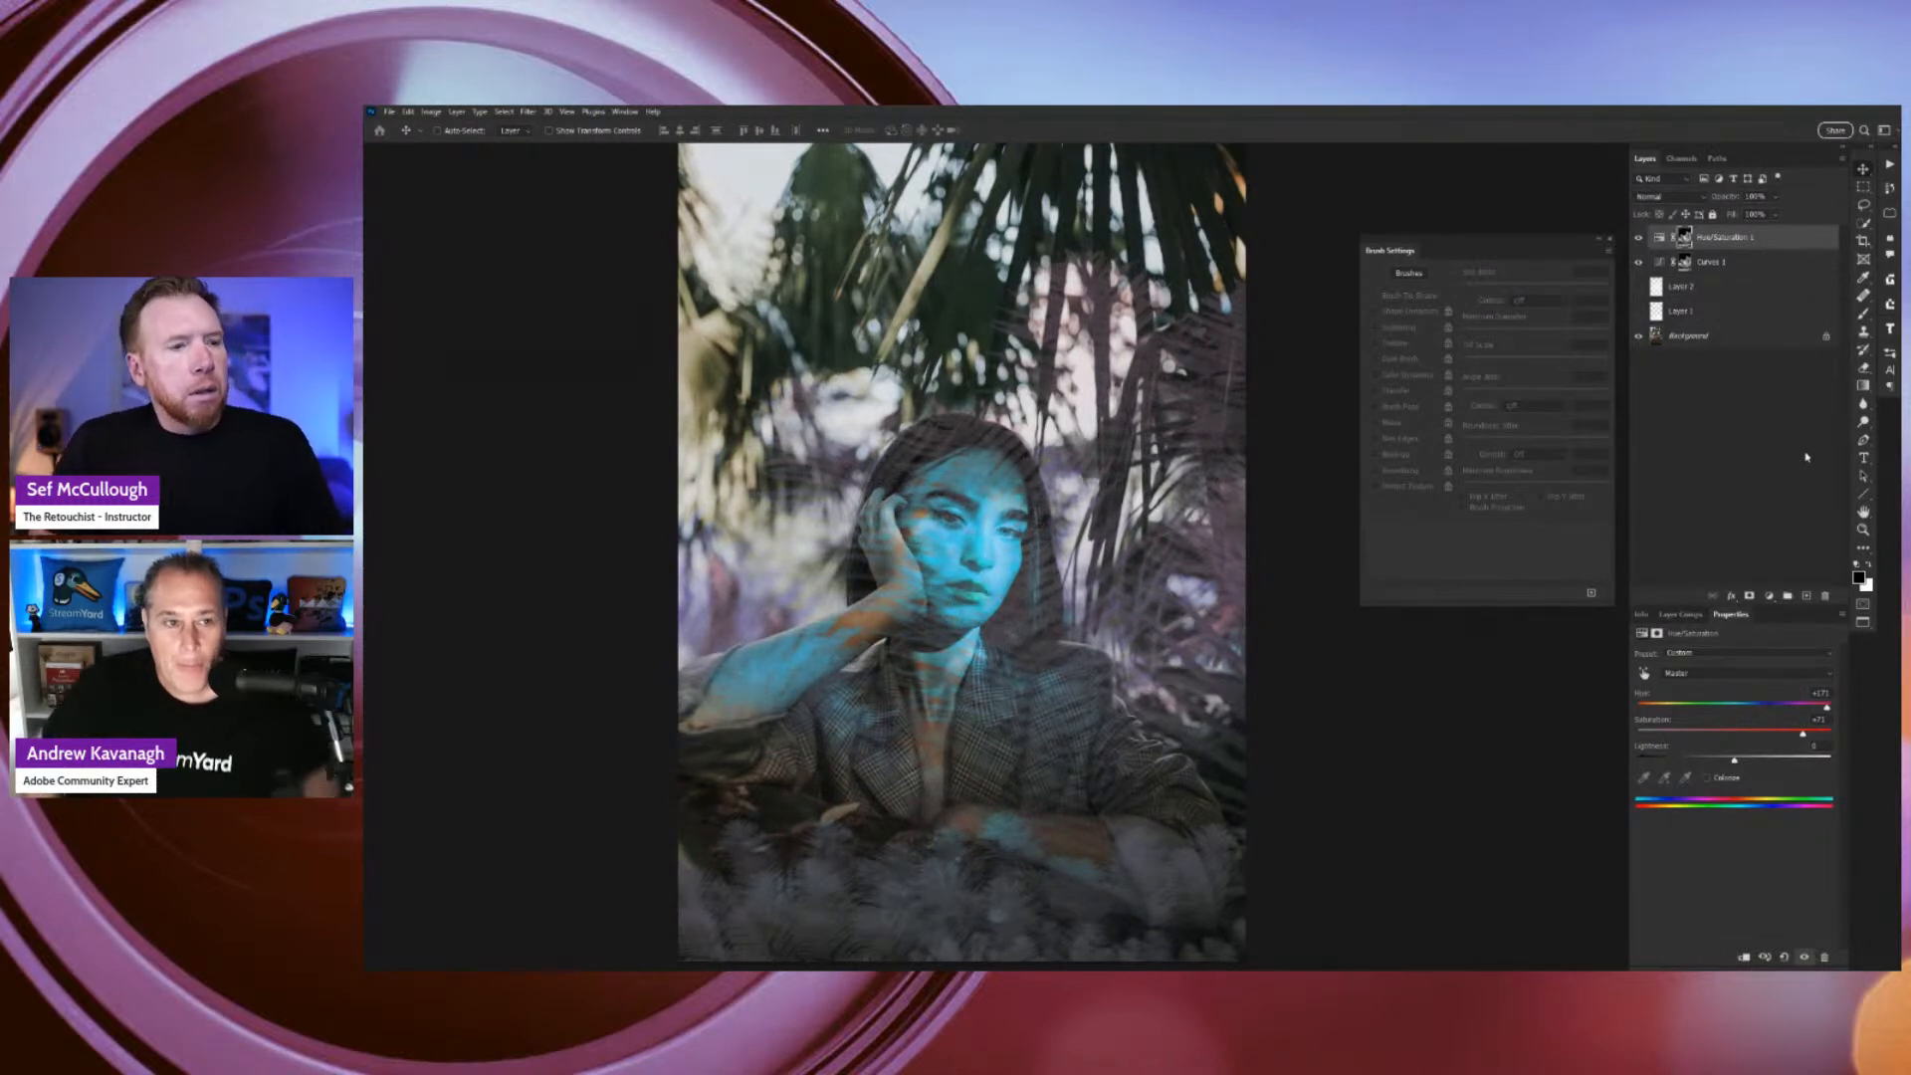
Preview the zoomed-out portrait full screen on black and return to the standard view with the floating document windows.
{"action": "key", "text": "ctrl+minus"}
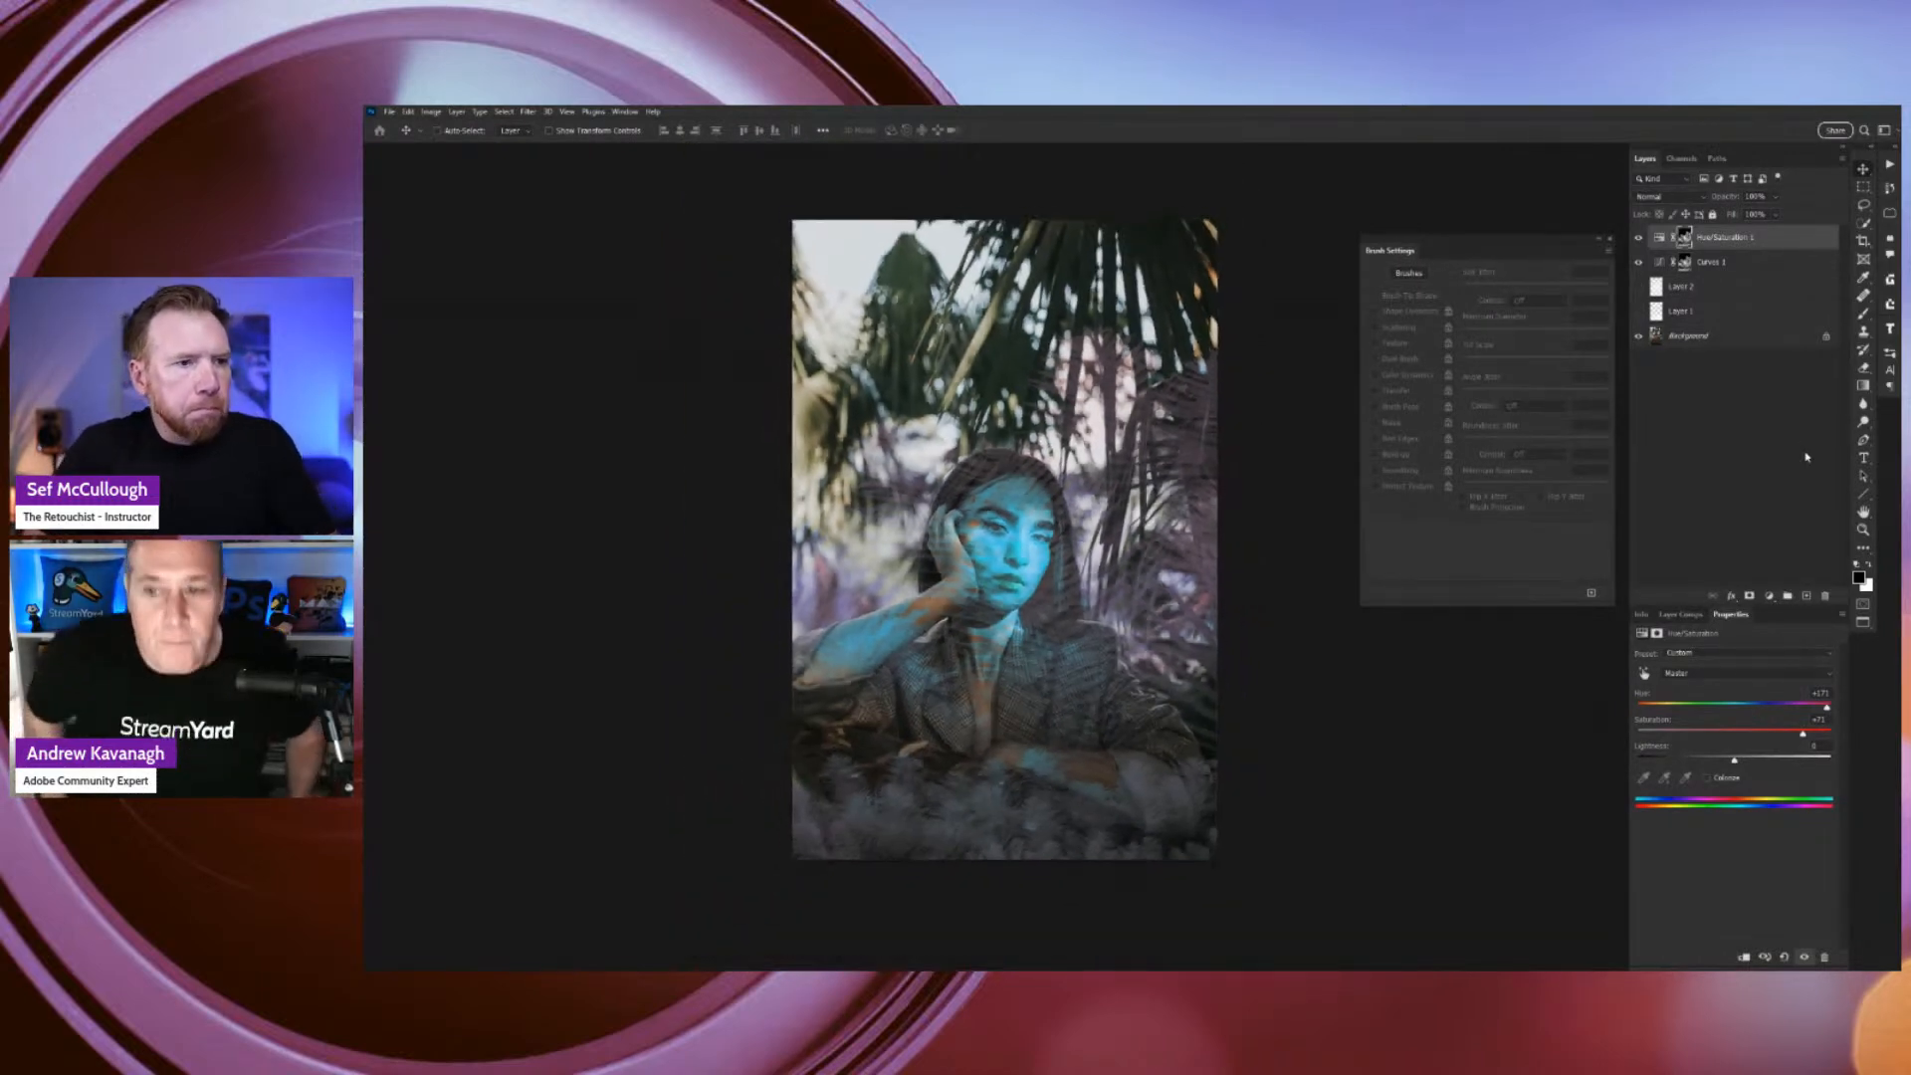
{"action": "key", "text": "f"}
{"action": "key", "text": "f"}
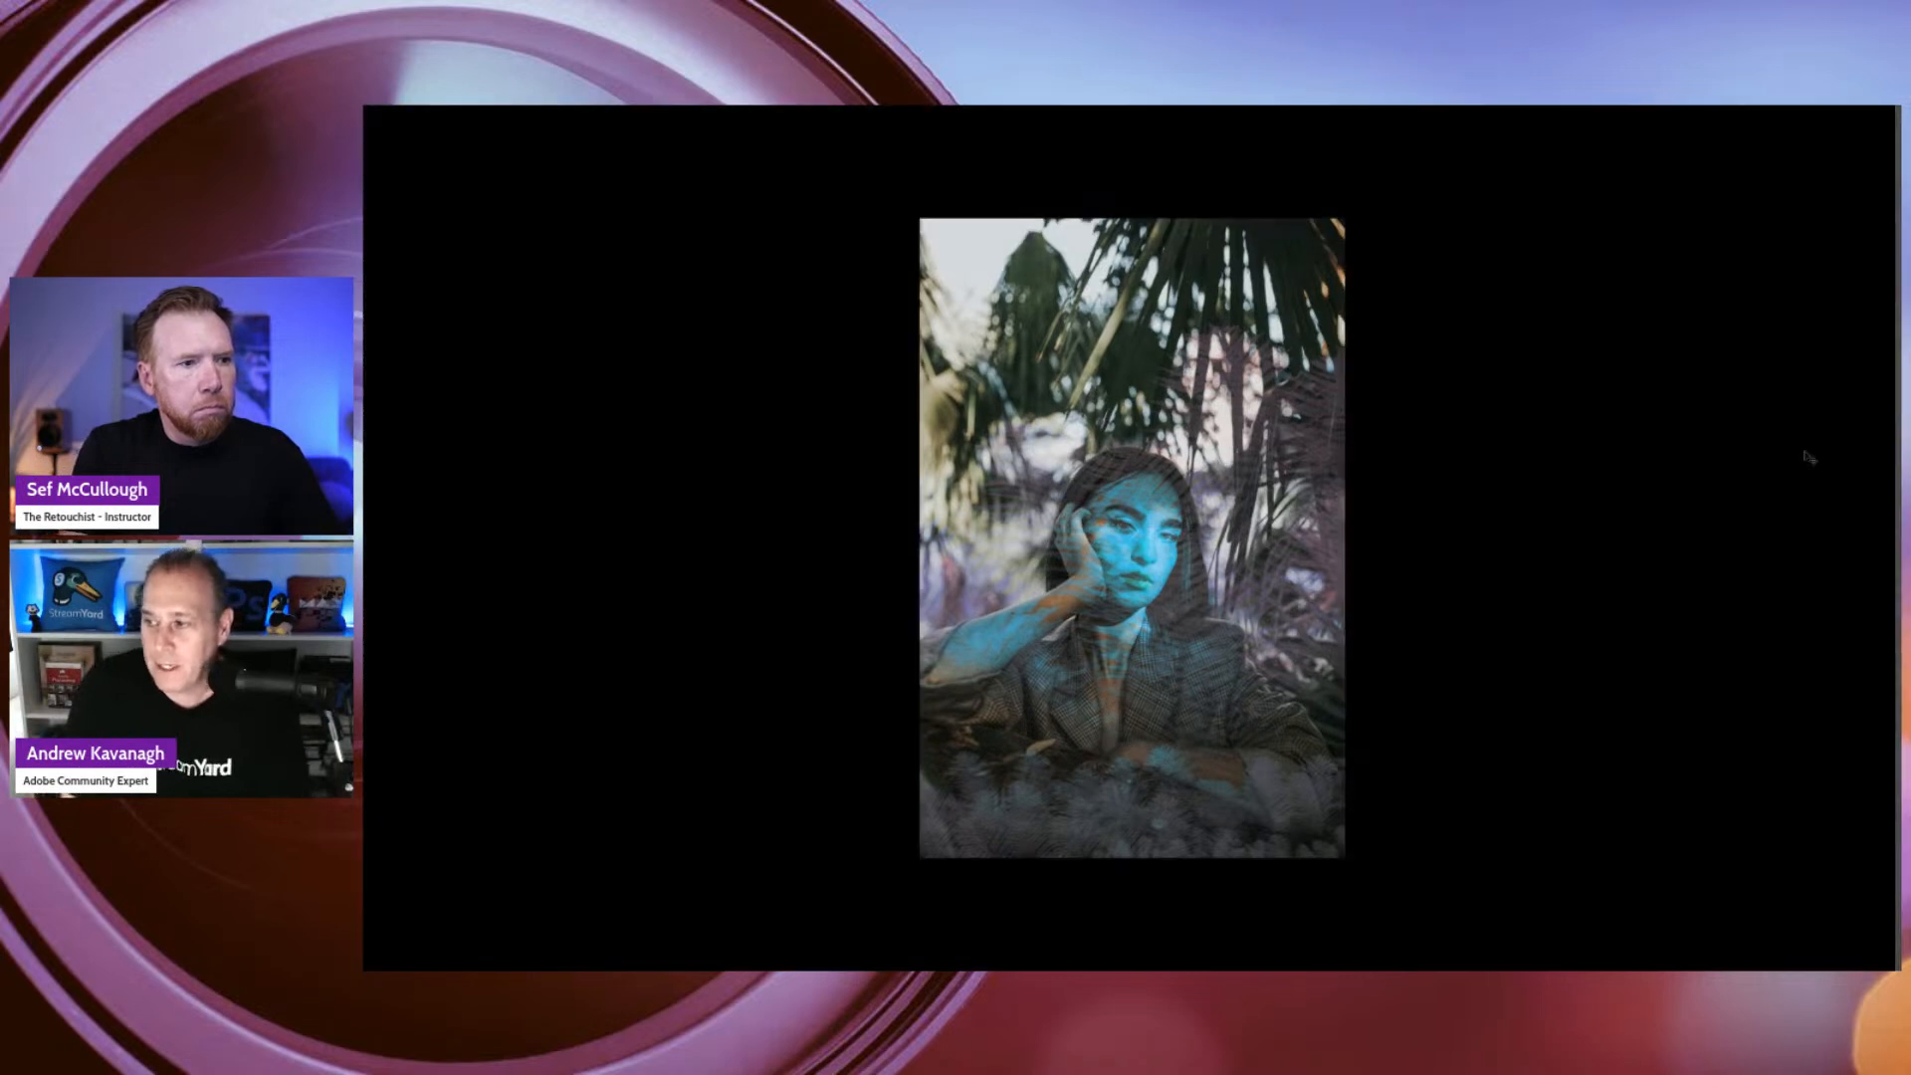
{"action": "key", "text": "f"}
{"action": "key", "text": "f"}
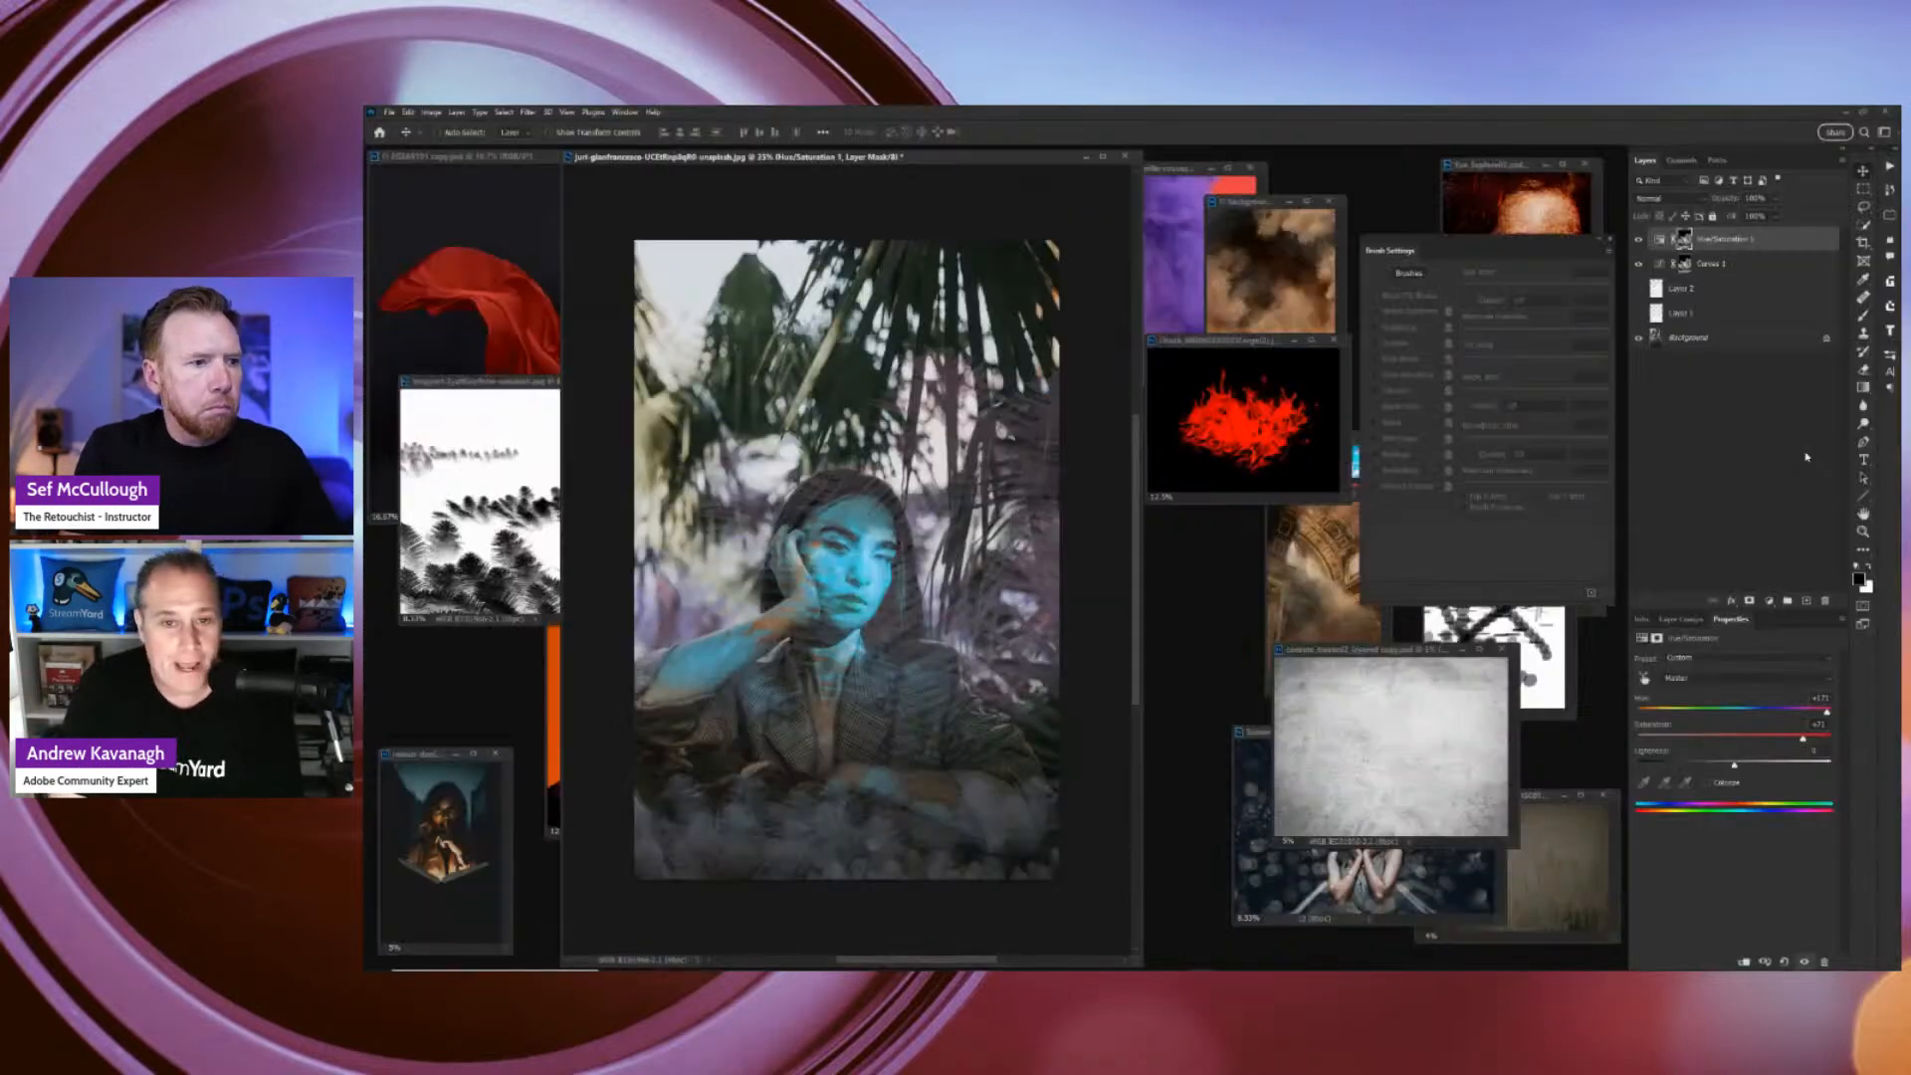
Shrink the portrait's document window, move it below the man's portrait, and place the black fern painting's window over the city street image.
{"action": "key", "text": "ctrl+minus"}
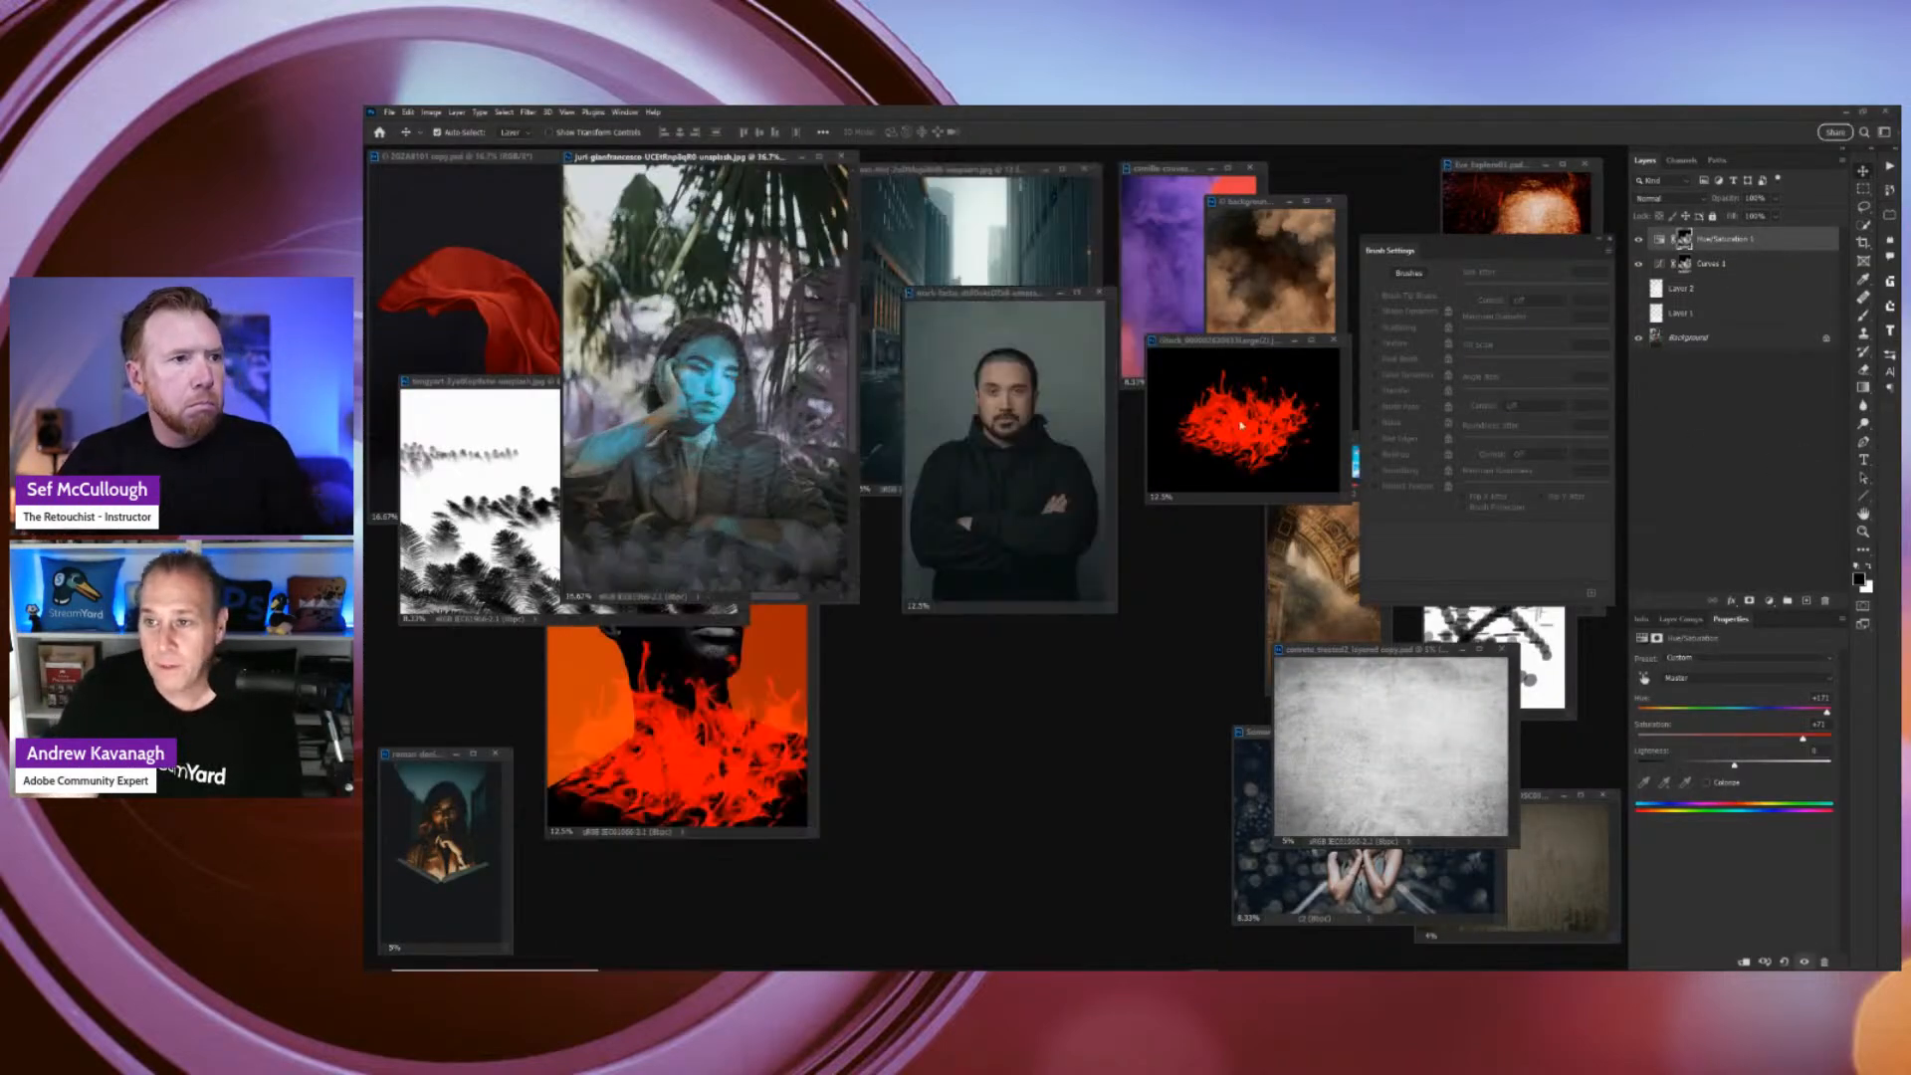
{"action": "left_click_drag", "start_coordinate": [756, 157], "coordinate": [1055, 496]}
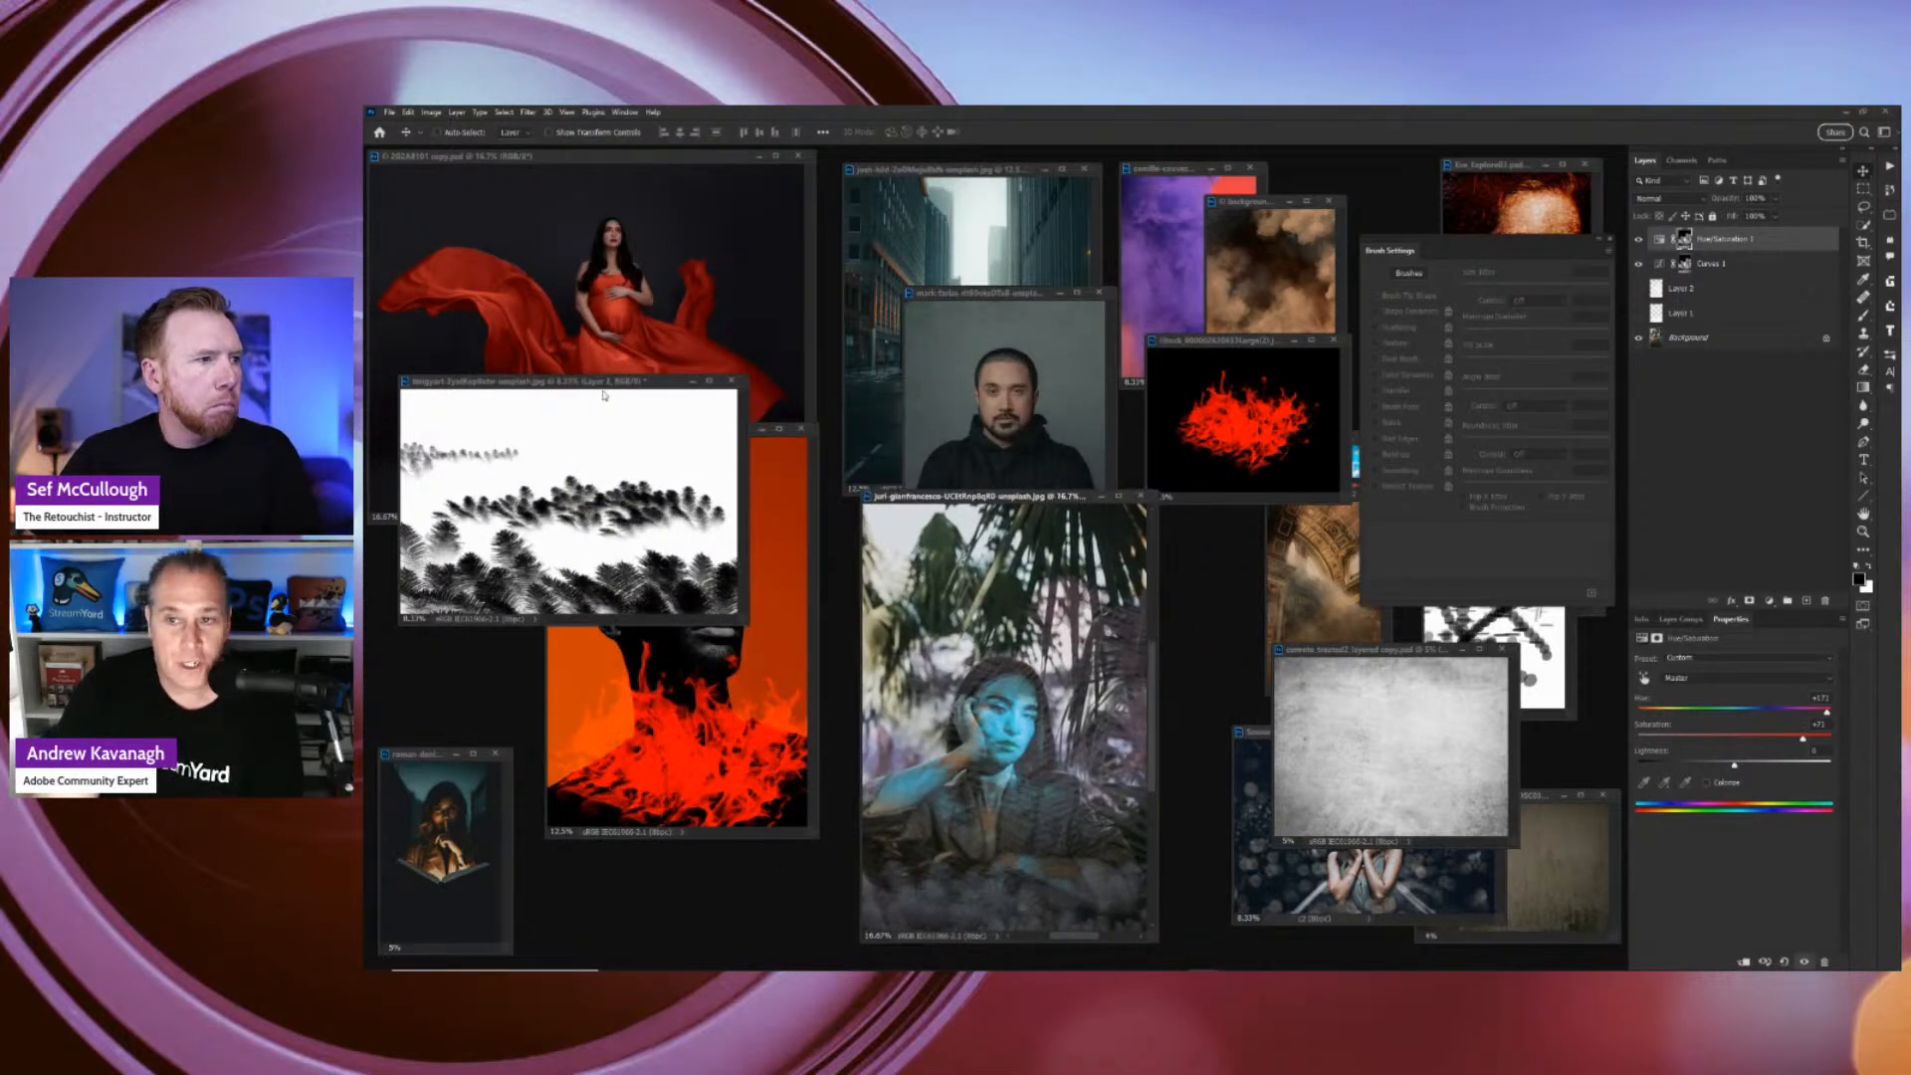
{"action": "left_click_drag", "start_coordinate": [609, 381], "coordinate": [970, 166]}
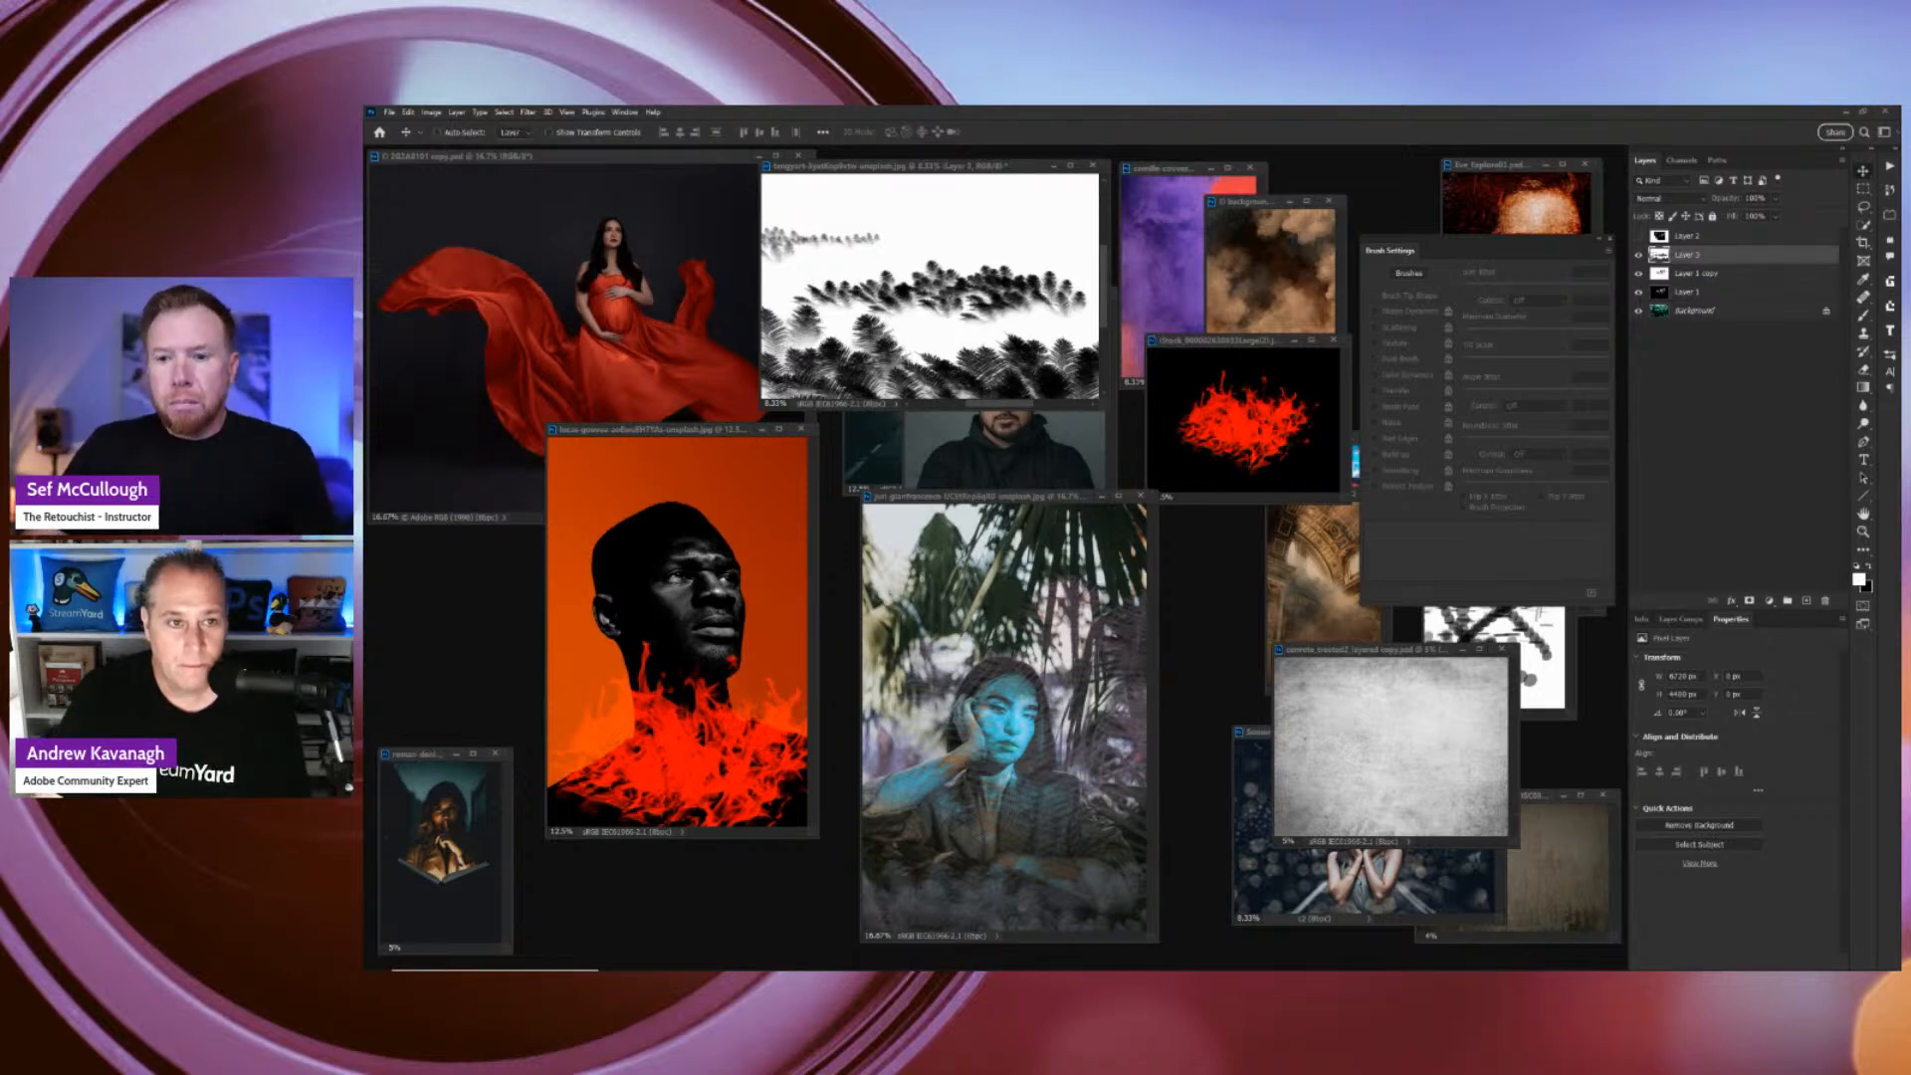
{"action": "key", "text": "super+d"}
{"action": "key", "text": "super+d"}
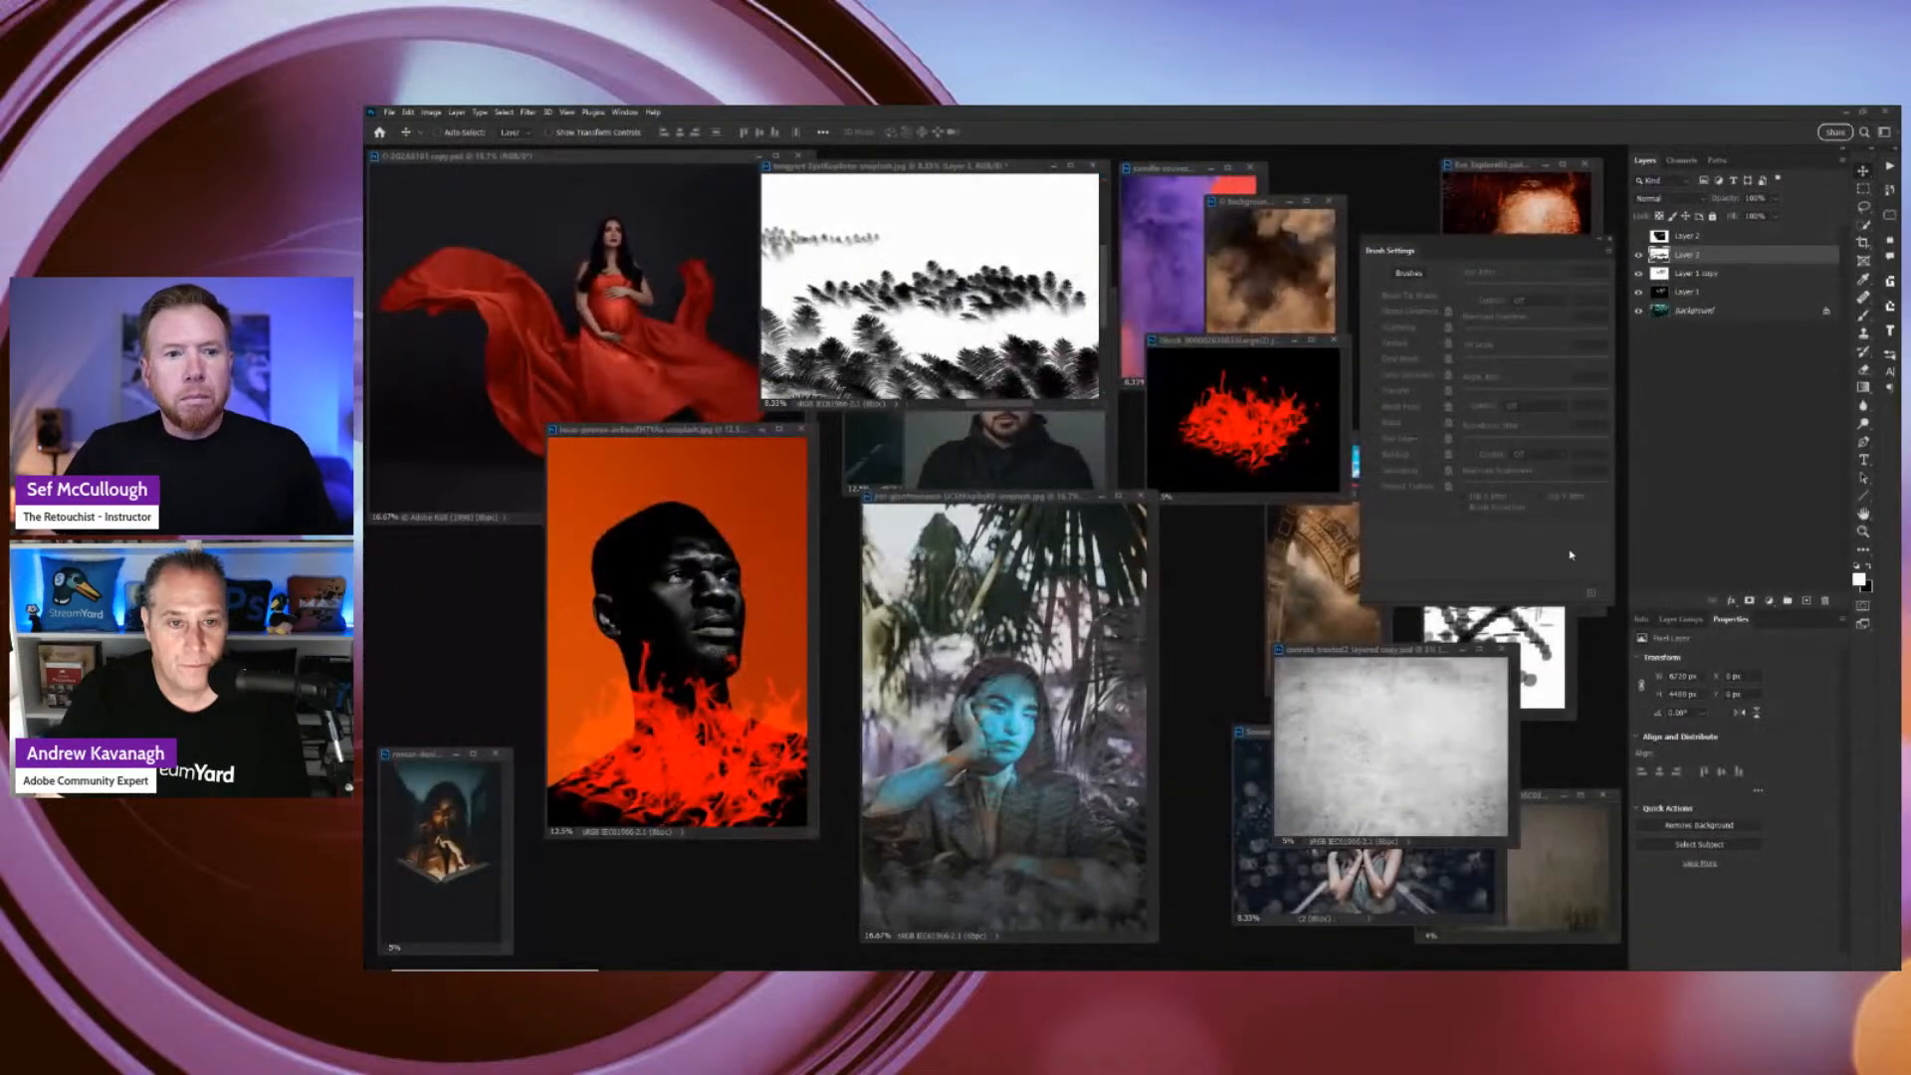
{"action": "left_click", "coordinate": [1672, 496]}
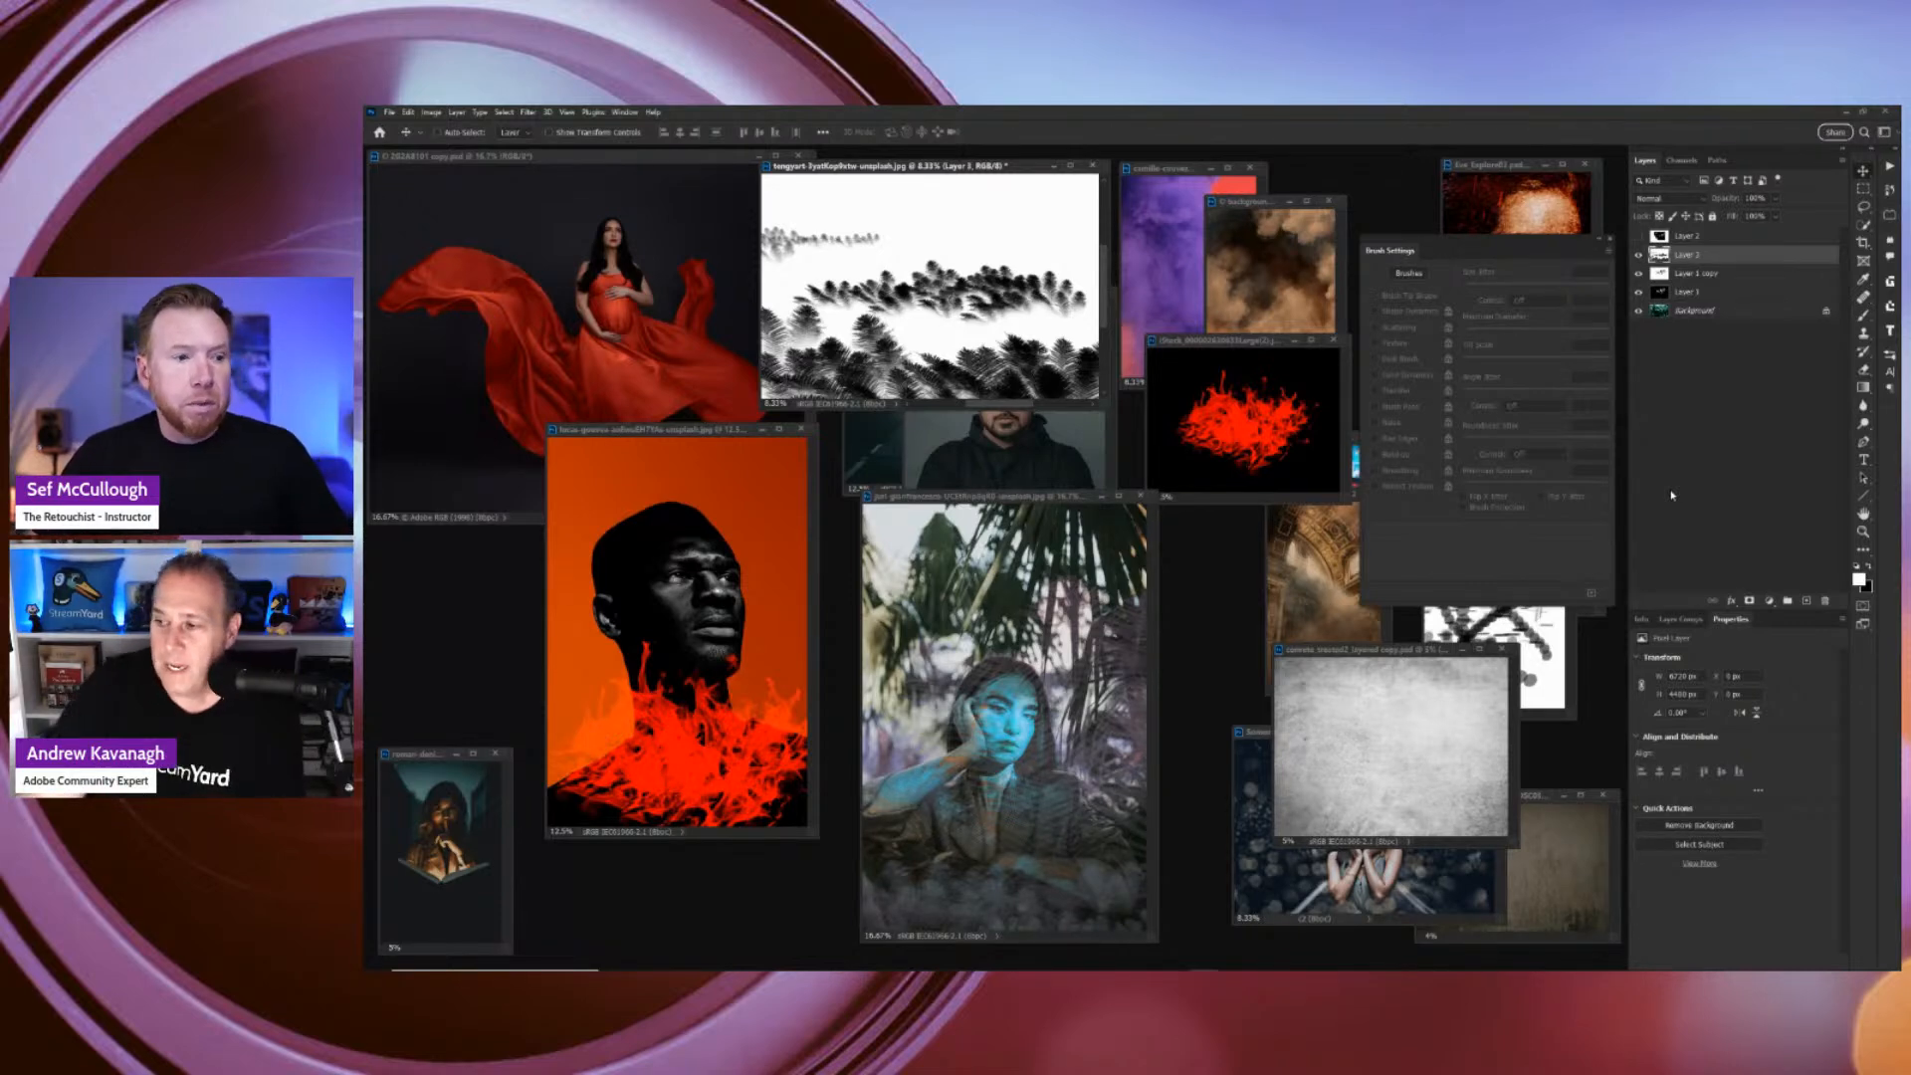
Bring the red dress photo to the front, enlarge it to 33.3%, and reposition its document window.
{"action": "left_click", "coordinate": [1049, 497]}
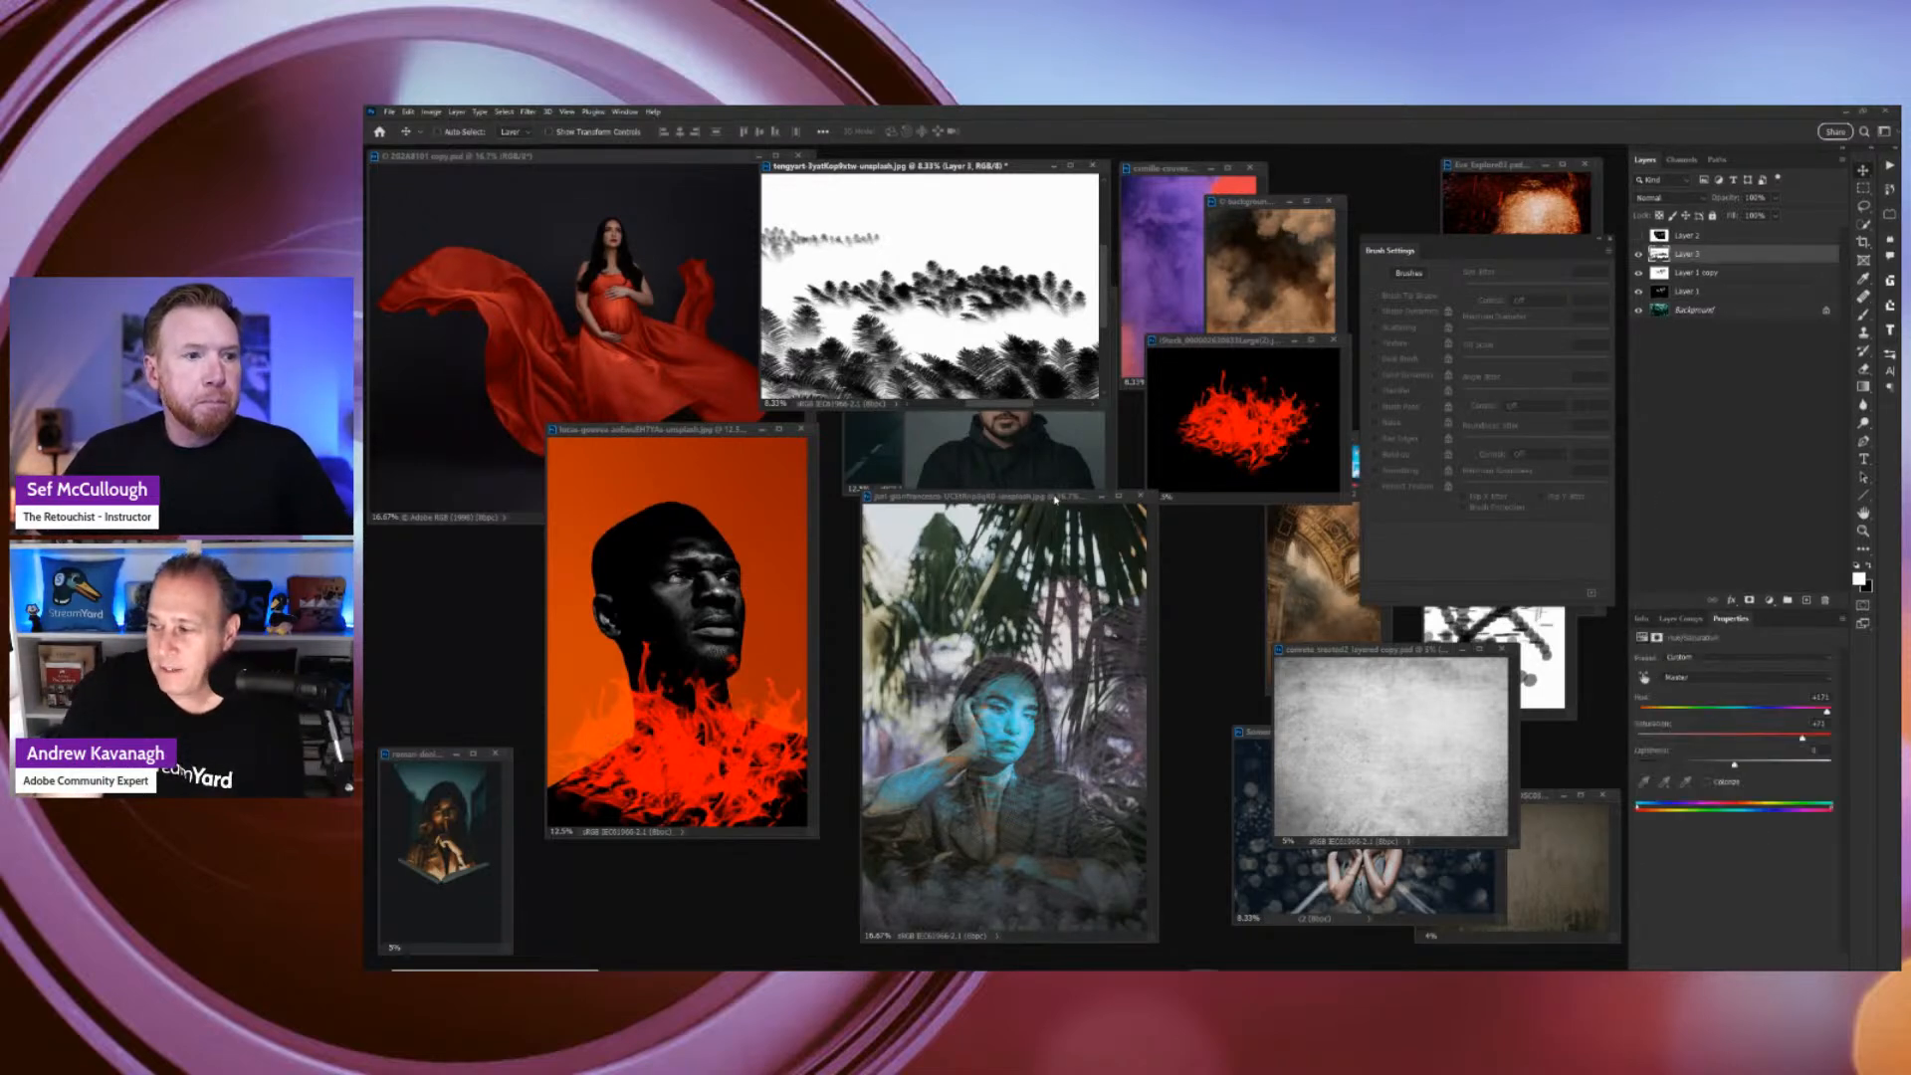
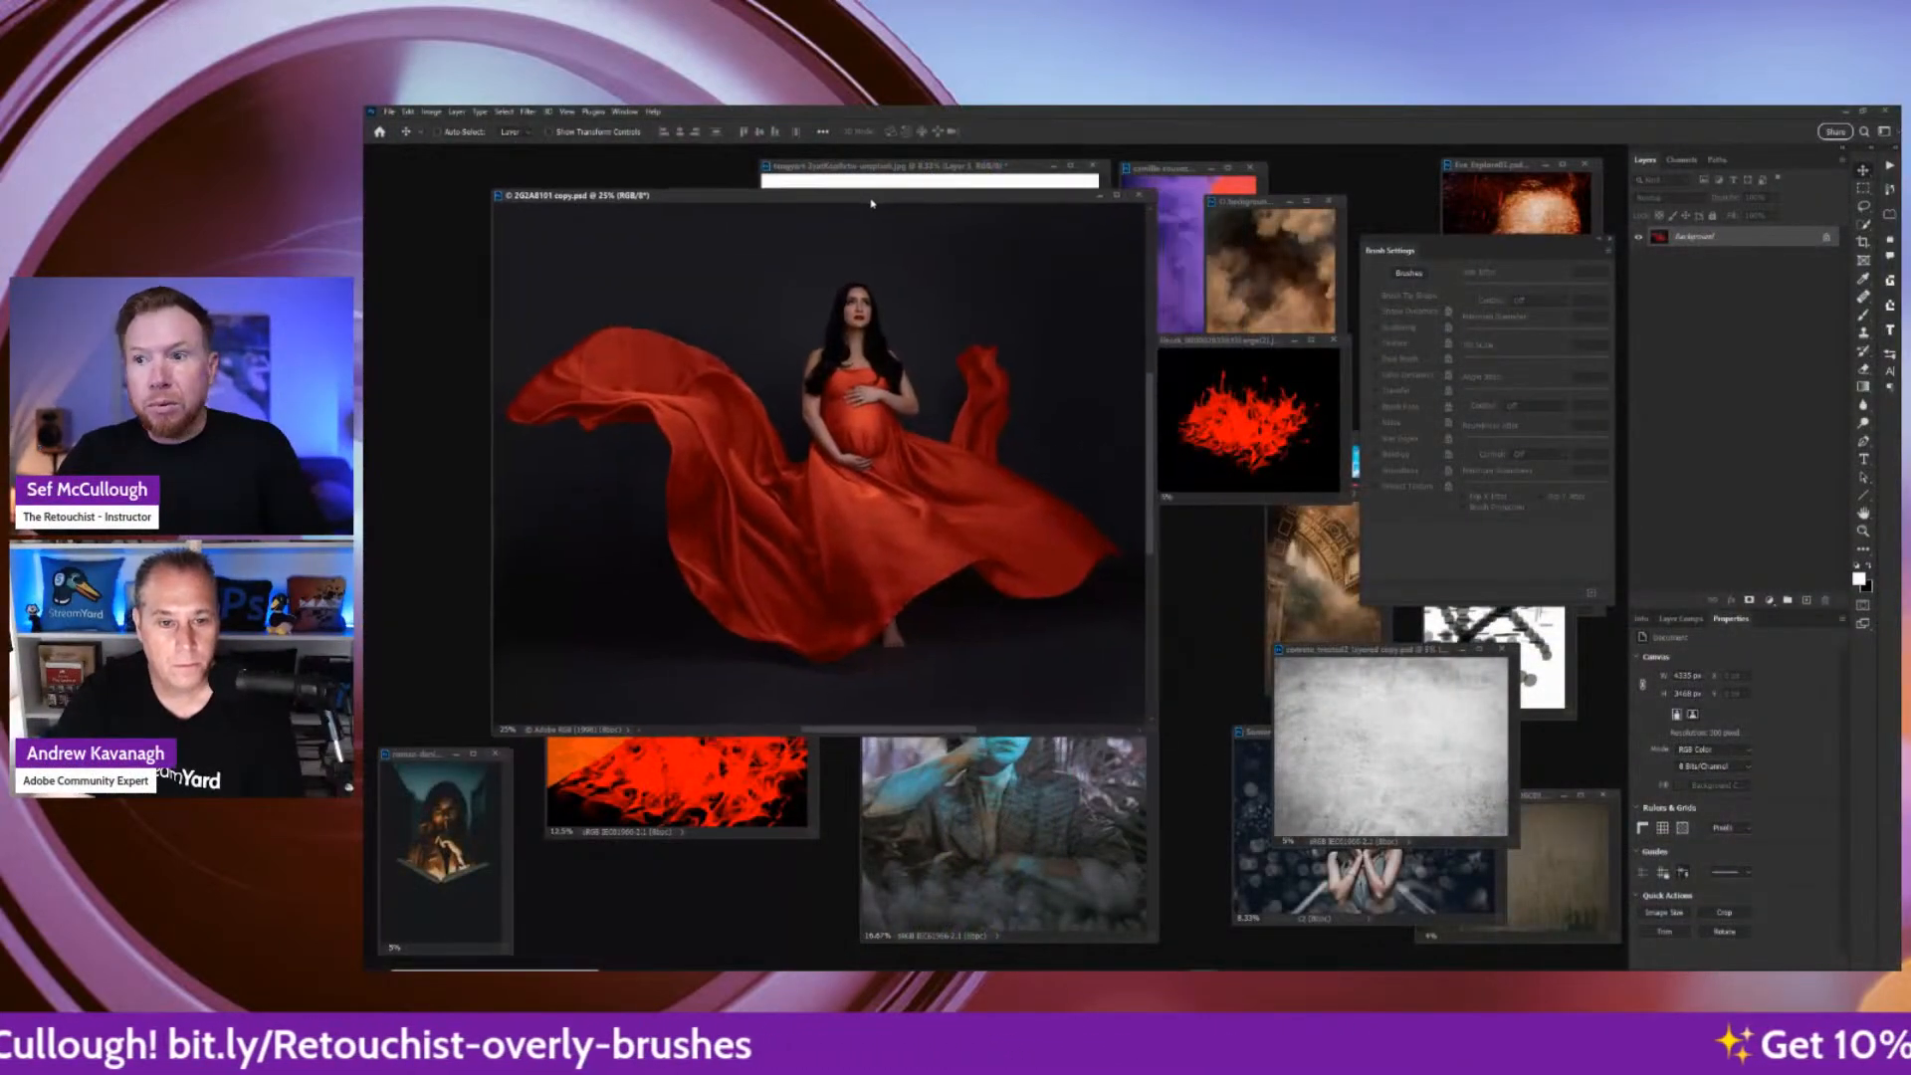
{"action": "key", "text": "ctrl+plus"}
{"action": "mouse_move", "coordinate": [1008, 196]}
{"action": "left_mouse_down"}
{"action": "mouse_move", "coordinate": [955, 176]}
{"action": "mouse_move", "coordinate": [974, 174]}
{"action": "left_mouse_up"}
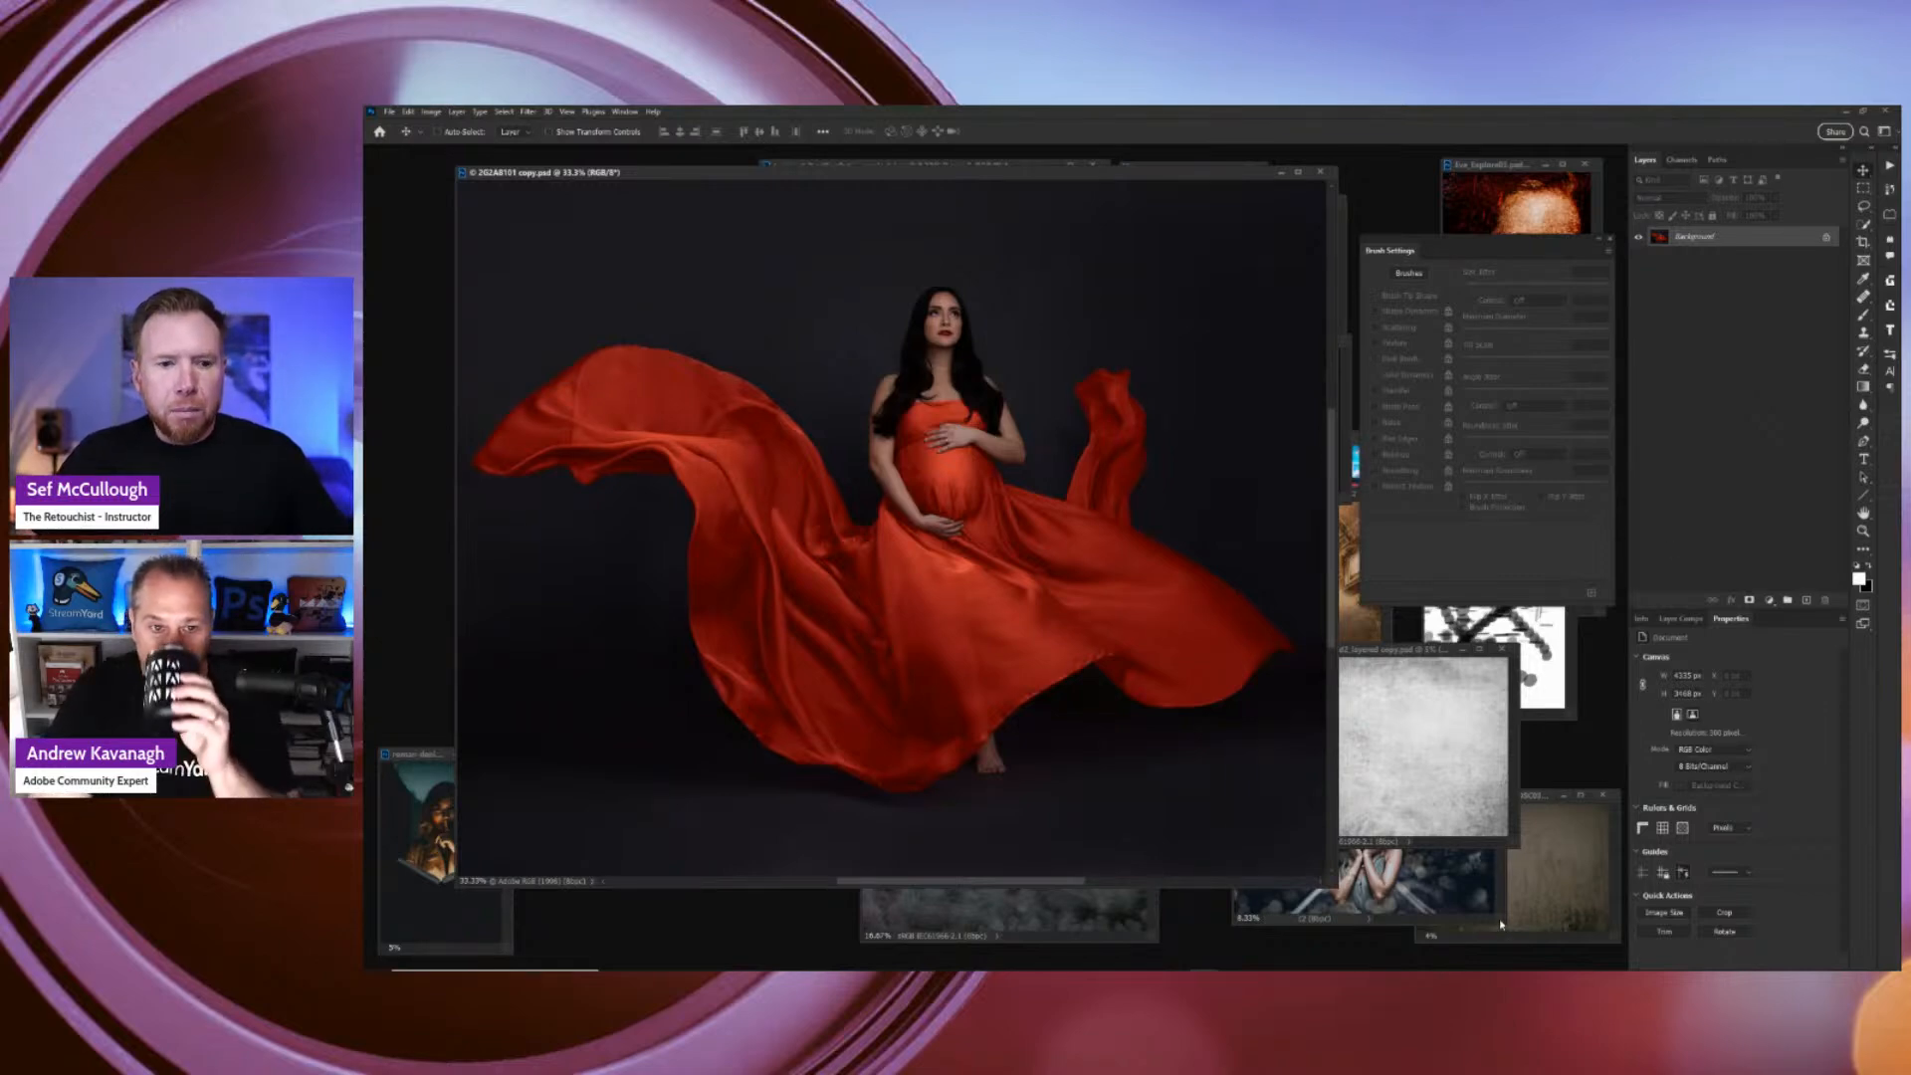
Bring the bokeh portrait document to the front, enlarge it to 50%, and frame the woman in view.
{"action": "left_click", "coordinate": [1444, 886]}
{"action": "left_click_drag", "start_coordinate": [1411, 728], "coordinate": [880, 291]}
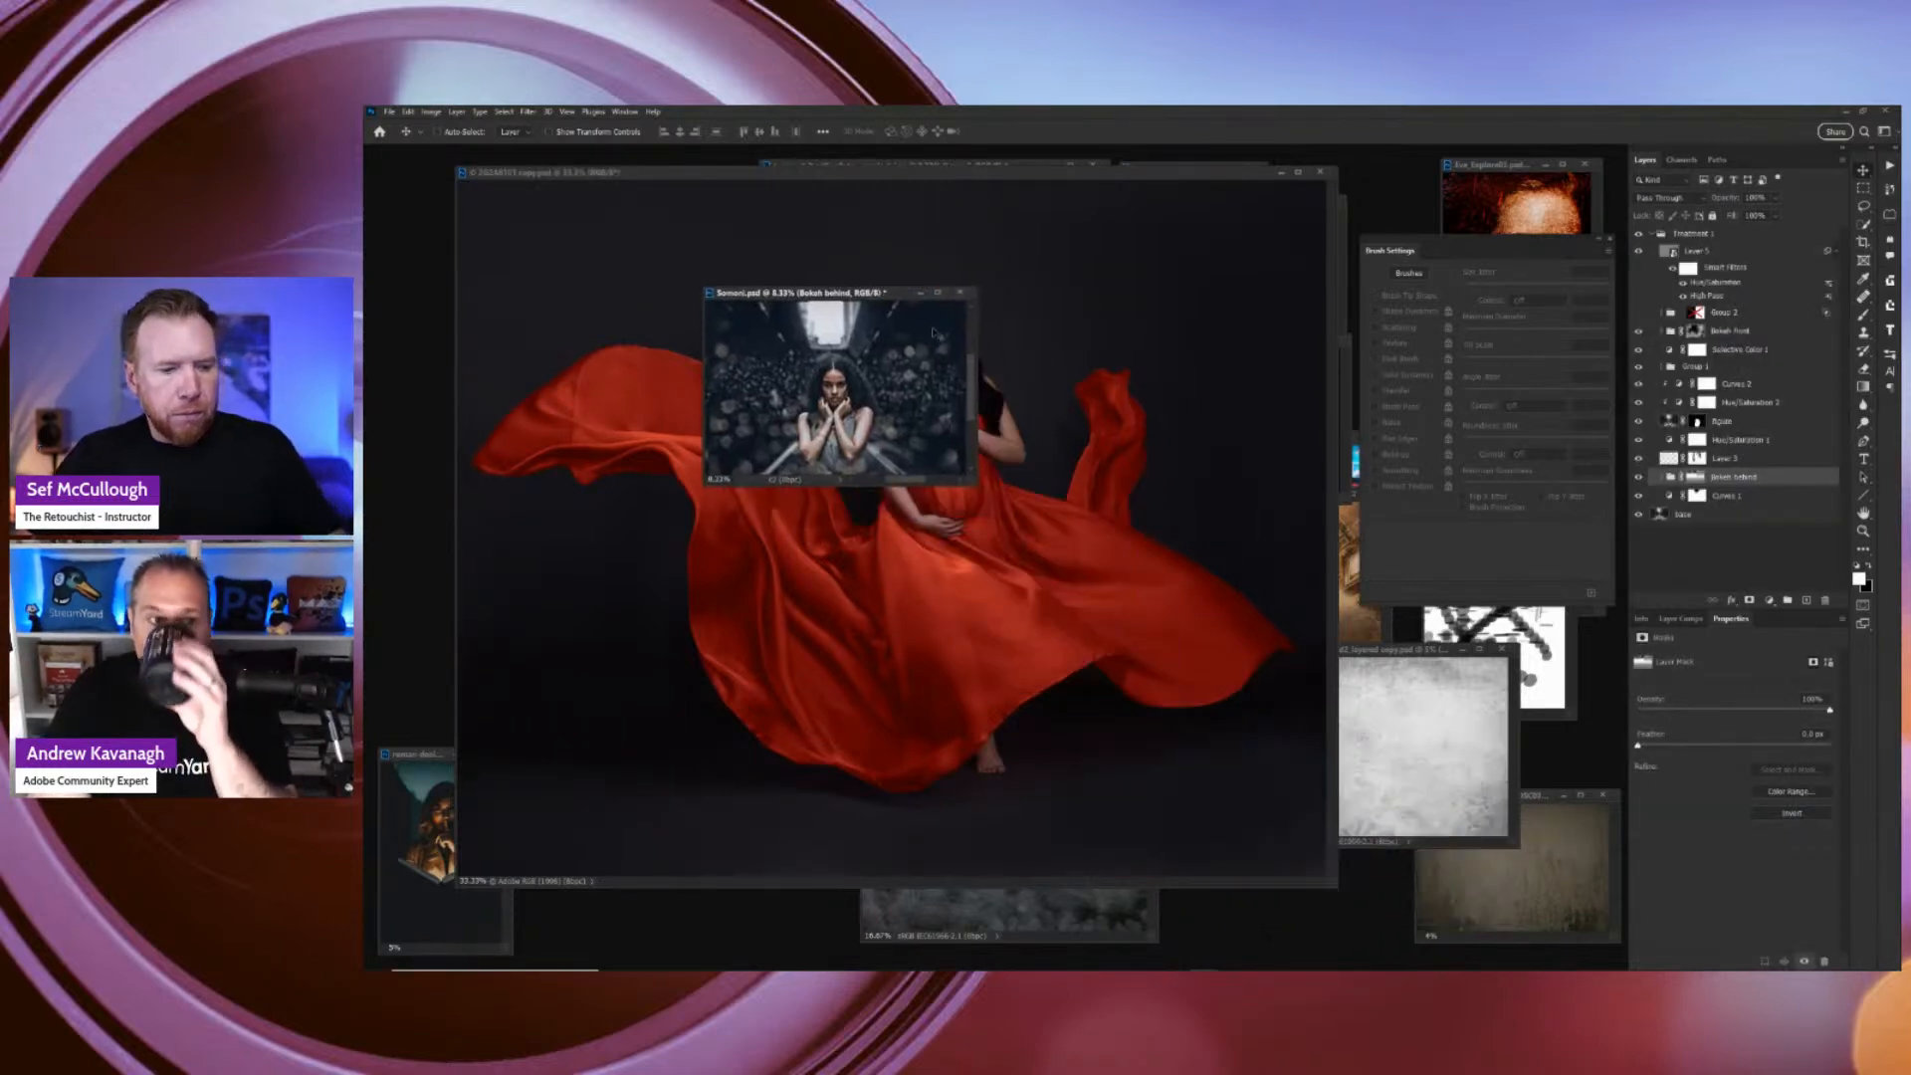
{"action": "key", "text": "ctrl+plus"}
{"action": "key", "text": "ctrl+plus"}
{"action": "key", "text": "ctrl+plus"}
{"action": "key", "text": "ctrl+plus"}
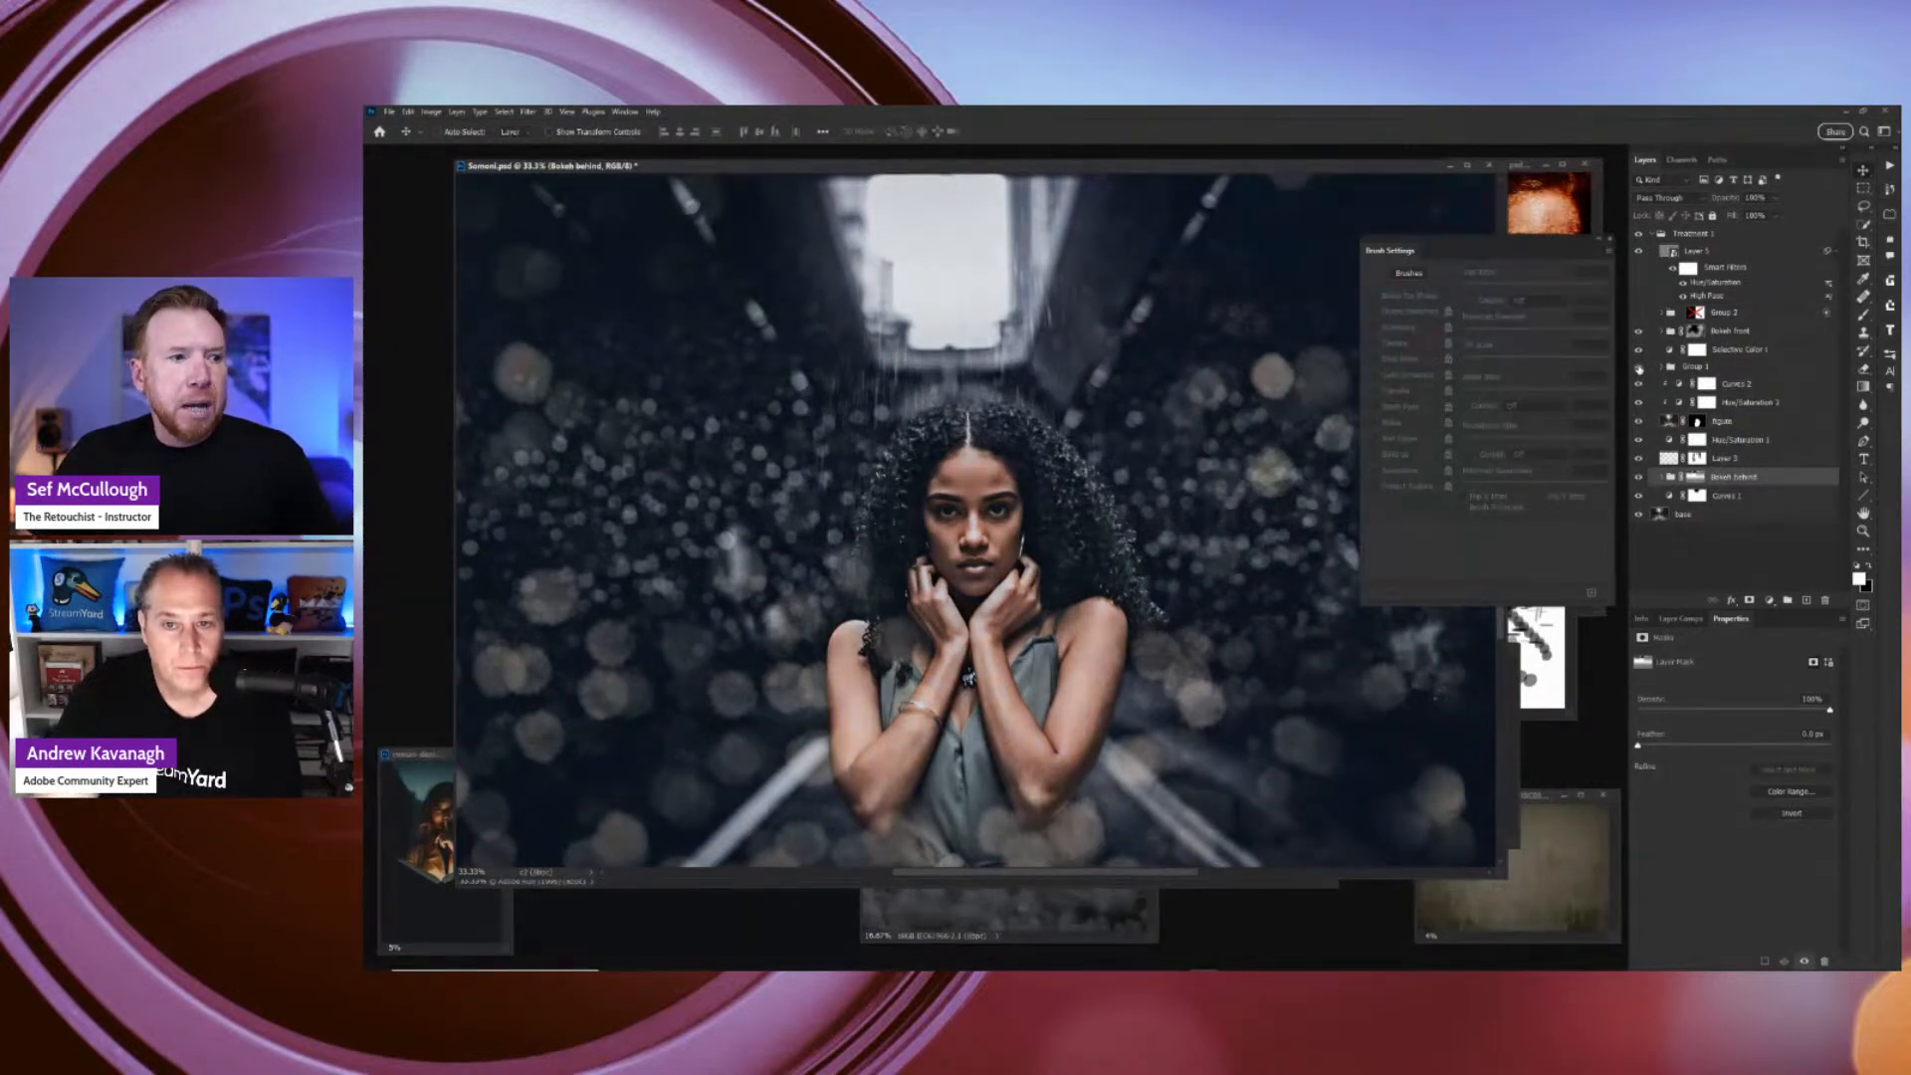
{"action": "key", "text": "ctrl+plus"}
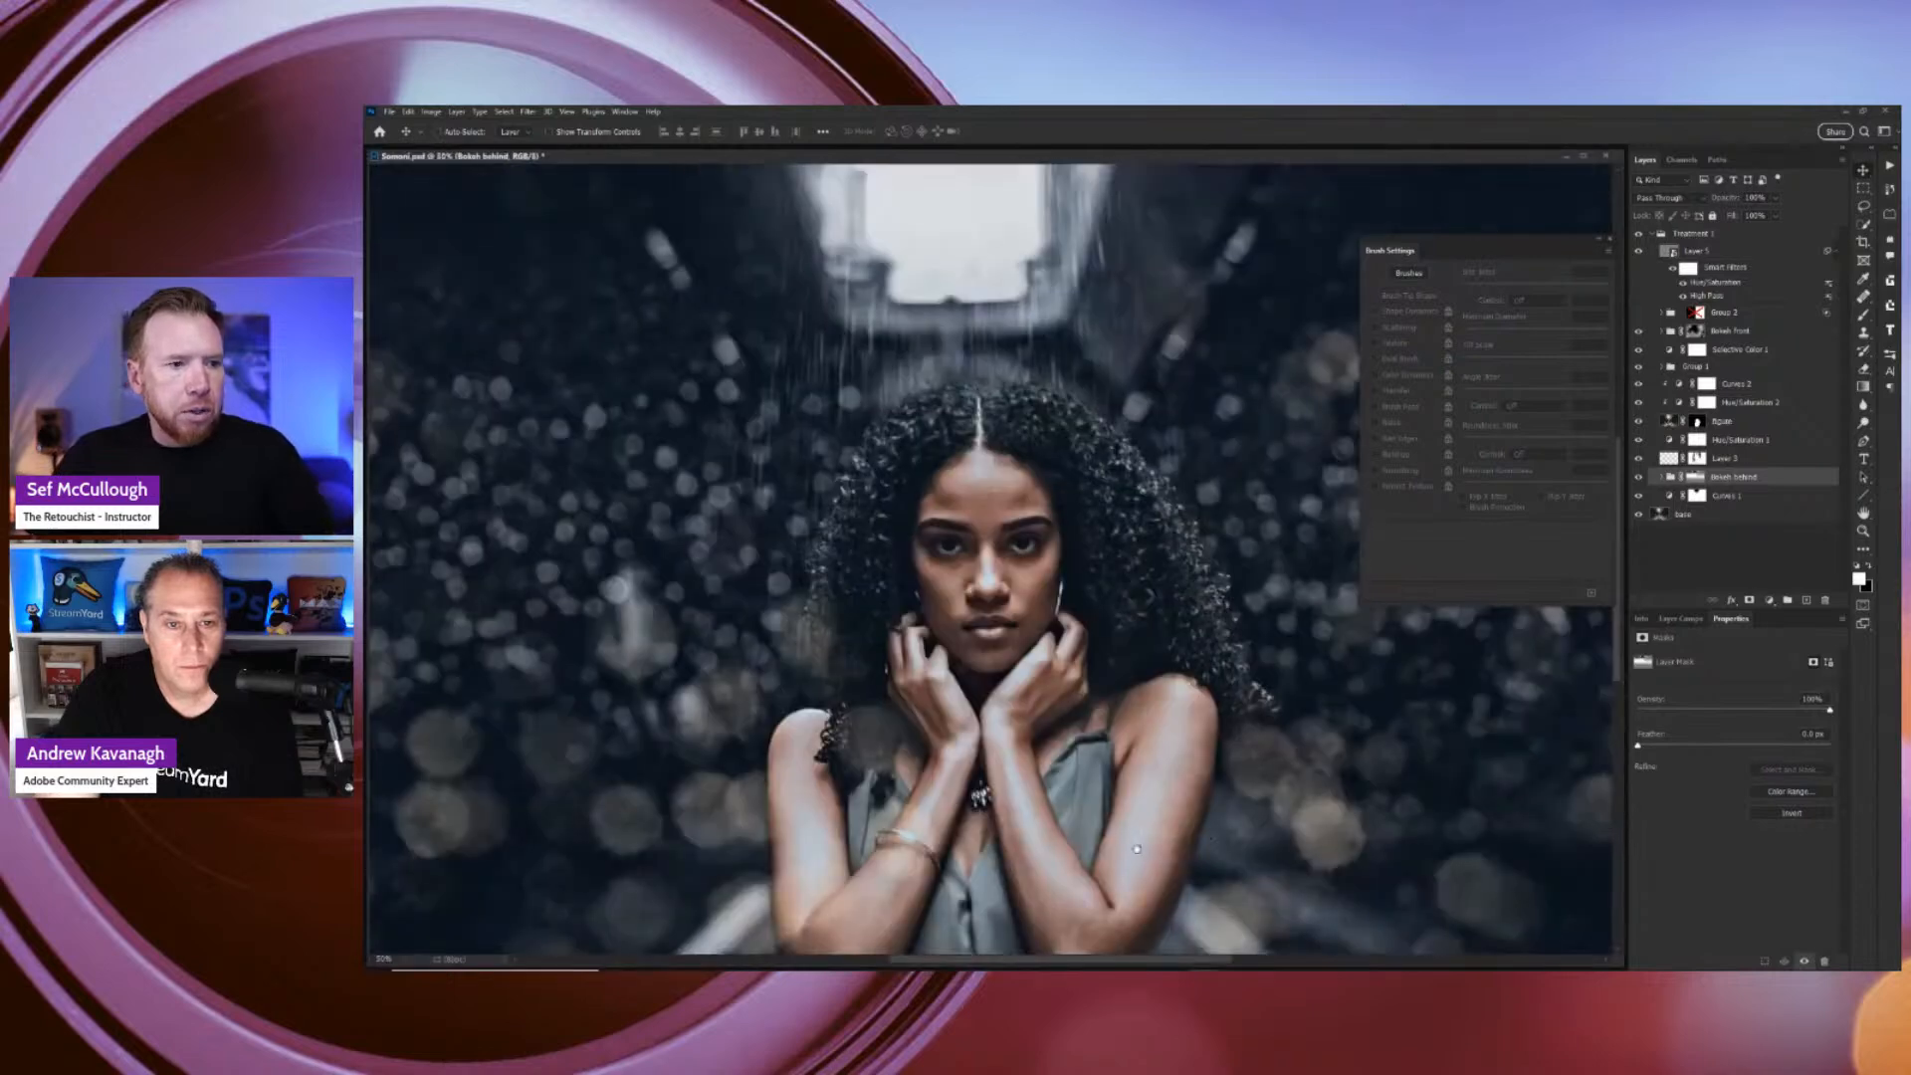
{"action": "left_click_drag", "start_coordinate": [1137, 849], "coordinate": [1122, 740]}
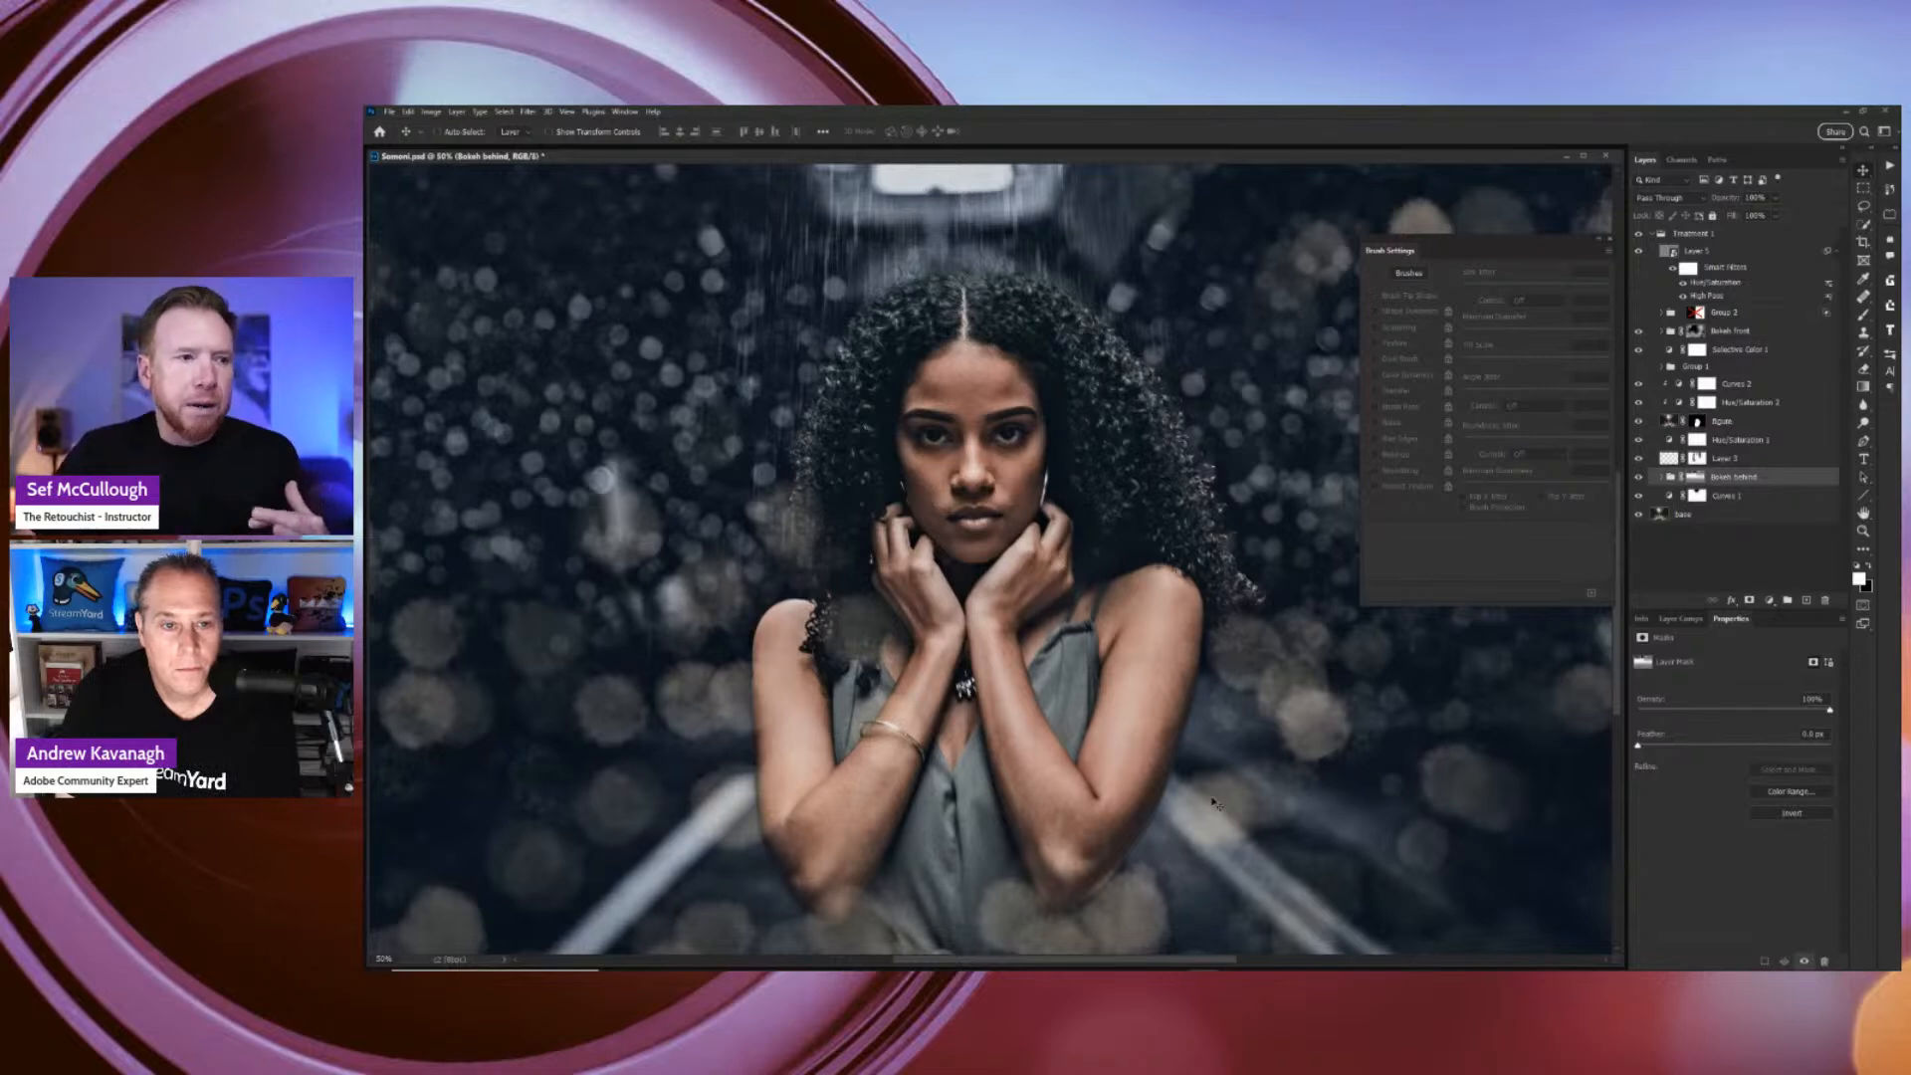
Compare the bokeh portrait with and without Group 1 by toggling the group's visibility.
{"action": "left_click", "coordinate": [1637, 367]}
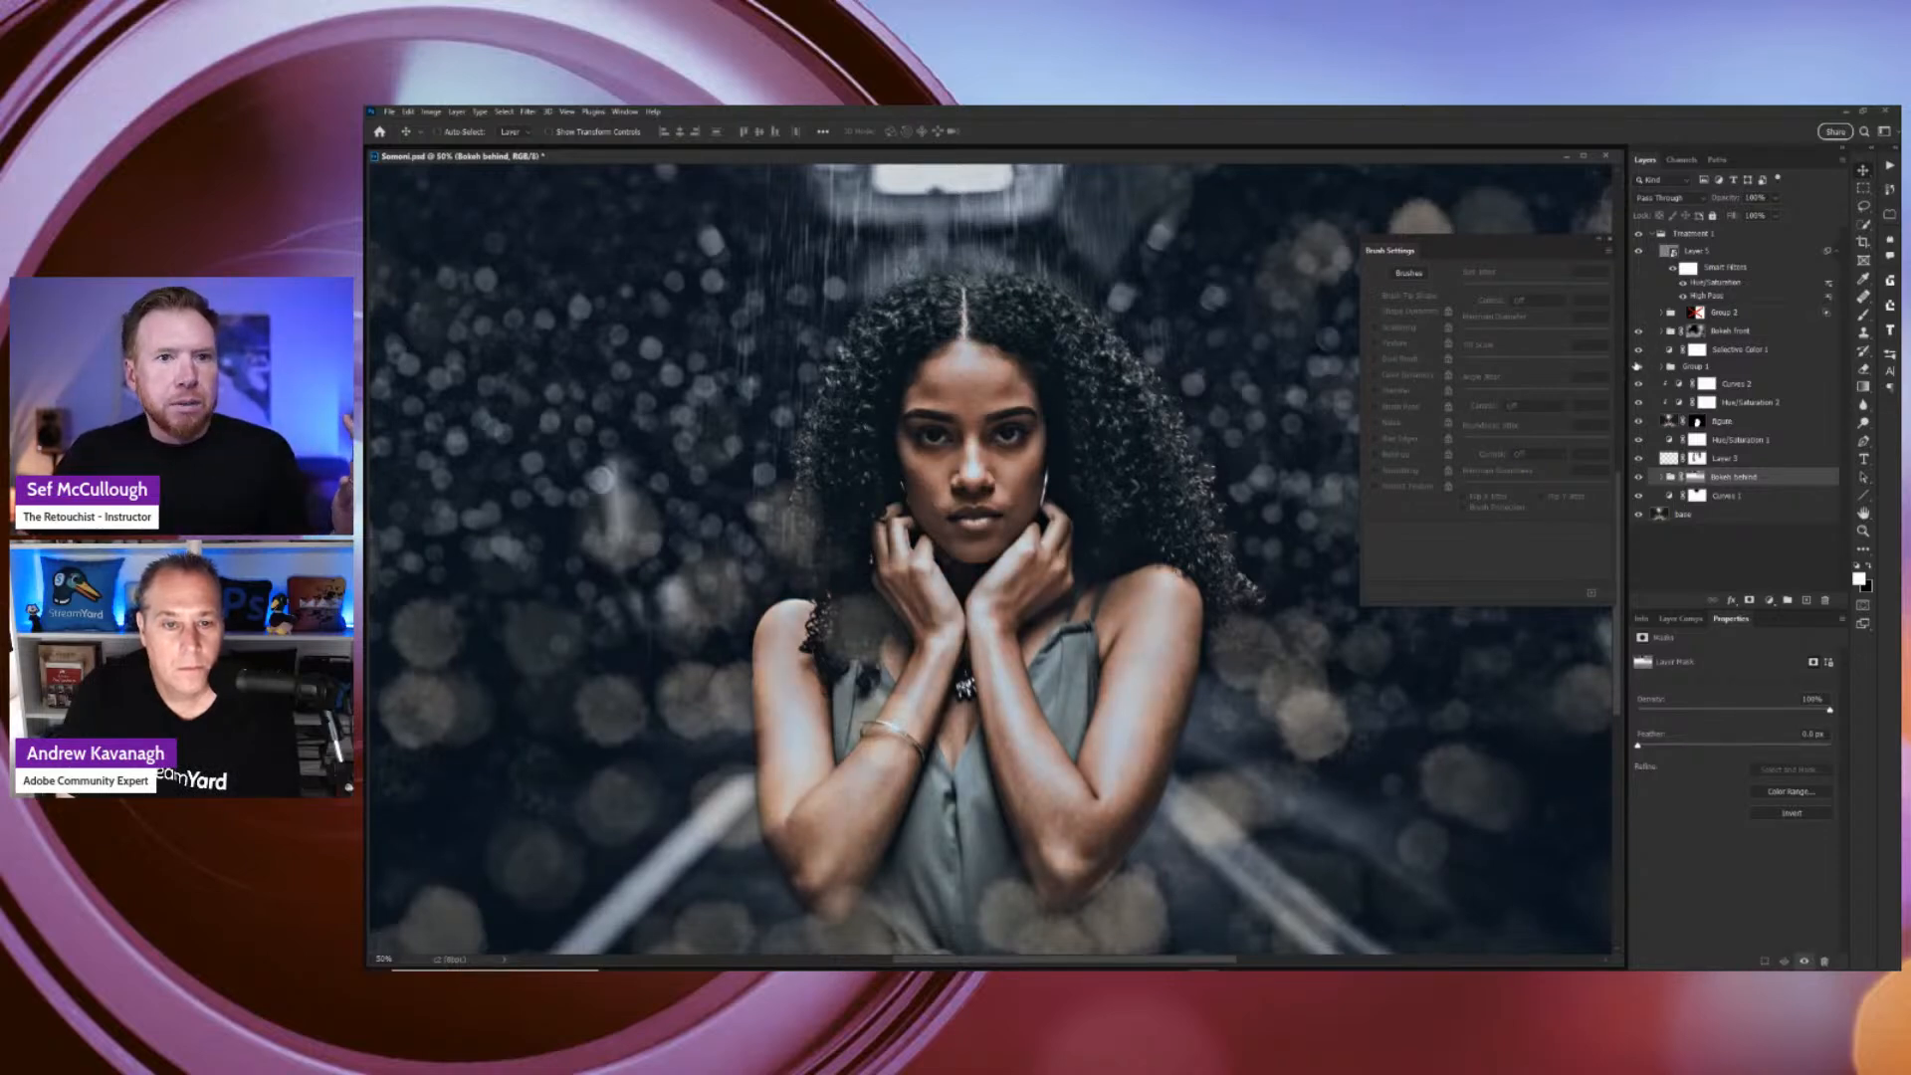
{"action": "left_click", "coordinate": [1637, 366]}
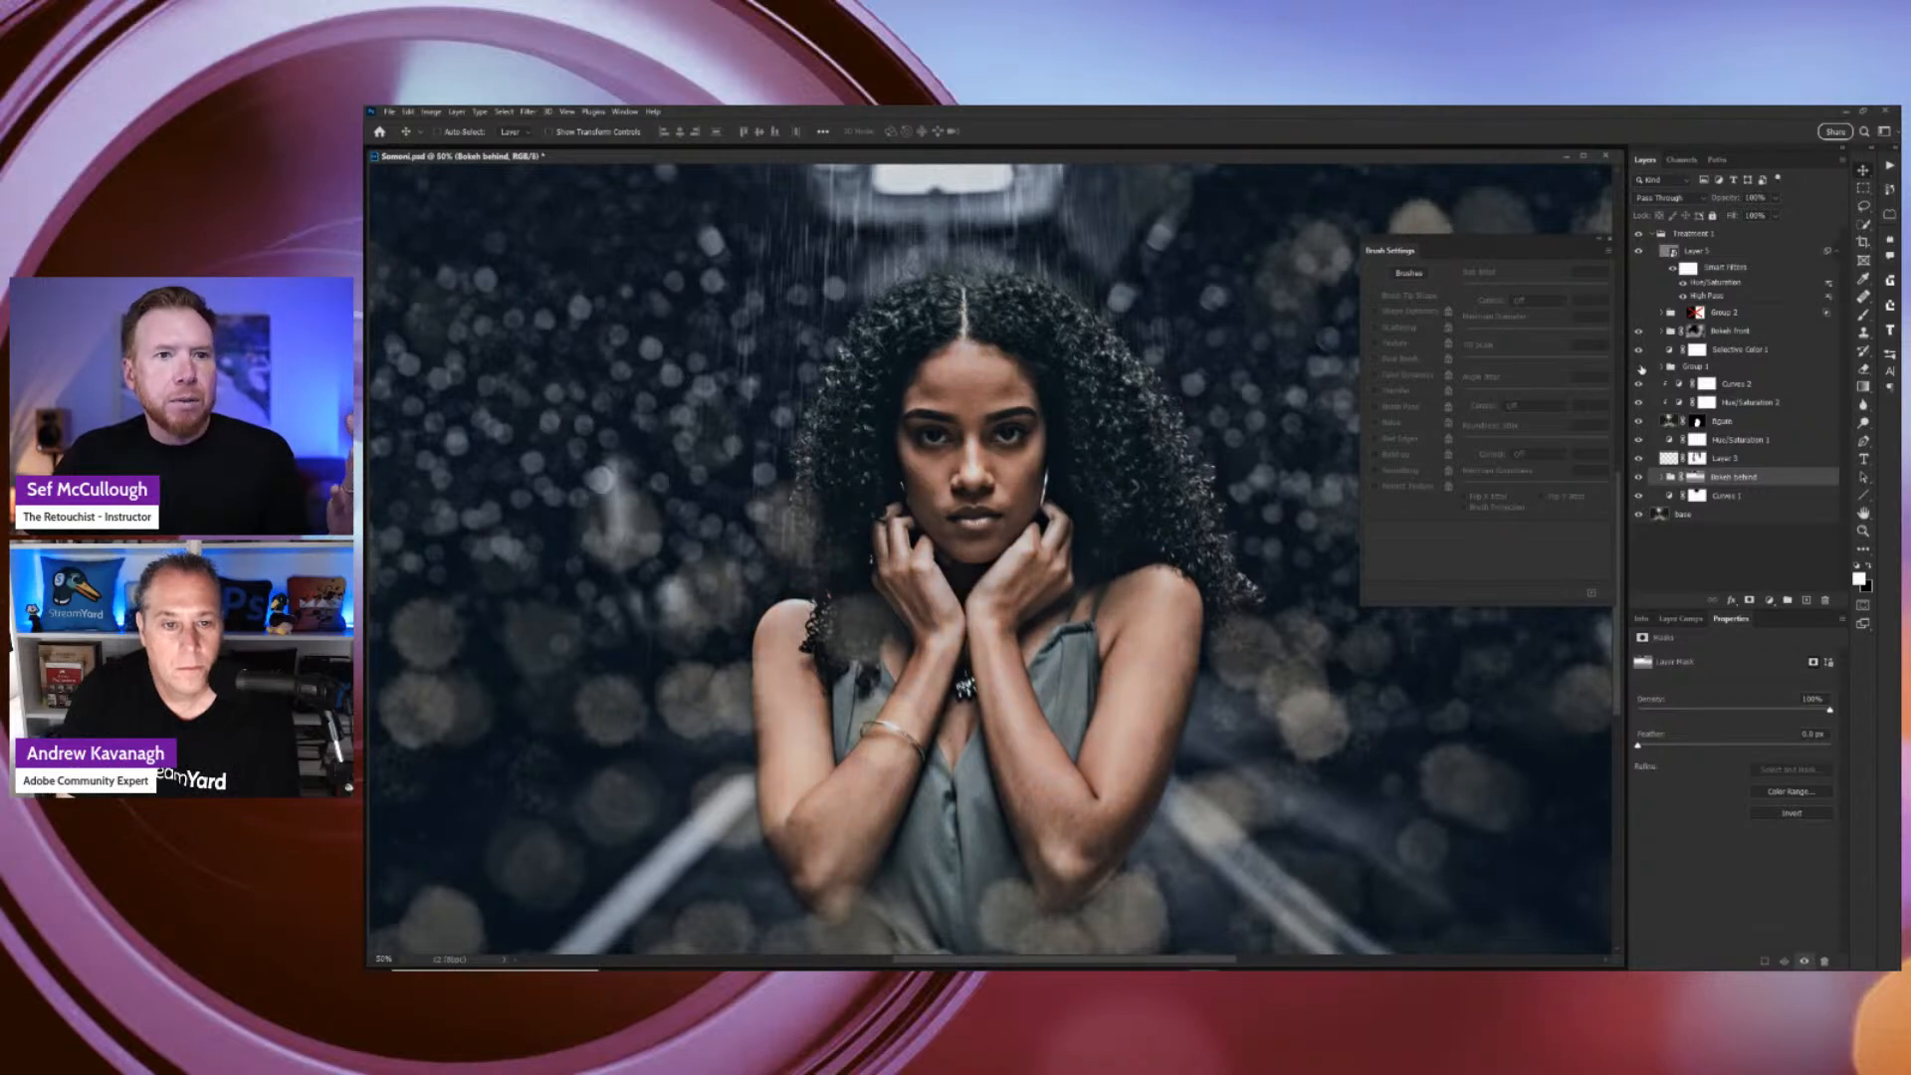
{"action": "left_click", "coordinate": [1638, 367]}
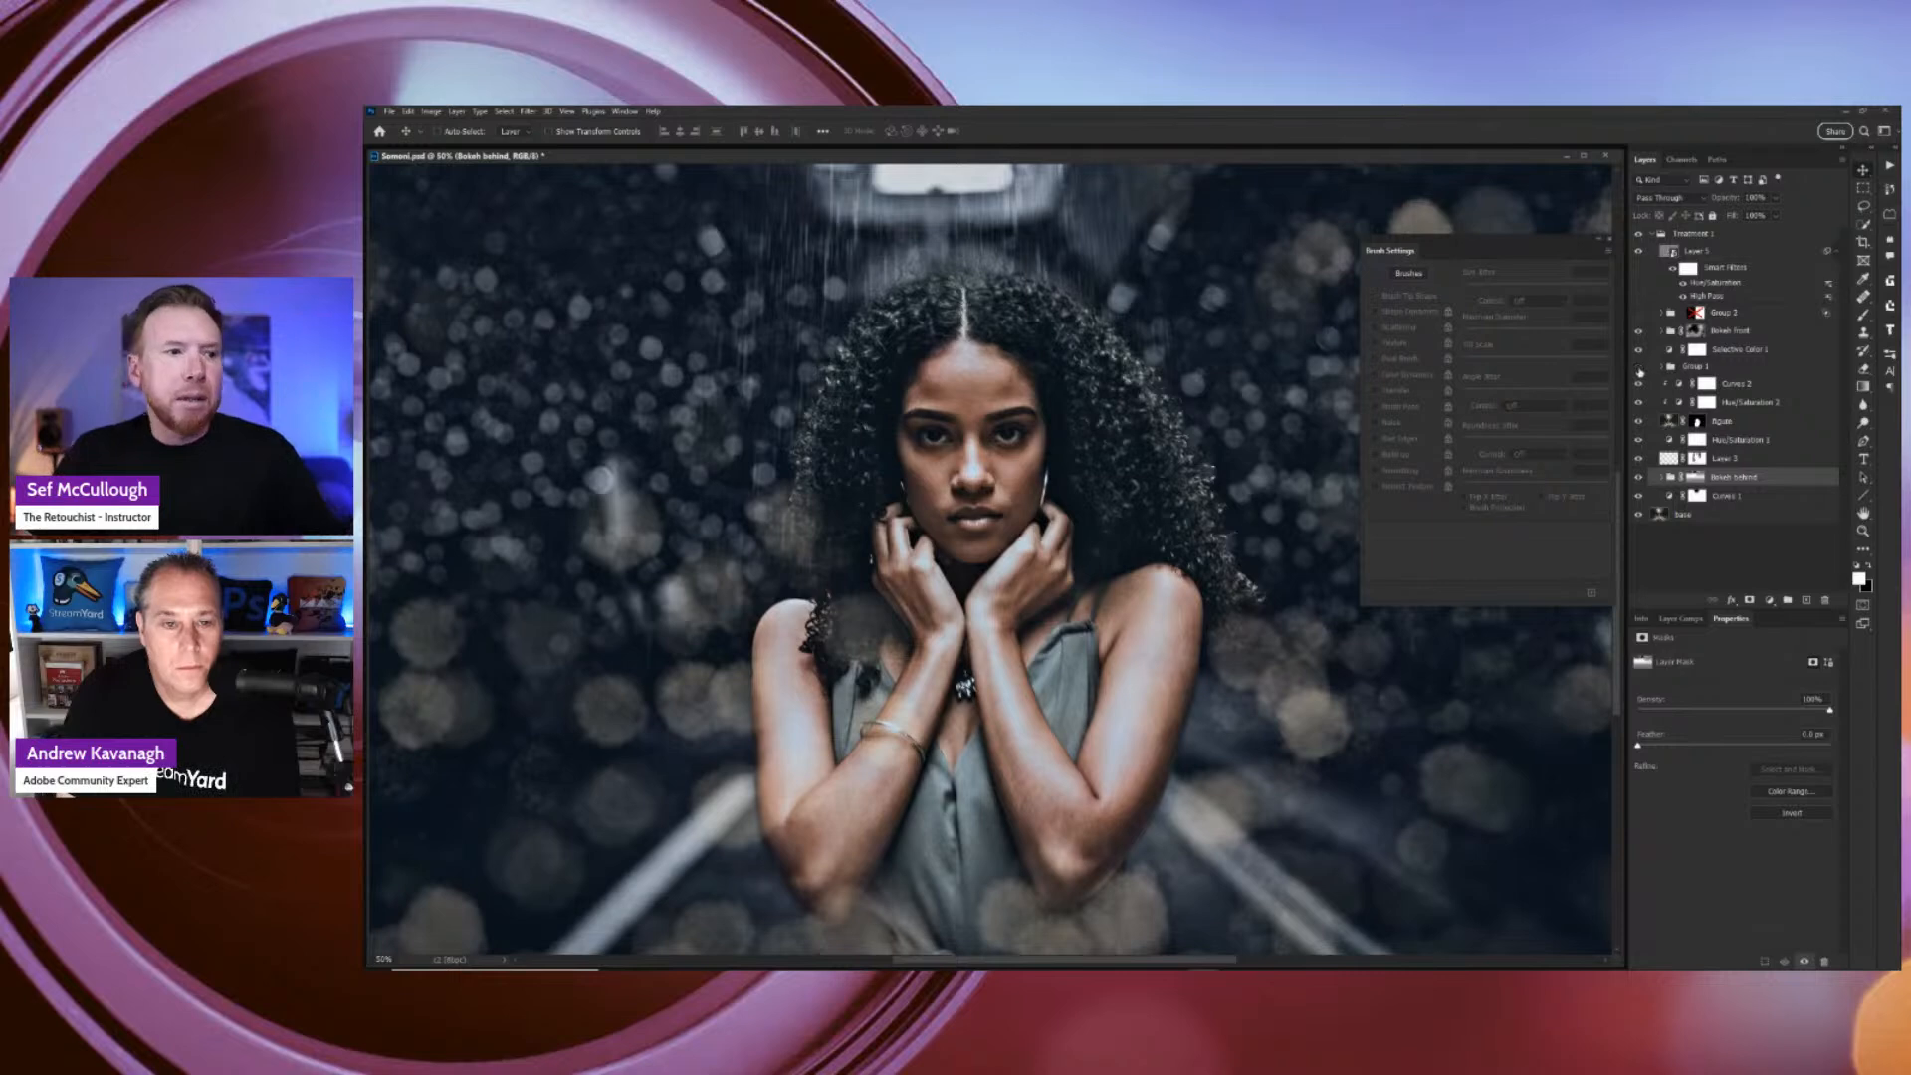
{"action": "left_click", "coordinate": [1638, 367]}
{"action": "left_click", "coordinate": [1639, 367]}
{"action": "left_click", "coordinate": [1639, 367]}
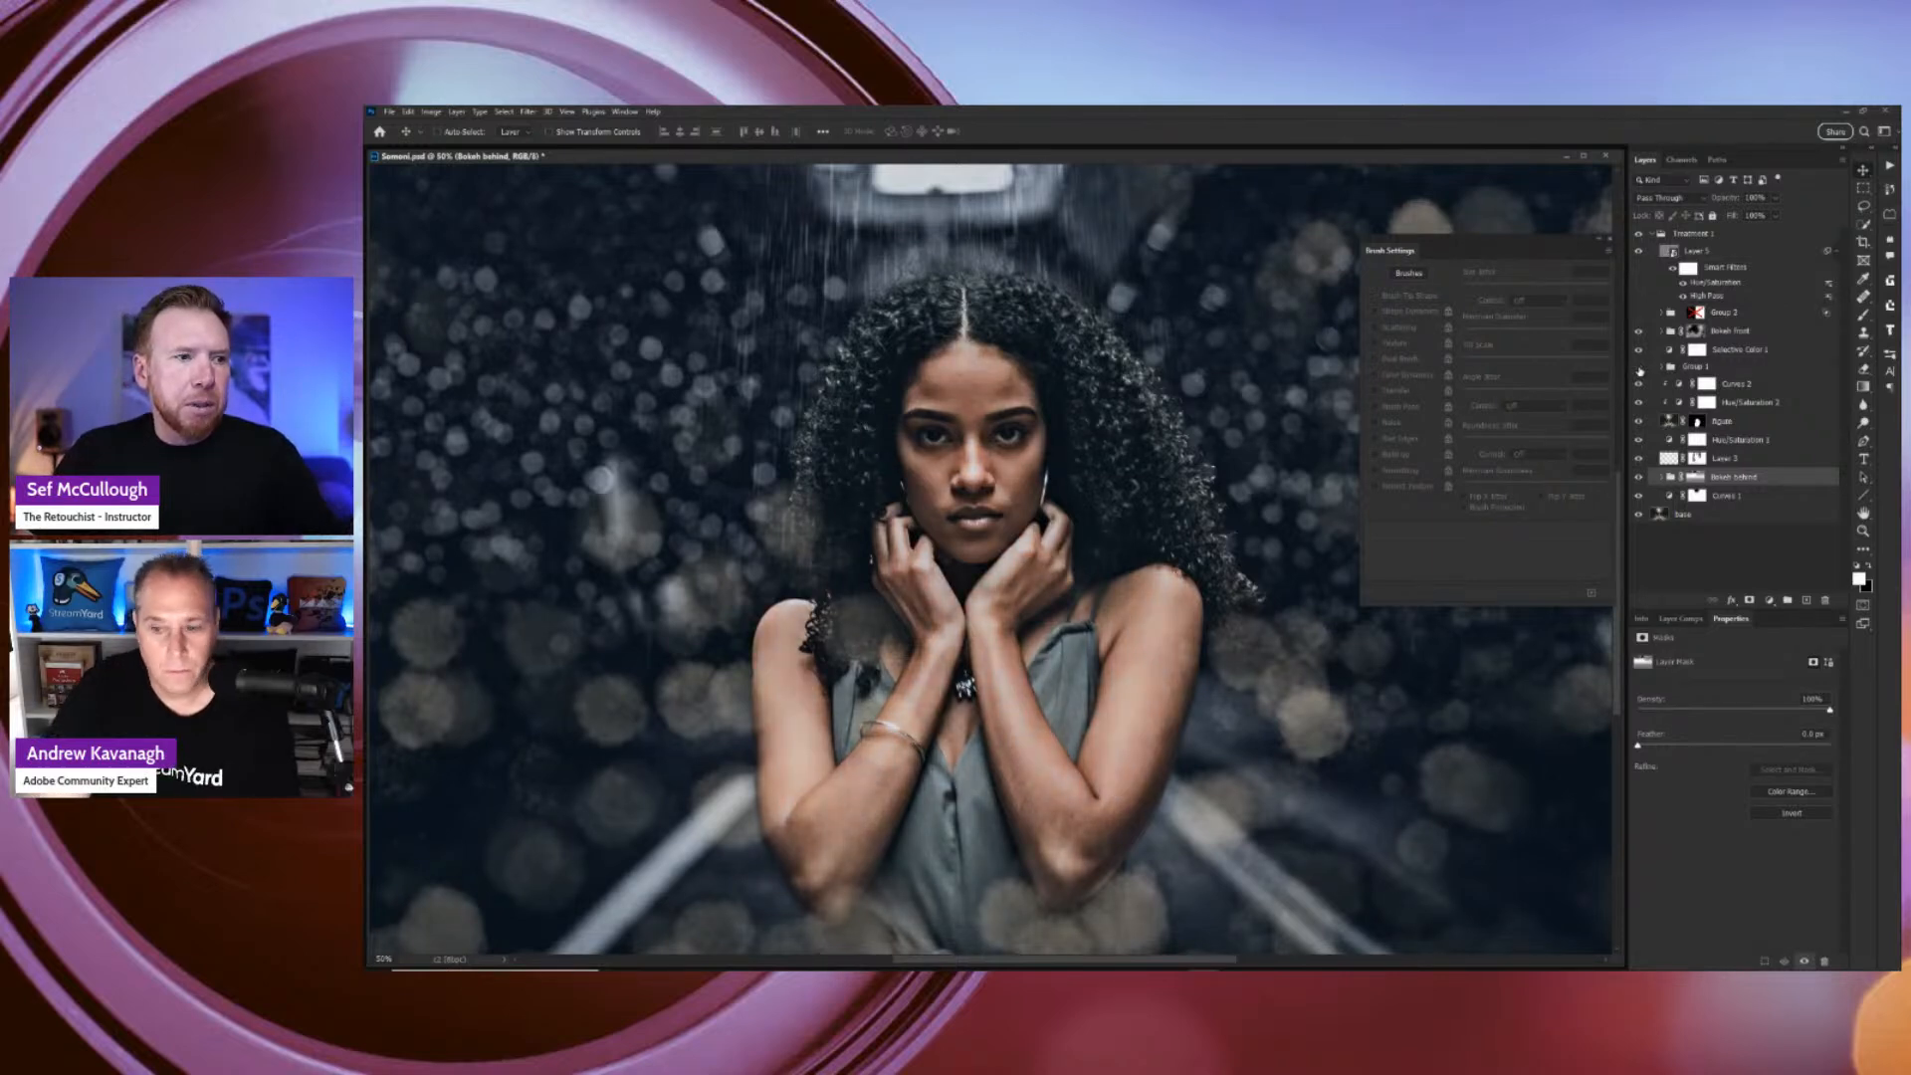
{"action": "left_click", "coordinate": [1639, 367]}
Shrink the bokeh portrait's document window to 16.7% and bring the red dress photo back to the front.
{"action": "key", "text": "ctrl+minus"}
{"action": "key", "text": "ctrl+minus"}
{"action": "key", "text": "ctrl+minus"}
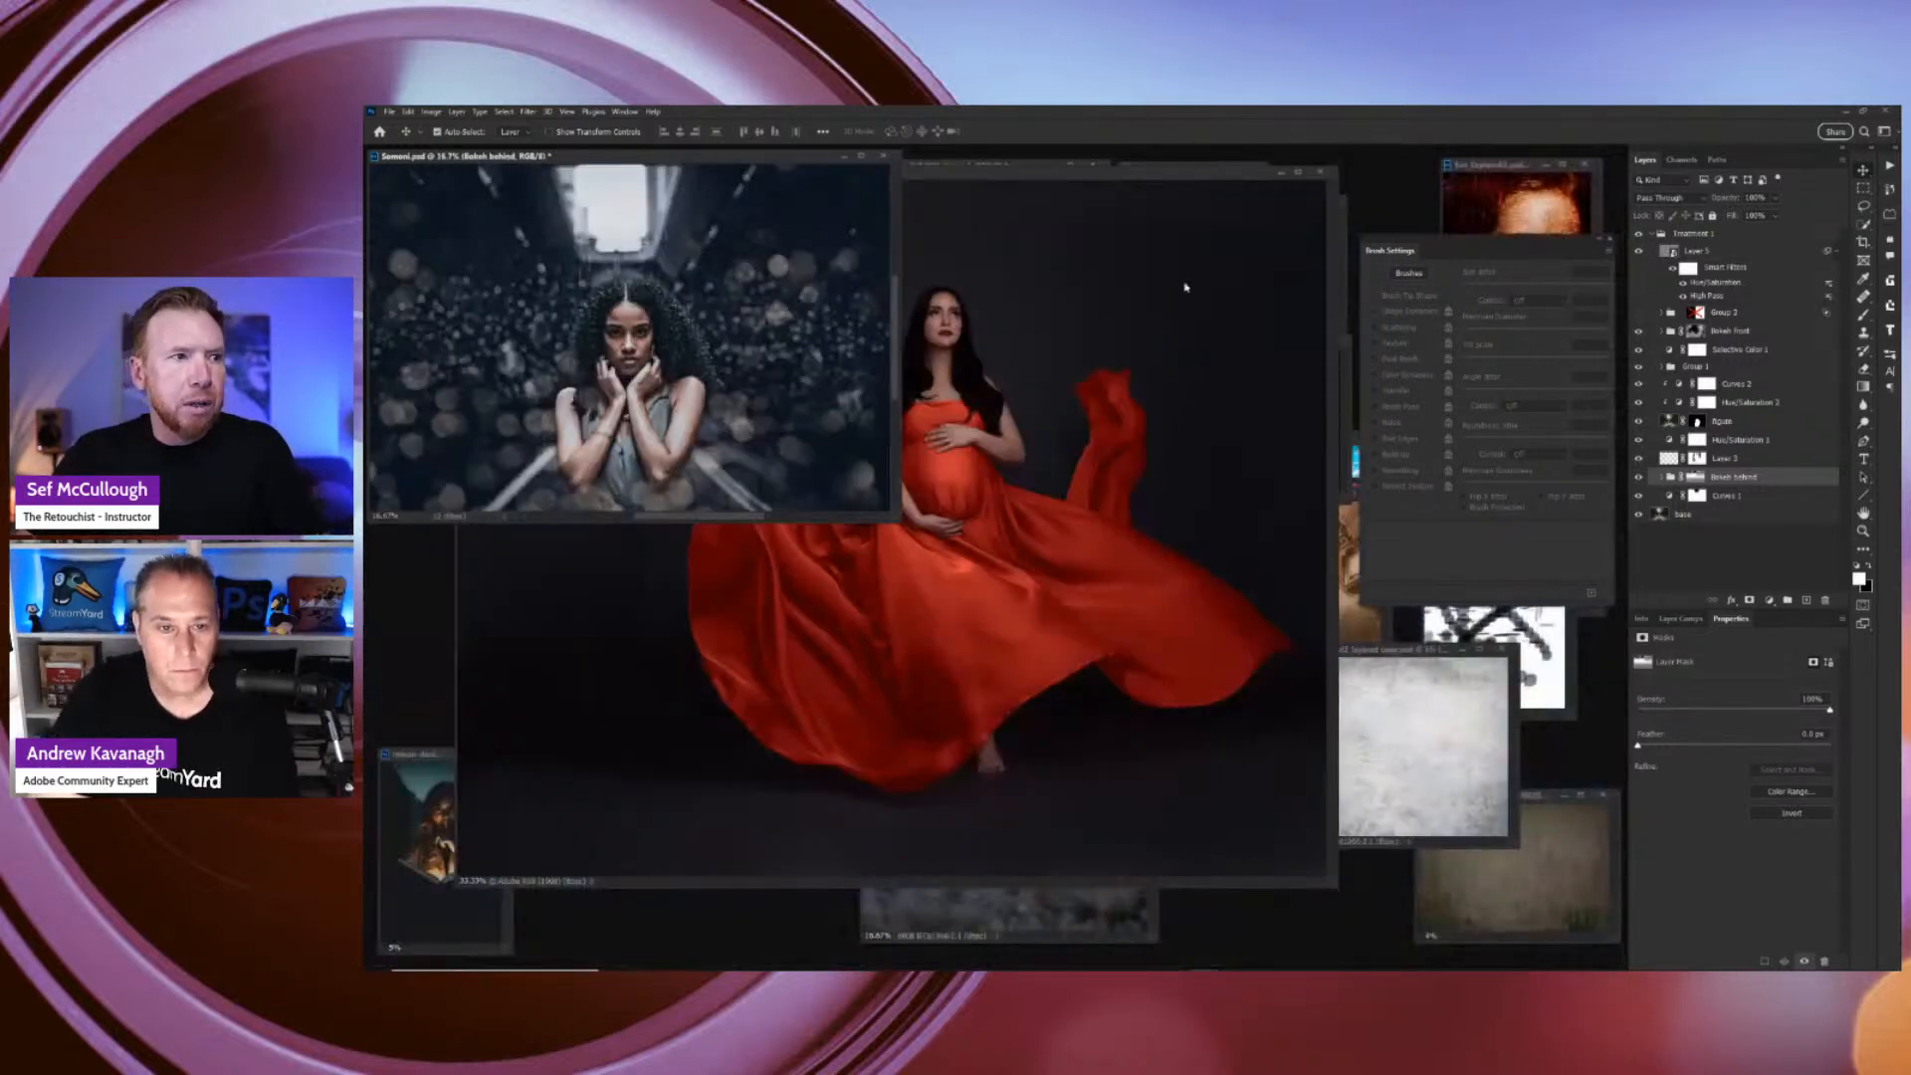
{"action": "left_click", "coordinate": [1008, 185]}
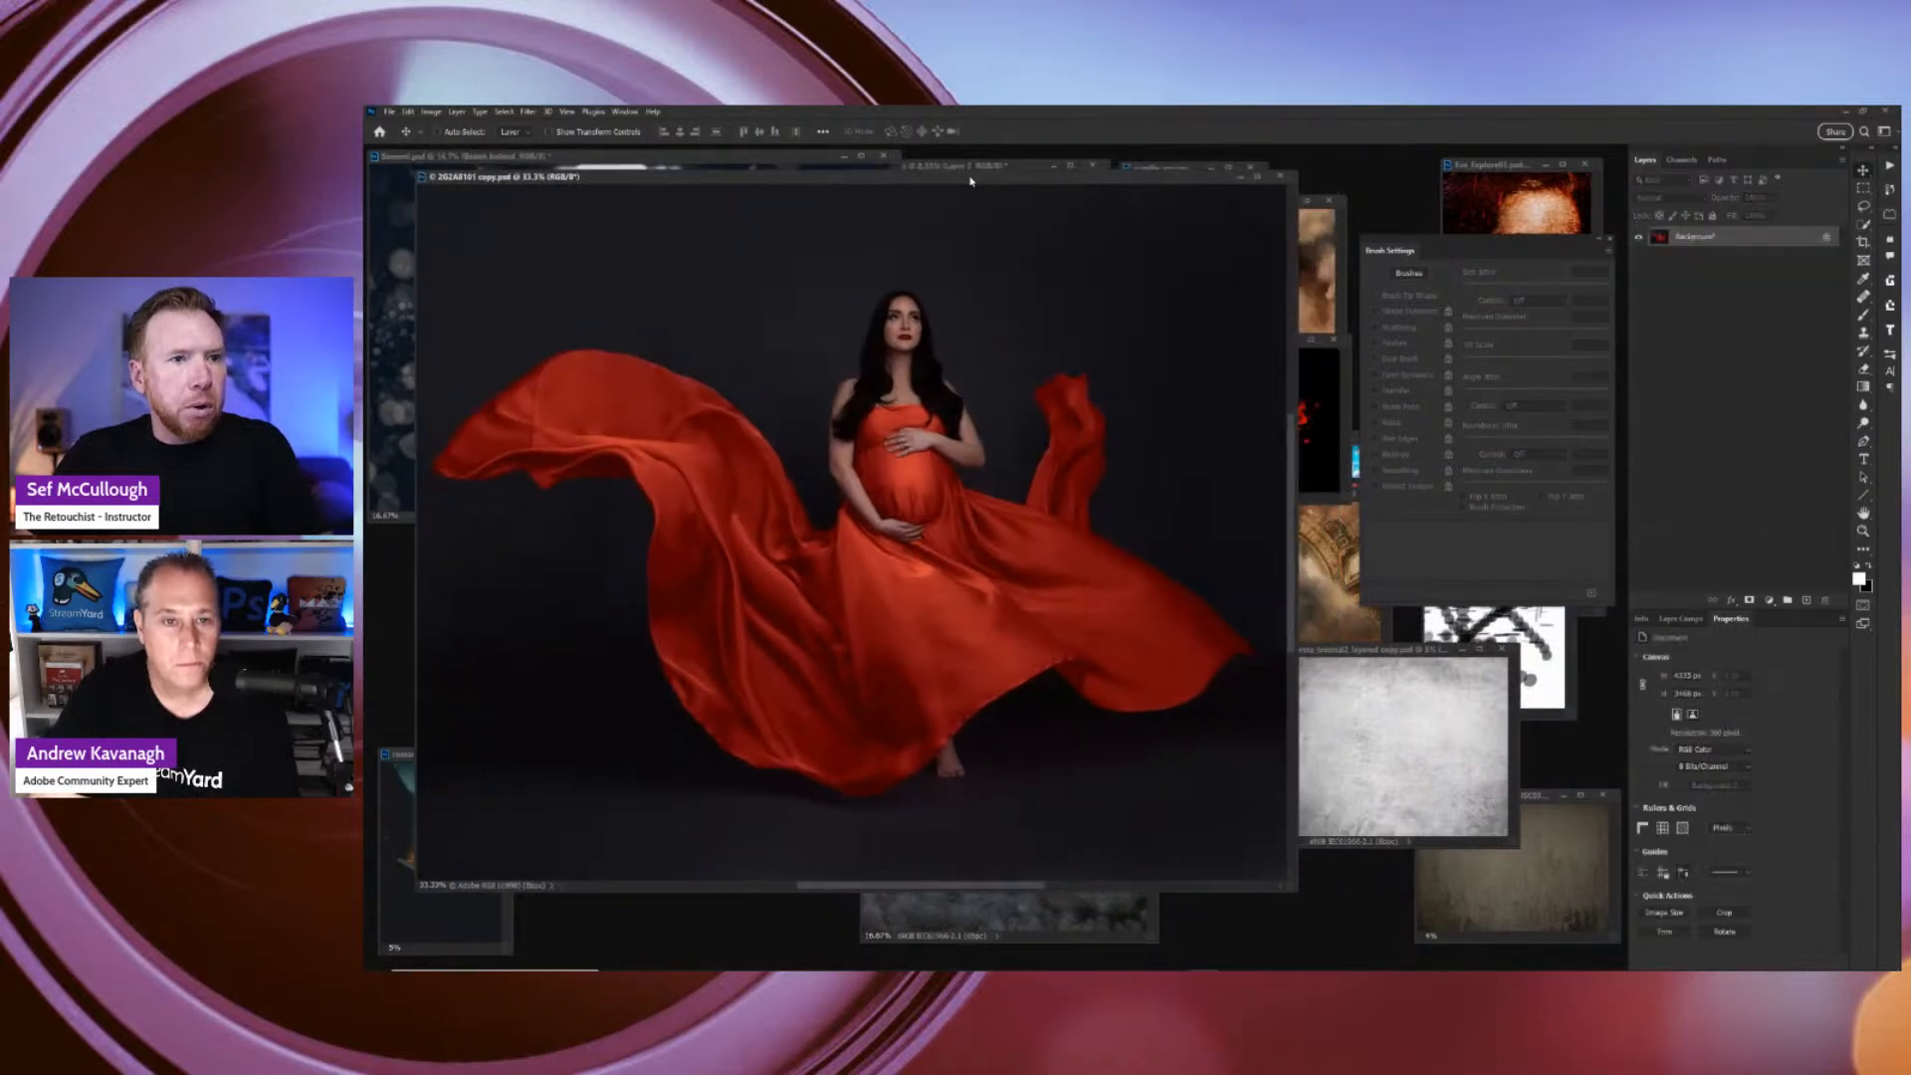
Clear the Brush Settings panel off the workspace and show the red dress photo enlarged in full-screen view with the menus.
{"action": "mouse_move", "coordinate": [1394, 259]}
{"action": "left_mouse_down"}
{"action": "mouse_move", "coordinate": [1892, 266]}
{"action": "mouse_move", "coordinate": [1875, 261]}
{"action": "left_mouse_up"}
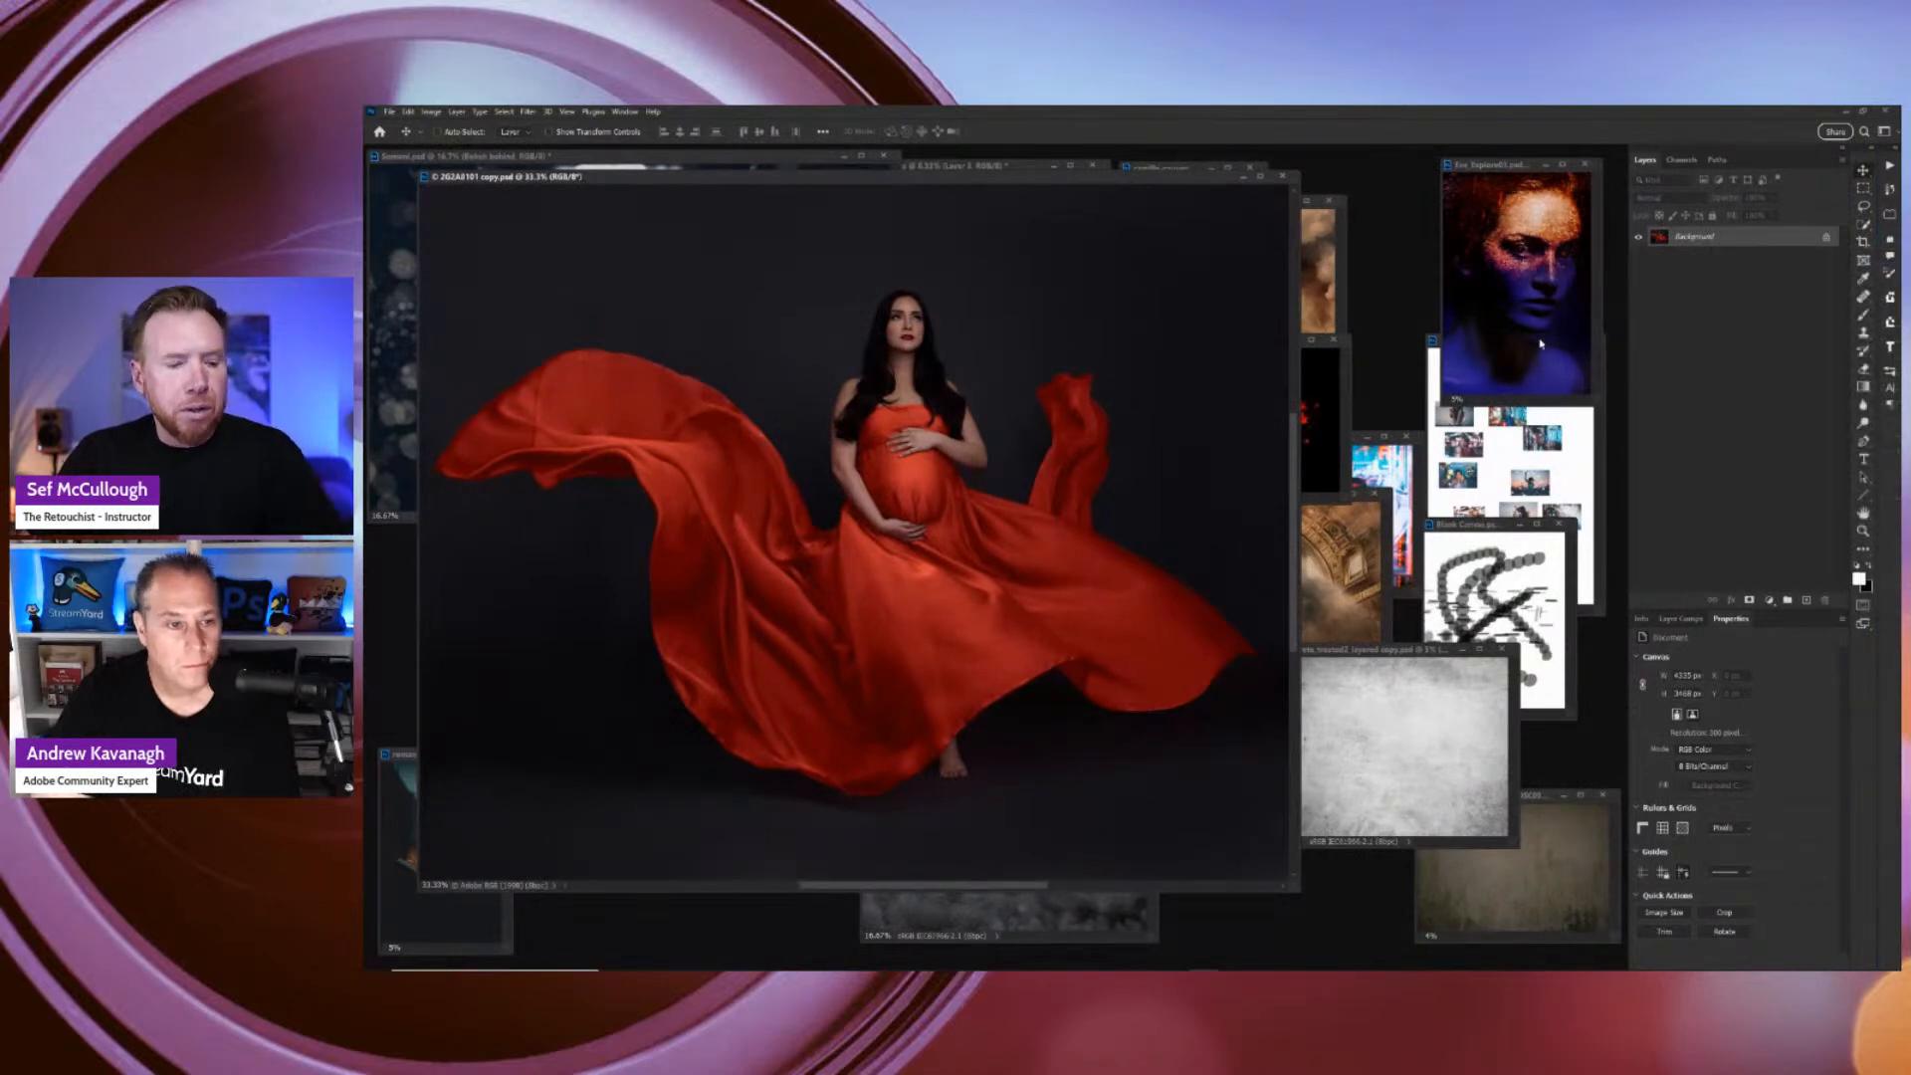
{"action": "key", "text": "f"}
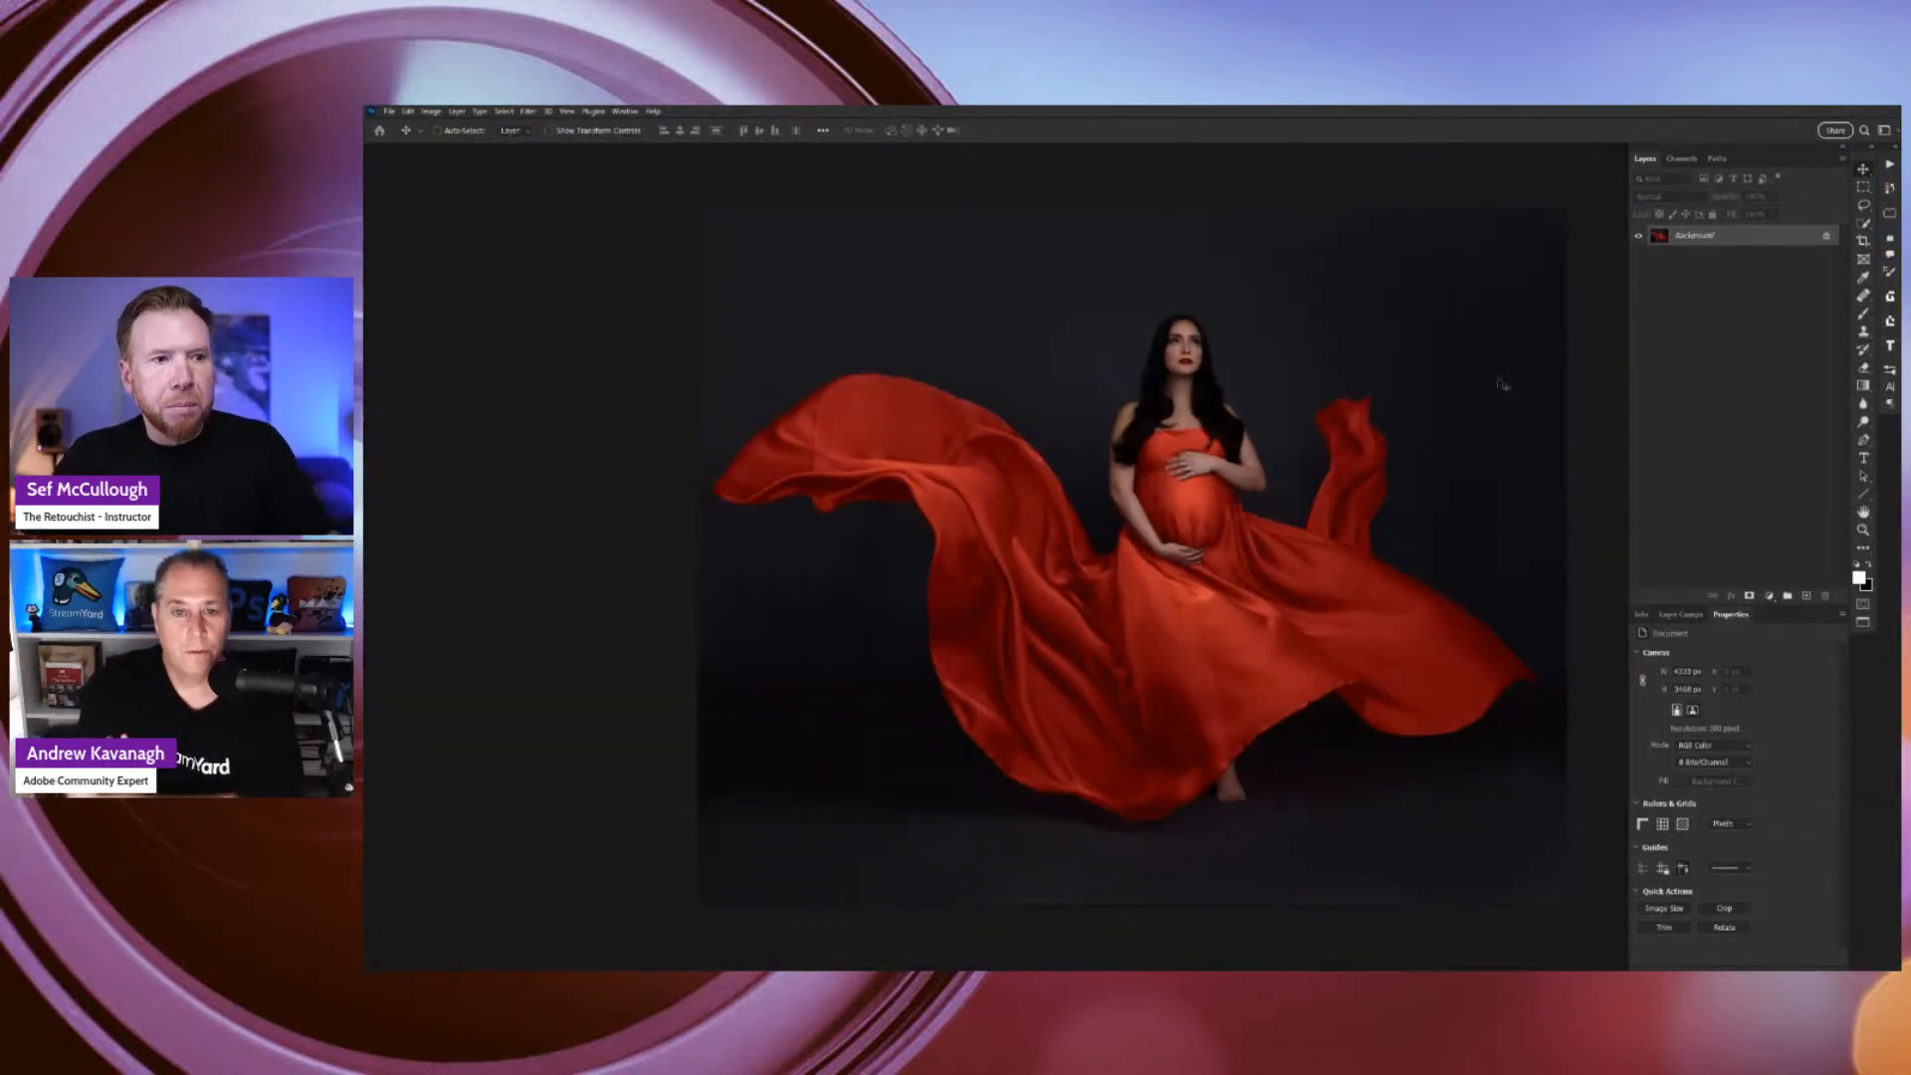
{"action": "key", "text": "ctrl+plus"}
{"action": "left_click_drag", "start_coordinate": [1467, 381], "coordinate": [1354, 408]}
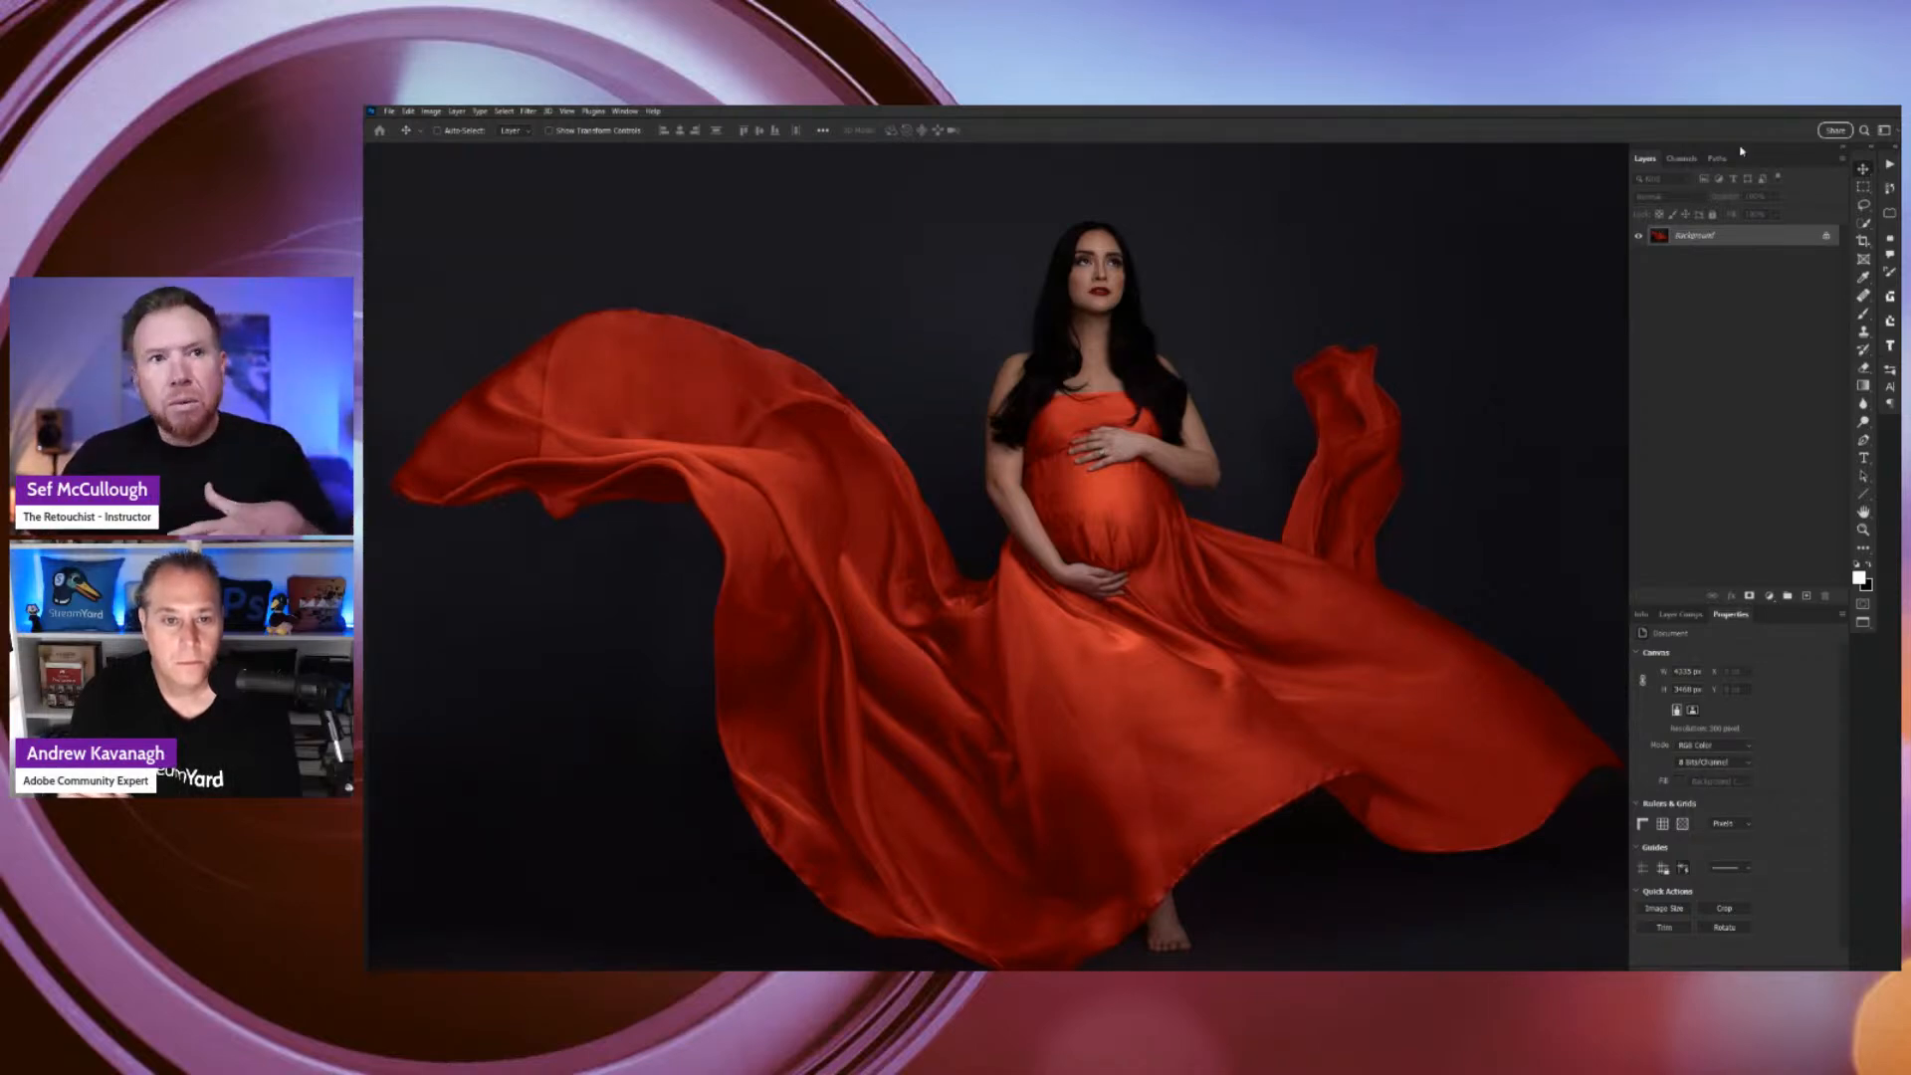
Compare the red, green and blue channels of the red dress photo for contrast between the fabric and the background.
{"action": "left_click", "coordinate": [1682, 159]}
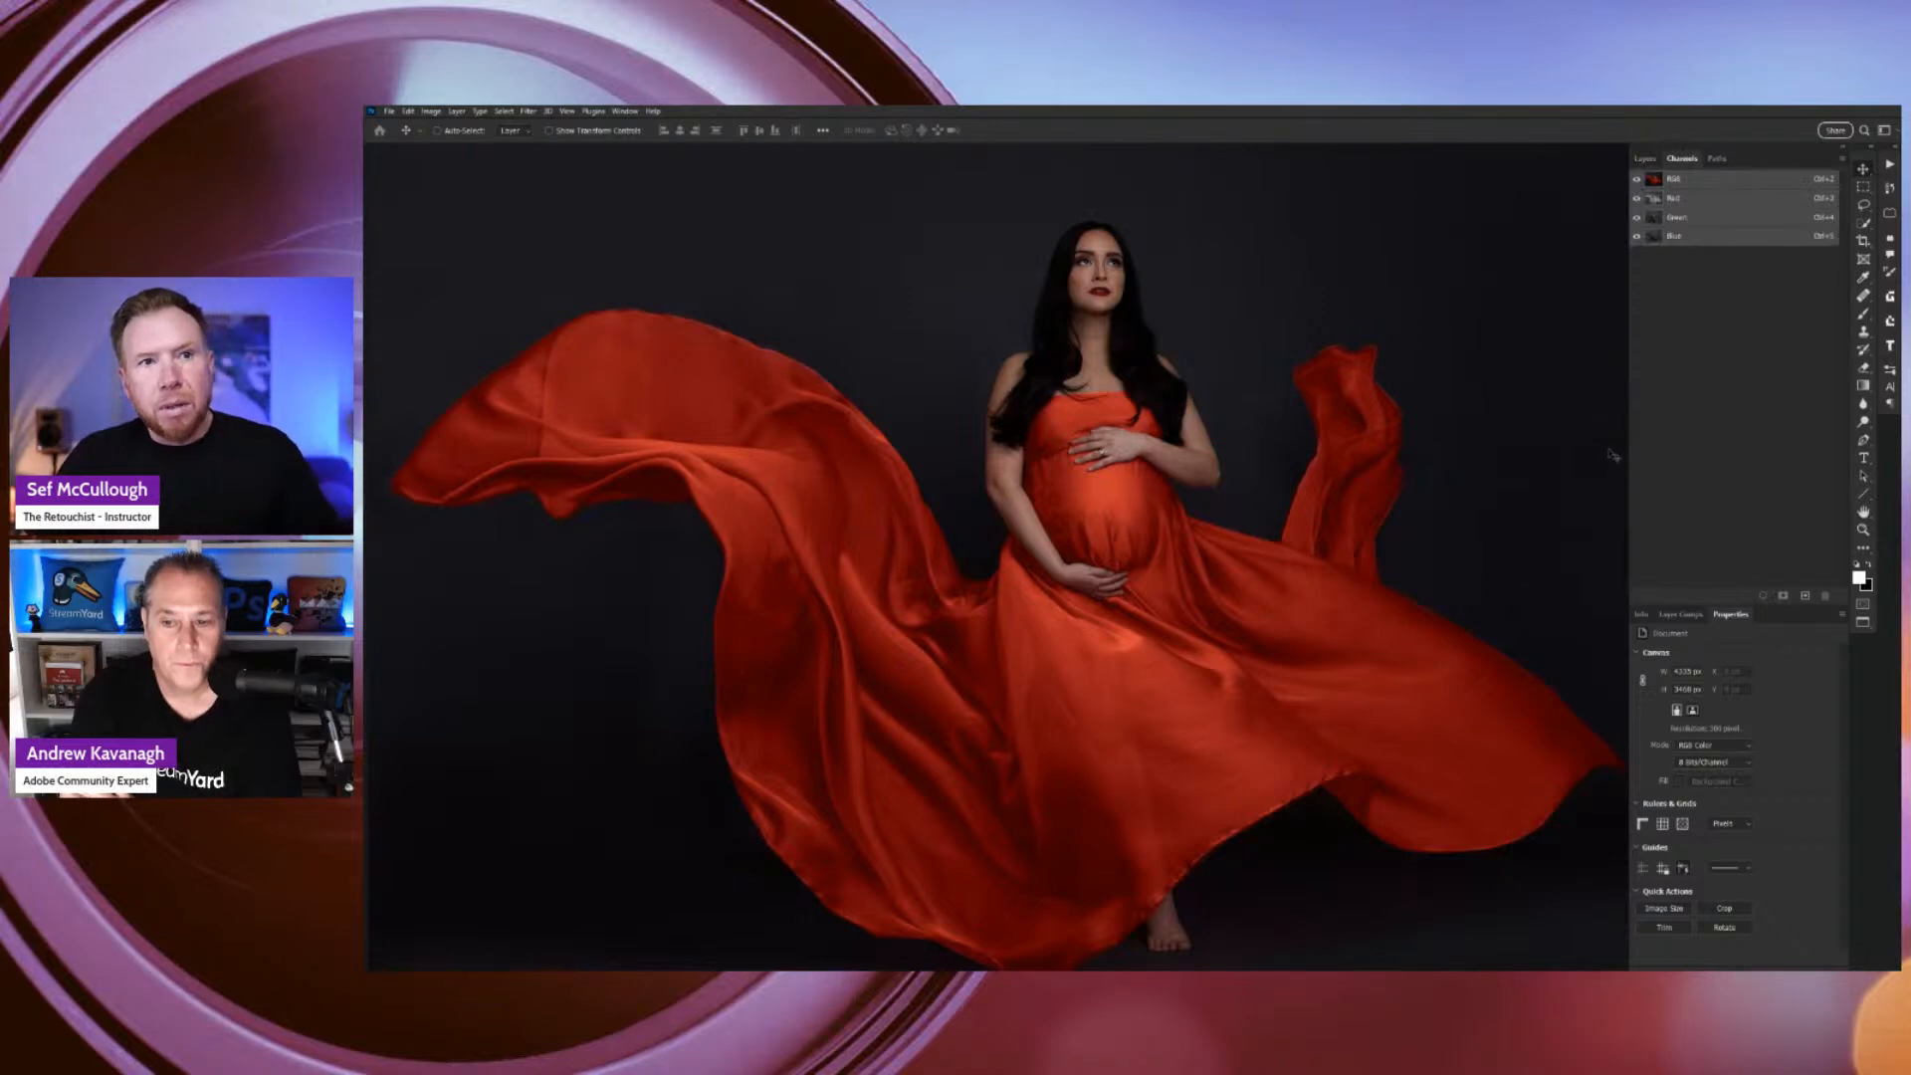
{"action": "left_click", "coordinate": [1696, 200]}
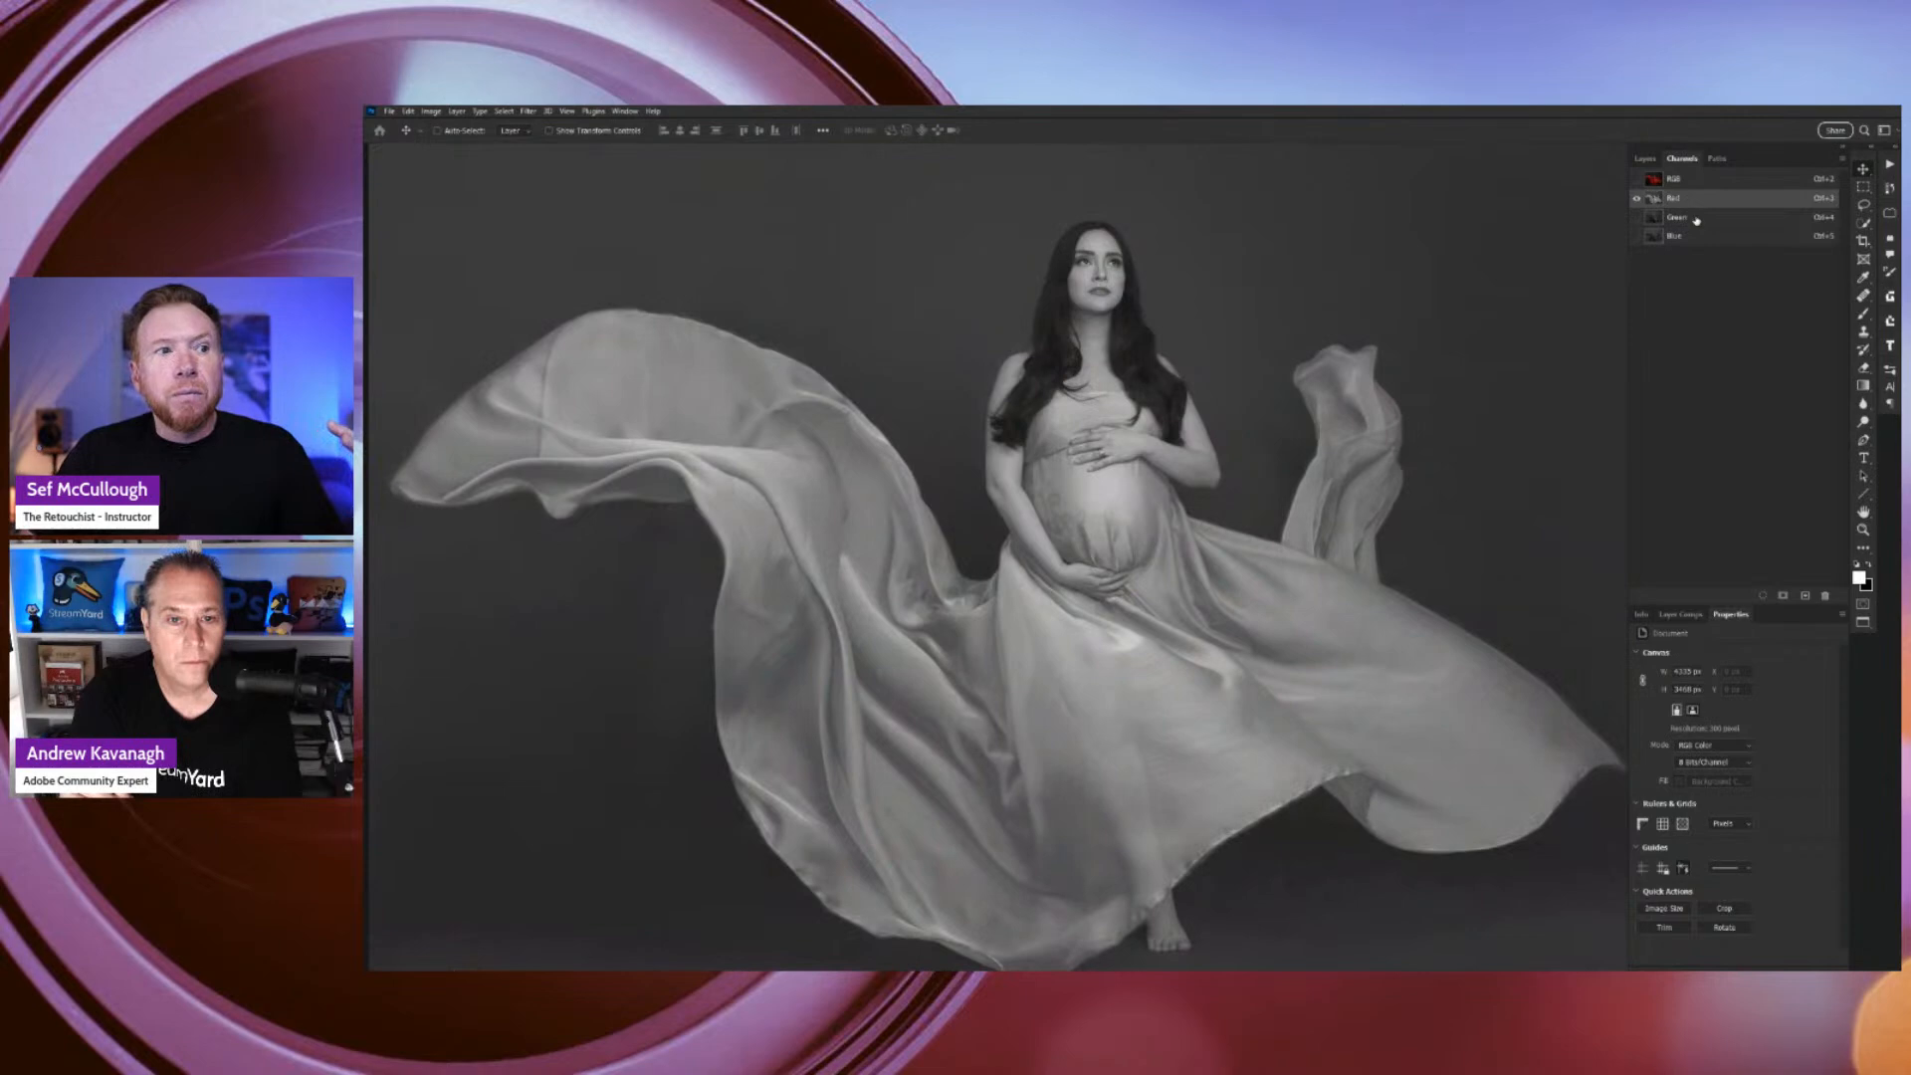
{"action": "left_click", "coordinate": [1698, 219]}
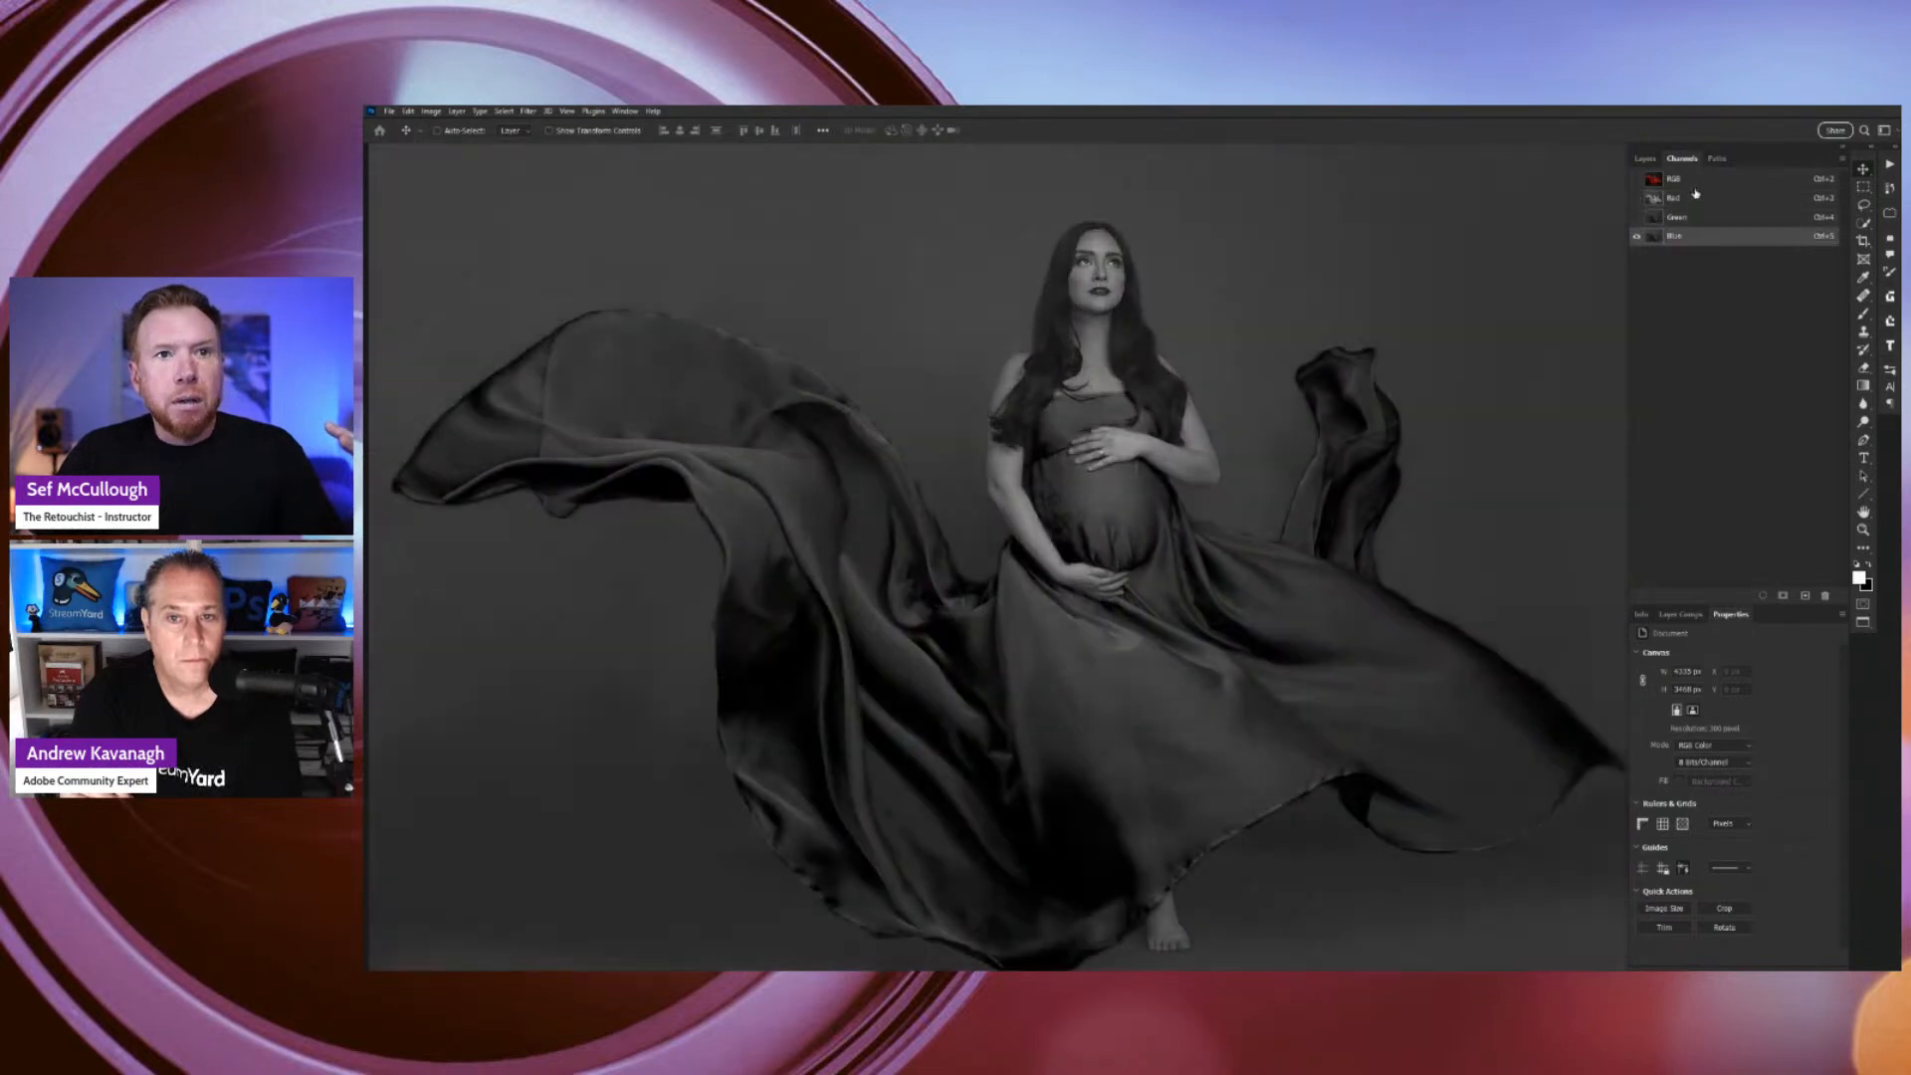
{"action": "left_click", "coordinate": [1683, 180]}
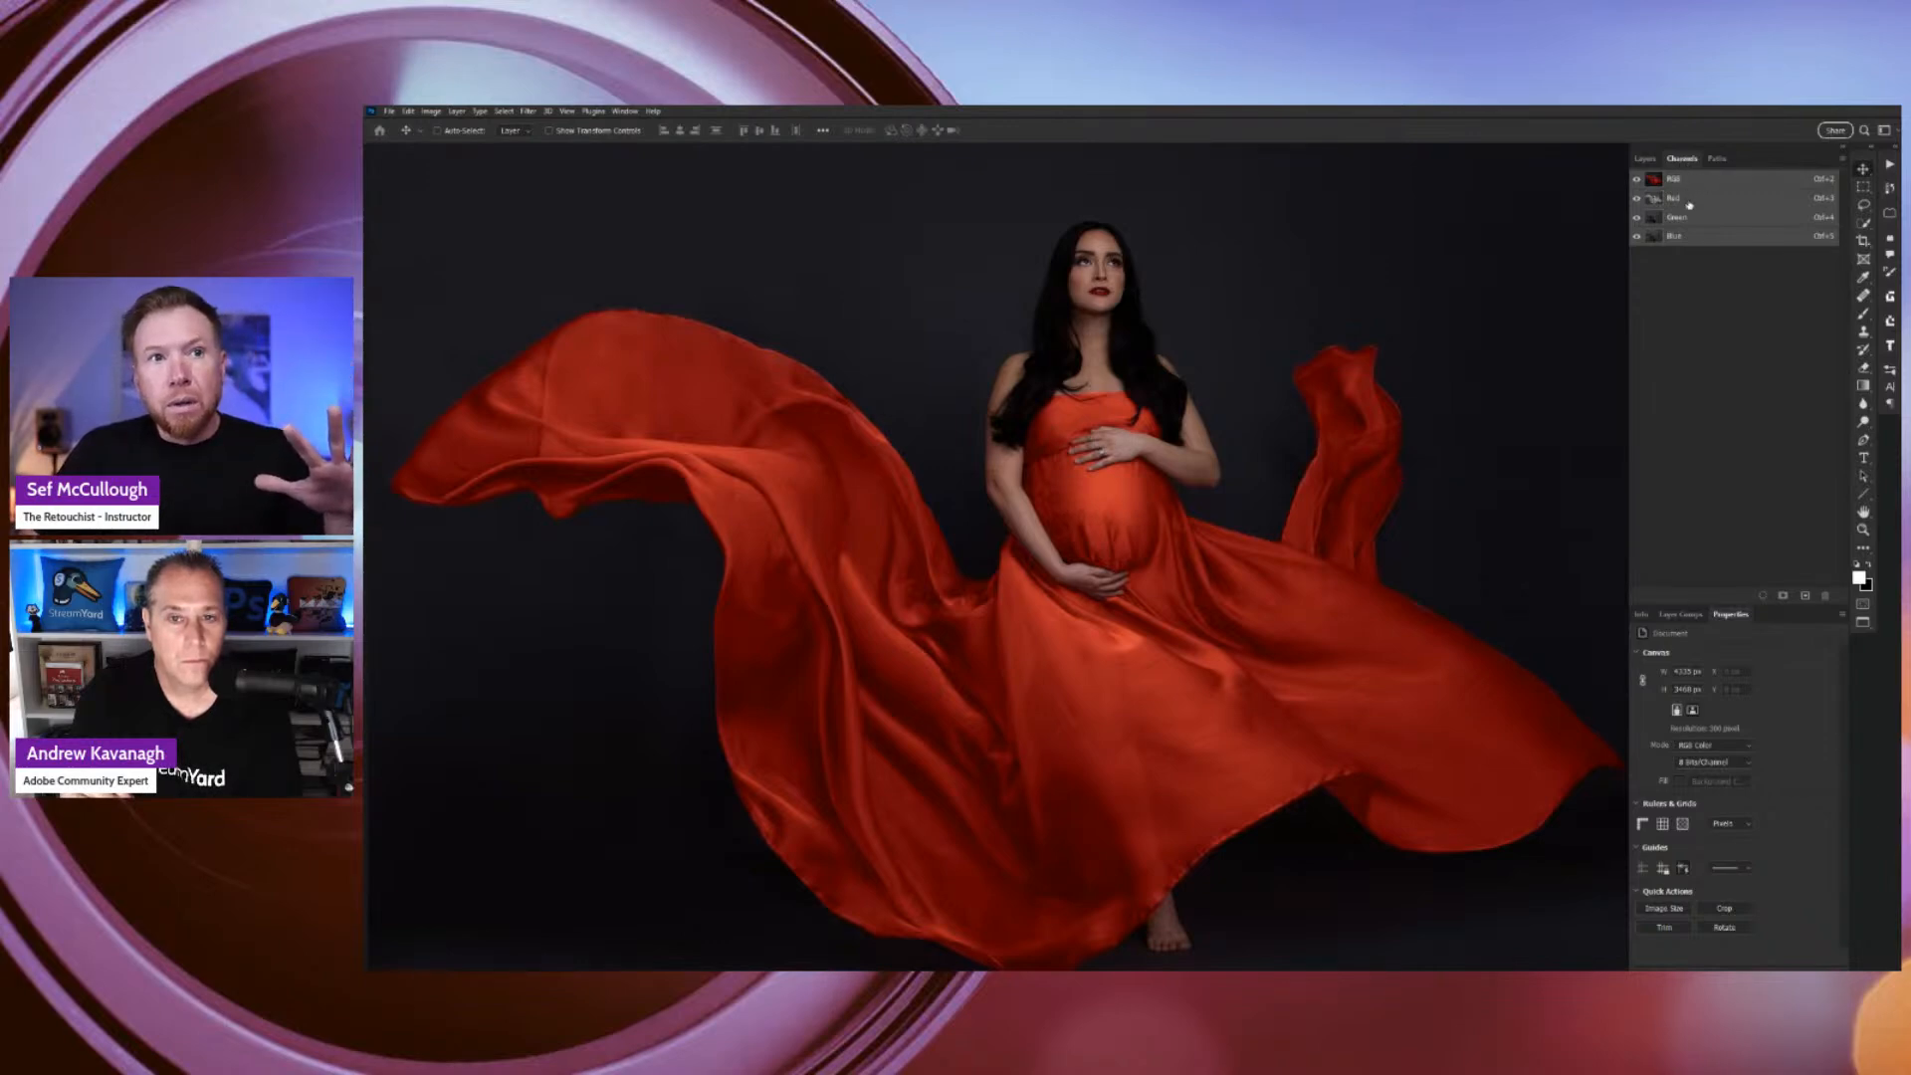
{"action": "left_click", "coordinate": [1689, 203]}
{"action": "left_click", "coordinate": [1692, 218]}
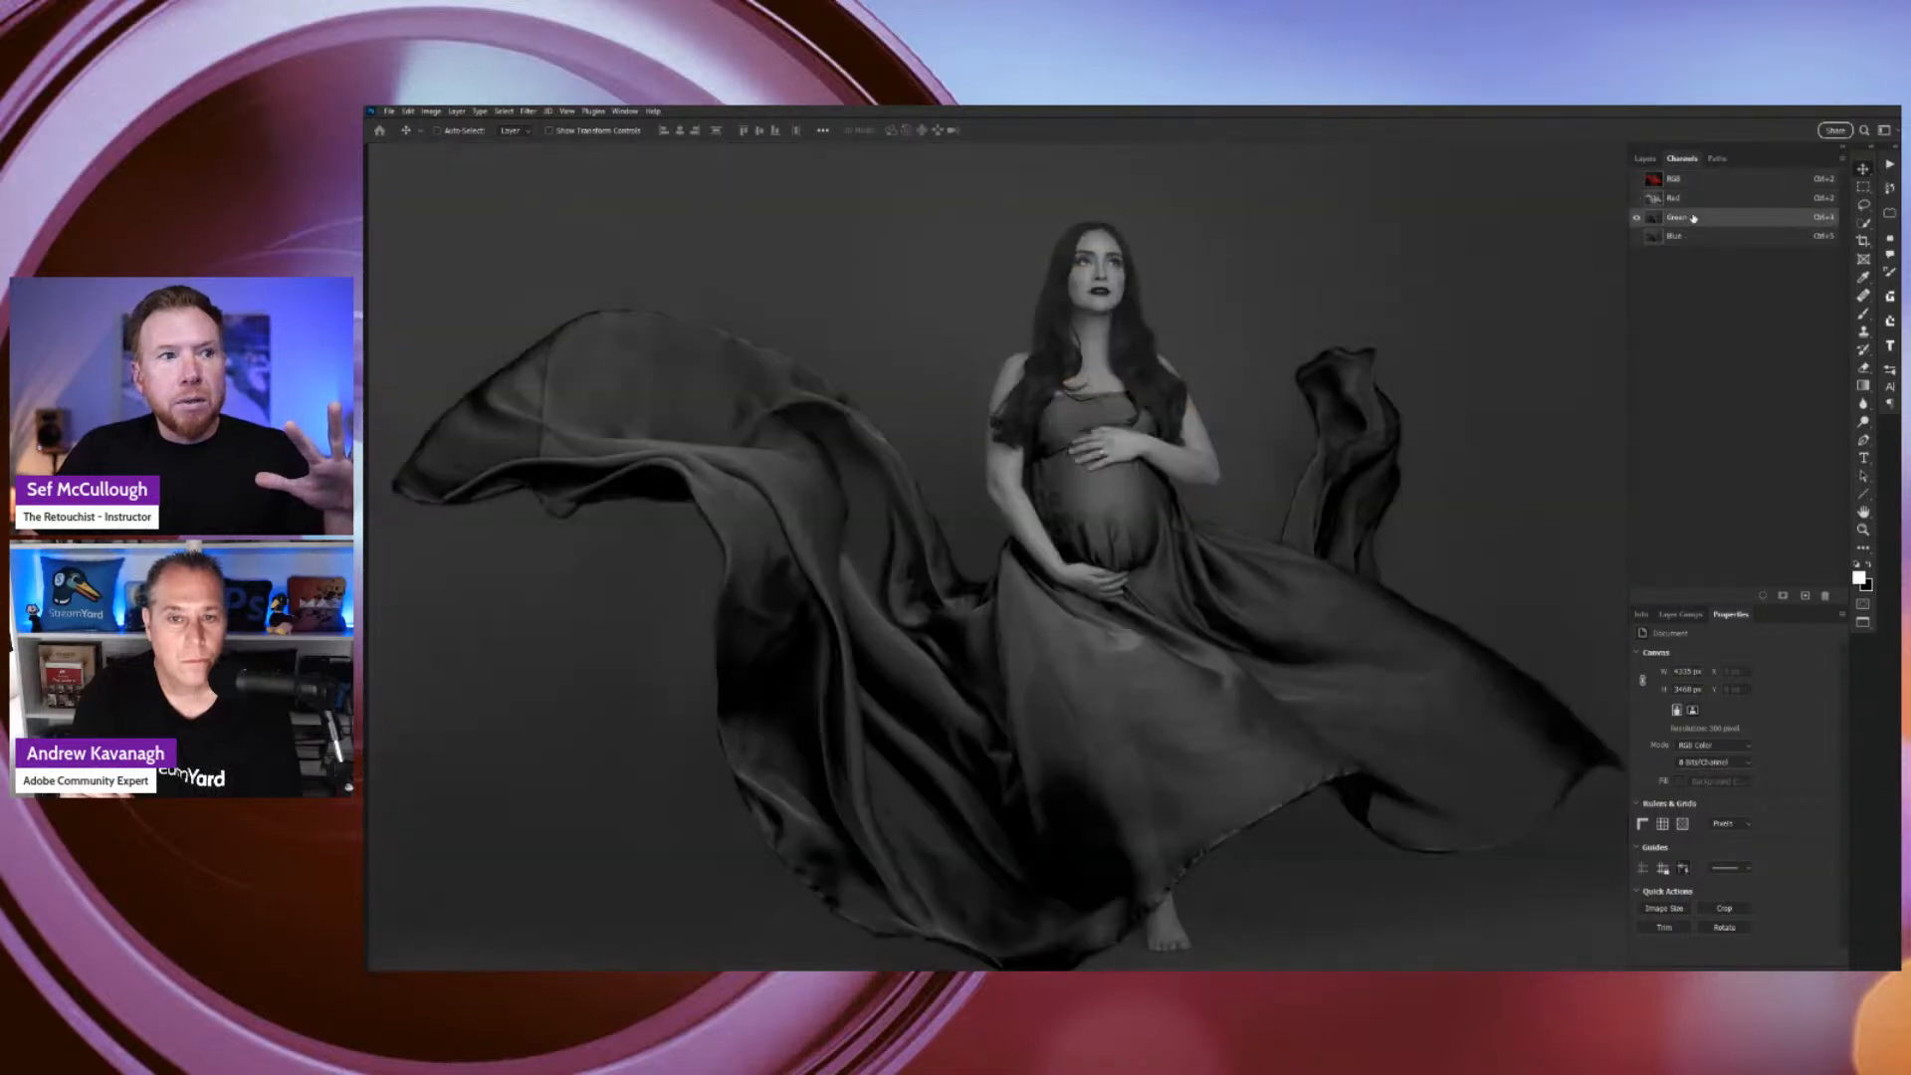
{"action": "left_click", "coordinate": [1697, 238]}
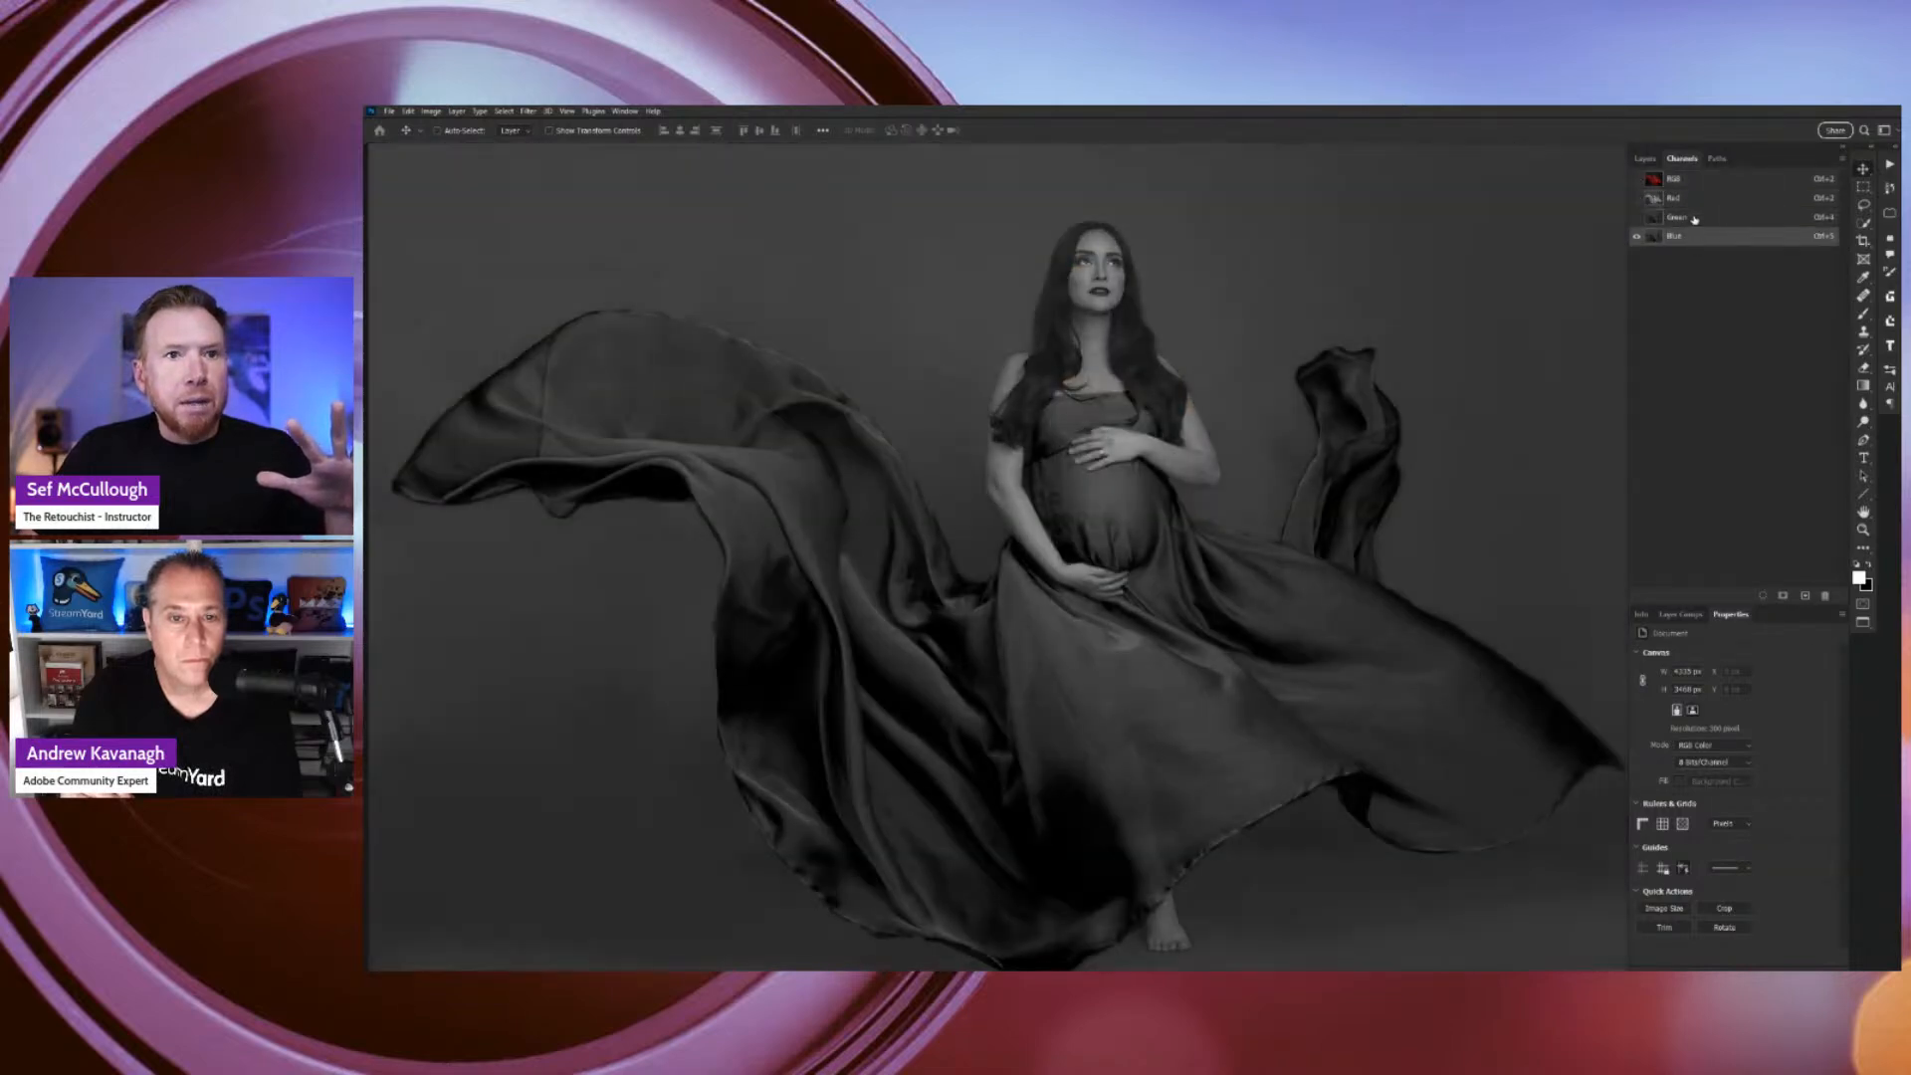
{"action": "left_click", "coordinate": [1695, 218]}
{"action": "left_click", "coordinate": [1694, 202]}
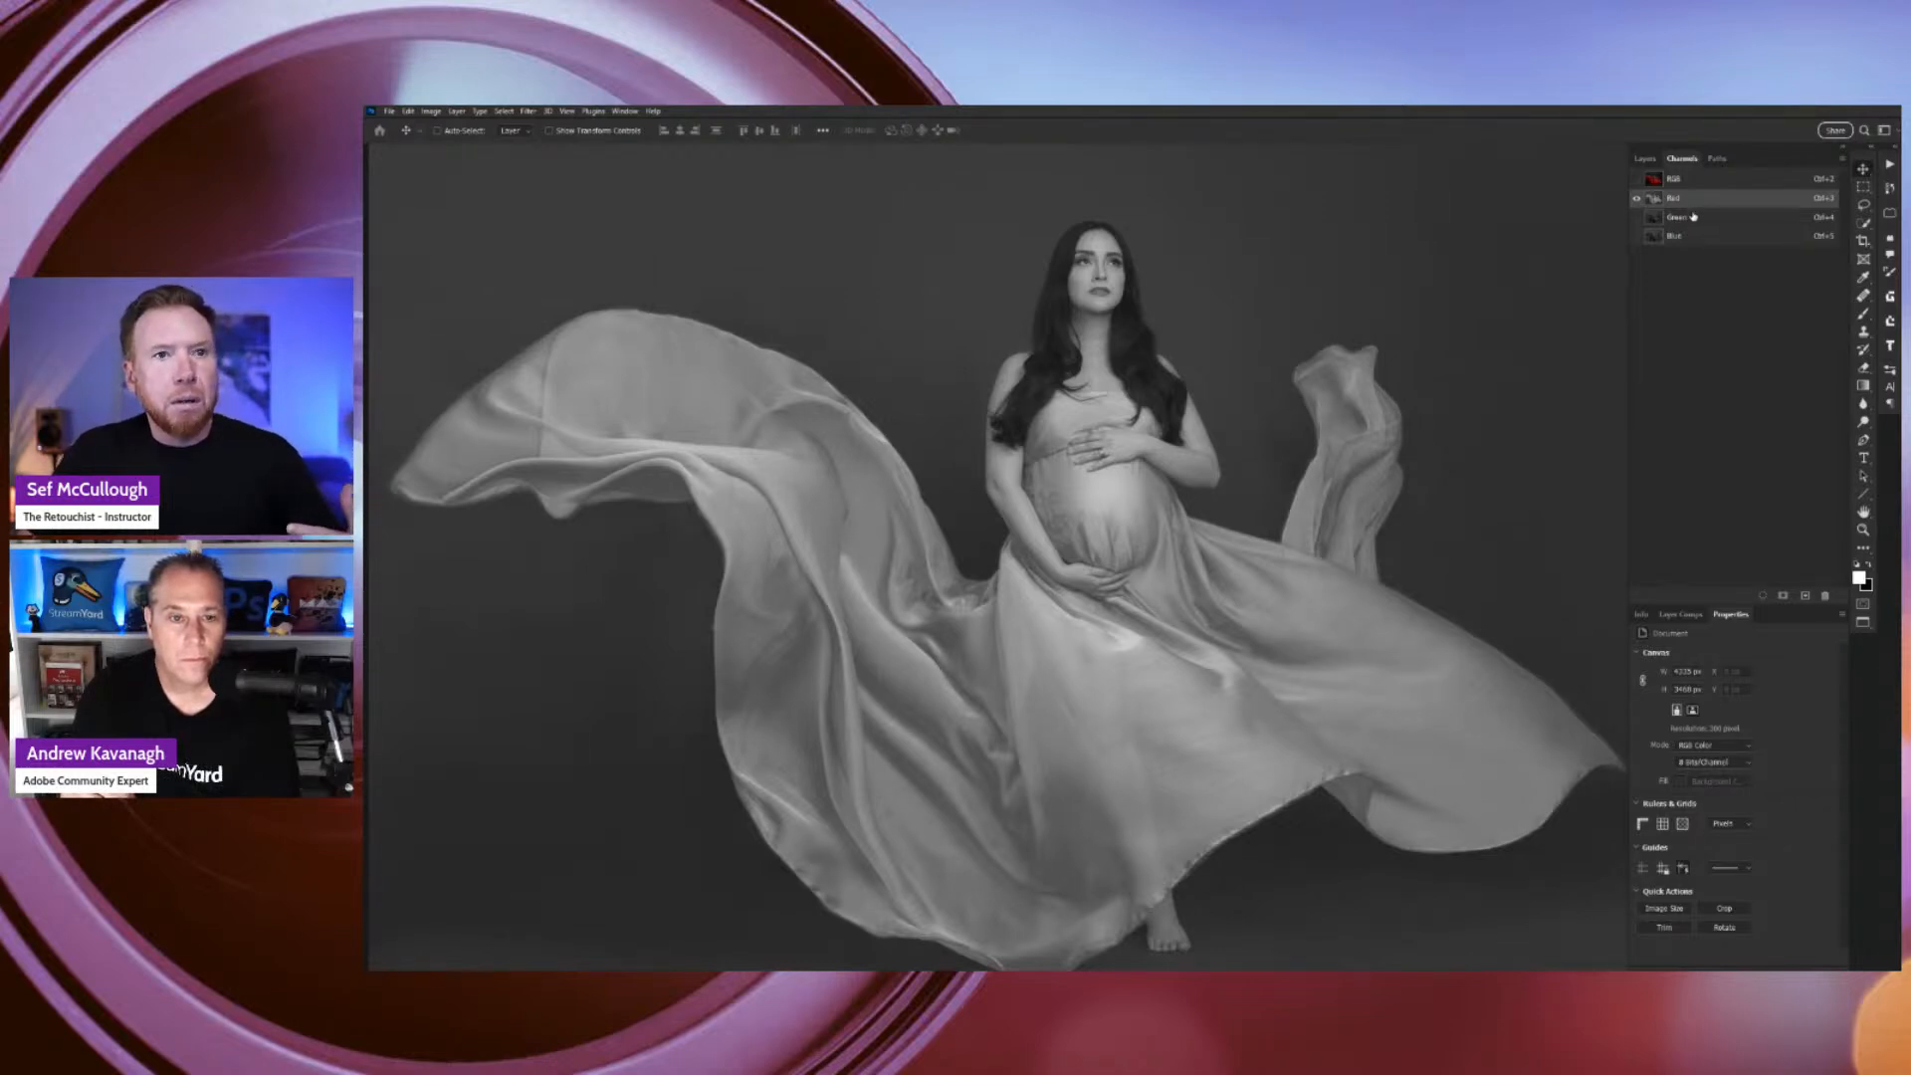
{"action": "left_click", "coordinate": [1694, 217]}
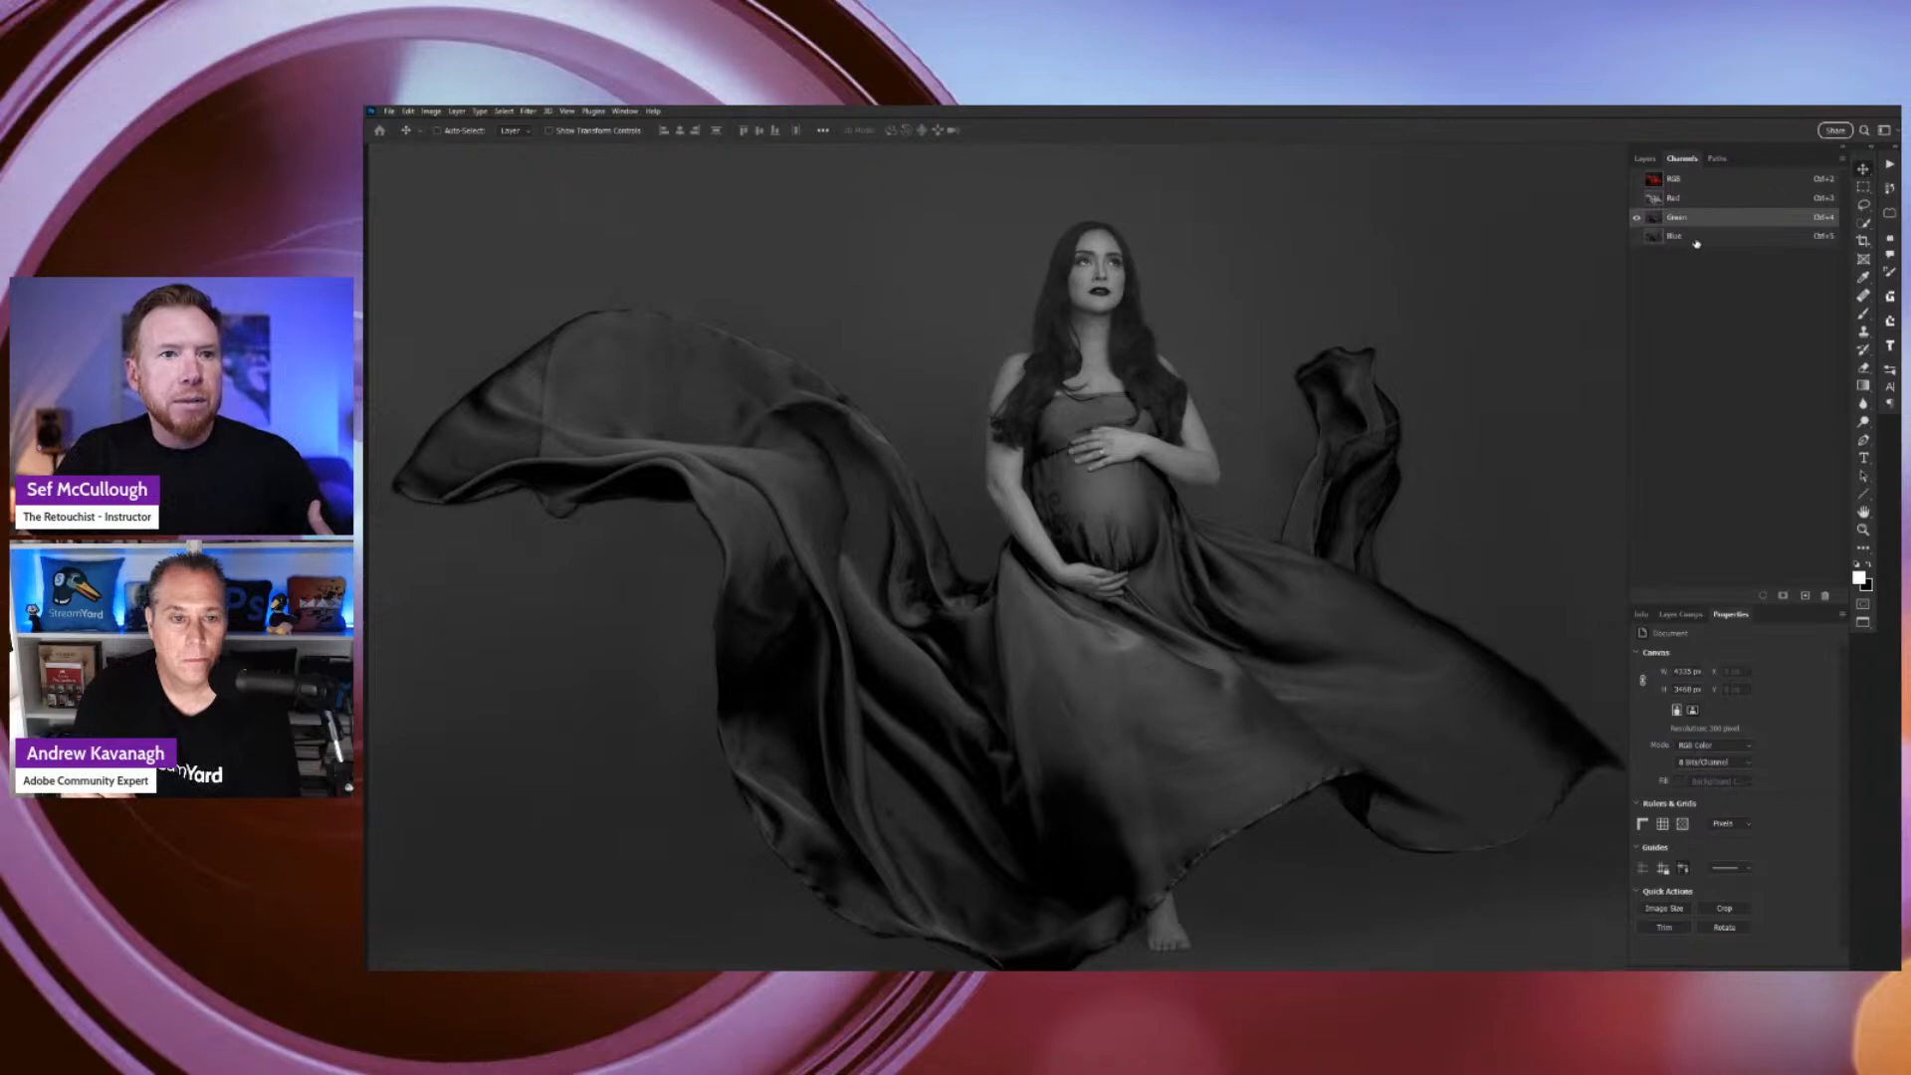
{"action": "left_click", "coordinate": [1699, 237]}
Duplicate the Red channel and display only the copy.
{"action": "left_click", "coordinate": [1697, 199]}
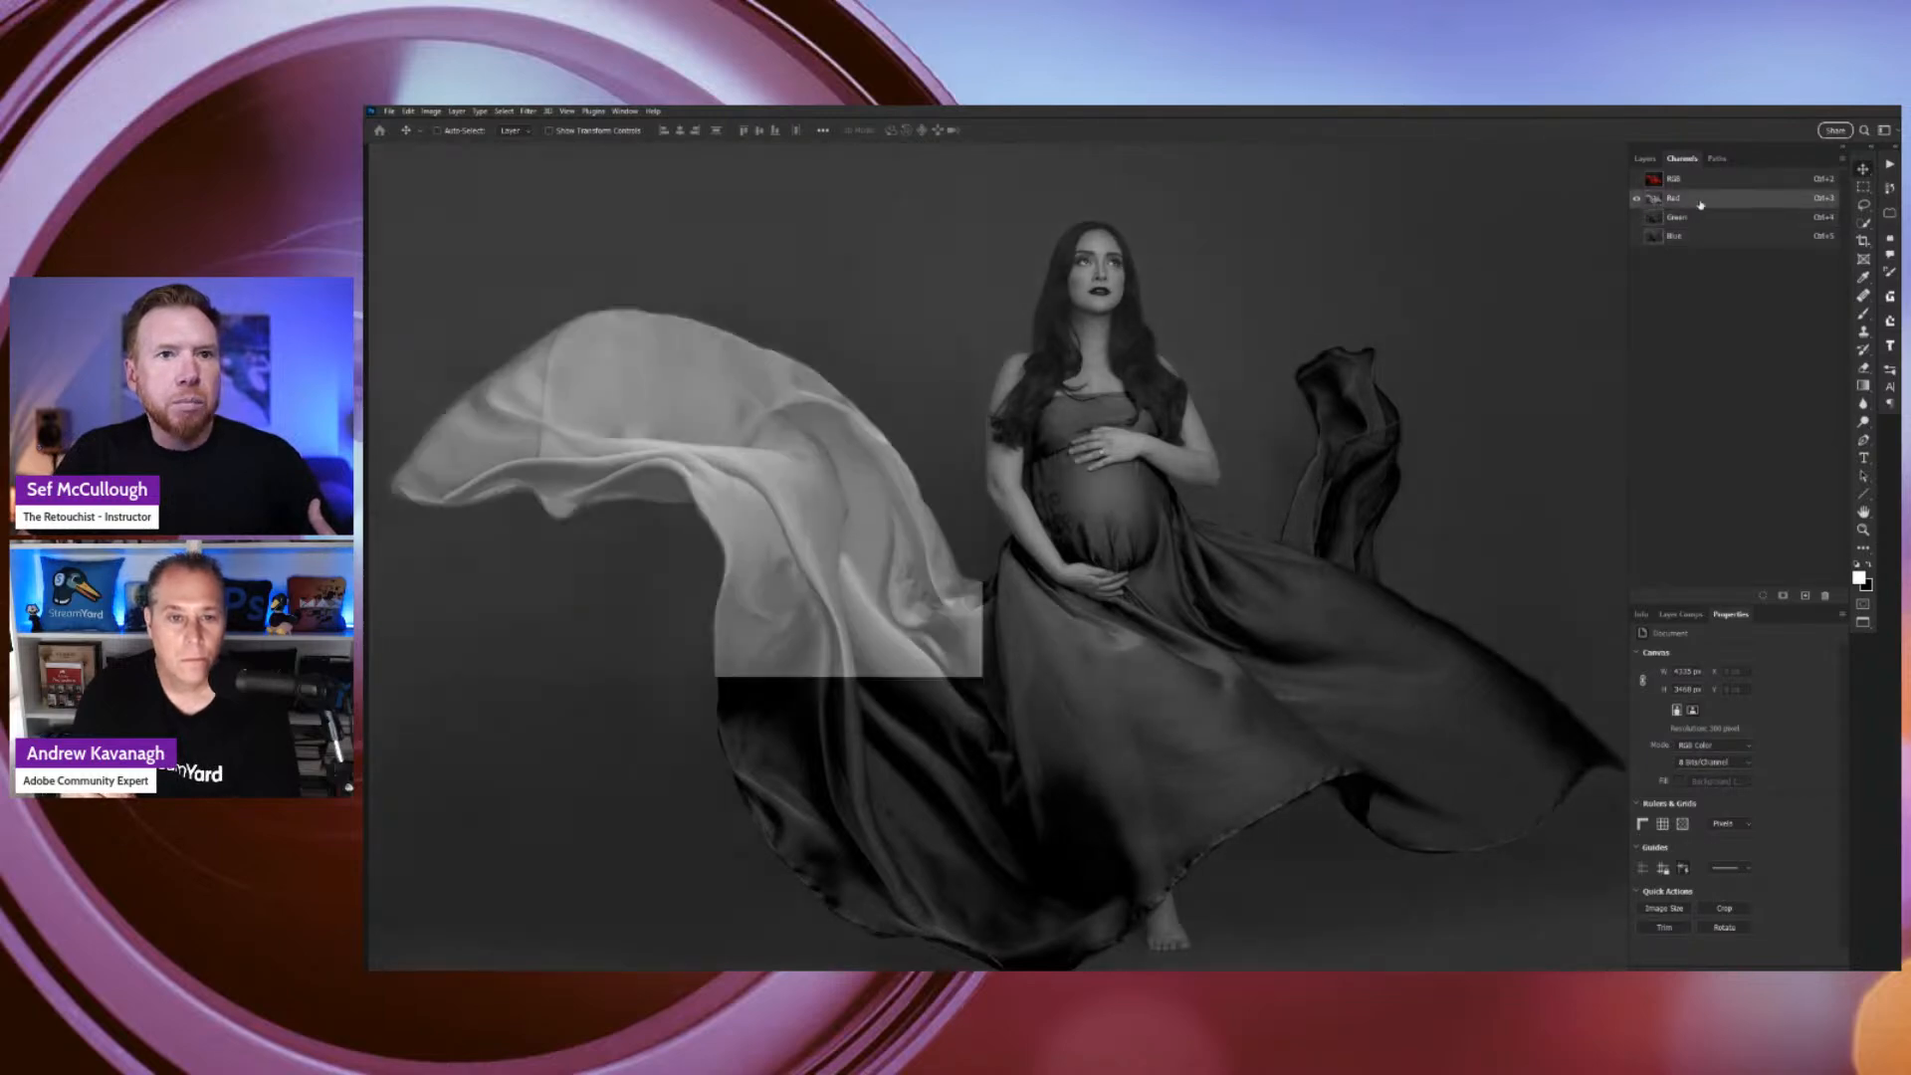
{"action": "right_click", "coordinate": [1702, 204]}
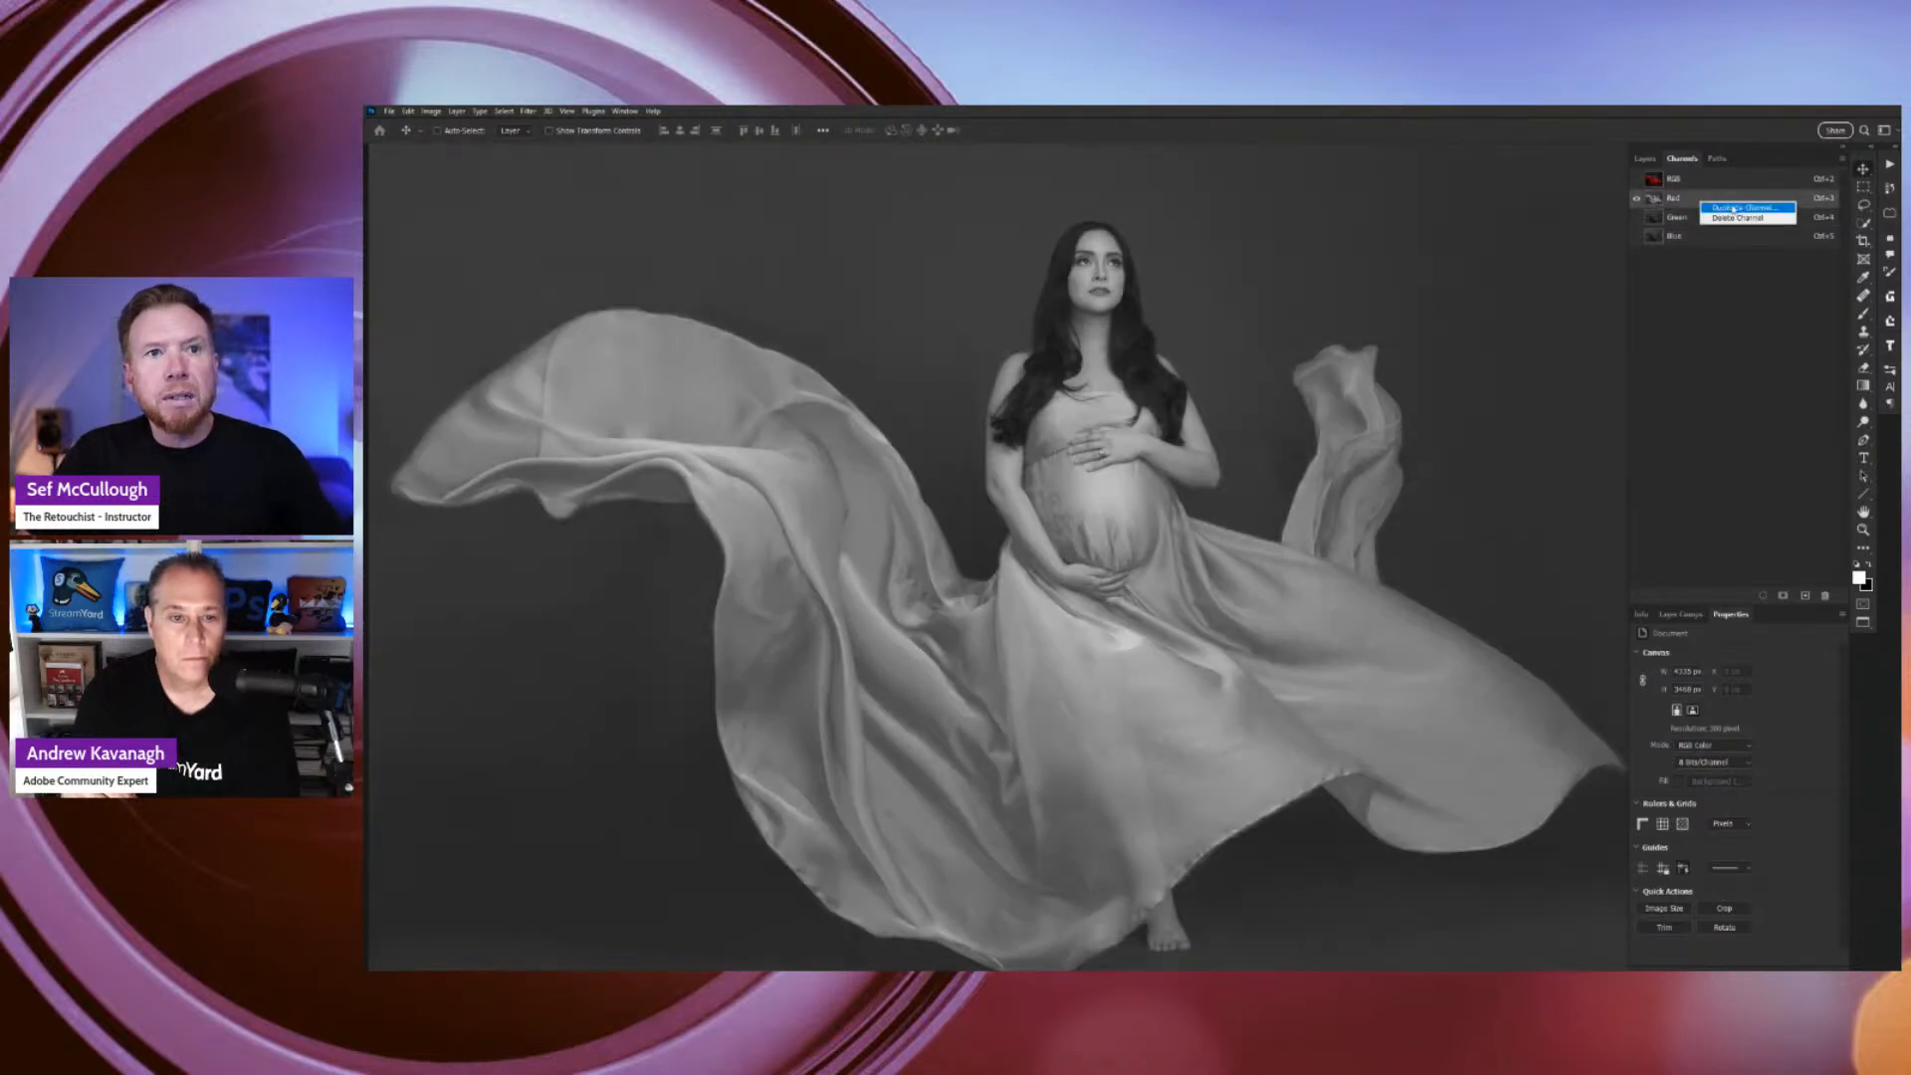
{"action": "left_click", "coordinate": [1733, 209]}
{"action": "key", "text": "Return"}
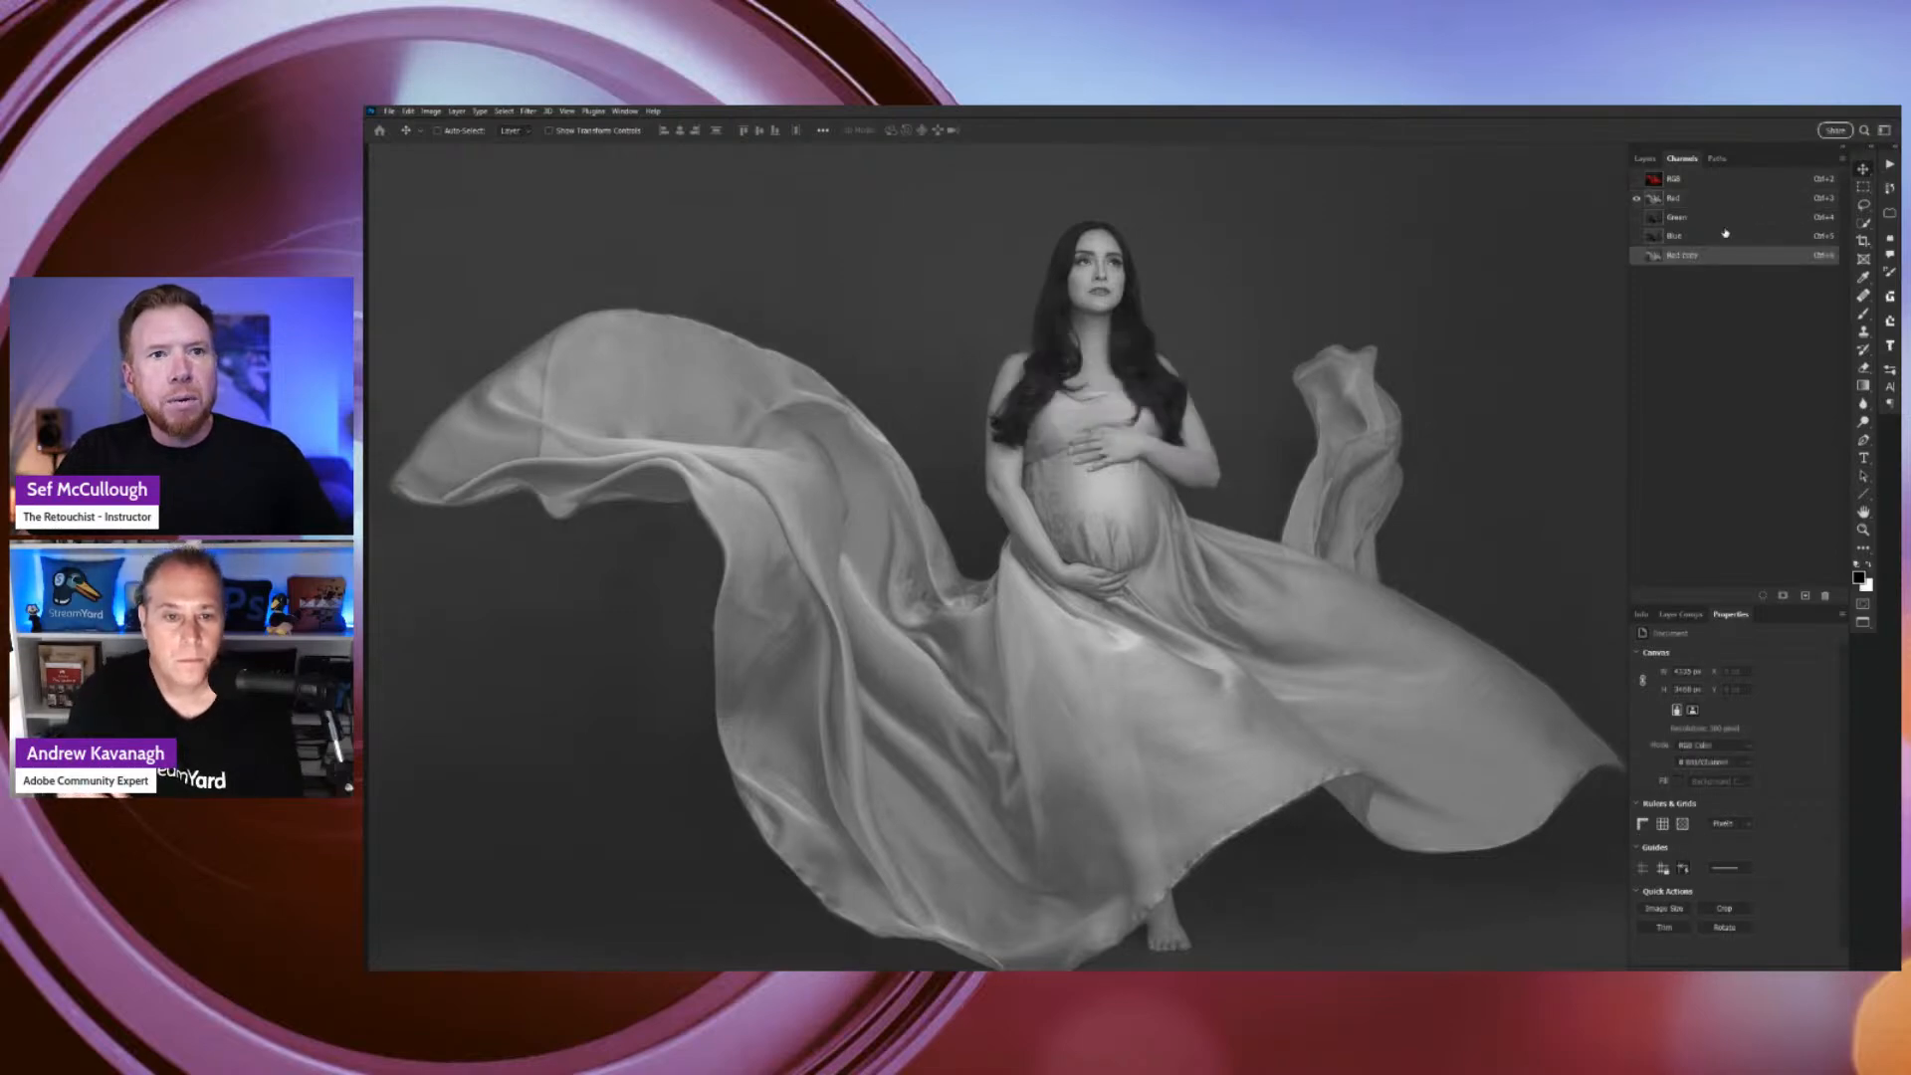
{"action": "left_click", "coordinate": [1700, 238]}
{"action": "left_click", "coordinate": [1710, 259]}
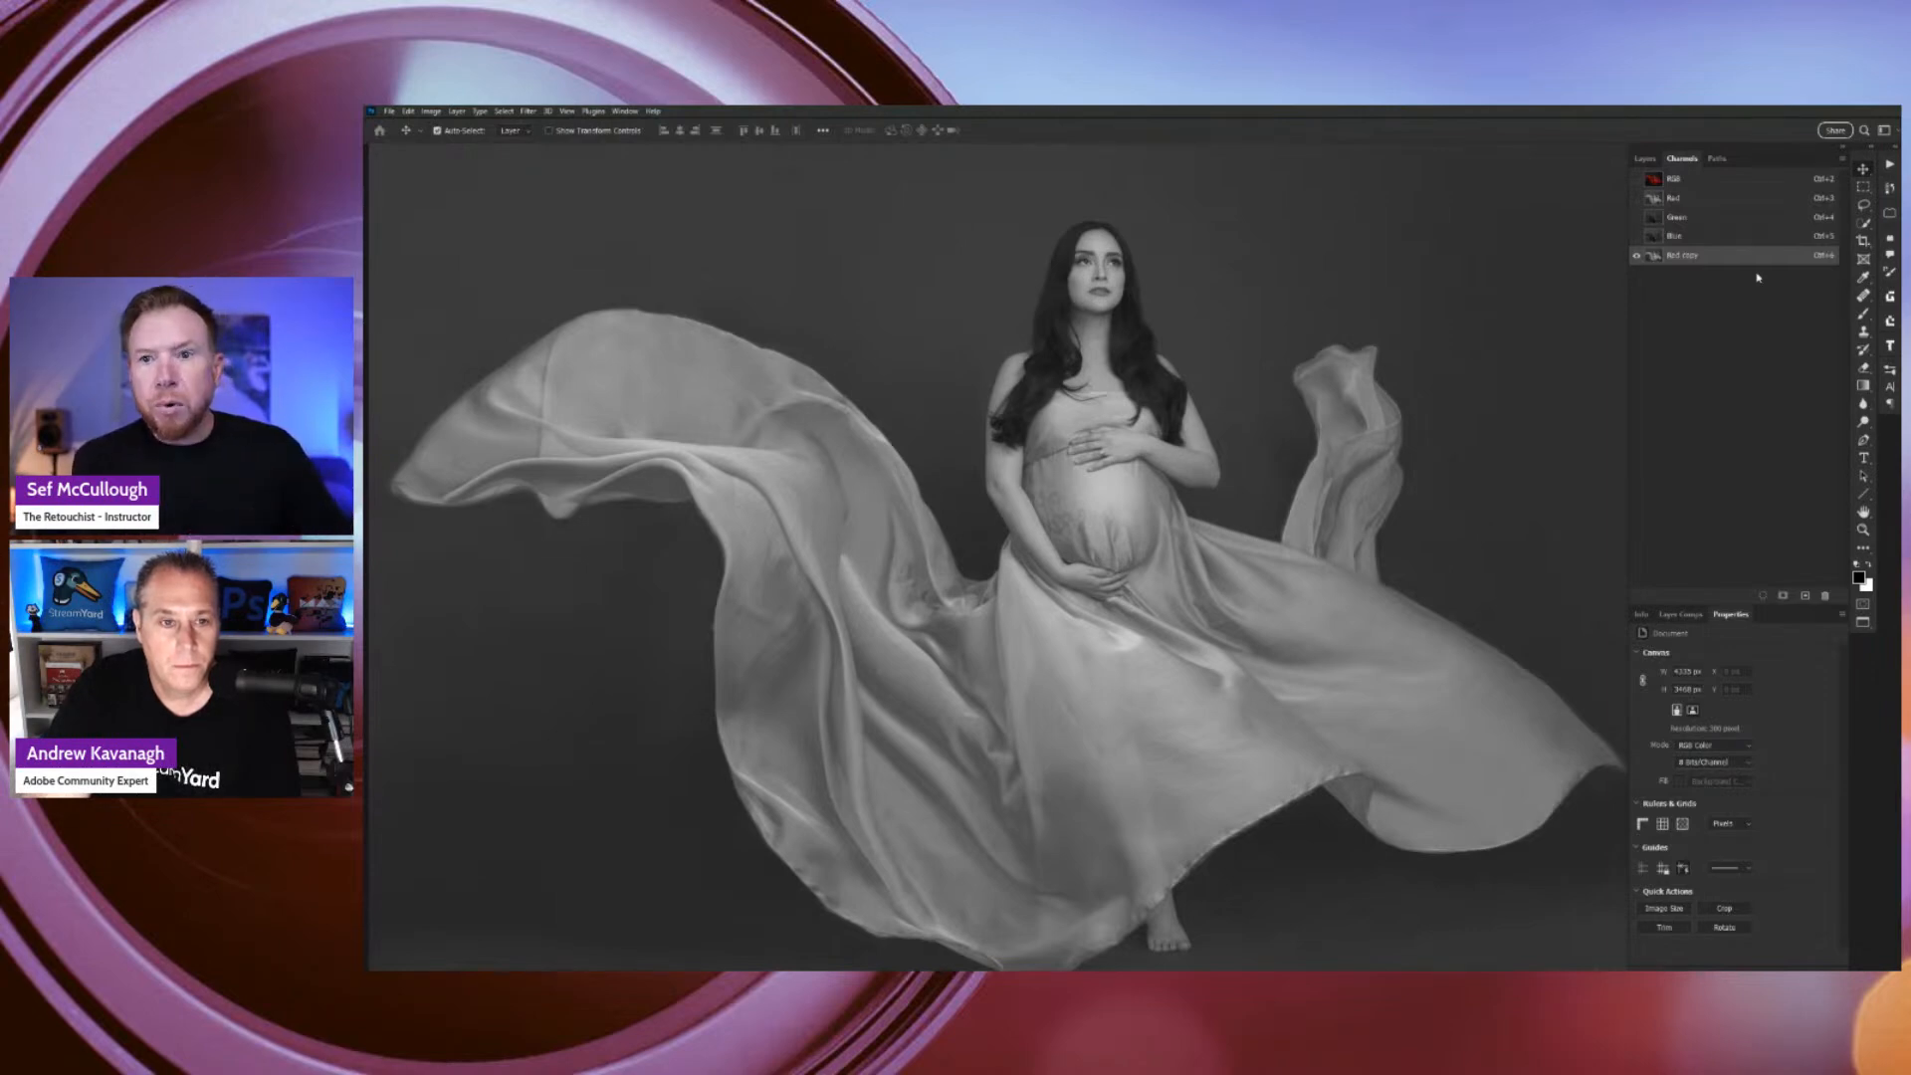
Apply Curves to the Red channel copy, raising the black point and lowering the white point to isolate the brightest highlights.
{"action": "key", "text": "ctrl+m"}
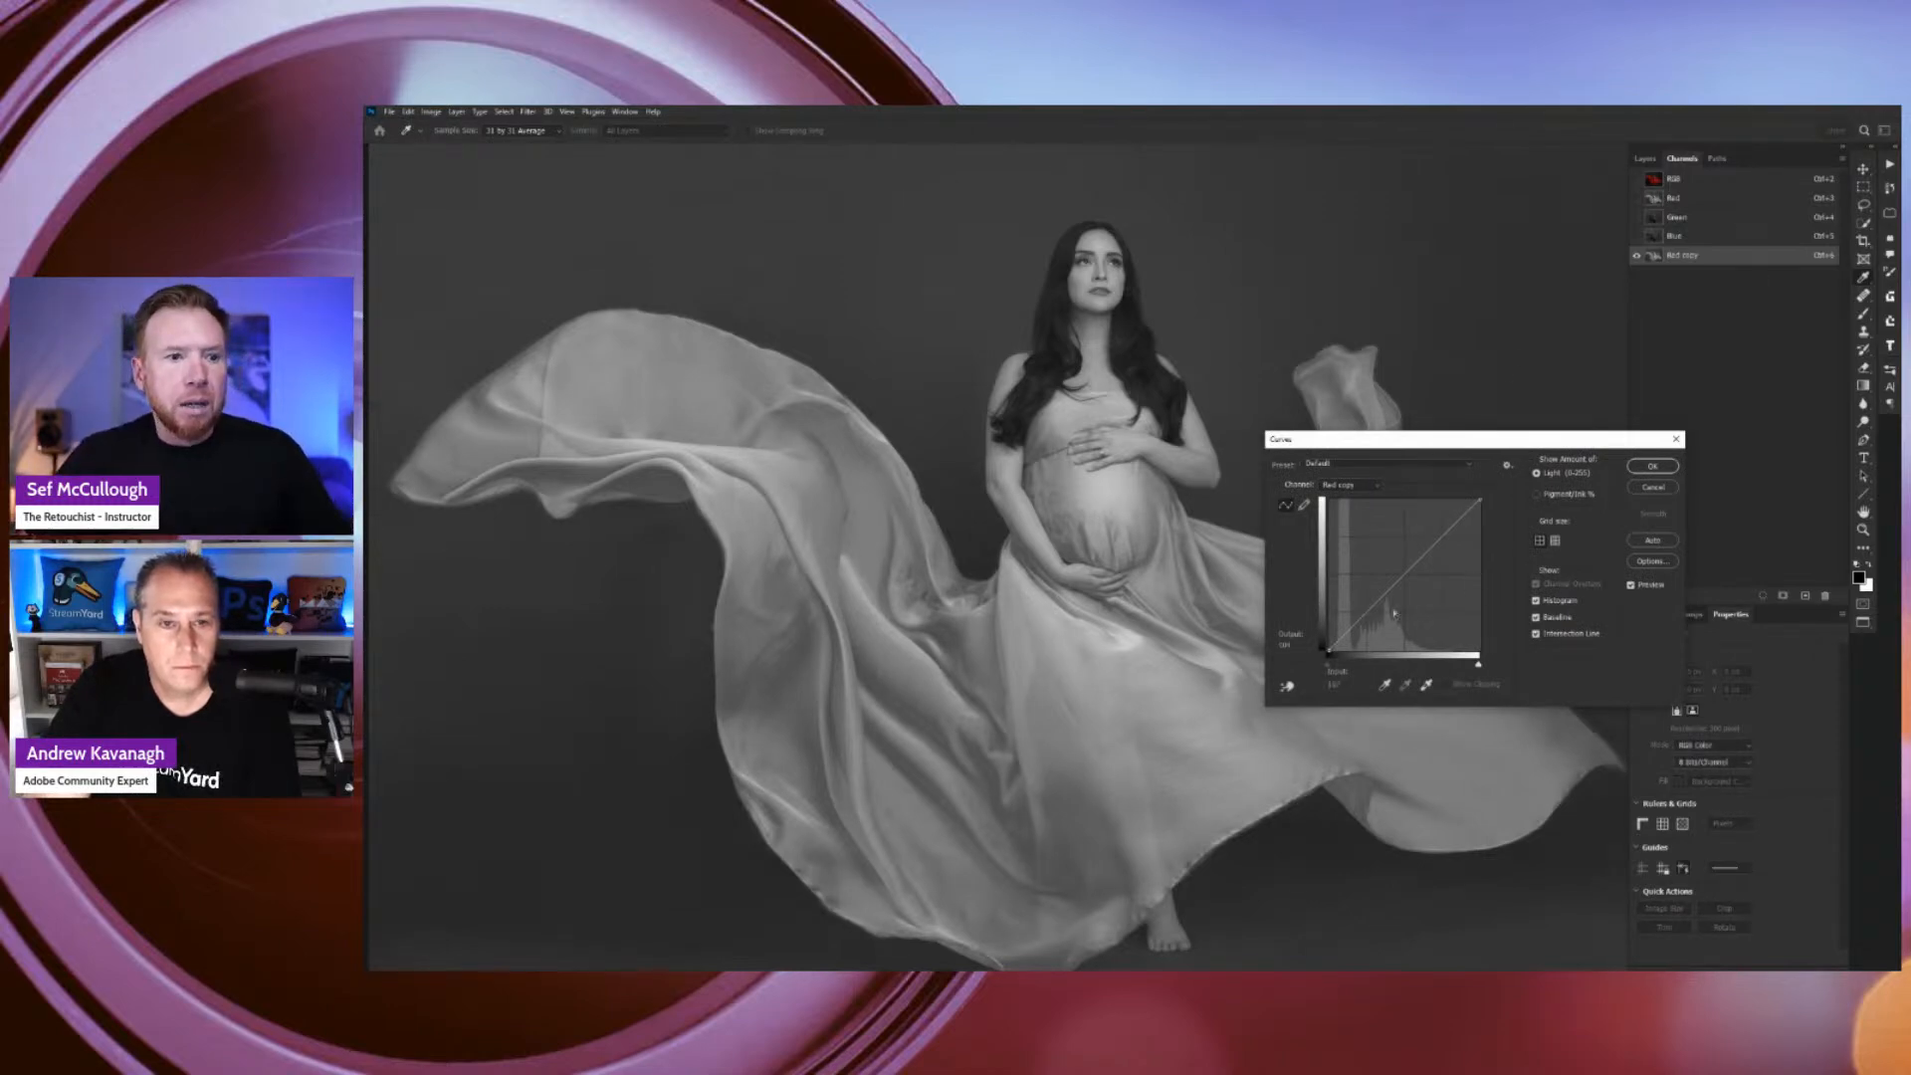
{"action": "left_click_drag", "start_coordinate": [1332, 670], "coordinate": [1390, 666]}
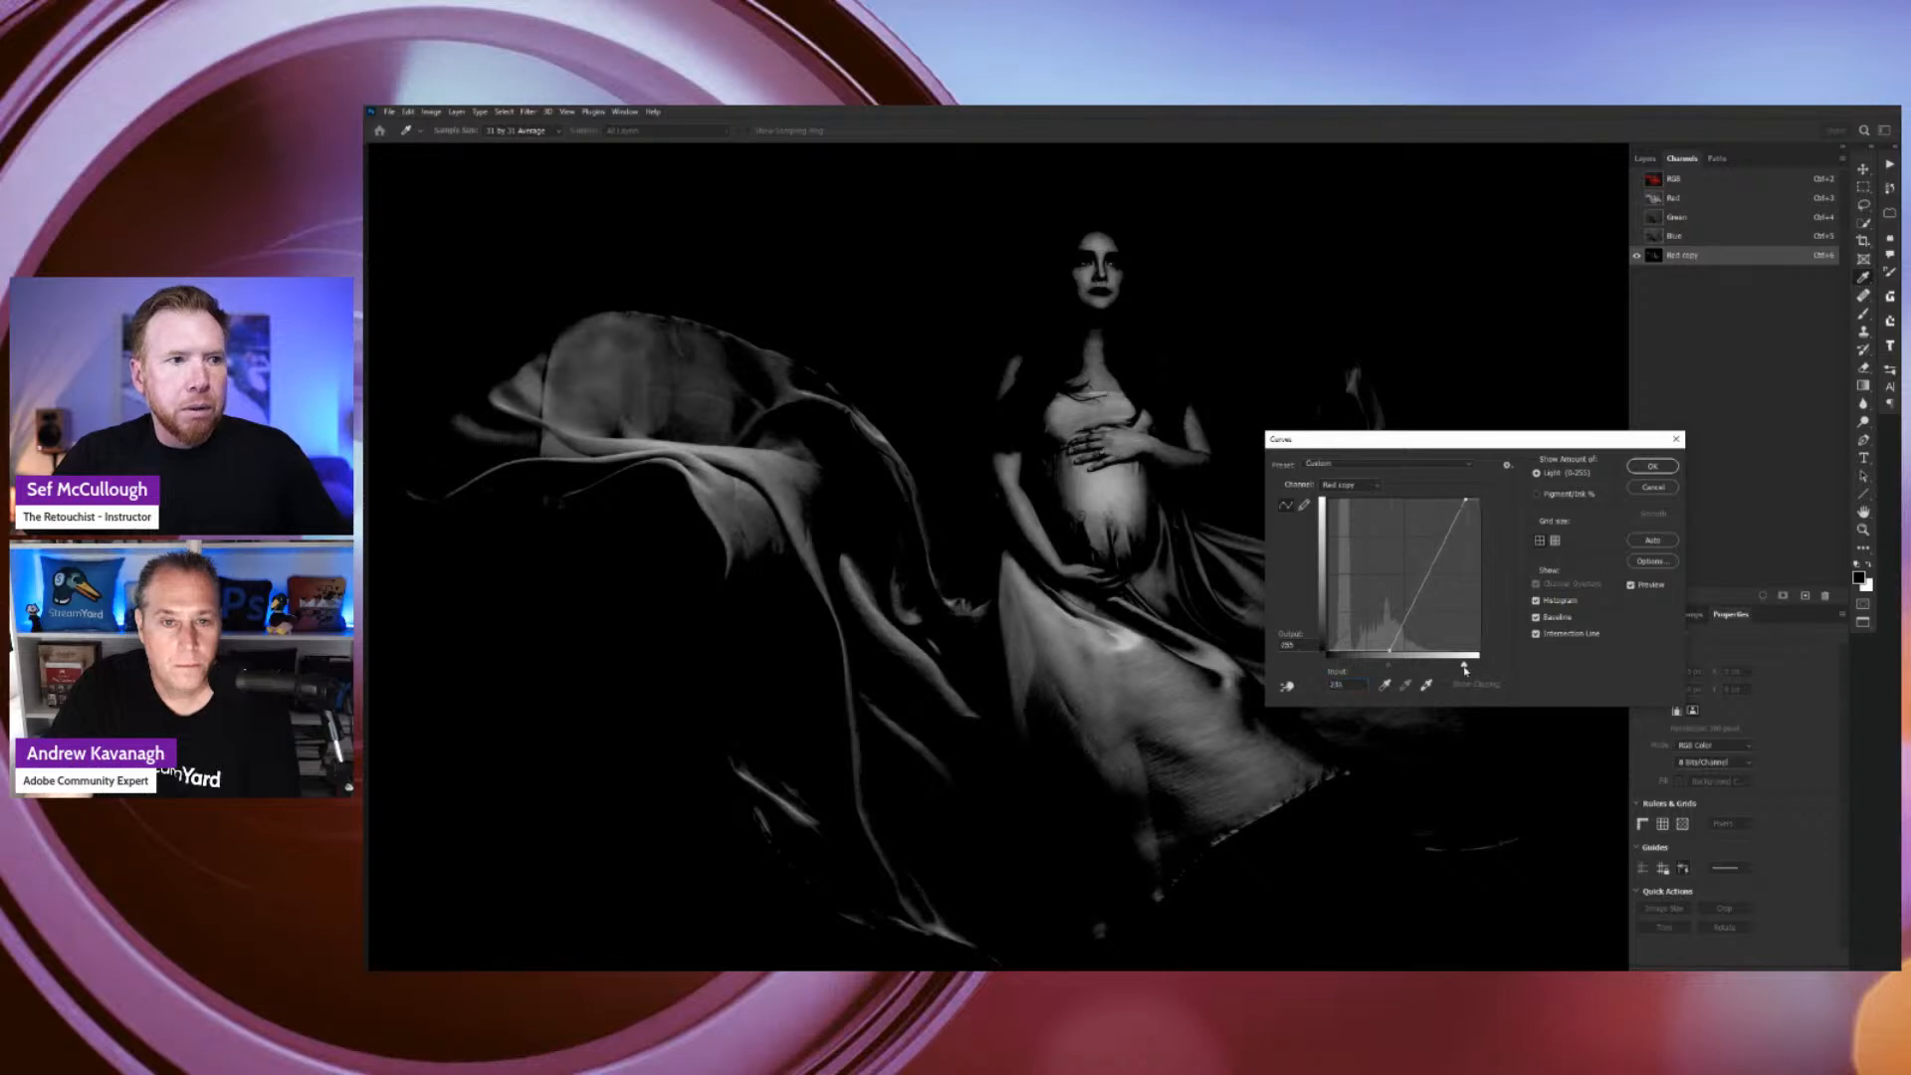
{"action": "left_click_drag", "start_coordinate": [1464, 670], "coordinate": [1398, 670]}
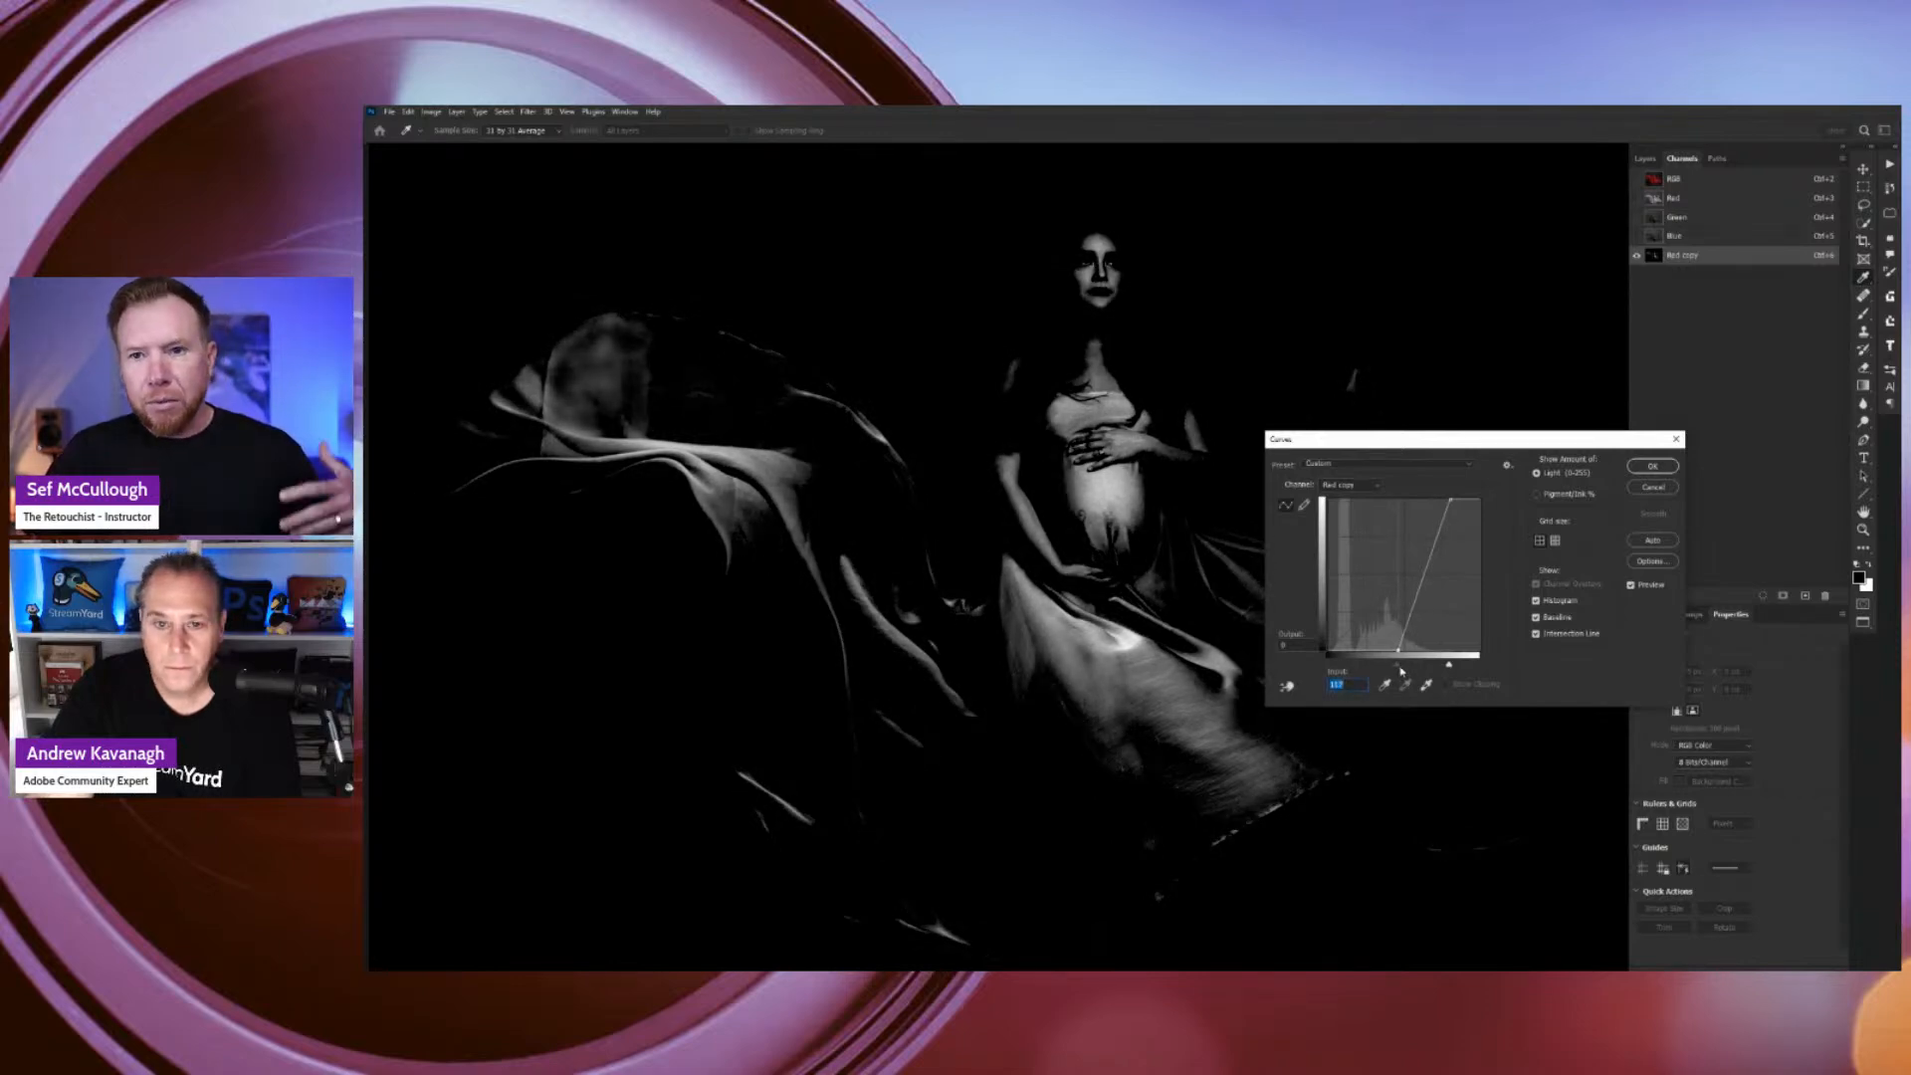
{"action": "left_click_drag", "start_coordinate": [1399, 669], "coordinate": [1447, 667]}
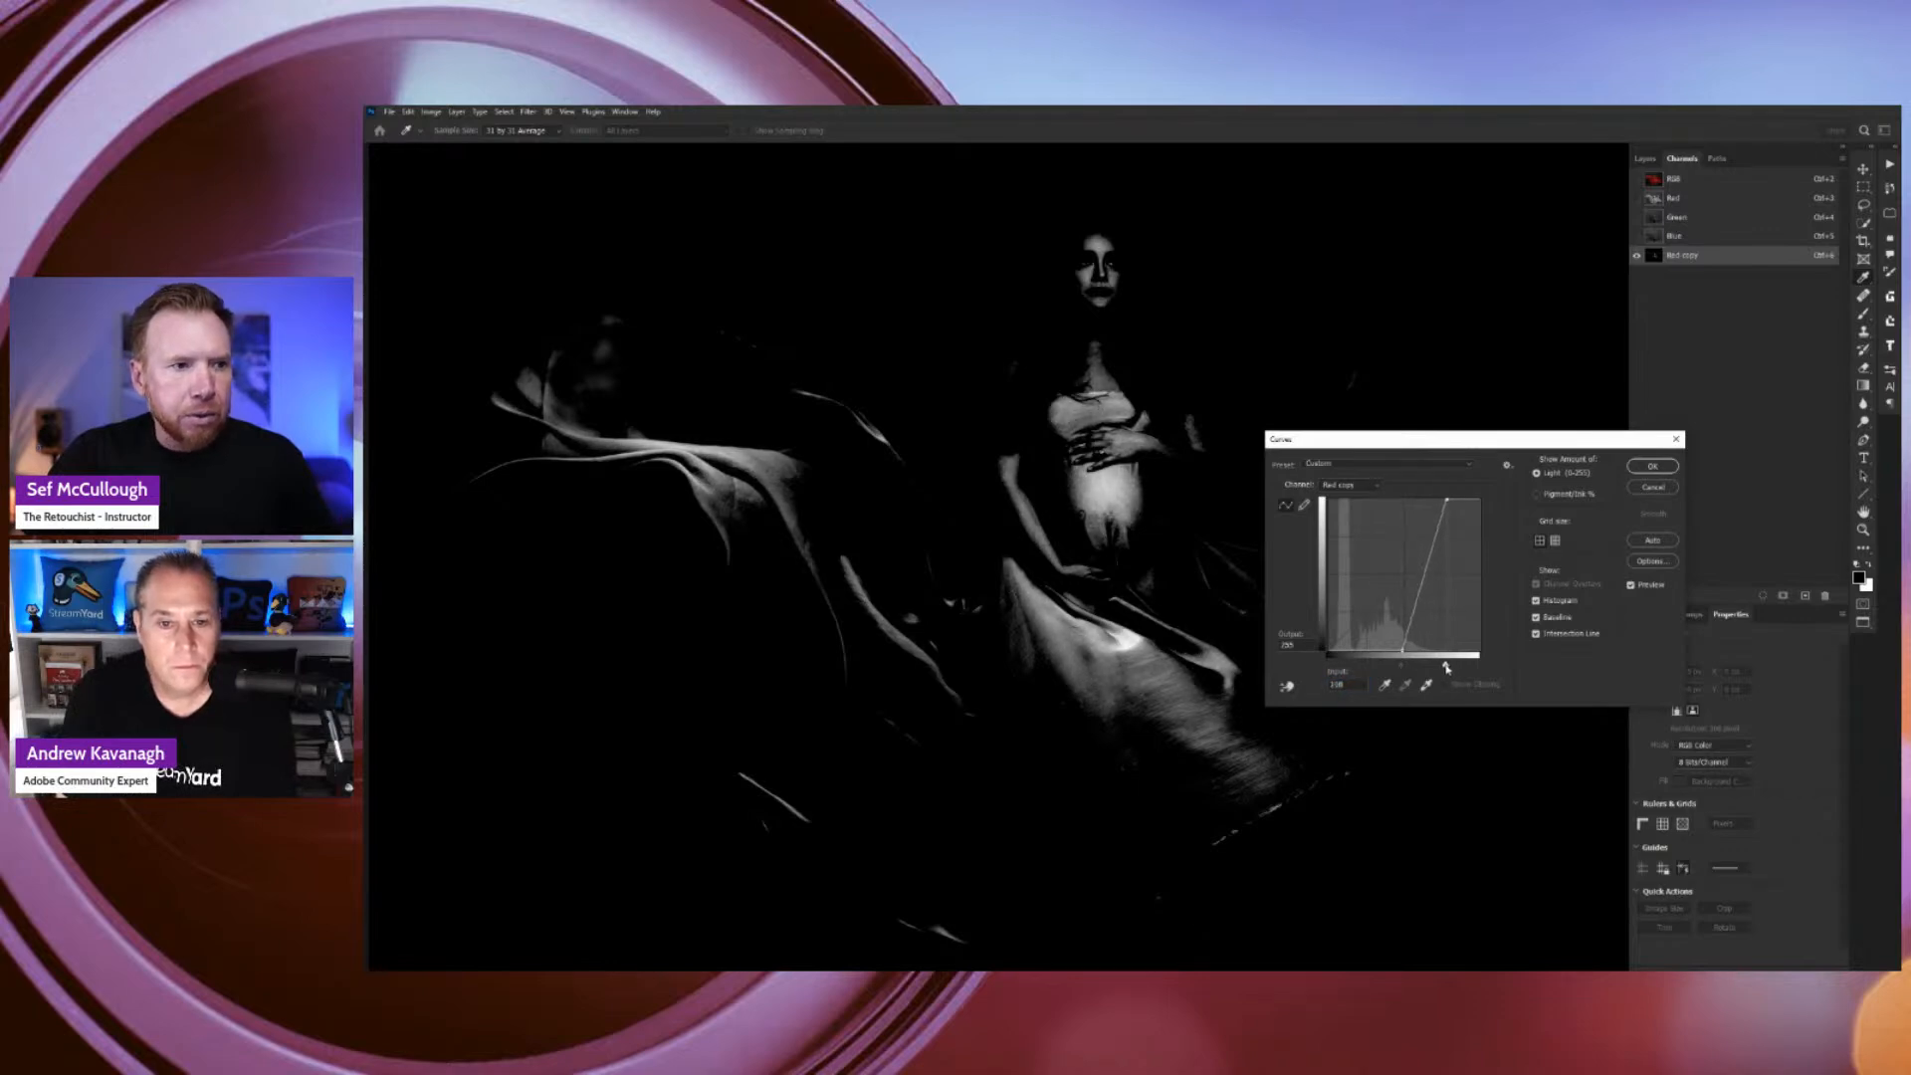
{"action": "left_click", "coordinate": [1652, 466]}
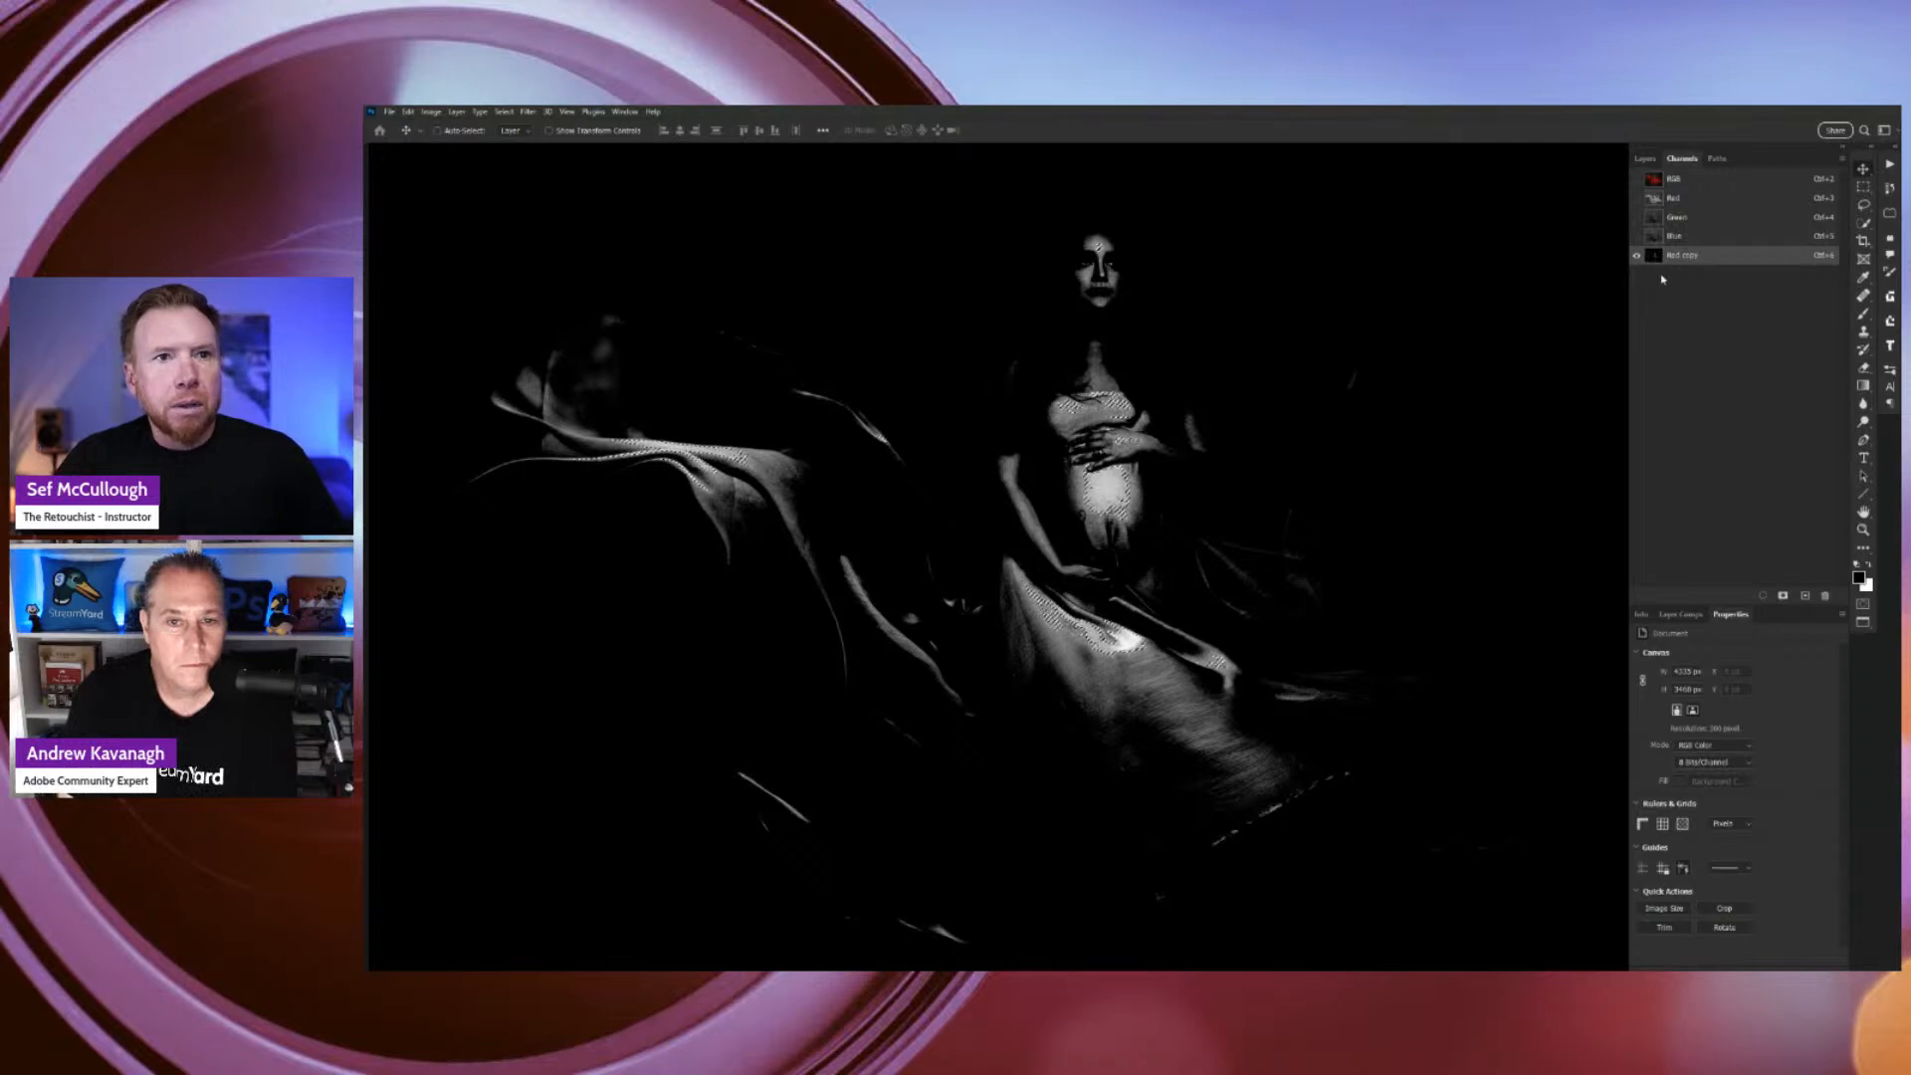
Load the Red channel copy as a selection and add a masked Curves adjustment layer with the white point input lowered to about 112.
{"action": "left_click", "coordinate": [1694, 179]}
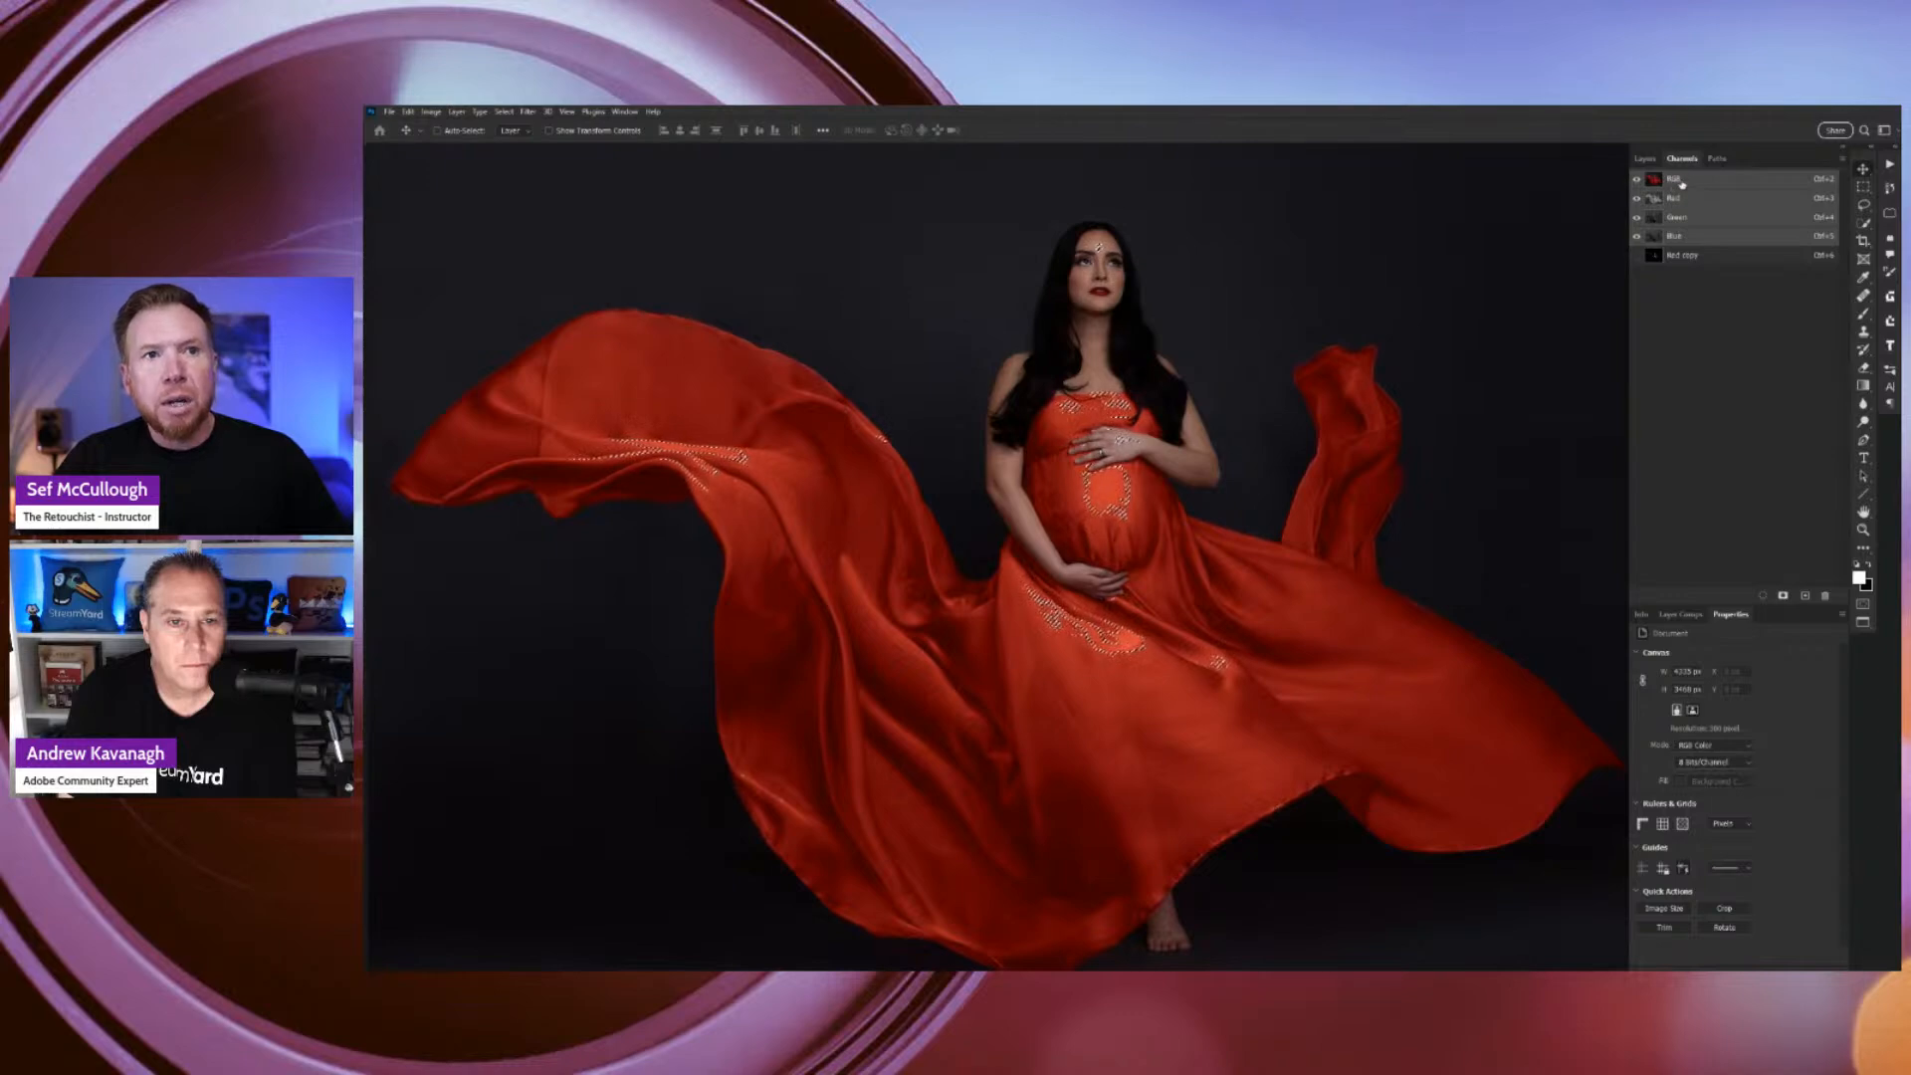
{"action": "left_click", "coordinate": [1644, 161]}
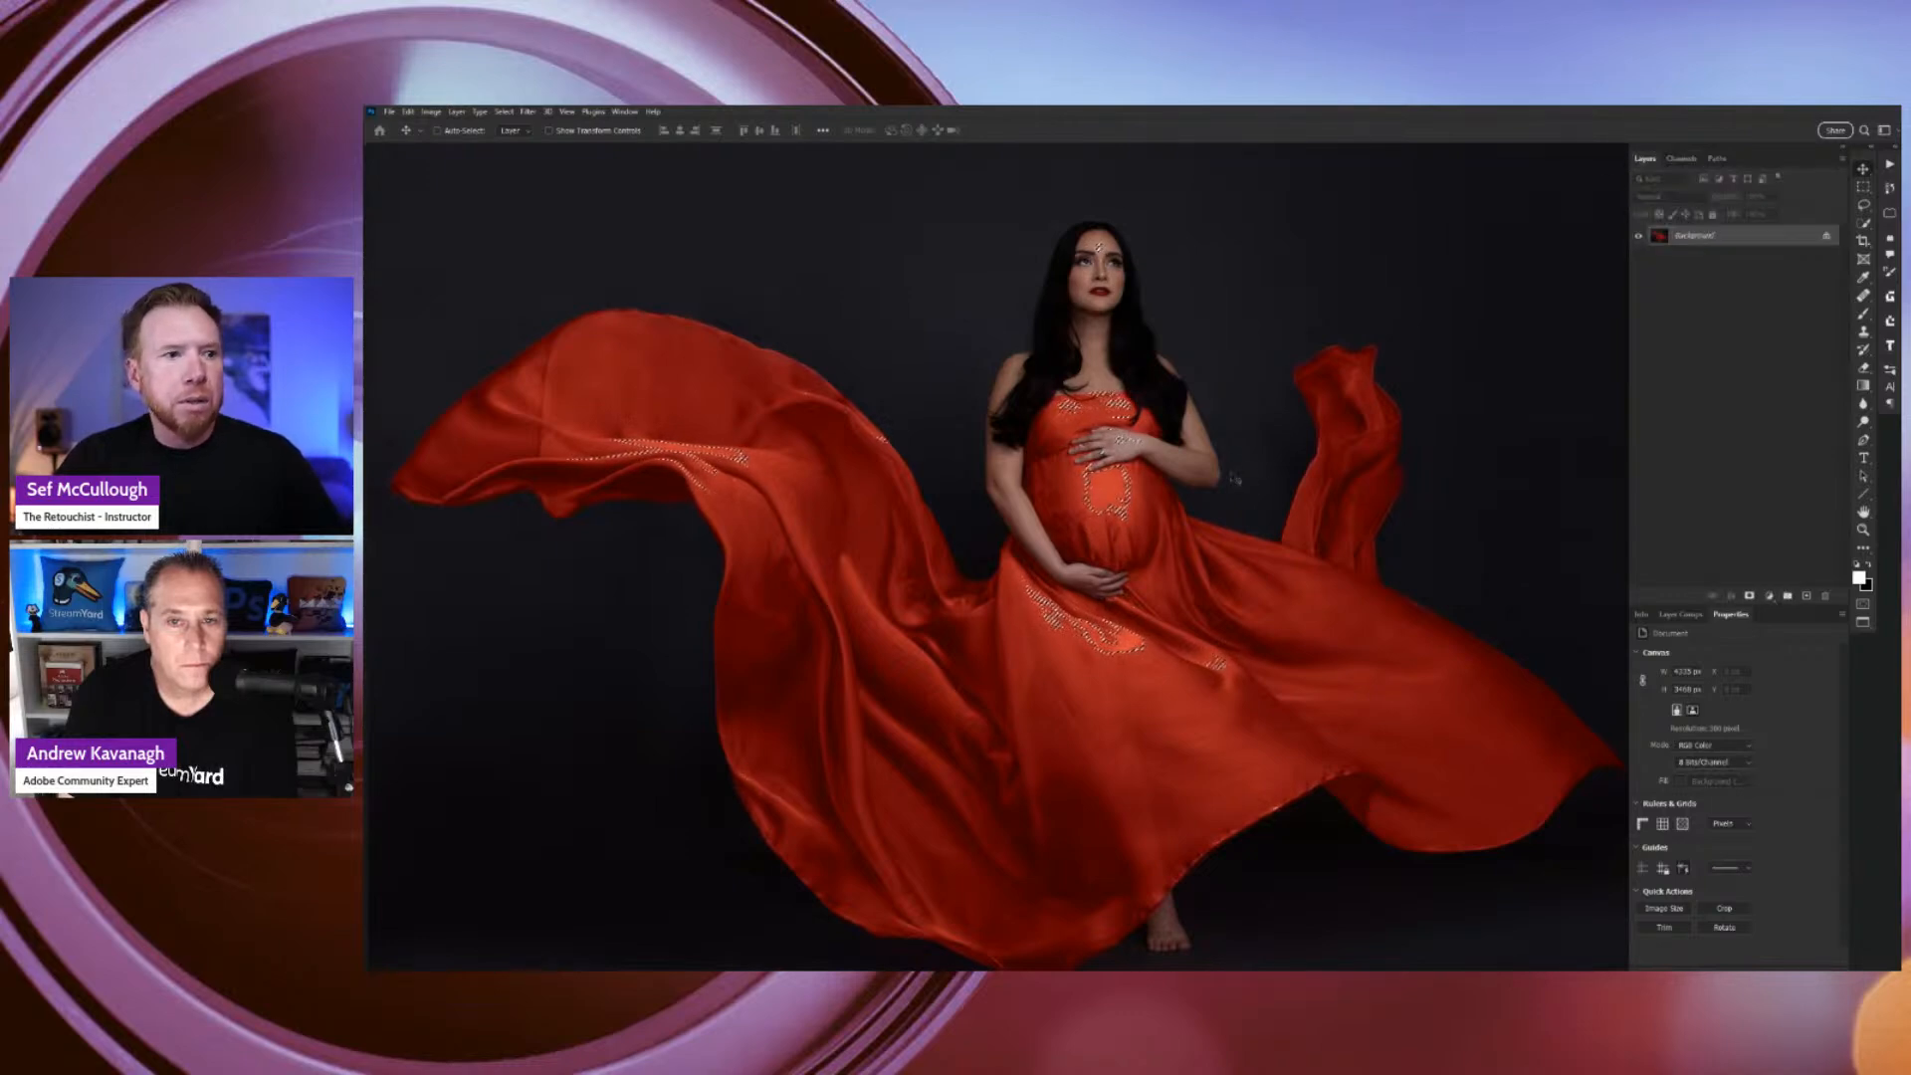
{"action": "left_click", "coordinate": [1770, 597]}
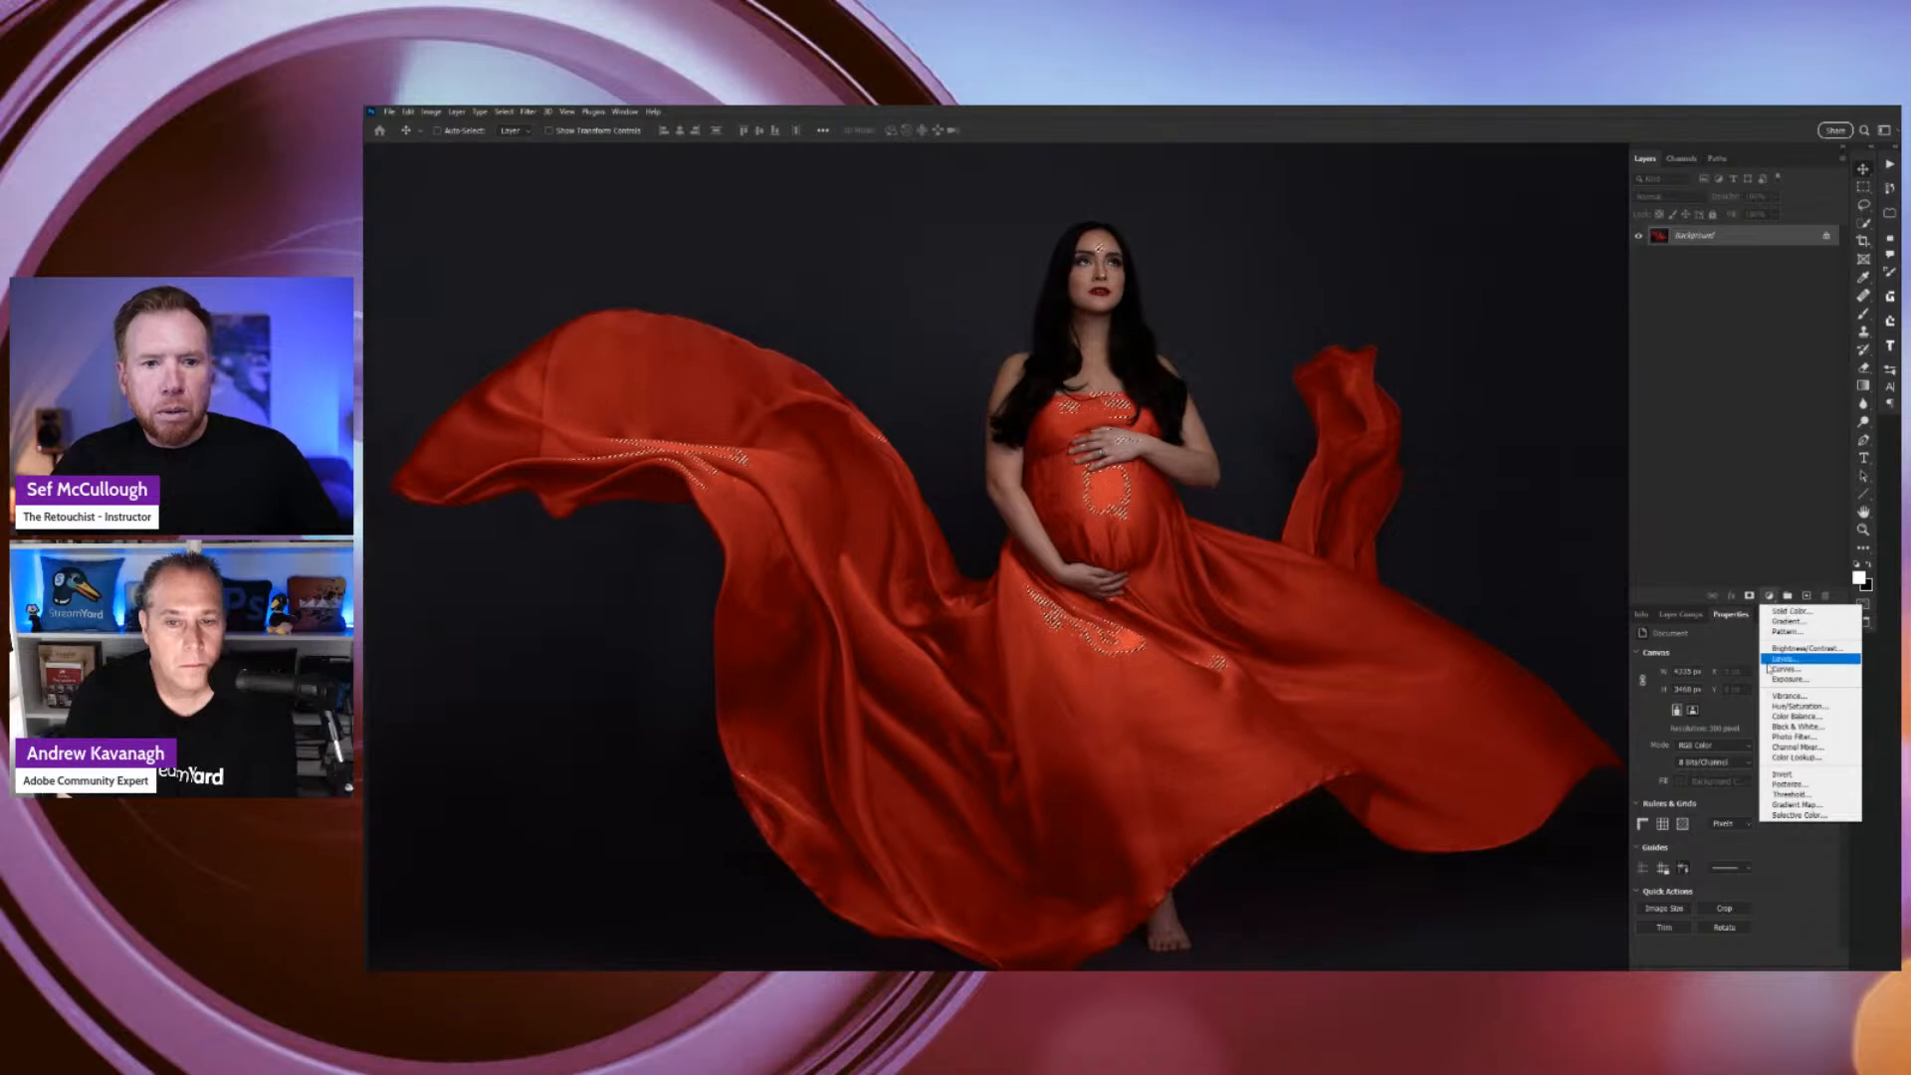
{"action": "left_click", "coordinate": [1777, 669]}
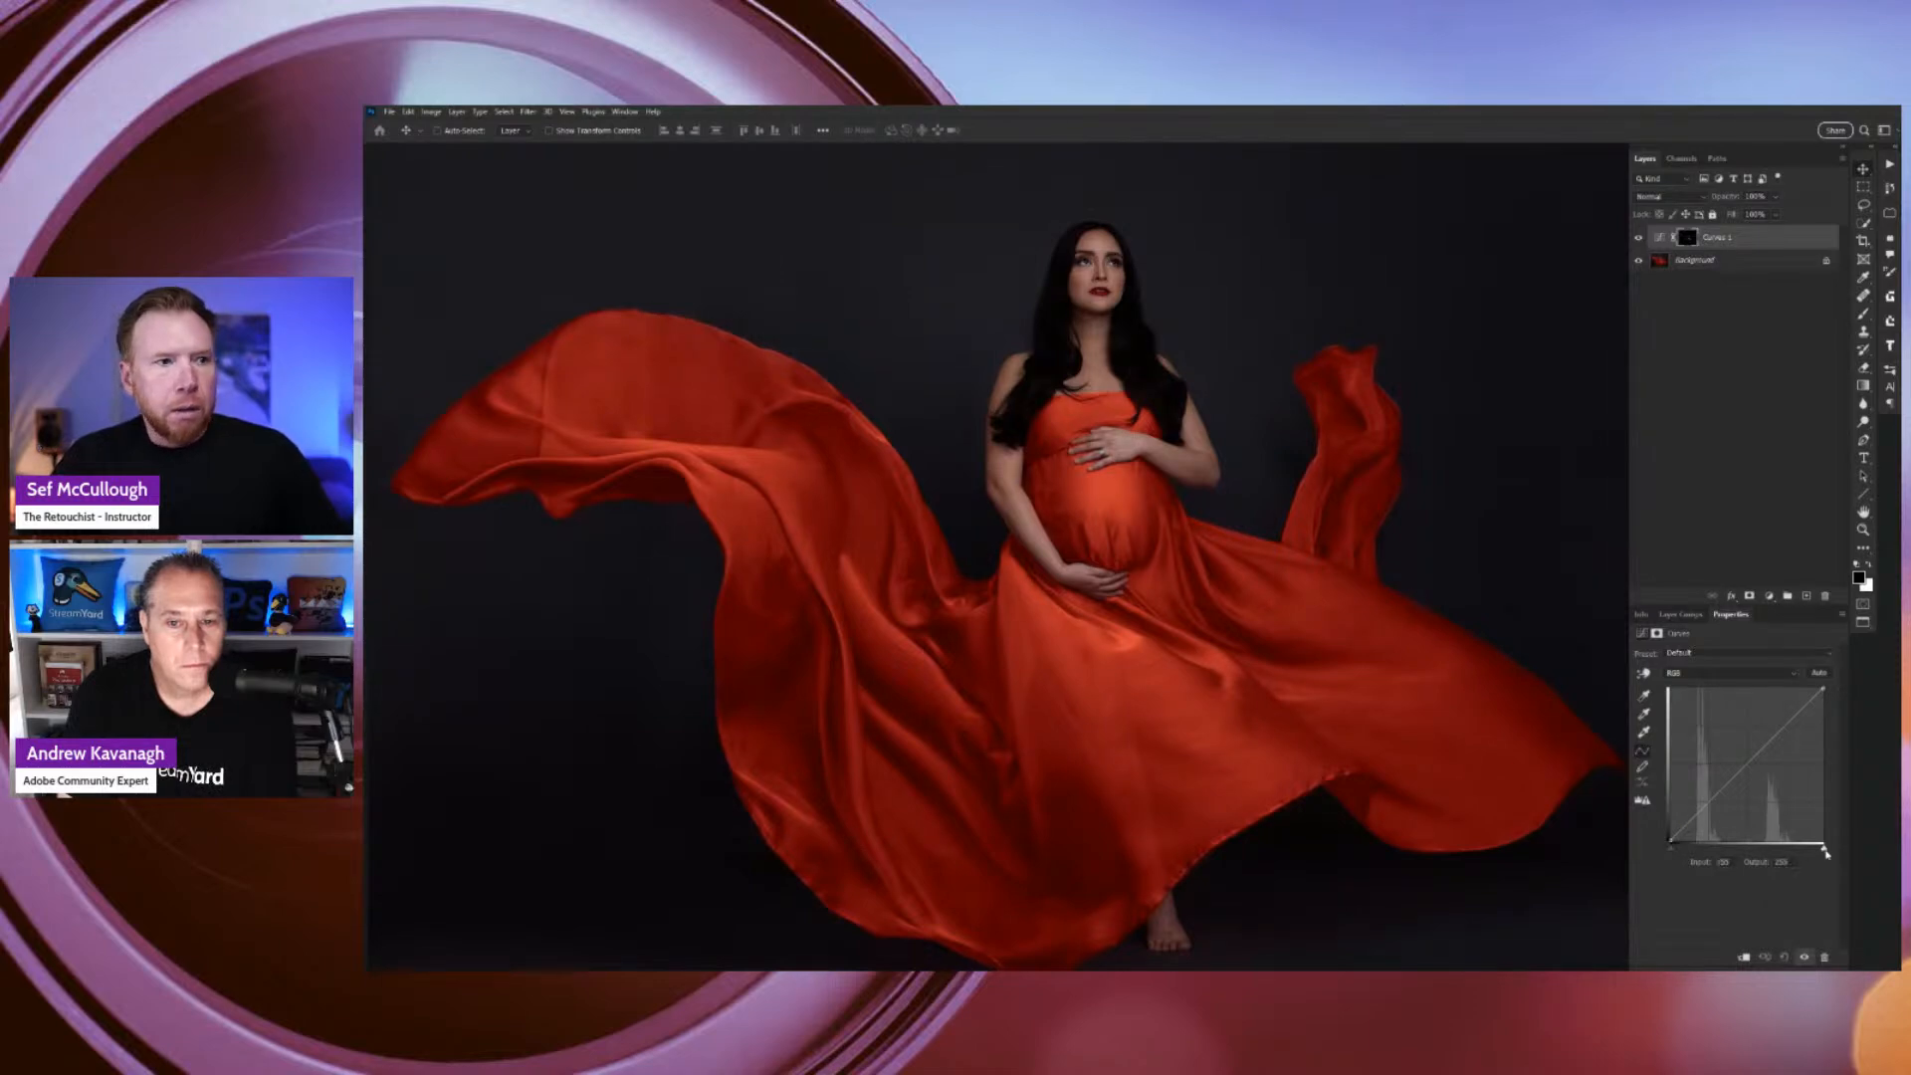
{"action": "left_click_drag", "start_coordinate": [1813, 852], "coordinate": [1749, 849]}
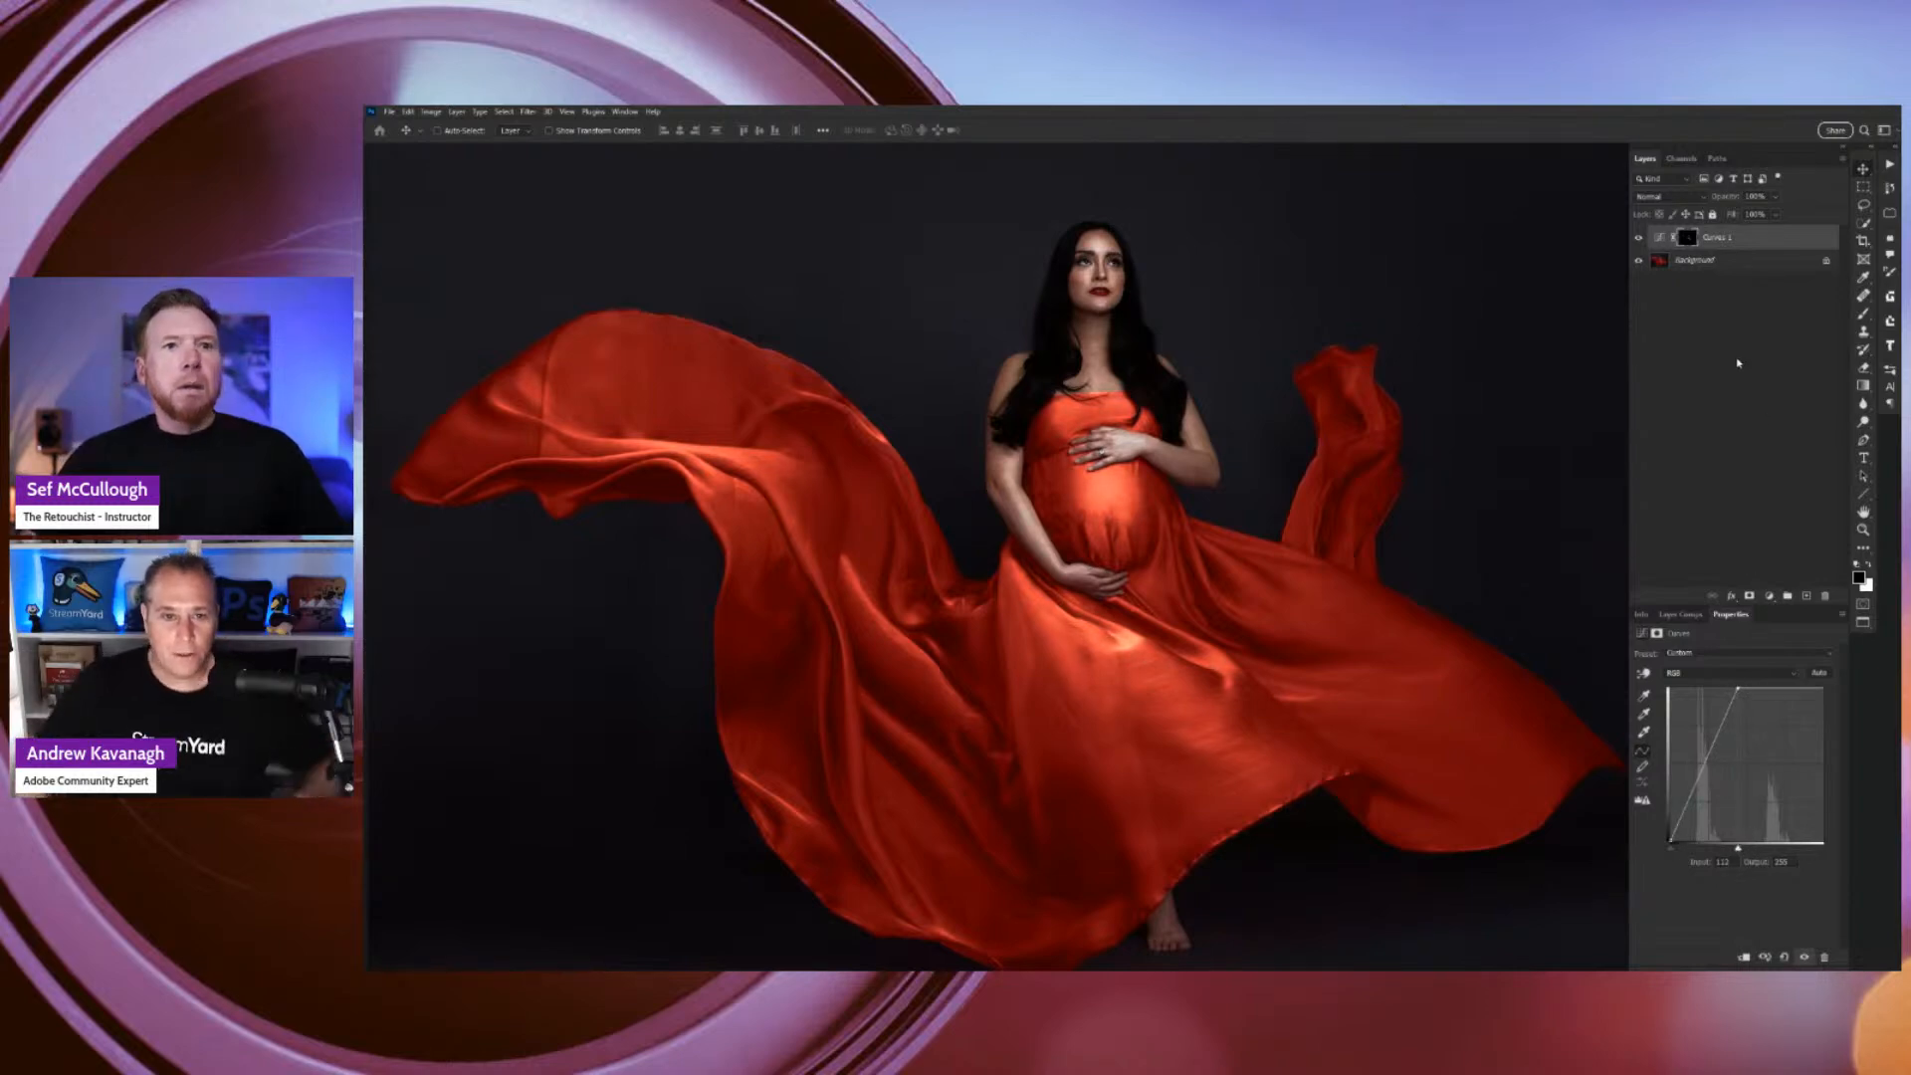
Compare the red dress photo with and without the Curves highlight adjustment.
{"action": "left_click", "coordinate": [1639, 239]}
{"action": "left_click", "coordinate": [1639, 239]}
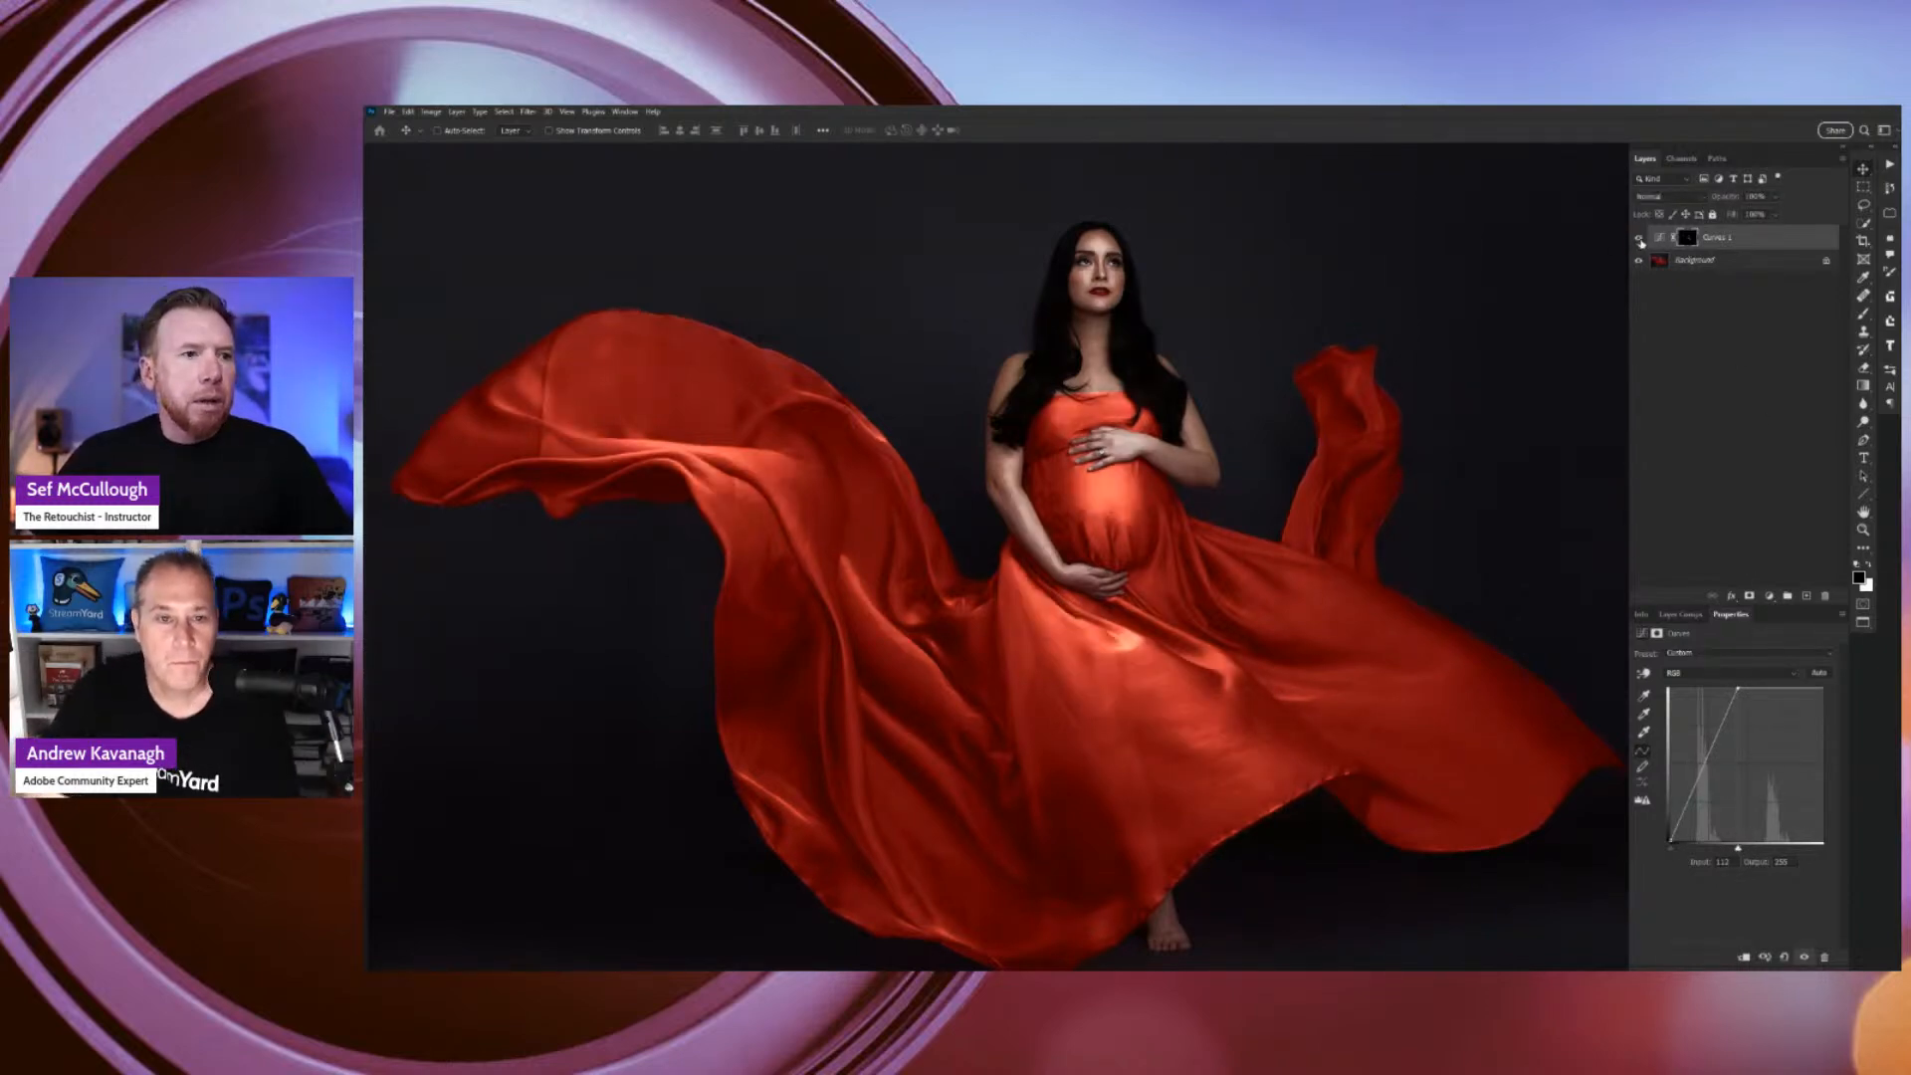
{"action": "key", "text": "ctrl+minus"}
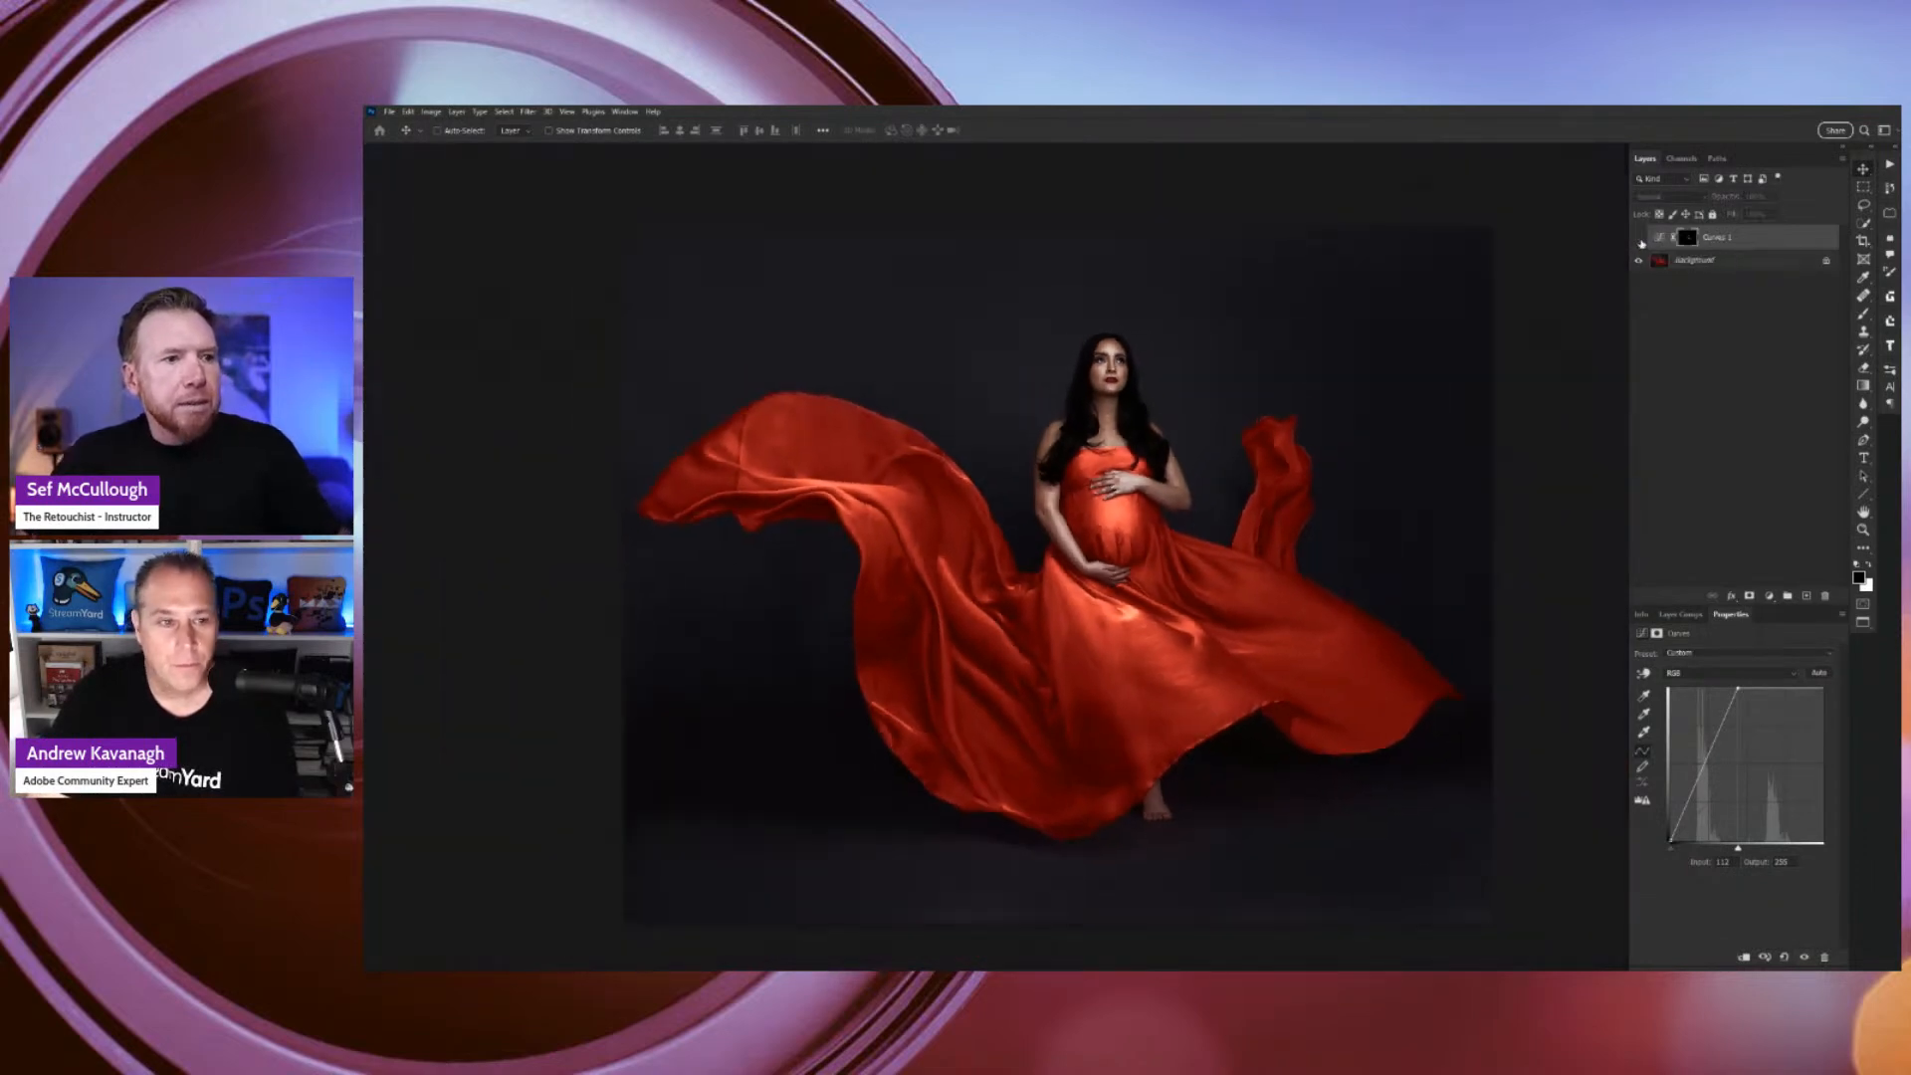
{"action": "left_click", "coordinate": [1640, 238]}
{"action": "left_click", "coordinate": [1639, 239]}
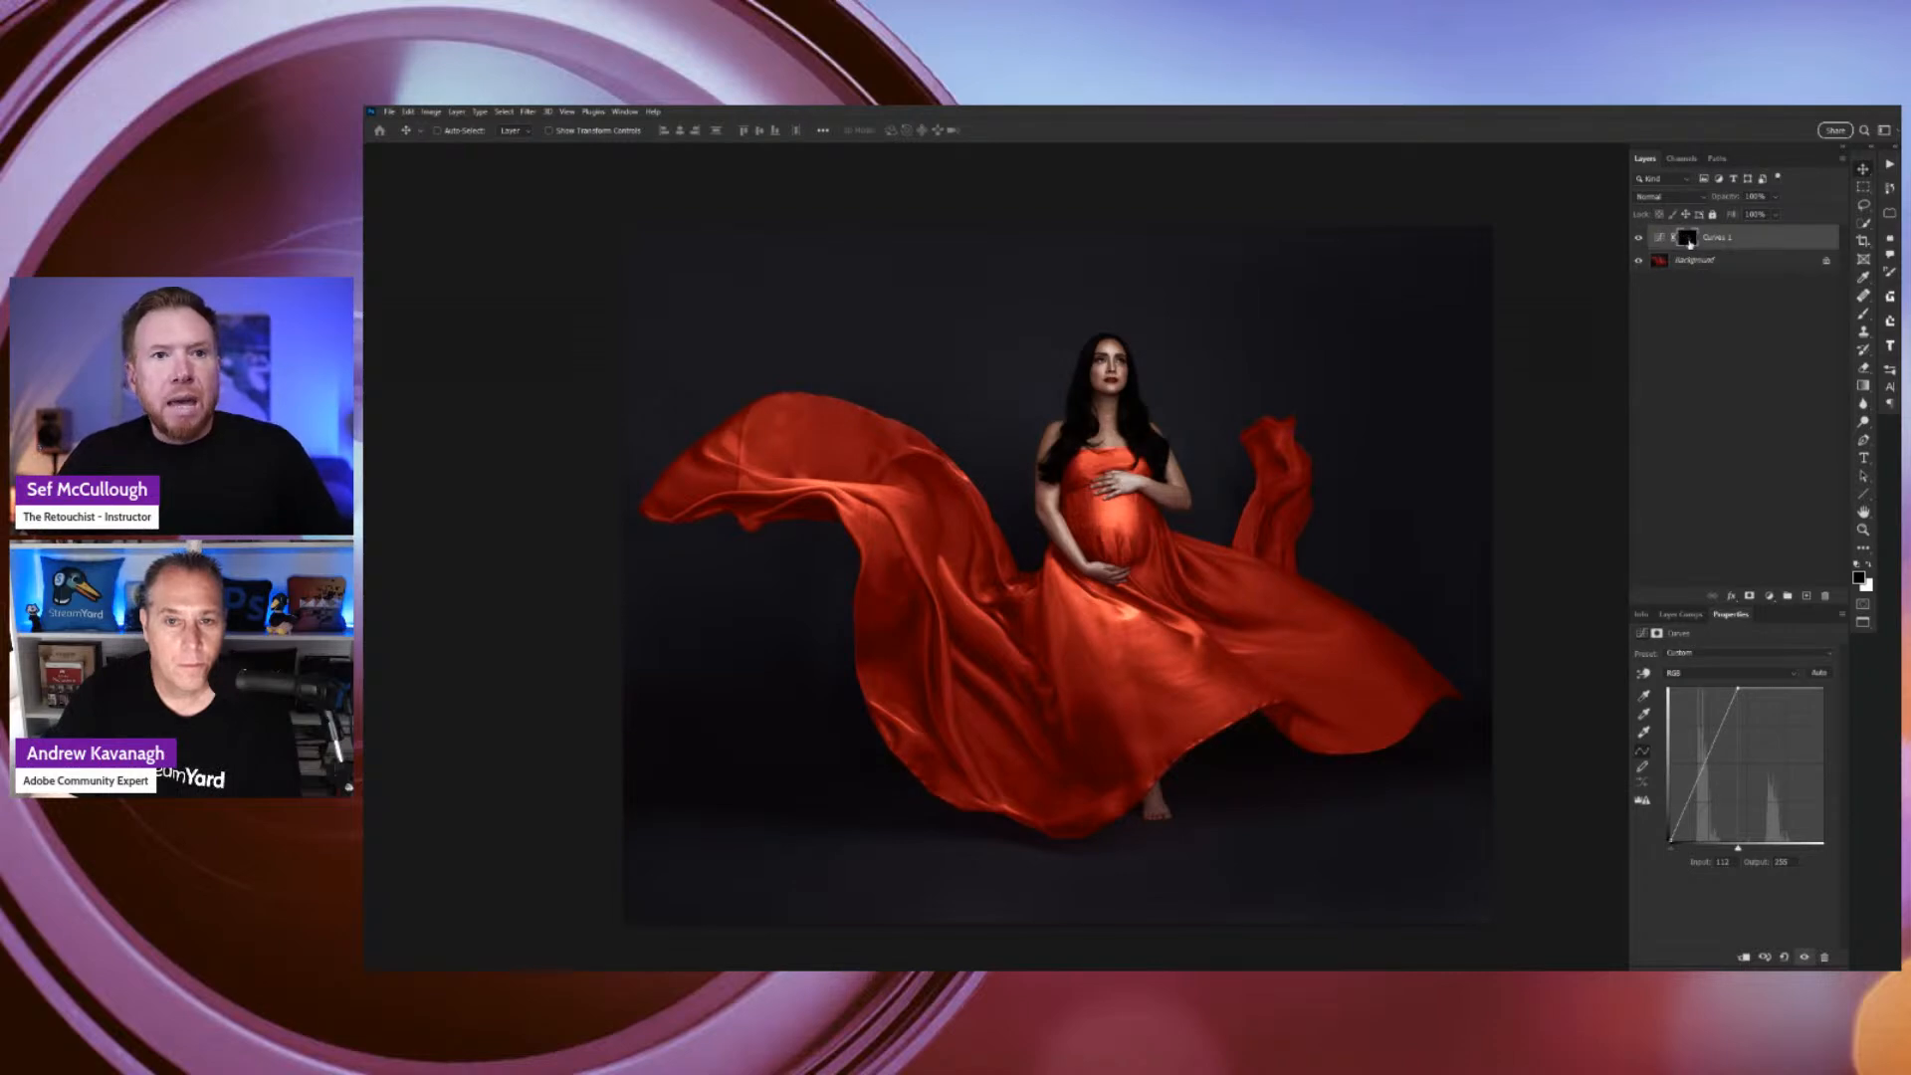
Group the Curves layer and move its highlight mask onto the group.
{"action": "key", "text": "ctrl+g"}
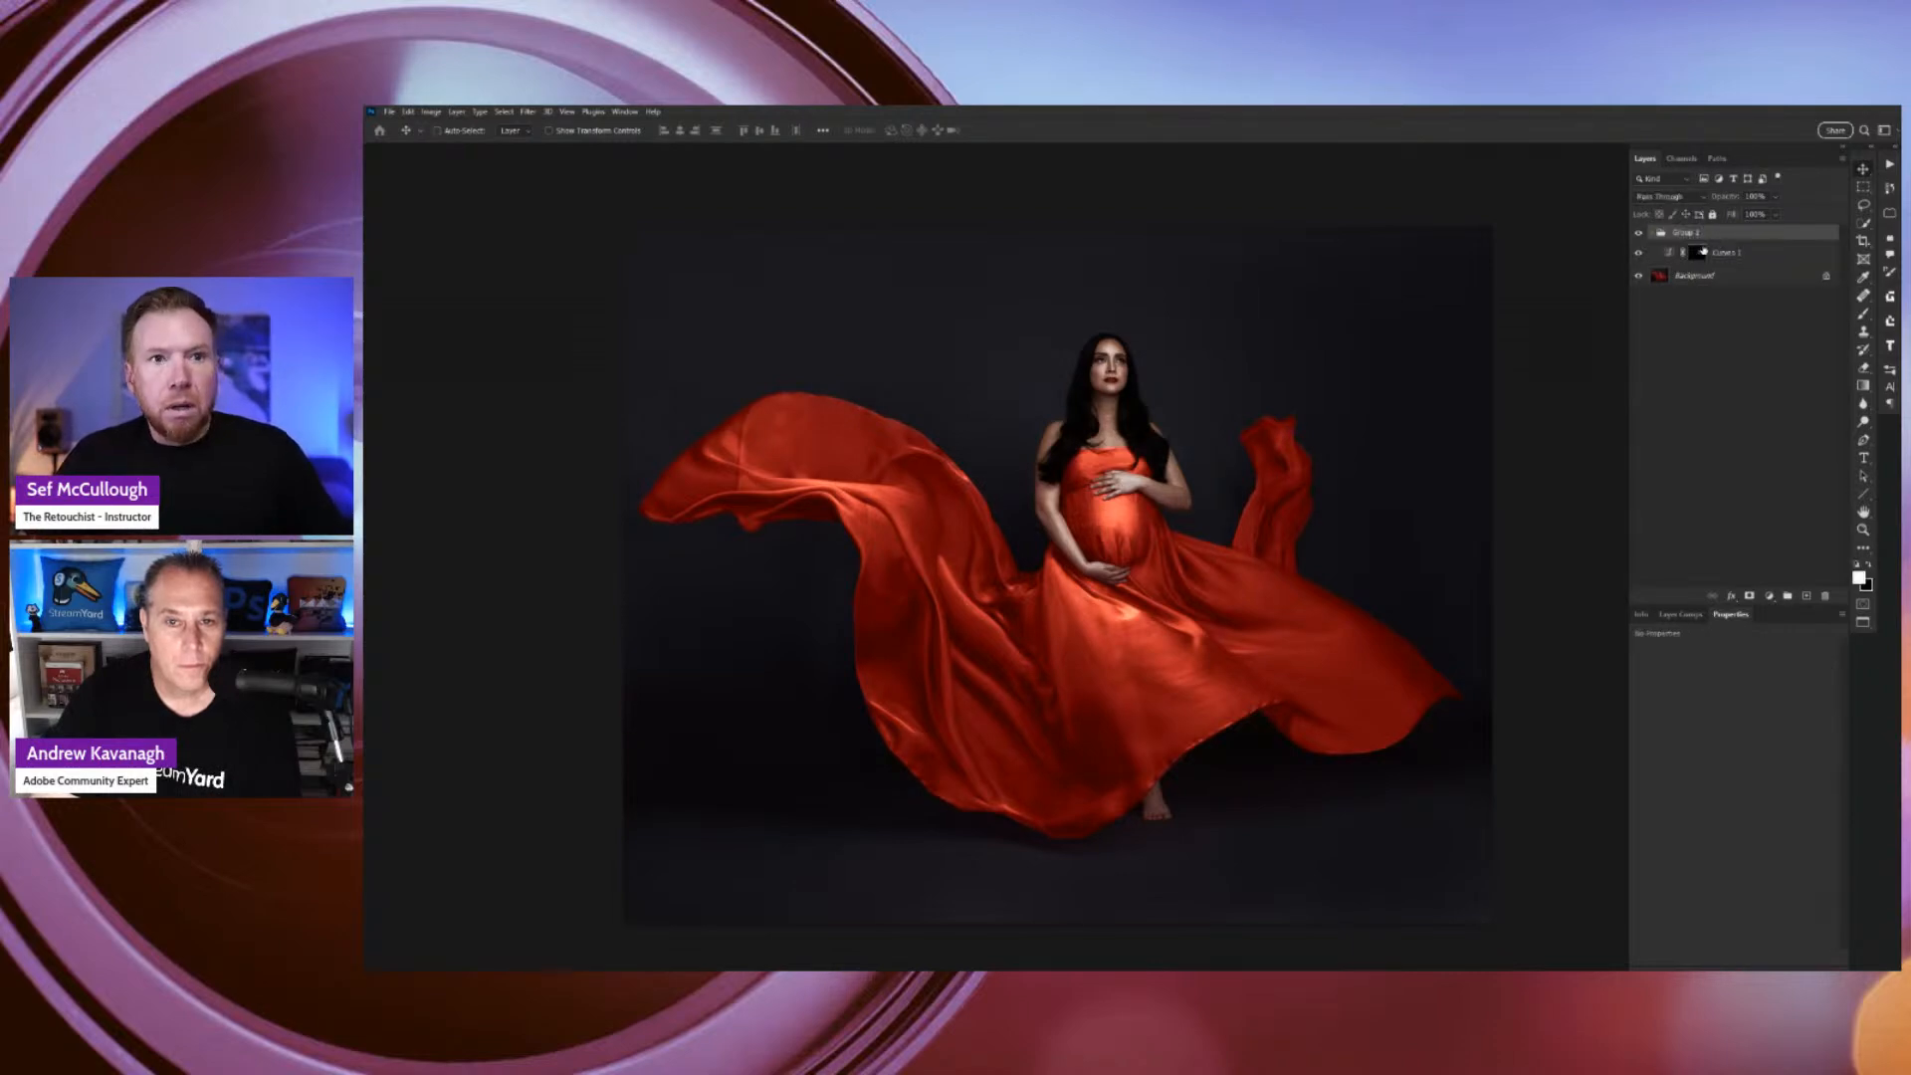
{"action": "left_click_drag", "start_coordinate": [1699, 235], "coordinate": [1700, 237]}
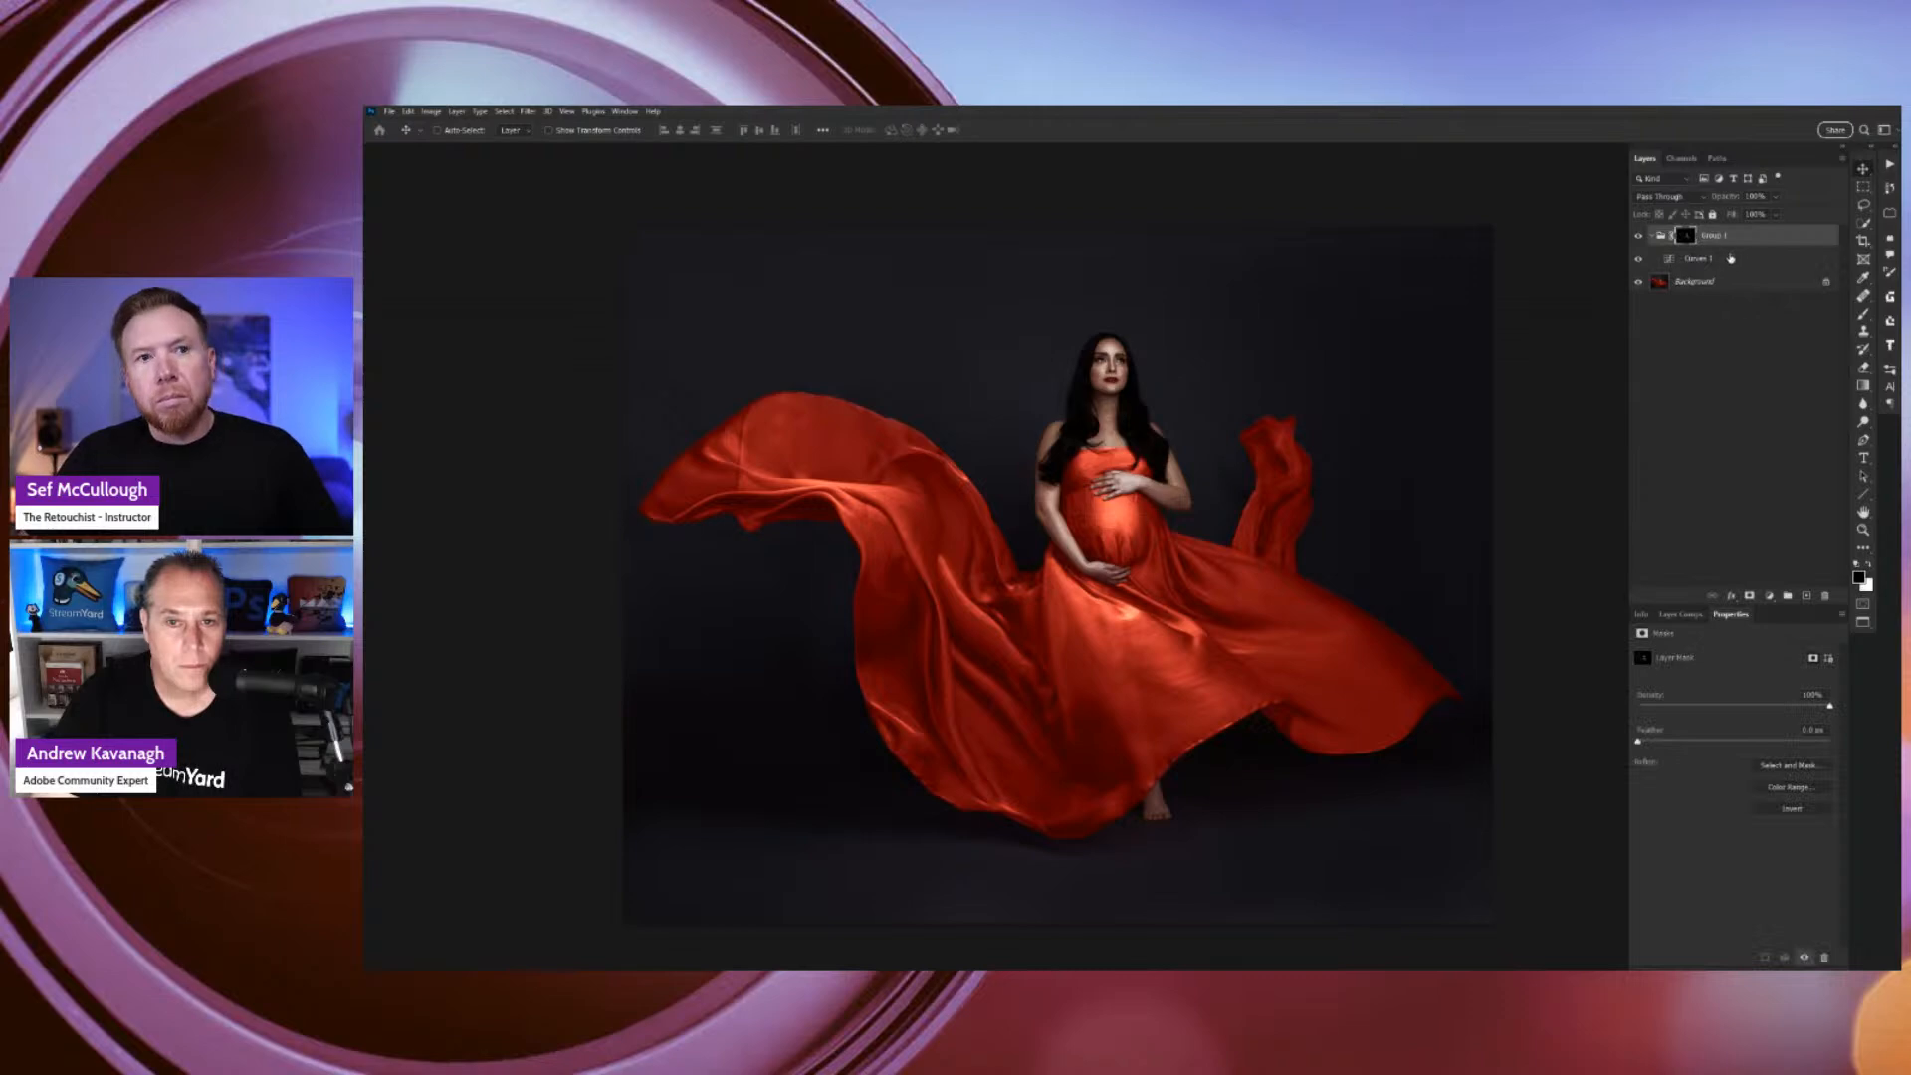
Add a Solid Color fill layer above Curves inside the group, trying green and blue before choosing pink.
{"action": "left_click", "coordinate": [1731, 258]}
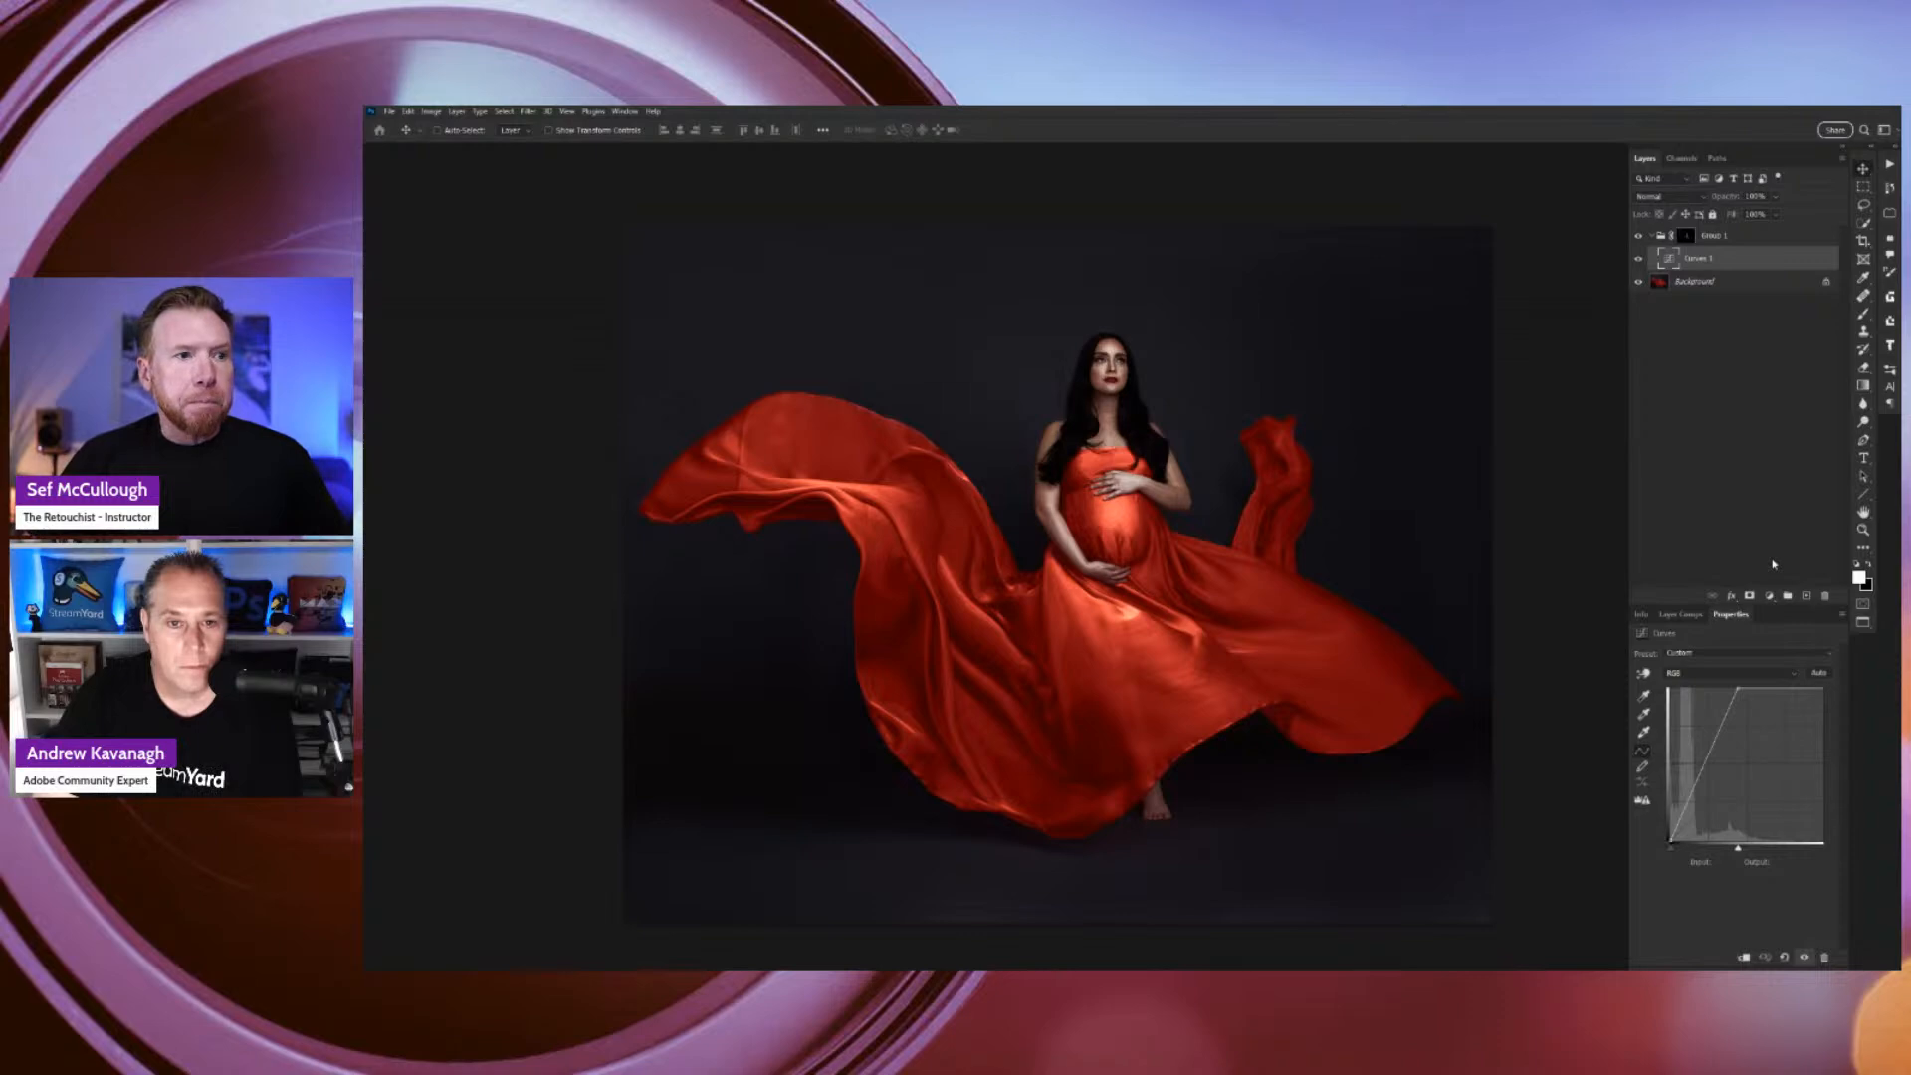
{"action": "left_click", "coordinate": [1769, 596]}
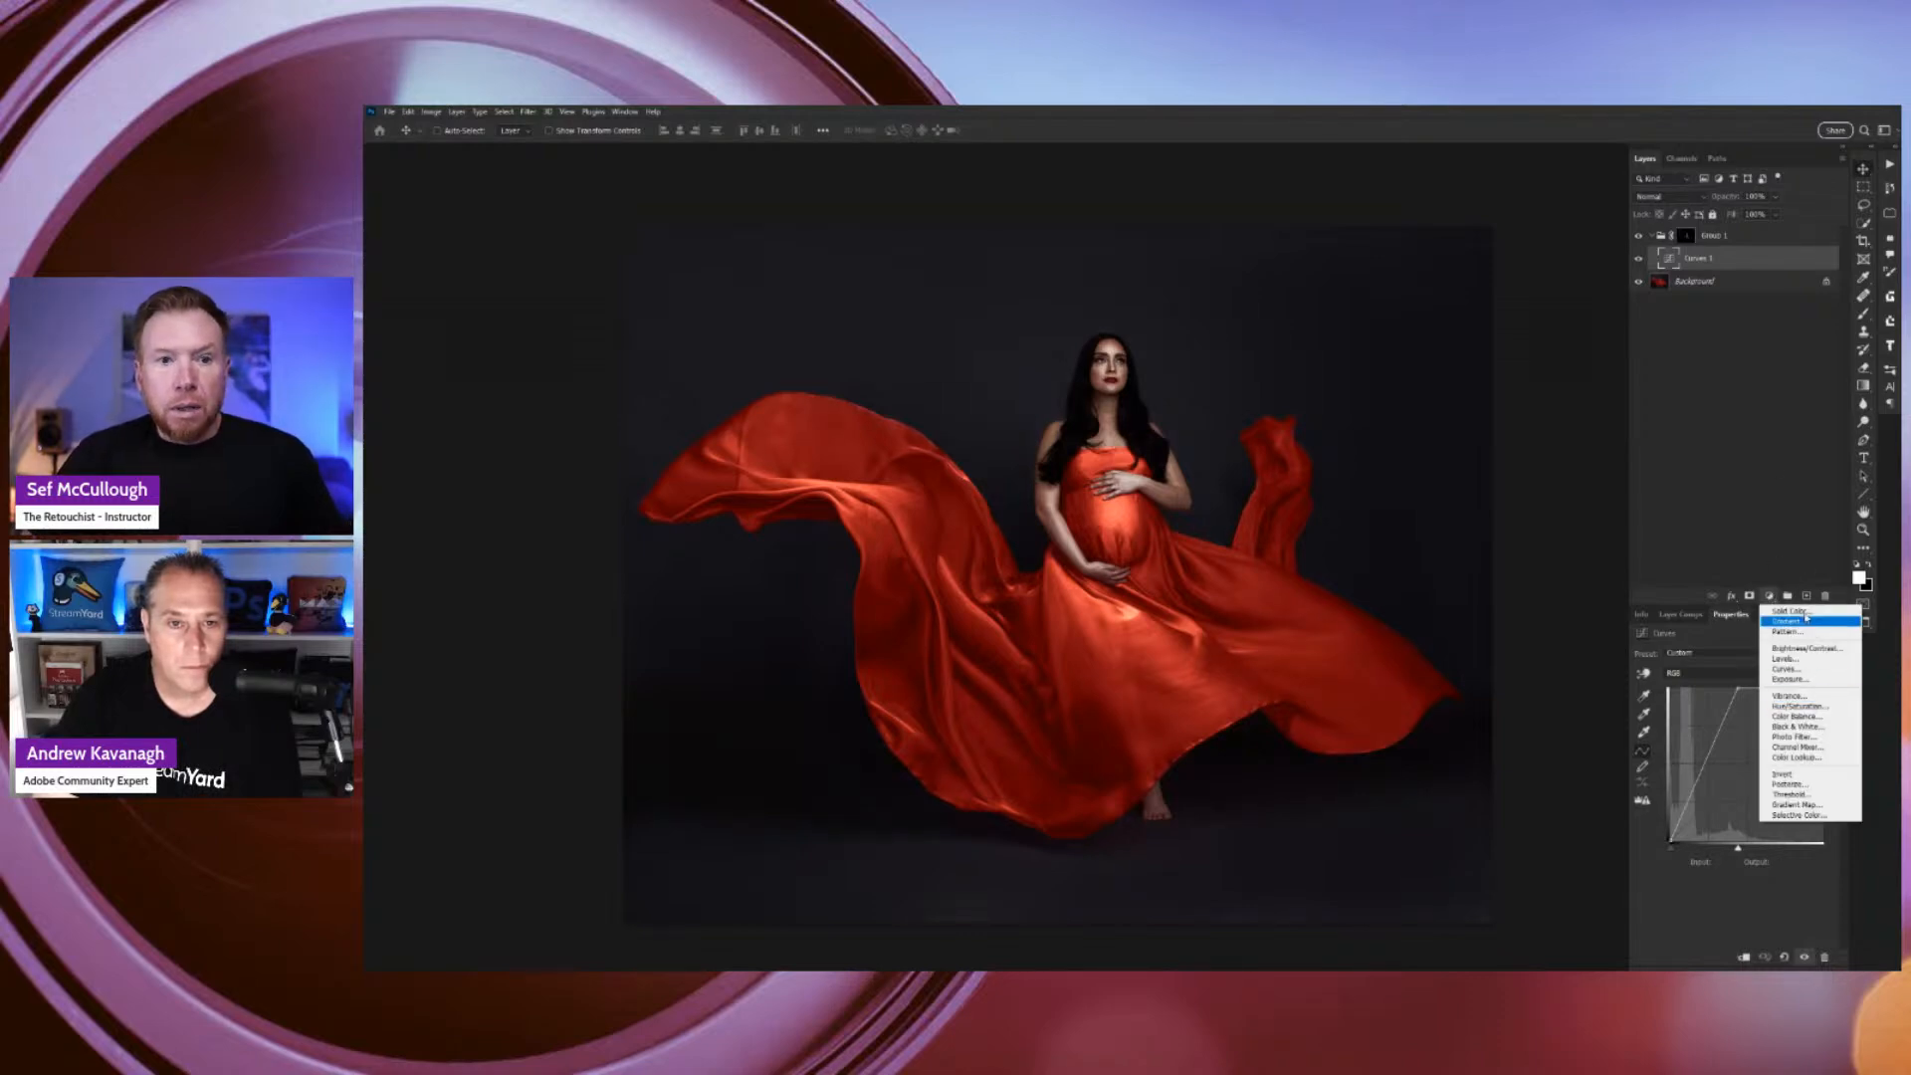
{"action": "left_click", "coordinate": [1792, 611]}
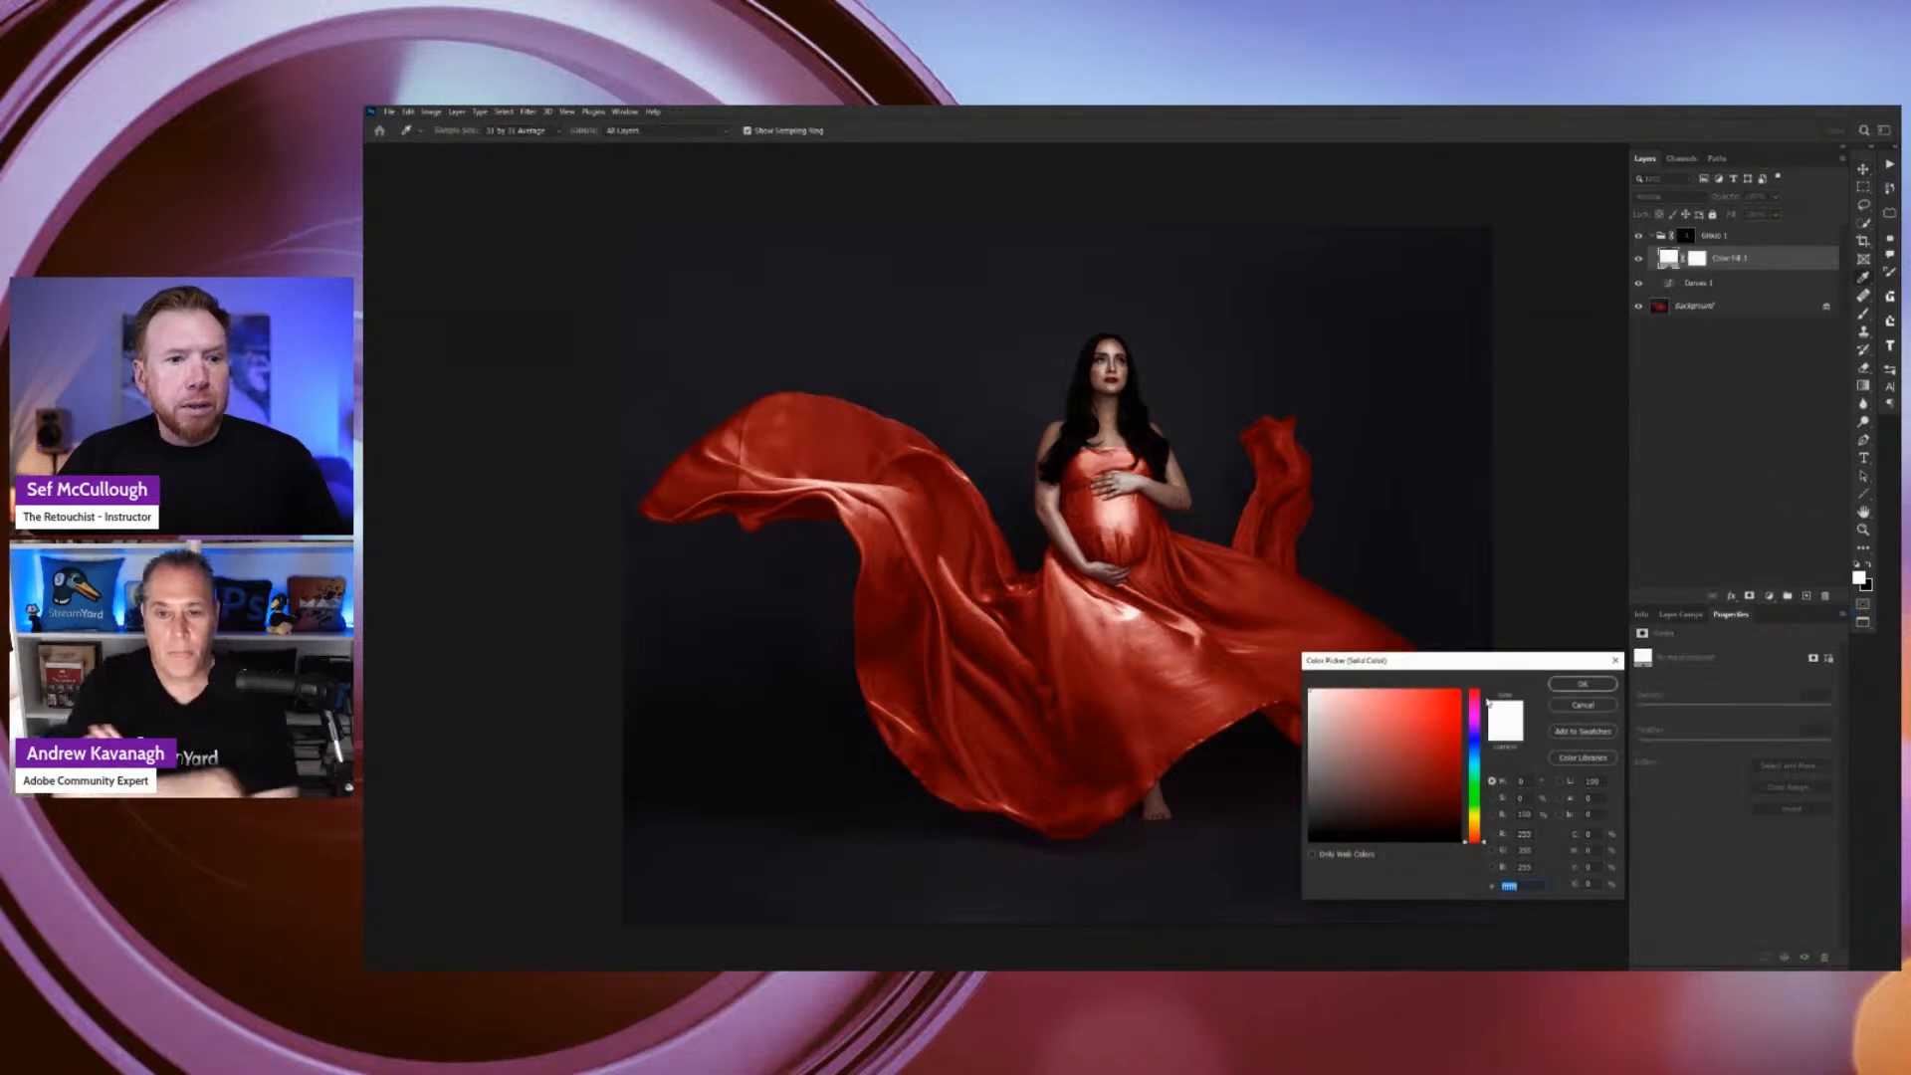
{"action": "left_click_drag", "start_coordinate": [1483, 661], "coordinate": [1440, 344]}
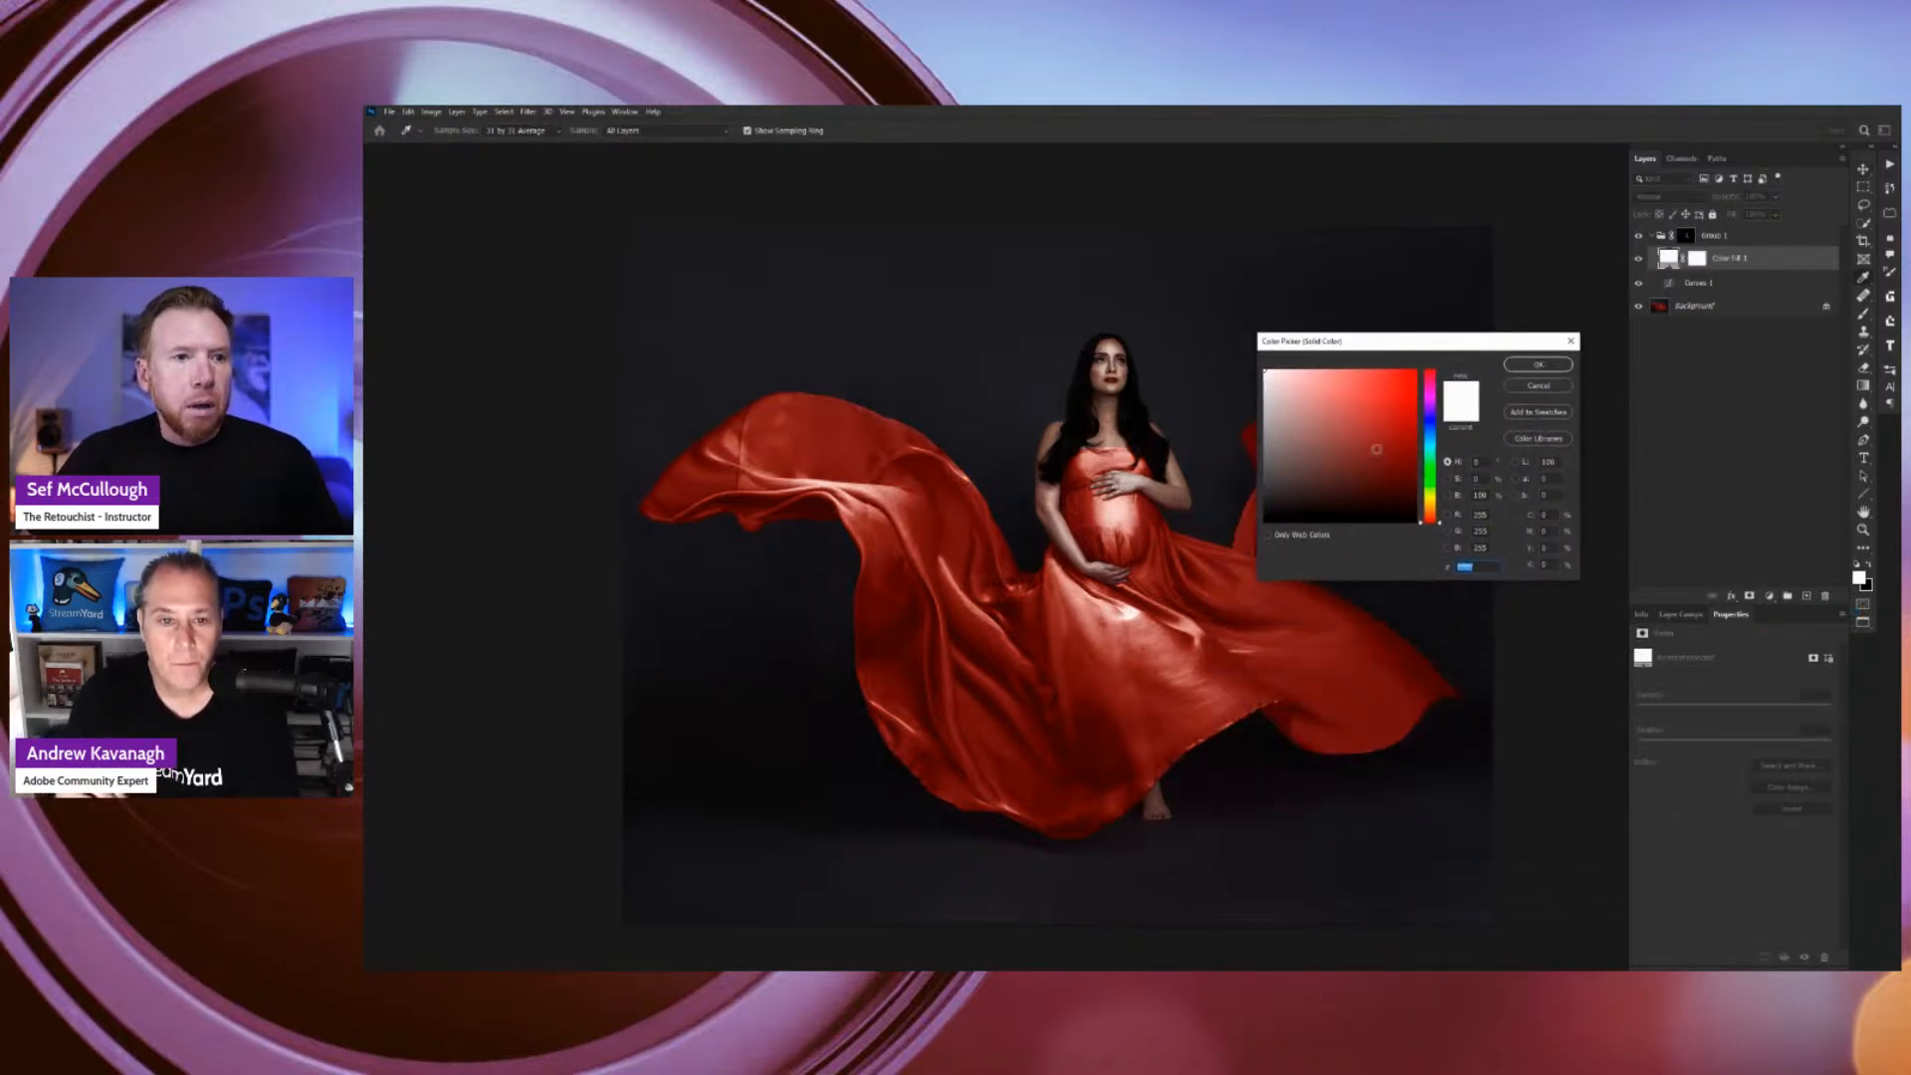
{"action": "left_click_drag", "start_coordinate": [1442, 521], "coordinate": [1440, 489]}
{"action": "left_click", "coordinate": [1346, 419]}
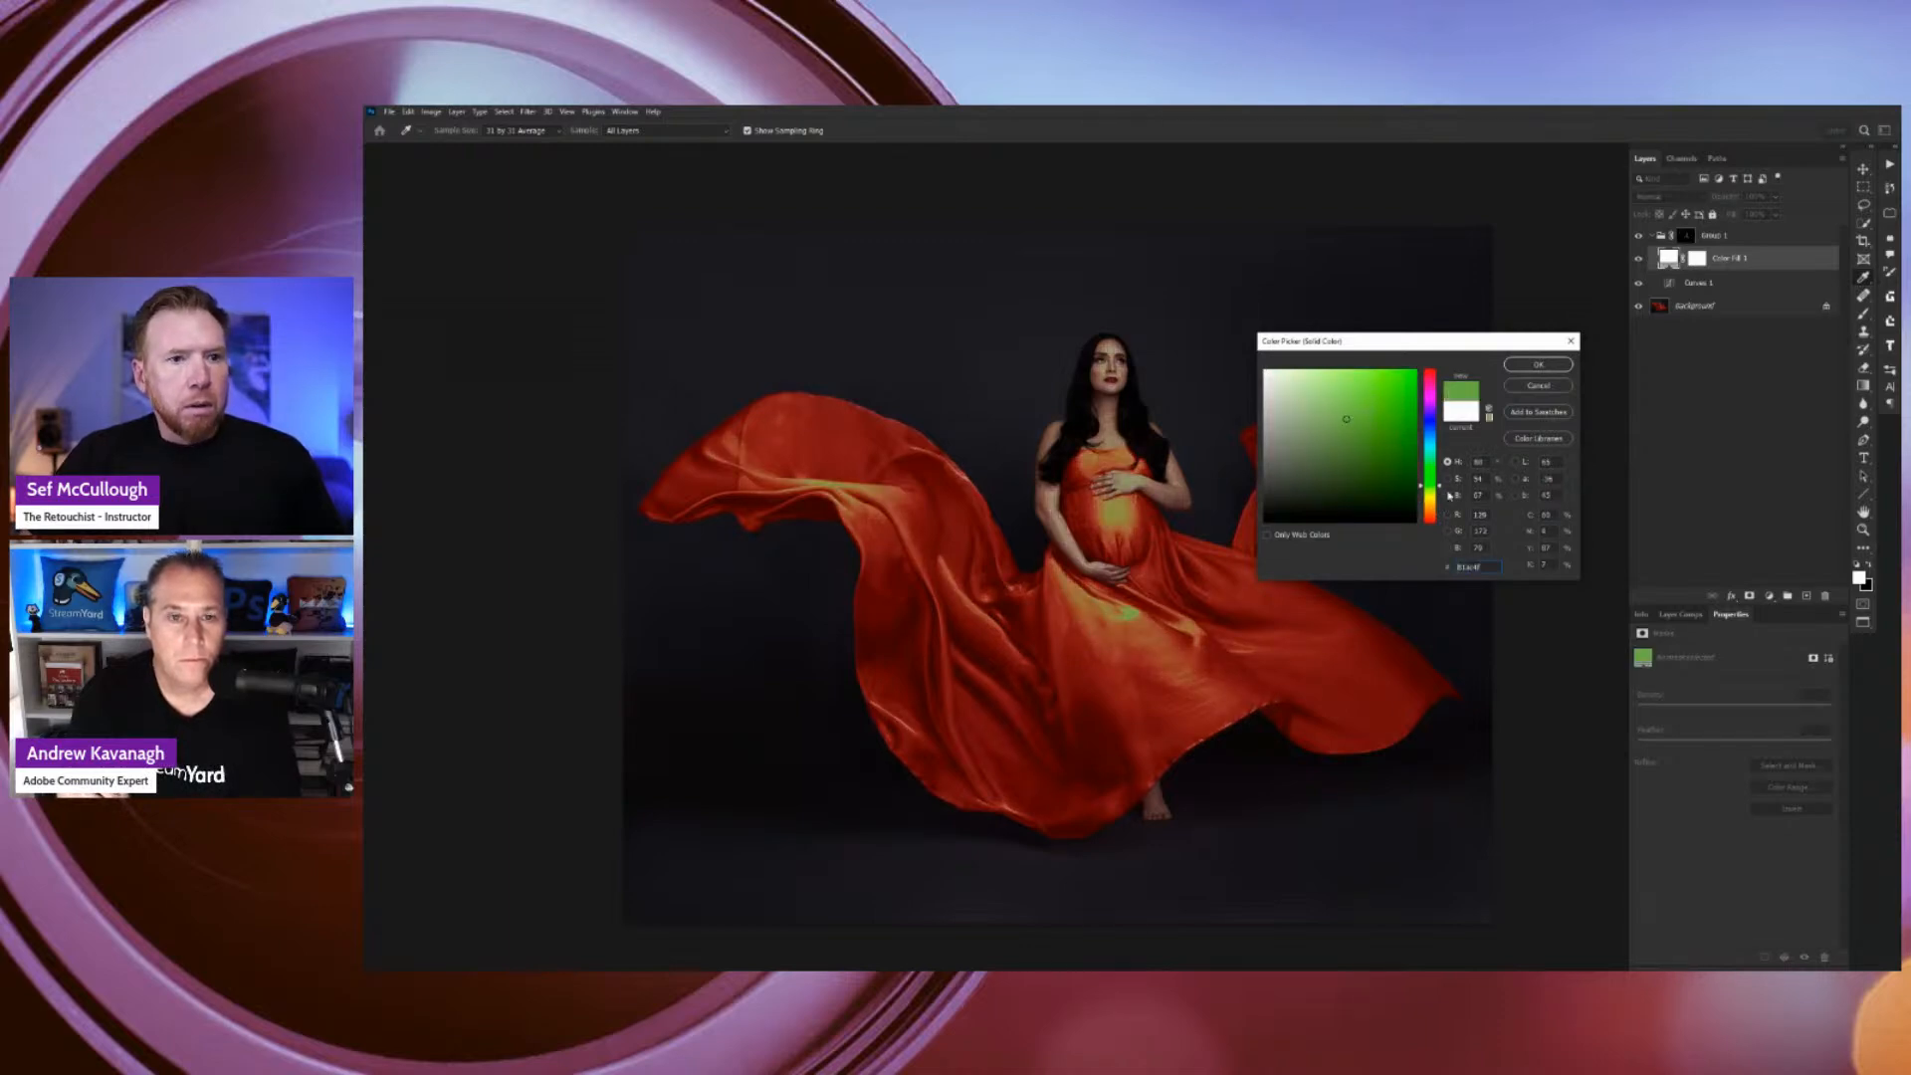
{"action": "left_click_drag", "start_coordinate": [1440, 485], "coordinate": [1440, 479]}
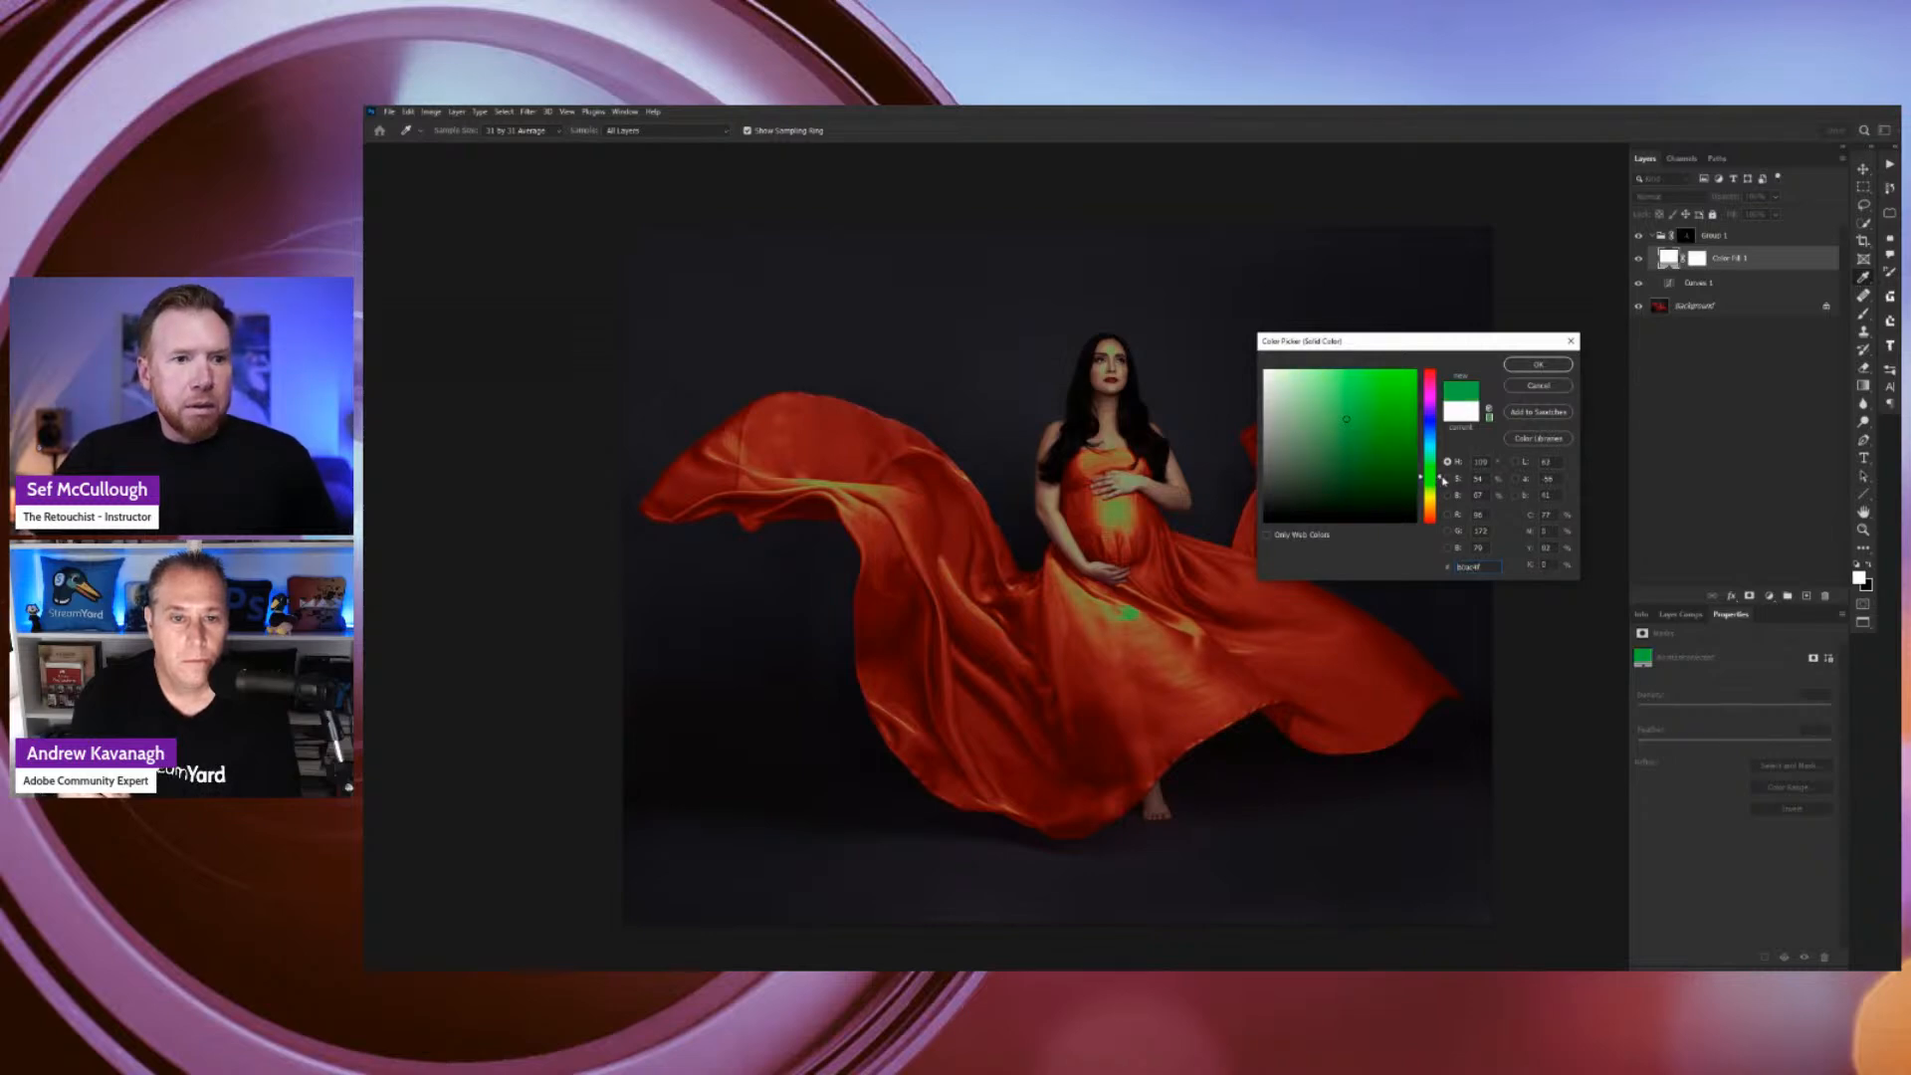
{"action": "left_click_drag", "start_coordinate": [1441, 479], "coordinate": [1443, 435]}
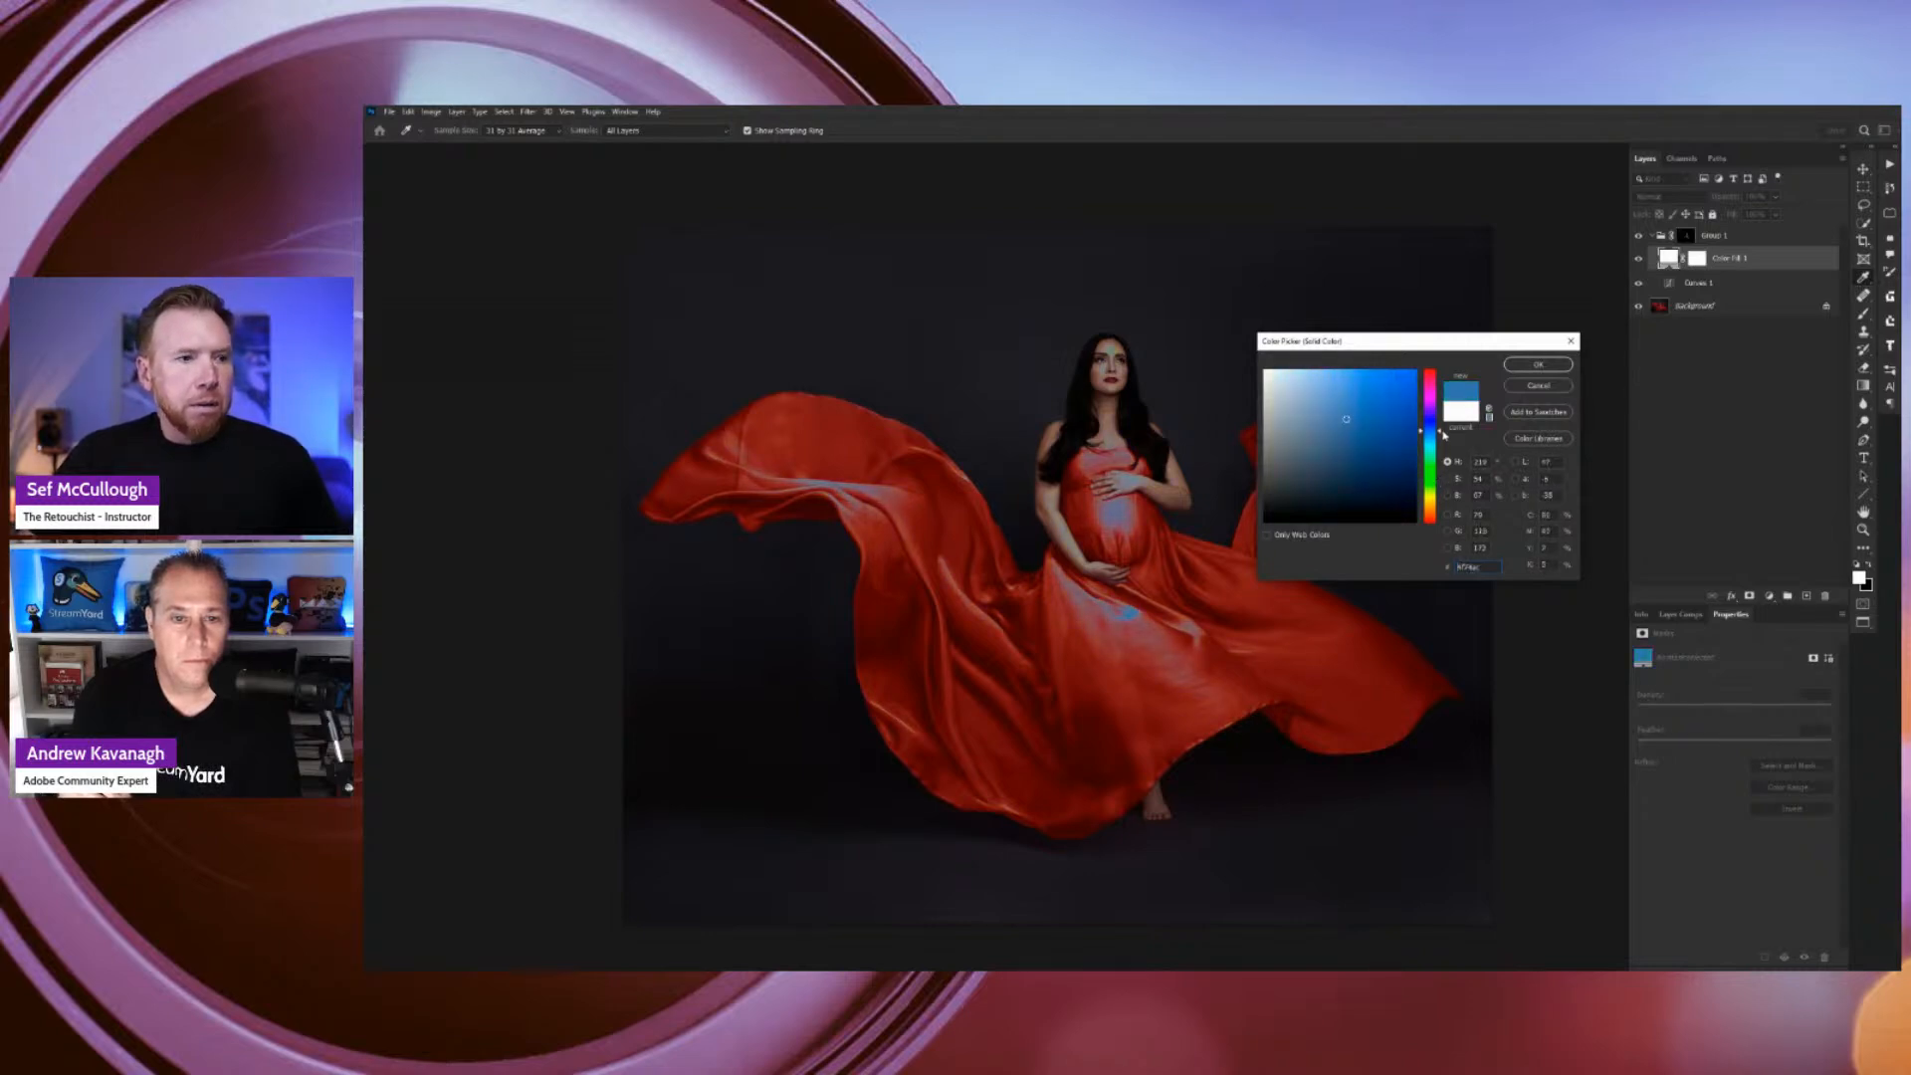
{"action": "mouse_move", "coordinate": [1440, 423]}
{"action": "left_mouse_down"}
{"action": "mouse_move", "coordinate": [1443, 395]}
{"action": "mouse_move", "coordinate": [1371, 418]}
{"action": "left_mouse_up"}
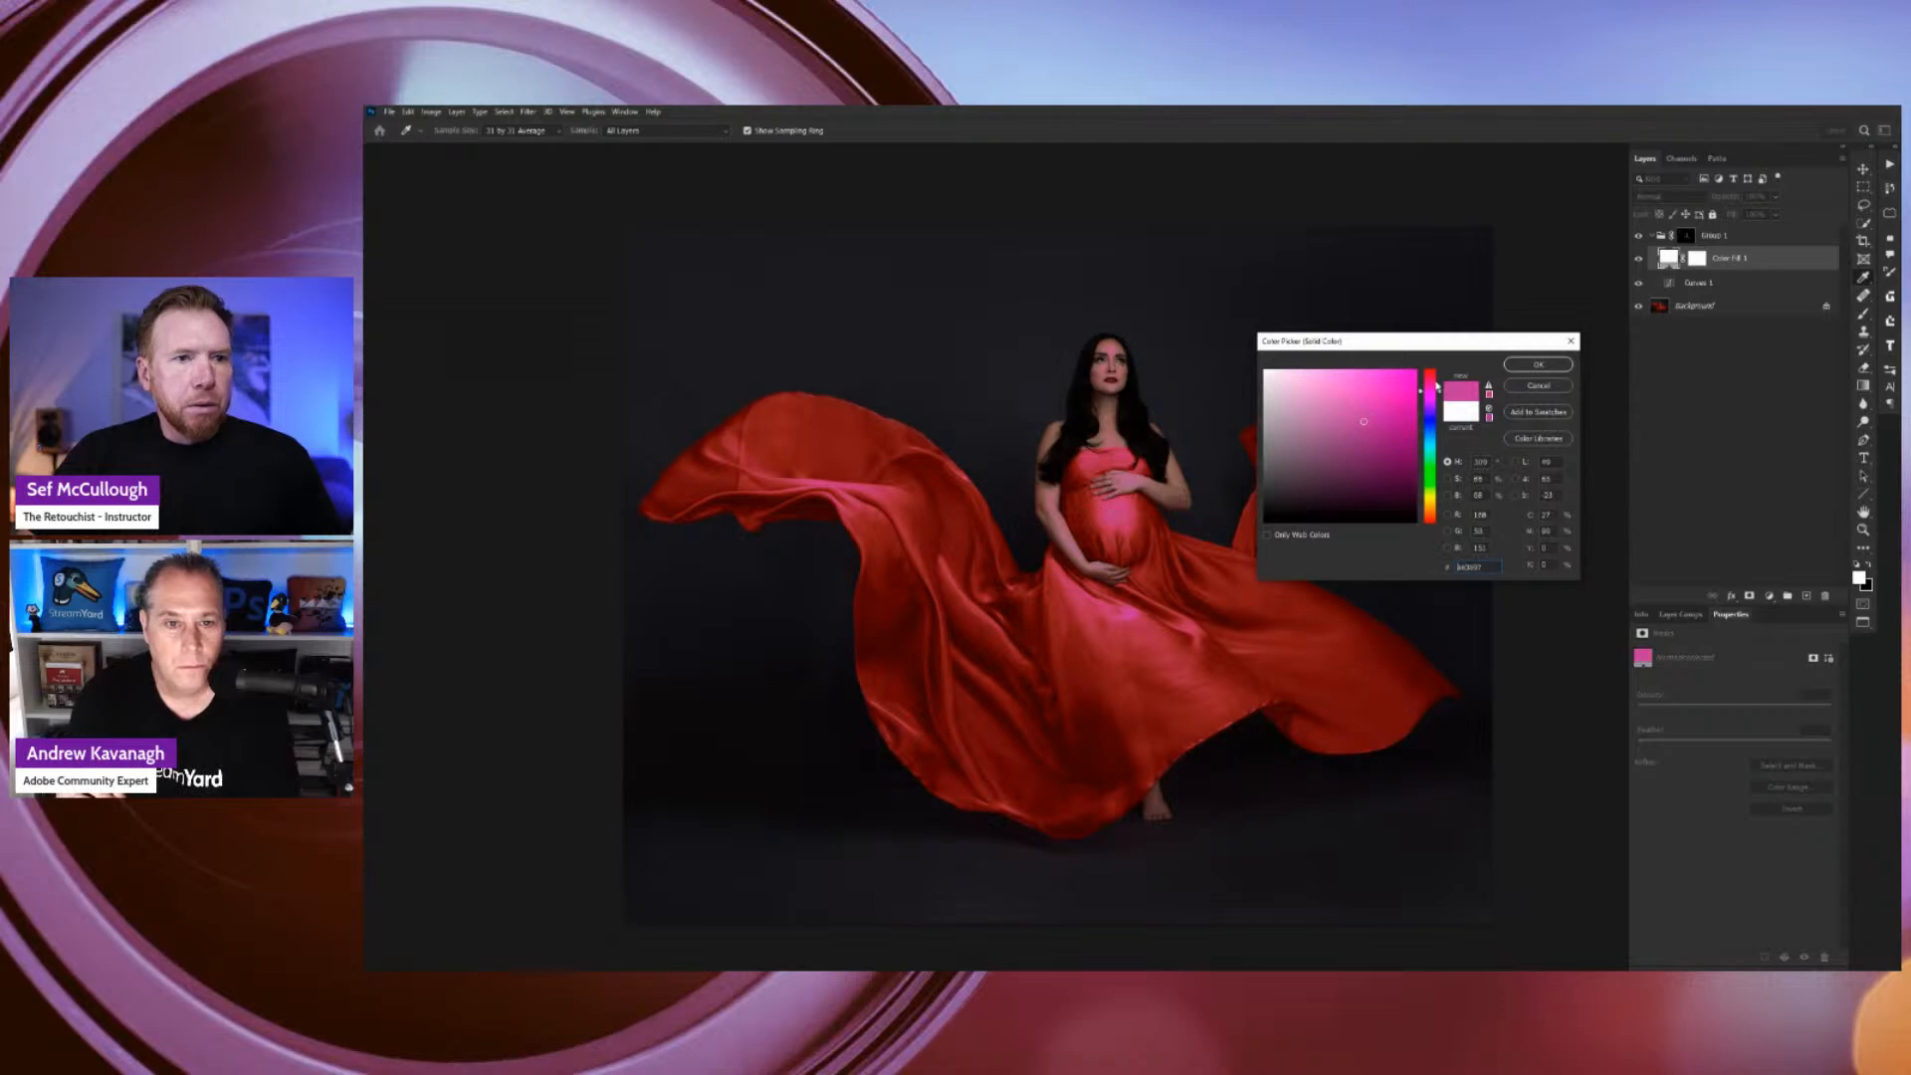
{"action": "left_click", "coordinate": [1523, 365]}
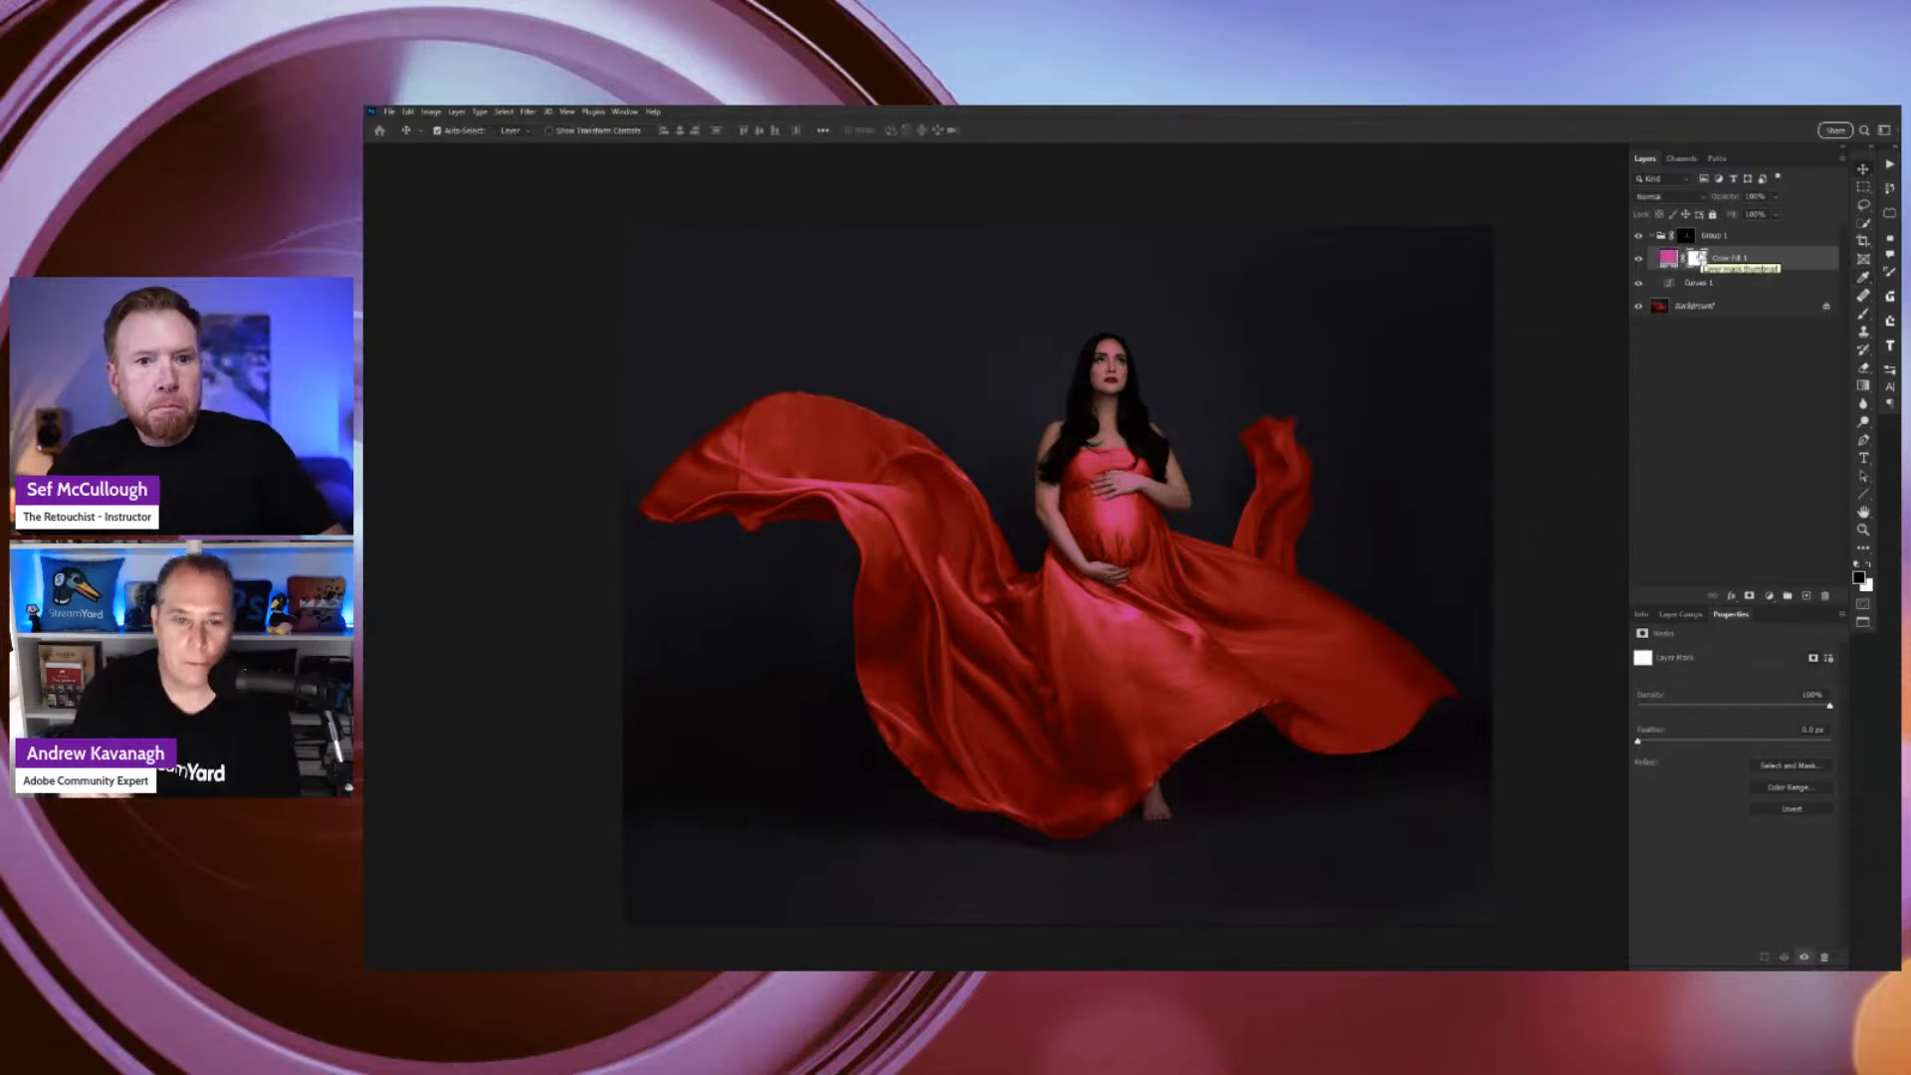
Invert the pink fill layer's mask to black and shrink the leaf brush to about the width of the dress's bodice.
{"action": "key", "text": "ctrl+i"}
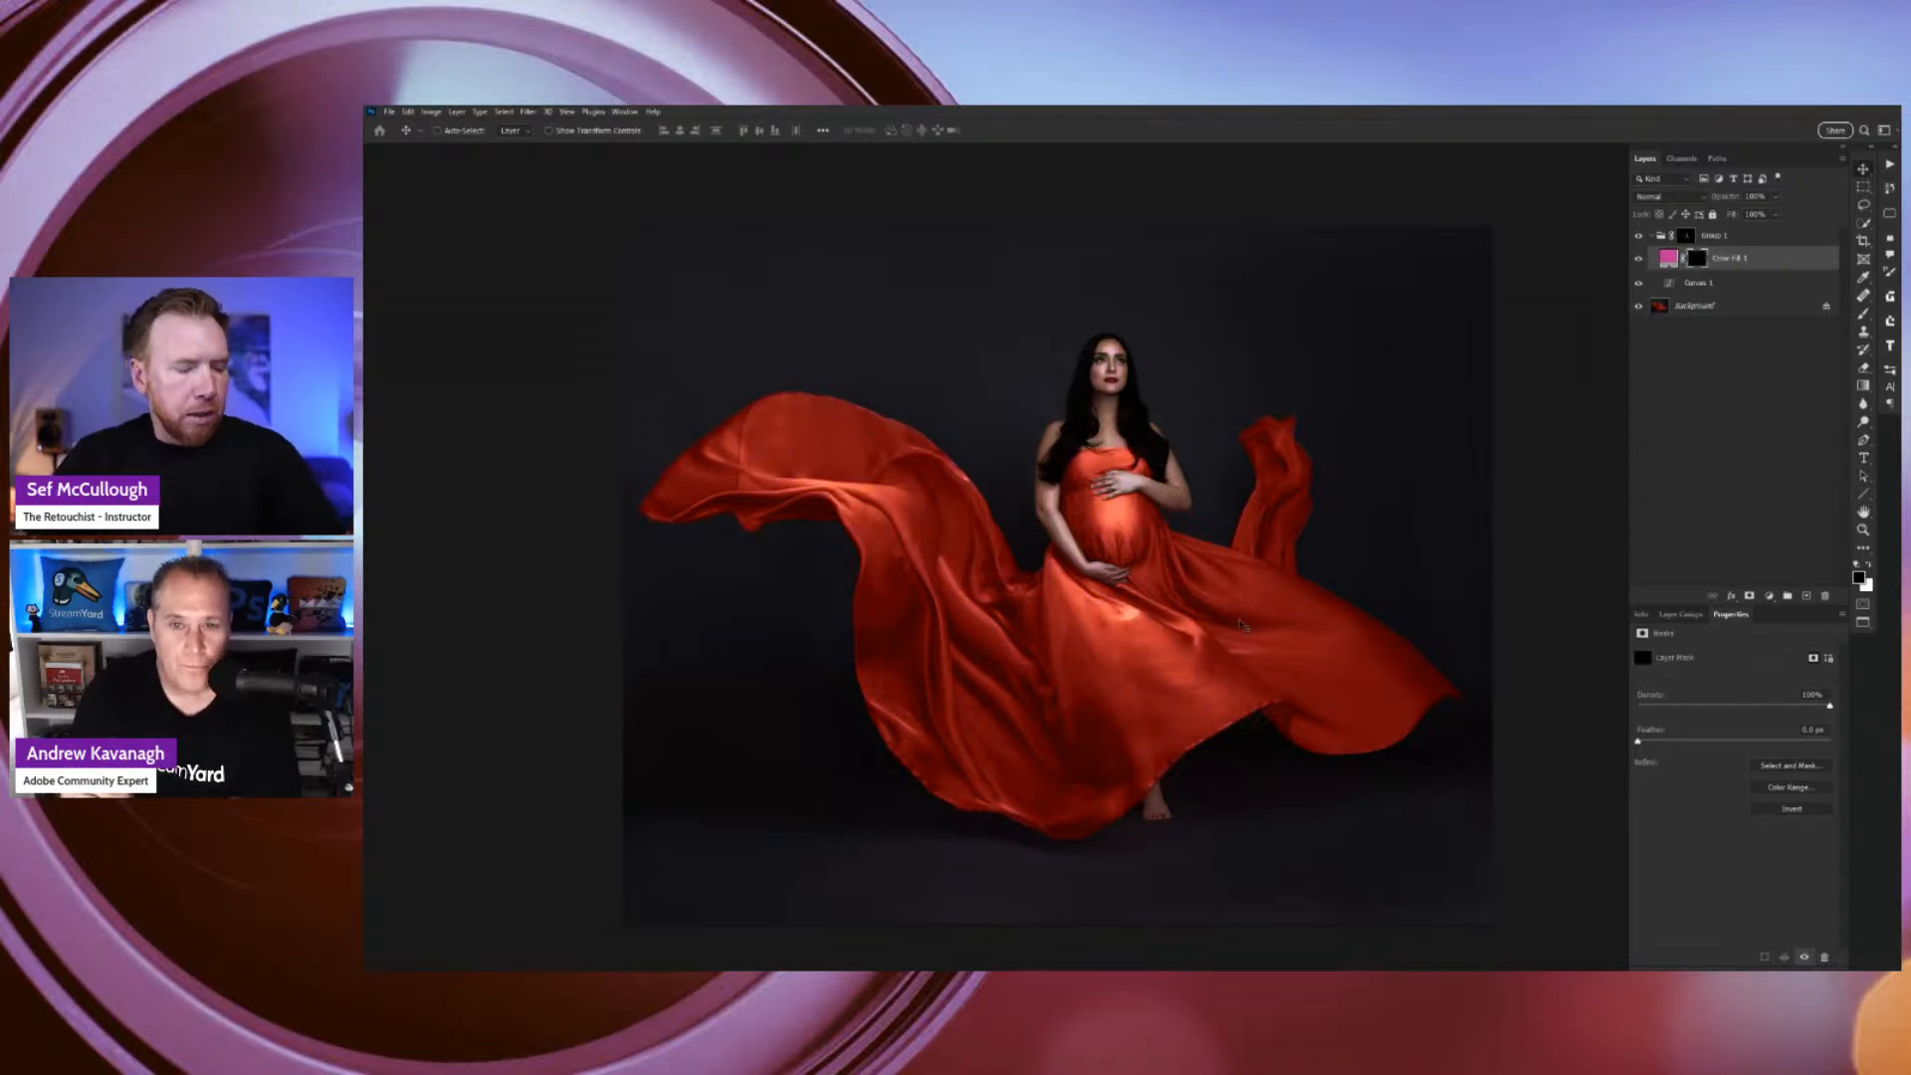
{"action": "key", "text": "b"}
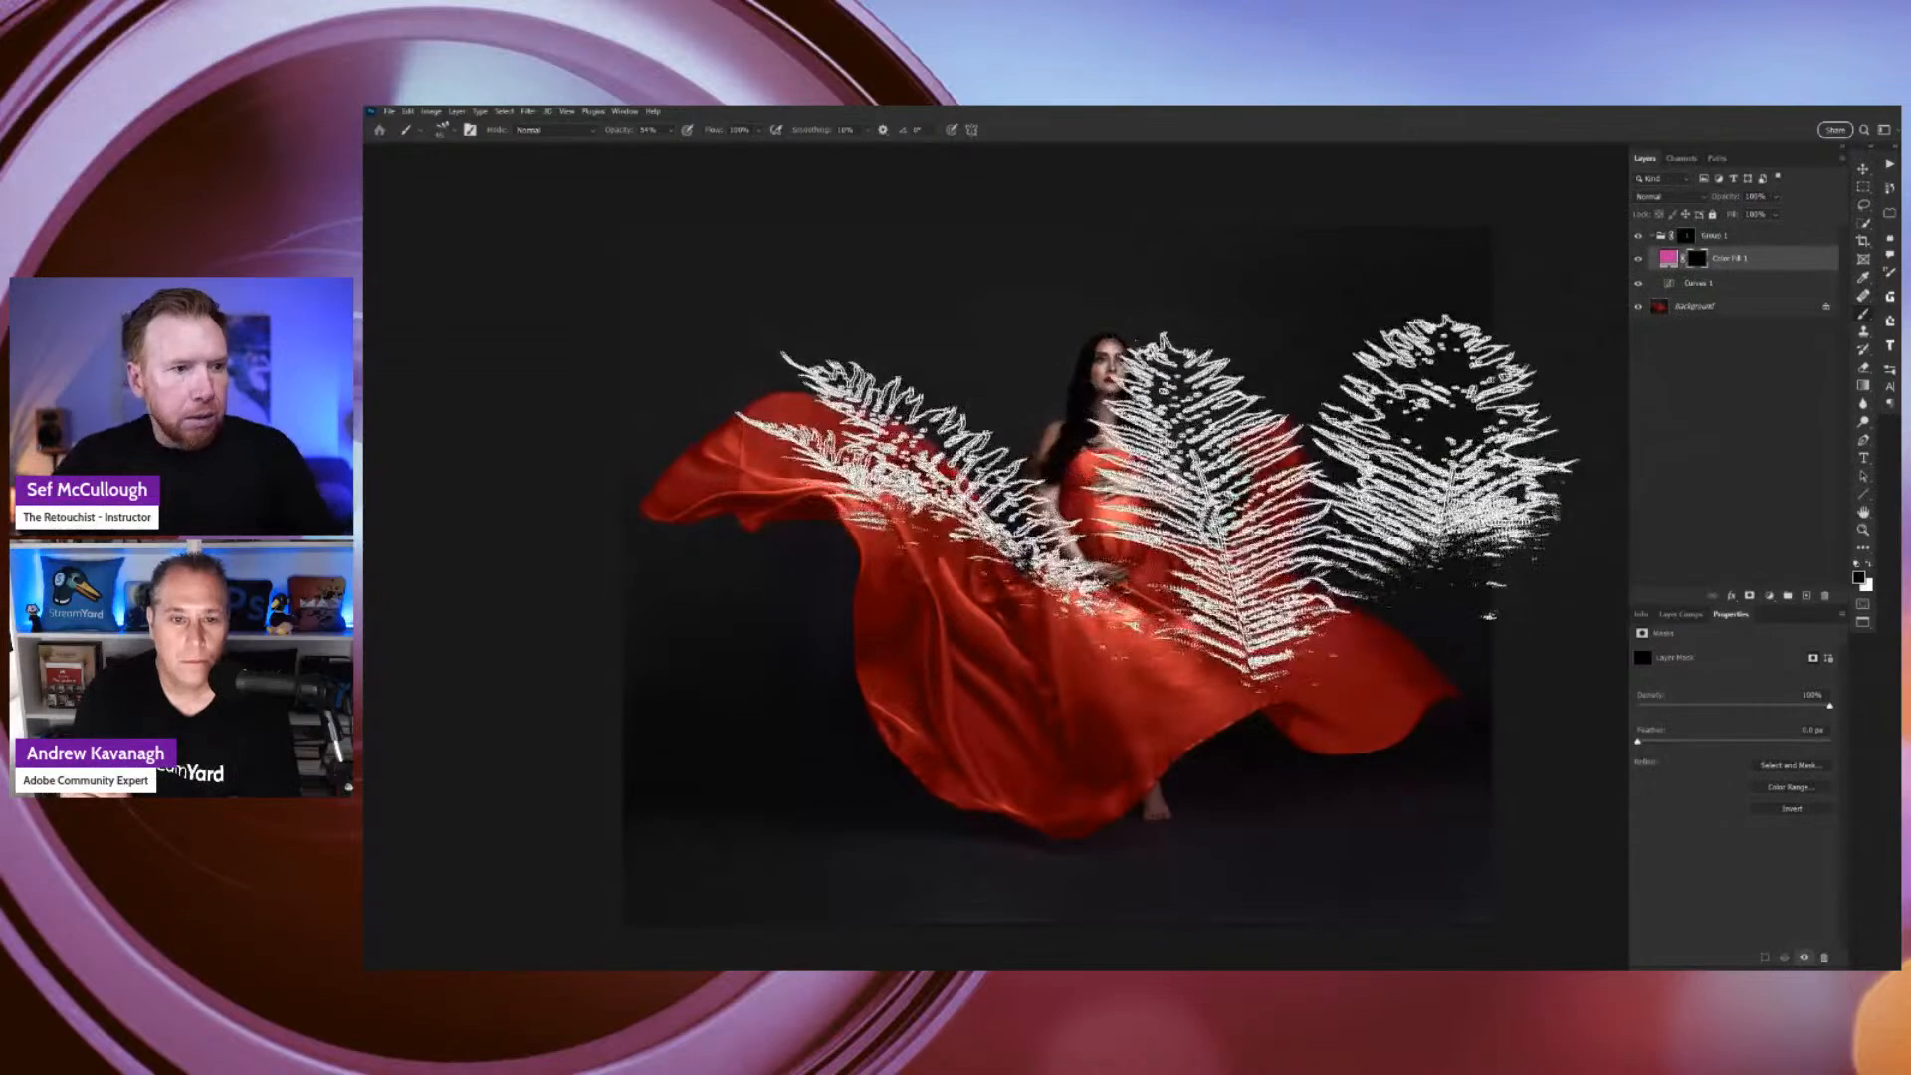
{"action": "key", "text": "bracketleft"}
{"action": "key", "text": "bracketleft"}
{"action": "key", "text": "bracketleft"}
{"action": "key", "text": "bracketleft"}
{"action": "key", "text": "bracketleft"}
{"action": "key", "text": "bracketleft"}
{"action": "key", "text": "bracketleft"}
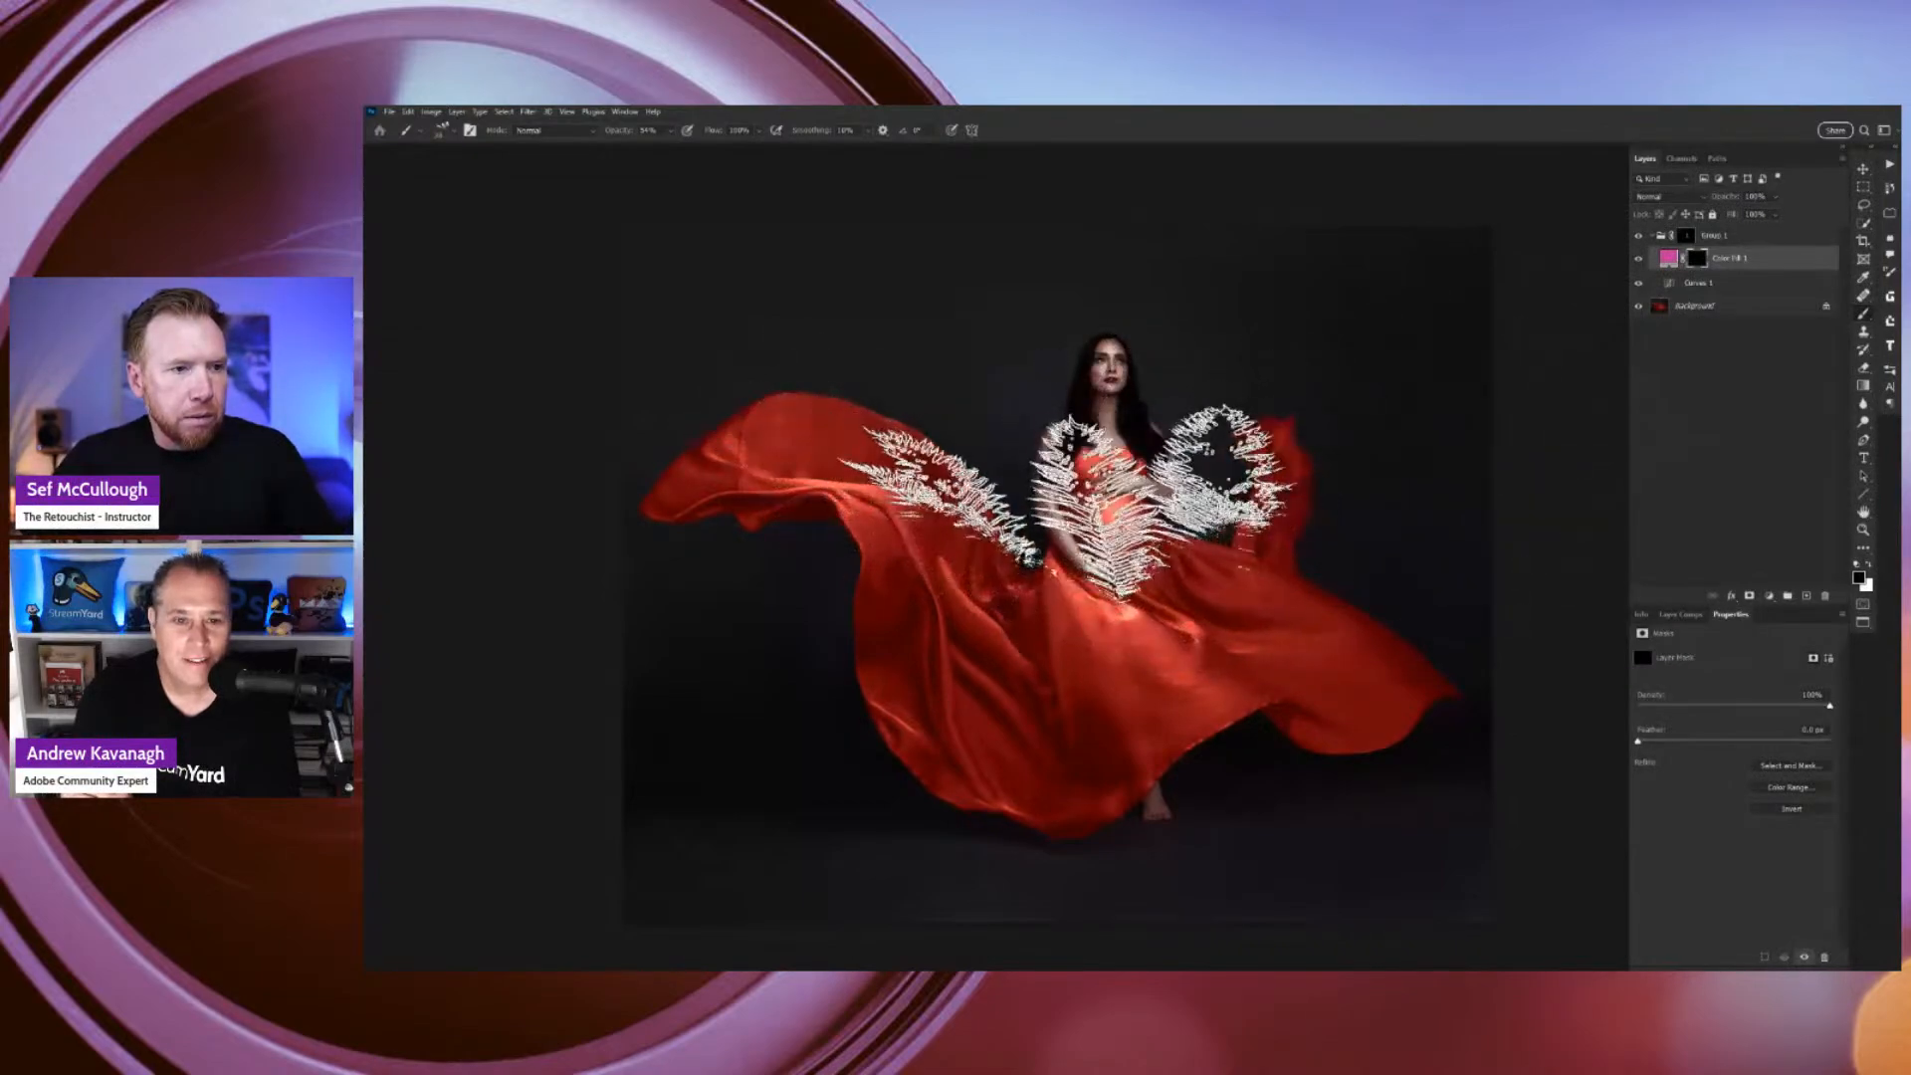
{"action": "key", "text": "bracketleft"}
{"action": "key", "text": "bracketleft"}
{"action": "key", "text": "bracketleft"}
{"action": "key", "text": "bracketleft"}
{"action": "key", "text": "bracketleft"}
{"action": "key", "text": "bracketleft"}
{"action": "key", "text": "bracketleft"}
{"action": "key", "text": "bracketleft"}
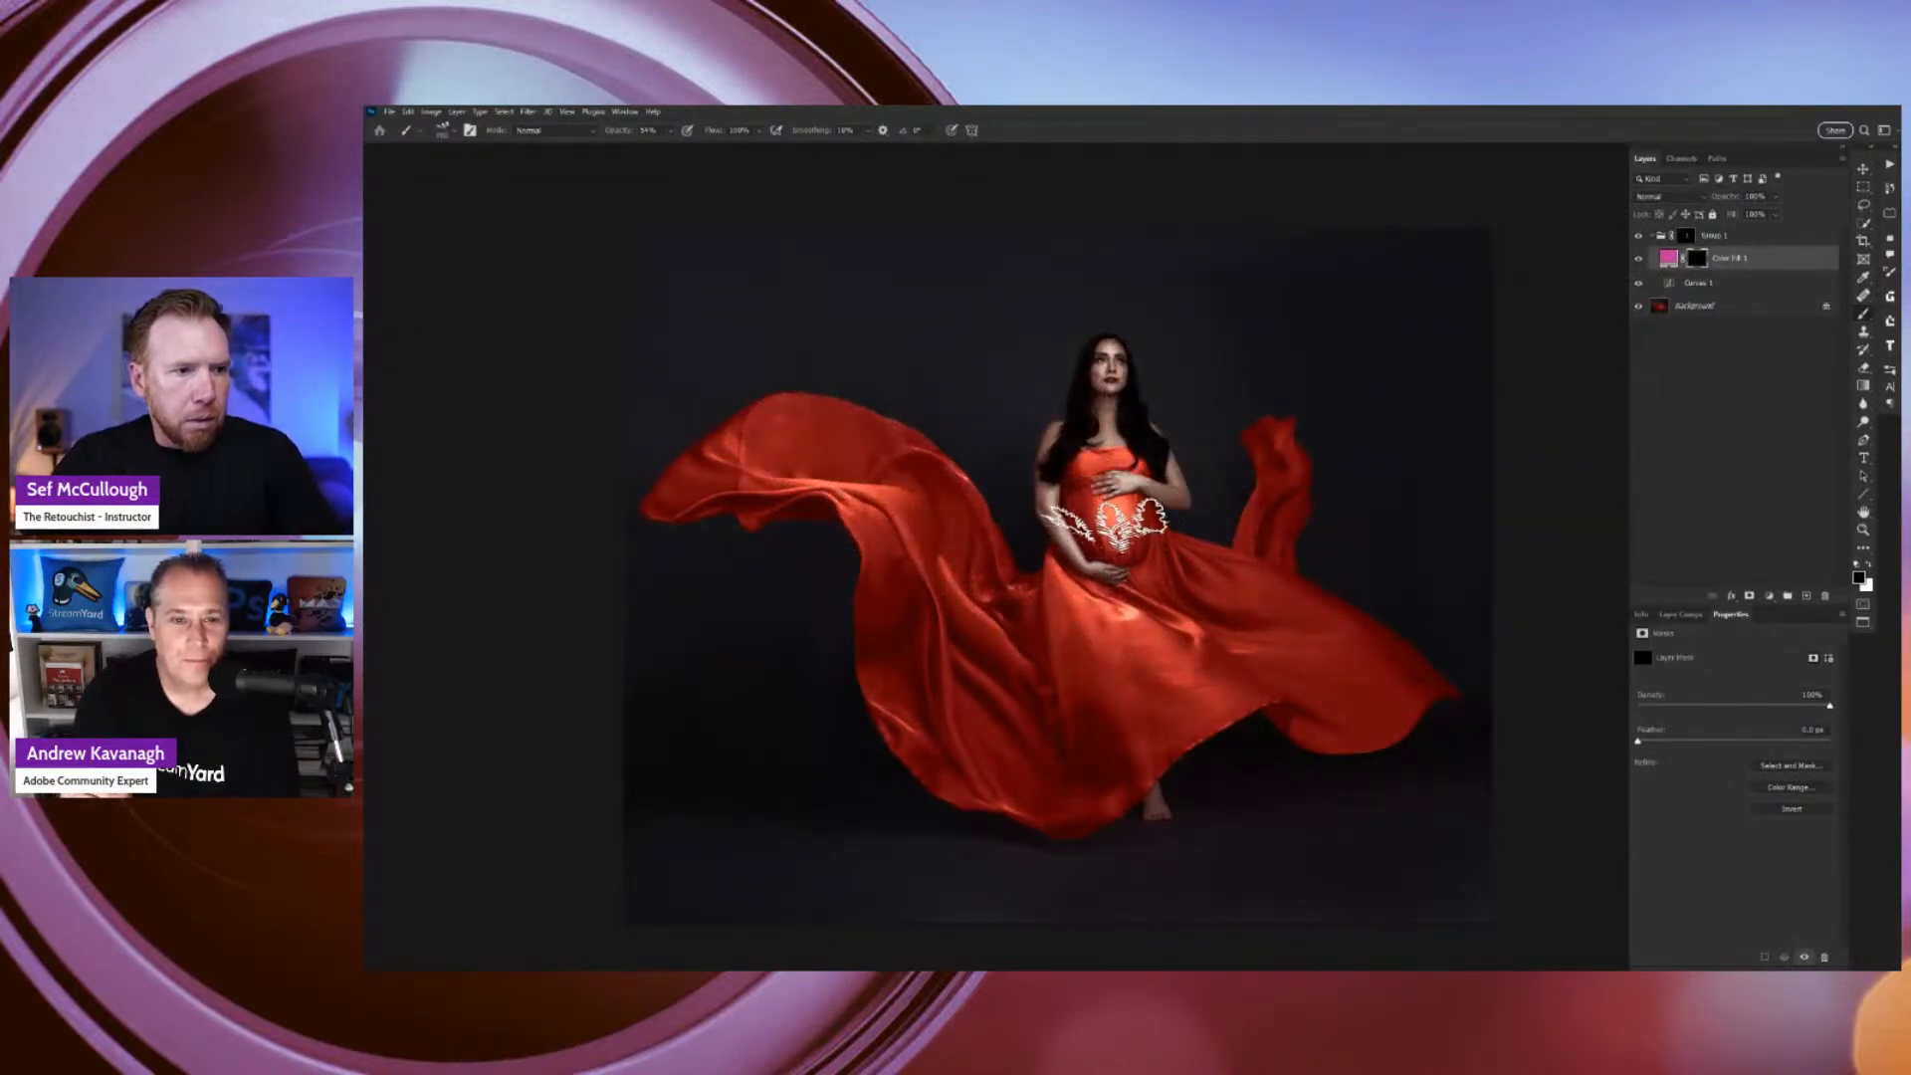
Paint white on the pink fill's mask over the belly, bodice and upper skirt with a smaller leaf brush at 100% opacity.
{"action": "left_click", "coordinate": [1108, 526]}
{"action": "key", "text": "v"}
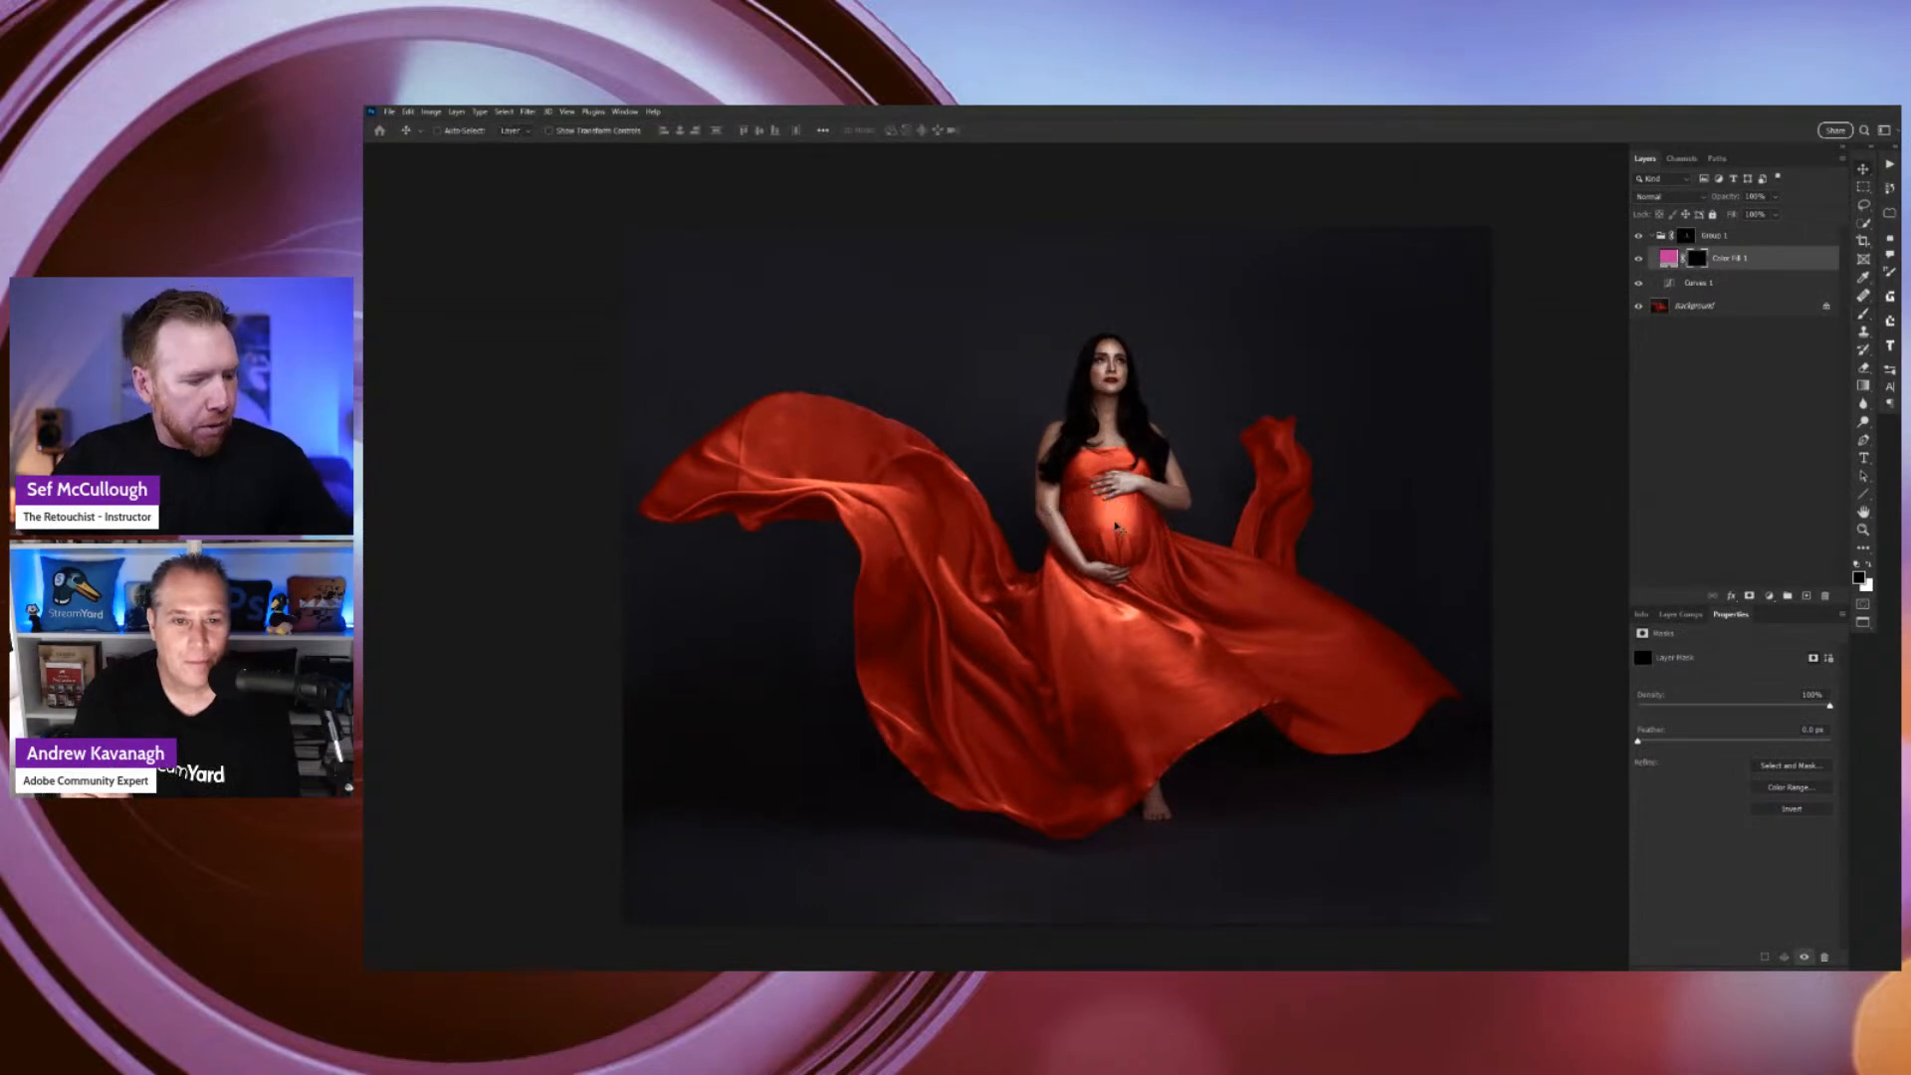
{"action": "key", "text": "b"}
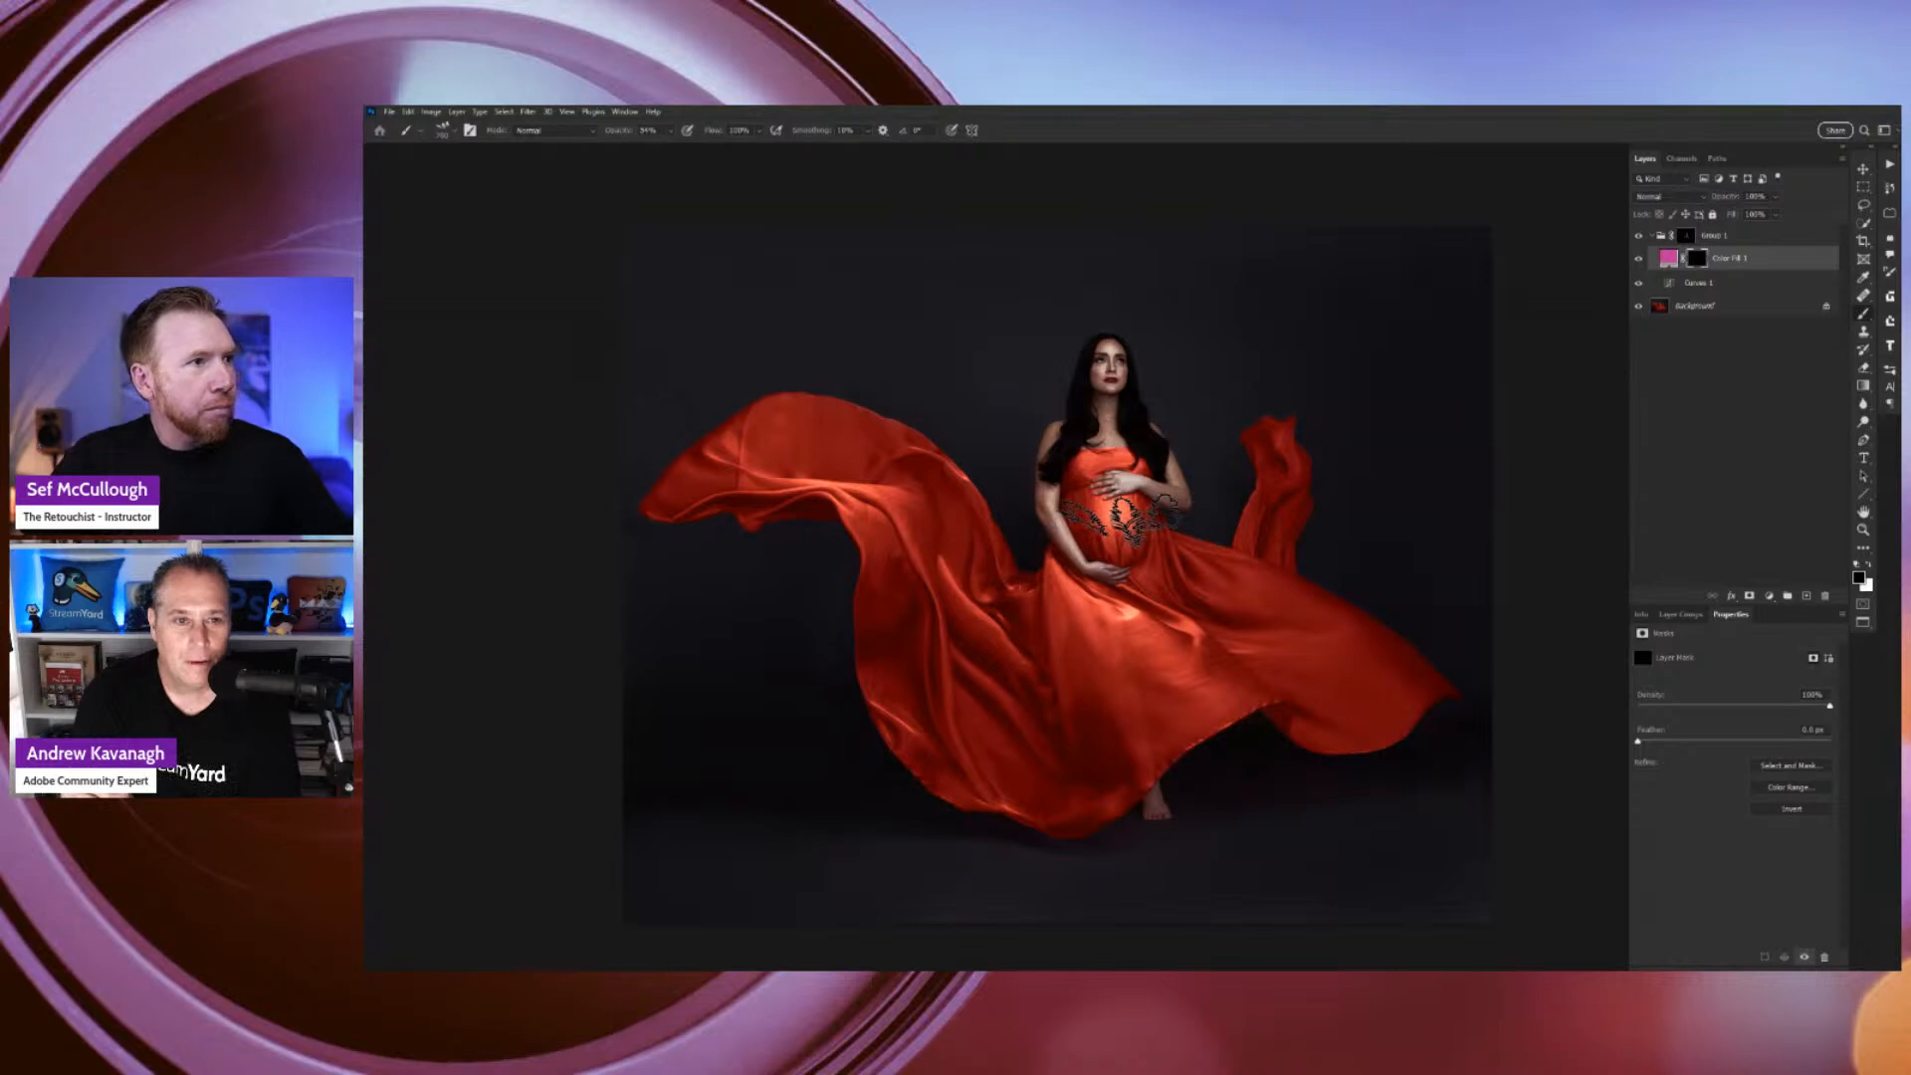
{"action": "key", "text": "0"}
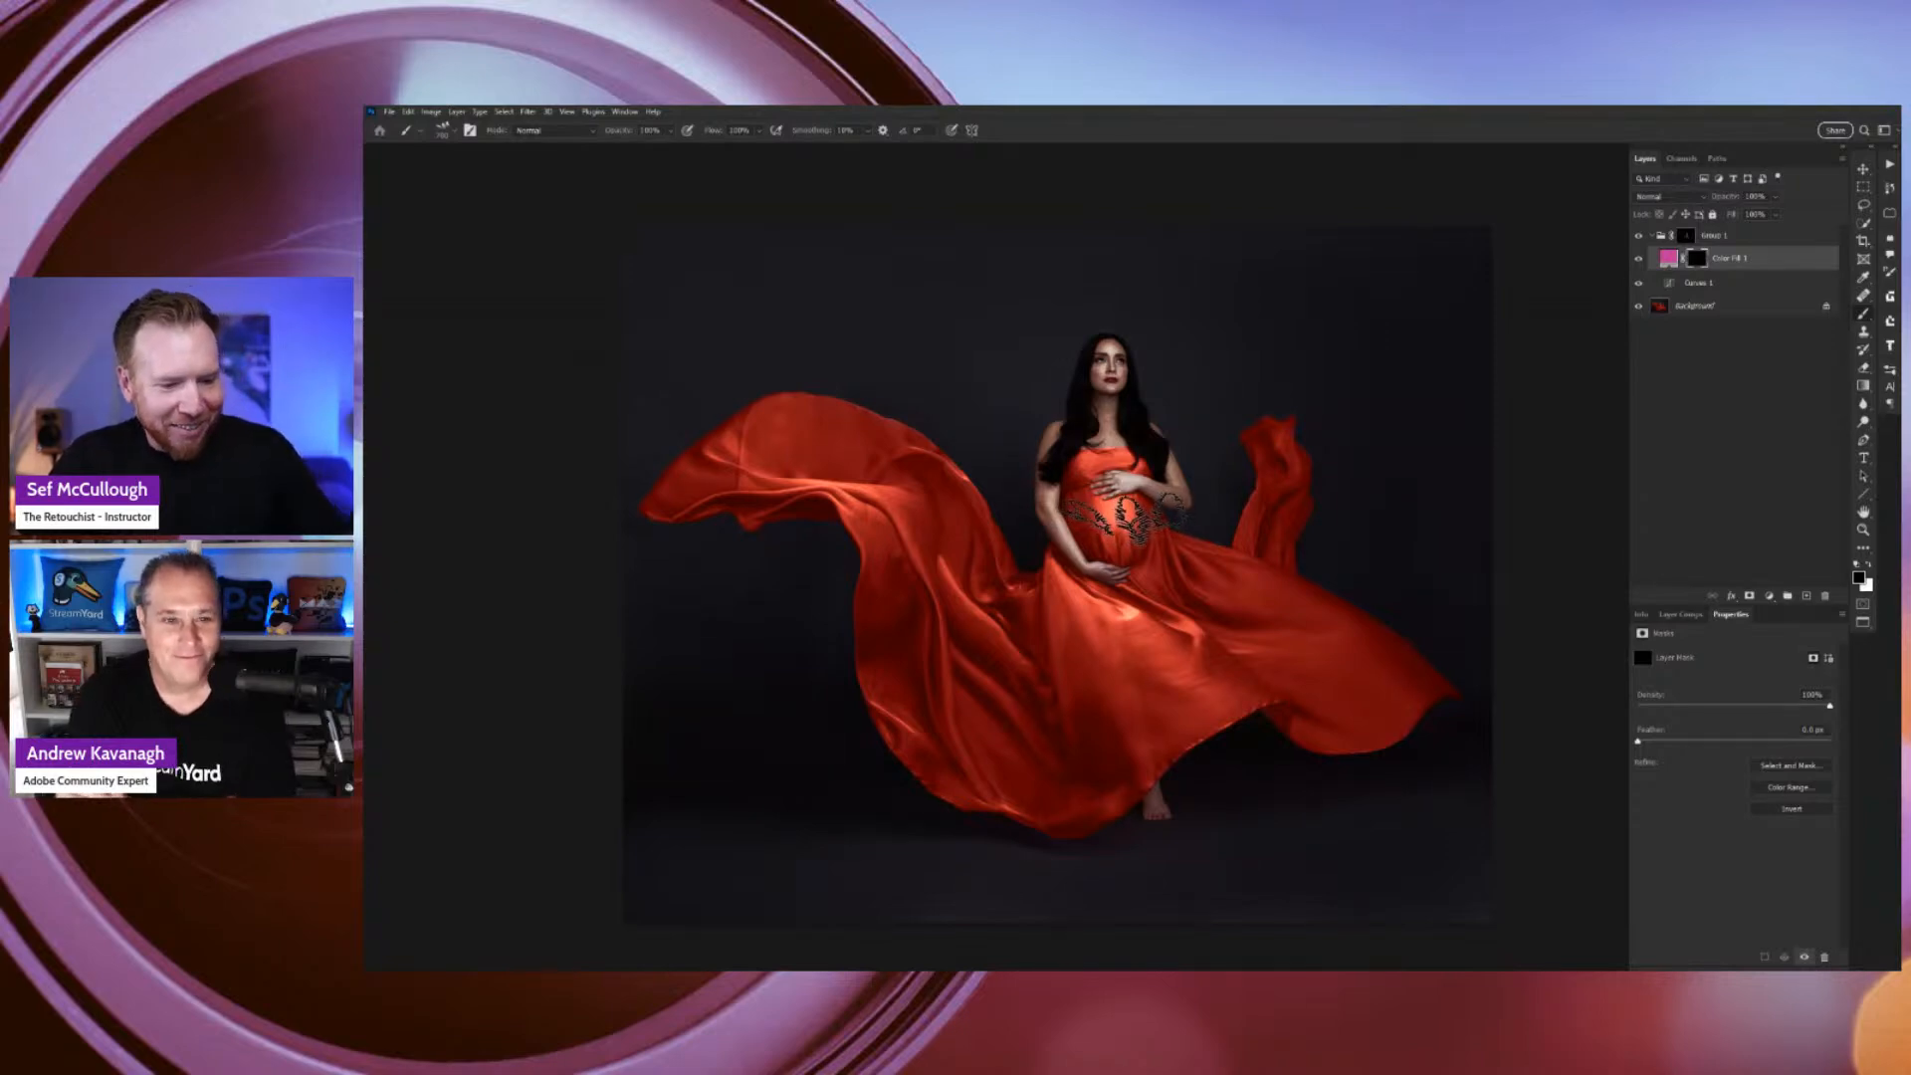
{"action": "key", "text": "ctrl+plus"}
{"action": "key", "text": "ctrl+plus"}
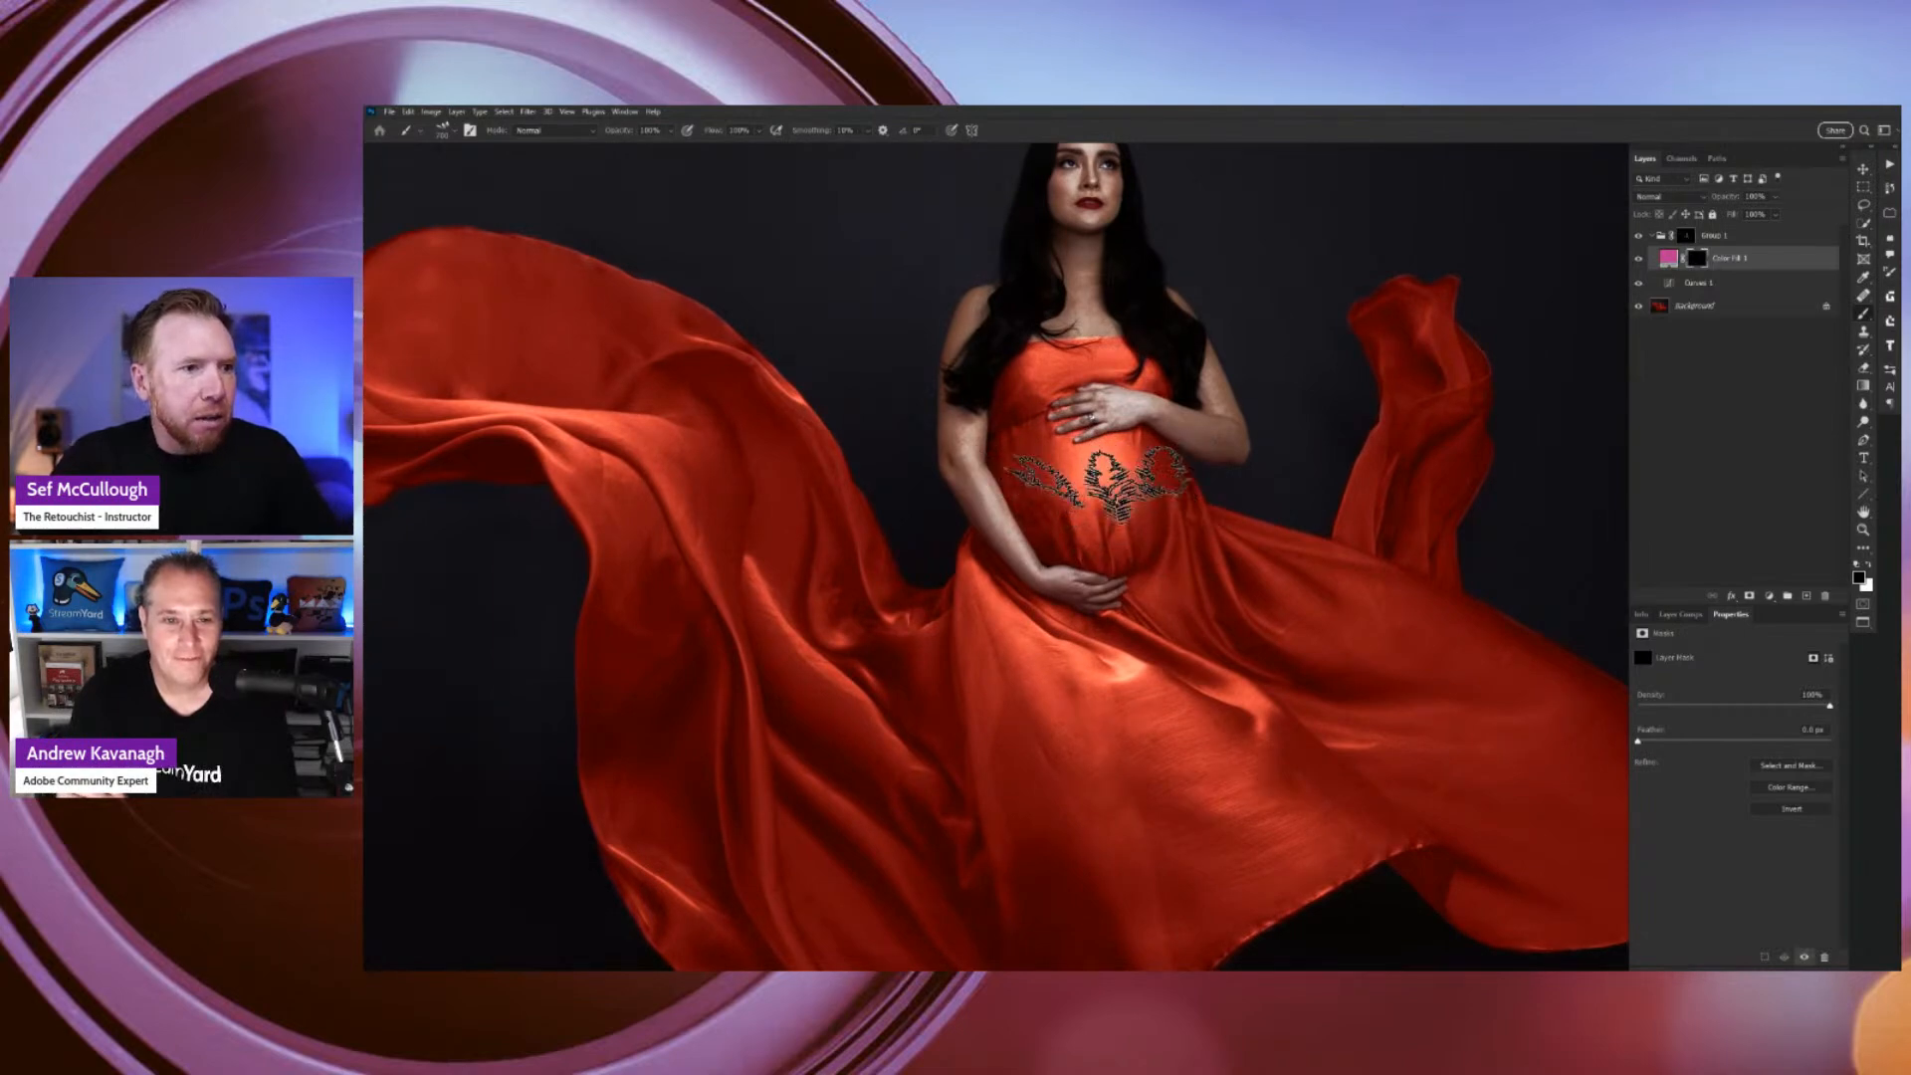
{"action": "key", "text": "bracketleft"}
{"action": "key", "text": "bracketleft"}
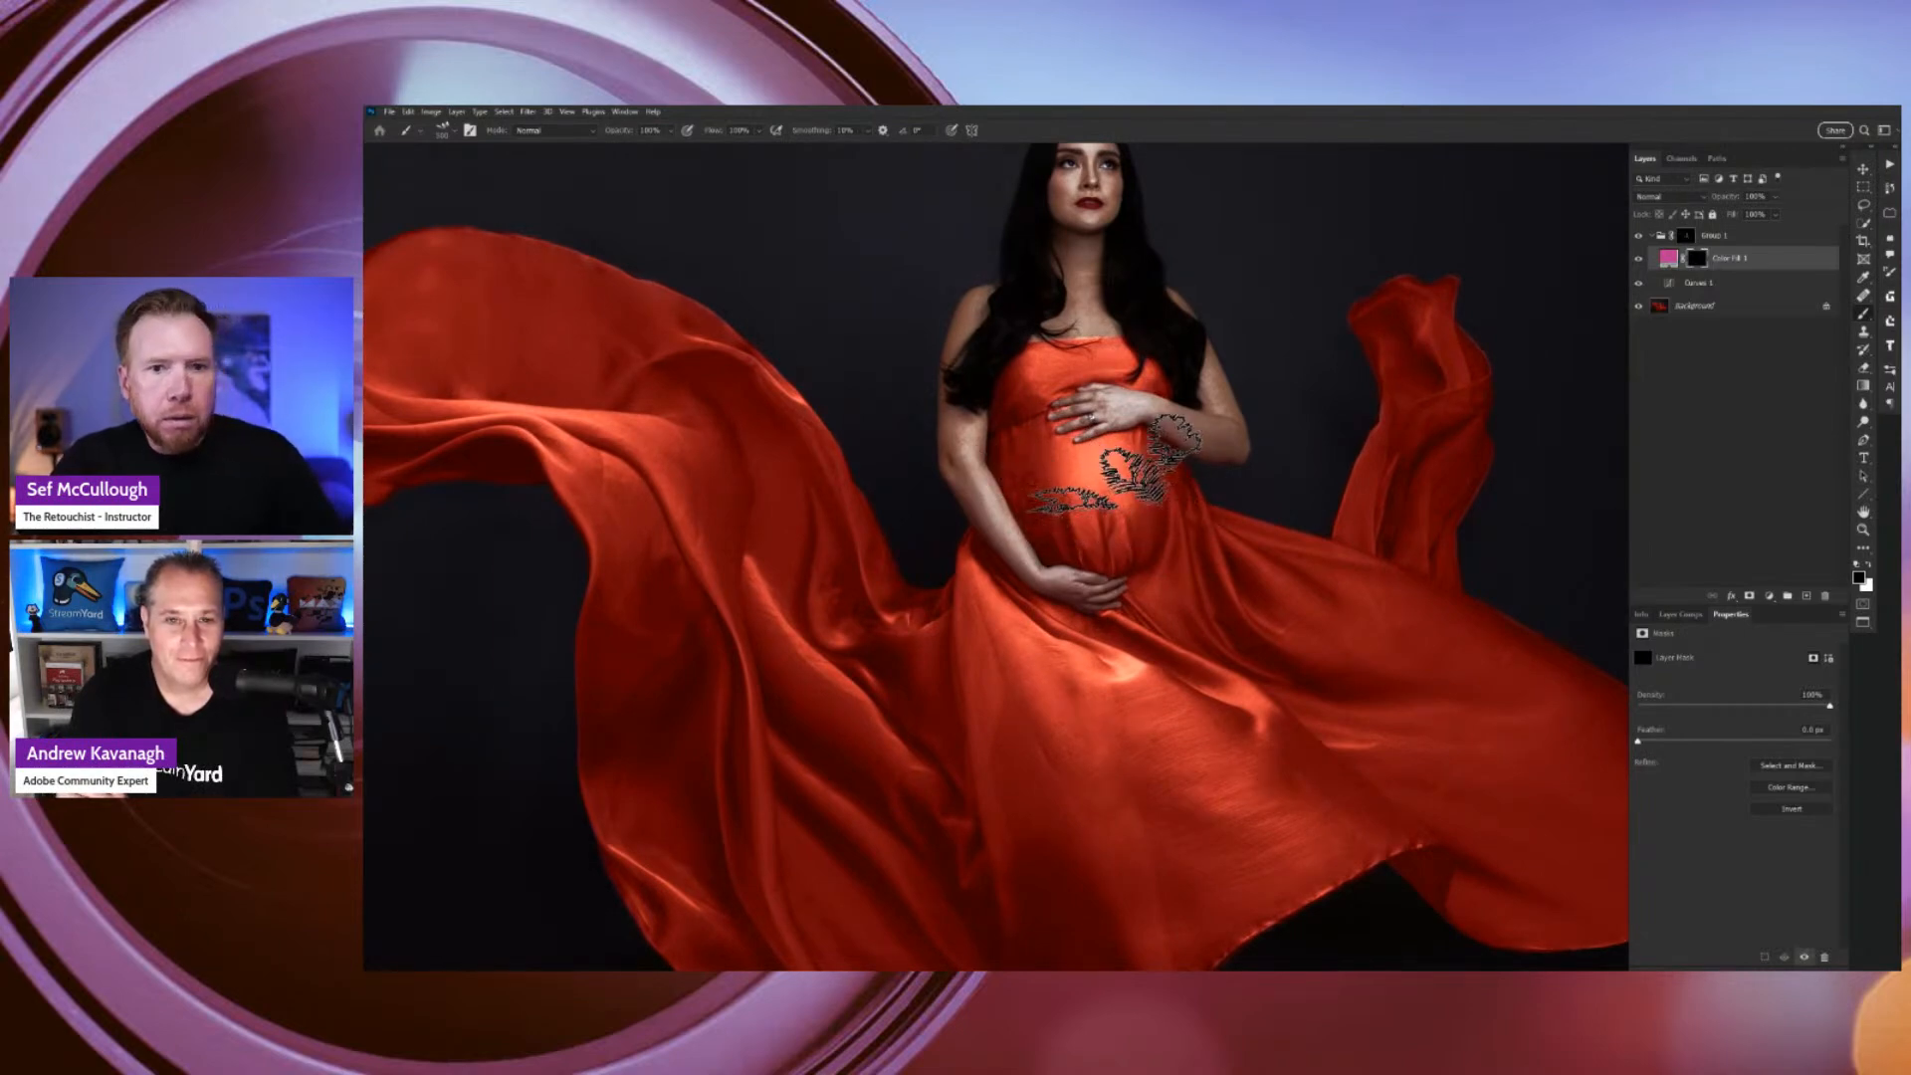
{"action": "key", "text": "x"}
{"action": "left_click", "coordinate": [1103, 483]}
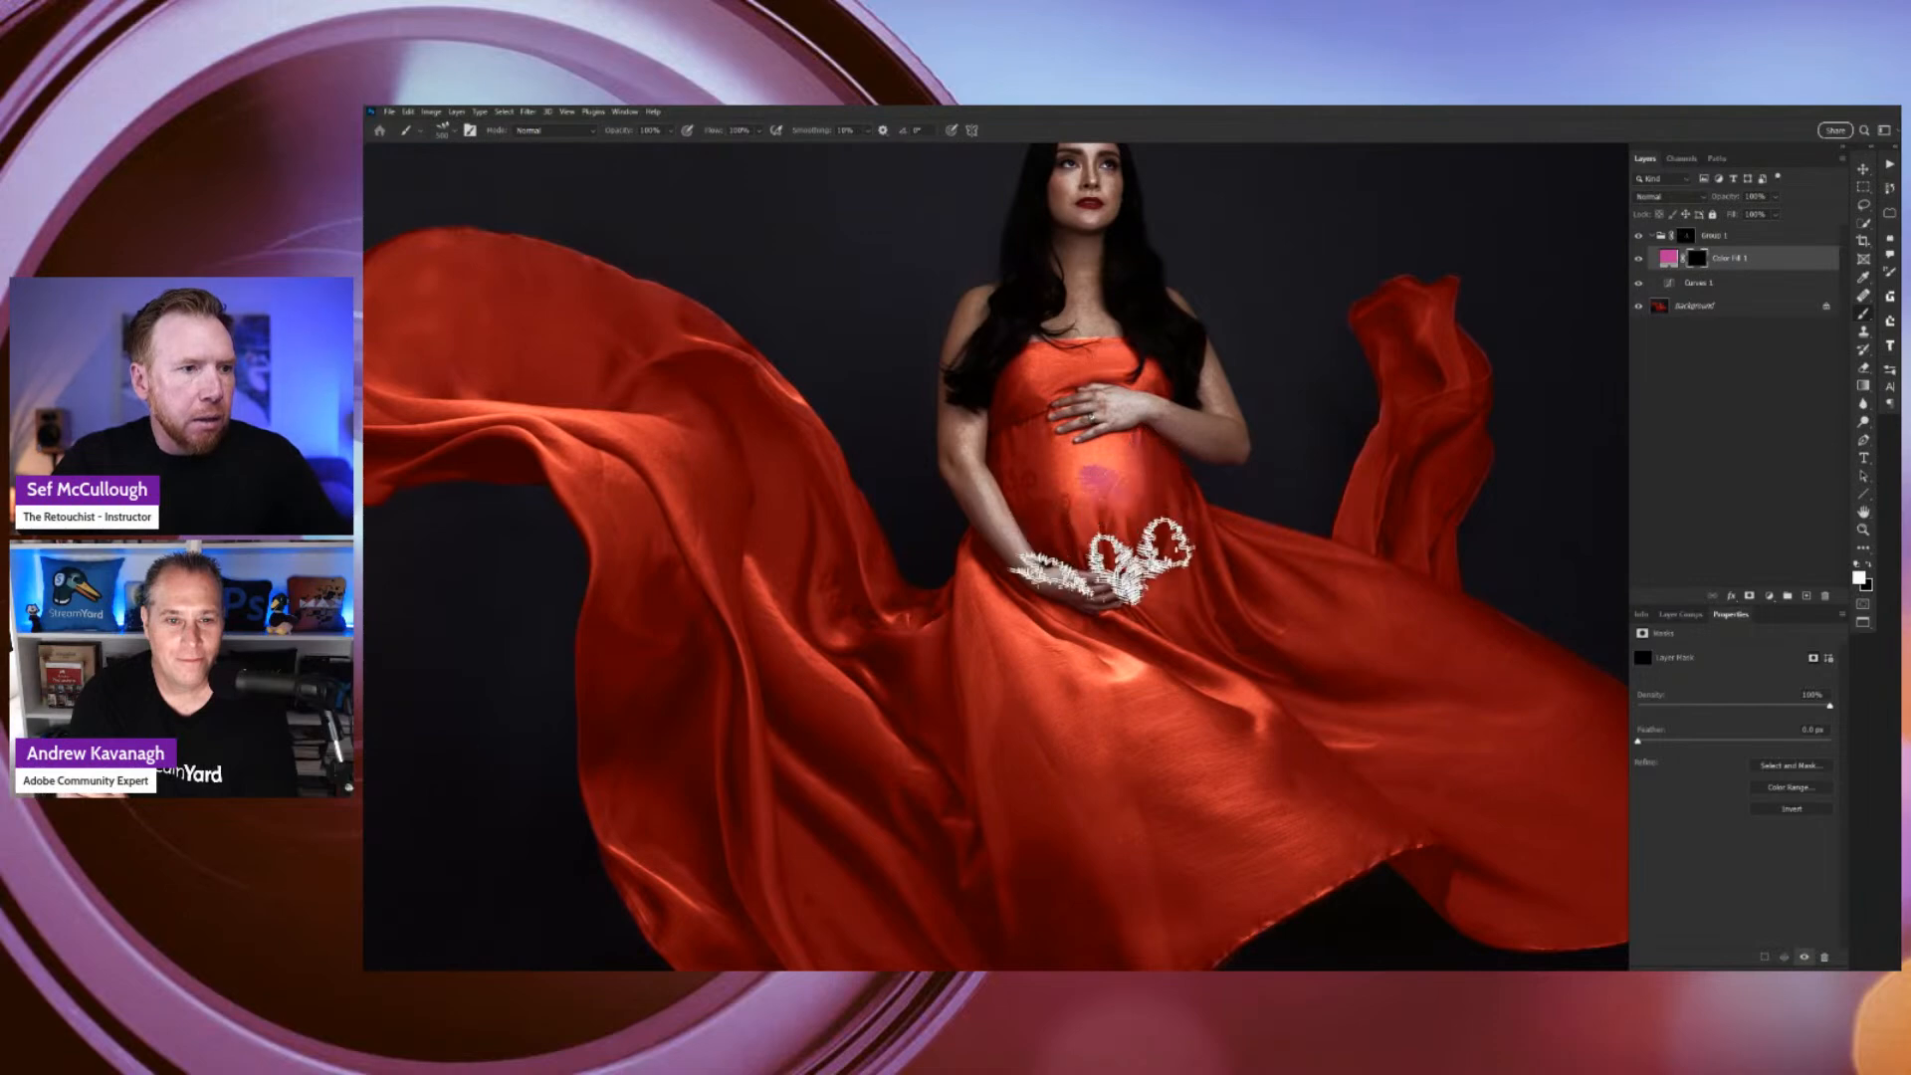
{"action": "mouse_move", "coordinate": [1071, 533]}
{"action": "left_mouse_down"}
{"action": "mouse_move", "coordinate": [1028, 478]}
{"action": "mouse_move", "coordinate": [1117, 652]}
{"action": "mouse_move", "coordinate": [1003, 480]}
{"action": "mouse_move", "coordinate": [1047, 572]}
{"action": "left_mouse_up"}
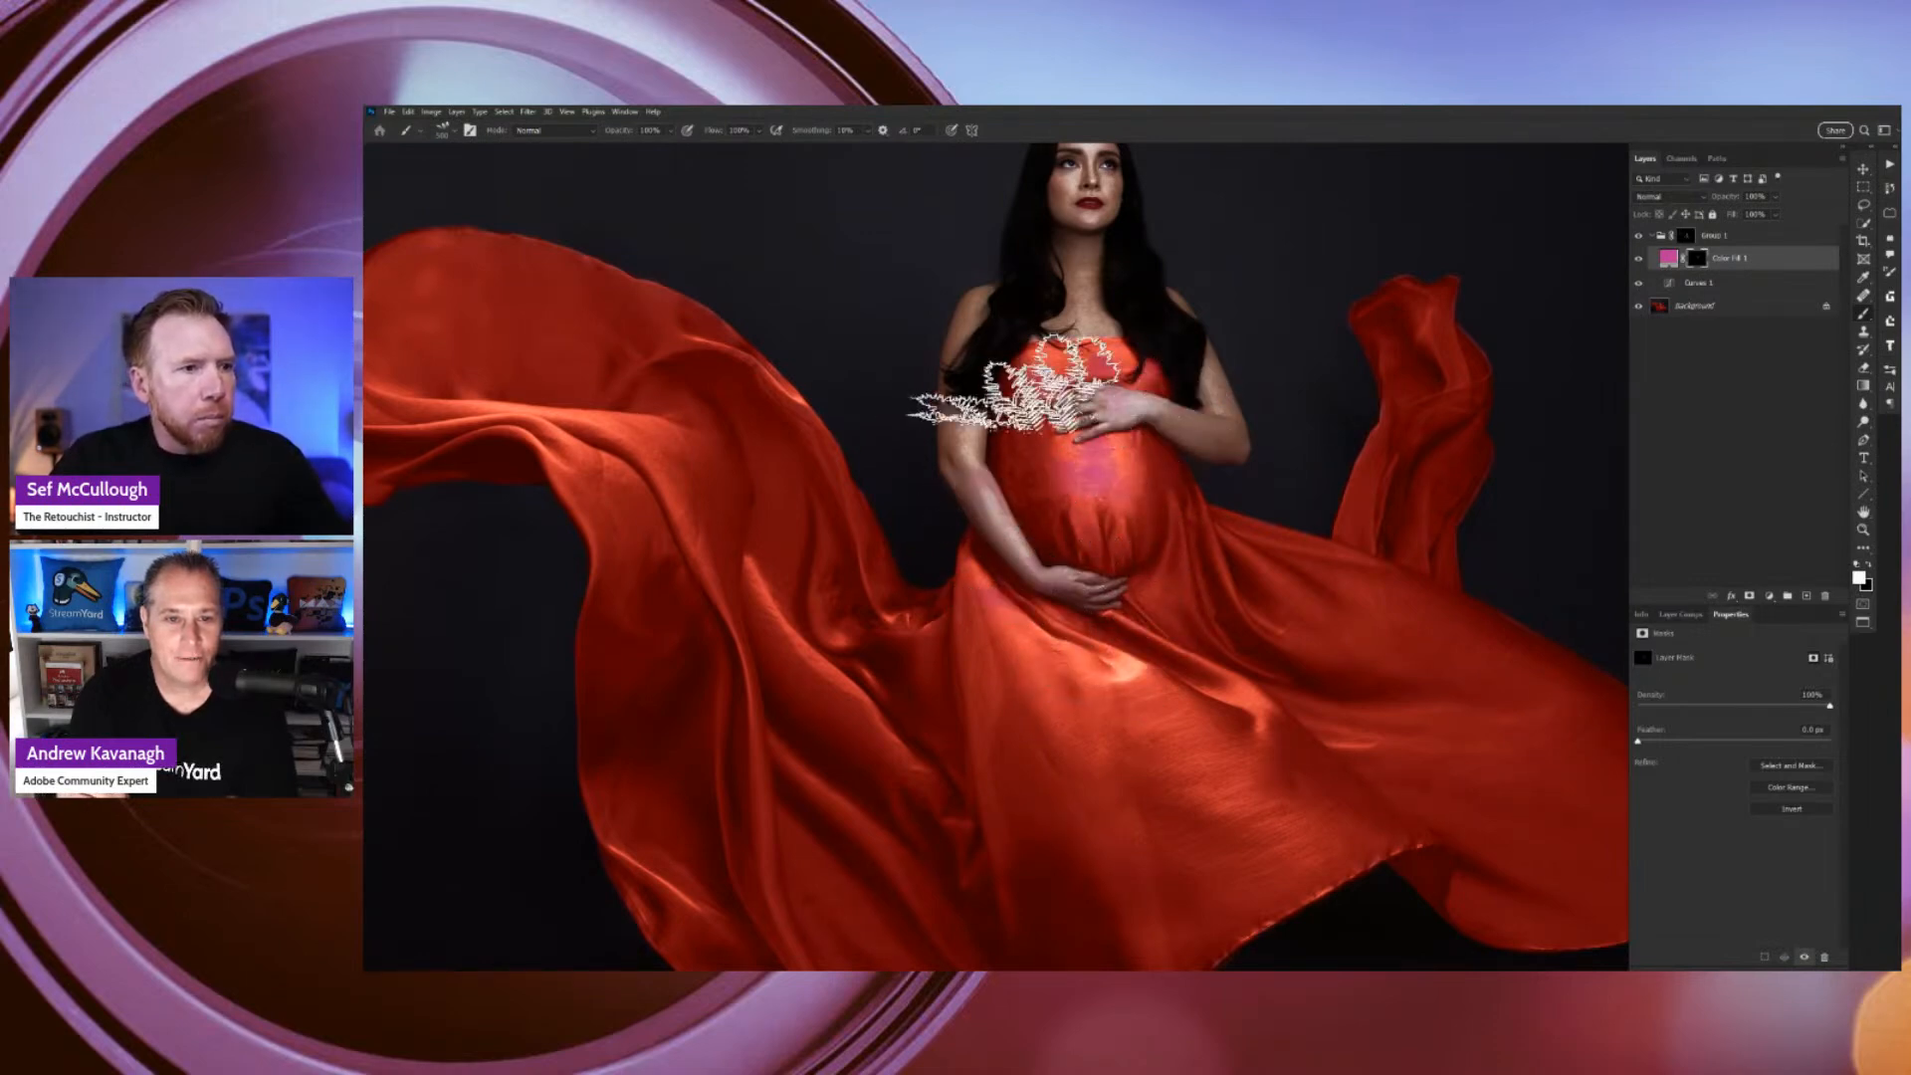
{"action": "mouse_move", "coordinate": [1045, 353]}
{"action": "left_mouse_down"}
{"action": "mouse_move", "coordinate": [1100, 373]}
{"action": "mouse_move", "coordinate": [1080, 413]}
{"action": "left_mouse_up"}
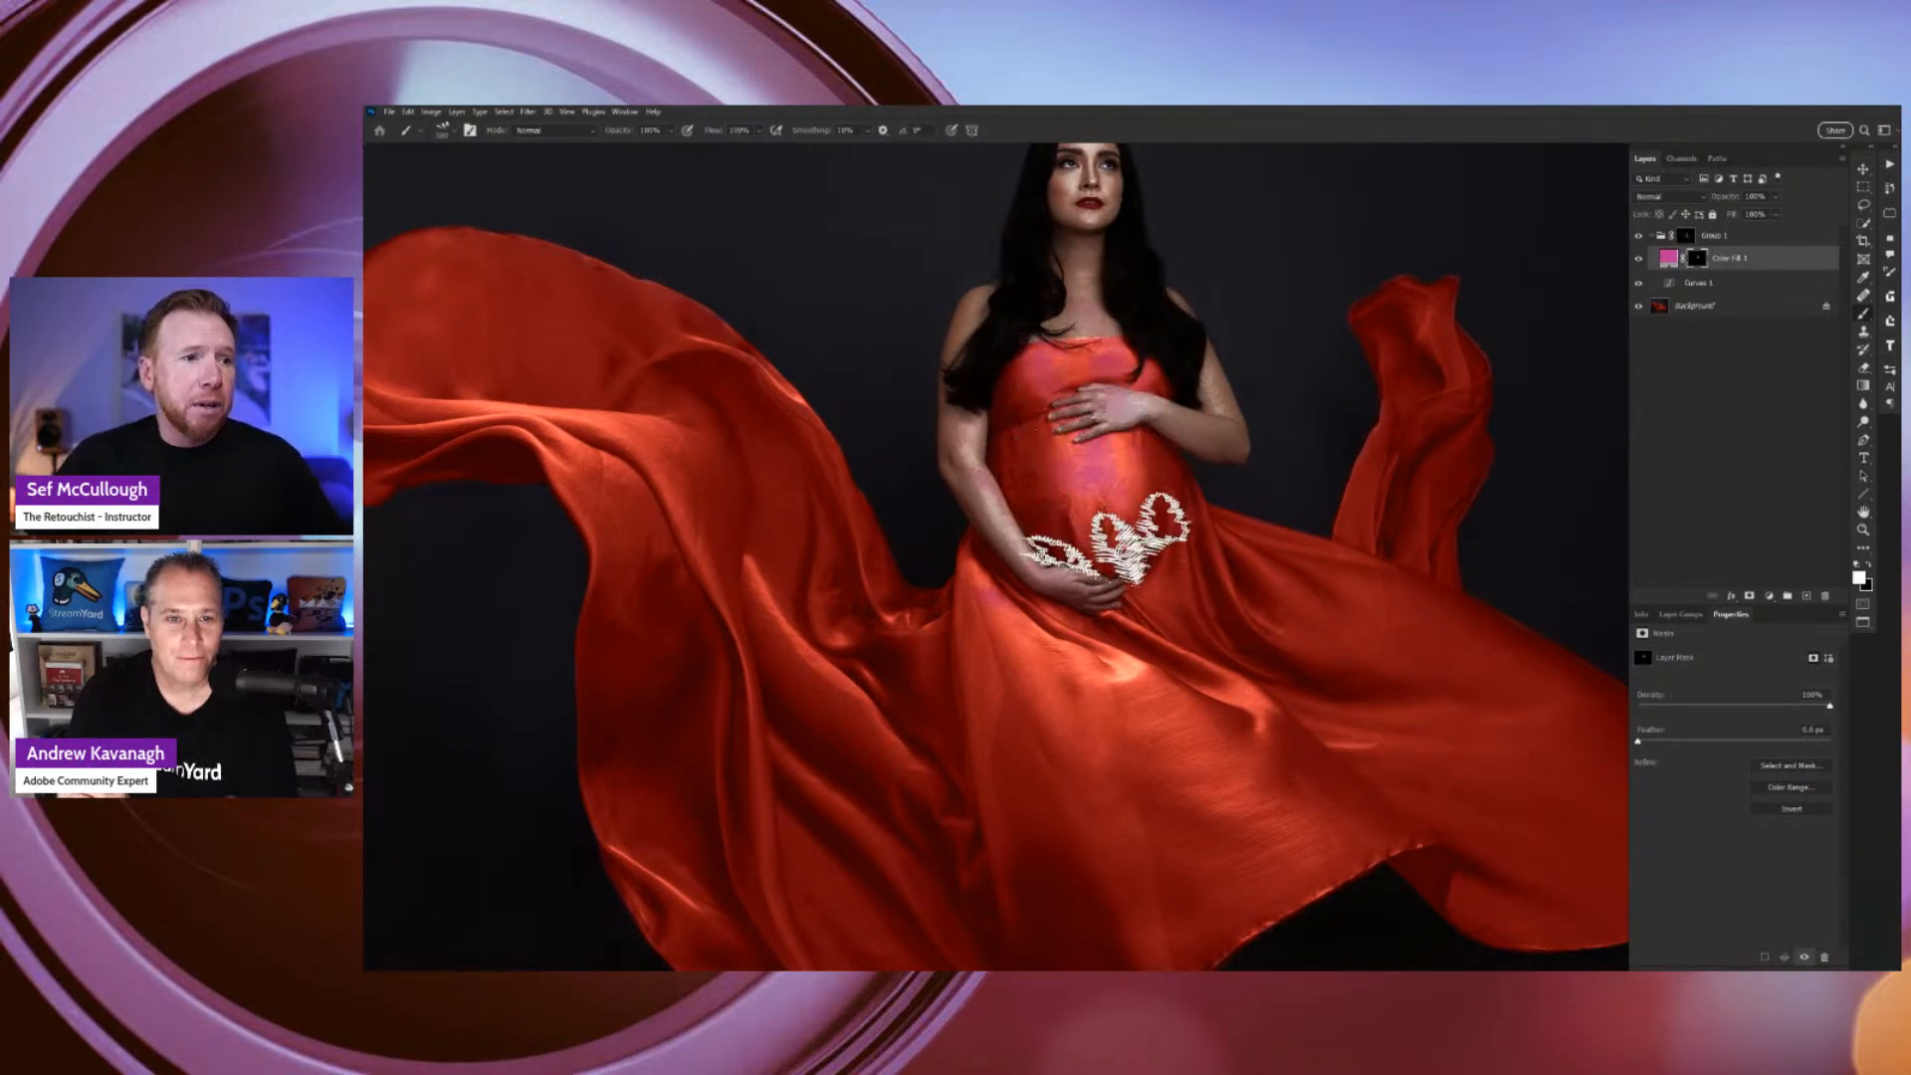
{"action": "left_click_drag", "start_coordinate": [1028, 546], "coordinate": [1185, 524]}
{"action": "mouse_move", "coordinate": [1267, 662]}
{"action": "left_mouse_down"}
{"action": "mouse_move", "coordinate": [1267, 782]}
{"action": "mouse_move", "coordinate": [1287, 761]}
{"action": "mouse_move", "coordinate": [1416, 770]}
{"action": "mouse_move", "coordinate": [1354, 696]}
{"action": "mouse_move", "coordinate": [1250, 695]}
{"action": "left_mouse_up"}
Enlarge the leaf brush and paint more of the pink fill into the dress's highlights.
{"action": "key", "text": "bracketright"}
{"action": "key", "text": "bracketright"}
{"action": "key", "text": "bracketright"}
{"action": "key", "text": "bracketright"}
{"action": "key", "text": "bracketright"}
{"action": "key", "text": "bracketright"}
{"action": "key", "text": "bracketright"}
{"action": "key", "text": "bracketright"}
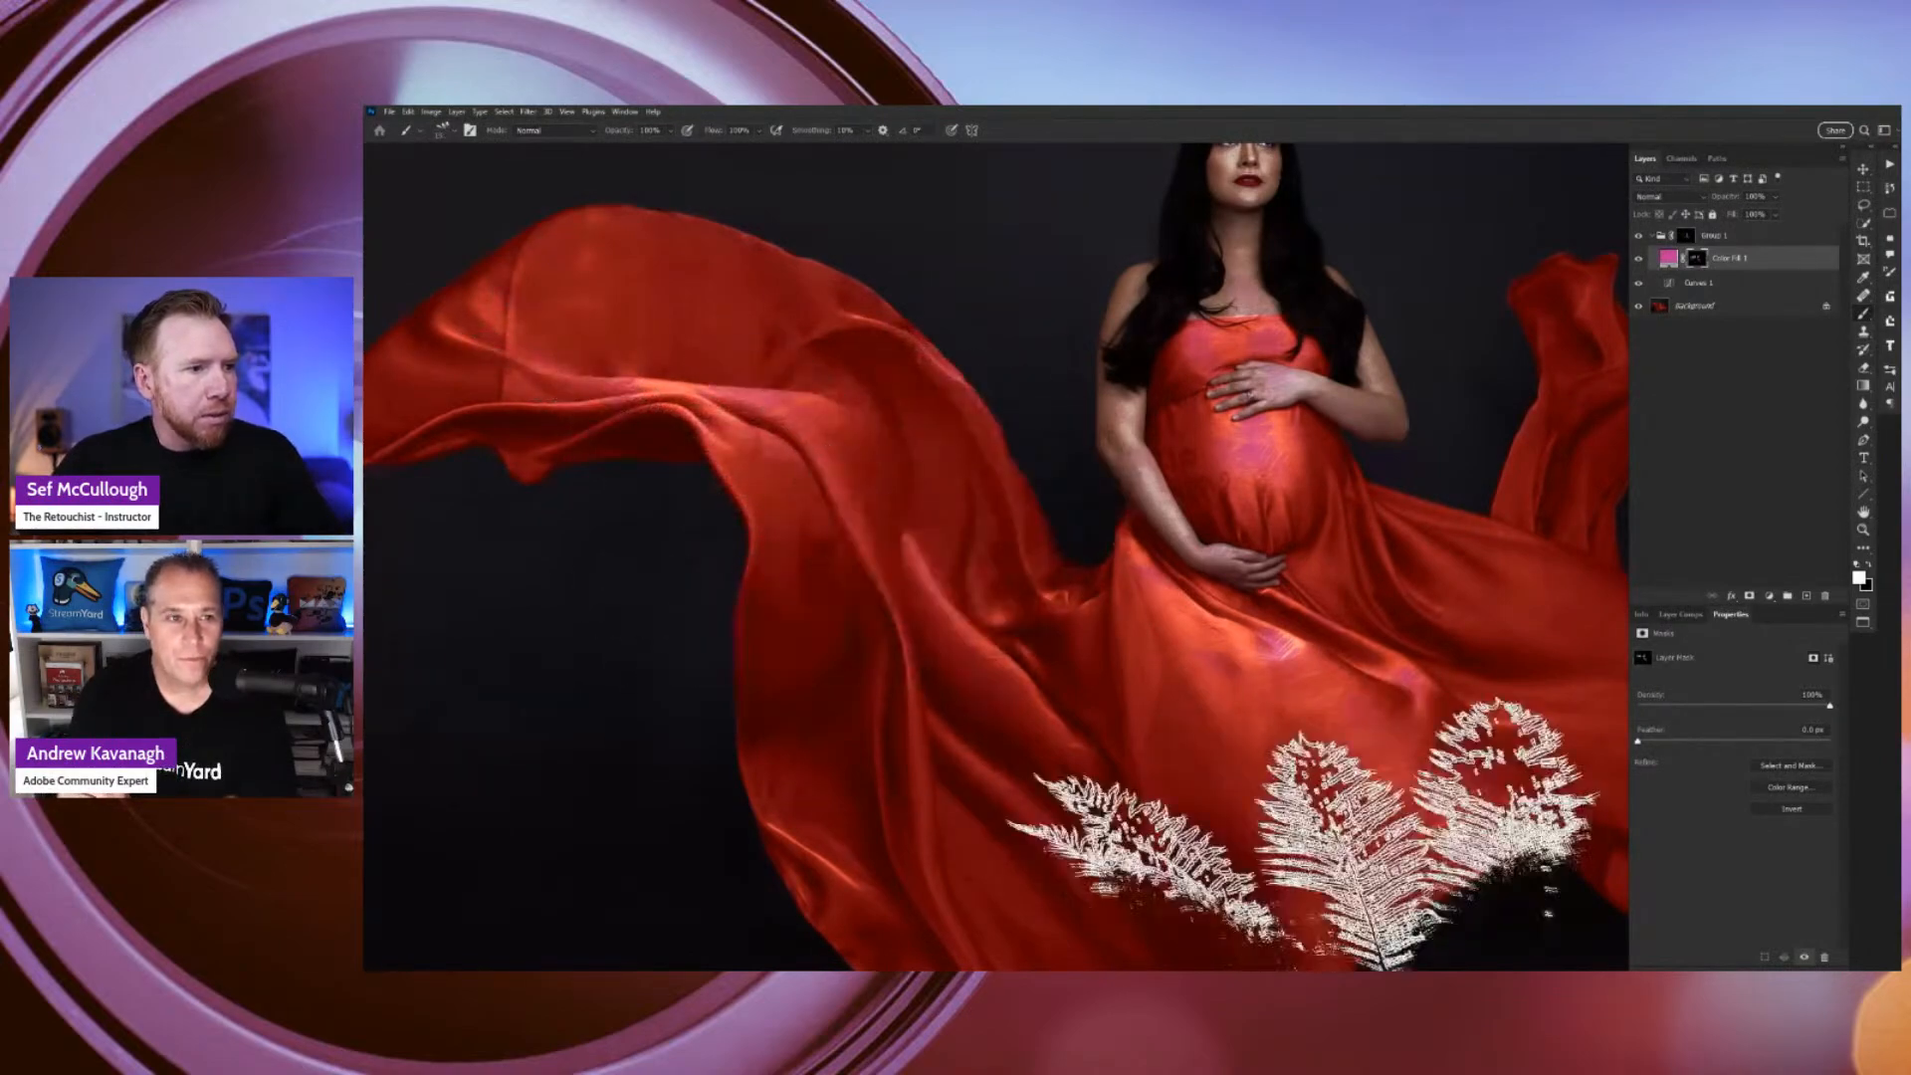
{"action": "mouse_move", "coordinate": [1323, 682]}
{"action": "left_mouse_down"}
{"action": "mouse_move", "coordinate": [1230, 432]}
{"action": "mouse_move", "coordinate": [1334, 619]}
{"action": "left_mouse_up"}
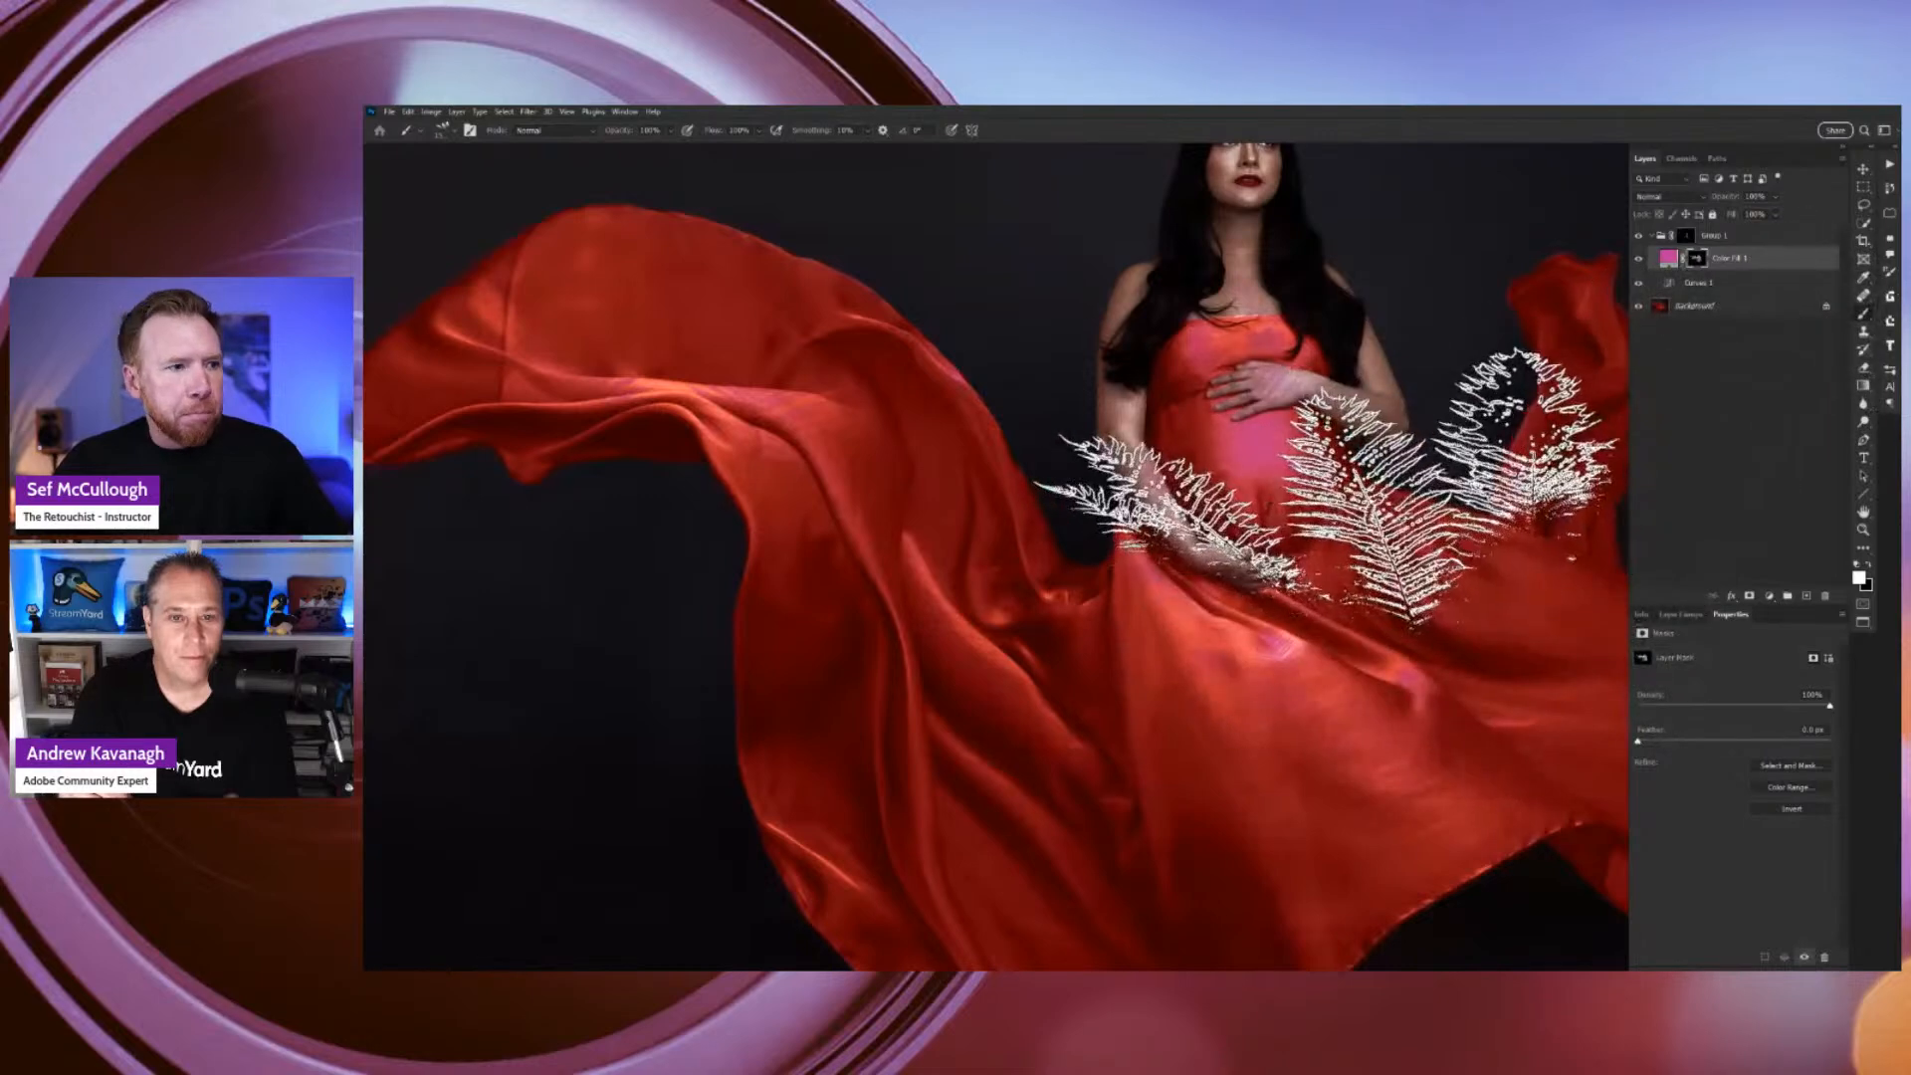
Replace the leaf brush with the Soft Round brush and fill the pink fill layer's mask with black.
{"action": "right_click", "coordinate": [1324, 467]}
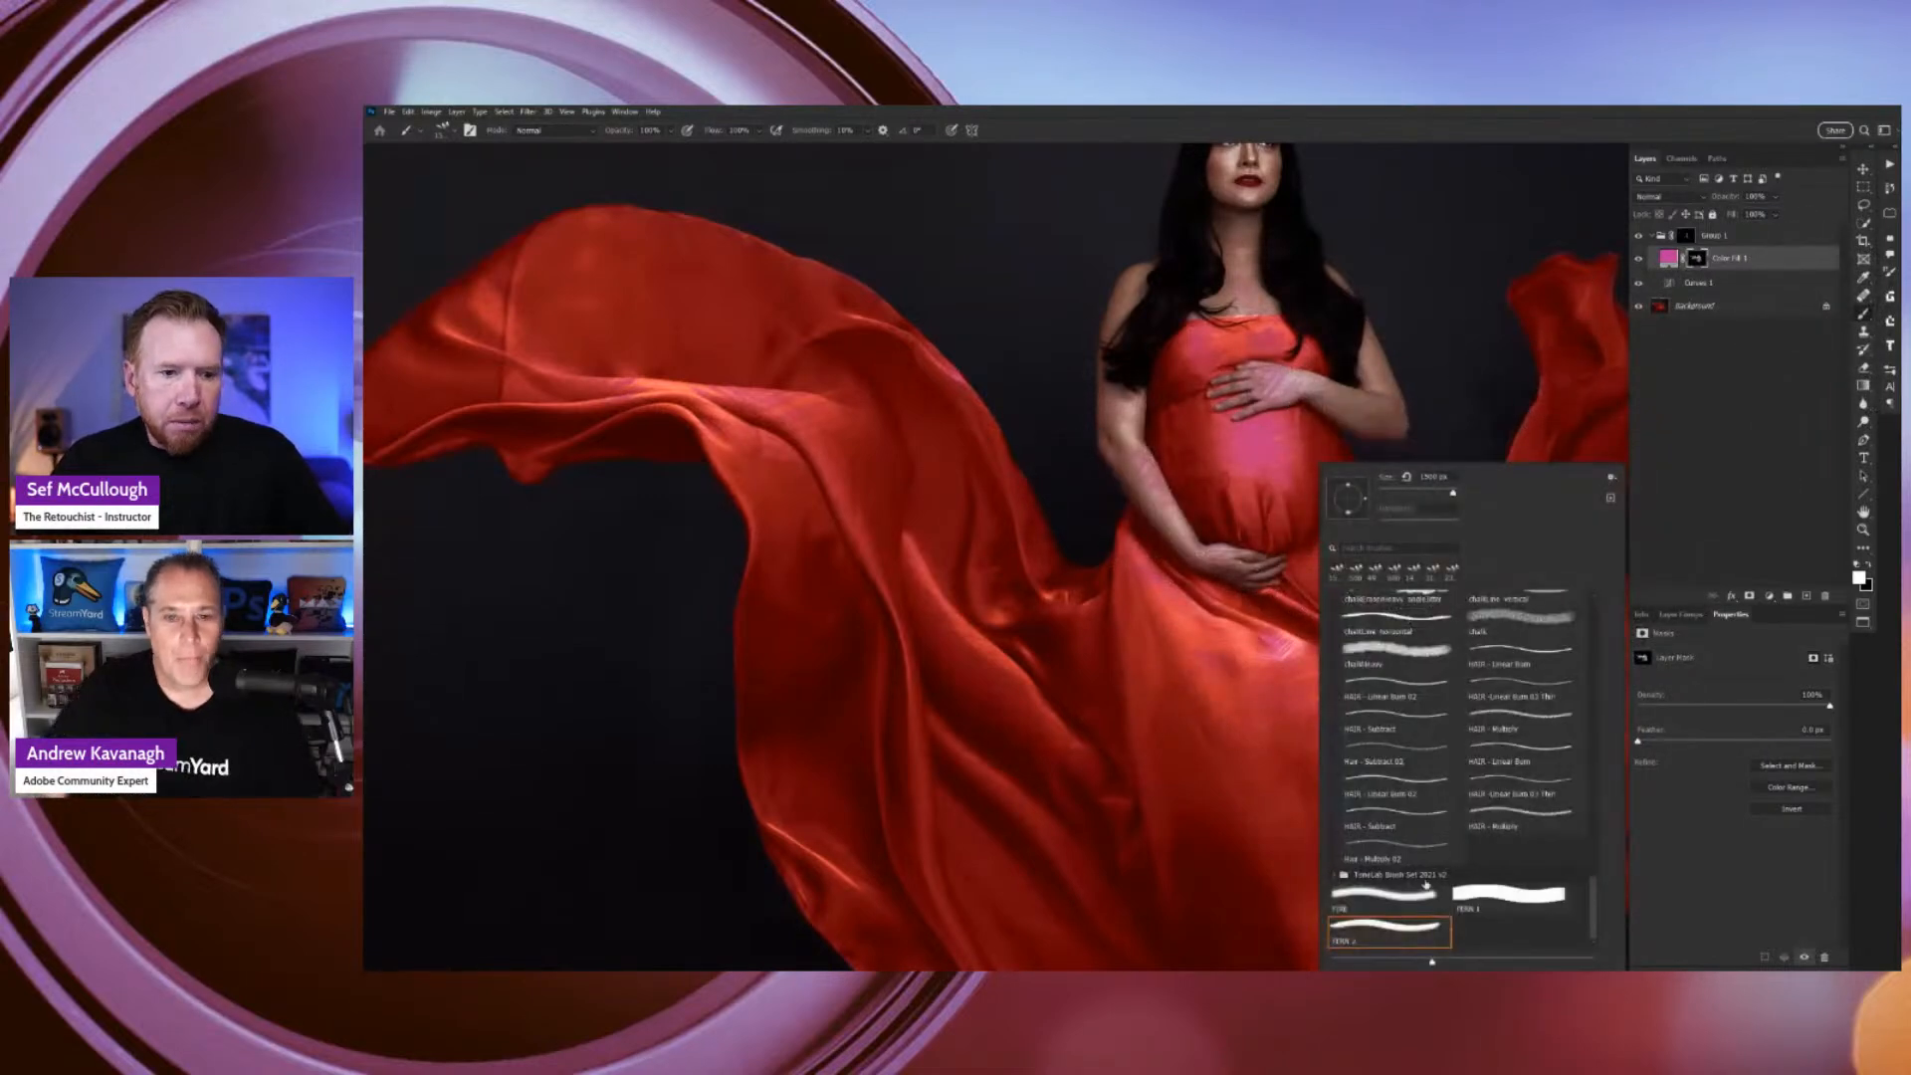
{"action": "scroll", "coordinate": [1409, 883], "scroll_direction": "up", "scroll_amount": 4}
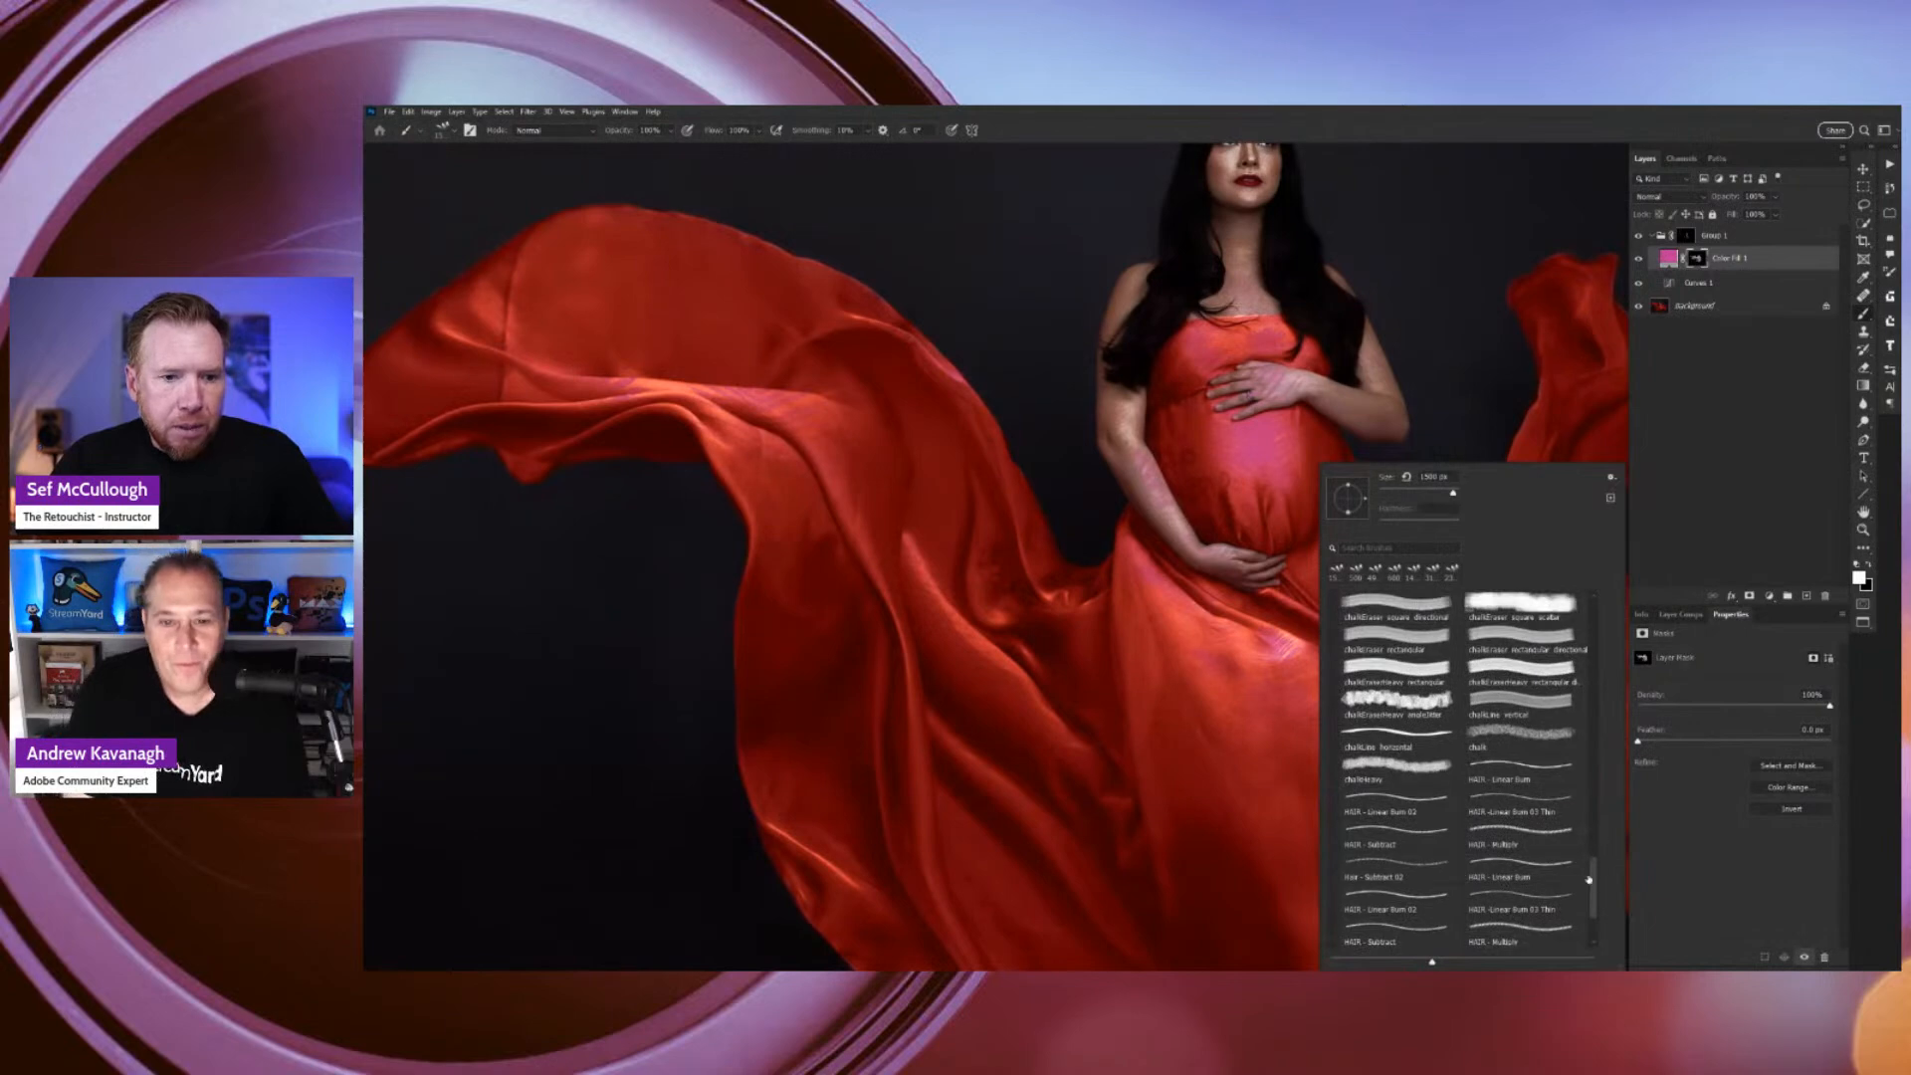
{"action": "left_click_drag", "start_coordinate": [1597, 884], "coordinate": [1594, 627]}
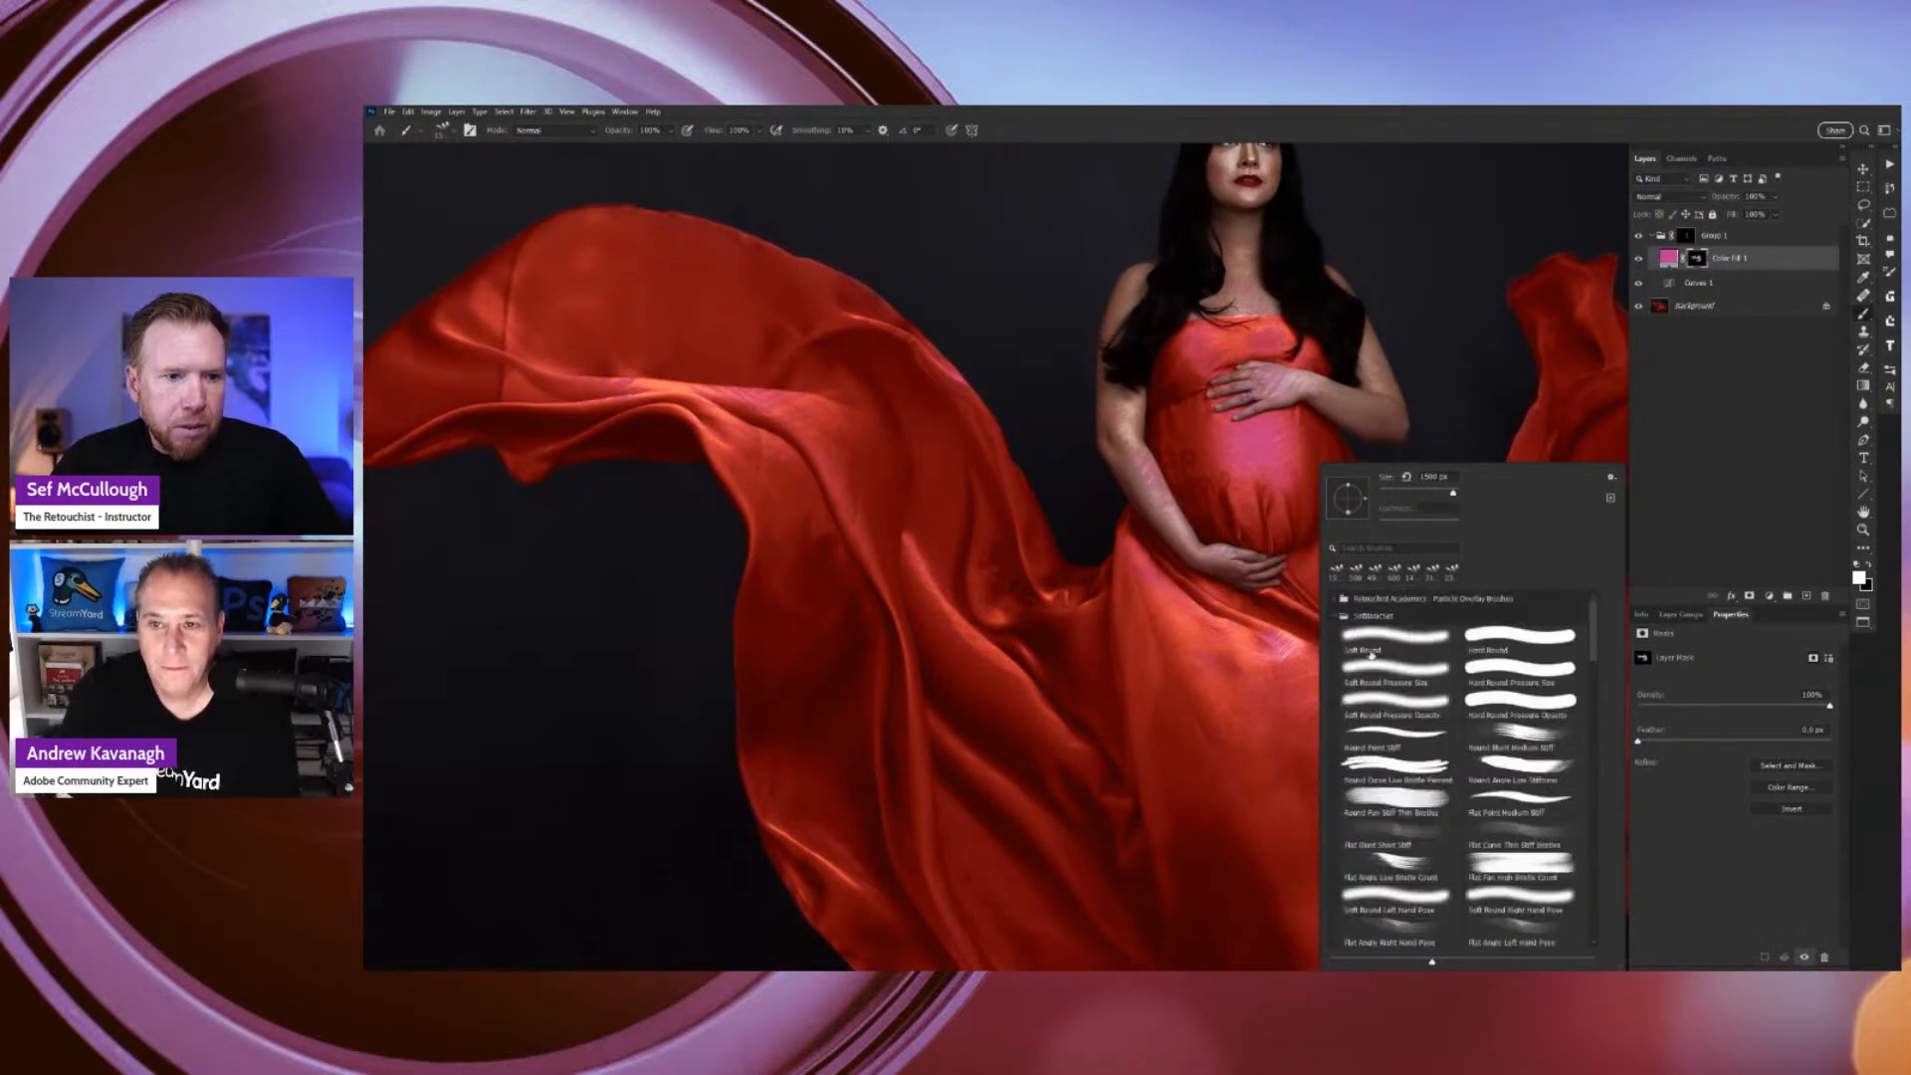
{"action": "left_click", "coordinate": [1391, 638]}
{"action": "key", "text": "Return"}
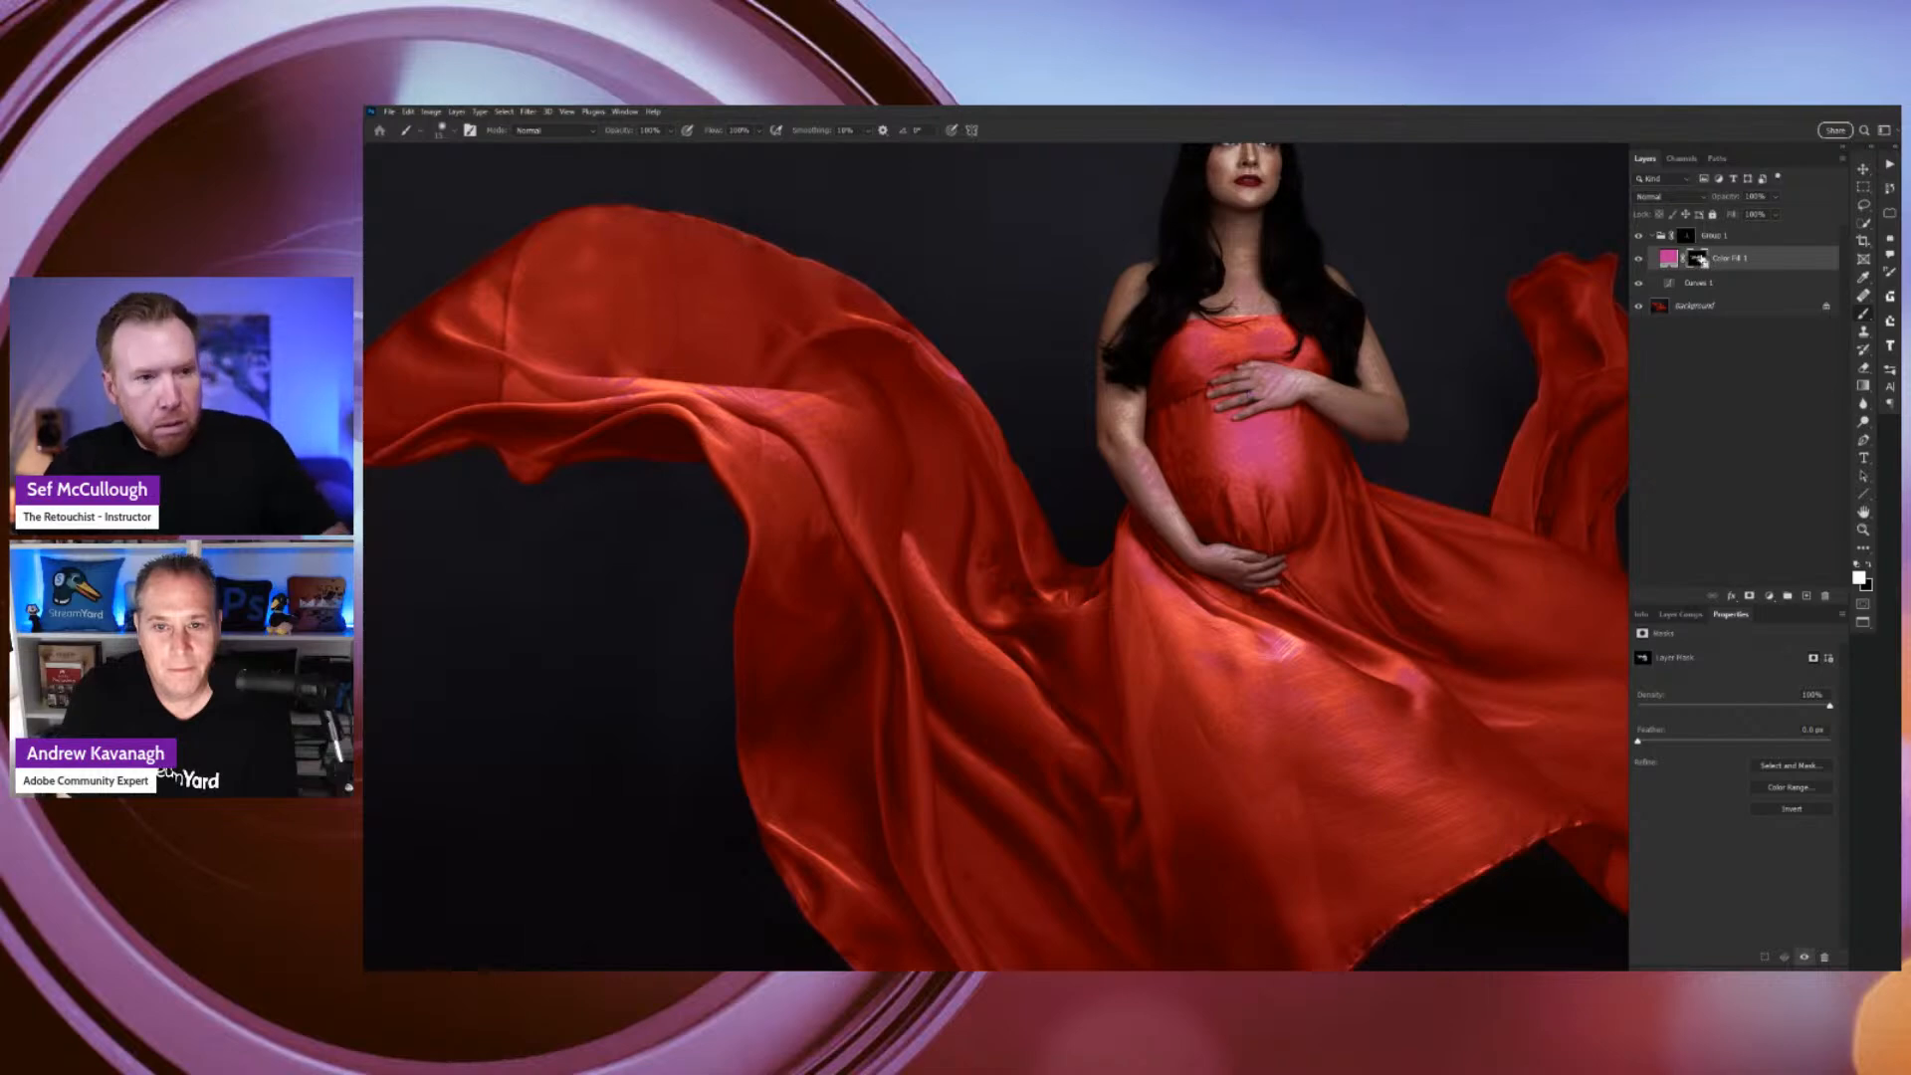
{"action": "key", "text": "ctrl+BackSpace"}
Shrink the soft brush to about half the bodice's width and paint white on the pink fill's mask over the bodice and belly.
{"action": "key", "text": "["}
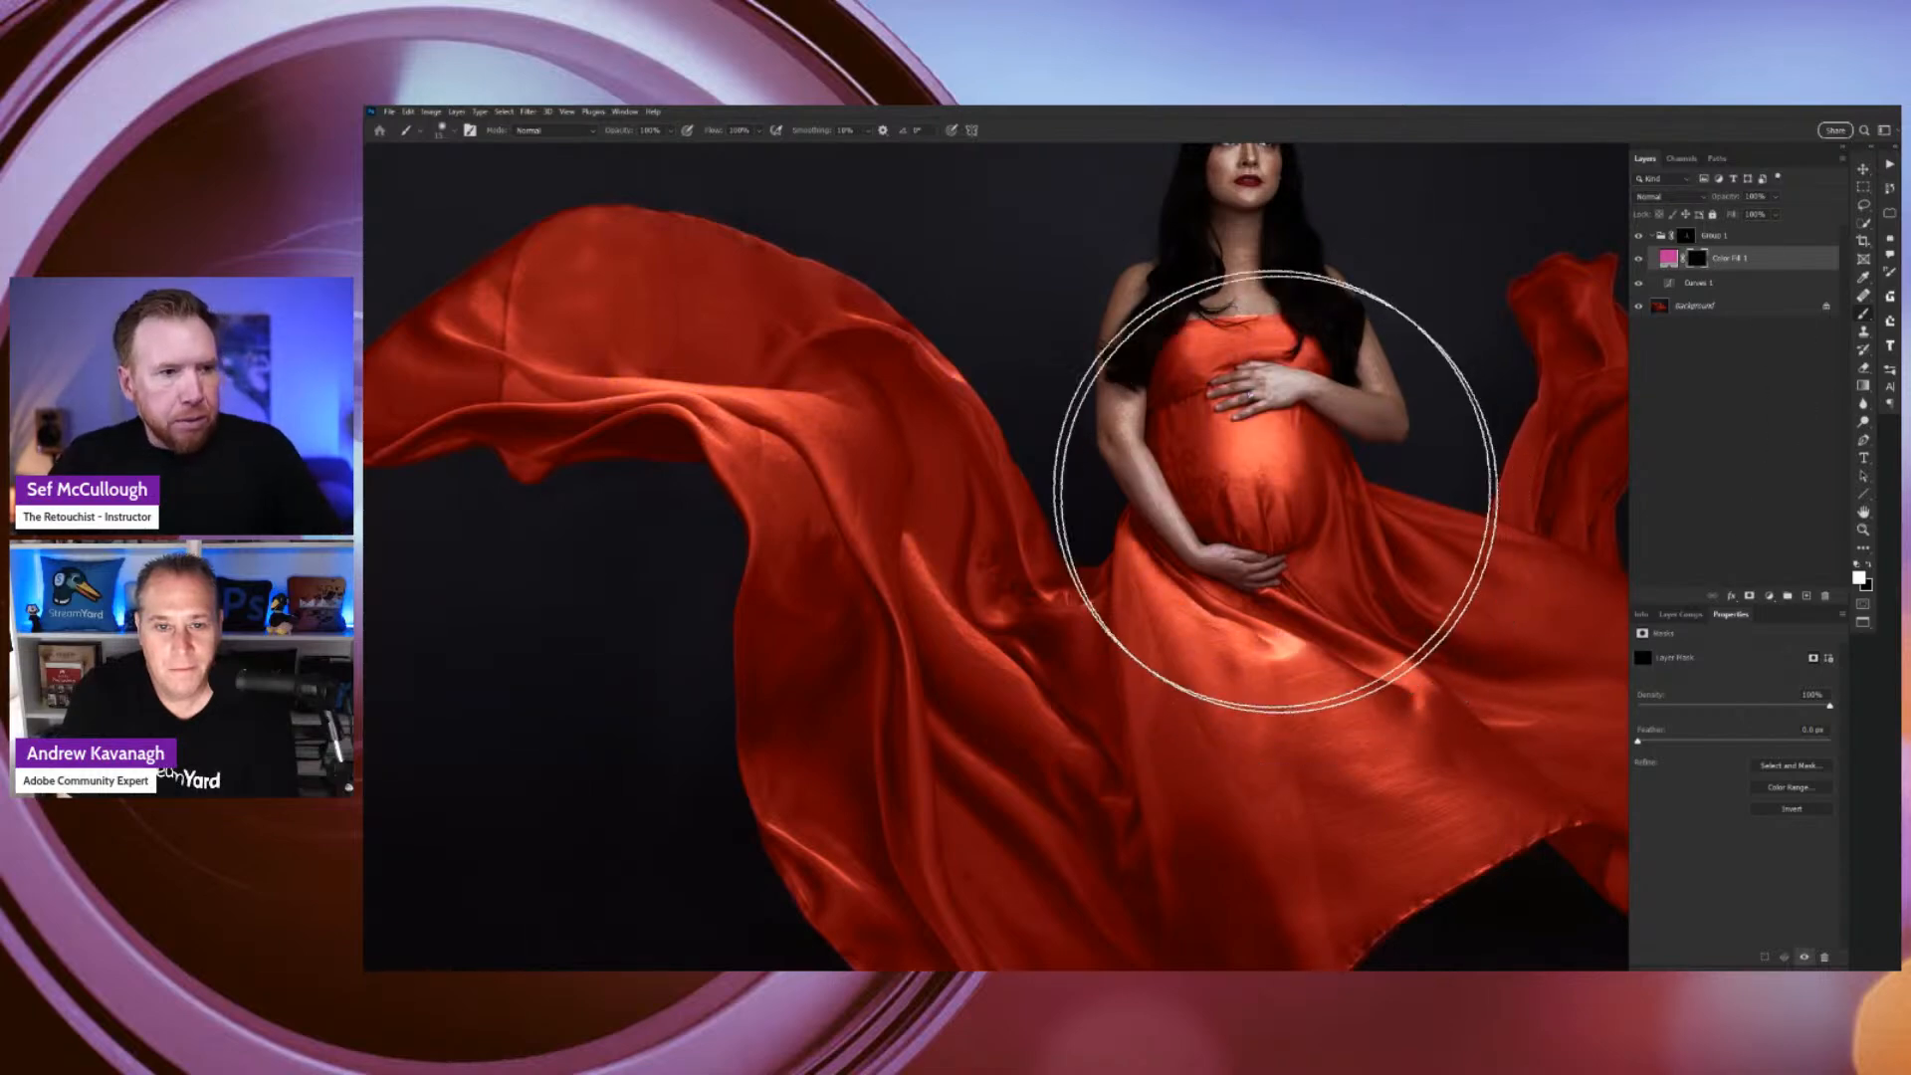
{"action": "key", "text": "["}
{"action": "key", "text": "["}
{"action": "key", "text": "["}
{"action": "key", "text": "["}
{"action": "key", "text": "["}
{"action": "key", "text": "["}
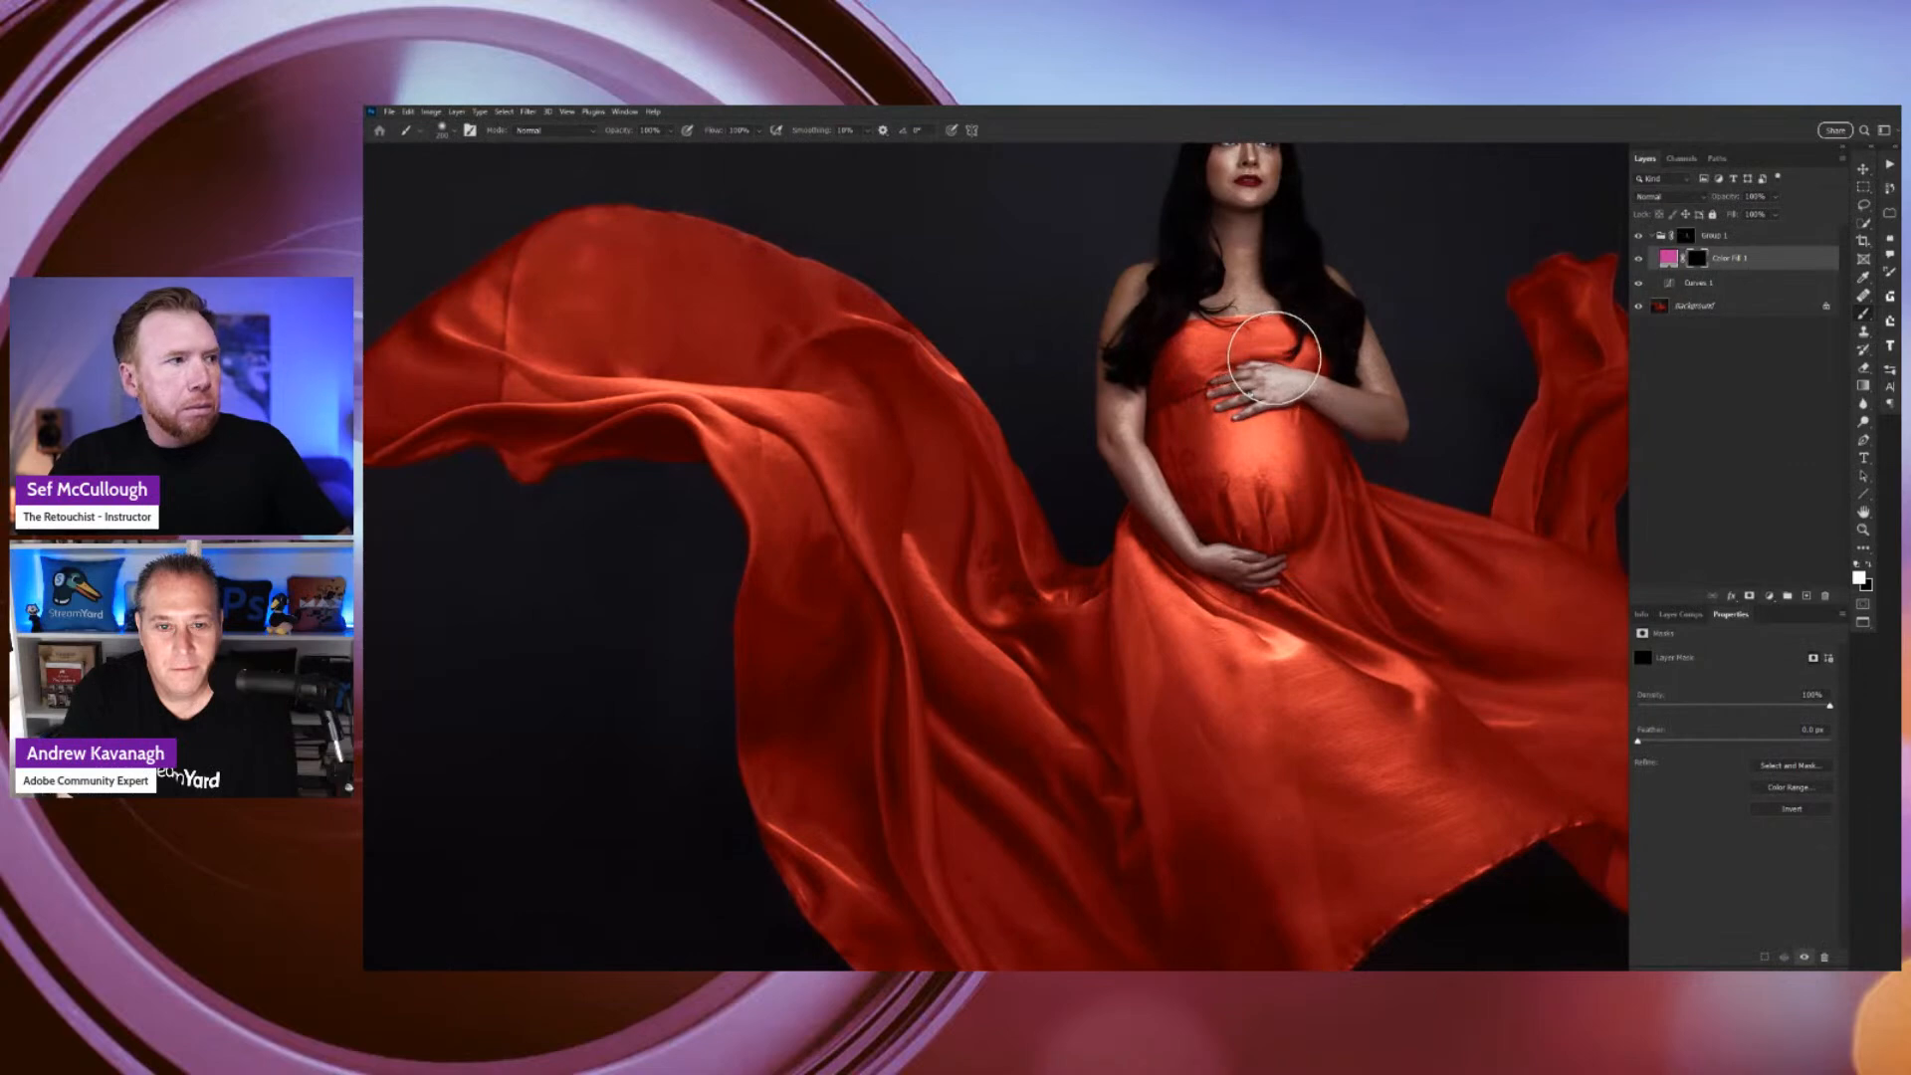
{"action": "key", "text": "["}
{"action": "mouse_move", "coordinate": [1298, 361]}
{"action": "left_mouse_down"}
{"action": "mouse_move", "coordinate": [1220, 379]}
{"action": "mouse_move", "coordinate": [1305, 351]}
{"action": "mouse_move", "coordinate": [1193, 364]}
{"action": "mouse_move", "coordinate": [1263, 444]}
{"action": "mouse_move", "coordinate": [1299, 446]}
{"action": "mouse_move", "coordinate": [1221, 447]}
{"action": "mouse_move", "coordinate": [1259, 482]}
{"action": "mouse_move", "coordinate": [1317, 398]}
{"action": "mouse_move", "coordinate": [1261, 386]}
{"action": "left_mouse_up"}
{"action": "key", "text": "["}
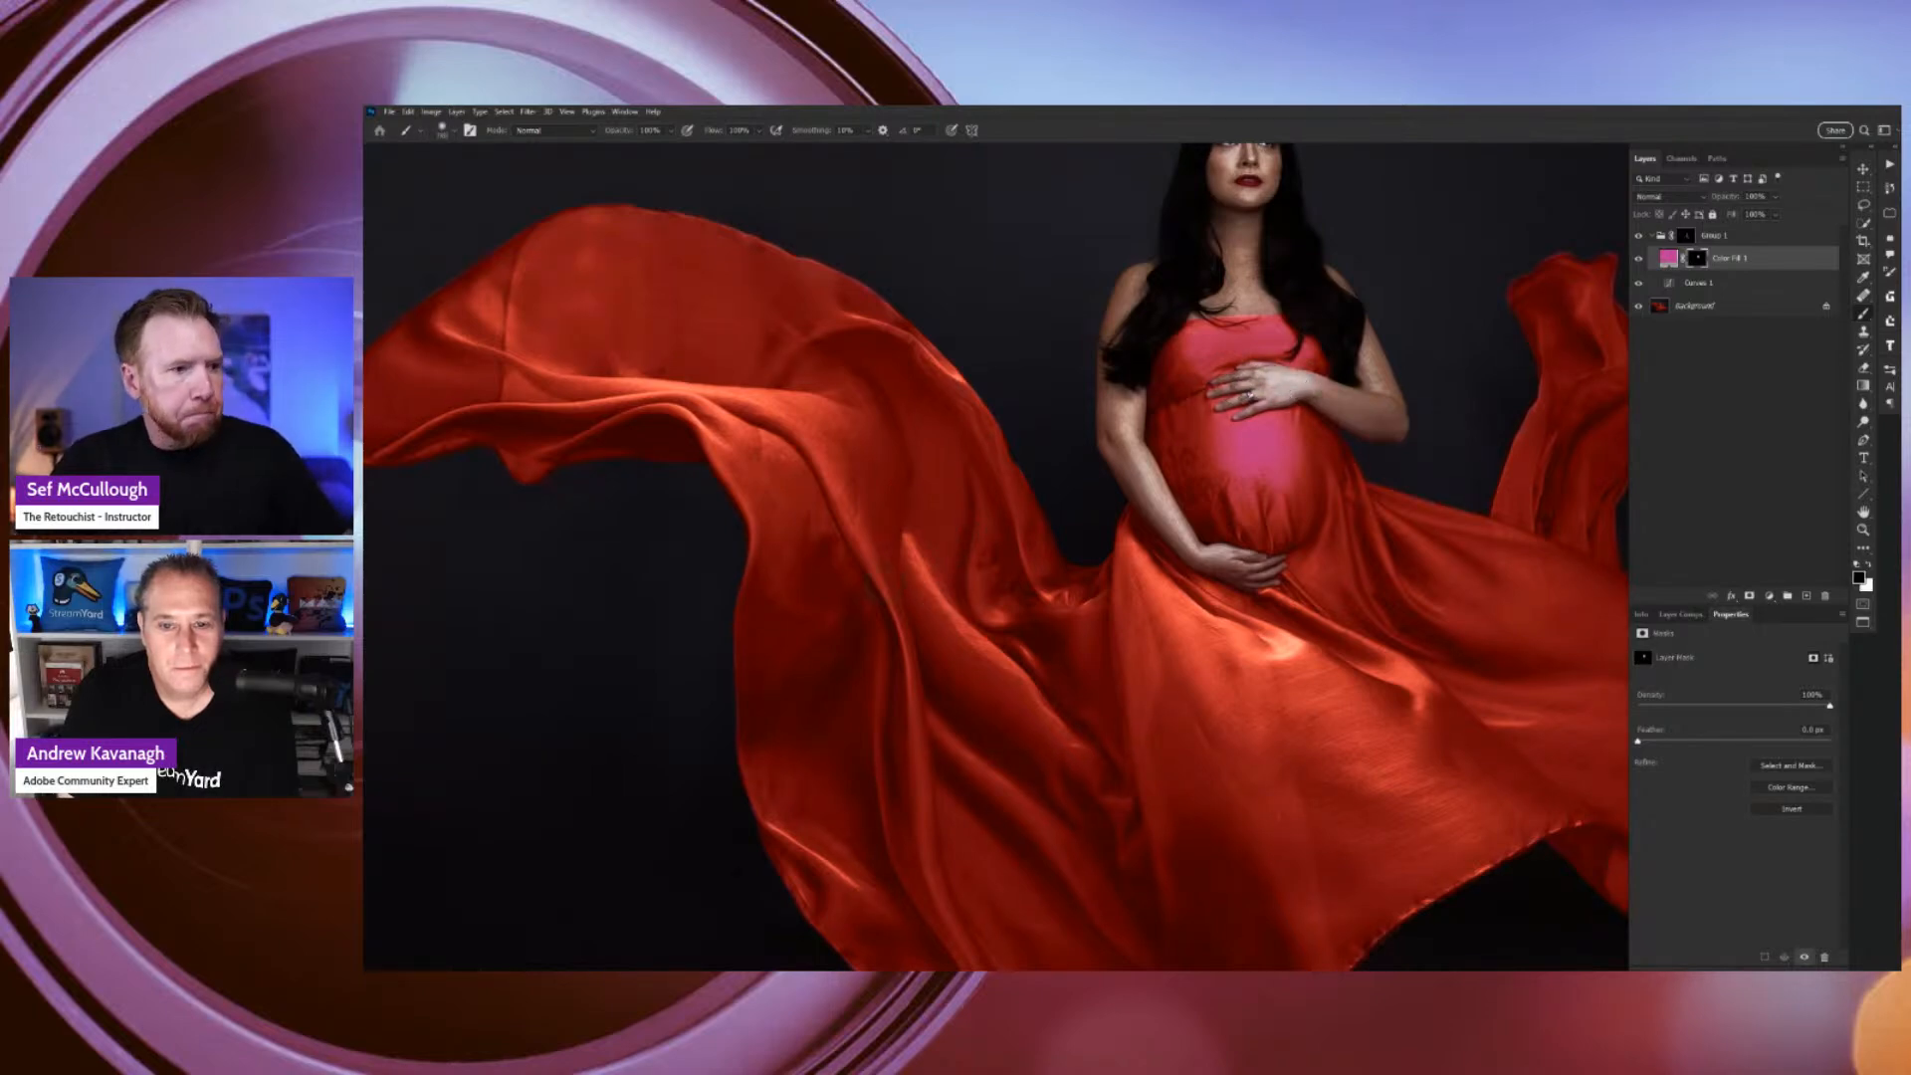
Enlarge the soft brush and paint white on the pink fill's mask over the flowing fabric and the skirt.
{"action": "key", "text": "]"}
{"action": "key", "text": "]"}
{"action": "key", "text": "]"}
{"action": "key", "text": "]"}
{"action": "key", "text": "]"}
{"action": "key", "text": "]"}
{"action": "key", "text": "]"}
{"action": "key", "text": "]"}
{"action": "key", "text": "x"}
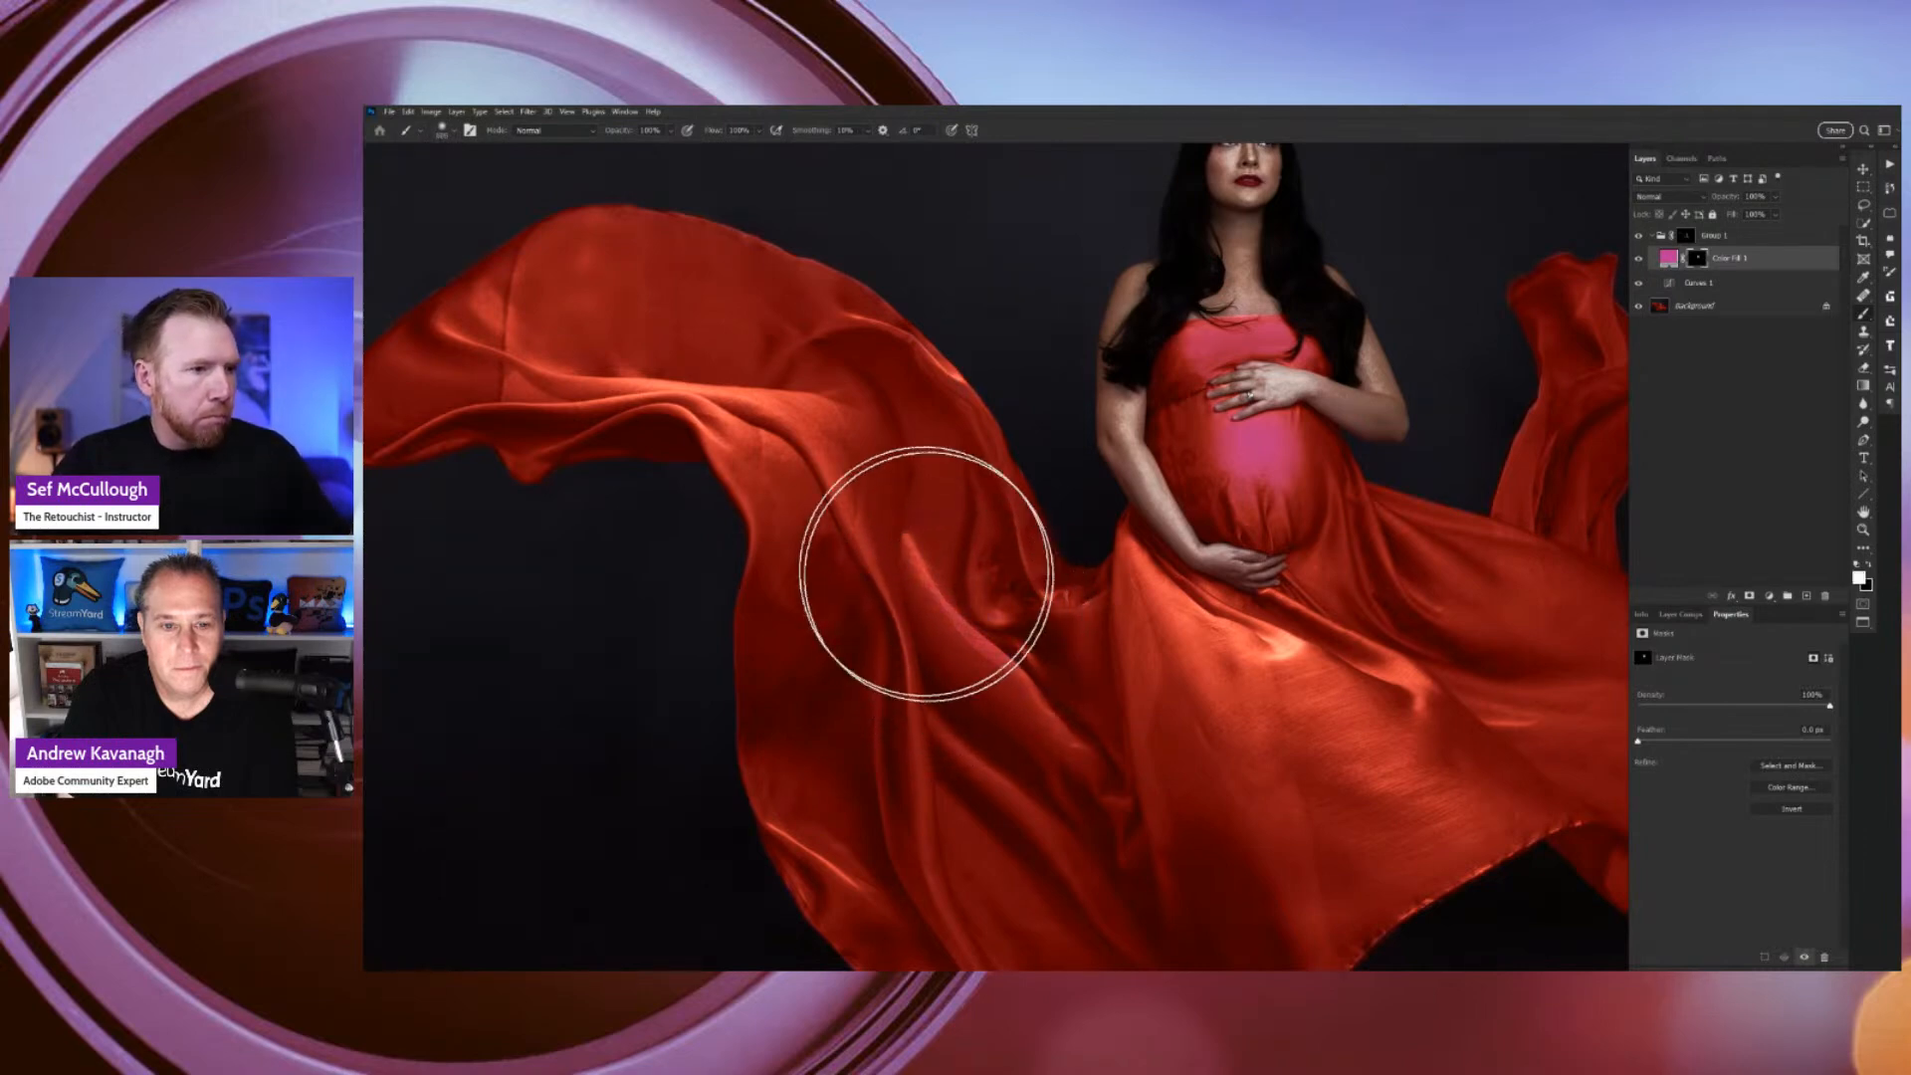
{"action": "mouse_move", "coordinate": [926, 575]}
{"action": "left_mouse_down"}
{"action": "mouse_move", "coordinate": [746, 427]}
{"action": "mouse_move", "coordinate": [623, 408]}
{"action": "mouse_move", "coordinate": [754, 425]}
{"action": "mouse_move", "coordinate": [719, 422]}
{"action": "mouse_move", "coordinate": [682, 448]}
{"action": "left_mouse_up"}
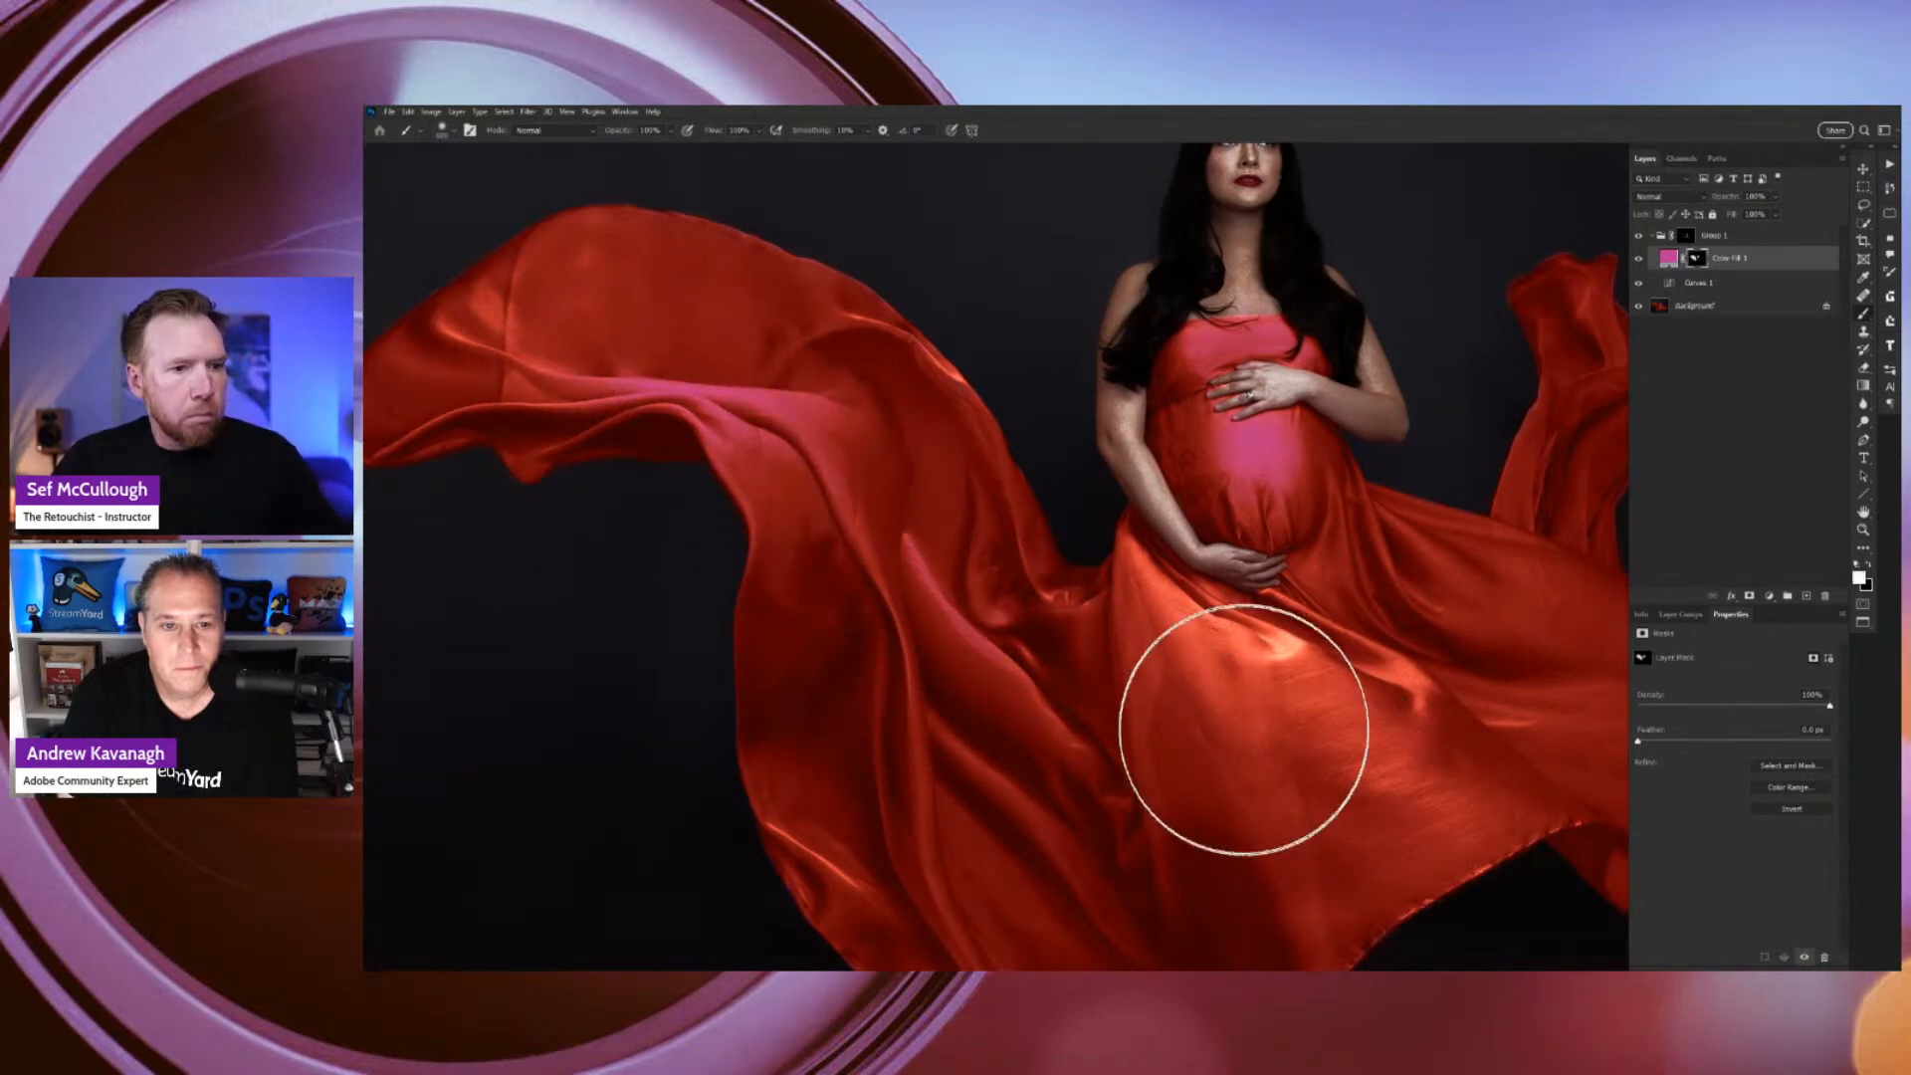
{"action": "mouse_move", "coordinate": [1244, 729]}
{"action": "left_mouse_down"}
{"action": "mouse_move", "coordinate": [1197, 690]}
{"action": "mouse_move", "coordinate": [1339, 702]}
{"action": "mouse_move", "coordinate": [1386, 736]}
{"action": "mouse_move", "coordinate": [1205, 732]}
{"action": "left_mouse_up"}
{"action": "key", "text": "space"}
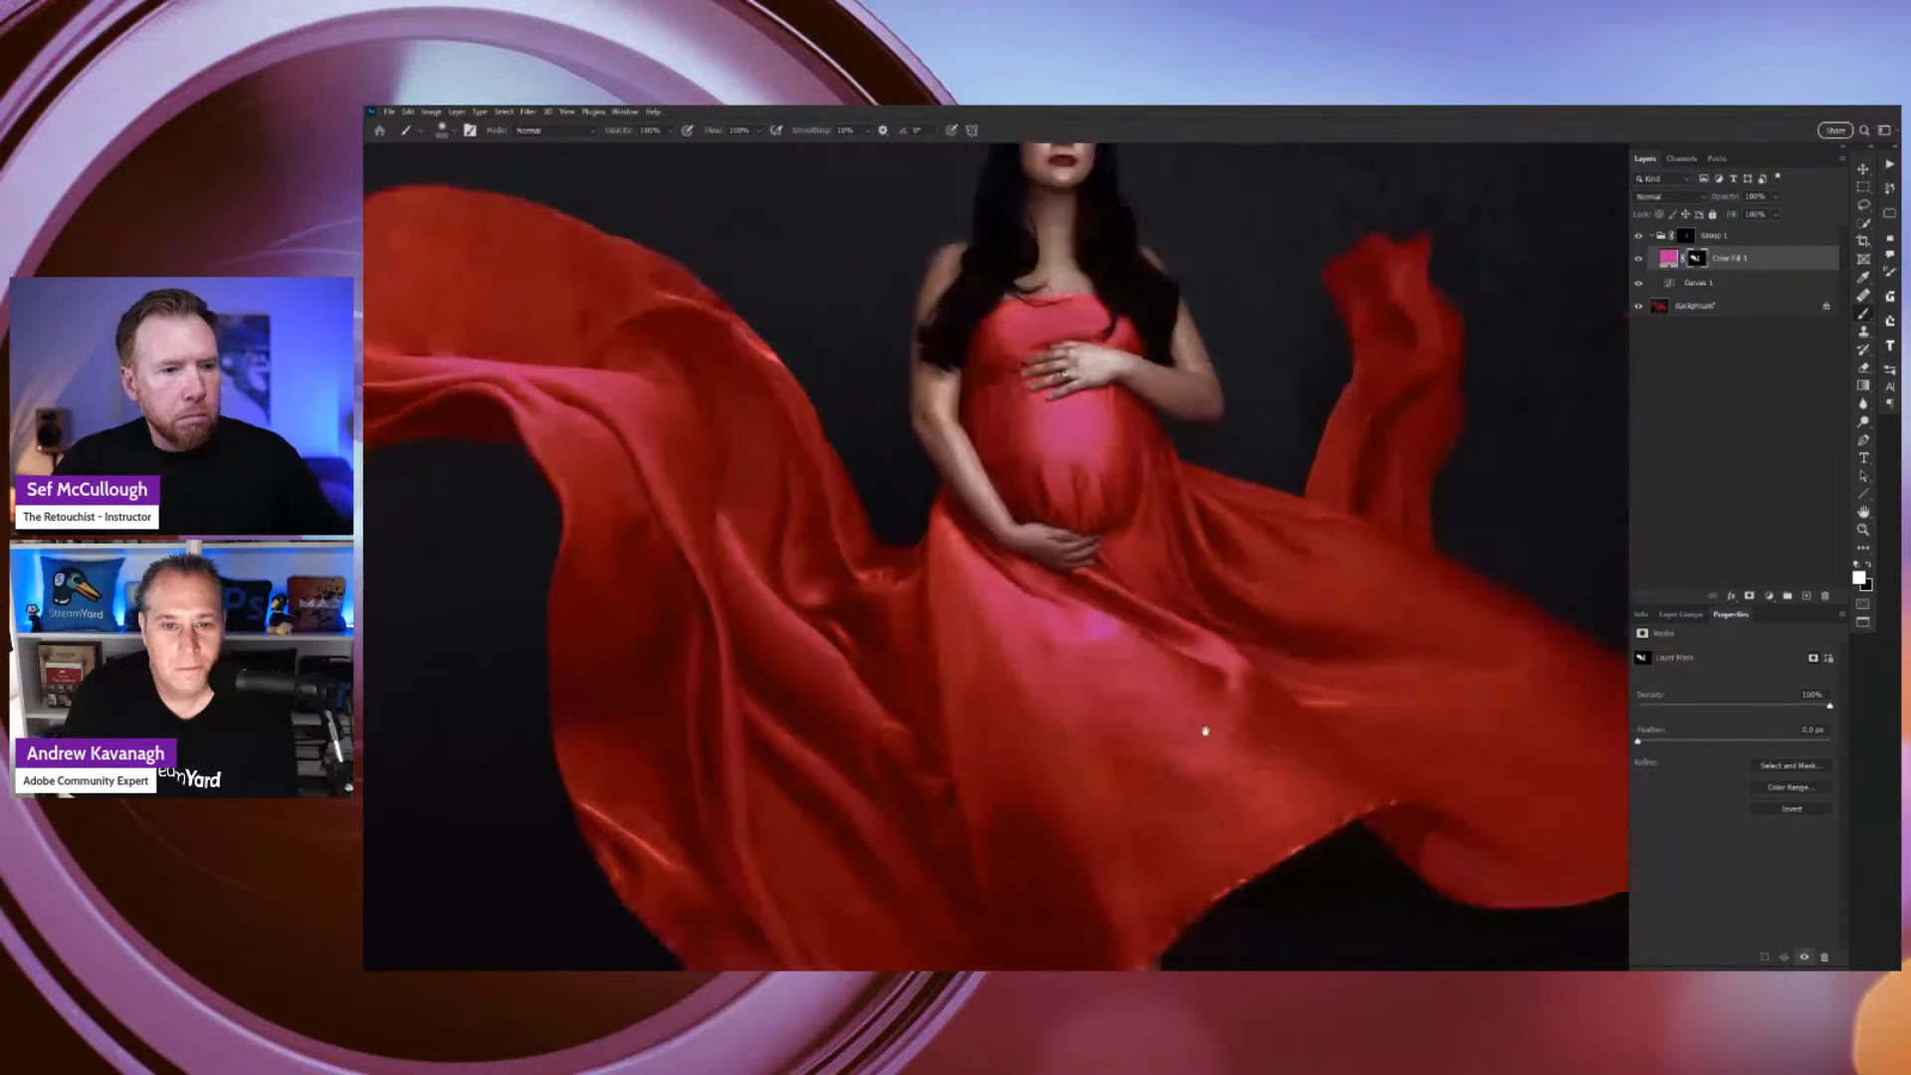
{"action": "key", "text": "ctrl+0"}
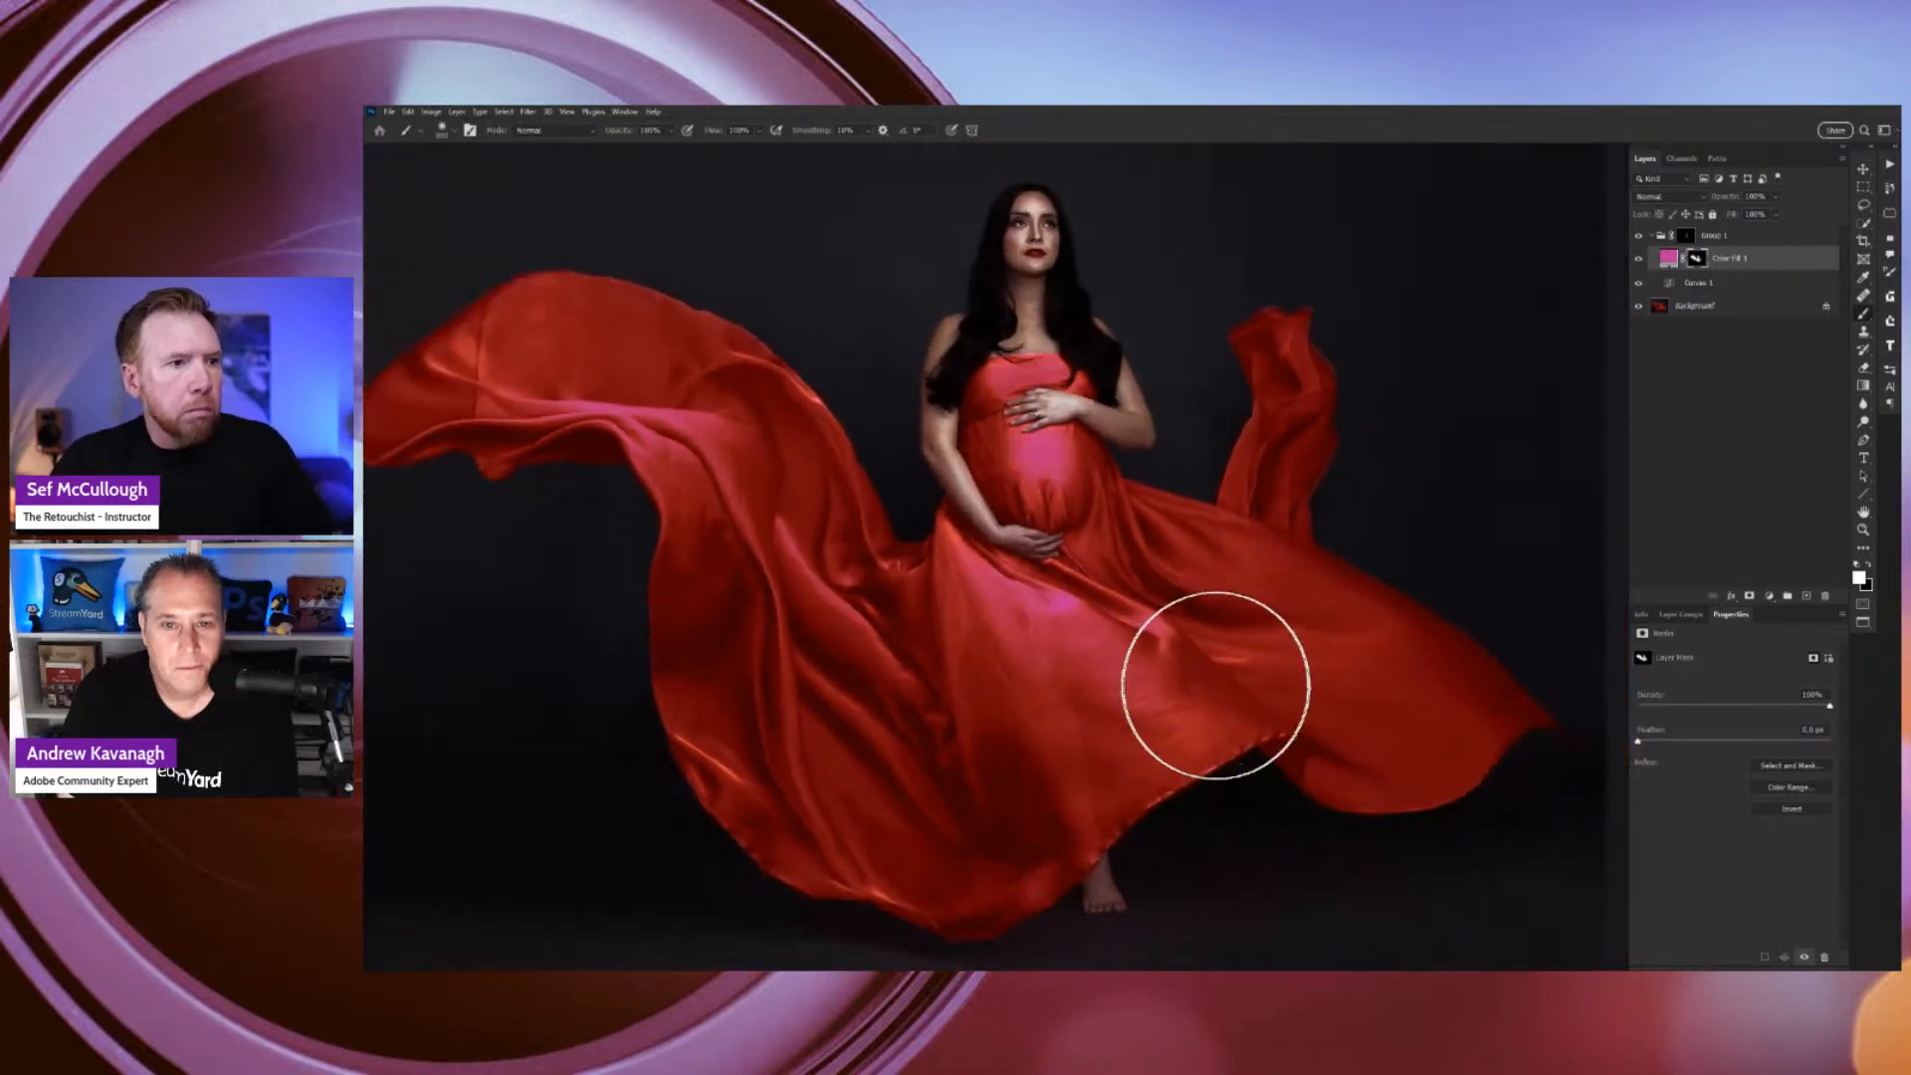
{"action": "key", "text": "ctrl+minus"}
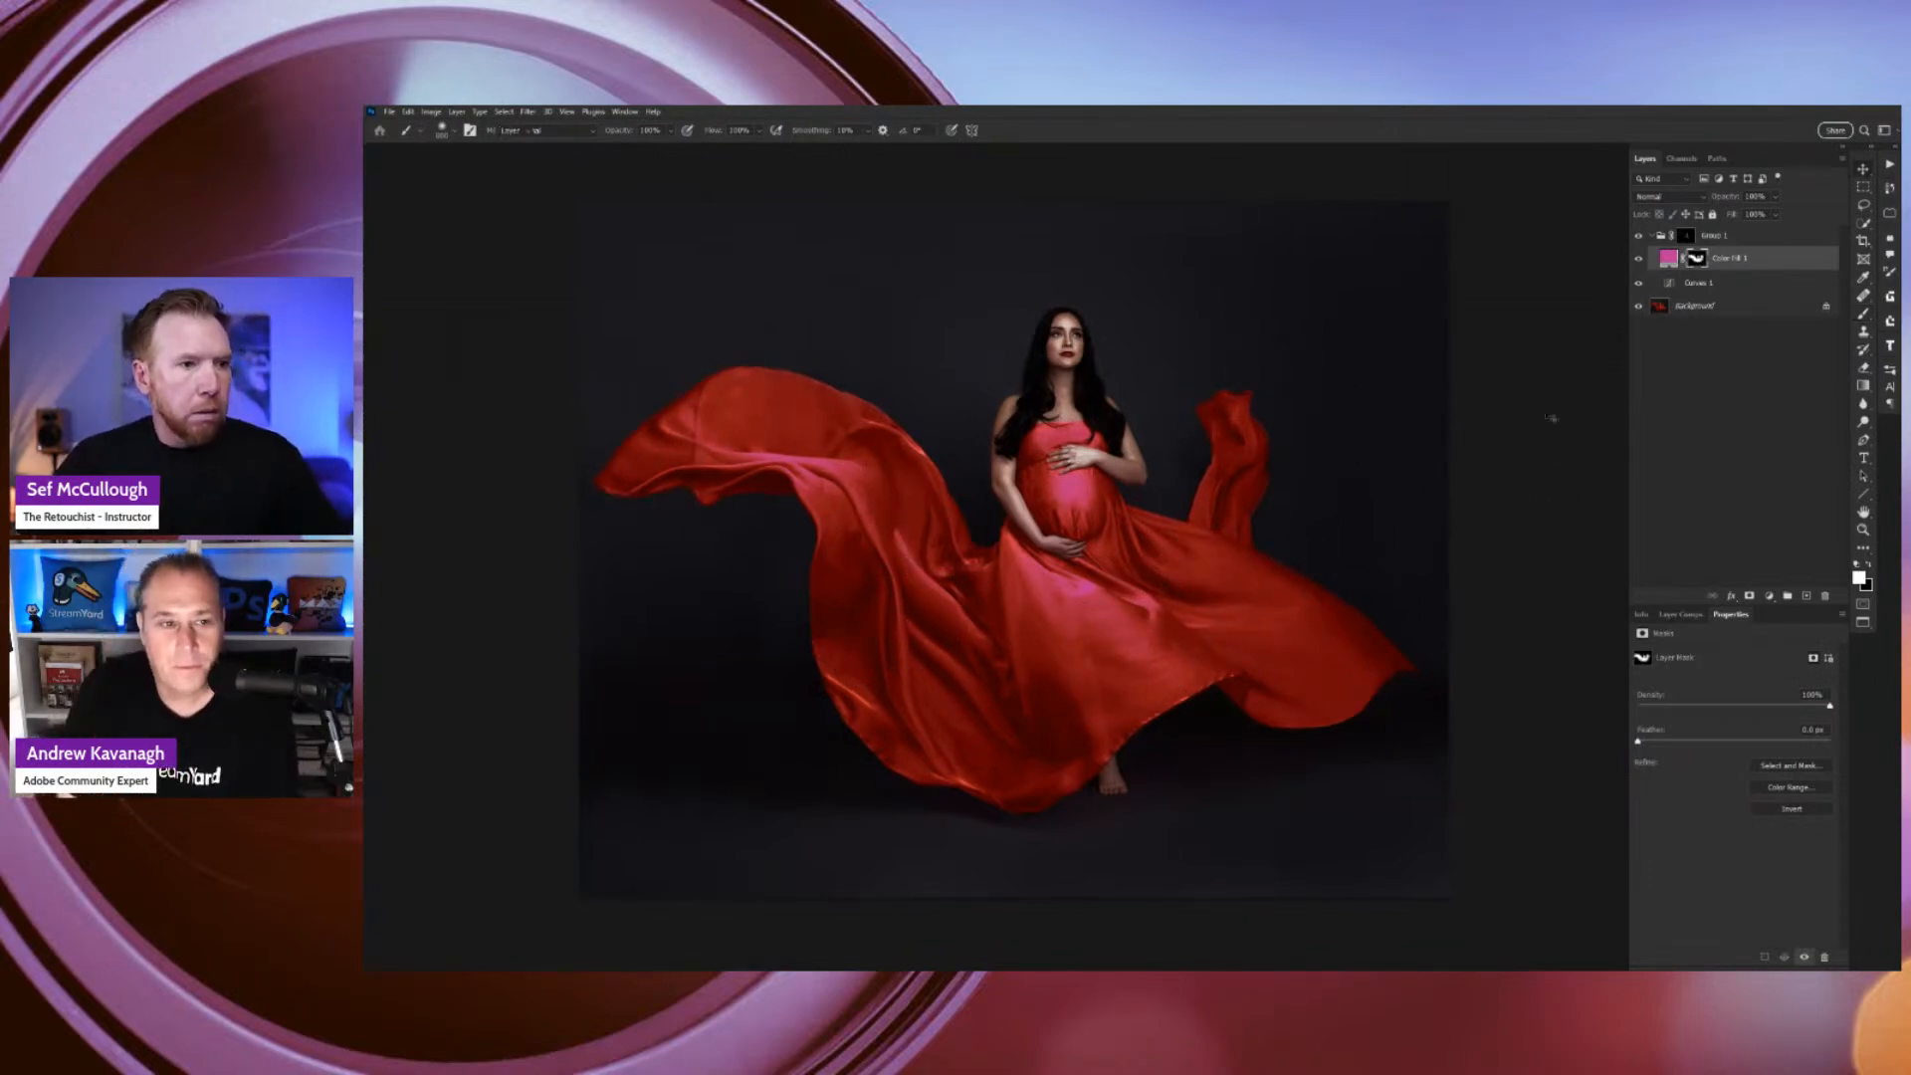
Open the pink fill layer's colour for editing and accept it.
{"action": "key", "text": "v"}
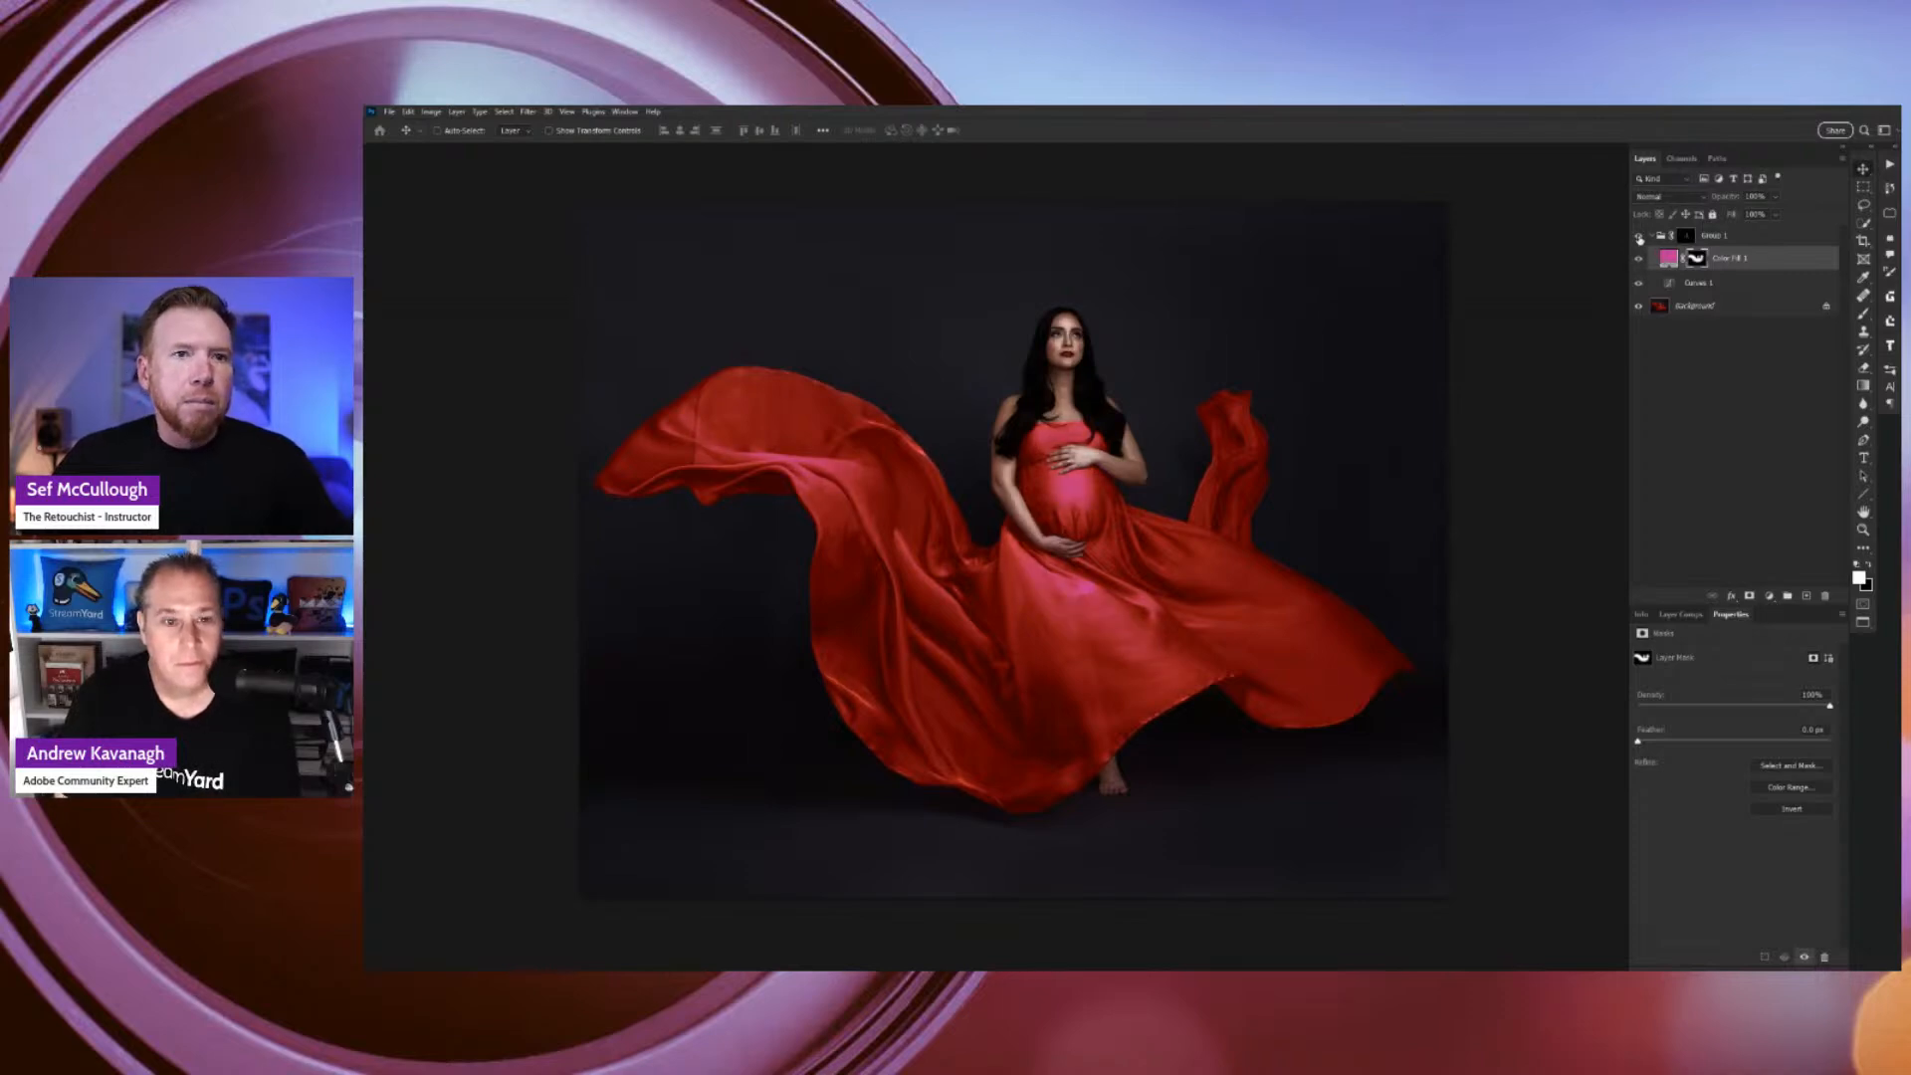
{"action": "double_click", "coordinate": [1677, 260]}
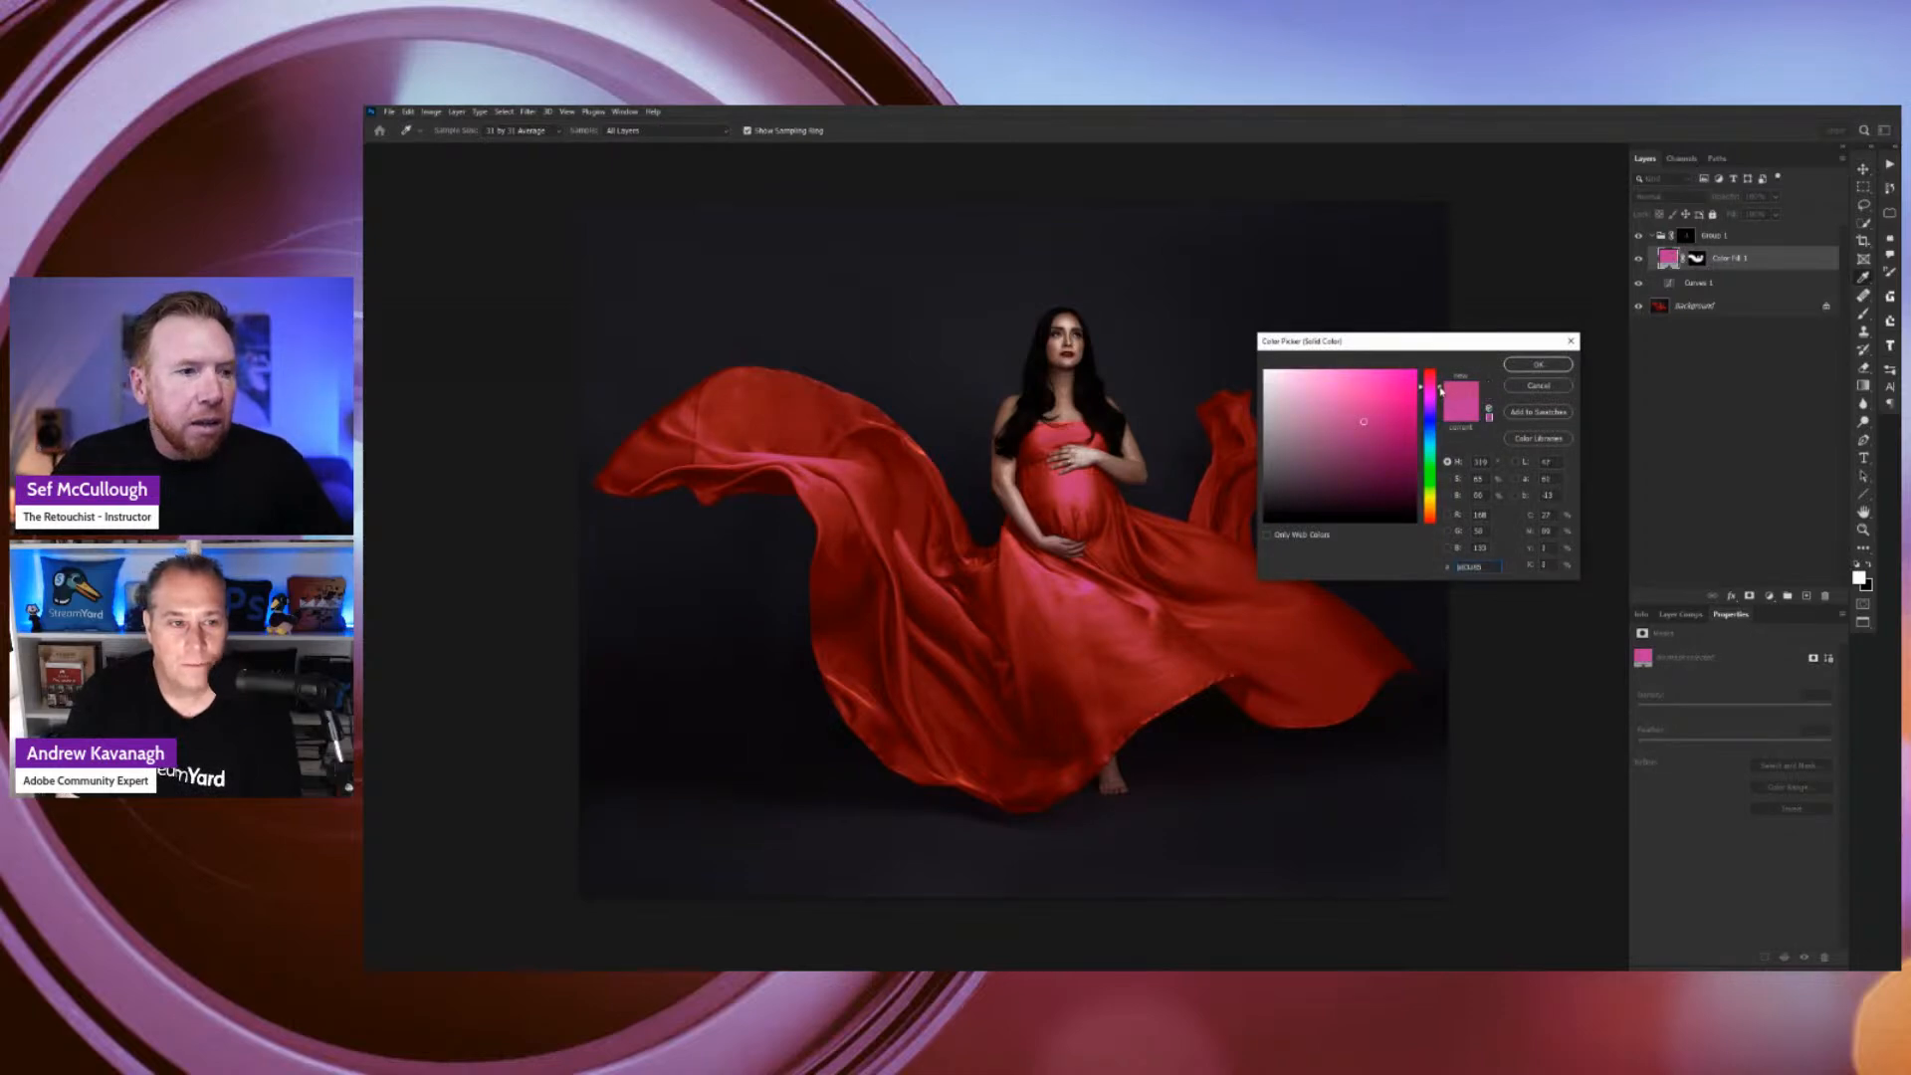
{"action": "left_click", "coordinate": [1526, 372]}
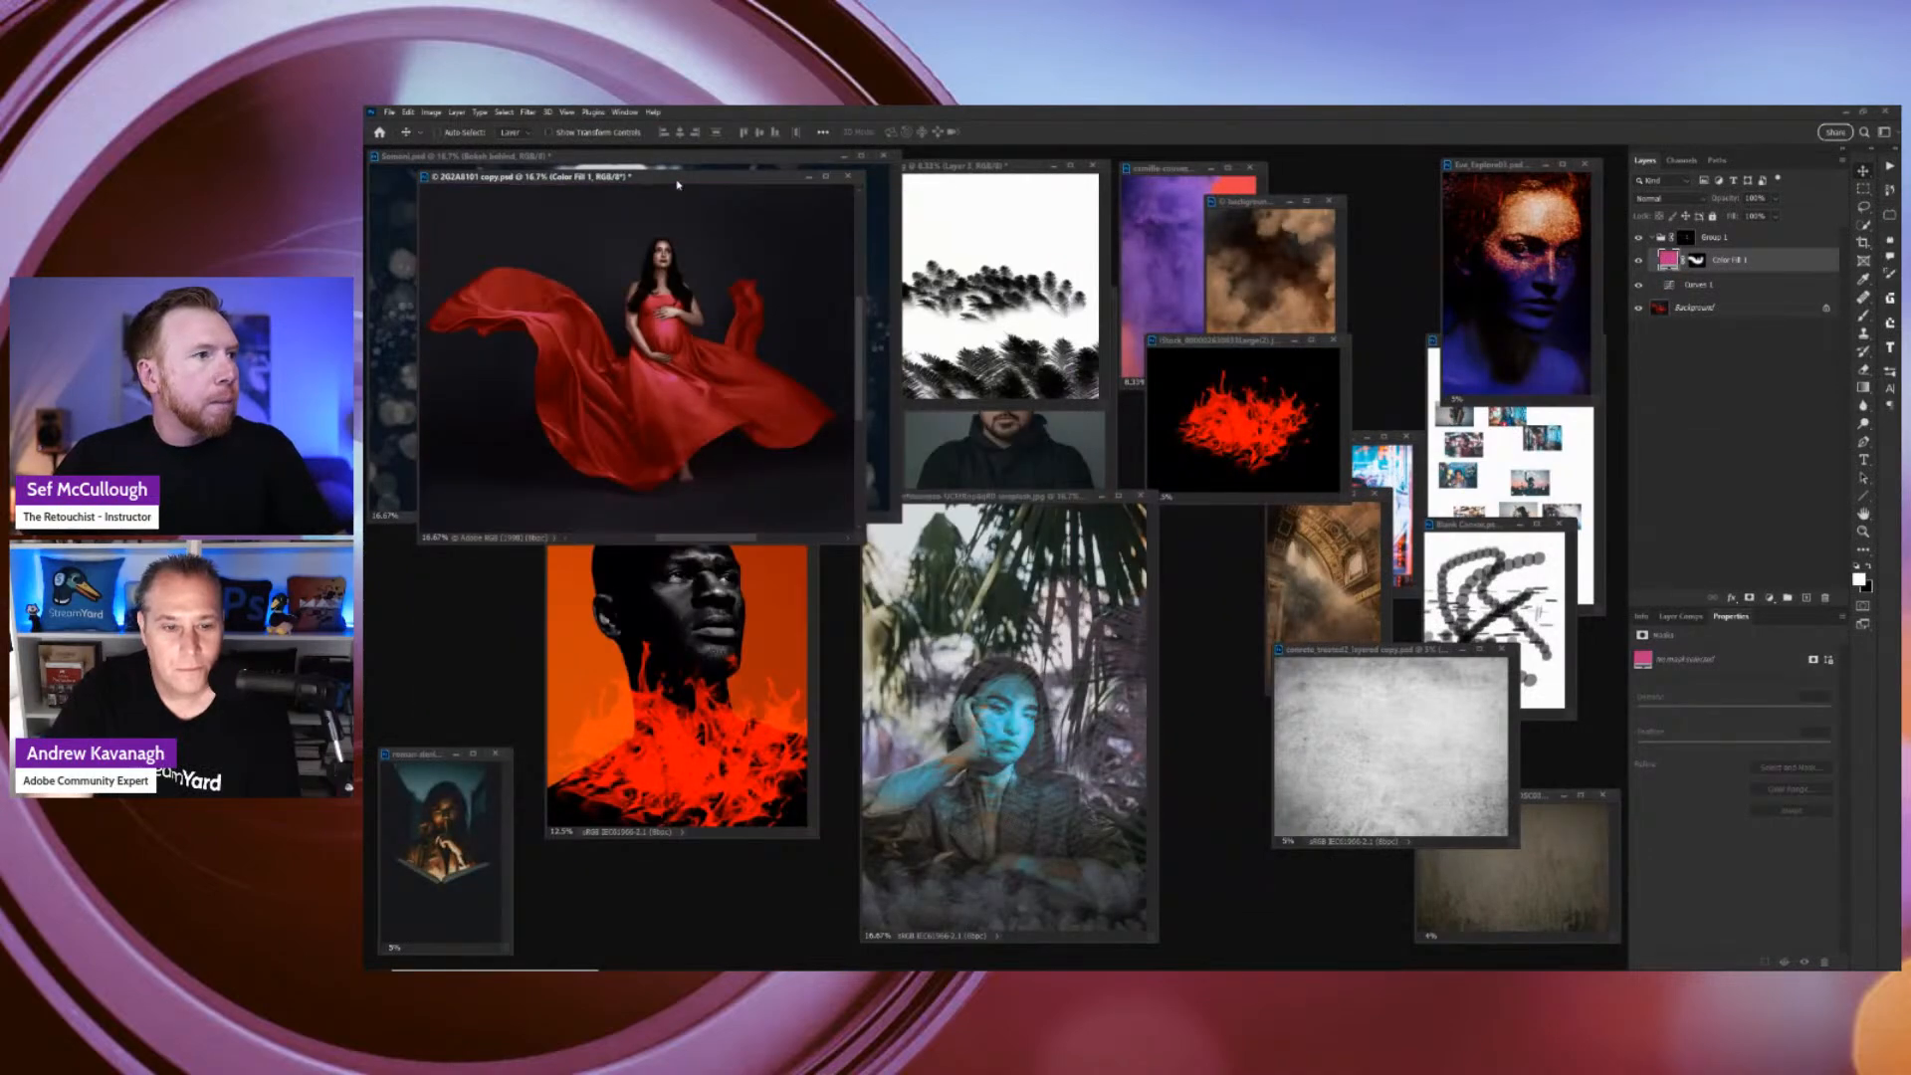
Move the red dress document's floating window aside and select both layers of the orange flame portrait.
{"action": "left_click_drag", "start_coordinate": [677, 184], "coordinate": [1380, 411]}
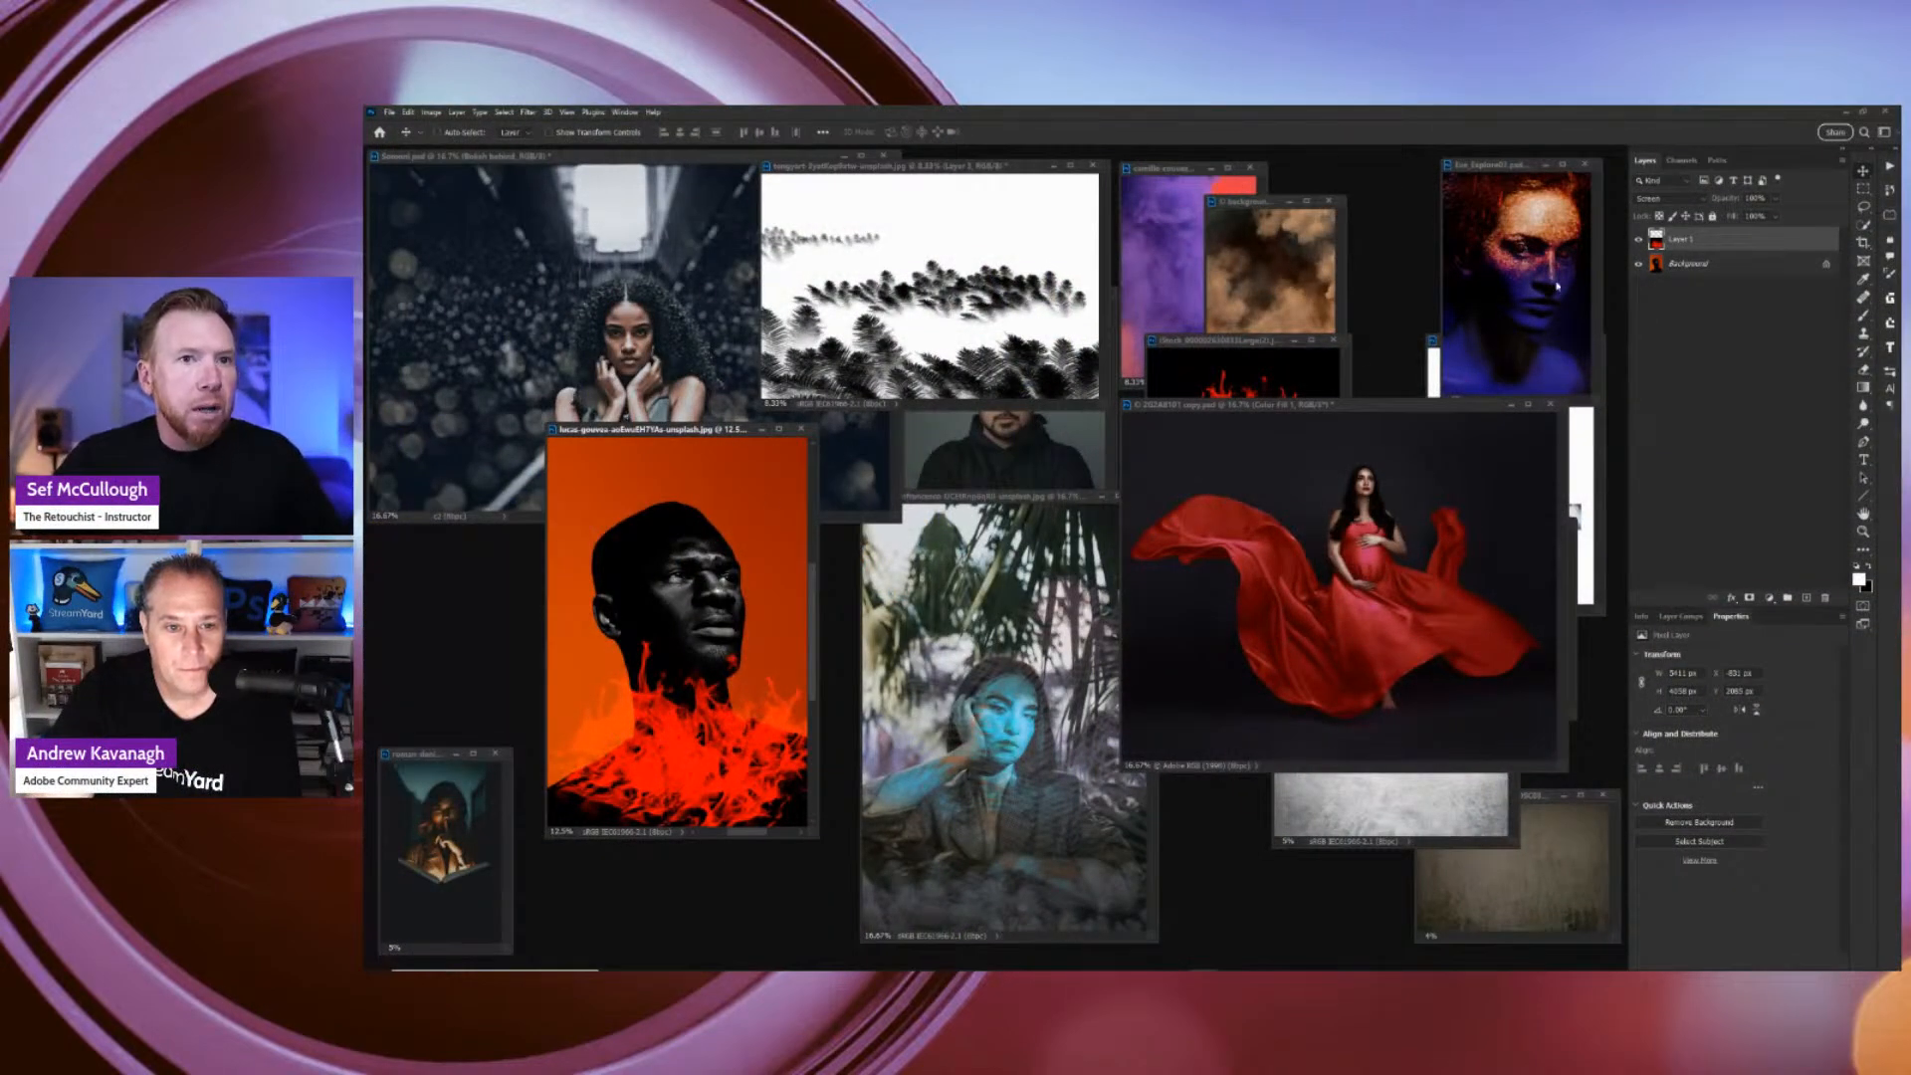
{"action": "left_click", "coordinate": [1716, 265]}
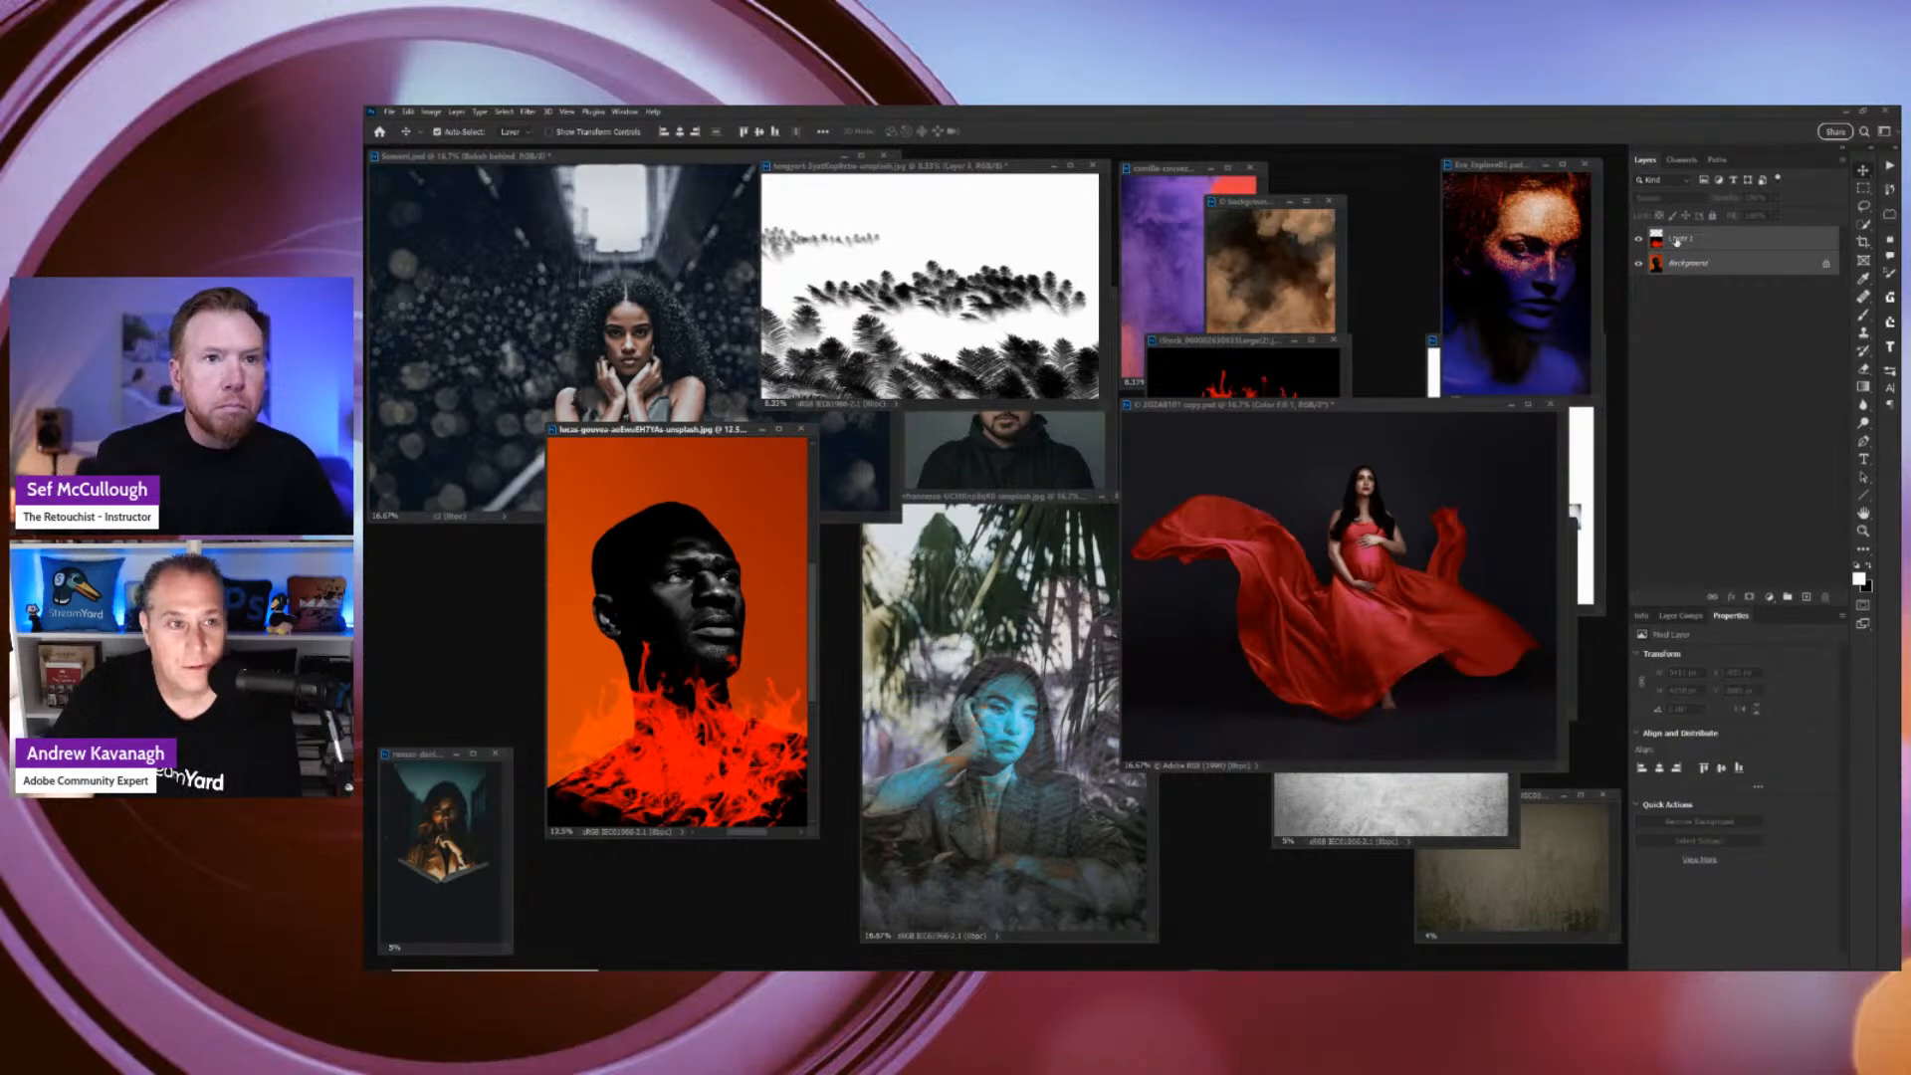